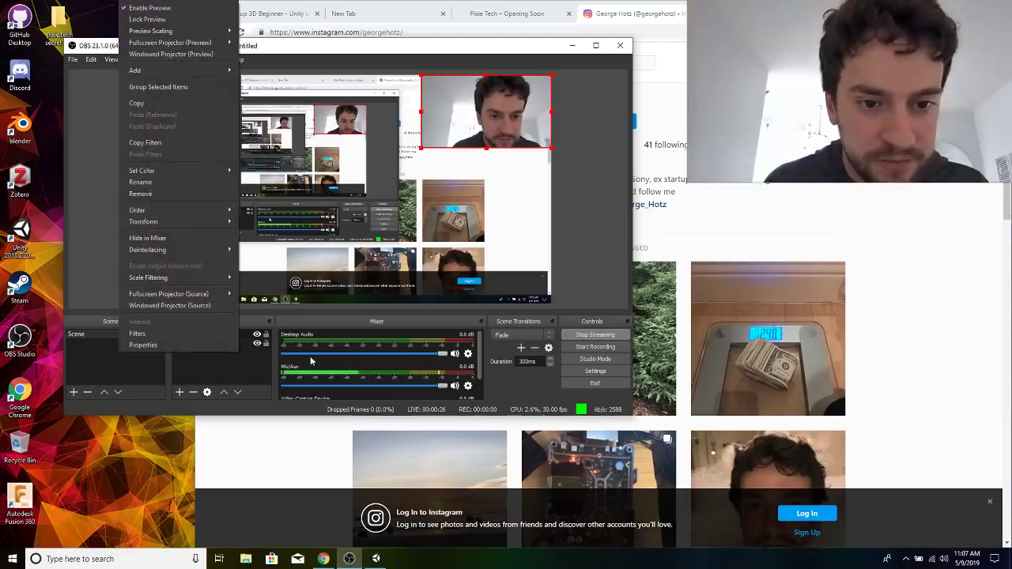
Dismiss the OBS source options and open the system properties of This PC from File Explorer.
left_click(247, 376)
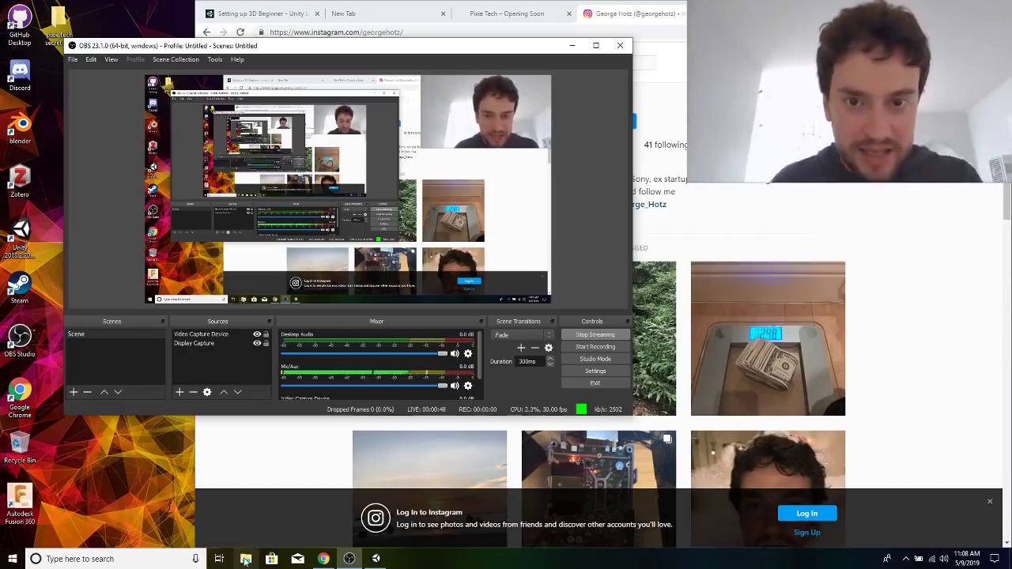
left_click(268, 524)
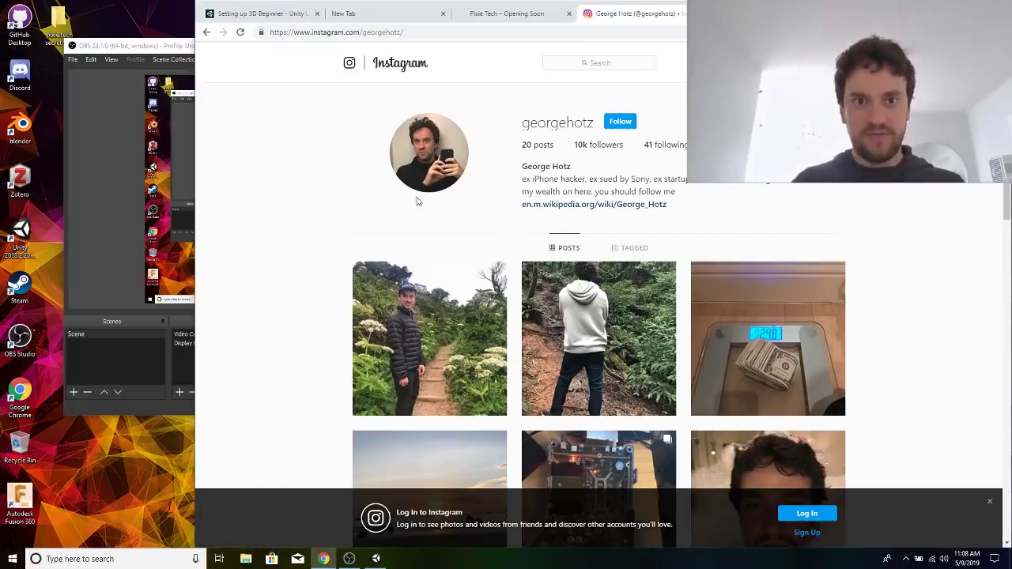
left_click(246, 559)
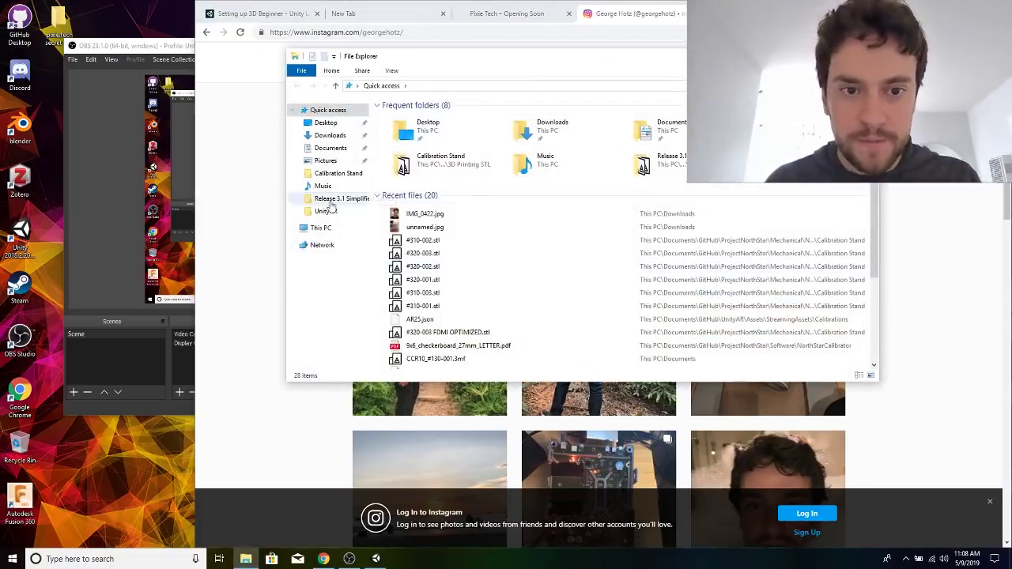
right_click(332, 231)
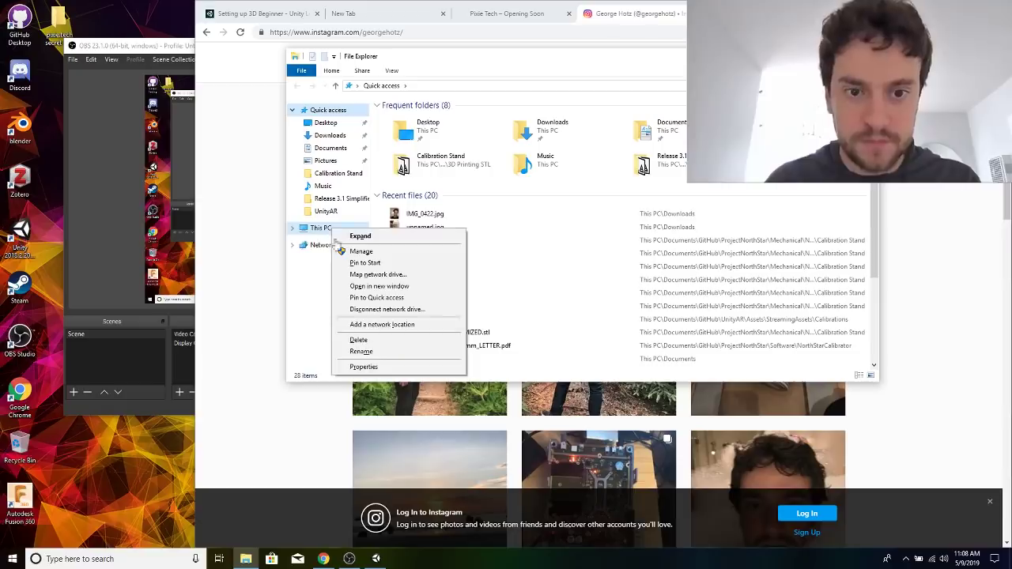
left_click(353, 367)
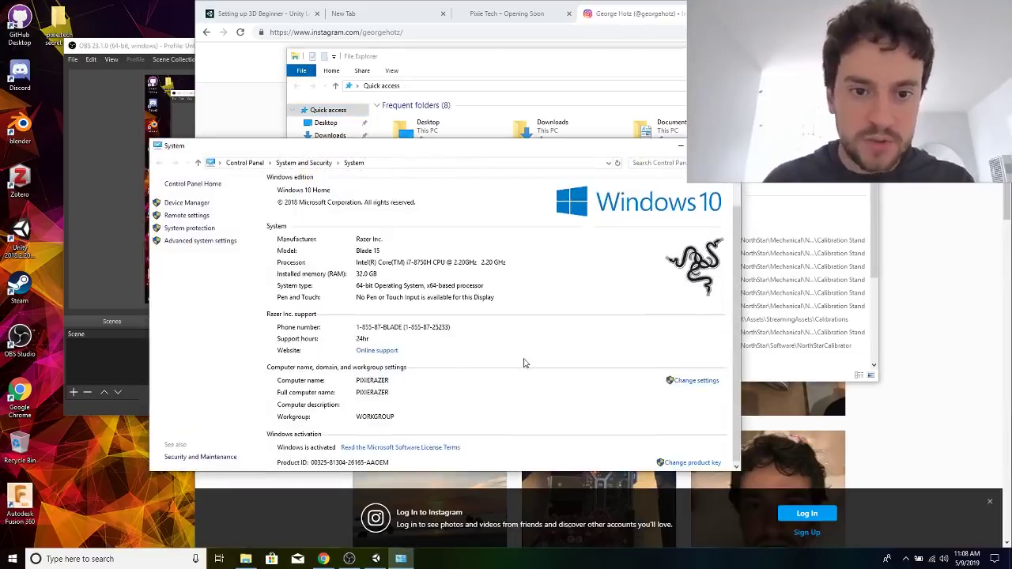
Close File Explorer, review the processor and memory details in the System window, and close it.
left_click(867, 57)
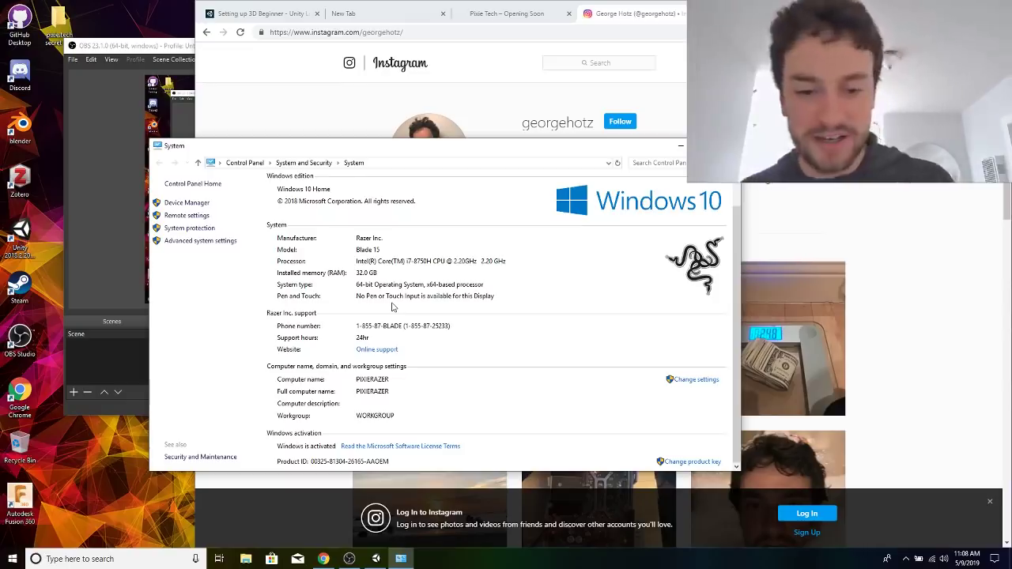
scroll(393, 307, "up", 1)
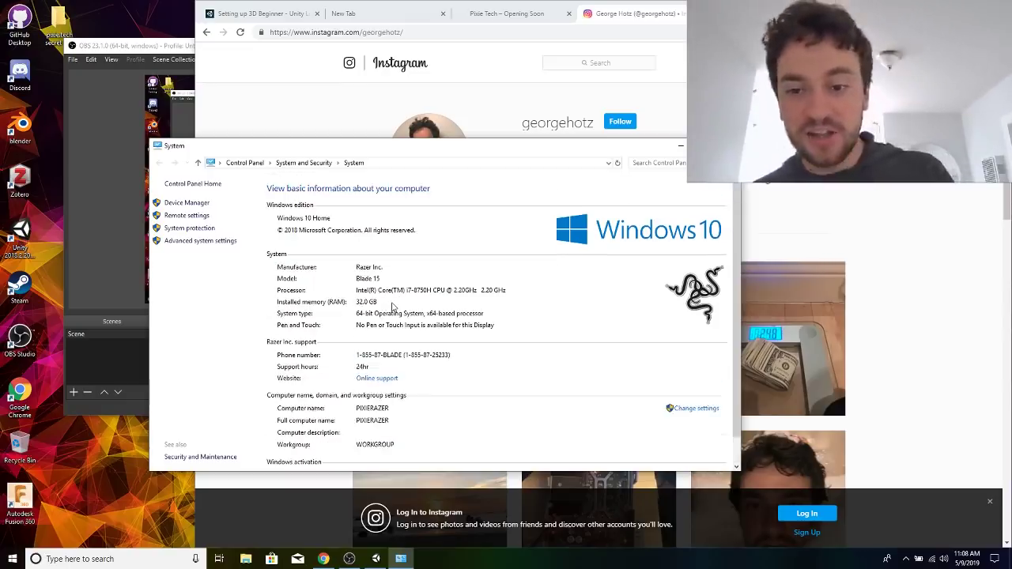
scroll(393, 307, "down", 1)
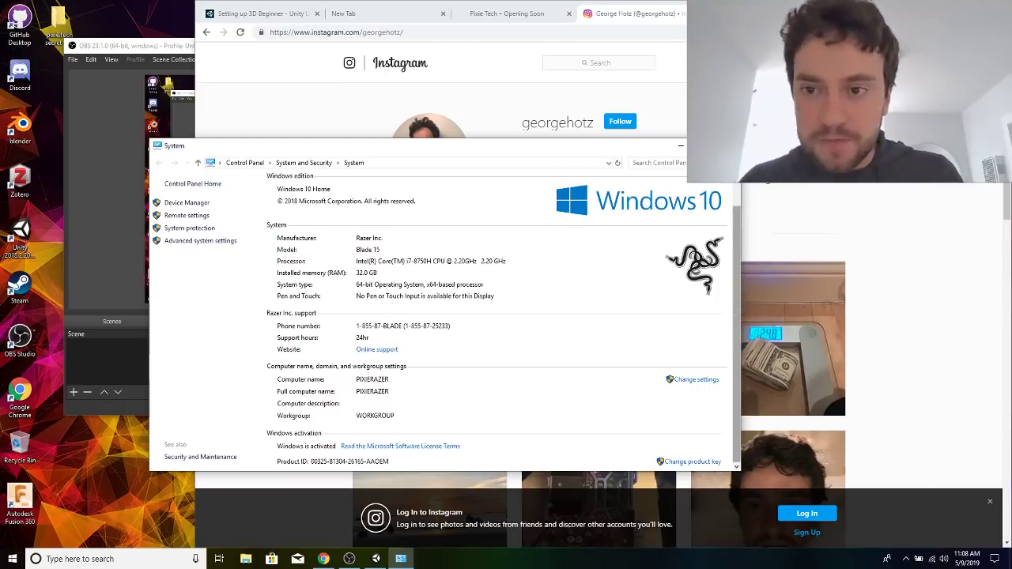
left_click(729, 146)
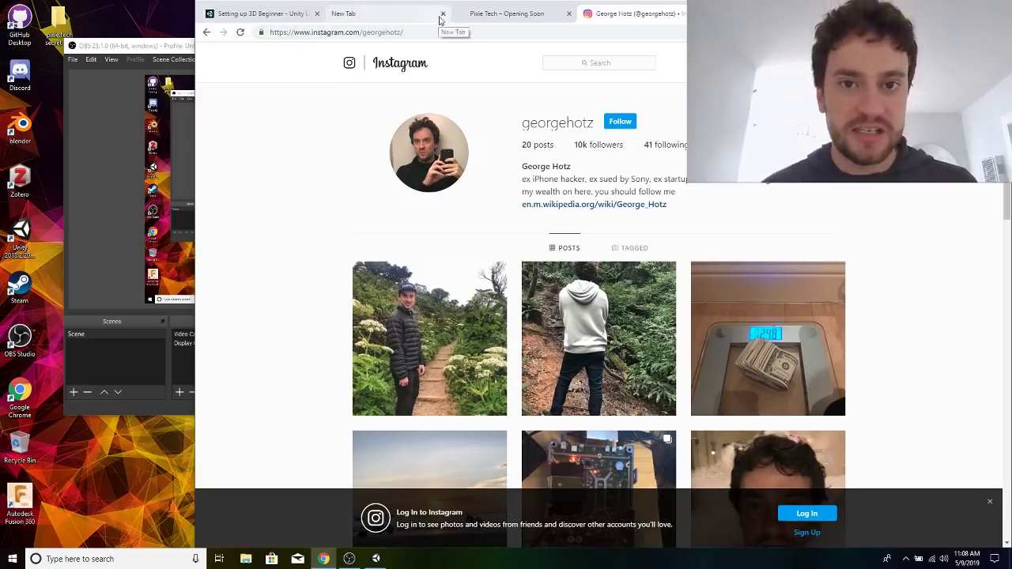
Close the empty browser tab and return from the Unity Learn tutorial to the John Lemon's Haunted Jaunt project page.
left_click(443, 14)
left_click(415, 14)
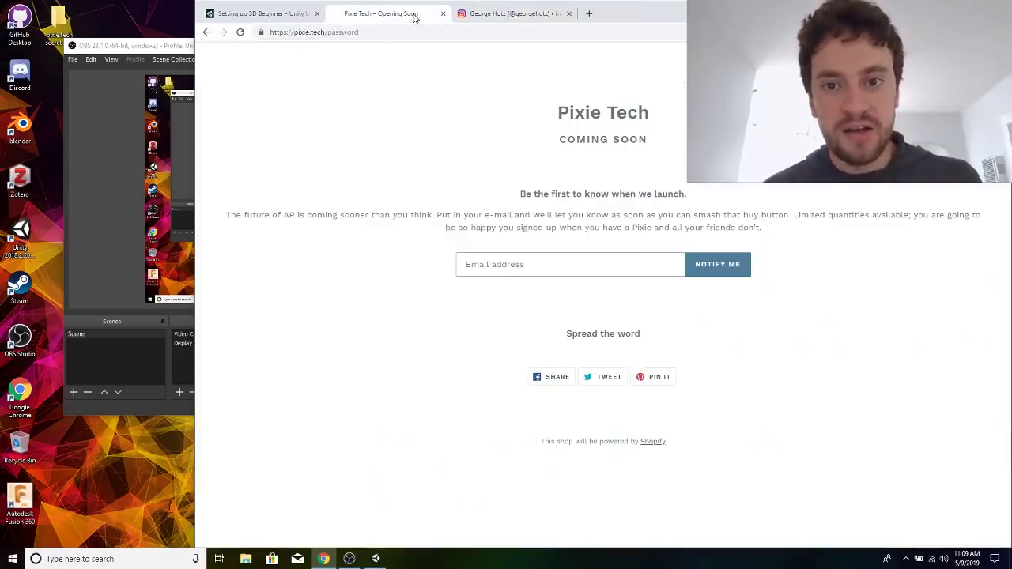
left_click(283, 16)
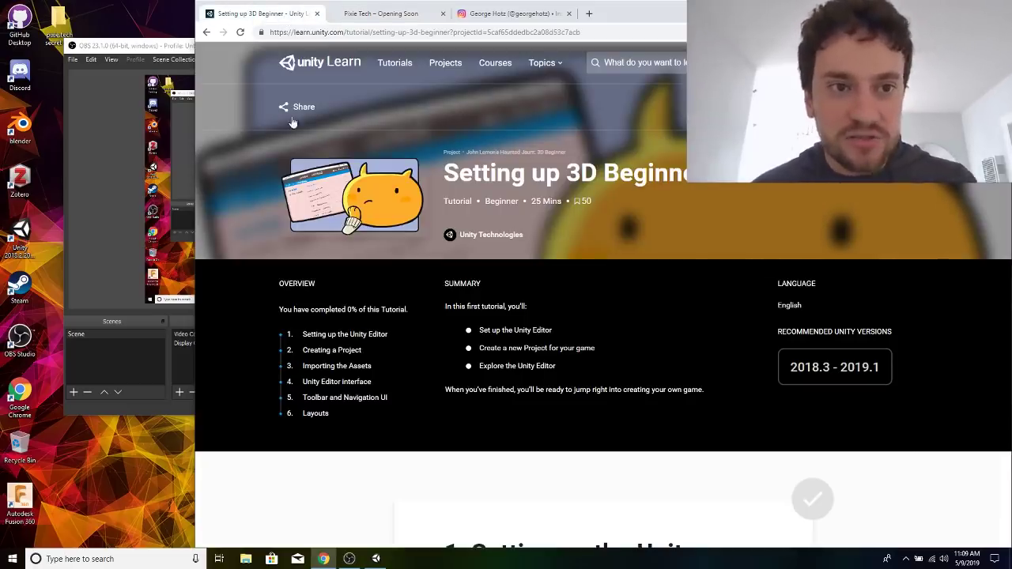
left_click(208, 34)
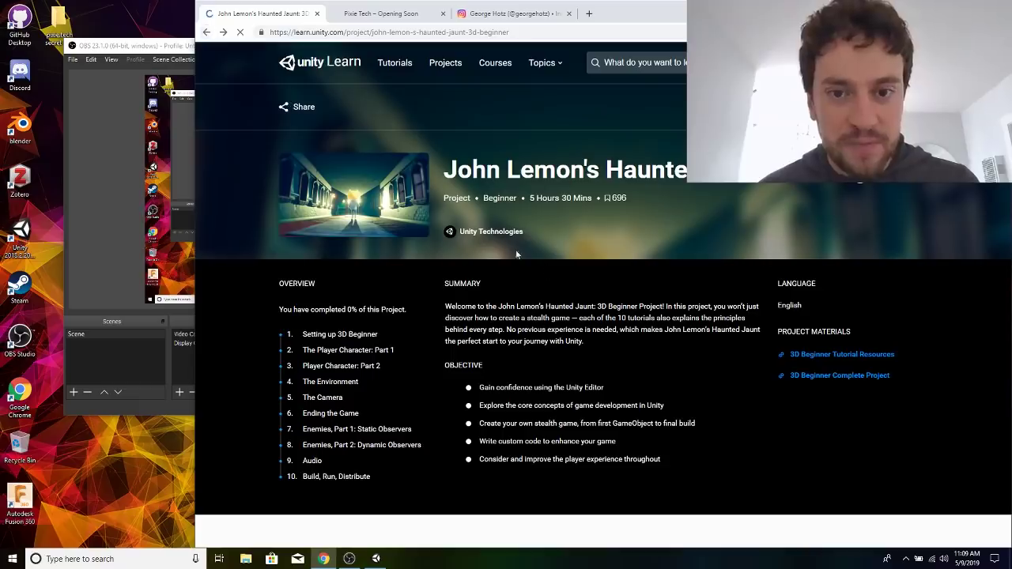
scroll(546, 271, "down", 1)
scroll(546, 271, "up", 1)
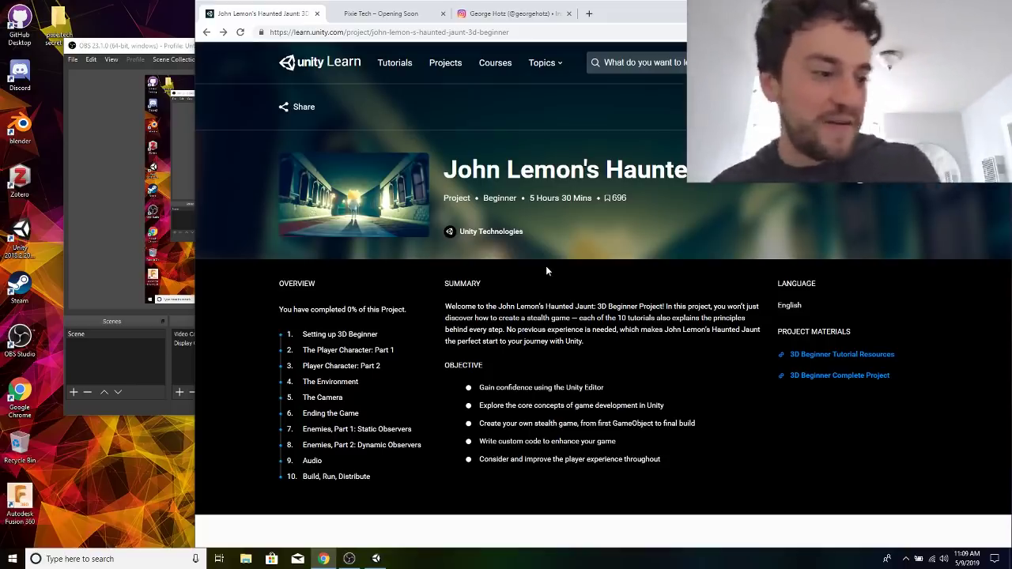
Launch Windows PowerShell.
key("super")
type("power")
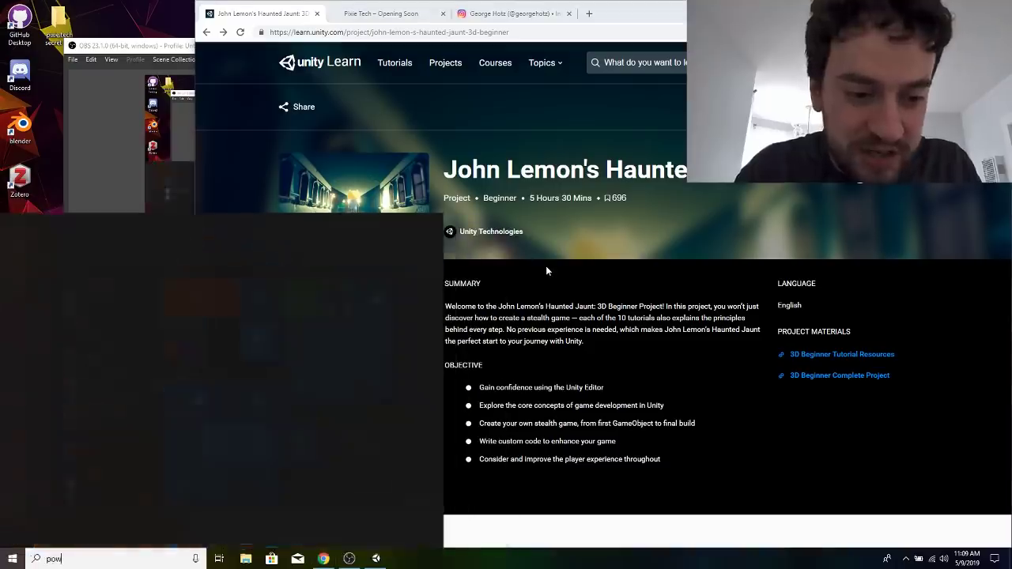
key("Return")
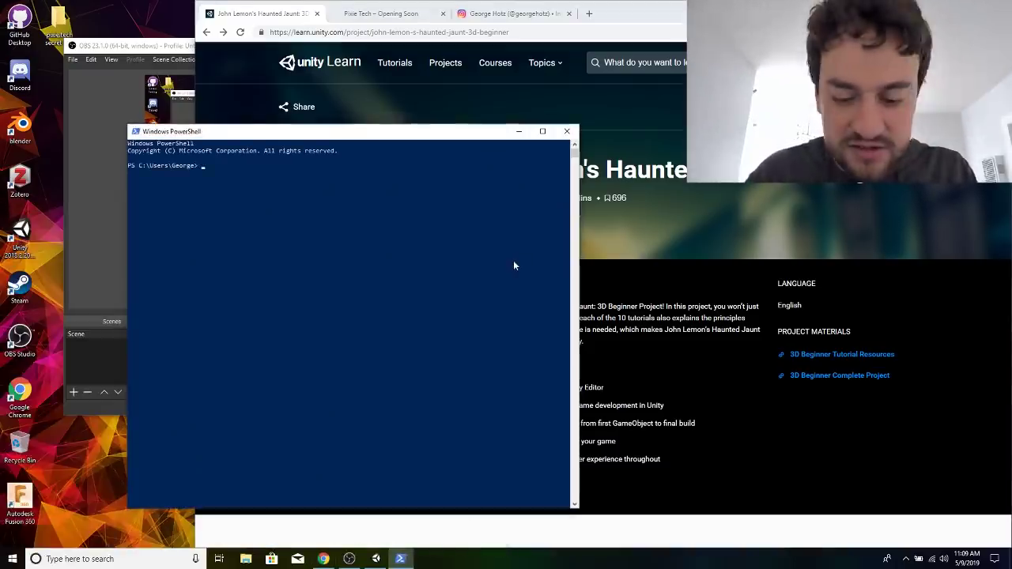
List the home directory's contents with dir and ls, and exit PowerShell.
key("Return")
key("Return")
type("d")
key("Return")
type("ir")
key("Return")
type("dir")
key("Return")
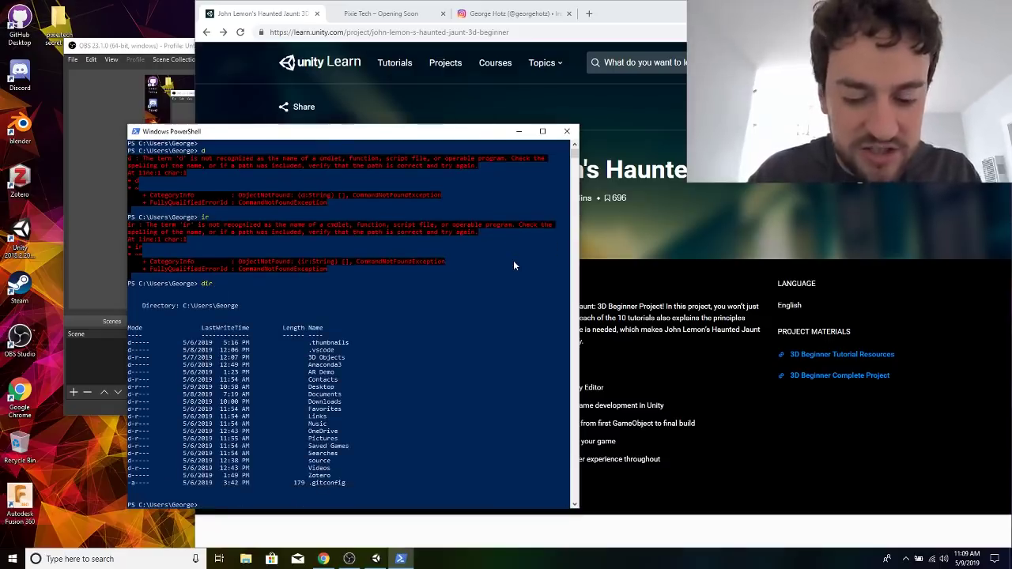
type("ls")
key("Return")
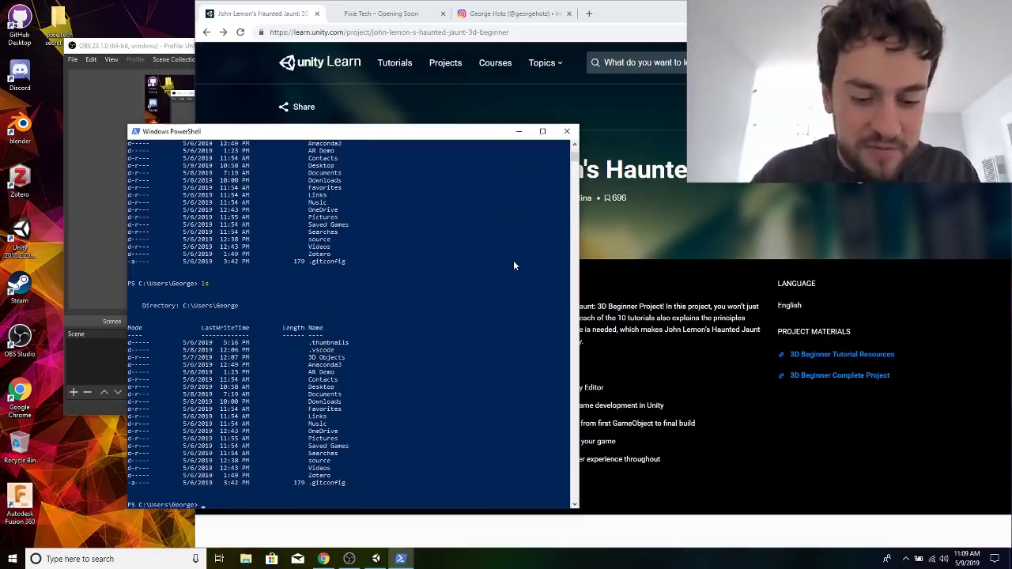
type("exit")
key("Return")
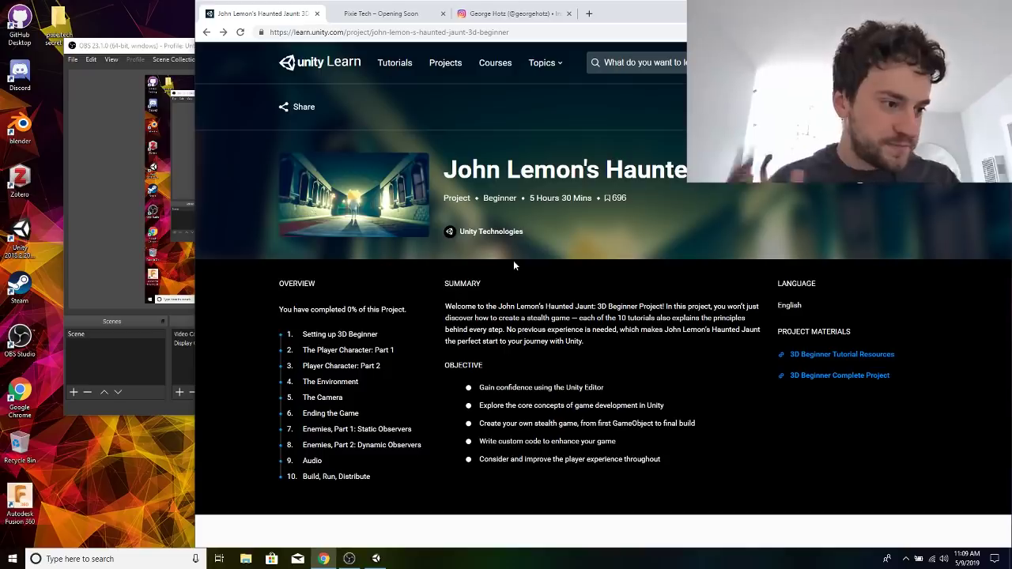
scroll(513, 260, "down", 2)
scroll(580, 406, "up", 2)
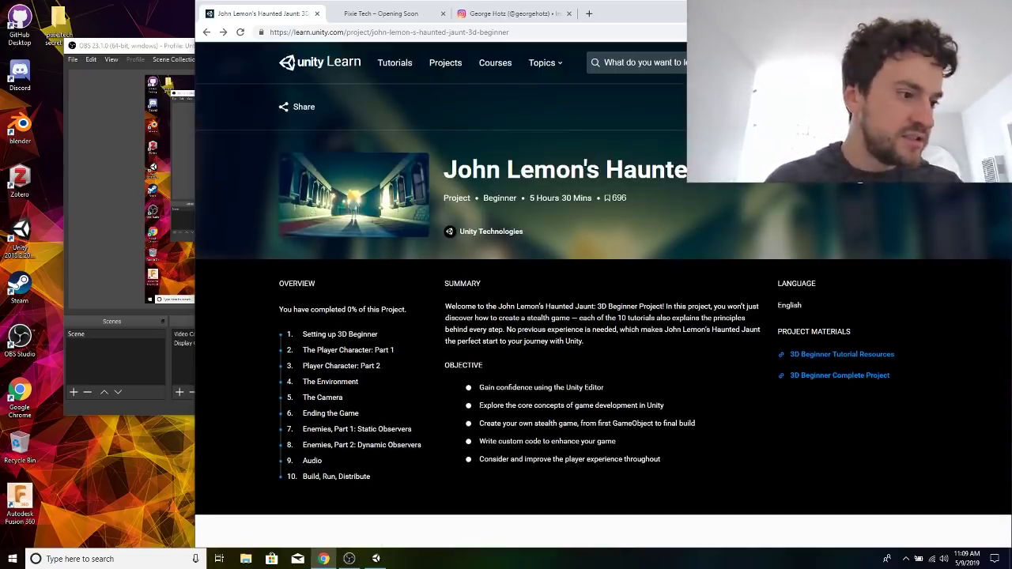
Switch to OBS, check its Output, Stream, General and Video settings, and leave them without applying changes.
left_click(349, 559)
left_click(601, 368)
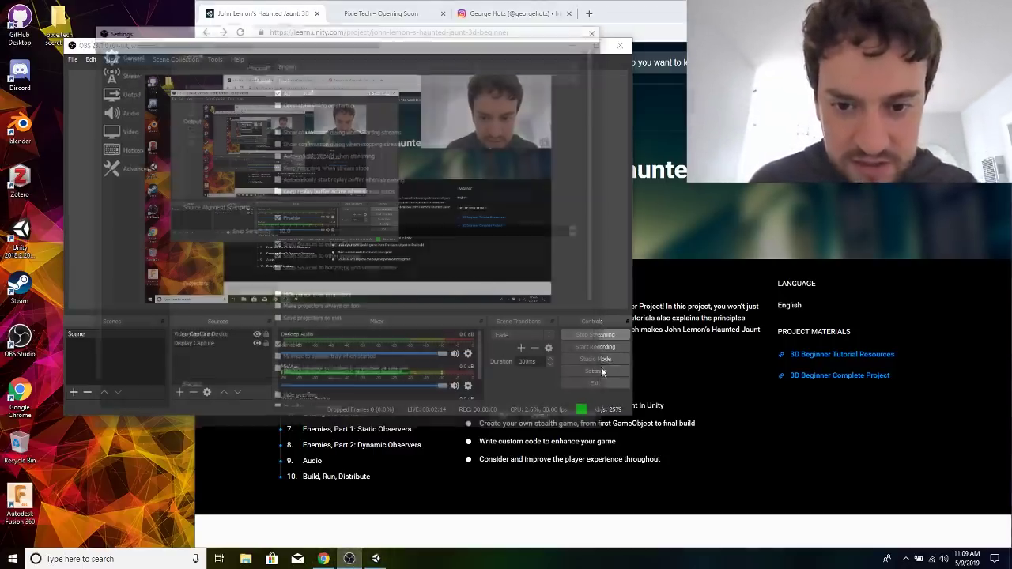
left_click(139, 96)
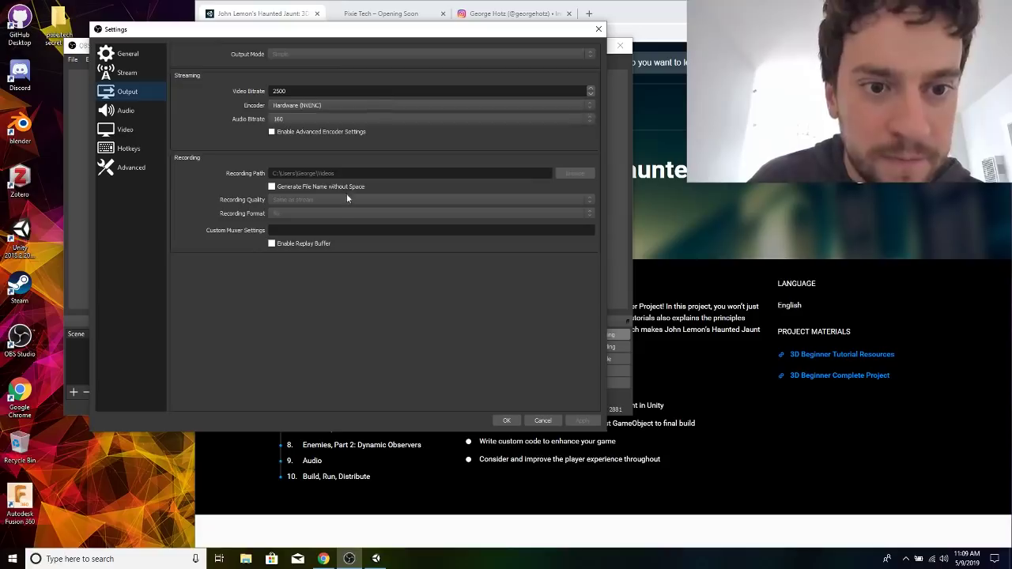
left_click(126, 73)
left_click(127, 53)
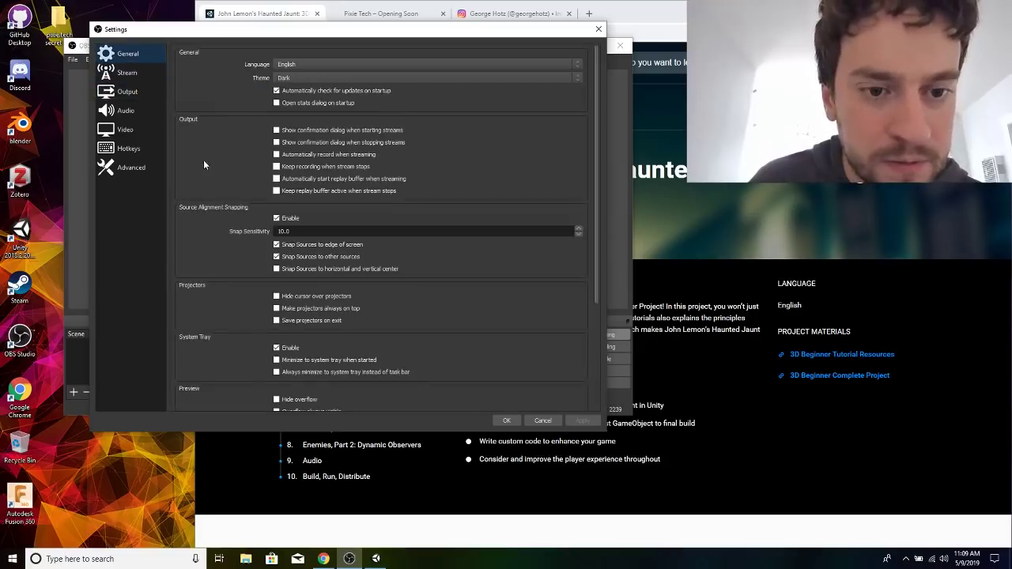
left_click(136, 133)
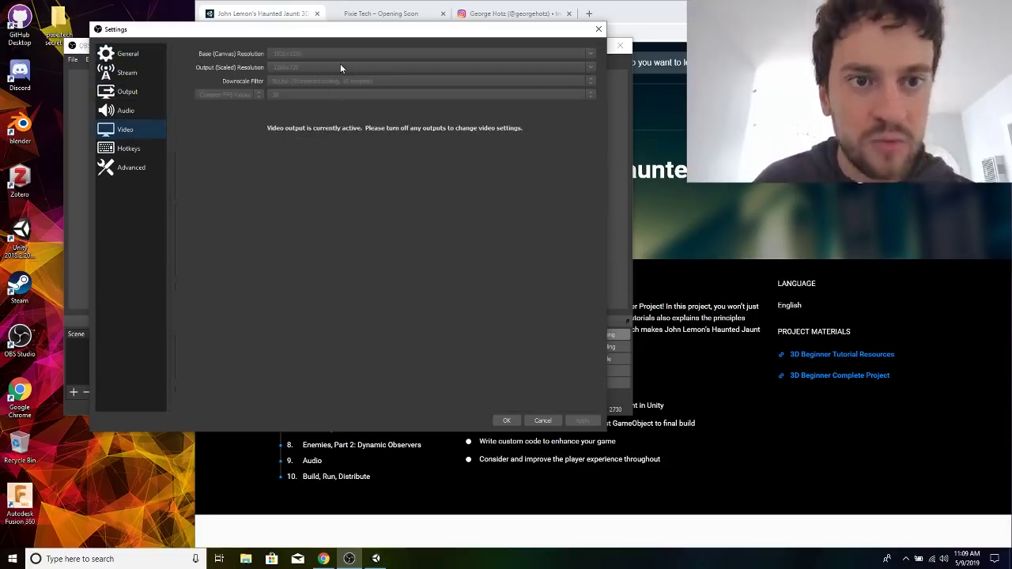
left_click(546, 420)
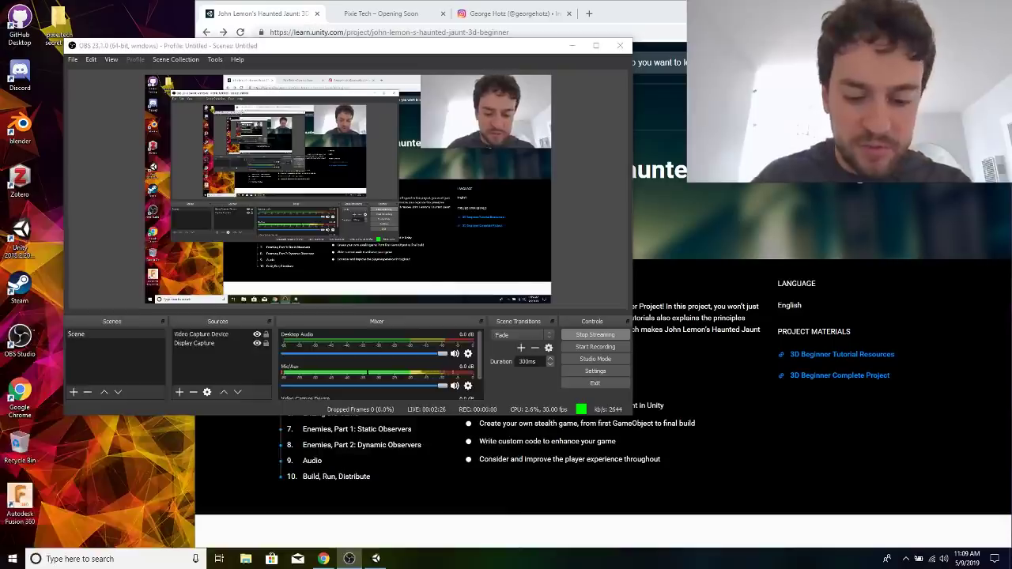
Launch the Ubuntu terminal, list the home directory with ls, and exit the shell.
key("super")
type("ubuntu")
key("Return")
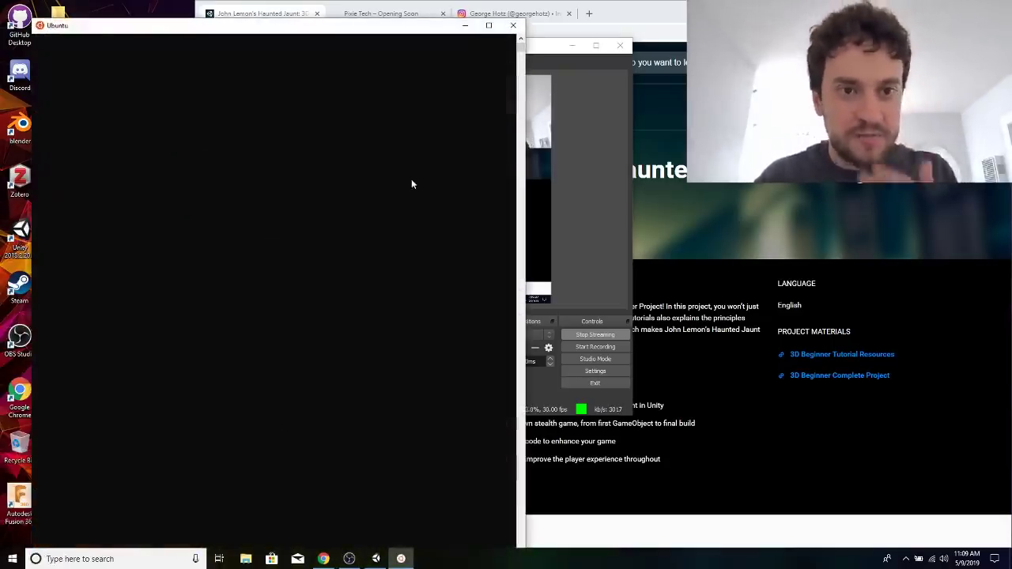
key("Return")
key("Return")
key("Return")
key("Return")
type("exit")
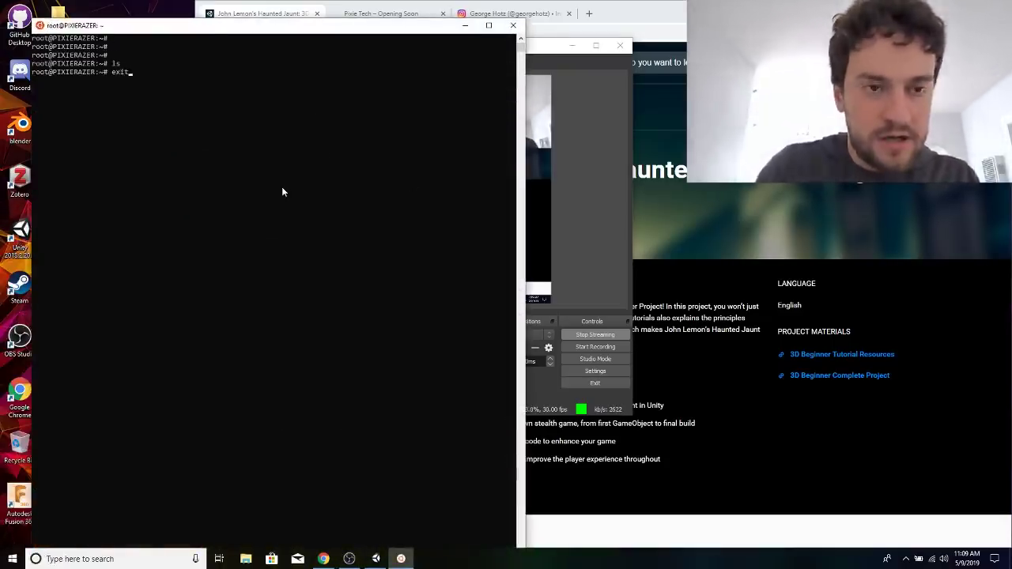
key("Return")
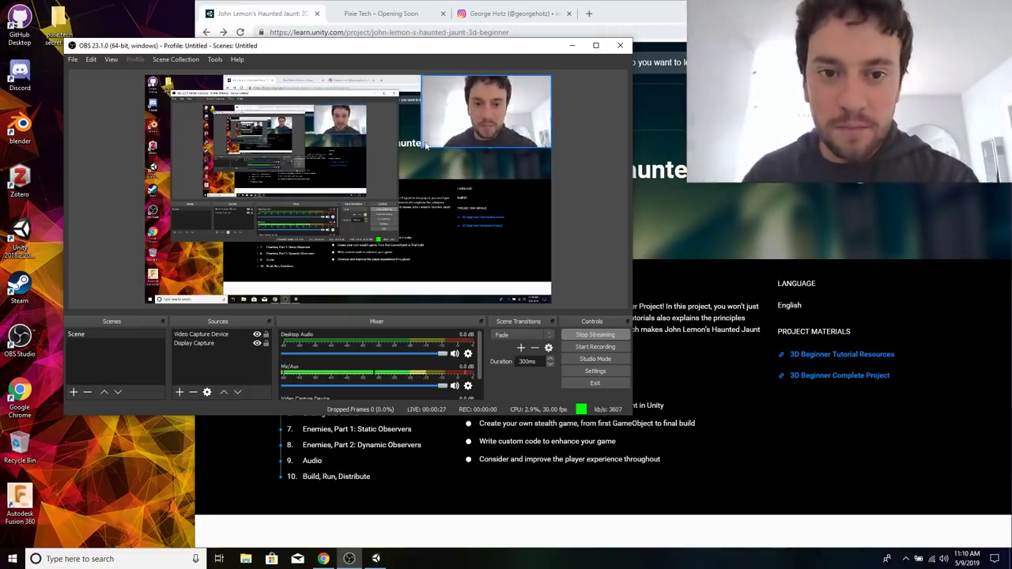
Enlarge the webcam source in the OBS preview from its lower inner corner to cover most of the display capture.
left_click(453, 128)
left_click_drag(421, 148, 270, 232)
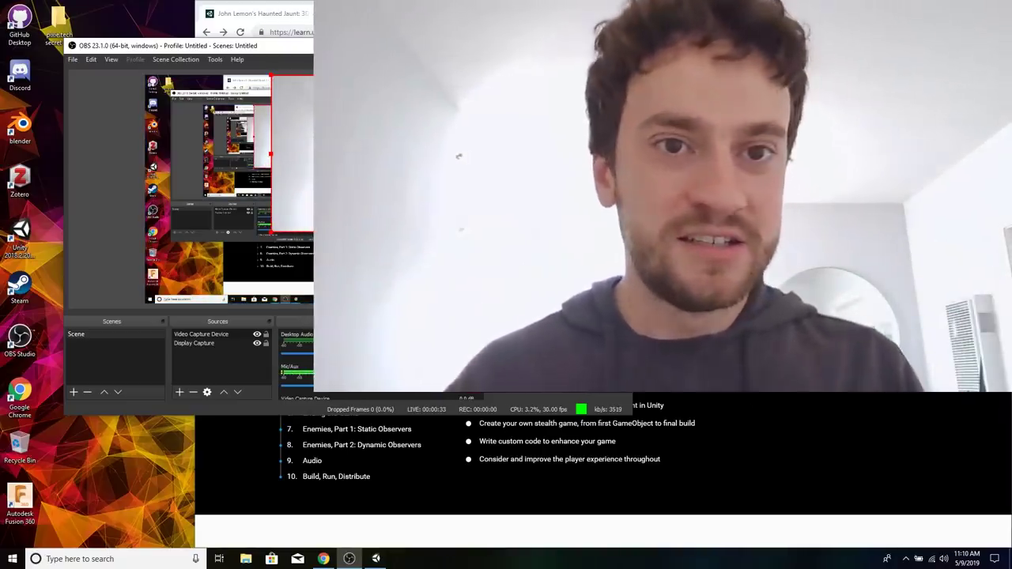
Show the Pixie Tech page in the browser and arrange the browser and OBS side by side.
left_click(388, 14)
key("super+Left")
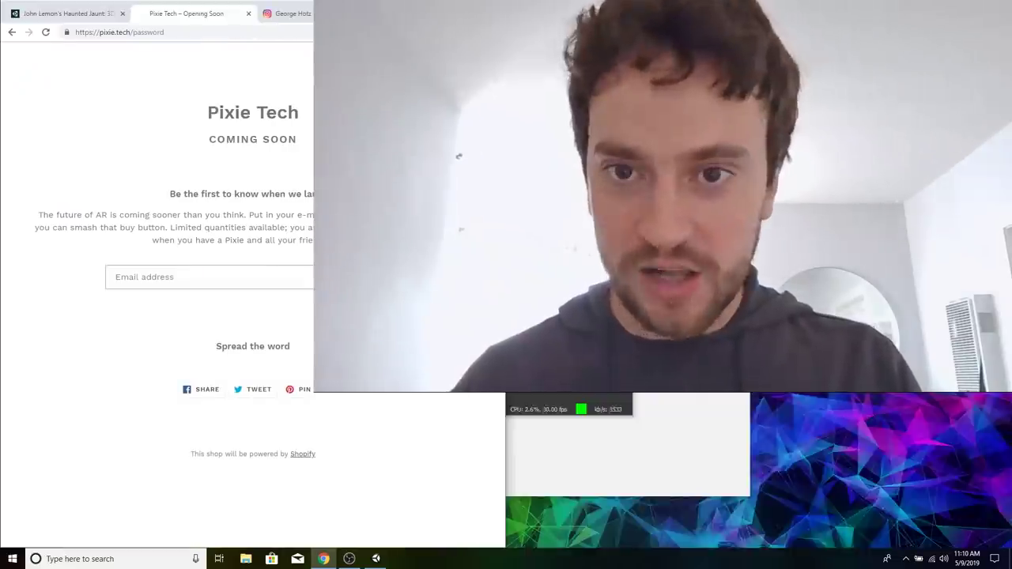
key("Return")
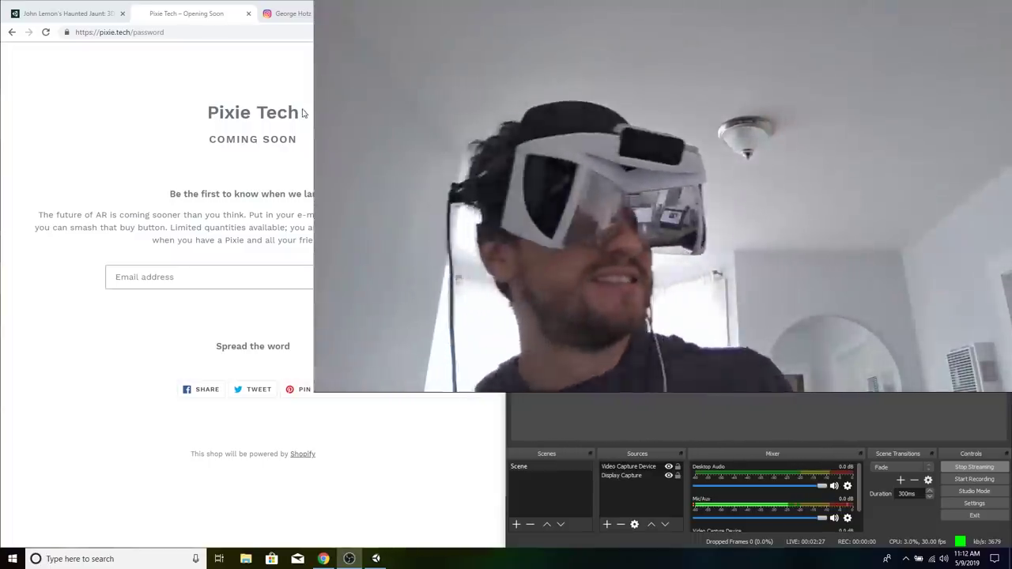
Highlight the Pixie Tech heading and the Coming Soon line beneath it.
triple_click(303, 113)
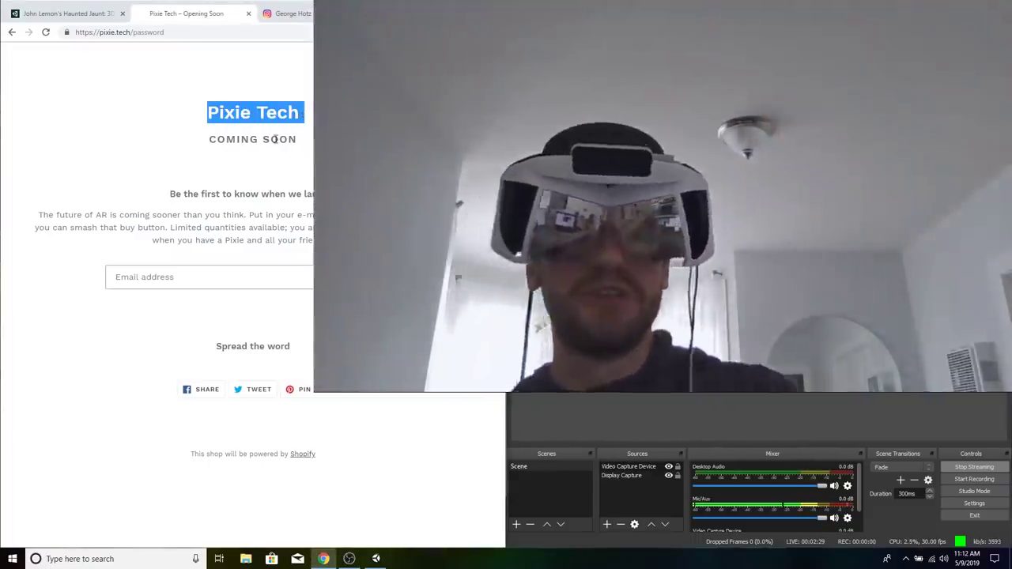
triple_click(276, 140)
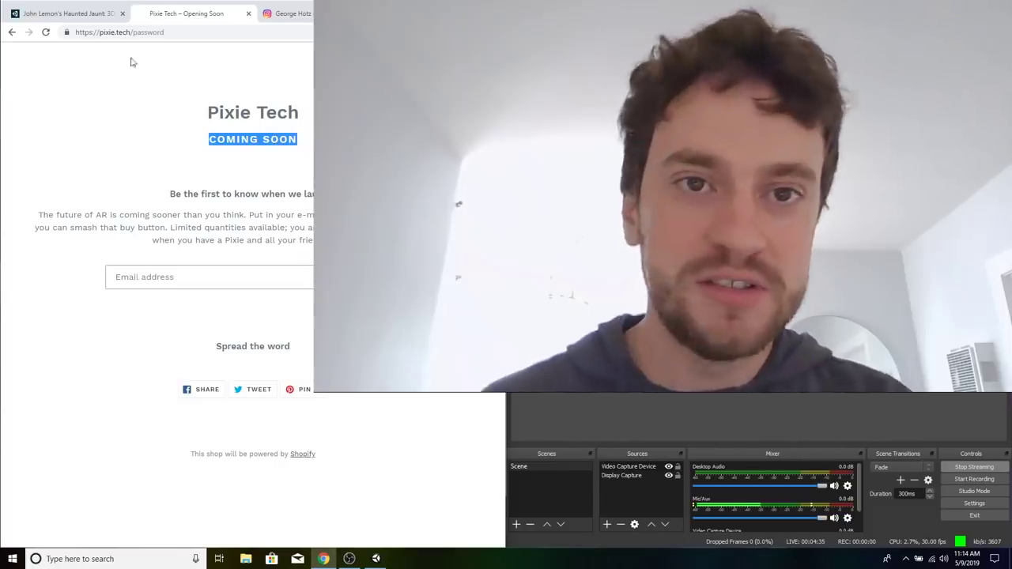
Switch to the Instagram profile page and open the first post, the photo on the hiking trail.
key("ctrl+Tab")
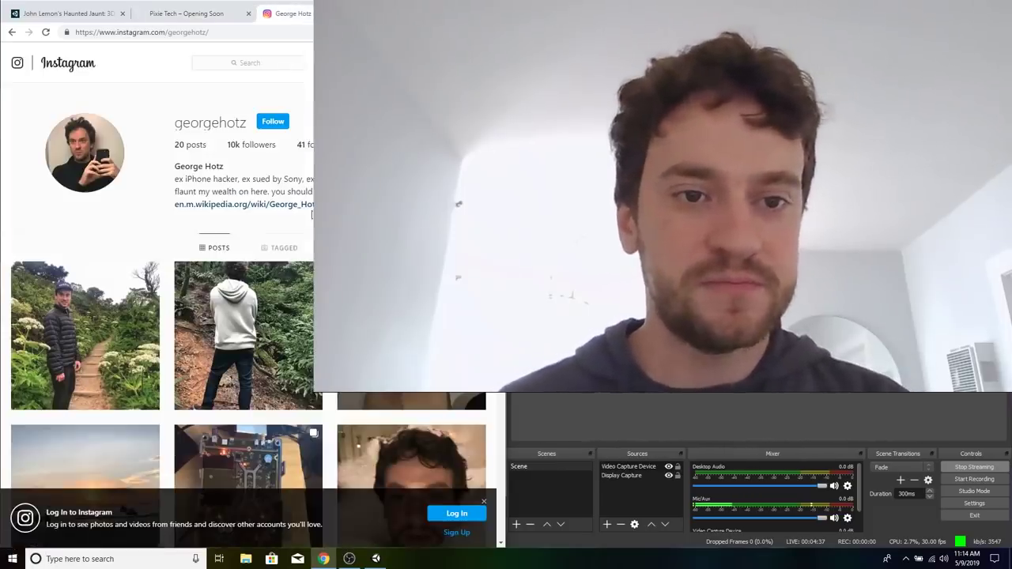
scroll(311, 215, "down", 4)
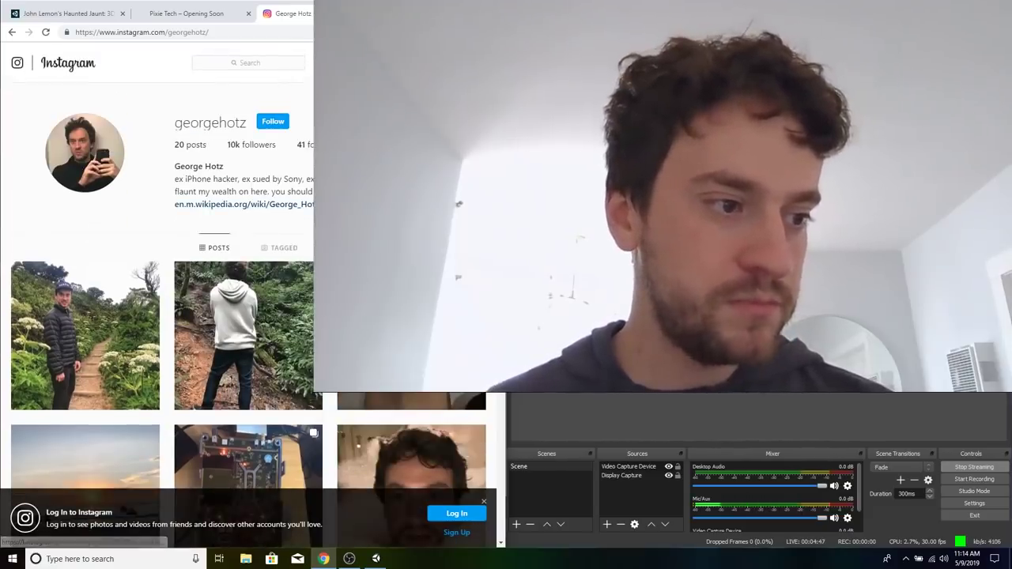
left_click(125, 294)
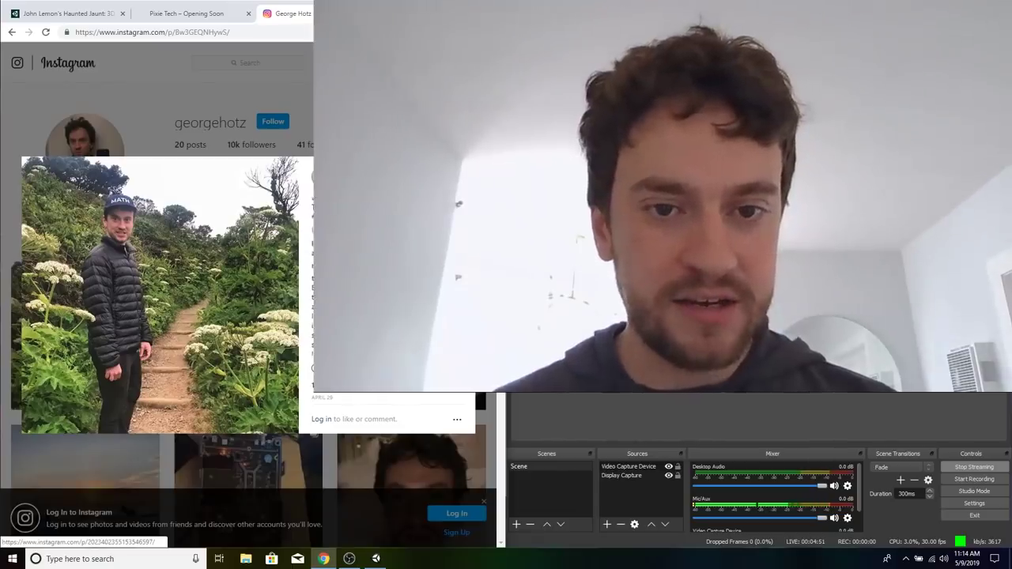
Close the Instagram post, revisit the Pixie Tech page, and show the John Lemon's Haunted Jaunt project page down to its overview list.
key("Escape")
left_click(198, 12)
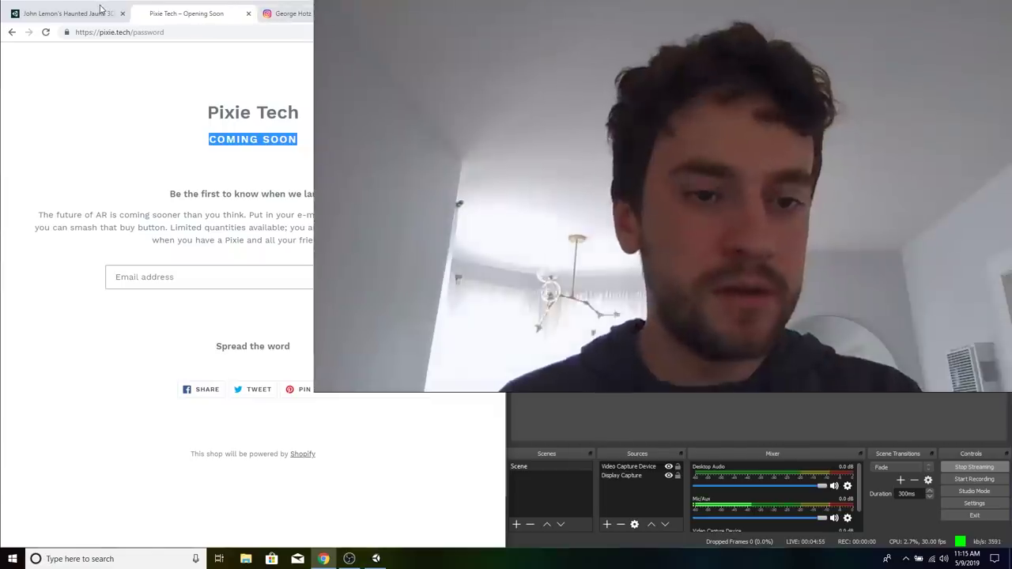
left_click(100, 8)
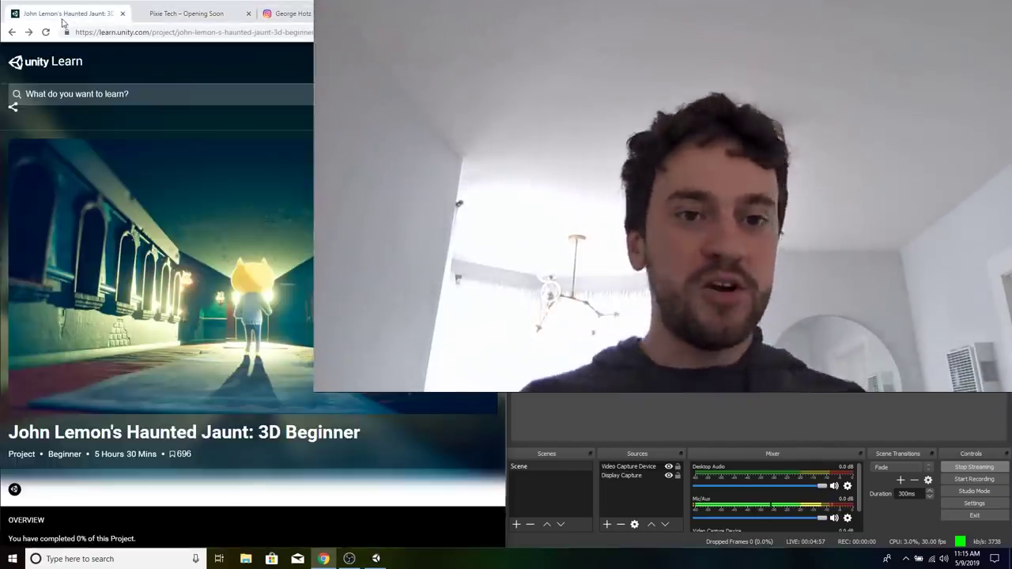
scroll(299, 341, "down", 1)
scroll(299, 342, "down", 1)
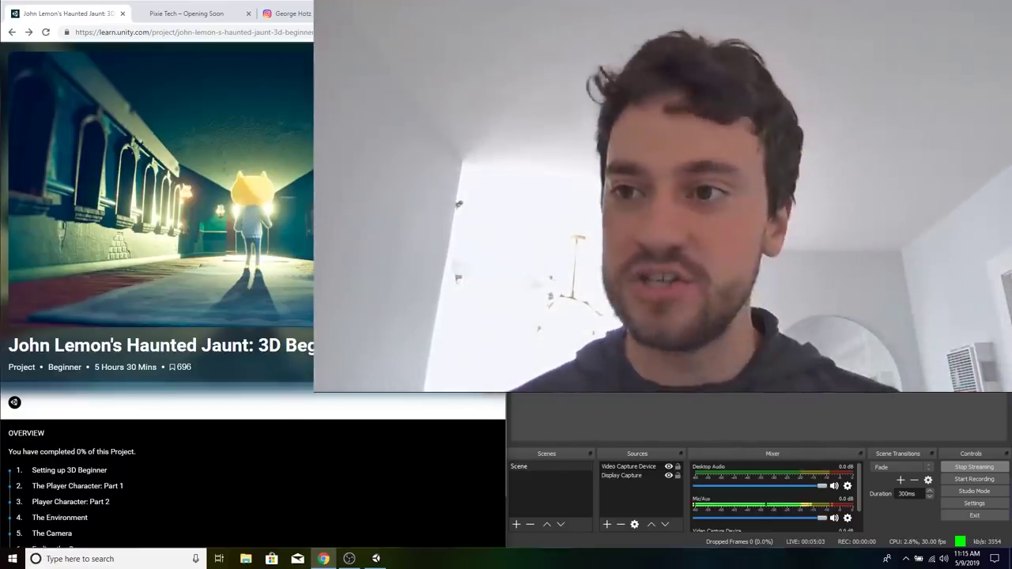
Minimize and restore OBS, shrink the webcam source into the upper outer corner of the display capture, and show the Pixie Tech page.
left_click(951, 8)
left_click(570, 289)
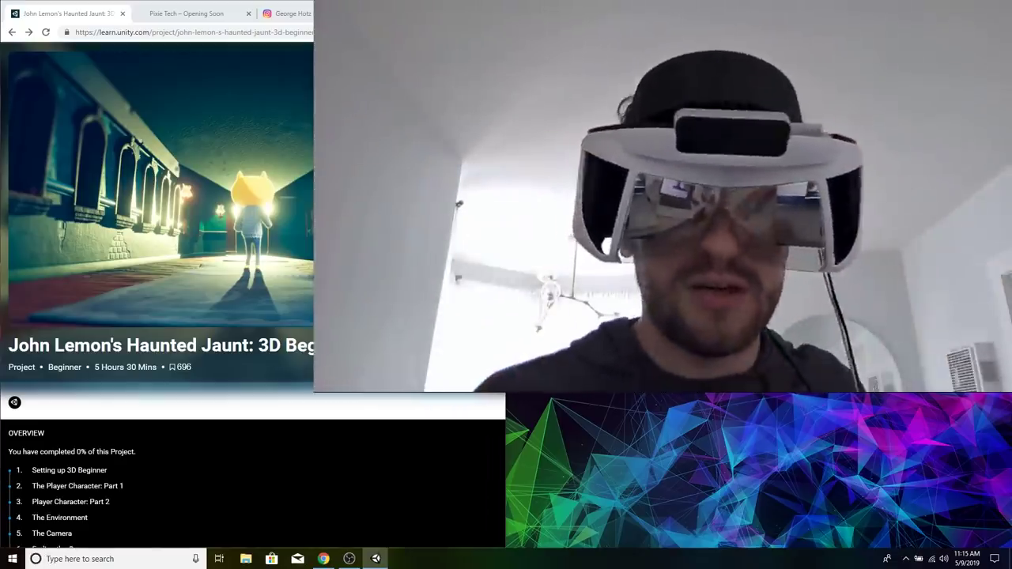
mouse_move(323, 558)
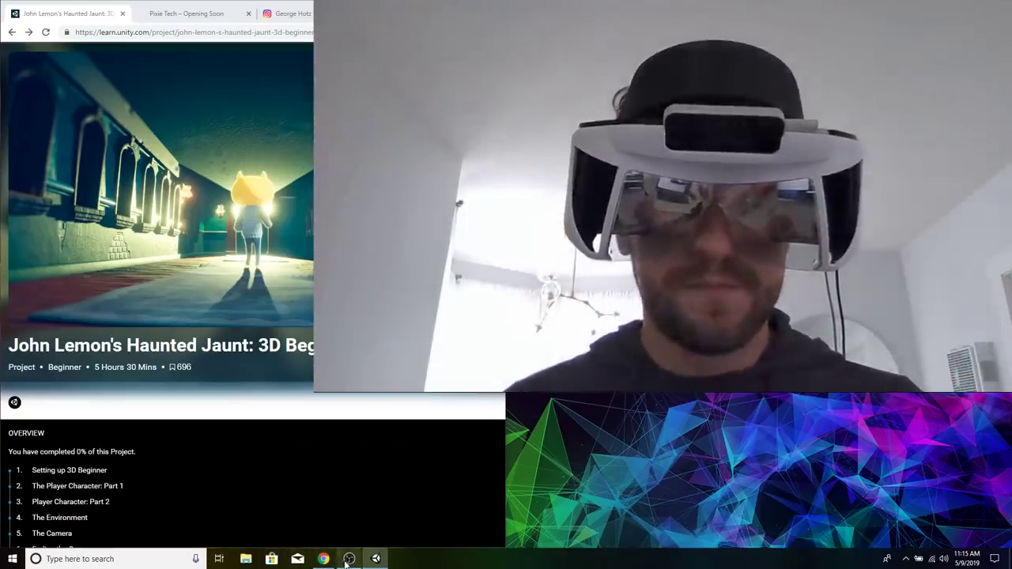
left_click(348, 559)
left_click_drag(667, 289, 837, 196)
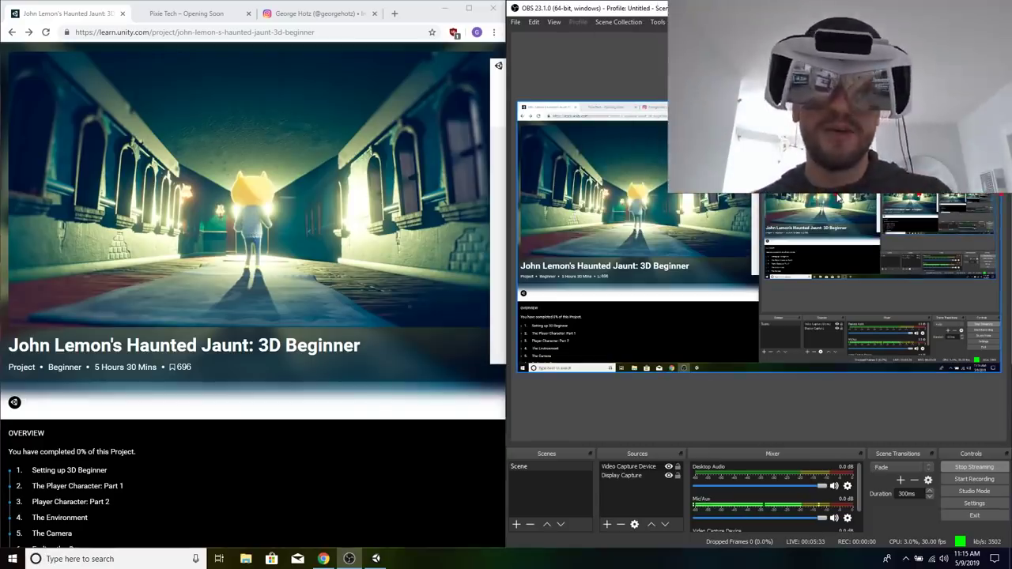
left_click(203, 15)
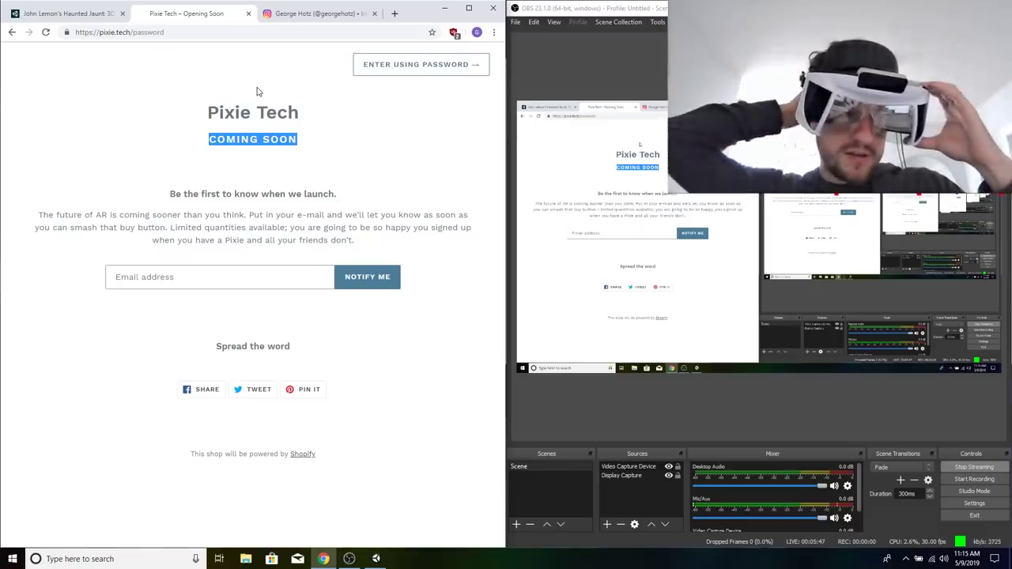
key("super+i")
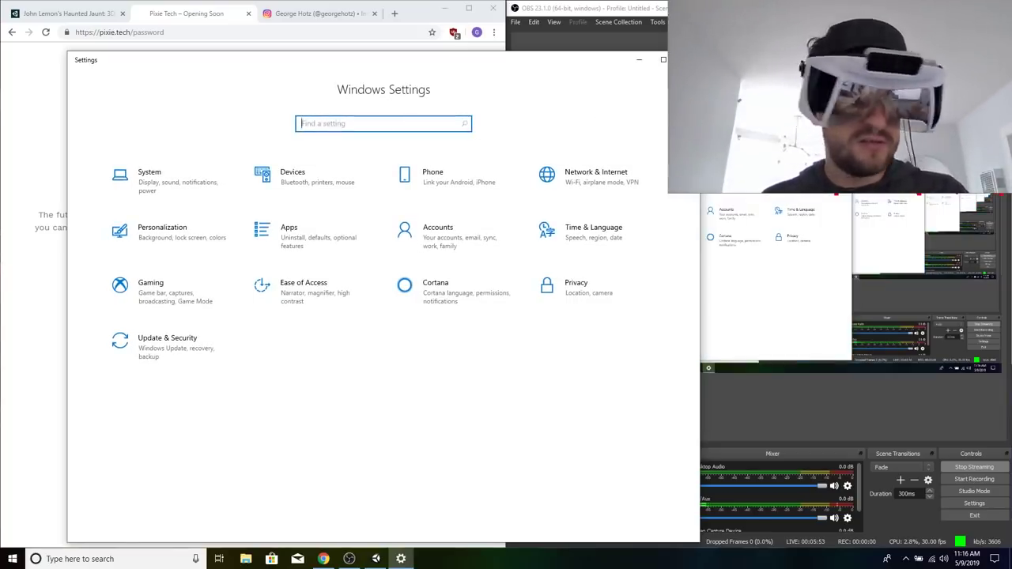
left_click(663, 59)
key("super")
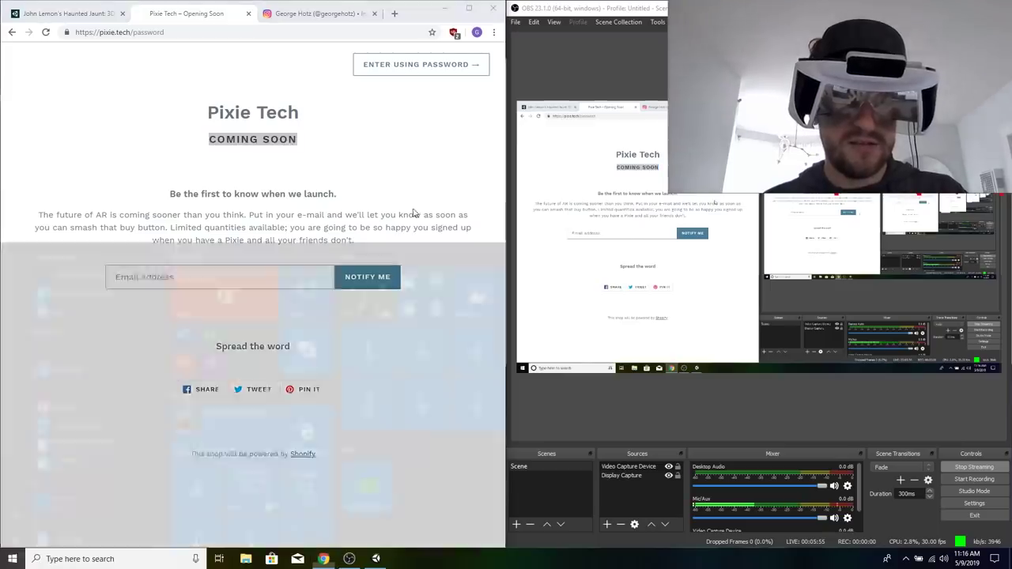
left_click(393, 173)
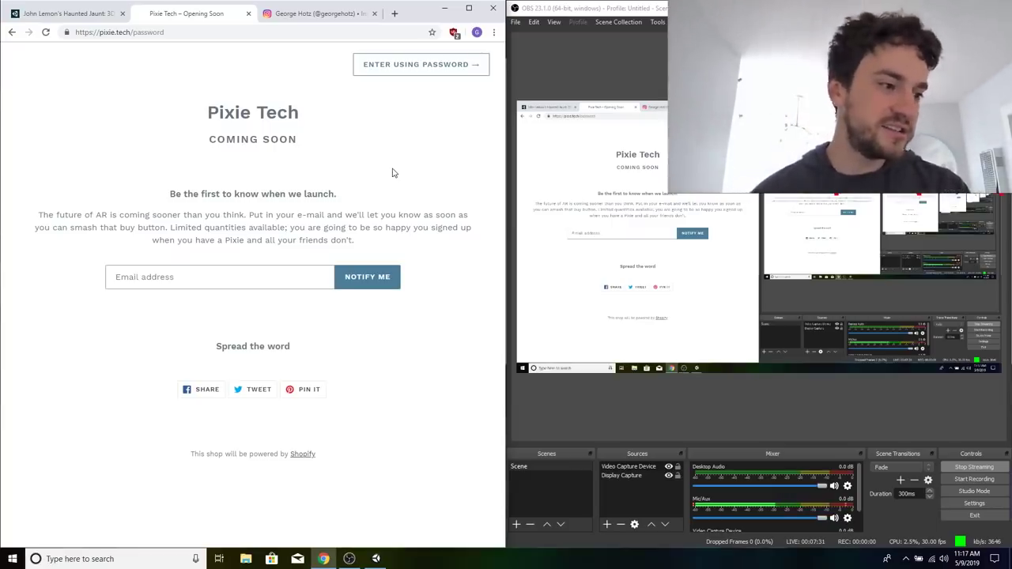
Open the This PC properties from File Explorer, move the System window clear to show the computer's specifications, and close both windows.
right_click(246, 559)
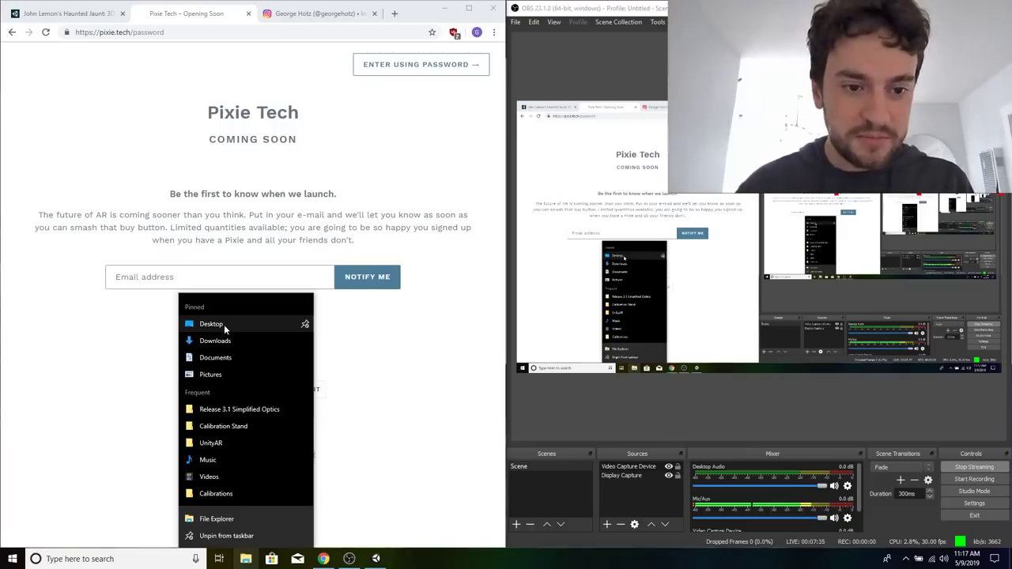
right_click(241, 427)
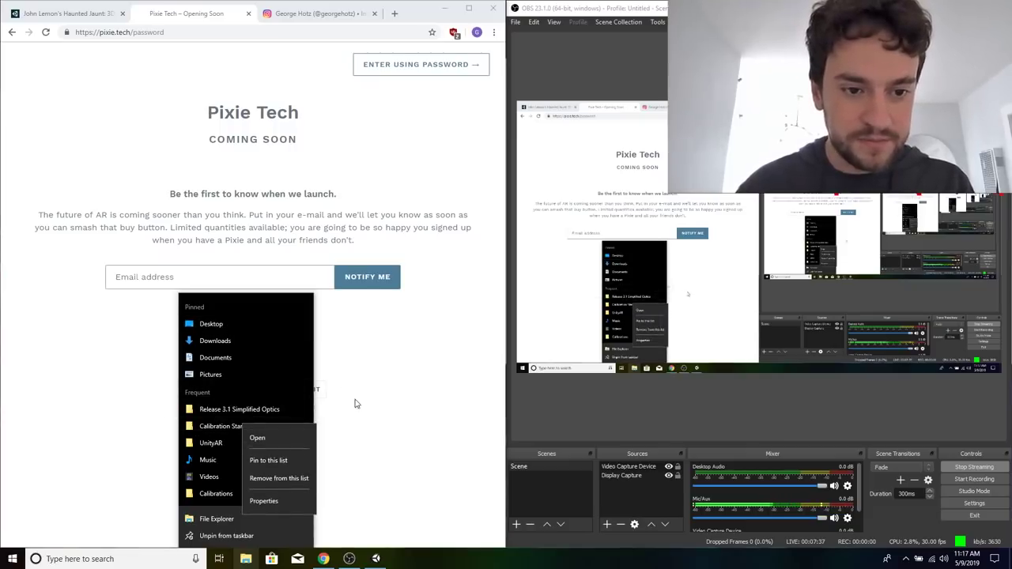
left_click(242, 559)
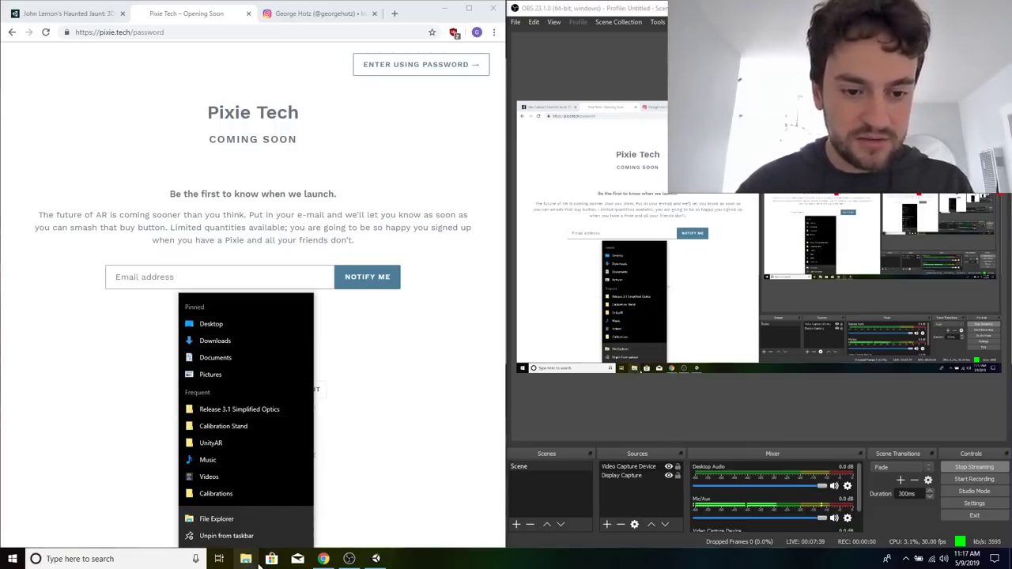
left_click(257, 560)
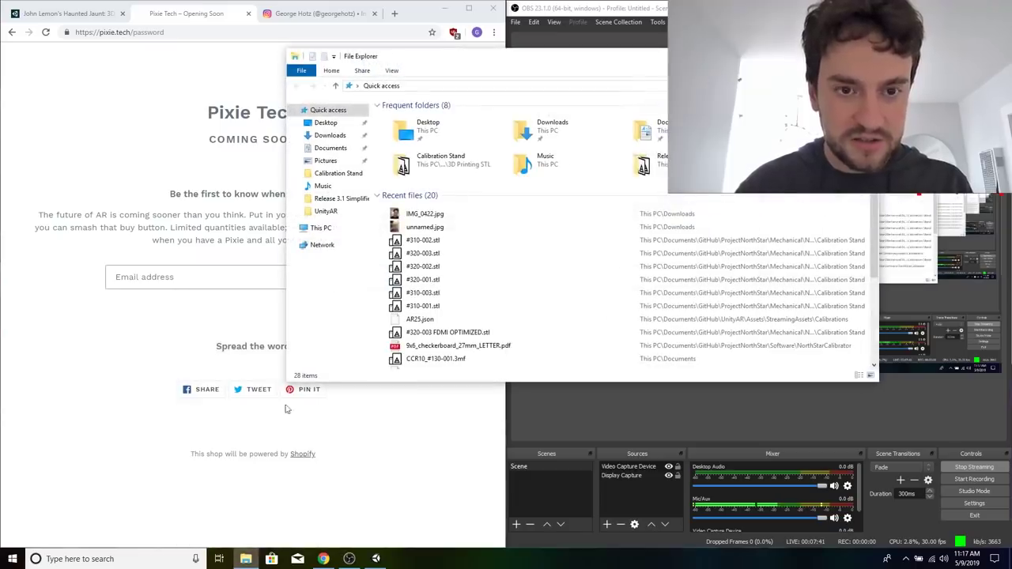
right_click(321, 230)
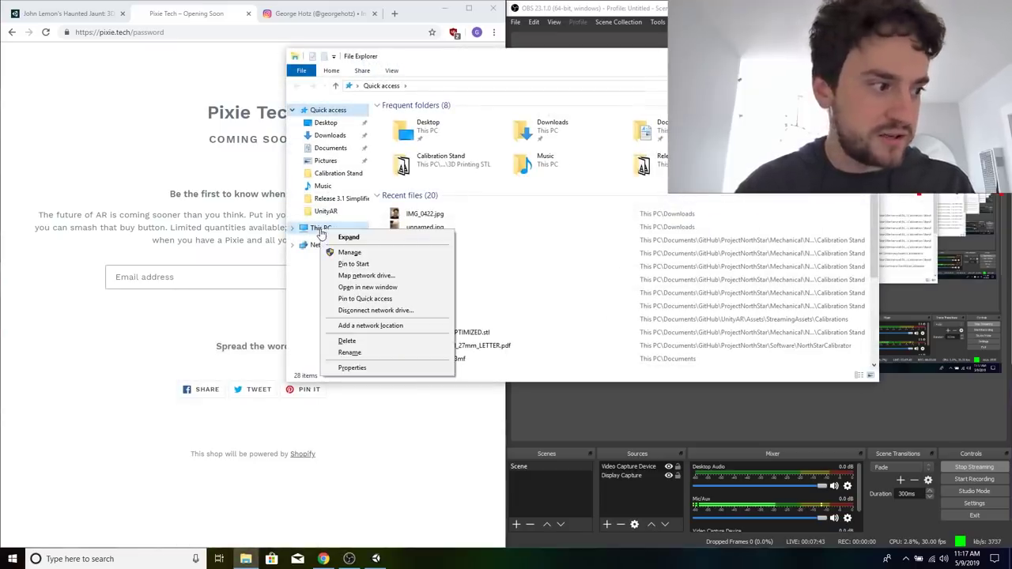
left_click(394, 369)
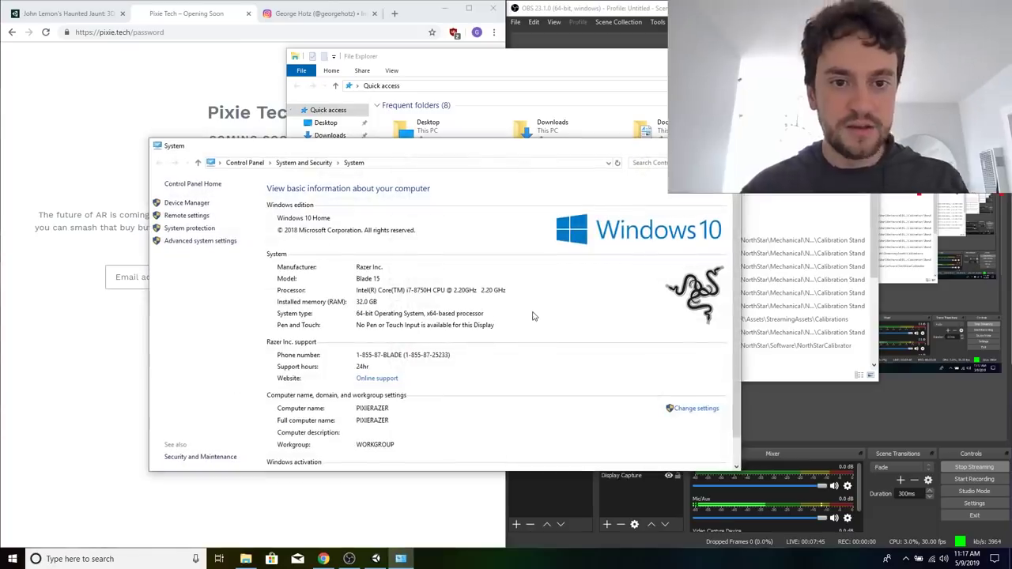
left_click_drag(512, 147, 490, 72)
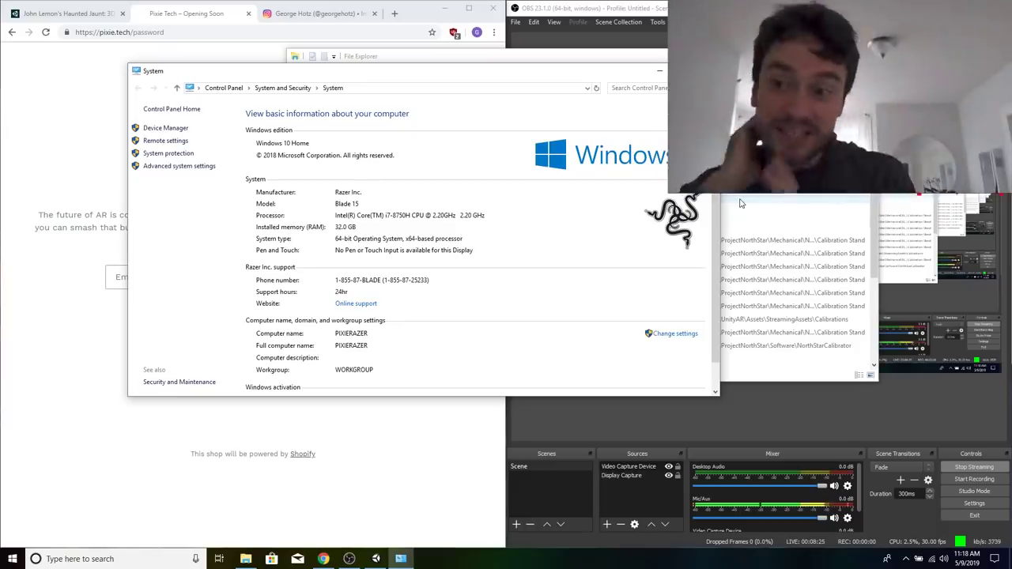
key("alt+F4")
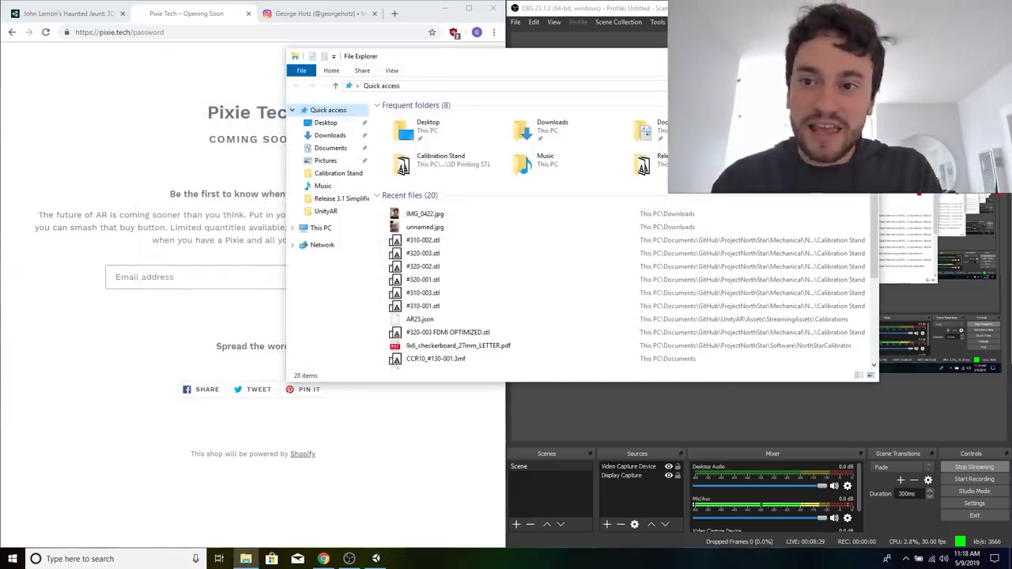
key("alt+F4")
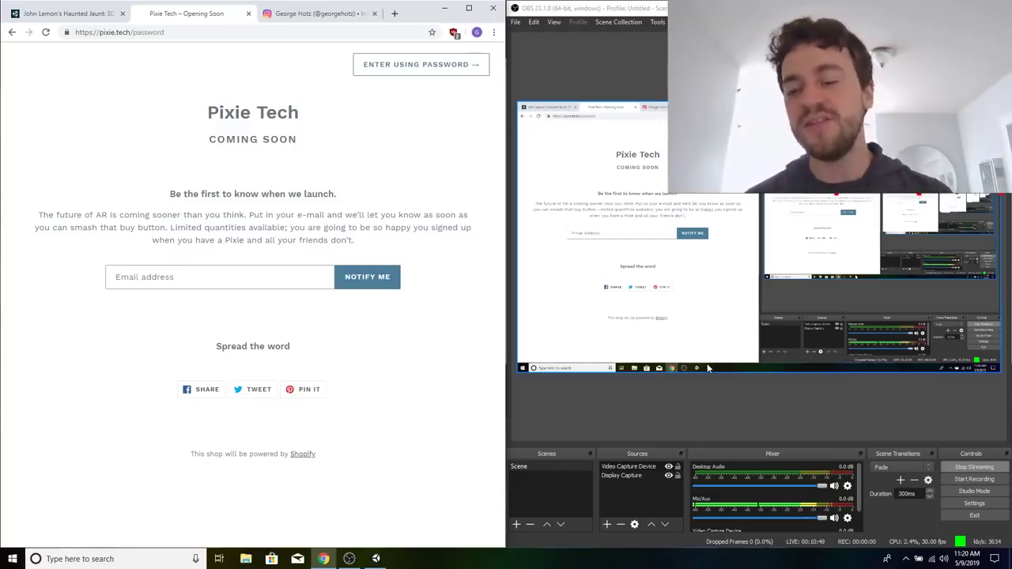
Search Google for "magic leap youtube" in a new browser tab.
key("ctrl+t")
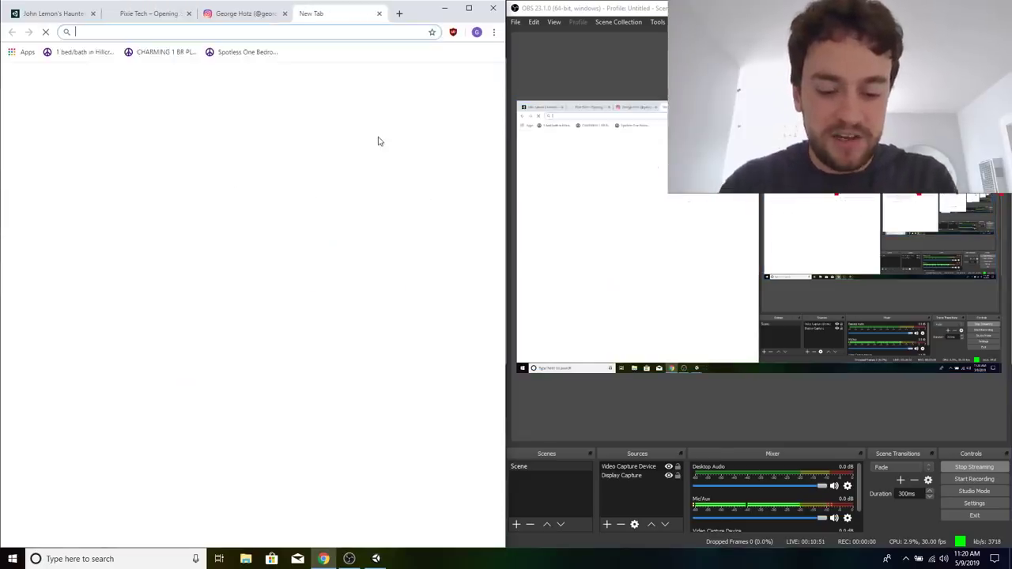
type("magi cleap o")
key("ctrl+a")
type("magic l")
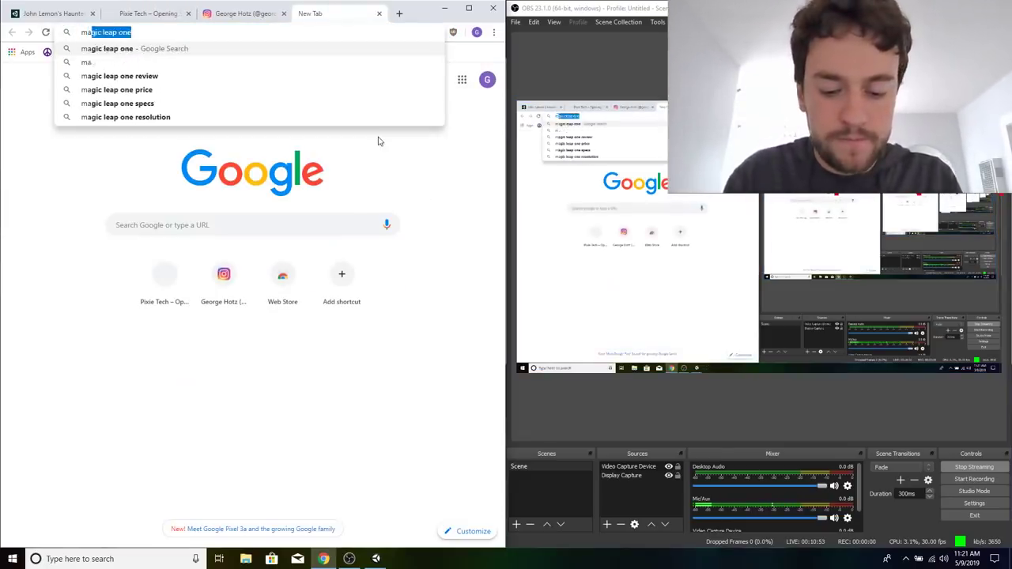
type("eap youtube")
key("Return")
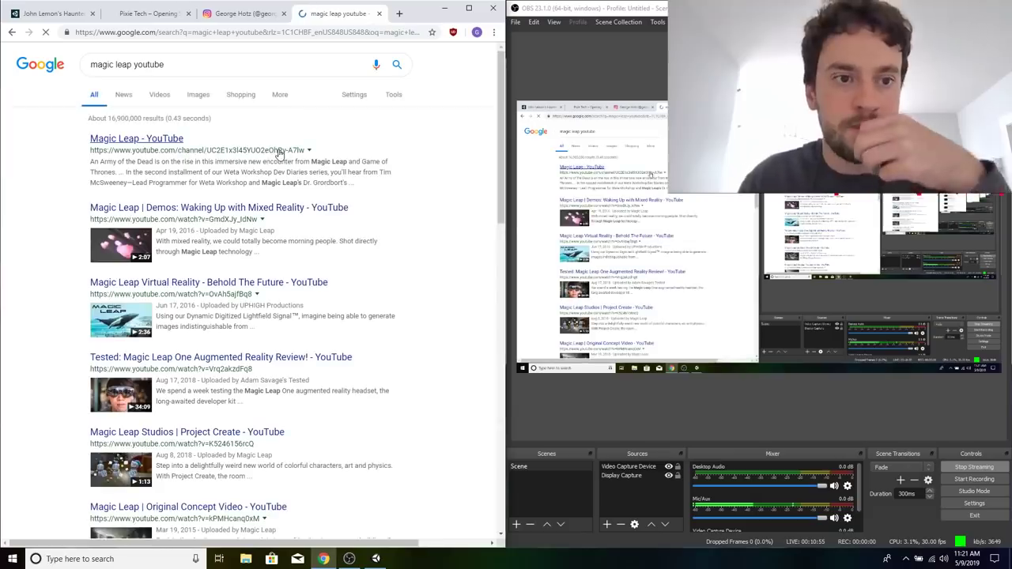
Look through the Magic Leap search results and narrow them to videos.
scroll(225, 296, "down", 2)
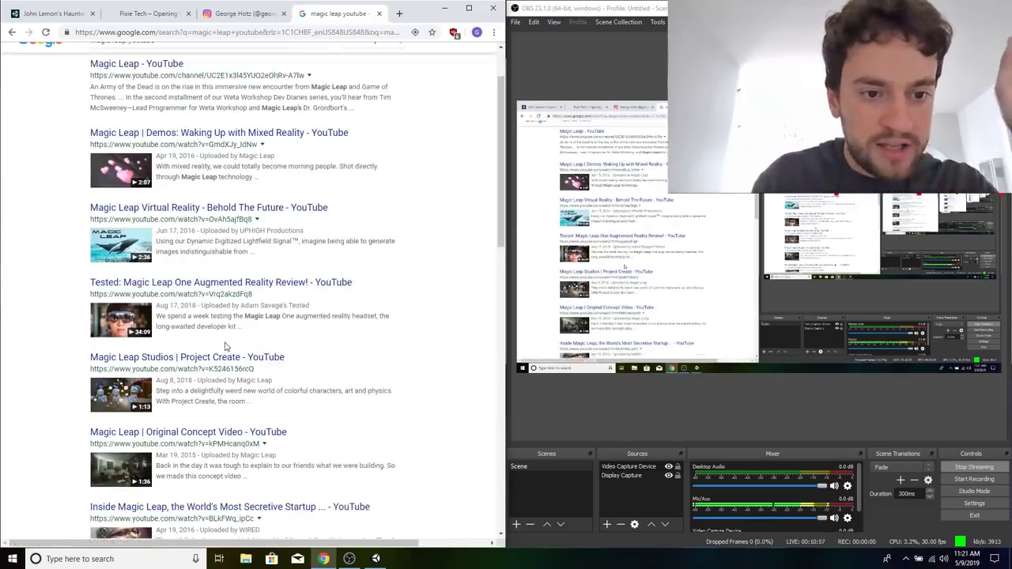
scroll(226, 296, "down", 3)
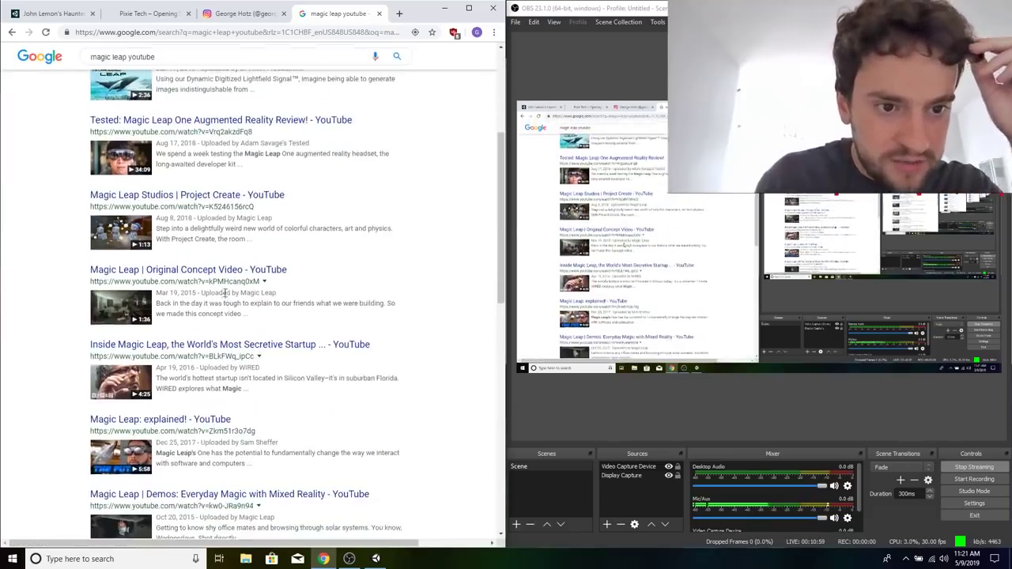
scroll(225, 249, "down", 5)
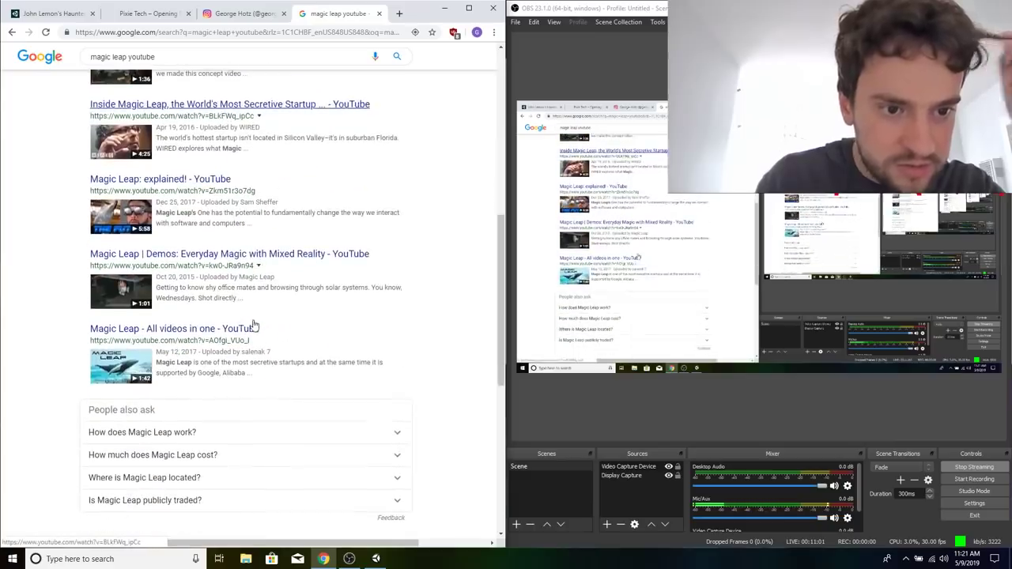
scroll(260, 340, "up", 6)
left_click(161, 95)
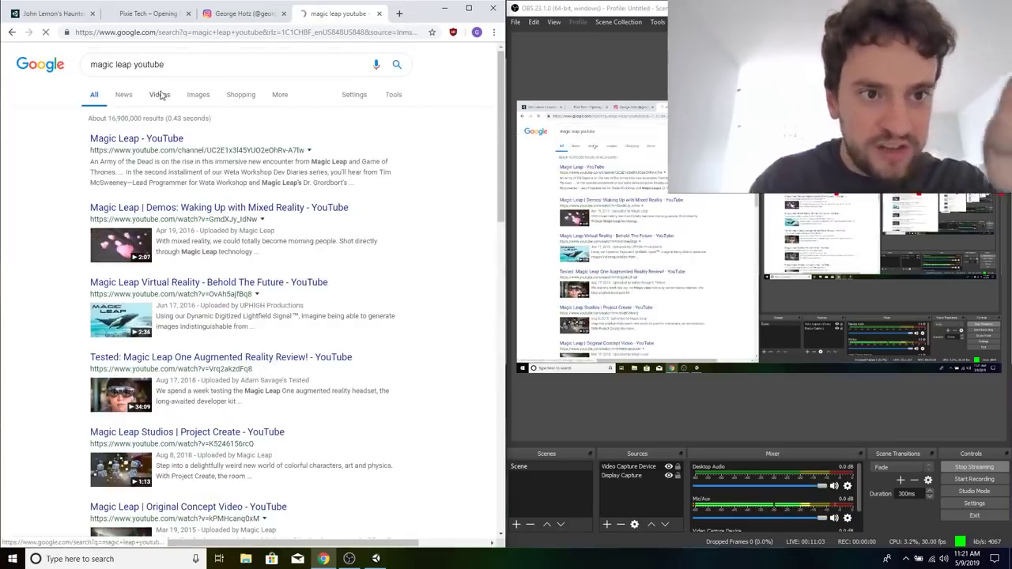
Go to youtube.com in the same browser tab.
left_click(197, 35)
type("youtueb.c")
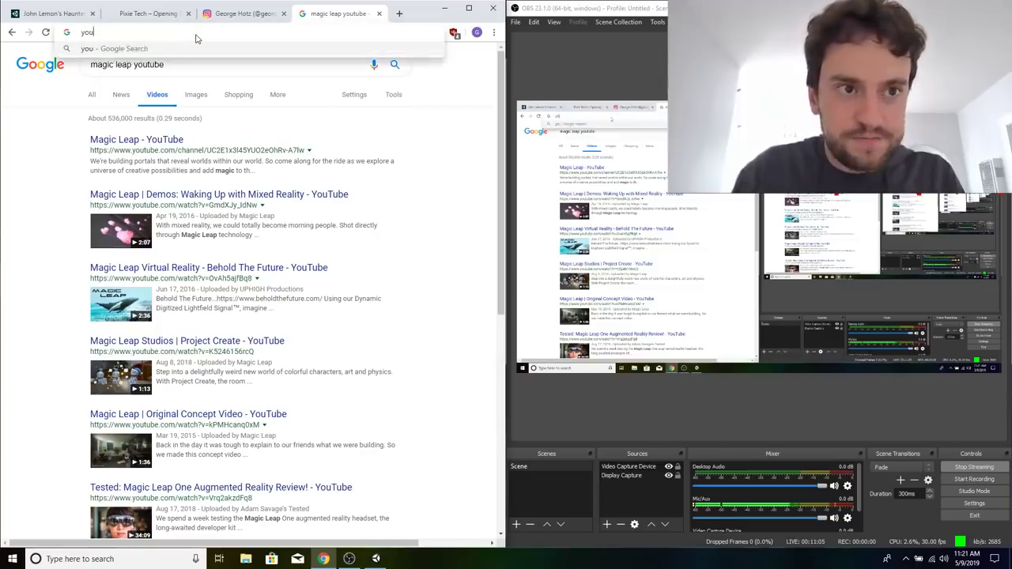
key("BackSpace")
key("BackSpace")
key("BackSpace")
key("BackSpace")
type("be")
key("Return")
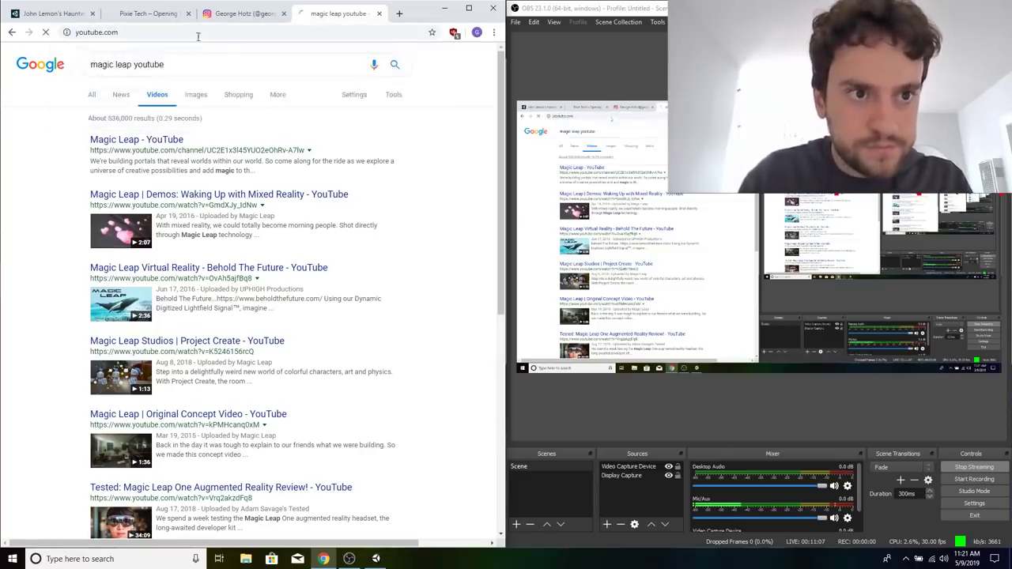
Search YouTube for "openpilot".
left_click(194, 57)
type("openpilot")
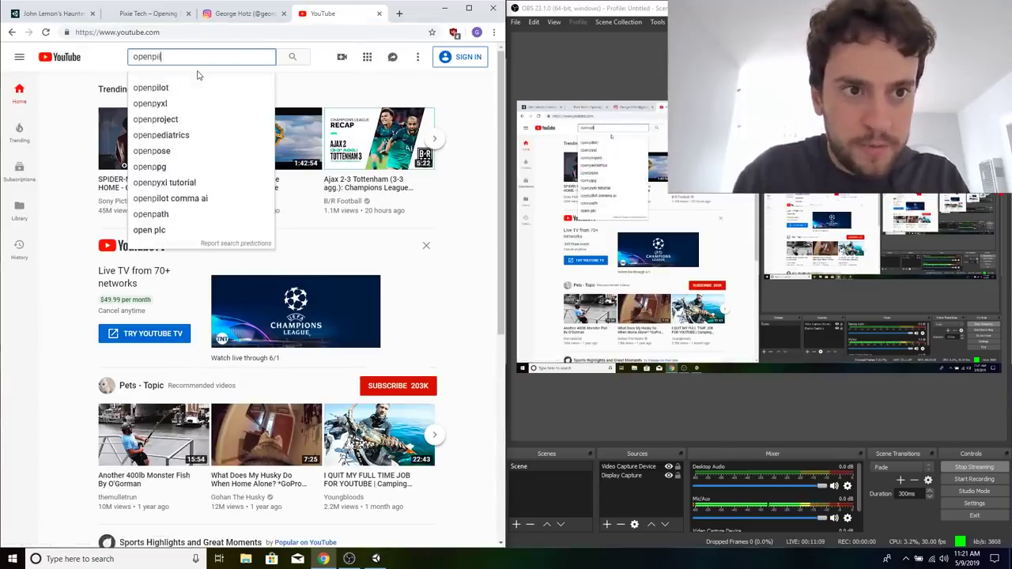
key("Return")
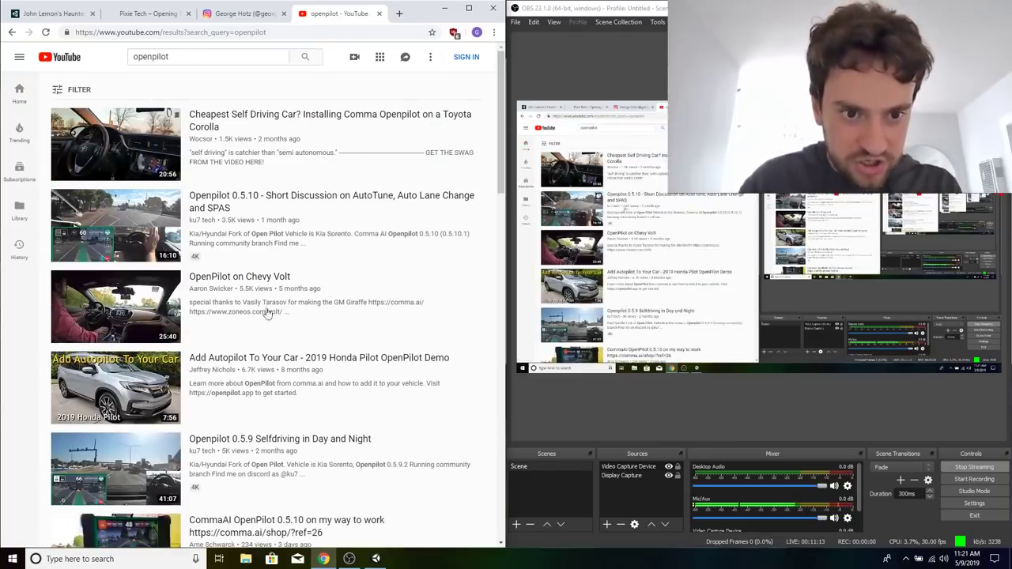
Examine the titles, thumbnails and view counts in the openpilot video results.
mouse_move(335, 366)
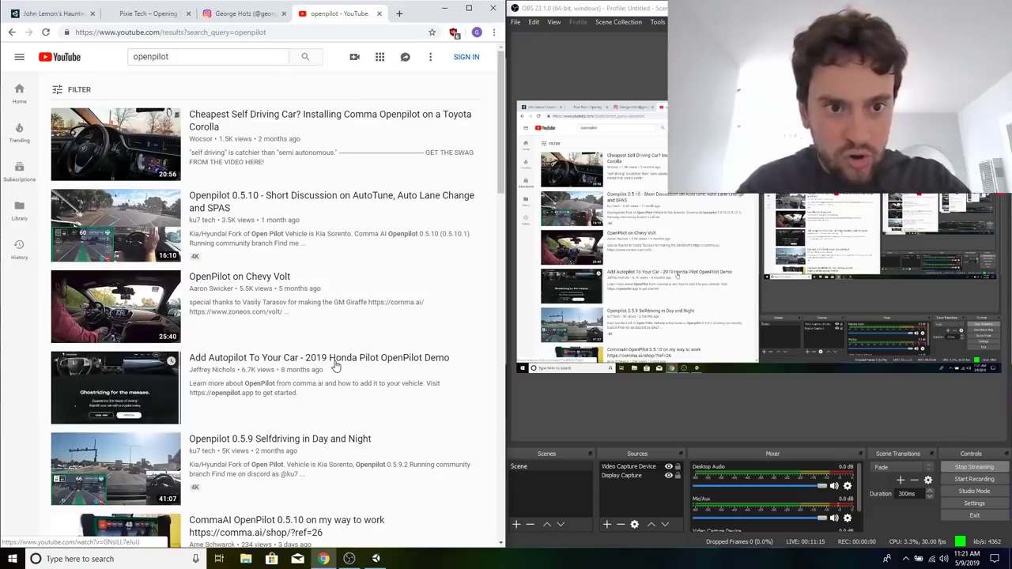
scroll(335, 366, "down", 3)
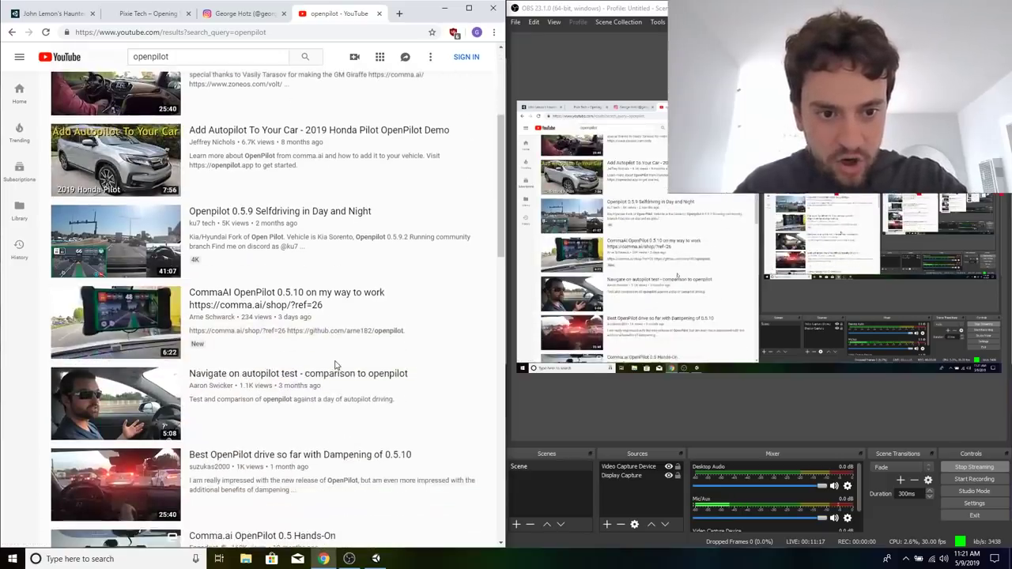
scroll(335, 364, "down", 2)
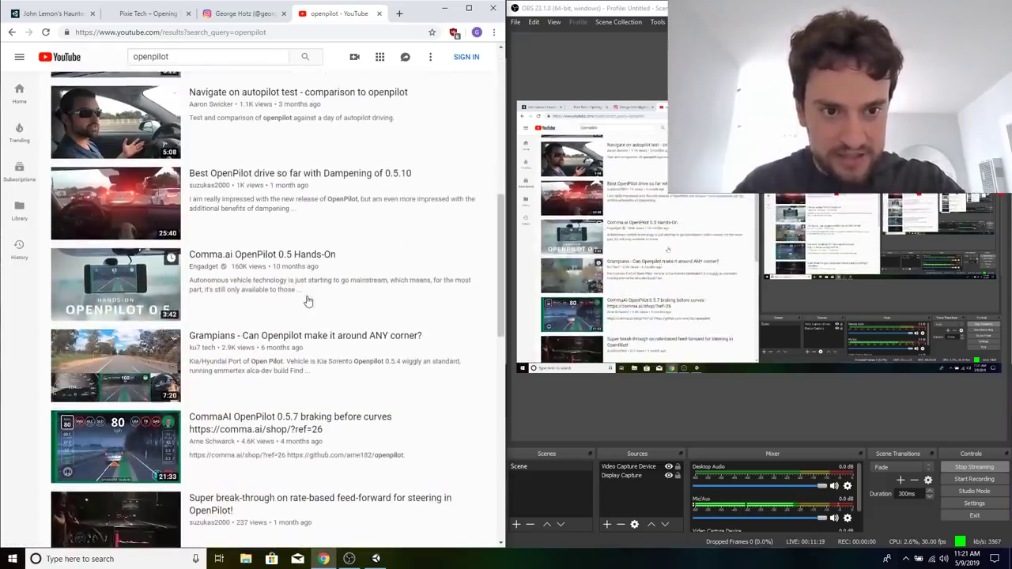
scroll(308, 300, "up", 6)
scroll(303, 299, "down", 3)
scroll(302, 298, "up", 3)
scroll(303, 298, "down", 3)
scroll(302, 299, "up", 4)
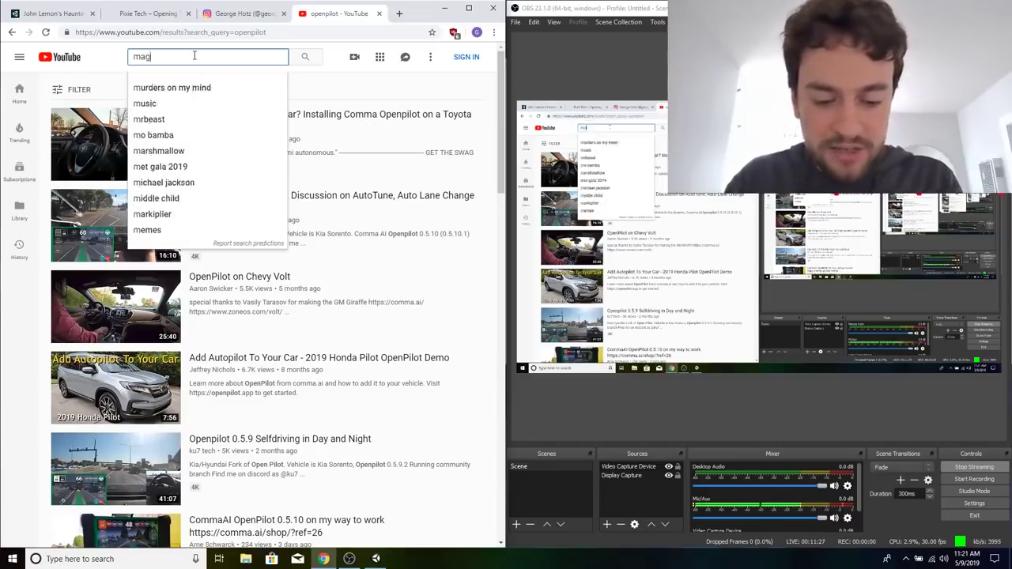
Replace the YouTube search with "magic leap" and run it.
type("ap")
key("Return")
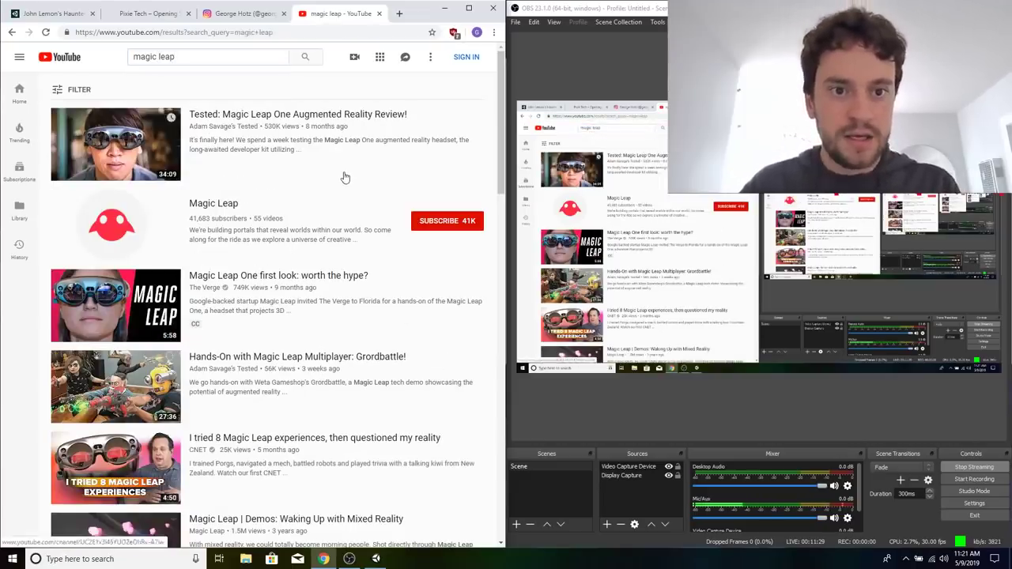
Find the video "Magic Leap One Review by hardcore dev" in the search results and open it.
scroll(330, 133, "down", 1)
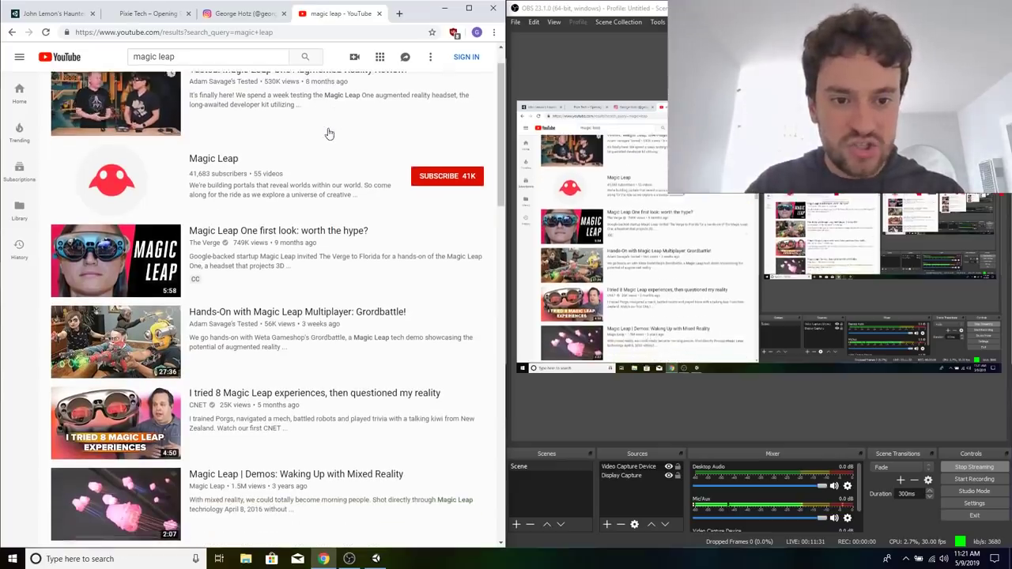
scroll(340, 317, "down", 1)
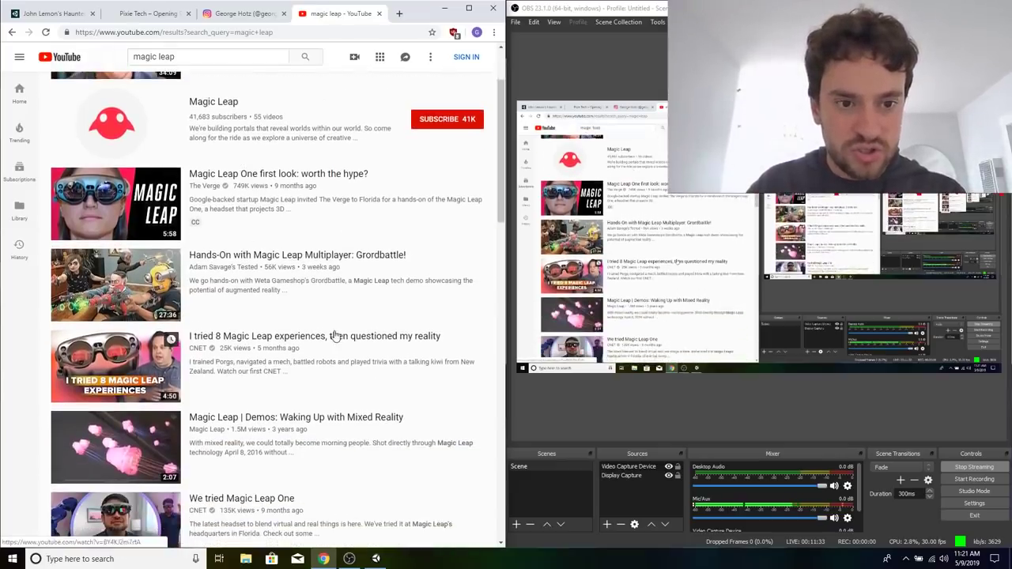
scroll(335, 336, "down", 2)
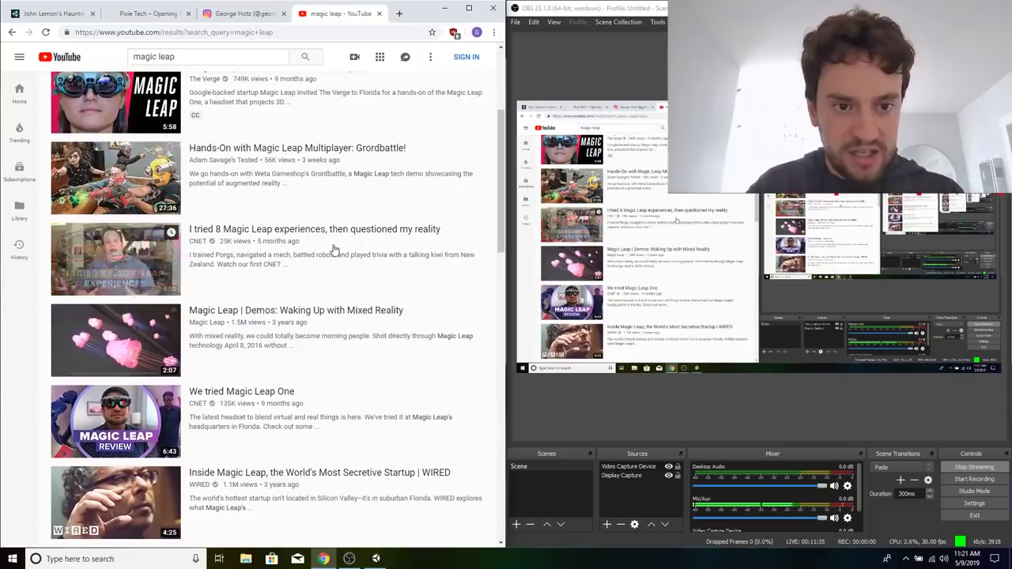
scroll(334, 250, "down", 4)
scroll(352, 308, "down", 5)
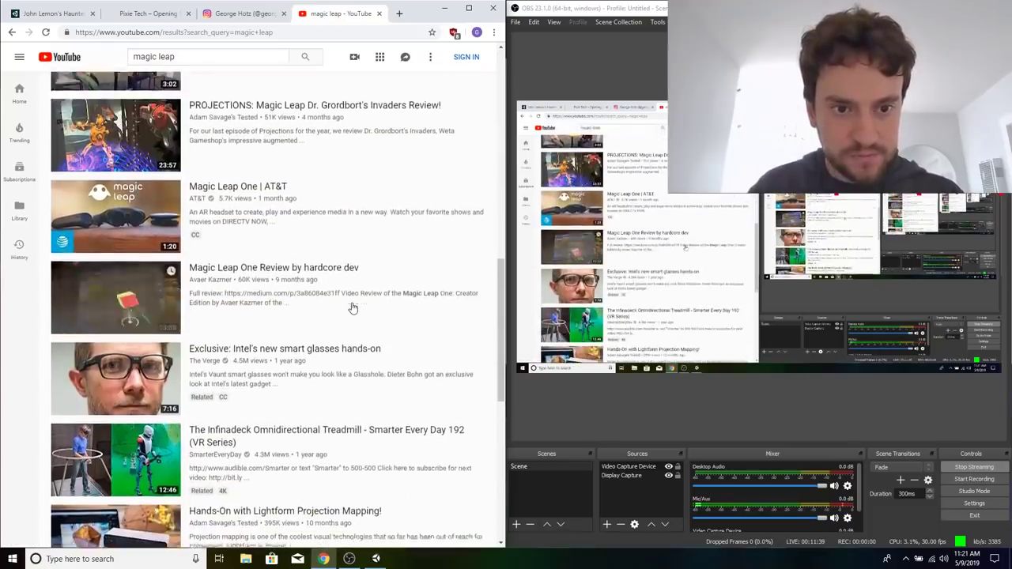
scroll(353, 308, "down", 1)
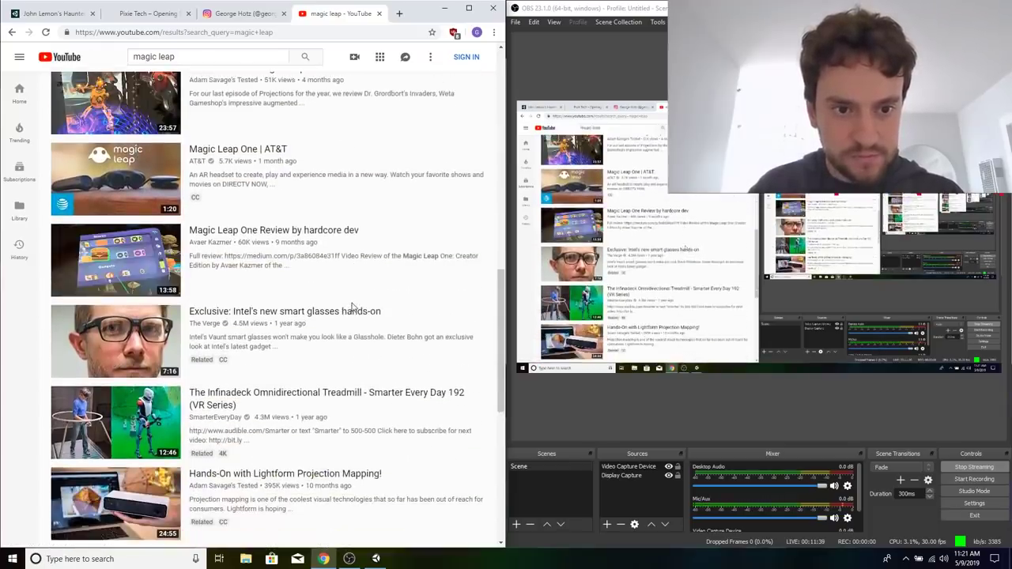
left_click(330, 235)
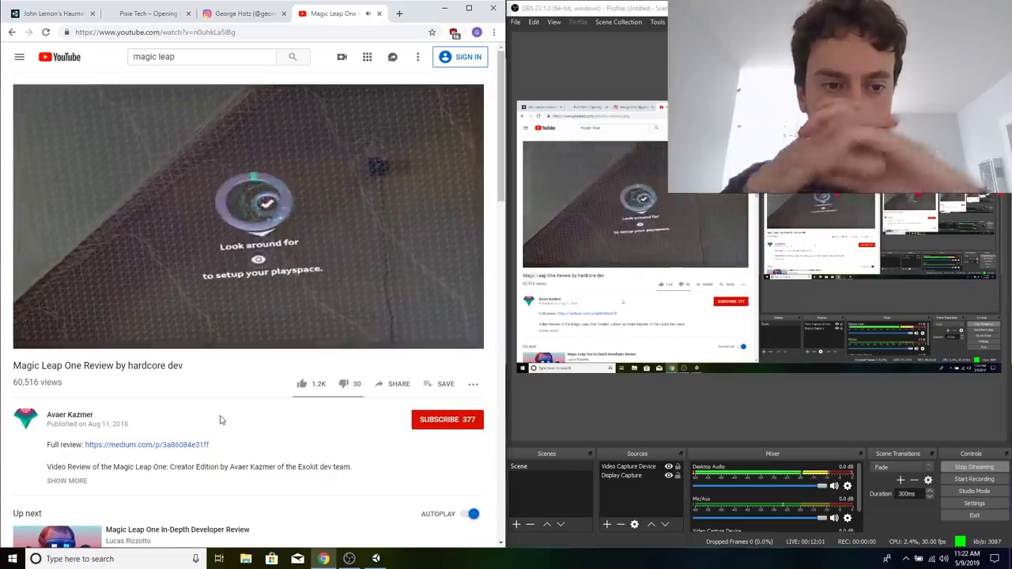
Skip the review video ahead to 6:41 and pause it at 6:43 on the dinosaur and dominoes scene.
left_click(204, 331)
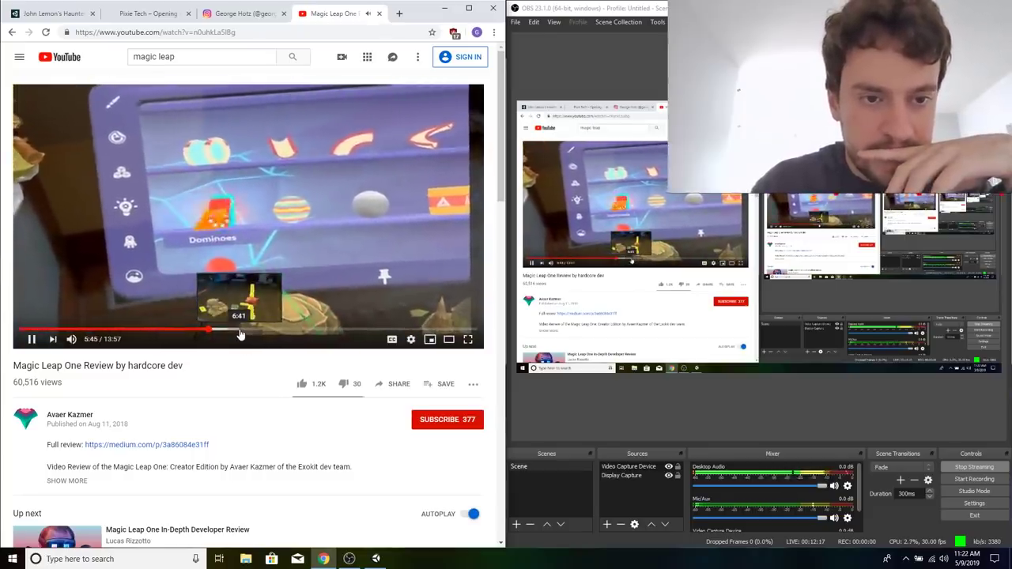
left_click(240, 332)
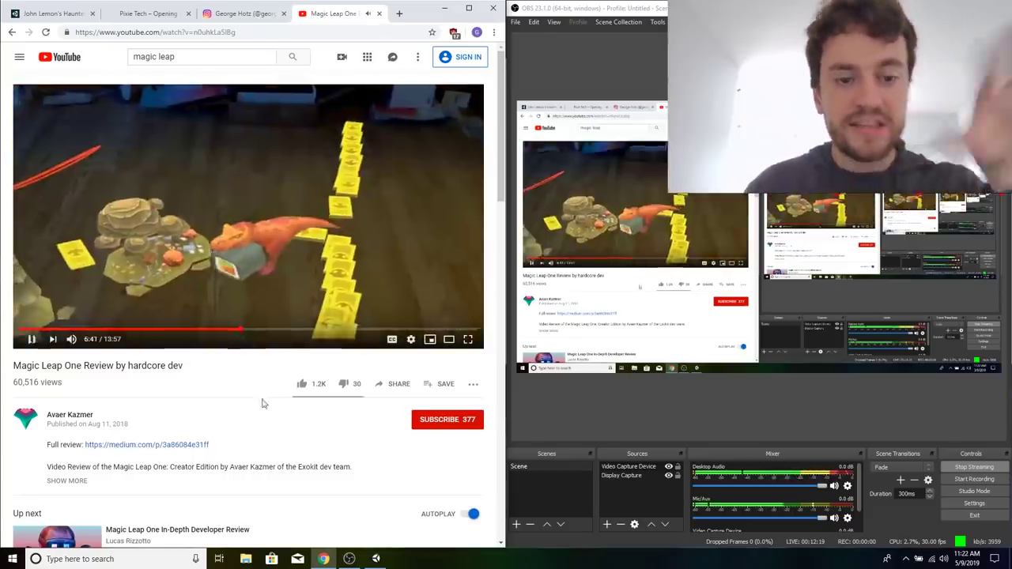
left_click(226, 275)
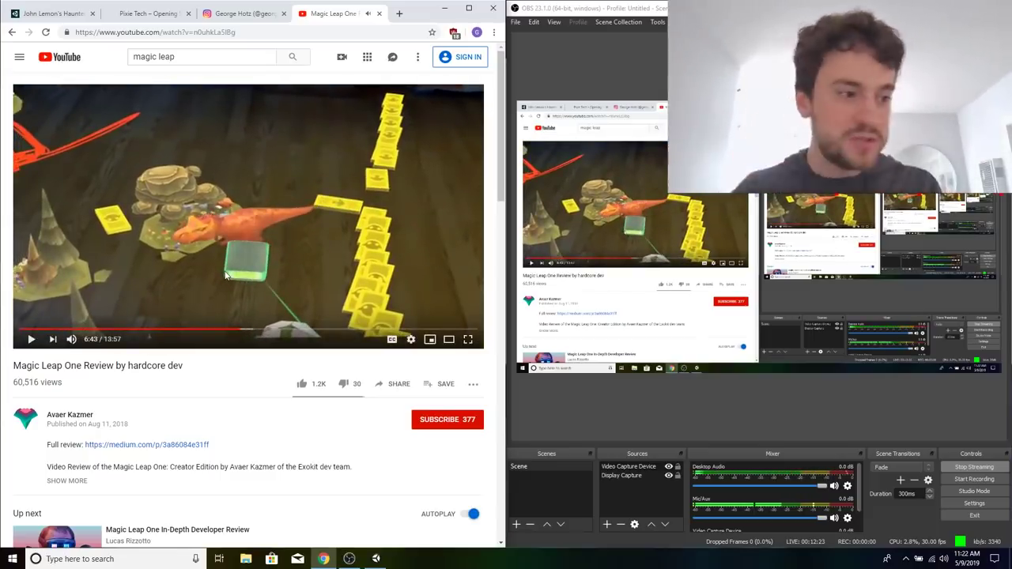
scroll(211, 375, "down", 2)
scroll(210, 375, "up", 2)
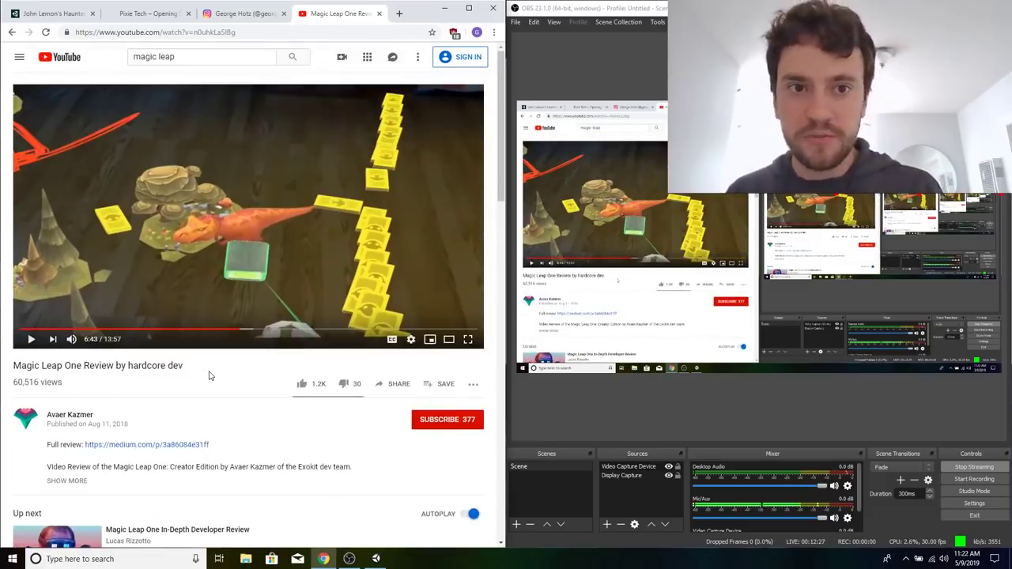
scroll(324, 255, "down", 6)
scroll(324, 256, "up", 6)
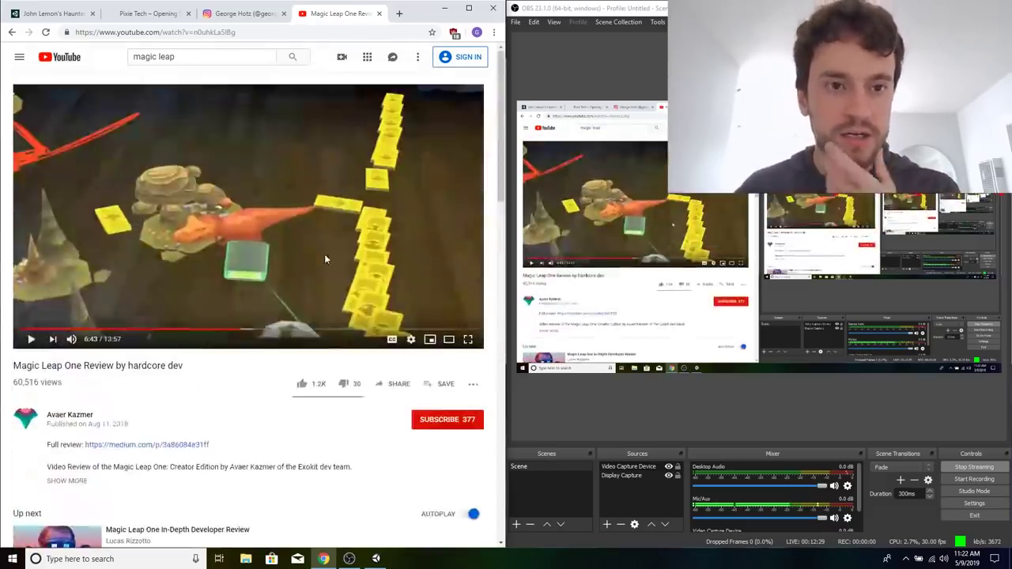
scroll(324, 255, "down", 5)
scroll(325, 258, "up", 5)
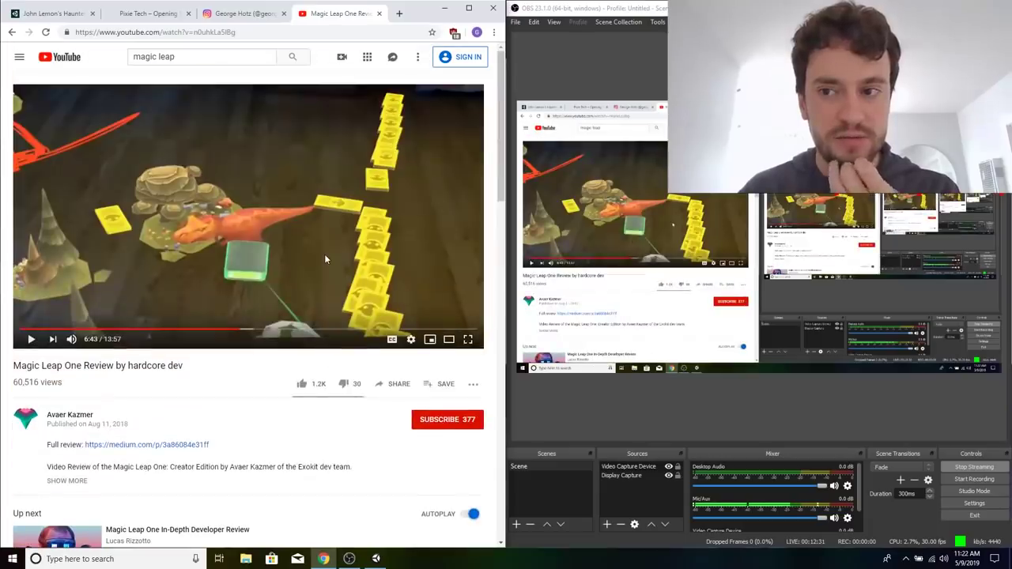
Search Google for "magic leap" in a new tab and open the Magic Leap One shop page from the official site.
left_click(400, 13)
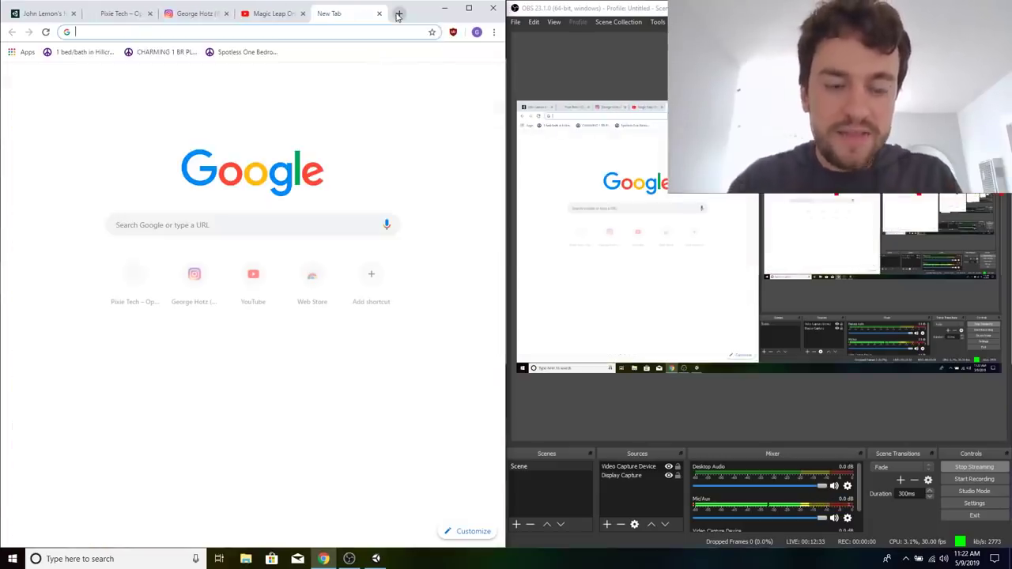
type("magic leap")
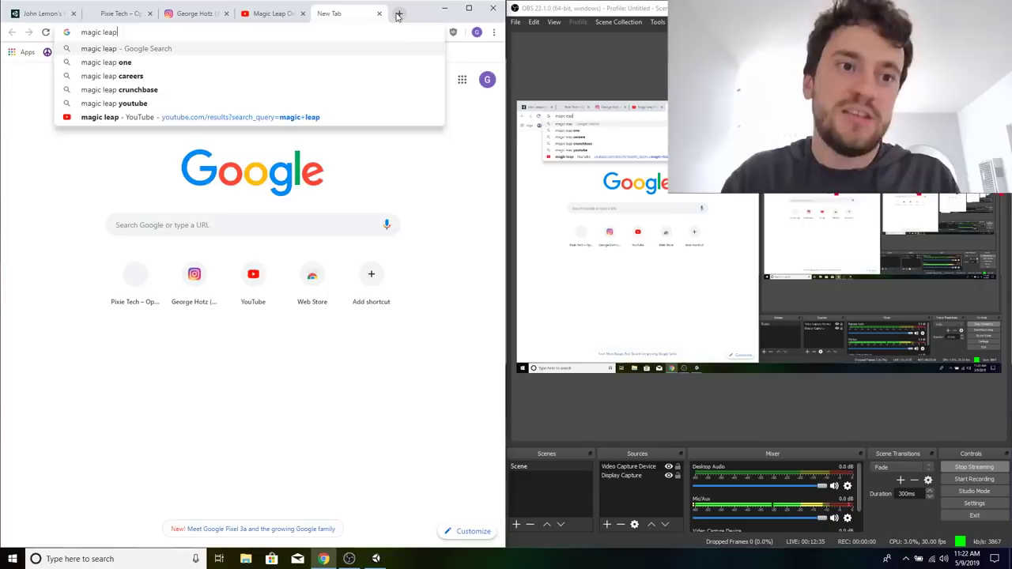
key("Return")
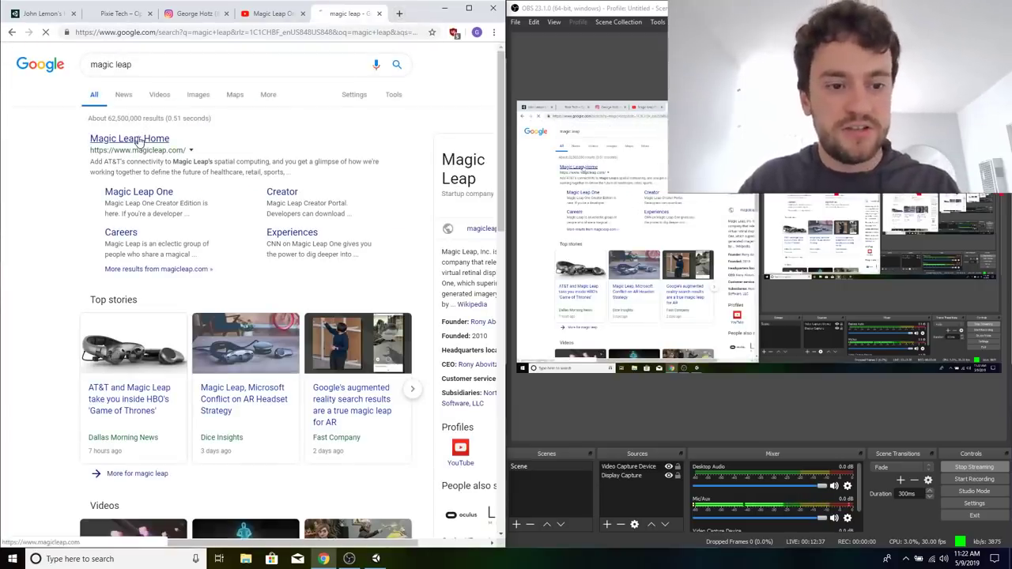
left_click(135, 139)
left_click(456, 57)
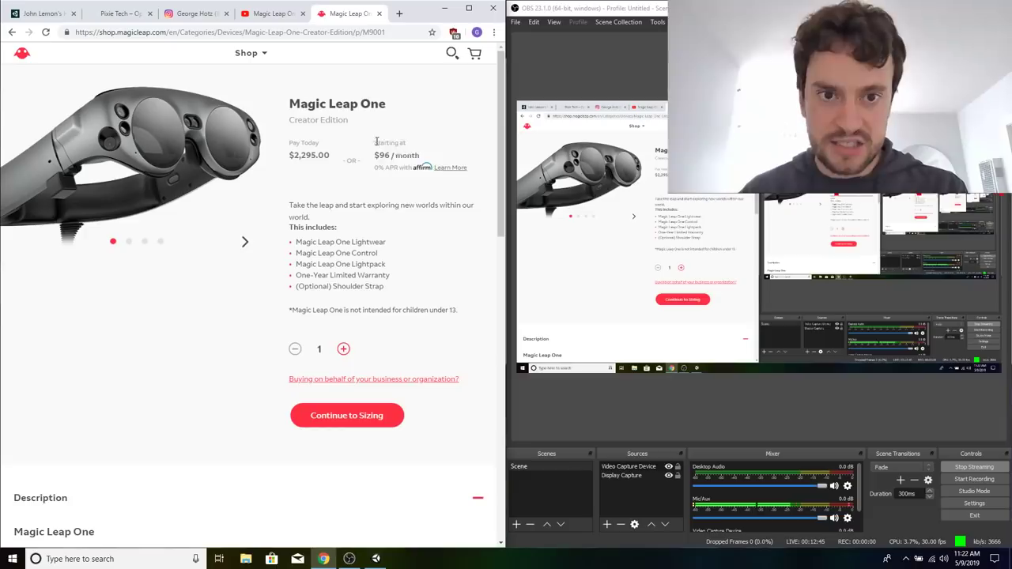
Examine the Magic Leap One's monthly financing offer next to its full purchase price.
left_click_drag(441, 166, 404, 143)
left_click(467, 199)
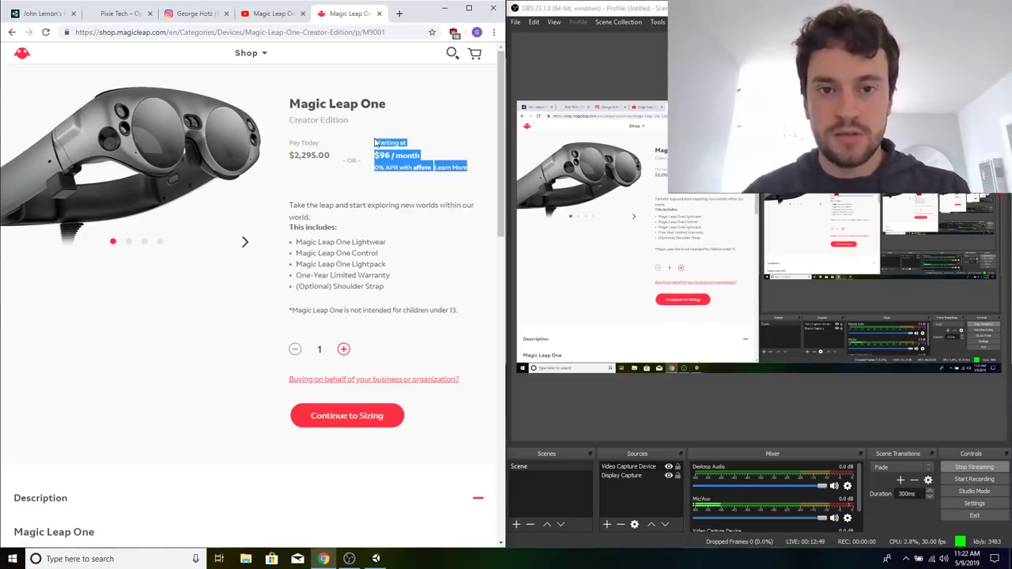
left_click(413, 268)
left_click_drag(374, 142, 478, 172)
left_click(476, 172)
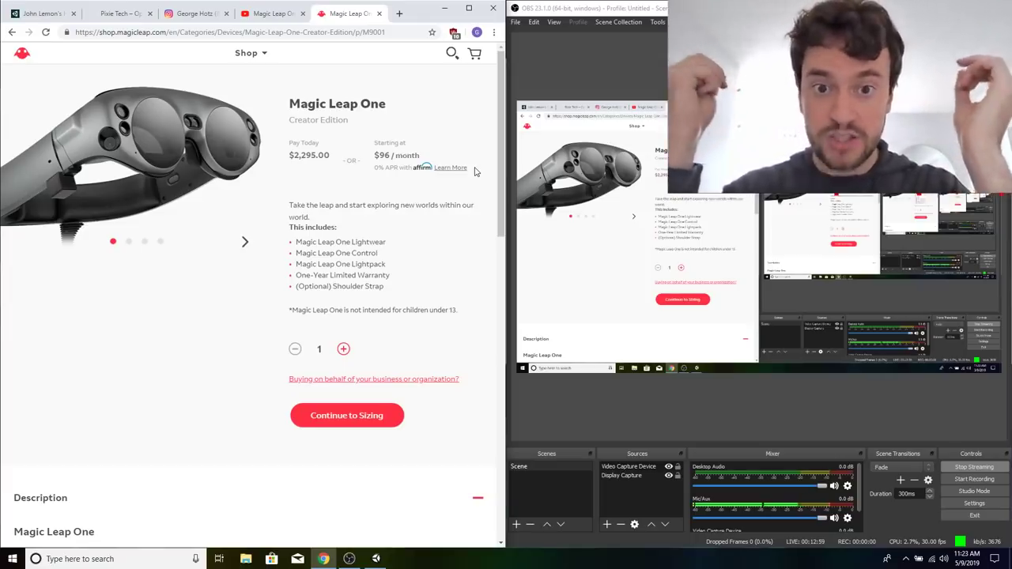
right_click(372, 135)
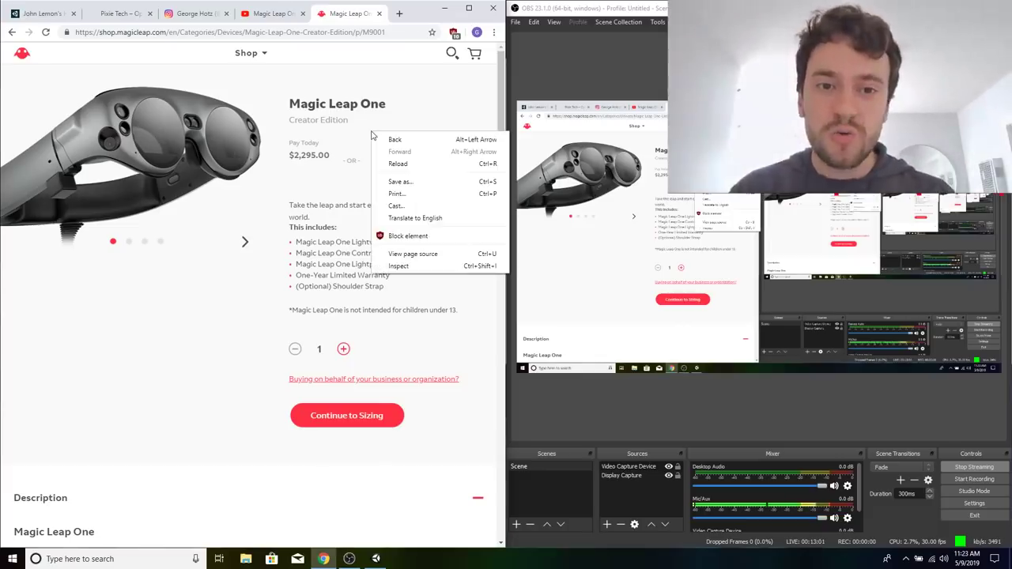
left_click(350, 140)
left_click_drag(363, 143, 473, 178)
left_click(415, 201)
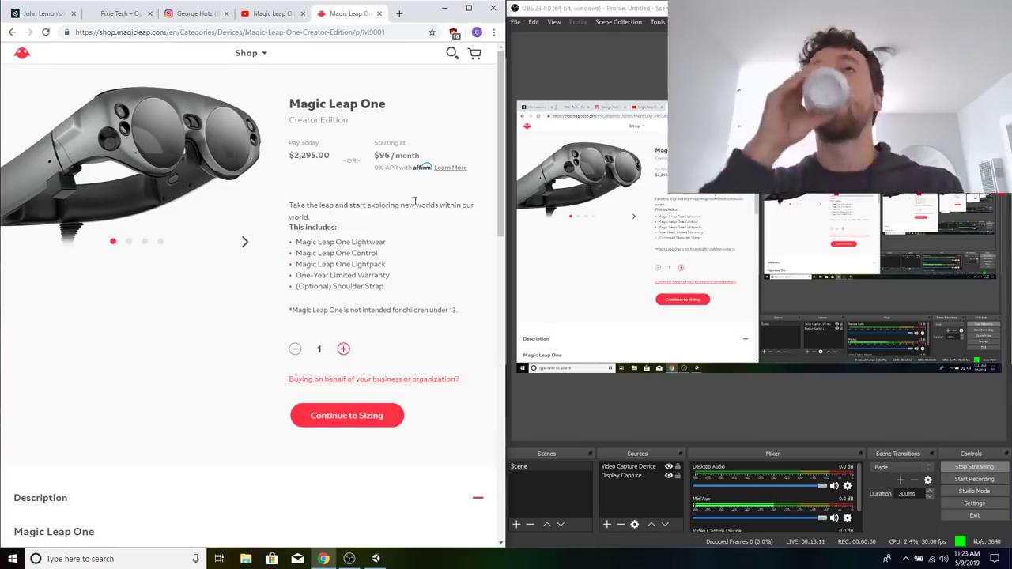
Search Google for "magic leap crunchbase" in a new tab and open Magic Leap's Crunchbase profile.
key("ctrl+t")
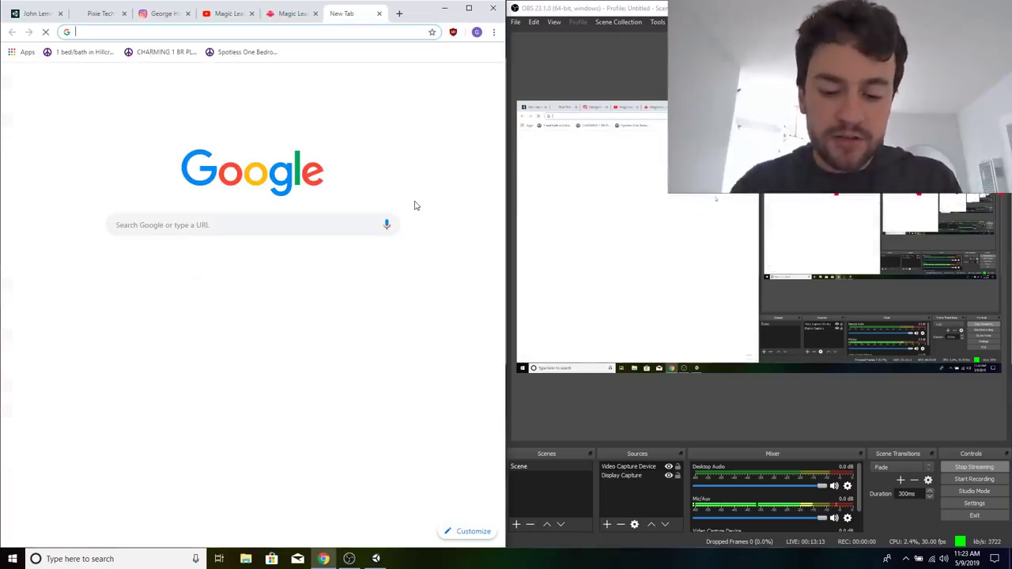
type("magic leap crunchbase")
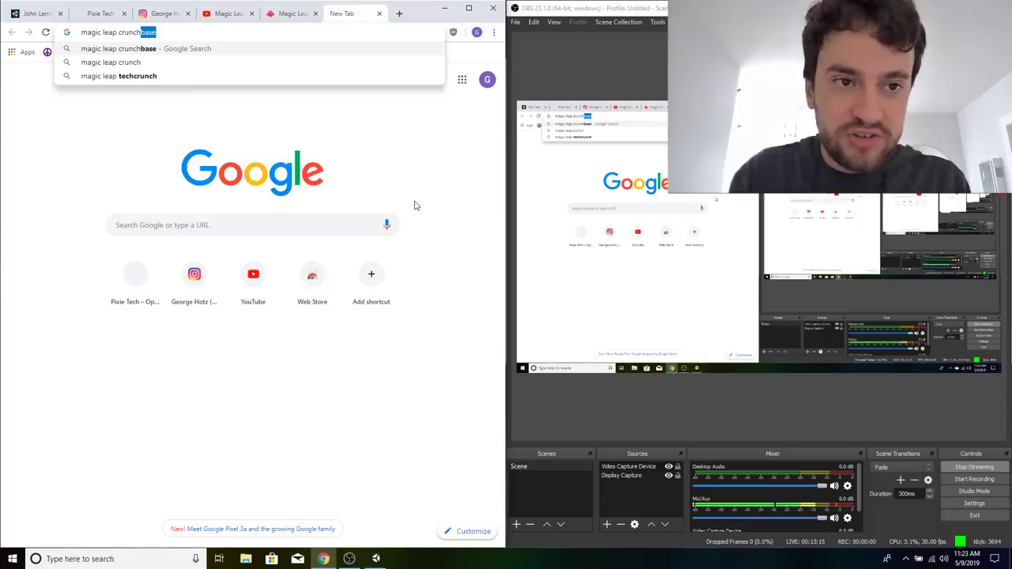
key("Return")
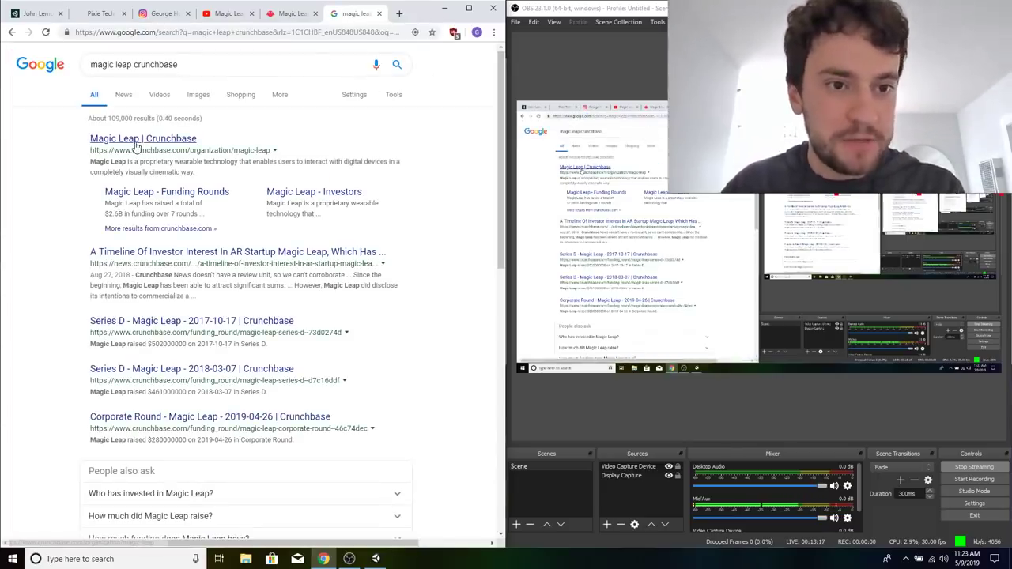
left_click(136, 140)
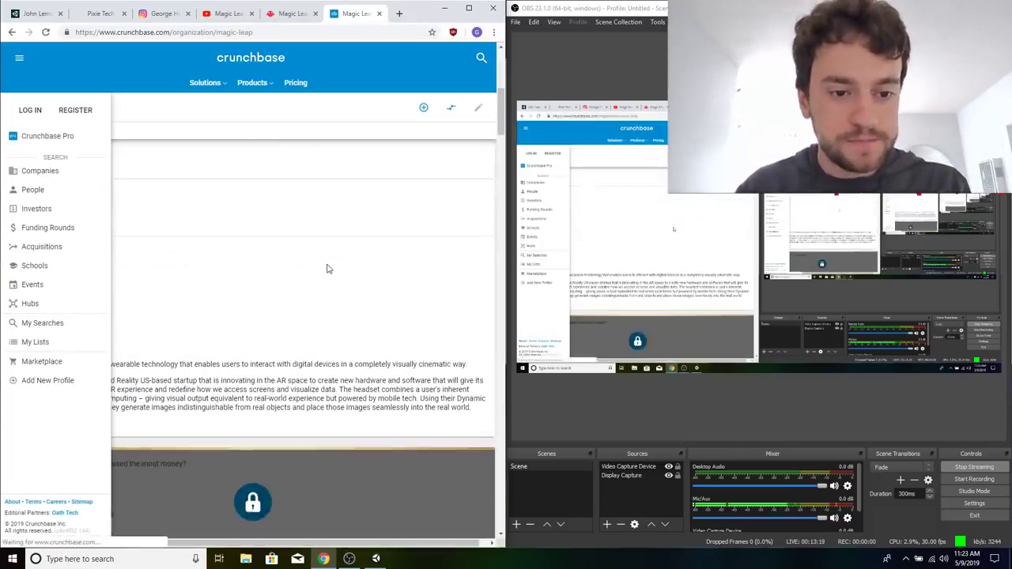
key("alt+Left")
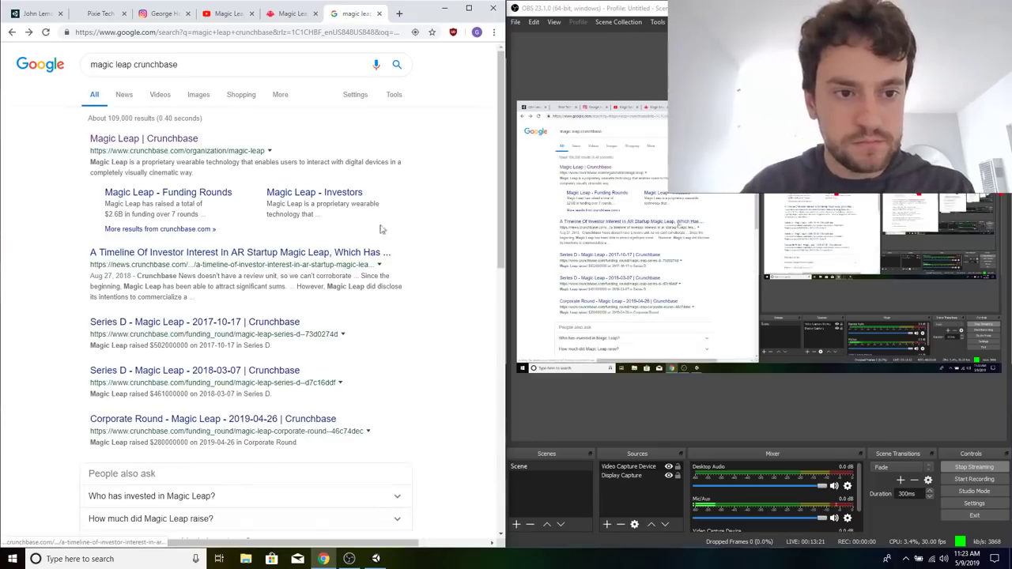
left_click(106, 140)
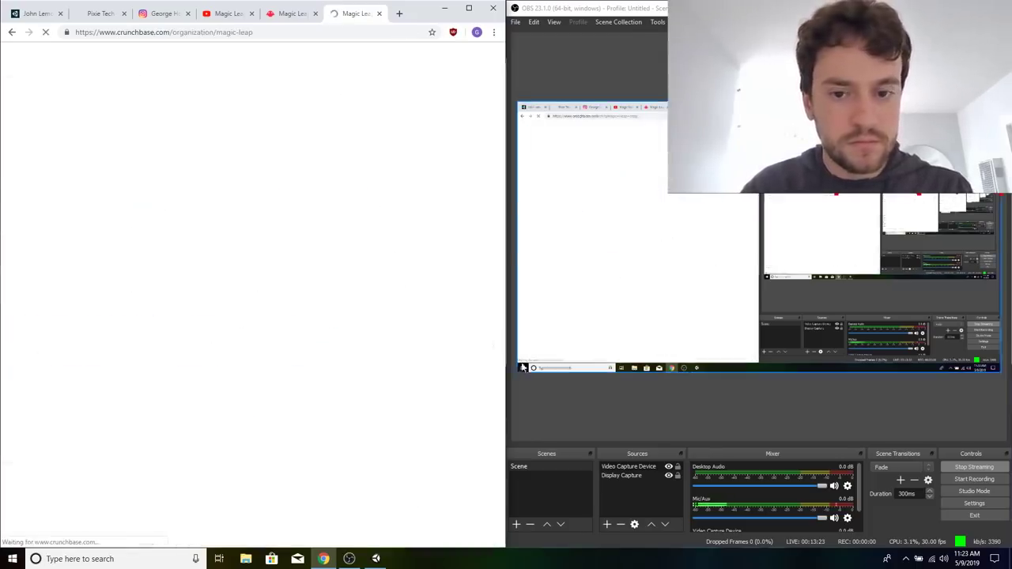
Widen the browser window and bring up the Funding Rounds section of Magic Leap's Crunchbase profile.
left_click_drag(506, 372, 563, 372)
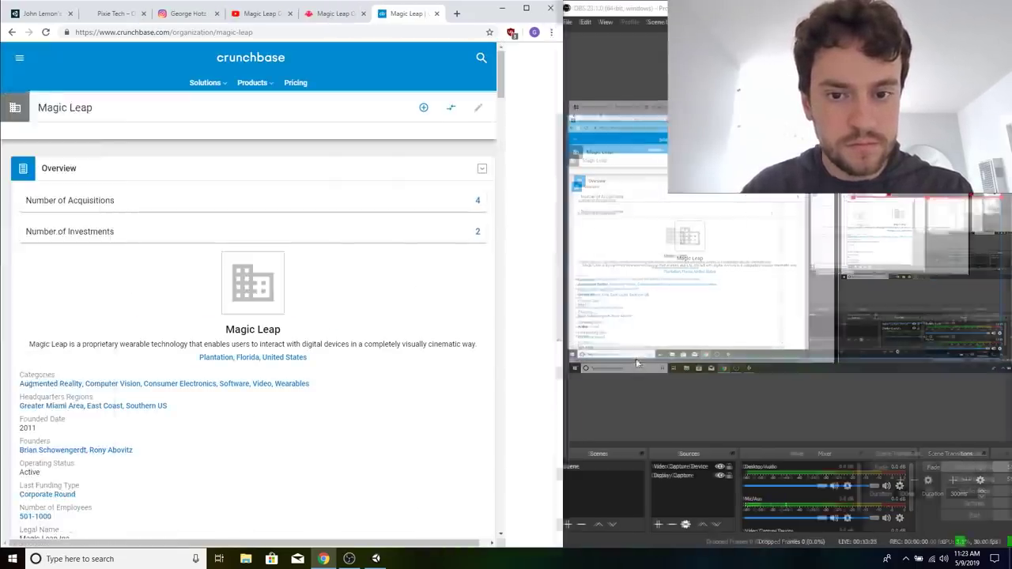
scroll(441, 326, "down", 10)
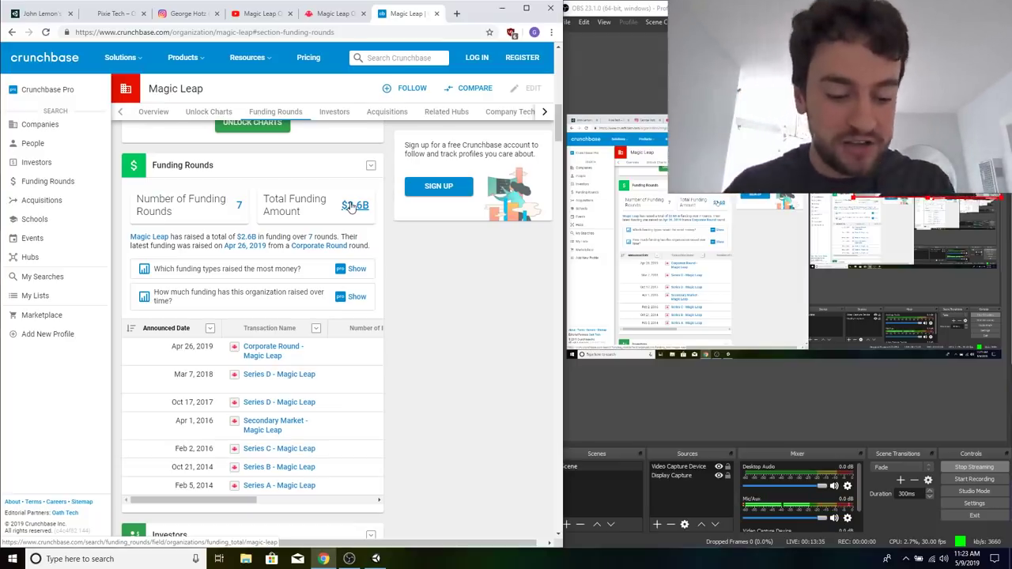
Search Google for "nurj khalifa cost to build" in a new tab.
key("ctrl+t")
type("nurj")
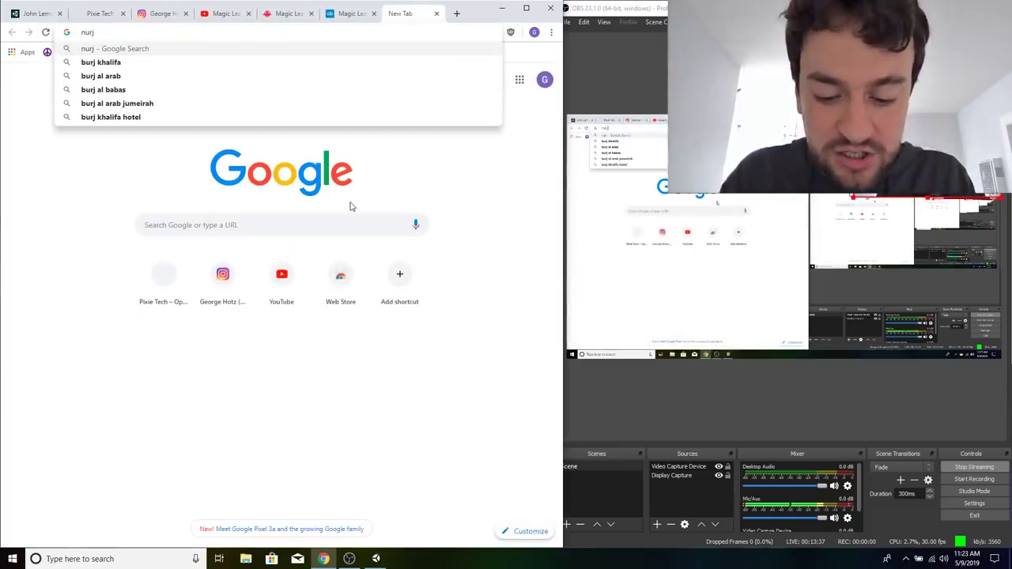
type(" khalifa cost to build")
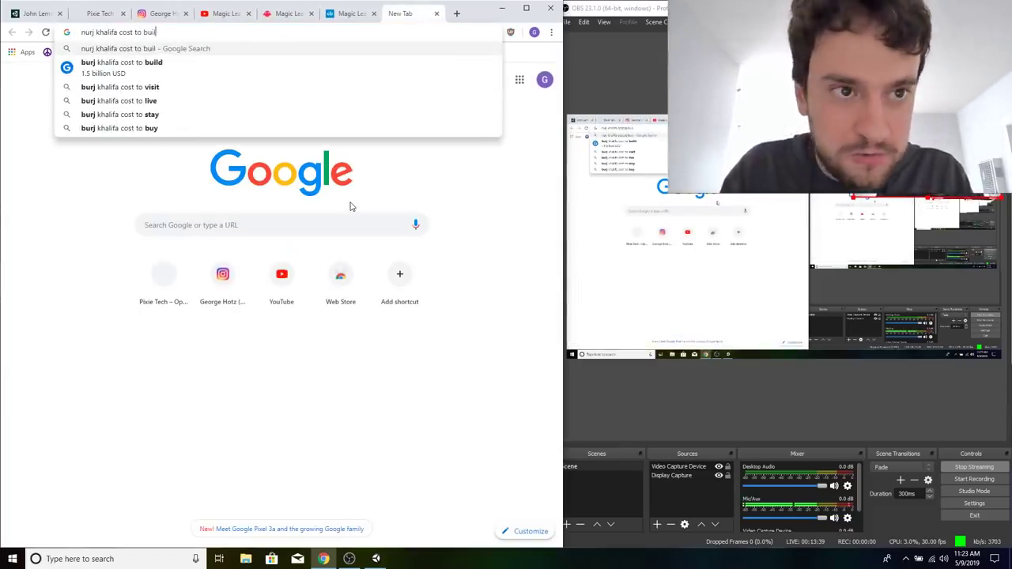
key("Return")
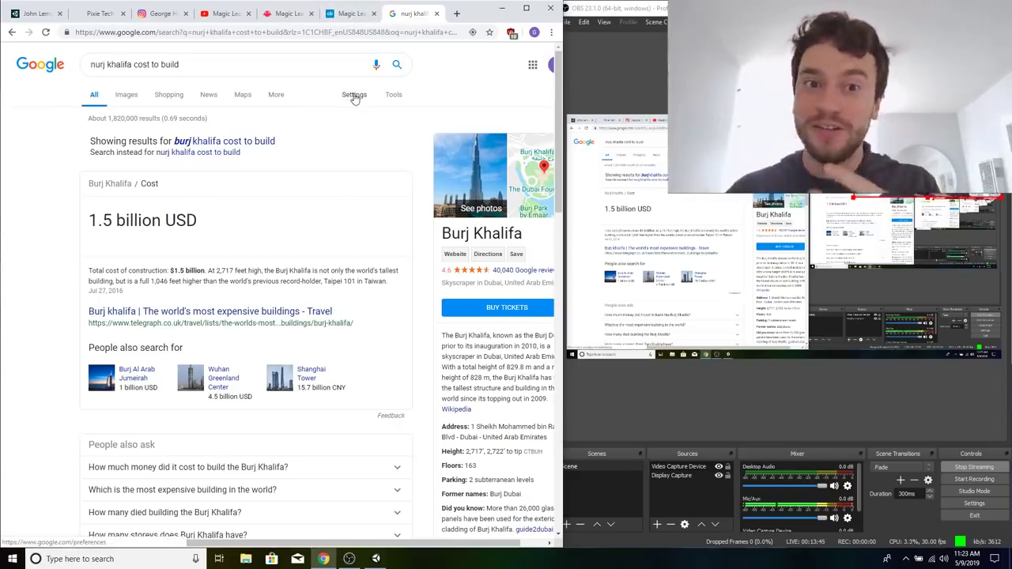
Compare Magic Leap's total funding on Crunchbase with the Burj Khalifa construction cost in the Google results.
left_click(353, 14)
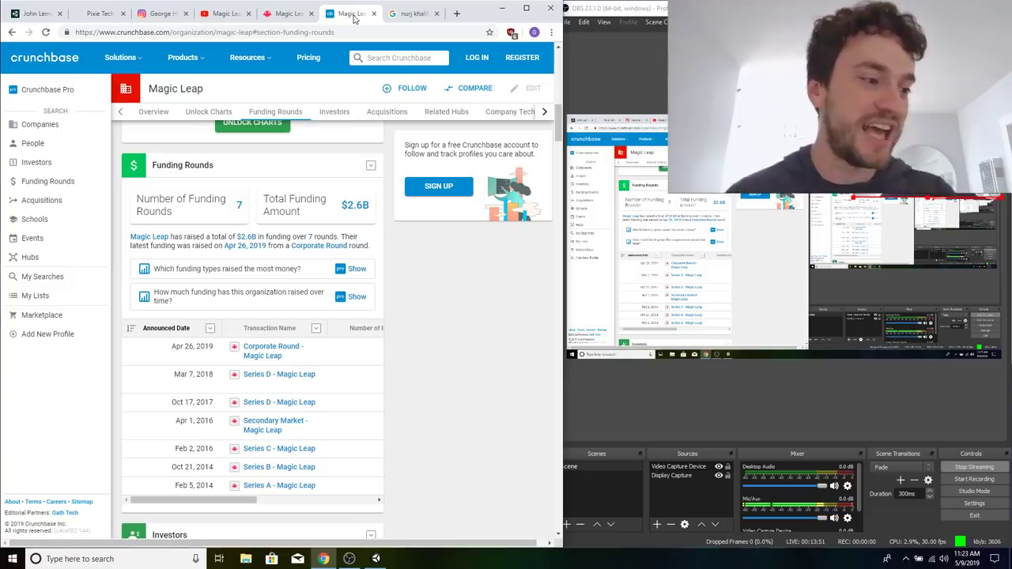
right_click(427, 16)
left_click(407, 15)
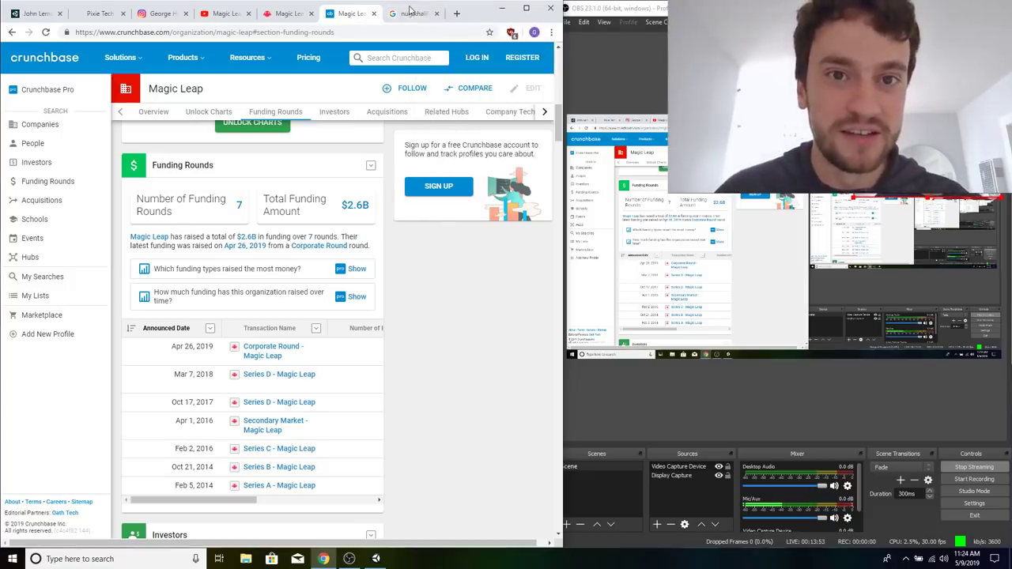
left_click(405, 16)
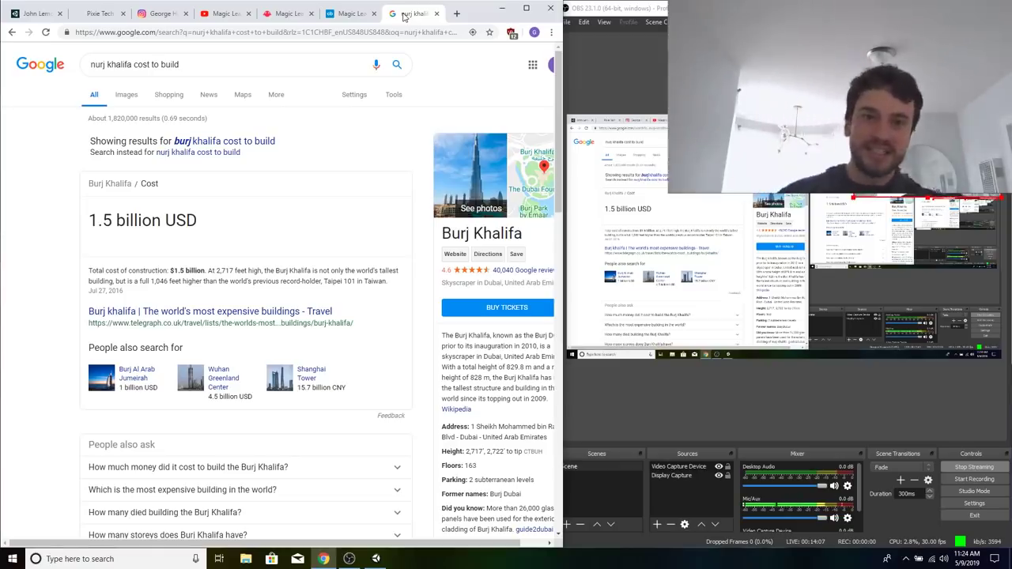
Return to the paused Magic Leap One review video on YouTube.
right_click(334, 12)
left_click(221, 14)
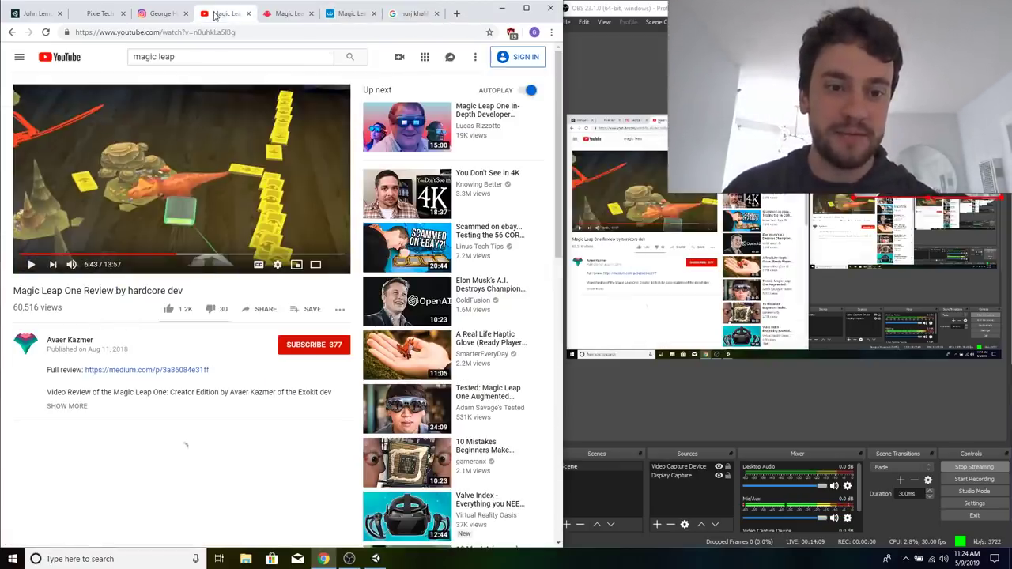
Show a moment of the Magic Leap One review video and minimize the OBS window.
left_click(273, 172)
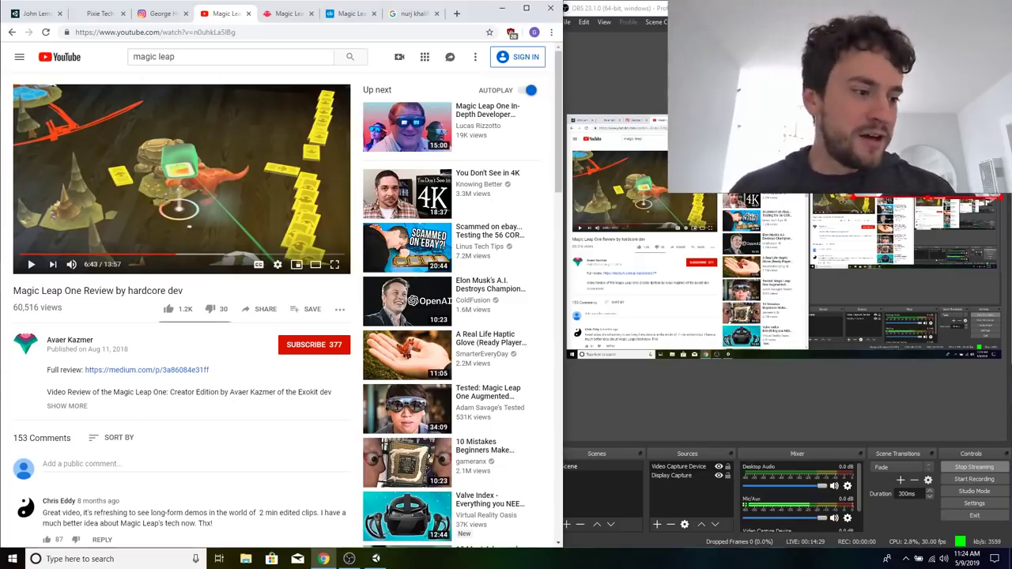
key("alt+Tab")
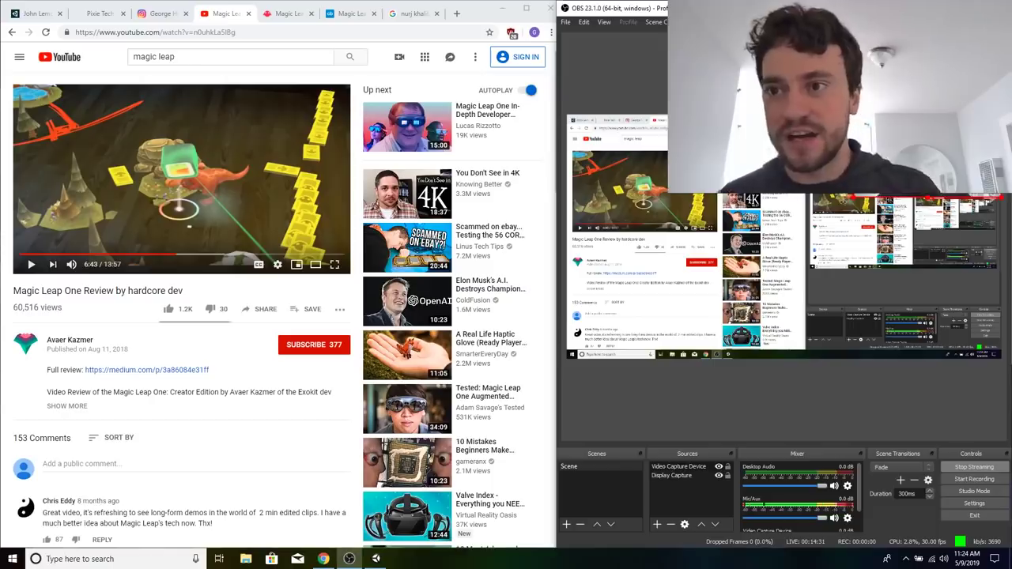
left_click(950, 8)
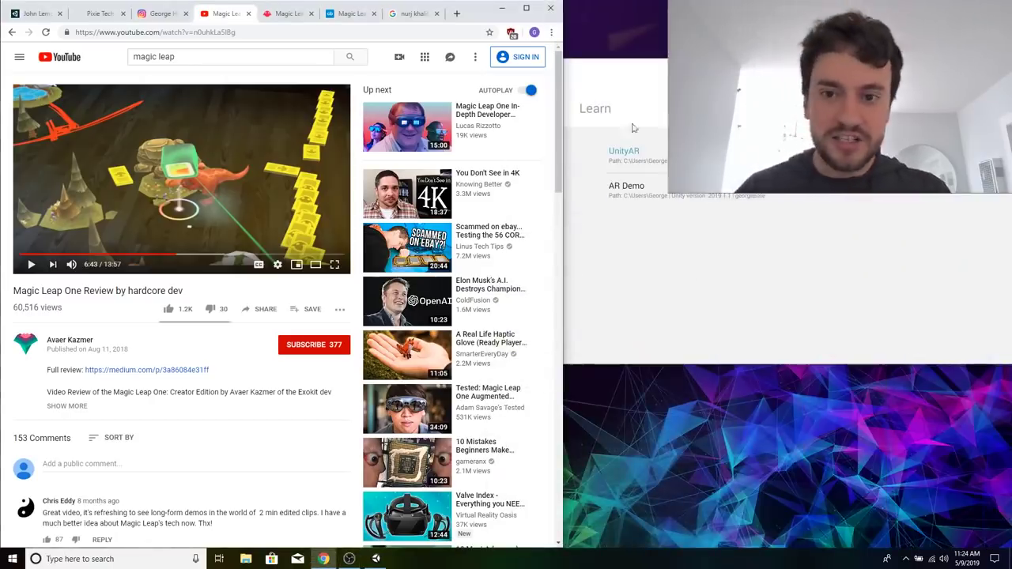
Return to the John Lemon's Haunted Jaunt: 3D Beginner project page and look over its overview and tutorial list.
left_click(41, 18)
scroll(380, 340, "down", 5)
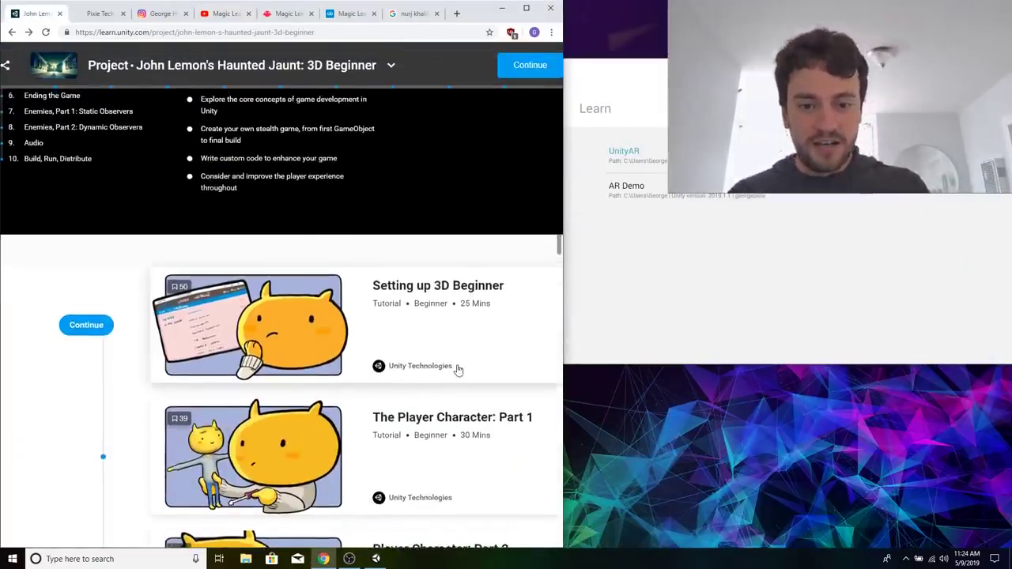
scroll(459, 370, "up", 4)
scroll(296, 361, "down", 2)
scroll(295, 360, "up", 1)
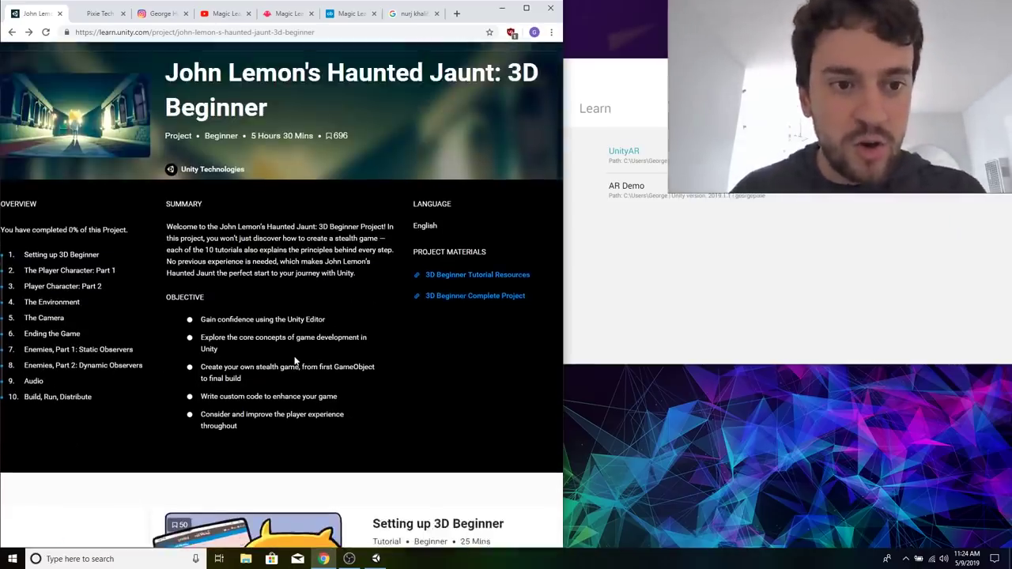
scroll(295, 361, "down", 1)
Shrink the webcam overlay in the OBS scene, keep it in the upper-right corner of the canvas, and minimize OBS.
left_click(349, 559)
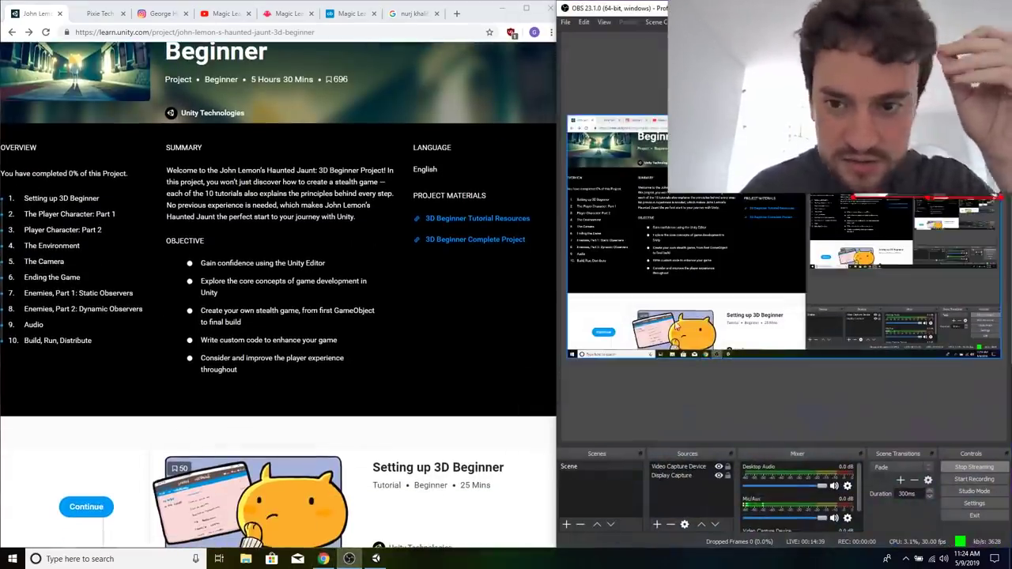
mouse_move(677, 202)
left_mouse_down()
mouse_move(691, 199)
mouse_move(681, 198)
left_mouse_up()
left_click(868, 190)
mouse_move(855, 197)
left_mouse_down()
mouse_move(885, 173)
mouse_move(858, 185)
left_mouse_up()
left_click_drag(826, 223, 847, 223)
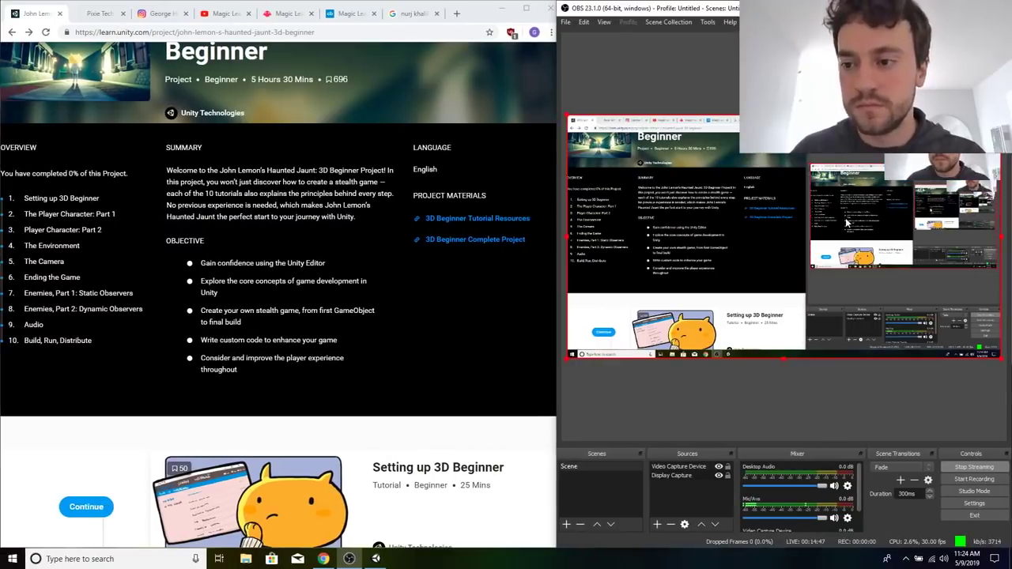
left_click(922, 165)
left_click_drag(887, 185, 883, 185)
left_click(951, 8)
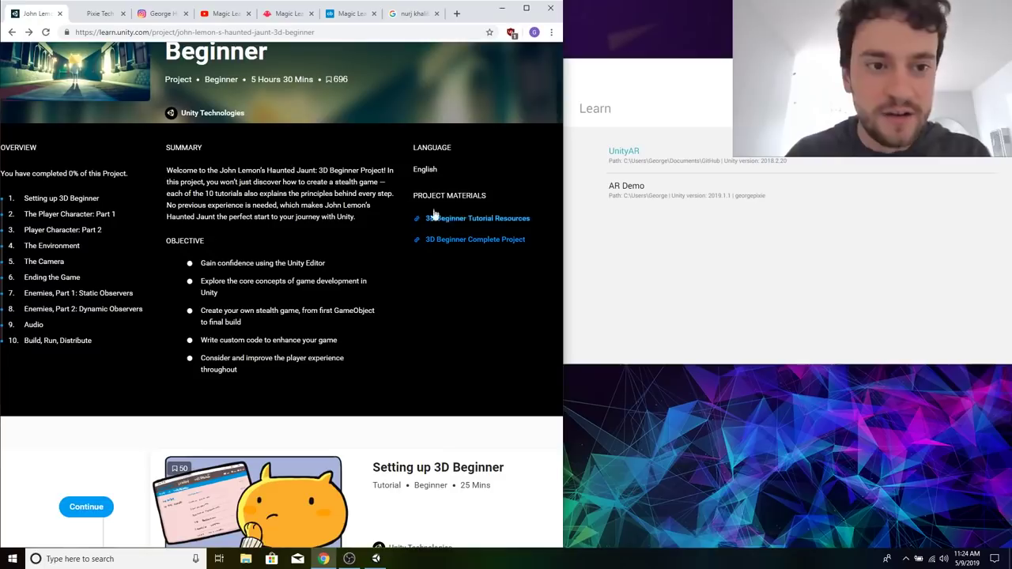
Open the "Setting up 3D Beginner" tutorial from the project's tutorial list.
scroll(353, 245, "down", 1)
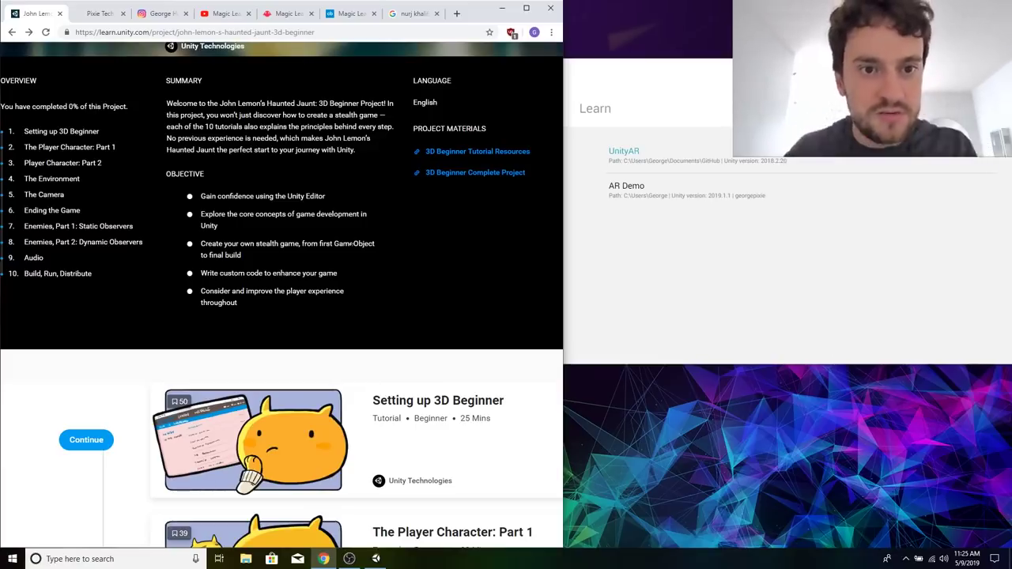
scroll(351, 243, "down", 1)
scroll(317, 162, "down", 1)
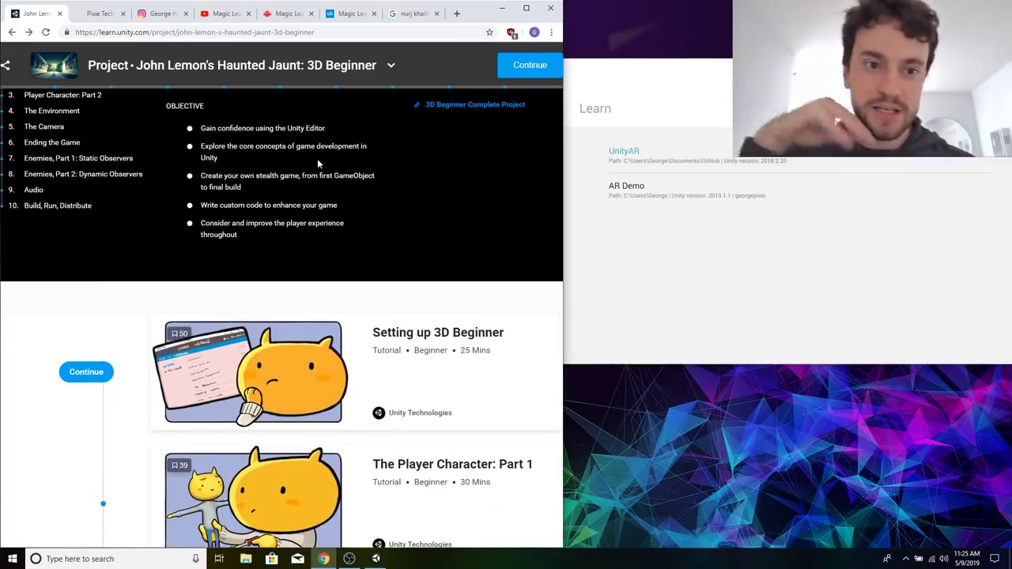
scroll(318, 282, "down", 2)
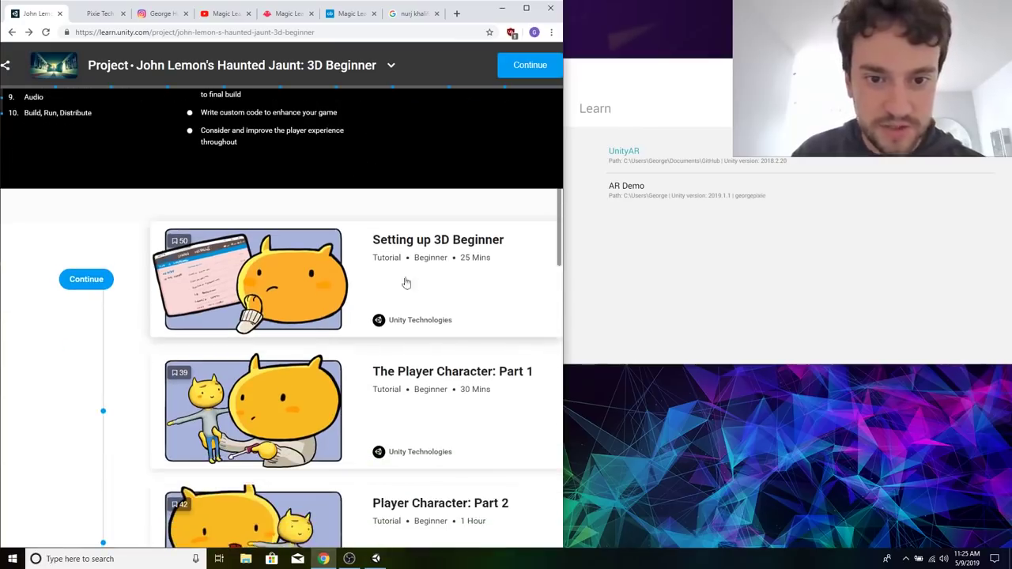
right_click(426, 240)
left_click(385, 241)
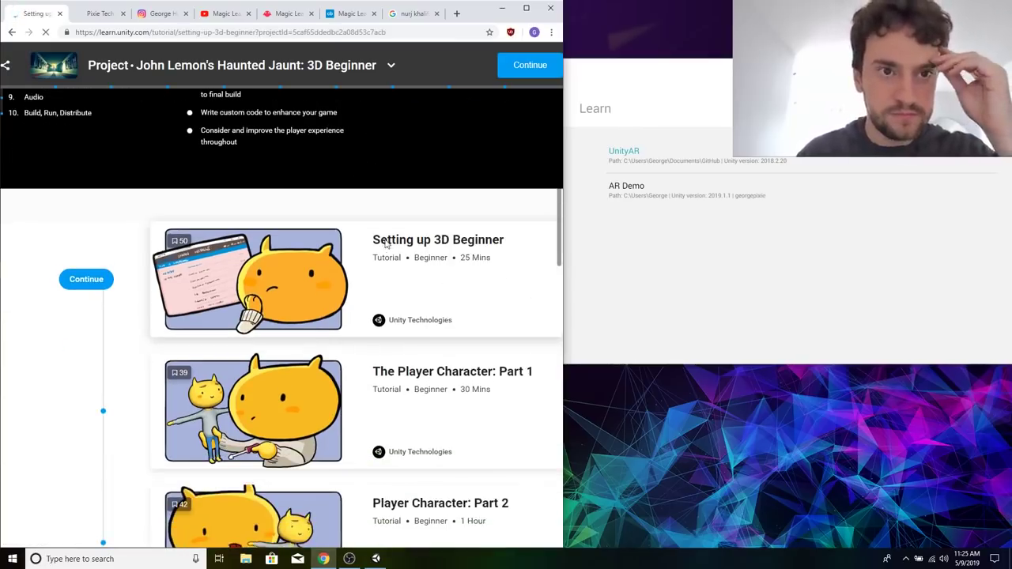
Read the tutorial's "Setting up the Unity Editor" section and continue to "Creating a Project".
scroll(473, 324, "down", 6)
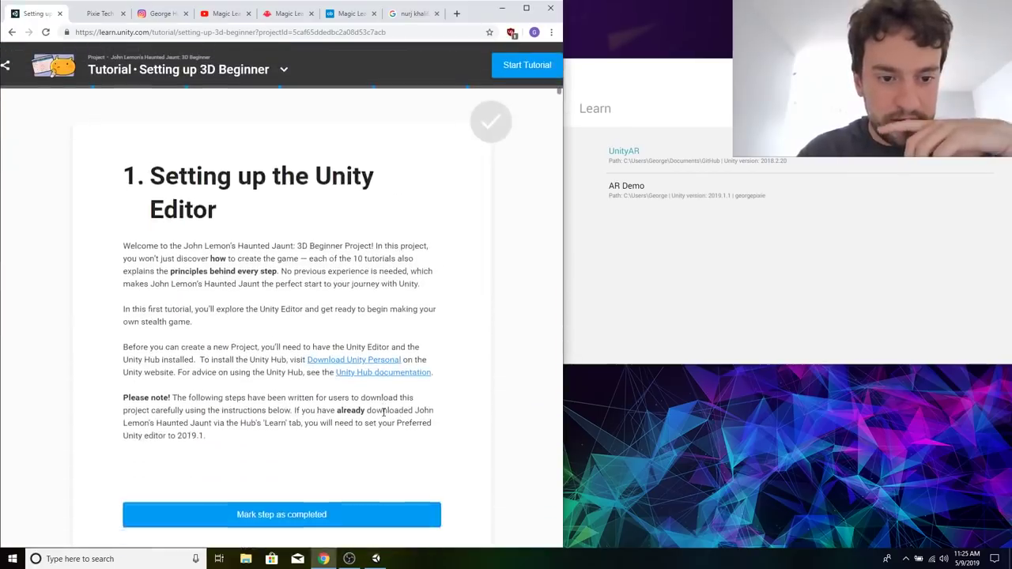
scroll(385, 416, "down", 1)
scroll(384, 416, "up", 3)
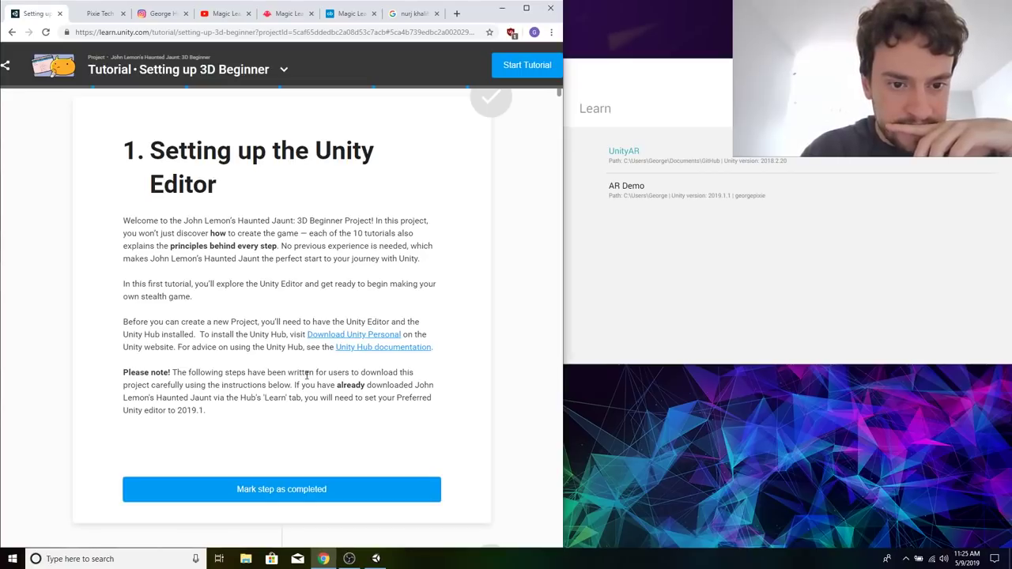
scroll(306, 376, "down", 1)
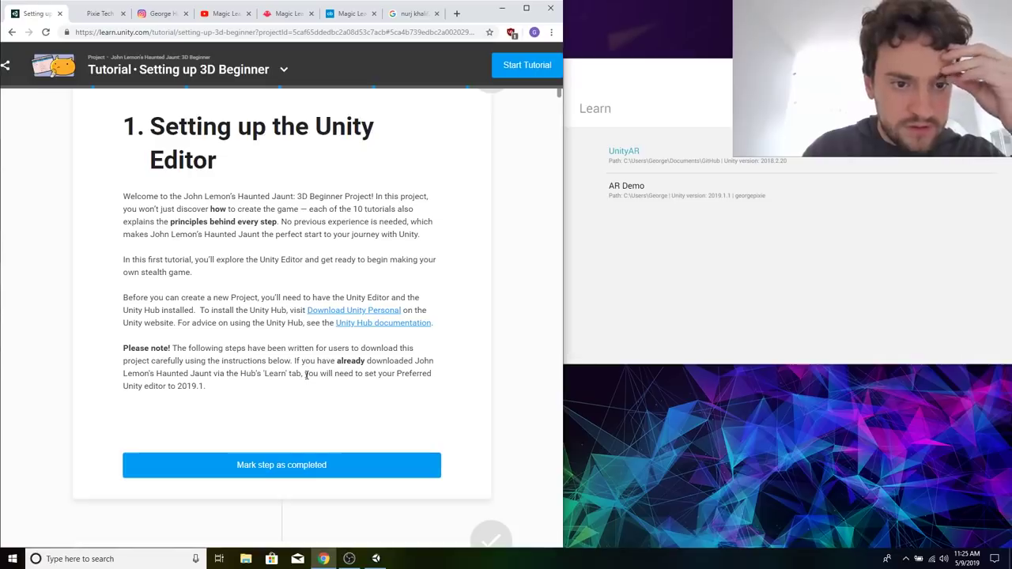
scroll(306, 376, "down", 6)
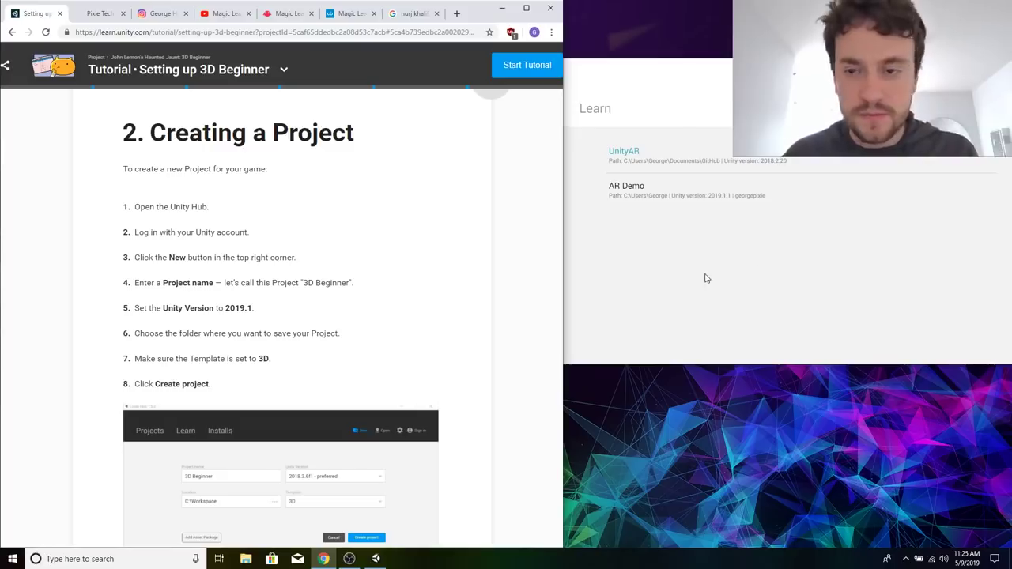
Start a new Unity project named "3D Beginner" and change its location to the Documents folder.
left_click(790, 275)
left_click(854, 109)
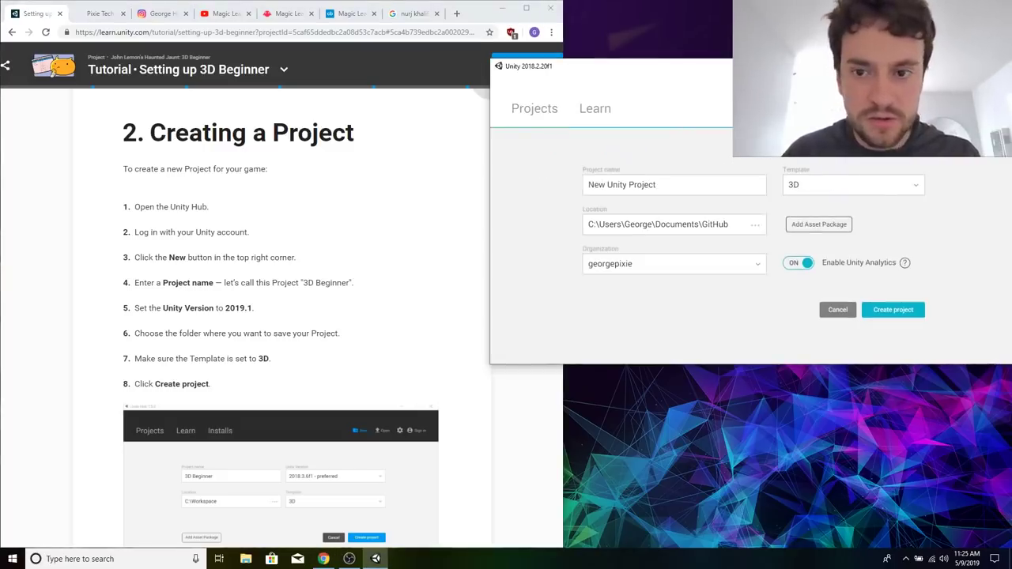
triple_click(716, 184)
type("3D Beginner")
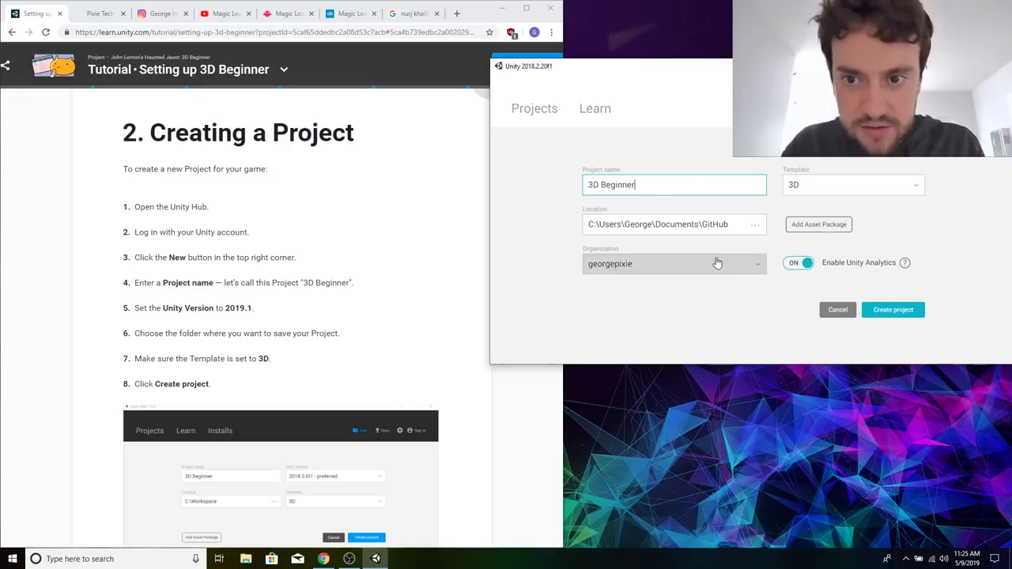
double_click(722, 223)
key("BackSpace")
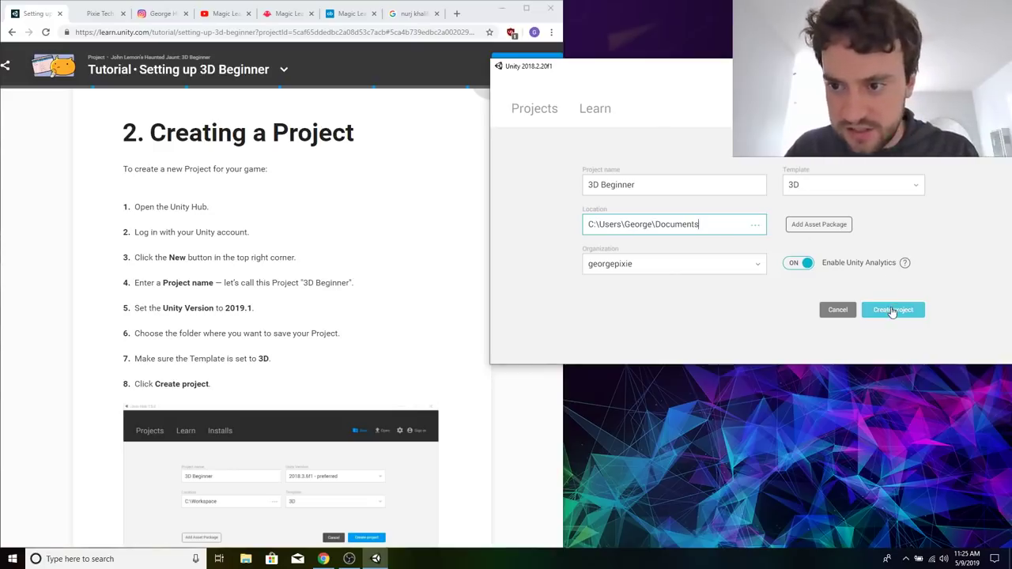
Check the explanation of Unity Analytics, keep analytics enabled, and create the project.
left_click(796, 263)
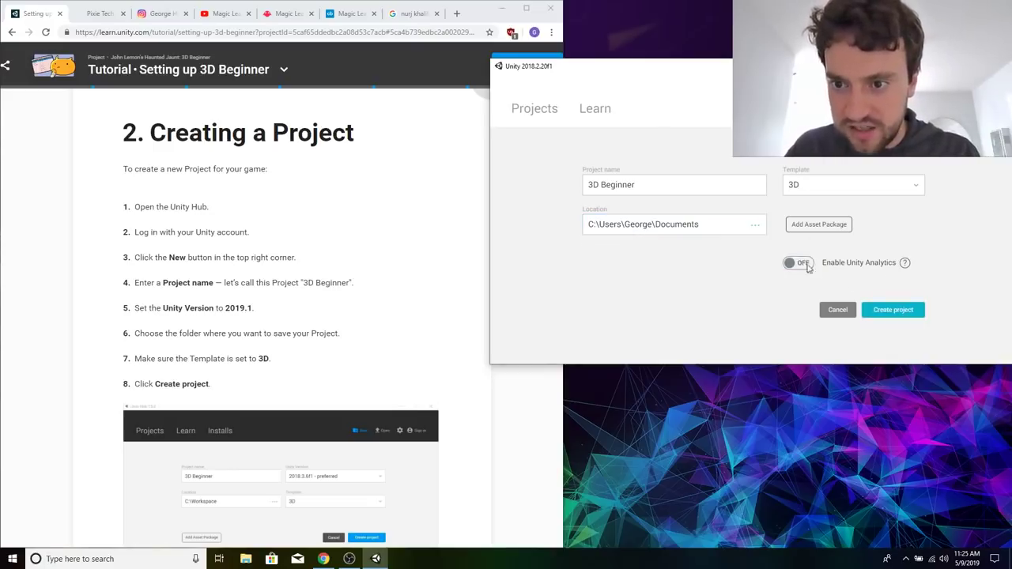
left_click(798, 265)
left_click(905, 263)
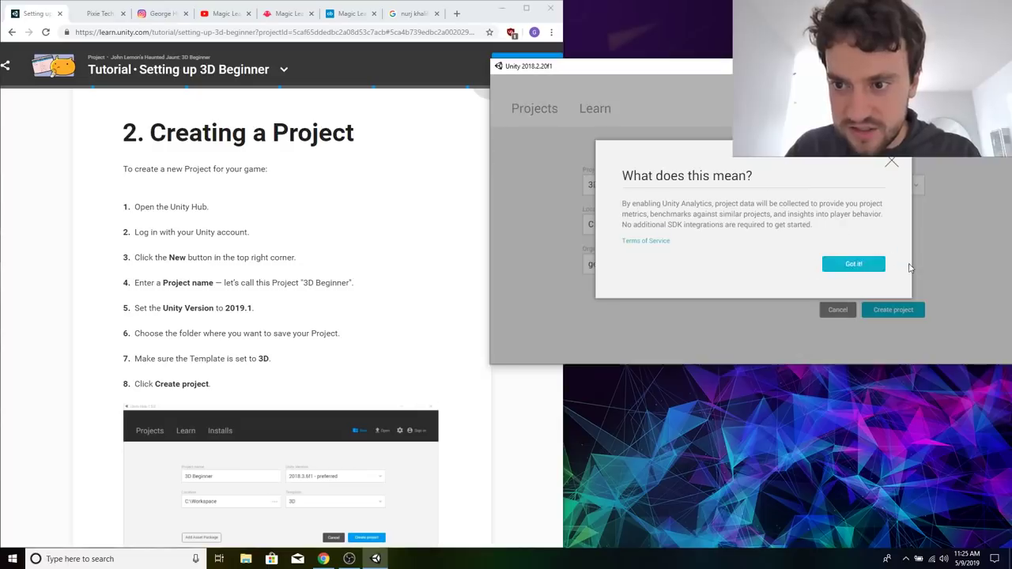
left_click(868, 265)
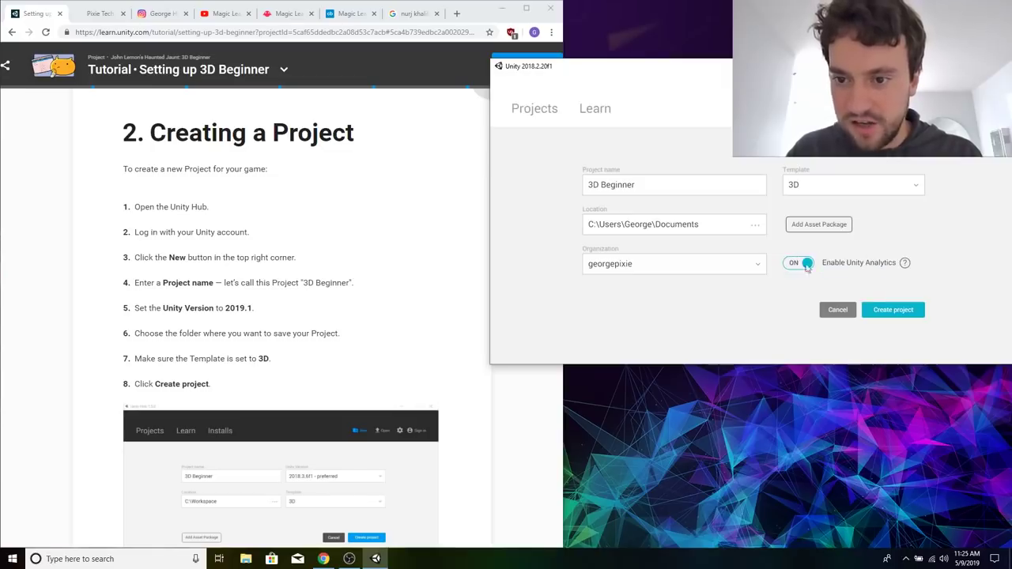
left_click(819, 408)
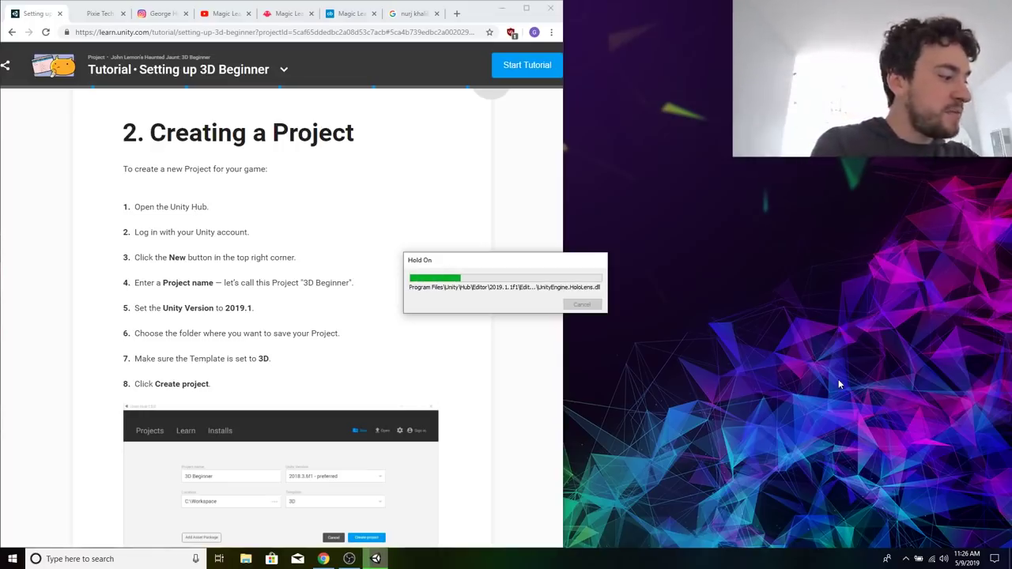
Show the Magic Leap One shop page and move Unity's progress window off it.
left_click(291, 16)
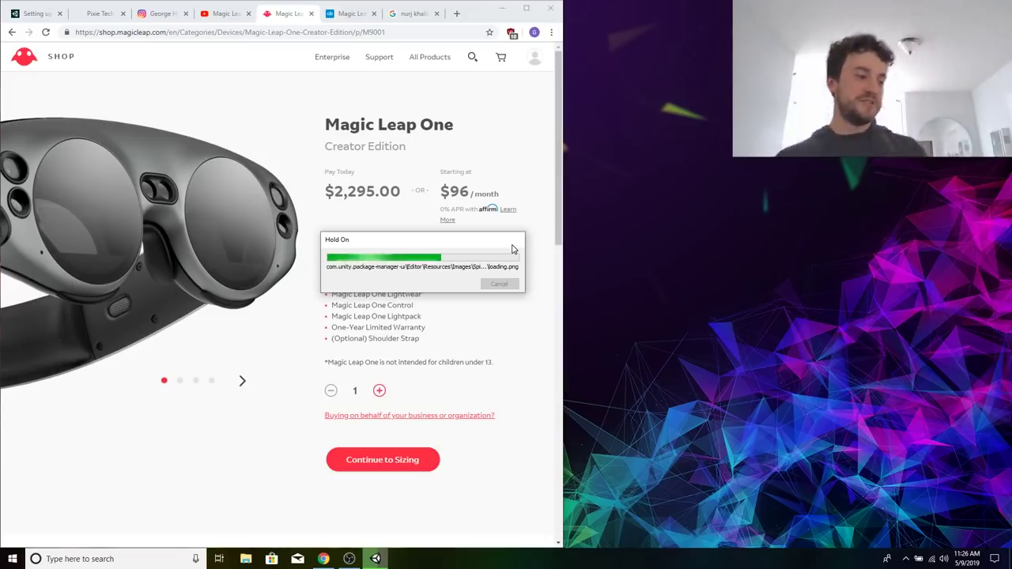
left_click_drag(512, 250, 854, 187)
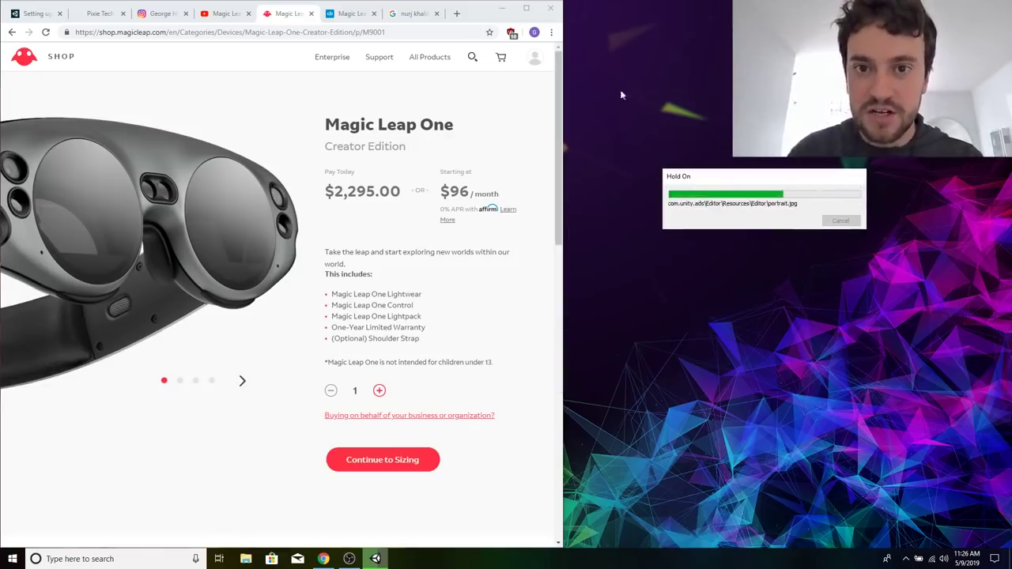
Return to the Setting up 3D Beginner tutorial and look through the "Importing the Assets" instructions.
left_click(50, 13)
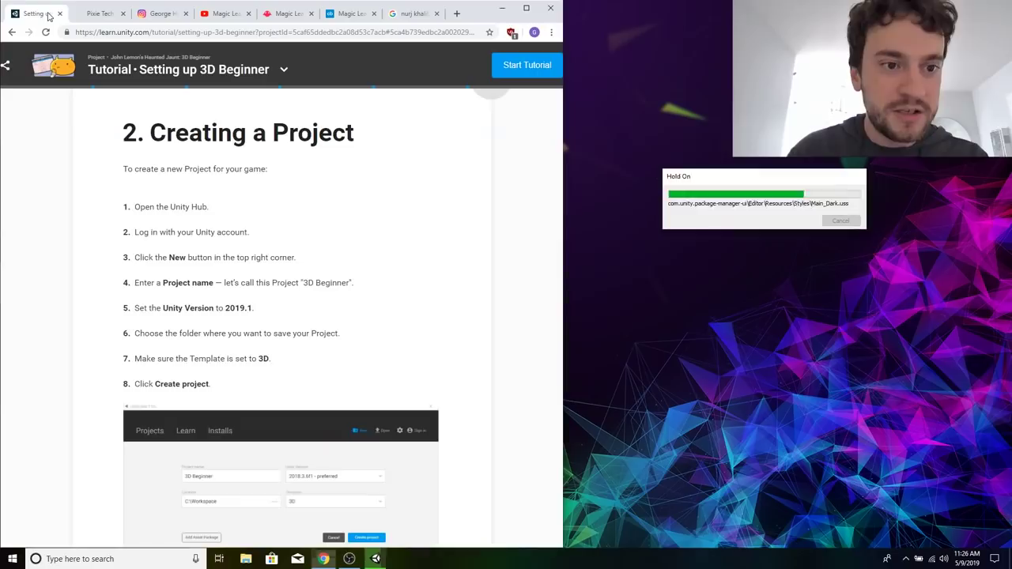
scroll(312, 344, "down", 5)
scroll(312, 344, "down", 4)
scroll(409, 375, "up", 2)
scroll(415, 201, "down", 1)
scroll(415, 201, "down", 1)
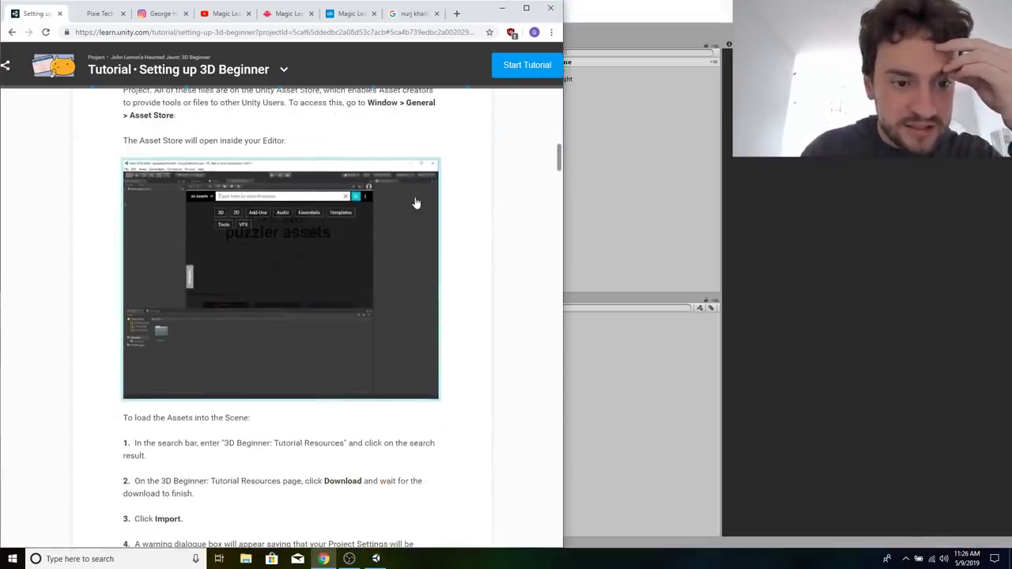
scroll(413, 198, "up", 3)
Tile the Unity editor side by side with the browser and show the tutorial's "Importing the Assets" section.
left_click(671, 151)
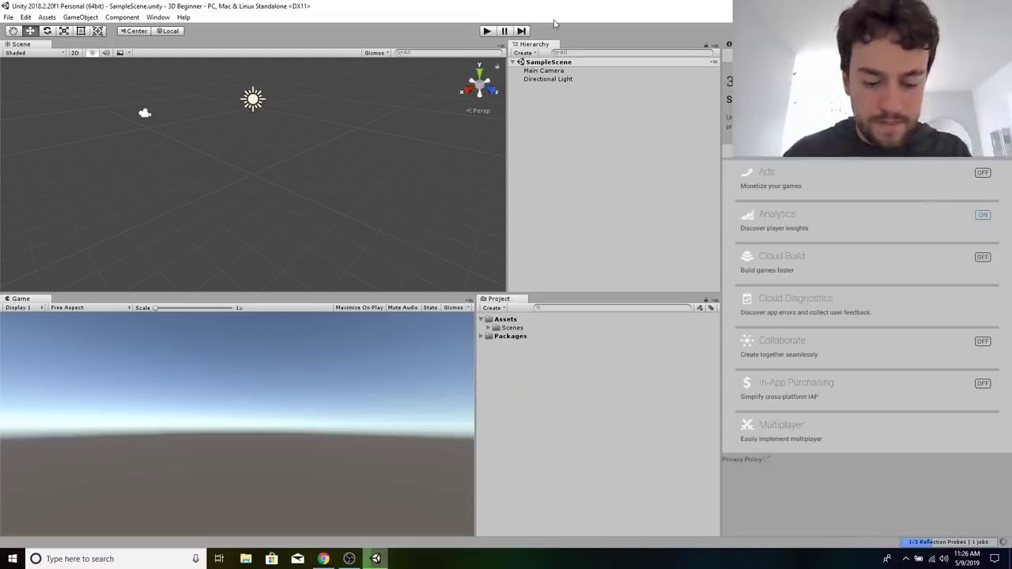
key("super+Right")
left_click(183, 245)
scroll(323, 379, "down", 2)
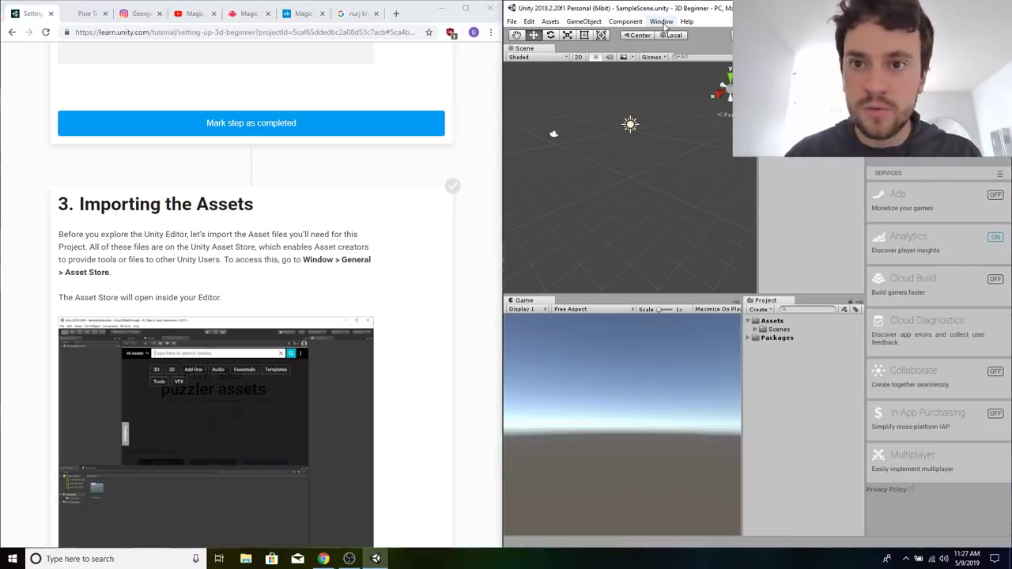
Open the Asset Store inside the Unity editor.
left_click(663, 22)
mouse_move(685, 106)
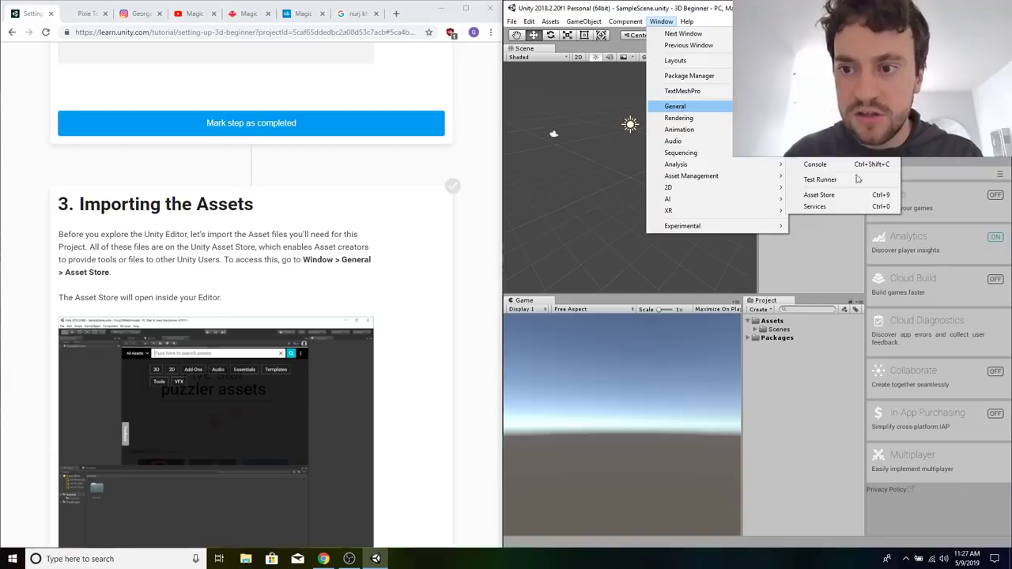
left_click(853, 195)
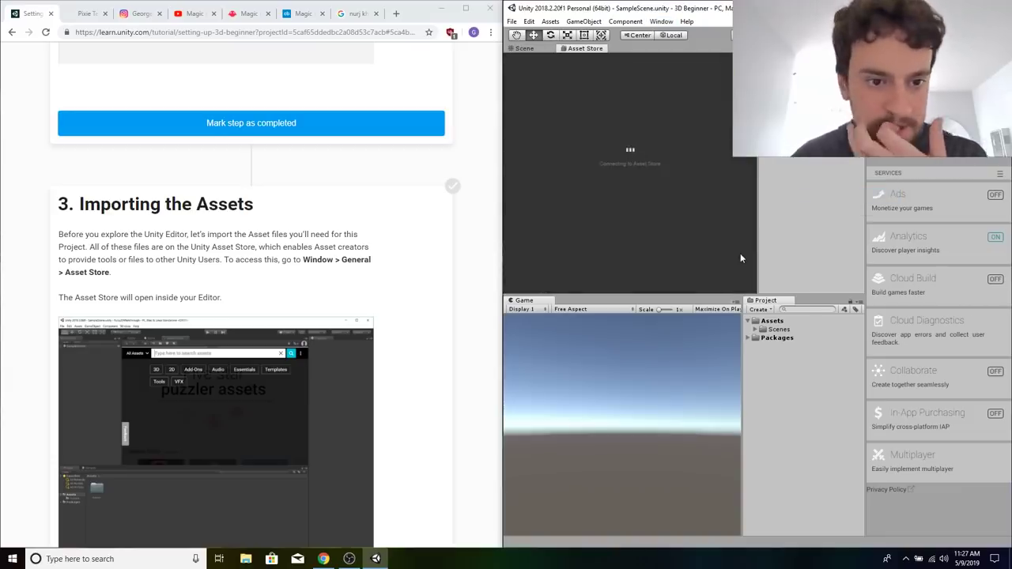
Read the tutorial's steps for finding, downloading and importing the 3D Beginner: Tutorial Resources assets.
left_click(248, 258)
scroll(247, 258, "down", 3)
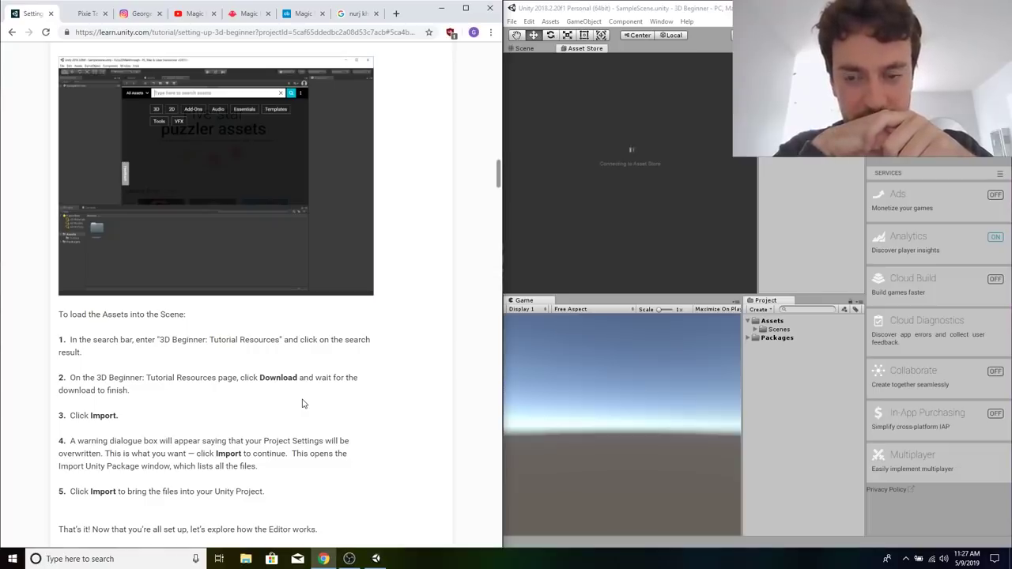
scroll(302, 404, "down", 3)
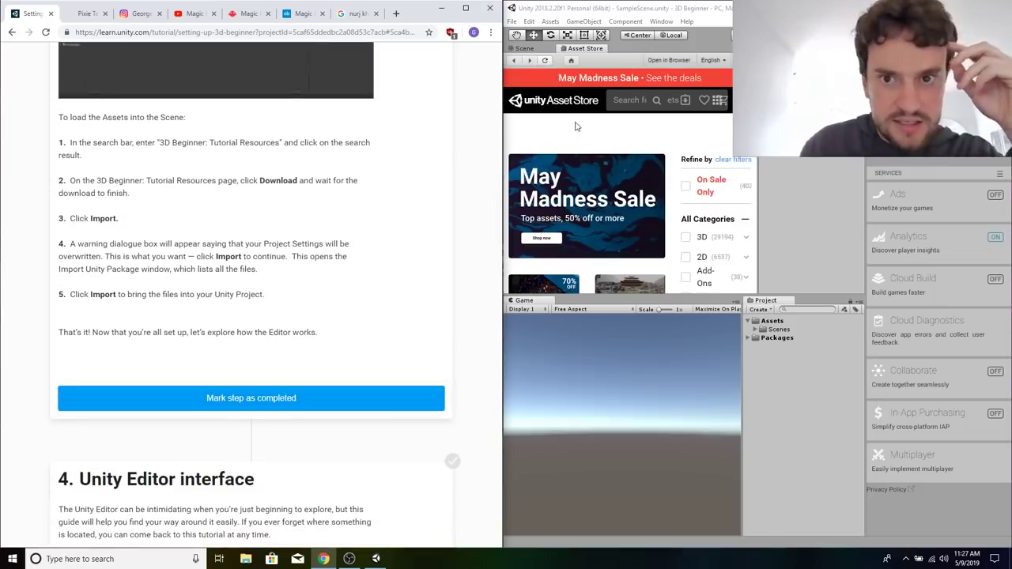
Search the Asset Store for "3d beginner" and open the 3D Beginner: Tutorial Resources page at its download option.
left_click(637, 104)
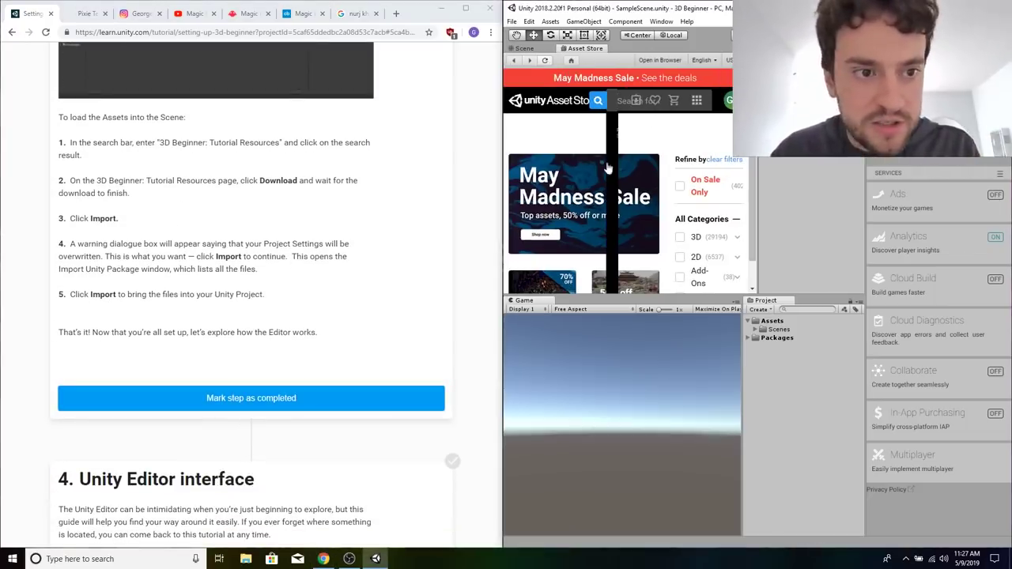
left_click_drag(503, 243, 369, 251)
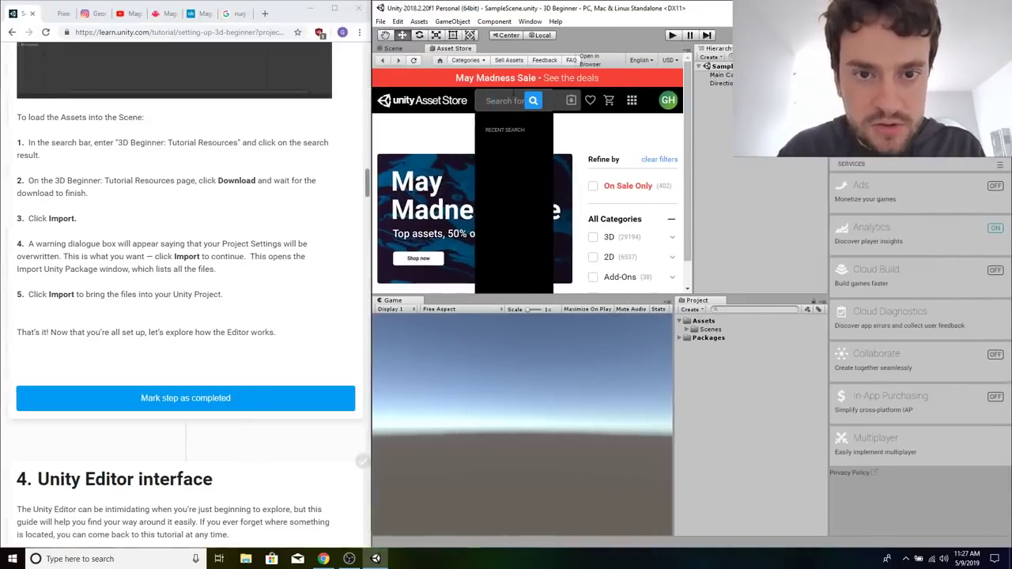
type("3d be")
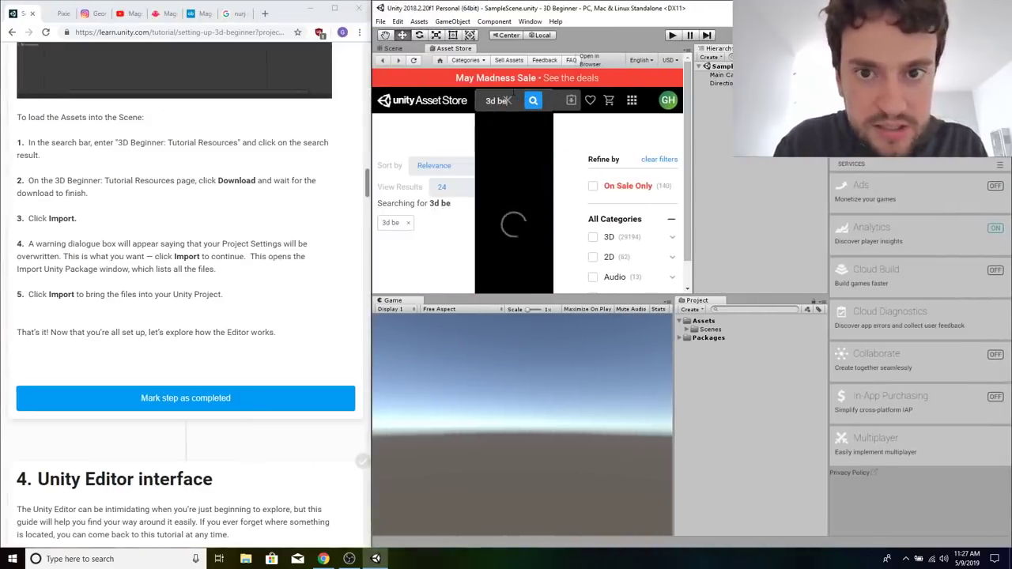
type("ginner")
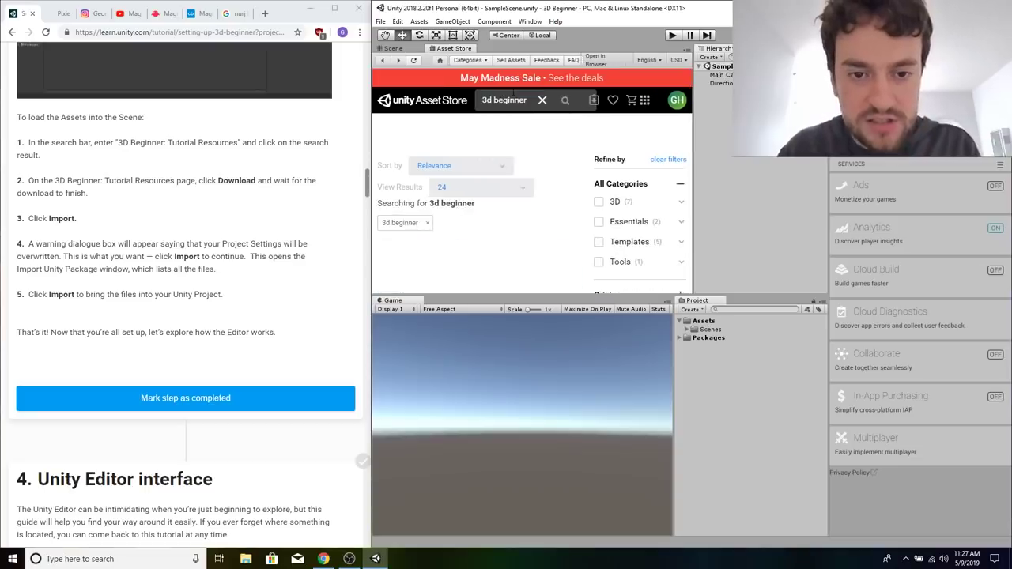
scroll(465, 184, "down", 3)
left_click(465, 183)
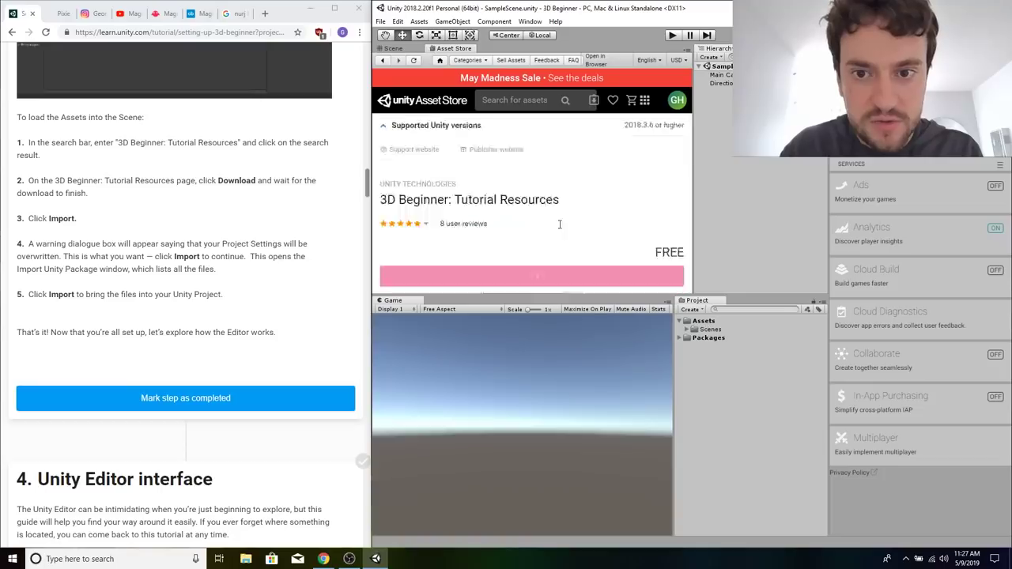
scroll(559, 229, "down", 3)
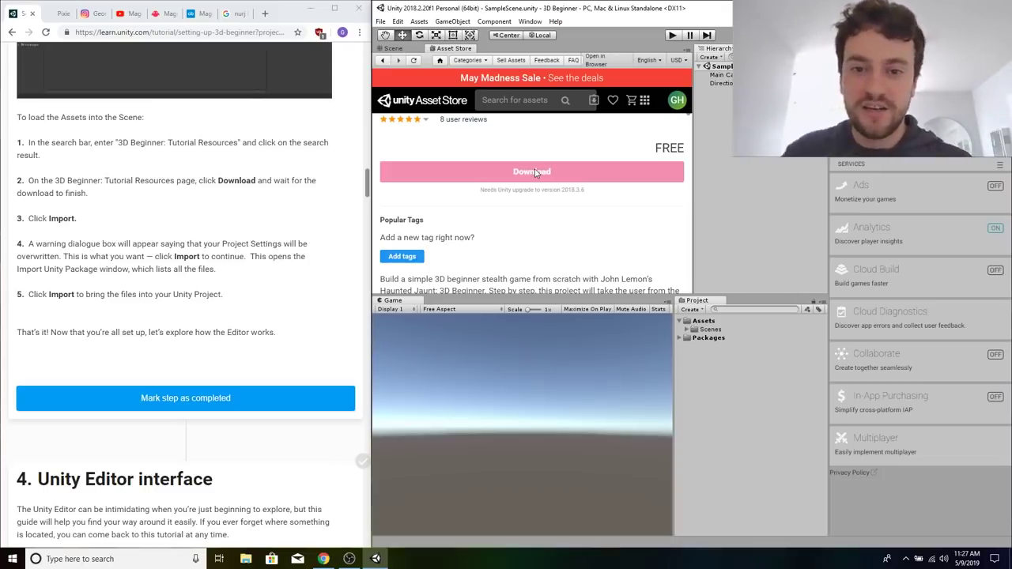
Check for Unity editor updates, open the new version's download page and download the Unity Hub installer.
left_click(530, 22)
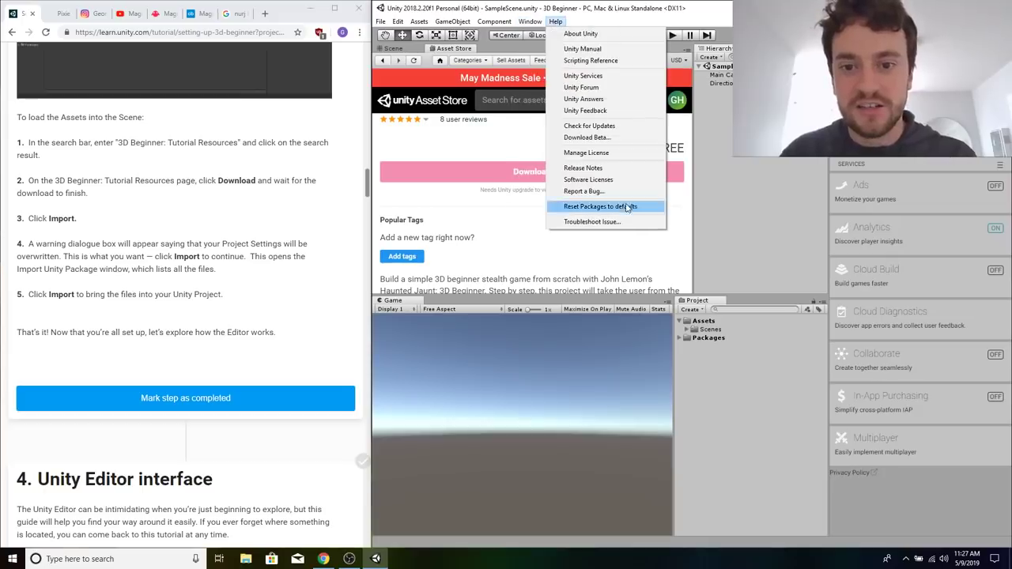
left_click(619, 127)
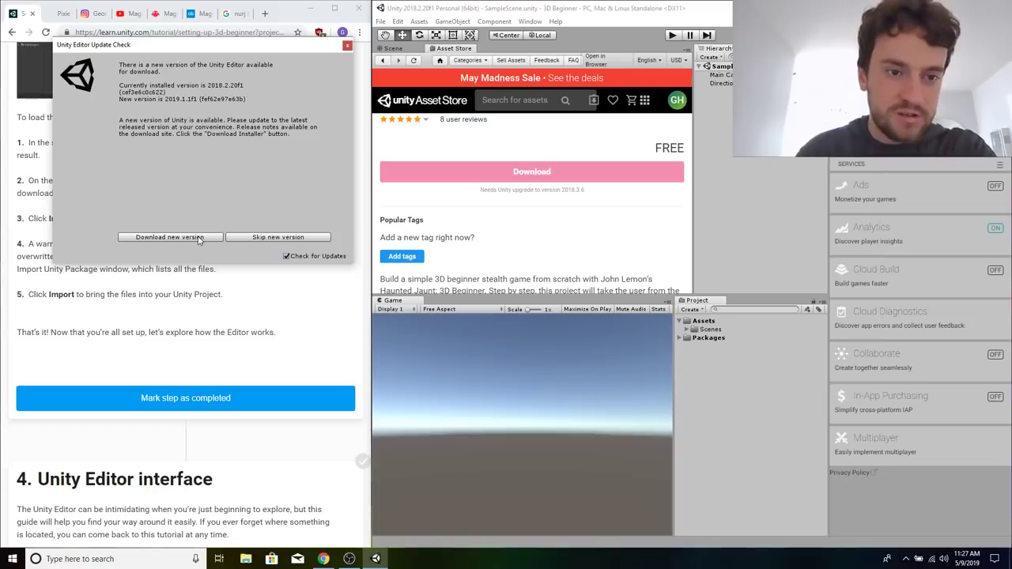
left_click(170, 237)
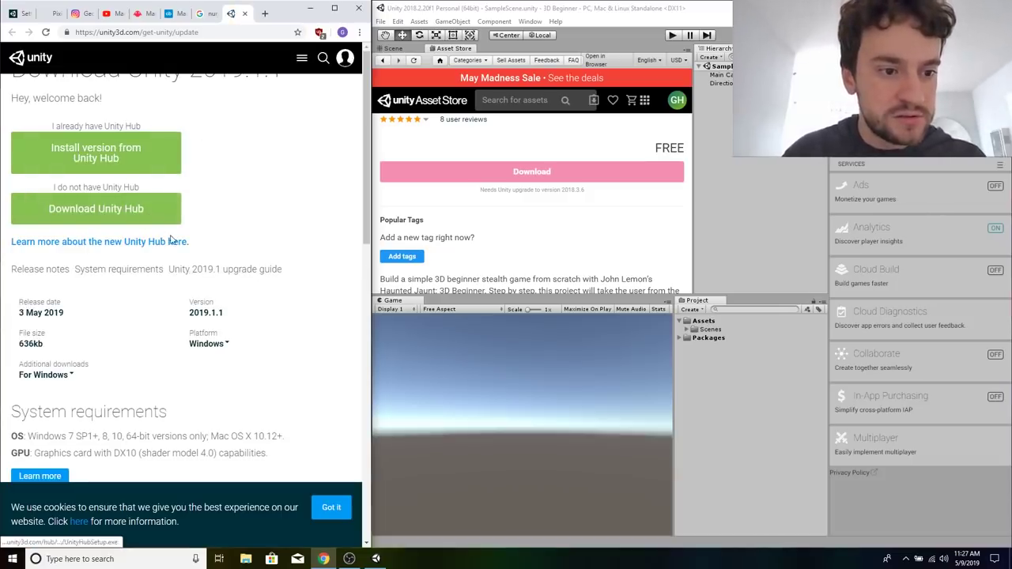
scroll(169, 239, "down", 5)
scroll(169, 239, "up", 5)
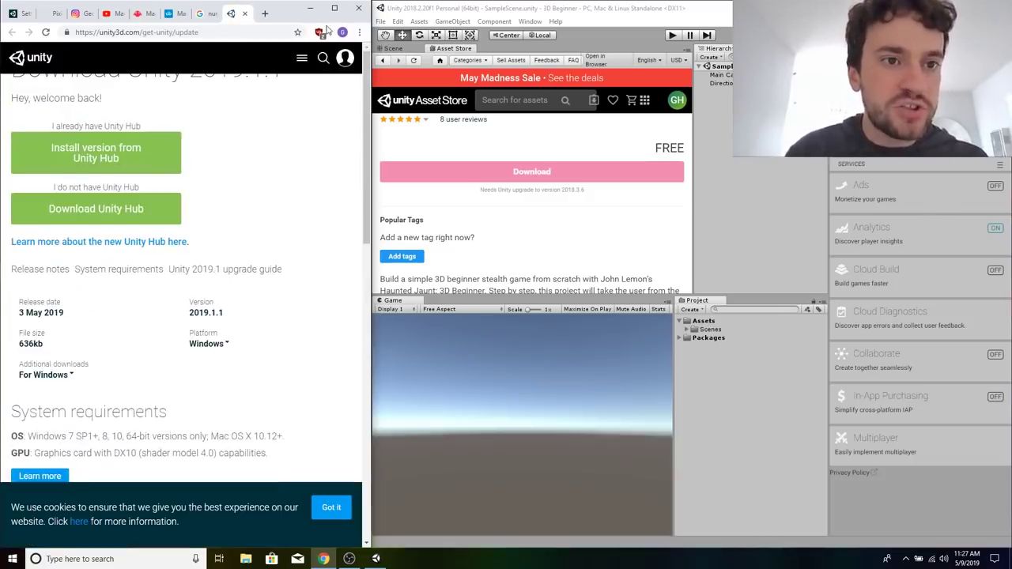
left_click_drag(372, 129, 510, 128)
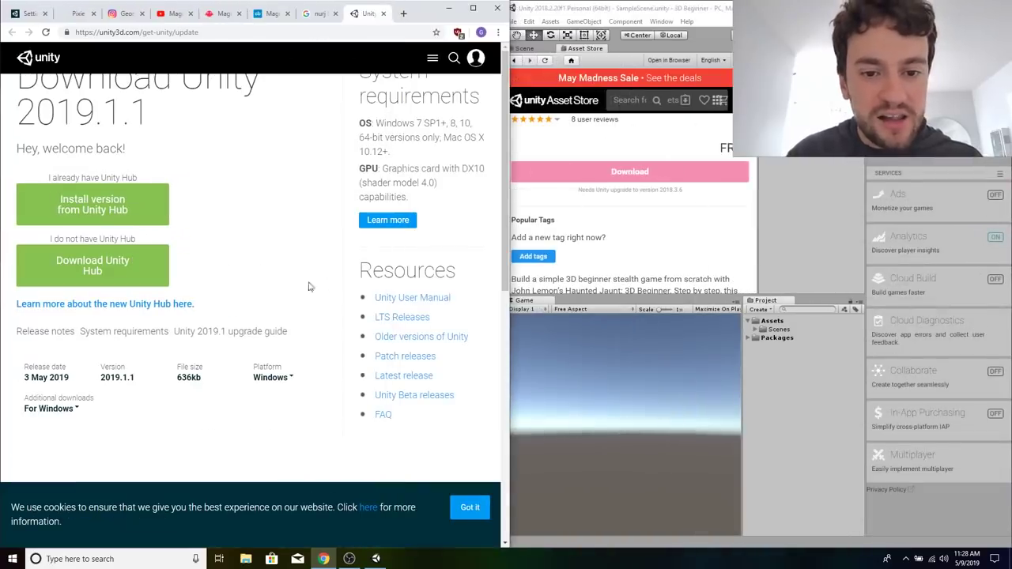
left_click(134, 262)
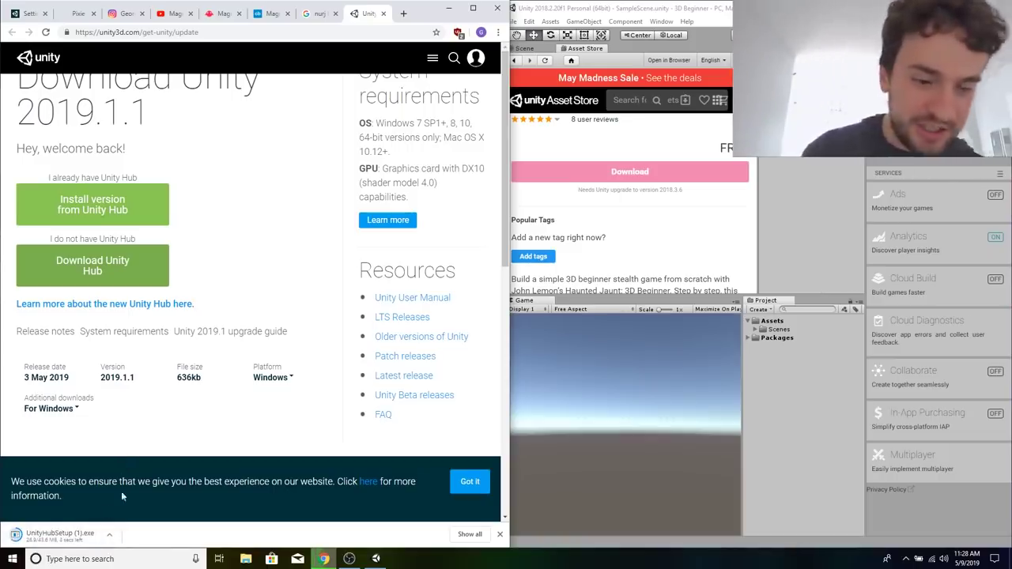
Reopen the Unity update page in a maximized browser and go to the archive of older Unity versions.
scroll(658, 233, "down", 2)
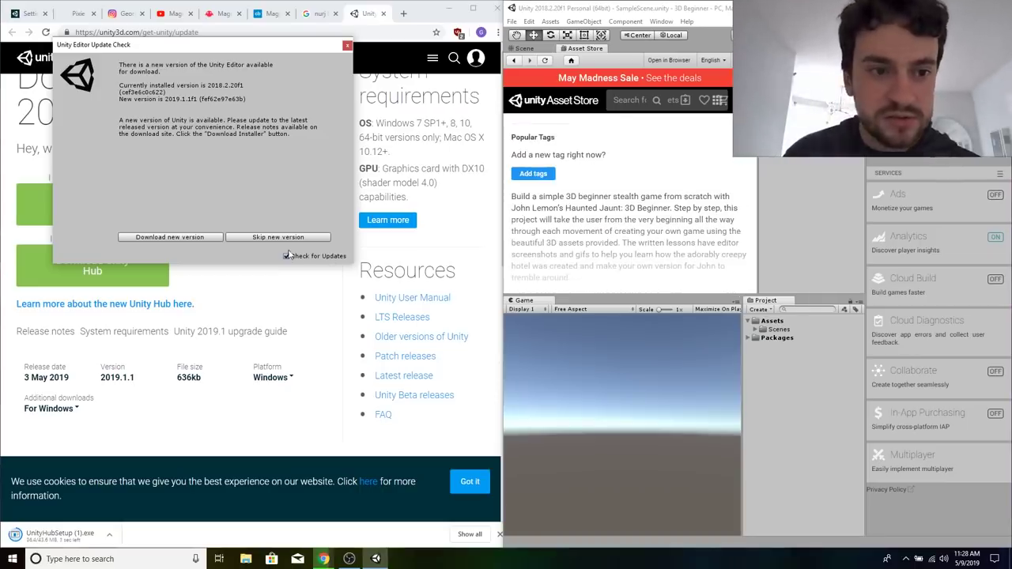
left_click(252, 237)
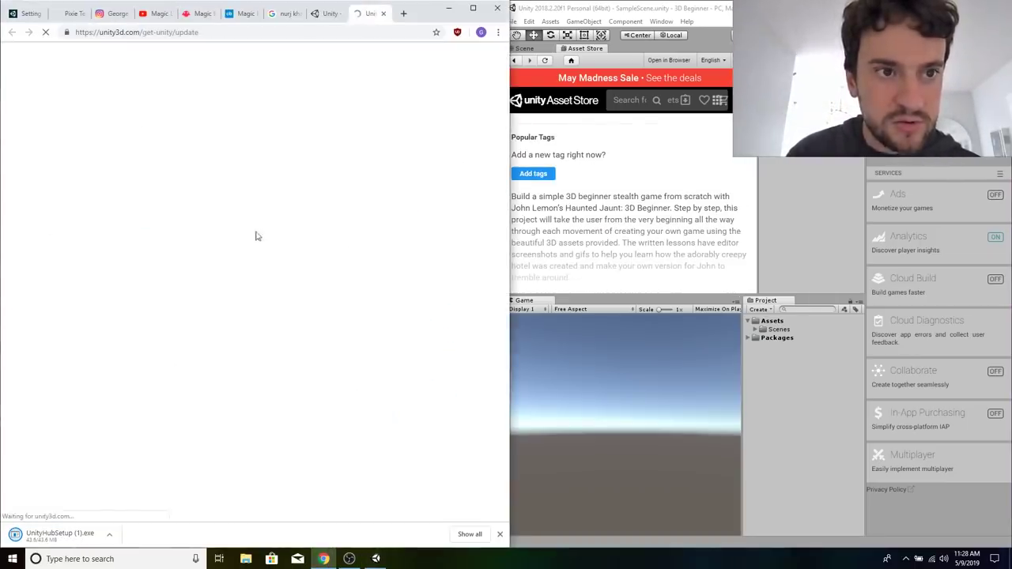
scroll(244, 342, "down", 1)
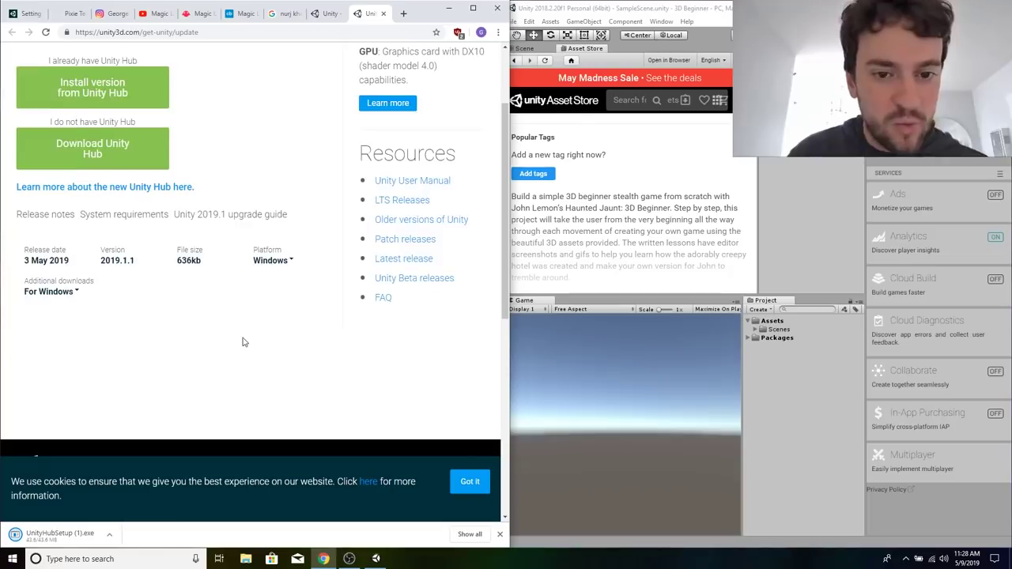
key("super+Up")
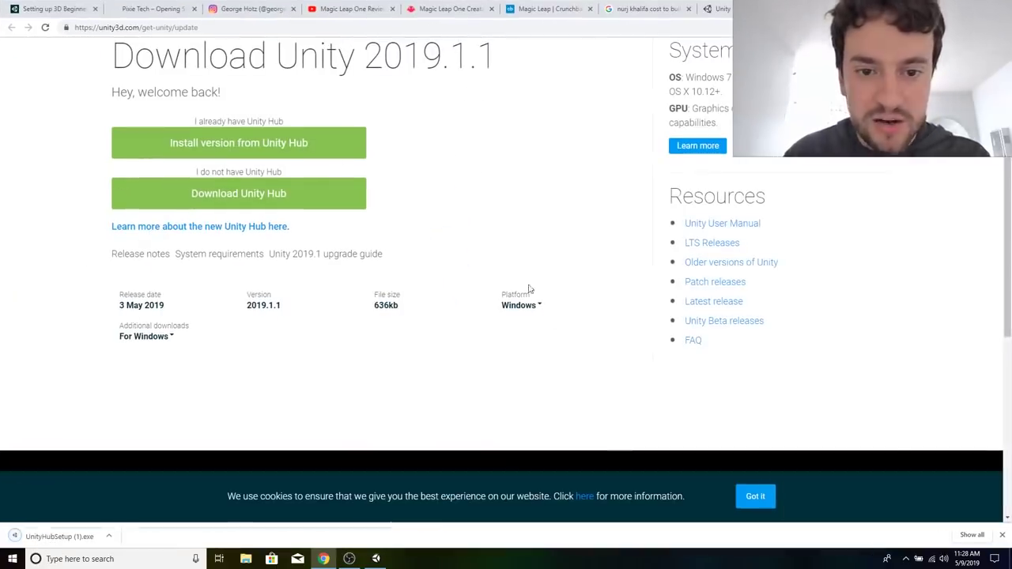
left_click(716, 262)
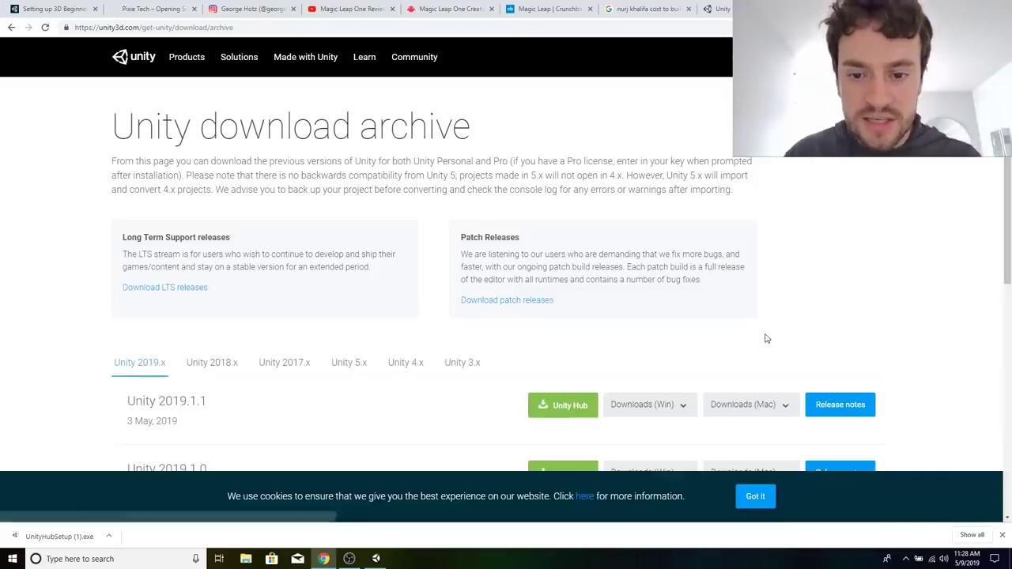
scroll(766, 339, "down", 1)
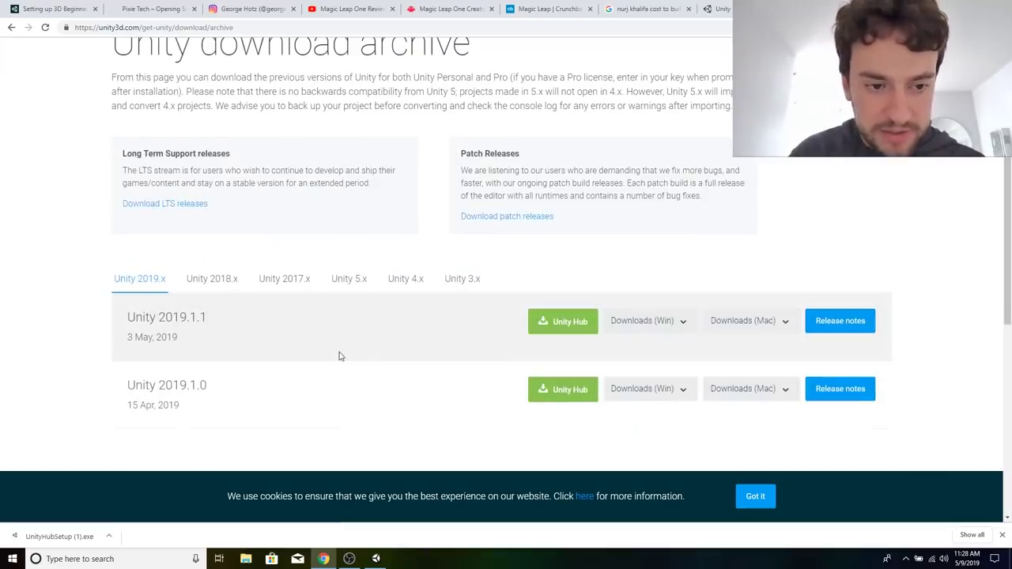
scroll(339, 356, "up", 1)
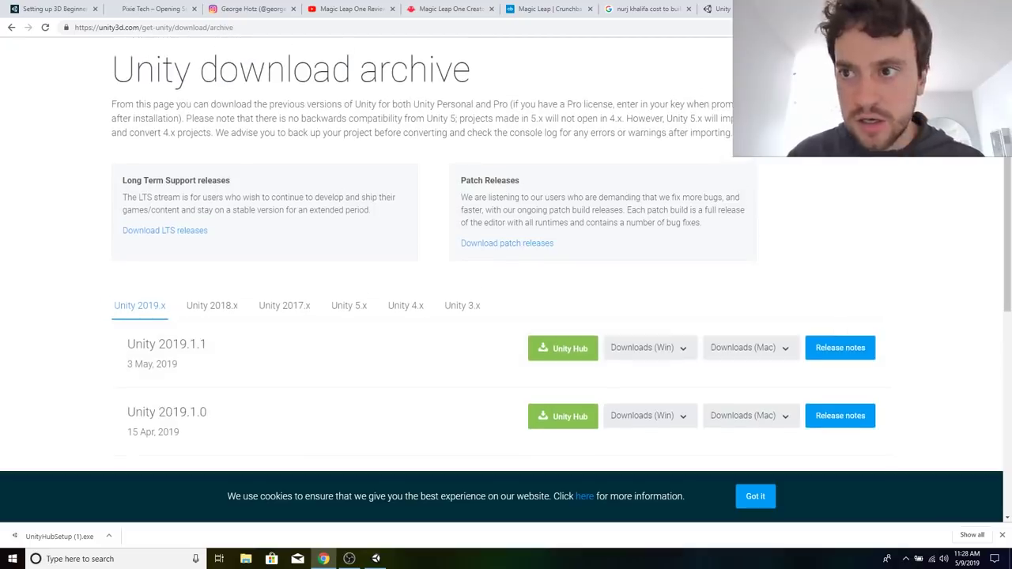
Download the Windows Unity Editor 64-bit installer for Unity 2019.1.1 from the archive.
left_click(976, 6)
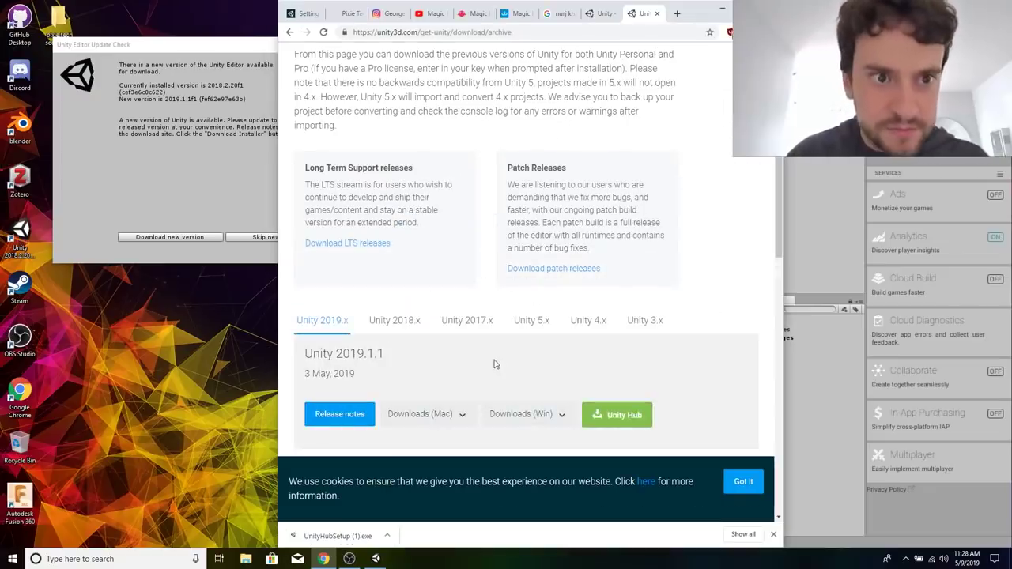
scroll(423, 350, "down", 1)
left_click(528, 361)
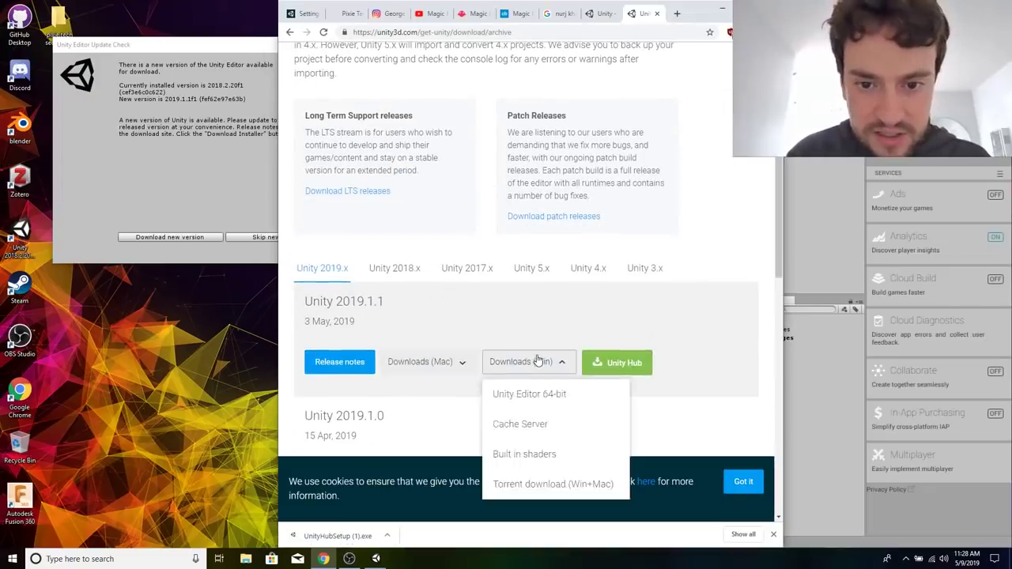
left_click(535, 396)
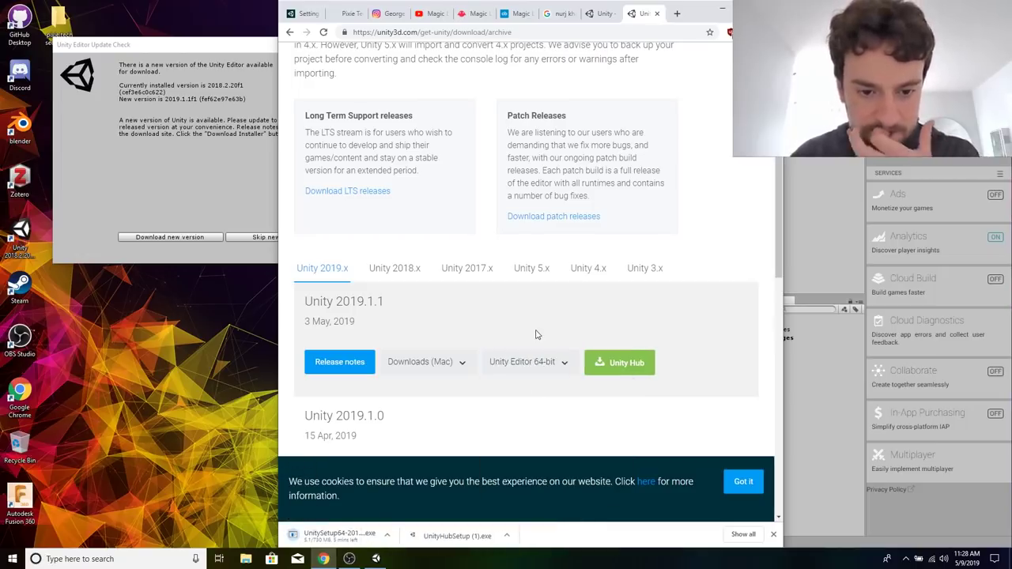
Open the Downloads folder, look through it for the Unity installer files, and close it again.
key("super")
type("download")
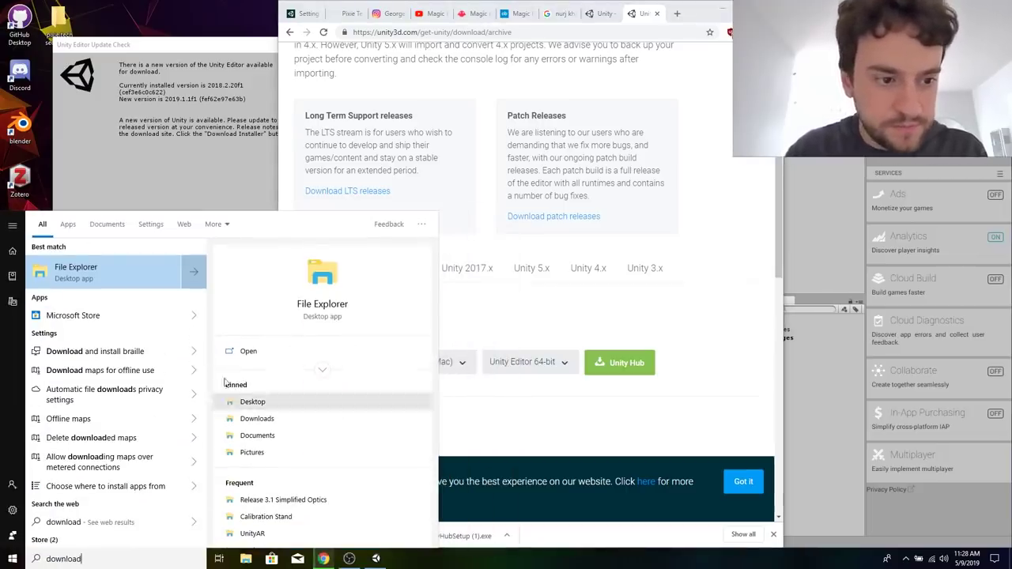
left_click(40, 89)
double_click(54, 17)
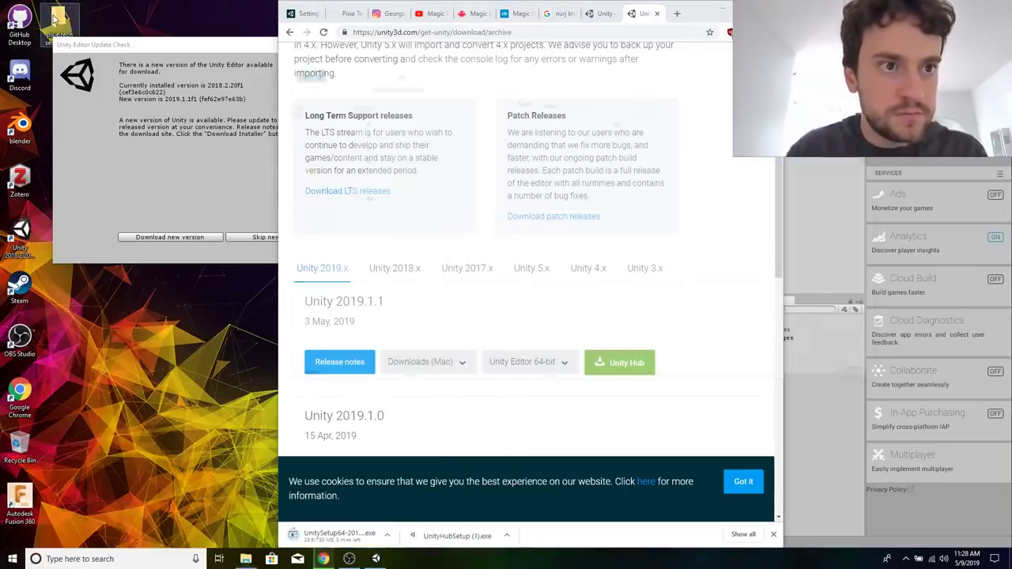
left_click(329, 135)
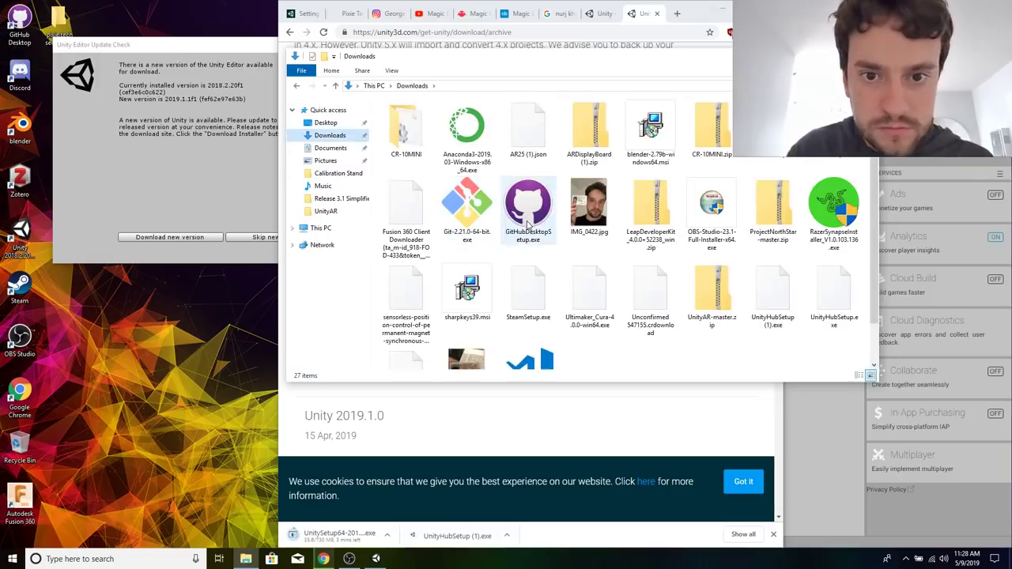
scroll(633, 301, "down", 1)
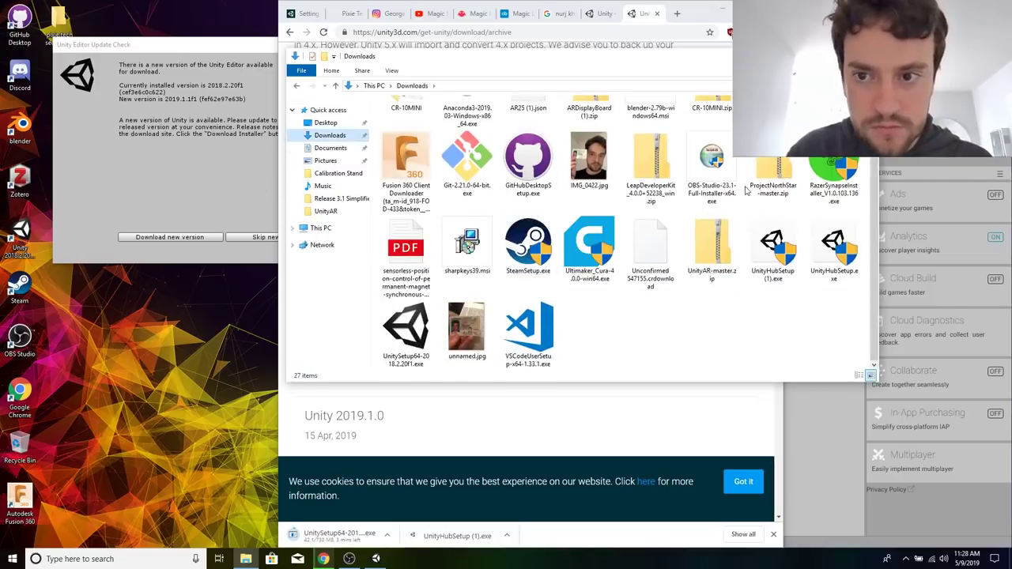
scroll(690, 341, "up", 1)
scroll(744, 346, "down", 1)
scroll(745, 346, "up", 1)
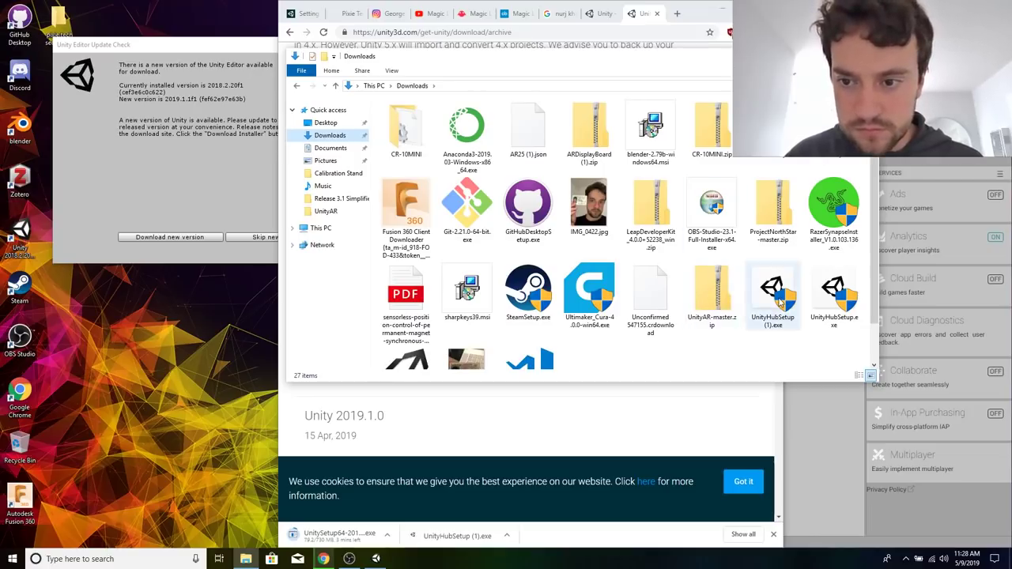
scroll(779, 300, "down", 1)
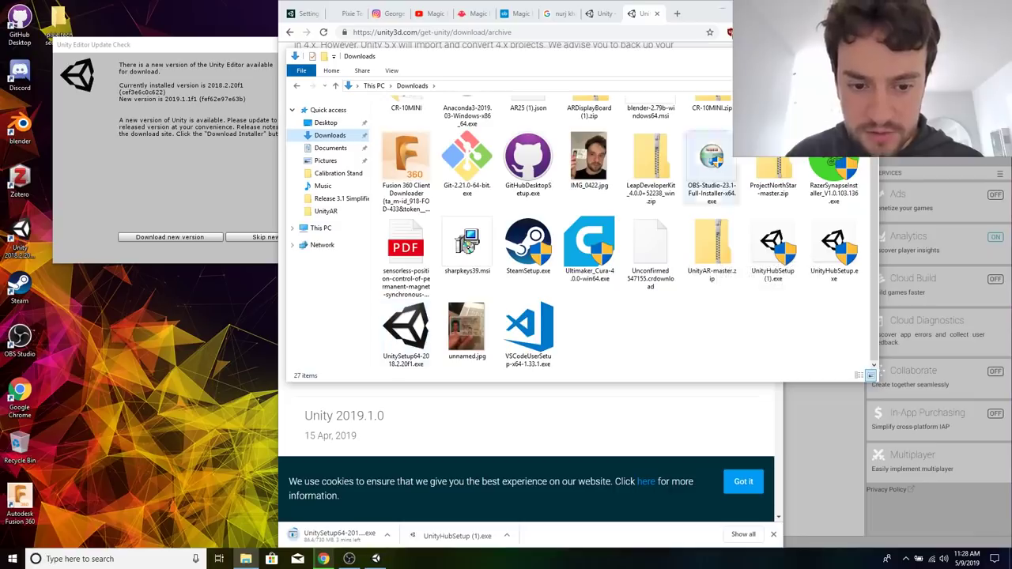
left_click(867, 56)
left_click(867, 56)
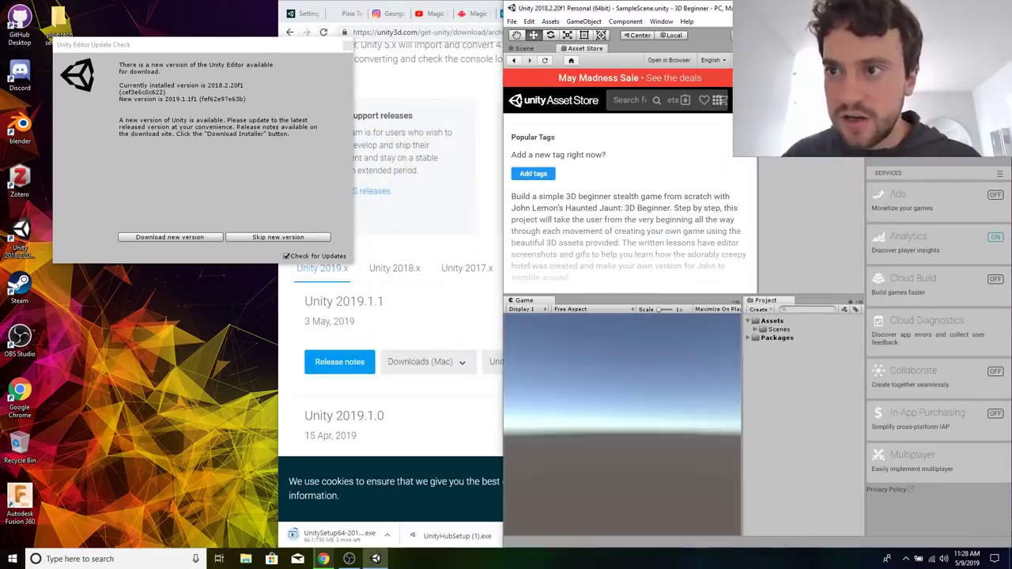
Close the Unity editor and show the browser's full downloads list tiled to half the screen.
left_click(998, 7)
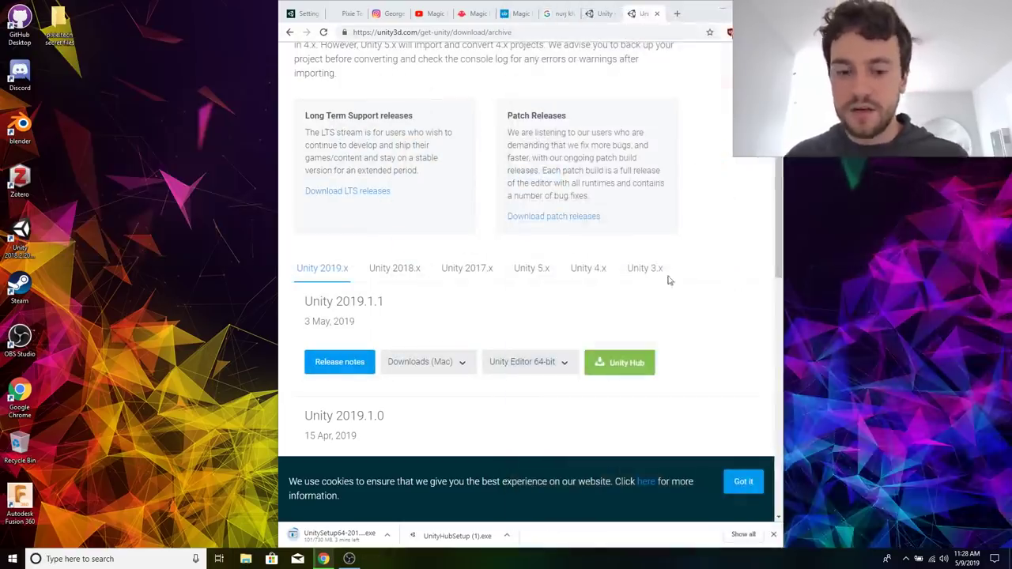
left_click(744, 535)
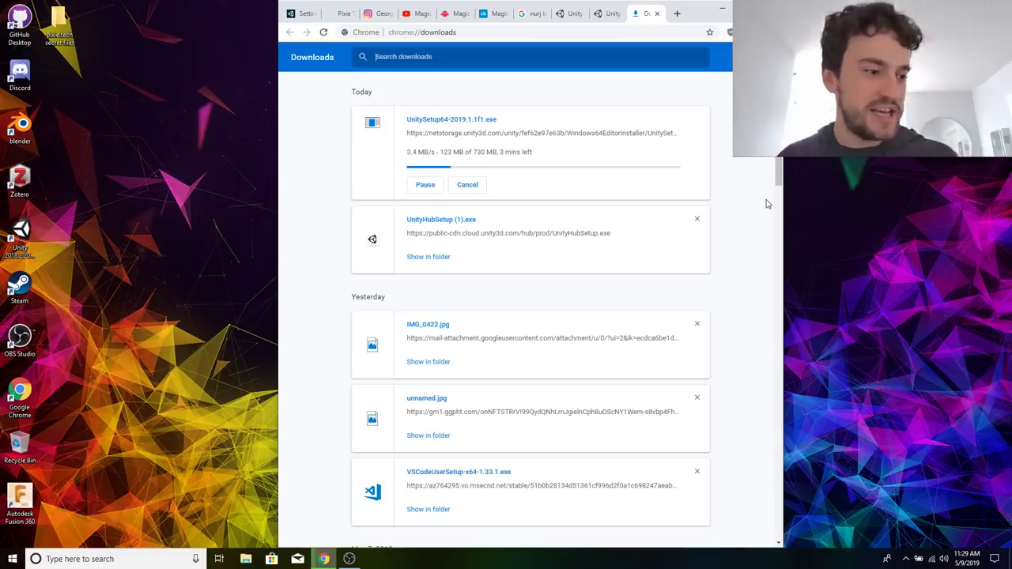
key("super+Left")
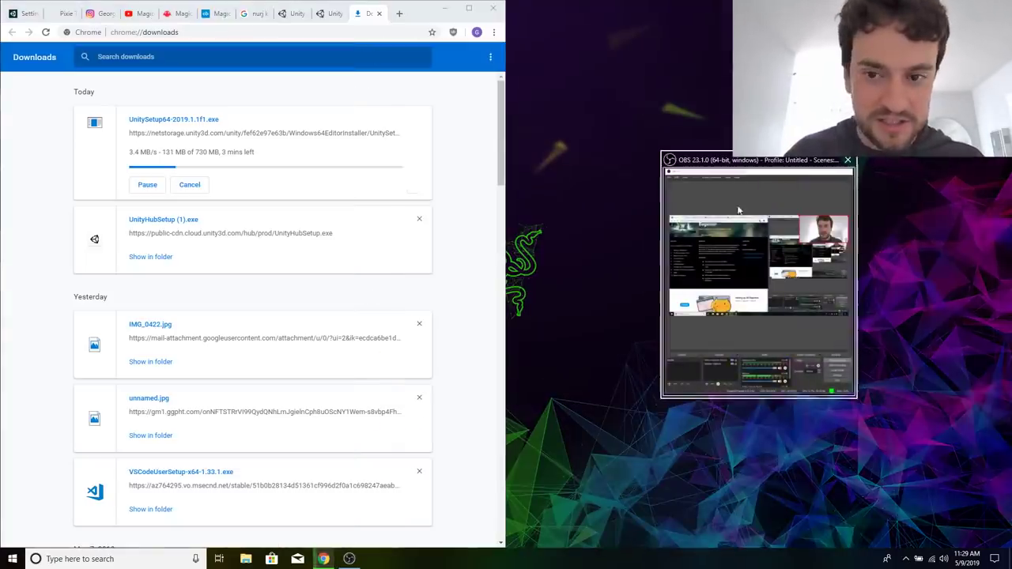
Bring up the OBS window beside the downloads list to check the stream and dismiss it again.
left_click(675, 282)
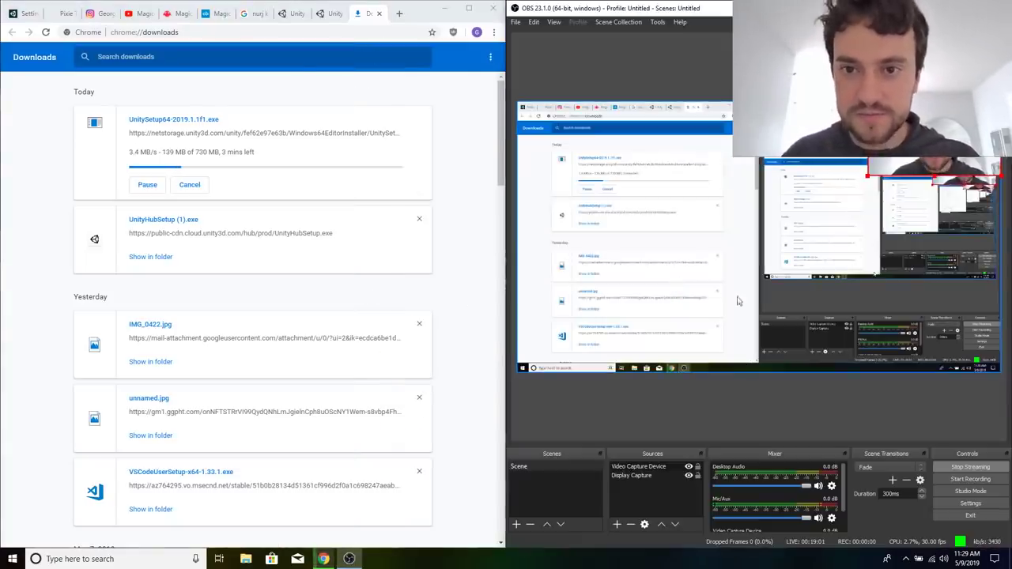
left_click(952, 8)
left_click(717, 310)
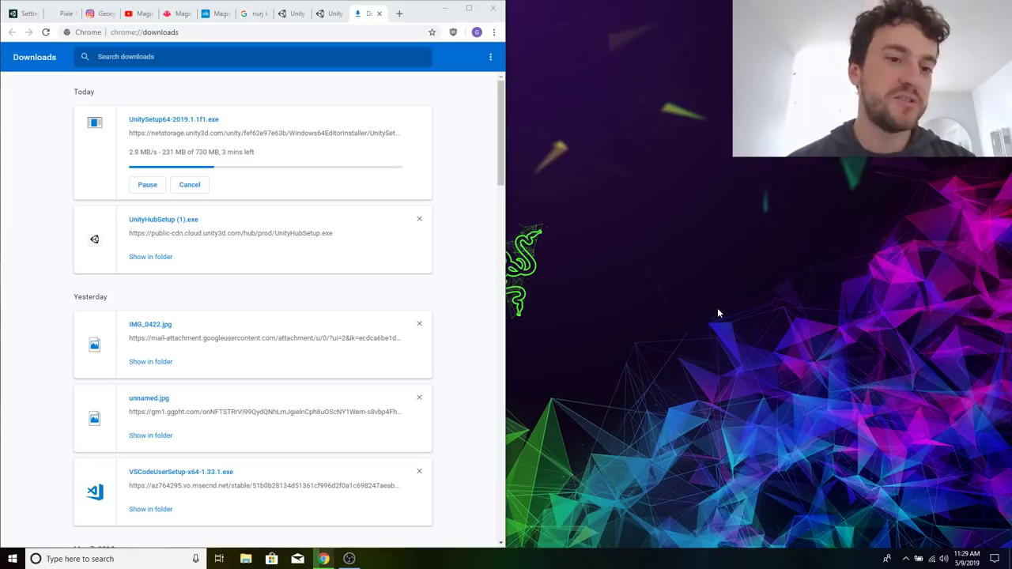
Return to the Unity download archive page and maximize the browser window.
left_click(331, 14)
double_click(470, 10)
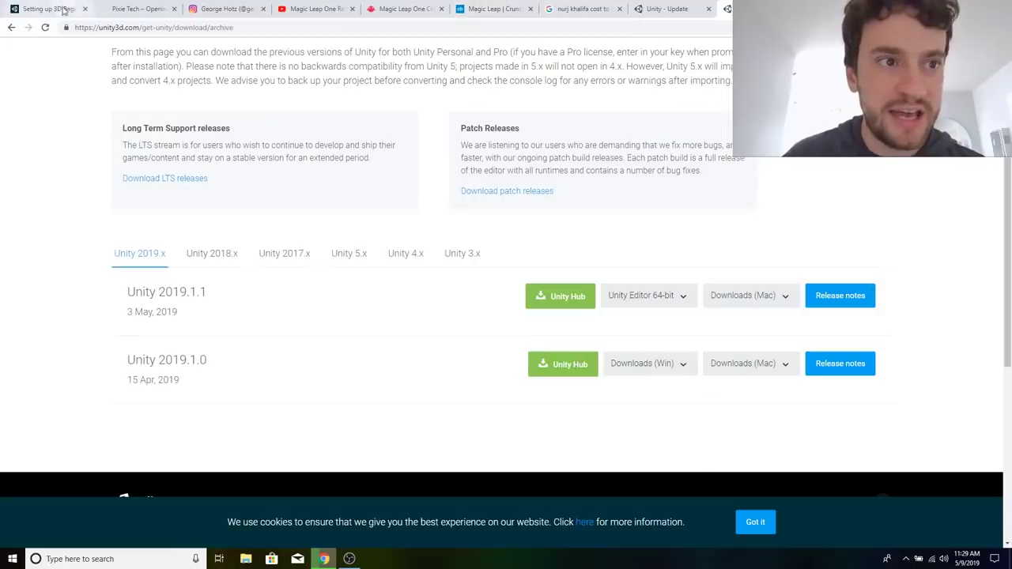
Return to the Setting up 3D Beginner tutorial and read the Unity Editor interface section, from the Project window to the Inspector window.
left_click(47, 9)
scroll(361, 245, "down", 4)
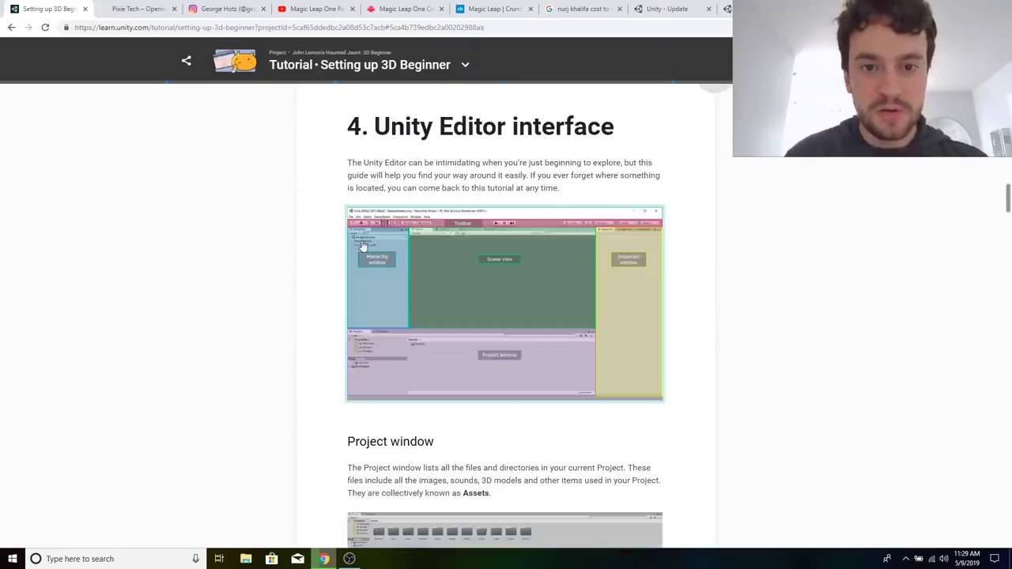
scroll(526, 250, "up", 6)
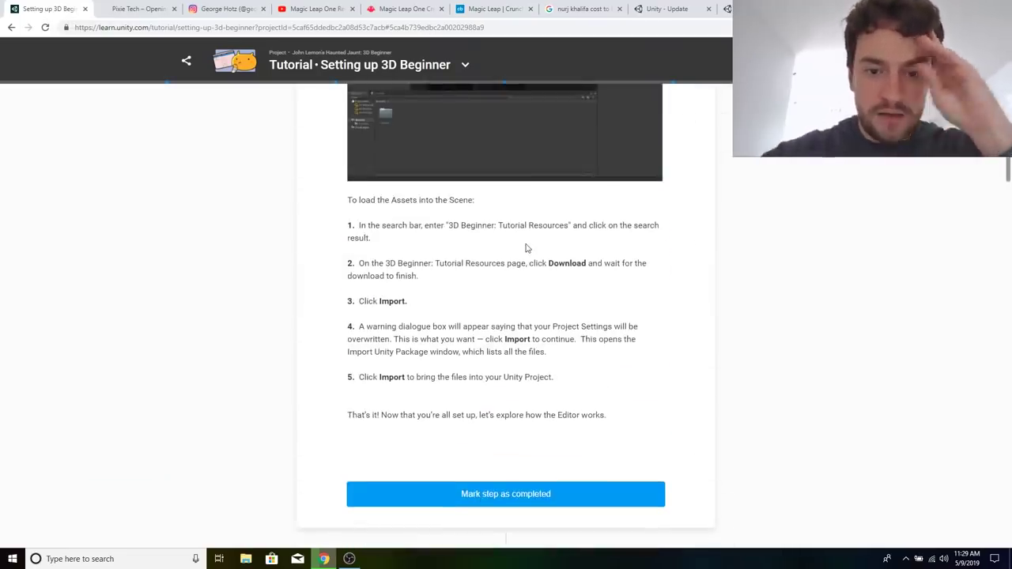
scroll(527, 248, "down", 2)
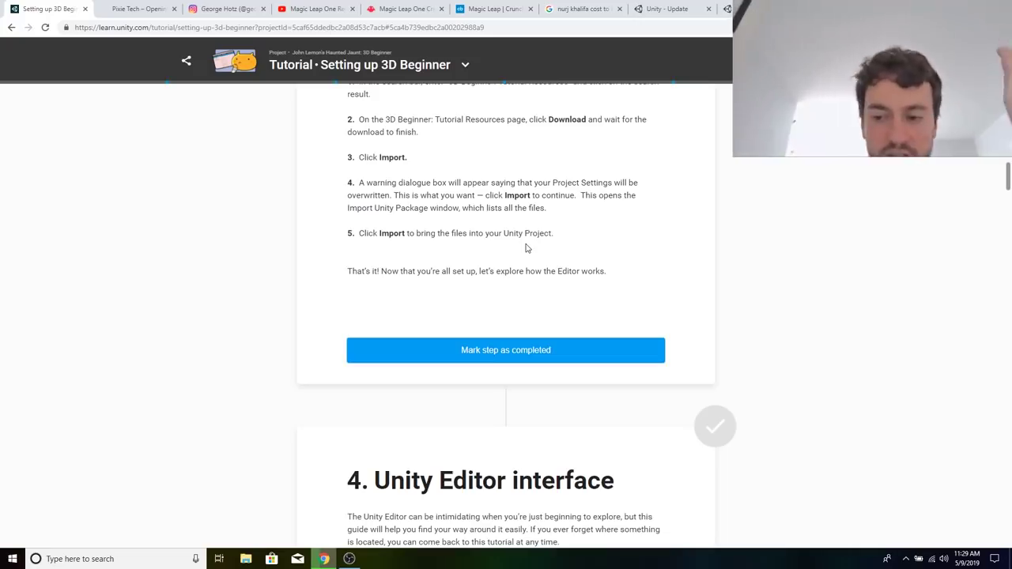
scroll(527, 249, "down", 7)
scroll(586, 340, "up", 3)
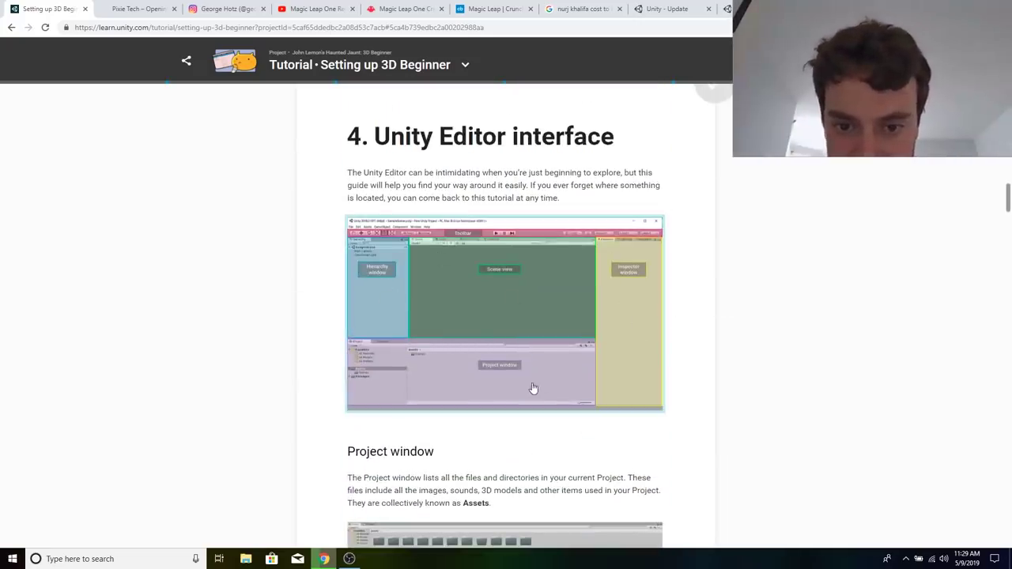
scroll(549, 226, "down", 4)
scroll(549, 225, "down", 5)
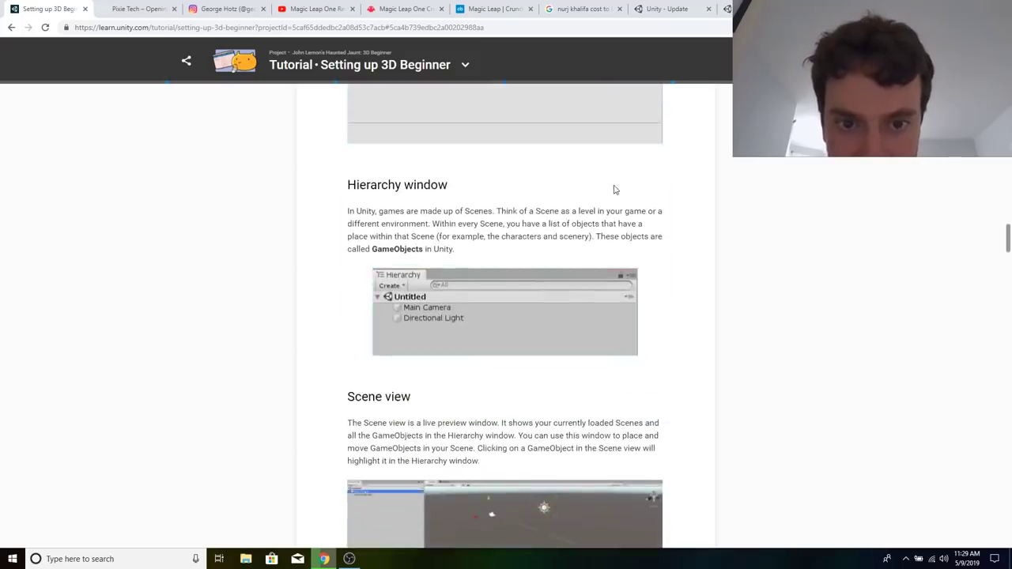
scroll(614, 190, "down", 2)
scroll(605, 186, "up", 2)
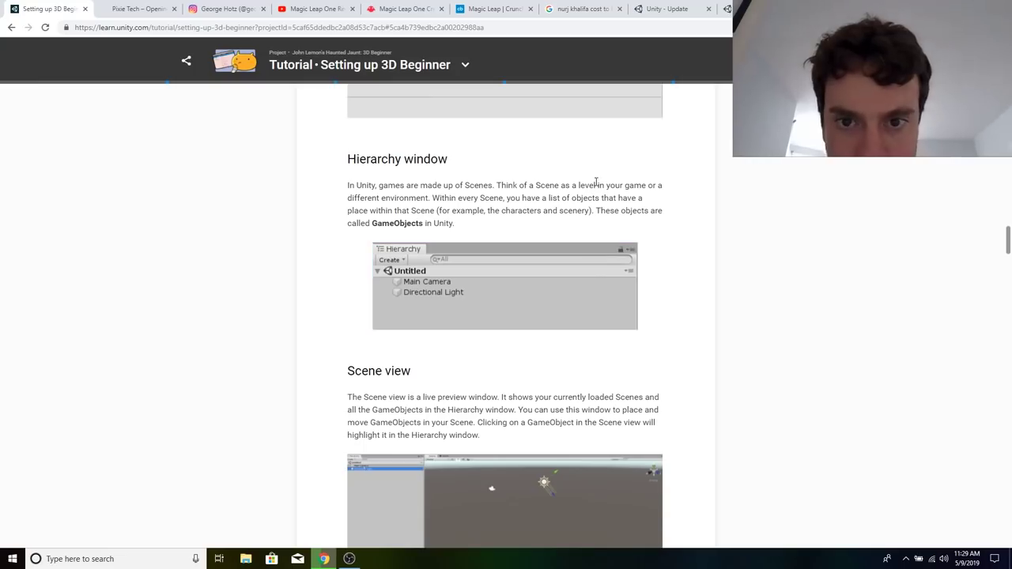
scroll(601, 205, "down", 6)
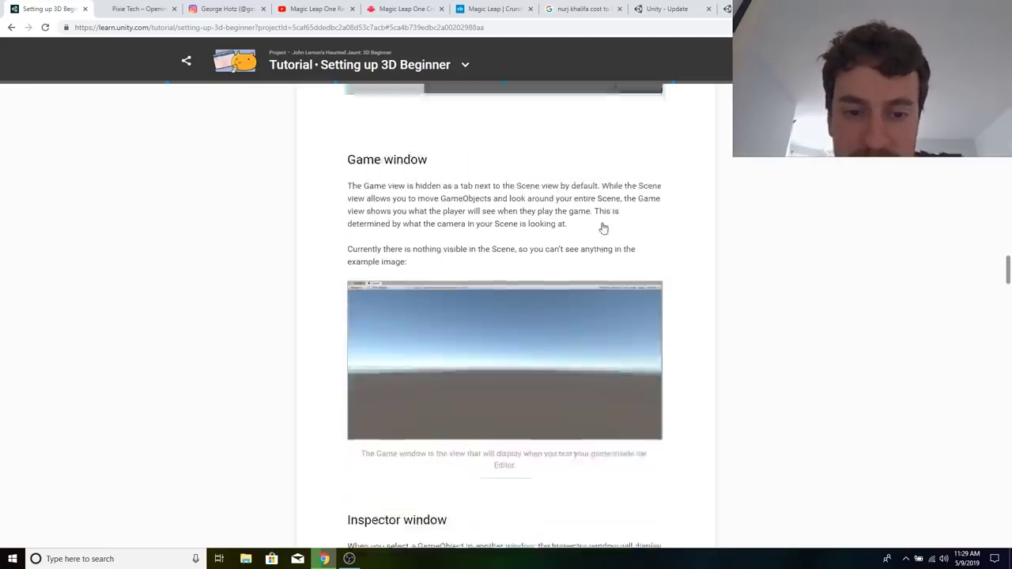
scroll(603, 229, "down", 2)
scroll(637, 366, "down", 4)
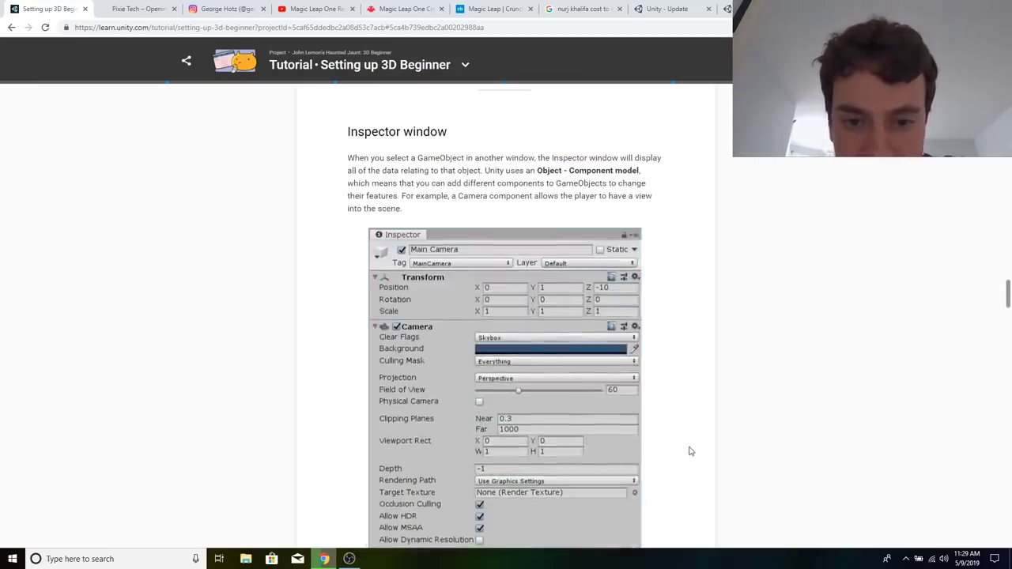
scroll(689, 451, "down", 7)
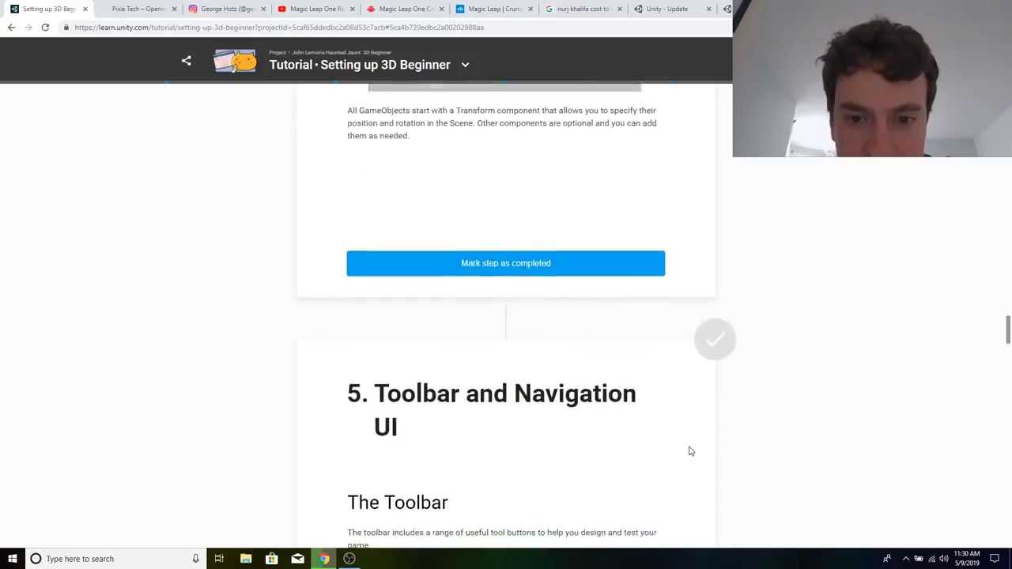
Read the Toolbar and Navigation UI section on the play buttons and the object manipulation tools.
scroll(615, 332, "down", 9)
scroll(617, 334, "down", 1)
scroll(532, 324, "up", 3)
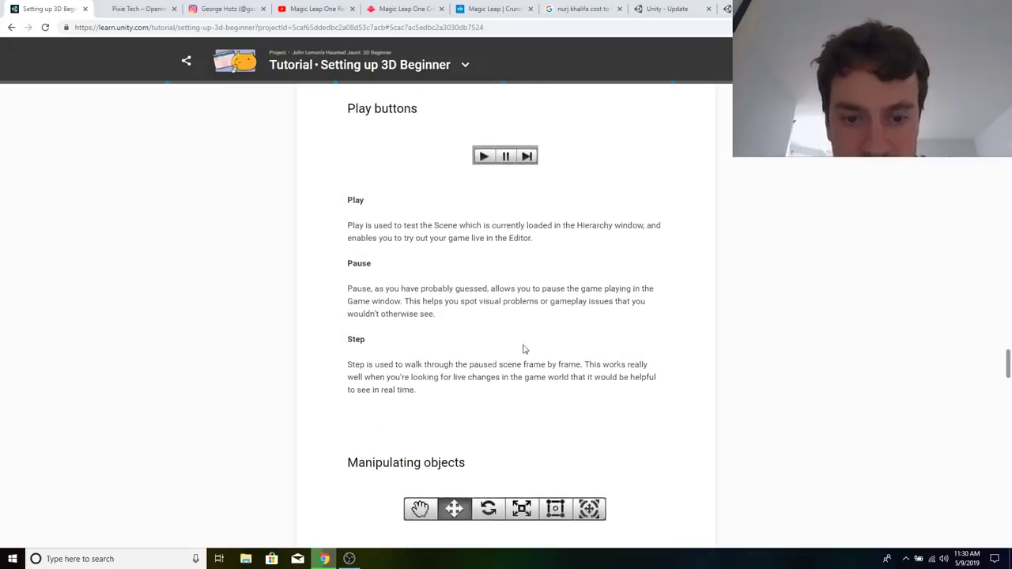
scroll(522, 348, "down", 3)
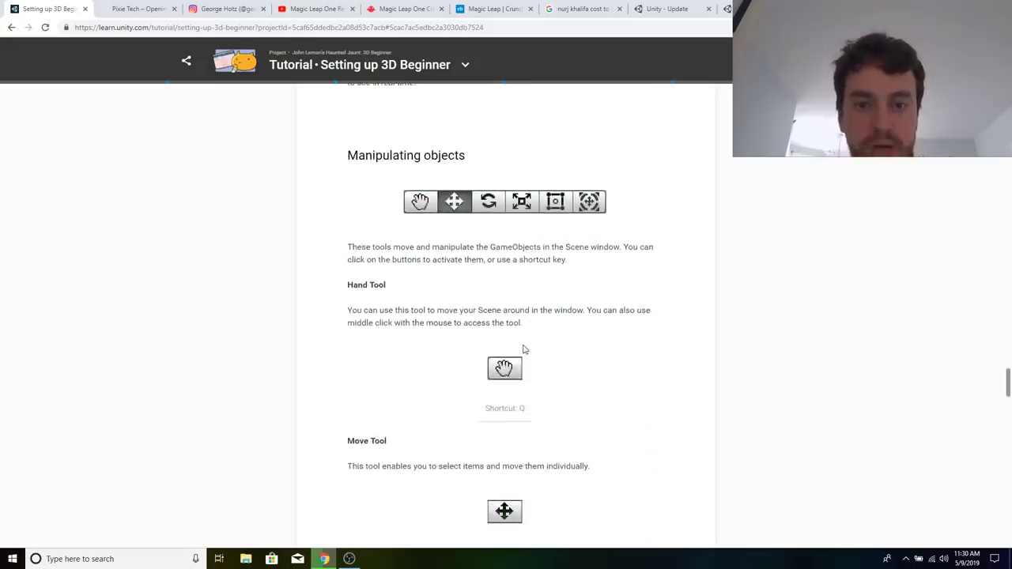
scroll(522, 349, "down", 1)
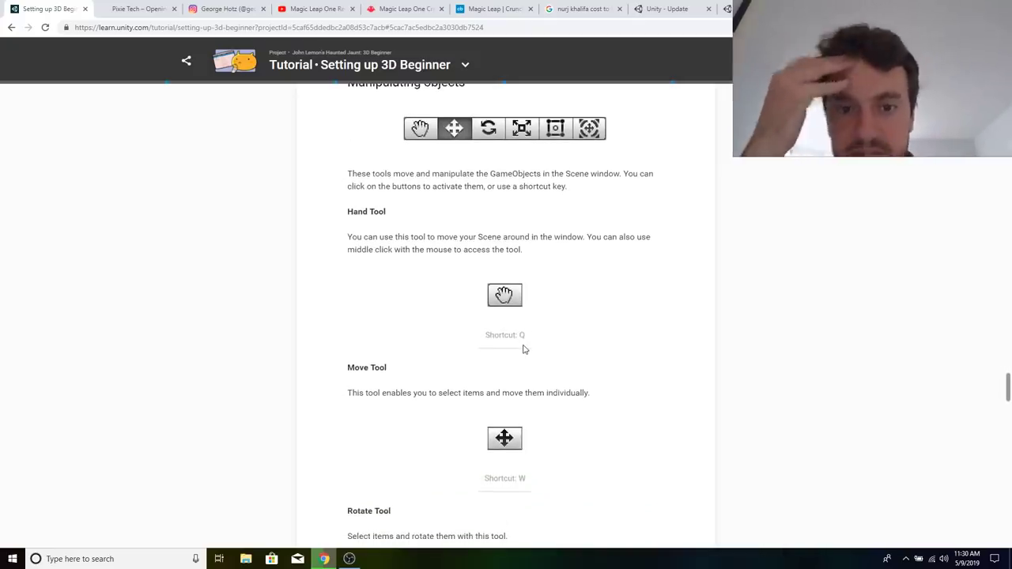
scroll(523, 349, "down", 2)
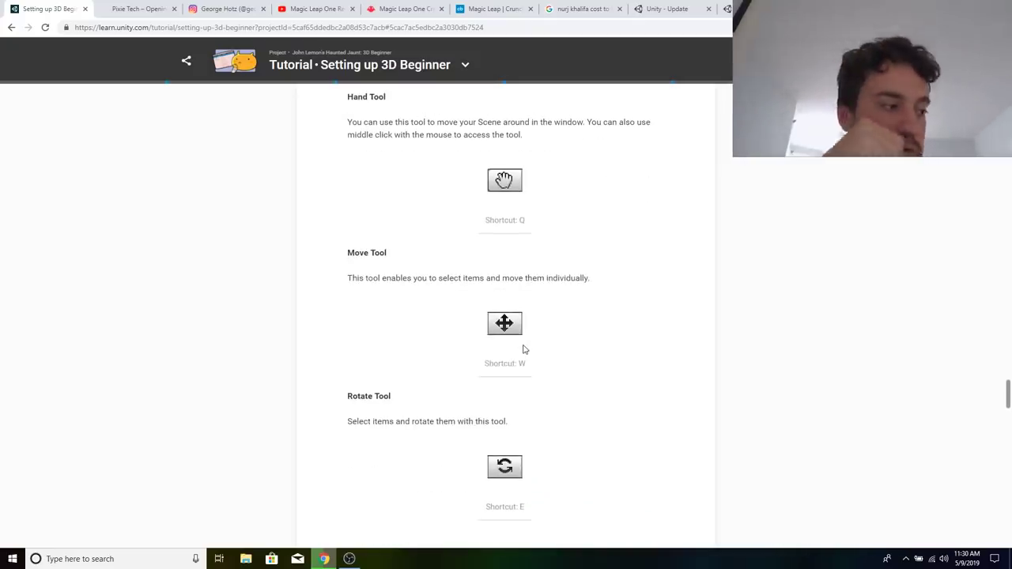
scroll(522, 348, "down", 1)
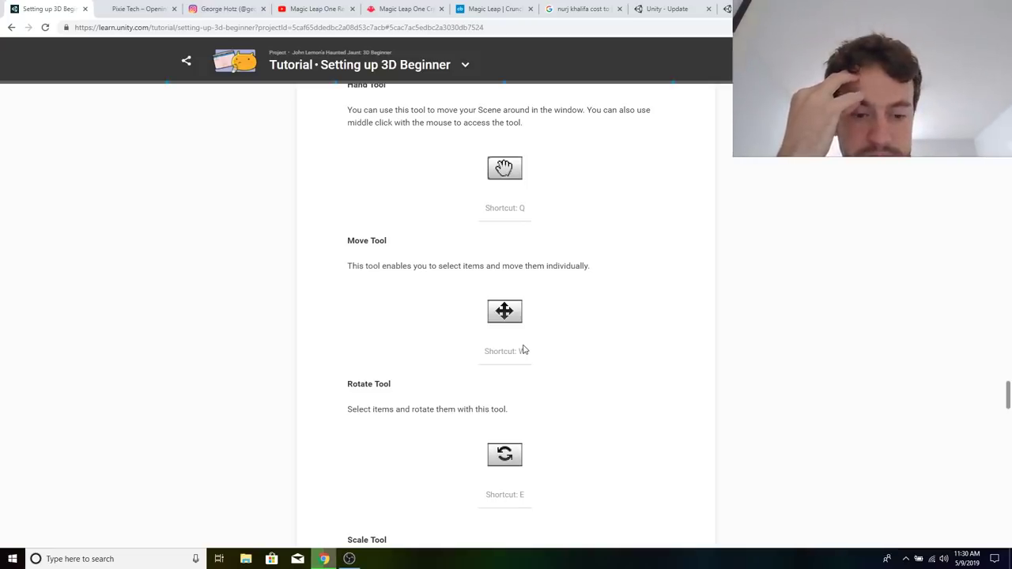
scroll(523, 349, "down", 13)
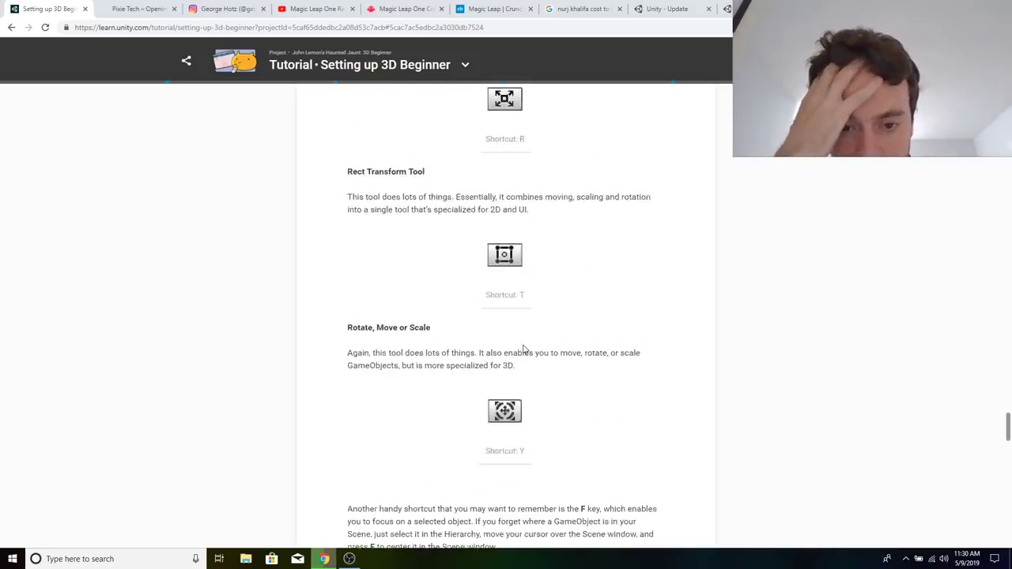
Review the manipulation tool shortcuts and mouse navigation notes, and mark the Toolbar and Navigation UI step as completed.
scroll(523, 348, "up", 2)
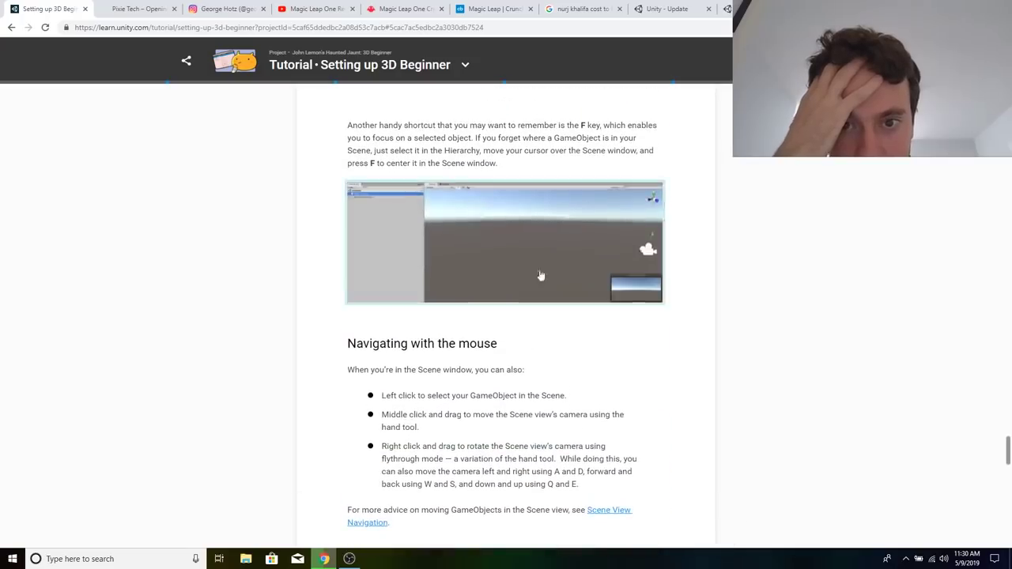
scroll(544, 235, "up", 2)
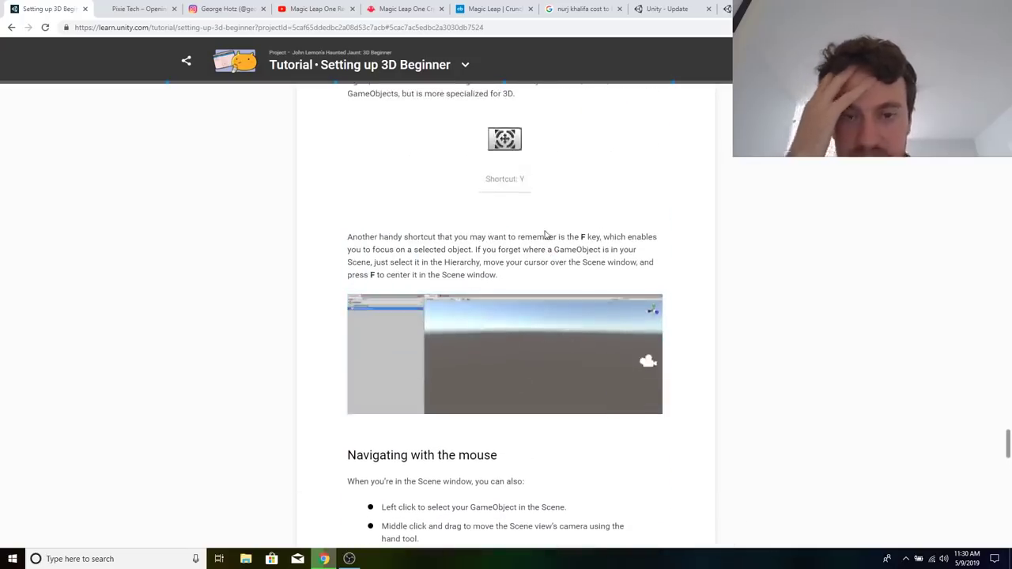
scroll(545, 235, "up", 2)
scroll(545, 235, "up", 4)
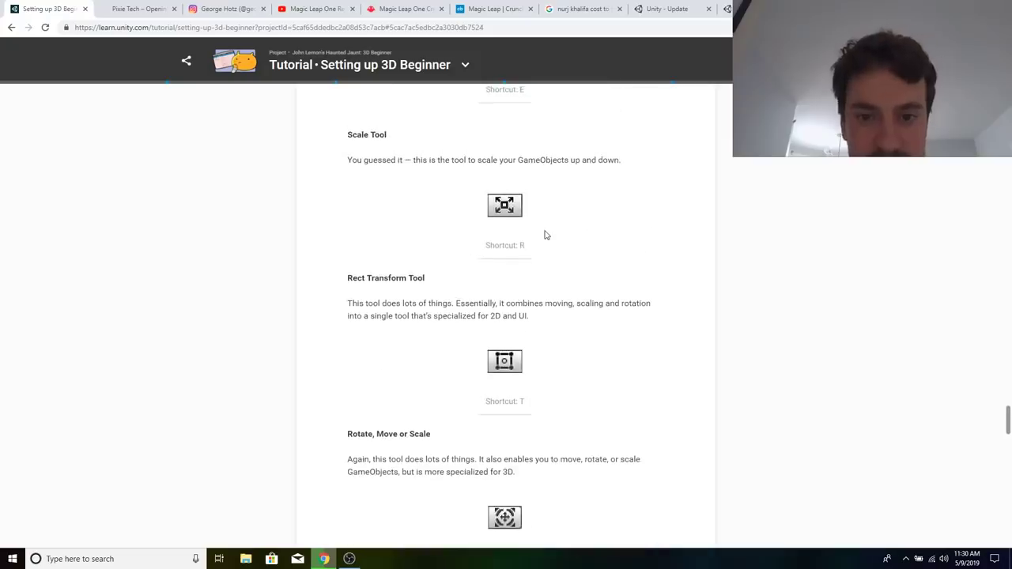
scroll(545, 235, "up", 5)
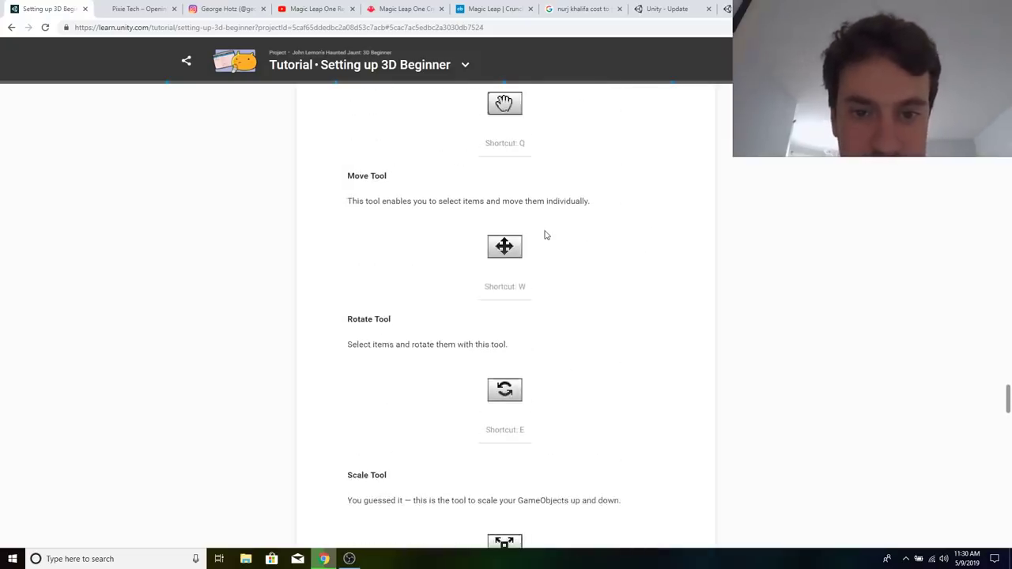
scroll(545, 235, "up", 2)
scroll(545, 234, "down", 5)
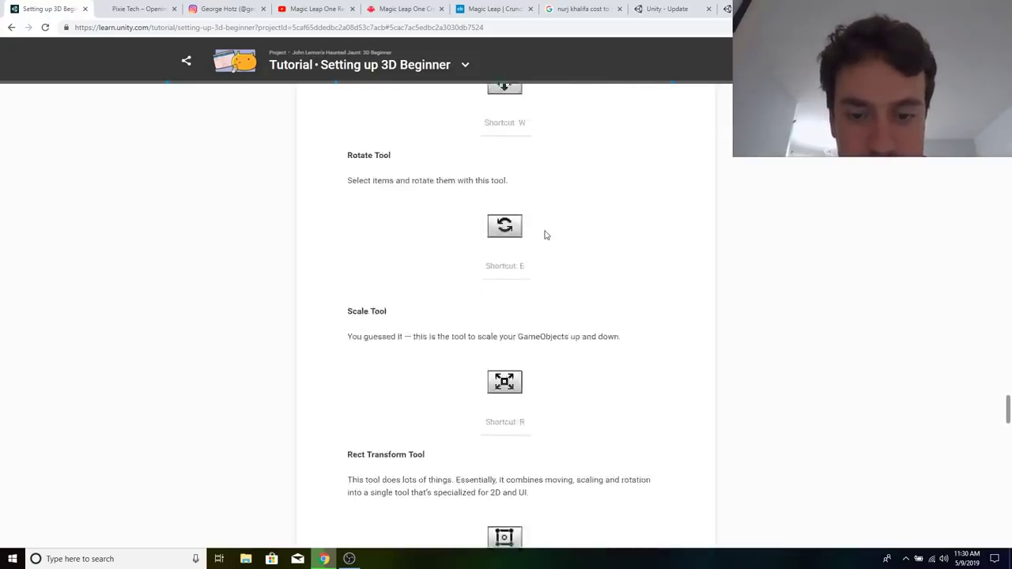
scroll(545, 235, "down", 4)
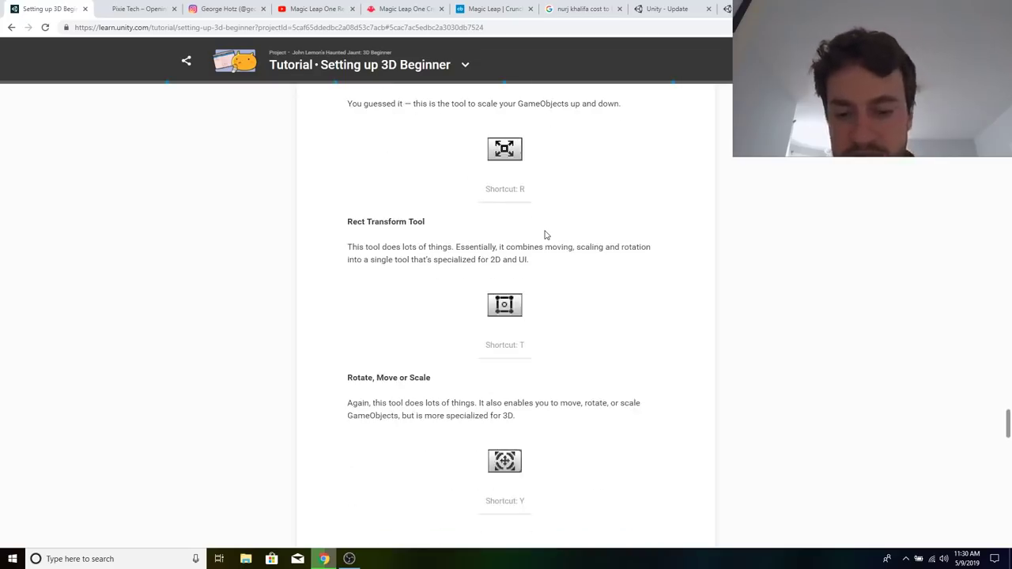
scroll(544, 234, "down", 10)
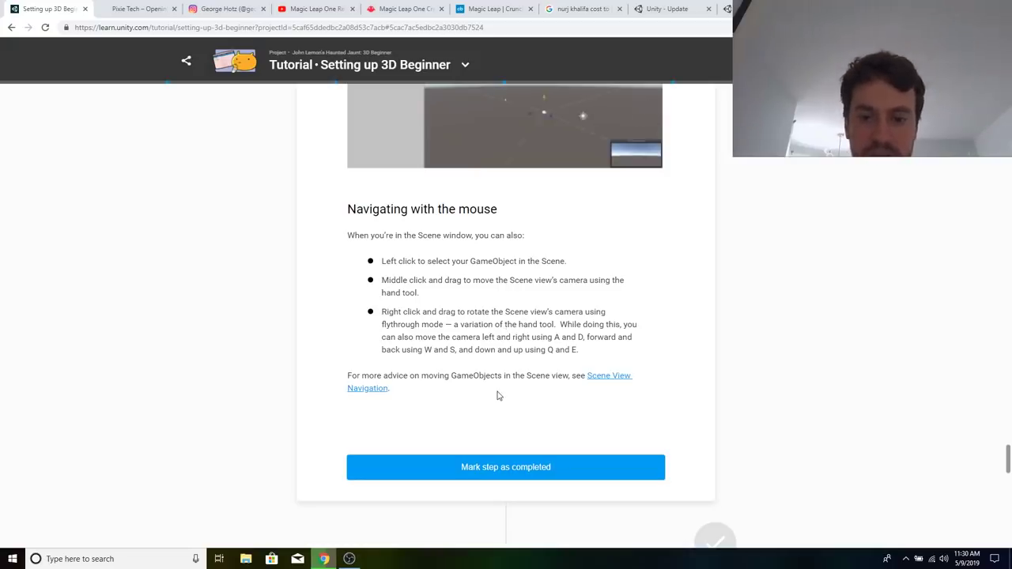
left_click(487, 472)
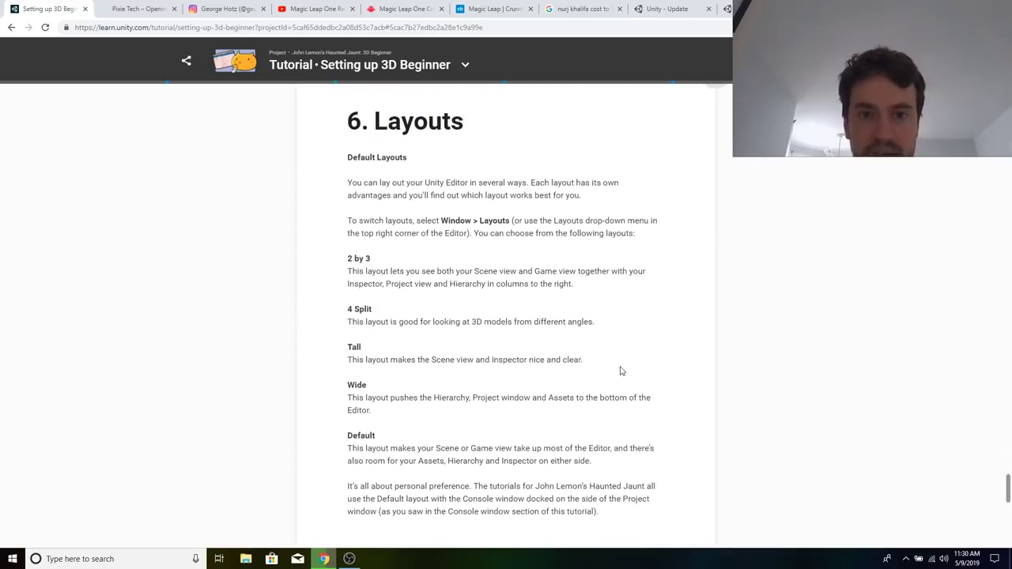
Look through the Layouts section and the end of the tutorial, reading the descriptions of the editor layouts.
scroll(620, 371, "down", 10)
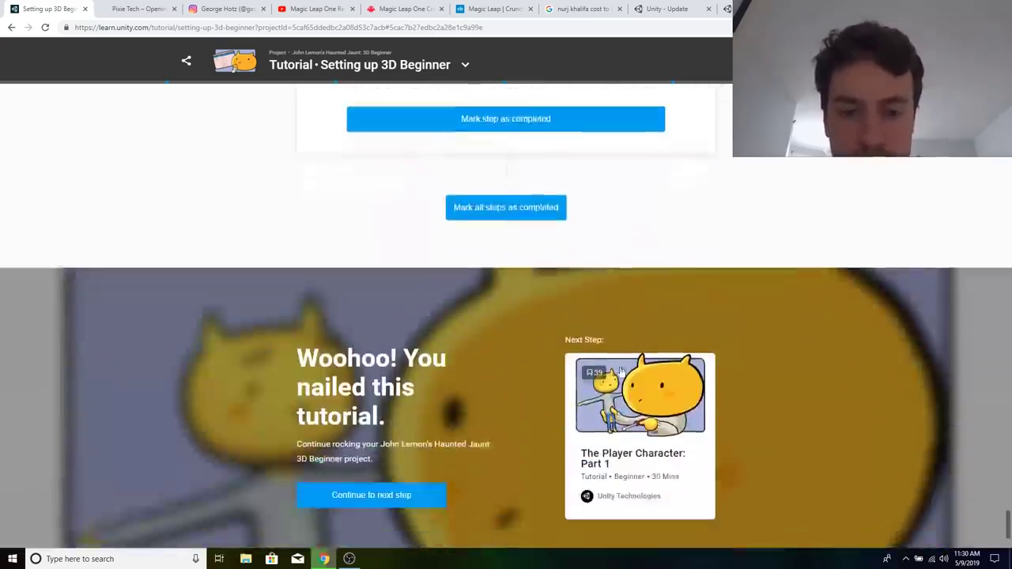
scroll(621, 371, "down", 2)
scroll(496, 201, "up", 7)
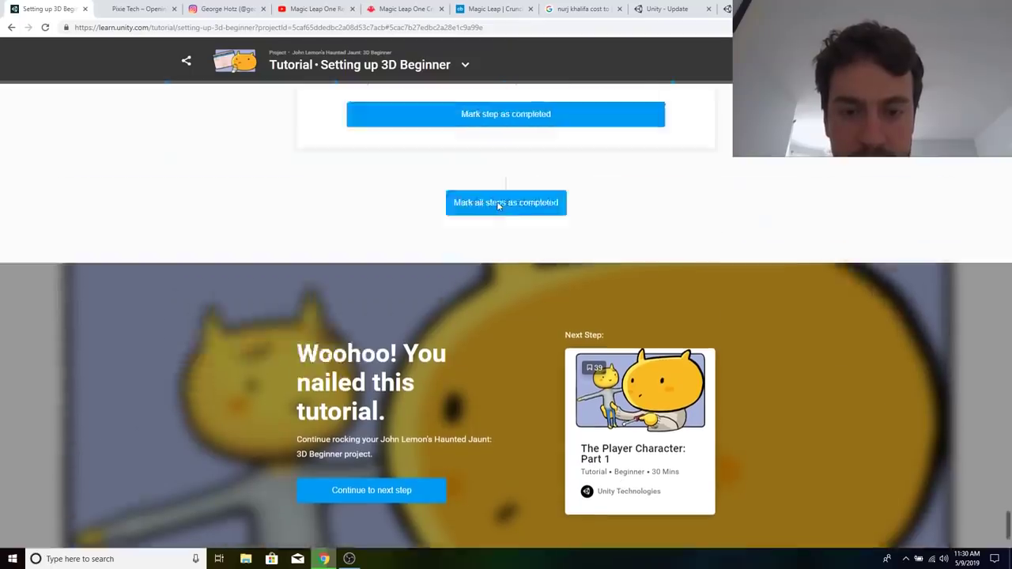
scroll(563, 320, "up", 1)
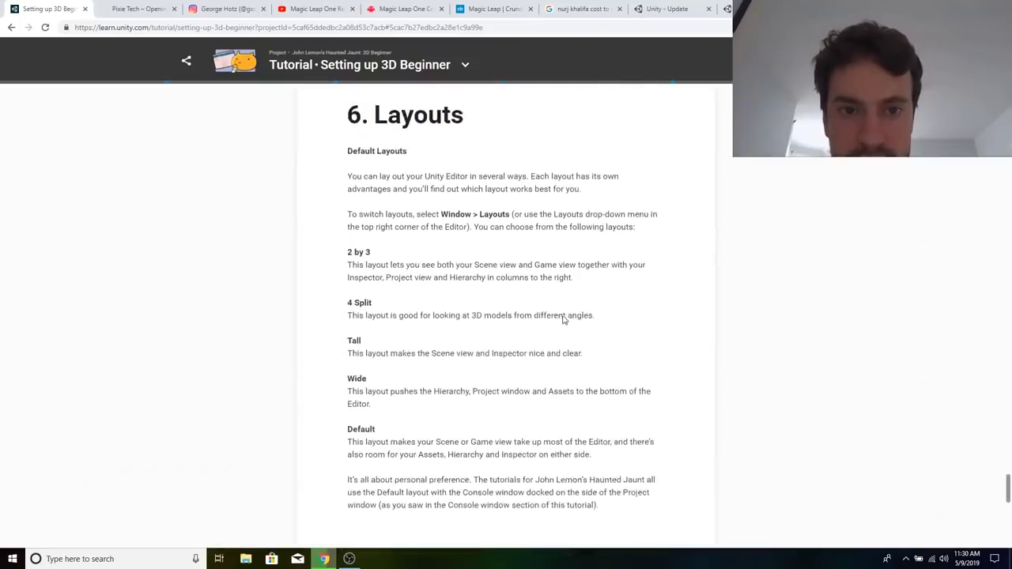
scroll(564, 317, "down", 1)
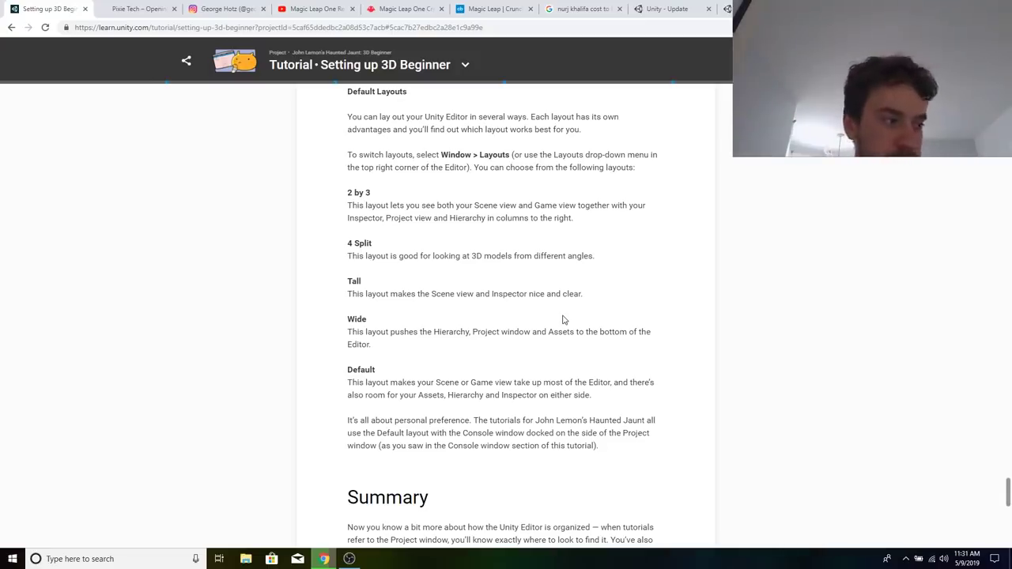
Open The Player Character: Part 1 tutorial from the John Lemon's Haunted Jaunt project.
scroll(563, 320, "up", 20)
scroll(563, 320, "up", 15)
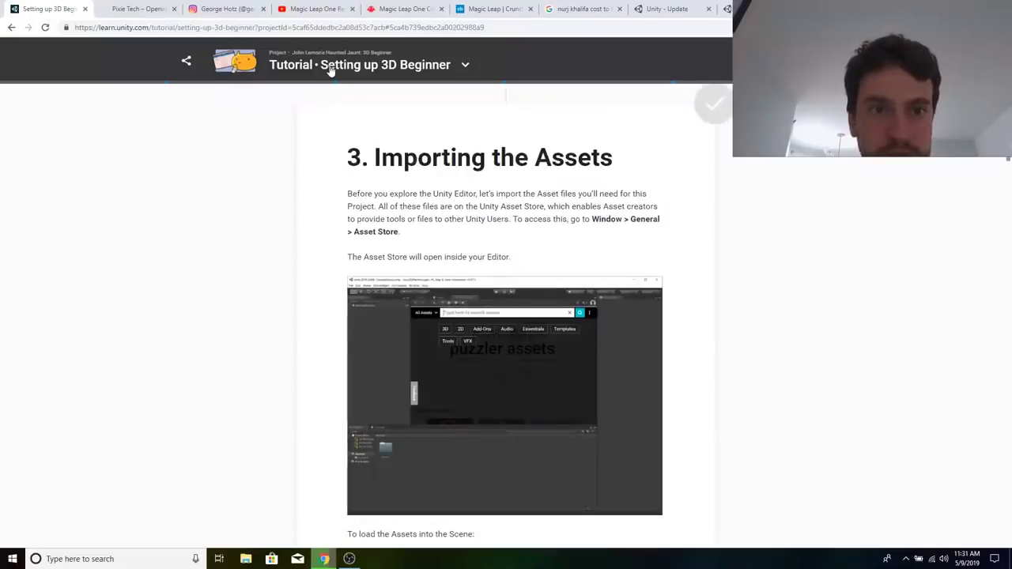
left_click(331, 70)
left_click(462, 213)
left_click(467, 195)
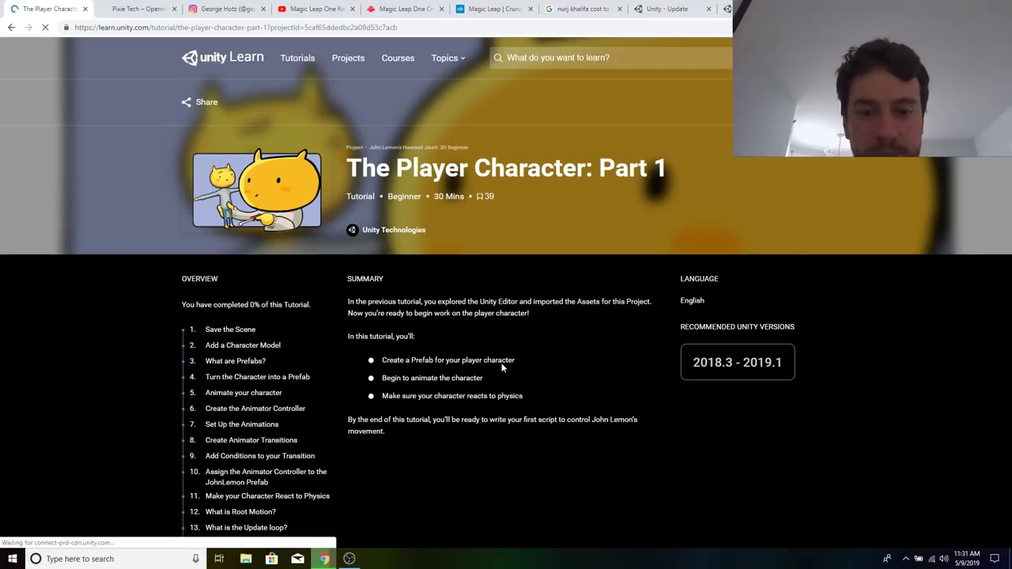
Read the Save the Scene and Add a Character Model sections of The Player Character: Part 1.
scroll(501, 367, "down", 8)
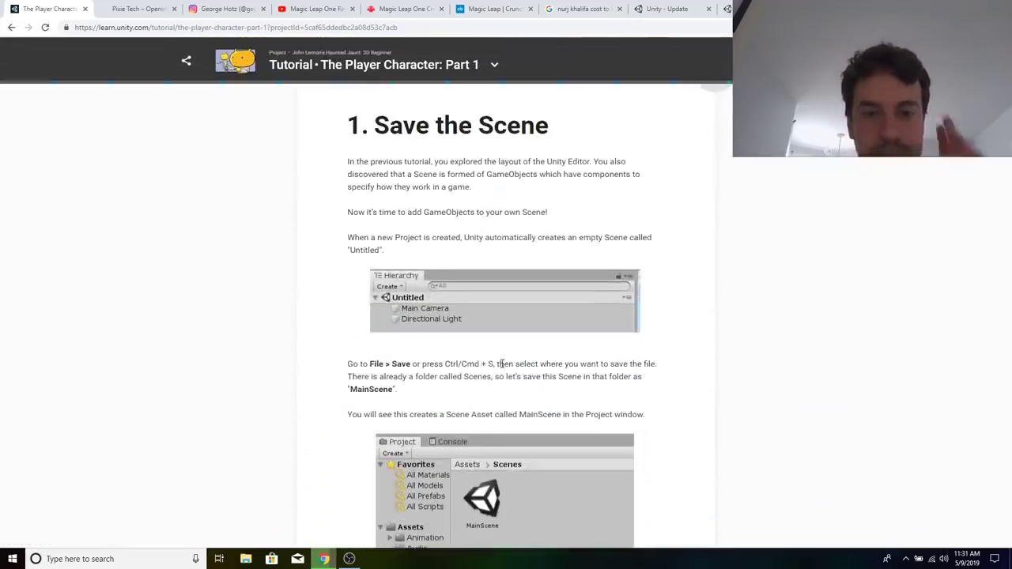
scroll(501, 364, "down", 3)
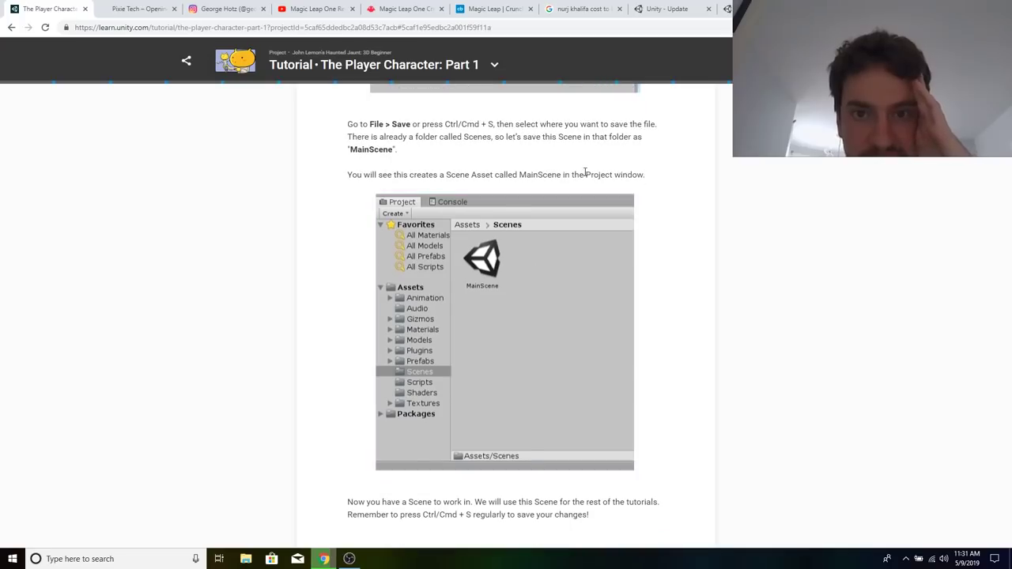
scroll(586, 172, "up", 2)
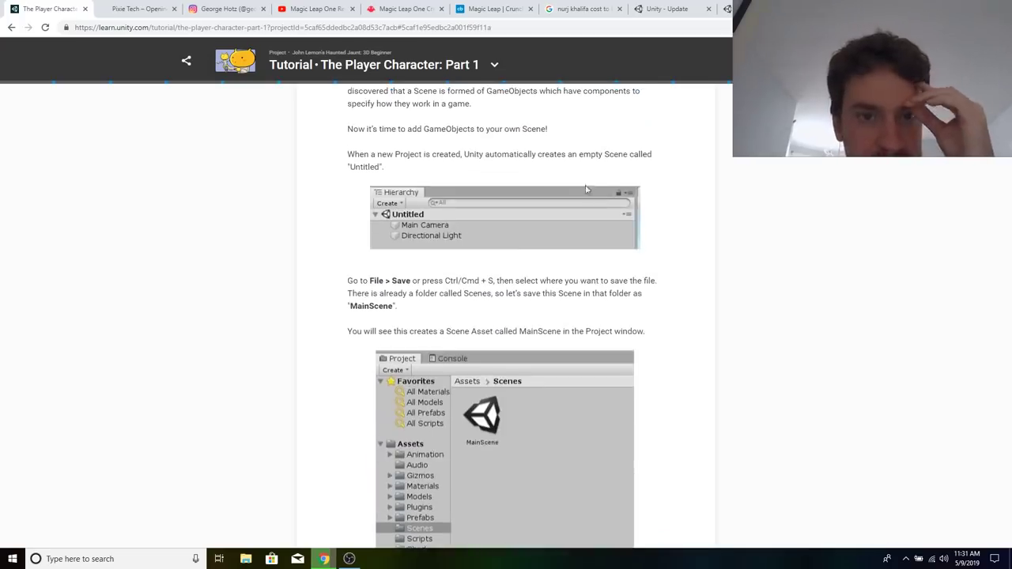
scroll(589, 213, "up", 5)
scroll(541, 340, "down", 7)
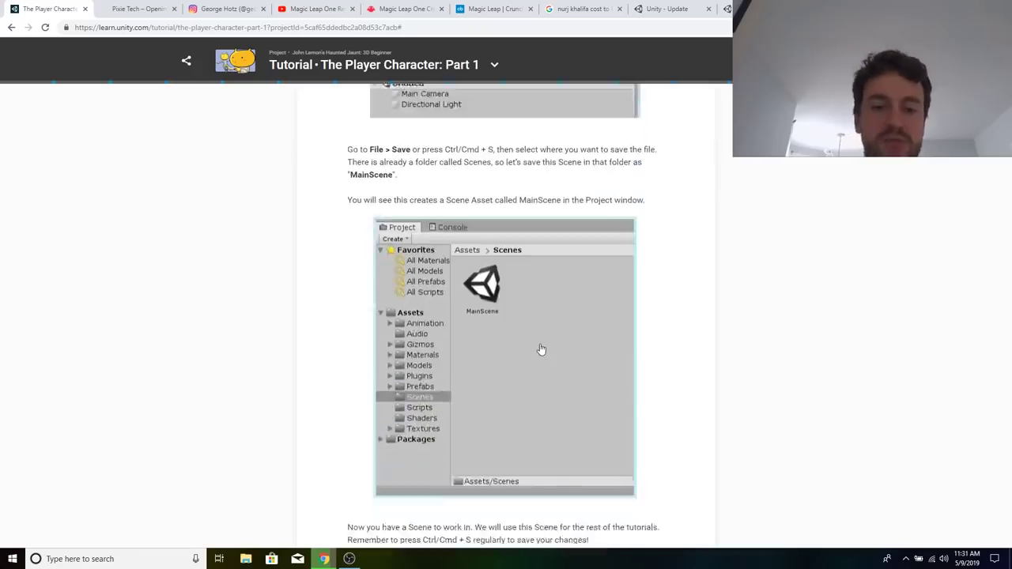
scroll(541, 349, "down", 7)
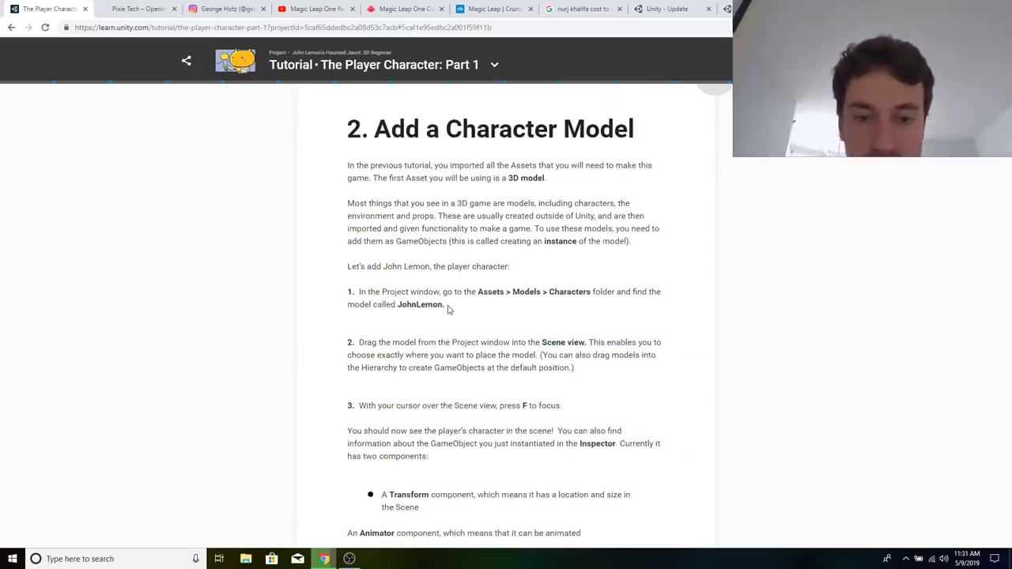
scroll(447, 310, "down", 2)
scroll(448, 310, "up", 2)
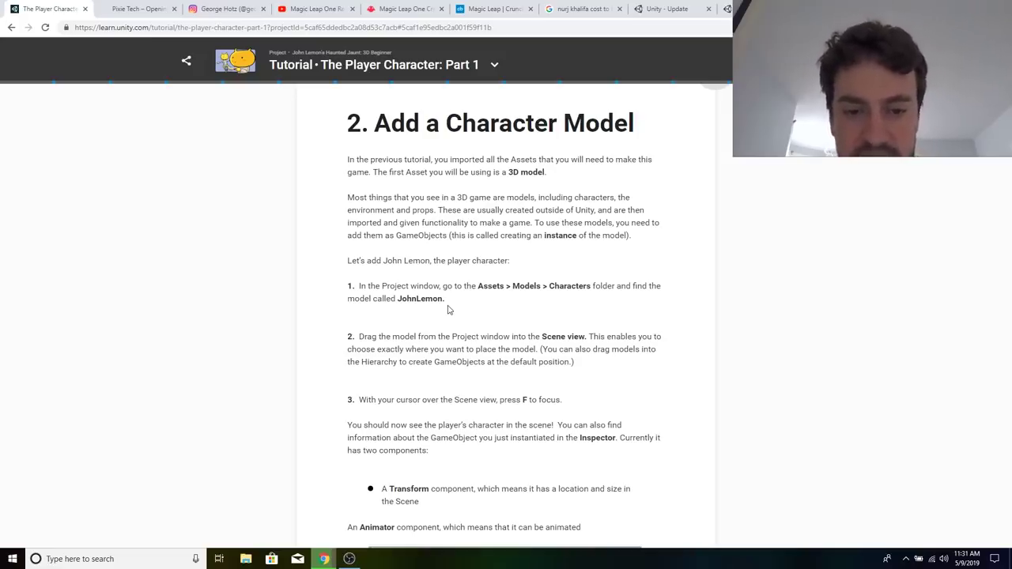
Read how to place the JohnLemon model in the scene, its Transform and Animator components, and its child objects in the Hierarchy.
scroll(448, 310, "down", 1)
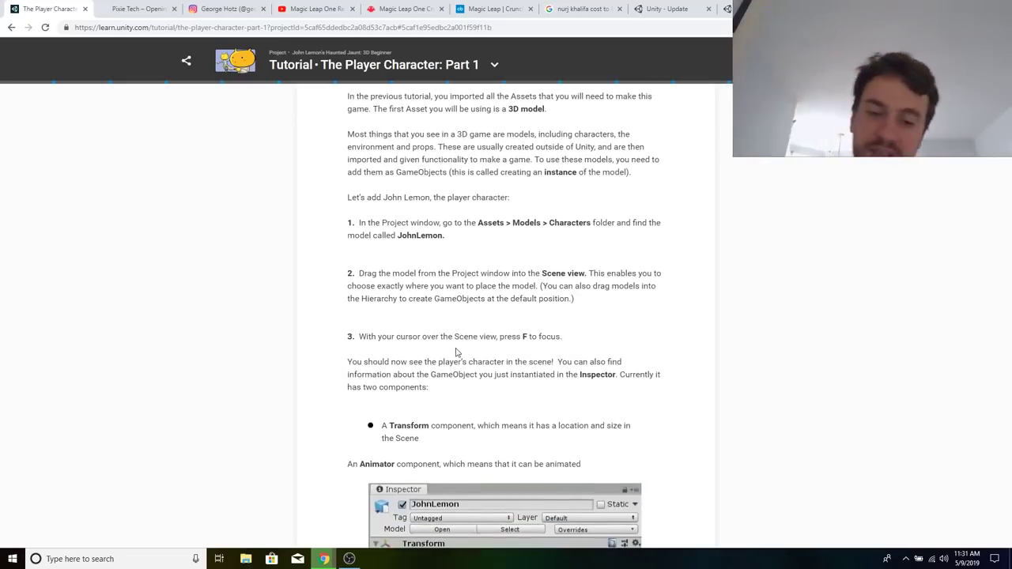
scroll(457, 354, "down", 2)
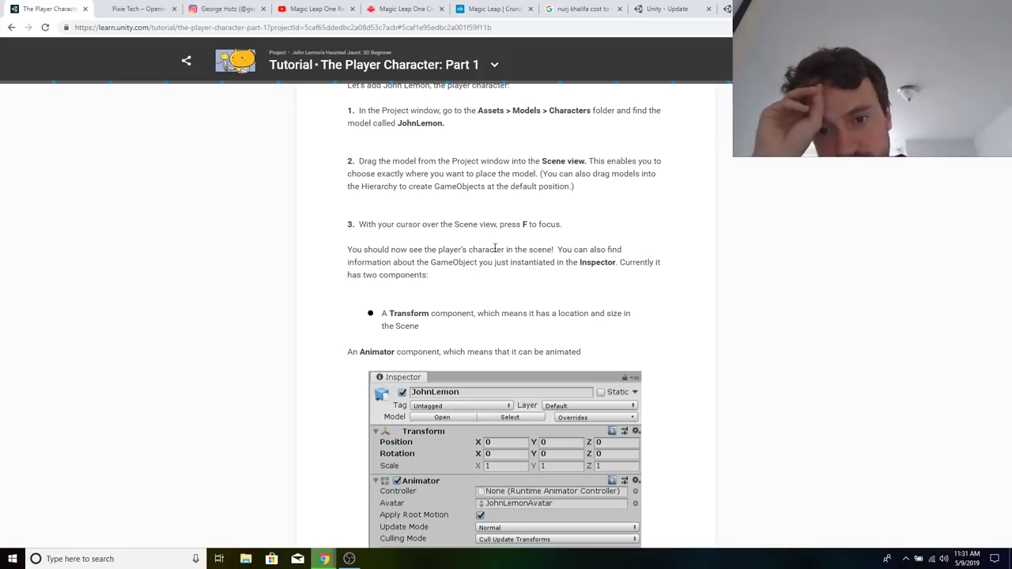
scroll(495, 249, "down", 2)
scroll(577, 363, "down", 2)
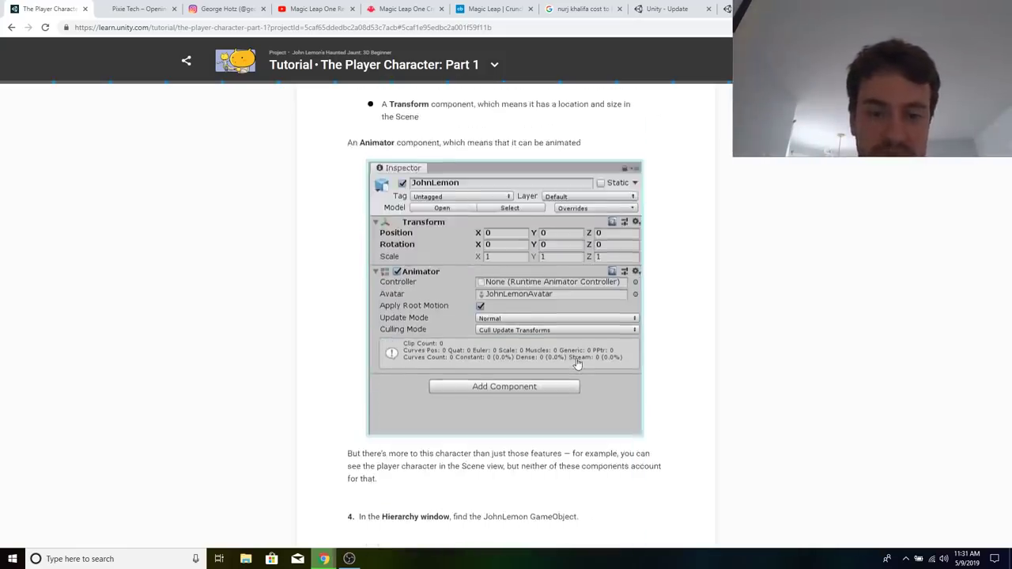
scroll(577, 363, "down", 3)
scroll(488, 389, "down", 1)
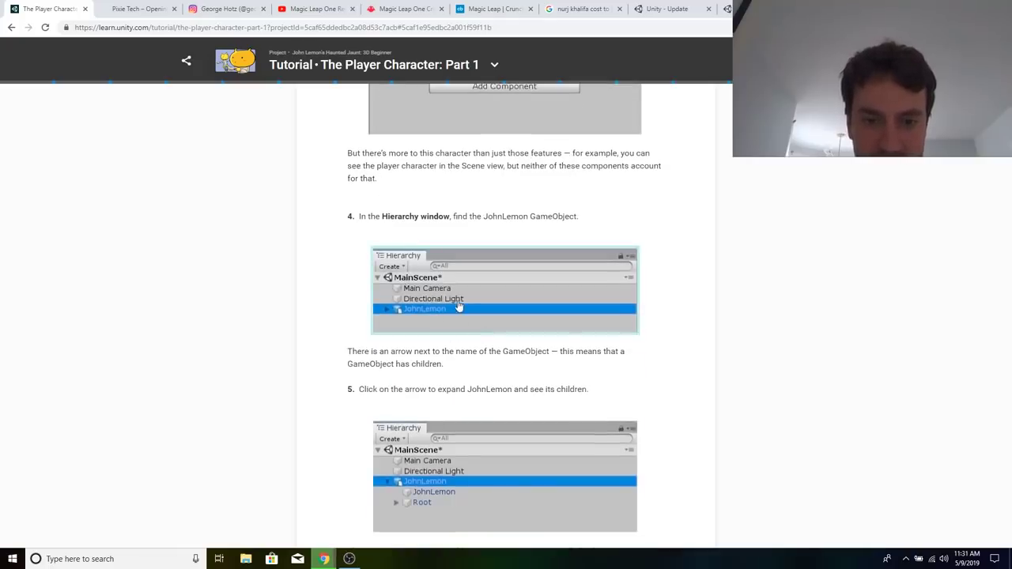
scroll(457, 308, "down", 1)
scroll(596, 274, "down", 1)
scroll(662, 391, "down", 3)
Examine the JohnLemon child's Inspector illustration and read the explanation of the Skinned Mesh Renderer.
scroll(662, 392, "up", 1)
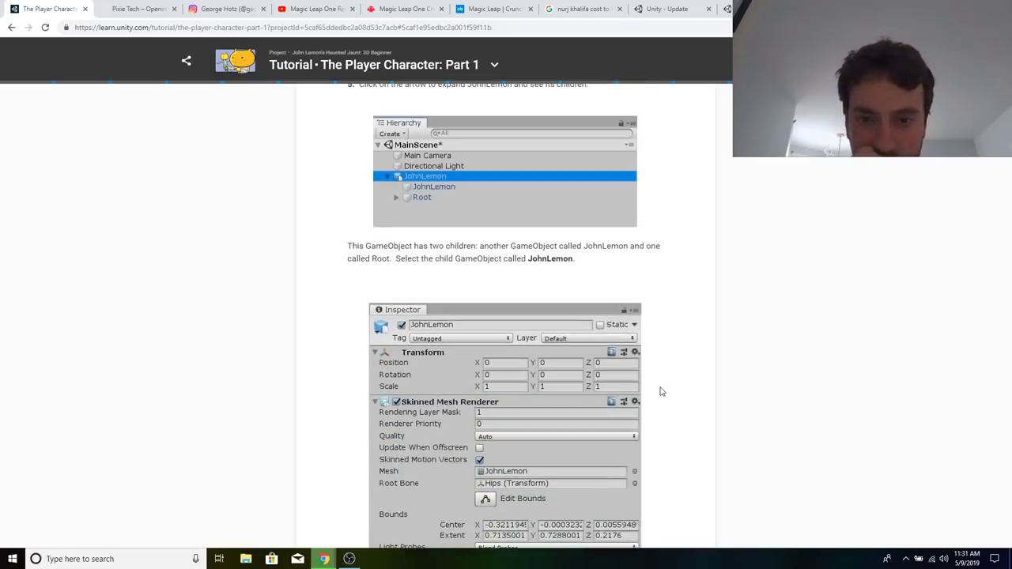
scroll(662, 390, "down", 5)
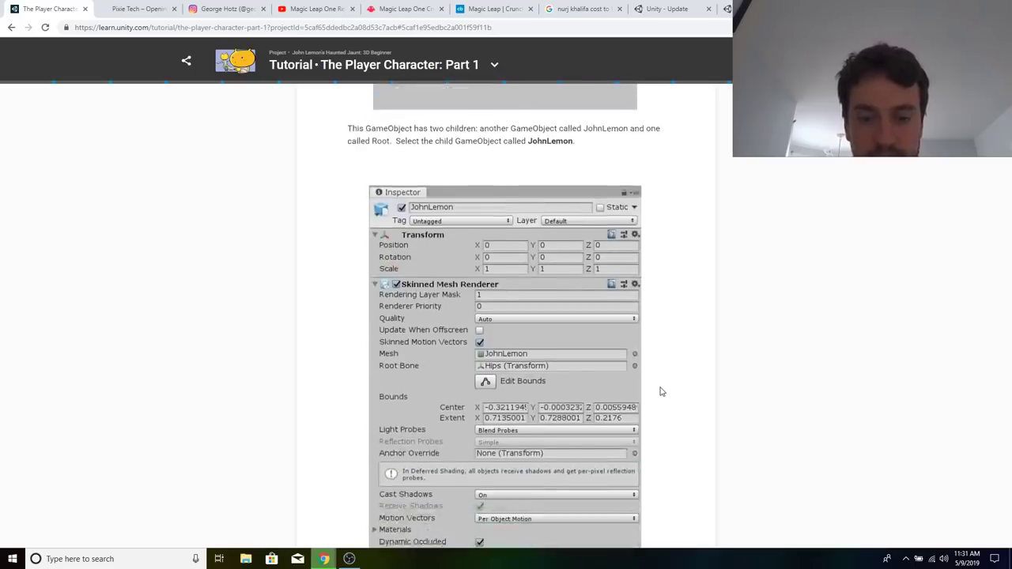
scroll(662, 392, "down", 1)
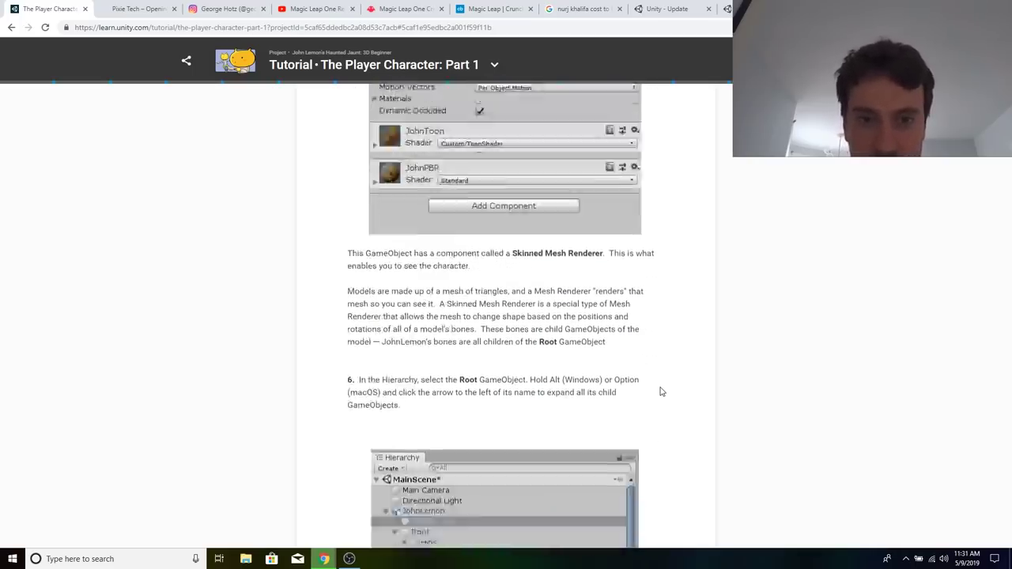
scroll(662, 391, "down", 1)
scroll(662, 392, "up", 2)
scroll(662, 391, "up", 2)
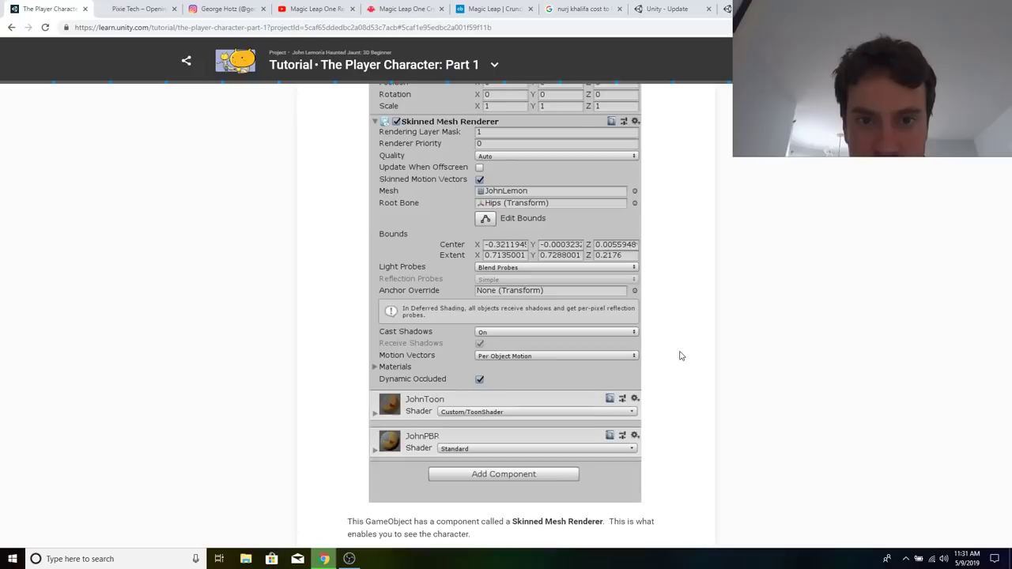
scroll(677, 355, "up", 1)
scroll(433, 250, "down", 2)
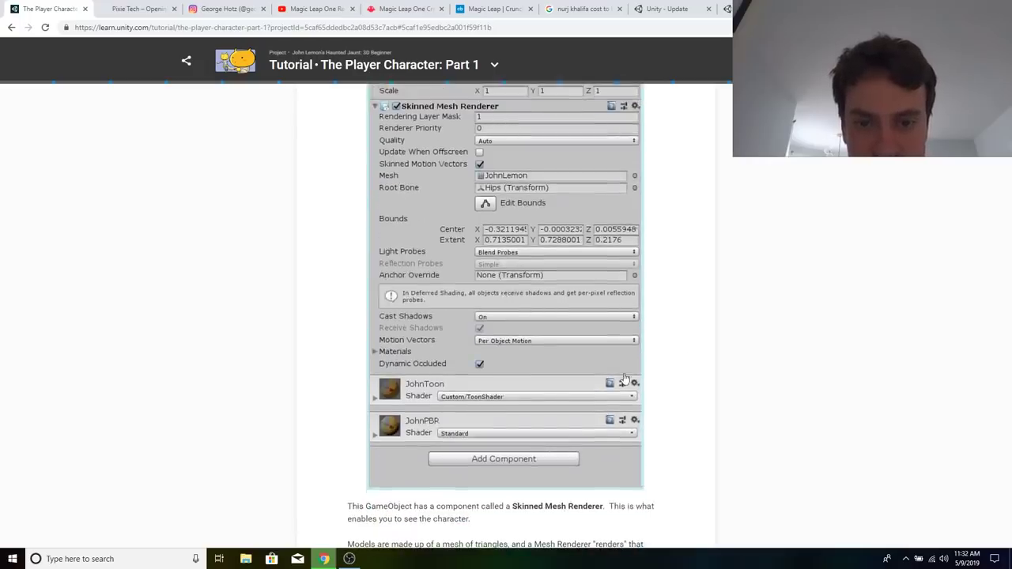
scroll(721, 435, "down", 3)
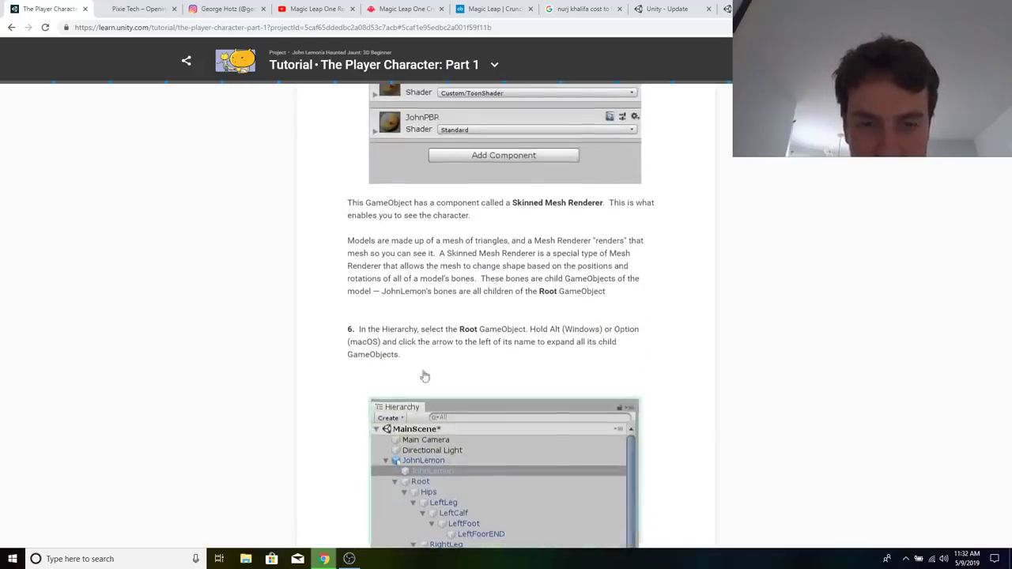
Run the downloaded UnitySetup64-2019.1.1f1.exe, accept the license, start installing into the default destination folder, and minimize the setup window.
key("ctrl+j")
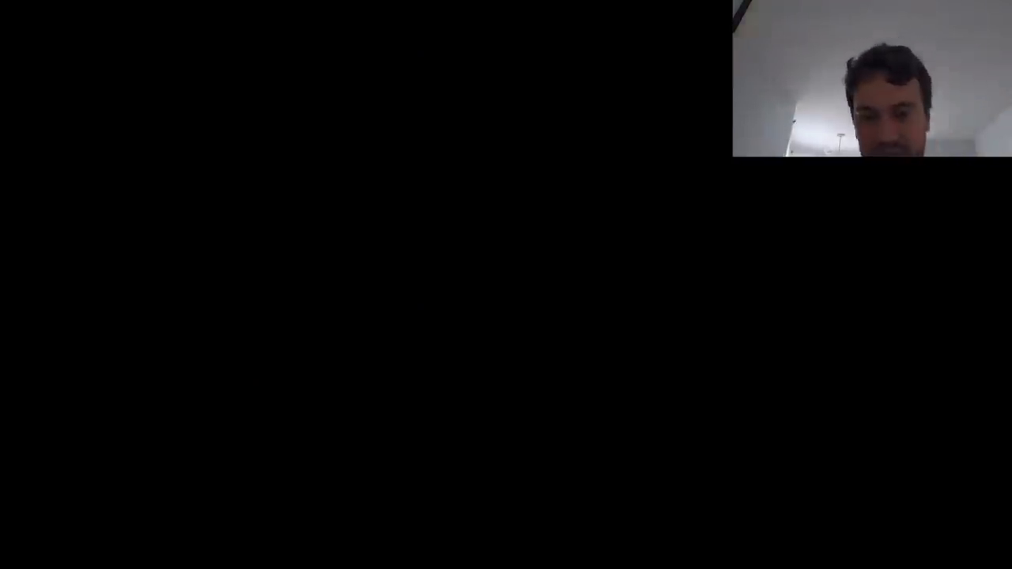
key("Return")
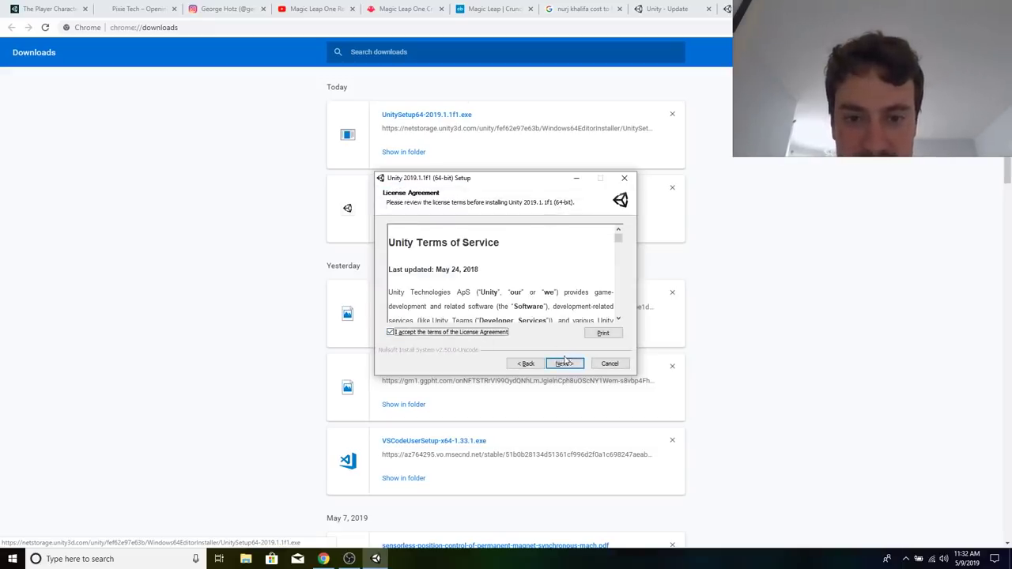
left_click(565, 363)
left_click(569, 366)
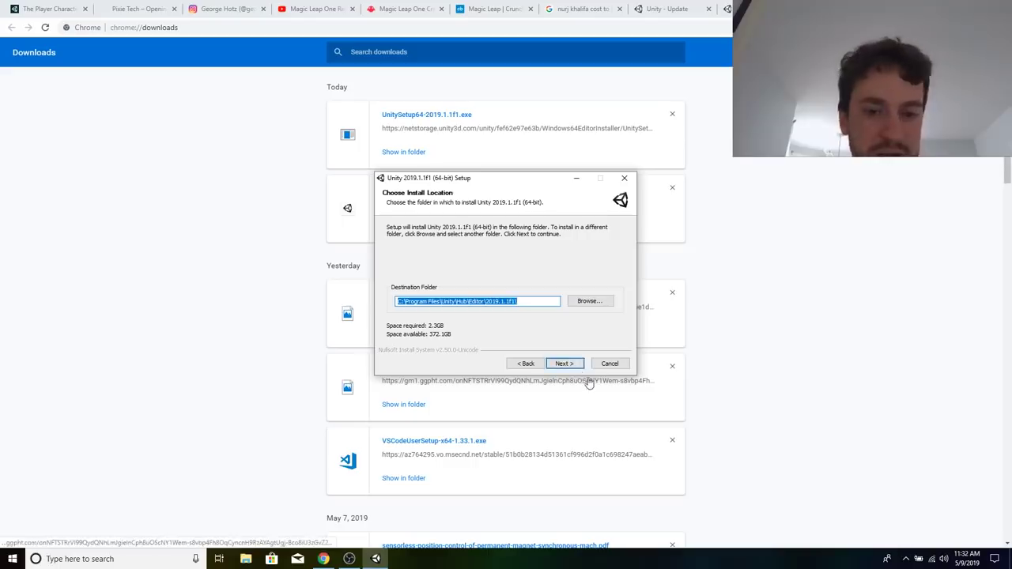
left_click(576, 364)
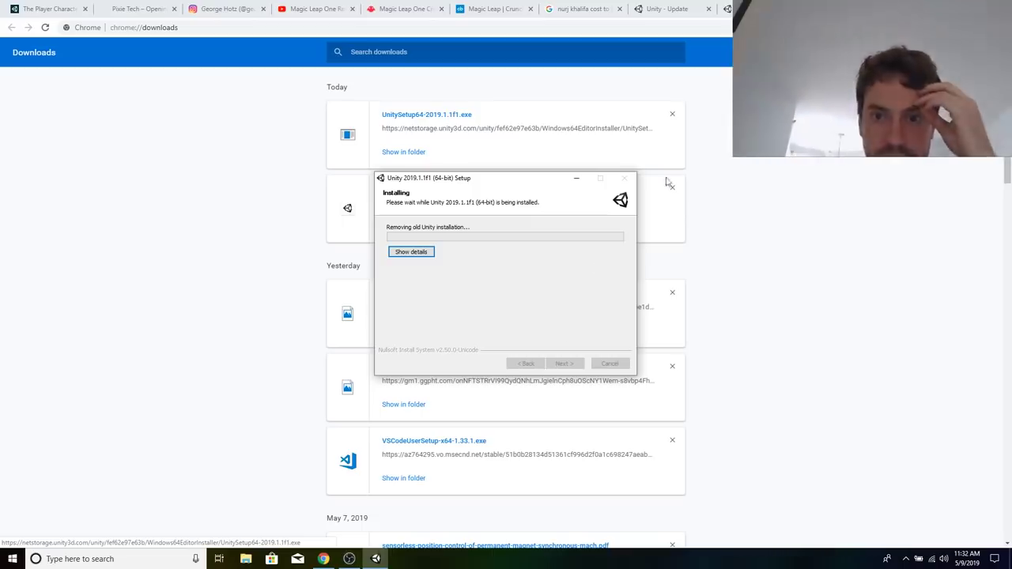
right_click(578, 179)
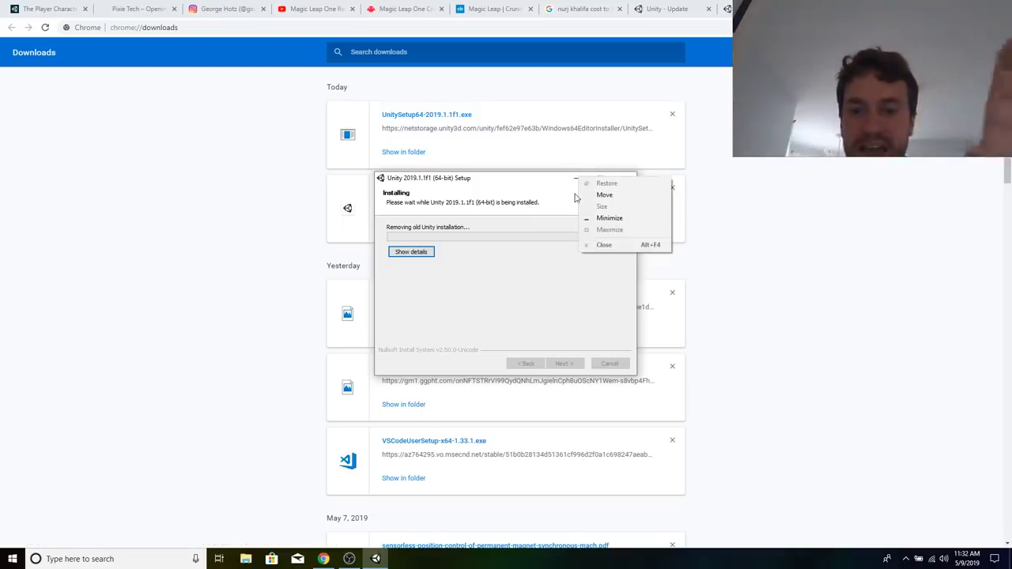
left_click(577, 181)
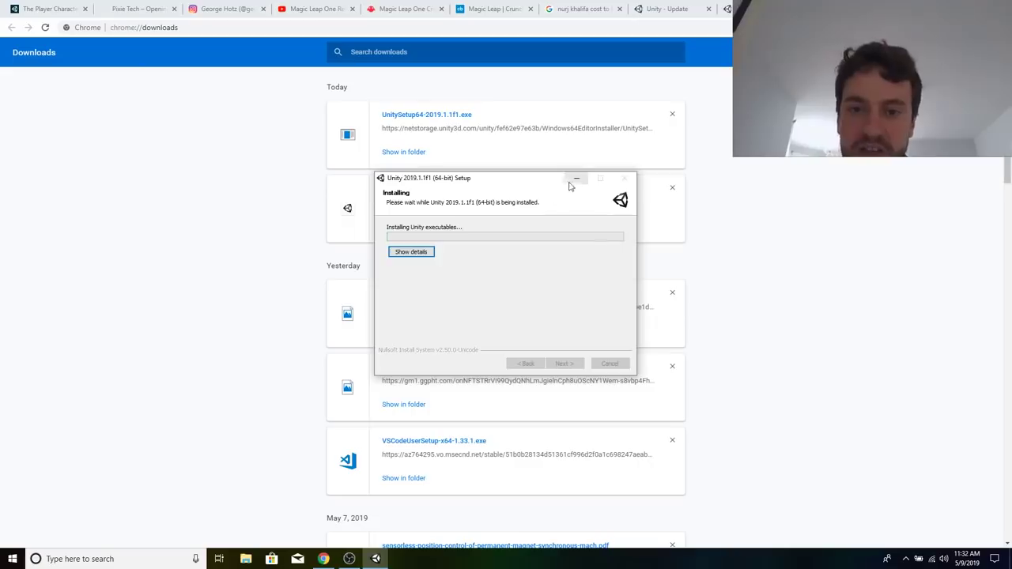
left_click(576, 178)
Close the leftover downloads, Unity download and search tabs, and return to The Player Character: Part 1 tutorial.
scroll(779, 365, "down", 1)
scroll(779, 364, "up", 1)
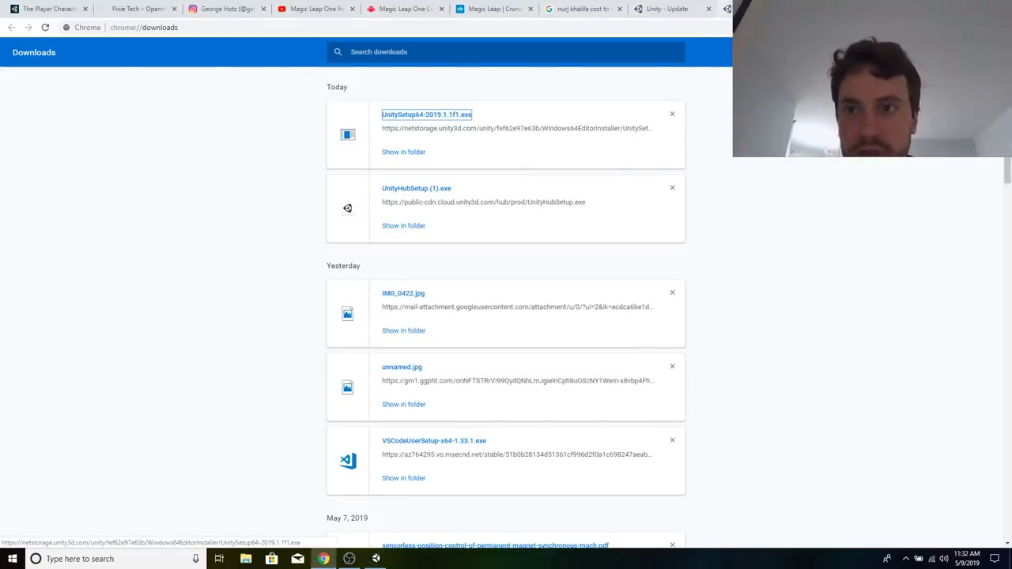
left_click(761, 9)
scroll(707, 191, "down", 1)
scroll(707, 189, "up", 3)
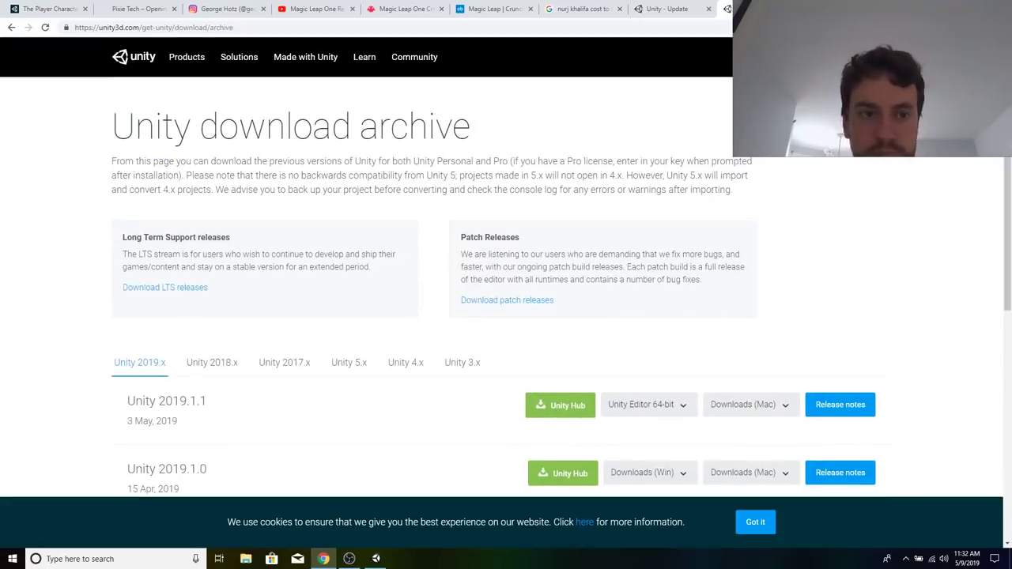
left_click(887, 9)
left_click(886, 8)
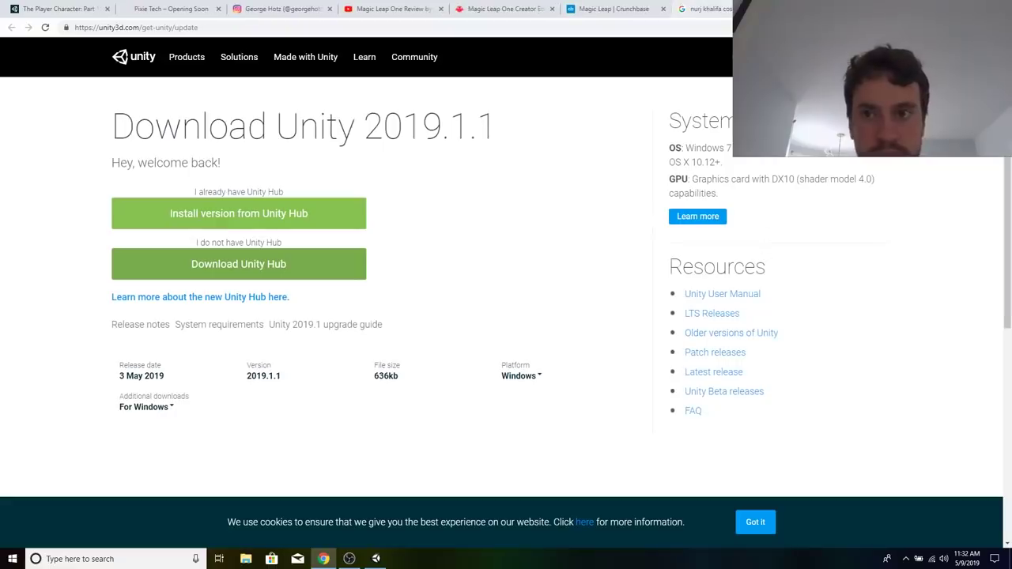
left_click(774, 8)
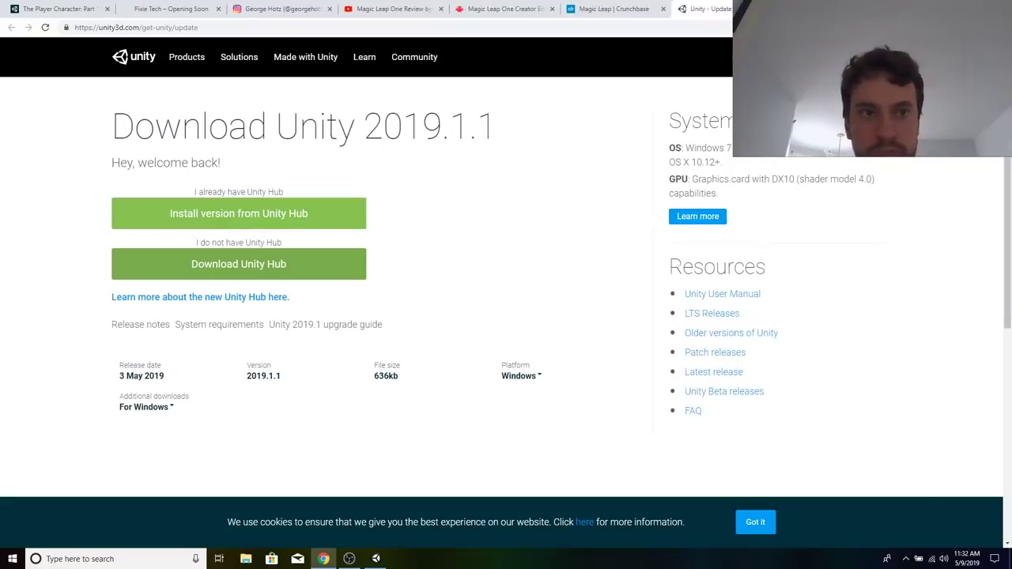
left_click(75, 7)
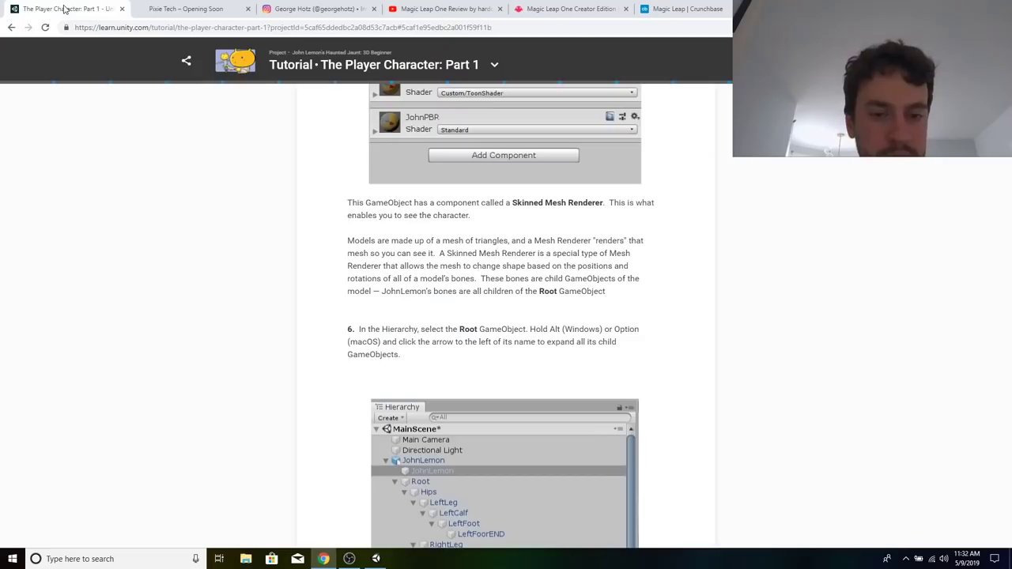
Read the Add a Character Model instructions on expanding the Root bones, entering Play Mode and rotating LeftForeArm.
scroll(433, 323, "down", 2)
scroll(433, 322, "down", 2)
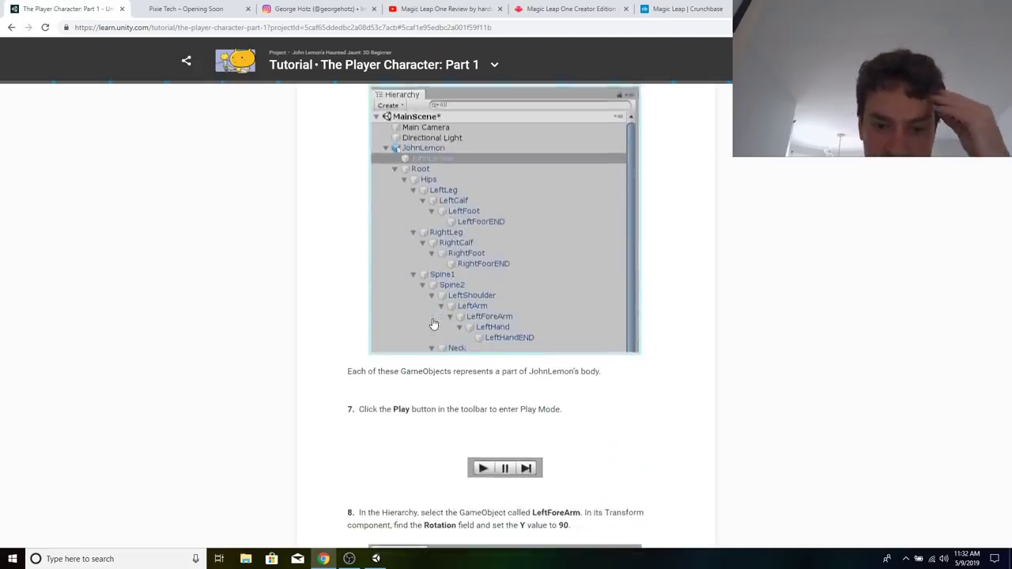
scroll(432, 323, "down", 3)
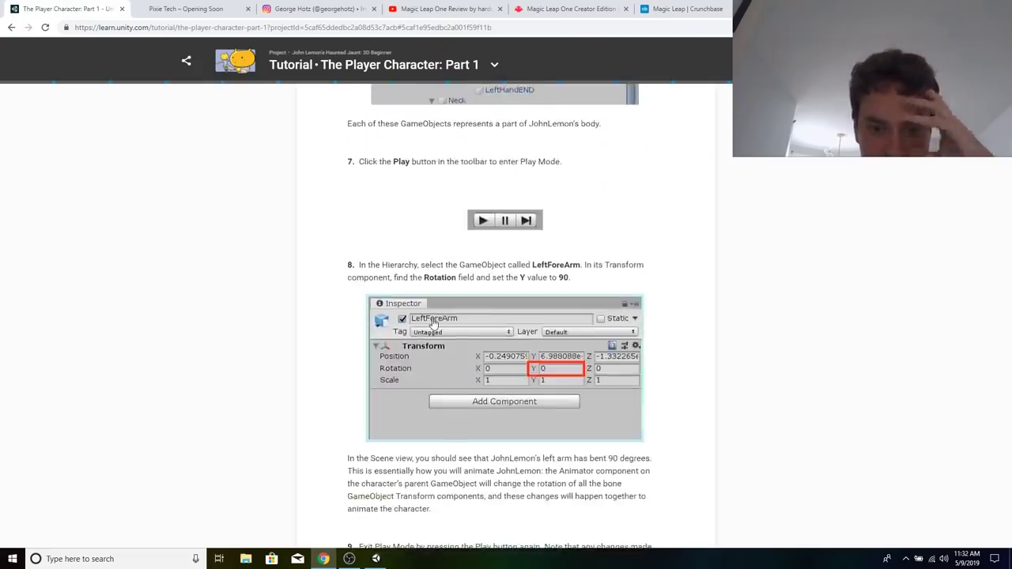
scroll(433, 323, "down", 3)
scroll(432, 322, "up", 3)
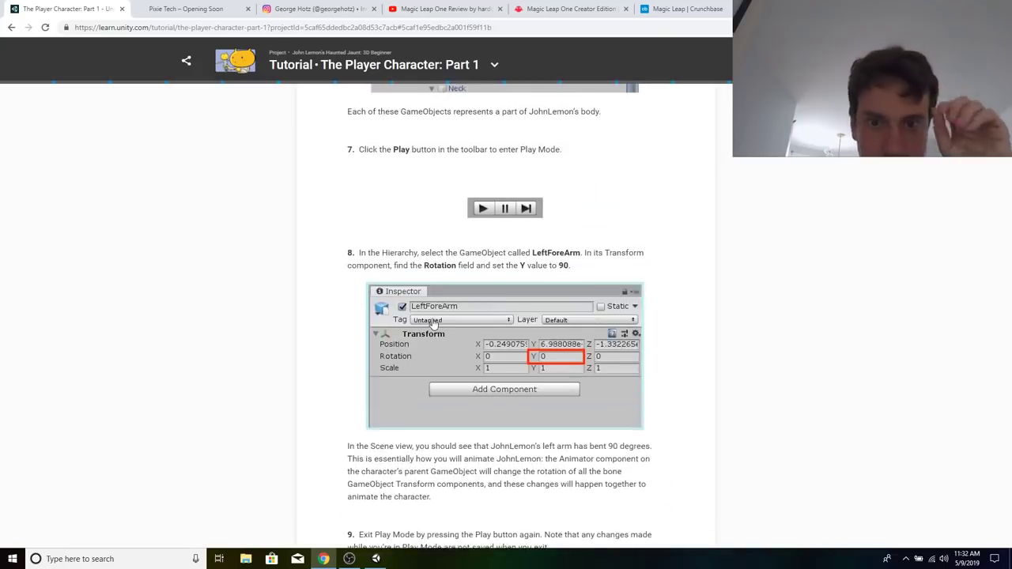
Read the What are Prefabs? and Turn the Character into a Prefab sections of the tutorial.
scroll(477, 253, "down", 8)
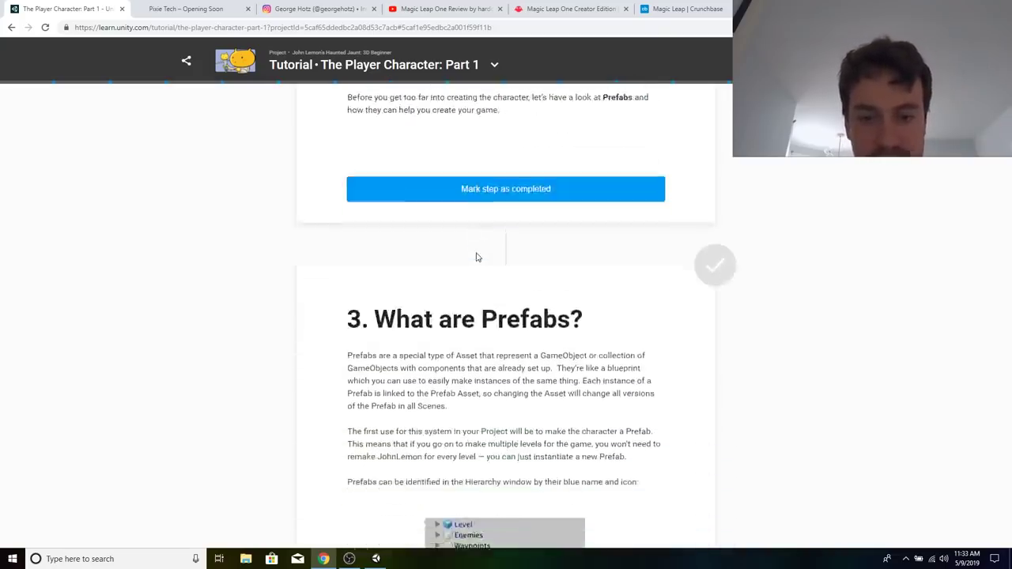
scroll(529, 365, "down", 3)
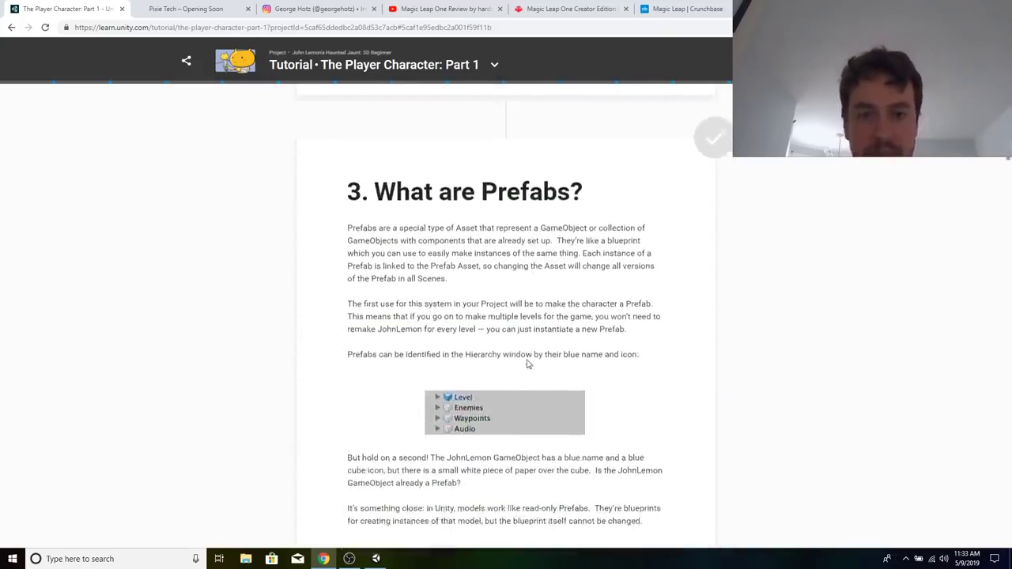
scroll(528, 365, "down", 3)
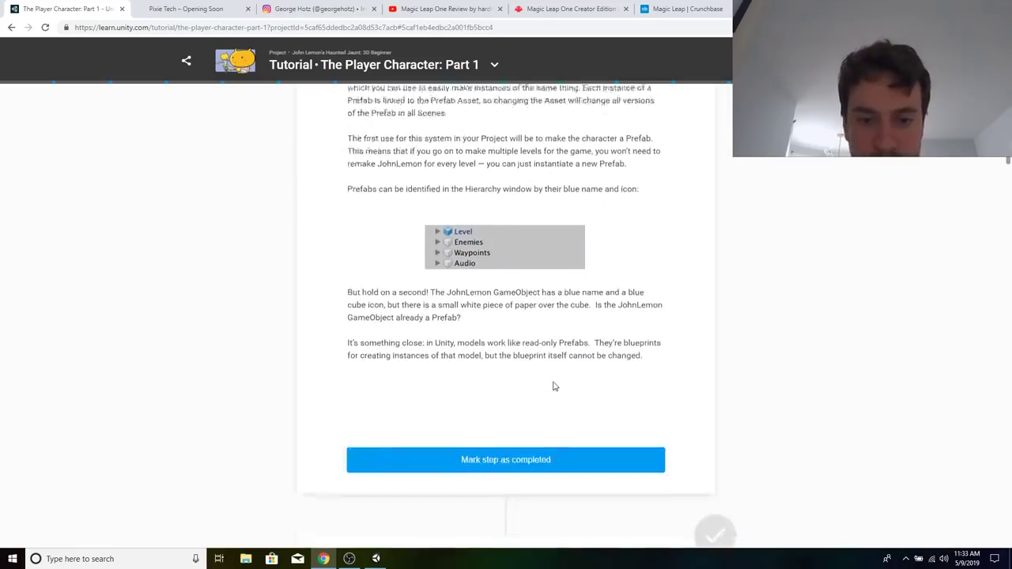
scroll(587, 281, "down", 4)
scroll(588, 280, "down", 3)
scroll(608, 354, "up", 3)
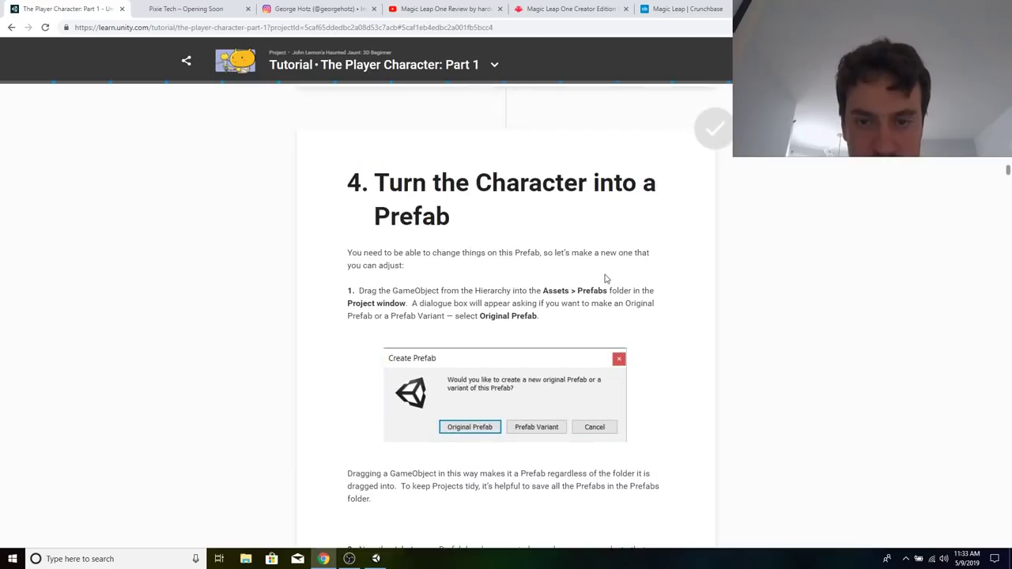
scroll(606, 278, "down", 8)
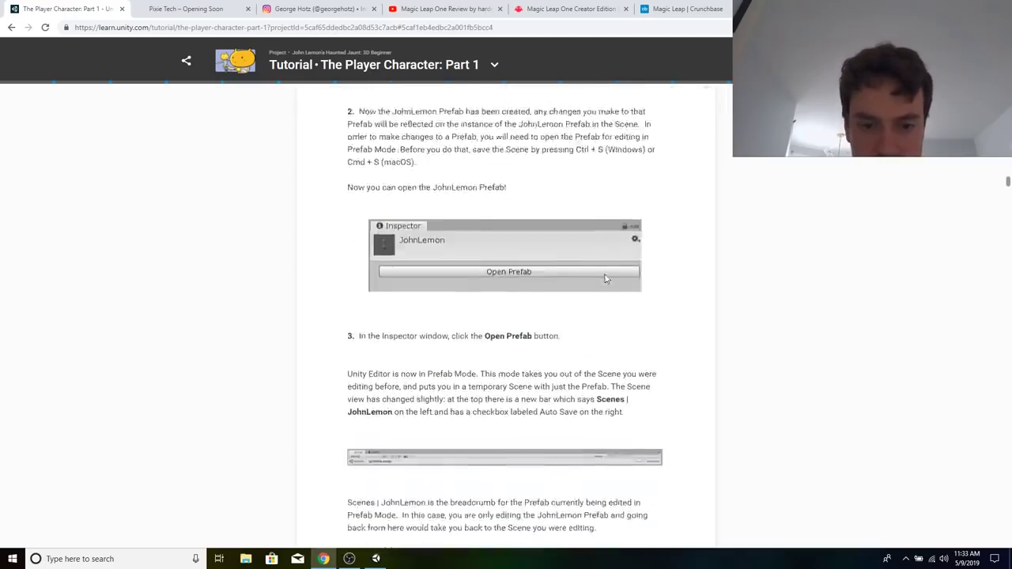
scroll(606, 278, "down", 10)
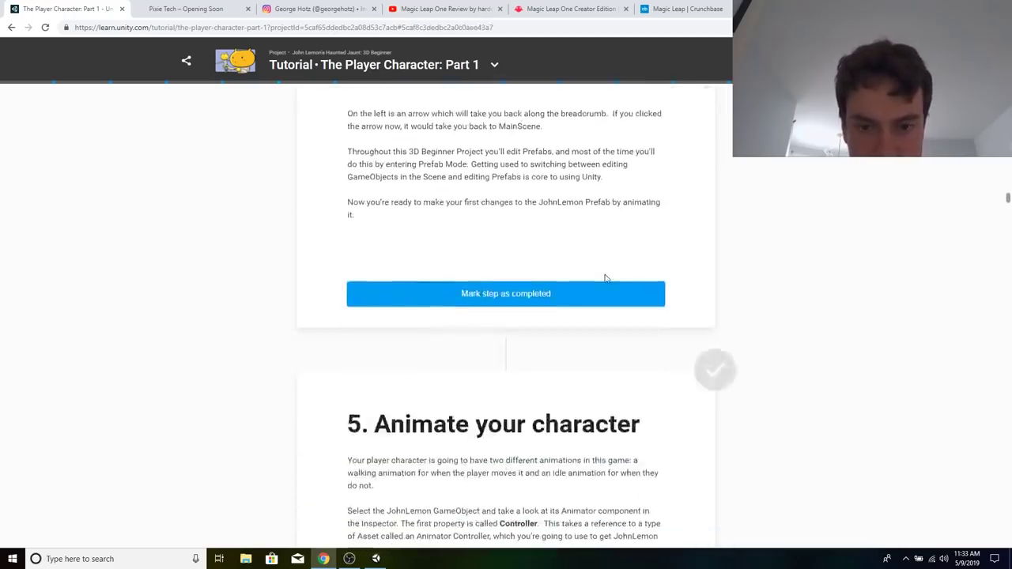
Read the Animate your character and Create the Animator Controller sections, and check the progress of the Unity 2019.1.1f1 installation.
scroll(606, 278, "up", 2)
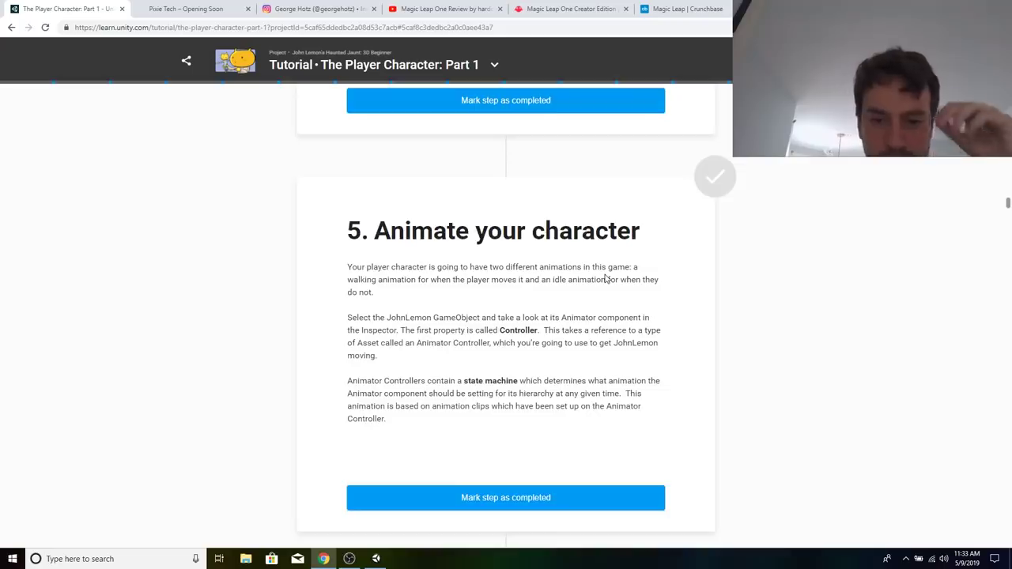
scroll(606, 279, "down", 6)
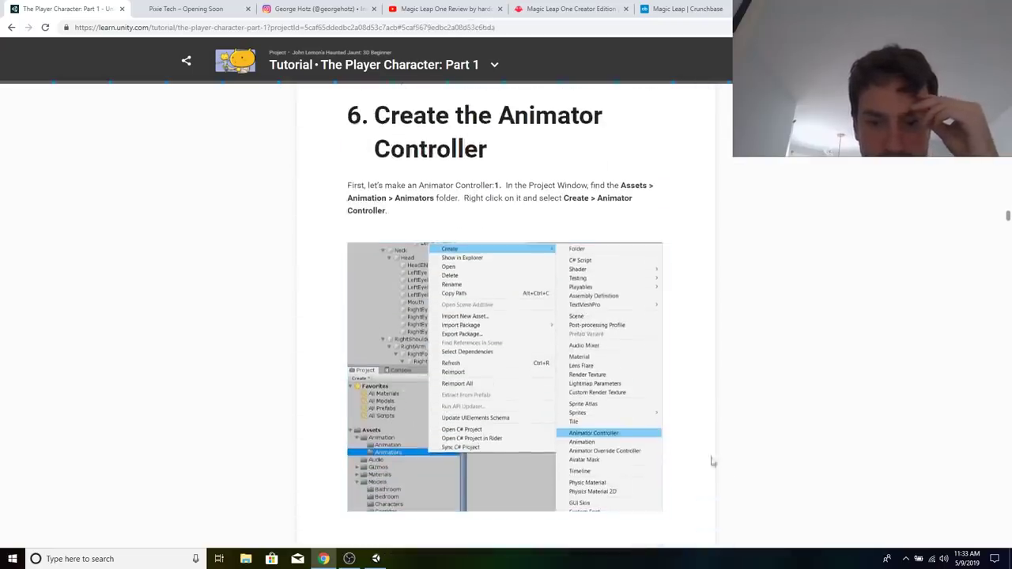
scroll(727, 471, "down", 7)
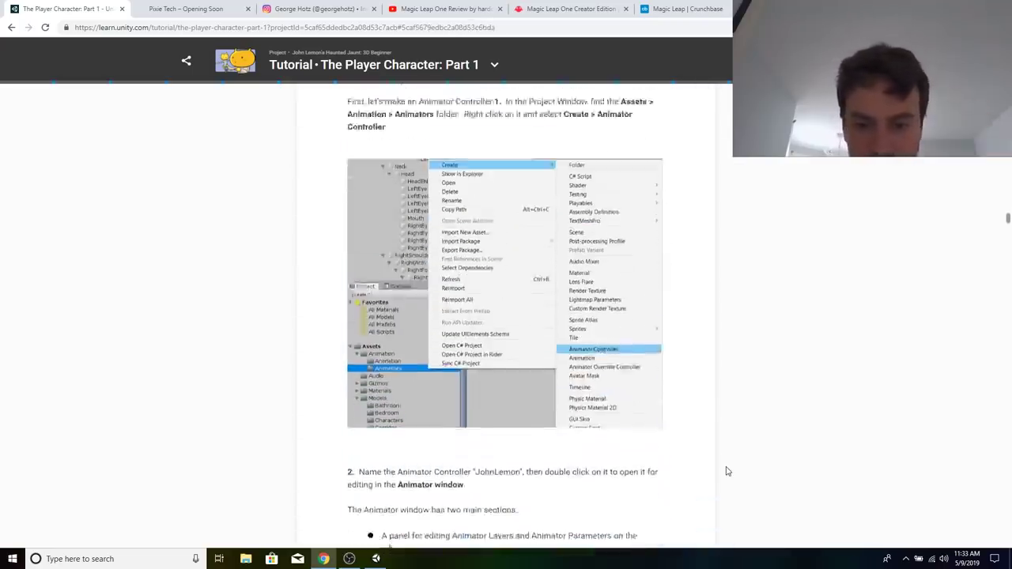
scroll(728, 471, "down", 4)
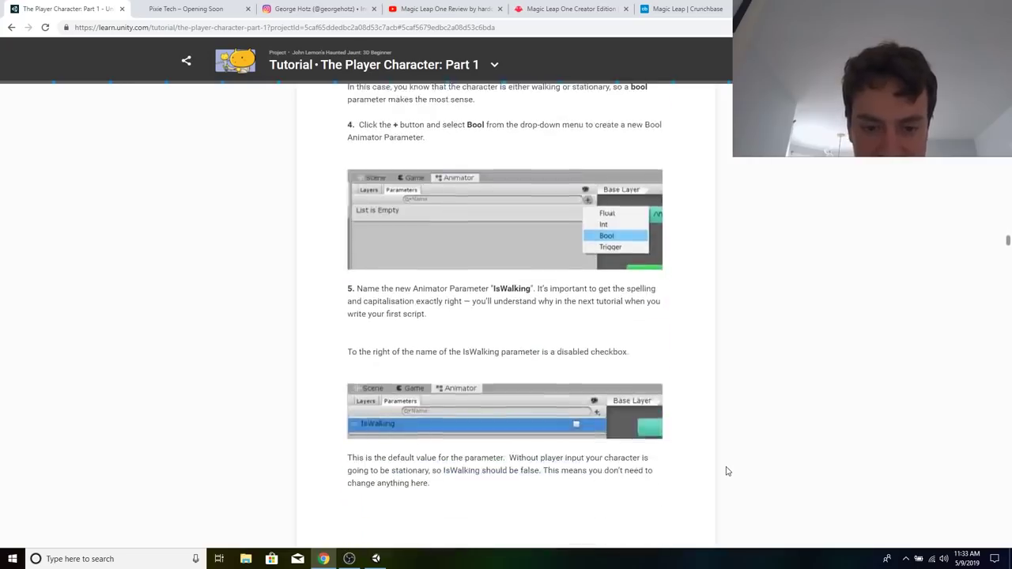
scroll(728, 471, "down", 1)
left_click(376, 558)
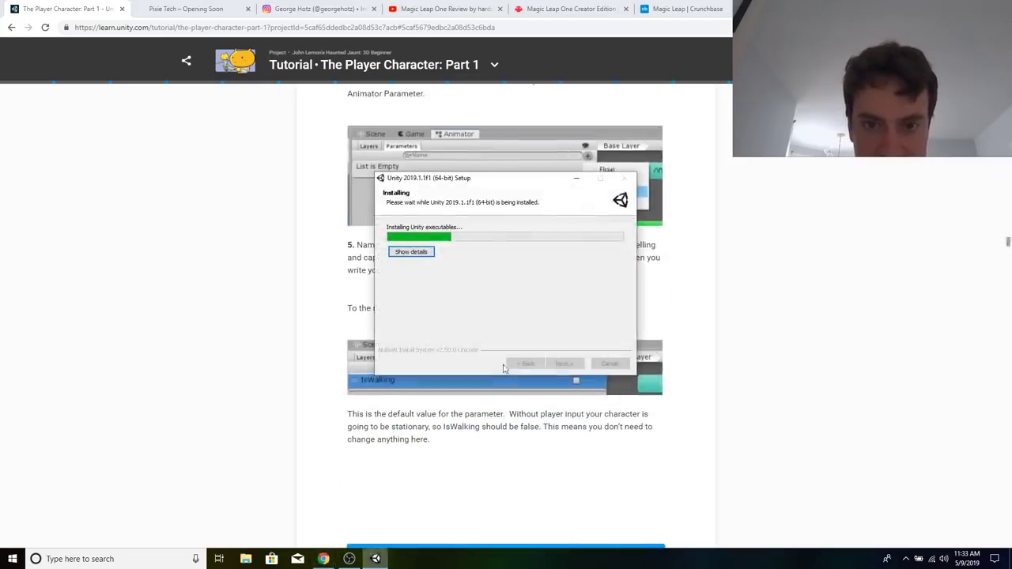
Check the Unity installation progress, then read the tutorial's Create Animator Transitions and Assign the Animator Controller to the JohnLemon Prefab sections.
left_click(506, 464)
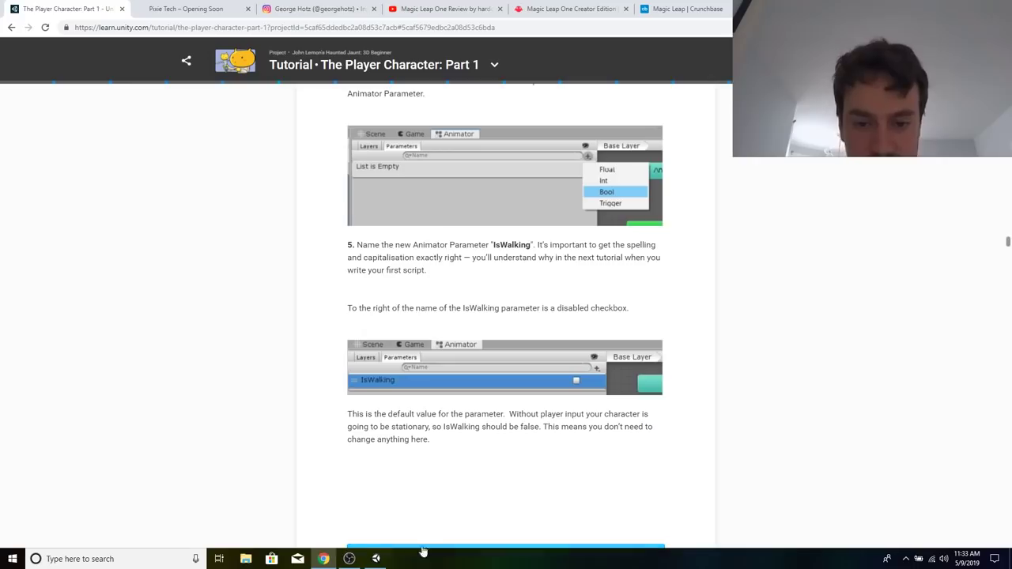
left_click(377, 559)
left_click(422, 459)
scroll(423, 459, "down", 15)
scroll(423, 458, "down", 15)
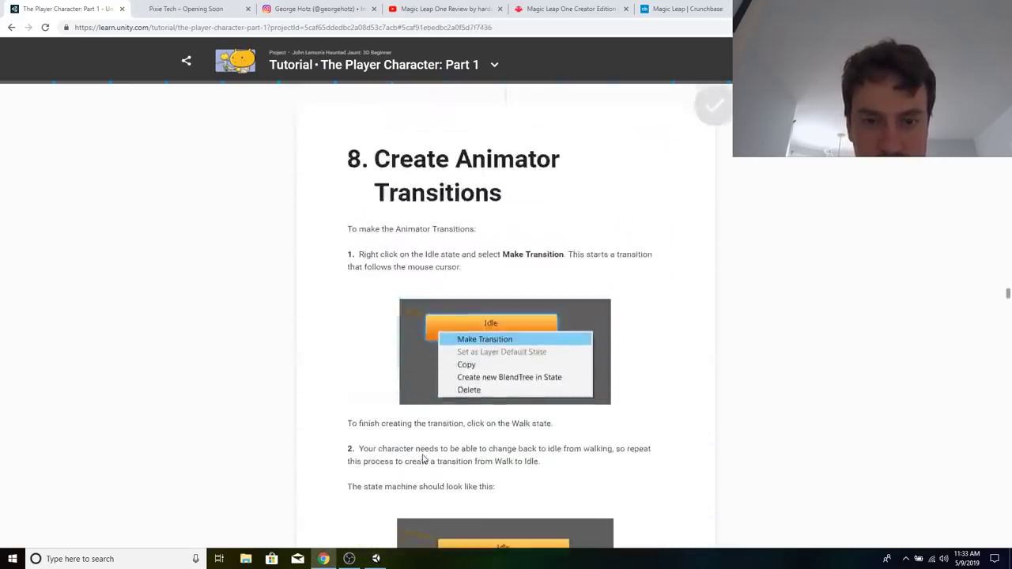
scroll(422, 459, "down", 4)
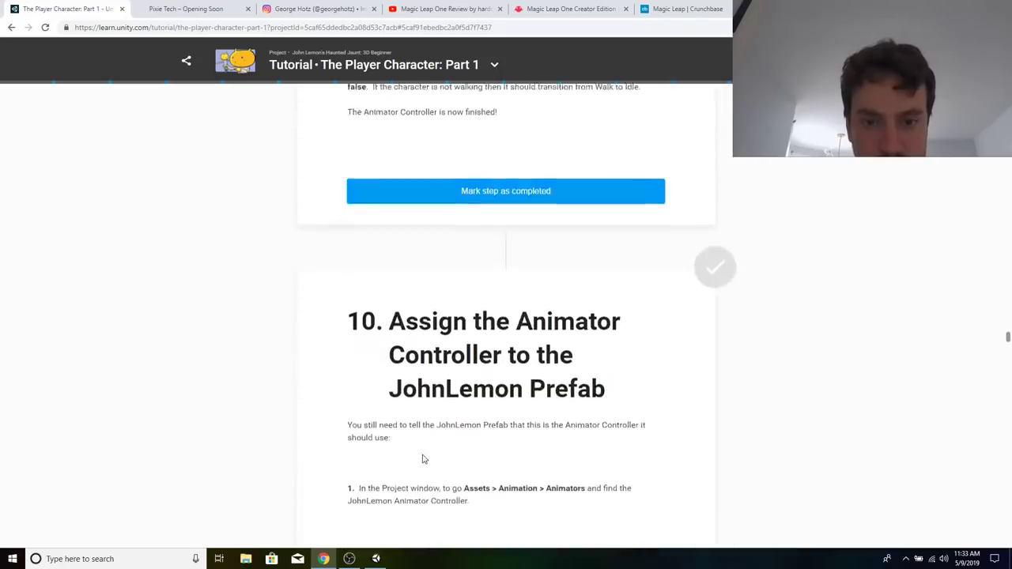
scroll(494, 245, "down", 15)
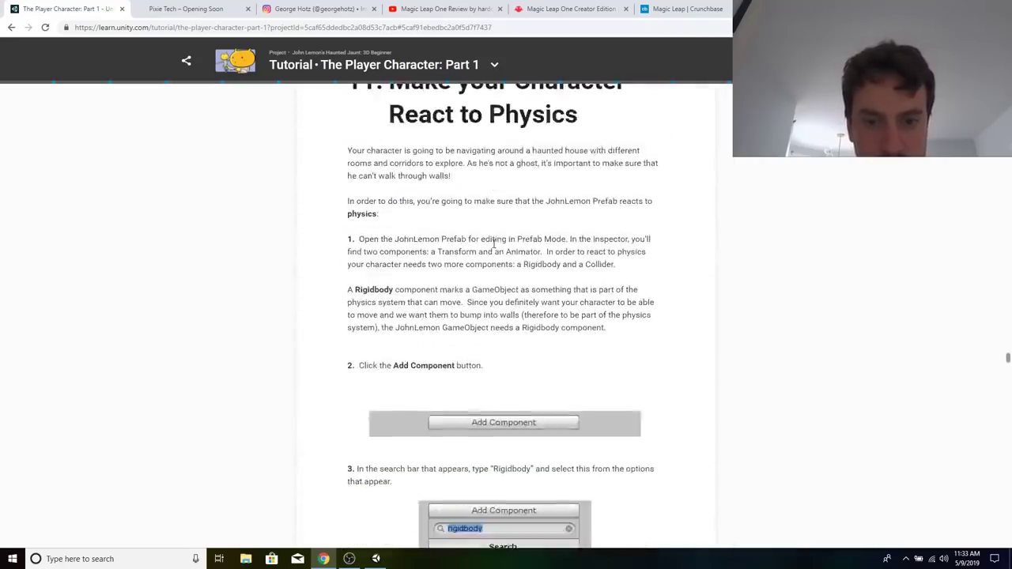
Read the Make your Character React to Physics, Update loop and Coordinates in Unity sections through to the Summary.
scroll(493, 245, "down", 15)
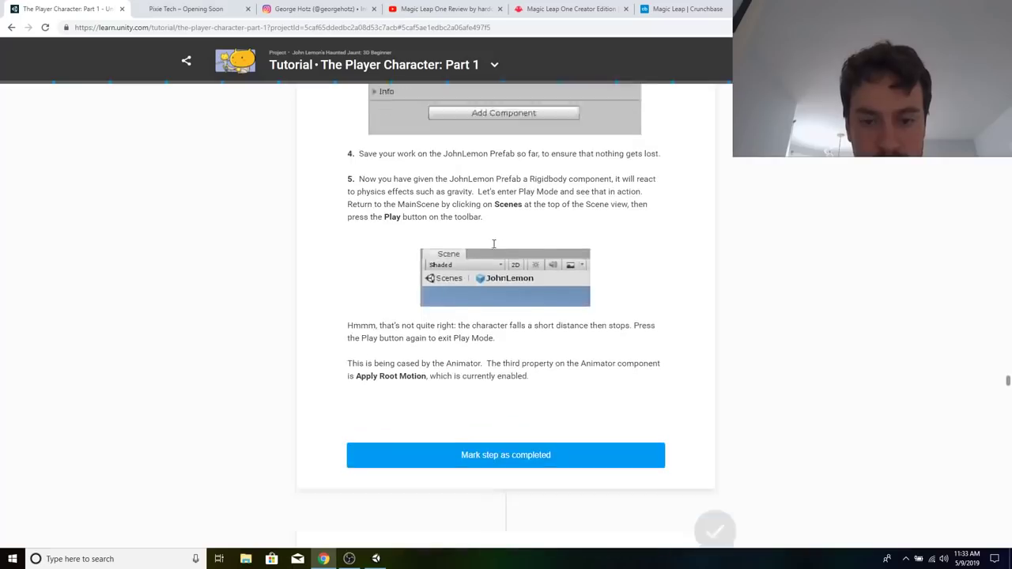
scroll(522, 345, "down", 10)
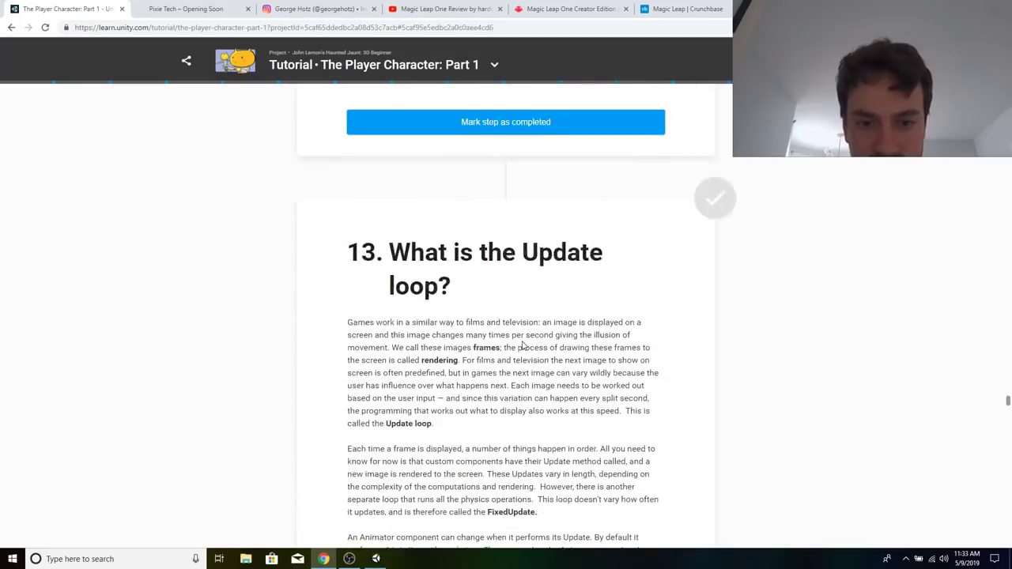
scroll(522, 346, "down", 12)
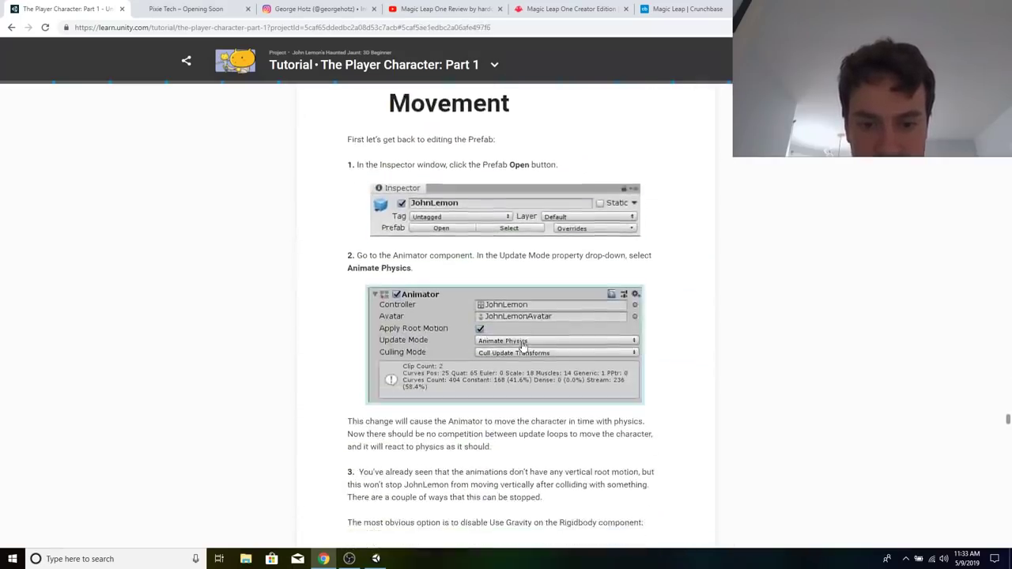
scroll(603, 456, "down", 12)
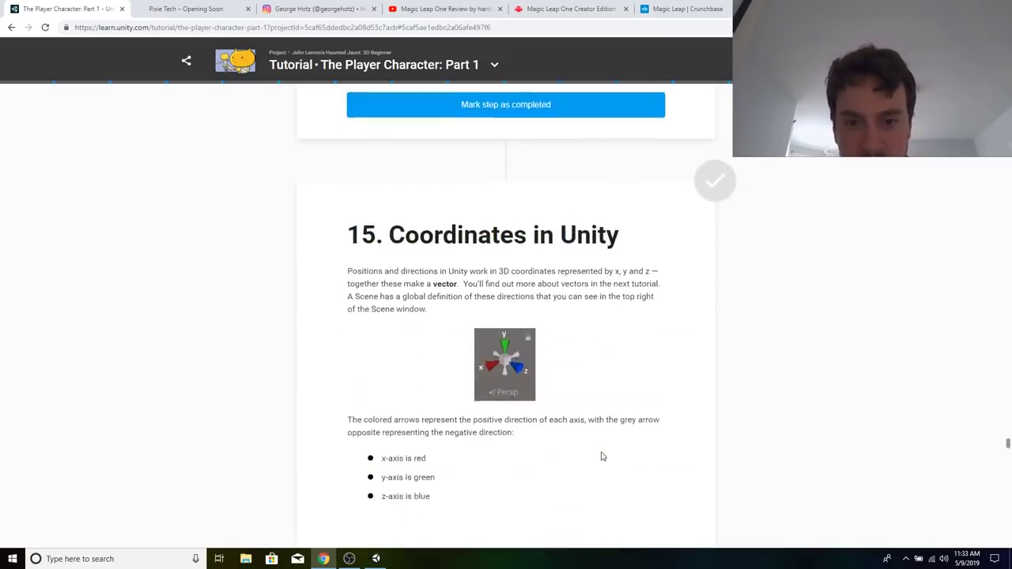
scroll(603, 456, "down", 12)
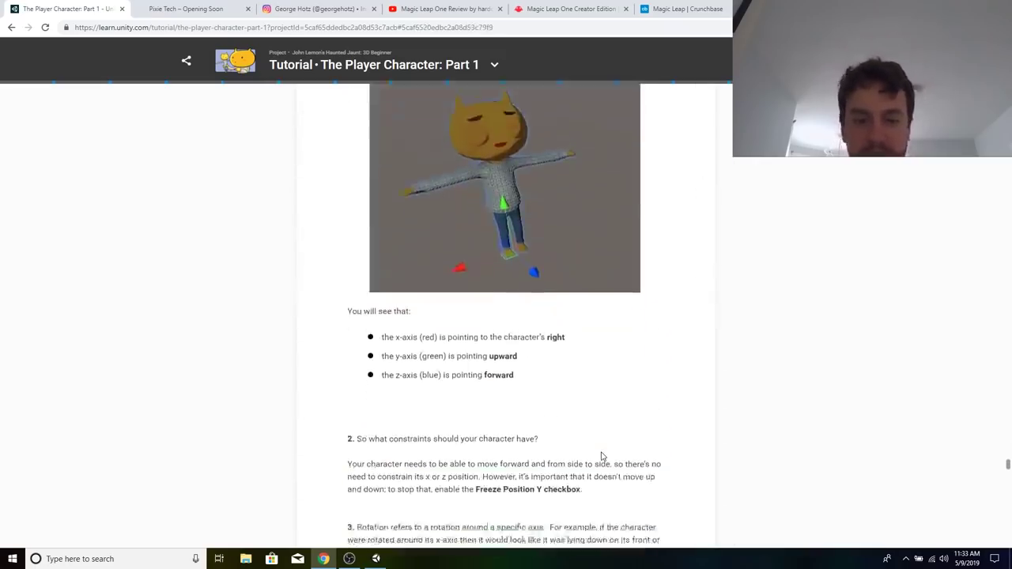
scroll(603, 456, "down", 12)
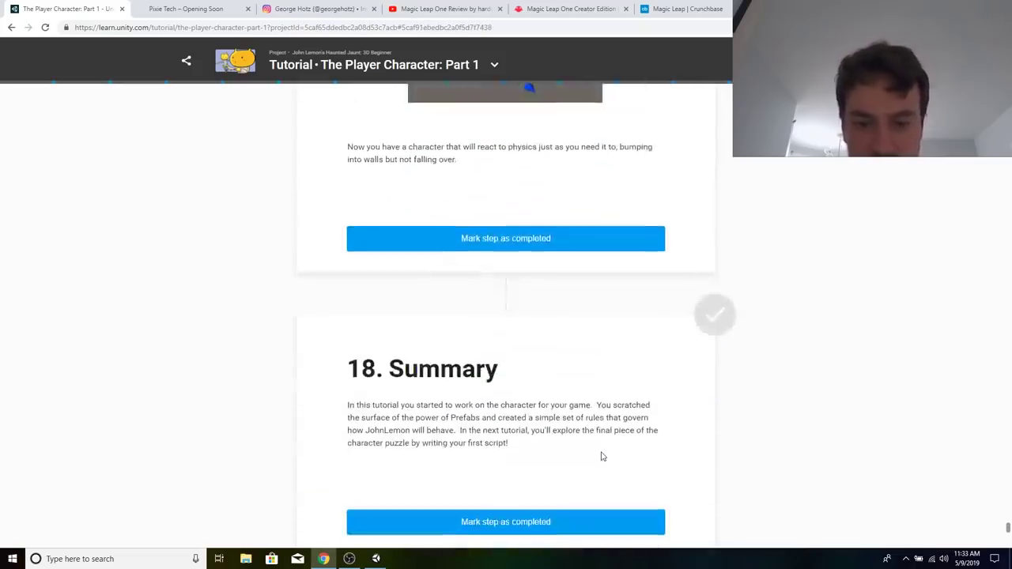
scroll(602, 456, "down", 1)
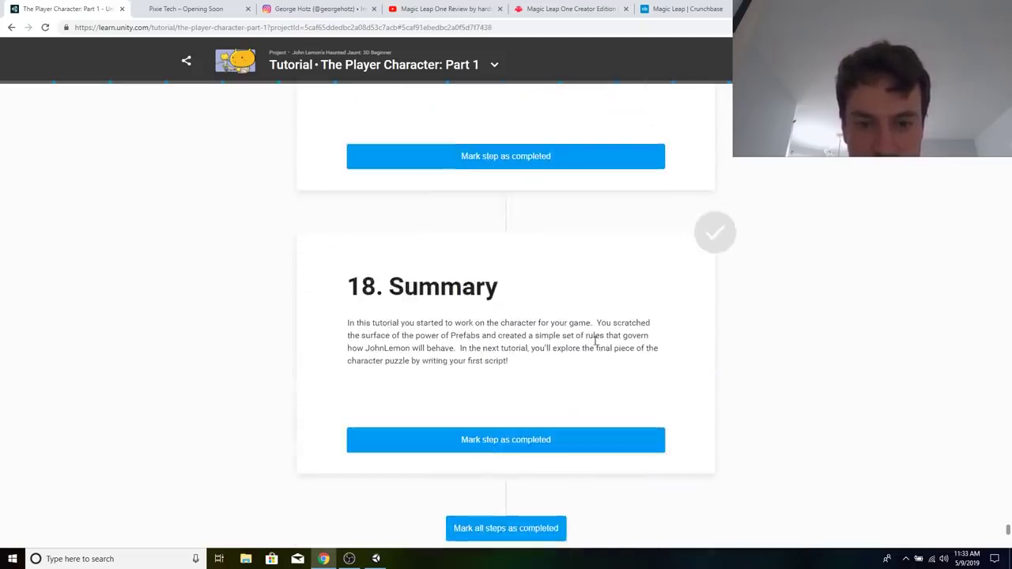
scroll(595, 342, "down", 1)
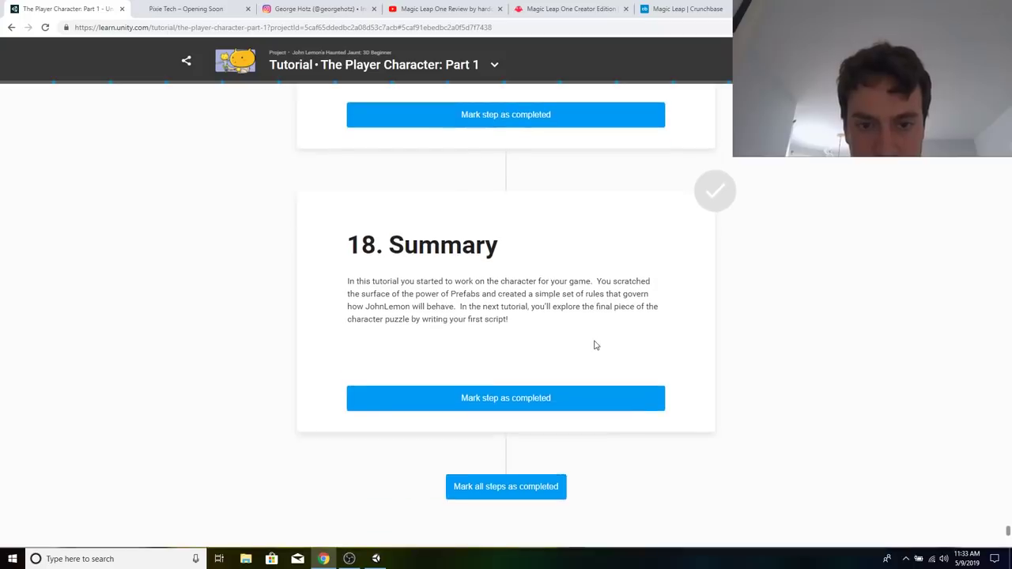
Look back over the earlier Part 1 sections and check the progress of the Unity 2019.1.1f1 installation.
scroll(551, 353, "up", 10)
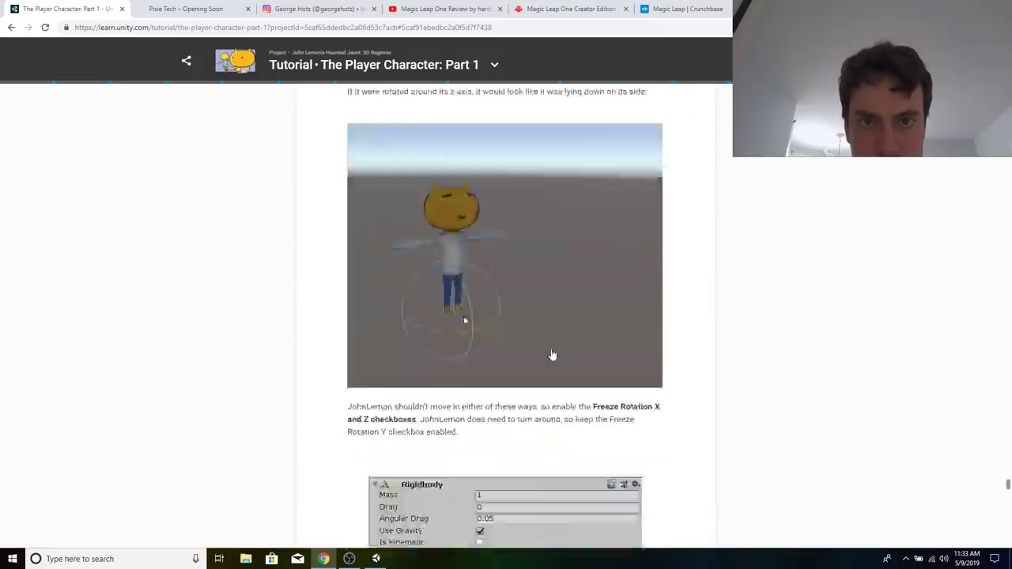
scroll(552, 355, "up", 15)
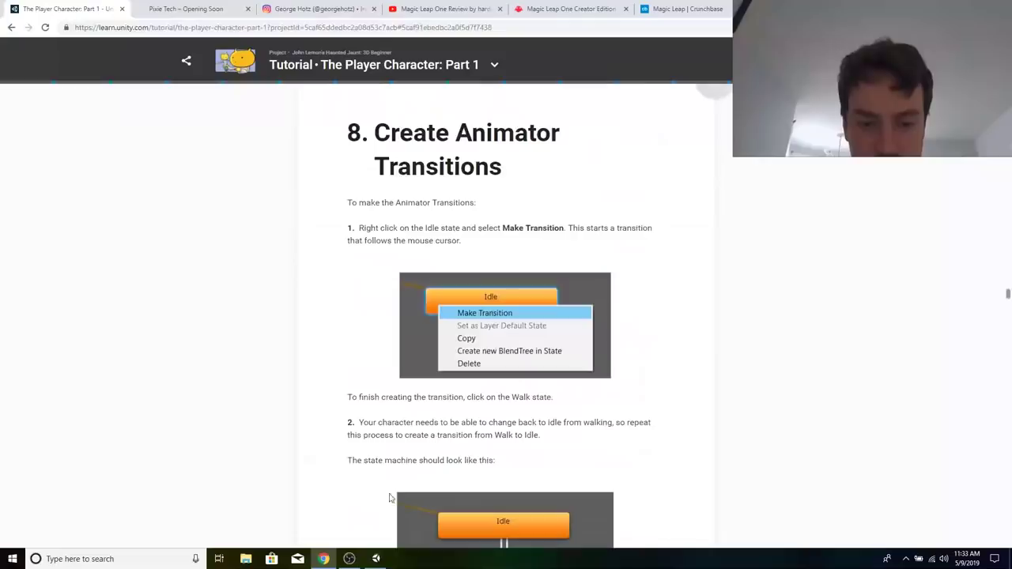
left_click(375, 559)
left_click(435, 427)
scroll(435, 427, "up", 9)
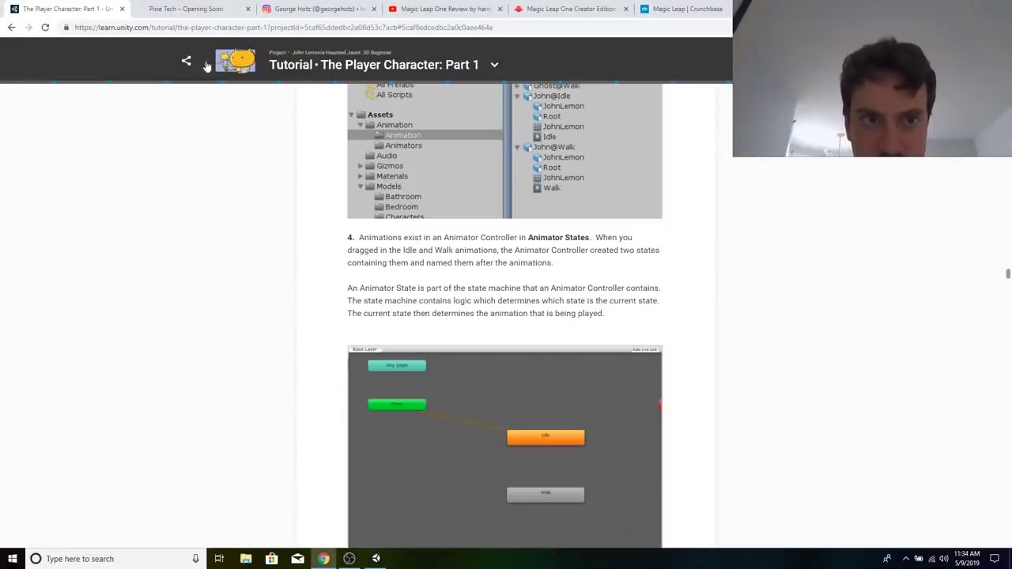
Return to the John Lemon's Haunted Jaunt: 3D Beginner project page and open the Player Character: Part 2 tutorial.
scroll(258, 70, "left", 5)
scroll(384, 277, "up", 20)
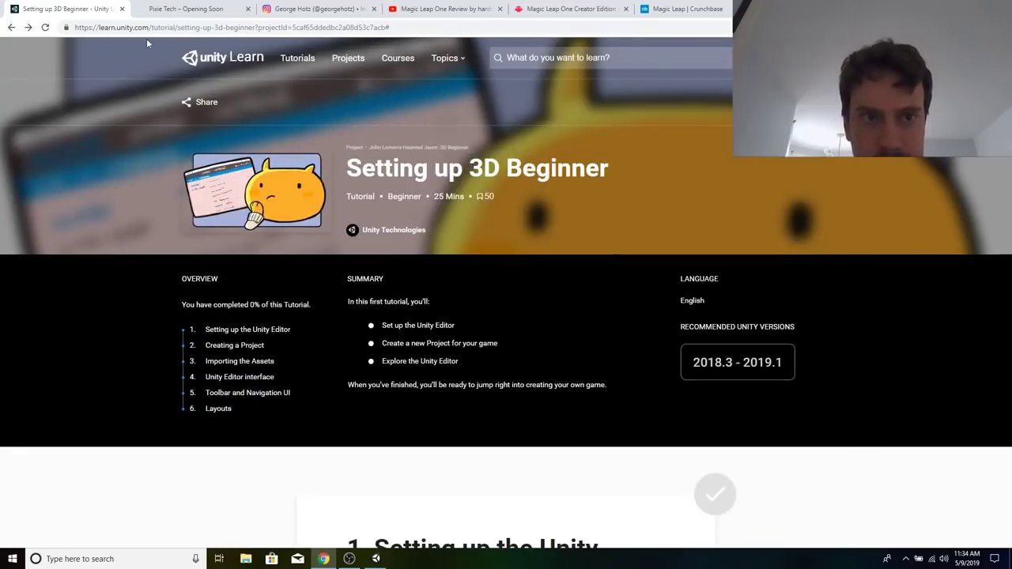
left_click(9, 27)
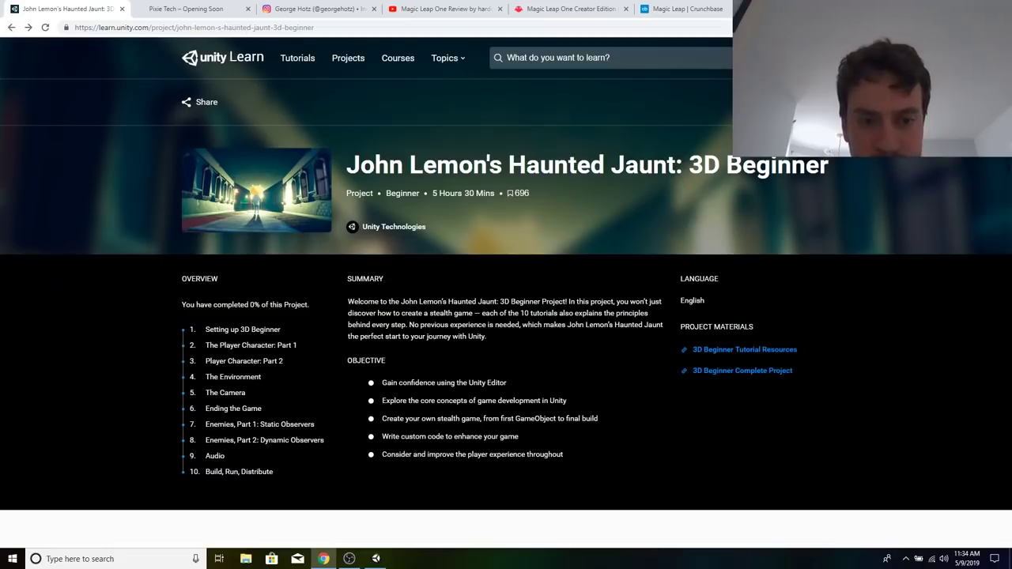
left_click(247, 361)
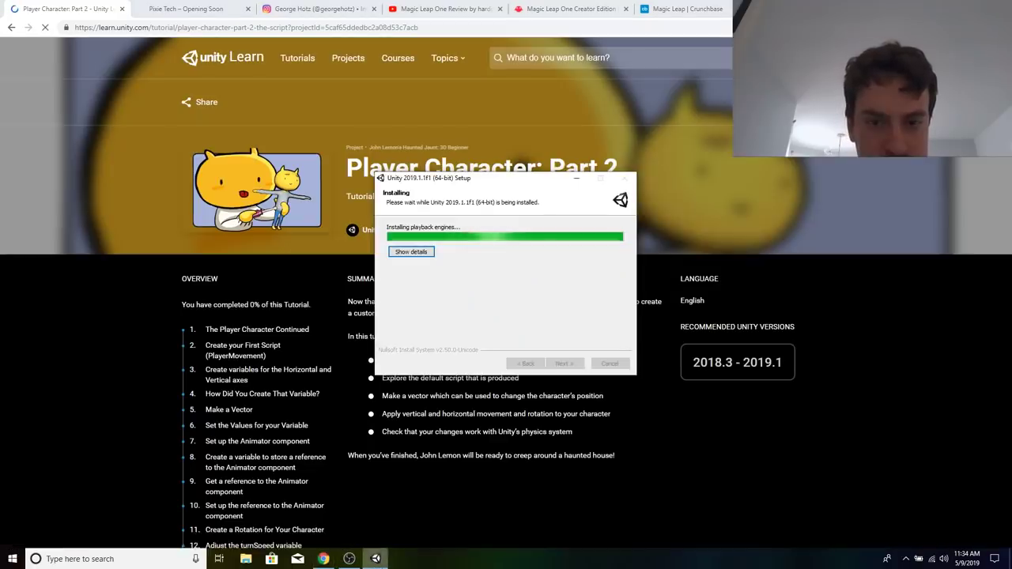
Read the sections on what a script is, the default PlayerMovement script and the horizontal input axis variable.
scroll(439, 464, "down", 3)
scroll(441, 469, "down", 10)
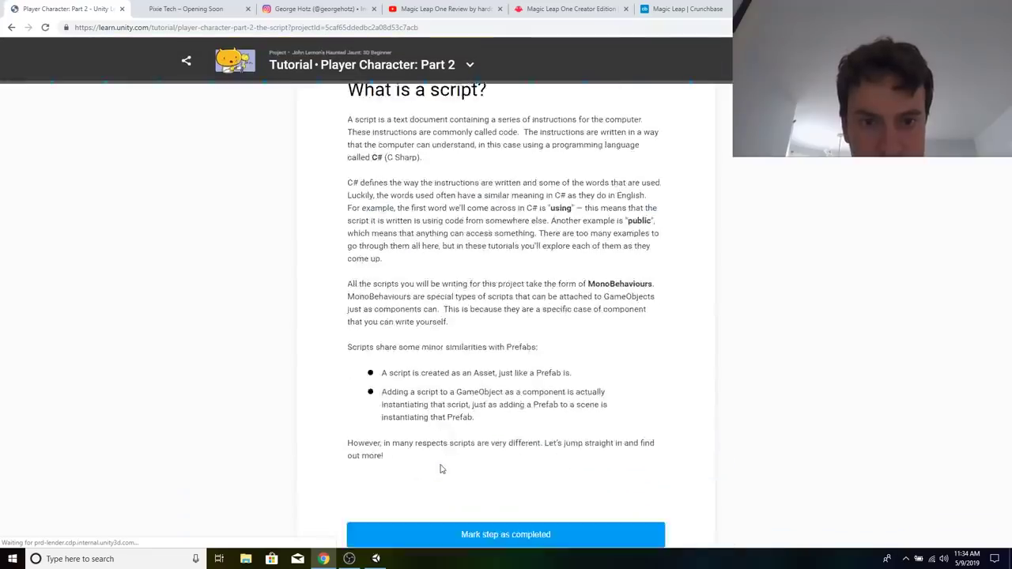
scroll(442, 469, "down", 4)
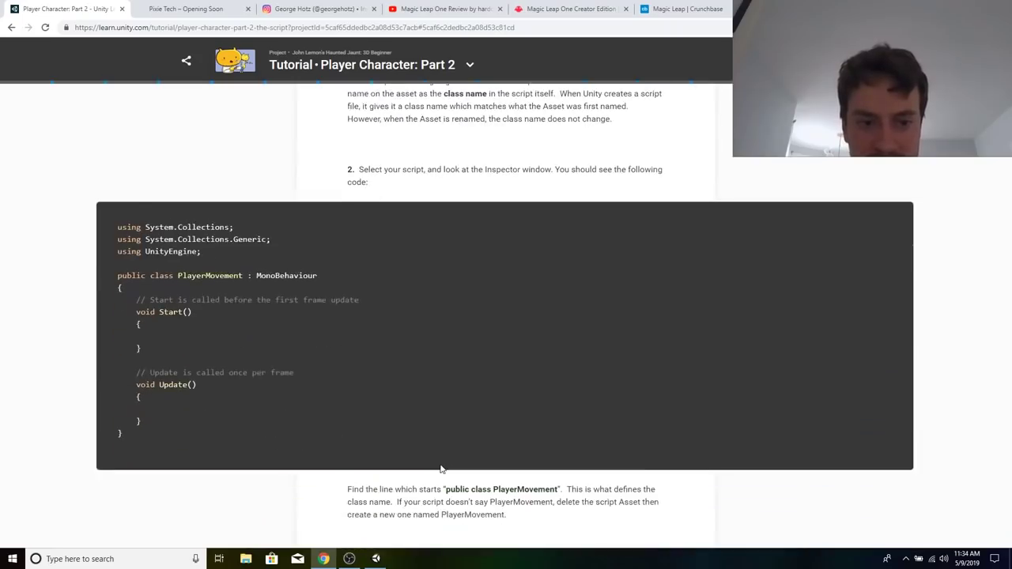
scroll(294, 345, "down", 18)
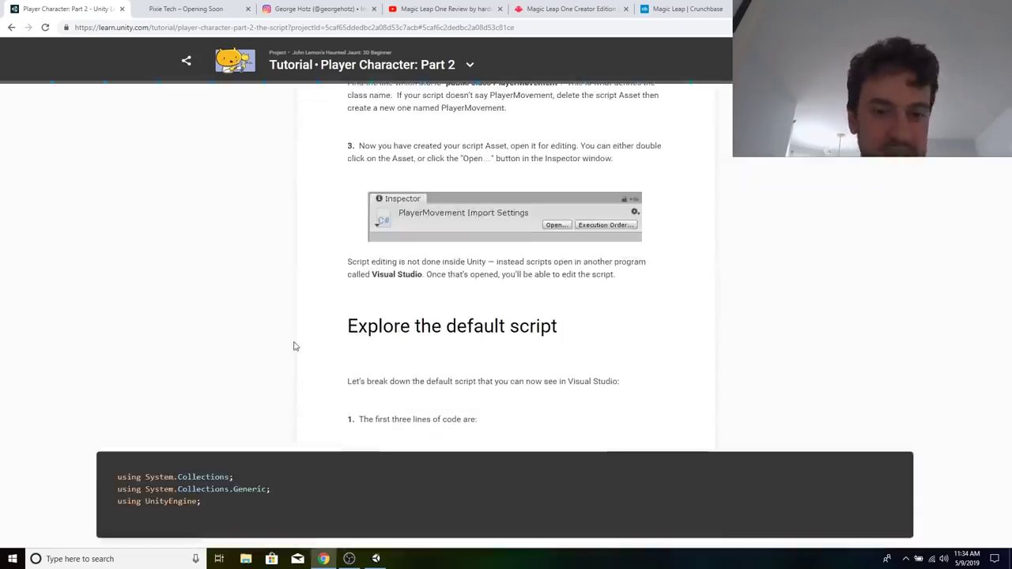
scroll(293, 346, "down", 20)
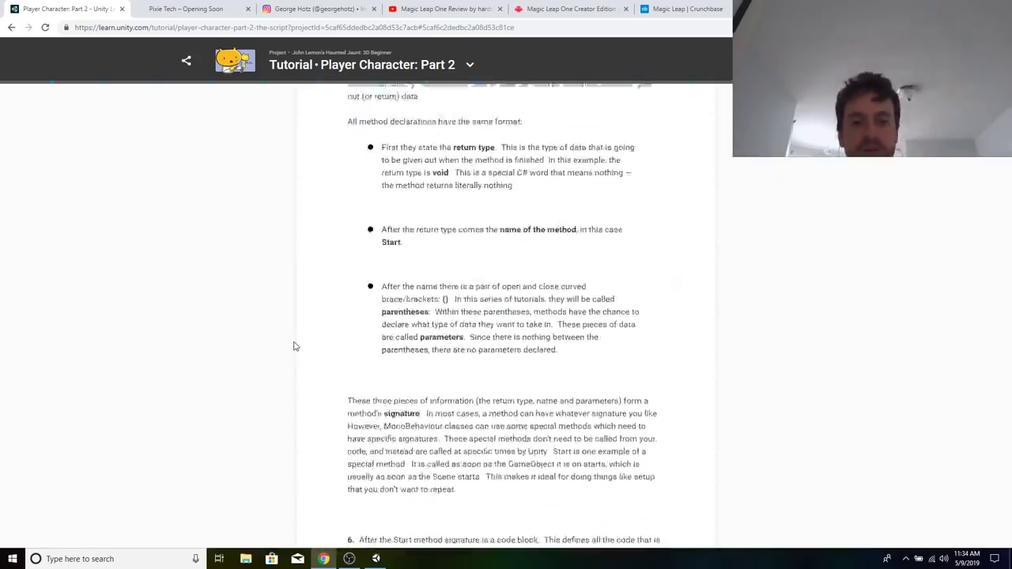
scroll(294, 345, "down", 7)
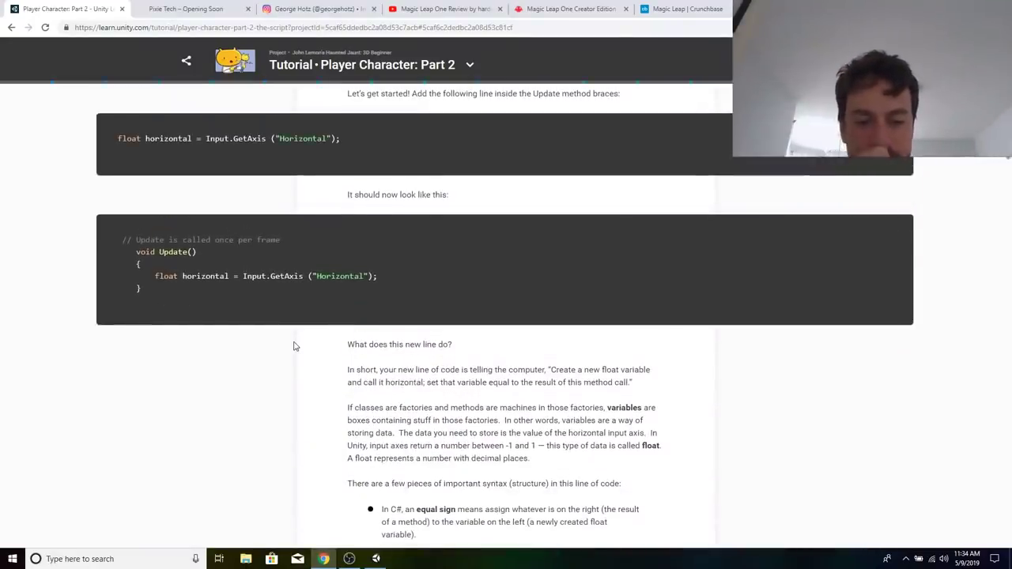
scroll(294, 346, "down", 9)
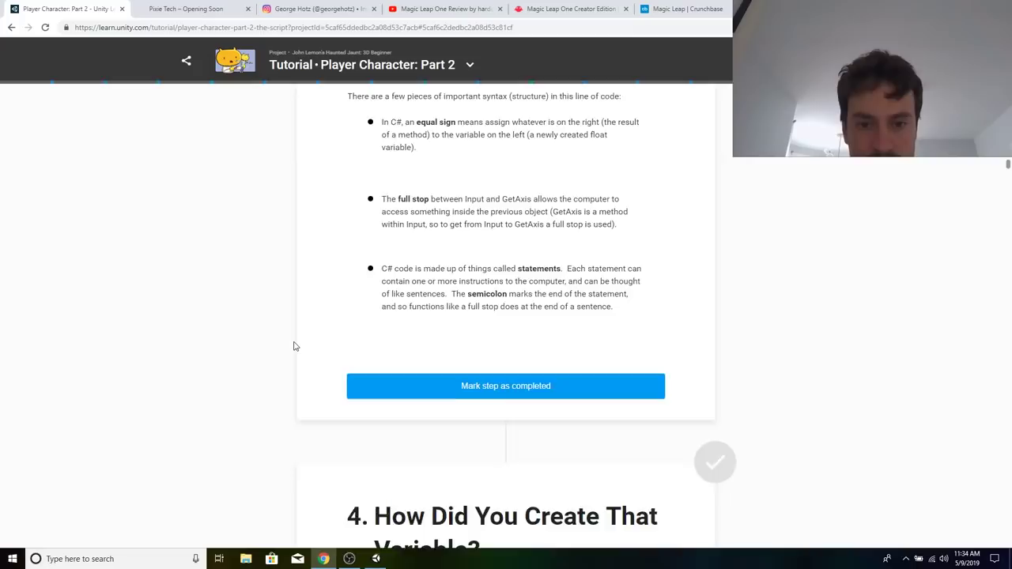
Read the How Did You Create That Variable?, Make a Vector and Set the Values for your Variable sections.
scroll(294, 346, "down", 5)
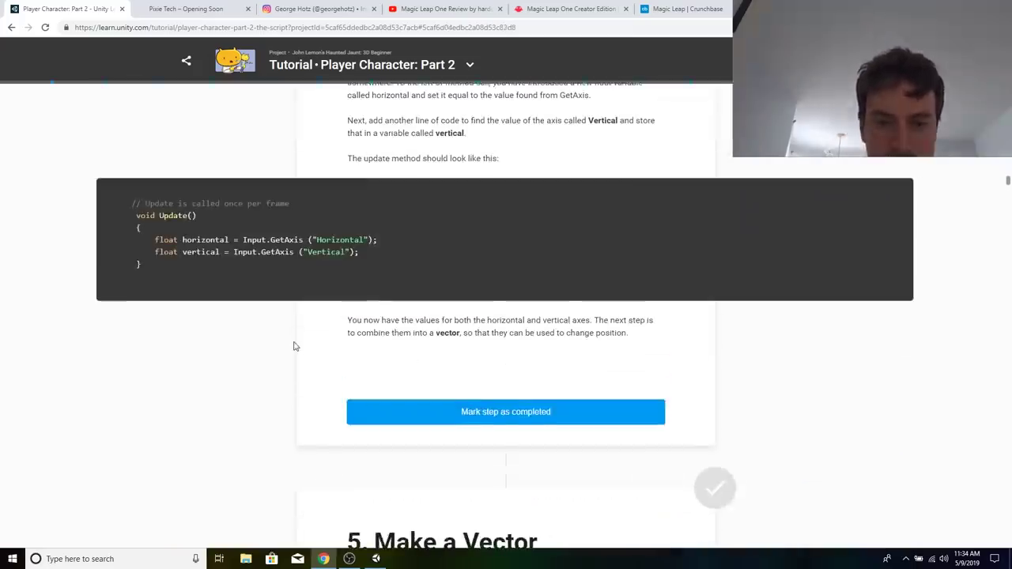
scroll(293, 346, "up", 2)
scroll(481, 289, "down", 4)
scroll(530, 324, "down", 5)
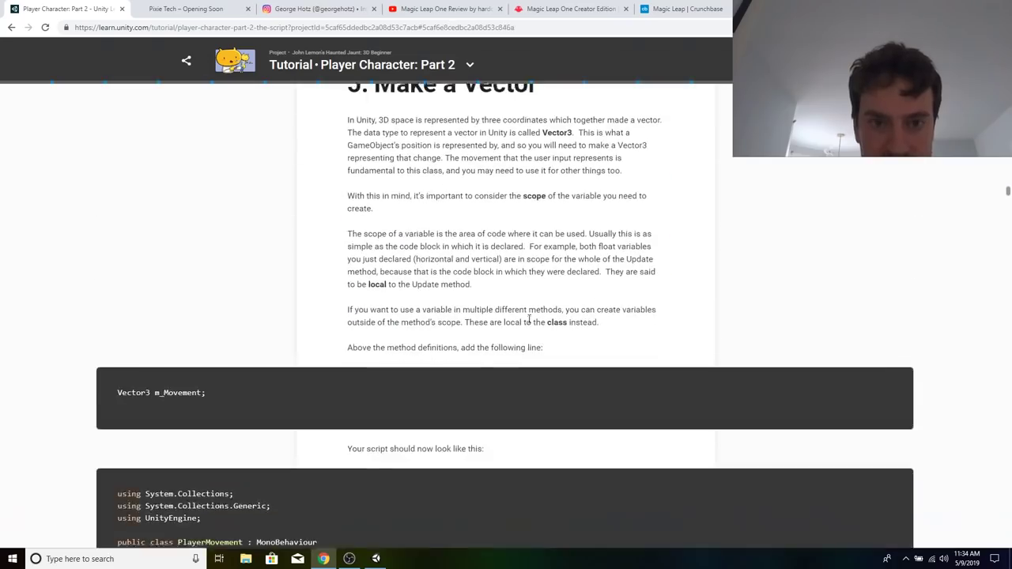
scroll(504, 366, "up", 3)
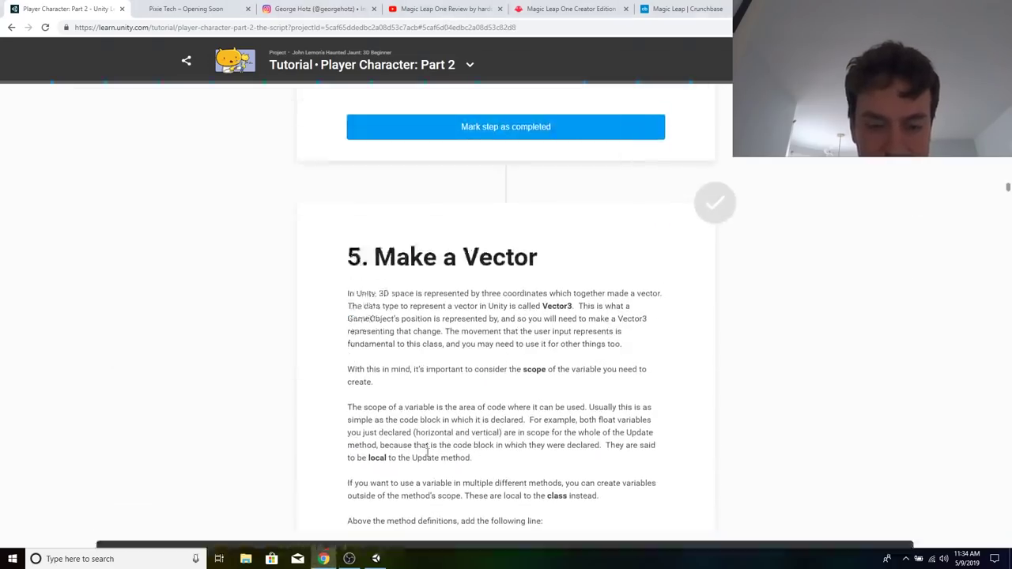
scroll(427, 452, "down", 7)
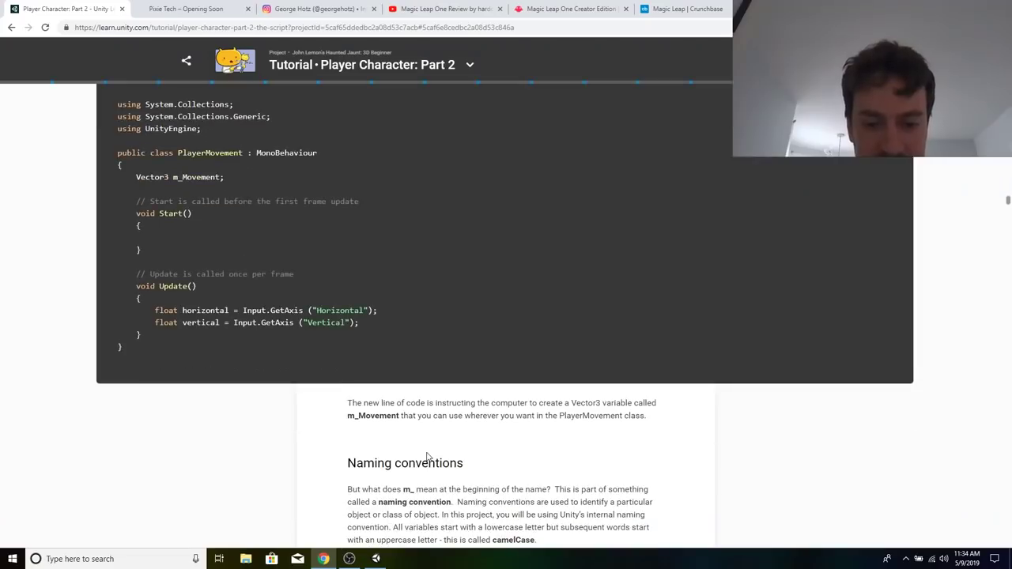
scroll(426, 456, "down", 7)
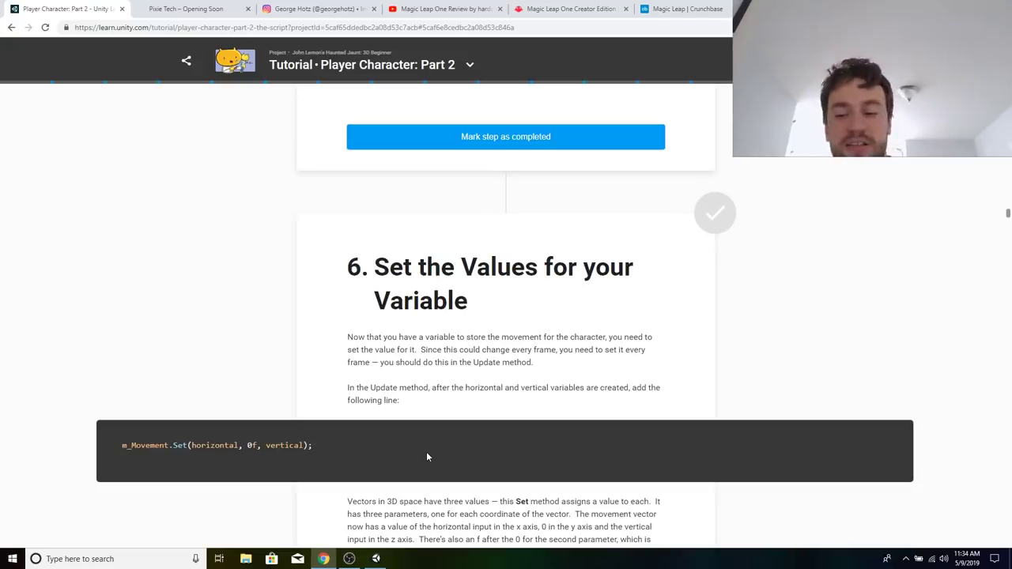
Launch Razer Synapse, look through the Razer Blade 15 device settings and open Chroma Studio.
key("super")
type("syn")
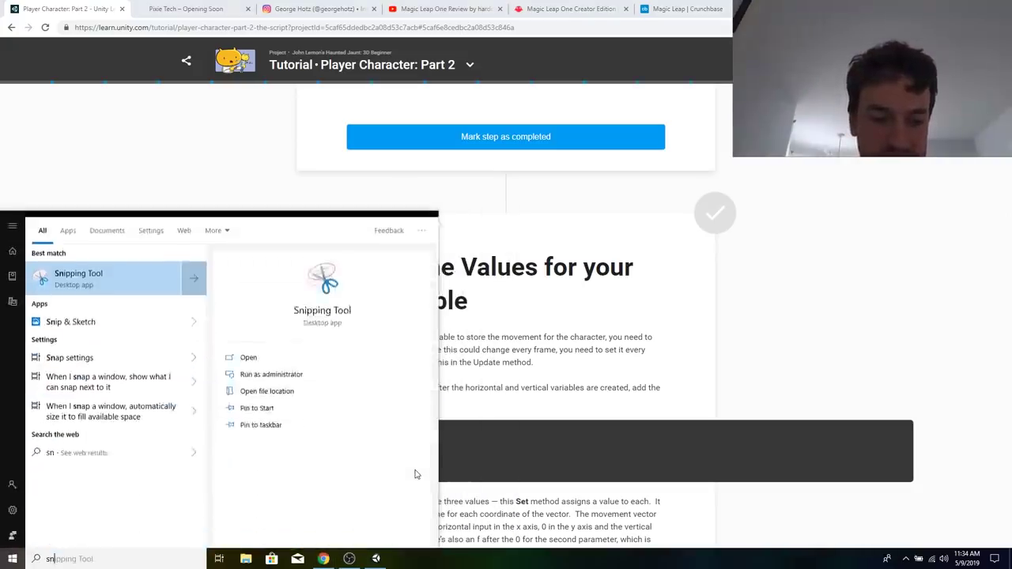
key("Return")
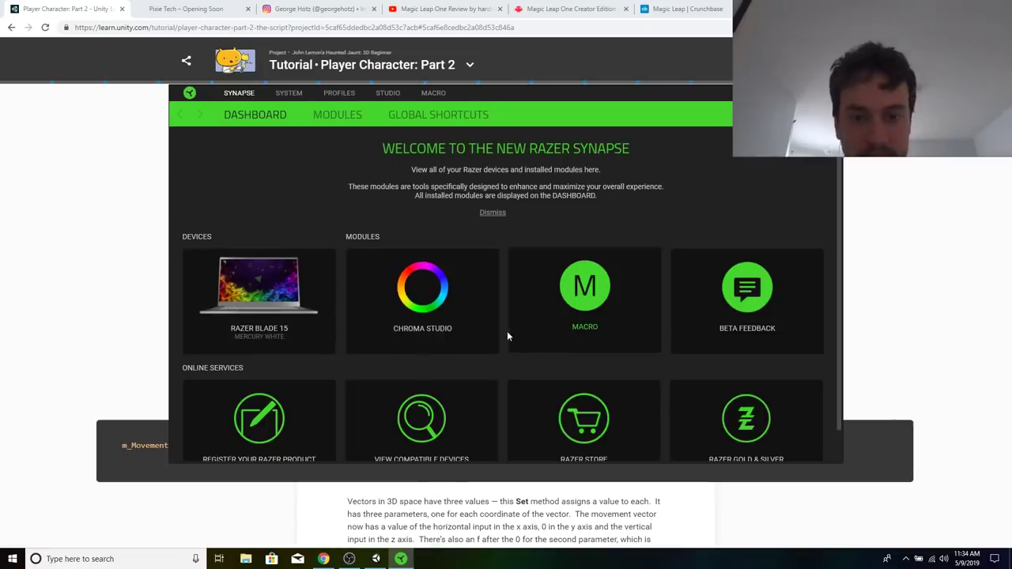
left_click(268, 292)
scroll(472, 285, "down", 3)
scroll(471, 280, "up", 3)
left_click(333, 115)
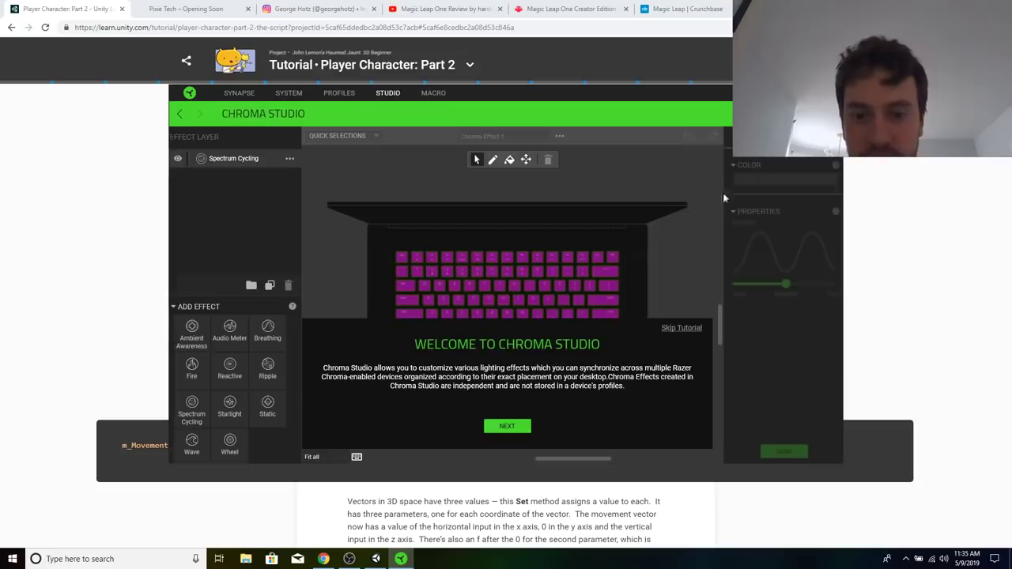
Go through the Chroma Studio introduction up to the paint bucket and beyond, skip the rest and close Razer Synapse.
left_click(507, 426)
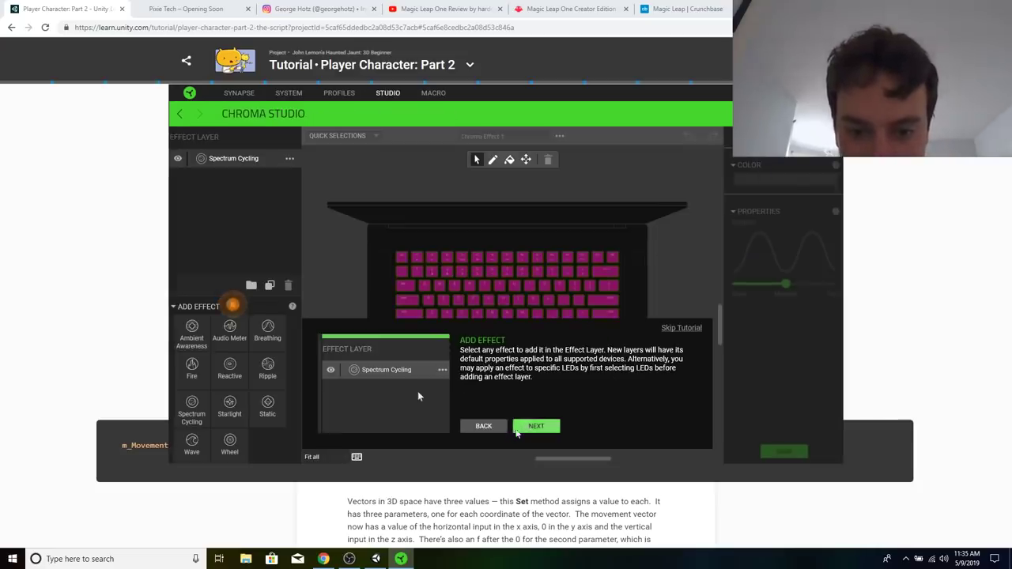
left_click(533, 428)
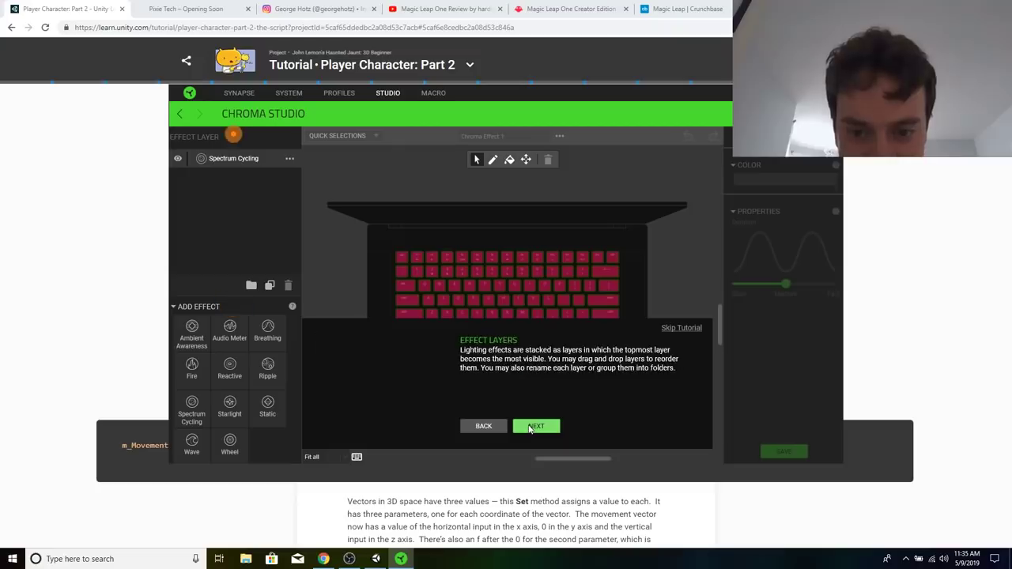
left_click(536, 426)
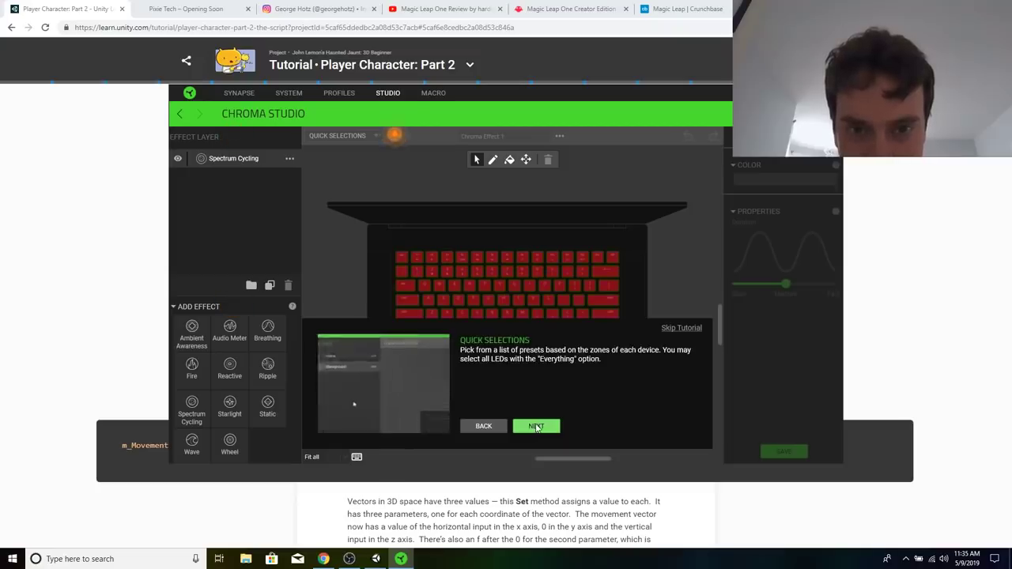
left_click(536, 426)
left_click(536, 426)
left_click(536, 426)
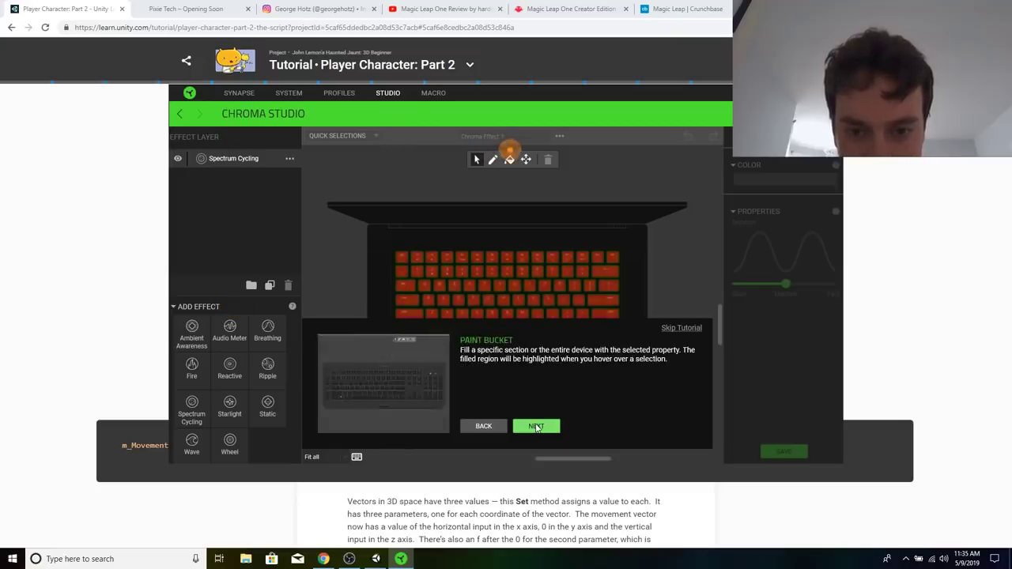
left_click(536, 426)
left_click(536, 426)
left_click(679, 332)
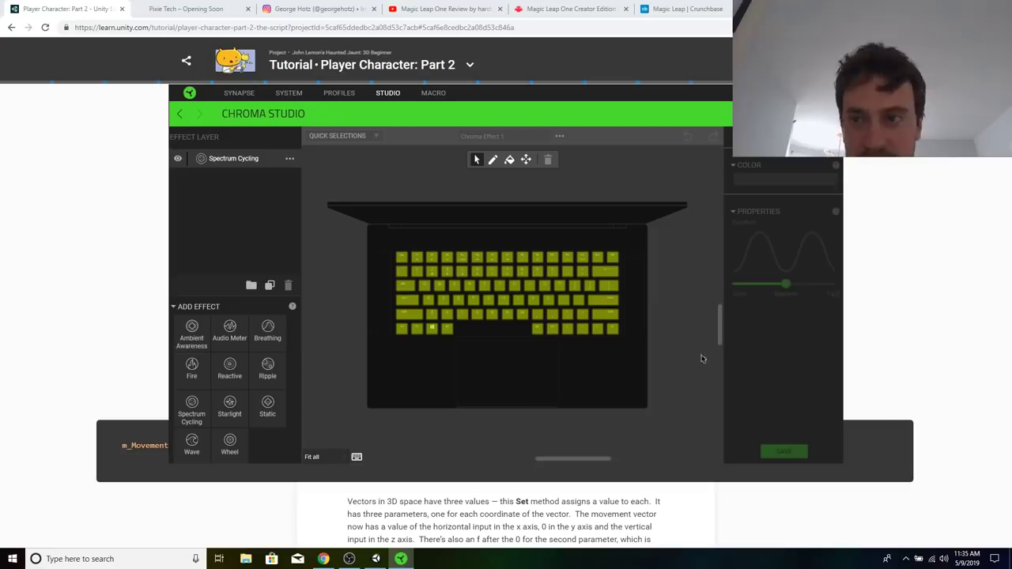
left_click(834, 91)
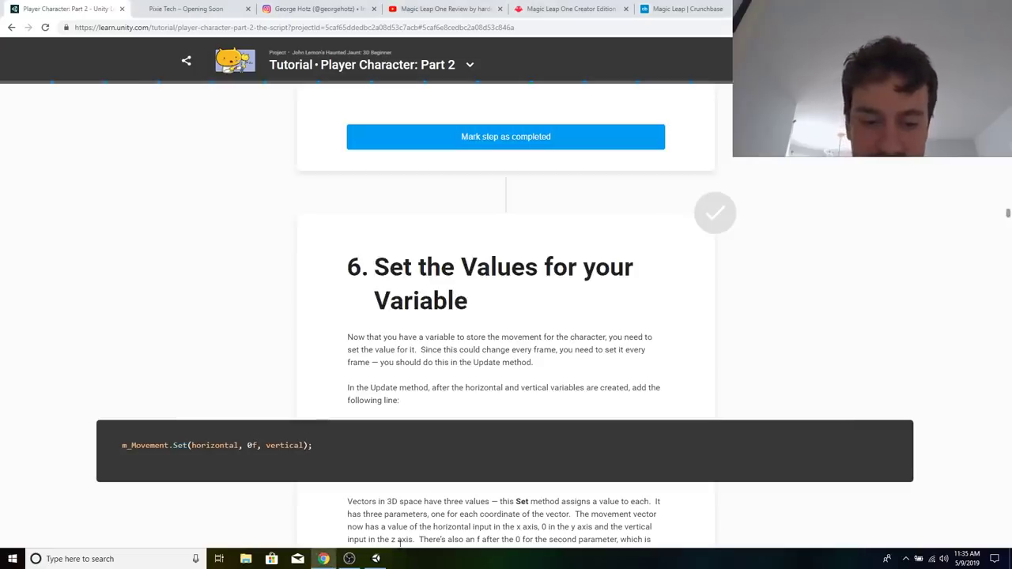
Close the Unity installer window and show the desktop.
left_click(377, 559)
left_click(564, 363)
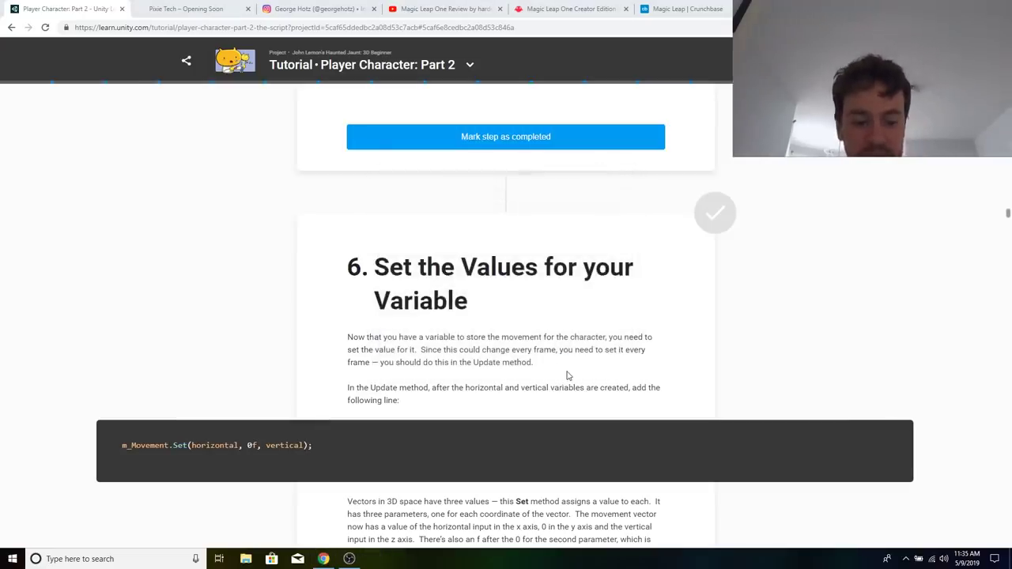
key("super+d")
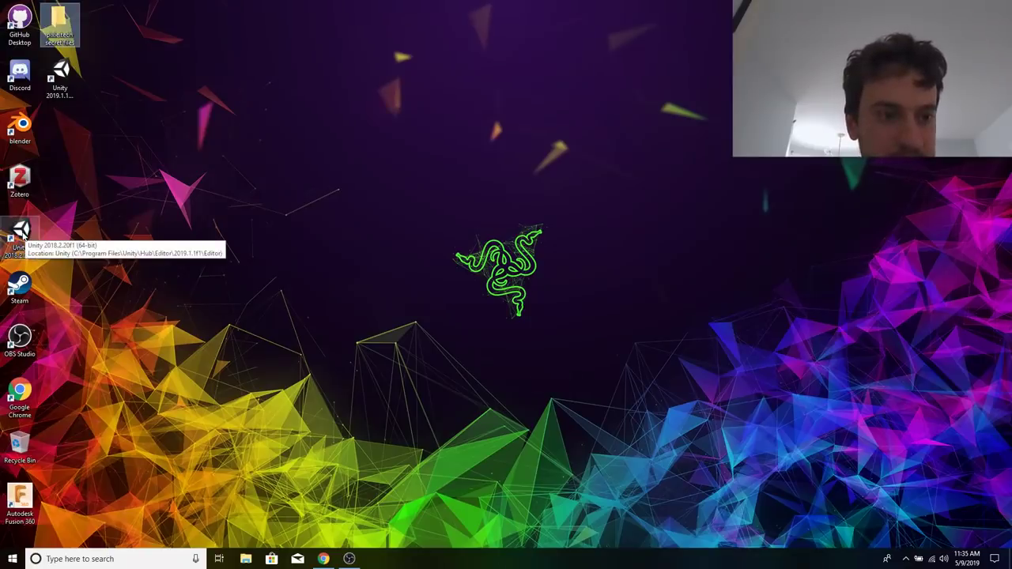
Delete the old Unity 2018.2.20f1 shortcut from the desktop and launch Unity 2019.1.1.
left_click(23, 235)
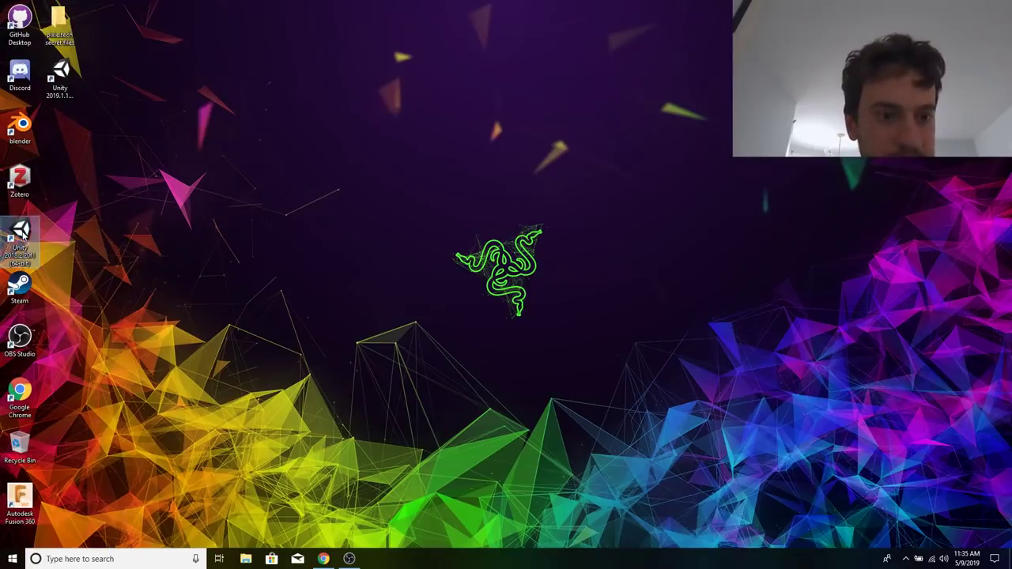
left_click(70, 176)
left_click(55, 75)
double_click(50, 74)
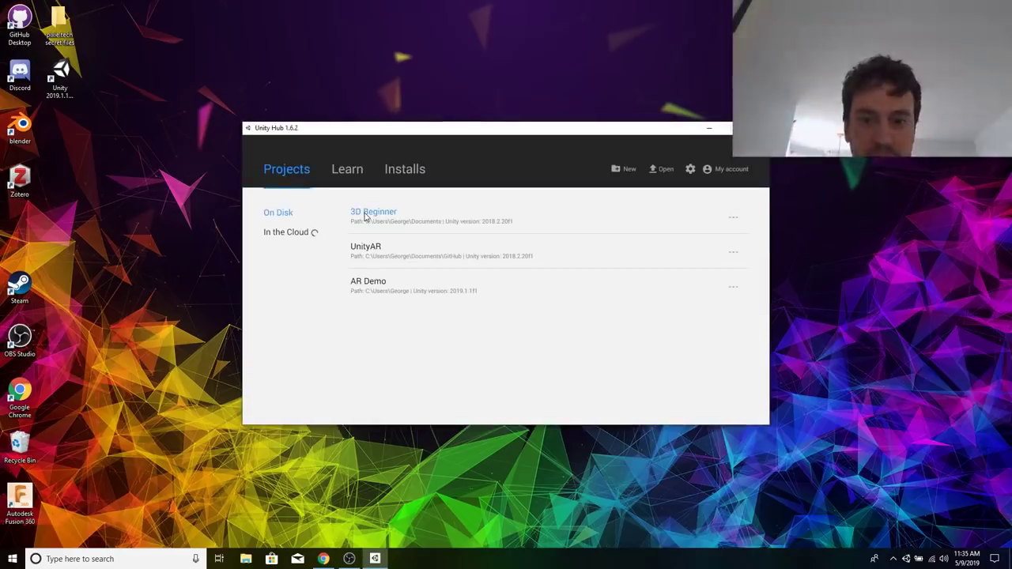
left_click(365, 216)
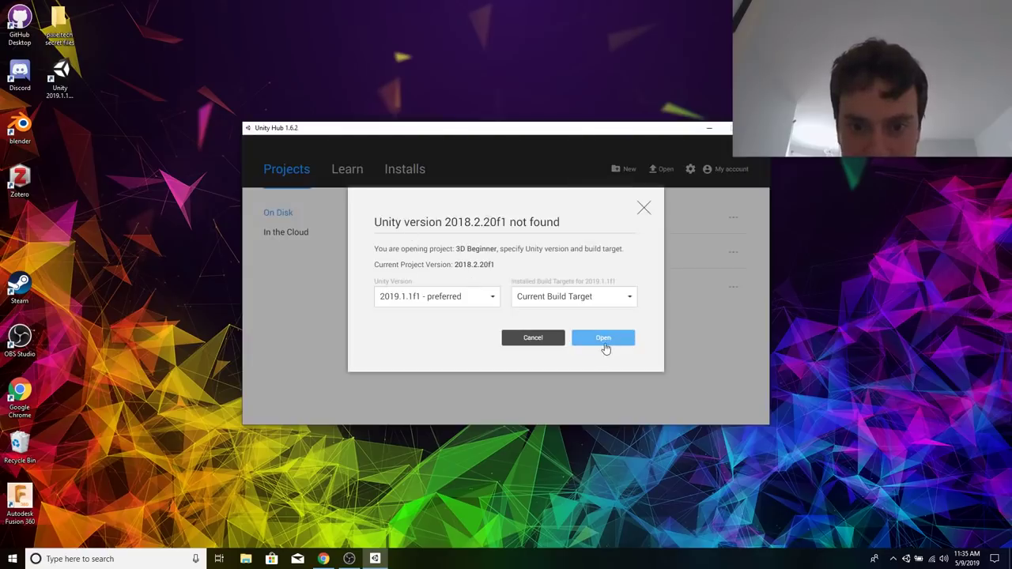
left_click(589, 342)
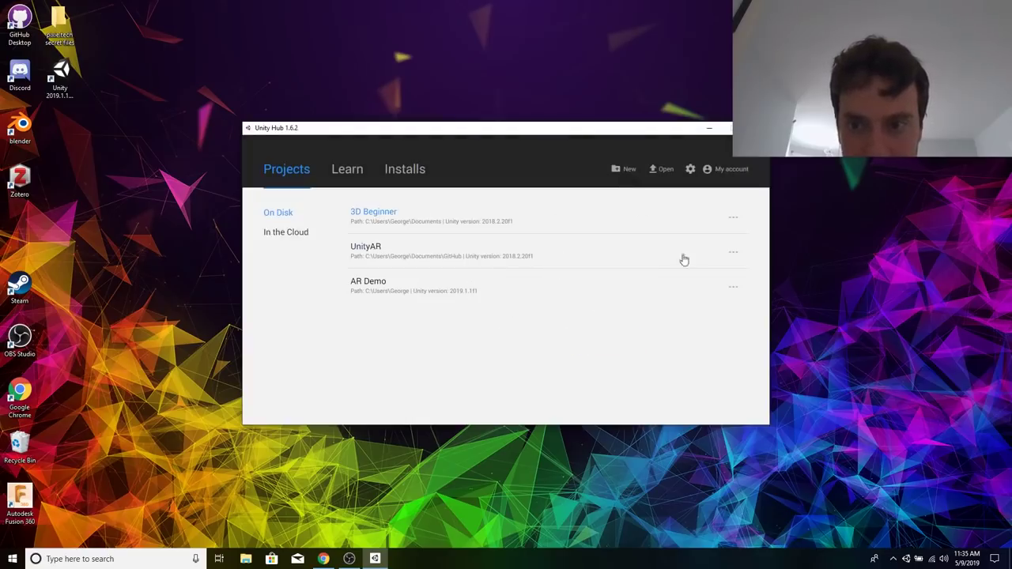
left_click(734, 220)
left_click(534, 339)
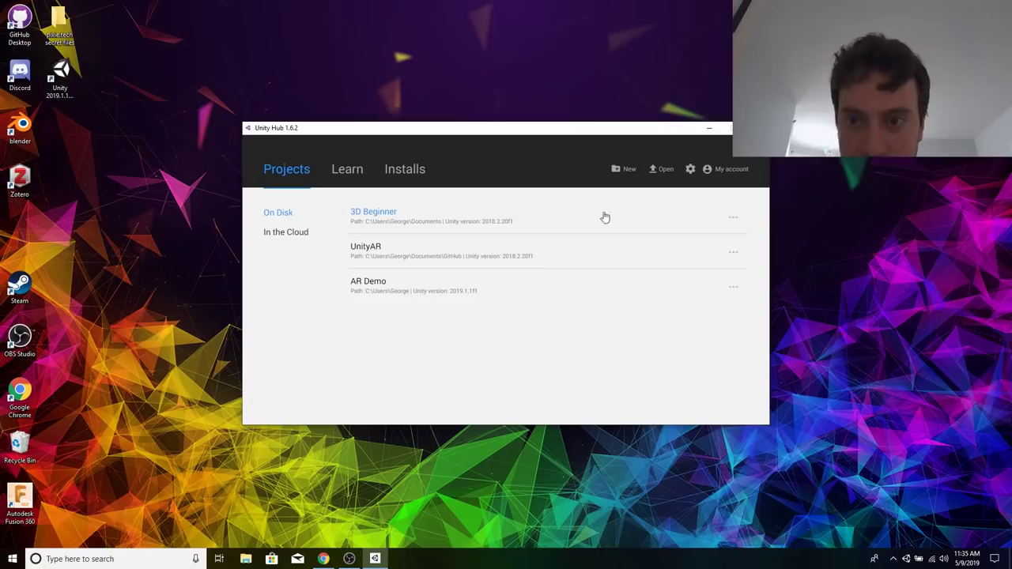
left_click(735, 221)
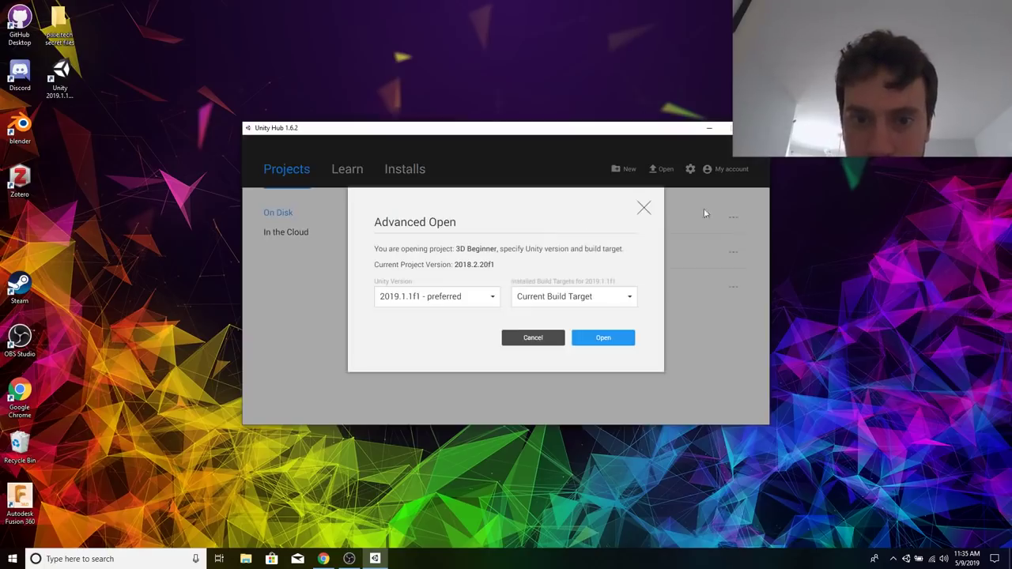
left_click(644, 207)
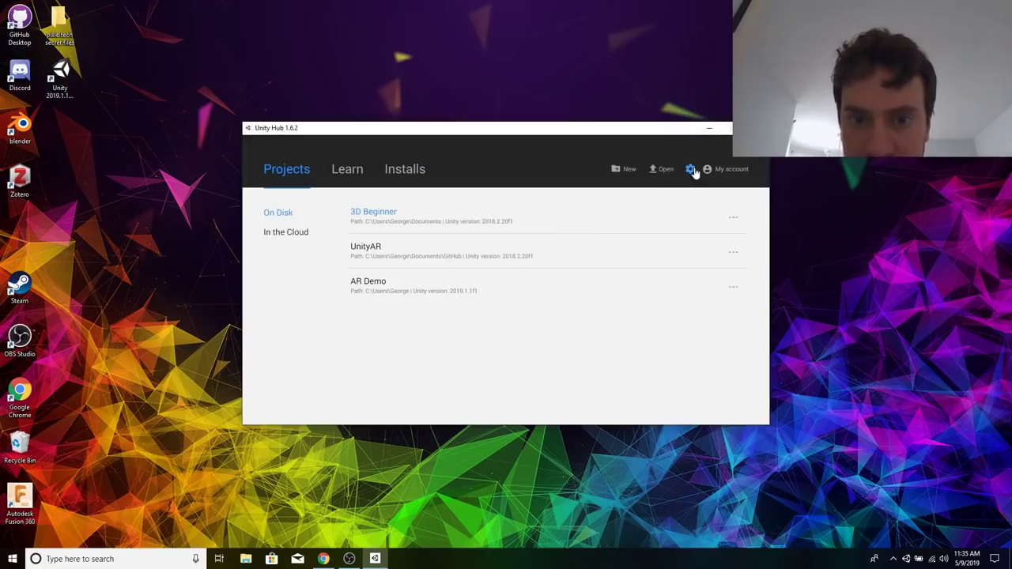
Open the 3D Beginner project with Unity 2019.1.1f1 and agree to upgrade it to that version.
left_click(447, 215)
left_click(601, 340)
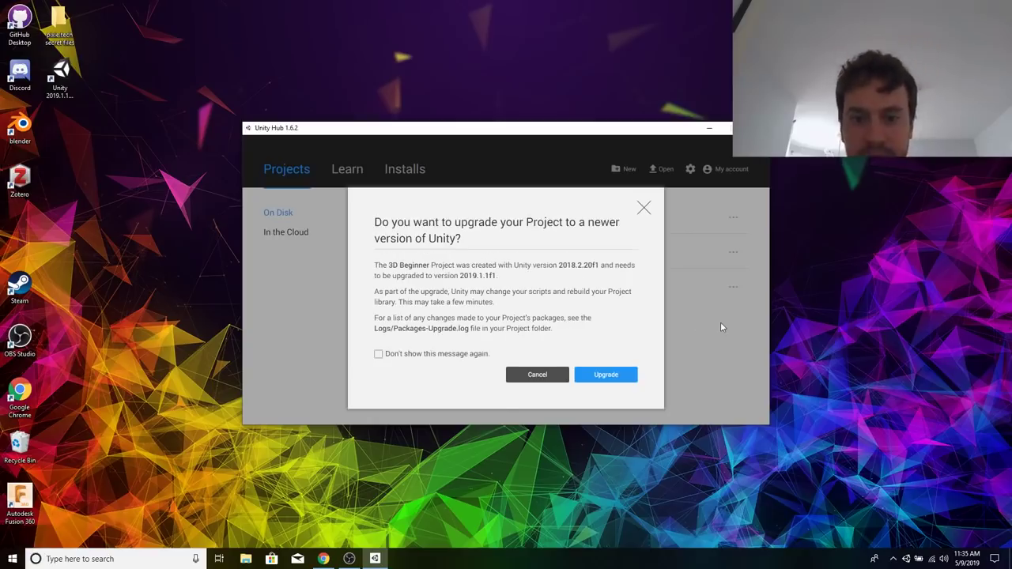
left_click(632, 371)
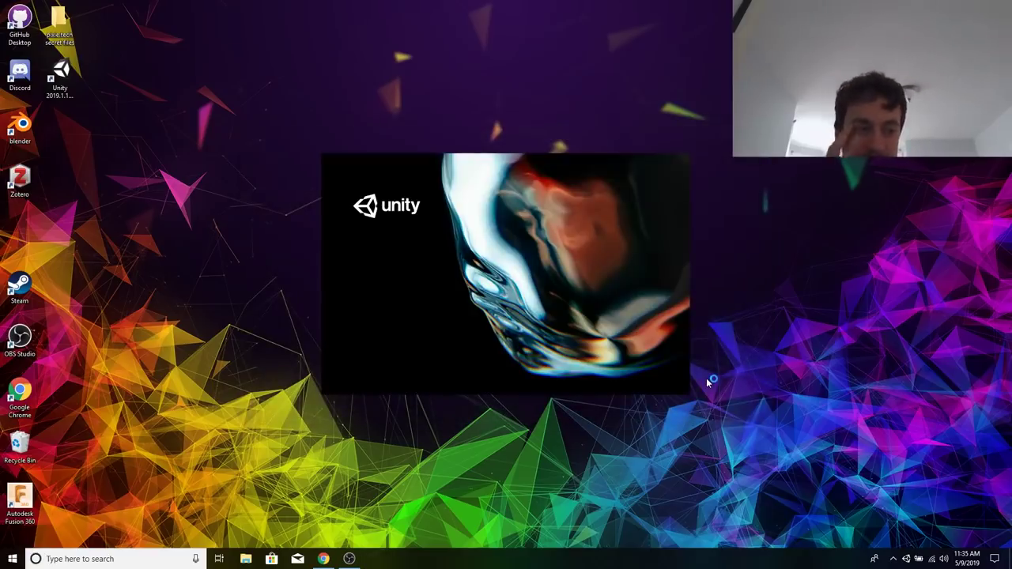
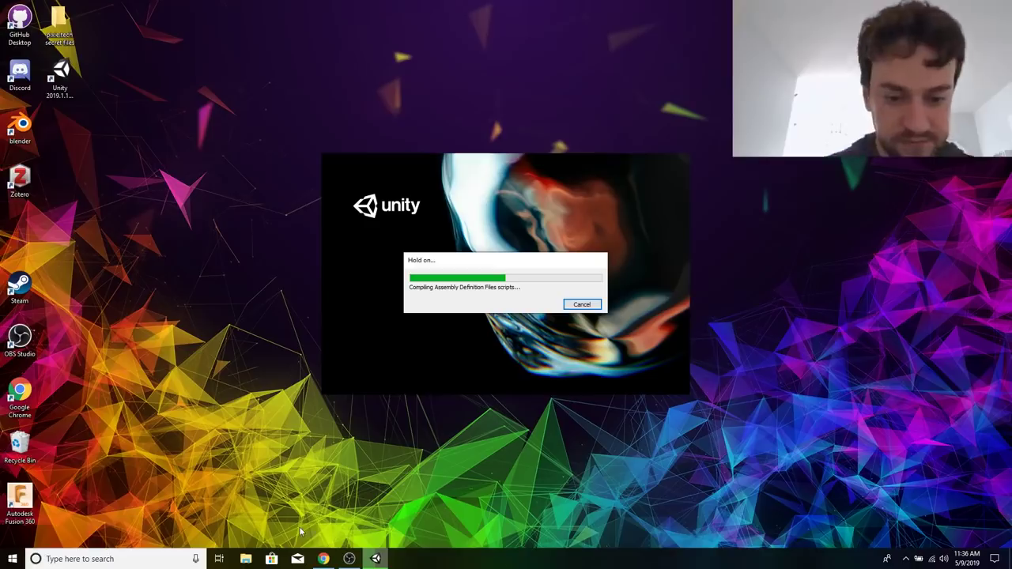
Switch to Chrome and open the Setting up 3D Beginner tutorial from the project overview of John Lemon's Haunted Jaunt.
left_click(323, 559)
scroll(395, 308, "up", 15)
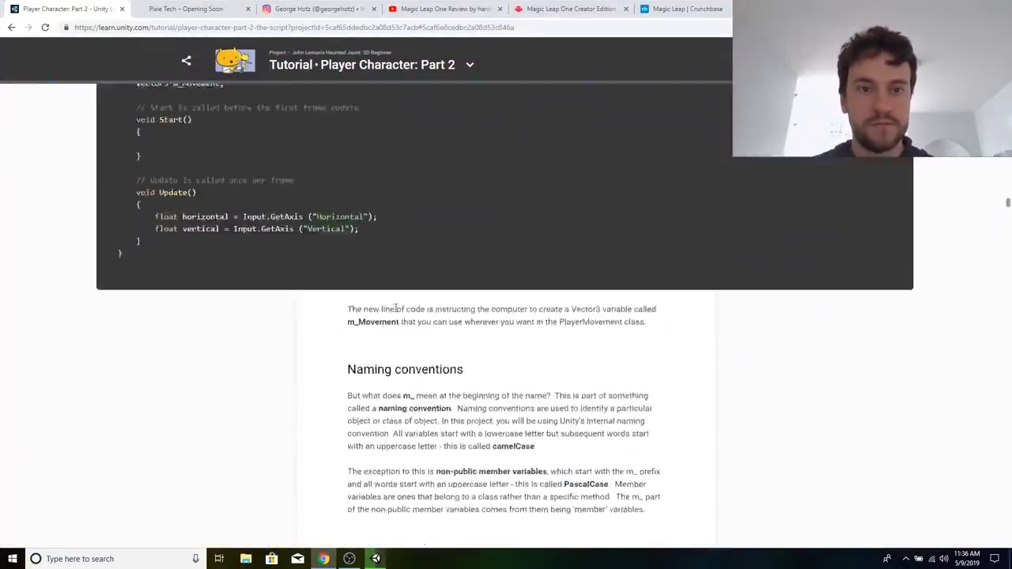
left_click(369, 65)
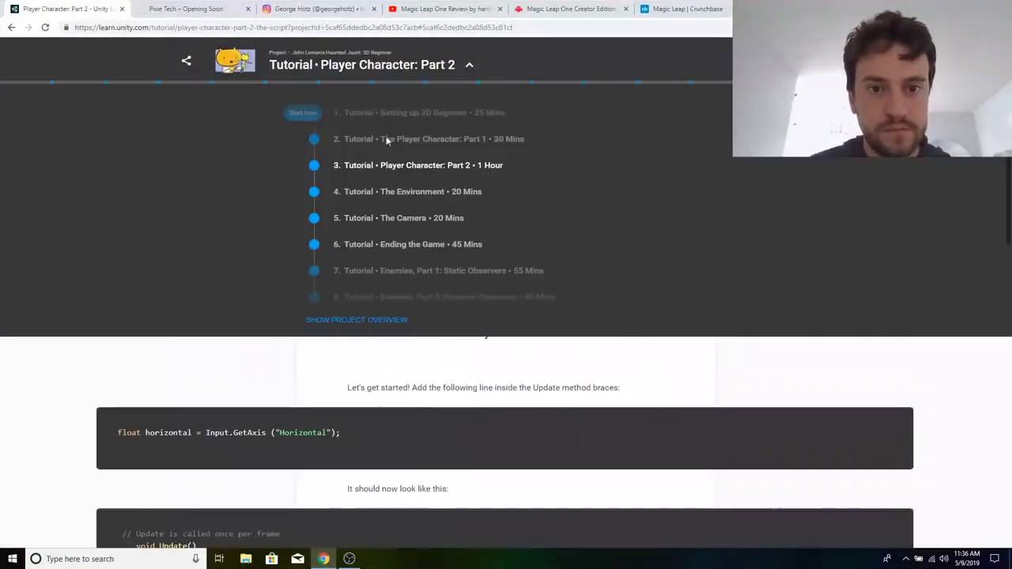
left_click(357, 319)
left_click(264, 332)
Arrange the tutorial browser on one half of the screen and the Unity editor beside it.
key("super+Left")
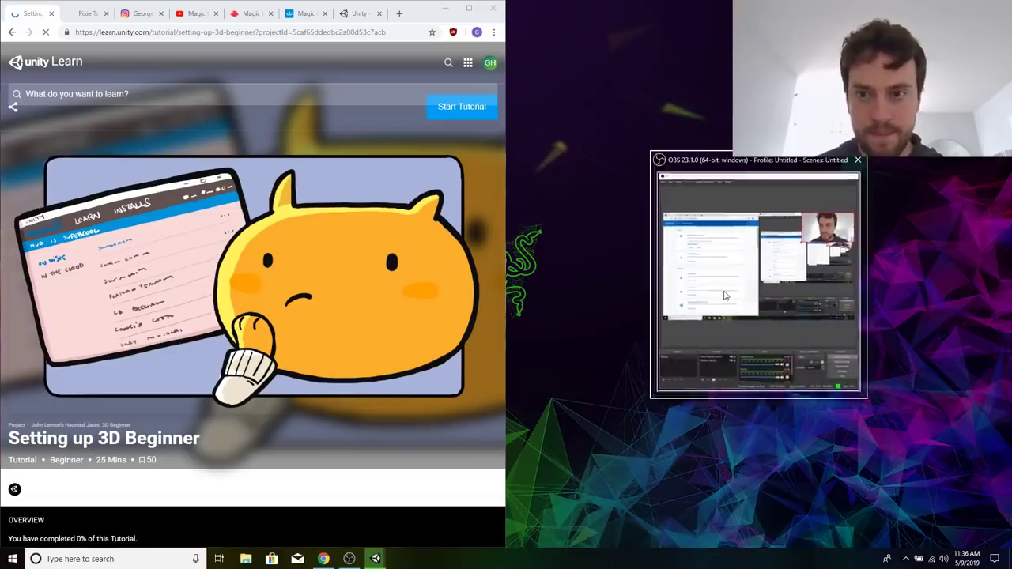
left_click(688, 309)
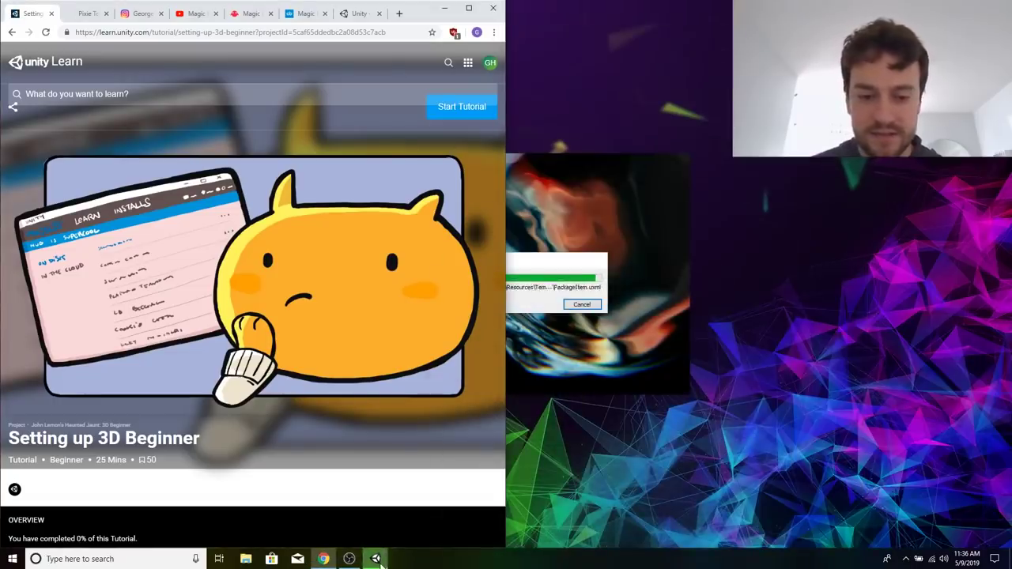
right_click(375, 558)
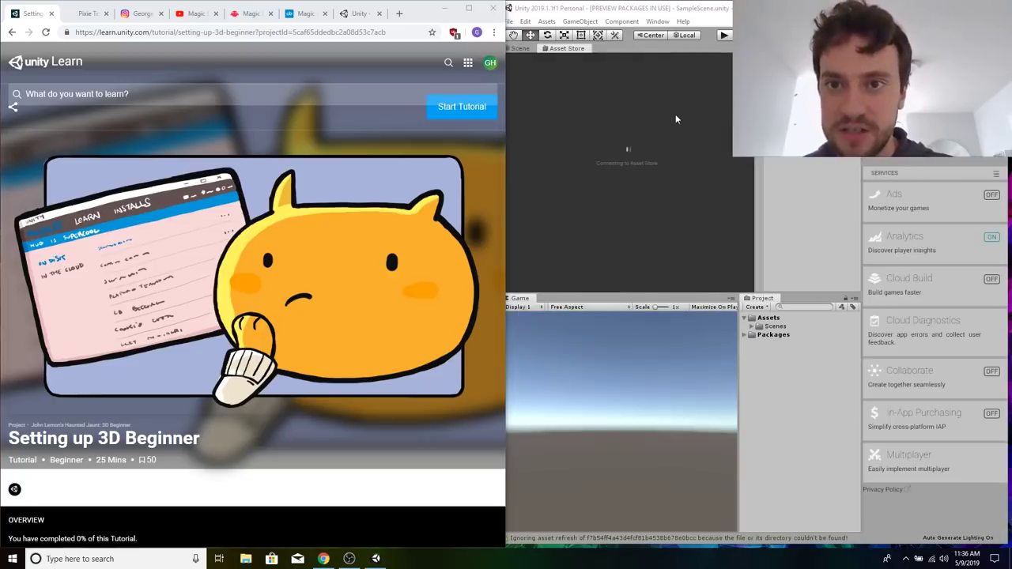
left_click(616, 11)
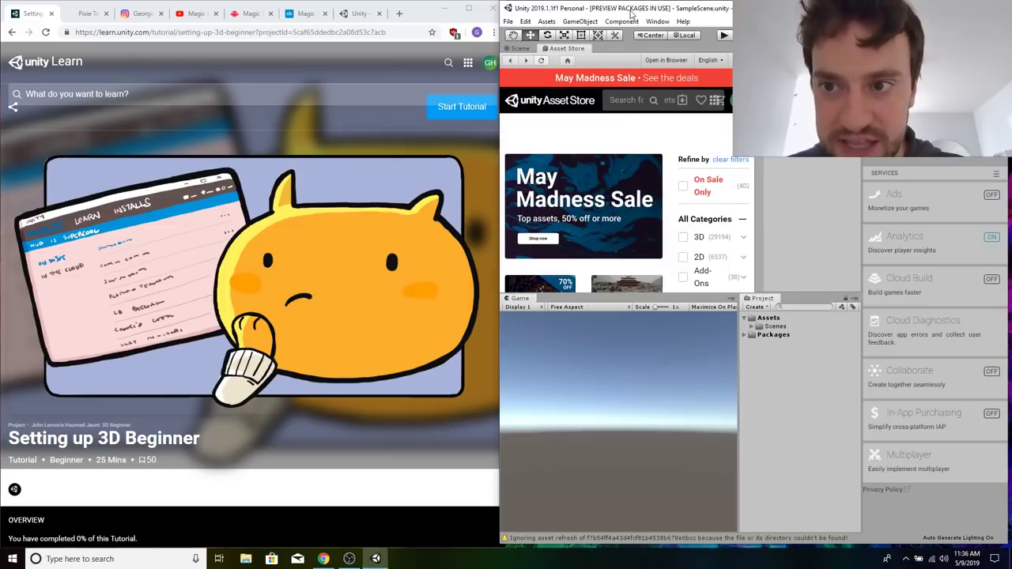
Search the Asset Store for "3d beginn" and open the 3D Beginner: Tutorial Resources page.
left_click(625, 101)
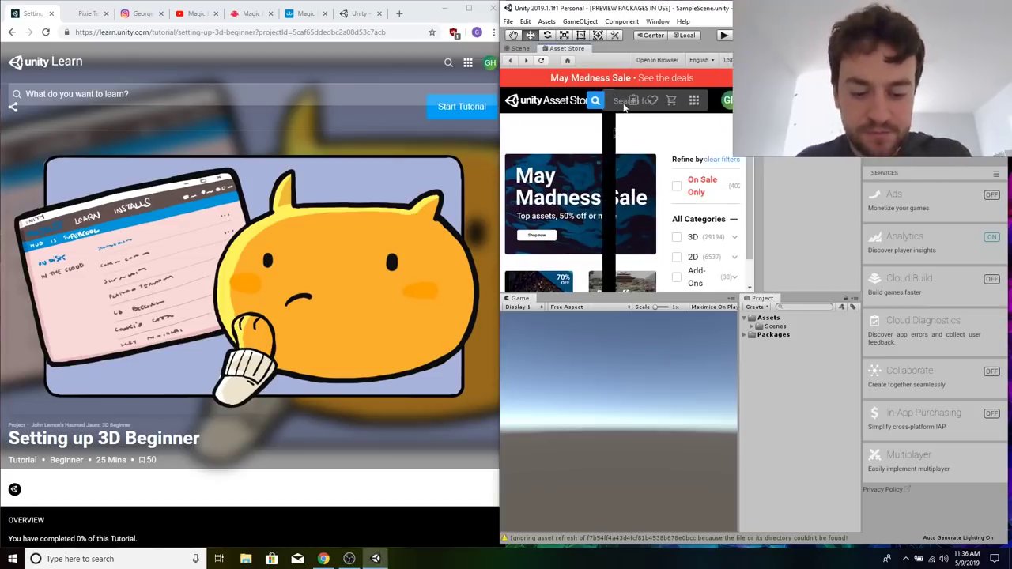
type("3d beginn")
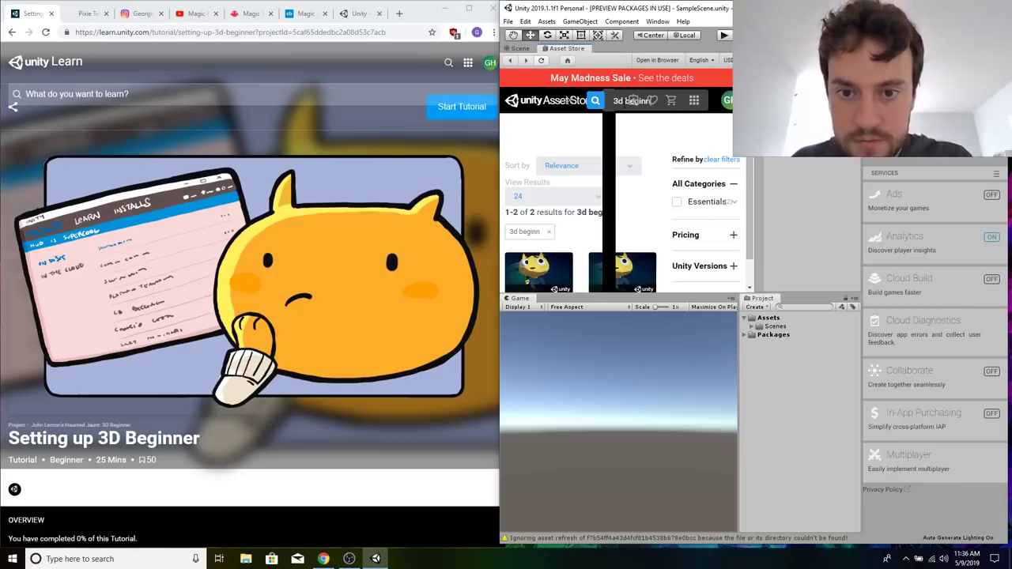
scroll(569, 241, "down", 1)
scroll(575, 175, "down", 2)
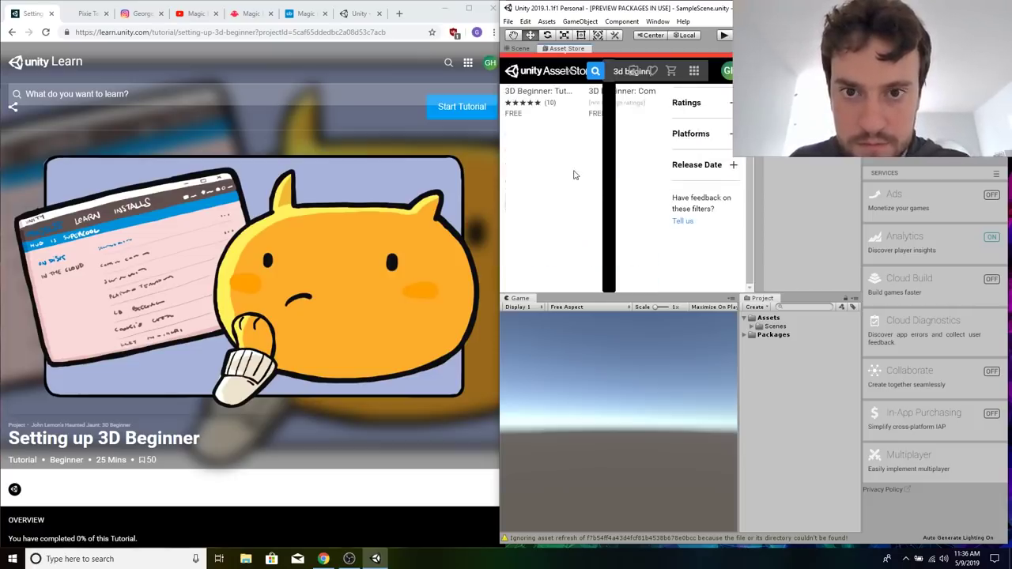
scroll(575, 175, "up", 3)
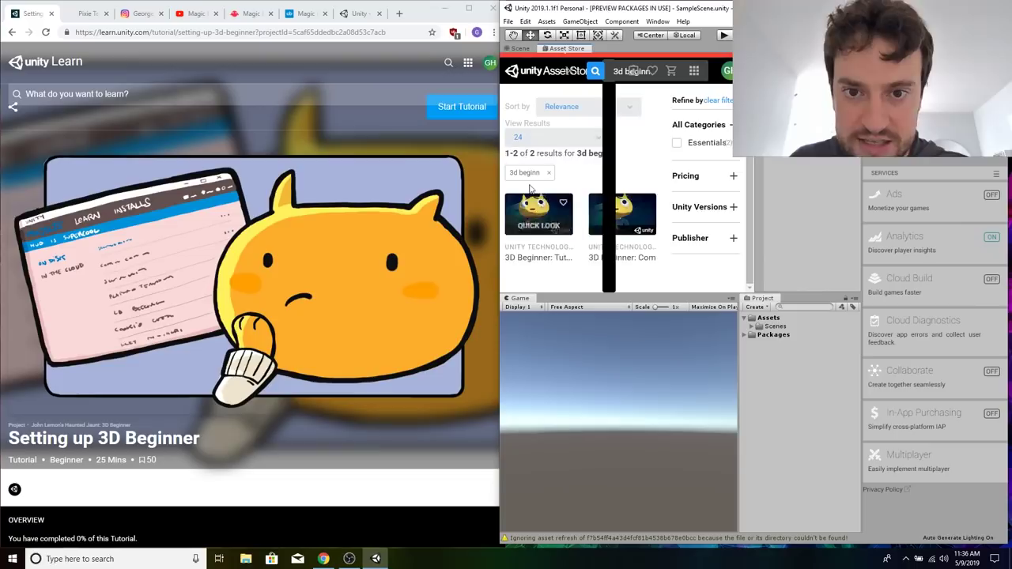
left_click(544, 258)
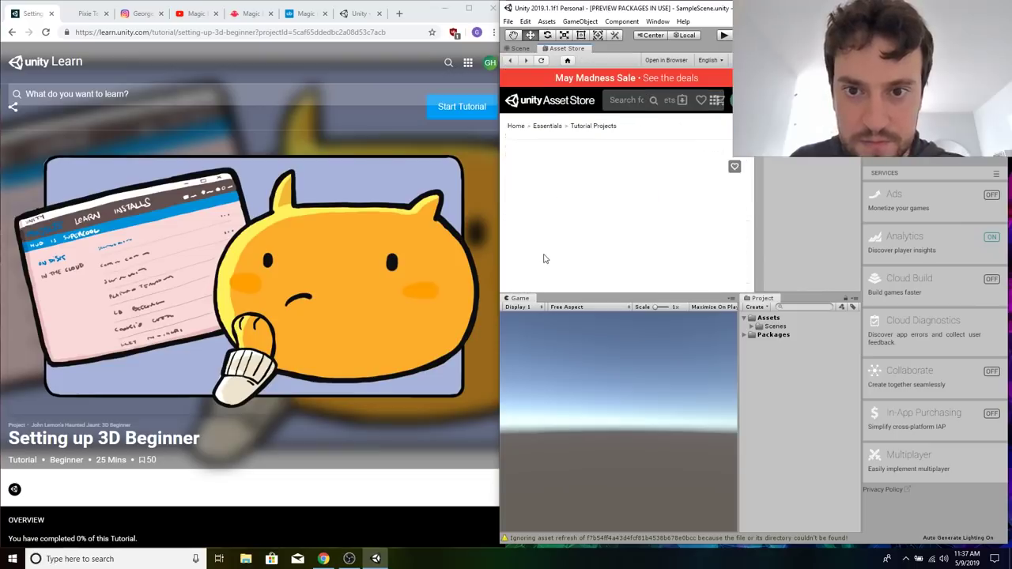
Download the 3D Beginner: Tutorial Resources package from its Asset Store page.
scroll(595, 234, "down", 5)
scroll(689, 179, "up", 3)
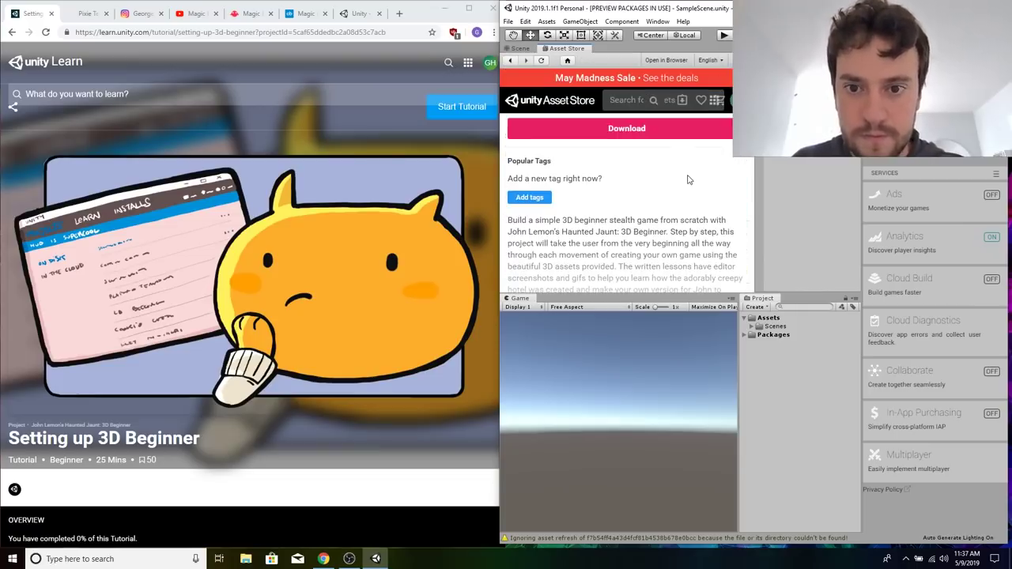
left_click(631, 132)
left_click(696, 257)
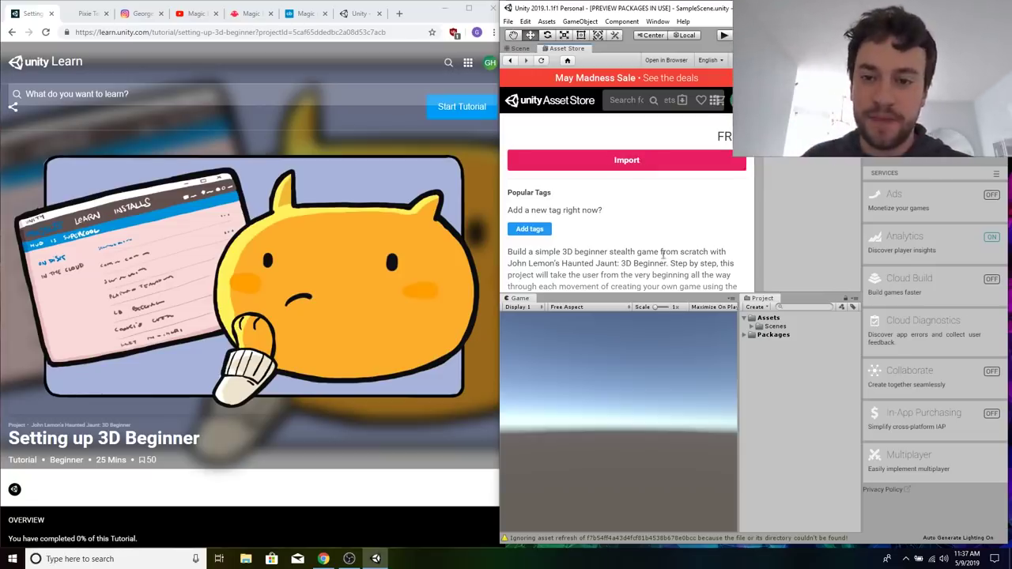
Import all files of the 3D Beginner Tutorial Resources package and agree to the required editor restart.
left_click(626, 161)
left_click(700, 224)
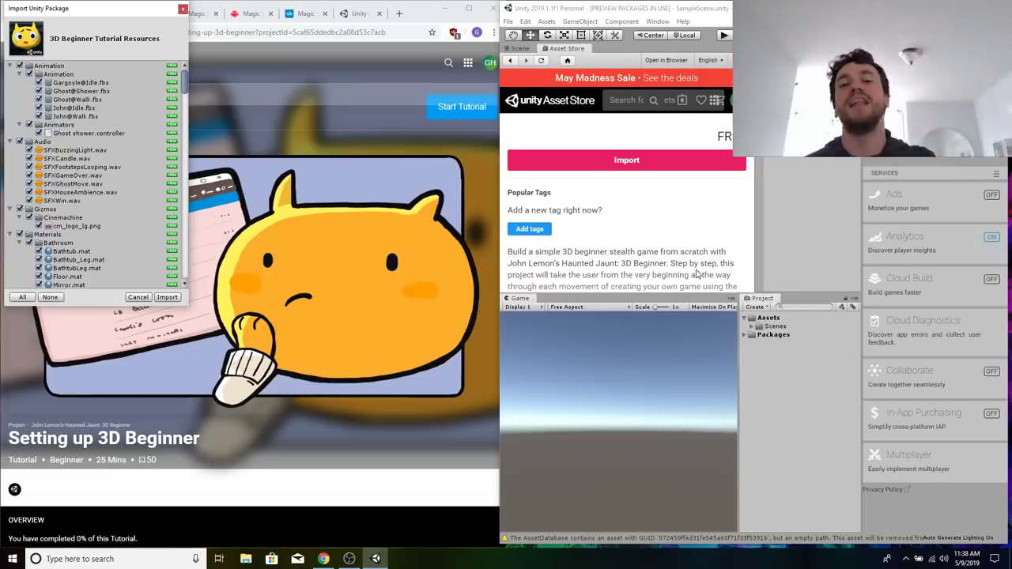
left_click(167, 298)
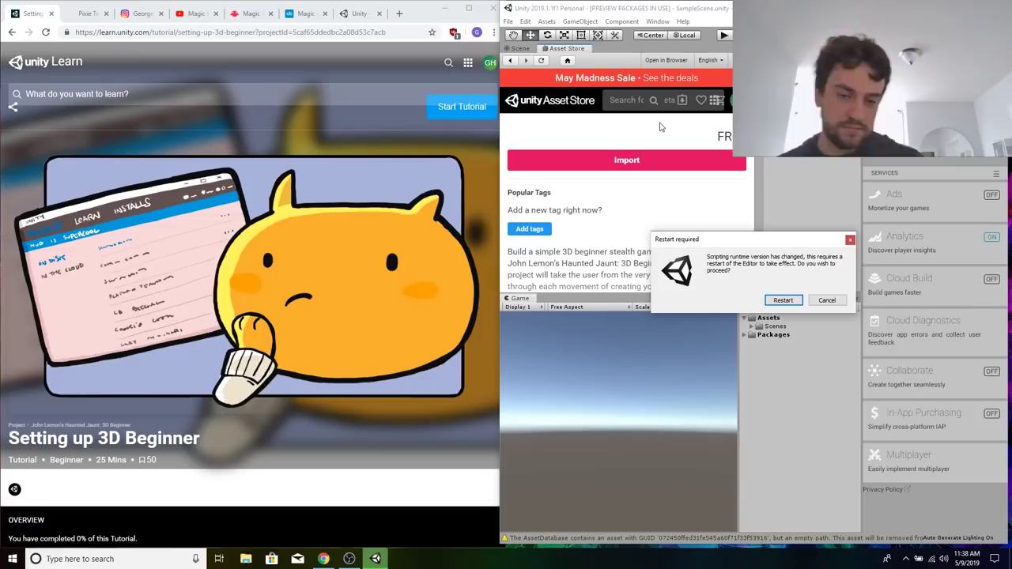
left_click(783, 300)
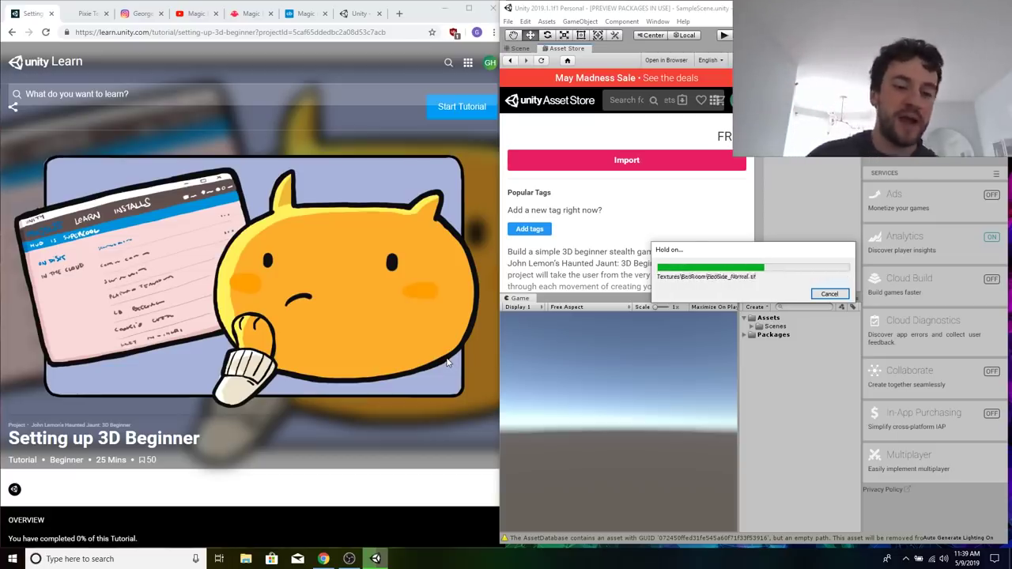
Read the tutorial's Setting up the Unity Editor and Creating a Project sections.
right_click(258, 494)
scroll(259, 494, "down", 3)
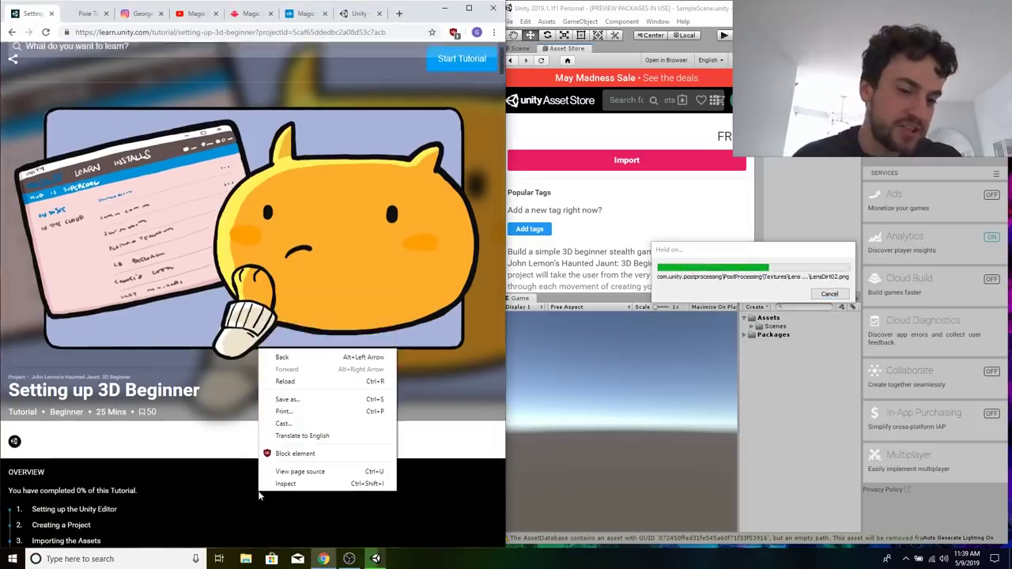
left_click(217, 416)
scroll(216, 411, "down", 10)
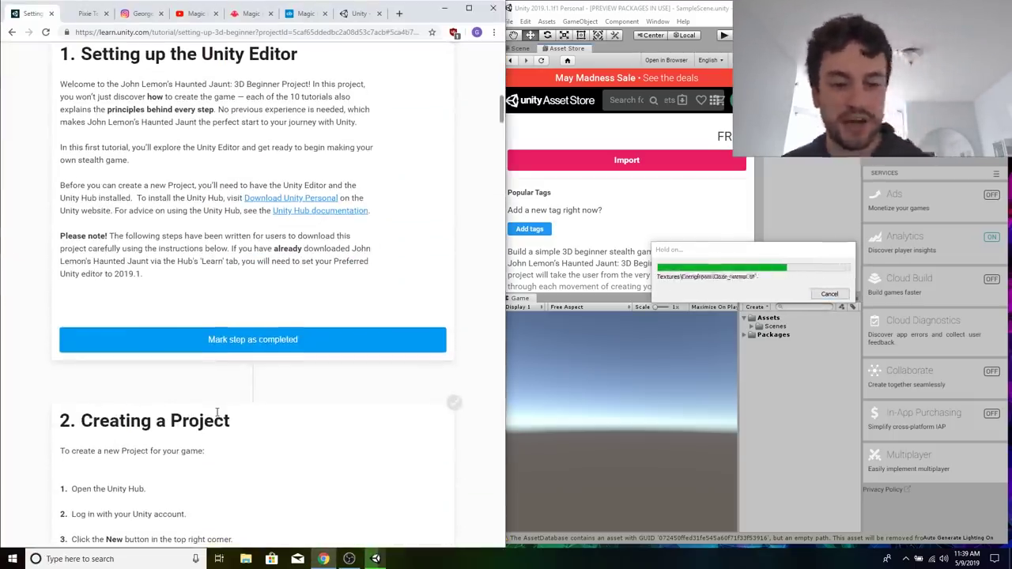
scroll(217, 412, "down", 5)
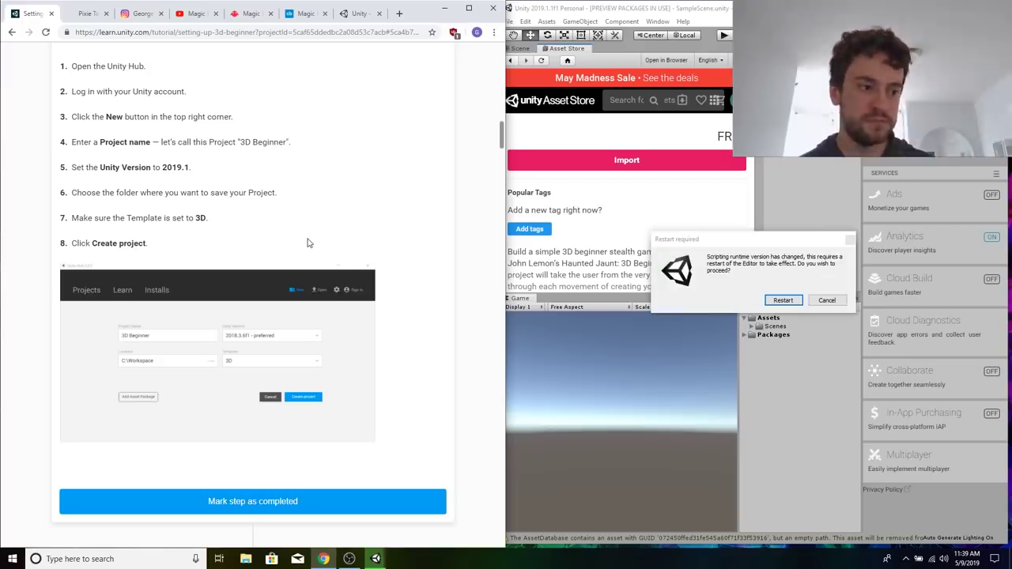
Agree to restart the editor for the scripting runtime change and show the Scene view in place of the Asset Store.
left_click(783, 300)
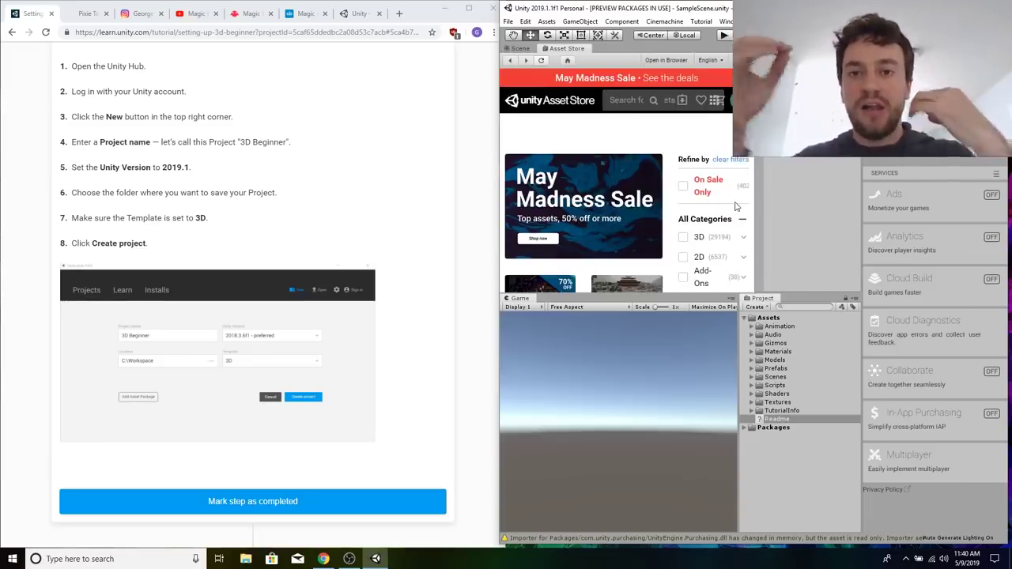
left_click(520, 49)
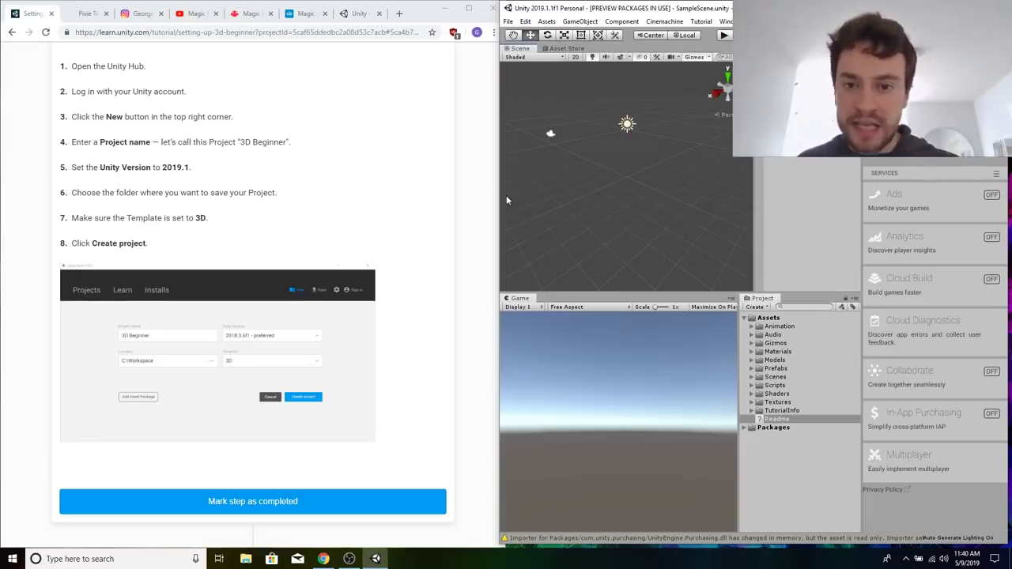
Go through the tutorial's sections on importing the assets, the editor windows, the toolbar and navigation, and the layouts.
left_click(293, 135)
scroll(293, 136, "up", 5)
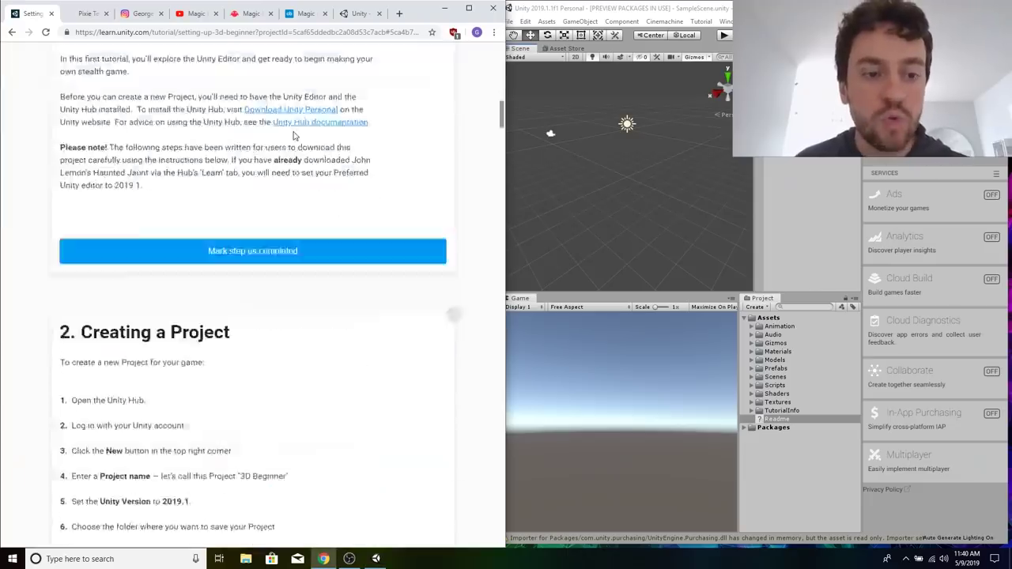
scroll(293, 136, "down", 9)
scroll(293, 136, "down", 3)
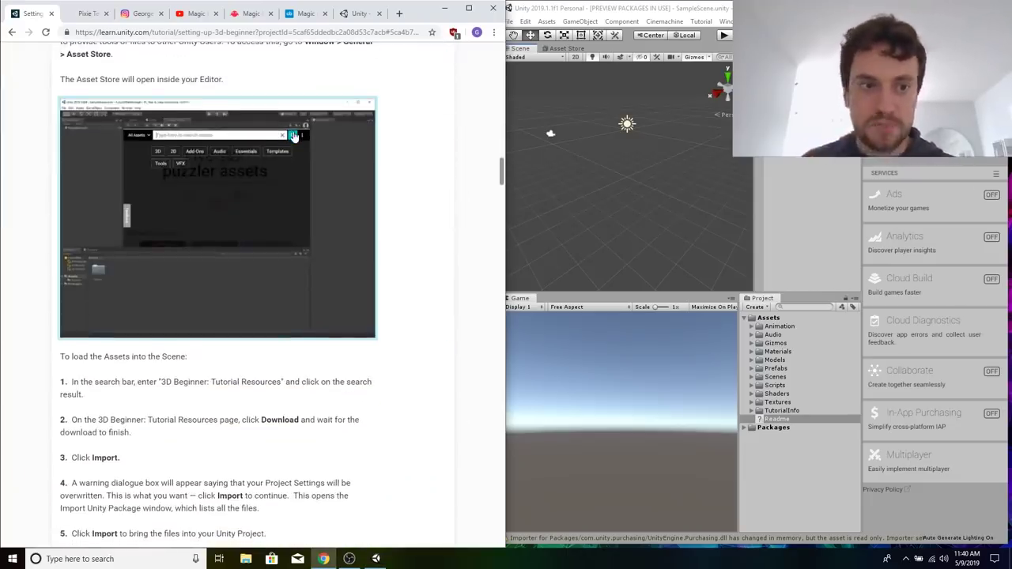
scroll(371, 396, "down", 2)
scroll(370, 397, "down", 3)
scroll(371, 397, "down", 9)
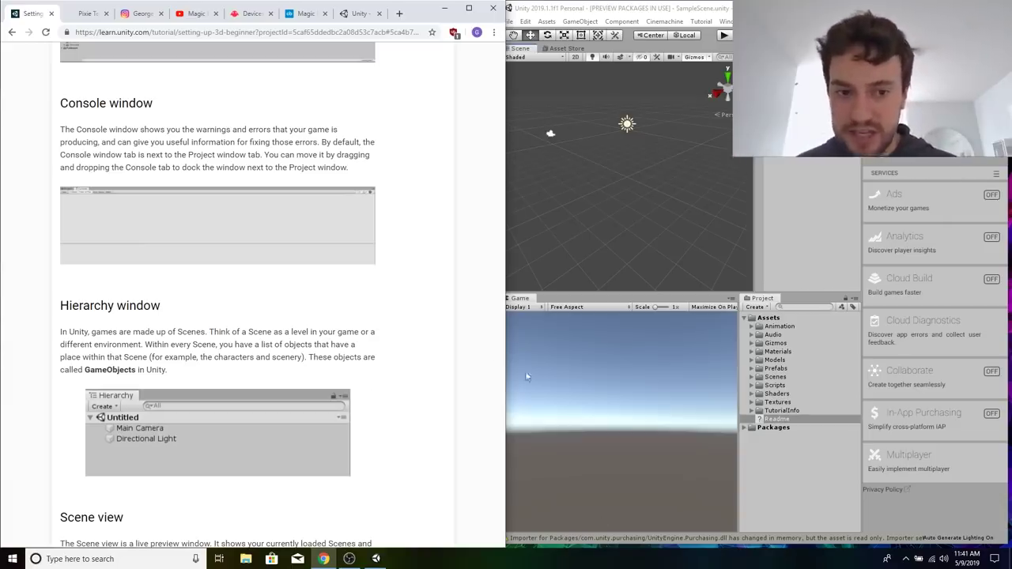
scroll(343, 335, "down", 10)
scroll(344, 338, "down", 10)
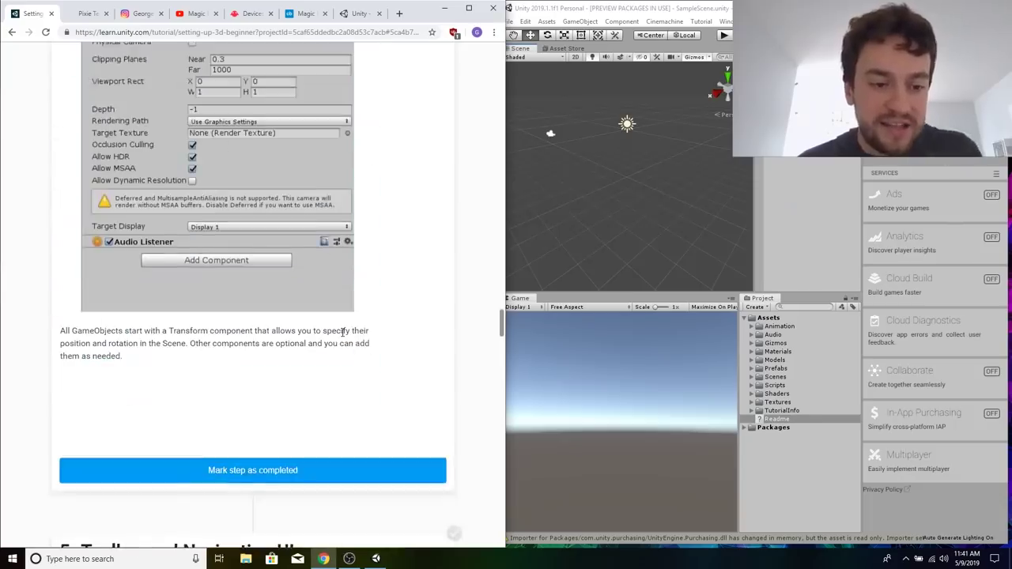
scroll(341, 258, "down", 1)
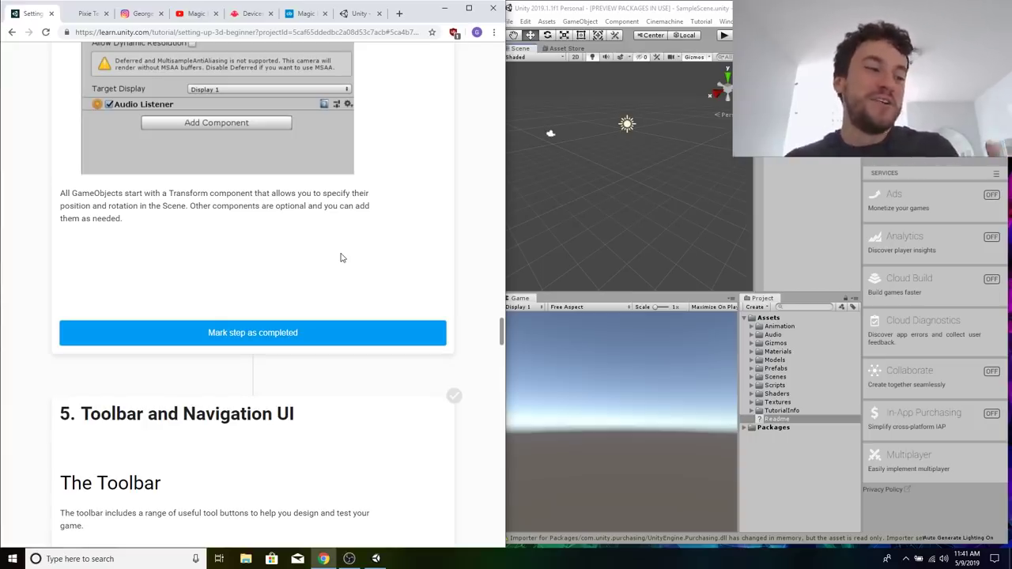
scroll(342, 258, "down", 15)
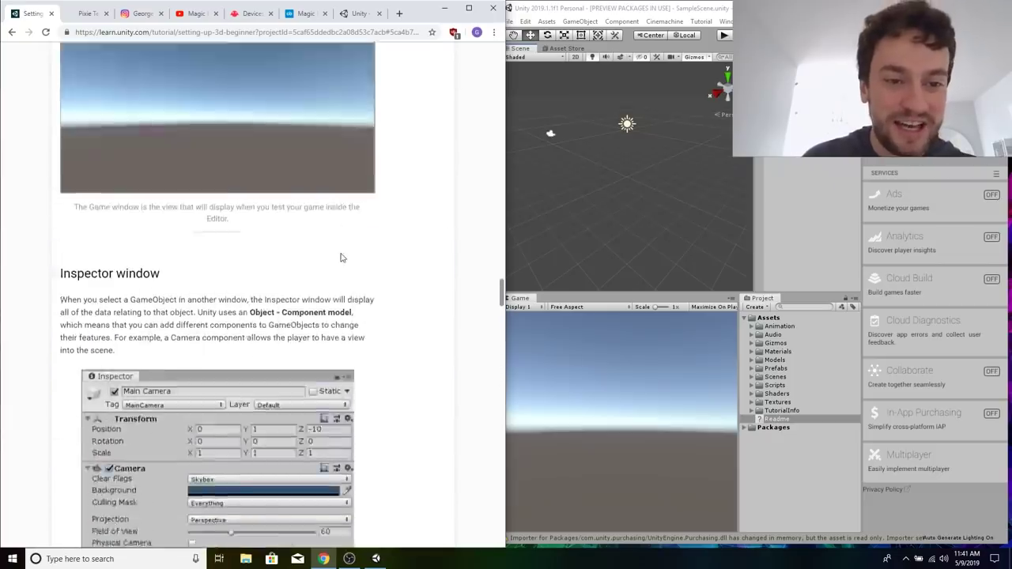
scroll(342, 258, "down", 20)
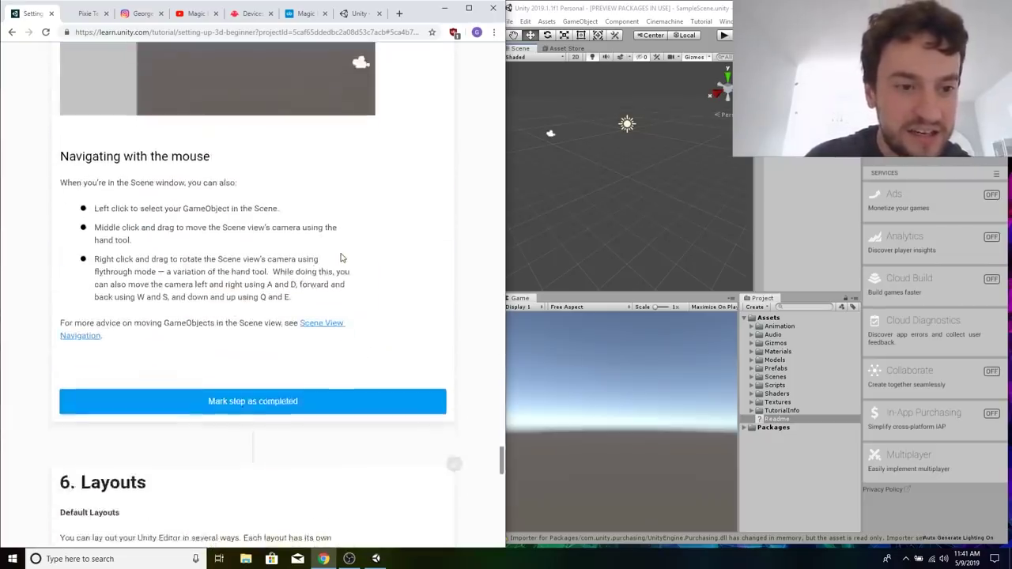
scroll(341, 258, "down", 10)
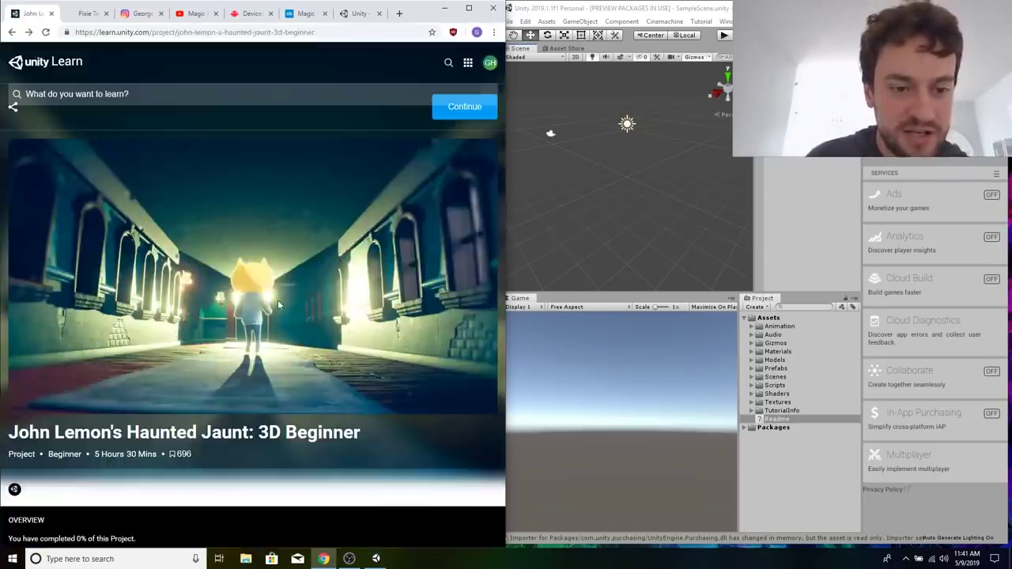
Mark all steps of the Setting up 3D Beginner tutorial as completed and continue to The Player Character: Part 1.
scroll(279, 308, "down", 20)
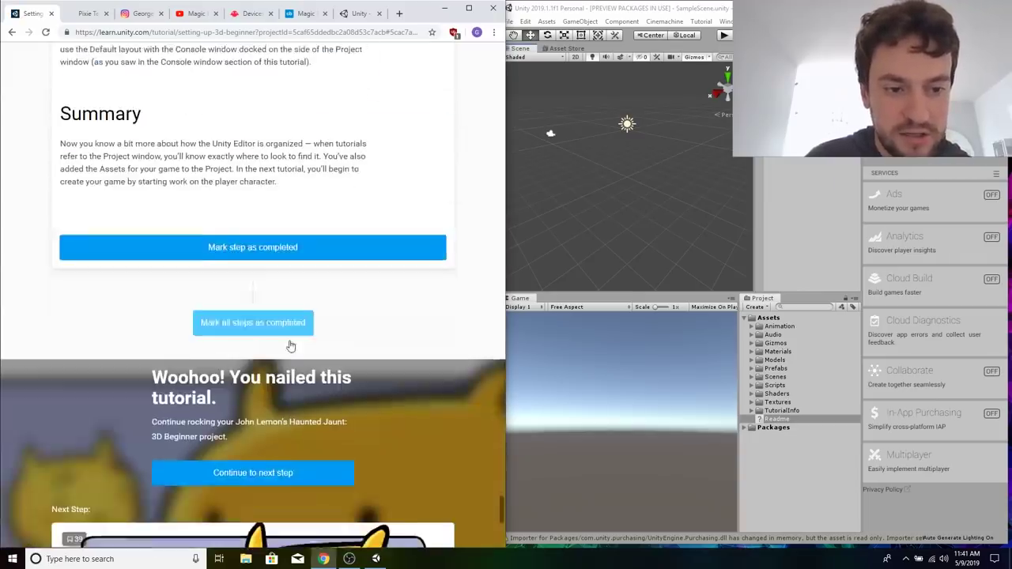
left_click(277, 321)
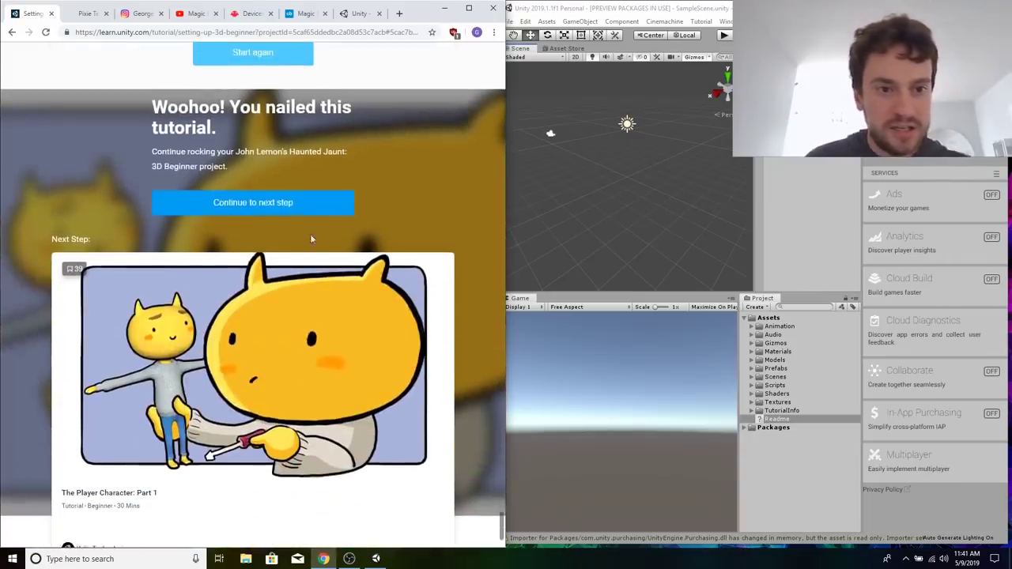
left_click(278, 202)
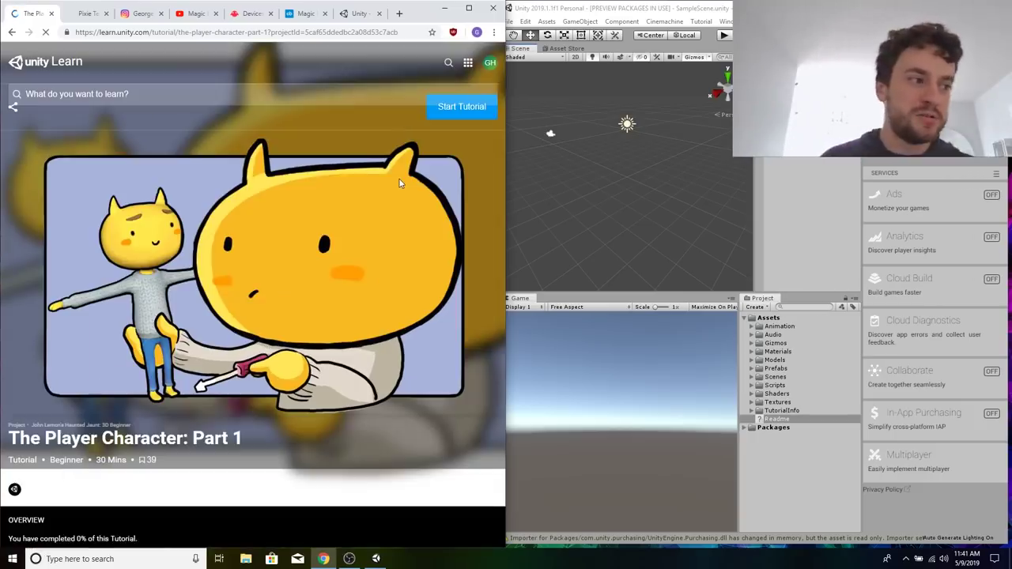
Read the Save the Scene instructions in The Player Character: Part 1, up to Add a Character Model.
scroll(289, 336, "down", 12)
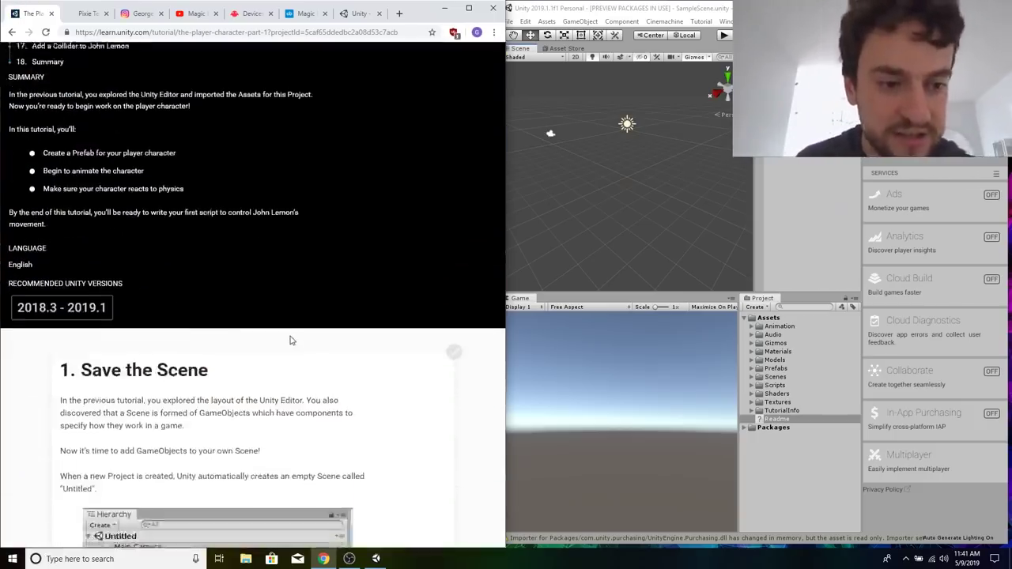
scroll(291, 340, "down", 1)
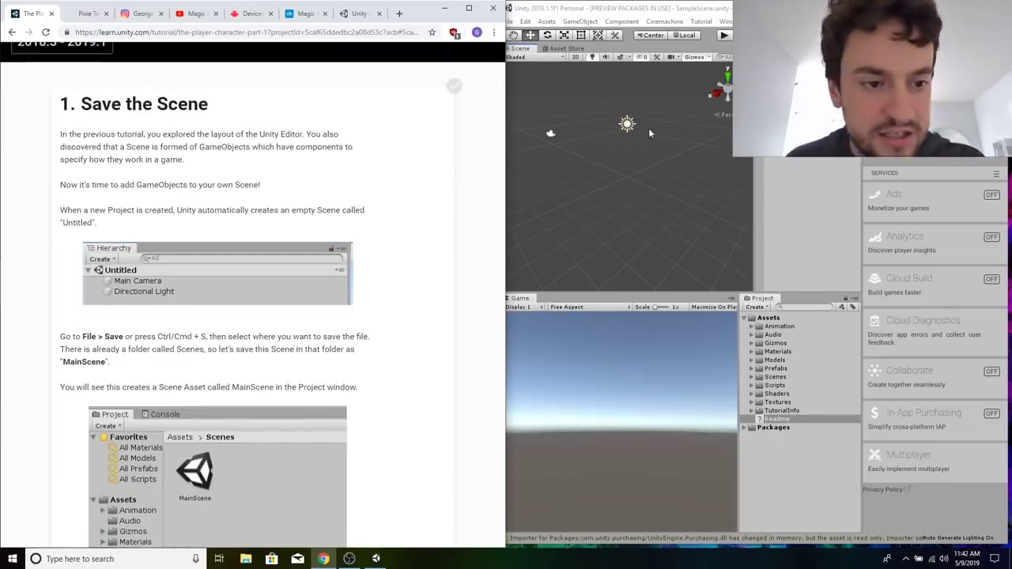
scroll(415, 270, "down", 5)
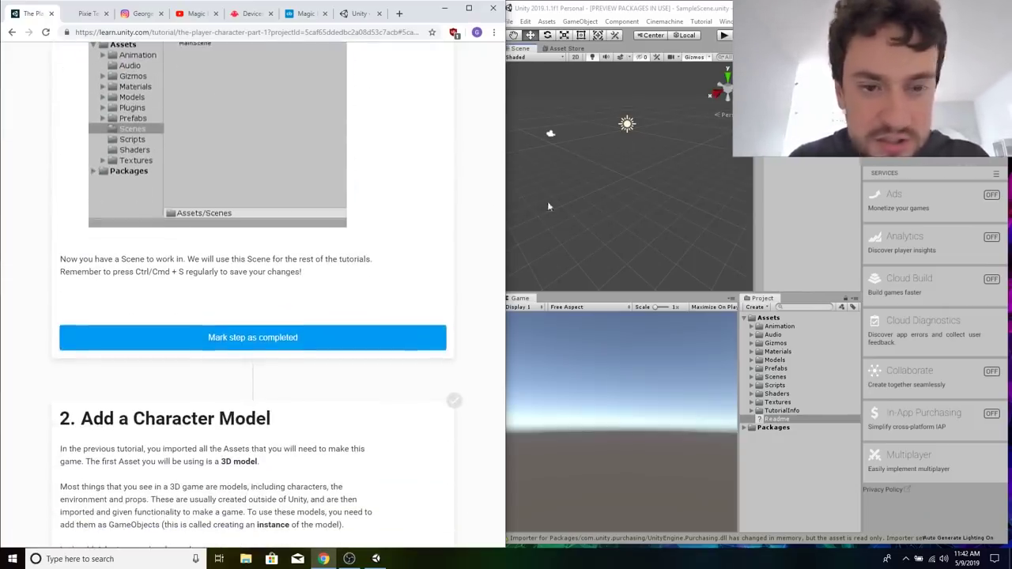
Save the current scene as MainScene in the project's Assets/Scenes folder, following the tutorial's Save the Scene section.
left_click(802, 481)
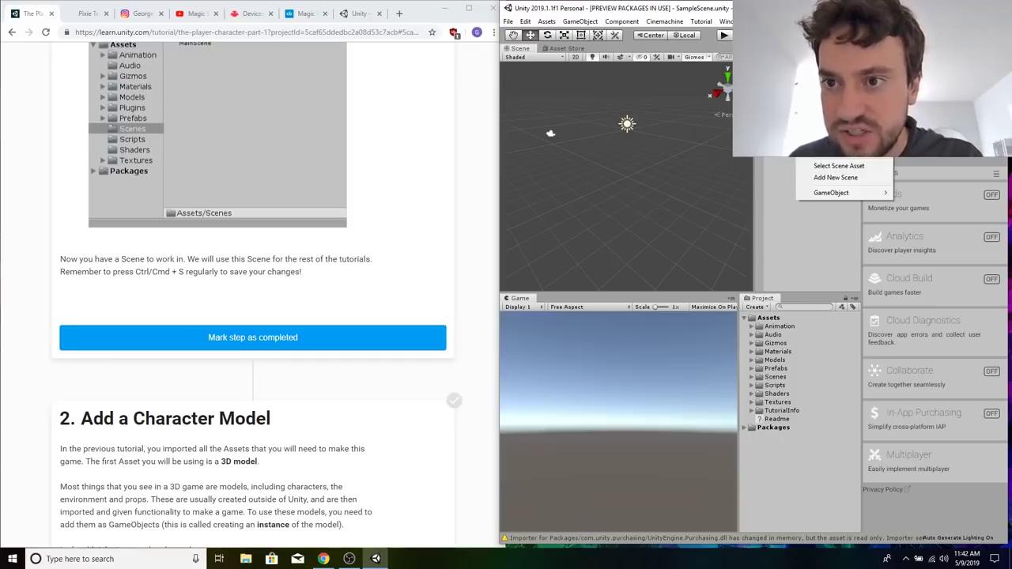
left_click(439, 188)
scroll(439, 188, "up", 4)
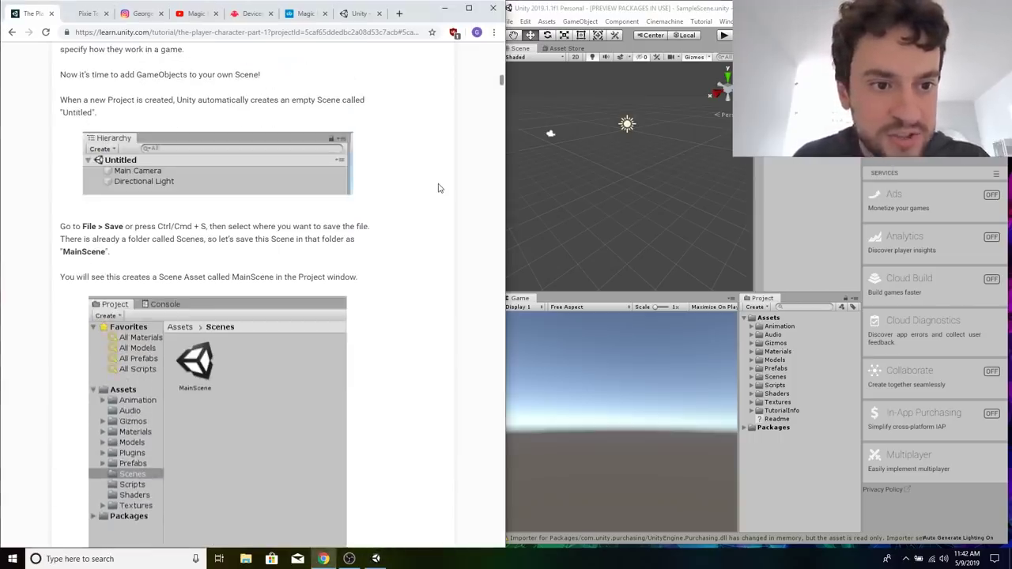
scroll(440, 188, "up", 1)
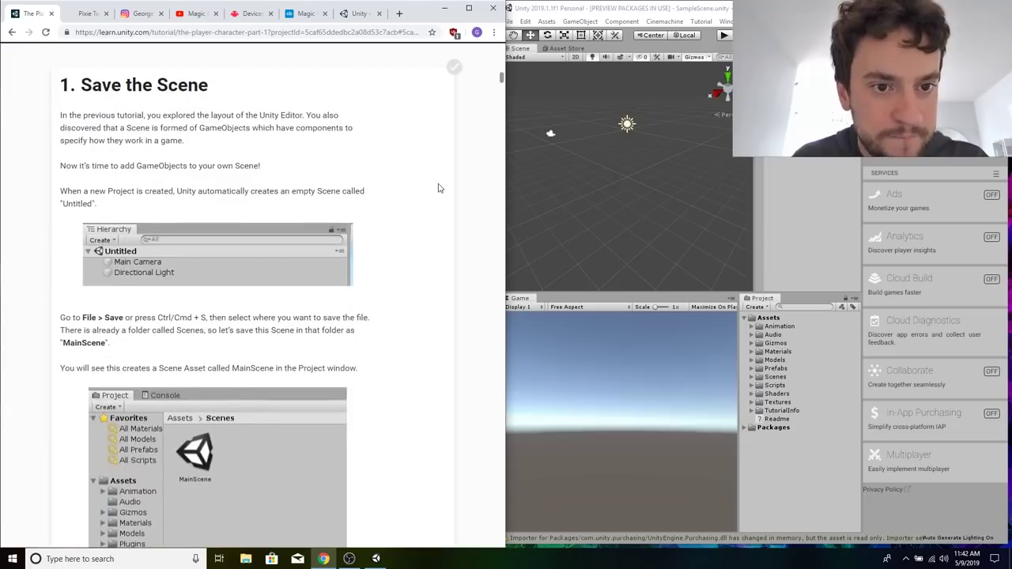
left_click(551, 133)
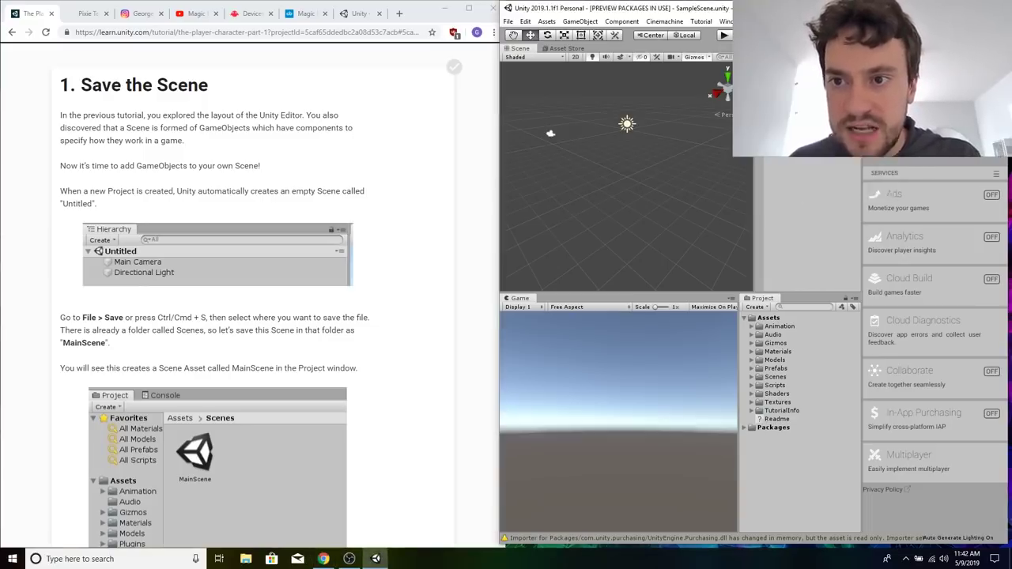
key("ctrl+s")
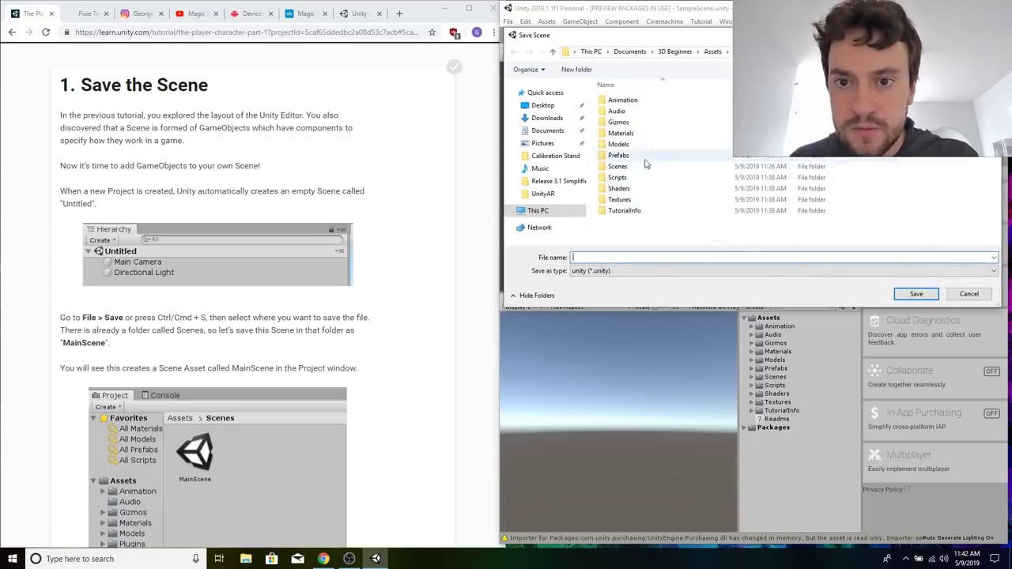
double_click(617, 166)
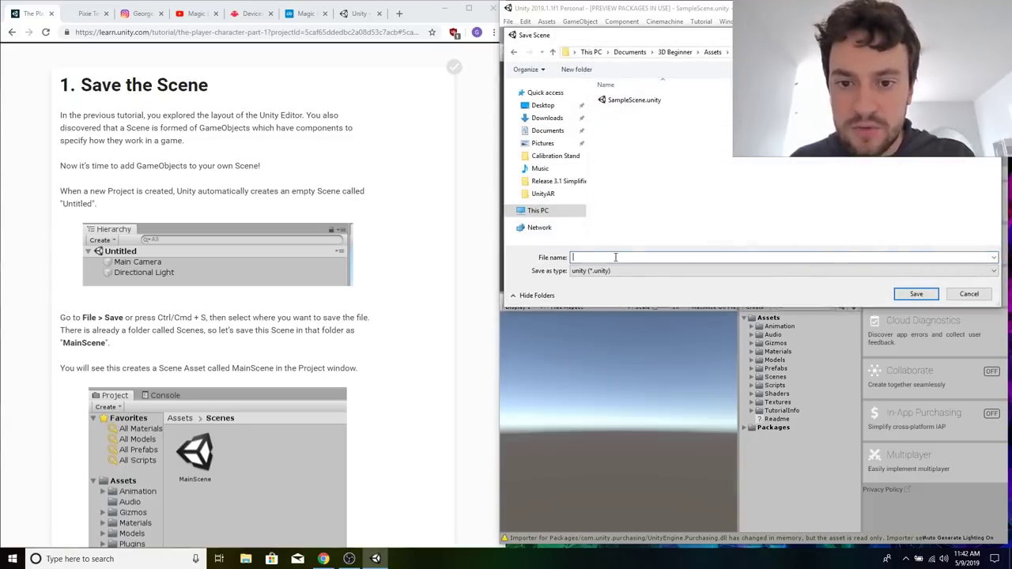
type("MainSce")
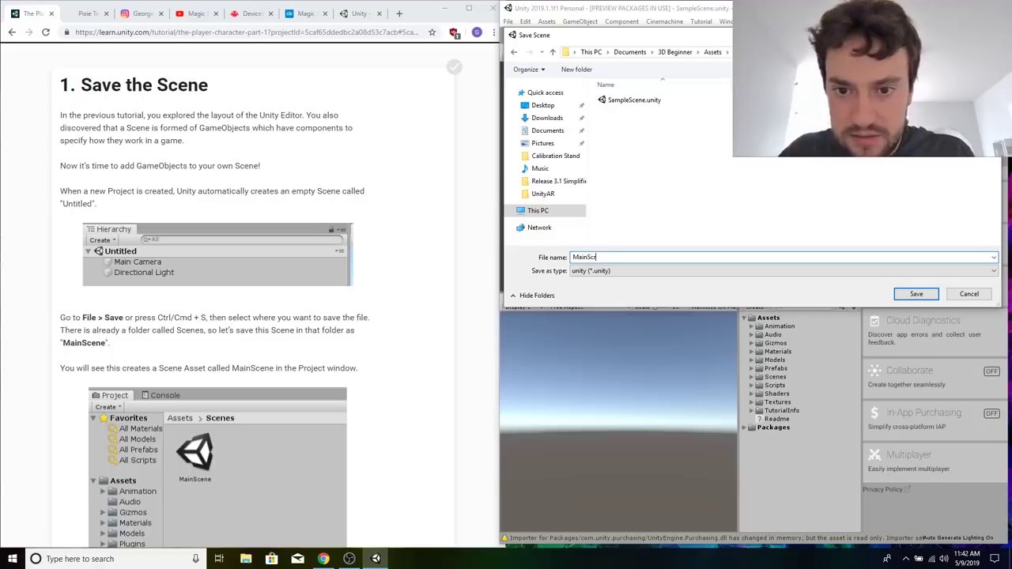
key("Return")
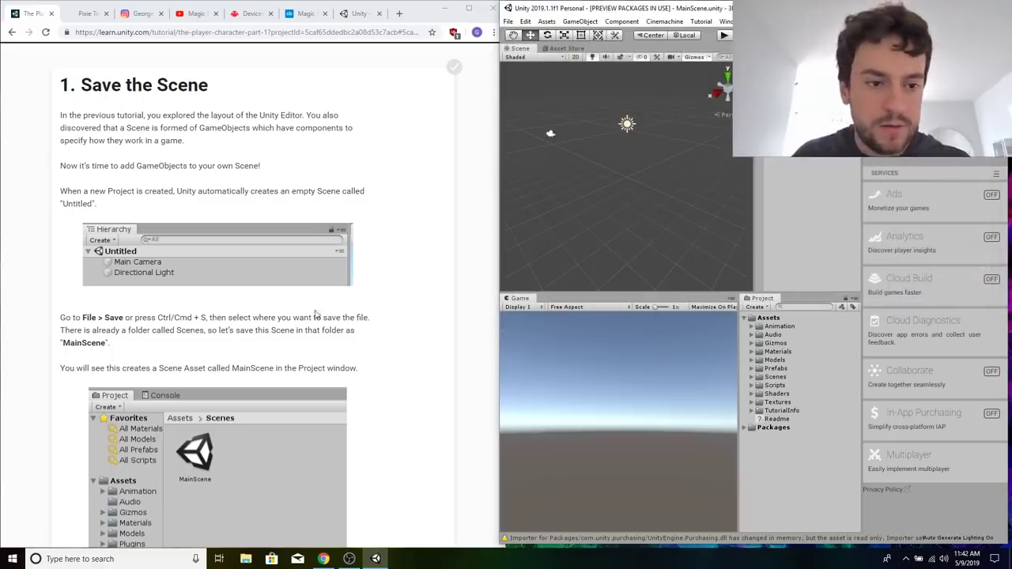
Place the JohnLemon model from Assets > Models > Characters in the Scene view and focus the view on it.
scroll(315, 314, "down", 10)
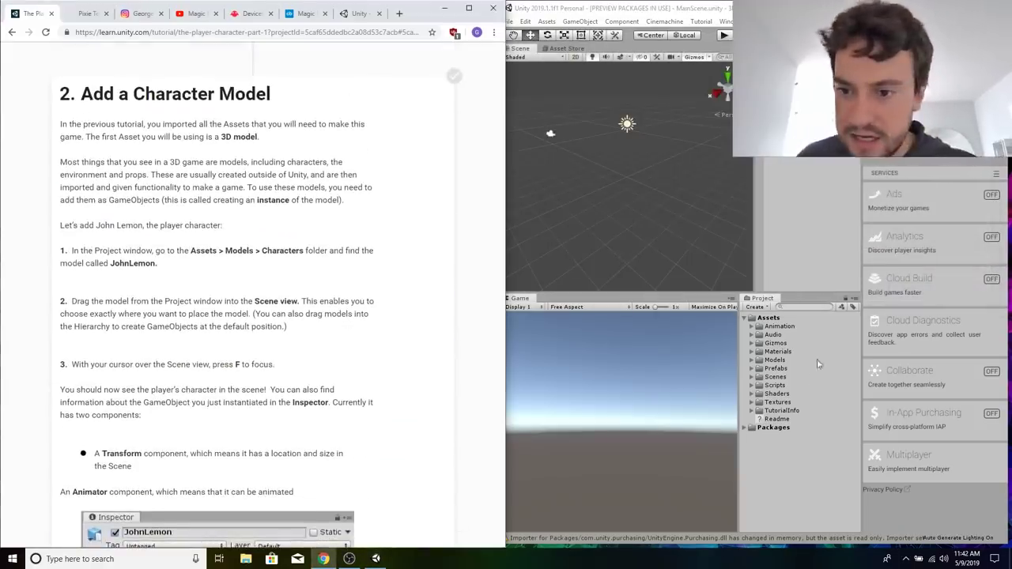
left_click(777, 360)
double_click(779, 360)
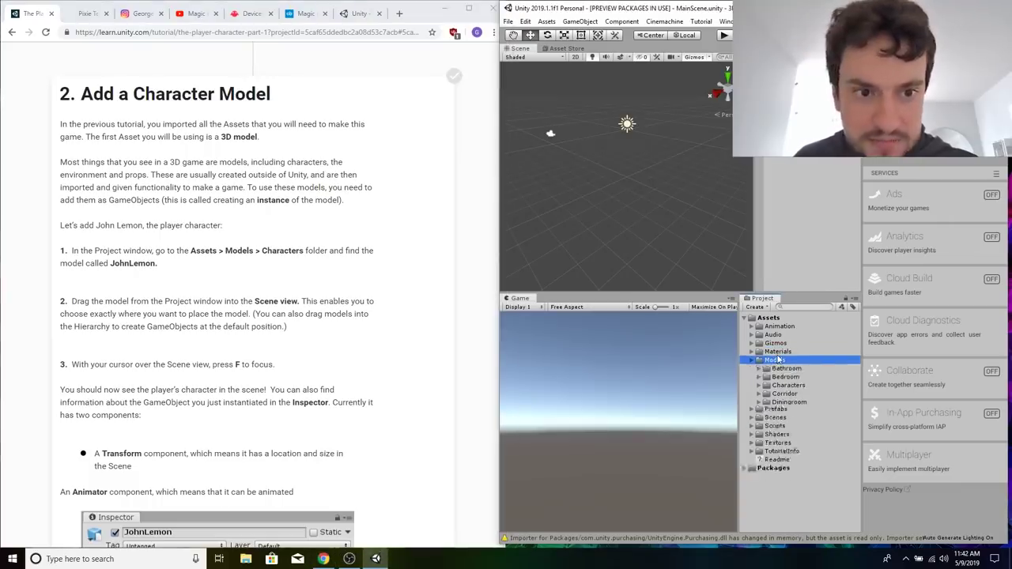
double_click(788, 385)
left_click(797, 411)
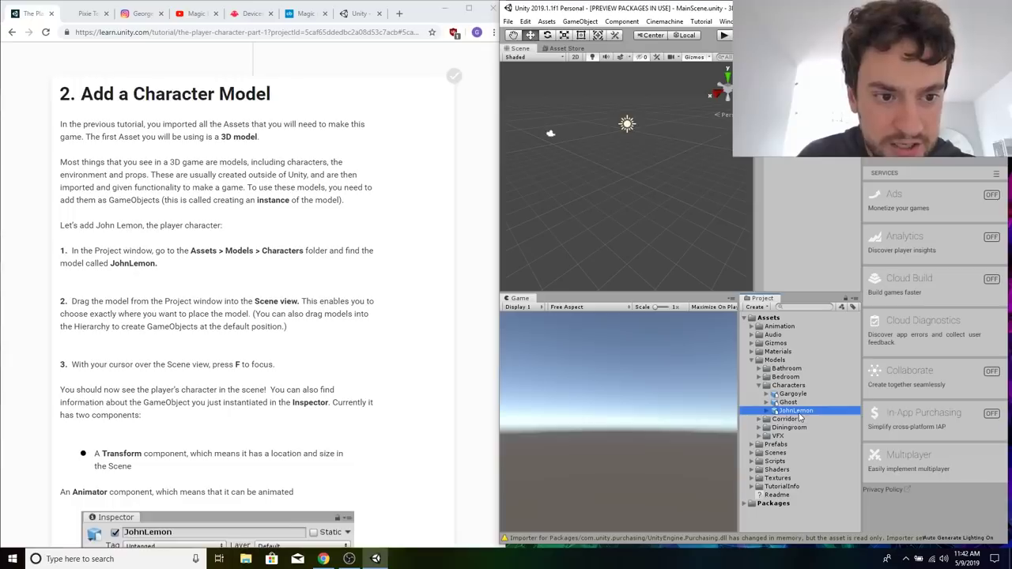
left_click_drag(793, 417, 627, 165)
key("f")
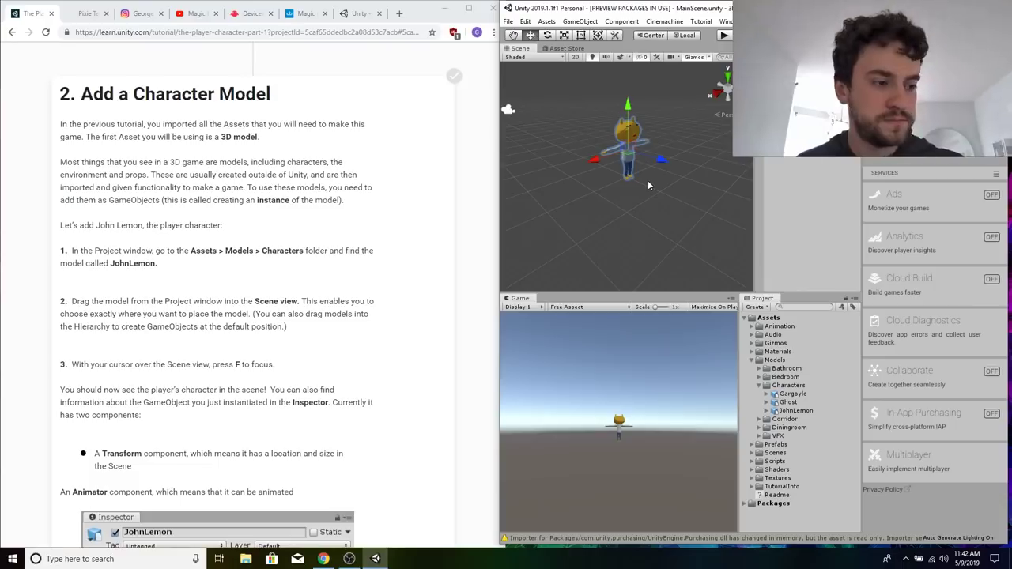
Follow tutorial step 3 to frame the JohnLemon character in the Scene view and look at it there.
left_click(332, 241)
scroll(332, 242, "down", 1)
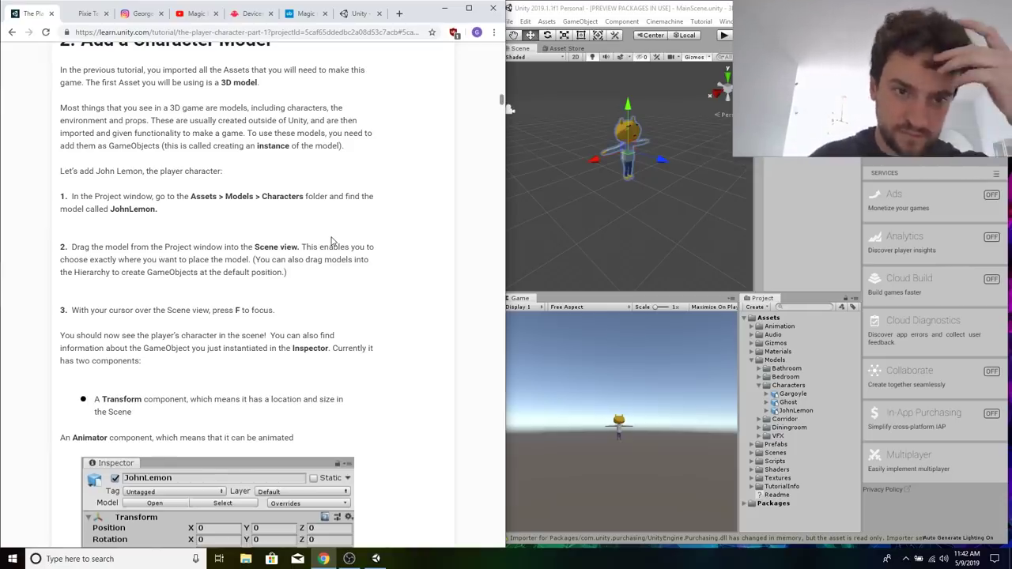
scroll(332, 241, "down", 3)
key("f")
left_click(675, 98)
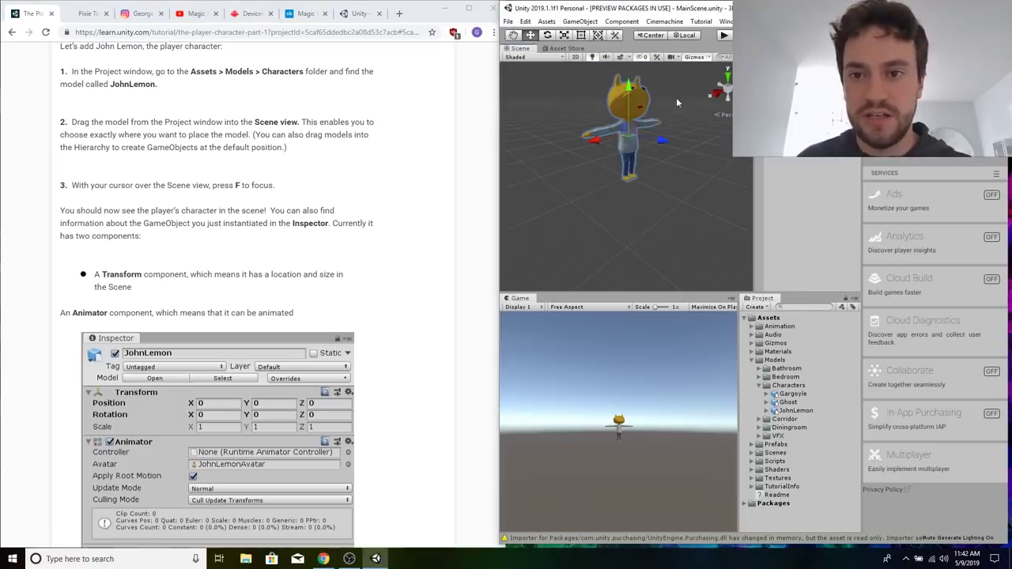
scroll(688, 111, "down", 2)
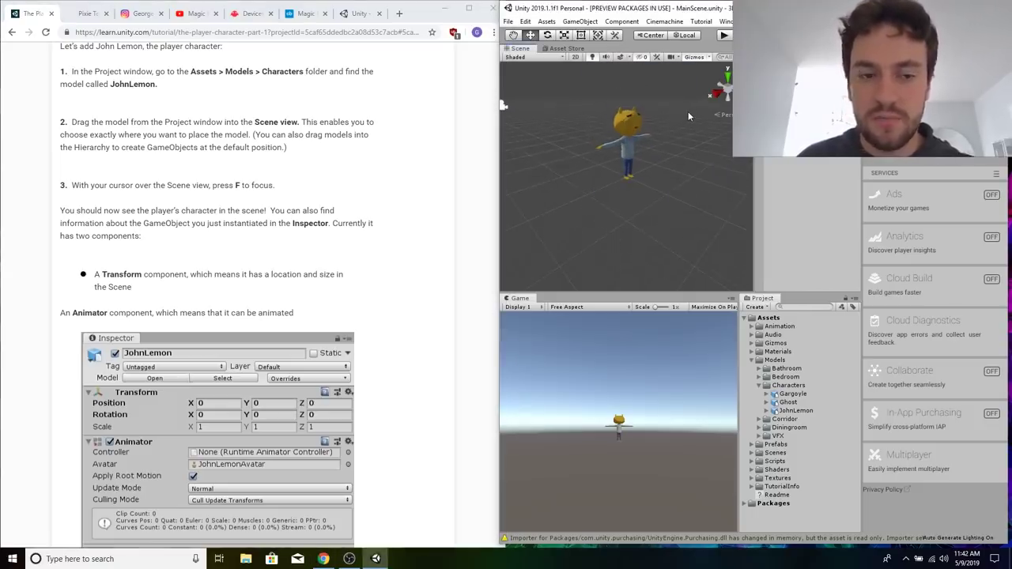
Read about JohnLemon's Transform and Animator components and select the model's child GameObject JohnLemon in the scene.
left_click(363, 258)
scroll(379, 281, "down", 1)
scroll(379, 281, "up", 3)
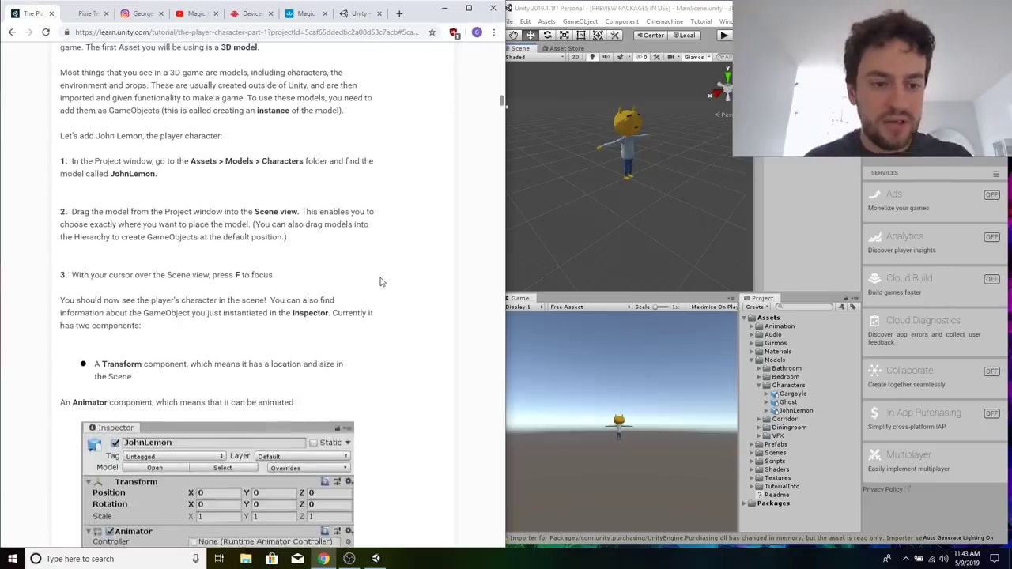
scroll(380, 281, "down", 3)
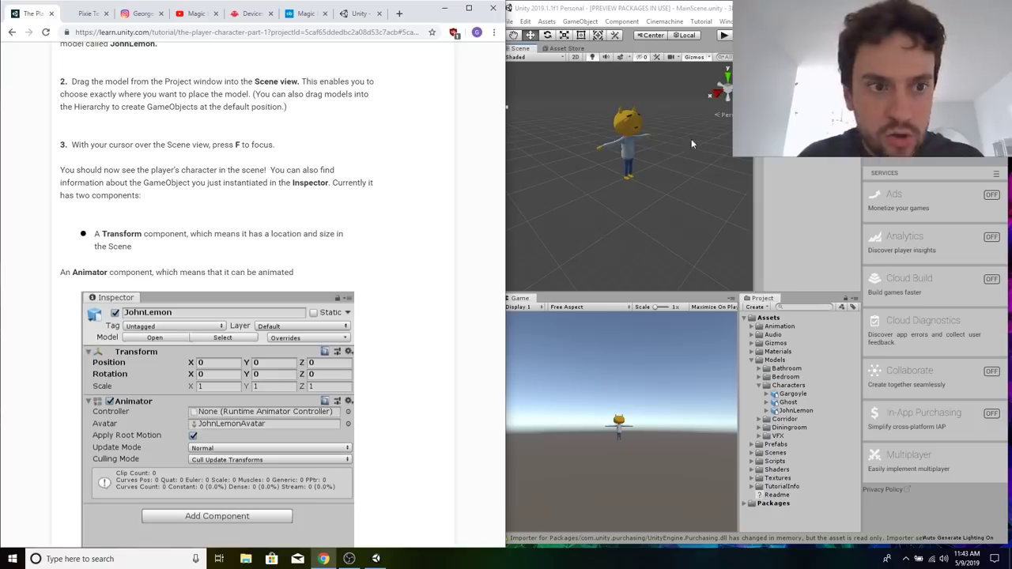
left_click(651, 168)
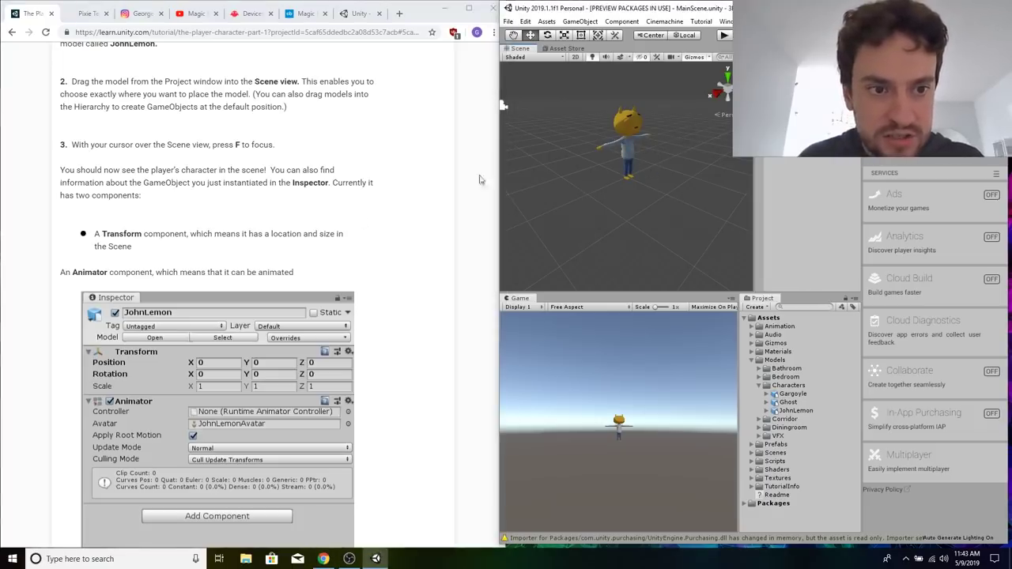
left_click(308, 241)
scroll(308, 241, "down", 2)
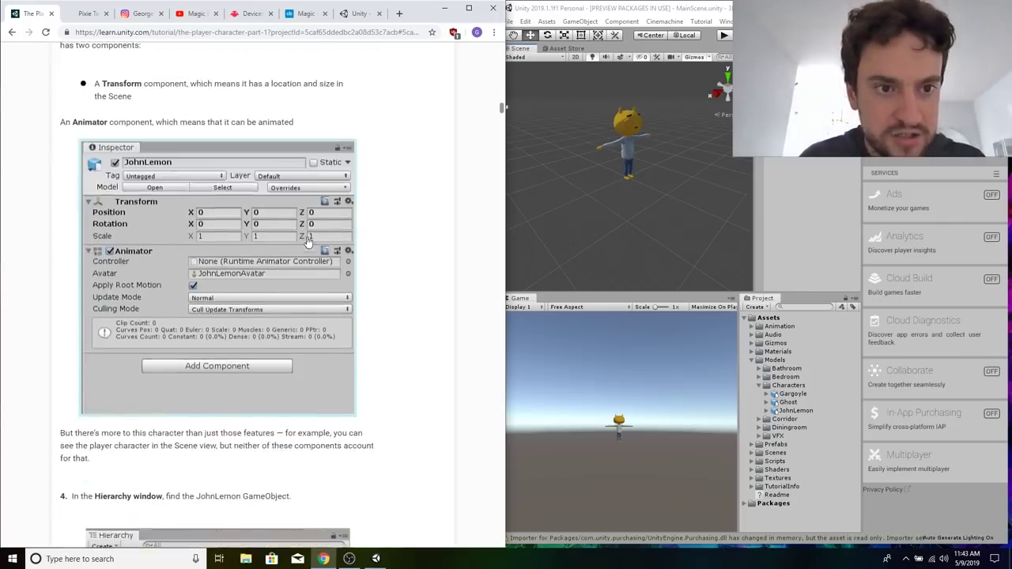
left_click(505, 111)
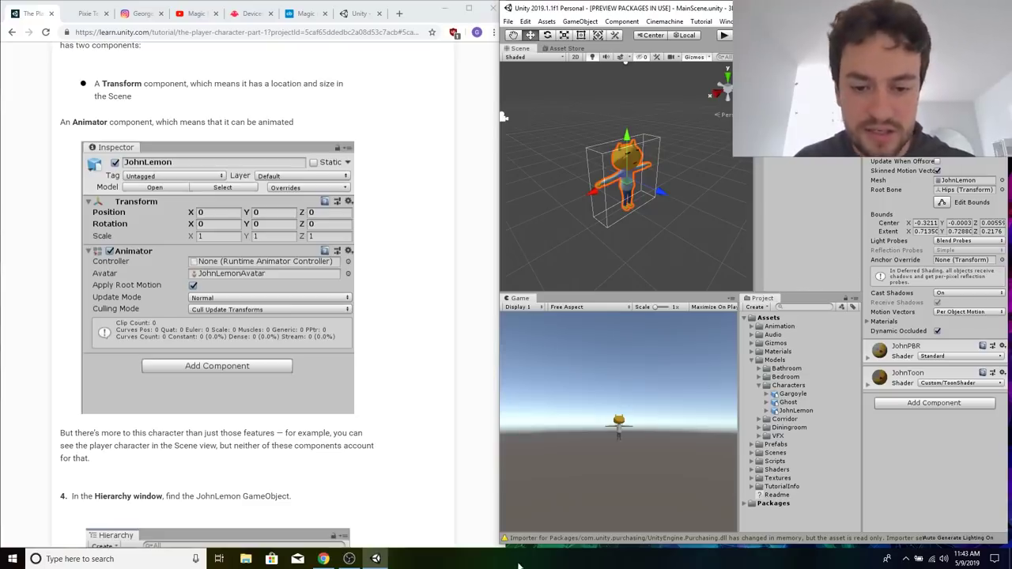
Switch to OBS, move the webcam source to the lower-left corner of the canvas, and return to Unity.
left_click(348, 558)
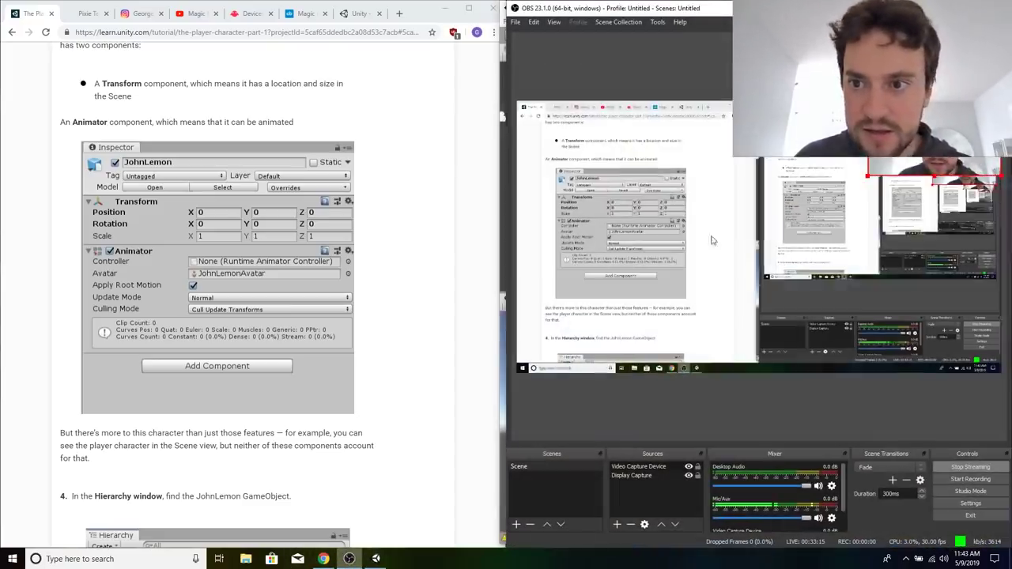
left_click_drag(913, 139, 564, 336)
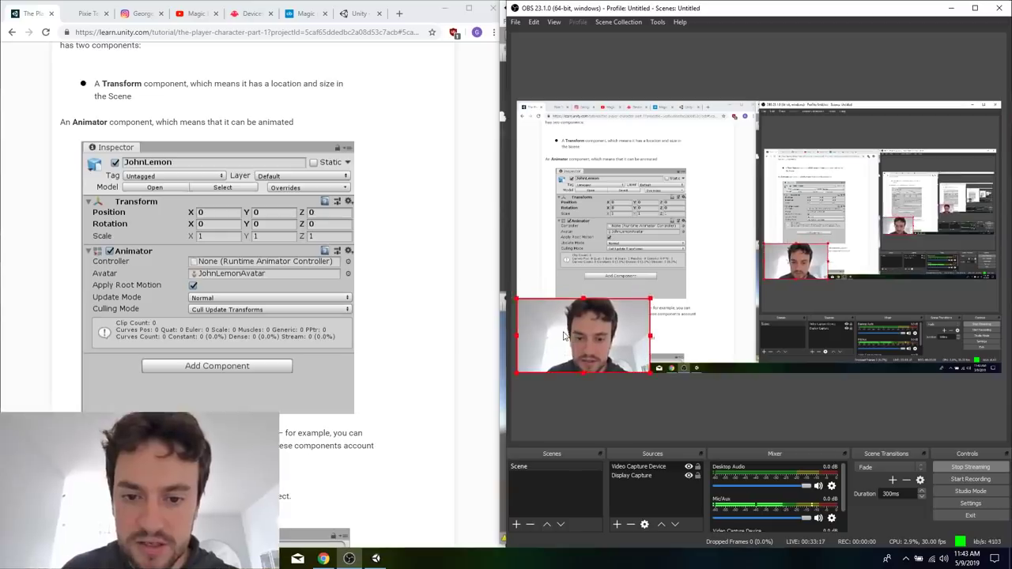
left_click(953, 8)
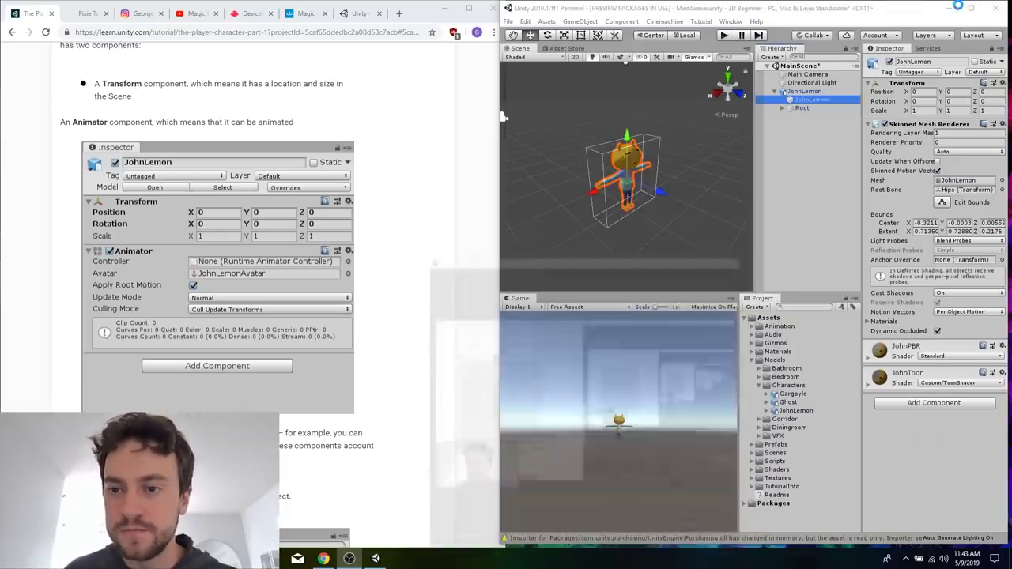
Follow the tutorial through step 6: select JohnLemon's Root GameObject, expand all its children, and widen the Hierarchy.
left_click(387, 289)
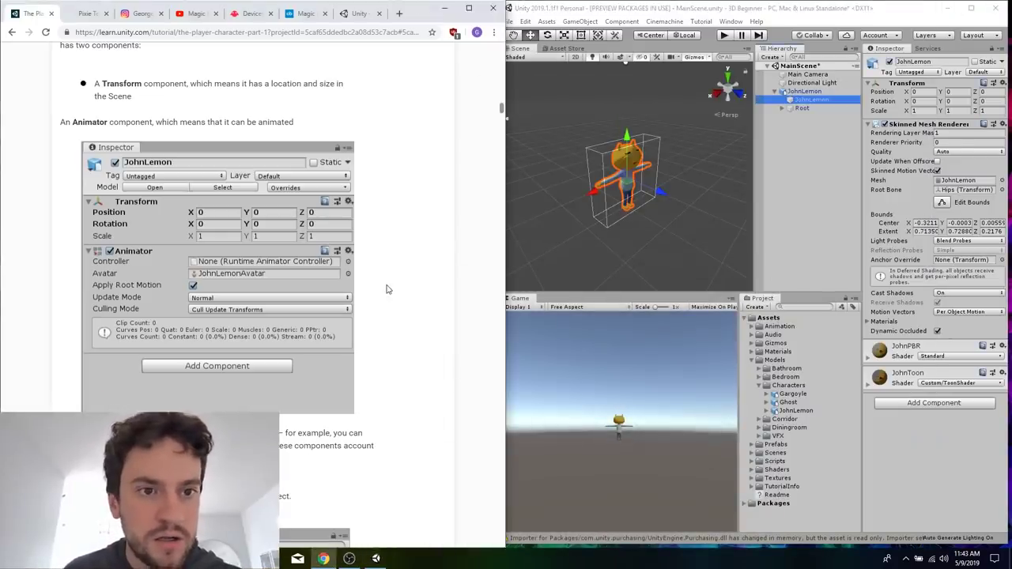
scroll(388, 290, "down", 1)
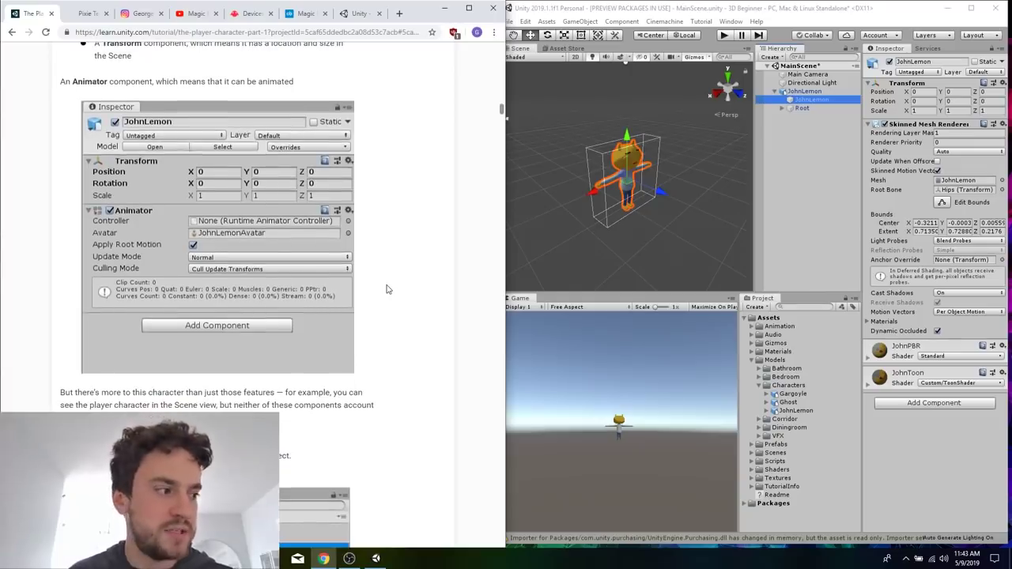
scroll(388, 290, "down", 3)
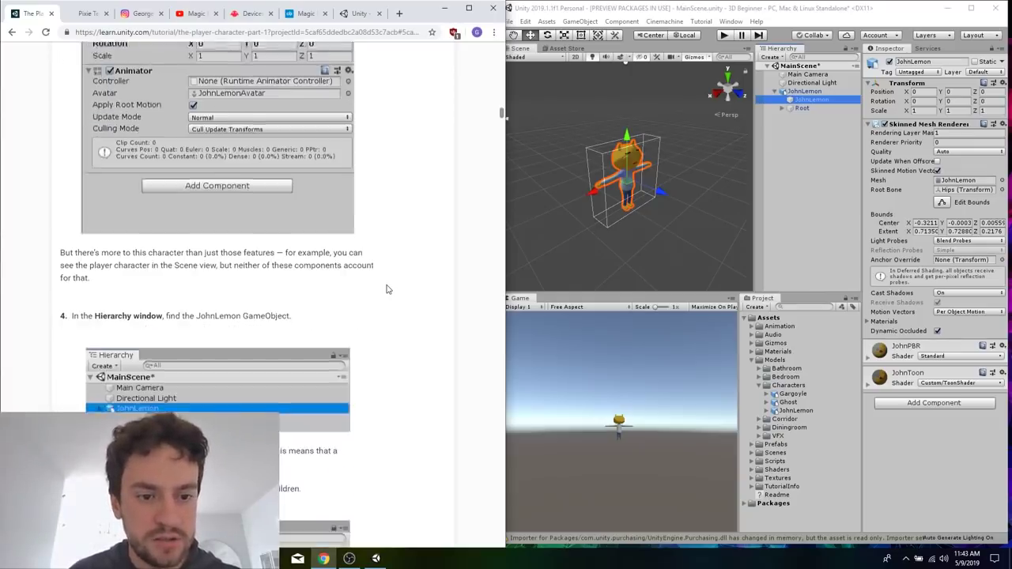
scroll(387, 289, "down", 12)
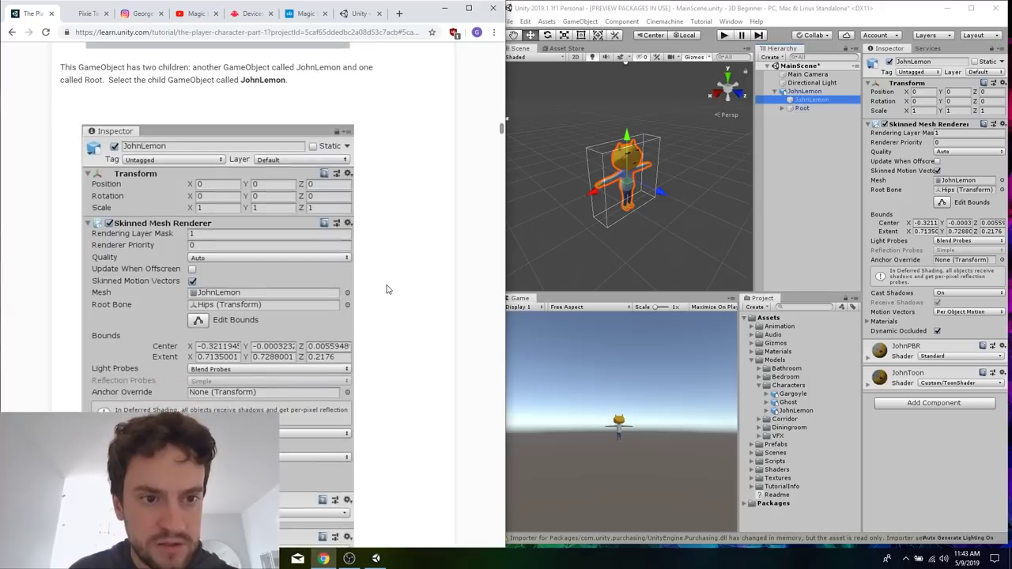
scroll(387, 290, "down", 6)
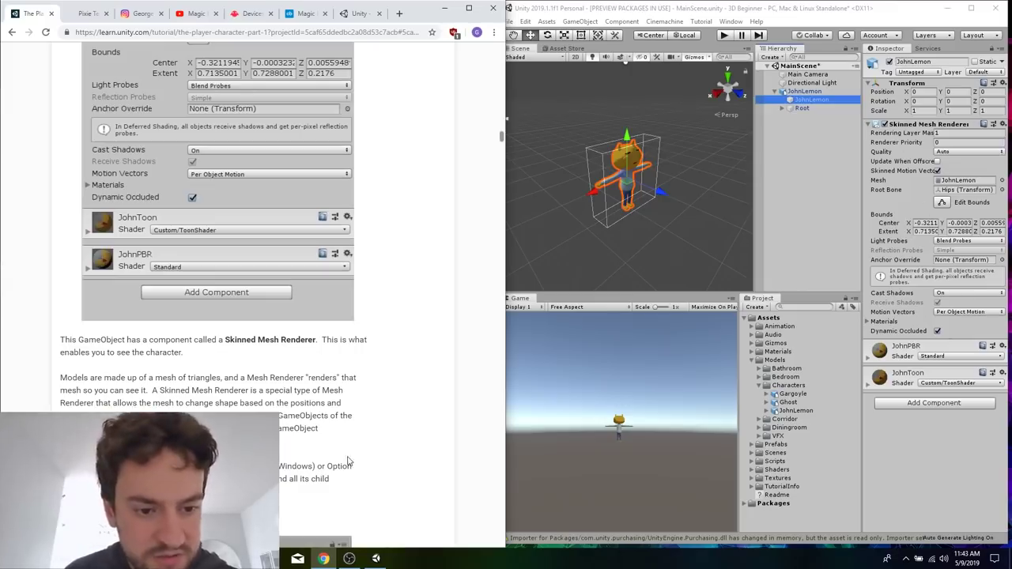
scroll(345, 459, "down", 4)
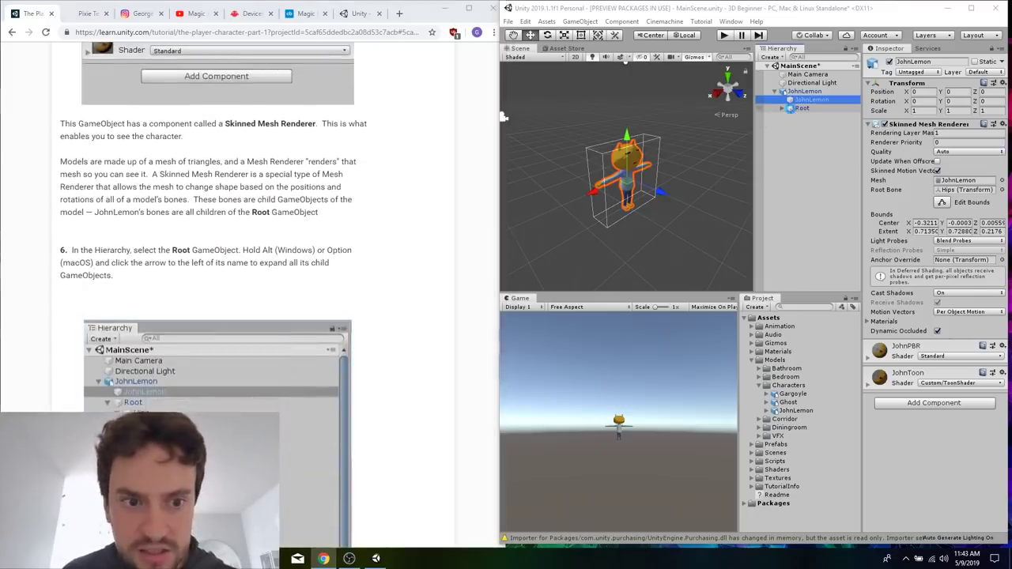
left_click(794, 111)
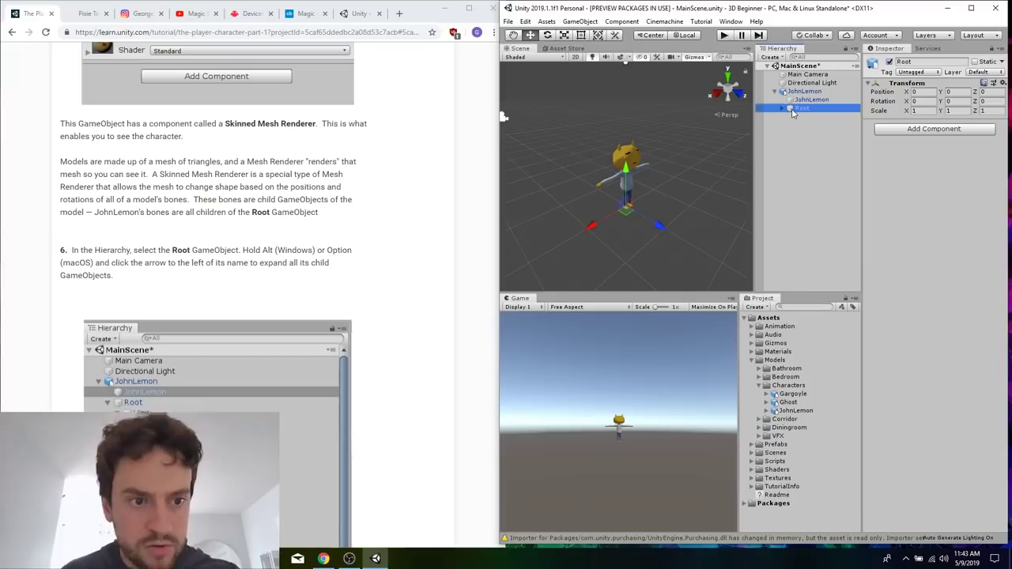
left_click(782, 108, "alt")
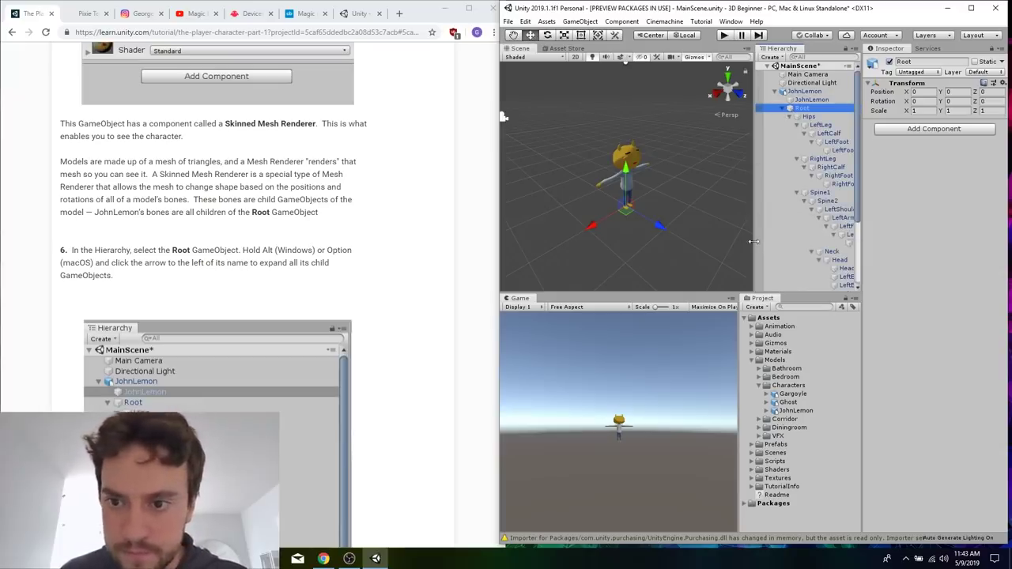
left_click_drag(757, 245, 699, 247)
Read tutorial steps 7 and 8 and enter Play Mode.
left_click(400, 289)
scroll(400, 290, "down", 4)
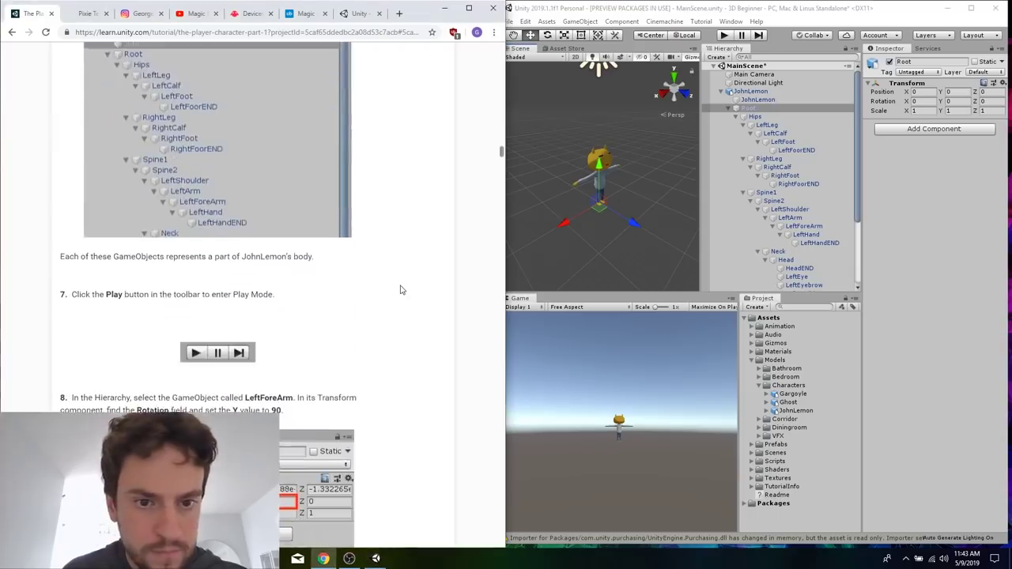
scroll(401, 289, "down", 1)
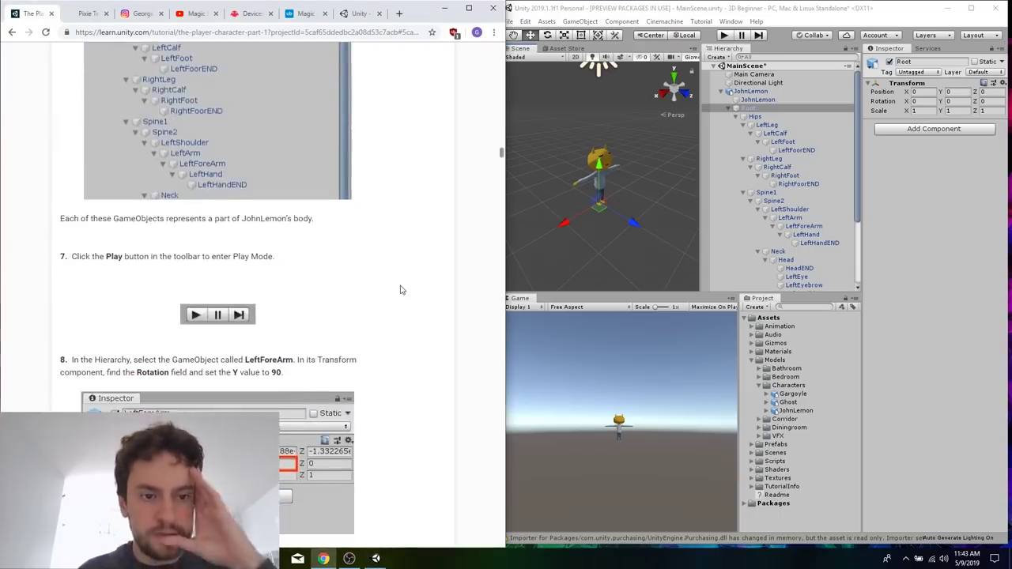
scroll(400, 290, "down", 2)
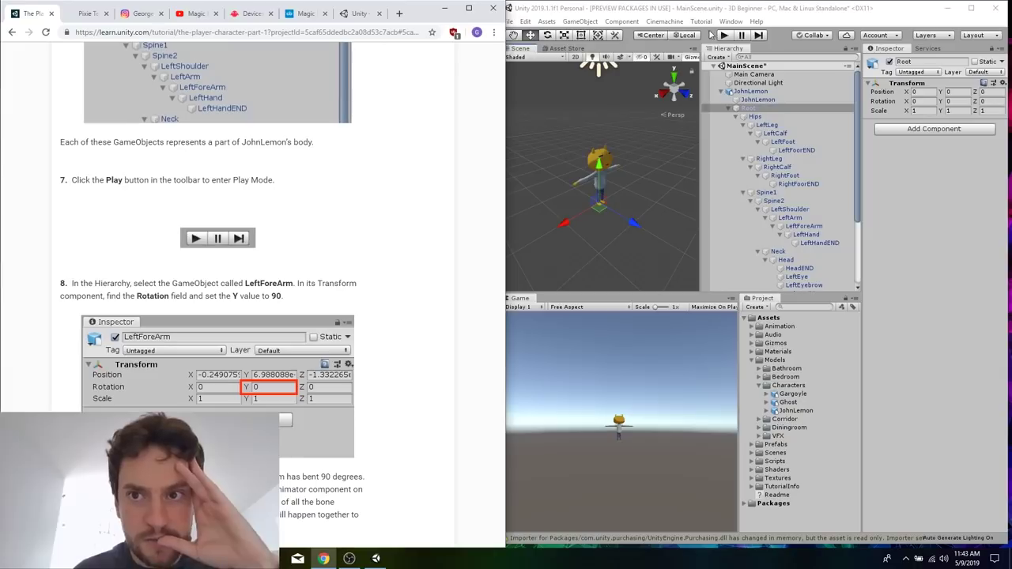
left_click(723, 34)
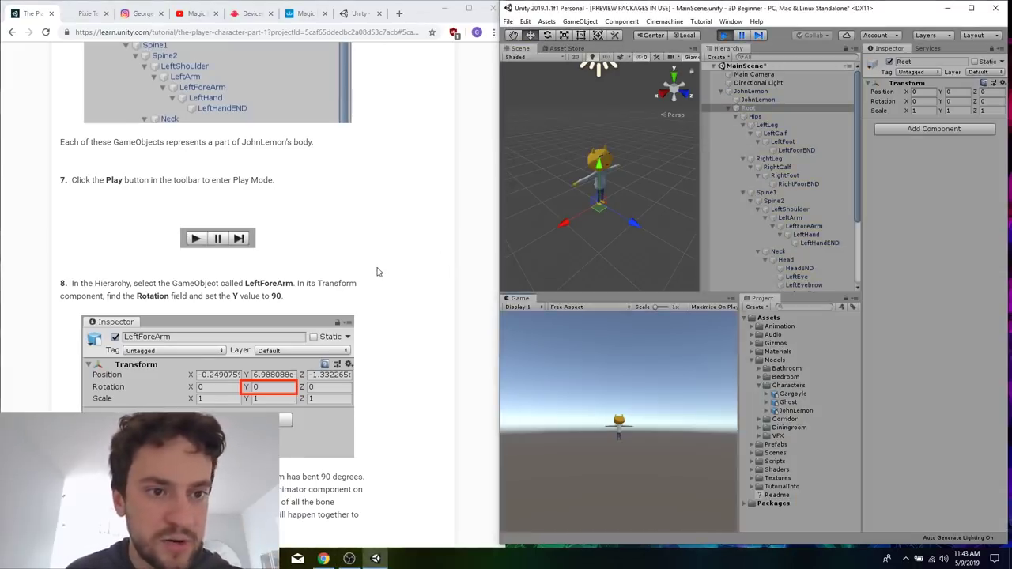
Select the LeftForeArm GameObject in JohnLemon's hierarchy and set its Y rotation to 90.
scroll(377, 272, "down", 2)
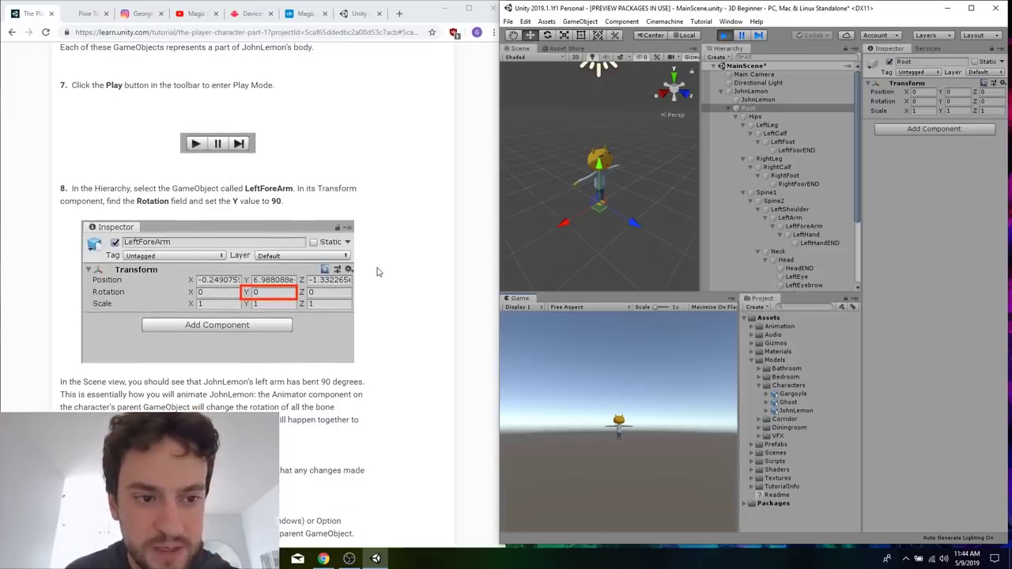
scroll(377, 272, "down", 1)
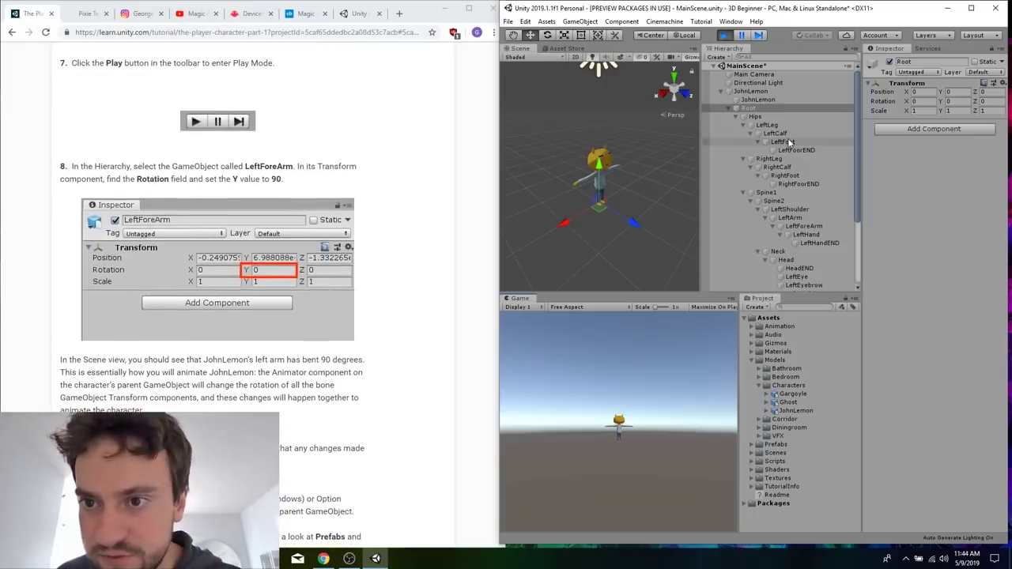
left_click(803, 226)
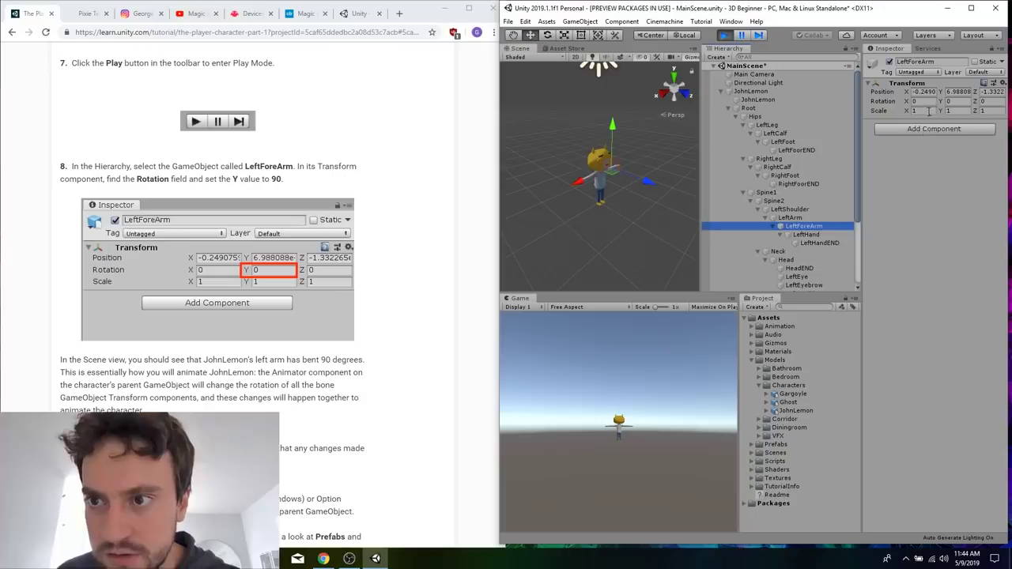
left_click(966, 102)
type("90")
scroll(650, 152, "up", 5)
scroll(629, 164, "down", 5)
scroll(628, 164, "up", 3)
scroll(629, 164, "up", 5)
scroll(632, 156, "down", 5)
scroll(658, 127, "up", 2)
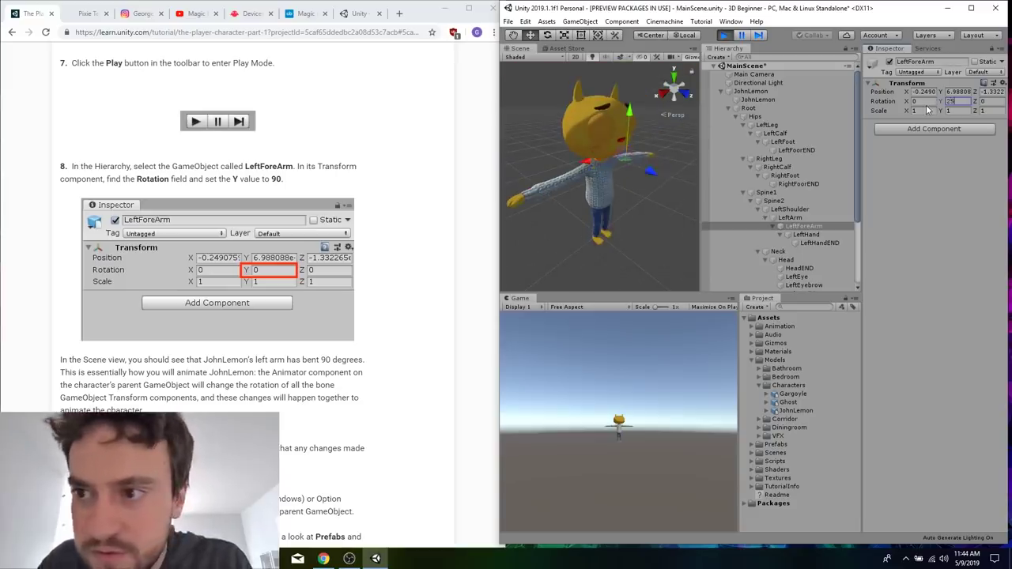
type("90")
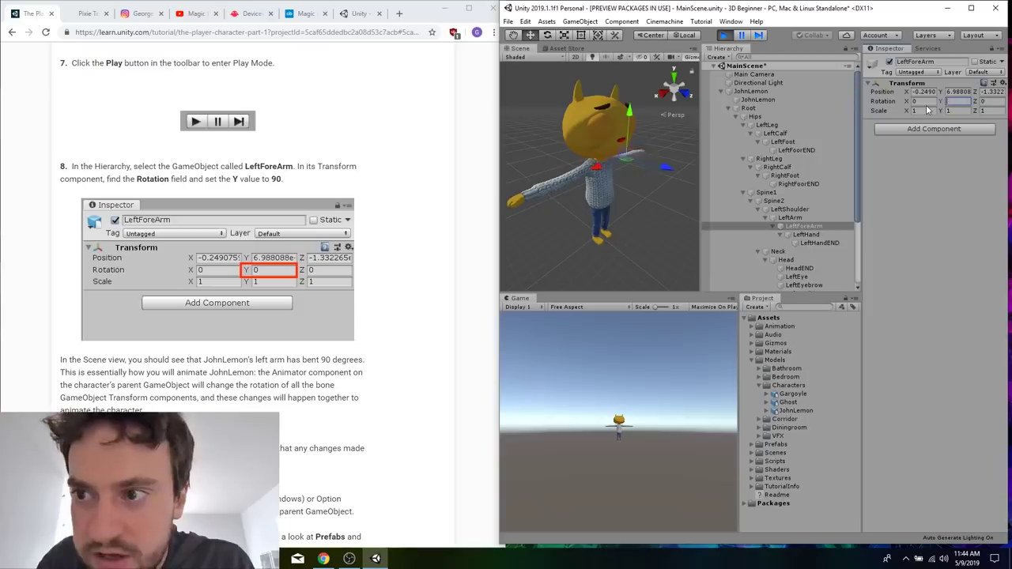
Skim the tutorial from step 8 to section 4, and read the explanation under "What are Prefabs?".
left_click(384, 358)
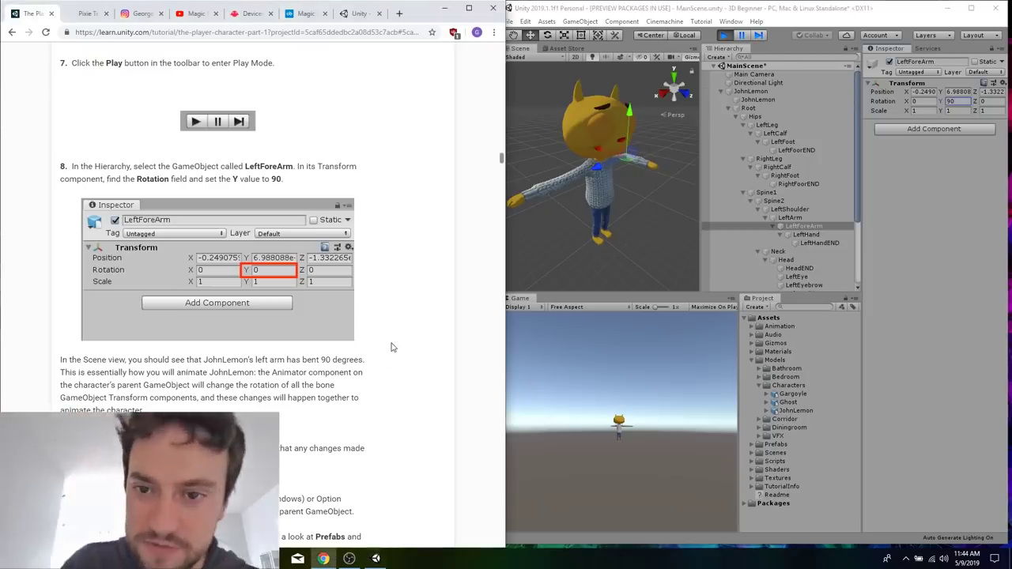
scroll(388, 352, "down", 4)
scroll(391, 347, "down", 4)
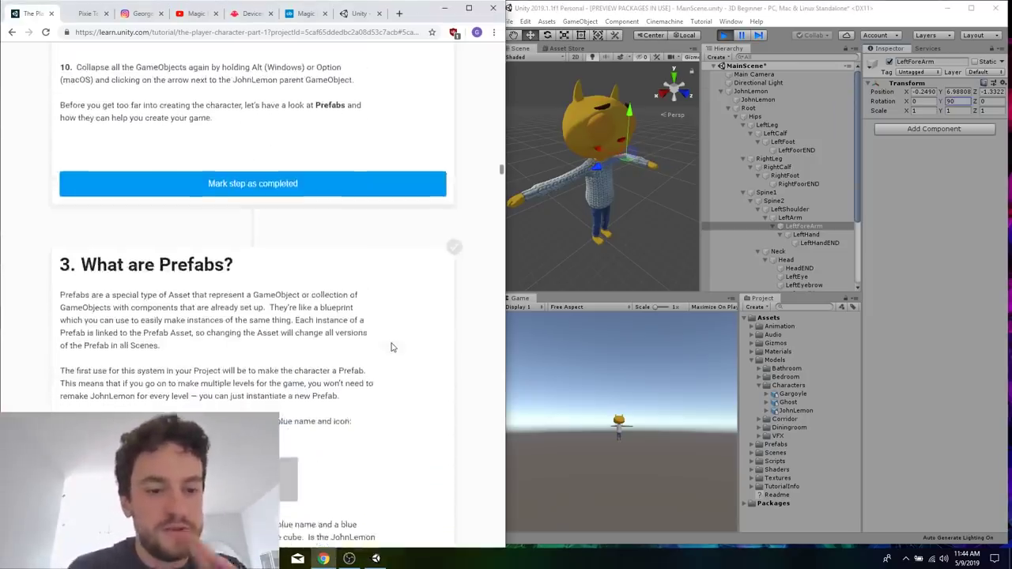
scroll(391, 347, "down", 3)
scroll(391, 347, "down", 2)
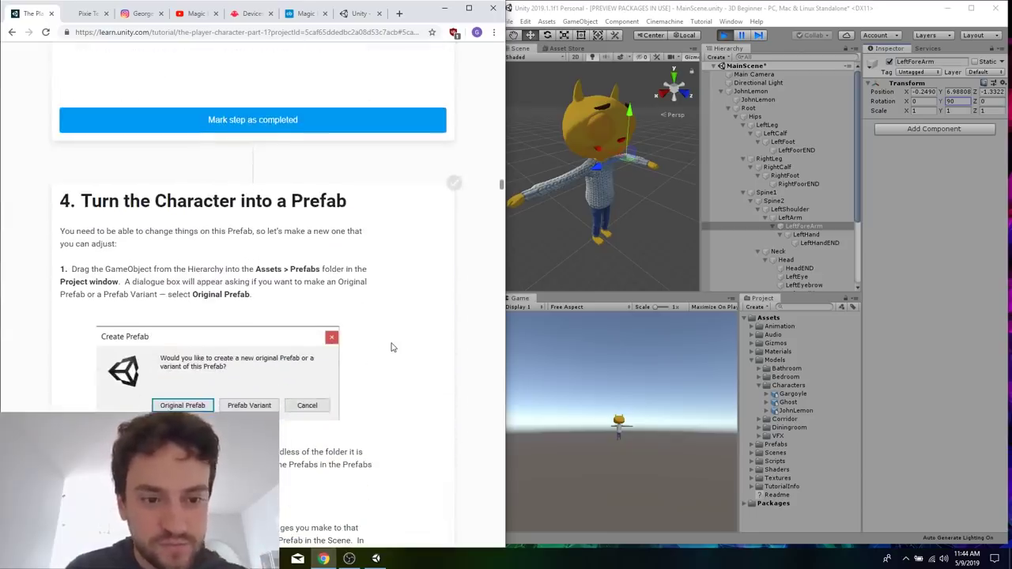
scroll(391, 347, "up", 5)
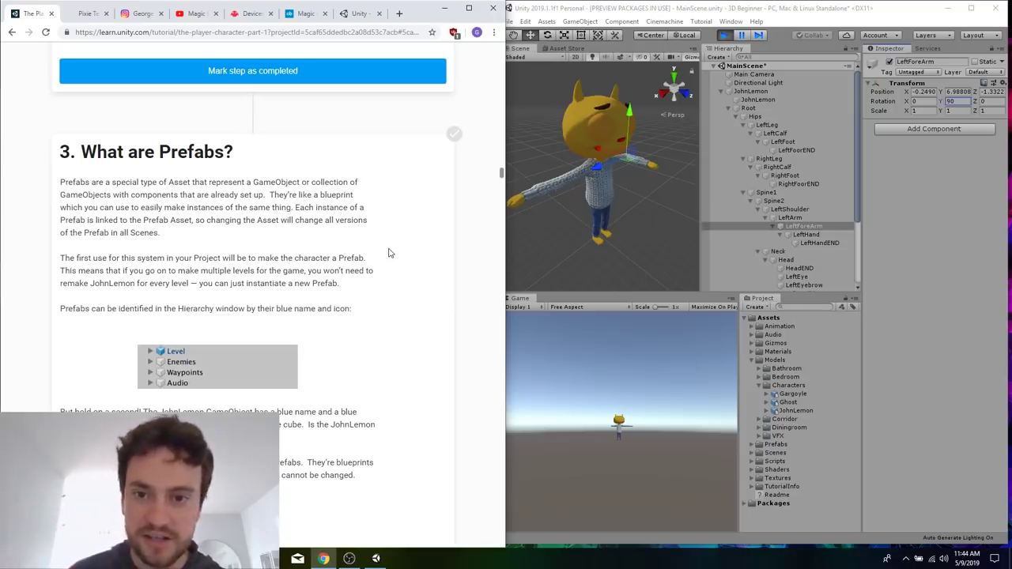
Select the JohnLemon child GameObject by its body in the Scene view.
left_click(631, 204)
scroll(631, 204, "down", 5)
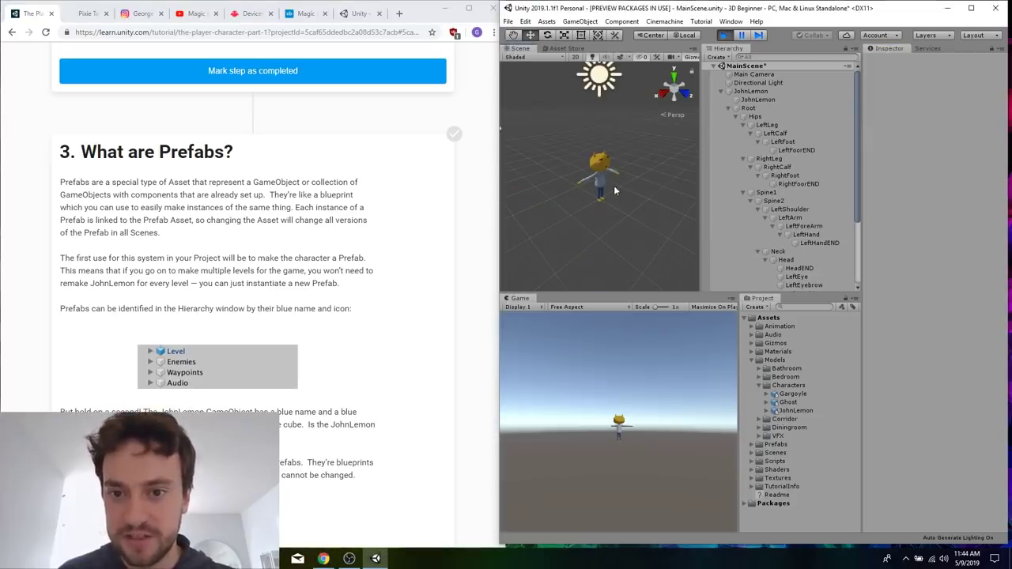
left_click(602, 182)
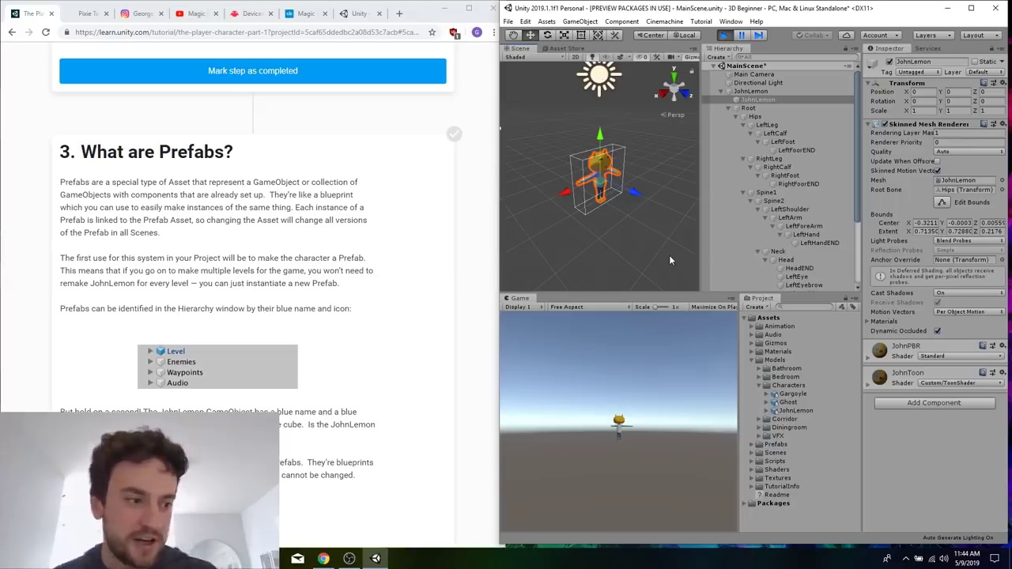
Read the rest of the Prefabs section and step 1 of "Turn the Character into a Prefab".
left_click(375, 310)
scroll(375, 309, "down", 1)
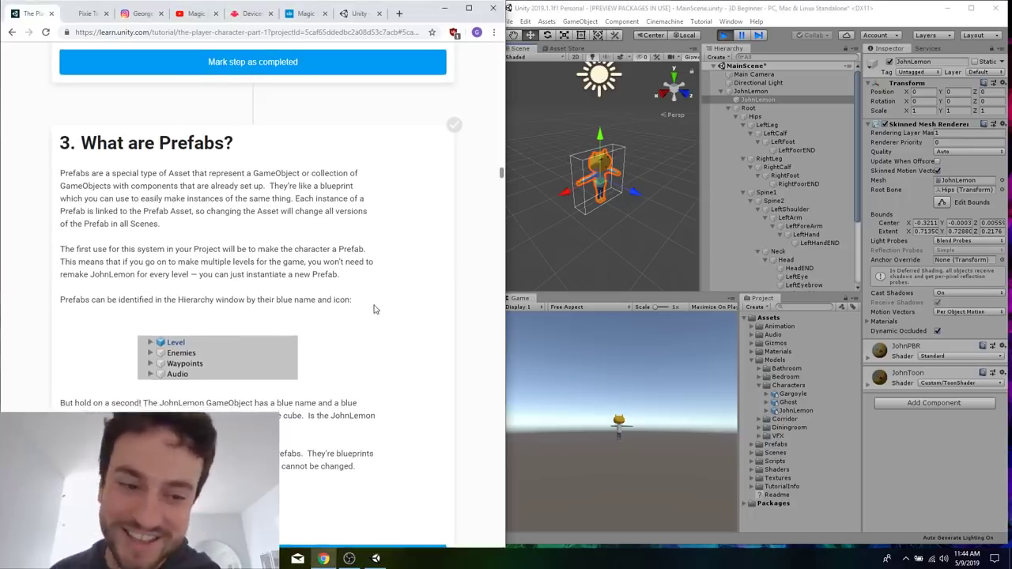
scroll(375, 309, "down", 4)
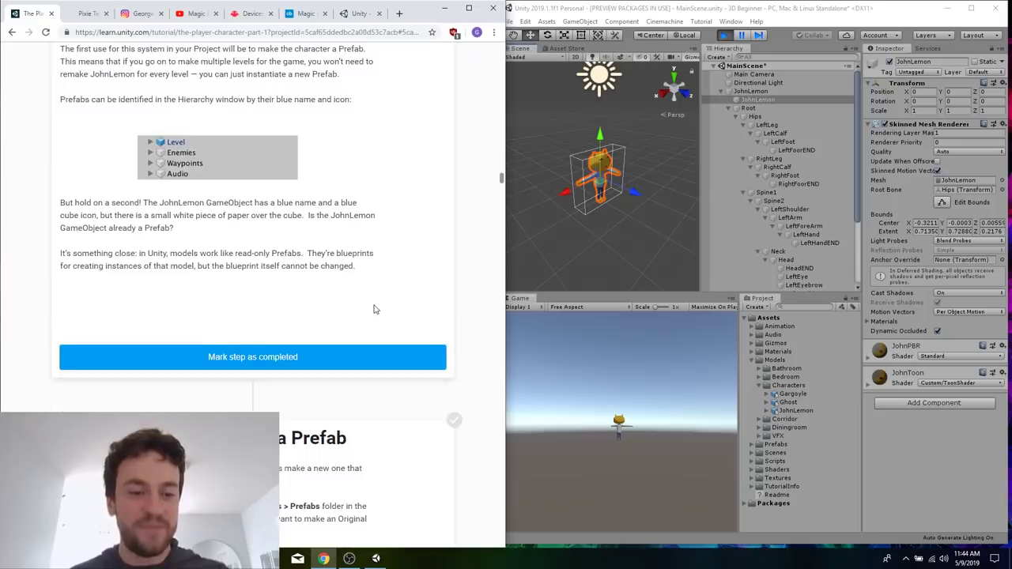
scroll(374, 310, "up", 2)
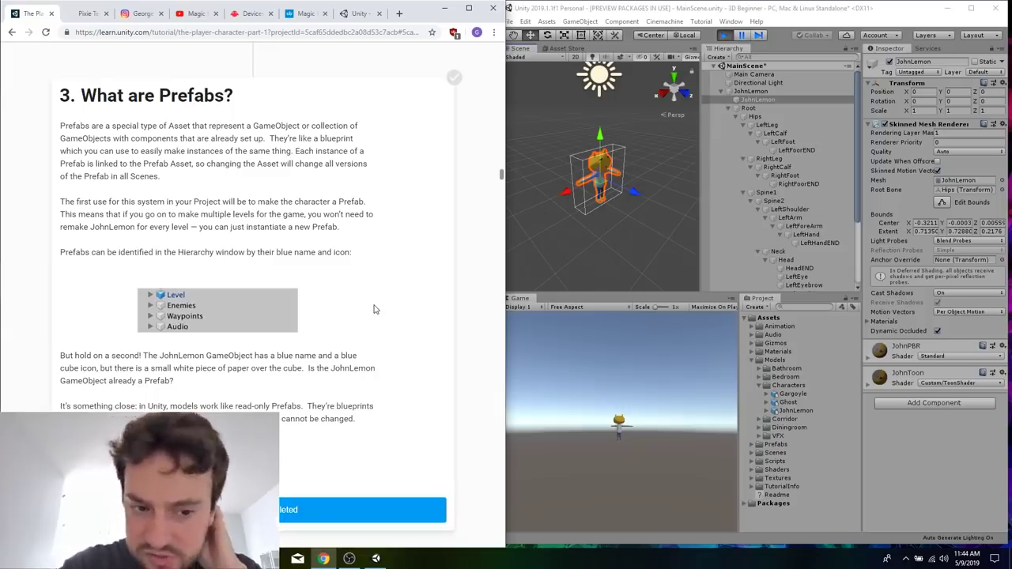
scroll(375, 309, "down", 4)
scroll(375, 309, "down", 1)
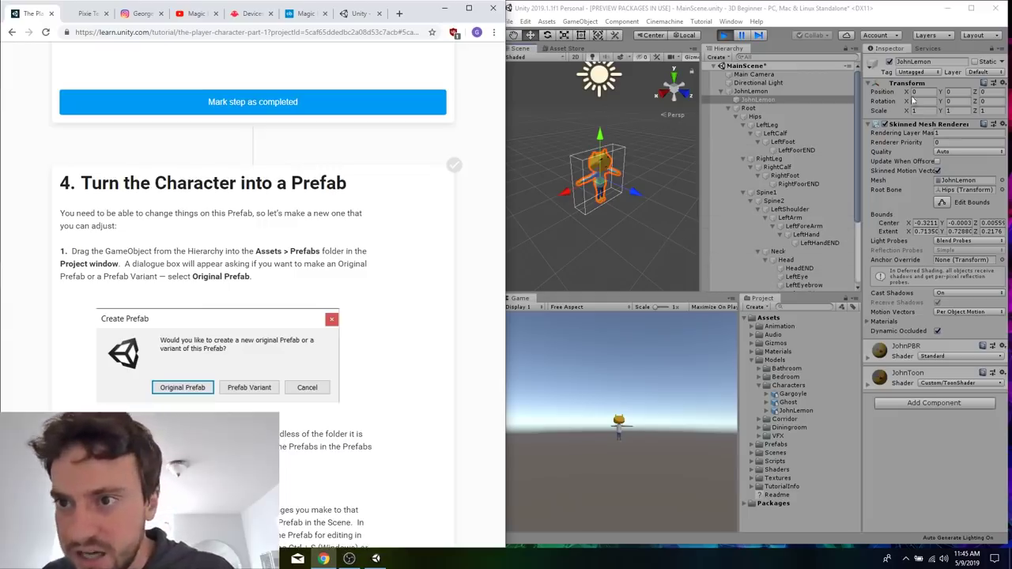
Select the parent JohnLemon GameObject in the Hierarchy and collapse its children.
left_click(764, 94)
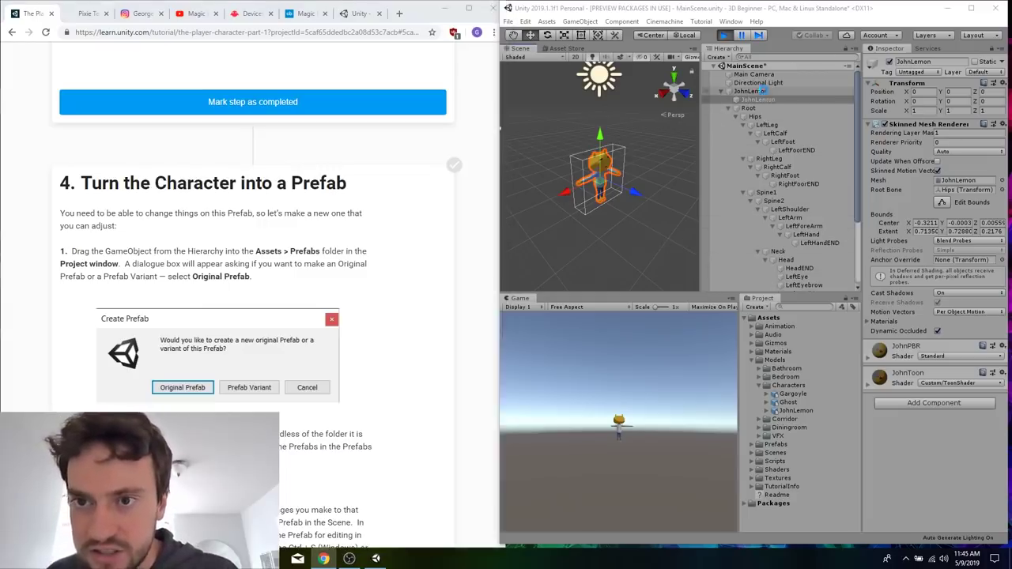
left_click(764, 92)
key("Left")
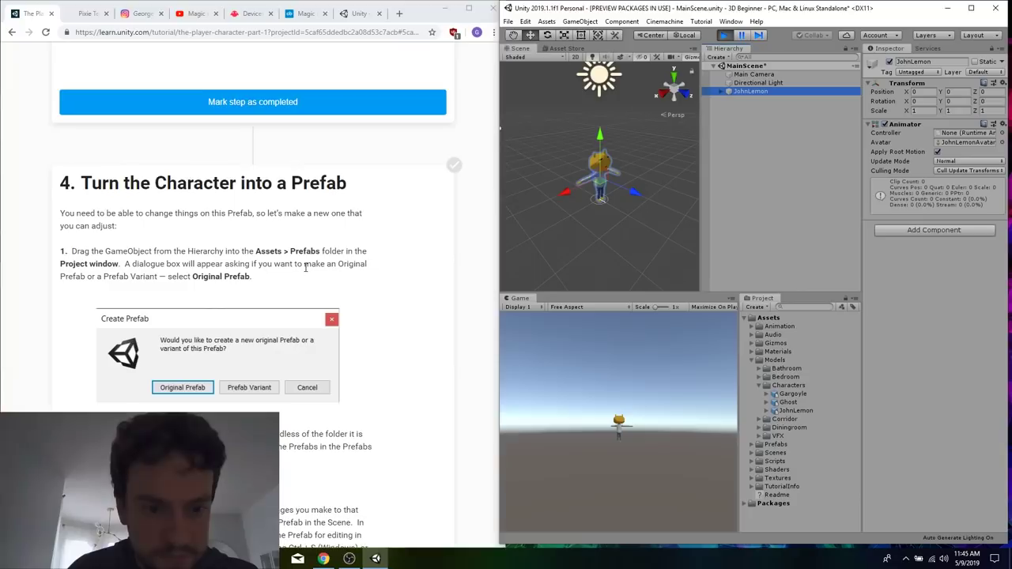
Search the tutorial page for "gameob" and review the GameObject mentions from step 9 through "Turn the Character into a Prefab".
left_click(306, 267)
scroll(306, 268, "up", 1)
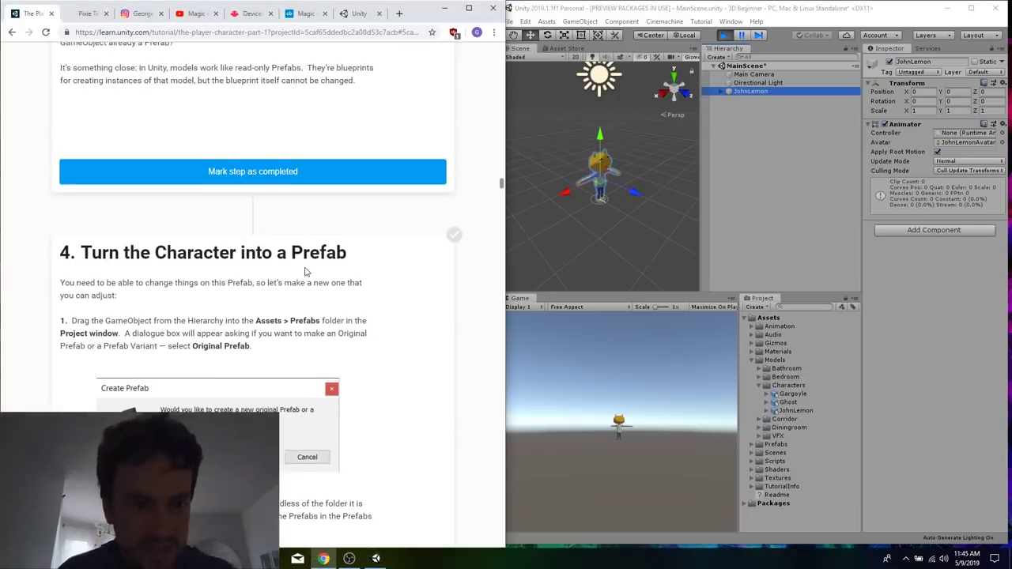
key("ctrl+f")
type("gameob")
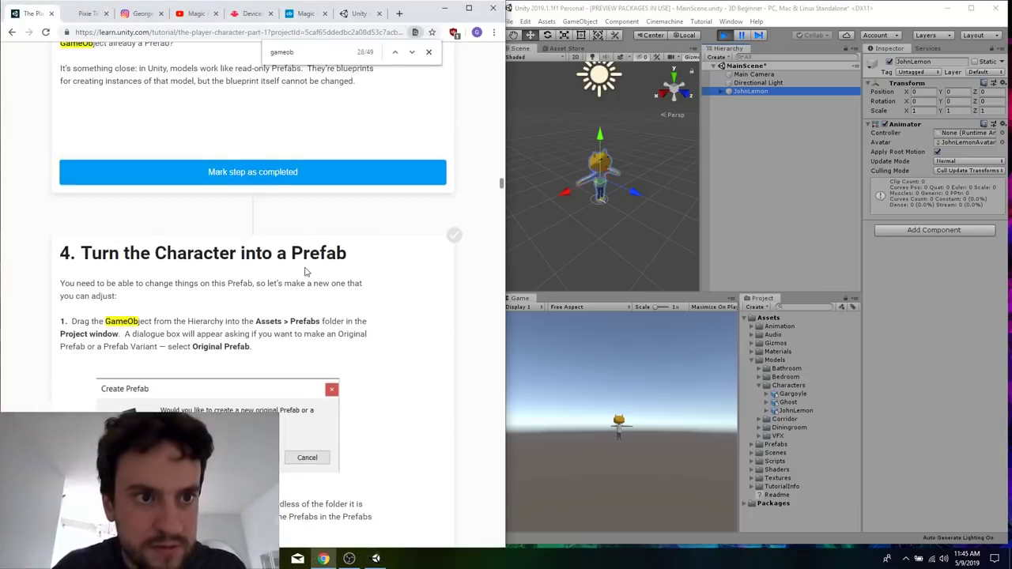
scroll(306, 271, "up", 4)
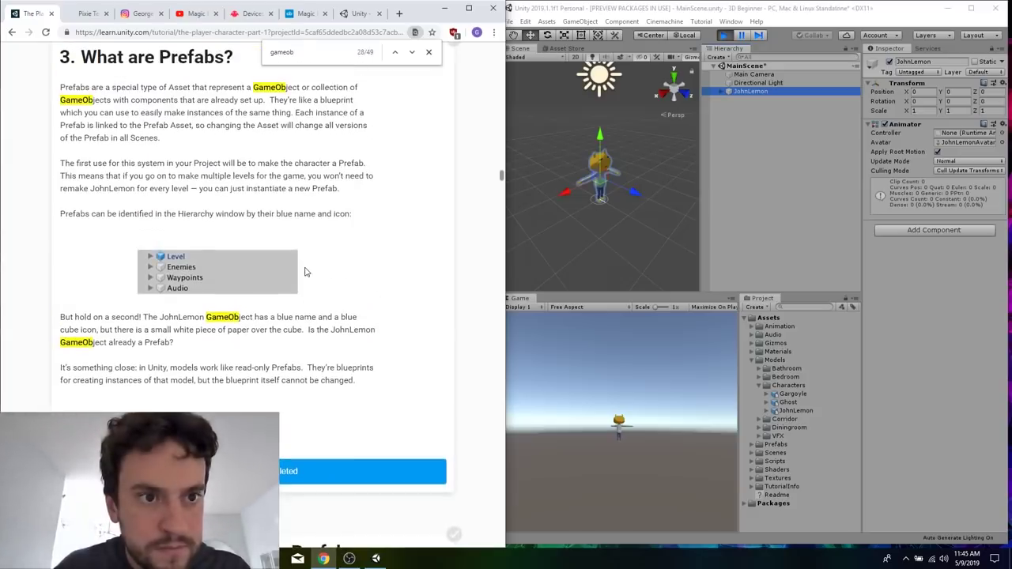
scroll(306, 271, "up", 5)
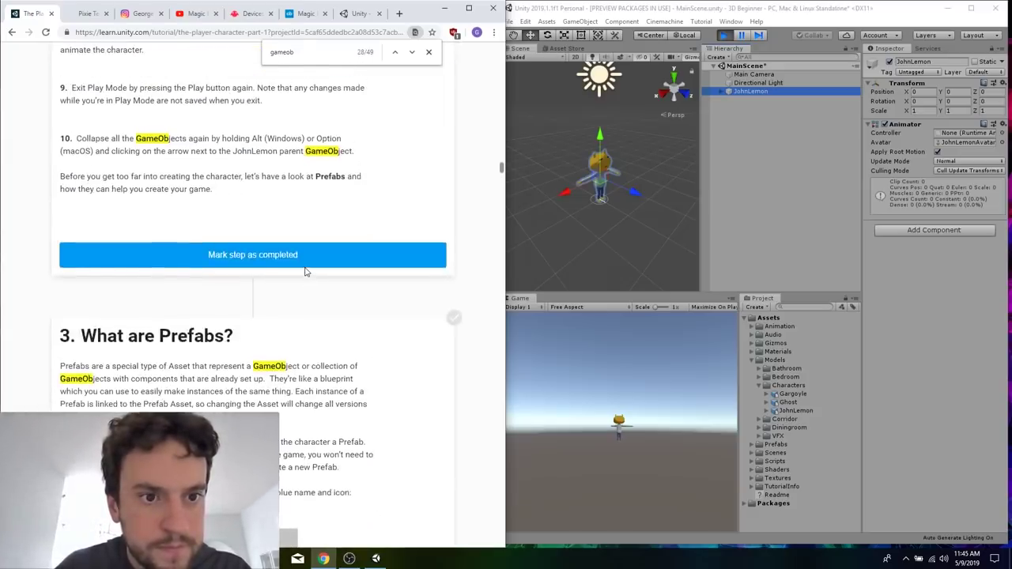
scroll(306, 271, "down", 6)
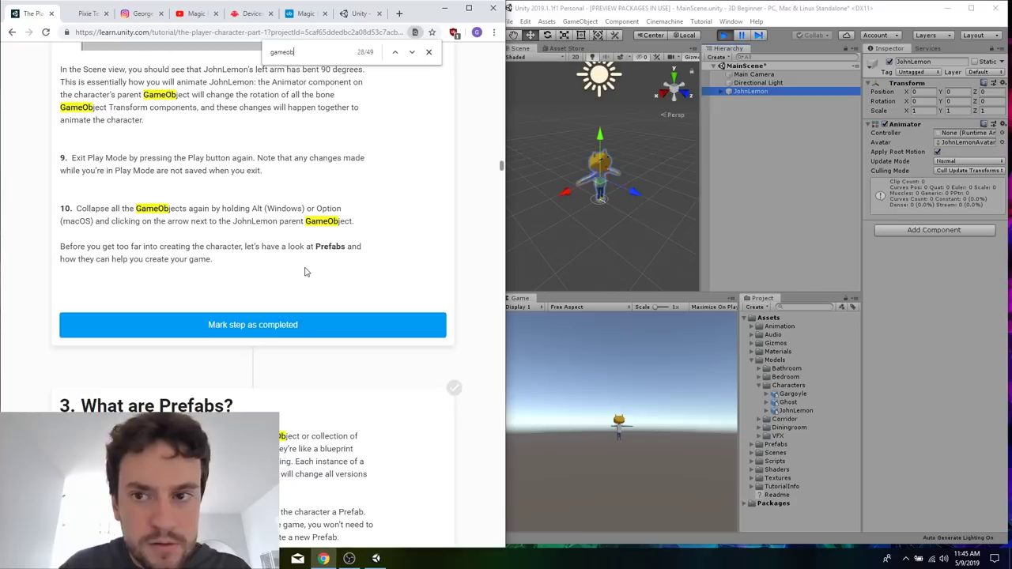
scroll(306, 271, "down", 3)
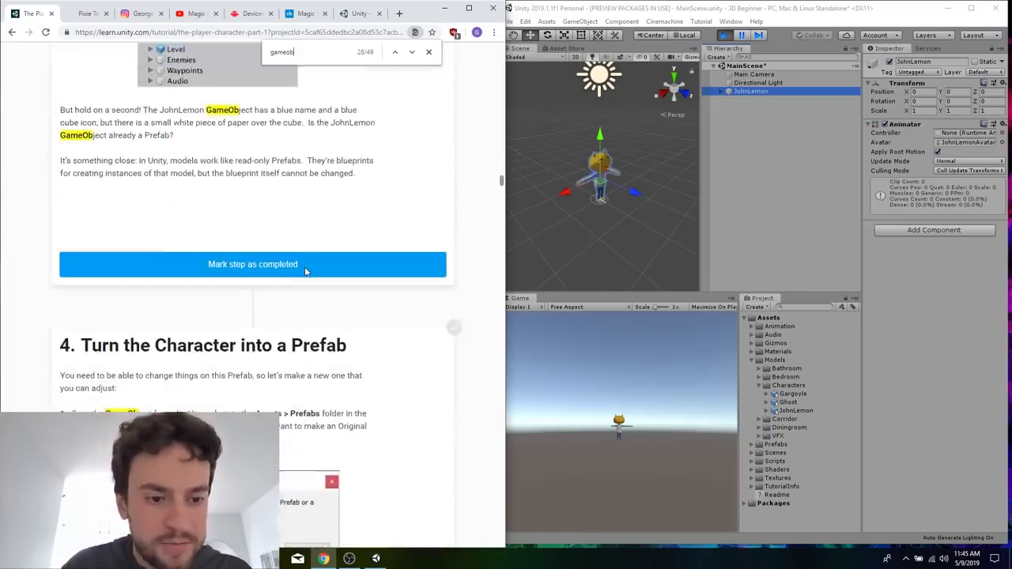
scroll(306, 271, "down", 1)
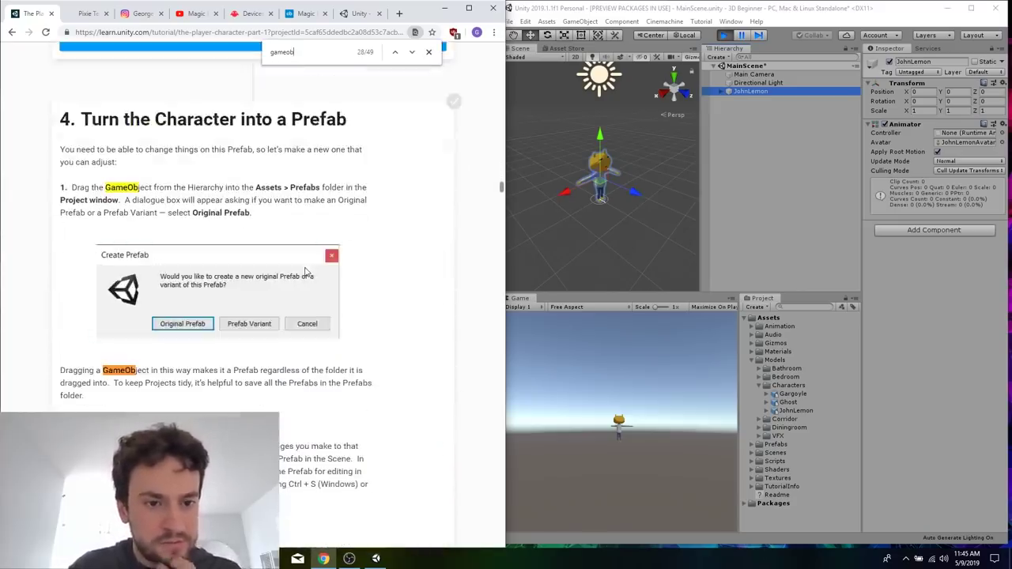
Expand the project's Prefabs folder and read tutorial steps 2 and 3 about saving the scene and opening the Prefab.
left_click(786, 446)
double_click(786, 446)
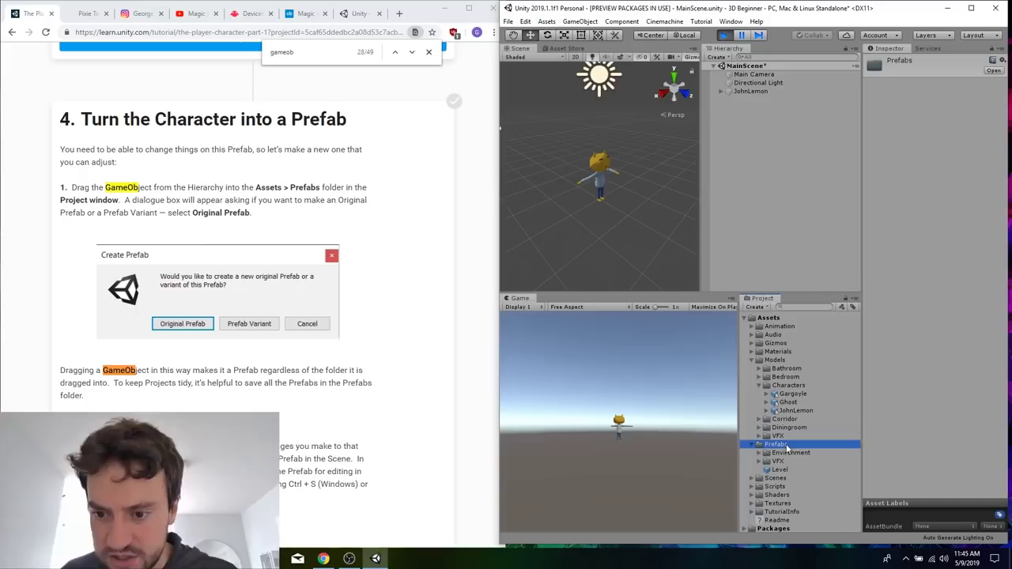
right_click(407, 440)
scroll(376, 423, "down", 1)
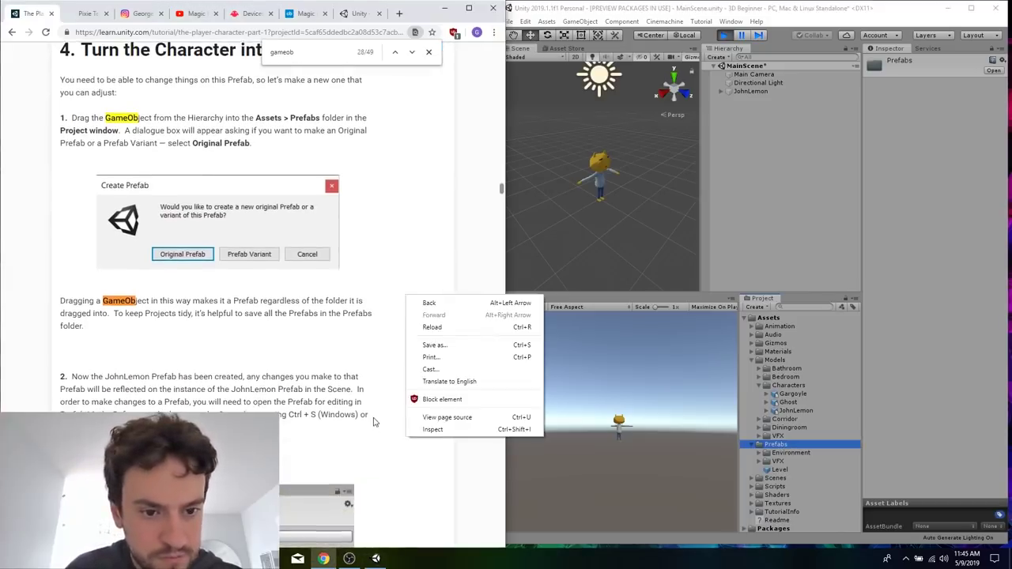
left_click(374, 421)
scroll(373, 419, "down", 3)
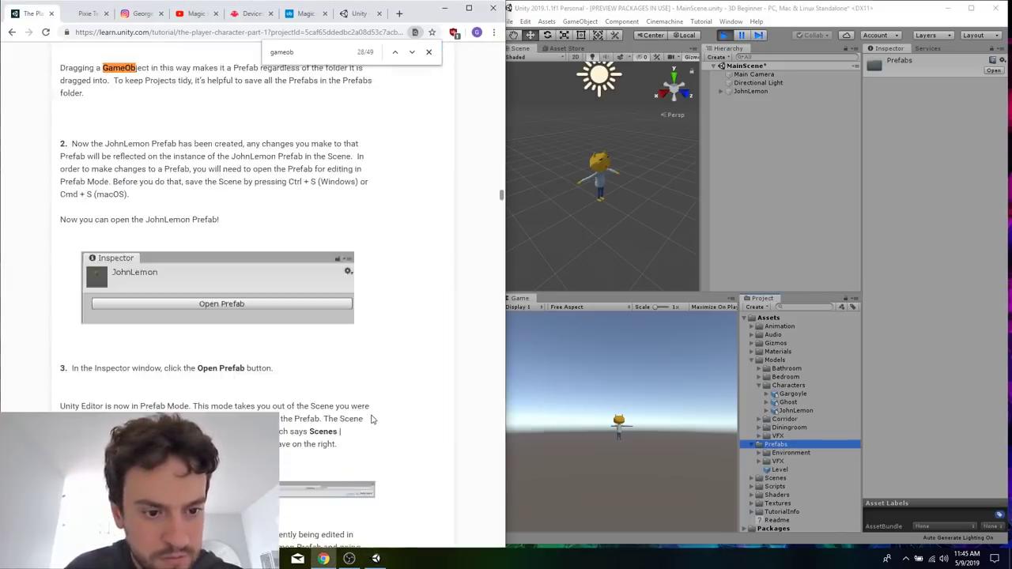
scroll(373, 419, "down", 1)
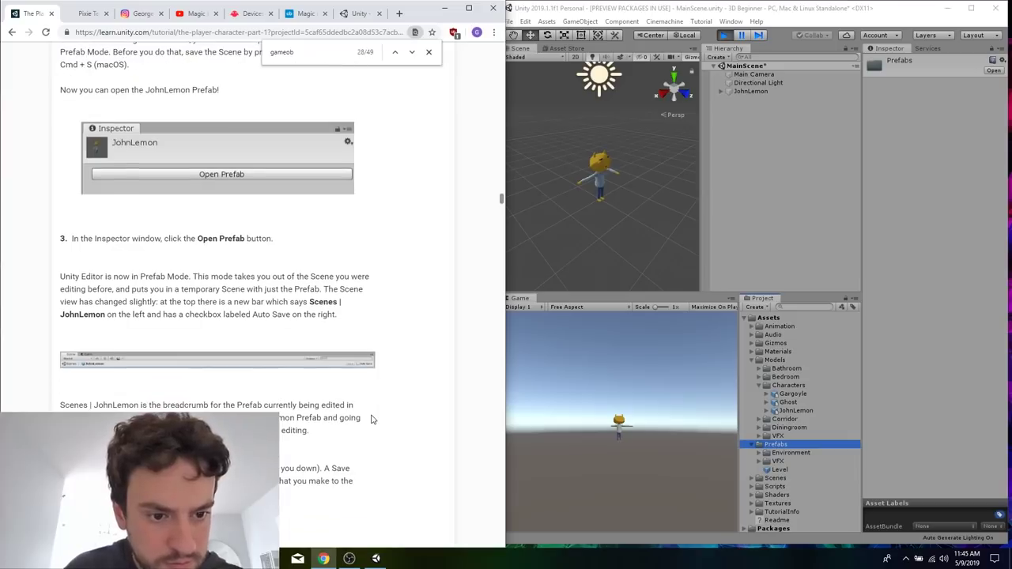
Create a Prefab from the parent JohnLemon GameObject in the Assets > Prefabs folder.
left_click(751, 83)
left_click(752, 92)
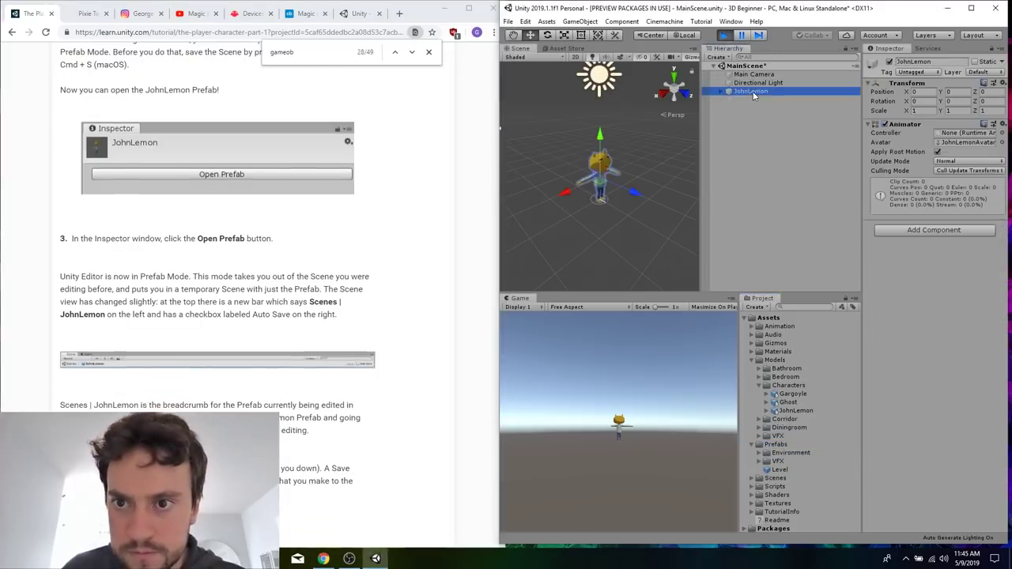
left_click_drag(756, 93, 775, 445)
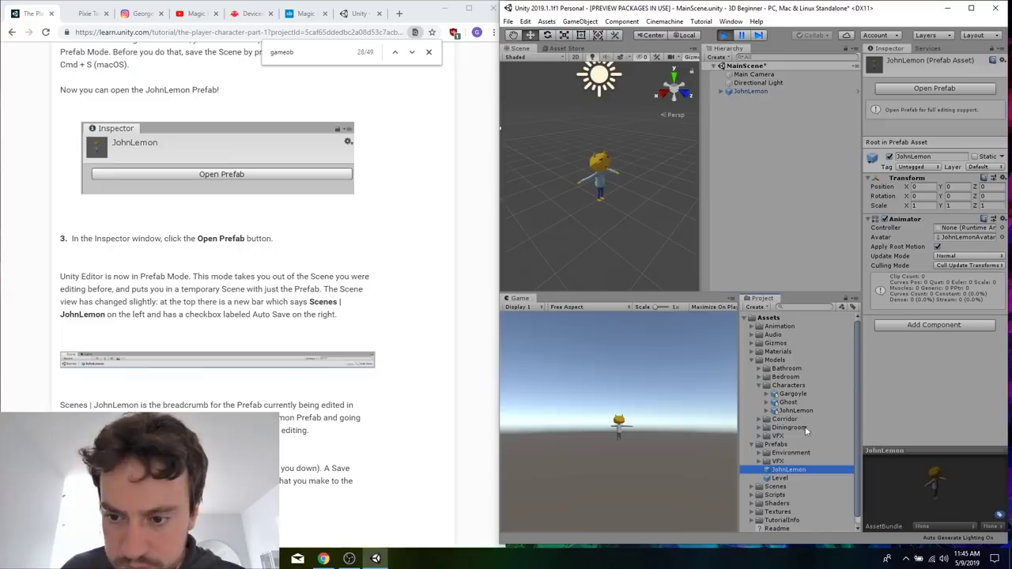
Read tutorial steps 3 to 5 and open the JohnLemon Prefab for editing in Prefab Mode.
left_click(365, 436)
scroll(283, 465, "down", 3)
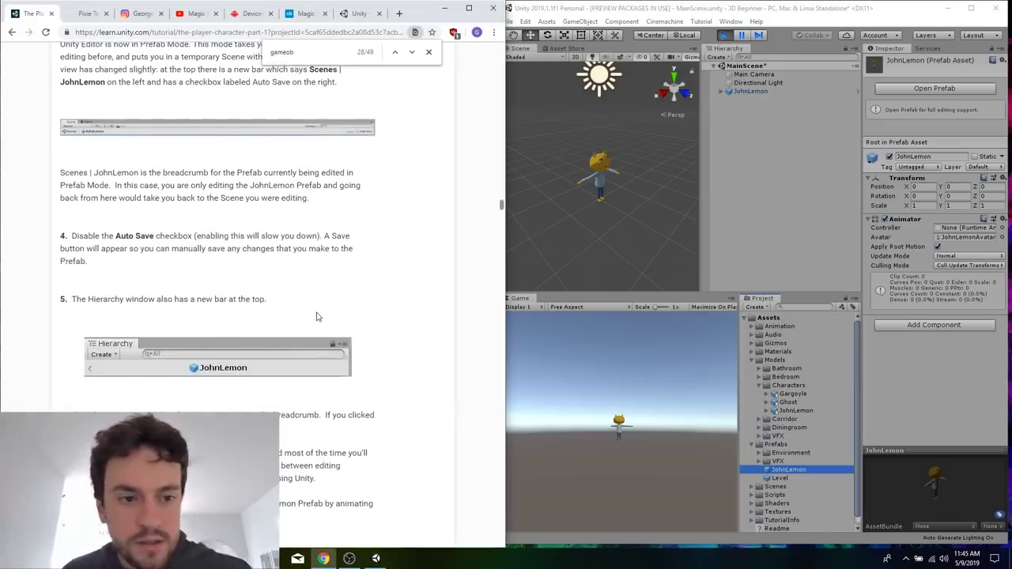
scroll(316, 316, "up", 1)
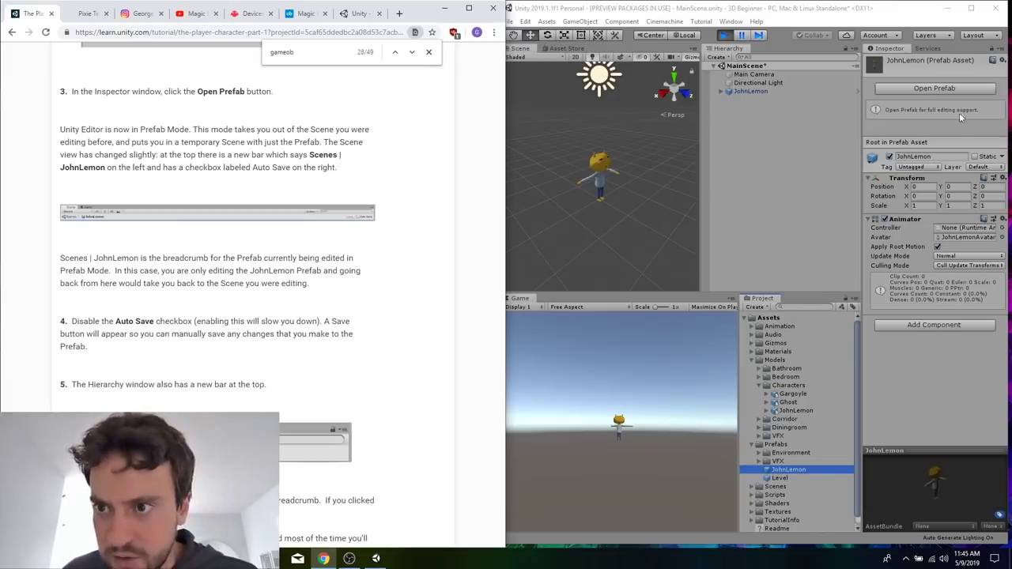
left_click(935, 87)
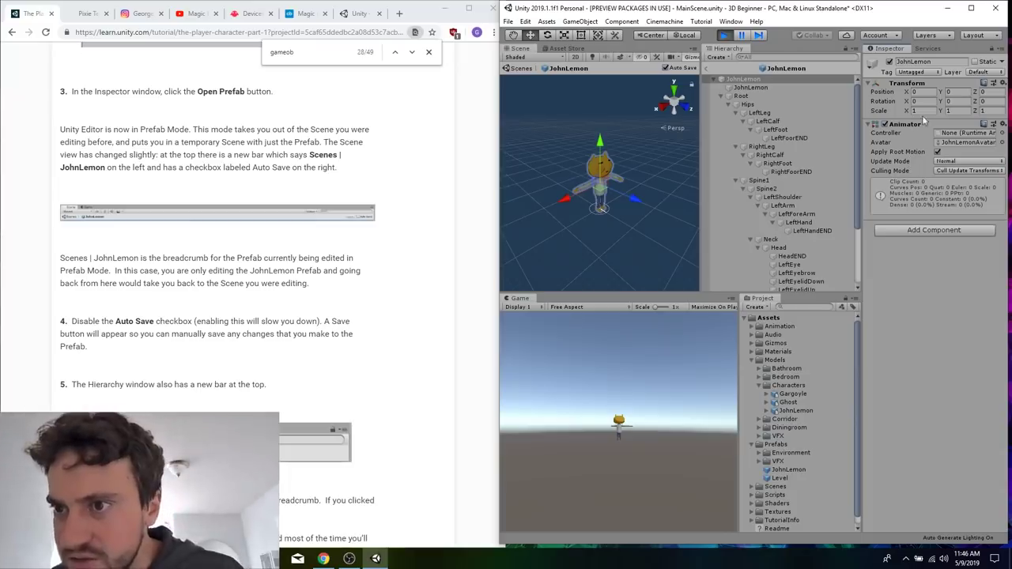
left_click(931, 49)
left_click(892, 49)
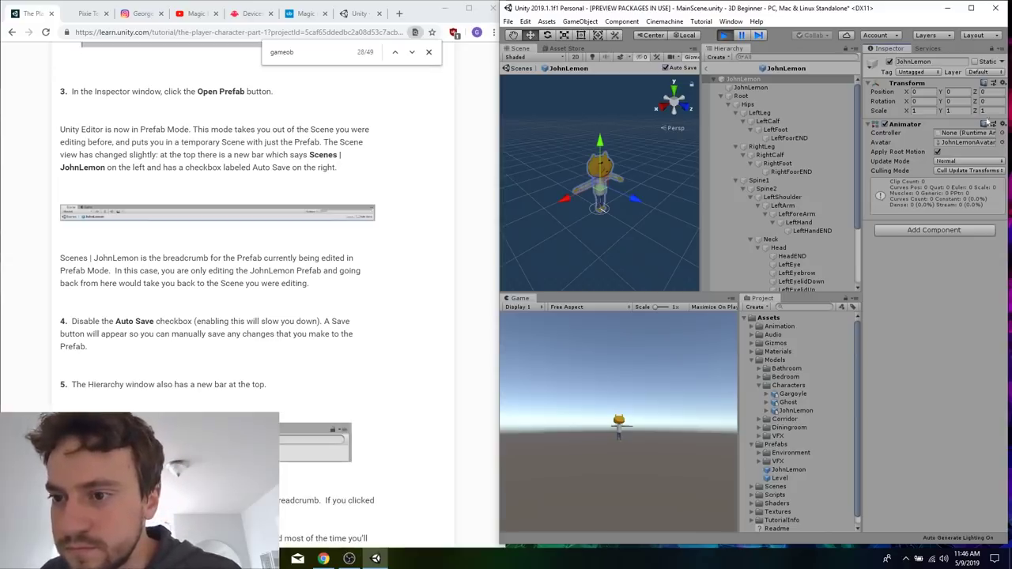
left_click(925, 49)
left_click(895, 49)
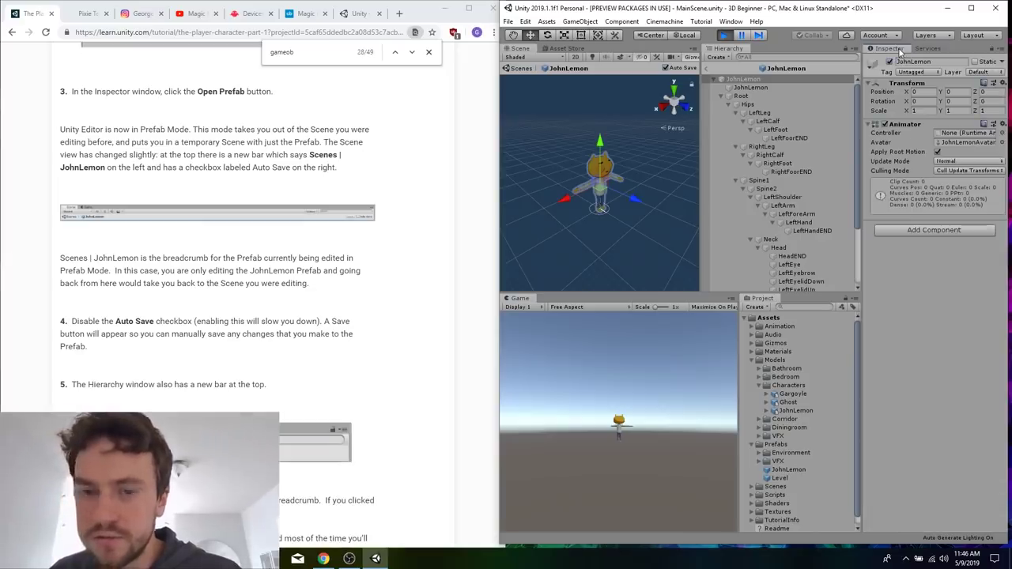
Read the rest of the Prefab Mode tutorial section and the introduction of section 5, "Animate your character".
left_click(364, 299)
scroll(364, 299, "down", 3)
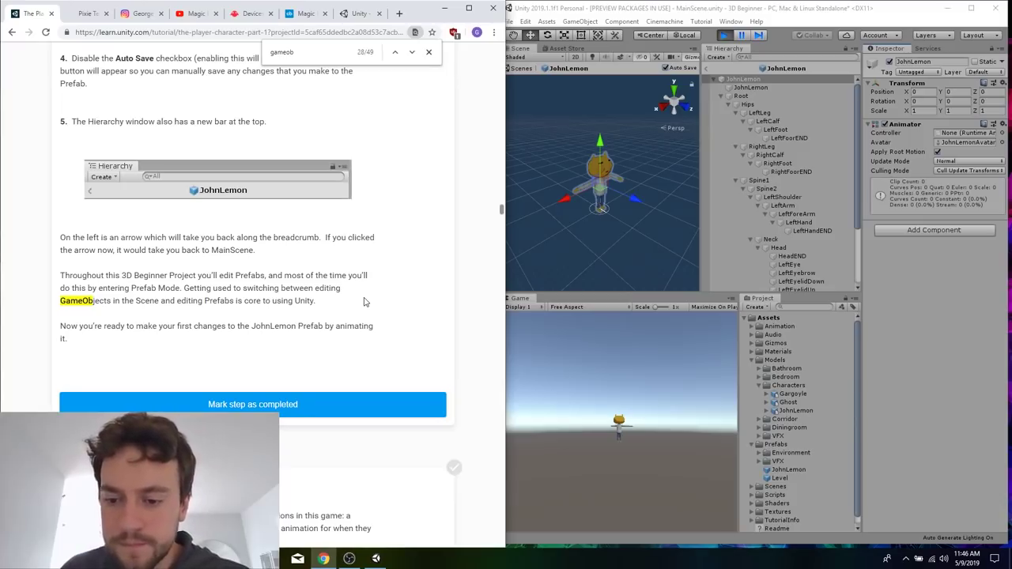
scroll(365, 298, "down", 2)
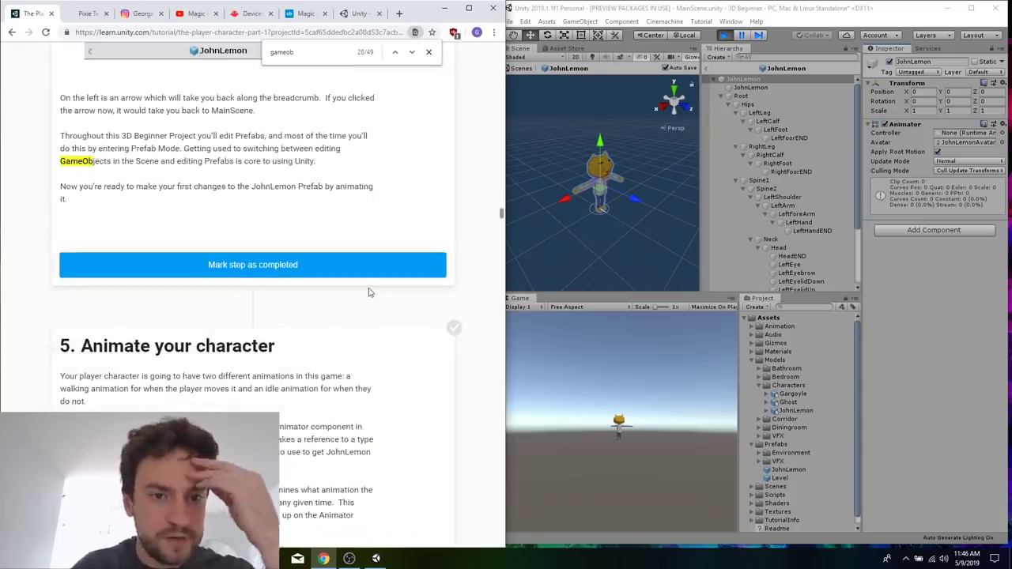
scroll(368, 292, "down", 3)
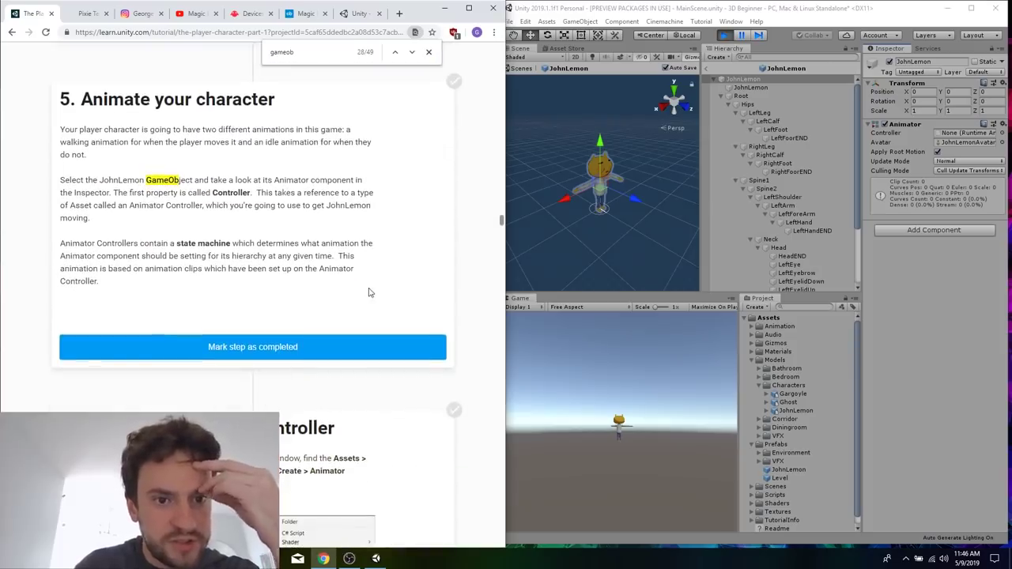
Collapse the Root hierarchy, select the parent JohnLemon GameObject to inspect its Animator component, and widen the Unity window.
left_click(733, 88)
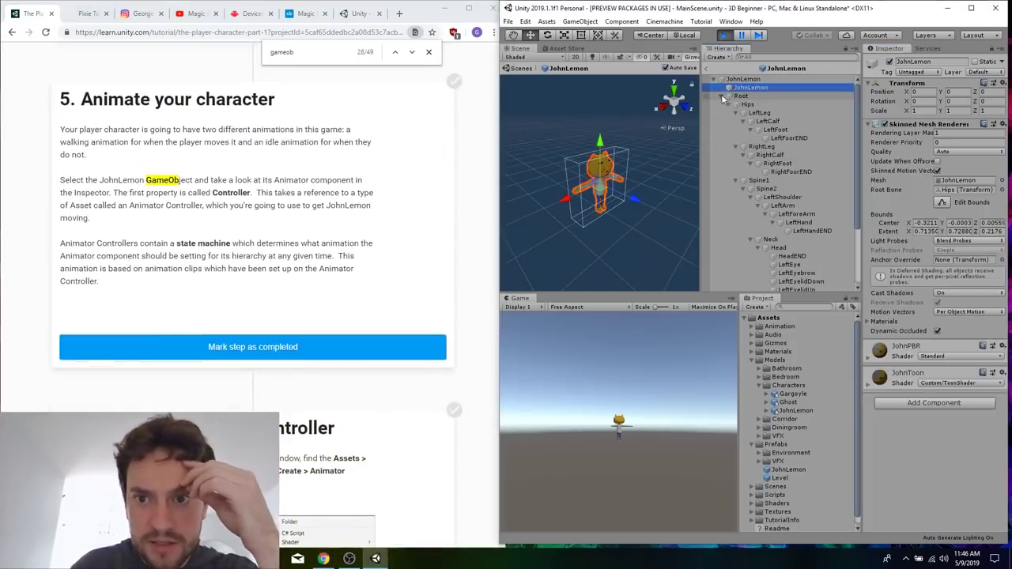
left_click(721, 96)
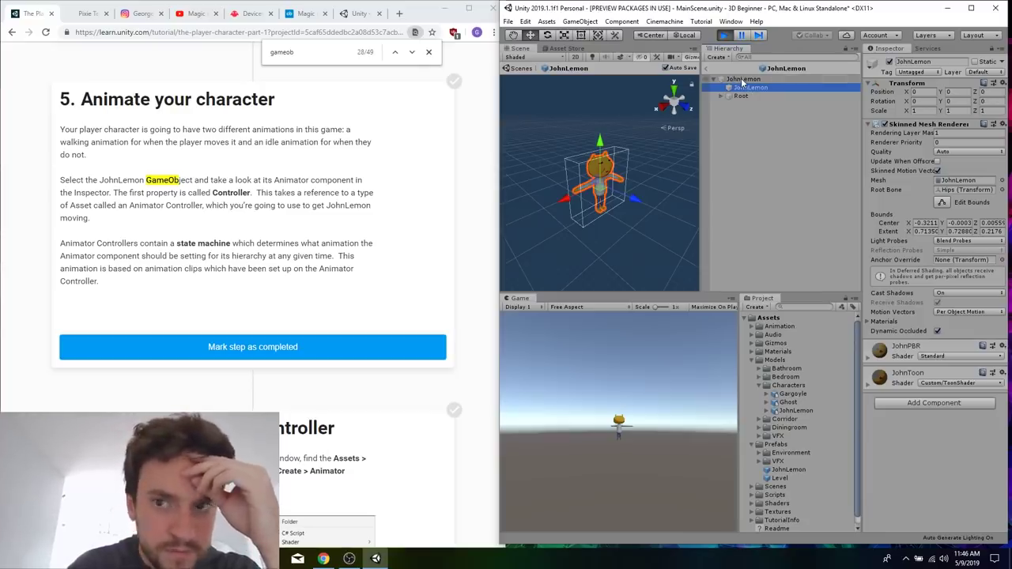
left_click(741, 81)
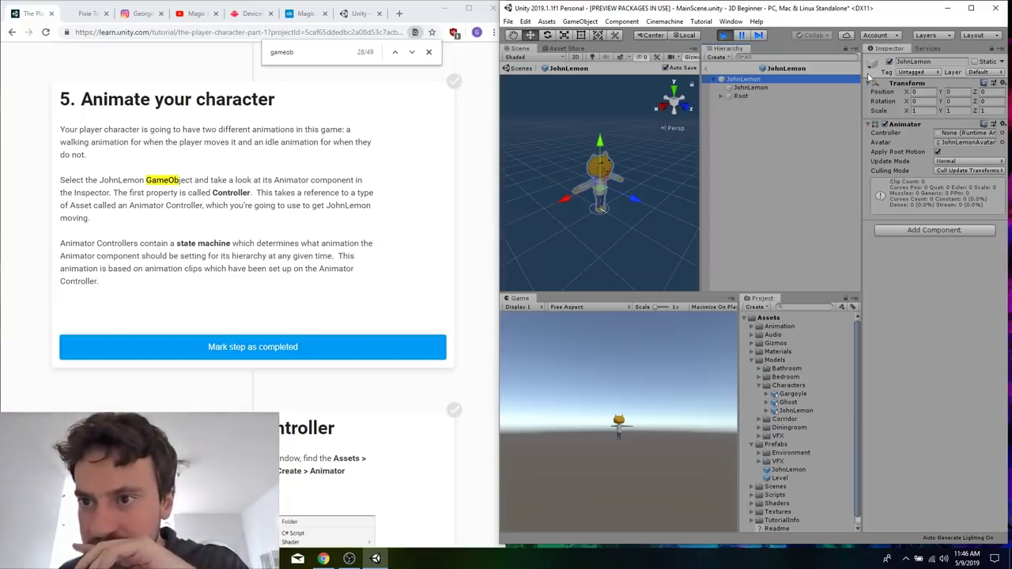
left_click_drag(496, 208, 419, 240)
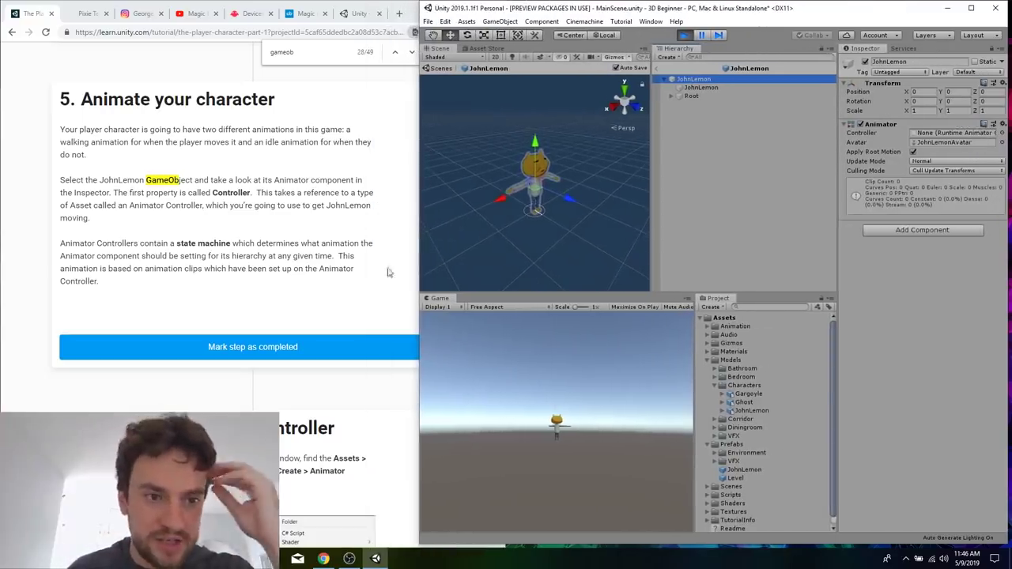
Read the start of section 6, "Create the Animator Controller", and expand the Assets > Animation > Animators folder.
scroll(338, 291, "down", 3)
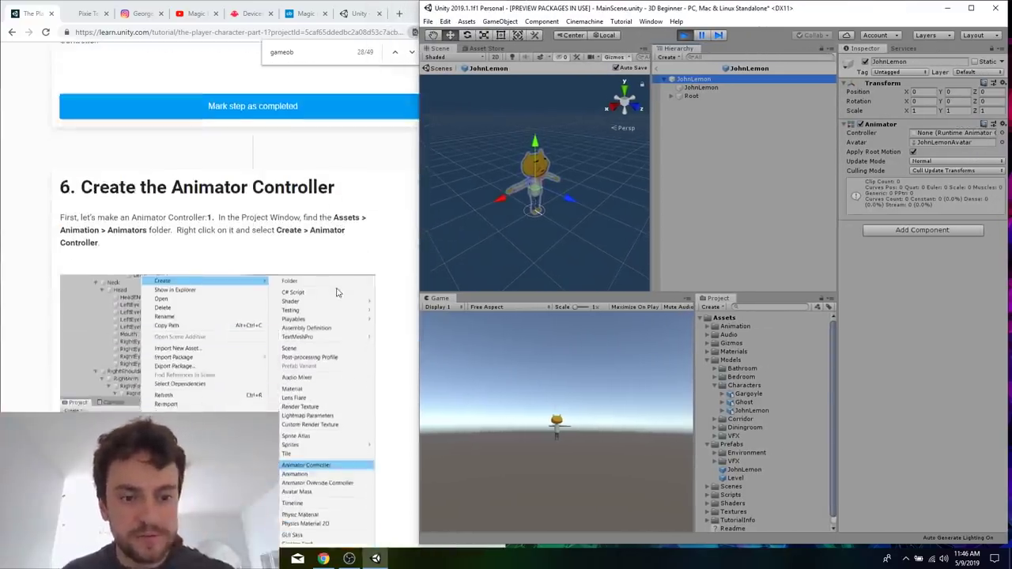
scroll(337, 291, "up", 4)
scroll(338, 291, "down", 3)
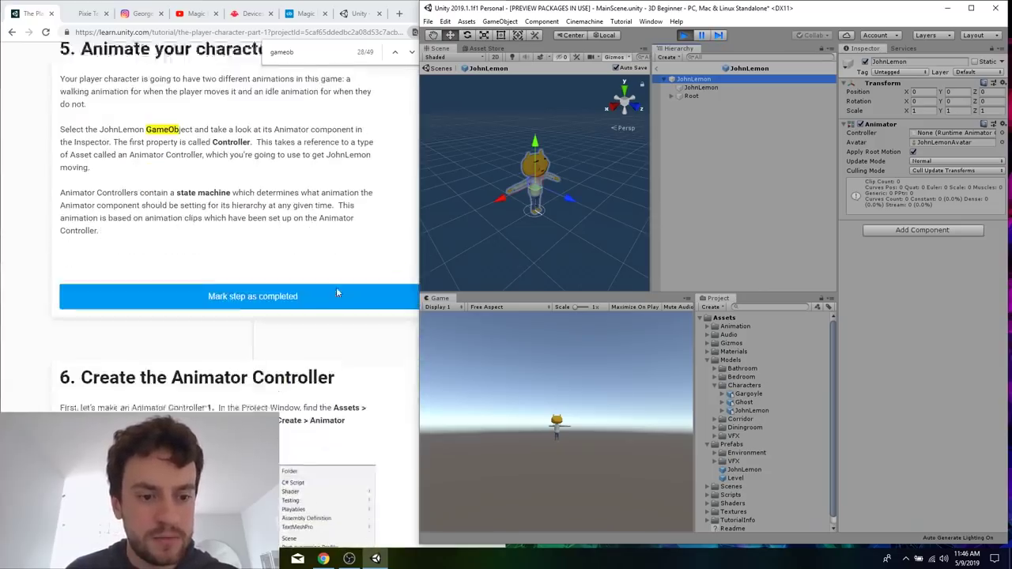
scroll(310, 348, "down", 1)
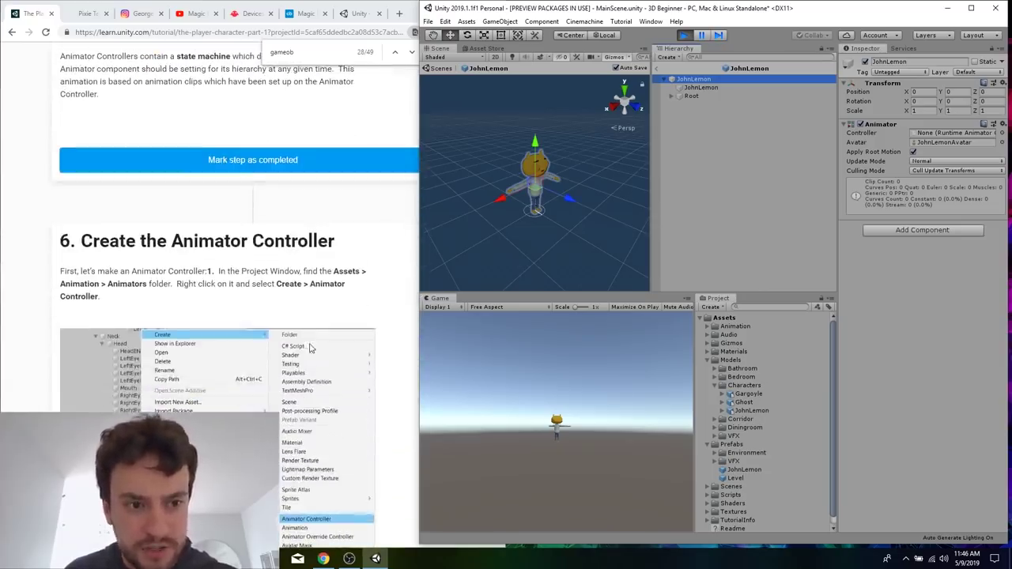
double_click(726, 327)
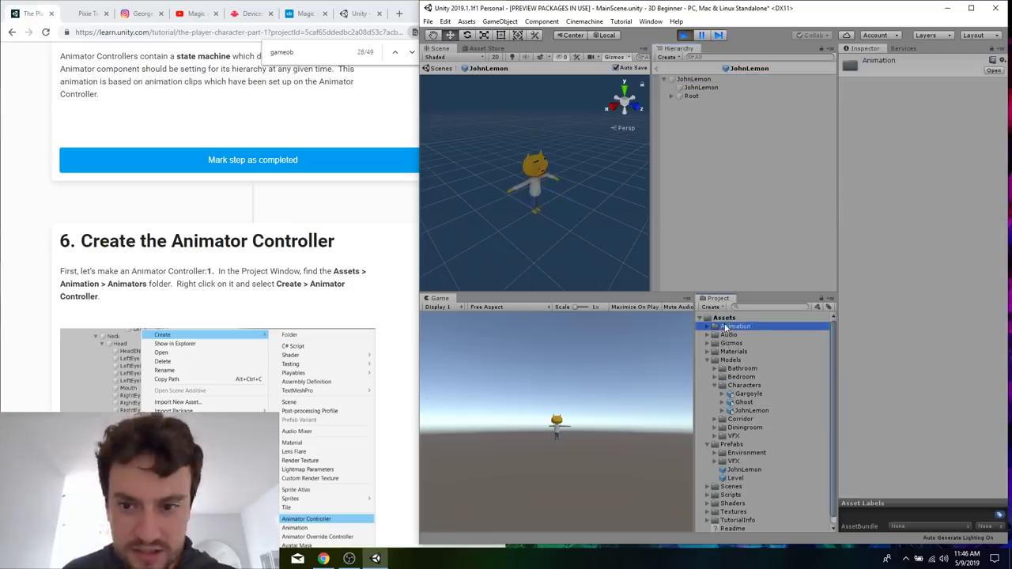
double_click(764, 343)
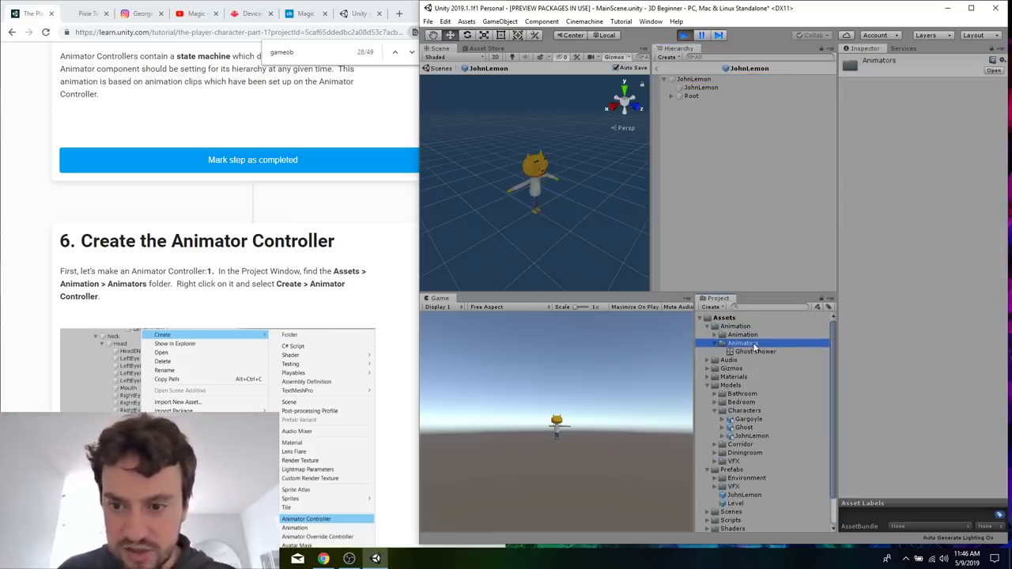
right_click(754, 343)
left_click(752, 341)
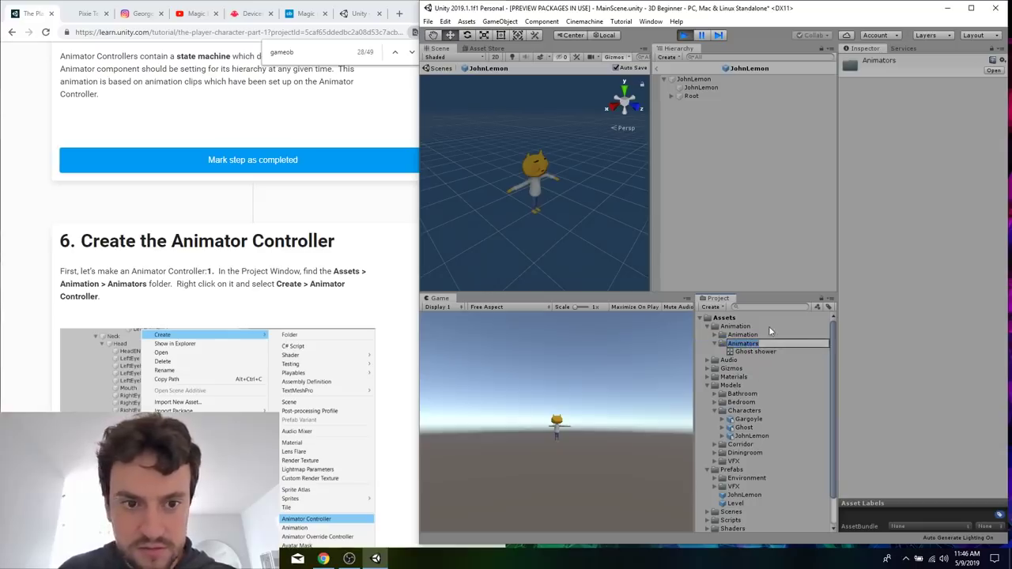
left_click(771, 329)
left_click(758, 344)
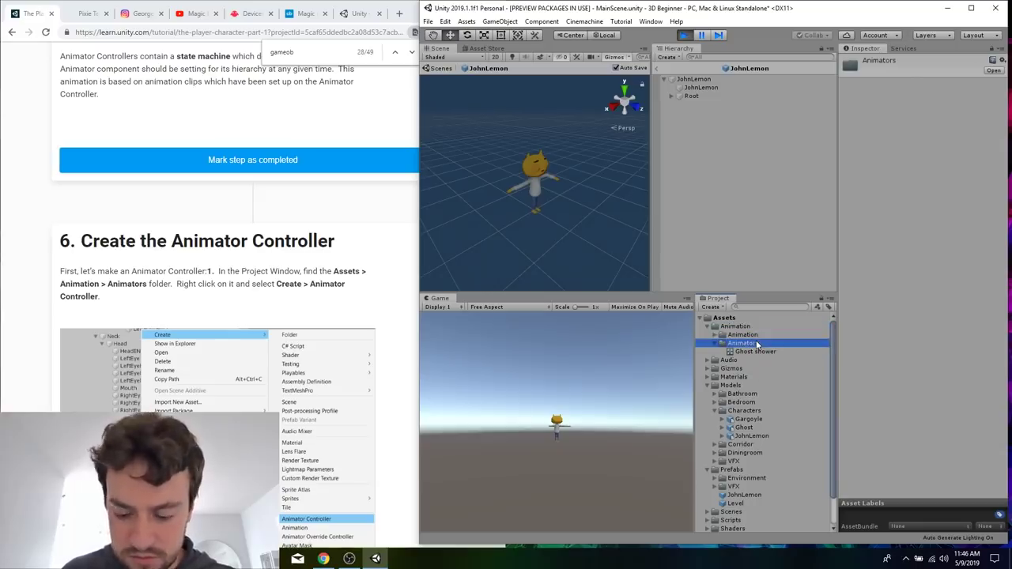
Create an Animator Controller named JohnLemon in the Assets > Animation > Animators folder.
right_click(757, 344)
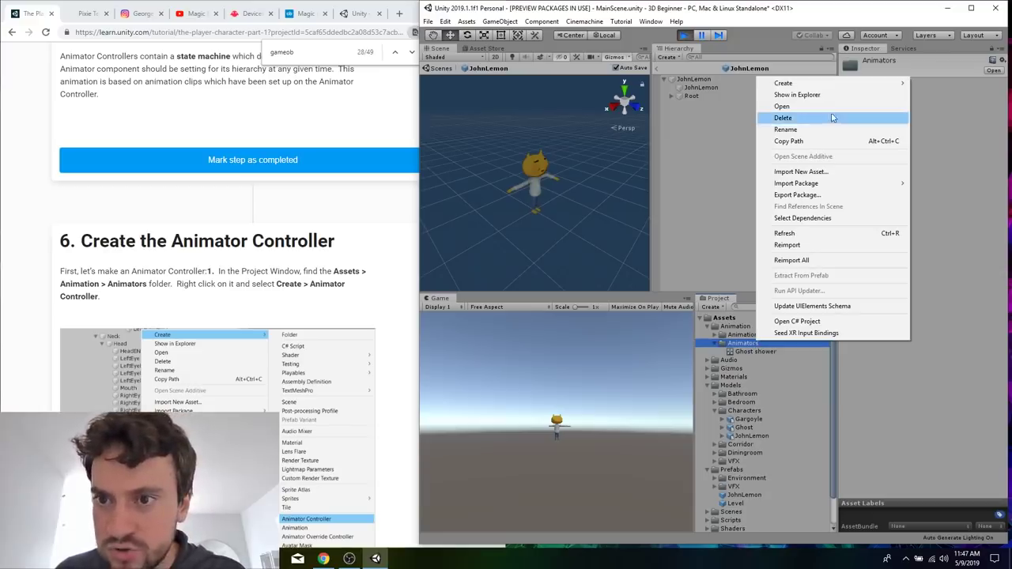
mouse_move(822, 84)
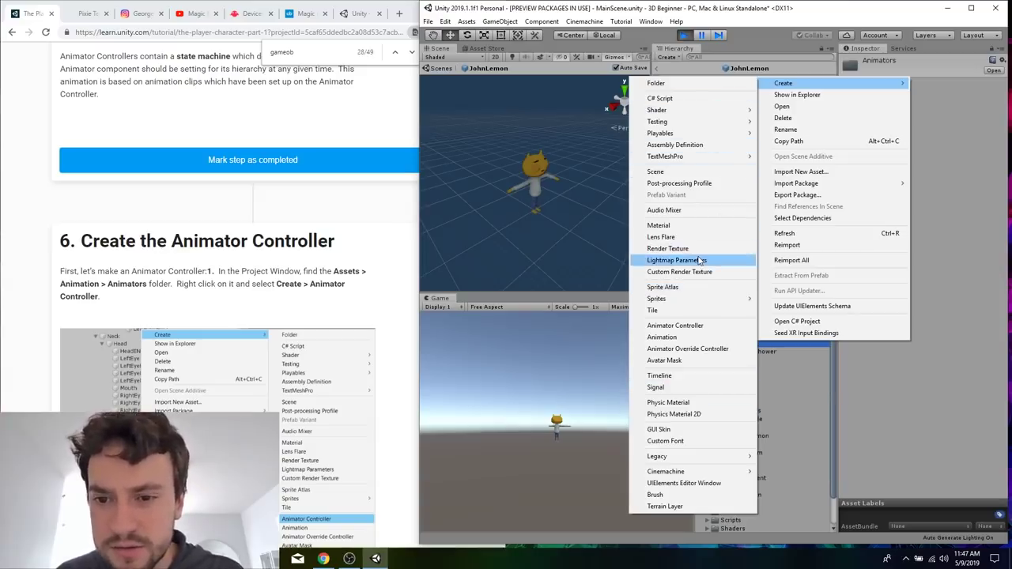
left_click(701, 325)
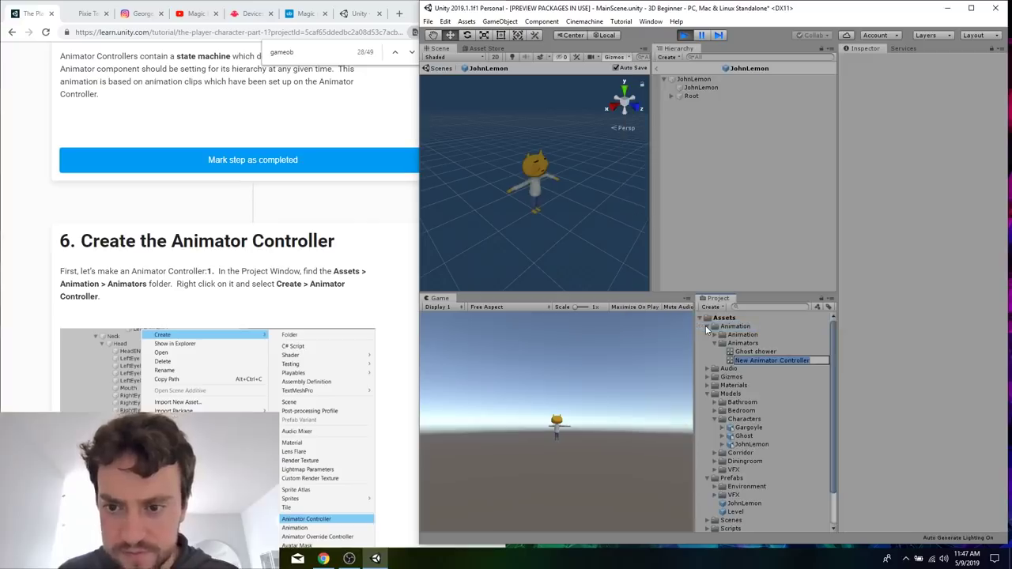
scroll(323, 339, "down", 5)
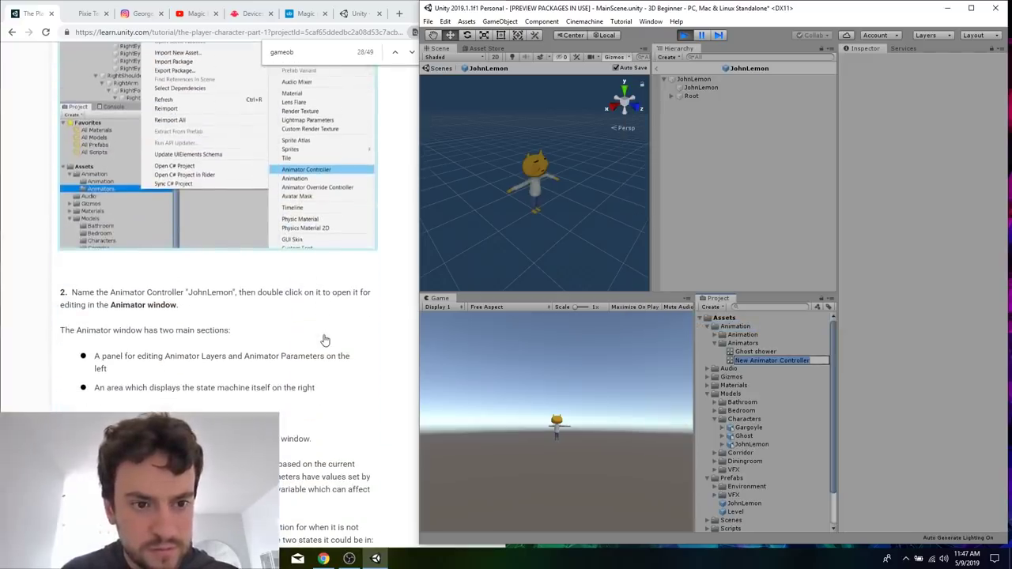
type("John")
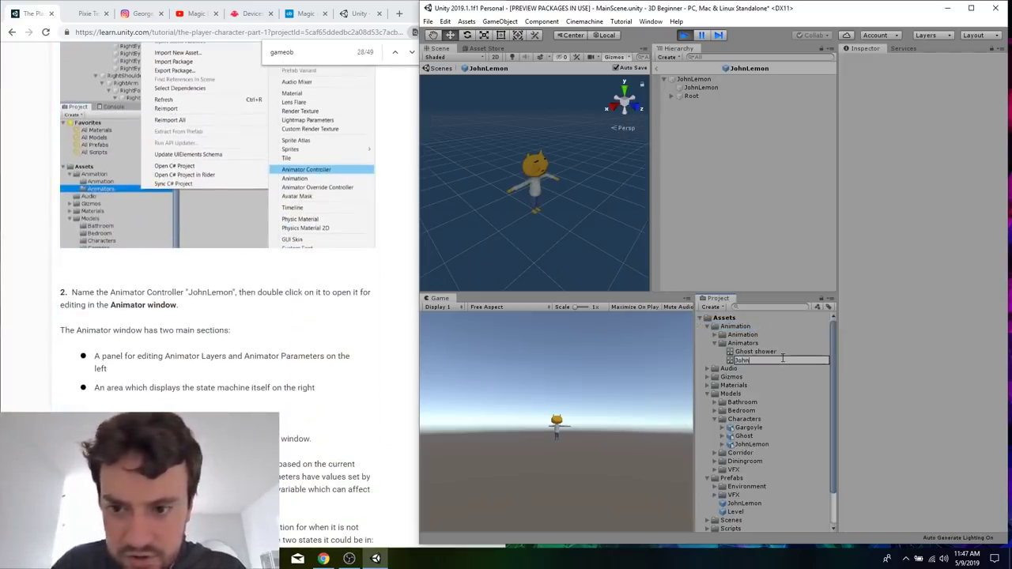
type("Lemon")
key("Return")
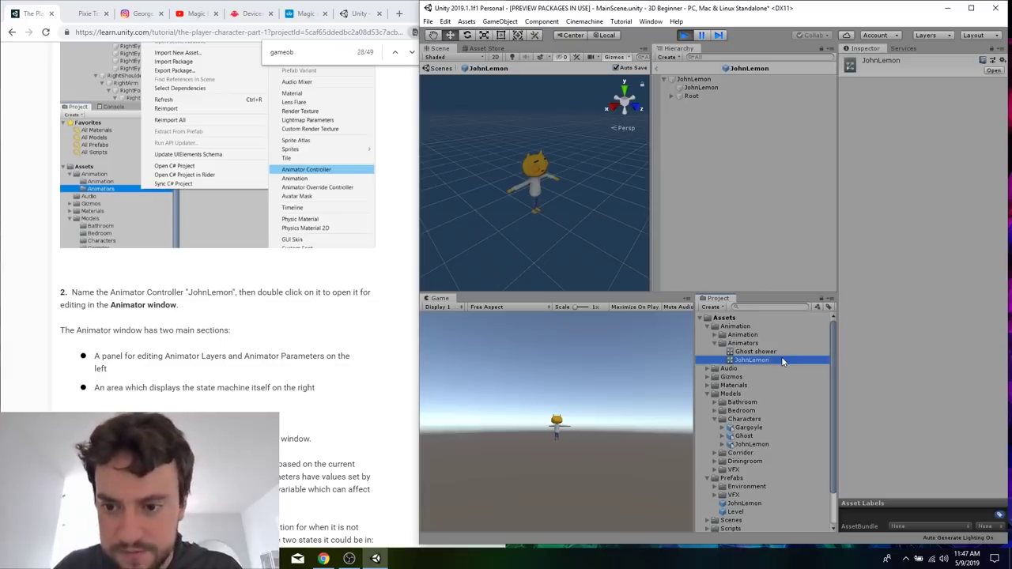
Review tutorial steps 2 and 3 and open the JohnLemon Animator Controller for editing in the Animator window.
scroll(300, 383, "down", 2)
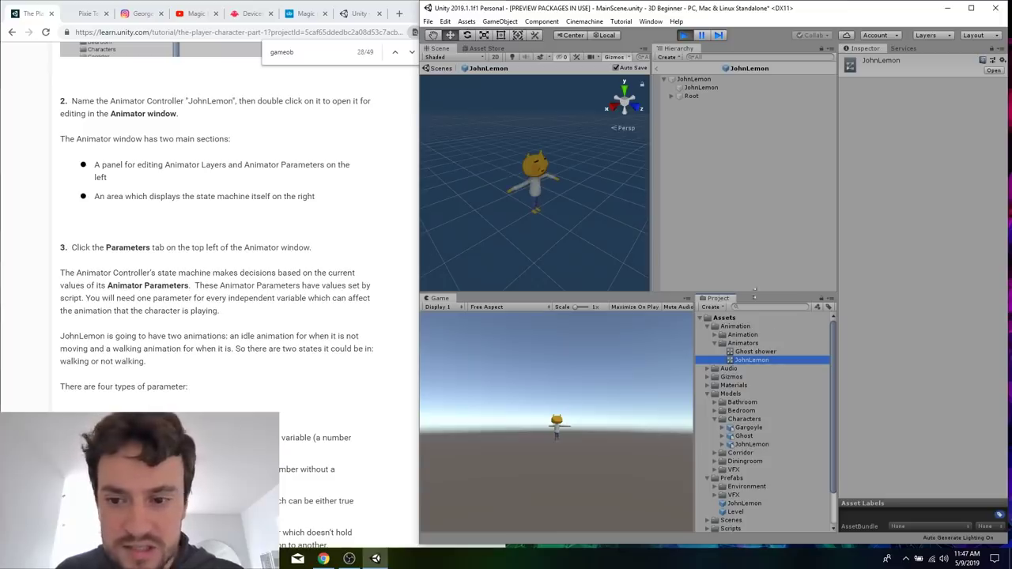
scroll(299, 318, "up", 2)
scroll(299, 315, "up", 1)
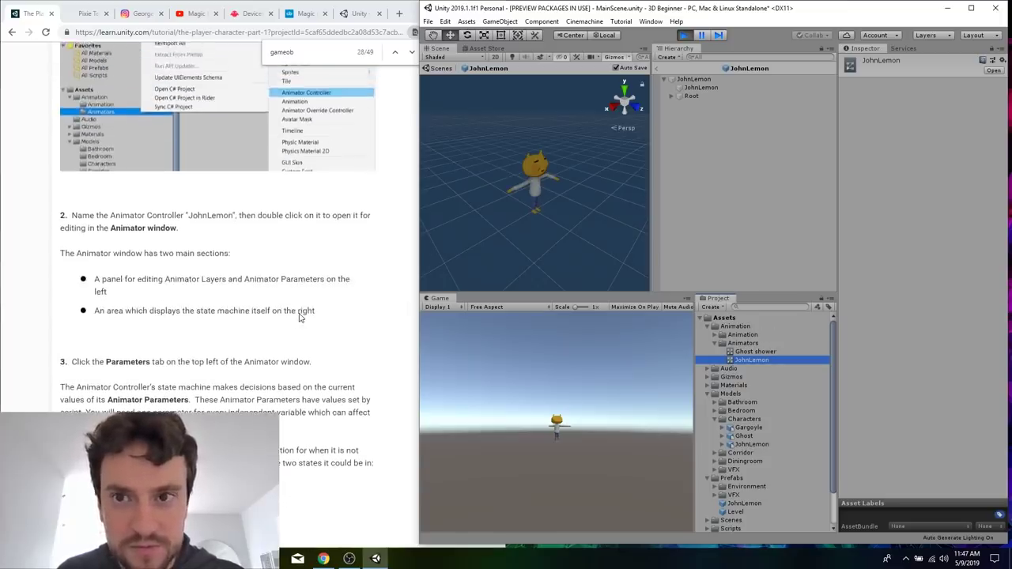
scroll(299, 315, "down", 1)
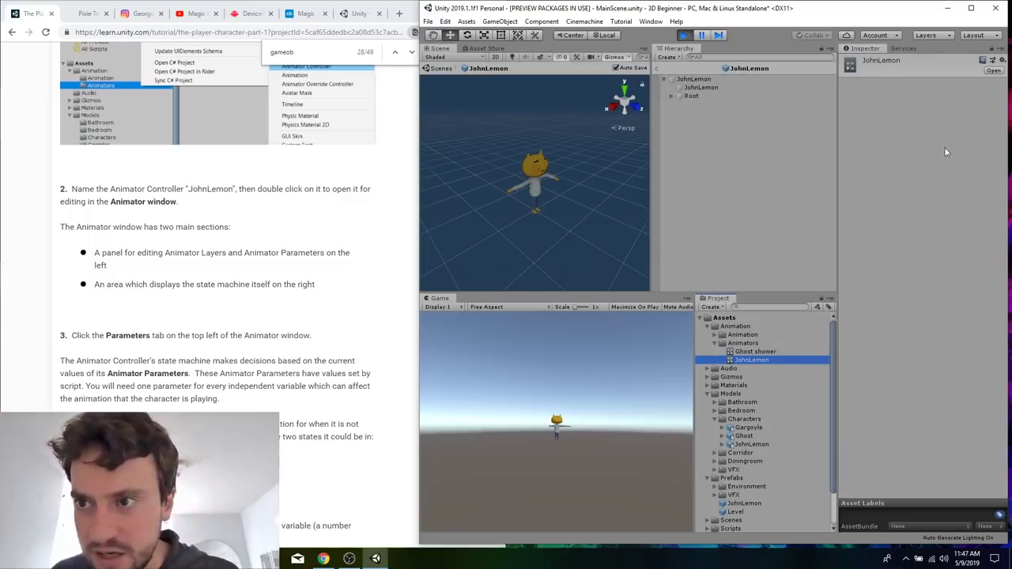
left_click(994, 71)
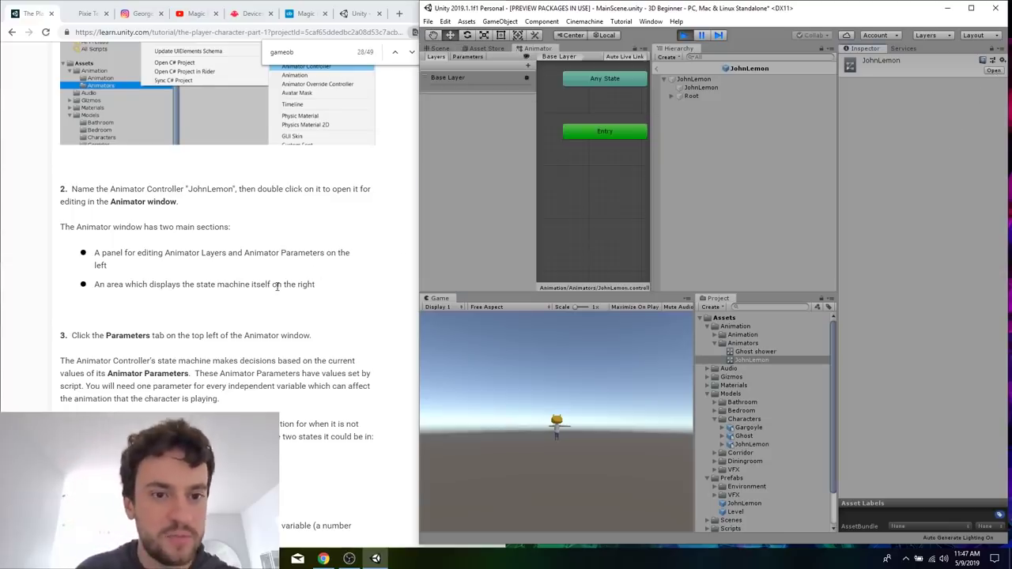
Add a Bool Animator Parameter named IsWalking to the JohnLemon Animator Controller.
scroll(277, 286, "up", 1)
scroll(277, 287, "down", 1)
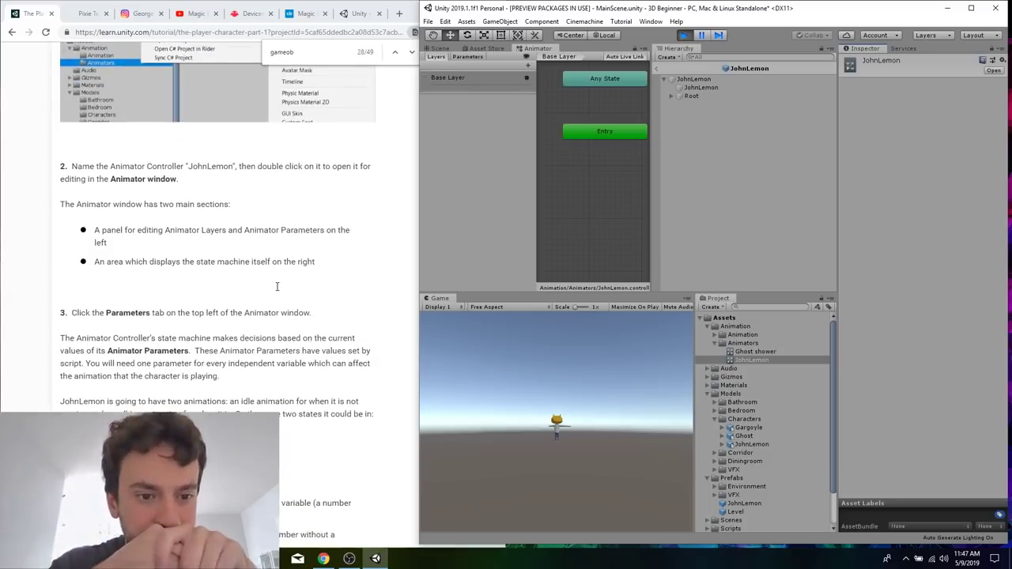
left_click(467, 57)
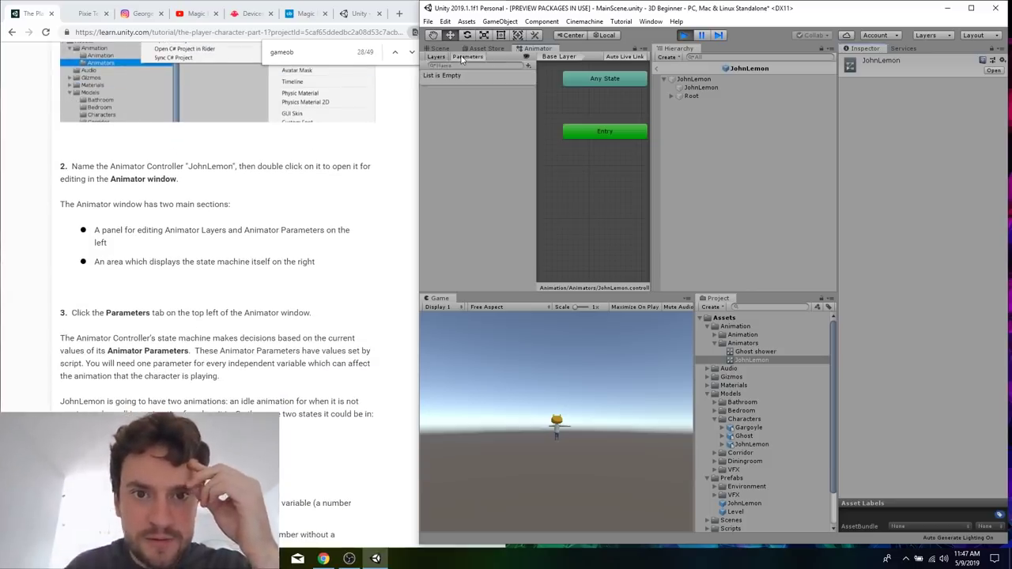
scroll(203, 351, "down", 5)
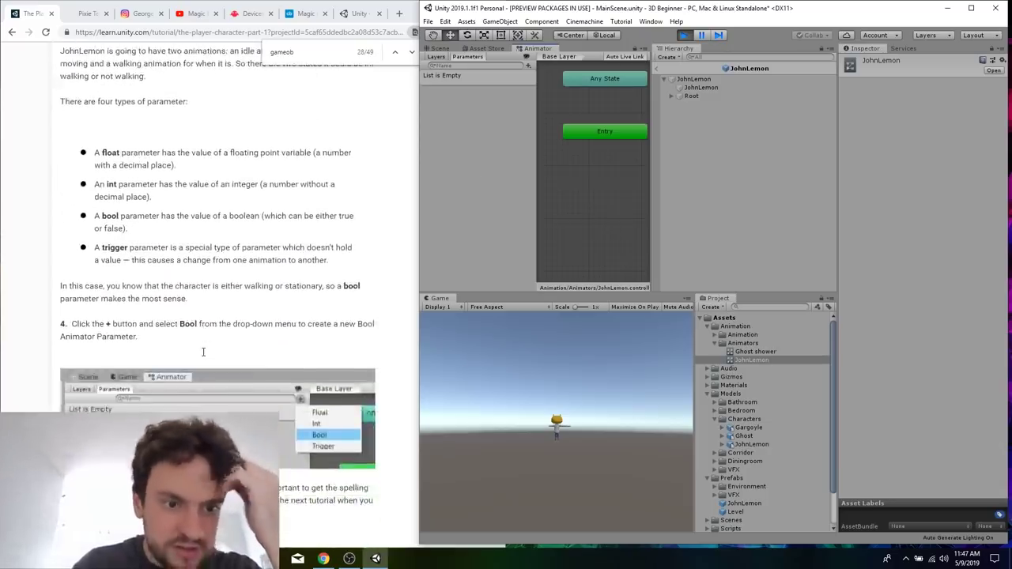
scroll(203, 352, "down", 1)
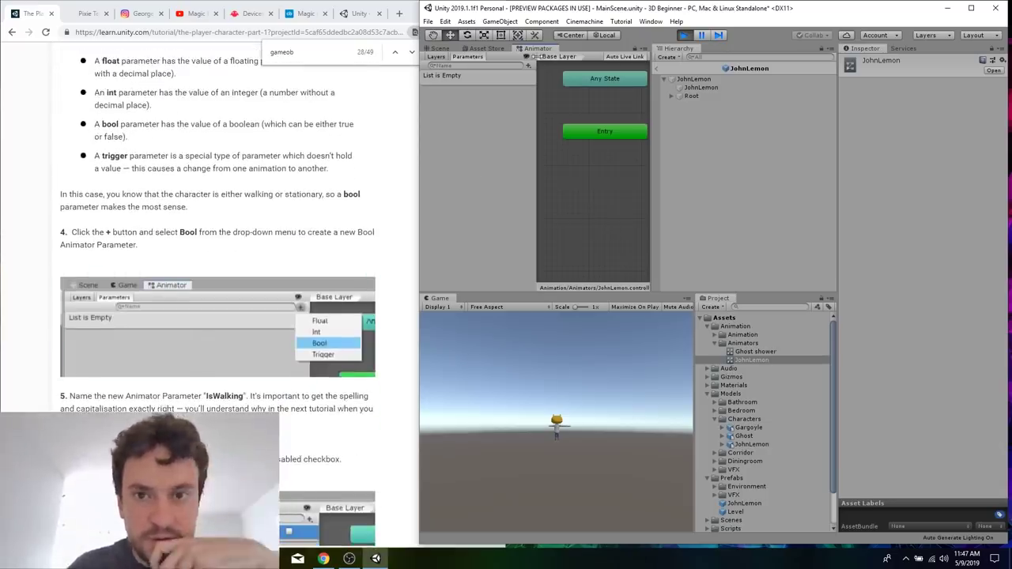
scroll(390, 214, "down", 1)
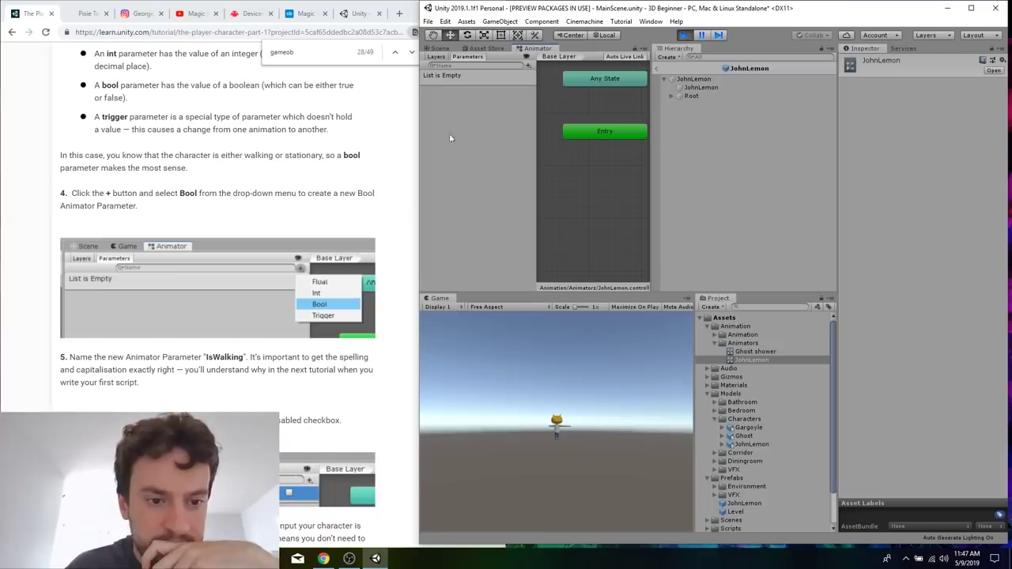
left_click(528, 66)
left_click(550, 100)
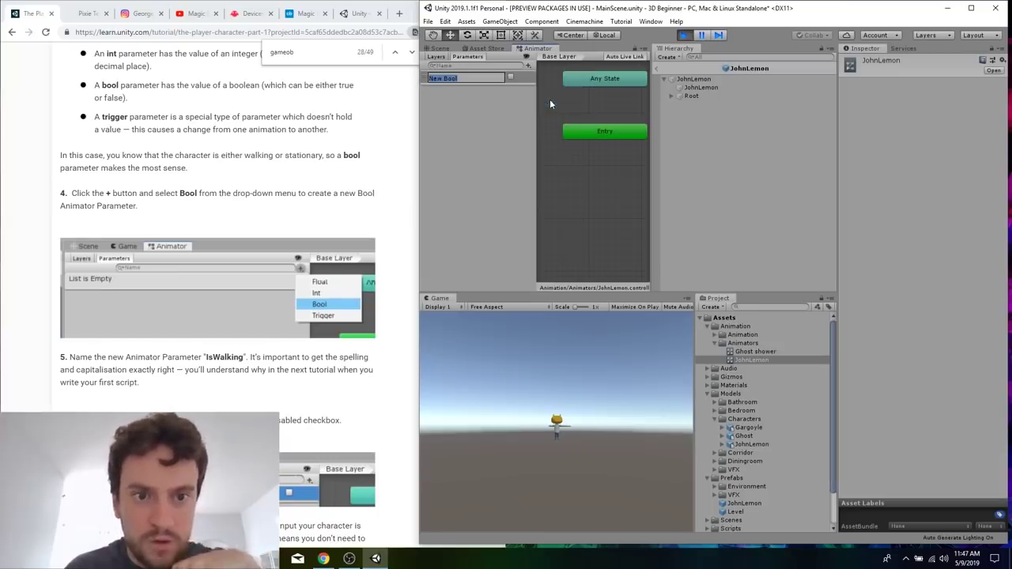
type("IsWalking")
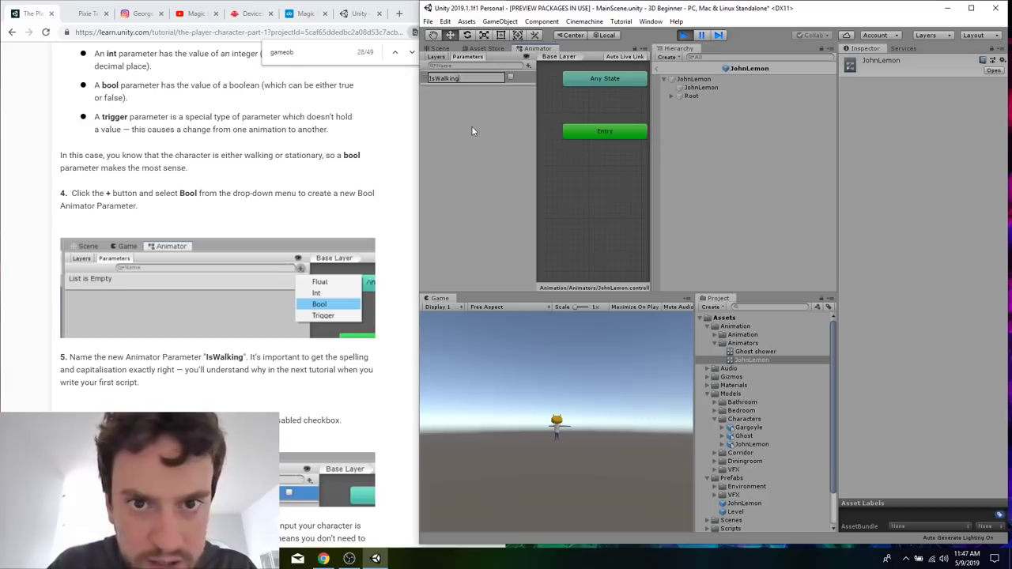
key("Return")
Read the notes on the IsWalking default value and the first instructions of section 7, "Set Up the Animations".
scroll(347, 190, "down", 4)
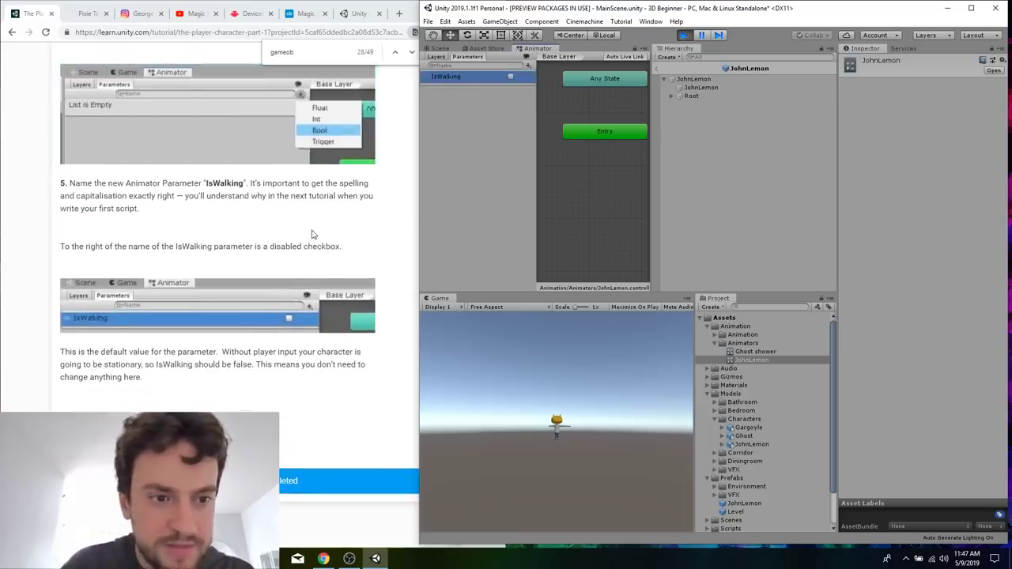
scroll(352, 234, "down", 1)
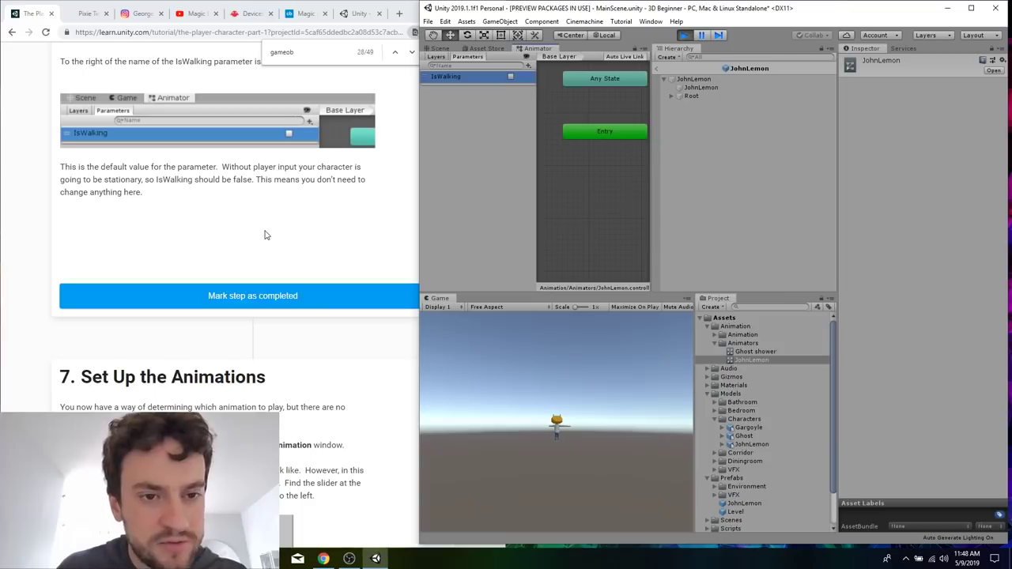
scroll(265, 235, "down", 4)
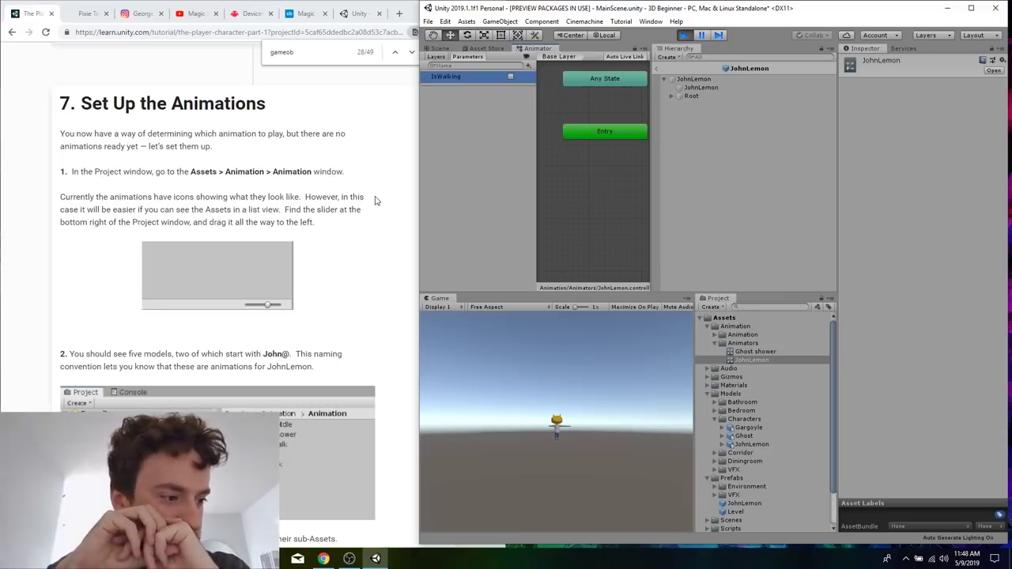
scroll(376, 201, "down", 3)
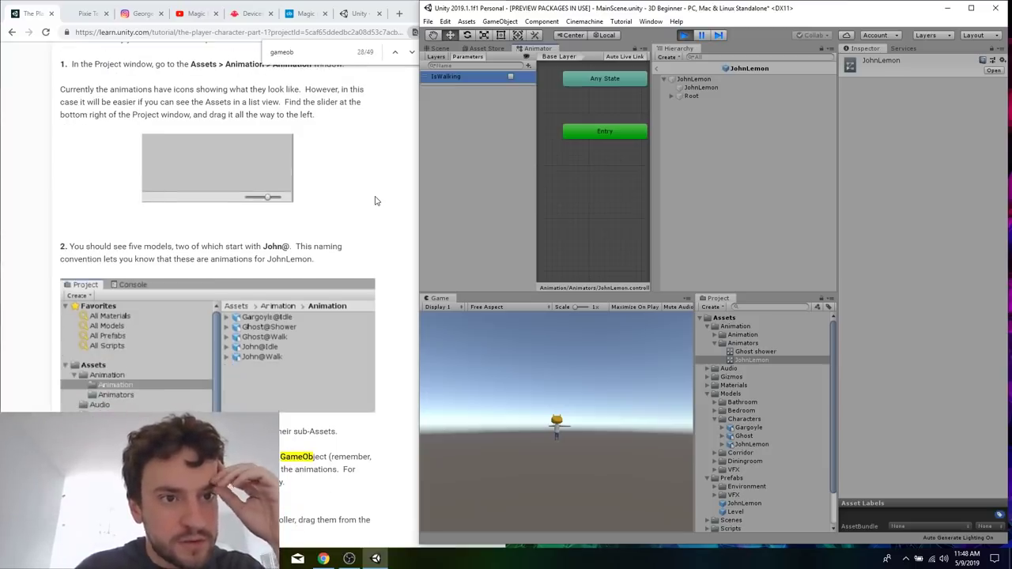
Expand the Animation folder inside Assets > Animation and read how to use the John@Idle and John@Walk models.
scroll(376, 201, "up", 2)
left_click(769, 343)
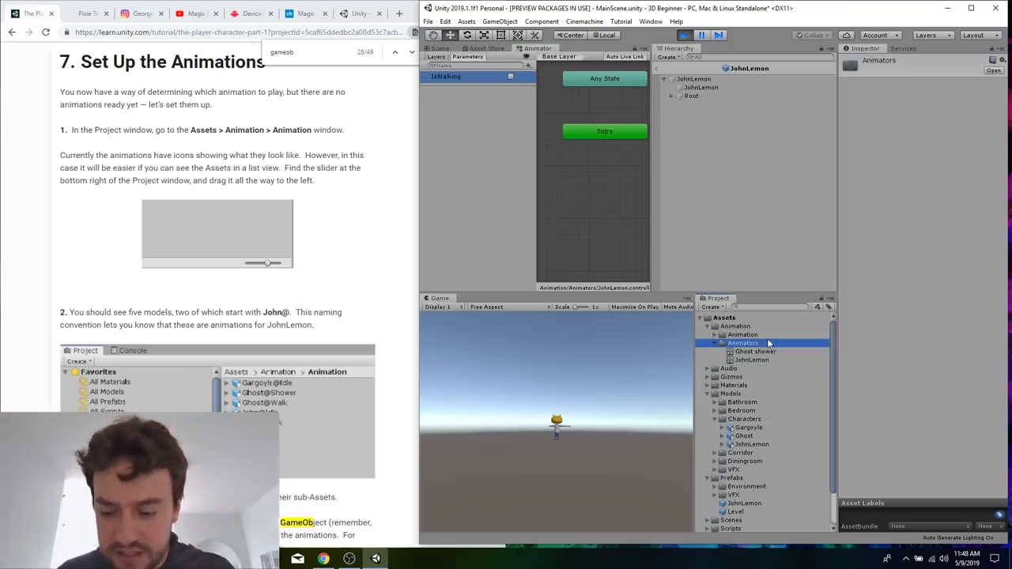
key("Up")
key("Right")
scroll(325, 340, "down", 5)
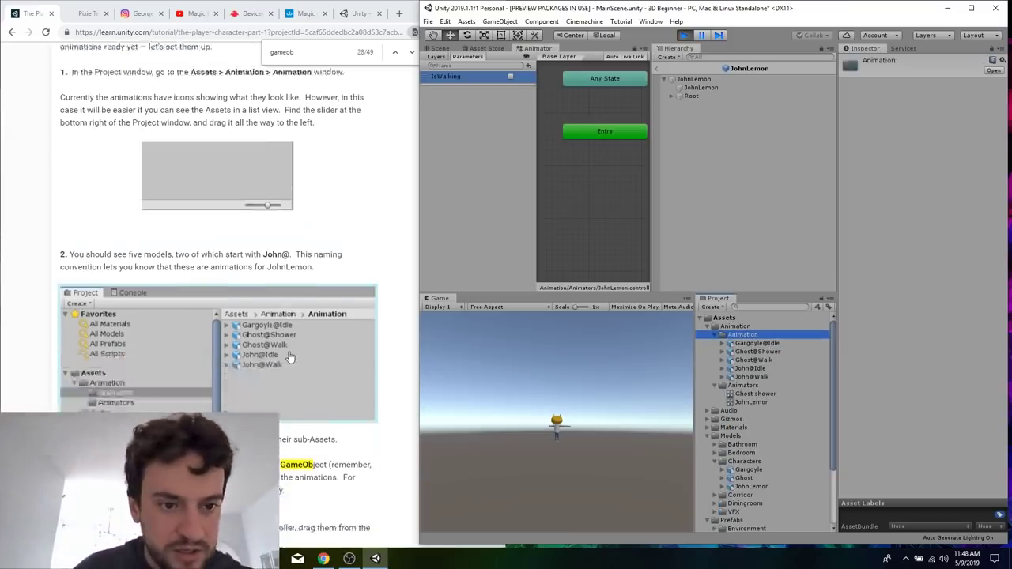
scroll(322, 380, "down", 3)
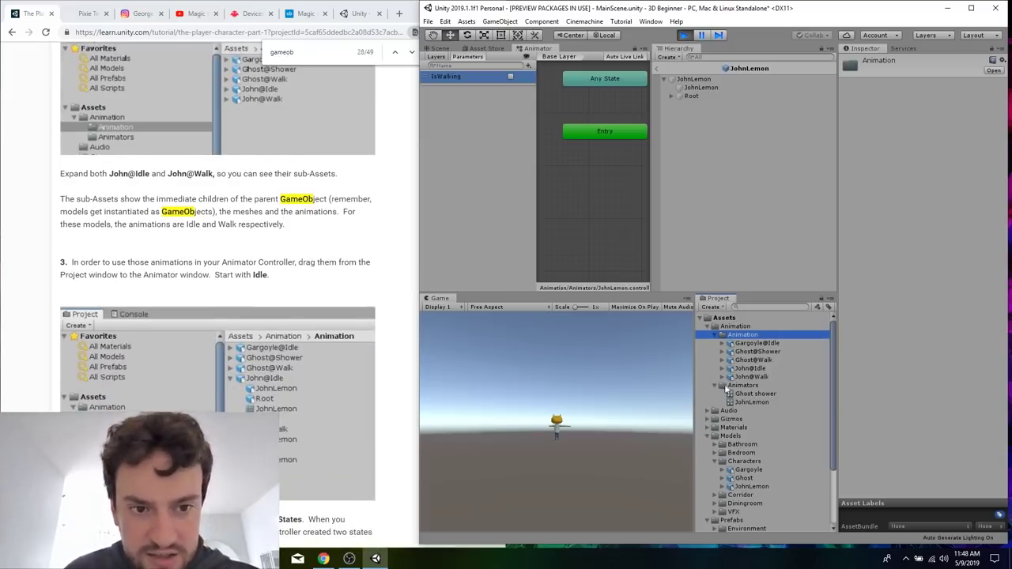
Add the John@Idle and John@Walk animations as Idle and Walk states in the JohnLemon Animator Controller, starting with Idle.
left_click(752, 368)
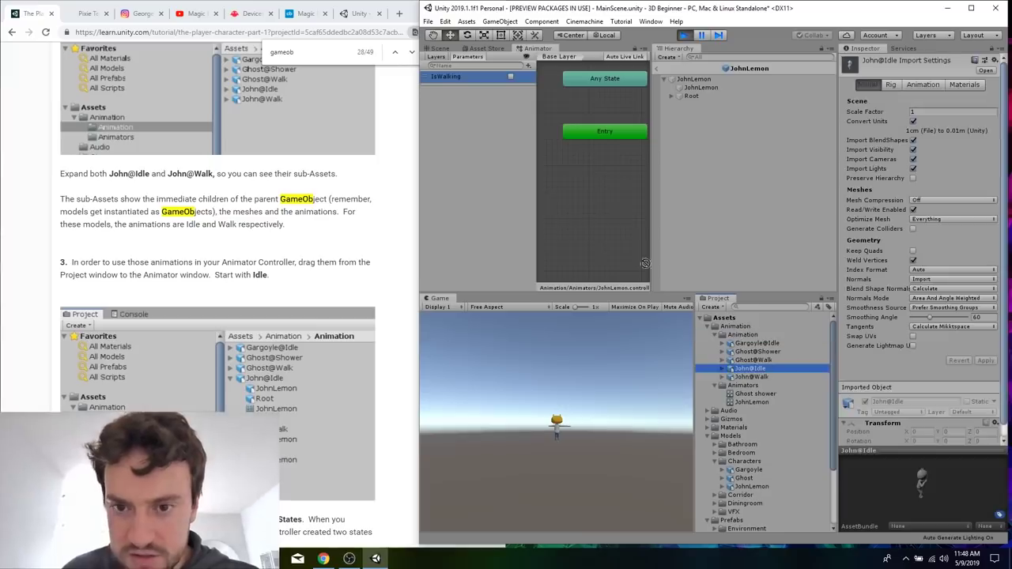
left_click_drag(751, 368, 571, 178)
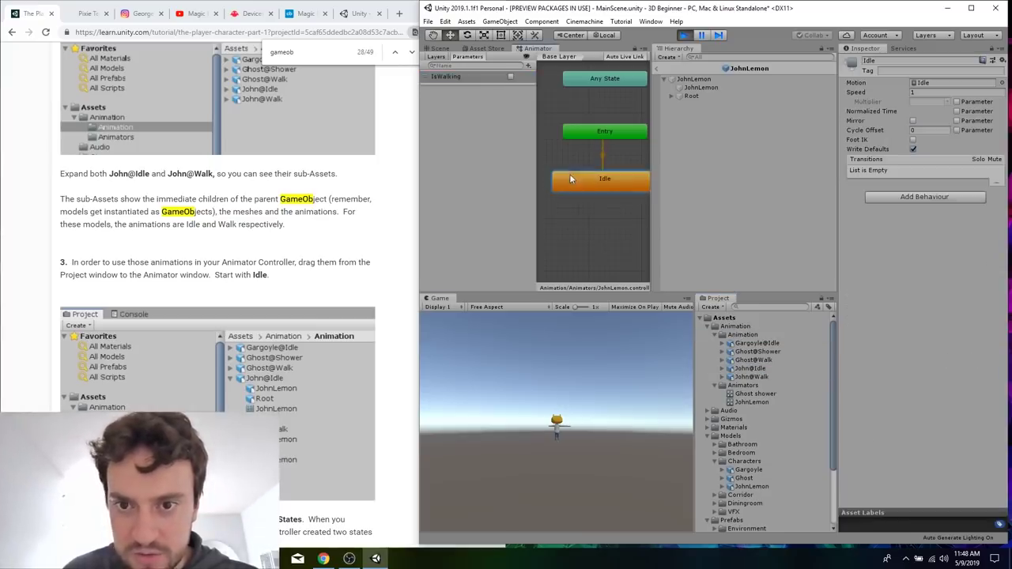
scroll(763, 391, "down", 1)
left_click(758, 372)
left_click_drag(759, 370, 579, 236)
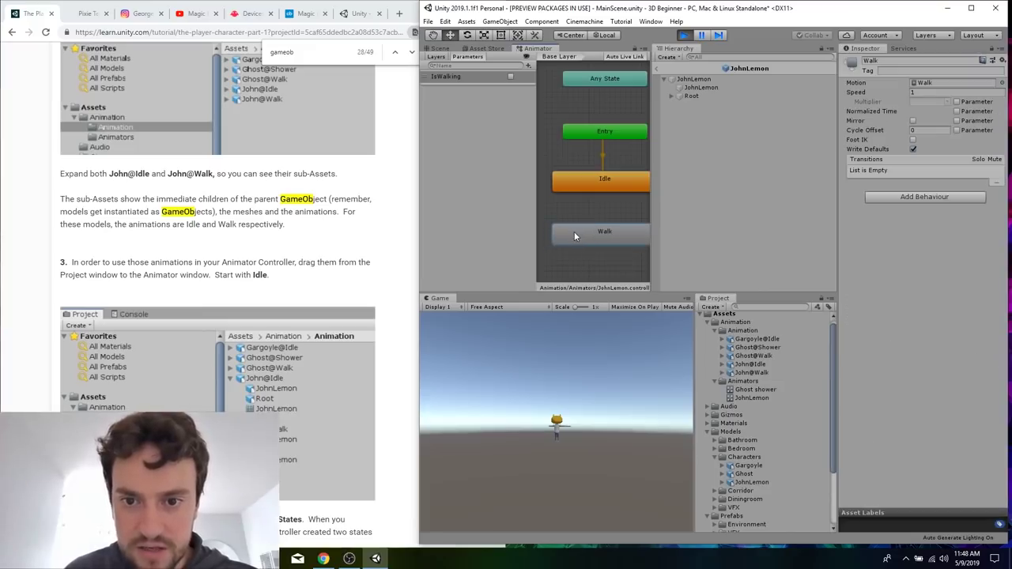
Read the tutorial's explanation of Animator States and the first instruction of section 8, "Create Animator Transitions".
left_click(333, 244)
scroll(332, 245, "down", 10)
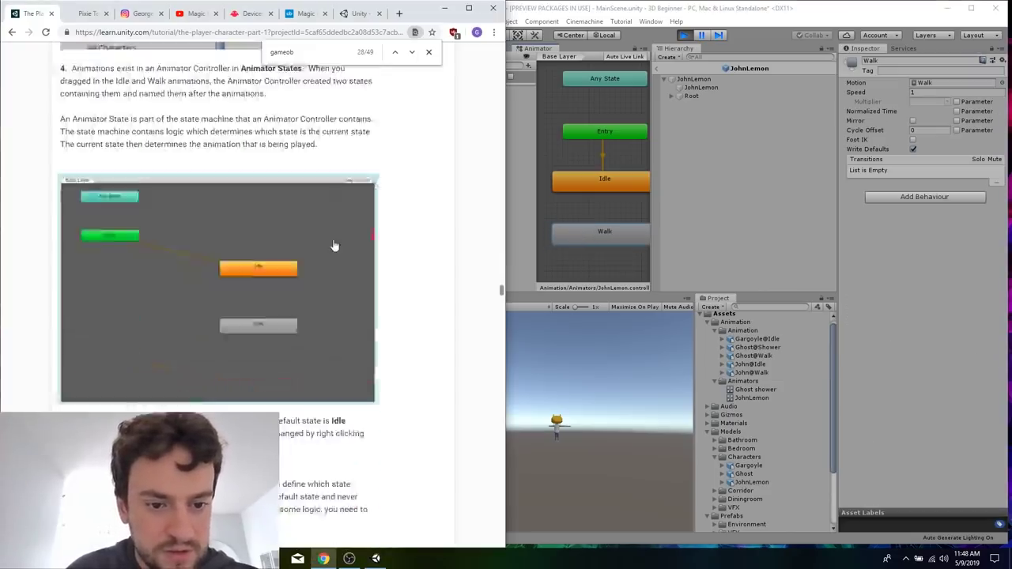
scroll(333, 245, "down", 1)
scroll(335, 246, "up", 4)
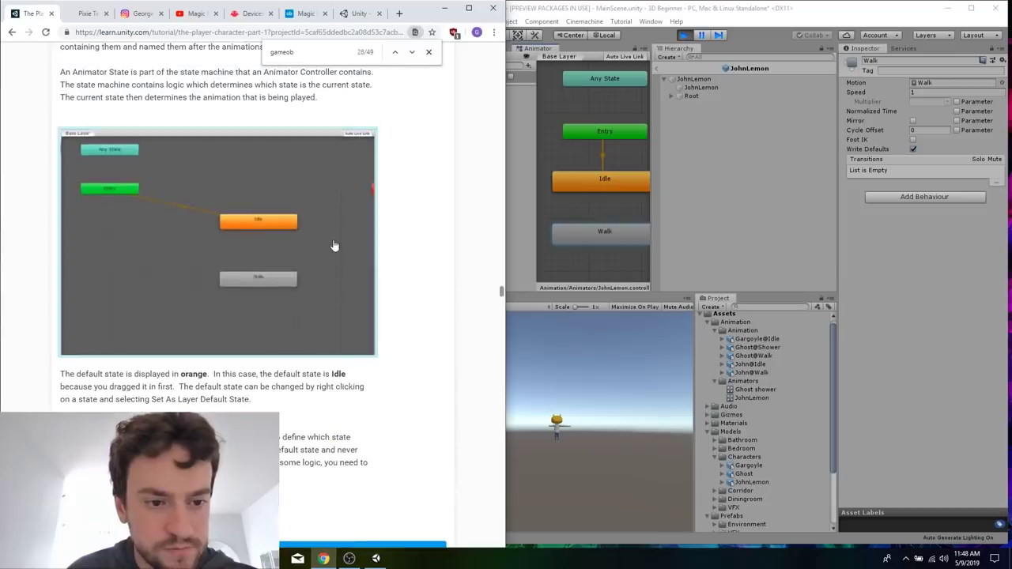
scroll(335, 246, "down", 1)
scroll(311, 386, "down", 1)
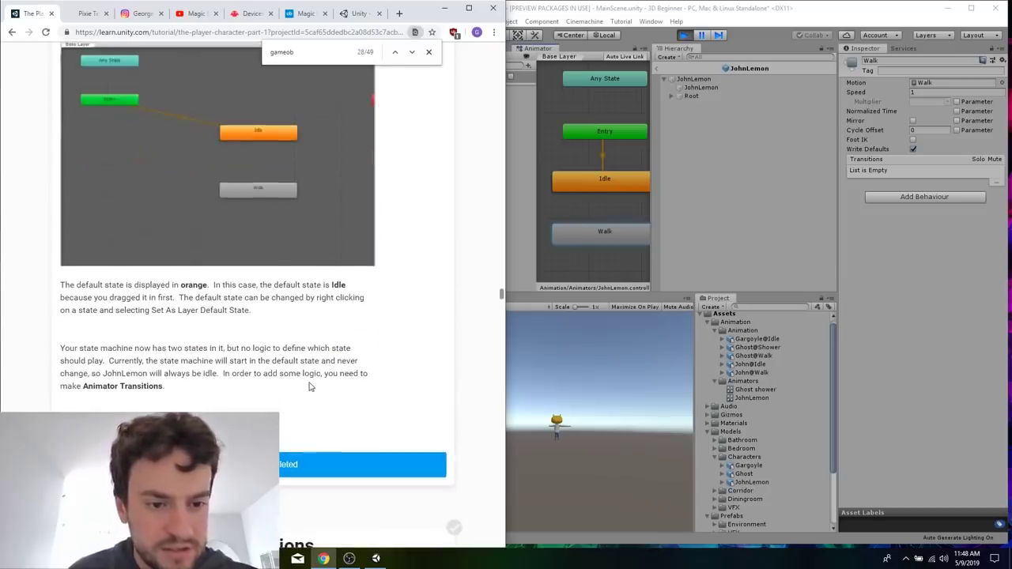
scroll(304, 377, "down", 5)
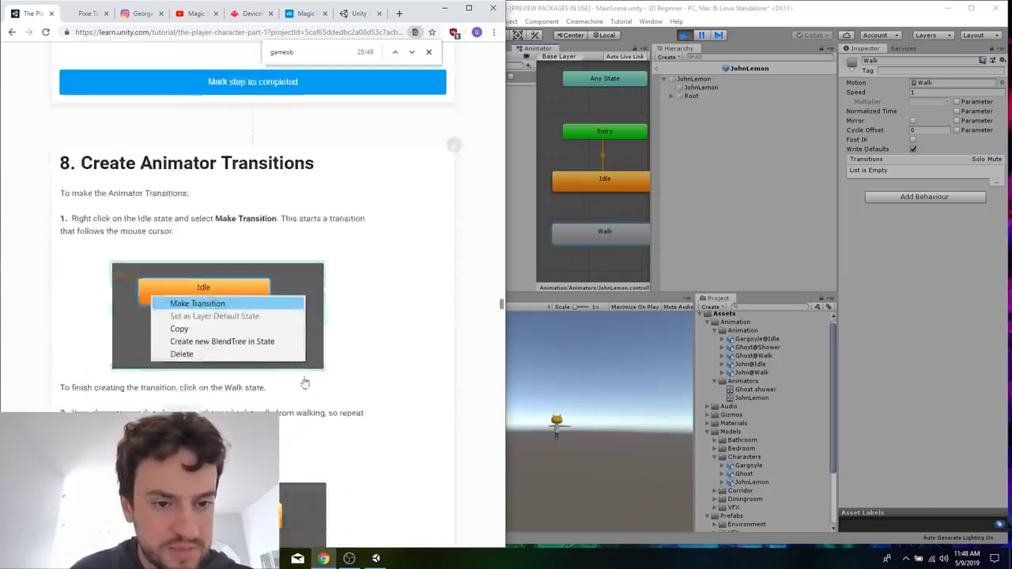
Create a transition from the Idle state to the Walk state in the Animator window.
left_click(585, 186)
right_click(586, 184)
left_click(605, 191)
left_click(569, 239)
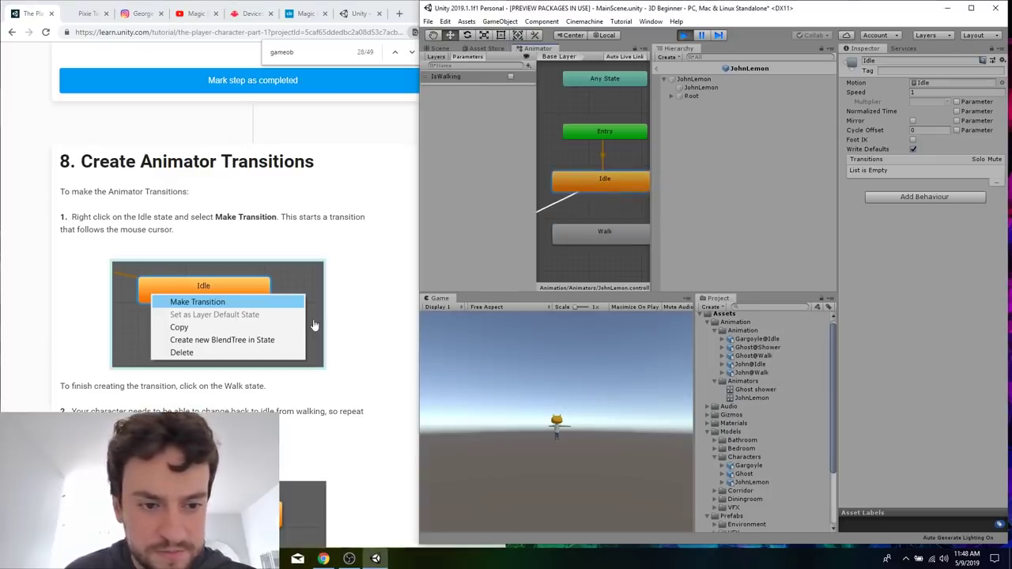
left_click(586, 238)
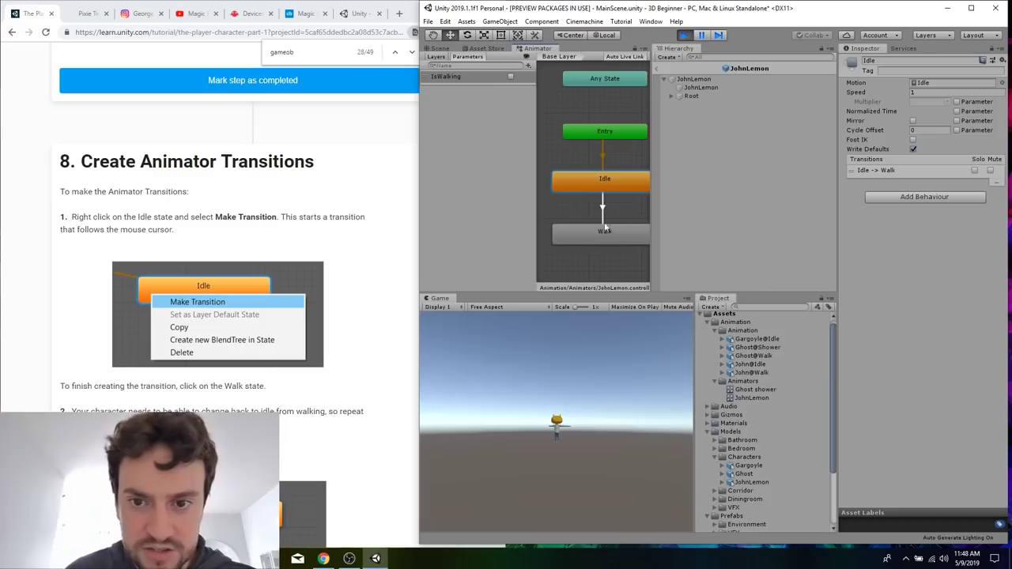
Check the tutorial's next instruction and create a return transition from the Walk state to the Idle state.
left_click(361, 401)
scroll(353, 391, "down", 3)
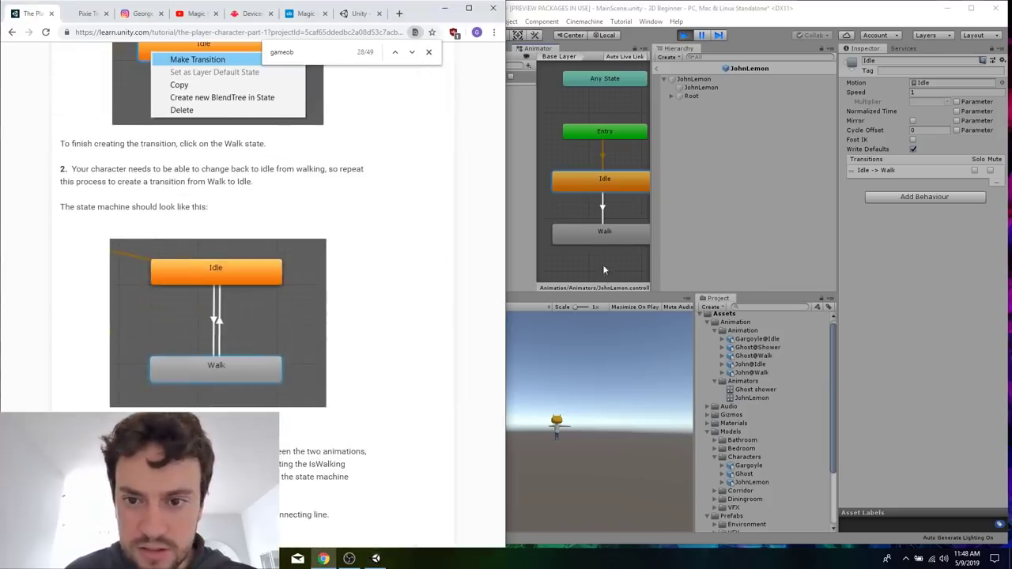
left_click(603, 241)
right_click(603, 241)
left_click(624, 248)
left_click(617, 182)
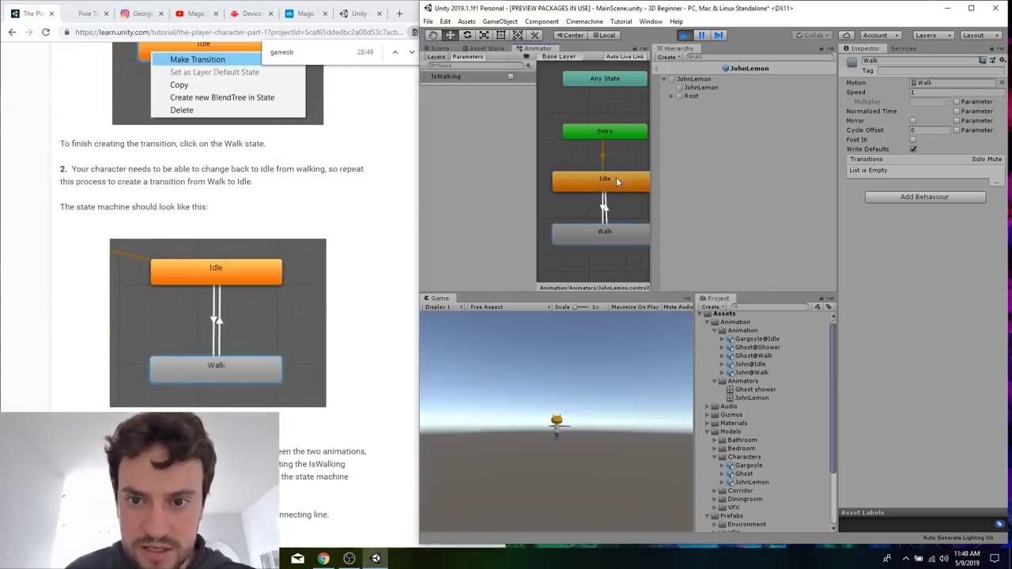
Disable Has Exit Time on the Idle to Walk transition, as described in section 8 of the tutorial.
left_click(368, 363)
scroll(369, 364, "down", 5)
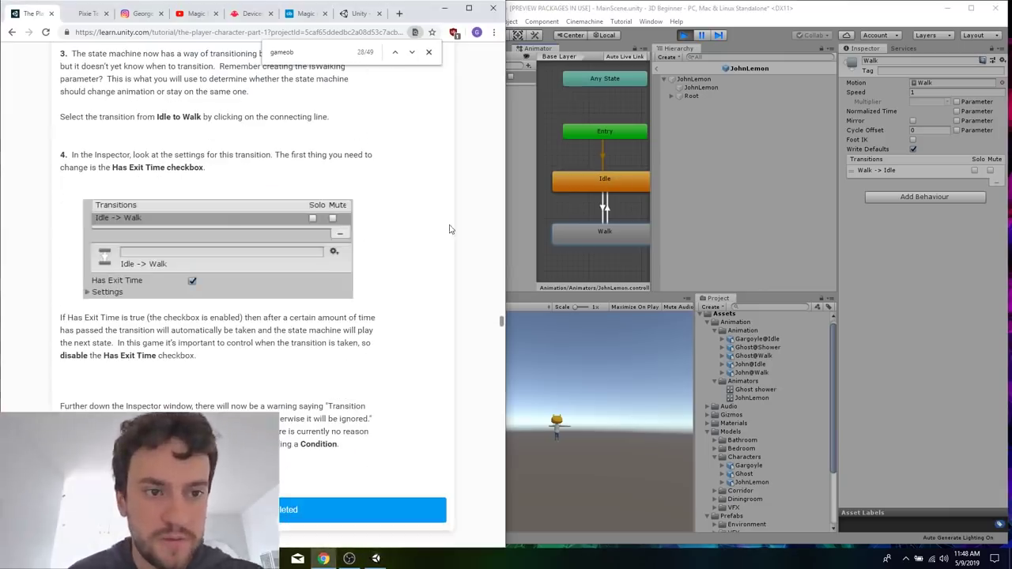
left_click(525, 144)
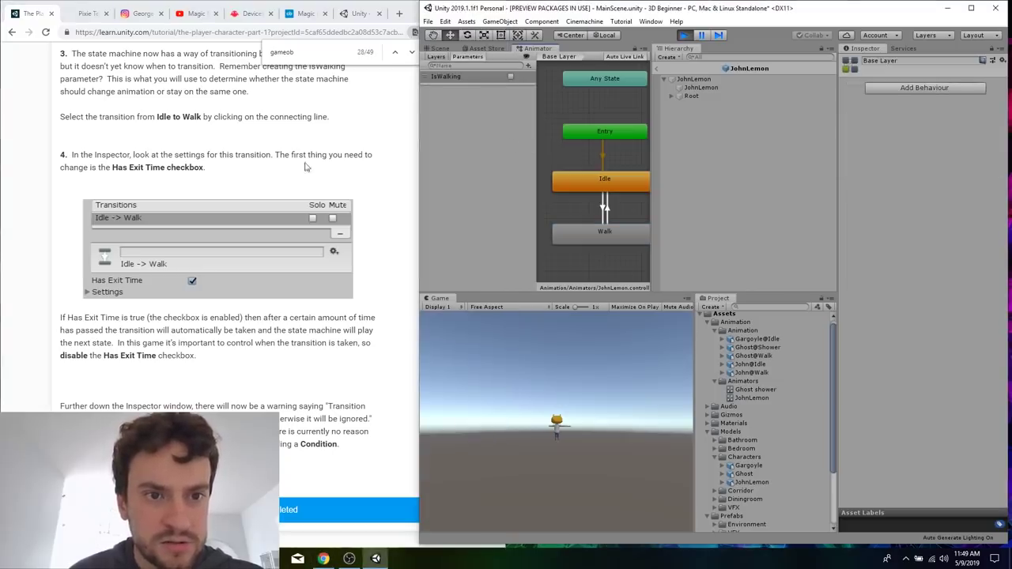
left_click(605, 208)
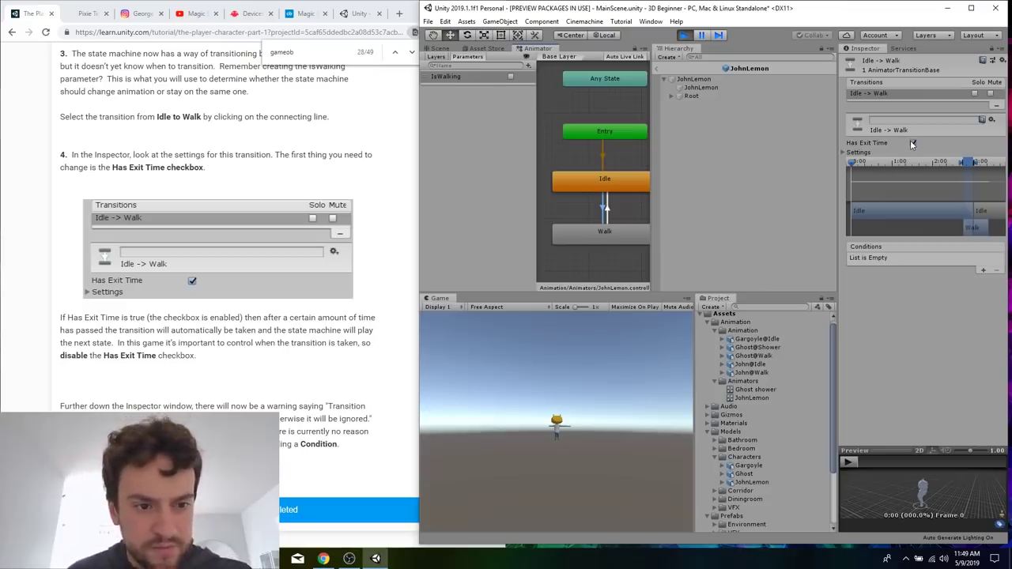
left_click(914, 143)
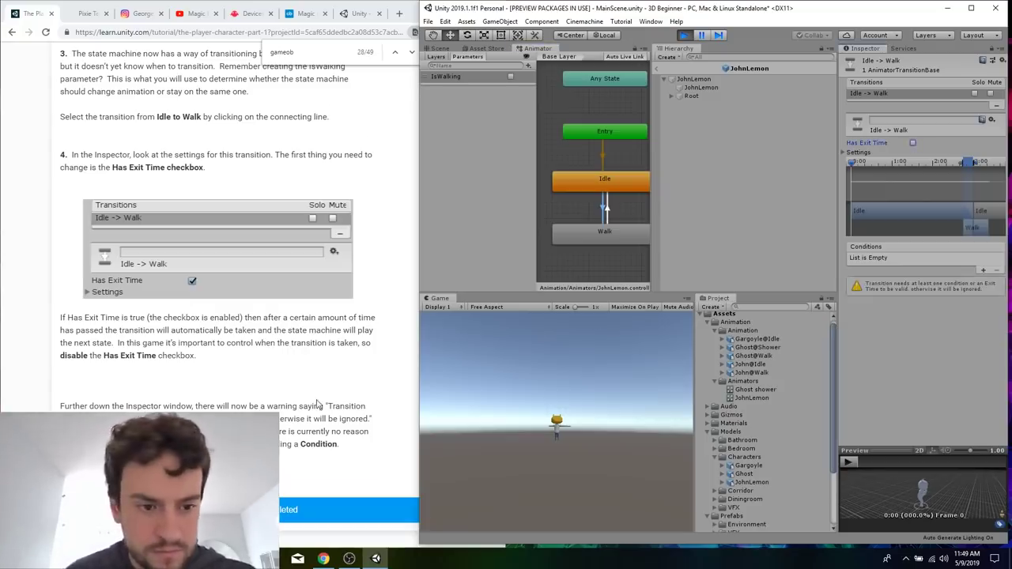
Review section 9 of the tutorial and add an IsWalking true condition to the Idle to Walk transition.
scroll(316, 404, "down", 2)
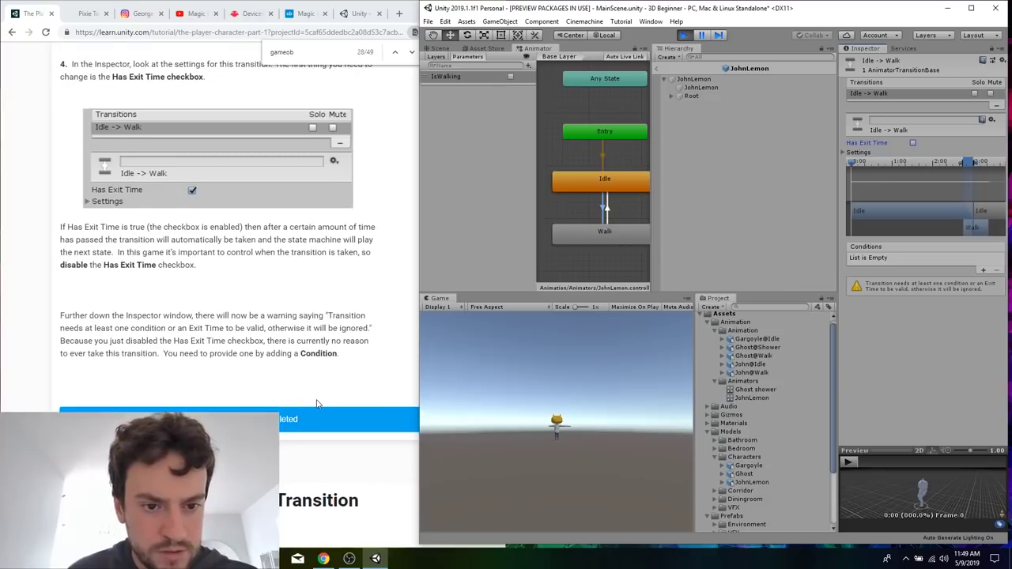
scroll(316, 404, "down", 6)
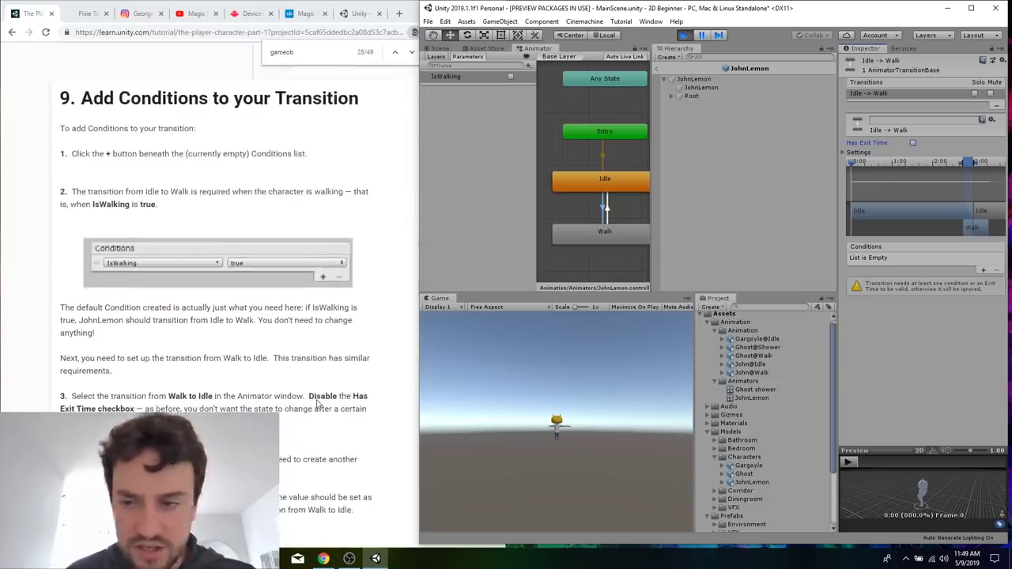
scroll(316, 404, "down", 1)
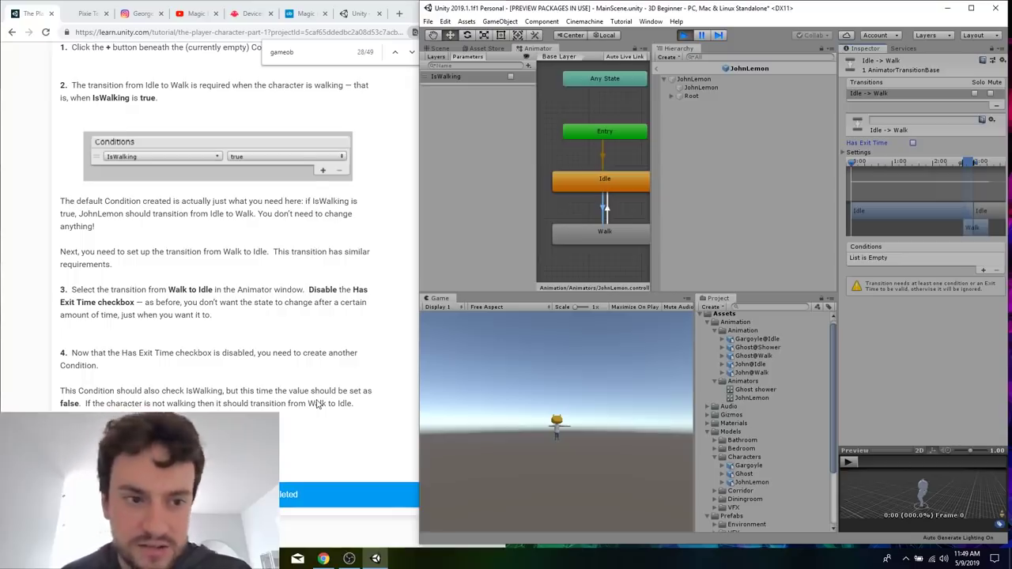
scroll(316, 404, "up", 1)
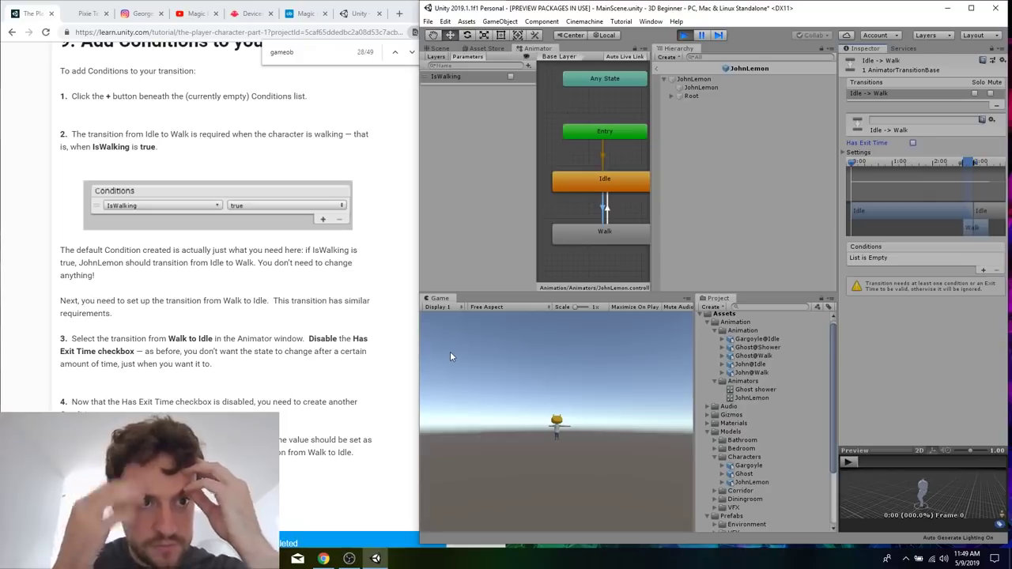
left_click(983, 270)
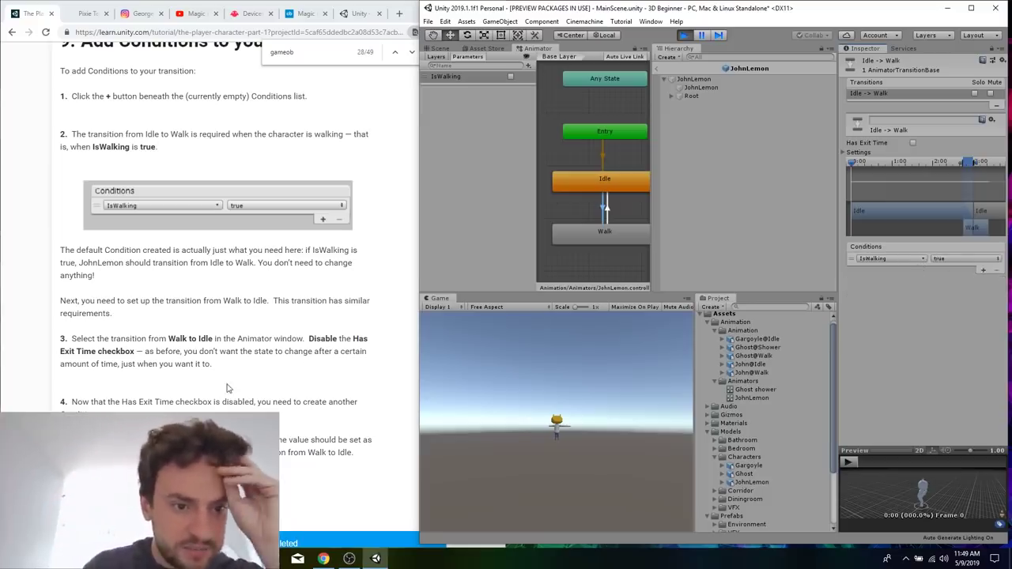
Disable Has Exit Time on the Walk to Idle transition and add a condition with IsWalking set to false.
key("alt+Tab")
left_click(606, 209)
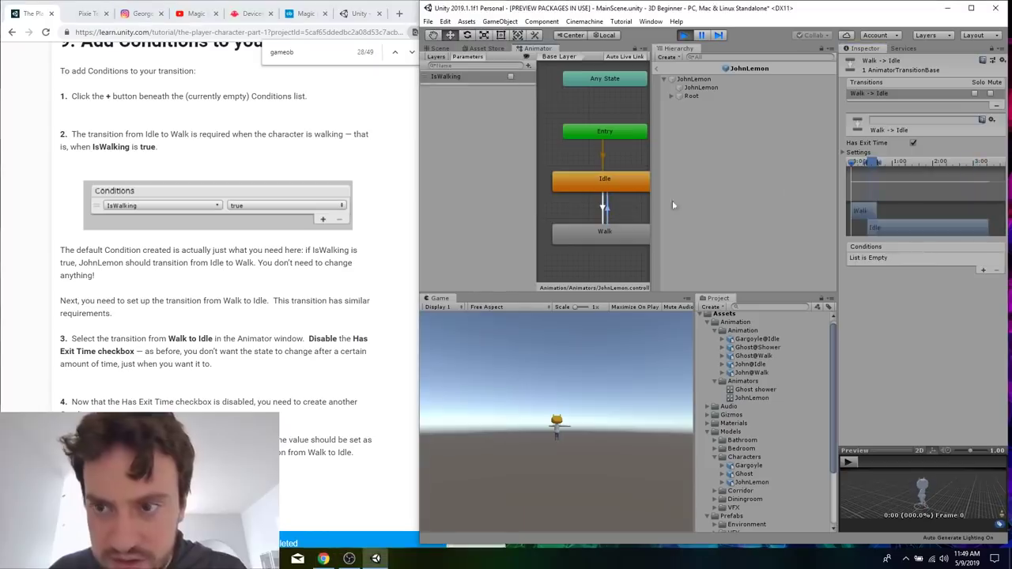
left_click(913, 142)
left_click(982, 270)
left_click(944, 261)
left_click(949, 285)
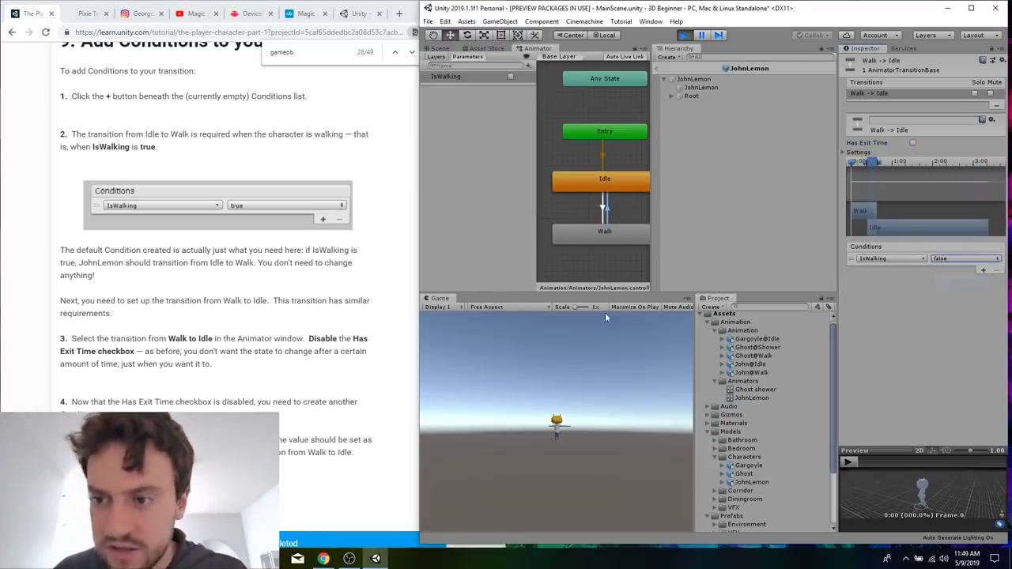
Read section 10 on assigning the Animator Controller and select the root JohnLemon GameObject in the Hierarchy.
left_click(263, 346)
scroll(263, 346, "down", 2)
scroll(263, 346, "down", 1)
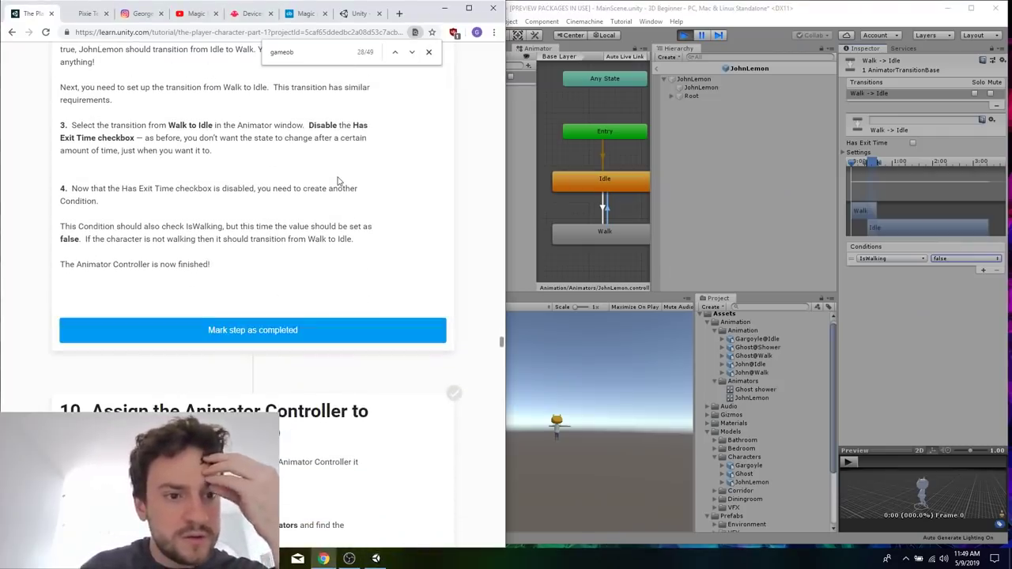
scroll(337, 181, "down", 4)
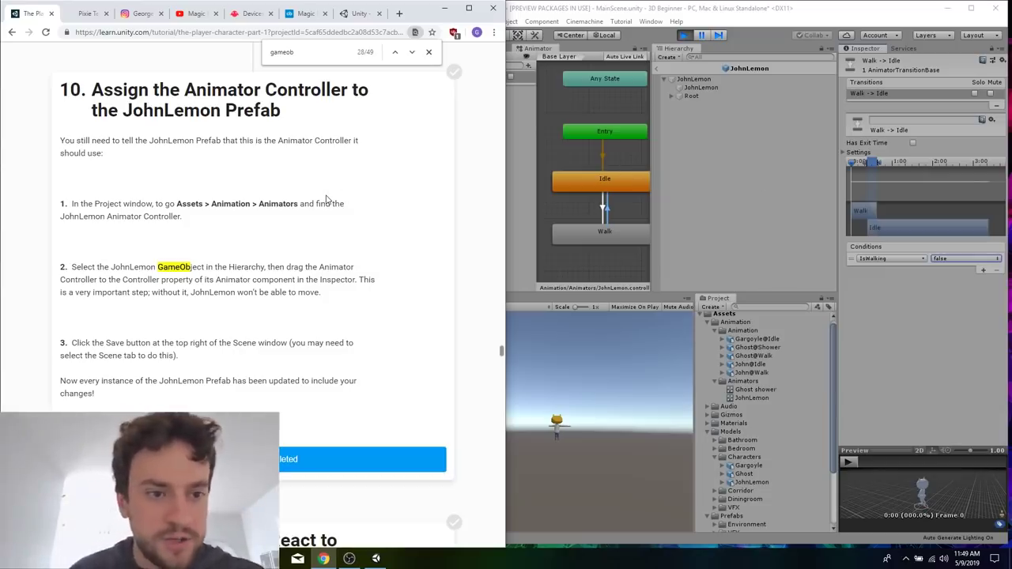
scroll(326, 197, "down", 1)
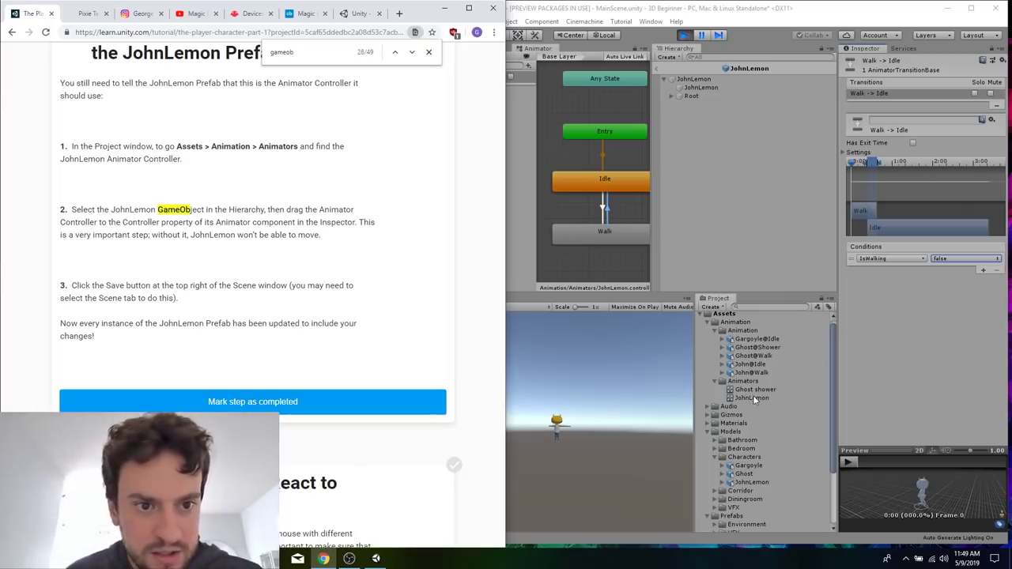
left_click(768, 188)
left_click(703, 78)
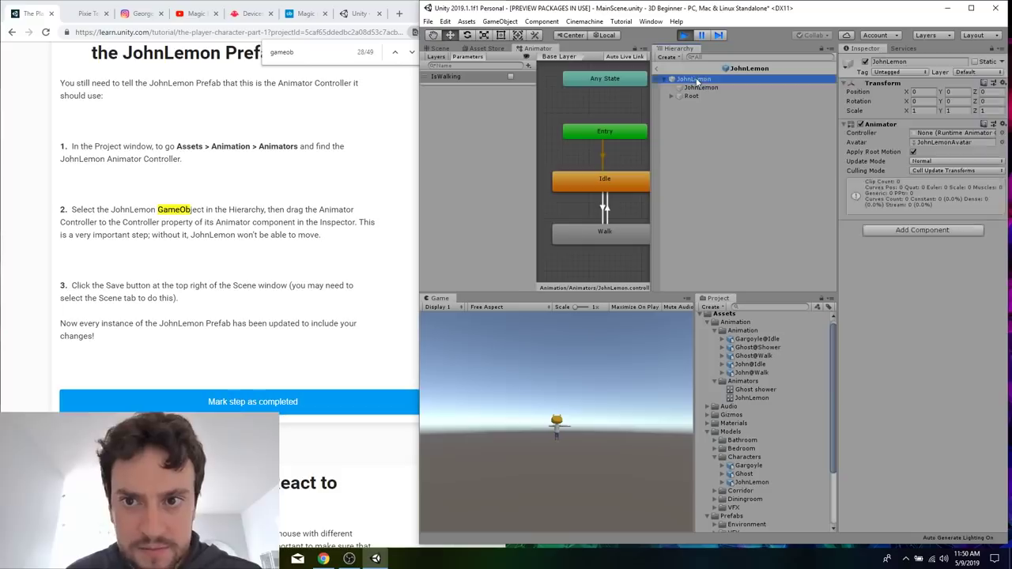
Inspect the root JohnLemon GameObject, its JohnLemon child, the JohnLemon Animator Controller and the available components to find where the controller belongs.
left_click(703, 87)
left_click(702, 78)
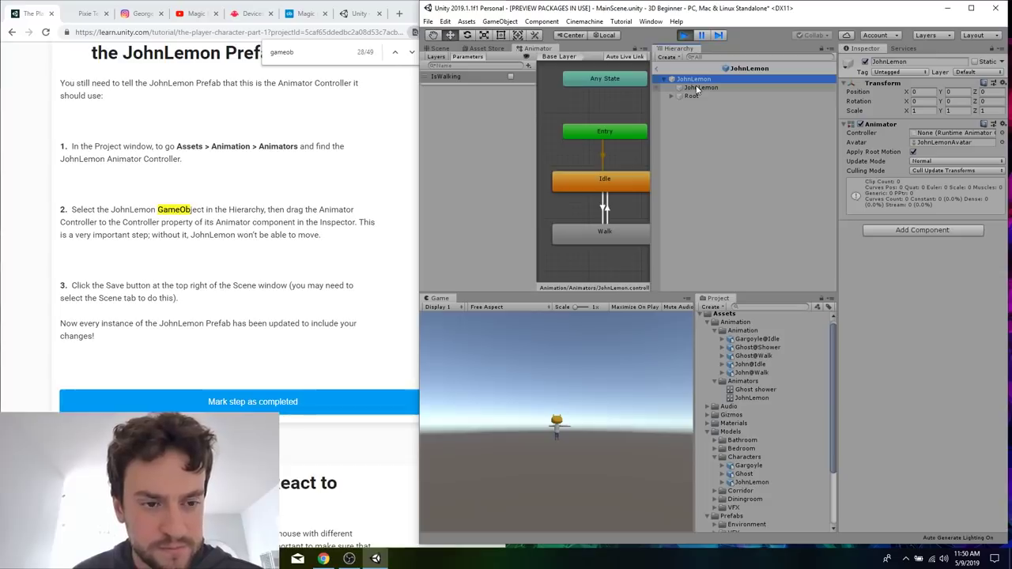
left_click(697, 88)
left_click(706, 78)
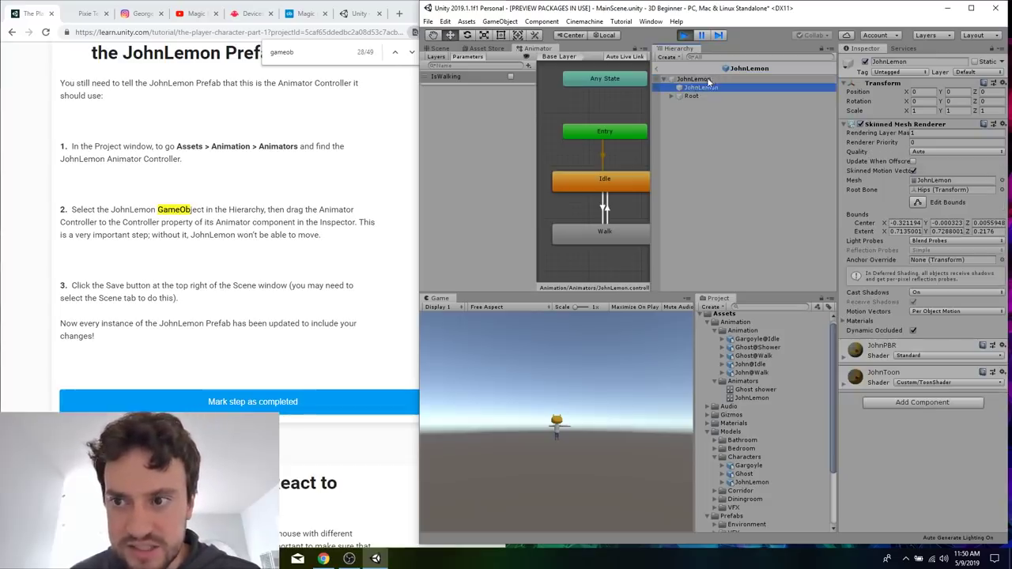
left_click(755, 397)
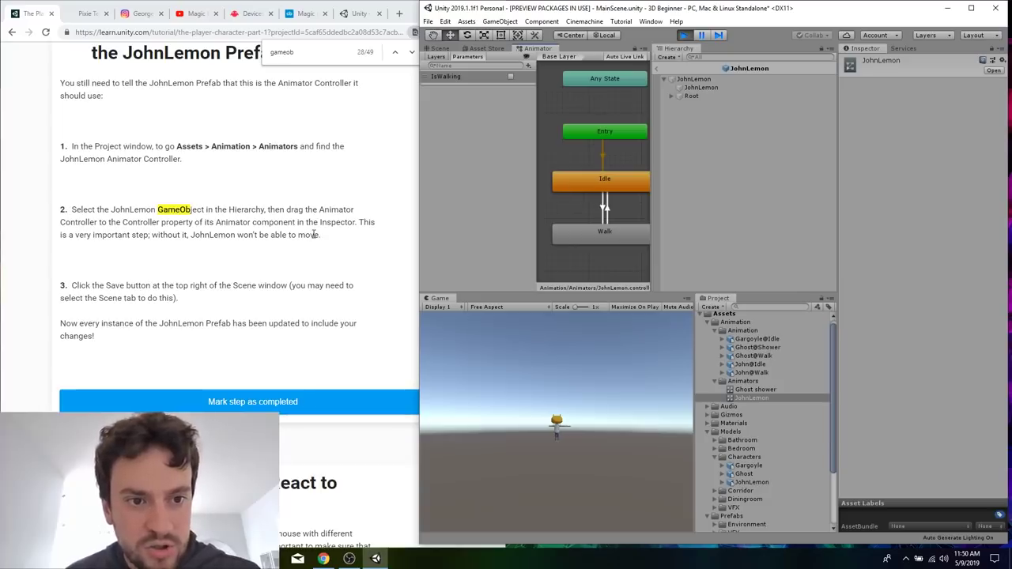
left_click(693, 79)
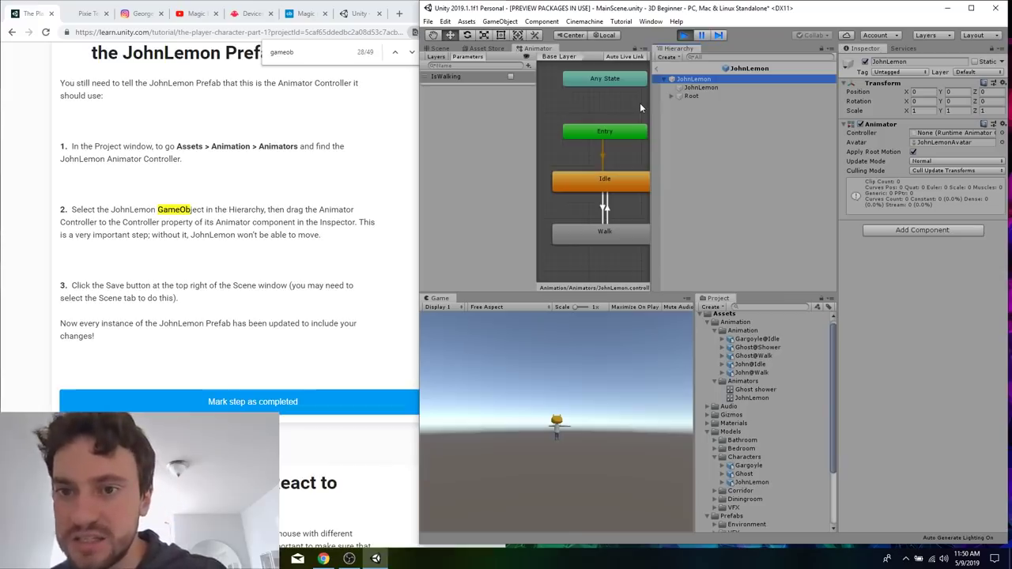
left_click(912, 229)
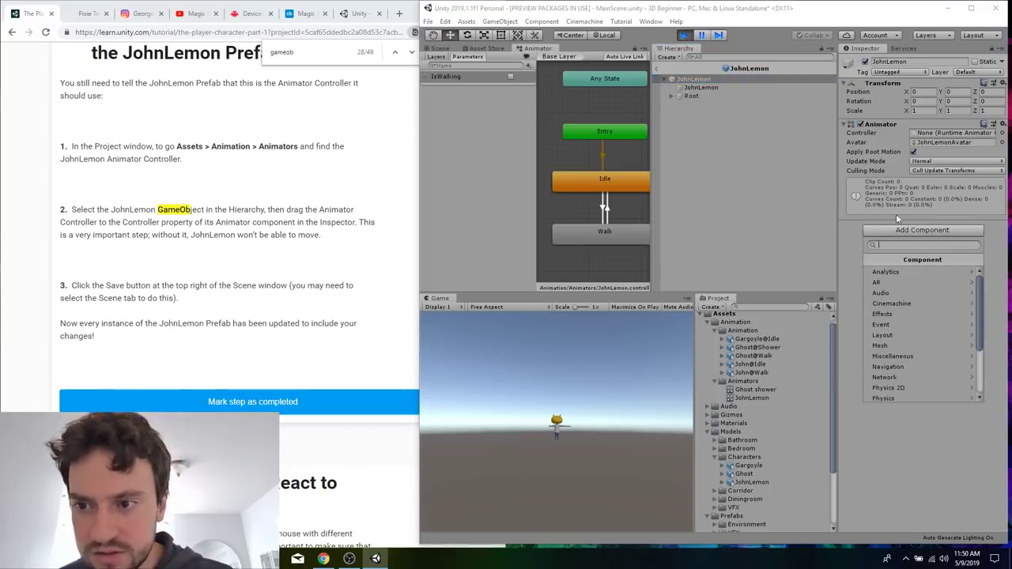
left_click(893, 209)
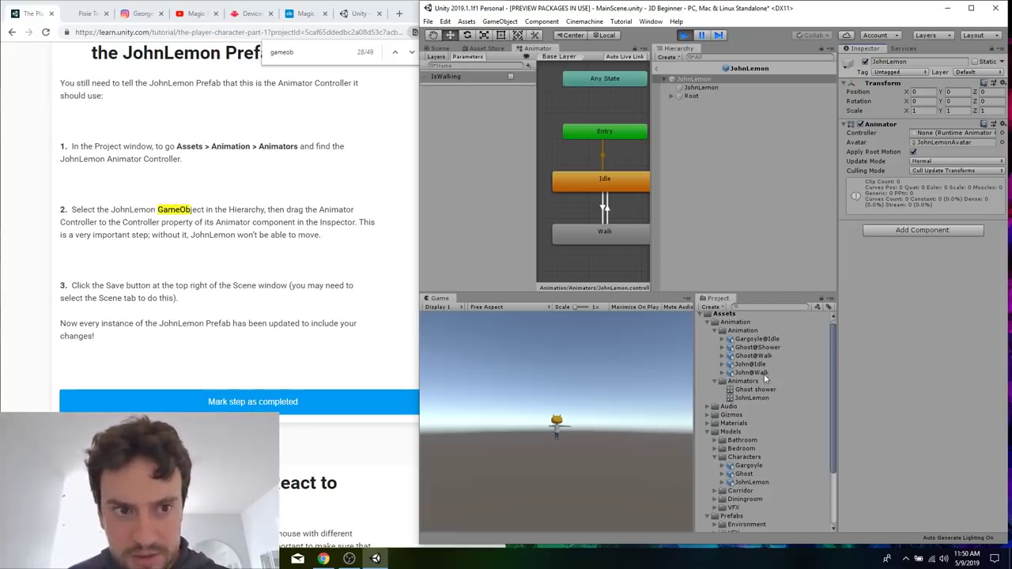
Assign the JohnLemon Animator Controller from the Animators folder to the Animator component of the root JohnLemon GameObject.
left_click(755, 398)
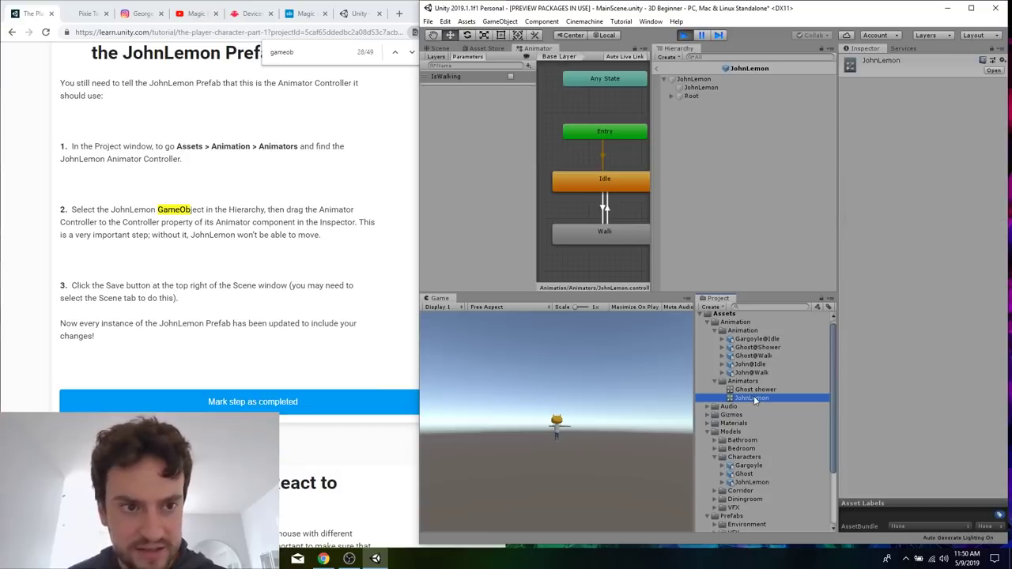
left_click(706, 80)
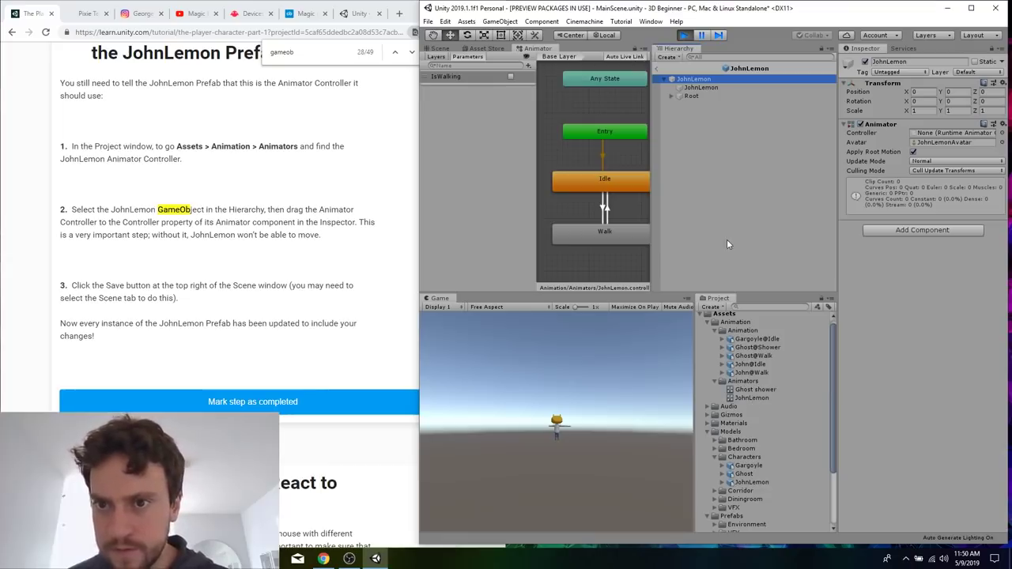
left_click(711, 89)
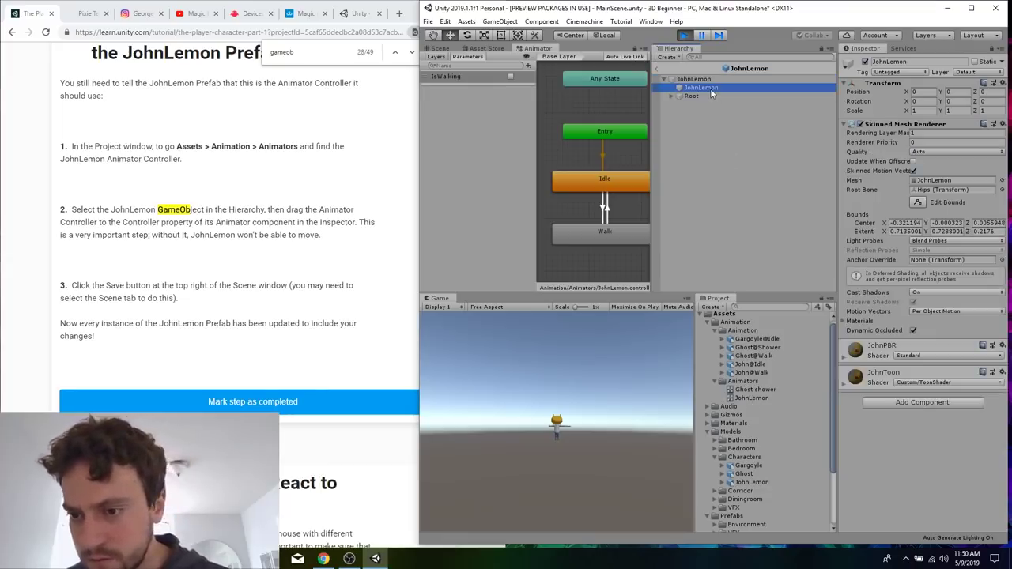
left_click(696, 80)
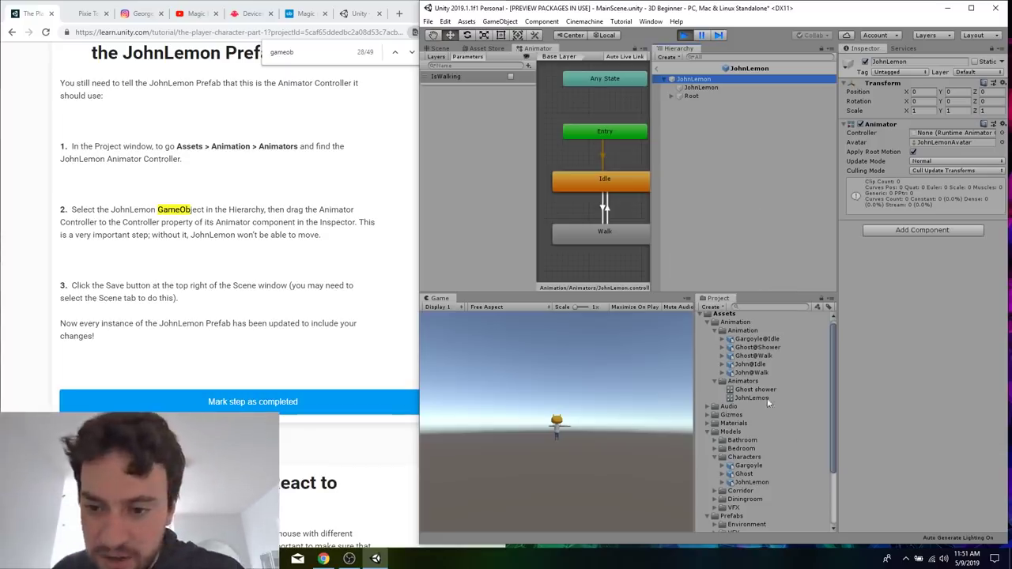
left_click(747, 382)
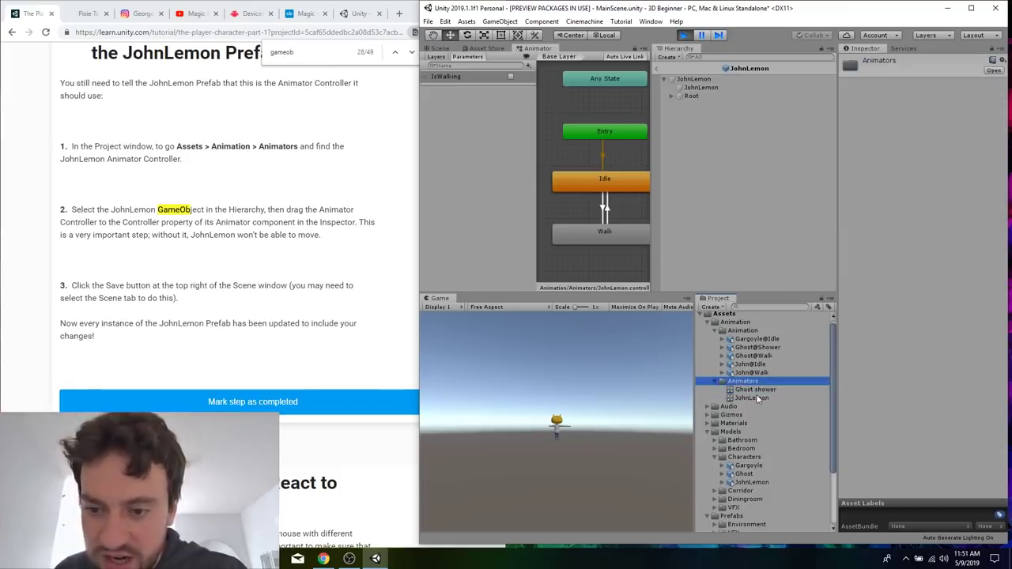
left_click_drag(755, 397, 700, 84)
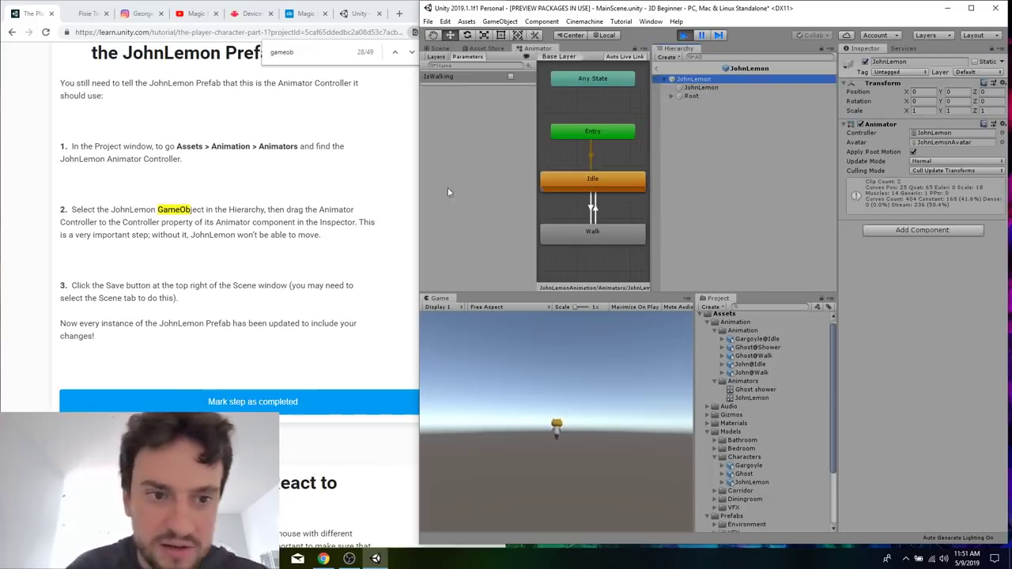
Read the tutorial's instruction on saving the Prefab and turn off Auto Save for JohnLemon in the Scene view.
left_click_drag(273, 289, 295, 318)
left_click(302, 292)
scroll(302, 292, "down", 1)
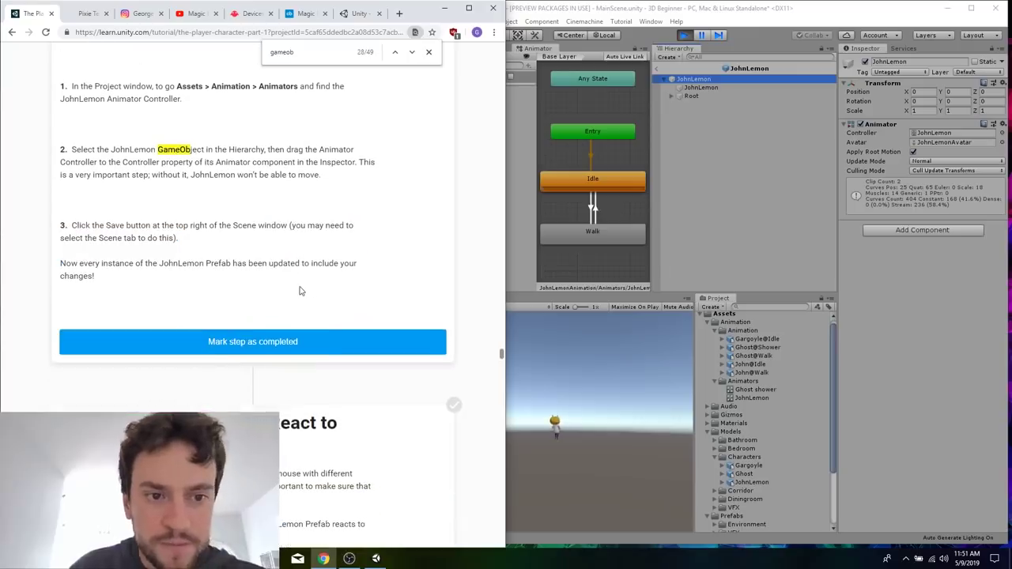
left_click(652, 197)
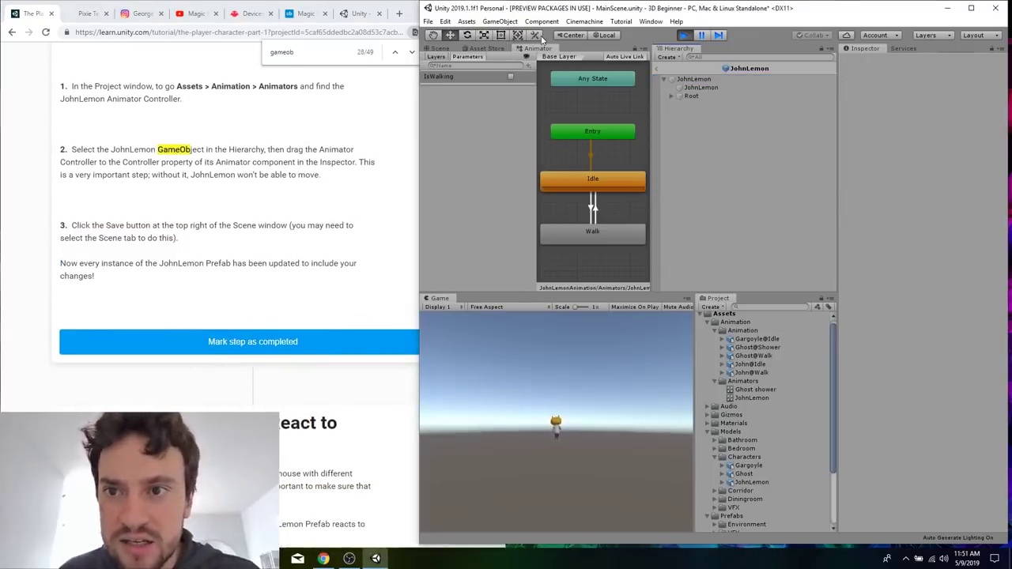
left_click(445, 49)
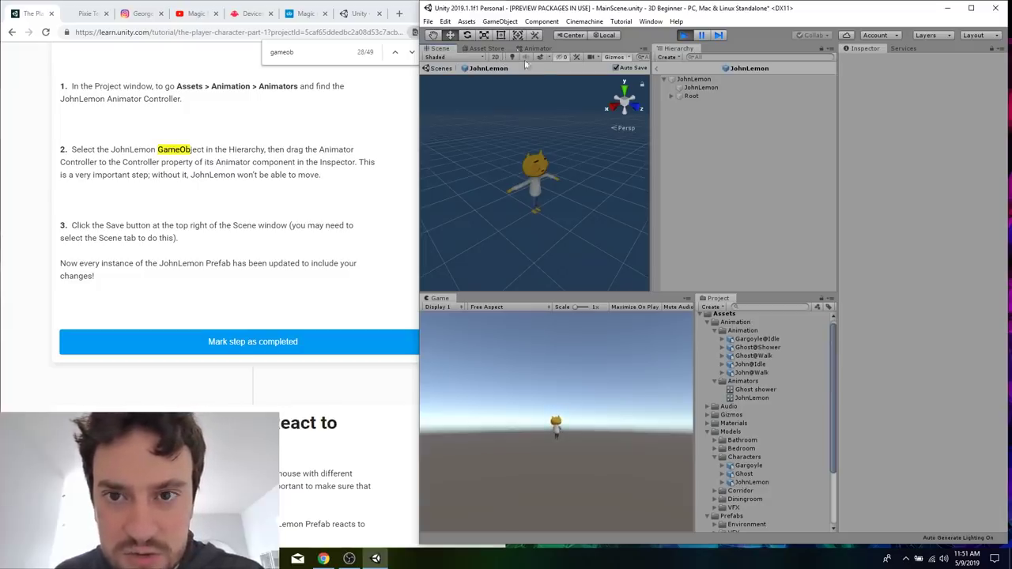
left_click(617, 68)
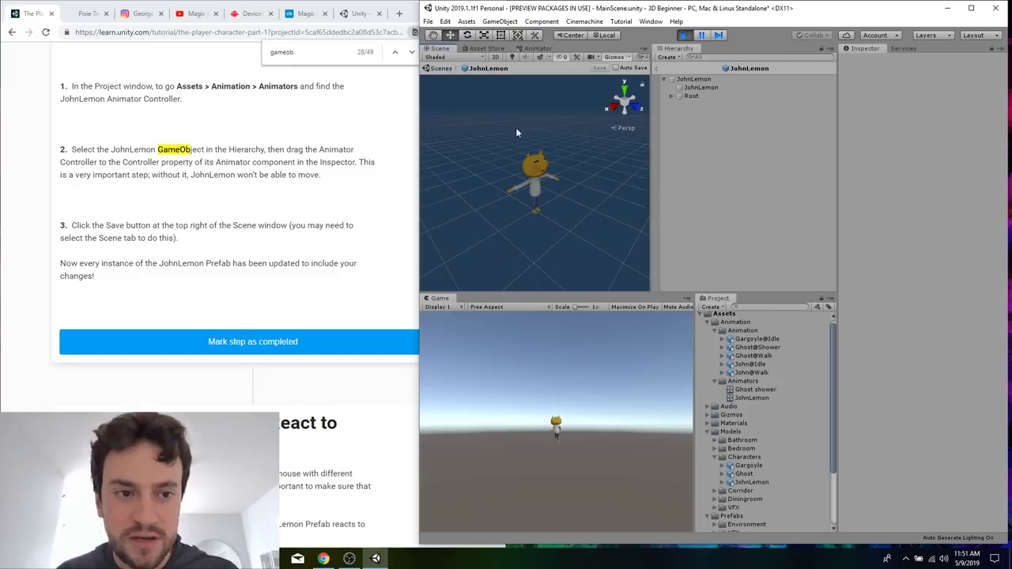
Read the start of section 11, Make your Character React to Physics, about adding a Rigidbody to the JohnLemon Prefab.
left_click(320, 242)
scroll(319, 244, "down", 2)
scroll(313, 276, "down", 2)
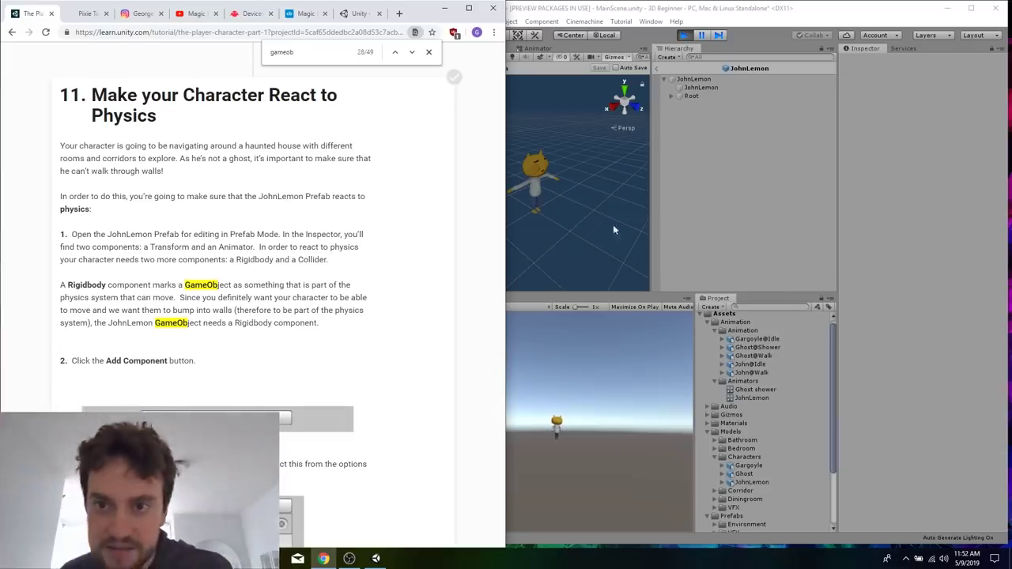
left_click(740, 240)
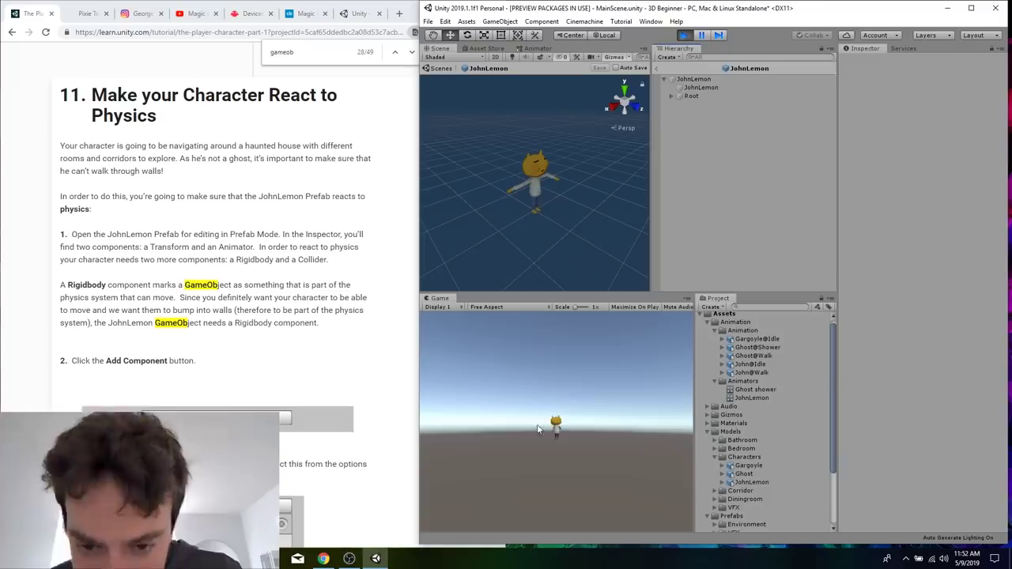
left_click(257, 349)
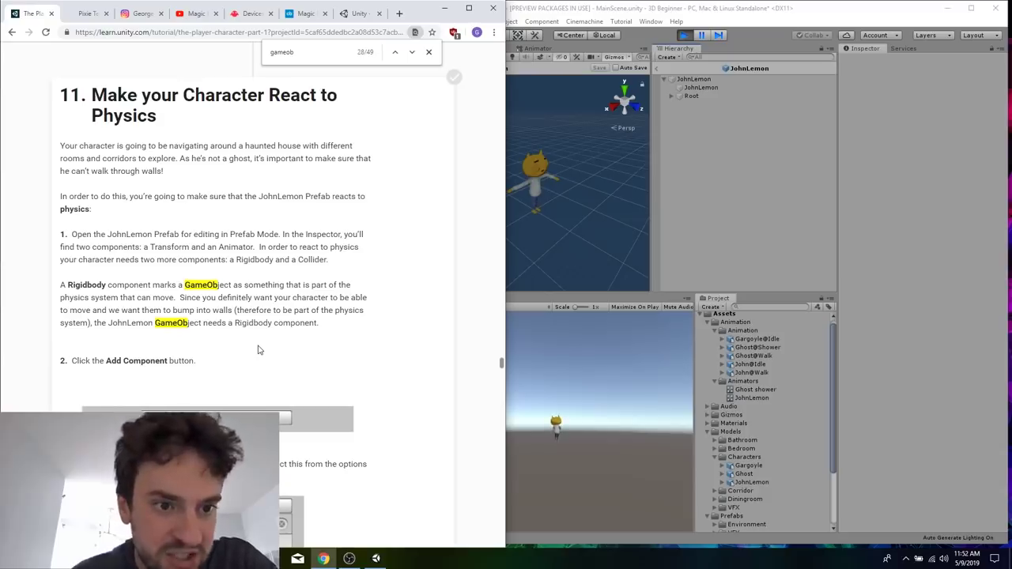
Add a Rigidbody component to the root JohnLemon GameObject.
left_click(732, 163)
left_click(713, 79)
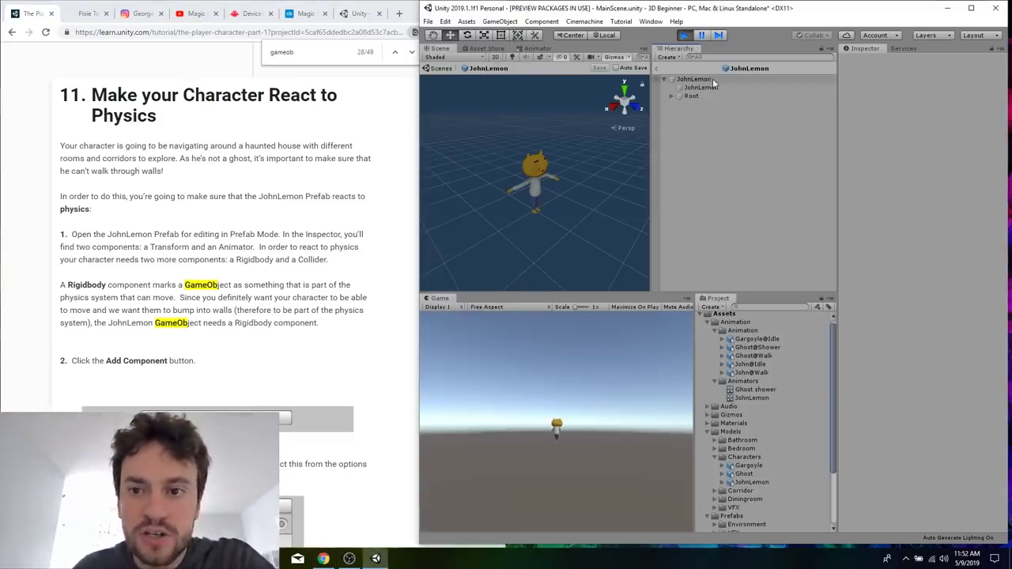
left_click(898, 235)
type("rig")
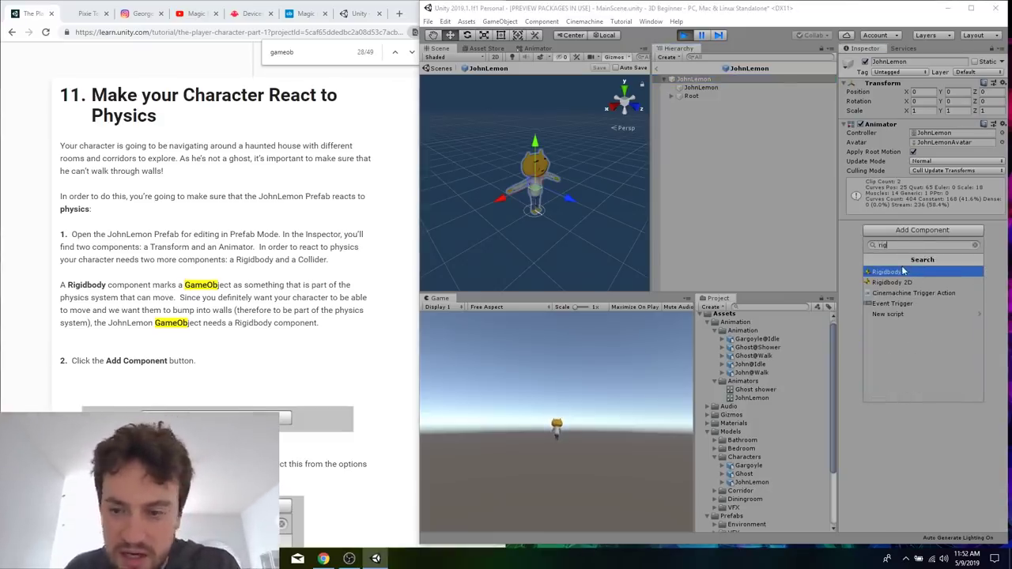
left_click(903, 269)
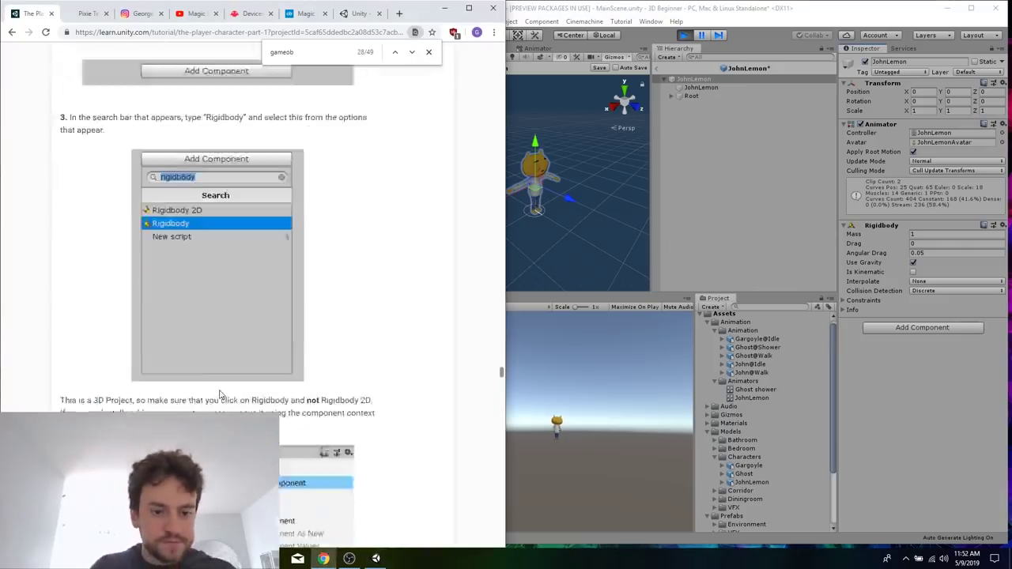
Read tutorial steps 3 to 5 of section 11, save the JohnLemon Prefab and reselect its root GameObject.
scroll(418, 208, "down", 3)
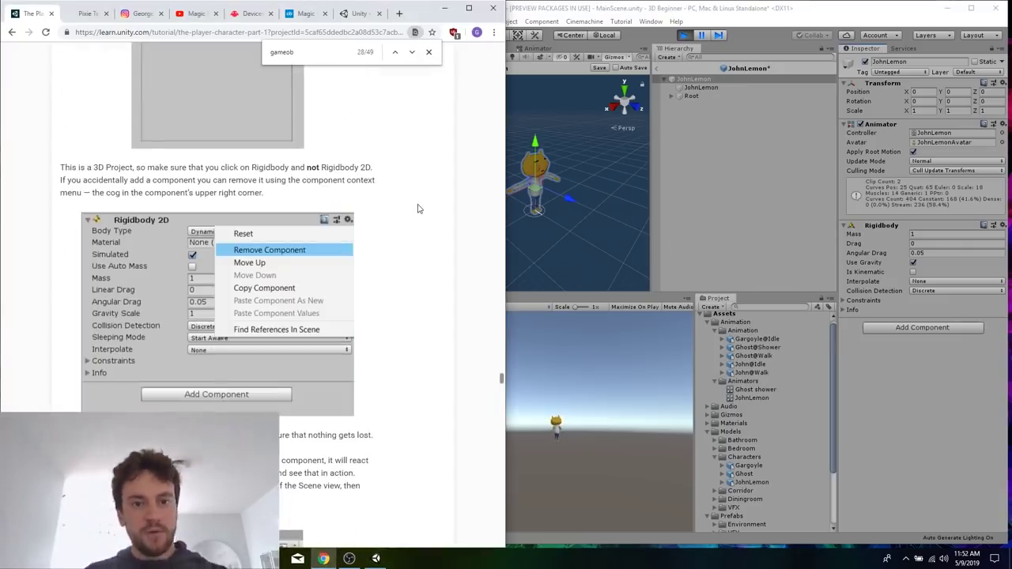
scroll(418, 208, "down", 4)
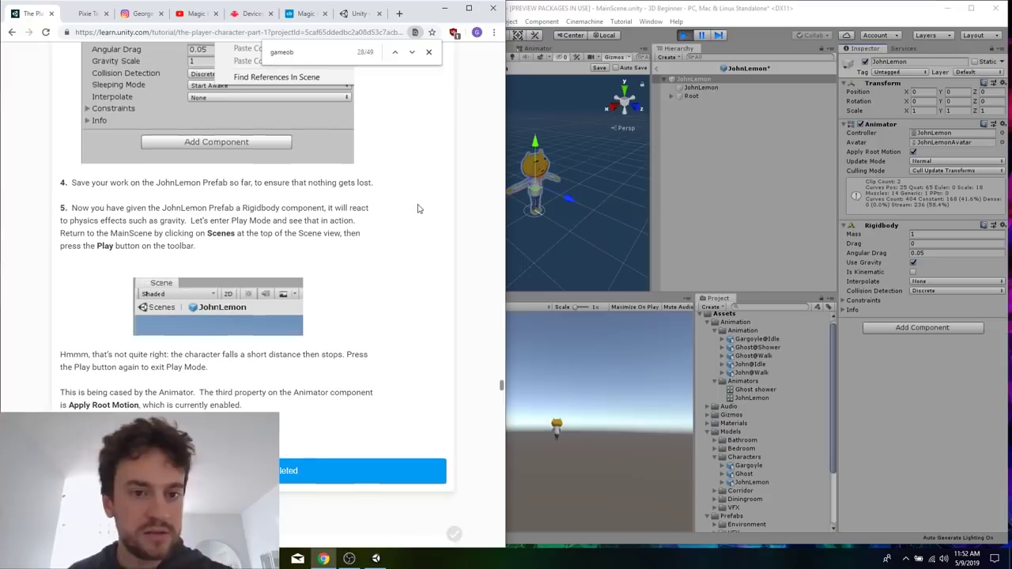
left_click(595, 68)
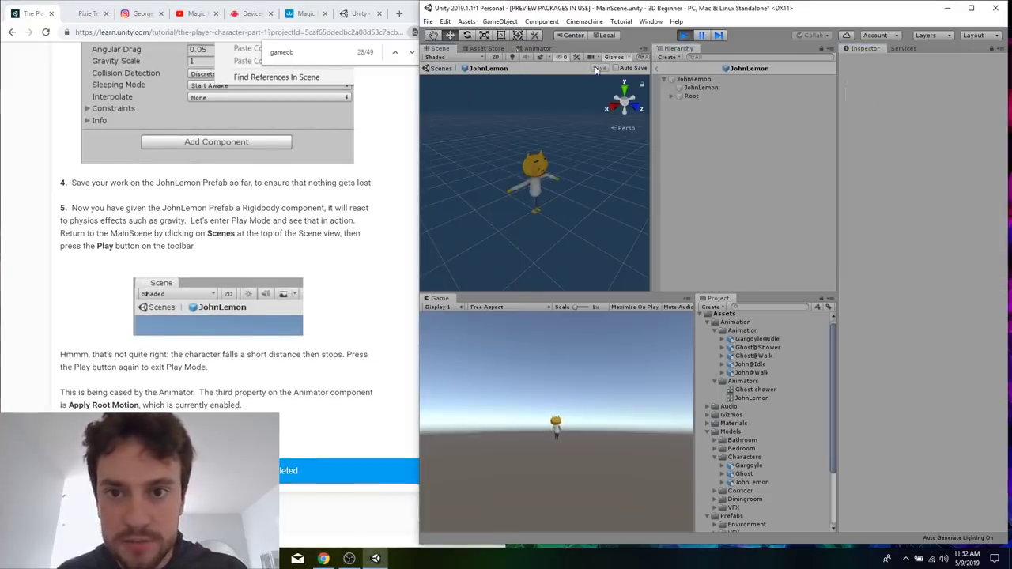
left_click(693, 79)
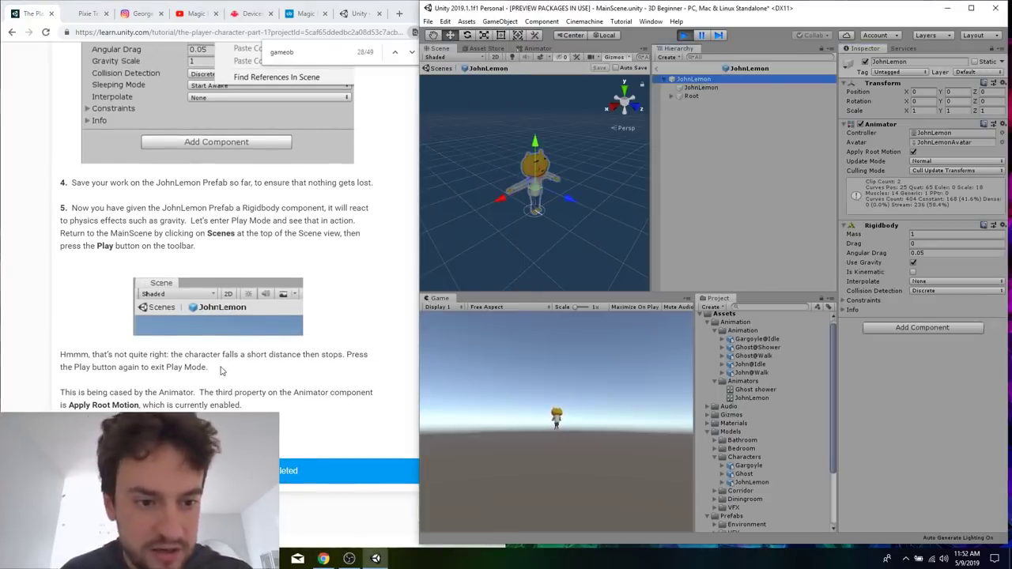
Read the note on Apply Root Motion, restart Play Mode to check how JohnLemon reacts to gravity, and exit Play Mode.
scroll(222, 370, "down", 1)
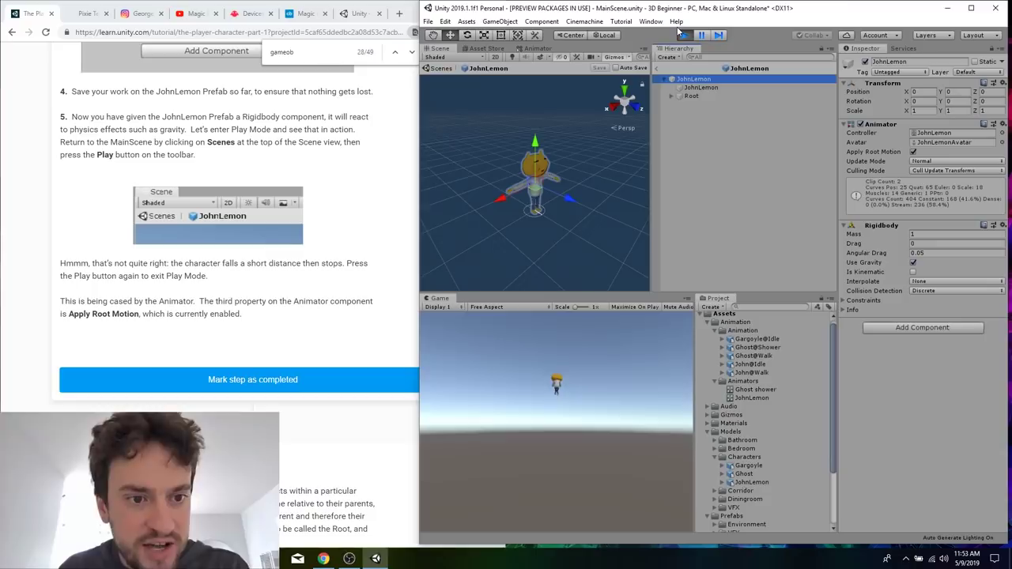
left_click(298, 281)
left_click(536, 356)
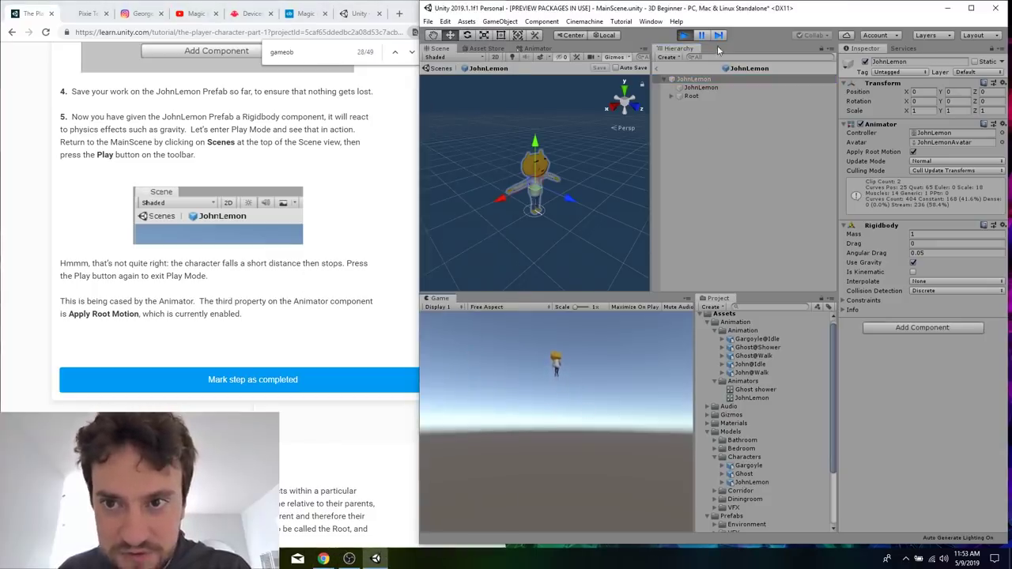
left_click(688, 37)
left_click(685, 36)
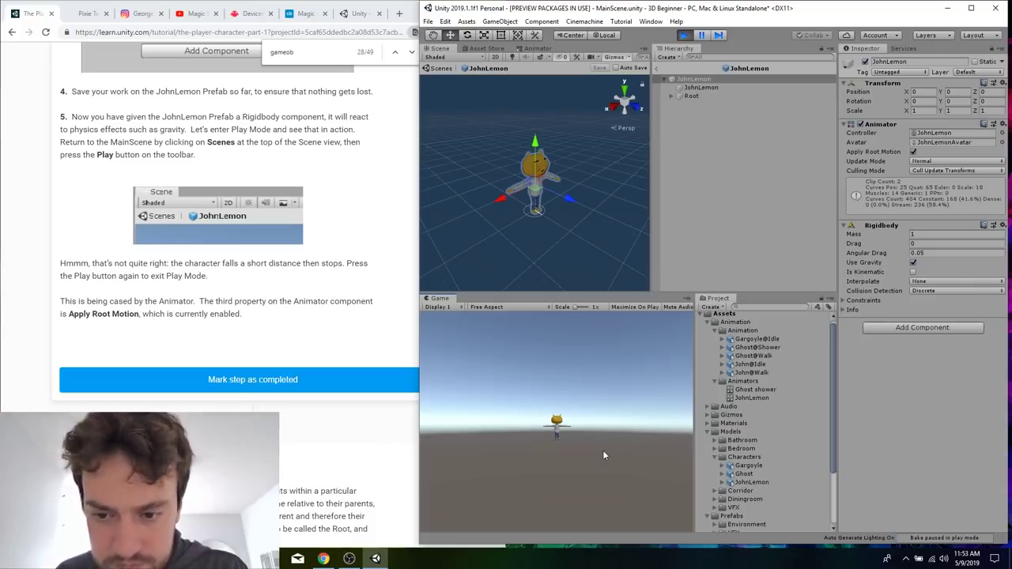
left_click(313, 298)
left_click(615, 426)
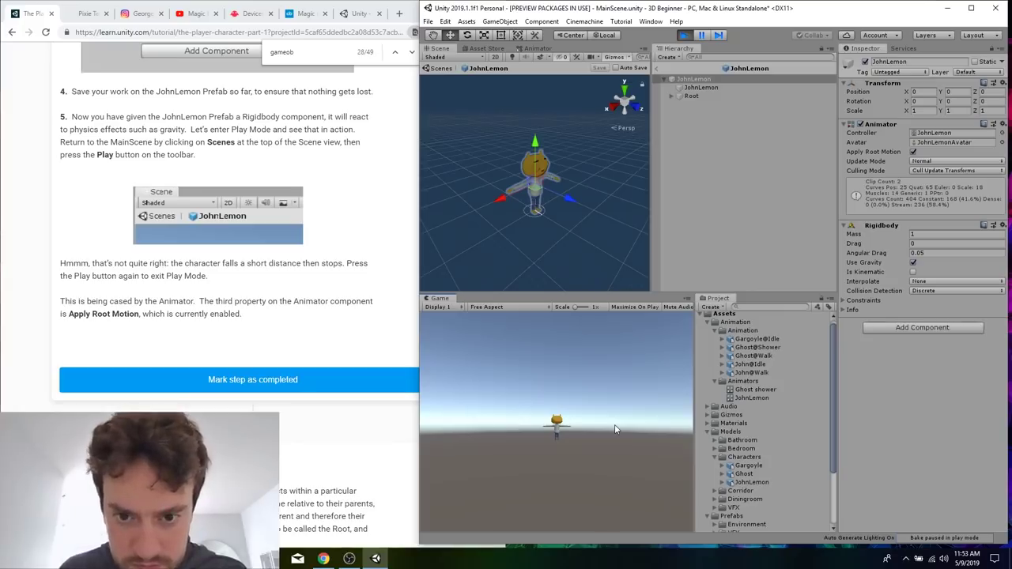
left_click(684, 35)
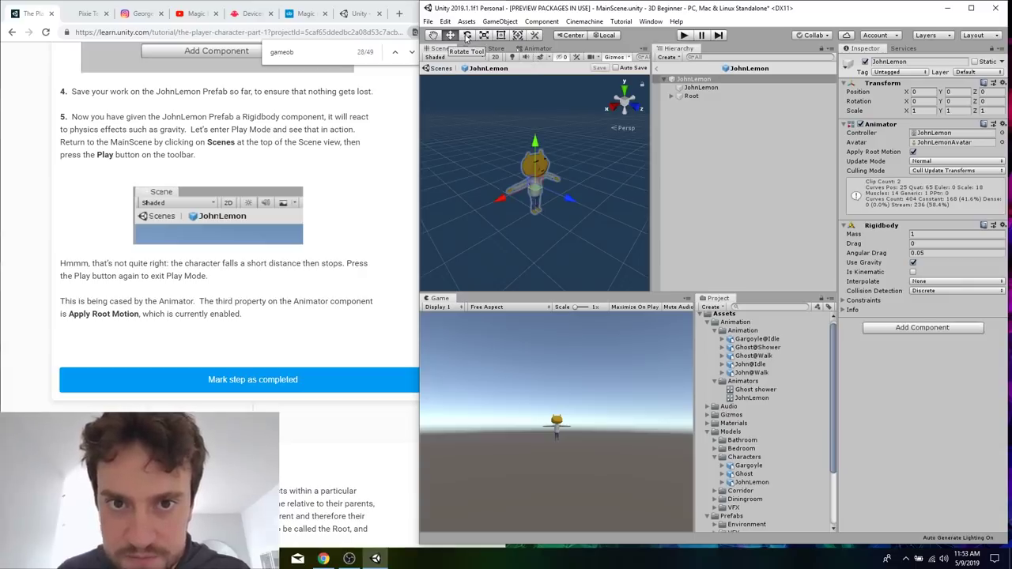
Enlarge the Game view to a scale of about 1.67x and run Play Mode again to watch JohnLemon's movement, leaving it stopped.
scroll(597, 446, "up", 2)
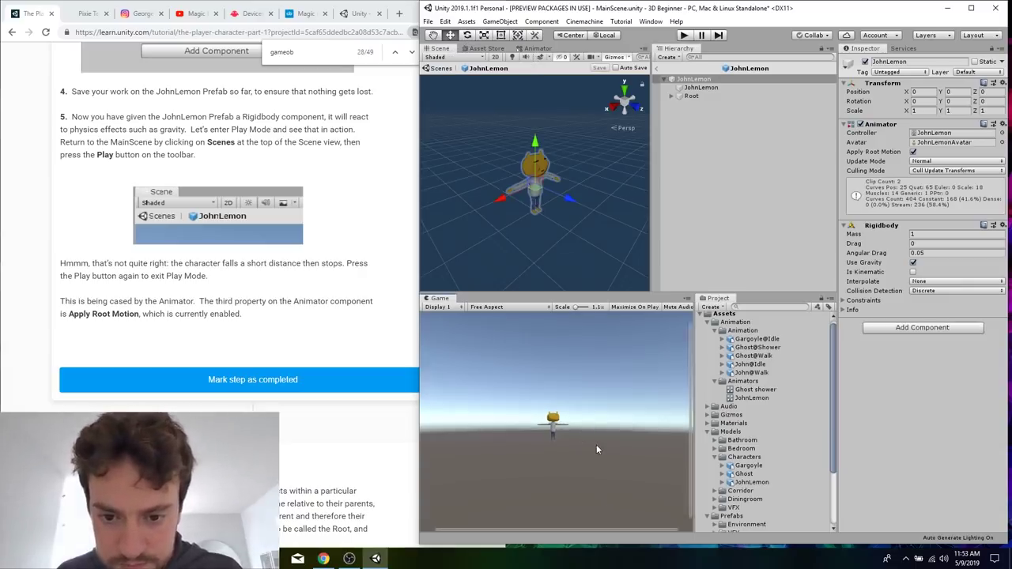
scroll(597, 444, "up", 2)
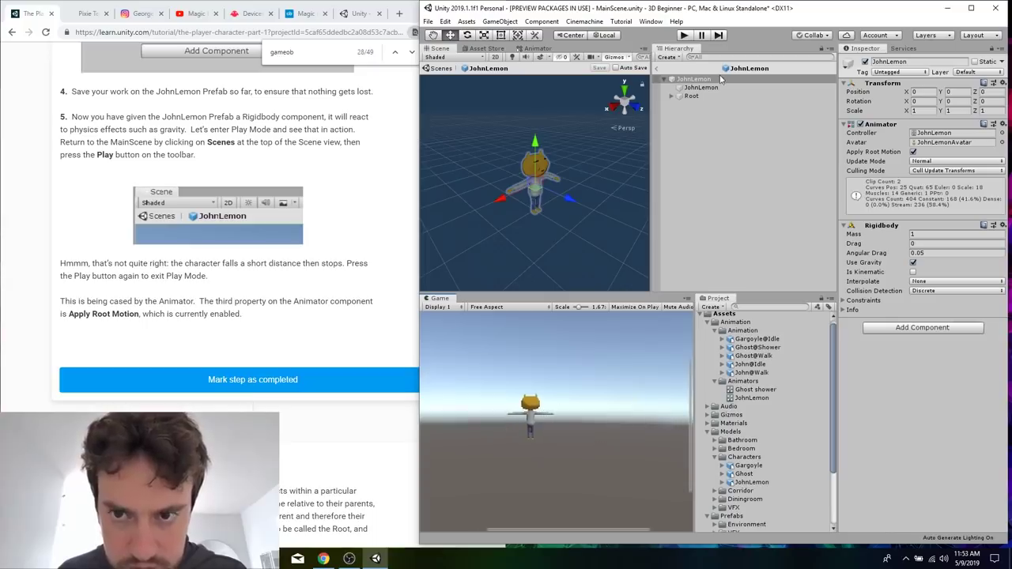
left_click(685, 34)
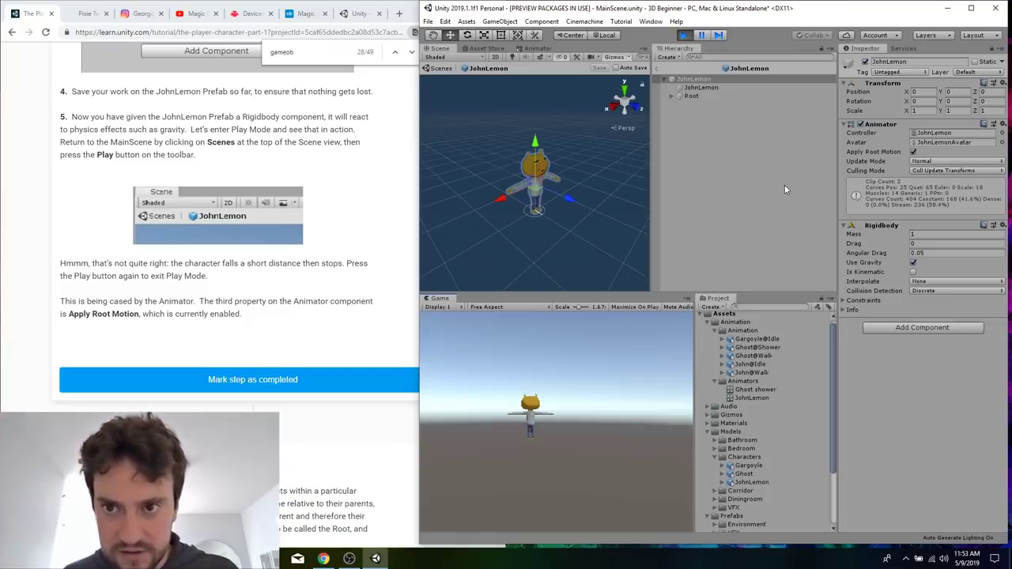
left_click(684, 35)
left_click(684, 35)
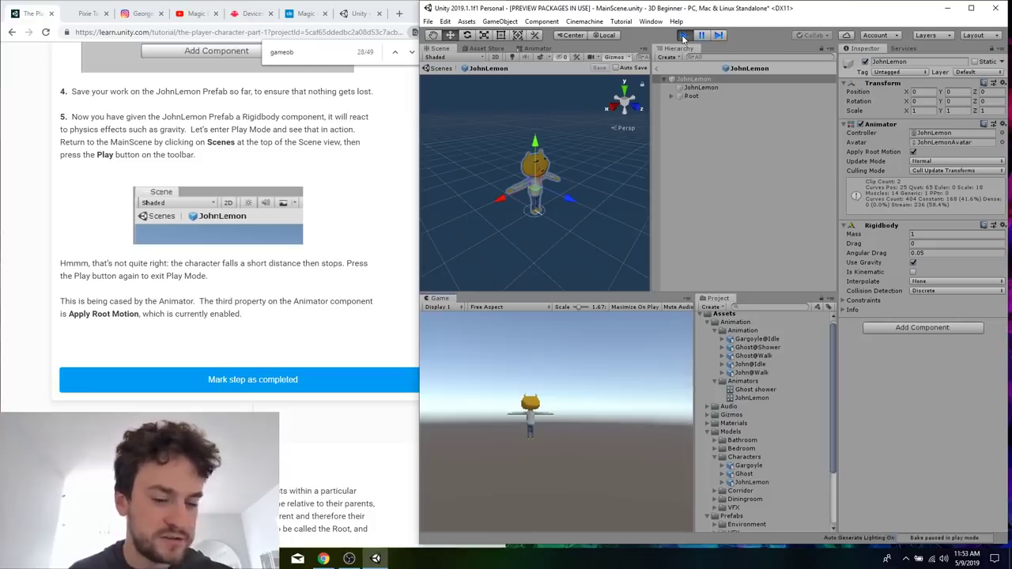
left_click(684, 36)
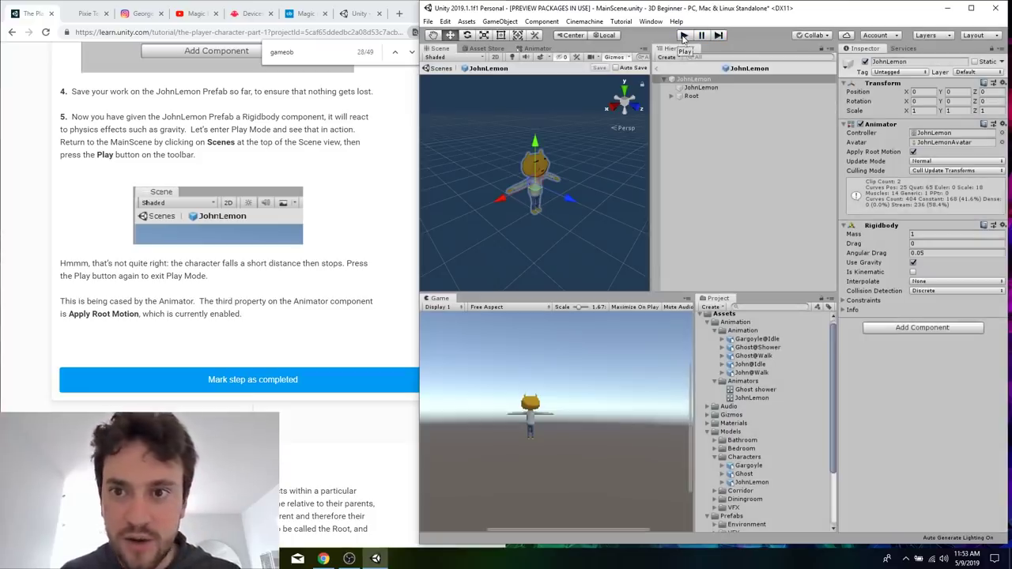
Reread steps 3 to 5 of the Rigidbody tutorial section and reselect the root JohnLemon GameObject in the Prefab.
left_click(325, 260)
scroll(325, 260, "up", 5)
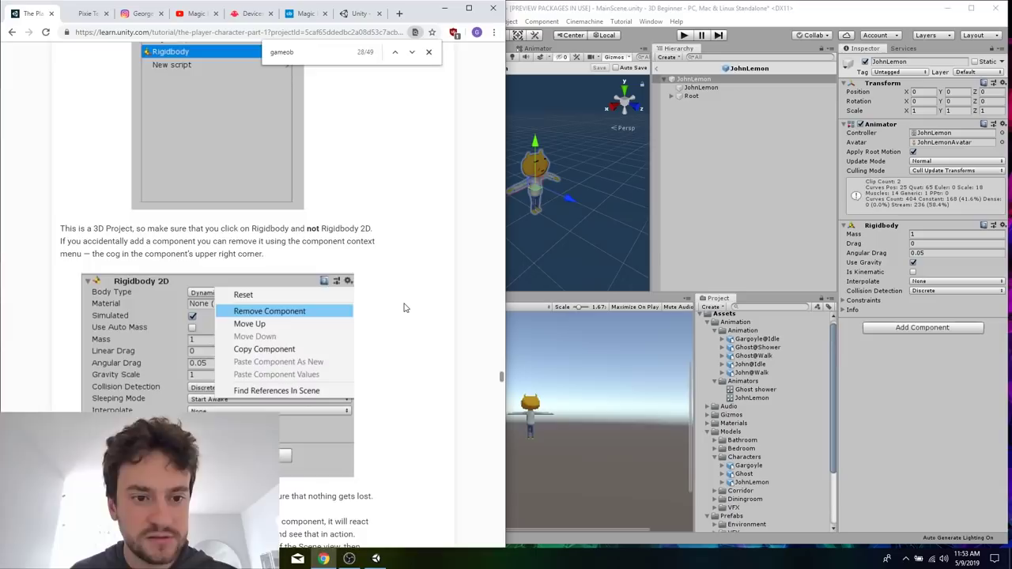
scroll(404, 308, "down", 3)
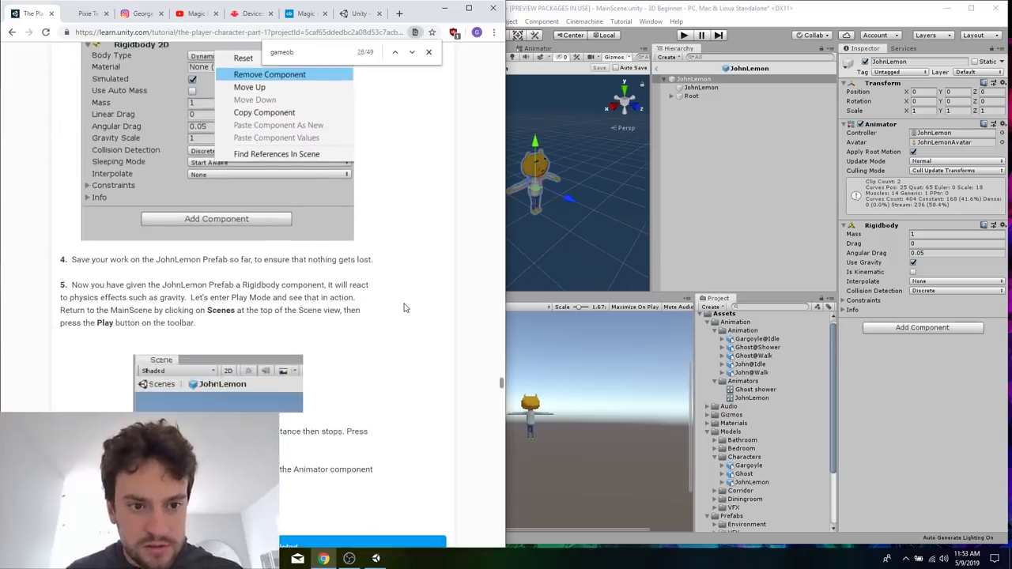
left_click(723, 195)
left_click(694, 80)
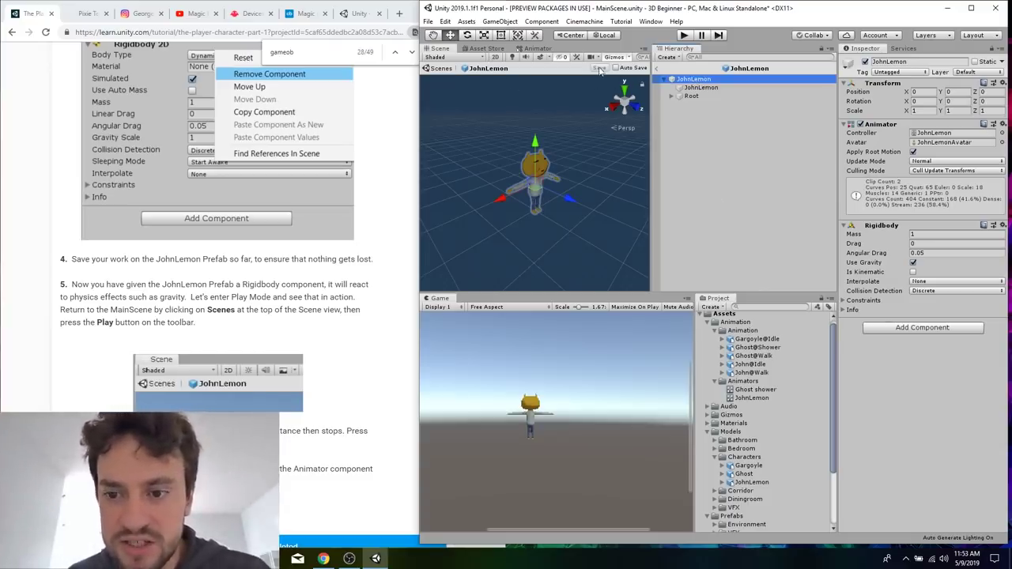
Open the JohnLemon Prefab from the Prefabs folder, run Play Mode to observe the character, and stop it.
scroll(778, 513, "down", 3)
scroll(779, 515, "up", 2)
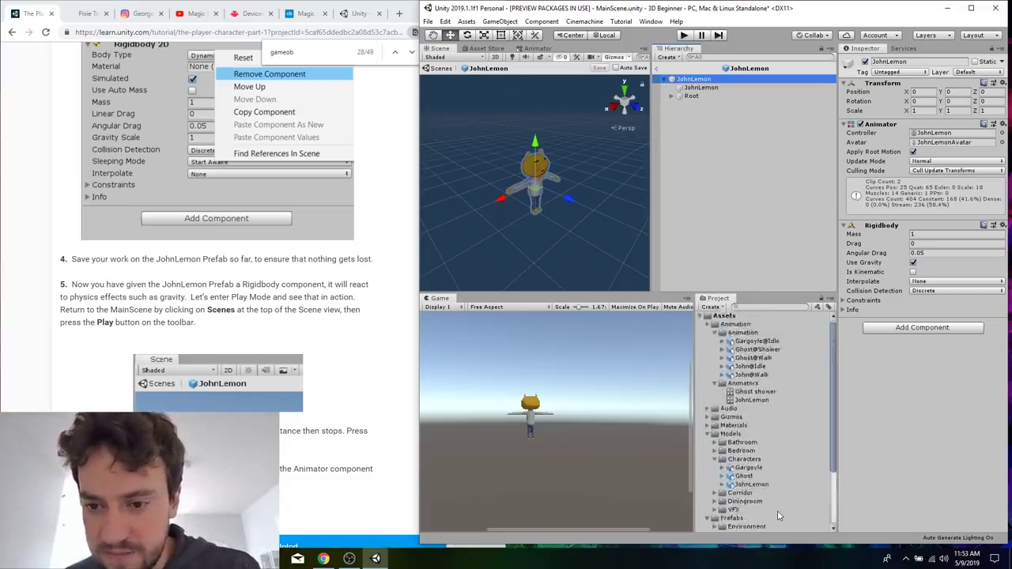
scroll(779, 515, "up", 1)
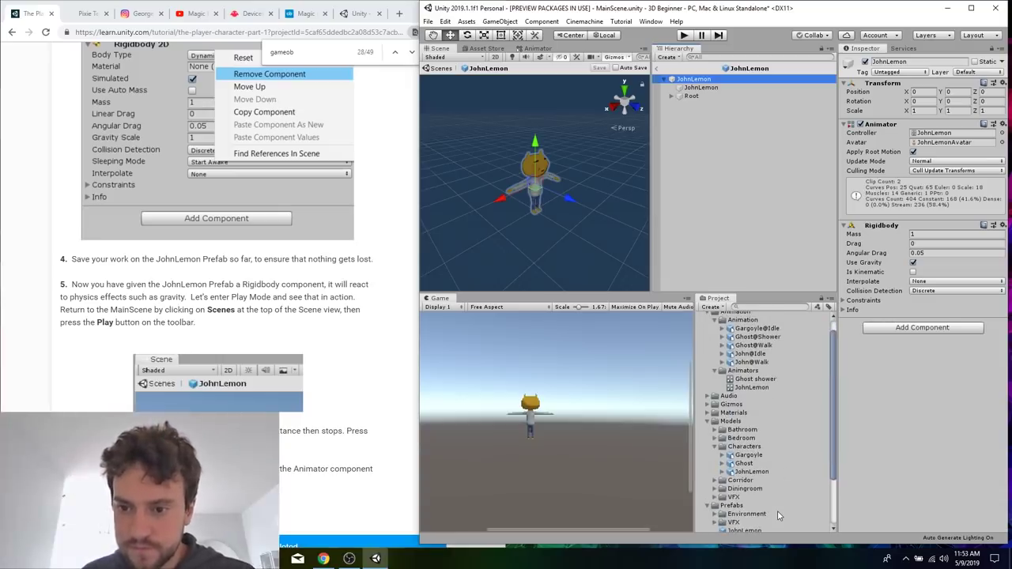
scroll(789, 432, "down", 3)
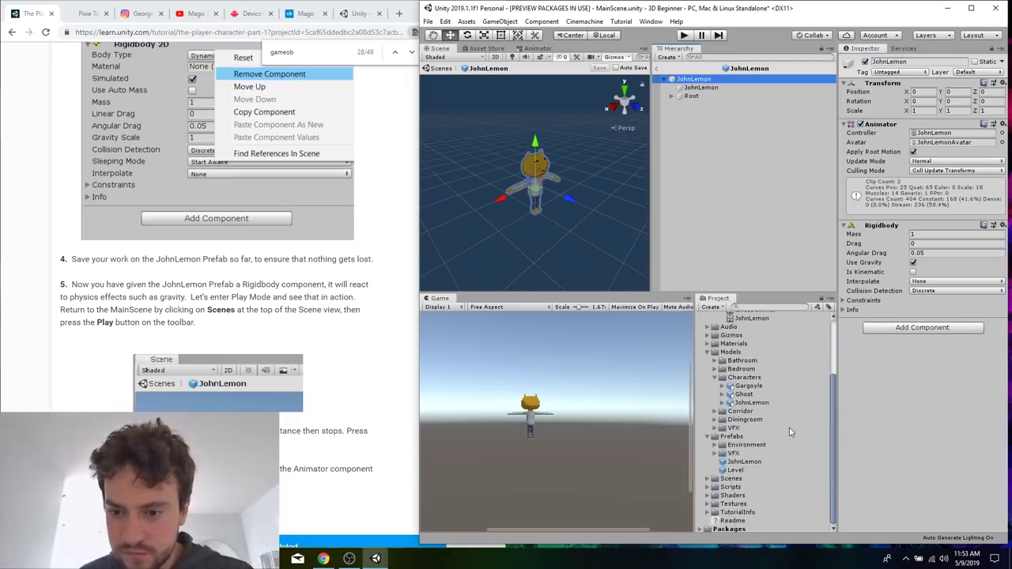
left_click(747, 463)
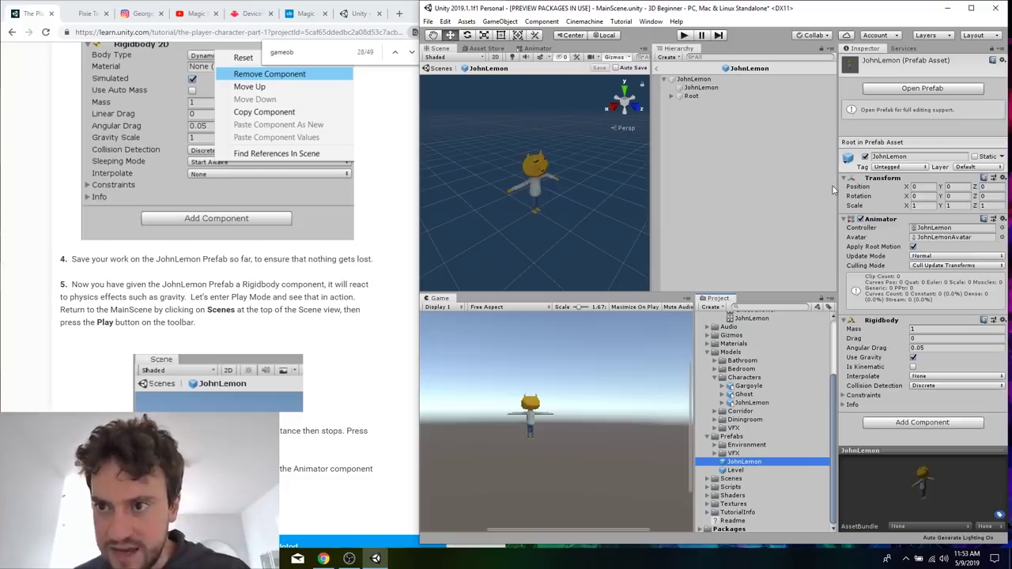
left_click(939, 90)
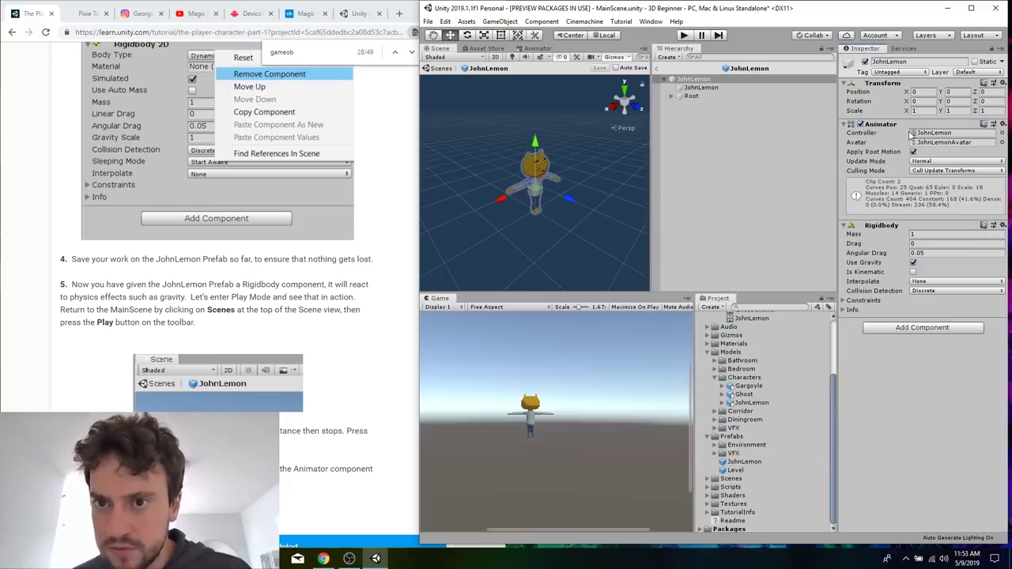
left_click(684, 35)
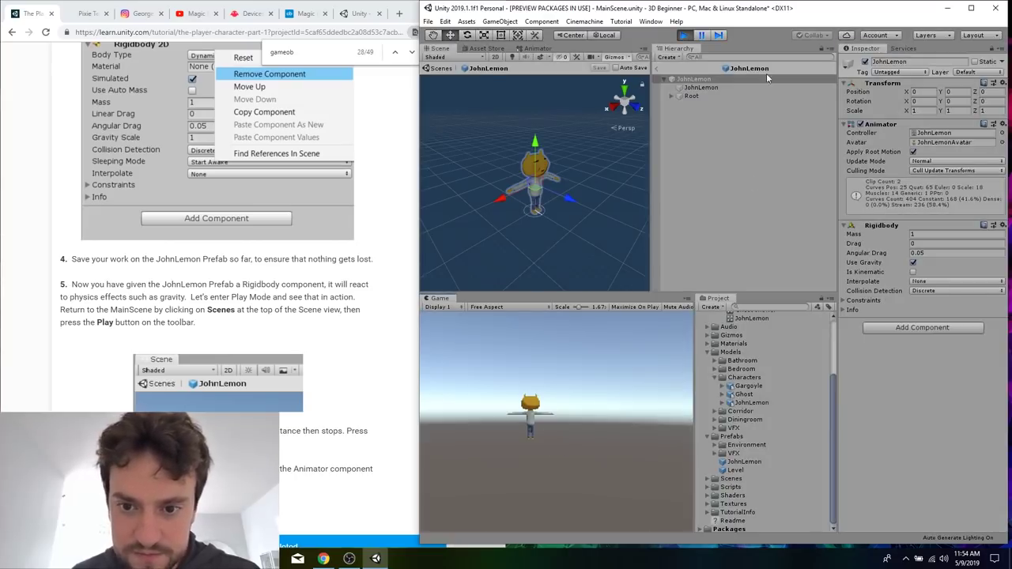
left_click(685, 35)
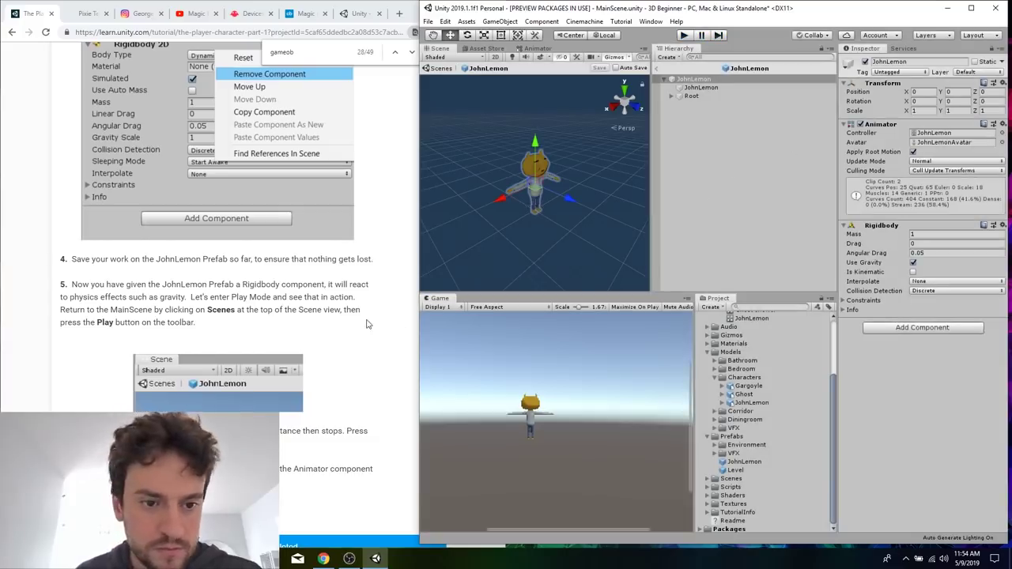
Reread tutorial step 5 on returning to MainScene and the note about the Animator's Apply Root Motion property.
scroll(366, 324, "down", 3)
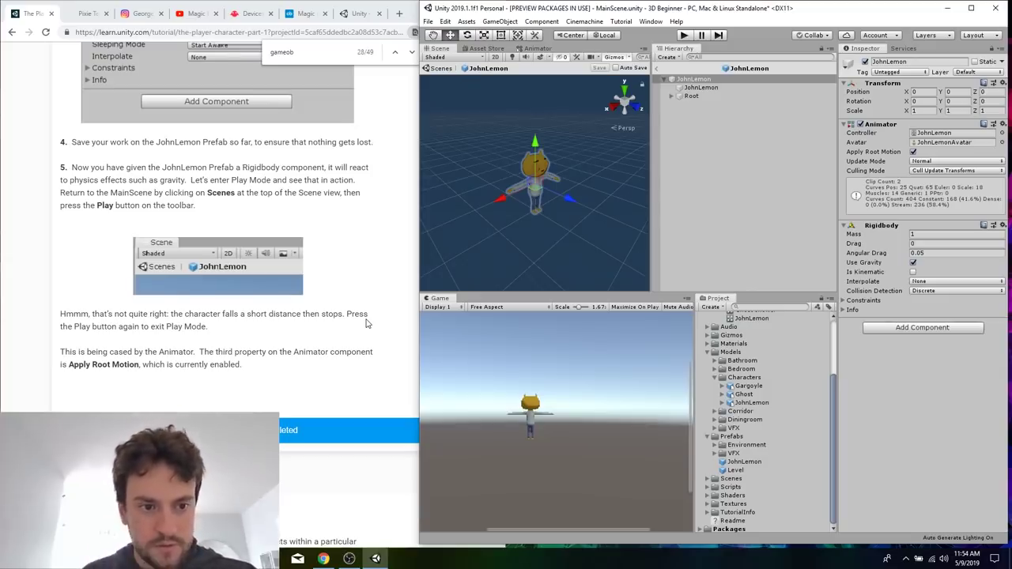
scroll(366, 323, "up", 1)
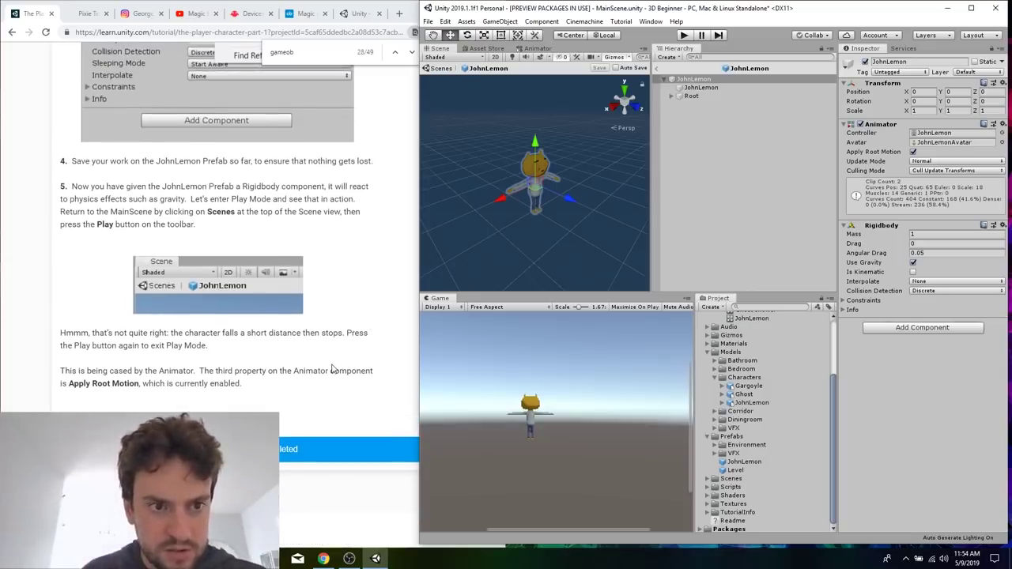
scroll(332, 369, "up", 2)
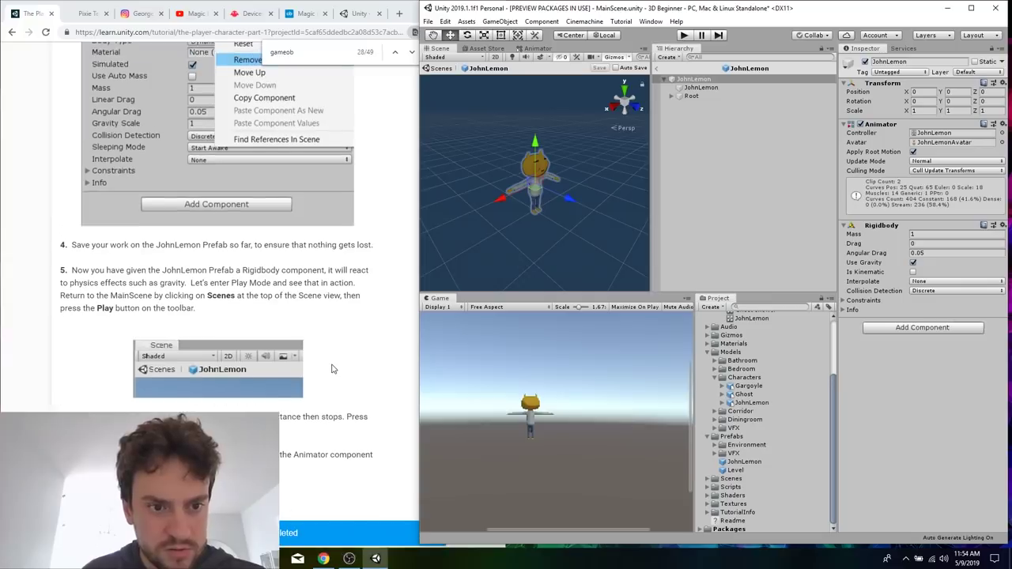
scroll(332, 369, "down", 1)
key("super+Left")
triple_click(334, 406)
left_click(324, 415)
scroll(324, 415, "down", 2)
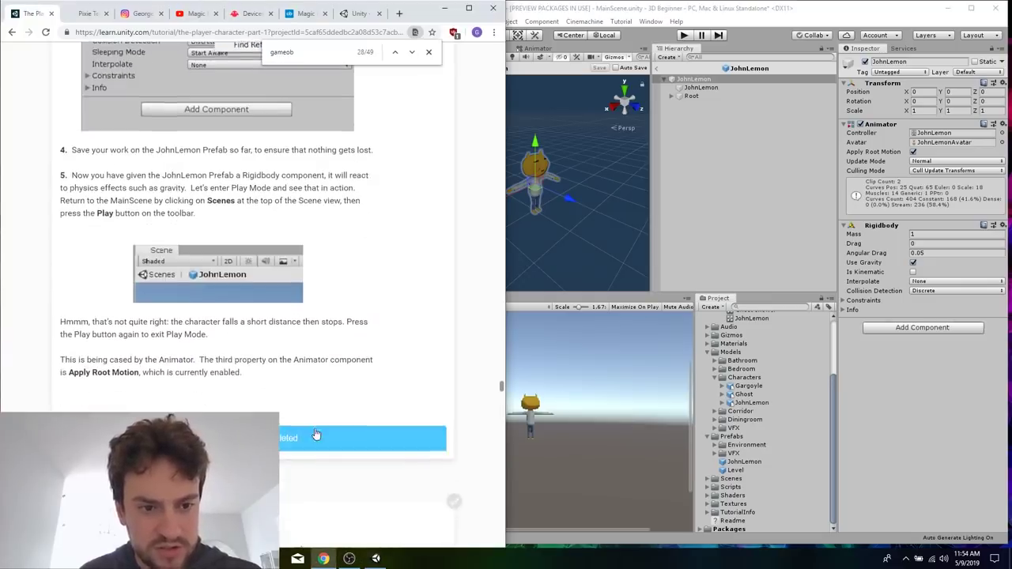
triple_click(282, 373)
left_click(319, 387)
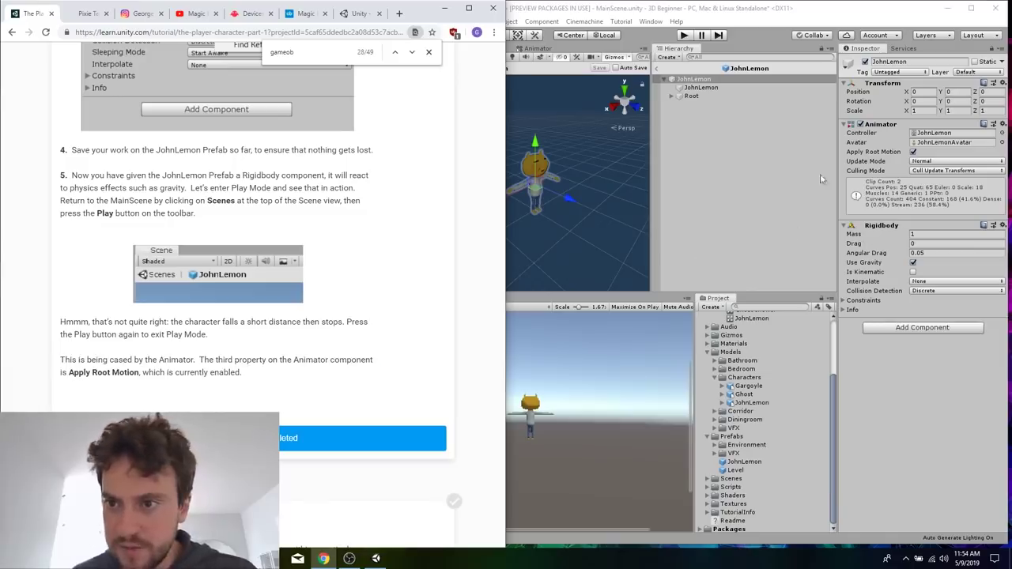
Try turning off Apply Root Motion on the JohnLemon Prefab's Animator, read section 12, save the Prefab, and restore the option.
left_click(913, 151)
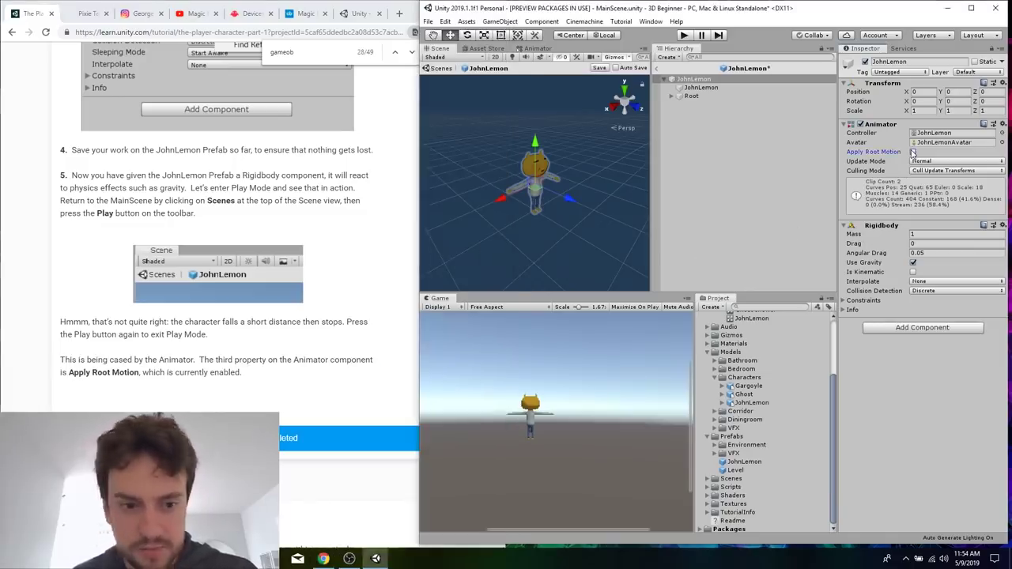
left_click(353, 341)
scroll(352, 341, "down", 5)
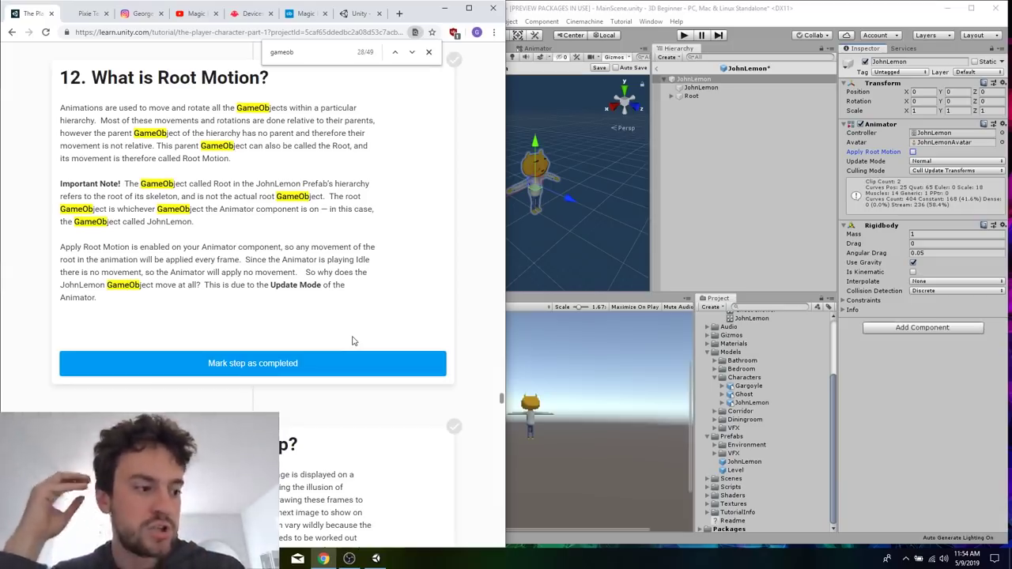
left_click(702, 201)
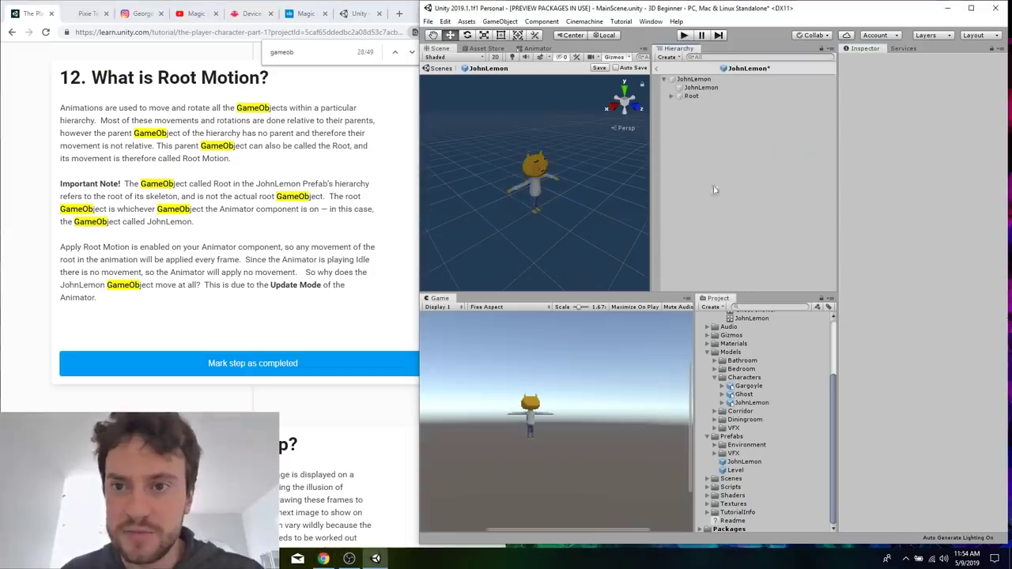
left_click(699, 80)
left_click(596, 81)
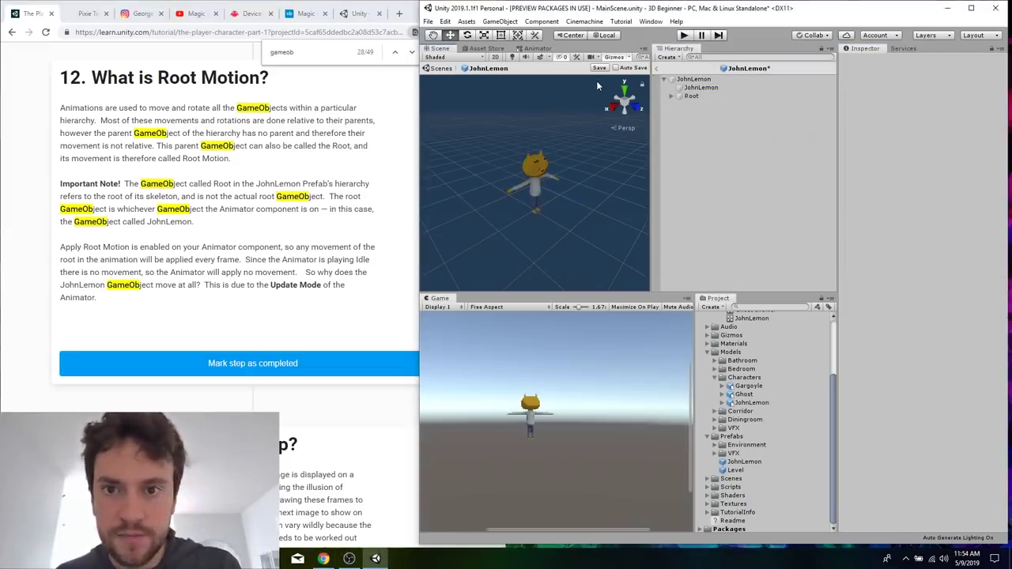
left_click(691, 80)
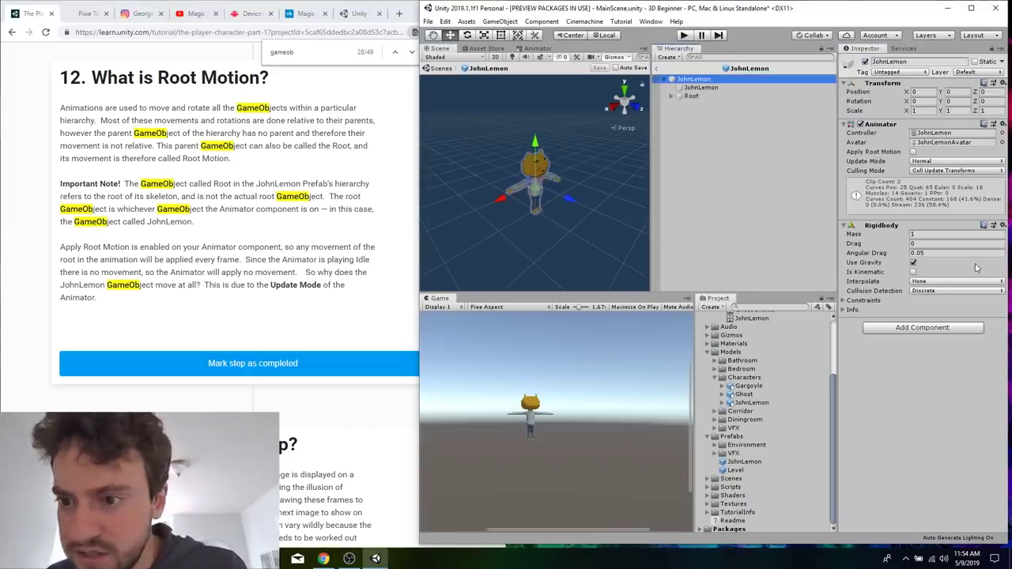
left_click(913, 153)
left_click(763, 210)
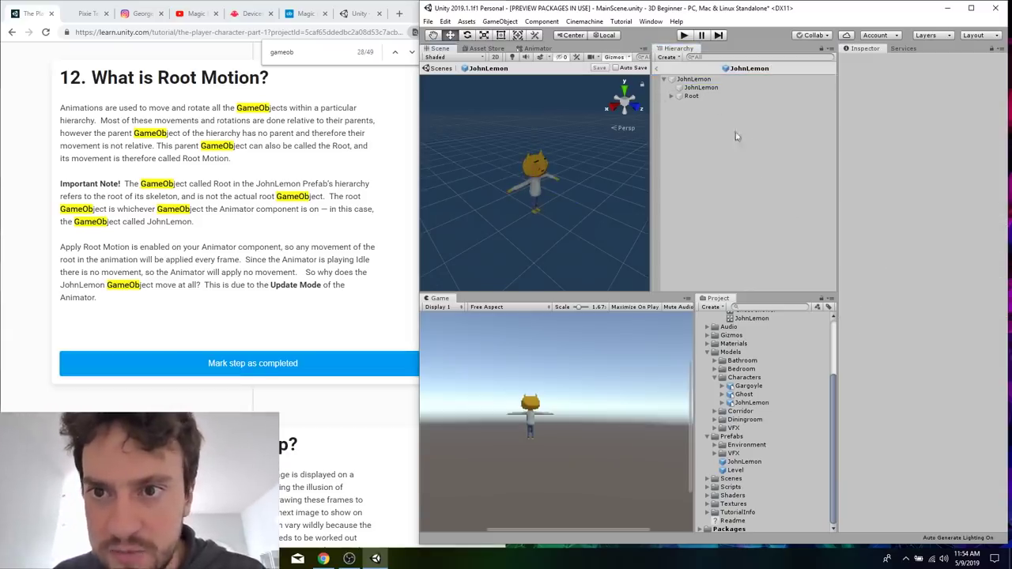
Replace the JohnLemon model in MainScene with an instance of the JohnLemon Prefab and test it in Play Mode.
left_click(660, 72)
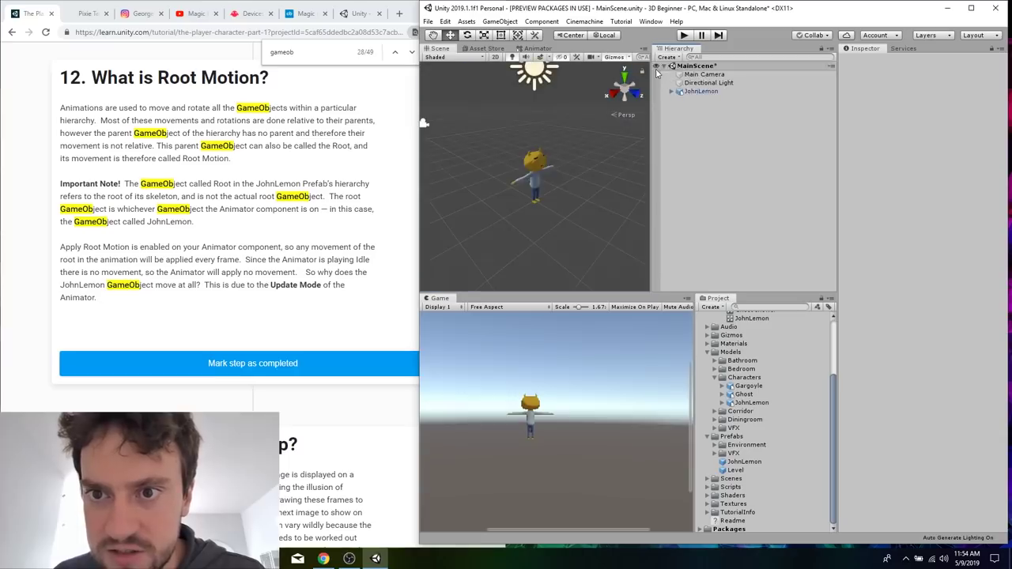
left_click(716, 92)
right_click(721, 94)
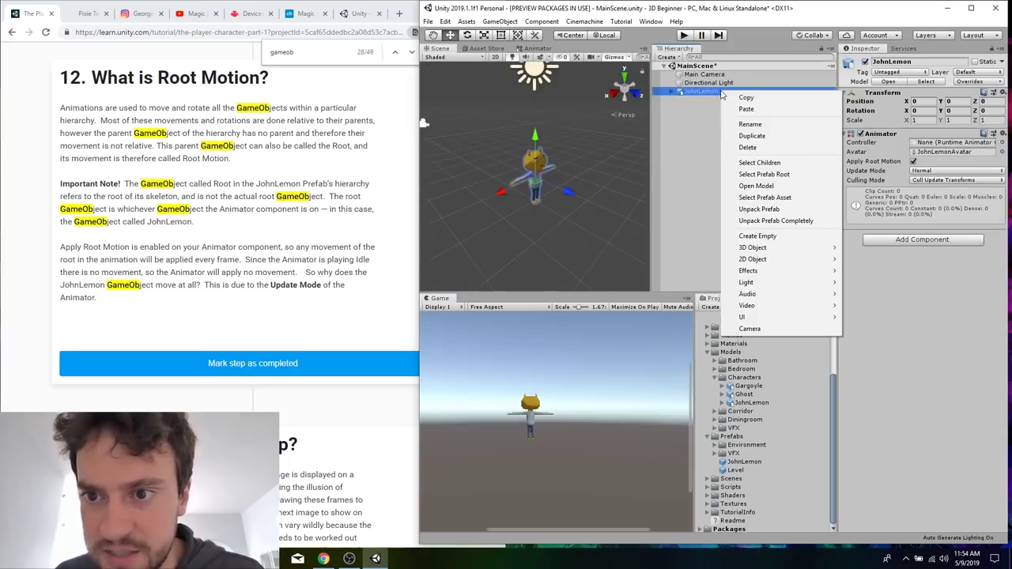
left_click(750, 148)
left_click_drag(743, 462, 722, 110)
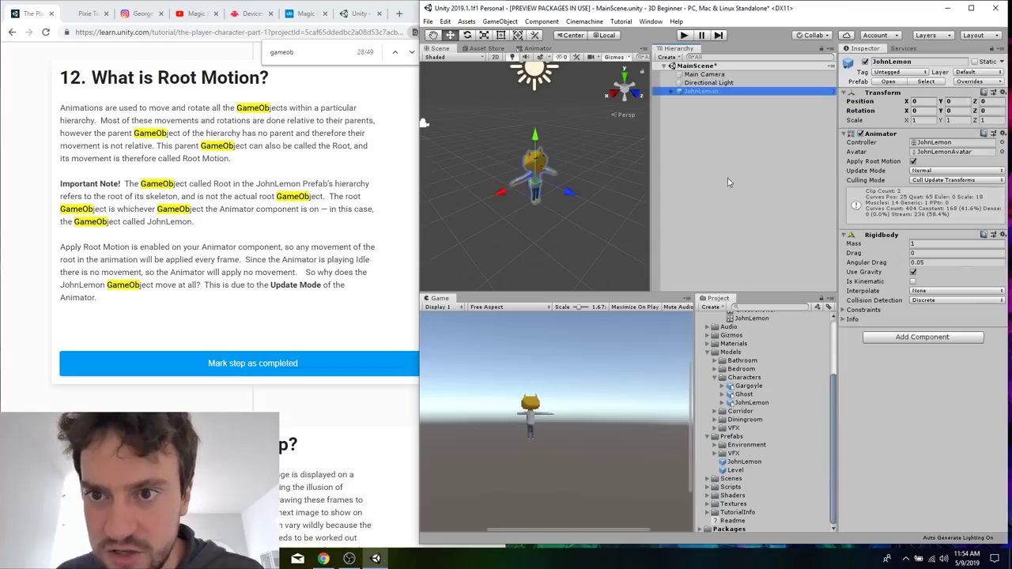
left_click(685, 36)
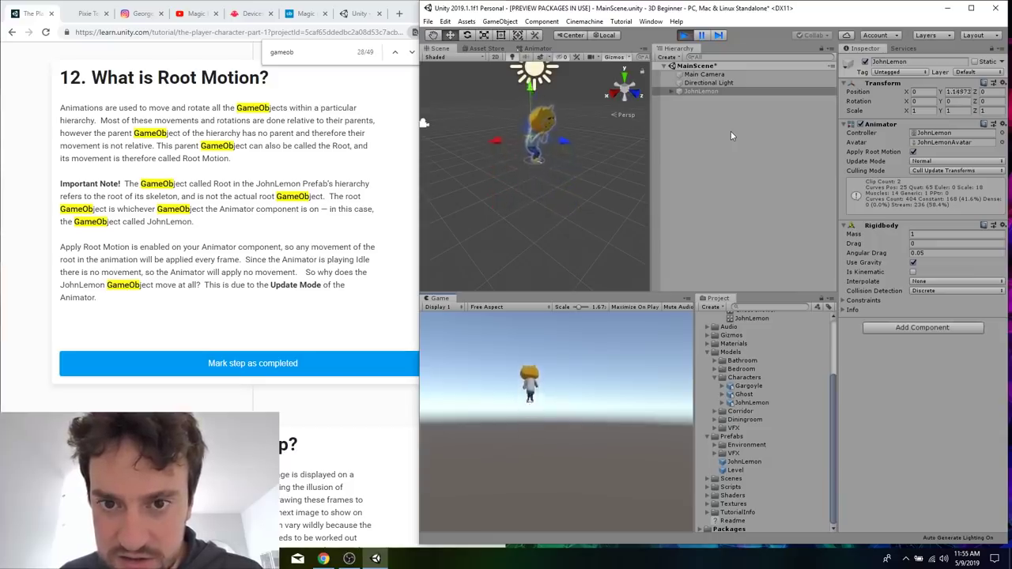
left_click(685, 36)
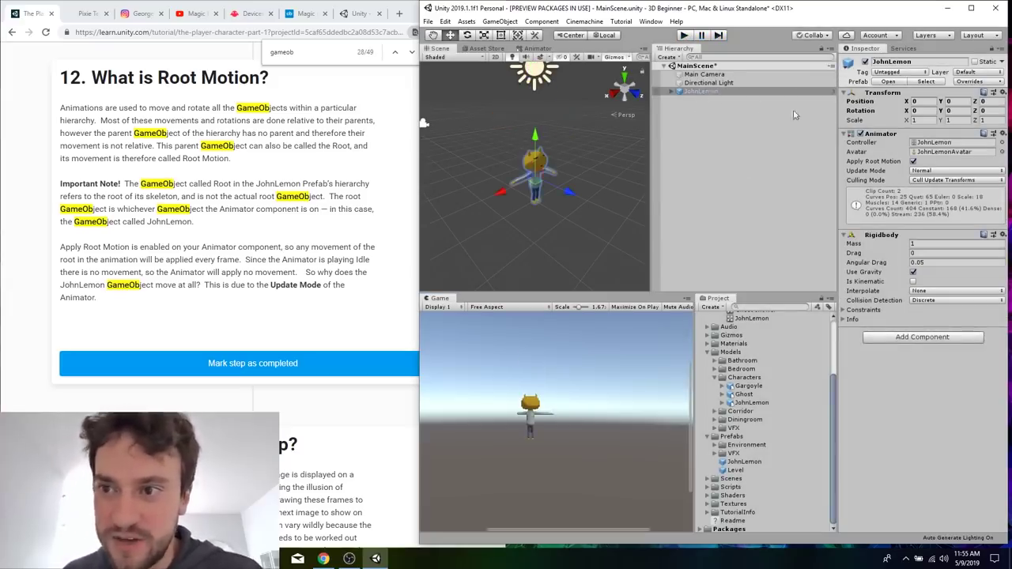
Open the JohnLemon Prefab from the Prefabs folder, turn off Apply Root Motion on its Animator, and save the Prefab.
left_click(708, 92)
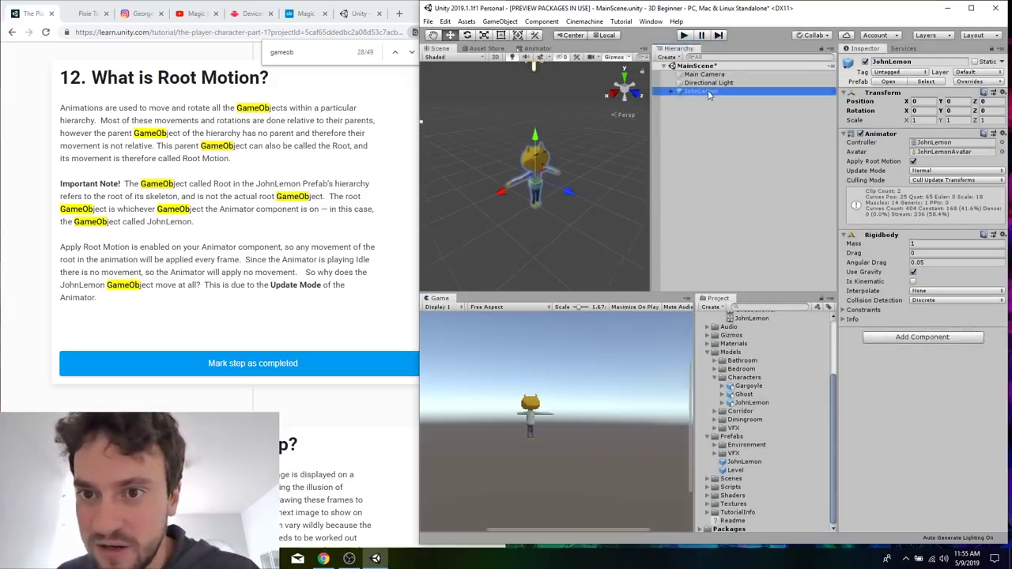
left_click(746, 462)
left_click(931, 88)
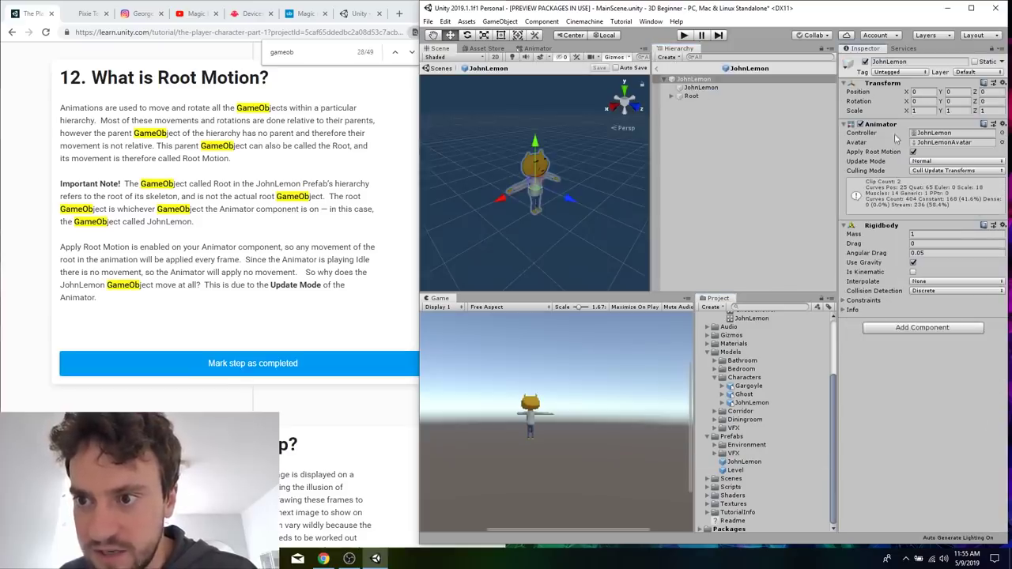
left_click(914, 152)
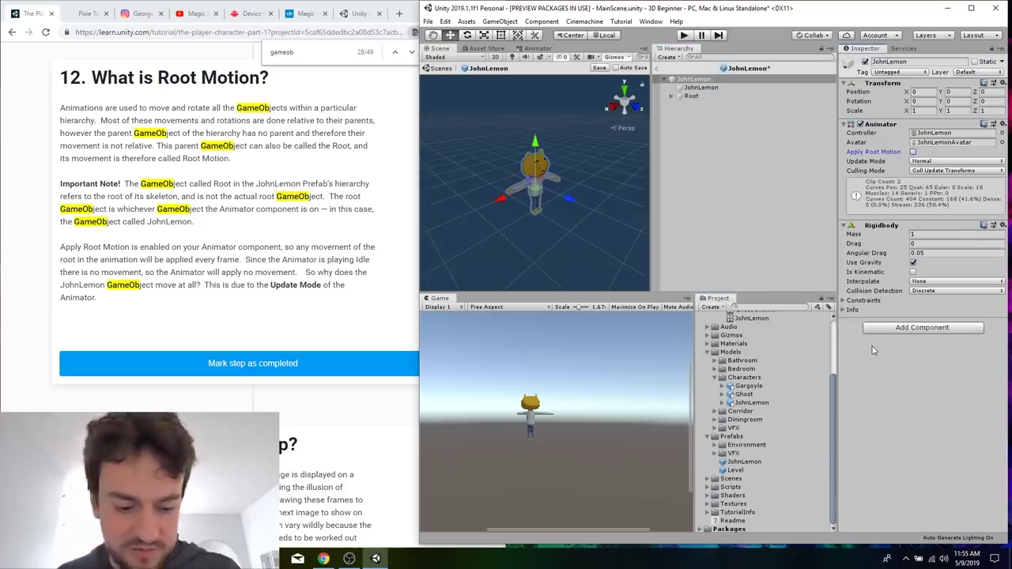
Run Play Mode twice to watch JohnLemon react to gravity without root motion, leaving it stopped.
left_click(685, 35)
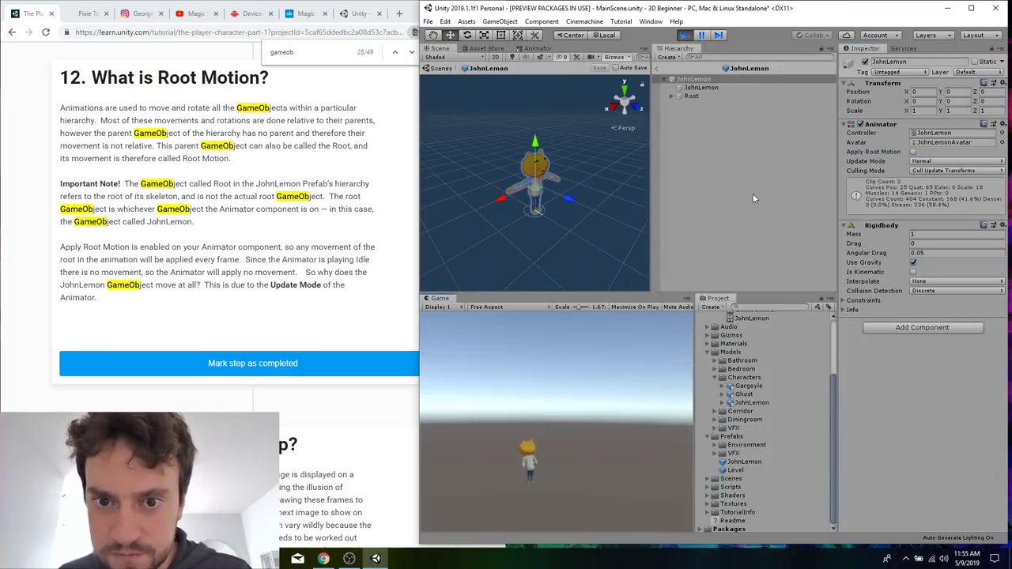
left_click(684, 36)
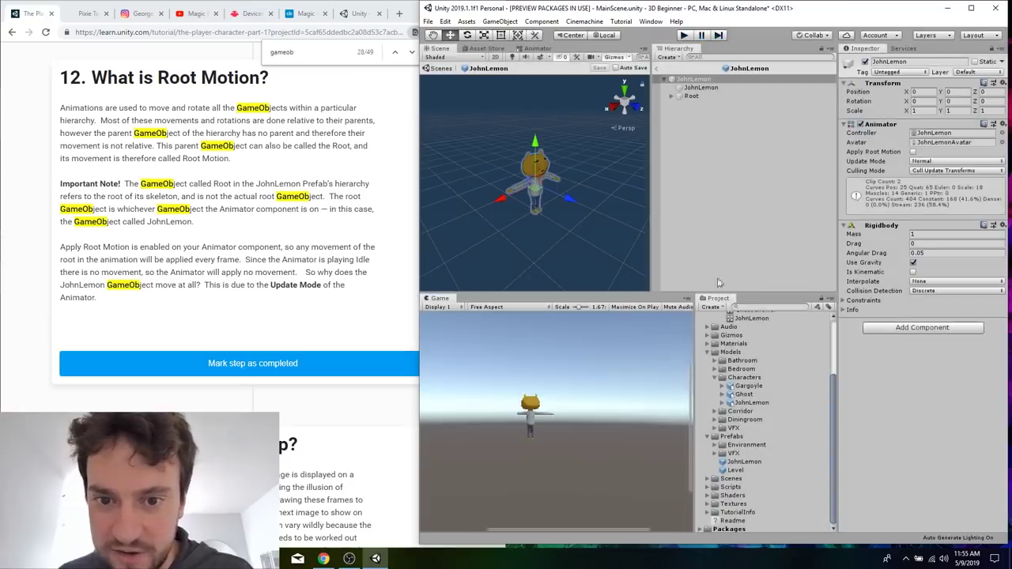
left_click(689, 36)
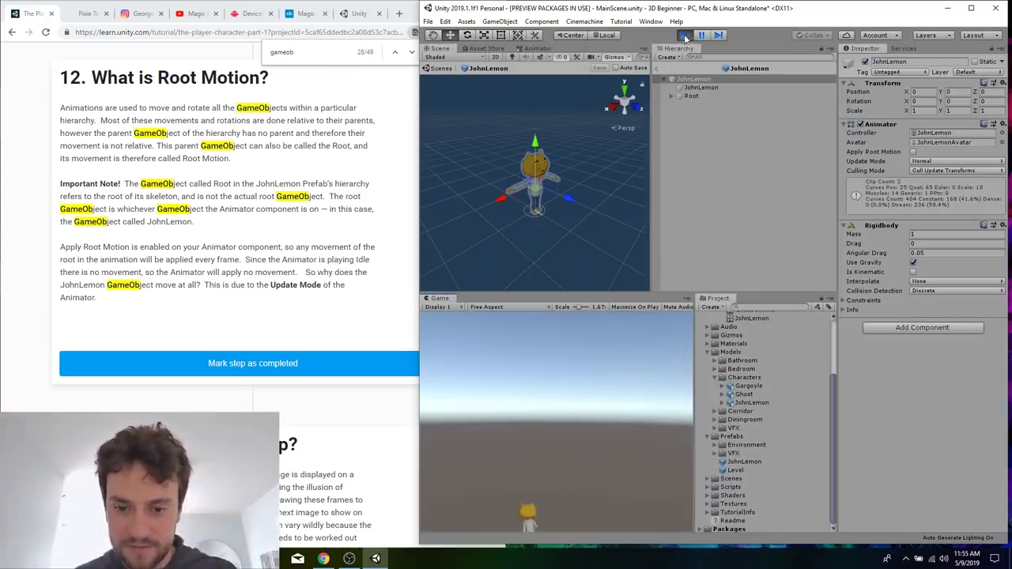
left_click(685, 36)
Read tutorial sections 12 and 13 on Root Motion and the Update loop, continuing to section 14 on fixing John Lemon's movement.
left_click(299, 297)
scroll(299, 297, "down", 4)
scroll(300, 294, "up", 5)
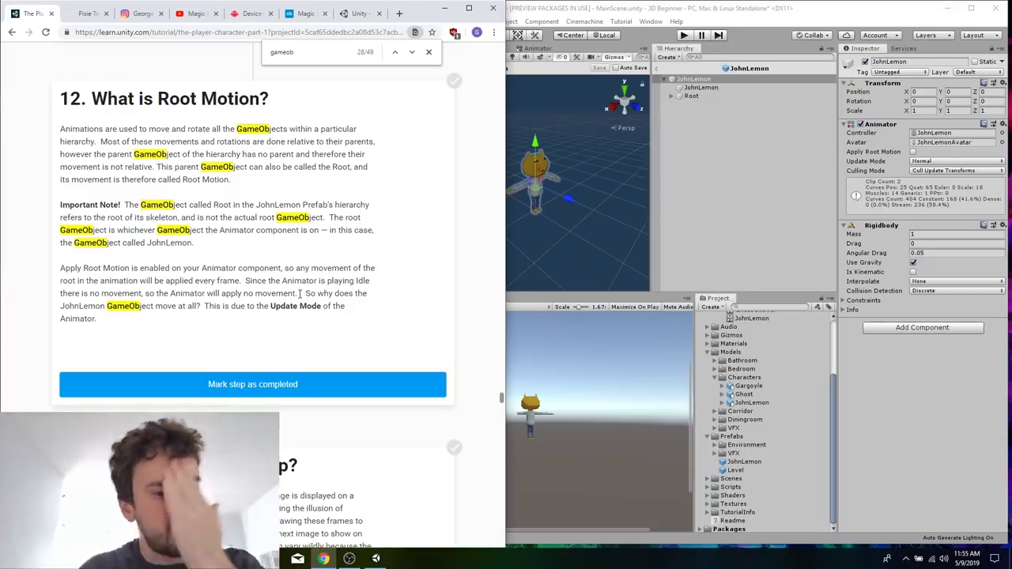
scroll(299, 294, "down", 5)
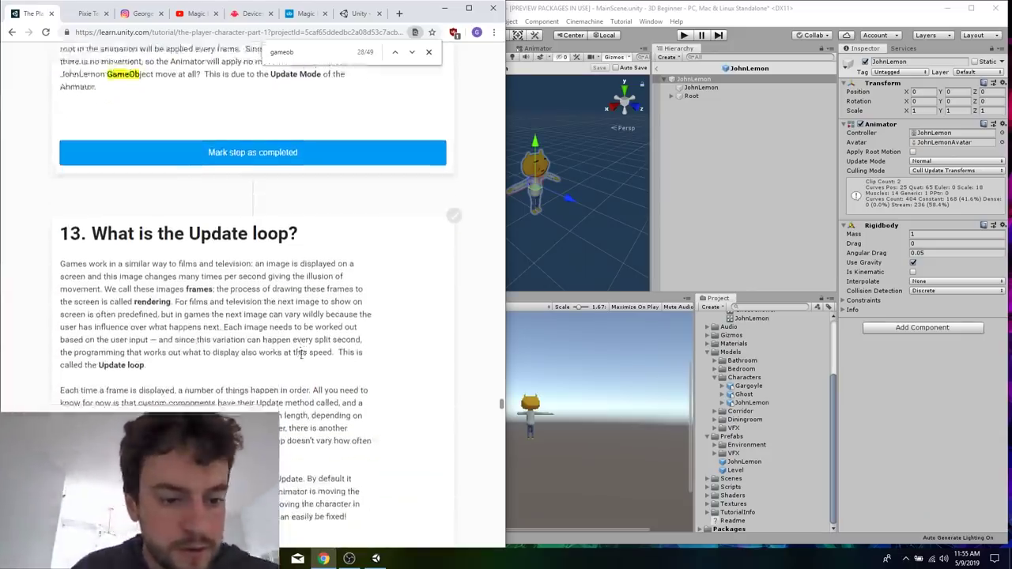
scroll(300, 358, "down", 4)
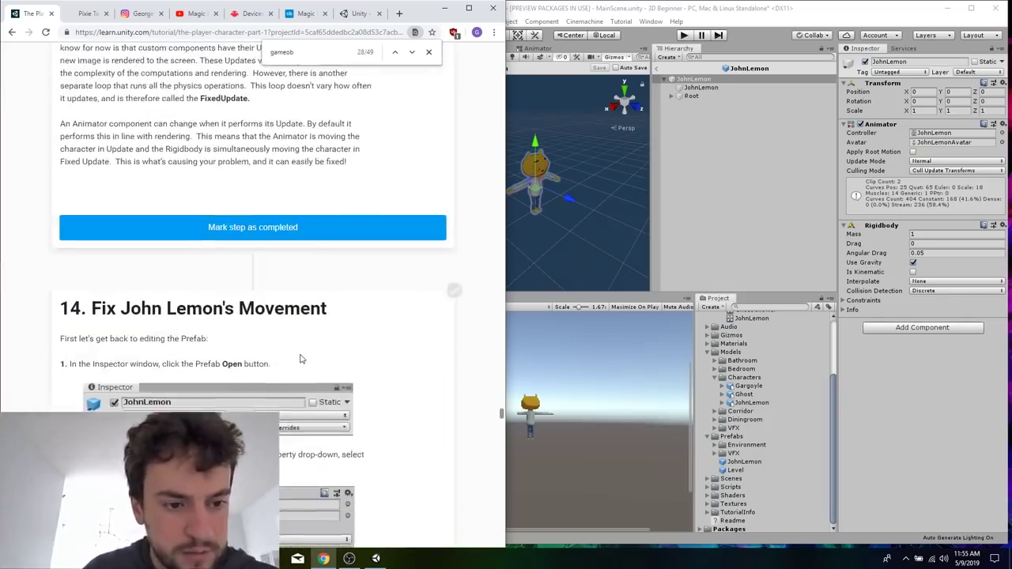
Turn on Apply Root Motion on the JohnLemon Prefab's Animator and set its Update Mode to Animate Physics.
scroll(301, 360, "down", 2)
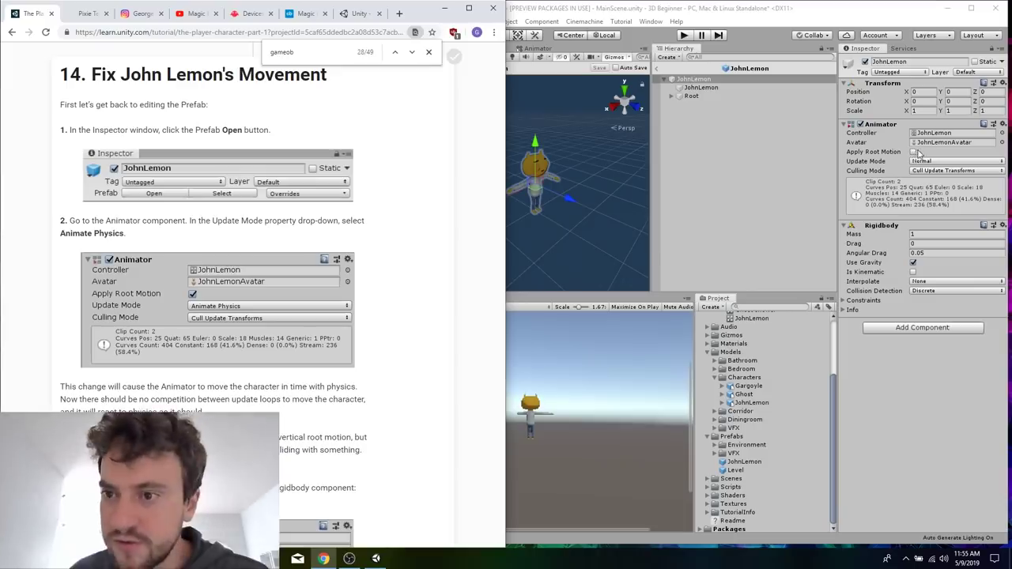
left_click(915, 152)
left_click(940, 162)
left_click(952, 185)
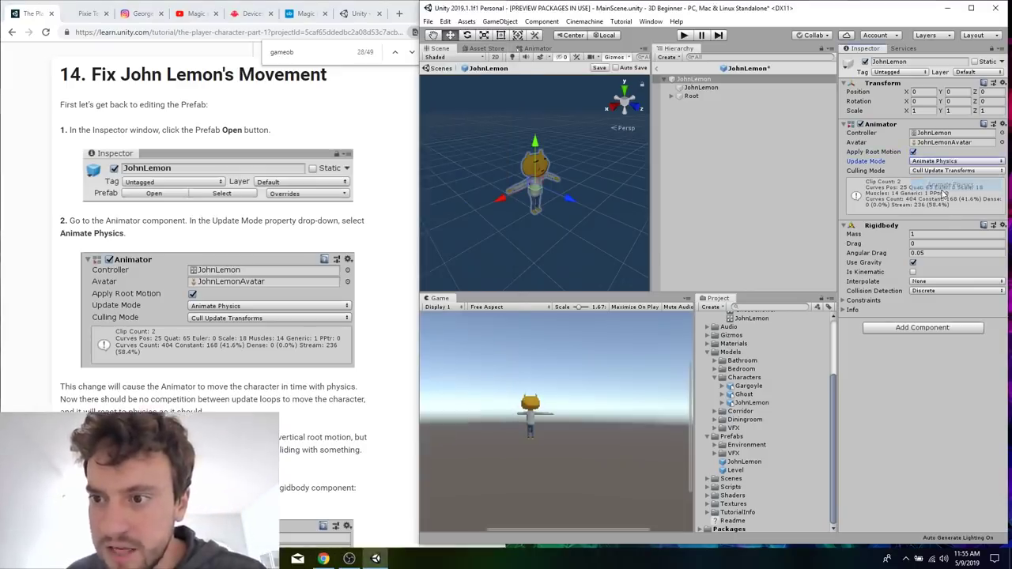
Read the tutorial's explanation of gravity versus movement constraints, then briefly run and stop Play Mode.
left_click(309, 396)
scroll(214, 300, "down", 3)
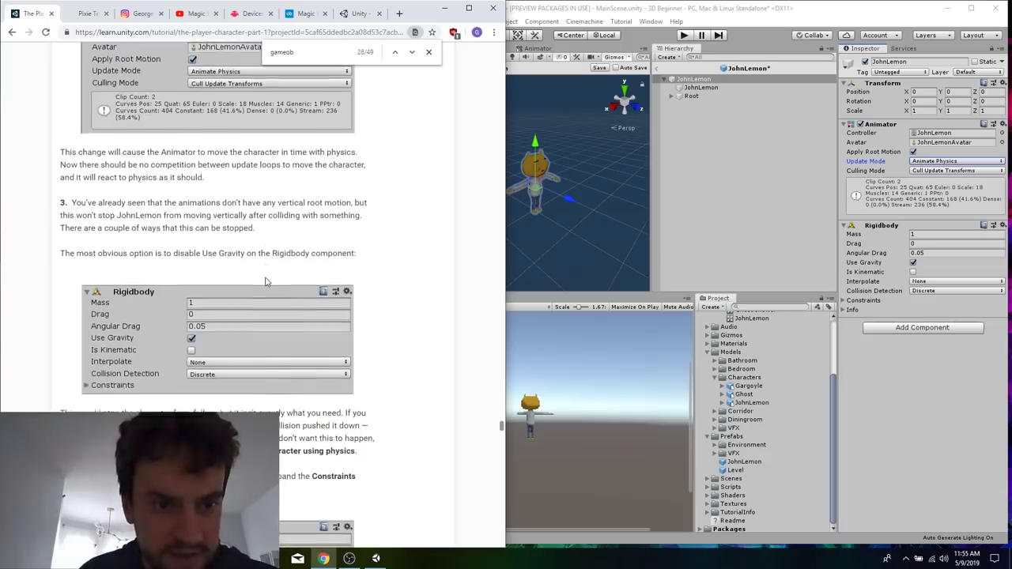
scroll(267, 281, "down", 1)
scroll(312, 371, "down", 2)
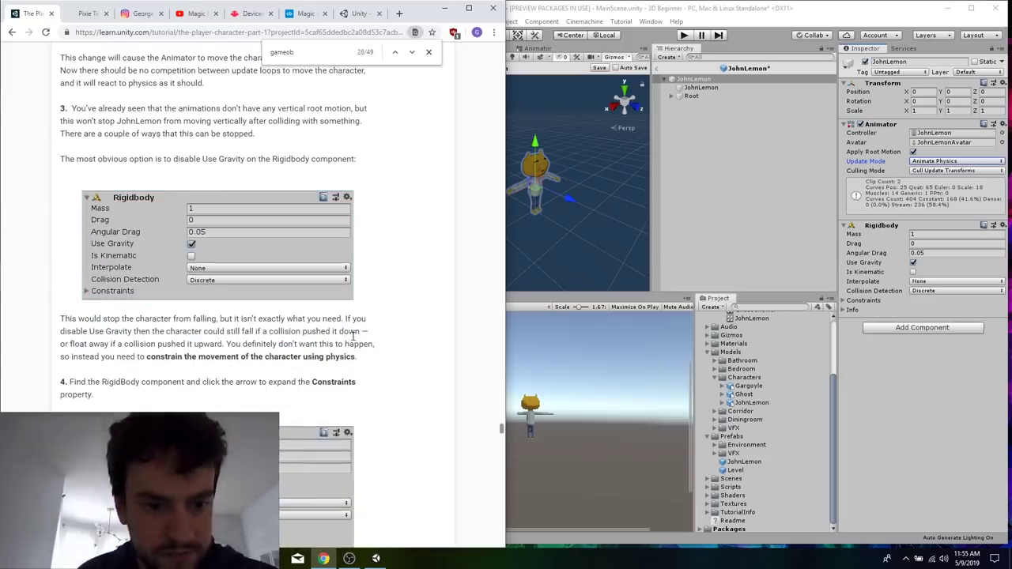
scroll(312, 370, "down", 1)
left_click(794, 187)
left_click(684, 35)
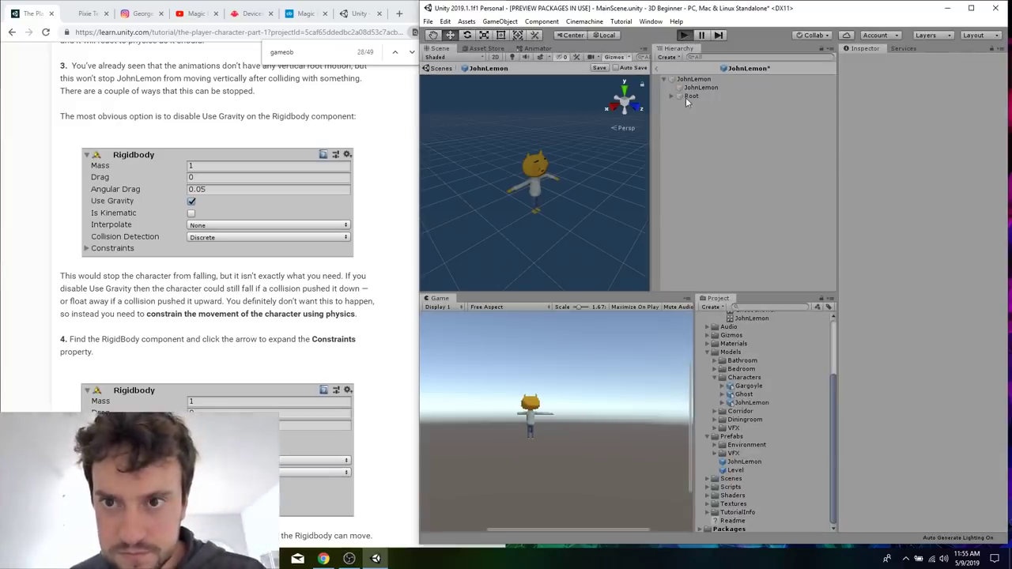
left_click(685, 35)
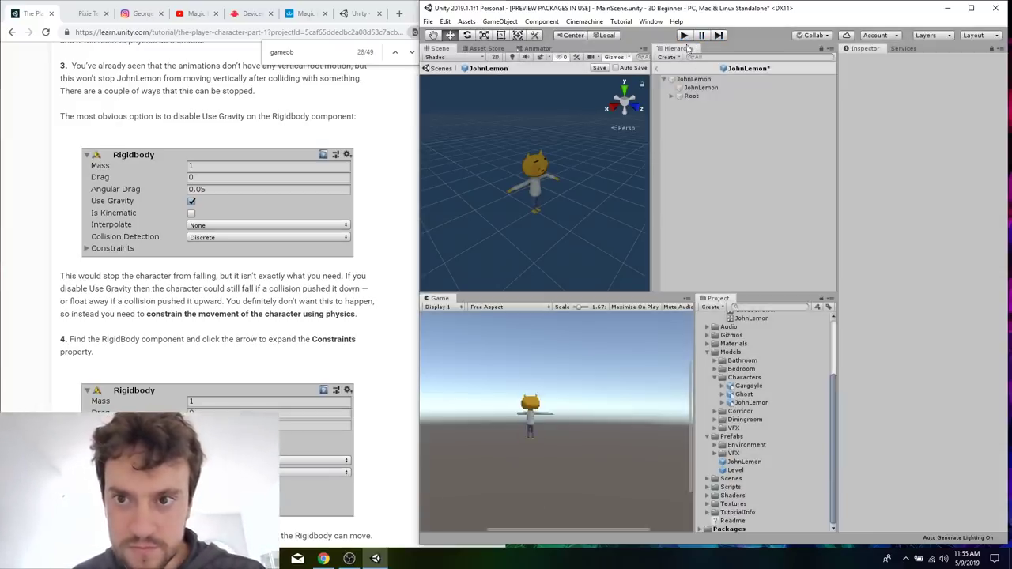
Expand the Constraints on JohnLemon's Rigidbody and enable Freeze Position Y, following tutorial sections 14 to 16.
left_click(705, 80)
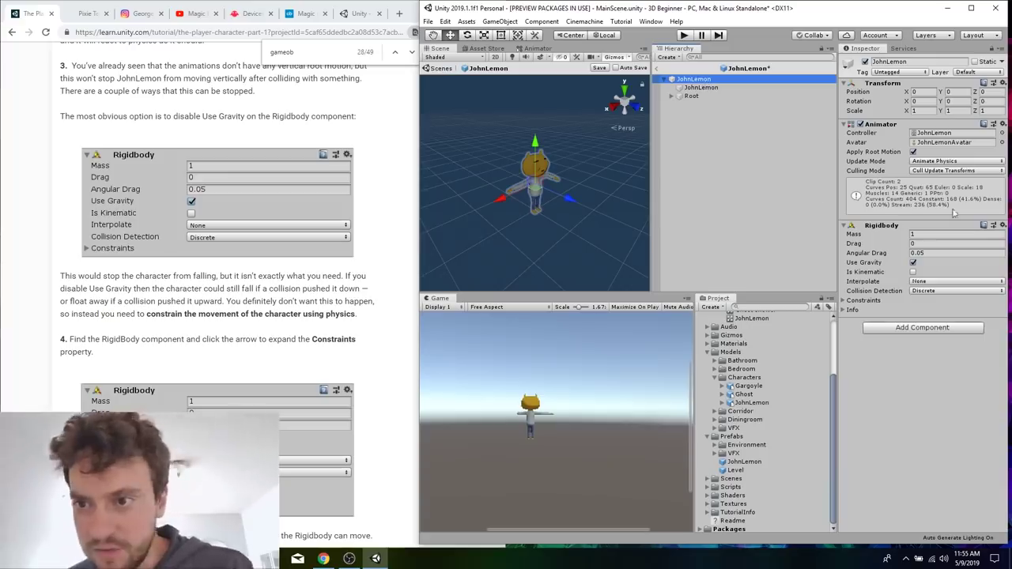
left_click(372, 328)
scroll(372, 328, "down", 3)
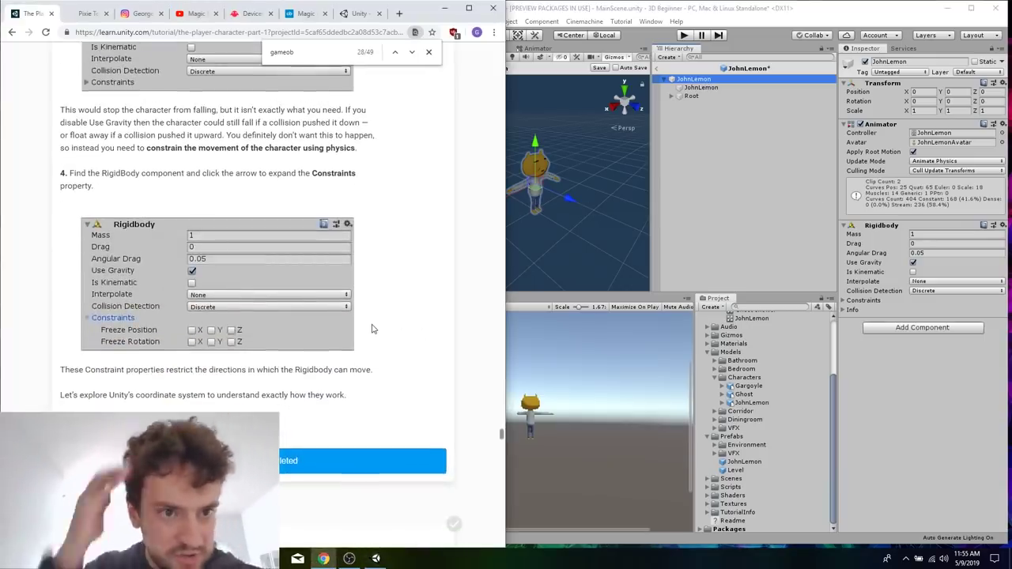
scroll(372, 328, "down", 1)
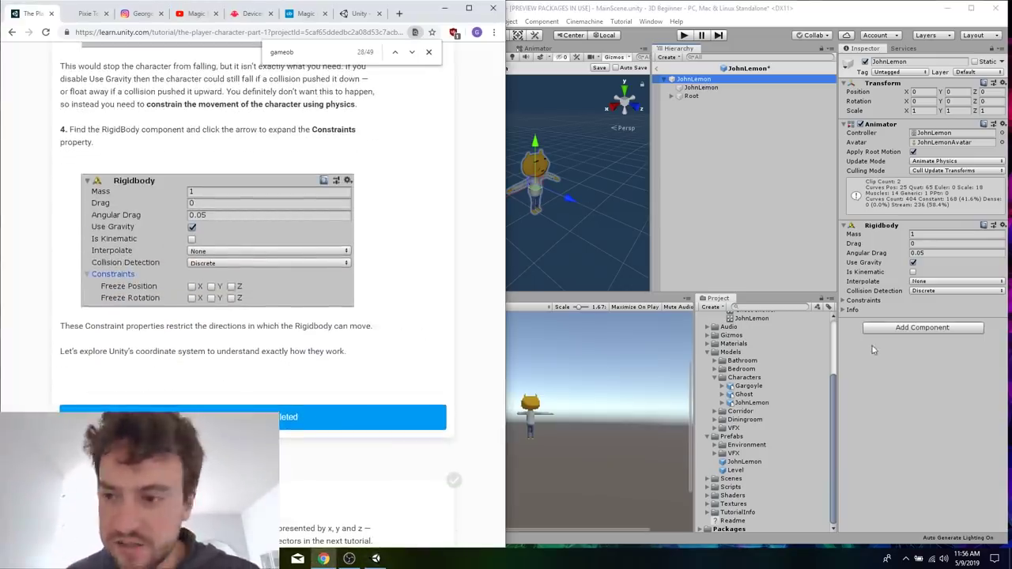
left_click(847, 306)
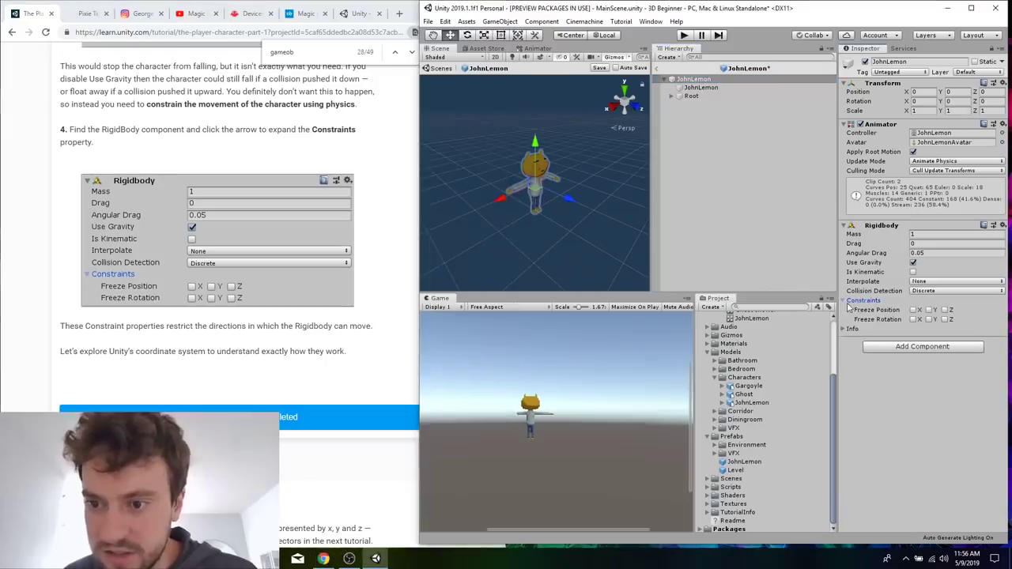
left_click(374, 335)
scroll(374, 335, "down", 5)
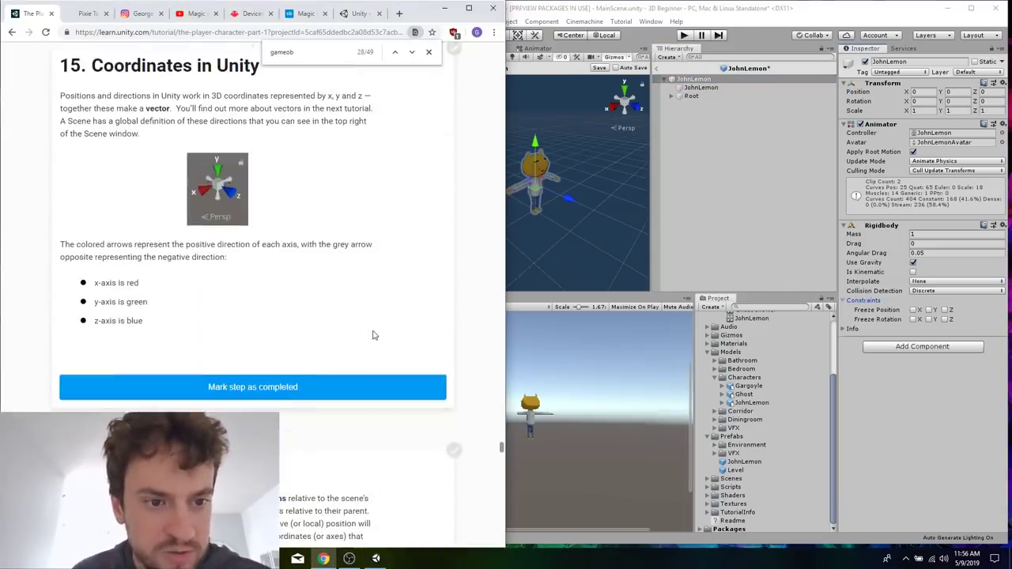
scroll(329, 305, "down", 4)
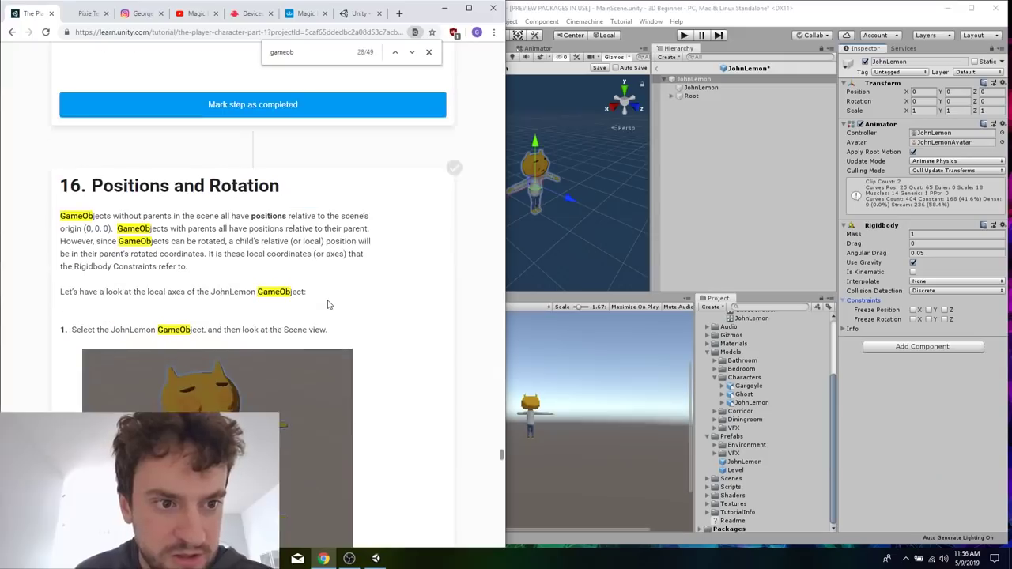
scroll(329, 305, "down", 5)
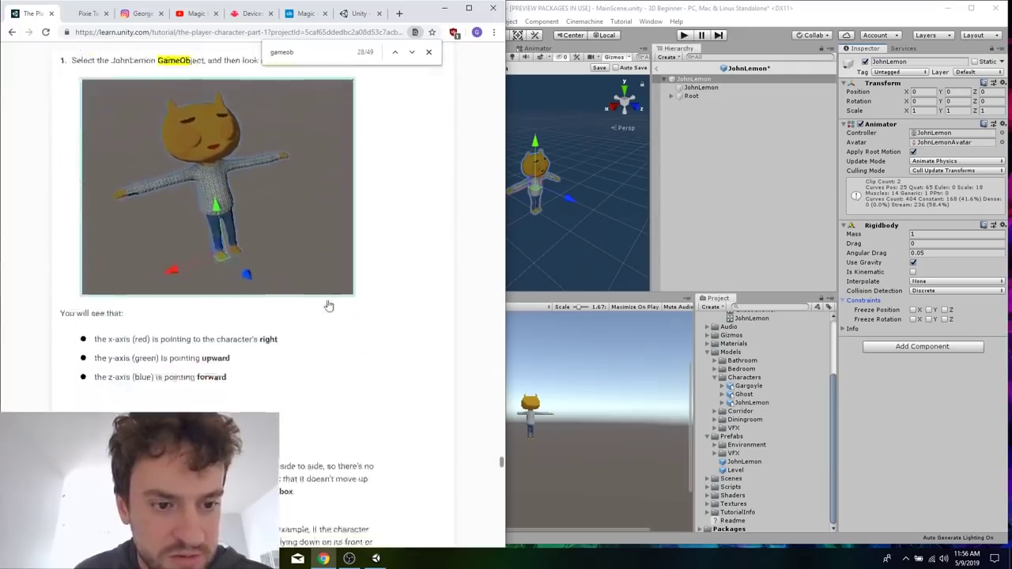
scroll(329, 304, "down", 1)
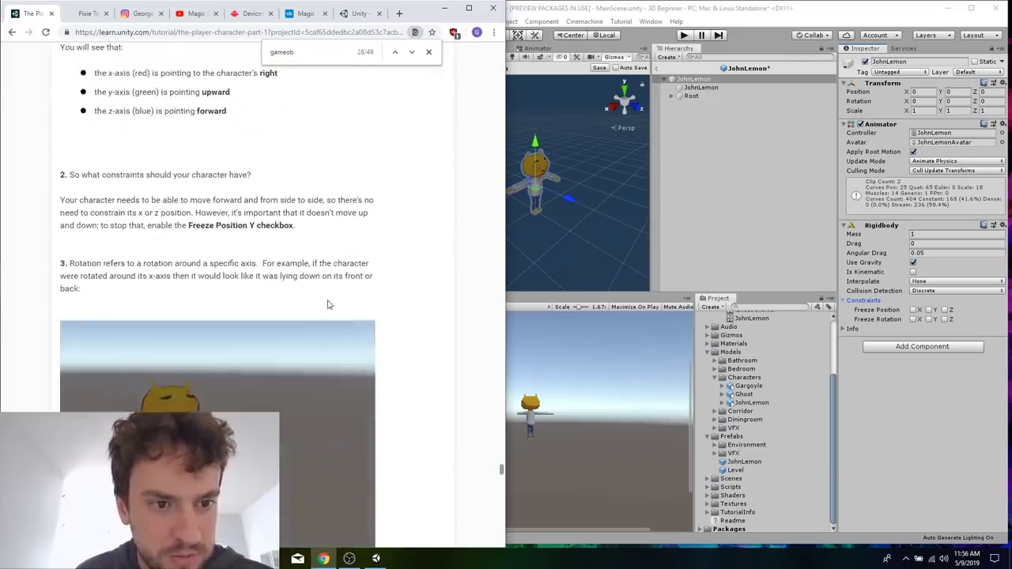
left_click(930, 310)
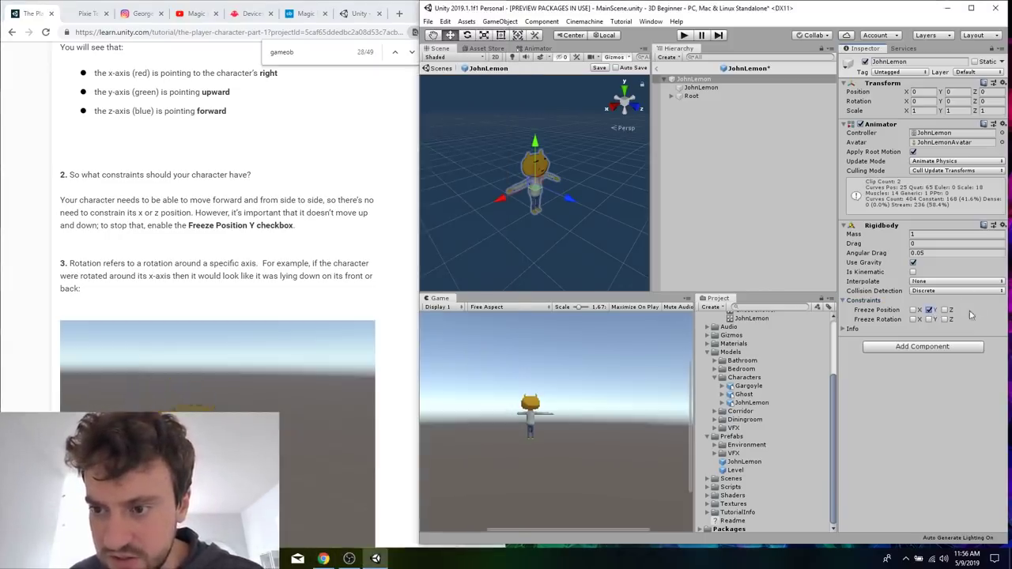
Look at the tutorial's z-axis rotation example, then start and stop Play Mode to check JohnLemon.
left_click(368, 242)
scroll(367, 242, "down", 6)
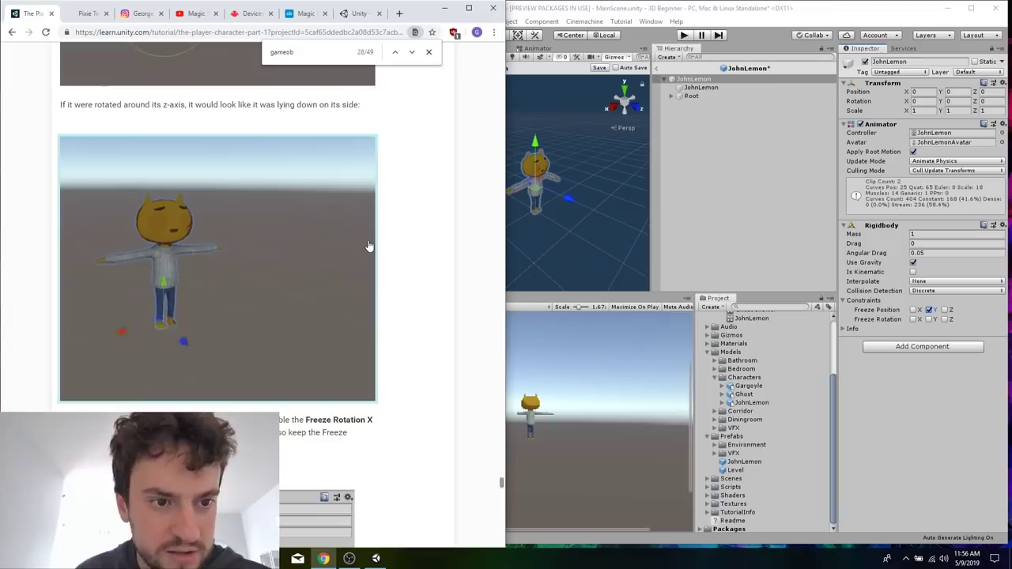
left_click(581, 210)
left_click(684, 35)
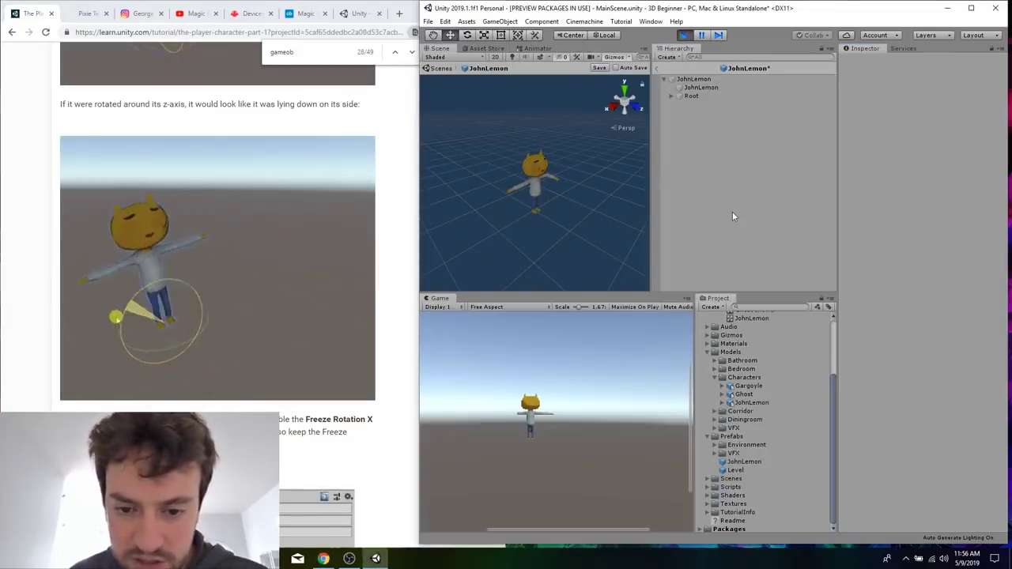
left_click(684, 35)
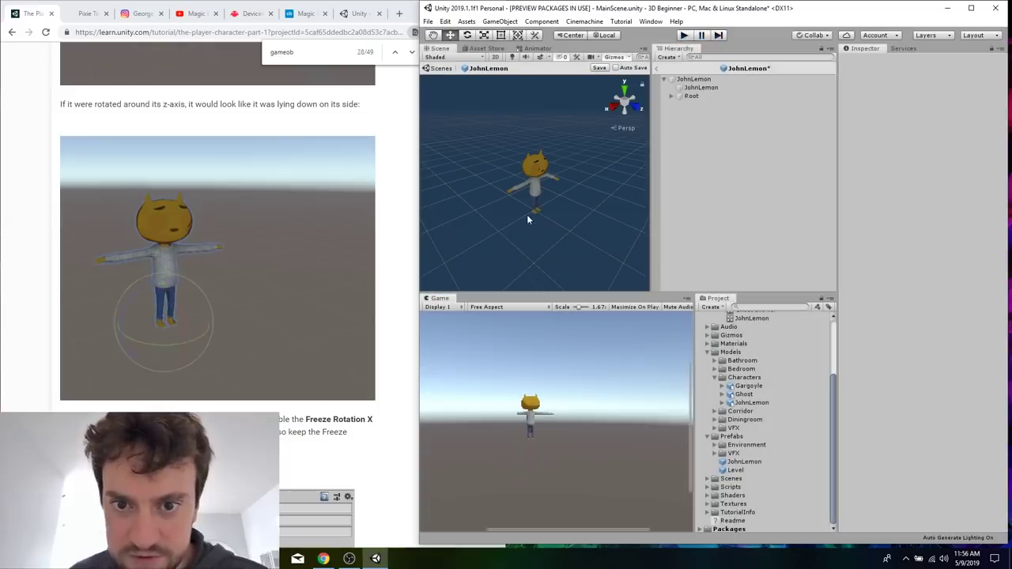
Save the JohnLemon Prefab and run Play Mode again to test the character's movement, leaving it stopped.
left_click(544, 172)
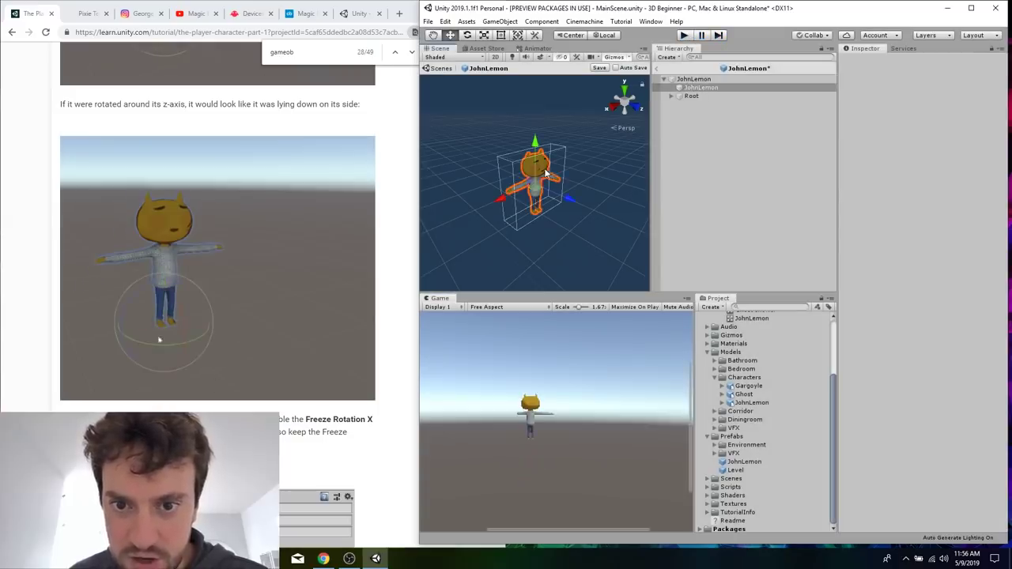
left_click(734, 151)
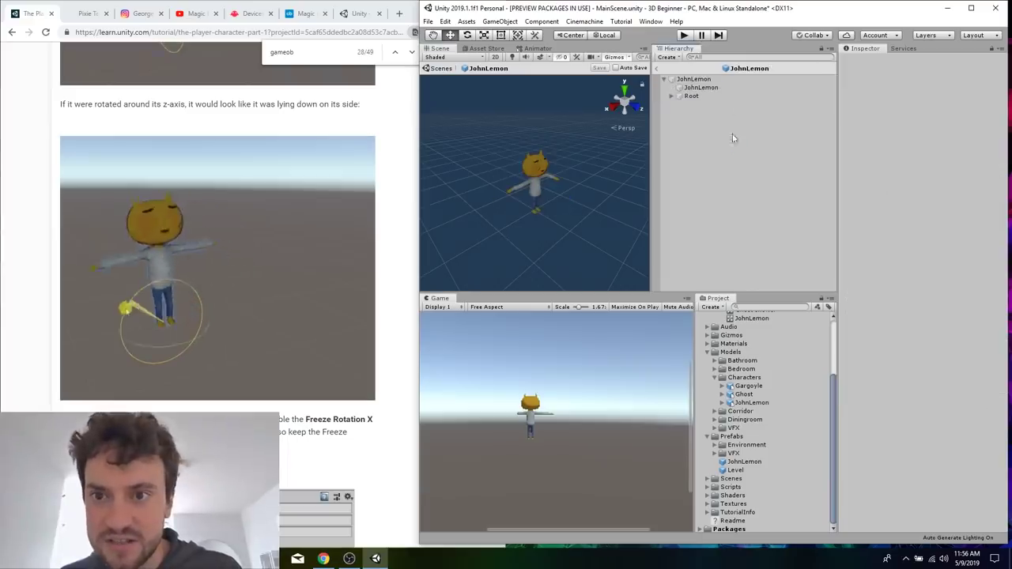
left_click(684, 35)
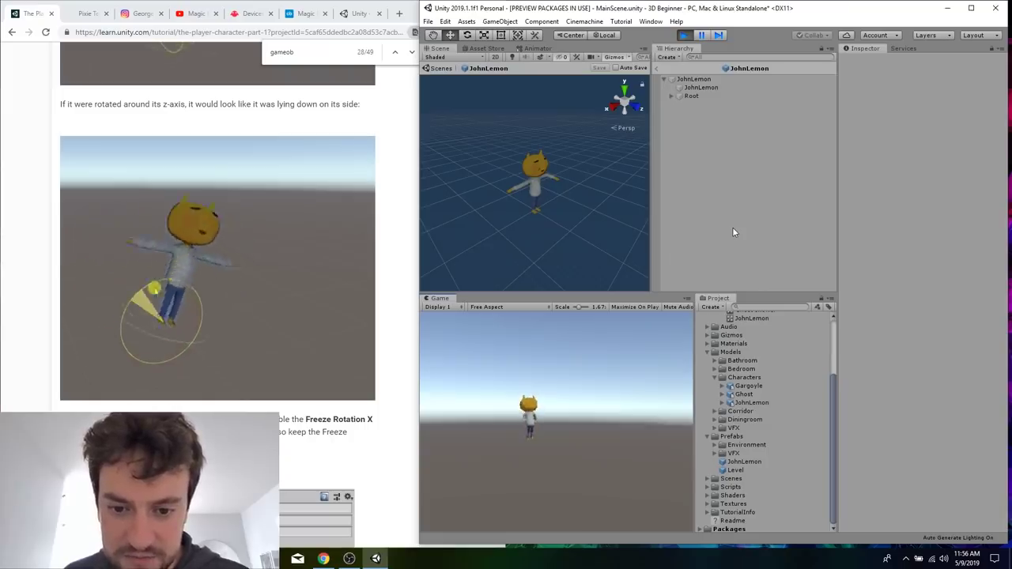
left_click(684, 35)
Enable Freeze Rotation X and Z on the JohnLemon root's Rigidbody constraints and save the Prefab.
left_click(337, 420)
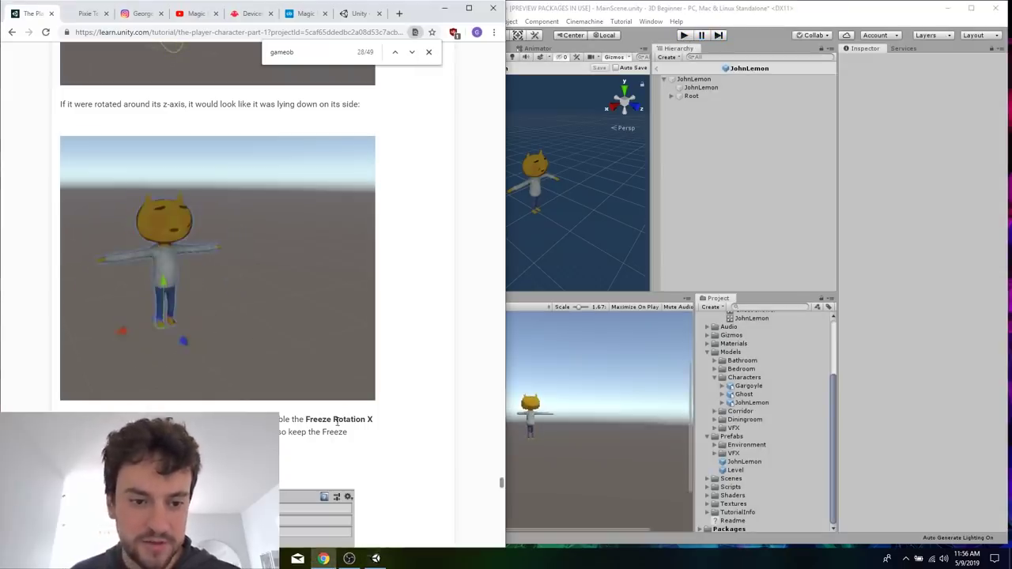
scroll(337, 420, "down", 4)
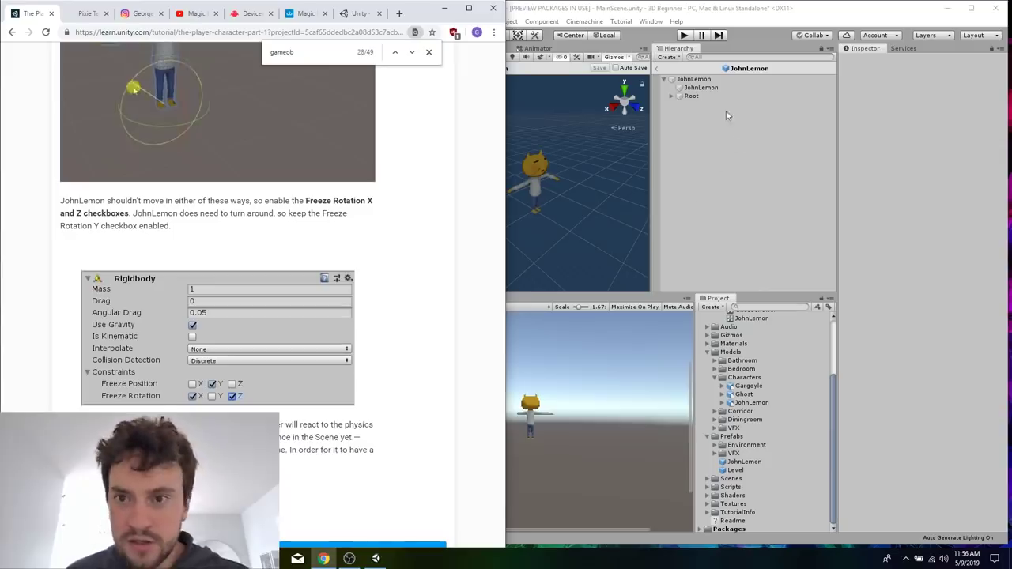
left_click(694, 79)
left_click(915, 319)
left_click(945, 320)
Add a Capsule Collider component to JohnLemon as described in tutorial section 17.
left_click(341, 443)
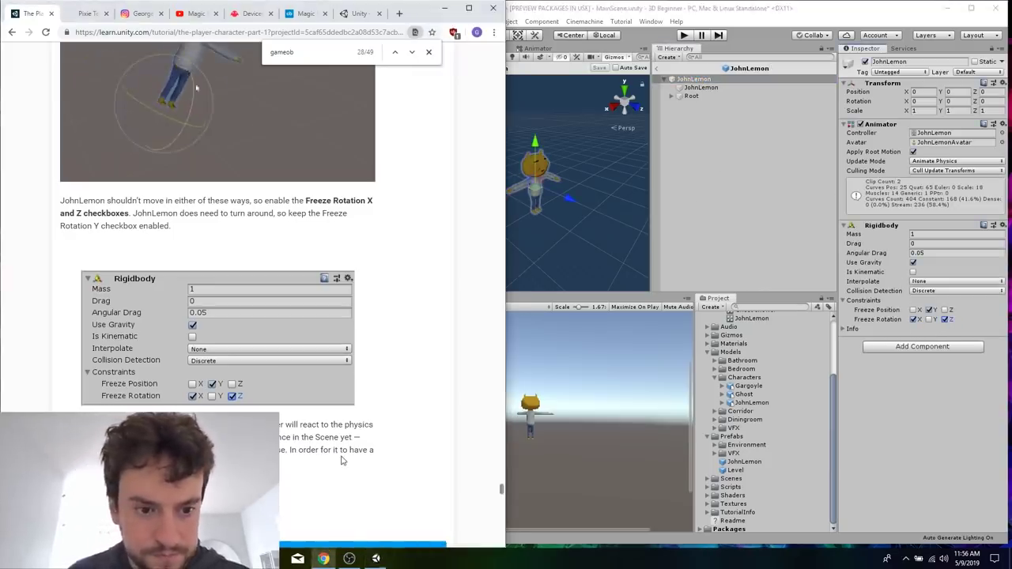
scroll(342, 457, "down", 7)
scroll(342, 457, "down", 1)
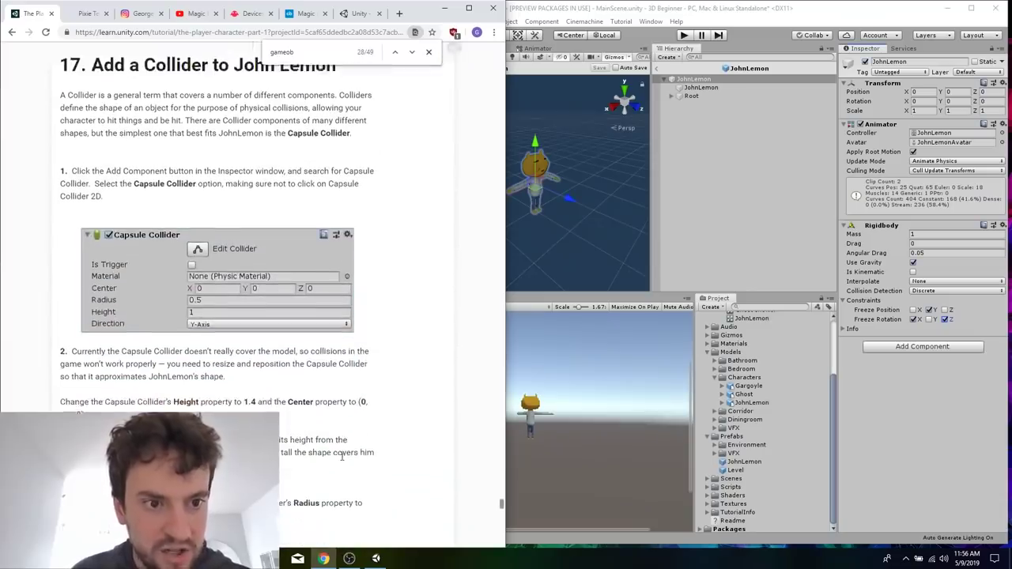
left_click(942, 351)
type("rig")
type("capsul")
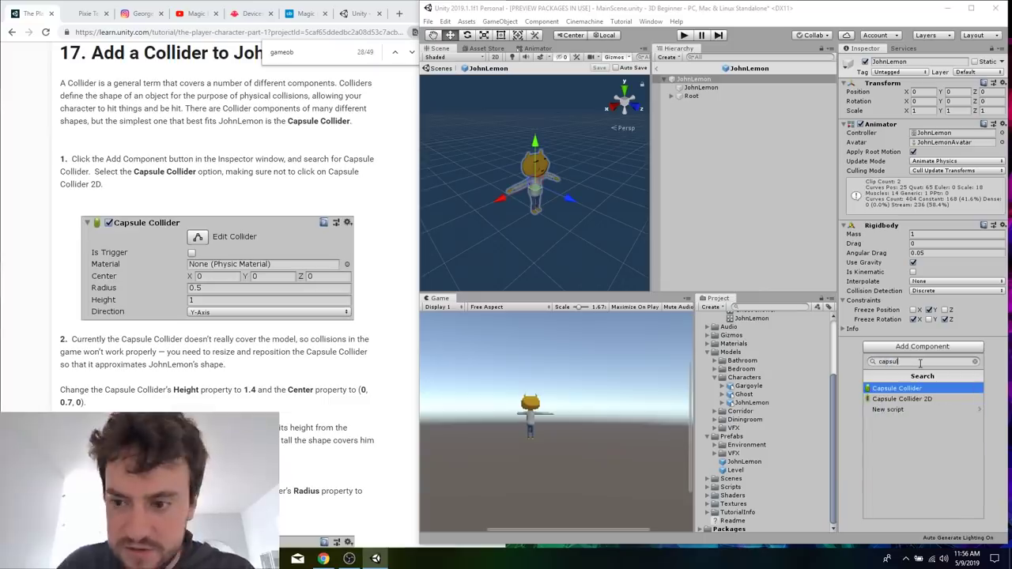
key("Return")
Set the Capsule Collider's Height to 1.4 and its Center Y to 0.7.
left_click(412, 357)
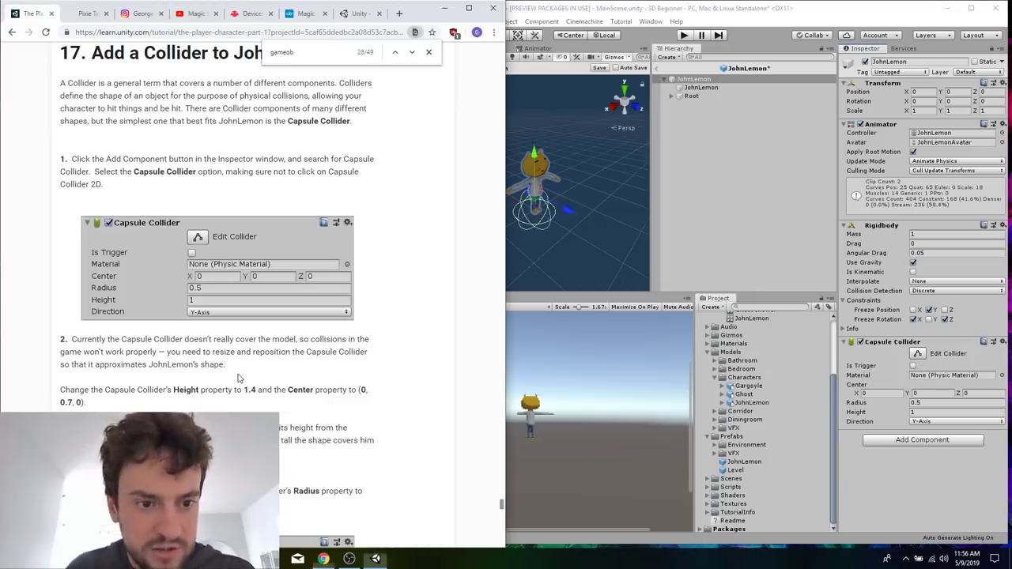
scroll(238, 378, "down", 4)
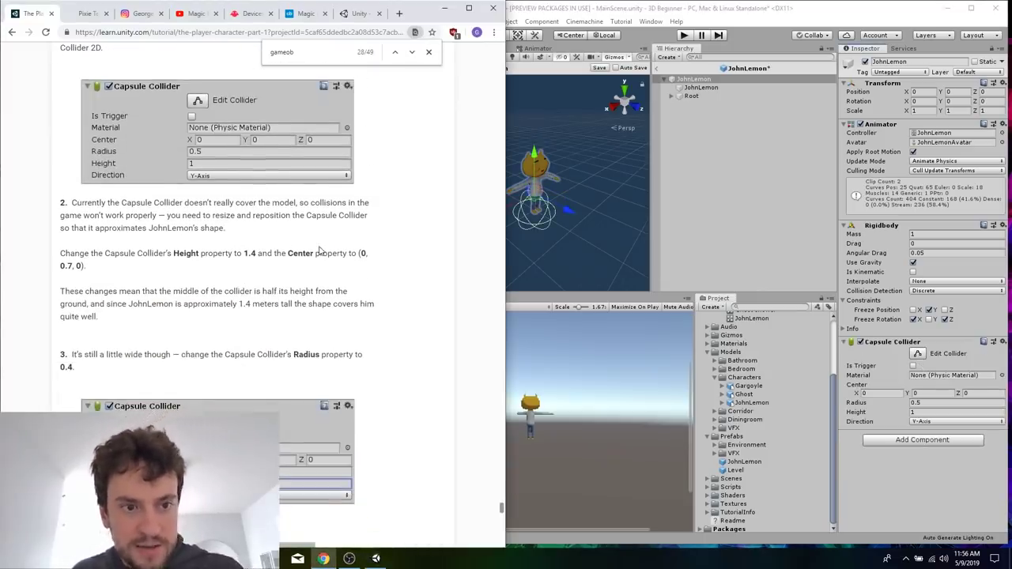
scroll(319, 250, "down", 1)
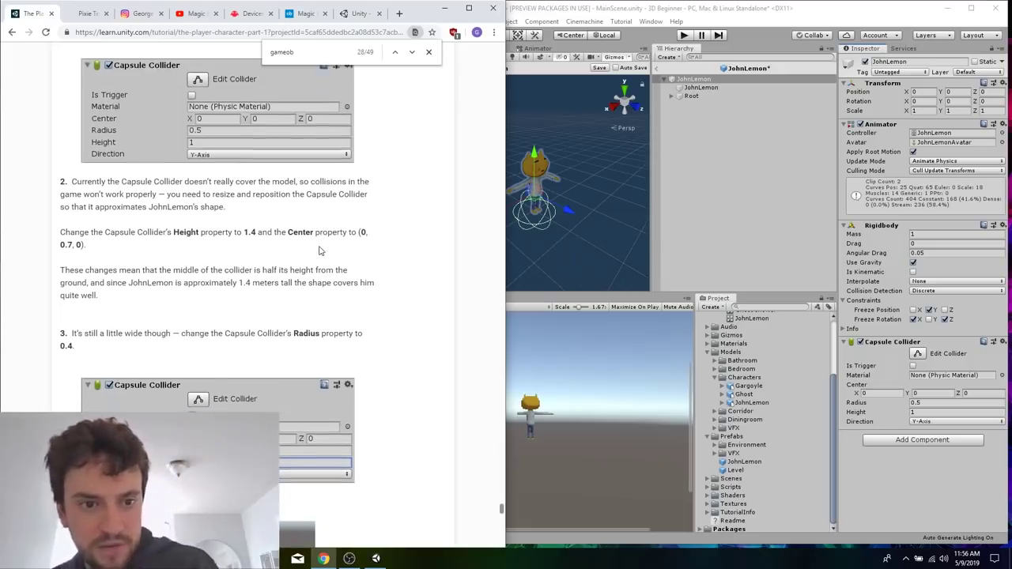
left_click(937, 414)
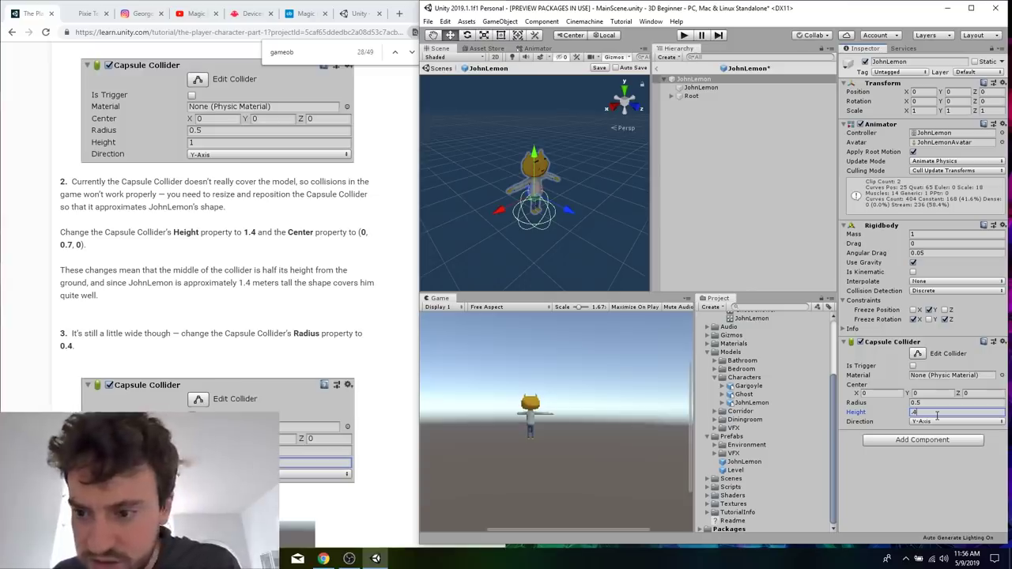
type("1.4")
left_click(938, 395)
type("0.7")
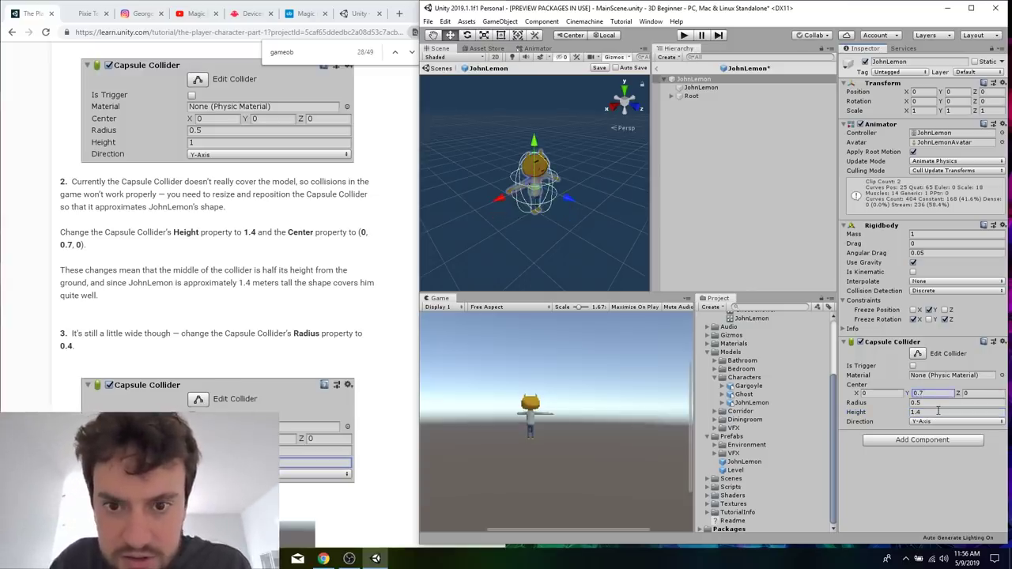
Set the Capsule Collider's Radius to 0.4 and continue to the end of tutorial section 17.
left_click(346, 347)
scroll(346, 345, "down", 3)
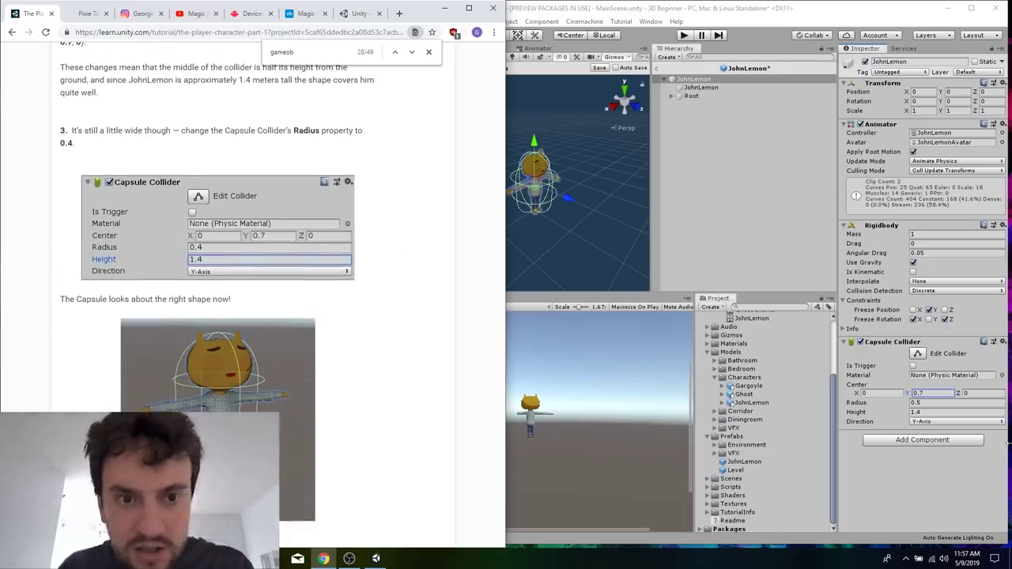
left_click(946, 402)
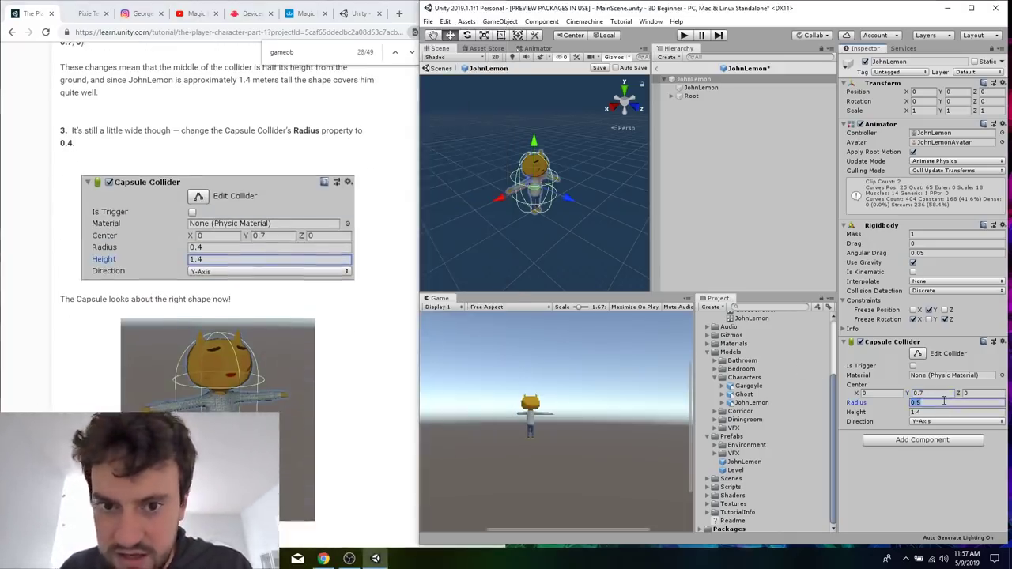
type("0.")
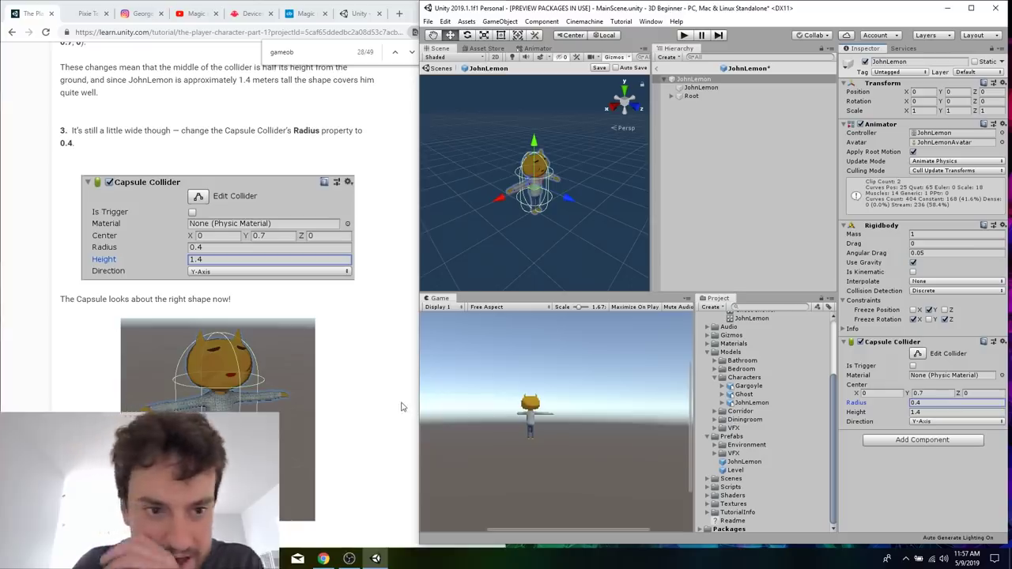
left_click(401, 408)
scroll(388, 390, "down", 6)
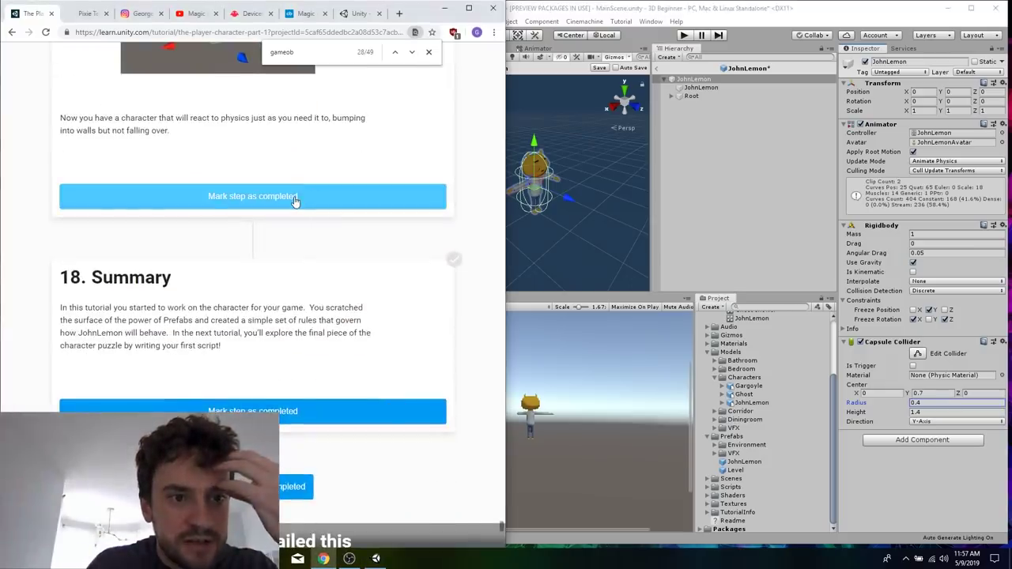
Mark all steps of the current tutorial as completed and save the JohnLemon Prefab in Unity.
scroll(293, 289, "down", 2)
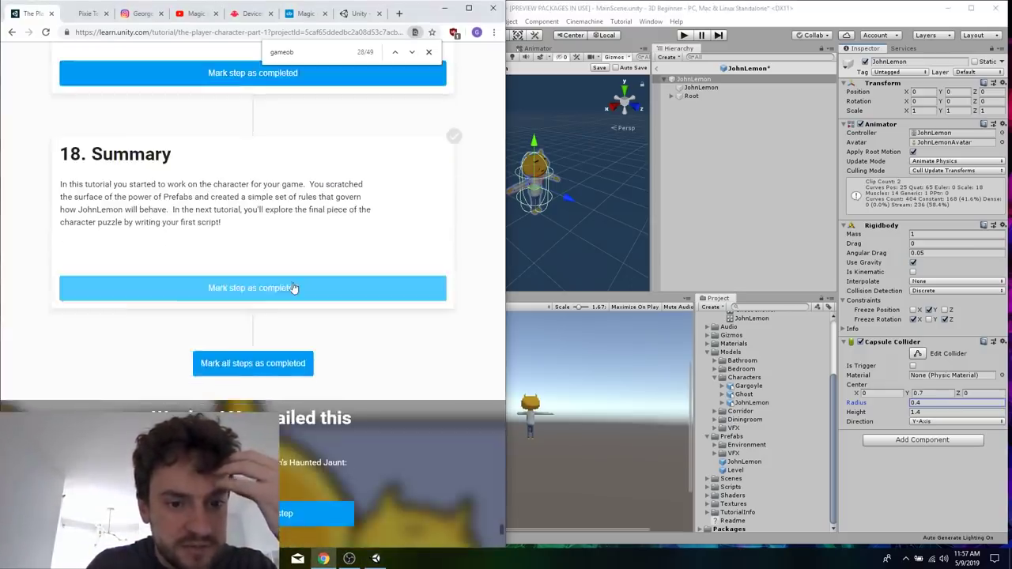
left_click(271, 359)
left_click(724, 169)
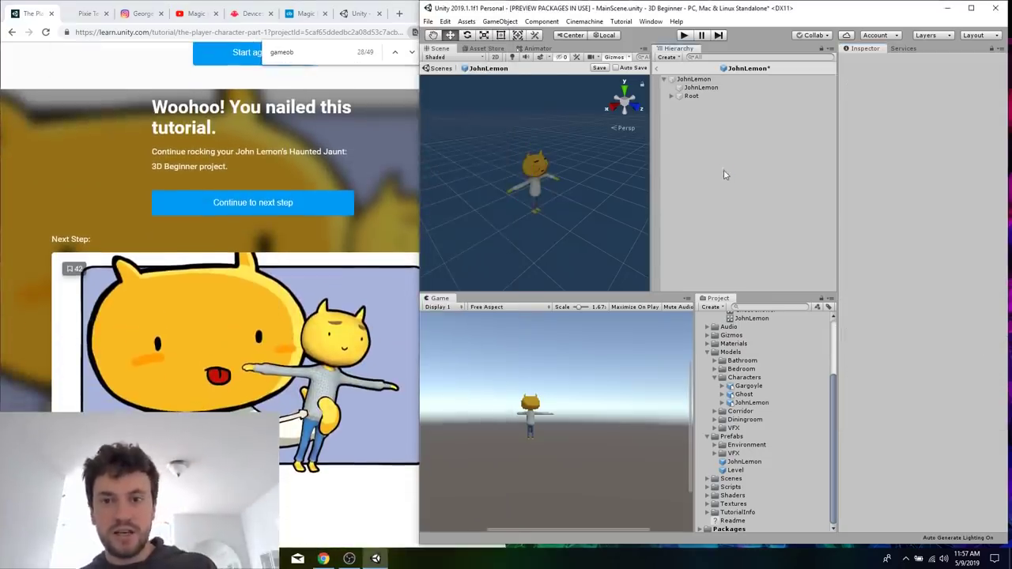
Continue to the Player Character: Part 2 tutorial and read its introduction to scripts through the start of section 2 on creating PlayerMovement.
left_click(232, 211)
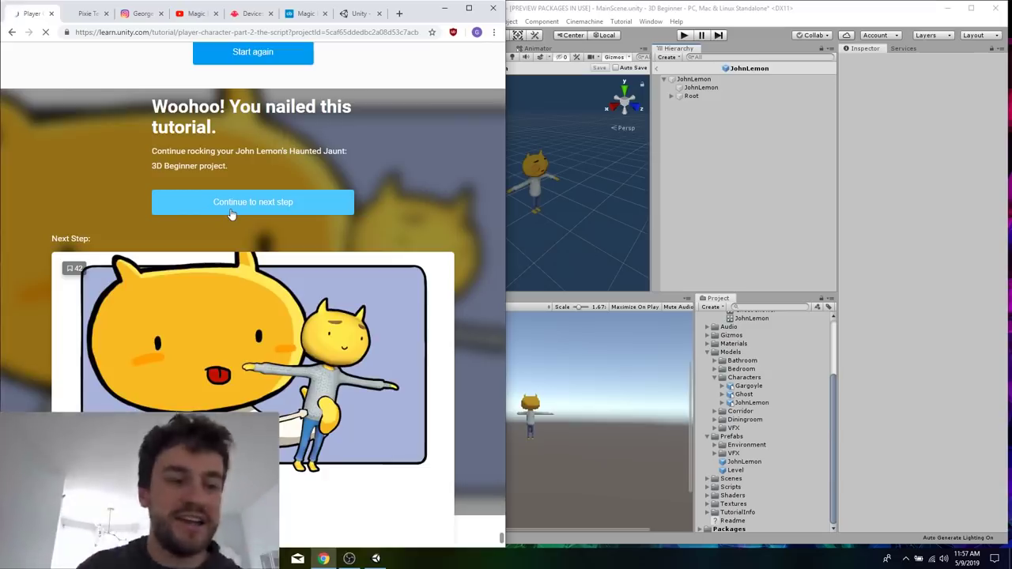
scroll(232, 214, "down", 15)
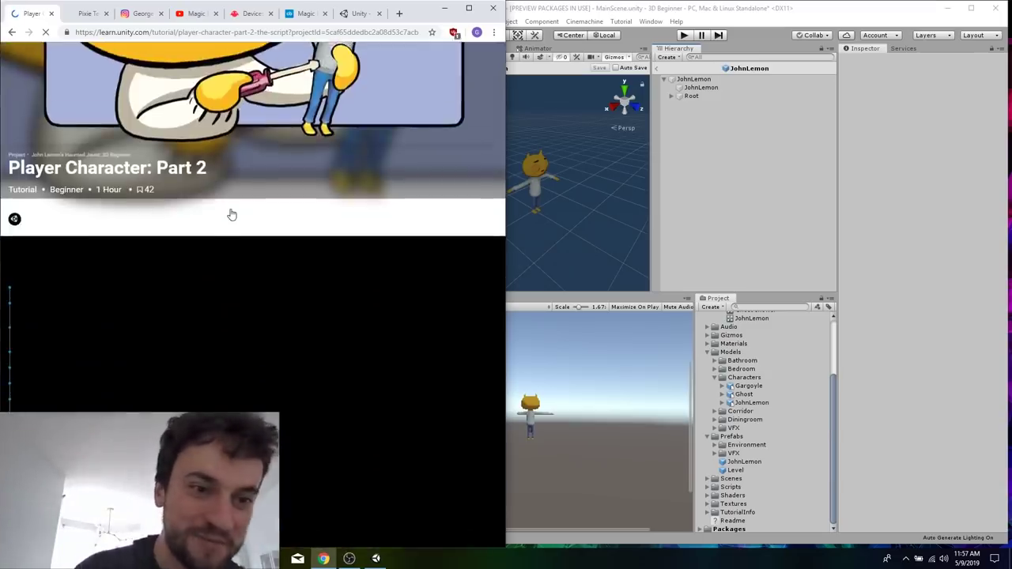
scroll(232, 215, "down", 2)
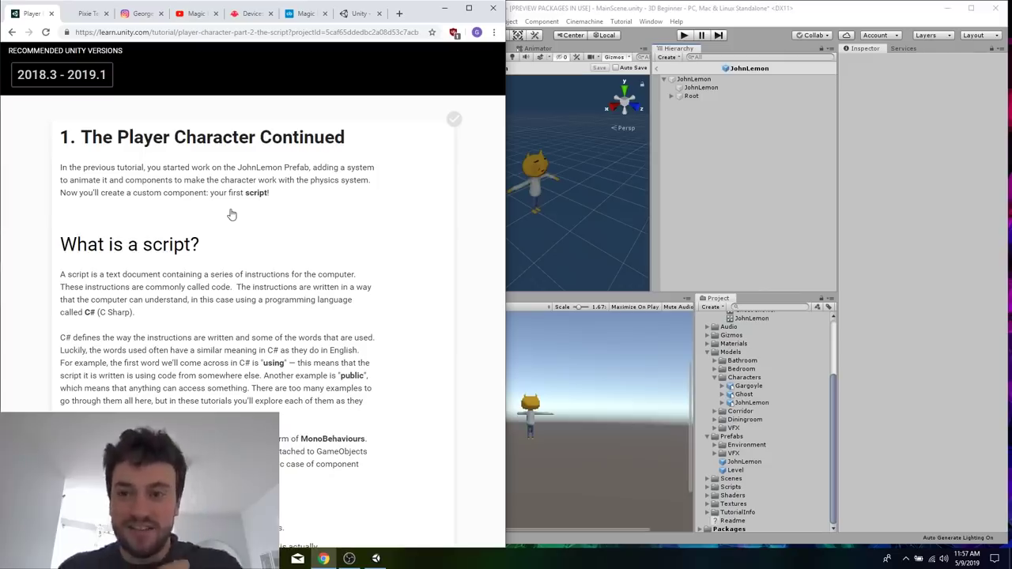
scroll(287, 334, "down", 10)
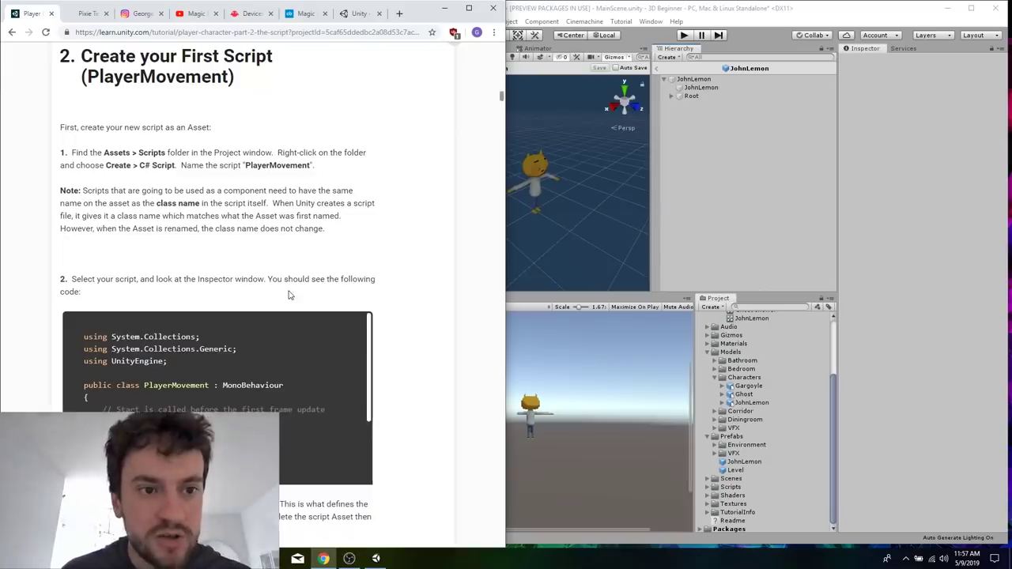
scroll(292, 295, "up", 7)
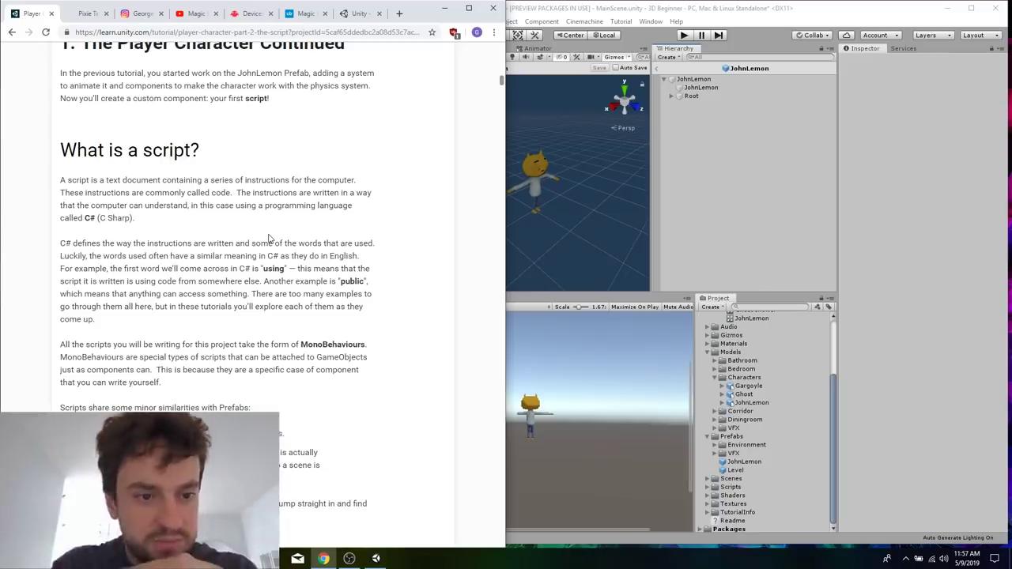
scroll(269, 239, "down", 2)
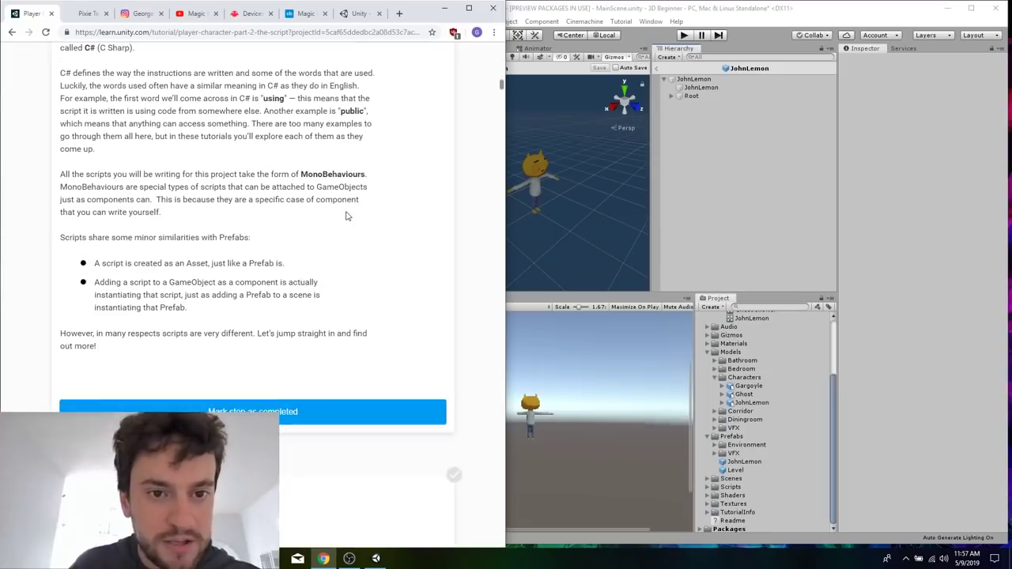
scroll(353, 148, "down", 1)
scroll(290, 173, "down", 1)
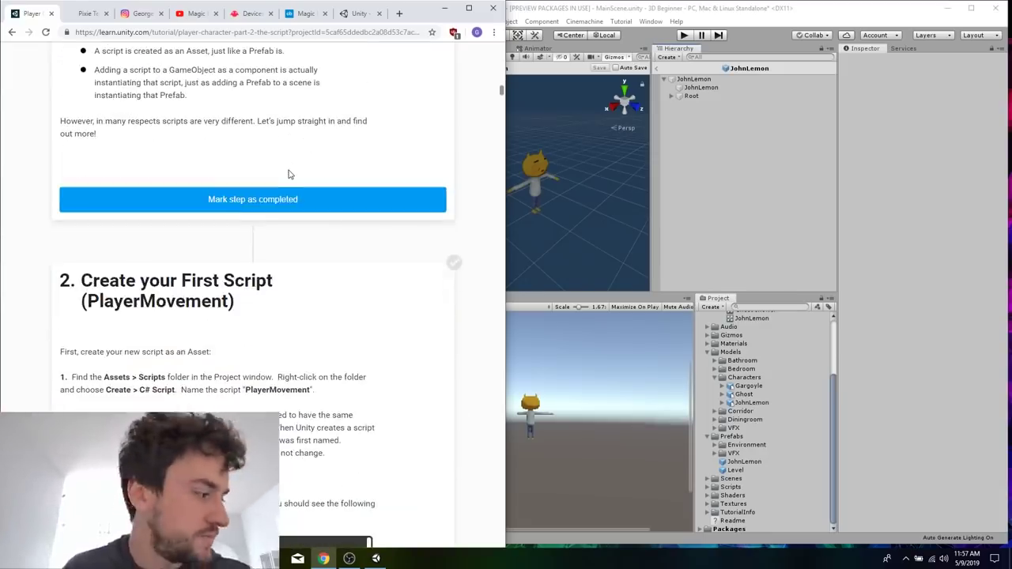
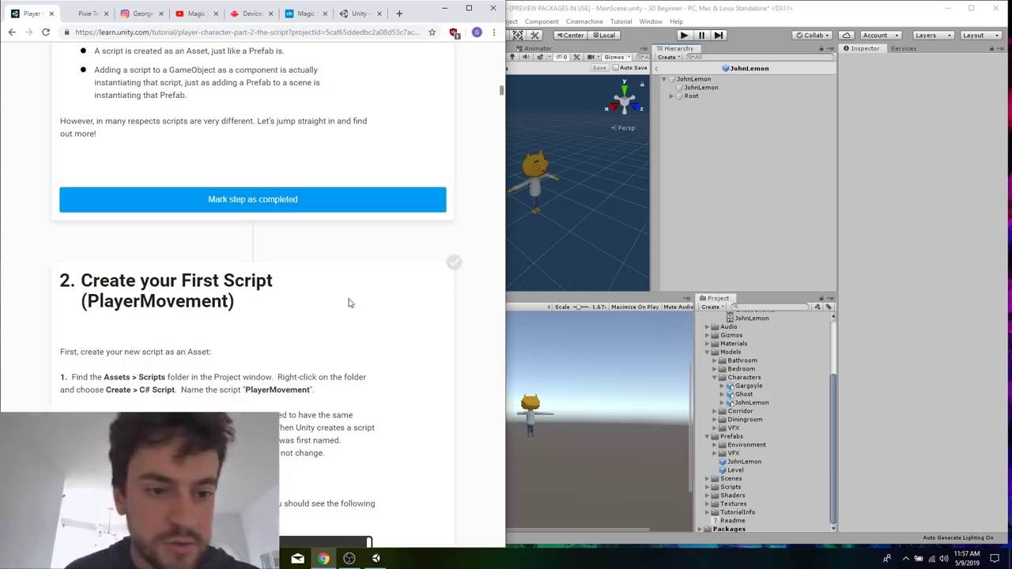
Create a new C# script named PlayerMovement in Unity's Assets > Scripts folder.
scroll(348, 301, "down", 2)
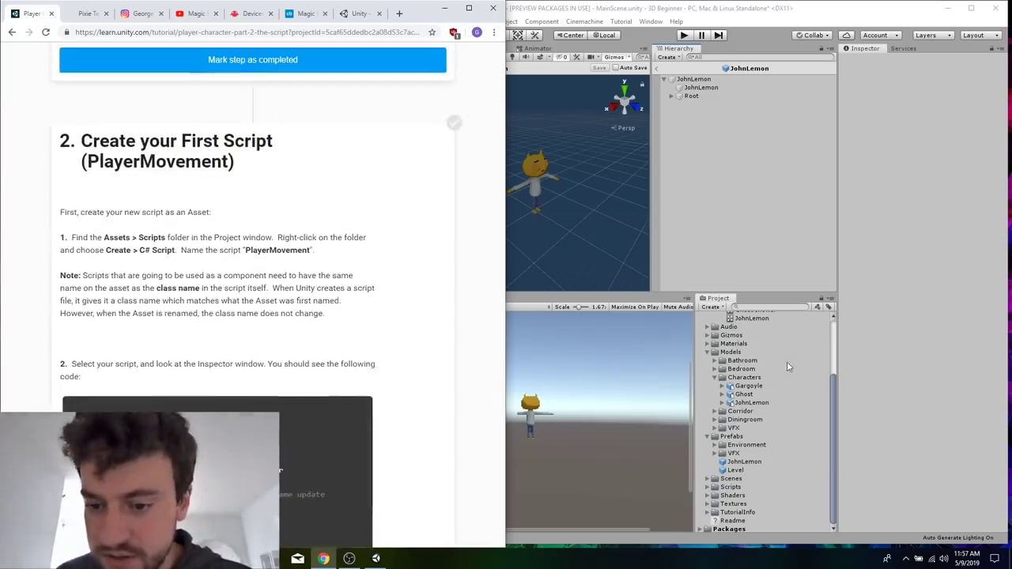
left_click(765, 363)
left_click(729, 488)
double_click(730, 490)
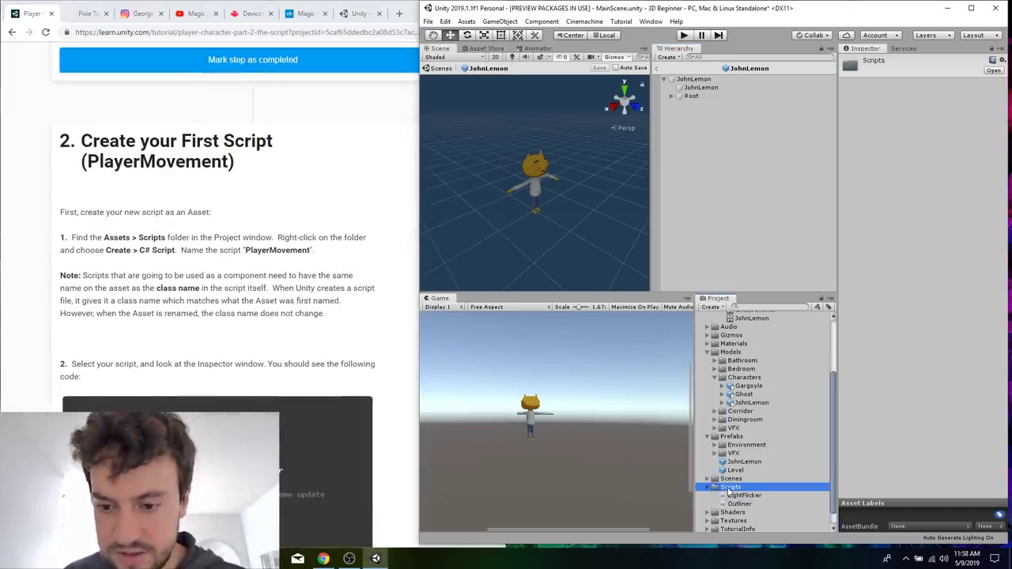
scroll(729, 489, "down", 1)
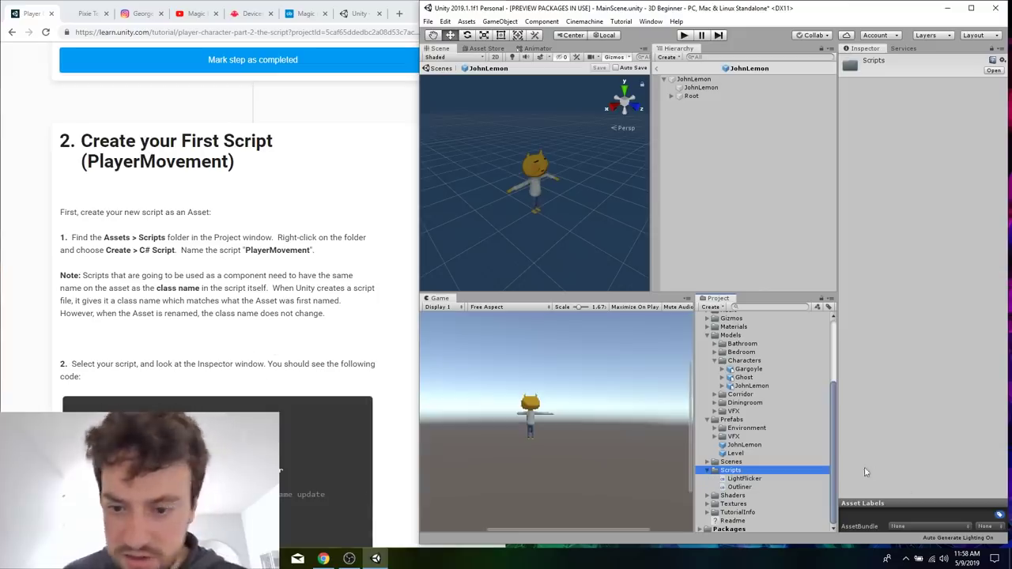
right_click(730, 470)
mouse_move(803, 210)
left_click(934, 155)
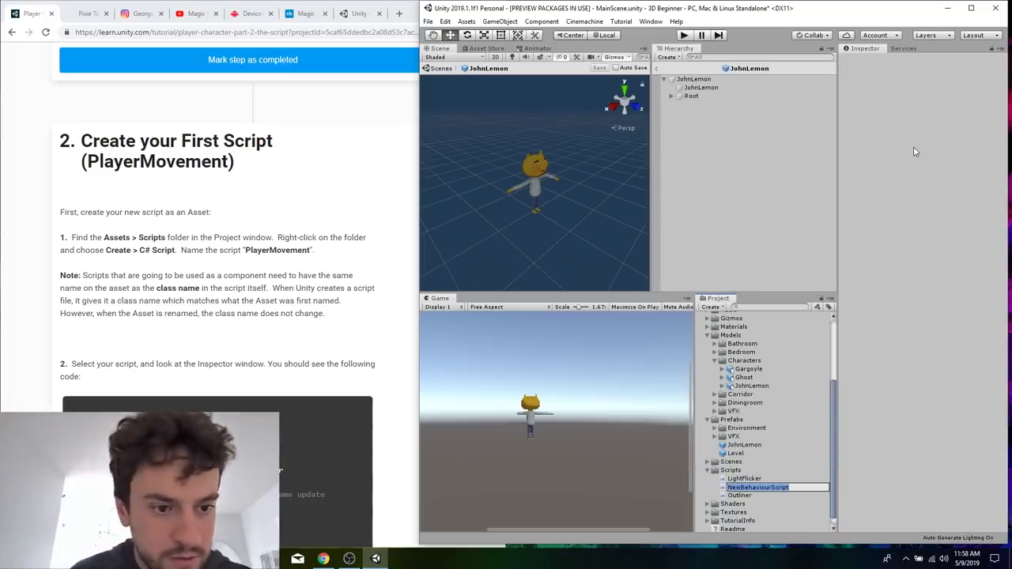
type("PlayerM")
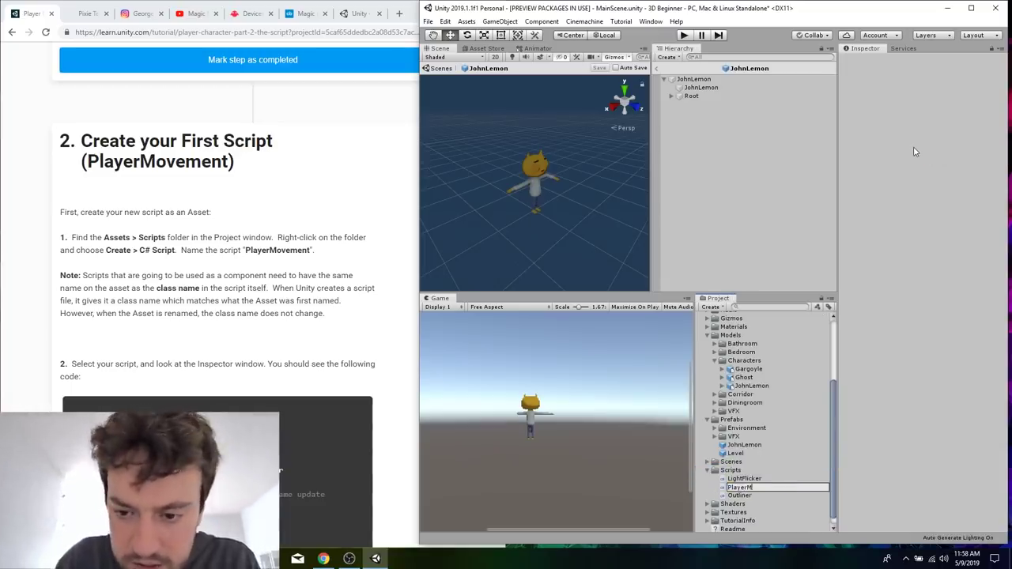
type("ov")
key("Return")
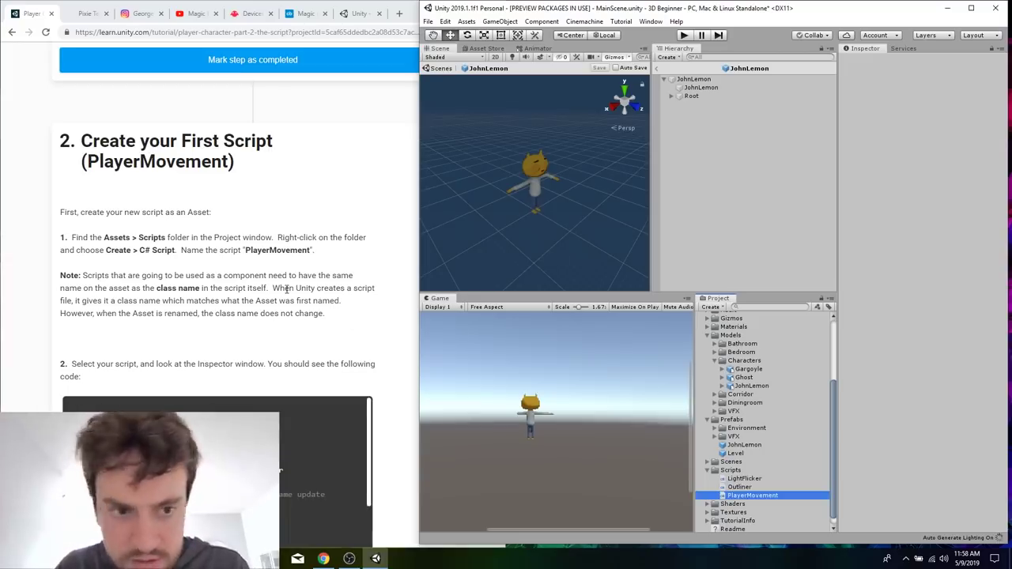
Check the default PlayerMovement code against the tutorial, open the script in Visual Studio and place its window beside the tutorial.
left_click(221, 278)
scroll(221, 279, "down", 5)
scroll(220, 278, "up", 3)
scroll(220, 279, "down", 1)
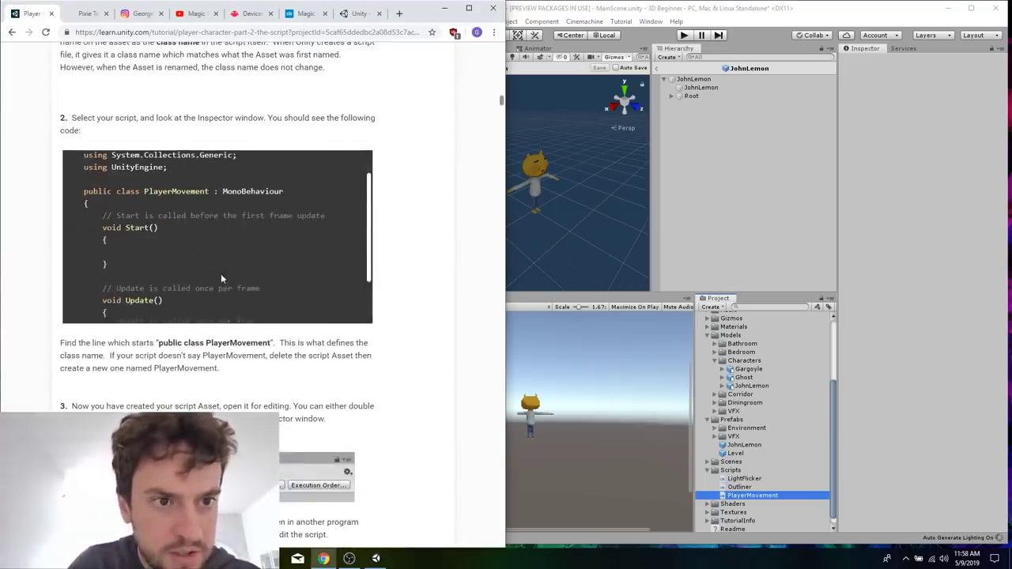
scroll(405, 338, "down", 1)
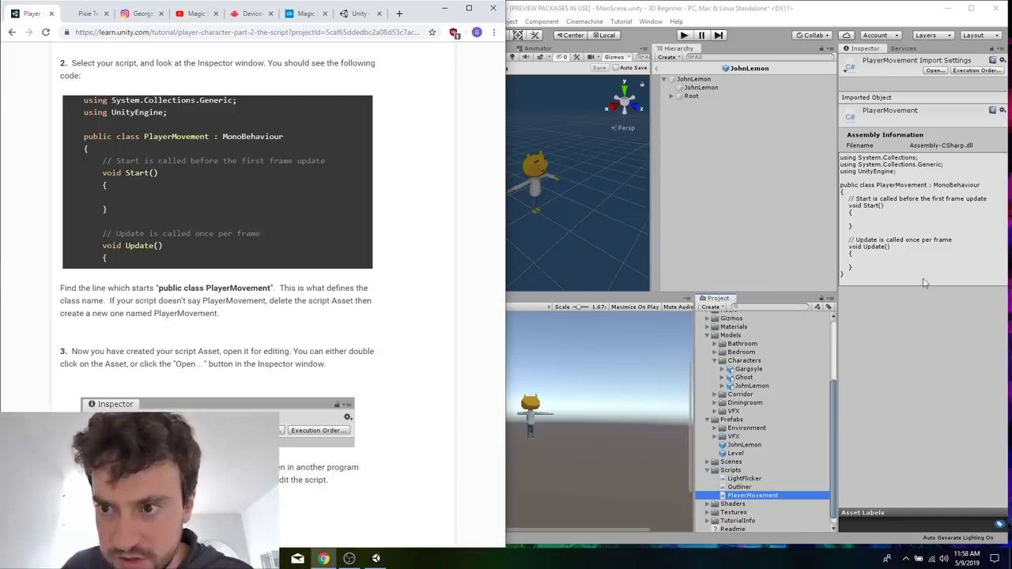
scroll(350, 300, "down", 2)
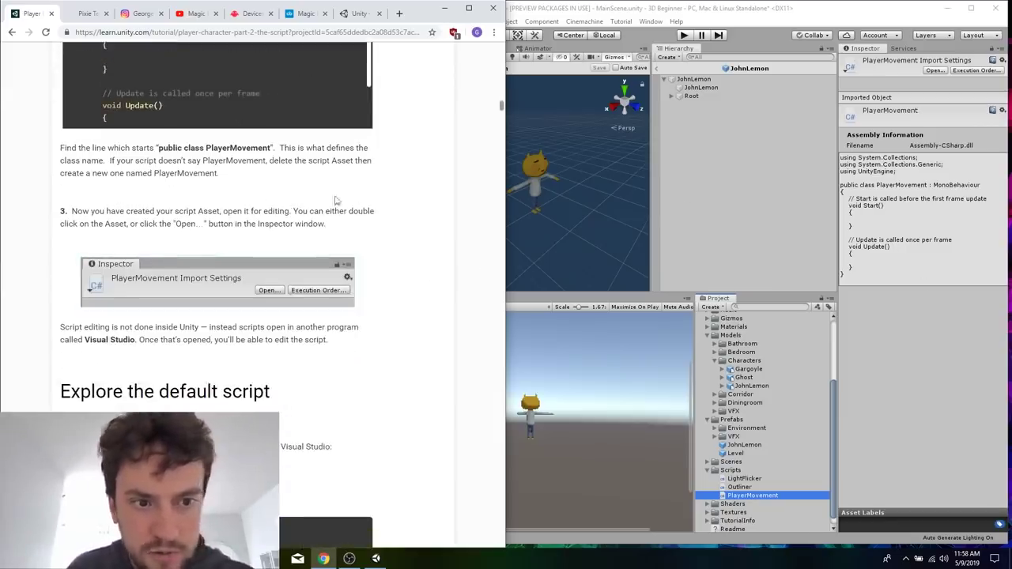
double_click(767, 496)
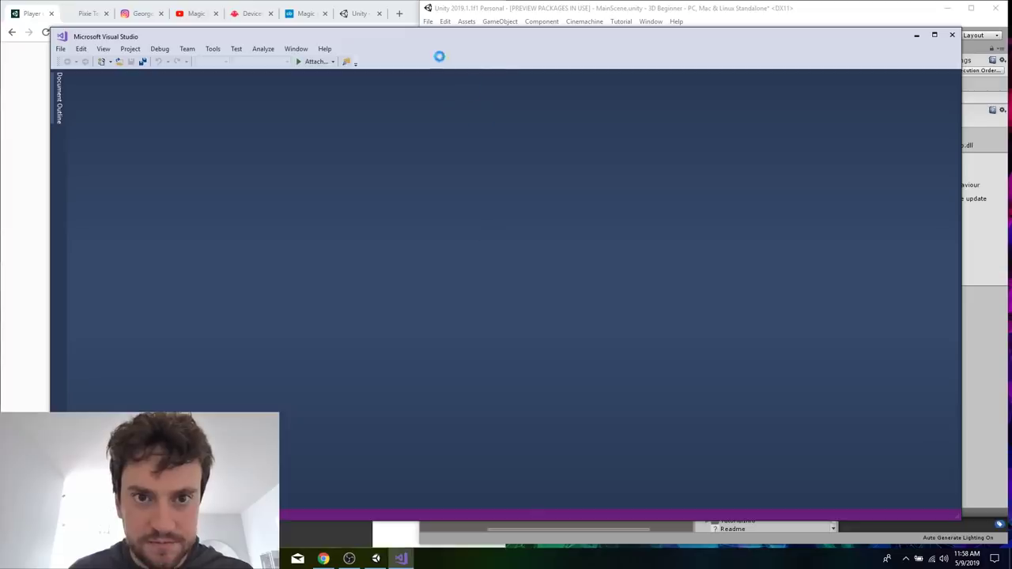
key("super+Right")
Read the tutorial's explanation of the default script through to the section on writing the code to create variables.
left_click(198, 355)
scroll(309, 401, "down", 3)
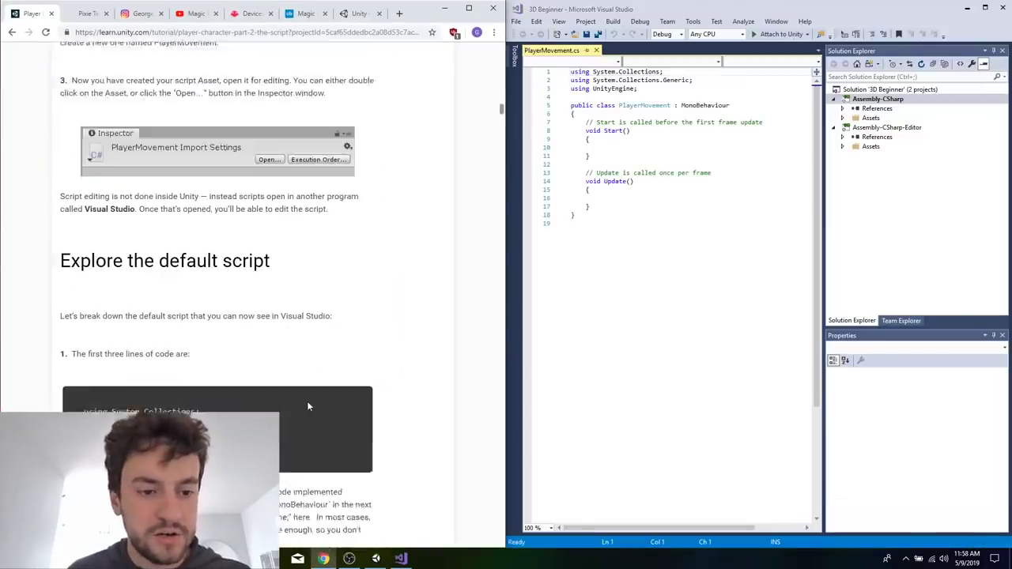
scroll(308, 401, "down", 3)
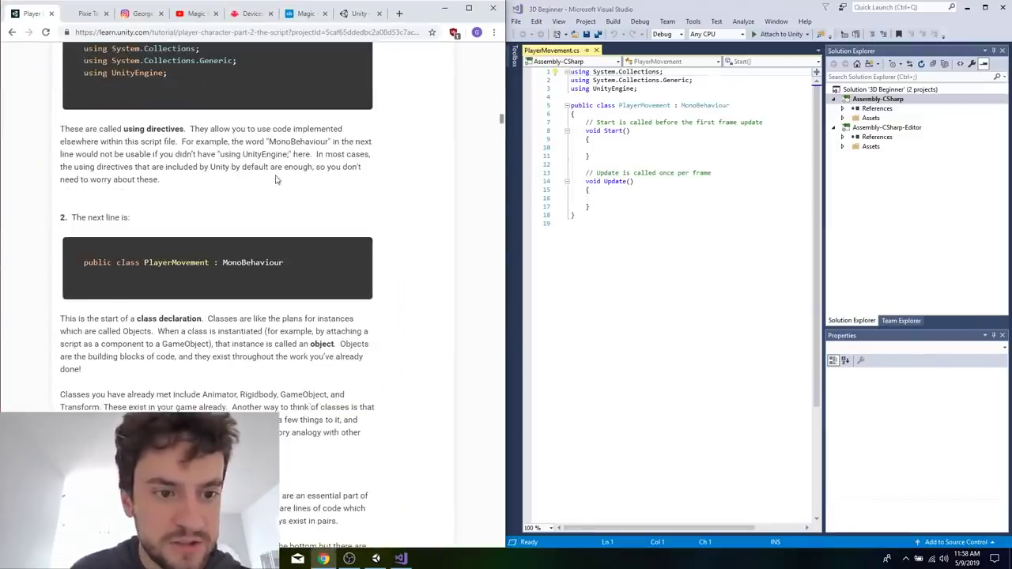
scroll(276, 180, "down", 2)
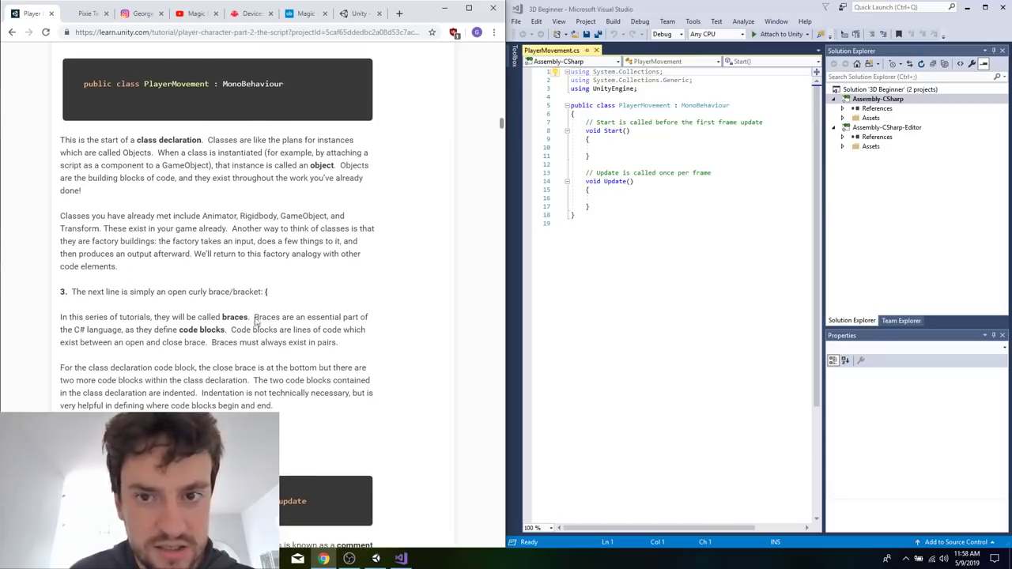
scroll(265, 340, "down", 4)
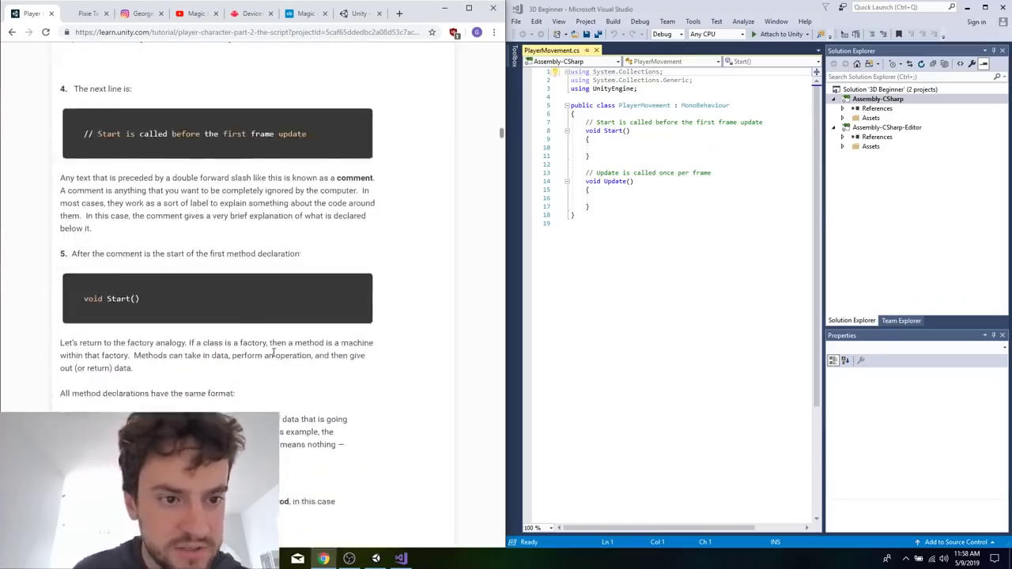
scroll(273, 353, "down", 12)
scroll(272, 357, "down", 6)
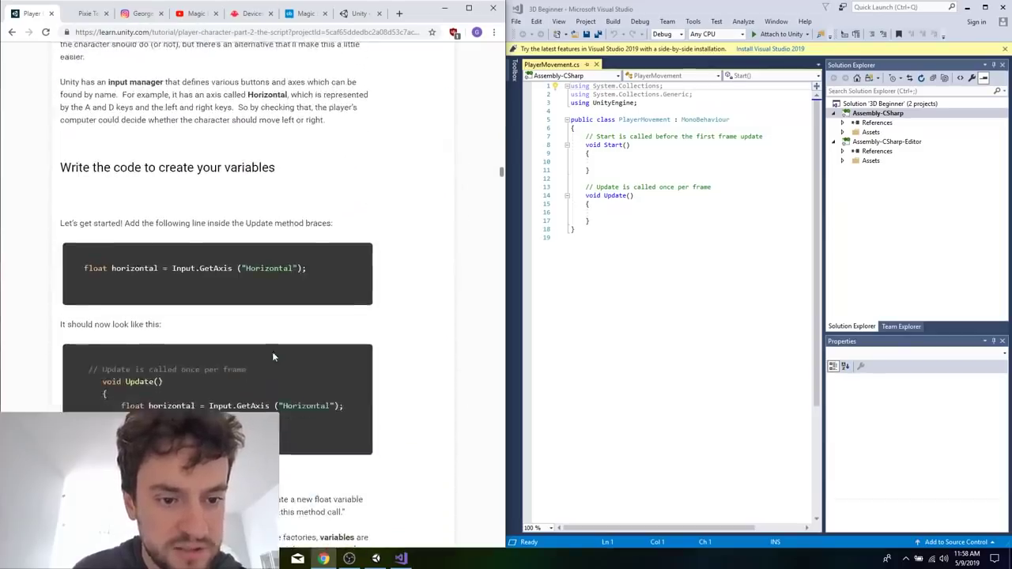
Add float horizontal = Input.GetAxis("Horizontal"); inside the Update method and continue to the tutorial's vertical axis code.
left_click(650, 208)
key("Return")
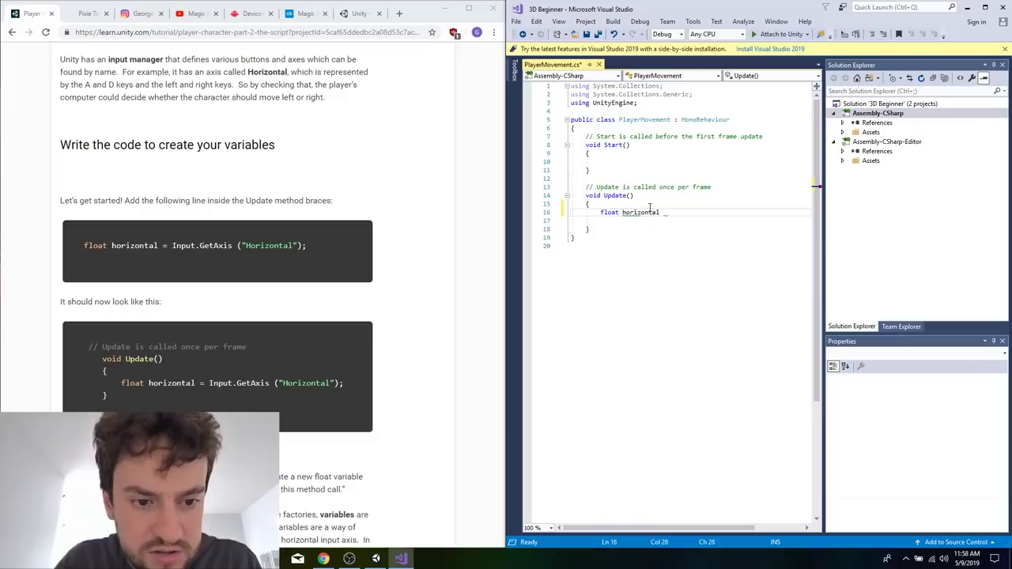
type("float horizontal = In")
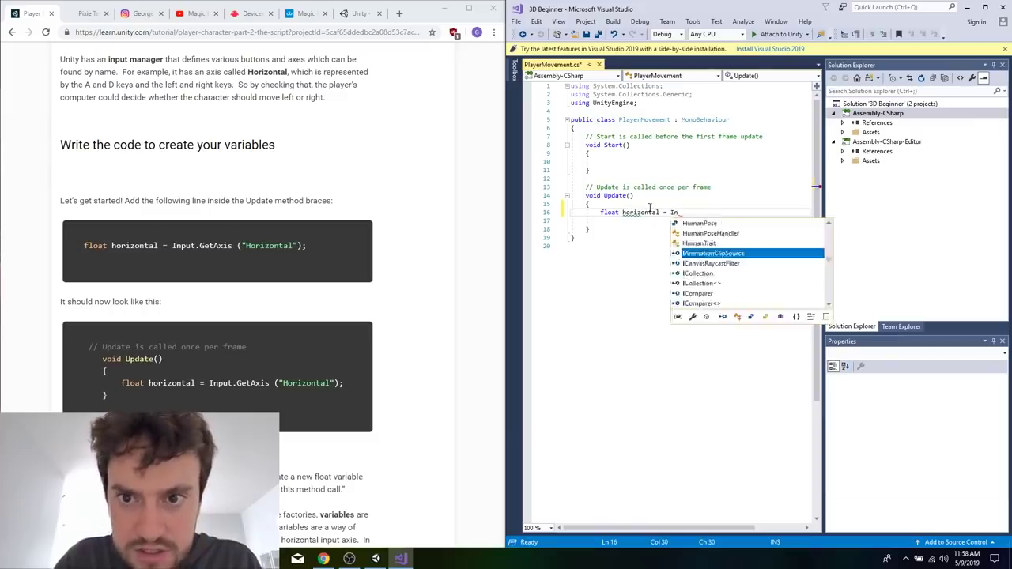
type("put.GetAxis(")
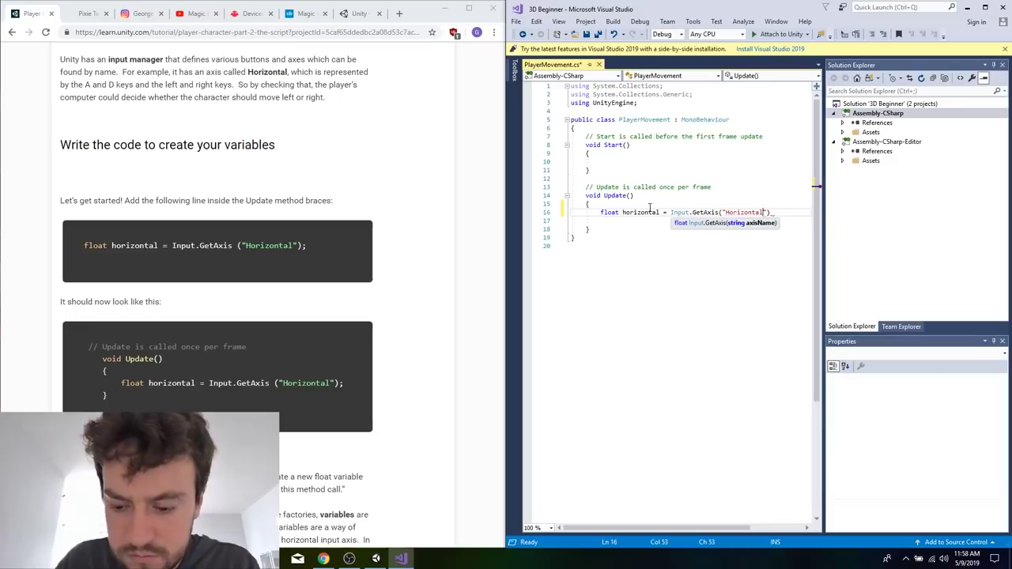
type("\"Horizontal")
key("Right")
key("Right")
key("Return")
left_click(772, 212)
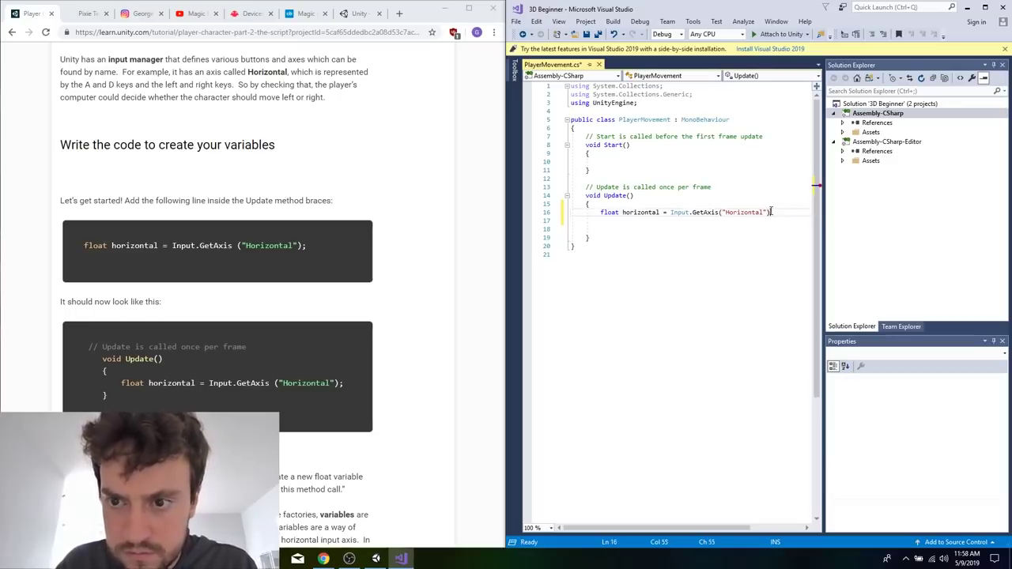
type(";")
key("Return")
scroll(248, 342, "down", 10)
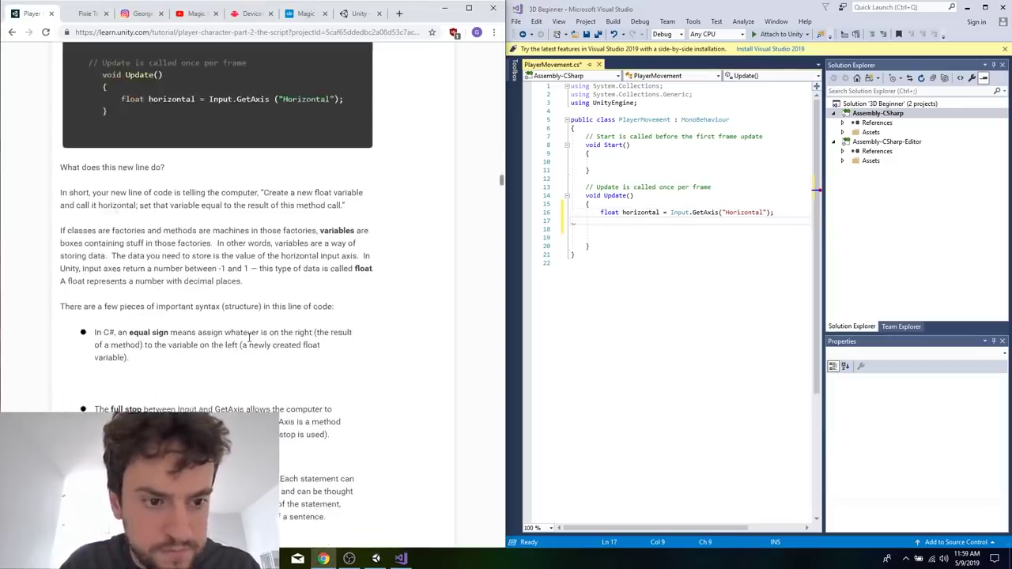
scroll(281, 157, "down", 5)
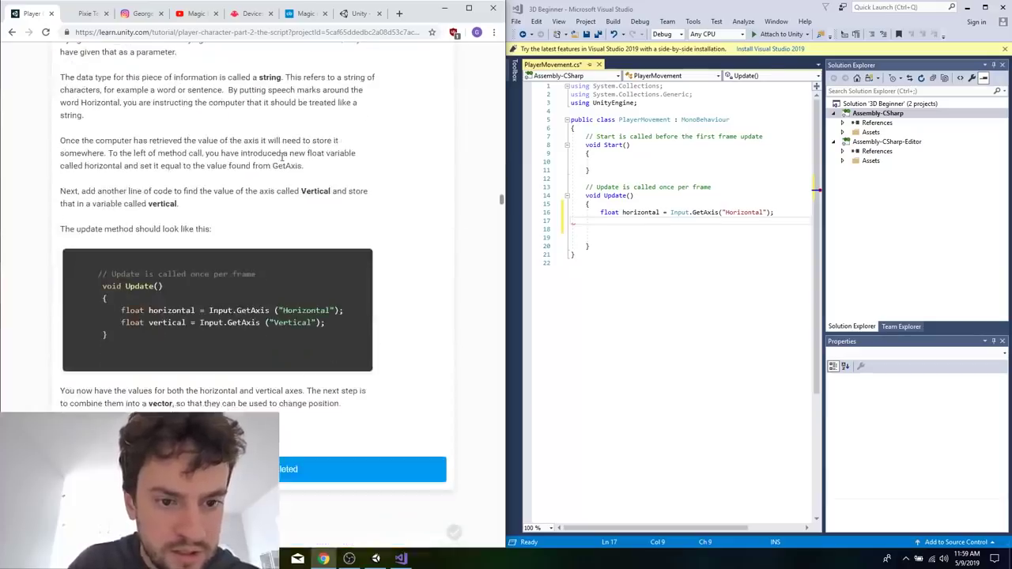
left_click(593, 212)
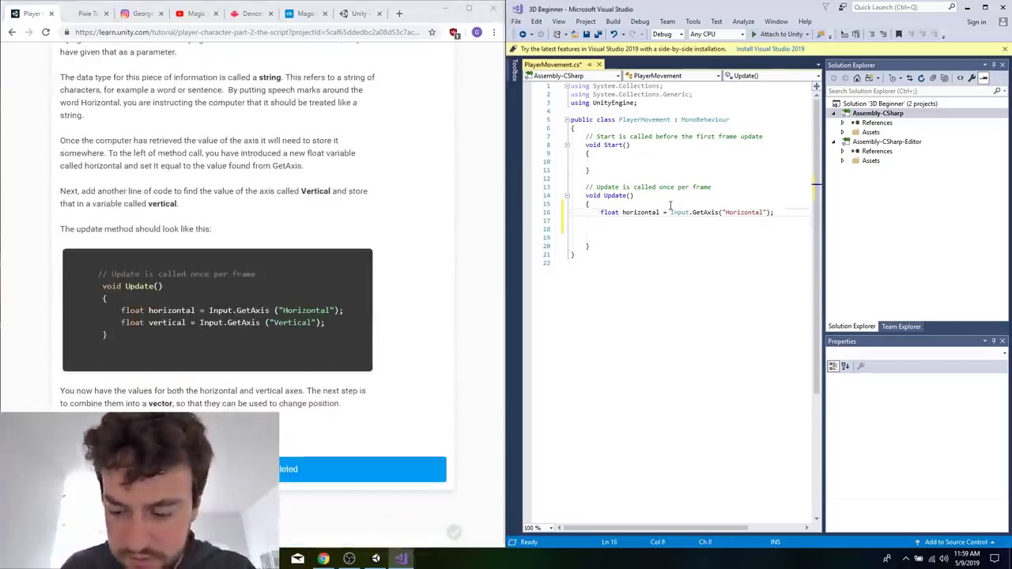
key("Right")
key("Right")
key("super+Left")
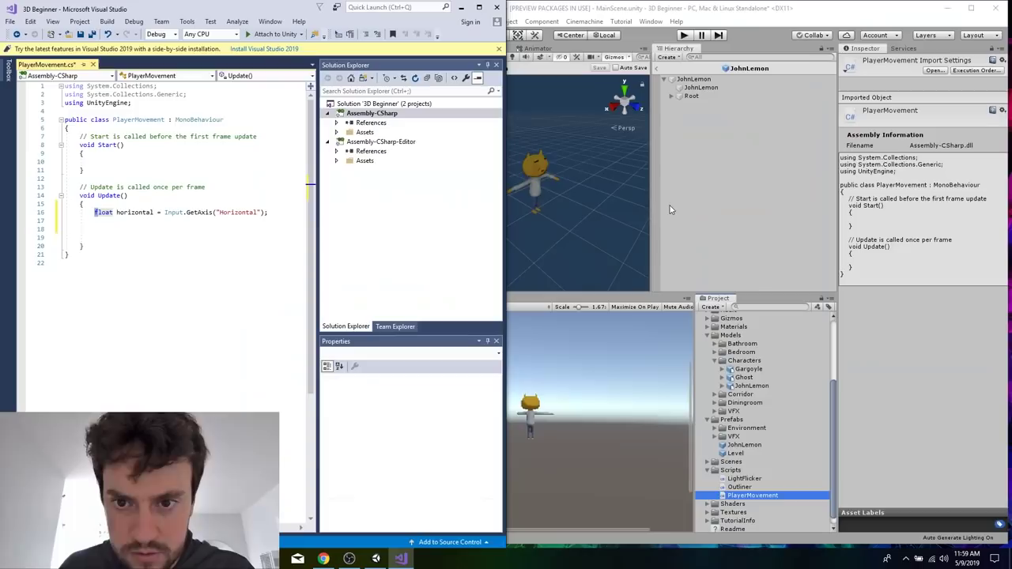
key("super+Right")
key("super+Right")
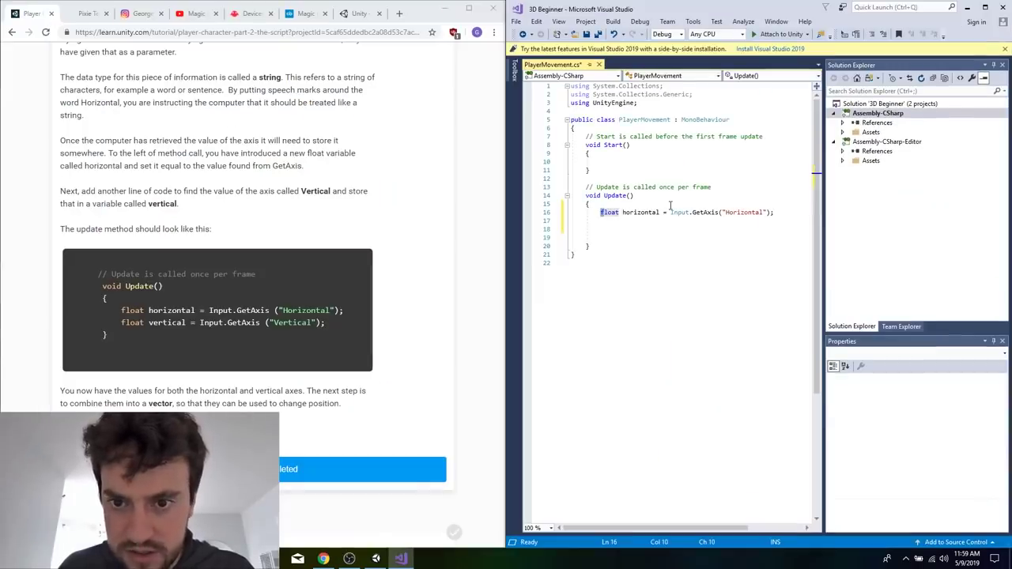
Duplicate the horizontal line in Update, change the copy to float vertical = Input.GetAxis("Vertical"); and save the script.
left_click_drag(677, 220, 603, 211)
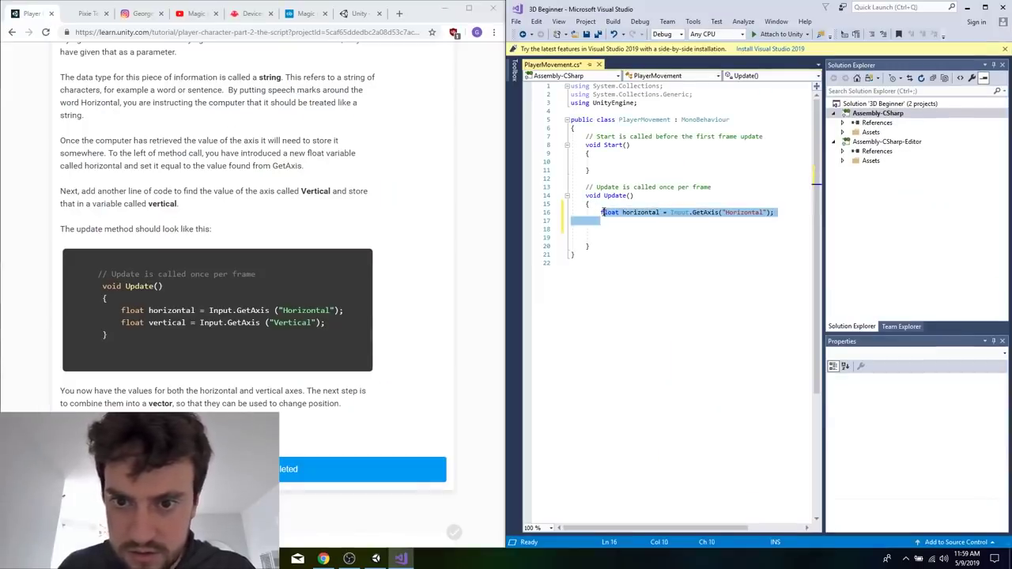
type("float horizontal = Input.GetAxis(\"Horizontal\");")
type("float horizontal = Input.GetAxis(\"Horizontal\");")
double_click(653, 220)
type("vertical")
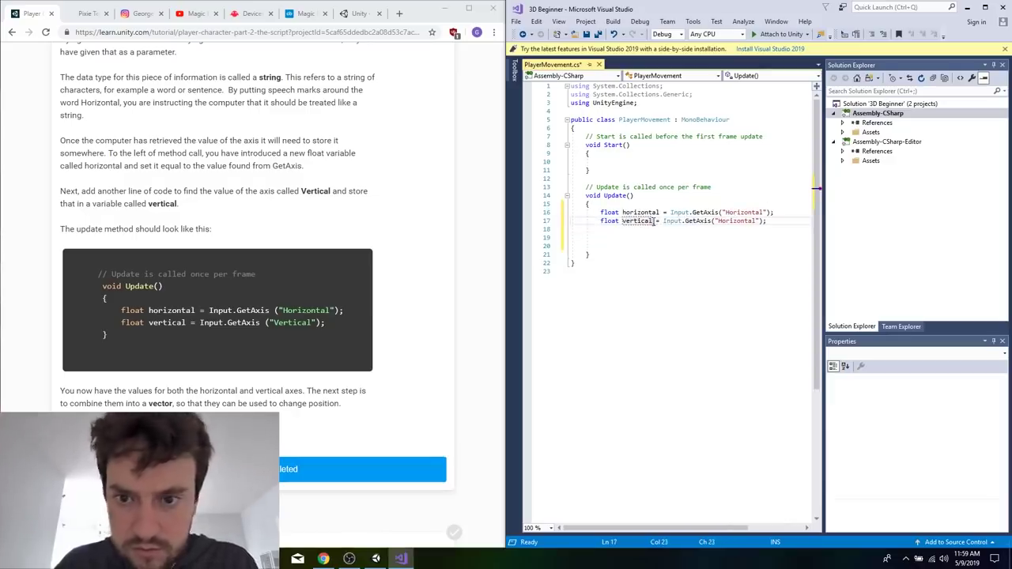
double_click(739, 221)
type("Vertic")
key("ctrl+s")
Declare Vector3 m_Movement; at the top of the PlayerMovement class, above the Start comment, with a blank line after it.
scroll(331, 330, "down", 8)
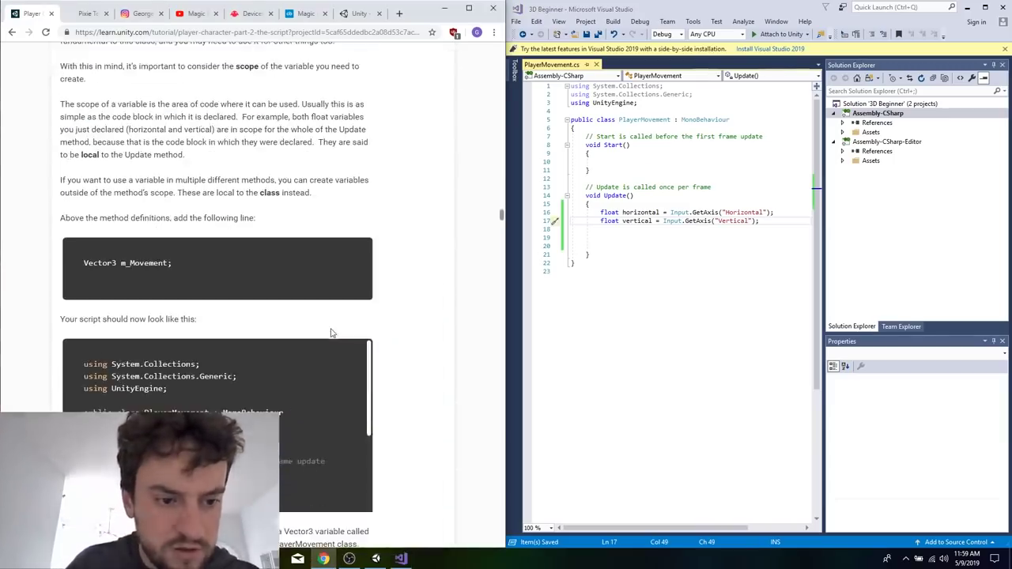
scroll(330, 332, "down", 2)
scroll(331, 332, "down", 1)
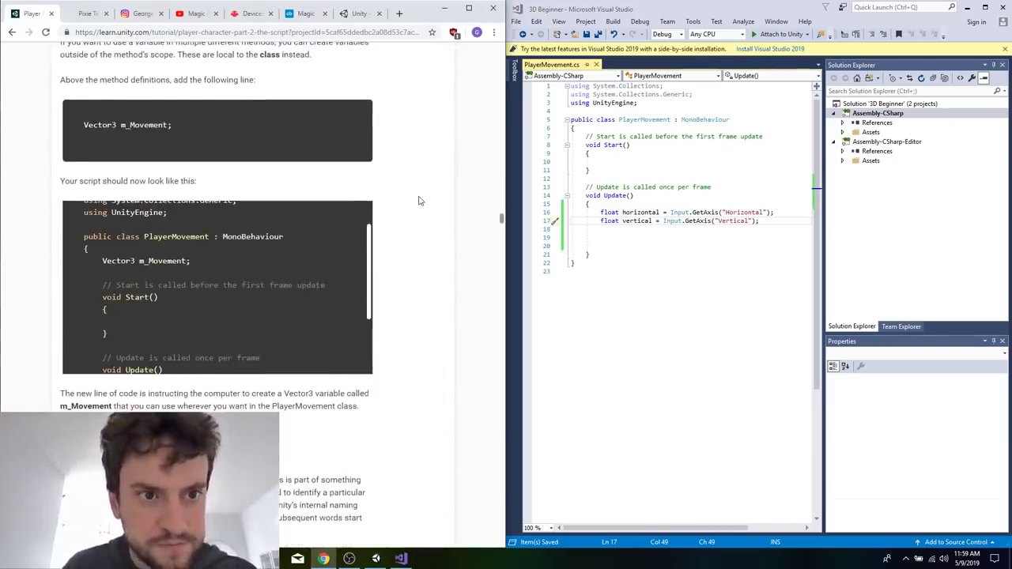
scroll(419, 200, "up", 1)
left_click(661, 129)
key("Return")
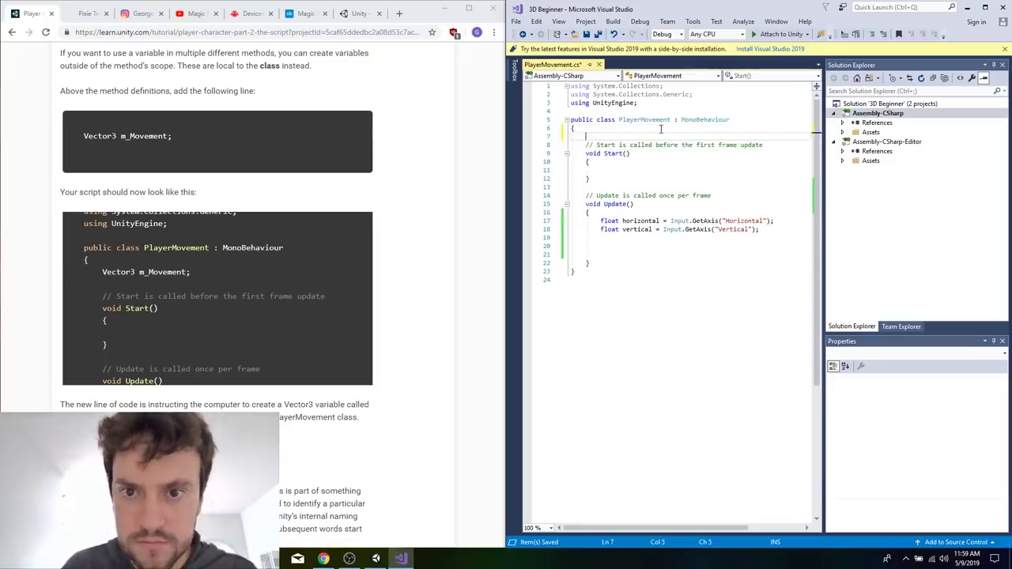
key("Return")
key("Up")
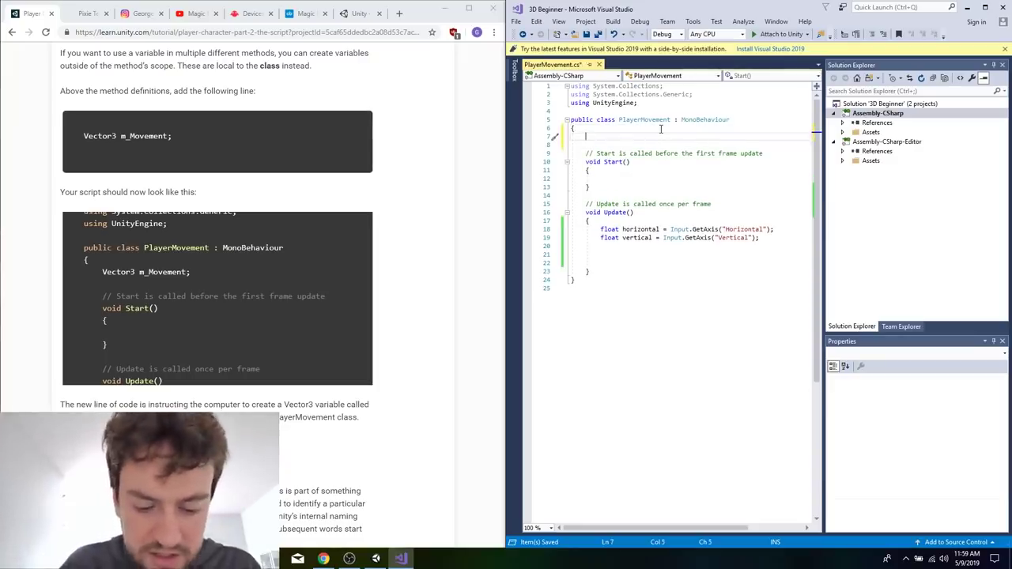
type("Vector3 m_M")
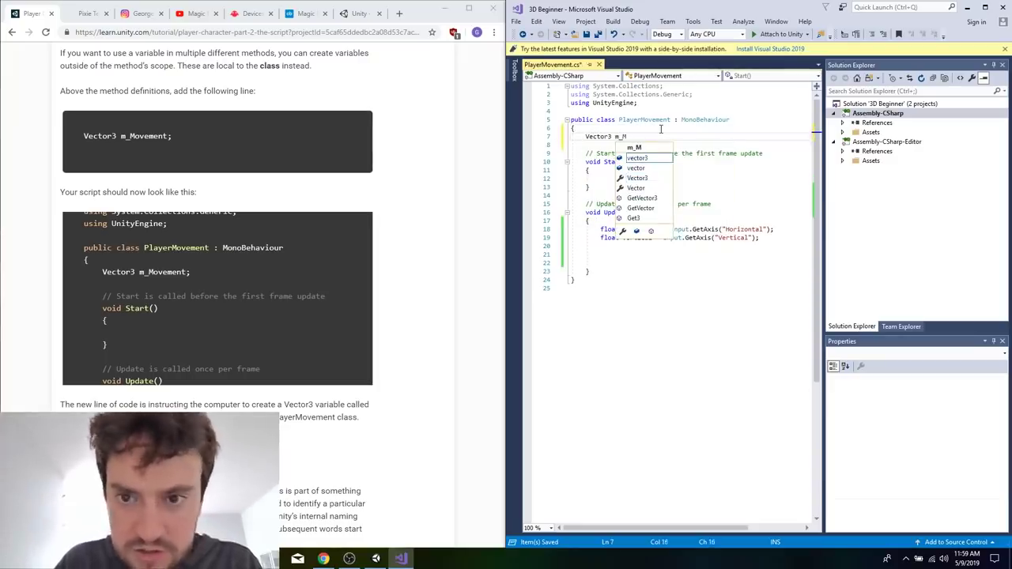
type("ovement")
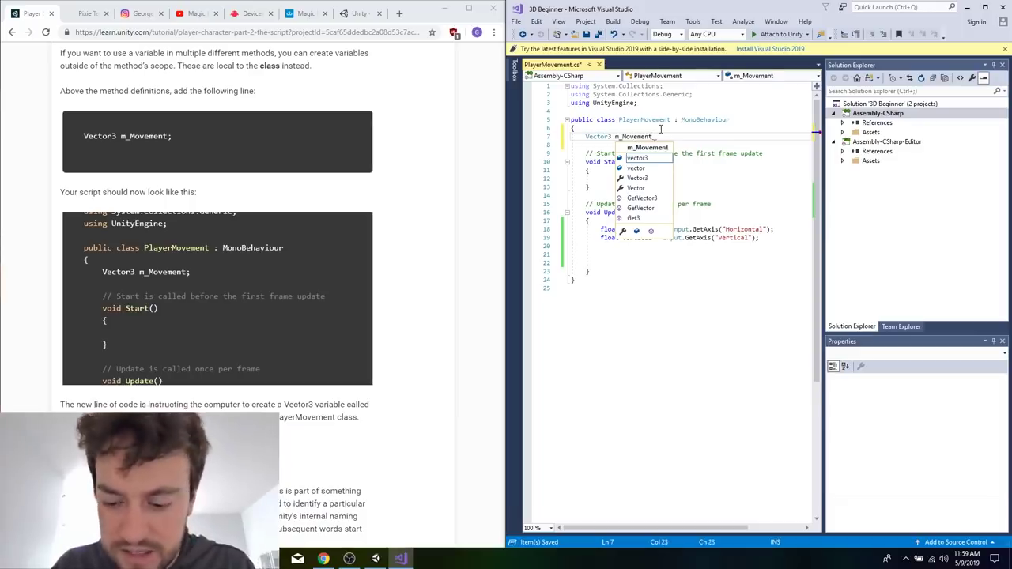
type(";")
Add m_Movement.Set(horizontal, 0f, vertical); in the Update method, directly below the vertical axis line.
scroll(327, 251, "down", 3)
scroll(327, 252, "down", 5)
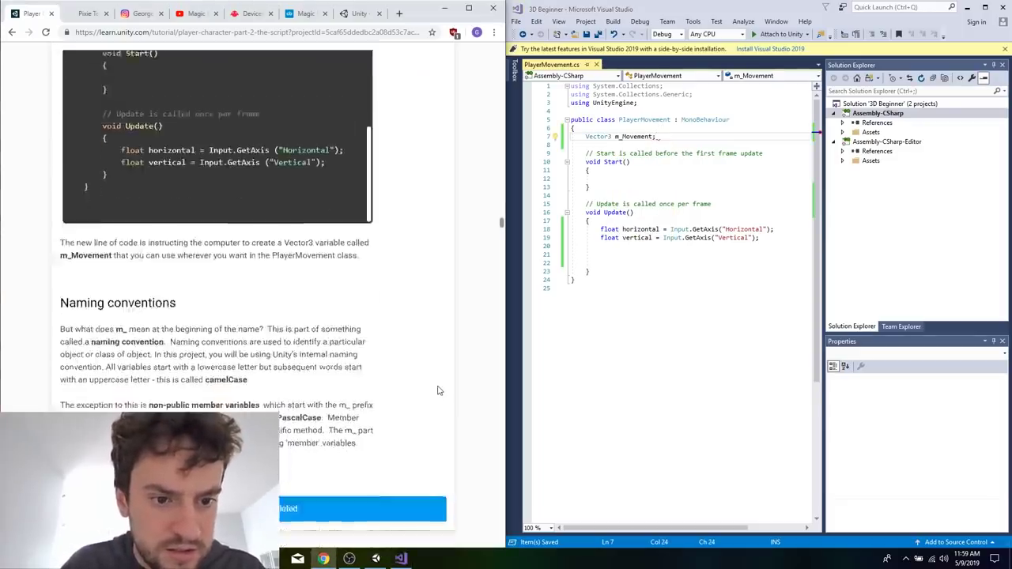
scroll(439, 391, "down", 6)
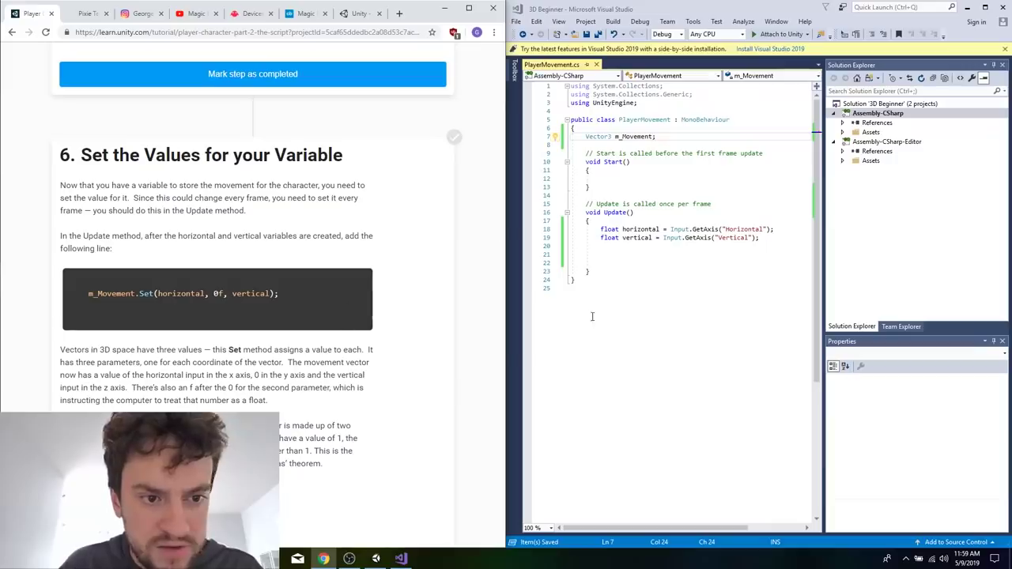
left_click(774, 238)
key("Return")
type("m_Movement")
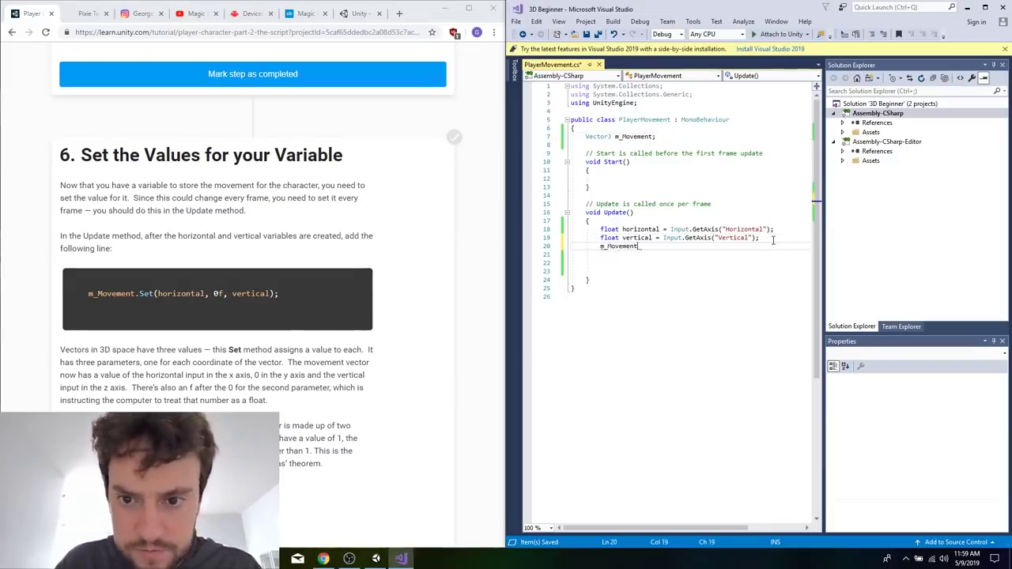
type(".Set(")
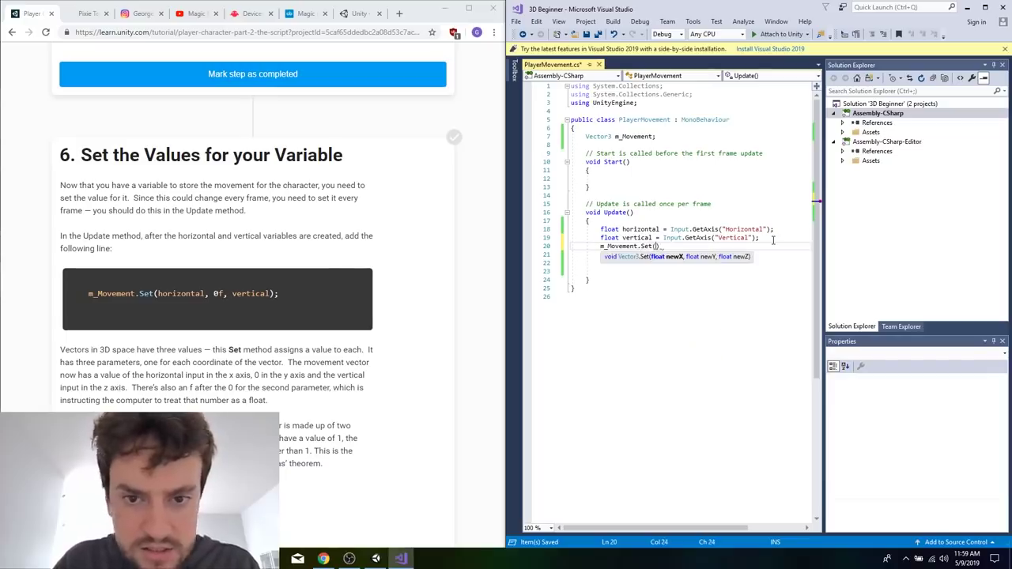
type("horizontal, 0f,")
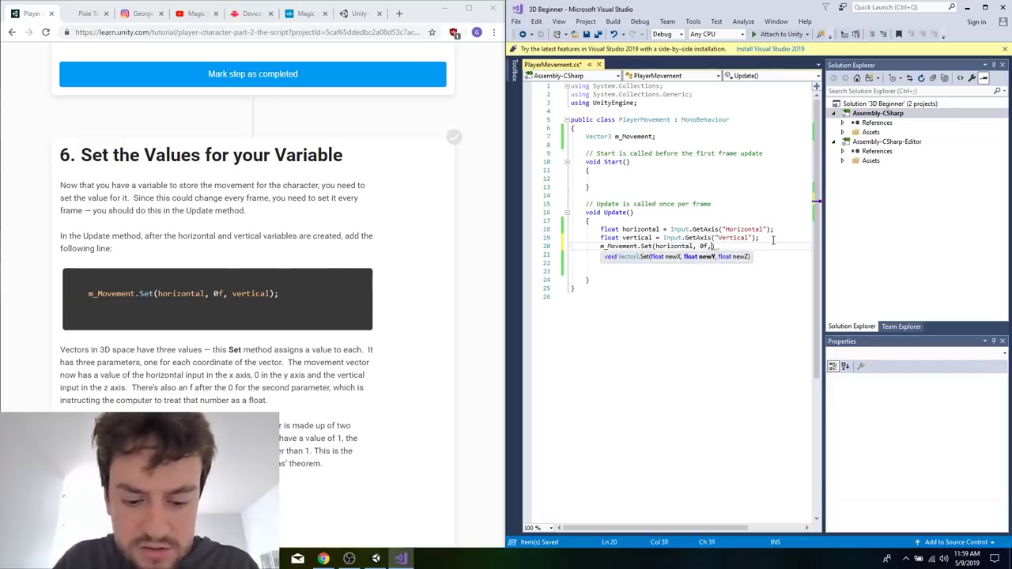
type(" vertical);")
key("Return")
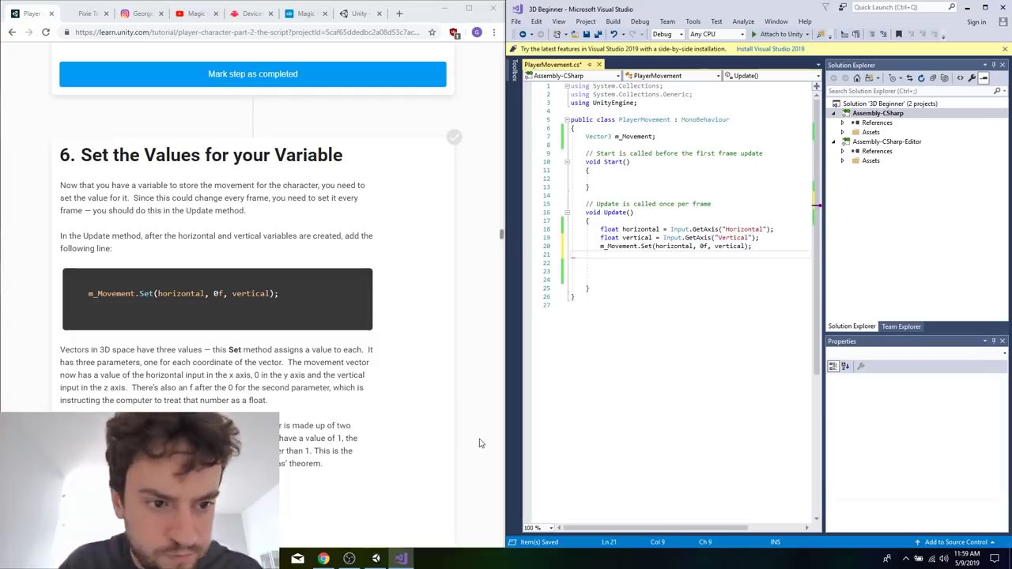
Add m_Movement.Normalize(); on the line below the m_Movement.Set call, following the tutorial's normalizing section.
scroll(478, 444, "down", 10)
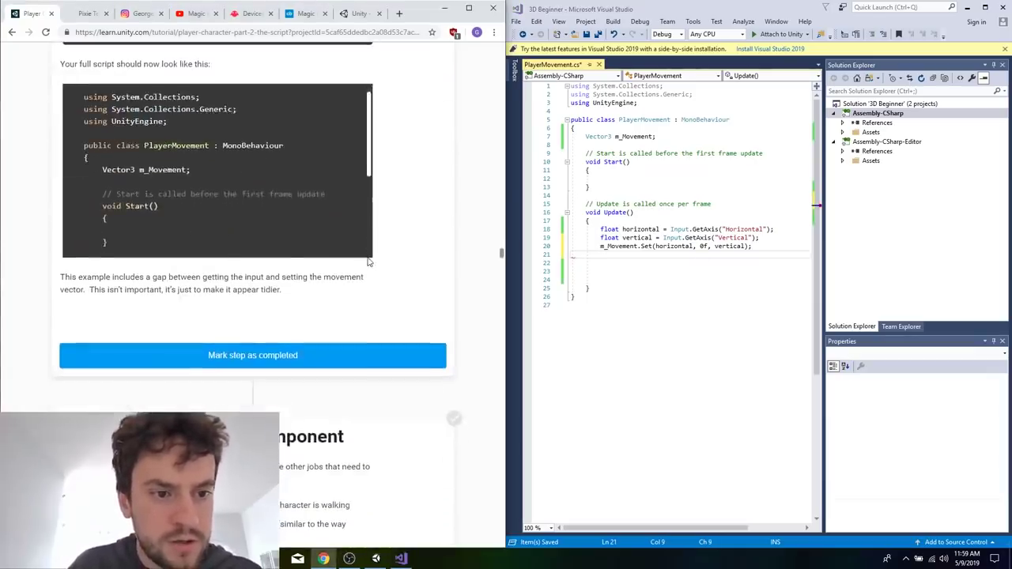
scroll(451, 237, "up", 4)
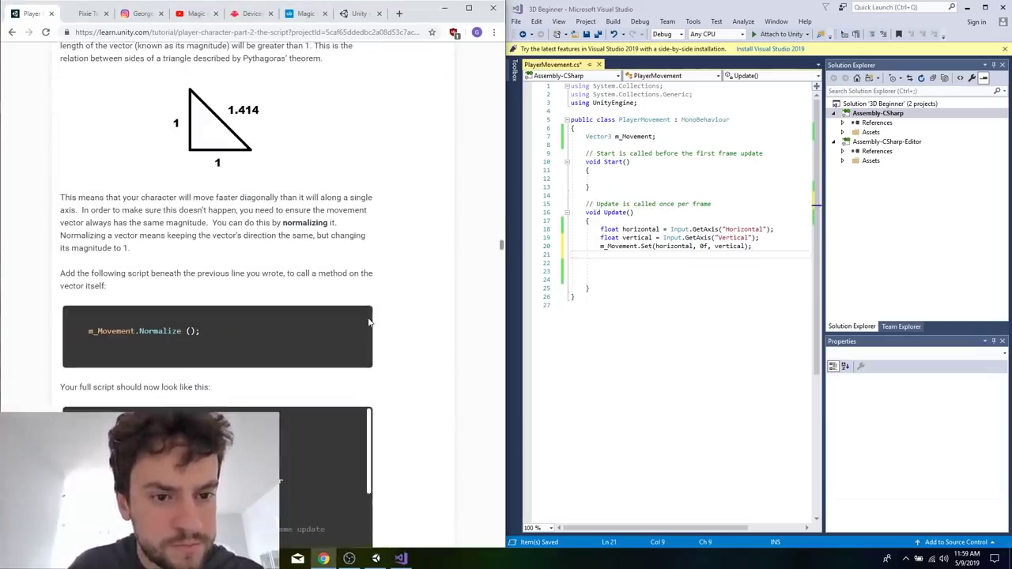
double_click(619, 246)
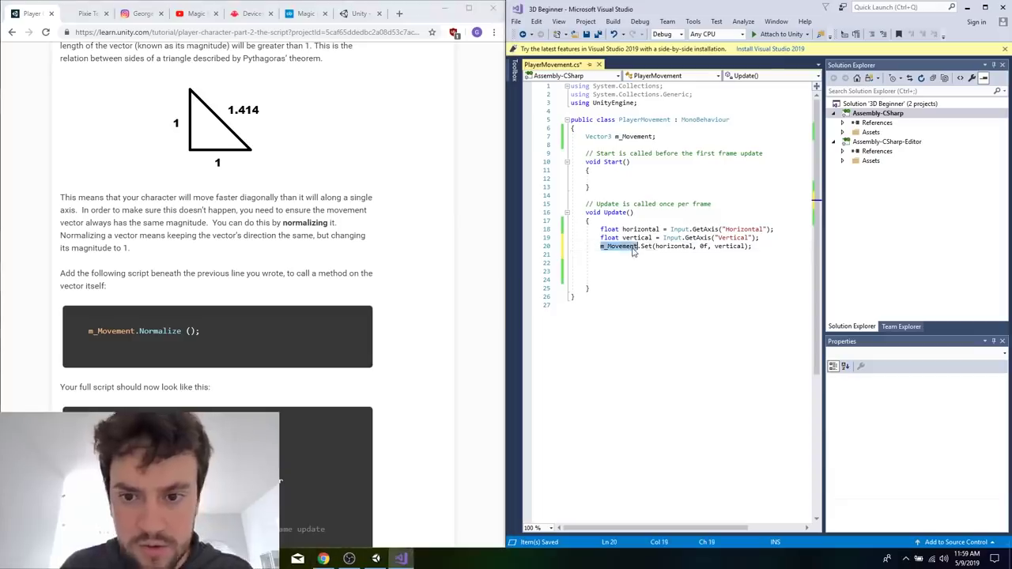
left_click(760, 248)
key("Return")
type("m_Movement.Normalize")
key("Return")
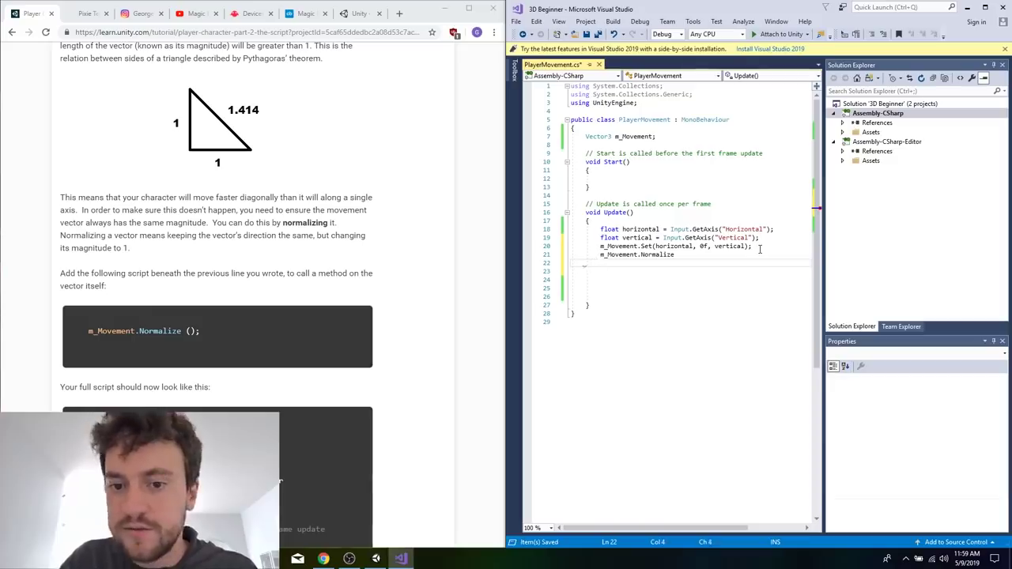
key("BackSpace")
key("BackSpace")
type("();")
key("Return")
Delete the empty lines between the Normalize call and Update's closing brace, and save the script.
left_click_drag(607, 300, 571, 265)
key("BackSpace")
key("BackSpace")
key("ctrl+s")
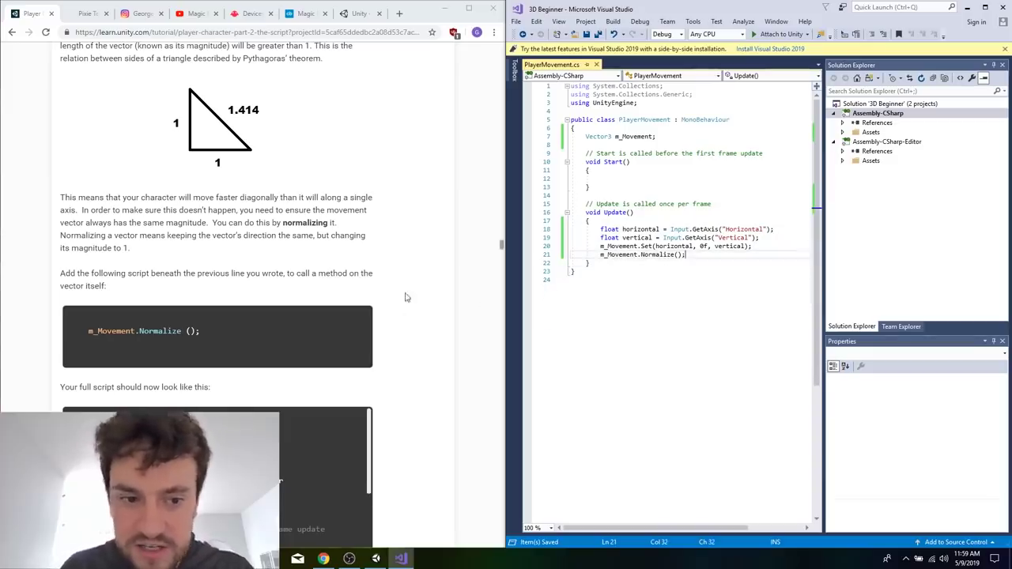
Review the tutorial's normalizing explanation and compare its full script listing with the PlayerMovement code.
right_click(415, 270)
left_click(329, 238)
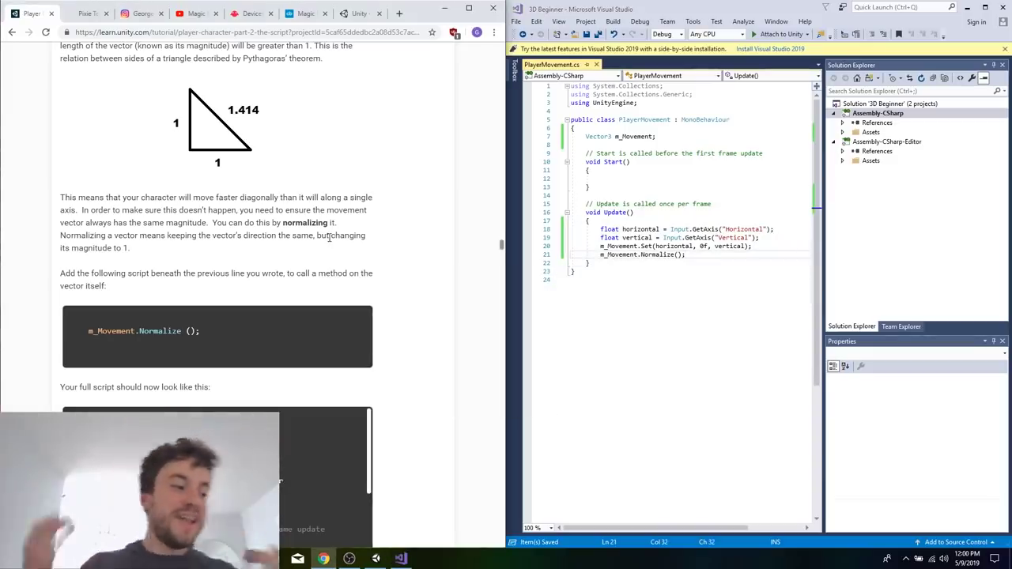
scroll(329, 237, "down", 1)
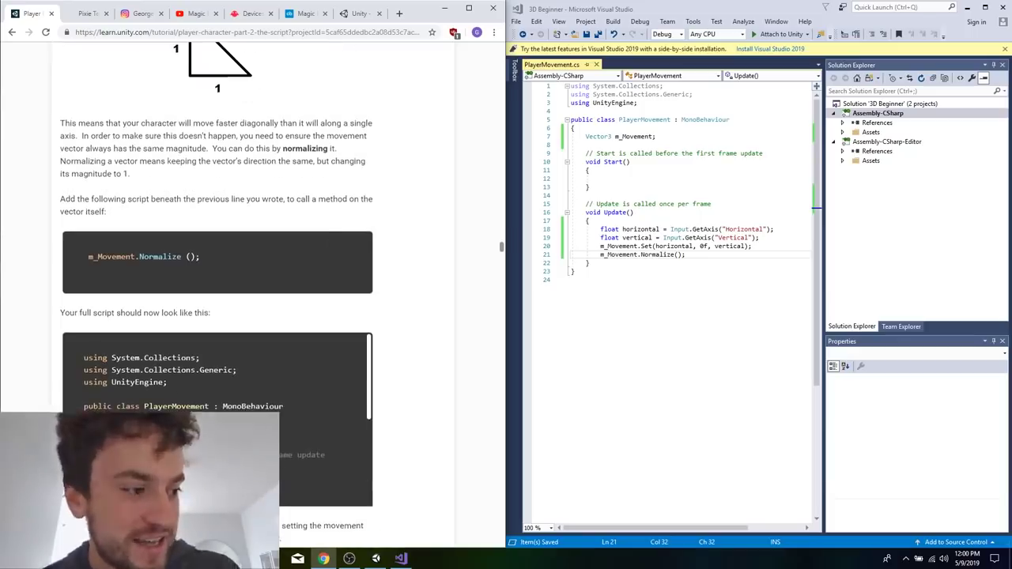
scroll(330, 242, "down", 1)
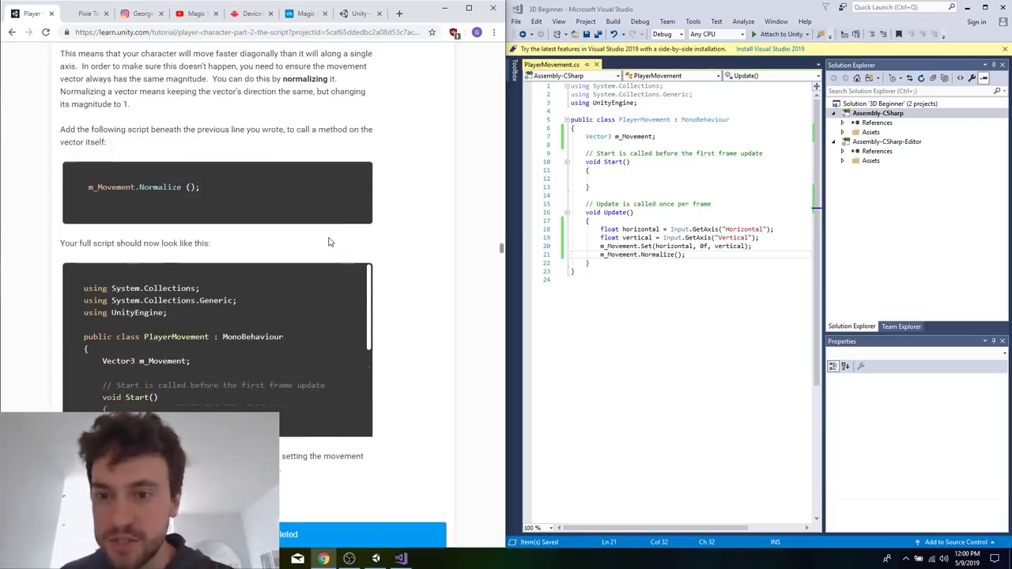
scroll(342, 315, "down", 3)
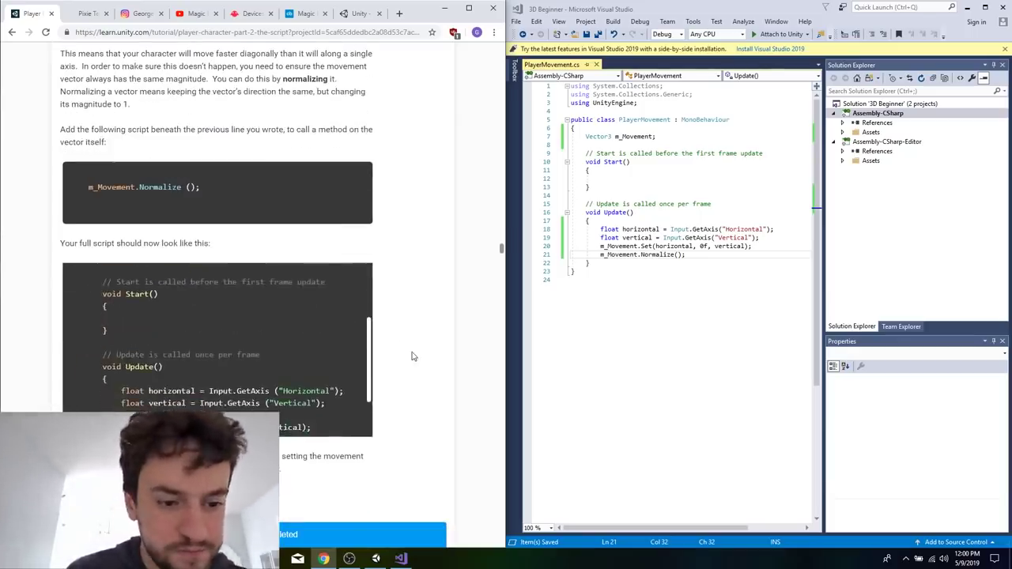
scroll(289, 403, "down", 2)
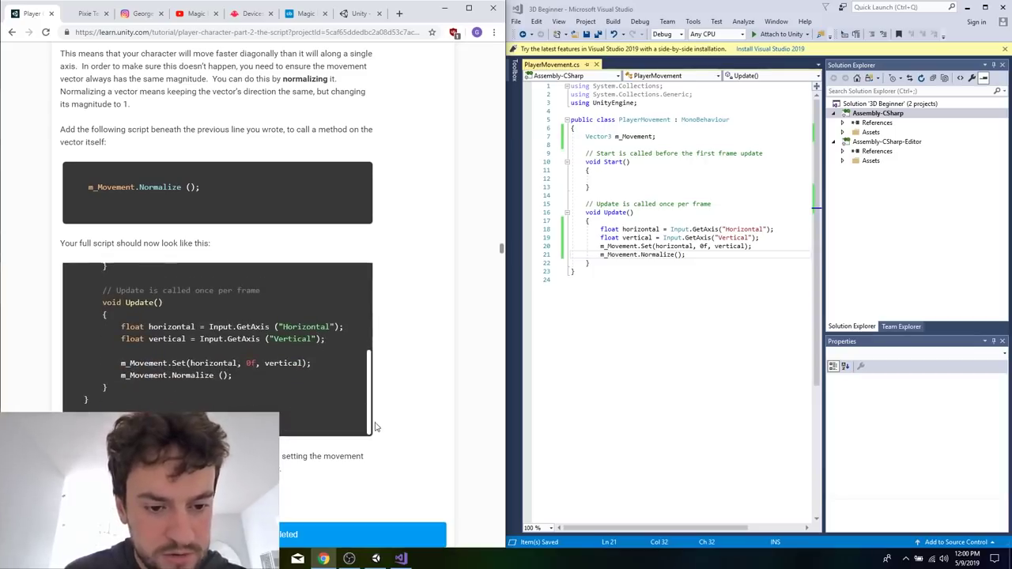
scroll(404, 475, "down", 1)
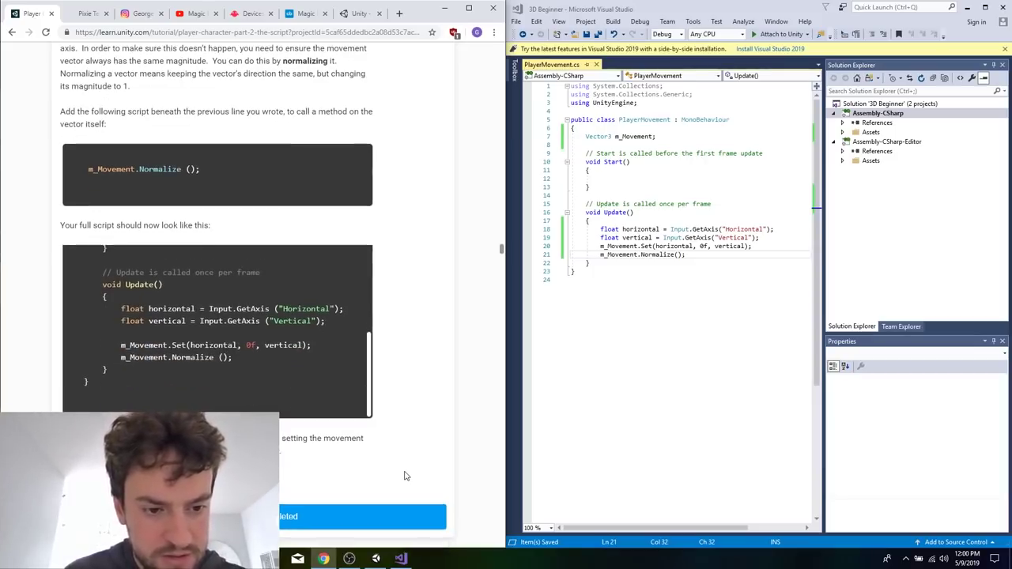
Read the tutorial's section on setting up the Animator component, including the code that identifies player input.
scroll(390, 334, "down", 3)
scroll(389, 336, "up", 6)
scroll(390, 336, "up", 4)
scroll(389, 336, "down", 15)
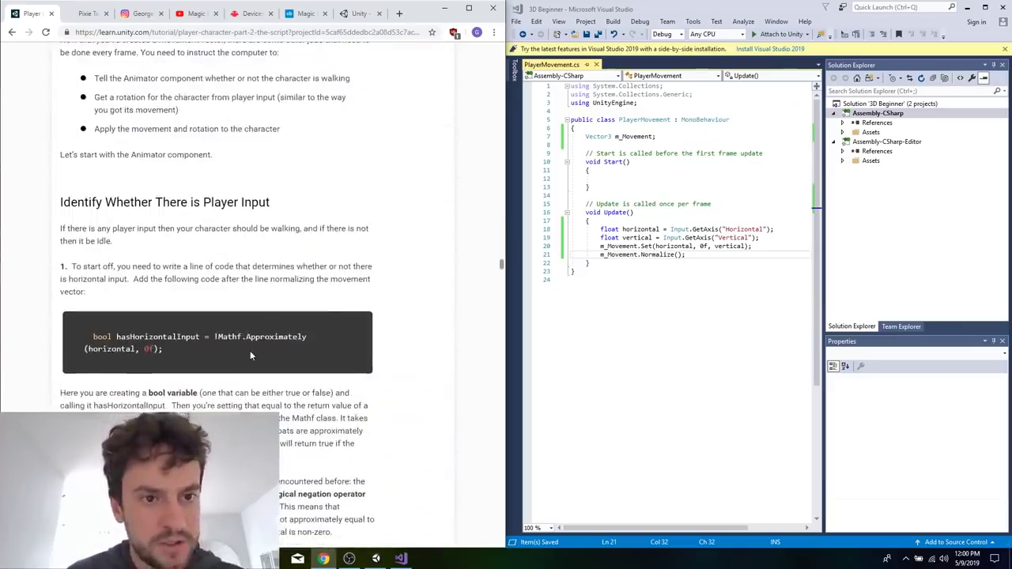
scroll(250, 356, "down", 6)
scroll(320, 199, "up", 5)
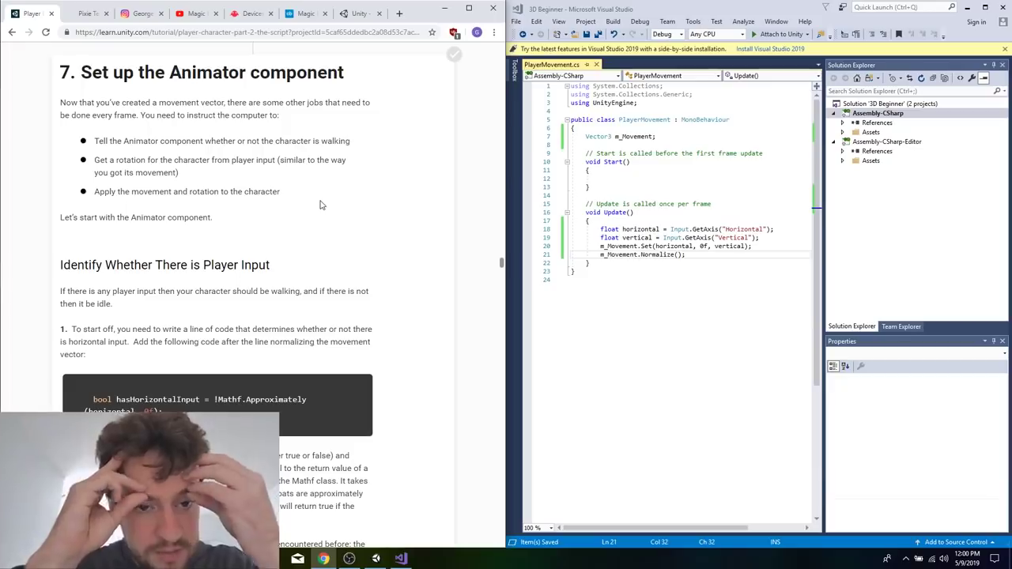
scroll(321, 204, "down", 10)
scroll(273, 256, "up", 3)
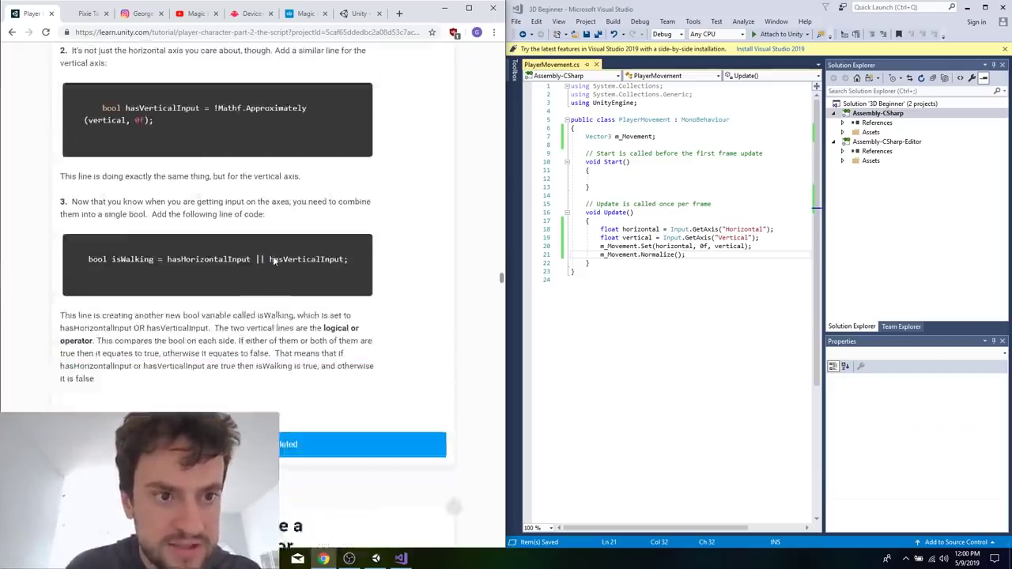
scroll(291, 295, "up", 1)
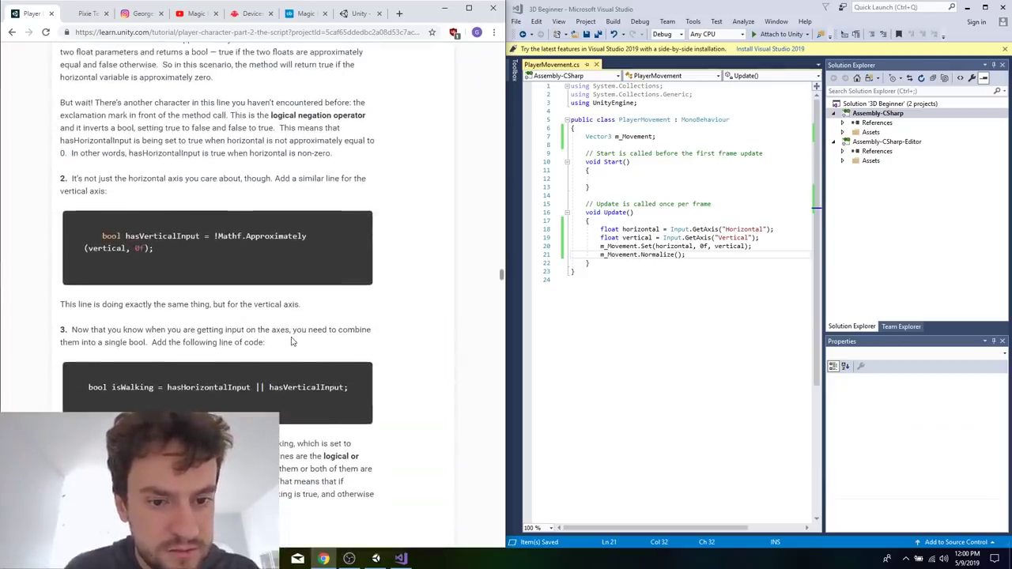
scroll(291, 341, "down", 2)
scroll(269, 289, "up", 6)
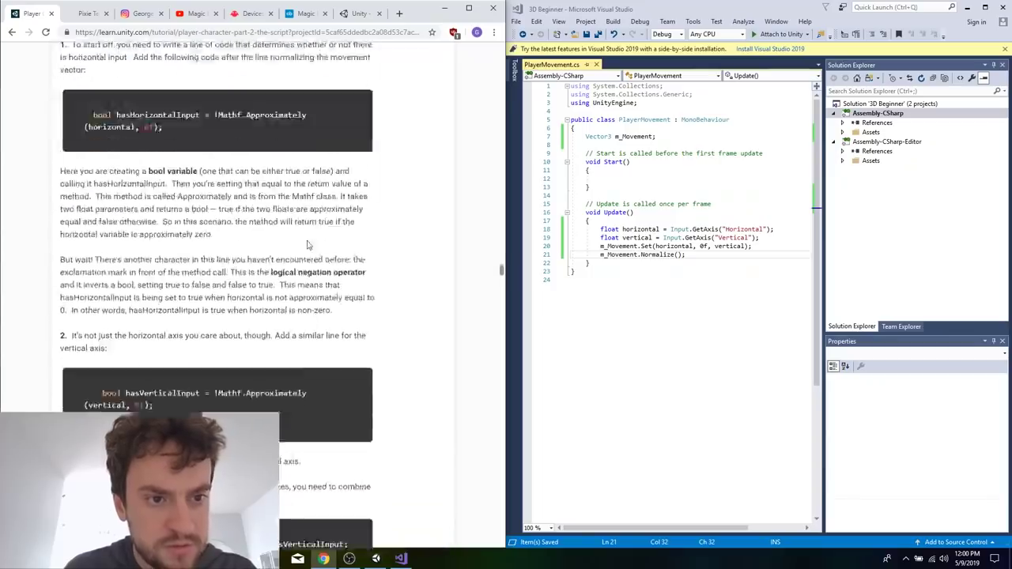
Copy the tutorial's bool hasHorizontalInput = !Mathf.Approximately(horizontal, 0f); line into Update, one blank line below the Normalize call.
triple_click(253, 315)
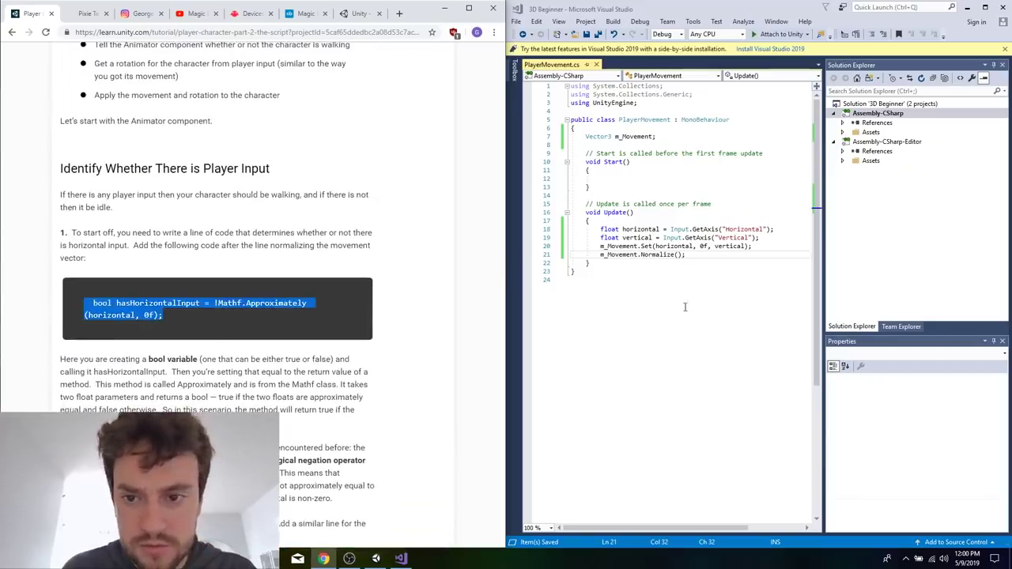
key("ctrl+c")
left_click(695, 256)
key("Return")
key("Return")
key("ctrl+v")
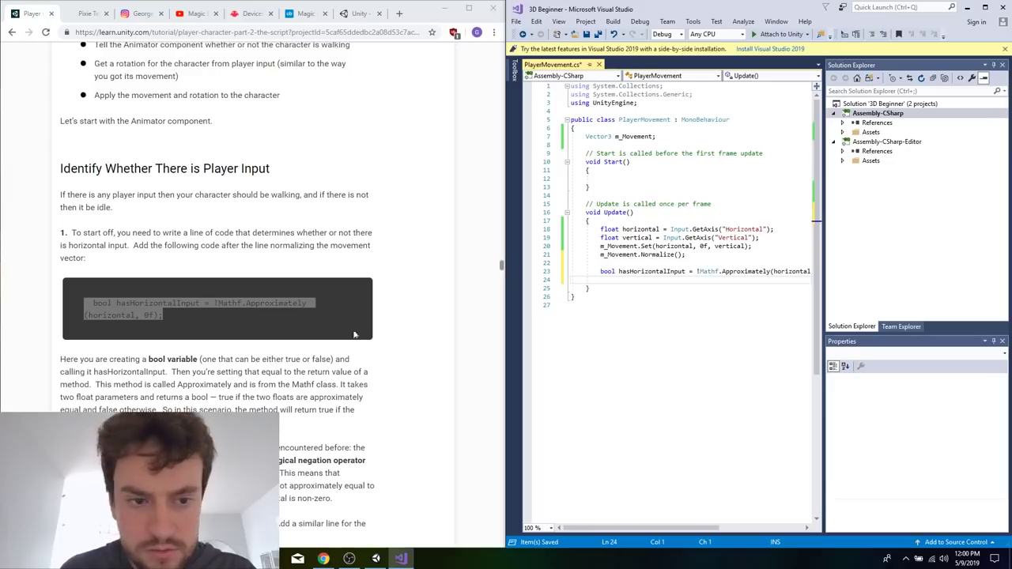
Copy the tutorial's bool hasVerticalInput = !Mathf.Approximately(vertical, 0f); line into Update below the hasHorizontalInput line.
left_click(395, 336)
scroll(419, 397, "down", 3)
scroll(364, 356, "up", 2)
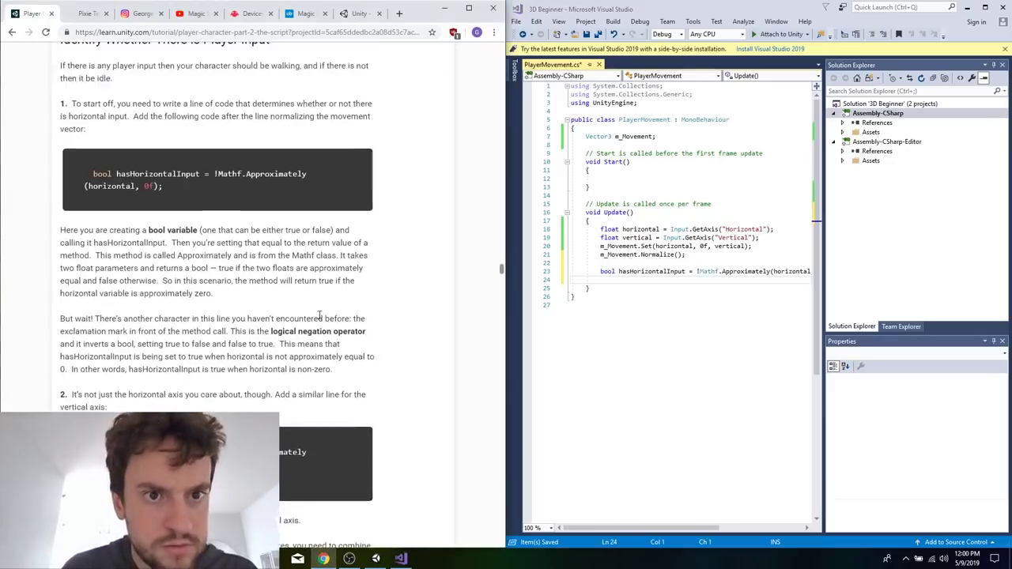
scroll(320, 314, "down", 1)
triple_click(265, 415)
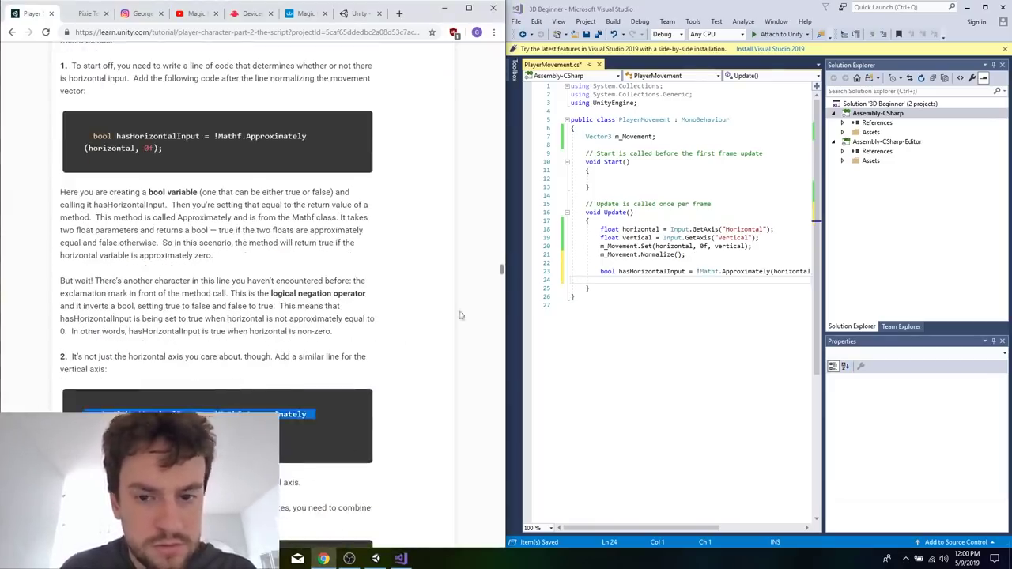
key("ctrl+c")
key("alt+Tab")
key("ctrl+v")
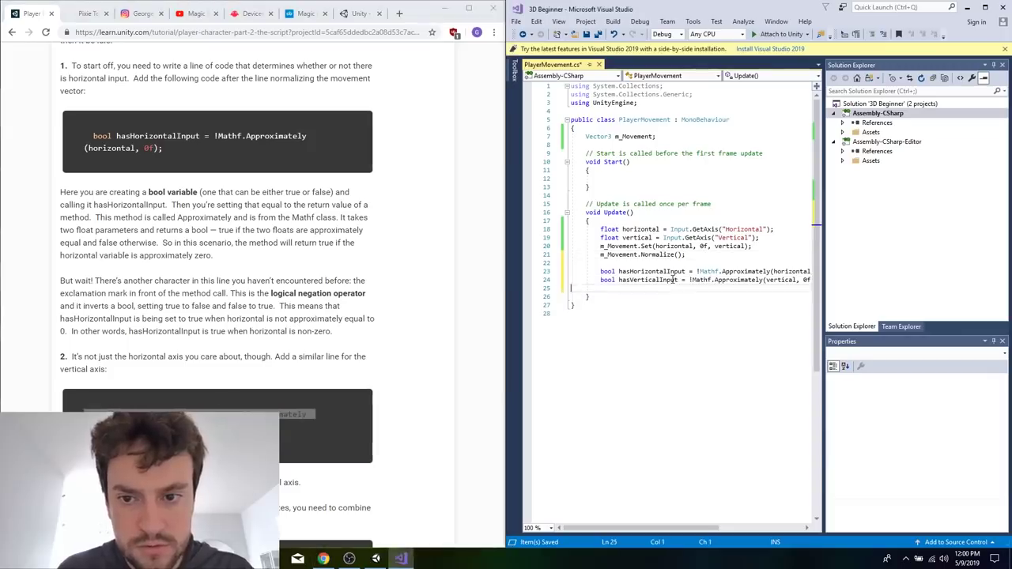
Copy the tutorial's bool isWalking = hasHorizontalInput || hasVerticalInput; line below hasVerticalInput, leave blank lines after it, and save the script.
left_click(377, 373)
scroll(377, 373, "down", 5)
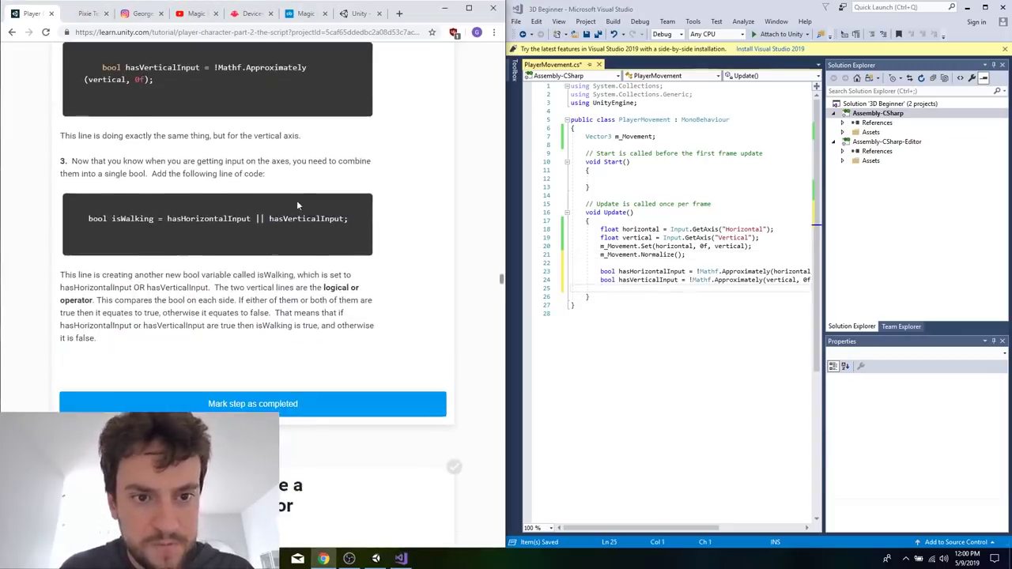
triple_click(297, 218)
key("ctrl+c")
left_click(604, 229)
left_click(638, 295)
key("ctrl+v")
key("Return")
Read the tutorial's explanation of static and instance methods through to the section on getting a reference to the Animator component.
left_click(211, 360)
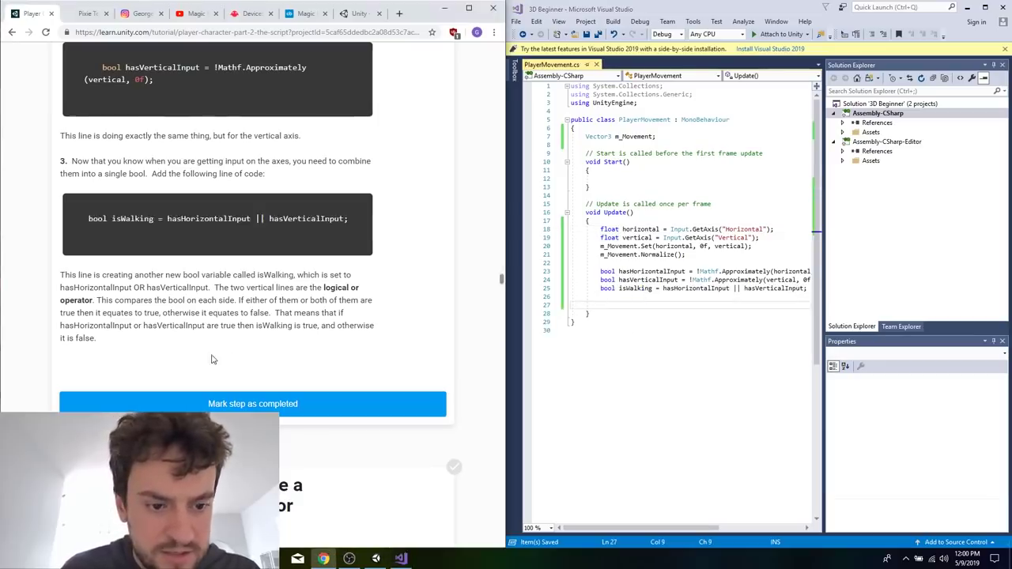
scroll(211, 360, "down", 4)
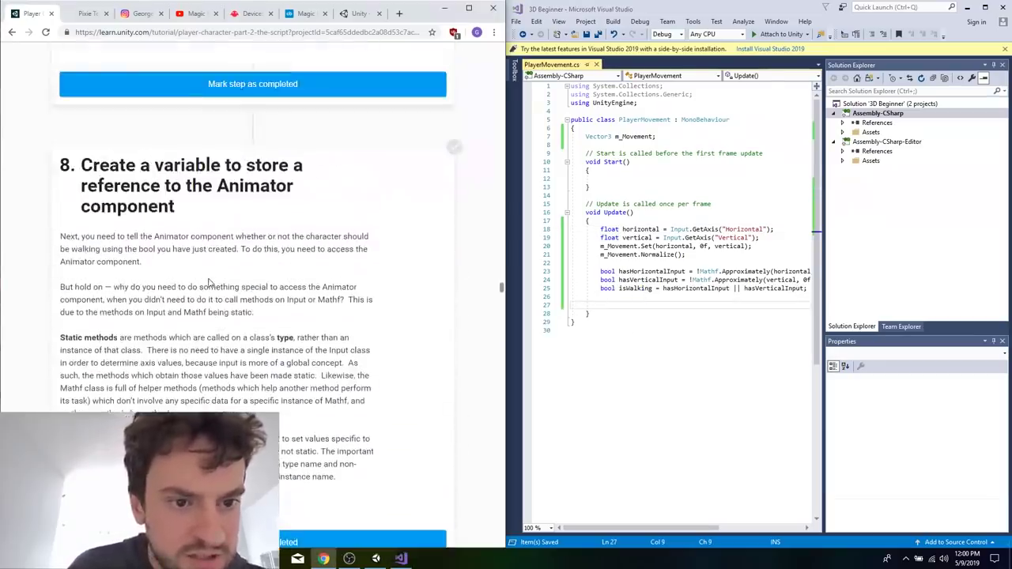
scroll(209, 282, "up", 2)
scroll(240, 398, "down", 1)
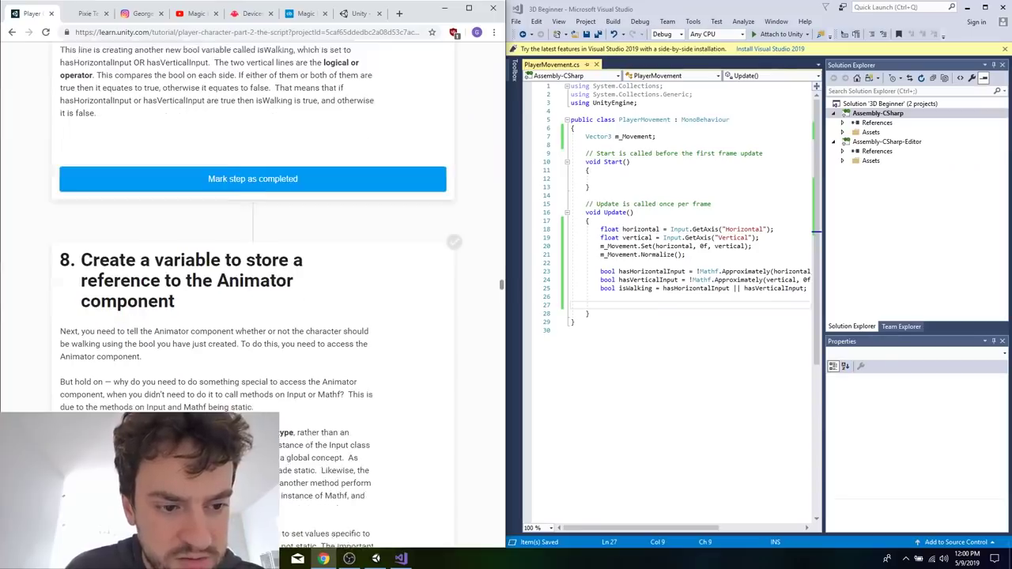
scroll(241, 419, "down", 2)
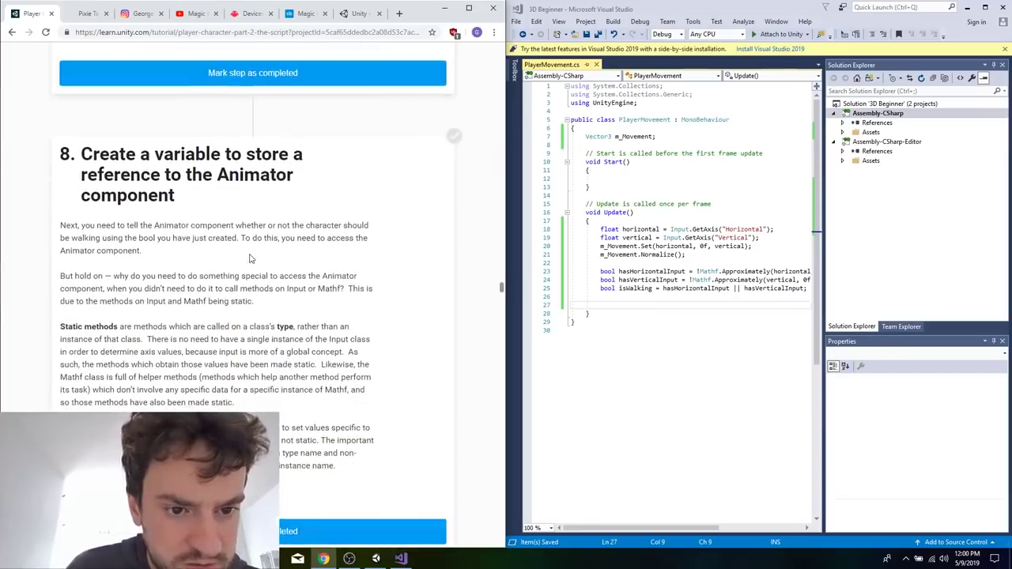
scroll(250, 258, "down", 1)
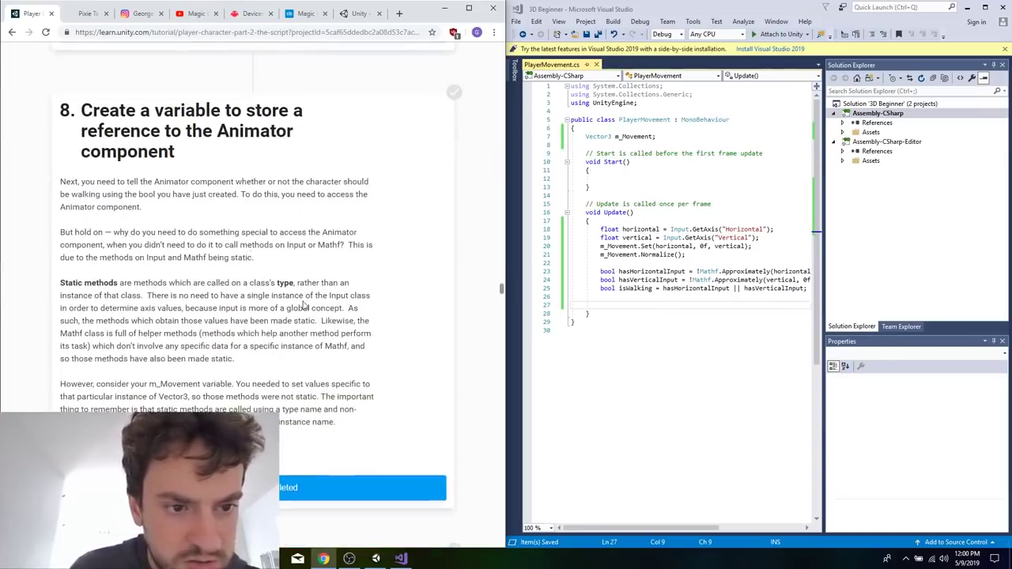
scroll(292, 276, "down", 3)
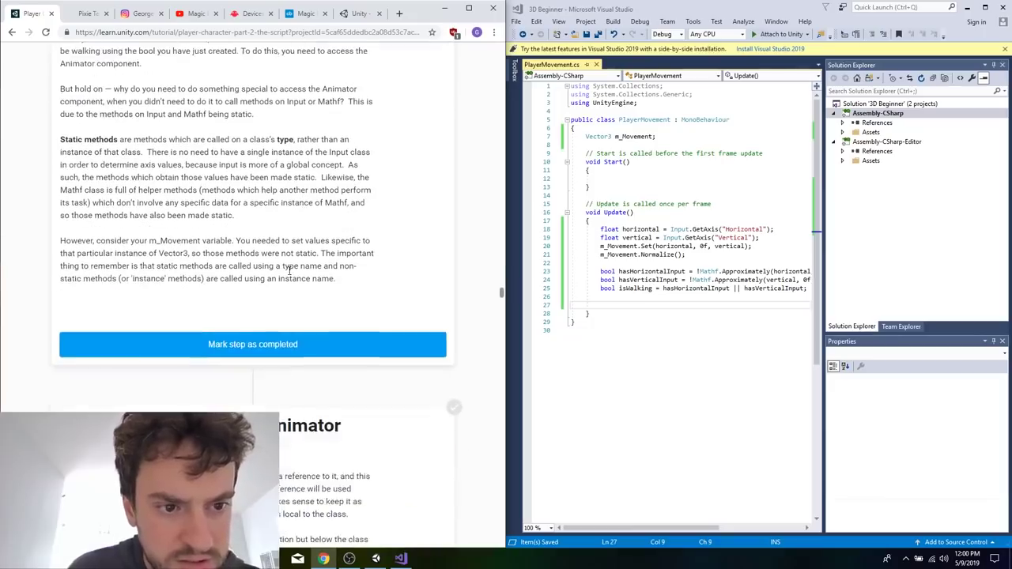
scroll(289, 273, "down", 1)
scroll(306, 241, "down", 1)
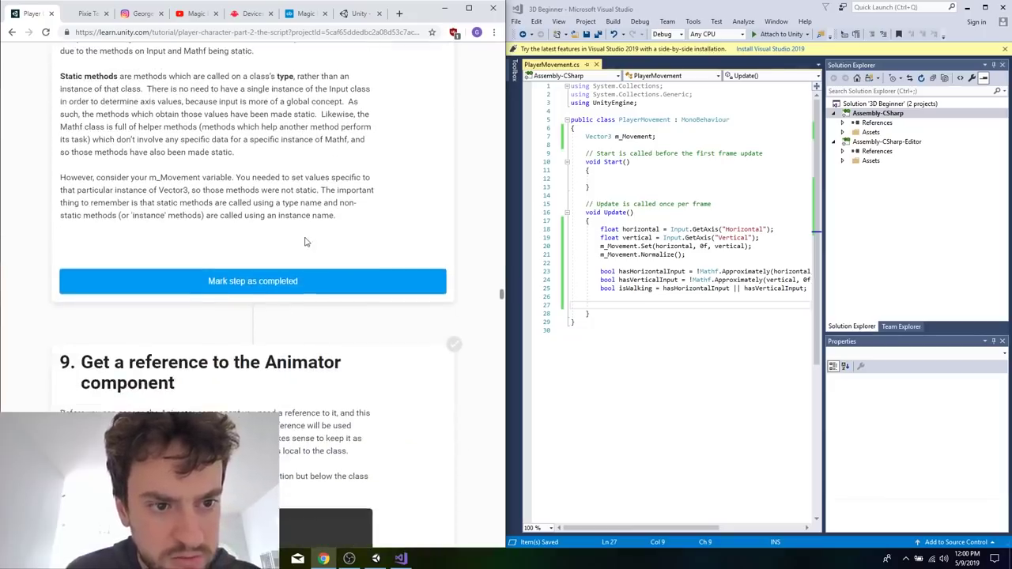
Declare Animator m_Animator; at the top of the PlayerMovement class, above the Vector3 m_Movement line, and save the script.
scroll(326, 220, "down", 1)
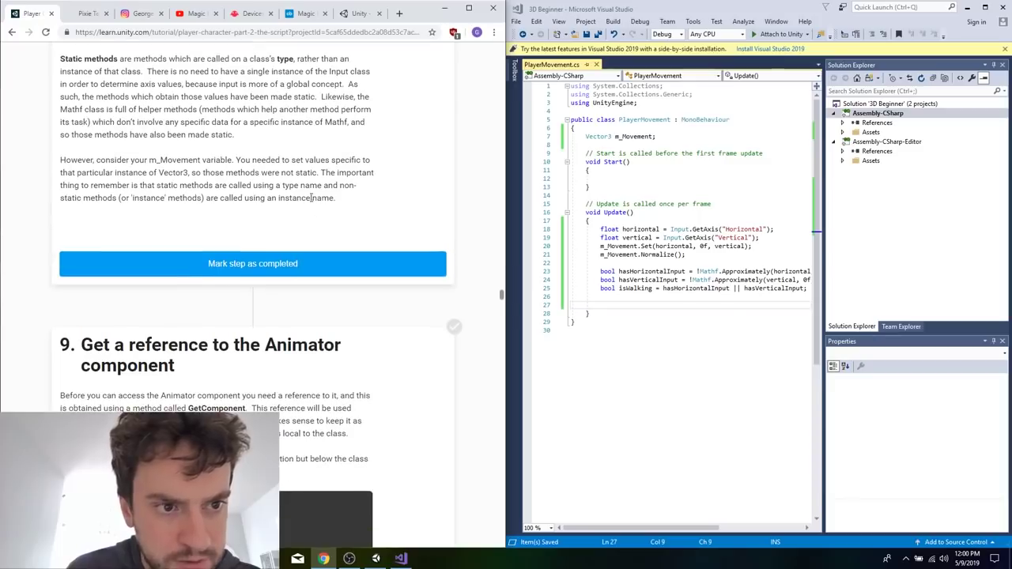
scroll(271, 214, "up", 1)
scroll(271, 213, "down", 4)
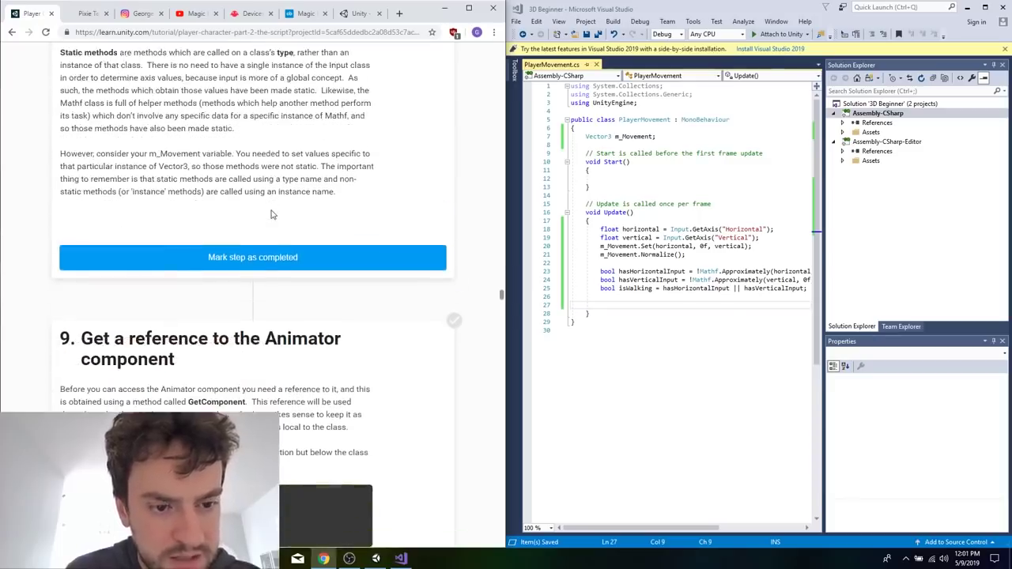
scroll(281, 312, "down", 1)
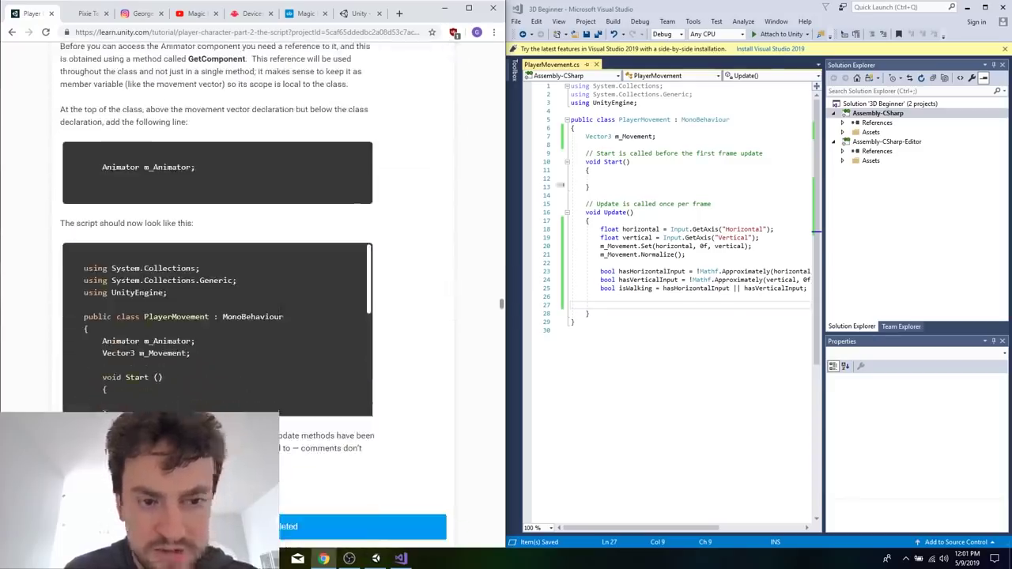
left_click(642, 128)
key("Return")
type("Ani")
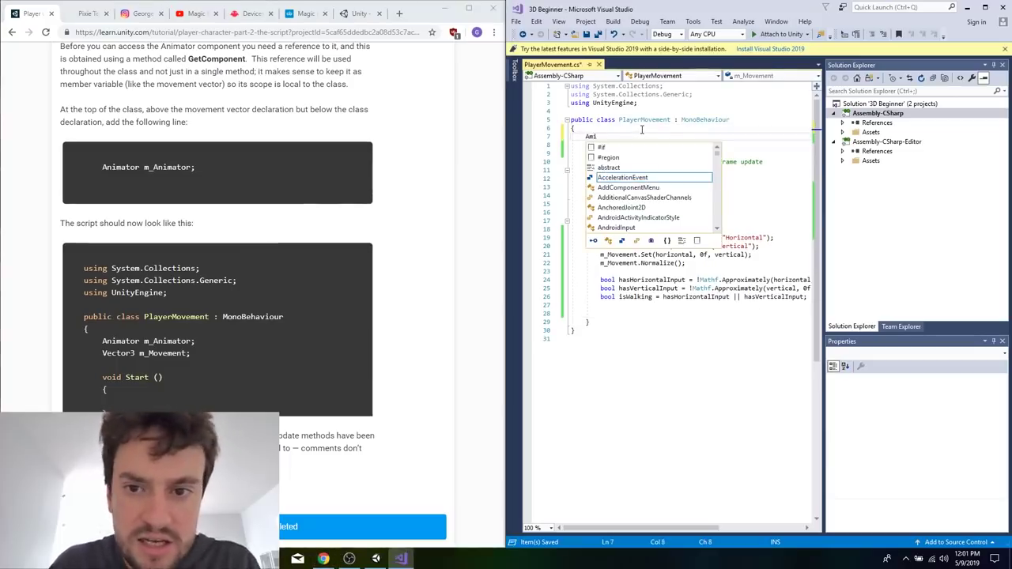
type("n")
key("BackSpace")
key("BackSpace")
key("BackSpace")
type("nimation")
key("Tab")
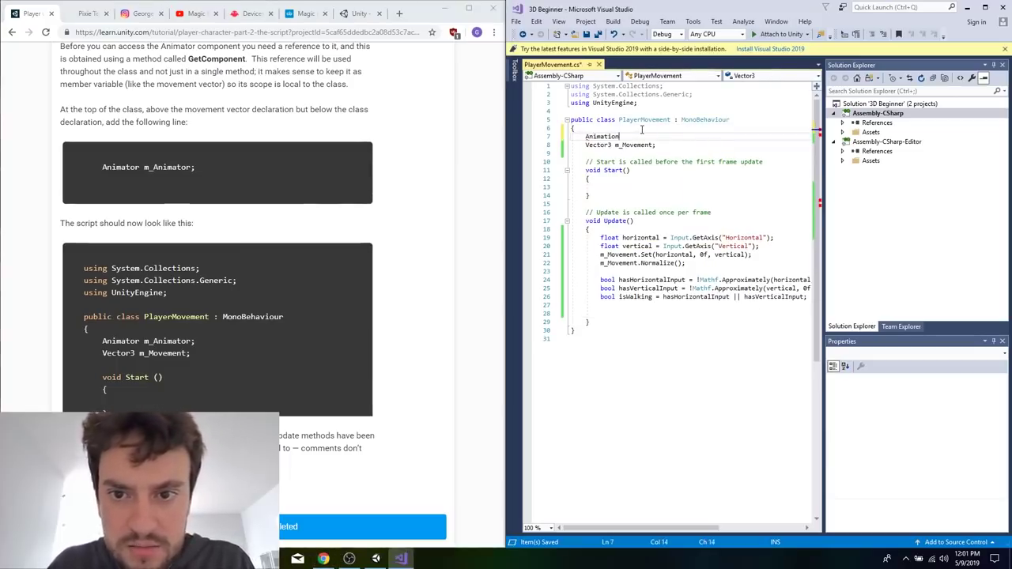
type("r m_An")
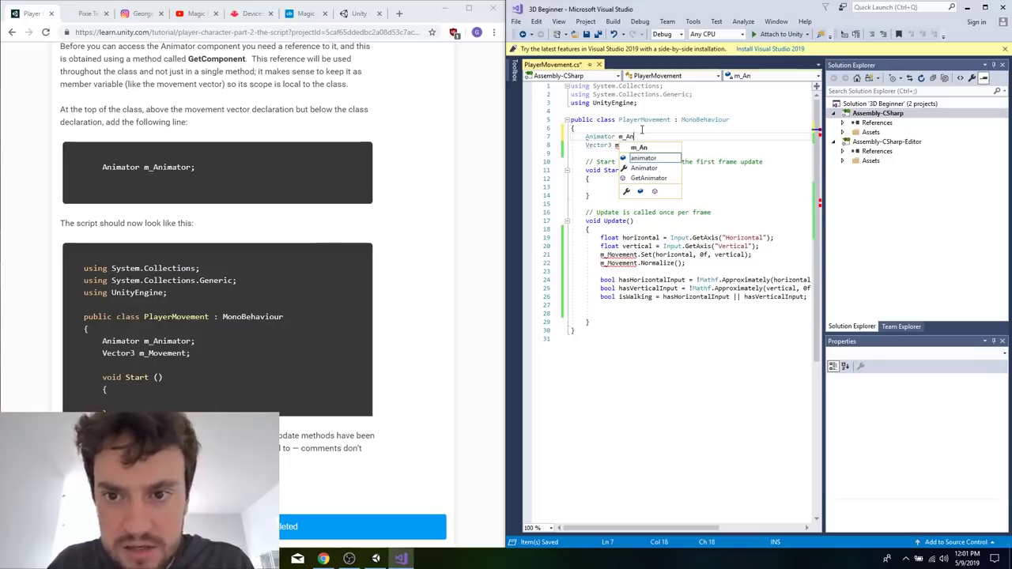
type("imator;")
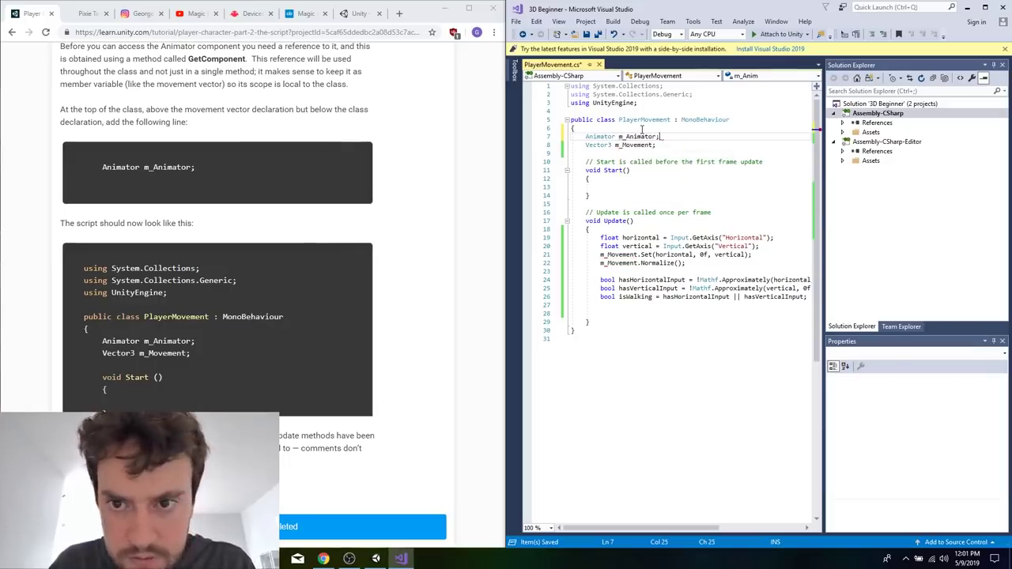
Copy the tutorial's m_Animator = GetComponent<Animator>(); line into the body of the Start method.
left_click(364, 255)
scroll(364, 255, "down", 5)
scroll(318, 347, "down", 5)
scroll(422, 395, "down", 5)
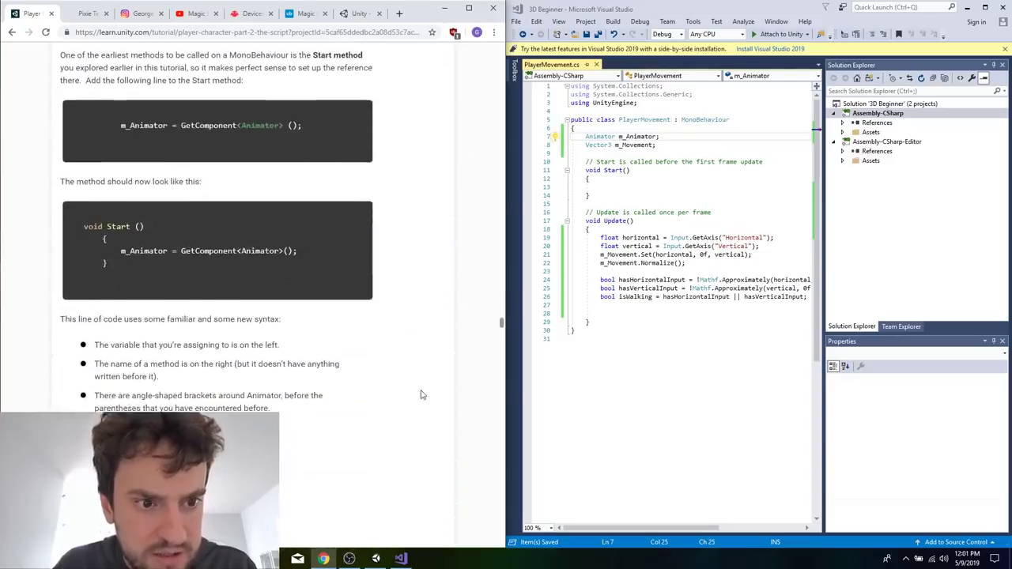
left_click_drag(195, 134, 119, 125)
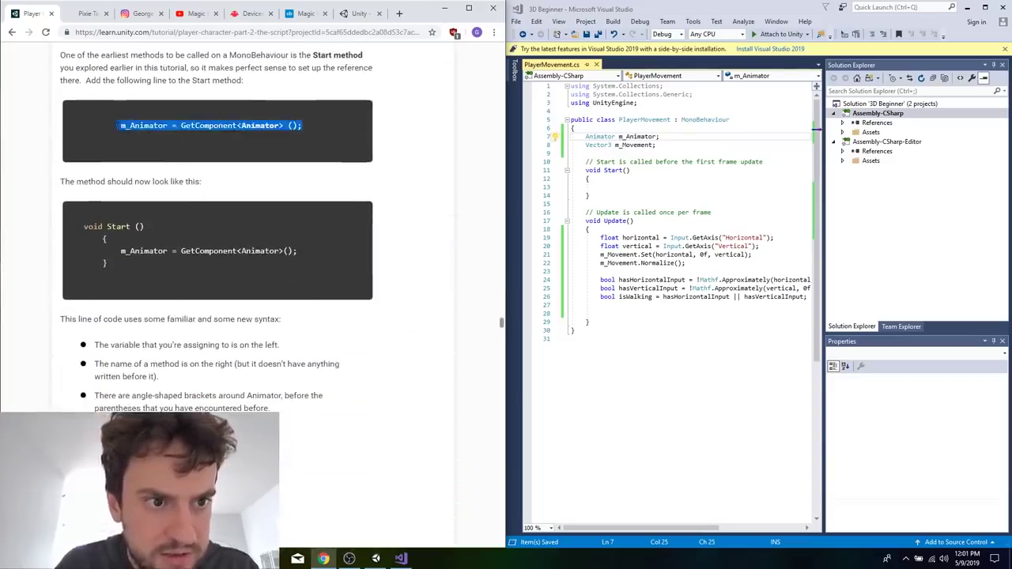
left_click(626, 189)
type("m_Animator = GetComponent<Animator>();")
Copy the tutorial's m_Animator.SetBool("IsWalking", isWalking); line into Update, one blank line below isWalking, remove the spare line after it, and save.
left_click(362, 284)
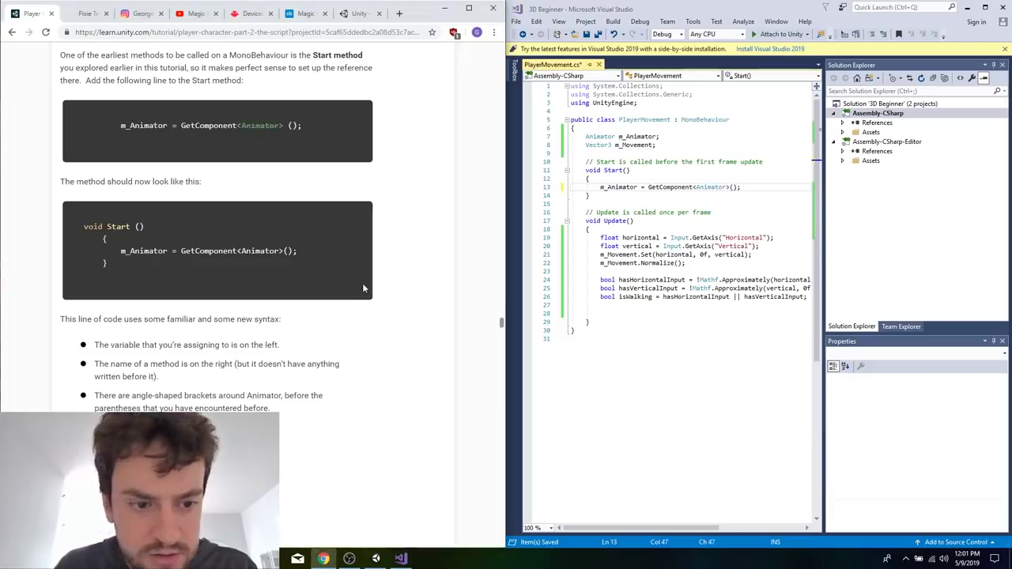
scroll(363, 284, "down", 6)
scroll(362, 284, "down", 1)
left_click_drag(298, 282, 85, 281)
key("ctrl+c")
left_click(674, 305)
key("Return")
key("ctrl+v")
left_click(659, 322)
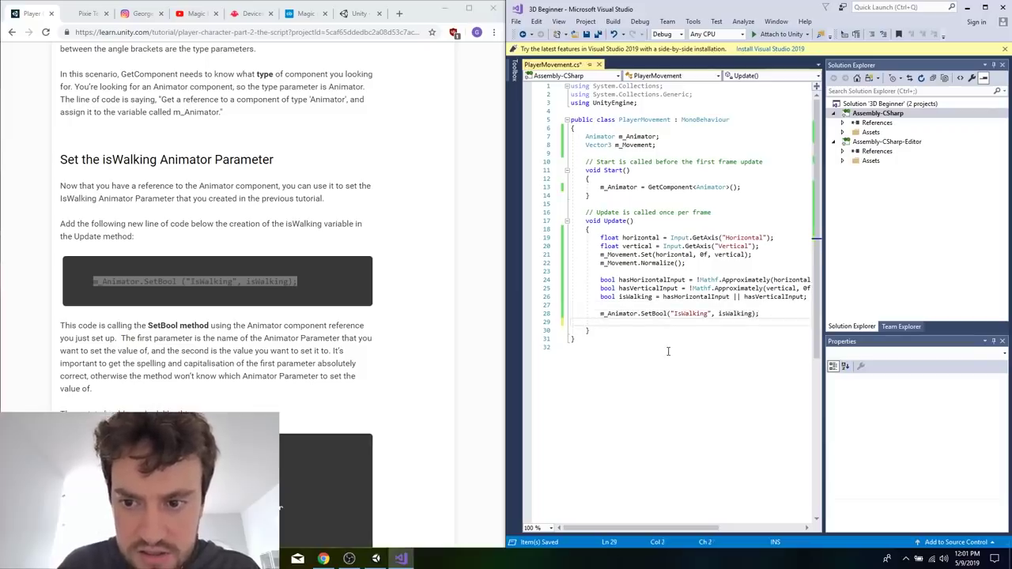
left_click(322, 371)
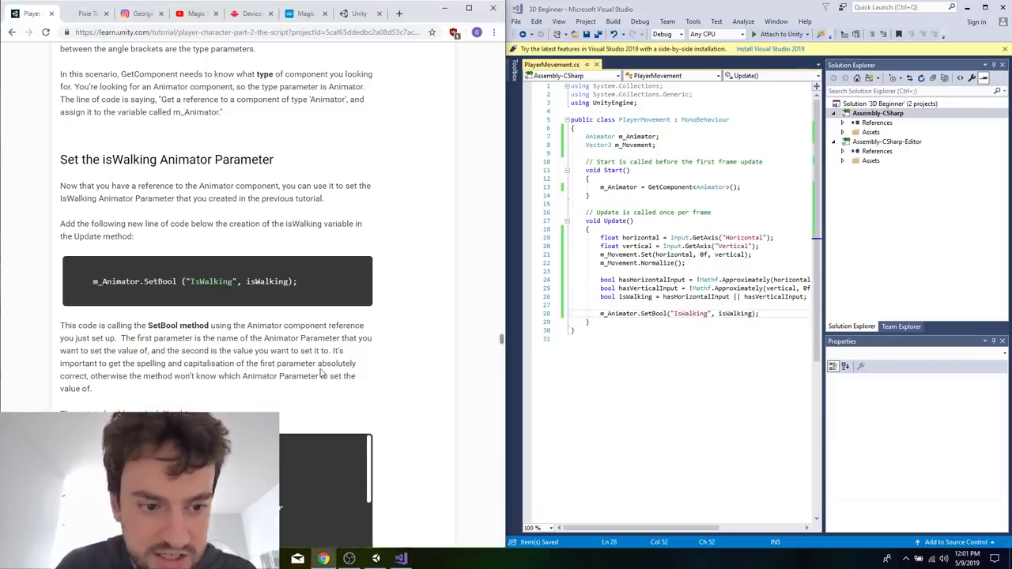
Declare public float turnSpeed; at the top of the class, with a blank line separating it from m_Animator, and save the script.
scroll(323, 369, "down", 5)
left_click_drag(321, 370, 316, 214)
scroll(324, 277, "down", 1)
left_click(333, 345)
scroll(333, 345, "down", 5)
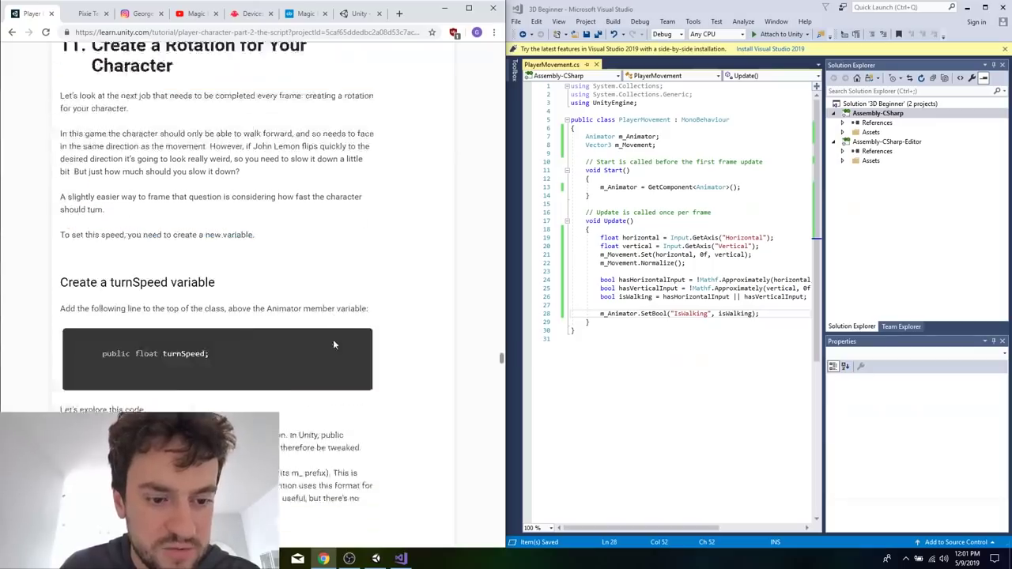
scroll(253, 183, "up", 1)
triple_click(216, 178)
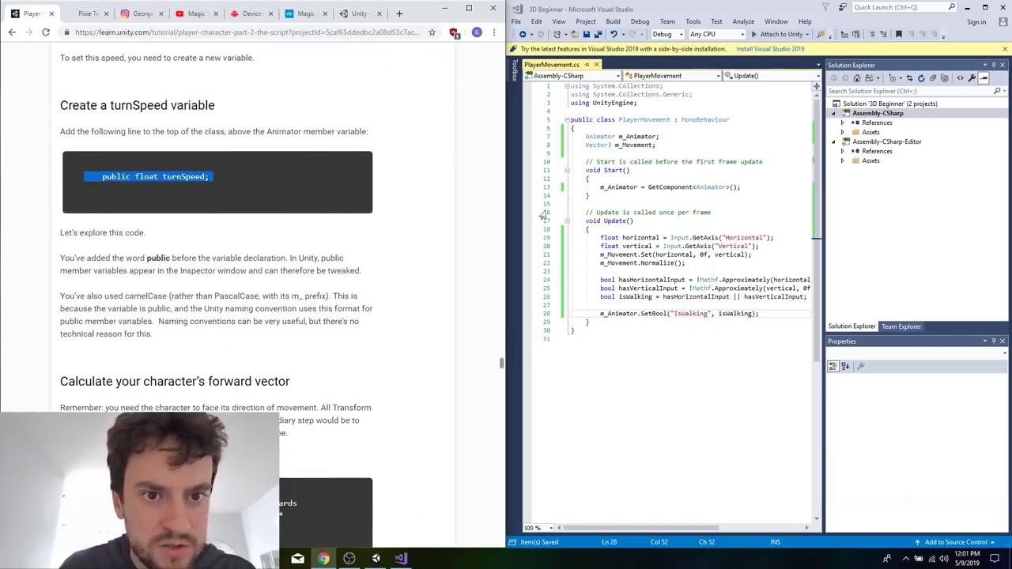
left_click(259, 210)
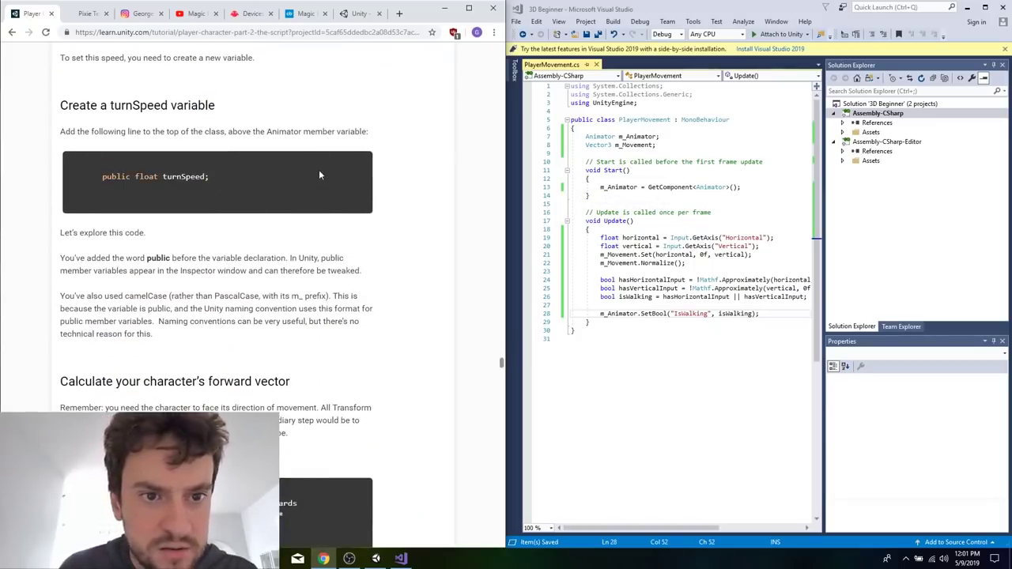
left_click(674, 128)
key("Return")
type("public")
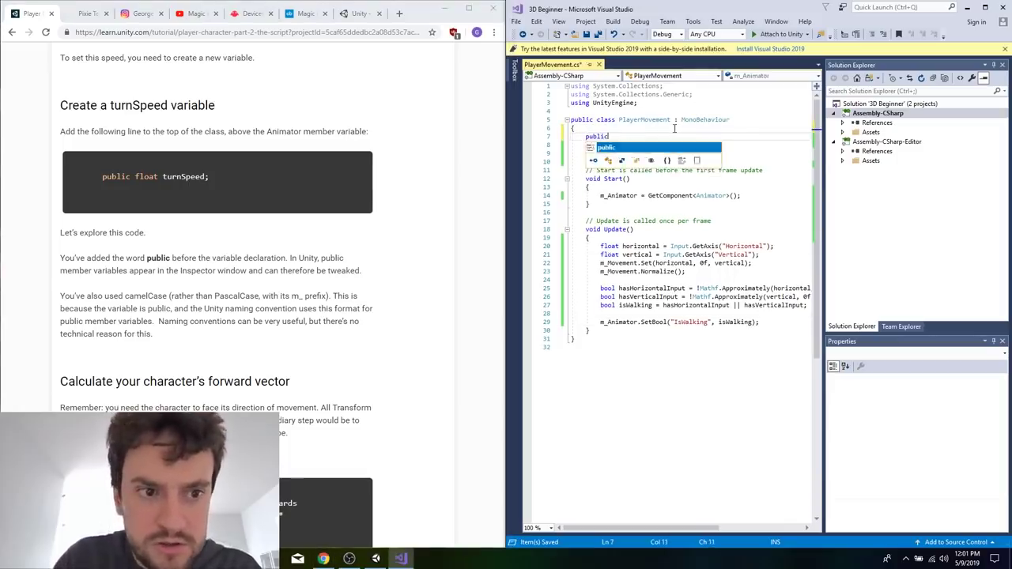
type(" float turnSpeed;")
key("Return")
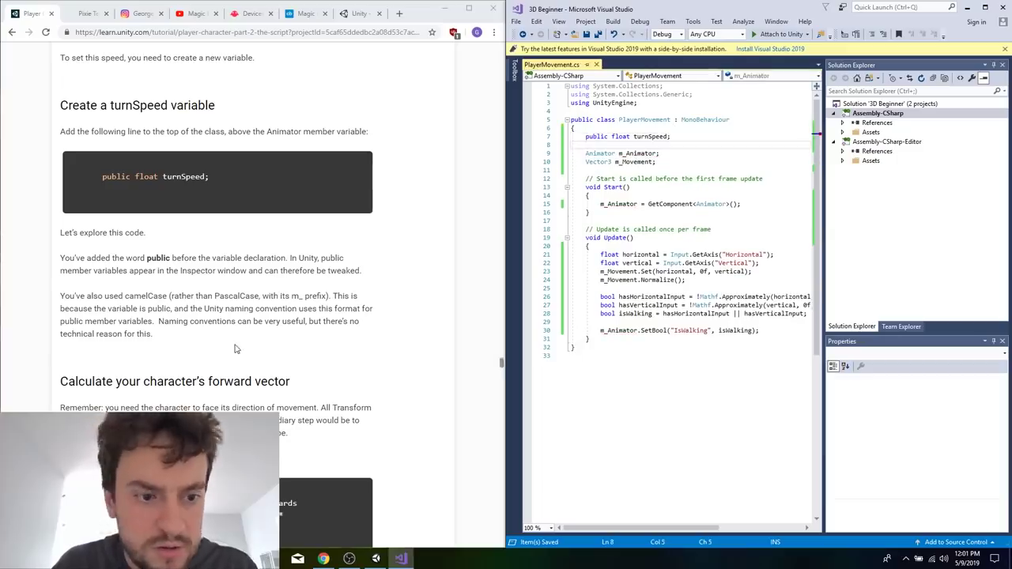
Copy the tutorial's Vector3 desiredForward = Vector3.RotateTowards(transform.forward, m_Movement, turnSpeed * Time.deltaTime, 0f); line to the end of Update, below SetBool, and save.
scroll(217, 237, "down", 1)
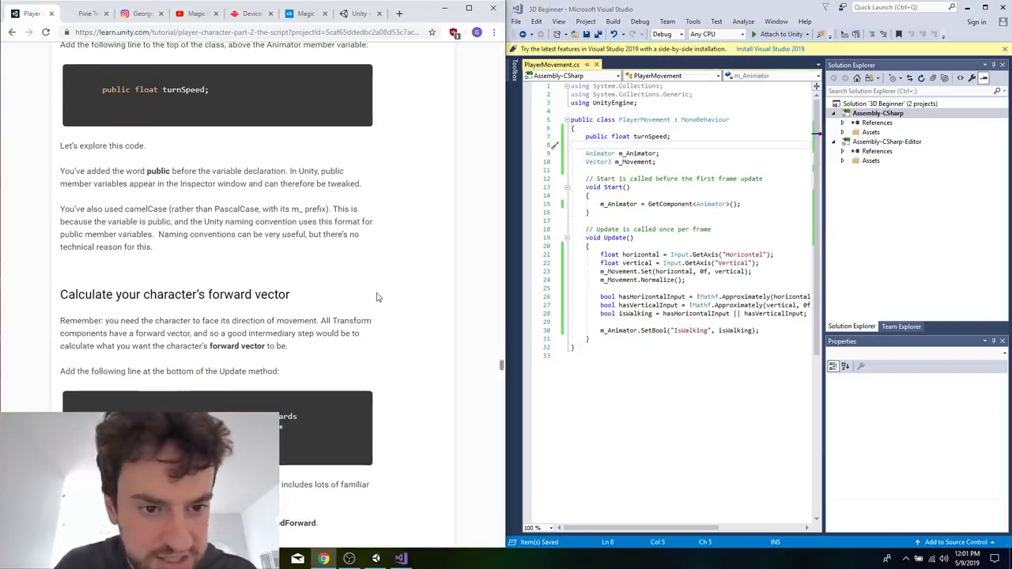
scroll(379, 297, "down", 1)
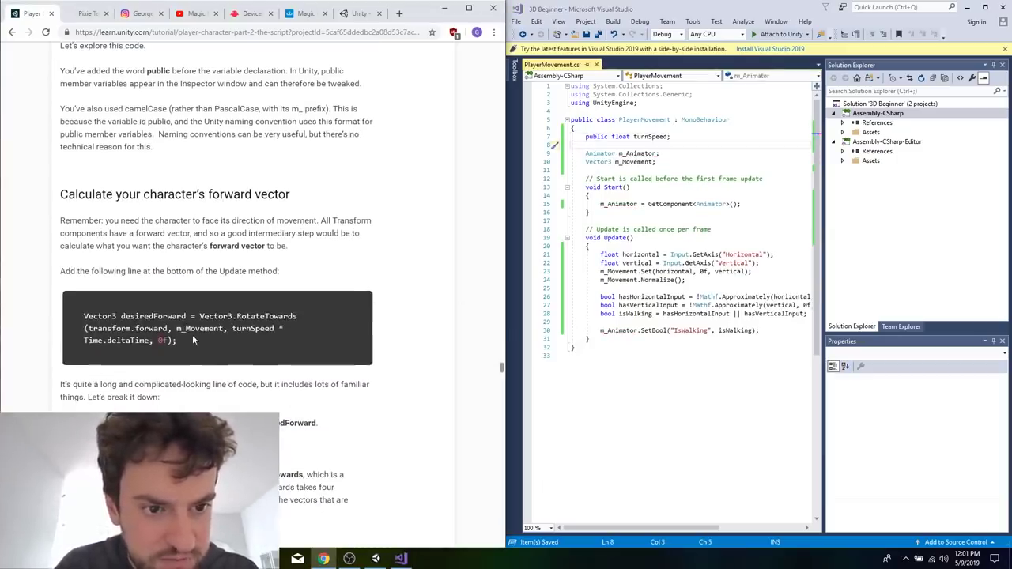
triple_click(193, 340)
left_click(646, 339)
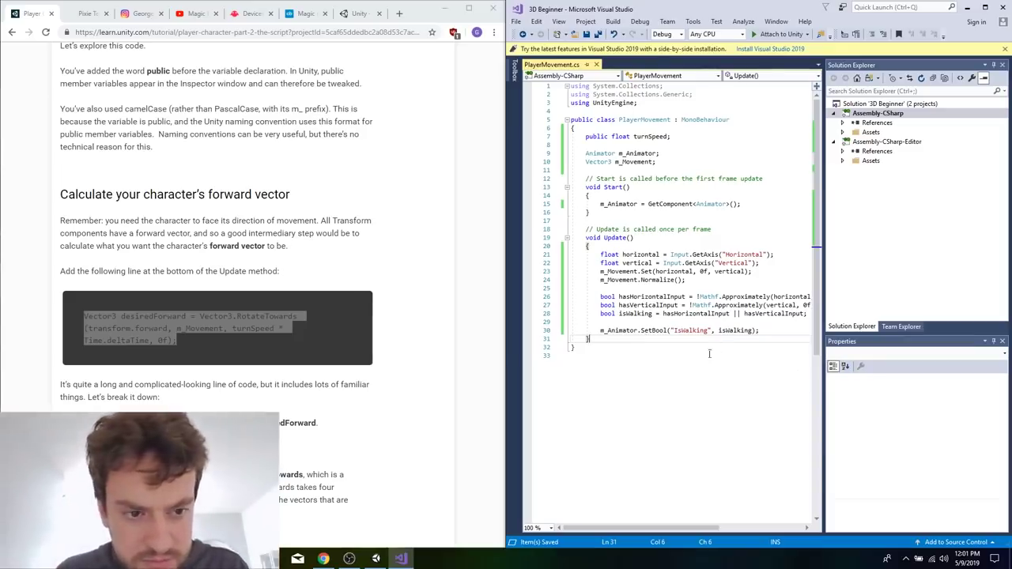
key("Return")
key("ctrl+v")
Examine the RotateTowards method's signature and compare its arguments in the desiredForward line with the tutorial's explanation.
double_click(741, 349)
left_click(314, 406)
scroll(308, 391, "down", 3)
left_click_drag(185, 218, 229, 296)
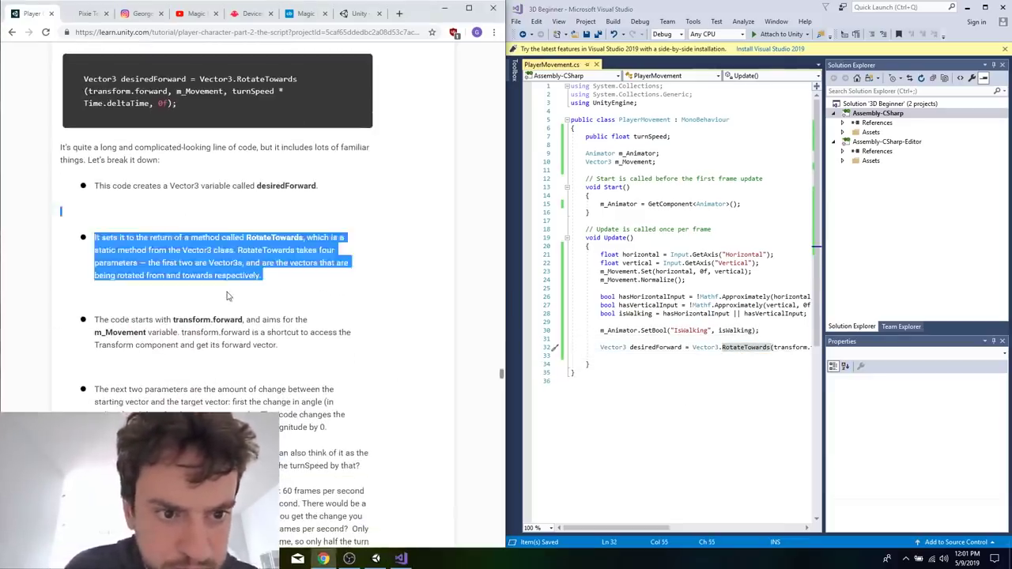
left_click(228, 296)
left_click(638, 418)
scroll(638, 418, "right", 3)
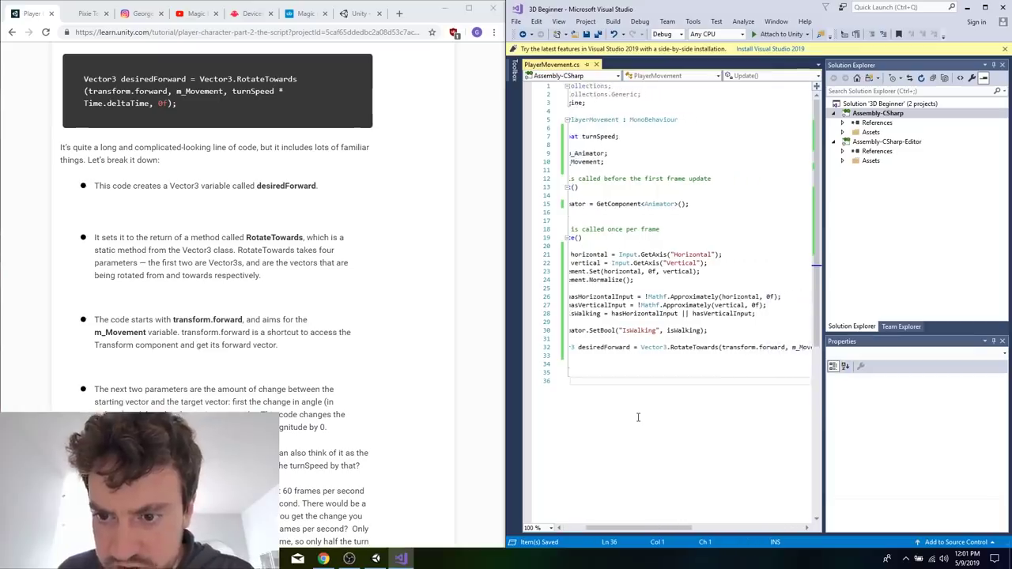
scroll(638, 417, "left", 5)
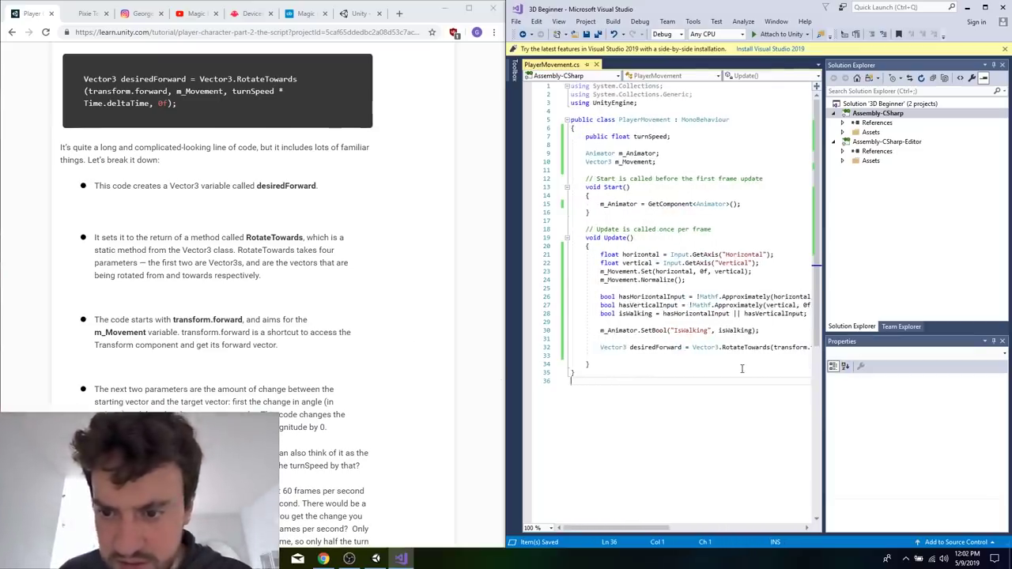
scroll(741, 368, "right", 4)
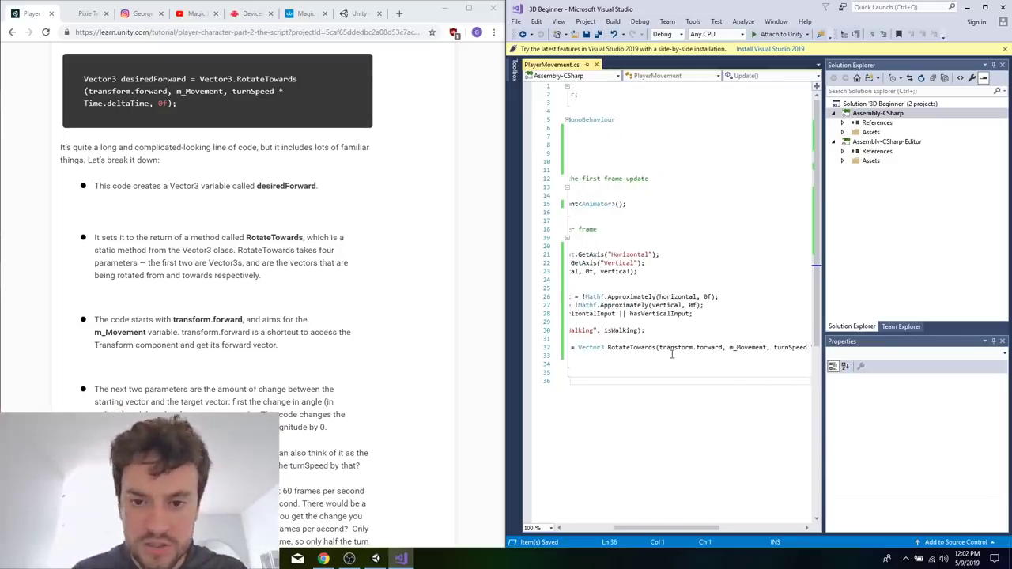
double_click(639, 347)
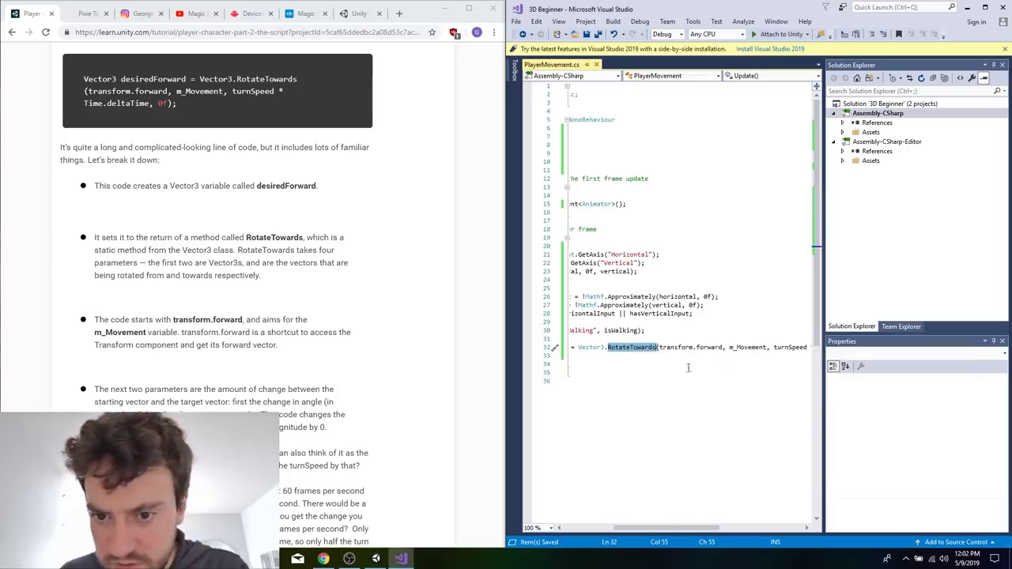
mouse_move(641, 351)
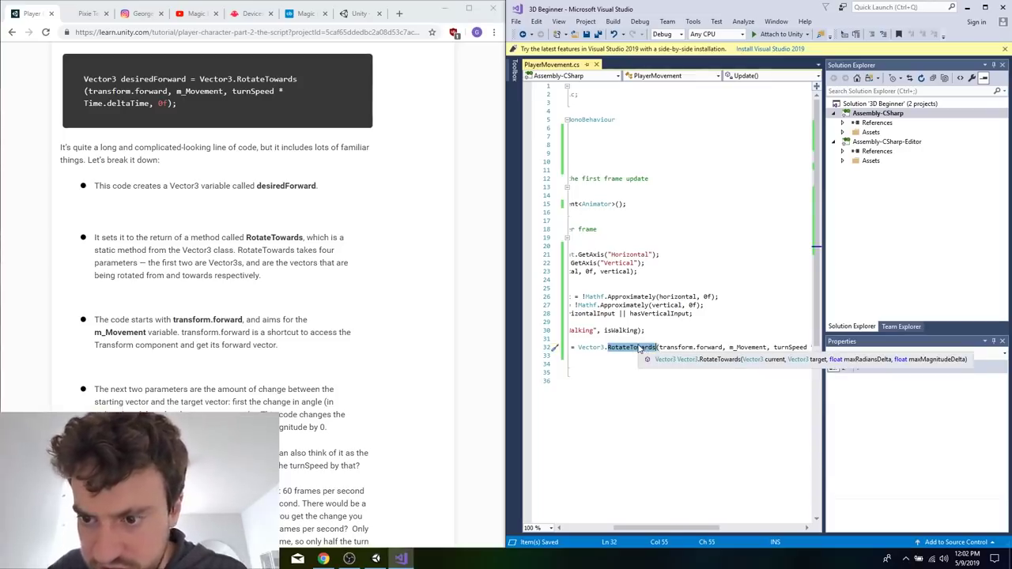
scroll(708, 275, "right", 5)
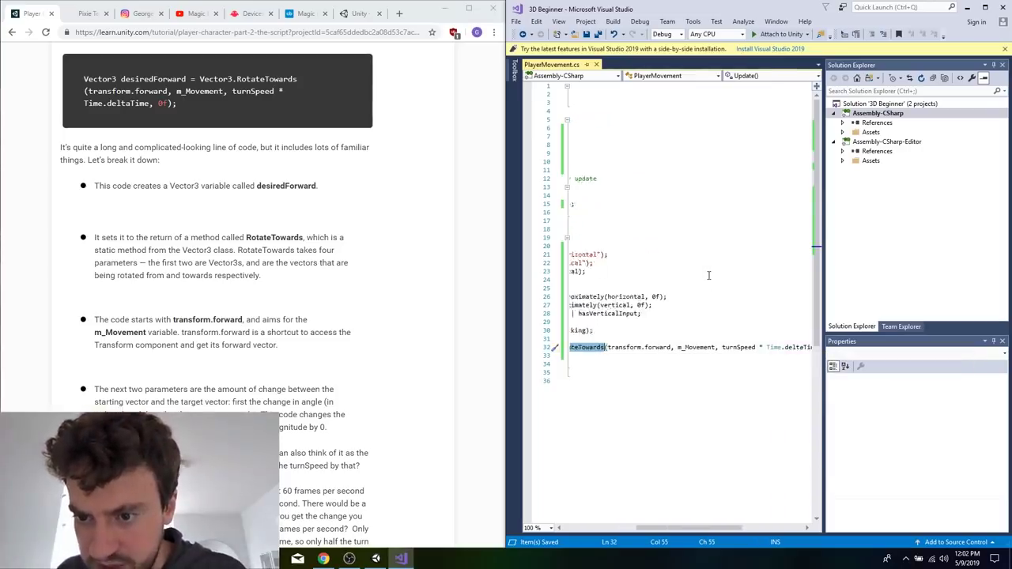
scroll(709, 275, "left", 2)
mouse_move(605, 350)
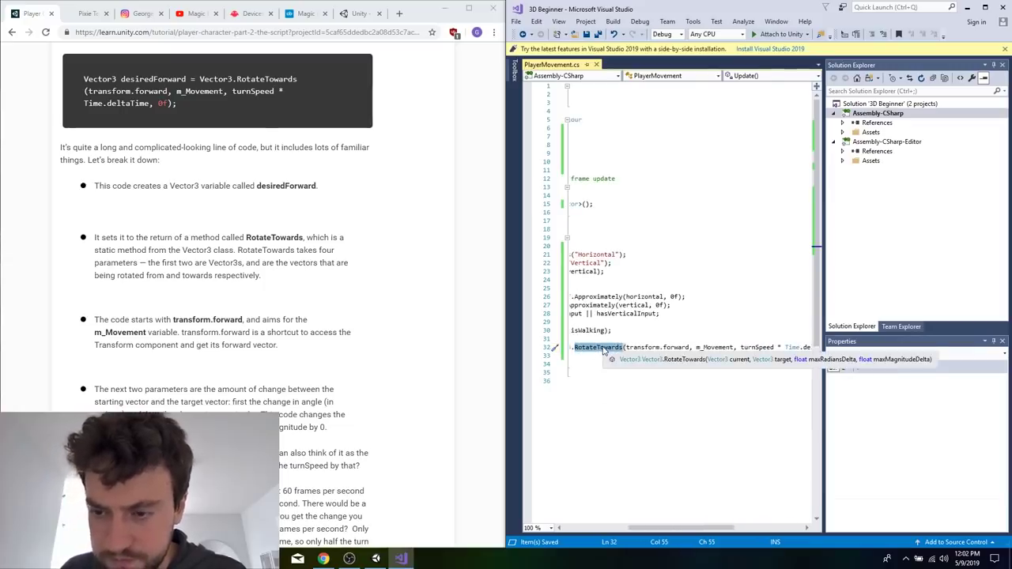
scroll(605, 350, "right", 1)
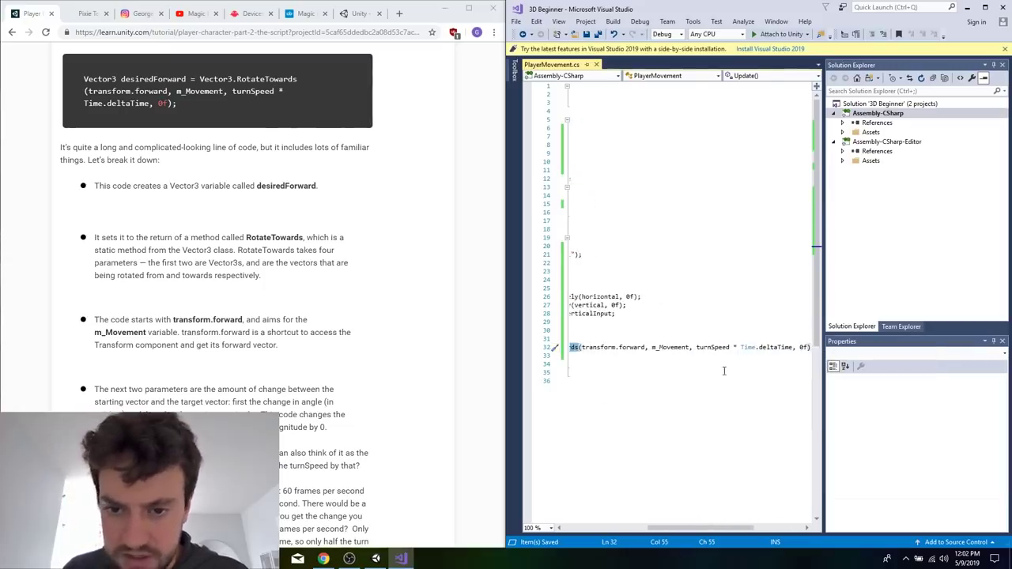
scroll(779, 371, "left", 2)
scroll(710, 375, "left", 3)
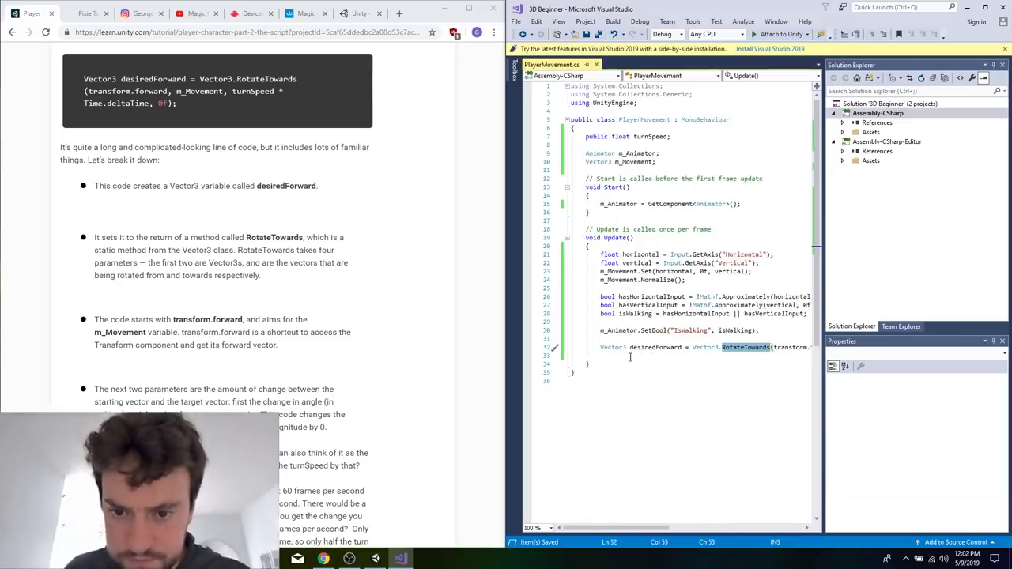
Remove the blank line between the desiredForward line and Update's closing brace, and save the script.
right_click(631, 360)
left_click(631, 358)
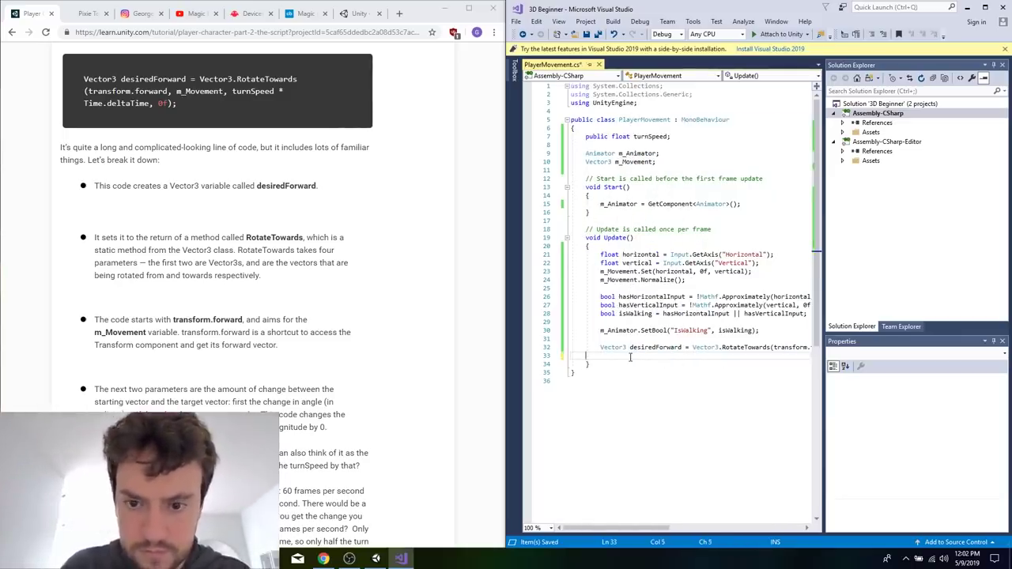
key("BackSpace")
key("BackSpace")
scroll(636, 354, "left", 3)
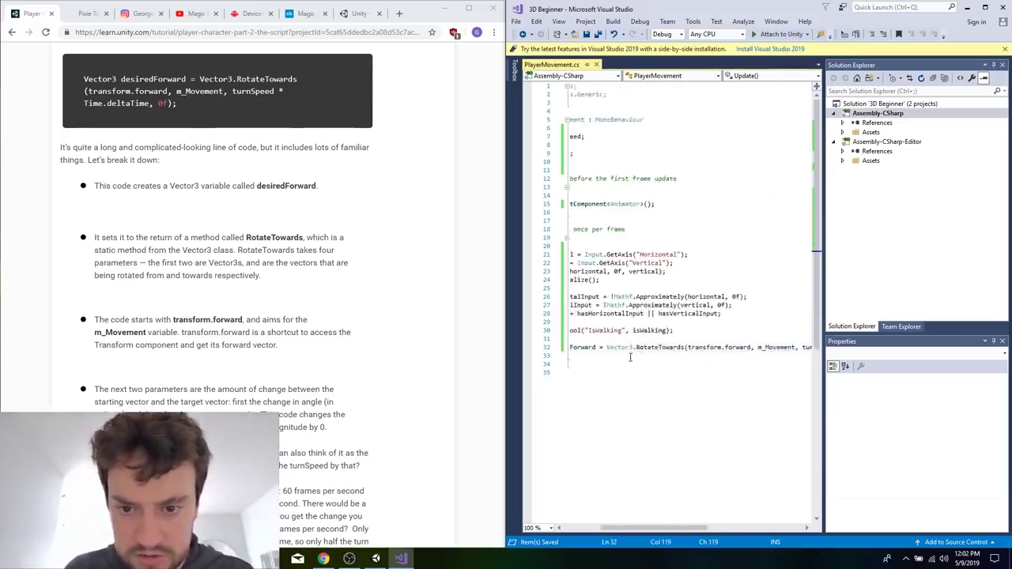
scroll(645, 351, "left", 3)
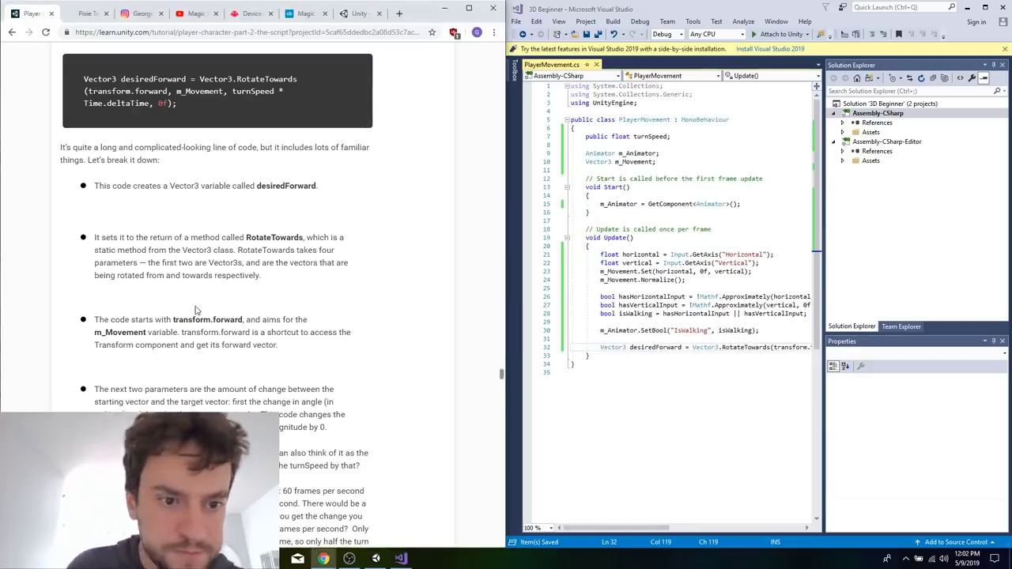
Give the turnSpeed declaration a default value of 20f, as the tutorial instructs, and save the script.
scroll(197, 310, "down", 5)
scroll(196, 311, "down", 6)
scroll(249, 409, "up", 1)
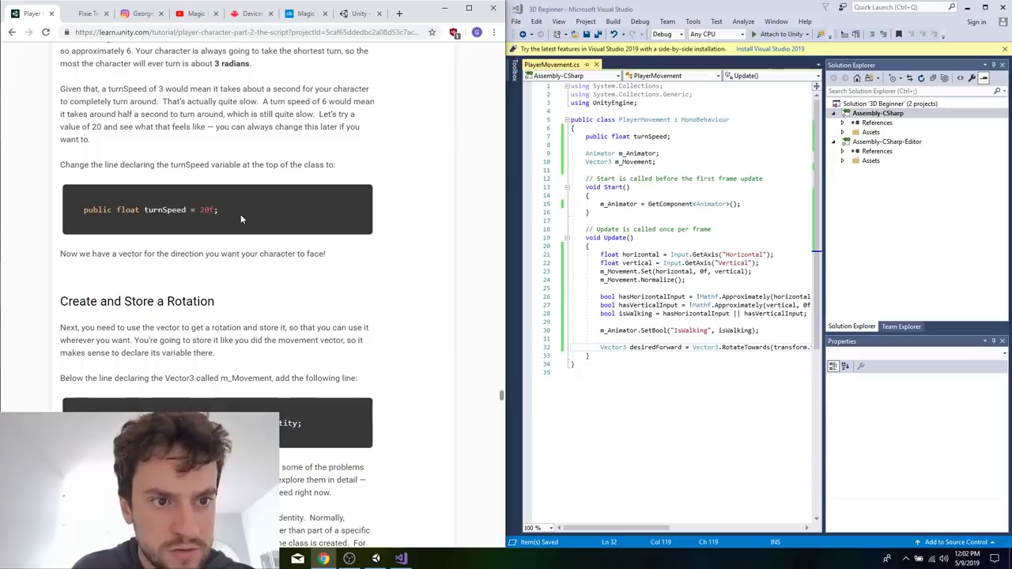
left_click(707, 138)
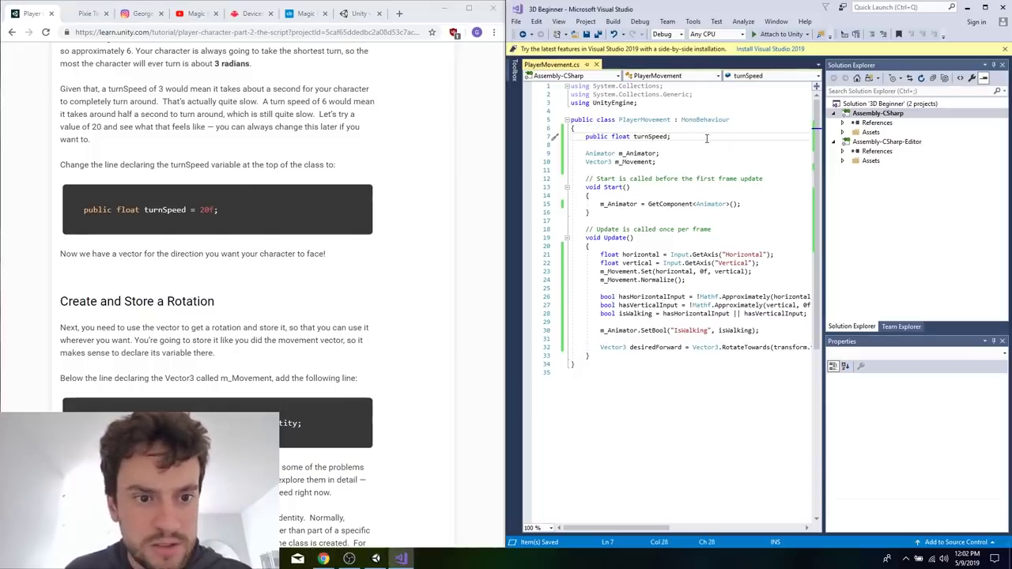
type("= 20f")
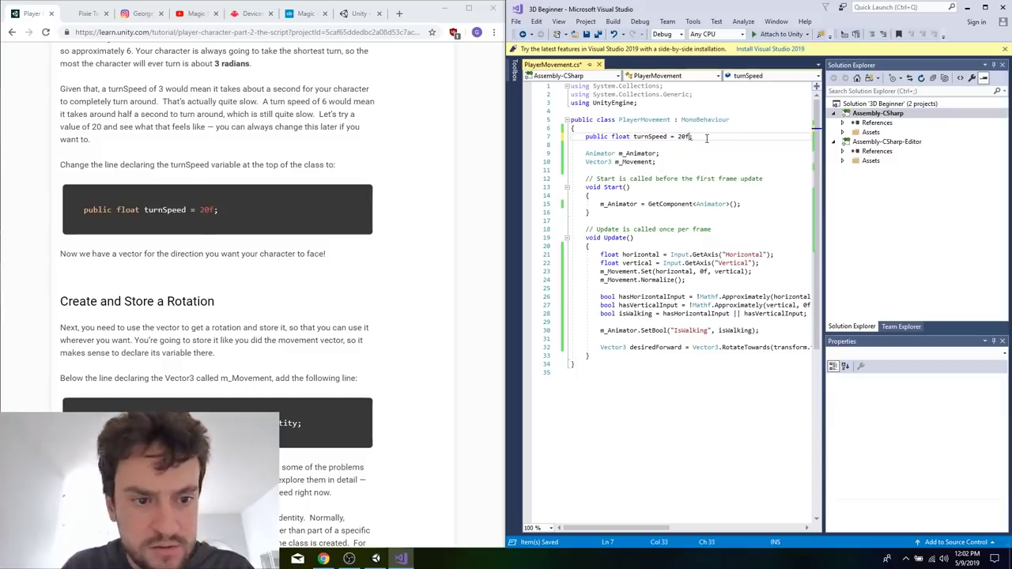
left_click(697, 219)
key("ctrl+s")
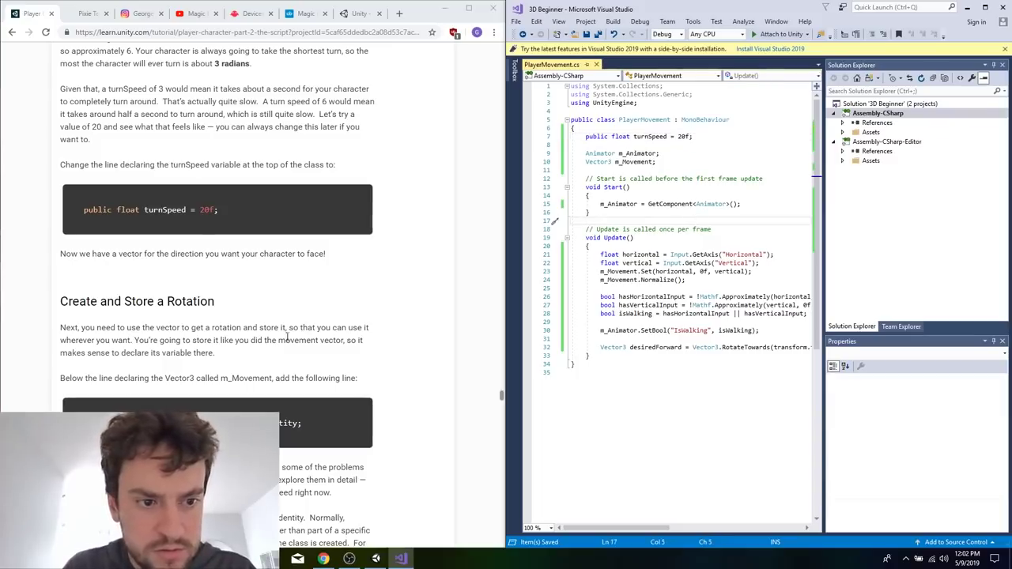
Copy the tutorial's Quaternion m_Rotation = Quaternion.identity; line directly above the m_Movement declaration, with a blank line separating it from m_Animator, and save.
scroll(291, 340, "up", 3)
scroll(291, 340, "up", 5)
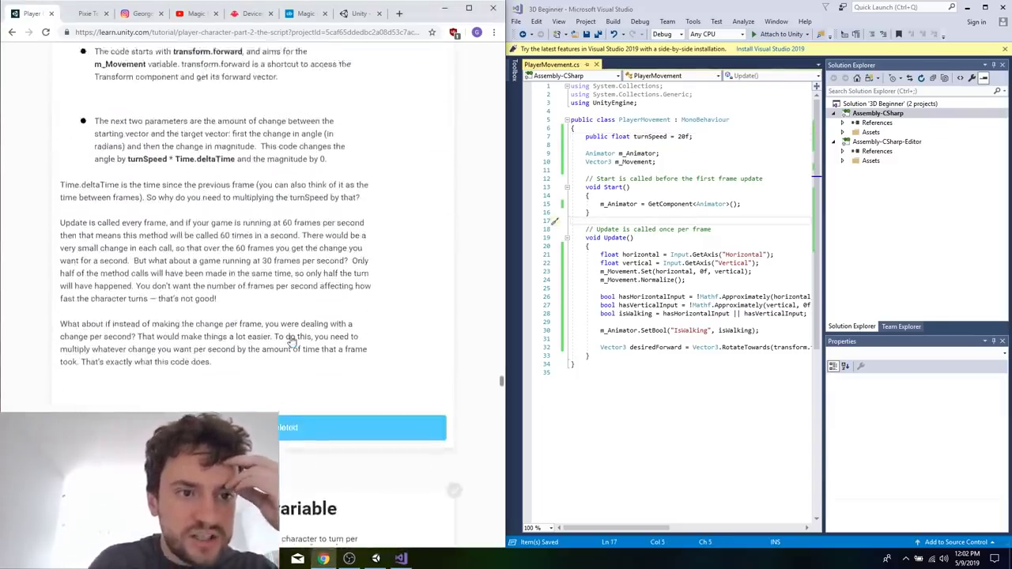
scroll(291, 336, "down", 10)
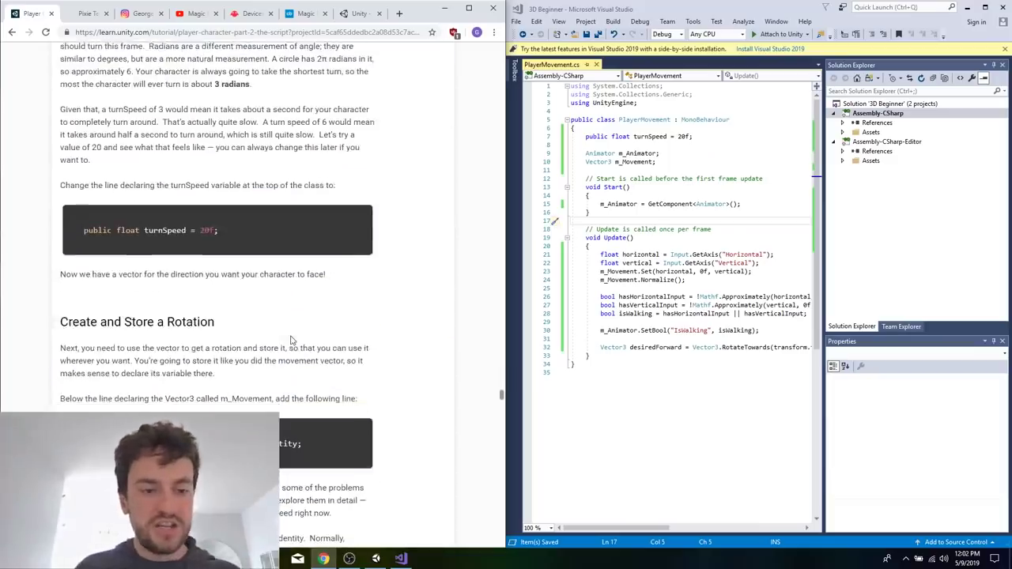
scroll(290, 340, "down", 2)
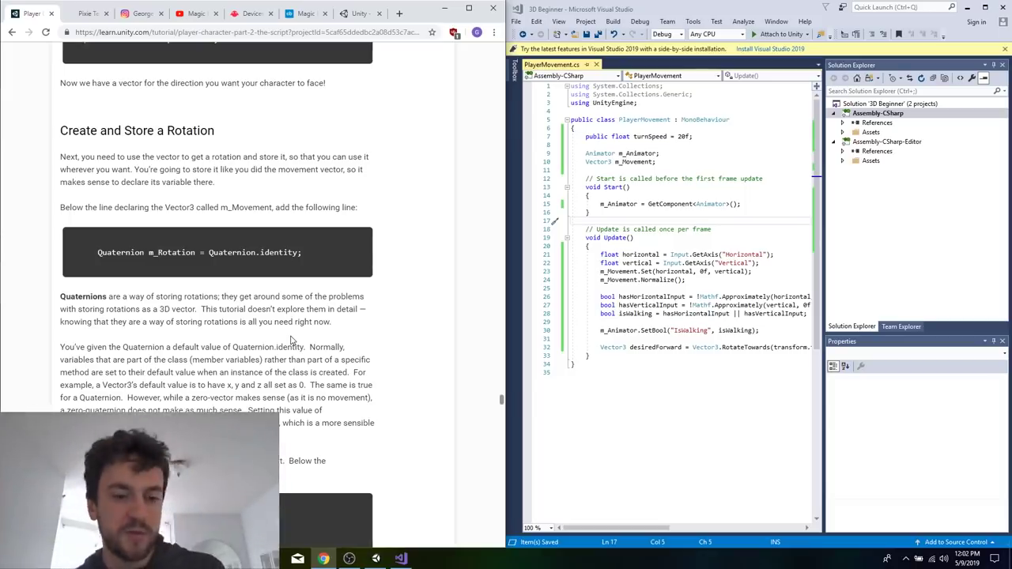
scroll(290, 340, "down", 2)
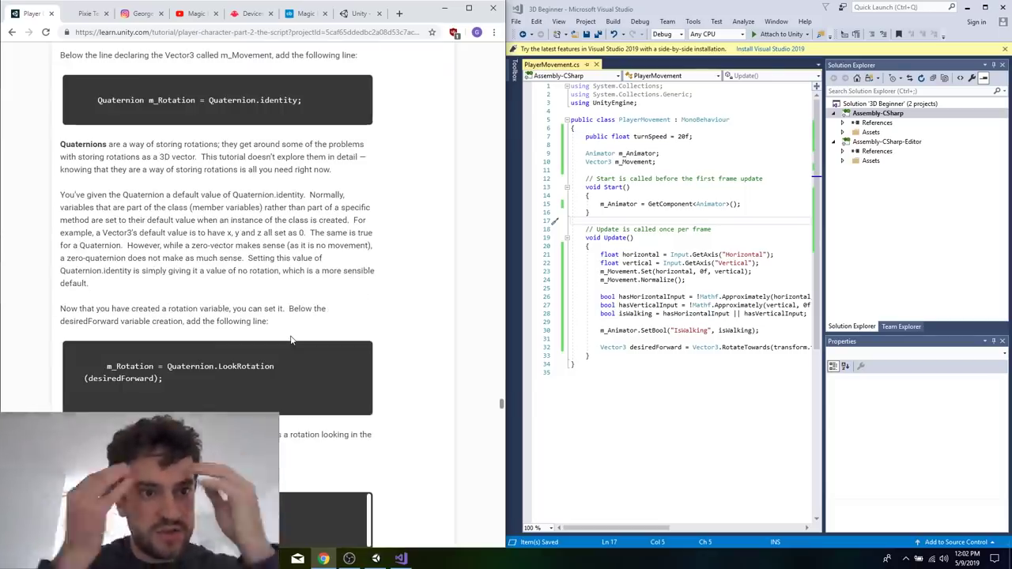
scroll(290, 340, "up", 1)
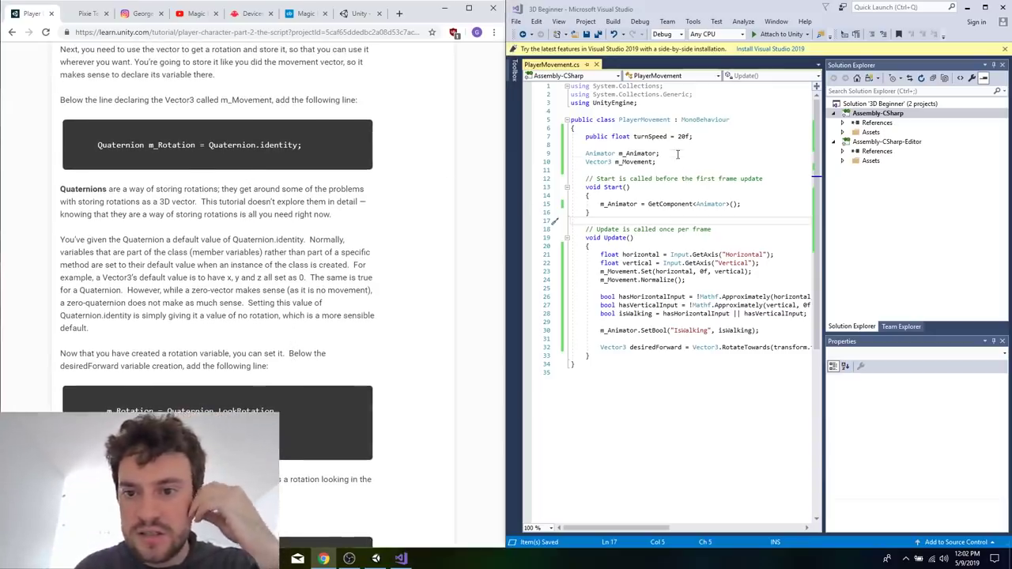
left_click(677, 155)
key("Return")
key("Return")
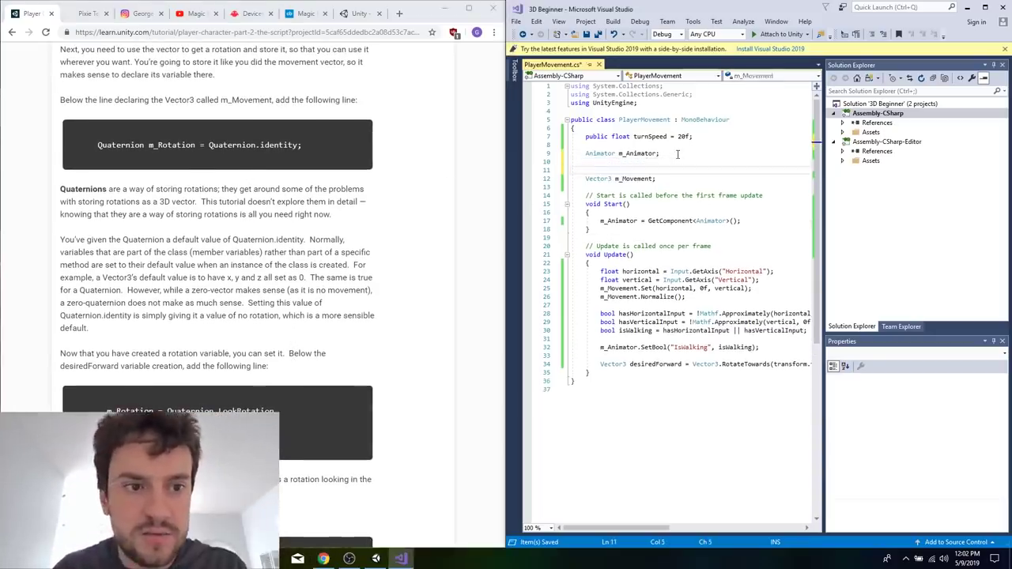
triple_click(329, 147)
key("ctrl+c")
left_click(633, 171)
key("ctrl+v")
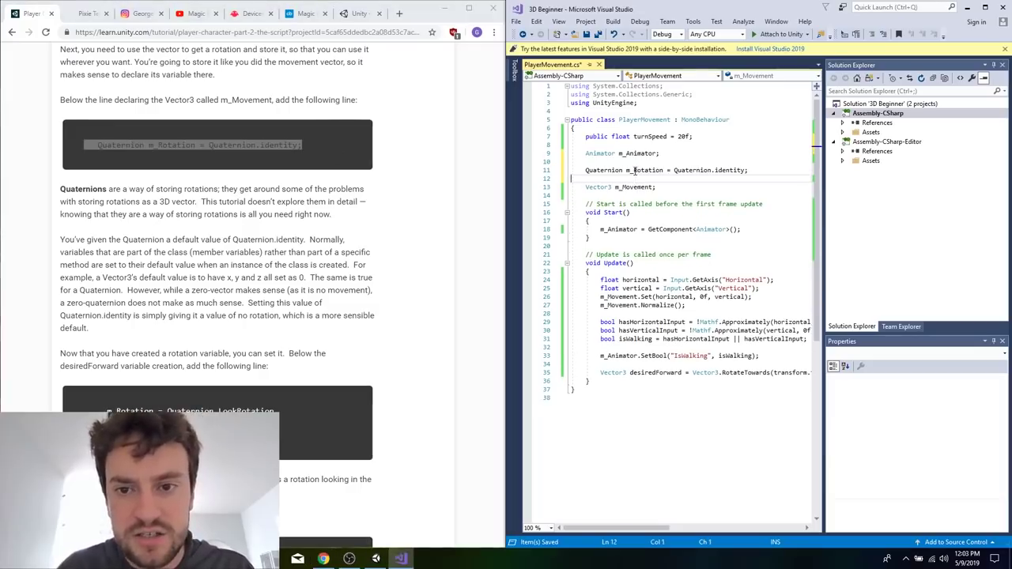
key("BackSpace")
Copy the tutorial's m_Rotation = Quaternion.LookRotation(desiredForward); line directly below the desiredForward line in Update, and save the script.
left_click(223, 253)
scroll(223, 253, "down", 3)
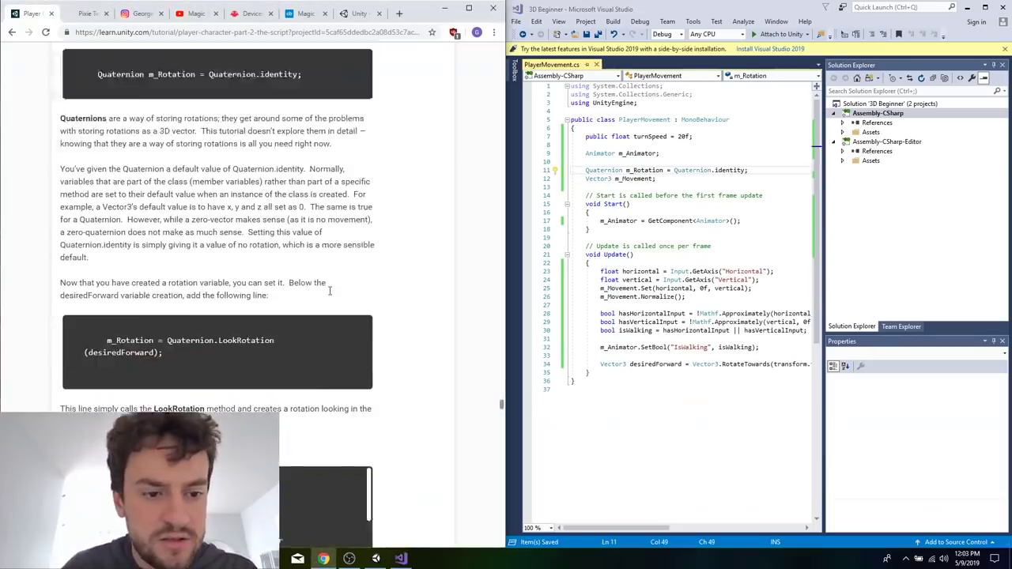
triple_click(223, 253)
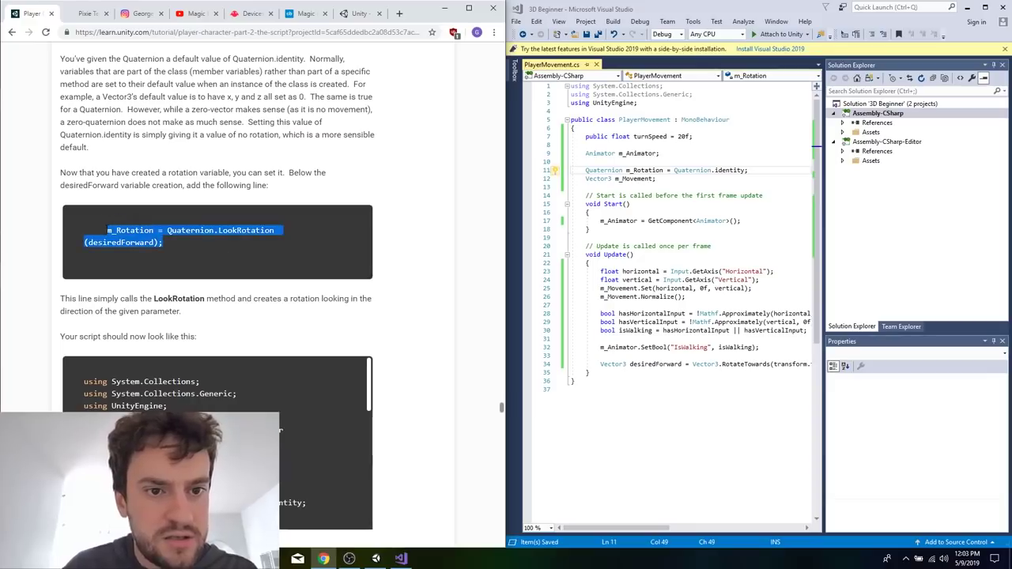
scroll(434, 265, "down", 1)
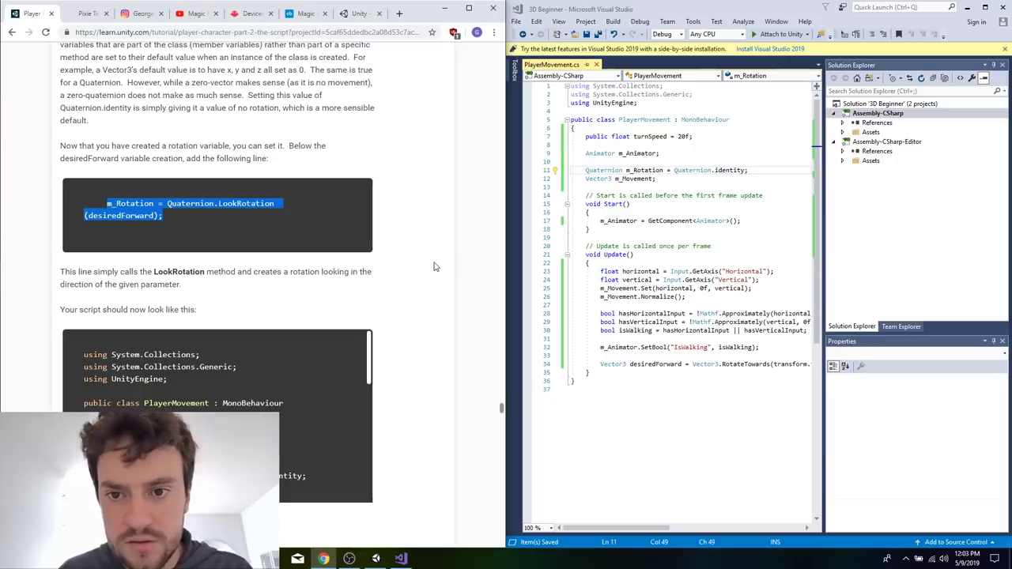
scroll(433, 266, "up", 5)
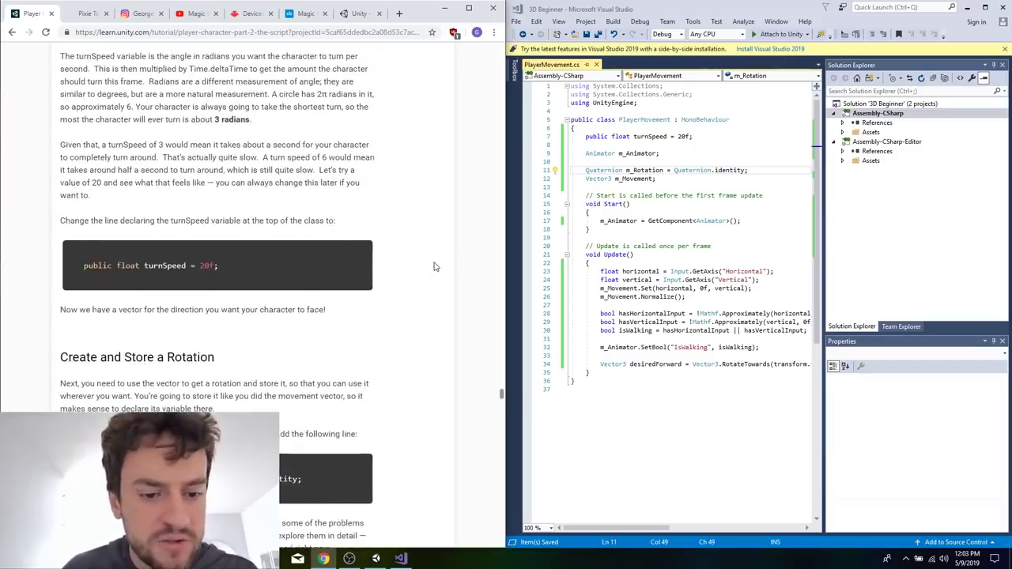
scroll(433, 267, "down", 4)
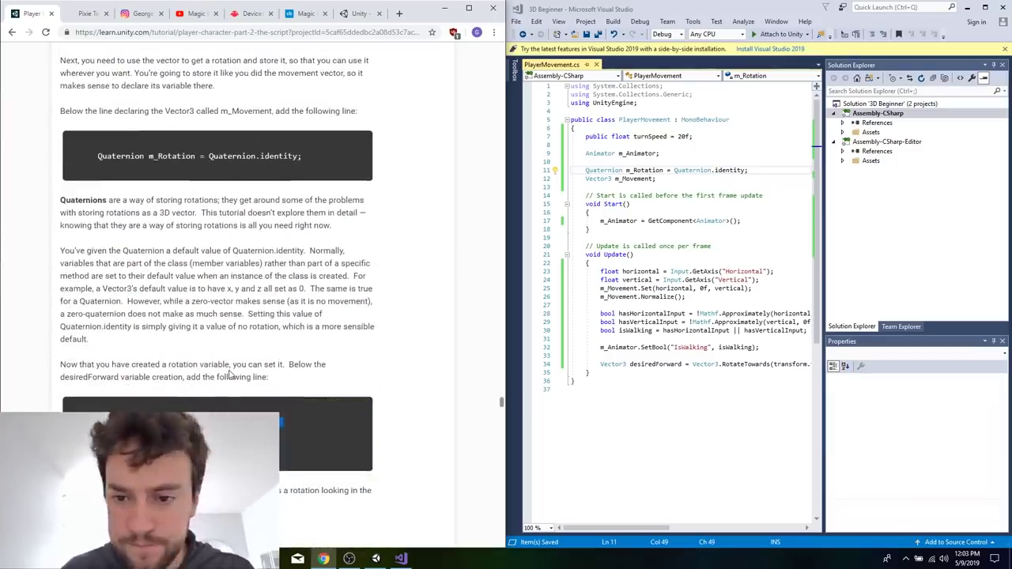
left_click(676, 373)
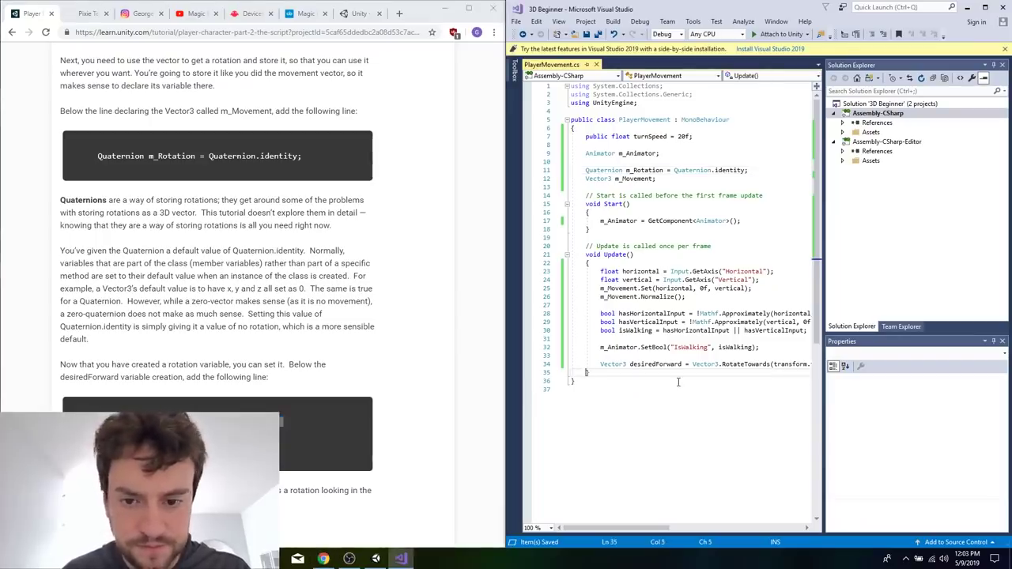
key("Return")
key("ctrl+v")
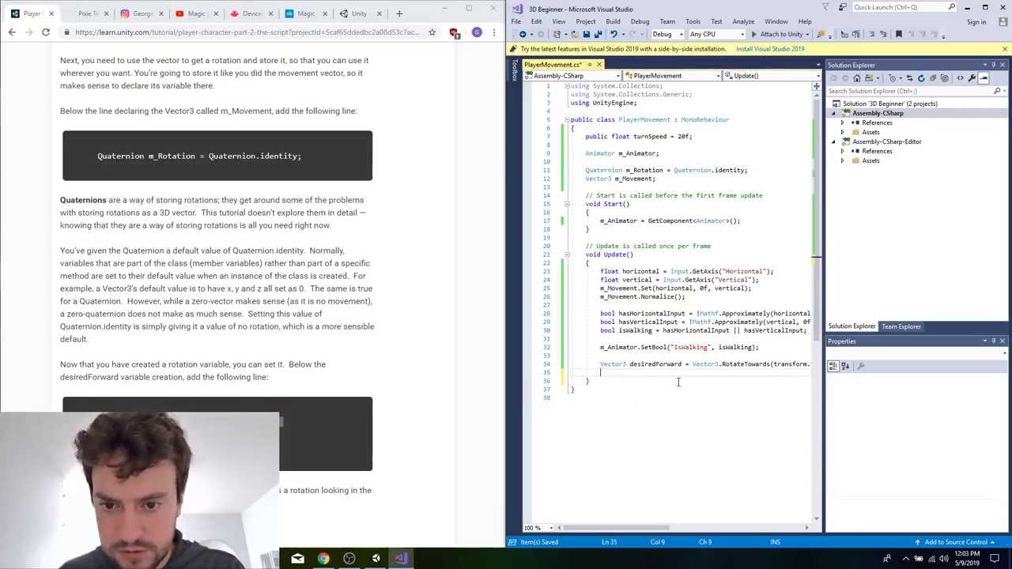
Copy the tutorial's Rigidbody m_Rigidbody; declaration directly below the m_Animator declaration, and save the script.
scroll(366, 324, "down", 10)
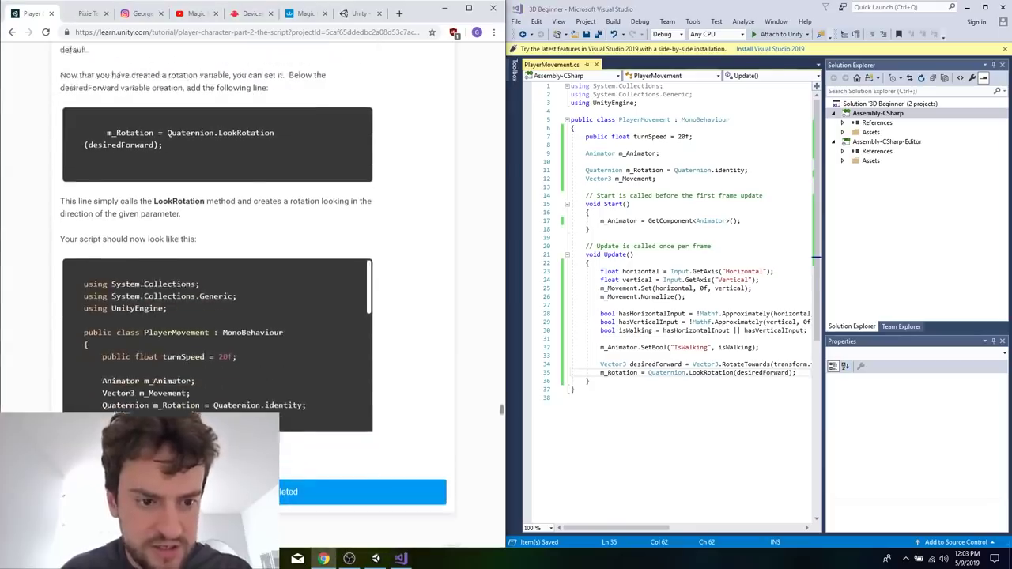
scroll(366, 329, "down", 4)
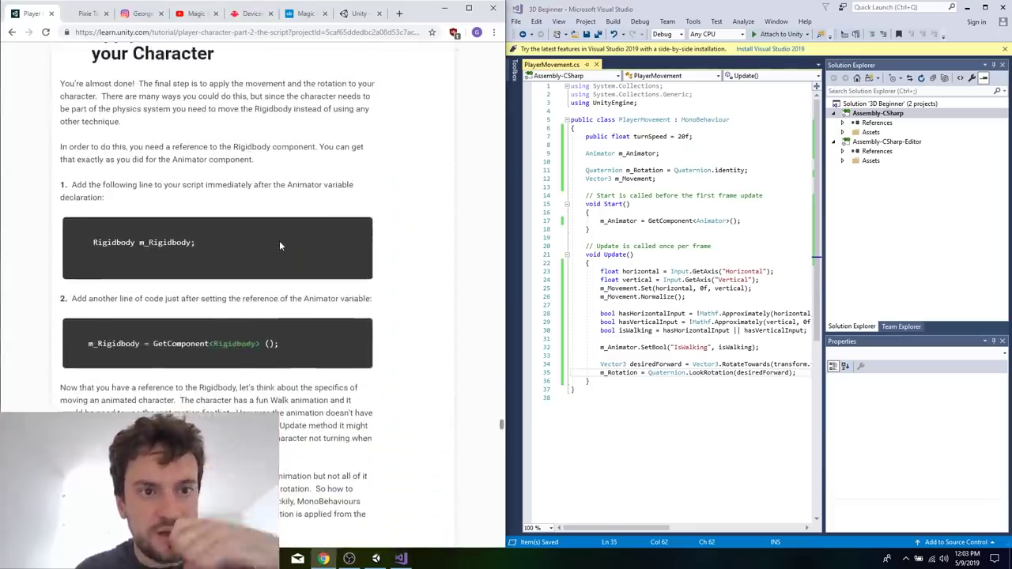
scroll(280, 237, "up", 1)
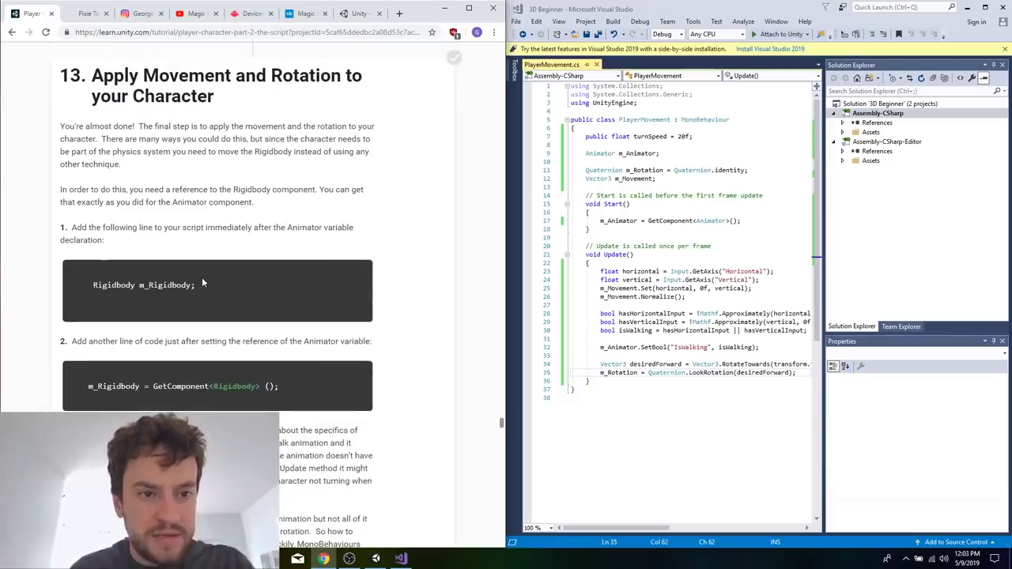
left_click_drag(85, 286, 199, 286)
left_click(681, 158)
key("ctrl+v")
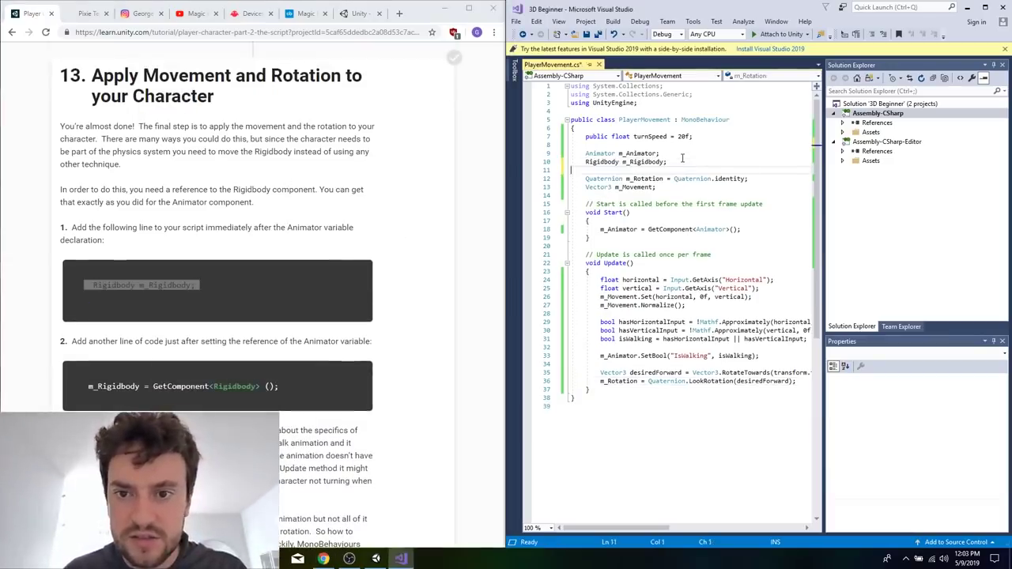
key("ctrl+s")
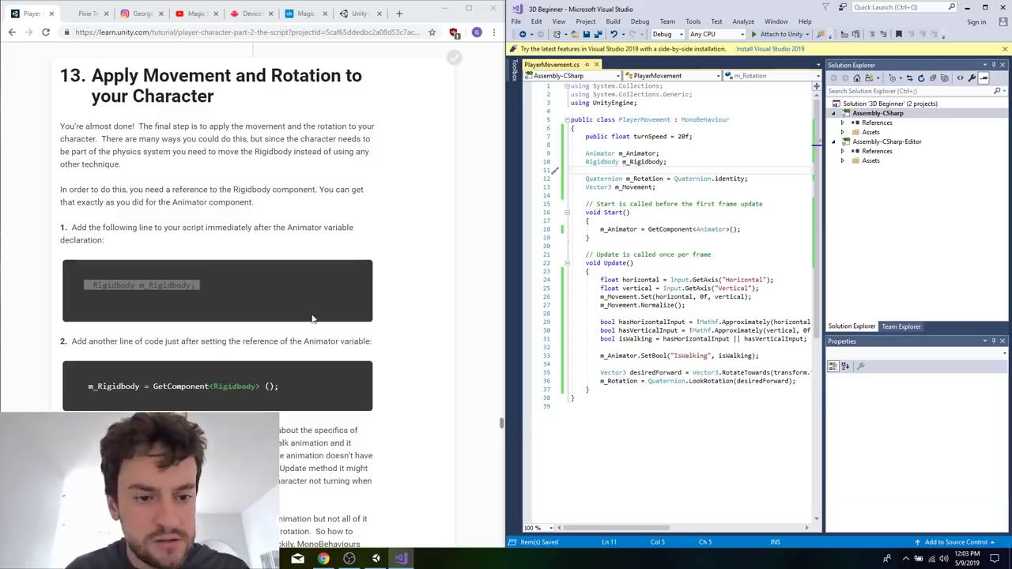
Copy the tutorial's m_Rigidbody = GetComponent<Rigidbody>(); line into Start, directly below the m_Animator assignment, and save.
left_click(313, 312)
scroll(312, 311, "up", 1)
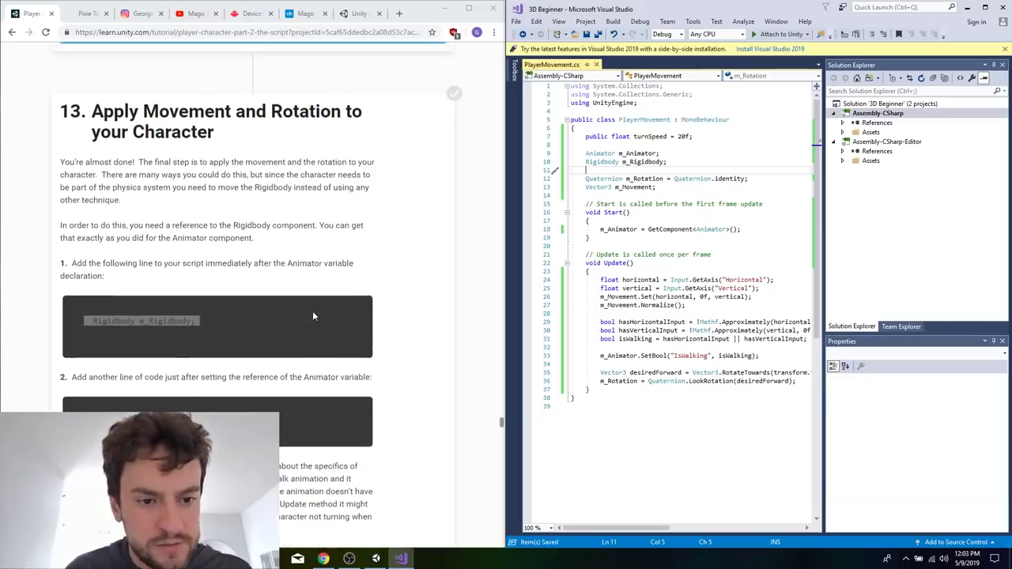
left_click(759, 226)
key("Right")
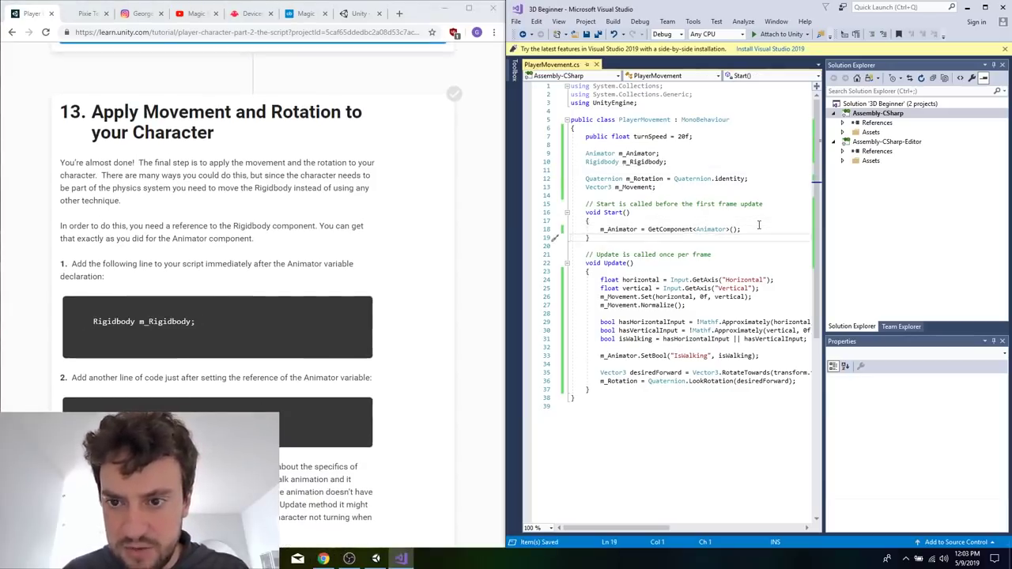
right_click(745, 230)
key("Escape")
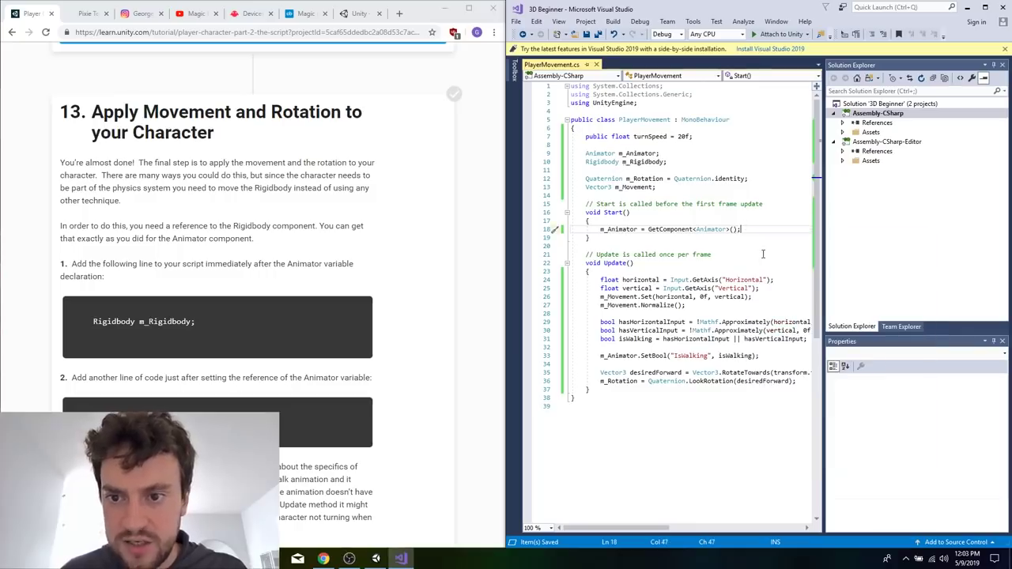
key("Return")
type("m_Rigidbody = GetComponent<Rigidbody>();")
key("BackSpace")
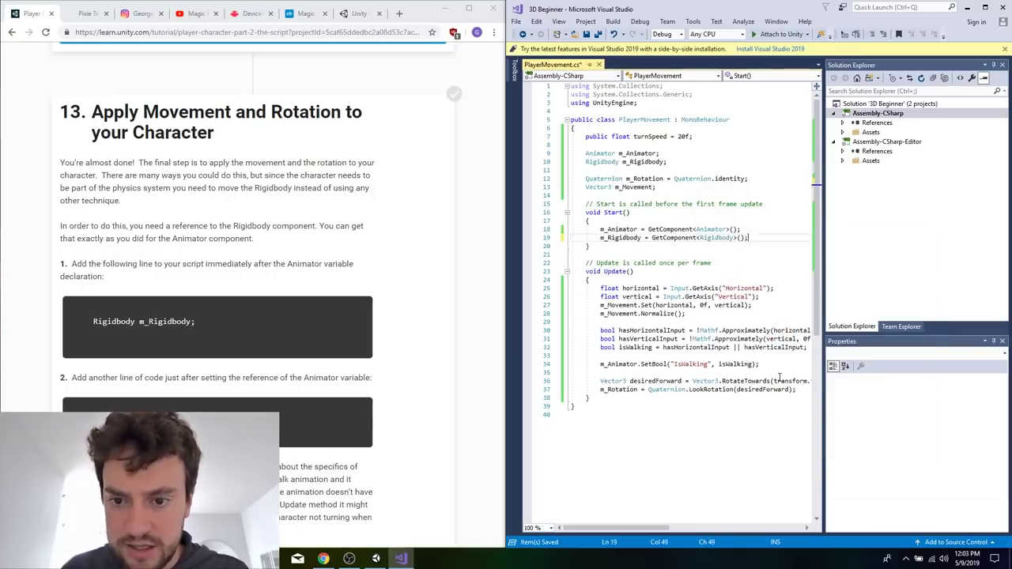
left_click(615, 364)
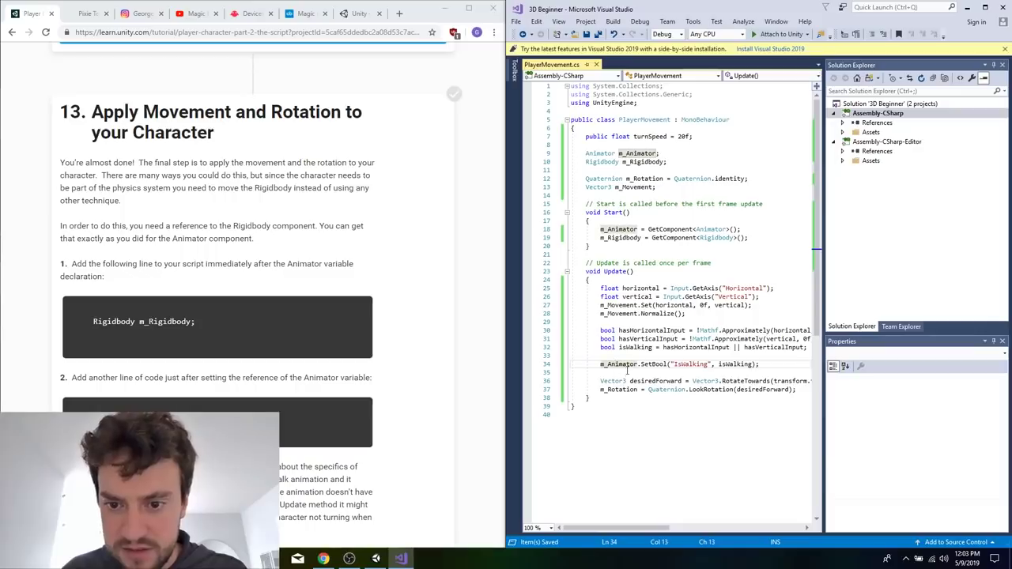
Read the tutorial's explanation of the Rigidbody reference, root motion and the OnAnimatorMove method.
left_click(367, 297)
scroll(368, 297, "down", 4)
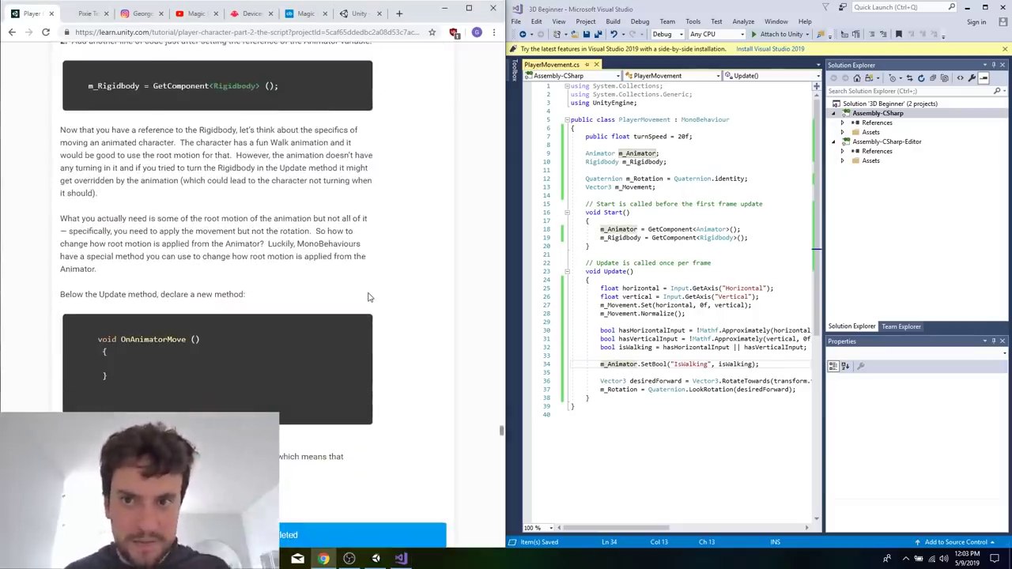
scroll(368, 297, "down", 1)
scroll(432, 255, "down", 1)
scroll(432, 255, "up", 3)
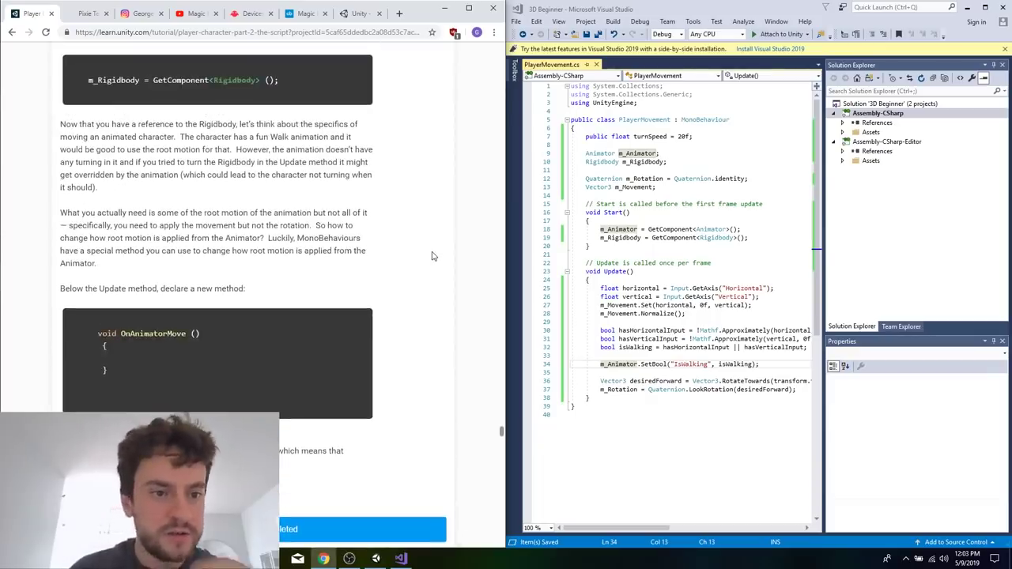
scroll(433, 255, "up", 1)
scroll(432, 256, "up", 1)
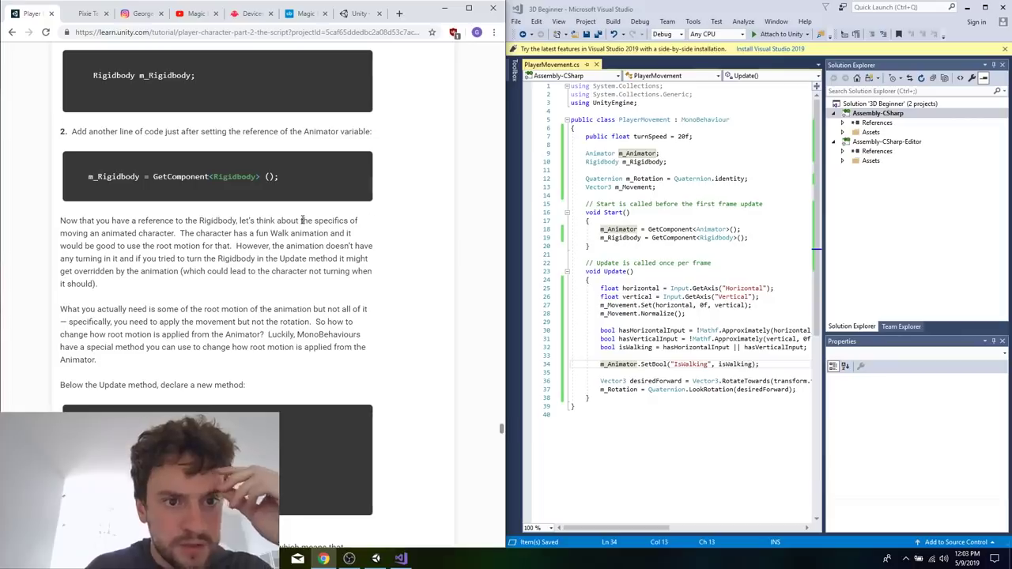
Declare an empty private void OnAnimatorMove() method between Start and Update, separated by blank lines.
left_click(599, 249)
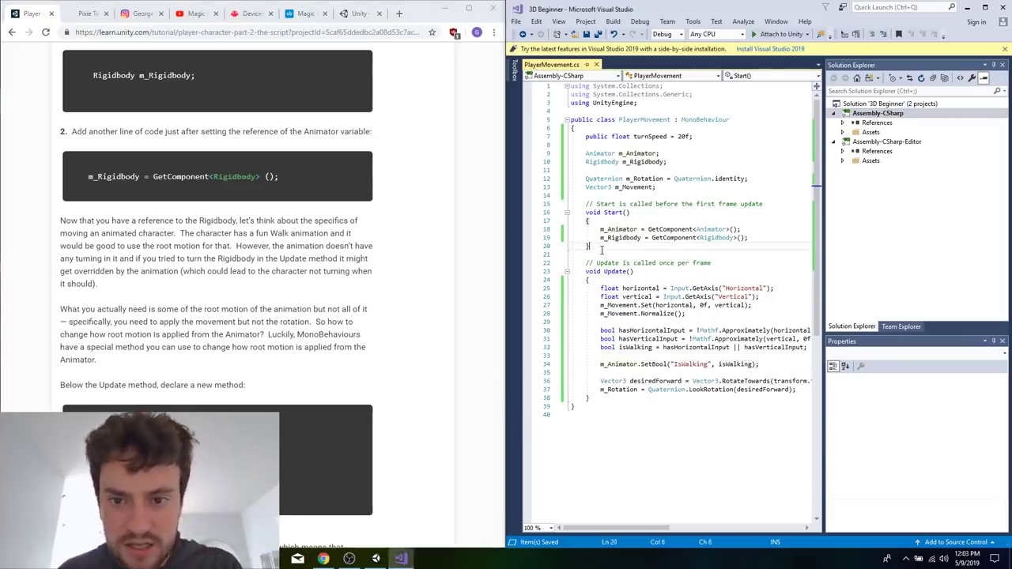
key("Return")
key("Return")
scroll(355, 295, "down", 5)
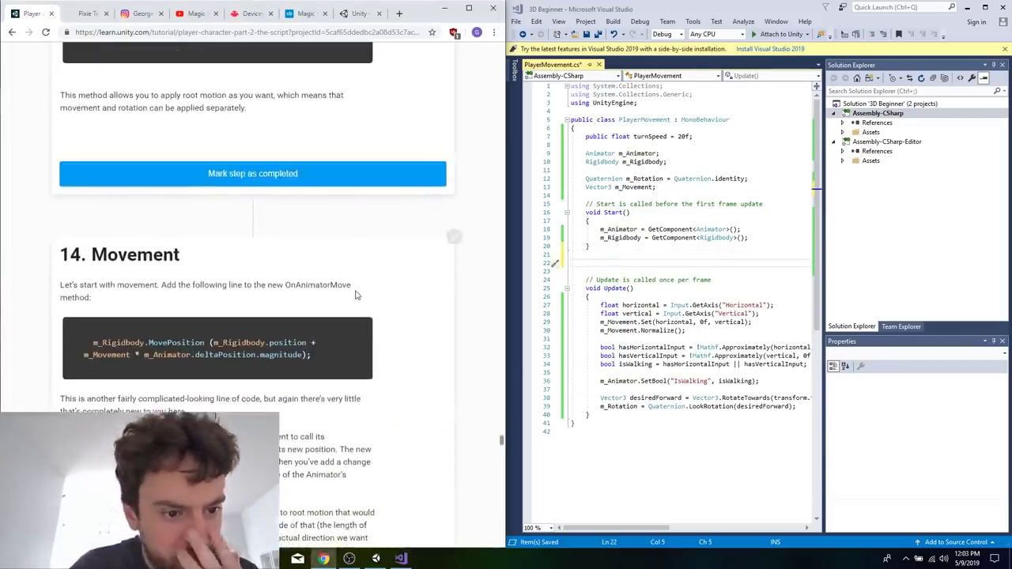
scroll(355, 295, "up", 1)
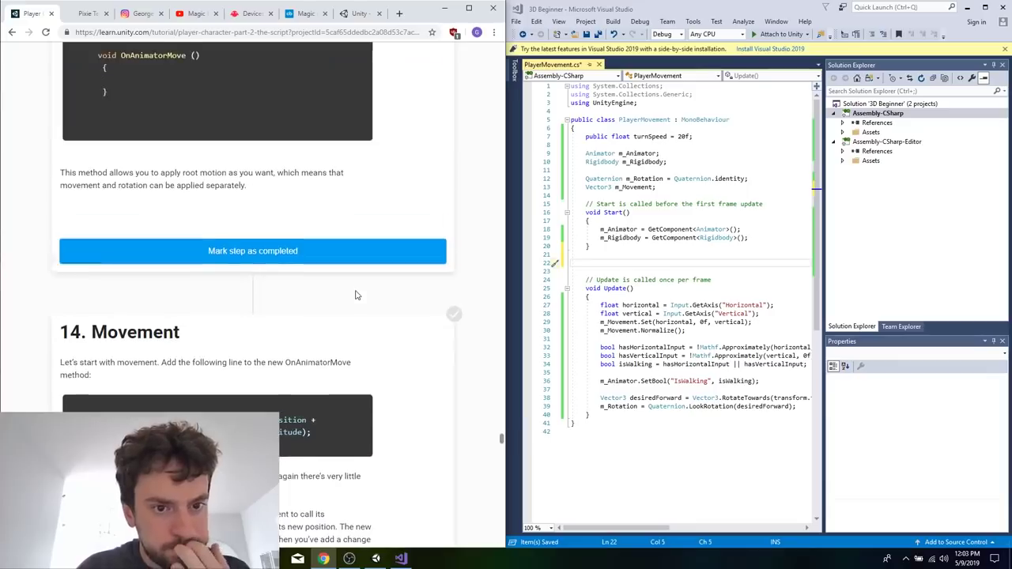
left_click(601, 261)
type("void OnA")
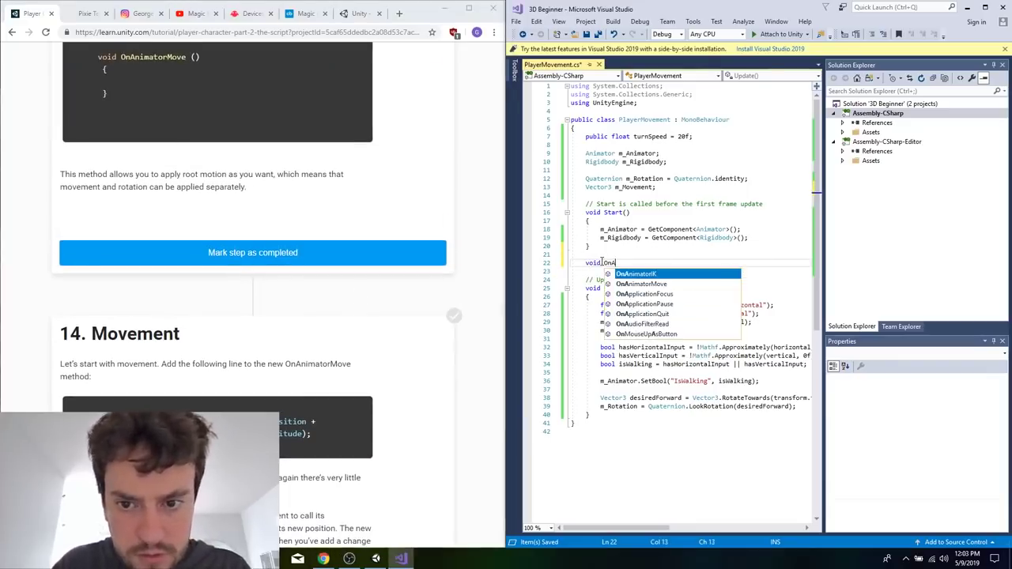
key("Escape")
key("Down")
left_click(647, 259)
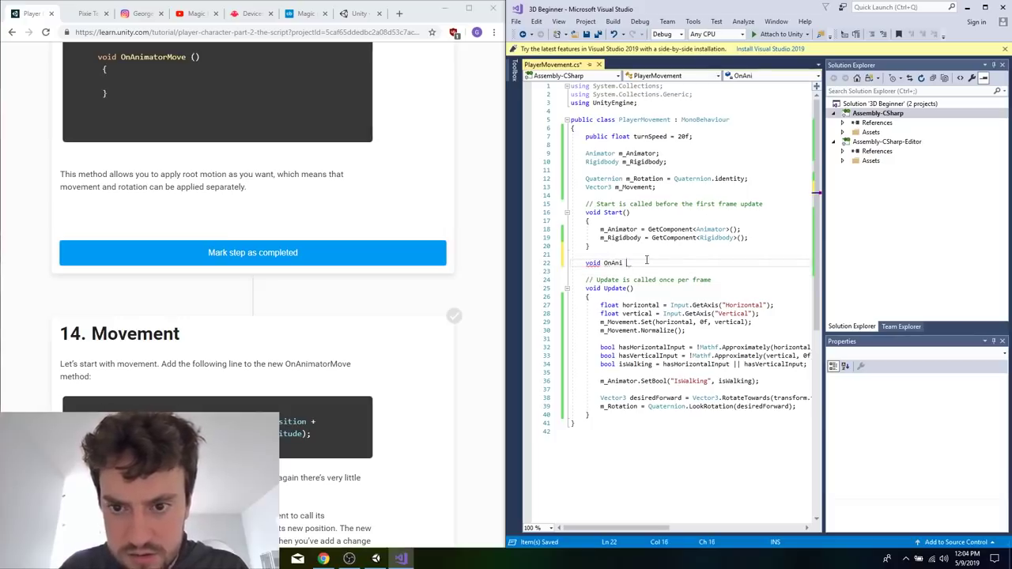
type("OnA")
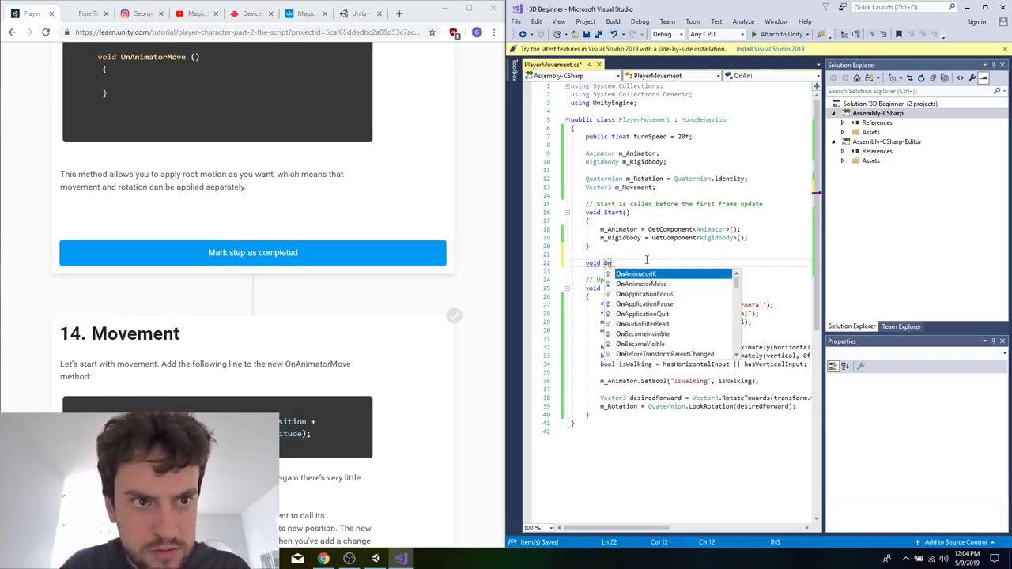
key("Down")
key("Return")
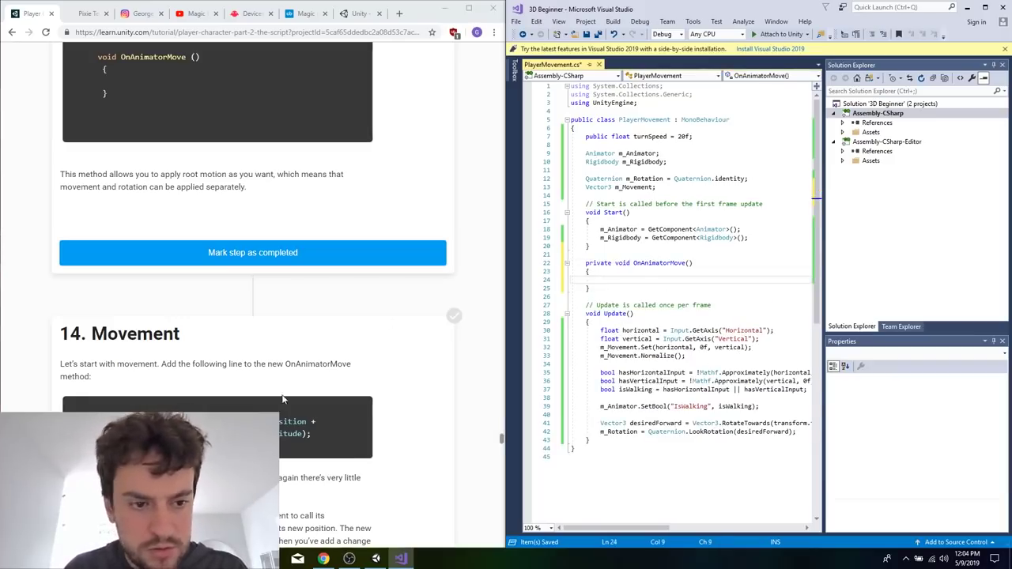
Copy the tutorial's m_Rigidbody.MovePosition(m_Rigidbody.position + m_Movement * m_Animator.deltaPosition.magnitude); statement into OnAnimatorMove, split over two lines after the plus sign, and save.
scroll(282, 399, "down", 1)
left_click_drag(316, 337, 108, 338)
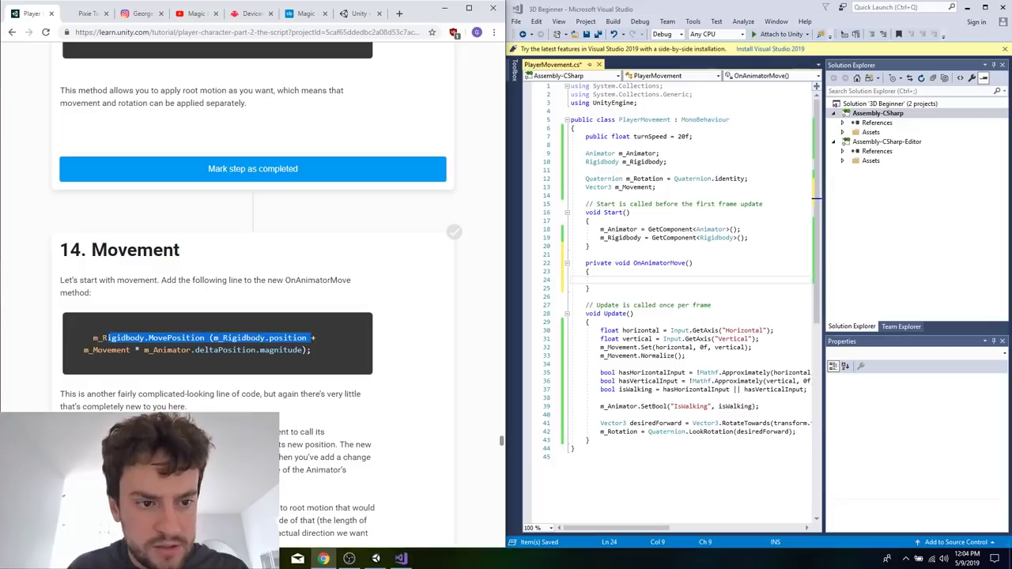
left_click(645, 278)
type("m_Rigidbody.MovePosition(m_Rigidbody.position")
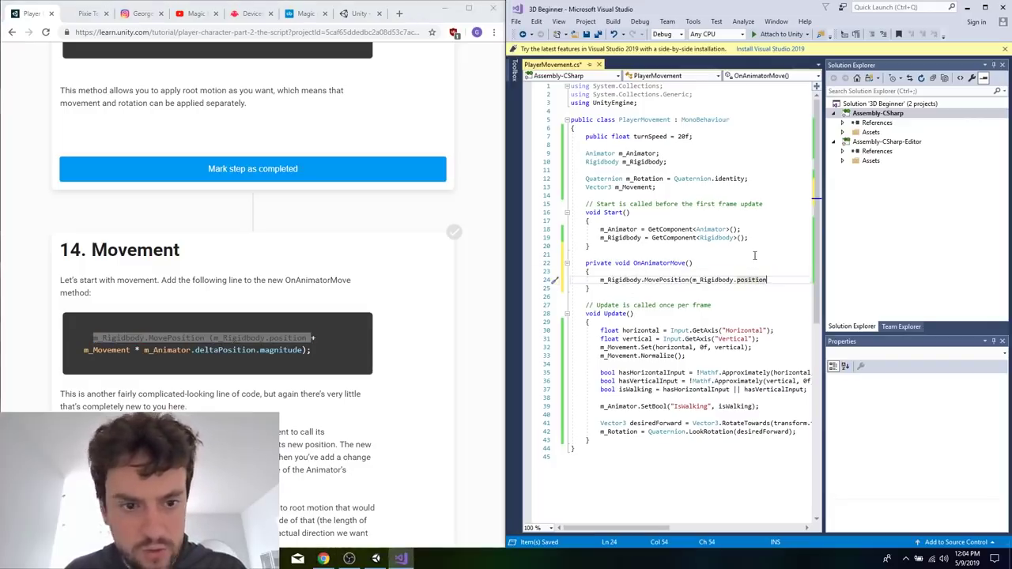
type("+")
key("Return")
left_click_drag(312, 350, 84, 351)
key("ctrl+c")
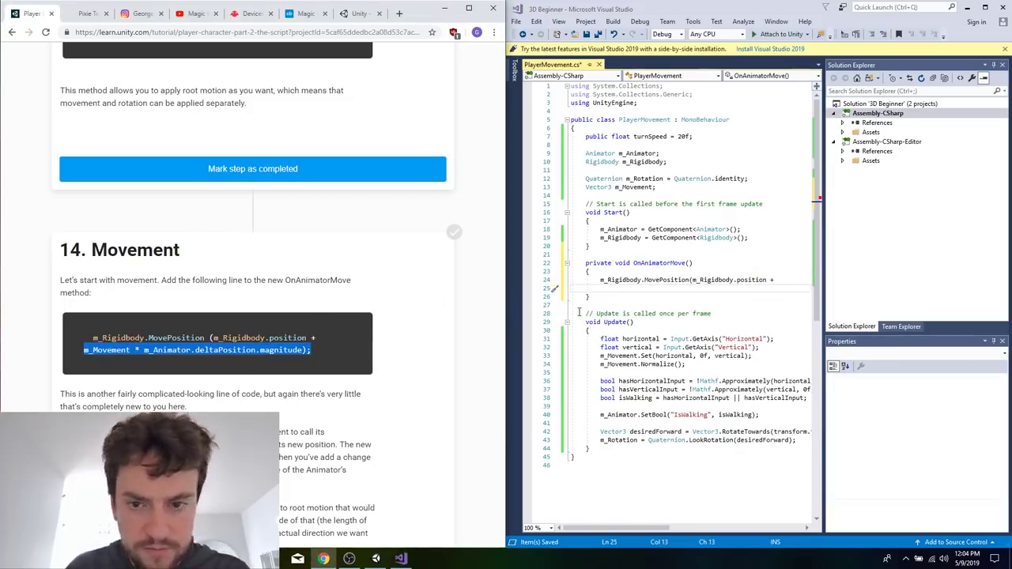
left_click(639, 291)
key("ctrl+v")
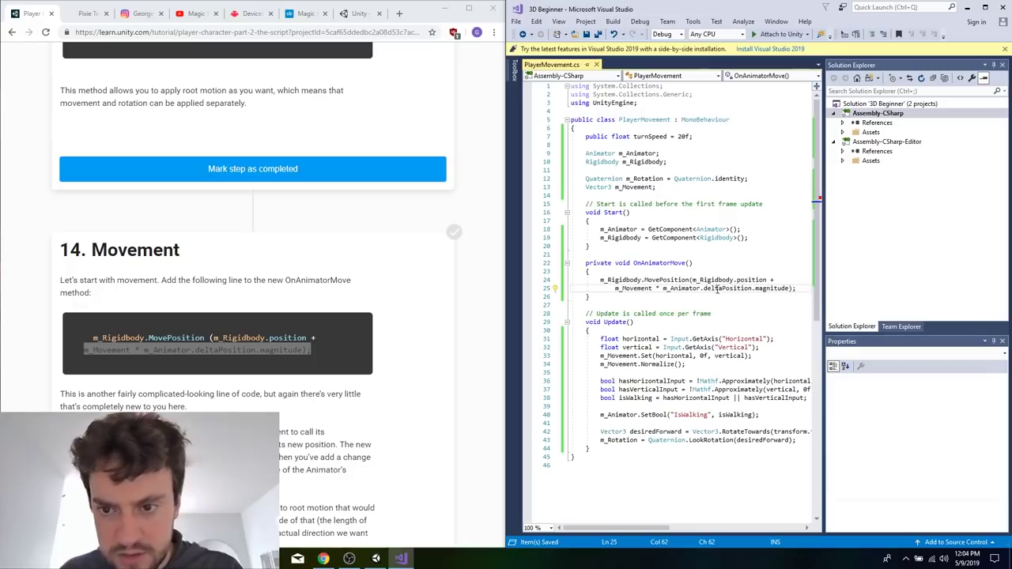
left_click(733, 229)
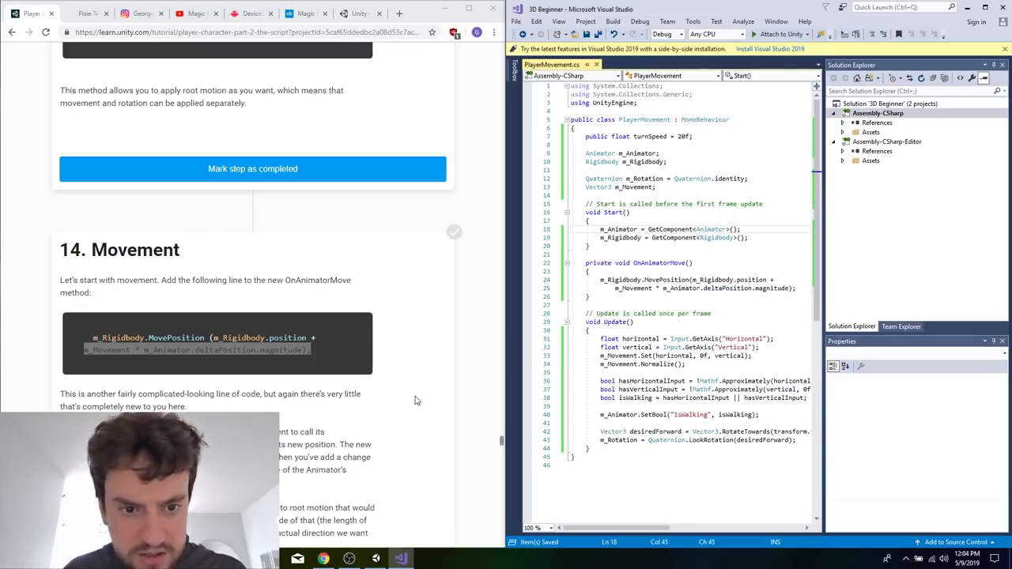
Copy the tutorial's m_Rigidbody.MoveRotation(m_Rotation); line directly below the MovePosition statement in OnAnimatorMove, without an extra blank line, and save.
left_click(417, 401)
scroll(415, 401, "down", 2)
scroll(311, 270, "down", 1)
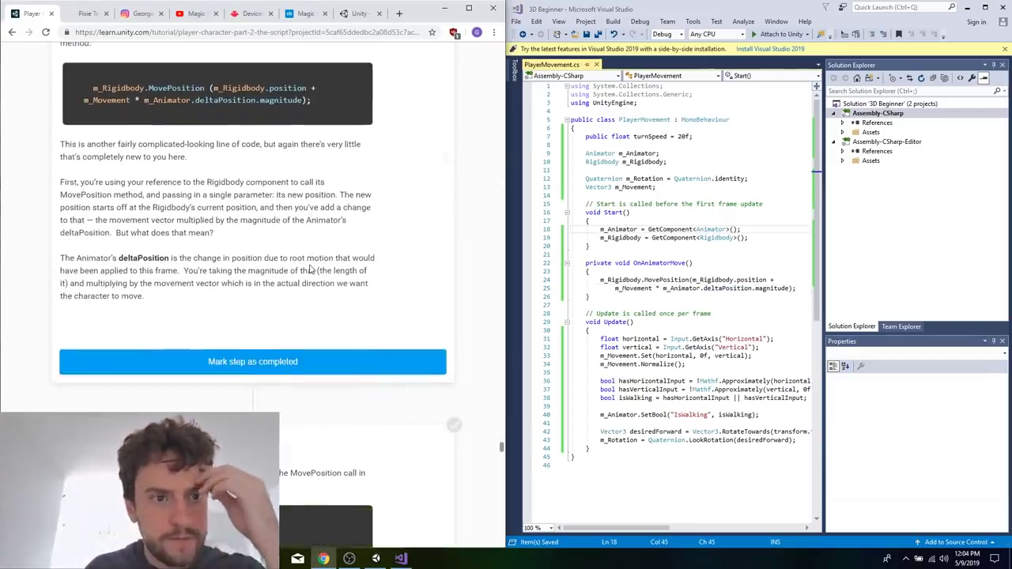
scroll(311, 270, "down", 4)
double_click(233, 216)
triple_click(232, 216)
left_click(703, 297)
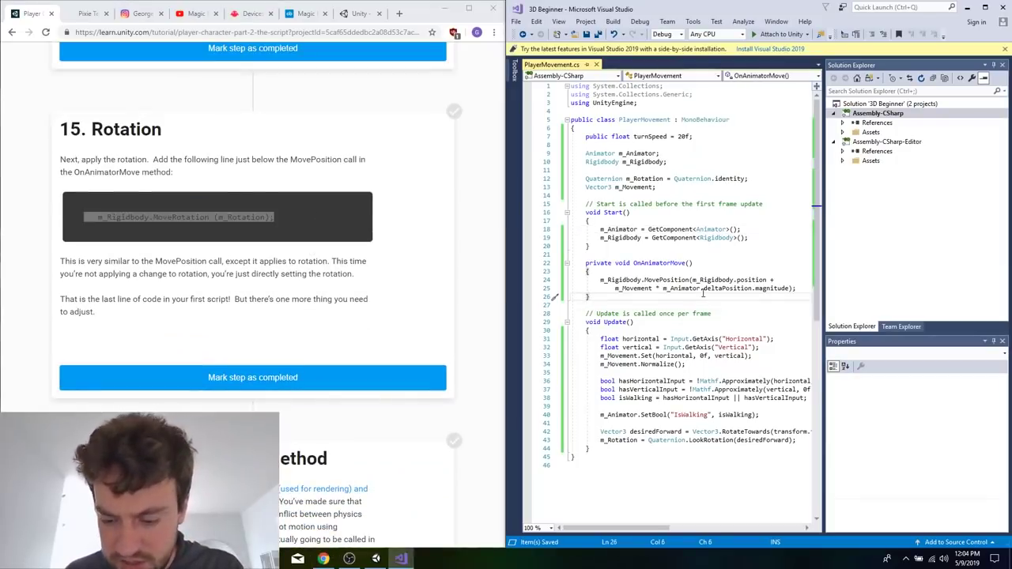
key("Return")
type("m_Rigidbody.MoveRotation(m_Rotation);")
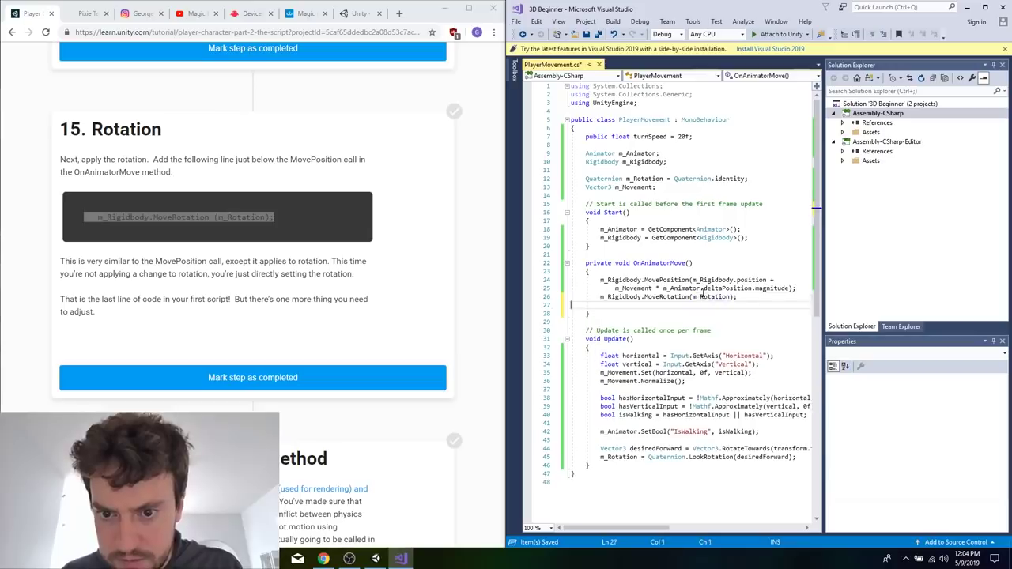
key("BackSpace")
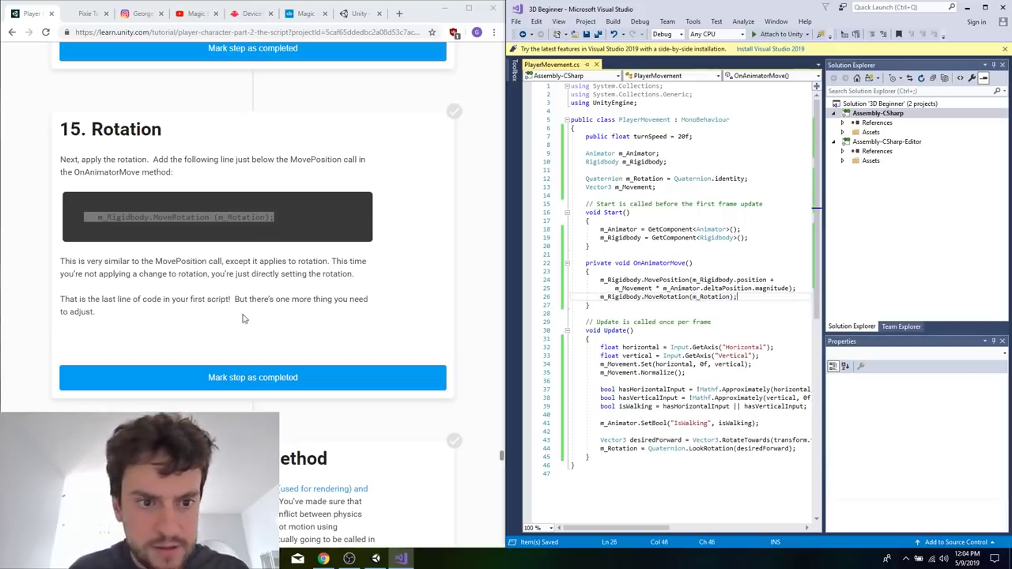
Rename the Update method to FixedUpdate, following the tutorial's section on changing the Update method.
scroll(243, 318, "down", 10)
scroll(244, 318, "up", 5)
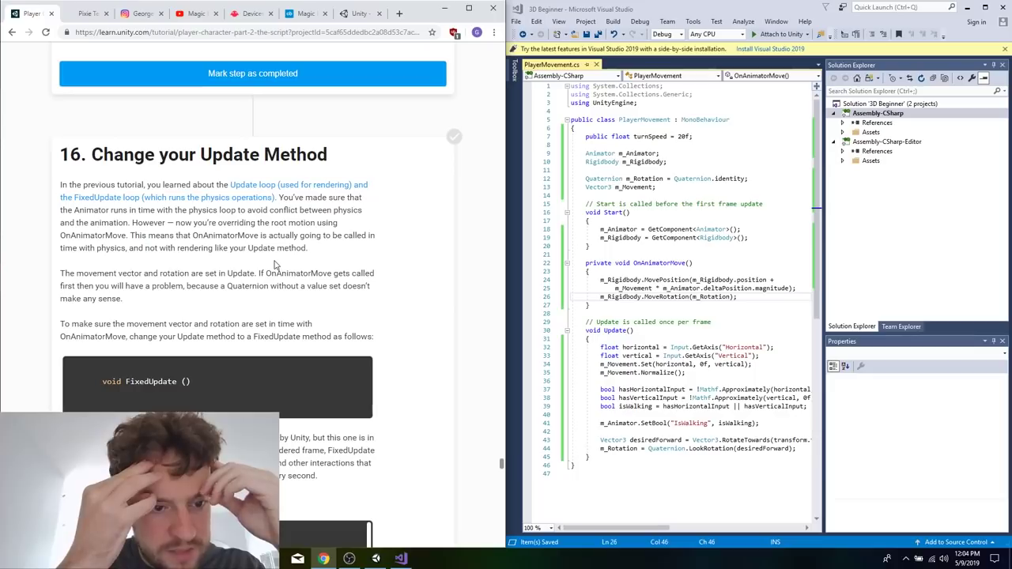
scroll(272, 261, "down", 2)
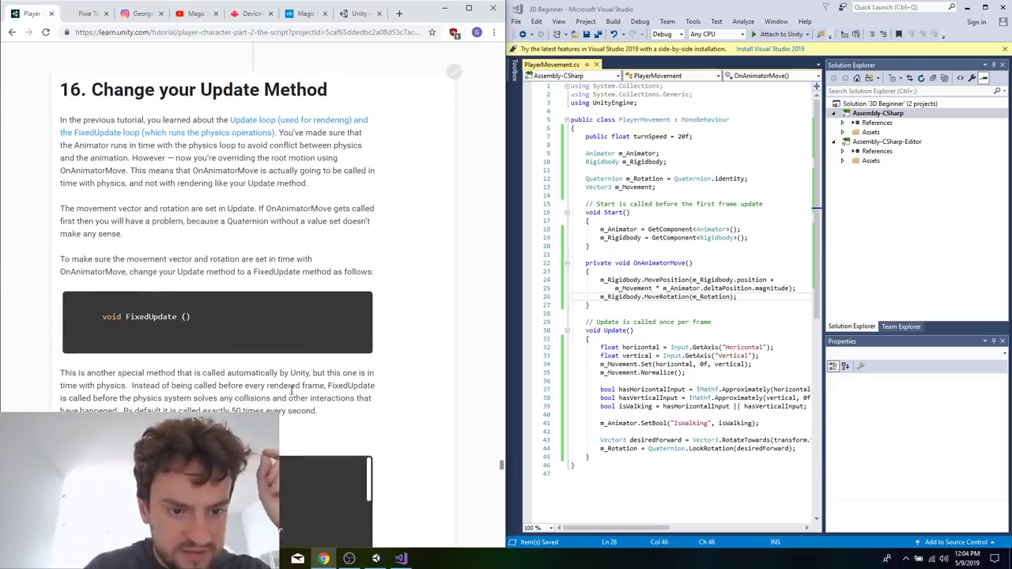
double_click(613, 330)
type("FixedUpdate")
Reword the comment above FixedUpdate to "FixedUpdate is called at 50hz" and save the script.
left_click(693, 315)
left_click_drag(693, 316, 705, 324)
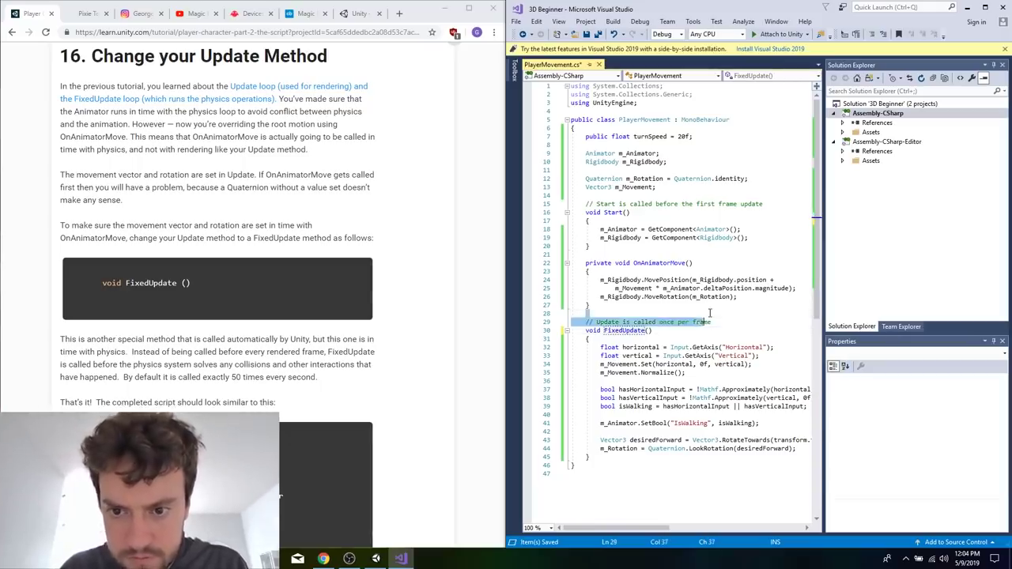
left_click(658, 322)
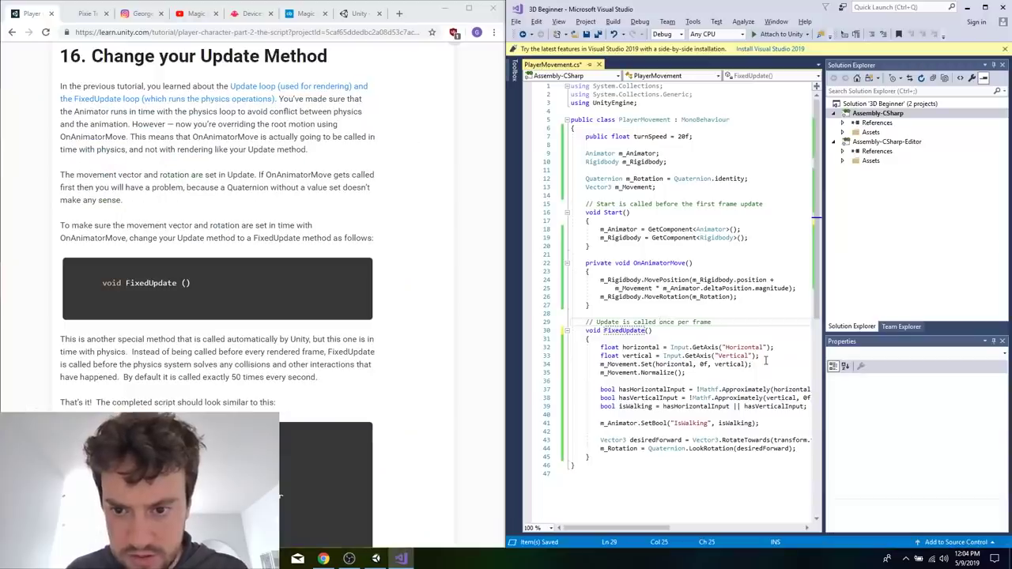
key("shift+Right")
key("shift+Right")
key("shift+Right")
key("shift+Right")
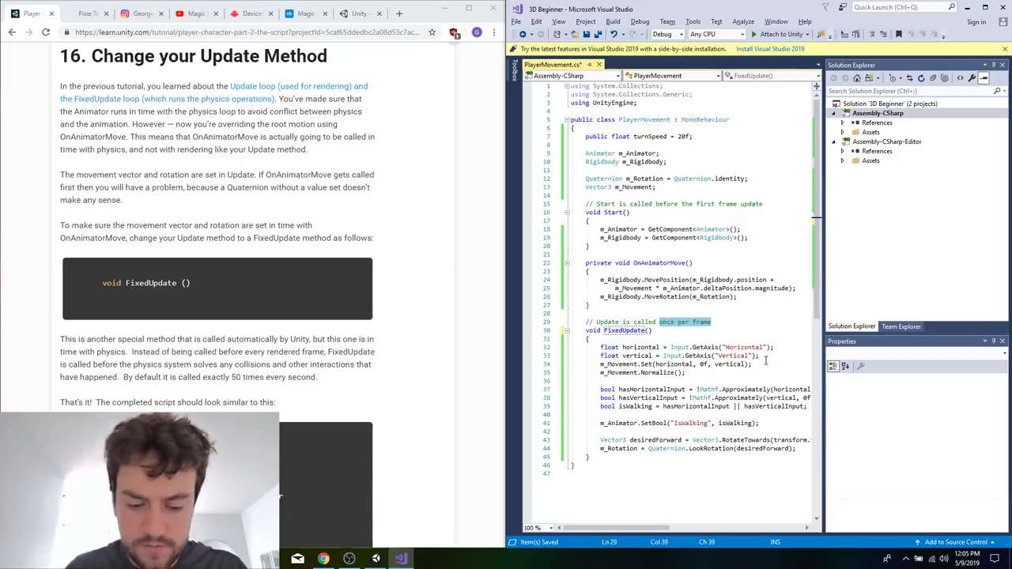
type("at ")
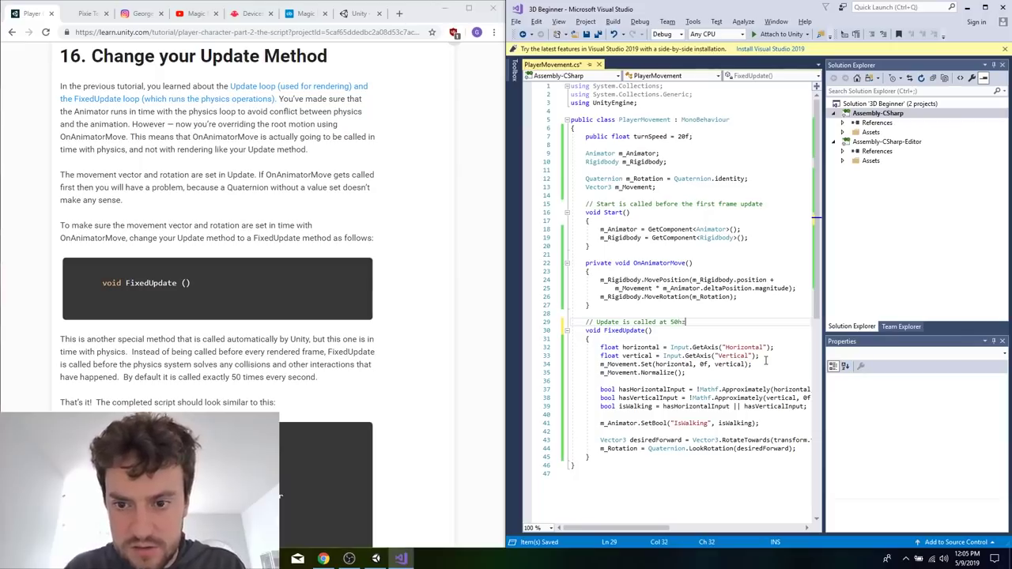
type("Fixed")
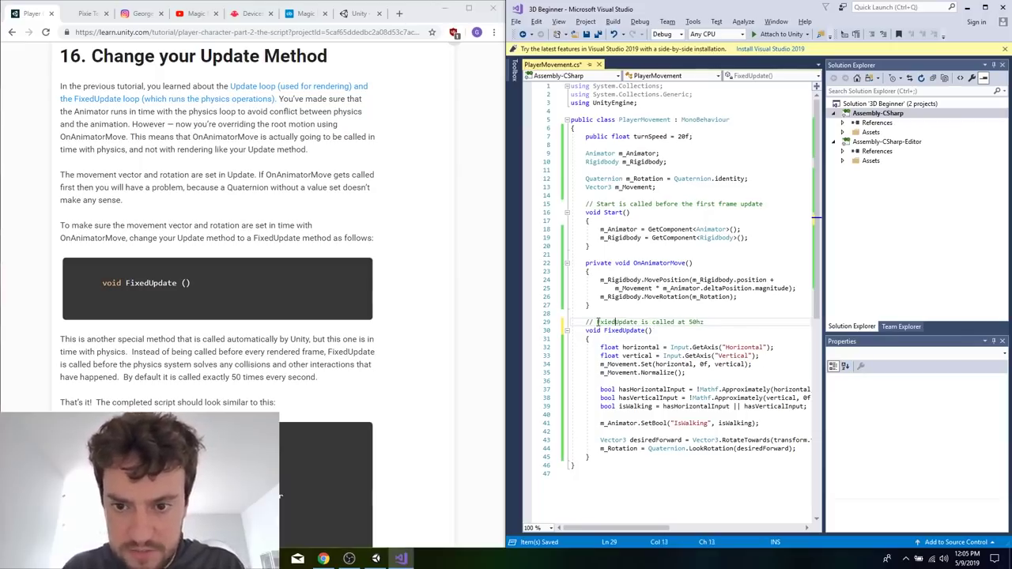
type("xe")
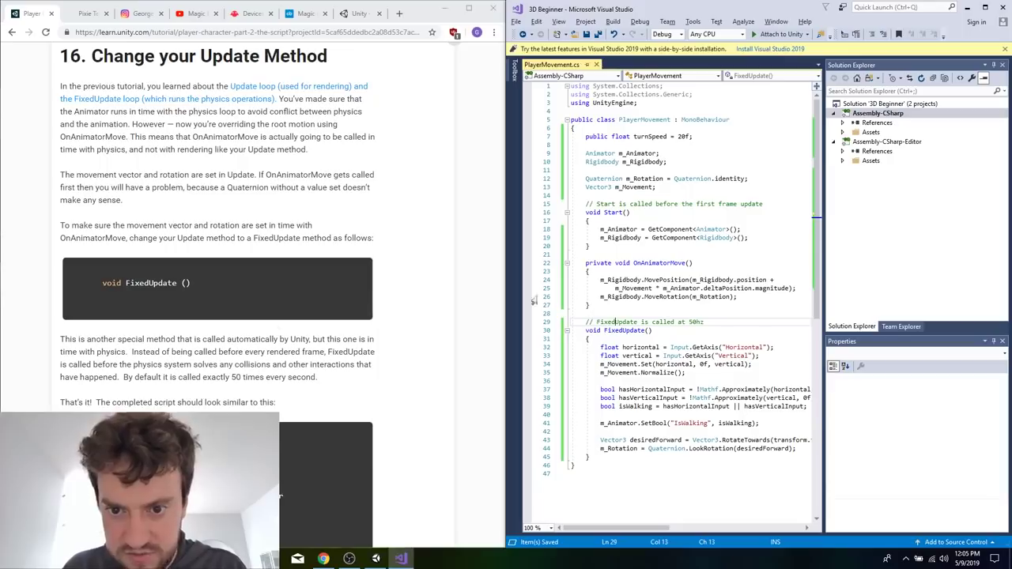
Compare the script with the tutorial's completed listing, remove the private modifier from OnAnimatorMove, and save.
scroll(264, 215, "down", 7)
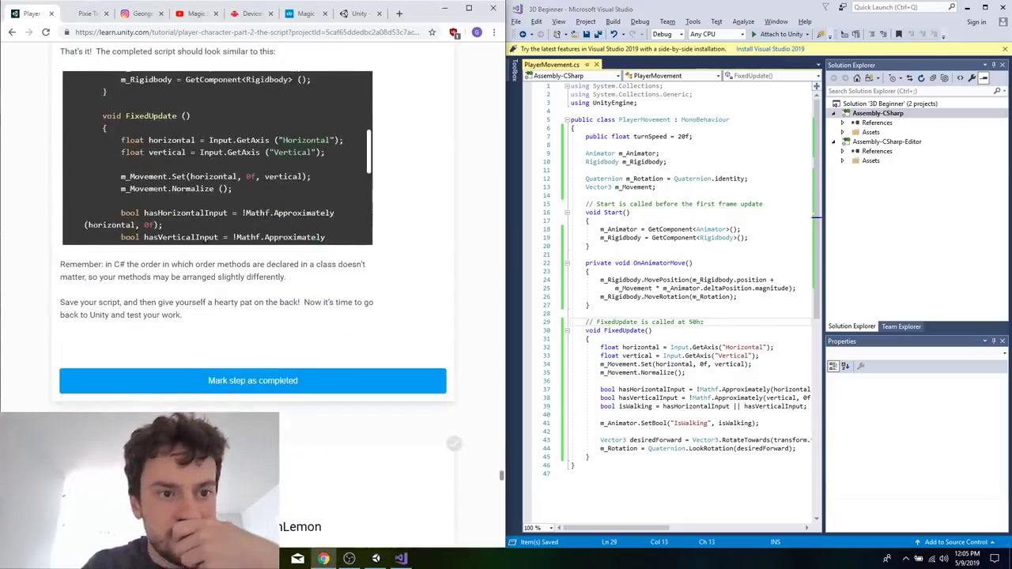
scroll(264, 214, "down", 5)
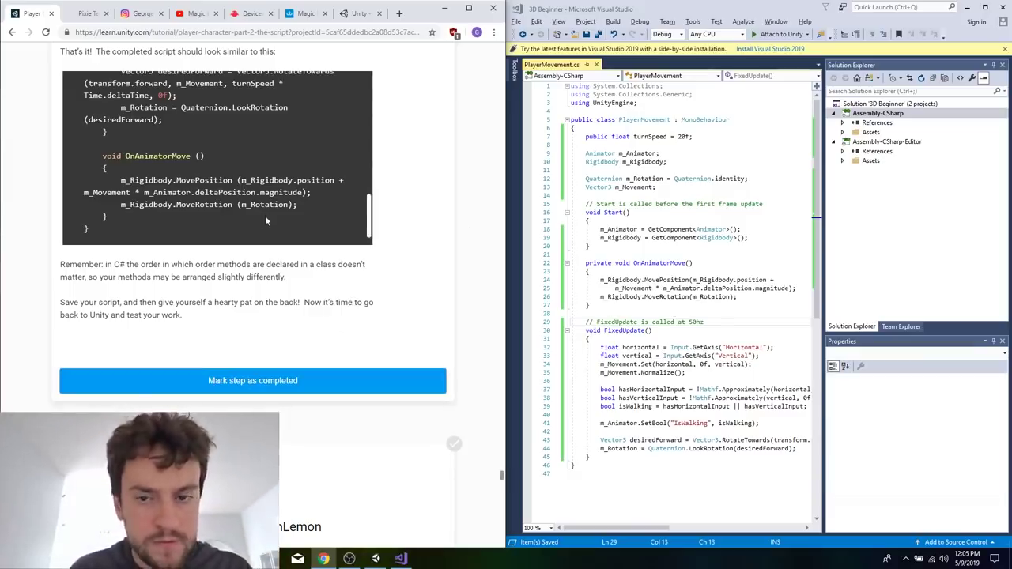
left_click_drag(265, 215, 60, 49)
double_click(600, 263)
key("Delete")
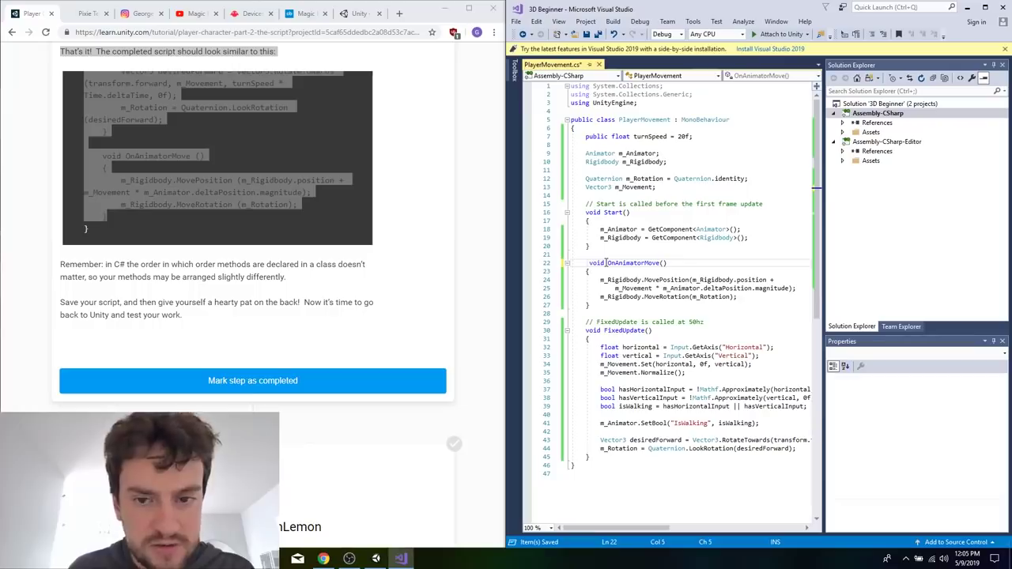
left_click(660, 280)
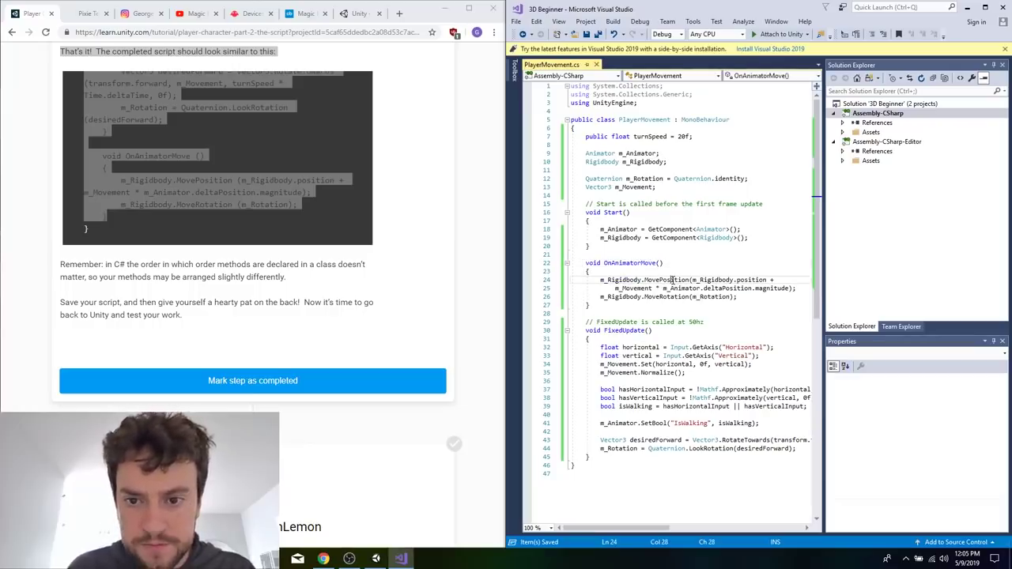
Review the tutorial's FixedUpdate explanation and completed script listing against the PlayerMovement code.
left_click(380, 338)
scroll(380, 338, "up", 2)
scroll(379, 338, "down", 3)
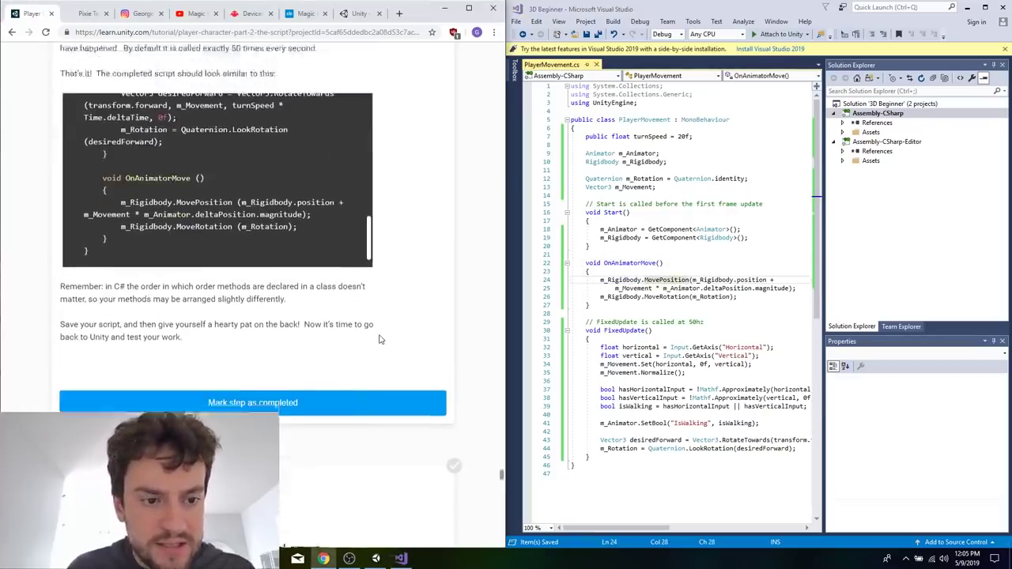
scroll(380, 338, "up", 5)
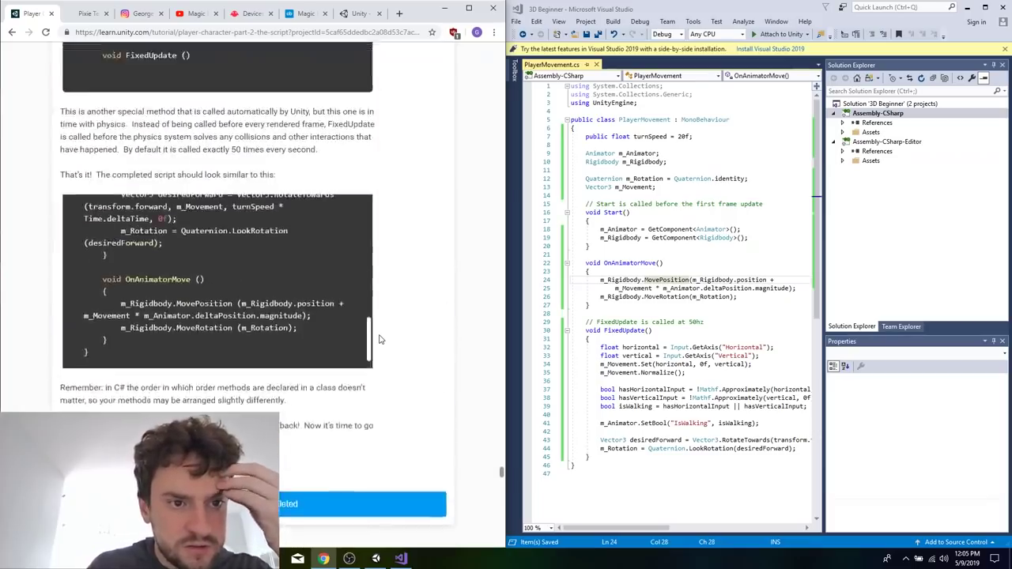
left_click(696, 271)
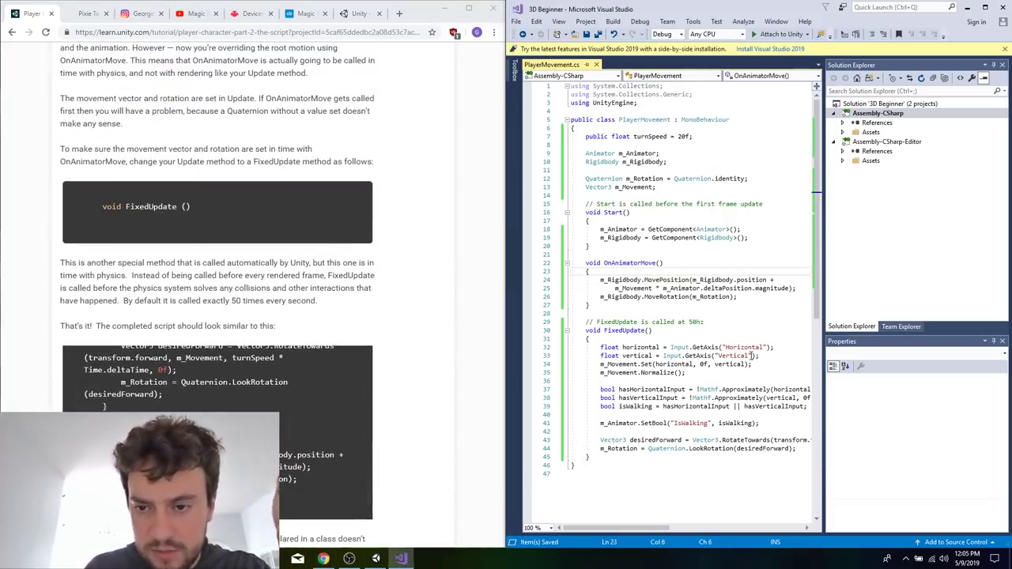
left_click(426, 323)
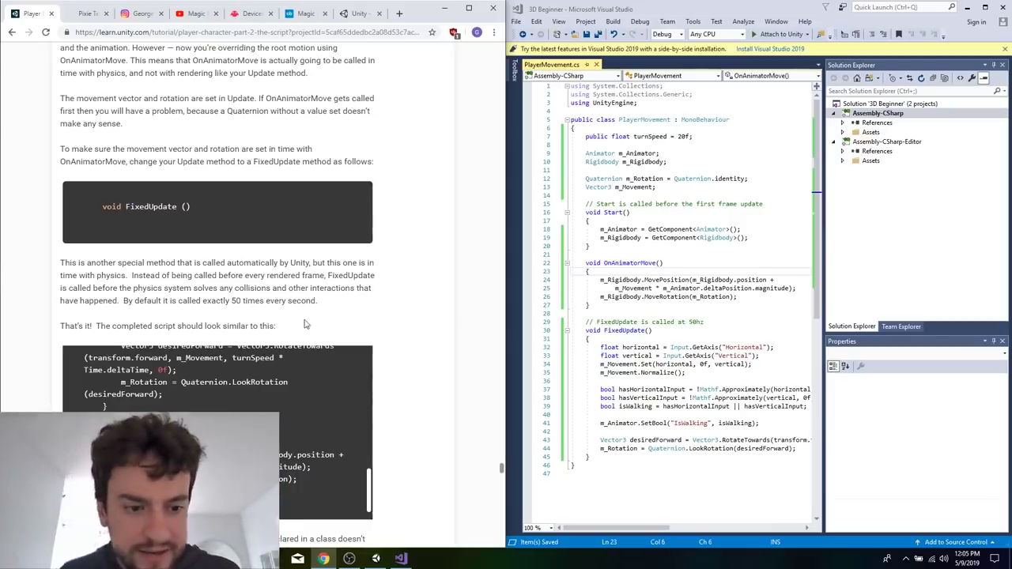
Compare the completed listing with the script and read the Test your Changes instructions for adding PlayerMovement to JohnLemon.
scroll(218, 431, "up", 15)
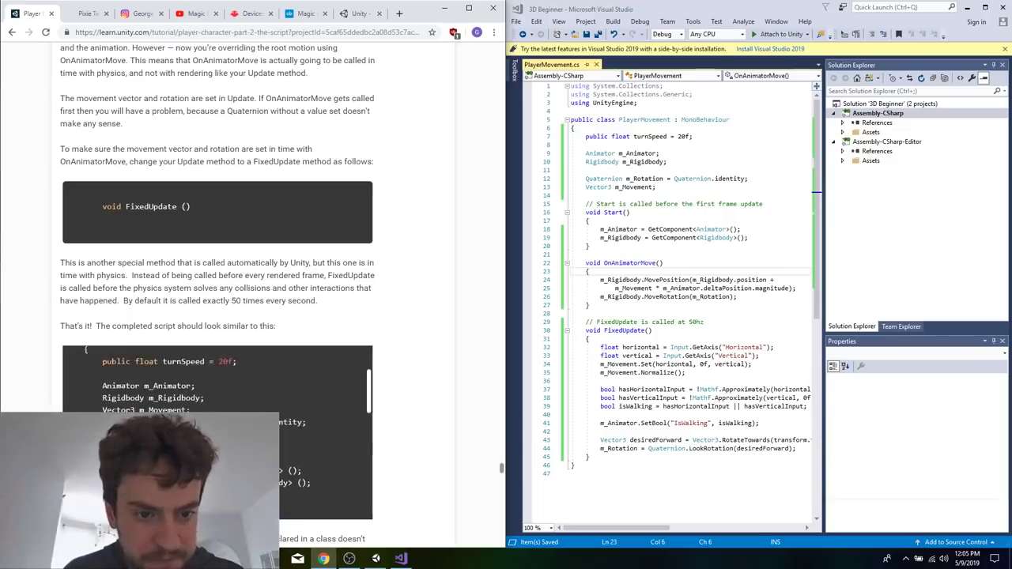
scroll(217, 431, "down", 15)
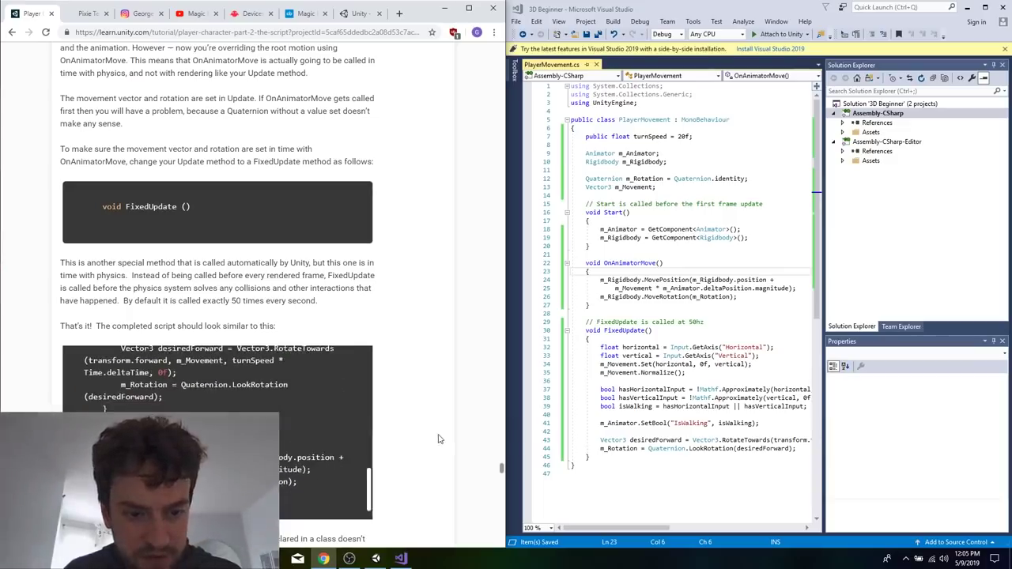
scroll(439, 439, "down", 3)
triple_click(244, 283)
left_click(252, 338)
scroll(251, 341, "down", 6)
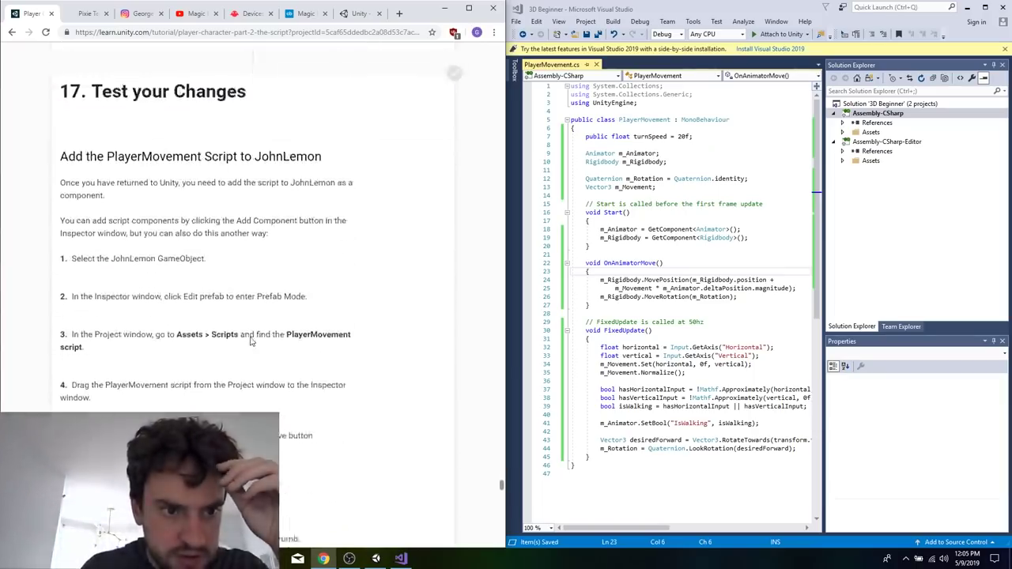
left_click(674, 179)
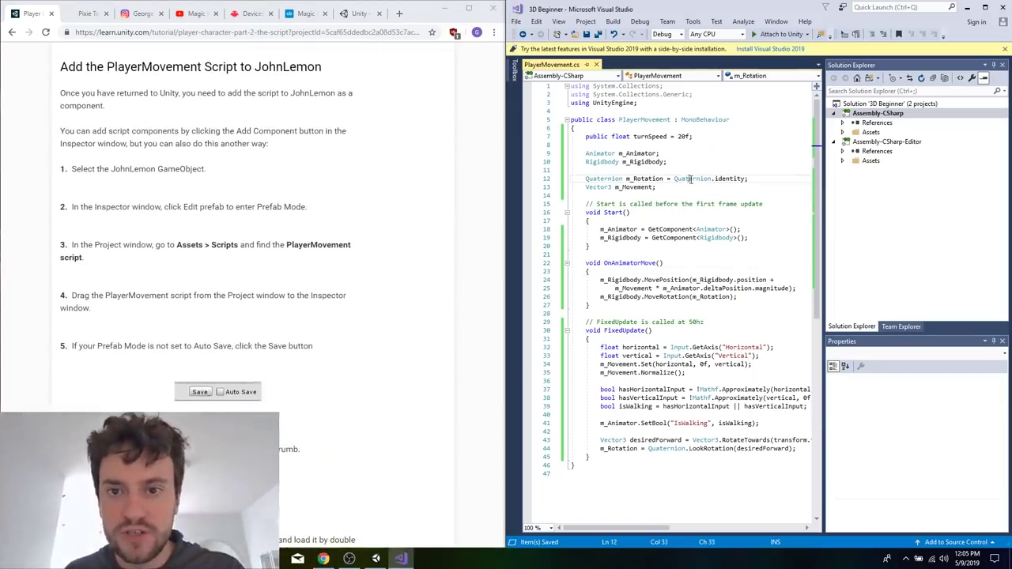
Switch to Unity and attach the PlayerMovement script from the Scripts folder to the JohnLemon prefab's root object.
left_click(967, 7)
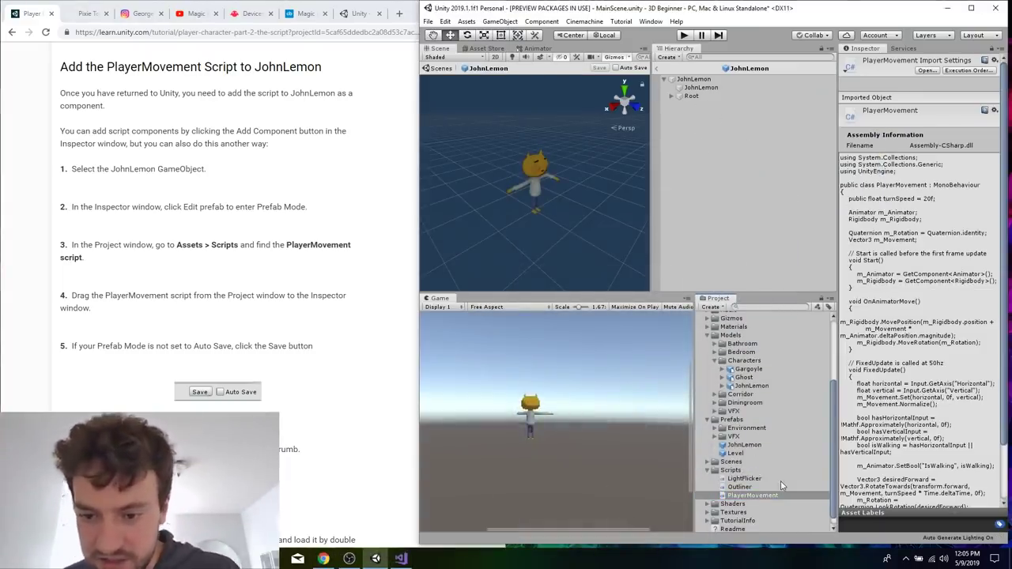
scroll(780, 480, "down", 1)
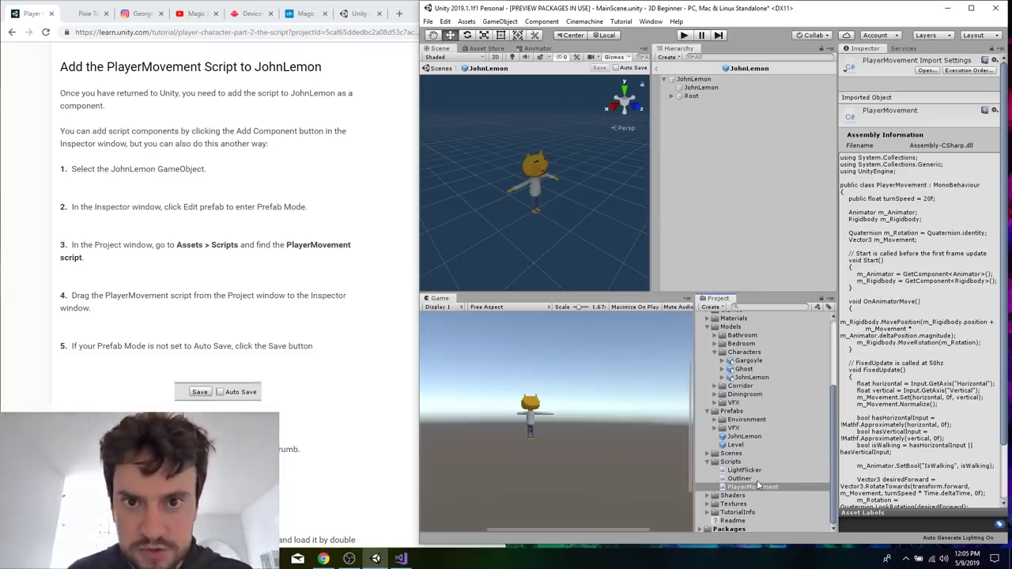
left_click_drag(768, 489, 749, 272)
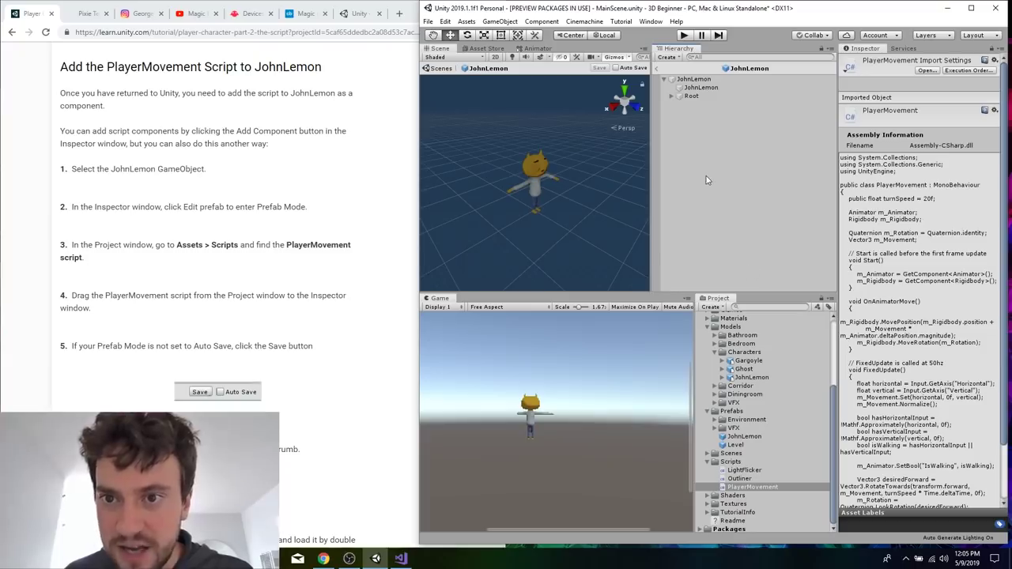
left_click_drag(710, 116, 774, 488)
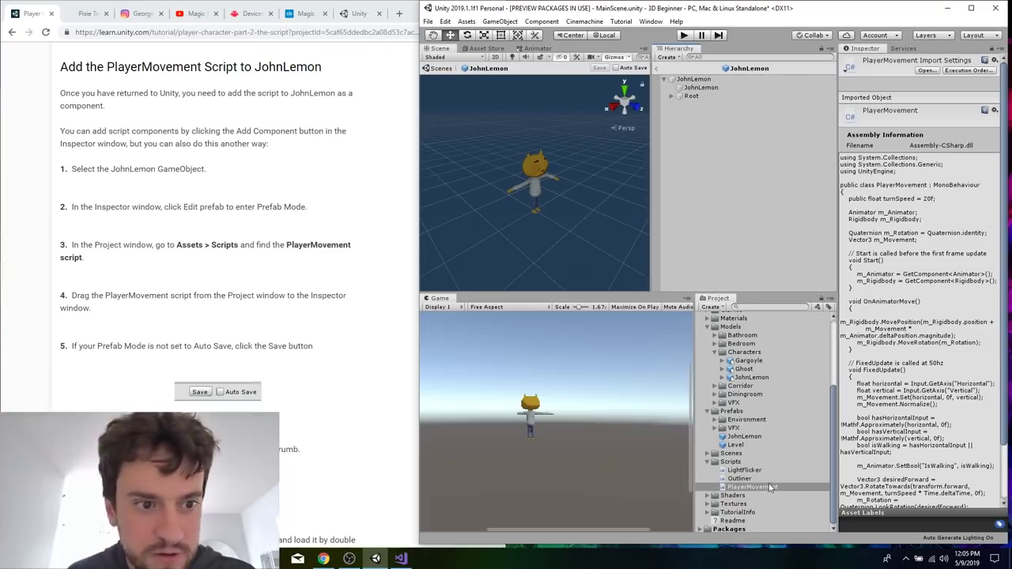
left_click_drag(751, 487, 692, 87)
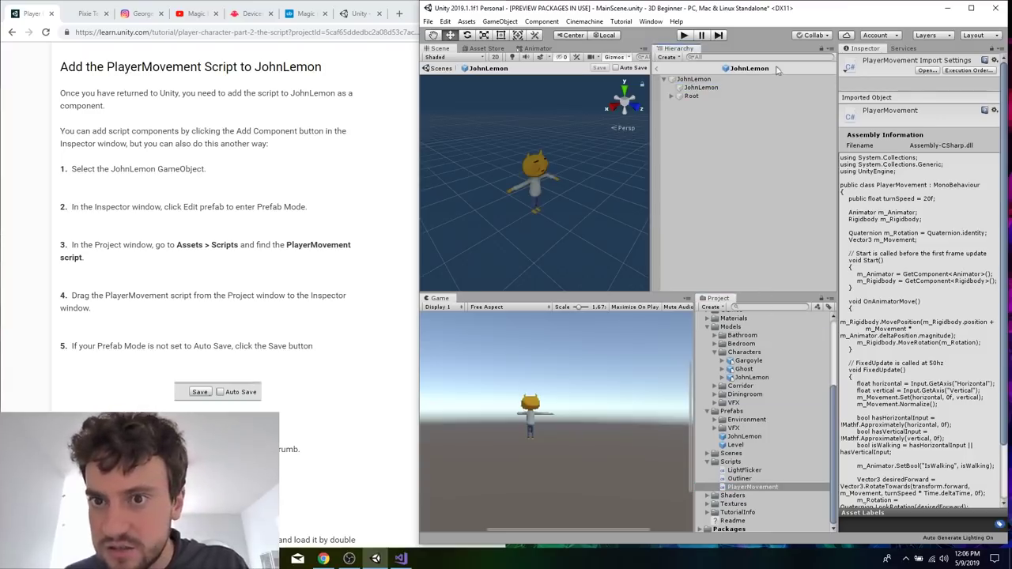
left_click(693, 80)
left_click(749, 487)
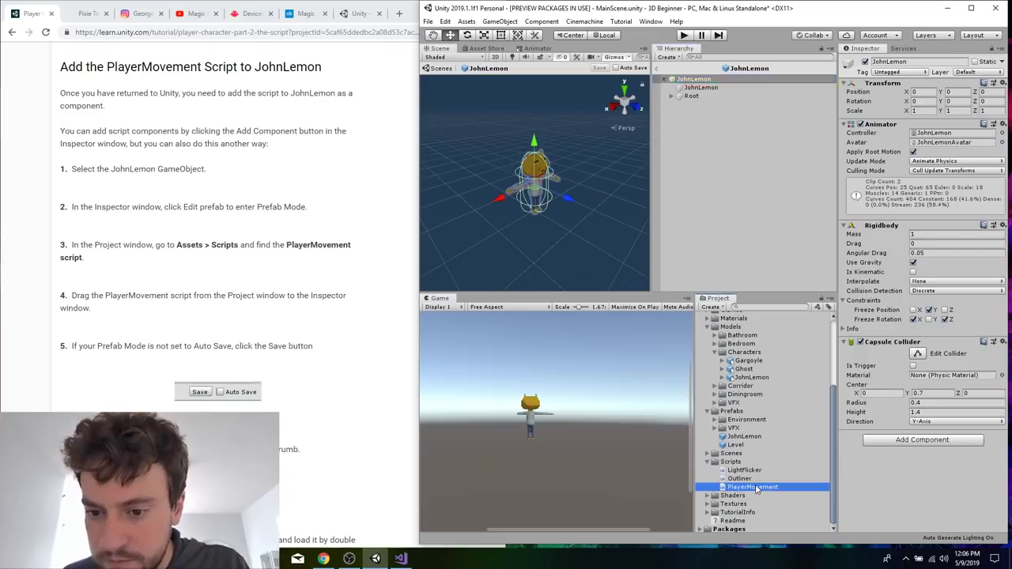
left_click(699, 80)
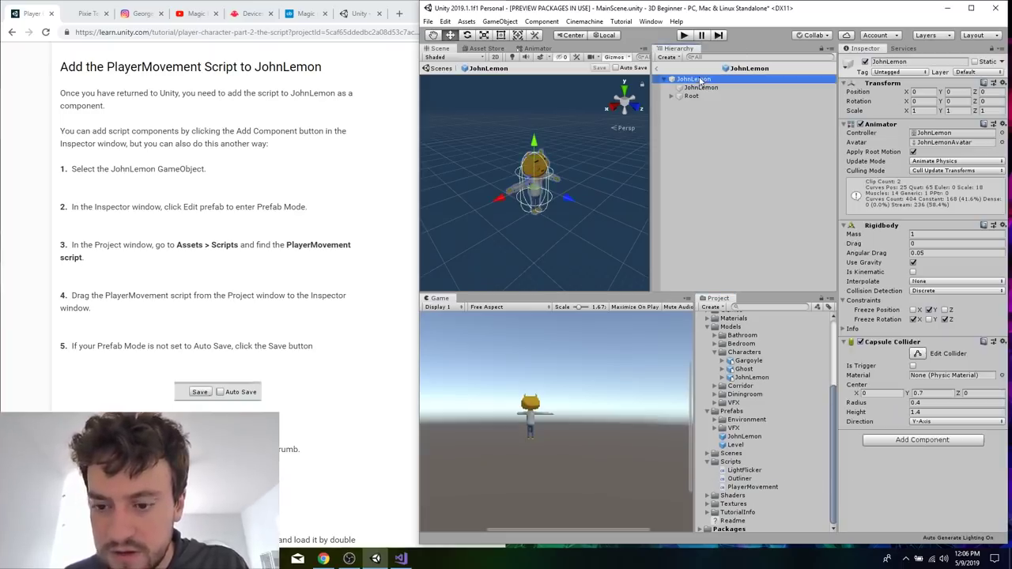
left_click_drag(776, 490, 887, 490)
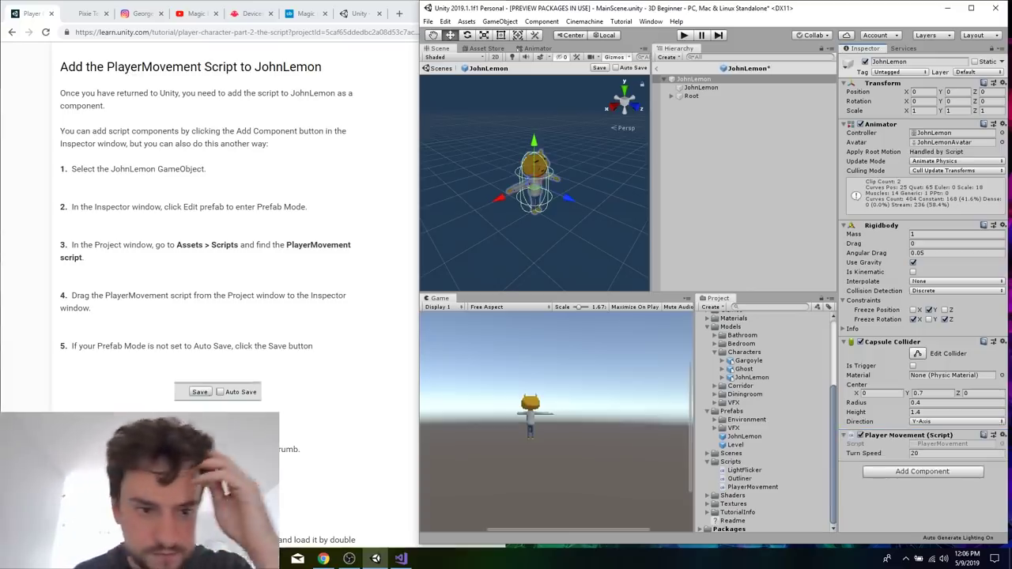
Save the JohnLemon prefab, following step 5 of the tutorial's instructions.
left_click(293, 381)
scroll(293, 381, "down", 3)
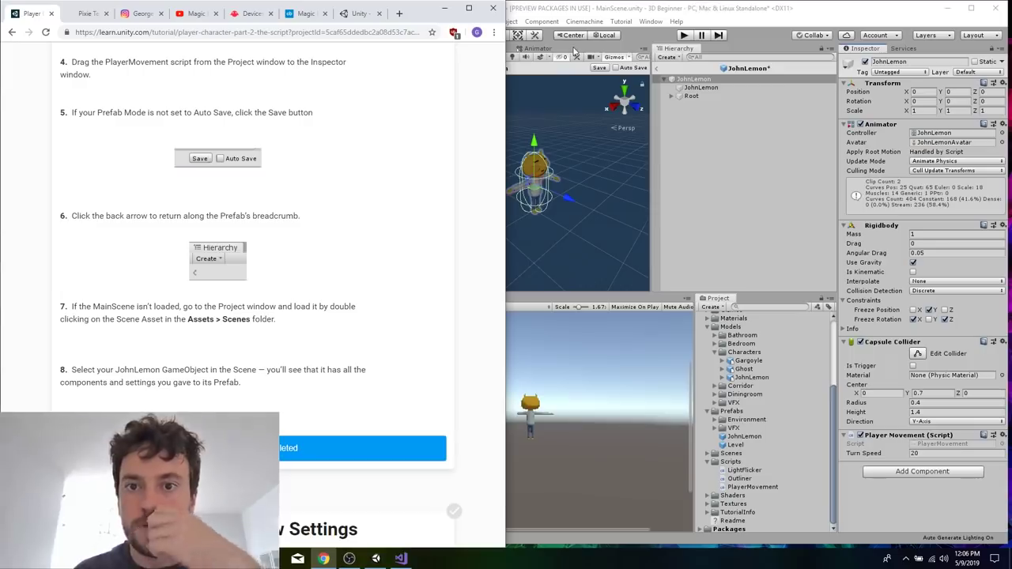
left_click(657, 17)
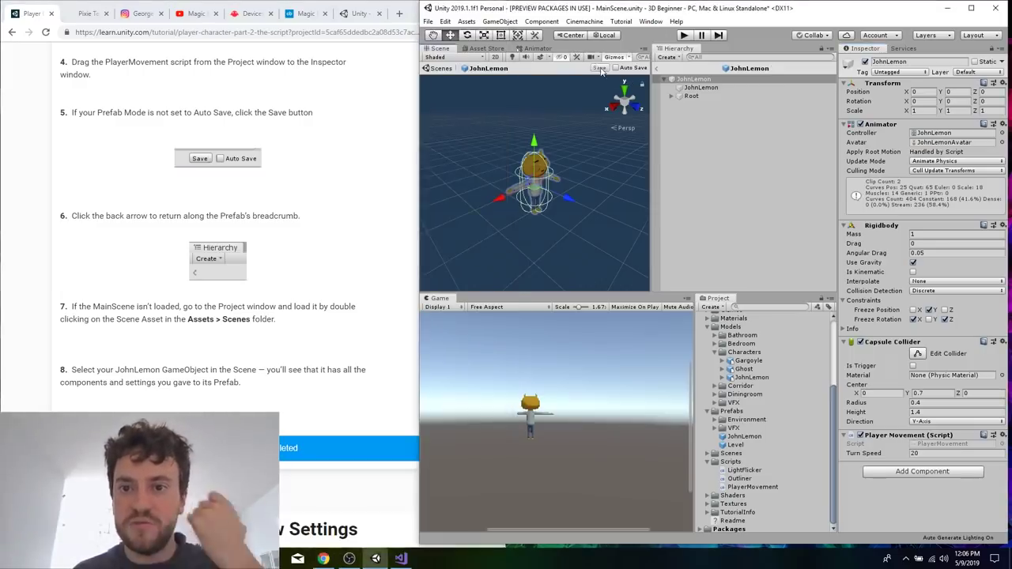
Follow the tutorial's step 6 to leave Prefab Mode and return to MainScene.
left_click(327, 277)
scroll(327, 276, "down", 1)
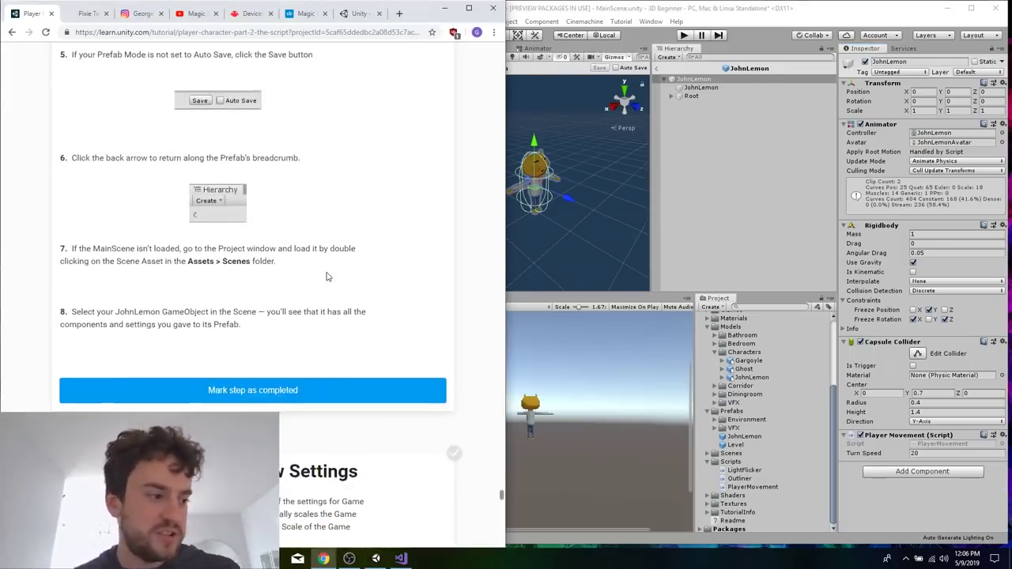
scroll(327, 276, "down", 2)
scroll(327, 278, "up", 3)
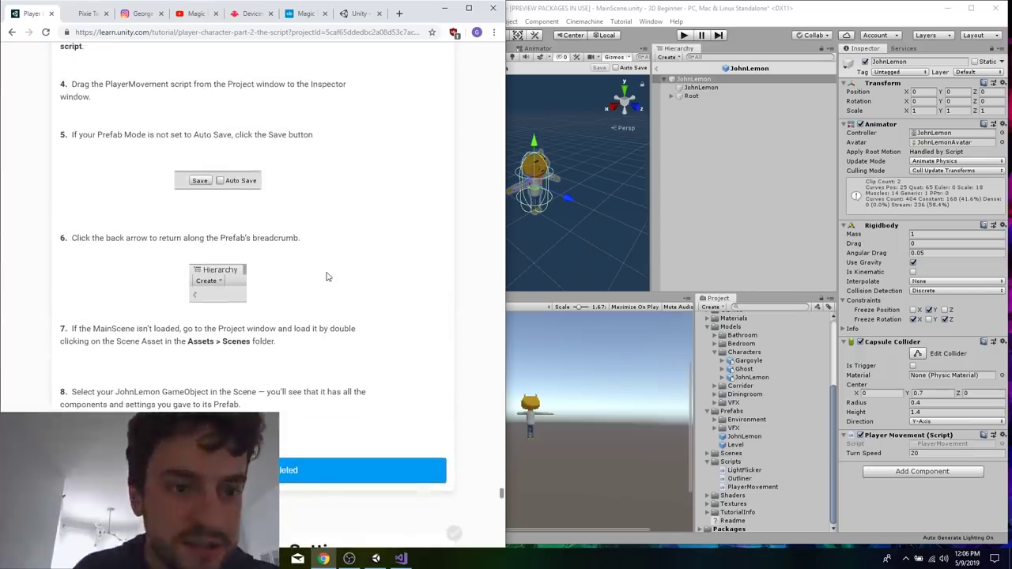
scroll(328, 277, "up", 2)
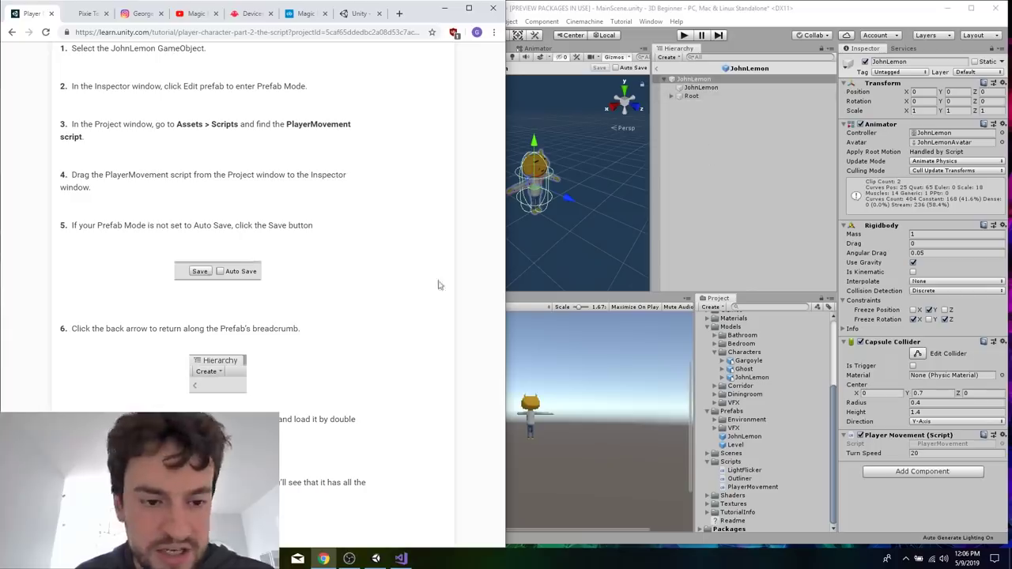
left_click(657, 69)
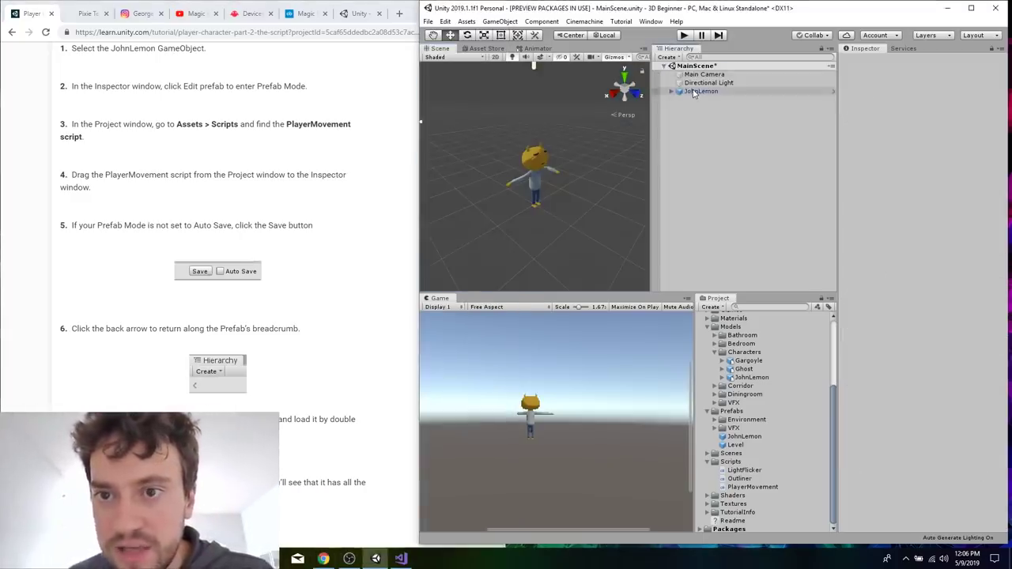
Select JohnLemon in MainScene, inspect its components and expand its child objects.
left_click(347, 332)
scroll(347, 332, "up", 1)
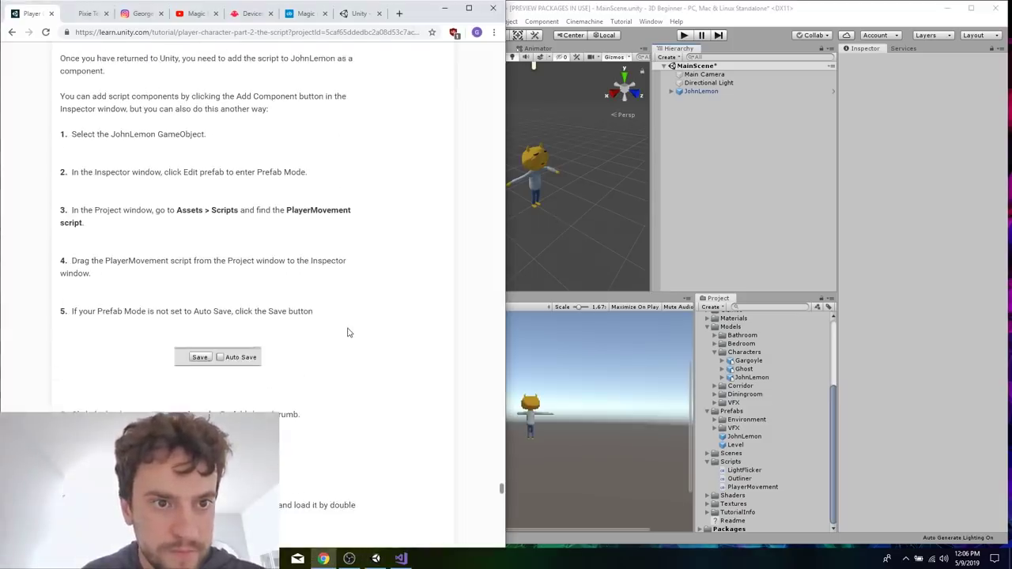
left_click(712, 92)
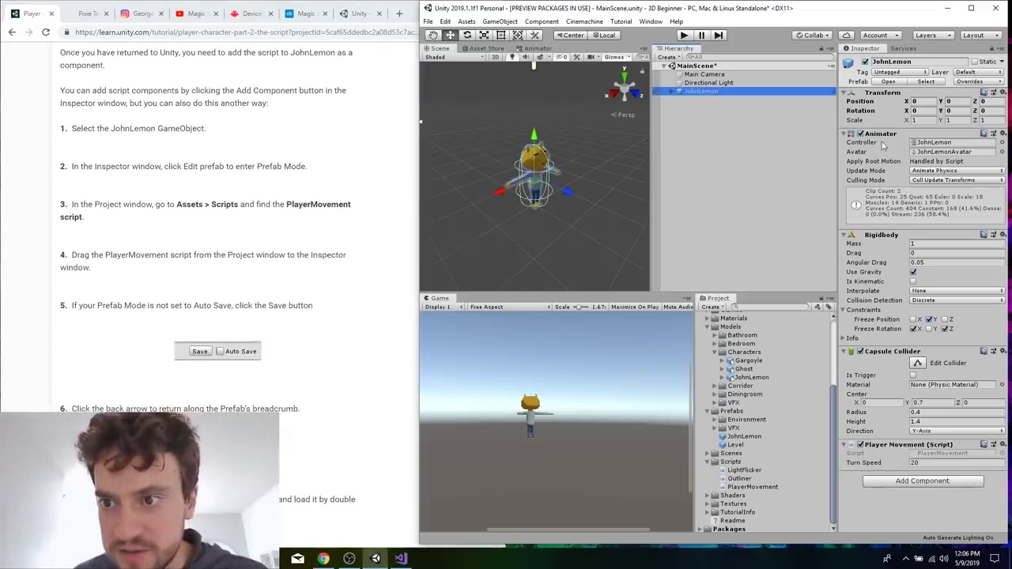
left_click(672, 93)
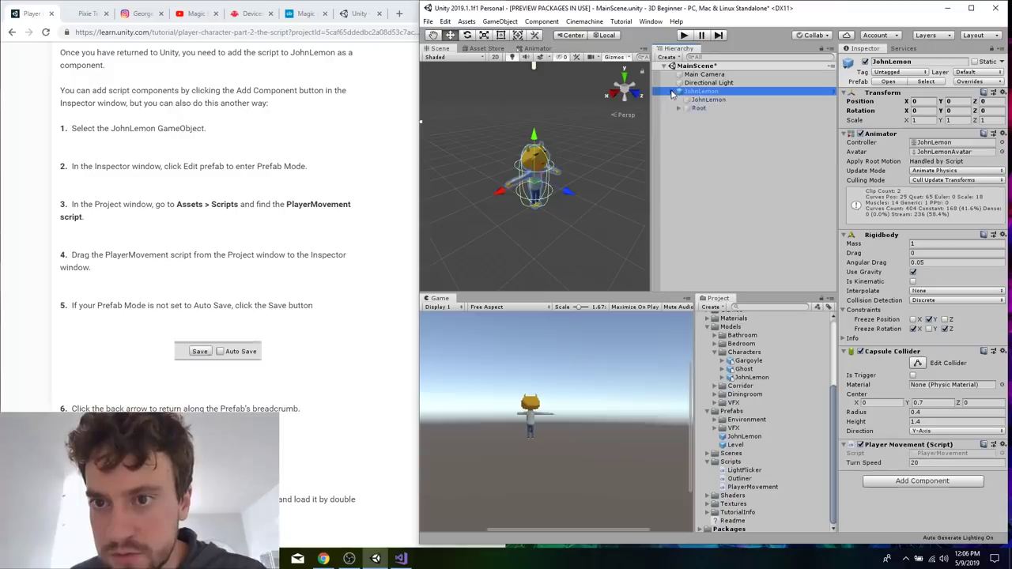
Read the end of section 17 and the tutorial's section 18 on adjusting the Game view settings.
left_click(338, 350)
scroll(336, 351, "down", 4)
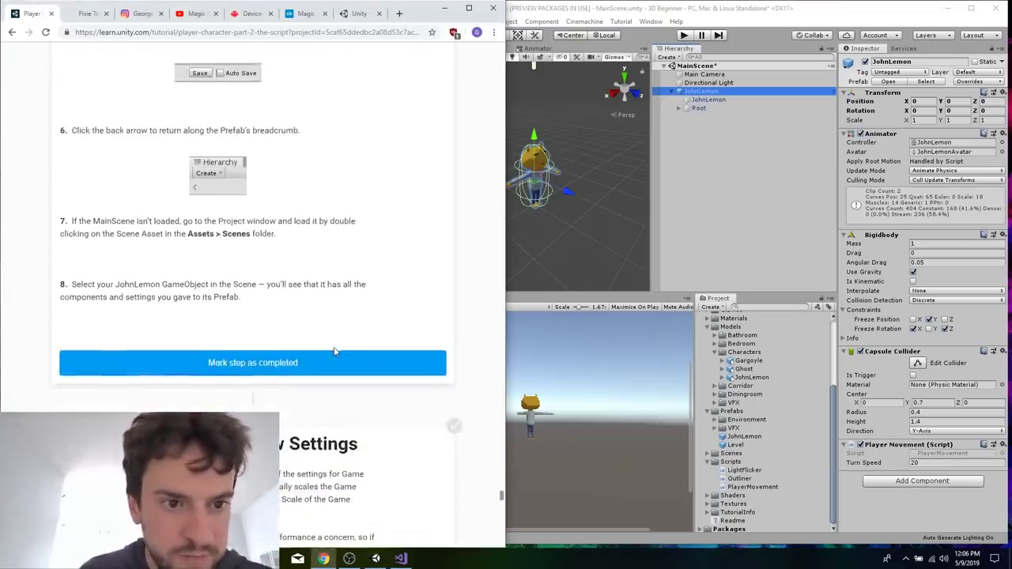
scroll(298, 266, "down", 3)
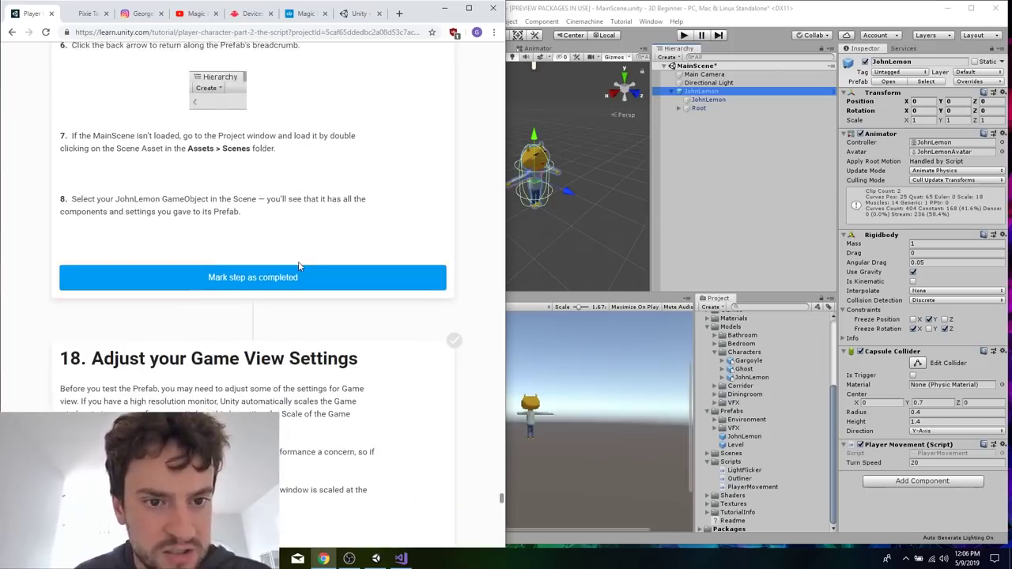
scroll(299, 267, "down", 2)
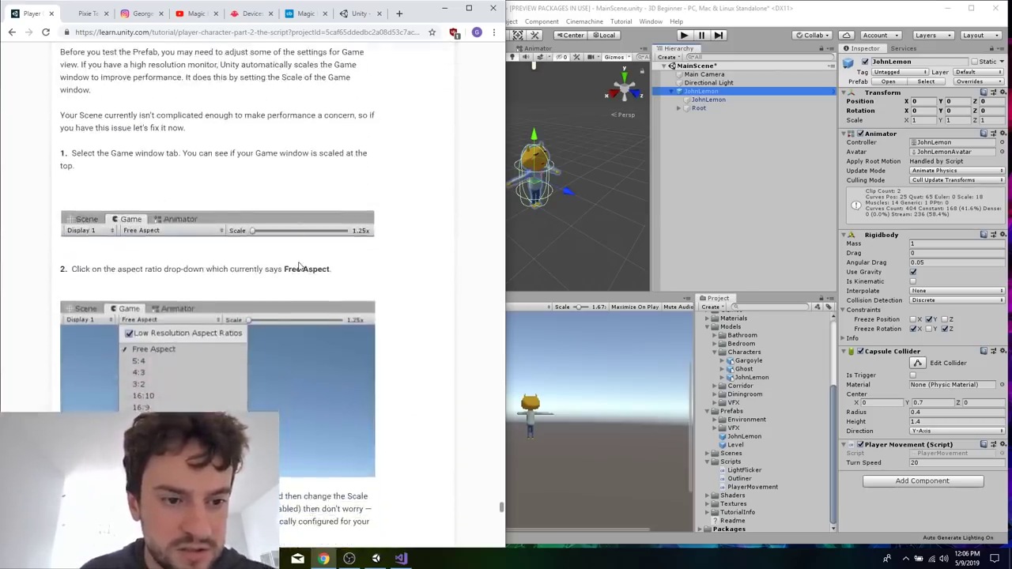
left_click(714, 177)
left_click(284, 166)
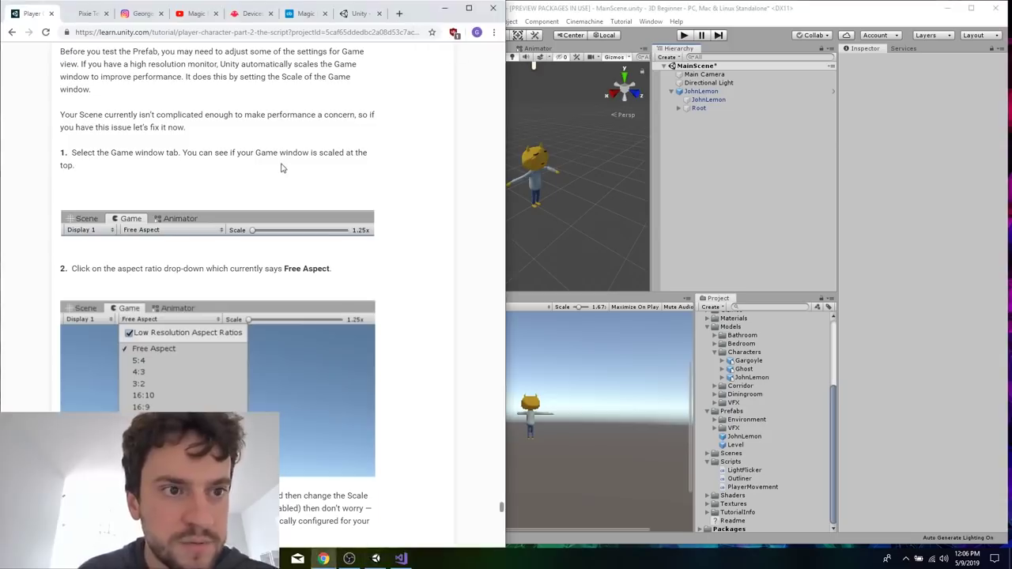
scroll(283, 168, "up", 2)
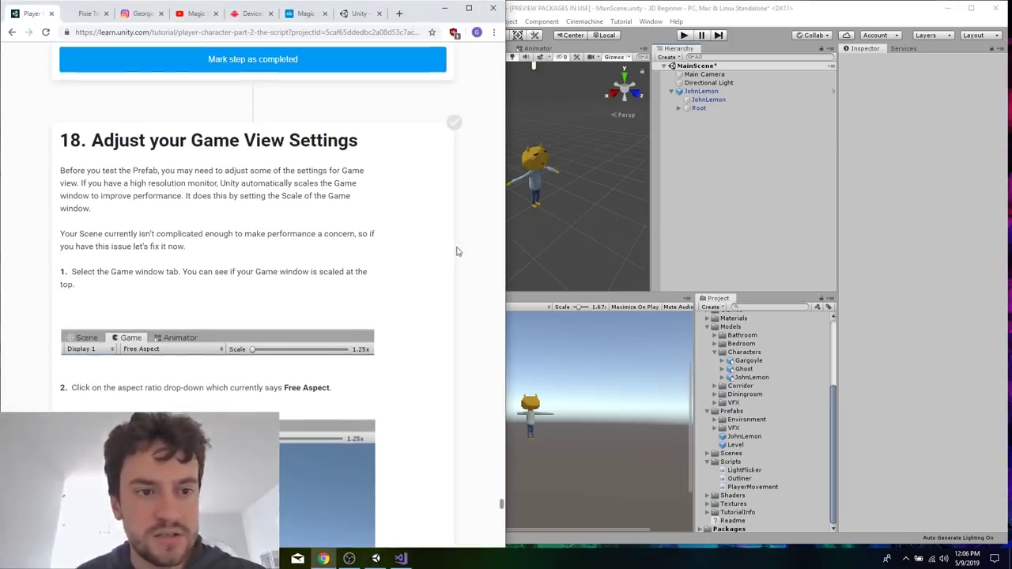
left_click_drag(242, 184, 253, 196)
left_click(256, 194)
scroll(254, 286, "down", 1)
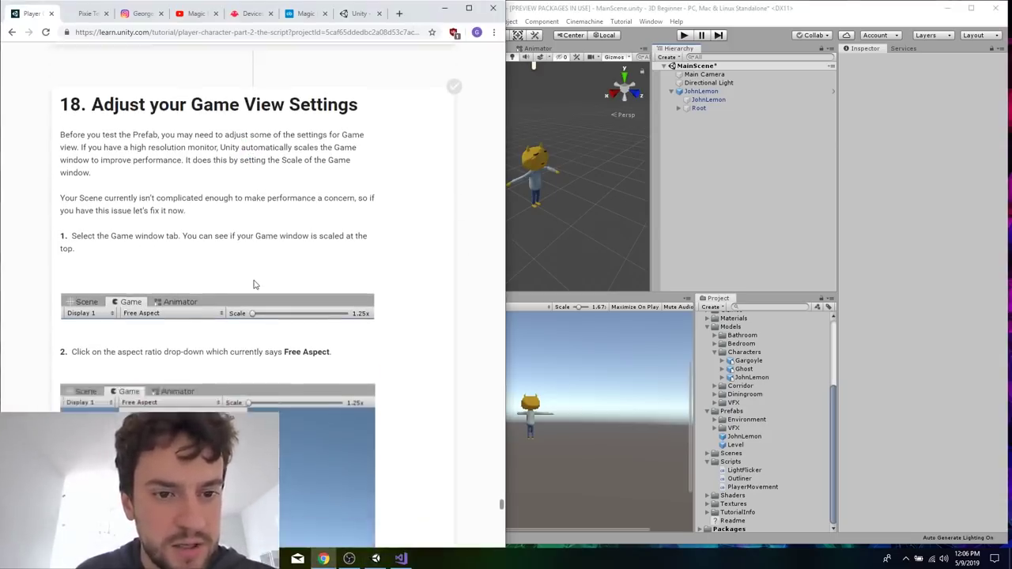
scroll(255, 285, "down", 1)
Set the Game view scale to 1x in Unity and check the Low Resolution Aspect Ratios option.
left_click(708, 172)
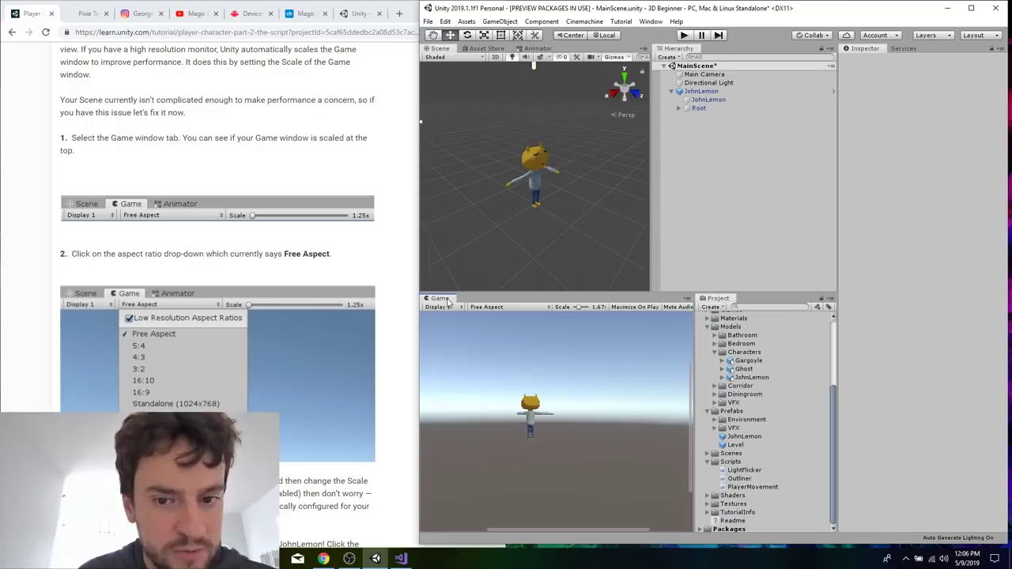
left_click(489, 307)
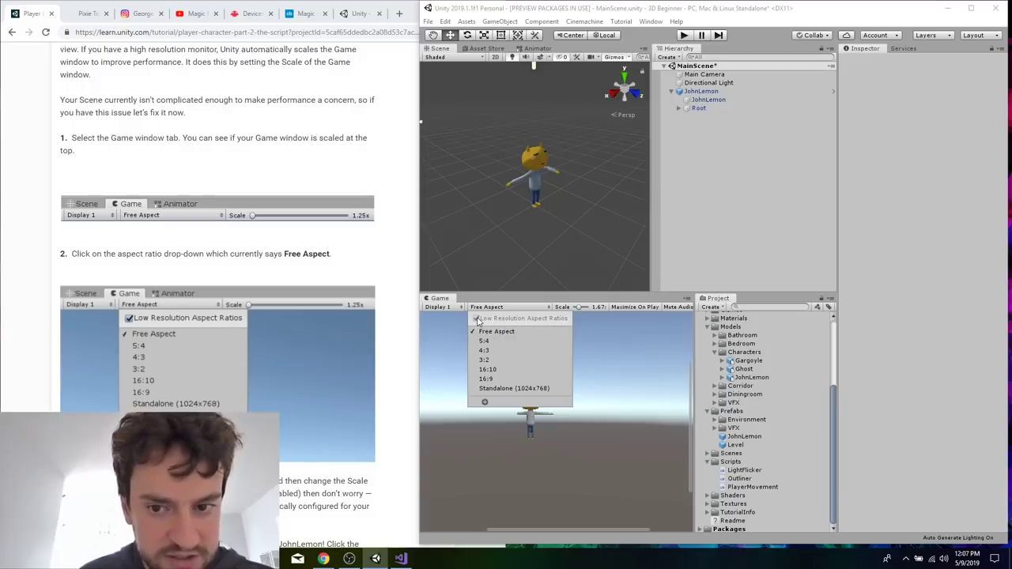
left_click(578, 306)
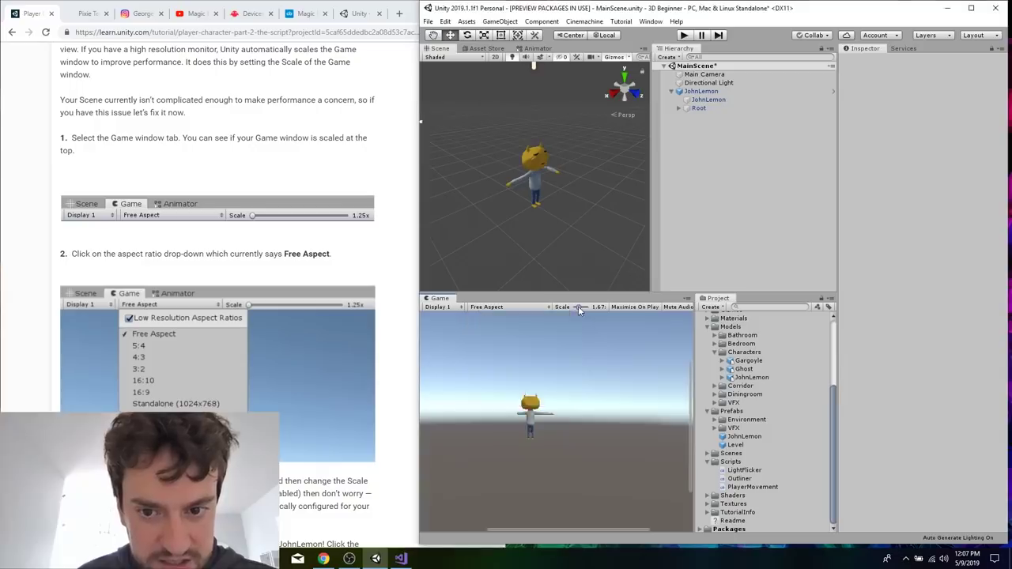
left_click_drag(578, 306, 563, 306)
left_click(520, 308)
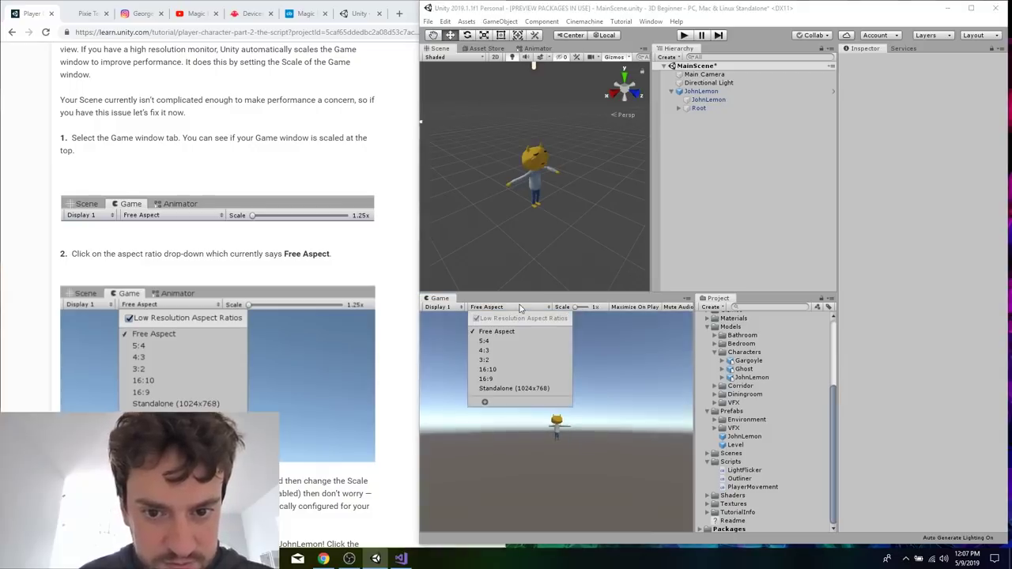
Read the rest of the tutorial's section 18, including the instructions for testing JohnLemon in Play mode.
left_click(340, 276)
scroll(282, 276, "down", 2)
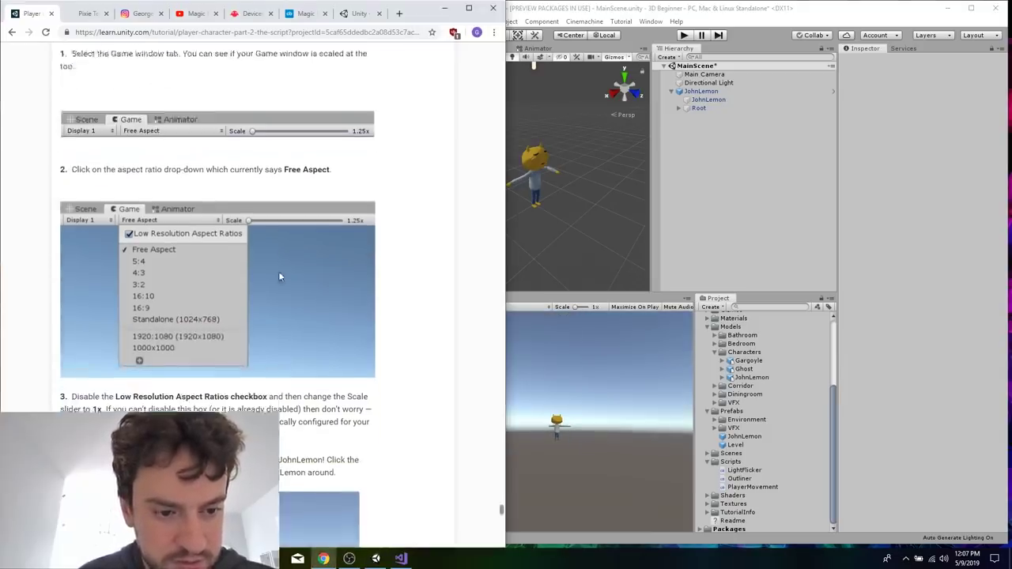
scroll(254, 331, "down", 2)
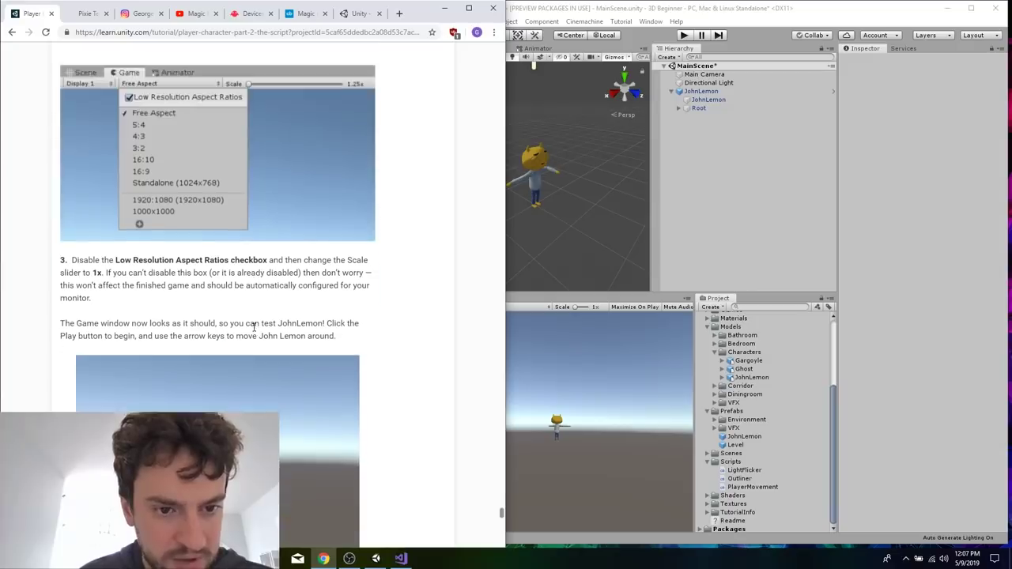
scroll(259, 255, "down", 1)
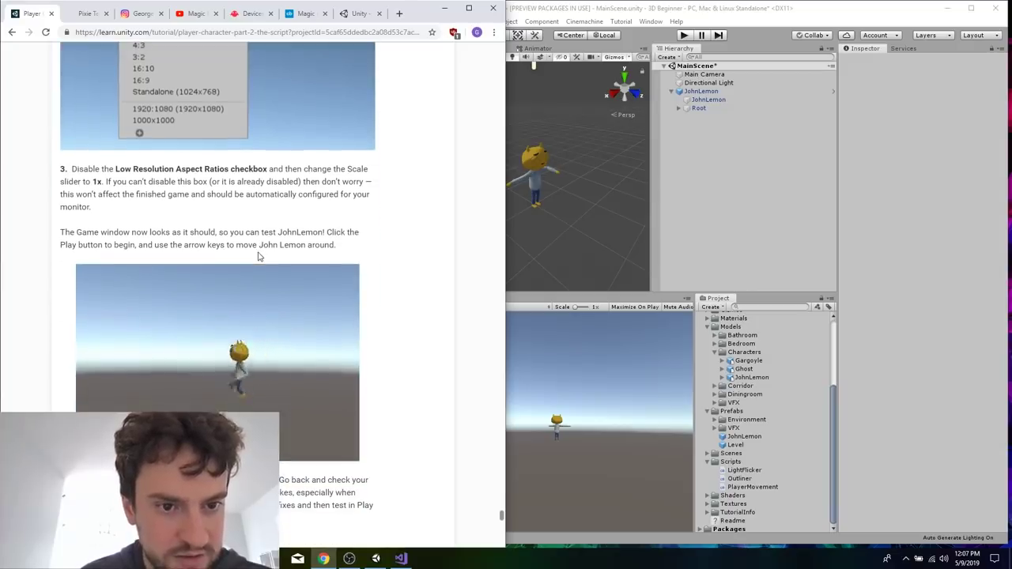
Start Play mode in Unity and move JohnLemon around in all four directions to test the PlayerMovement script.
left_click(720, 230)
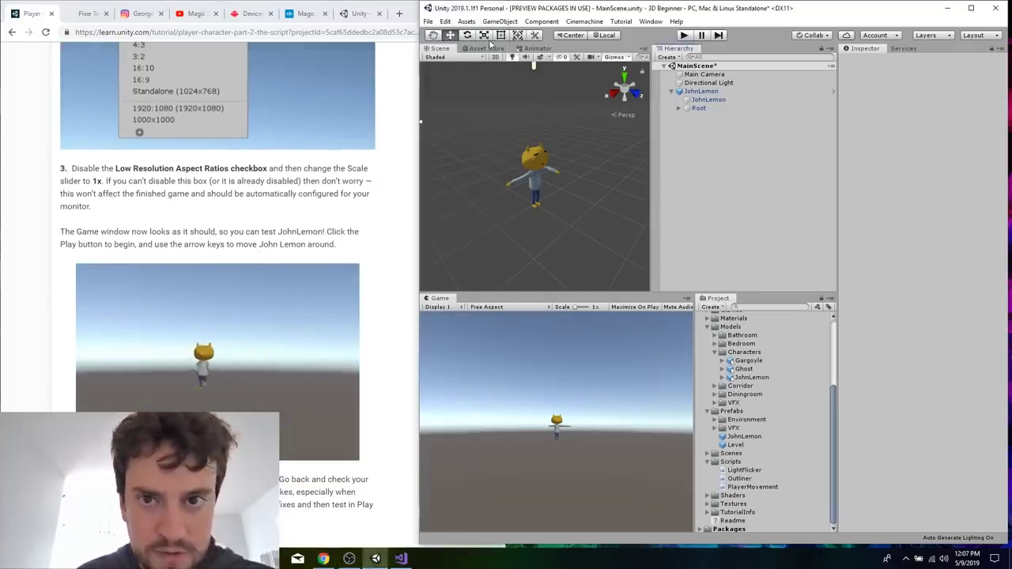
left_click(684, 34)
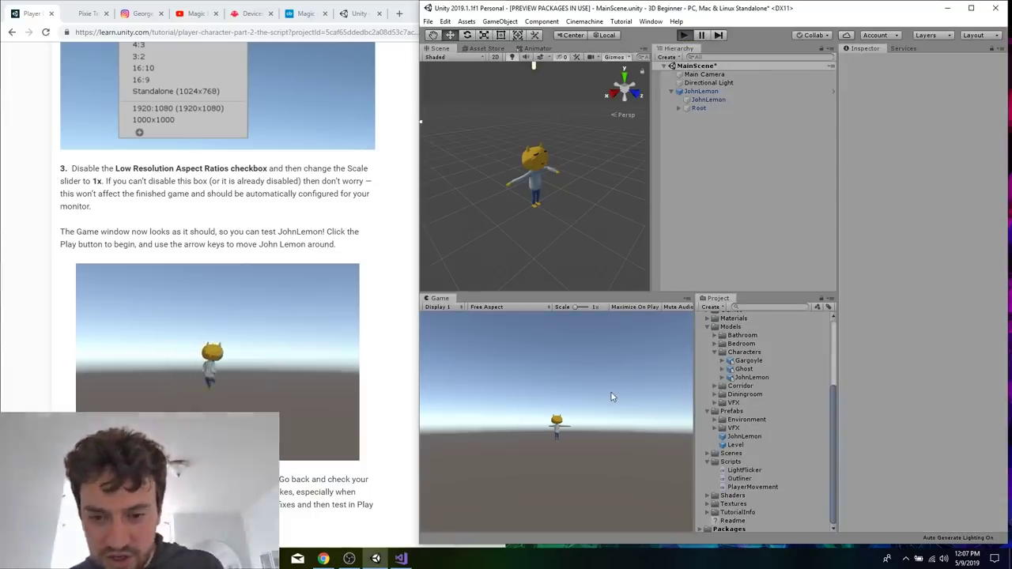
key("Up")
key("Down")
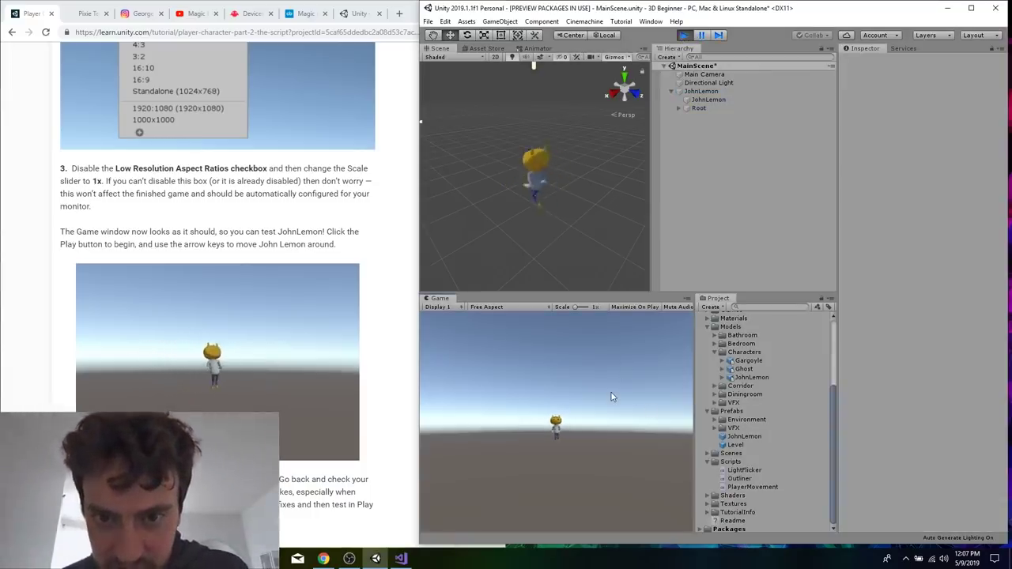
key("Up")
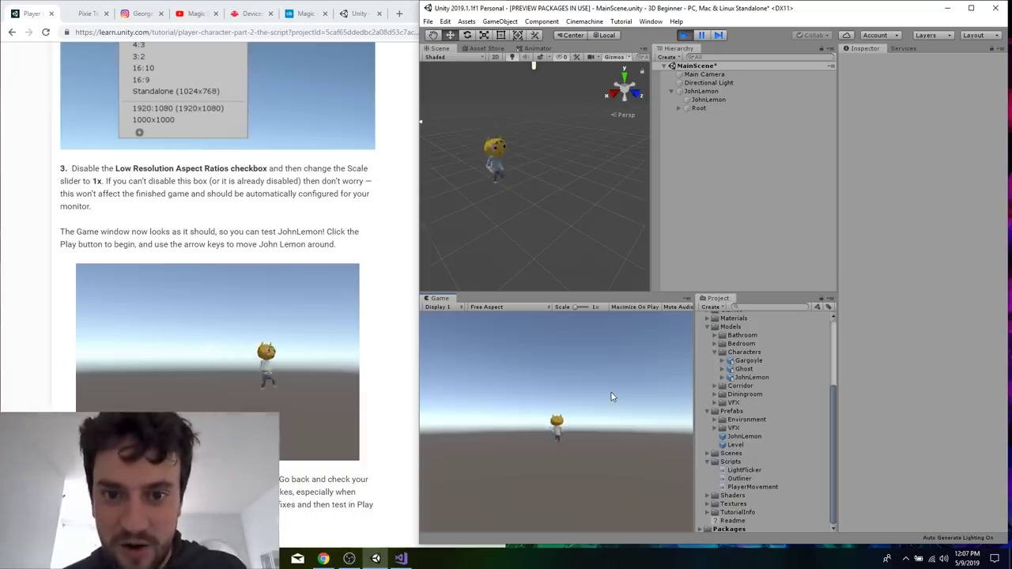
key("Right")
key("Up")
key("Down")
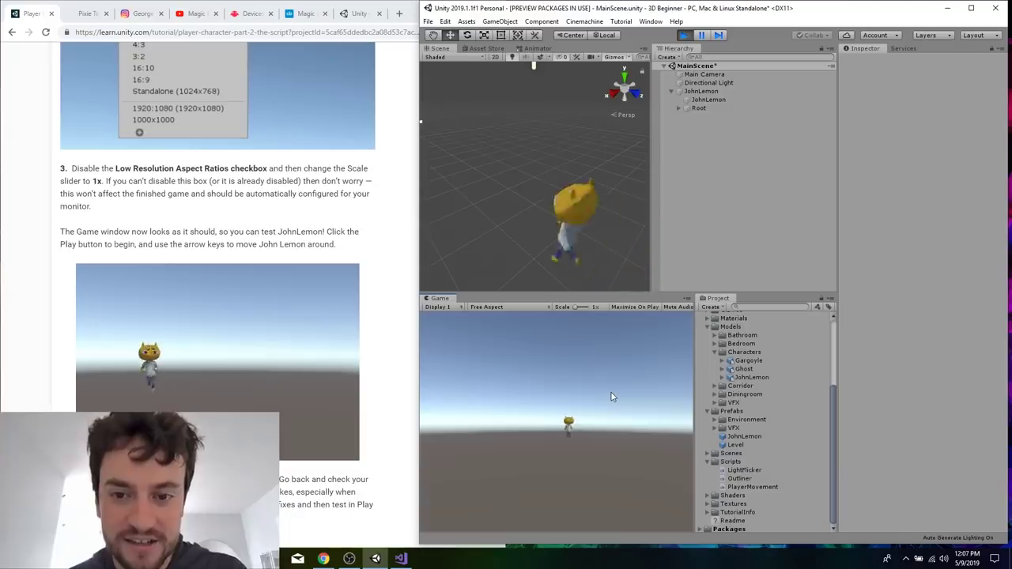
key("Up")
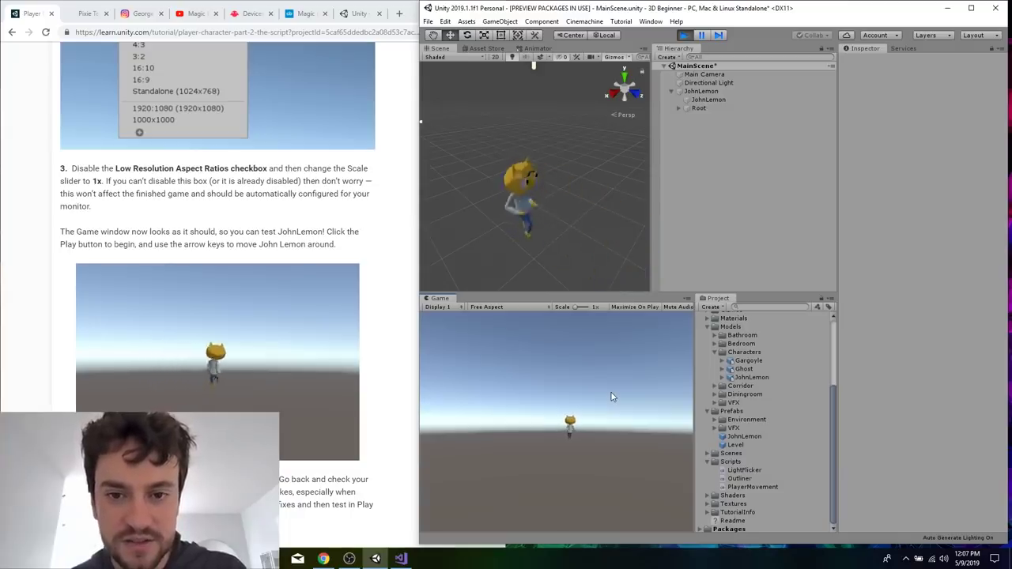
key("Up")
key("Down")
key("Up")
key("Left")
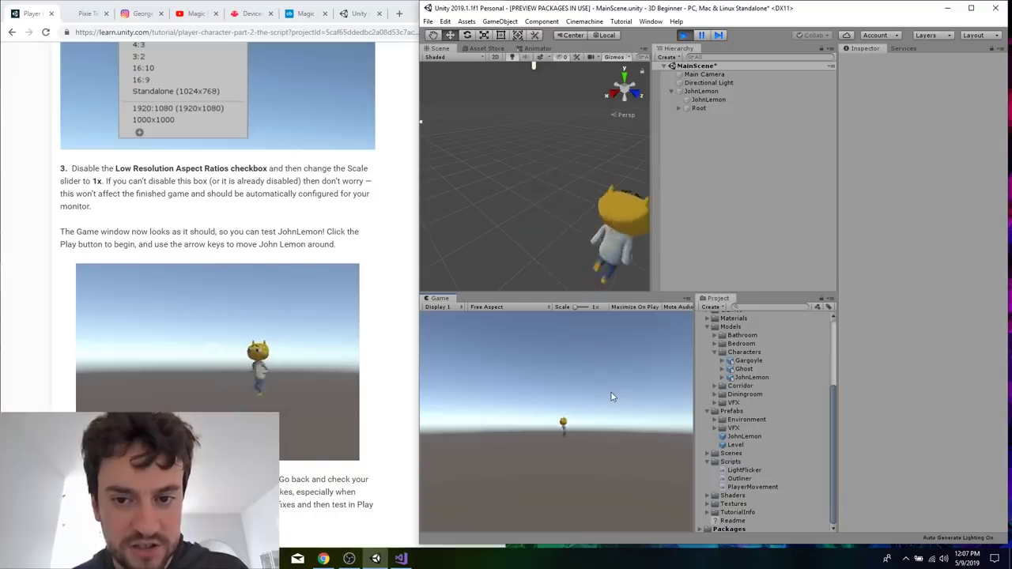
key("Right")
key("Right")
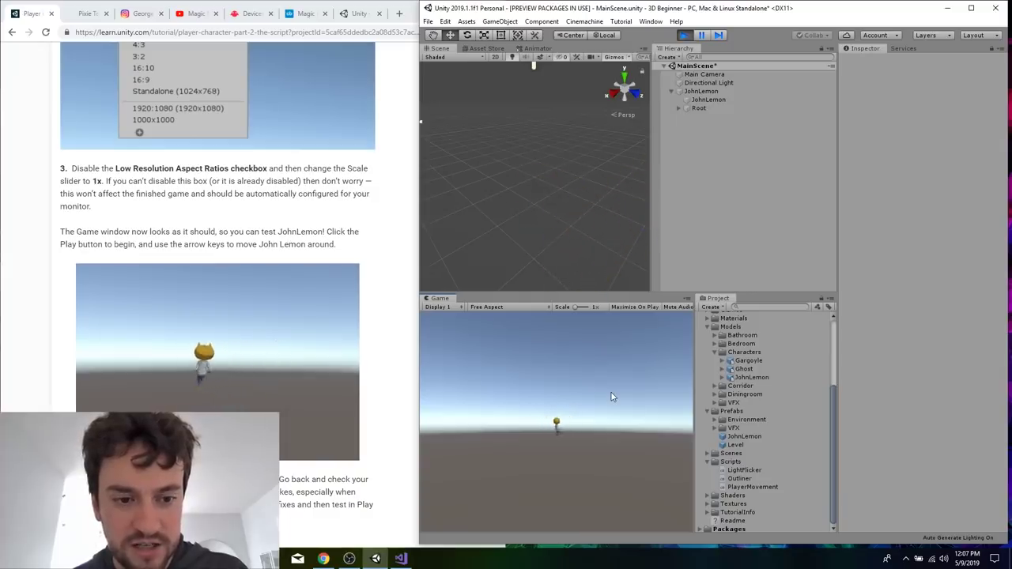
key("Left")
key("Down")
key("Right")
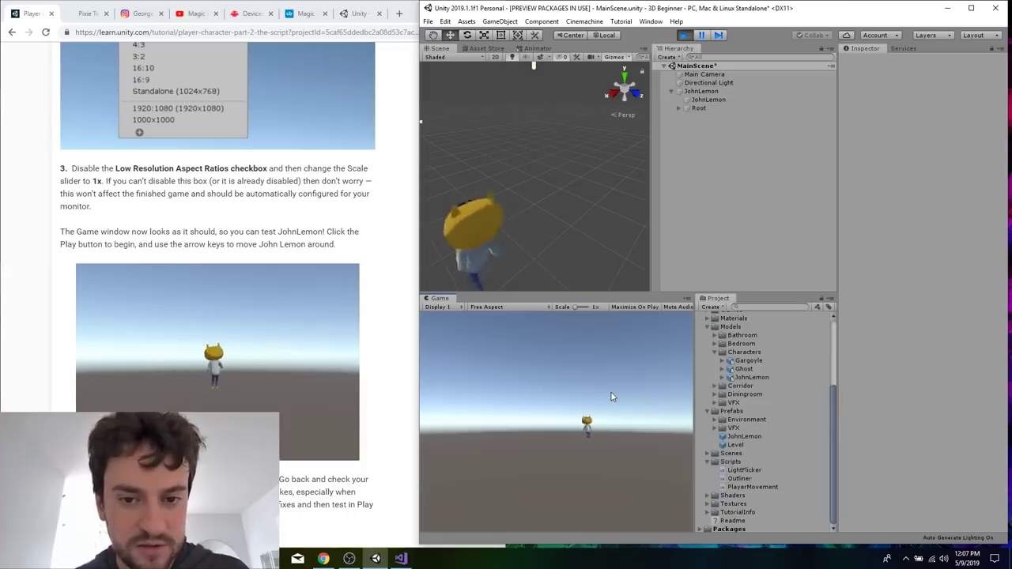
key("Left")
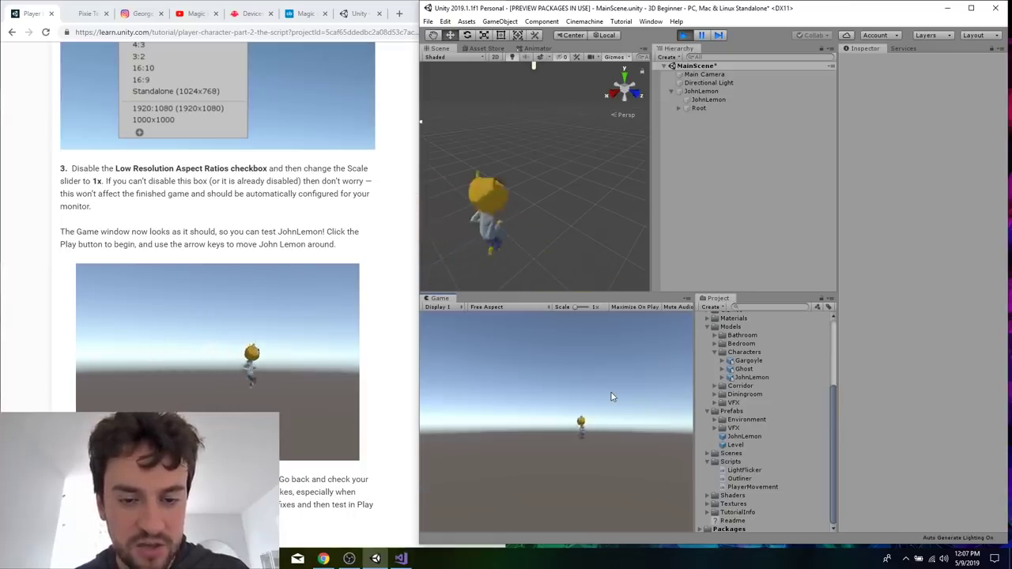
key("Right")
key("Left")
key("Up")
key("Down")
key("Up")
key("Down")
key("Left")
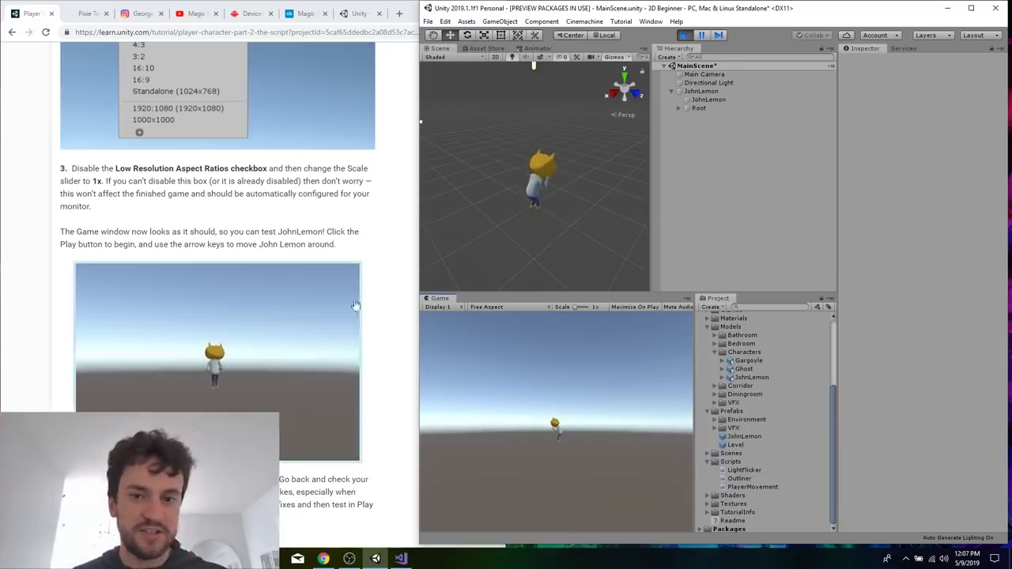
Mark all steps of the player character tutorial as completed and continue to the next tutorial, The Environment.
left_click(335, 236)
scroll(329, 244, "down", 5)
scroll(330, 245, "down", 2)
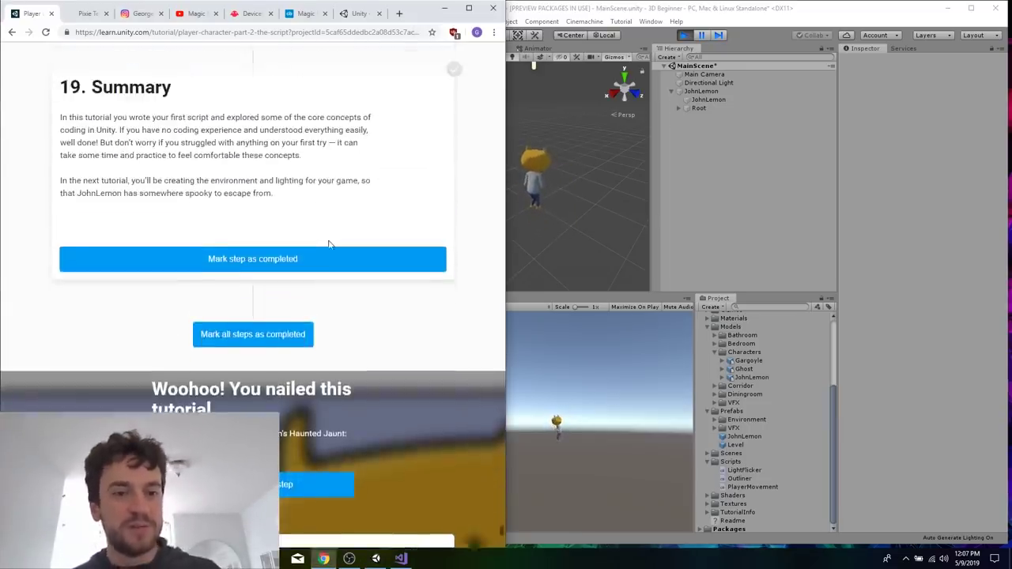
left_click(256, 351)
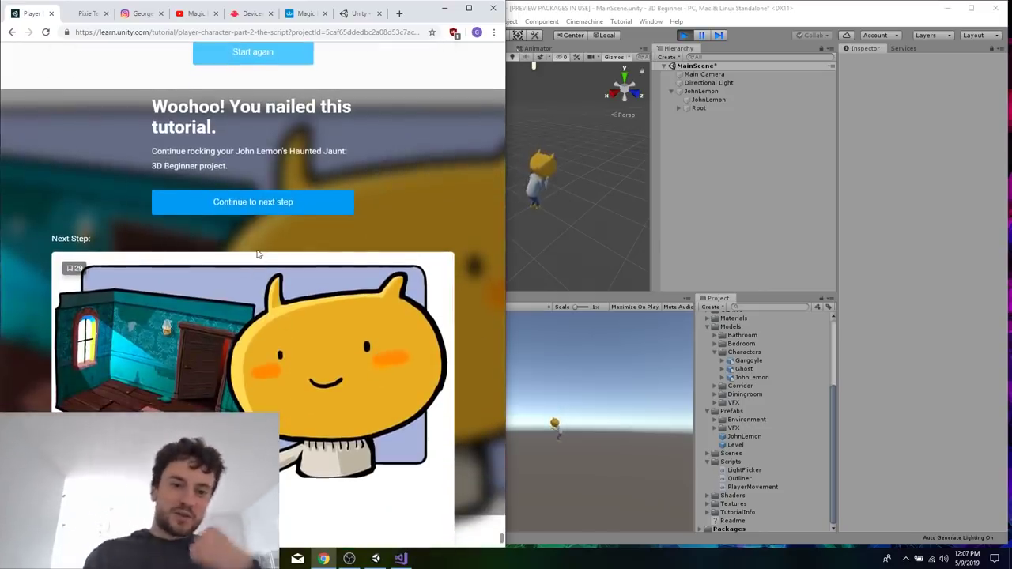
left_click(253, 203)
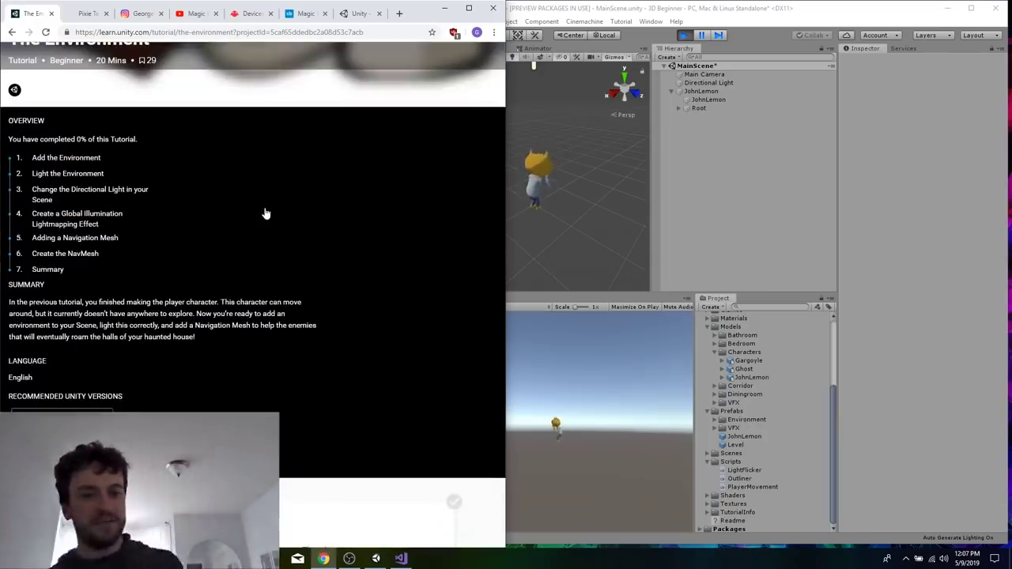
Read The Environment tutorial's overview and the instructions of section 1, Add the Environment.
scroll(265, 213, "down", 1)
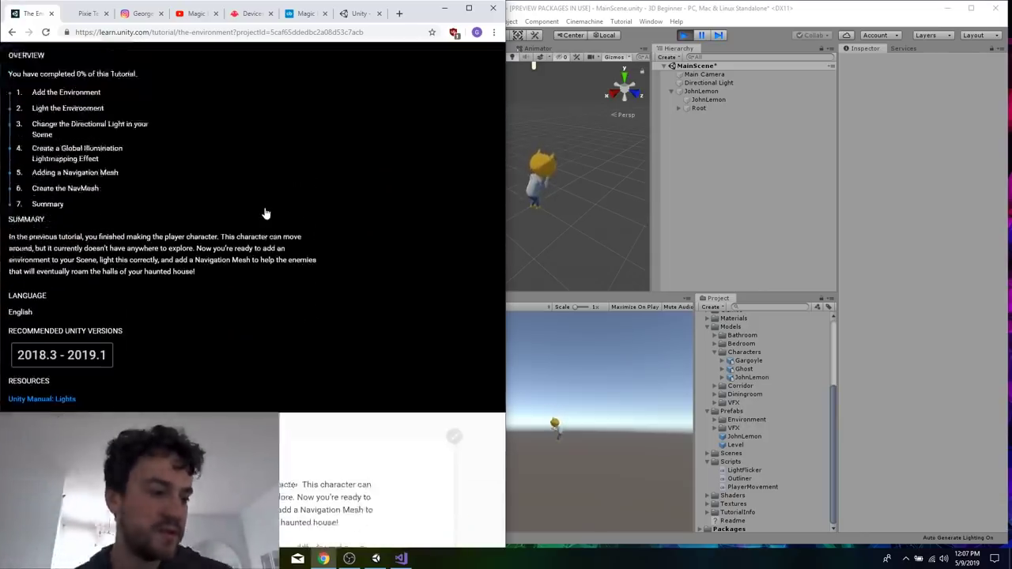
scroll(266, 213, "down", 1)
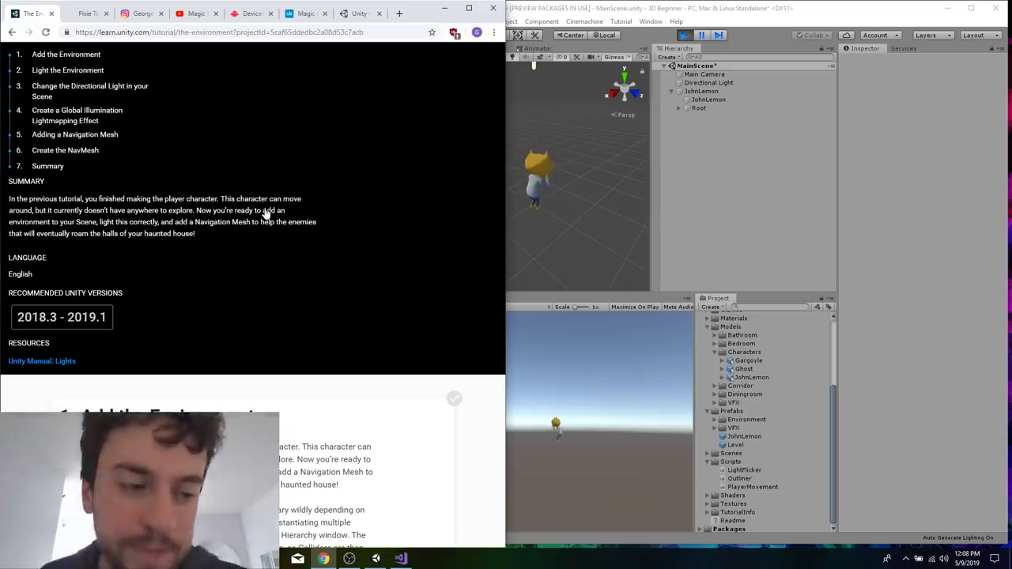
scroll(467, 227, "down", 6)
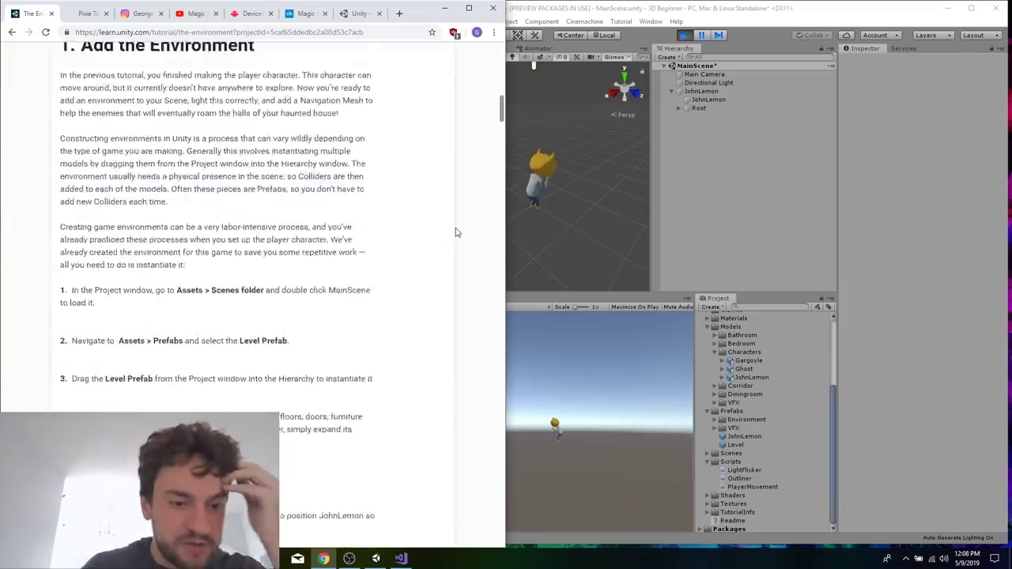
scroll(456, 233, "up", 2)
Expand the project's Scenes folder in Unity to locate MainScene.
left_click(808, 240)
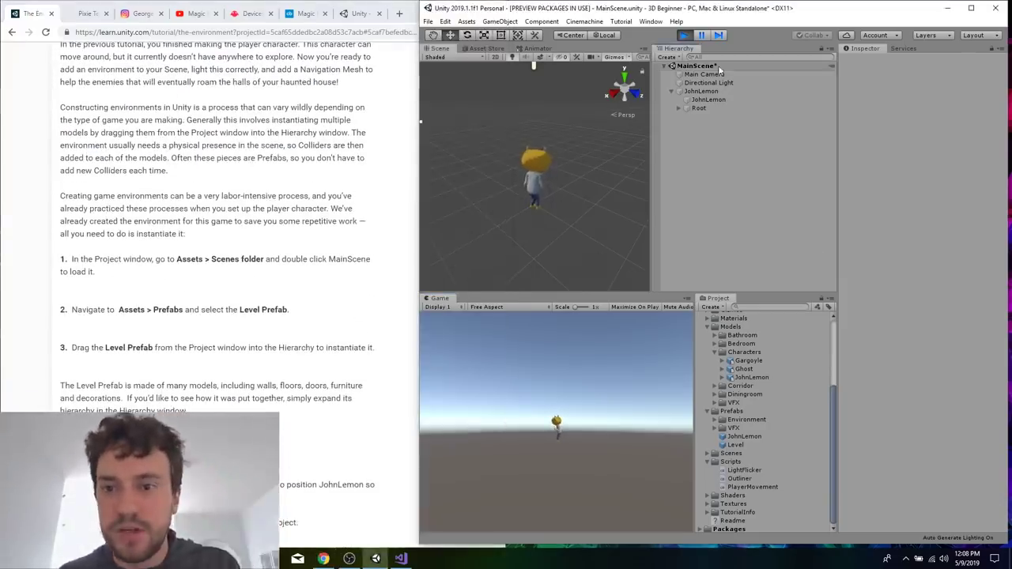
scroll(722, 357, "up", 5)
scroll(730, 461, "down", 3)
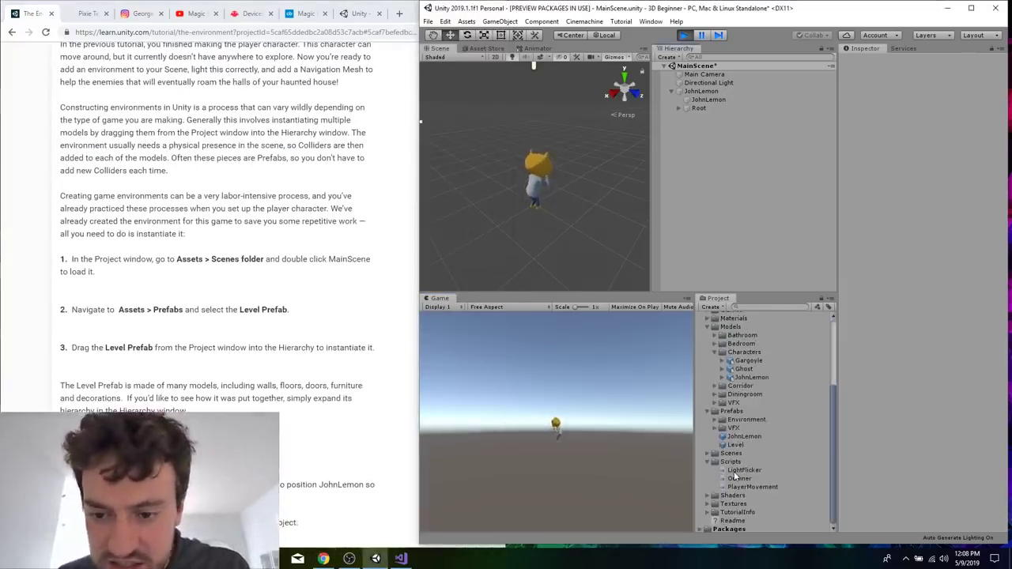
double_click(723, 453)
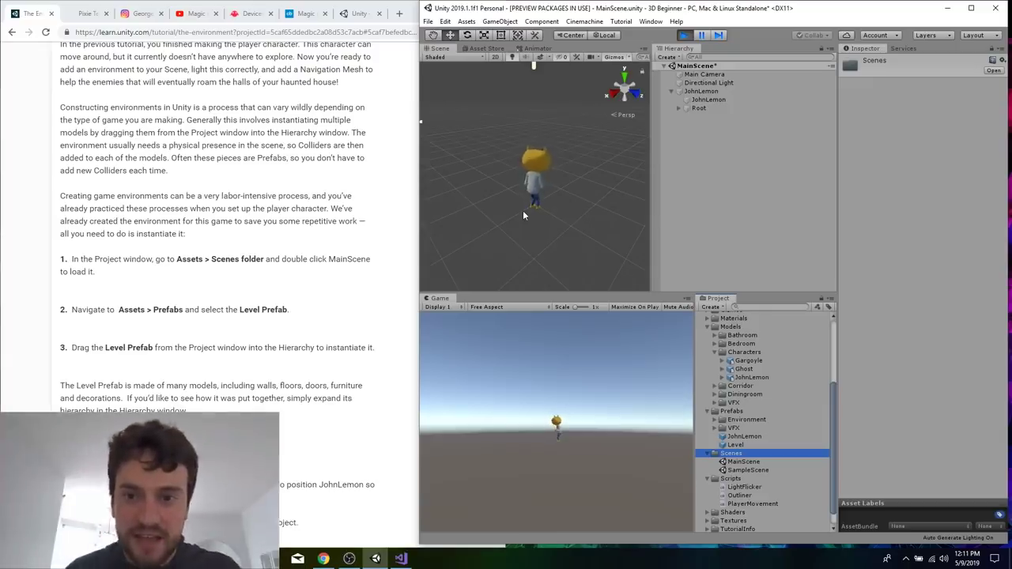
Test moving JohnLemon with the WASD controls in the running game.
left_click(594, 168)
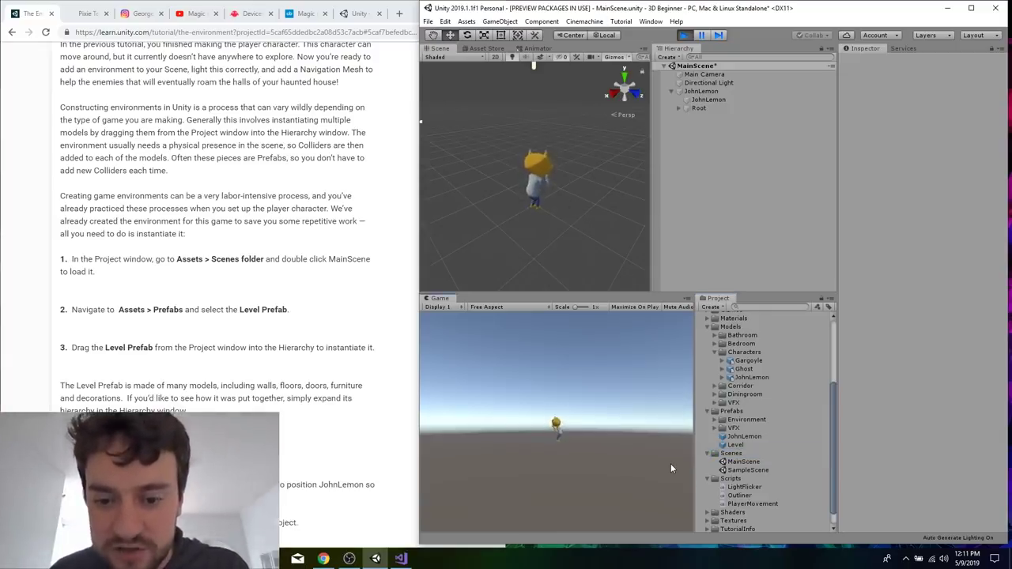
key("w")
key("a")
key("s")
key("d")
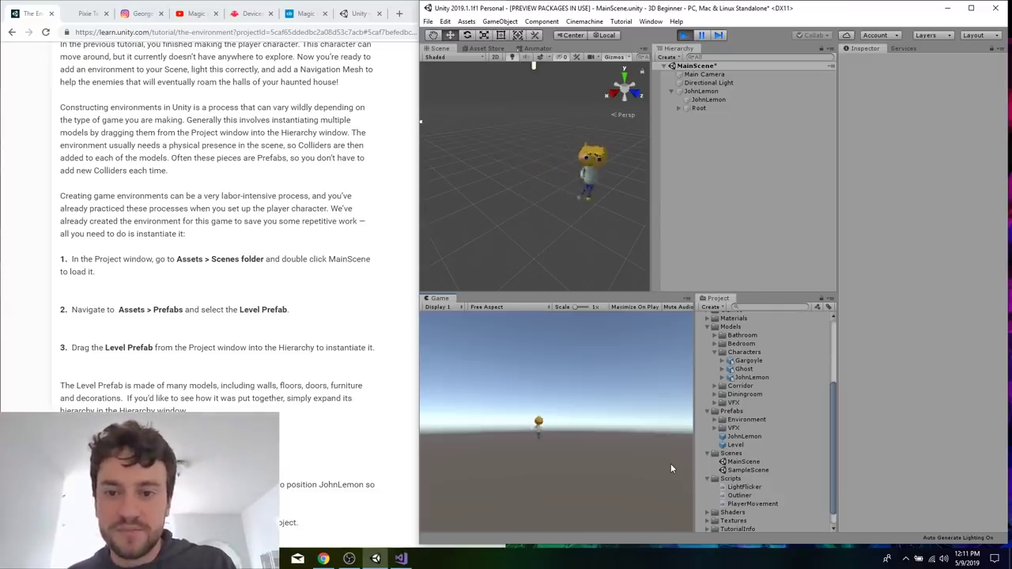
Follow the tutorial's steps 2 and 3 to instantiate the Level prefab from the Prefabs folder in MainScene's hierarchy.
left_click(186, 324)
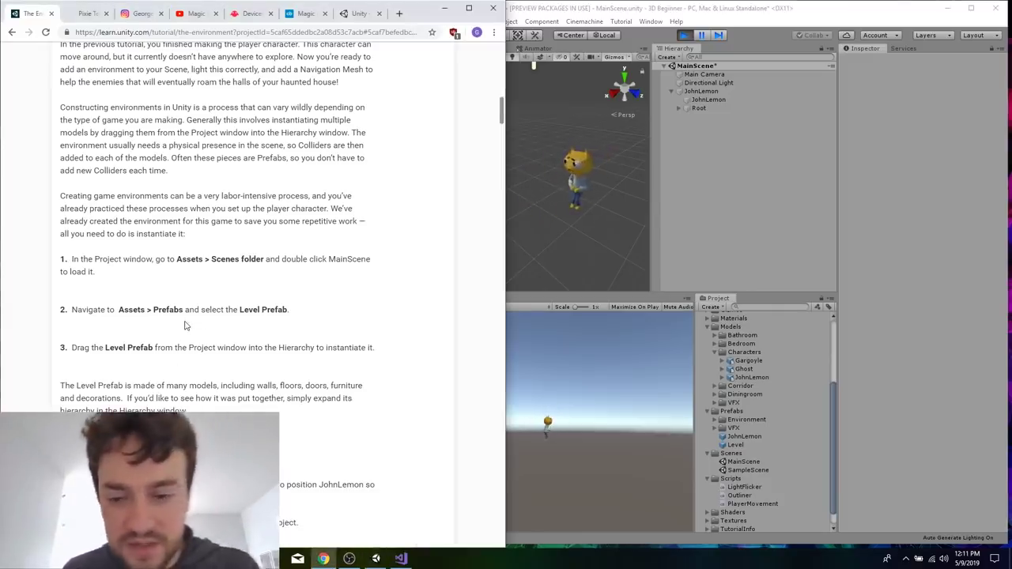
left_click(830, 388)
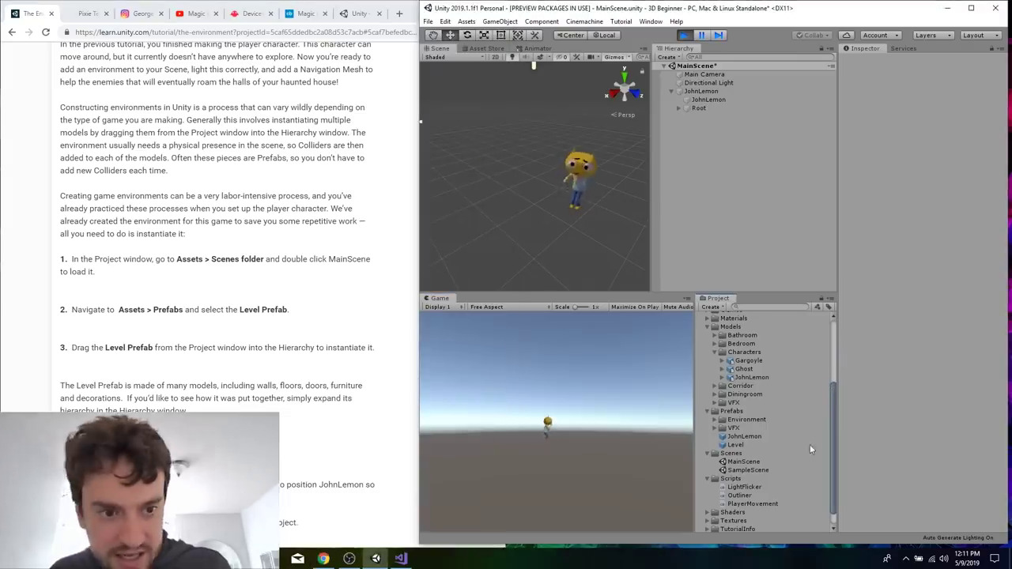
left_click(743, 436)
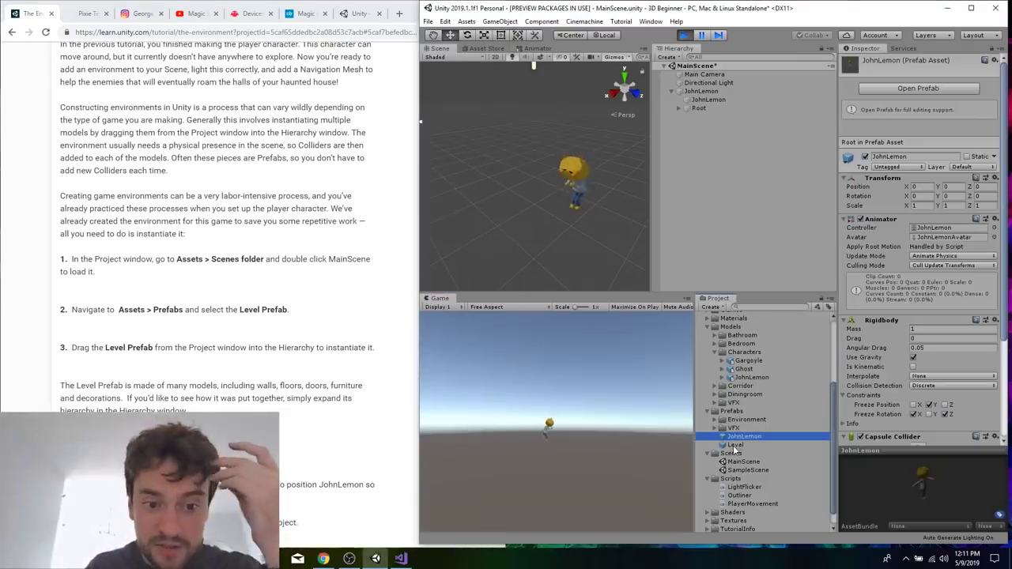
left_click(736, 446)
left_click_drag(743, 448, 697, 170)
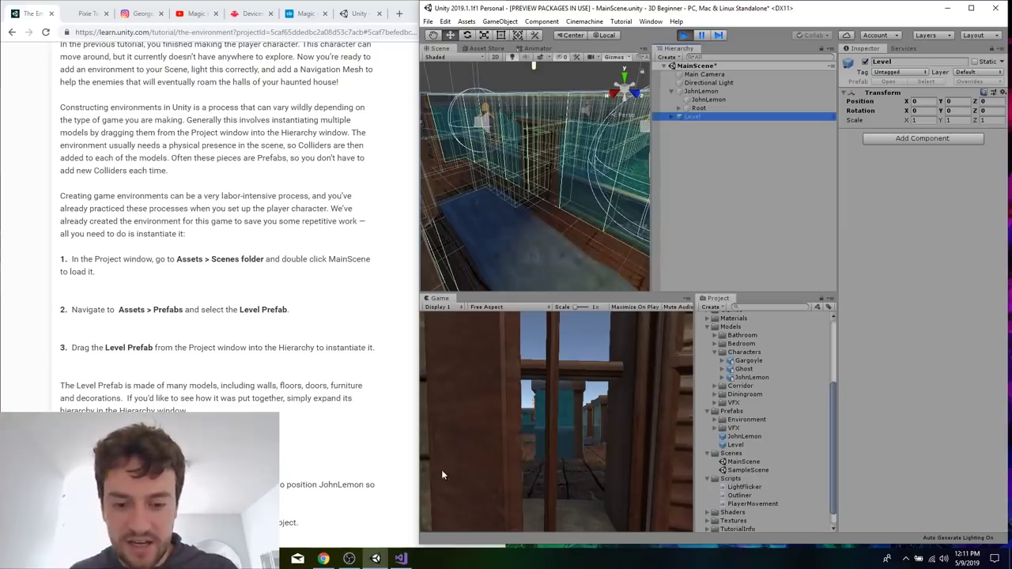
Select a corridor rug and the FloorPlane in the Scene view to inspect parts of the Level prefab.
left_click(620, 282)
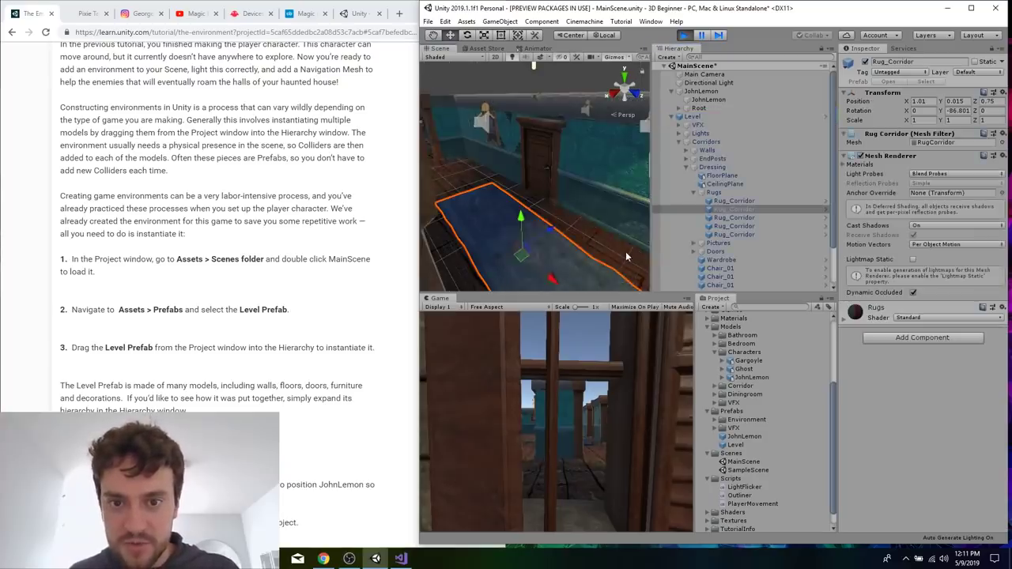
left_click(586, 234)
left_click(579, 241)
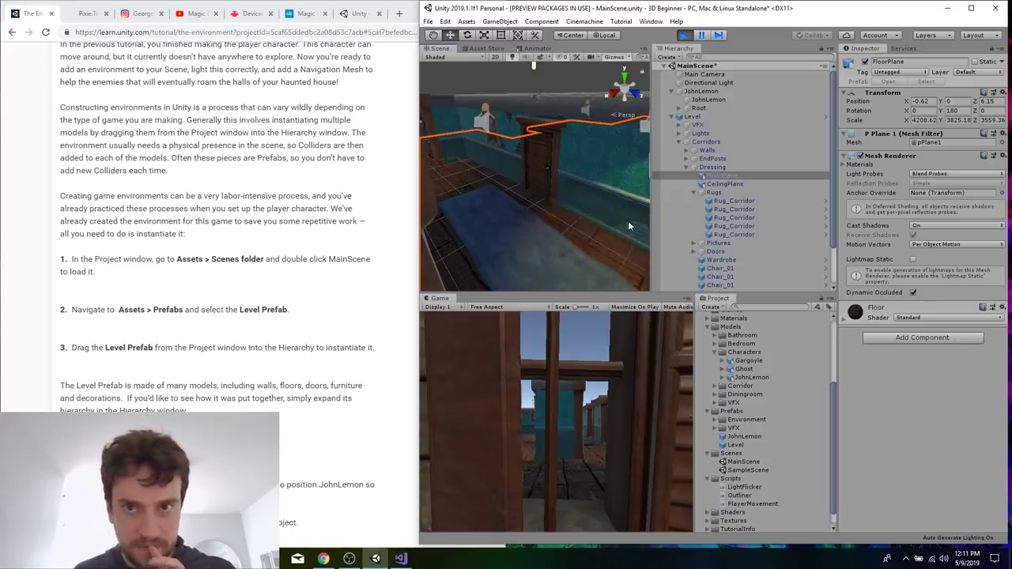
Set the speaker volume to 17, lower and mute Desktop Audio at -7.5 dB in OBS, and return to Unity.
left_click(942, 559)
left_click_drag(873, 534, 879, 534)
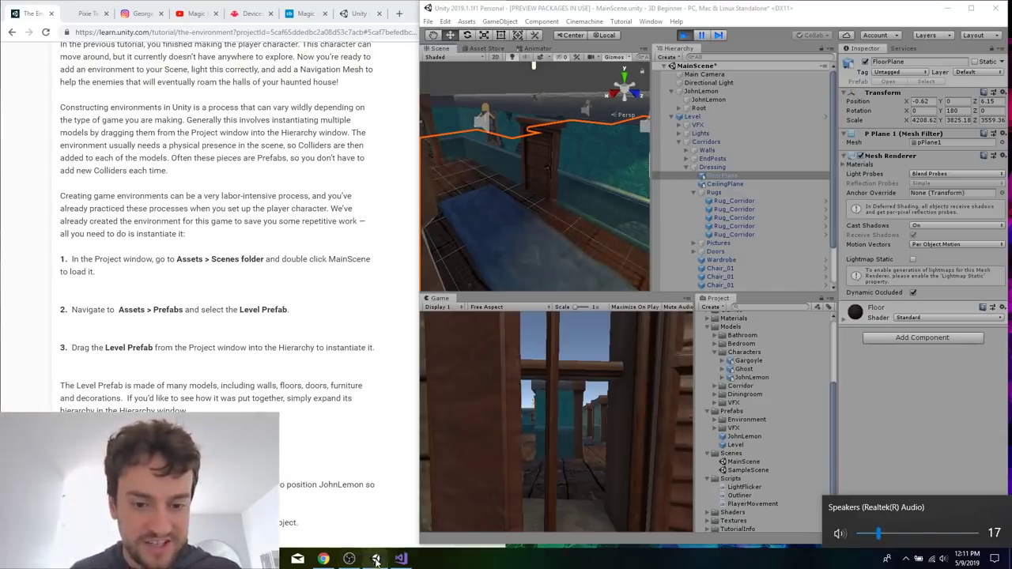
left_click(349, 559)
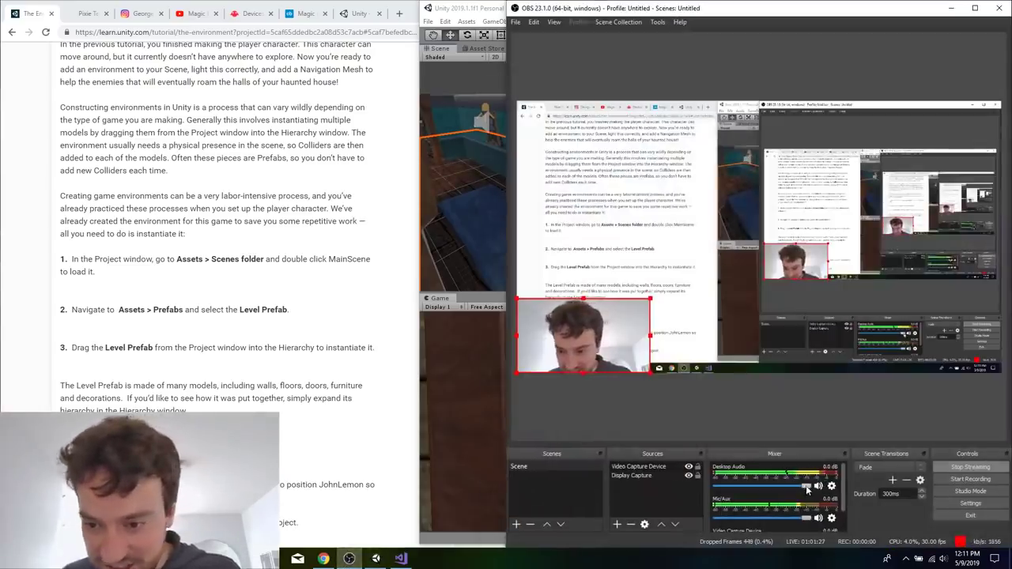
left_click_drag(808, 490, 785, 488)
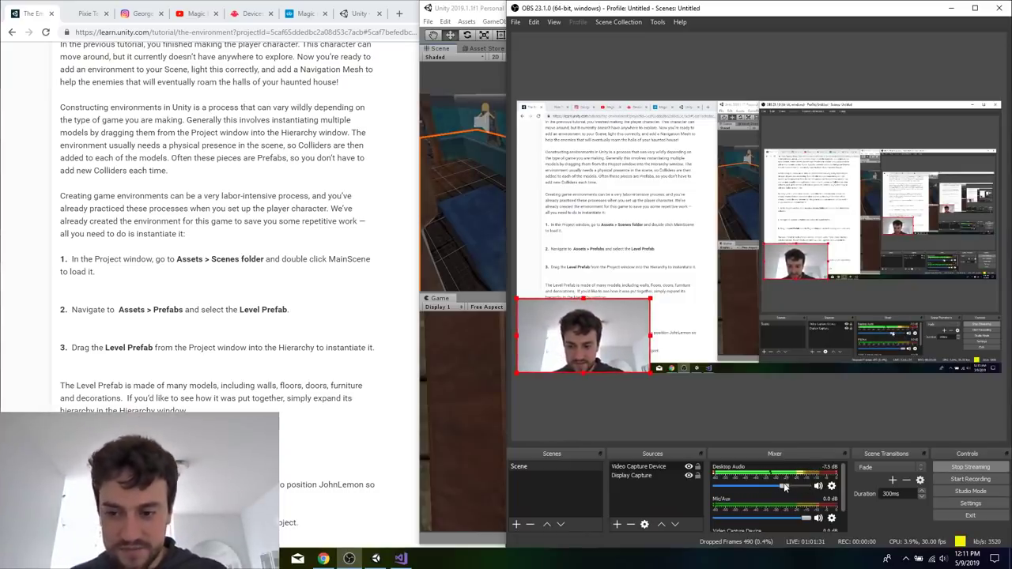
left_click(952, 8)
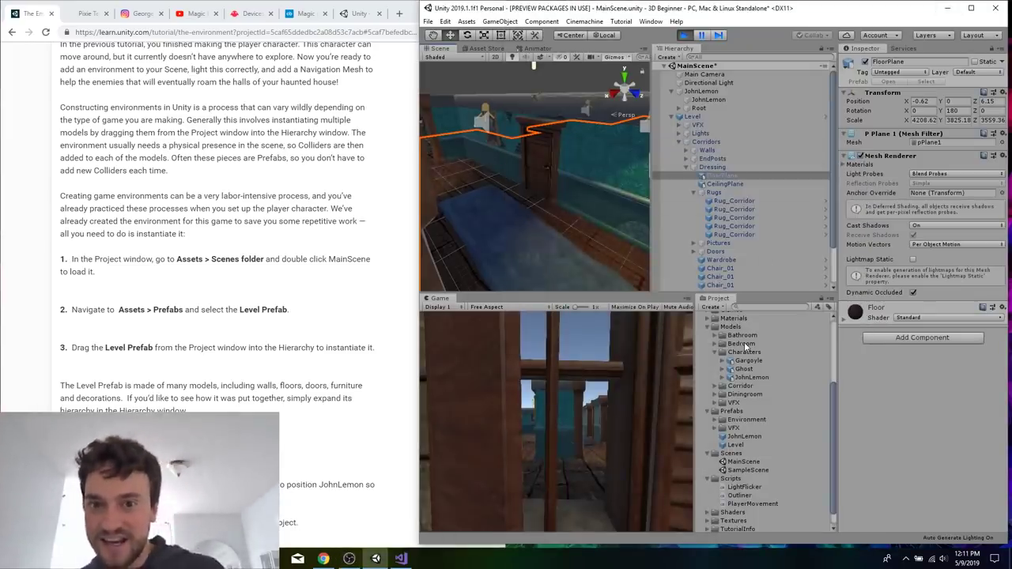
Set the speaker volume to 33.
left_click(943, 559)
left_click(940, 535)
left_click_drag(940, 536, 906, 539)
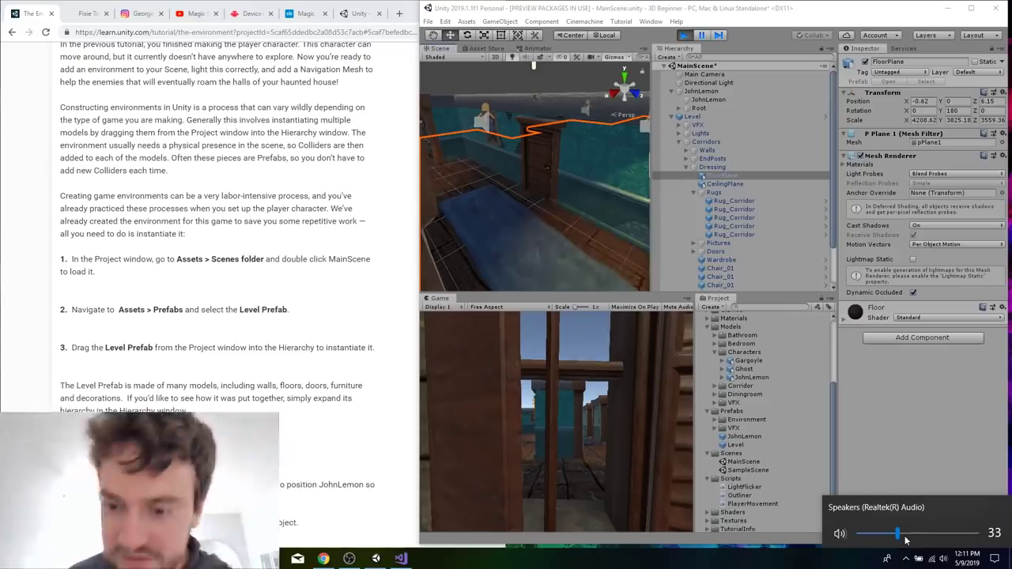
Exit Play Mode, and briefly run and stop MainScene once more to check what the scene contains.
left_click(612, 252)
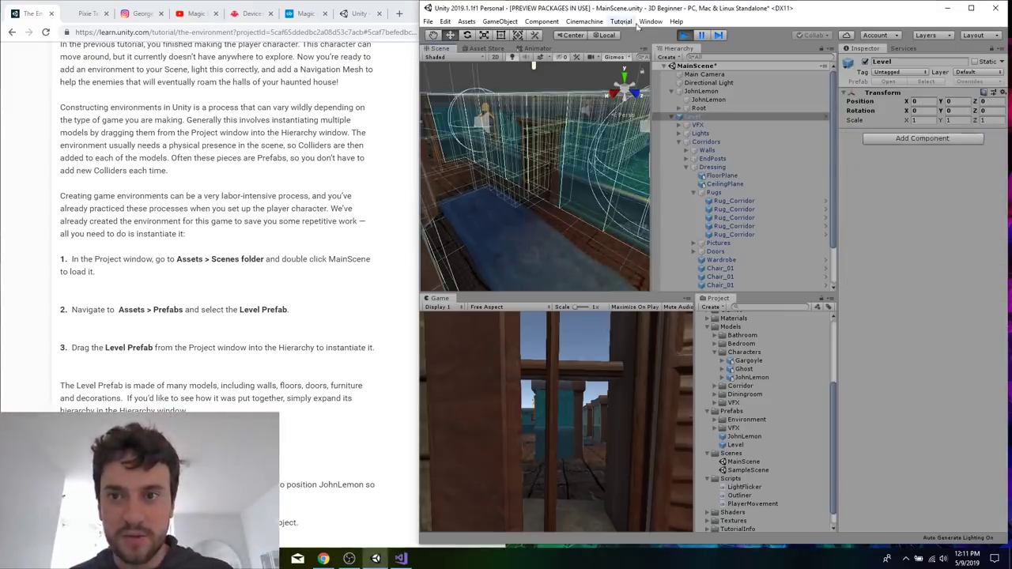
left_click(684, 35)
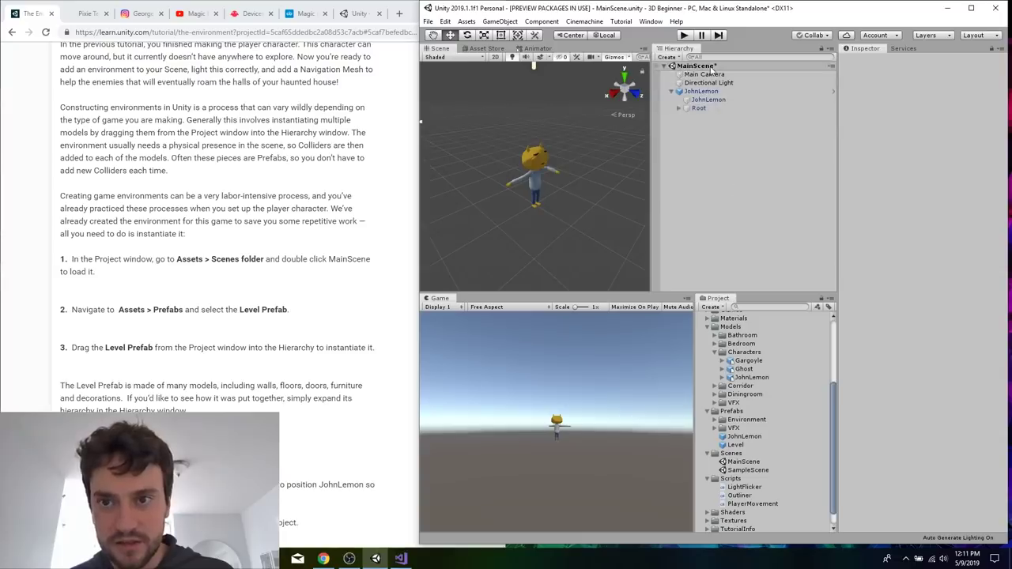
left_click(685, 34)
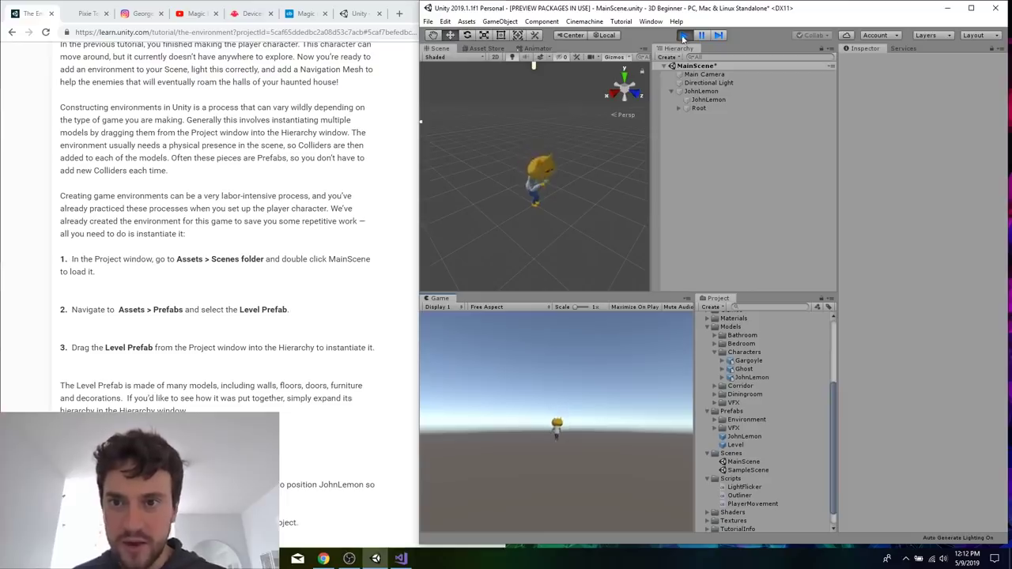
left_click(685, 34)
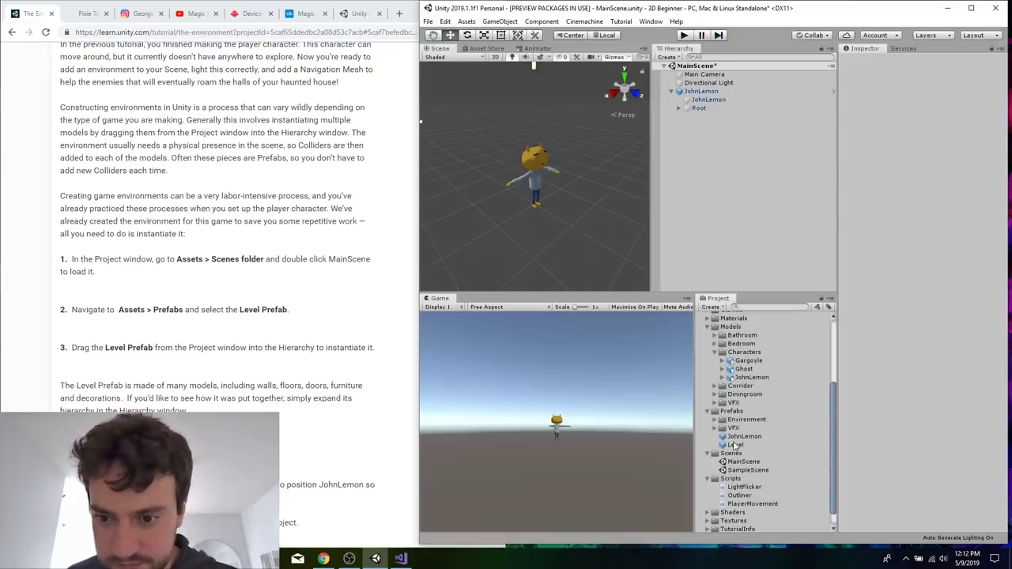
Instantiate the Level prefab in MainScene's hierarchy while the game is stopped.
double_click(736, 445)
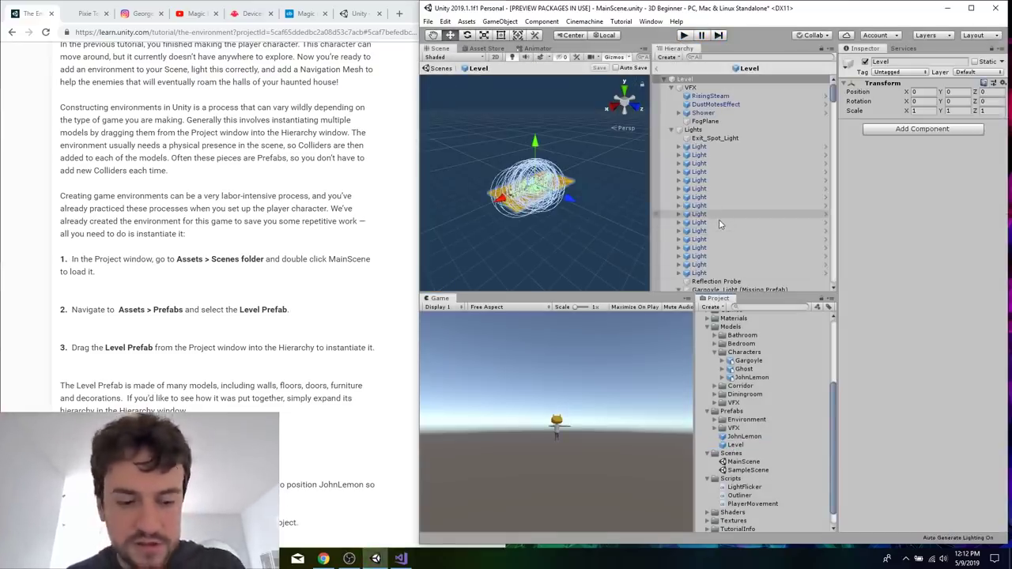
left_click(655, 68)
left_click(735, 445)
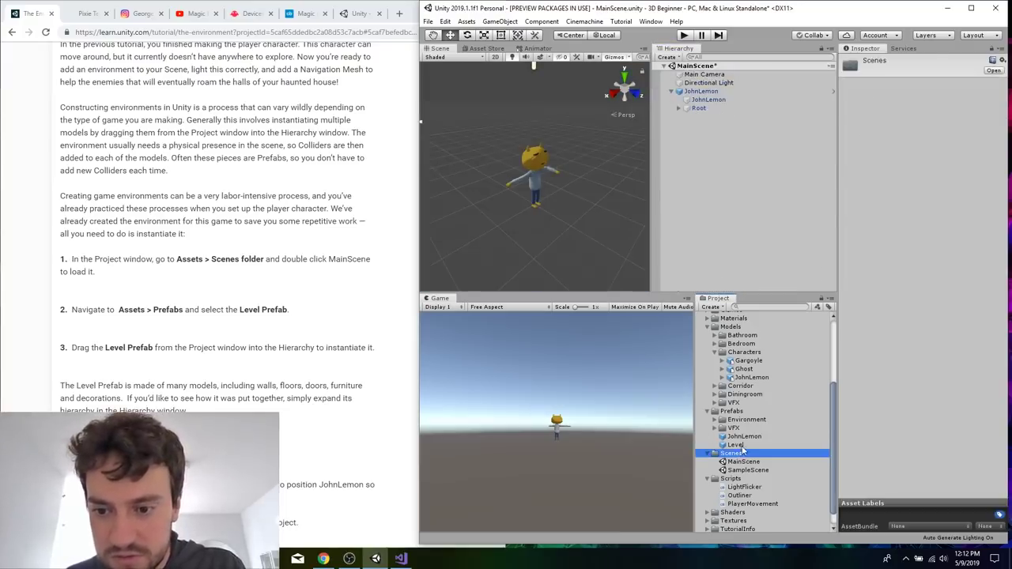
left_click_drag(736, 445, 697, 208)
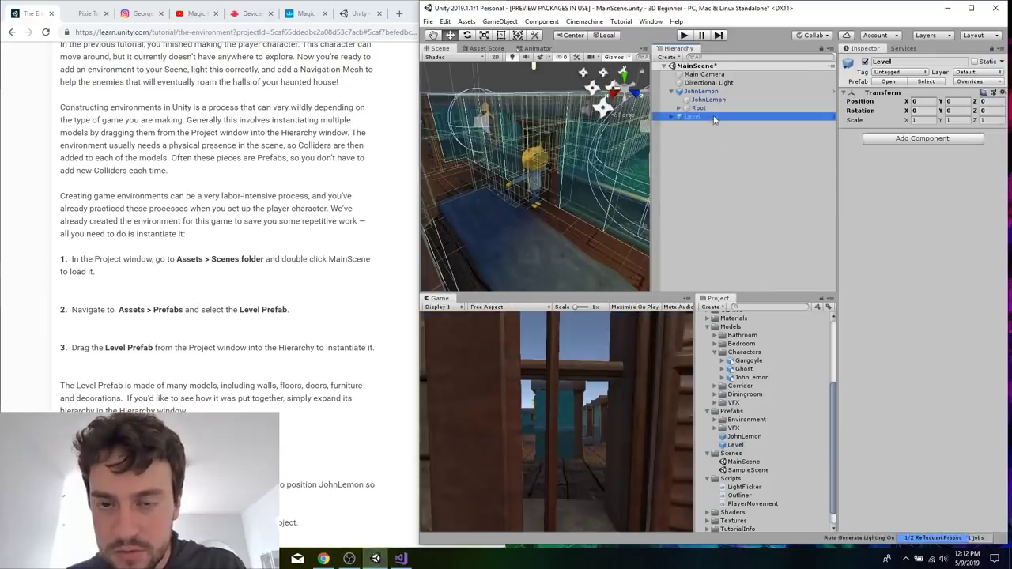
left_click(705, 92)
left_click(744, 181)
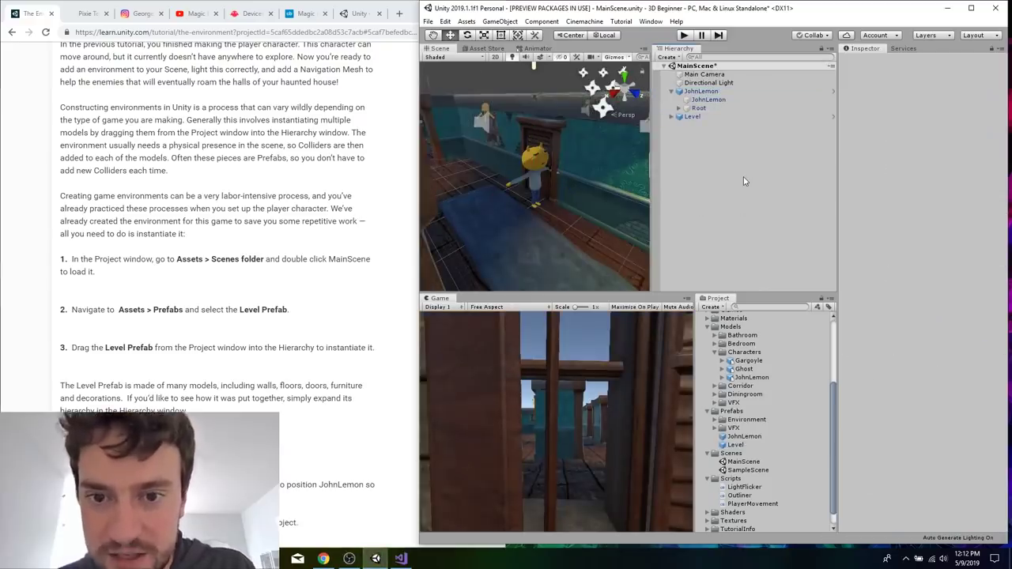
Consult the tutorial's Position the Player Character section and set JohnLemon's Transform position to X -9.8 and Z -1.5.
right_click(299, 343)
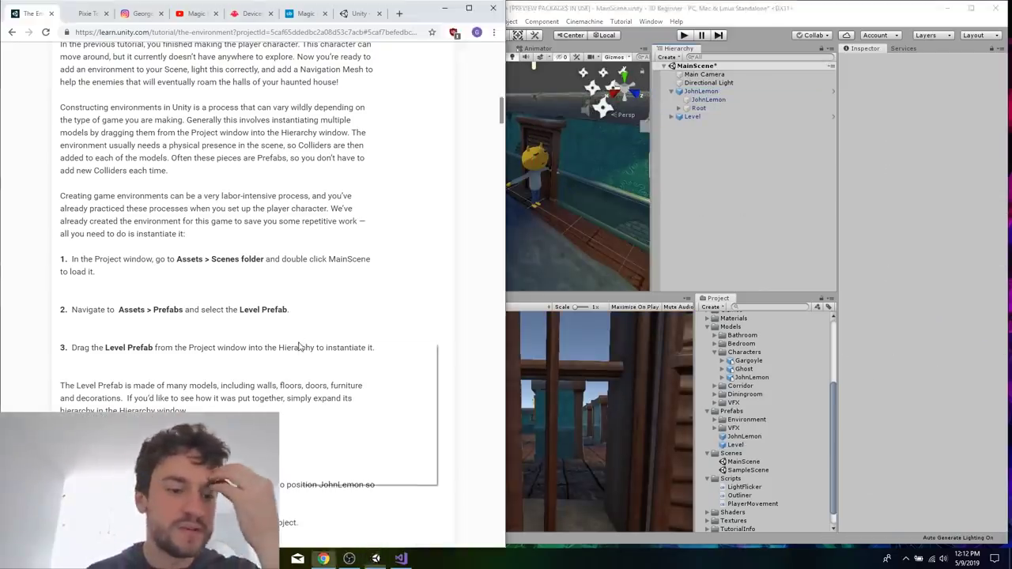
left_click(268, 310)
scroll(266, 310, "down", 5)
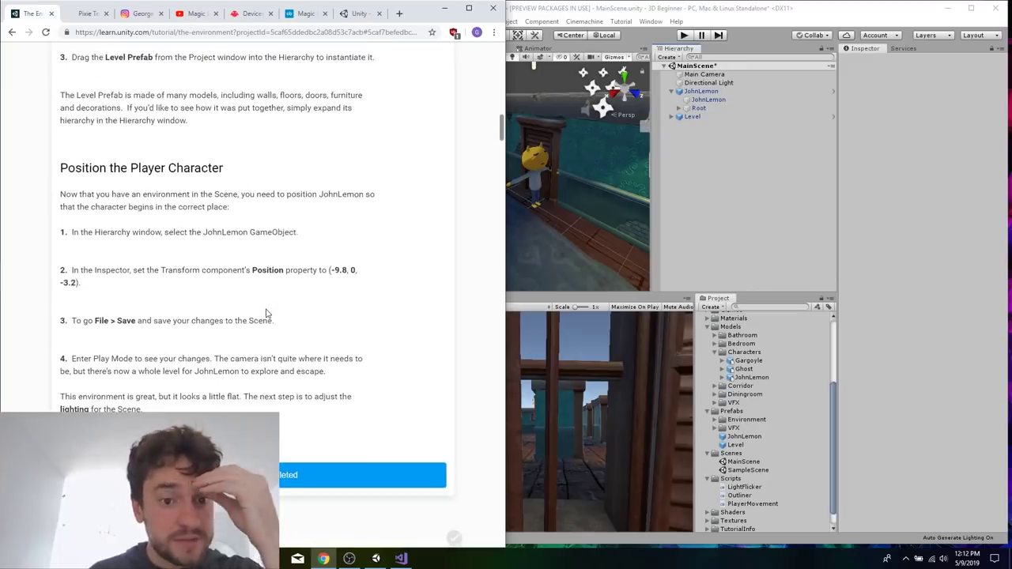
left_click(540, 171)
left_click(539, 171)
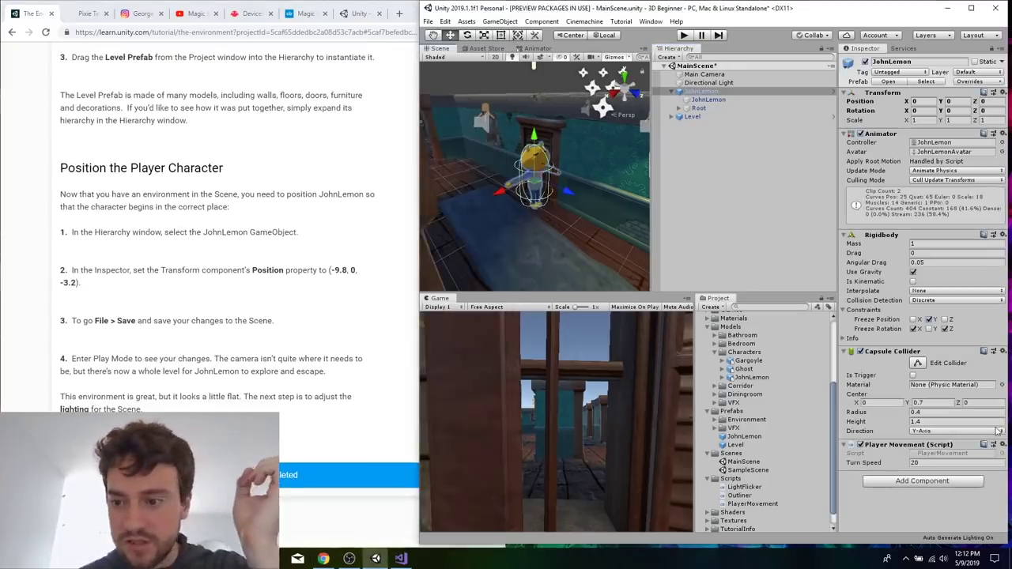
right_click(885, 404)
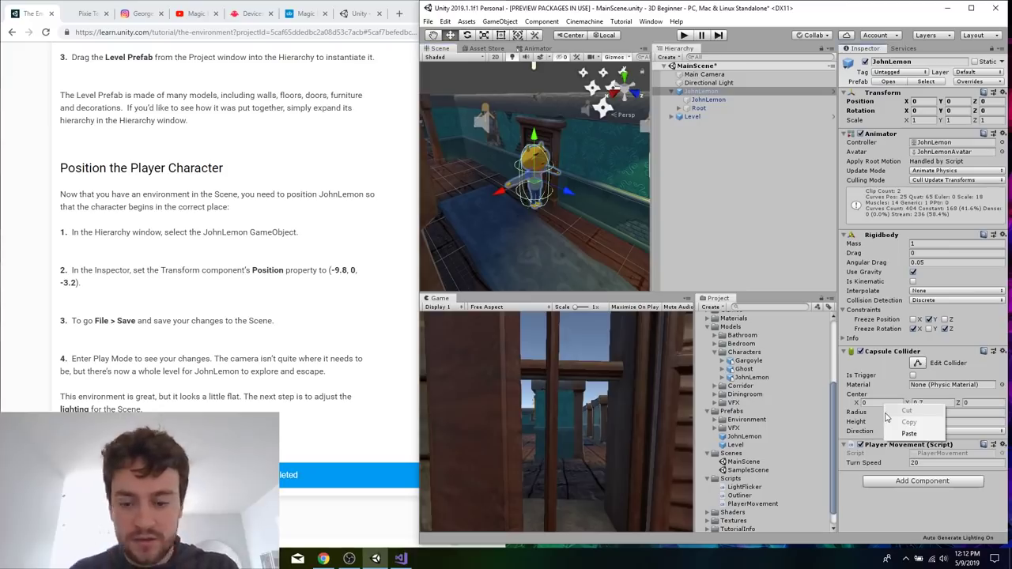
left_click(881, 260)
left_click(918, 101)
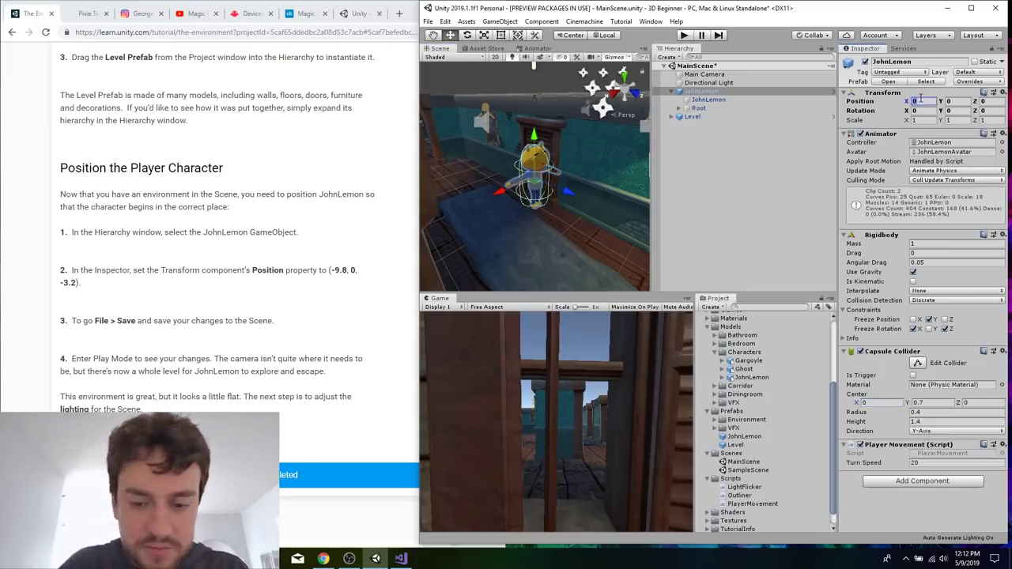
type("-9.8")
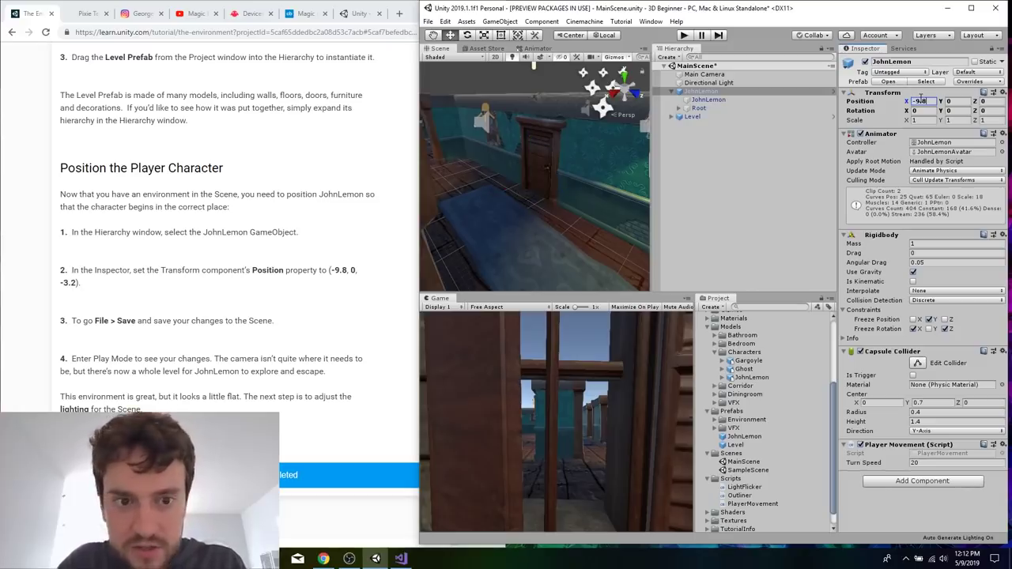
left_click(992, 101)
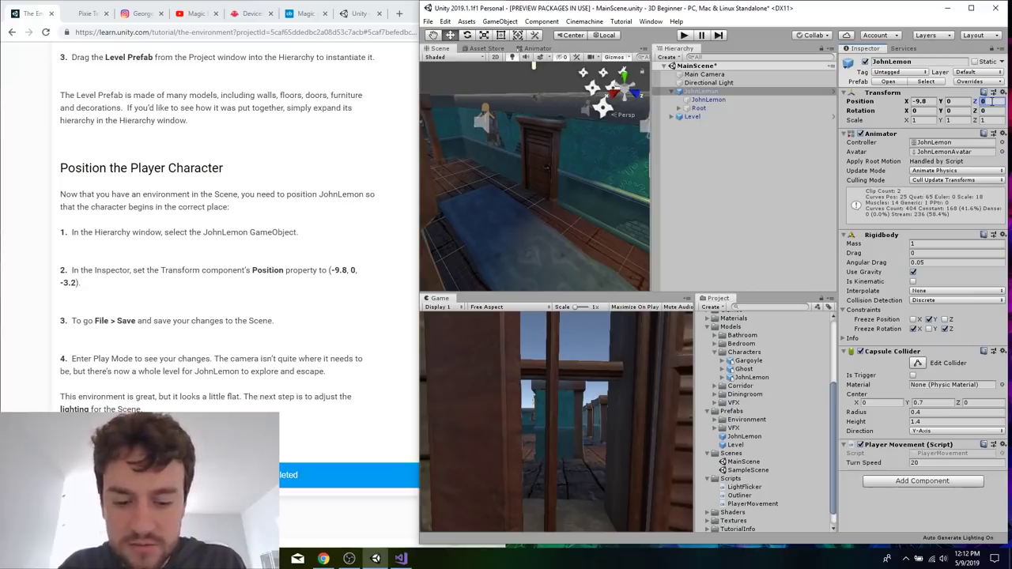
type("-3.2")
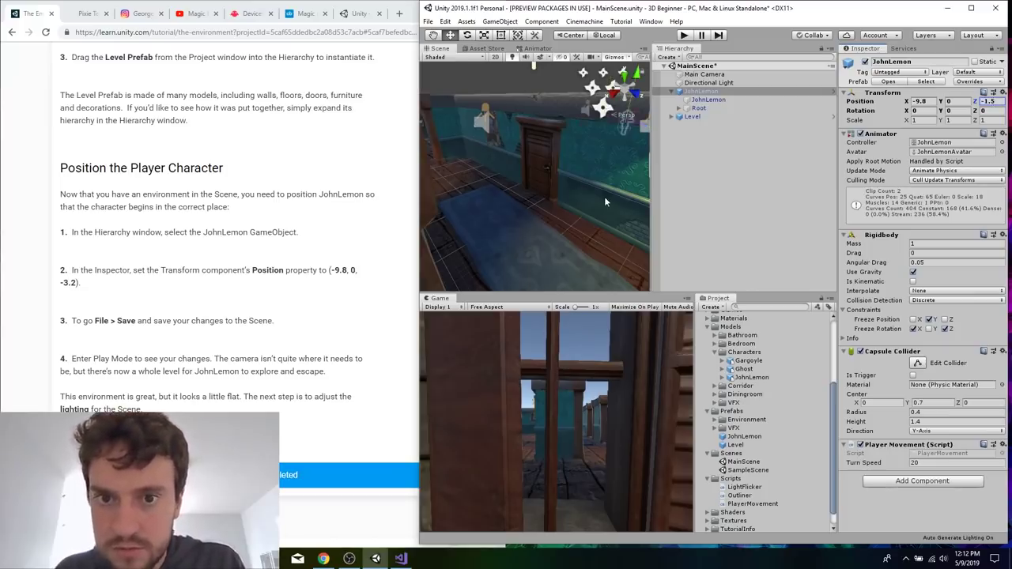
type("f")
Frame JohnLemon in the Scene view and examine the character's placement among the level's rooms.
left_click_drag(576, 131, 577, 184, "alt")
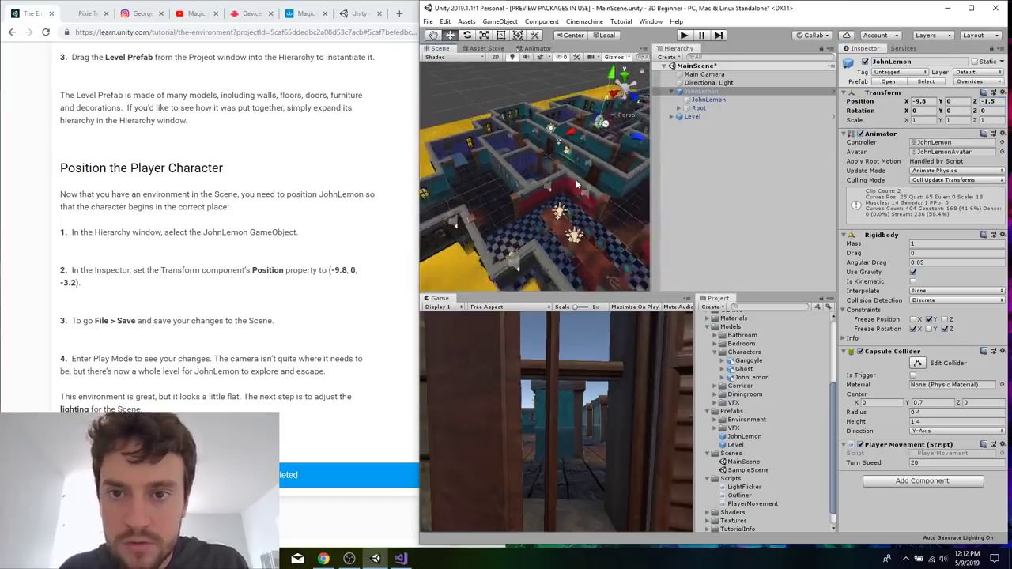
scroll(576, 184, "down", 5)
scroll(577, 185, "up", 5)
scroll(578, 226, "down", 2)
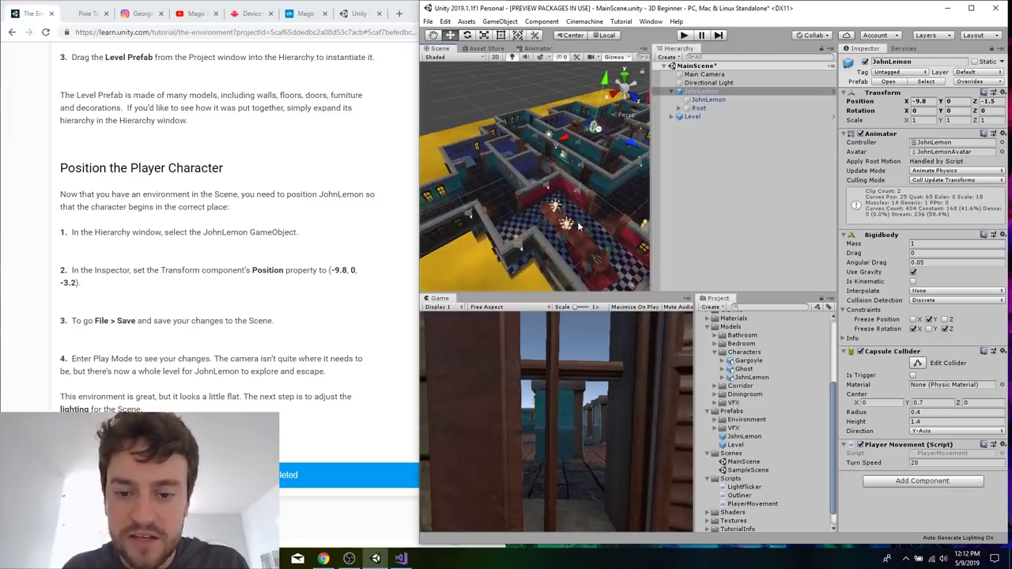
left_click(577, 178)
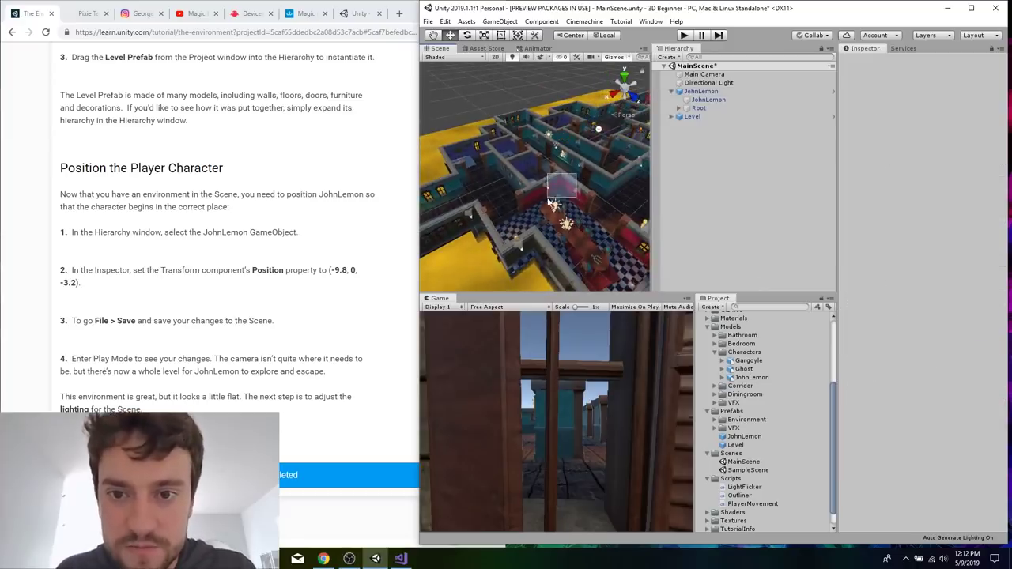
left_click(596, 133)
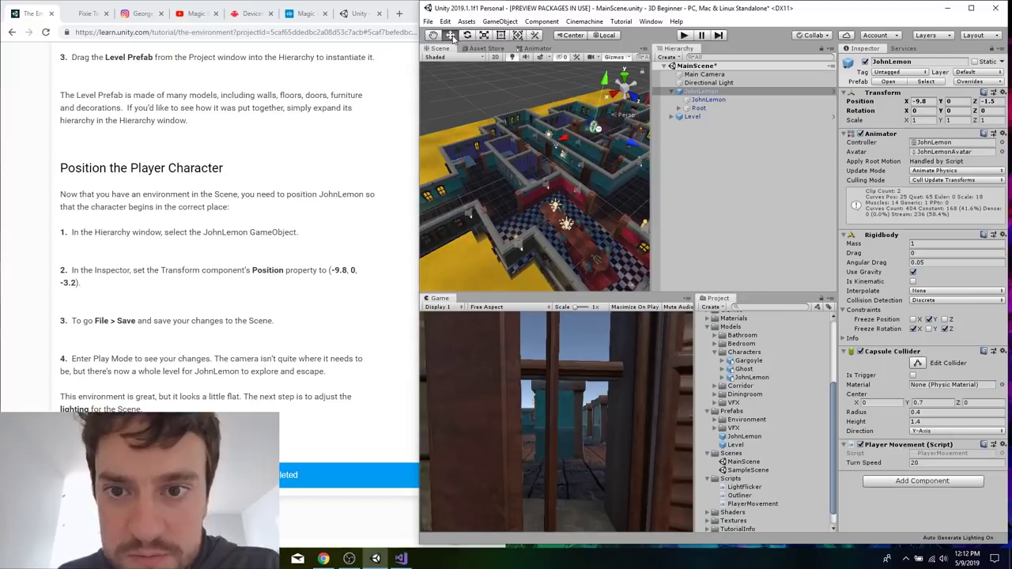
scroll(601, 117, "down", 3)
scroll(601, 117, "up", 3)
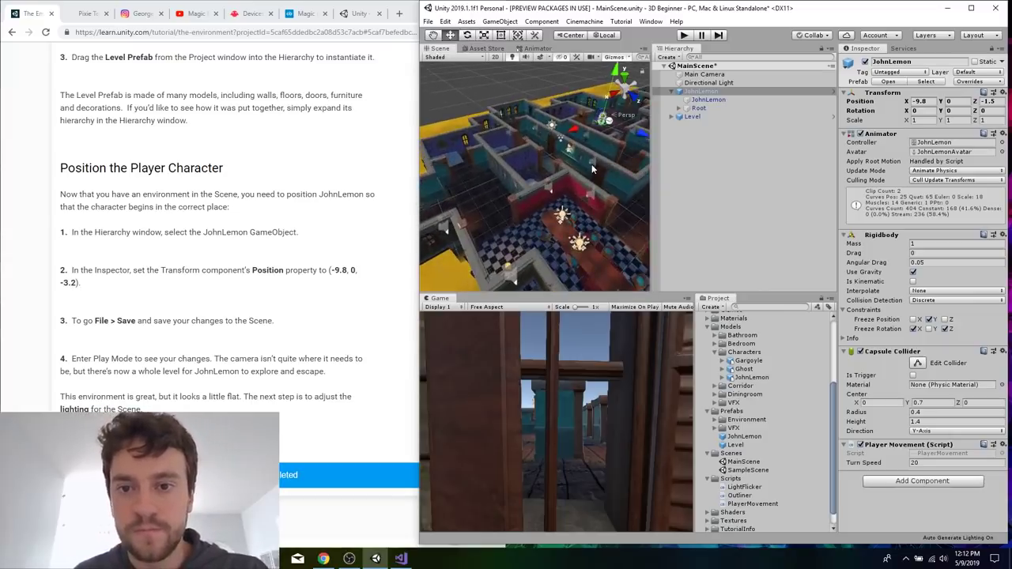
scroll(593, 168, "down", 3)
scroll(604, 158, "down", 3)
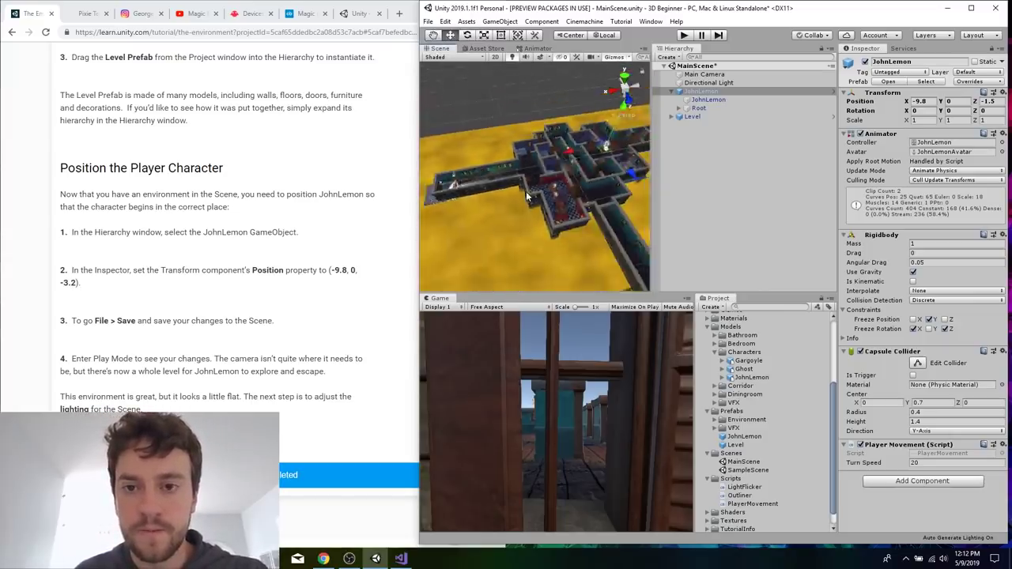
scroll(609, 156, "up", 2)
left_click_drag(609, 156, 624, 177, "alt")
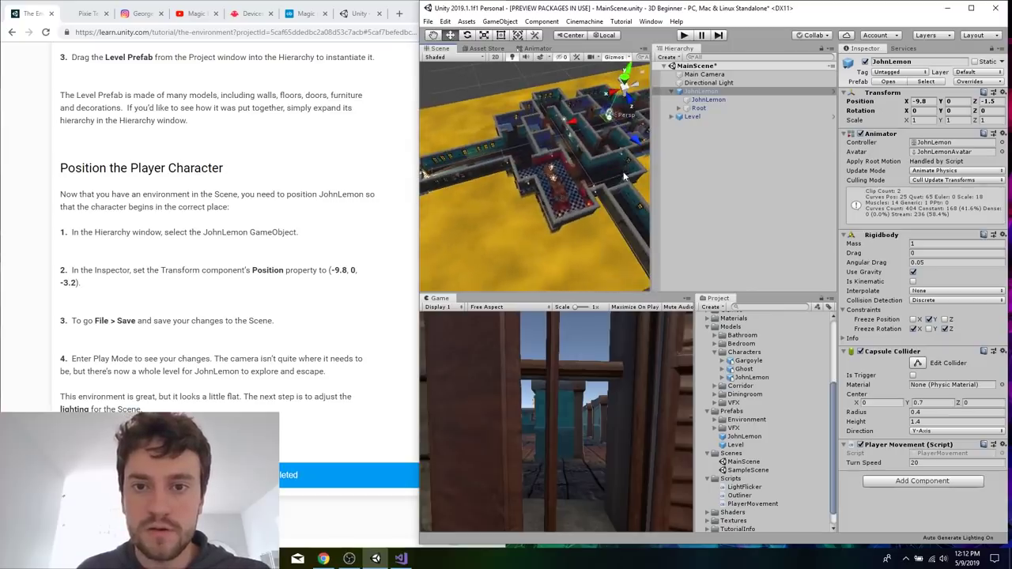
Examine the whole Level layout from directly above in the Scene view.
left_click_drag(547, 88, 507, 113)
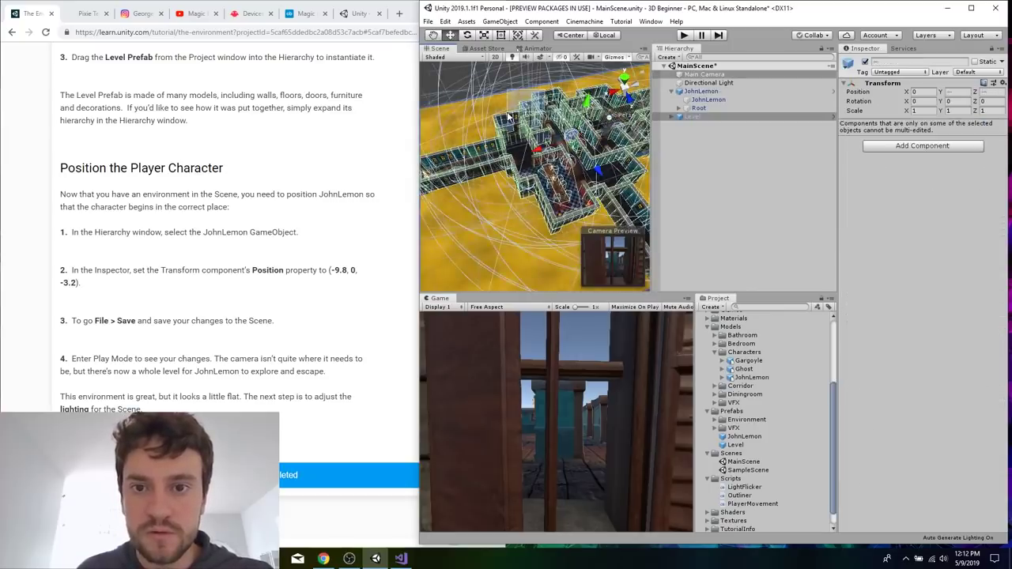
left_click(476, 89)
left_click(509, 85)
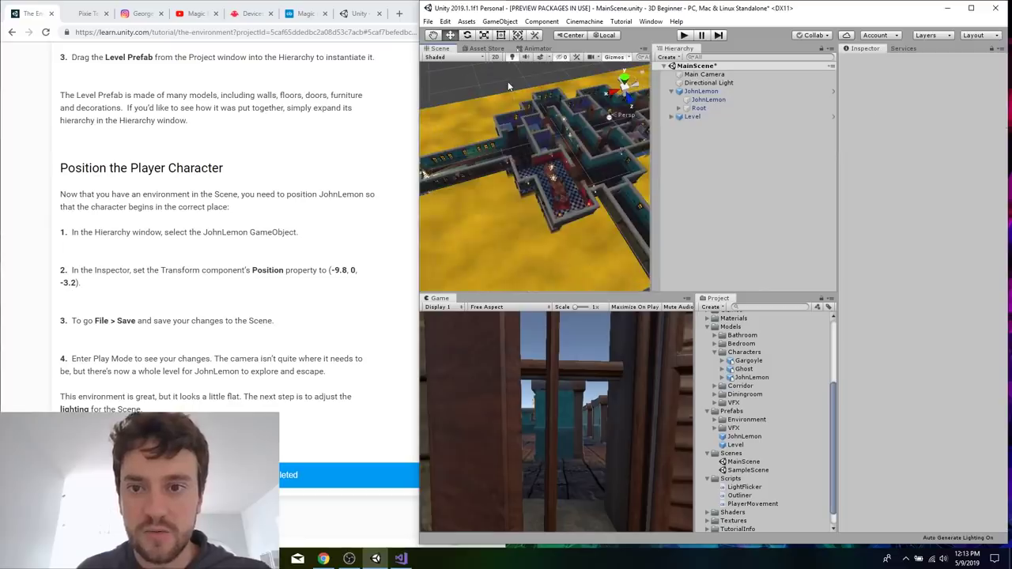
scroll(587, 150, "down", 8)
scroll(587, 150, "up", 1)
left_click(625, 76)
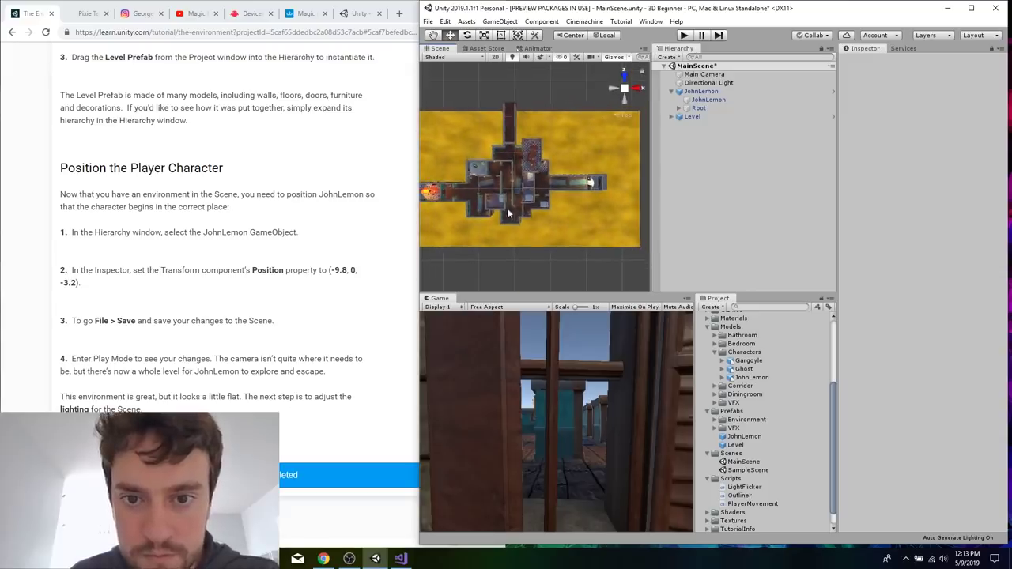
scroll(484, 205, "up", 4)
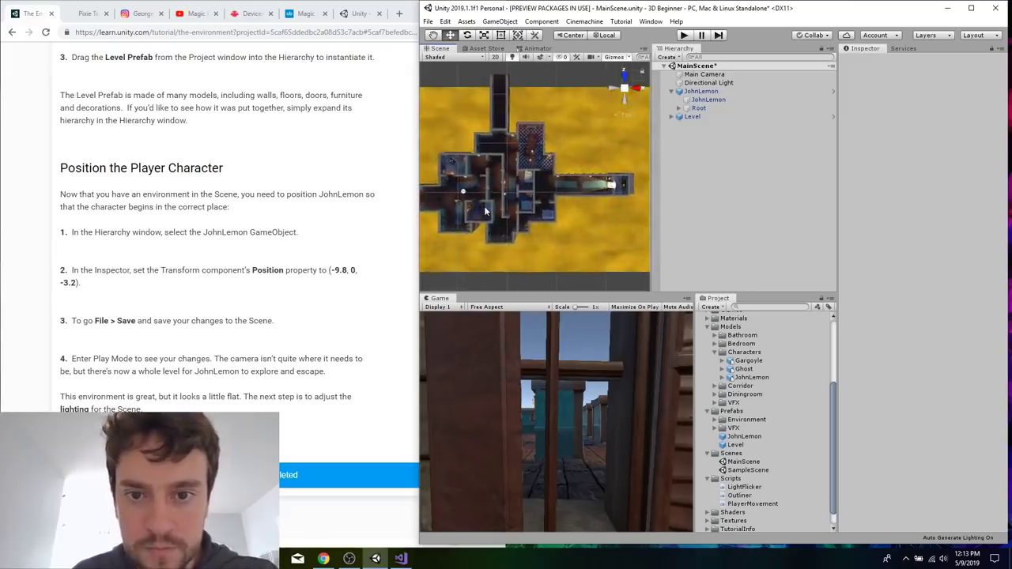
left_click(436, 204)
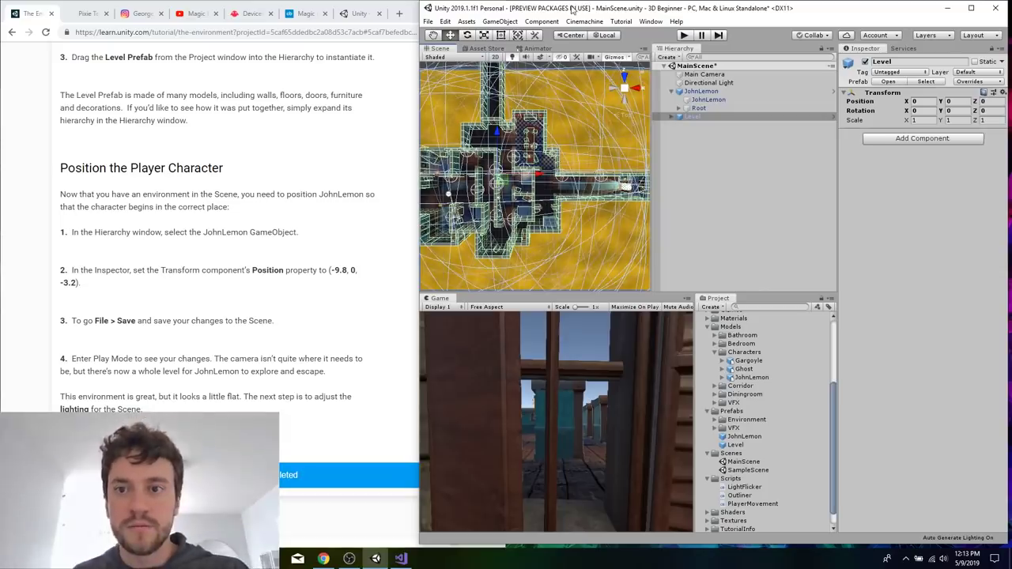
Enter Play Mode to test JohnLemon inside the Level environment.
left_click(683, 35)
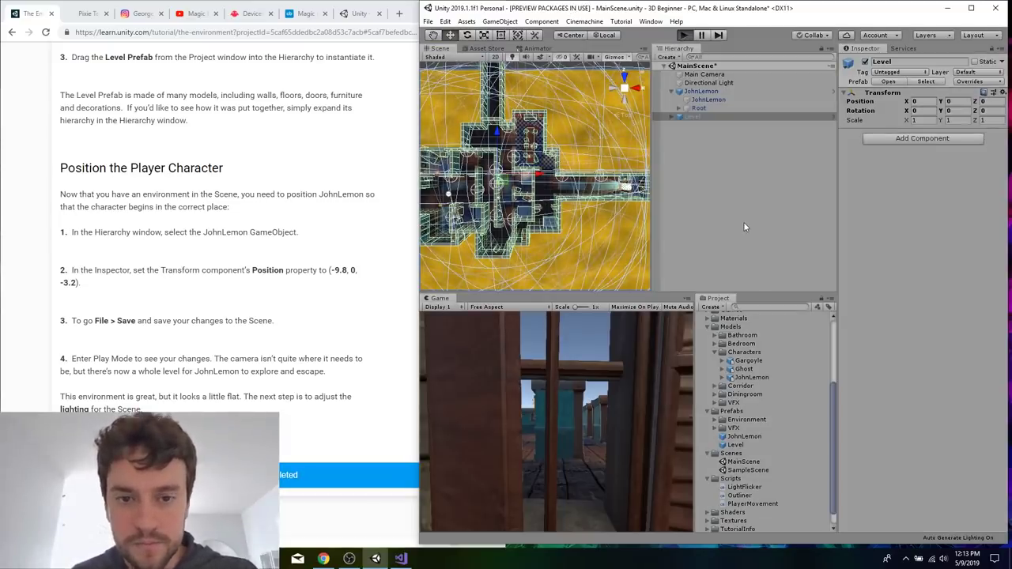
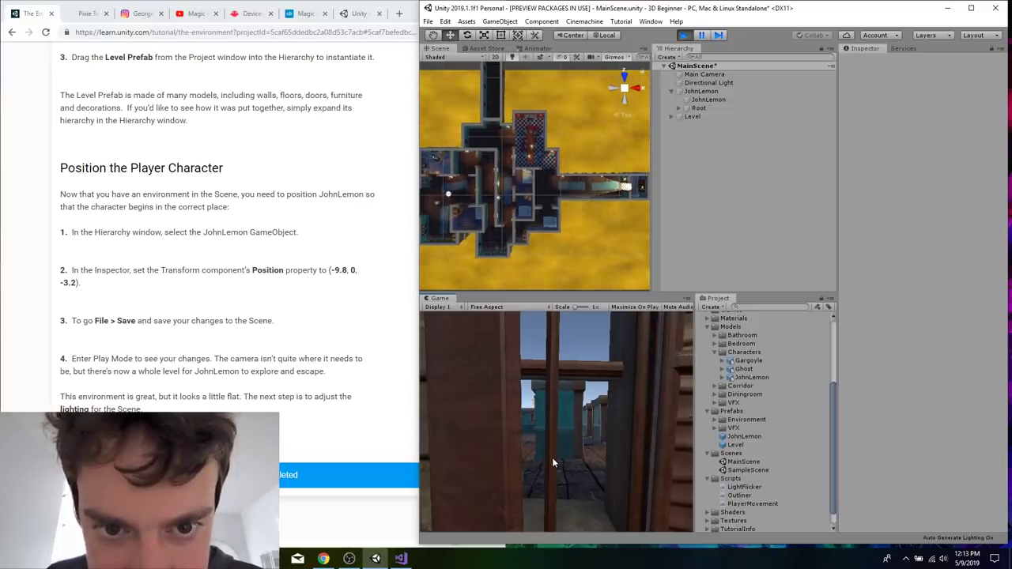
Exit Play Mode and read the tutorial through to the instructions for altering the Directional Light.
left_click(684, 35)
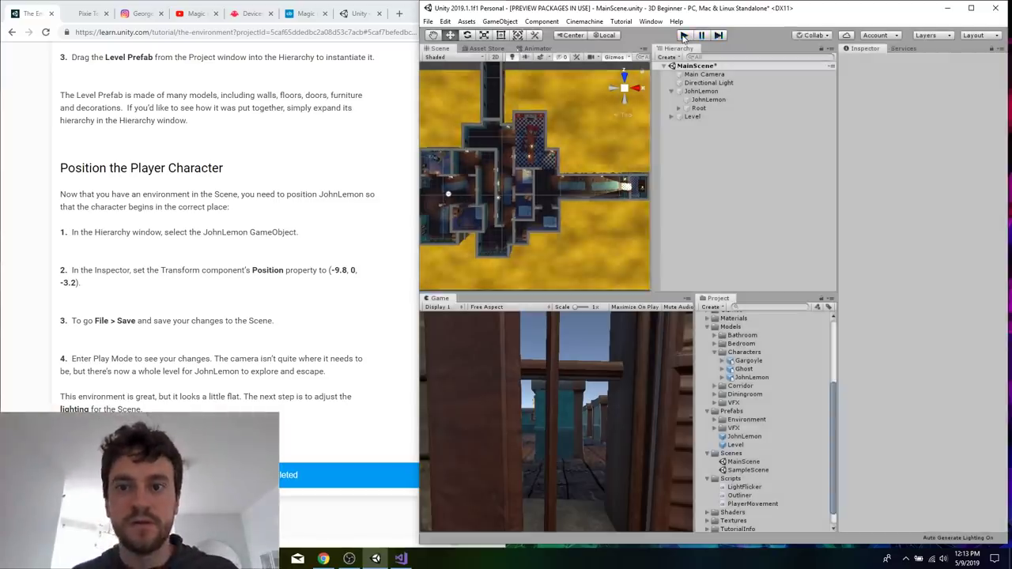
left_click(292, 303)
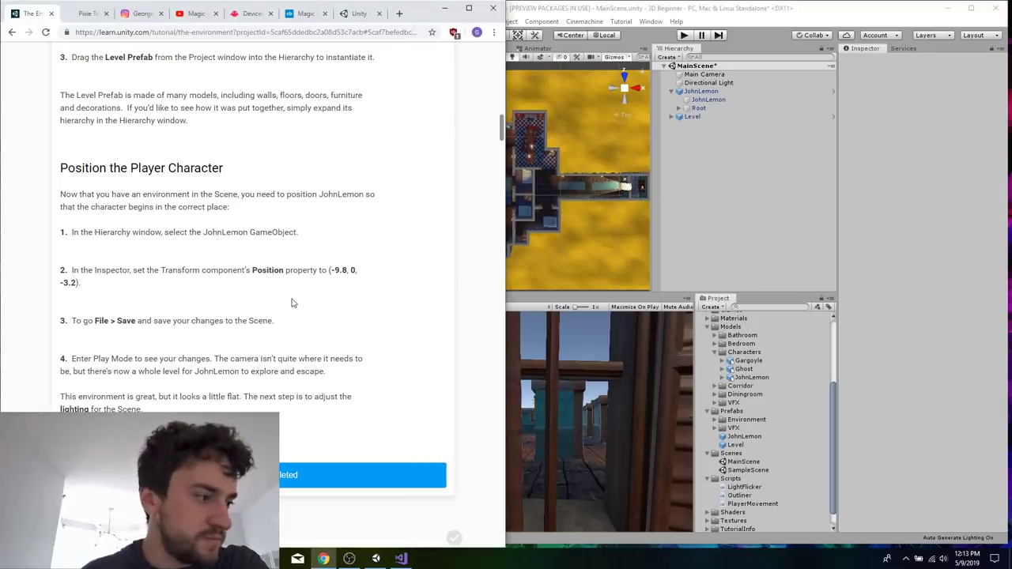
scroll(292, 303, "down", 2)
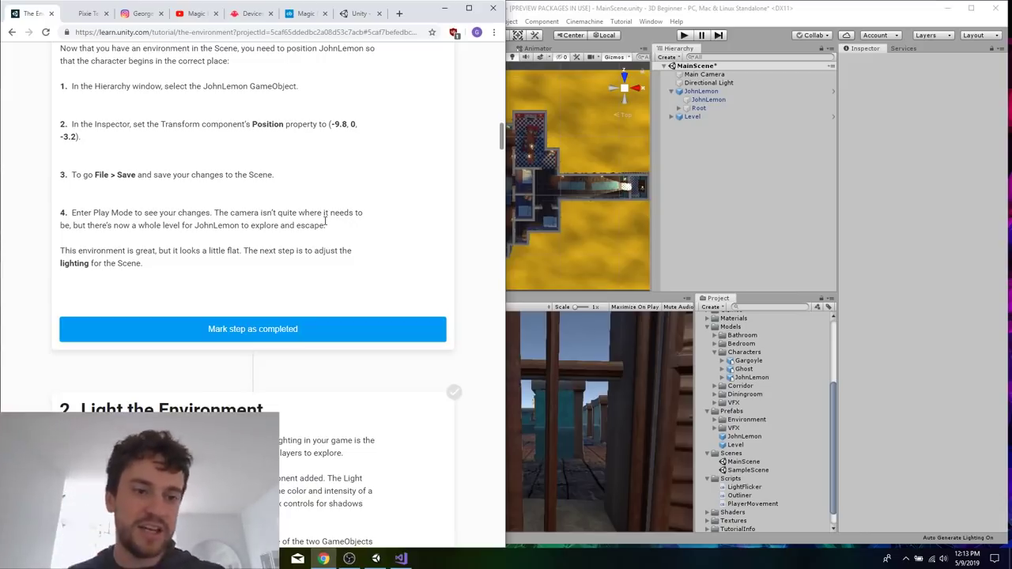
scroll(324, 221, "down", 5)
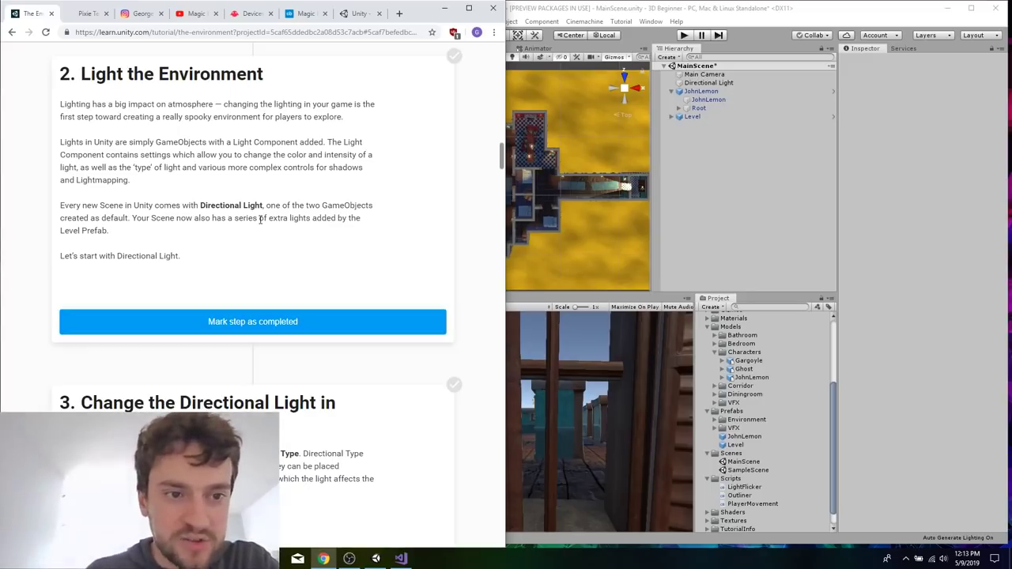
scroll(260, 220, "down", 7)
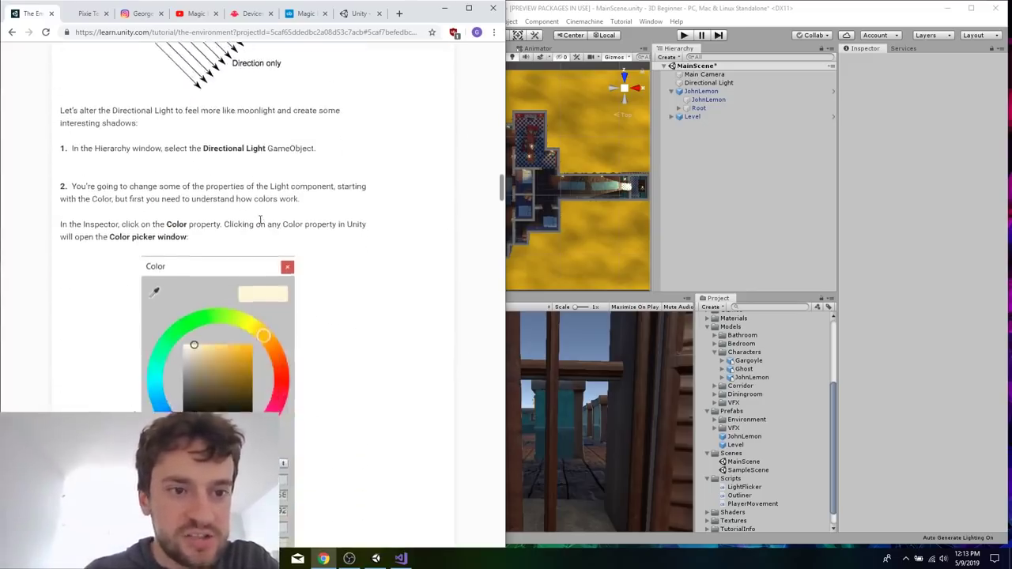
scroll(261, 220, "down", 1)
Set the Directional Light's color to RGB 225, 240, 250.
left_click(712, 84)
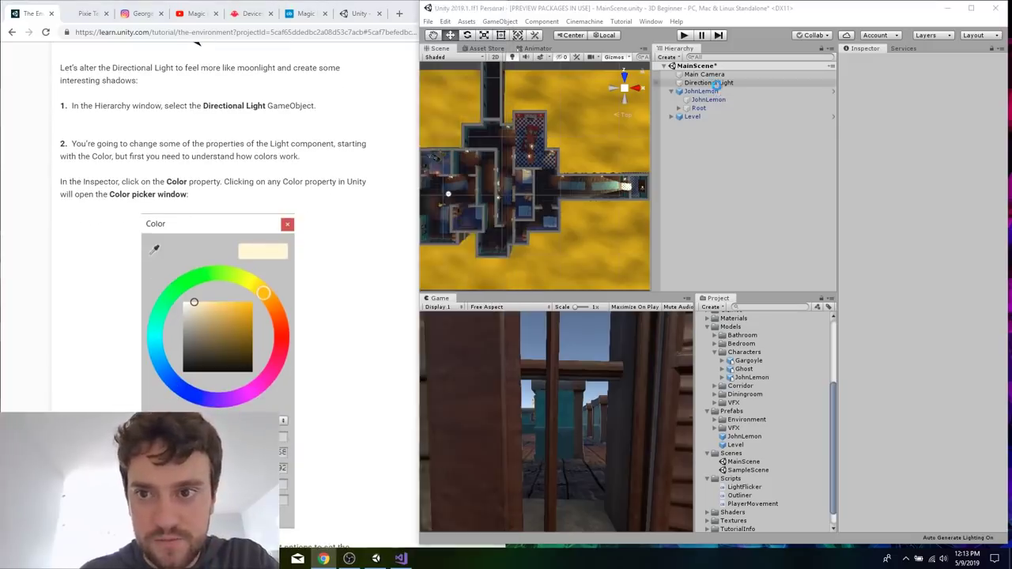
scroll(309, 178, "down", 9)
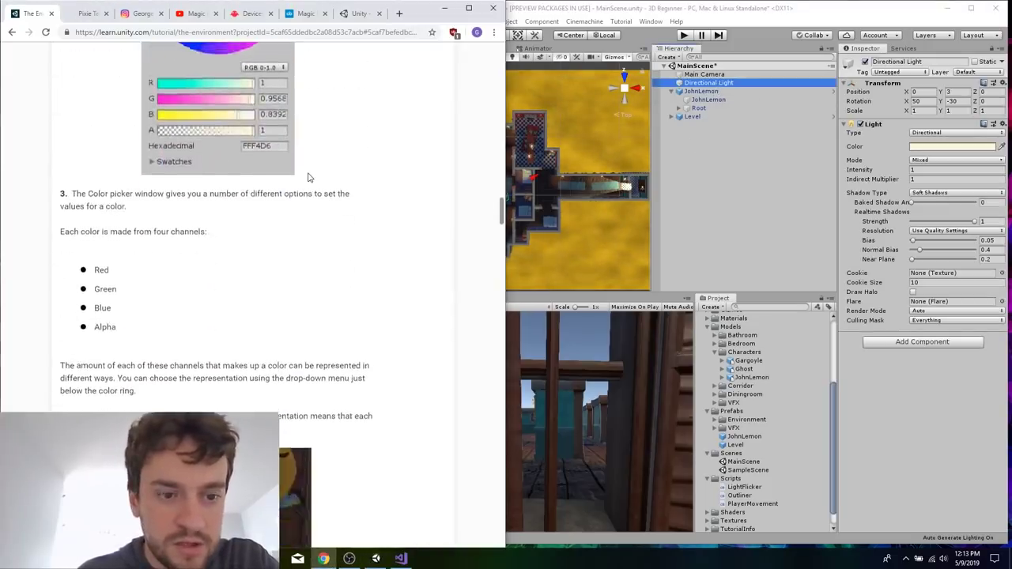
scroll(308, 178, "down", 8)
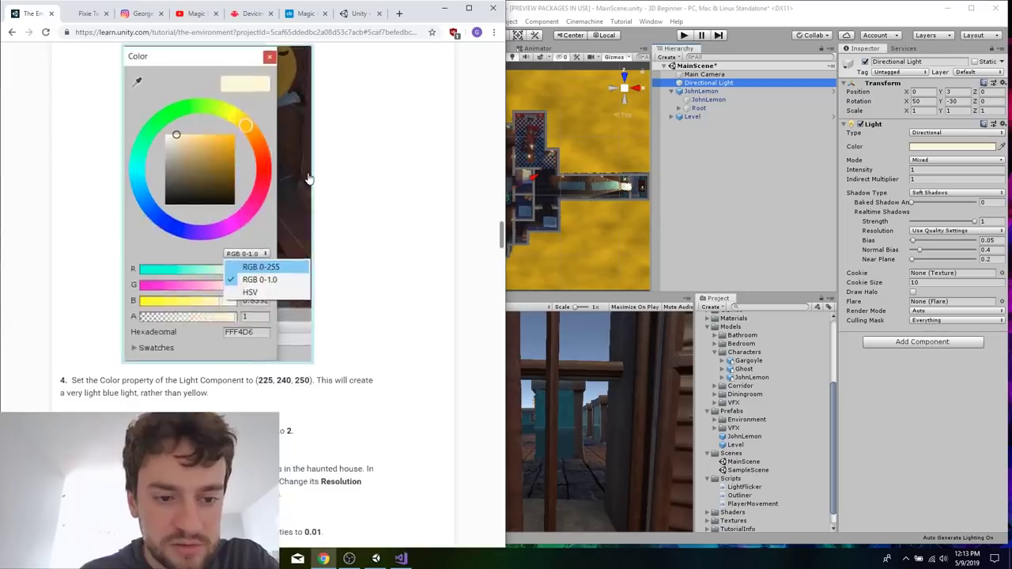
left_click(943, 146)
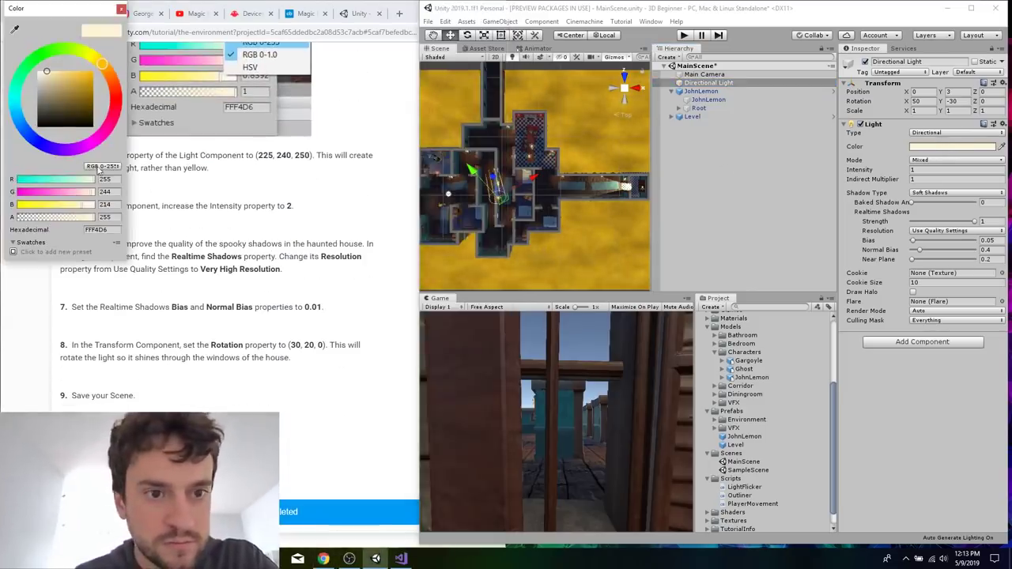
left_click_drag(97, 21, 583, 85)
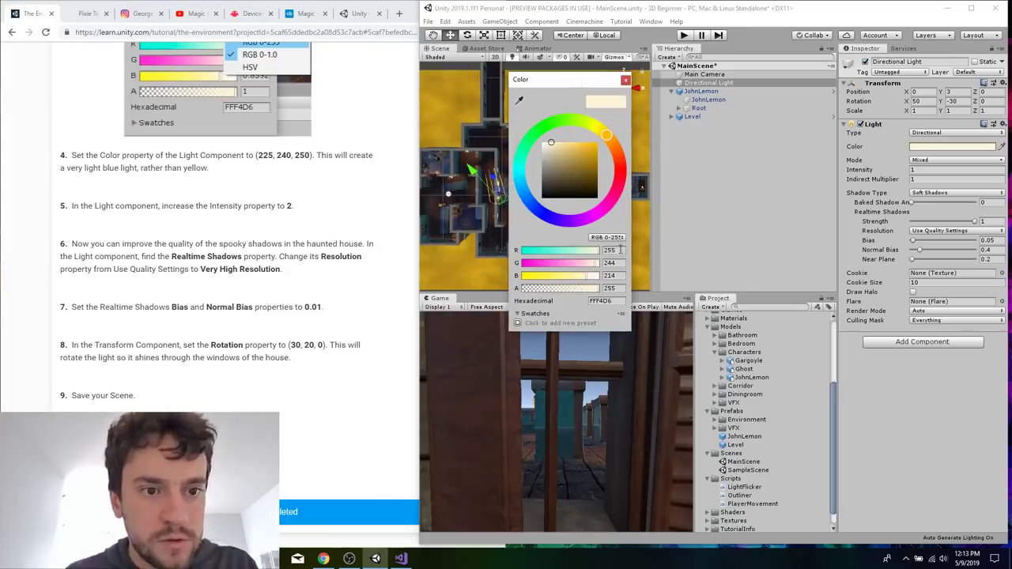
left_click(610, 251)
type("225")
key("Tab")
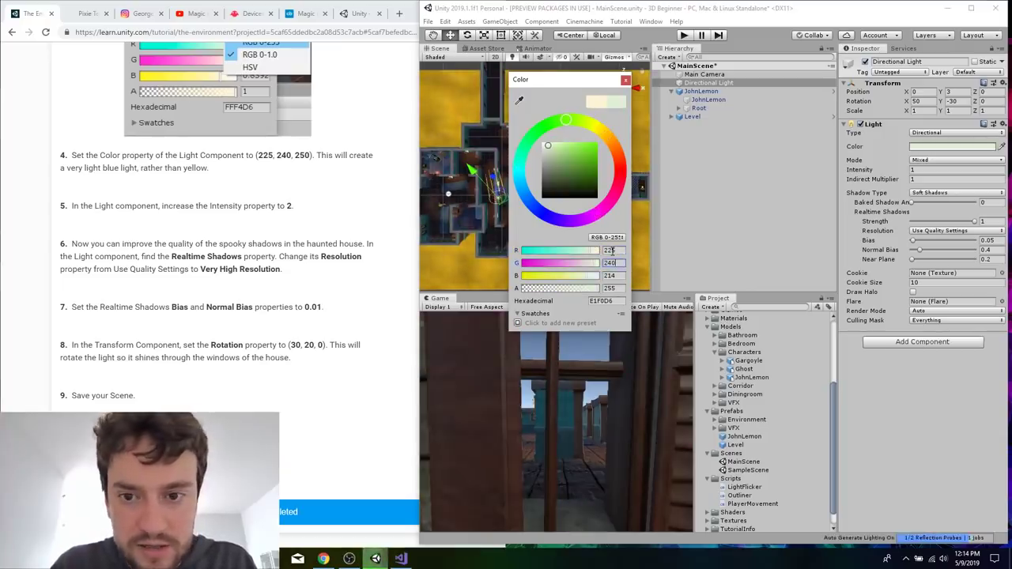
type("240")
key("Tab")
type("250")
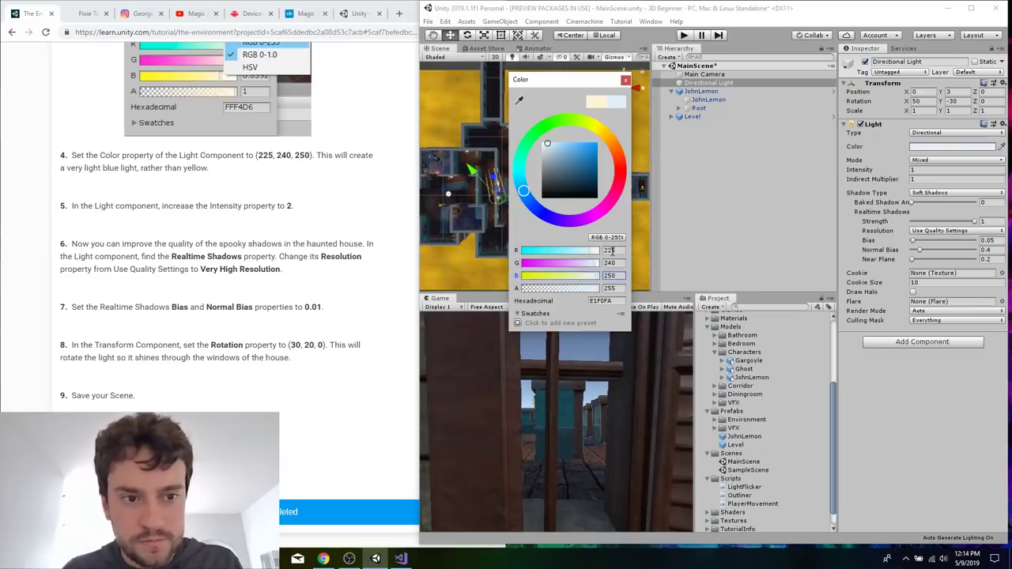
left_click(625, 80)
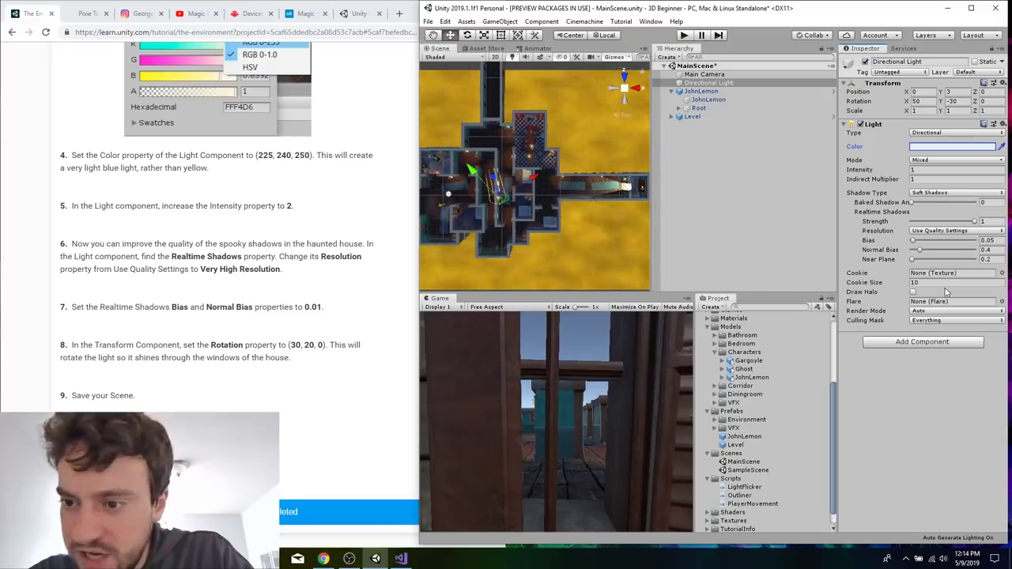
Set the light's realtime shadow resolution to Very High Resolution and both Bias and Normal Bias to 0.01.
left_click(956, 194)
left_click(956, 193)
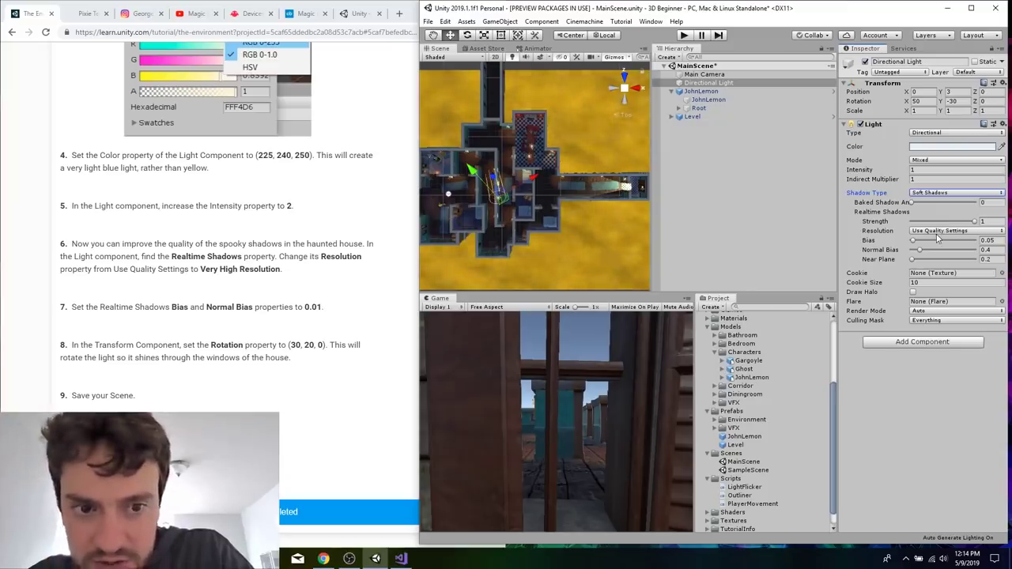
left_click(966, 232)
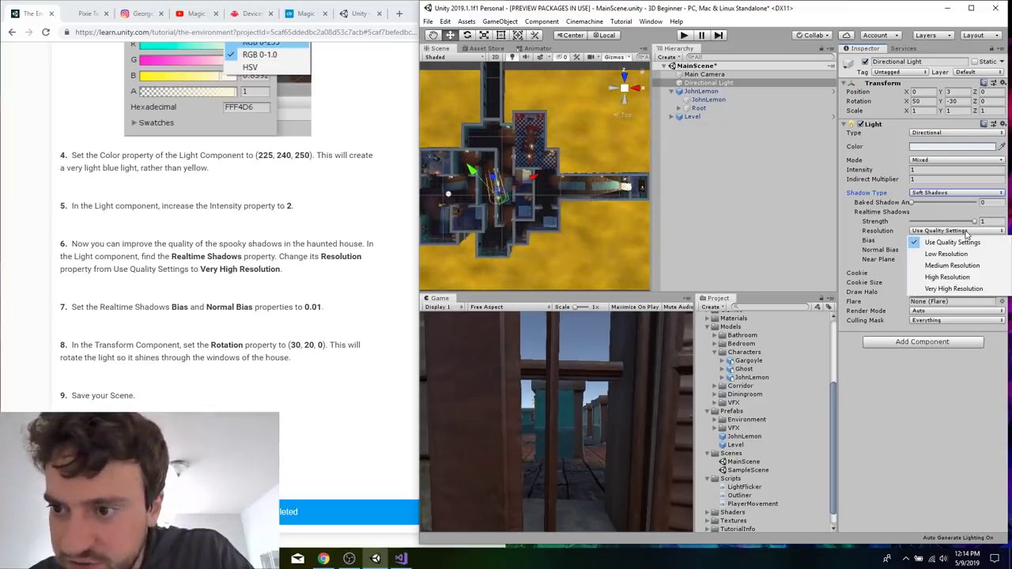
left_click(942, 289)
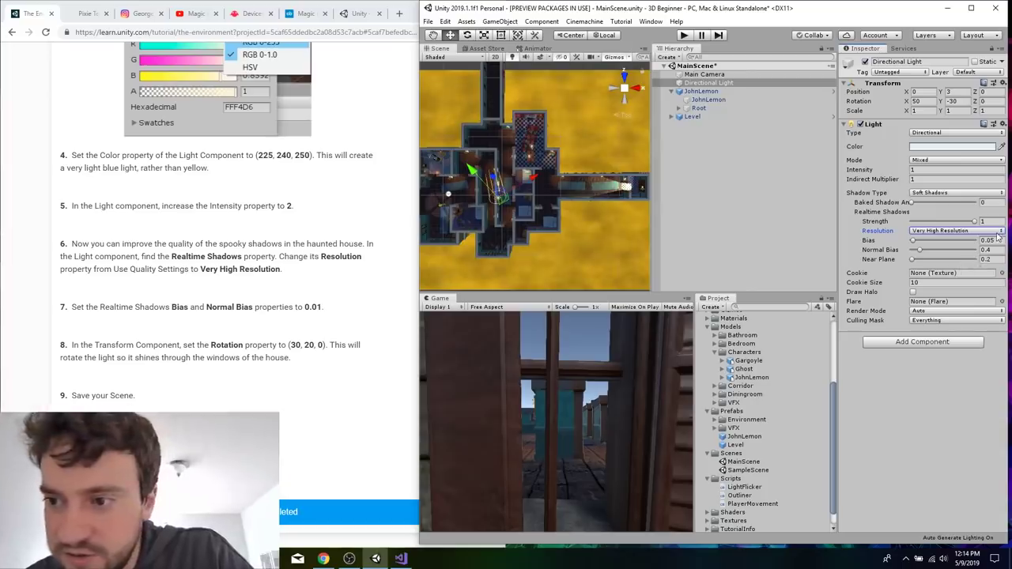
left_click(995, 238)
type("0.01")
key("Tab")
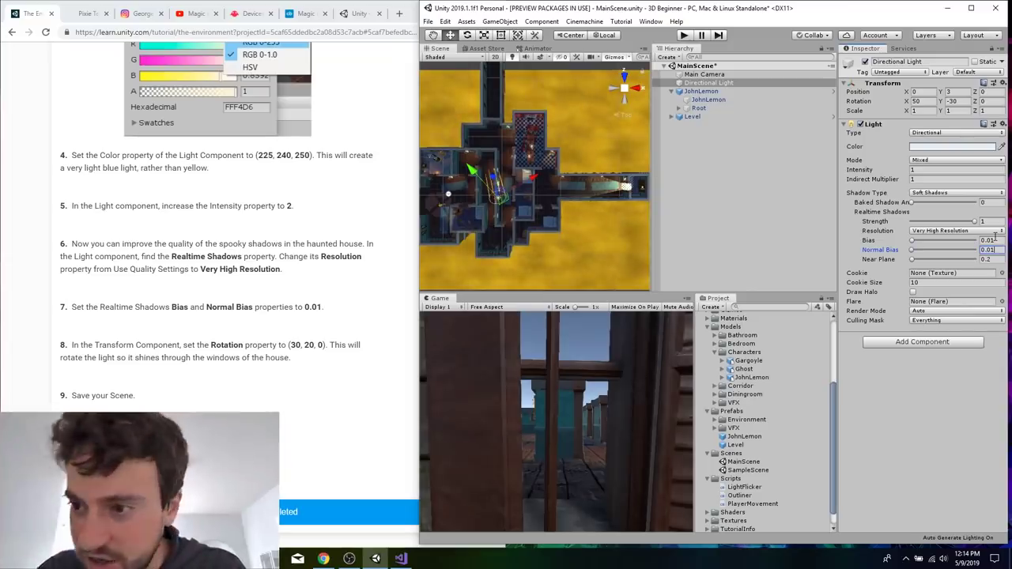
Set the Directional Light's rotation to 30 on X and 20 on Y, following the tutorial.
left_click(332, 315)
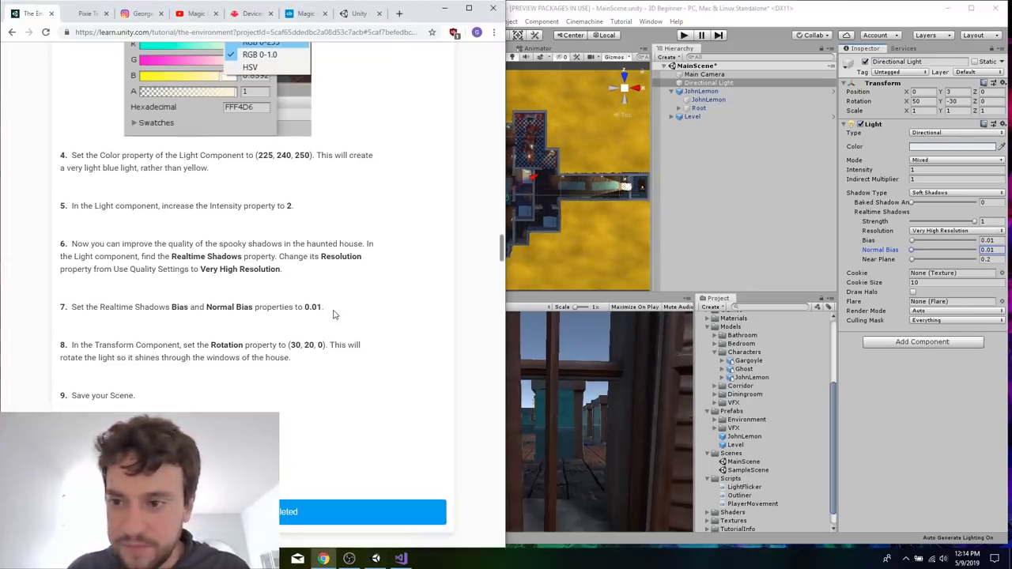
scroll(332, 315, "down", 1)
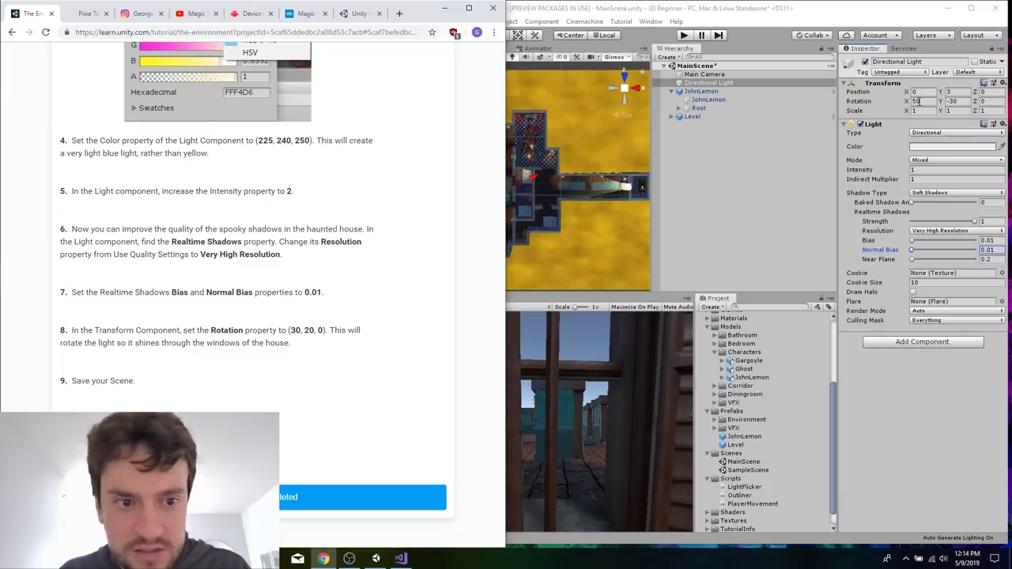
left_click(915, 101)
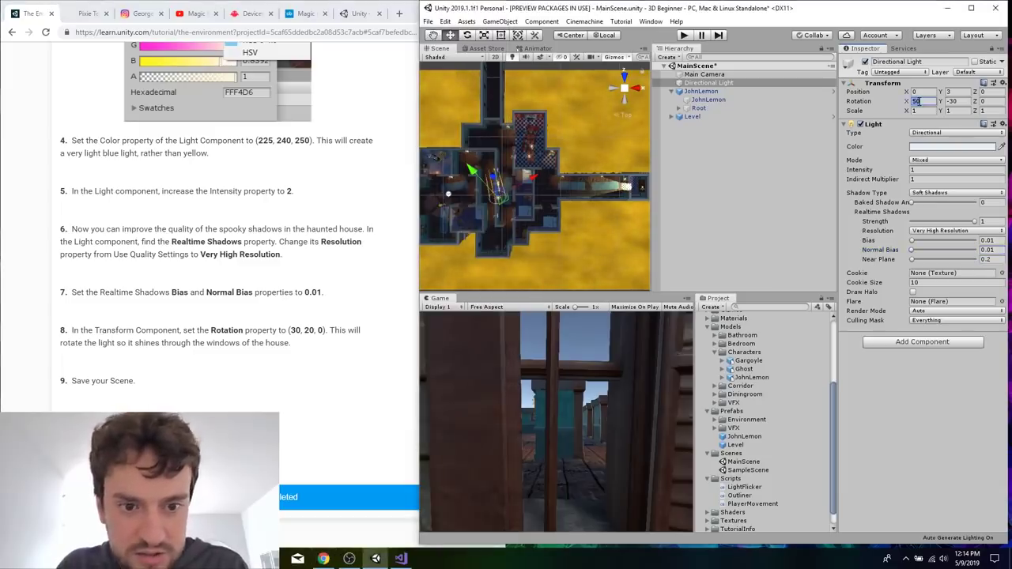
type("30")
key("Tab")
type("20")
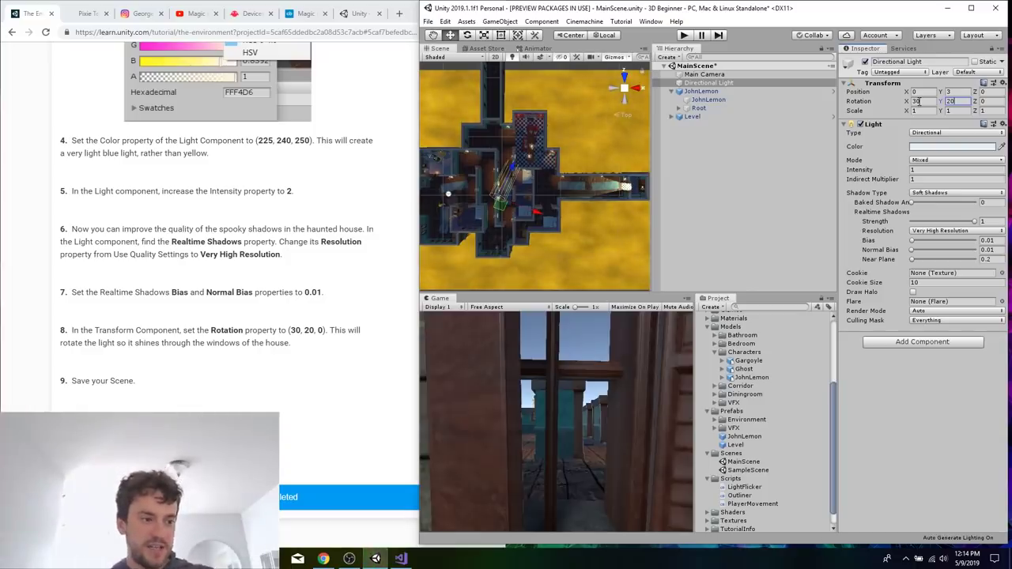
Examine the level's rooms and shadows from above in the Scene view under the adjusted directional lighting.
scroll(632, 106, "down", 2)
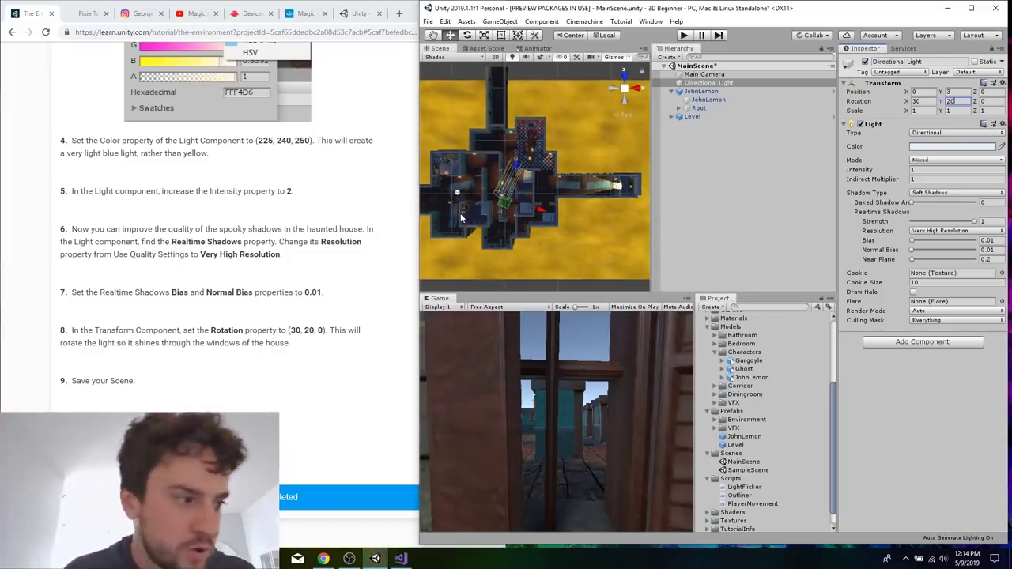
scroll(469, 214, "up", 1)
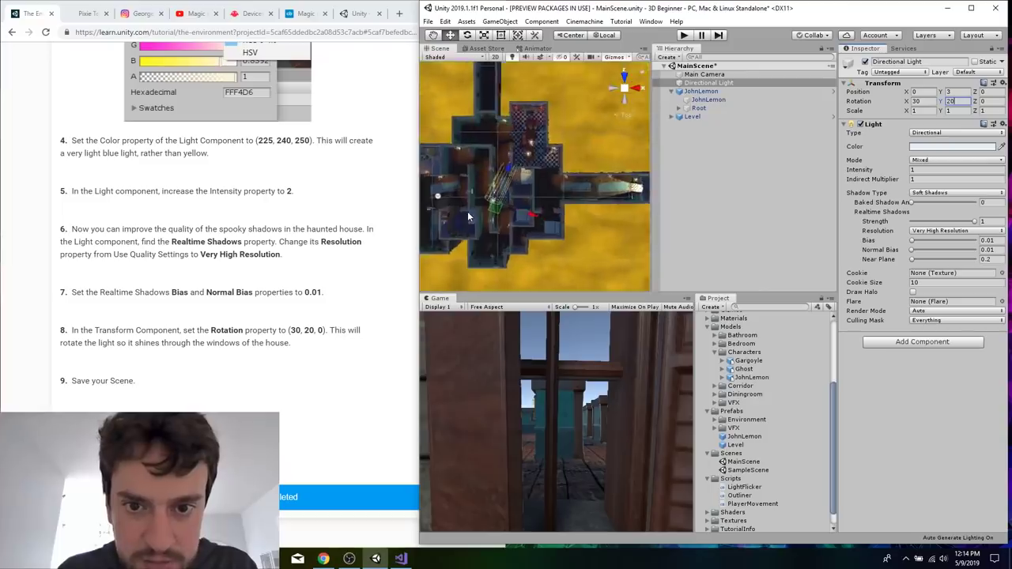
scroll(468, 216, "up", 2)
left_click_drag(519, 165, 516, 188)
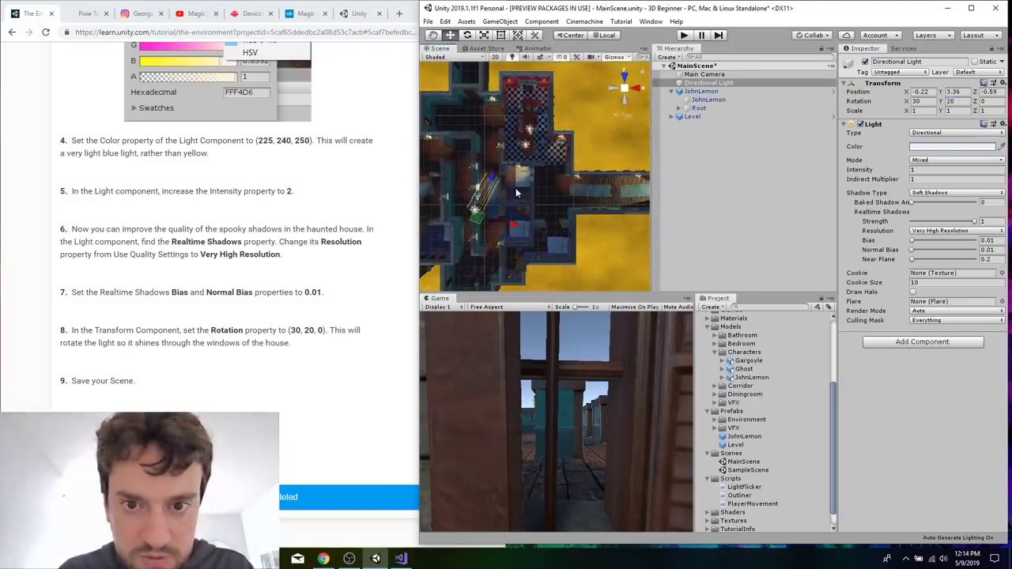
left_click(612, 141)
key("f")
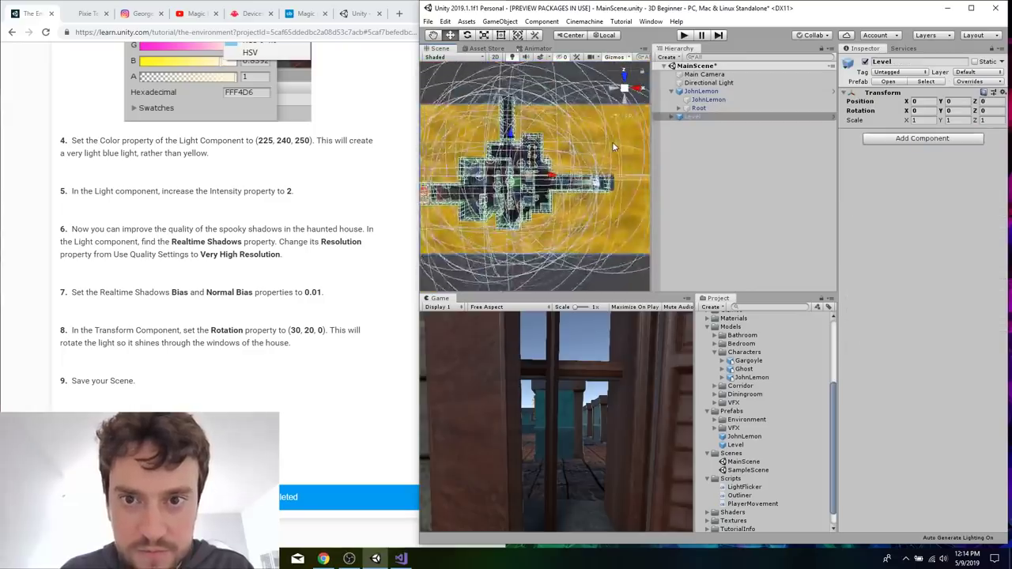
left_click(565, 80)
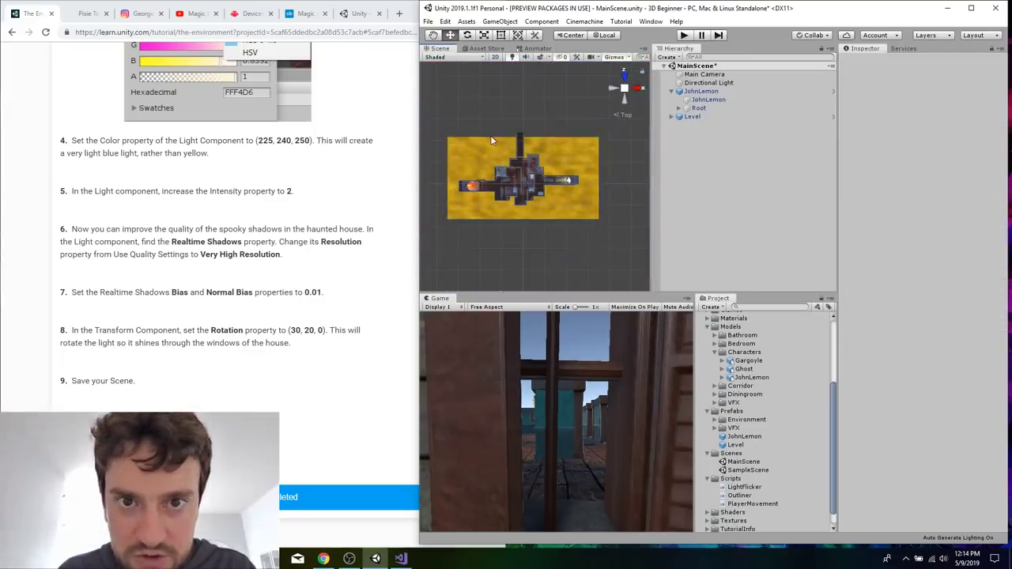
scroll(491, 135, "down", 2)
left_click_drag(491, 224, 545, 231)
key("r")
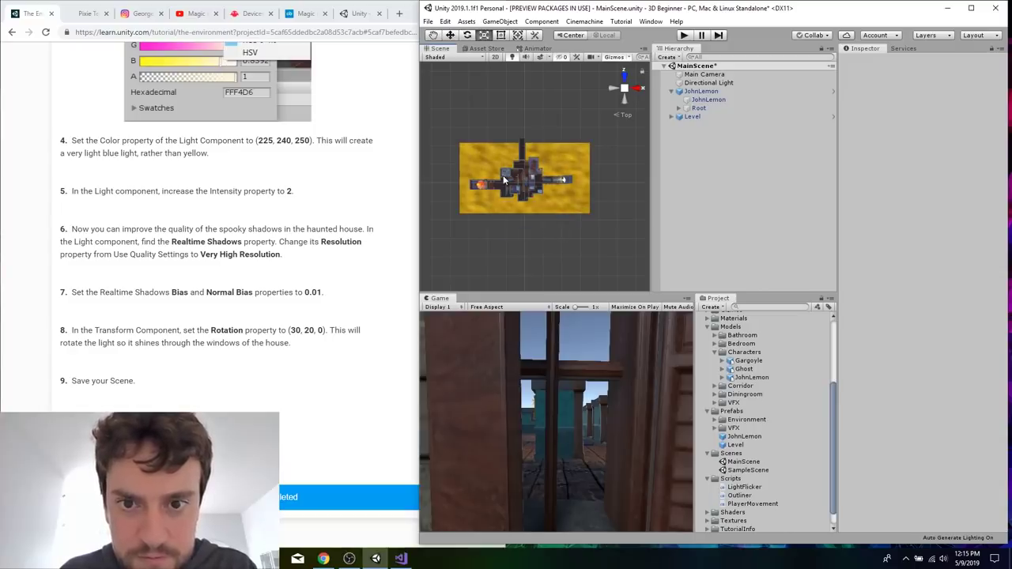
scroll(503, 175, "up", 5)
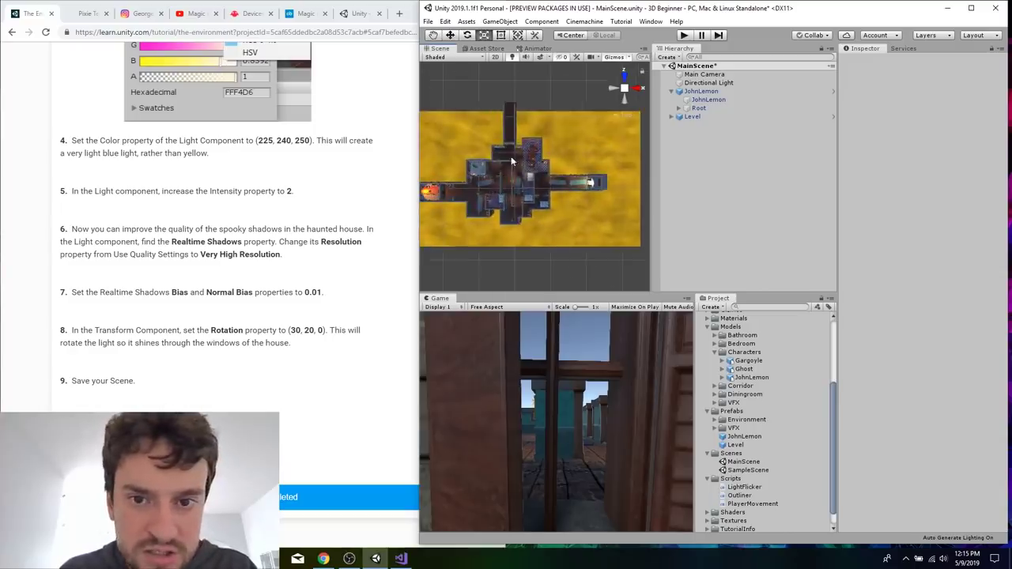
key("w")
scroll(512, 258, "up", 3)
scroll(512, 253, "down", 1)
scroll(512, 253, "up", 3)
scroll(512, 253, "down", 3)
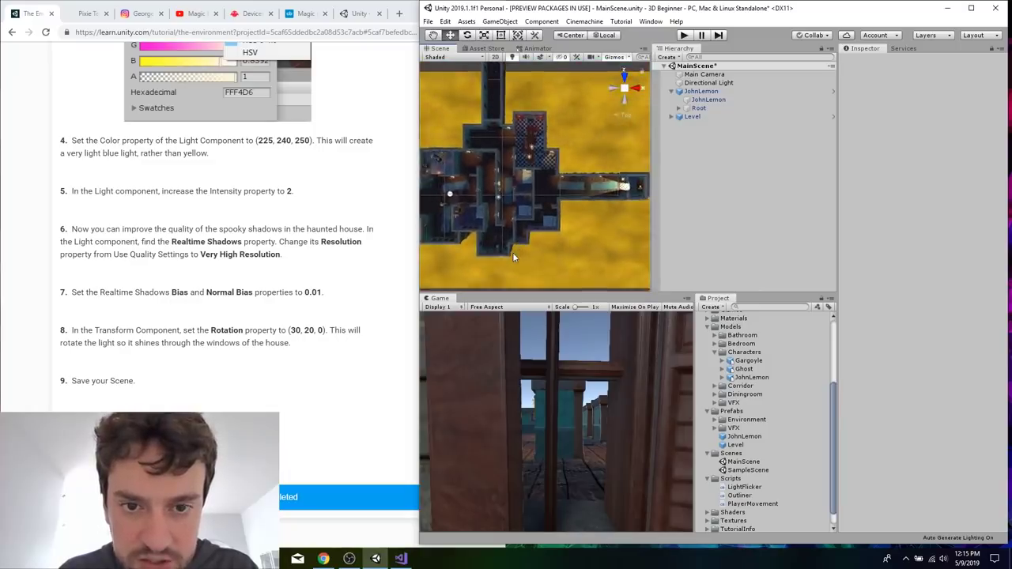
scroll(512, 257, "up", 1)
key("r")
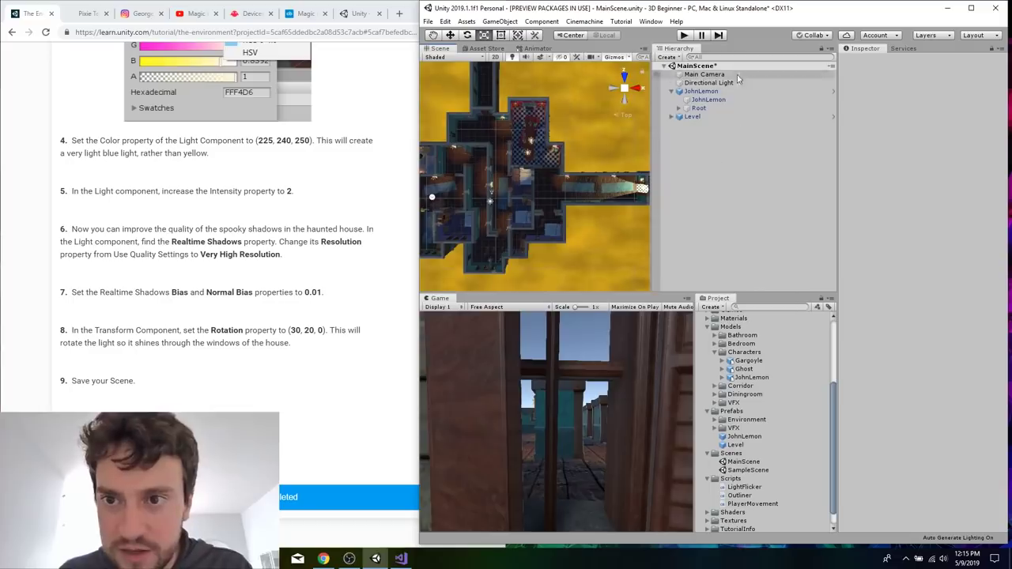
Save the scene with the Directional Light selected, and read the tutorial's section on the Global Illumination Lightmapping effect.
left_click(711, 83)
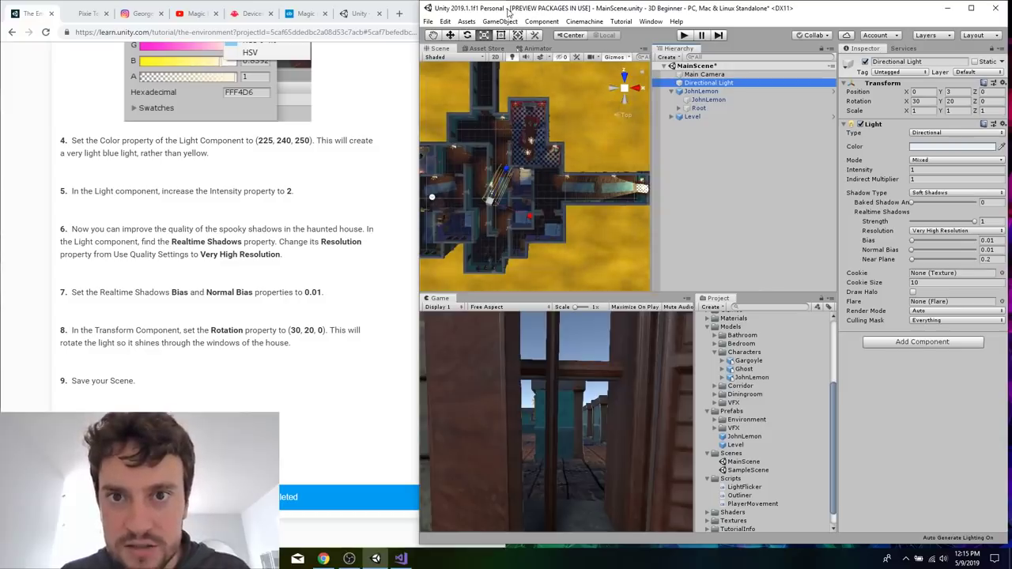
key("ctrl+s")
left_click(248, 302)
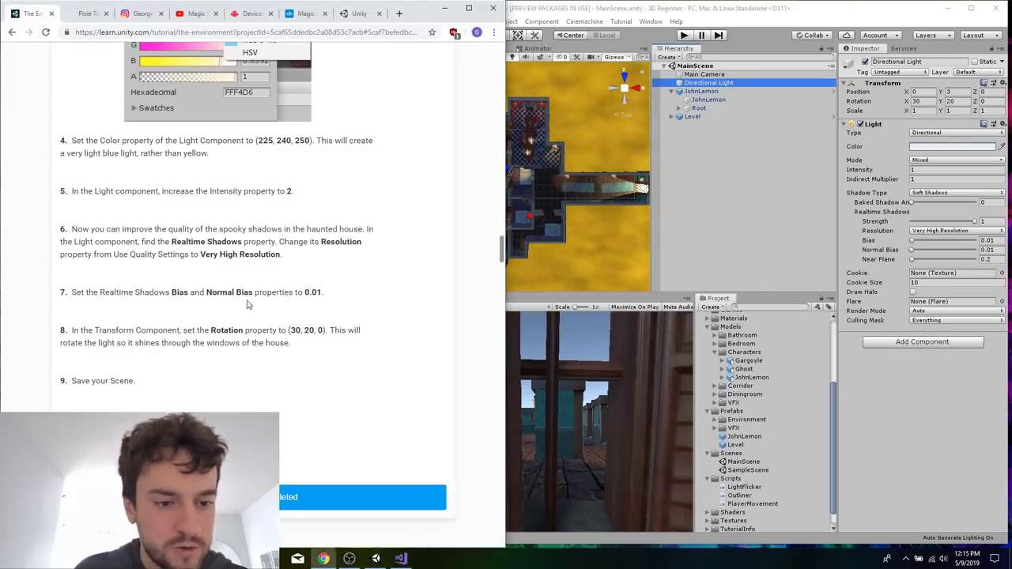
scroll(248, 302, "down", 8)
scroll(248, 301, "up", 2)
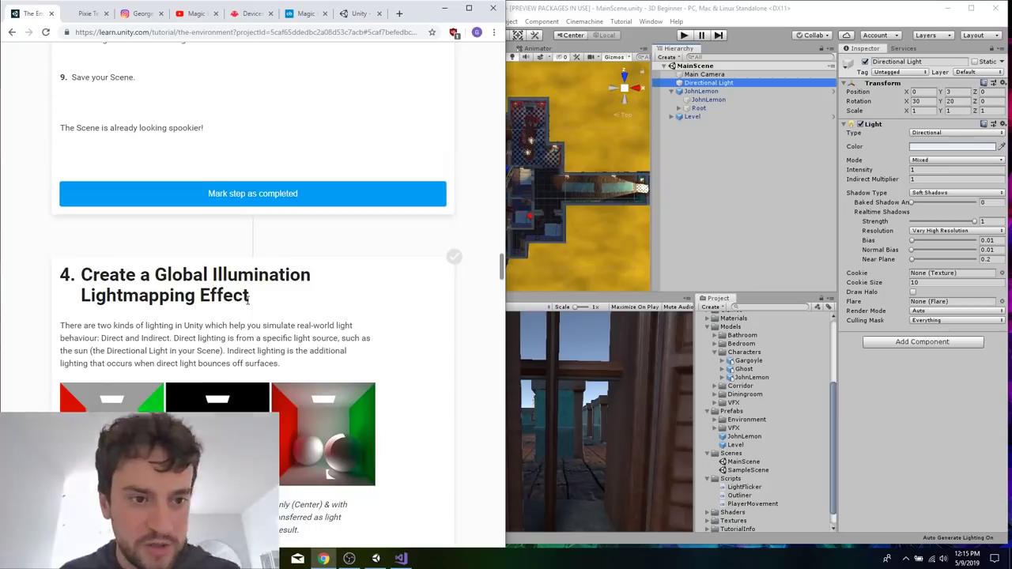
scroll(248, 301, "down", 2)
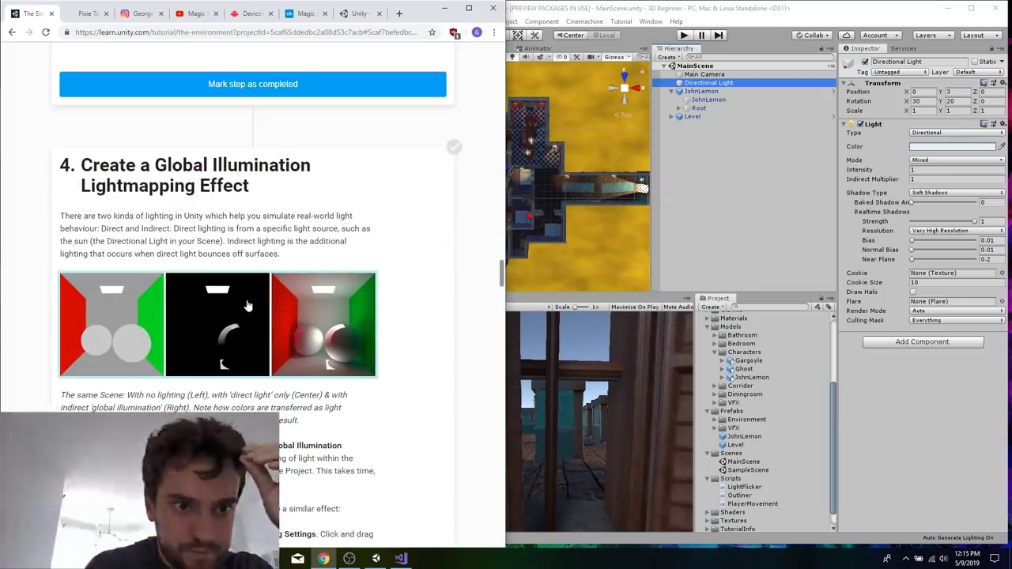
scroll(248, 305, "down", 3)
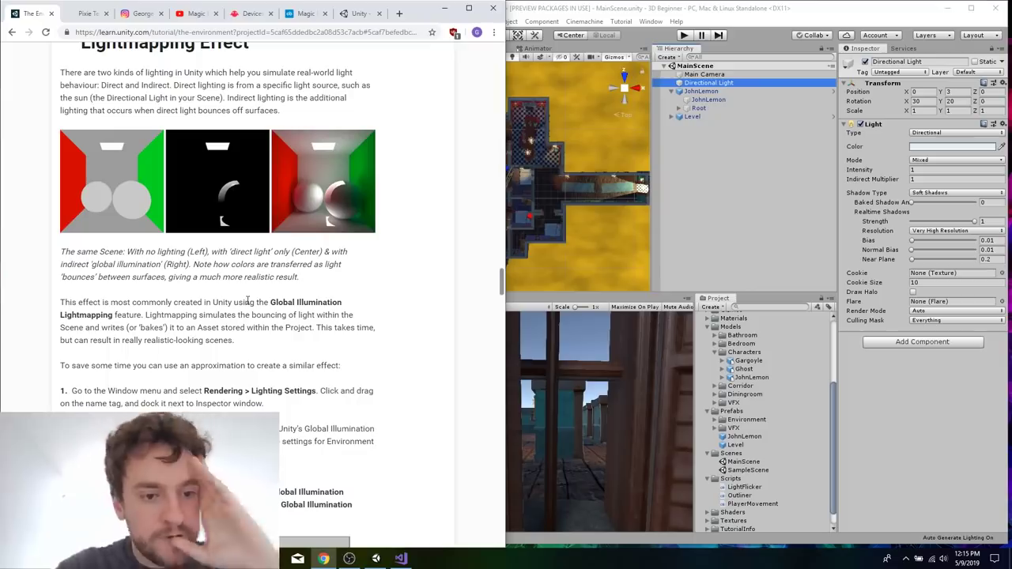
Open the Lighting Settings window and dock it next to the Inspector, then bring the Inspector back to the front.
left_click(650, 22)
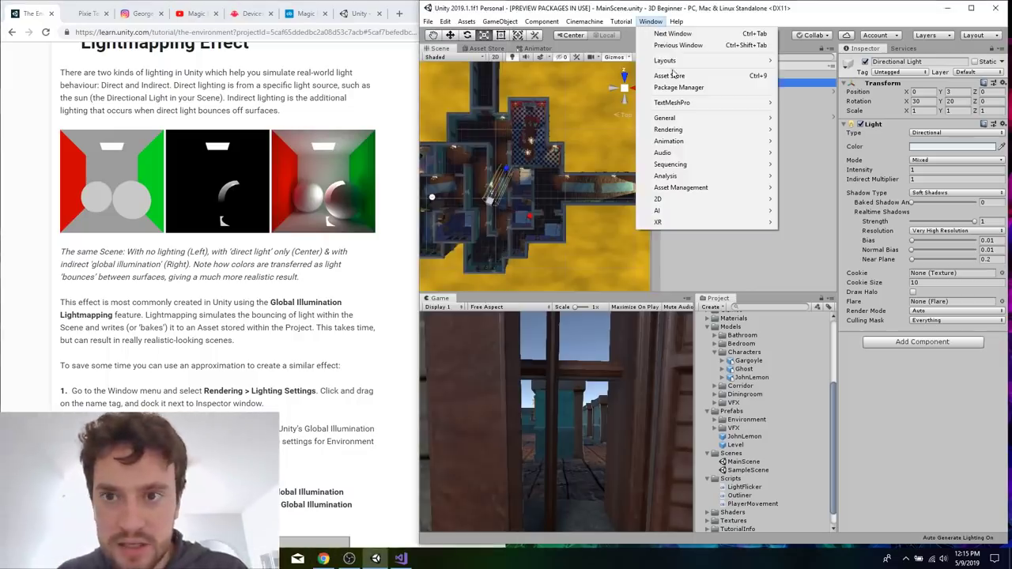
mouse_move(747, 132)
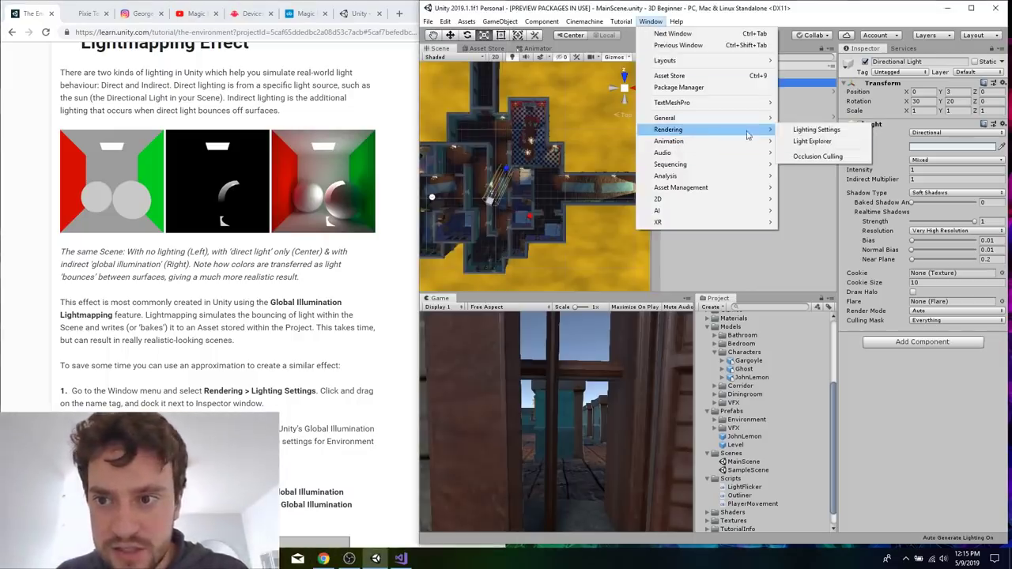
left_click(800, 129)
left_click_drag(99, 11, 584, 94)
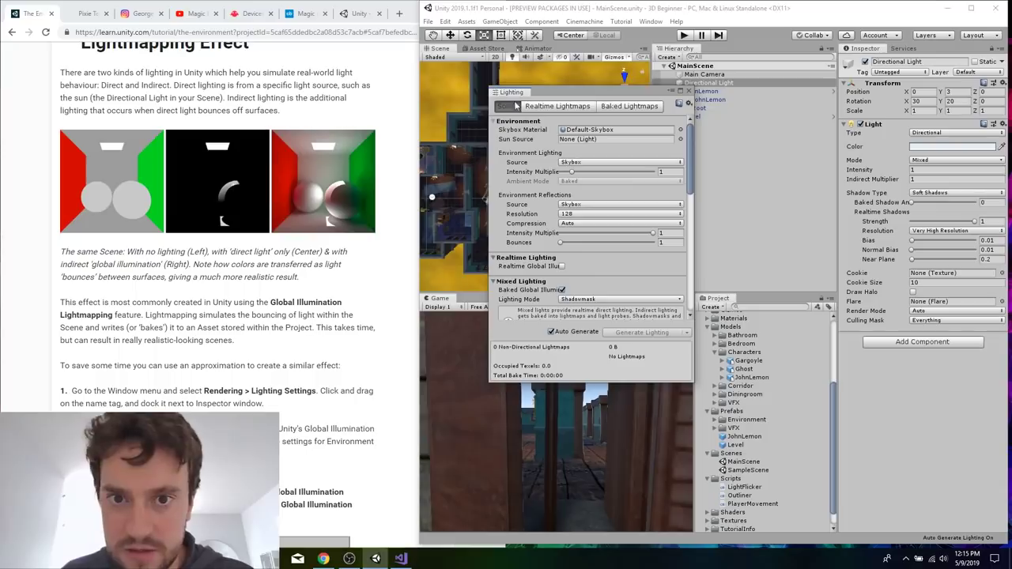
left_click_drag(513, 94, 904, 51)
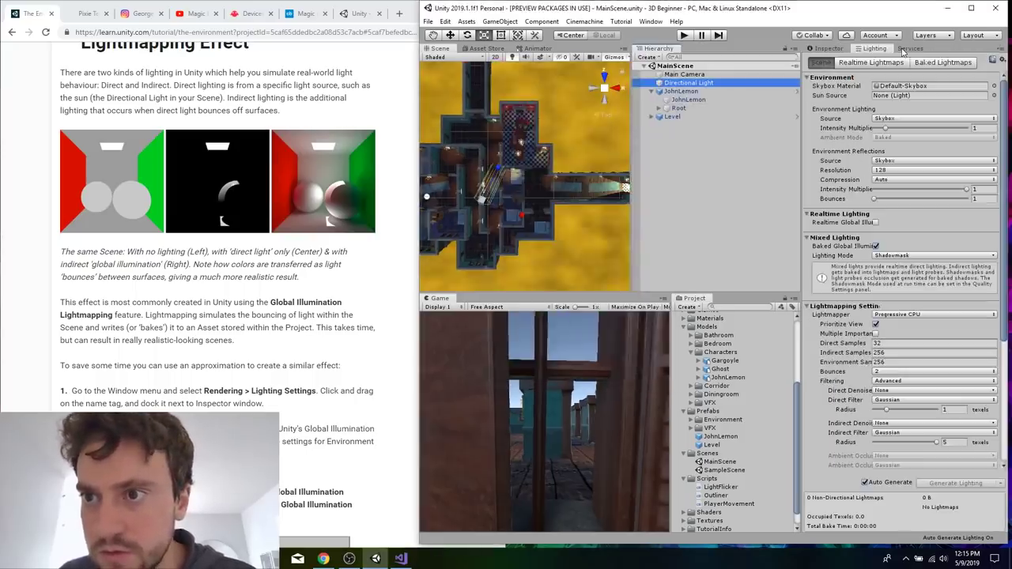
left_click(829, 49)
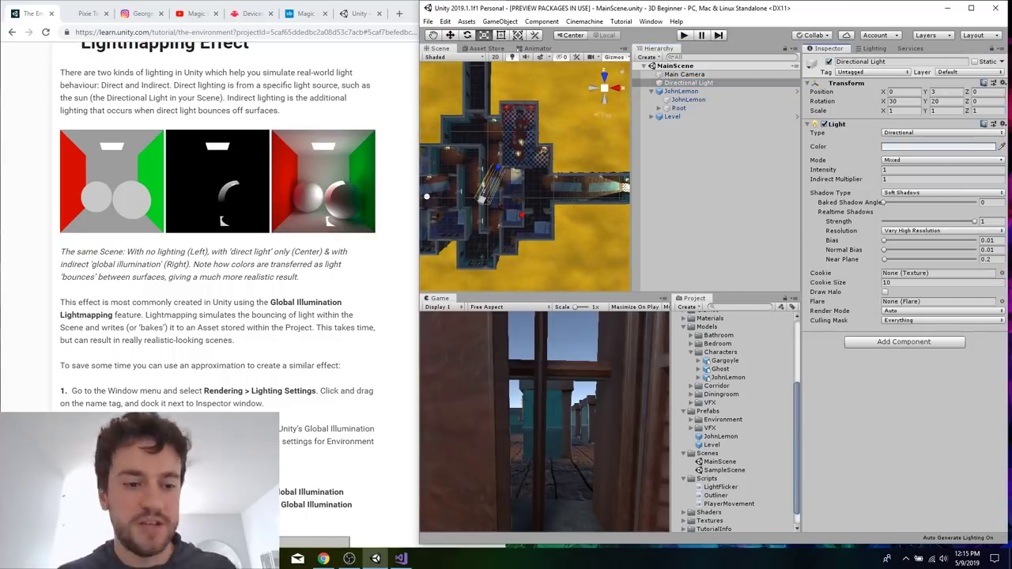
Disable Baked Global Illumination under Mixed Lighting in the scene's lighting settings, following the tutorial.
left_click(291, 438)
scroll(292, 438, "down", 4)
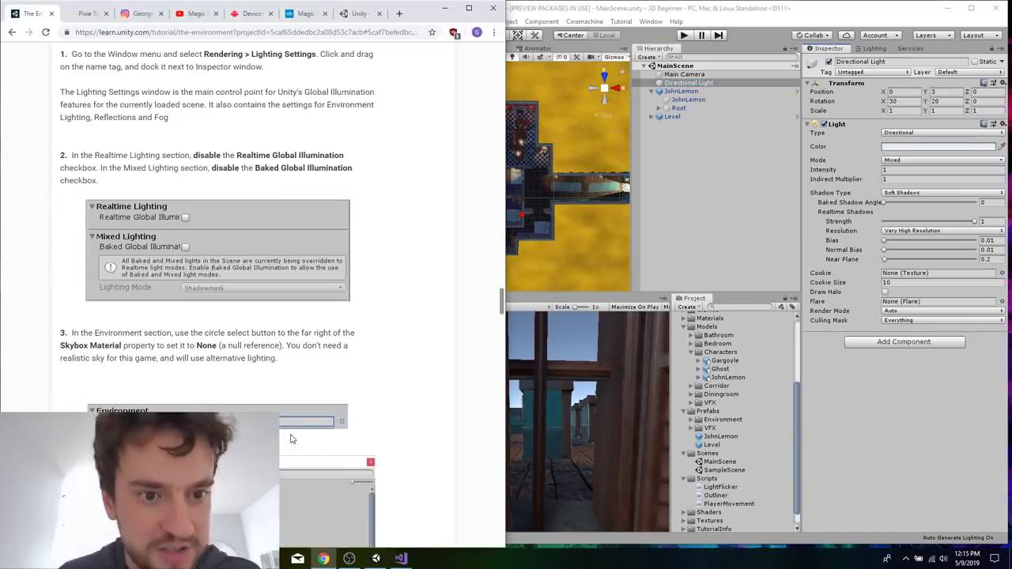
left_click(870, 62)
left_click(884, 73)
left_click(878, 49)
left_click(876, 49)
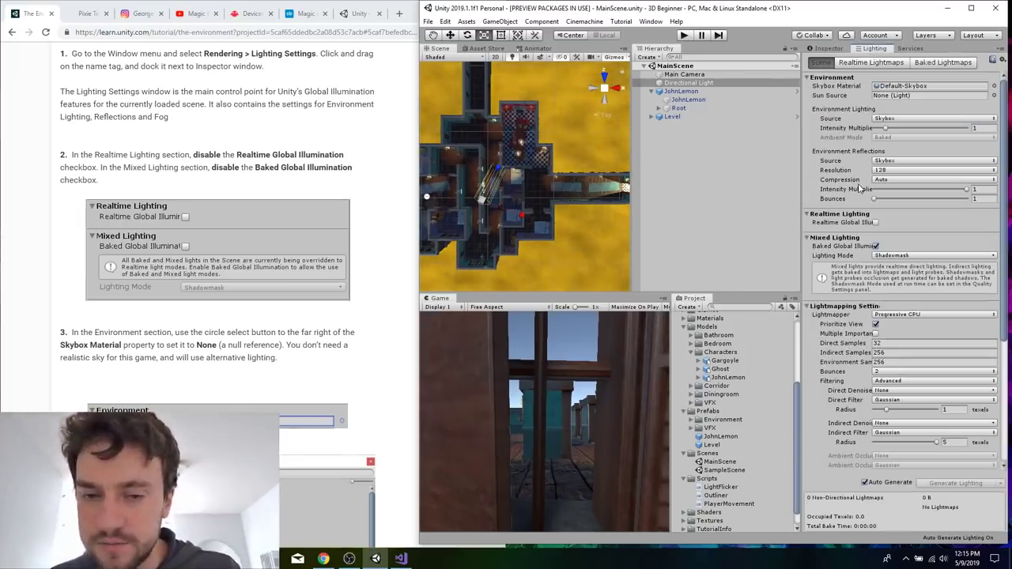
left_click(885, 63)
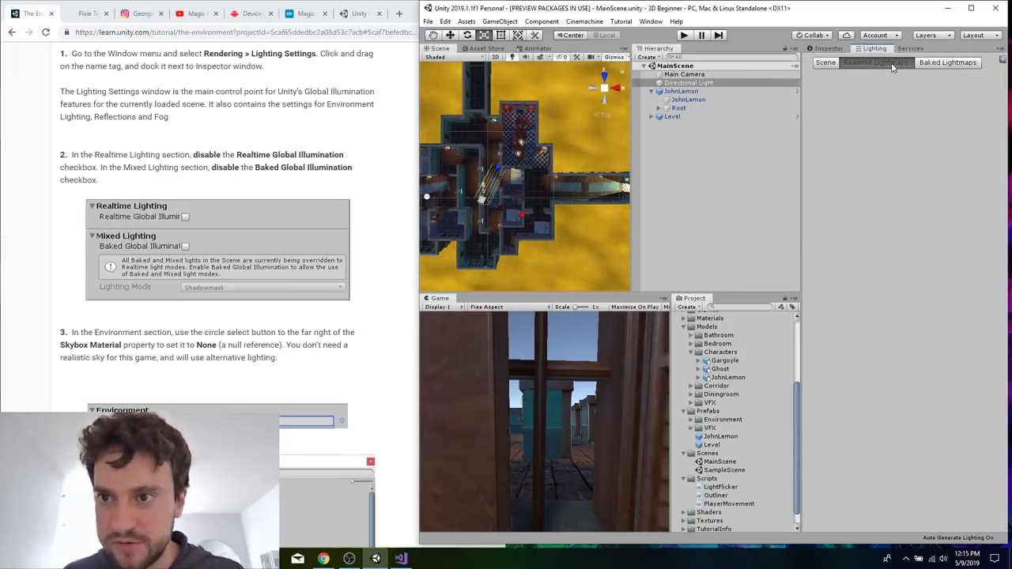
left_click(827, 62)
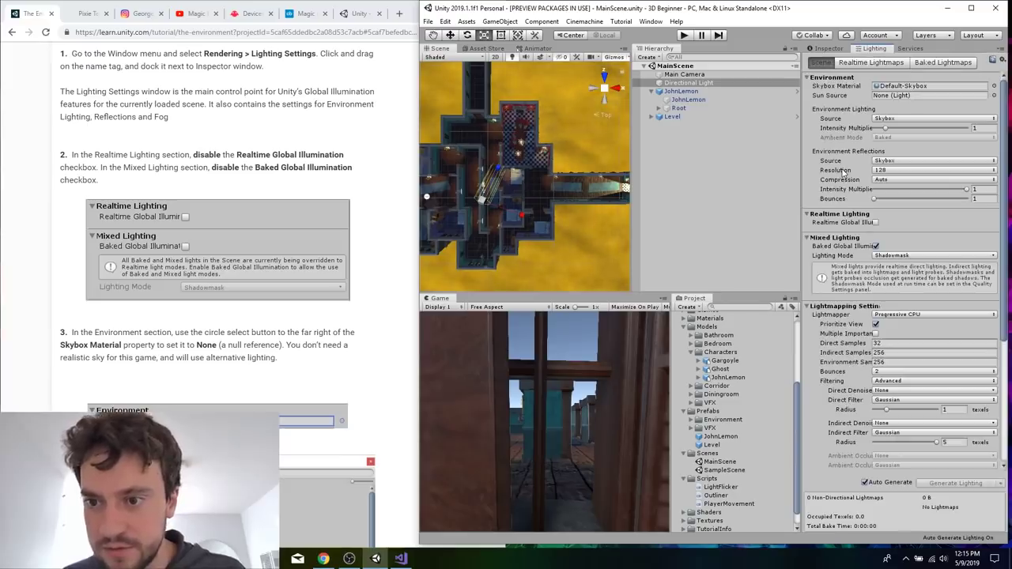
scroll(852, 275, "down", 3)
scroll(852, 275, "down", 3)
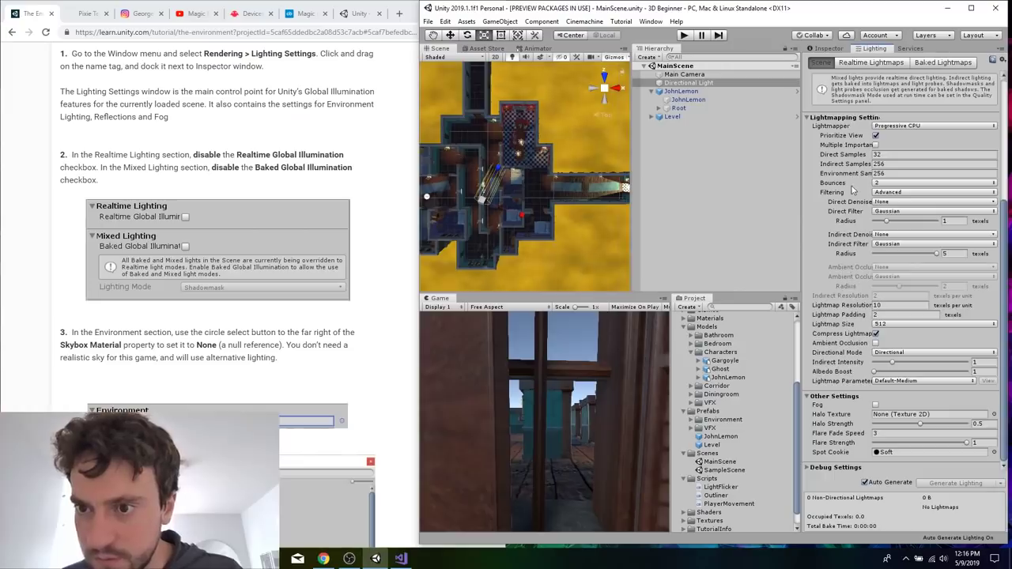
scroll(854, 190, "up", 6)
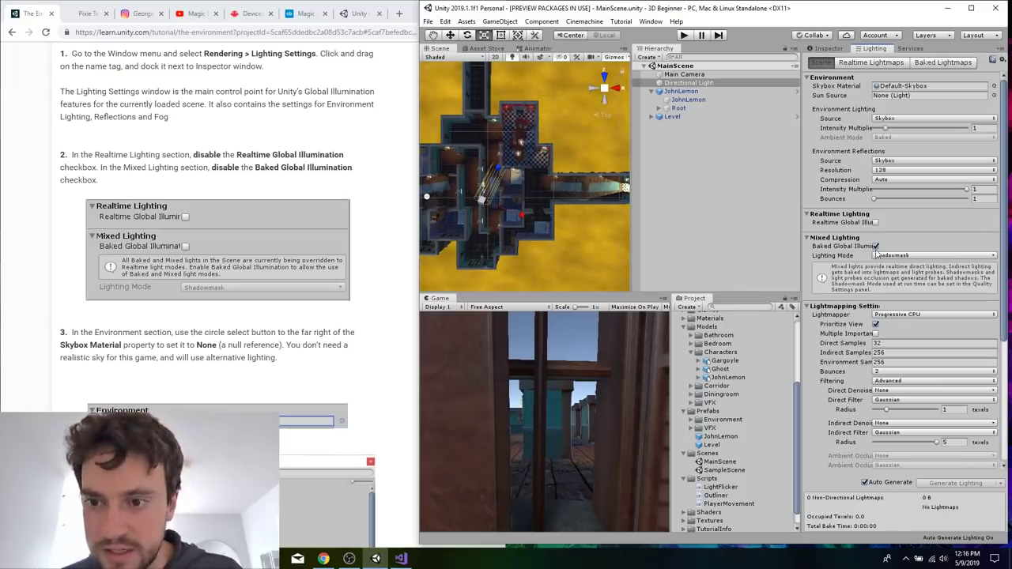
left_click(875, 246)
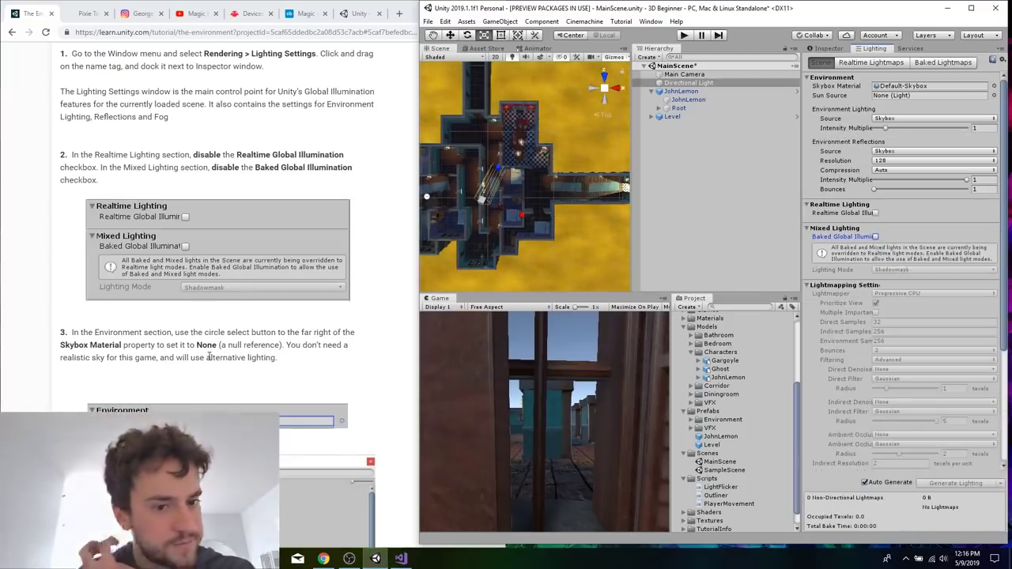
Set the scene environment's Skybox Material to None.
scroll(209, 358, "down", 1)
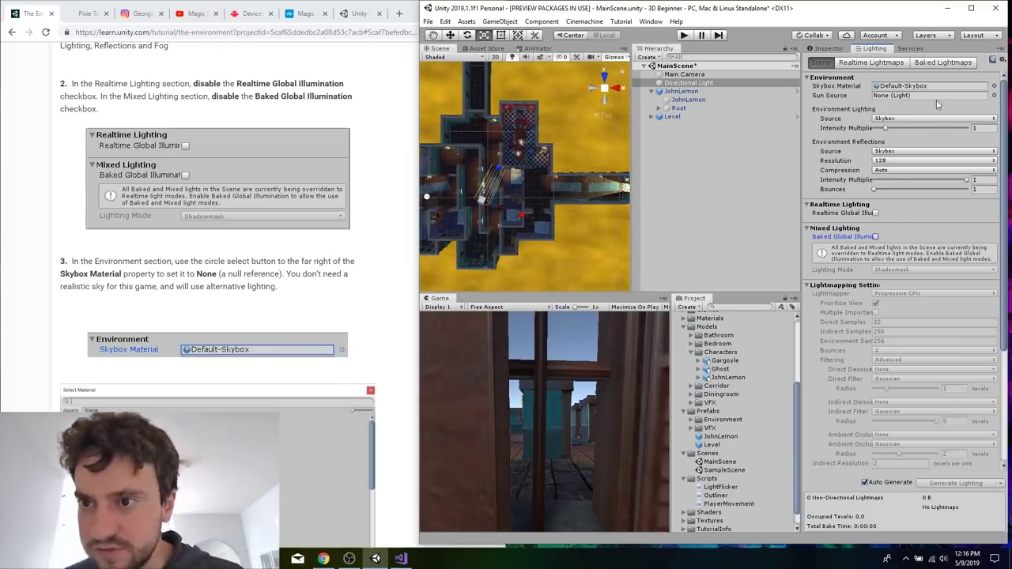
scroll(331, 311, "down", 1)
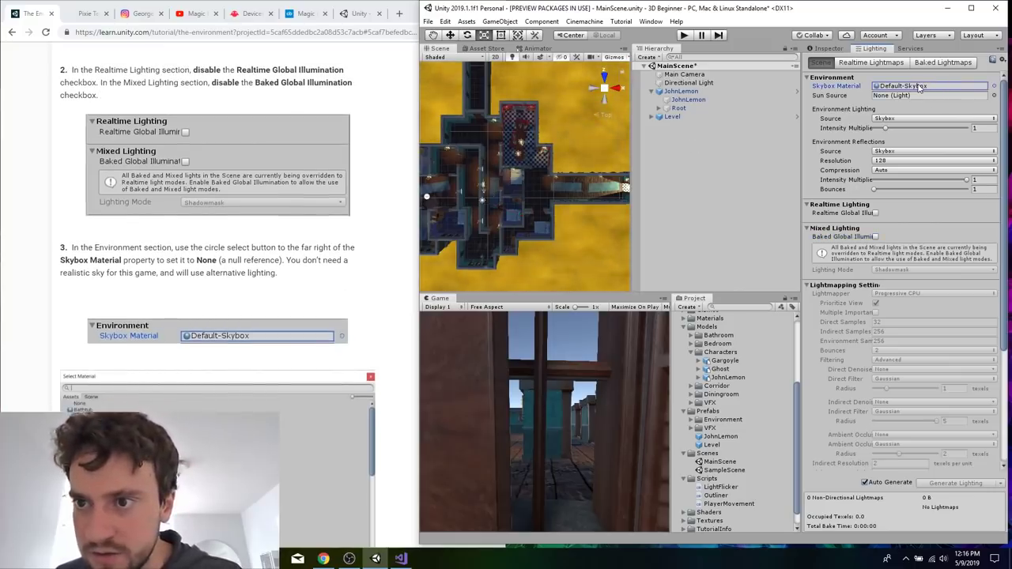
left_click(994, 85)
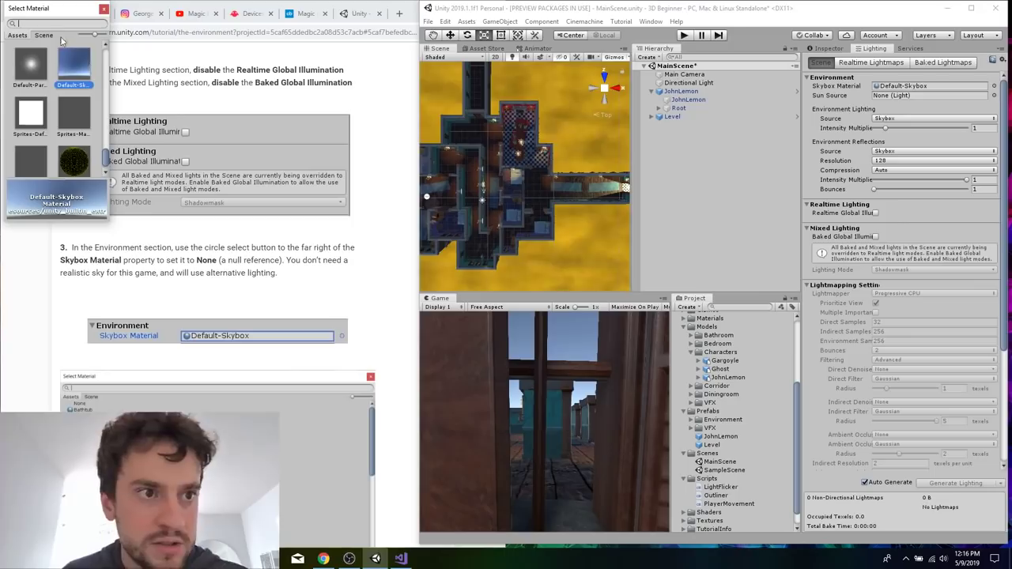
type("none")
left_click(20, 75)
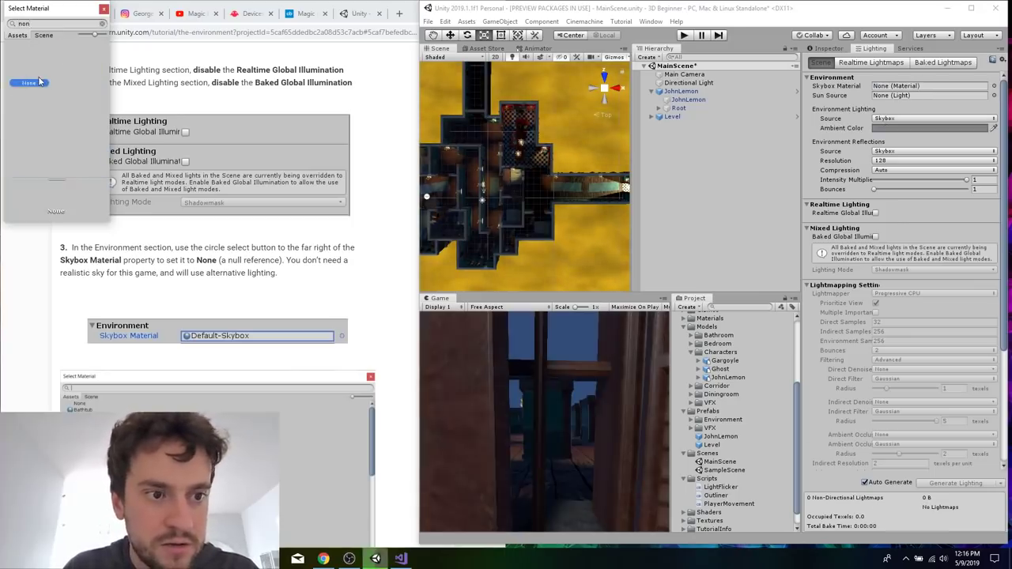
double_click(38, 77)
Set the Environment Lighting source to Gradient, as the tutorial's fourth step describes.
left_click(212, 236)
scroll(260, 257, "down", 5)
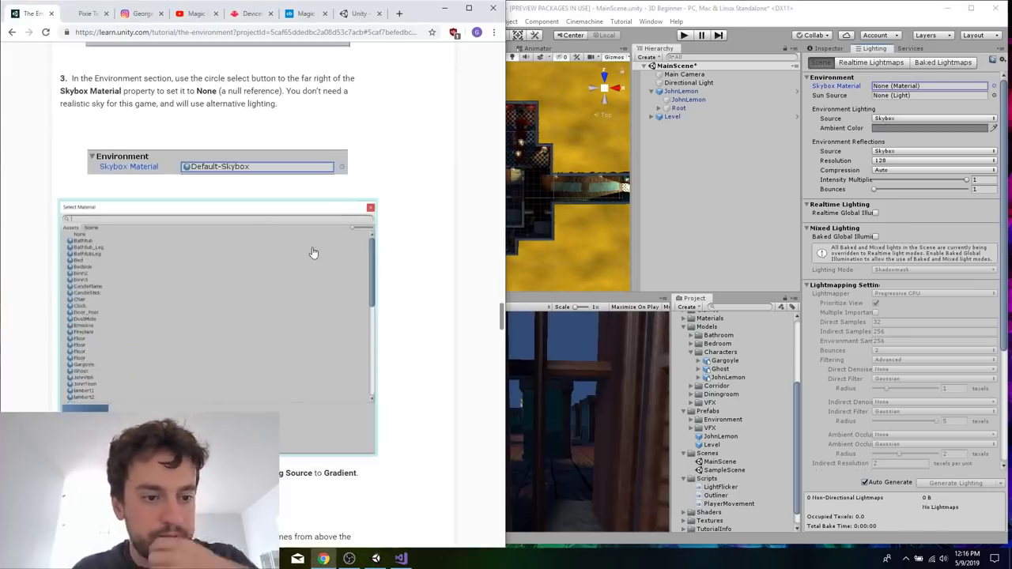
scroll(334, 275, "down", 1)
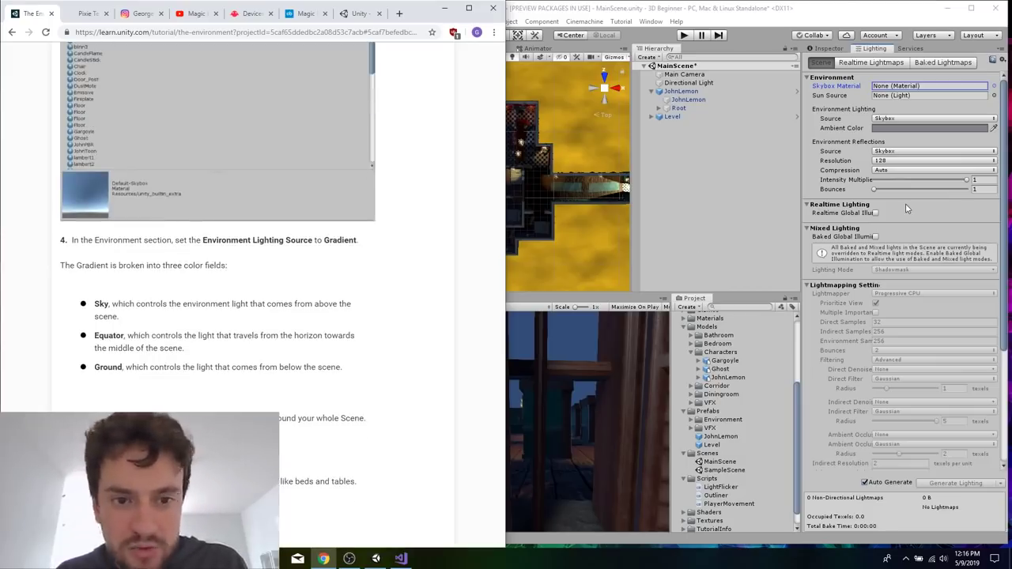
left_click(891, 119)
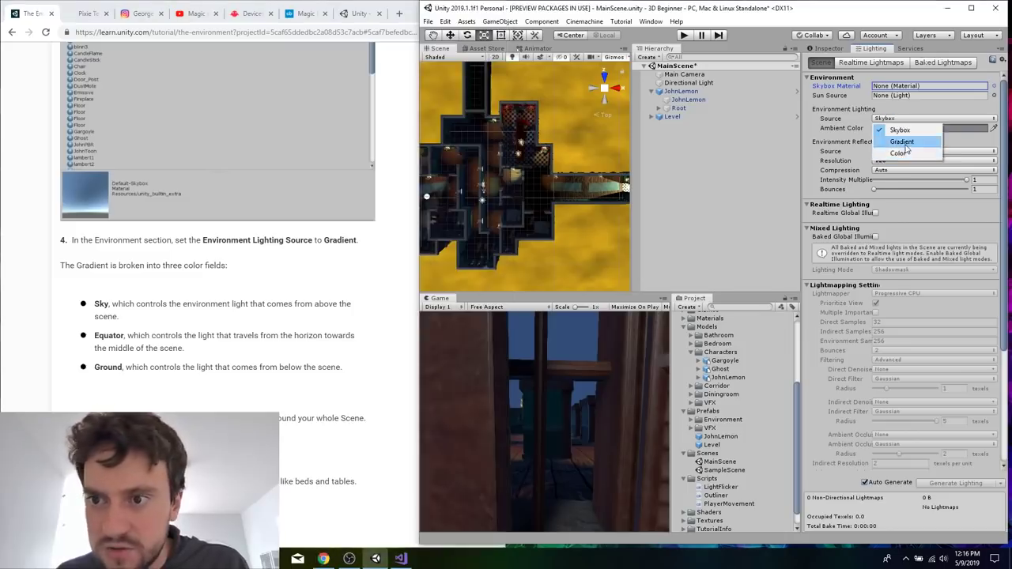
left_click(898, 143)
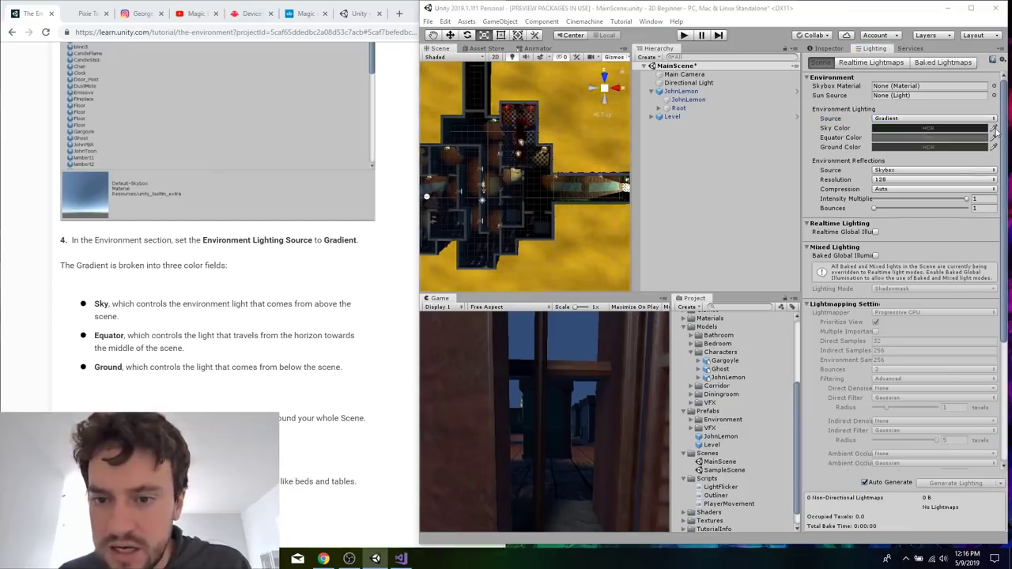
Set the gradient's Sky Color to RGB 170, 180, 200.
left_click(933, 128)
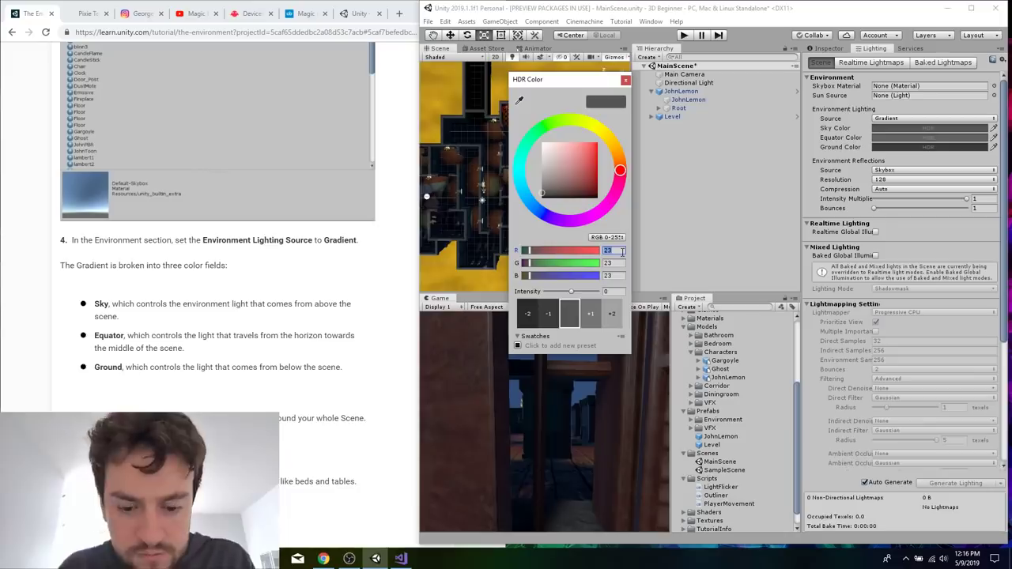
type("170")
key("Tab")
type("180")
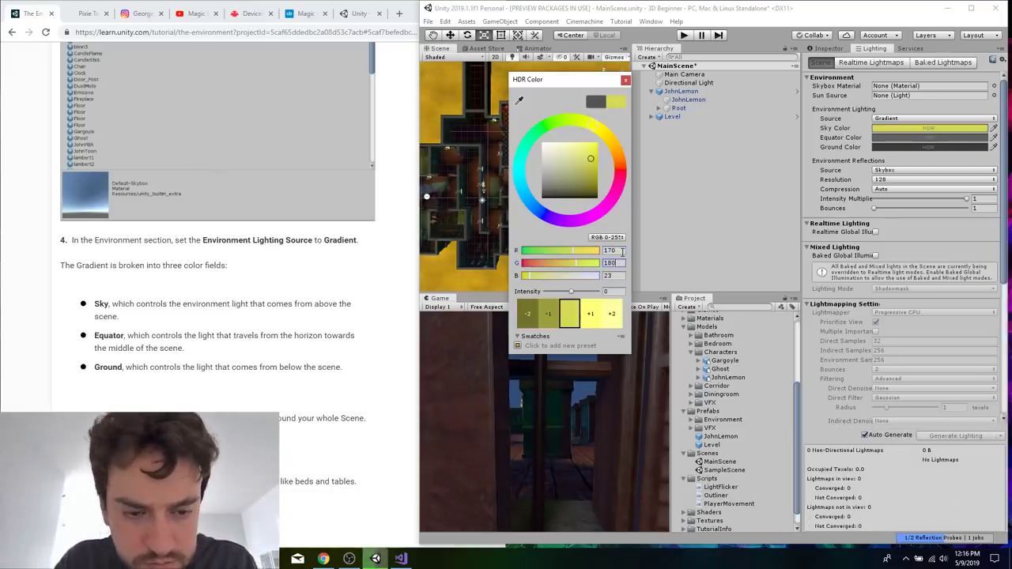
key("Tab")
type("200")
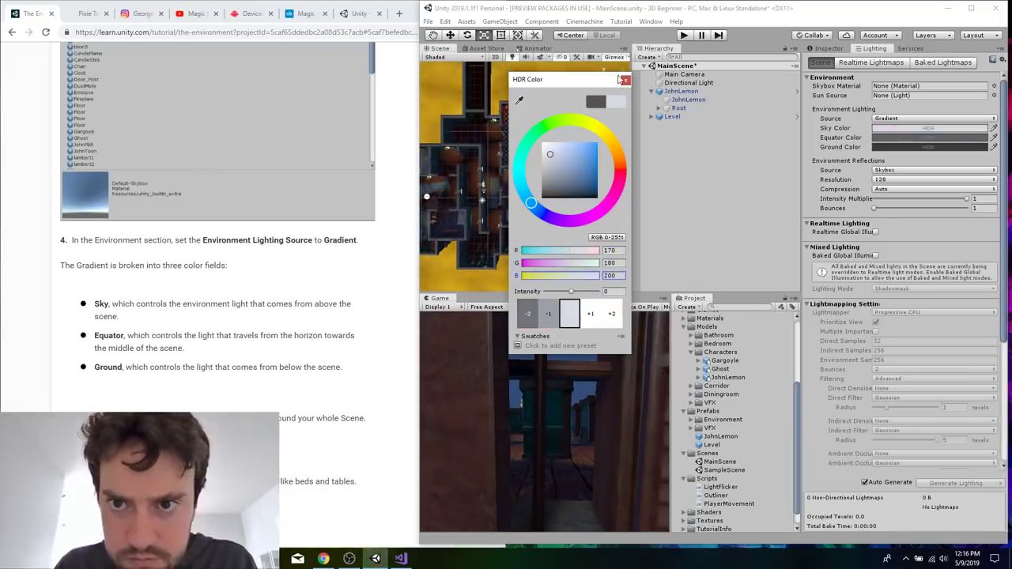
left_click(625, 80)
Set the gradient's Equator Color to the tutorial's blue-grey, RGB 90, 110, 130.
scroll(266, 364, "down", 1)
scroll(266, 364, "down", 1)
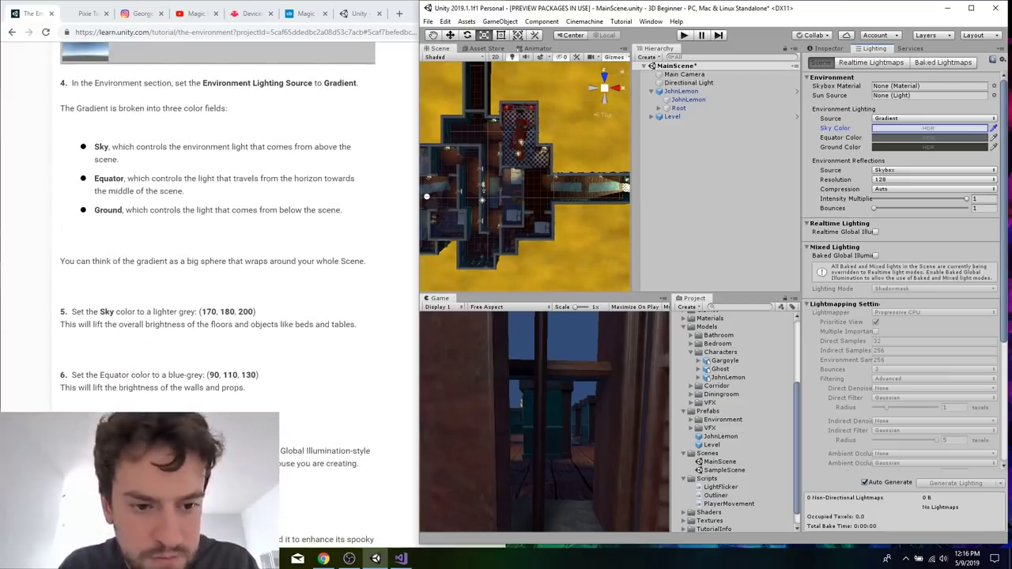
left_click(957, 137)
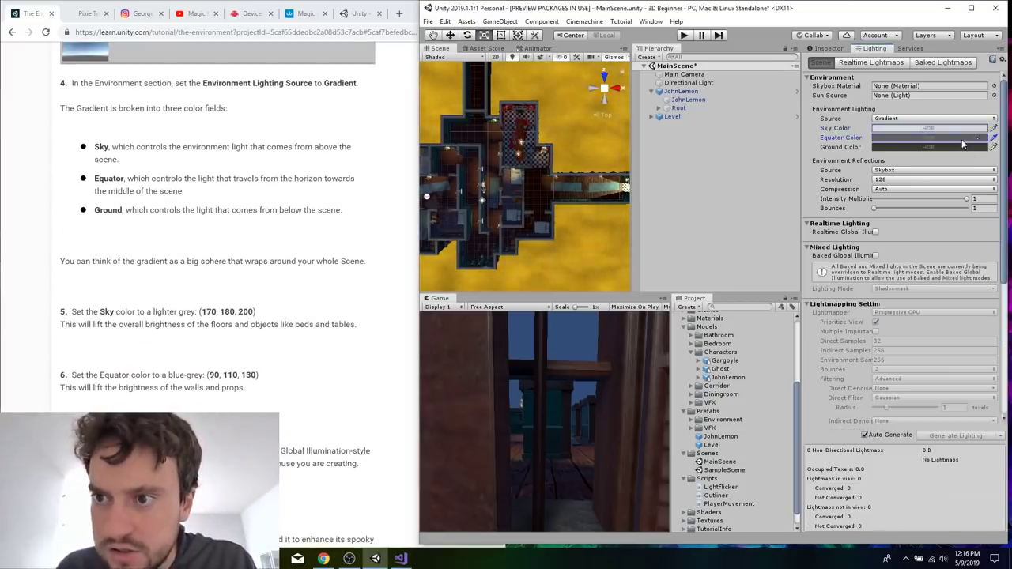
left_click(611, 250)
type("90")
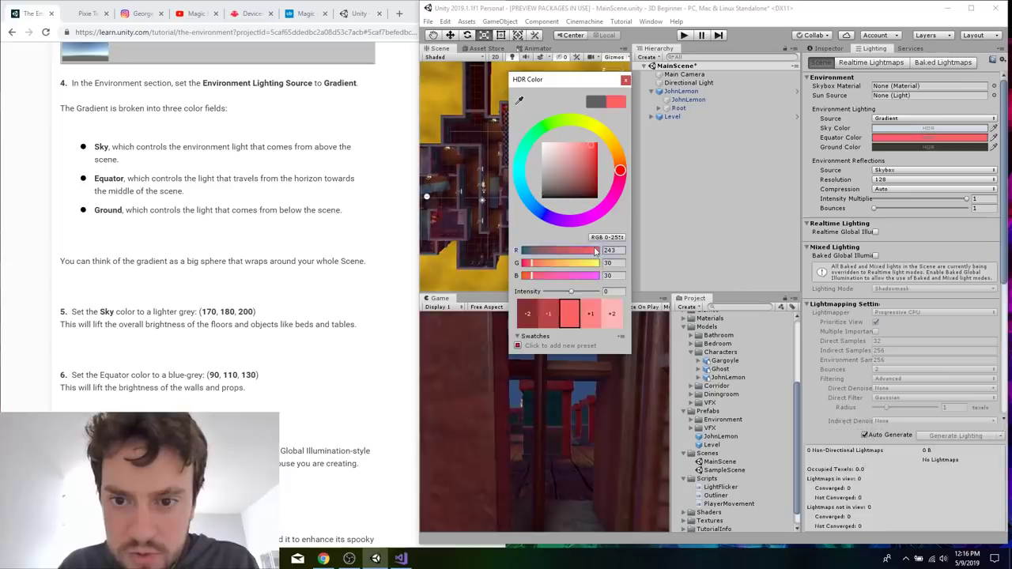
key("Tab")
type("110")
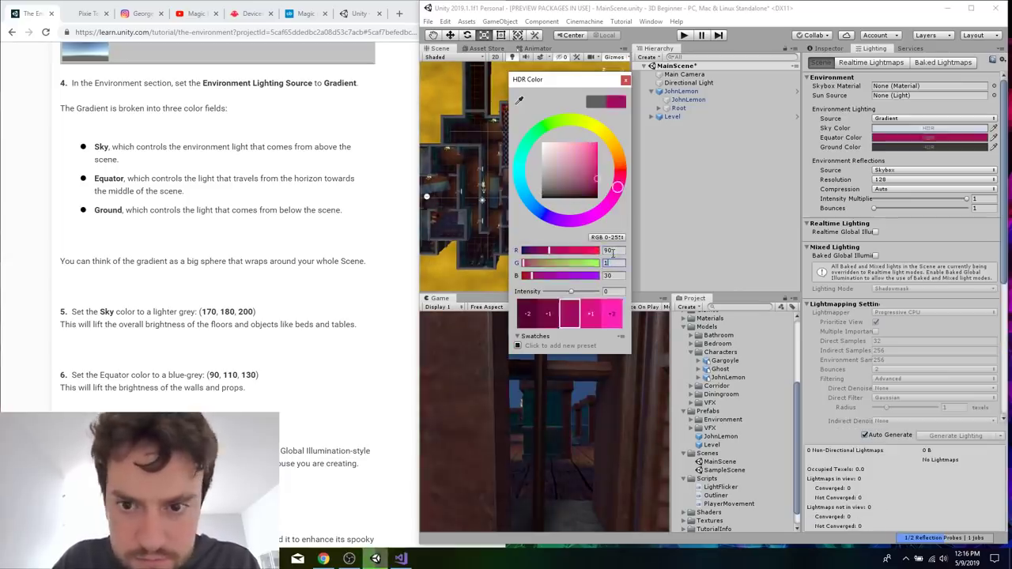
key("Tab")
type("130")
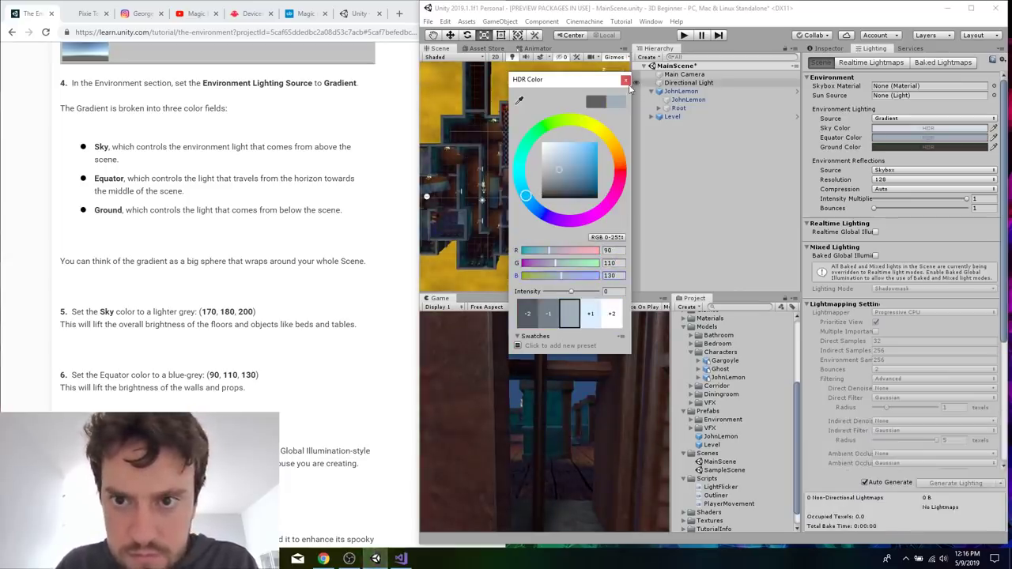
left_click(625, 79)
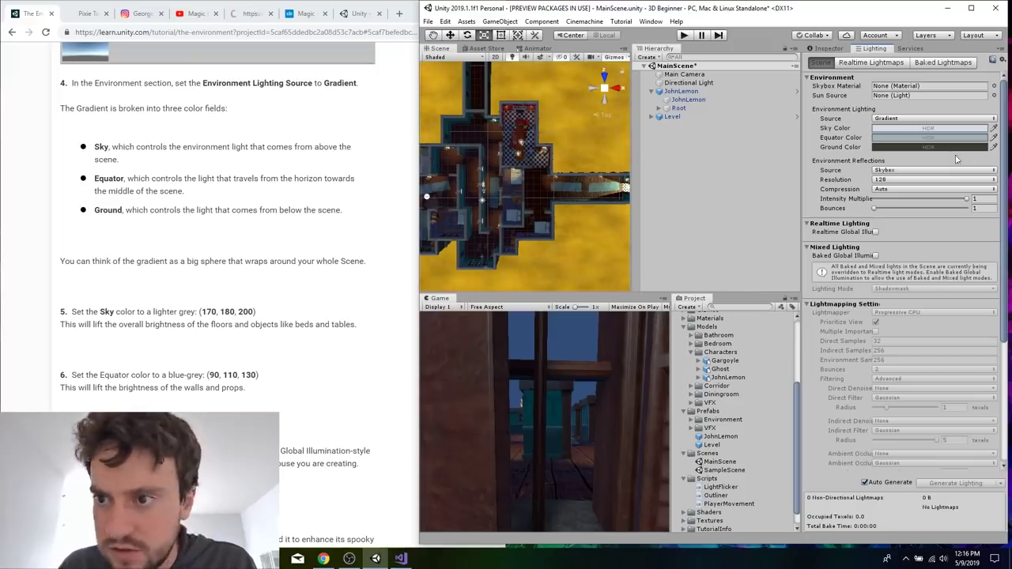
Set the gradient's Ground Color to black, RGB 0, 0, 0.
left_click(929, 147)
left_click(611, 251)
type("0")
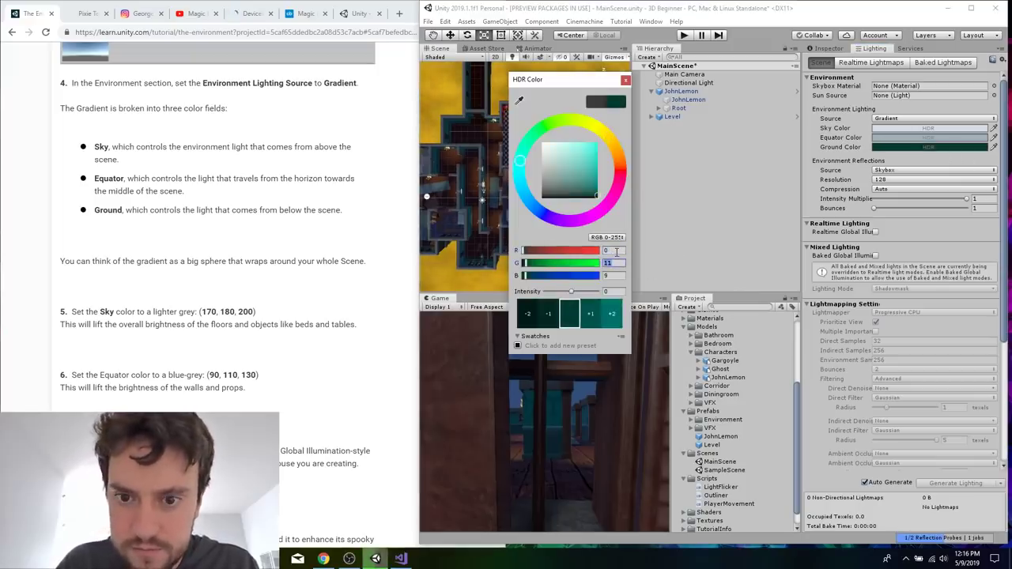
key("Tab")
type("0")
key("Tab")
type("0")
left_click(625, 80)
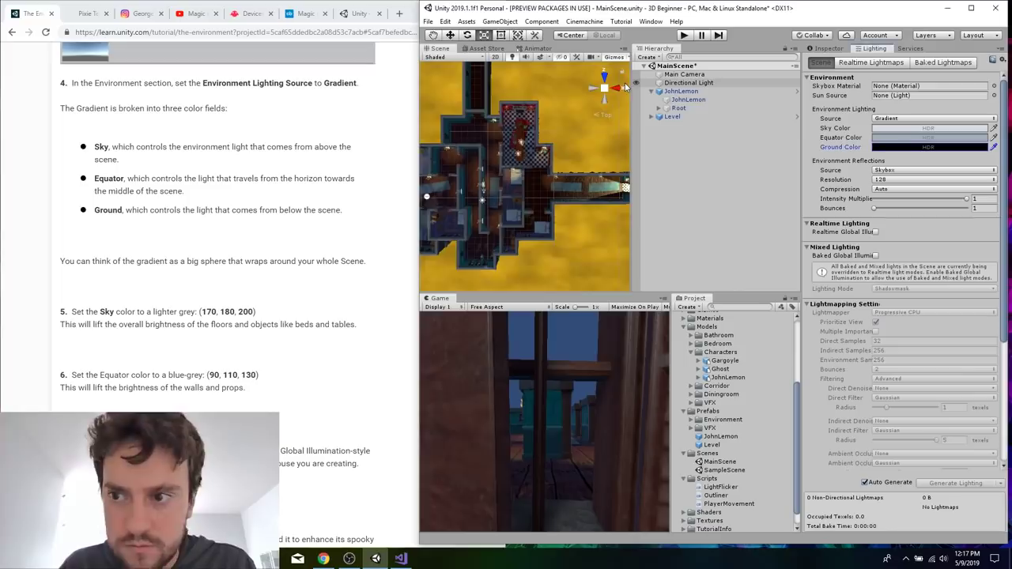
Check the remaining lighting instructions in the tutorial and save the scene.
left_click(246, 403)
scroll(333, 358, "down", 3)
left_click(711, 219)
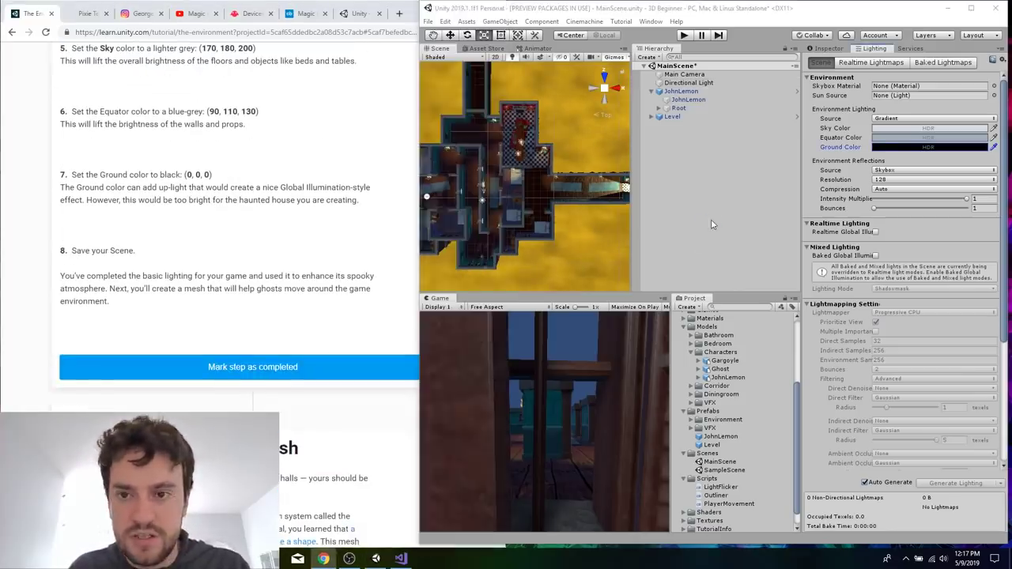
key("ctrl+s")
Read the tutorial's Adding a Navigation Mesh section, including the instructions for marking GameObjects as Static.
left_click(272, 327)
scroll(273, 326, "down", 2)
scroll(273, 327, "down", 2)
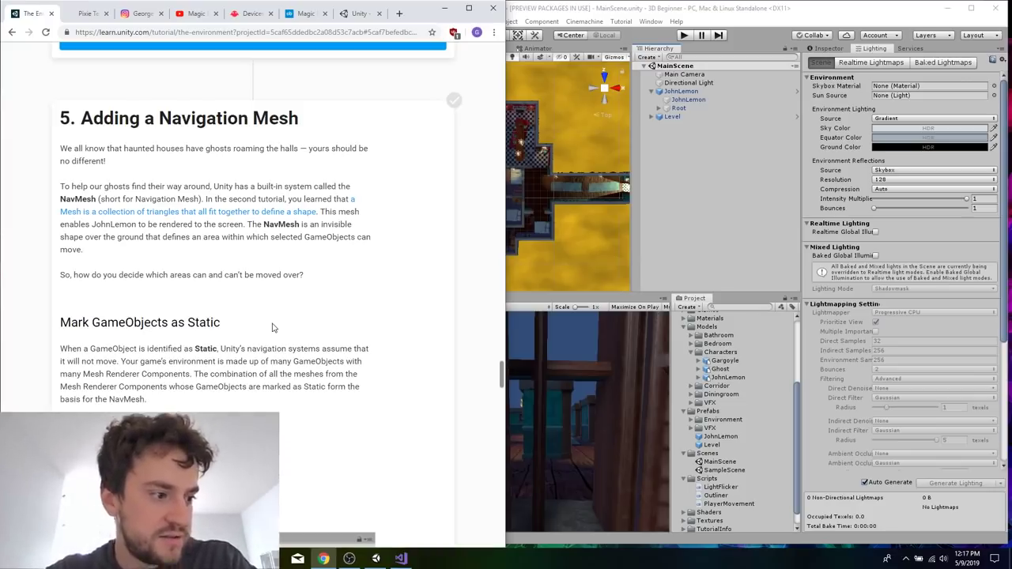
scroll(273, 326, "down", 1)
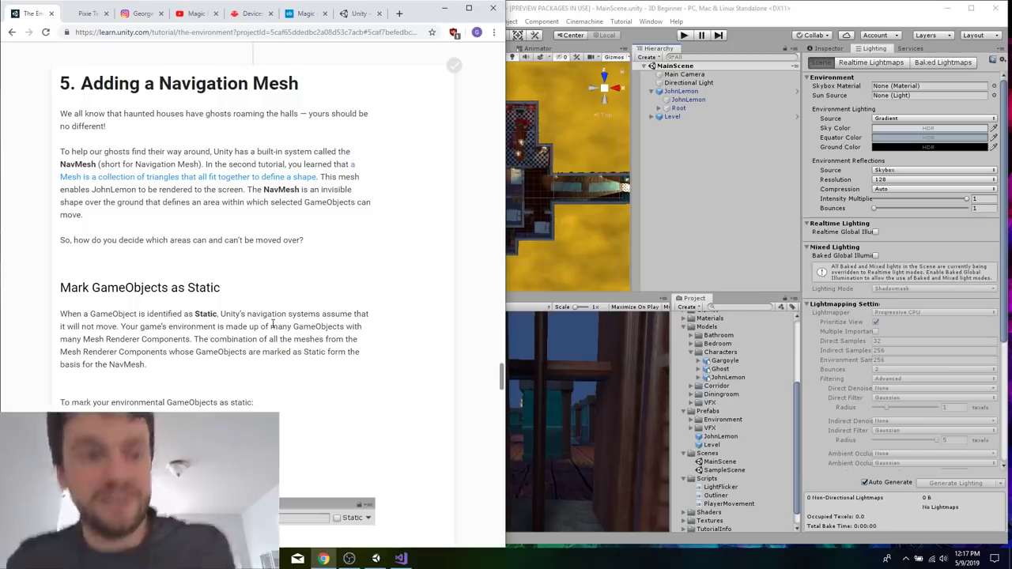
scroll(273, 324, "down", 4)
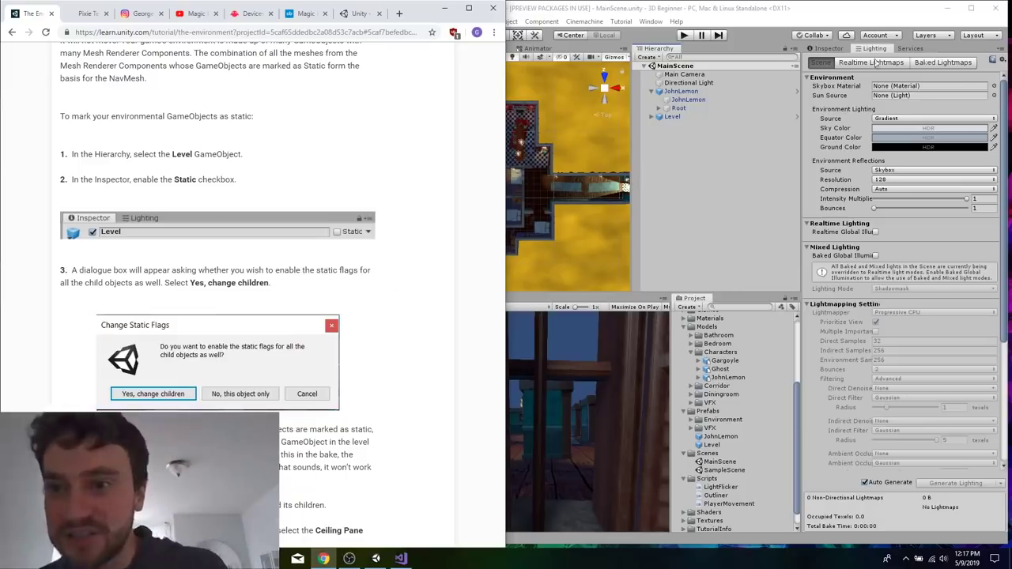
Mark the Level GameObject as Static and apply the static flags to all its child objects.
right_click(830, 49)
left_click(829, 49)
left_click(828, 49)
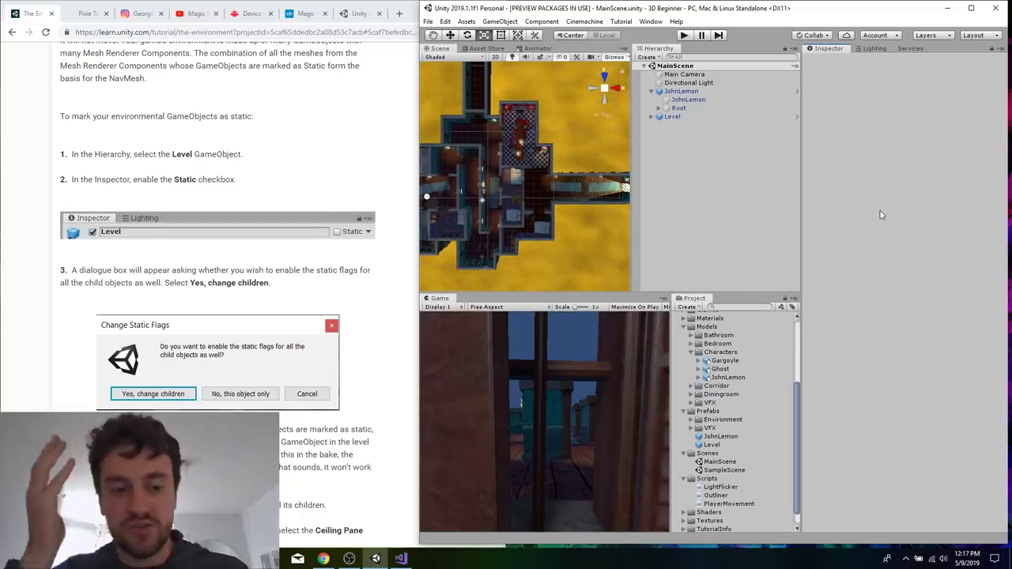
left_click(686, 117)
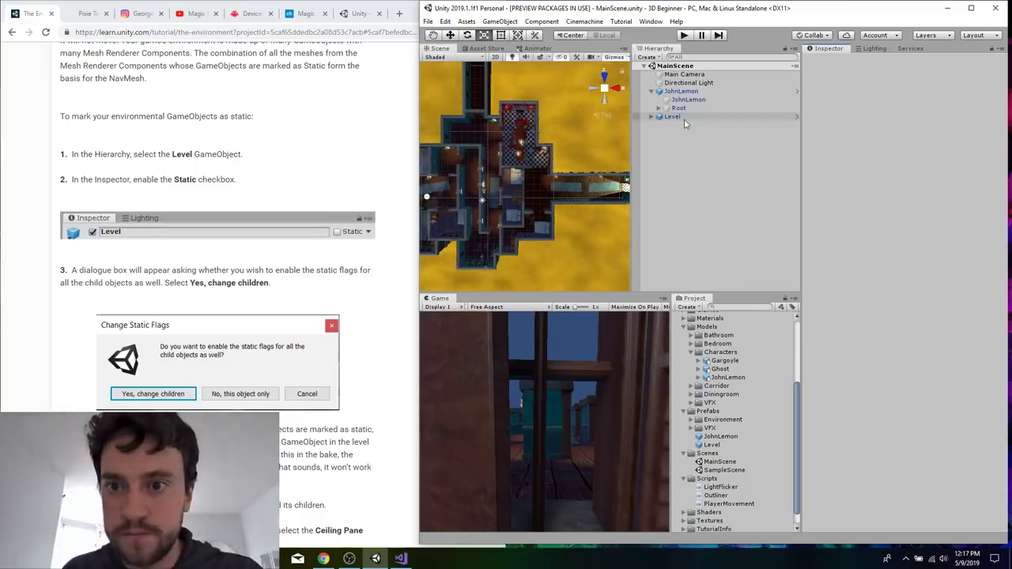
left_click(190, 299)
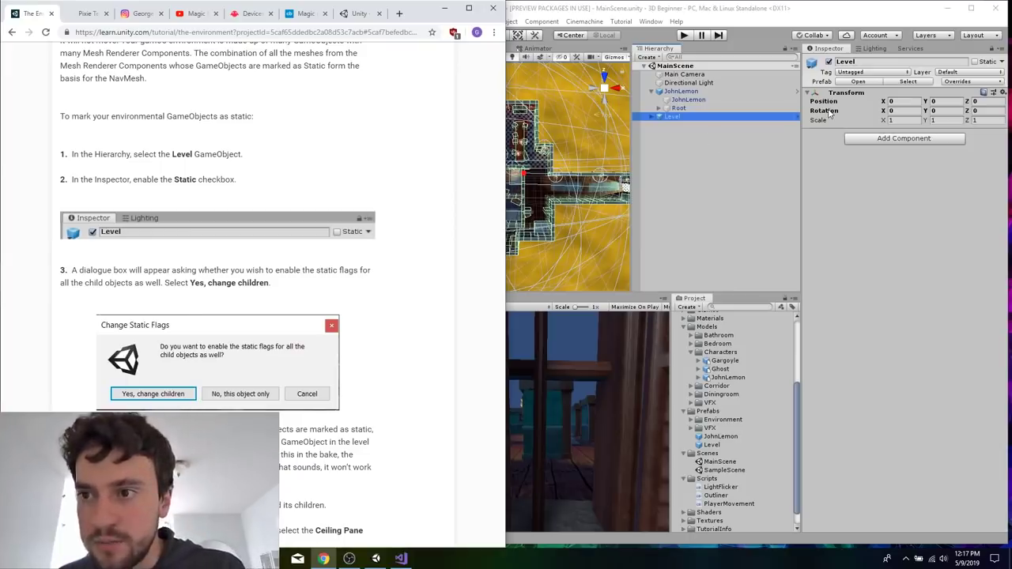
left_click(976, 61)
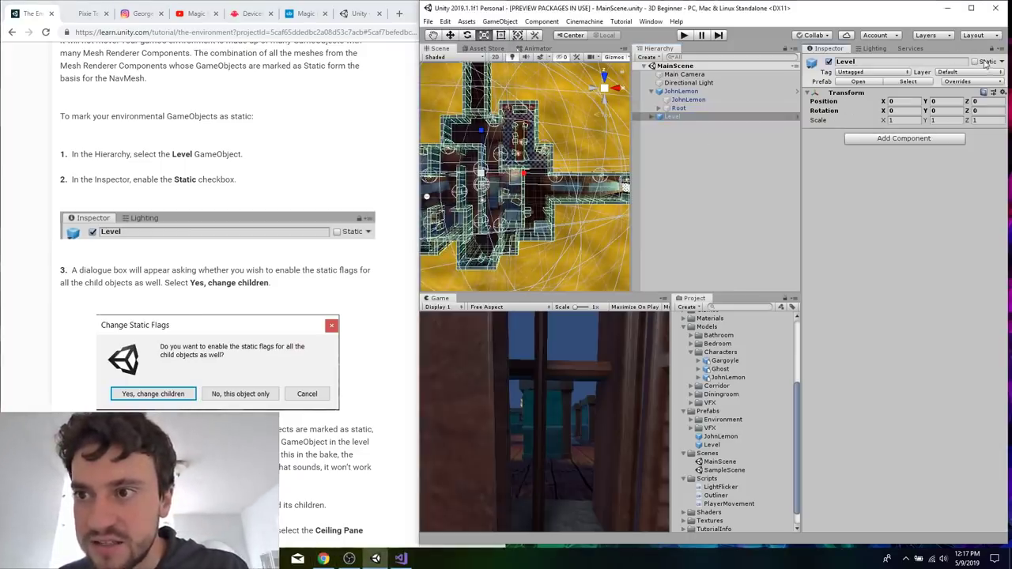
left_click(977, 62)
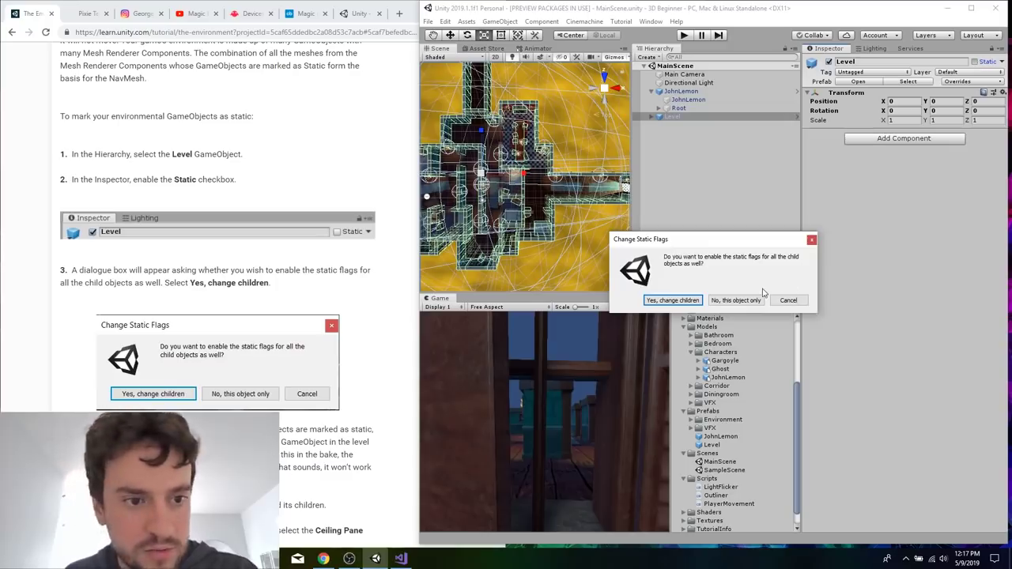
left_click(673, 300)
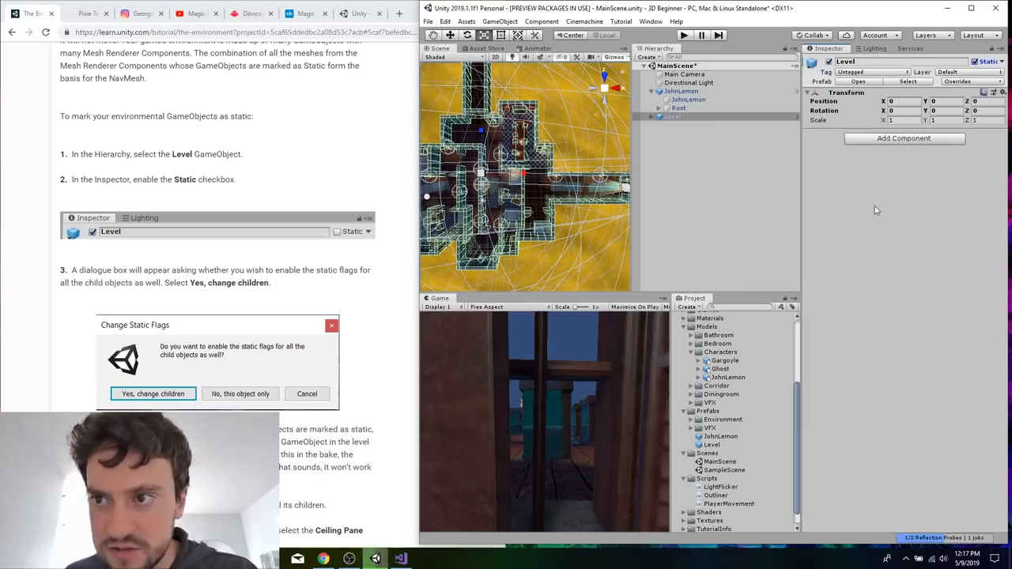
Check the tutorial's Ceiling Plane exception and expand the Level GameObject in the Hierarchy.
left_click(384, 228)
scroll(325, 269, "down", 3)
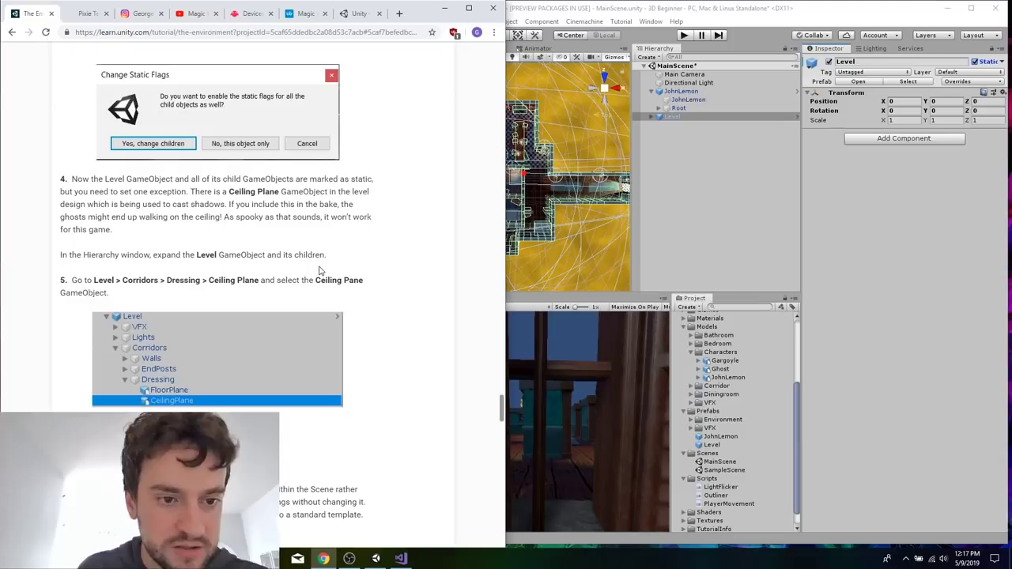
left_click(703, 117)
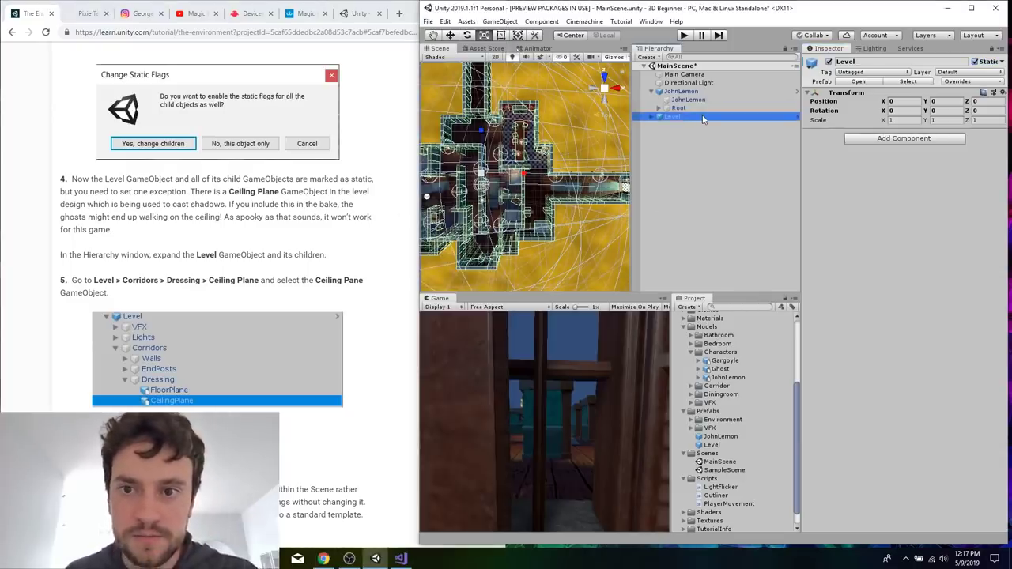
left_click(703, 117)
left_click(721, 207)
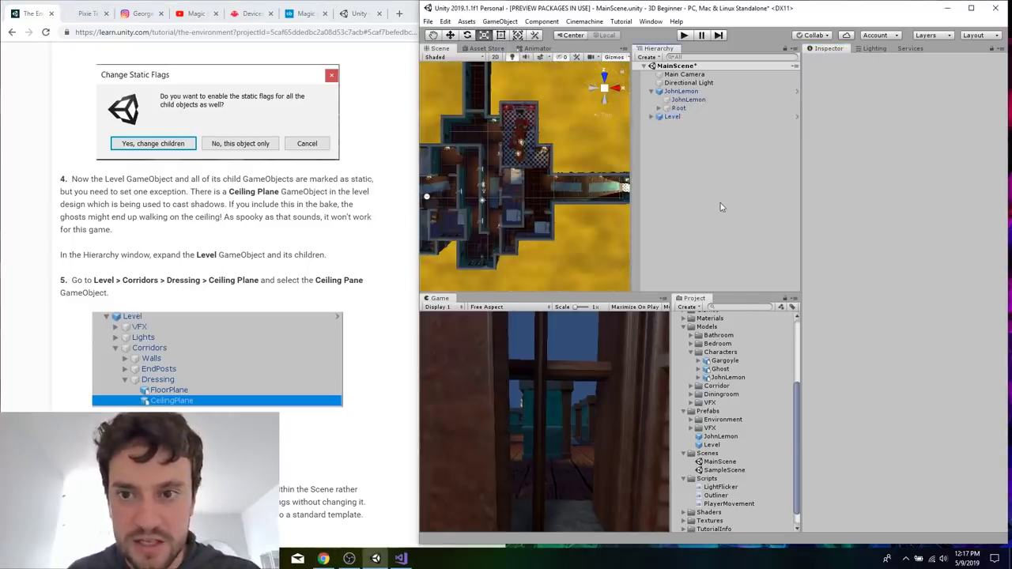
left_click(678, 109)
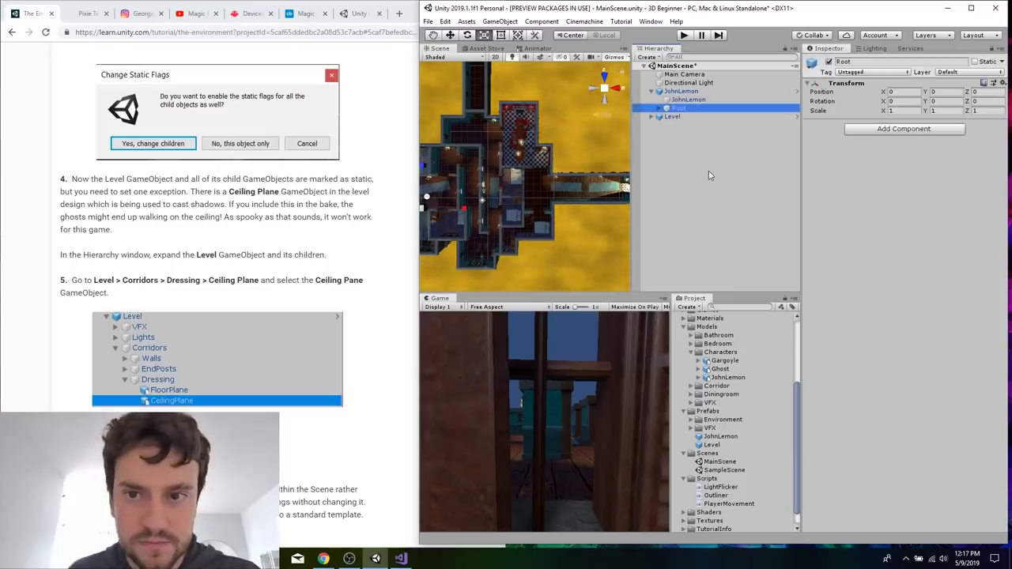
key("Down")
key("Right")
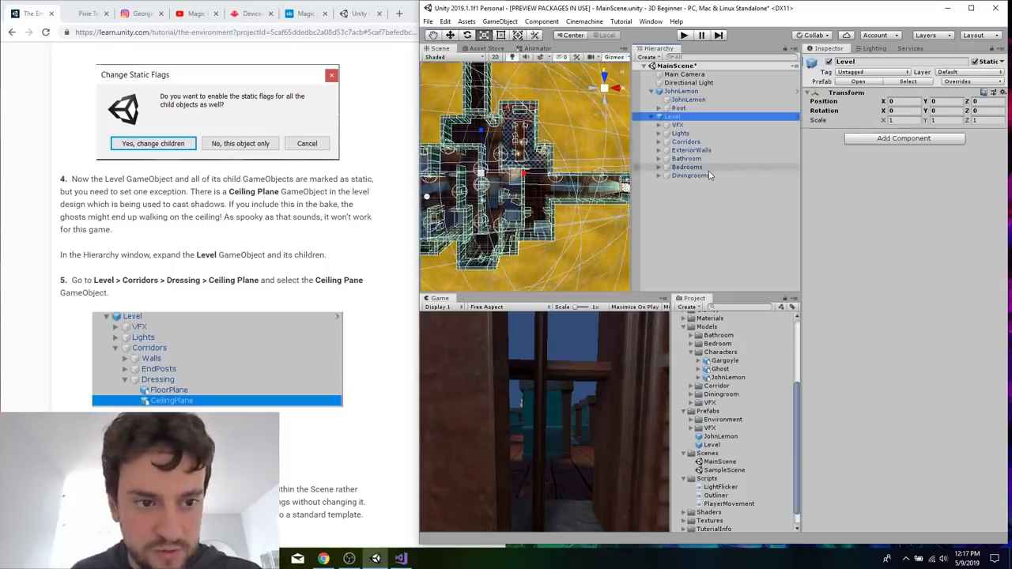
Disable Static for CeilingPlane under Level > Corridors > Dressing and save the scene.
left_click(695, 143)
key("Right")
key("Down")
key("Down")
key("Down")
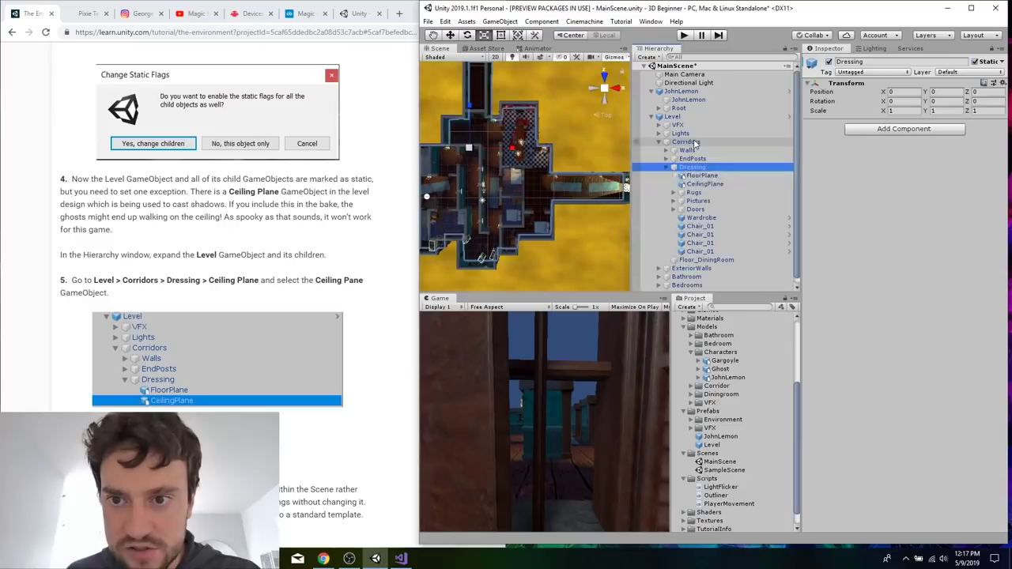
key("Right")
key("Down")
key("Down")
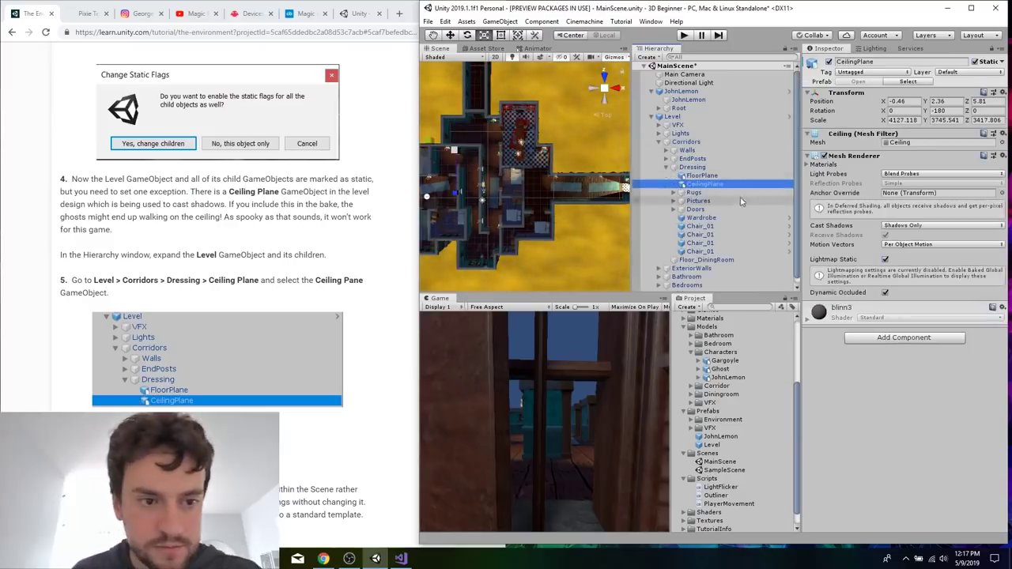
left_click(976, 63)
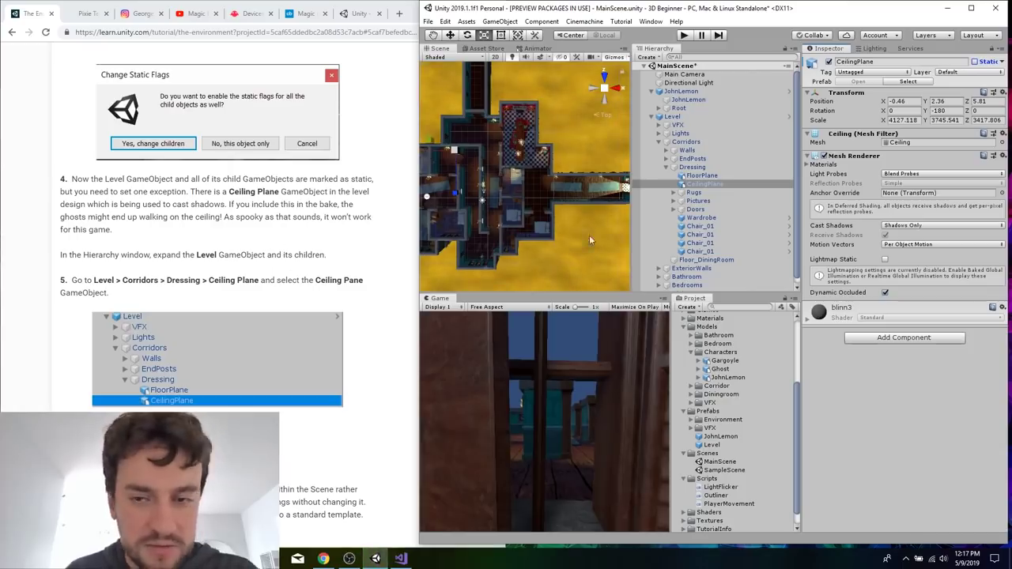
key("ctrl+s")
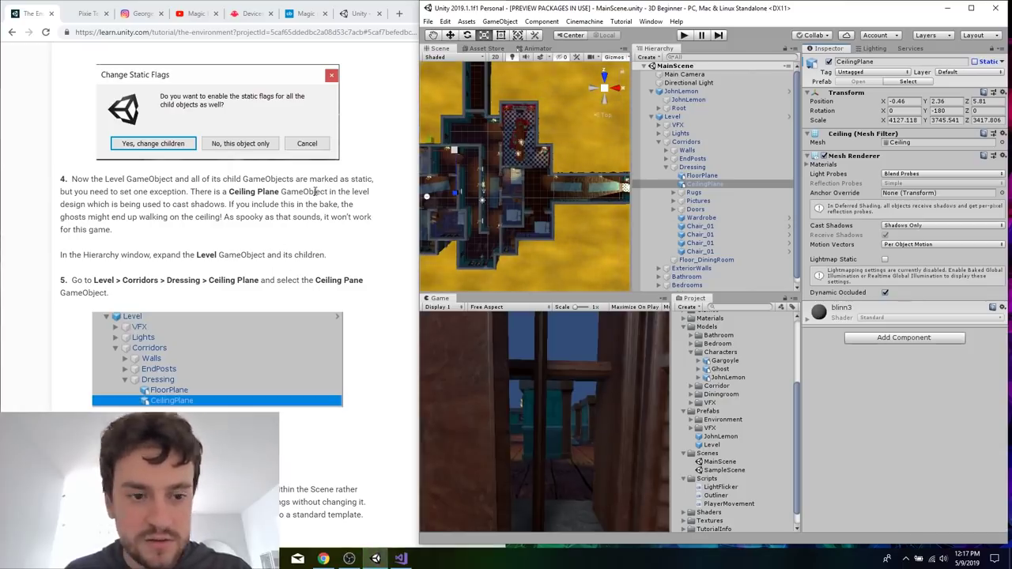
Look over the tutorial's Create the NavMesh section and briefly run and stop the scene in Play mode.
left_click(275, 183)
scroll(275, 190, "down", 10)
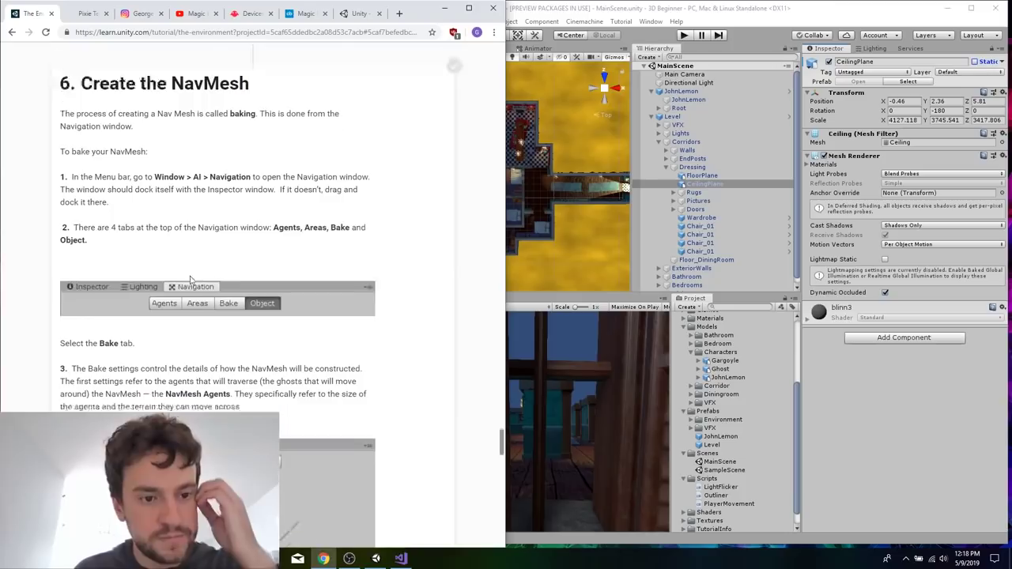
left_click(605, 17)
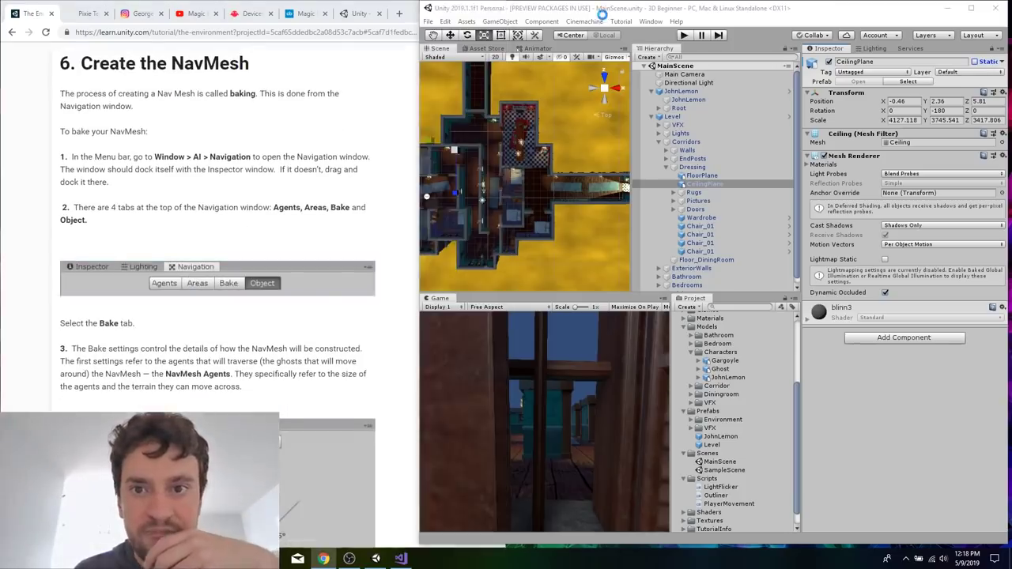
left_click(684, 35)
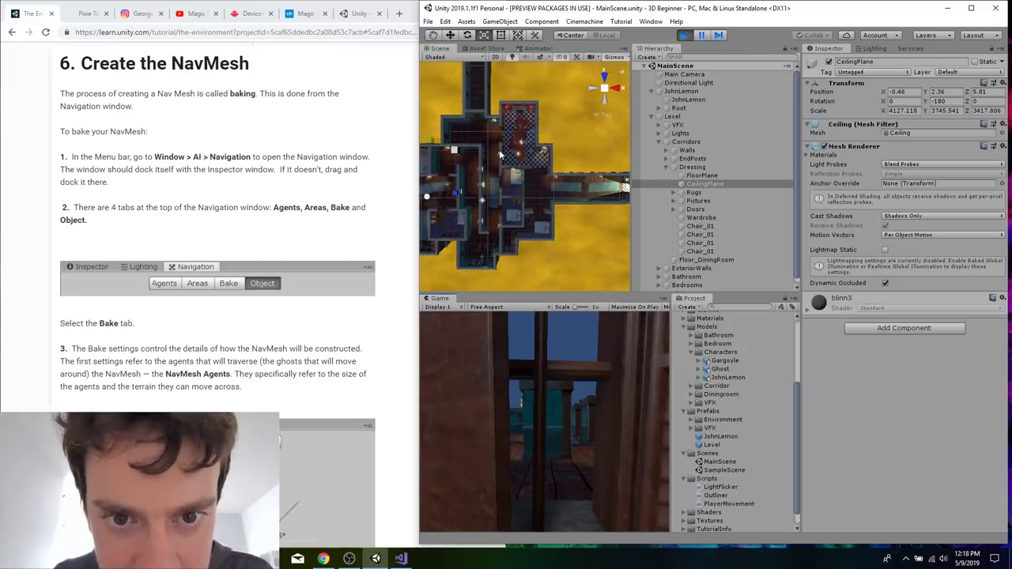
left_click(688, 36)
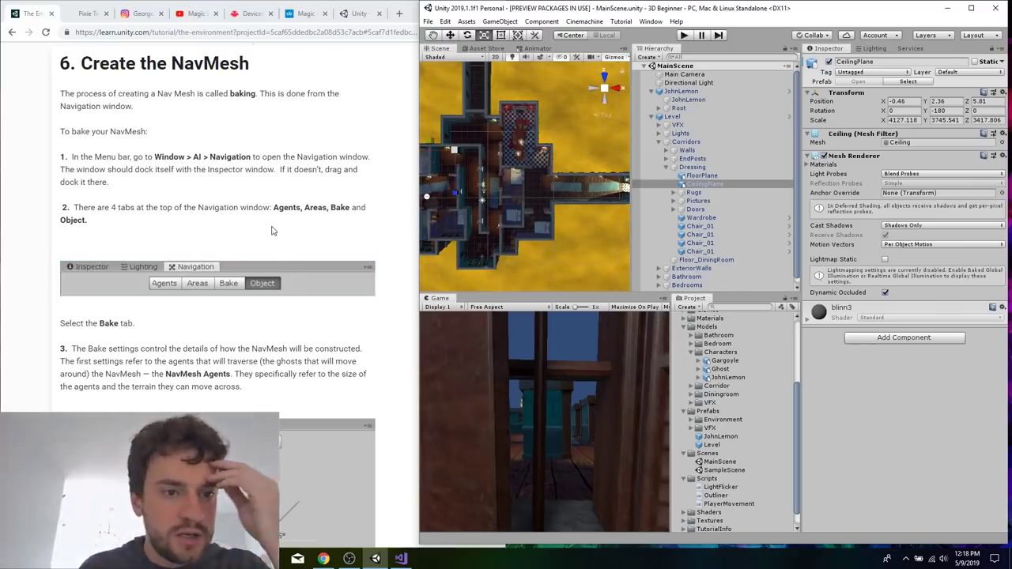
Open the AI Navigation window and show its Bake settings.
left_click(271, 230)
scroll(272, 230, "down", 1)
scroll(271, 230, "down", 1)
left_click(644, 8)
left_click(653, 22)
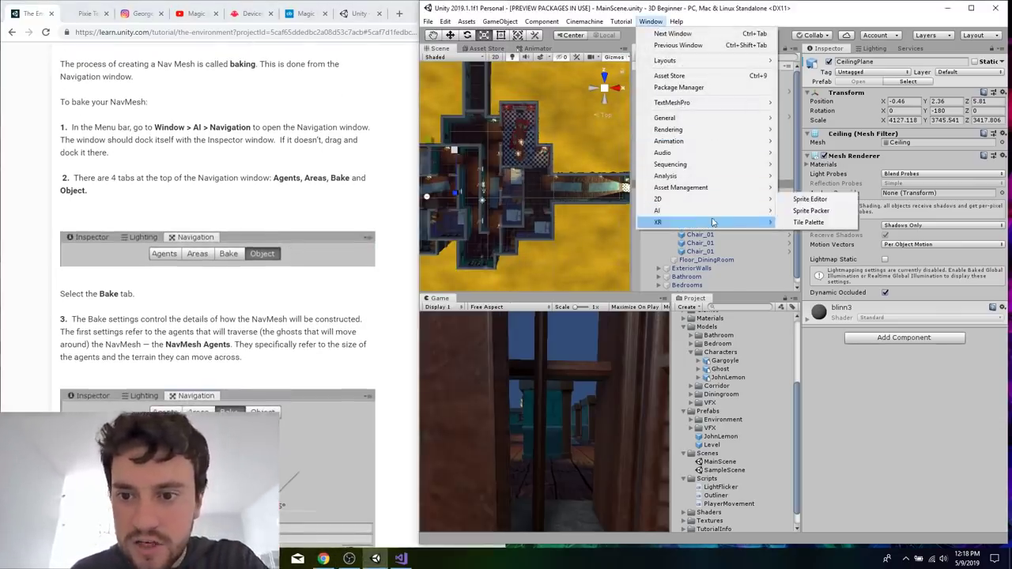
mouse_move(717, 215)
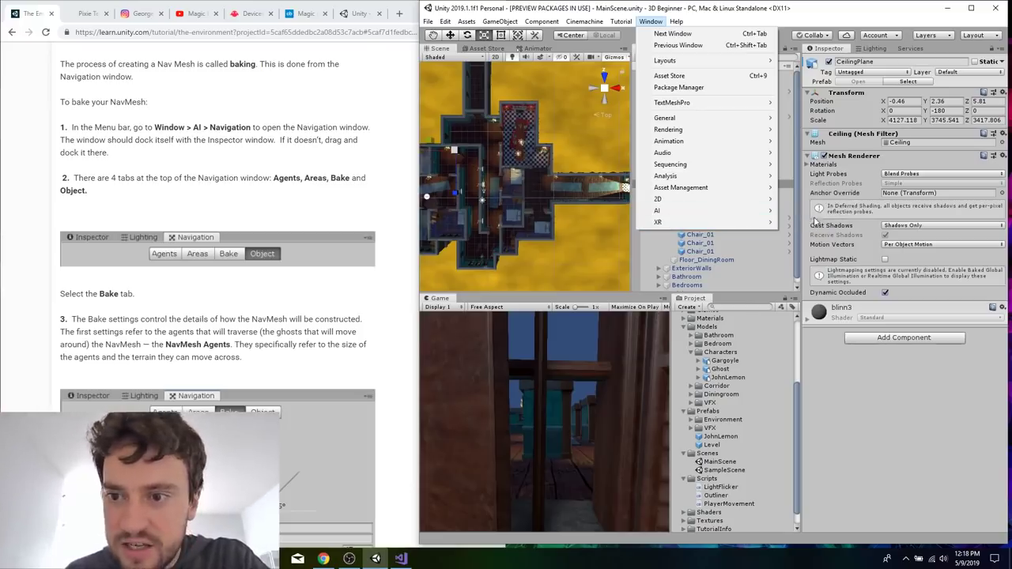
left_click(800, 211)
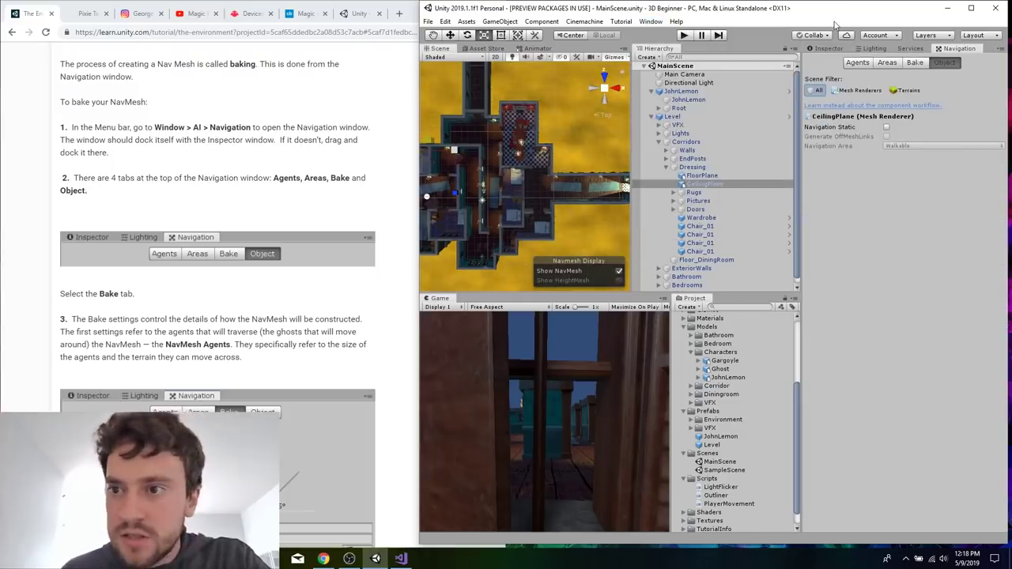
left_click(915, 62)
Read the tutorial's Bake settings instructions and set the NavMesh Agent Radius to 0.25.
left_click(324, 384)
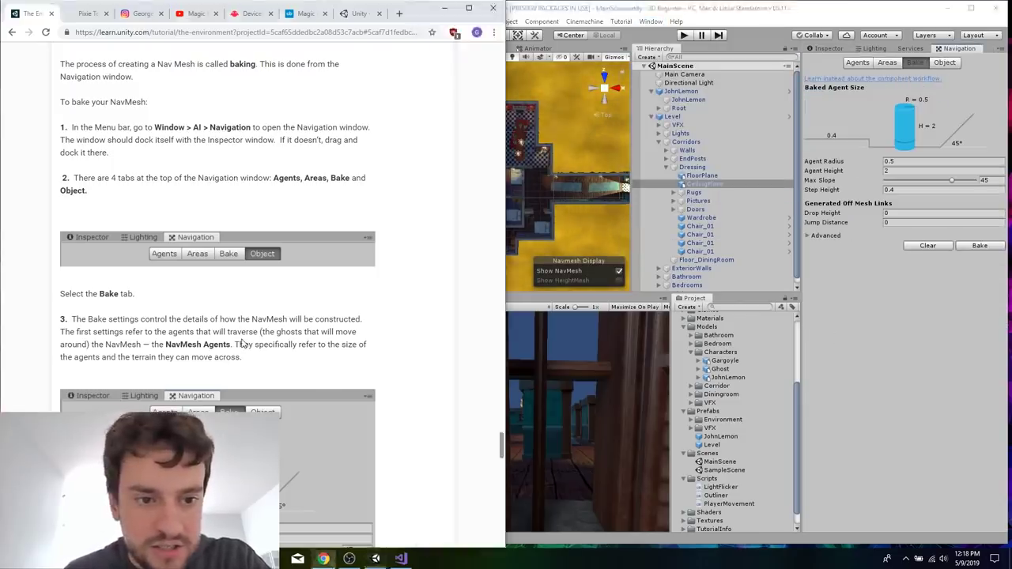
scroll(301, 261, "down", 2)
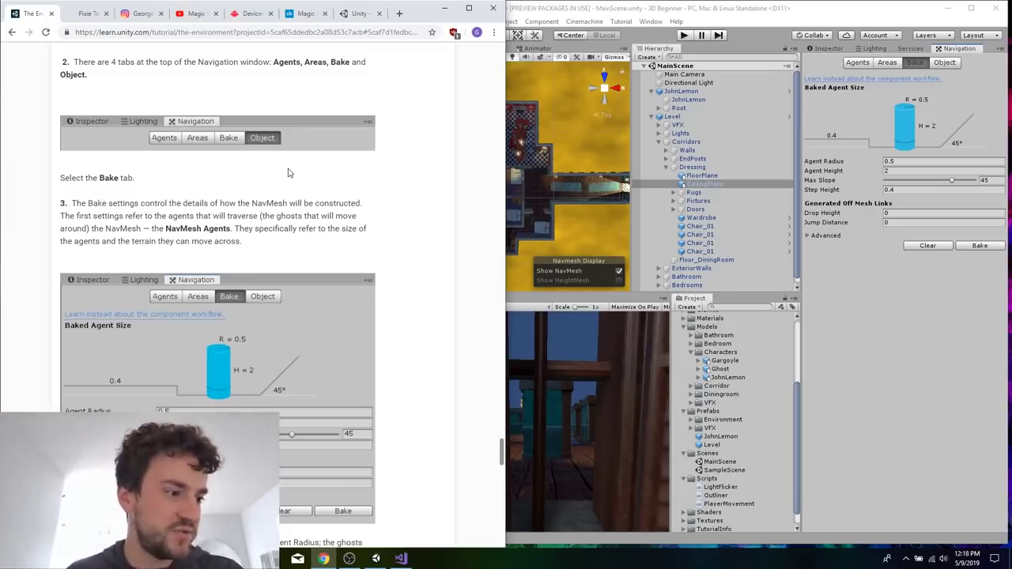
scroll(288, 172, "down", 2)
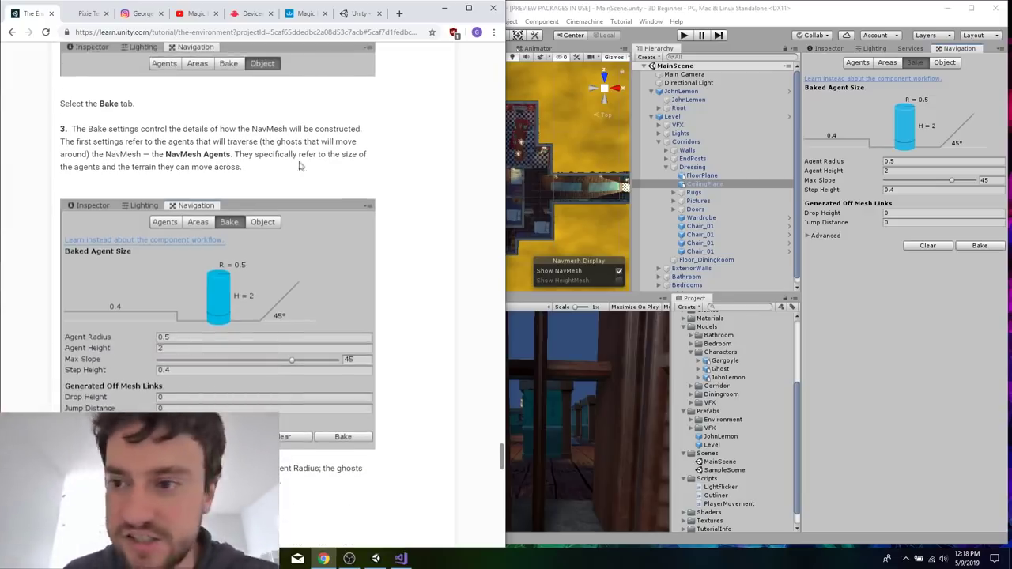
scroll(321, 169, "down", 1)
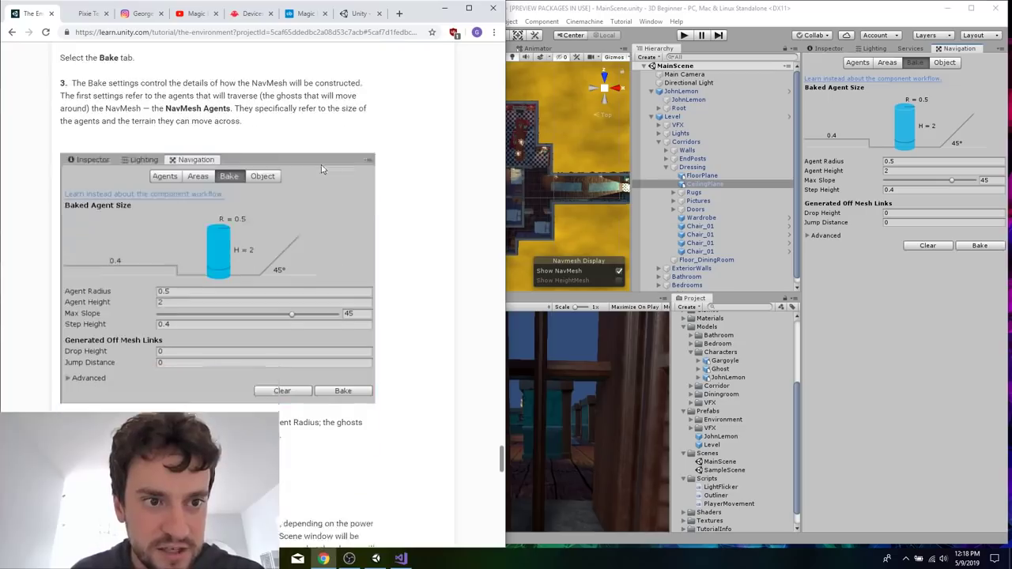
scroll(406, 351, "down", 3)
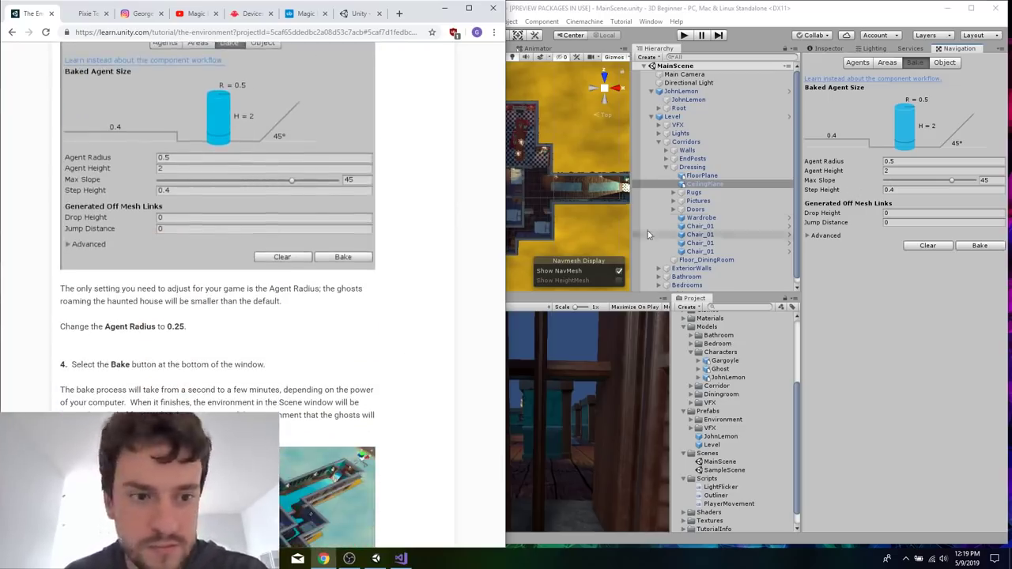
left_click(904, 161)
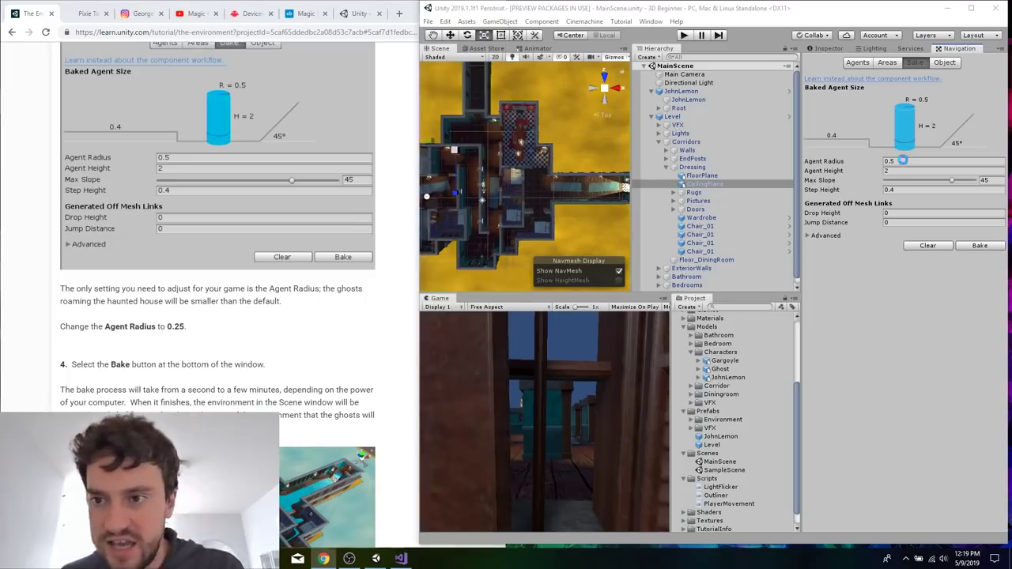
type("0.25")
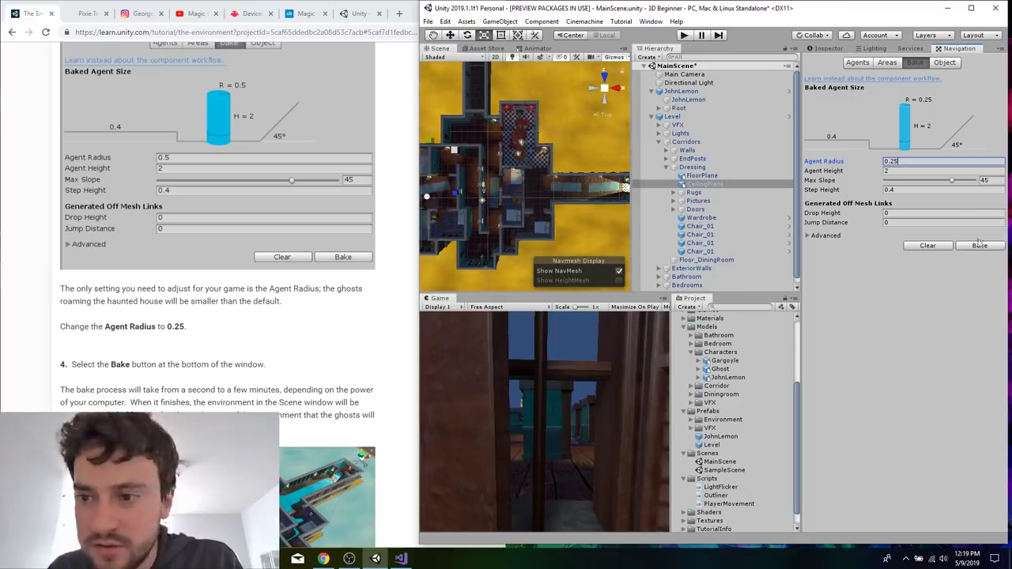
Bake the NavMesh for the level, check the remaining tutorial instructions and save the scene.
scroll(320, 326, "up", 2)
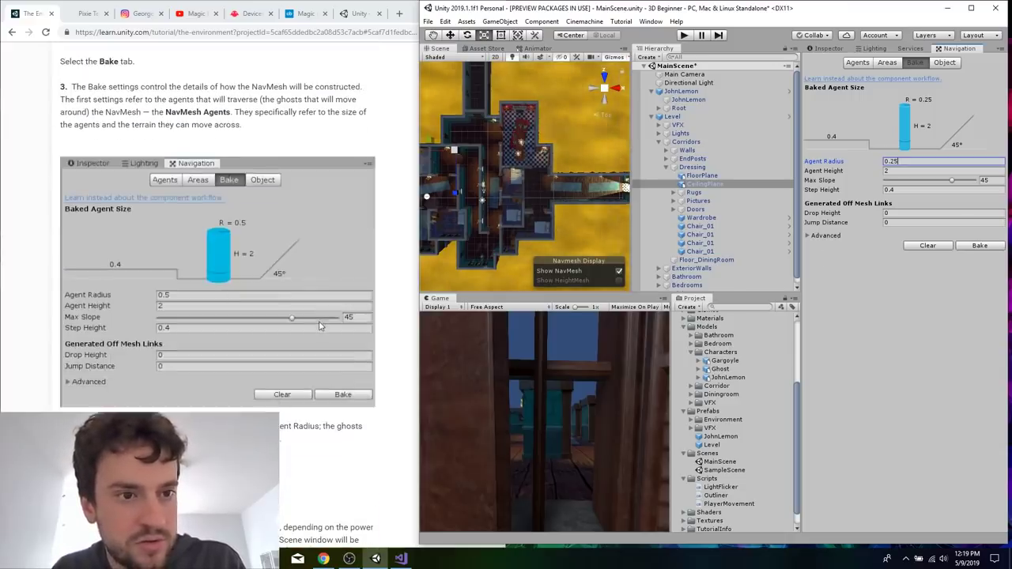
scroll(320, 326, "down", 1)
left_click(980, 246)
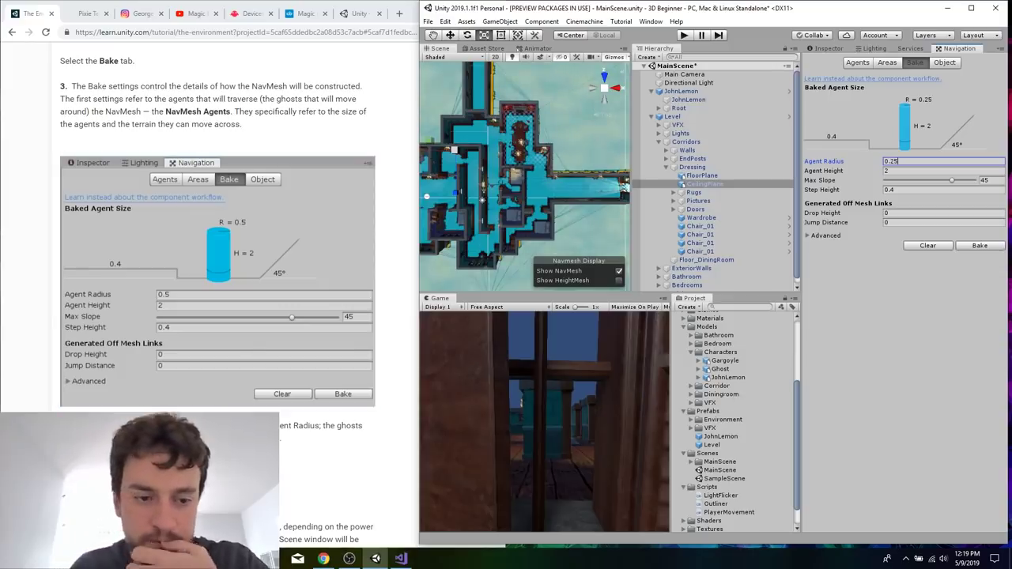
scroll(391, 257, "down", 3)
scroll(290, 205, "down", 1)
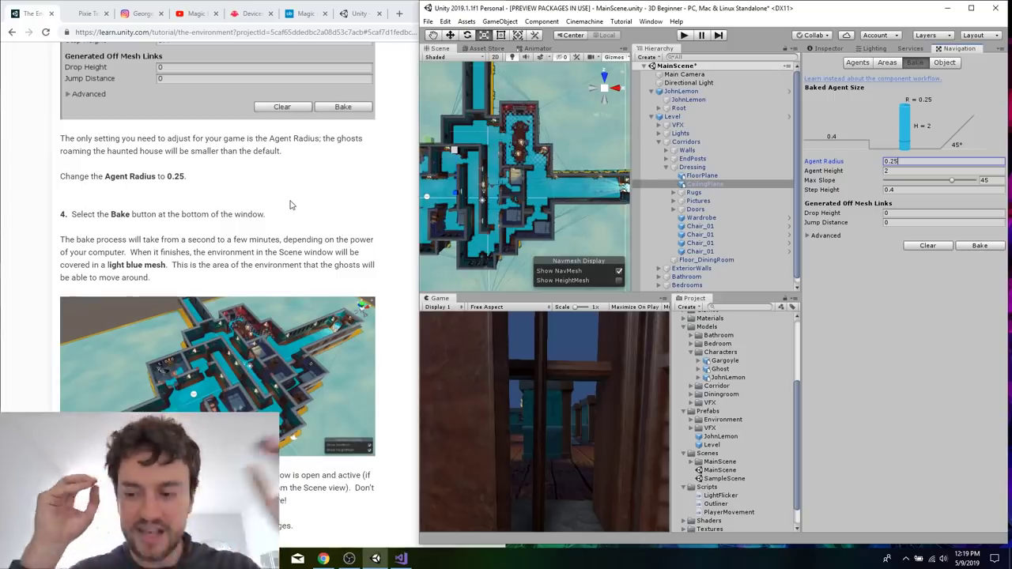
scroll(290, 237, "down", 3)
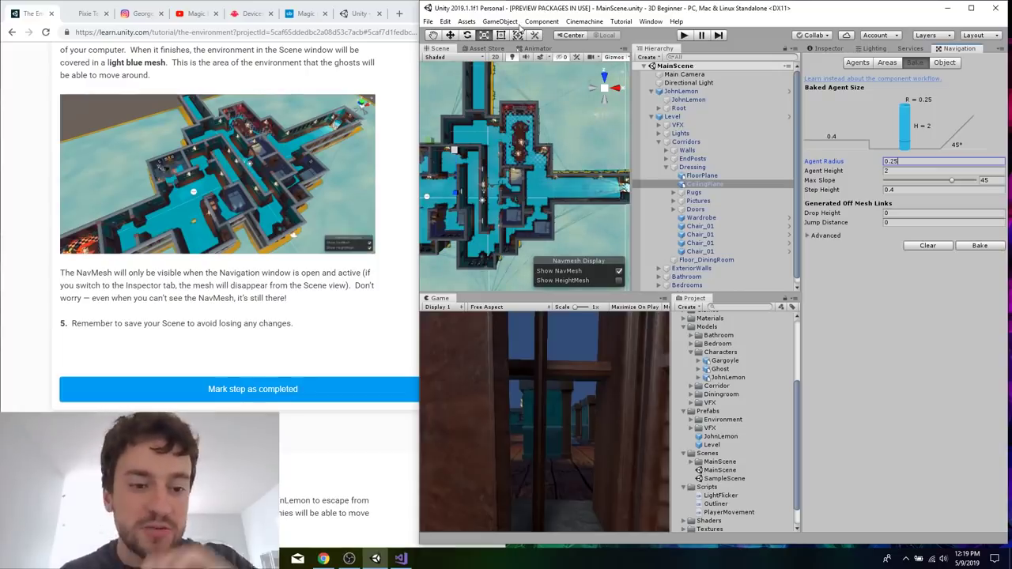
Read the Summary section at the end of the environment tutorial.
left_click(334, 357)
scroll(334, 356, "down", 6)
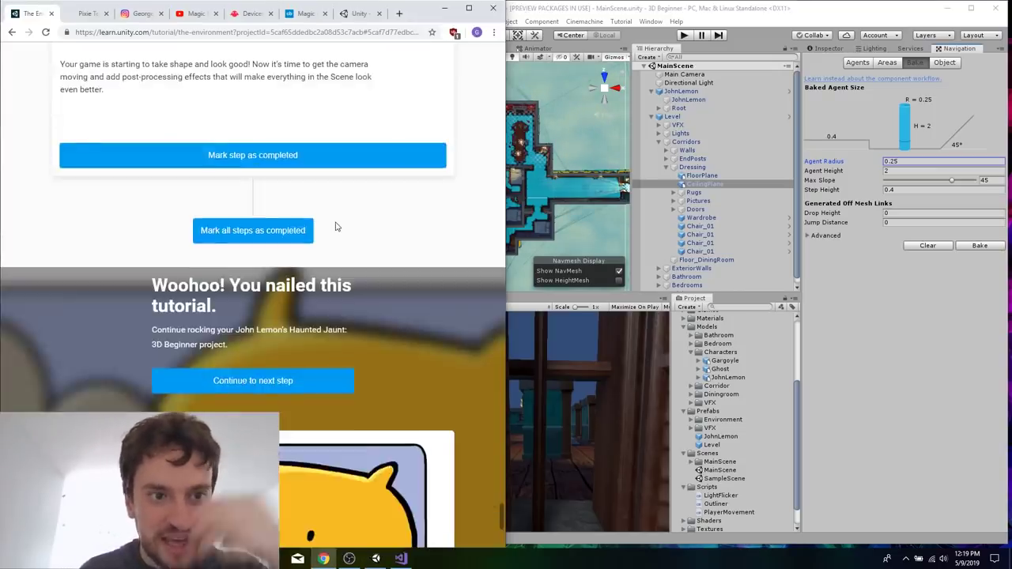
scroll(334, 356, "up", 1)
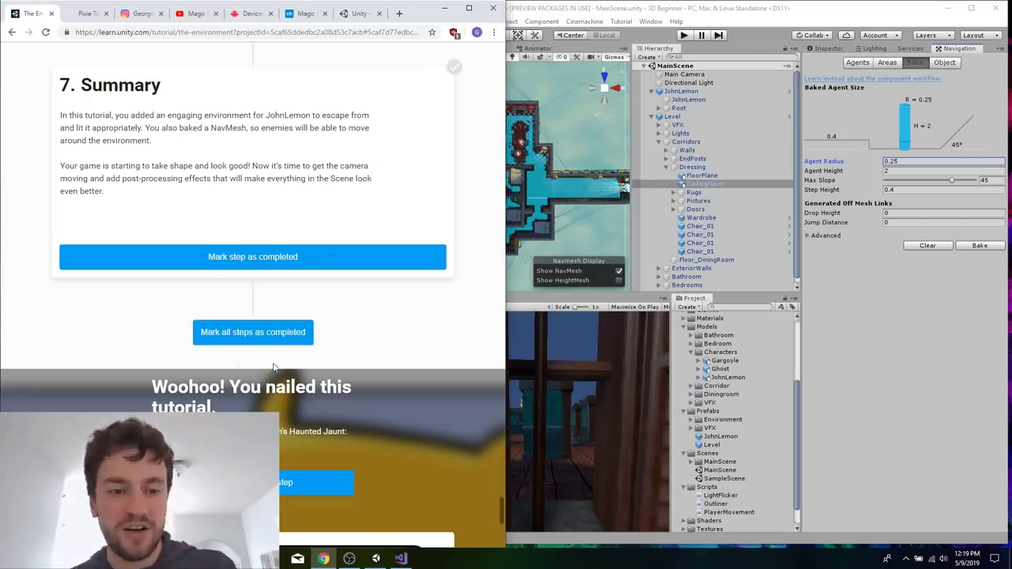
Mark all steps of the environment tutorial as completed and continue to the next tutorial on the camera.
left_click(253, 332)
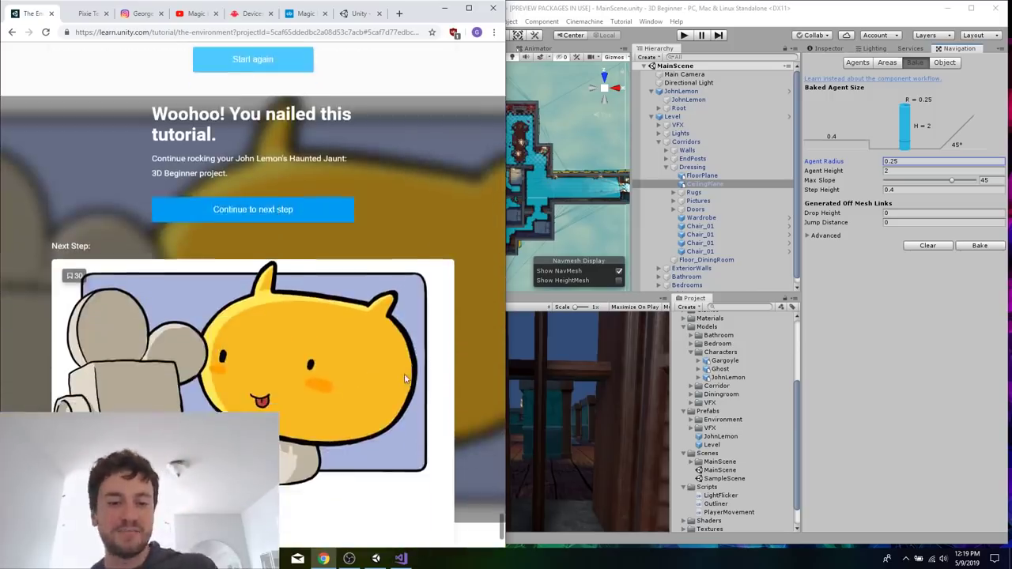
left_click(288, 200)
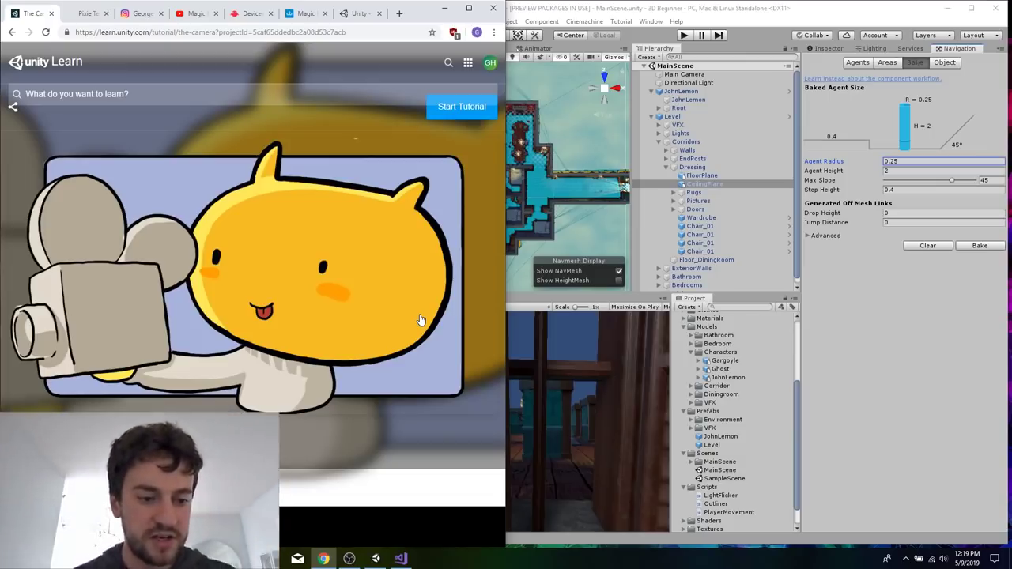
scroll(421, 319, "down", 10)
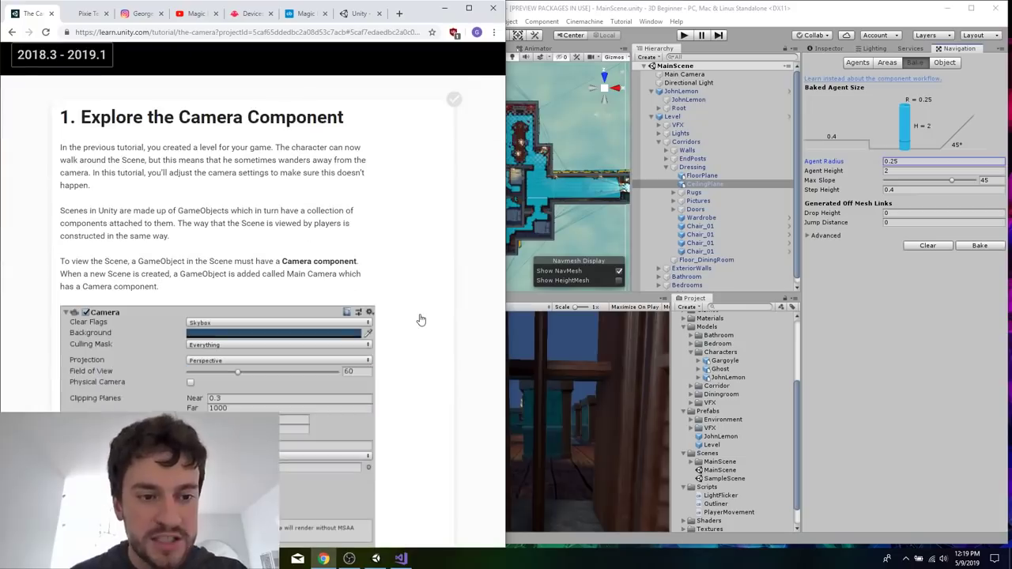
Select the Main Camera in the scene, frame it and show its component settings.
left_click(700, 75)
double_click(703, 76)
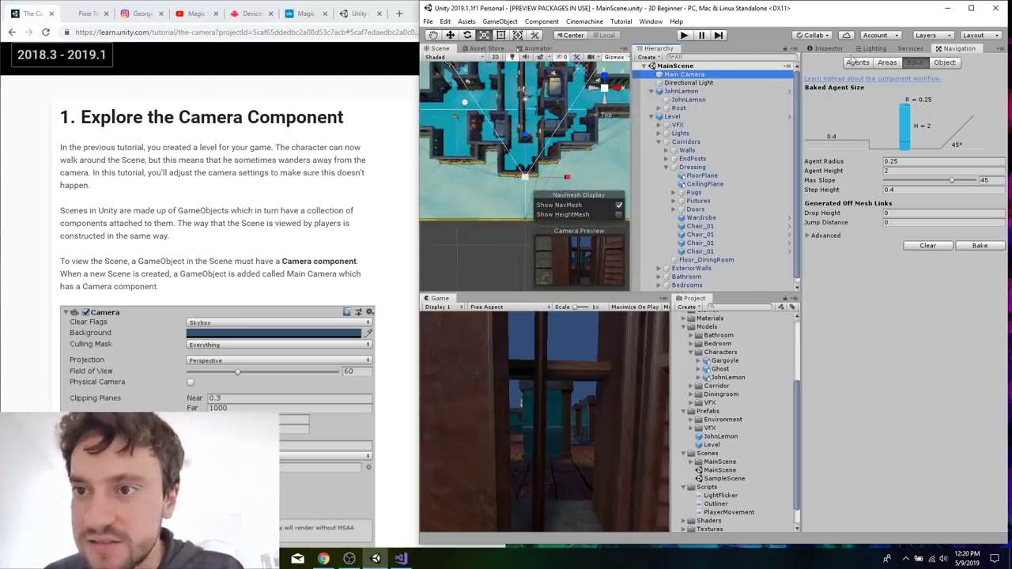
left_click(829, 49)
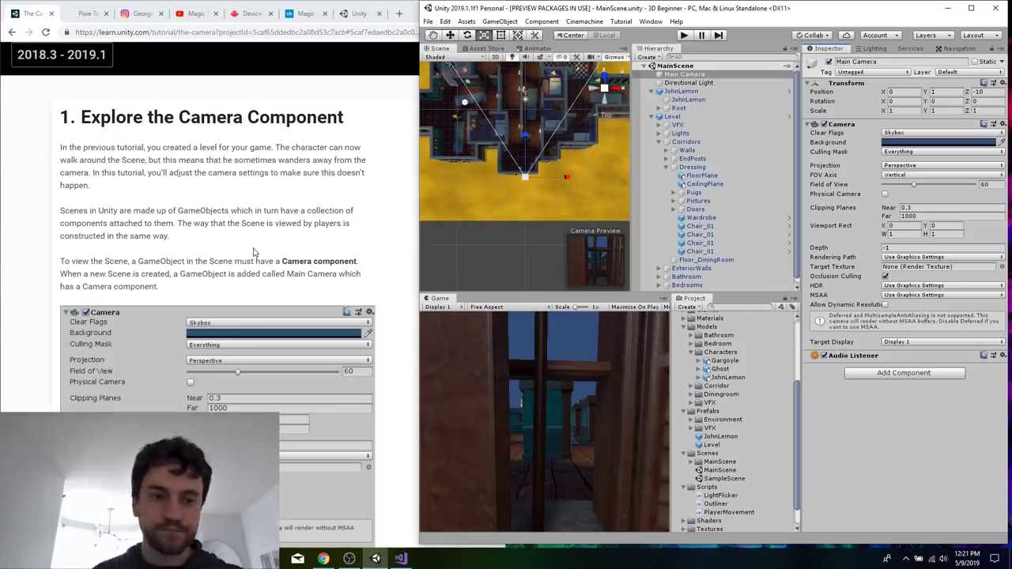
Read the tutorial's "Explore the Camera Component" section, covering the Camera settings and the frustum gizmo.
scroll(254, 252, "down", 1)
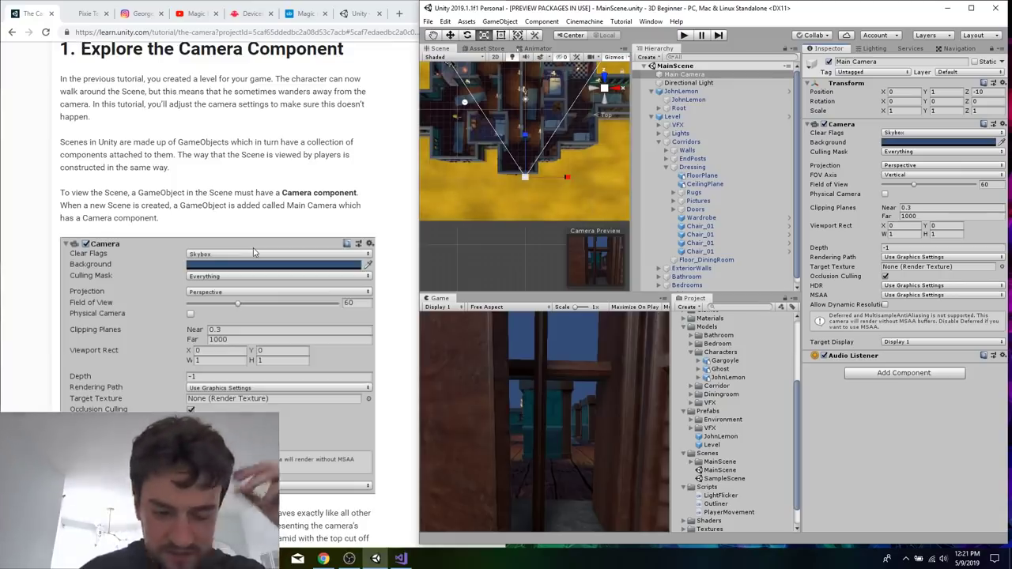
scroll(253, 251, "down", 5)
scroll(276, 389, "down", 1)
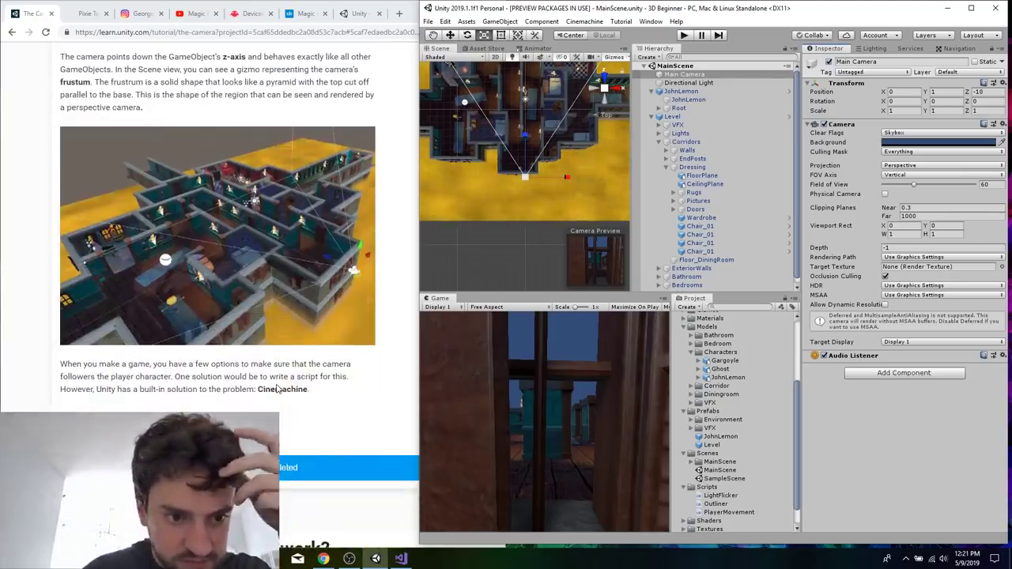
scroll(321, 375, "up", 5)
scroll(320, 375, "up", 2)
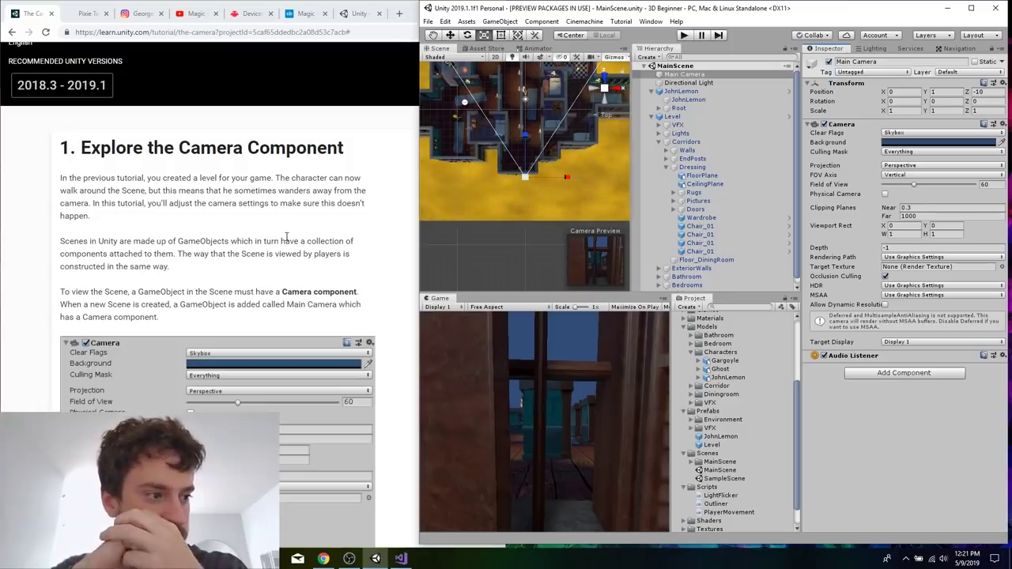
scroll(287, 236, "down", 10)
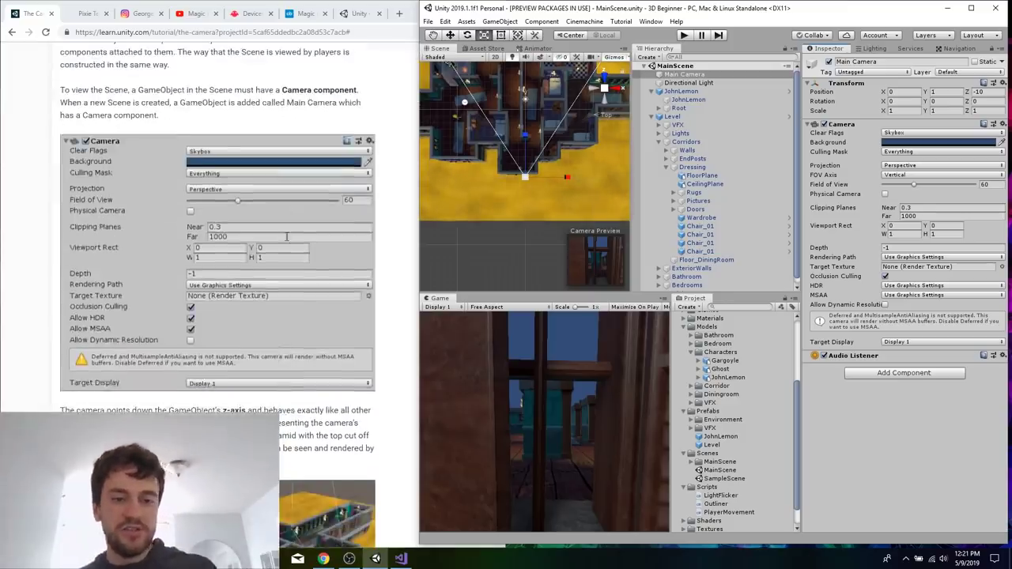
scroll(334, 309, "up", 3)
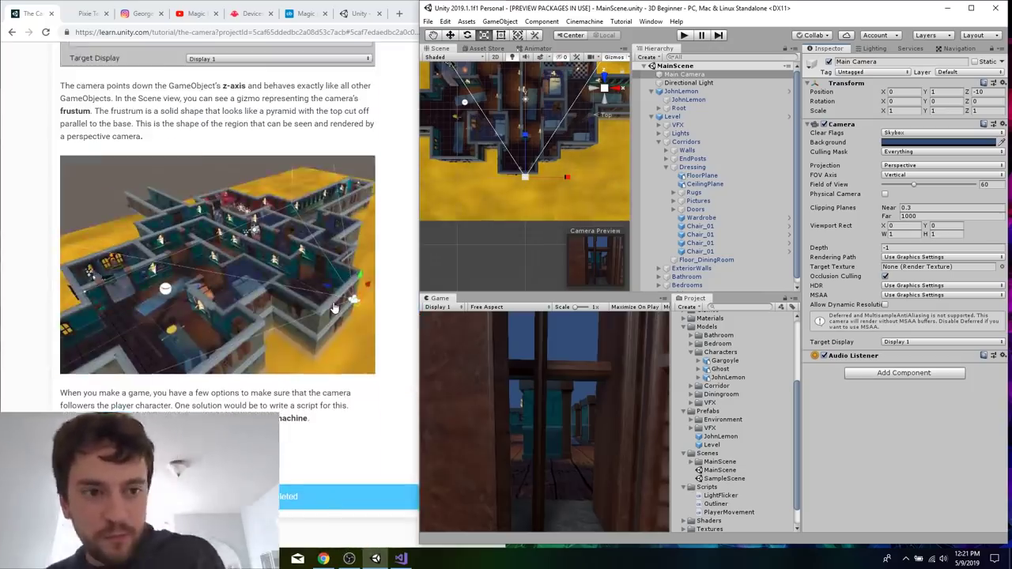
scroll(335, 309, "up", 6)
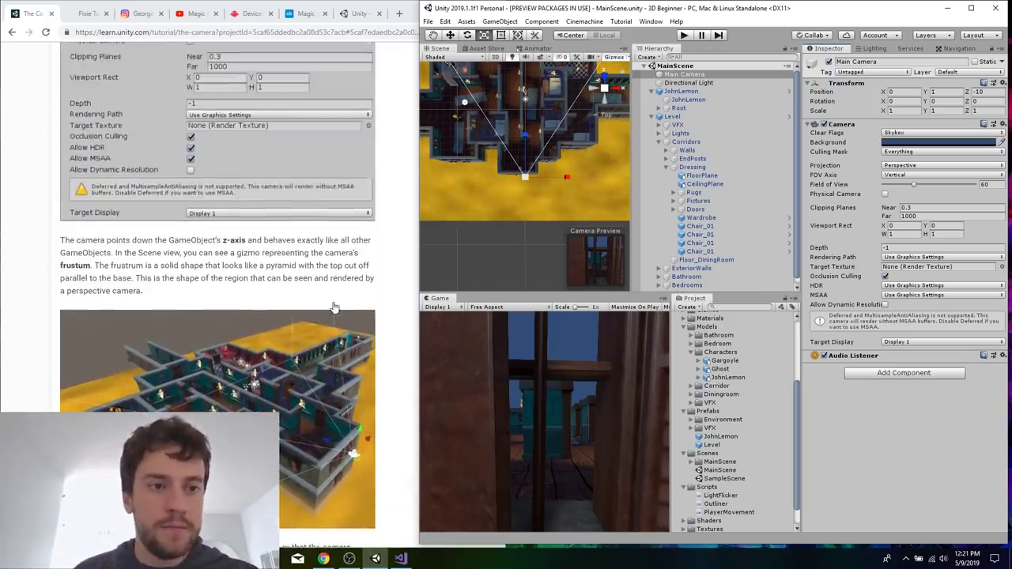
scroll(312, 161, "down", 1)
scroll(312, 161, "up", 1)
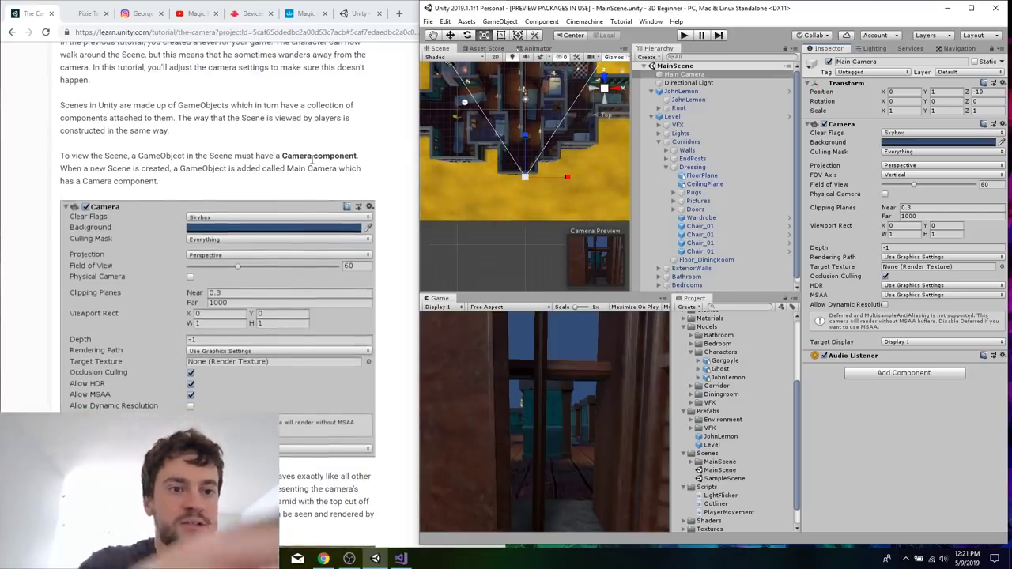
scroll(311, 260, "down", 2)
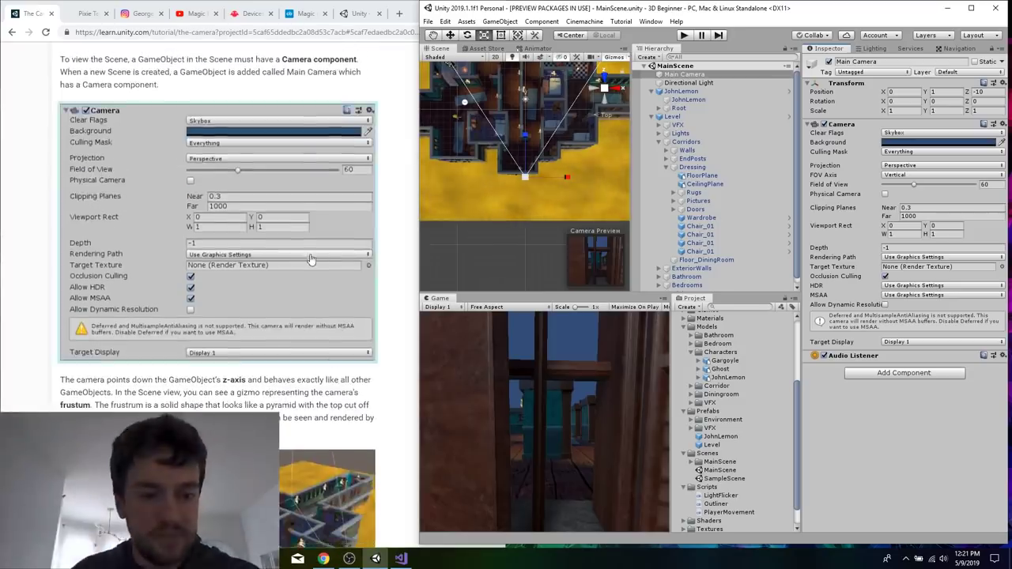
scroll(311, 260, "down", 3)
left_click_drag(217, 205, 236, 267)
left_click(242, 264)
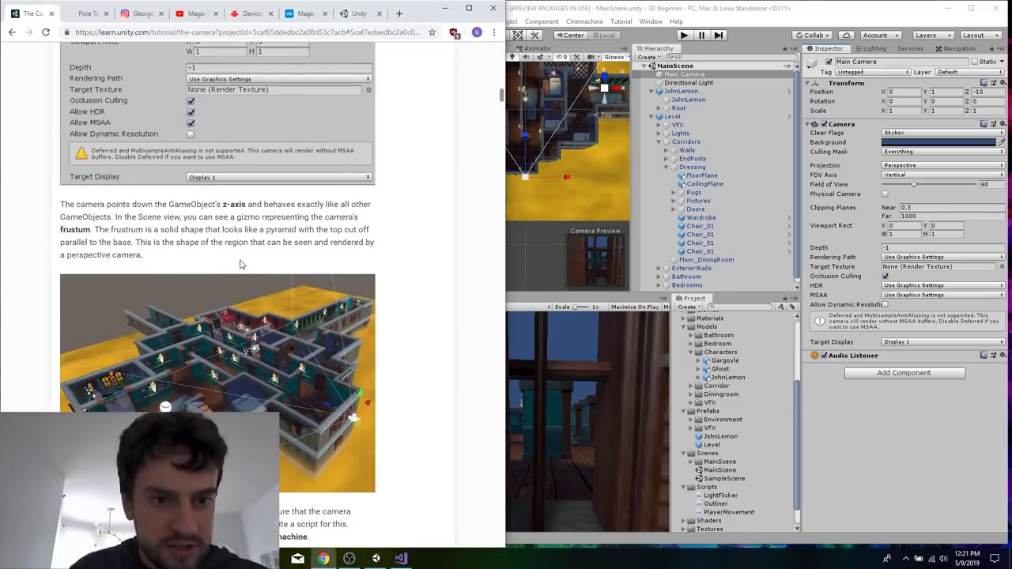
right_click(692, 6)
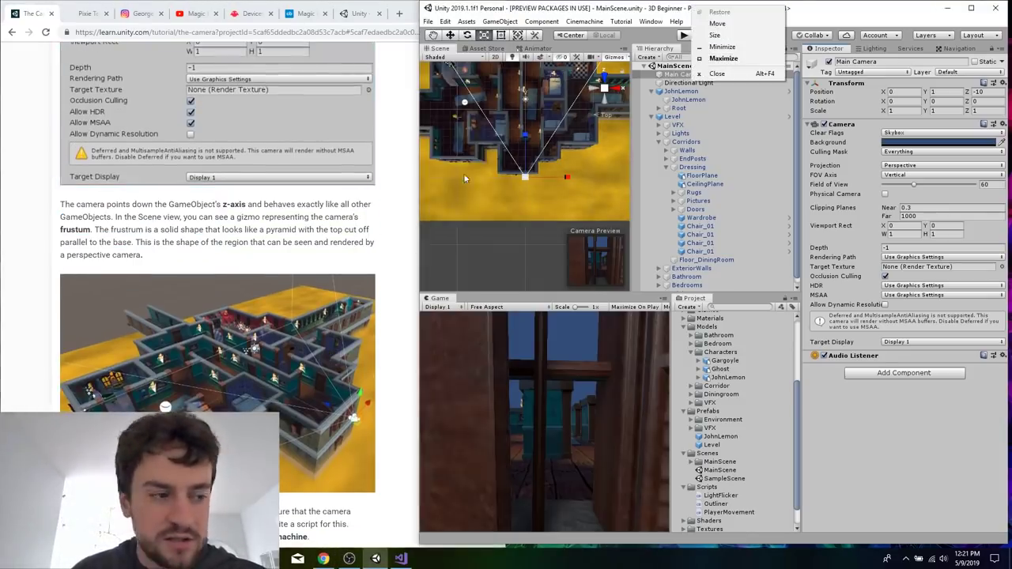
left_click(263, 230)
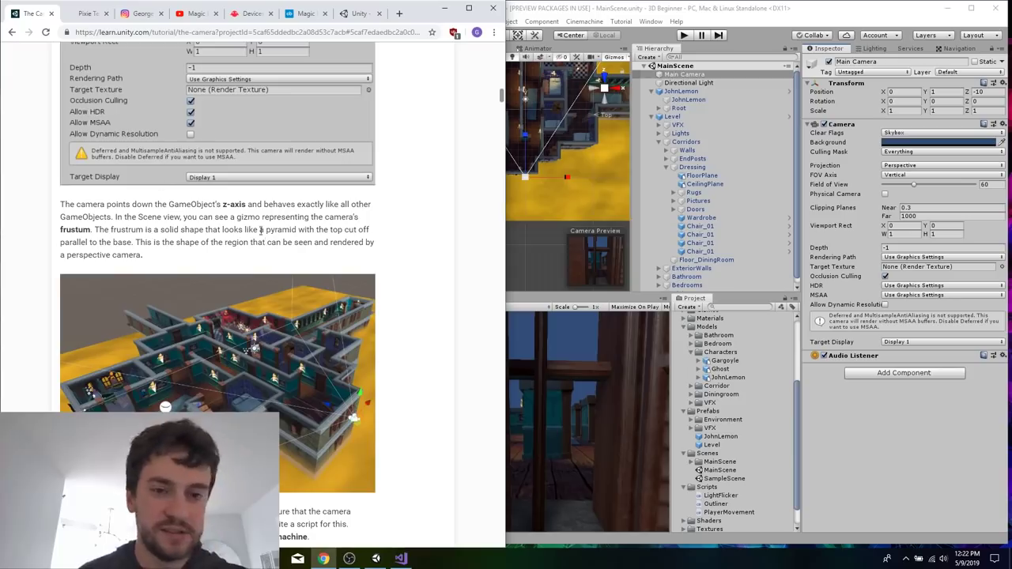
Read how Cinemachine works and find the instructions for setting up a virtual camera.
scroll(261, 230, "down", 3)
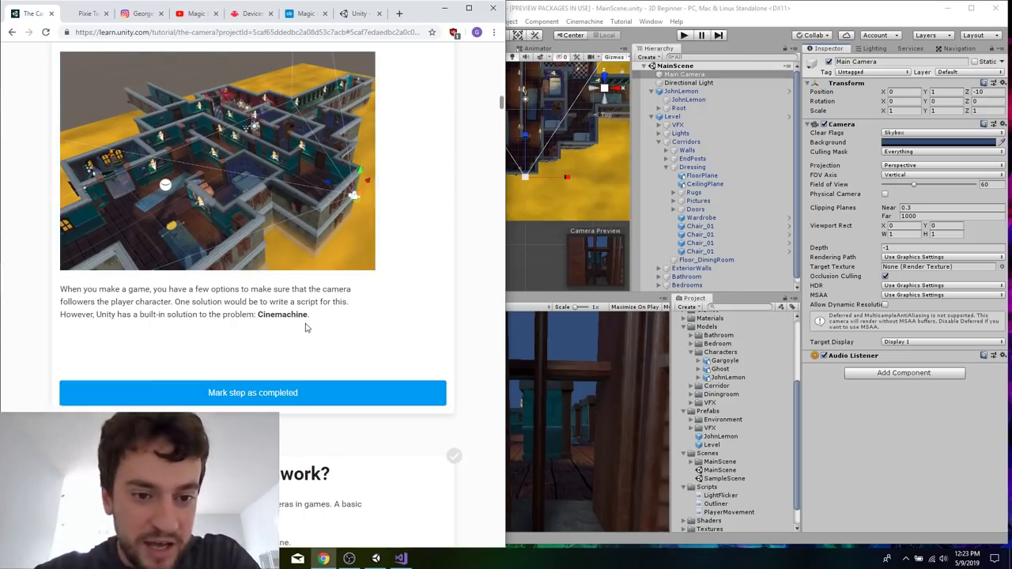
scroll(307, 327, "down", 1)
scroll(417, 246, "down", 1)
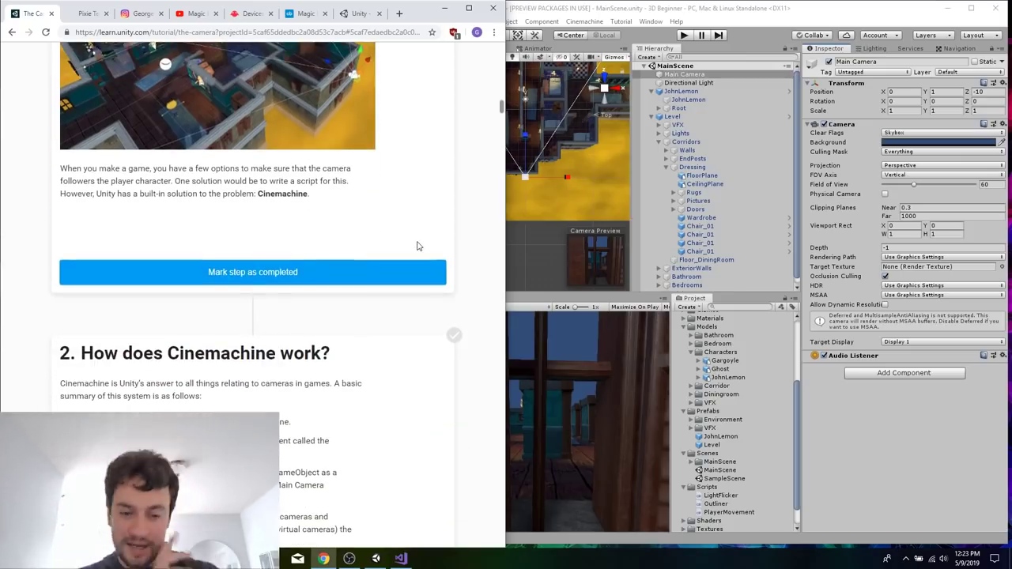
scroll(340, 253, "down", 3)
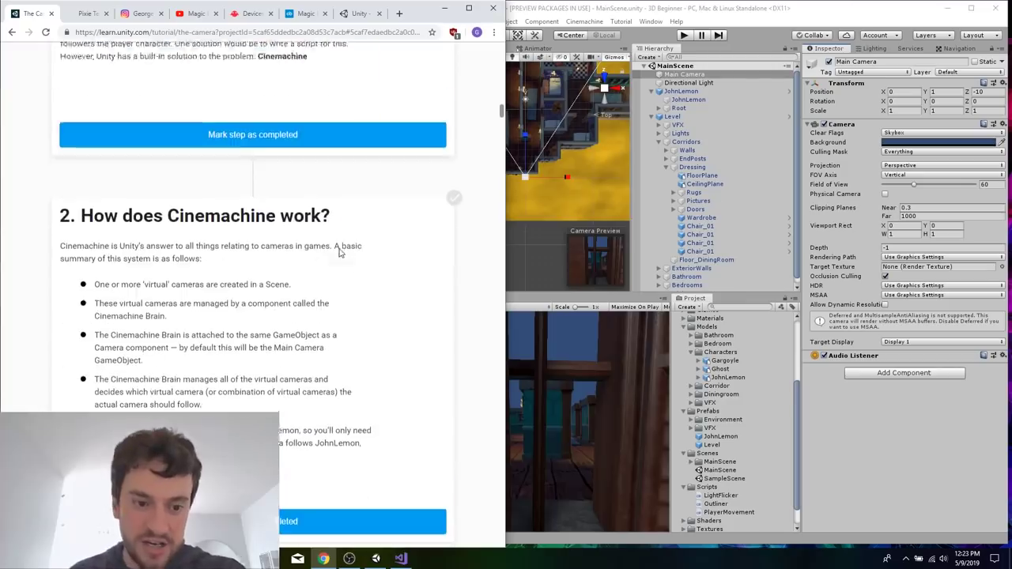
scroll(343, 311, "down", 5)
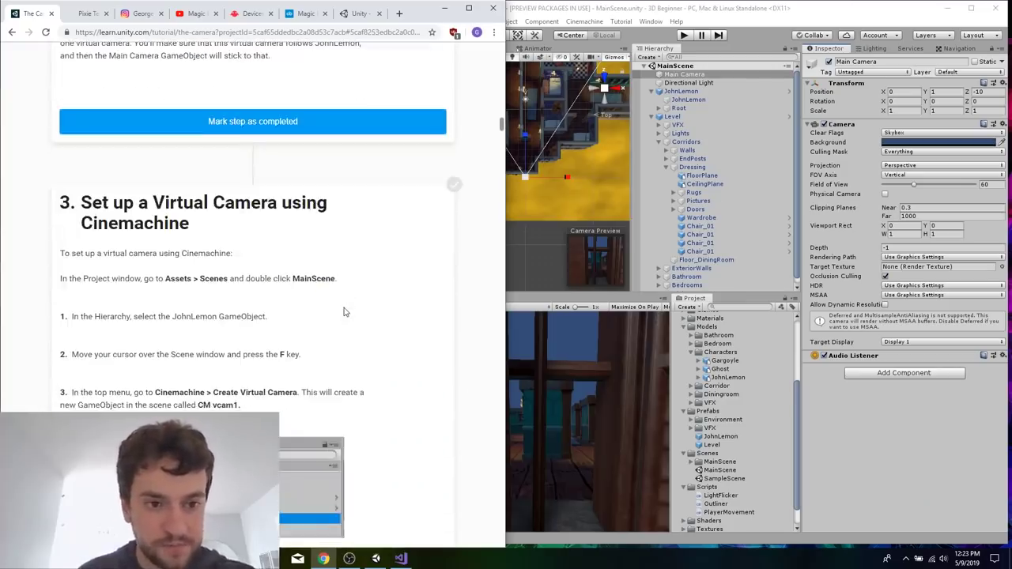
Frame the JohnLemon GameObject in the Scene view and create a Cinemachine virtual camera at that focus point.
left_click(573, 5)
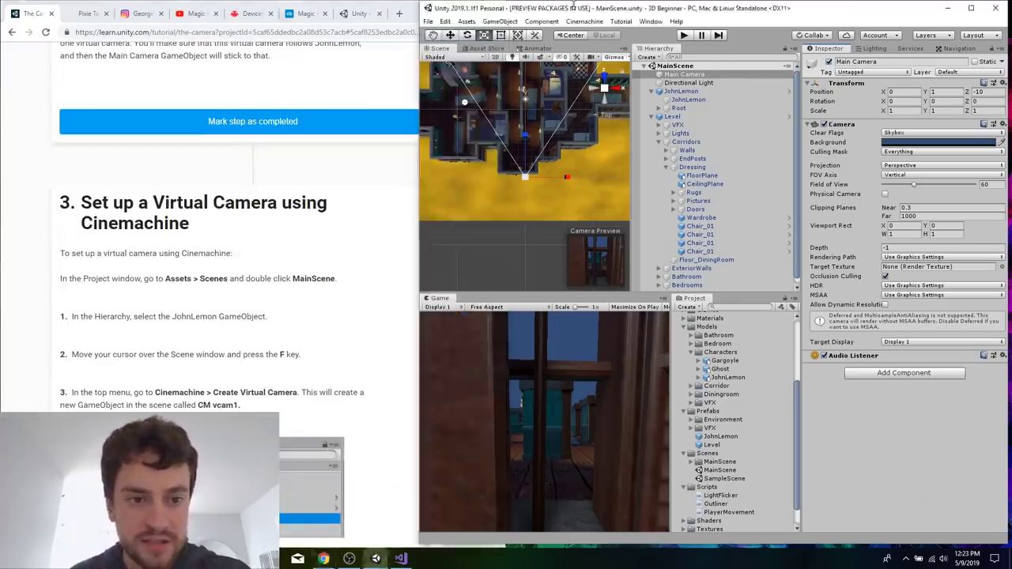
left_click(280, 310)
scroll(282, 309, "down", 1)
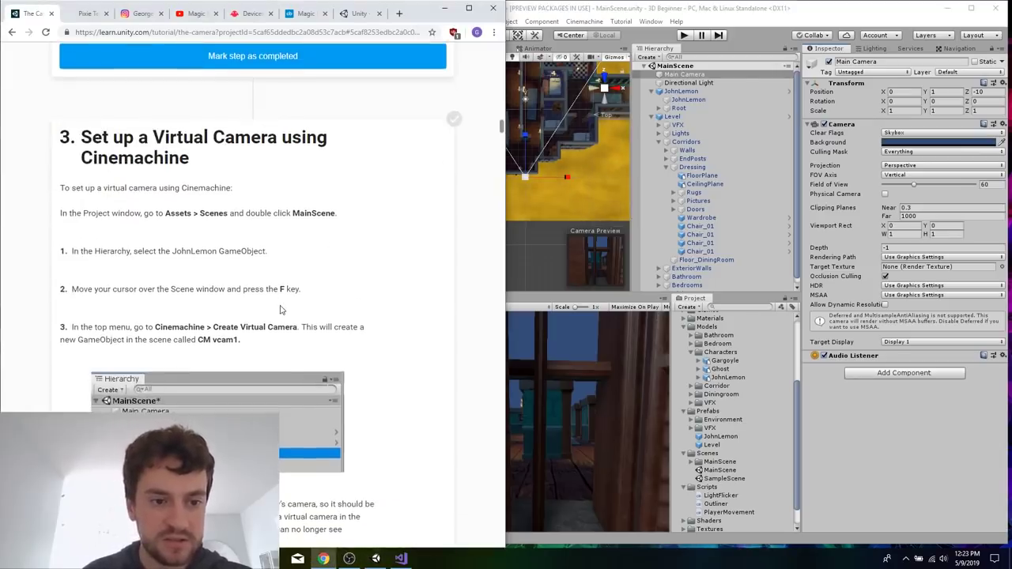
left_click(679, 91)
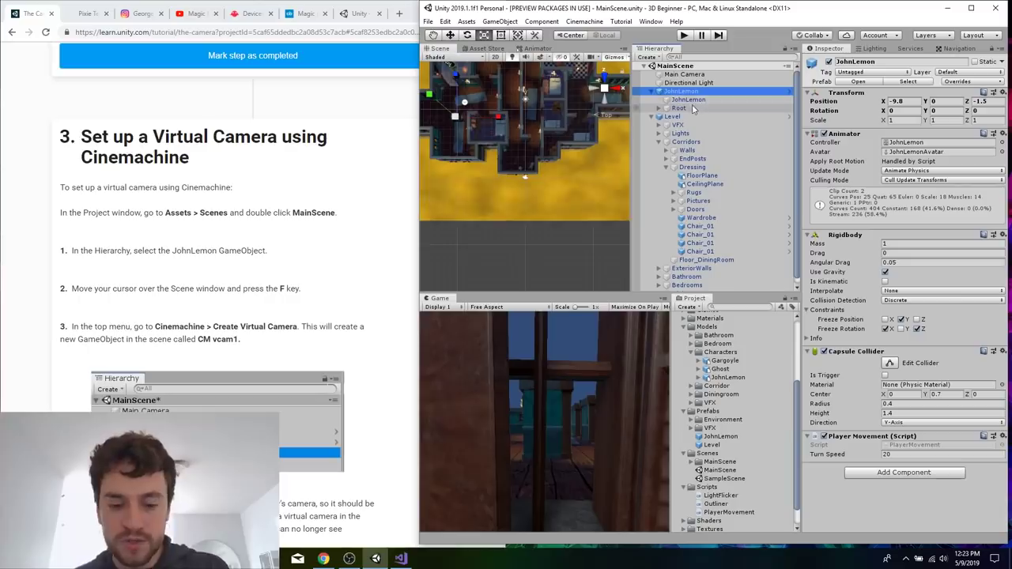
left_click(513, 258)
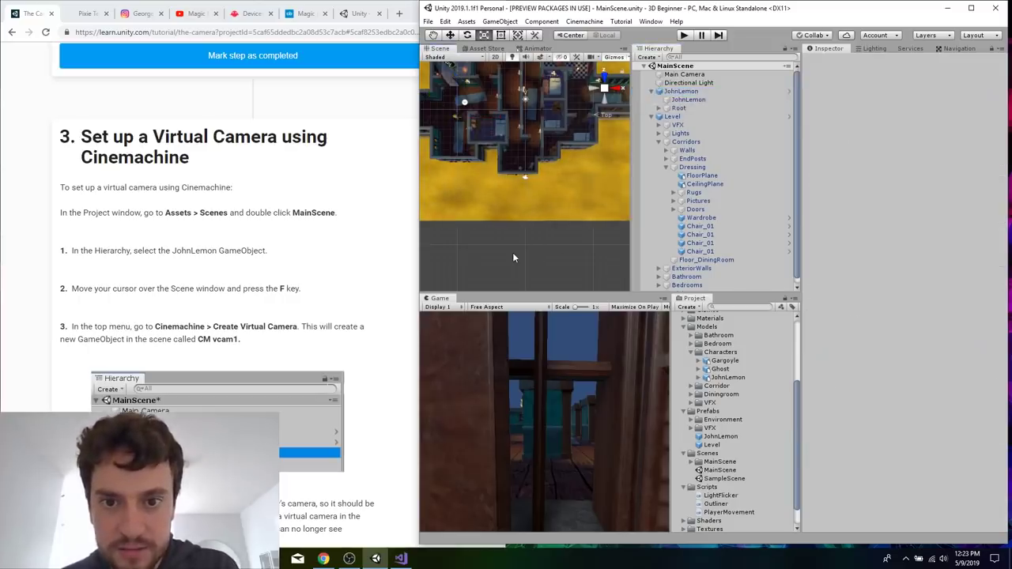
left_click(680, 91)
key("f")
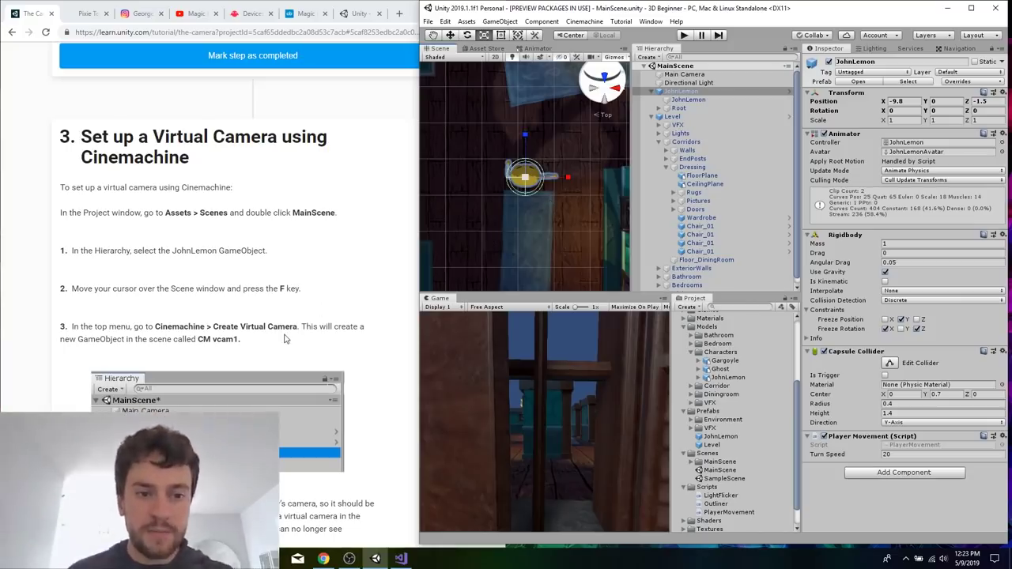
left_click(584, 21)
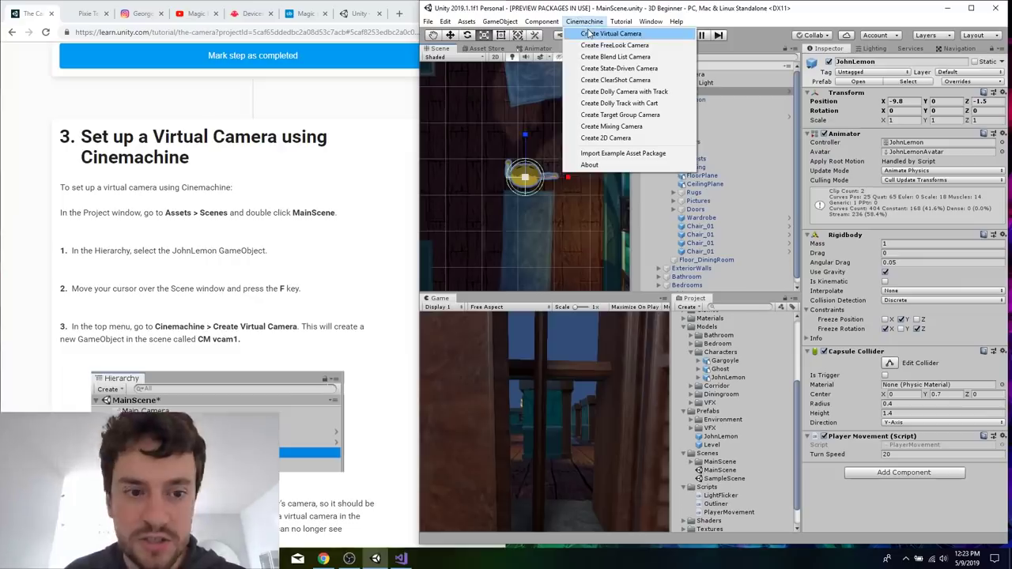
left_click(611, 33)
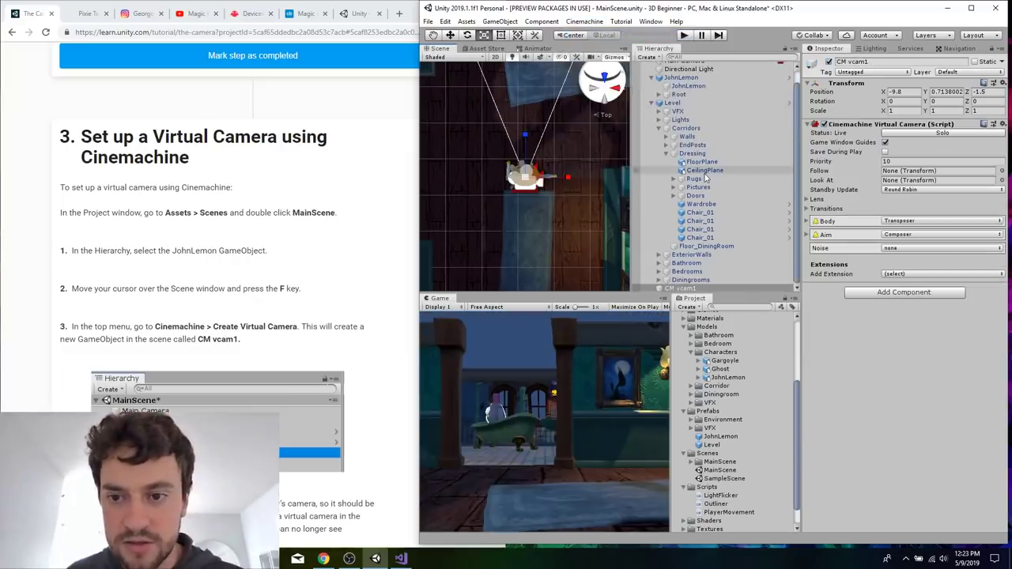
Collapse the Level and JohnLemon groups in the scene hierarchy and select CM vcam1.
left_click(692, 118)
key("Left")
key("Up")
key("Up")
key("Up")
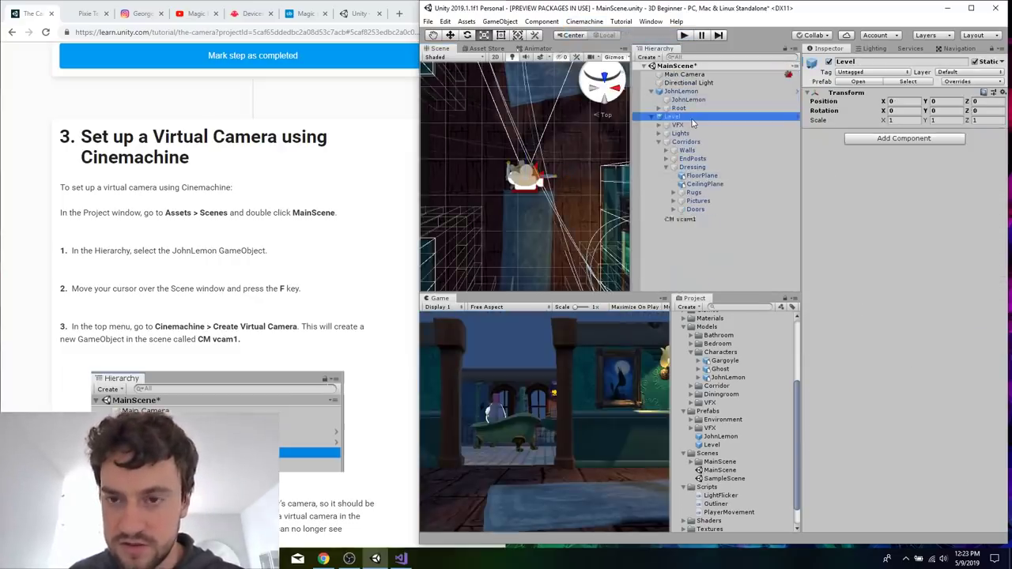
key("Left")
key("Down")
key("Down")
Read the rest of the virtual camera setup section and how the Follow, Look At, Body and Aim settings of the Cinemachine Virtual Camera work.
left_click(328, 227)
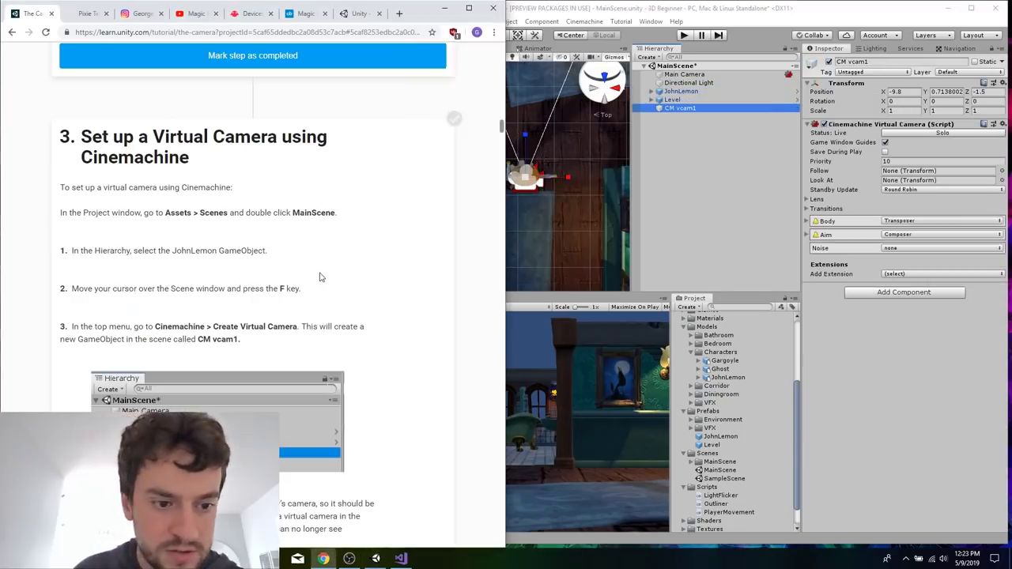
scroll(320, 276, "down", 5)
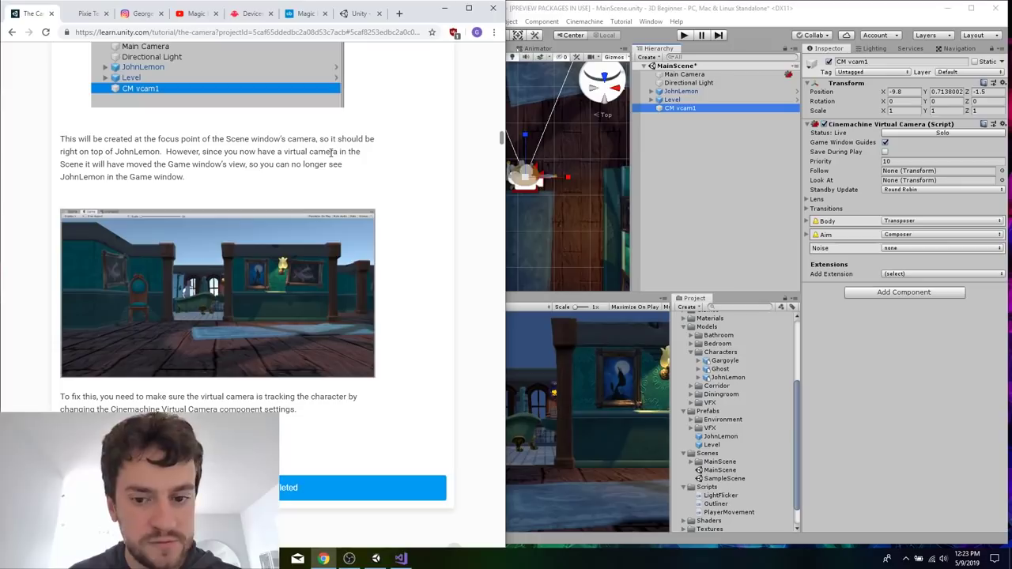
key("alt+Tab")
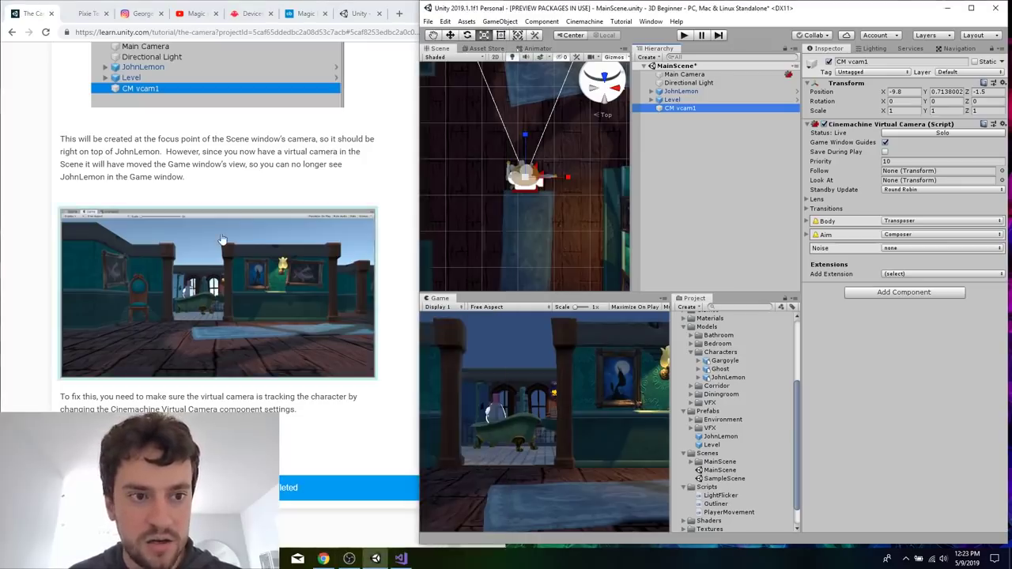
scroll(311, 447, "down", 6)
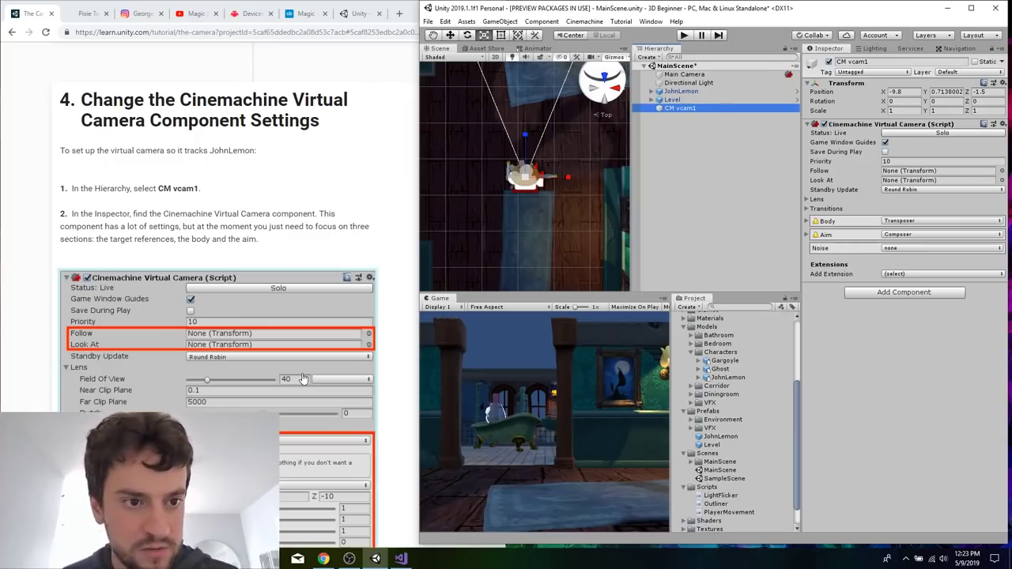
scroll(302, 378, "down", 1)
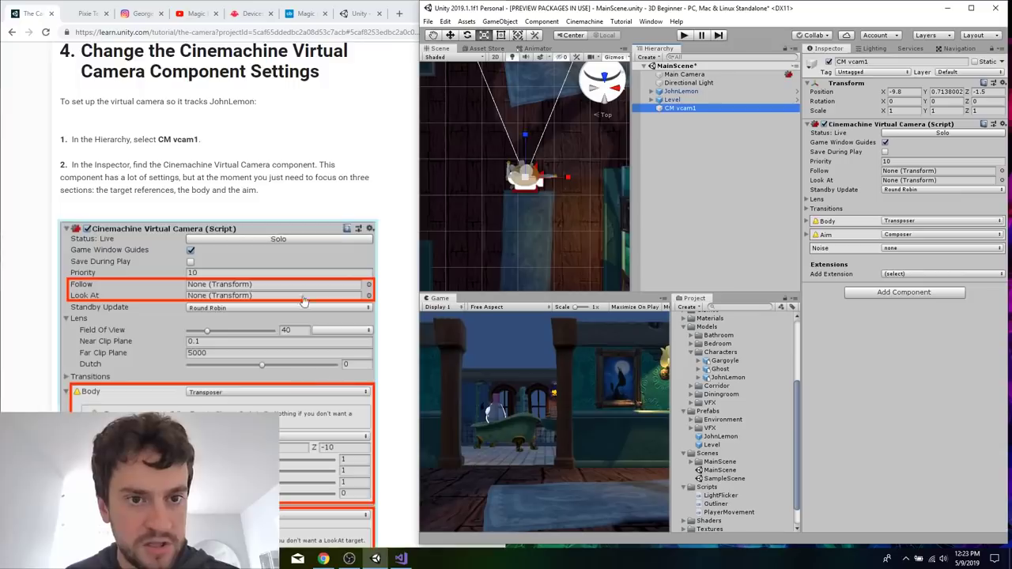
scroll(342, 168, "down", 1)
scroll(342, 169, "down", 2)
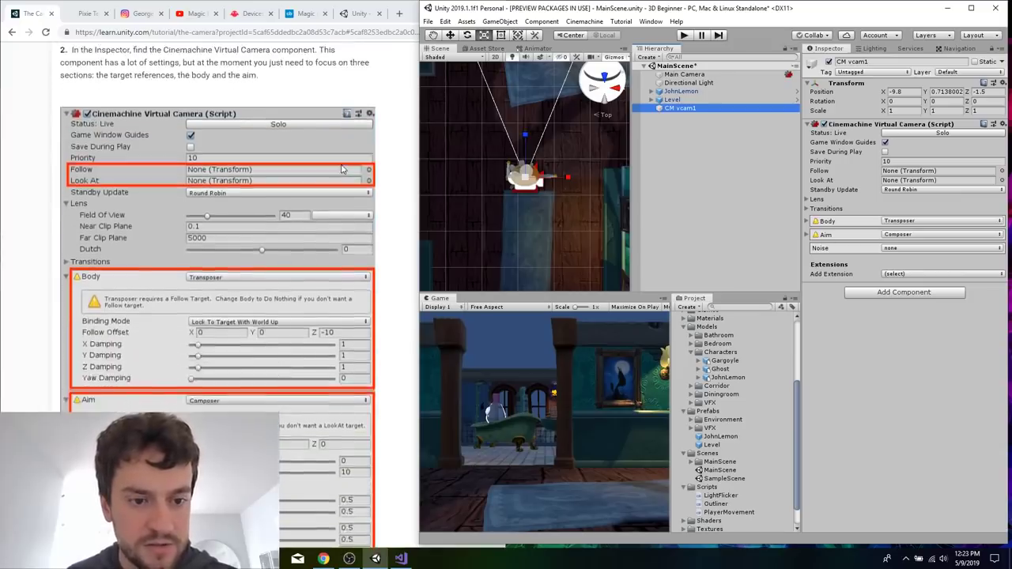
scroll(342, 168, "up", 3)
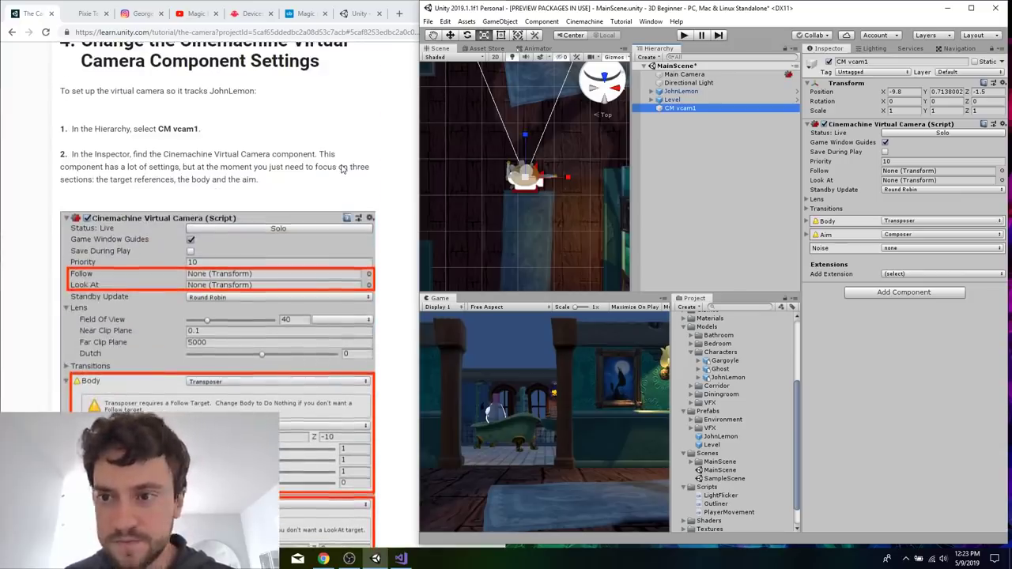
scroll(342, 168, "down", 2)
scroll(341, 168, "down", 4)
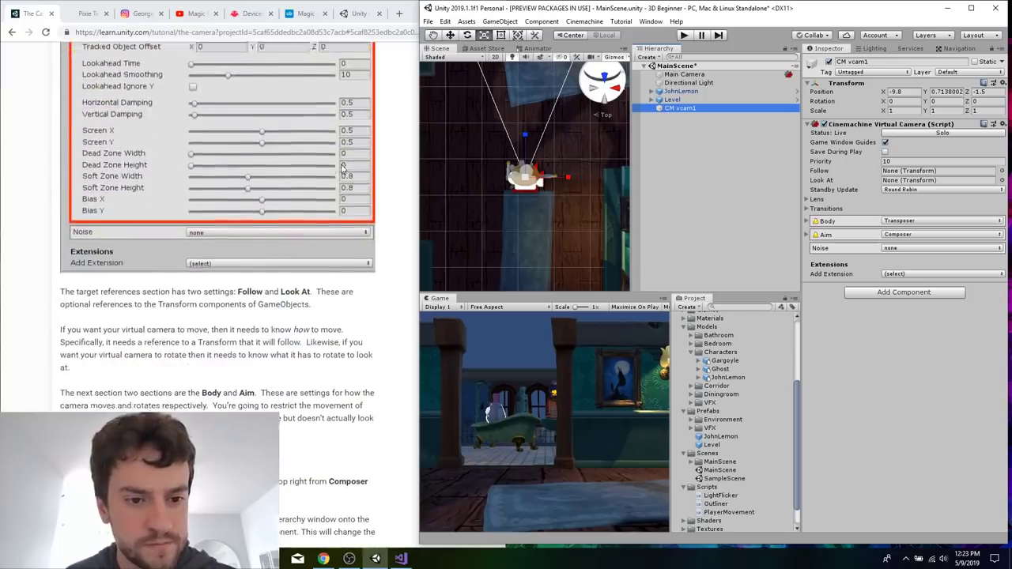
scroll(340, 368, "down", 3)
scroll(317, 179, "up", 2)
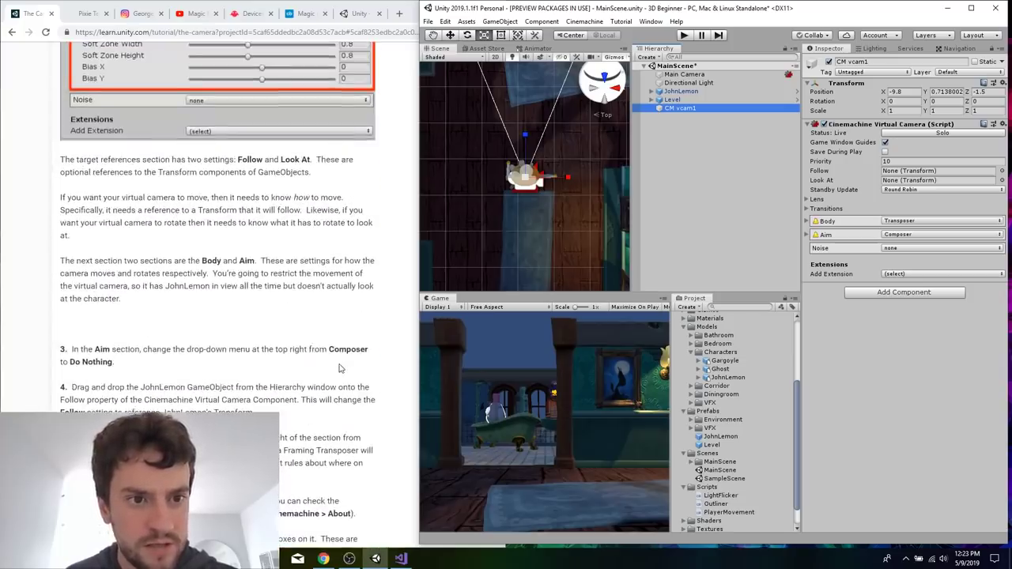
Set CM vcam1's Aim to Do nothing and assign the JohnLemon GameObject as its Follow target.
scroll(315, 316, "down", 3)
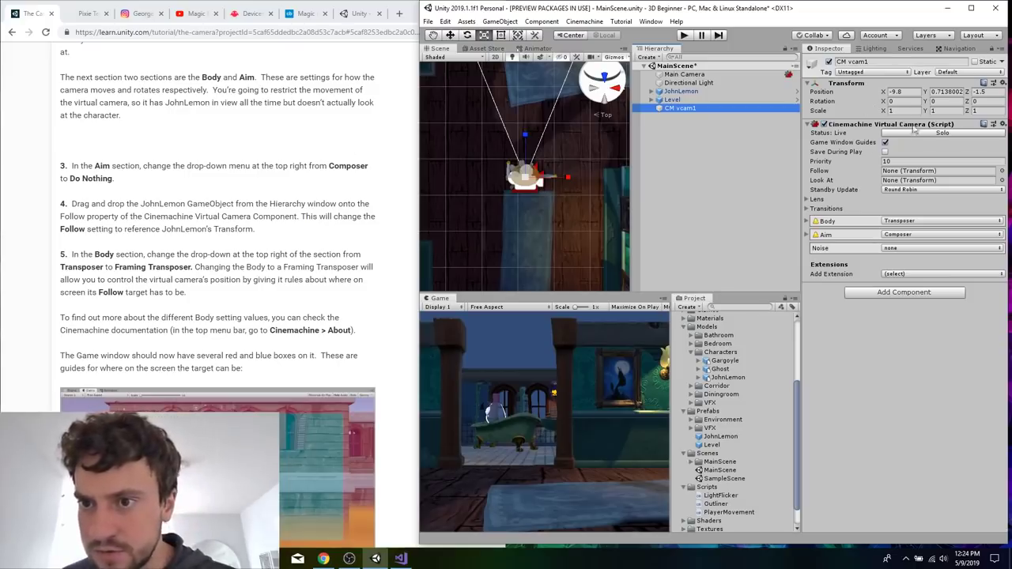
left_click(919, 237)
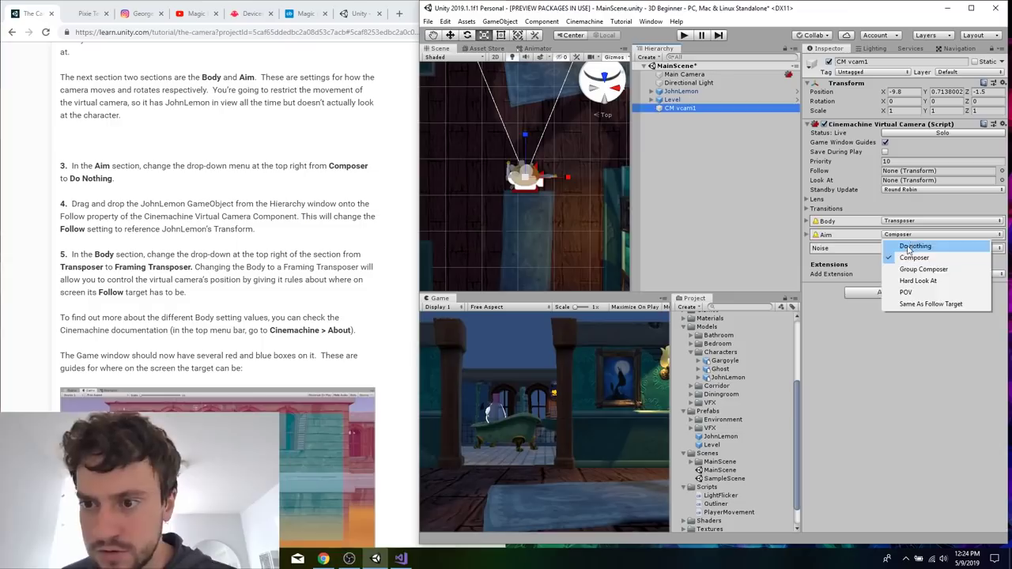
left_click(914, 247)
scroll(235, 284, "down", 1)
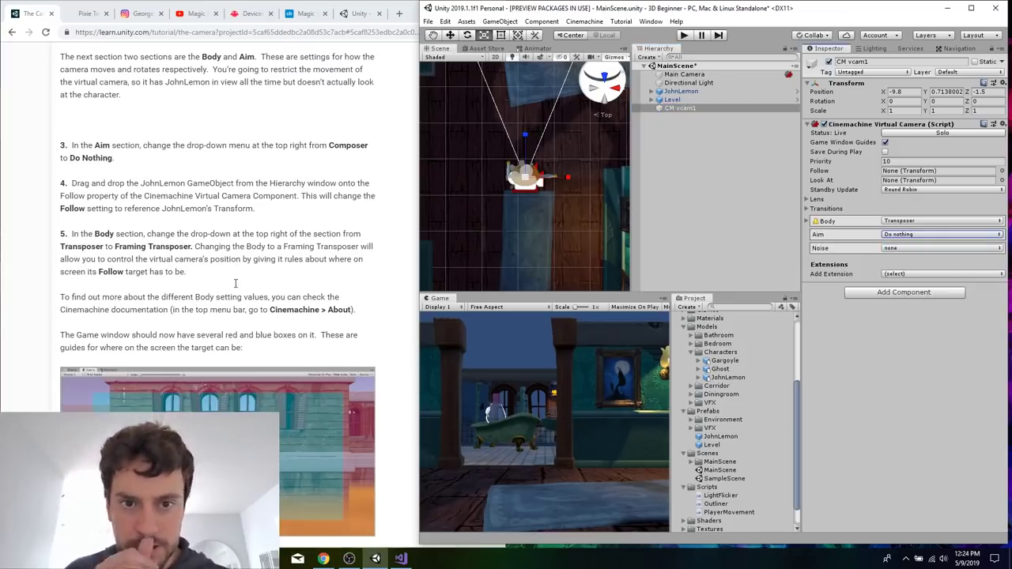
left_click_drag(684, 94, 911, 175)
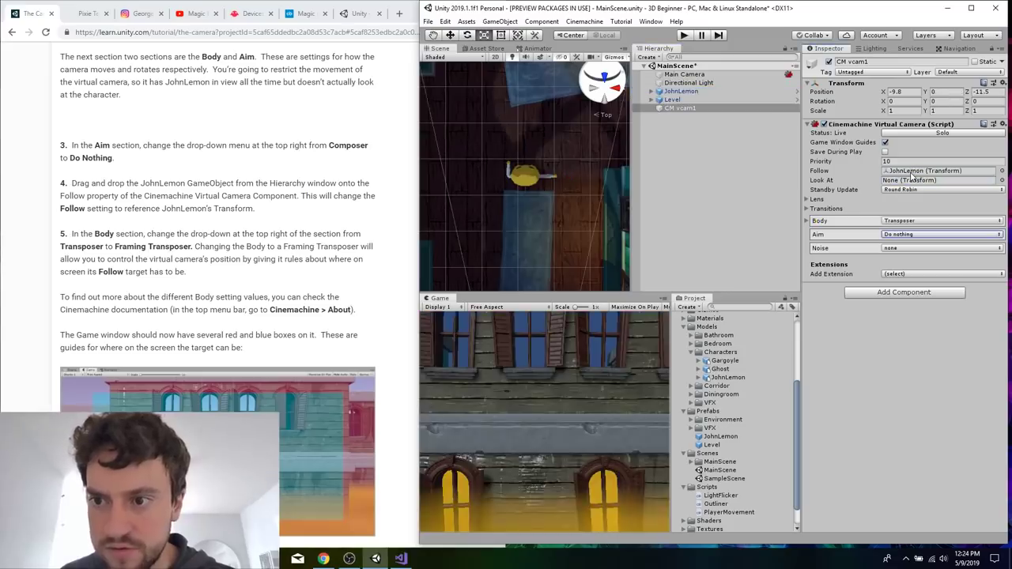
Change the Body setting of CM vcam1 to Framing Transposer.
scroll(200, 286, "down", 1)
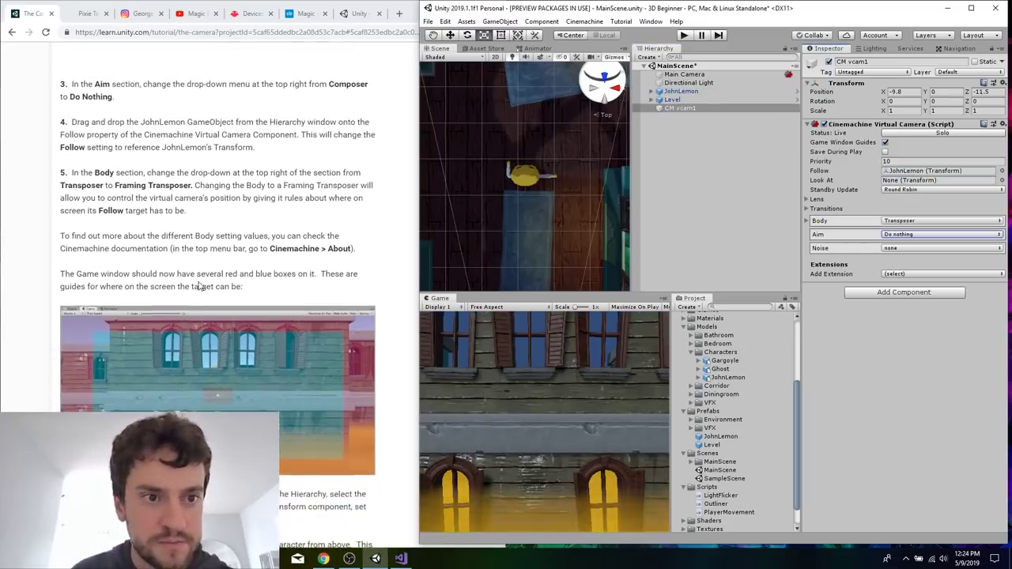
left_click(904, 228)
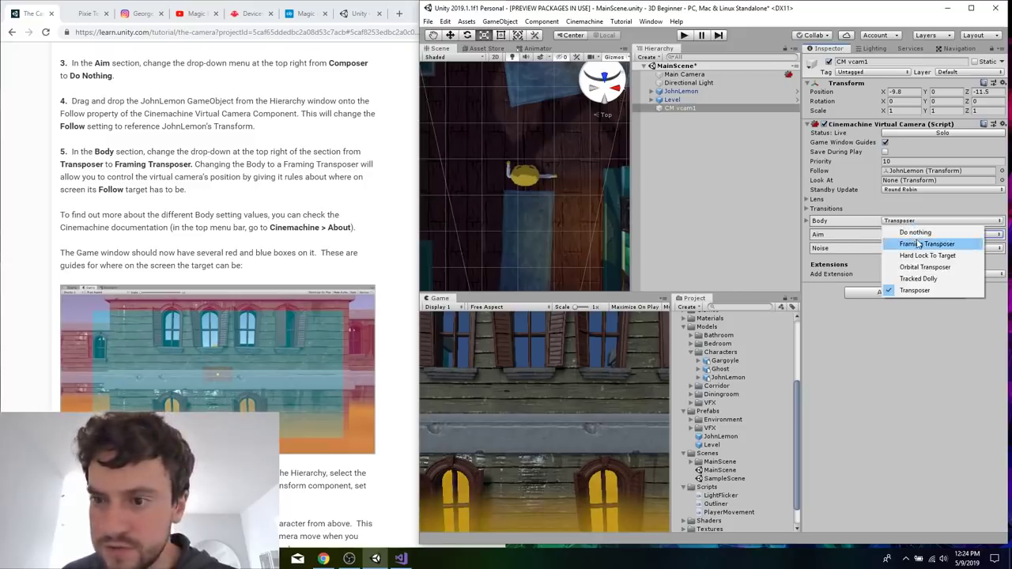
left_click(916, 242)
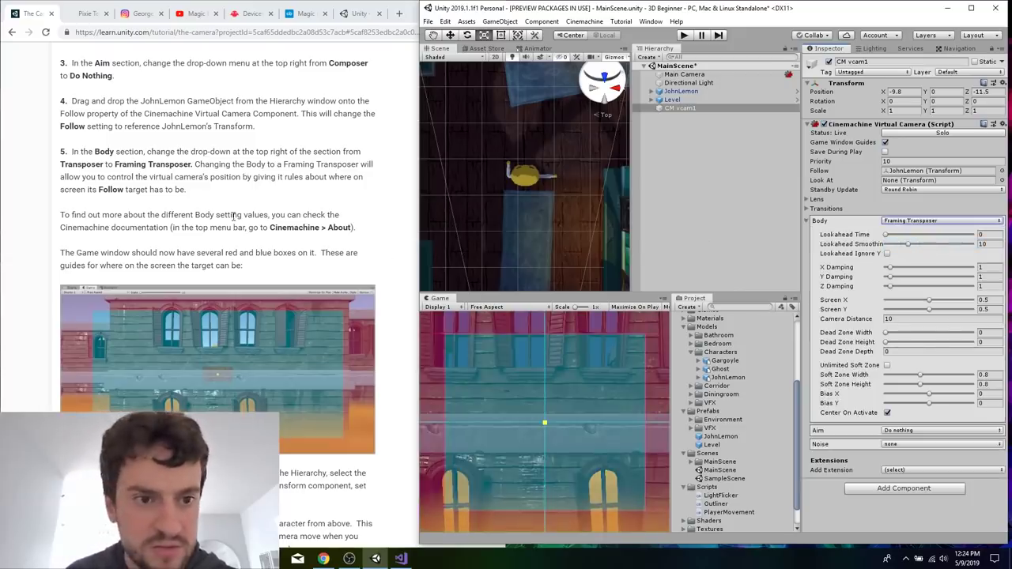
Following tutorial step 6, set CM vcam1's X rotation to 45.
scroll(233, 217, "down", 2)
scroll(234, 216, "down", 1)
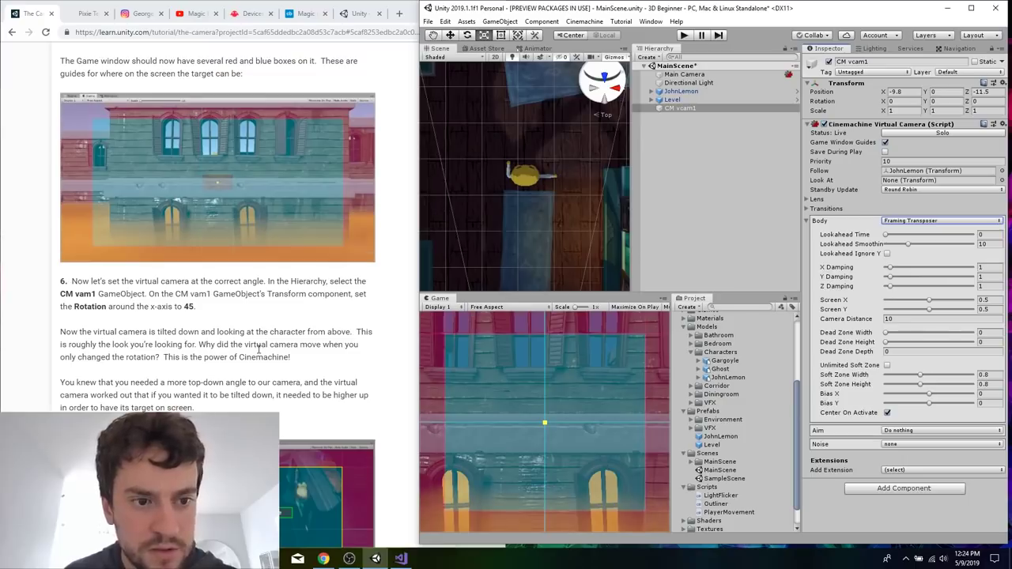
scroll(258, 349, "up", 1)
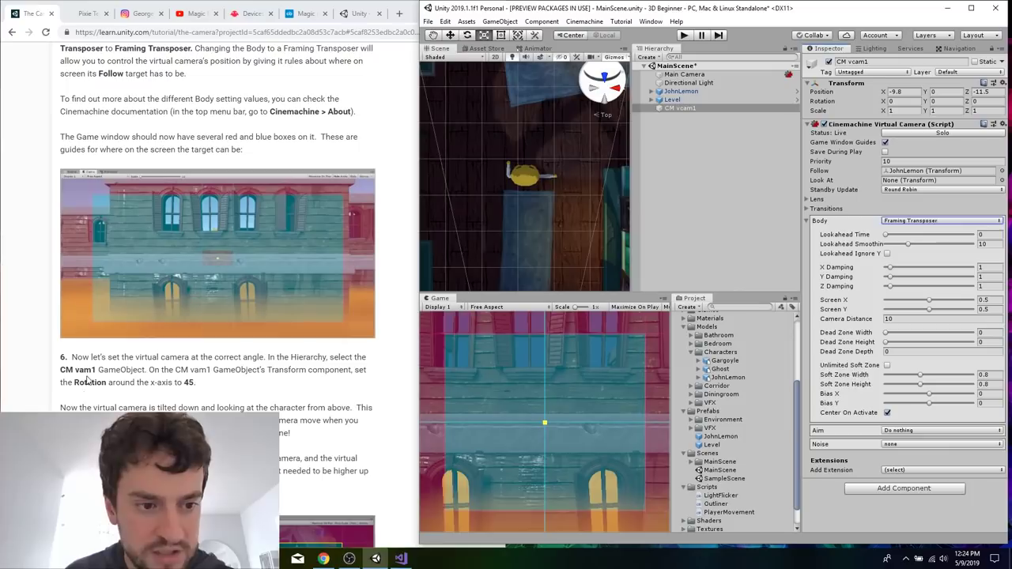
scroll(86, 371, "down", 1)
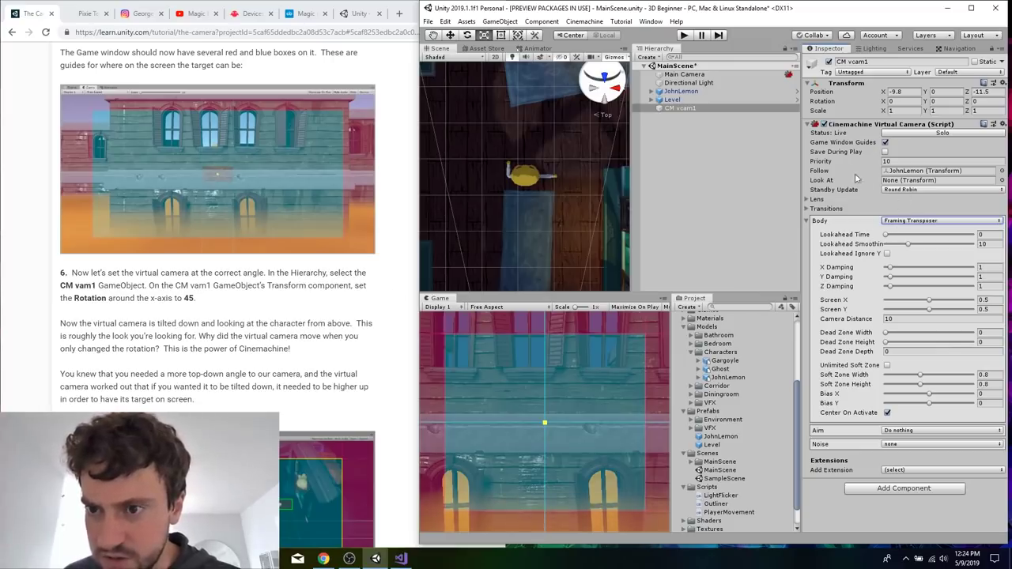
left_click(915, 102)
type("45")
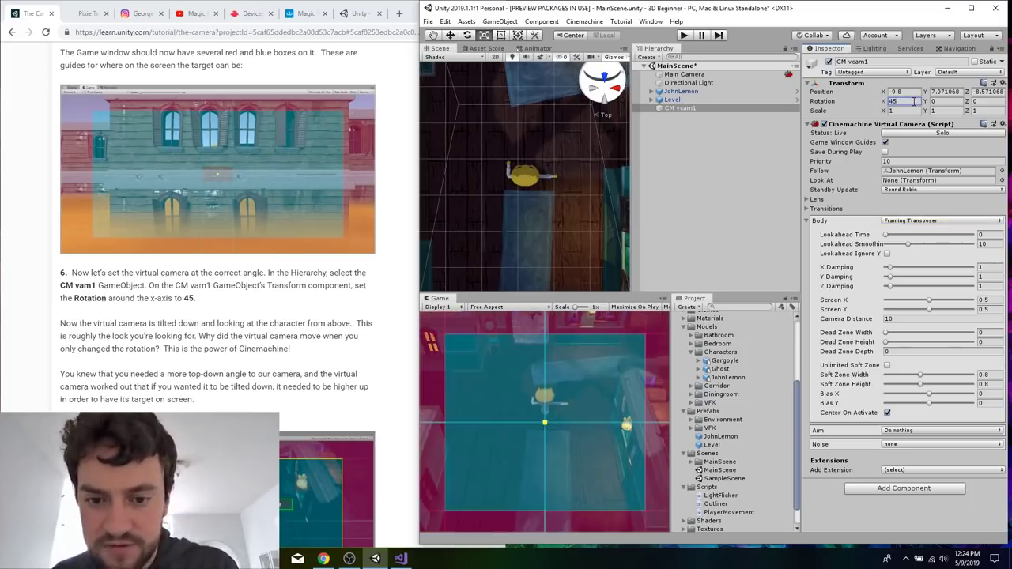
Read the tutorial through step 7 and set the Framing Transposer's Camera Distance to 8.
left_click(300, 333)
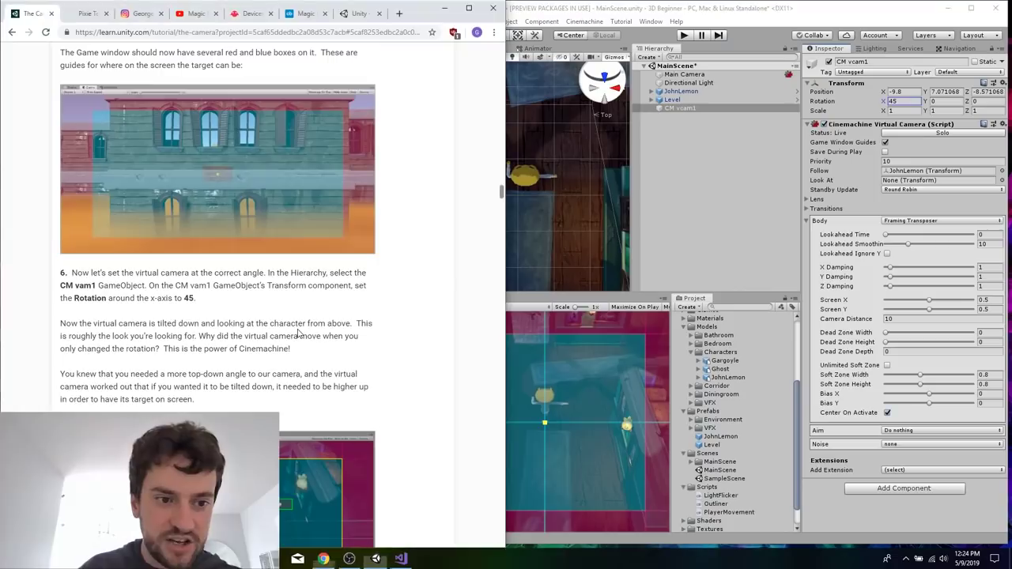
scroll(300, 331, "down", 1)
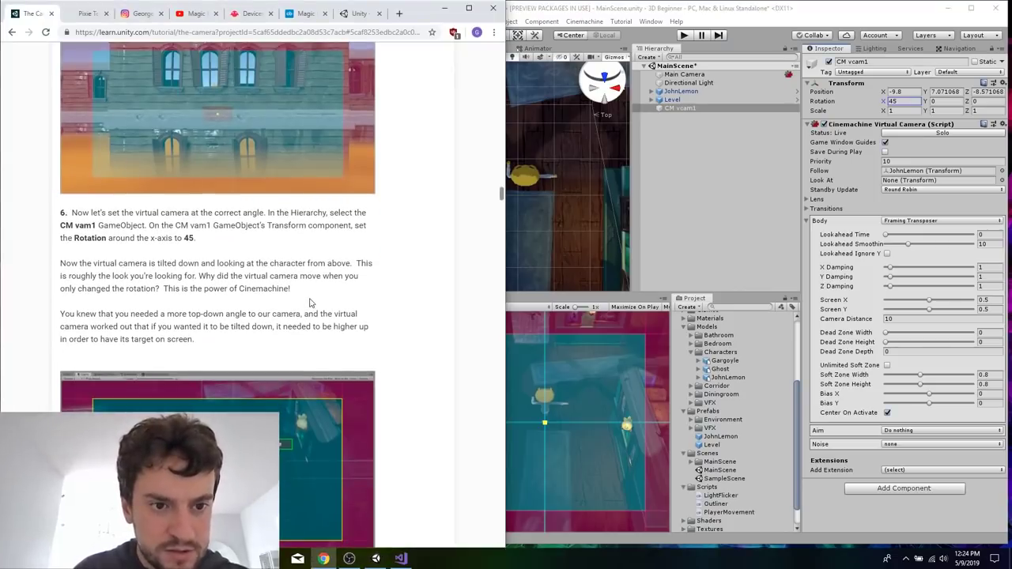
scroll(310, 303, "down", 1)
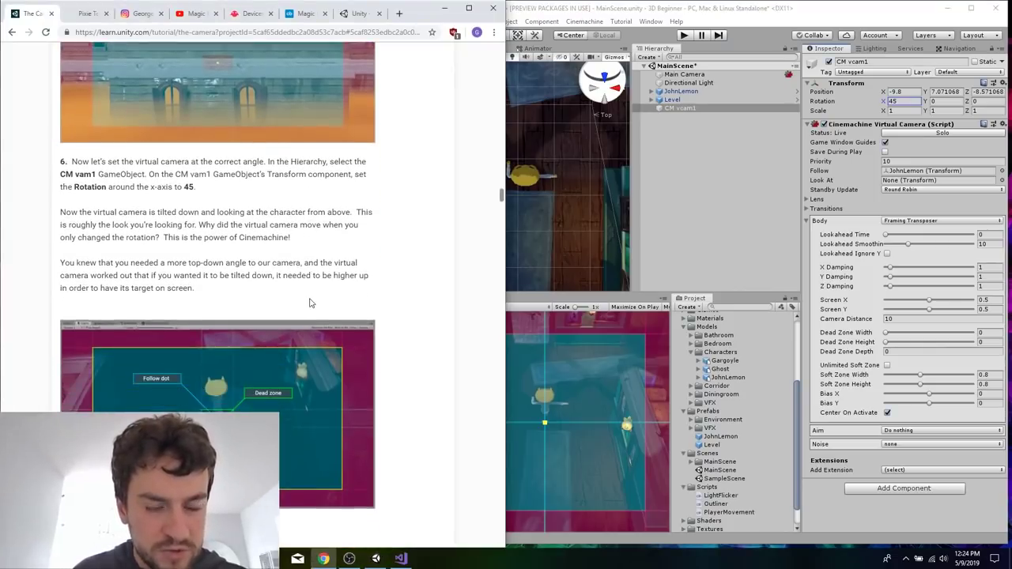
scroll(293, 258, "down", 1)
scroll(293, 258, "down", 4)
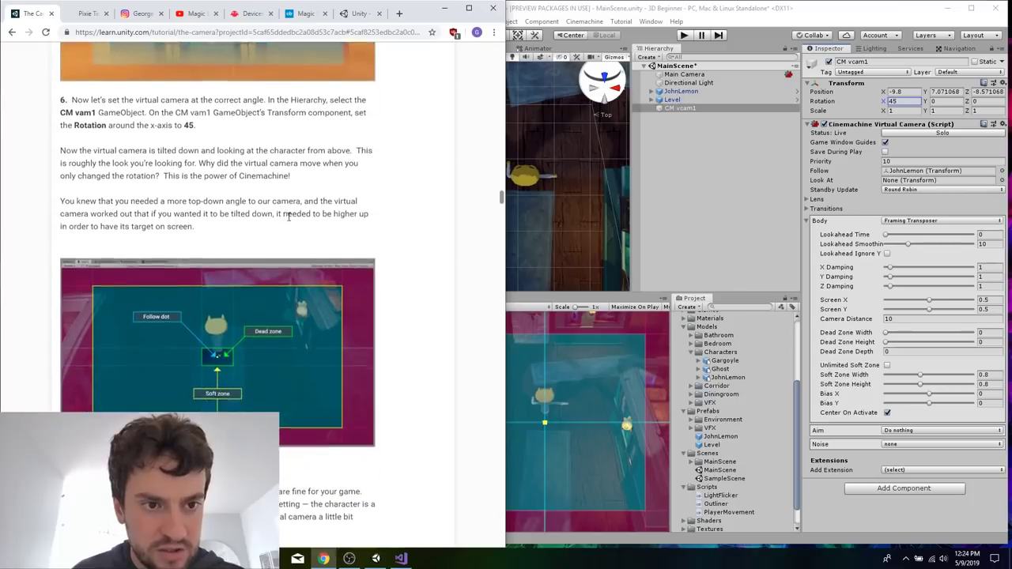
scroll(289, 222, "down", 5)
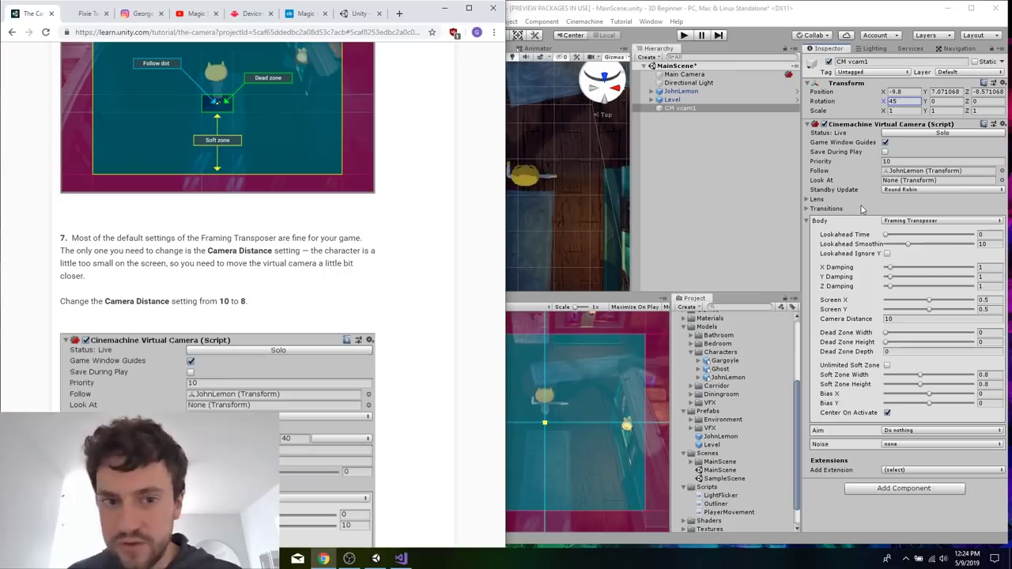
scroll(264, 328, "down", 1)
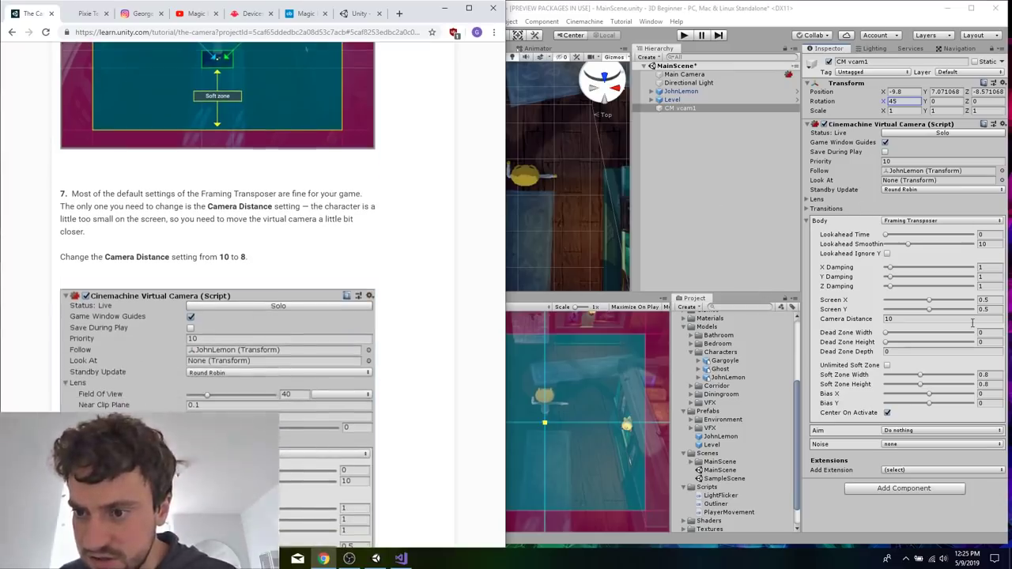
left_click(973, 319)
type("8")
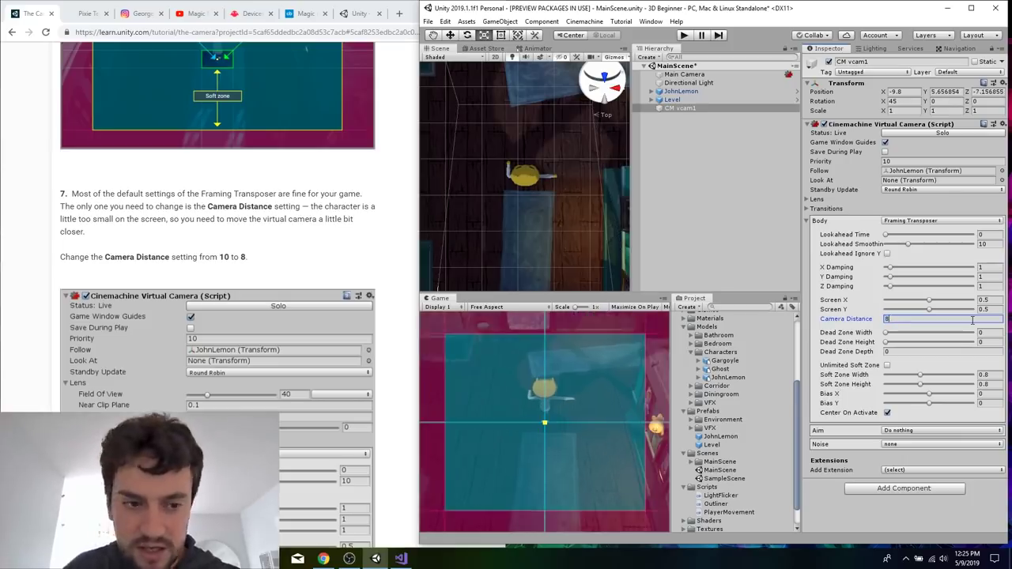
Following tutorial step 8, rename the CM vcam1 GameObject to VirtualCamera.
left_click(313, 256)
scroll(313, 256, "down", 15)
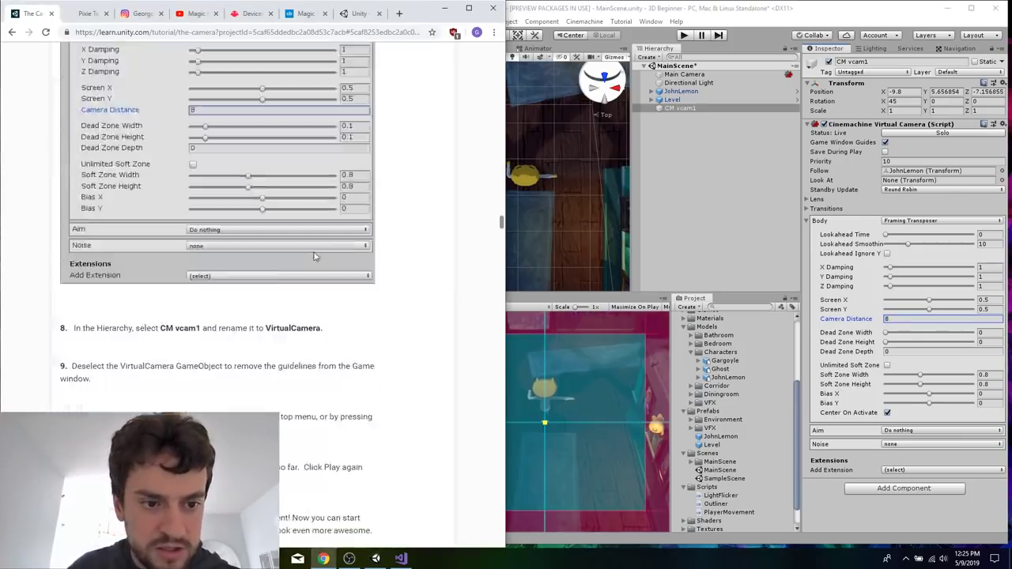
left_click(689, 111)
right_click(689, 111)
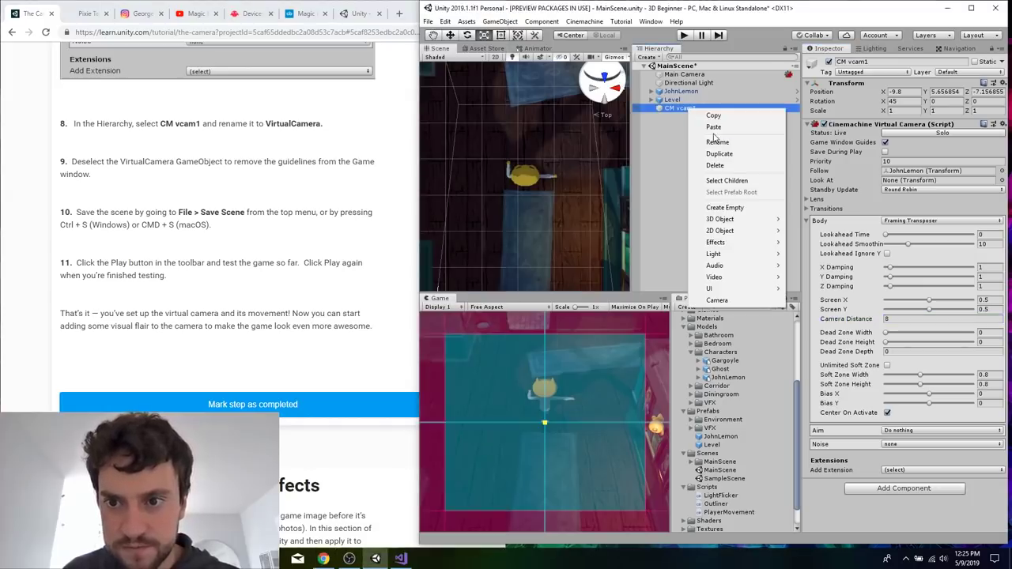
left_click(713, 143)
type("Virtua")
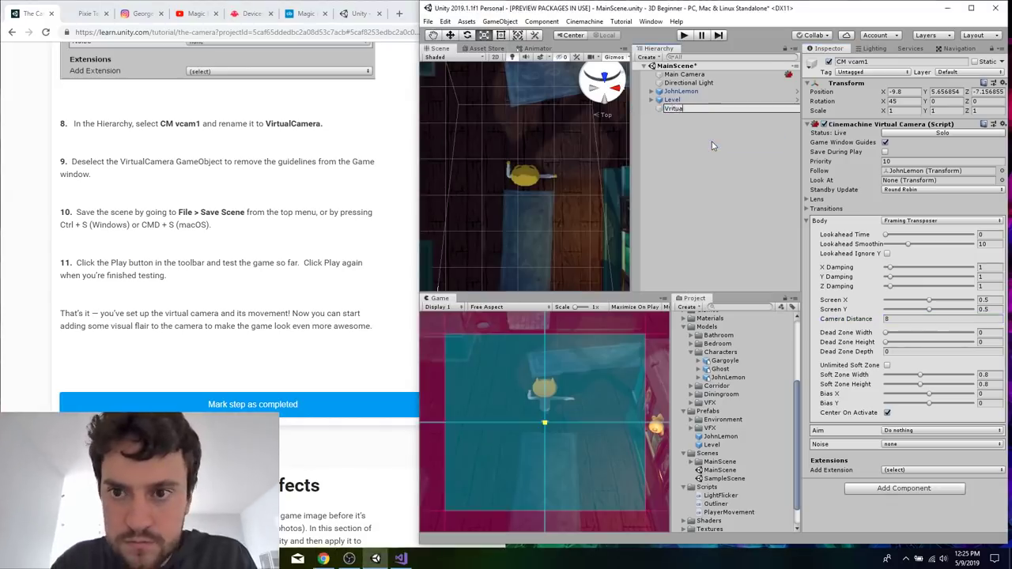
type("lCamera")
key("Return")
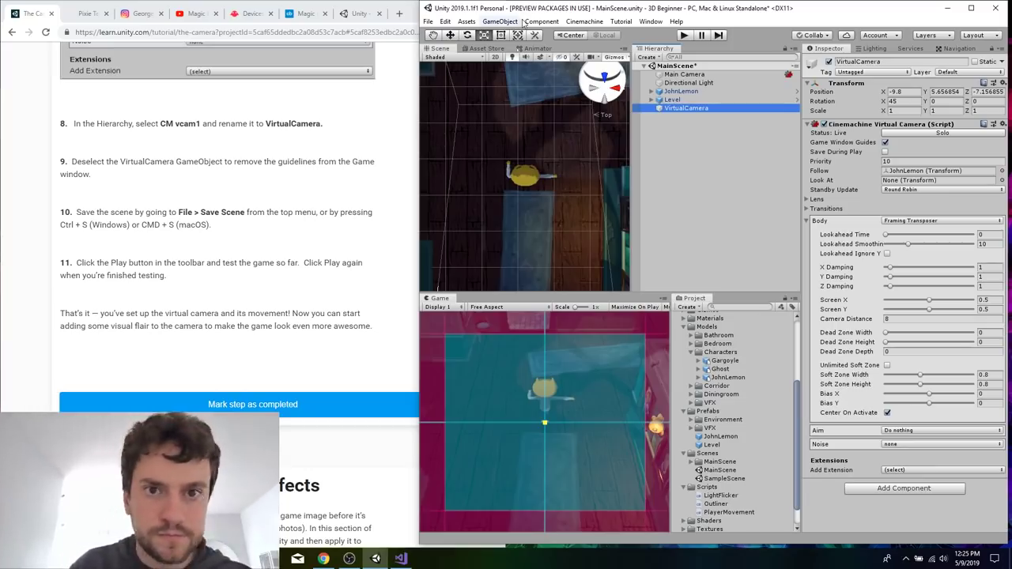
Save MainScene and read tutorial step 11 on testing the game.
left_click(229, 214)
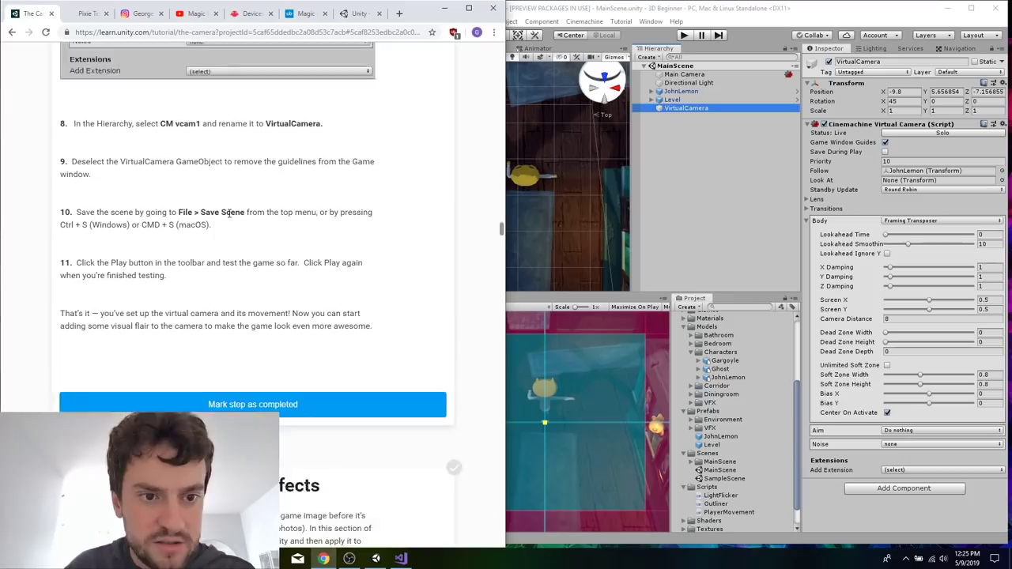
scroll(229, 215, "down", 2)
left_click(608, 10)
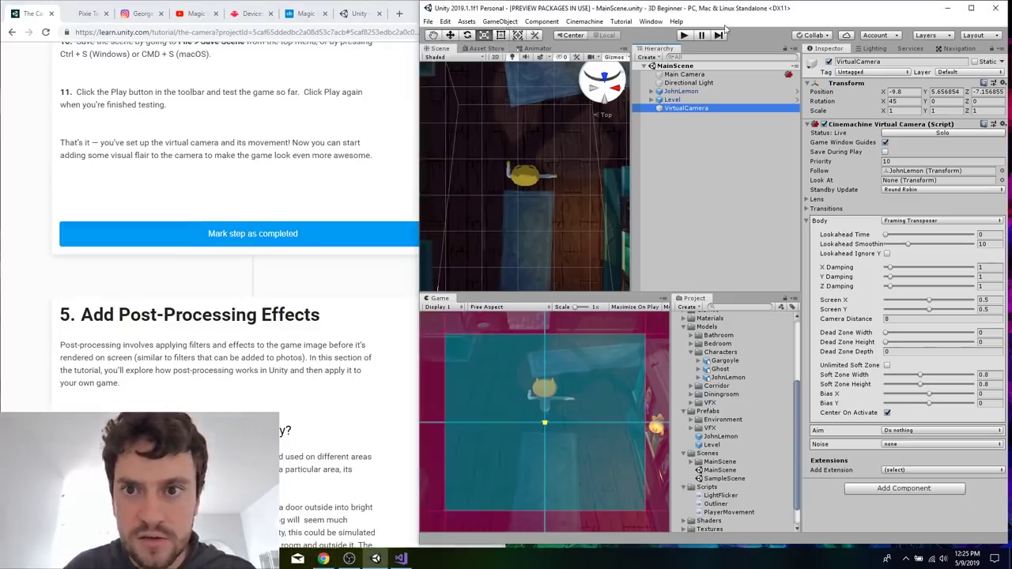
Play the game, walk JohnLemon around the rooms to test how VirtualCamera follows the character, and stop playback.
left_click(685, 36)
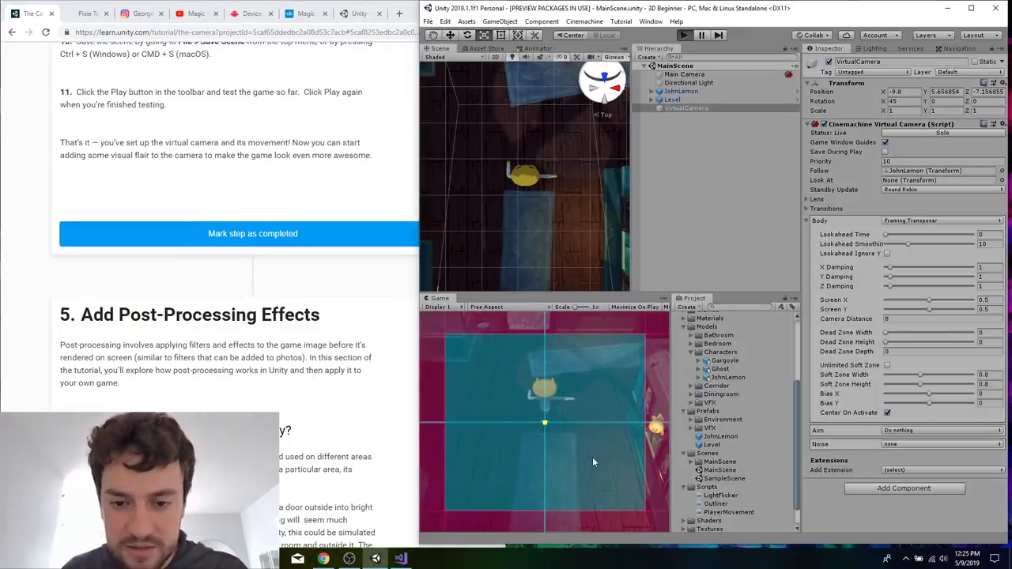
key("w")
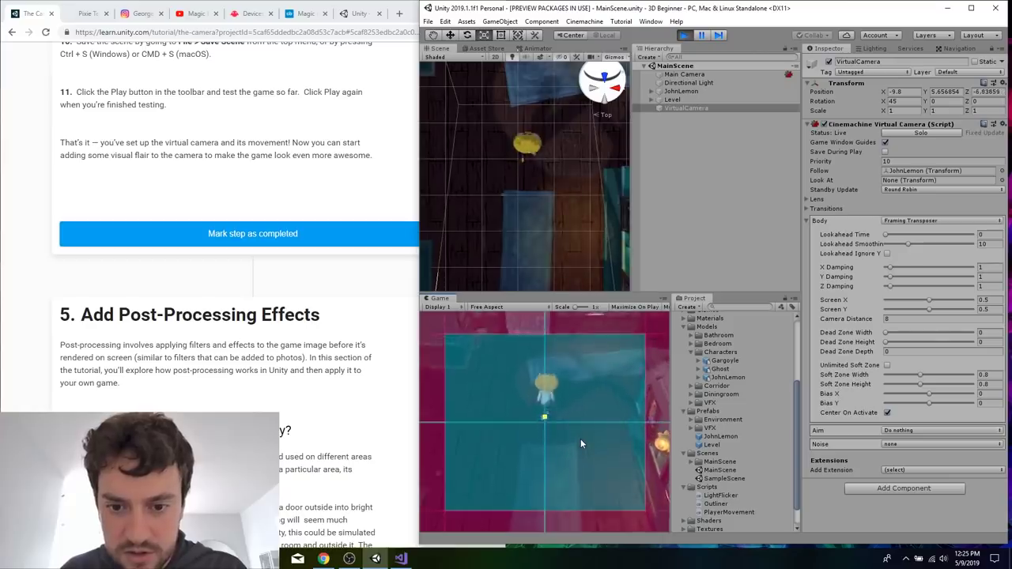
key("d")
key("d")
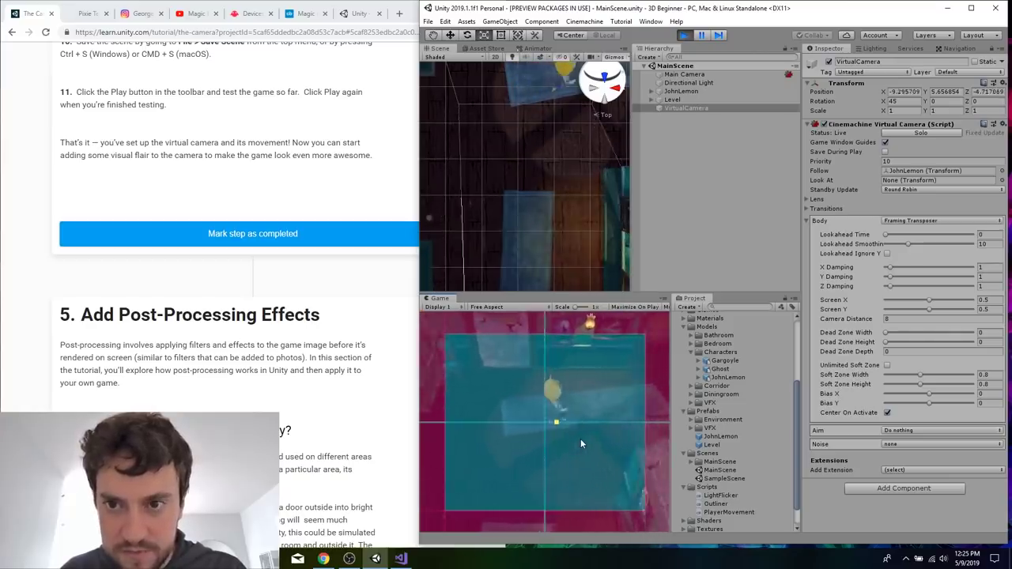
key("w")
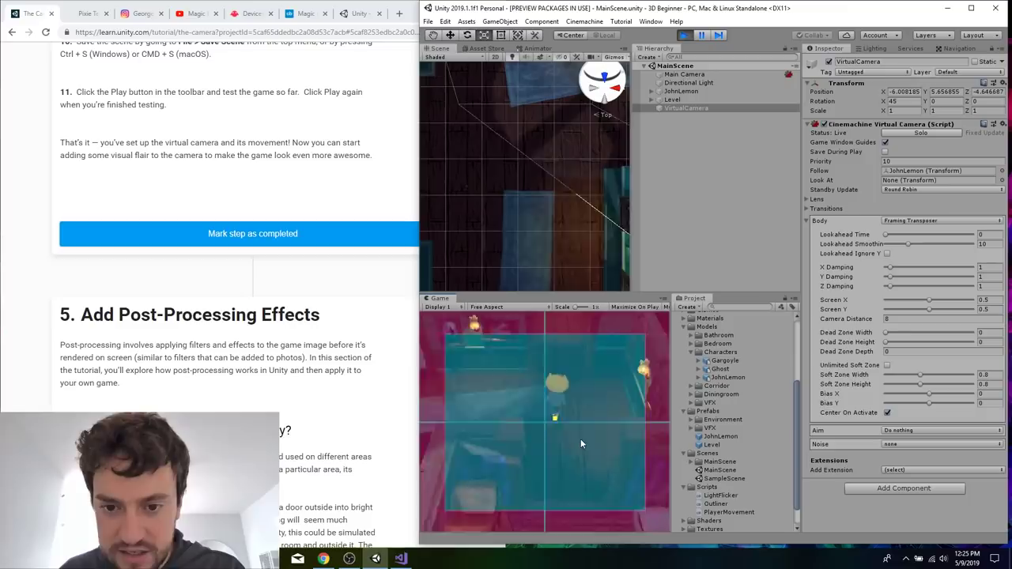
key("a")
key("s")
key("a")
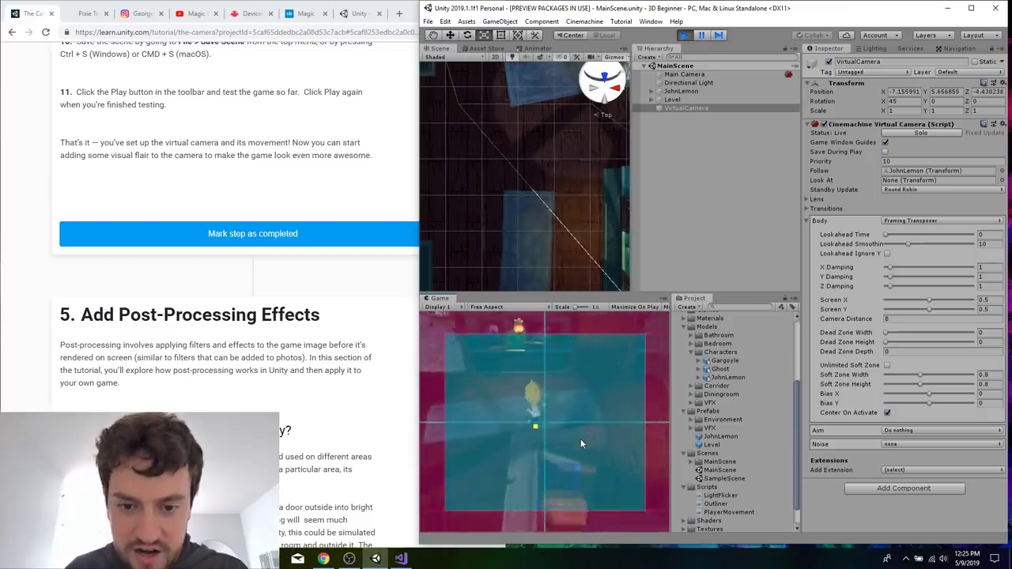
key("w")
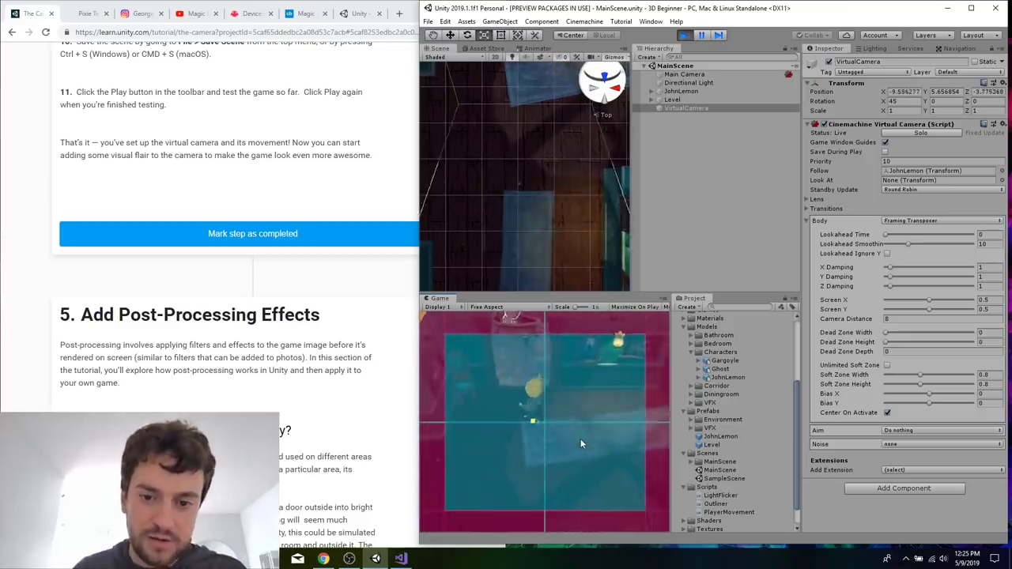
key("s")
key("s")
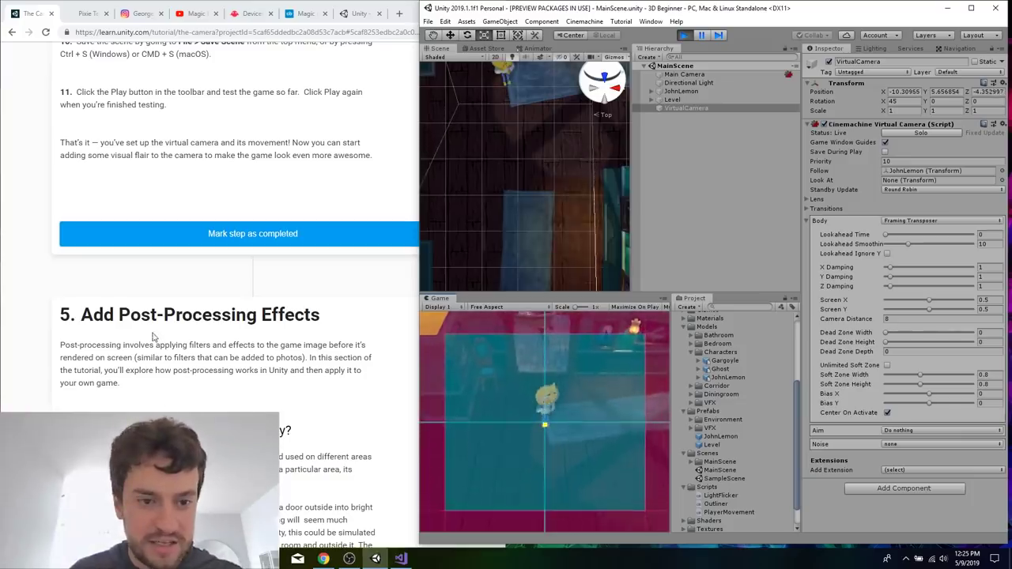
left_click(684, 36)
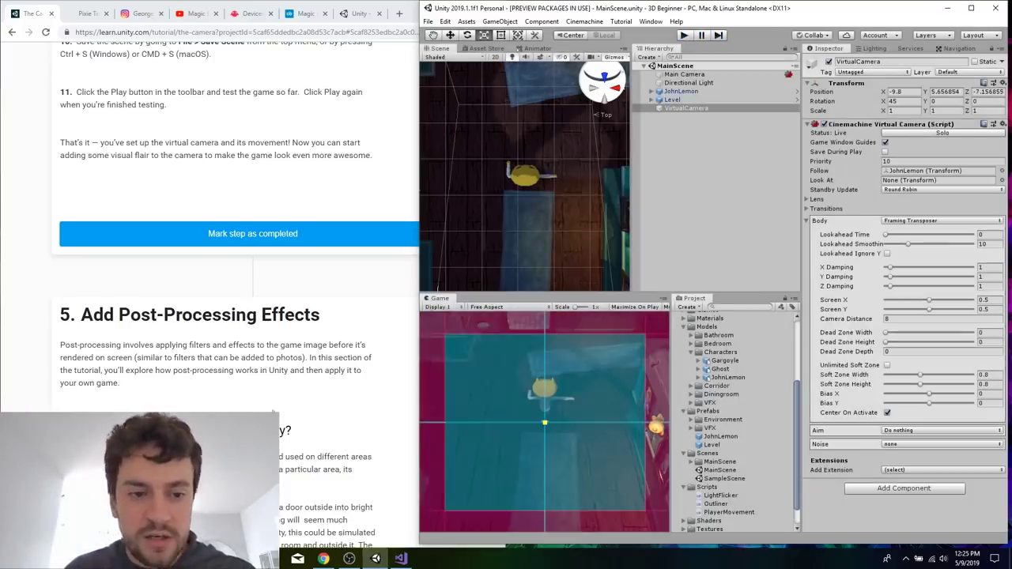
Read on to tutorial section 6, Create a Post-Processing Layer, and select the Main Camera GameObject.
left_click(340, 235)
scroll(340, 235, "down", 8)
scroll(340, 235, "down", 2)
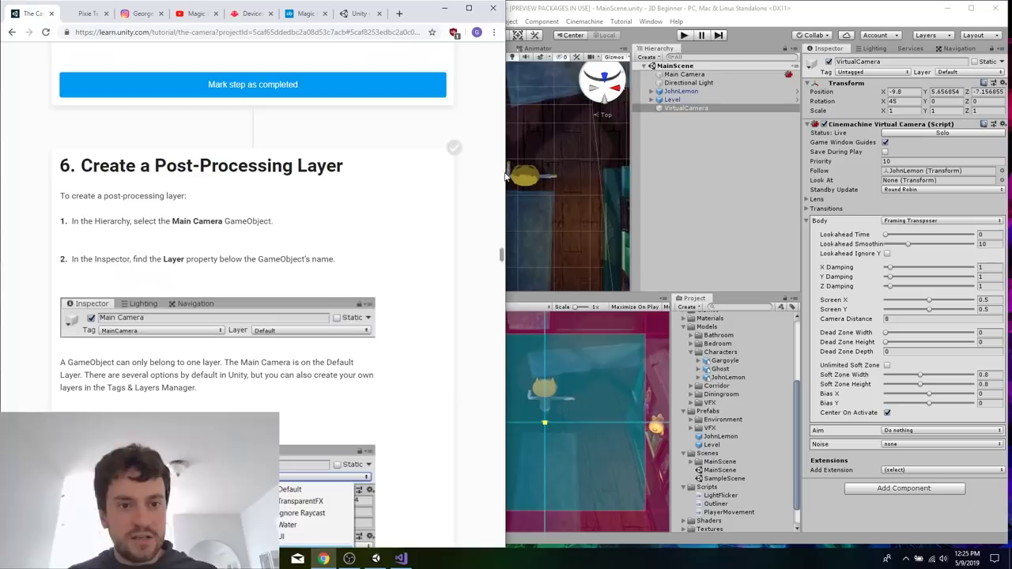
left_click(699, 76)
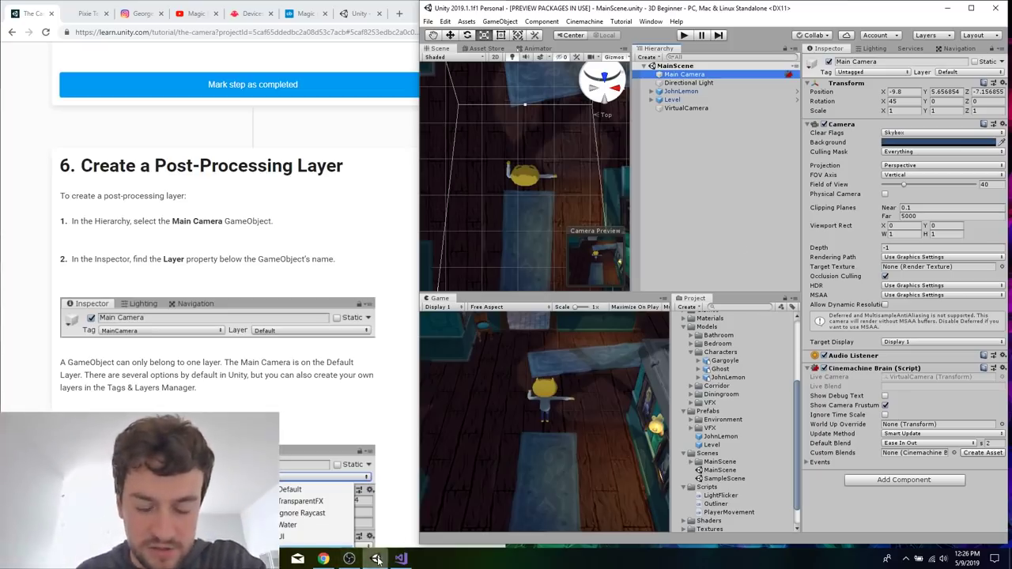
Switch to OBS Studio and set the streaming video bitrate to 2500 in the output settings.
right_click(349, 558)
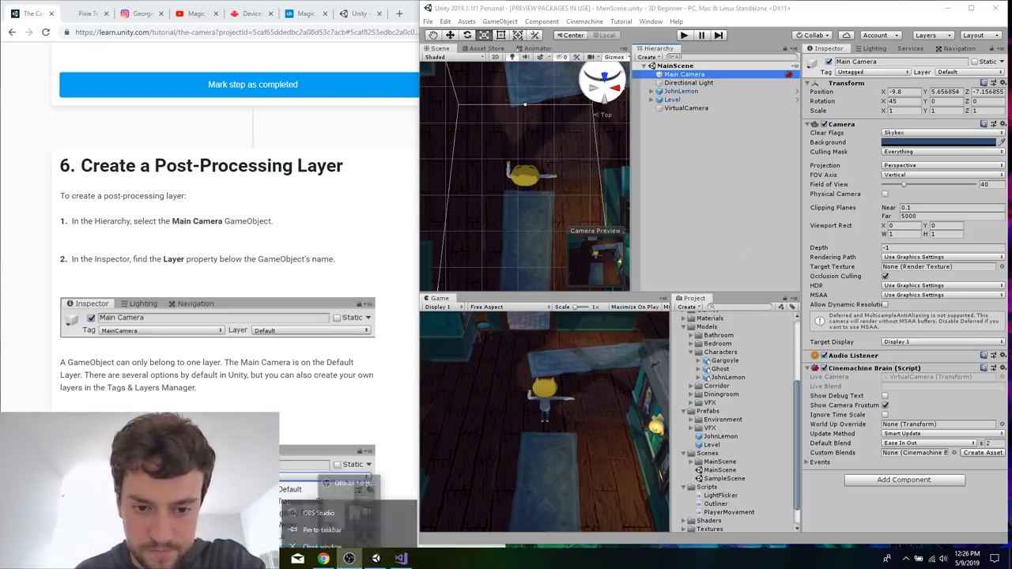
left_click(357, 560)
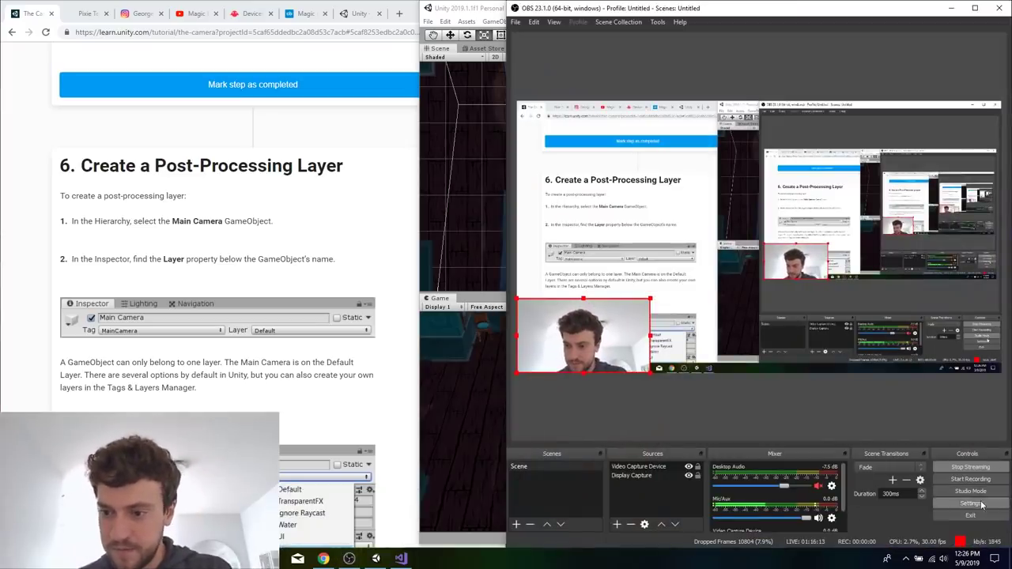
left_click(979, 503)
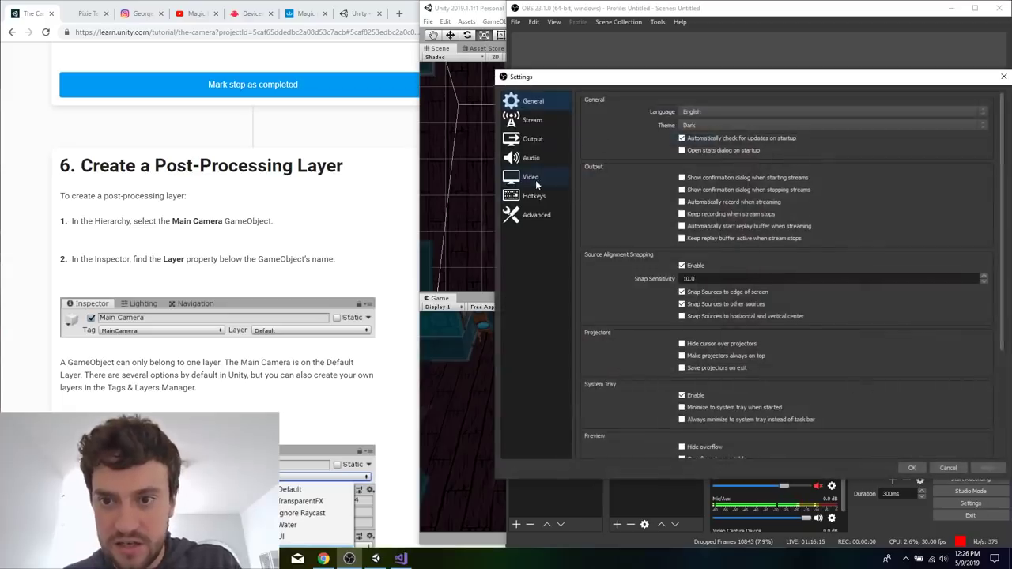
left_click(535, 181)
left_click(551, 140)
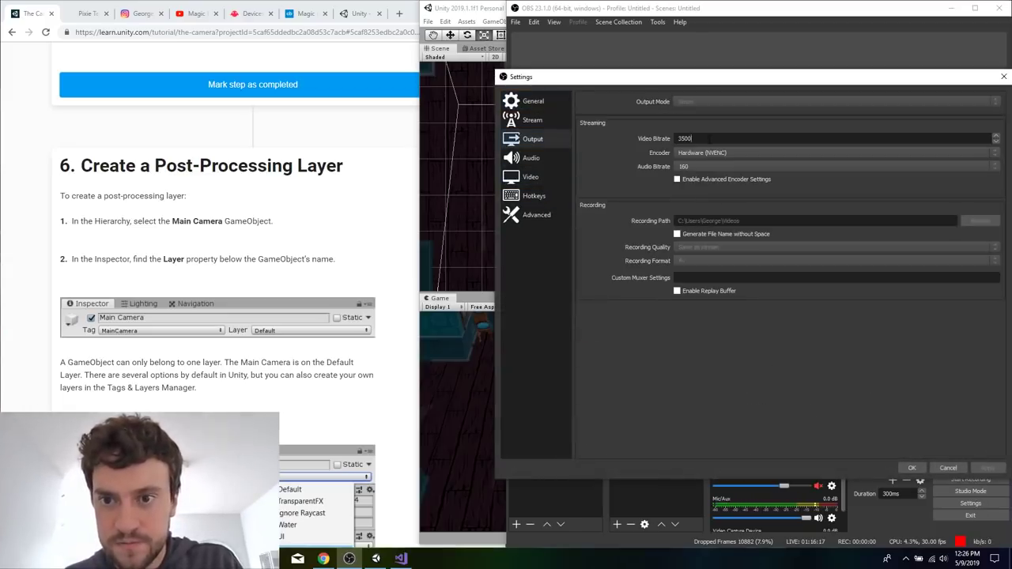
double_click(709, 140)
type("2500")
left_click(988, 468)
left_click(911, 469)
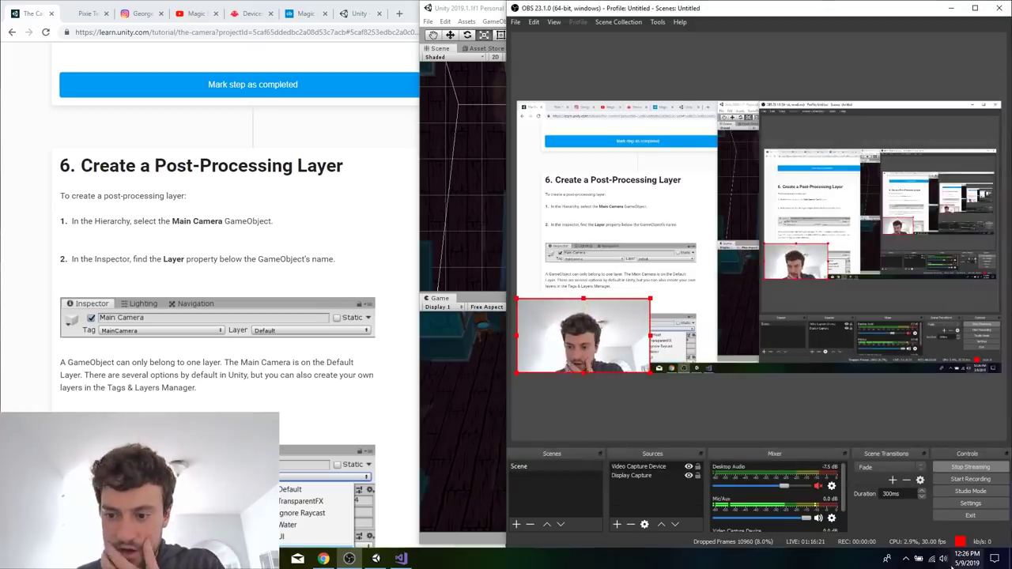
Review the OBS output, audio and stream settings without changing them, and check the computer's Wi-Fi connection.
left_click_drag(777, 17, 366, 18)
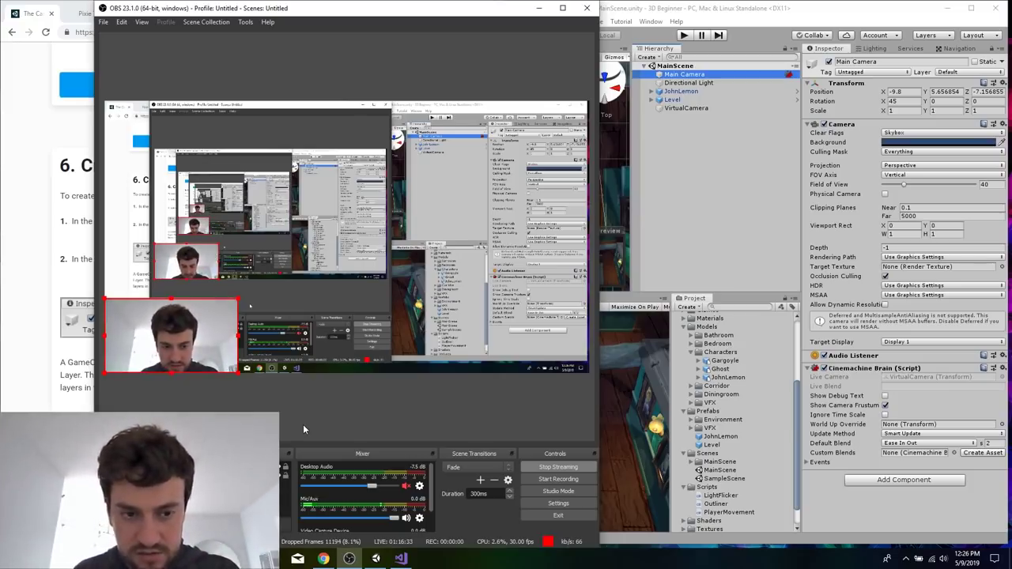
left_click(590, 504)
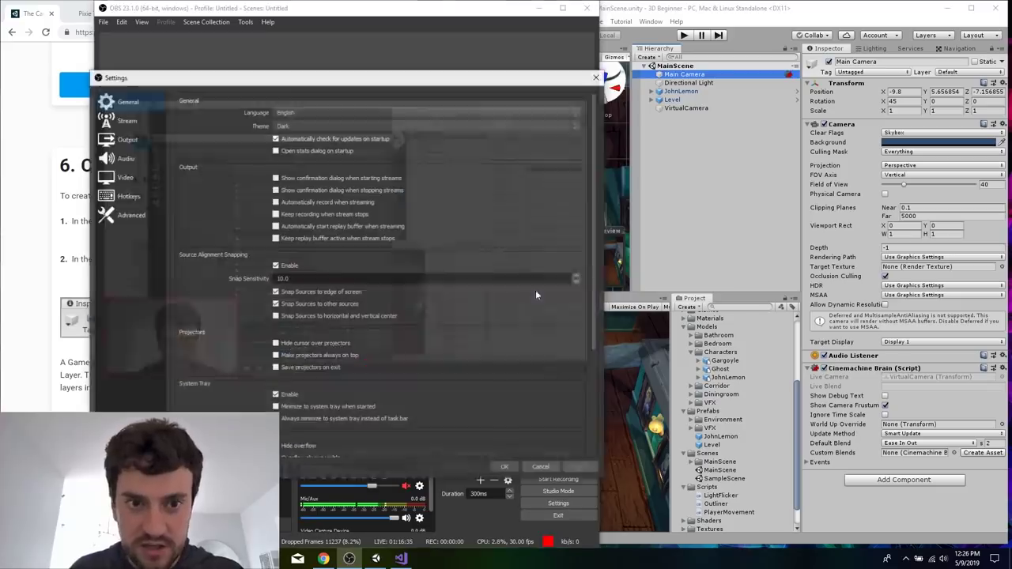
left_click(119, 141)
left_click(123, 157)
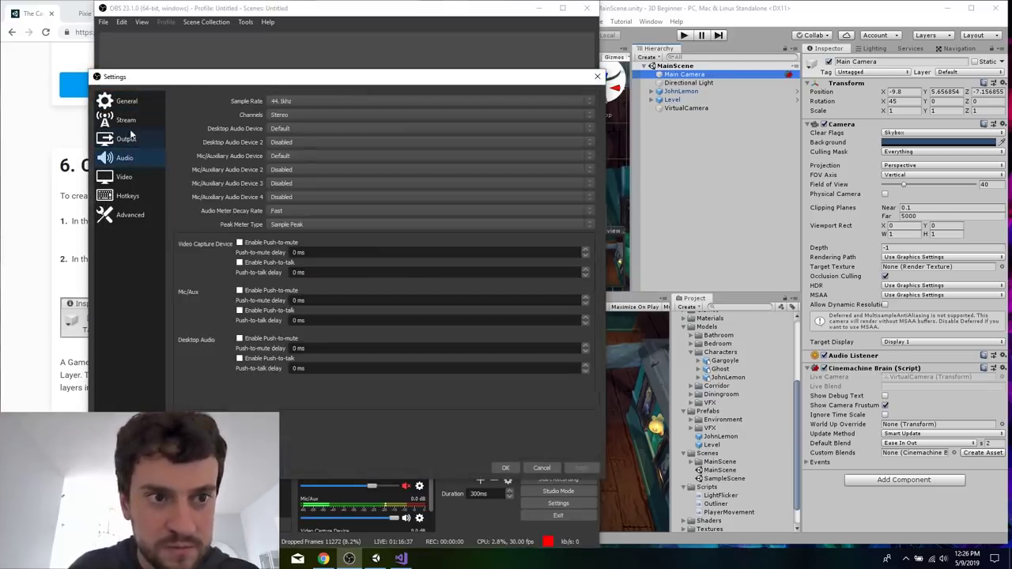
left_click(125, 120)
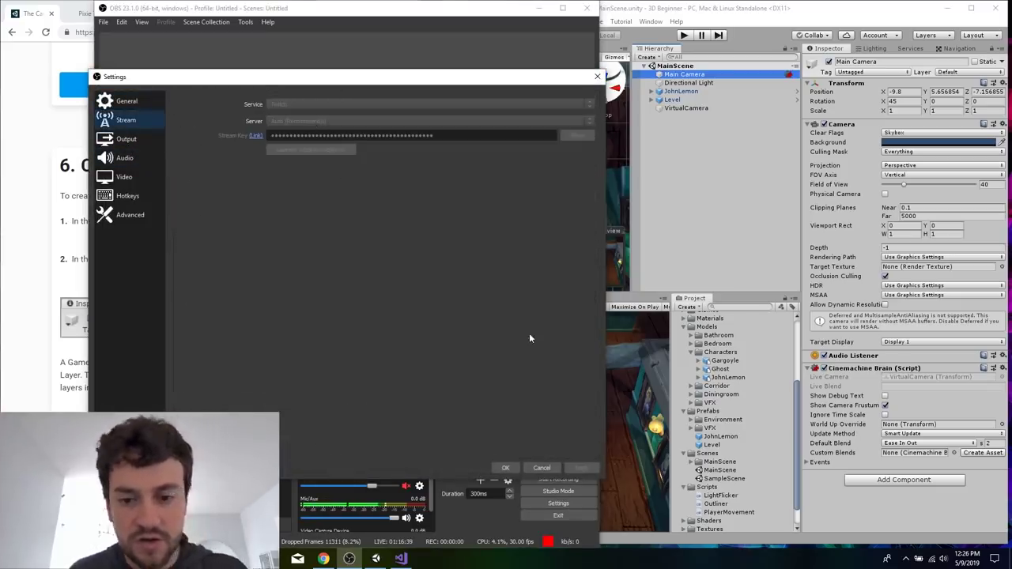
left_click(540, 466)
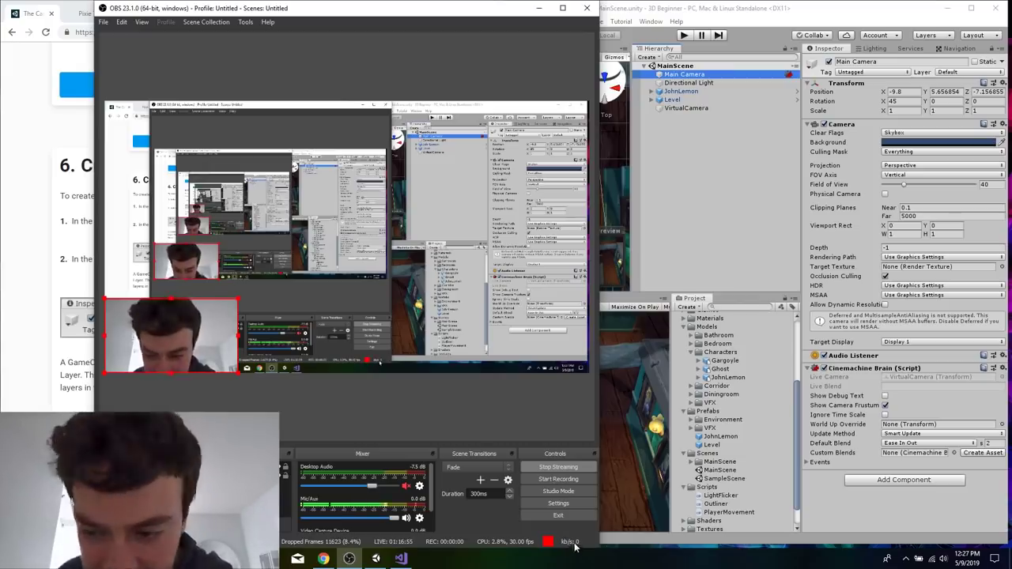
left_click(933, 557)
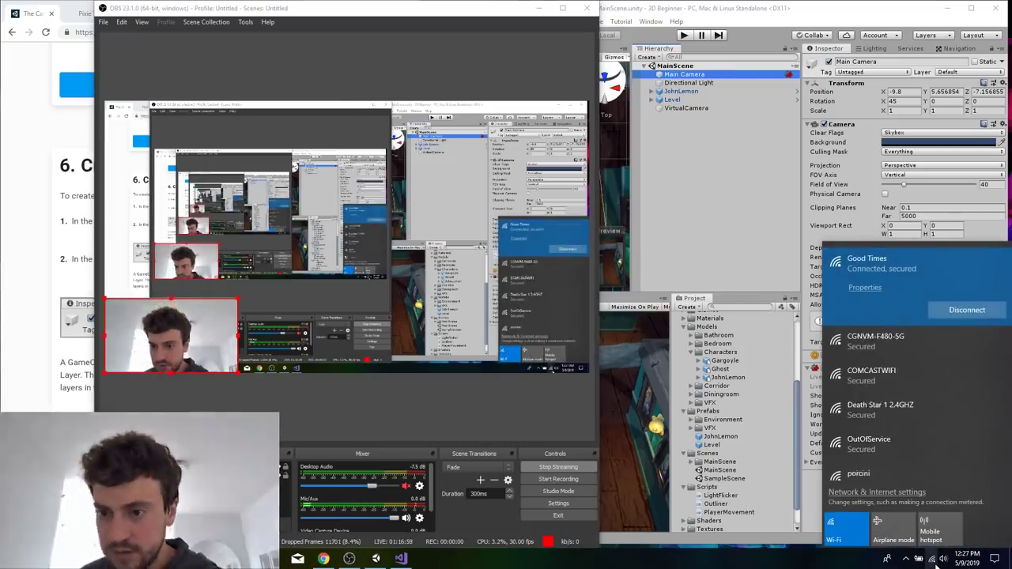
left_click(934, 557)
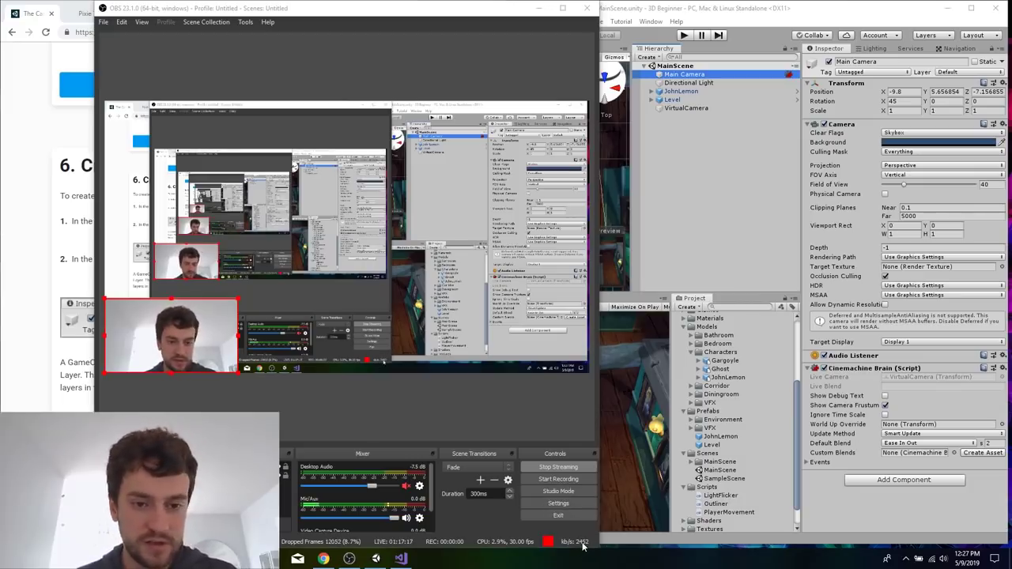
Inspect memory, CPU, disk, Wi-Fi and GPU 1 performance in Task Manager, and return to tutorial section 6.
key("super")
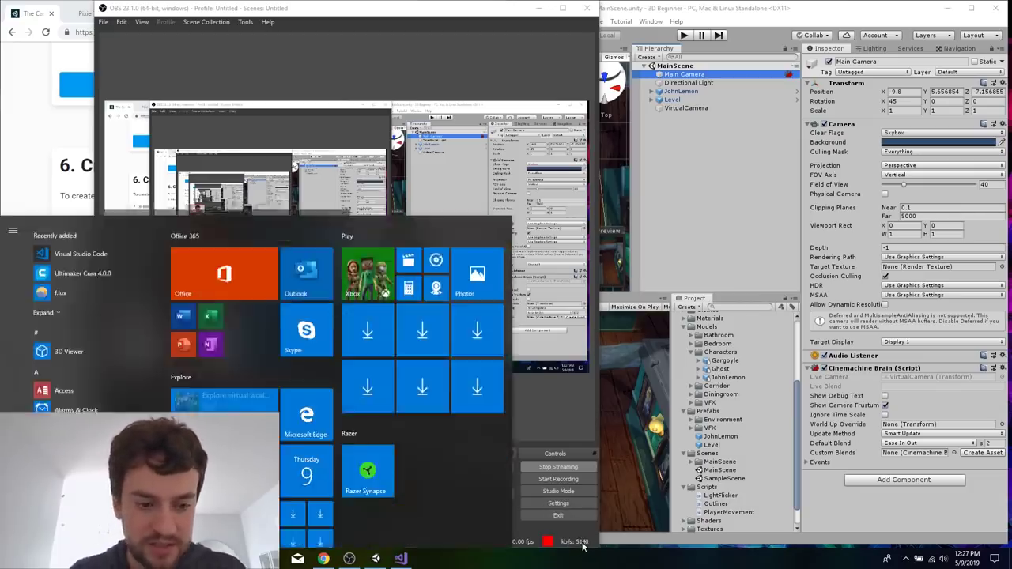
type("task")
key("Return")
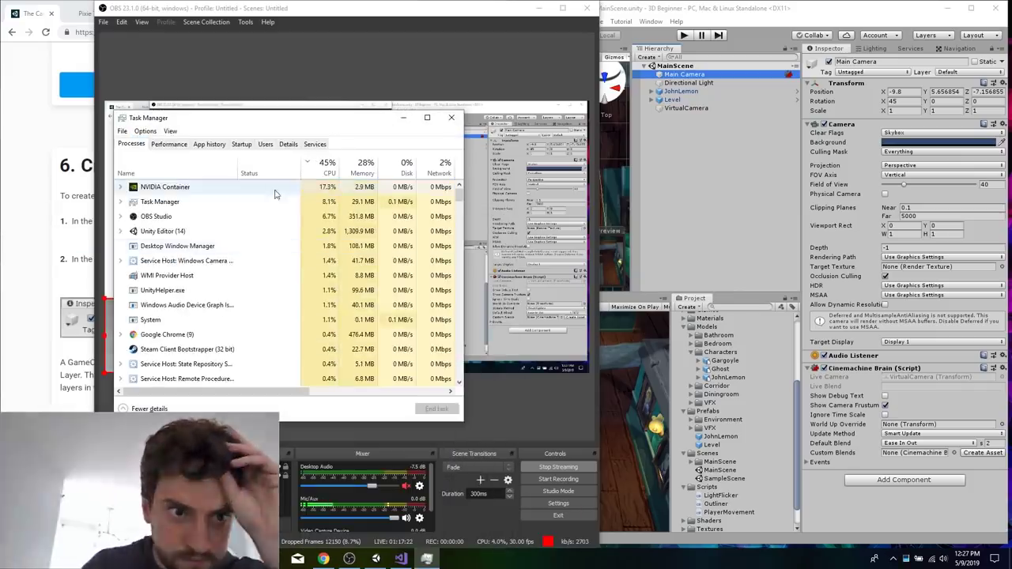
left_click(168, 144)
left_click(203, 206)
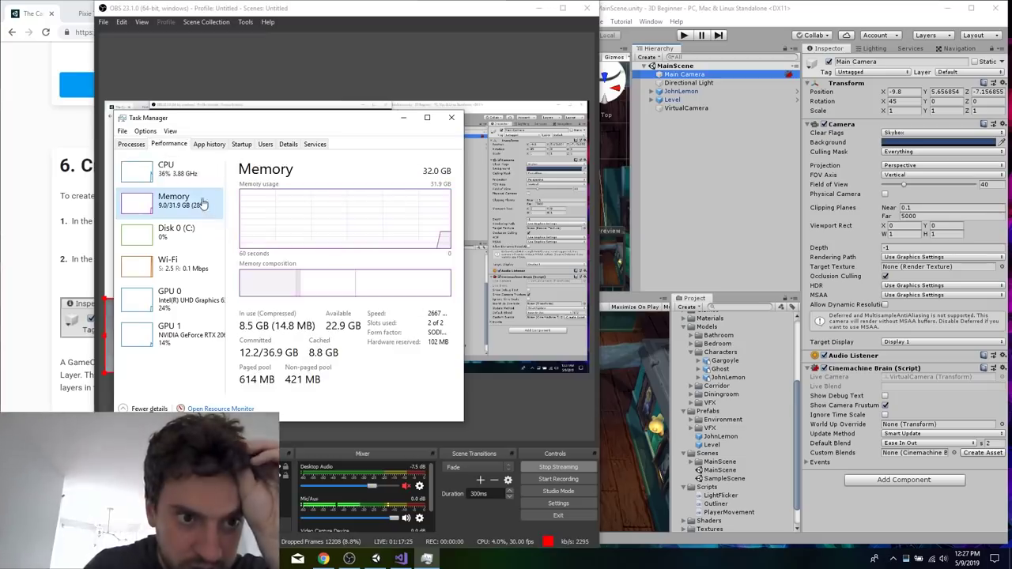
left_click(194, 167)
left_click(190, 233)
left_click(193, 269)
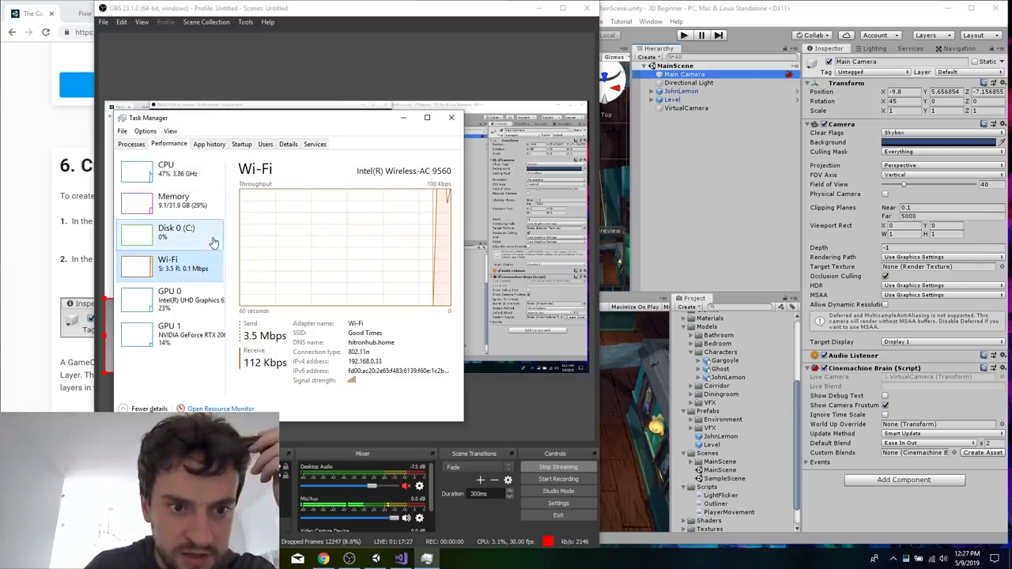
left_click(194, 331)
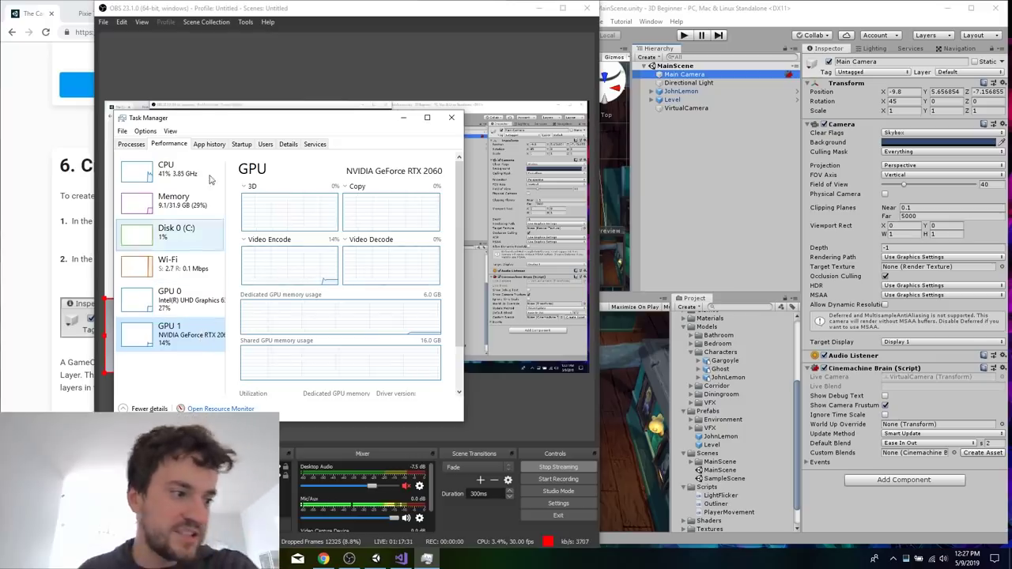
left_click(449, 118)
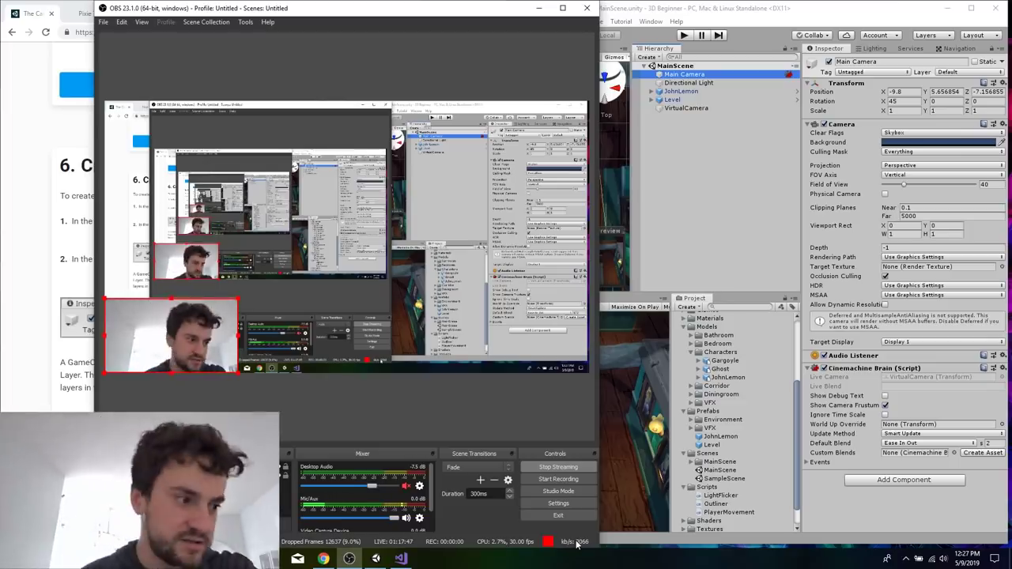
left_click(538, 8)
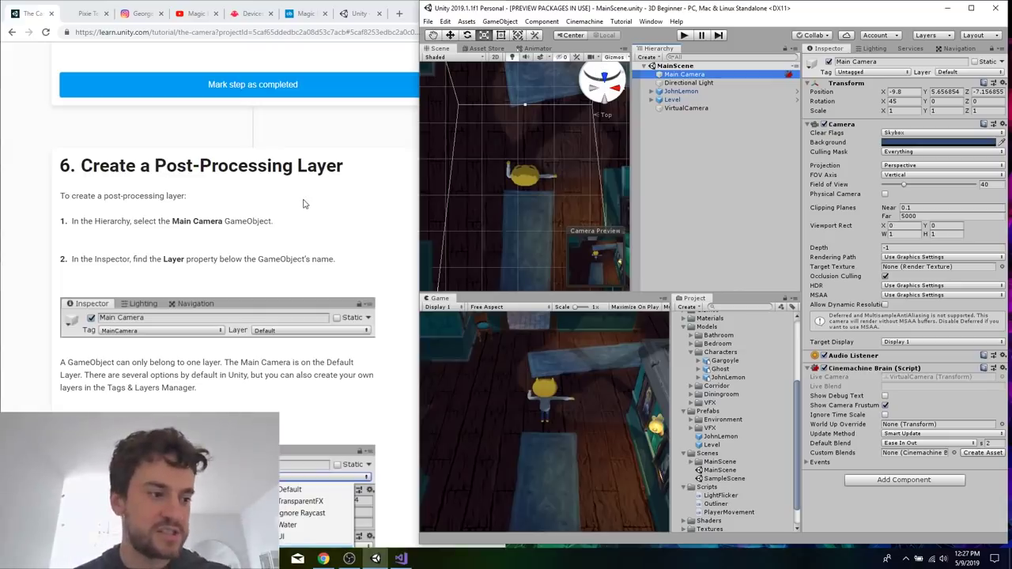
left_click(232, 224)
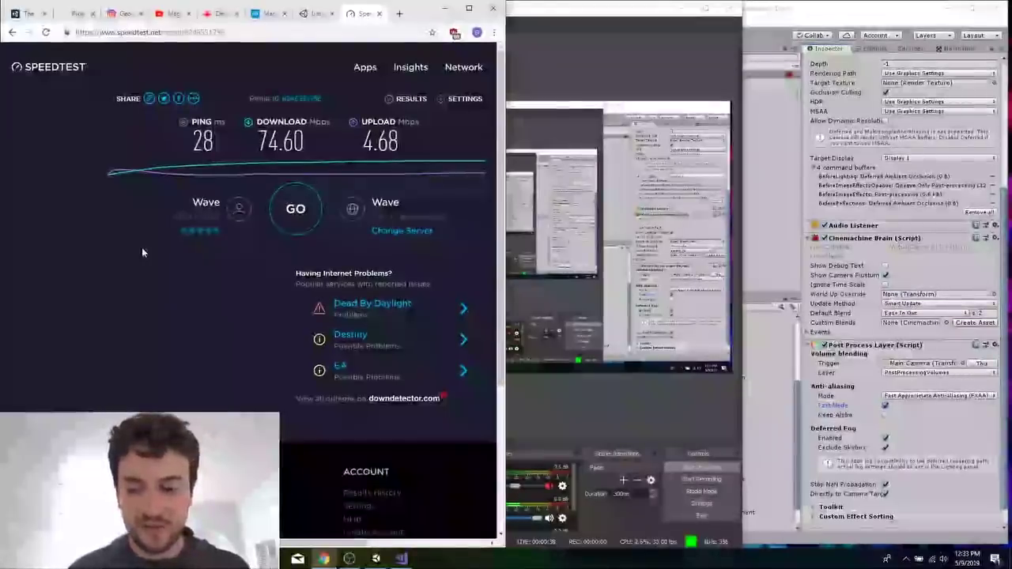
Switch to OBS Studio and set the streaming video bitrate to 2000 in the output settings.
left_click(703, 505)
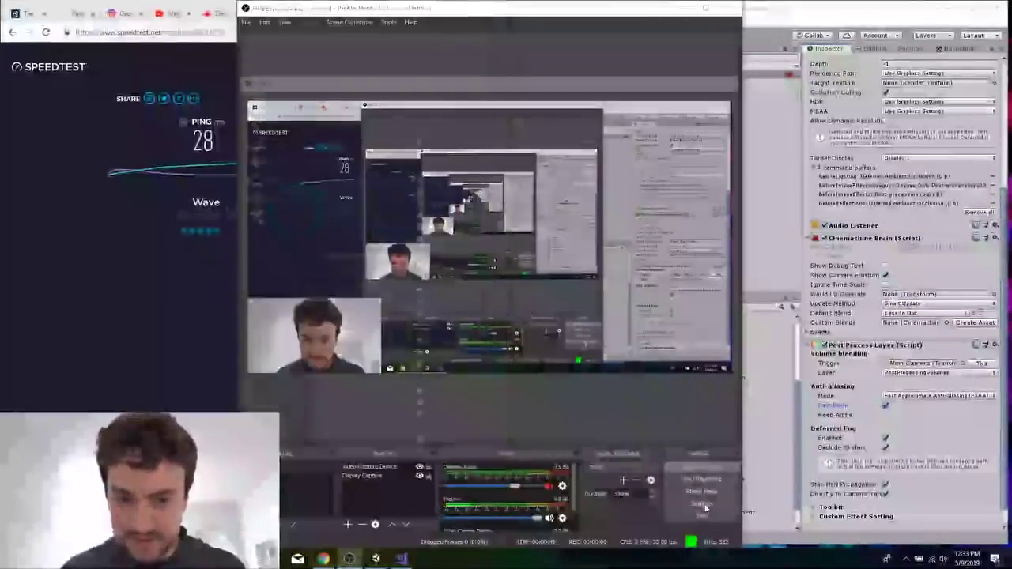
left_click(267, 178)
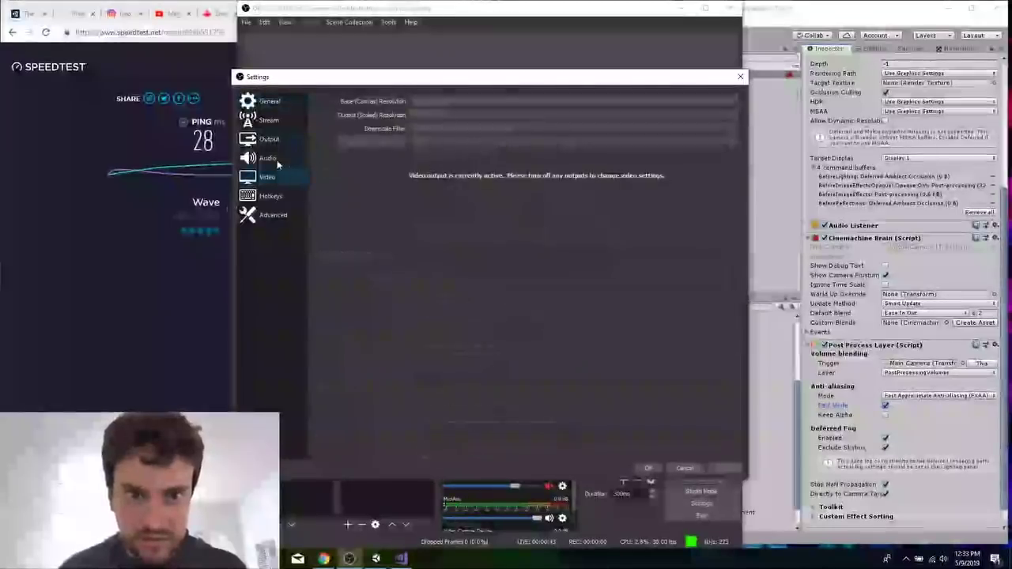
left_click(263, 139)
type("200")
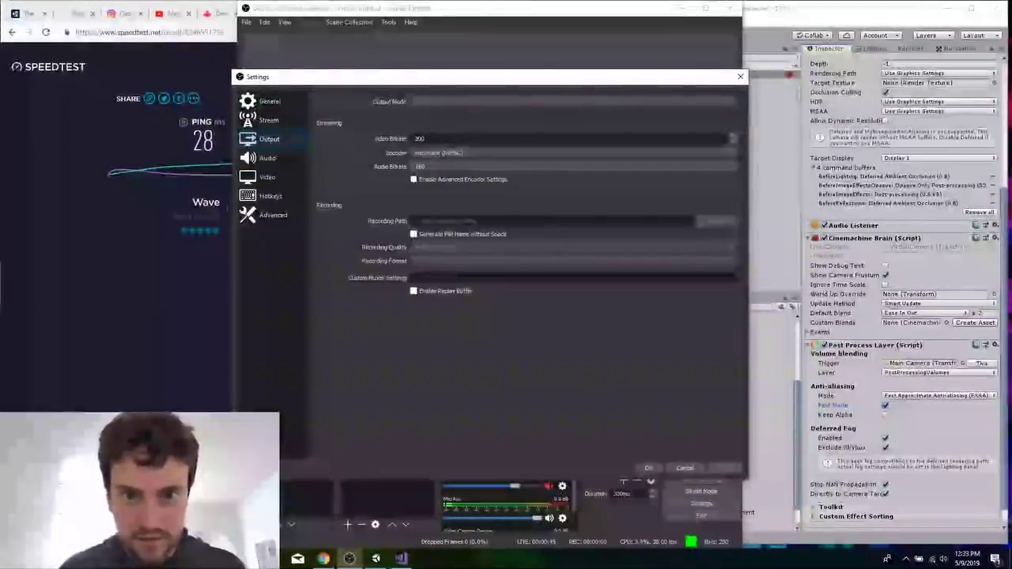
type("0")
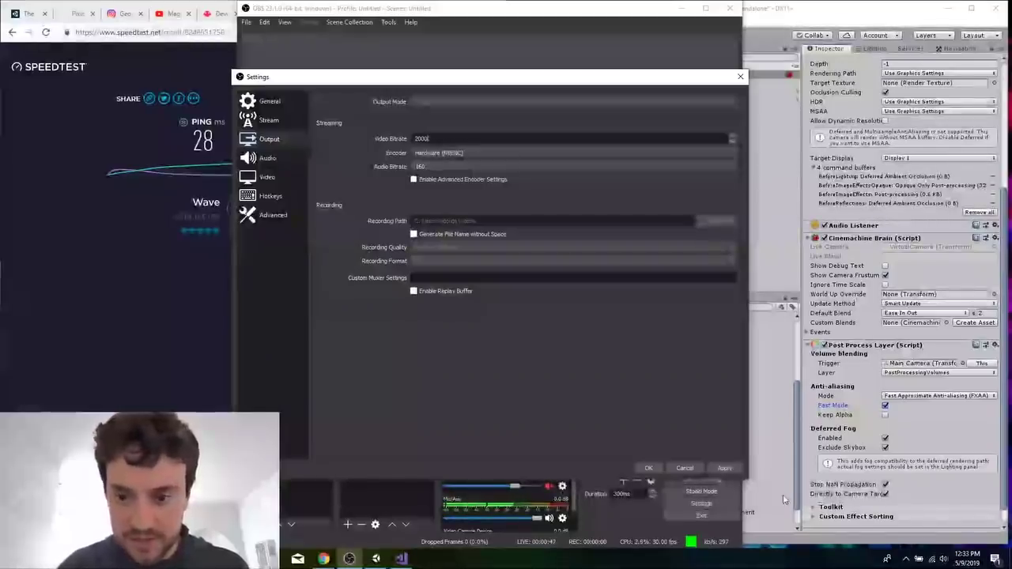
left_click(648, 468)
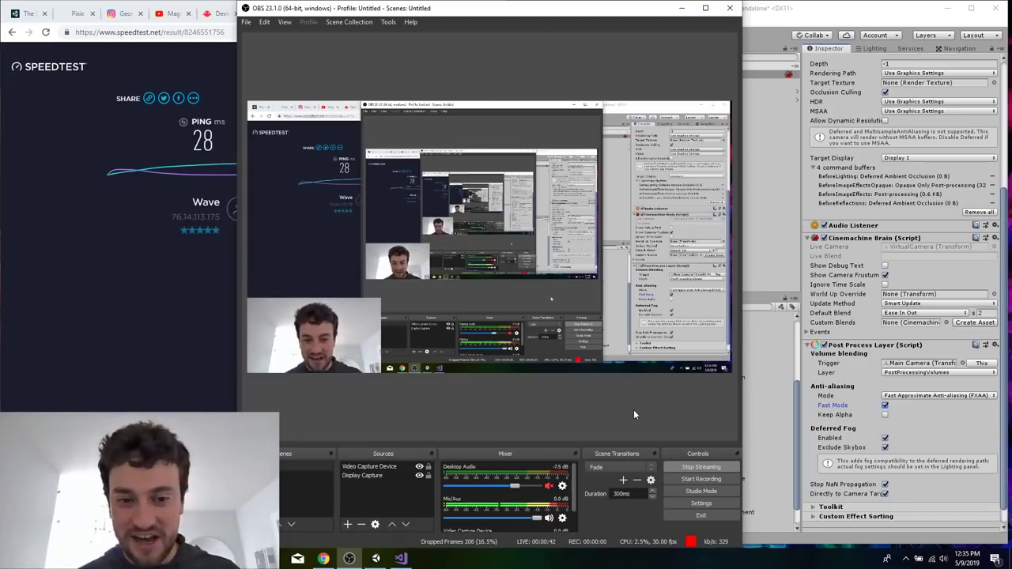
Reopen the OBS settings to edit the streaming video bitrate in the output settings, and minimize OBS Studio.
left_click(702, 503)
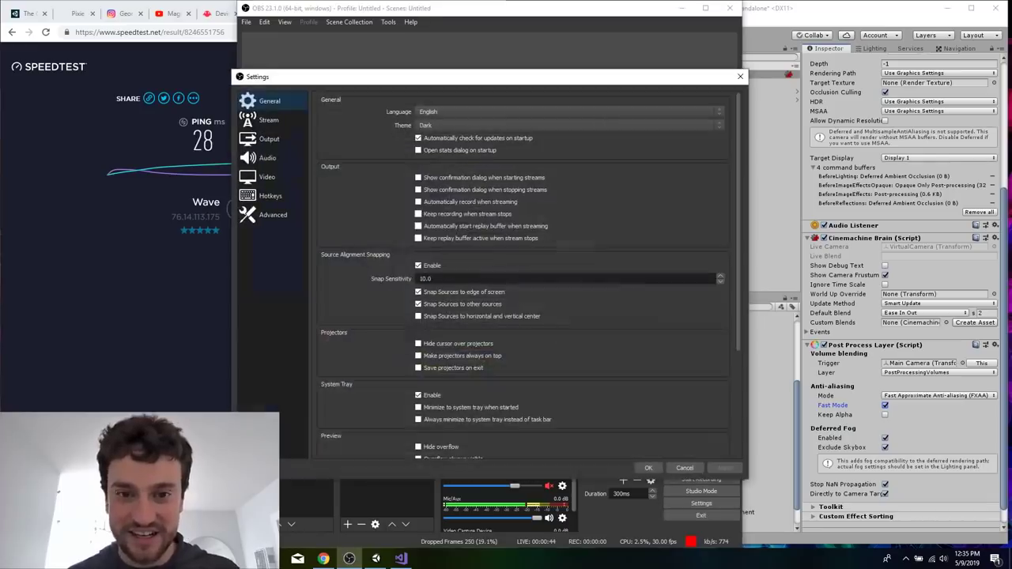
left_click(261, 158)
key("Down")
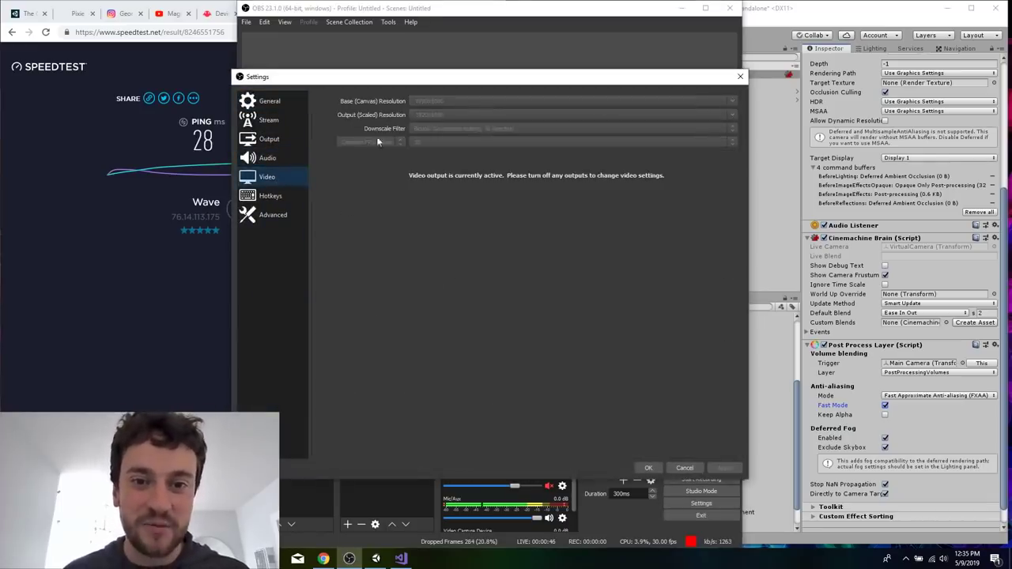
left_click(273, 119)
left_click(294, 140)
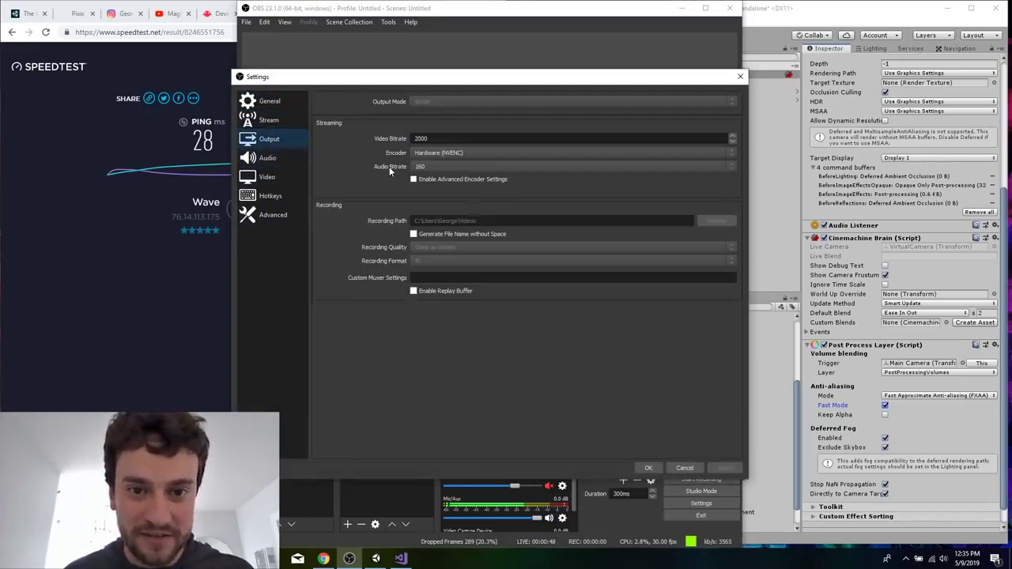
type("1")
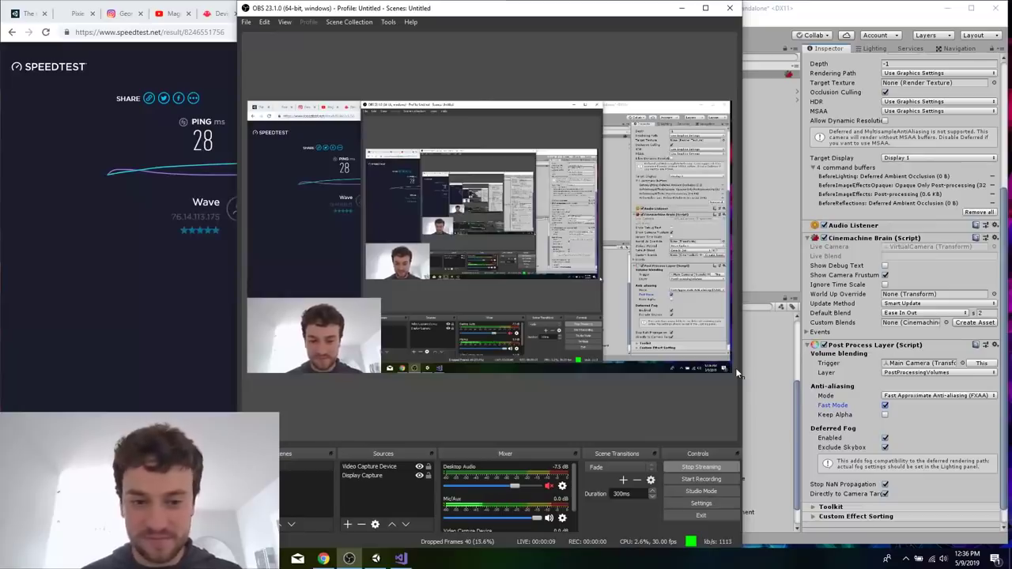
left_click(681, 8)
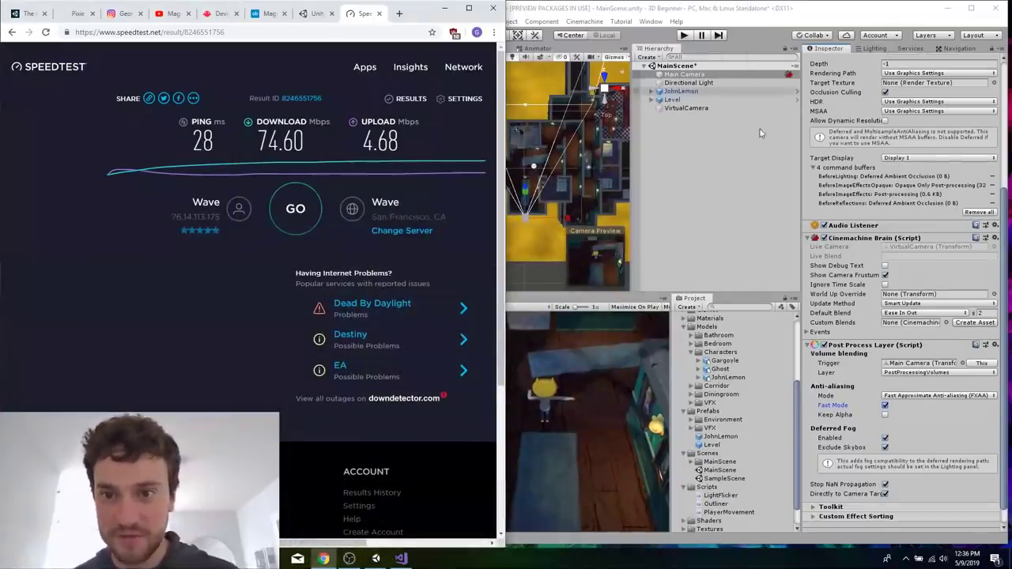
Run the scene in Unity, walk JohnLemon forward and back to test the camera, and stop play mode.
left_click(685, 37)
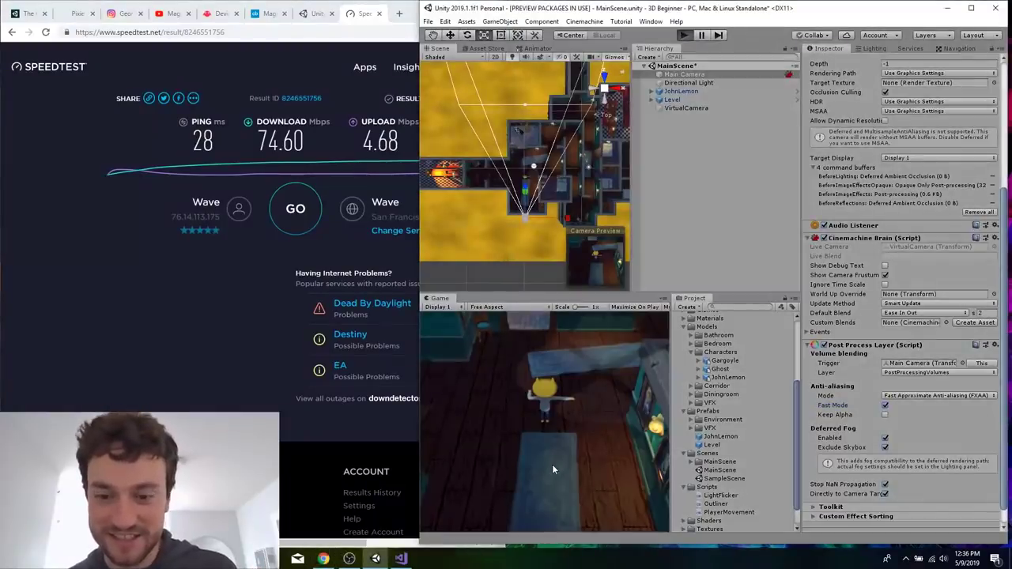
key("w")
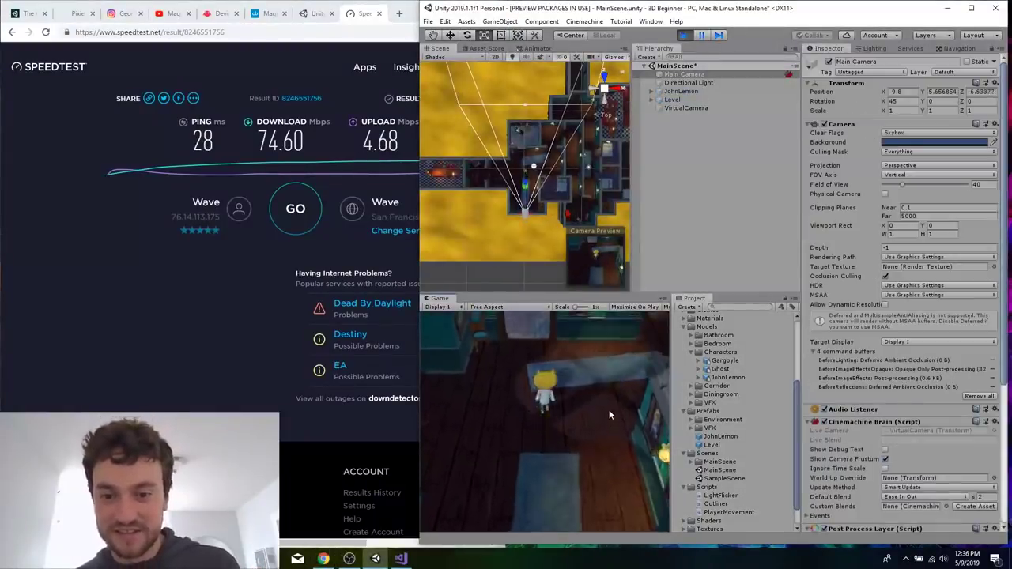
key("s")
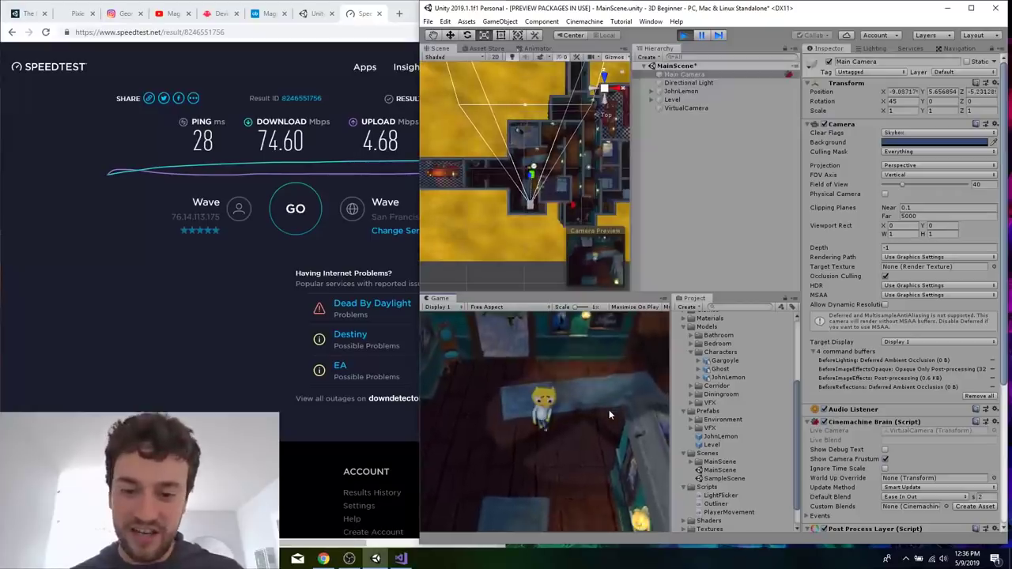
left_click(684, 34)
Check the live stream status in OBS Studio and return to the Speedtest result page.
left_click(217, 354)
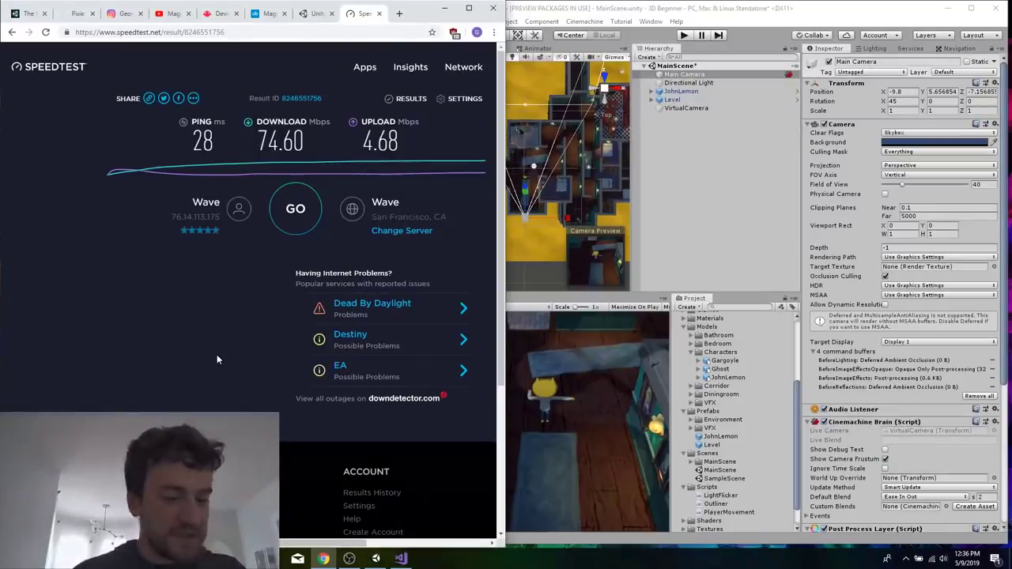
left_click(349, 558)
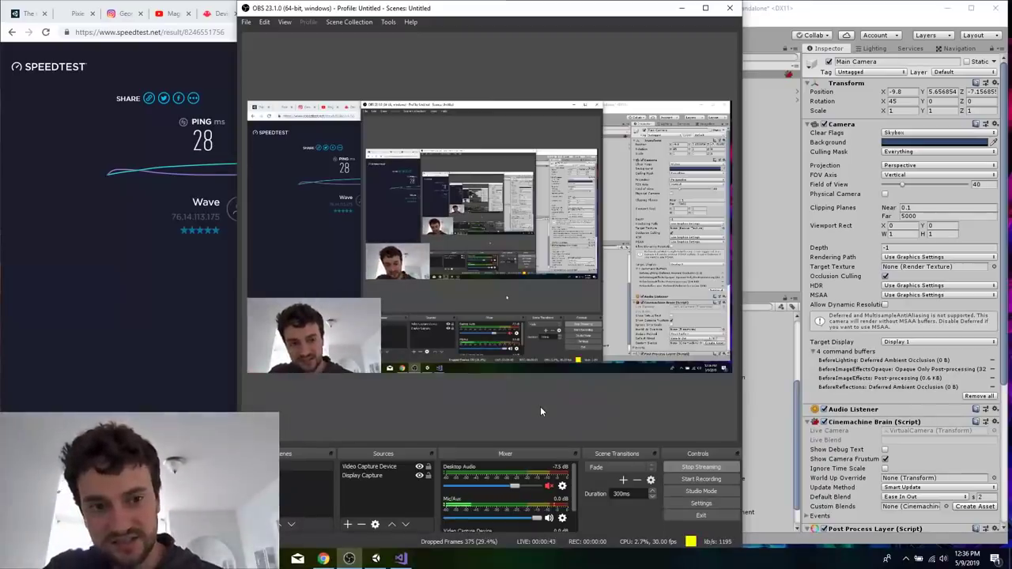
left_click(66, 324)
left_click(231, 32)
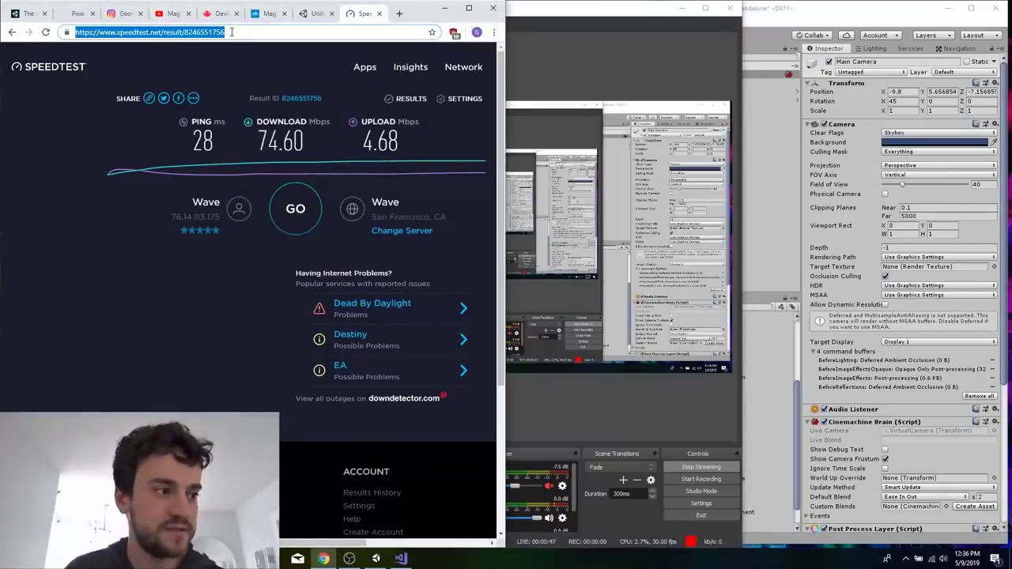
left_click(677, 12)
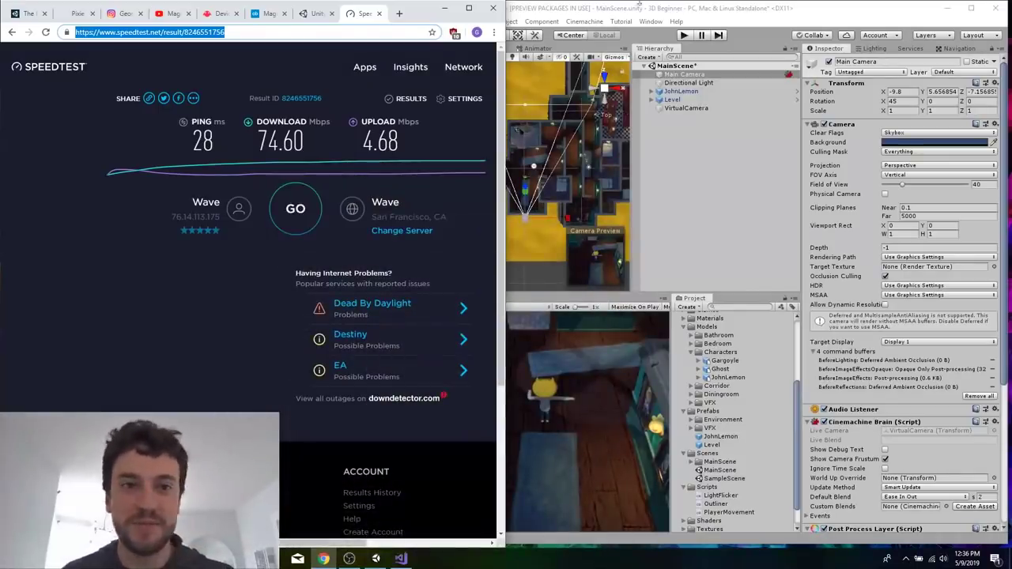
Return to the Unity Learn camera tutorial and read on to section 8, Create a Post-Processing Volume.
right_click(25, 14)
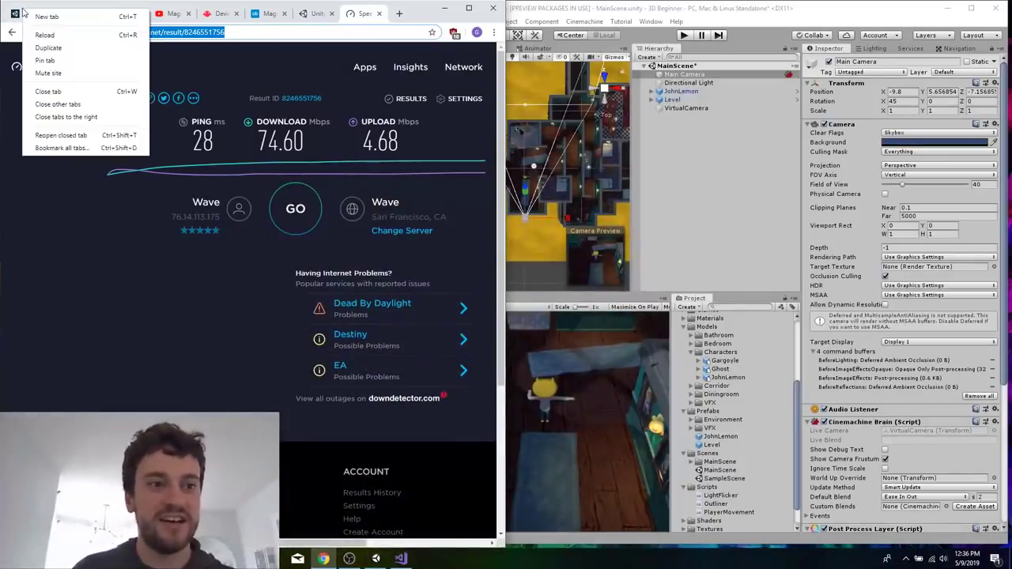
left_click(24, 12)
scroll(227, 269, "down", 3)
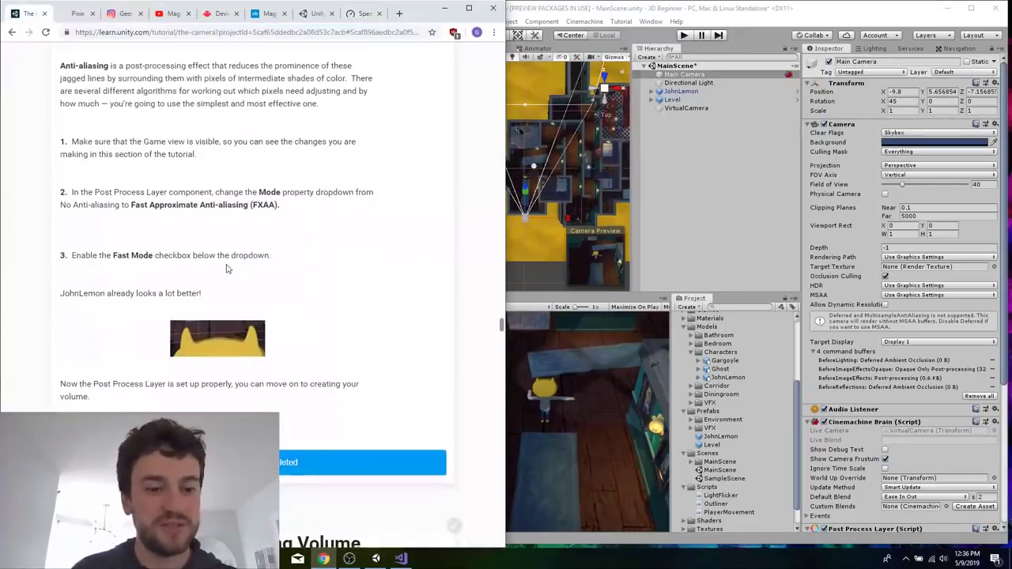
scroll(486, 320, "down", 3)
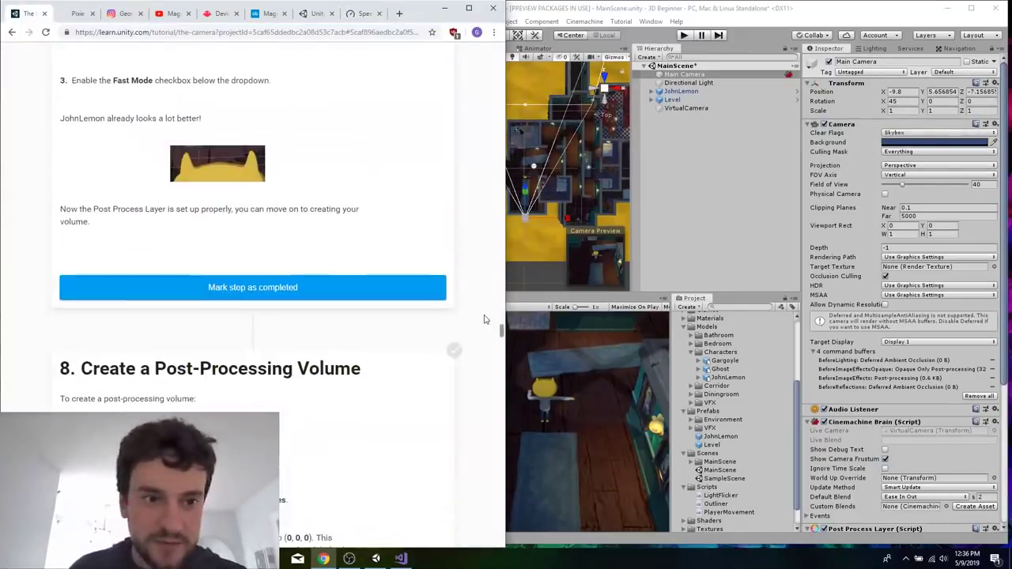
right_click(381, 414)
scroll(313, 328, "down", 3)
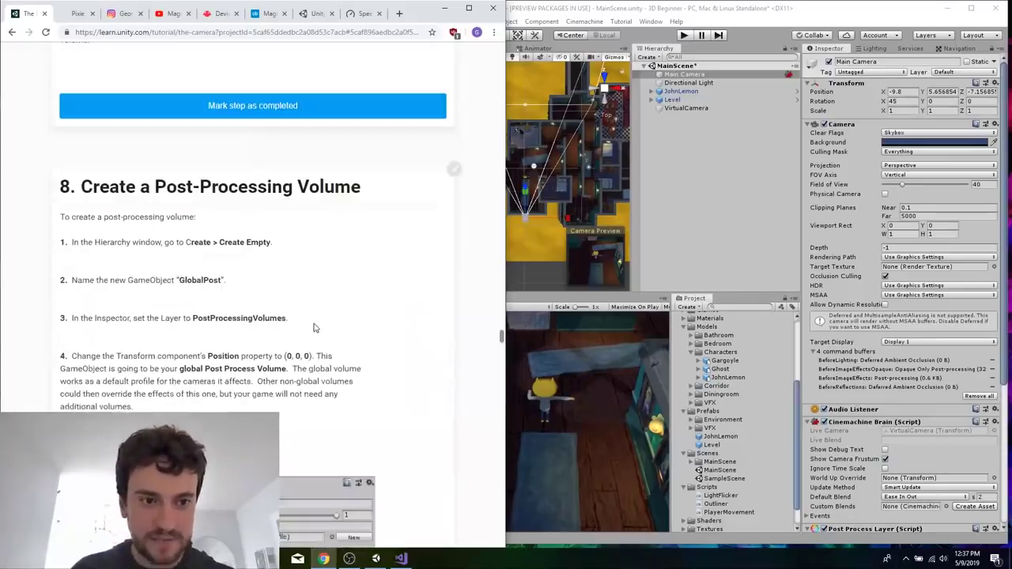
Inspect the VirtualCamera object's settings in Unity and check the stream status in OBS Studio.
left_click(733, 203)
left_click(684, 108)
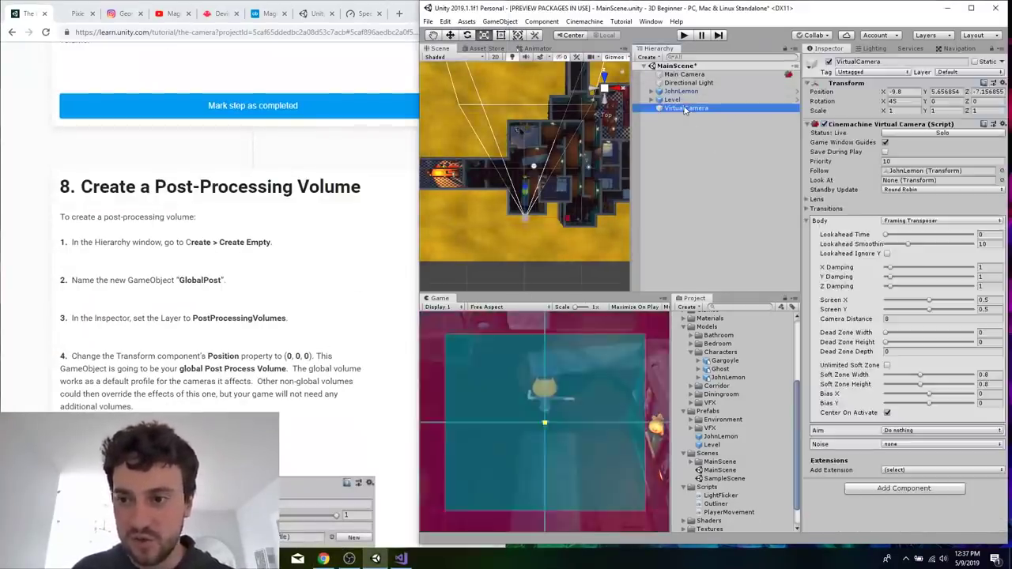
left_click(287, 293)
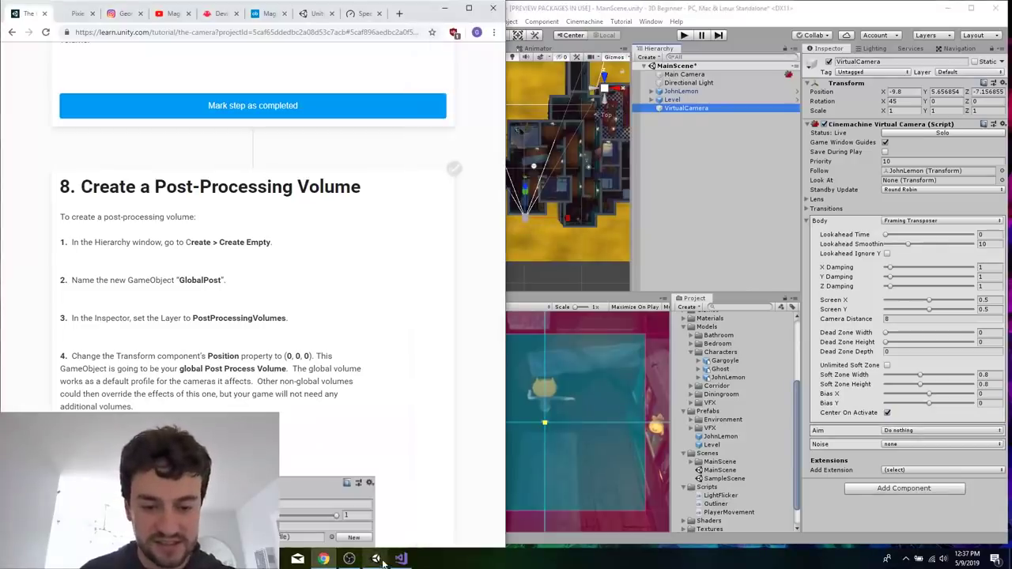
left_click(349, 559)
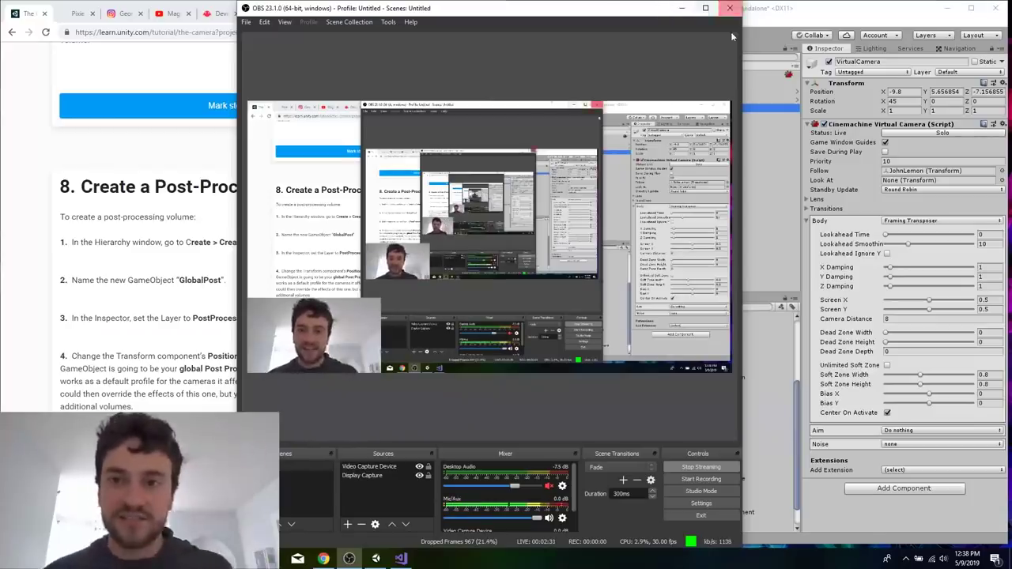
left_click(683, 8)
Create an empty GameObject in the MainScene hierarchy and name it GlobalPost.
scroll(276, 314, "down", 2)
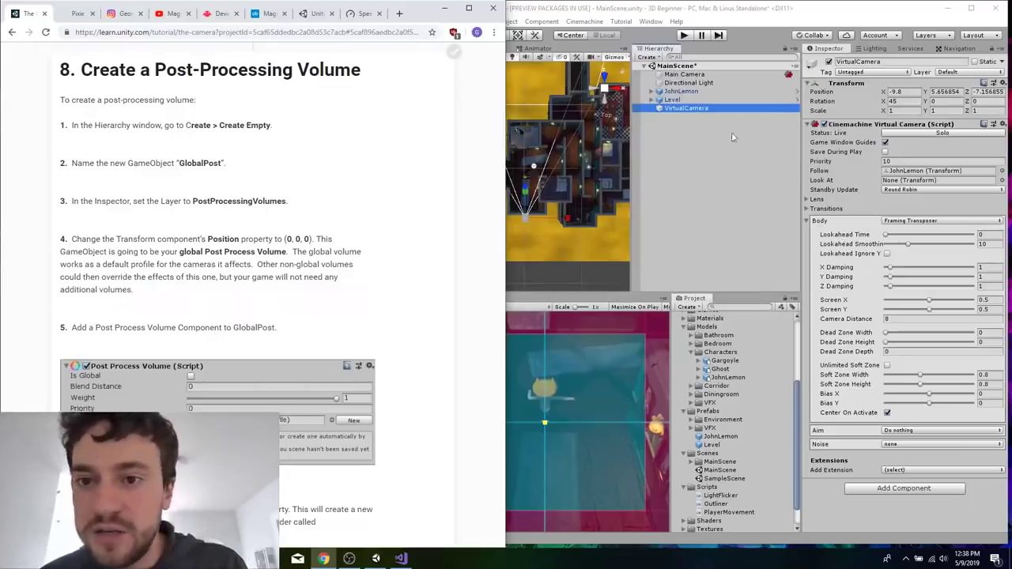
left_click(711, 140)
right_click(710, 140)
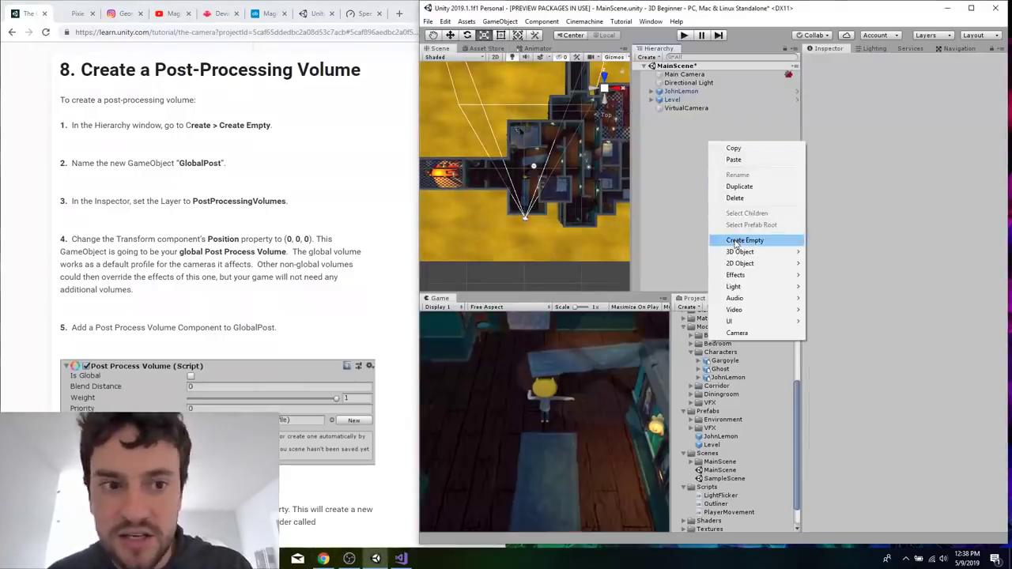
left_click(736, 241)
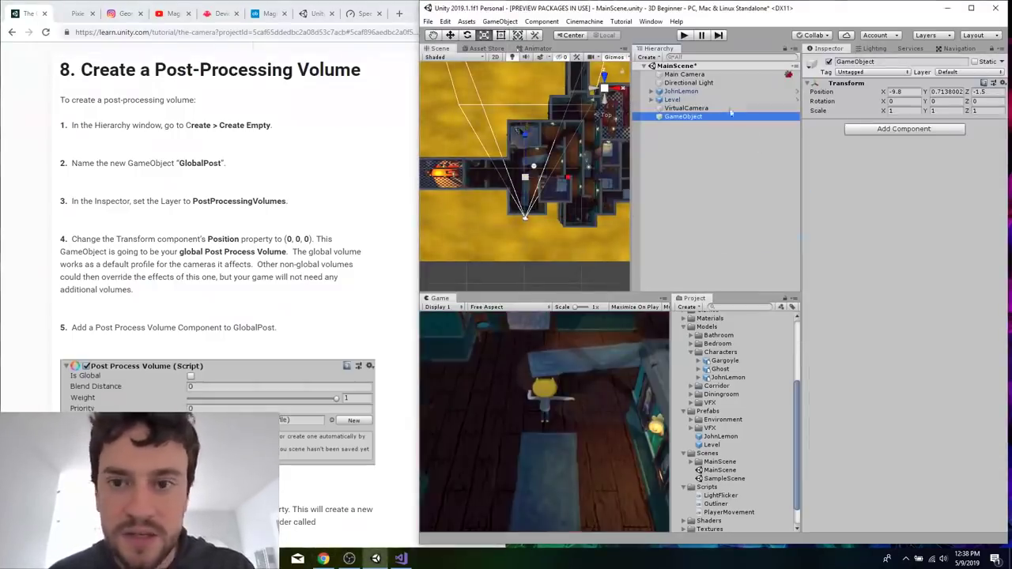
right_click(679, 120)
left_click(707, 152)
type("Global")
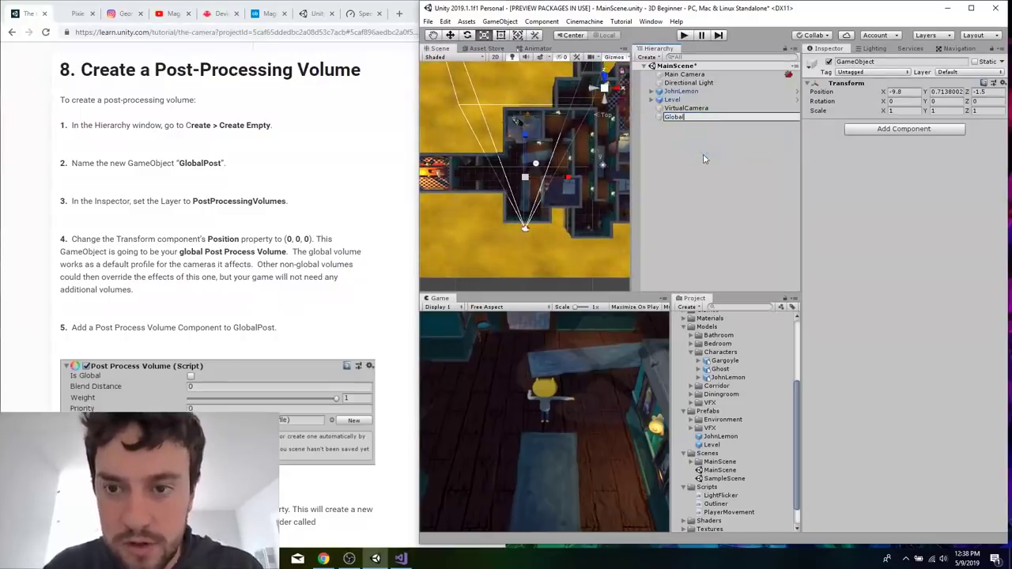
type("Post")
key("Return")
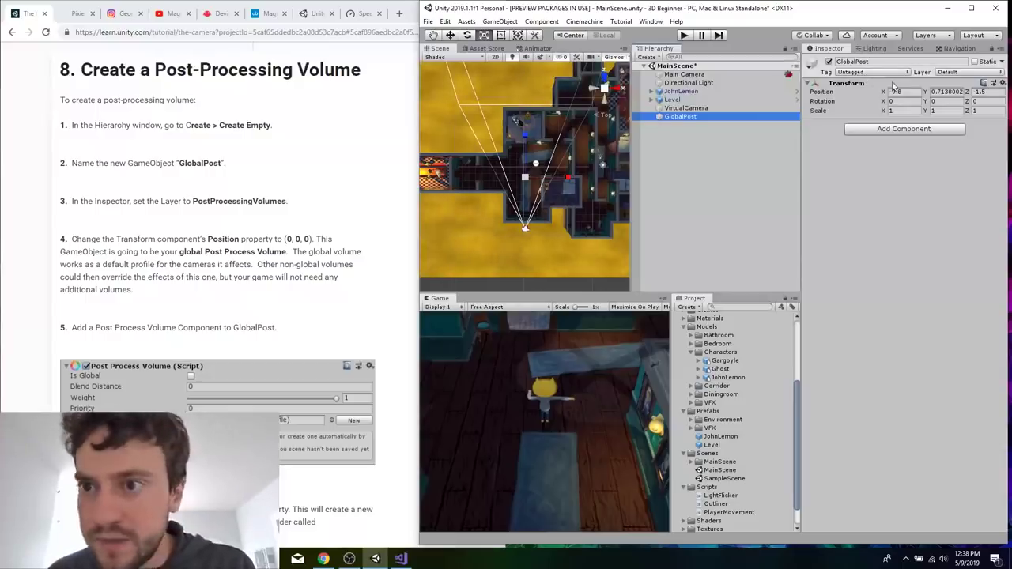
Assign the GlobalPost object to the PostProcessingVolumes layer.
left_click(950, 72)
left_click(933, 140)
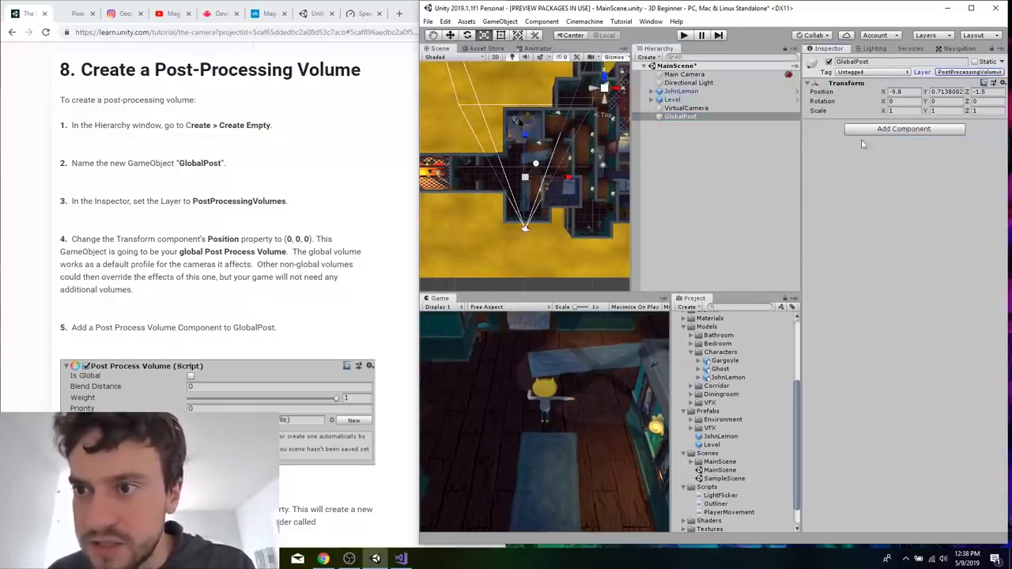
left_click(303, 278)
Add a Post Process Volume component to GlobalPost and enable its Is Global option.
scroll(303, 280, "down", 2)
left_click(826, 254)
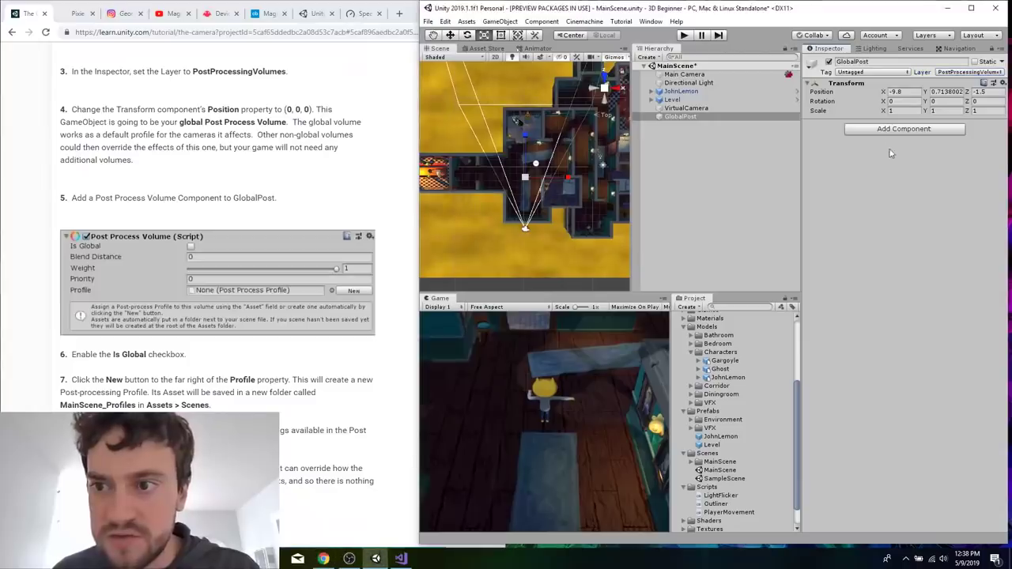
left_click(886, 129)
left_click(913, 195)
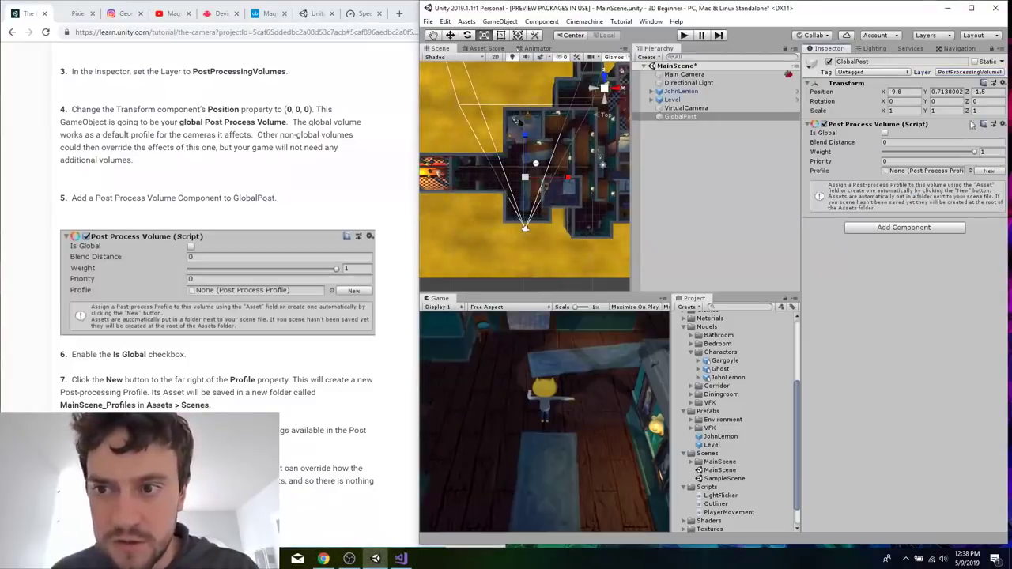
scroll(323, 368, "down", 1)
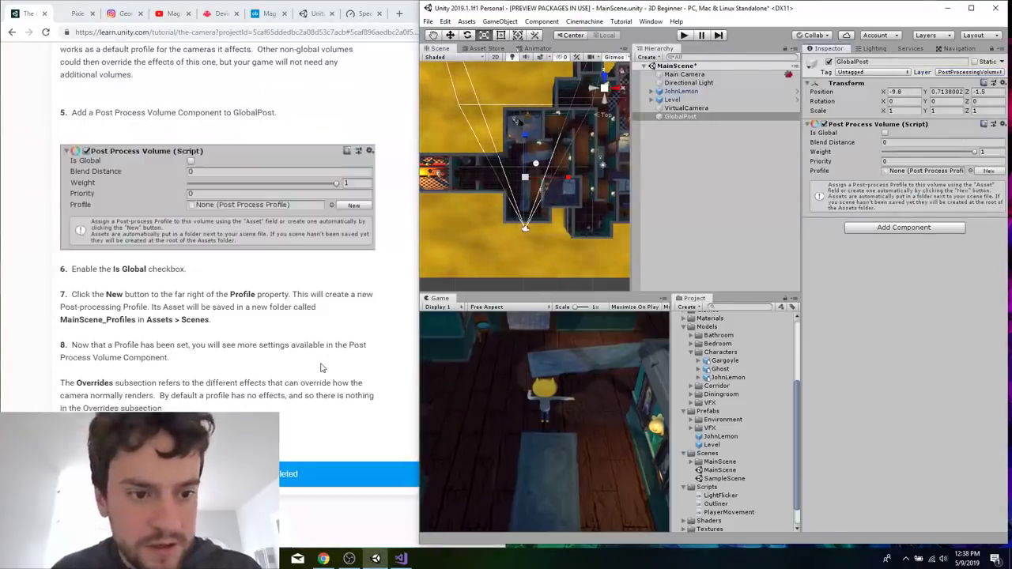
left_click(885, 133)
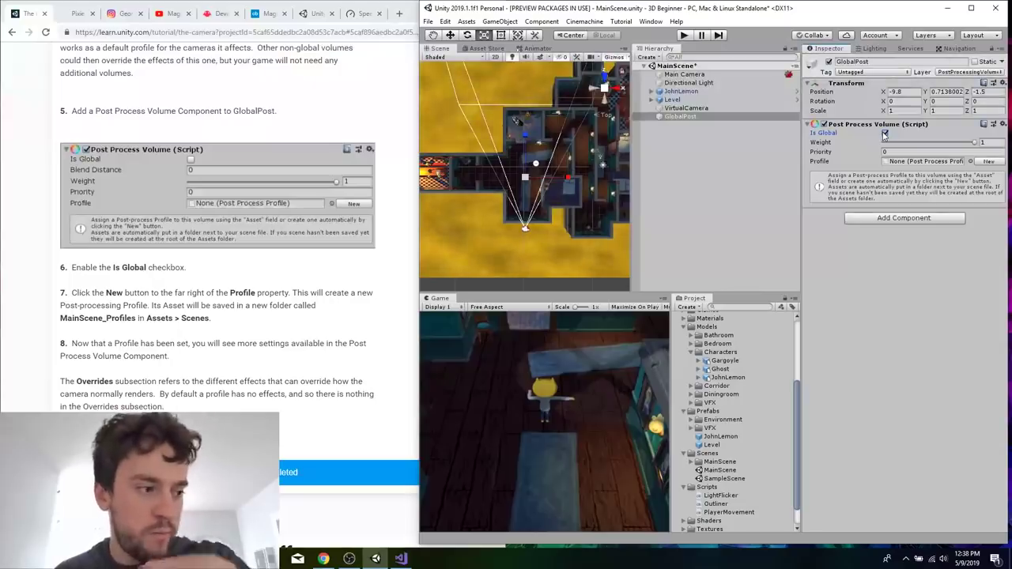
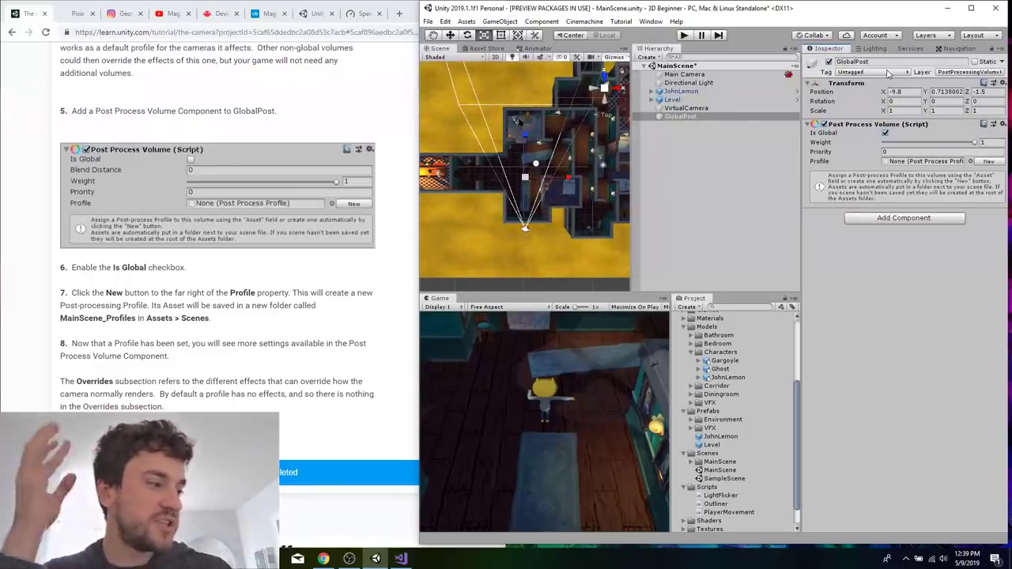
Check the stream's bitrate and dropped frames in OBS Studio, and return to Unity.
left_click(349, 558)
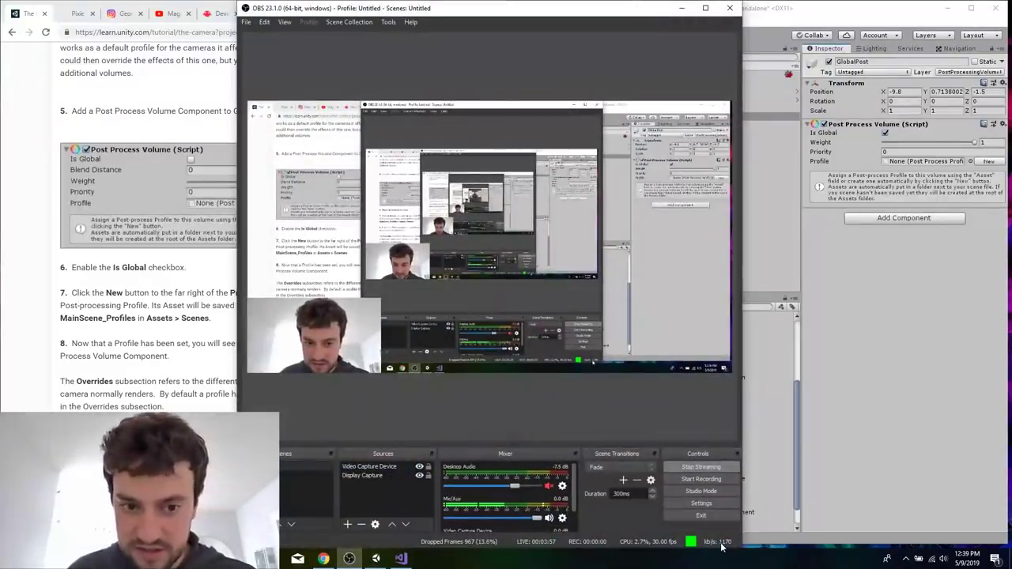
left_click(682, 10)
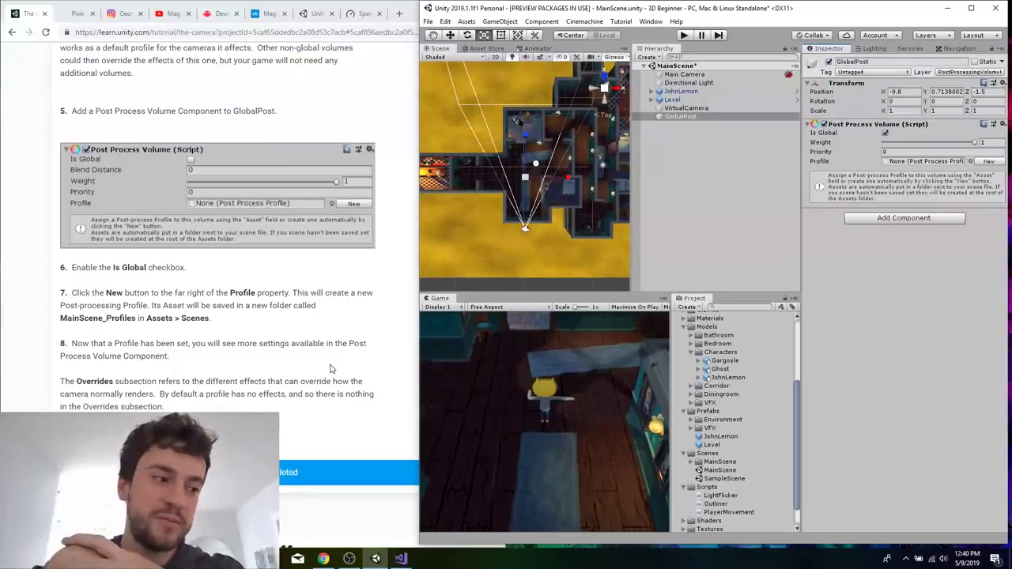
Create a new profile for GlobalPost's Post Process Volume and expand the MainScene_Profiles folder in the project's Scenes assets.
right_click(202, 377)
left_click(201, 340)
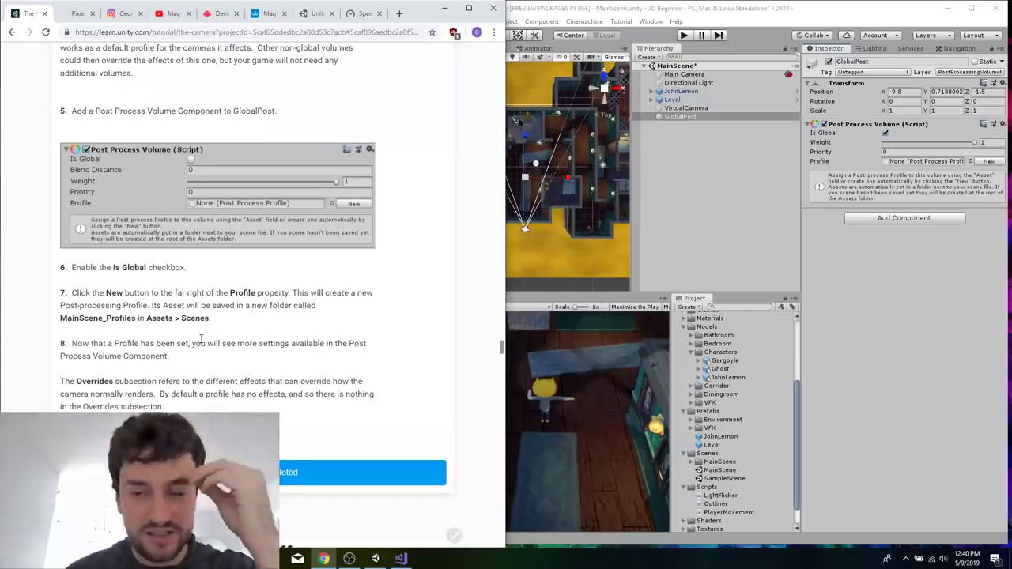
scroll(202, 341, "down", 1)
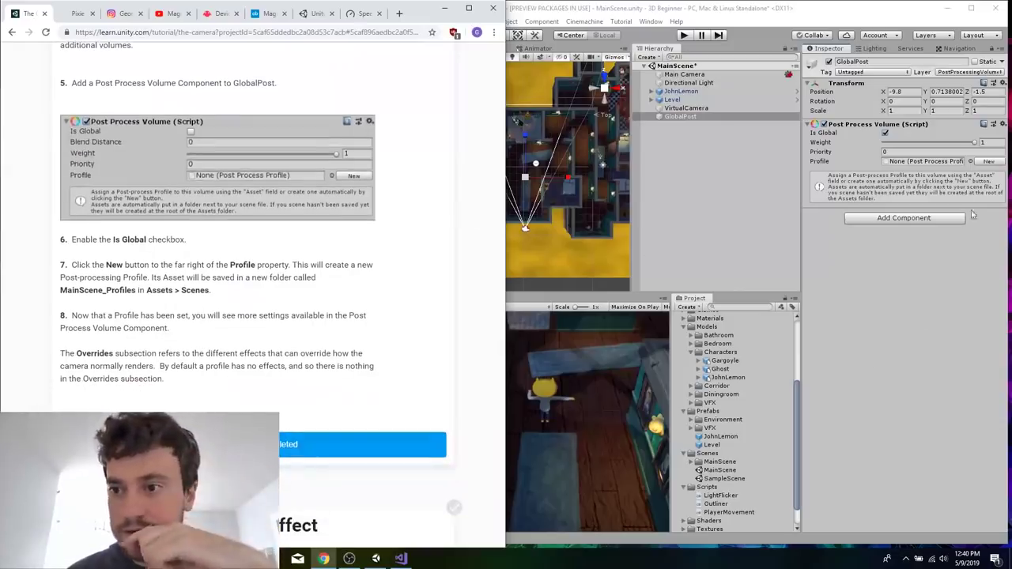
left_click(992, 163)
left_click(988, 161)
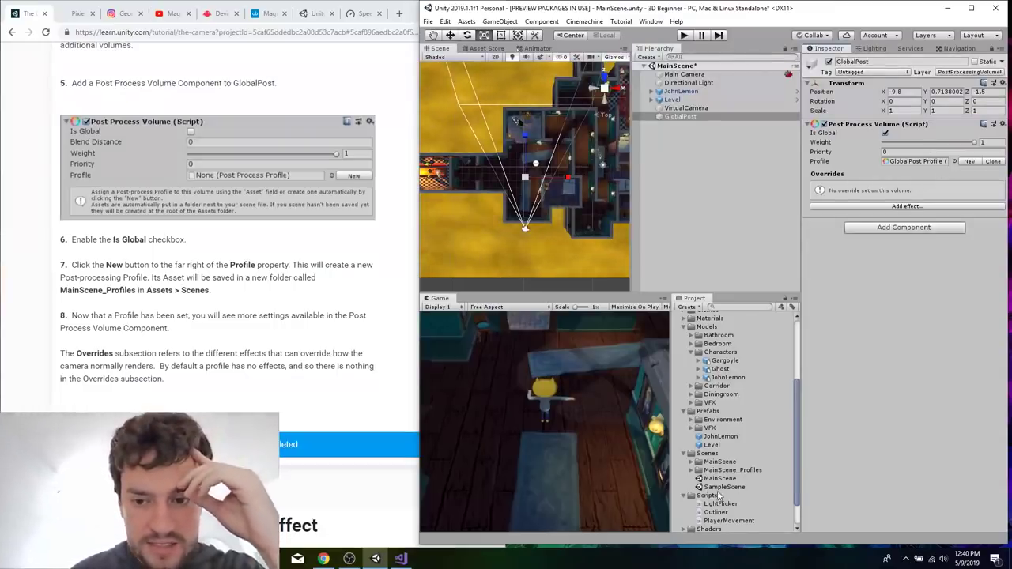
scroll(718, 495, "down", 1)
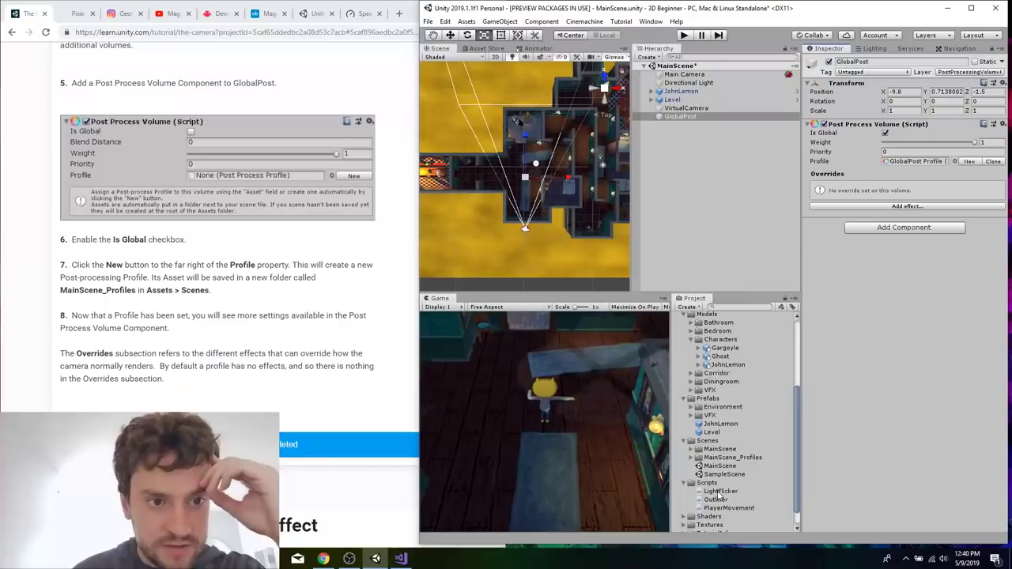
left_click(691, 457)
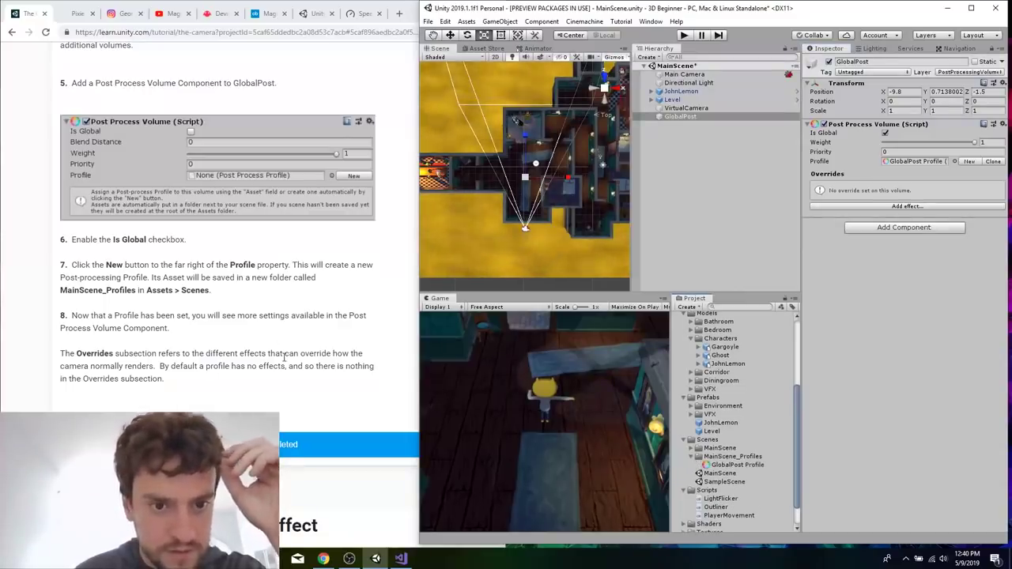
Add Unity's Color Grading effect to GlobalPost's Post Process Volume and expand its settings.
scroll(282, 356, "down", 2)
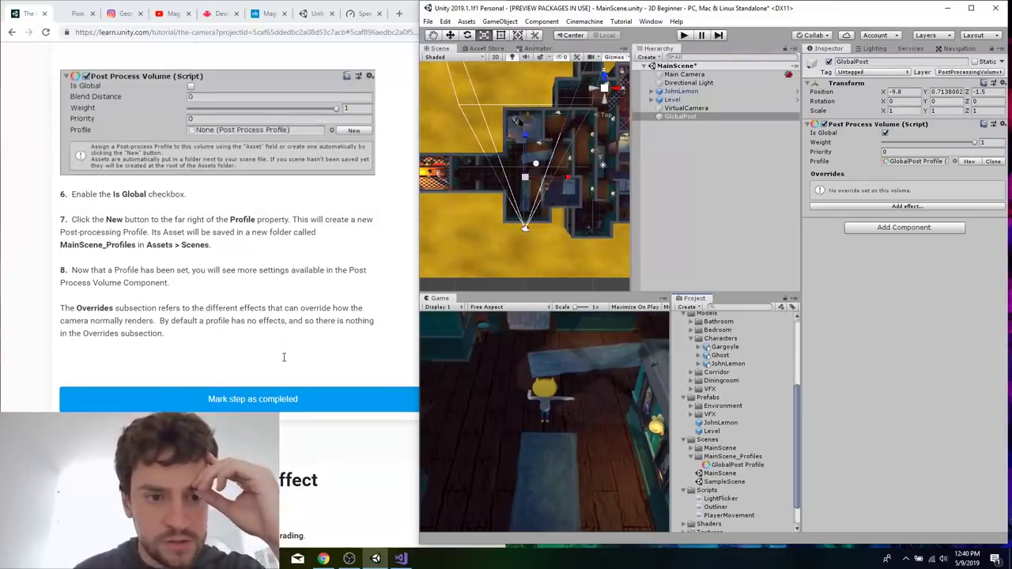
scroll(284, 358, "down", 4)
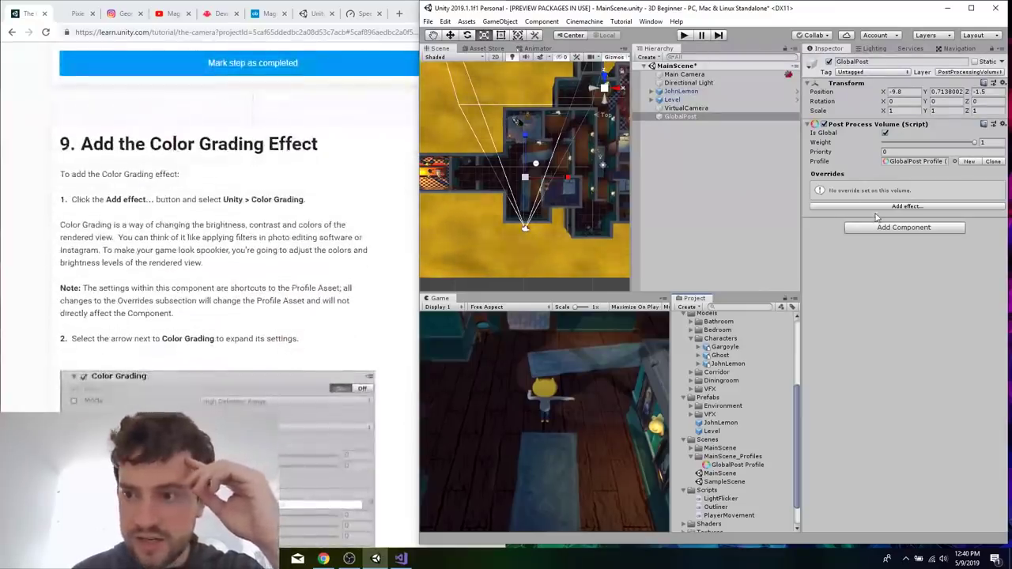
left_click(879, 207)
mouse_move(893, 214)
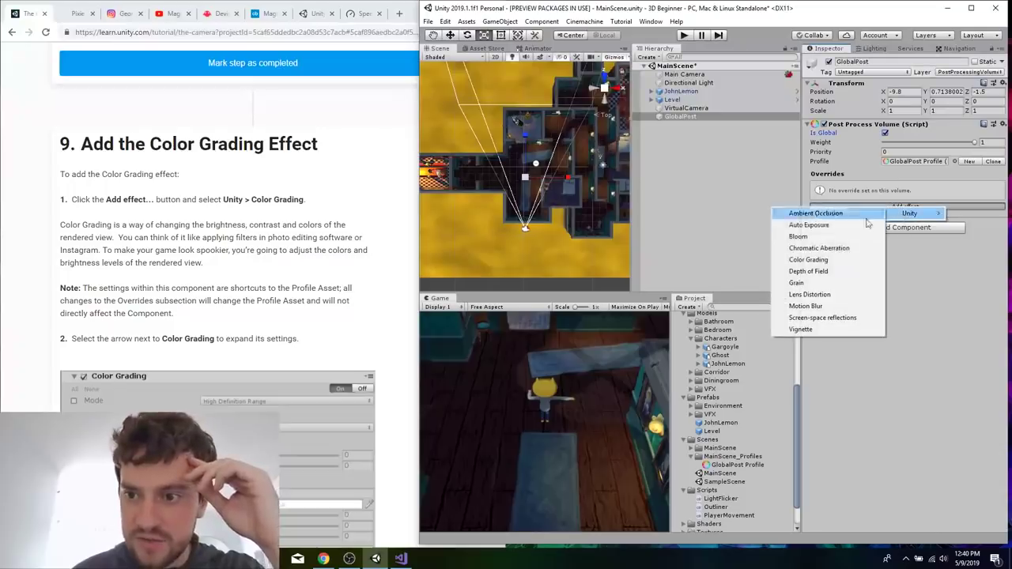
left_click(808, 260)
left_click(325, 288)
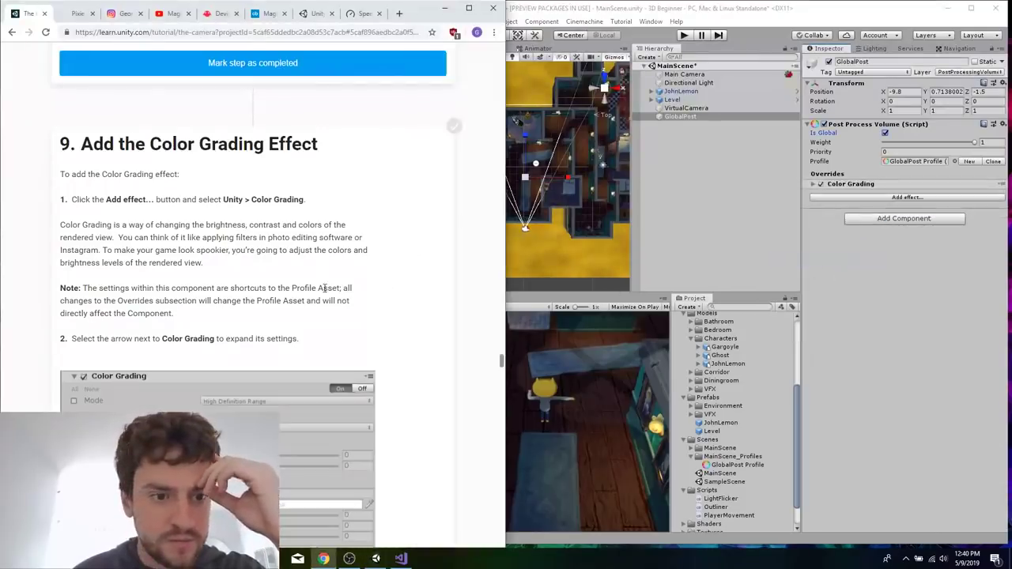
scroll(324, 288, "down", 3)
left_click(811, 184)
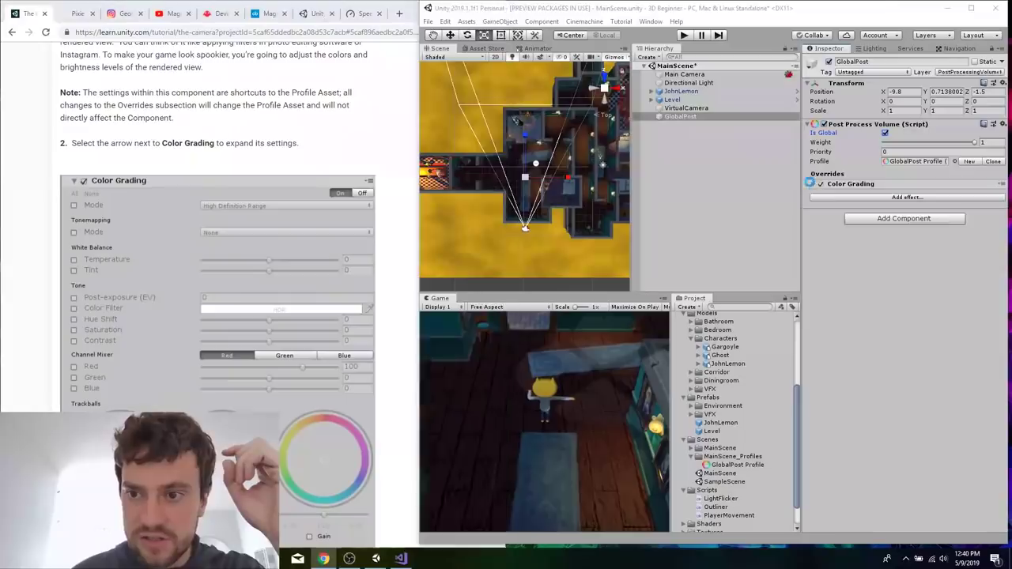
Read the tutorial's Color Grading instructions on tonemapping and post-exposure.
scroll(338, 141, "down", 5)
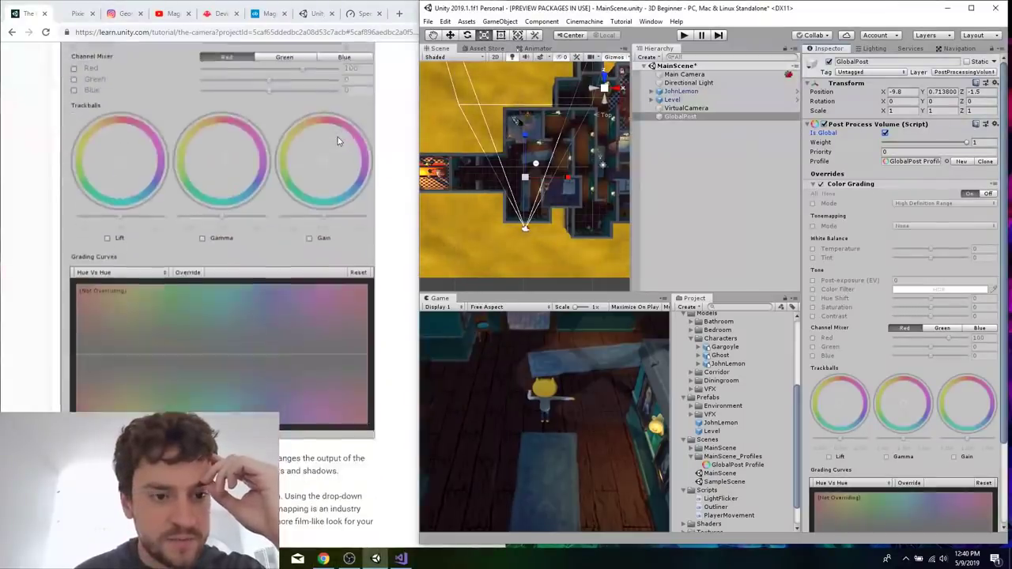
scroll(337, 141, "up", 5)
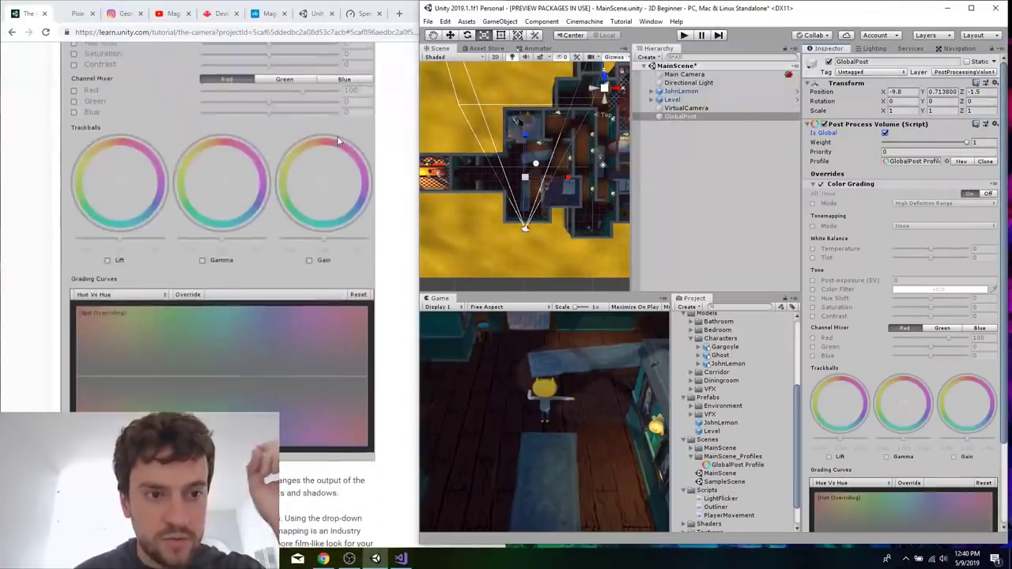
scroll(337, 141, "down", 3)
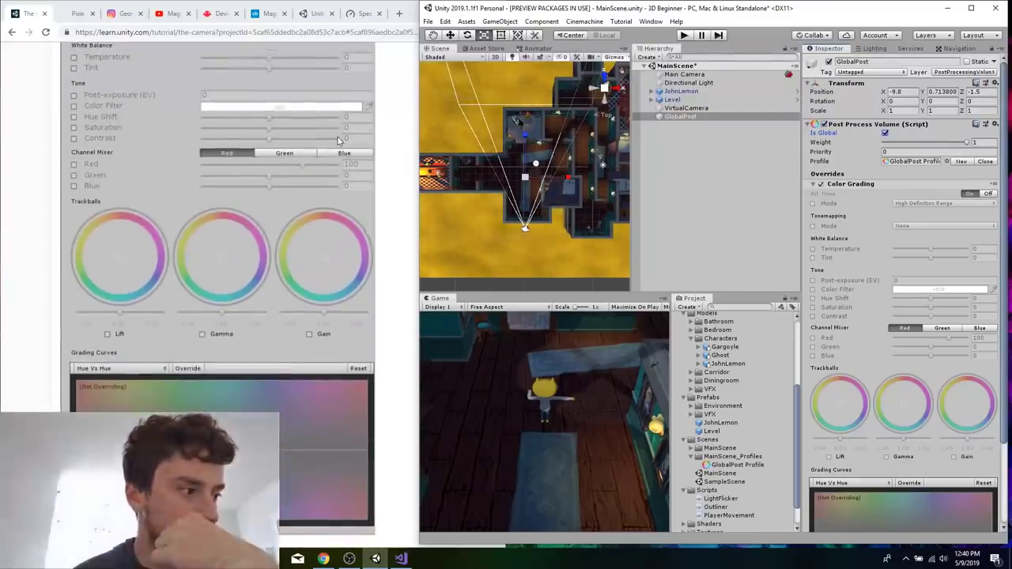
scroll(338, 136, "down", 2)
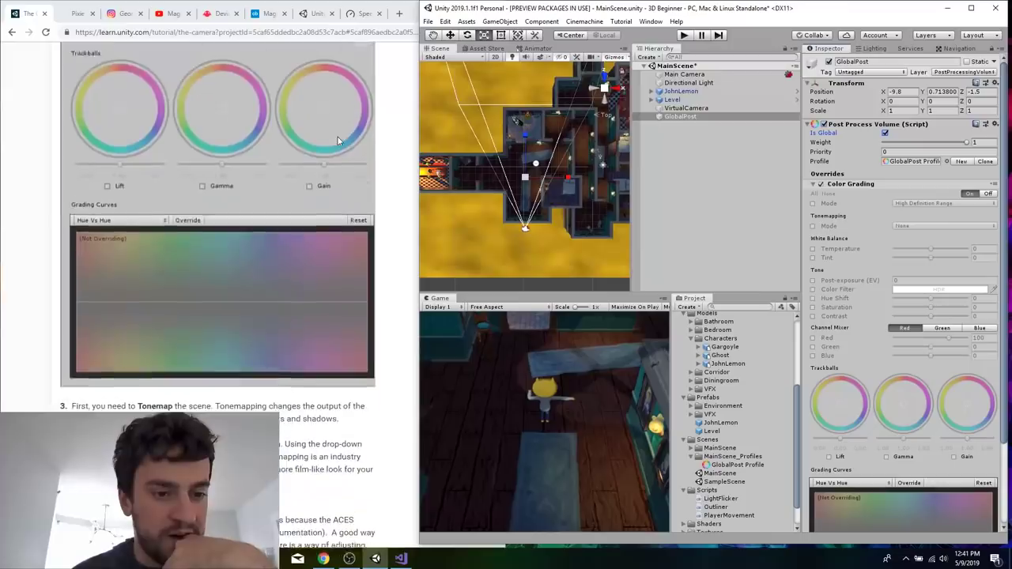
scroll(324, 352, "down", 1)
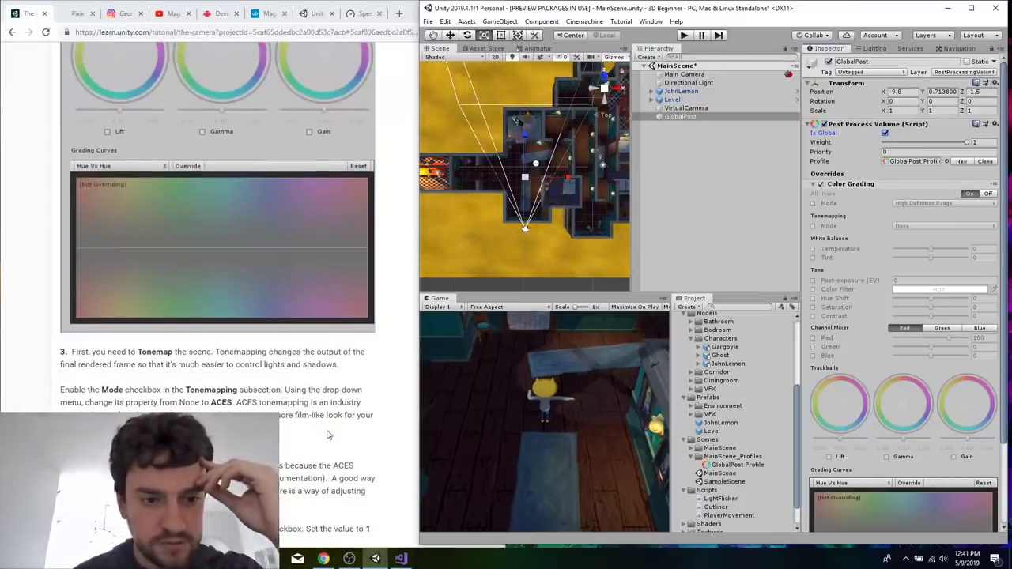
scroll(329, 435, "down", 1)
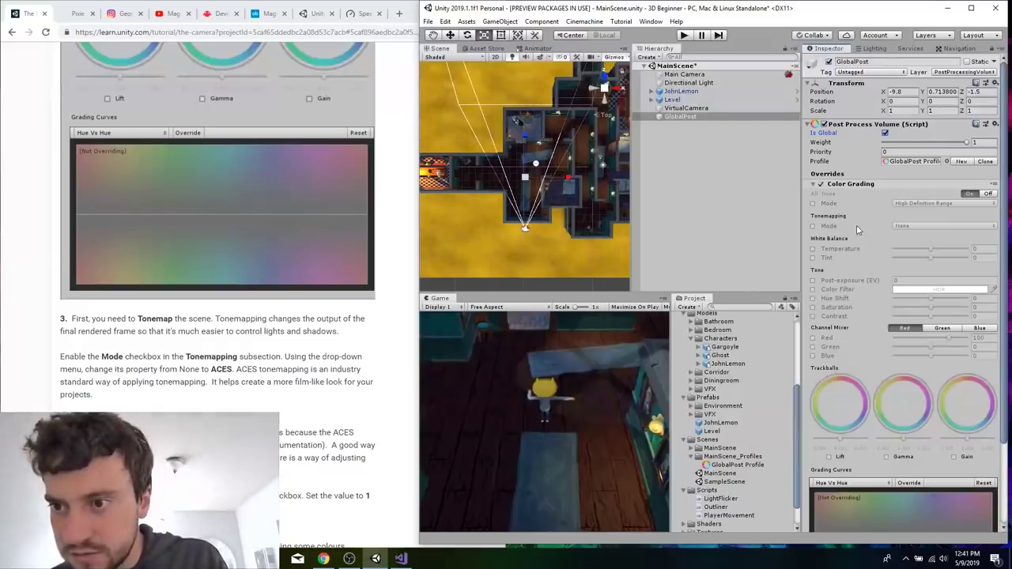
left_click(220, 378)
scroll(219, 378, "up", 6)
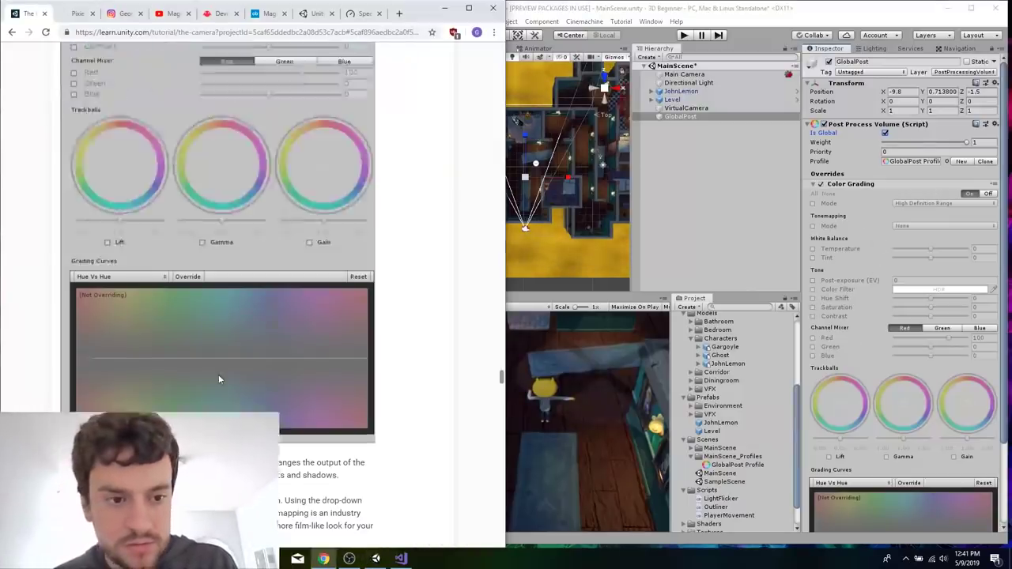
scroll(315, 176, "down", 10)
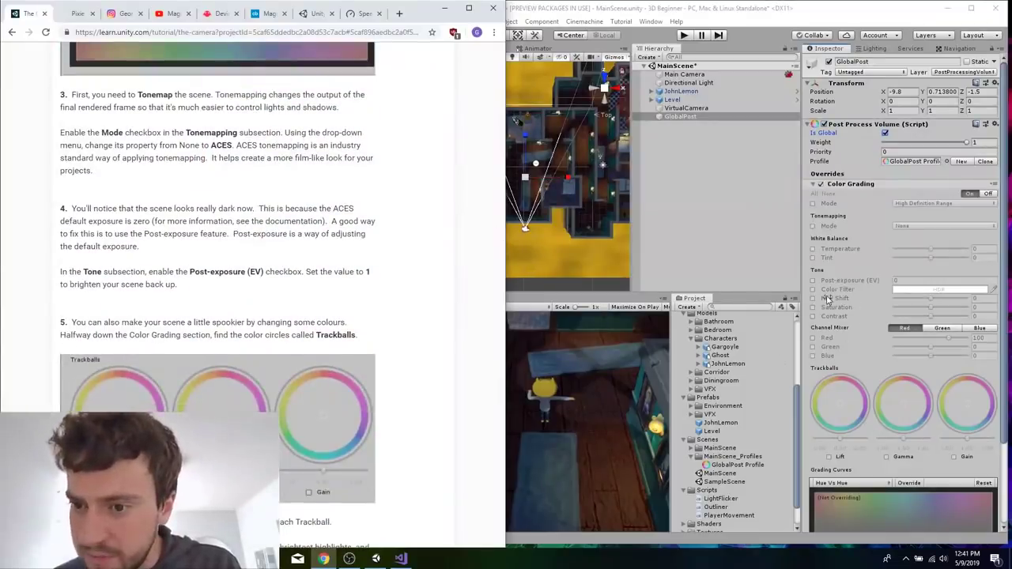
Enable the Tonemapping Mode override in Color Grading and set it to ACES.
left_click(819, 273)
left_click(812, 203)
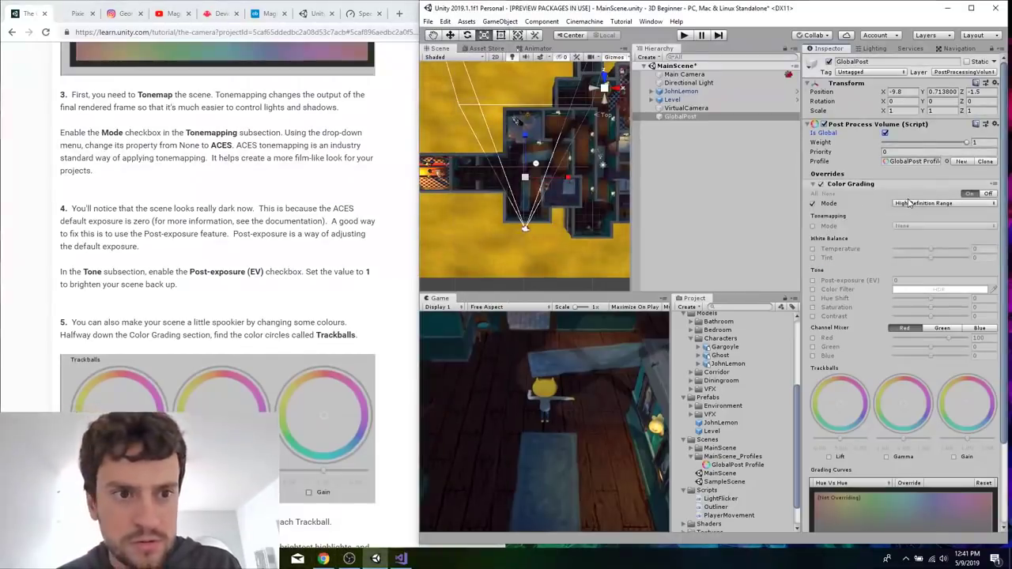
left_click(813, 204)
left_click(812, 226)
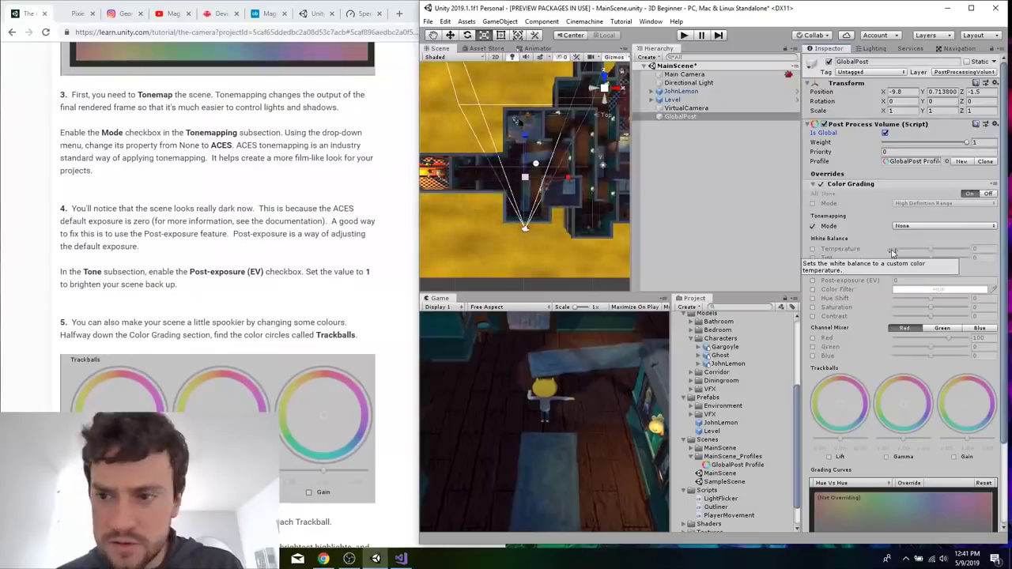
left_click(928, 228)
left_click(924, 261)
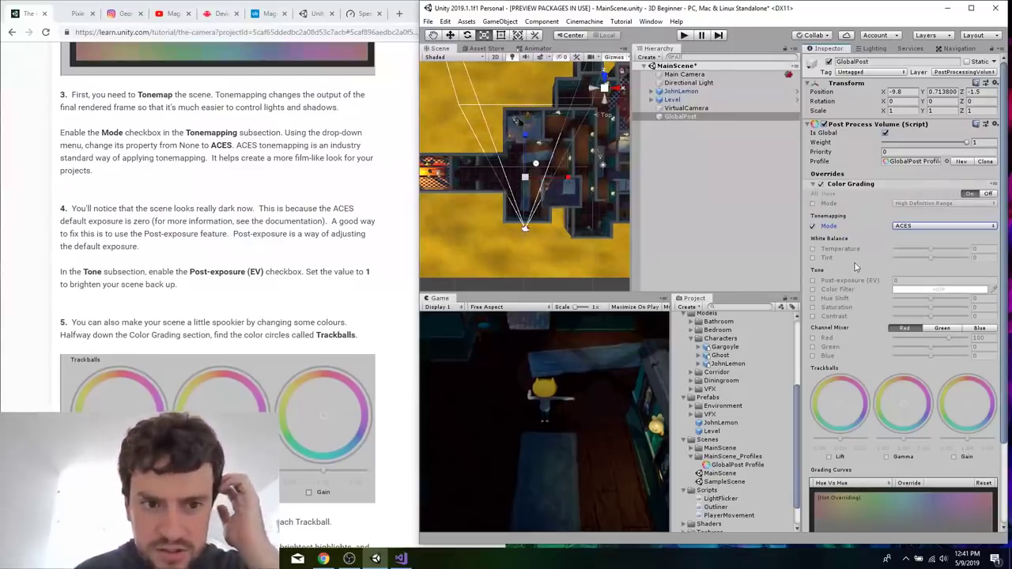
Enable the Post-exposure (EV) override in Color Grading's Tone section and set it to 1.
scroll(900, 383, "down", 3)
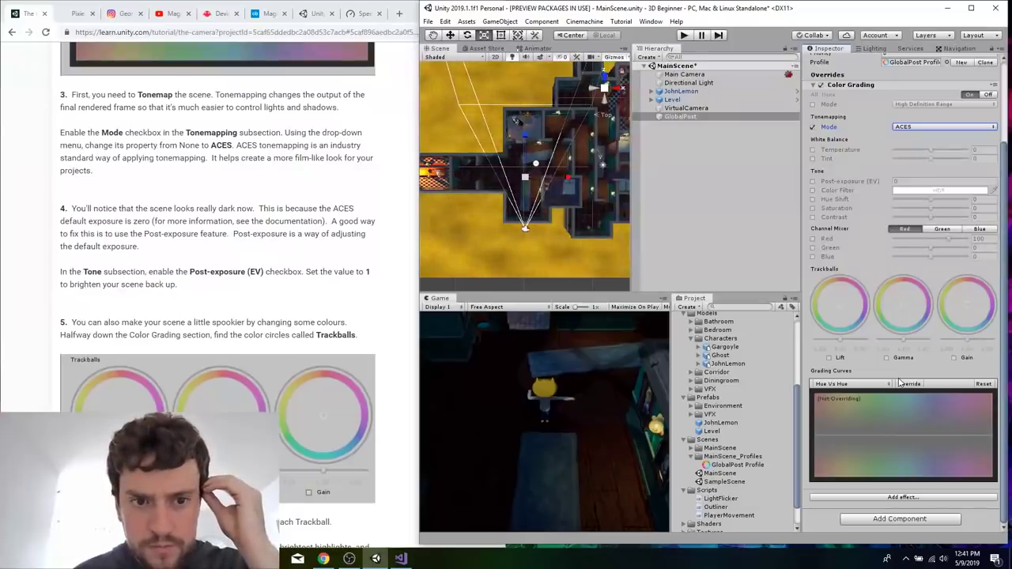
scroll(899, 383, "up", 2)
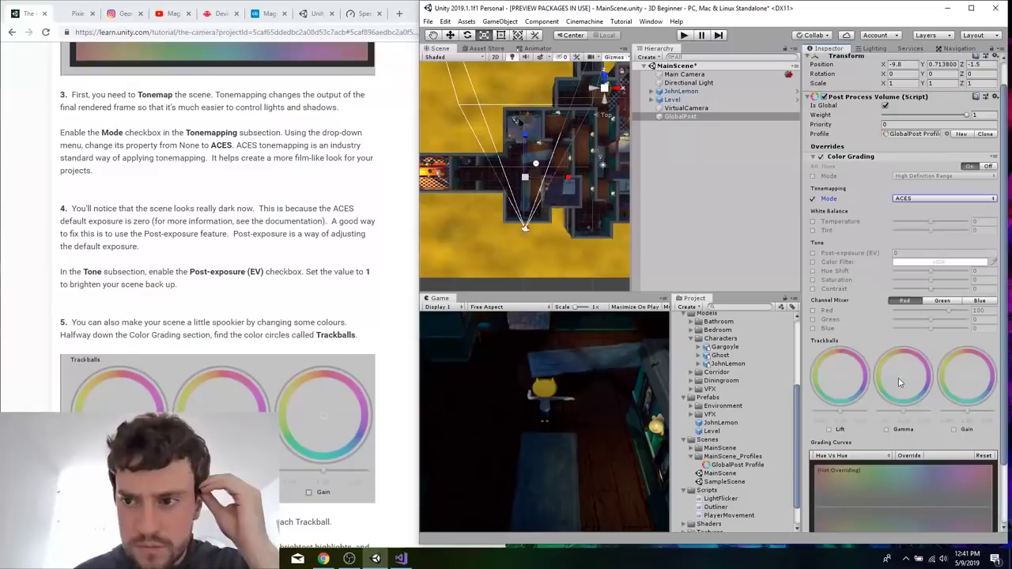
left_click(812, 253)
left_click(906, 253)
type("1")
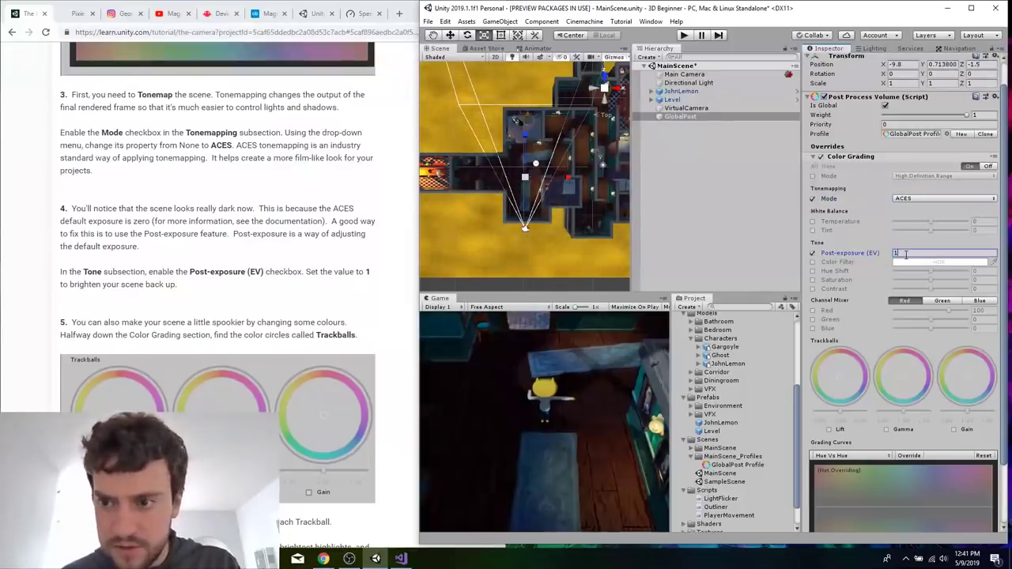
Enable the Lift, Gamma and Gain trackballs, shifting Lift and Gamma slightly toward blue and Gain slightly toward yellow.
left_click(212, 301)
scroll(212, 302, "down", 3)
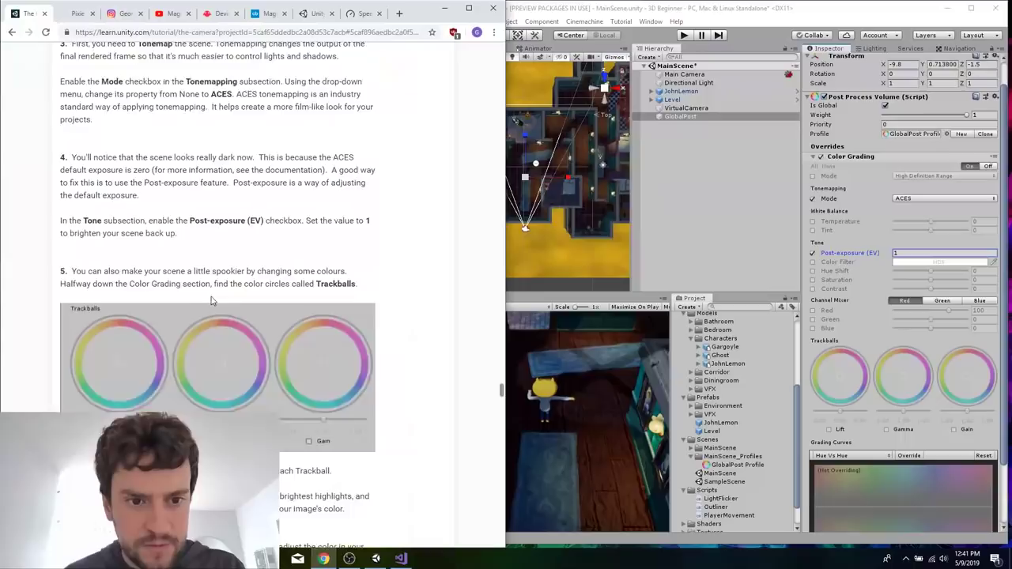
scroll(289, 346, "down", 2)
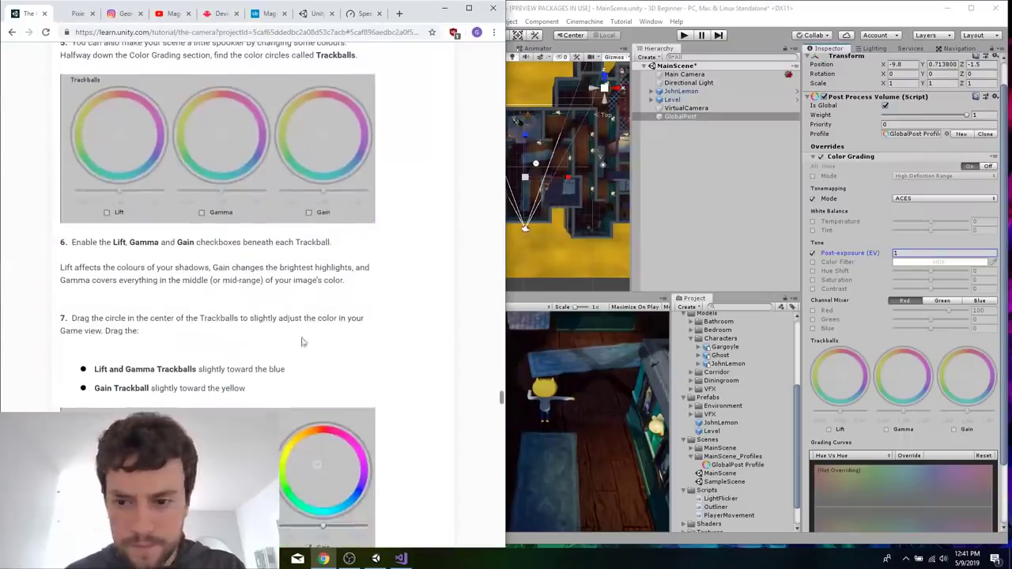
left_click(827, 429)
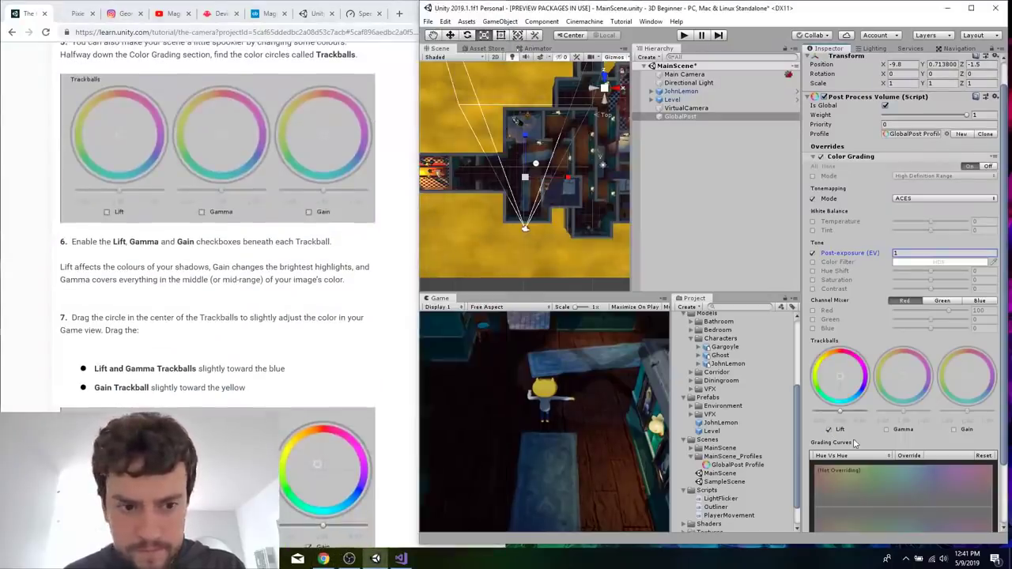
left_click(887, 430)
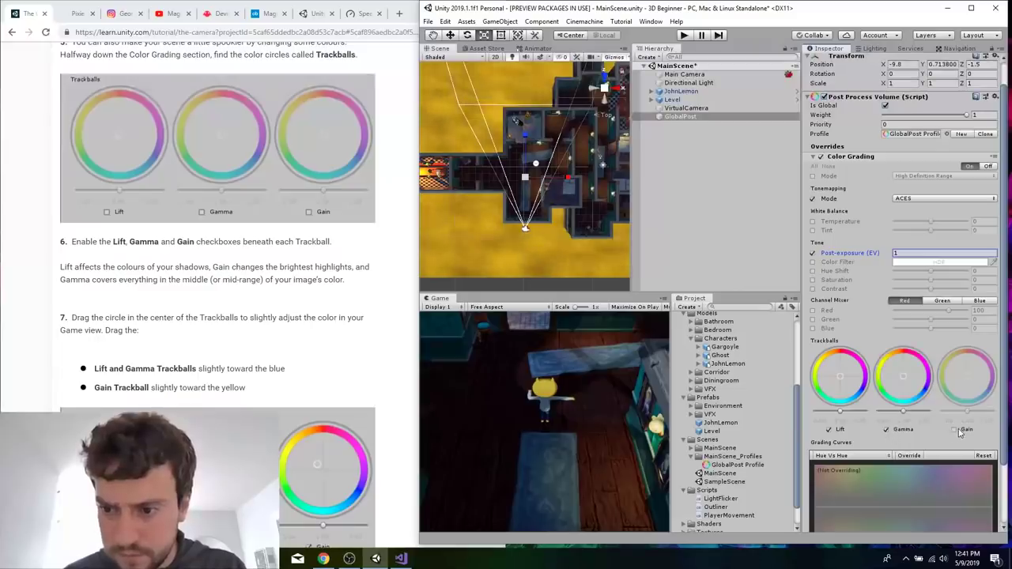
left_click(954, 430)
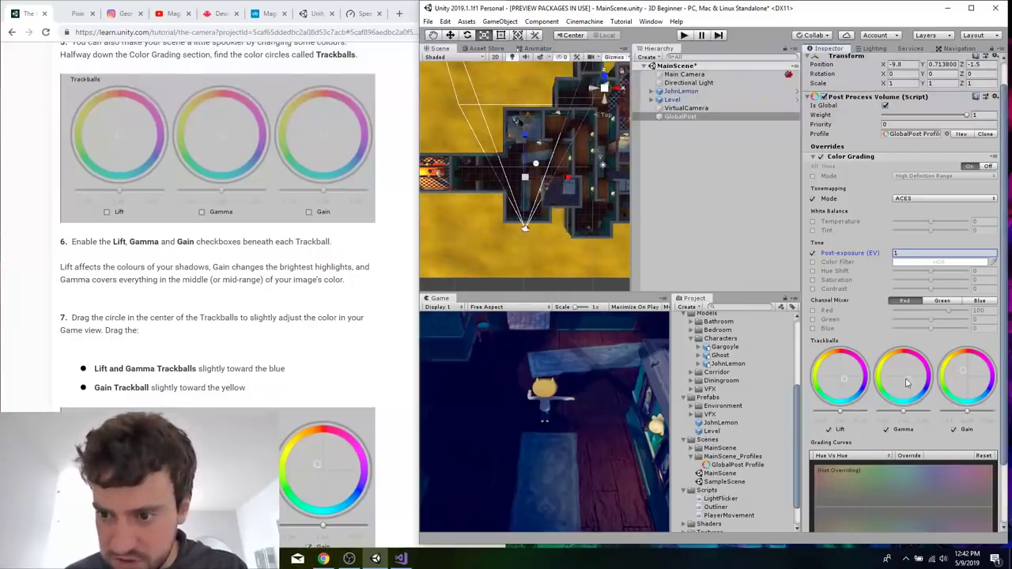
Read on to the tutorial's Bloom section and collapse the Color Grading effect in GlobalPost's overrides.
left_click(255, 314)
scroll(256, 316, "down", 5)
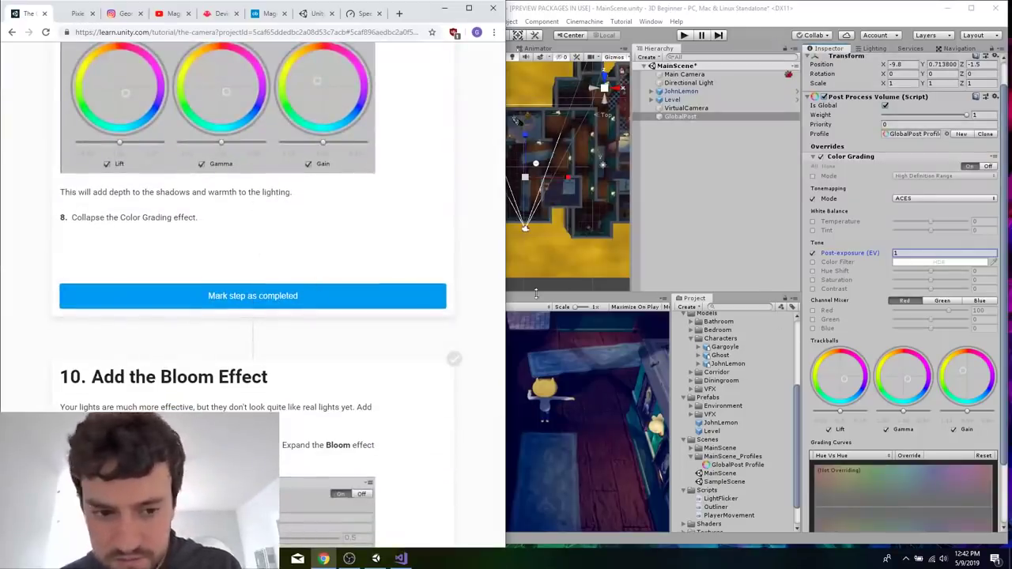
scroll(350, 413, "down", 1)
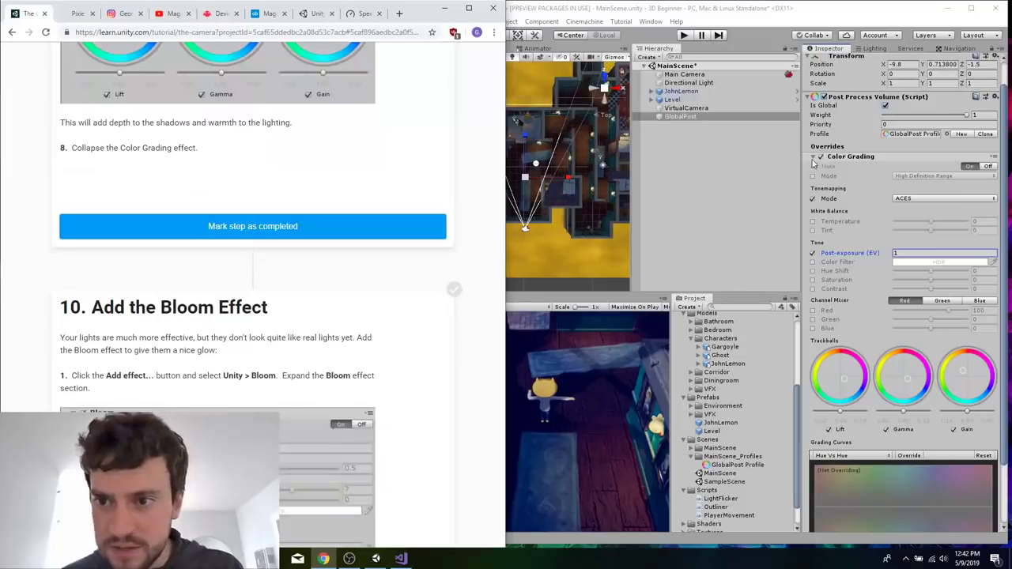
scroll(813, 162, "up", 1)
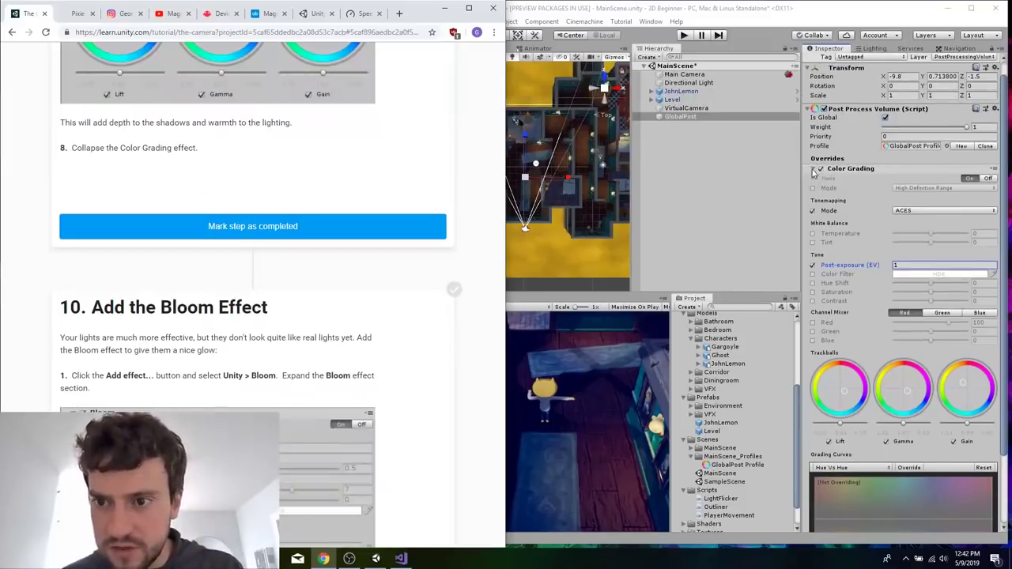
left_click(812, 173)
left_click(816, 171)
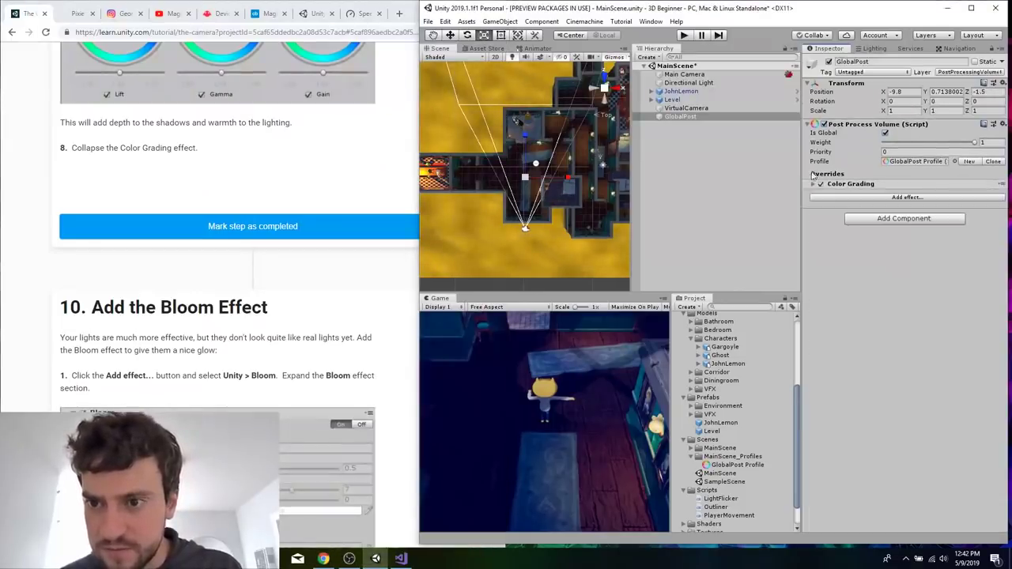
Add the Bloom effect to GlobalPost's post-processing overrides, expand it, and read the tutorial's Bloom settings.
left_click(841, 199)
mouse_move(862, 203)
left_click(791, 227)
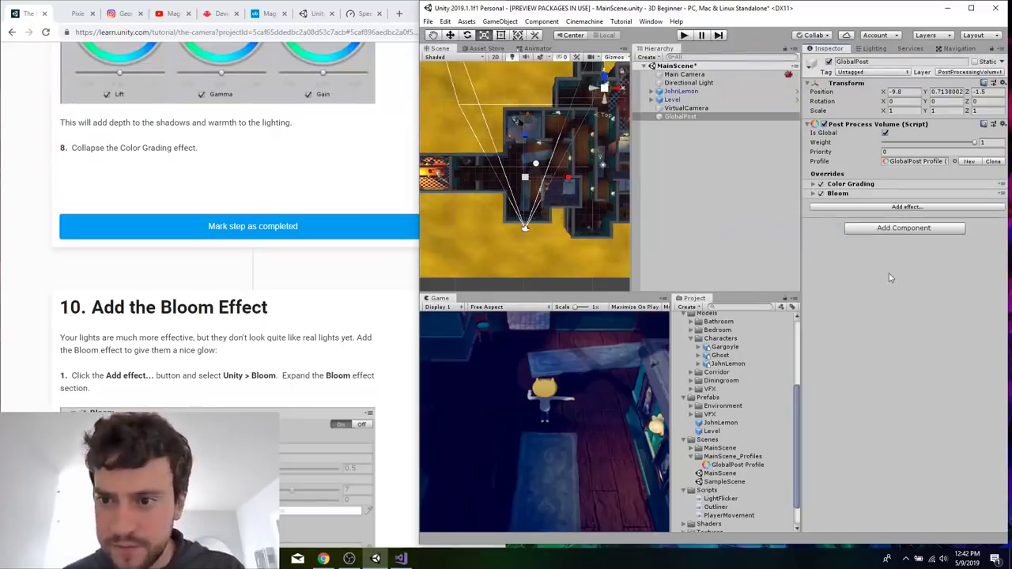
left_click(814, 196)
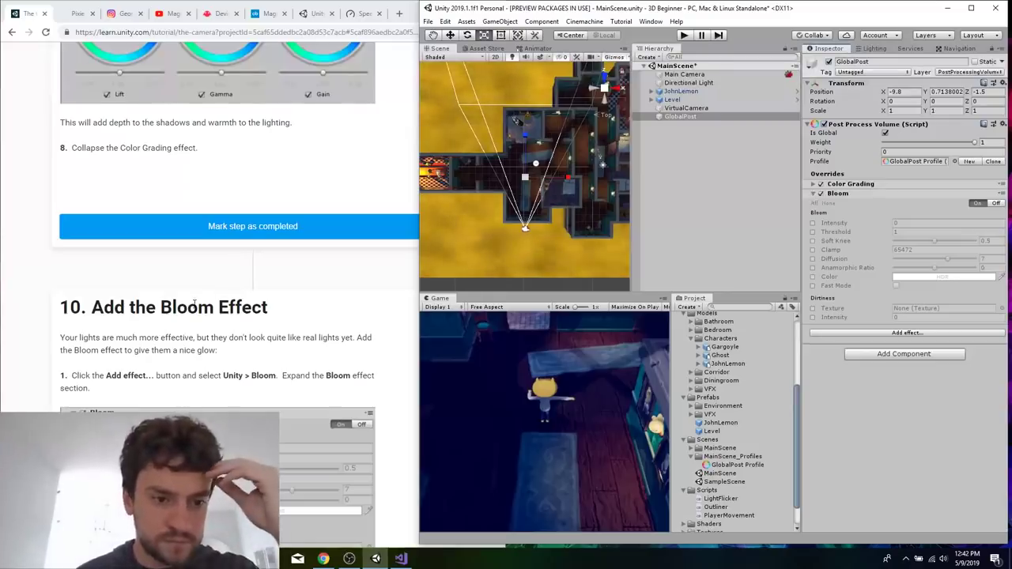
scroll(195, 306, "down", 3)
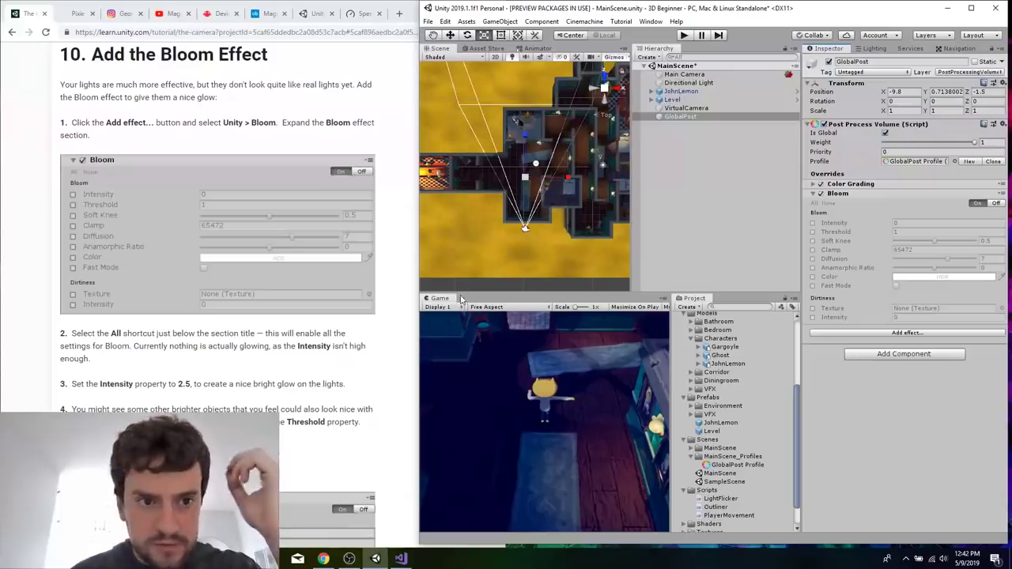
scroll(302, 343, "down", 1)
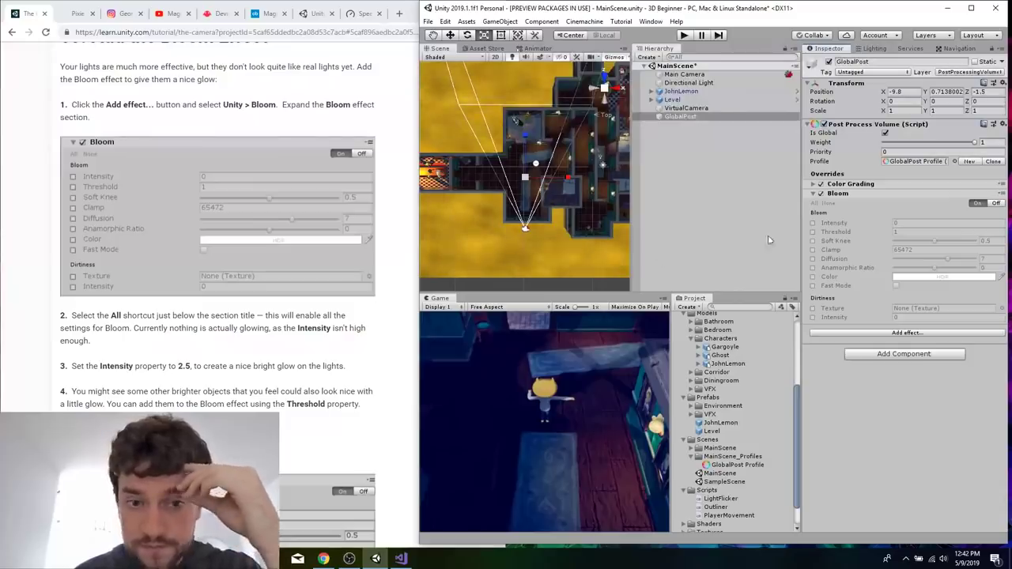
Enable all Bloom overrides, setting Intensity to 2.5 and Threshold to 0.75.
left_click(815, 204)
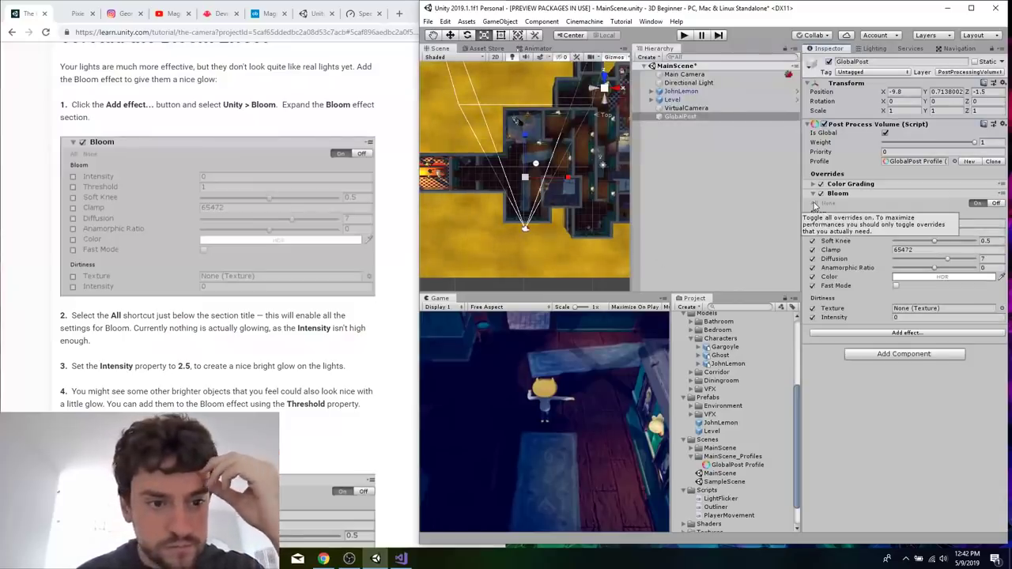
left_click(928, 224)
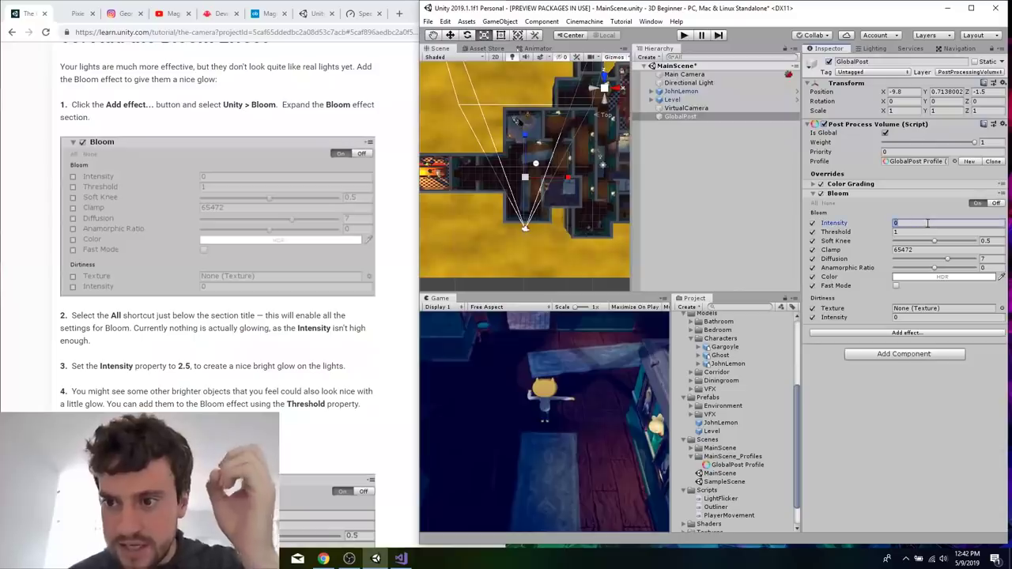
type("2.5")
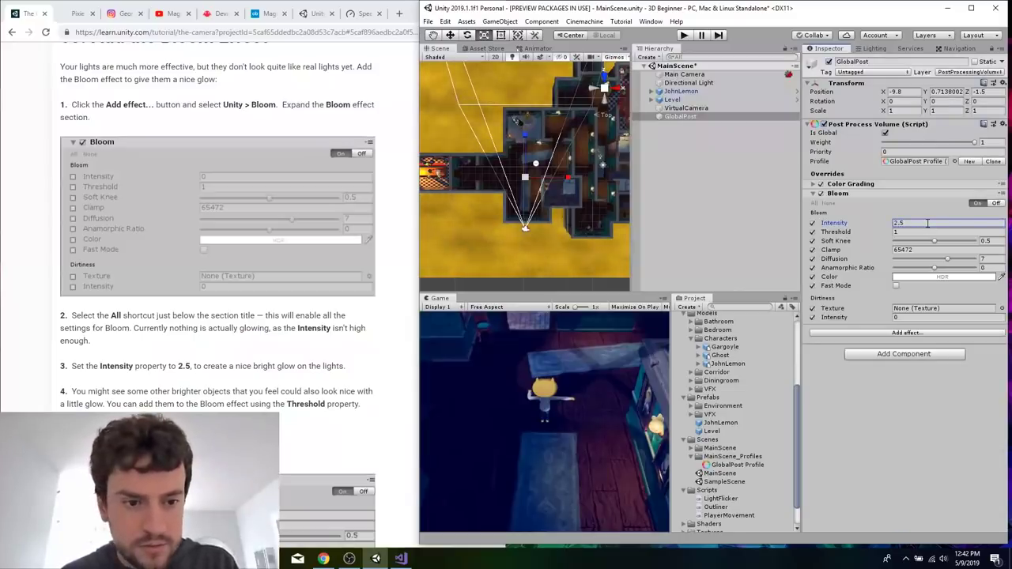
left_click(909, 241)
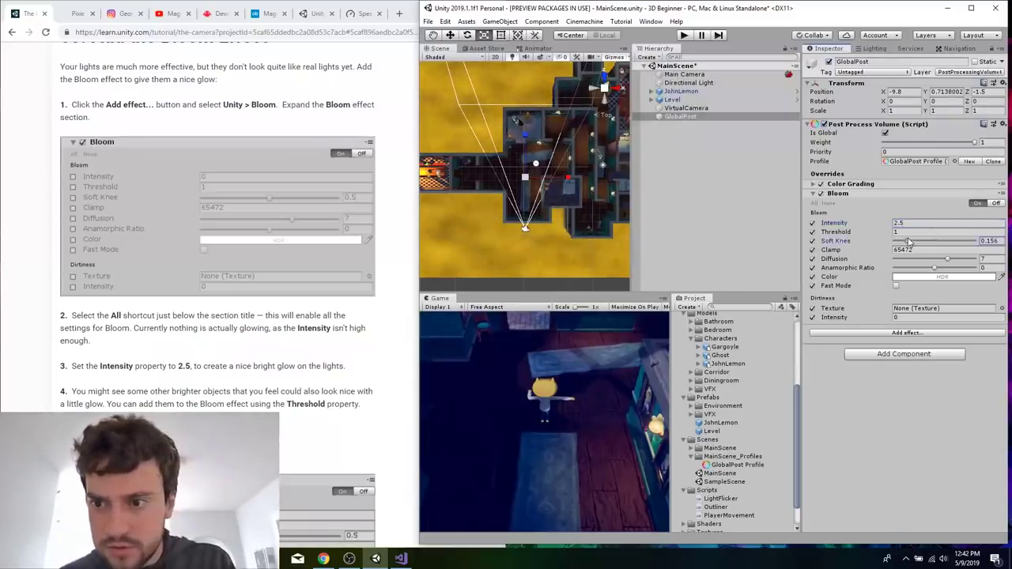
key("ctrl+z")
left_click(921, 233)
type("0.75")
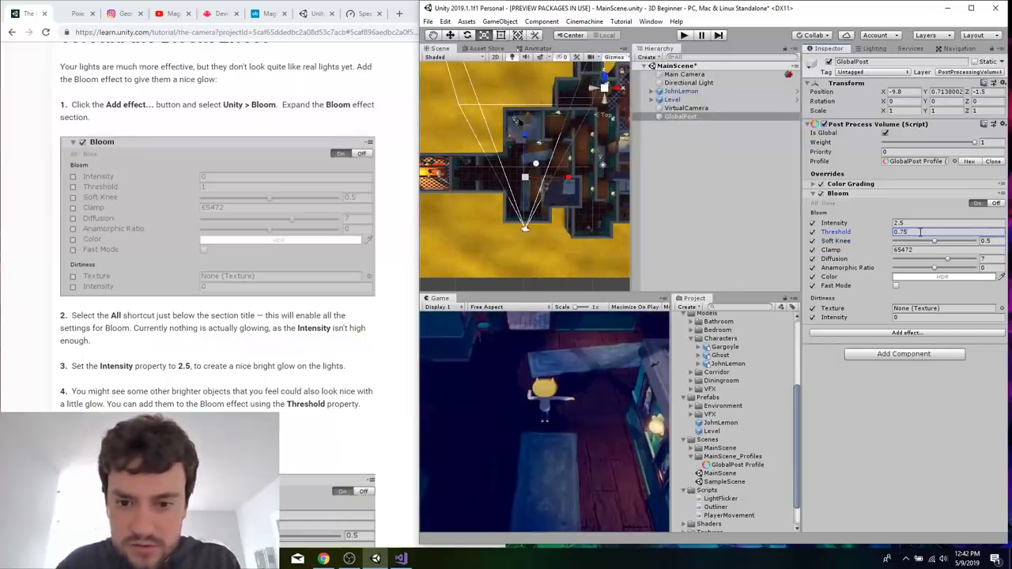
Read on to the tutorial's Ambient Occlusion section and collapse the Bloom effect.
left_click(212, 404)
scroll(212, 404, "down", 8)
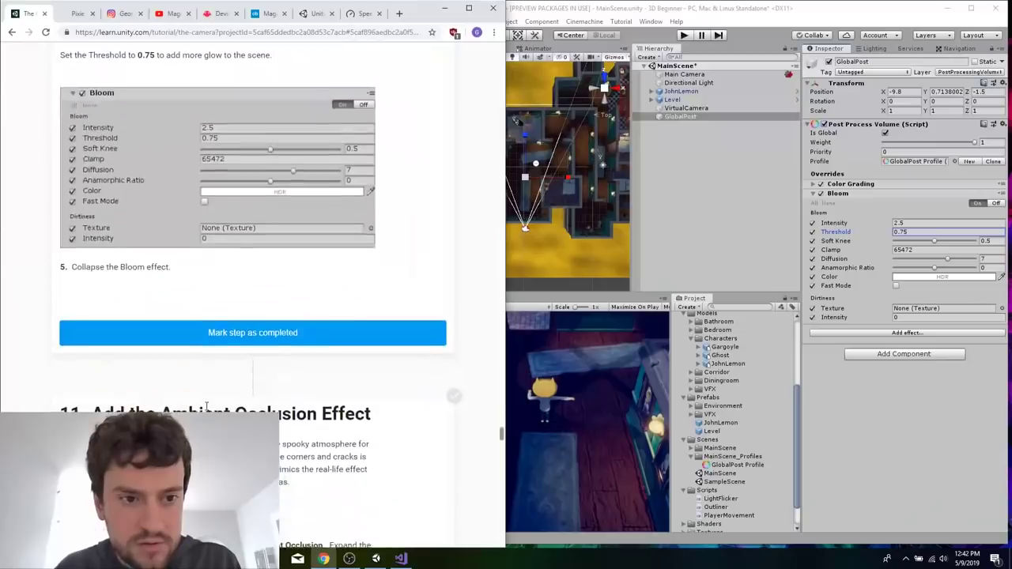
left_click(813, 193)
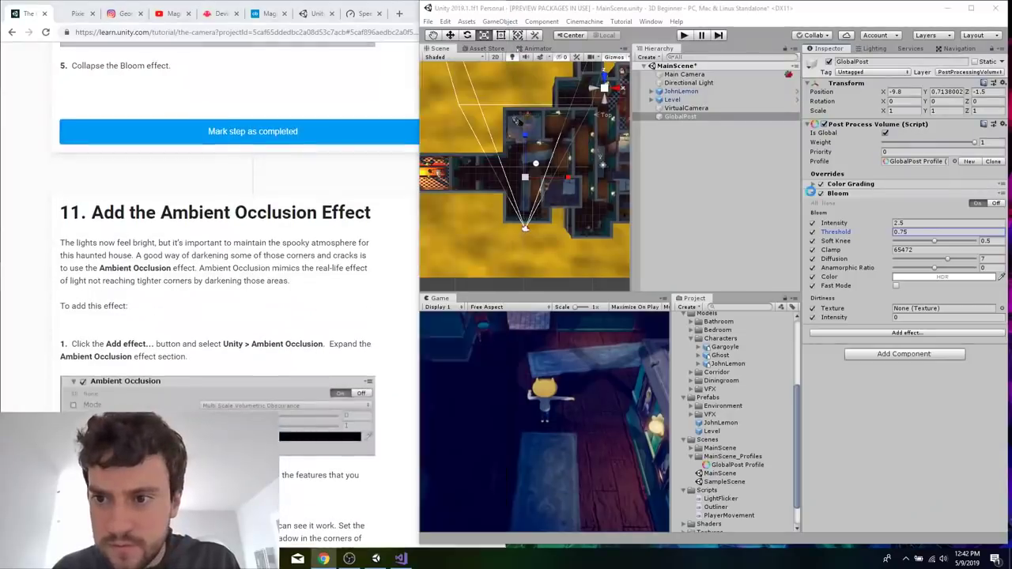
left_click(813, 193)
Add the Ambient Occlusion effect to GlobalPost's overrides, check the tutorial's instructions for it, and expand the effect.
left_click(898, 210)
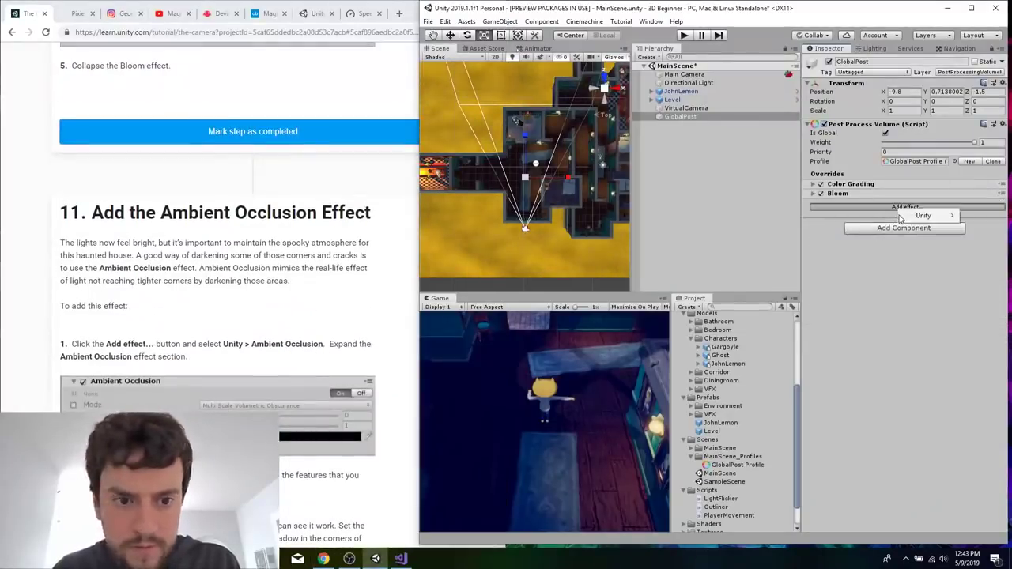
left_click(879, 217)
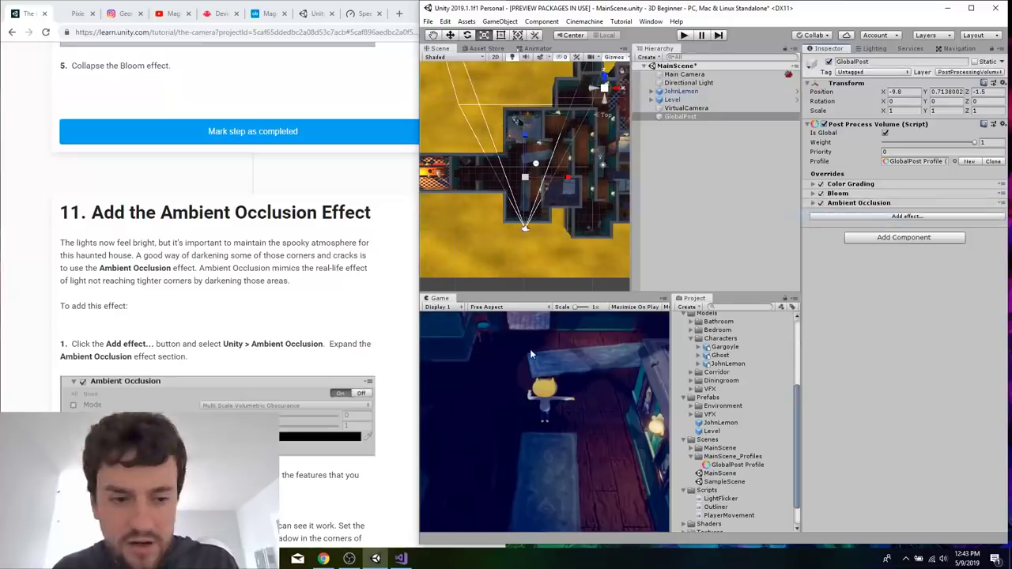
left_click(257, 346)
scroll(260, 352, "down", 8)
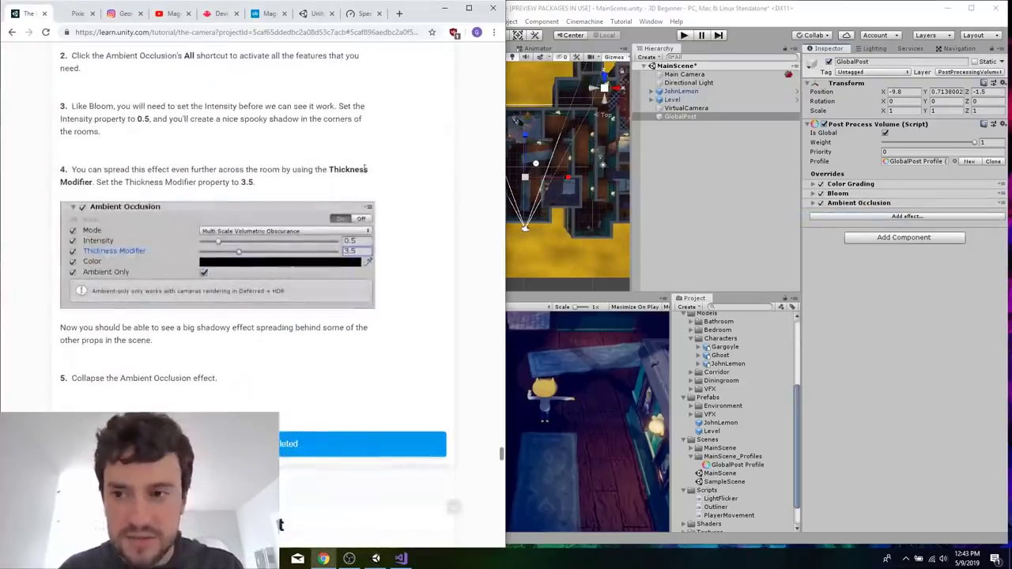
scroll(408, 174, "up", 2)
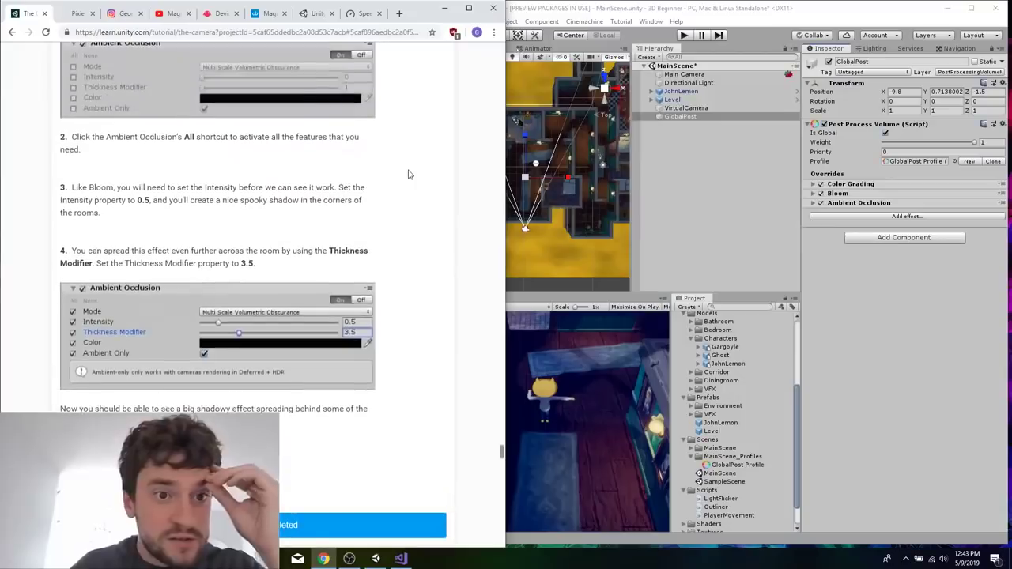
left_click(813, 202)
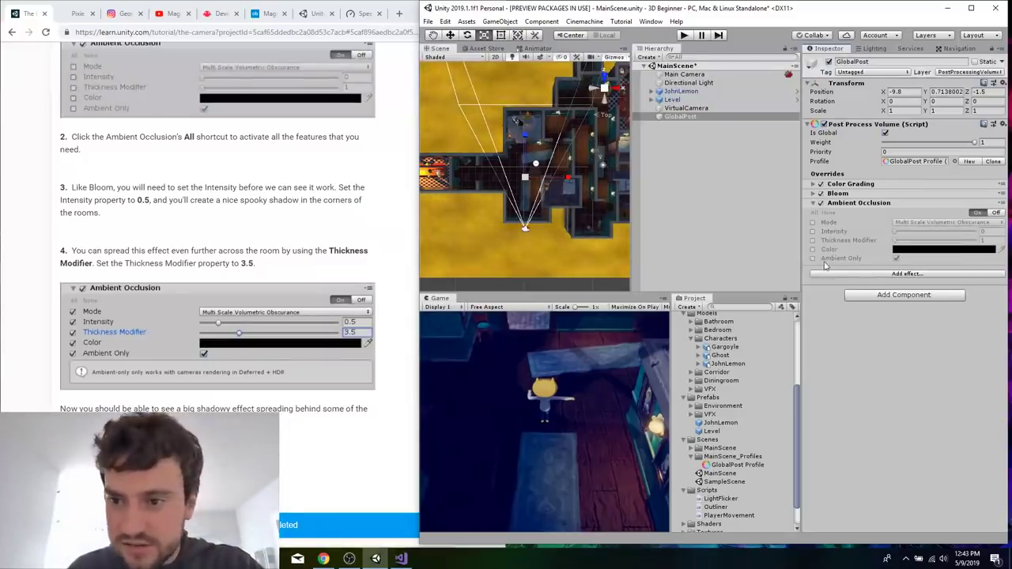
Enable all Ambient Occlusion overrides, setting Intensity to 0.5 and Thickness Modifier to 3.5.
left_click(814, 212)
left_click(989, 231)
type("0.5")
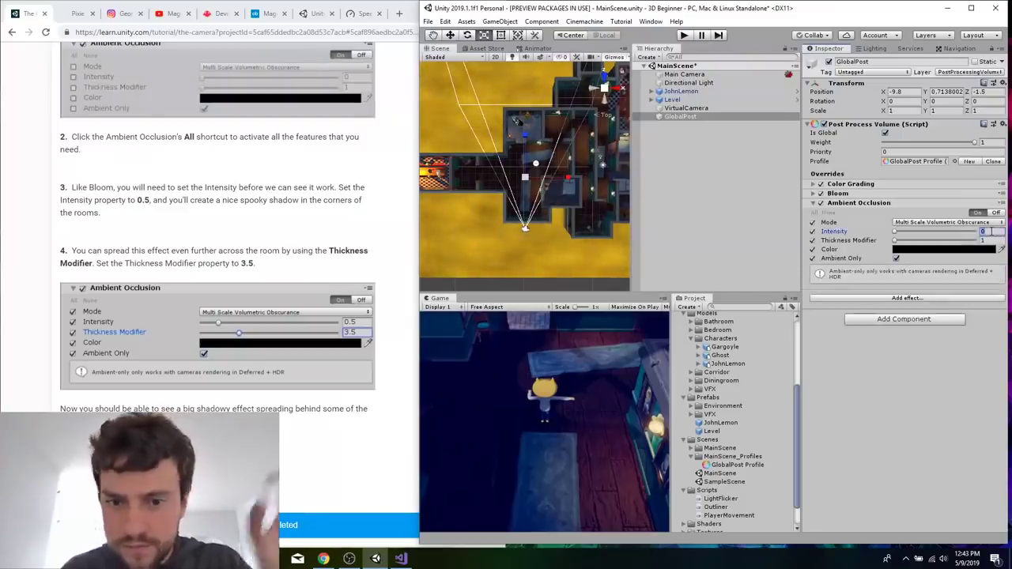
key("Tab")
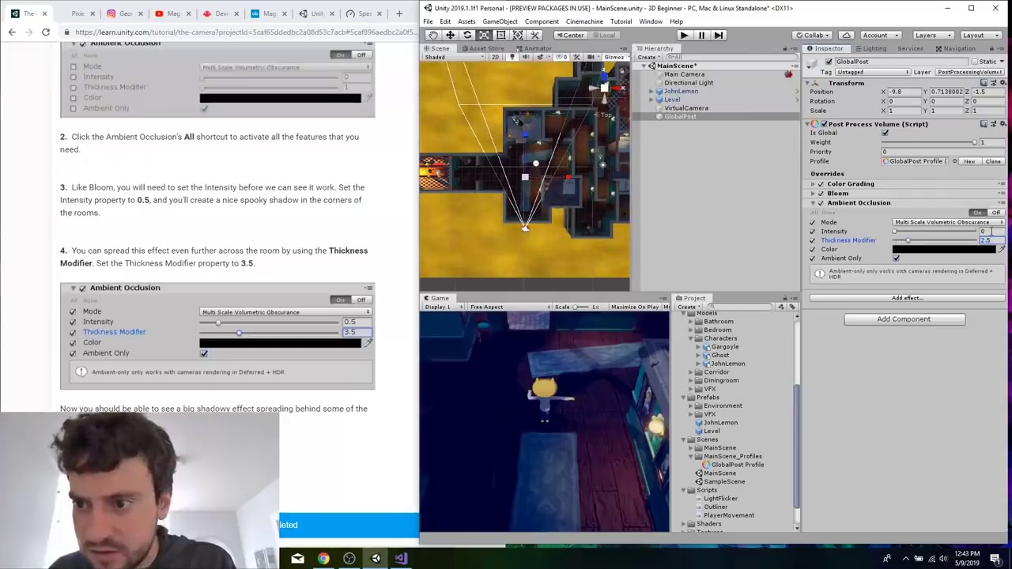
left_click(988, 231)
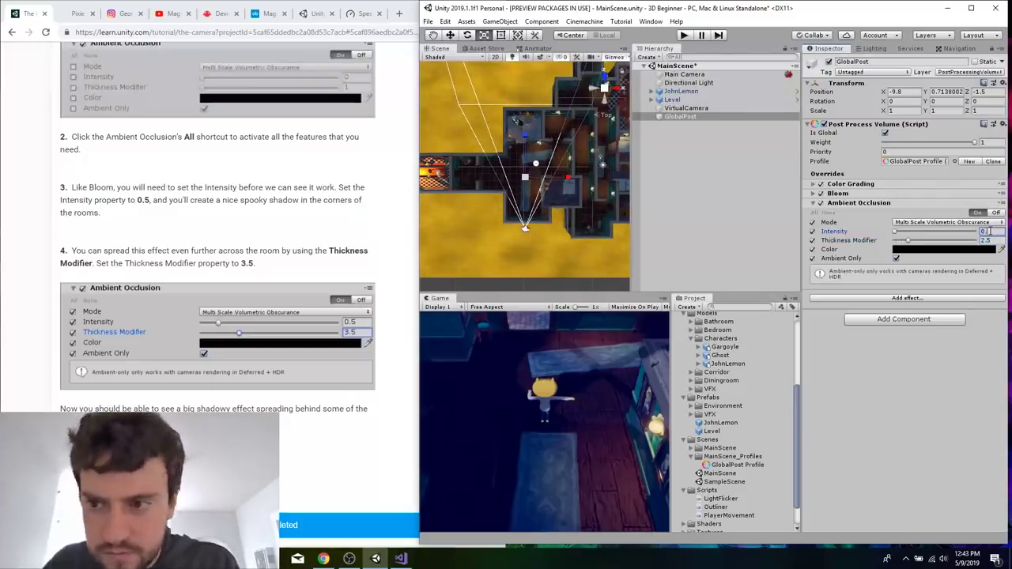
left_click(999, 241)
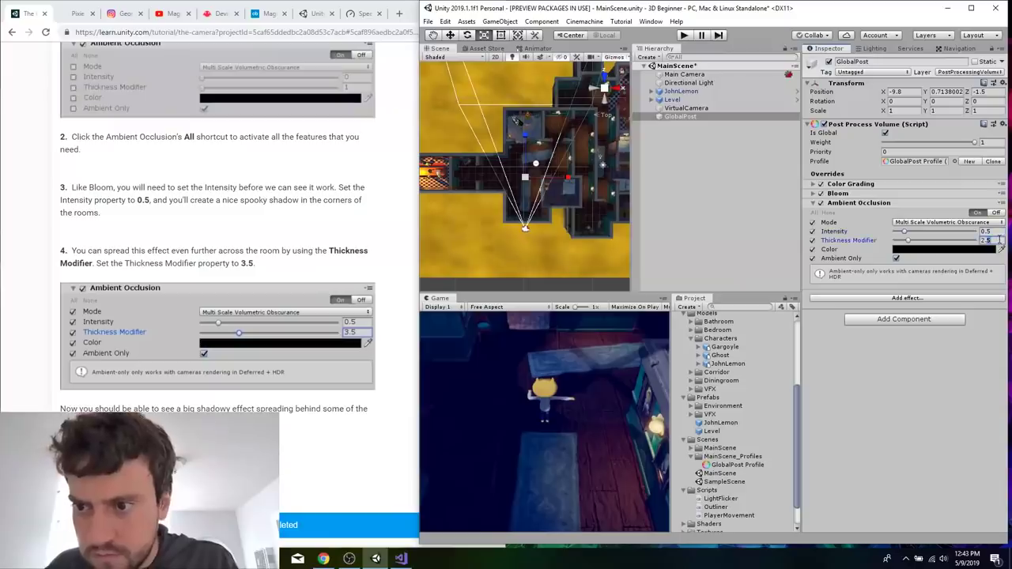
type("2")
right_click(1000, 240)
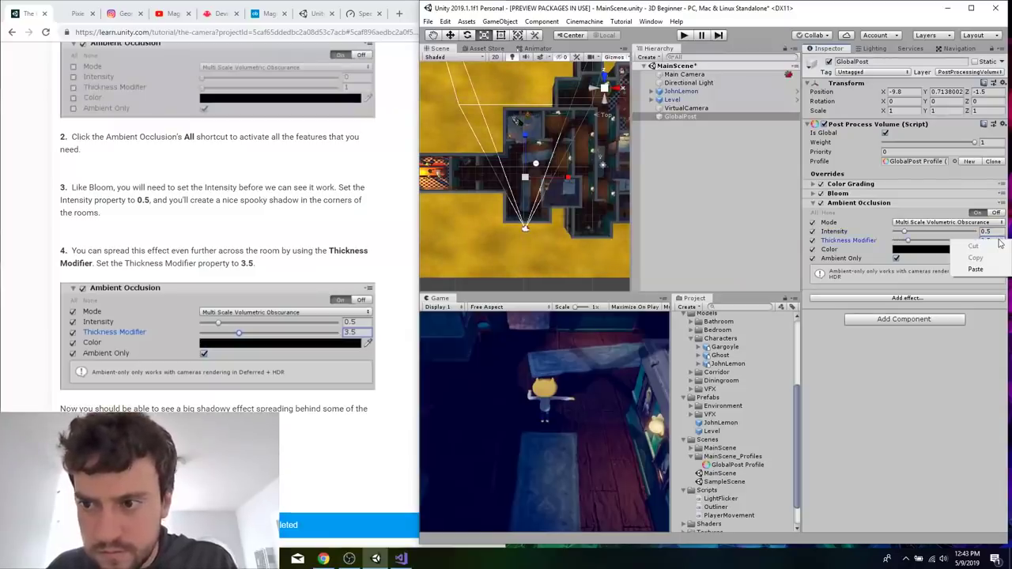
left_click(988, 236)
key("shift+Tab")
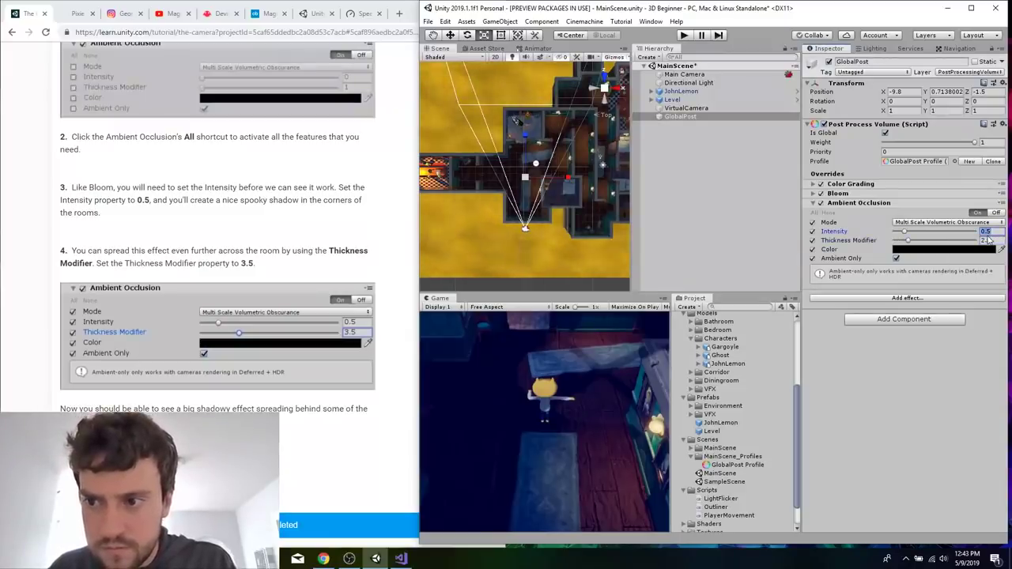
left_click(992, 242)
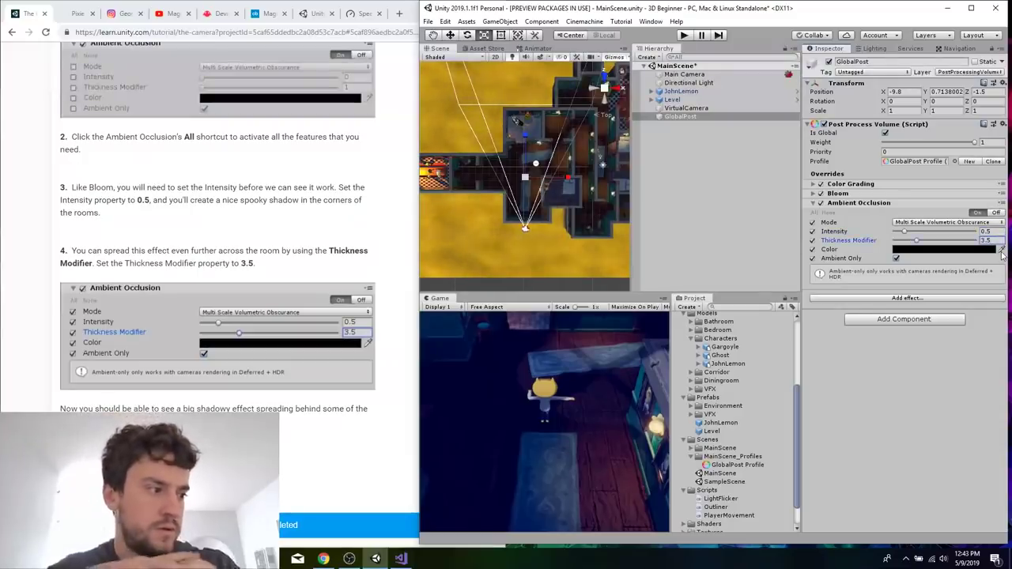
Collapse the Ambient Occlusion effect and read on through the tutorial's Vignette section.
left_click(369, 255)
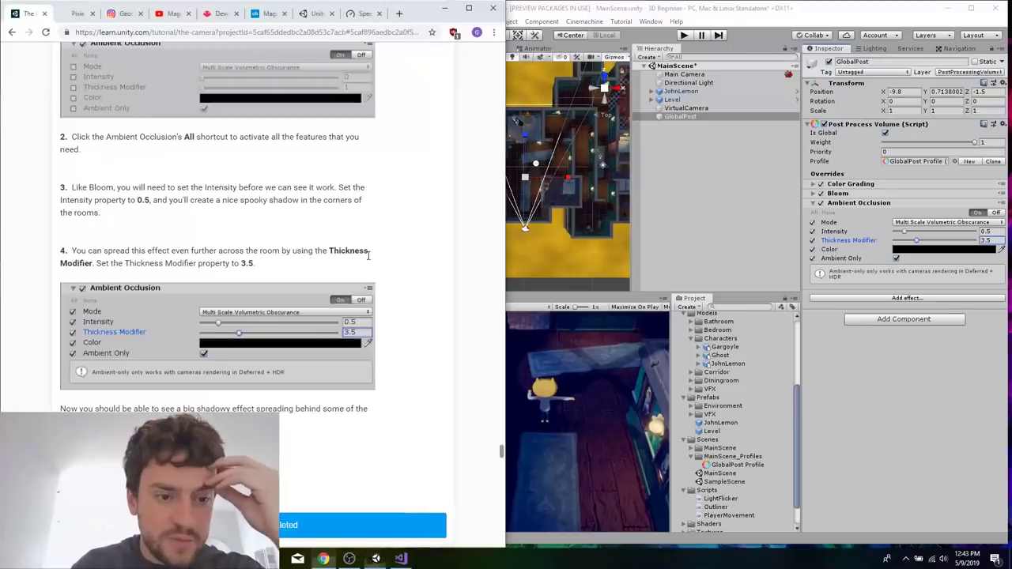
scroll(368, 257, "down", 8)
left_click(851, 204)
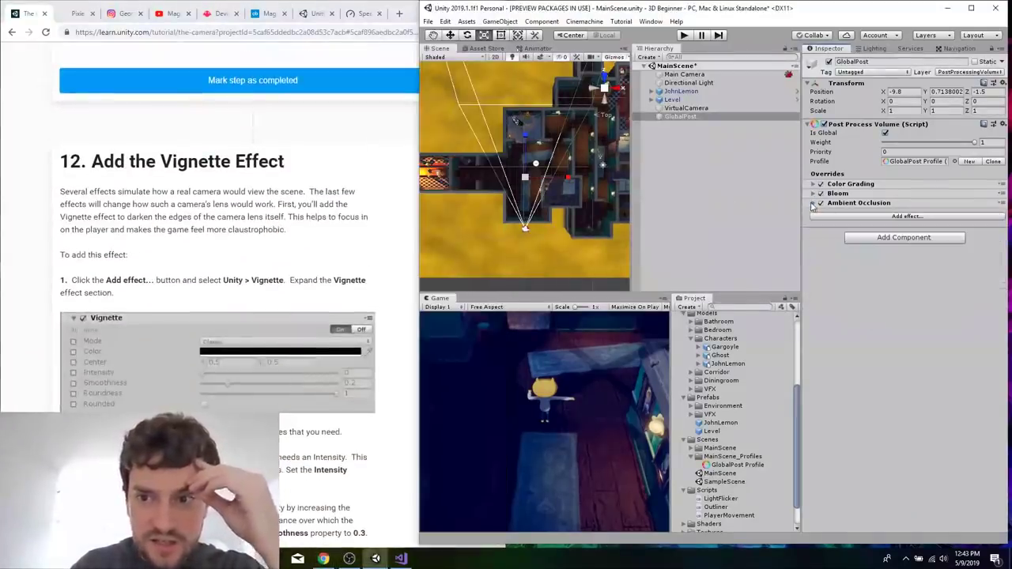
left_click(285, 245)
scroll(285, 245, "down", 2)
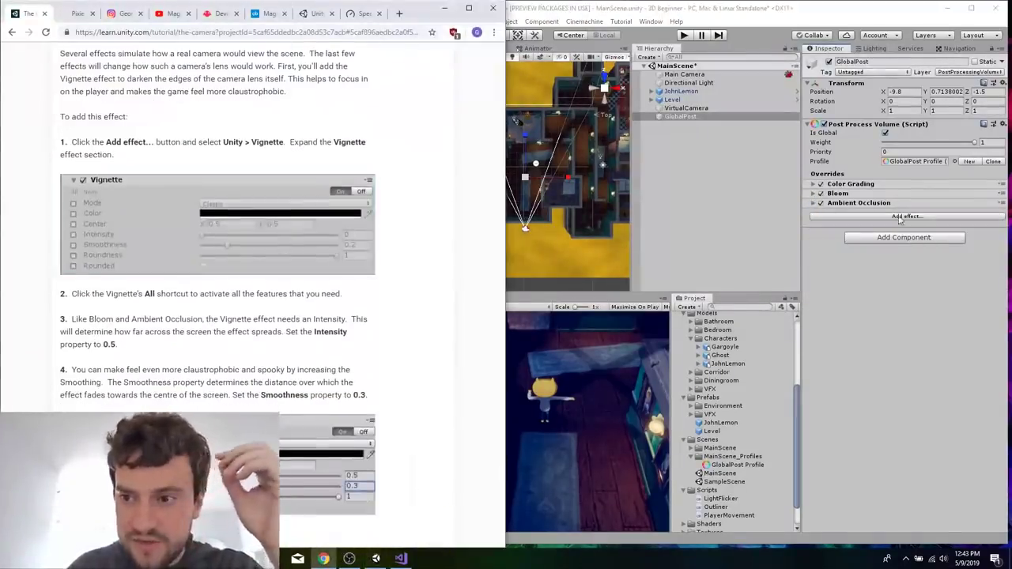
Add the Vignette effect to GlobalPost's overrides and expand its settings.
left_click(907, 216)
mouse_move(920, 221)
left_click(824, 338)
scroll(274, 385, "down", 1)
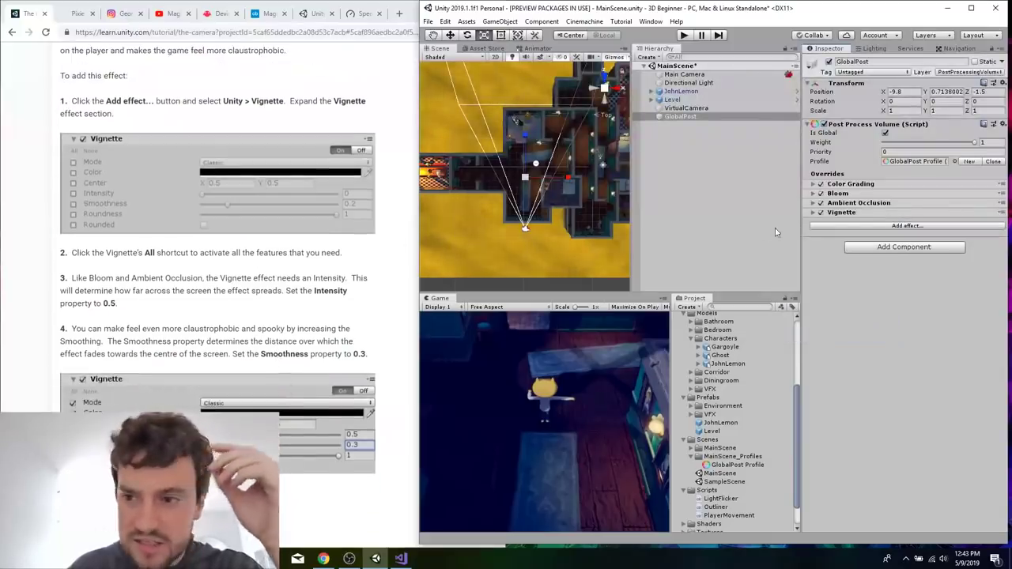
left_click(814, 212)
Enable all Vignette overrides, setting Intensity to 0.5 and Smoothness to 0.3.
left_click(815, 222)
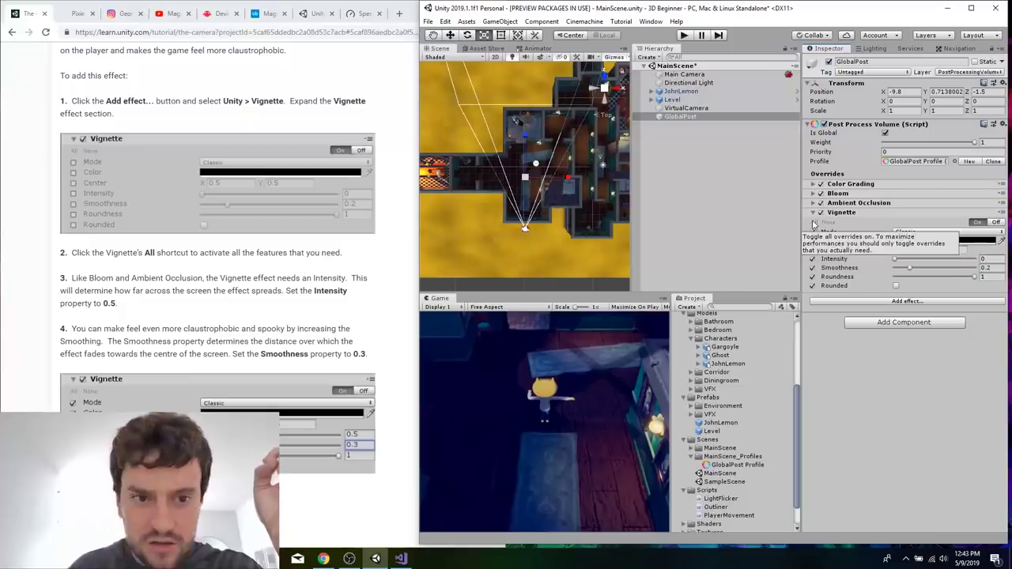
left_click(986, 259)
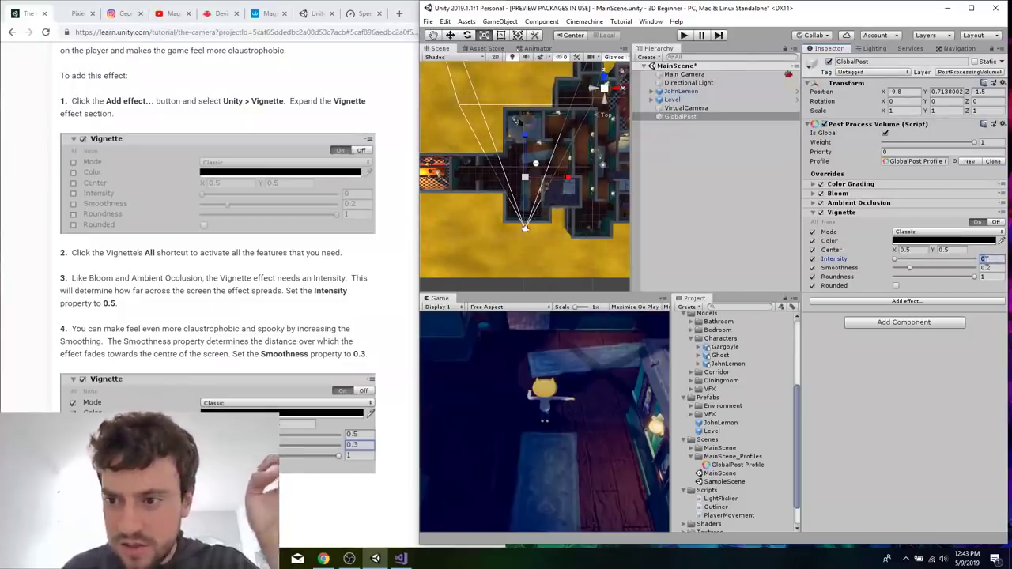
type("0.5")
key("Tab")
type("0.3")
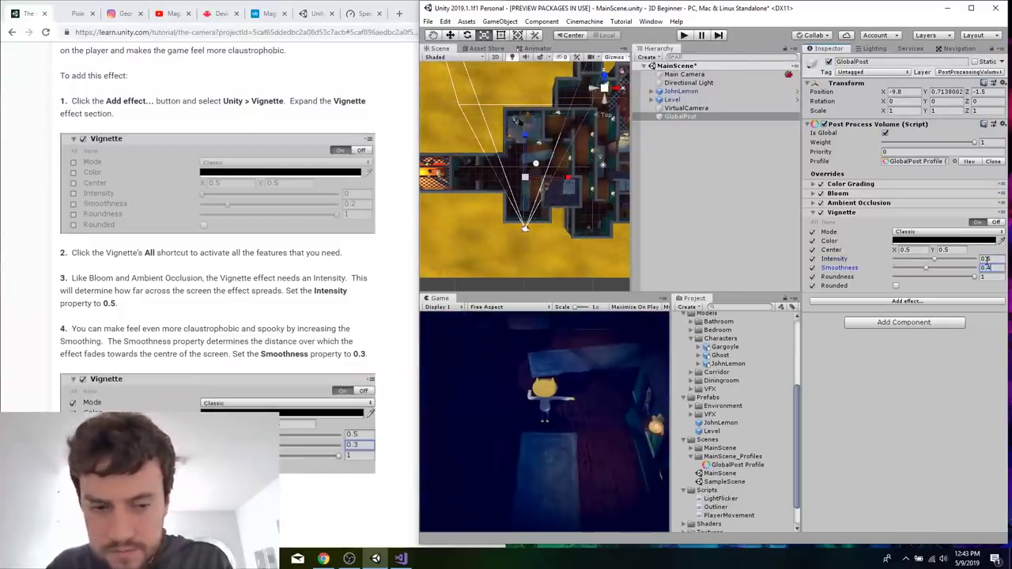
key("Tab")
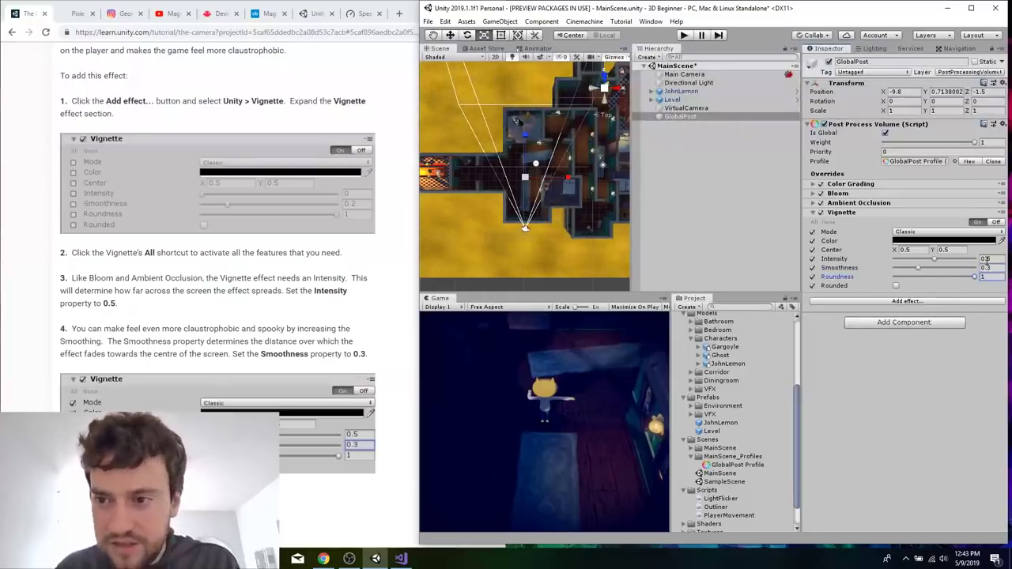
Read on to the tutorial's Lens Distortion section and collapse the Vignette effect.
left_click(195, 314)
scroll(195, 315, "down", 4)
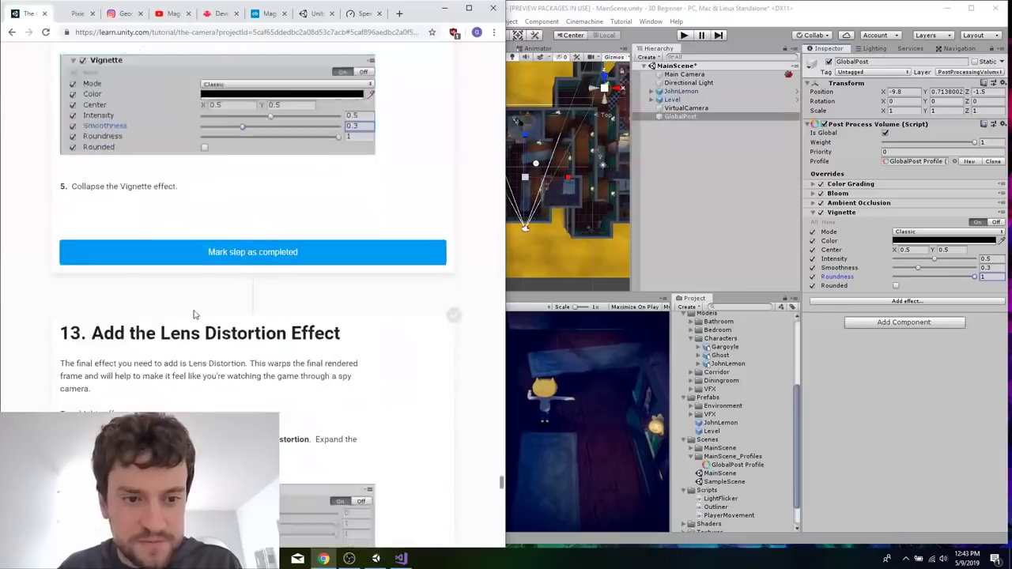
scroll(195, 315, "down", 2)
left_click(812, 216)
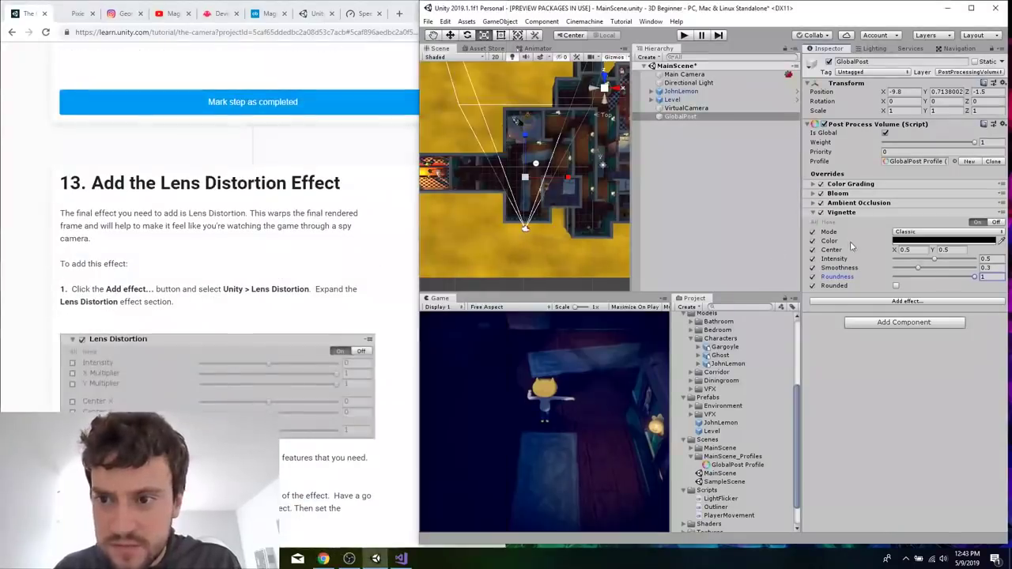
left_click(814, 213)
Add the Lens Distortion effect to GlobalPost's overrides and read the tutorial's settings for it.
left_click(916, 227)
mouse_move(913, 233)
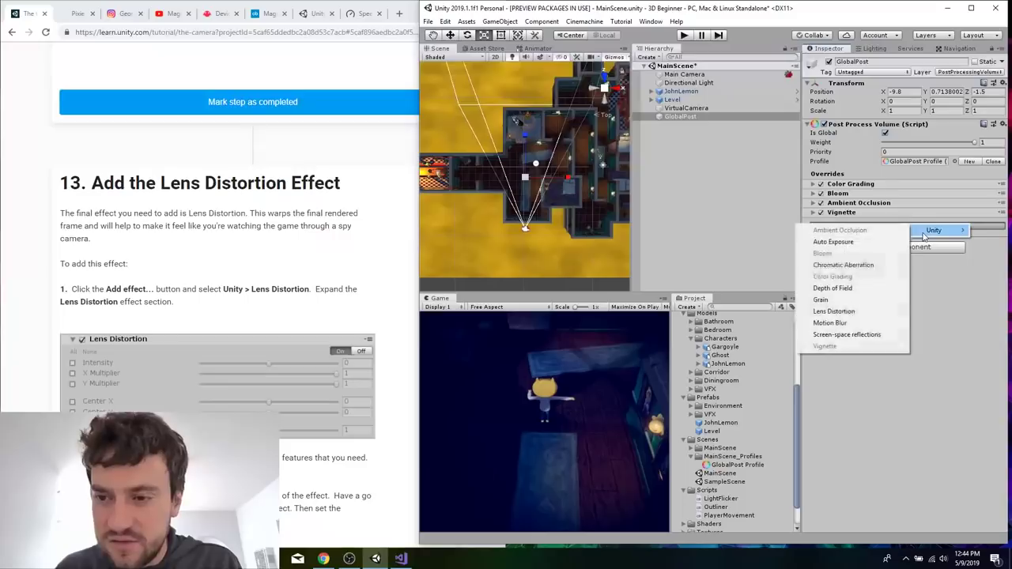
left_click(873, 314)
left_click(239, 282)
scroll(239, 283, "down", 2)
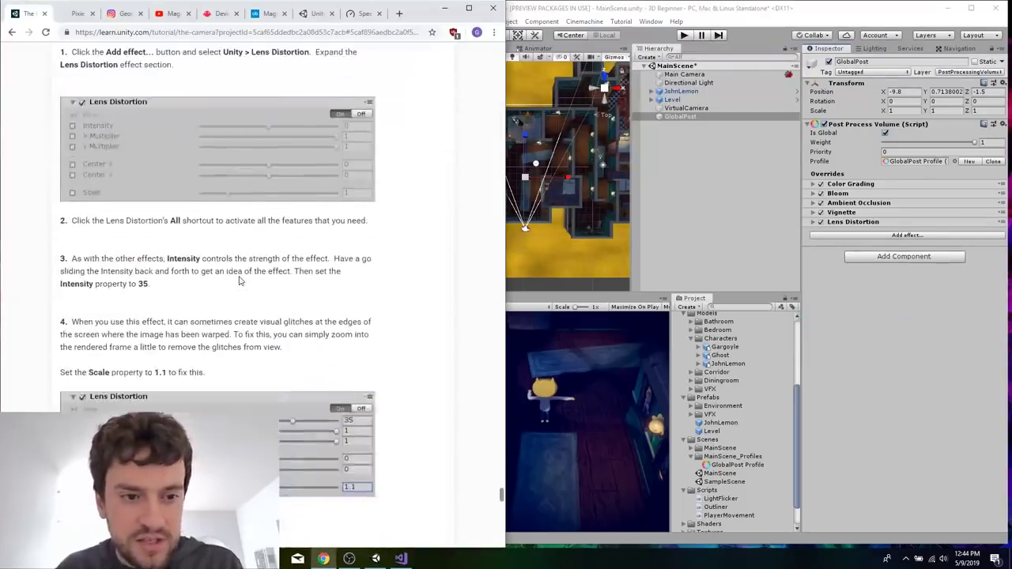
Expand GlobalPost's Lens Distortion effect and enable all of its overrides.
left_click(814, 226)
left_click(814, 225)
left_click(815, 231)
scroll(380, 351, "down", 1)
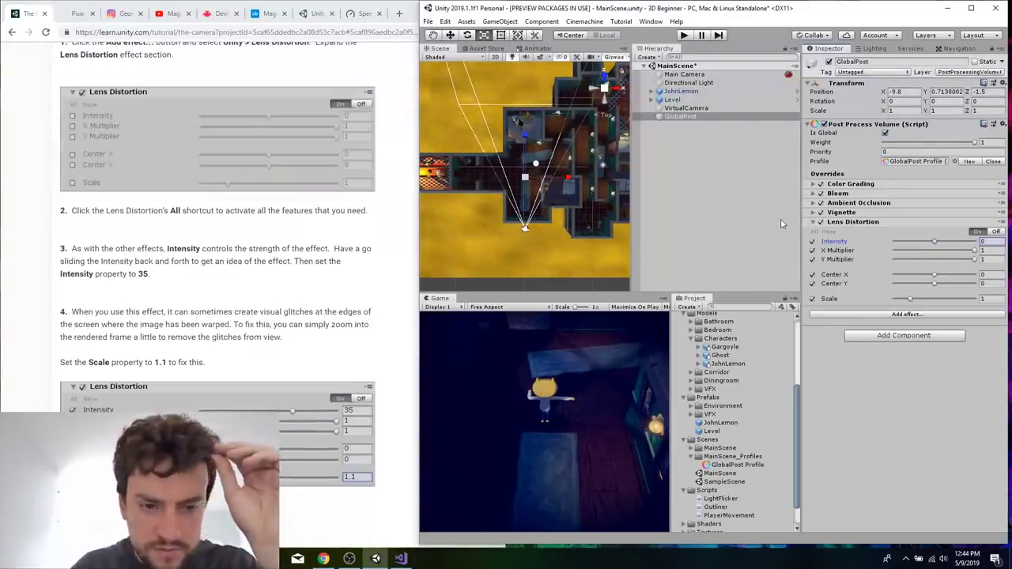
Set the Lens Distortion Intensity to 35 and its Scale to 1.1.
left_click_drag(936, 245, 922, 246)
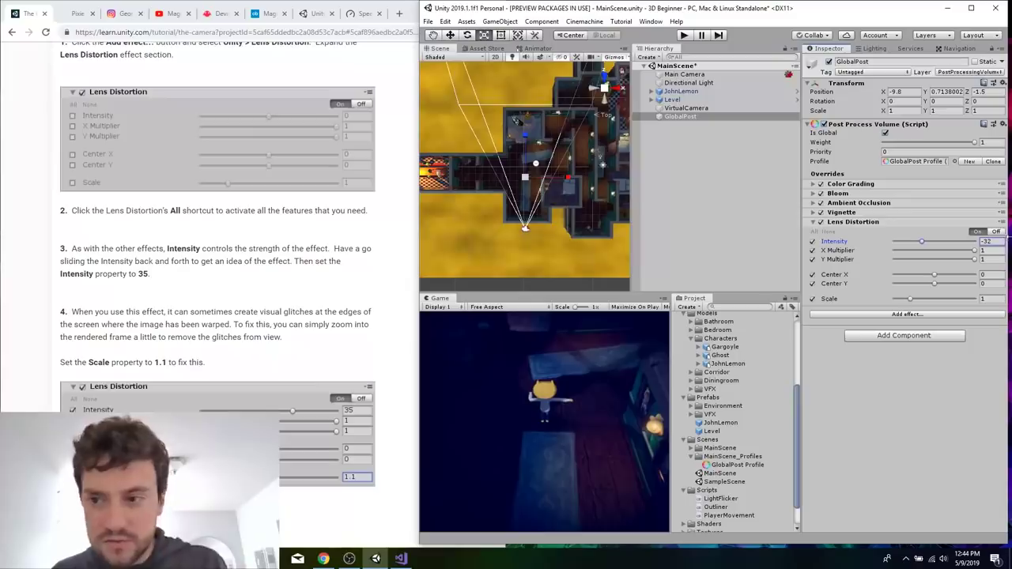
key("BackSpace")
key("BackSpace")
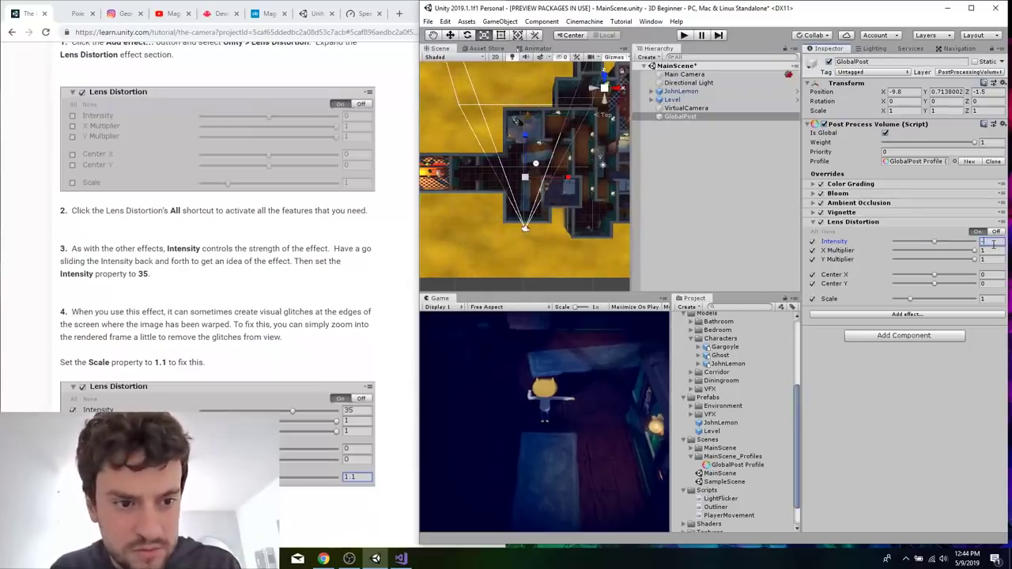
type("35")
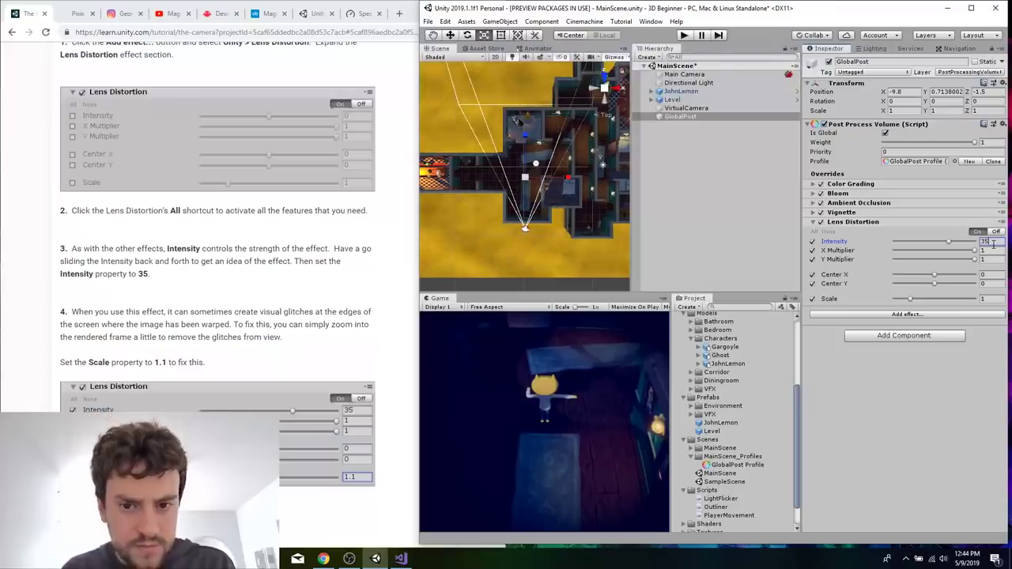
left_click(1000, 299)
type("1.1")
Check the tutorial's finished Lens Distortion settings and save MainScene.
left_click(270, 282)
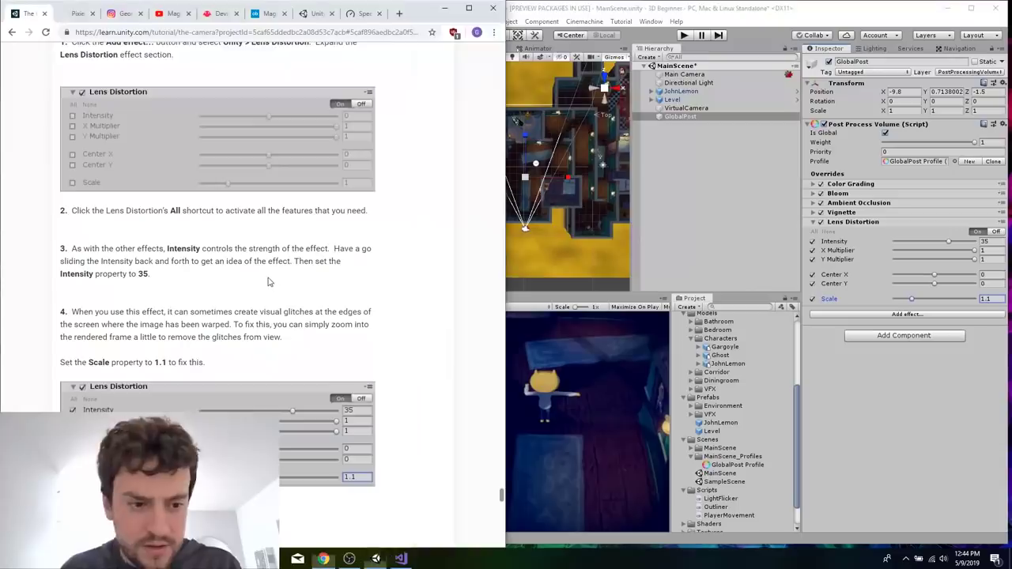
scroll(270, 282, "down", 1)
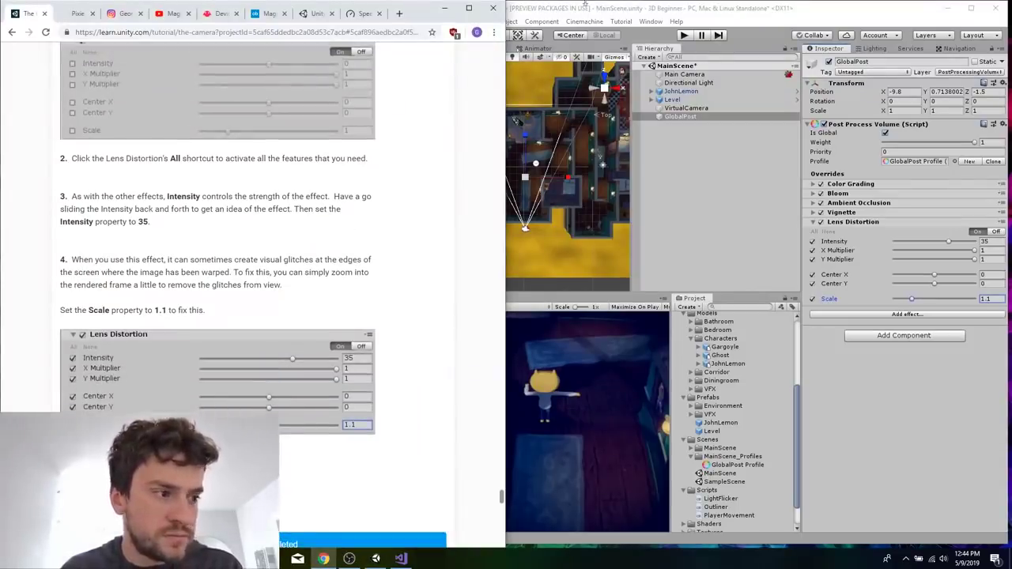
left_click(642, 13)
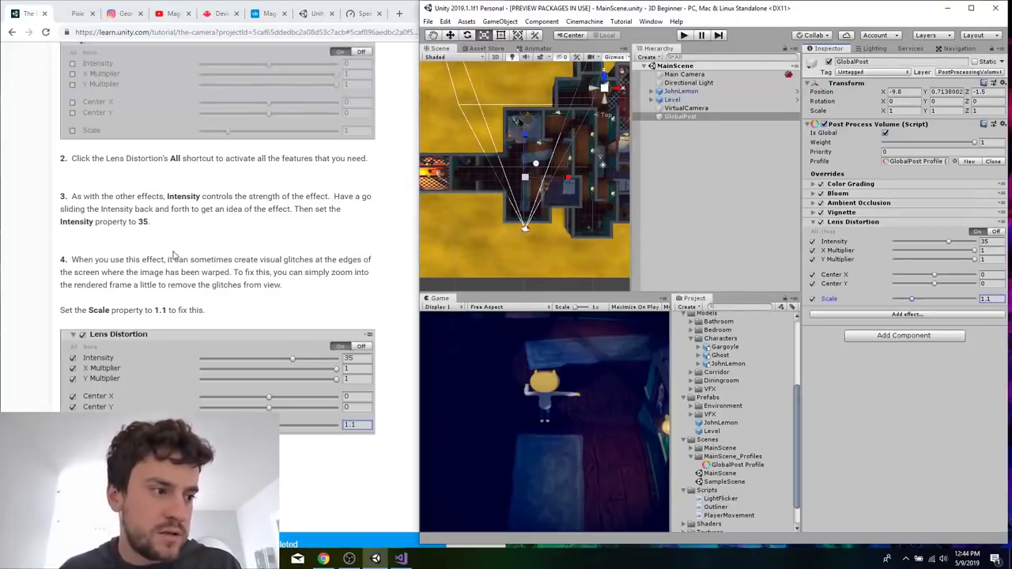
Read the camera tutorial's summary, mark all its steps as completed and continue to the Ending the Game tutorial.
left_click(231, 263)
scroll(230, 265, "down", 4)
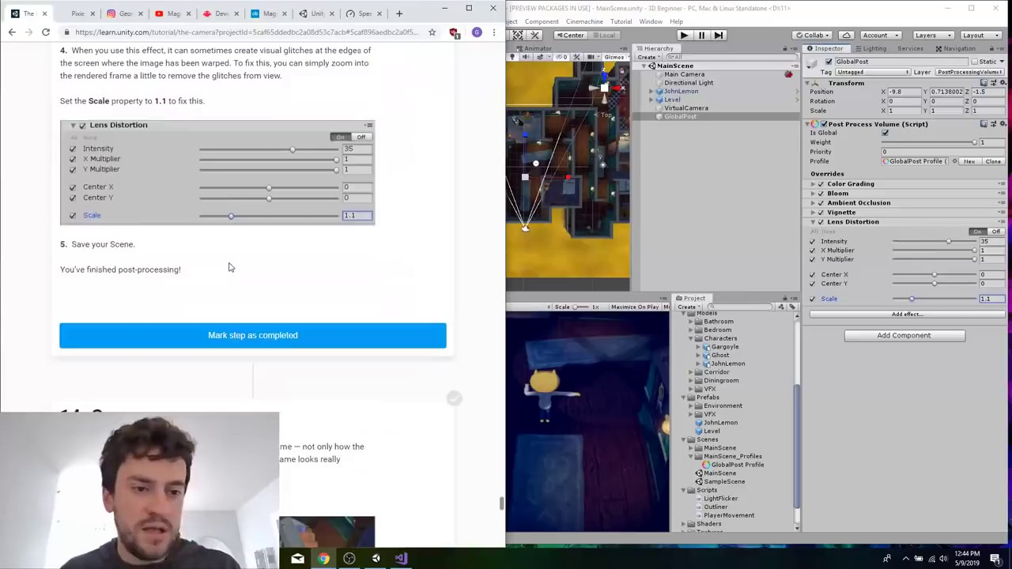
scroll(231, 267, "down", 5)
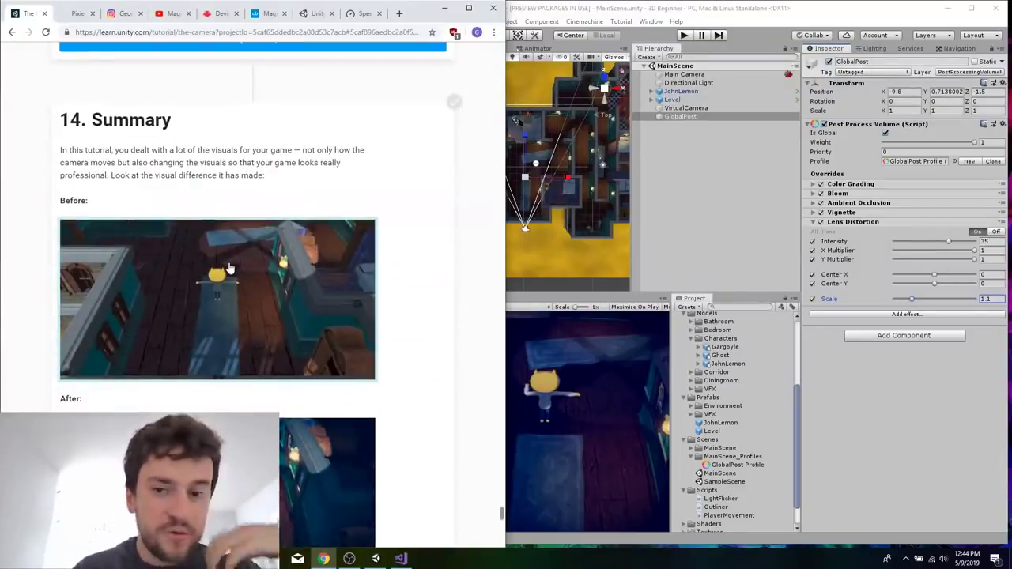
scroll(192, 194, "down", 10)
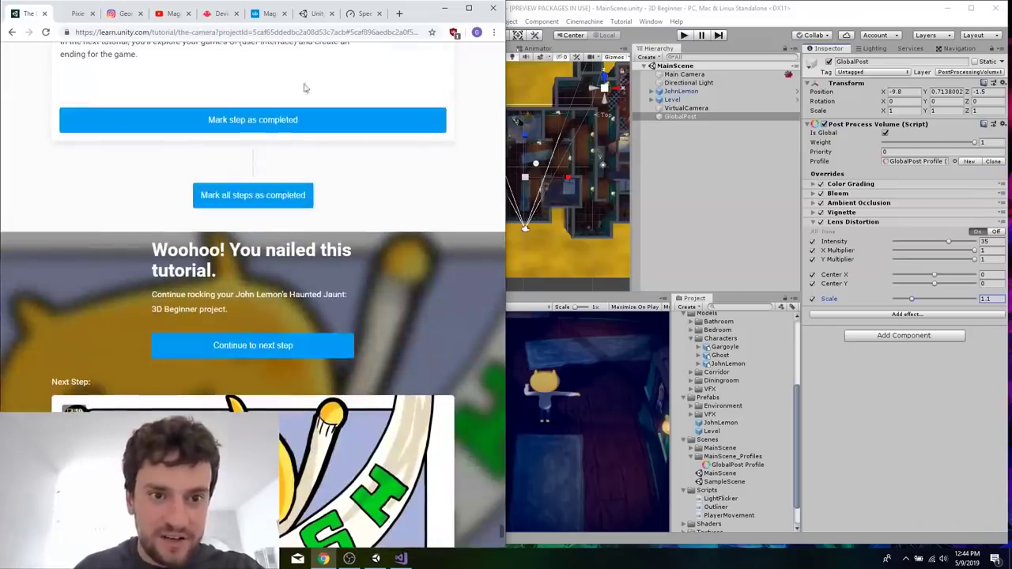
scroll(373, 222, "down", 3)
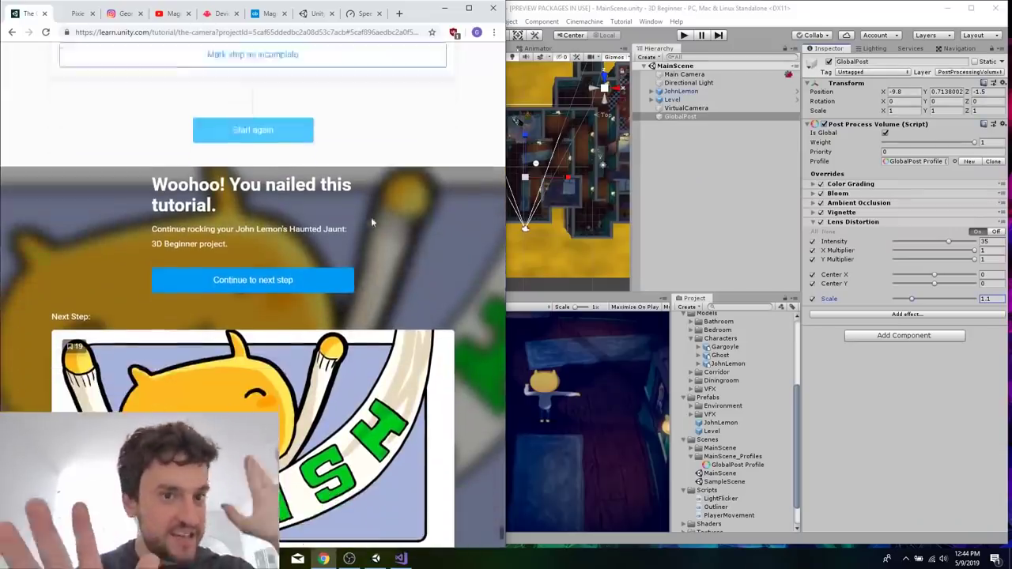
left_click(305, 213)
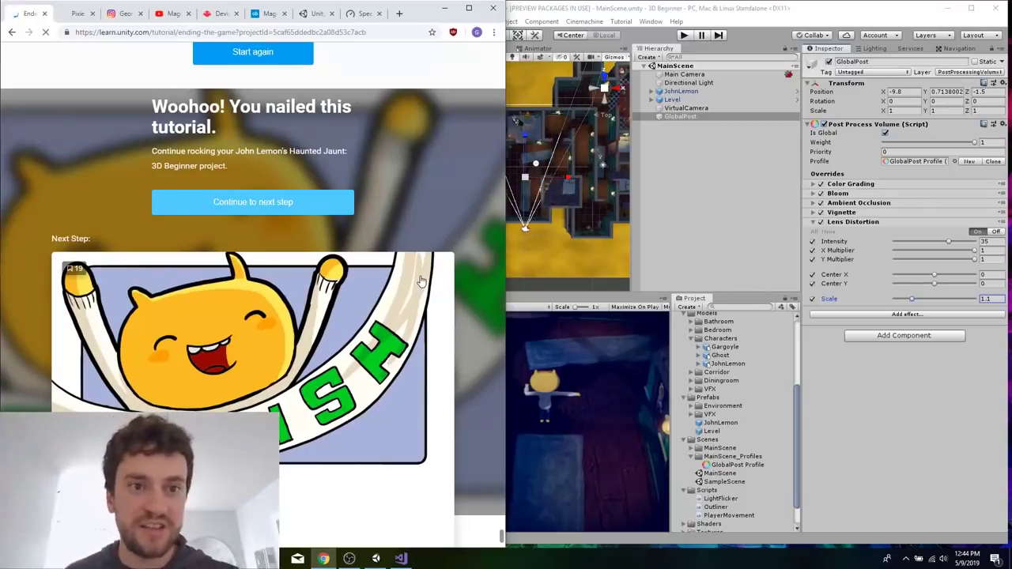
Look through the overview and step list of the Ending the Game tutorial.
scroll(290, 187, "down", 10)
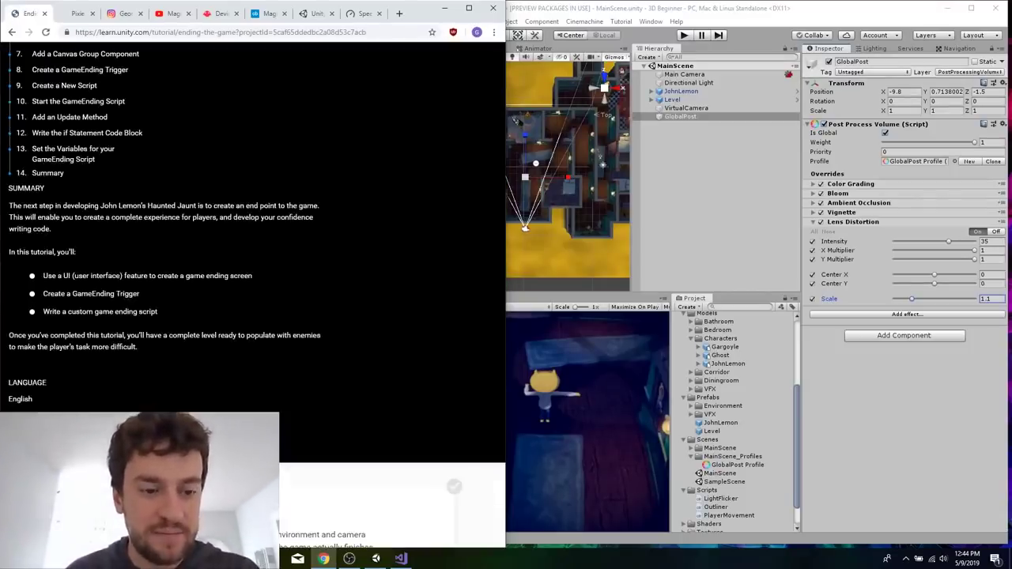
scroll(290, 187, "up", 8)
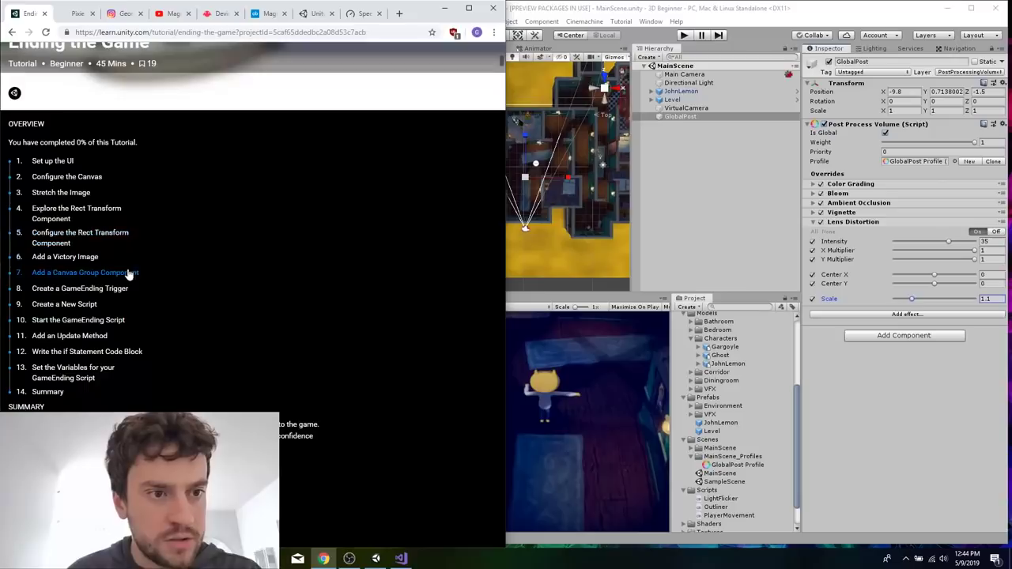
left_click(157, 167)
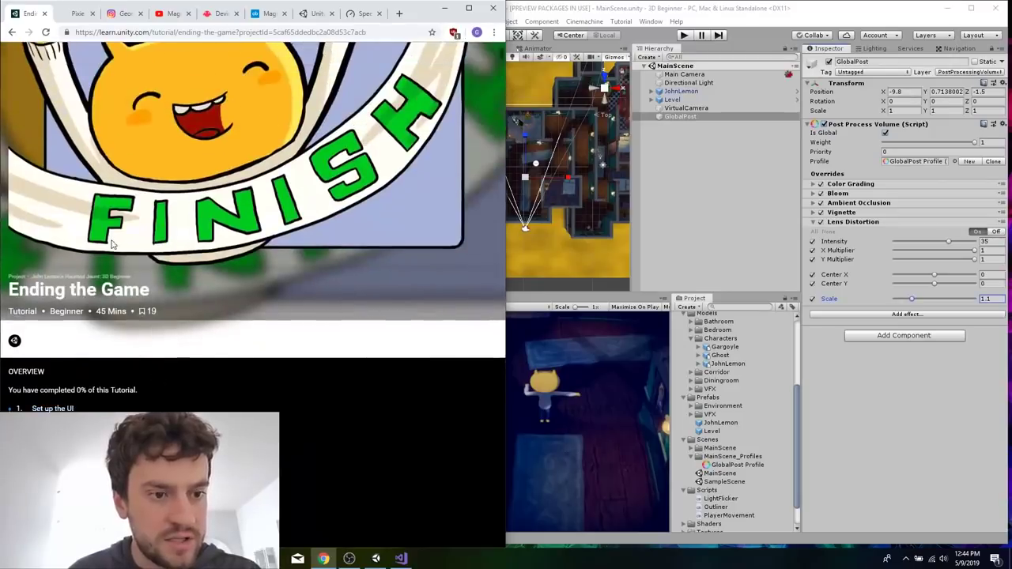
scroll(189, 402, "up", 13)
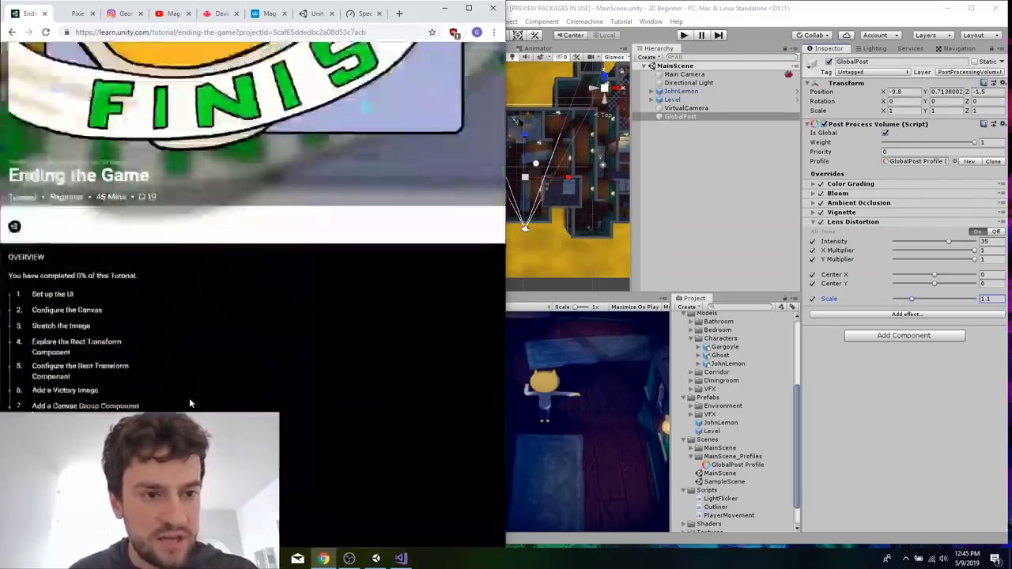
Go back through the previously visited tutorials, past The Environment to The Player Character, Part 1.
left_click(12, 33)
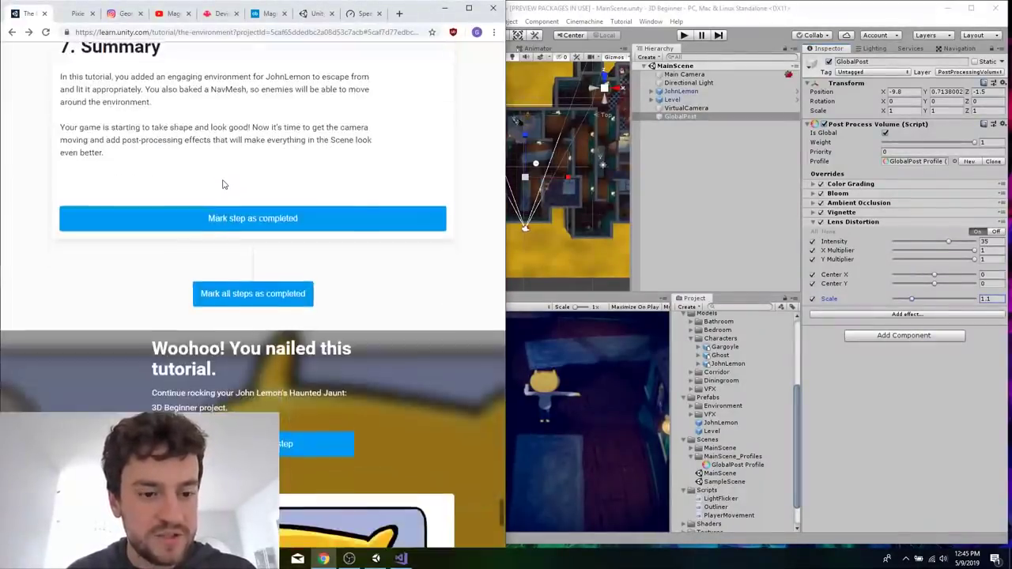
scroll(223, 184, "up", 14)
scroll(287, 248, "left", 5)
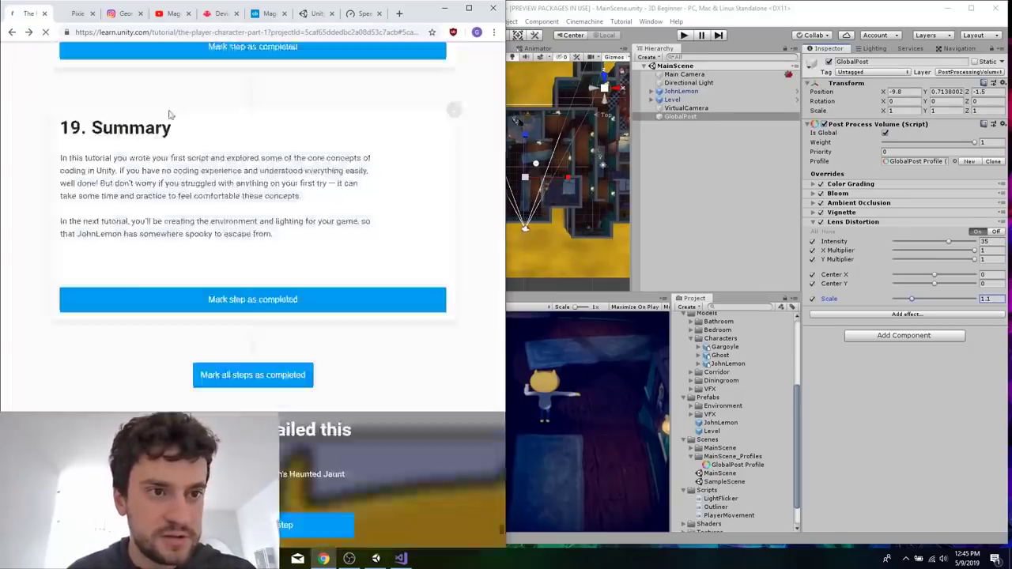
left_click(11, 32)
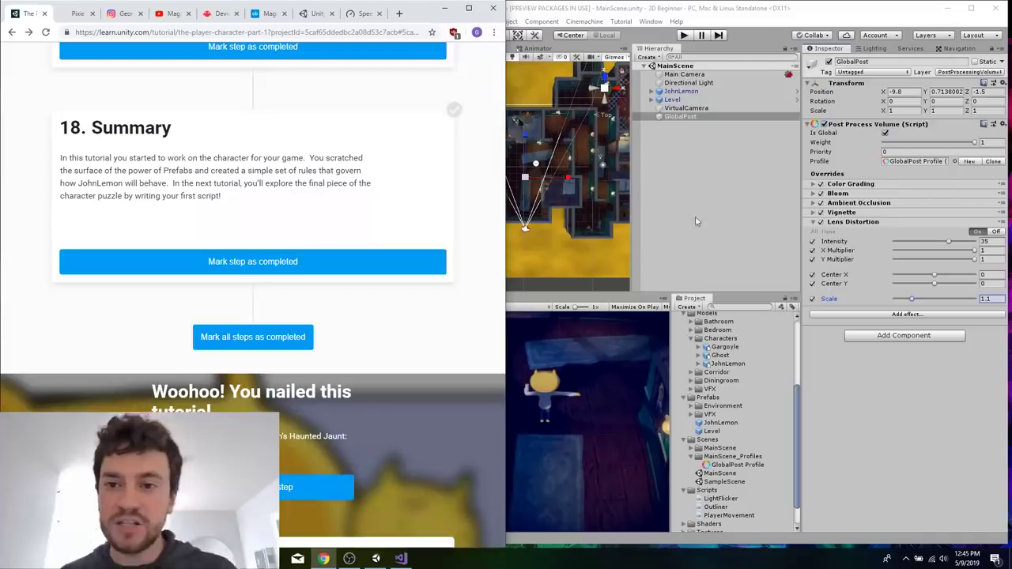
Add the Ghost model from the Characters models folder to MainScene and inspect its placement in the level.
left_click(697, 220)
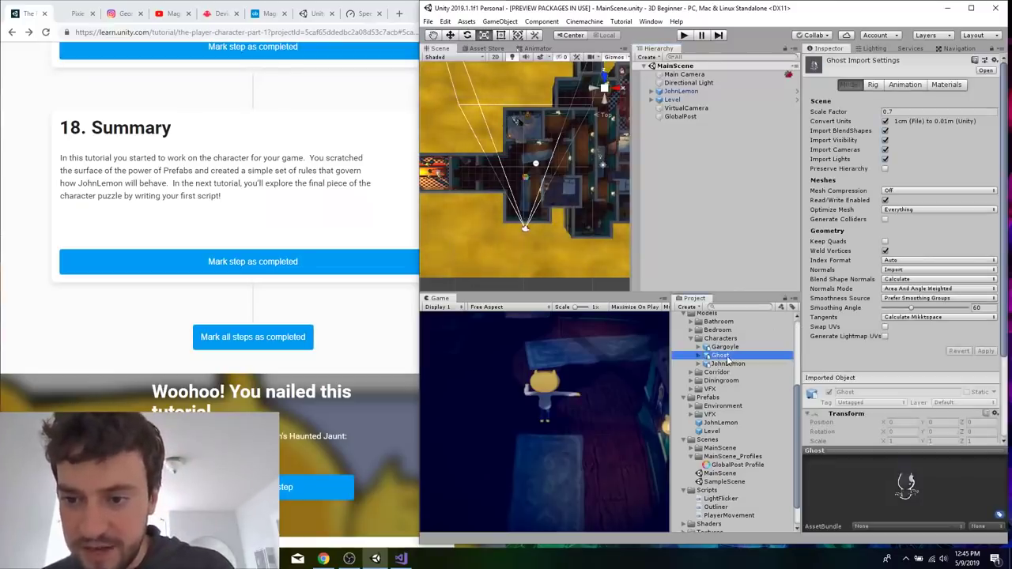
left_click_drag(664, 193, 664, 193)
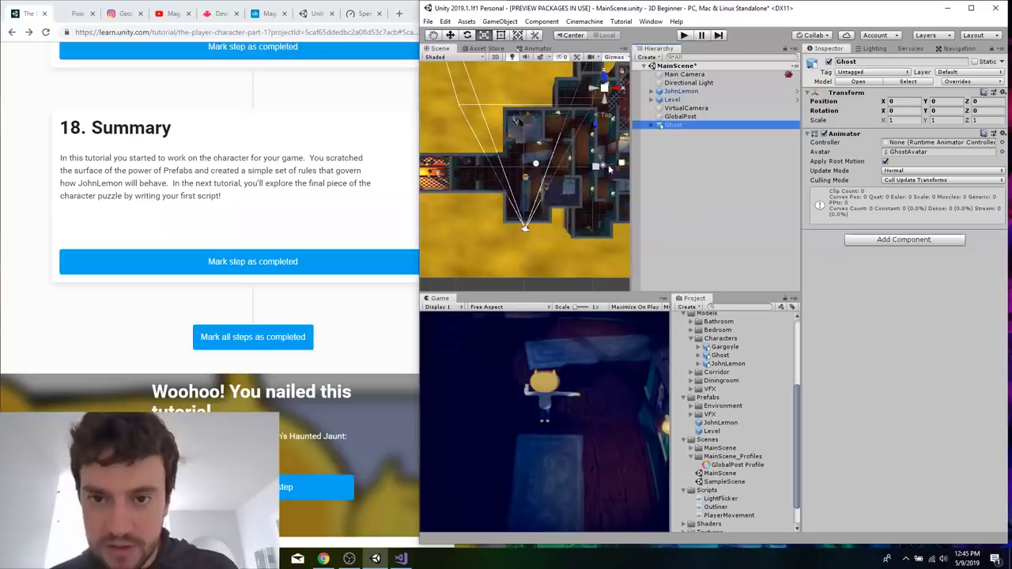
scroll(591, 182, "up", 2)
scroll(590, 179, "up", 3)
scroll(590, 176, "down", 5)
scroll(605, 165, "up", 2)
scroll(608, 163, "up", 2)
scroll(593, 206, "down", 4)
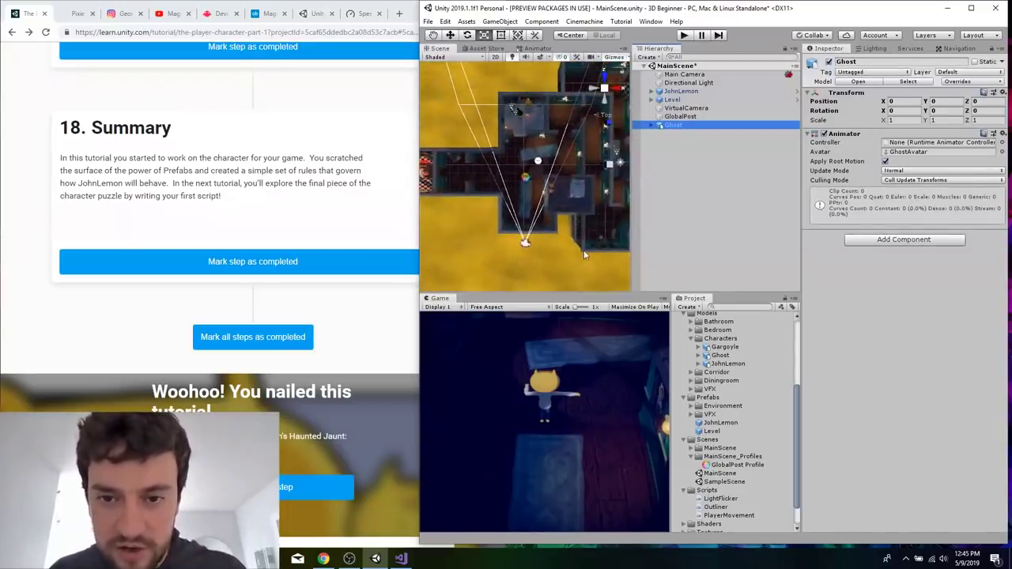
scroll(585, 255, "up", 2)
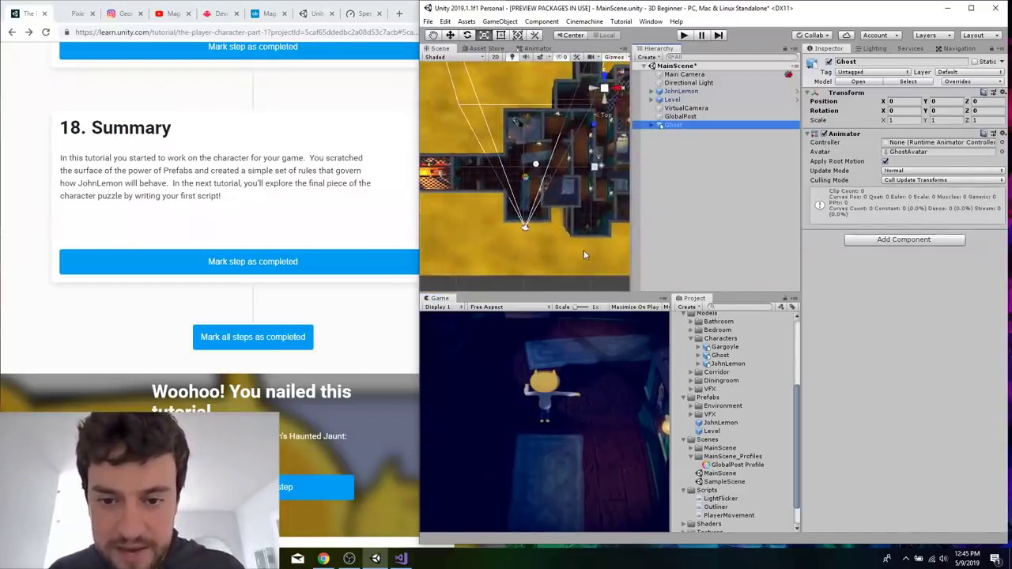
Disable the Post Process Volume component on GlobalPost and reselect the Ghost object.
left_click(694, 108)
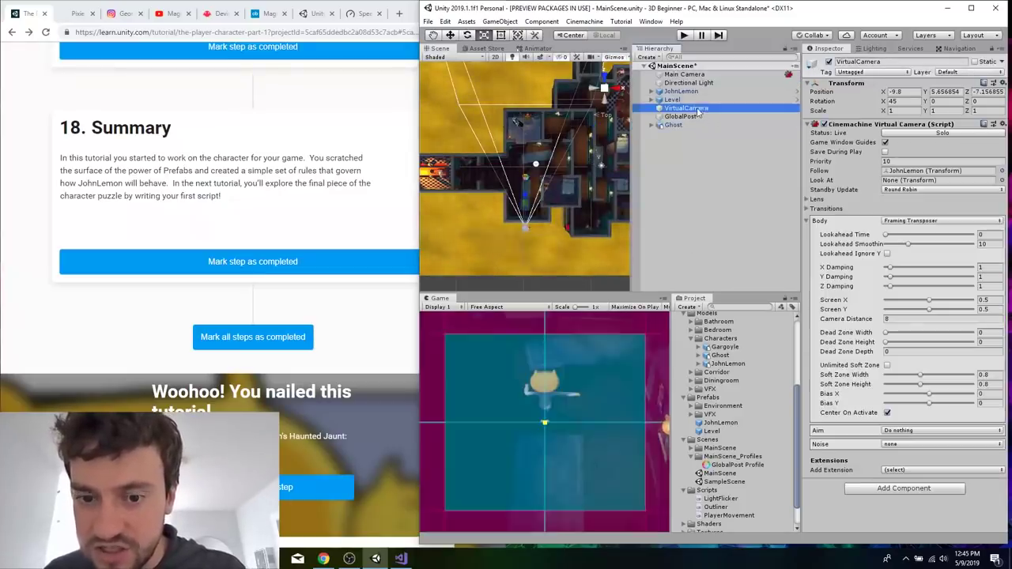
left_click(698, 117)
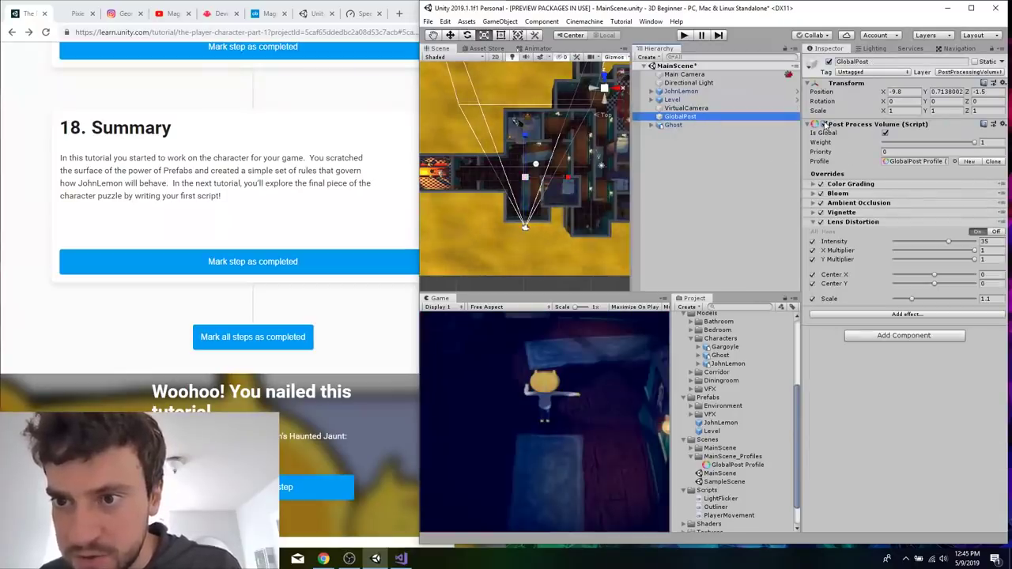
left_click(823, 124)
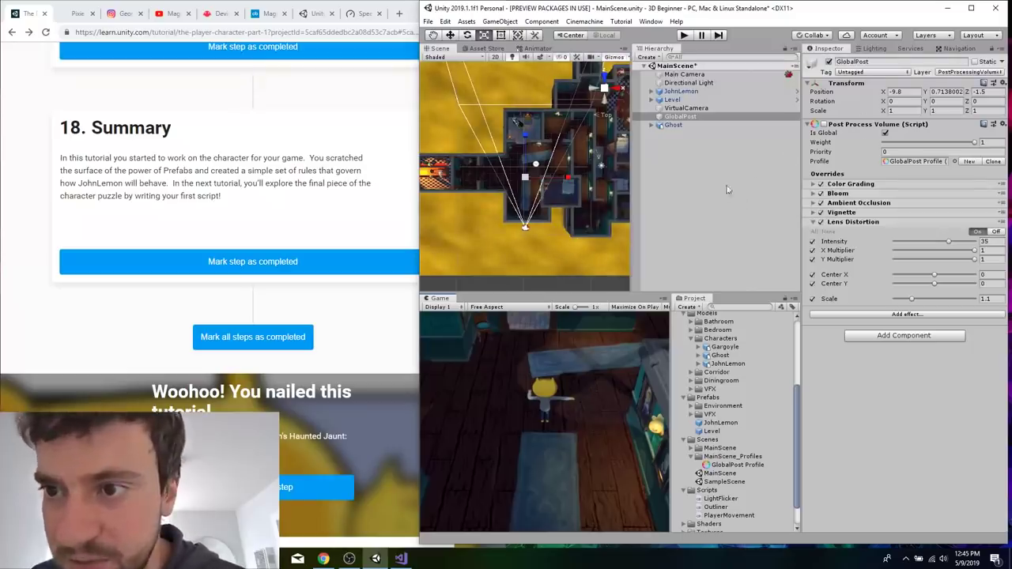
left_click(686, 124)
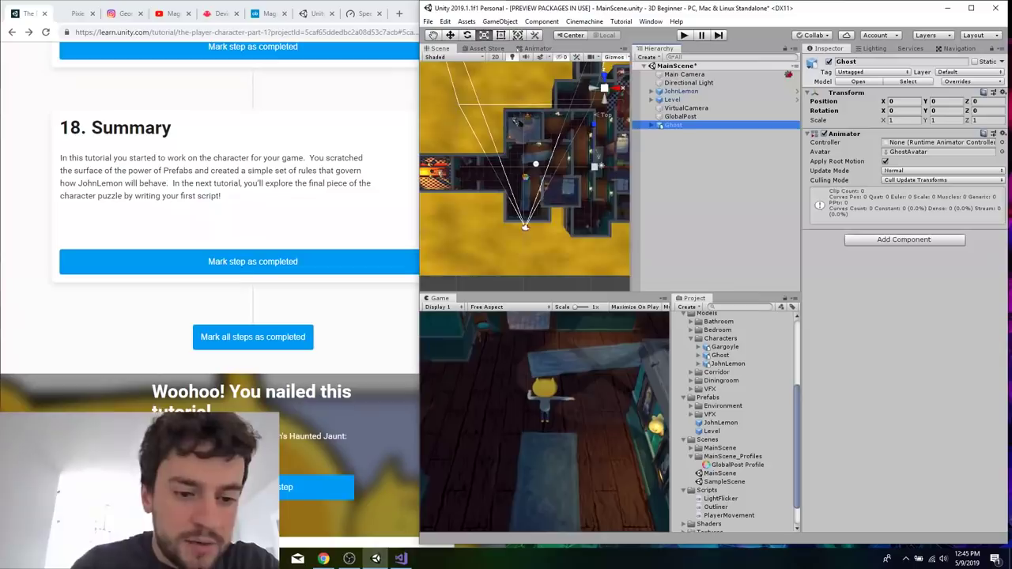
Search the web for the John Lemon Unity project and open the John Lemon's Haunted Jaunt: 3D Beginner page on Unity Learn.
left_click(297, 430)
scroll(297, 430, "down", 5)
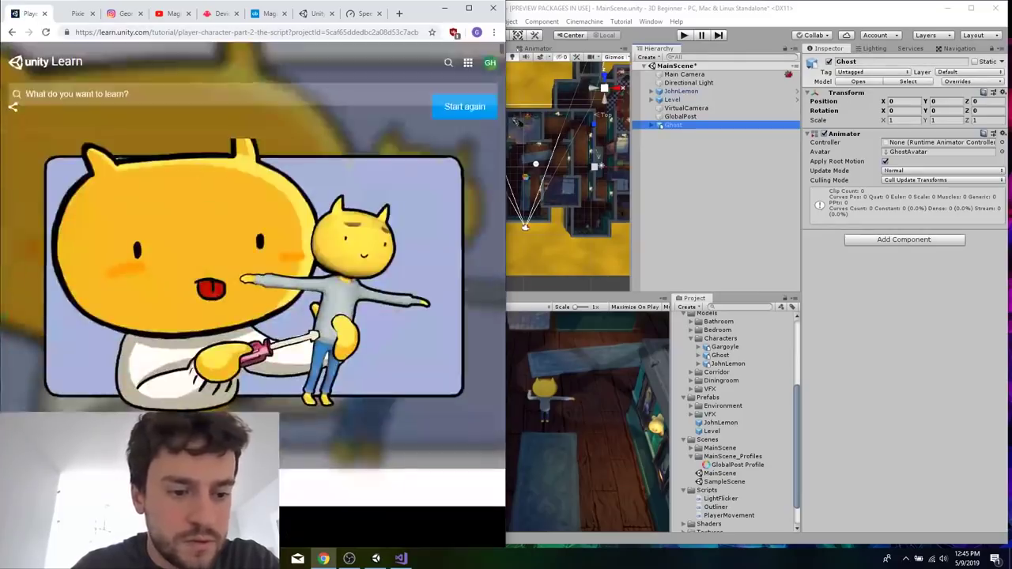
left_click(136, 32)
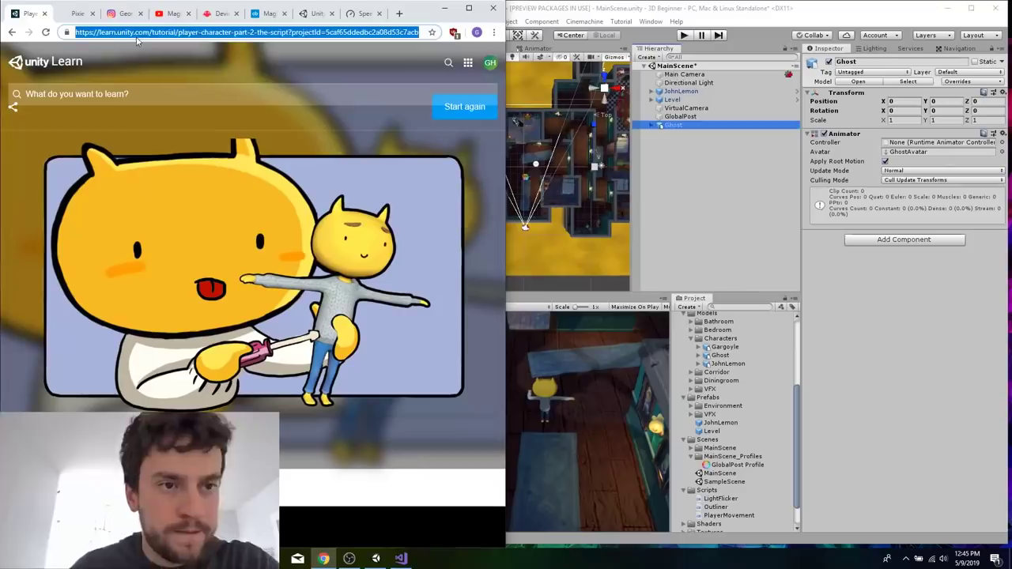
type("john lmeon unity")
key("Return")
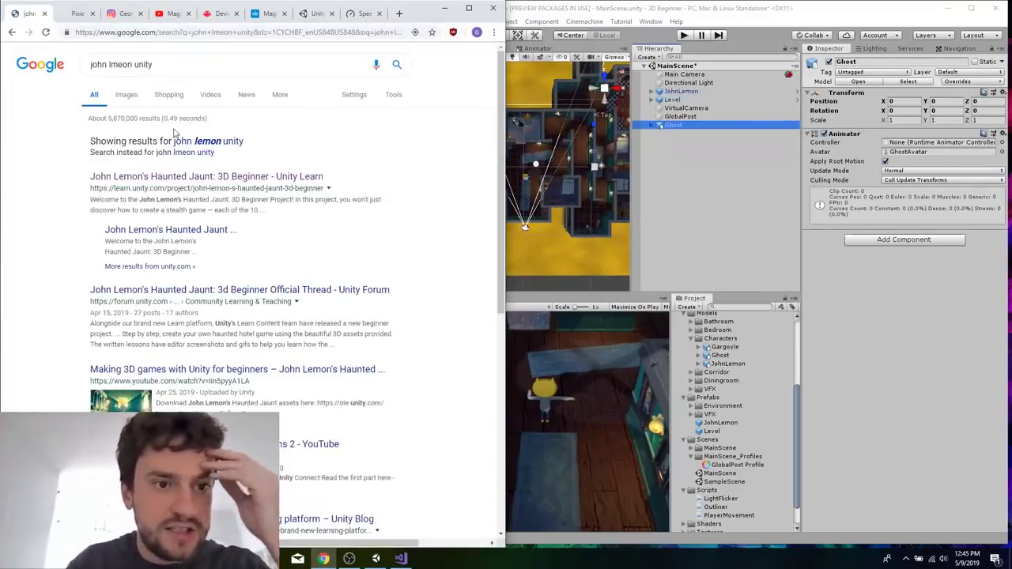
left_click(165, 182)
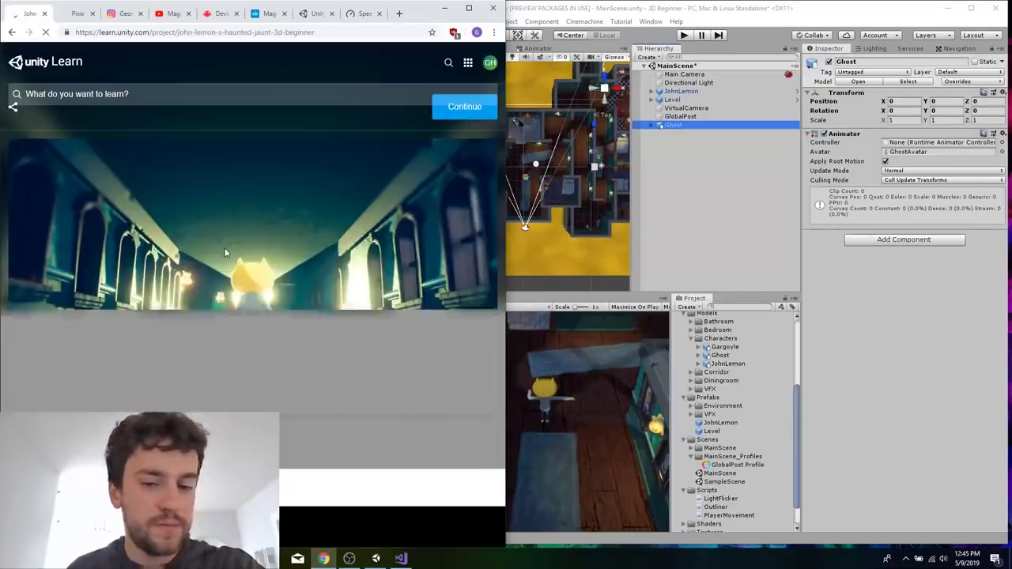
Look through the project's tutorial list from Setting up 3D Beginner to Build, Run, Distribute.
scroll(307, 293, "down", 10)
scroll(308, 291, "down", 15)
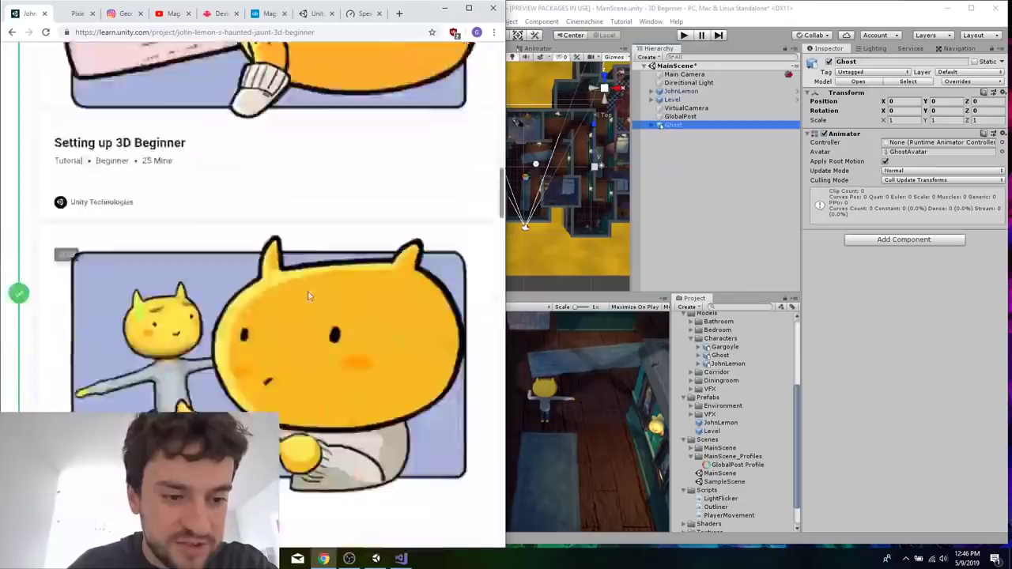
scroll(310, 299, "down", 12)
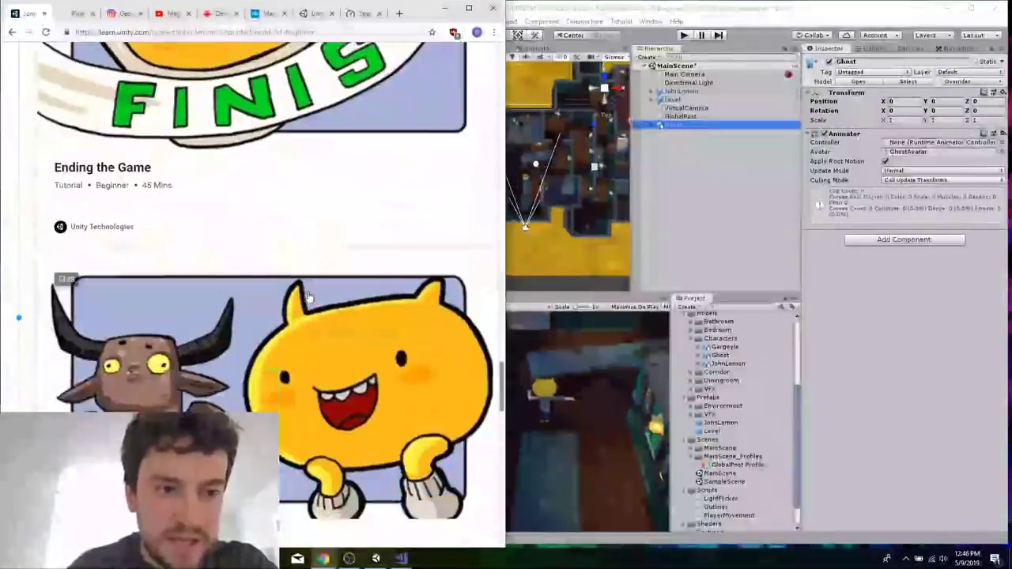
scroll(220, 159, "down", 8)
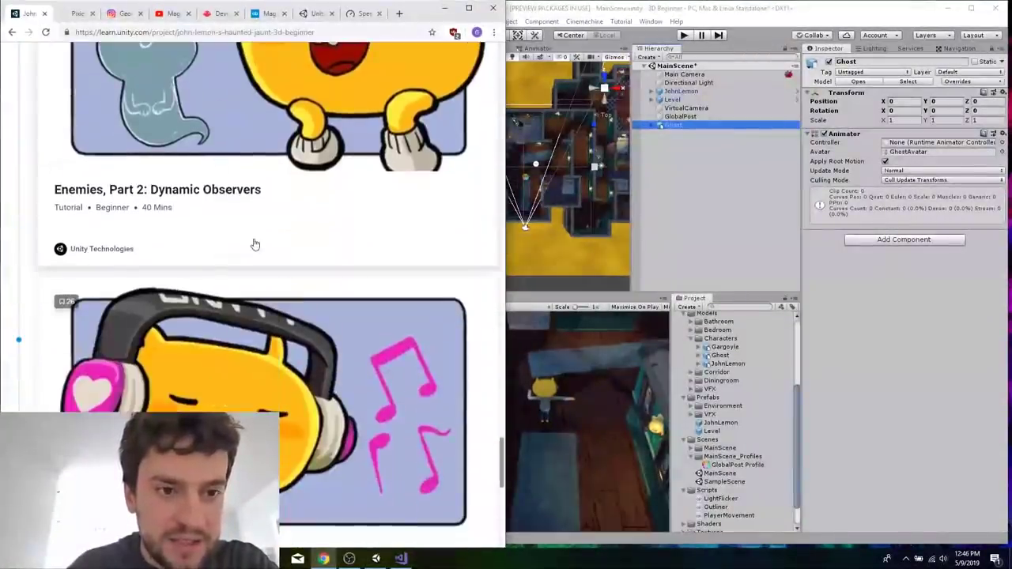
scroll(254, 156, "down", 2)
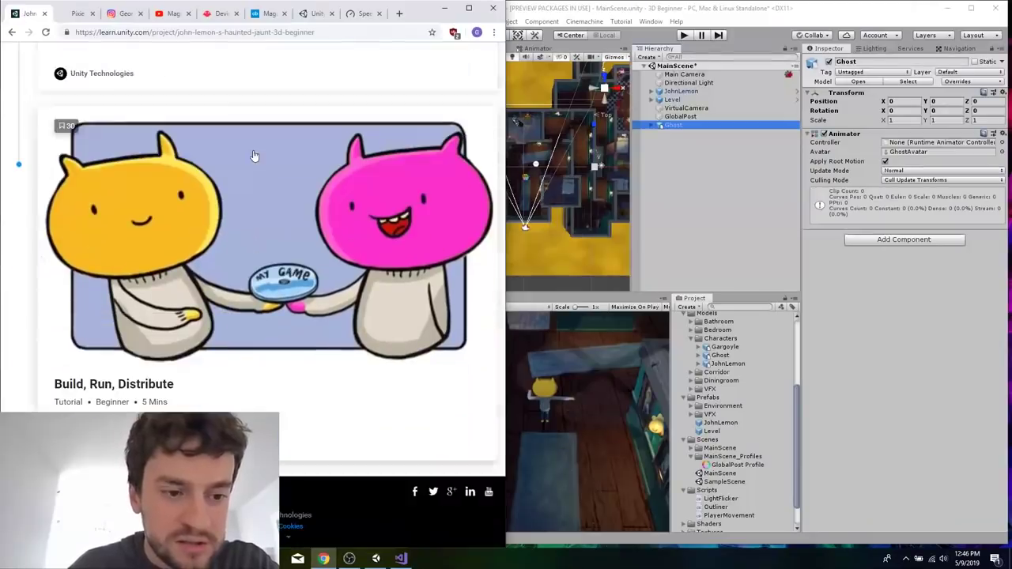
Delete the Ghost object from MainScene.
scroll(254, 156, "up", 15)
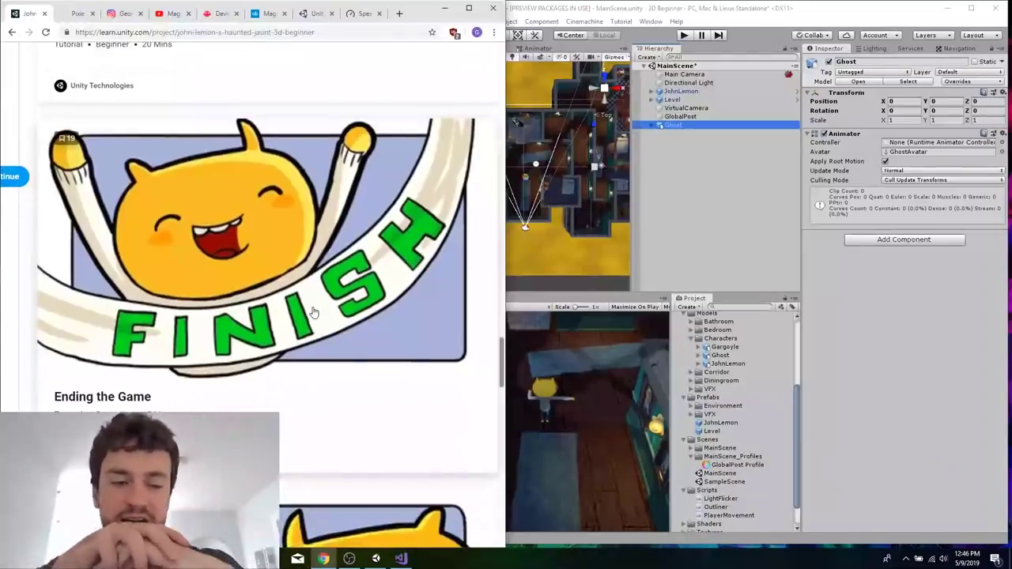
scroll(313, 312, "down", 15)
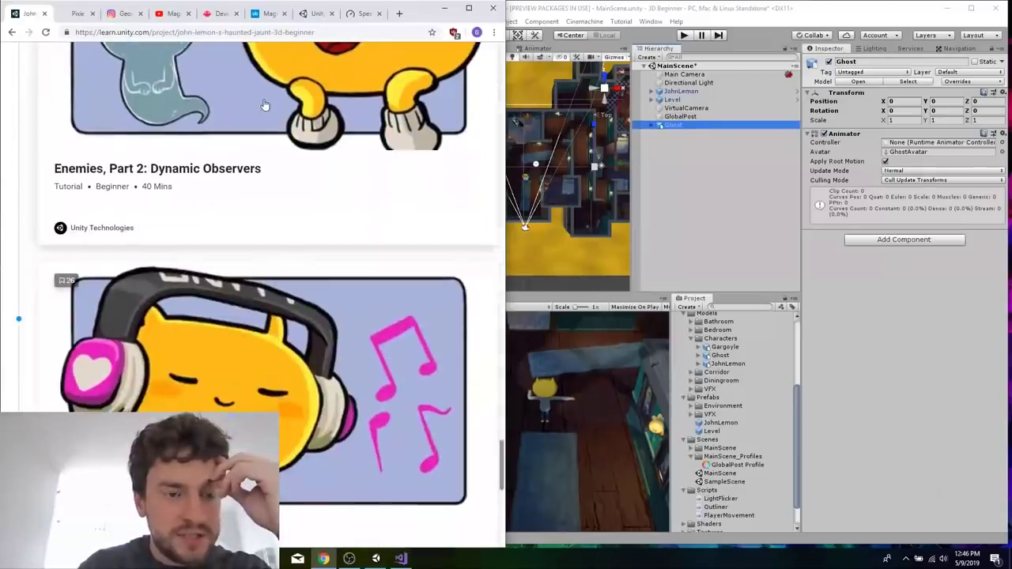
scroll(260, 102, "up", 10)
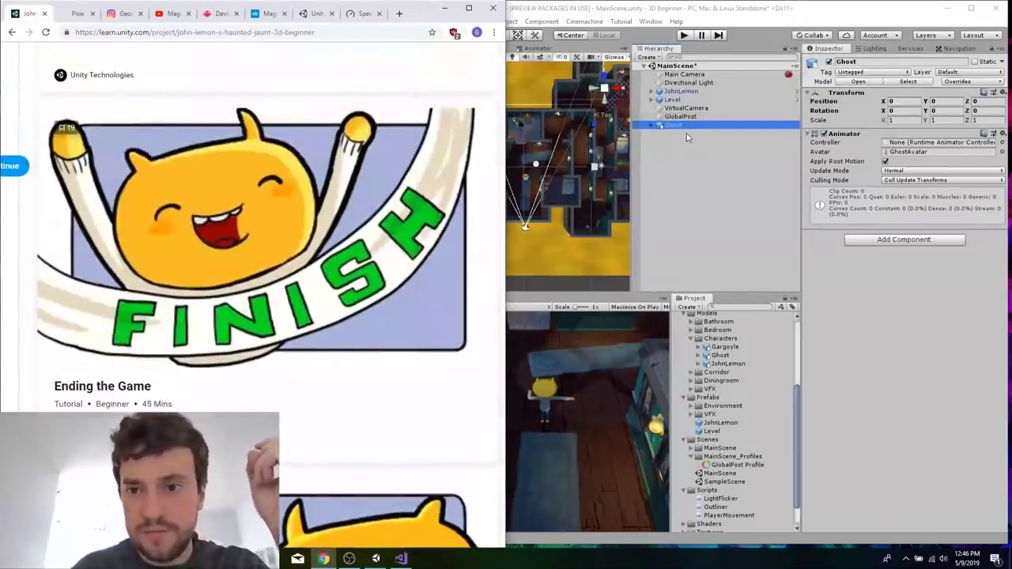
left_click(688, 117)
left_click(688, 126)
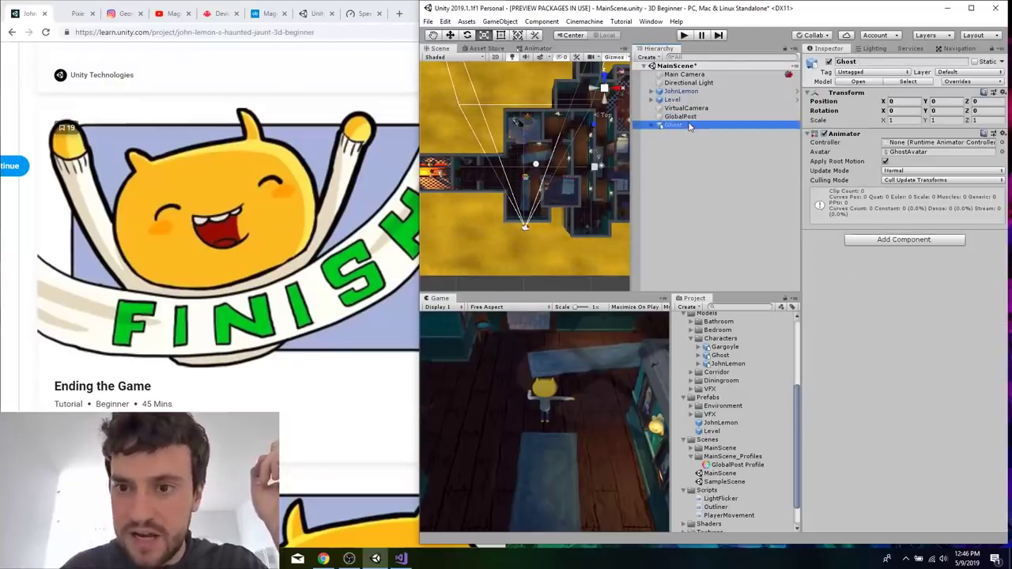
right_click(688, 126)
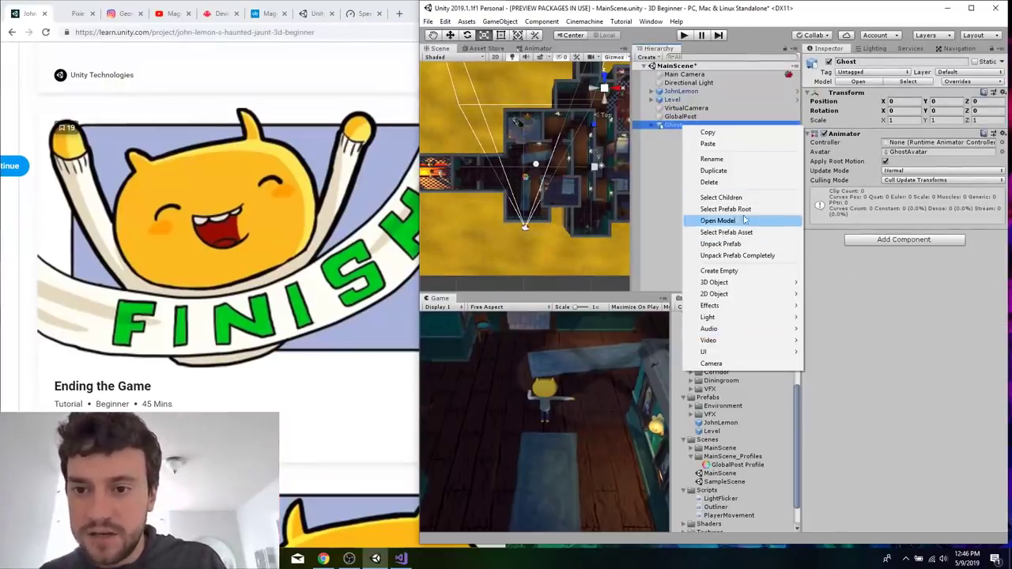
left_click(709, 181)
Open the Ending the Game tutorial from the project's tutorial list on Unity Learn.
scroll(98, 402, "up", 1)
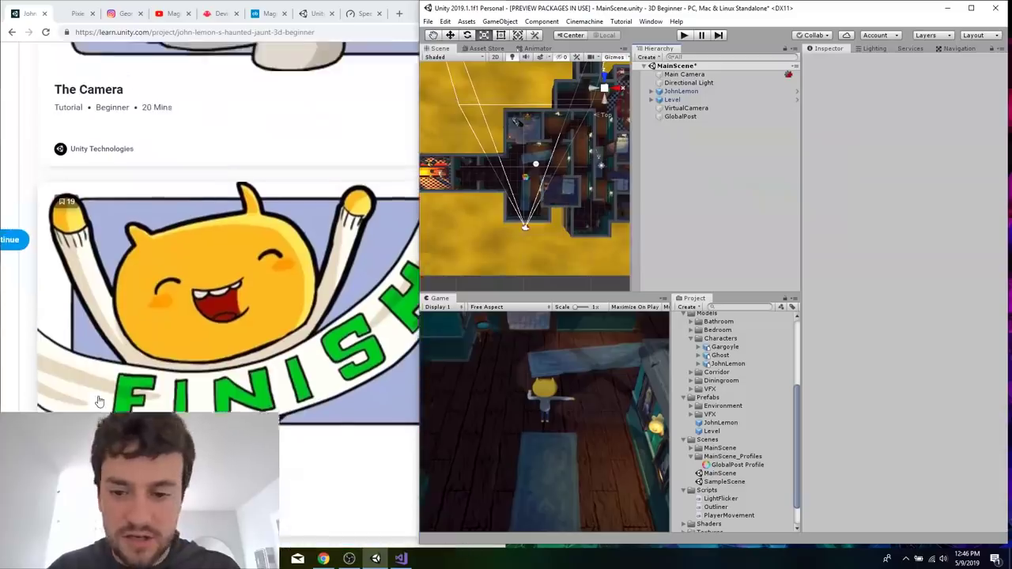
scroll(99, 401, "up", 1)
left_click(100, 419)
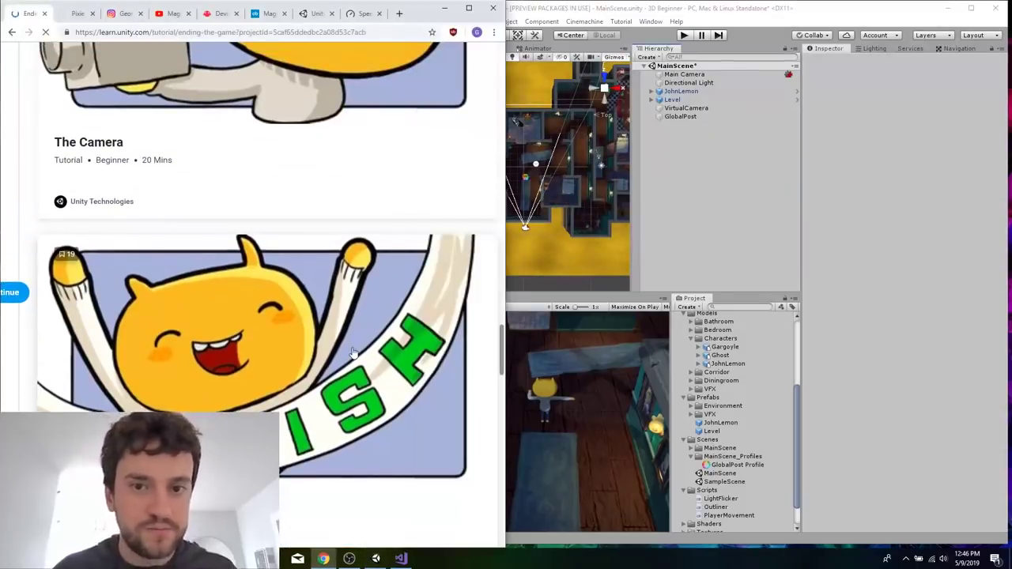
Switch the Post Process Volume component on GlobalPost on and back off.
left_click(680, 116)
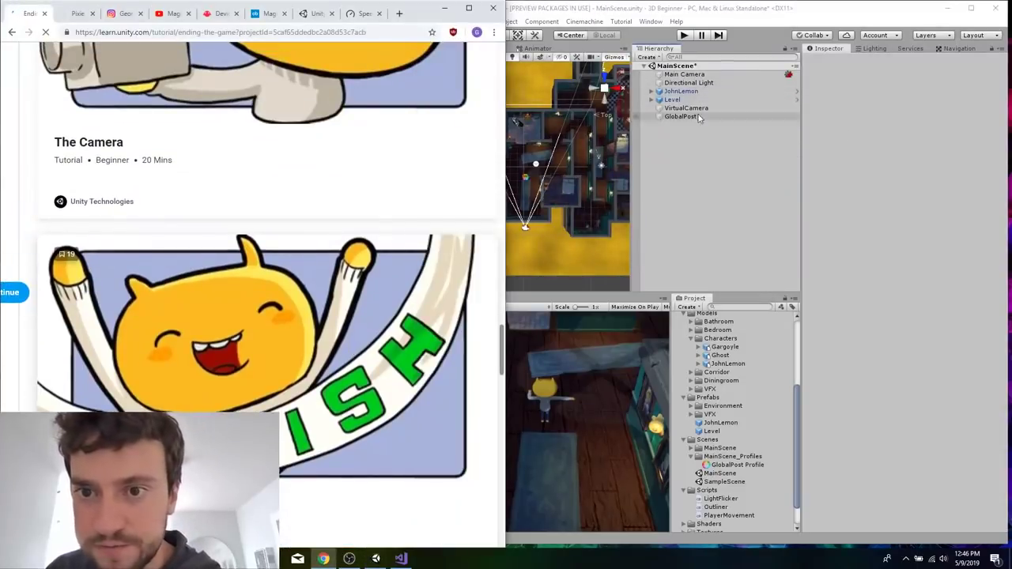
left_click(826, 125)
left_click(825, 125)
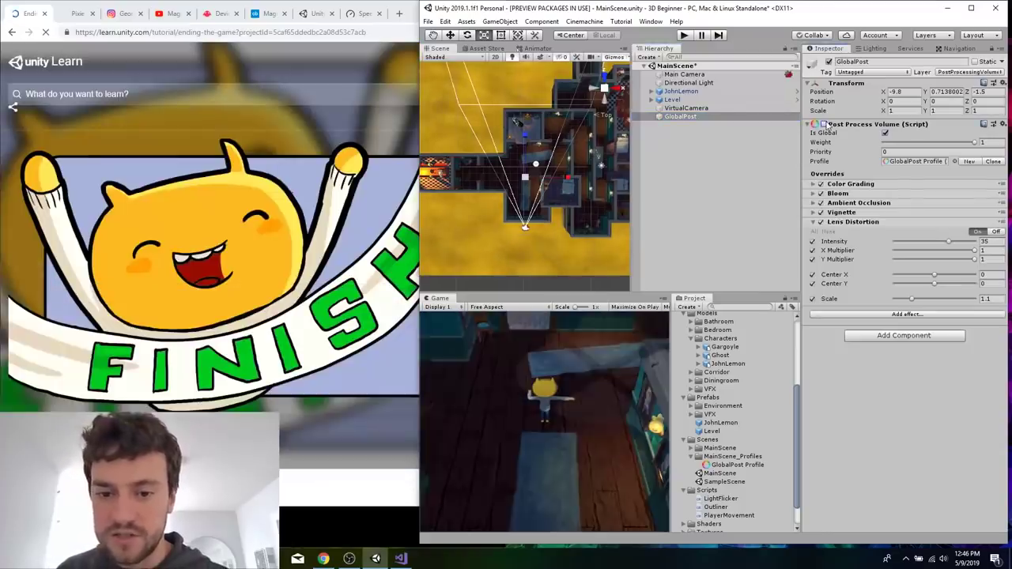
Skim the Ending the Game tutorial from creating the UI Image through the anchor settings of the victory image.
left_click(317, 300)
scroll(169, 351, "down", 15)
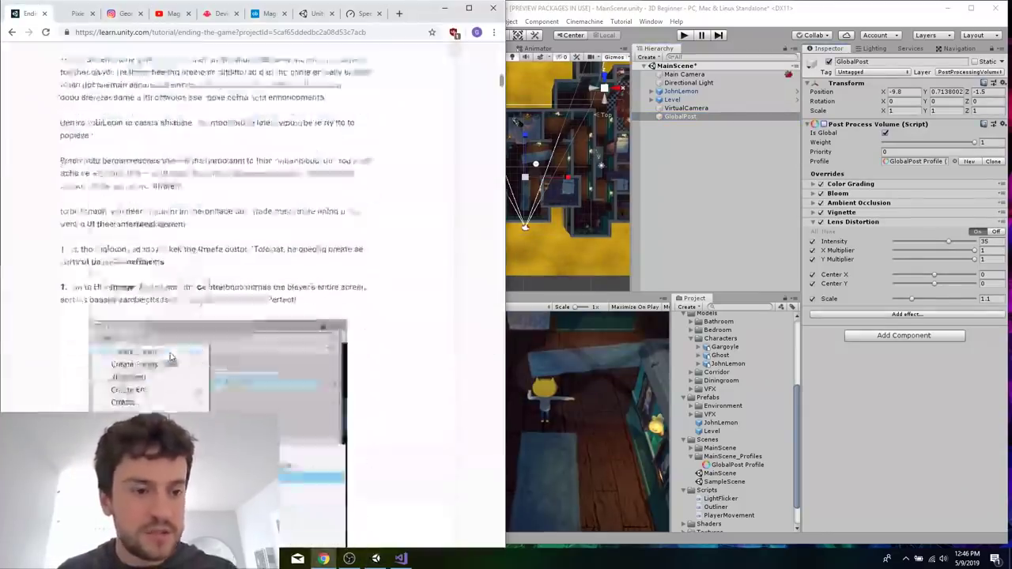
scroll(267, 277, "down", 3)
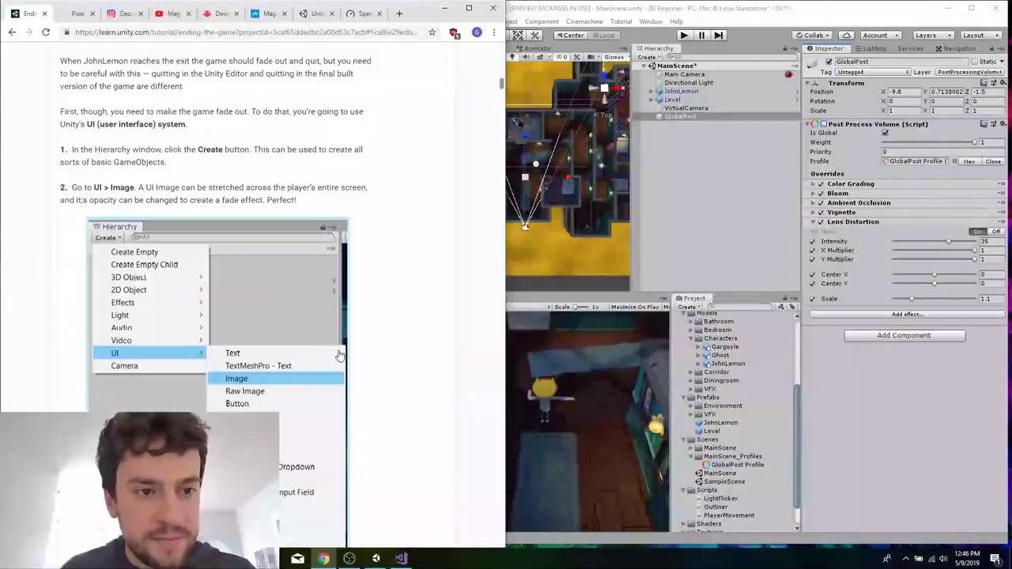
scroll(436, 282, "down", 12)
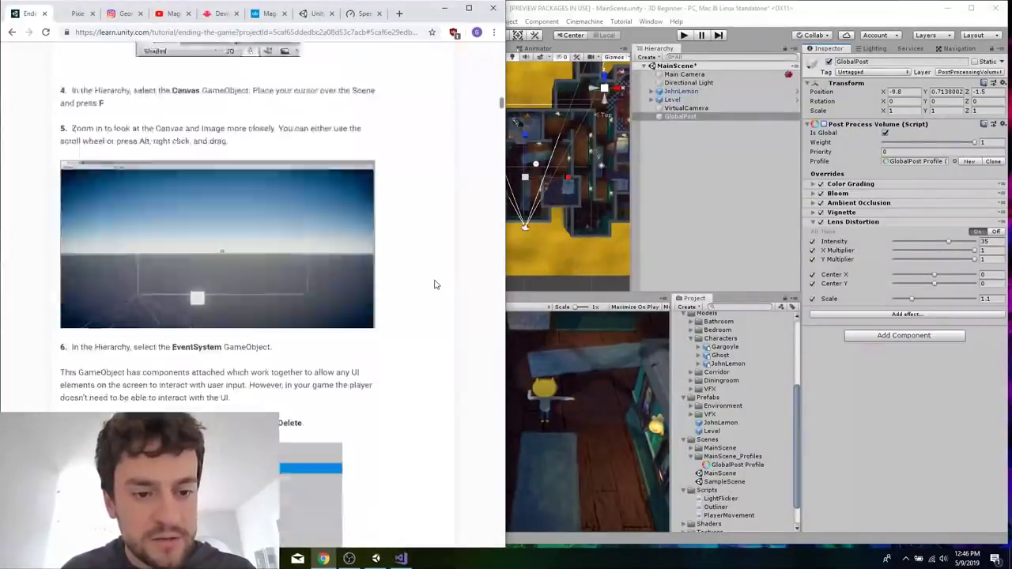
scroll(434, 284, "down", 12)
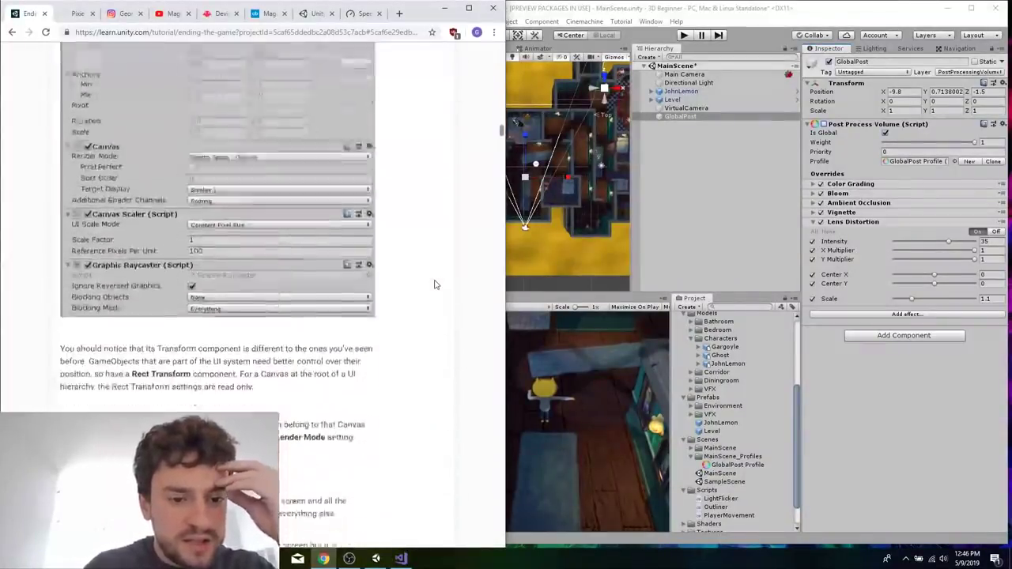
scroll(434, 285, "down", 15)
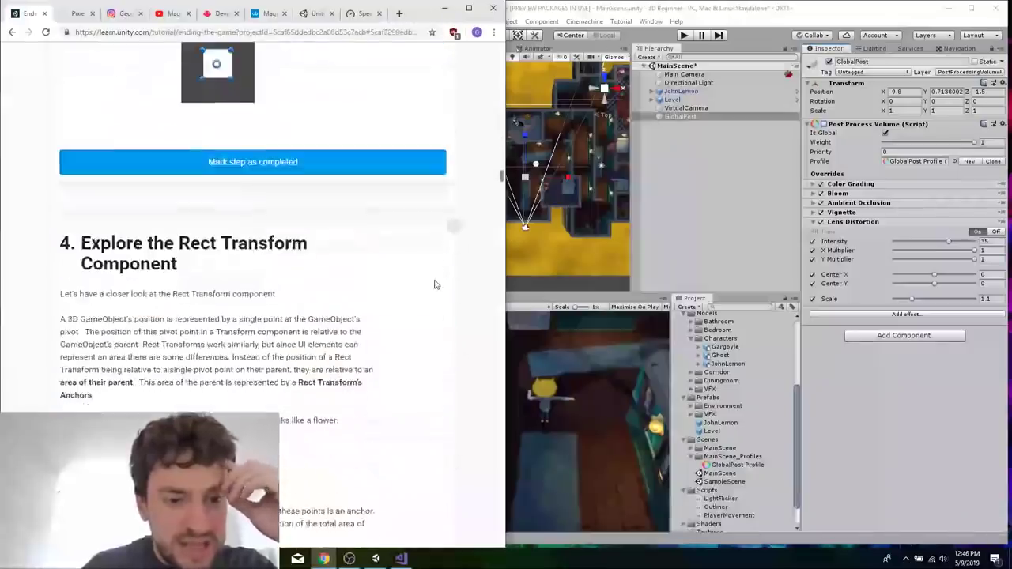
scroll(434, 285, "down", 15)
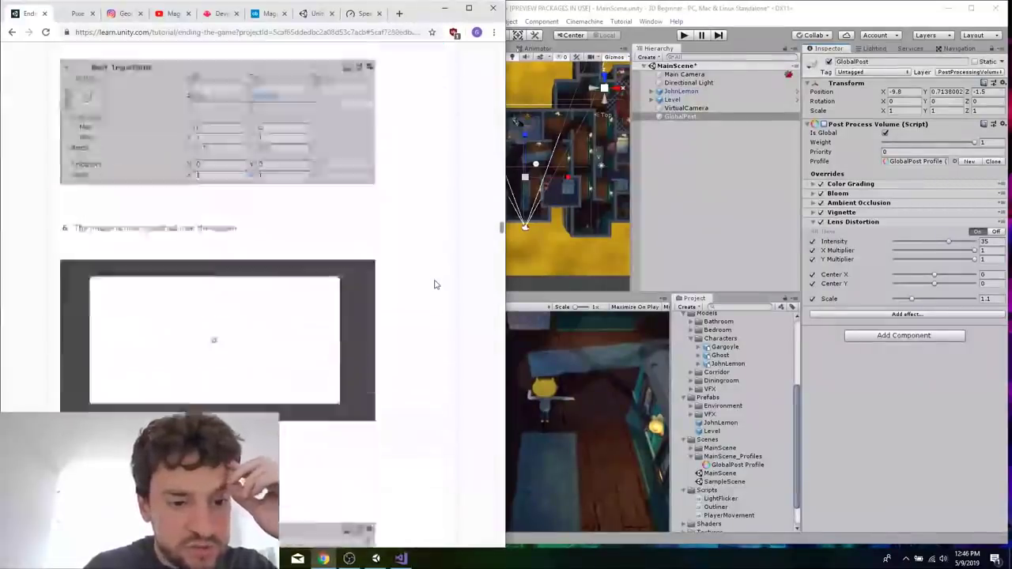
scroll(435, 285, "down", 15)
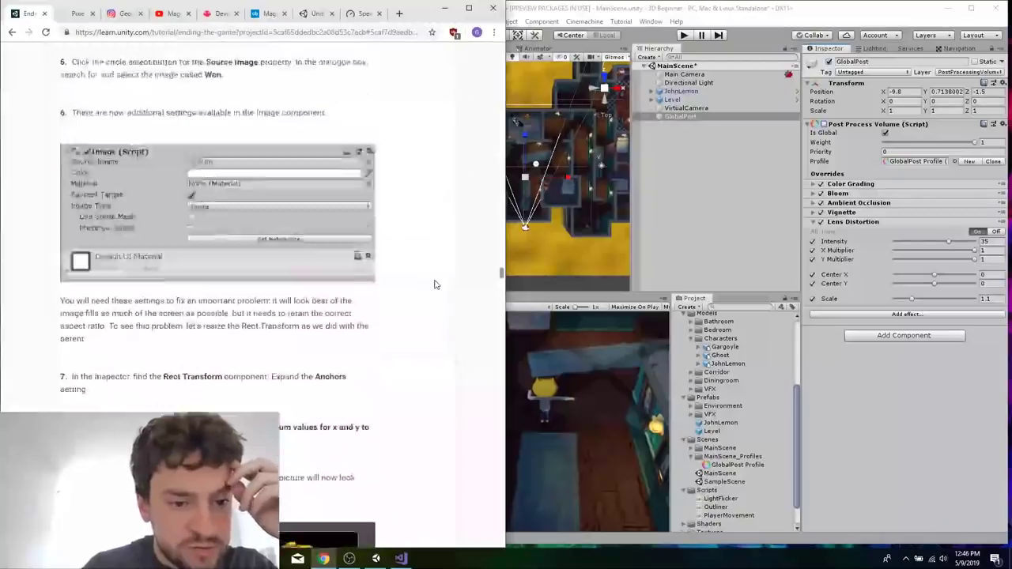
scroll(434, 285, "down", 6)
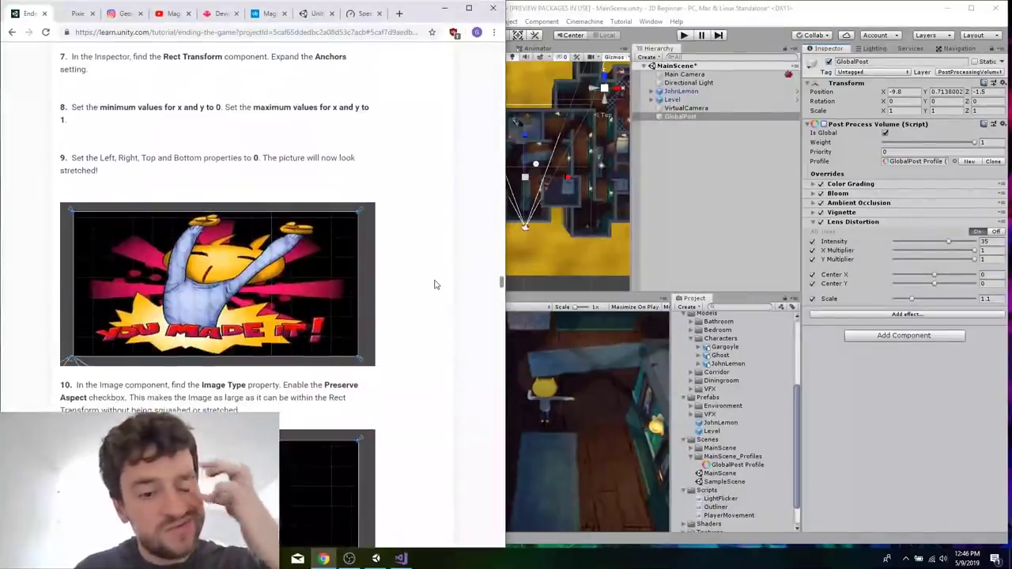
Review the victory image, Rect Transform and canvas sections, going back to the tutorial's first instructions on adding a UI Image.
scroll(434, 285, "up", 2)
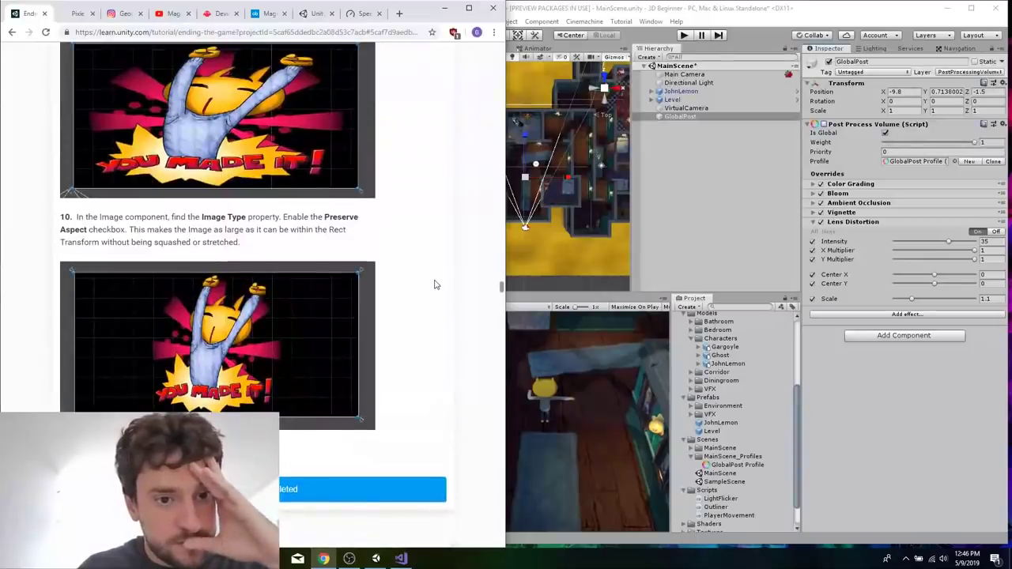
scroll(434, 284, "down", 3)
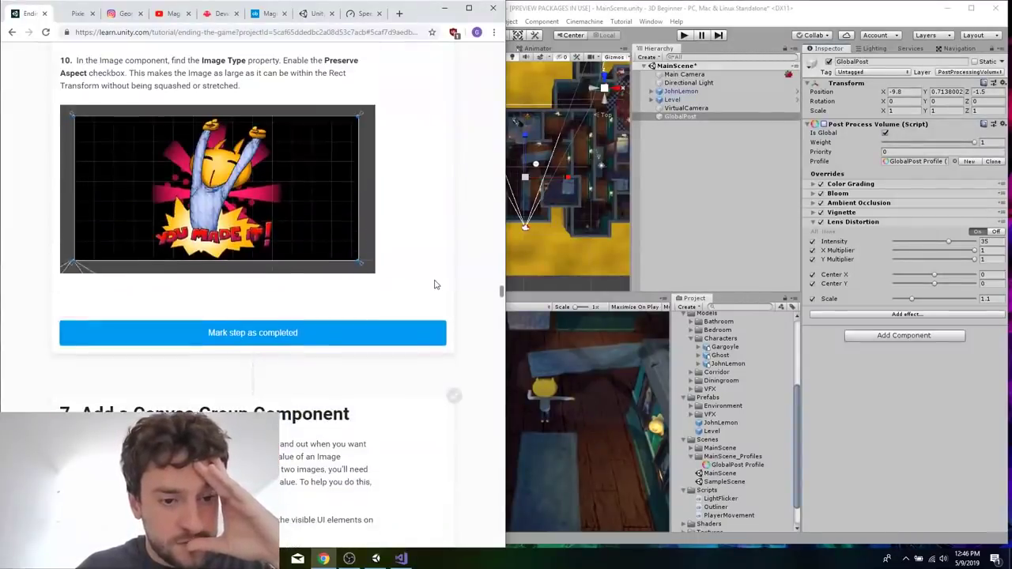
scroll(434, 284, "up", 4)
scroll(434, 285, "up", 10)
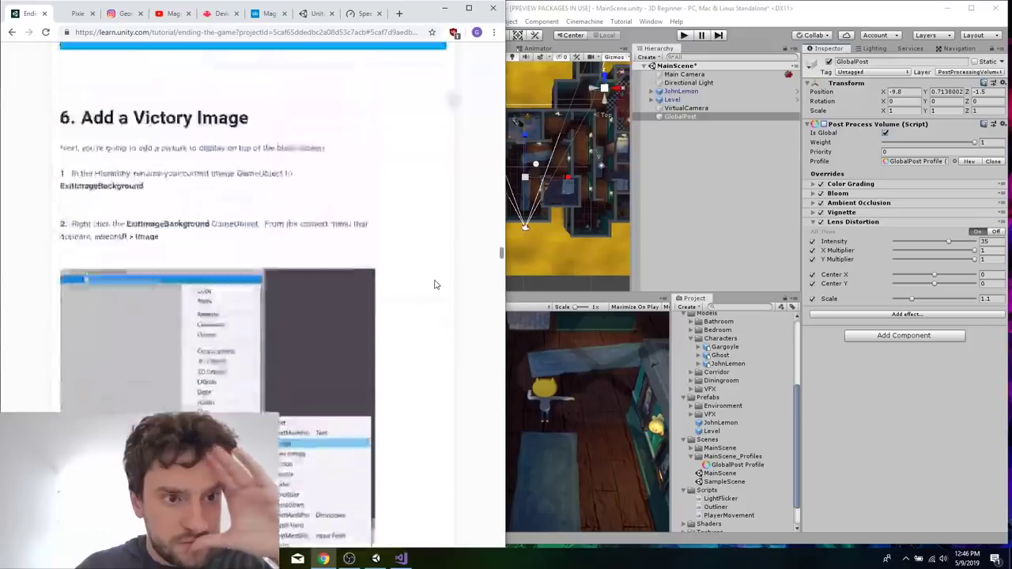
scroll(203, 376, "down", 8)
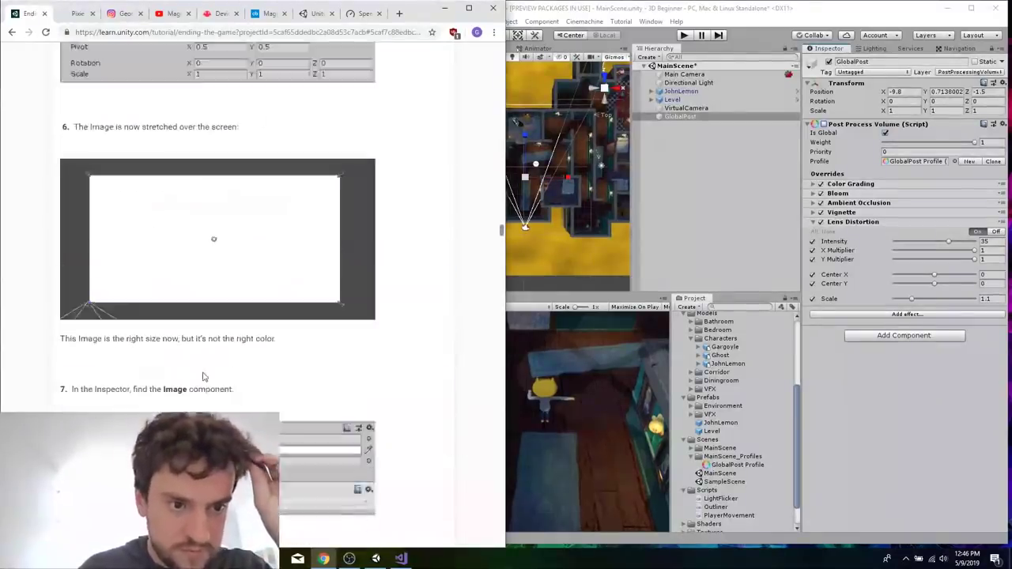
scroll(204, 373, "up", 5)
scroll(204, 373, "up", 10)
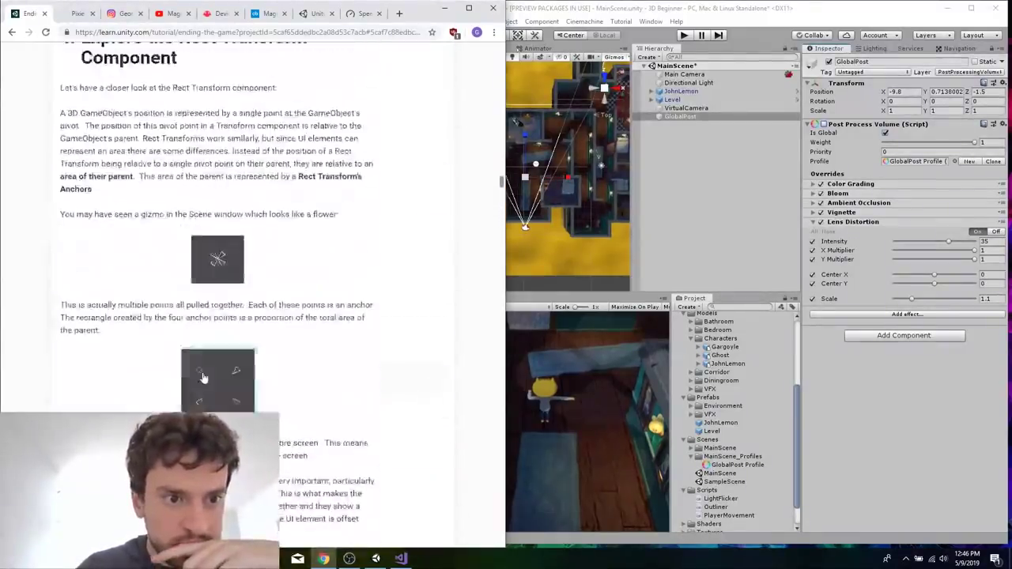
scroll(203, 372, "down", 5)
scroll(204, 373, "up", 15)
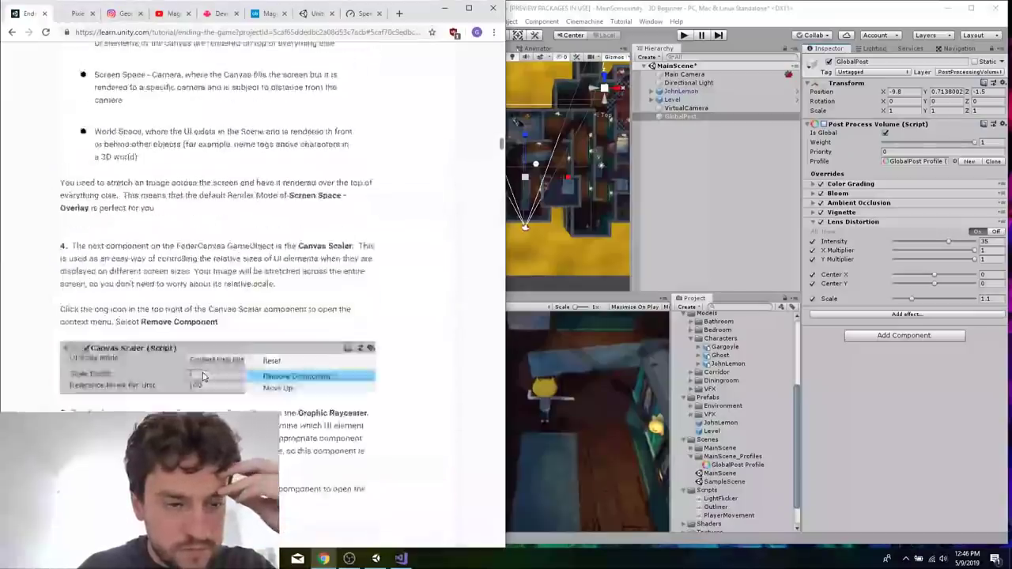
scroll(204, 376, "down", 2)
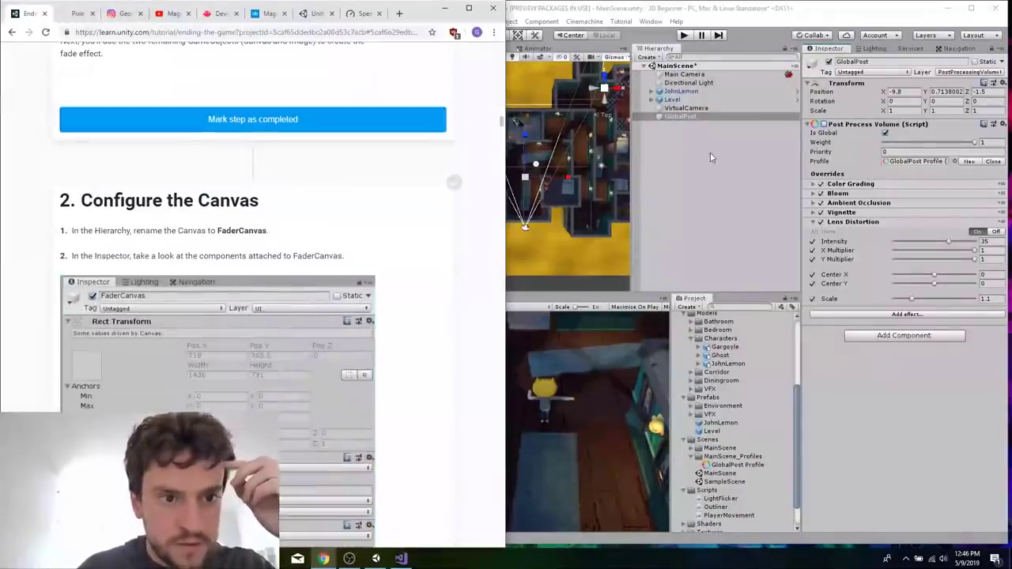
scroll(322, 227, "up", 10)
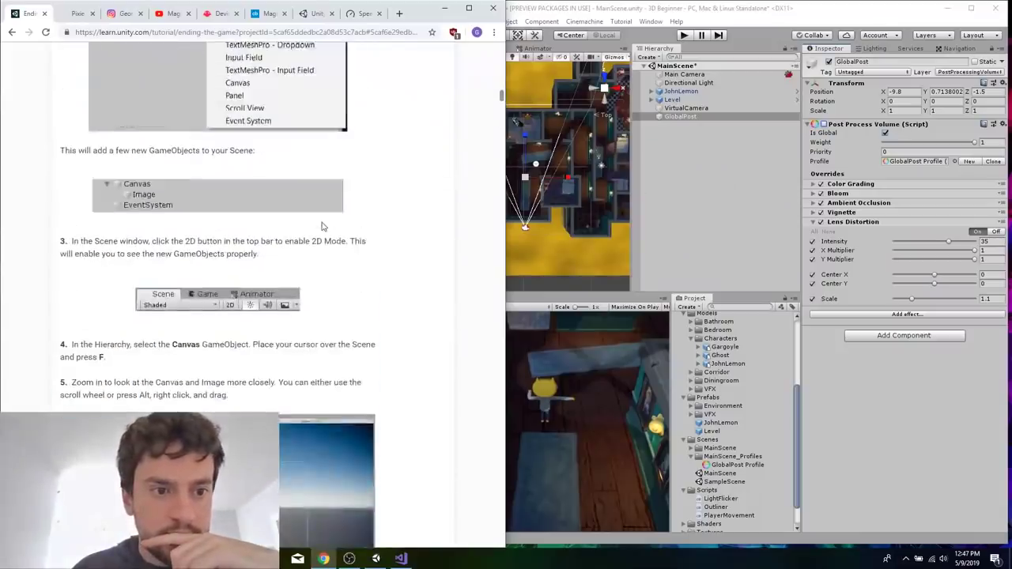
scroll(322, 227, "up", 2)
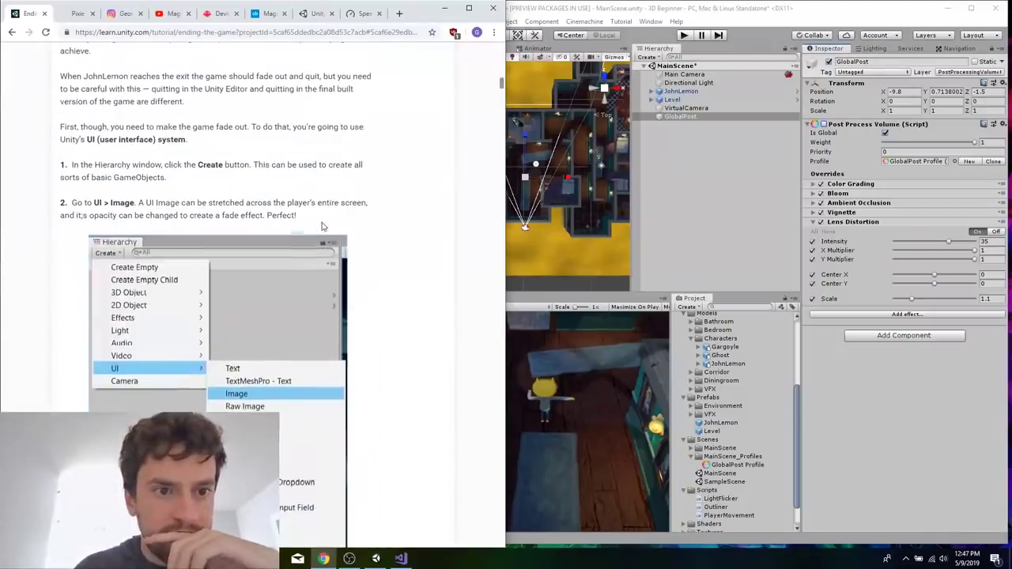
Create a UI Image at the root of MainScene.
left_click(707, 181)
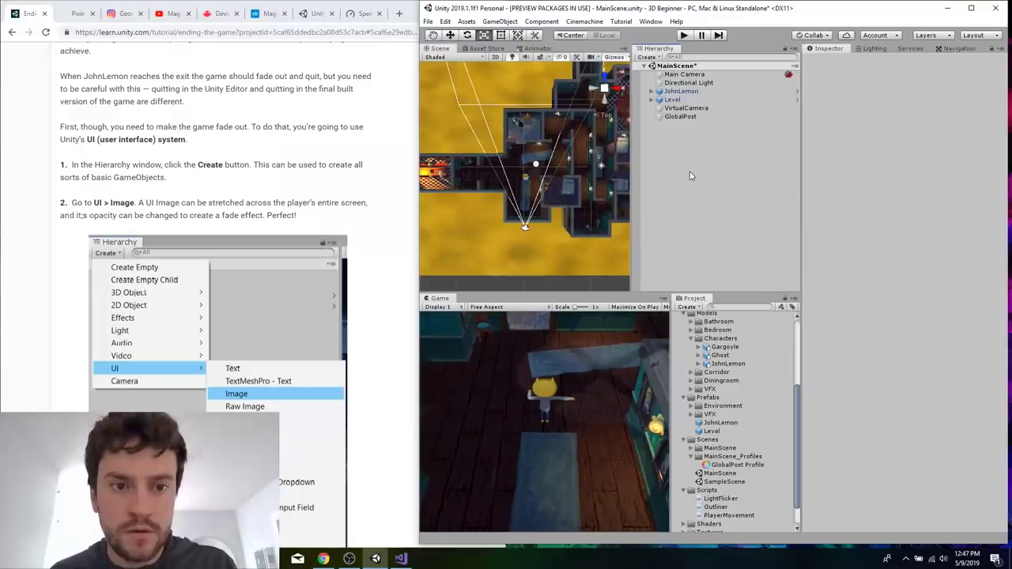
right_click(680, 176)
left_click(676, 170)
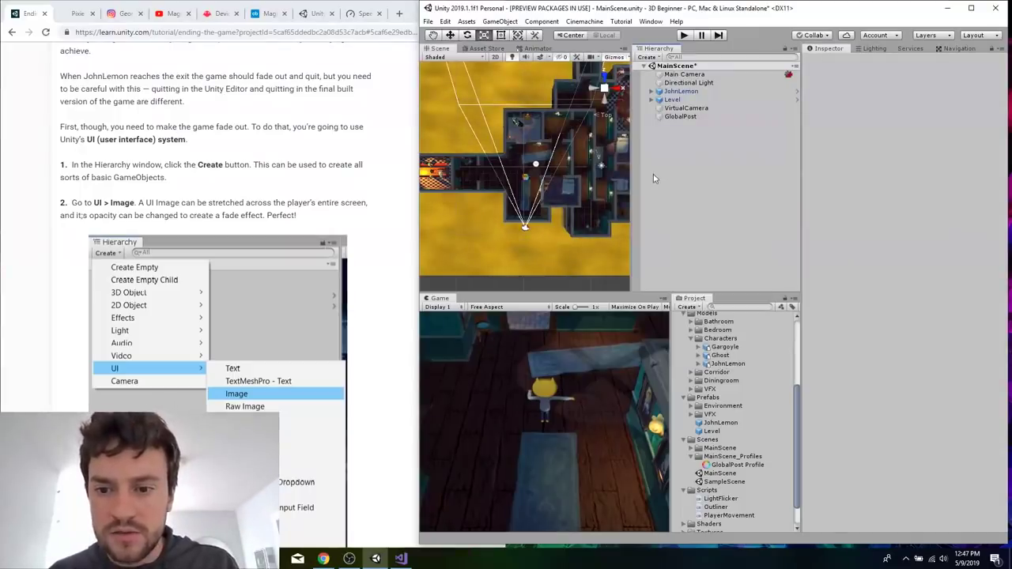
right_click(676, 170)
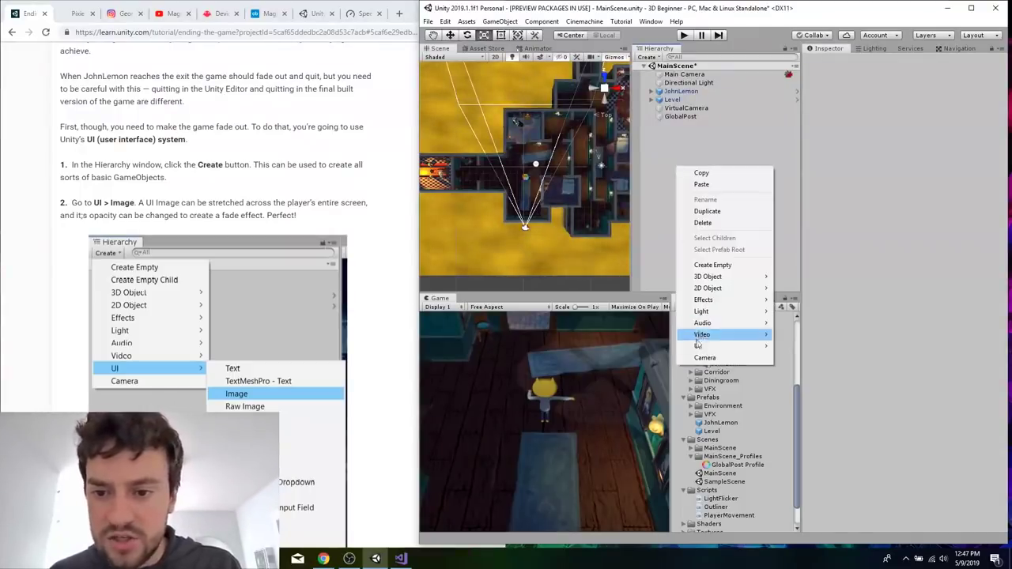
left_click(816, 369)
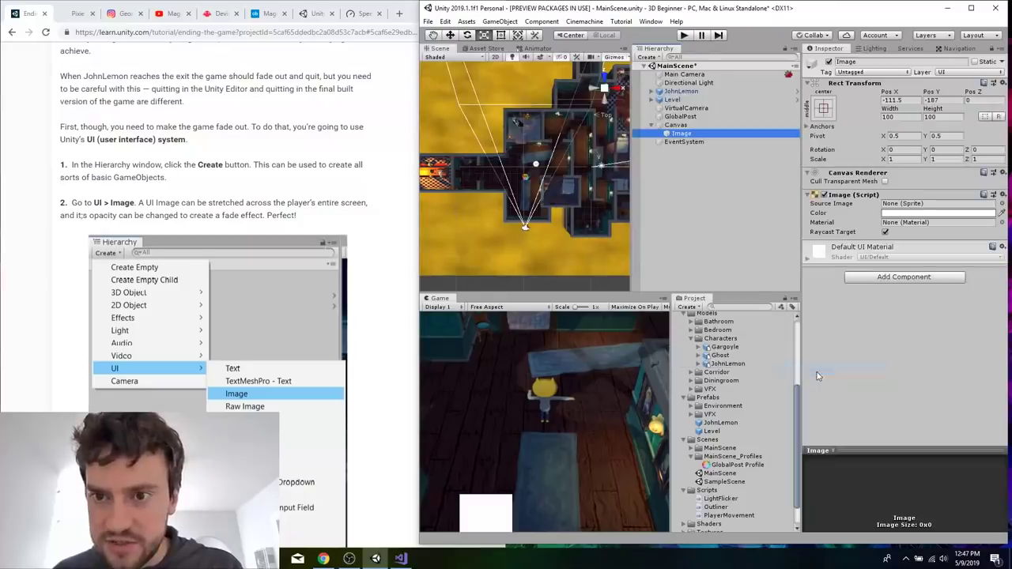
Read the tutorial's instructions on the new UI objects and delete the EventSystem object from MainScene.
left_click(311, 128)
scroll(273, 169, "down", 9)
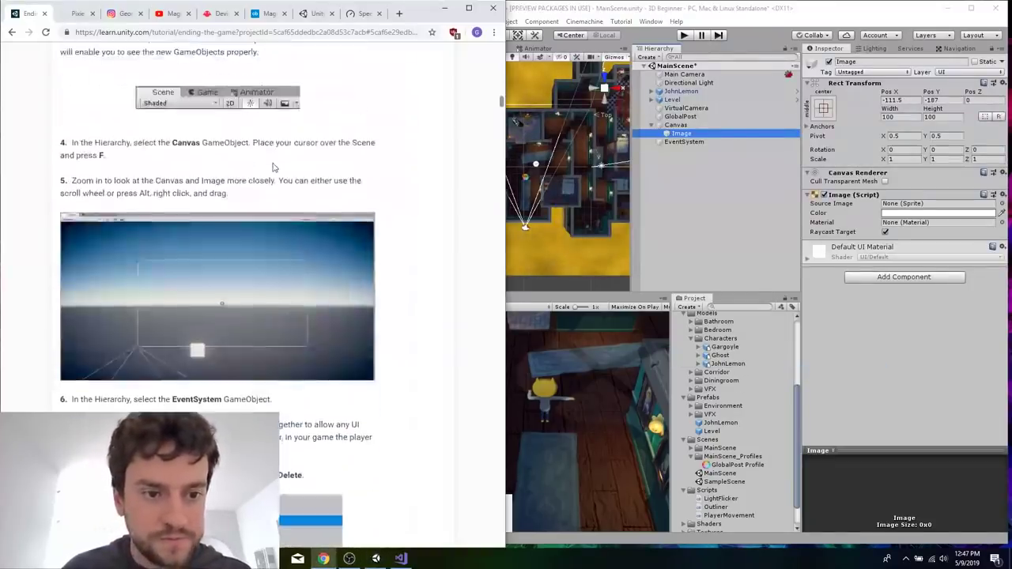
scroll(329, 339, "down", 1)
scroll(329, 338, "up", 1)
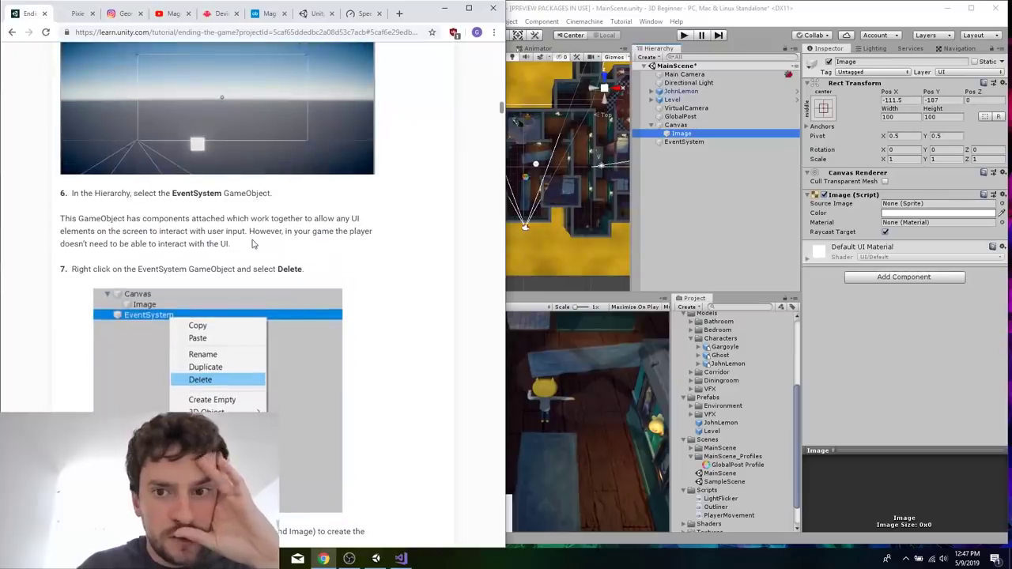
right_click(677, 143)
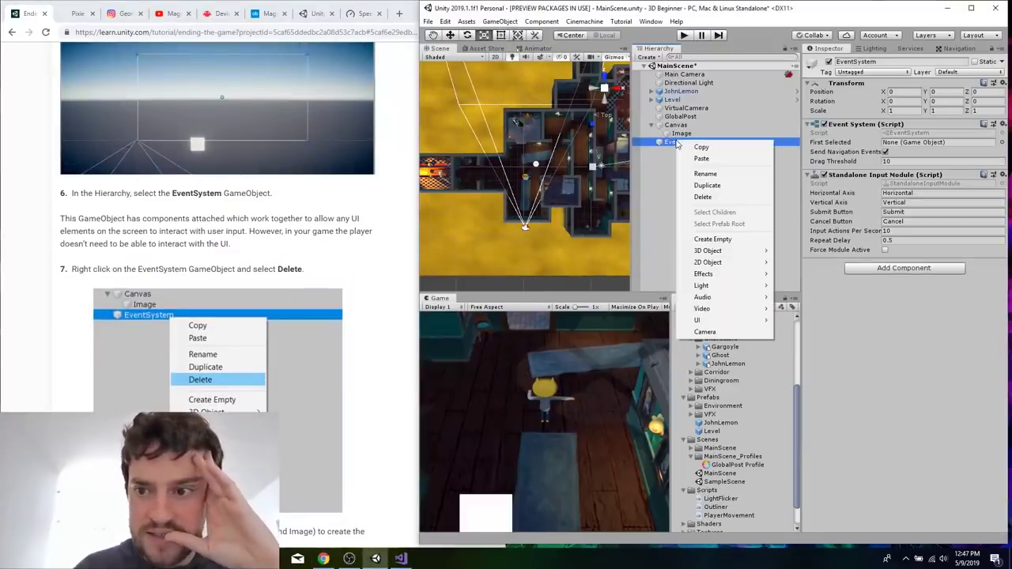
left_click(711, 199)
Select the Image object under Canvas and advance the tutorial to the Configure the Canvas section.
left_click(682, 134)
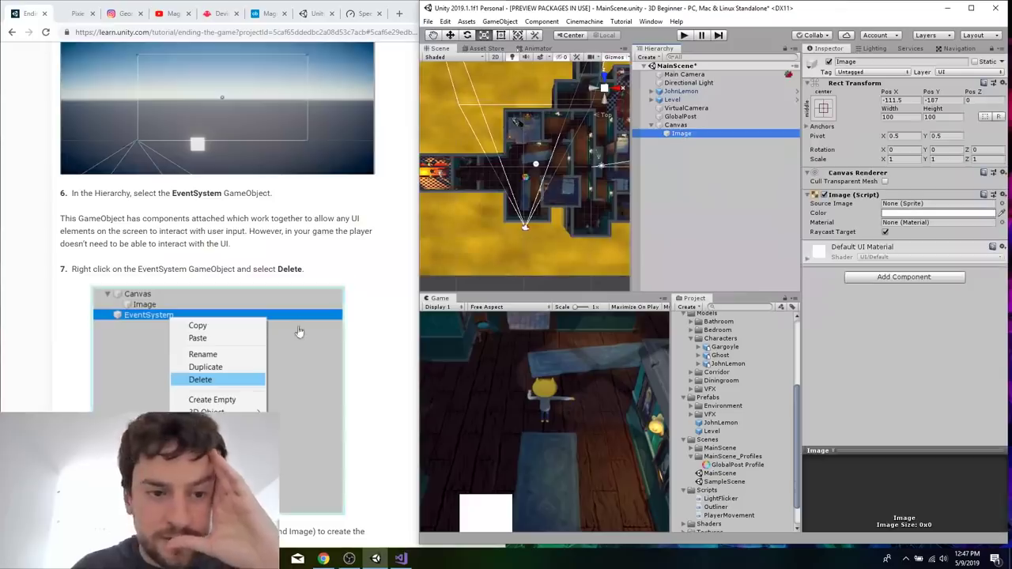
left_click(311, 269)
scroll(309, 267, "down", 4)
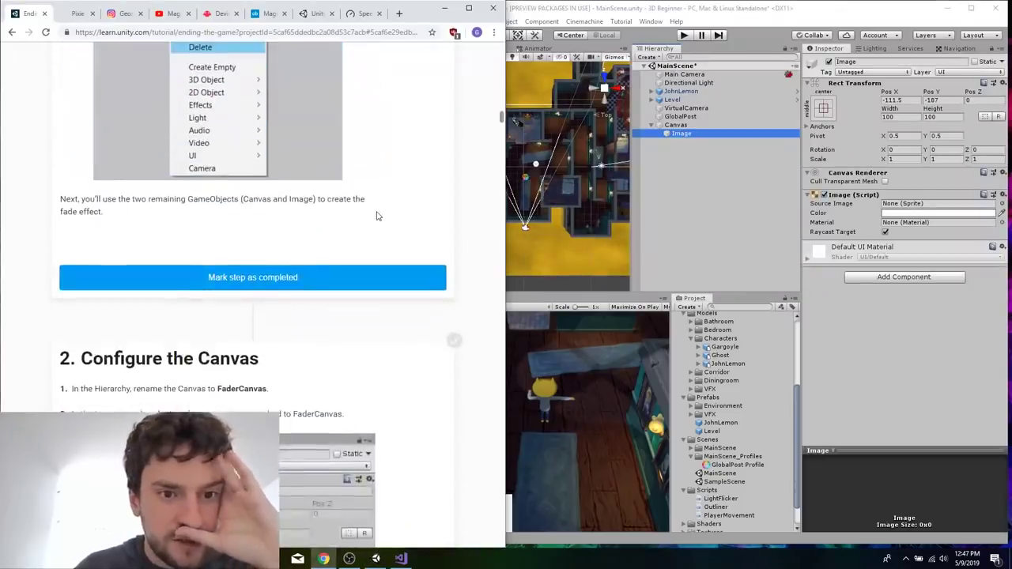
Go to the tutorial's Configure the Canvas section and rename the Canvas object in MainScene to FaderCanvas.
scroll(375, 216, "down", 1)
scroll(341, 190, "down", 2)
scroll(341, 190, "down", 1)
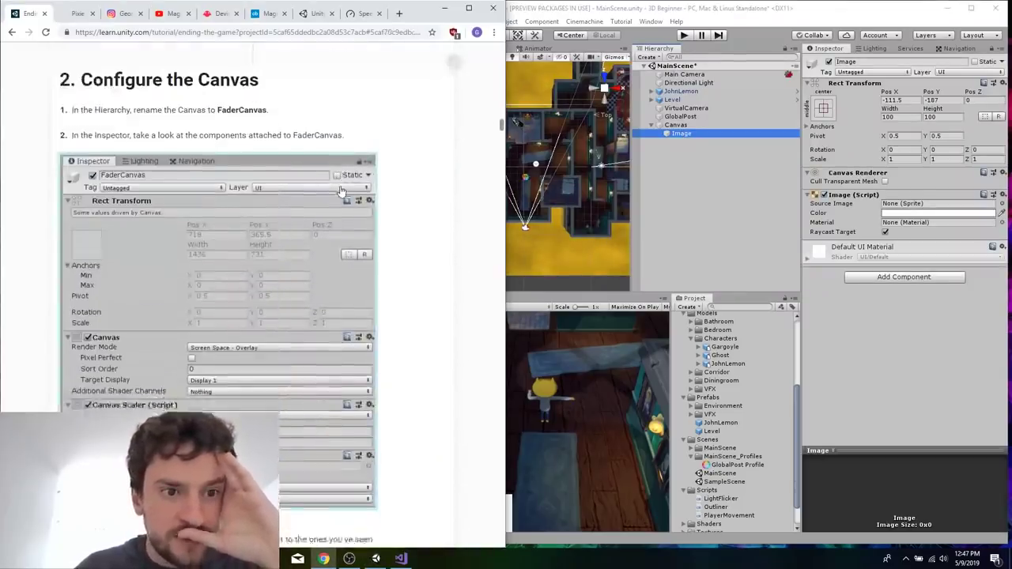
left_click(675, 125)
right_click(675, 125)
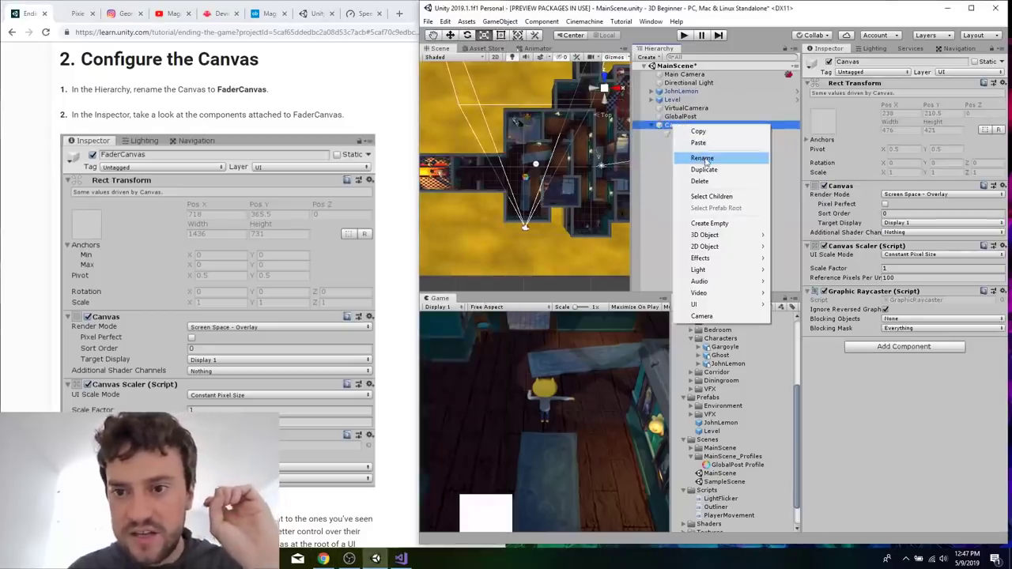
left_click(704, 156)
type("FaderCanvas")
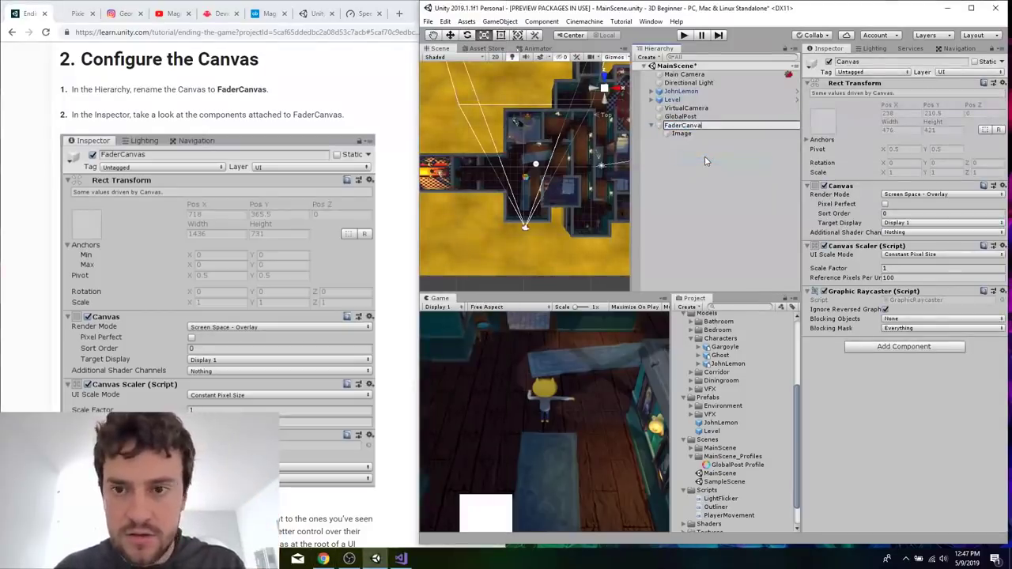
key("Return")
Read the tutorial's explanation of the Canvas component's Render Mode options and review its FaderCanvas component overview.
left_click(364, 108)
scroll(365, 111, "down", 5)
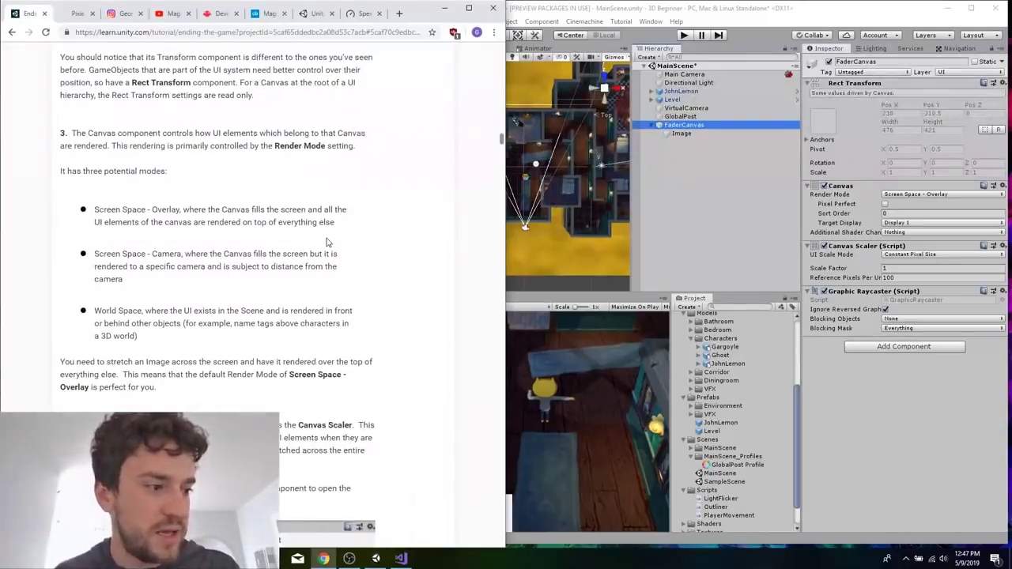
scroll(328, 242, "down", 1)
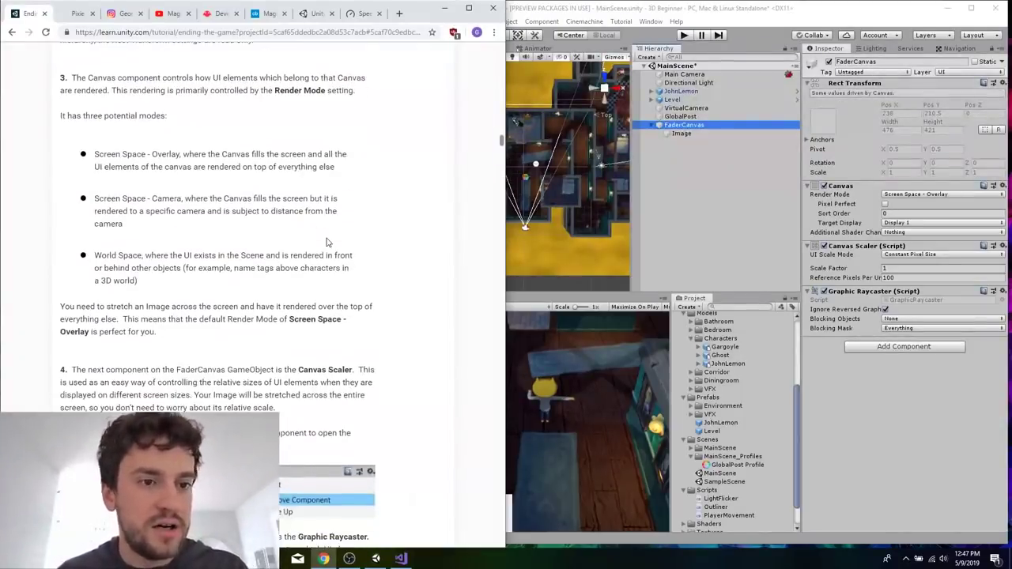
scroll(328, 242, "up", 1)
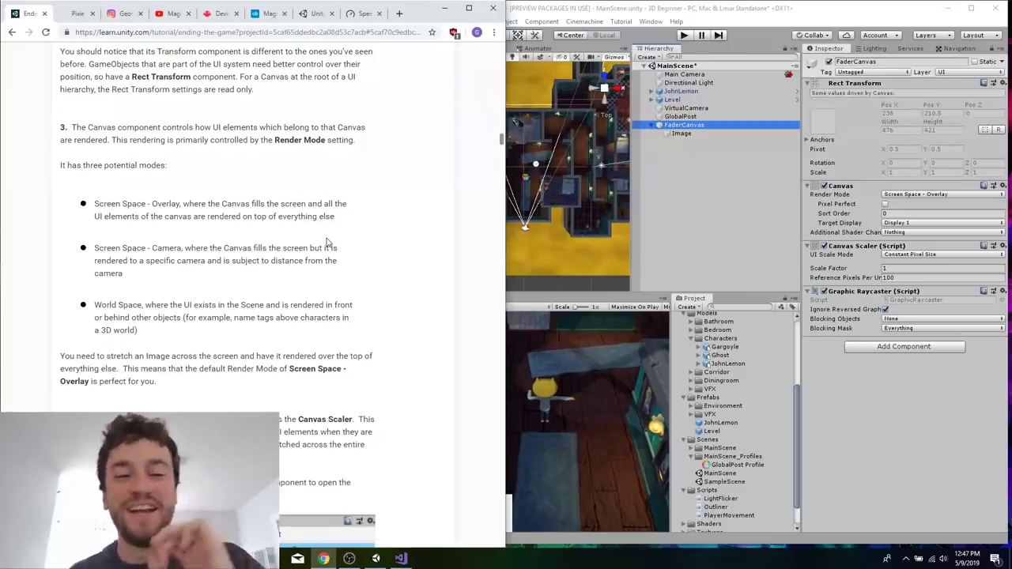
scroll(328, 242, "up", 1)
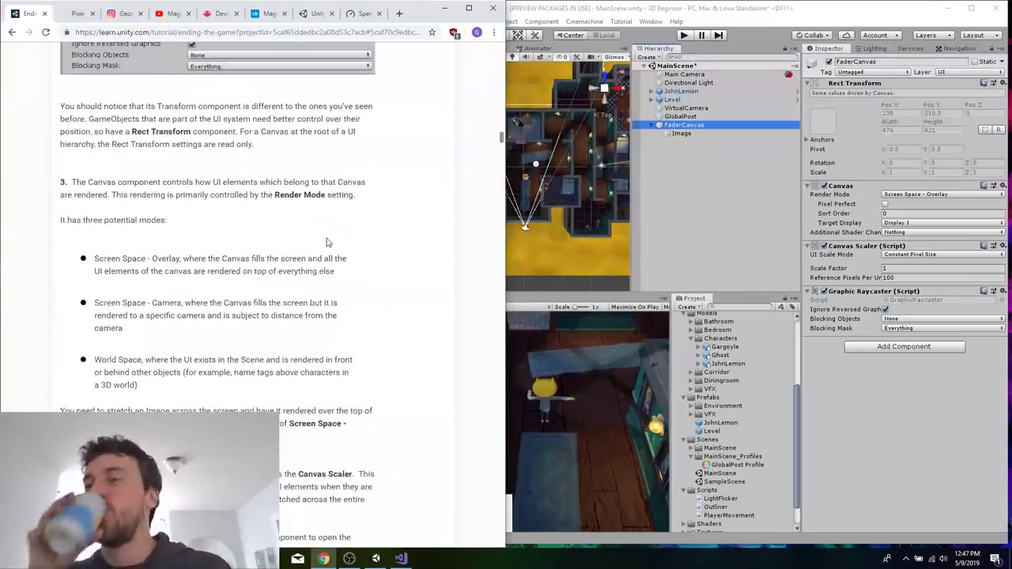
scroll(328, 242, "down", 1)
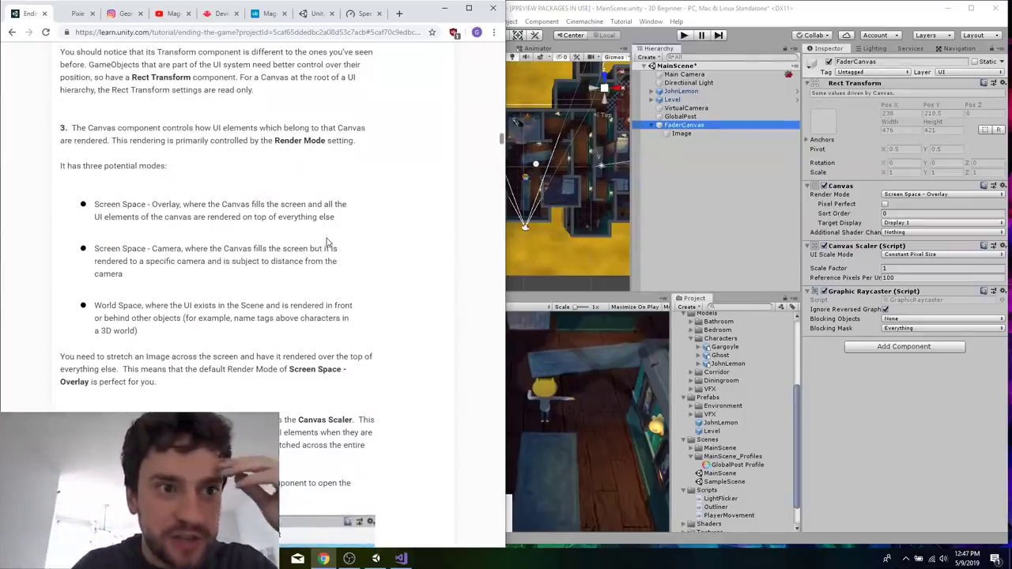
scroll(329, 242, "up", 8)
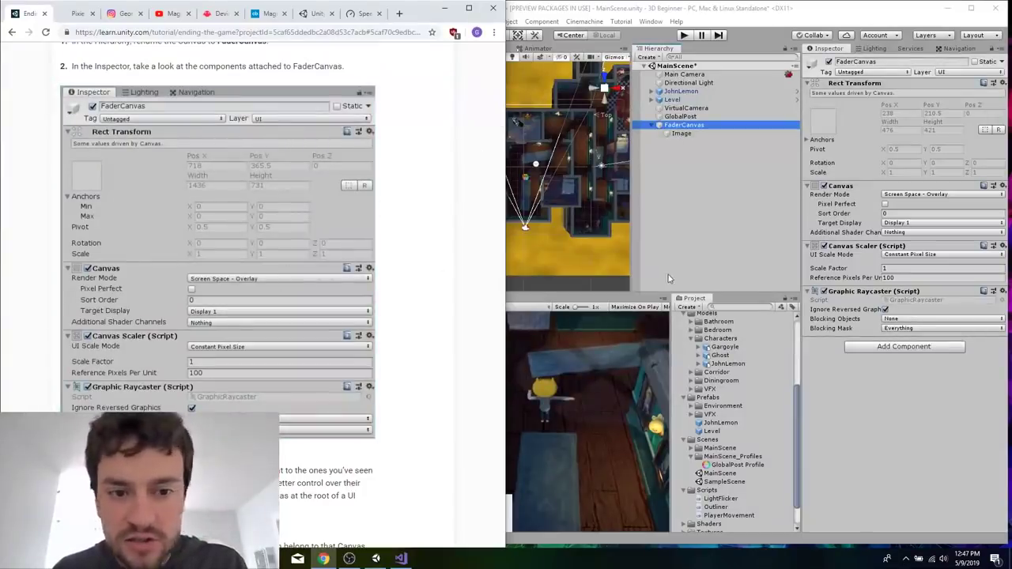
key("ctrl+n")
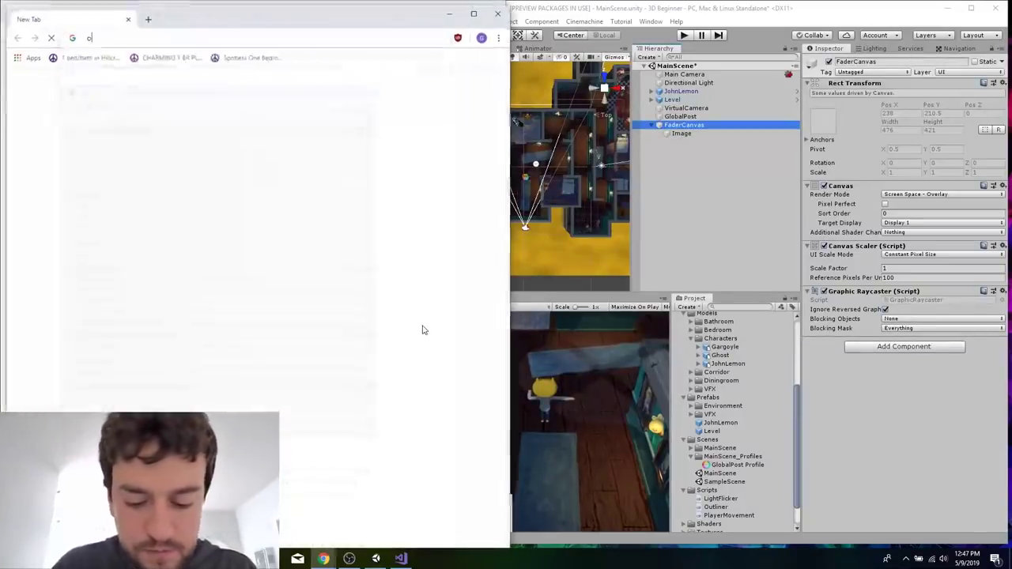
type("ojhn le")
key("ctrl+w")
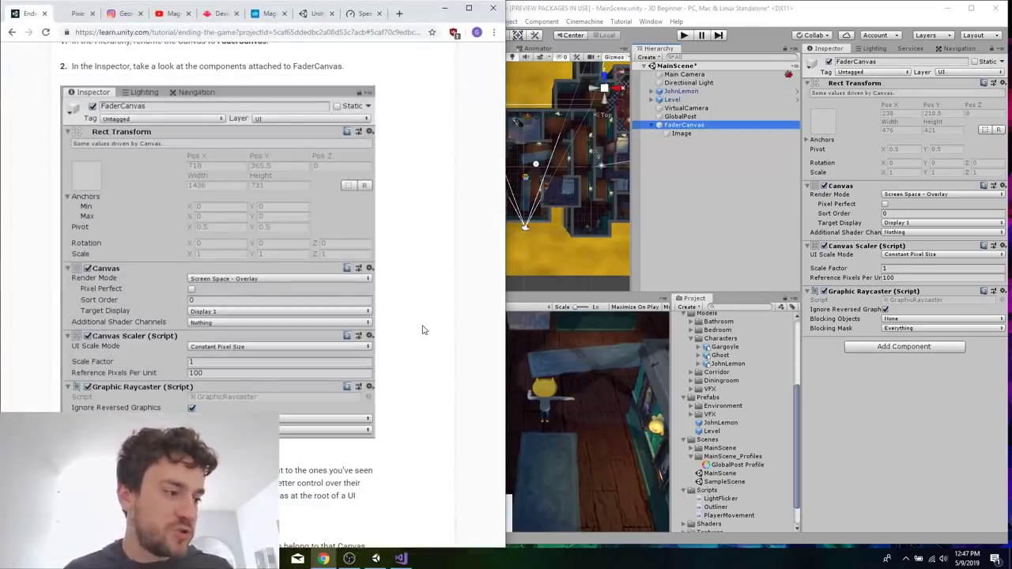
Switch to OBS to check the stream, then return to the tutorial.
scroll(411, 377, "down", 5)
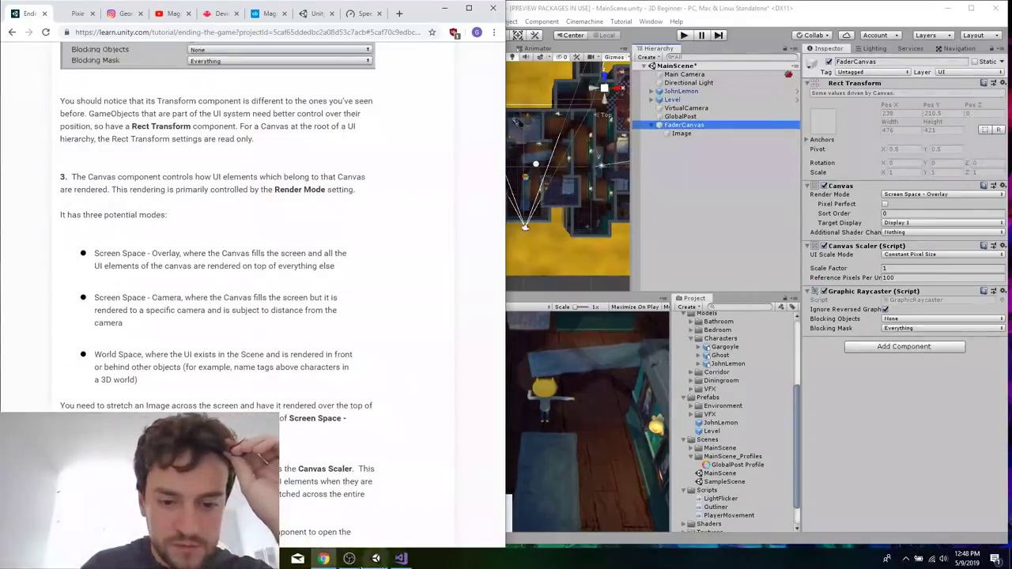
left_click(349, 559)
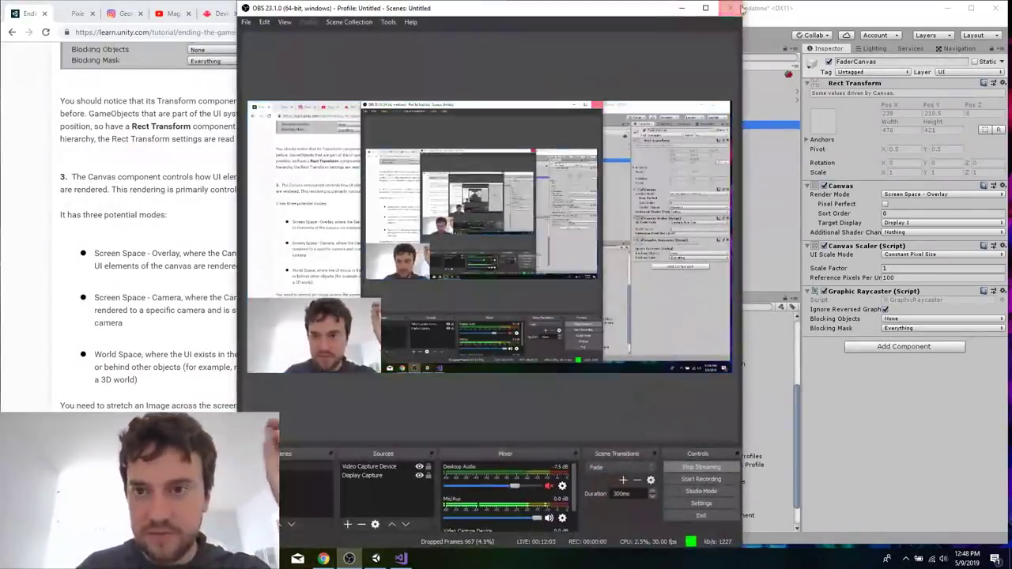
left_click(681, 8)
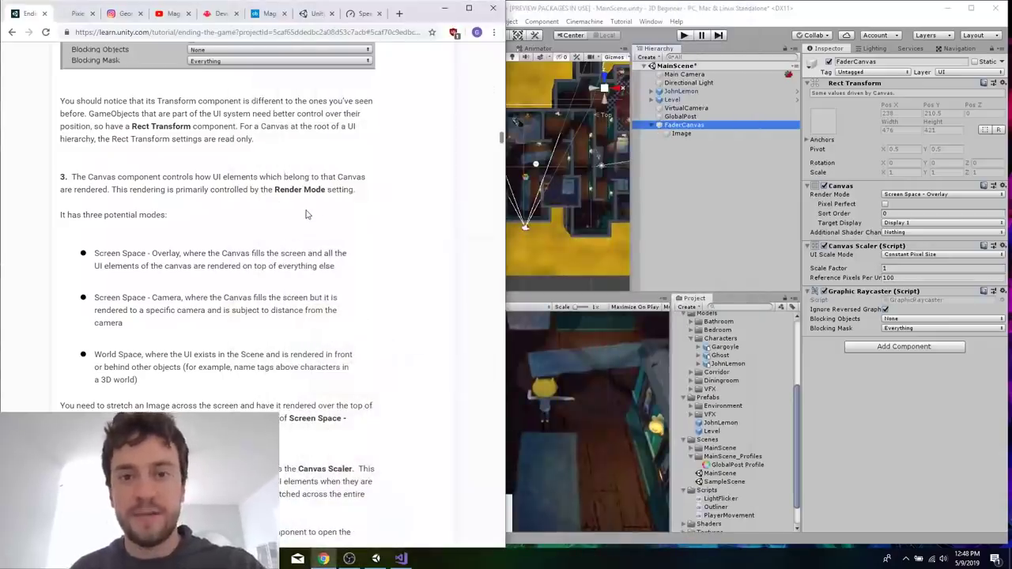
Read the tutorial's instructions on the three render modes, the Canvas Scaler and the Graphic Raycaster.
scroll(307, 215, "down", 1)
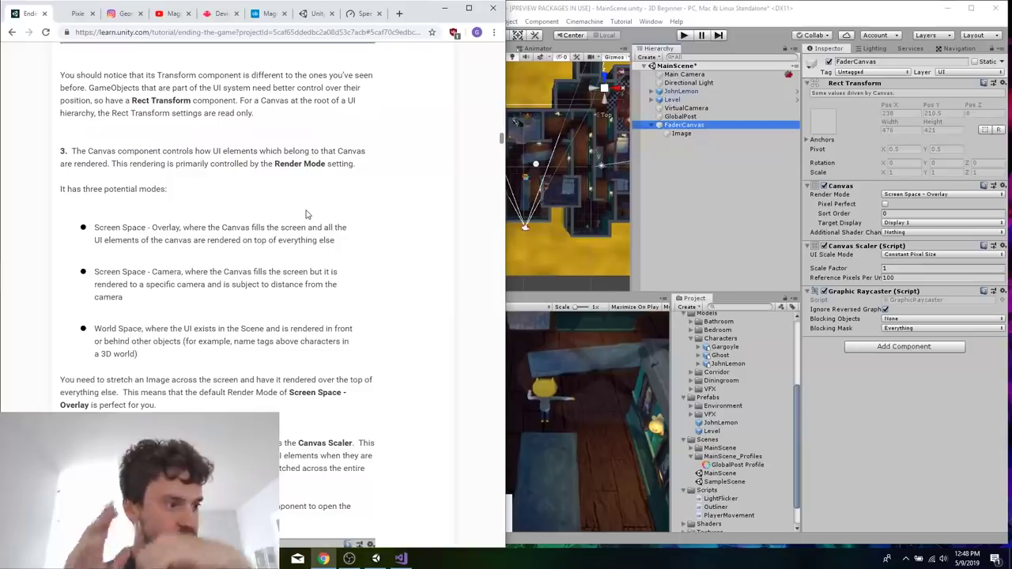
scroll(307, 215, "down", 1)
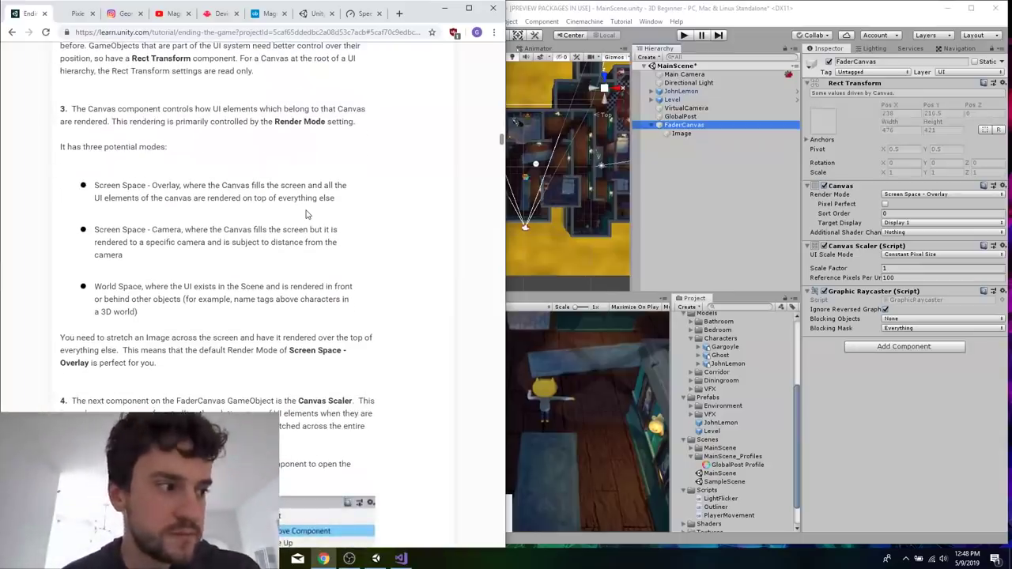
scroll(307, 215, "down", 2)
scroll(307, 214, "up", 3)
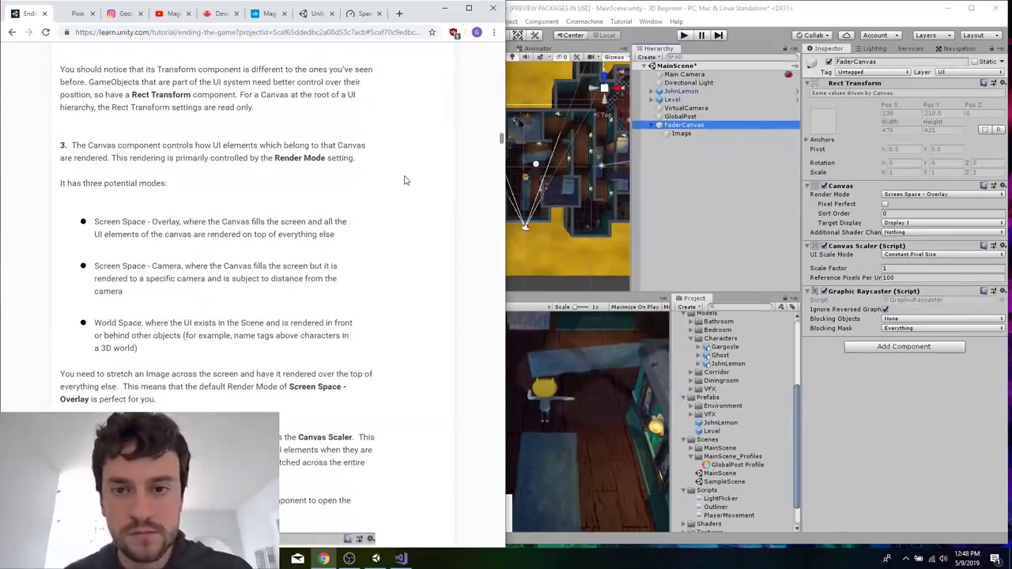
scroll(334, 297, "down", 2)
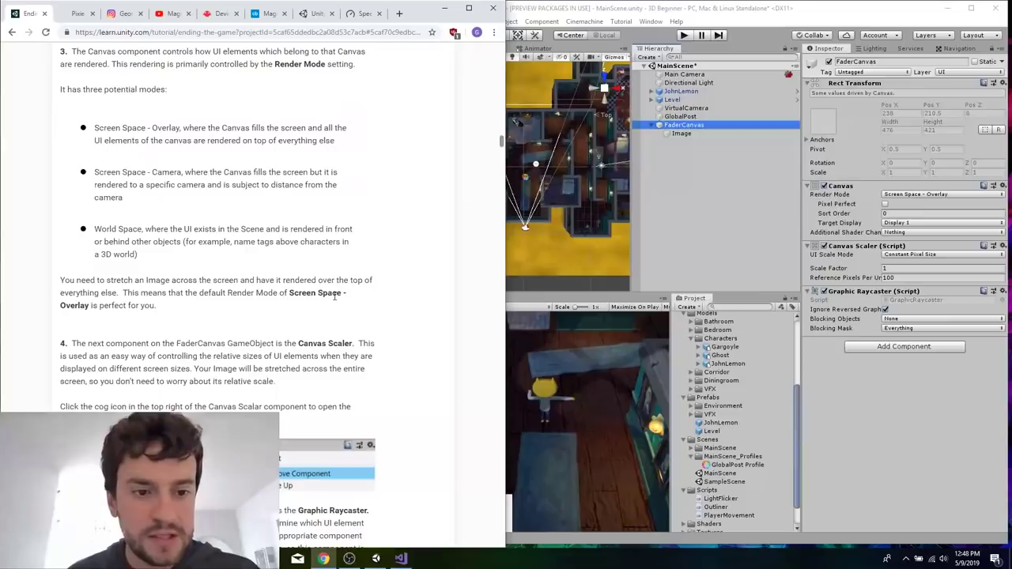
scroll(334, 298, "down", 4)
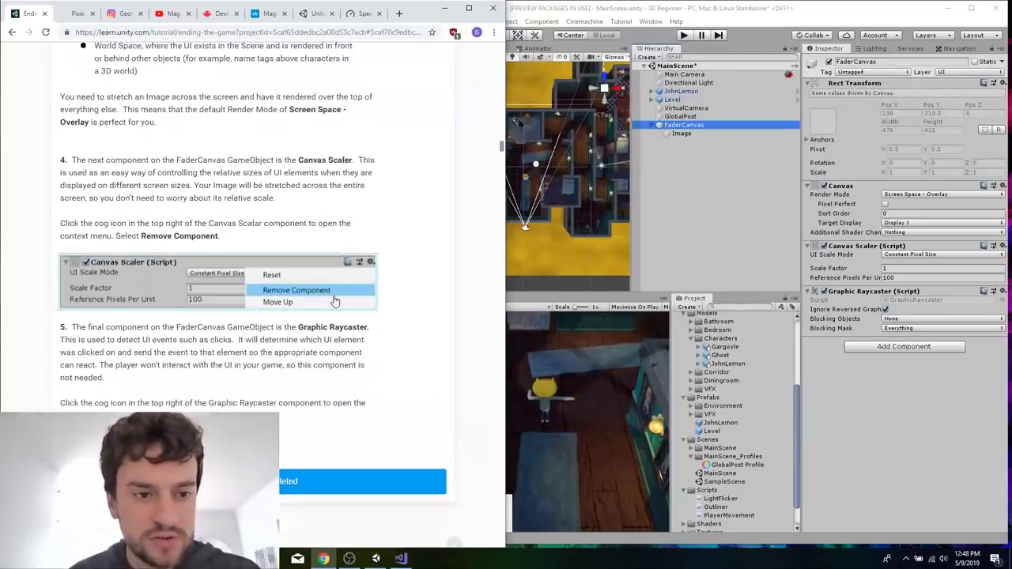
scroll(335, 301, "down", 1)
scroll(335, 298, "down", 1)
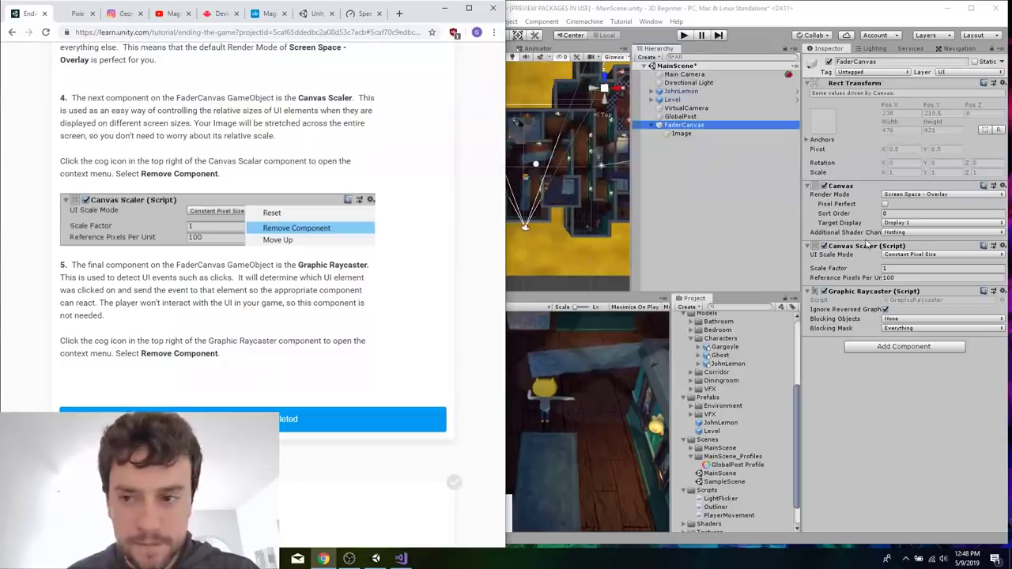
Remove the Canvas Scaler component from FaderCanvas.
right_click(867, 242)
left_click(860, 244)
right_click(858, 245)
left_click(902, 264)
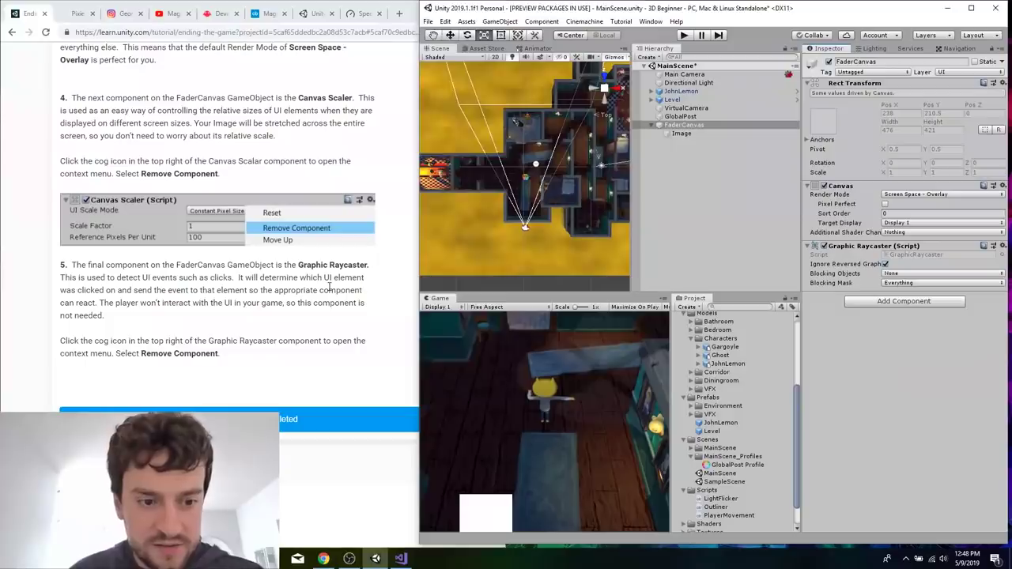
Read the tutorial's Graphic Raycaster instruction and remove that component from FaderCanvas.
left_click(329, 288)
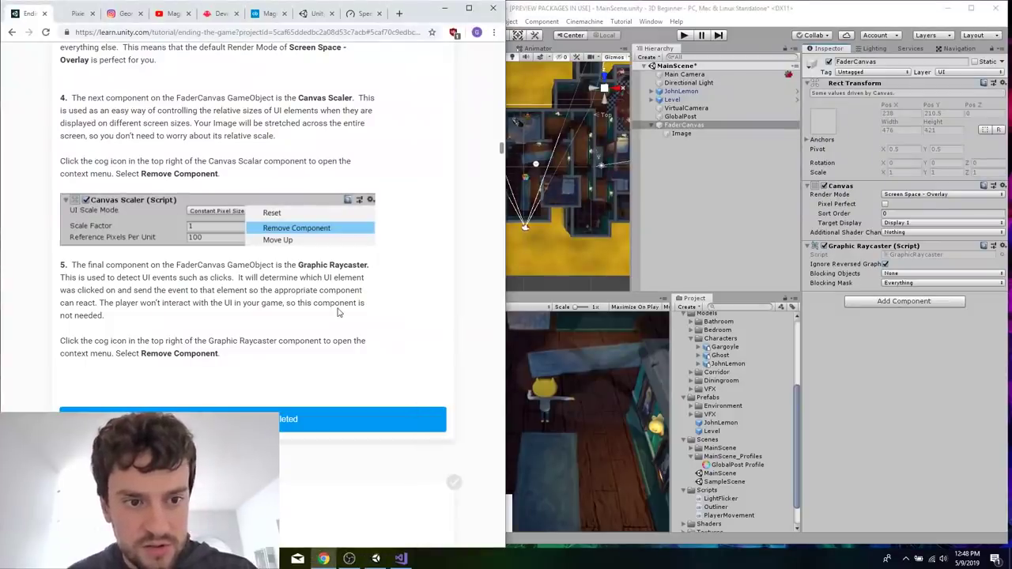
scroll(338, 312, "down", 1)
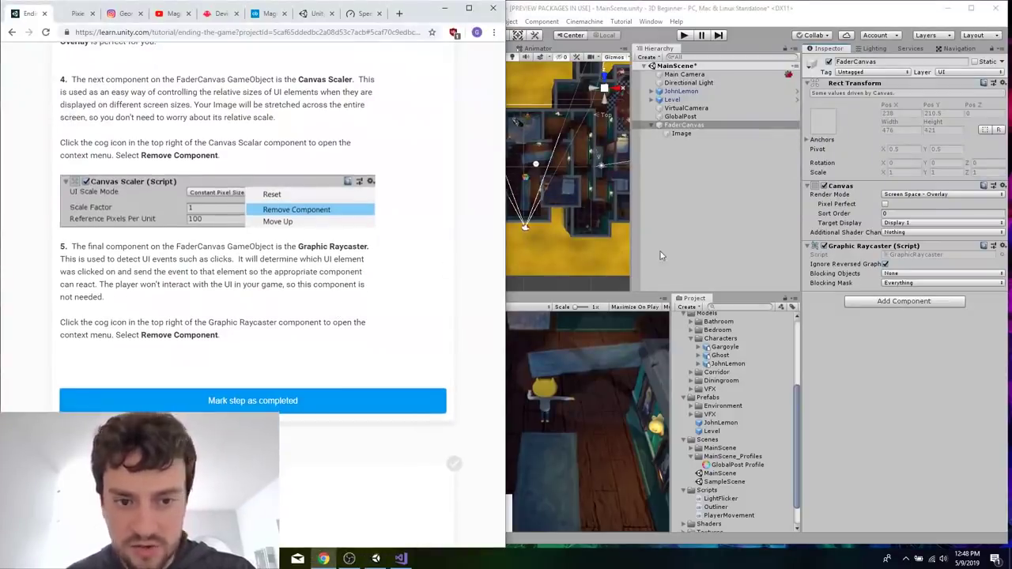
right_click(853, 251)
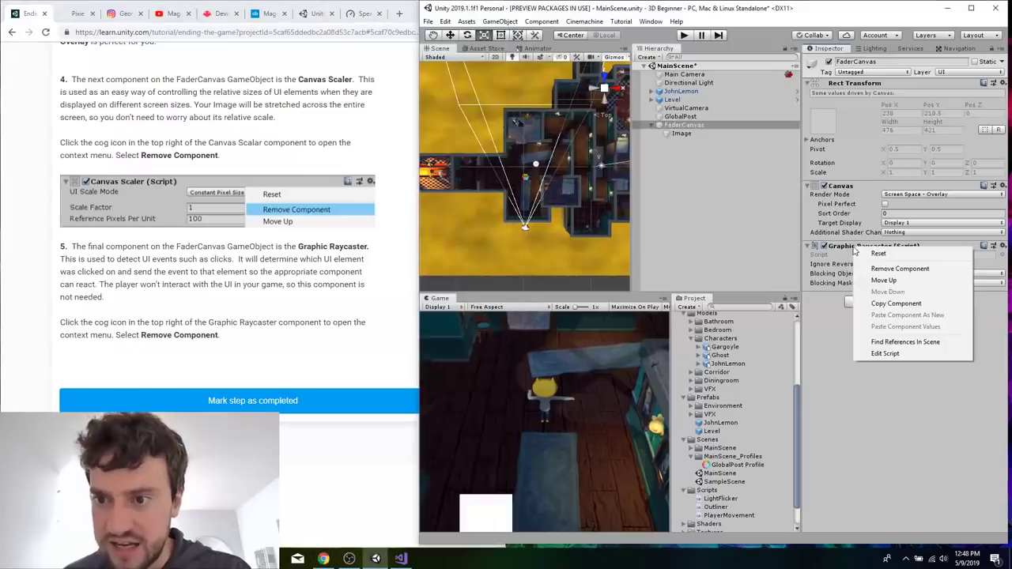
left_click(894, 269)
Advance the tutorial to the Stretch the Image section and activate the Rect Tool in Unity.
left_click(329, 320)
scroll(329, 321, "down", 8)
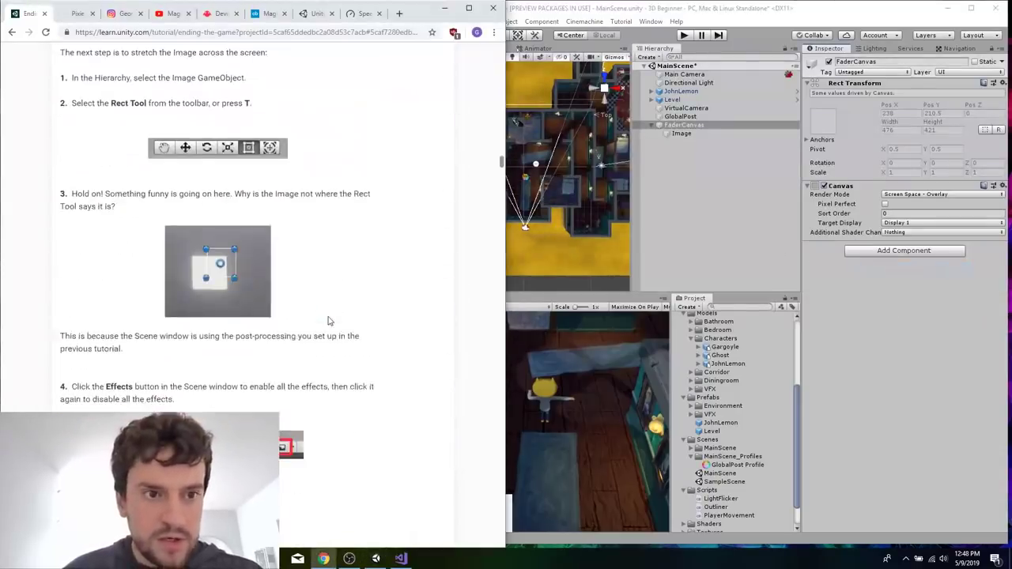
scroll(328, 321, "up", 1)
left_click(555, 8)
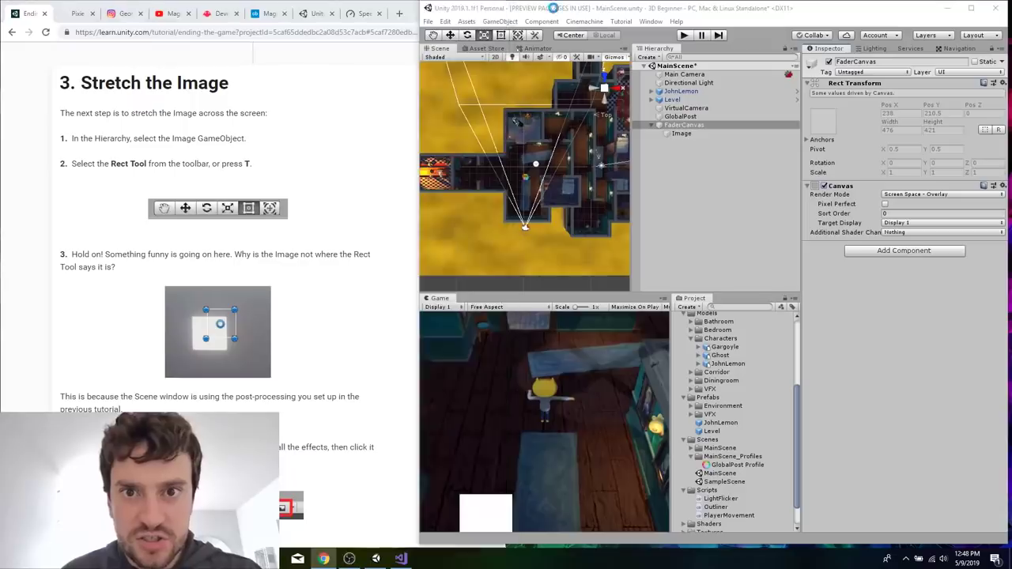
left_click(502, 36)
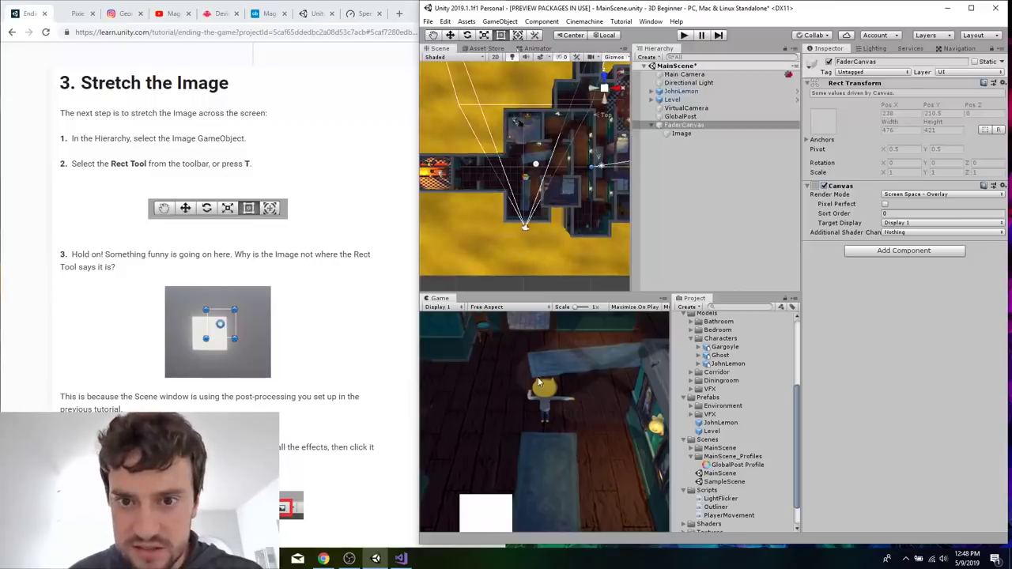
Select GlobalPost and toggle its Post Process Volume component several times, leaving it disabled.
scroll(595, 165, "up", 3)
scroll(594, 164, "down", 1)
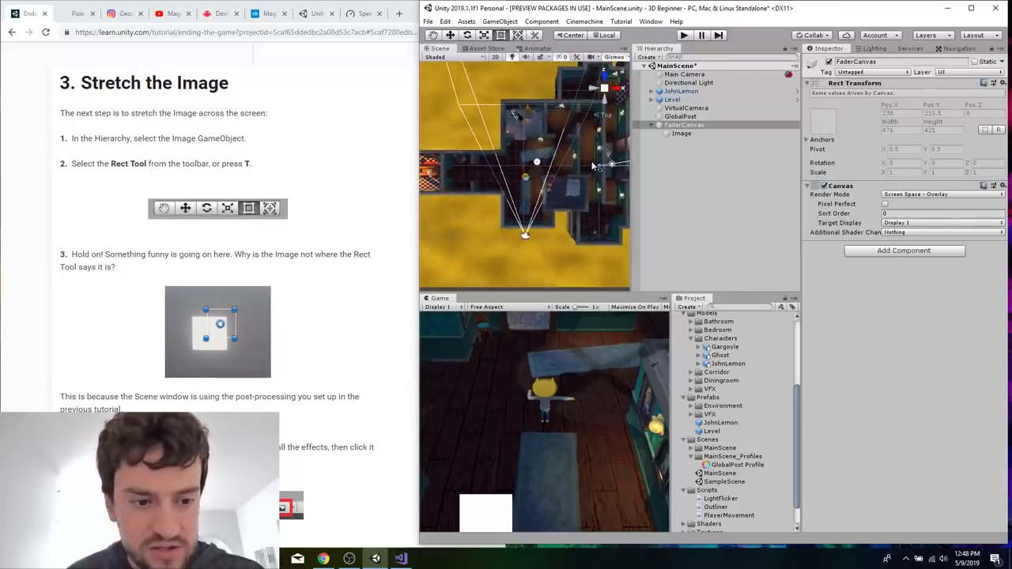
scroll(295, 325, "down", 1)
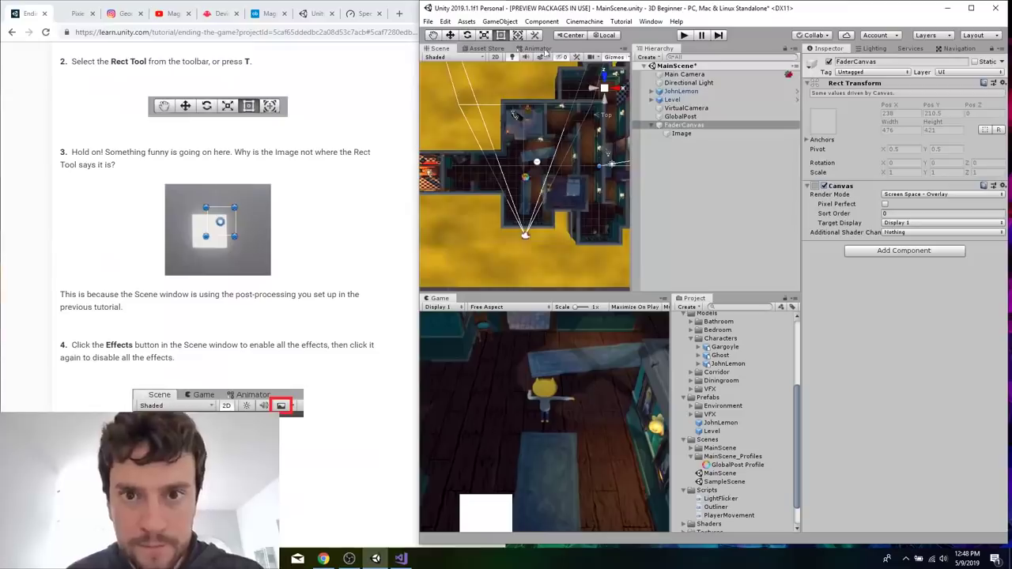
left_click(680, 116)
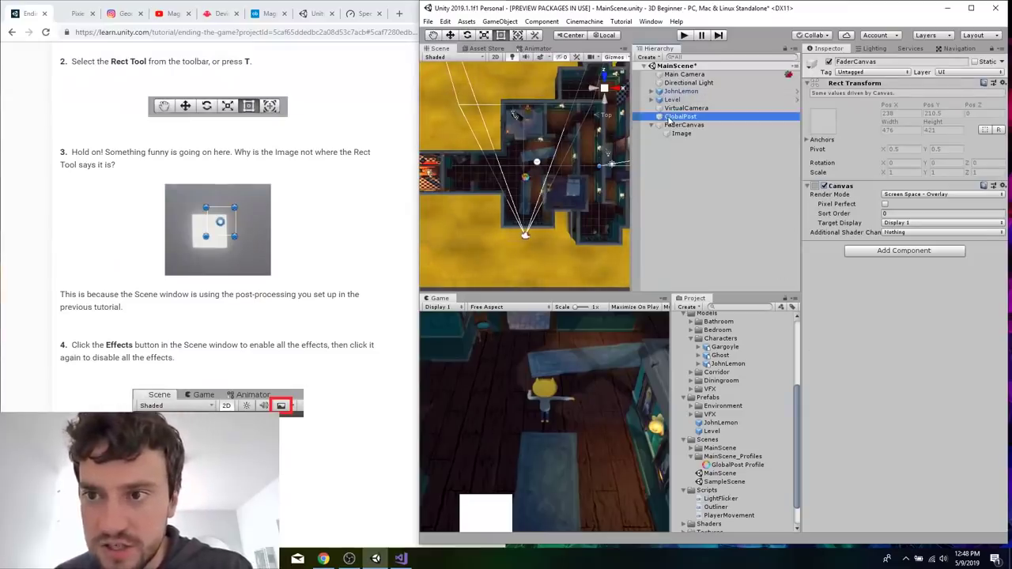
left_click(824, 125)
left_click(823, 125)
left_click(823, 125)
left_click(823, 125)
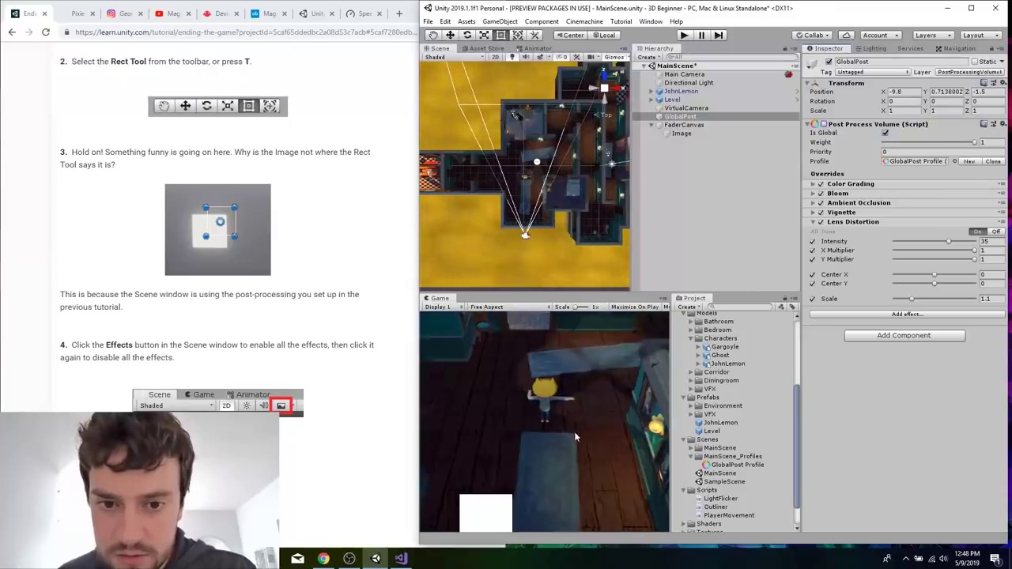
Go back to the start of Stretch the Image and inspect the GlobalPost, Image and FaderCanvas objects, leaving FaderCanvas selected.
left_click(527, 206)
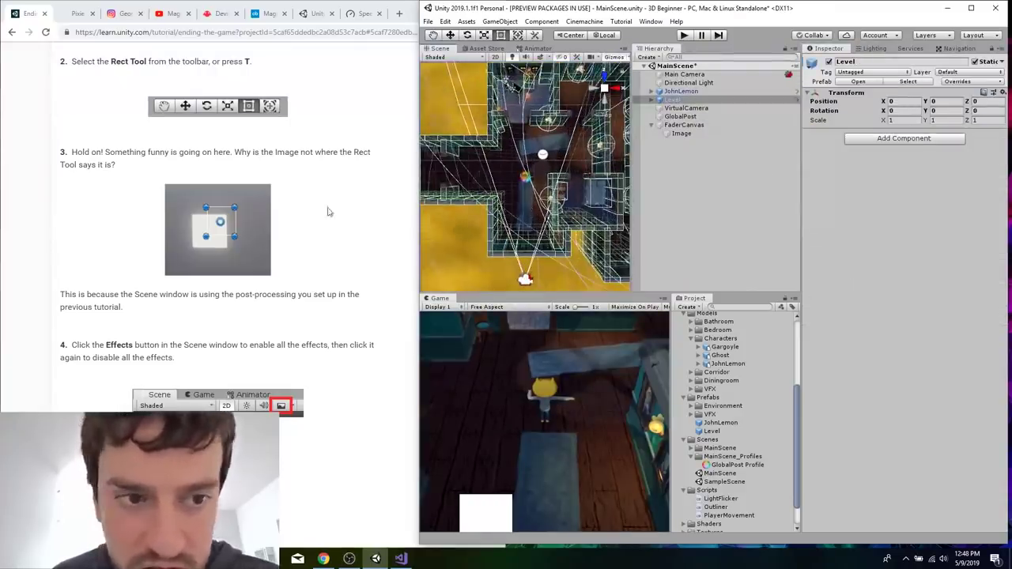
scroll(264, 206, "up", 4)
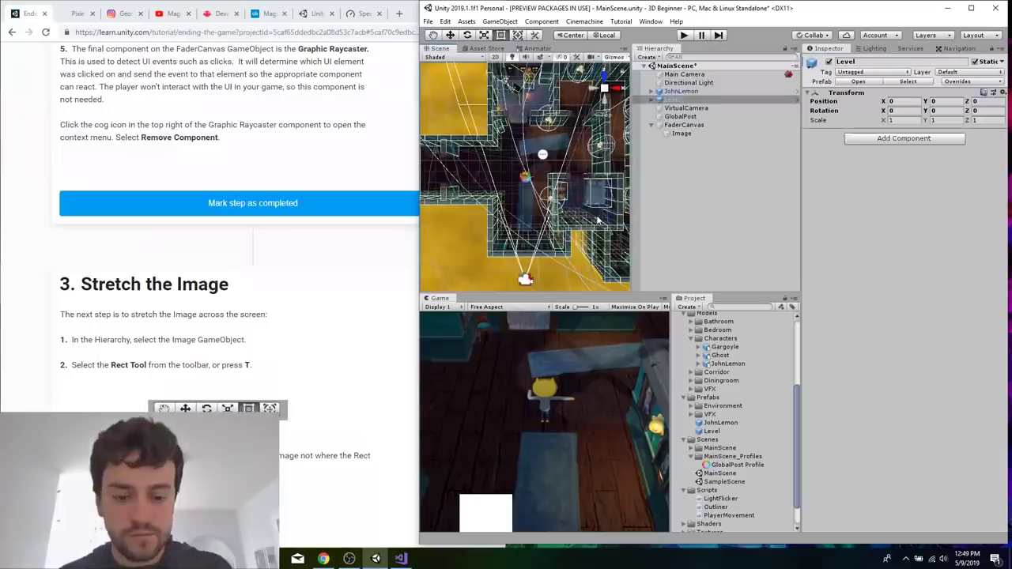
left_click(685, 118)
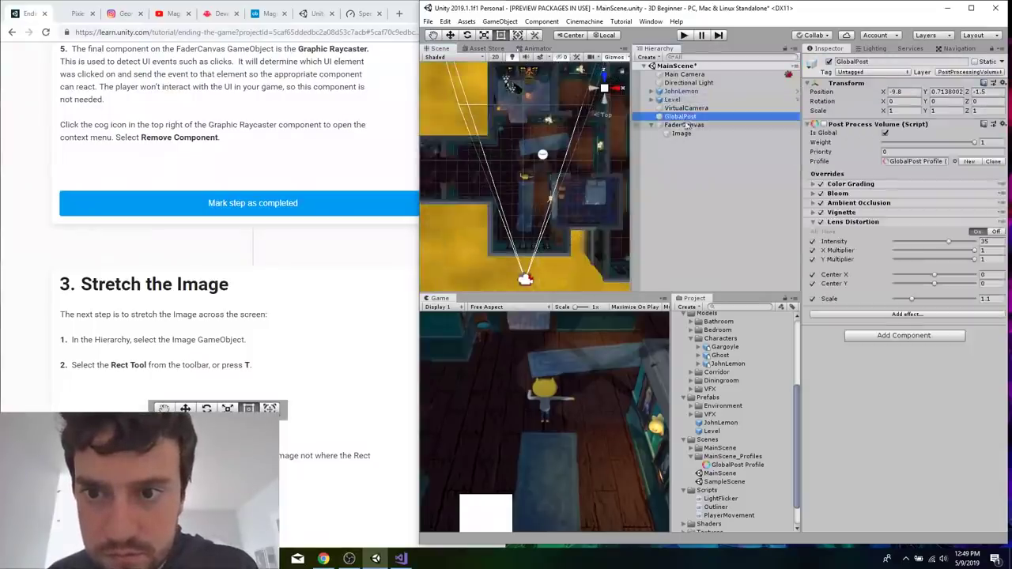
left_click(686, 126)
left_click(684, 134)
left_click(684, 126)
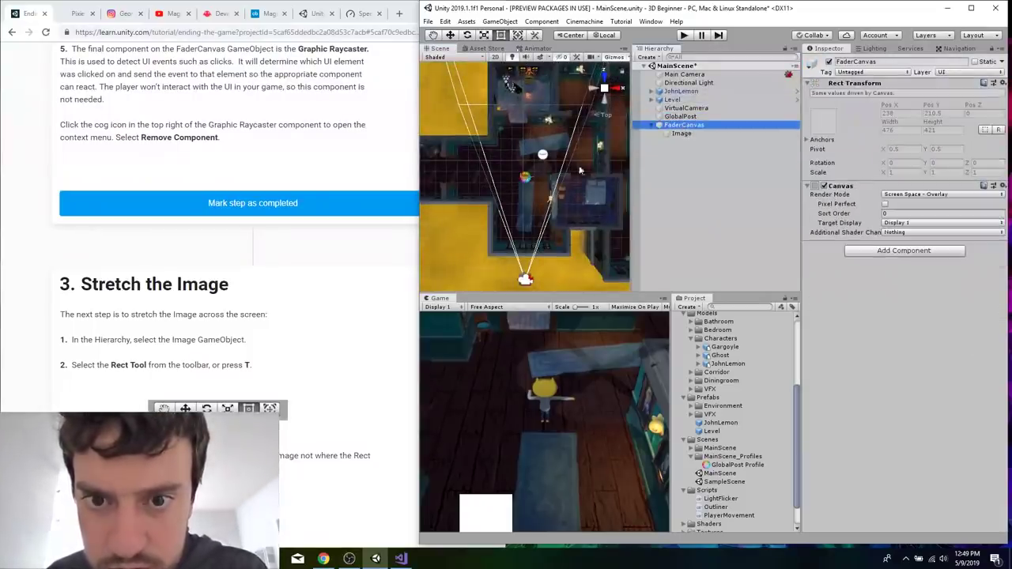
Select the Image object and read the tutorial's instruction about the Scene window's Effects button.
scroll(579, 171, "up", 10)
scroll(547, 173, "down", 5)
left_click(720, 135)
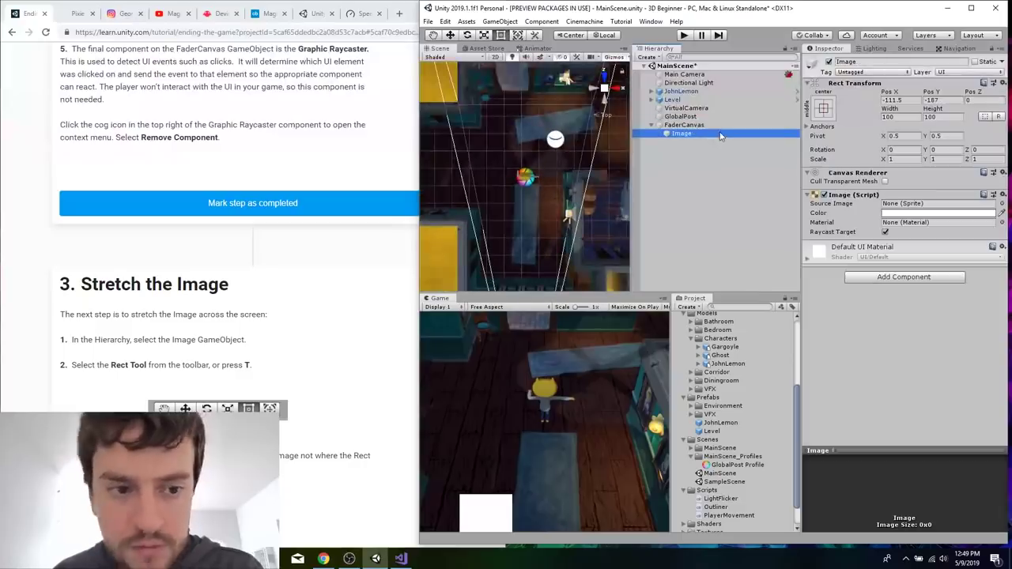
left_click(334, 301)
scroll(332, 302, "down", 5)
scroll(333, 302, "down", 2)
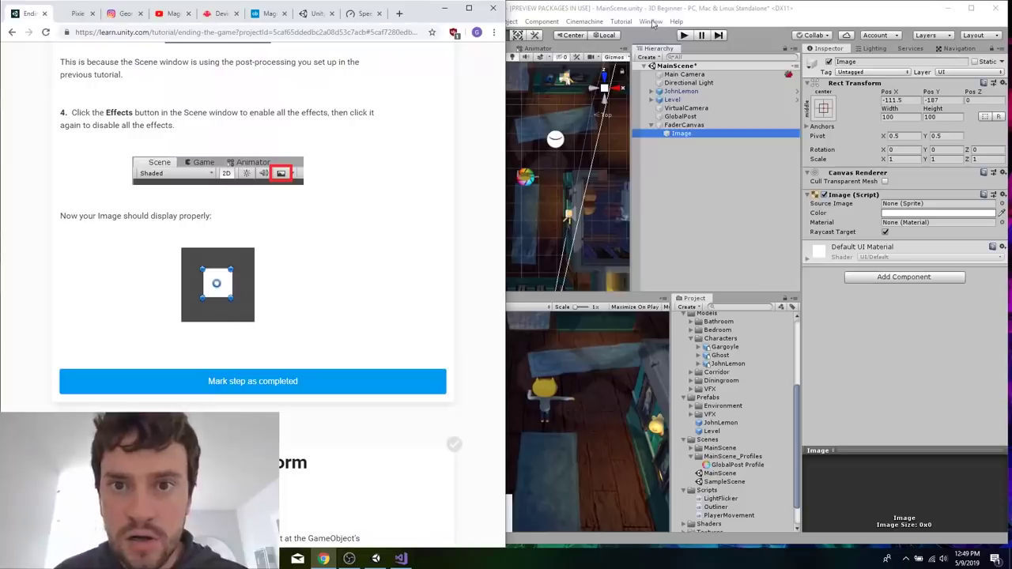
Enable GlobalPost's Post Process Volume and toggle the Scene view effects several times, leaving the effects off.
left_click(642, 12)
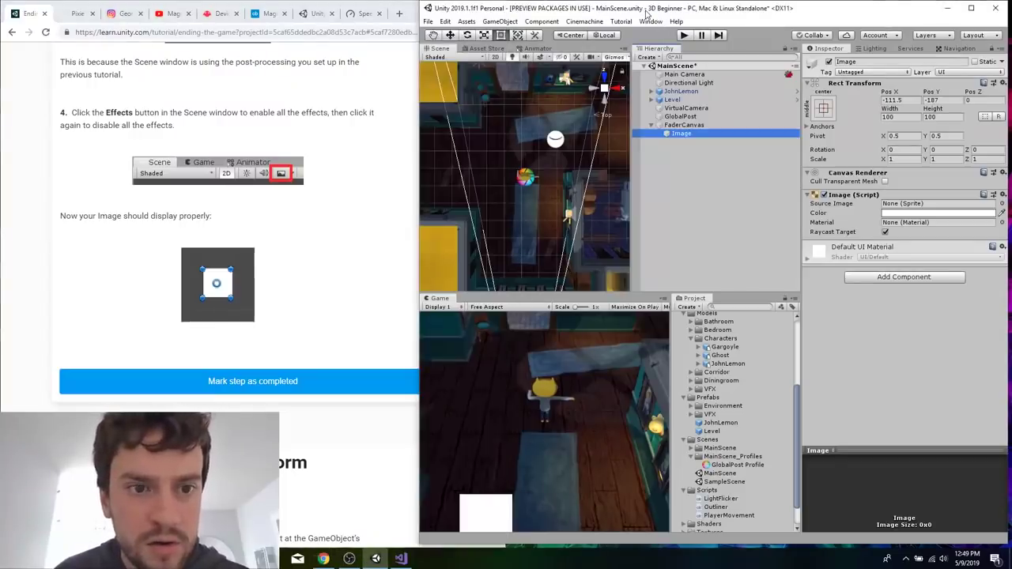
left_click(541, 57)
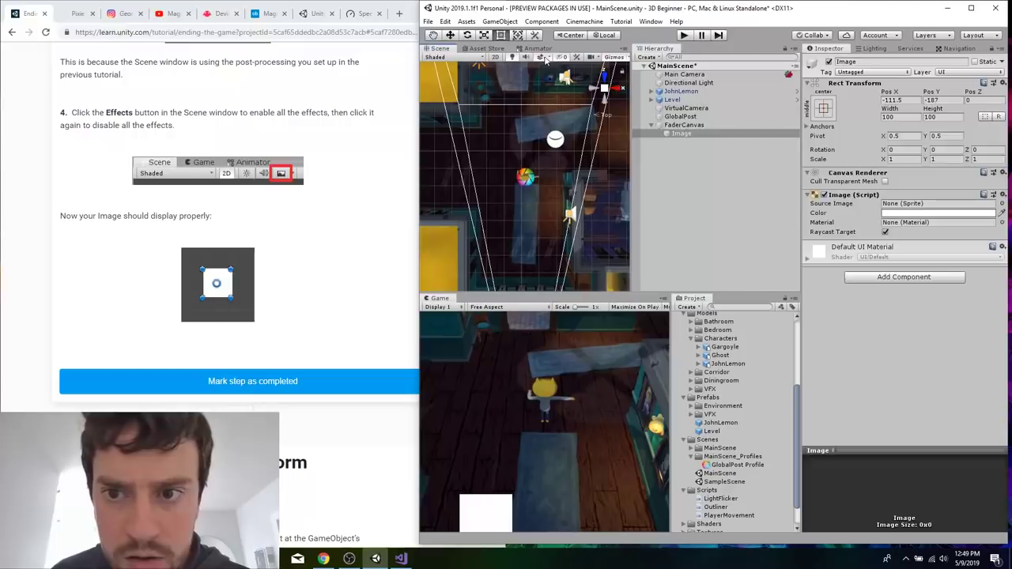
left_click(693, 117)
left_click(540, 58)
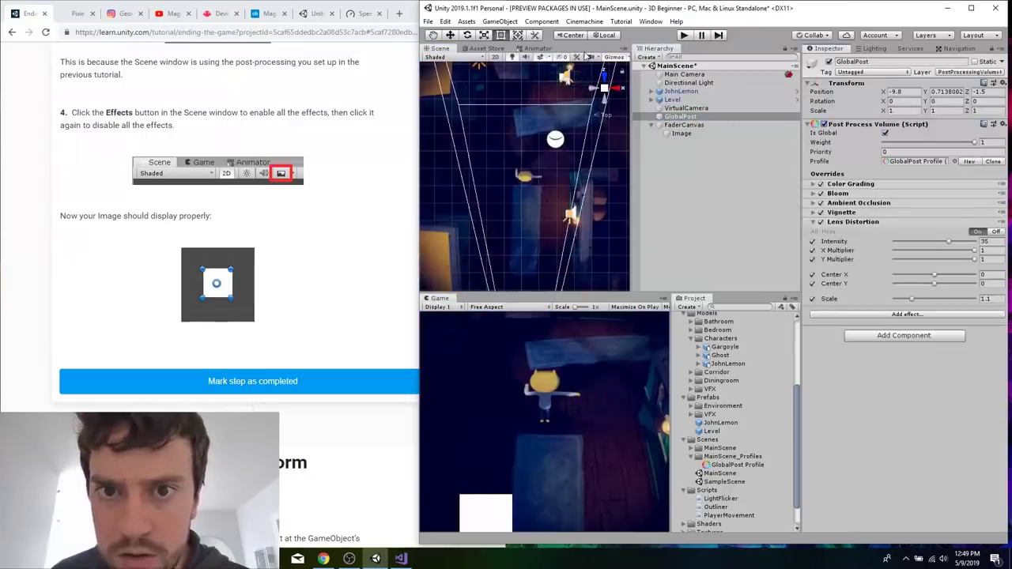
left_click(540, 58)
left_click(540, 57)
left_click(540, 57)
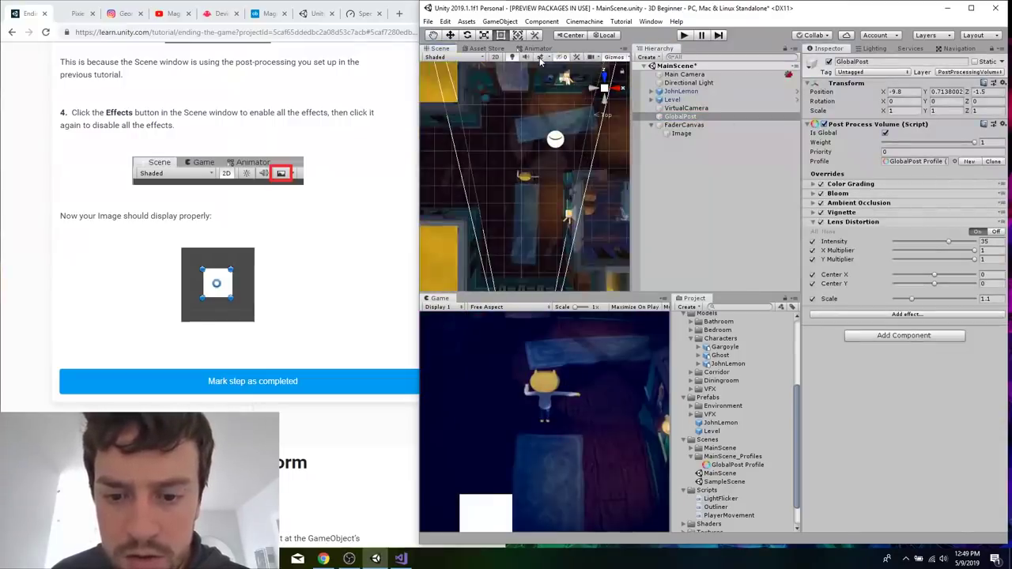
left_click(540, 58)
left_click(541, 58)
left_click(540, 58)
left_click(540, 57)
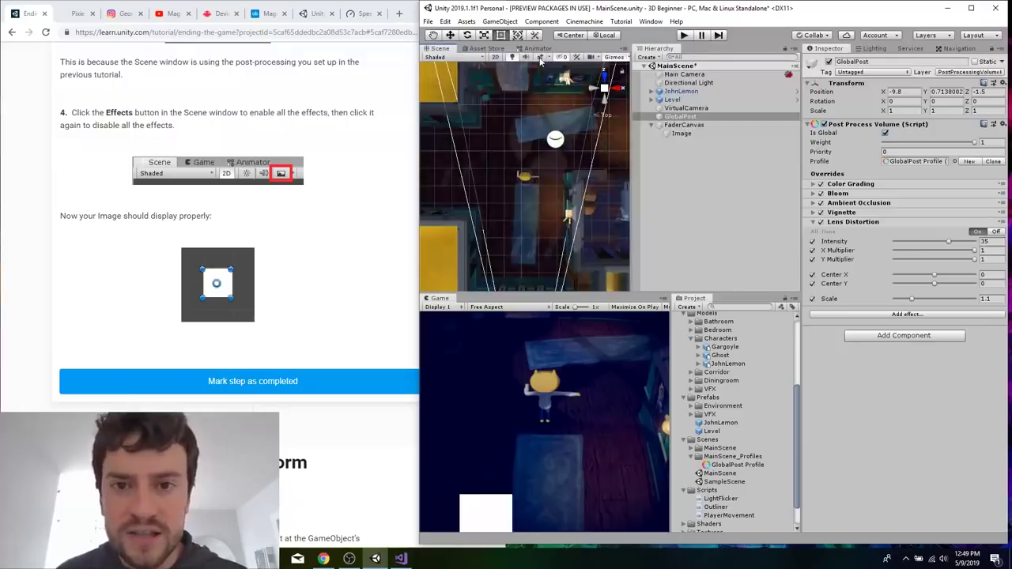
Inspect FaderCanvas and its Image in the Scene view to locate the canvas, leaving FaderCanvas selected.
scroll(553, 180, "down", 5)
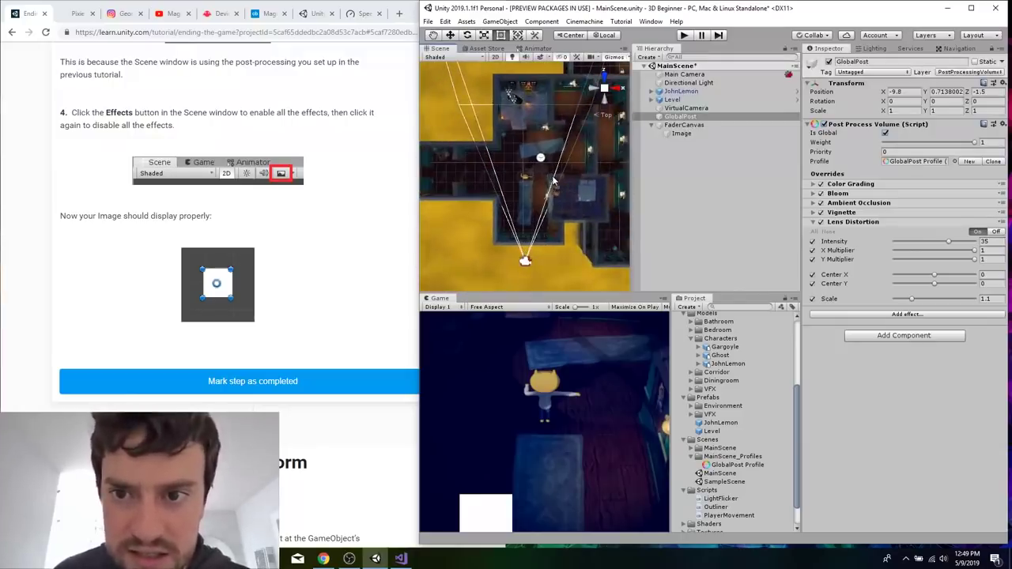
left_click(682, 125)
left_click(680, 133)
left_click(684, 125)
scroll(567, 191, "down", 4)
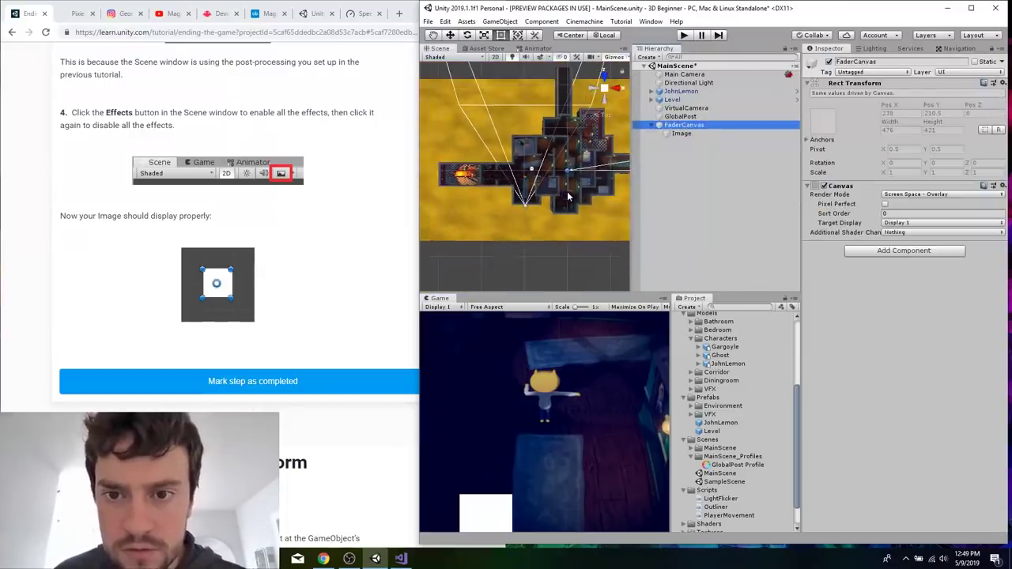
scroll(579, 242, "down", 3)
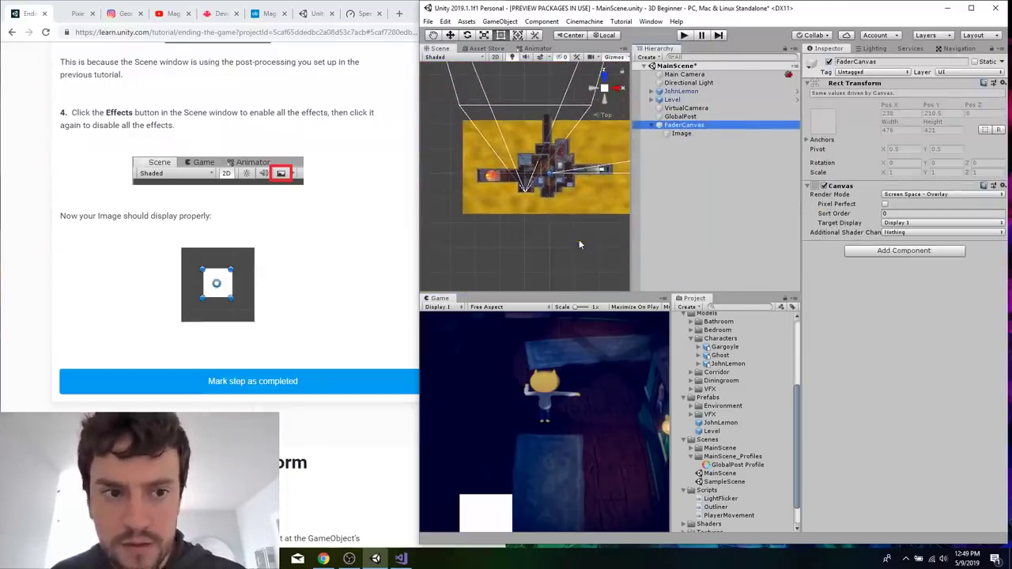
Read the tutorial's explanation of Rect Transform anchors up to Configure the Rect Transform Component, and select the Image object.
left_click(314, 281)
scroll(314, 281, "down", 10)
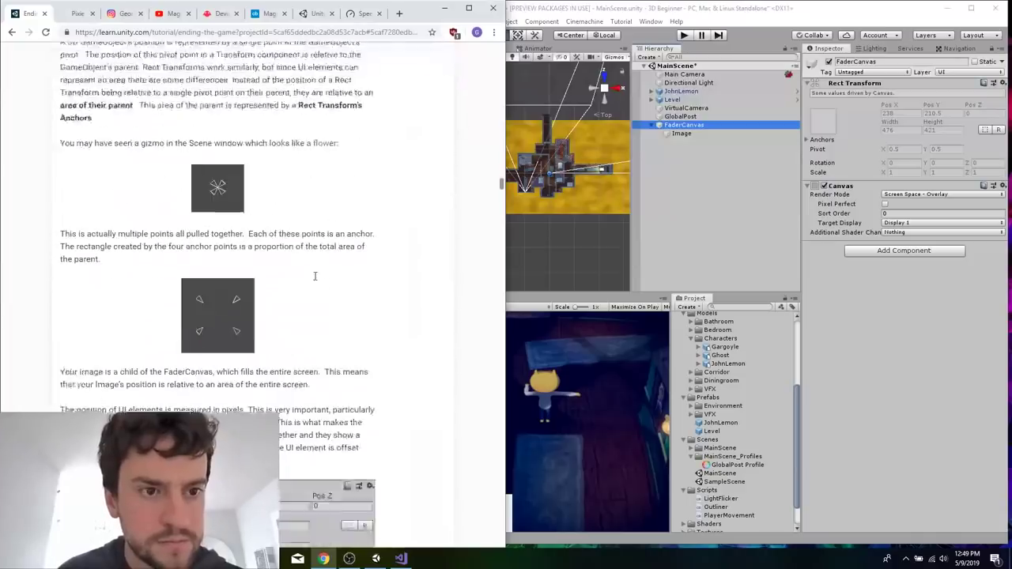
scroll(314, 280, "down", 1)
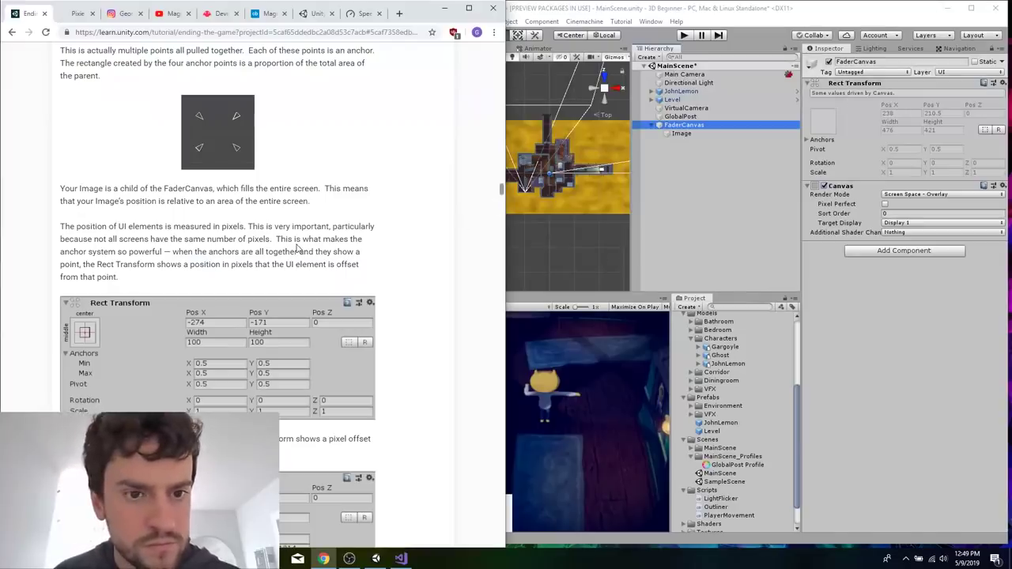
scroll(297, 248, "down", 3)
left_click(682, 133)
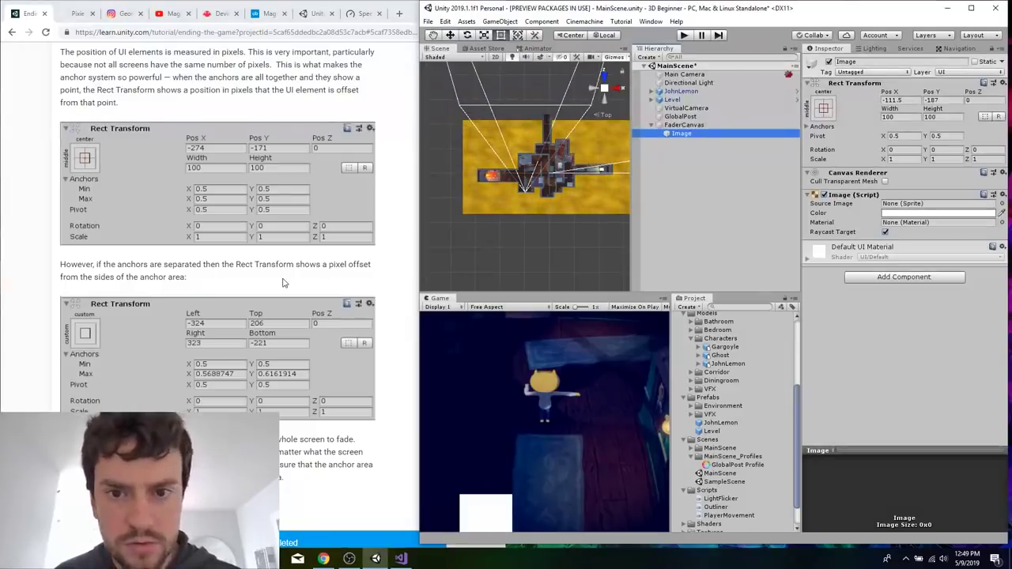
scroll(284, 282, "down", 8)
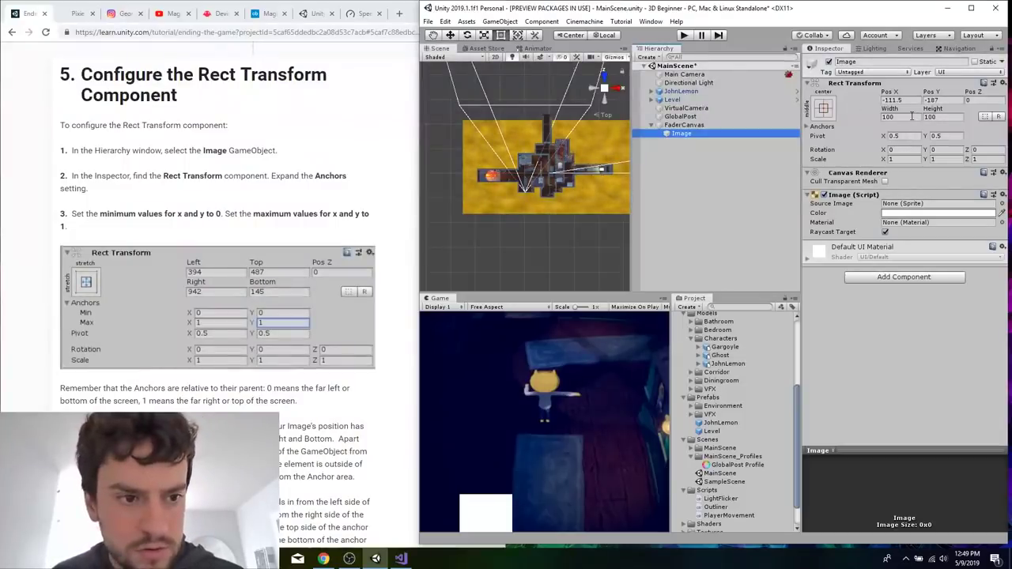
Expand the Image's Anchors and set the minimum X and Y to 0 and the maximum X and Y to 1.
left_click(820, 128)
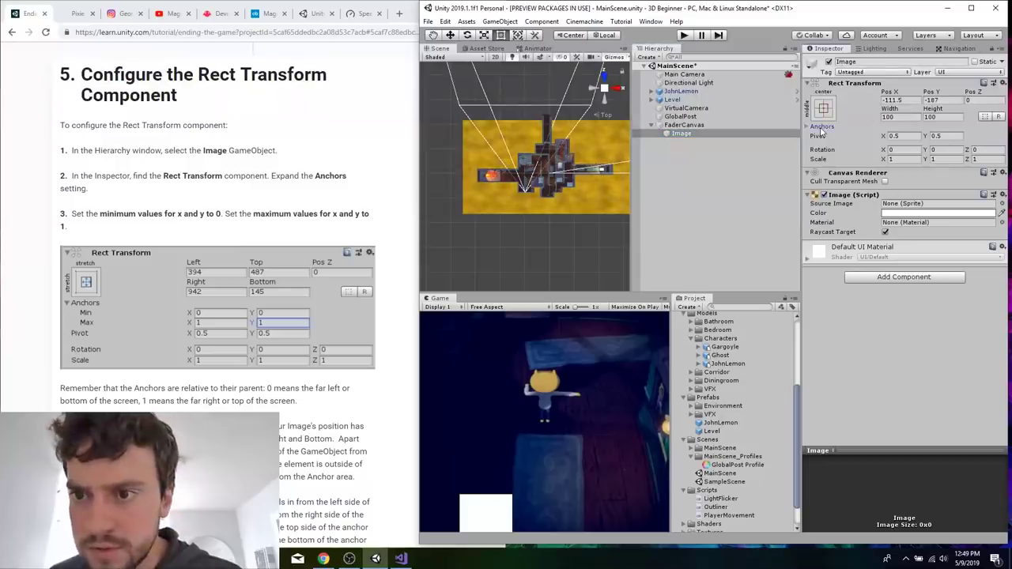
left_click(808, 125)
left_click(900, 136)
type("0")
key("Tab")
type("0")
key("Tab")
type("1")
key("Tab")
type("1")
Set the Left, Top, Right and Bottom offsets of the Image's Rect Transform to 0.
left_click(230, 391)
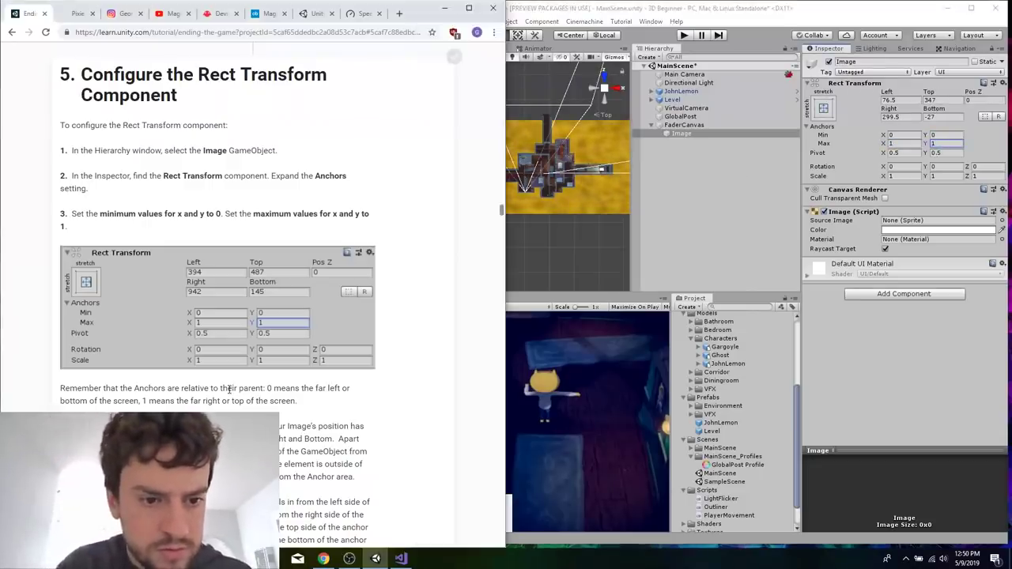
scroll(228, 394, "down", 4)
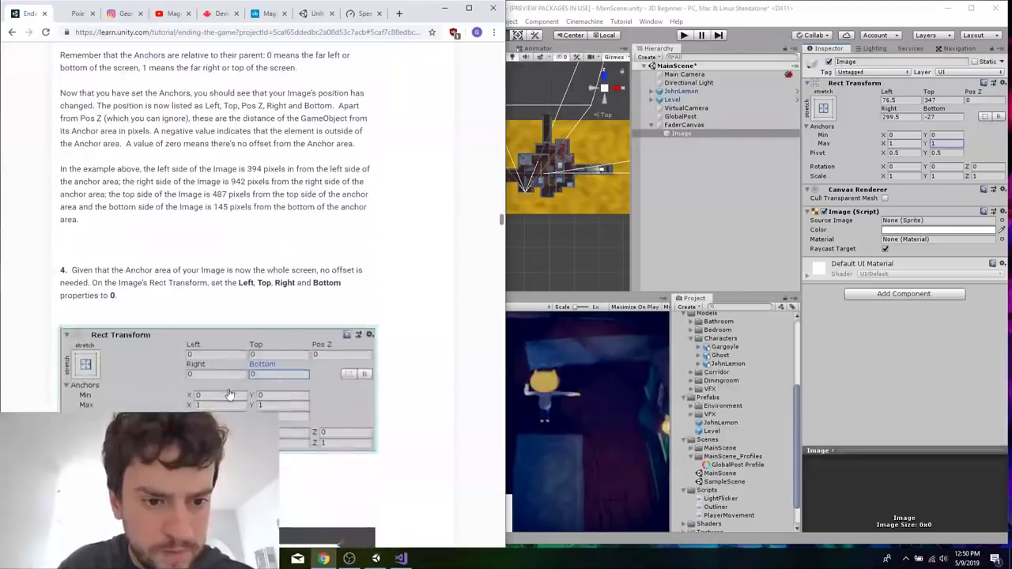
left_click(912, 101)
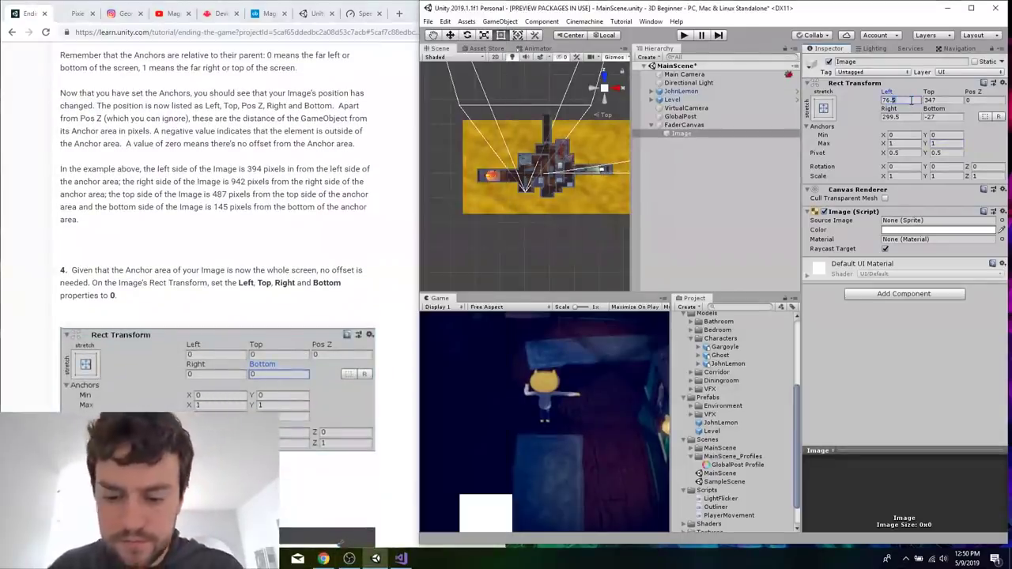
left_click(912, 101)
type("0")
key("Tab")
type("0")
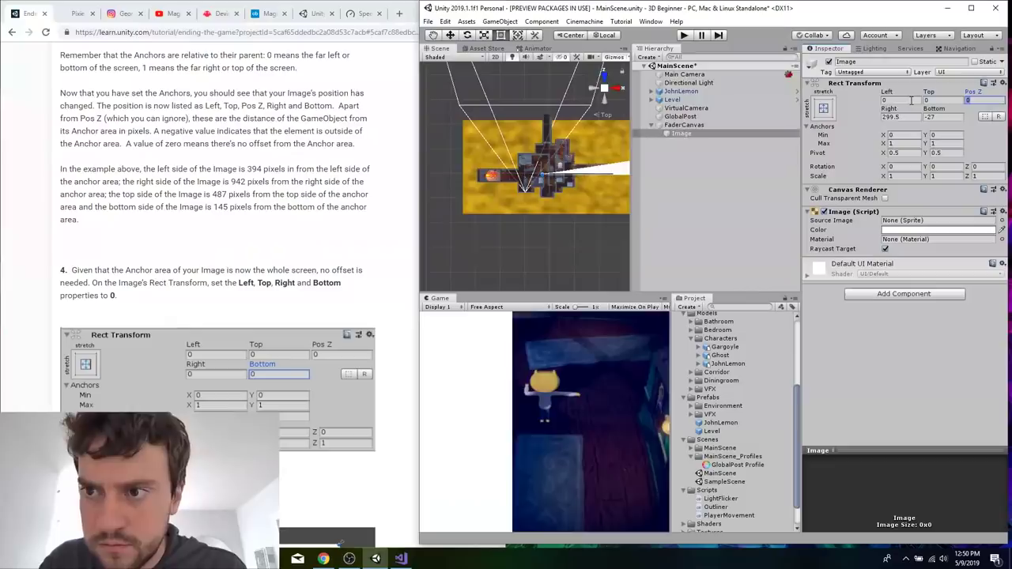
key("Tab")
key("Tab")
type("0")
key("Tab")
type("0")
Save MainScene, reselect the Image object and read the tutorial's instructions for its Image component and color.
left_click(293, 283)
scroll(293, 282, "down", 6)
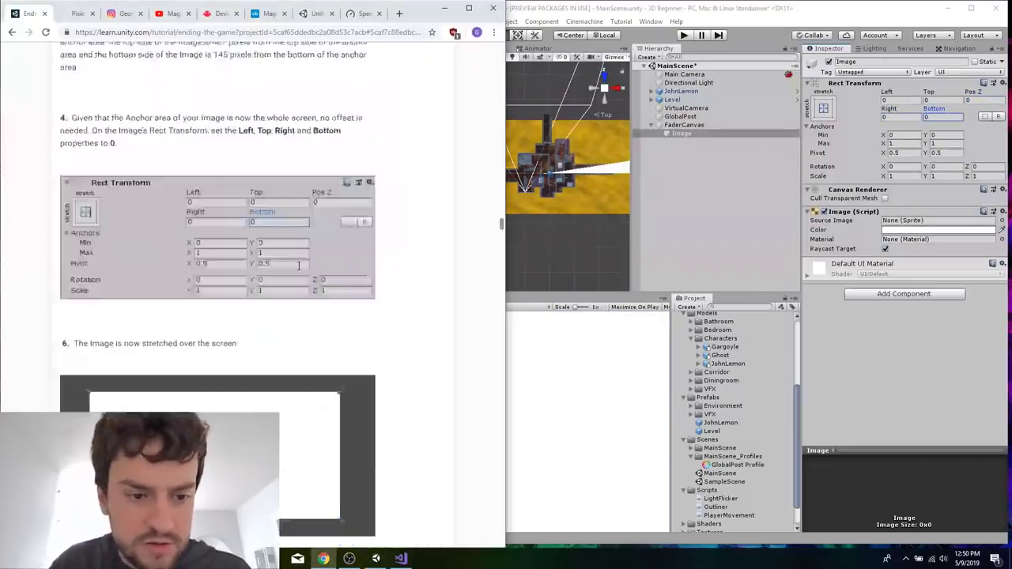
left_click(723, 228)
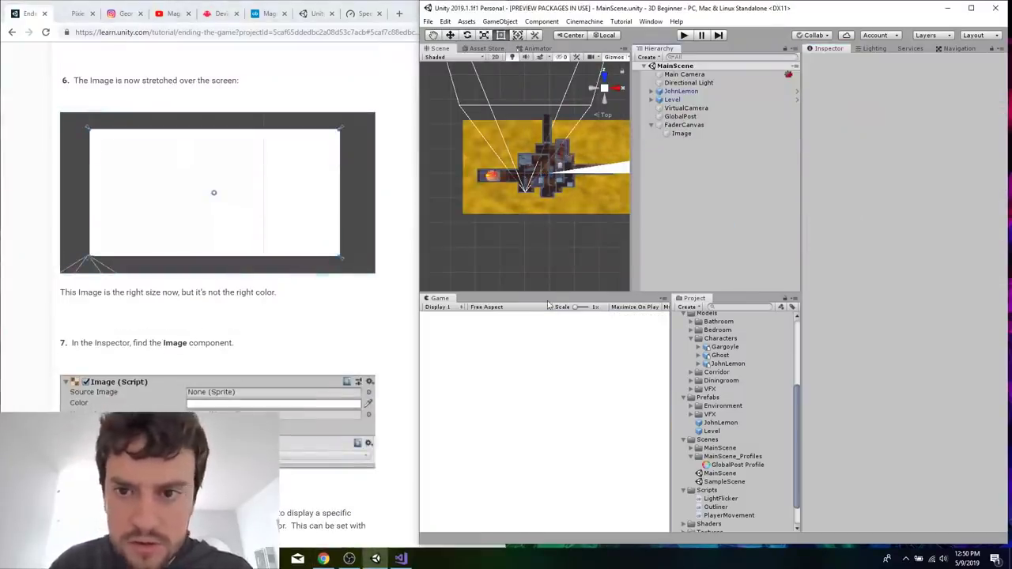
left_click(697, 134)
left_click(280, 318)
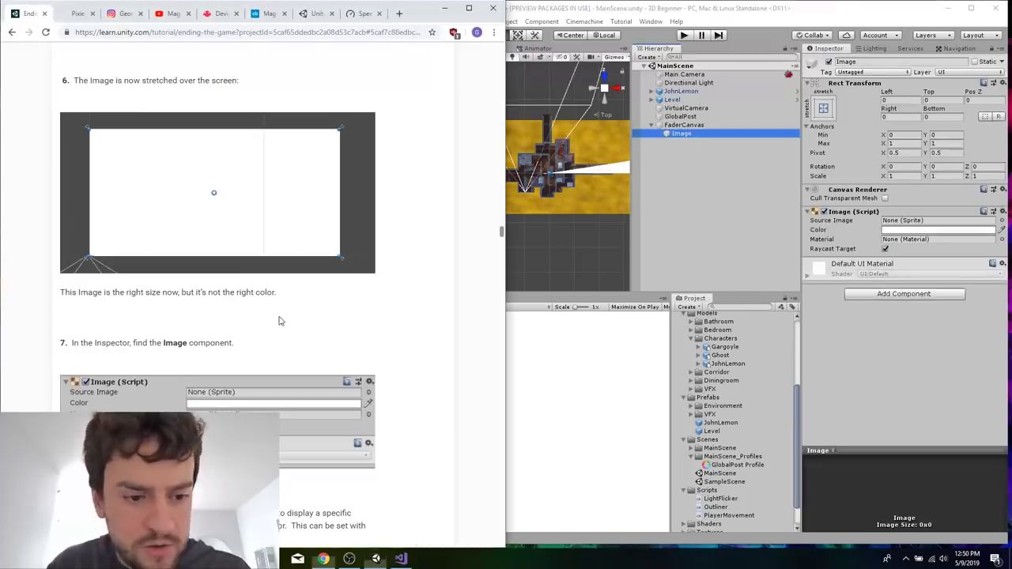
scroll(279, 319, "down", 4)
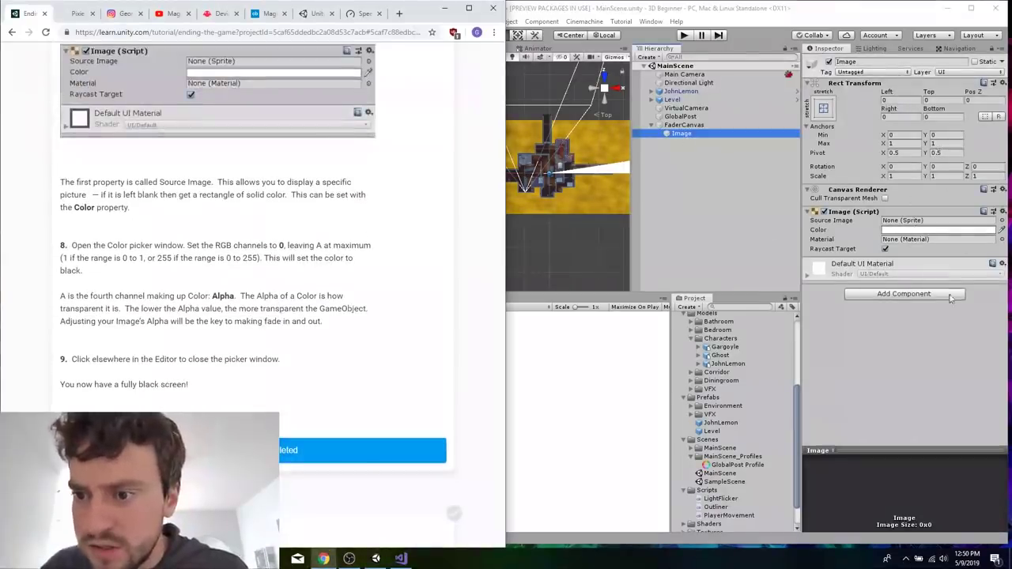
Set the Image component's source image to the Won sprite.
left_click(826, 114)
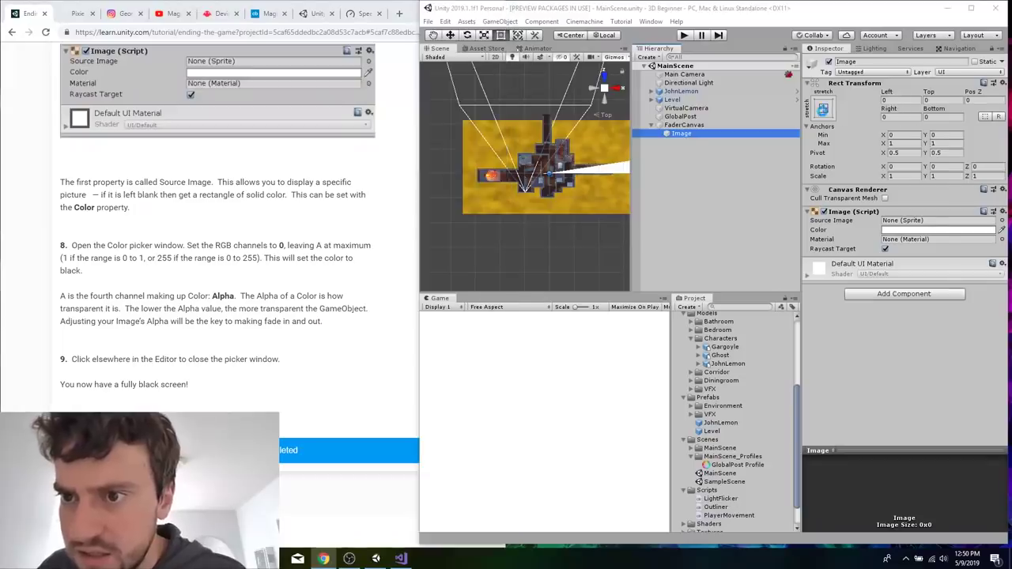
left_click(843, 104)
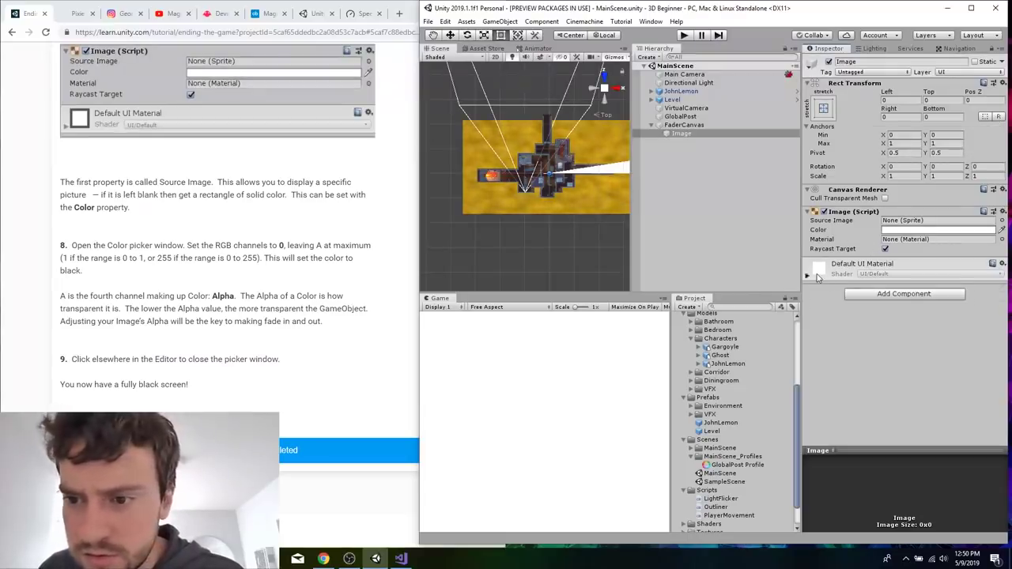
left_click(916, 222)
left_click(1002, 222)
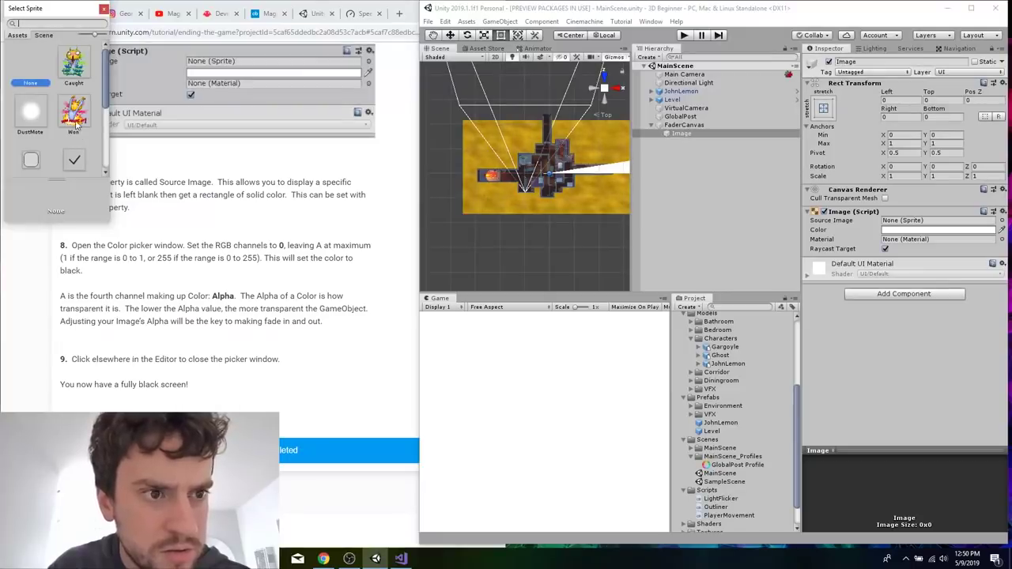
scroll(77, 122, "down", 2)
left_click(79, 71)
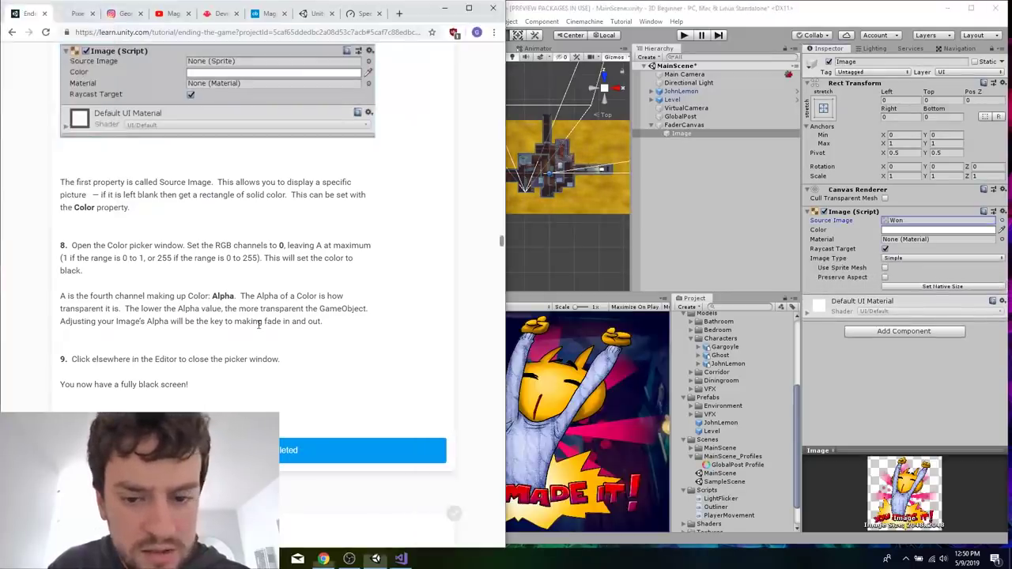
Read ahead to the tutorial's ExitImageBackground instructions and undo the source image assignment.
scroll(257, 324, "down", 5)
scroll(259, 329, "down", 4)
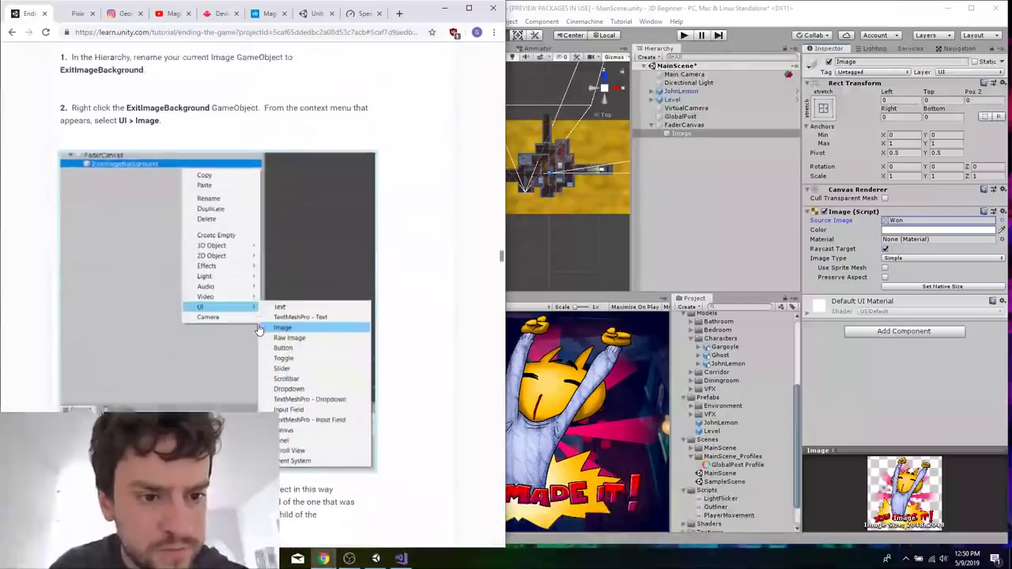
scroll(259, 329, "up", 1)
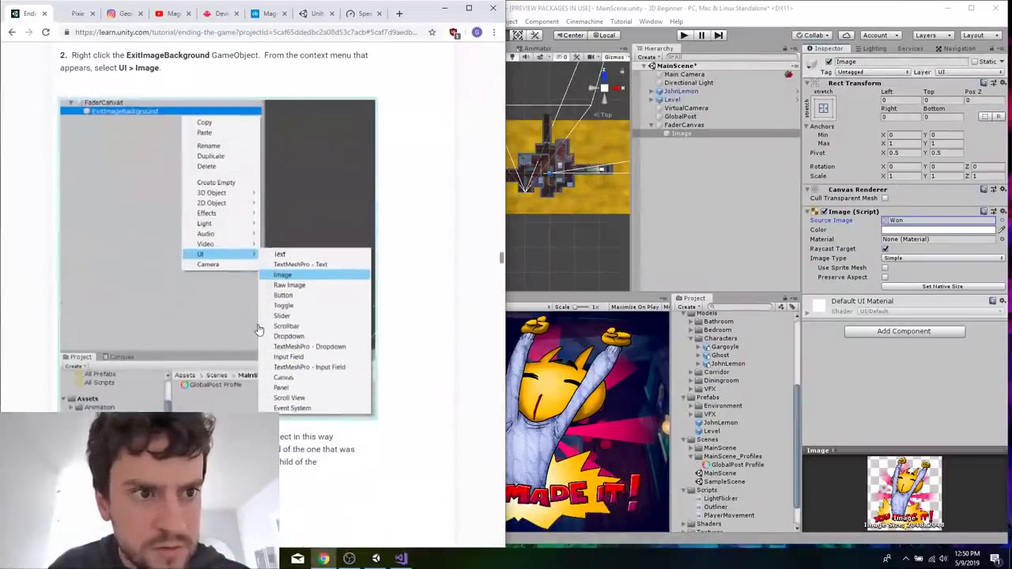
left_click(703, 223)
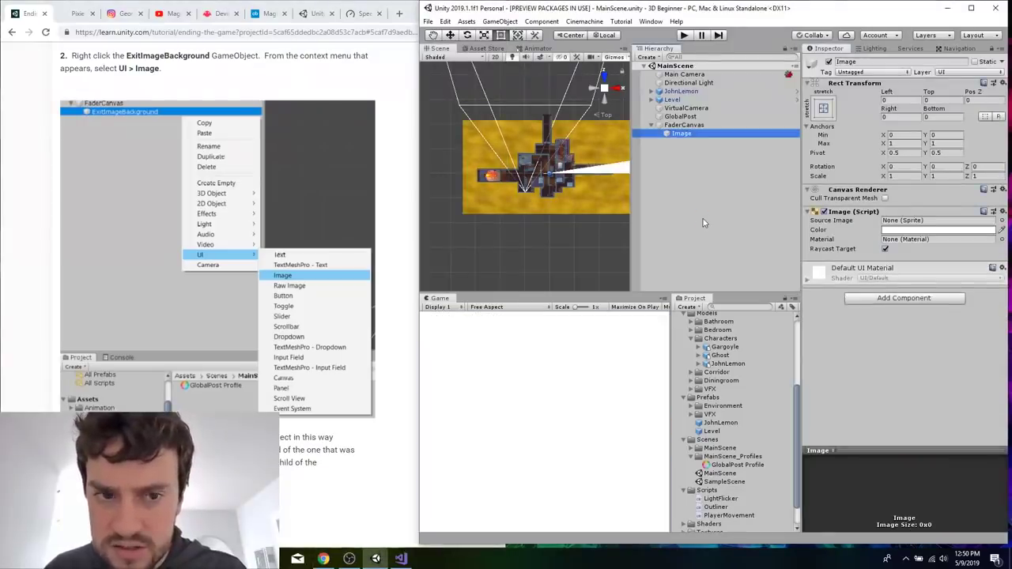
Return to the ExitImageBackground renaming instruction and assign the Won sprite as the Image's source image again.
scroll(309, 85, "up", 2)
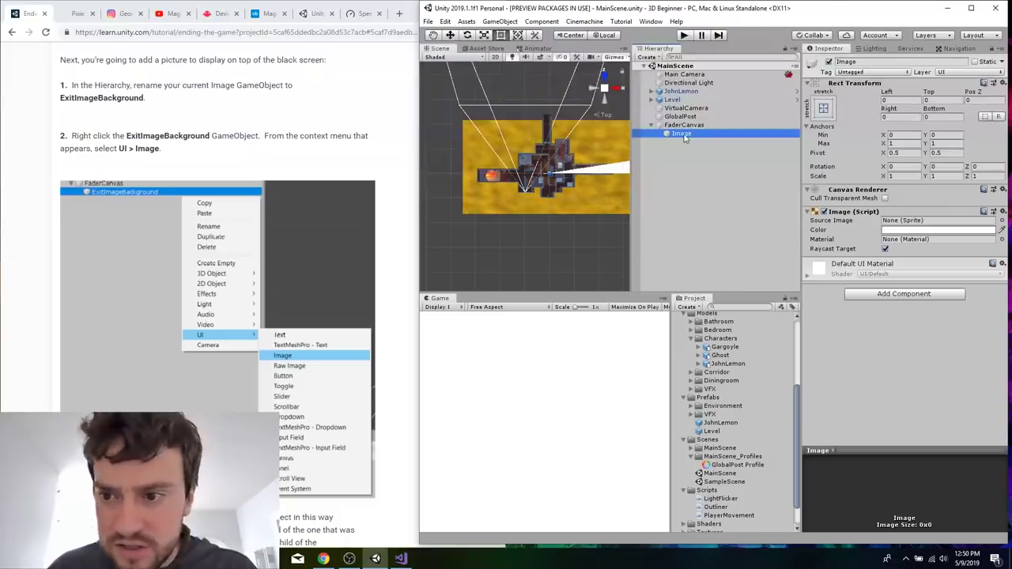
left_click(1002, 221)
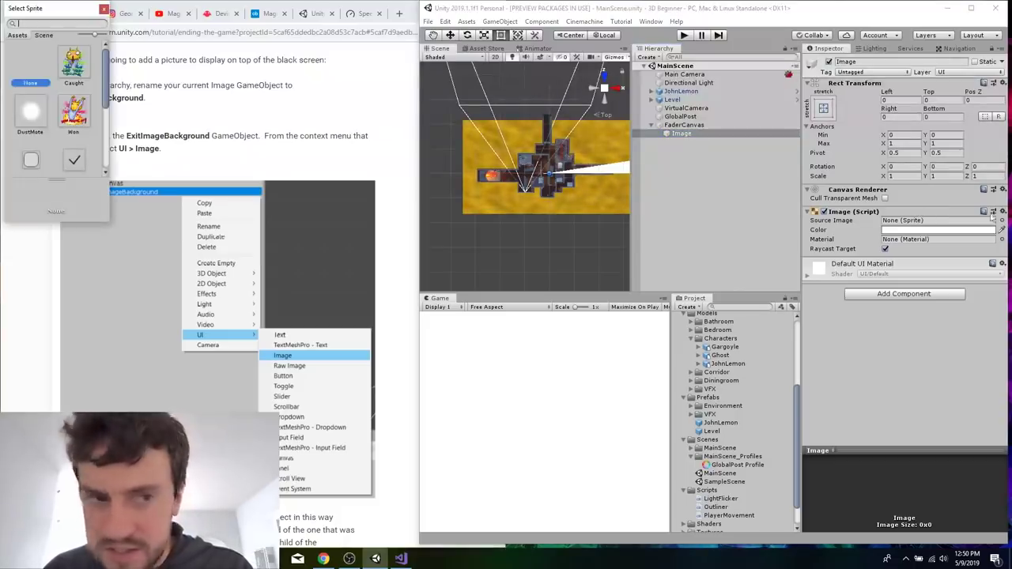
double_click(75, 113)
Rename the Image object under FaderCanvas to ExitImageBackground.
right_click(697, 134)
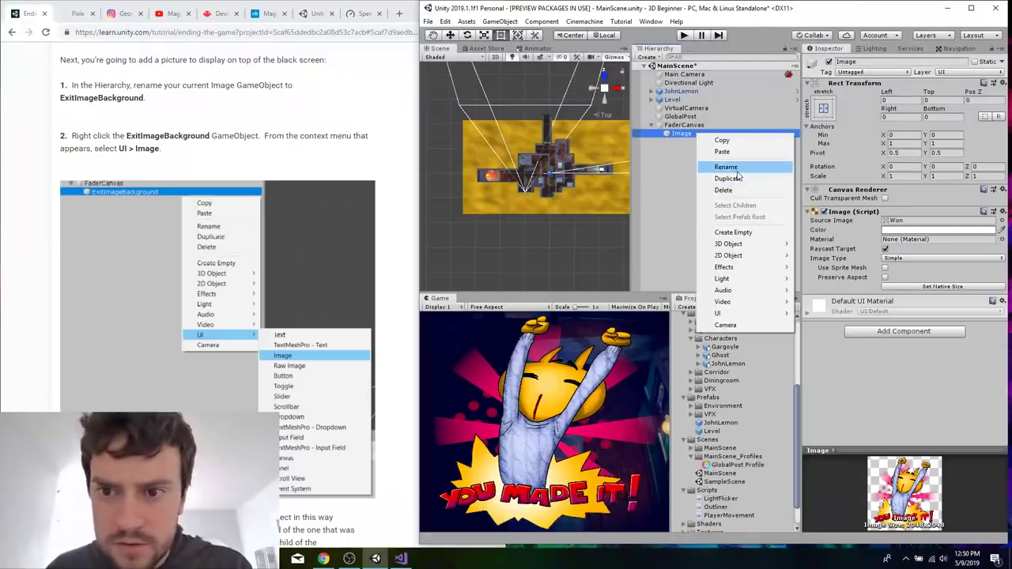
left_click(737, 168)
type("Exit")
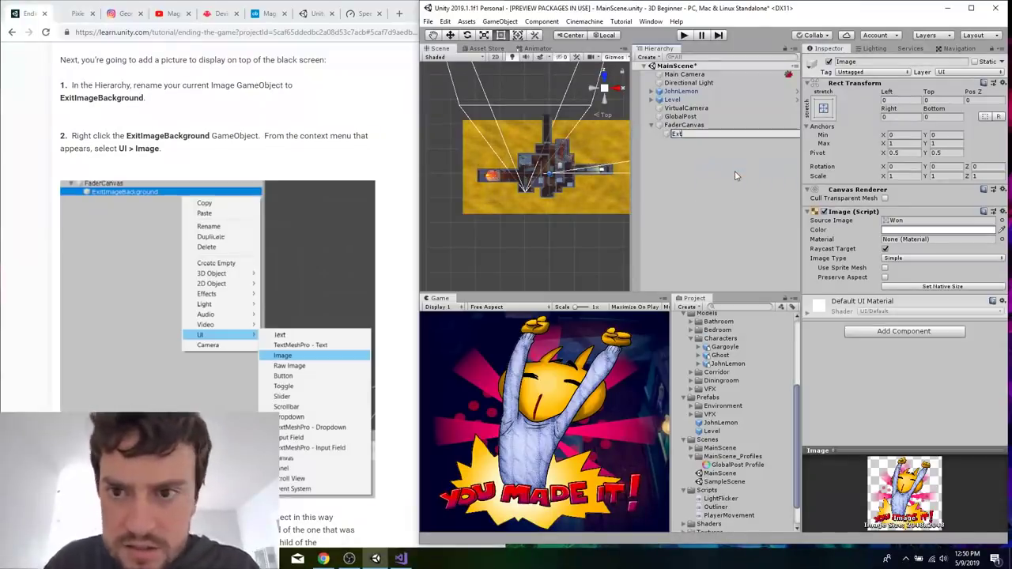
type("ImageBackgro")
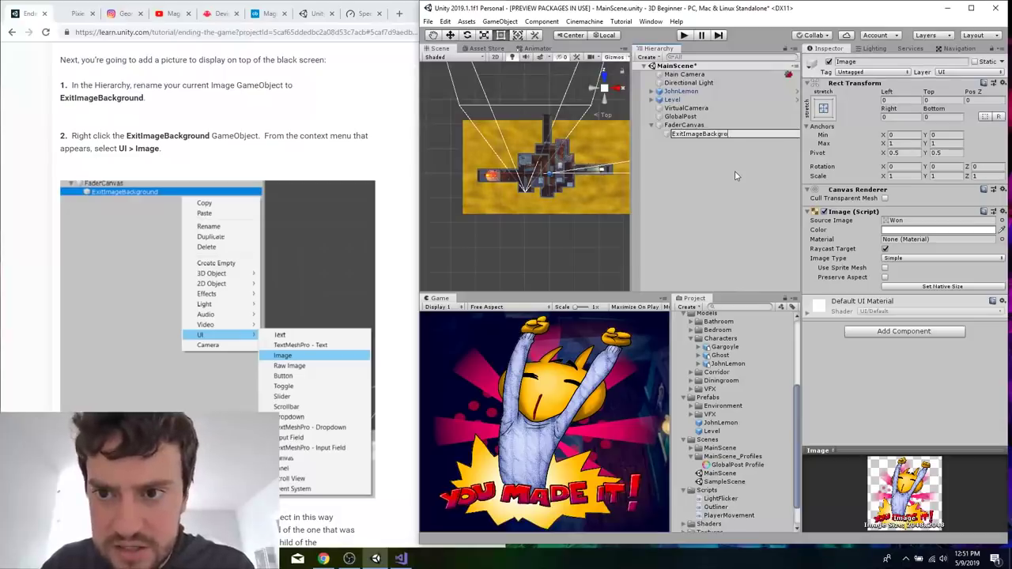
type("und")
key("Return")
Read on through the tutorial's picture instructions, widen the editor window and enable Preserve Aspect on ExitImageBackground's Image component.
left_click(264, 160)
scroll(265, 160, "down", 4)
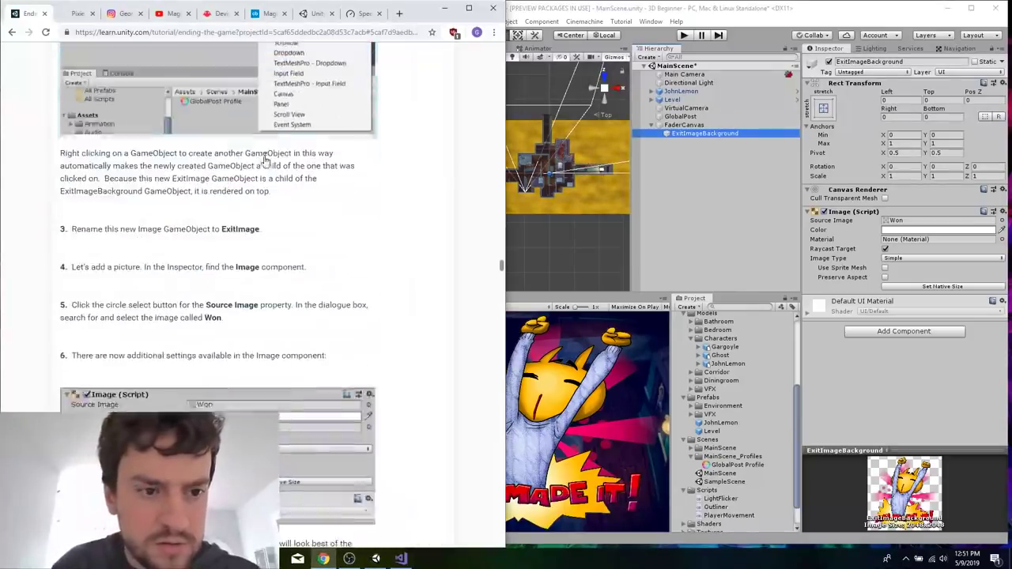
scroll(265, 161, "up", 5)
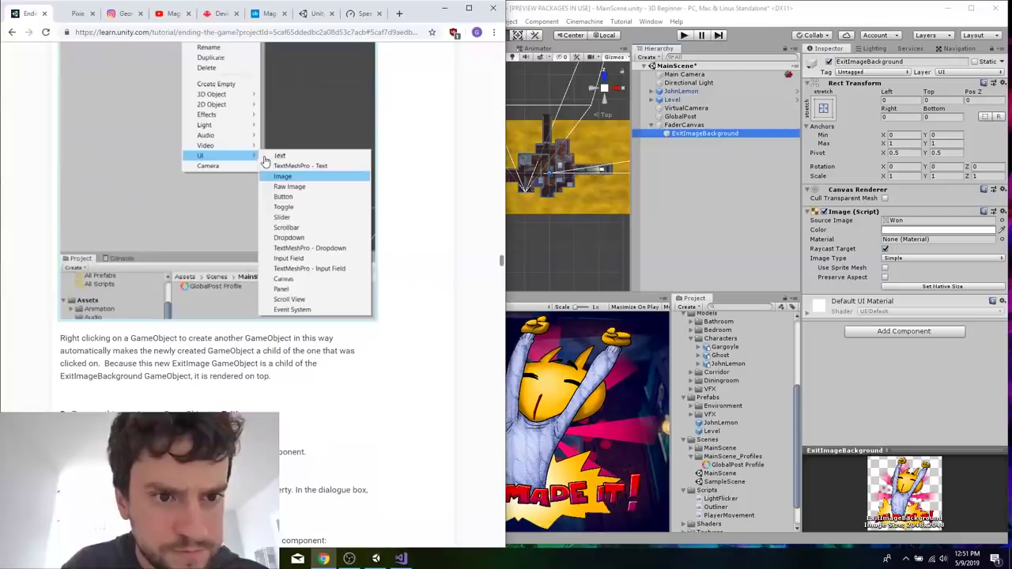
scroll(322, 212, "down", 14)
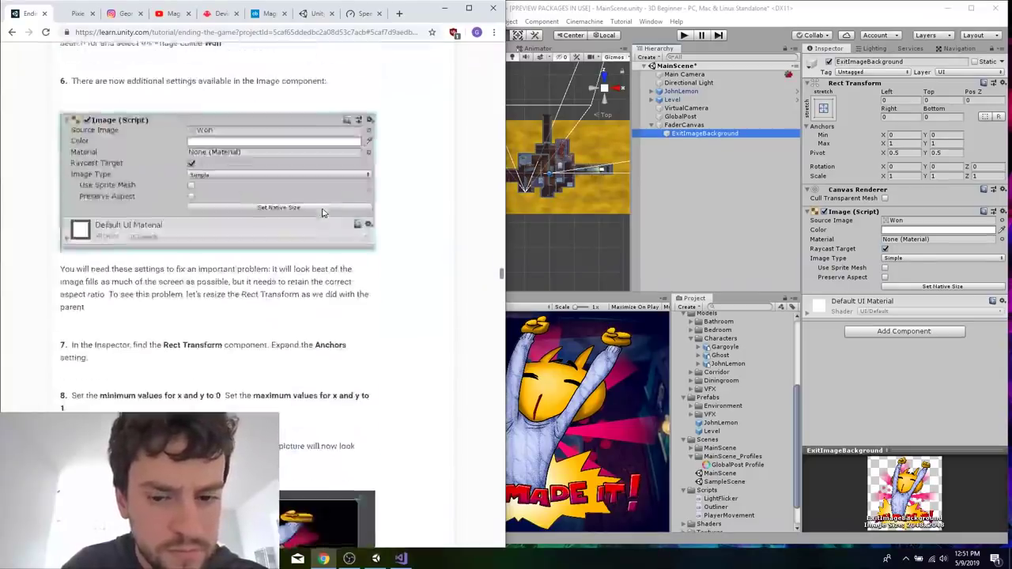
scroll(322, 212, "up", 2)
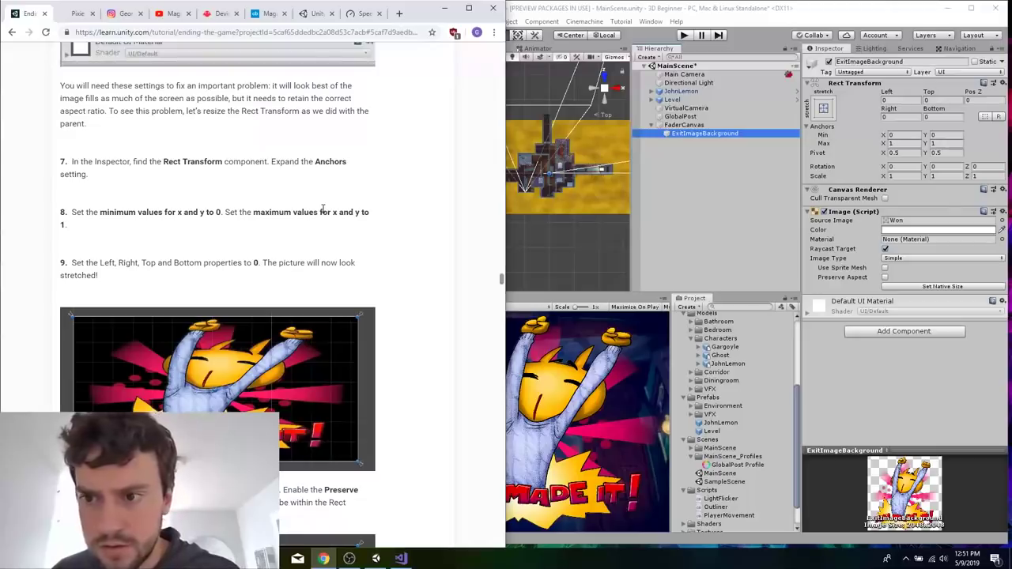
scroll(323, 210, "down", 6)
scroll(363, 240, "up", 2)
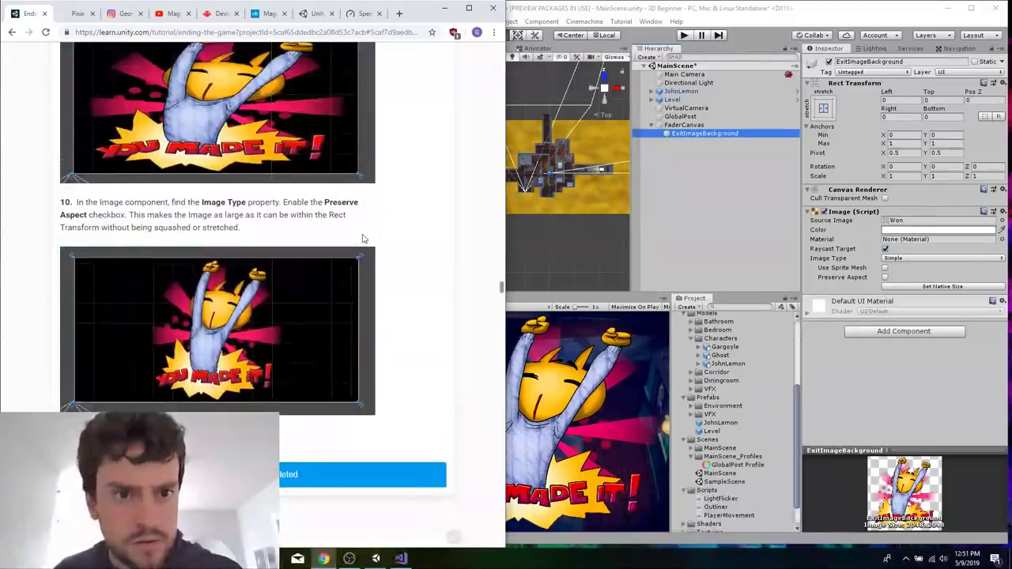
left_click(576, 428)
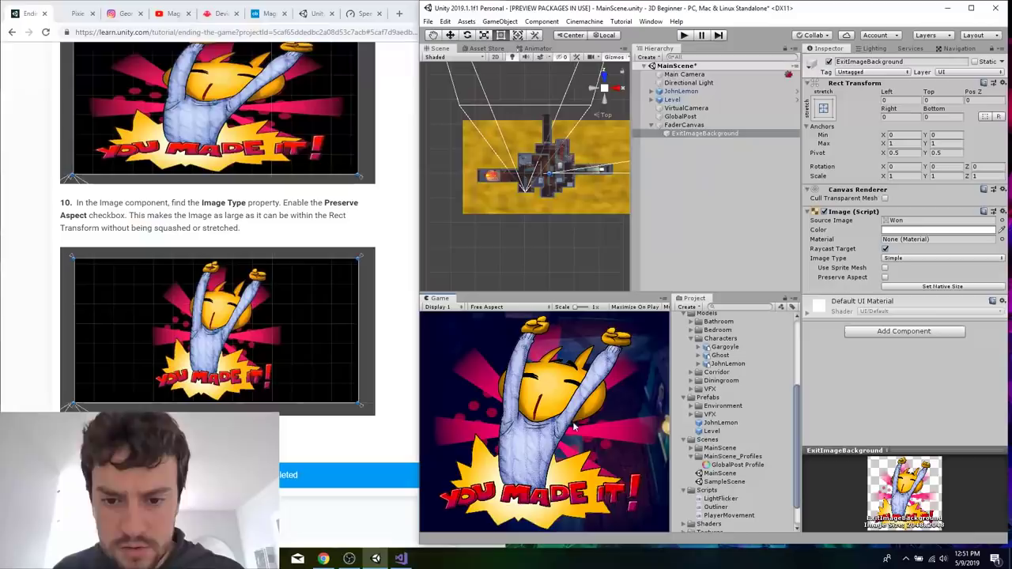
left_click_drag(417, 356, 350, 356)
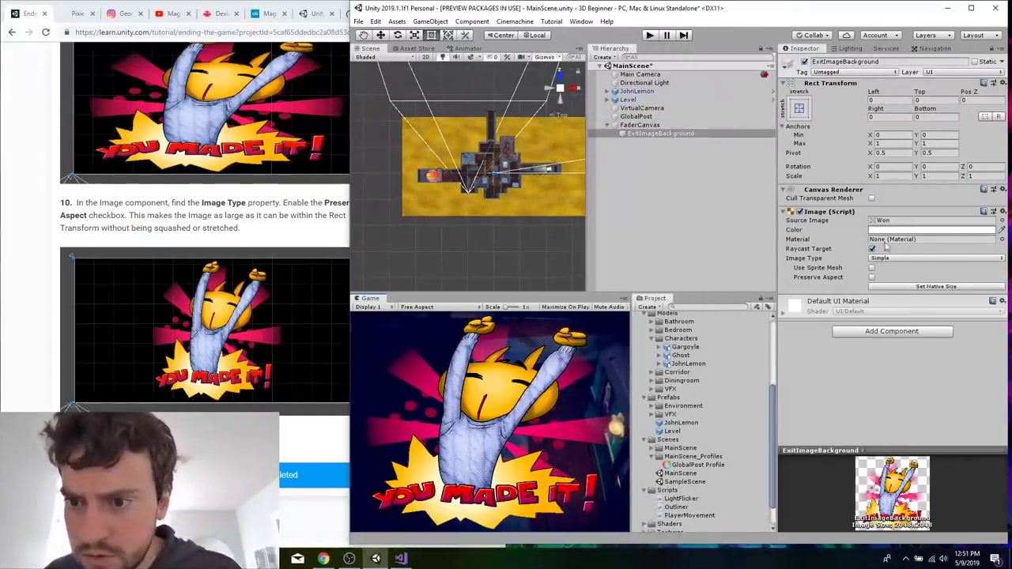
left_click(871, 276)
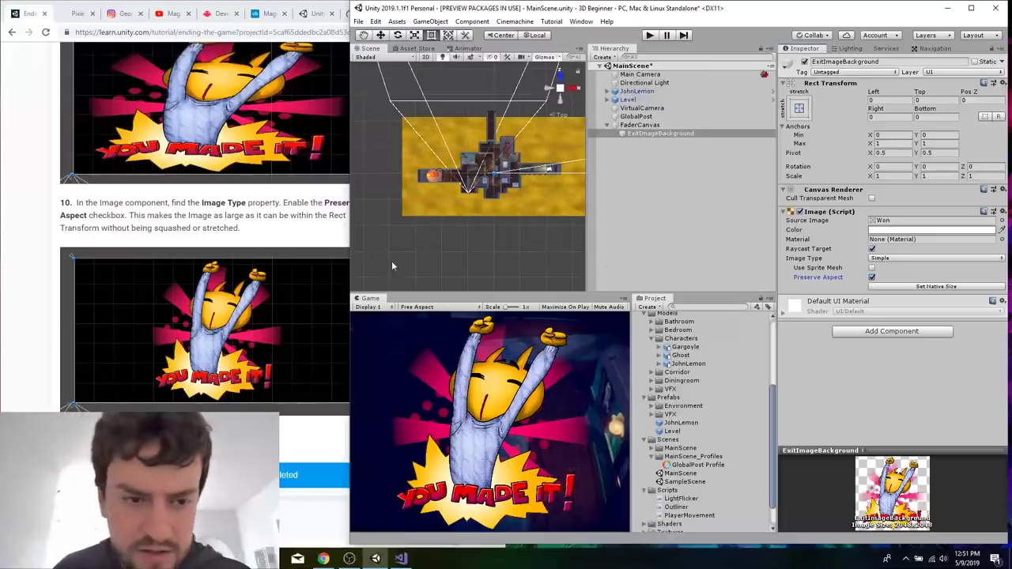
Review the tutorial's Rect Transform and Preserve Aspect instructions and read its section on adding a Canvas Group component.
left_click(277, 207)
scroll(277, 208, "up", 4)
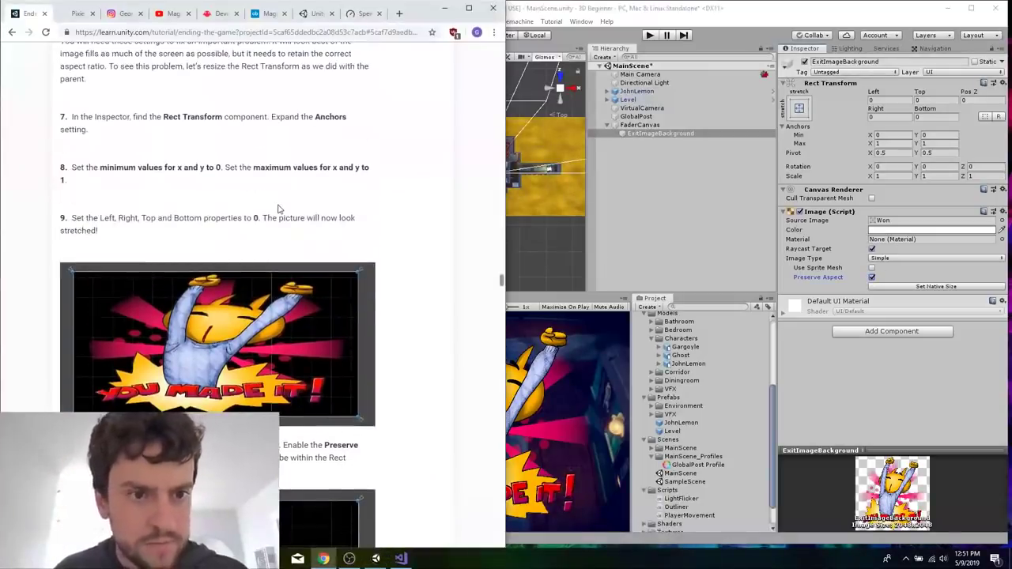
scroll(277, 208, "up", 5)
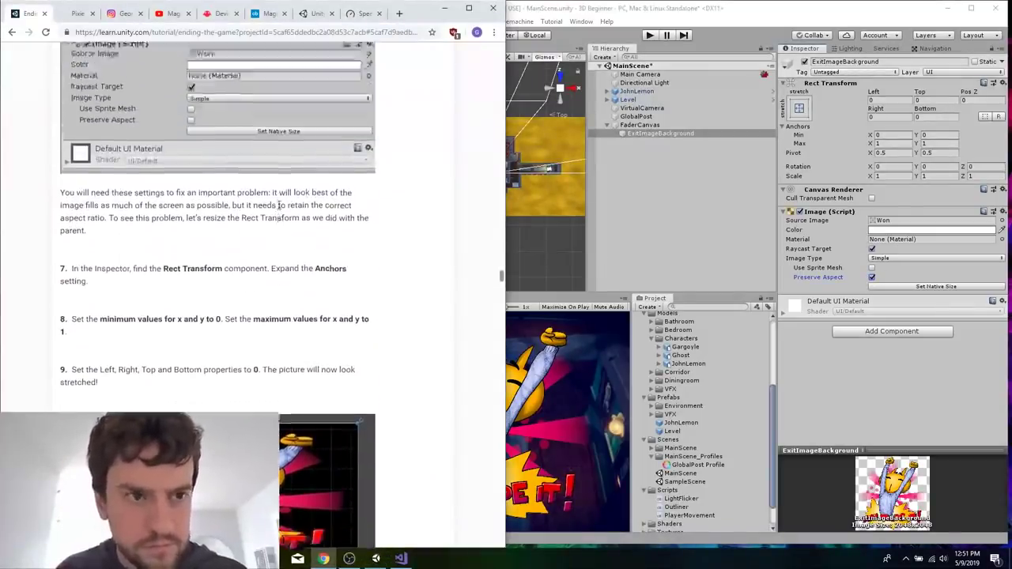
scroll(278, 206, "down", 4)
scroll(277, 208, "down", 10)
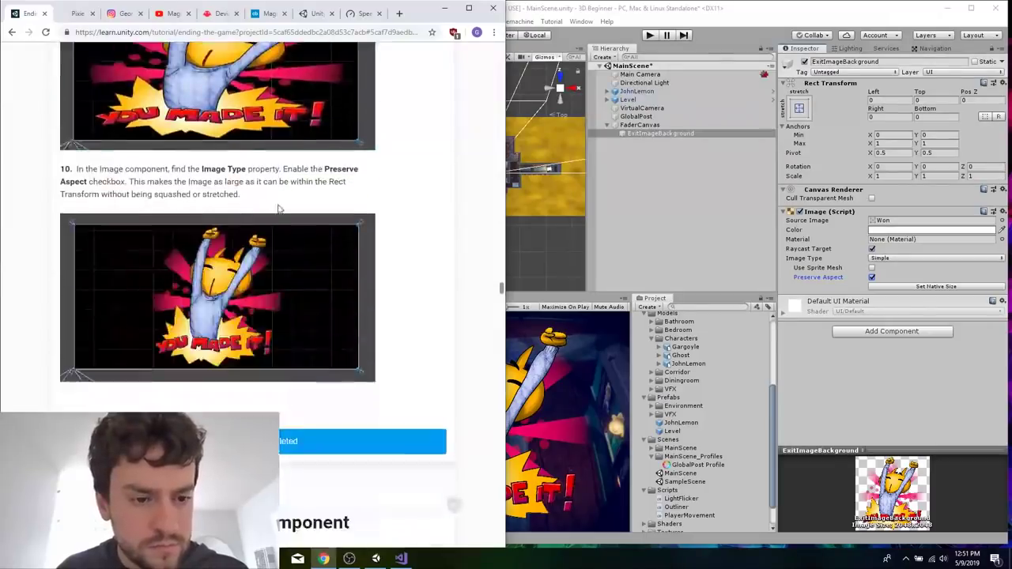
scroll(277, 208, "down", 1)
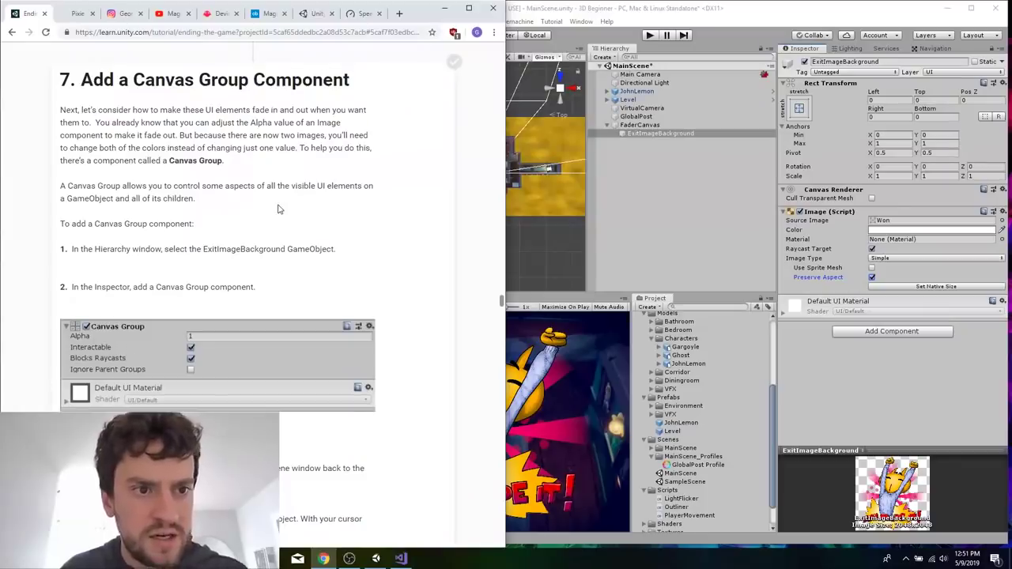
scroll(277, 208, "down", 1)
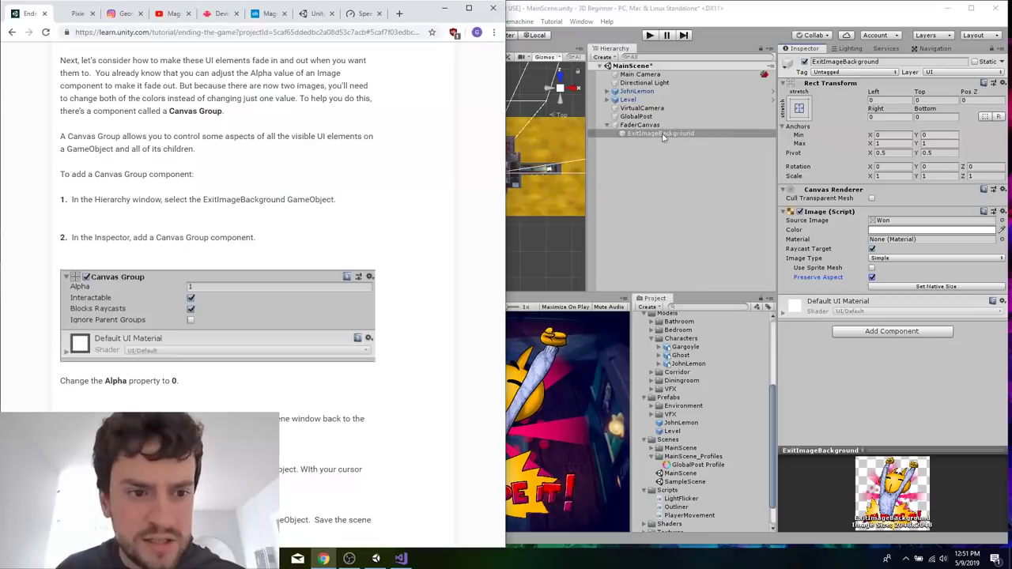
scroll(378, 285, "down", 2)
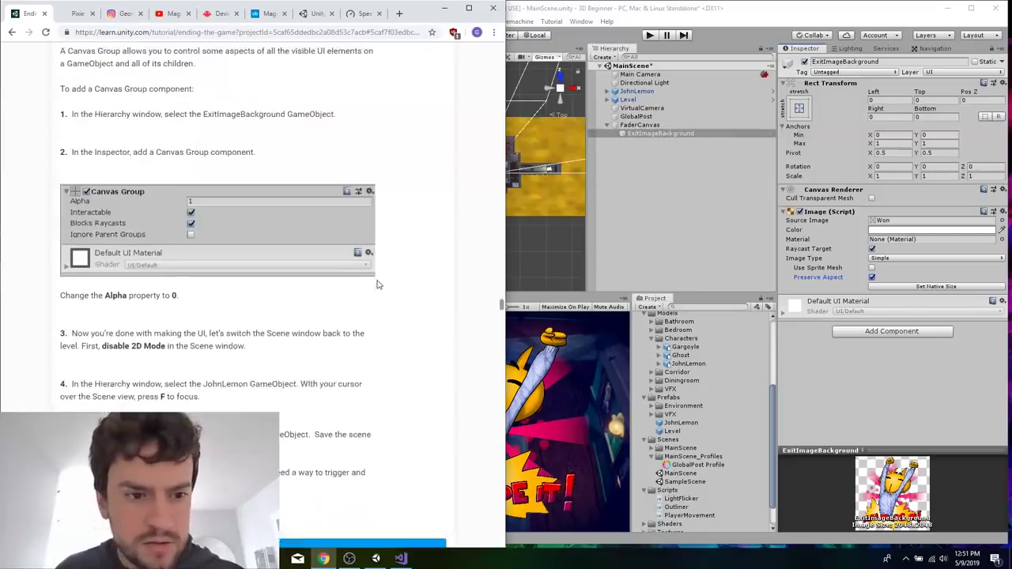
Add a Canvas Group component to ExitImageBackground and set its Alpha to 0.
left_click(784, 316)
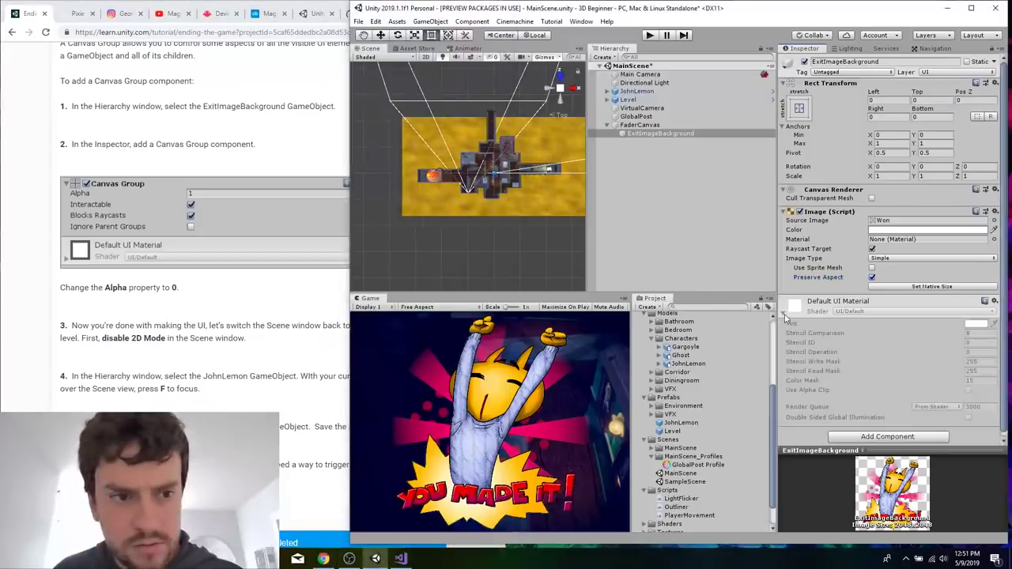
left_click(783, 316)
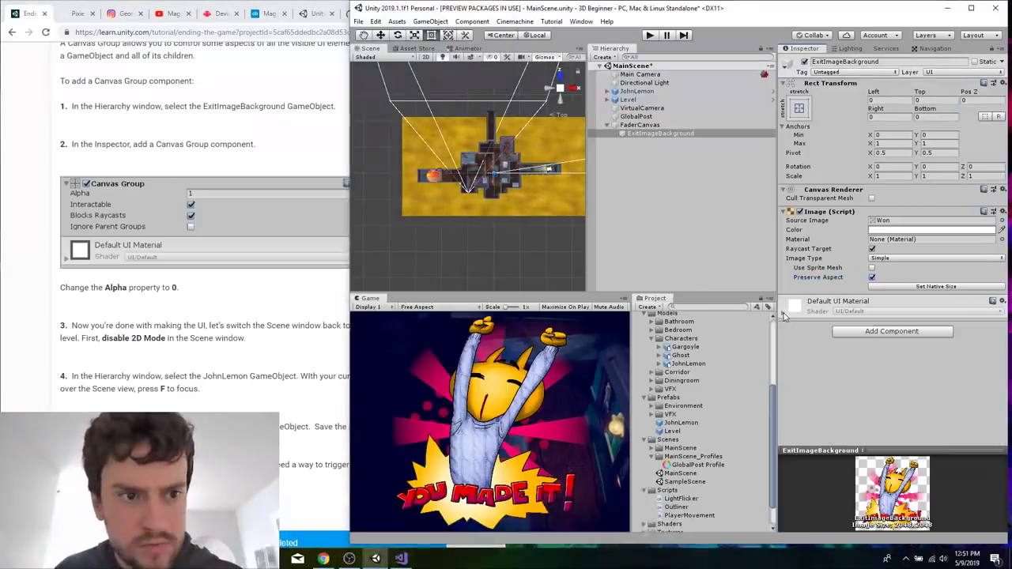
left_click(866, 332)
type("canva")
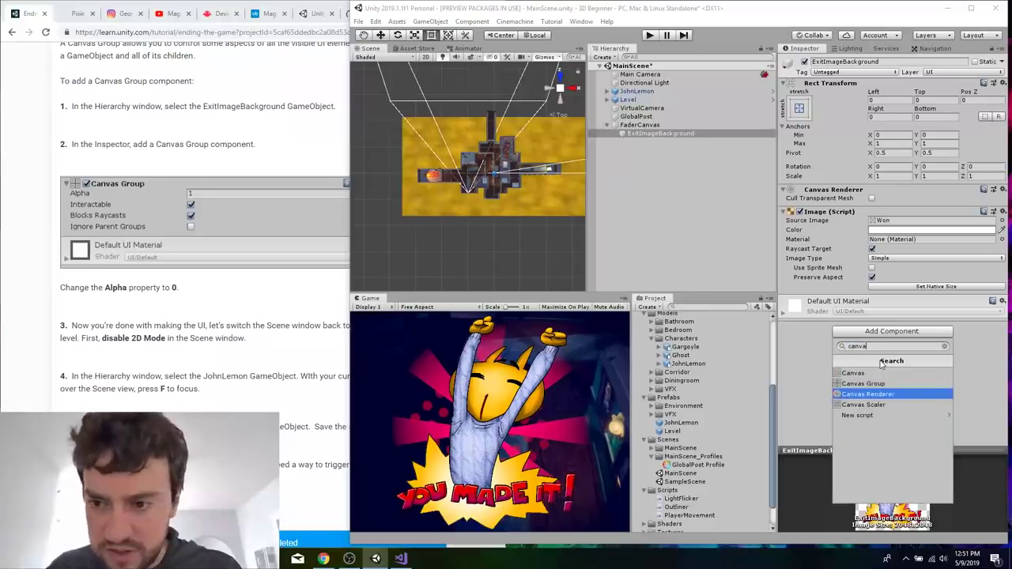
key("Up")
key("Return")
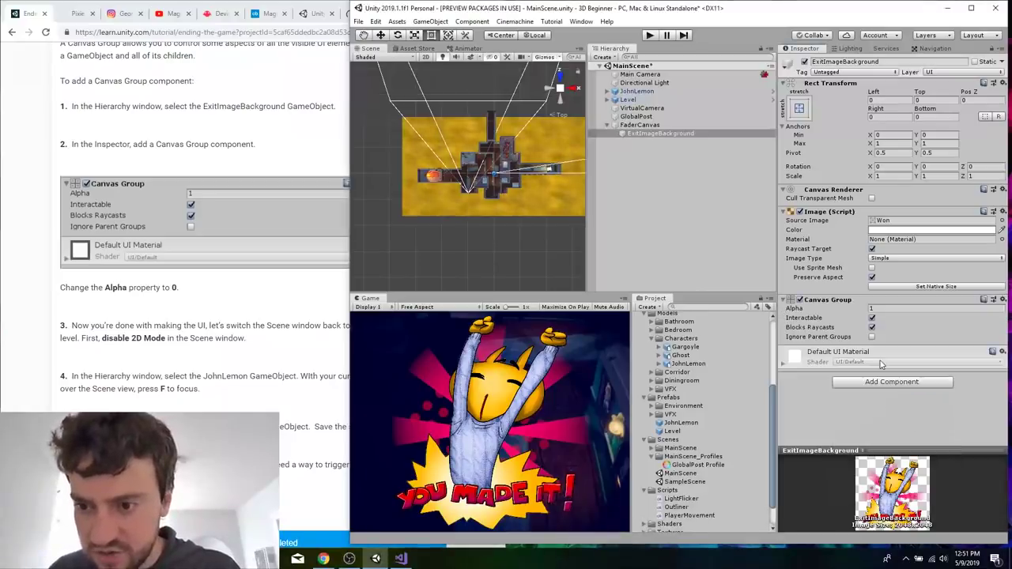
left_click(889, 307)
type("0")
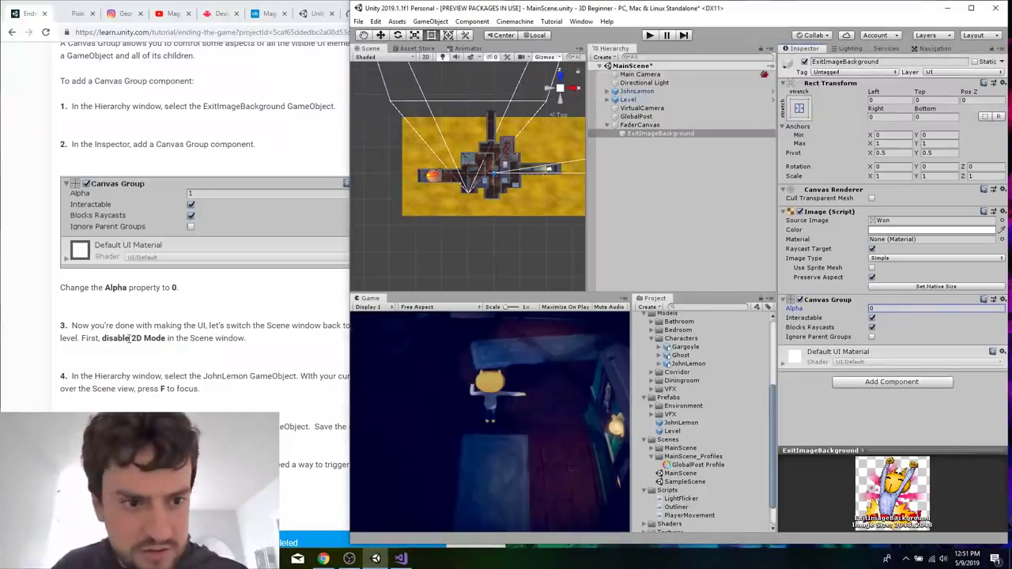
Read the tutorial's instruction on restoring the Scene window and toggle the Scene view's 2D mode.
left_click(136, 337)
scroll(247, 338, "down", 1)
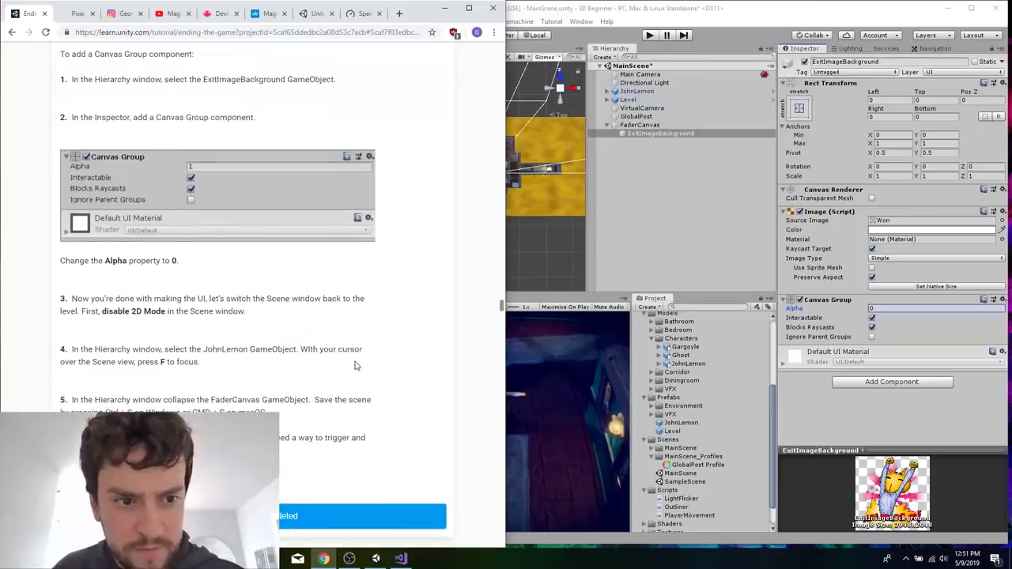
left_click(537, 253)
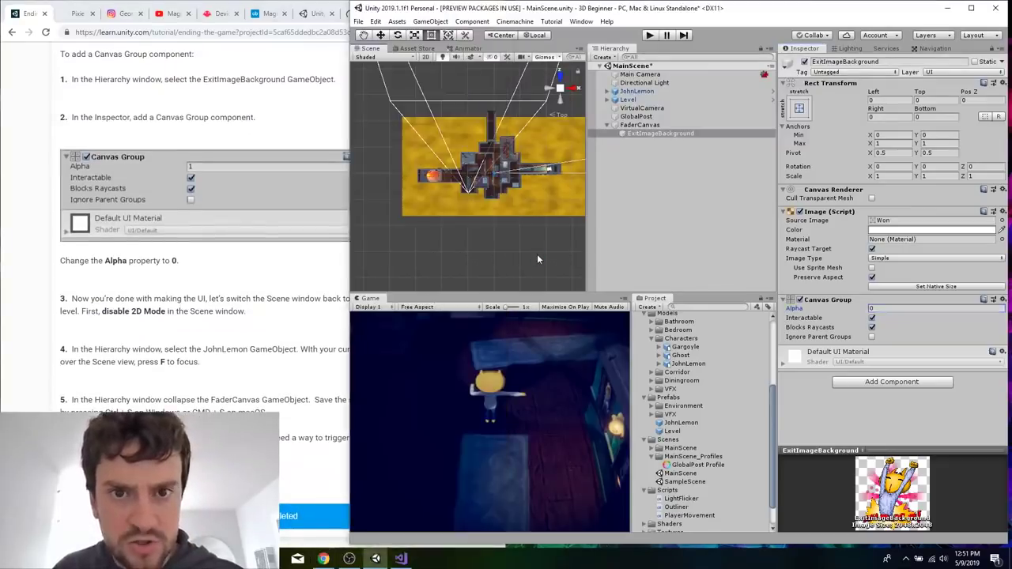
left_click(415, 49)
left_click(369, 49)
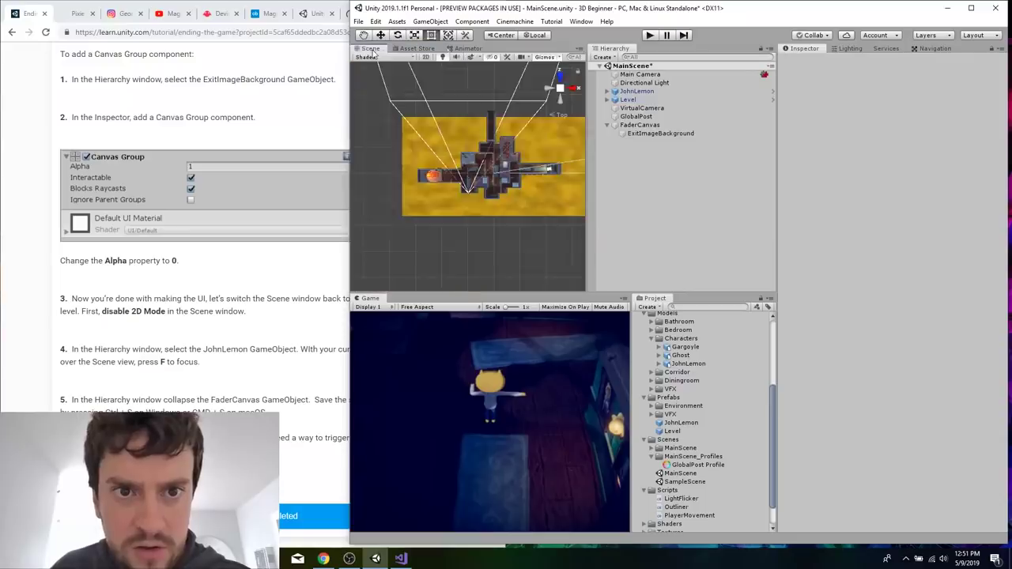
left_click(426, 57)
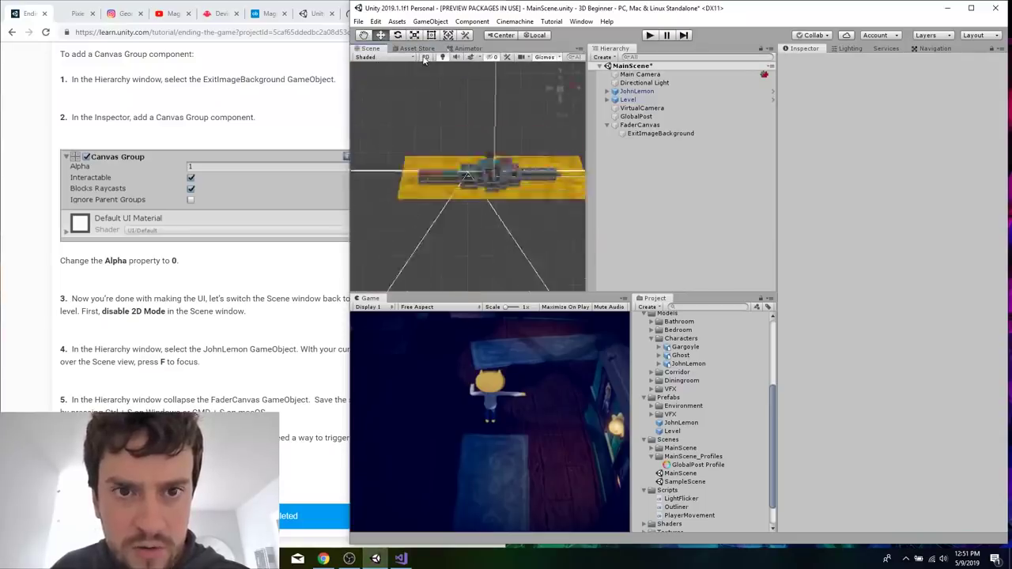
Reselect ExitImageBackground and try its Canvas Group Alpha at 0 and 1 to compare the picture in the Game view.
left_click(642, 125)
left_click(656, 133)
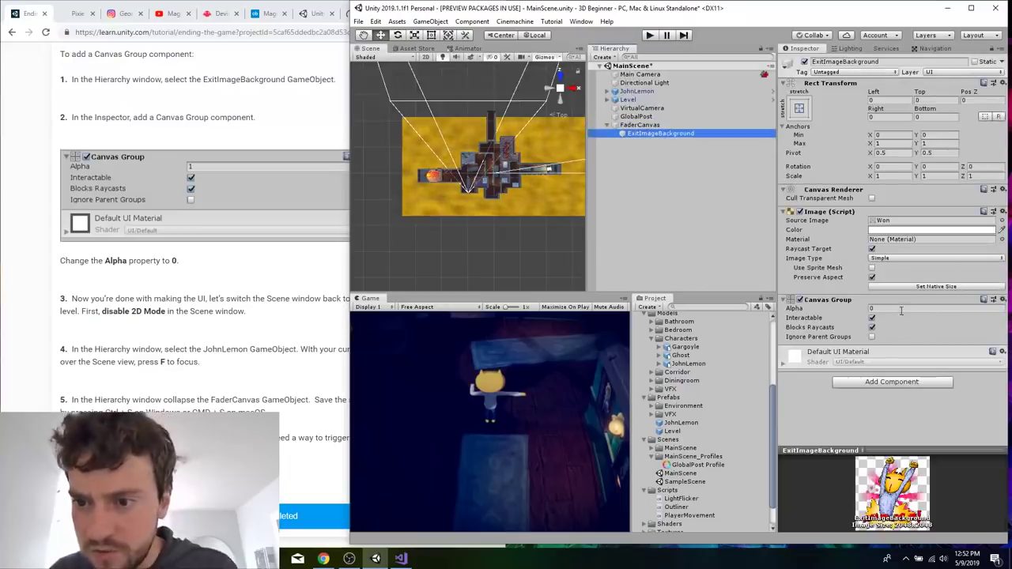
left_click(900, 308)
type("0")
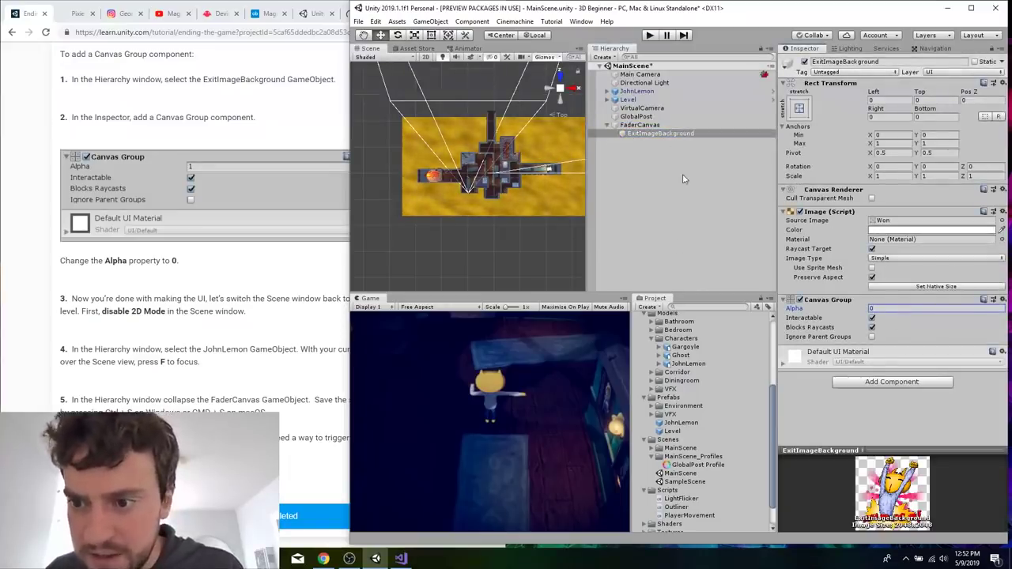
type("1")
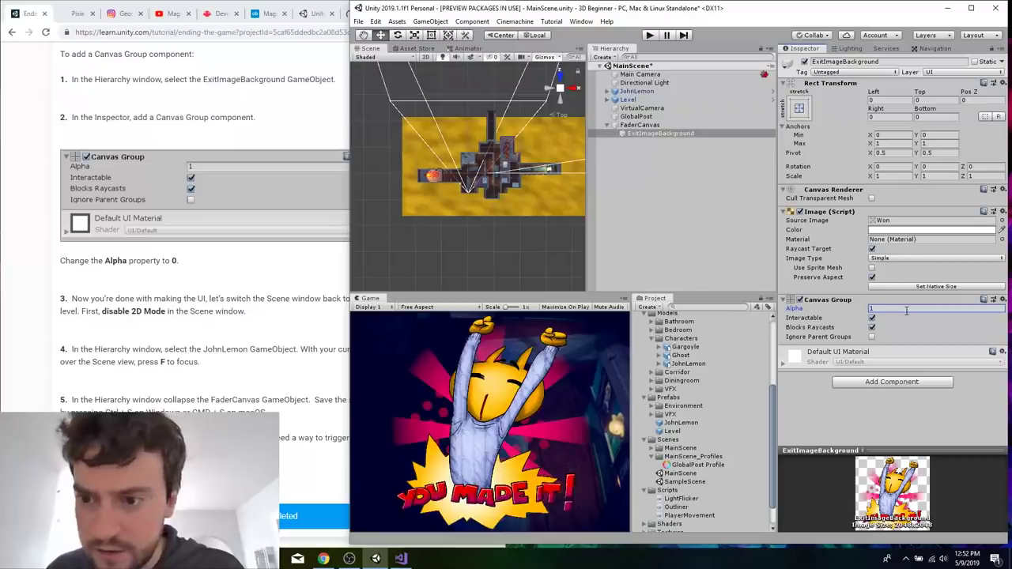
Toggle the Scene view between 2D and 3D, ending in 3D, and set ExitImageBackground's Canvas Group Alpha to 0.
left_click(424, 60)
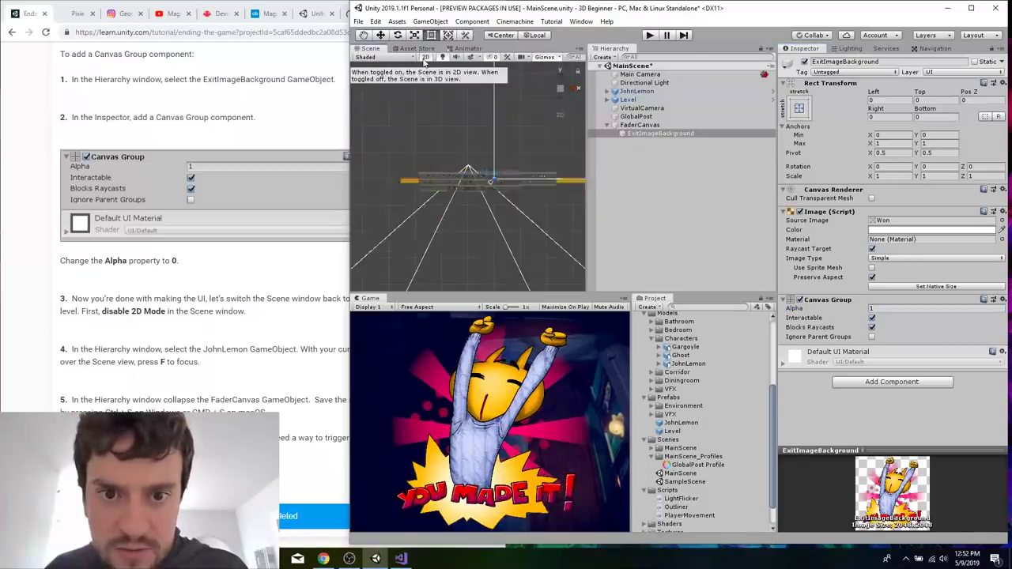
left_click(424, 60)
left_click(424, 58)
left_click(425, 58)
left_click(909, 307)
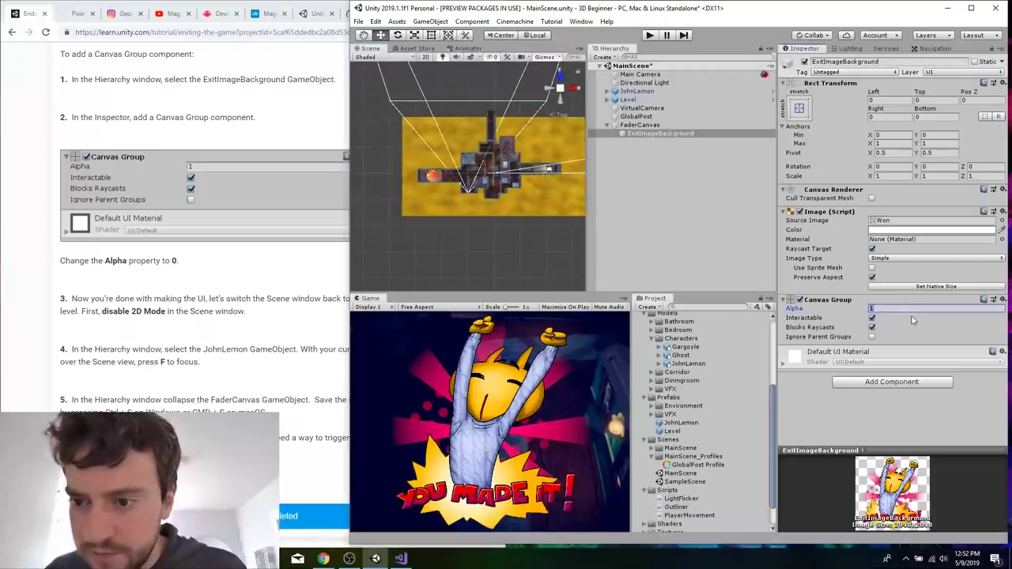
type("0")
Read the tutorial's section on creating a GameEnding trigger.
left_click(274, 363)
scroll(273, 372, "down", 10)
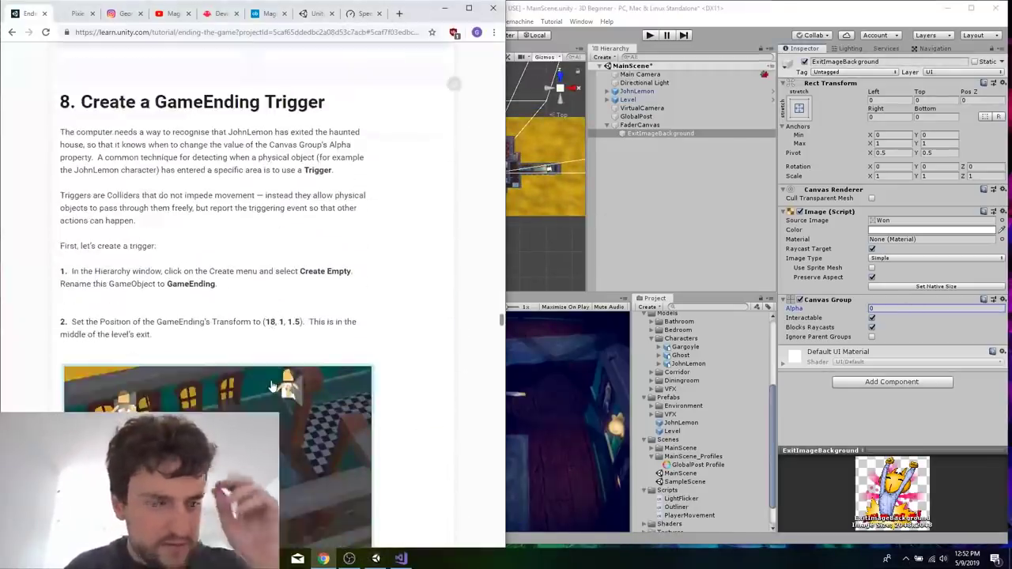
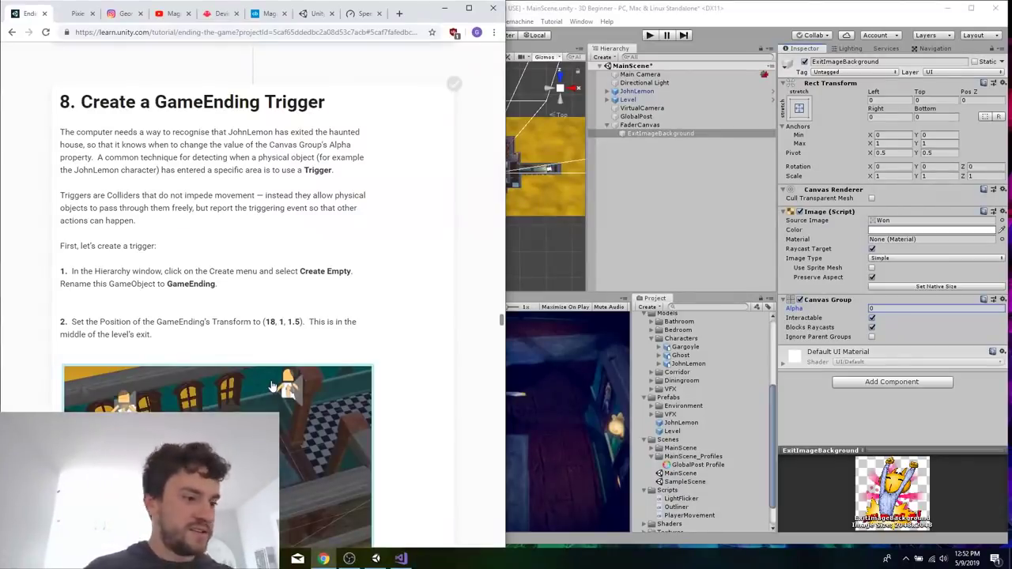
Switch to OBS, set the streaming Video Bitrate to 2000 in the output settings, and minimize OBS.
scroll(357, 333, "down", 4)
scroll(358, 338, "up", 2)
left_click(349, 560)
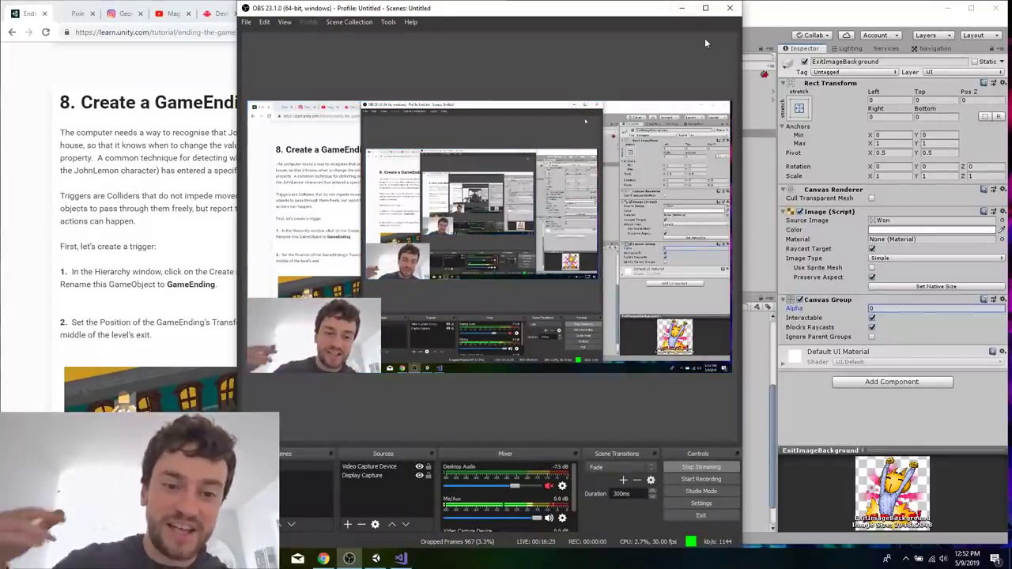
left_click(701, 503)
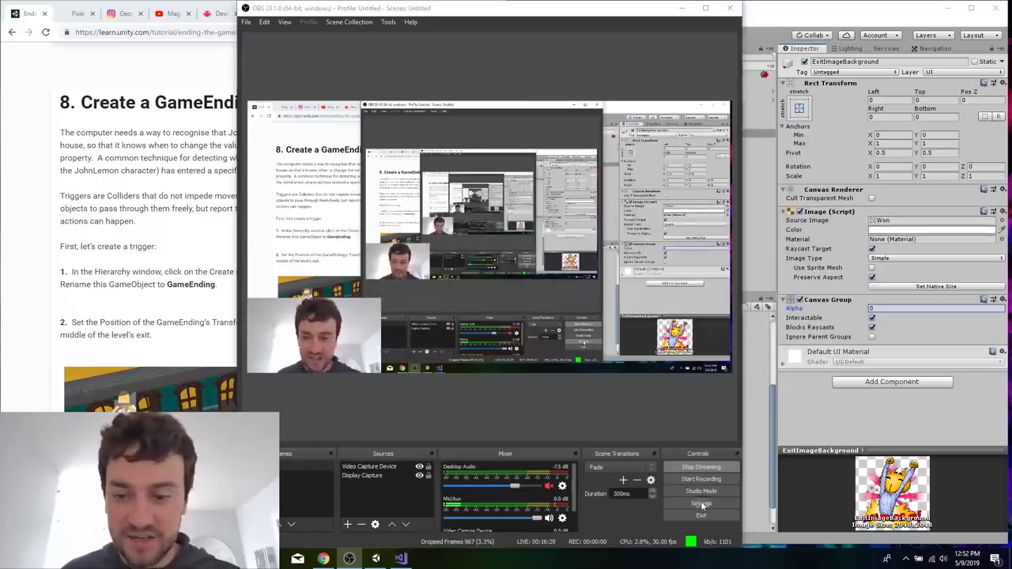
left_click(269, 139)
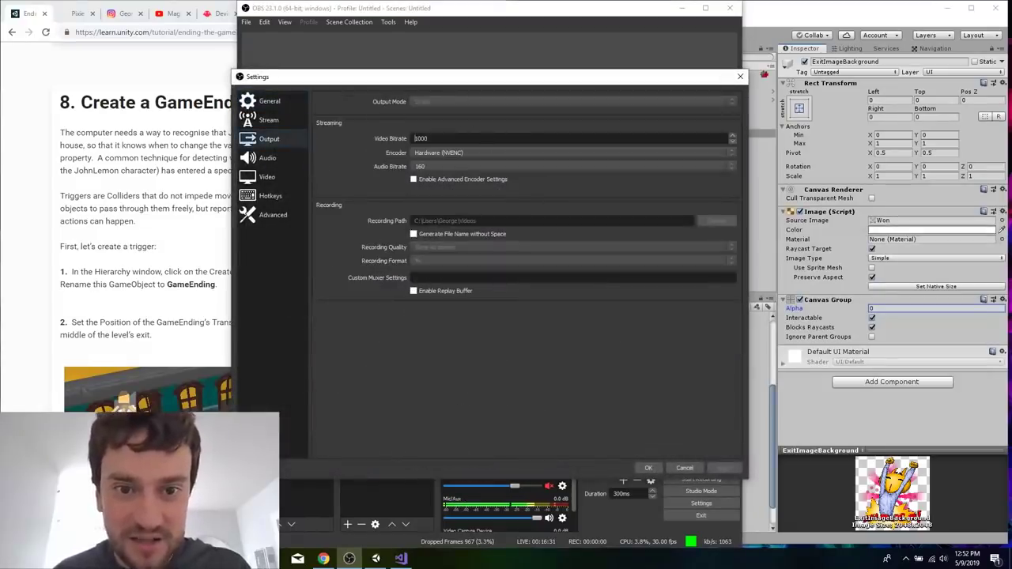
type("2000")
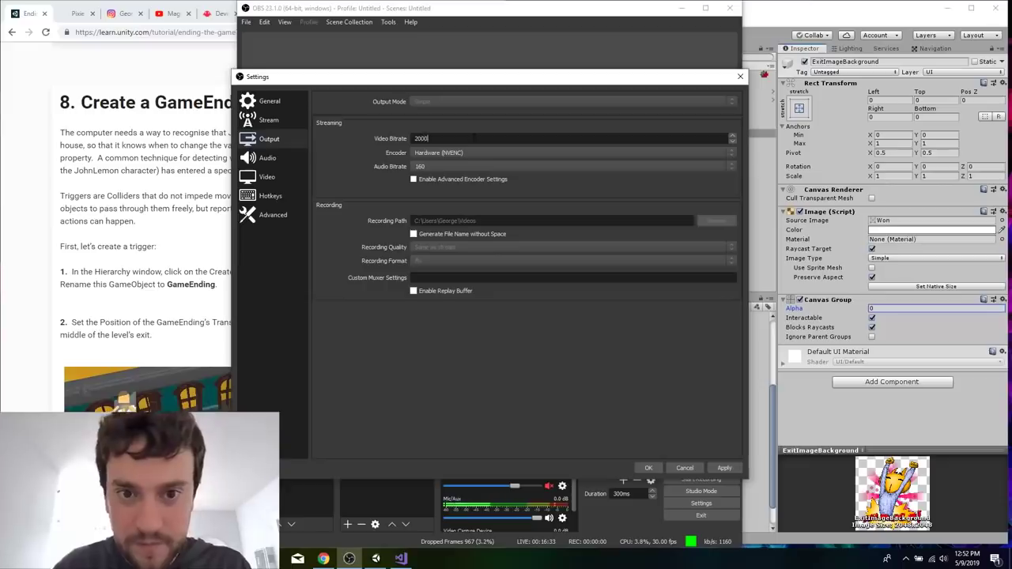
left_click(657, 468)
left_click(684, 9)
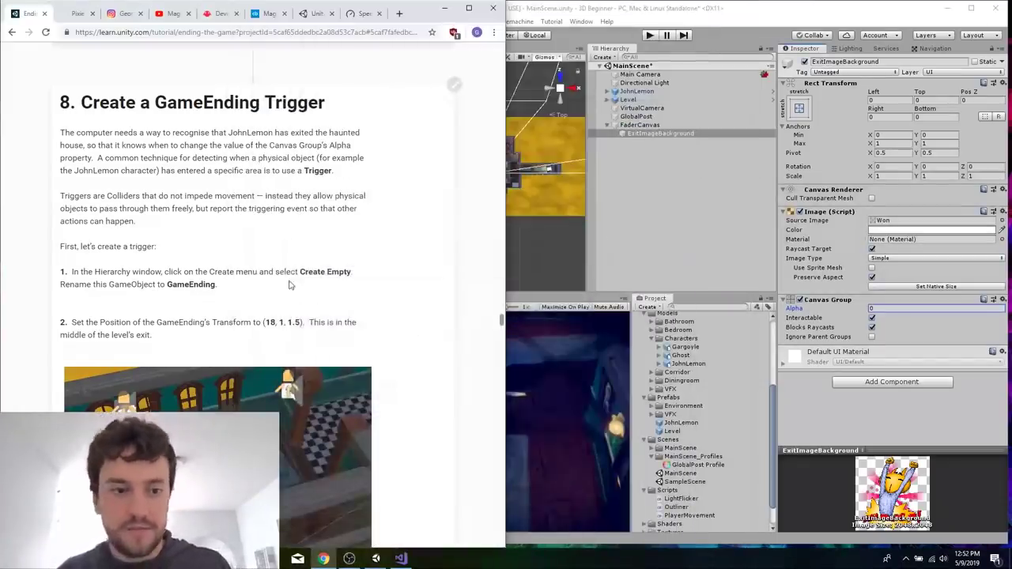
Create an empty GameObject at the root of MainScene and name it GameEnding.
scroll(288, 296, "down", 5)
scroll(288, 295, "up", 3)
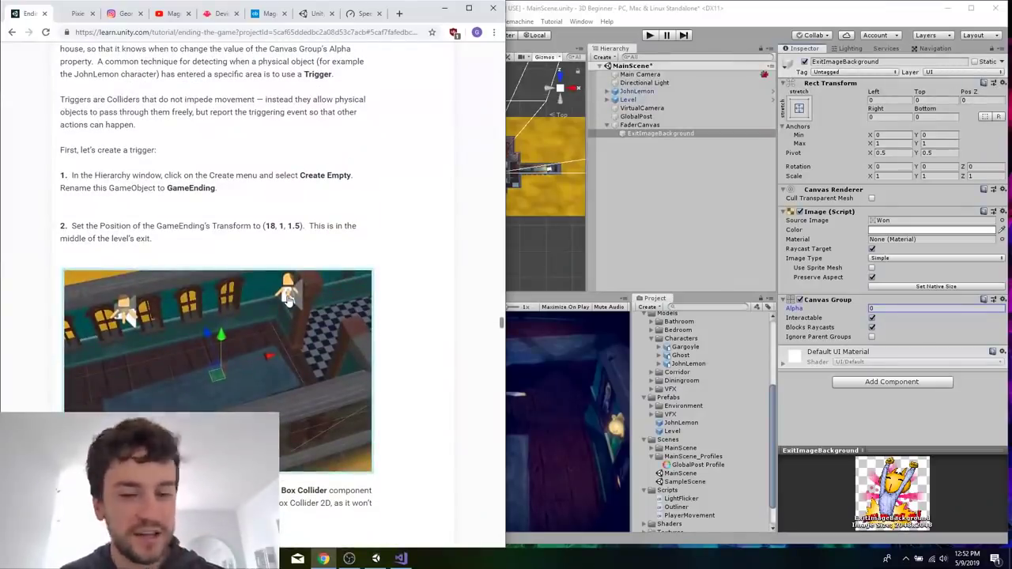
scroll(326, 234, "up", 1)
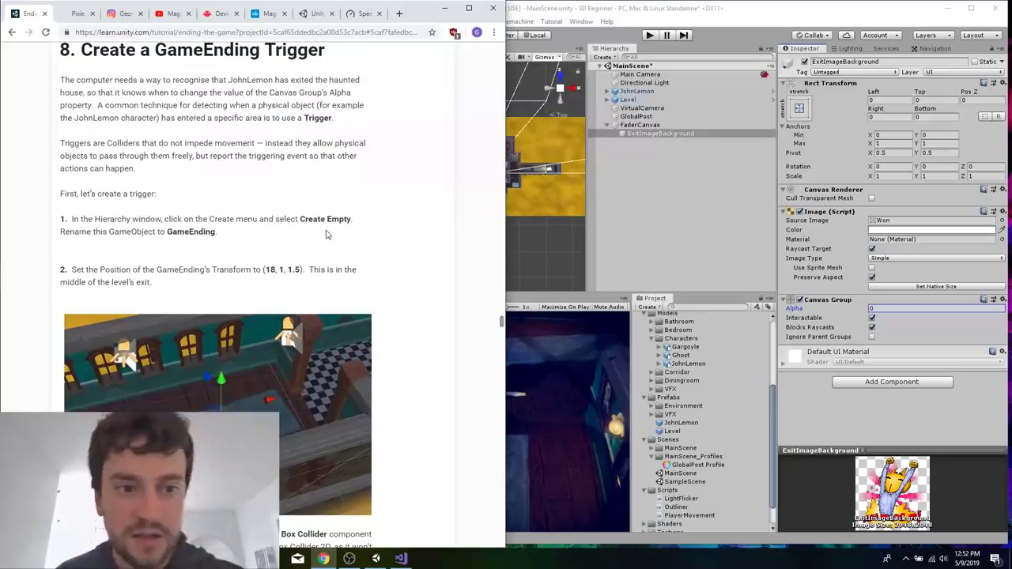
left_click(691, 188)
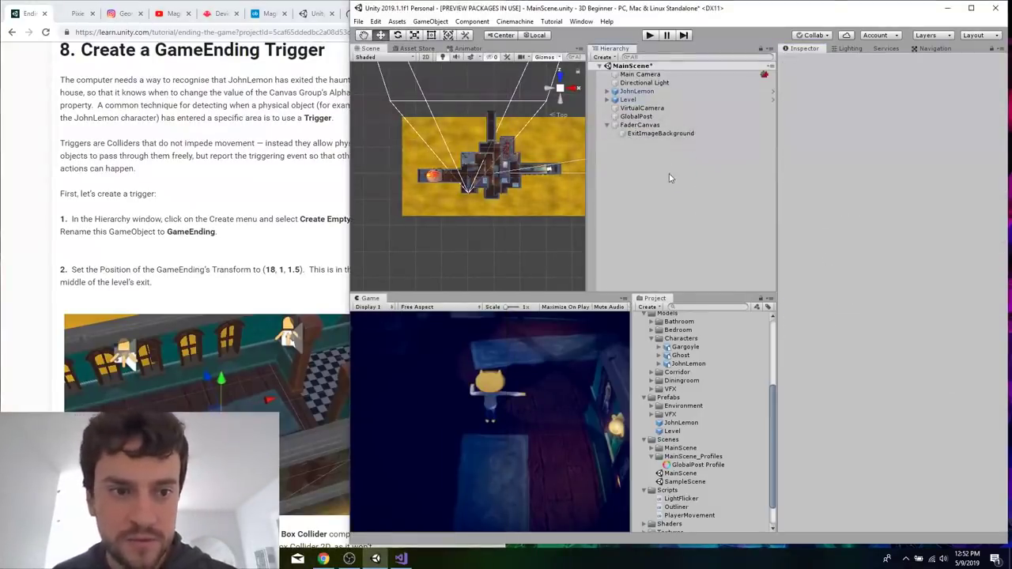
right_click(620, 224)
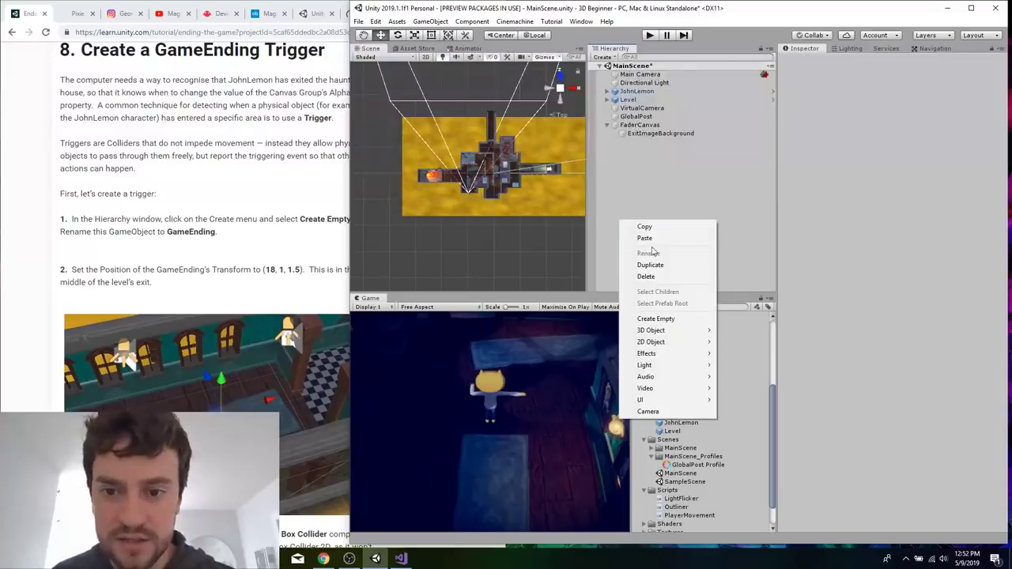
left_click(668, 320)
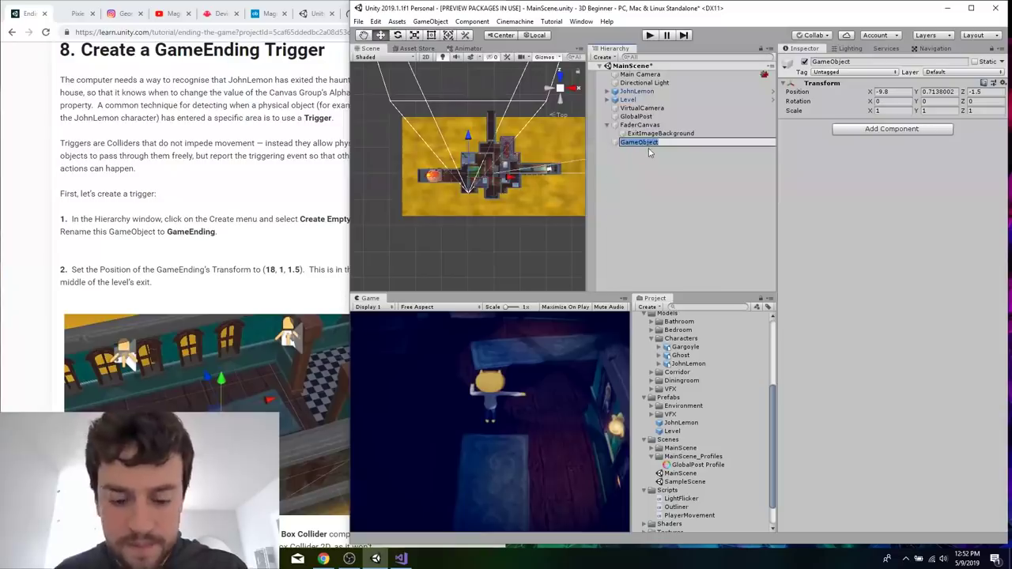
type("GameEnding")
key("Return")
Set the GameEnding object's Transform Position to X 18, Y 1, Z 1.5, following the tutorial.
left_click(246, 266)
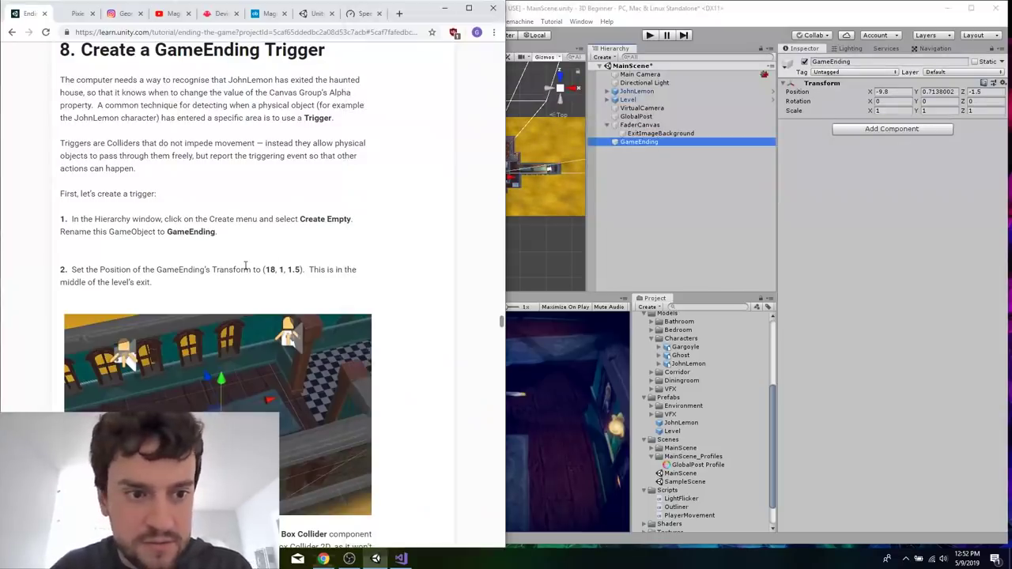
scroll(245, 266, "down", 1)
left_click(679, 180)
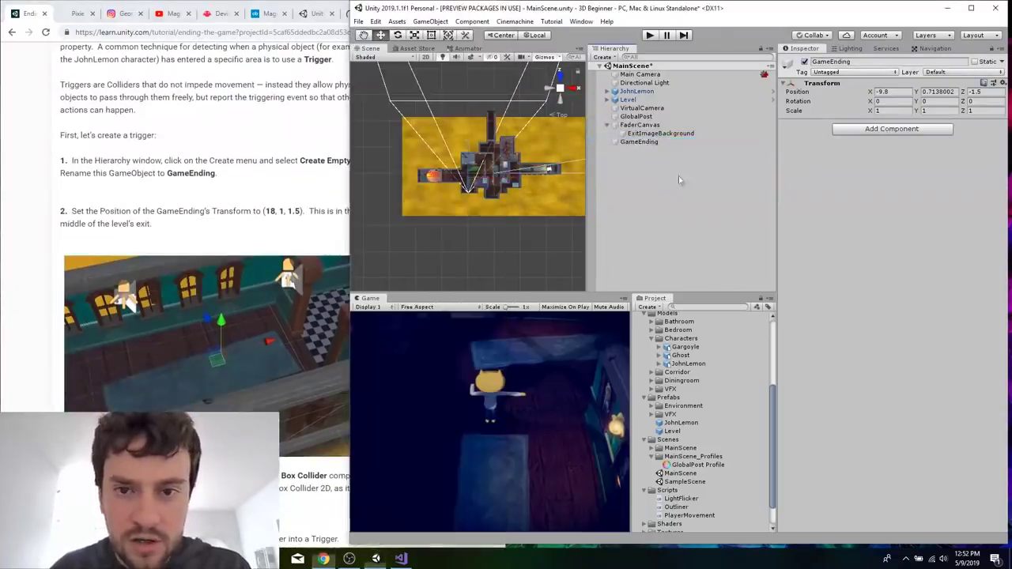
left_click(639, 142)
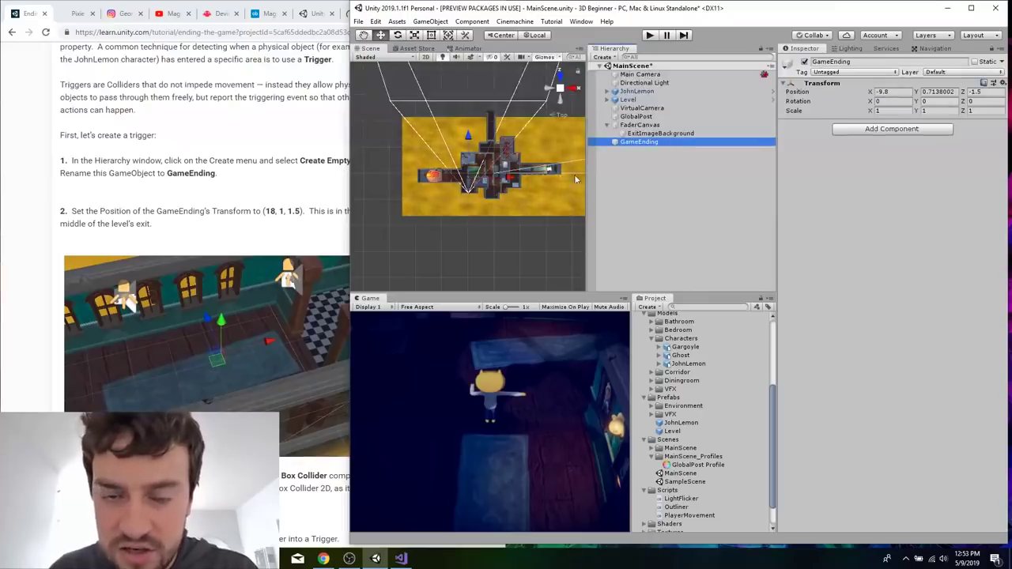
scroll(472, 175, "up", 5)
scroll(471, 174, "down", 2)
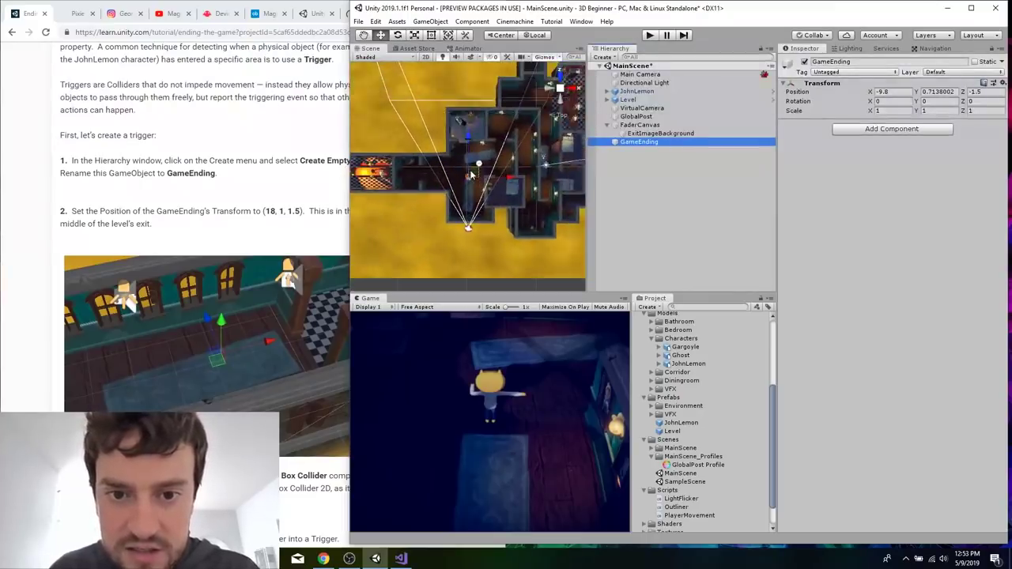
left_click(884, 91)
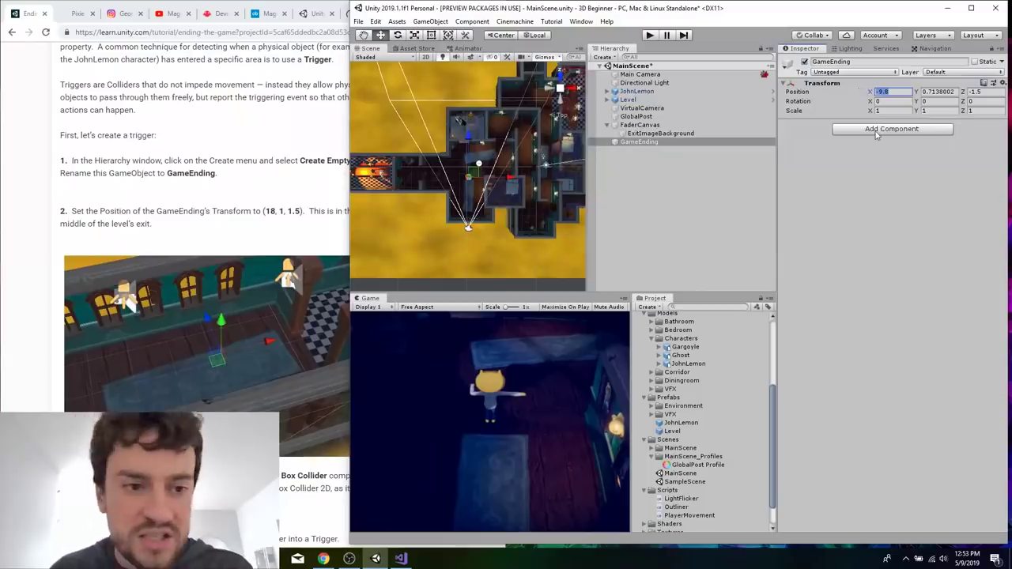
type("18")
key("Tab")
type("1")
key("Tab")
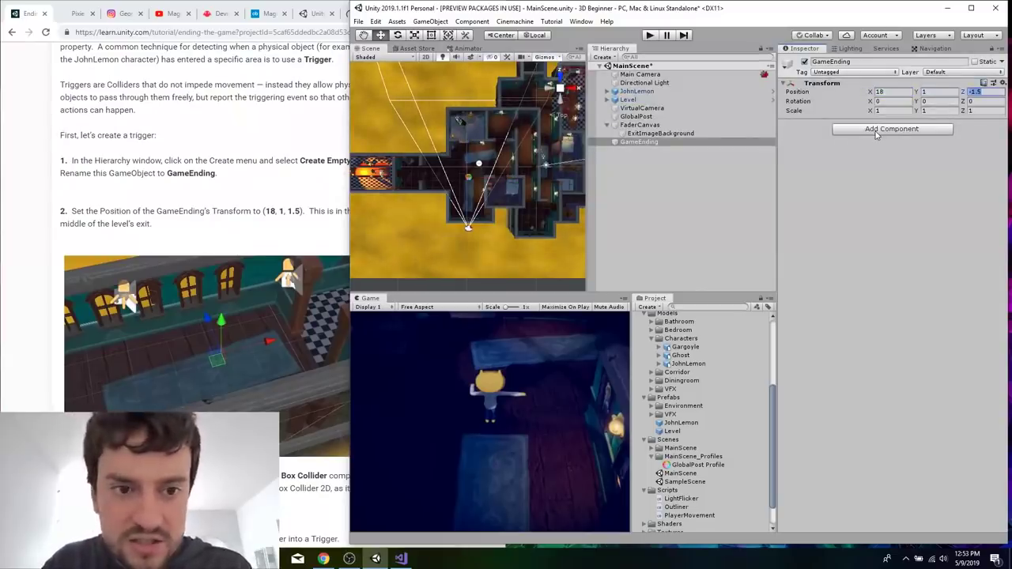
type("1.5")
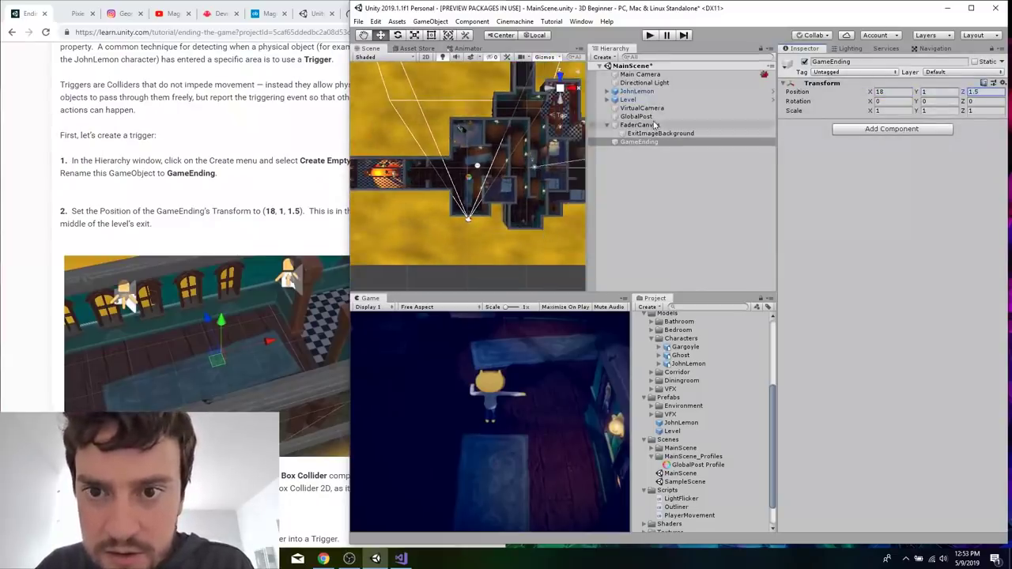
Frame GameEnding in the Scene view to check its placement in the level's exit corridor.
left_click(645, 142)
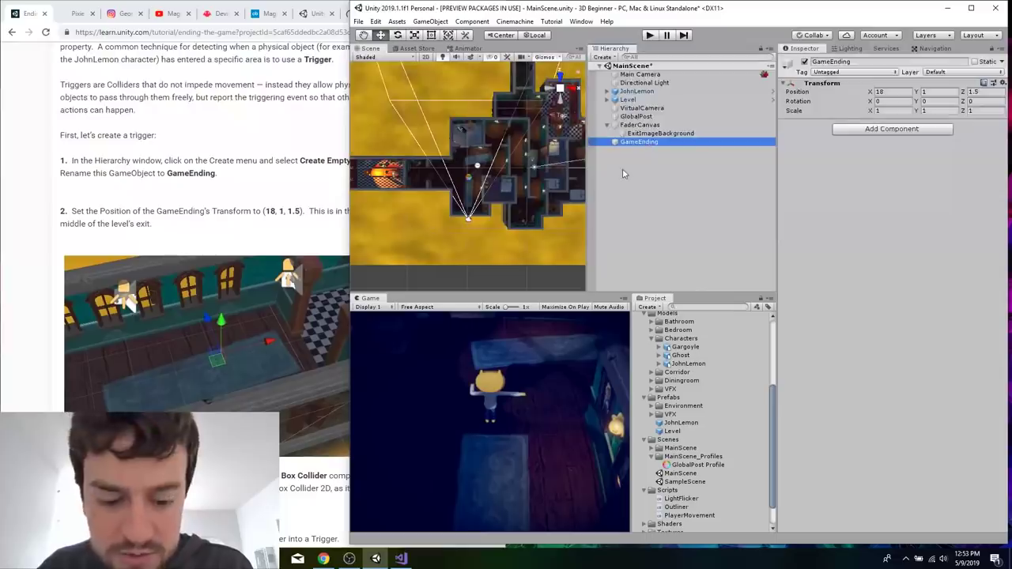
left_click(513, 277)
left_click(370, 284)
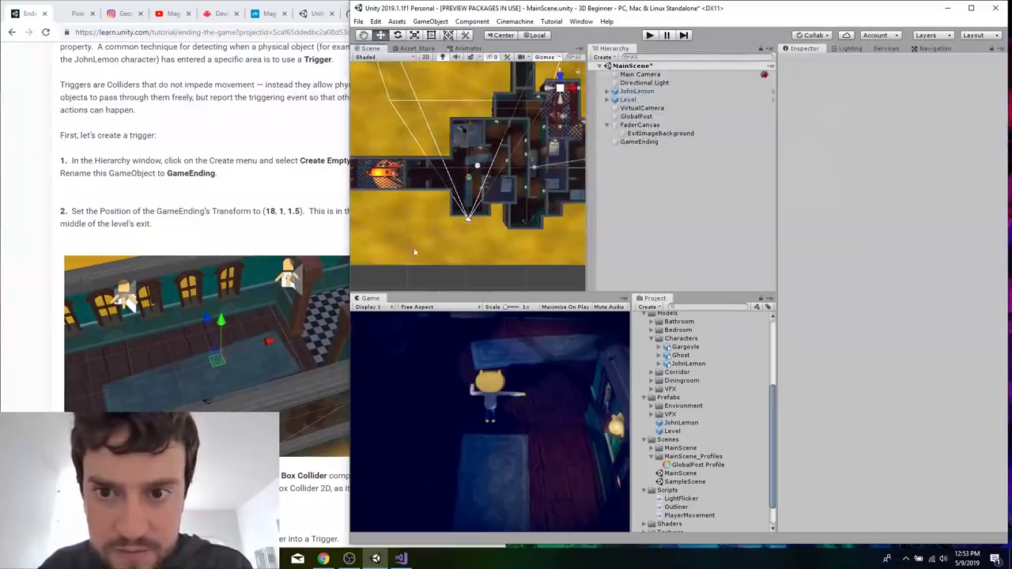
double_click(630, 143)
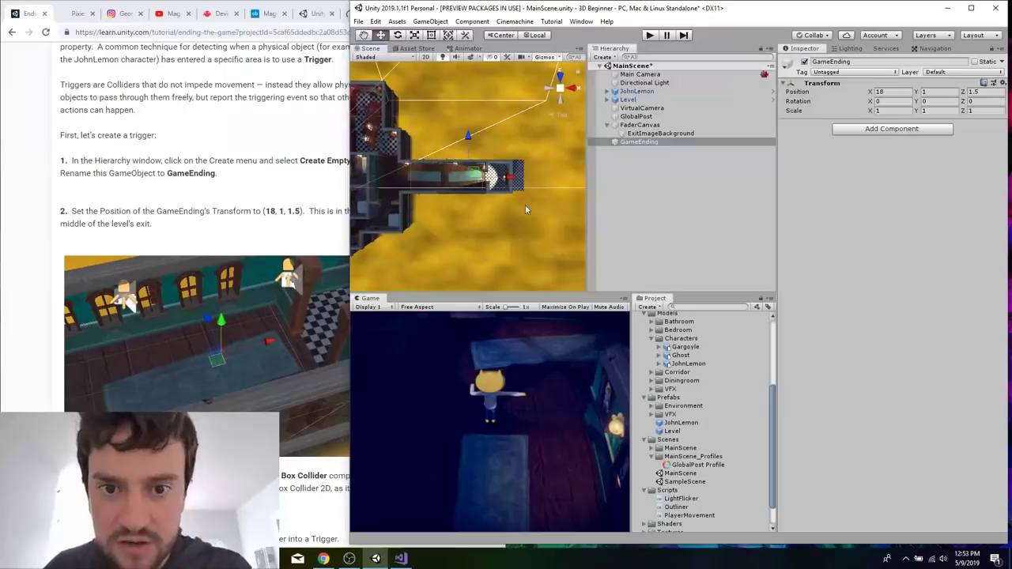
Add a Box Collider component to GameEnding and enable its Is Trigger option.
left_click(272, 233)
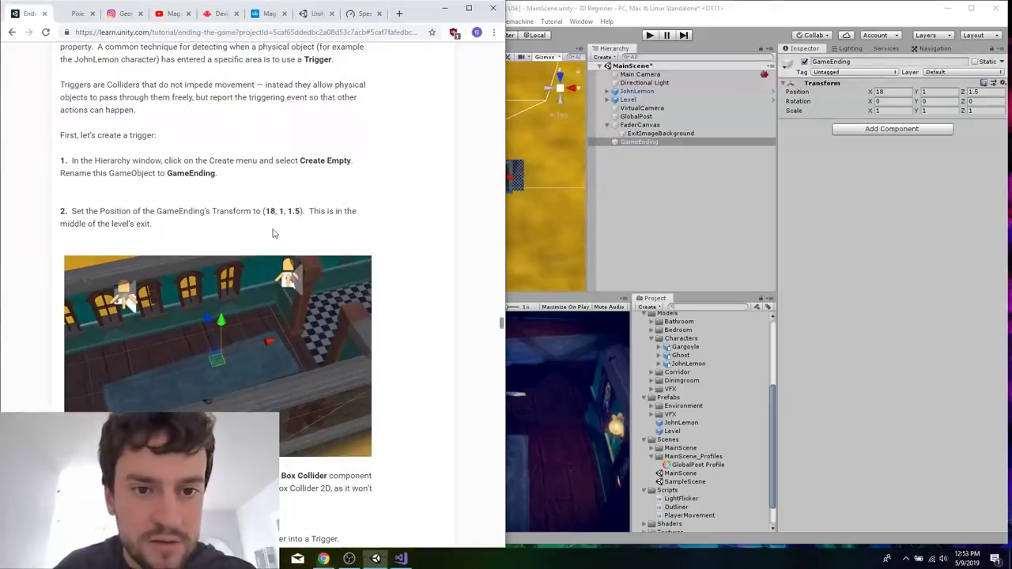
scroll(273, 234, "down", 5)
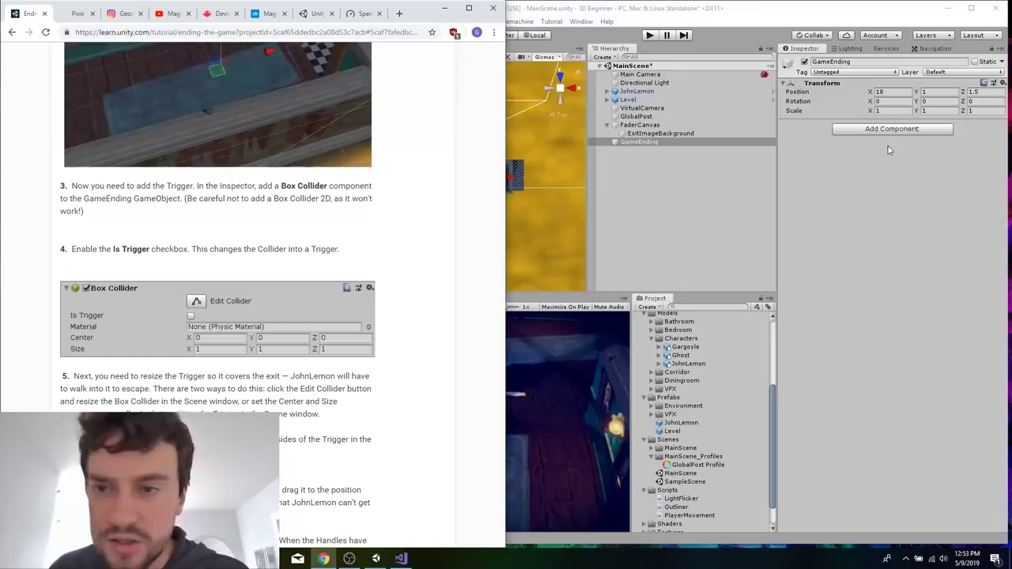
left_click(856, 128)
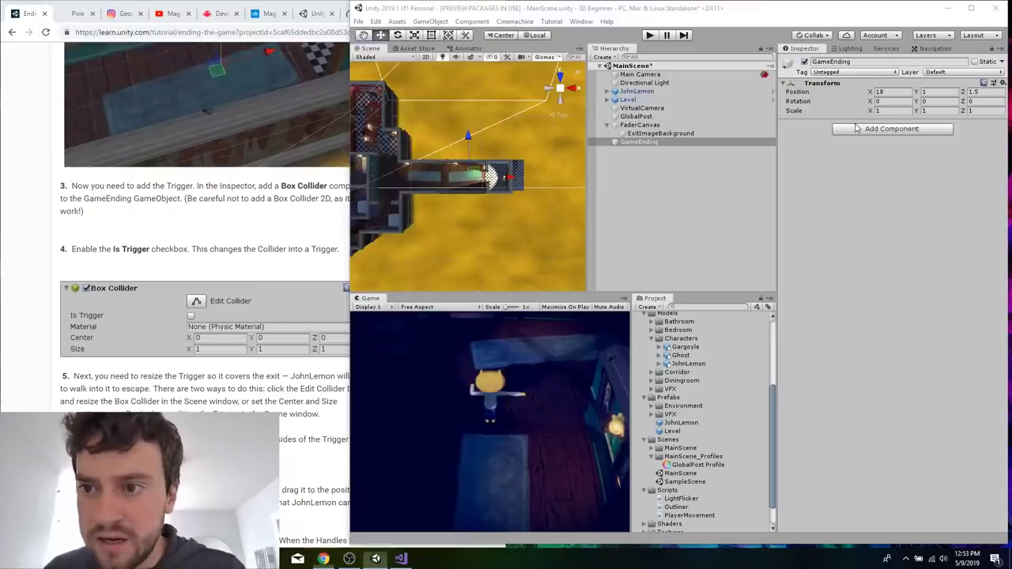
type("box co")
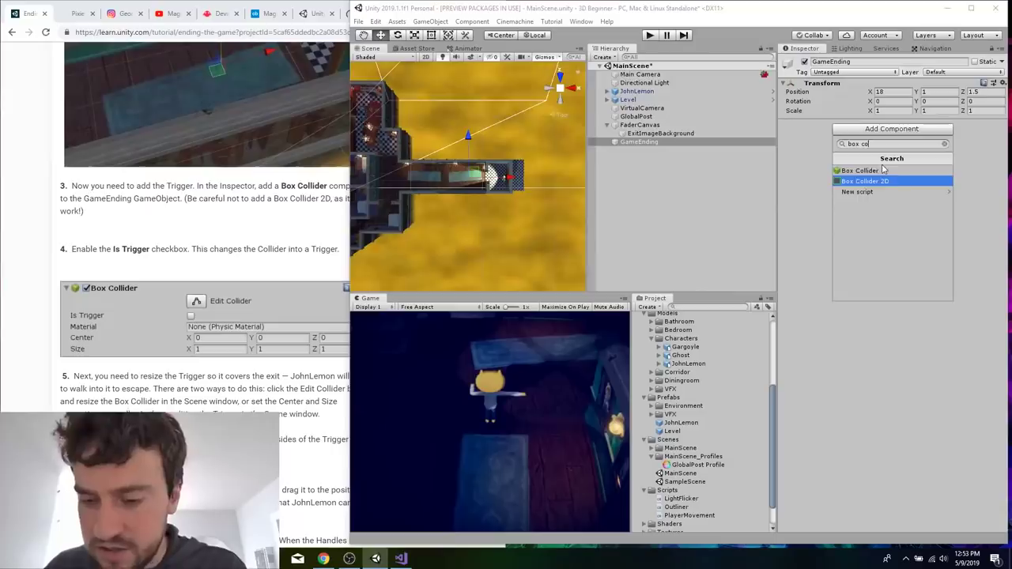
left_click(870, 171)
left_click(873, 148)
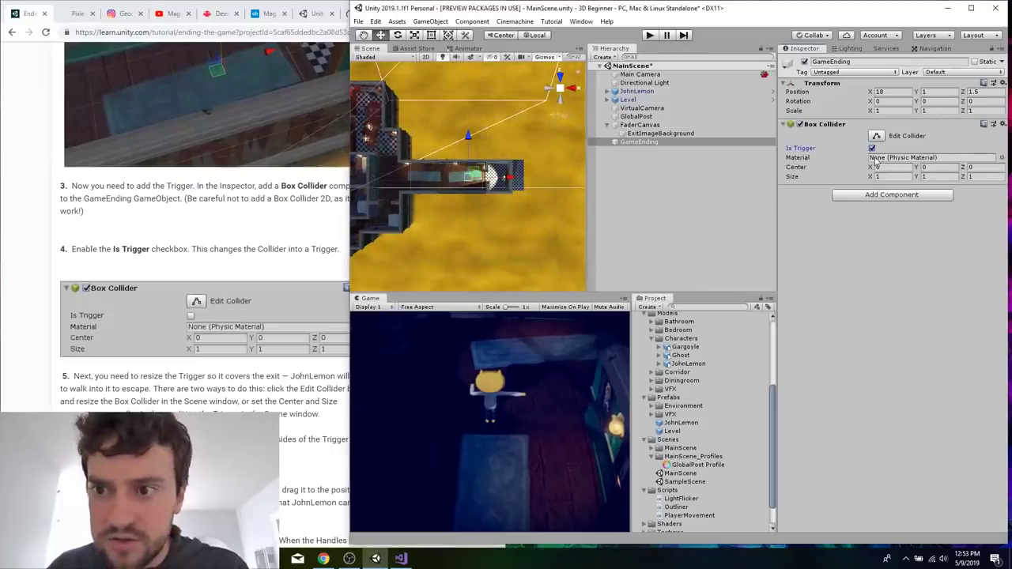
Enable collider editing on GameEnding and stretch one face of the box across the corridor to a Z size of about 2.64.
left_click(224, 259)
scroll(215, 252, "down", 3)
scroll(215, 251, "down", 1)
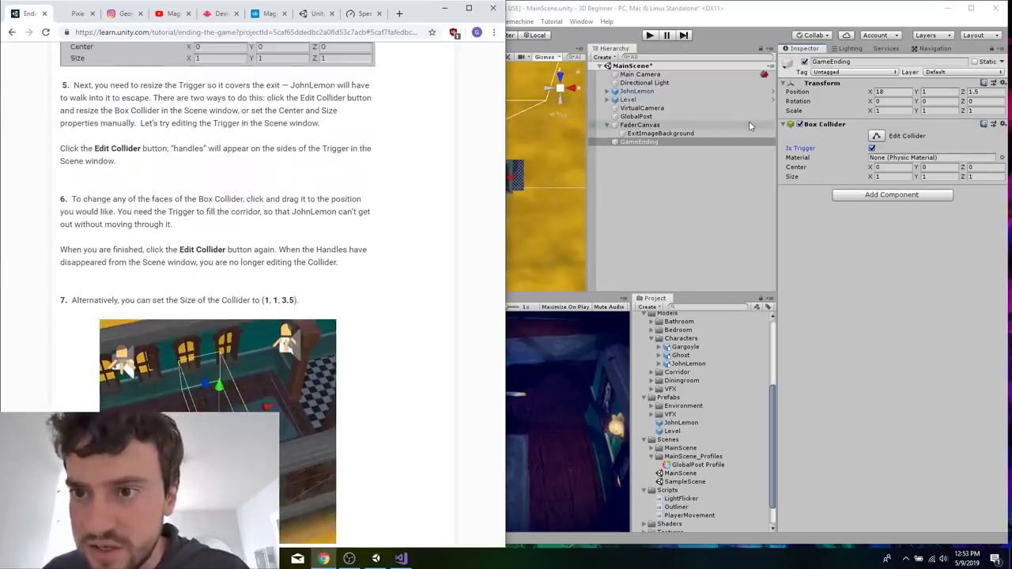
scroll(342, 281, "down", 1)
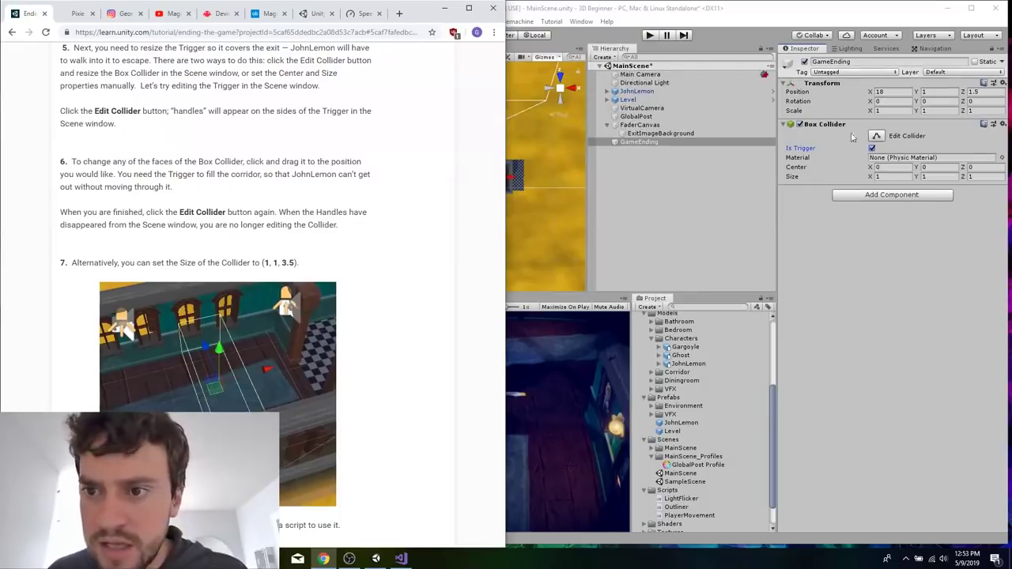
left_click(876, 136)
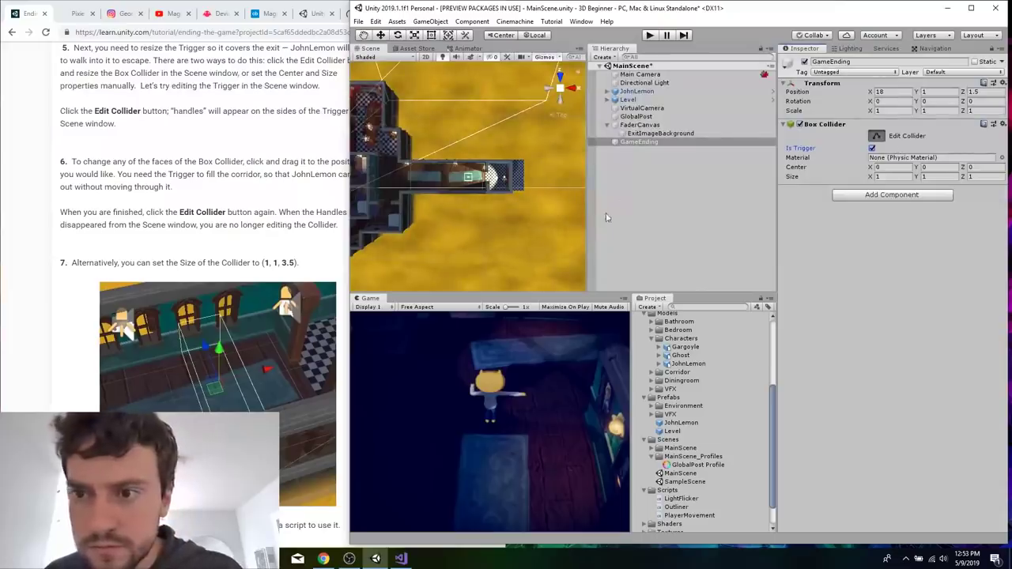
scroll(466, 174, "up", 5)
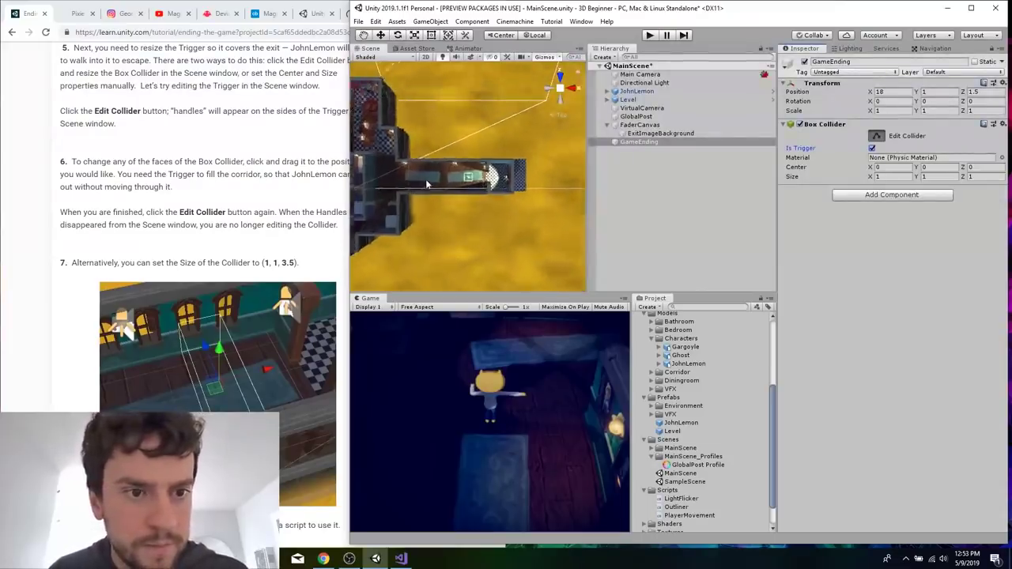
left_click_drag(469, 172, 473, 152)
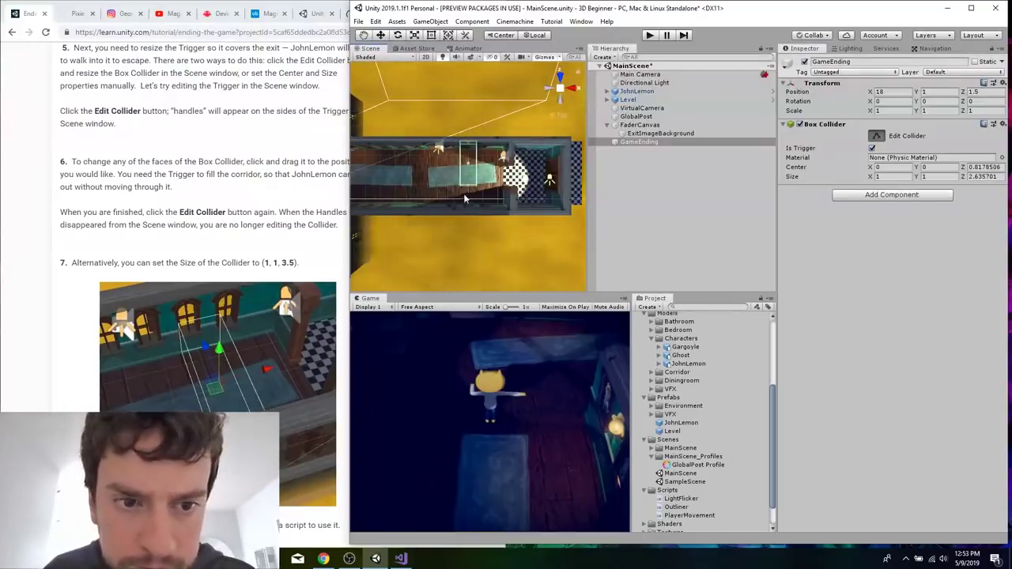
Set GameEnding's Box Collider Size Z to 3.5 and Center Z to 0.
left_click(983, 177)
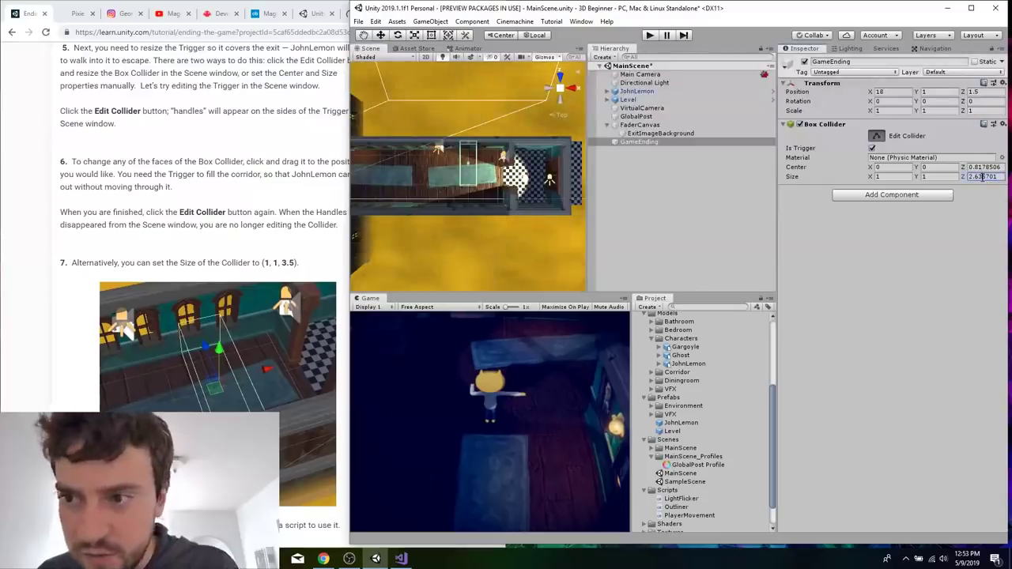
double_click(983, 177)
type("3.5")
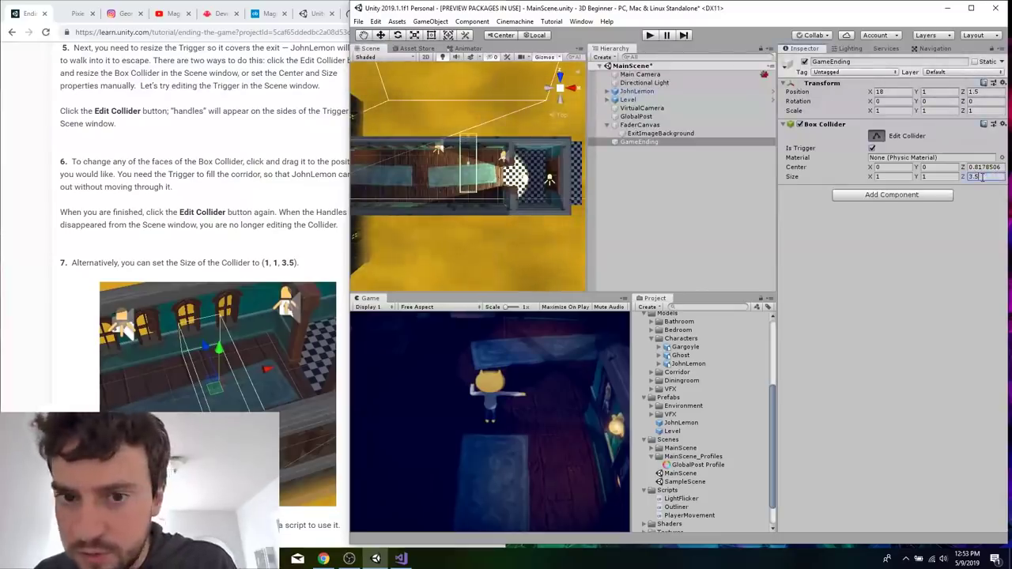
left_click(983, 167)
type("0")
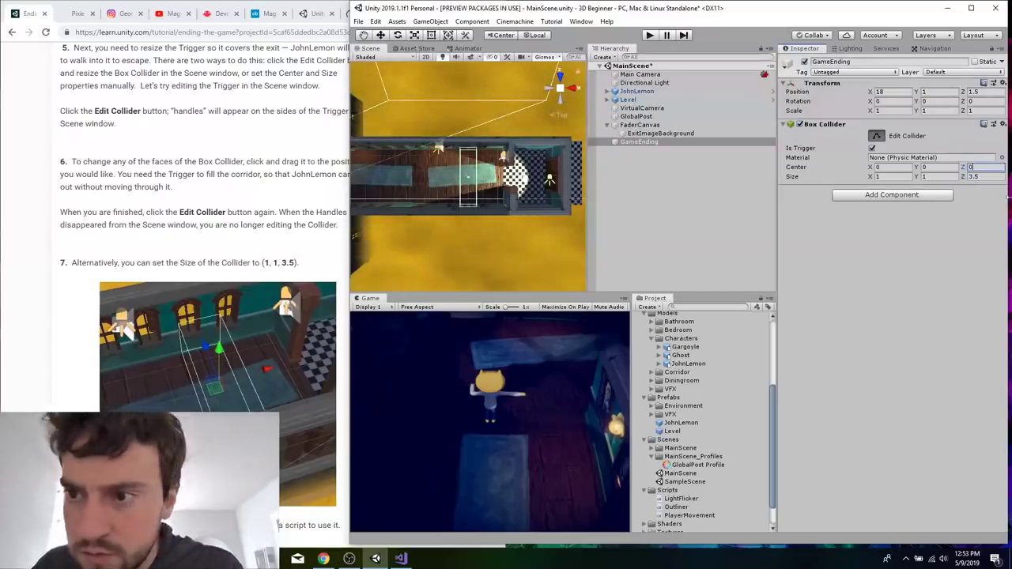
Following the tutorial's Create a New Script section, create a C# script named GameEnding in the project's Scripts folder.
right_click(340, 246)
left_click(310, 247)
scroll(307, 242, "down", 7)
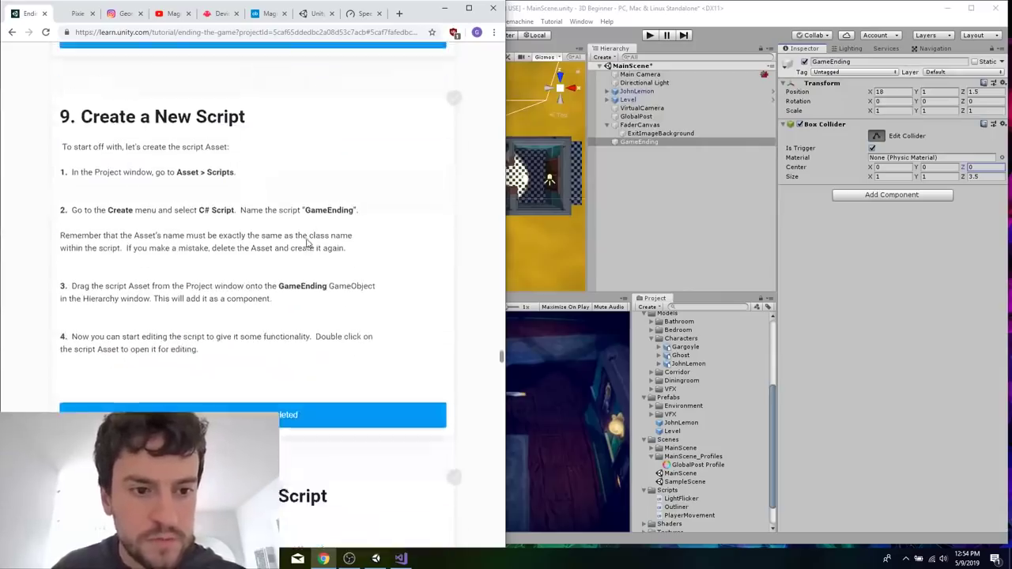
left_click(740, 407)
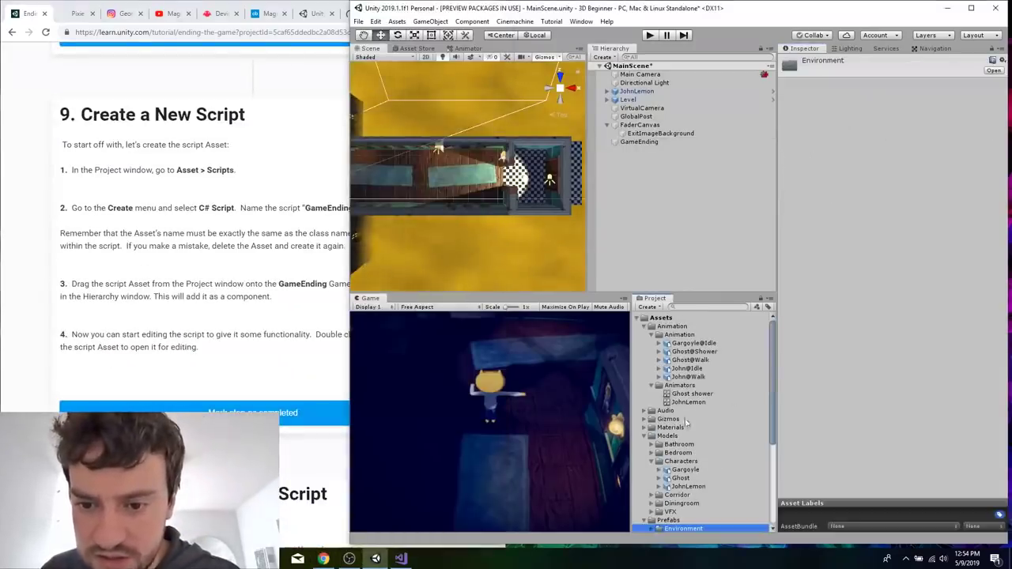
scroll(710, 371, "down", 5)
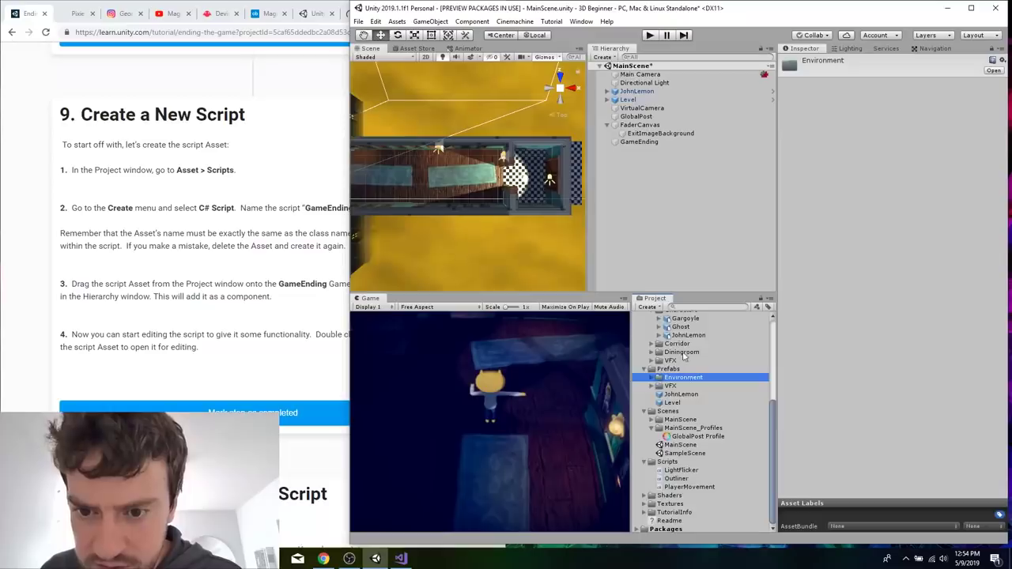
scroll(687, 364, "up", 5)
scroll(686, 367, "down", 5)
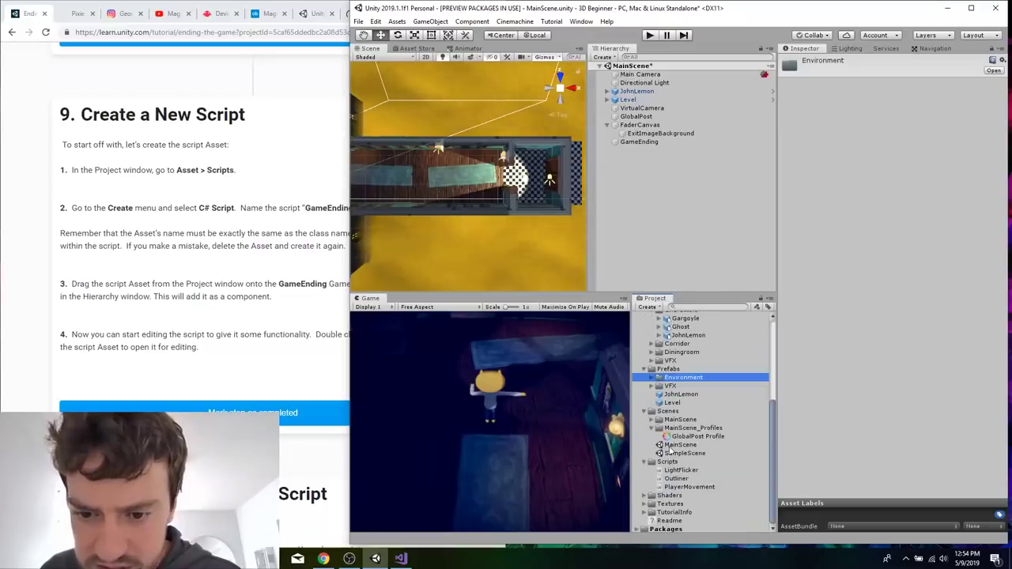
left_click(660, 463)
right_click(661, 464)
mouse_move(788, 209)
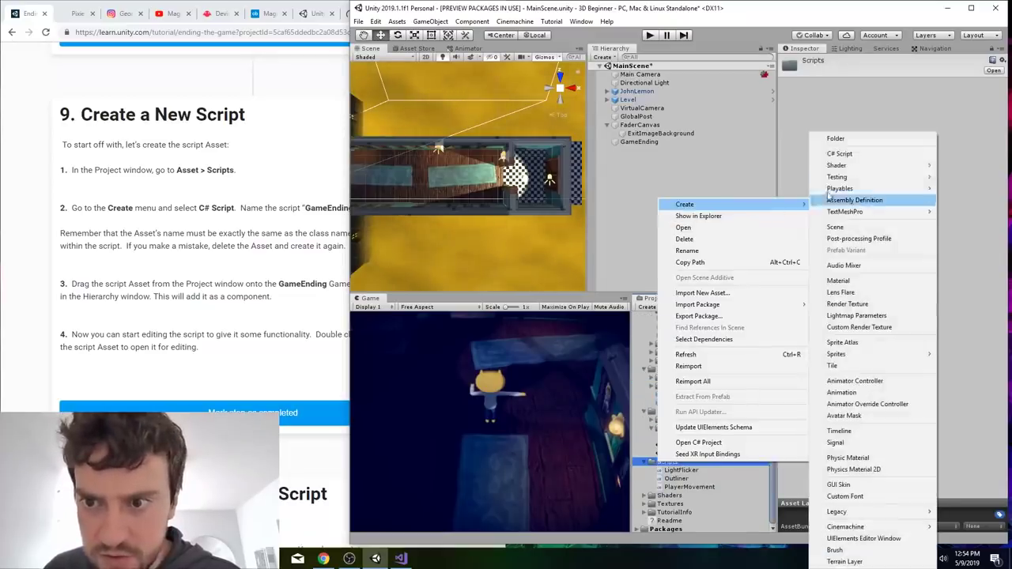
left_click(841, 155)
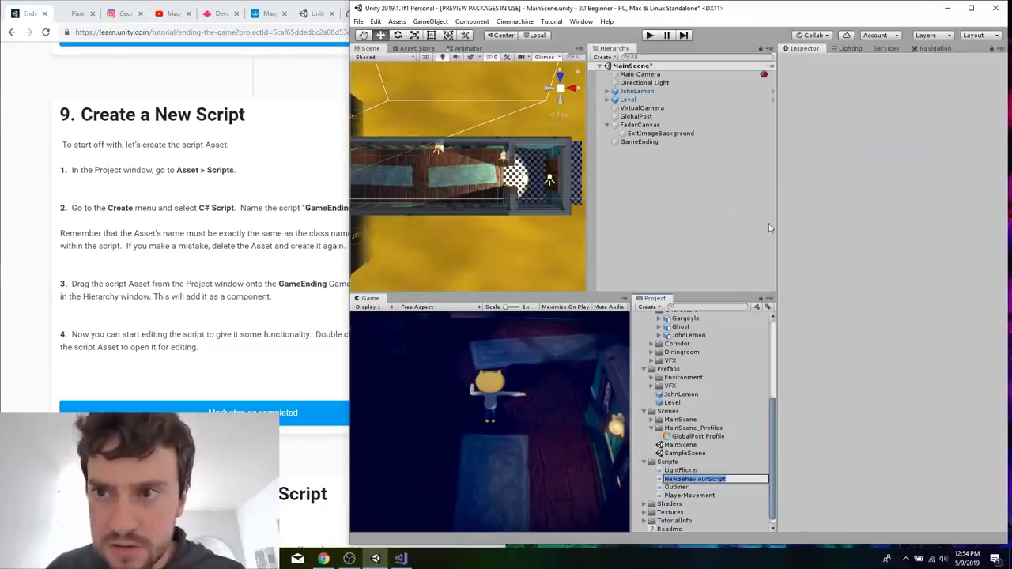
type("GameEnding")
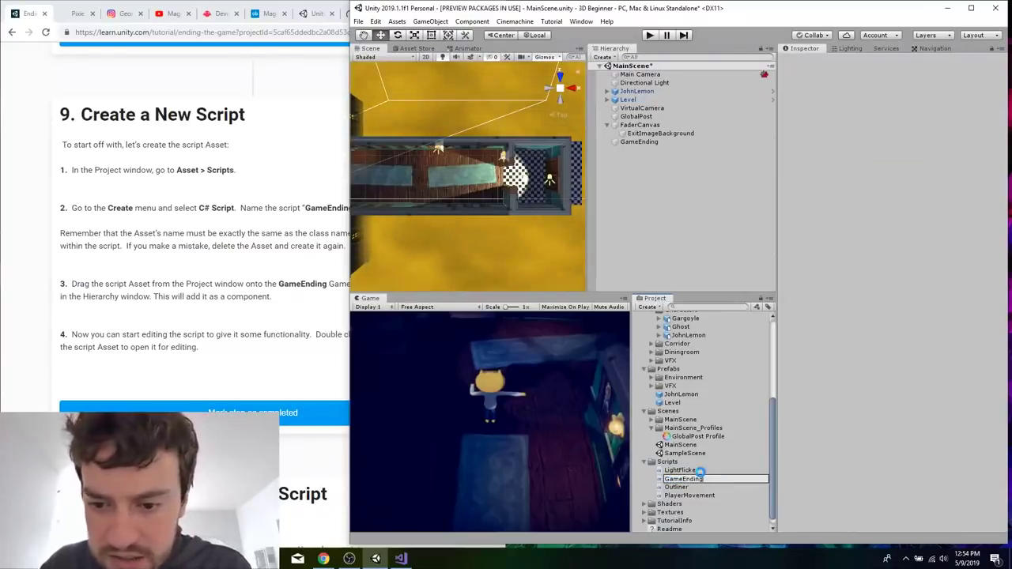
key("Return")
Move the Visual Studio window lower so Unity's Hierarchy and Inspector stay uncovered, and open the GameEnding script in it.
key("alt+Tab")
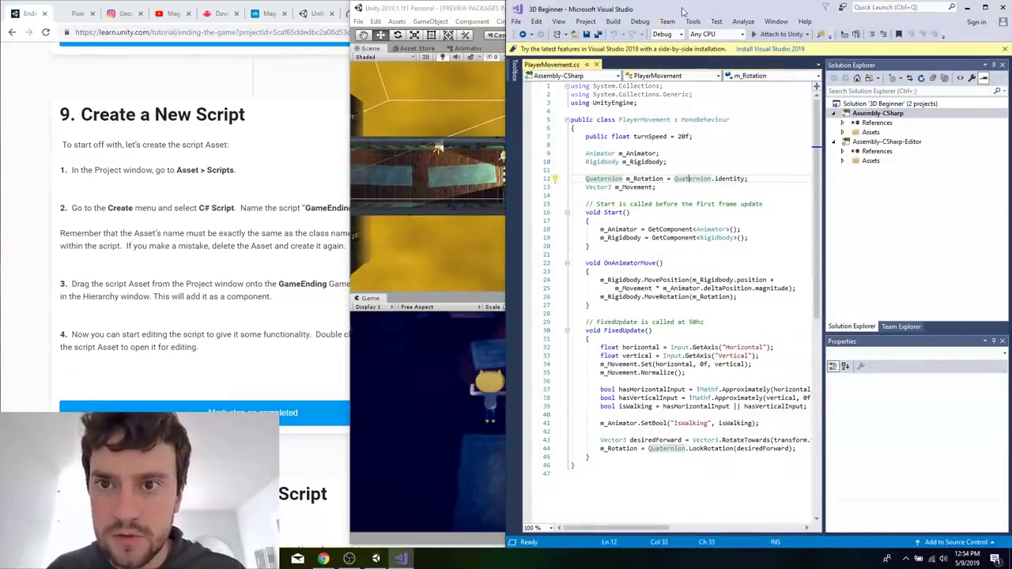
left_click_drag(683, 10, 582, 242)
left_click(725, 170)
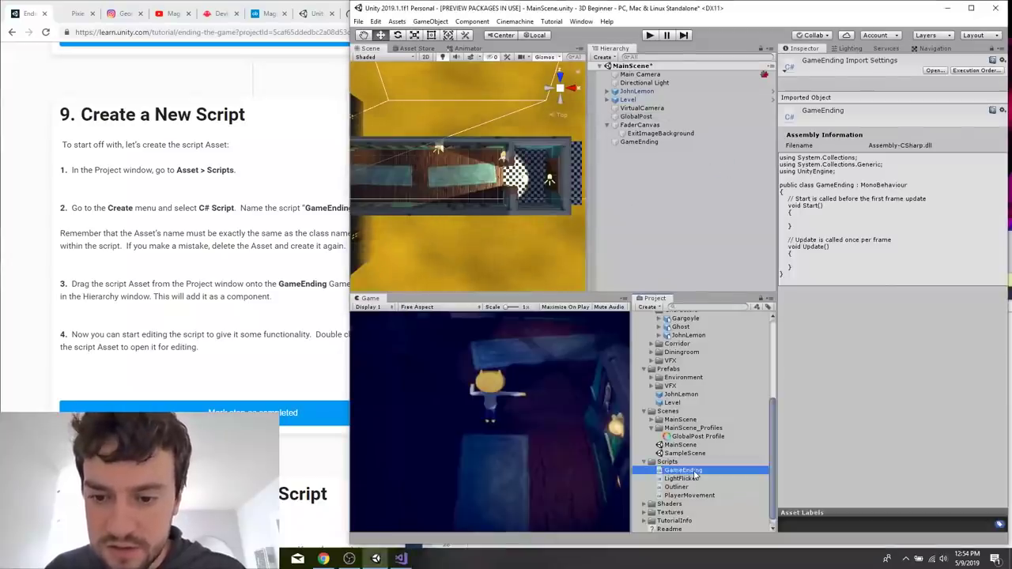
double_click(694, 474)
Switch to the browser tutorial and read the GameEnding scripting steps, from the clean script through the variable declarations to OnTriggerEnter.
left_click(155, 327)
scroll(155, 327, "down", 10)
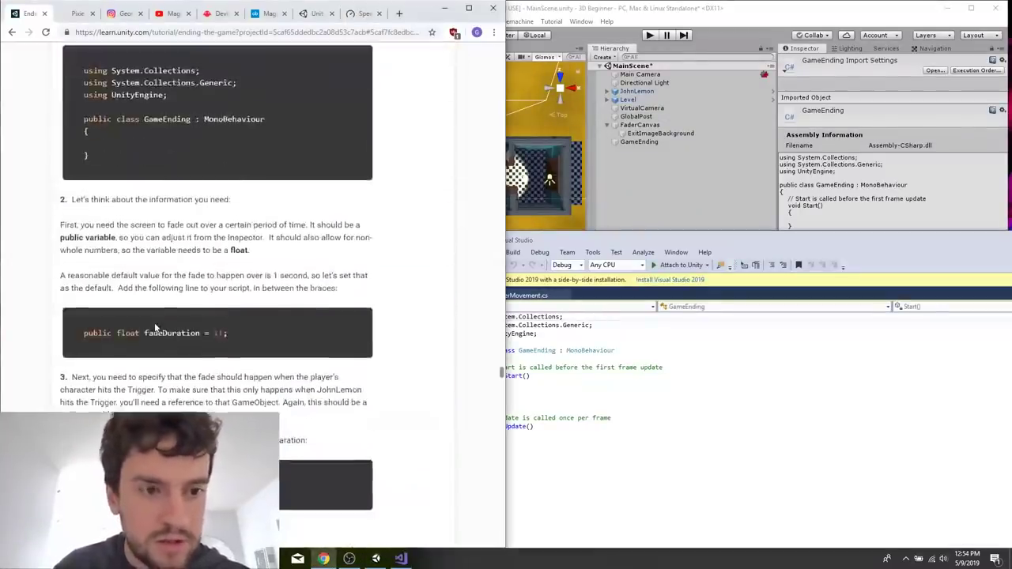
scroll(155, 327, "down", 6)
scroll(353, 269, "up", 2)
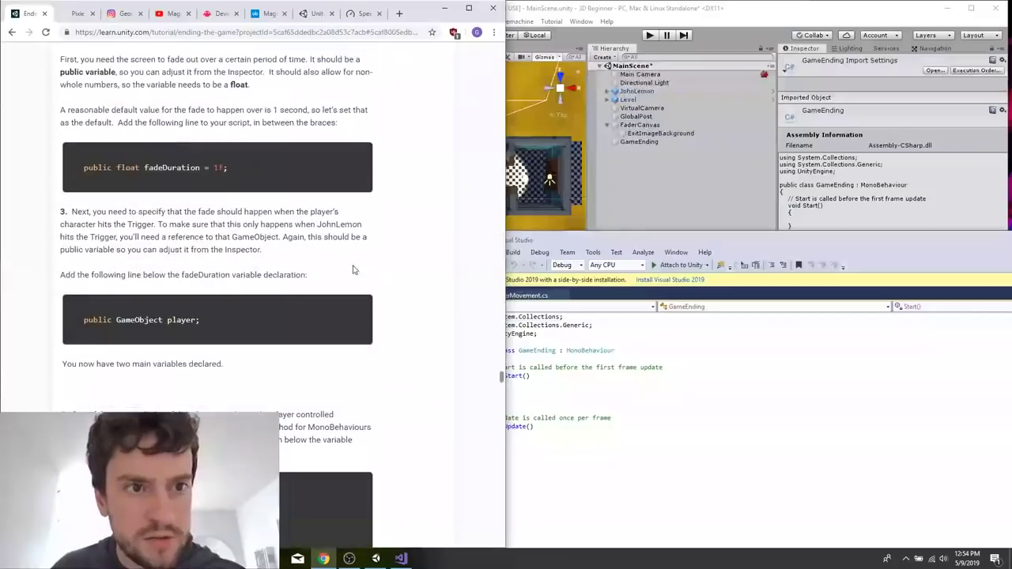
left_click(641, 356)
key("Return")
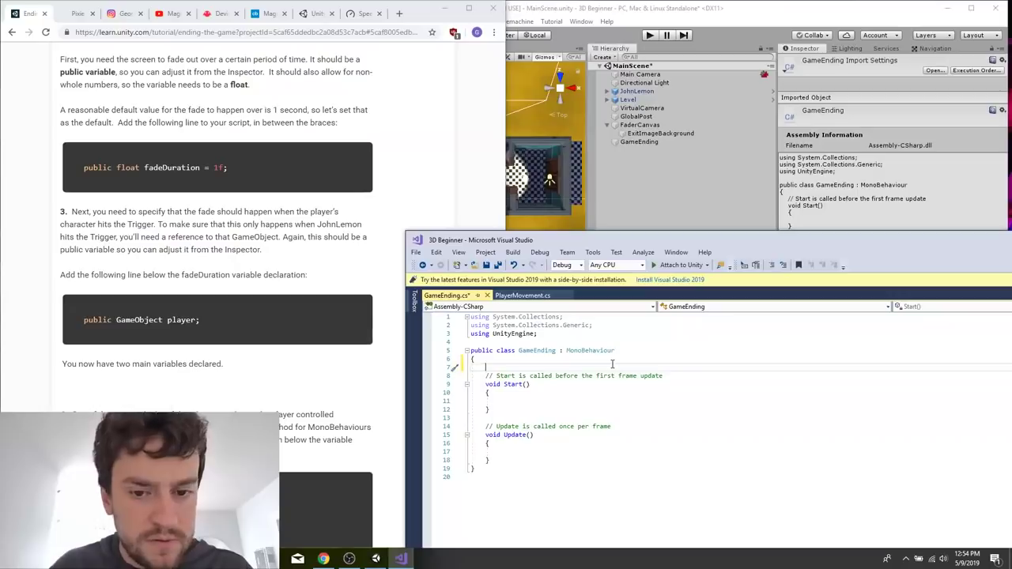
key("BackSpace")
key("BackSpace")
scroll(322, 389, "down", 5)
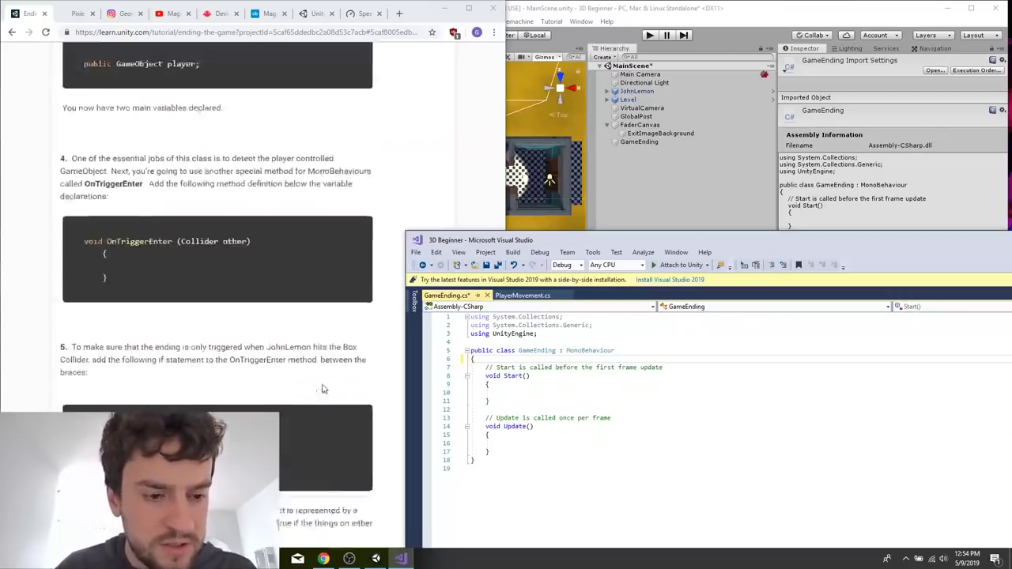
scroll(322, 383, "up", 9)
scroll(322, 383, "down", 3)
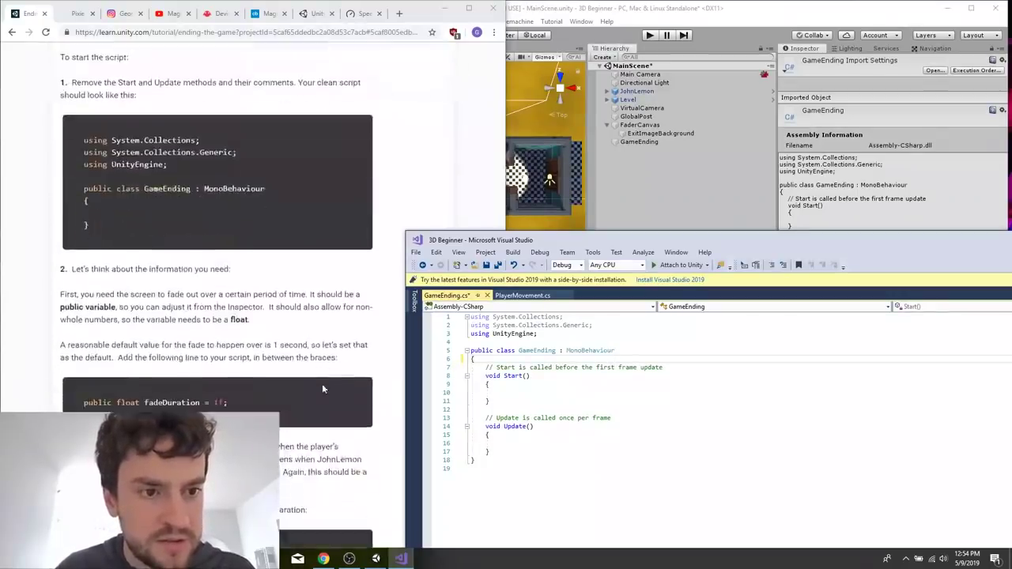
Declare public float fadeDuration = 1f; as the first line inside the GameEnding class.
key("Return")
type("public float fad")
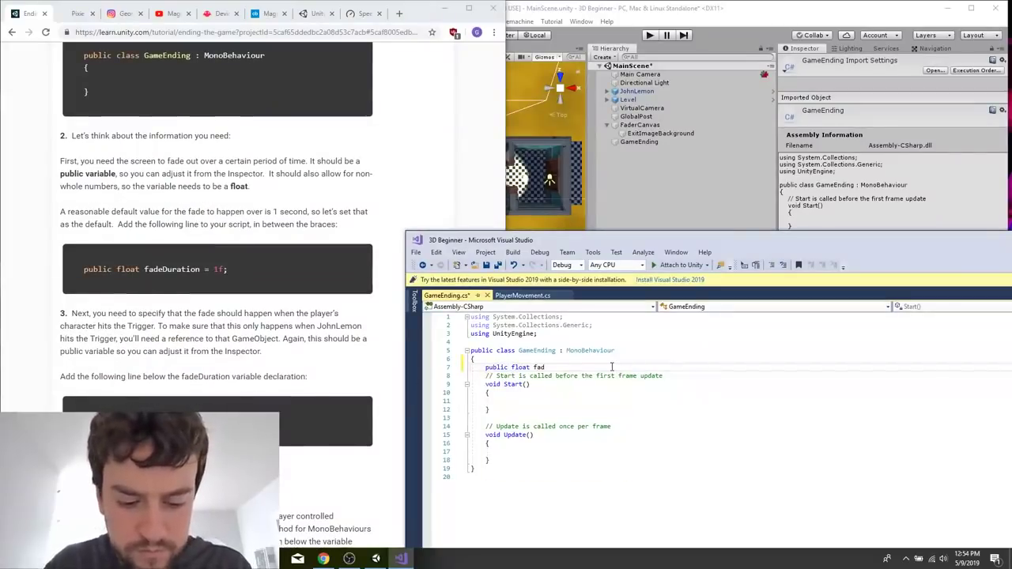
type("eDur    atio")
key("BackSpace")
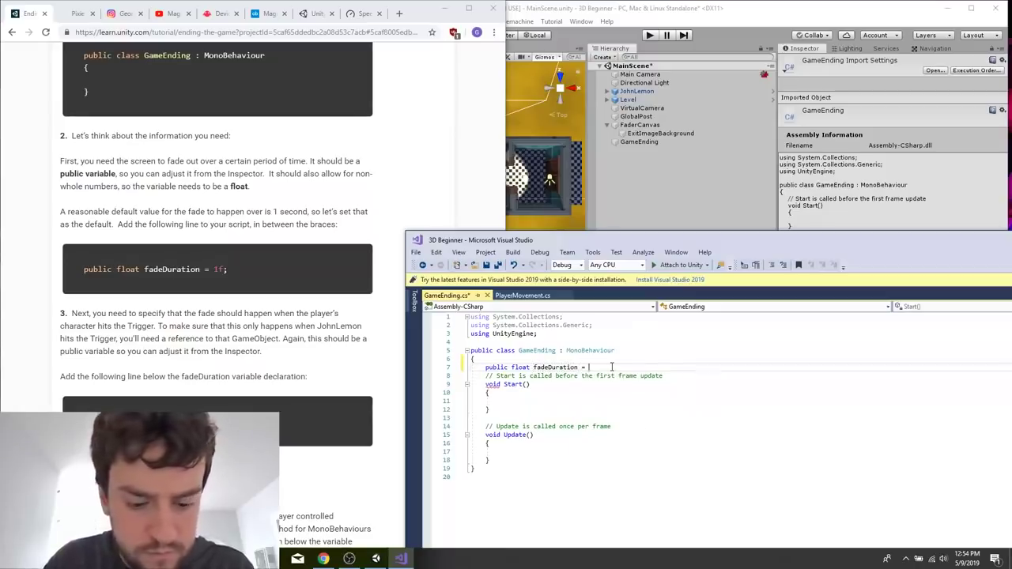
type("1f;")
key("Return")
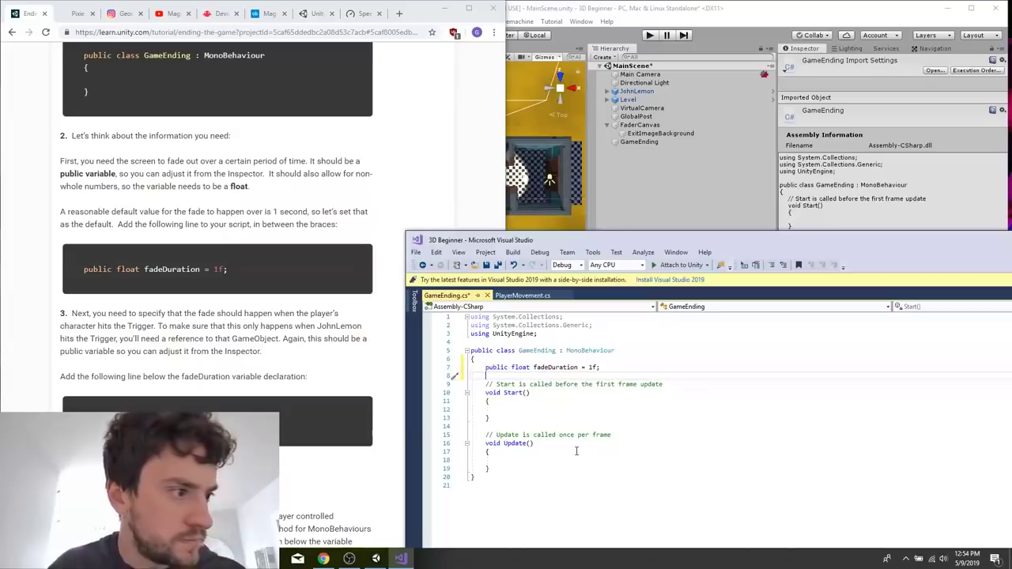
left_click(533, 400)
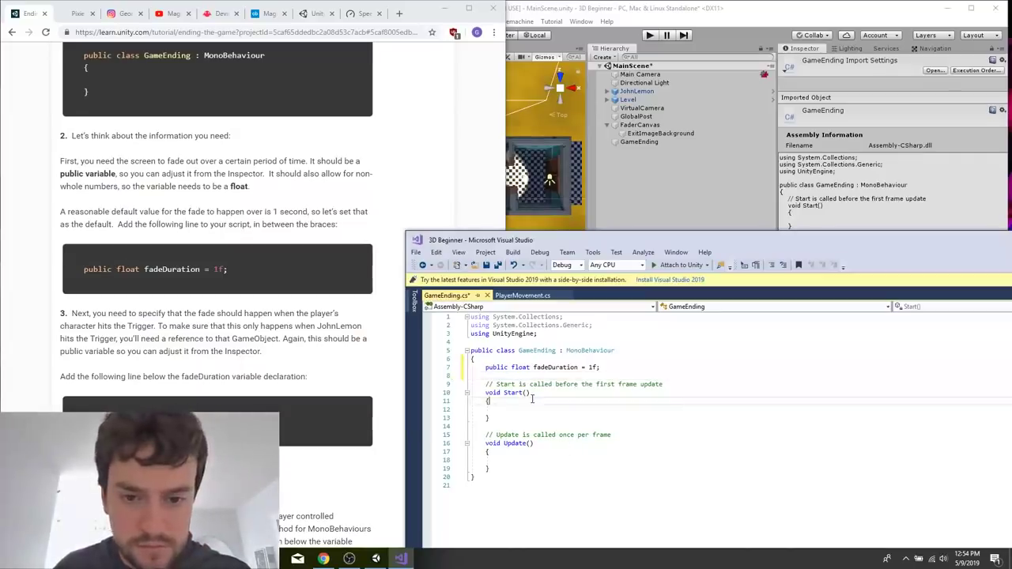
Switch to the Speedtest page in the browser and start a new internet speed test.
left_click(358, 197)
left_click(360, 13)
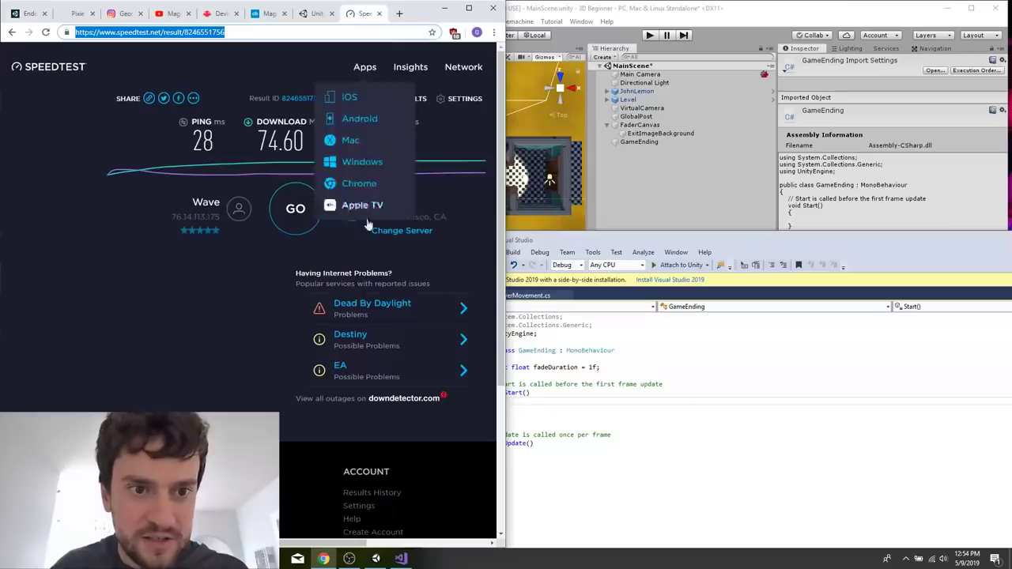
left_click(283, 204)
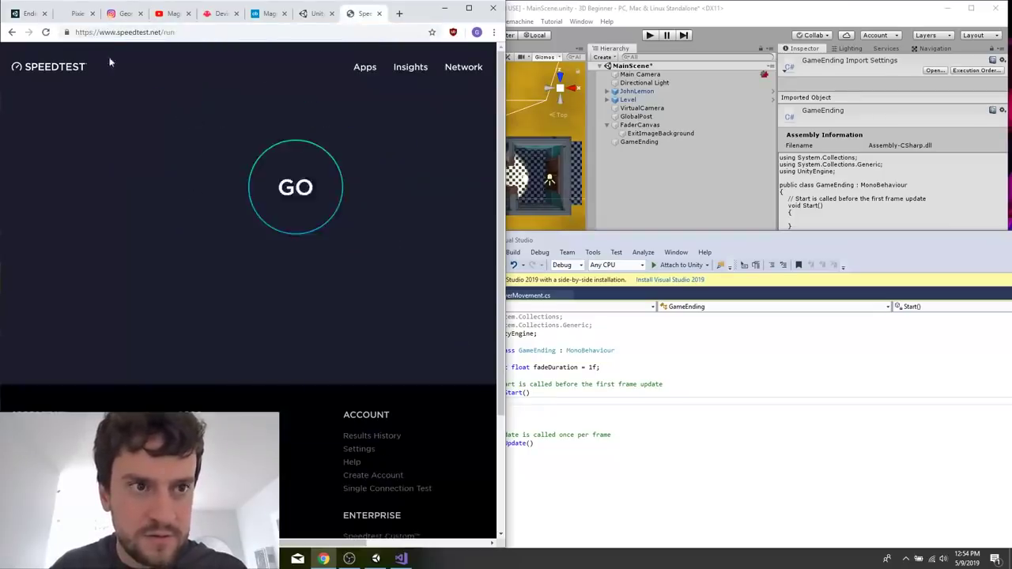
Return to the tutorial's player reference step and declare public GameObject player; below fadeDuration in the Visual Studio script.
left_click(29, 15)
scroll(249, 303, "down", 1)
scroll(472, 415, "down", 1)
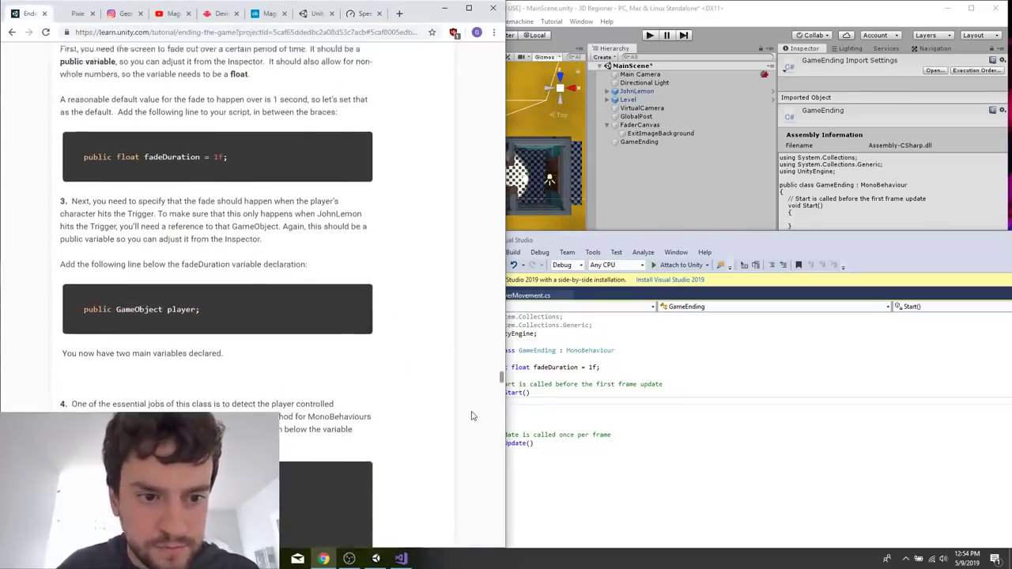
left_click(598, 360)
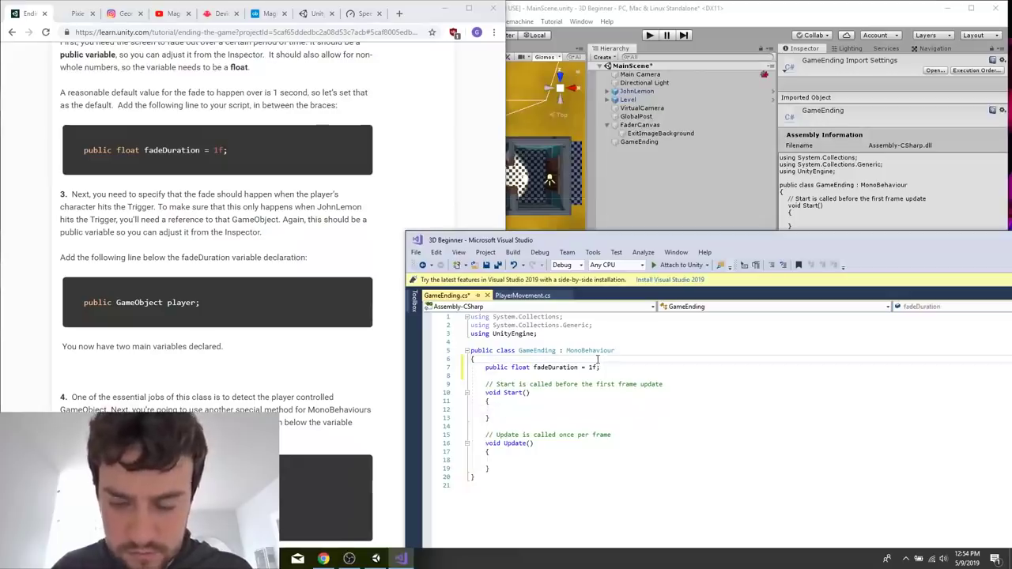
left_click(598, 367)
key("Return")
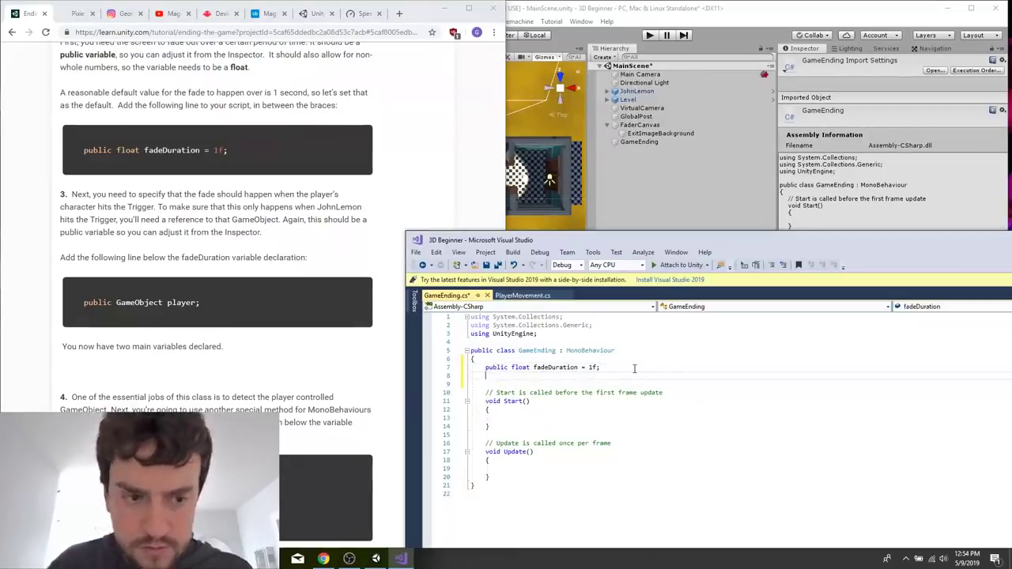
type("public GameObject player;")
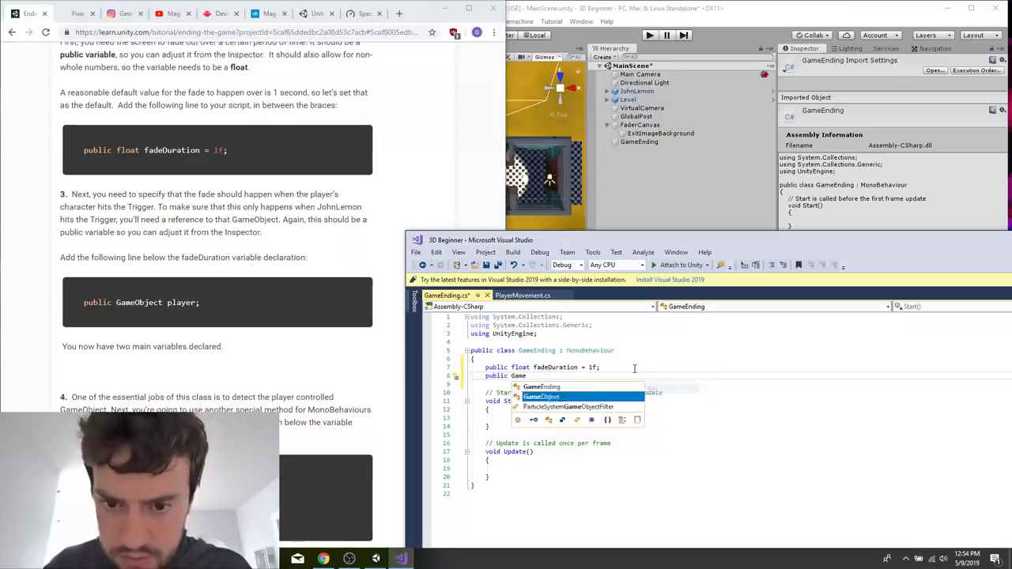
Copy the tutorial's void OnTriggerEnter (Collider other) signature into the script between Start and Update and give it an empty body in braces.
left_click(227, 360)
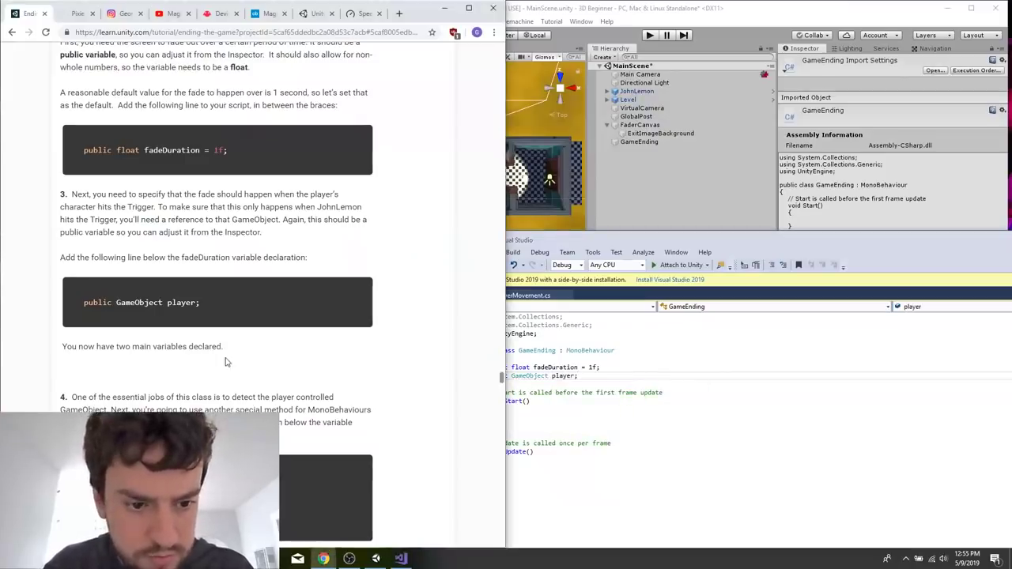
scroll(225, 315, "down", 3)
left_click_drag(84, 192, 252, 193)
left_click(560, 387)
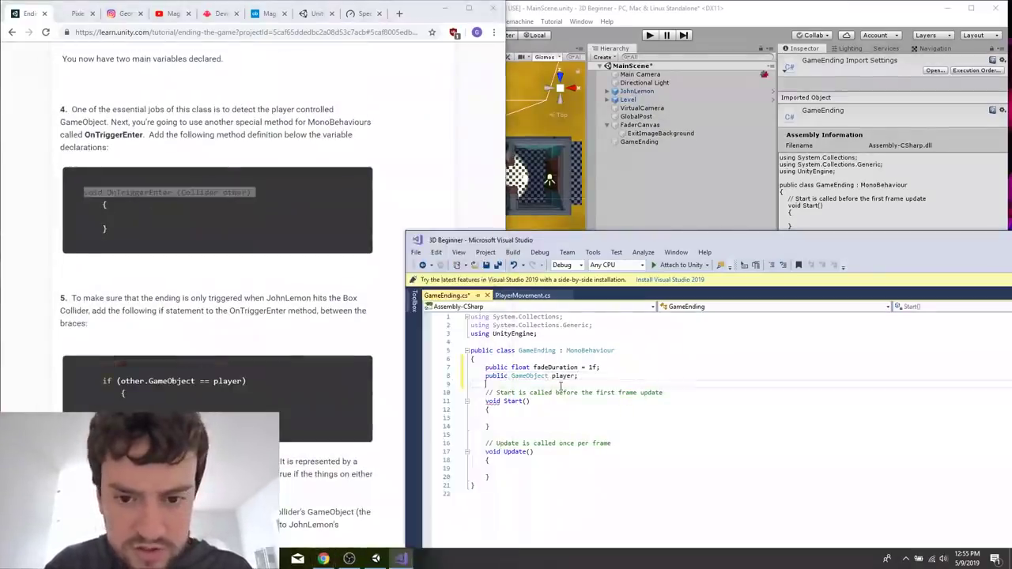
left_click(542, 428)
key("Return")
key("Return")
type("void OnTriggerEnter(Collider other)")
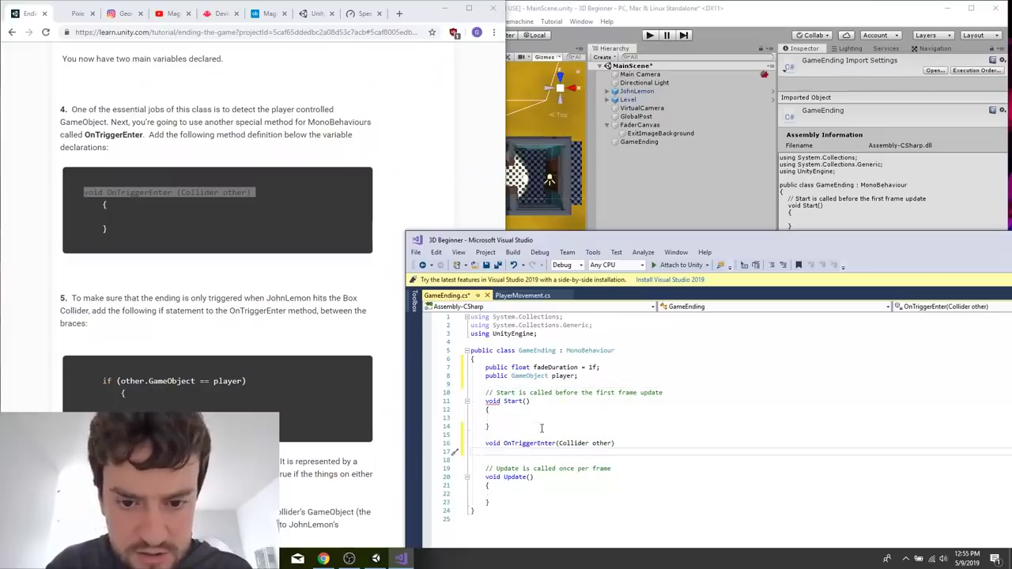
type("{")
key("Return")
type("}")
key("Return")
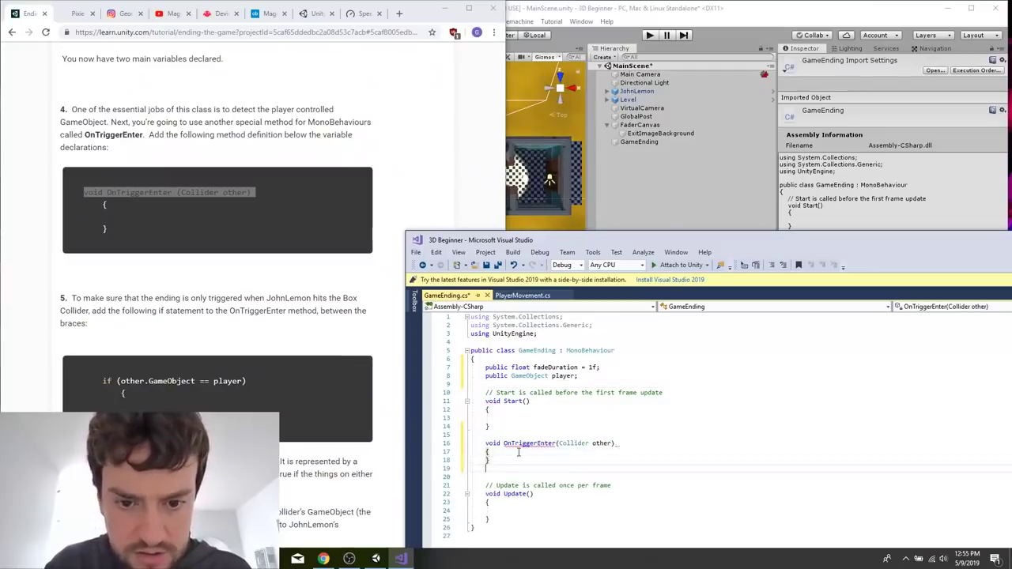
key("BackSpace")
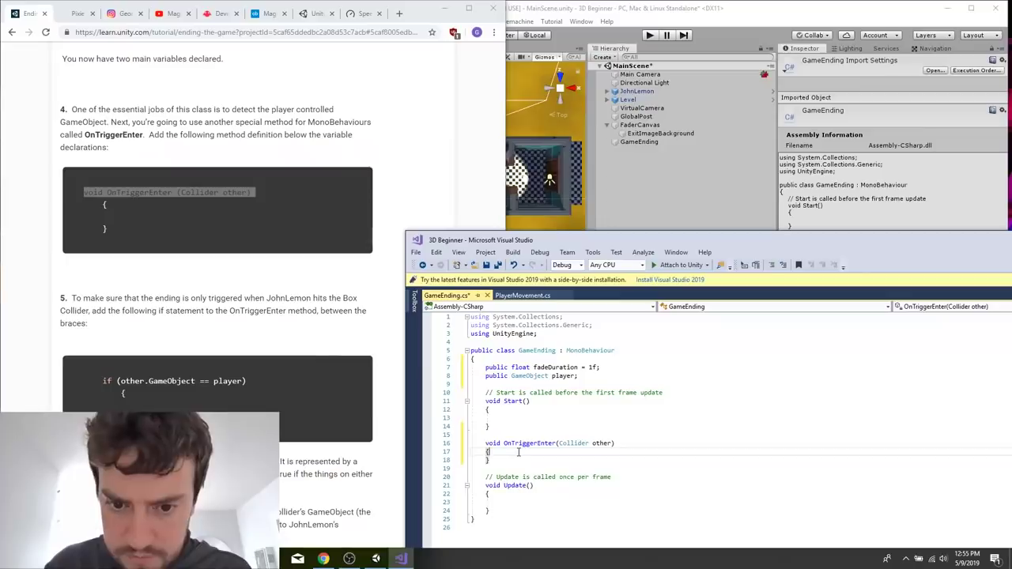
Inside the OnTriggerEnter body, write the condition if (other.gameObject == player), checking it against the tutorial's step 5.
key("Return")
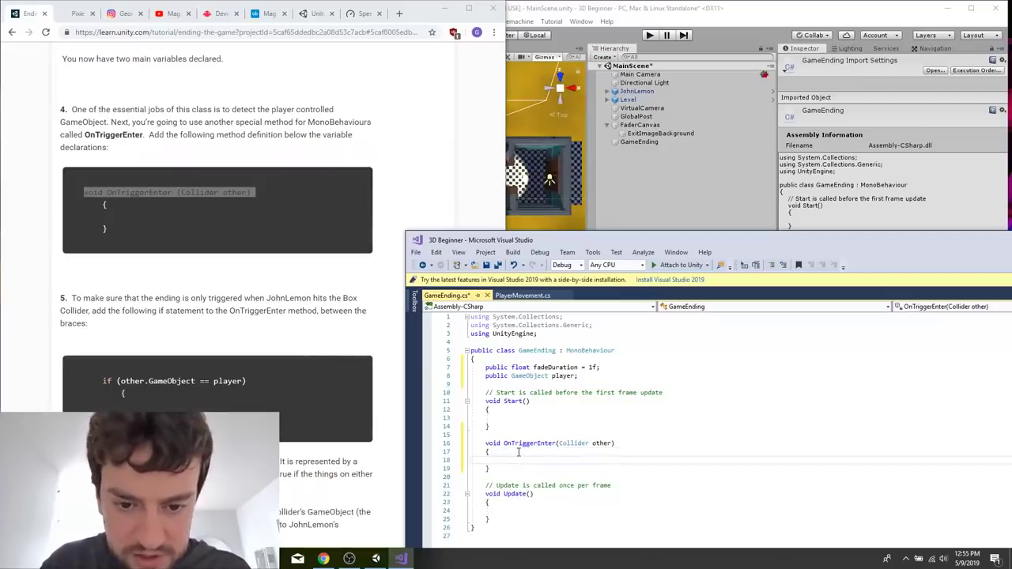
type("if (other.G")
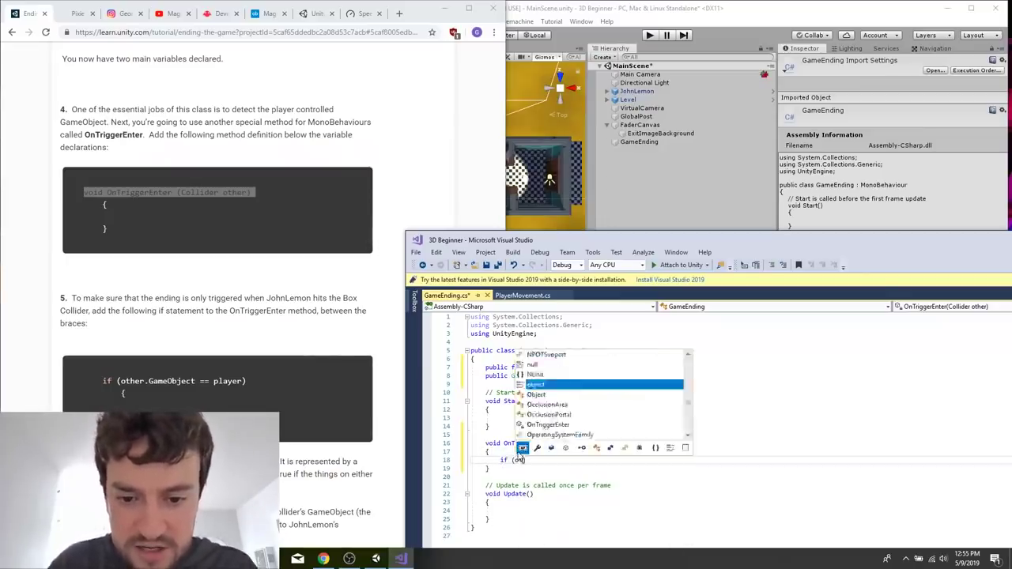
type("ameObject")
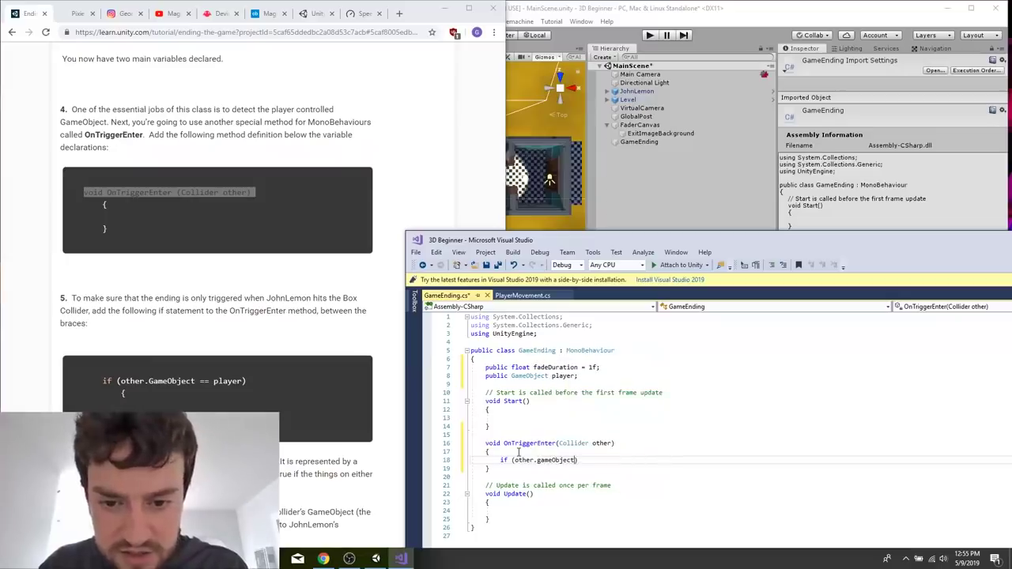
type("meObject ")
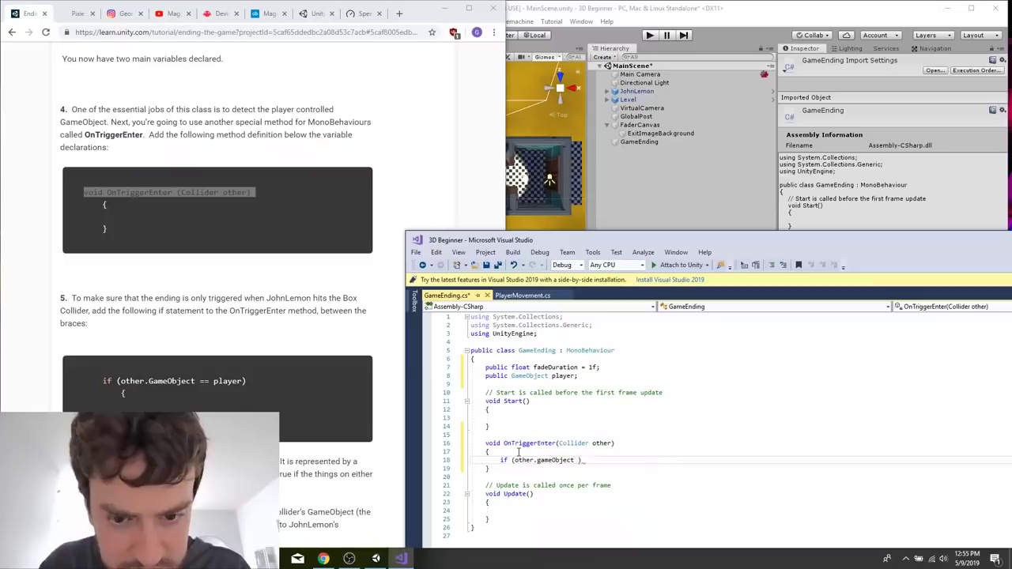
type("a")
left_click(231, 310)
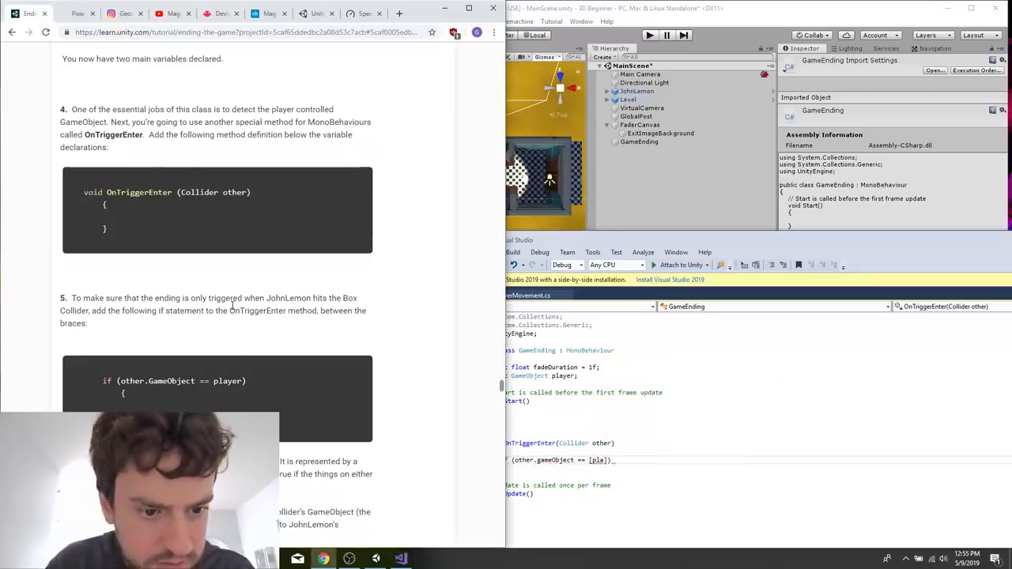
scroll(231, 310, "down", 2)
double_click(175, 258)
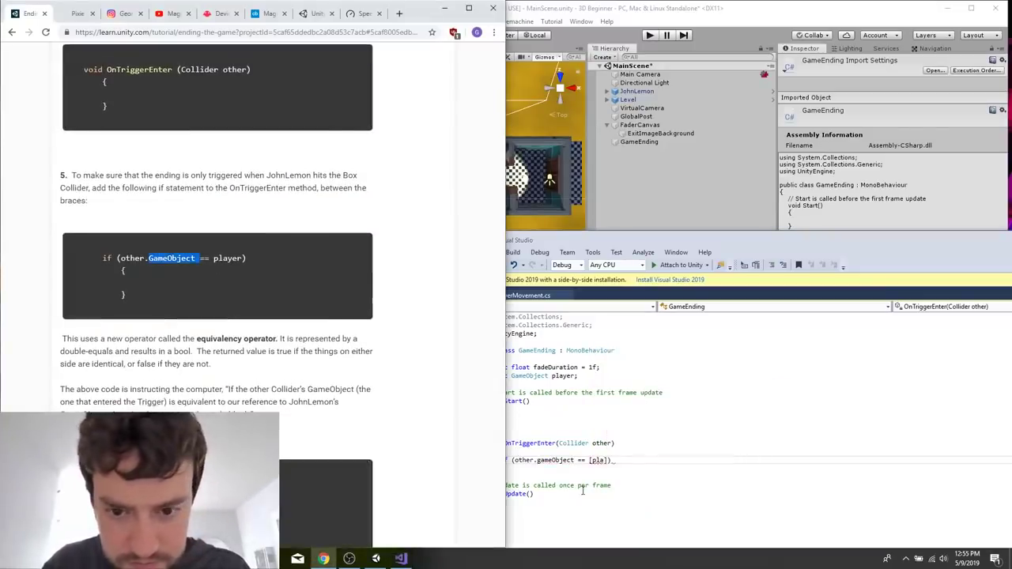
left_click(589, 459)
left_click(593, 460)
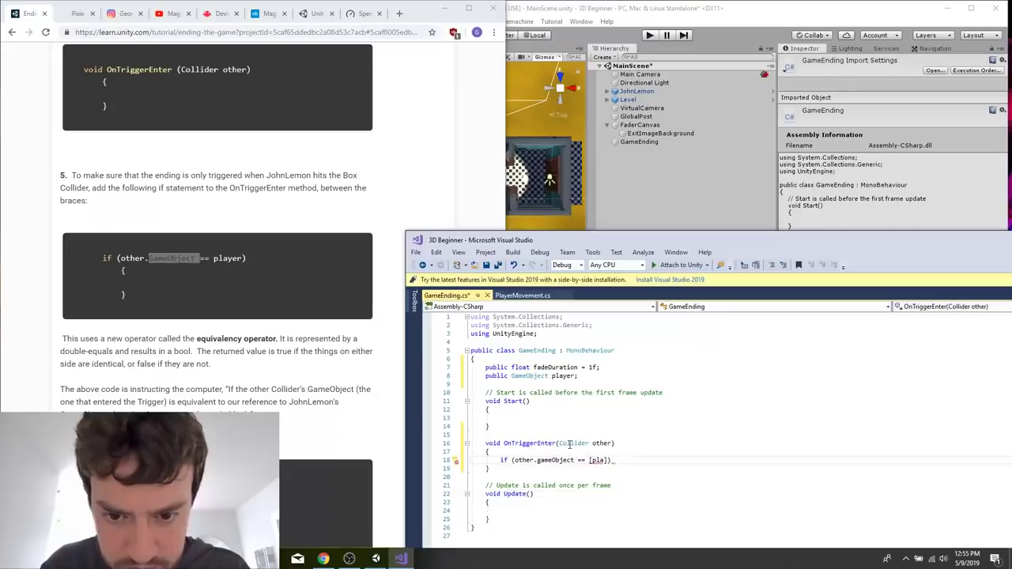
right_click(577, 457)
left_click(587, 459)
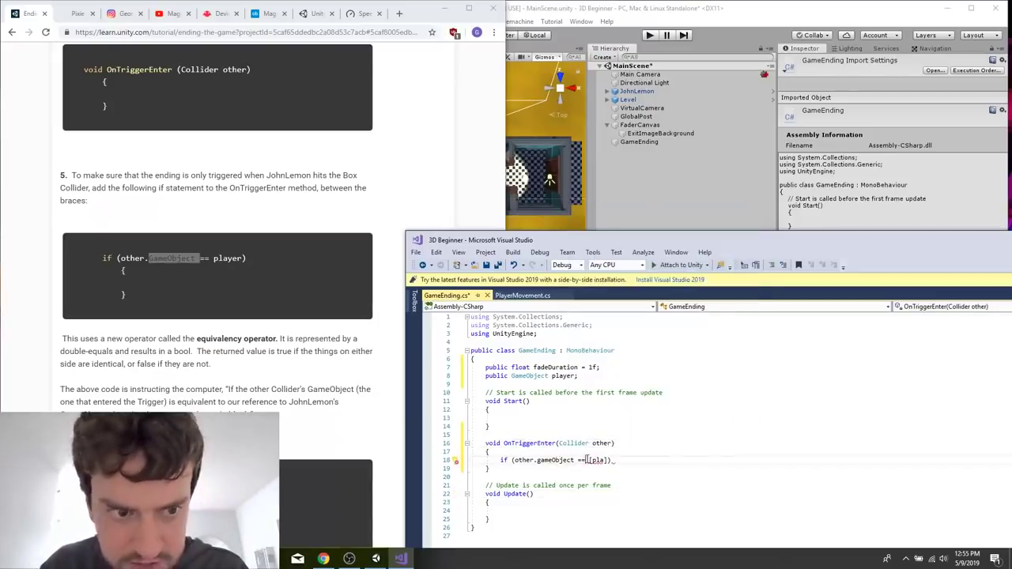
type("player)")
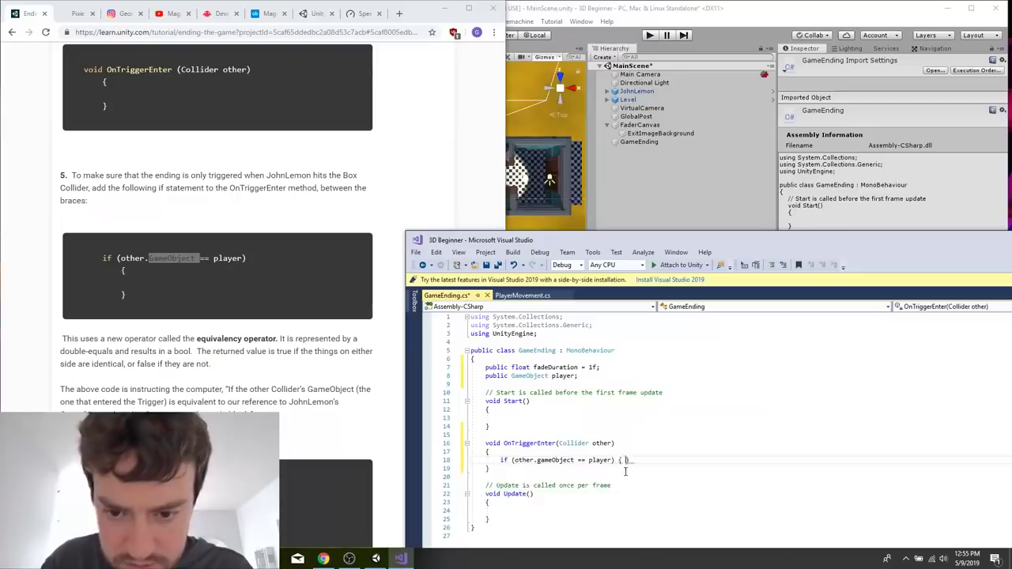
Give the player check an empty body in braces on its own lines, with a blank line inside.
key("Return")
type("{")
key("Return")
type("}")
key("Right")
key("Up")
key("Up")
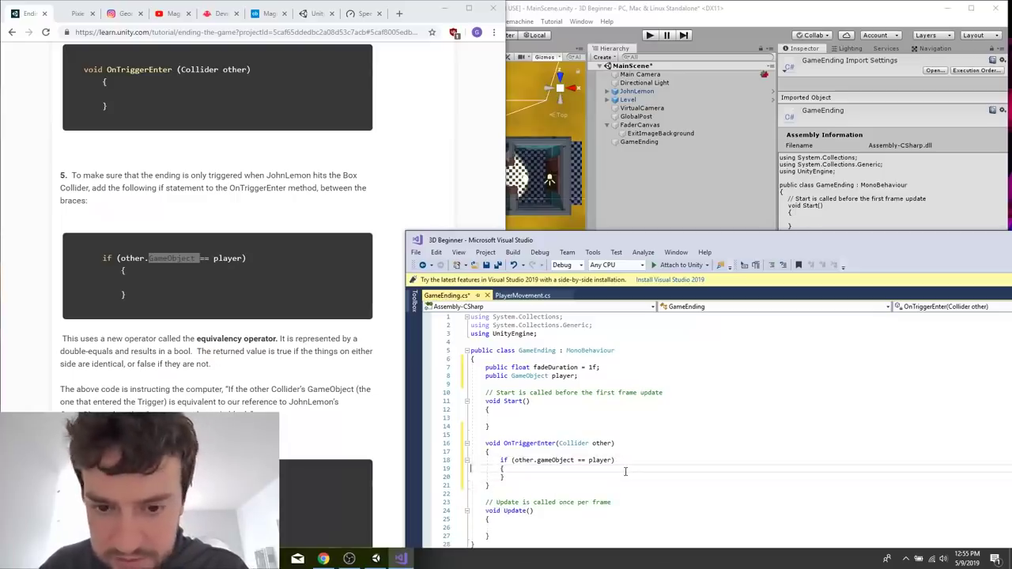
key("Return")
Copy the tutorial's bool m_IsPlayerAtExit; declaration into the script below the player variable.
scroll(288, 462, "down", 4)
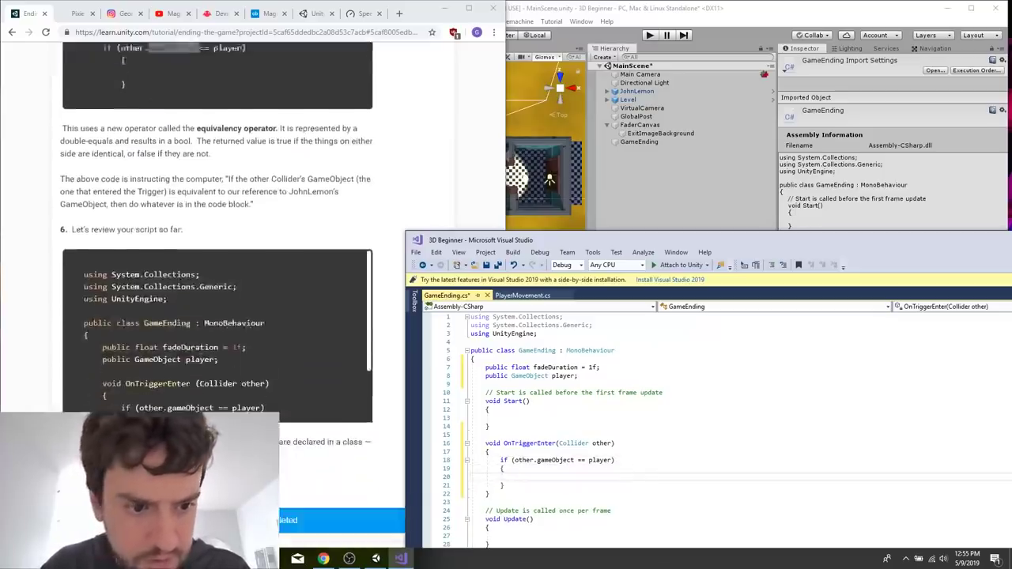
scroll(255, 356, "down", 6)
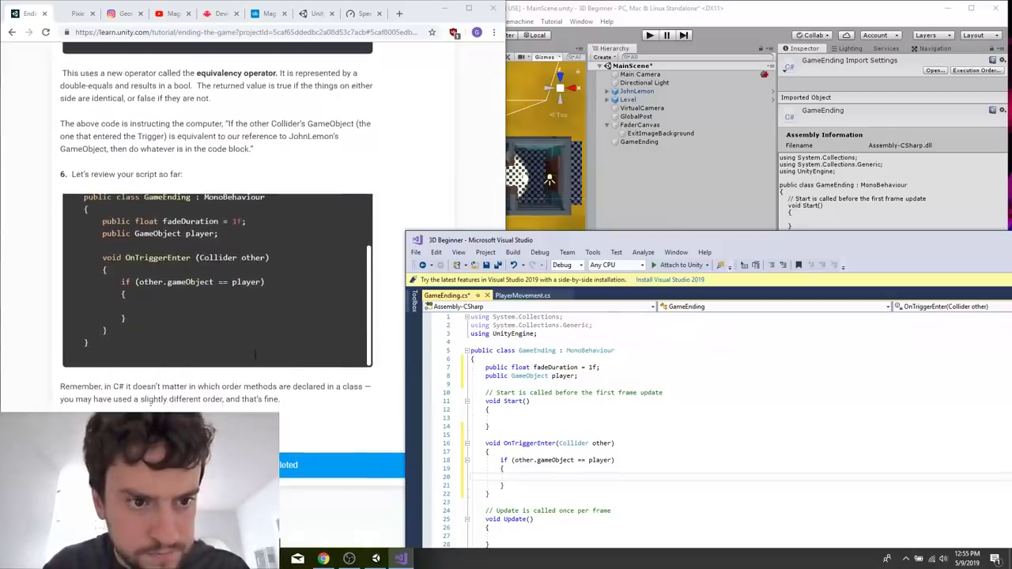
scroll(255, 356, "down", 3)
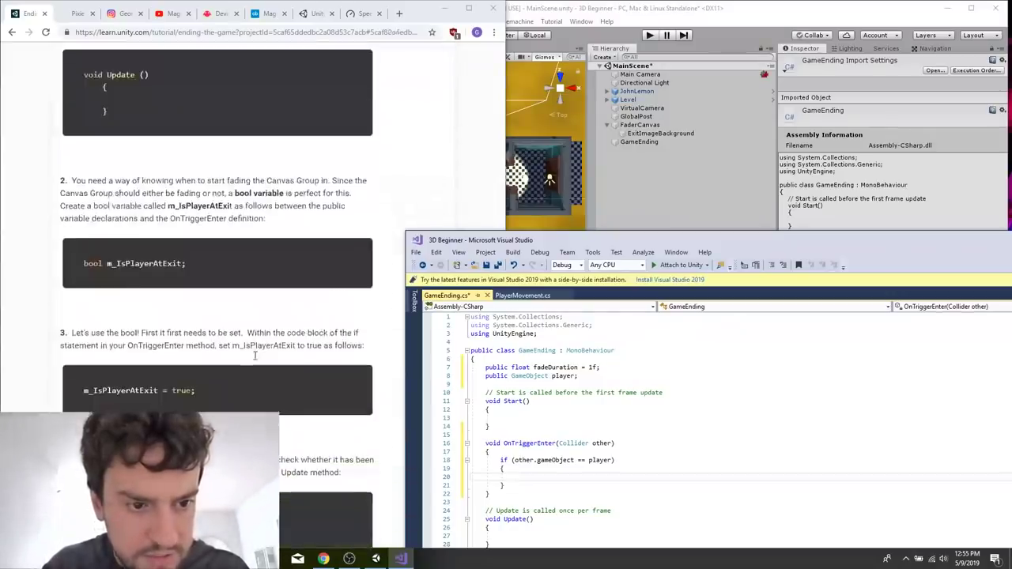
double_click(150, 264)
triple_click(157, 262)
key("ctrl+c")
left_click(671, 413)
left_click(624, 378)
key("Return")
key("ctrl+v")
Set m_IsPlayerAtExit = true; inside the player check in OnTriggerEnter.
scroll(625, 394, "down", 2)
left_click(515, 443)
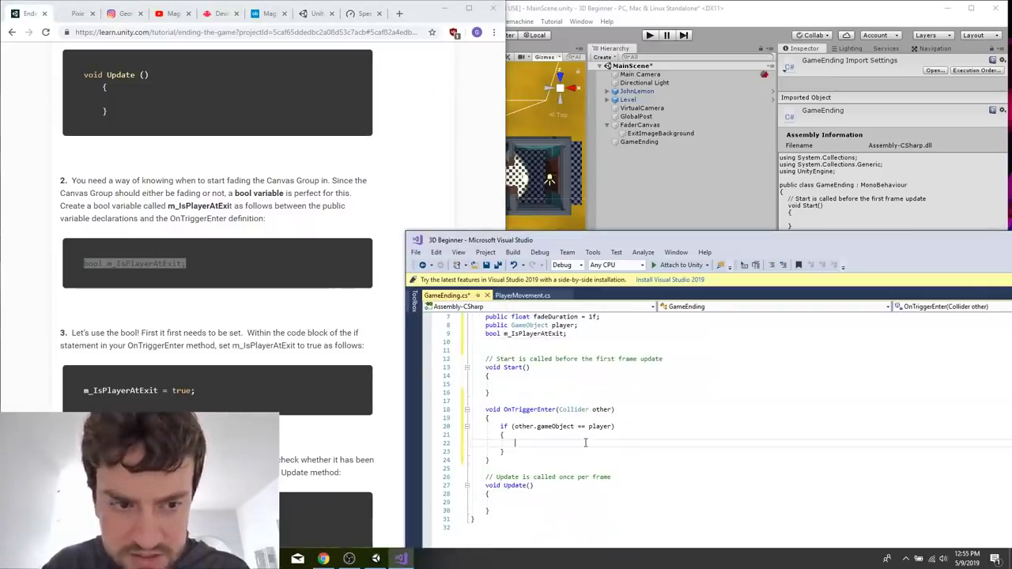
type("m_")
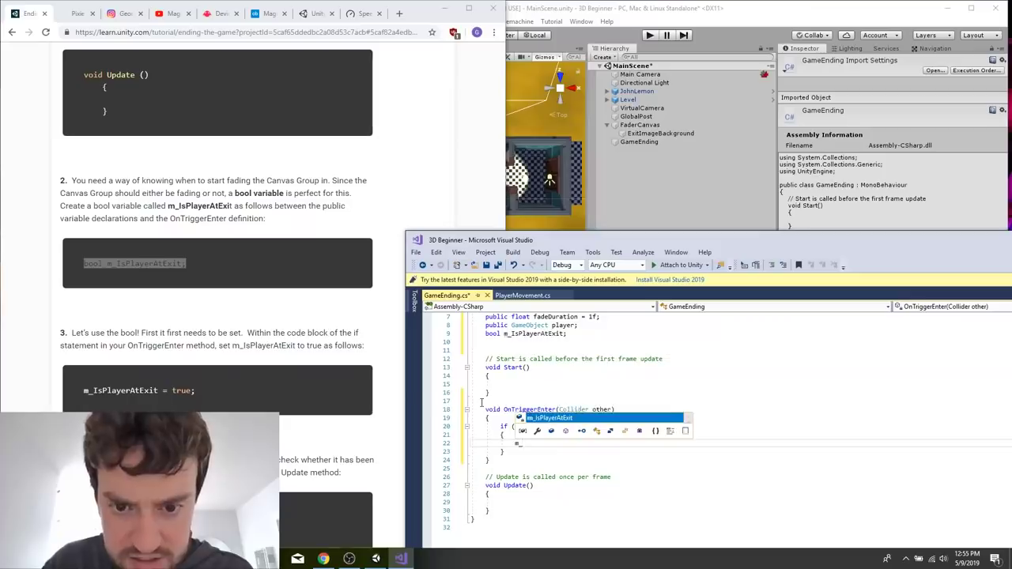
type("I")
key("Tab")
type("= trye;")
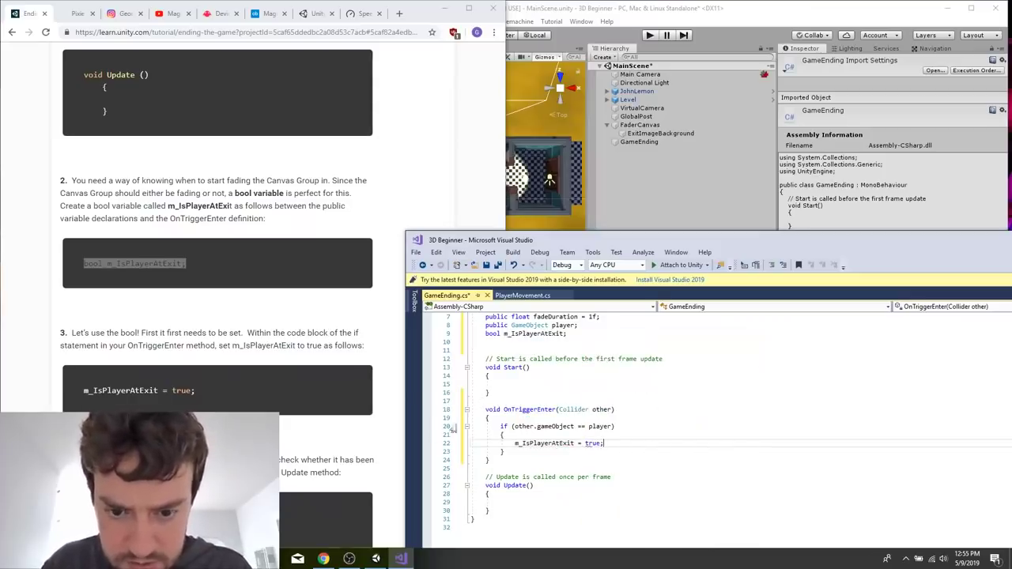
Begin the Update body with the condition if (m_IsPlayerAtExit).
left_click(518, 494)
key("Return")
type("if (")
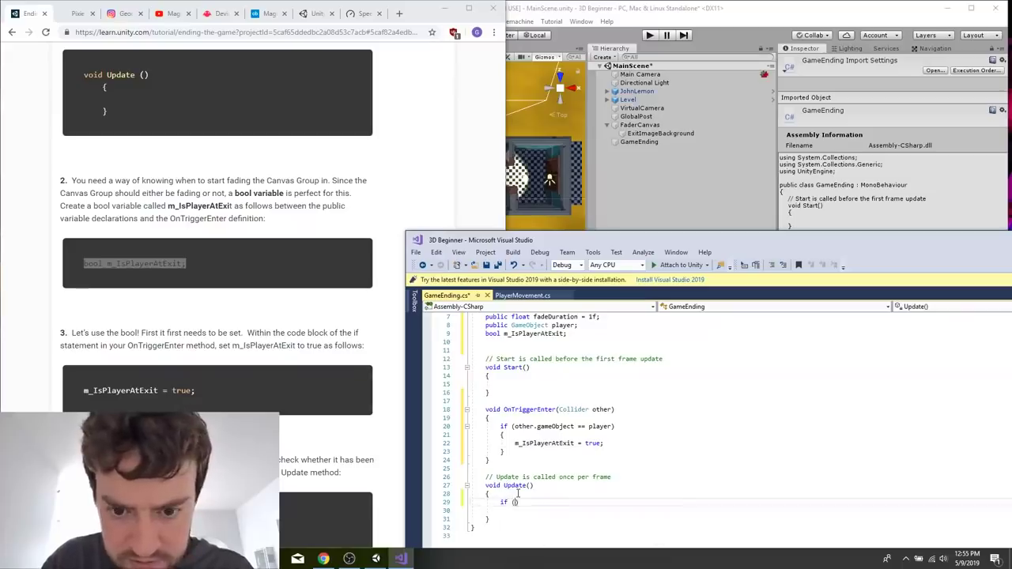
type("m_IS")
key("Tab")
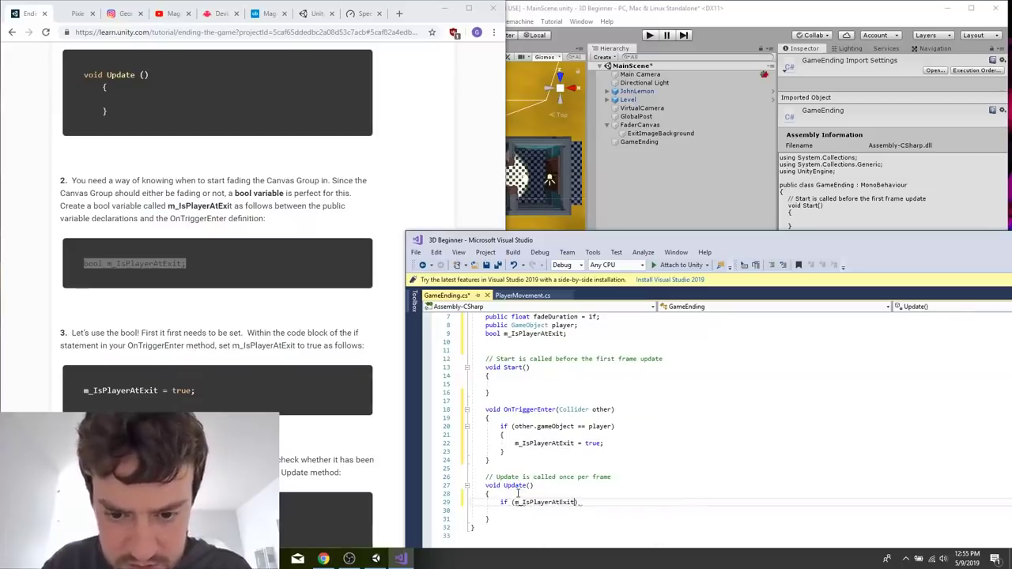
Consult the tutorial's section on the if statement code block and make the Update condition call EndLevel(); on the same line.
scroll(344, 431, "down", 4)
scroll(344, 428, "down", 12)
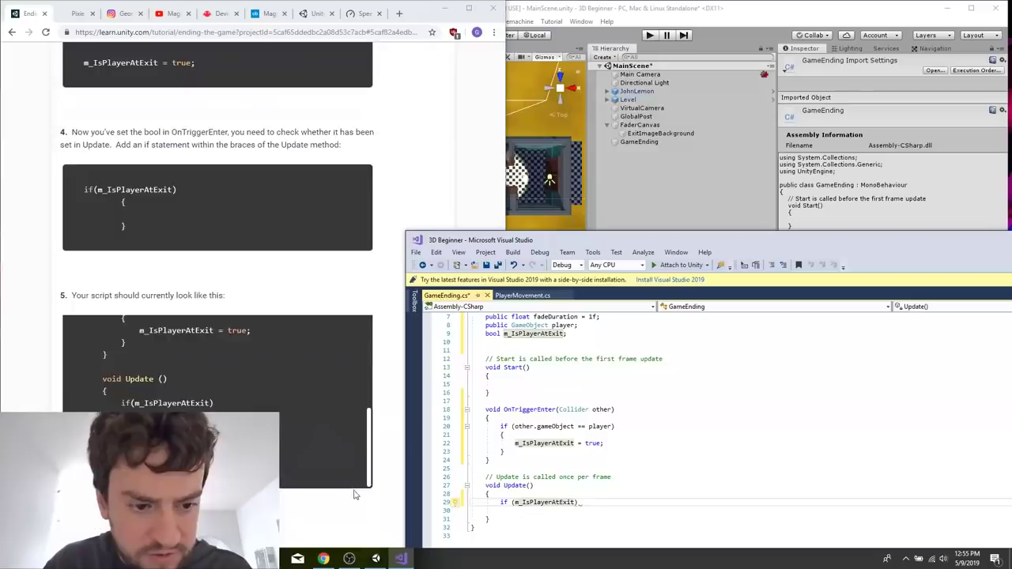
scroll(354, 495, "up", 1)
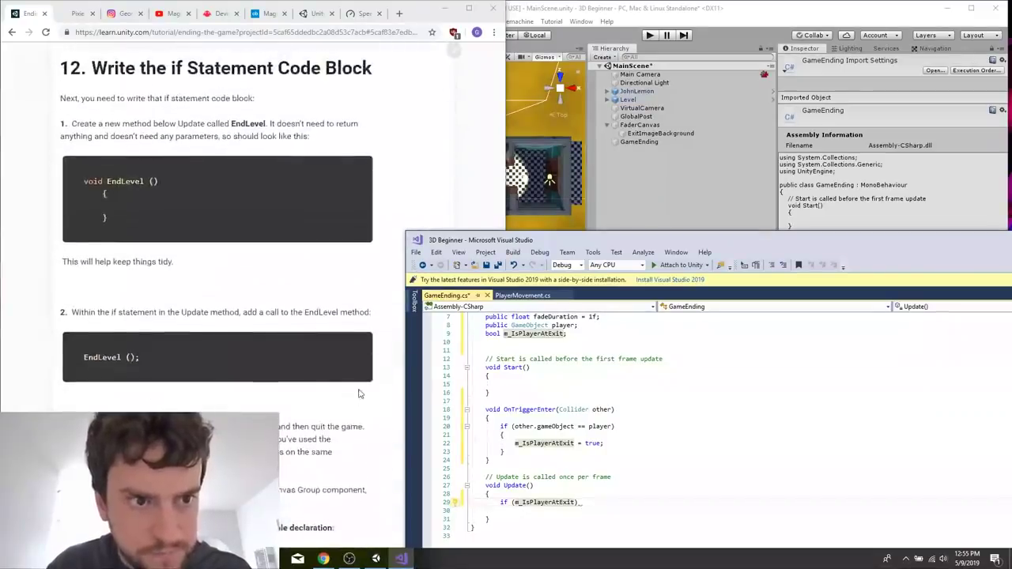
scroll(358, 393, "down", 3)
scroll(358, 393, "up", 1)
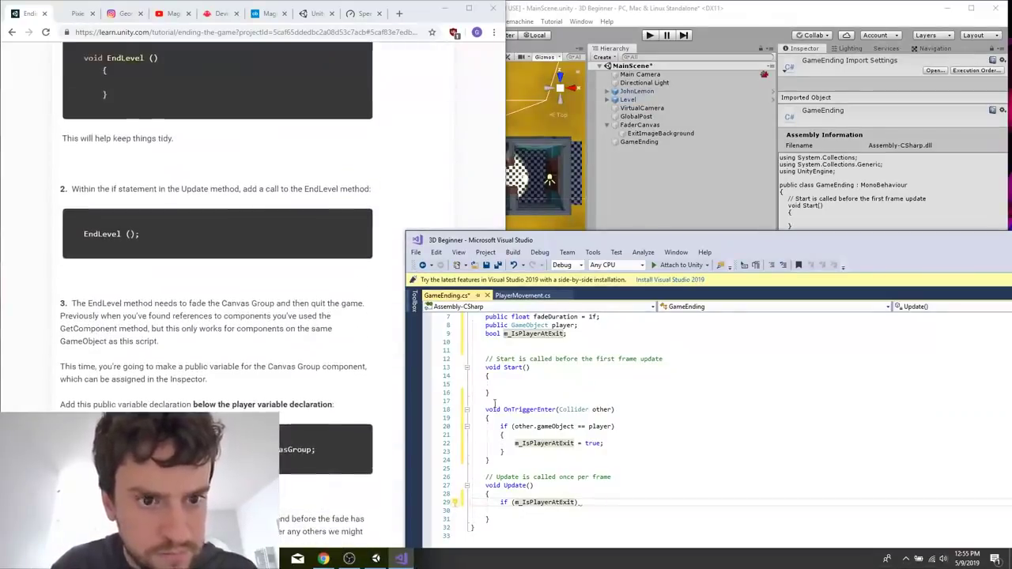
left_click(599, 506)
type("EndLevel();")
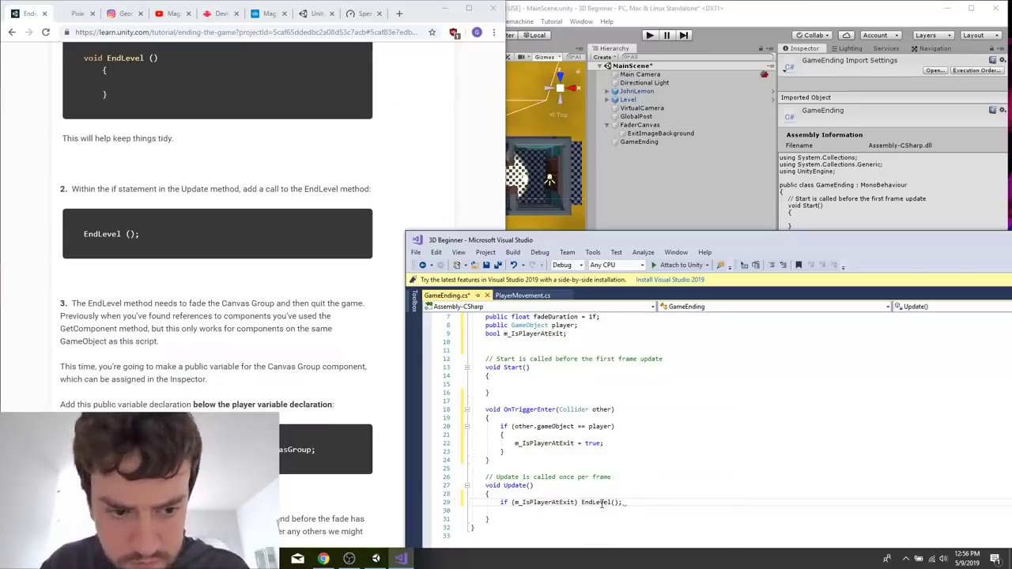
Copy public CanvasGroup exitBackgroundImageCanvasGroup; from the tutorial below the player variable, separate it from the bool with a blank line, and save.
scroll(591, 370, "down", 3)
left_click_drag(84, 450, 317, 450)
left_click(667, 373)
scroll(625, 340, "up", 5)
left_click(576, 384)
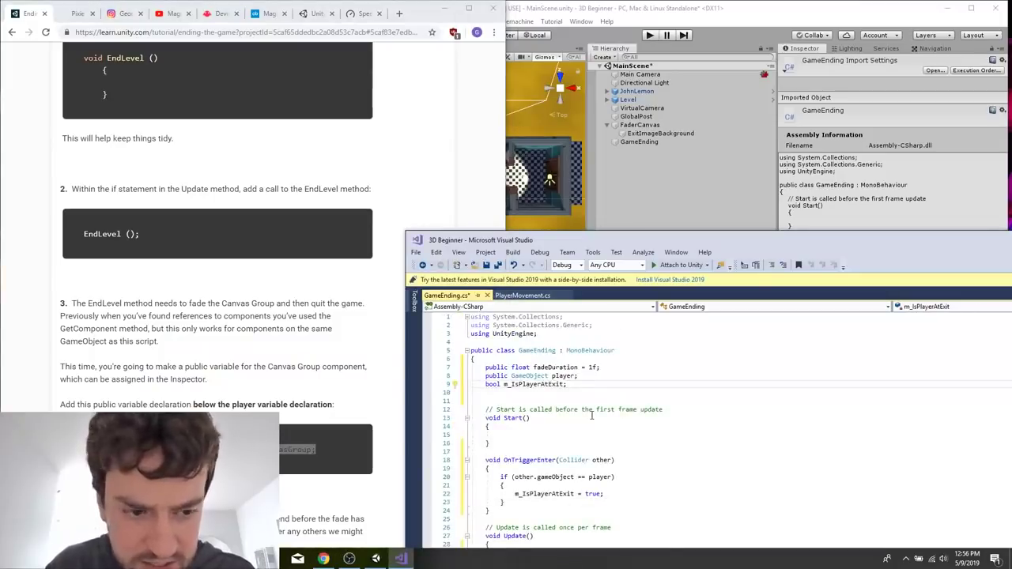
key("Home")
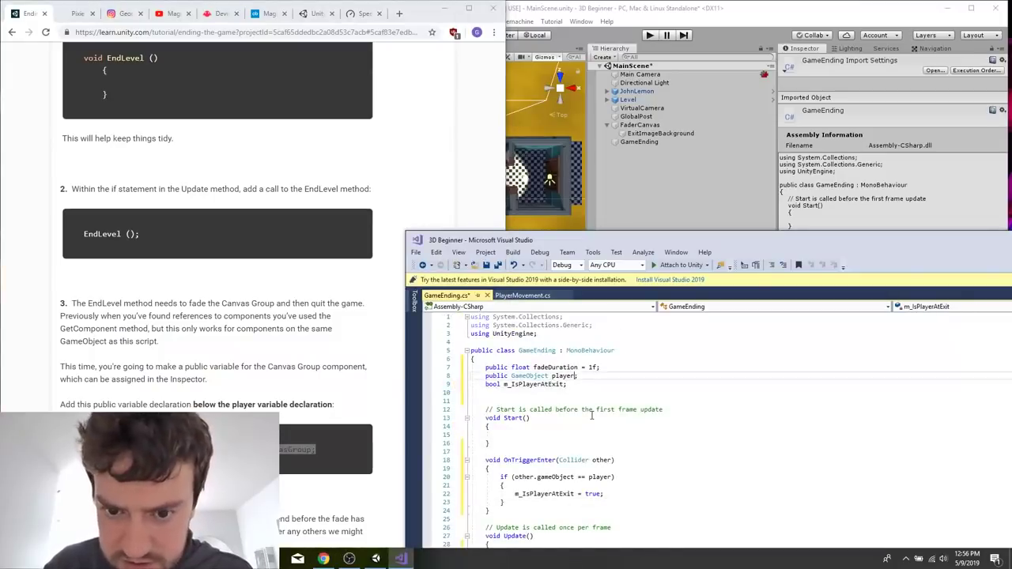
key("ctrl+v")
left_click(591, 415)
key("BackSpace")
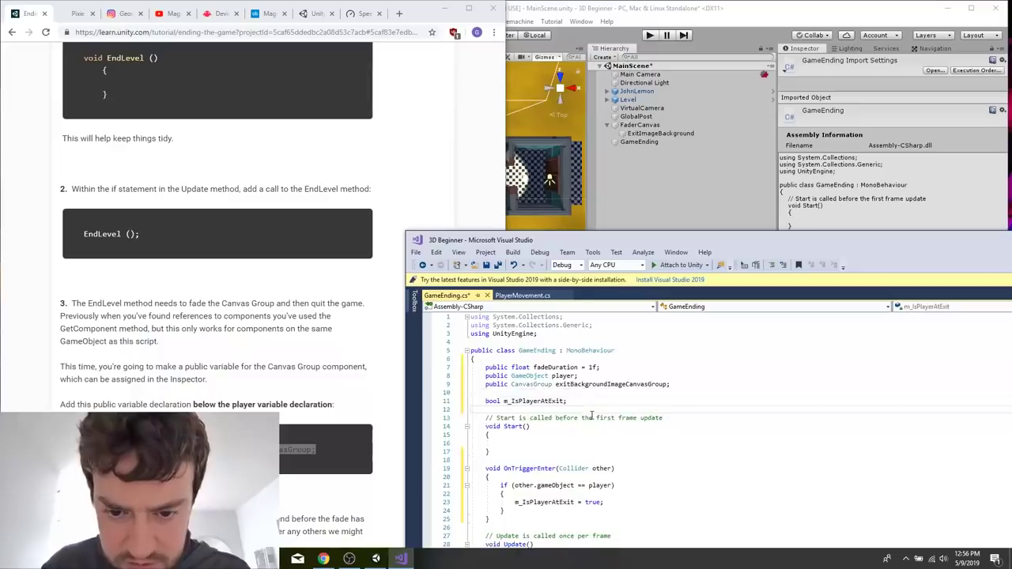
key("ctrl+s")
Add a void EndLevel() method with an empty body in braces below Update.
scroll(585, 419, "down", 6)
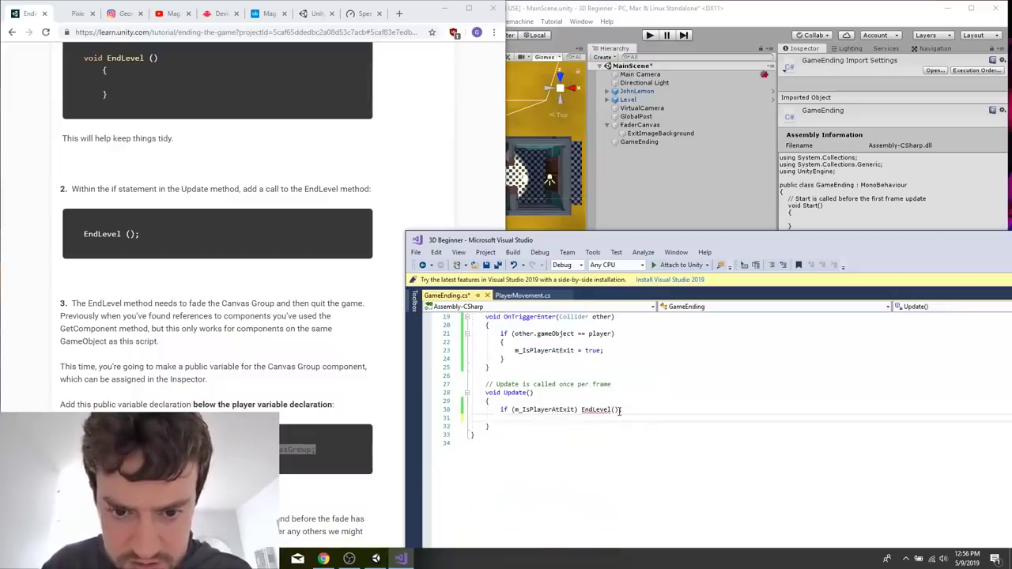
left_click(525, 426)
key("Return")
key("Return")
type("void EndLevel()")
key("Return")
type("{")
key("Return")
type("}")
Copy the tutorial's float m_Timer; declaration into the script below m_IsPlayerAtExit.
left_click(261, 385)
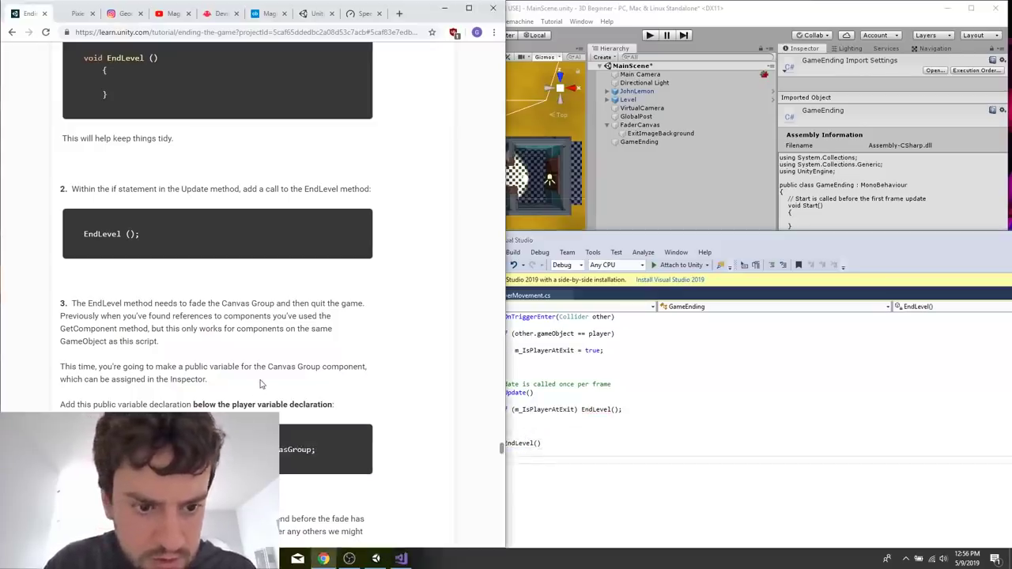
scroll(209, 258, "down", 4)
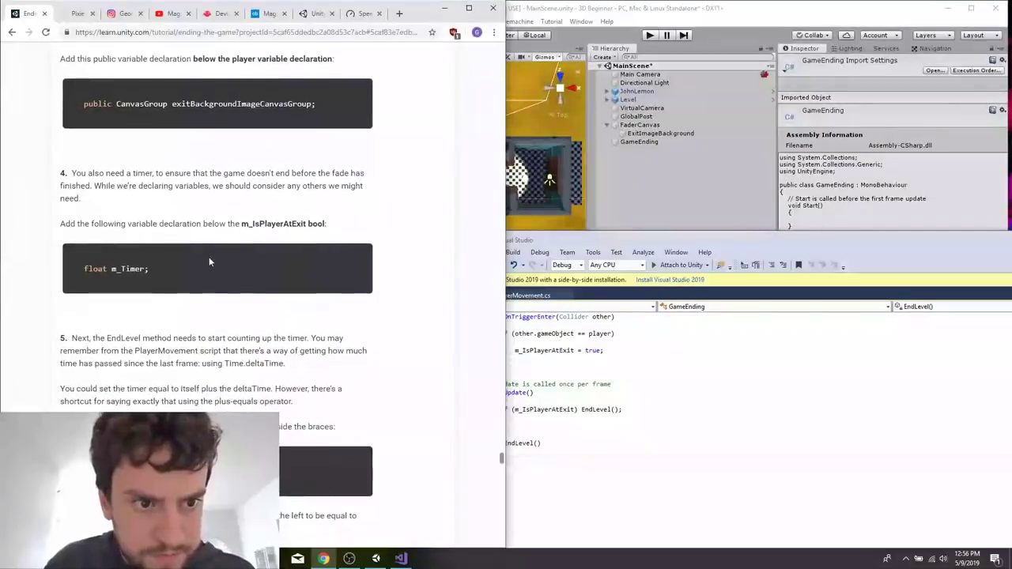
triple_click(171, 272)
key("ctrl+c")
left_click(614, 367)
scroll(614, 367, "up", 5)
left_click(583, 370)
left_click(583, 376)
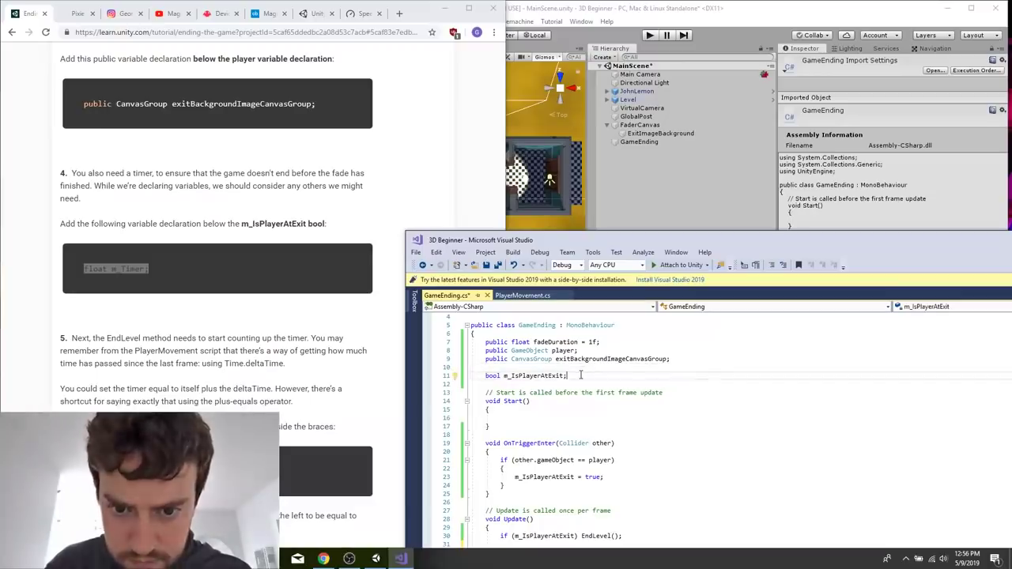
key("Return")
key("ctrl+v")
Copy the tutorial's m_Timer += Time.deltaTime; line into the body of EndLevel.
left_click(281, 385)
scroll(500, 457, "down", 1)
left_click(569, 493)
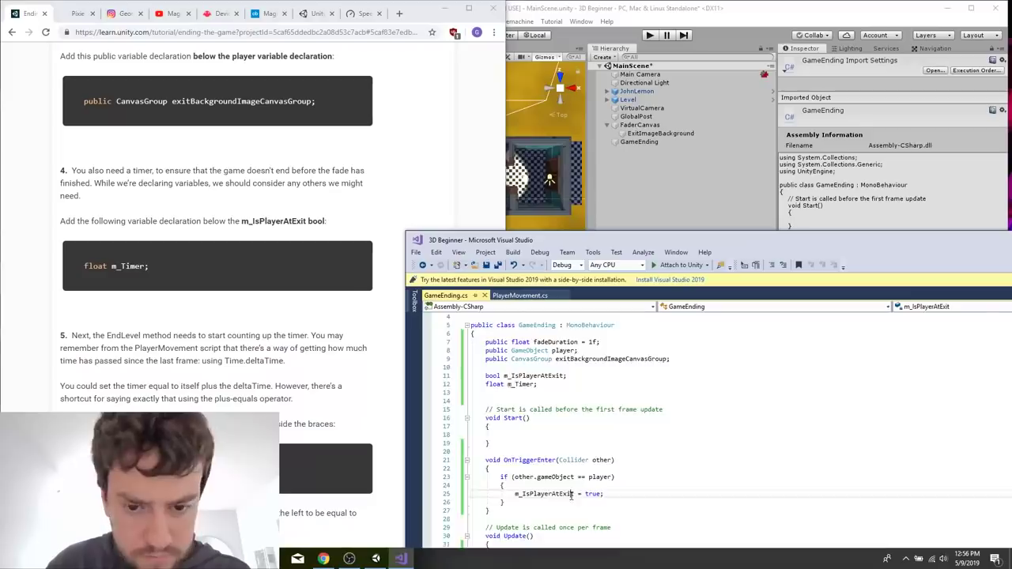
scroll(550, 379, "down", 11)
left_click(546, 339)
scroll(542, 346, "up", 3)
key("Return")
type("m_Timer += Time.deltaTime;")
Copy exitBackgroundImageCanvasGroup.alpha = m_Timer / fadeDuration; from the tutorial below the timer line in EndLevel.
scroll(217, 297, "down", 4)
left_click_drag(236, 378, 69, 364)
key("ctrl+c")
left_click(546, 411)
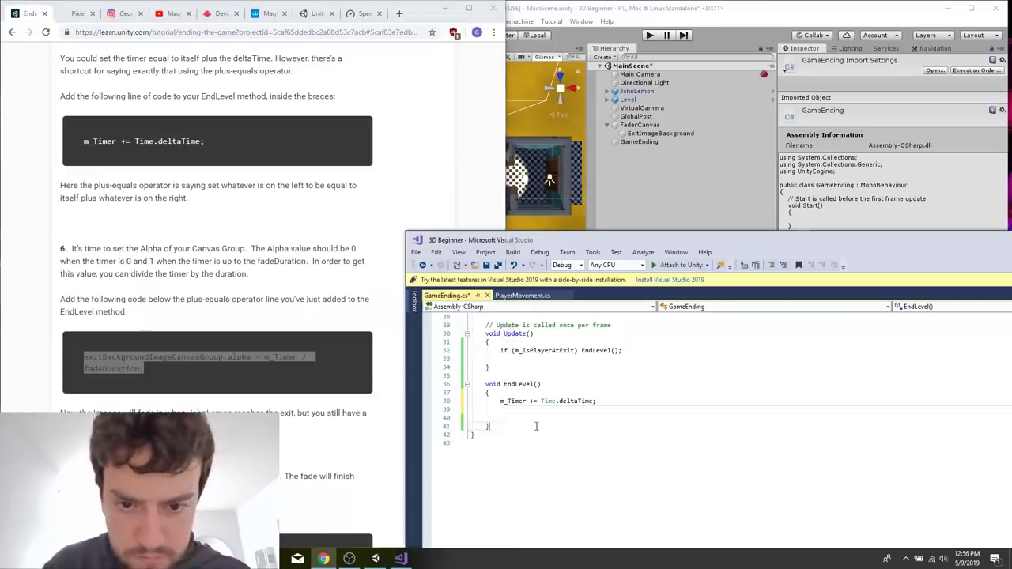
key("ctrl+v")
left_click(559, 421)
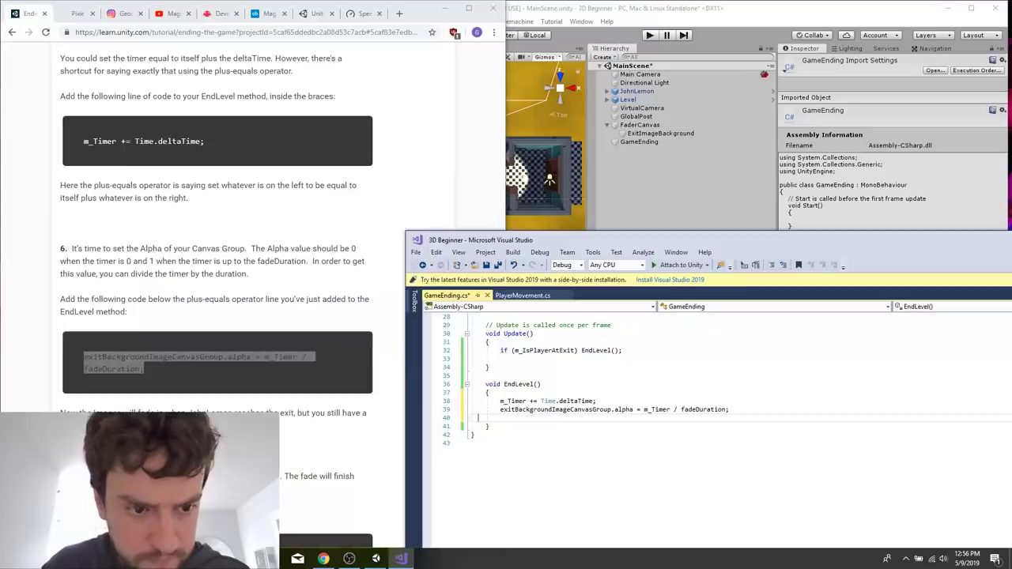
End EndLevel with if (m_Timer > fadeDuration) Application.Quit();, copying the condition from the tutorial, and save the script.
left_click(251, 312)
scroll(250, 311, "down", 6)
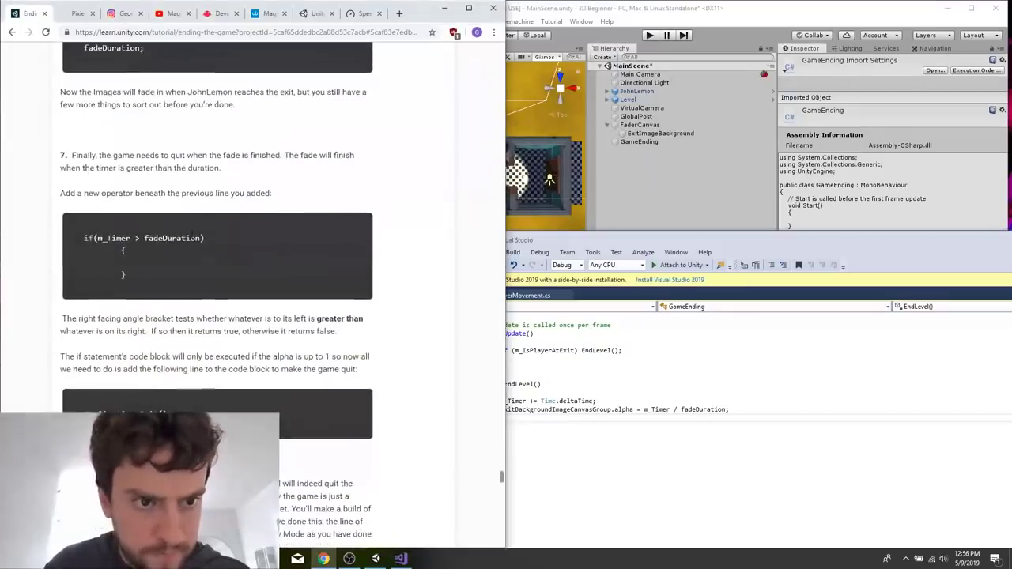
left_click_drag(204, 238, 84, 238)
left_click(660, 430)
left_click(669, 420)
key("ctrl+v")
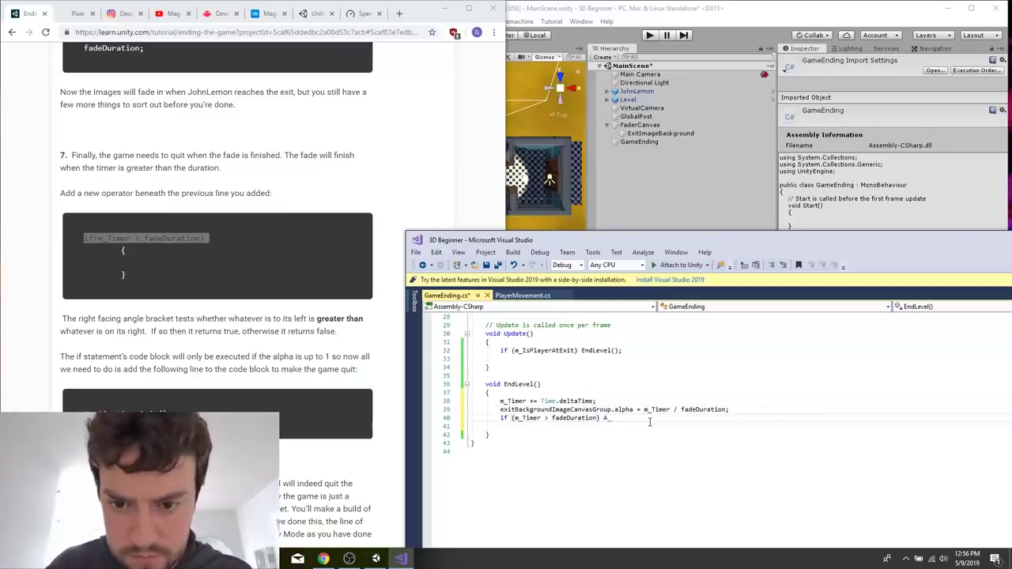
type("Application.Quit();")
key("ctrl+s")
Copy the tutorial's public float displayImageDuration = 1f; declaration into the script below fadeDuration.
left_click(332, 421)
scroll(268, 246, "down", 8)
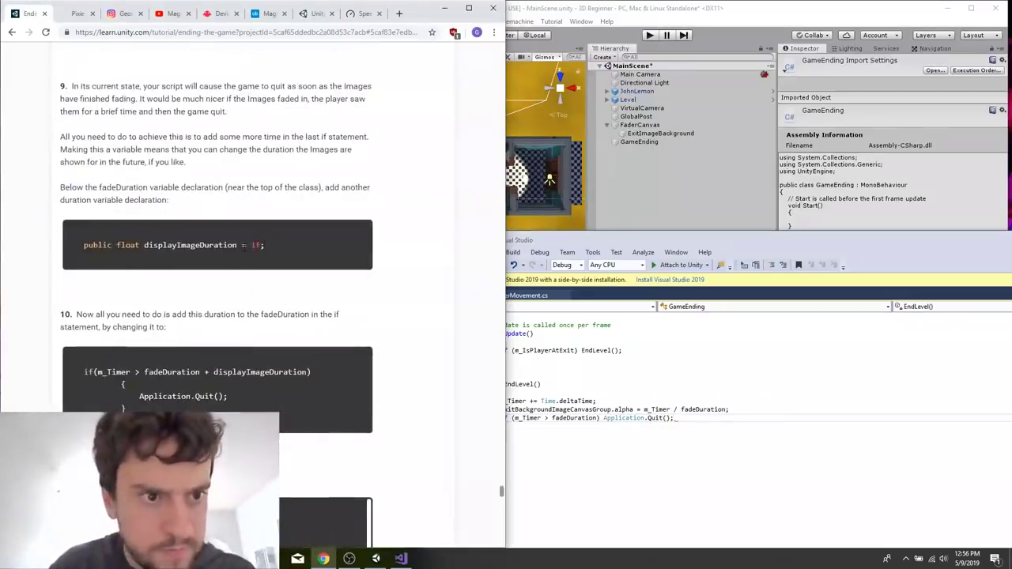
scroll(247, 262, "up", 1)
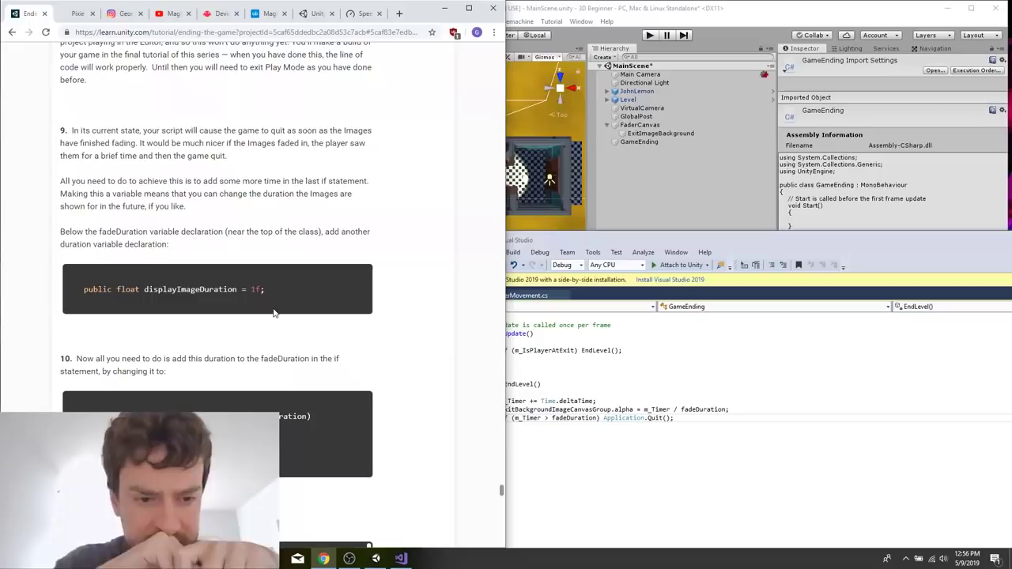
triple_click(193, 290)
left_click(621, 377)
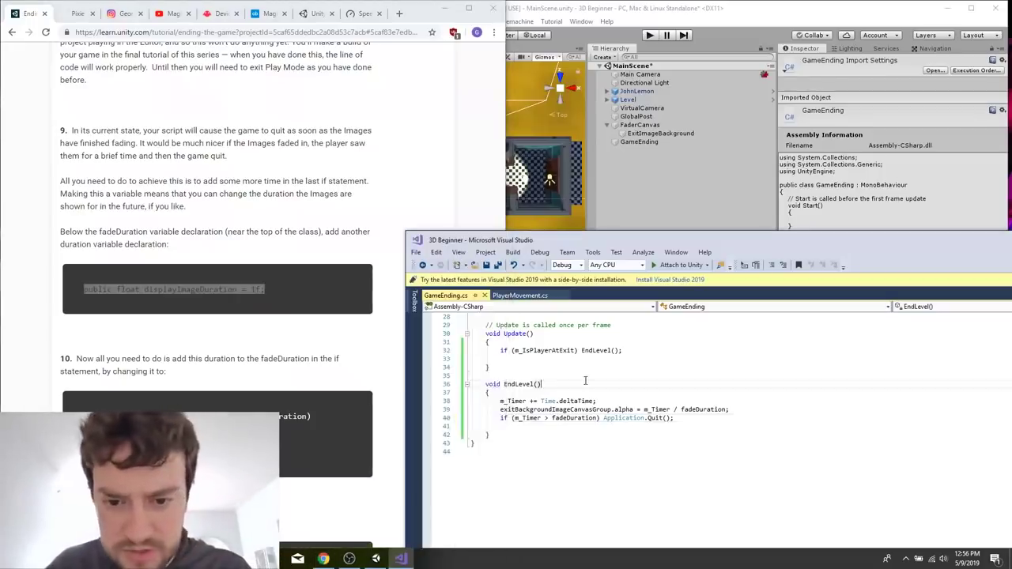
scroll(622, 376, "up", 10)
left_click(624, 368)
key("Return")
key("ctrl+v")
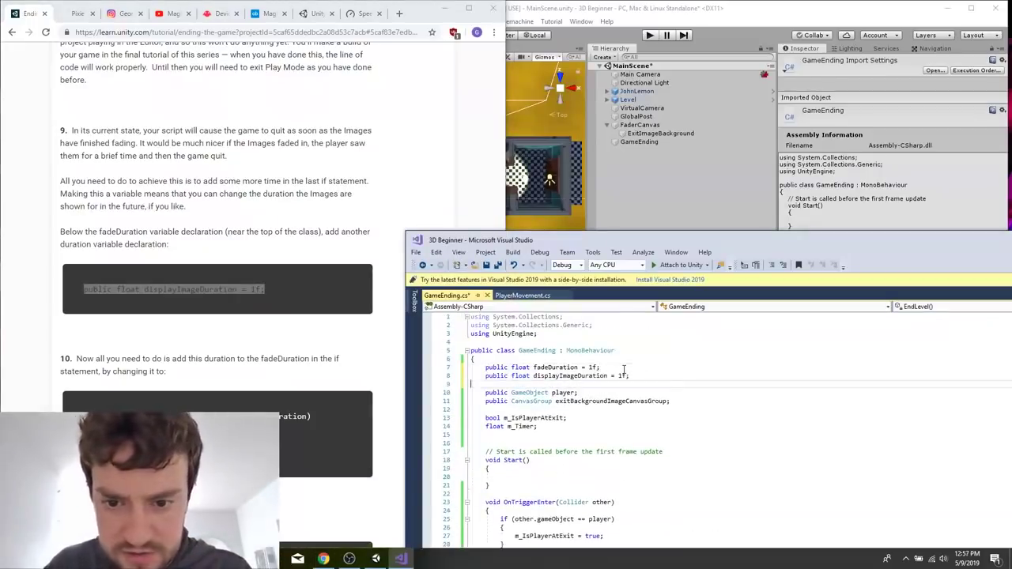
Extend EndLevel's if condition to m_Timer > fadeDuration + displayImageDuration and save the script.
left_click(587, 378)
scroll(588, 411, "down", 11)
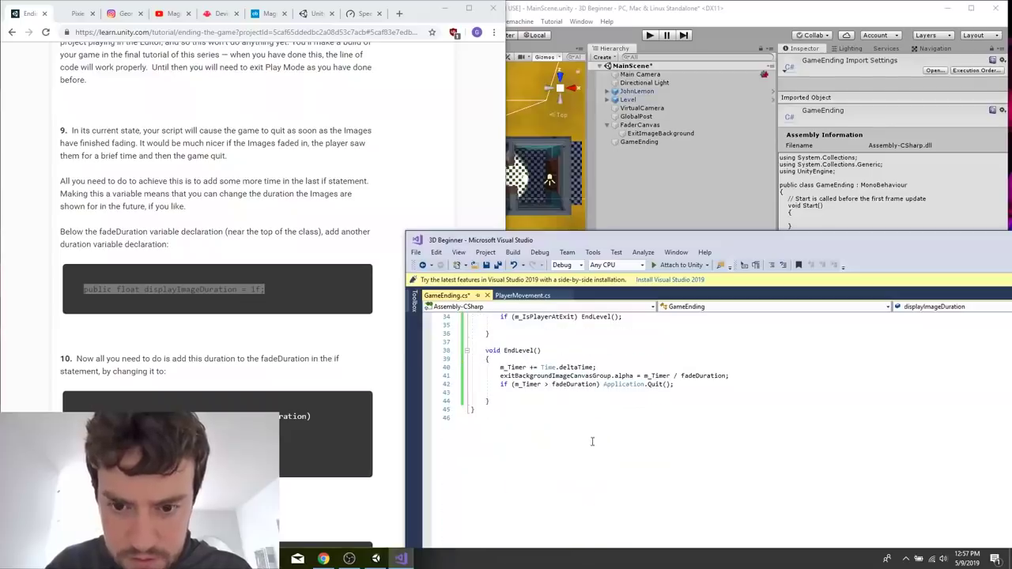
left_click(598, 384)
type("+ displayImageDuration")
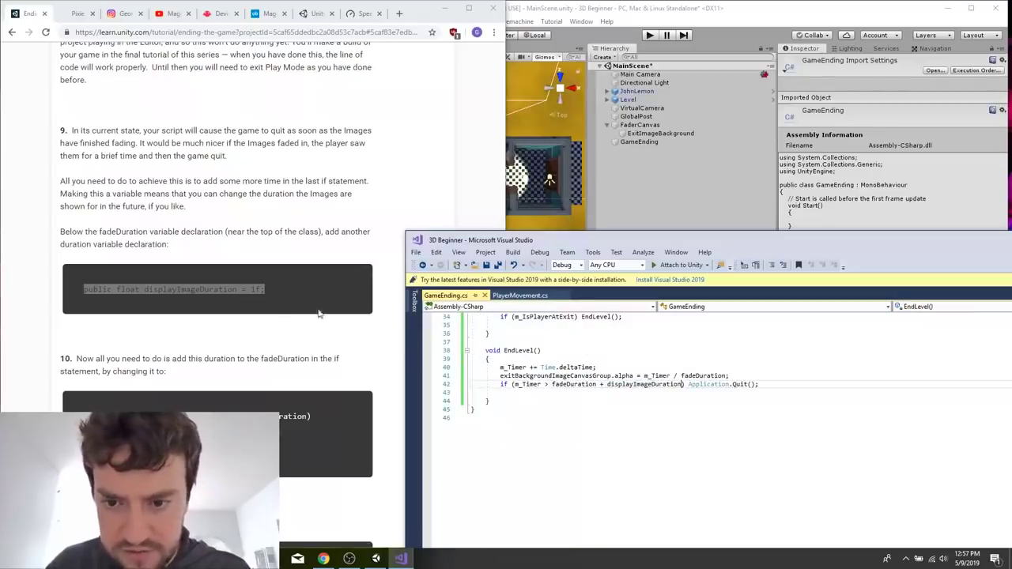
Read through the completed GameEnding script in the tutorial and compare it with the written code.
left_click(319, 314)
scroll(270, 297, "down", 8)
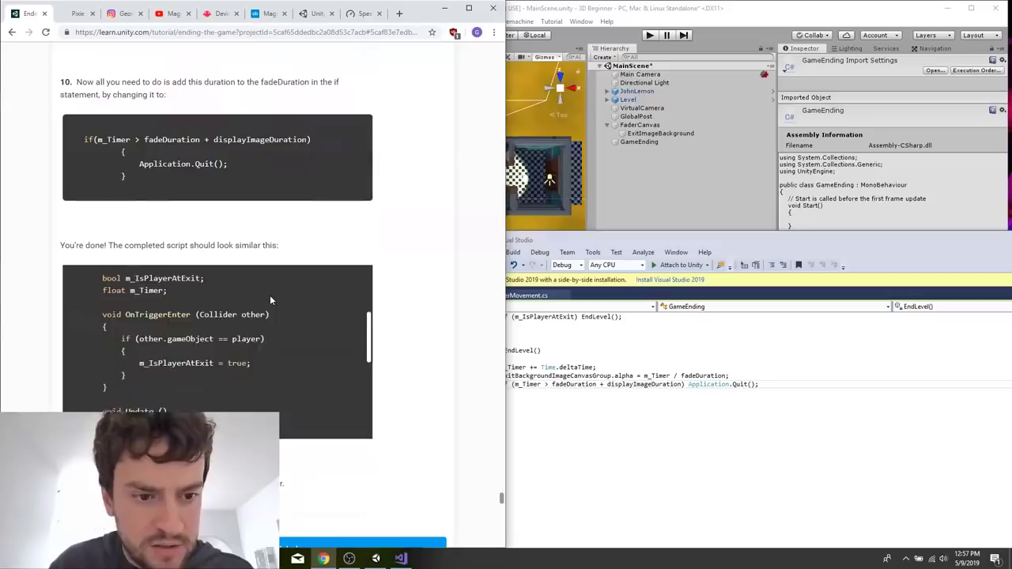
scroll(270, 295, "up", 3)
scroll(267, 358, "down", 2)
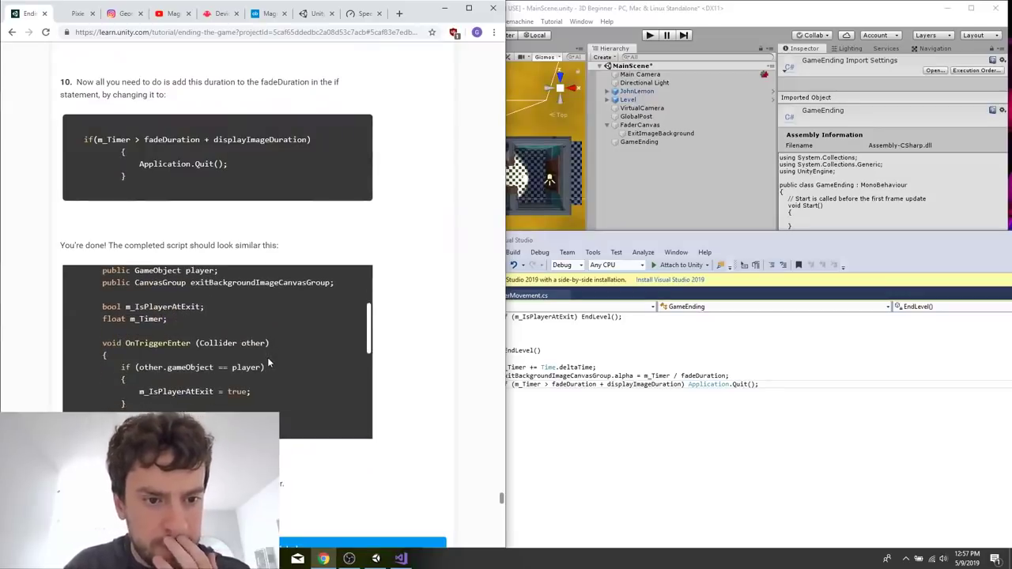
scroll(267, 357, "down", 4)
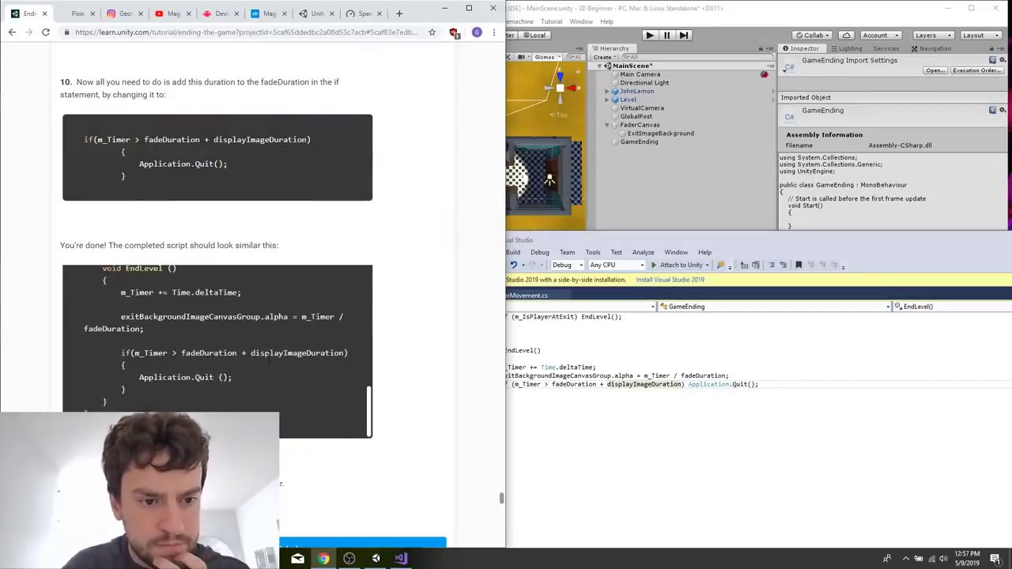
scroll(270, 358, "up", 8)
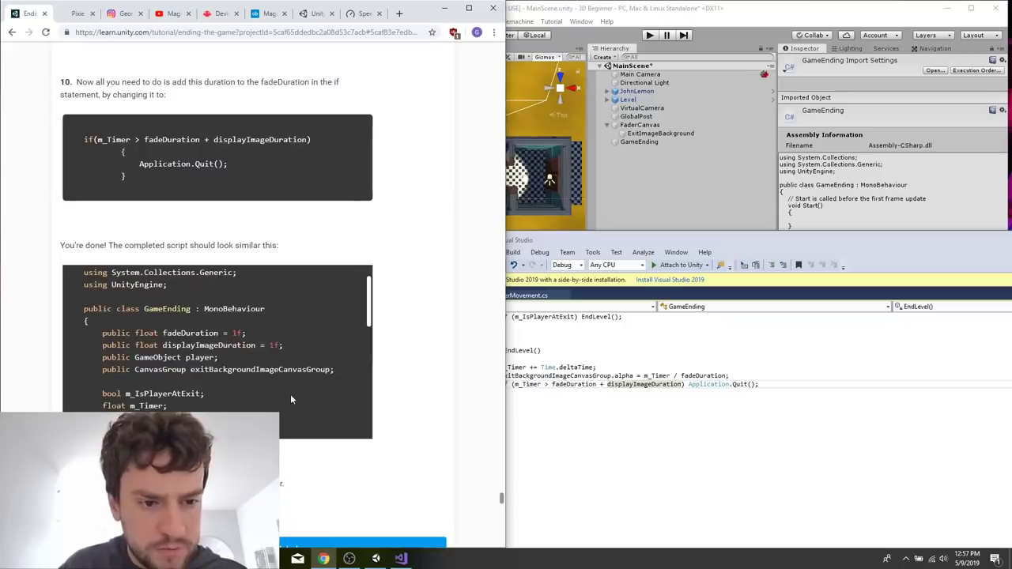
scroll(357, 390, "up", 1)
Add the comment // how do these get set? above the public GameObject player declaration and save the script.
left_click(567, 424)
scroll(567, 425, "up", 6)
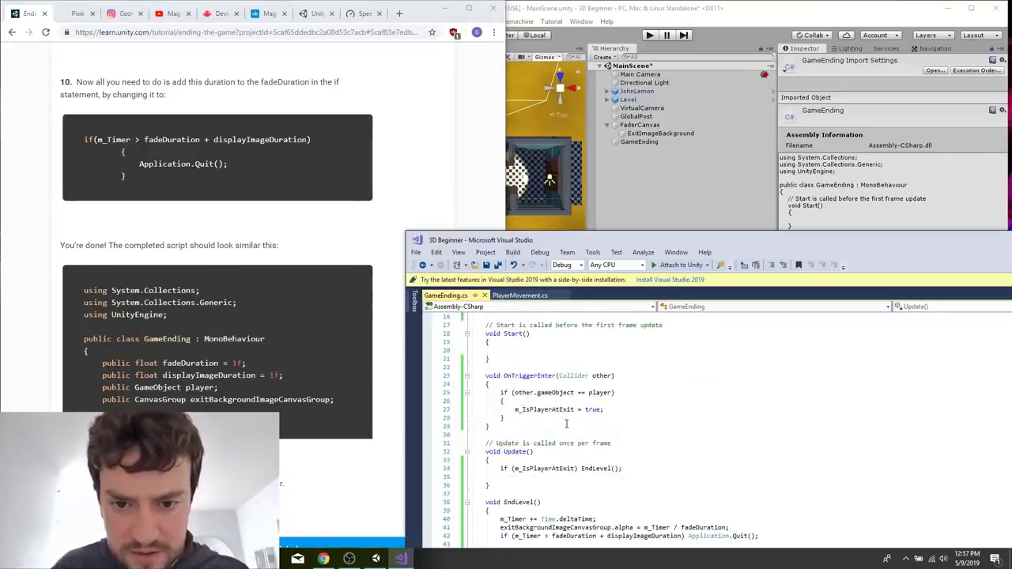
scroll(566, 425, "up", 1)
scroll(518, 384, "up", 4)
left_click(589, 384)
key("Return")
key("Up")
key("Up")
type("a")
key("BackSpace")
left_click(527, 392)
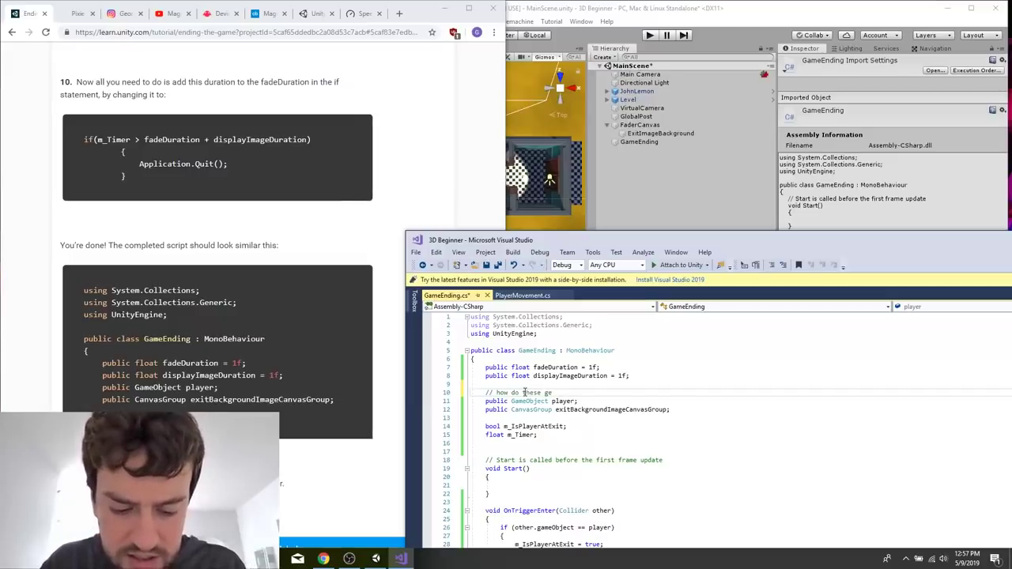
key("shift+Up")
left_click(603, 402)
left_click(605, 394)
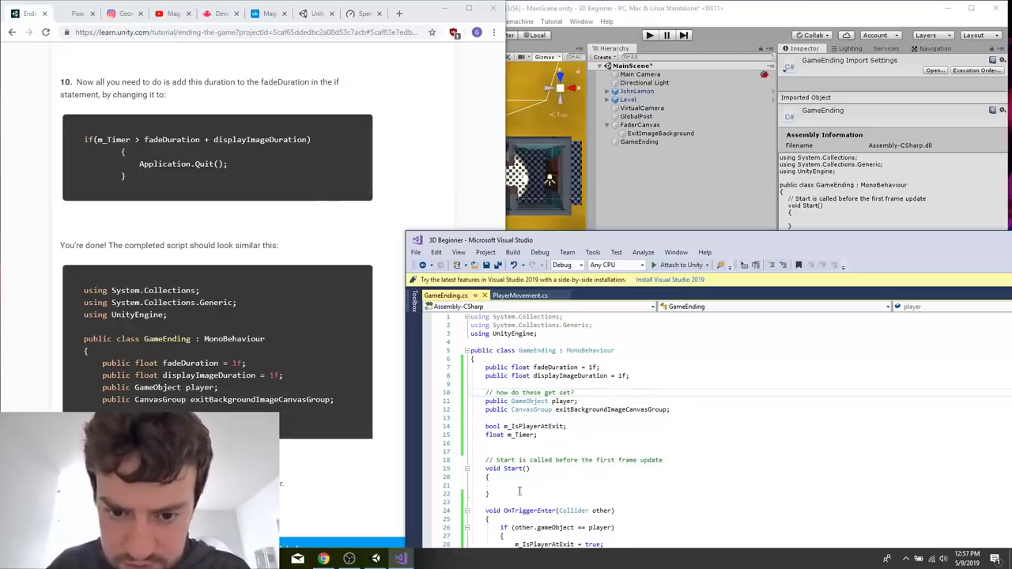
Delete the empty Start method and its comment from the GameEnding script, and check the tutorial's version.
left_click_drag(518, 494, 472, 459)
key("BackSpace")
key("BackSpace")
key("BackSpace")
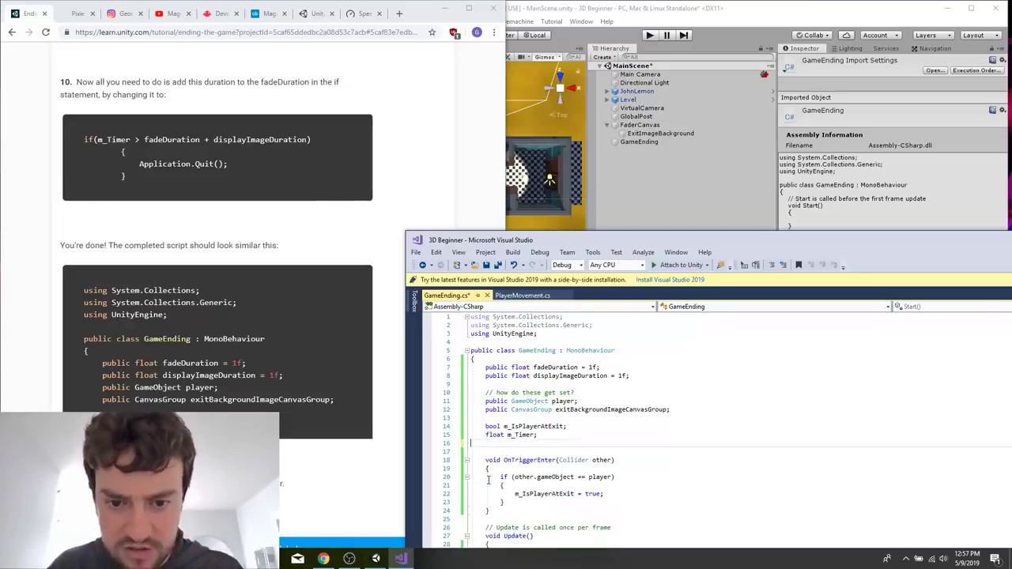
left_click_drag(368, 293, 369, 348)
Switch to Unity and attach the GameEnding script from the Scripts folder to the GameEnding object in the scene.
left_click(712, 183)
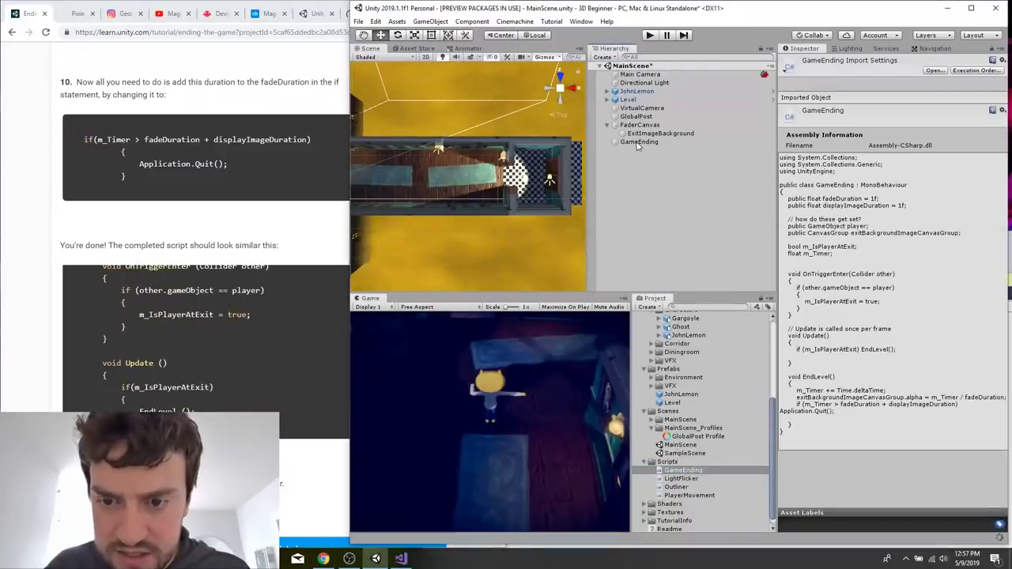
left_click_drag(684, 471, 677, 219)
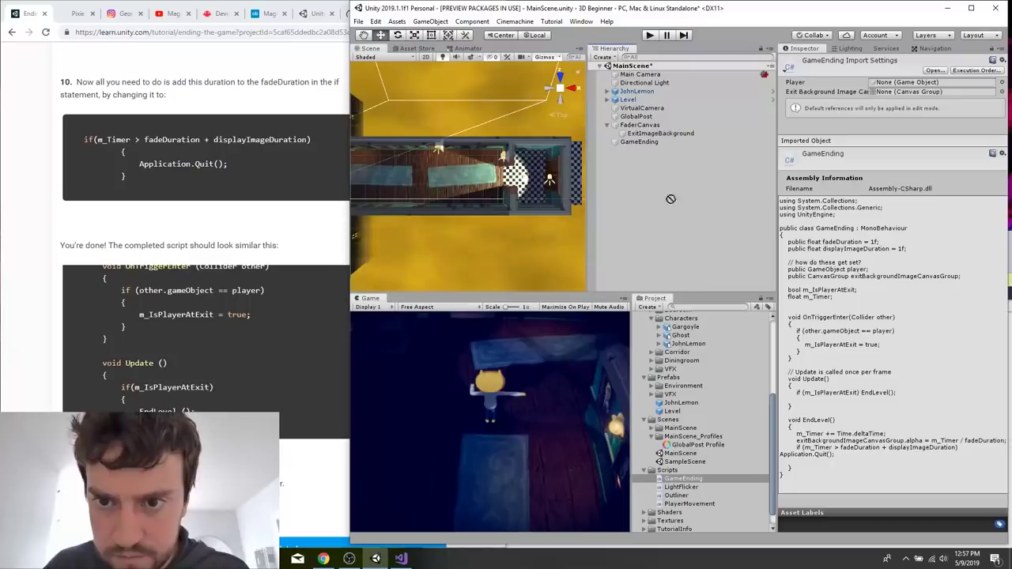
left_click_drag(637, 138, 639, 142)
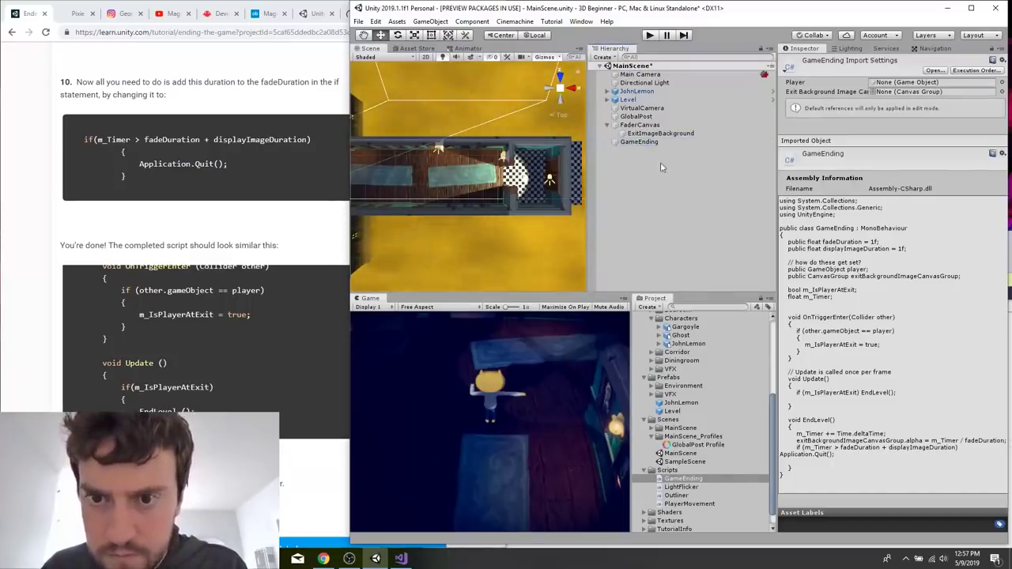
Check the tutorial's component setup, select the GameEnding object and add another GameEnding script component to it.
left_click(307, 381)
scroll(307, 381, "down", 15)
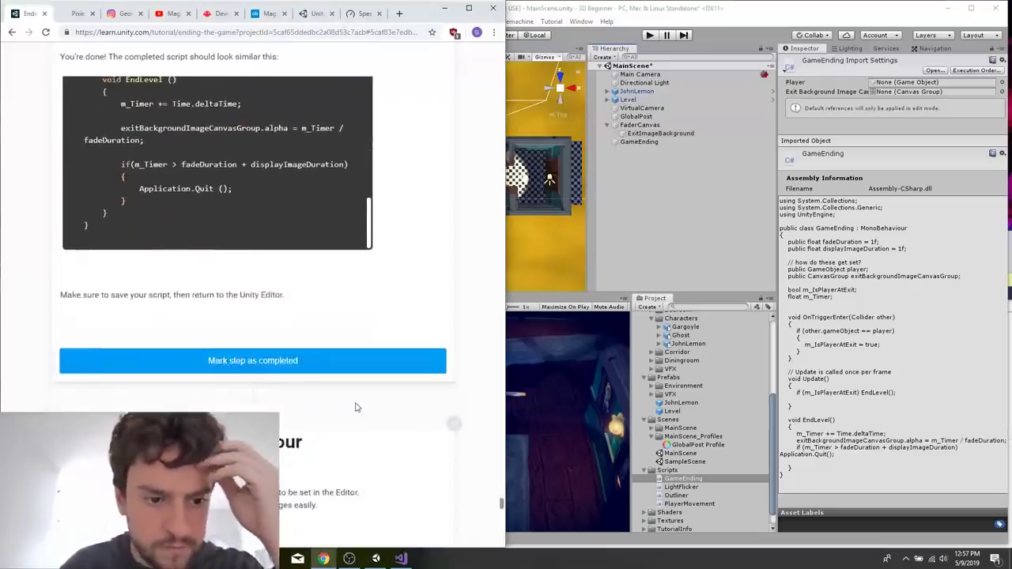
left_click(639, 141)
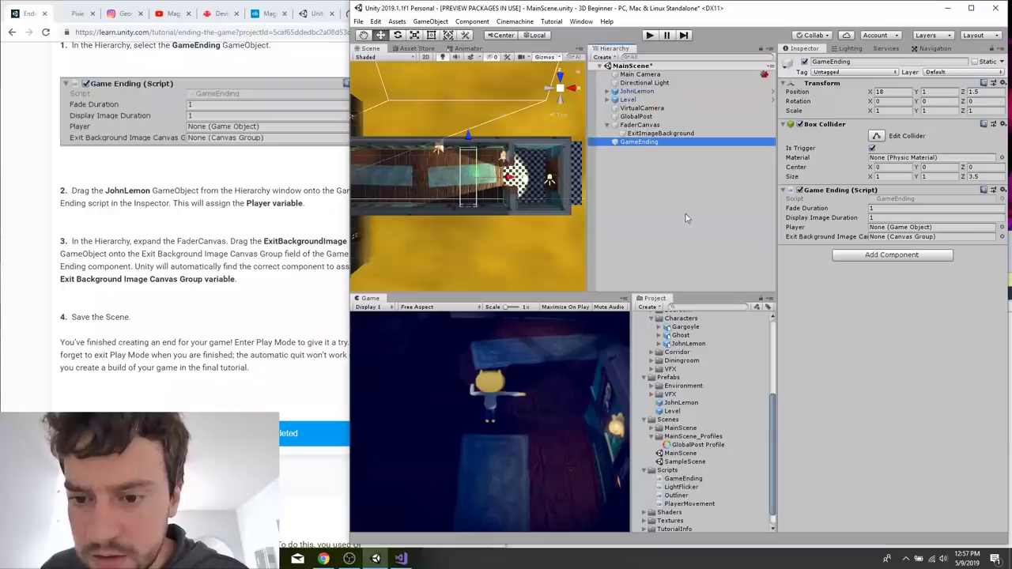
left_click_drag(682, 479, 905, 332)
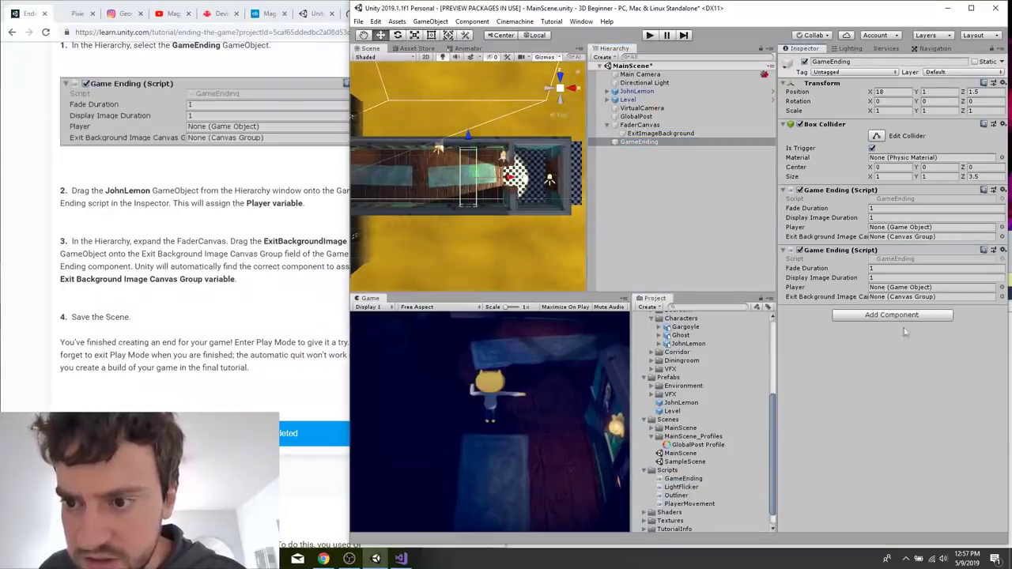
Assign the scene's JohnLemon object as Player in the second Game Ending component.
left_click(1002, 288)
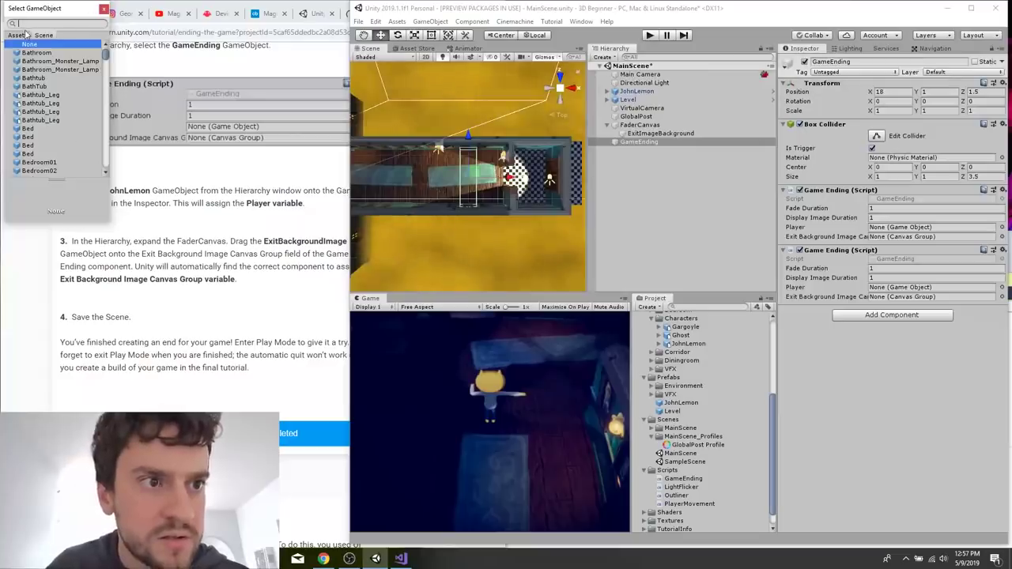
left_click(24, 34)
left_click(103, 10)
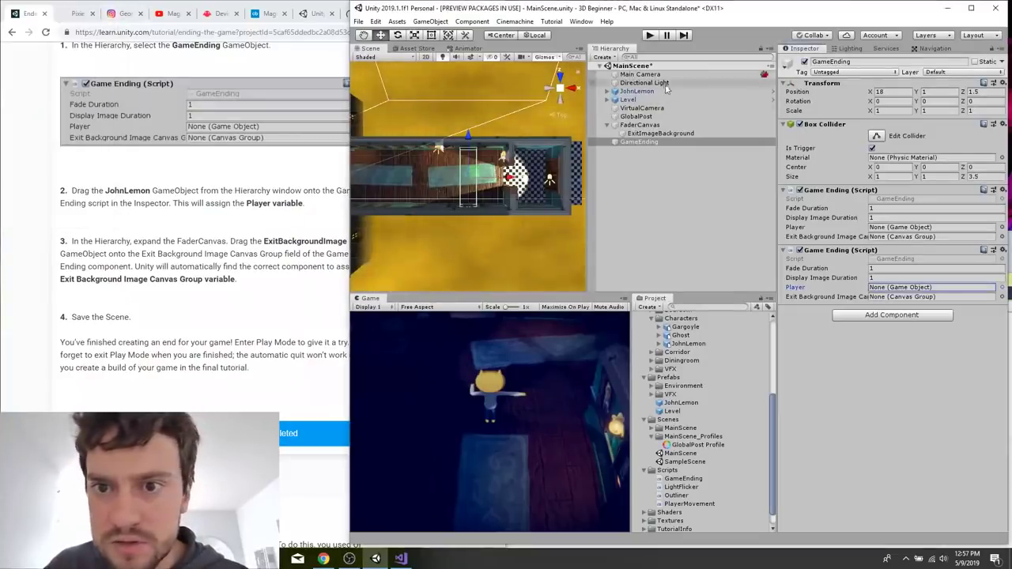
left_click_drag(632, 91, 858, 269)
left_click(639, 141)
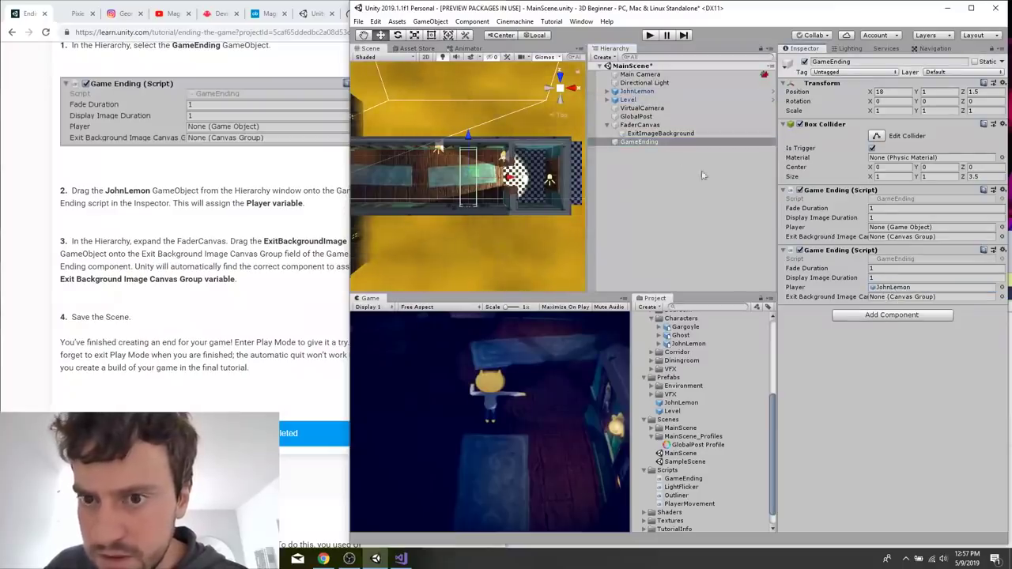
Assign ExitImageBackground as the Exit Background Image Canvas Group in the second Game Ending component, and save the scene.
left_click_drag(660, 133, 919, 302)
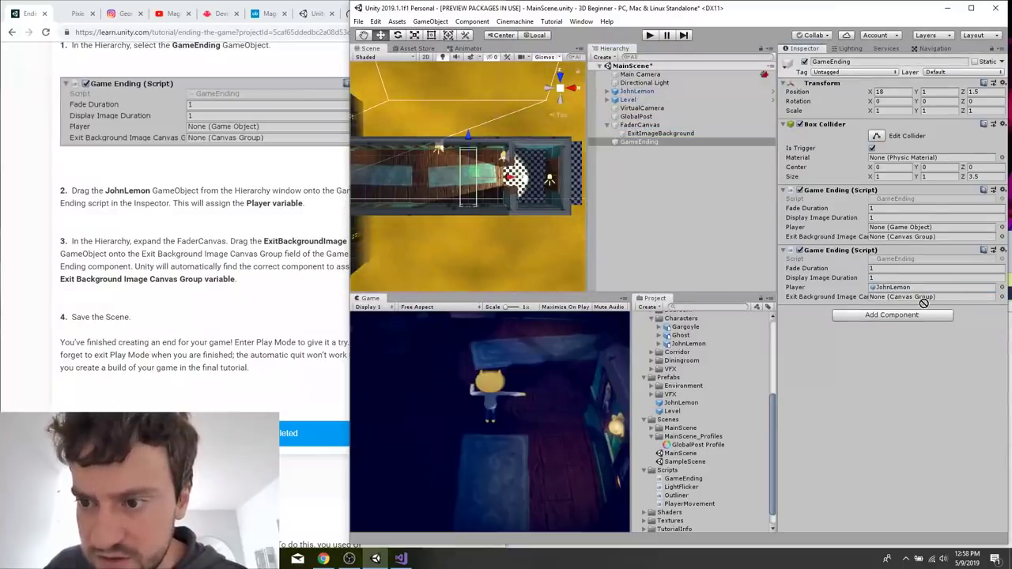
left_click_drag(661, 134, 945, 278)
left_click(647, 143)
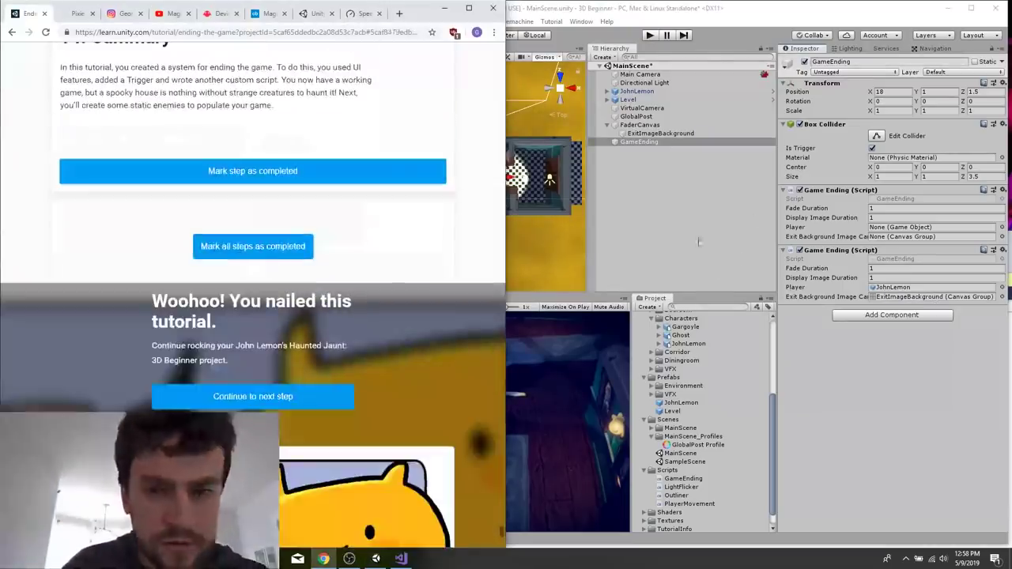
left_click(743, 250)
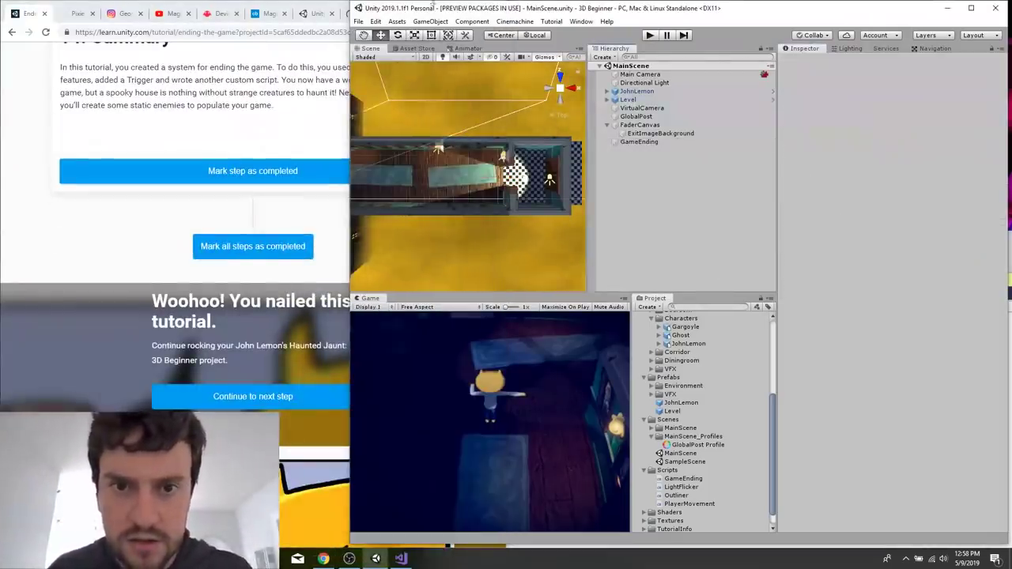
Switch off the global post-processing of the GlobalPost object.
left_click(223, 150)
scroll(348, 178, "up", 3)
left_click(587, 133)
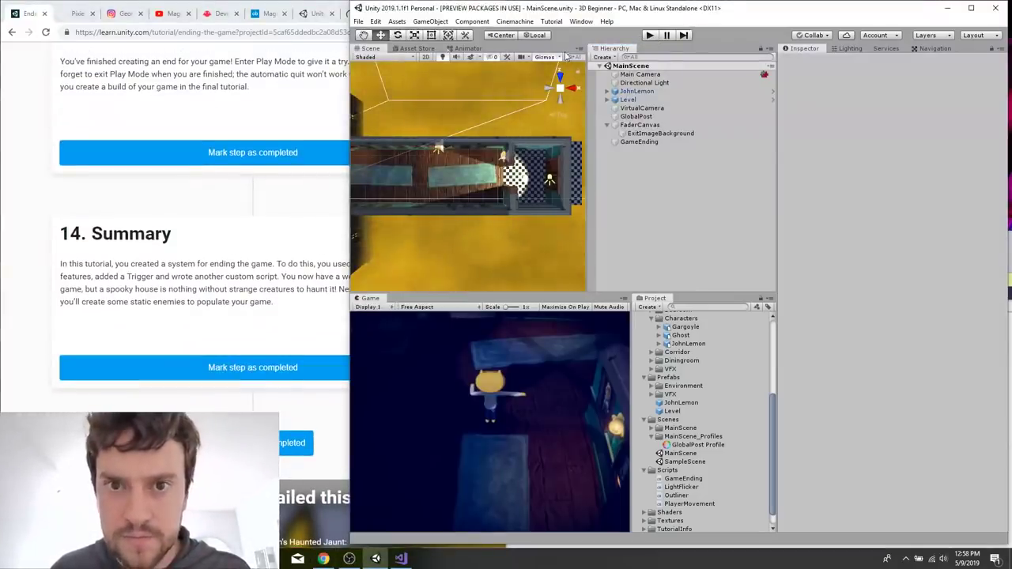
left_click(654, 117)
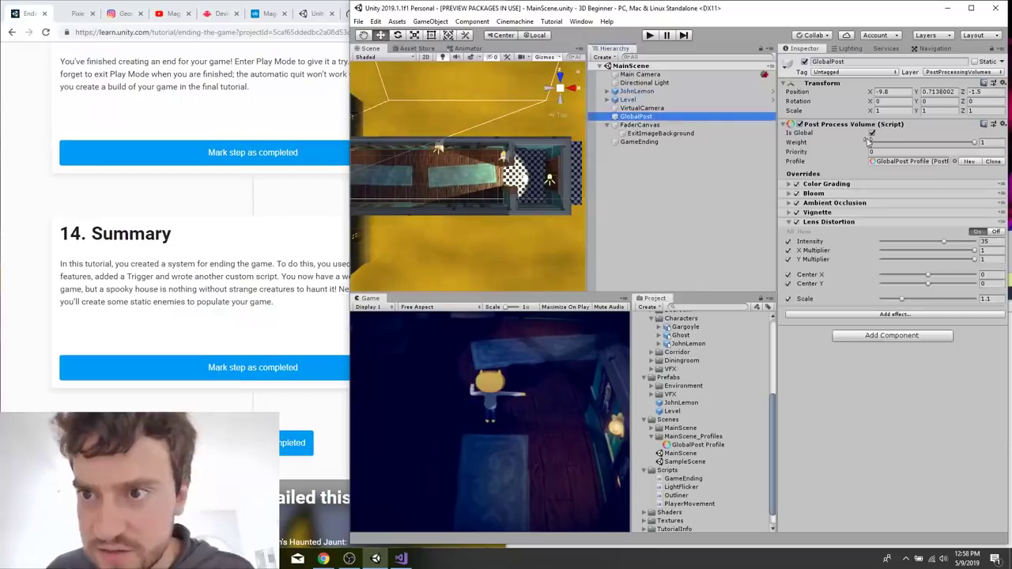
left_click(538, 82)
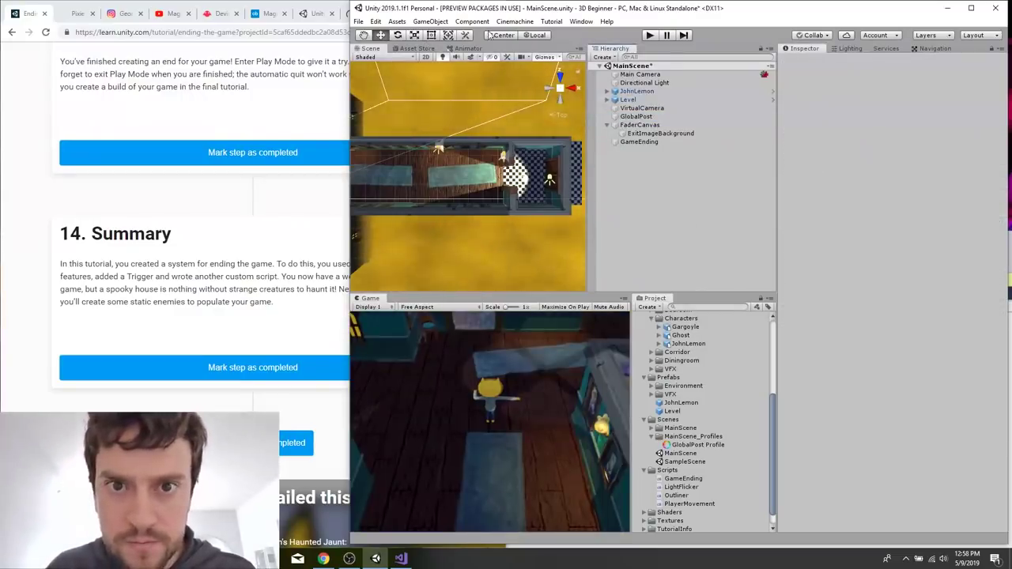
Maximize the Unity editor window and enter Play Mode to test the game ending.
scroll(511, 145, "down", 12)
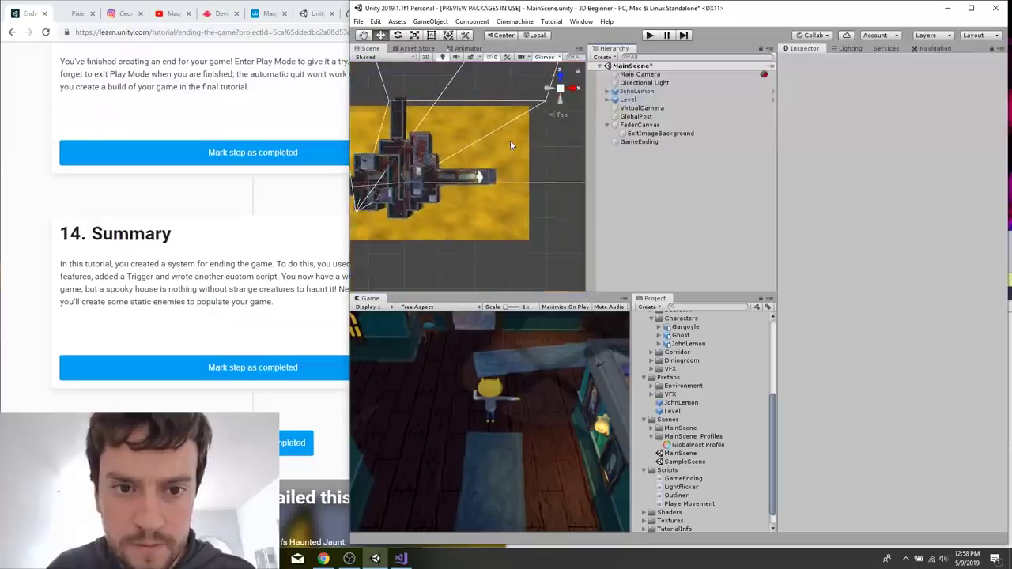
scroll(511, 146, "up", 3)
left_click(552, 129)
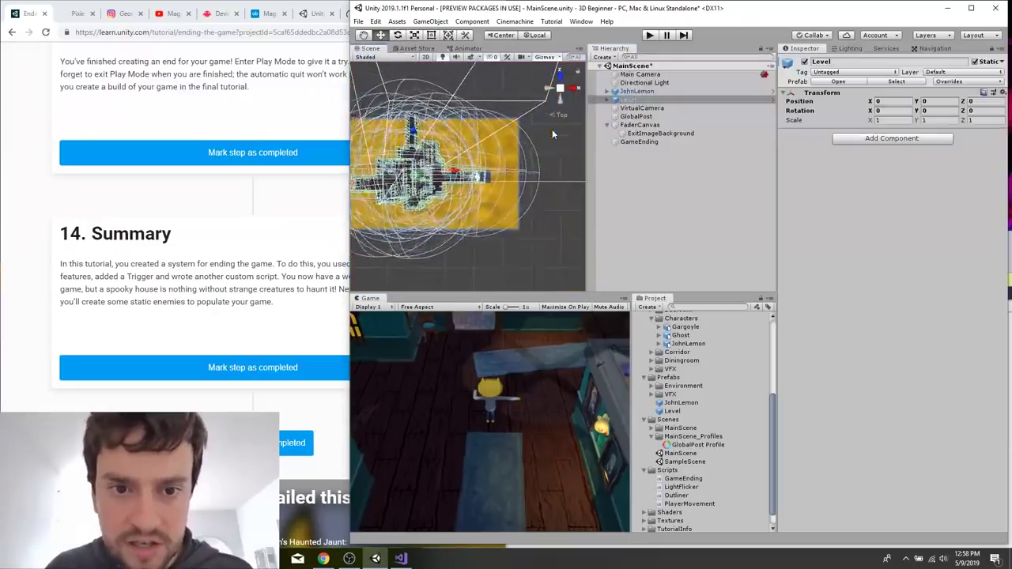
double_click(551, 9)
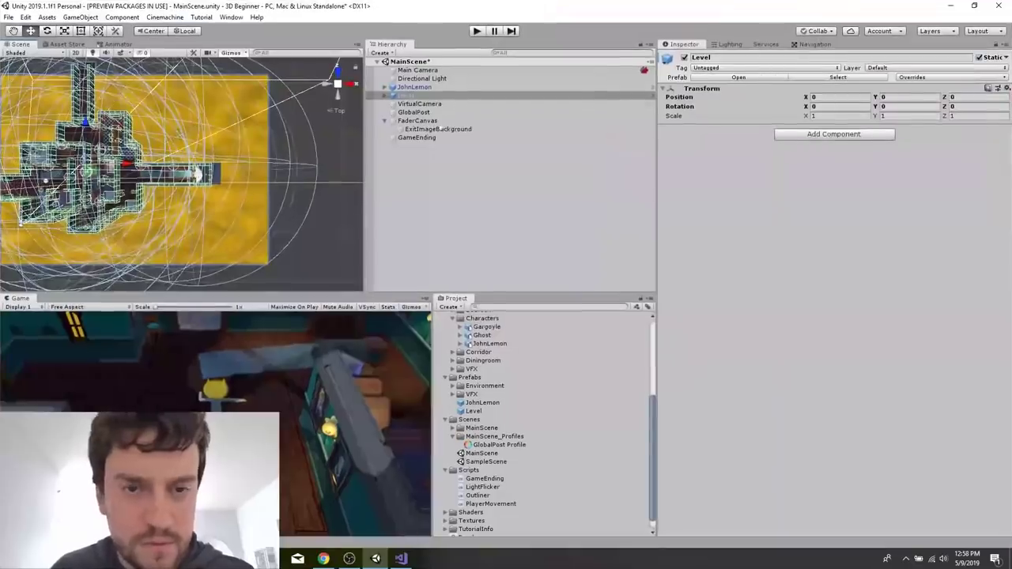
left_click(478, 31)
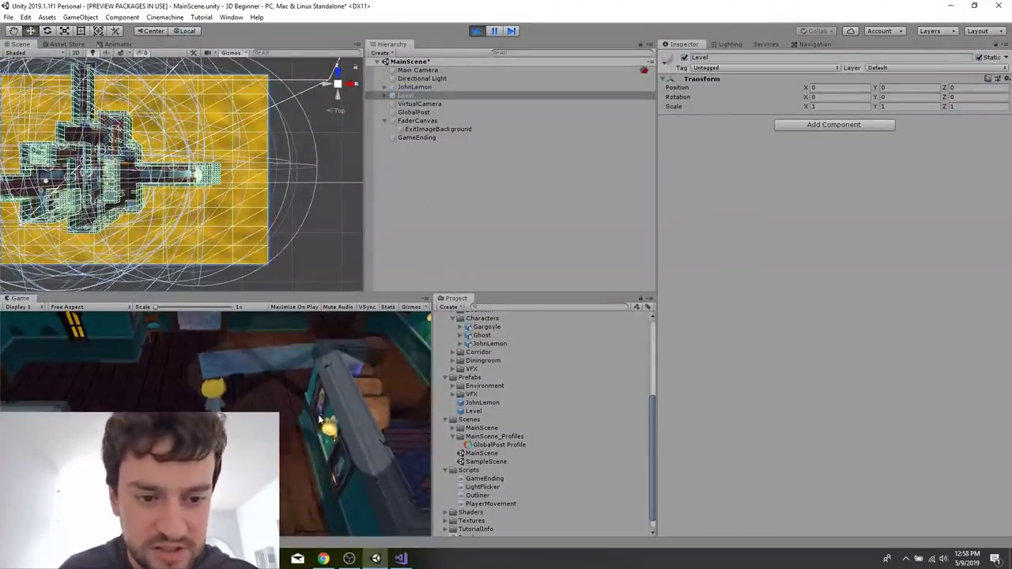
left_click(349, 559)
left_click_drag(309, 332, 664, 138)
left_click(681, 8)
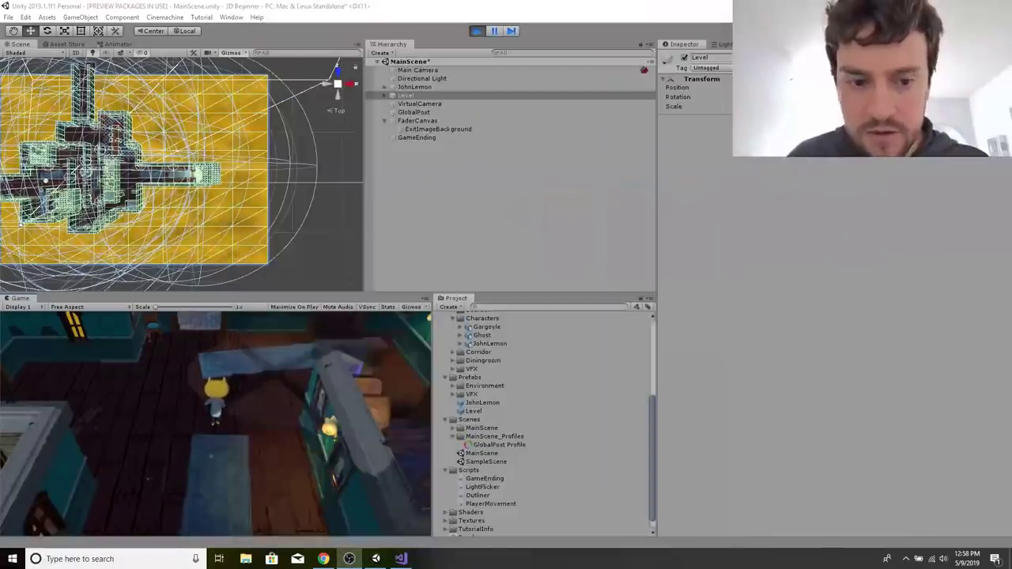
Walk JohnLemon out of the starting room and through the first corridor to its far end in Play Mode.
key("w")
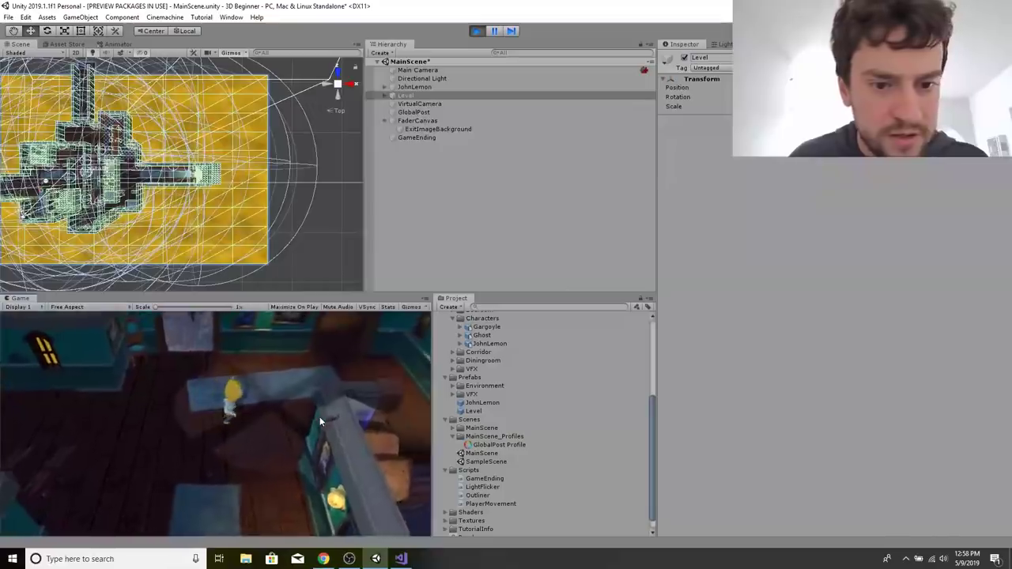
key("d")
key("d")
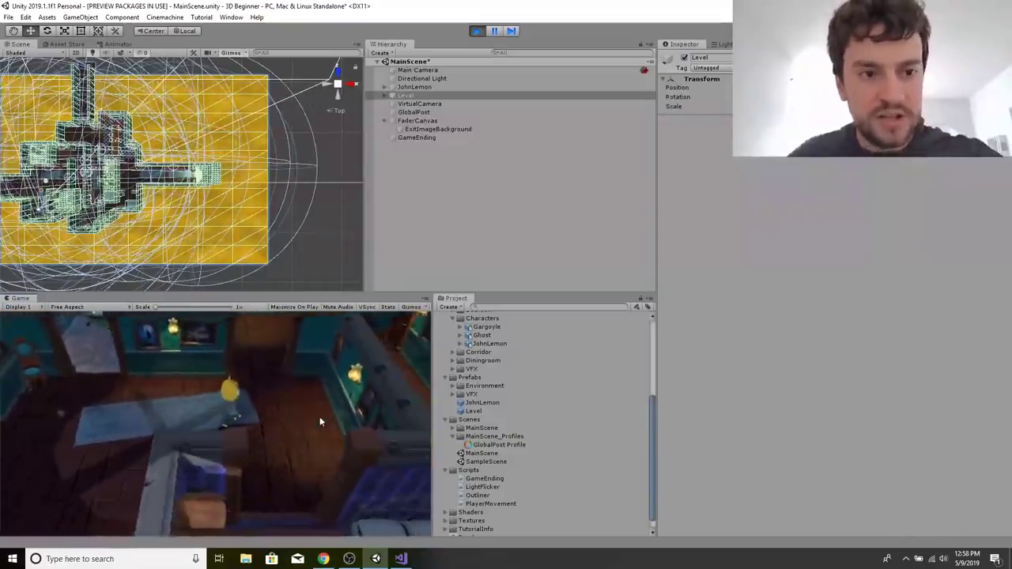
key("w")
key("w")
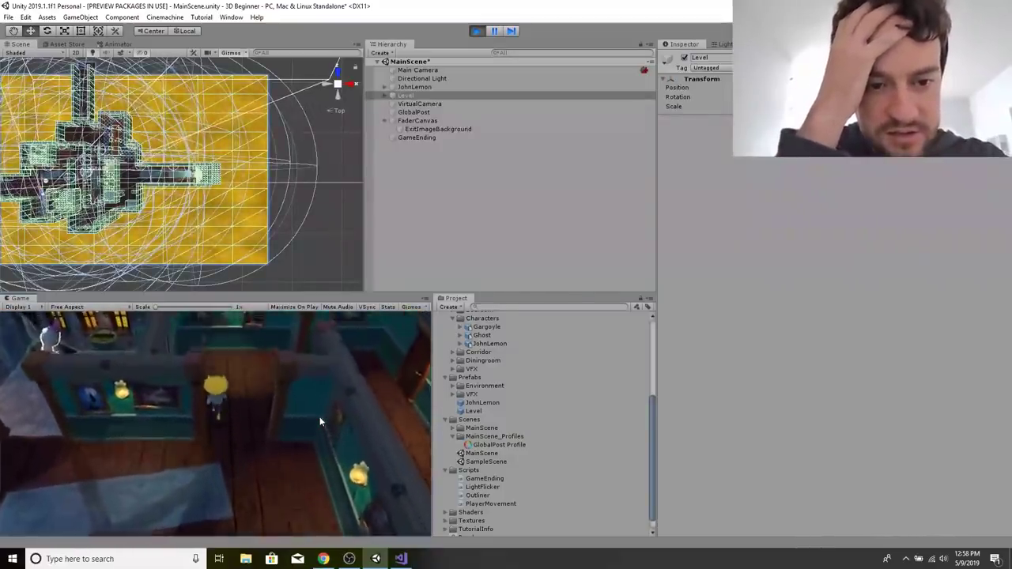
key("w")
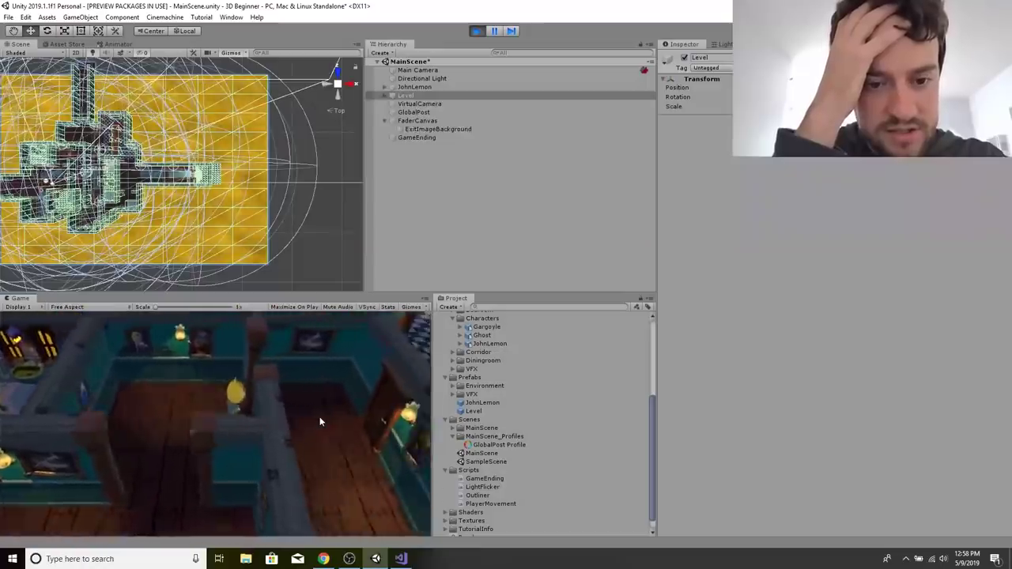
key("w")
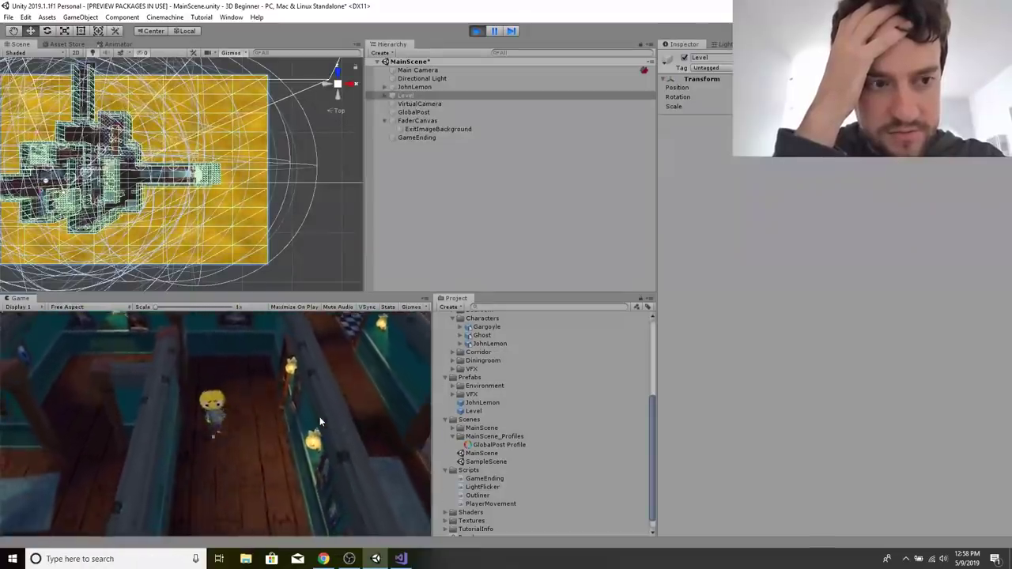
key("w")
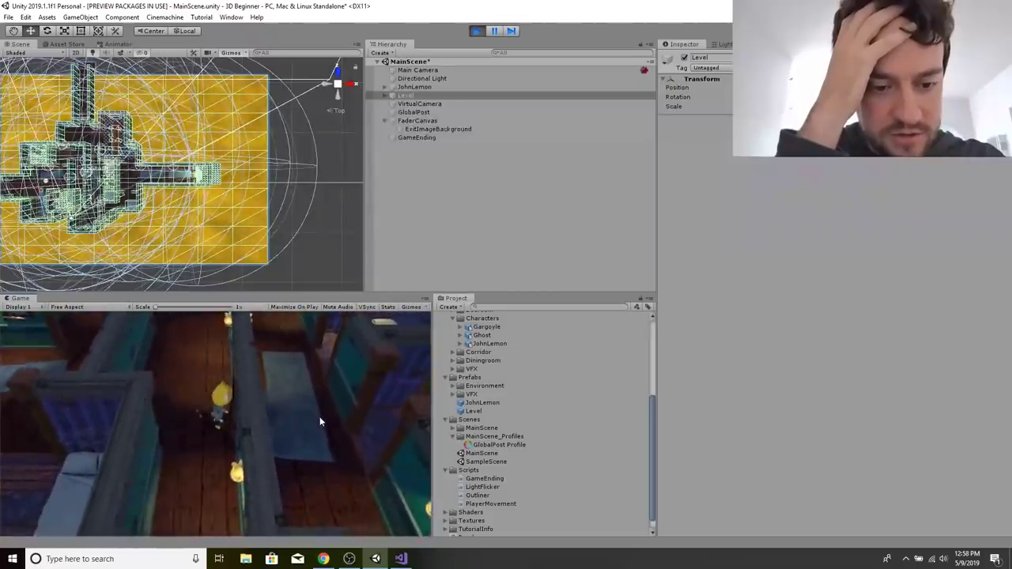
key("s")
key("s")
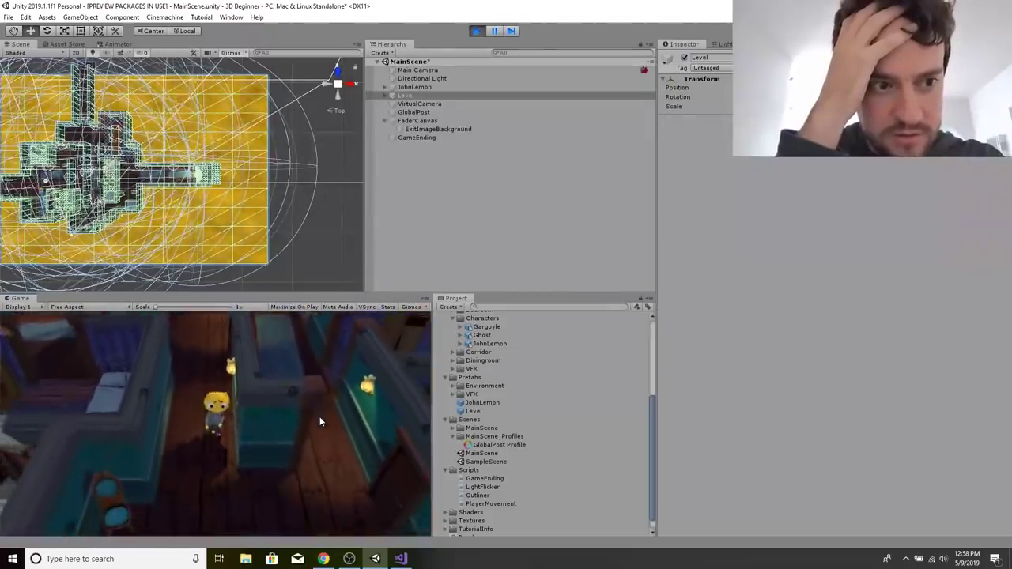
key("s")
key("d")
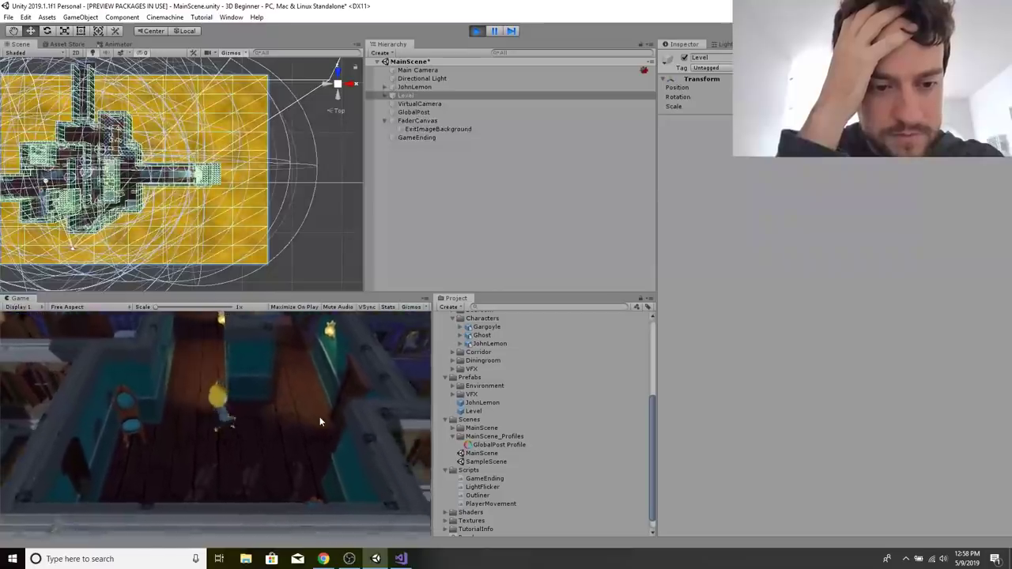
Walk JohnLemon along the carpeted corridor past the bedrooms and around the fireplace end of the dining room table.
key("w")
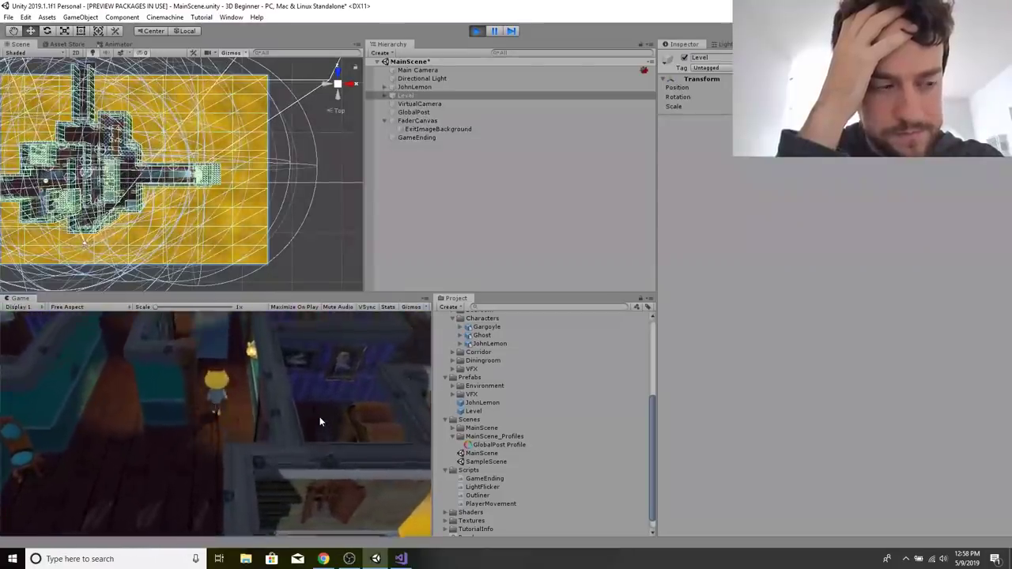
key("w")
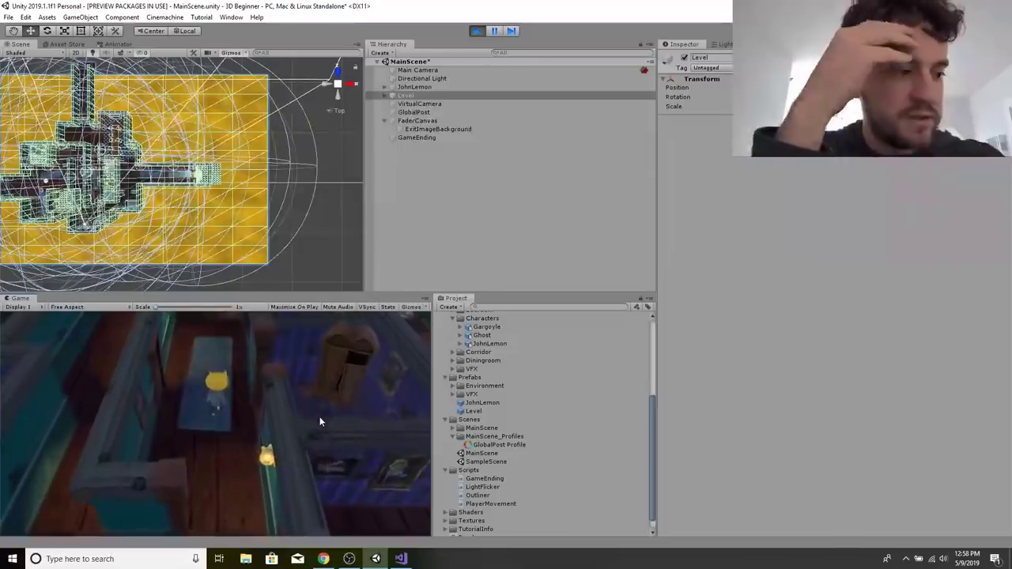
key("w")
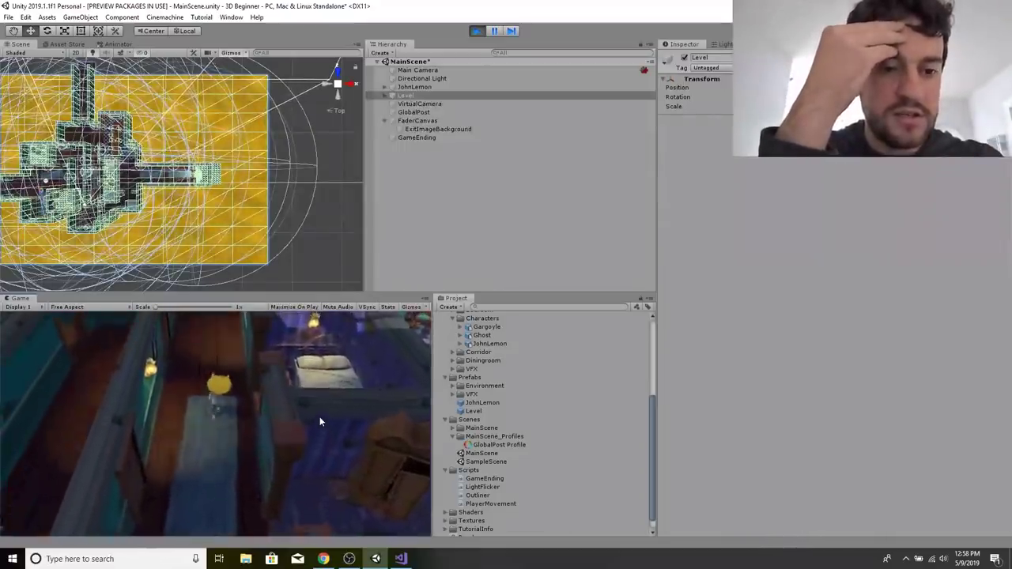
key("w")
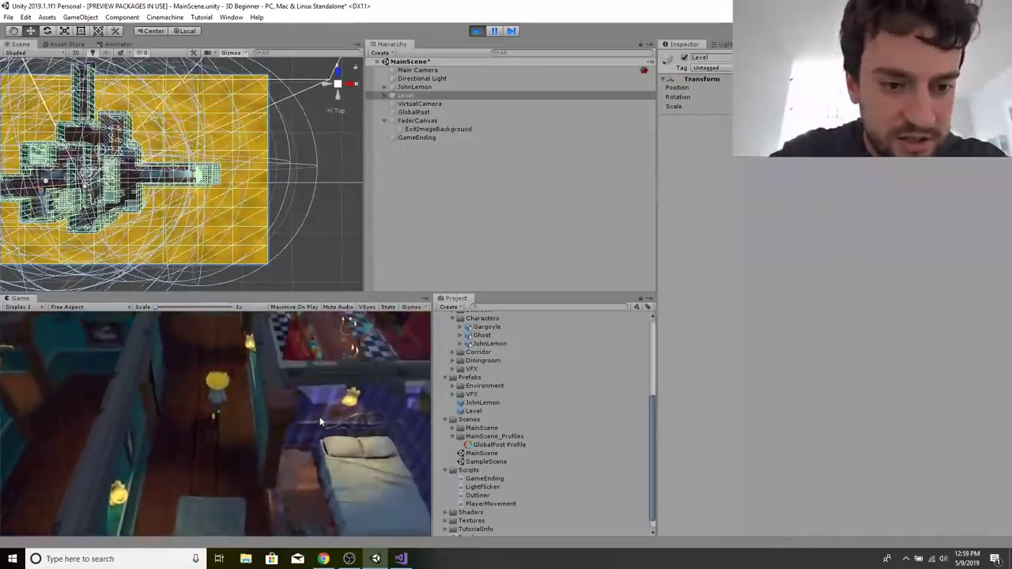
key("w")
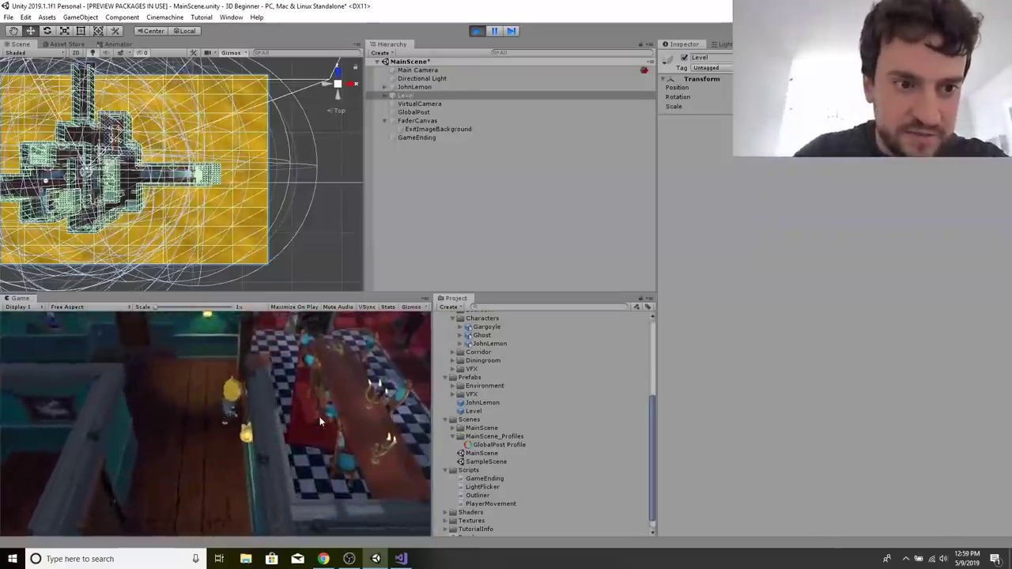
key("w")
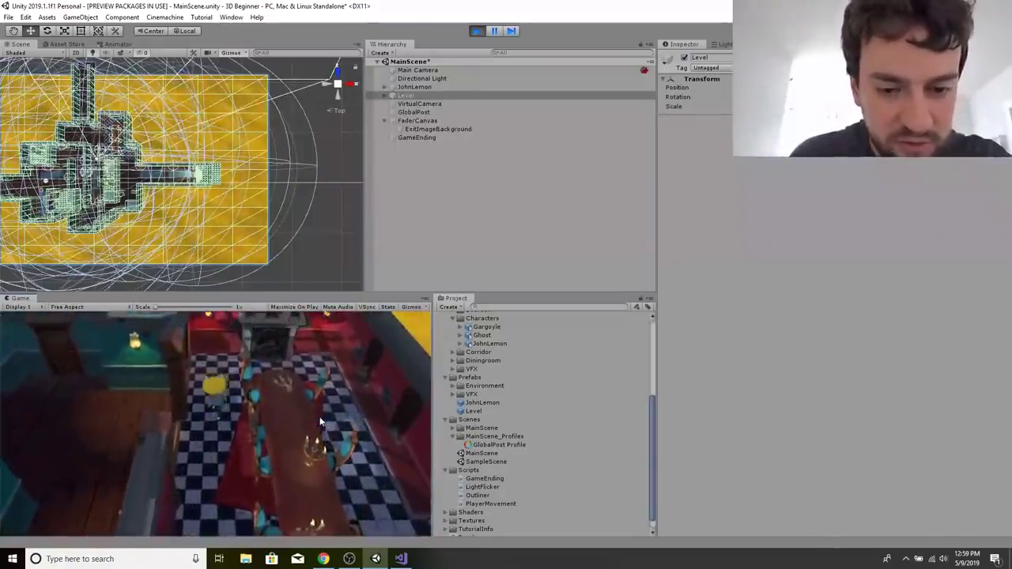
key("d")
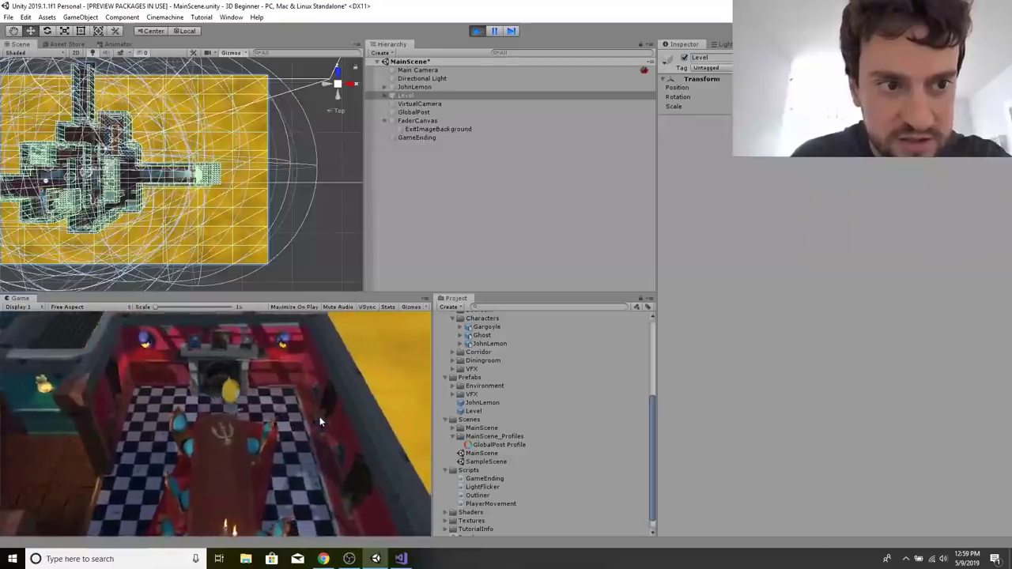
Walk JohnLemon out of the dining room and along the windowed hallway into the exit to trigger the game ending.
key("s")
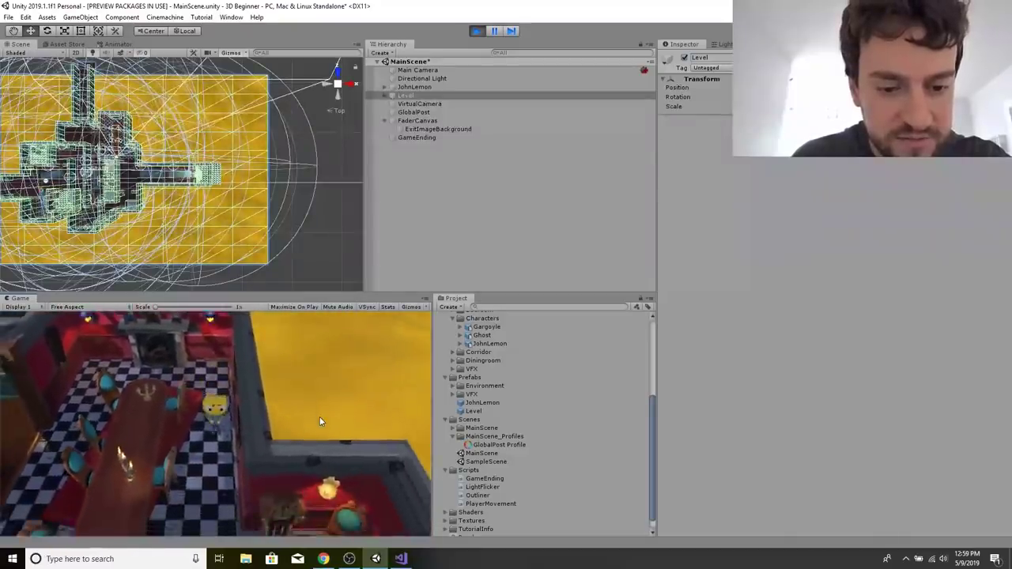
key("s")
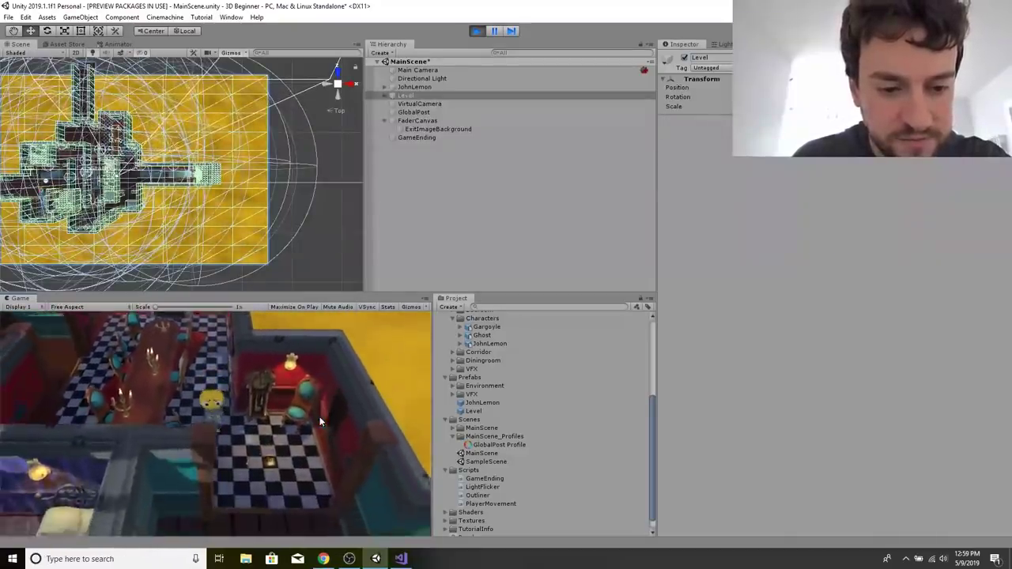
key("s")
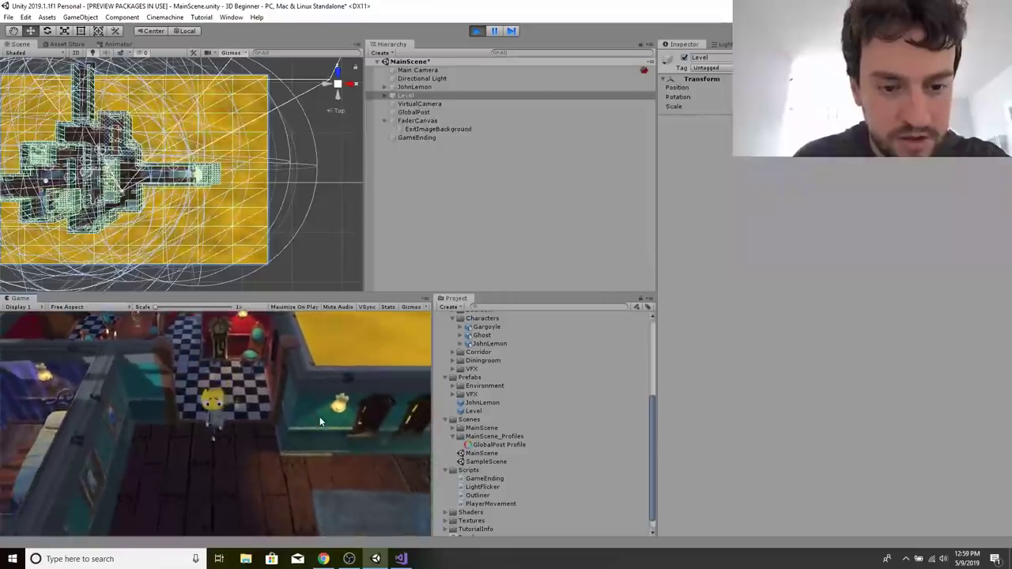
key("d")
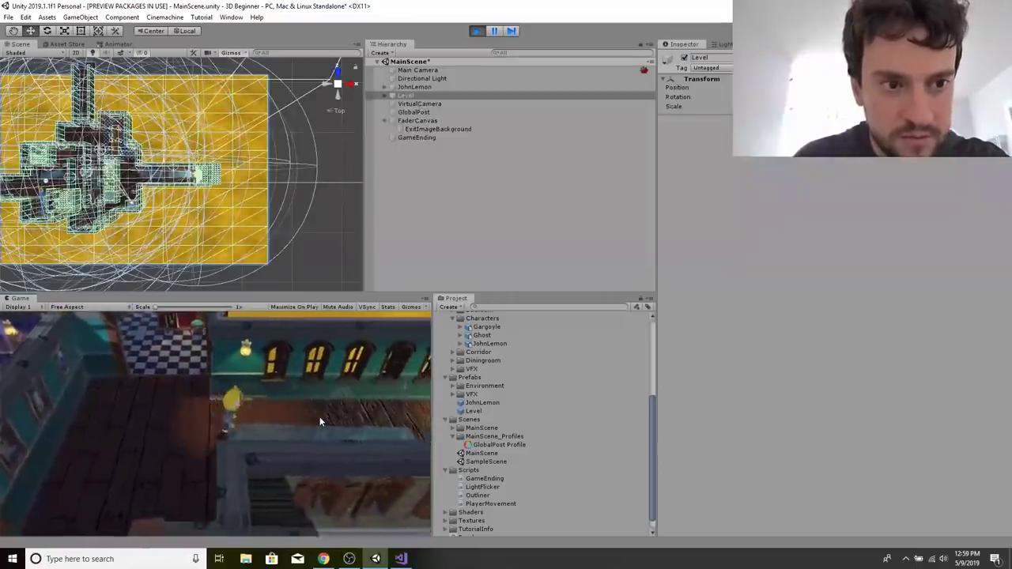
key("d")
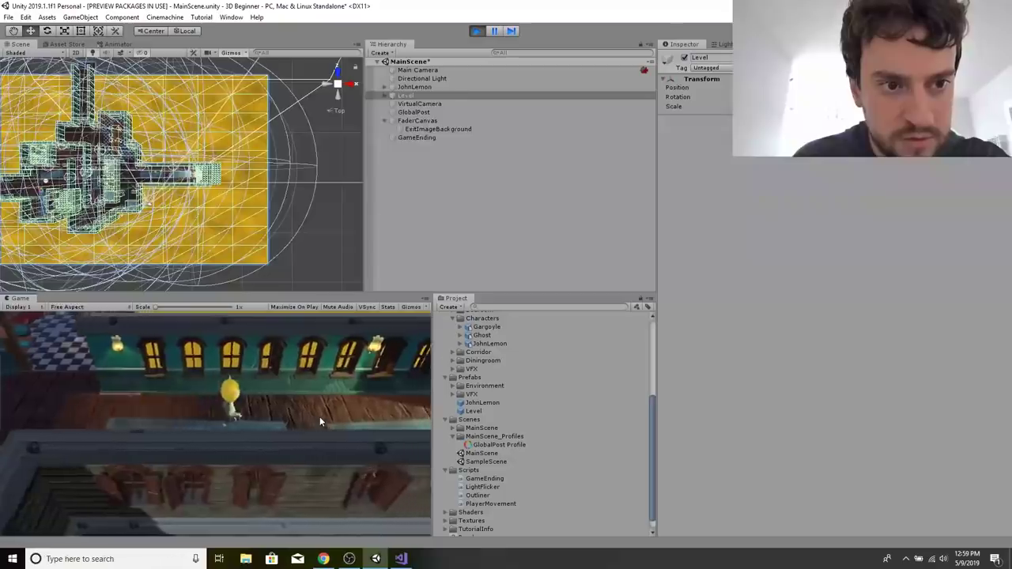
key("d")
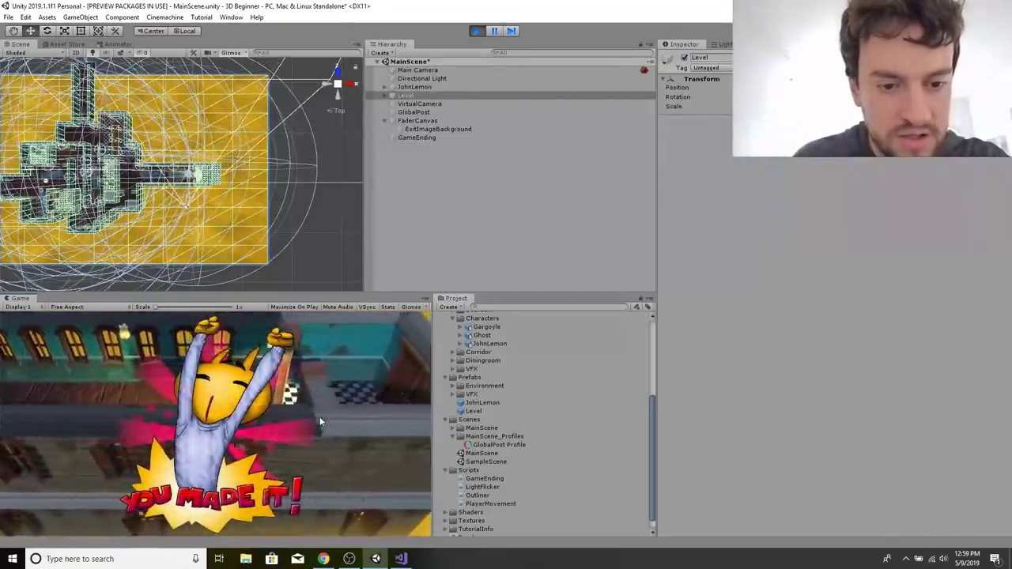
key("d")
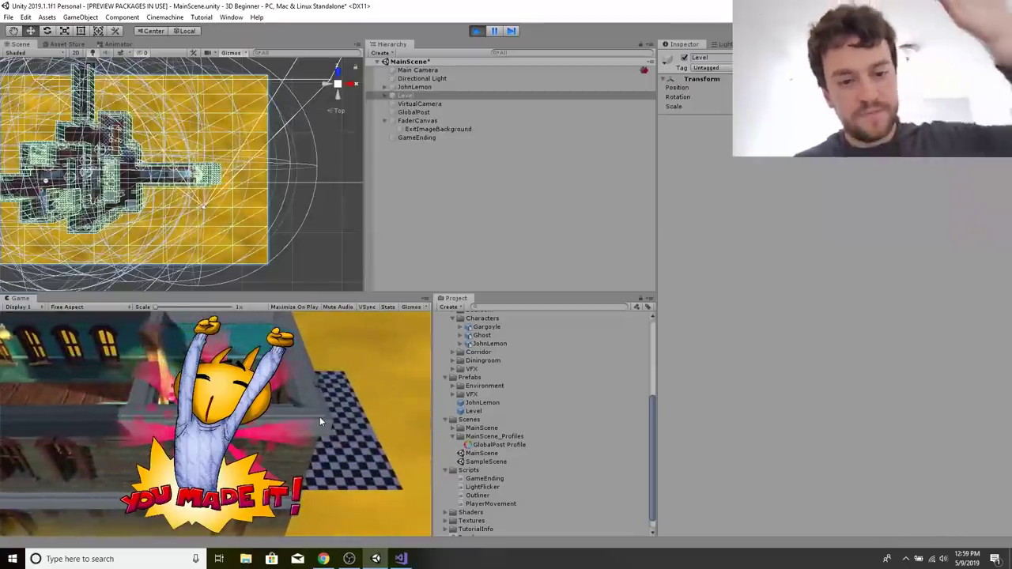
key("d")
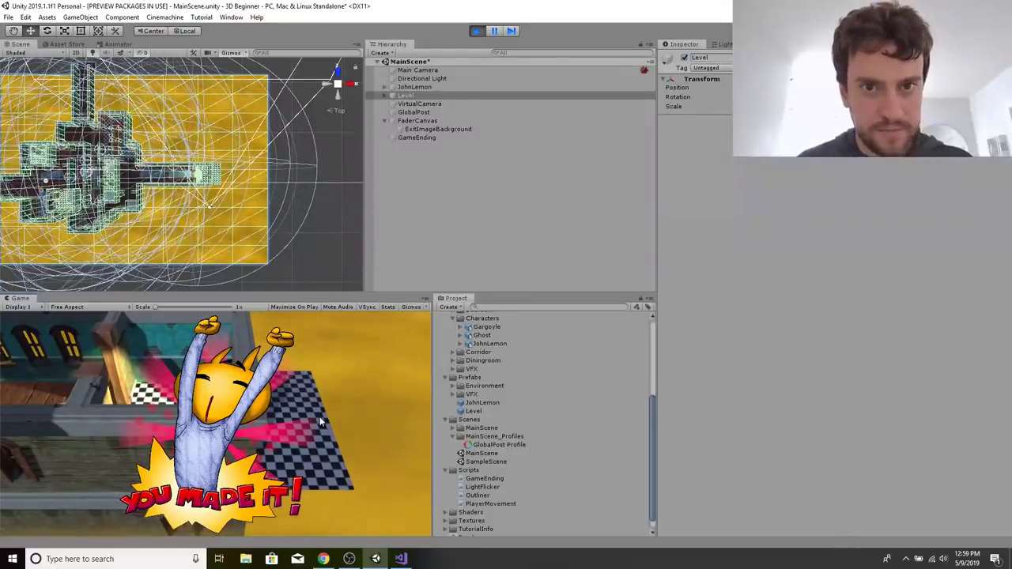
Review the PlayerMovement and GameEnding scripts in the project, and exit Play Mode.
left_click(503, 511)
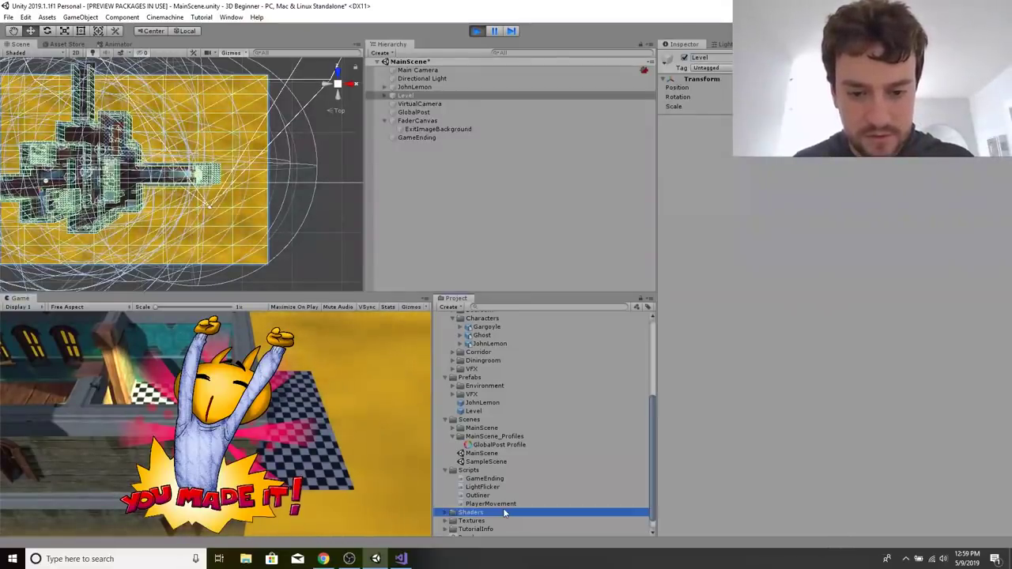
left_click(506, 504)
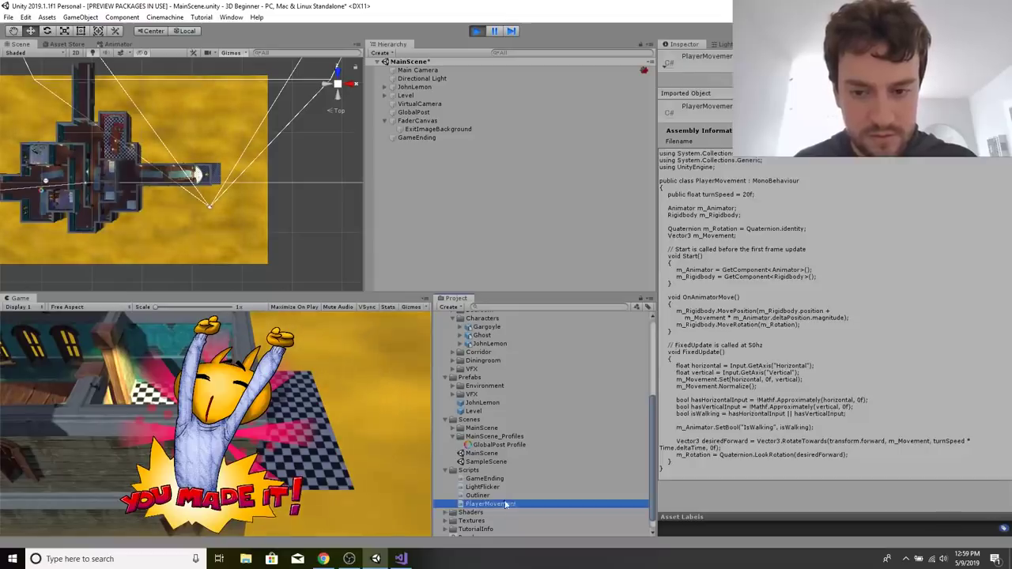
left_click(505, 479)
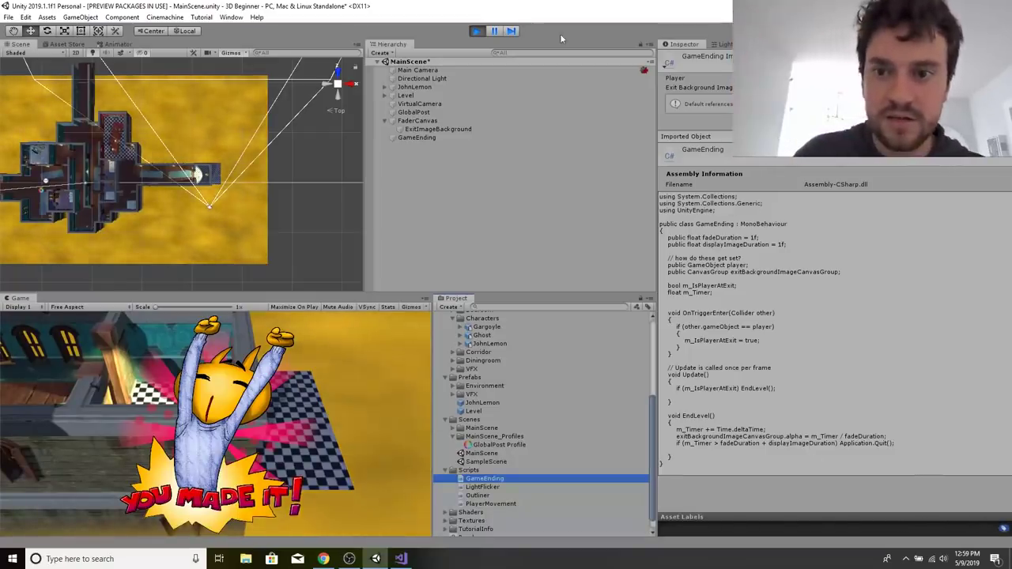
left_click(479, 31)
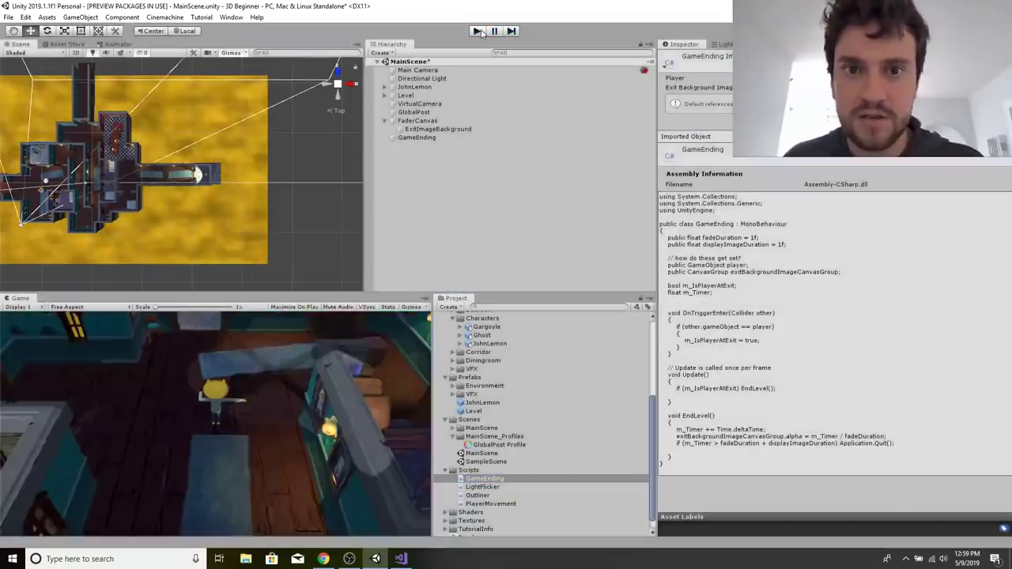
Restore the Unity editor to its smaller window and minimize the OBS window covering the tutorial page.
right_click(377, 5)
left_click(314, 4)
double_click(300, 8)
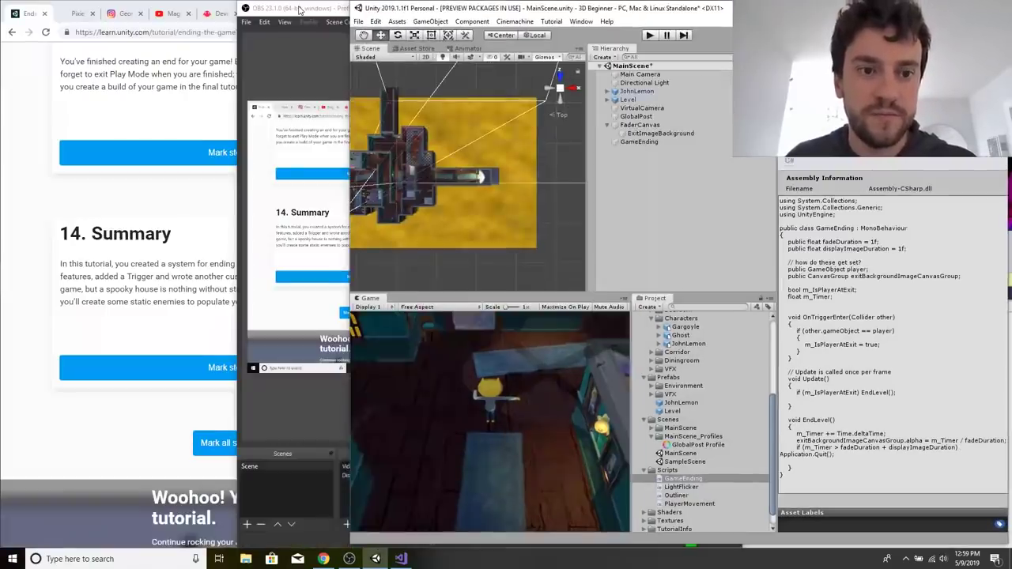
right_click(286, 214)
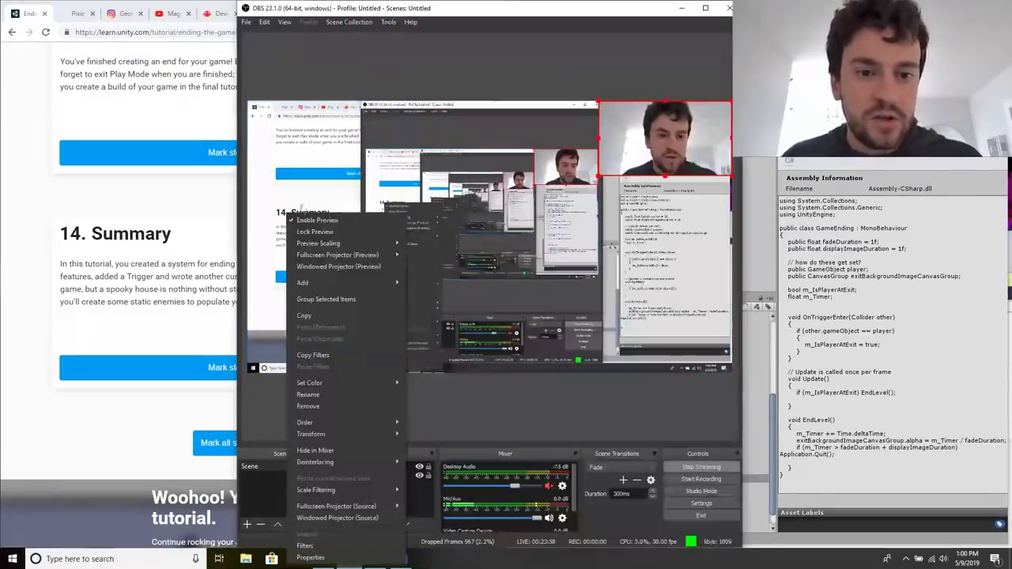
left_click(682, 11)
left_click(682, 11)
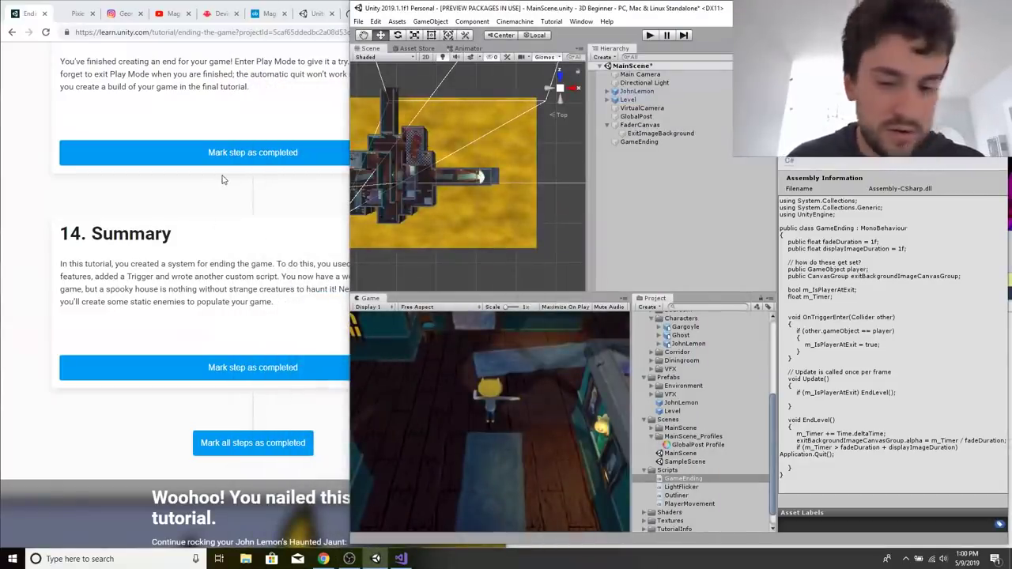
Check the GameEnding object's components, mark the remaining tutorial steps as completed in the browser, and view the next tutorial.
left_click(678, 142)
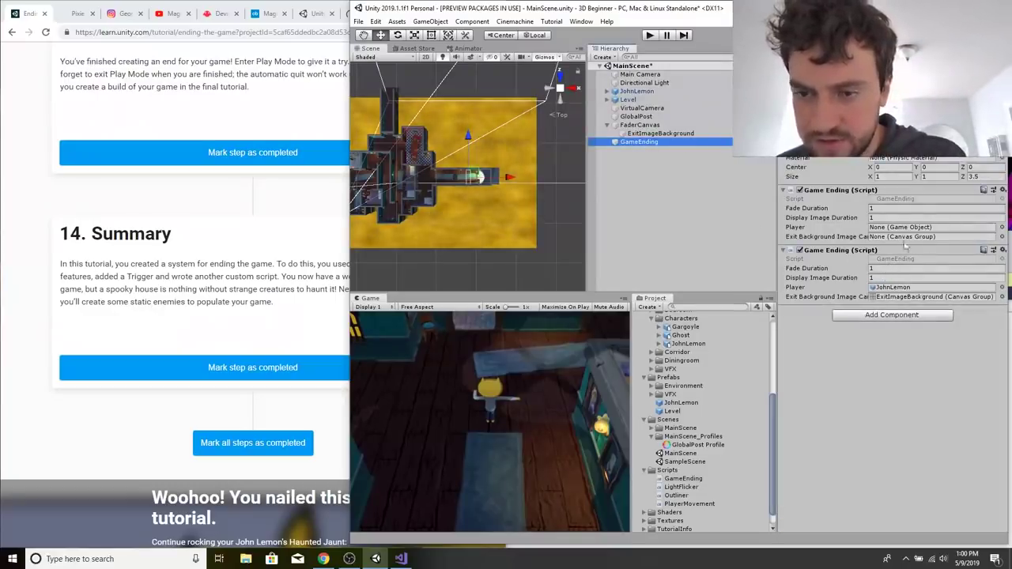
left_click(154, 340)
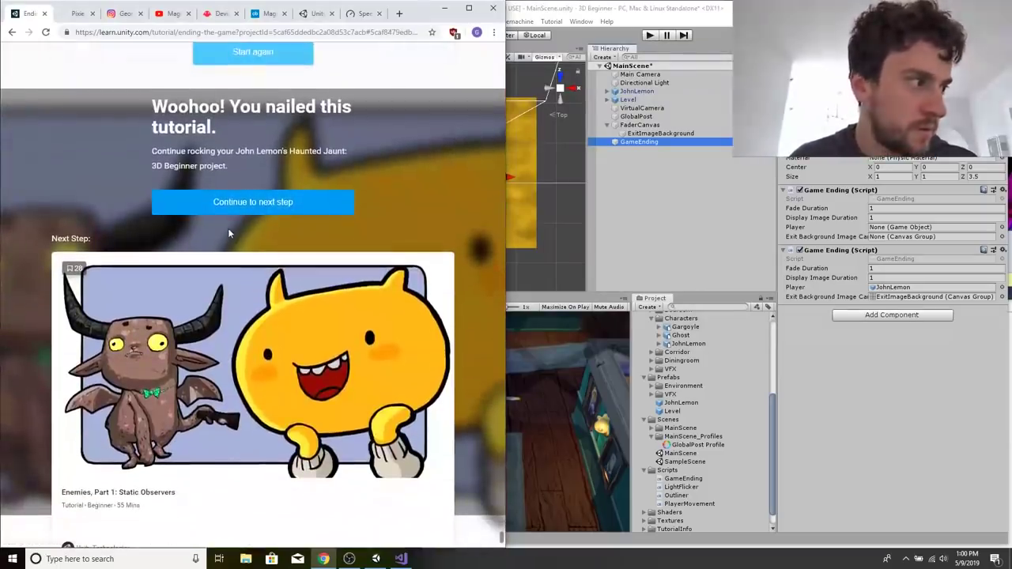
scroll(227, 227, "down", 2)
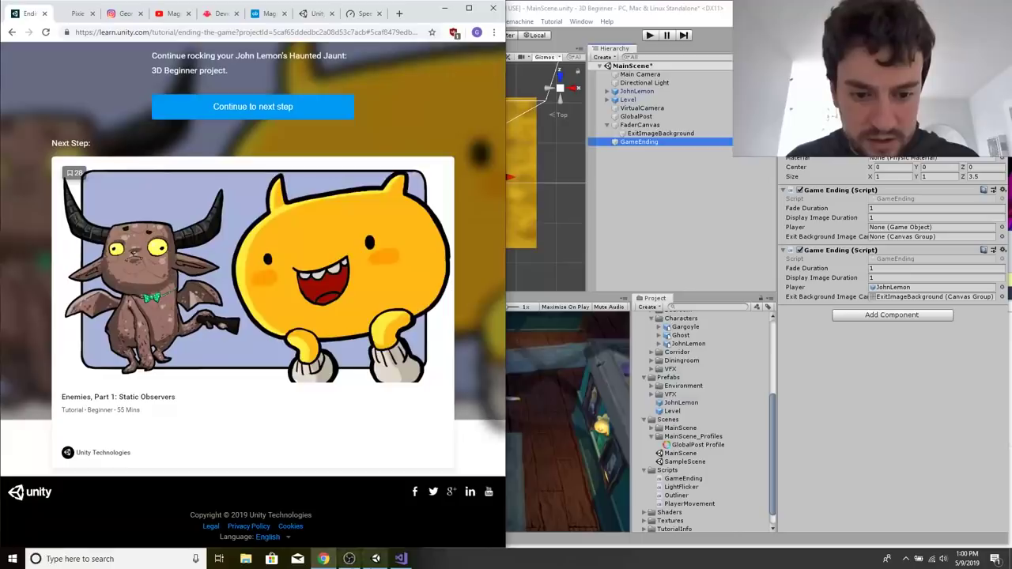
Check the stream status in OBS and view the Speedtest result page in the browser.
left_click(348, 559)
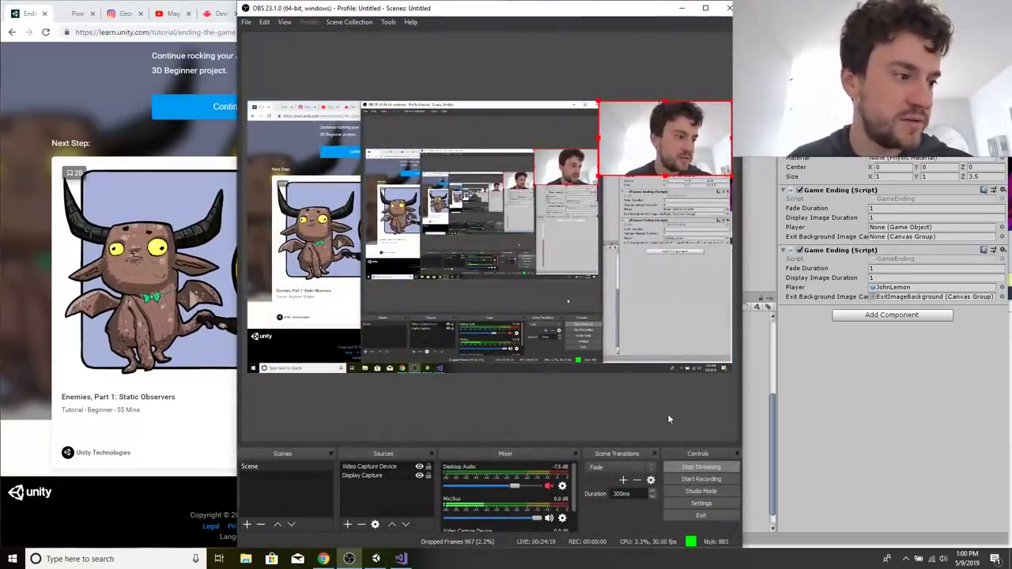
left_click(65, 94)
left_click(362, 15)
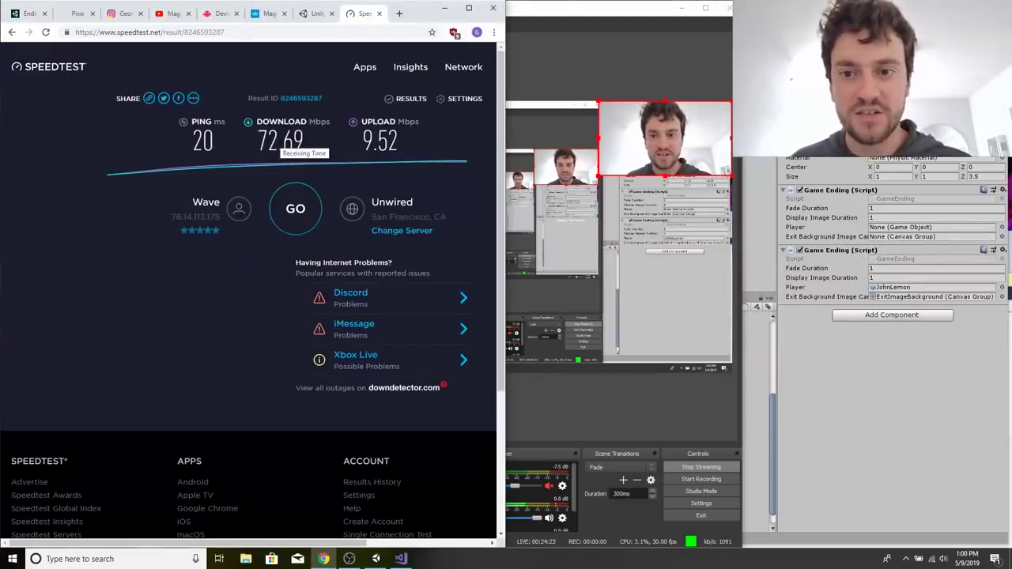
Bring the Unity editor back to the front and select JohnLemon in the scene to examine its components.
left_click(691, 436)
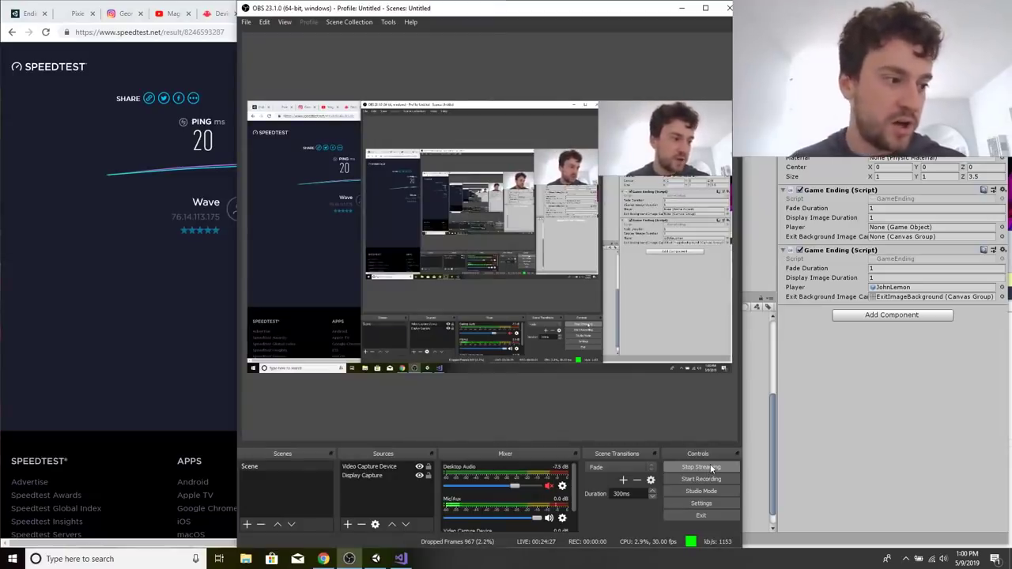
left_click(777, 455)
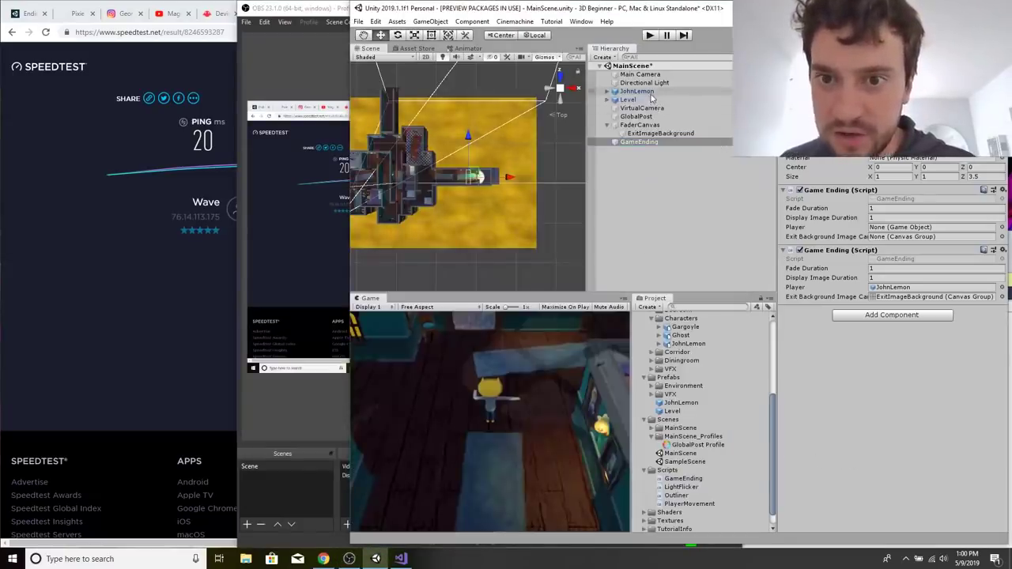
left_click(636, 92)
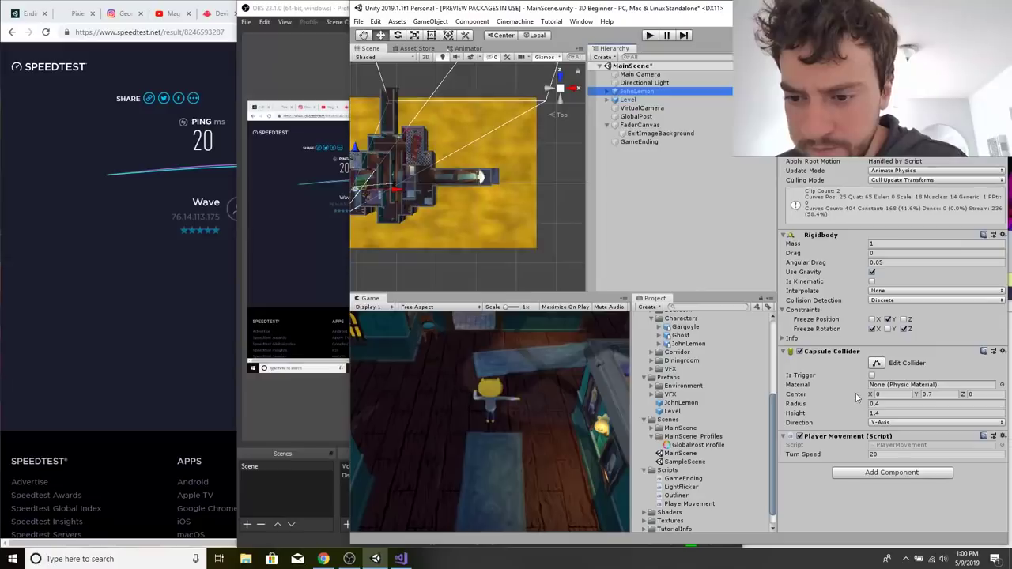
Open the PlayerMovement script briefly, return to Unity, and read the script's code in the Inspector.
double_click(688, 504)
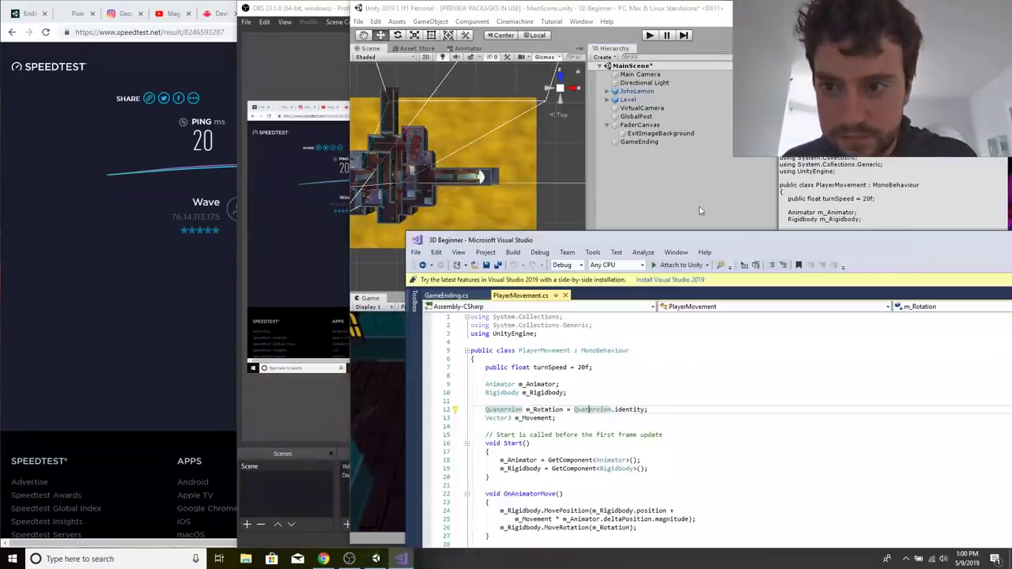
left_click(699, 211)
left_click(682, 495)
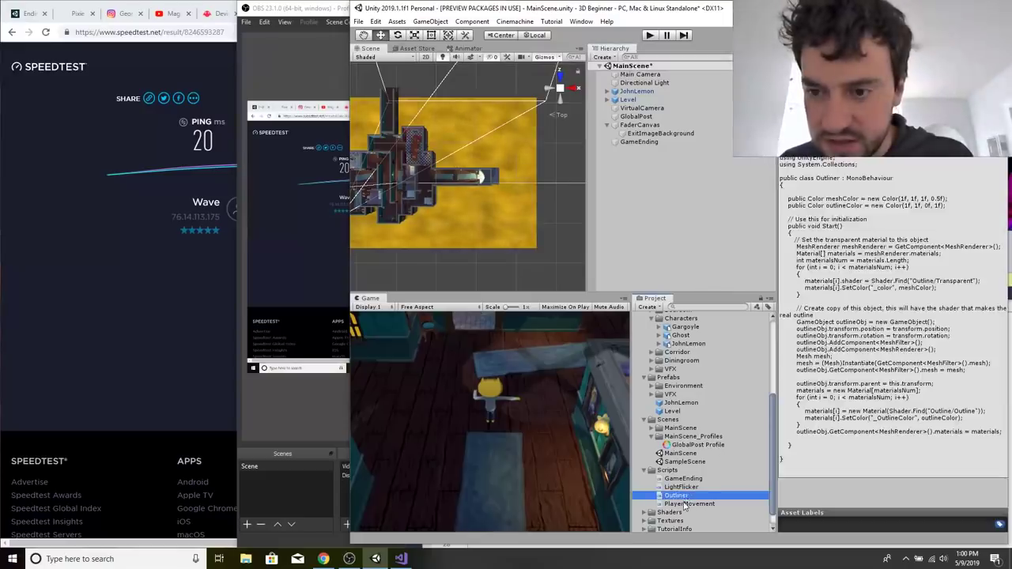
left_click(685, 505)
scroll(741, 499, "down", 1)
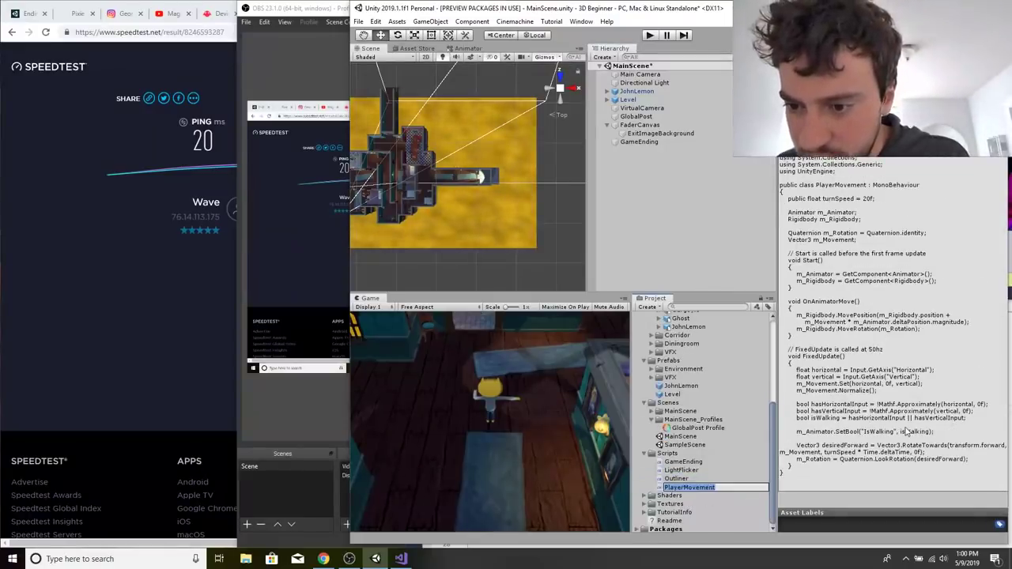
left_click(907, 432)
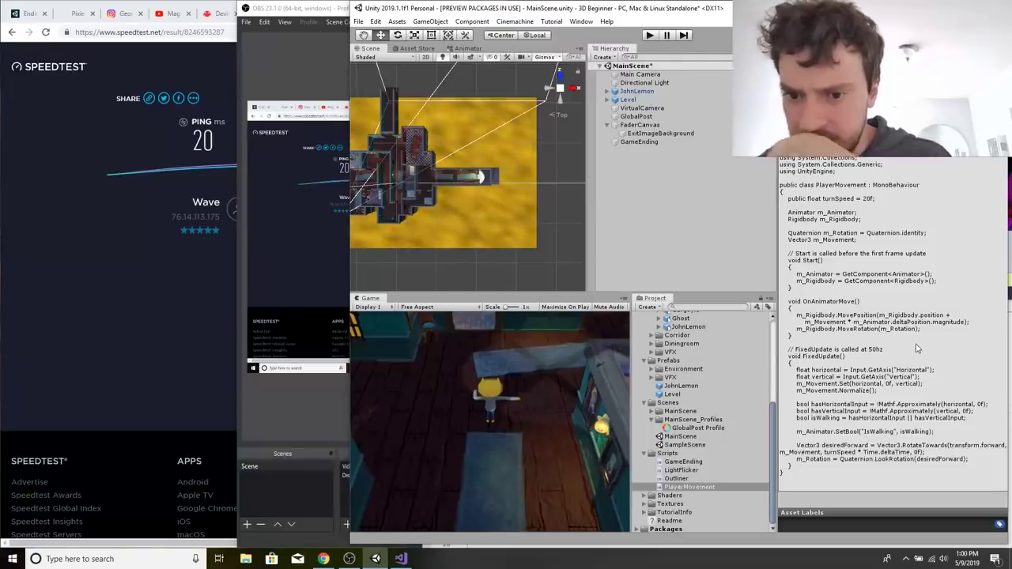
Select JohnLemon in the scene again and expand it to show its child objects.
left_click(640, 92)
key("Right")
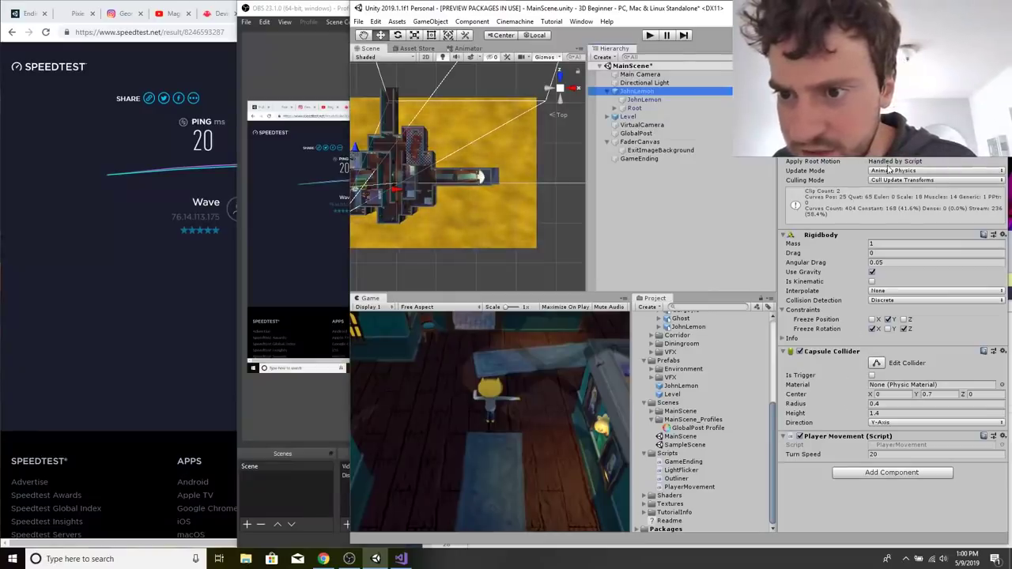
left_click(934, 210)
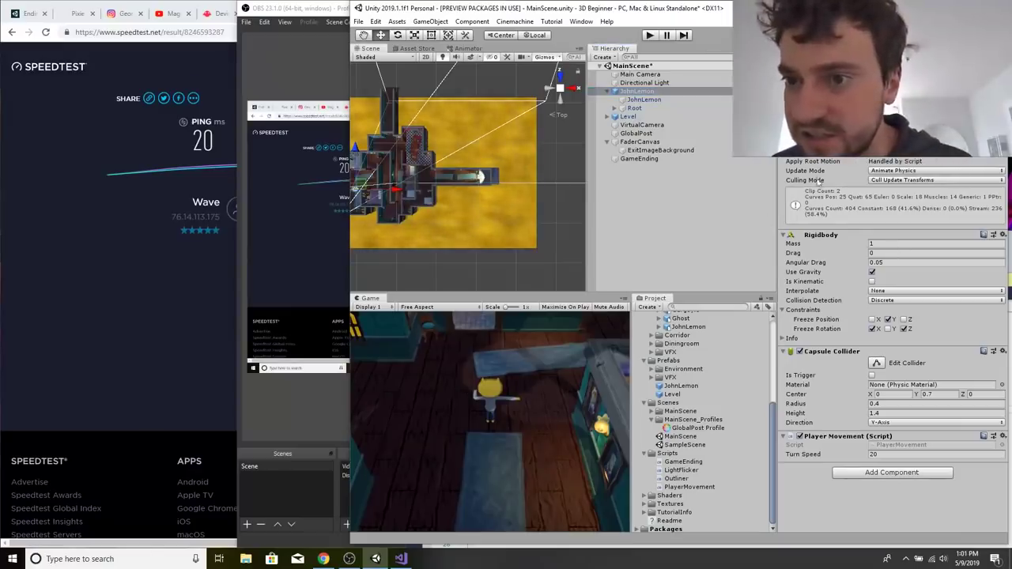
Switch to OBS to check the stream, and minimize its window.
left_click(376, 559)
left_click(369, 561)
mouse_move(357, 563)
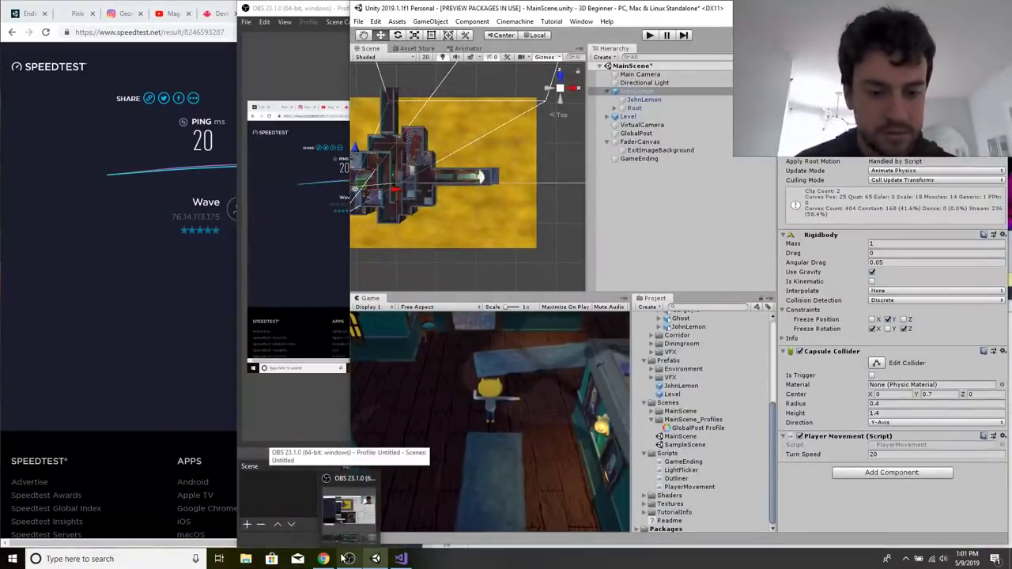
left_click(250, 412)
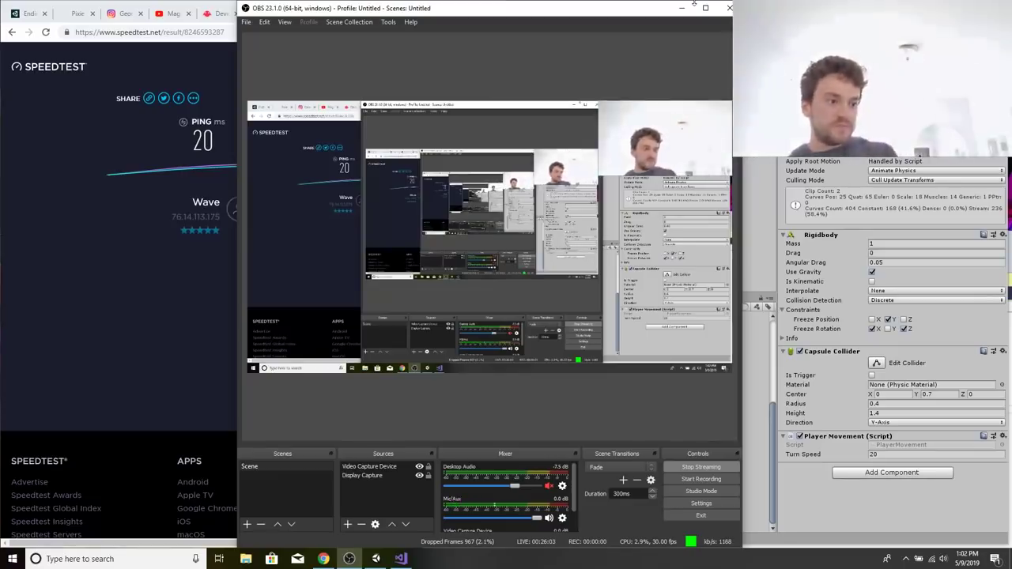
left_click(683, 9)
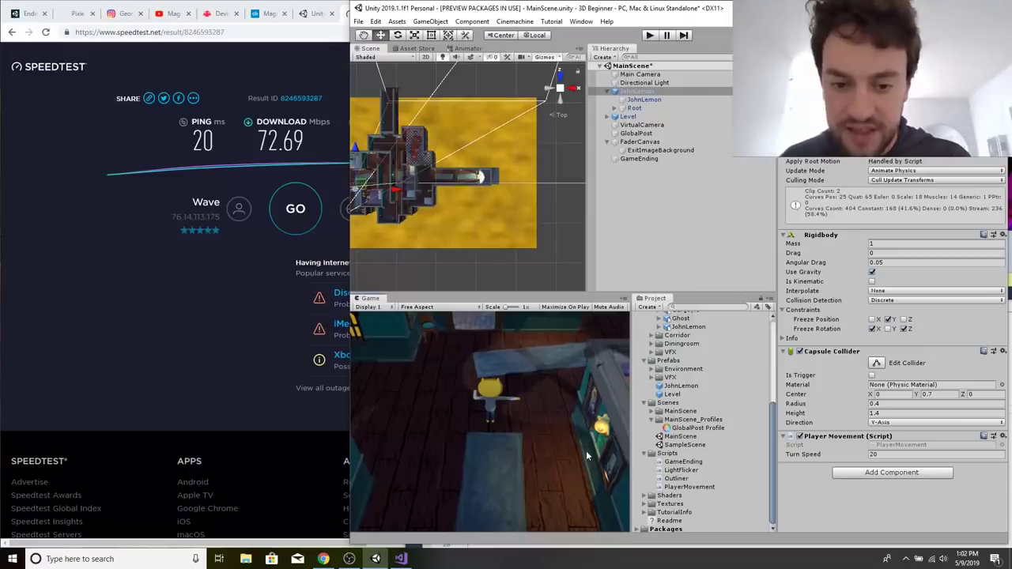
Enter Play Mode and walk JohnLemon around the room to test the current movement.
left_click(652, 36)
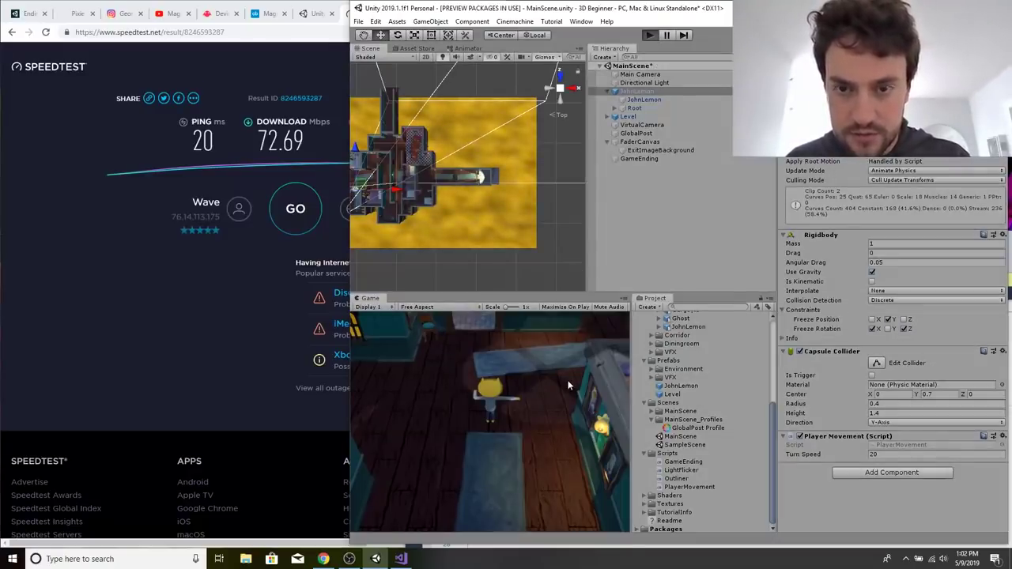
key("d")
key("w")
key("a")
key("w")
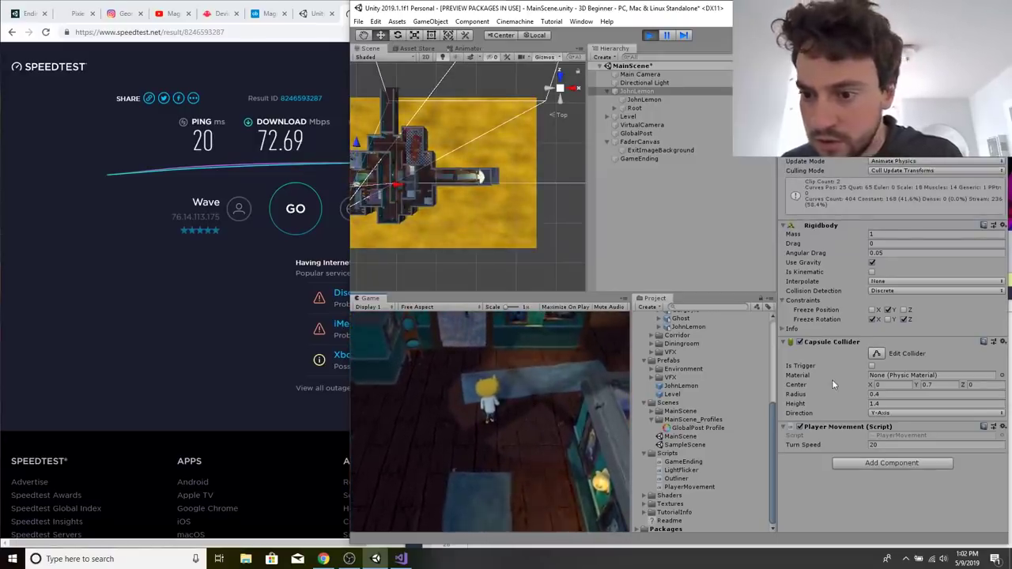
Set Player Movement's Turn Speed to 3 and walk JohnLemon in several directions to test the turning.
right_click(890, 444)
left_click(870, 445)
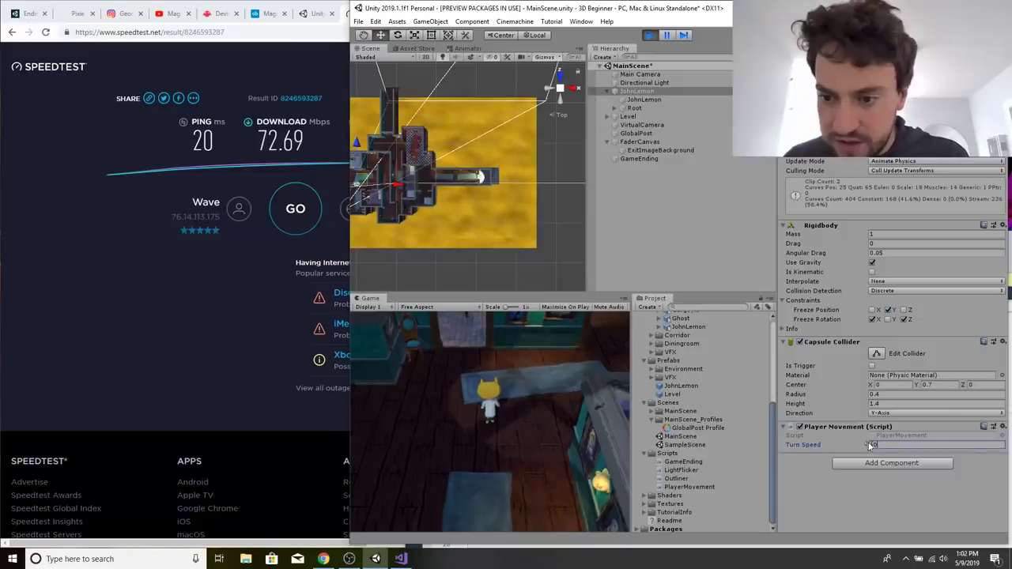
type("3")
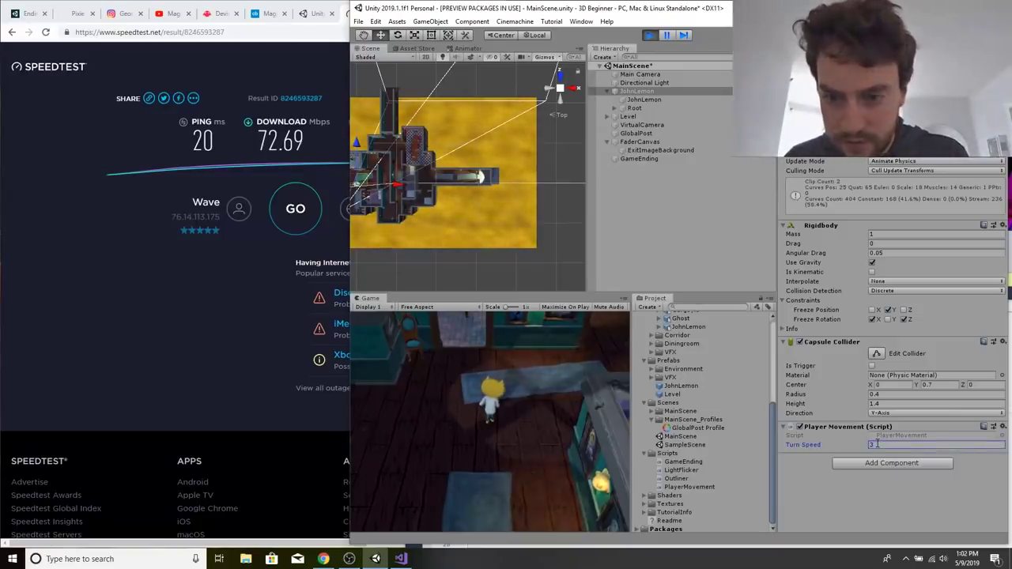
left_click(593, 436)
key("d")
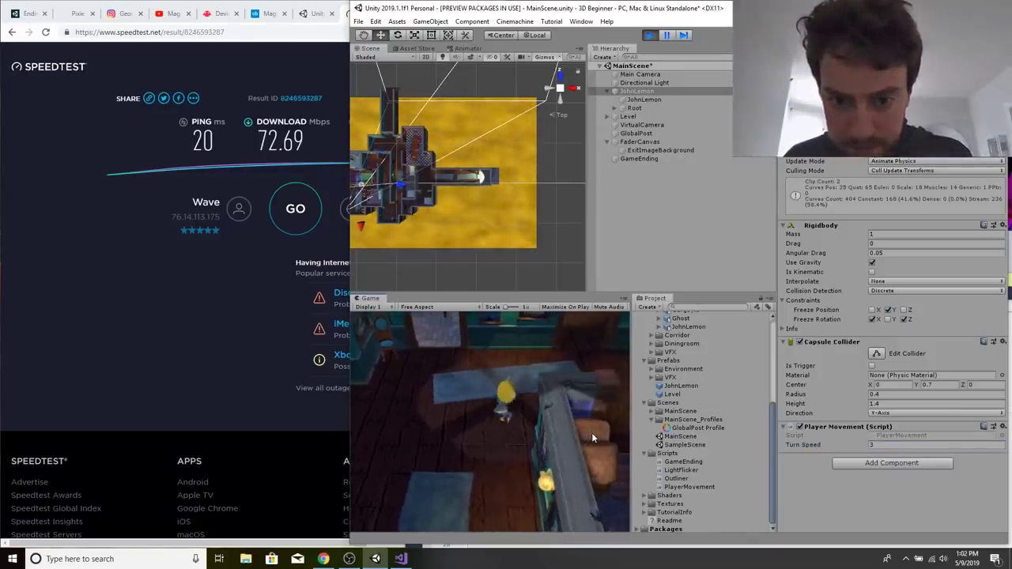
key("a")
key("w")
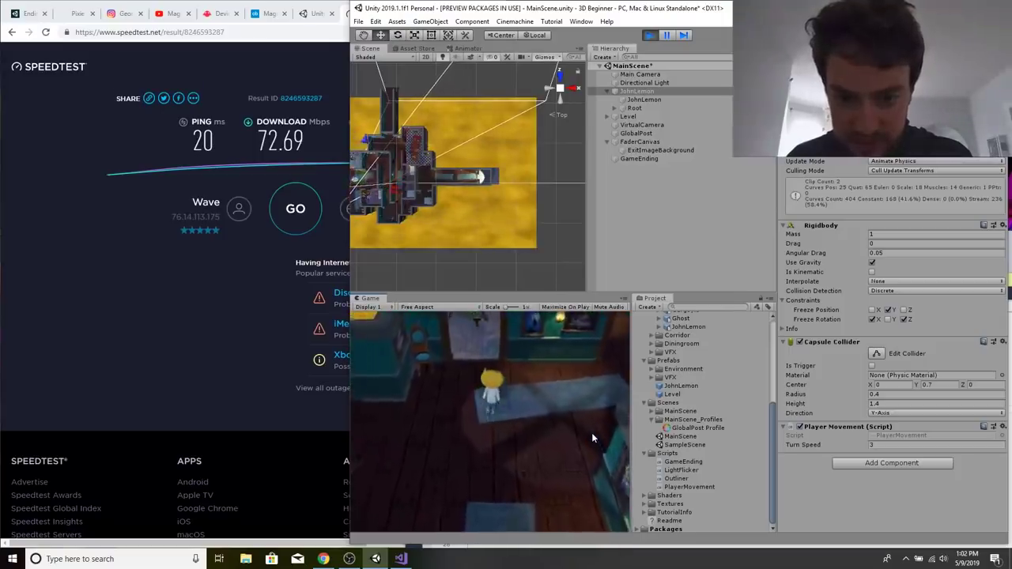
key("d")
key("w")
key("a")
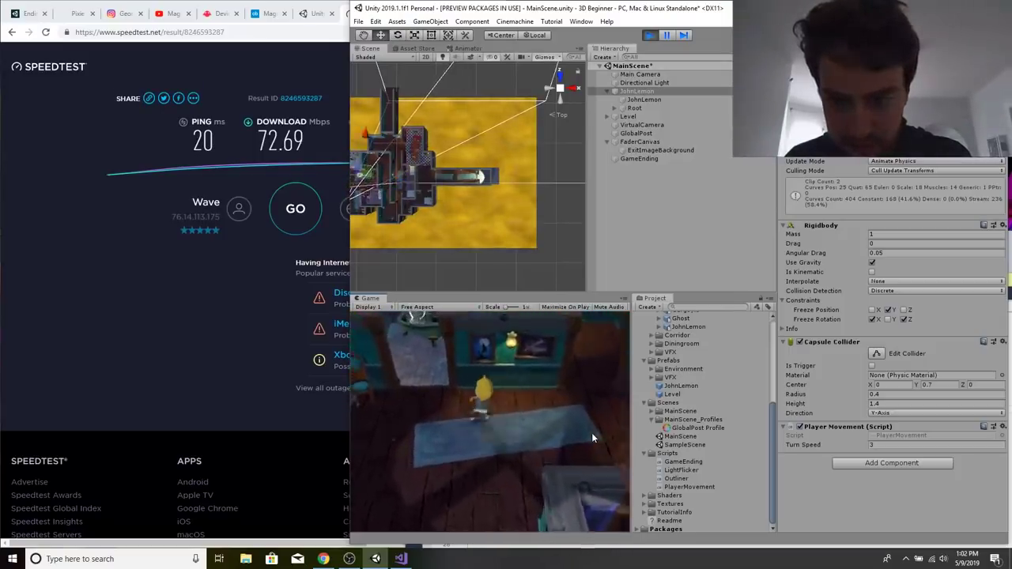
Set Player Movement's Turn Speed to 20 and walk JohnLemon back and forth to test it.
right_click(873, 448)
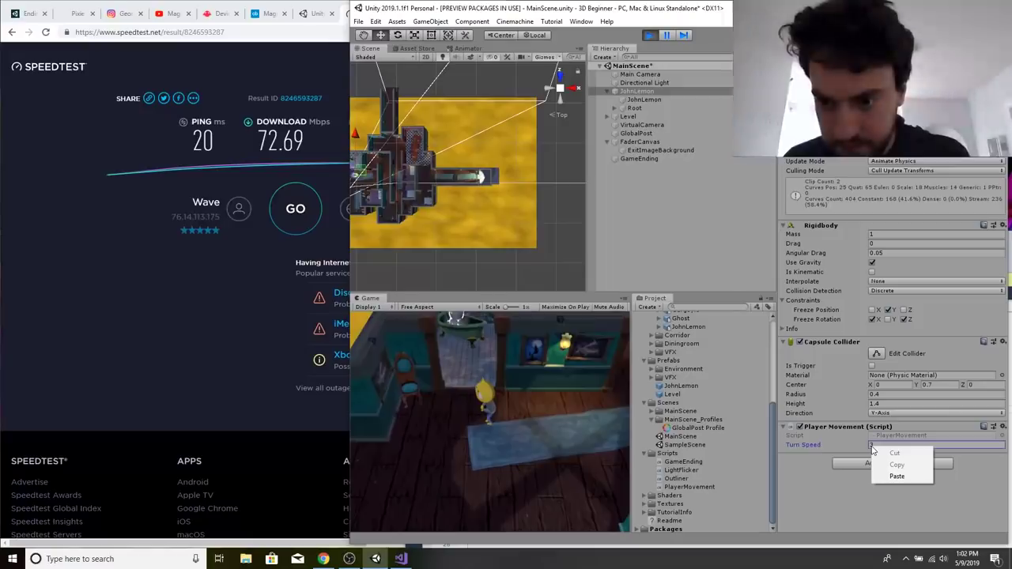
left_click(877, 446)
type("20")
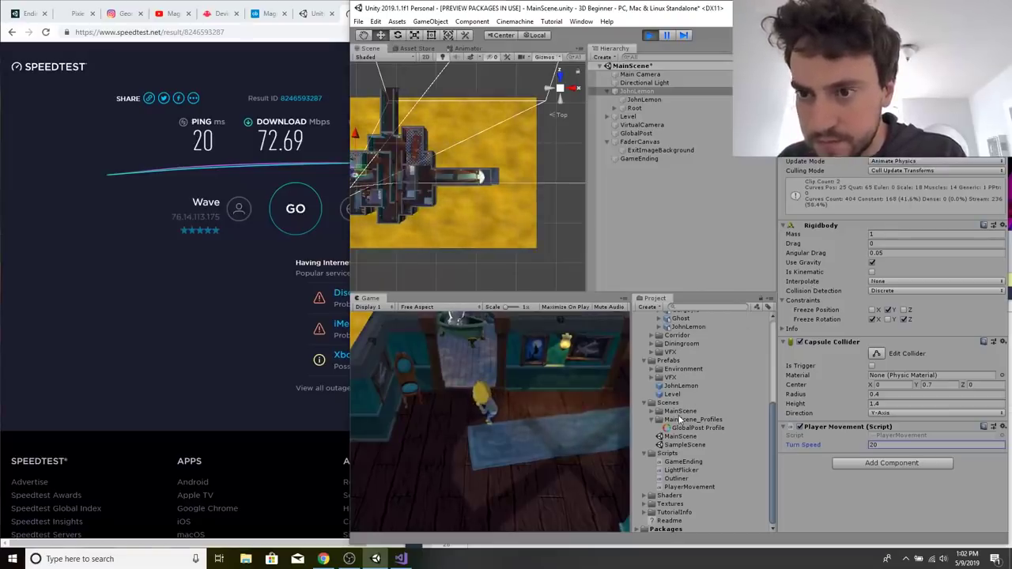
left_click(506, 474)
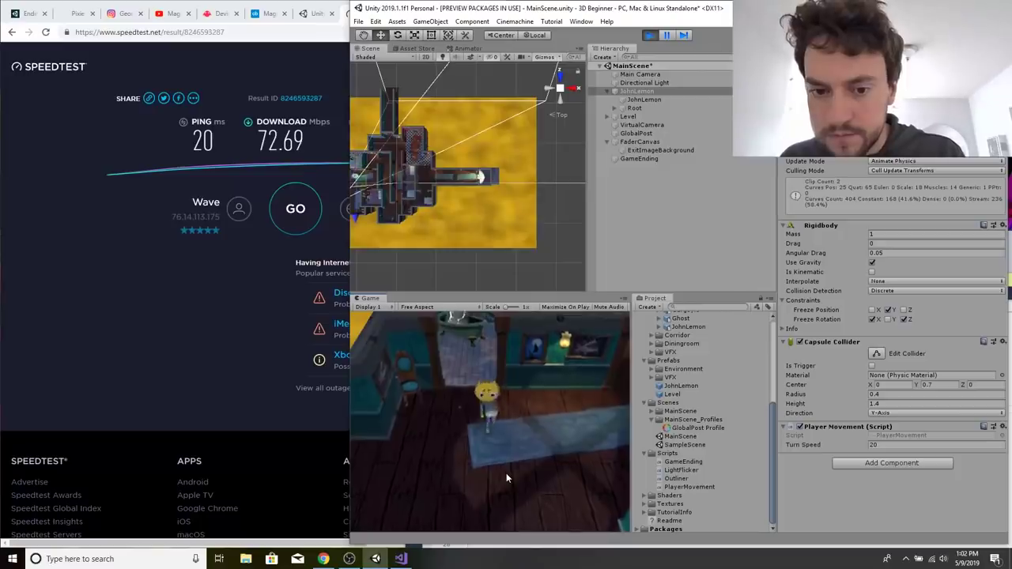
key("s")
key("w")
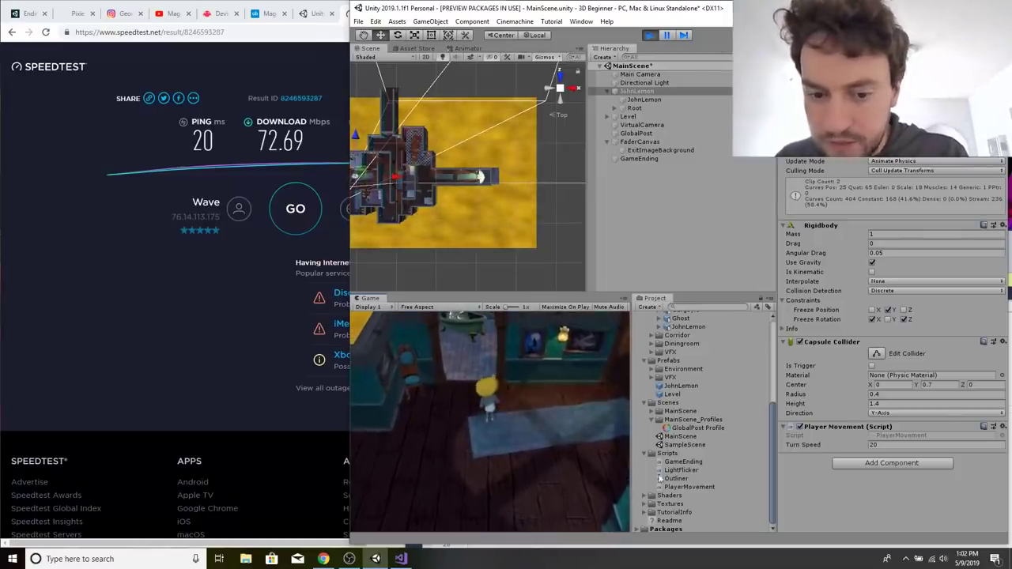
Switch to Visual Studio and reposition its window so the PlayerMovement script's FixedUpdate code is fully readable.
left_click(401, 559)
left_click_drag(644, 231, 363, 67)
scroll(395, 332, "down", 1)
left_click(412, 389)
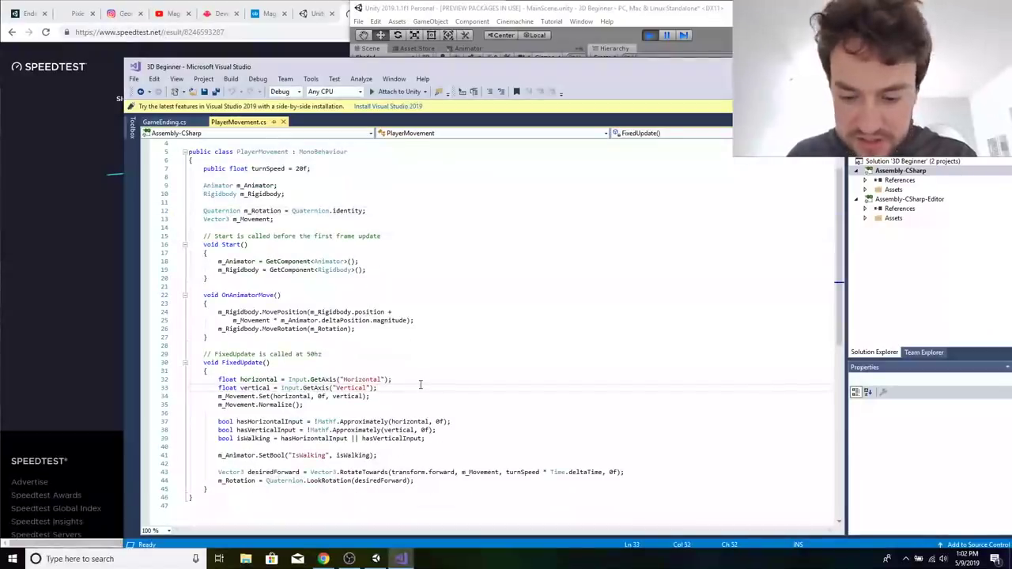
key("Left")
type("*")
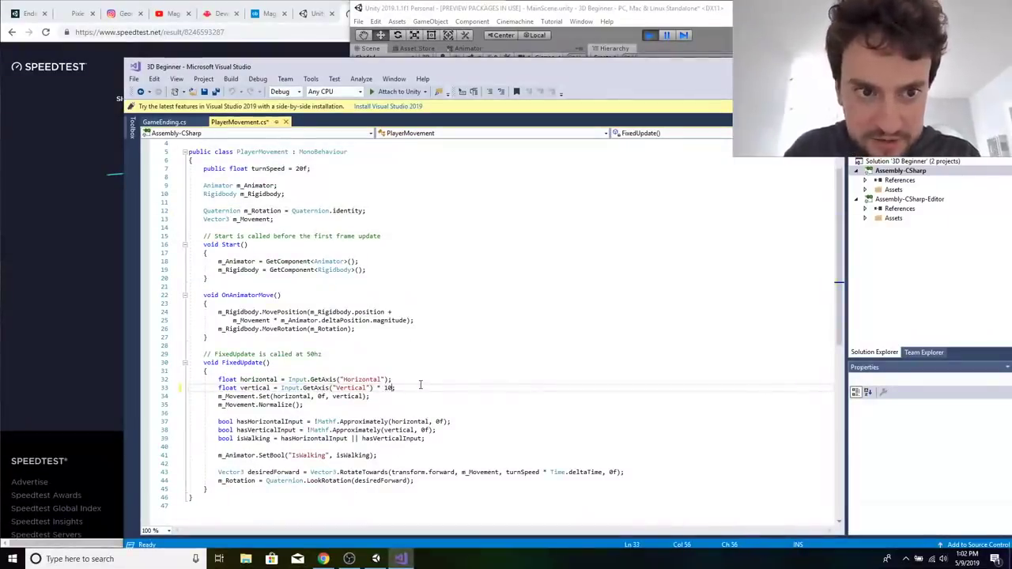
key("BackSpace")
key("BackSpace")
key("BackSpace")
key("BackSpace")
key("BackSpace")
Declare a public float walkSpeed = 1f below turnSpeed in the PlayerMovement class.
left_click(323, 169)
key("Return")
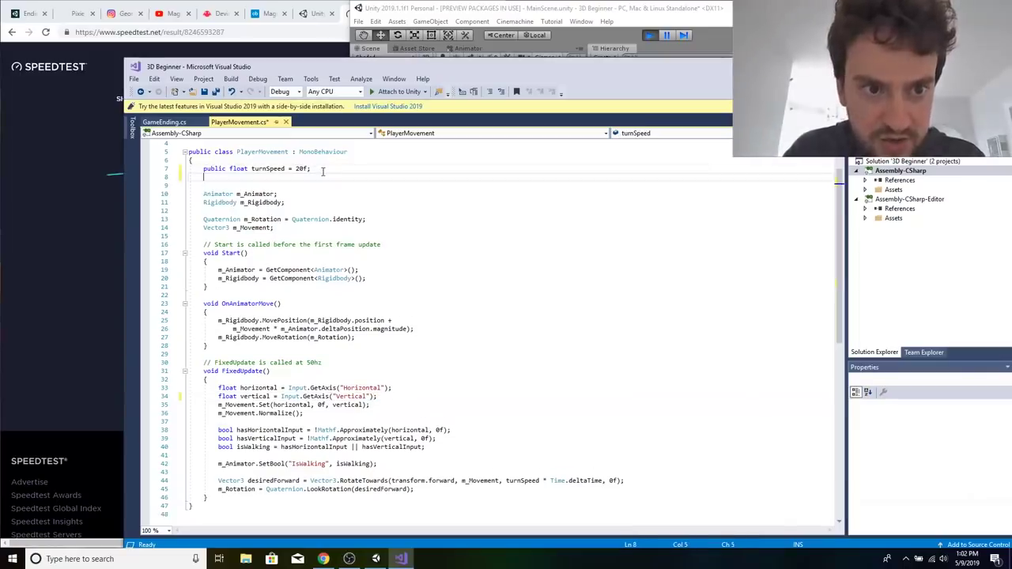
type("public float t")
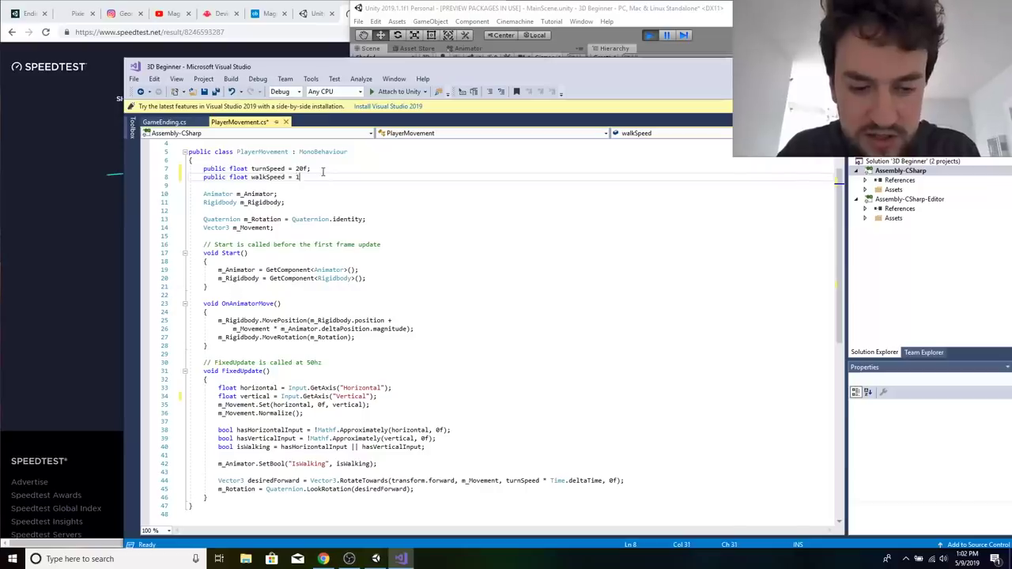
left_click(408, 417)
Multiply the horizontal and vertical input axis values by walkSpeed in FixedUpdate, and save the script.
left_click(382, 388)
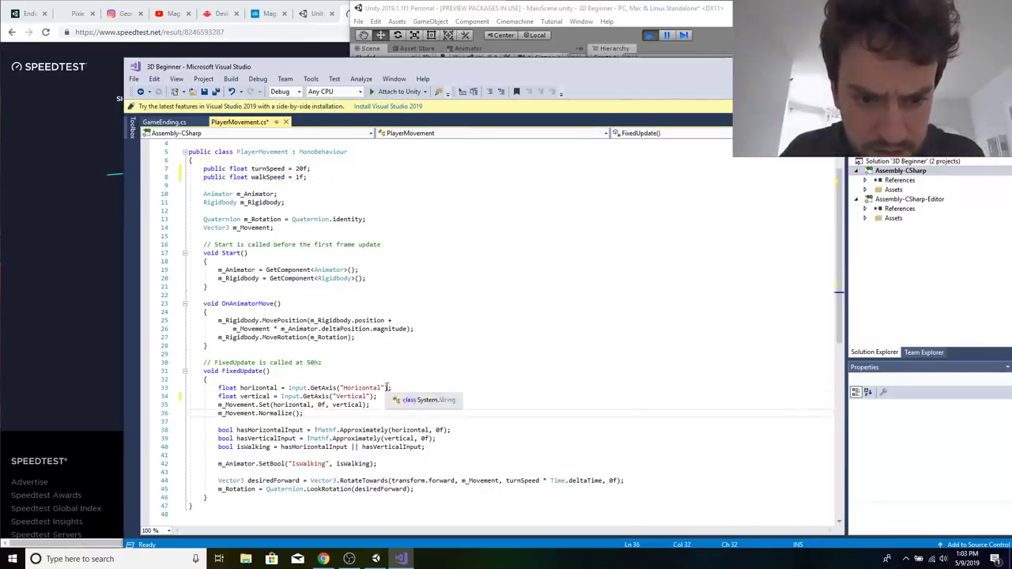
type("*")
type("walkSpeed")
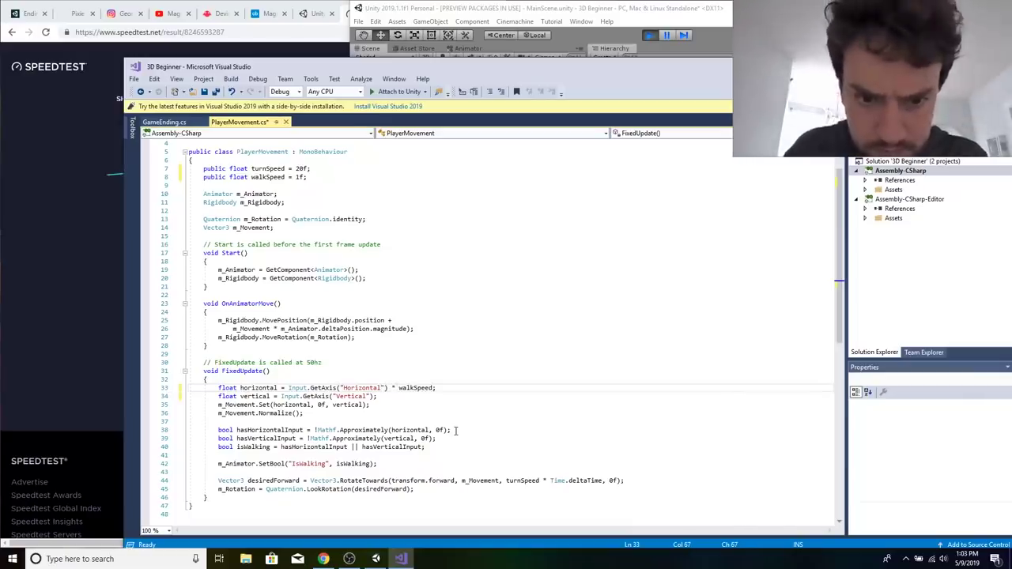
key("Down")
key("Left")
type("*")
type("walkSpeed")
left_click(475, 404)
key("ctrl+s")
Return to the running game in Unity and set Player Movement's new Walk Speed to 5.
left_click(596, 12)
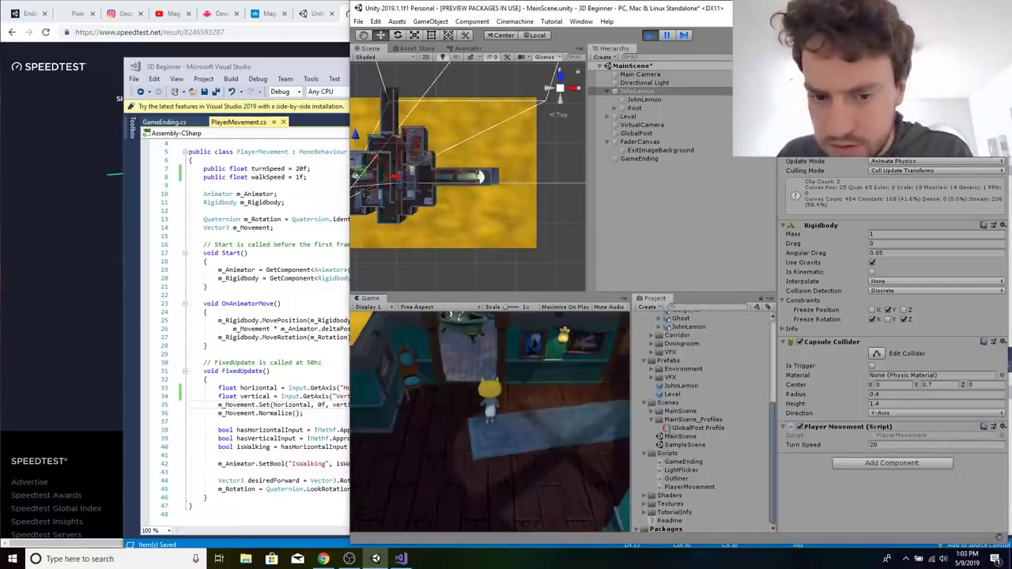
left_click(332, 383)
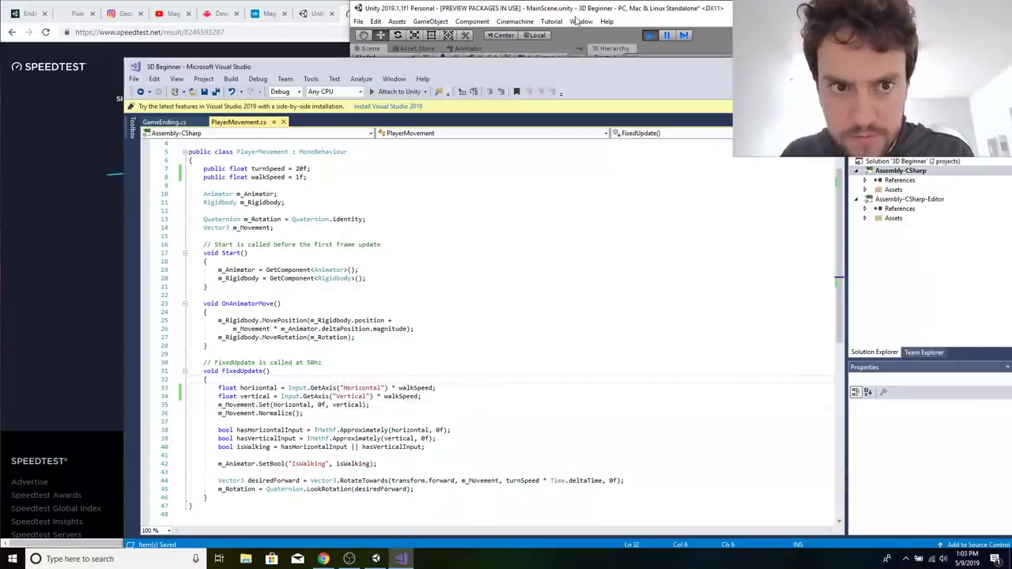
left_click(576, 19)
left_click(544, 454)
key("s")
left_click(886, 454)
type("5")
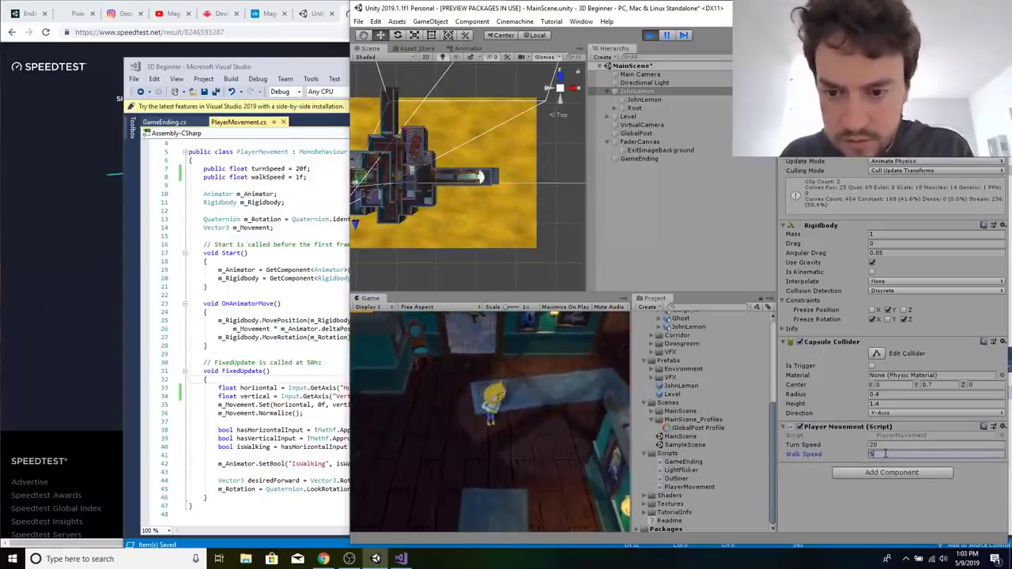
Walk JohnLemon through the room in the running game to test the Walk Speed of 5.
left_click(550, 424)
key("s")
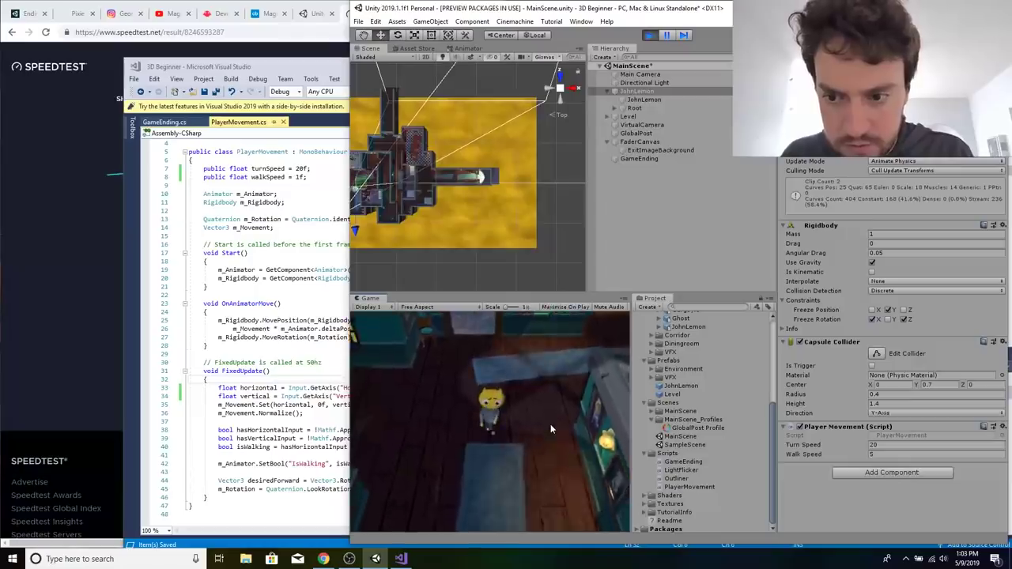
key("w")
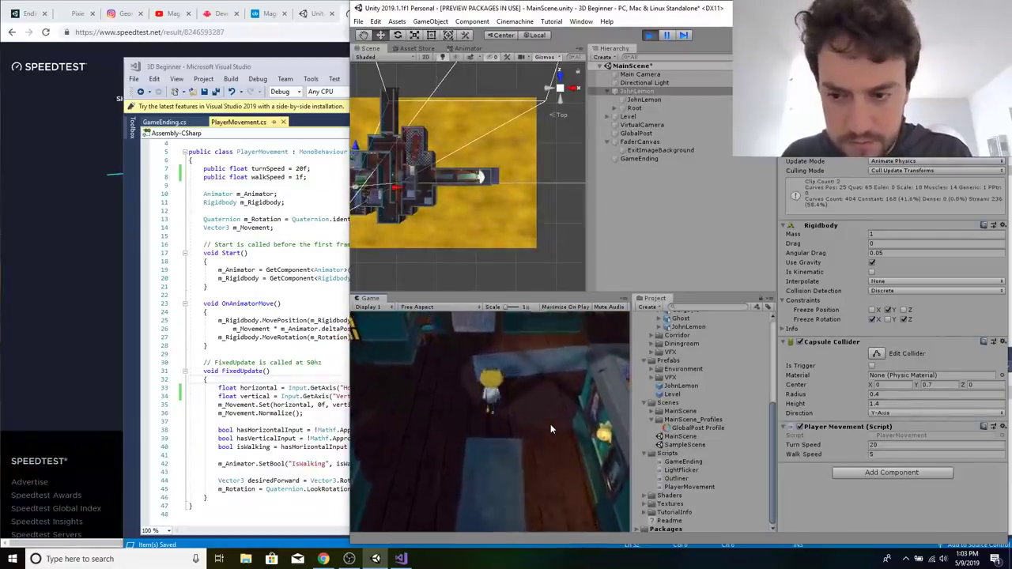
left_click(882, 454)
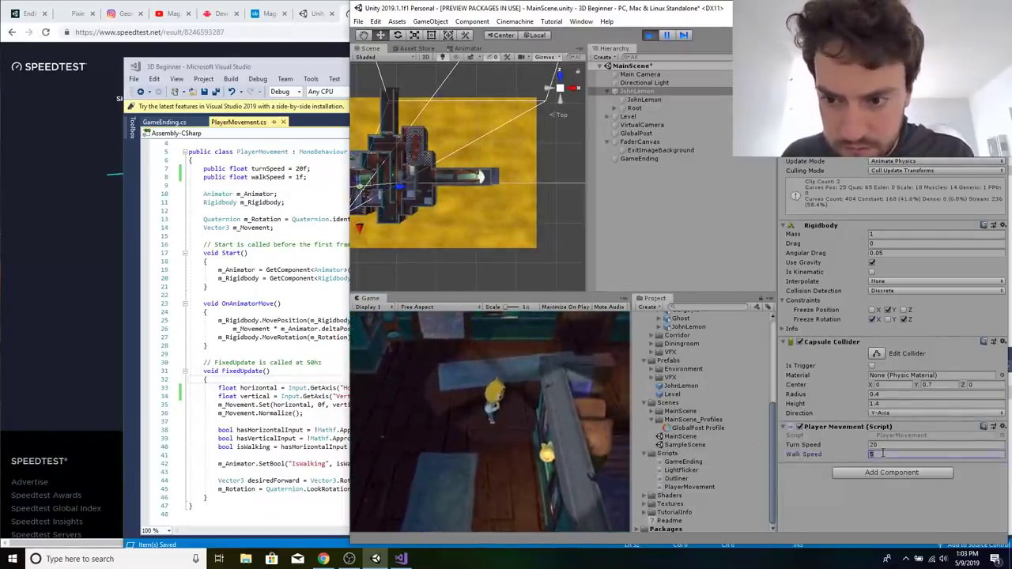
left_click(625, 477)
key("w")
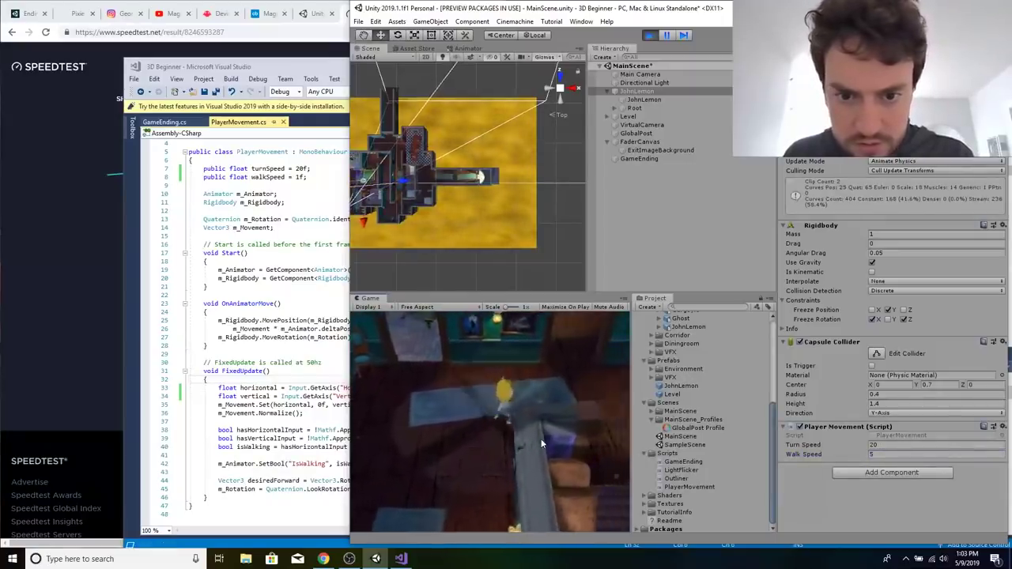
key("d")
Set Player Movement's Walk Speed to 10 in the running game and walk JohnLemon forward to test it.
left_click_drag(877, 455, 860, 455)
type("10")
key("Return")
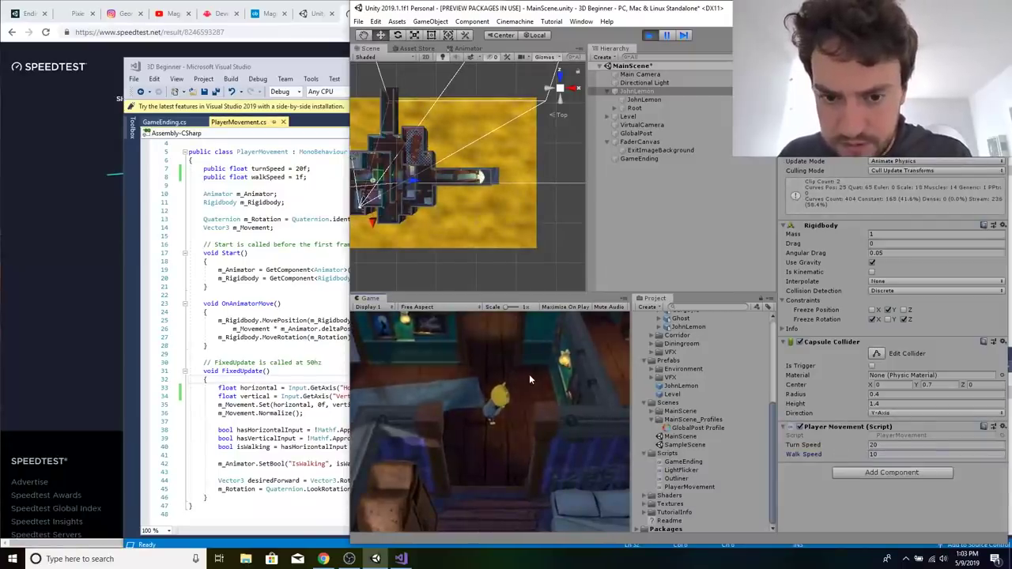
left_click(529, 380)
key("w")
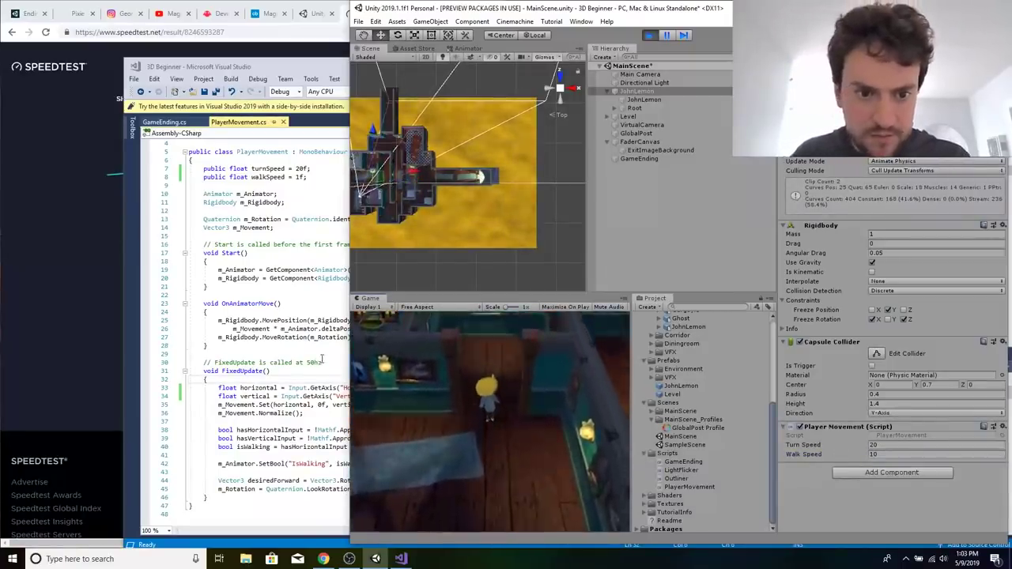
Switch to Visual Studio, save the PlayerMovement script again, and return to Unity.
right_click(322, 359)
right_click(435, 413)
left_click(376, 363)
left_click(426, 325)
key("ctrl+s")
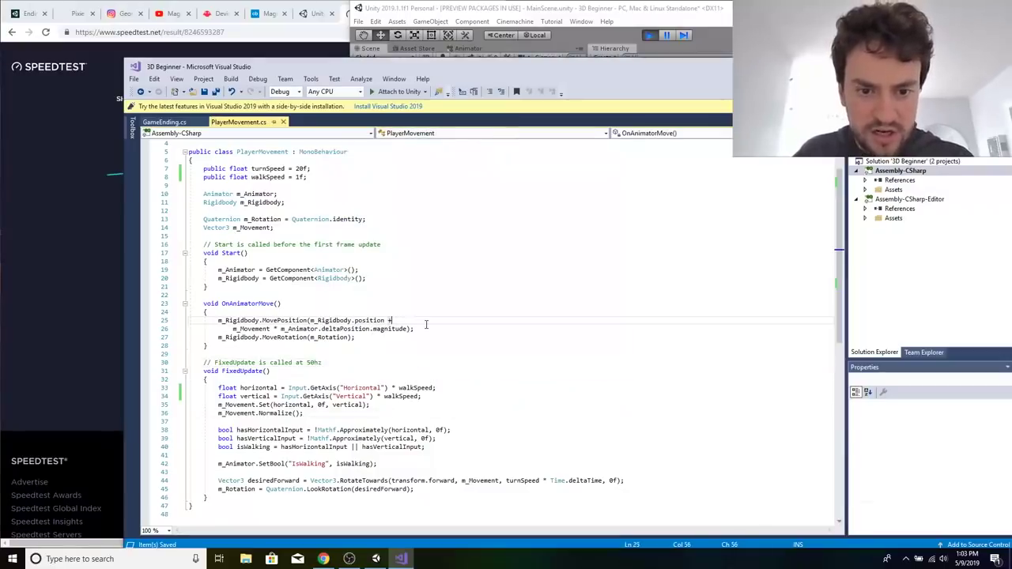
left_click(553, 21)
left_click(604, 12)
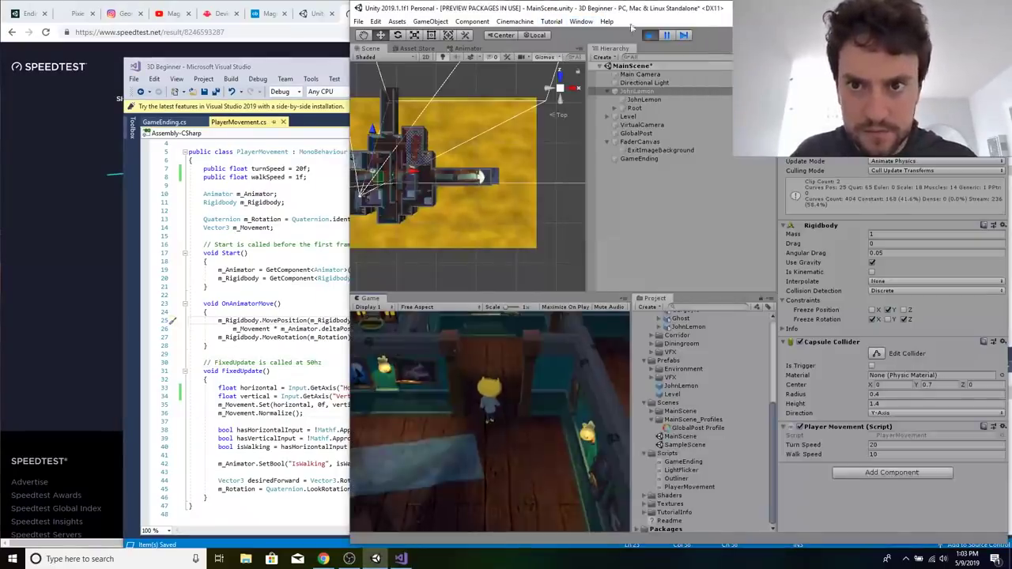
Exit play mode, set JohnLemon's Walk Speed to 5, and run the game again to test his movement.
left_click(650, 36)
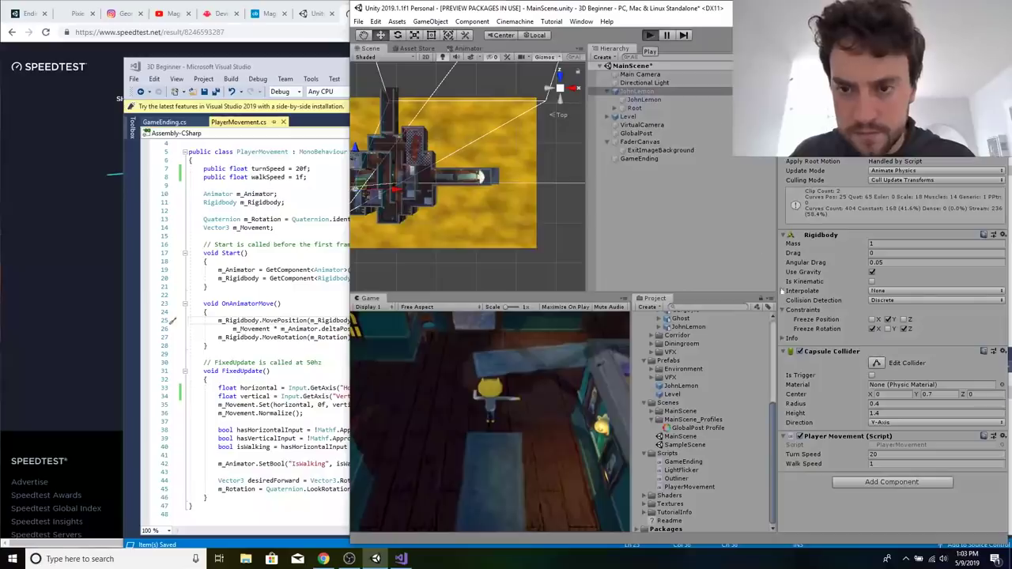
left_click(652, 37)
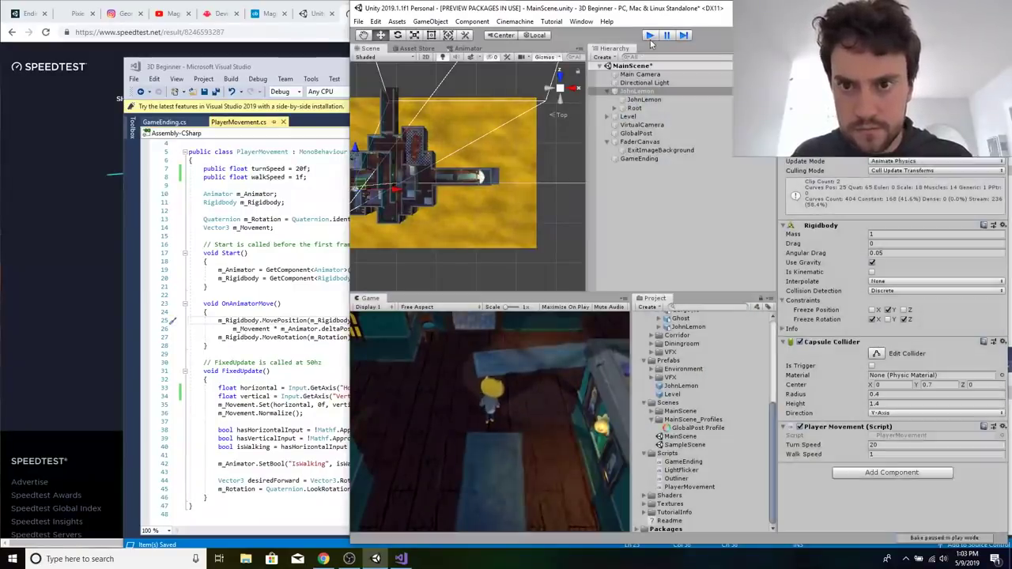
left_click(651, 40)
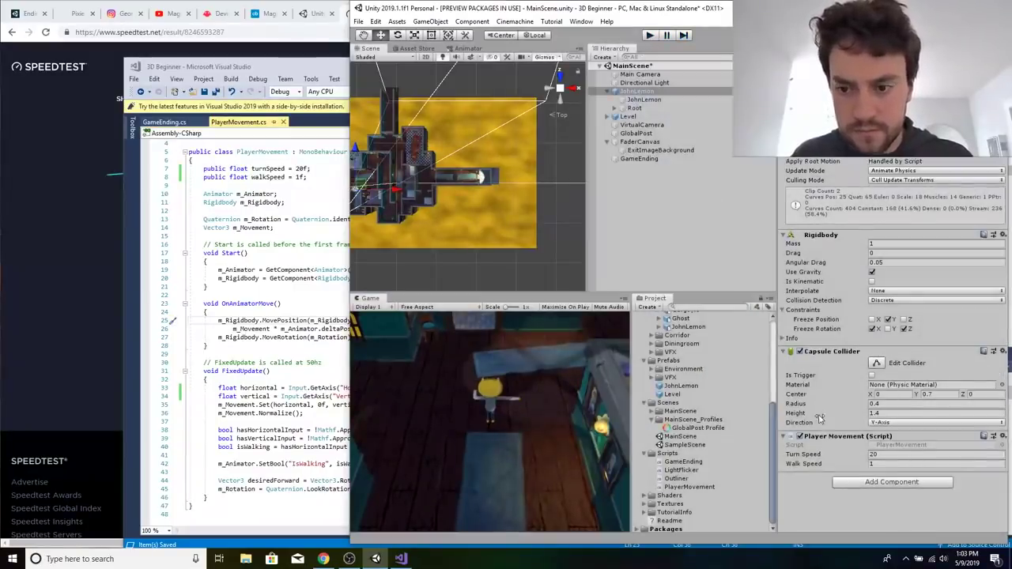
left_click(873, 463)
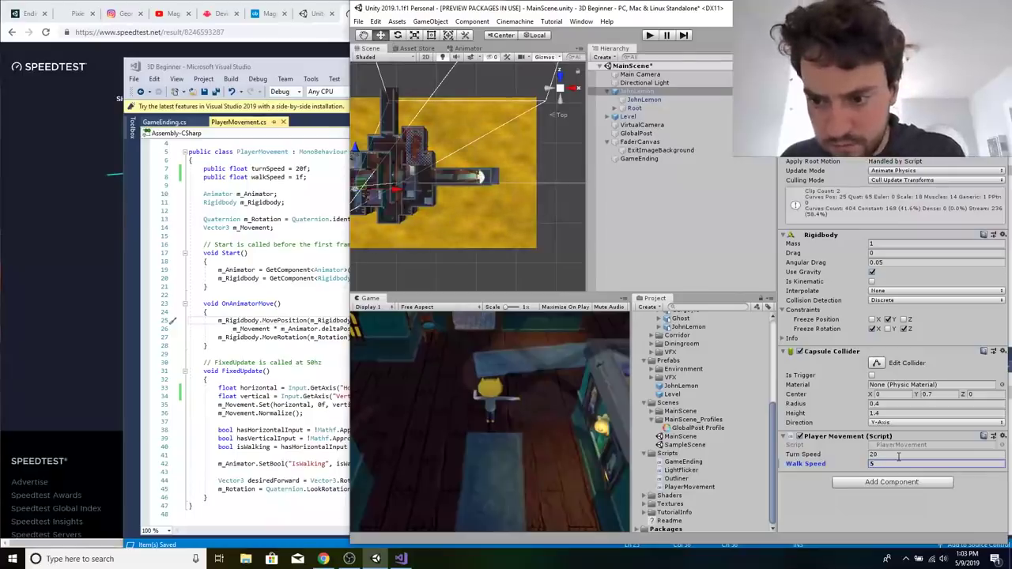
left_click(649, 36)
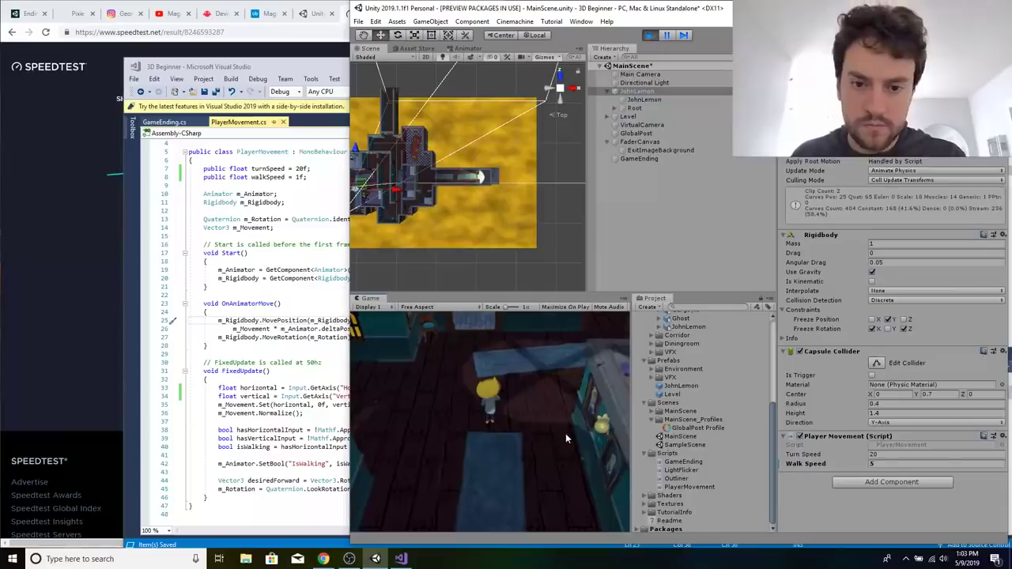
key("w")
key("d")
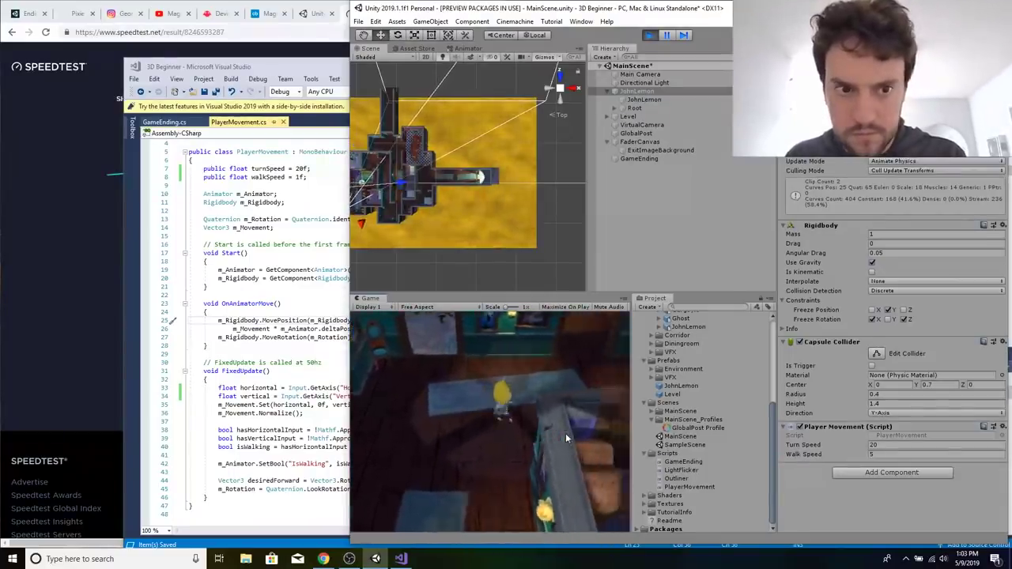
key("a")
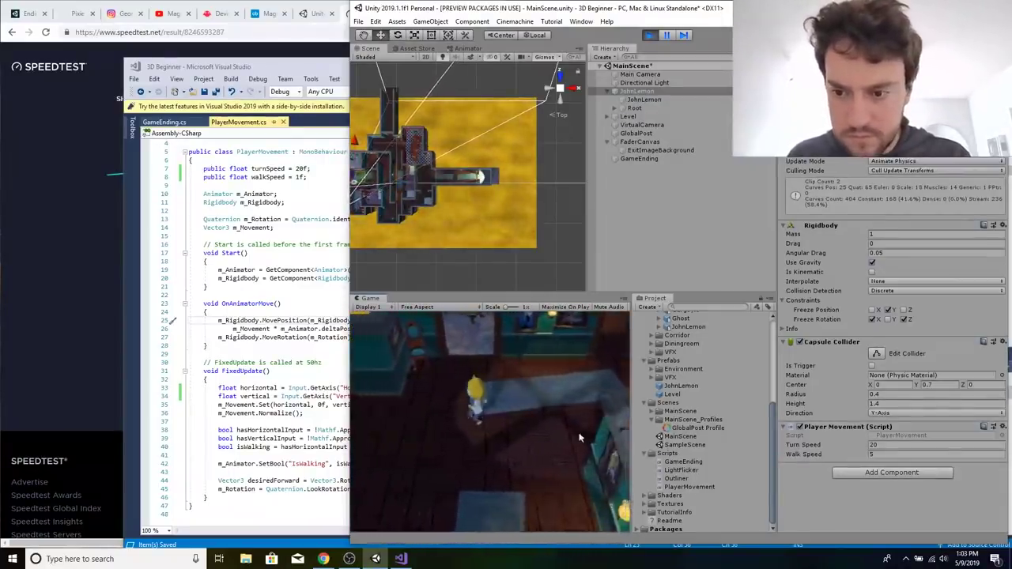
Exit play mode and set JohnLemon's Walk Speed back to 1.
left_click(649, 36)
left_click(893, 465)
key("super+c")
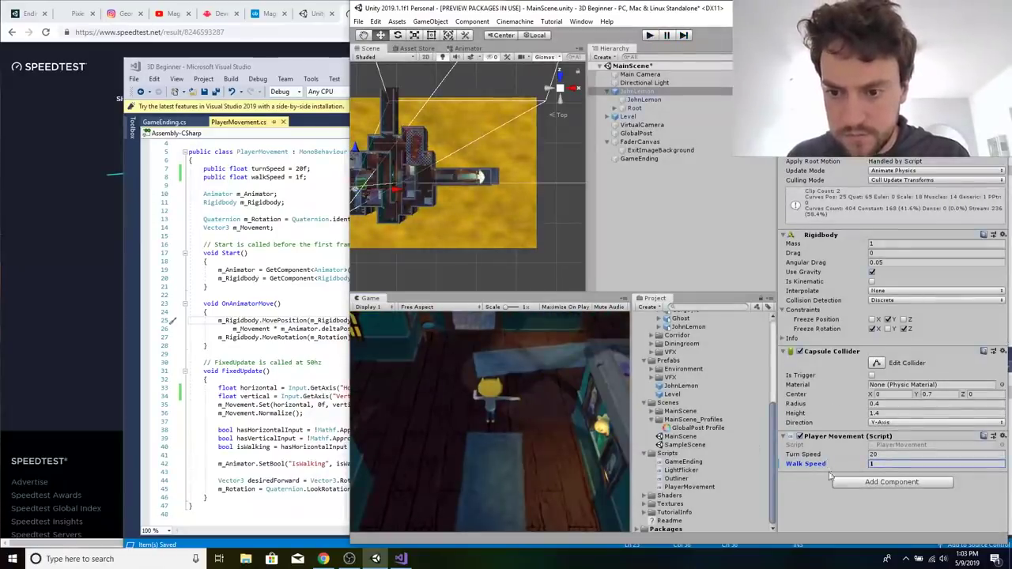
Switch to Visual Studio and remove the walkSpeed multiplier from the horizontal input line in FixedUpdate.
left_click(295, 178)
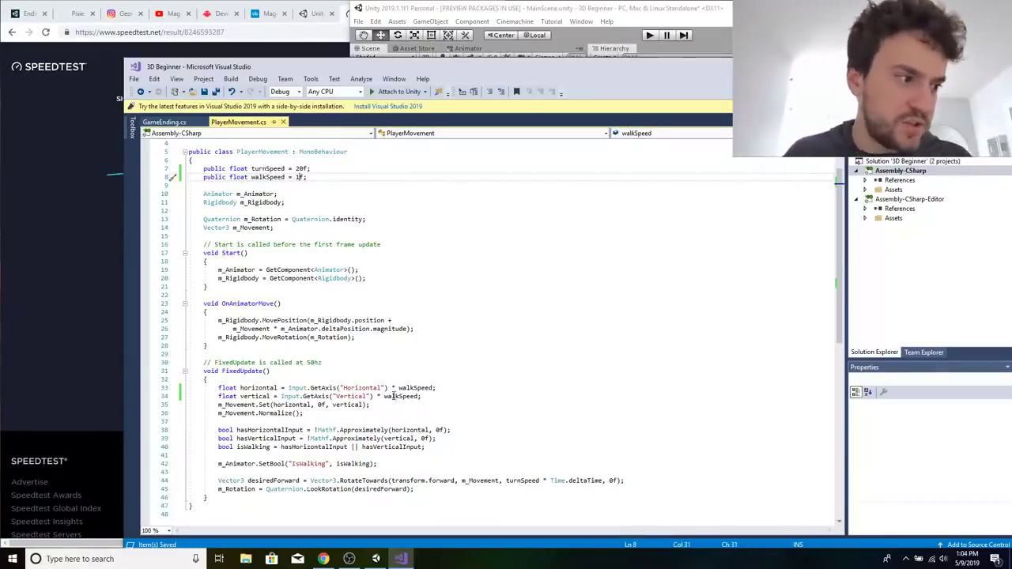
double_click(409, 388)
key("BackSpace")
key("BackSpace")
key("BackSpace")
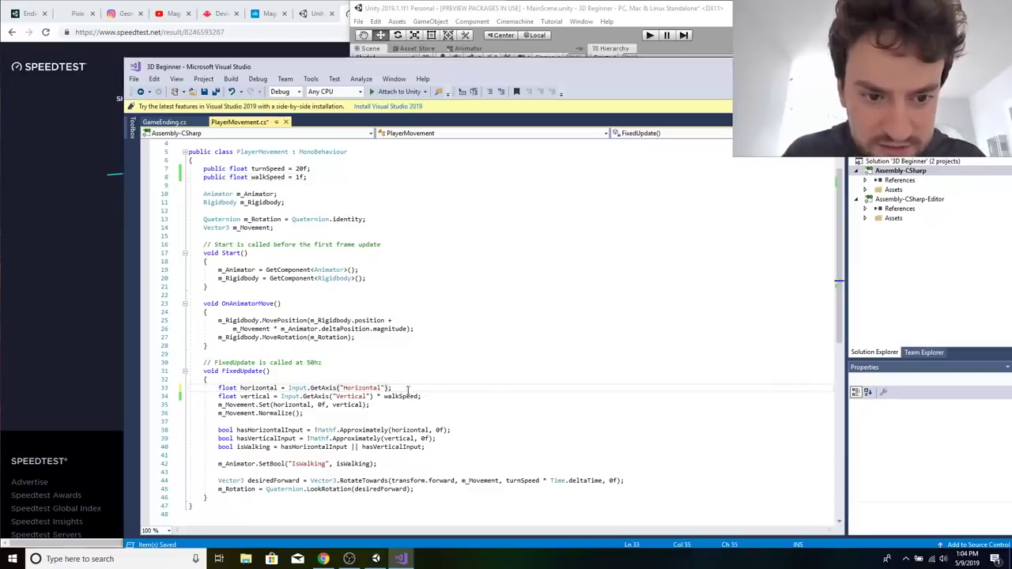
Add m_Movement *= walkSpeed on a new line directly below m_Movement.Normalize() in FixedUpdate.
left_click(337, 412)
key("Return")
type("m_Movement")
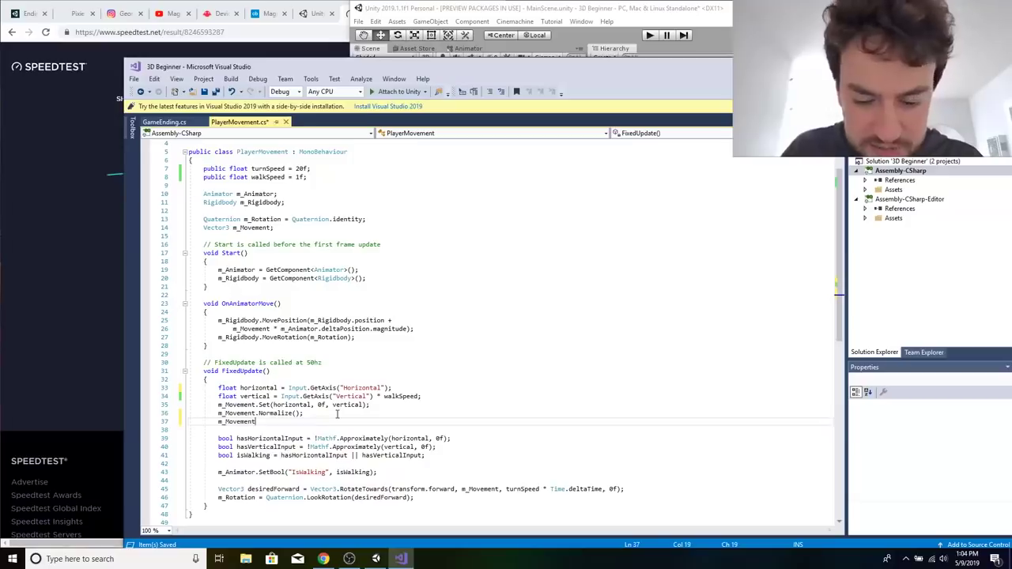
type(" *= walkSpeed")
Remove the walkSpeed multiplier from the vertical input line, end the new m_Movement statement with a semicolon, and save the script.
double_click(401, 396)
key("BackSpace")
key("BackSpace")
key("BackSpace")
key("BackSpace")
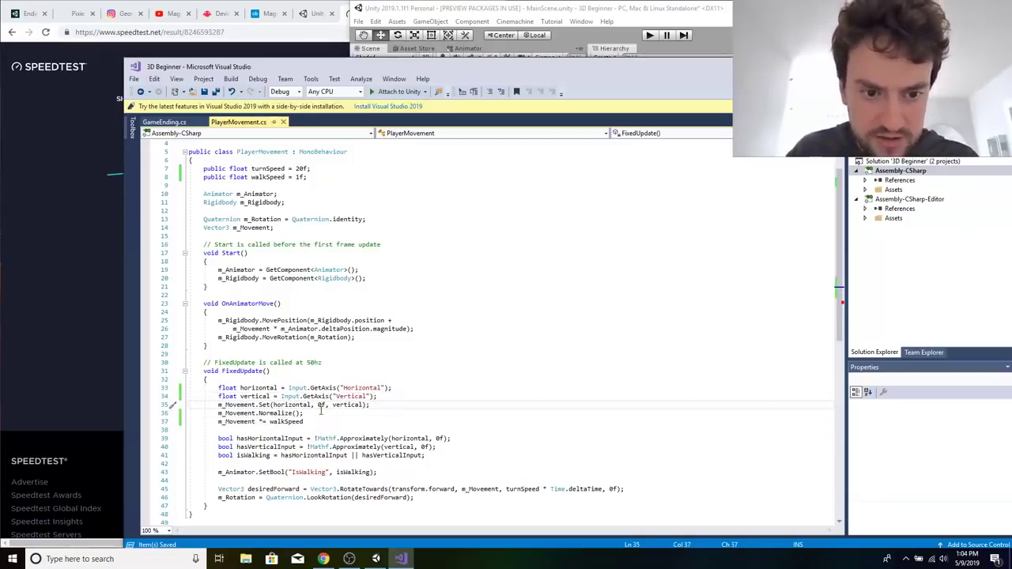
right_click(308, 425)
left_click(314, 421)
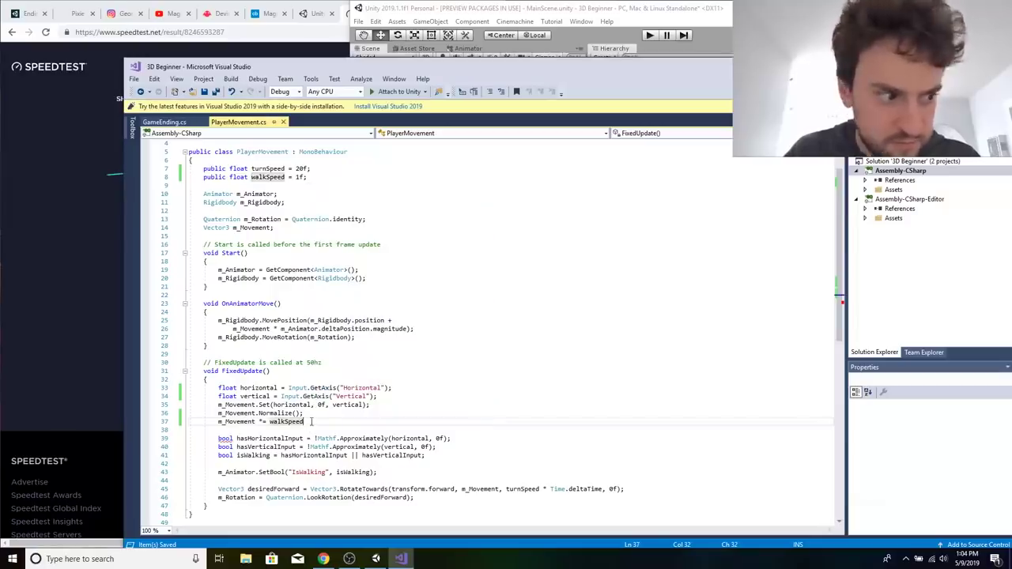
type(";")
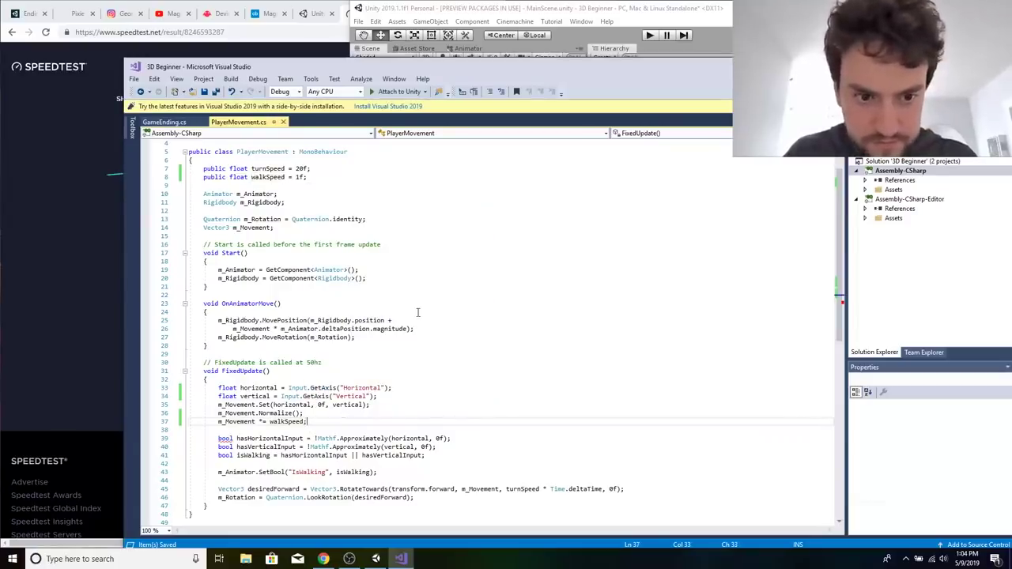
Return to Unity, run the game with the revised script, and set Walk Speed to 5 during play.
left_click(553, 35)
left_click(649, 34)
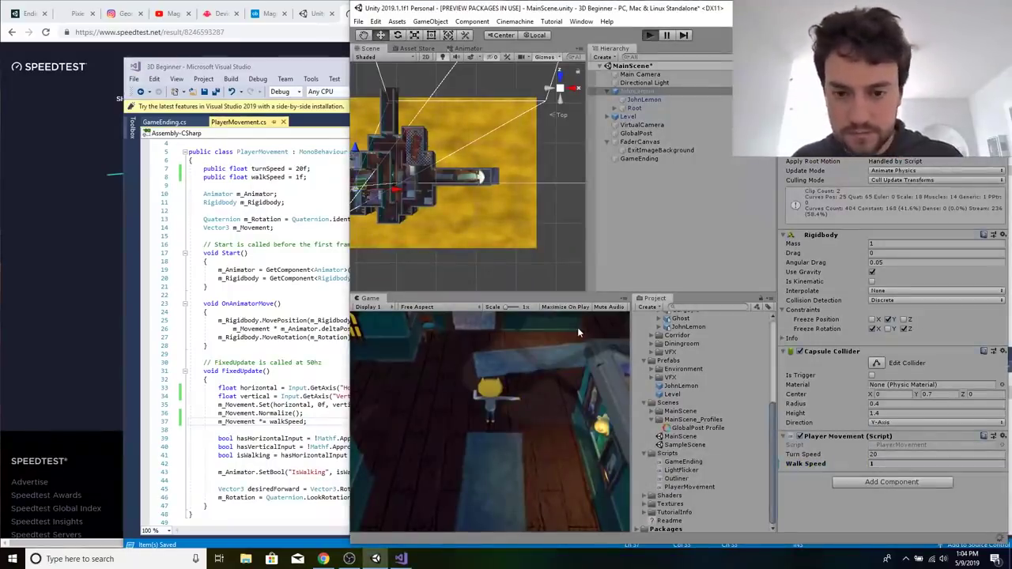
key("w")
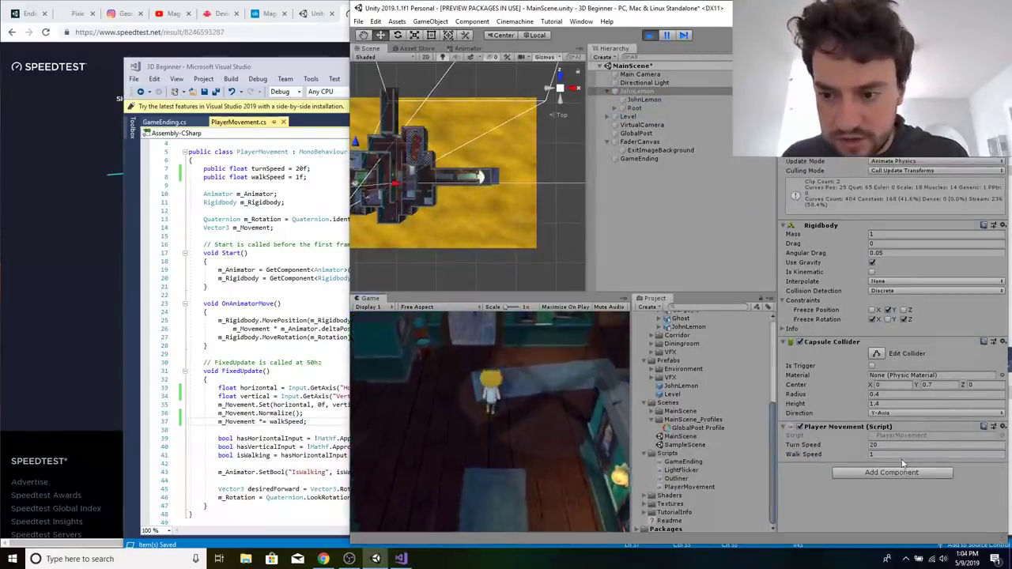
right_click(900, 456)
left_click(926, 485)
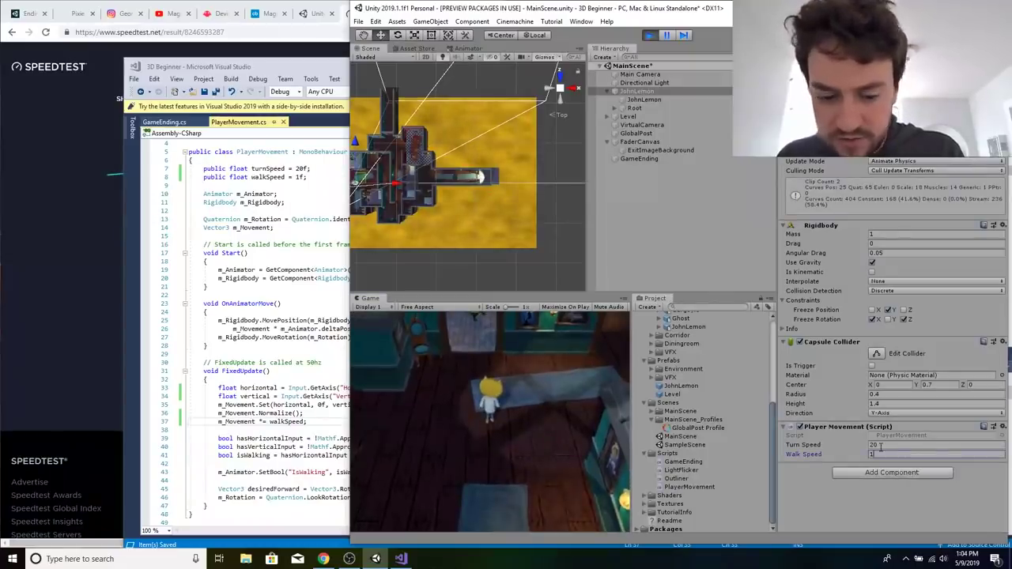
Walk JohnLemon through the corridors, bedroom and dining room to test the faster movement.
left_click(549, 428)
key("w")
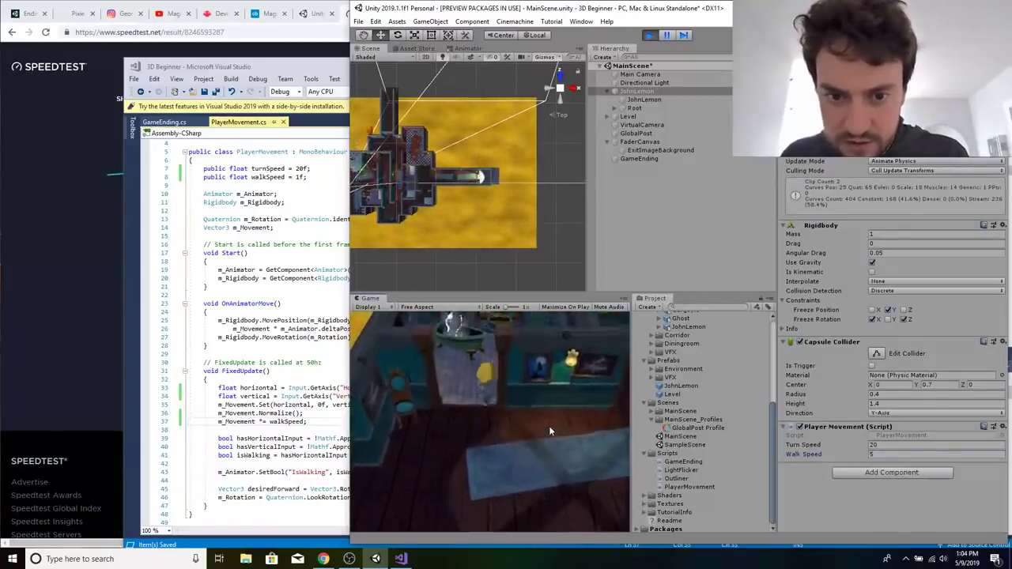
key("d")
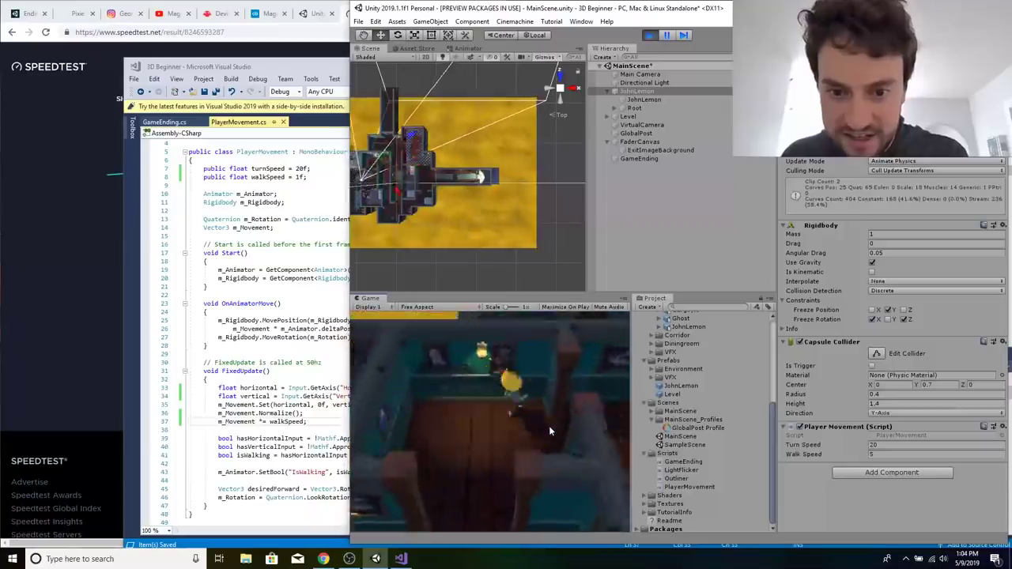
key("d")
key("s")
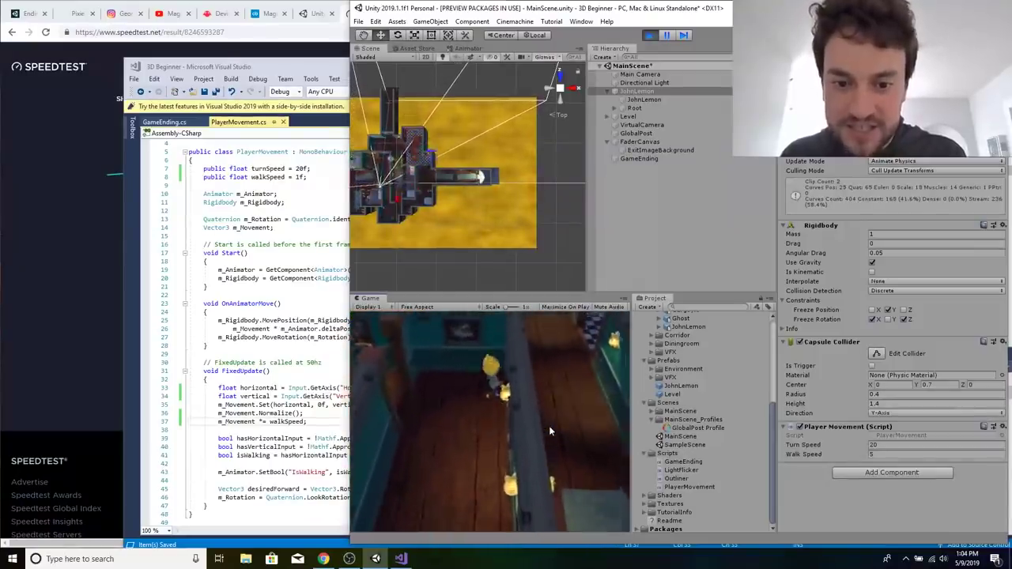
key("a")
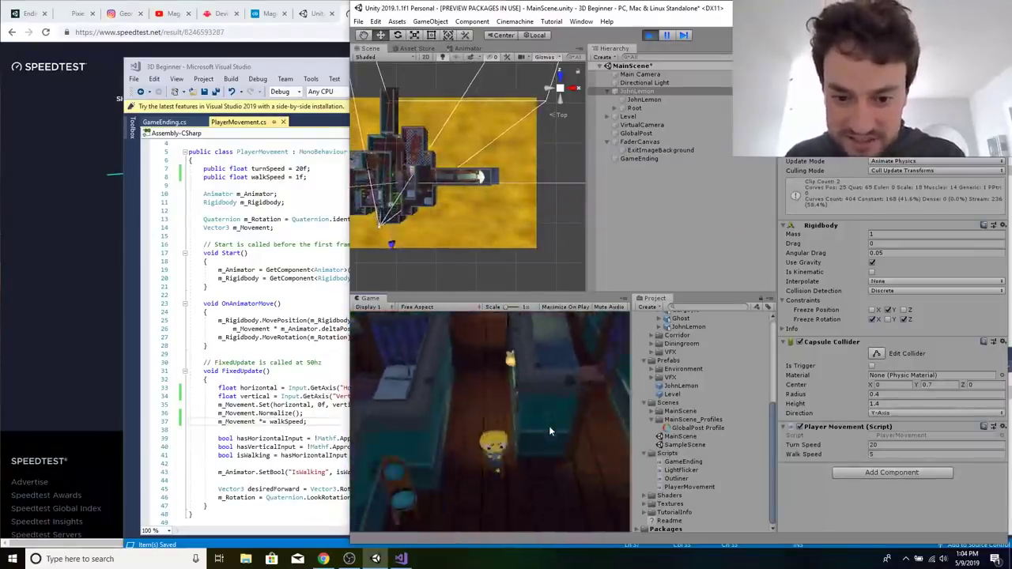
key("d")
key("w")
key("d")
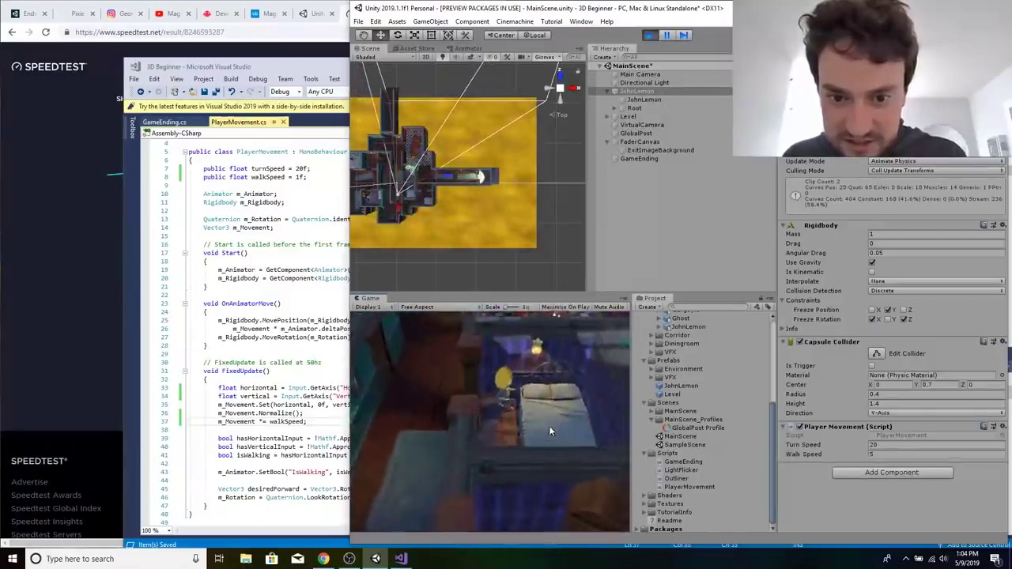
key("a")
key("w")
key("w")
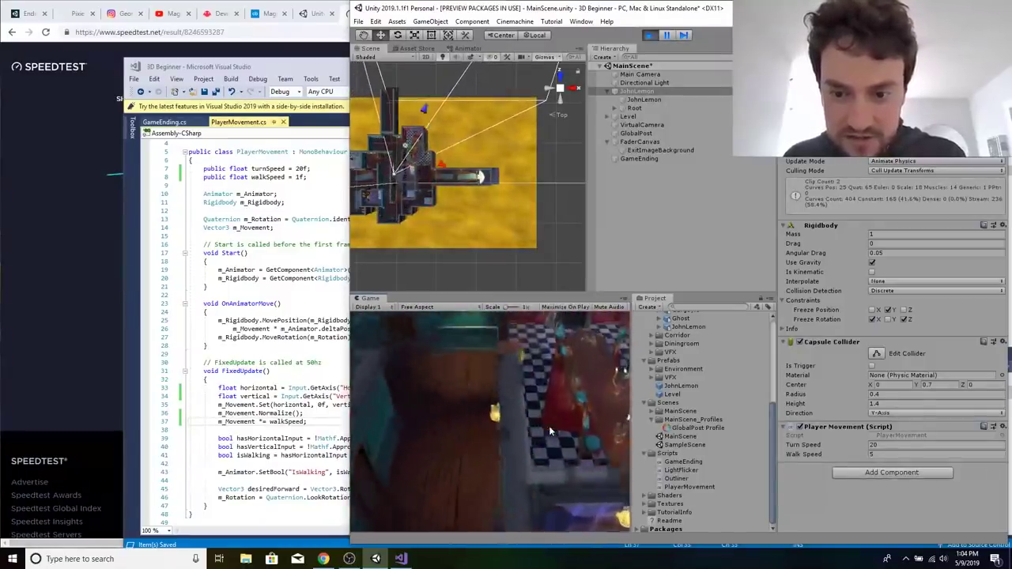
Set Walk Speed to 1 in the running game, exit play mode, and save MainScene.
left_click(908, 454)
type("1")
right_click(664, 233)
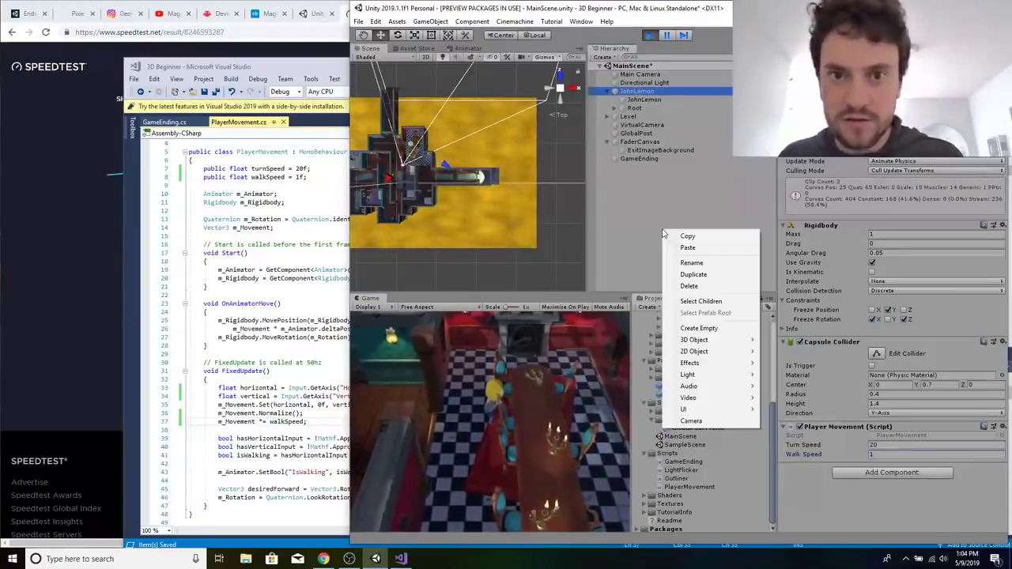
left_click(662, 219)
key("ctrl+s")
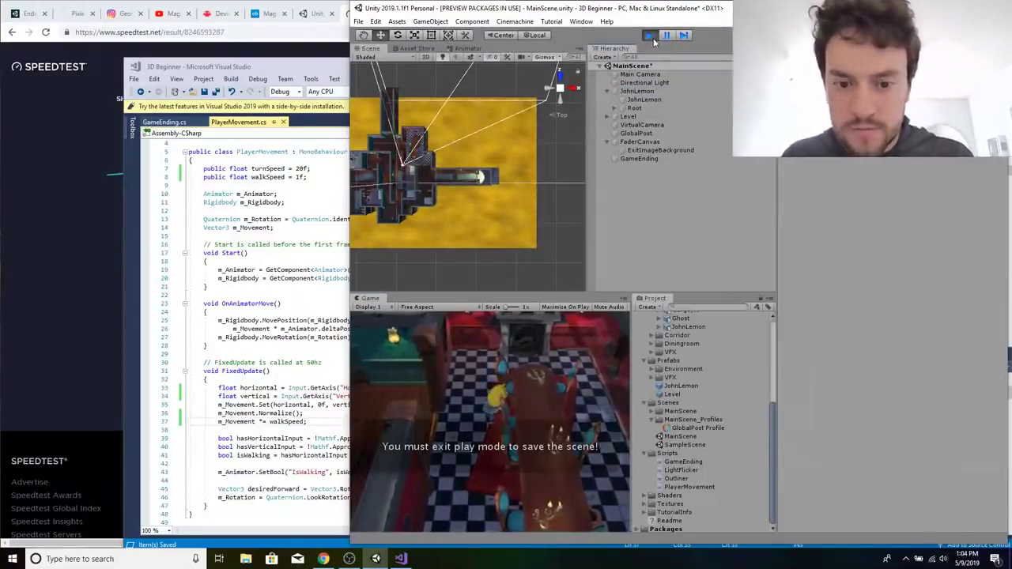
key("ctrl+p")
key("ctrl+s")
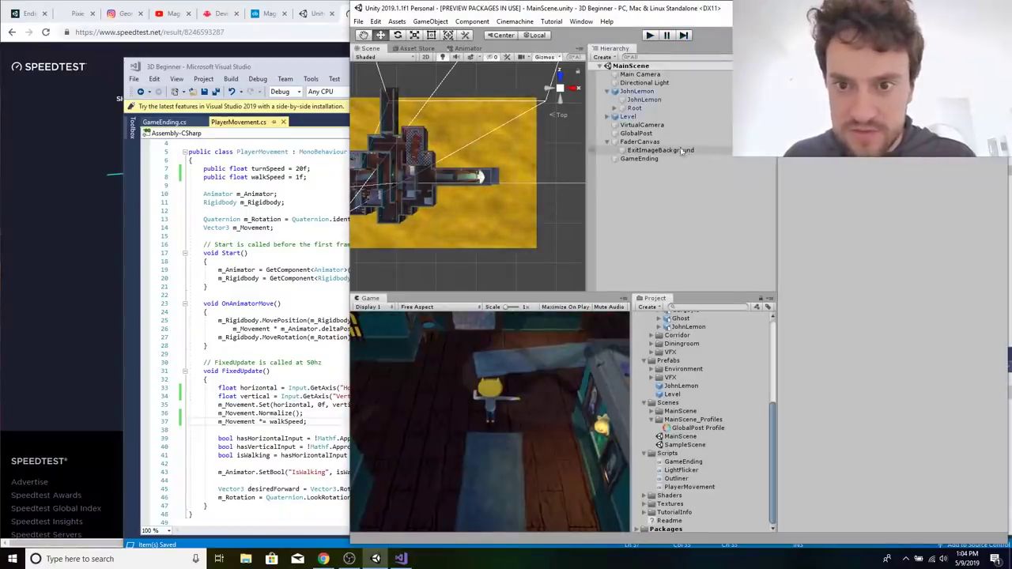
Select the Main Camera in the scene to inspect its components.
left_click(652, 135)
left_click(660, 75)
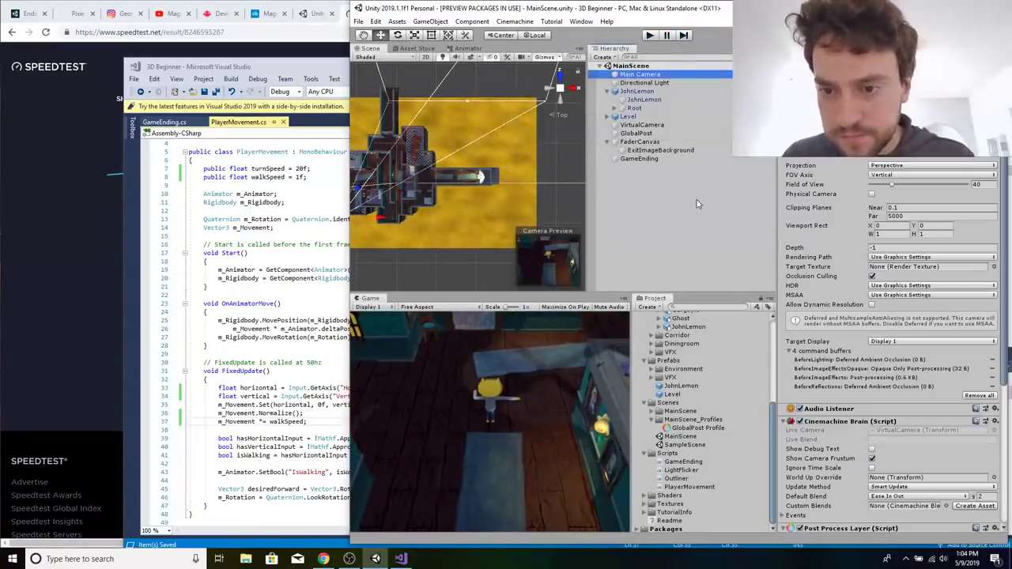
Select JohnLemon and check the Walk Speed of its Player Movement script, then switch to the code in Visual Studio.
left_click(637, 91)
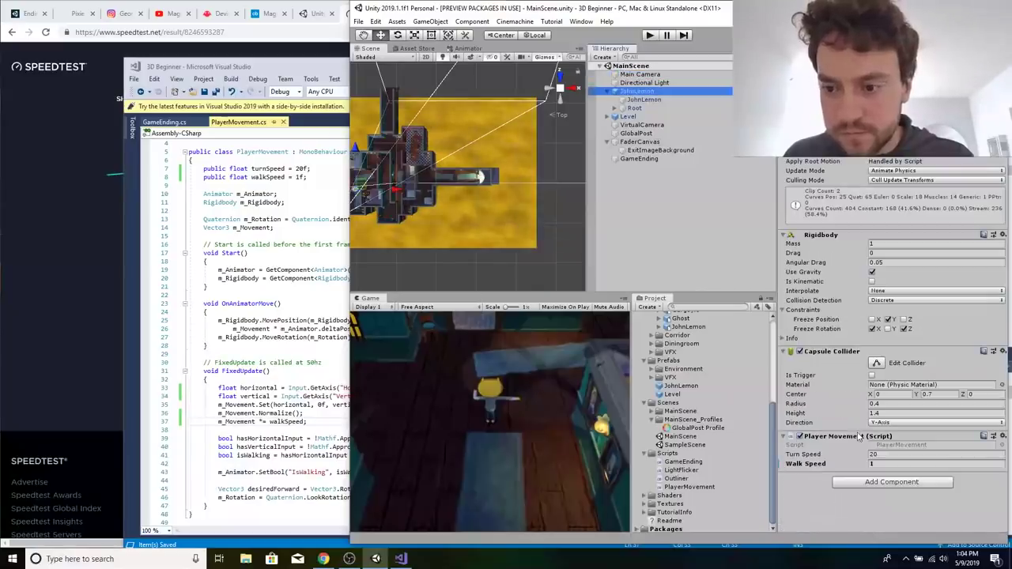
left_click(878, 464)
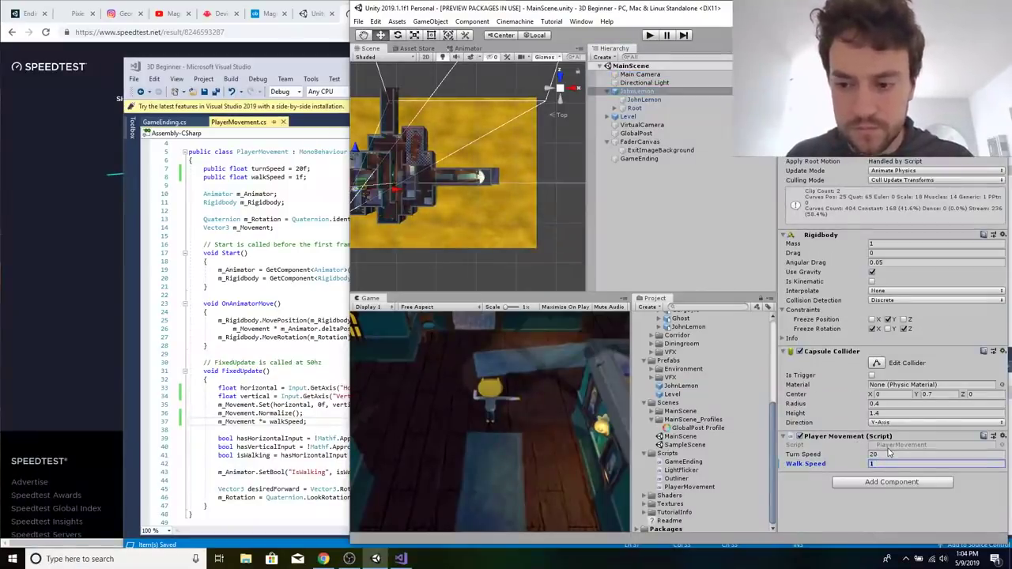
left_click(236, 327)
Switch to Unity Learn in the browser and open the Enemies, Part 1: Static Observers tutorial at its overview.
left_click(121, 241)
left_click(28, 13)
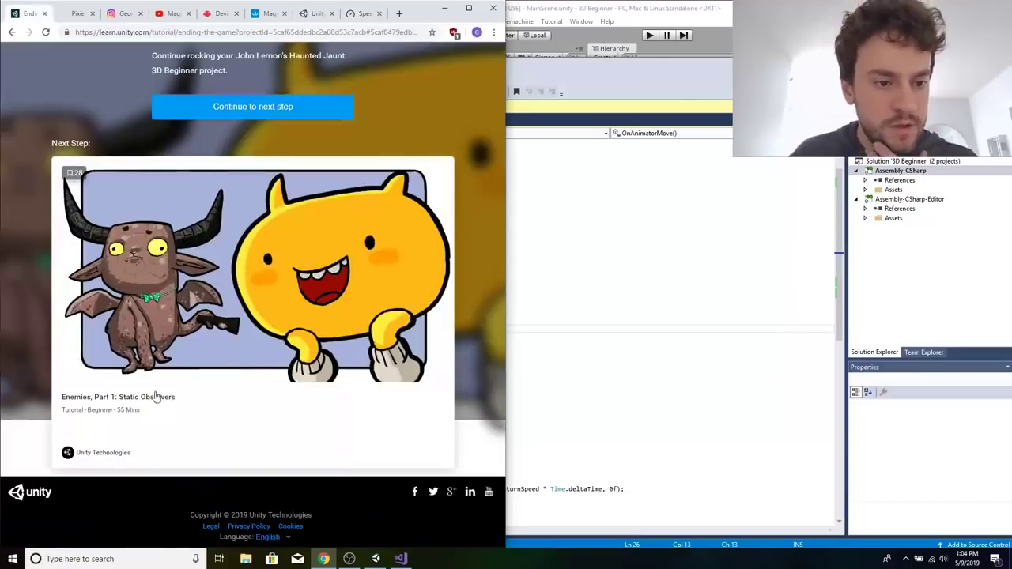
left_click(156, 397)
left_click(622, 9)
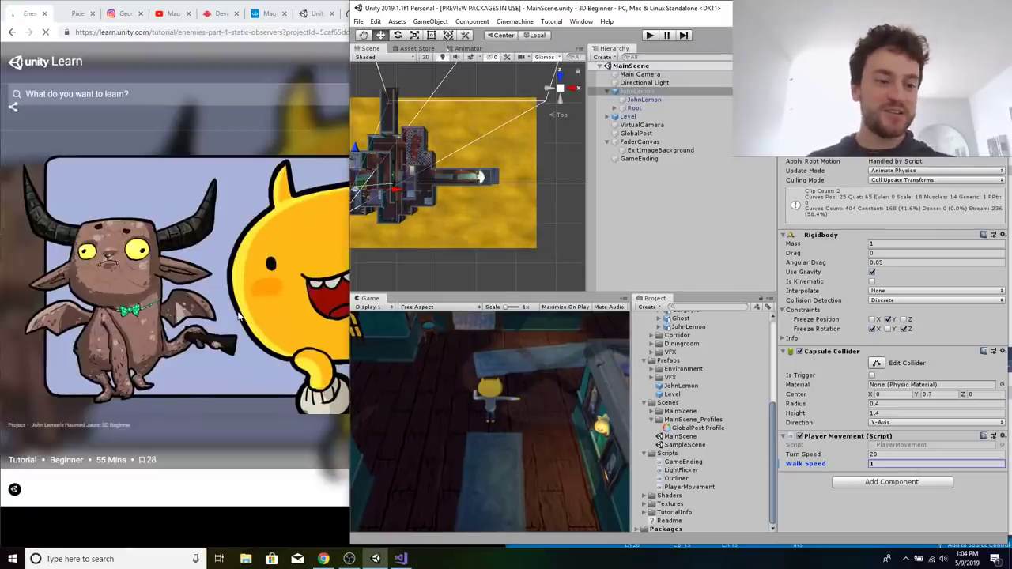
left_click(238, 316)
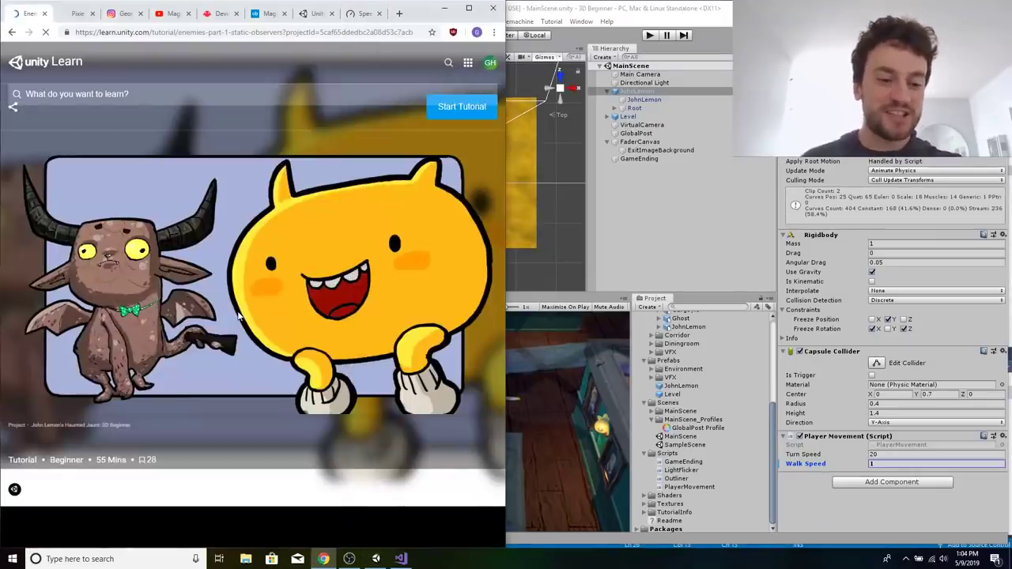
scroll(238, 316, "down", 5)
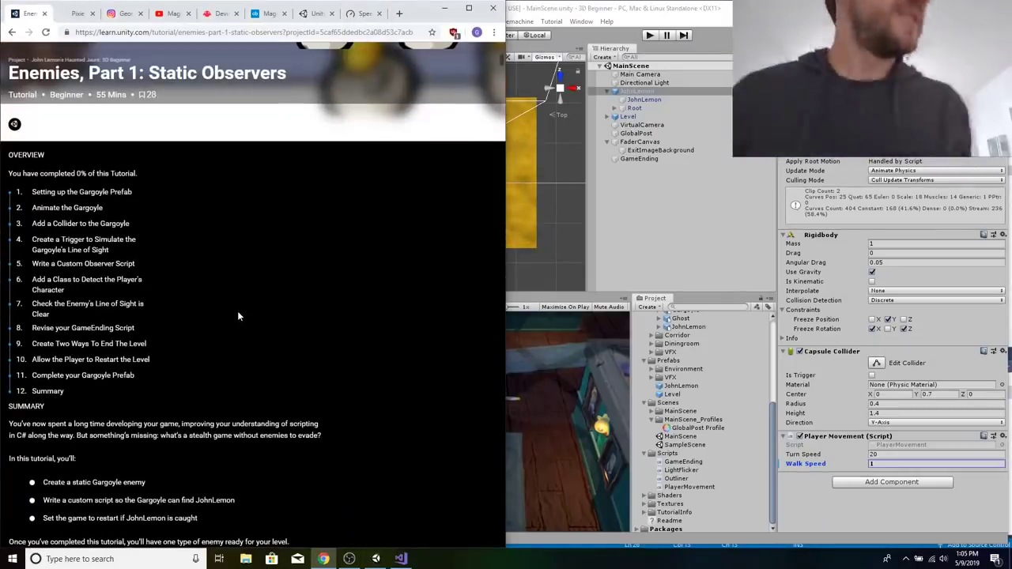
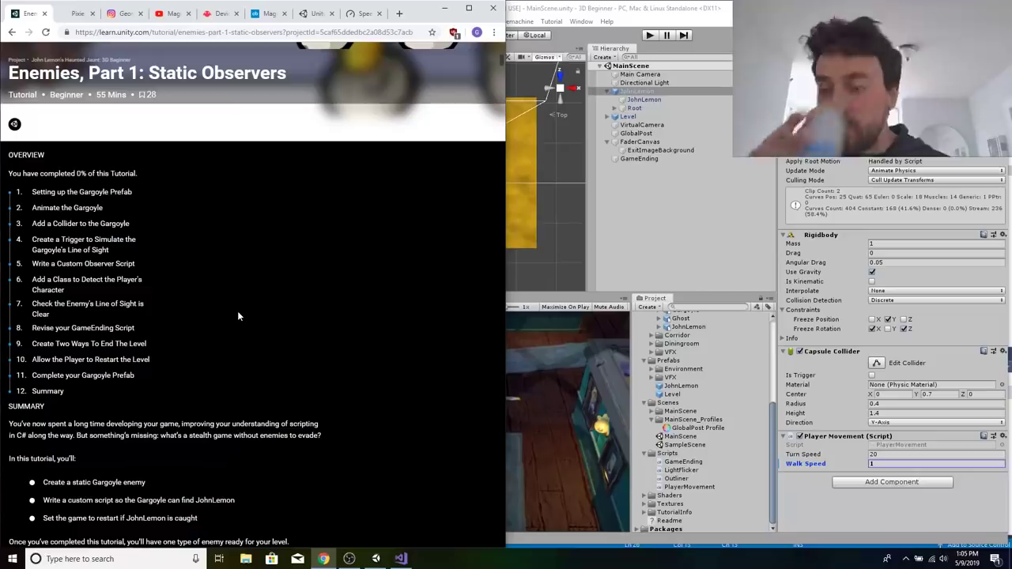
Go to the tutorial's Setting up the Gargoyle Prefab section, then switch to Unity and add the Gargoyle character model to MainScene's hierarchy.
left_click(70, 195)
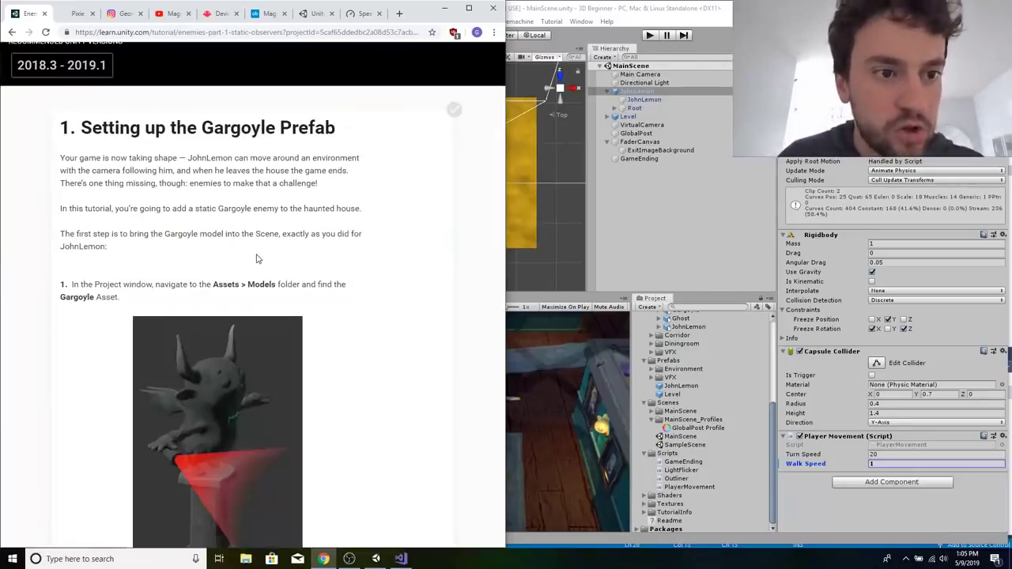
left_click(717, 245)
scroll(727, 440, "up", 5)
left_click(695, 331)
scroll(699, 409, "down", 3)
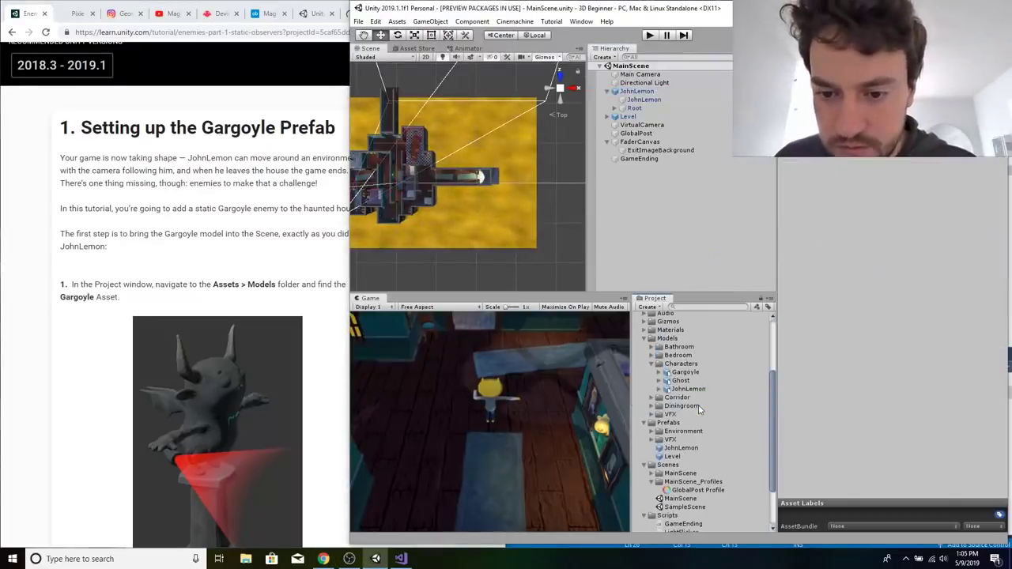
left_click_drag(685, 372, 669, 230)
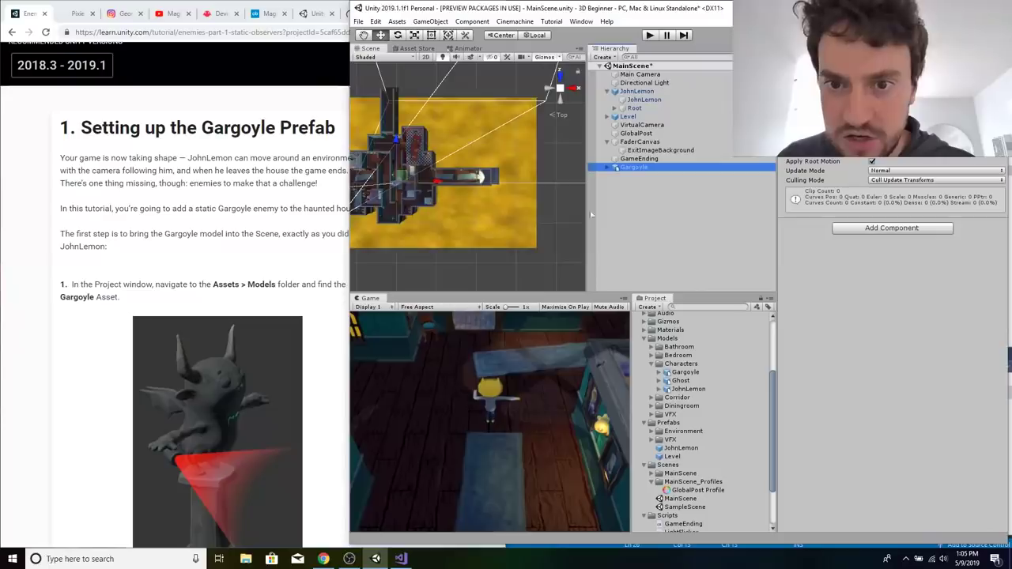
Read the tutorial's prefab instructions, then create an original prefab from the scene's Gargoyle in the Prefabs folder in Unity.
left_click(202, 236)
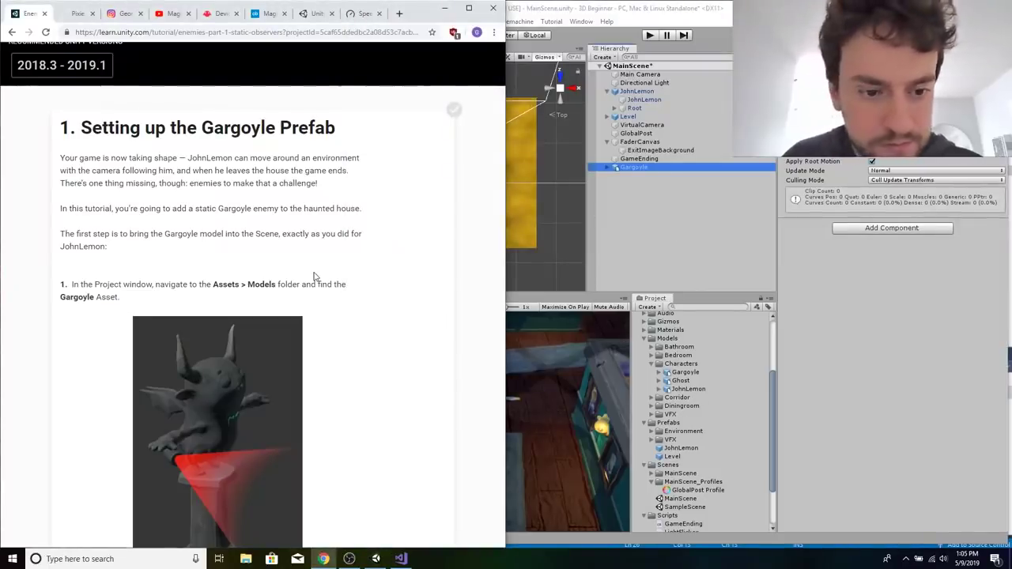
scroll(314, 276, "down", 5)
scroll(320, 306, "down", 1)
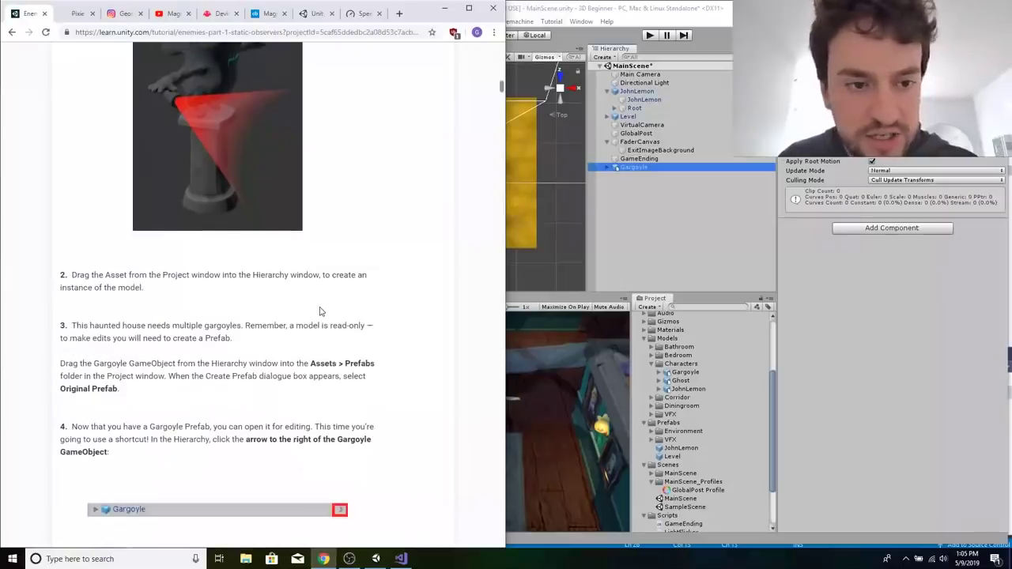
scroll(320, 311, "down", 1)
scroll(320, 311, "down", 3)
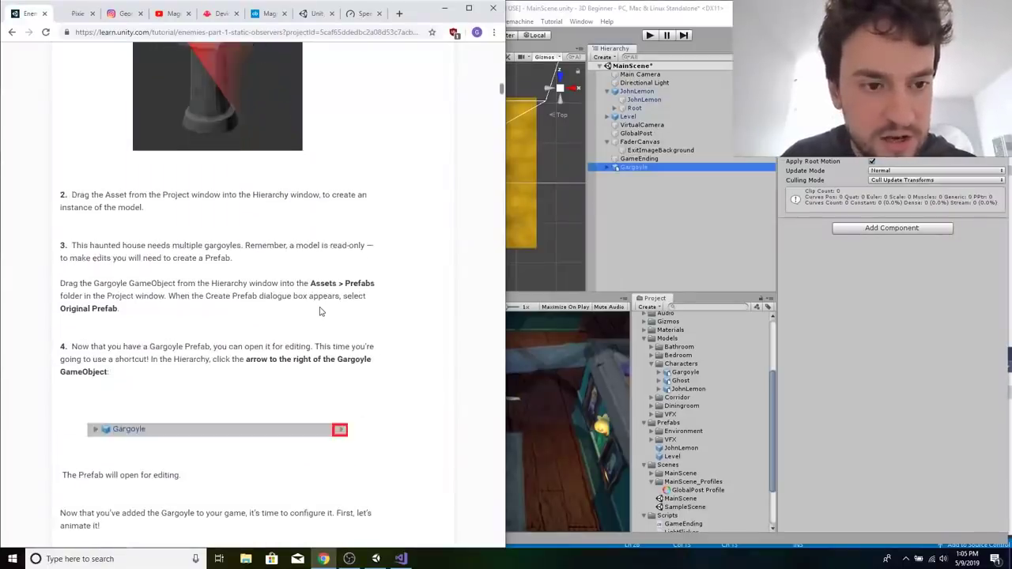
left_click(637, 173)
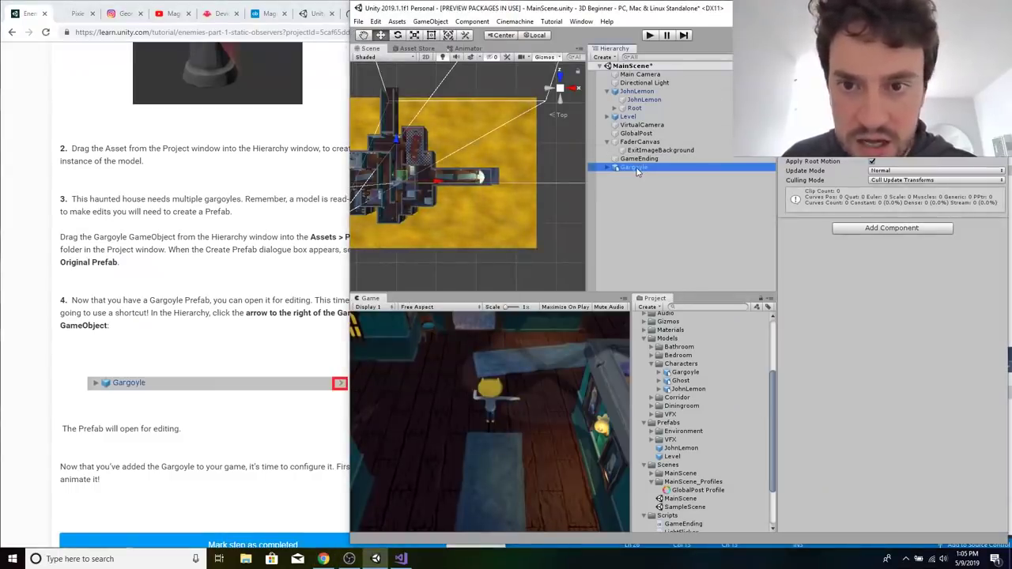
left_click_drag(693, 232, 669, 425)
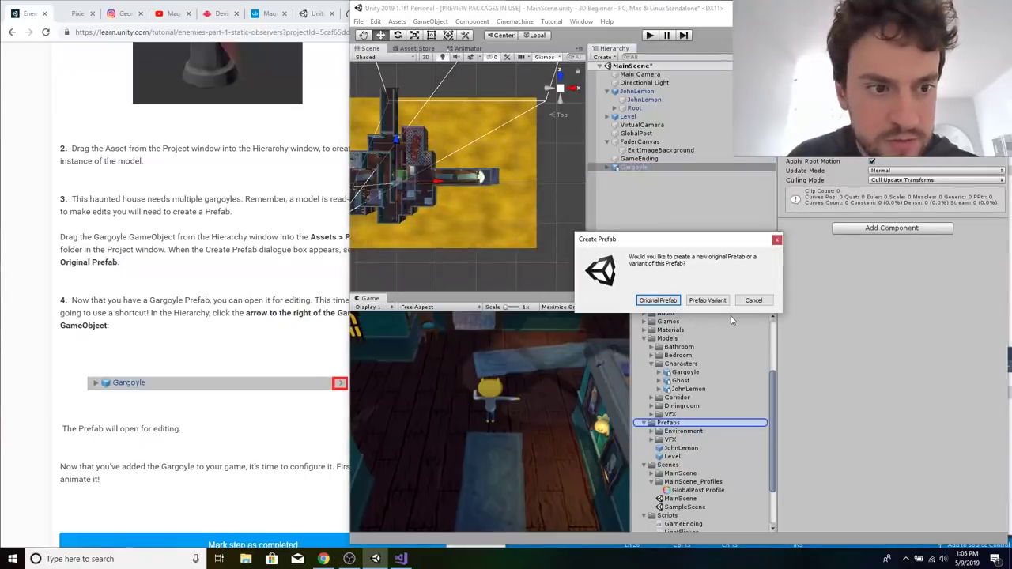
left_click(658, 300)
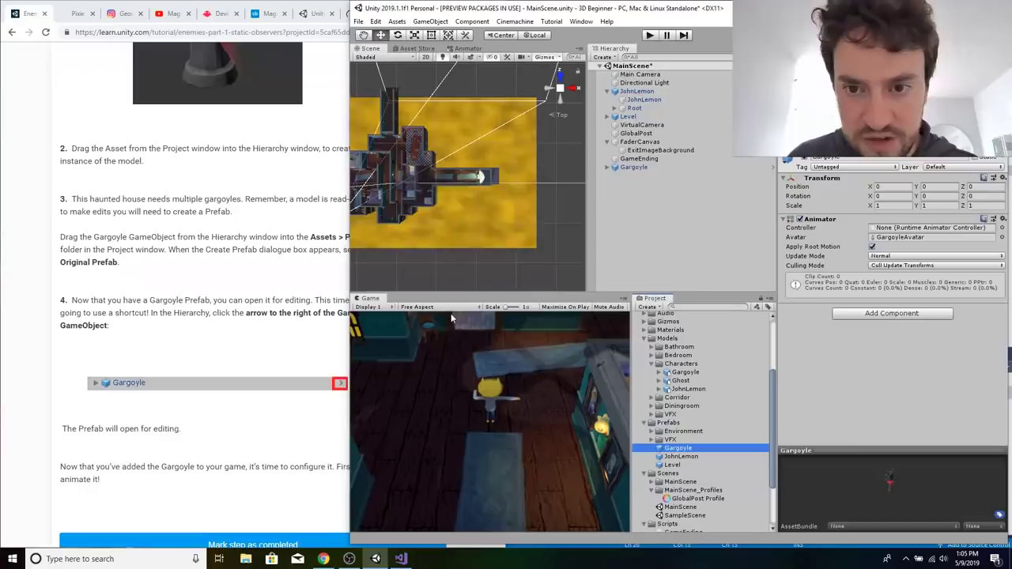
Replace the Gargoyle in the MainScene hierarchy with an instance of the Gargoyle prefab from the Prefabs folder.
left_click(112, 296)
scroll(113, 291, "down", 1)
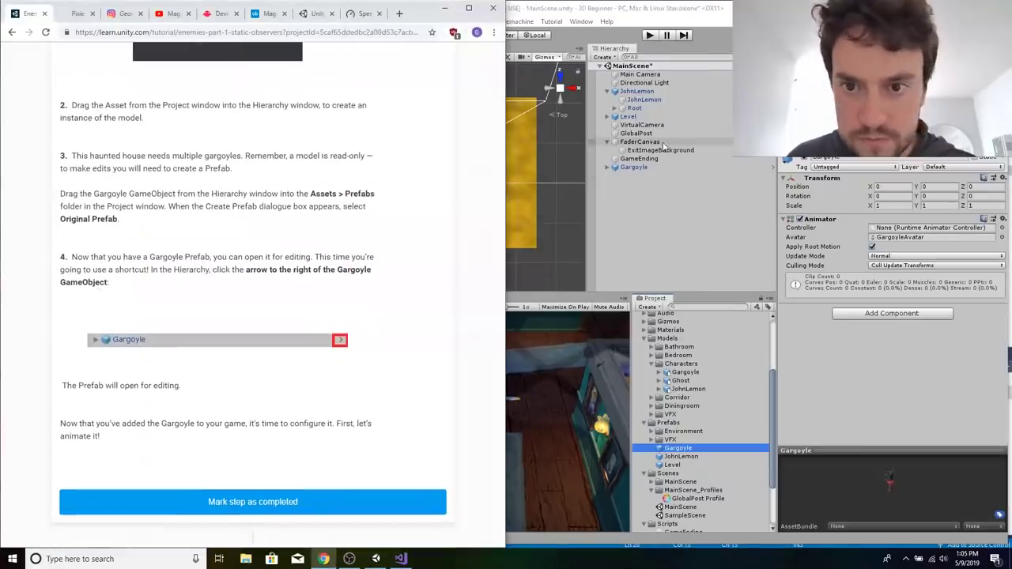
left_click(639, 167)
key("Delete")
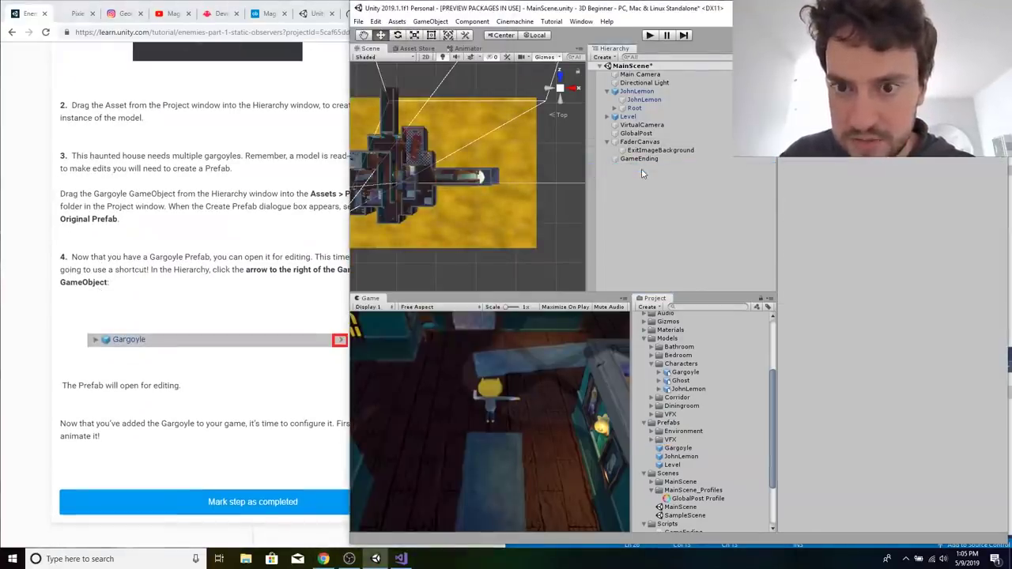
left_click(678, 448)
left_click_drag(678, 447, 649, 230)
Open the Gargoyle prefab for editing from the hierarchy, then return to the browser and read the Animate the Gargoyle section.
left_click(313, 294)
scroll(222, 294, "down", 3)
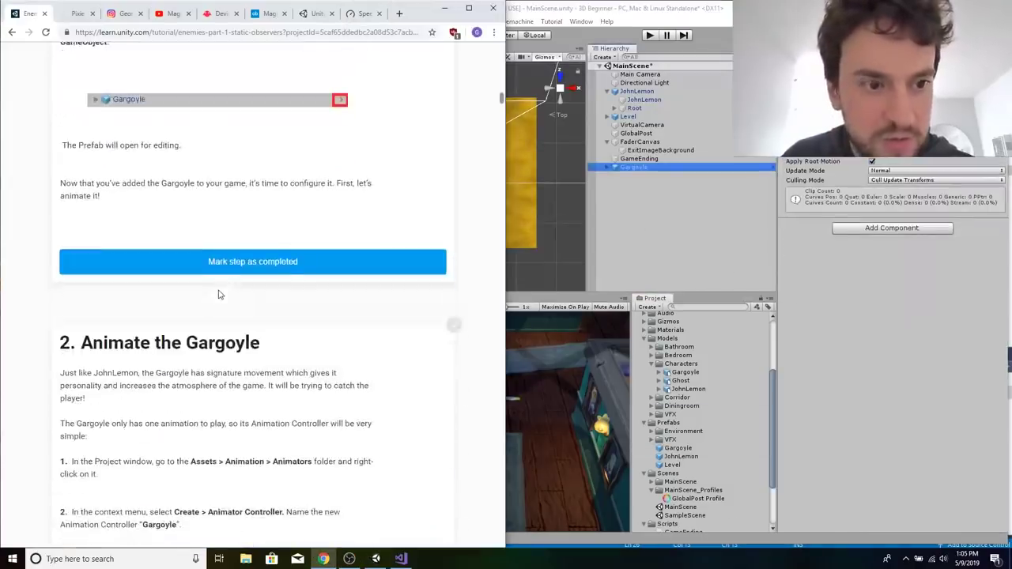
left_click(773, 166)
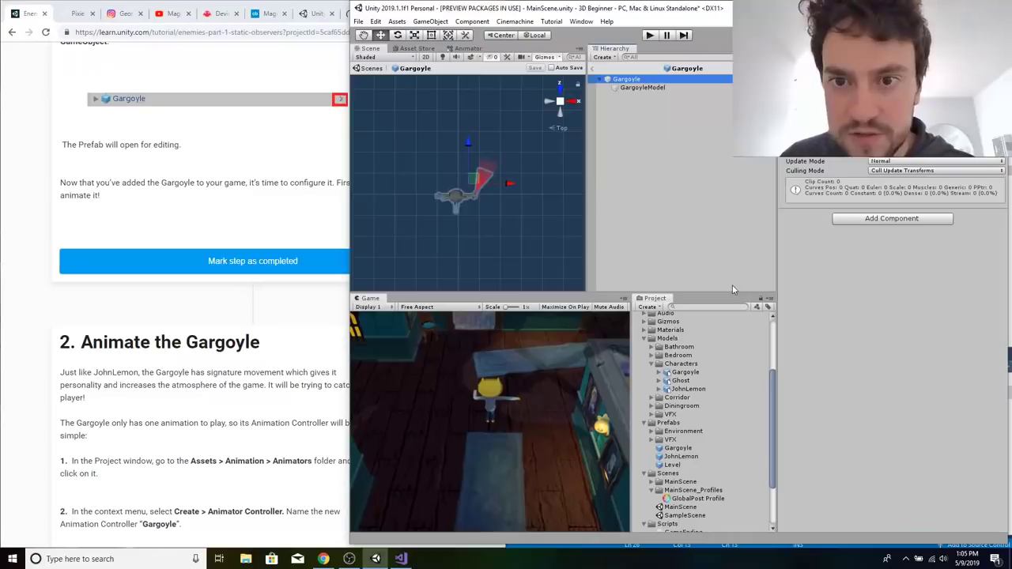
left_click(230, 251)
scroll(230, 247, "down", 1)
scroll(230, 247, "down", 3)
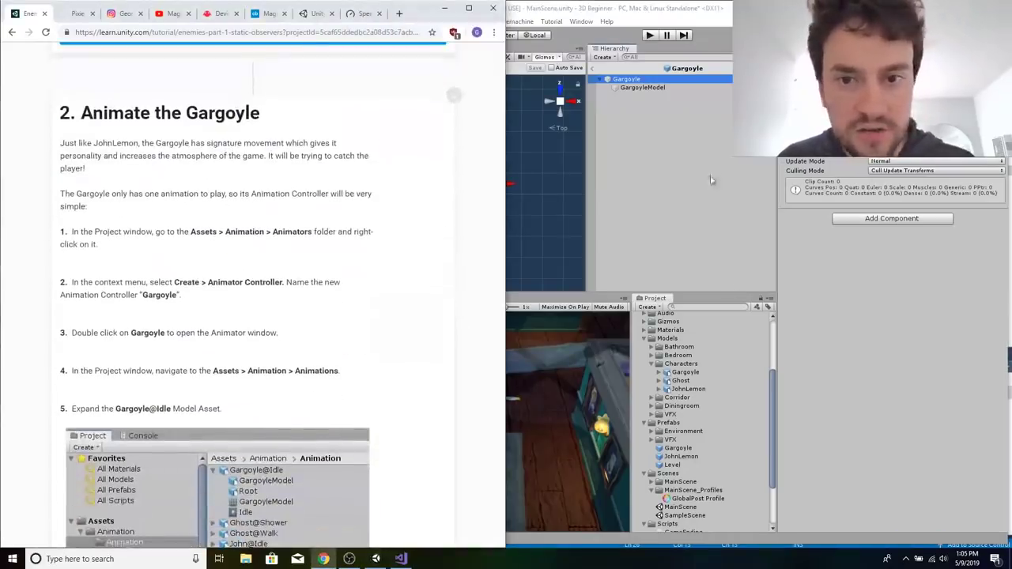
Switch to Unity and add the Gargoyle@Idle model asset to the Gargoyle prefab's hierarchy.
left_click(719, 420)
scroll(719, 433, "up", 3)
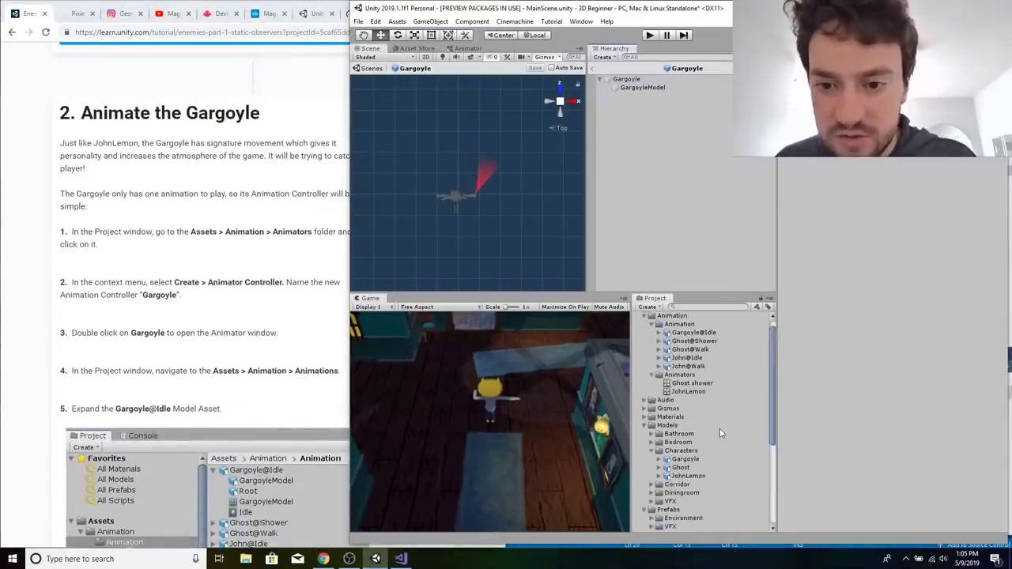
left_click(641, 80)
scroll(682, 410, "up", 1)
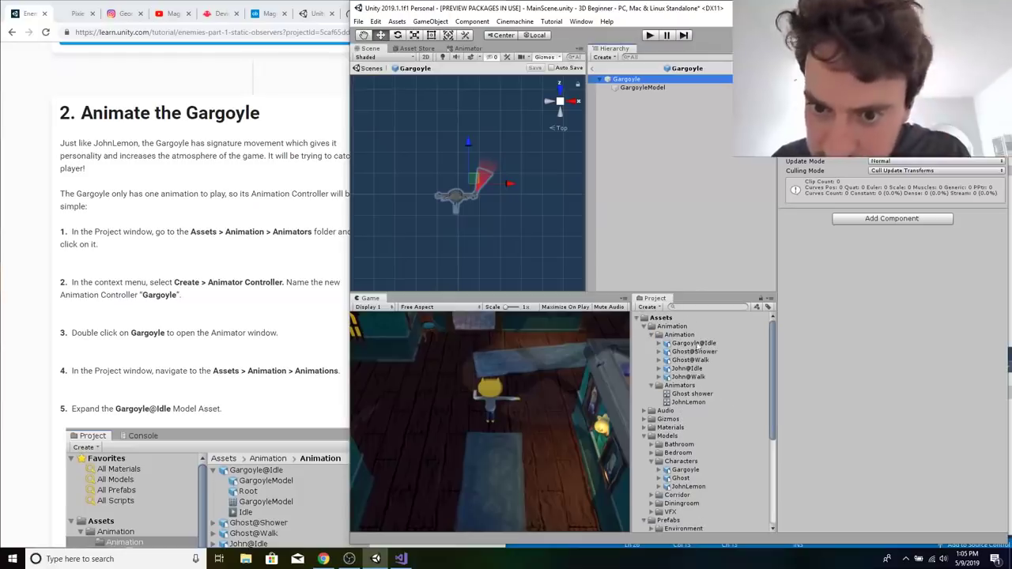
left_click_drag(696, 343, 643, 145)
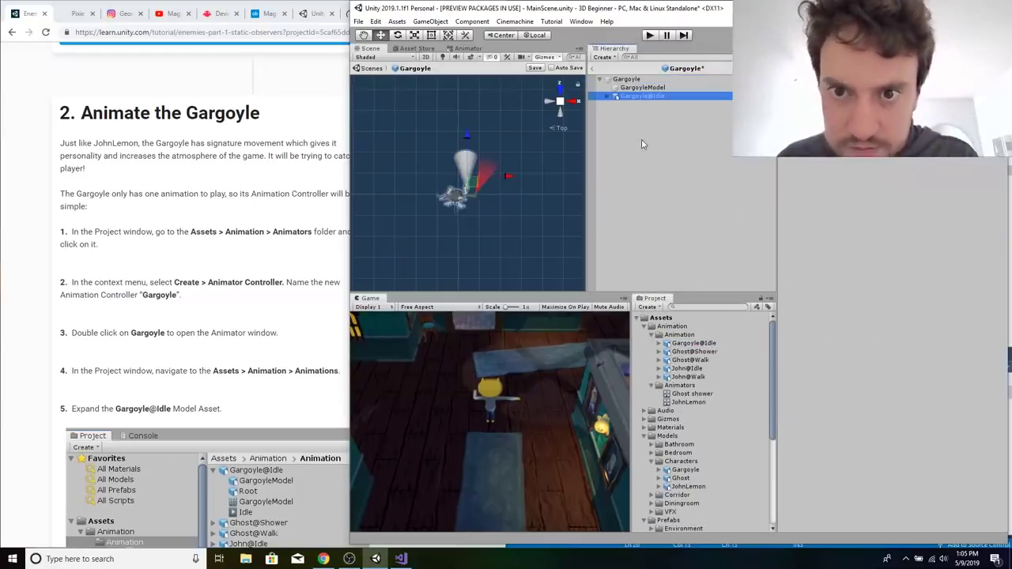
Recheck the tutorial's animation instructions and delete the Gargoyle@Idle object from the Gargoyle prefab.
left_click(255, 320)
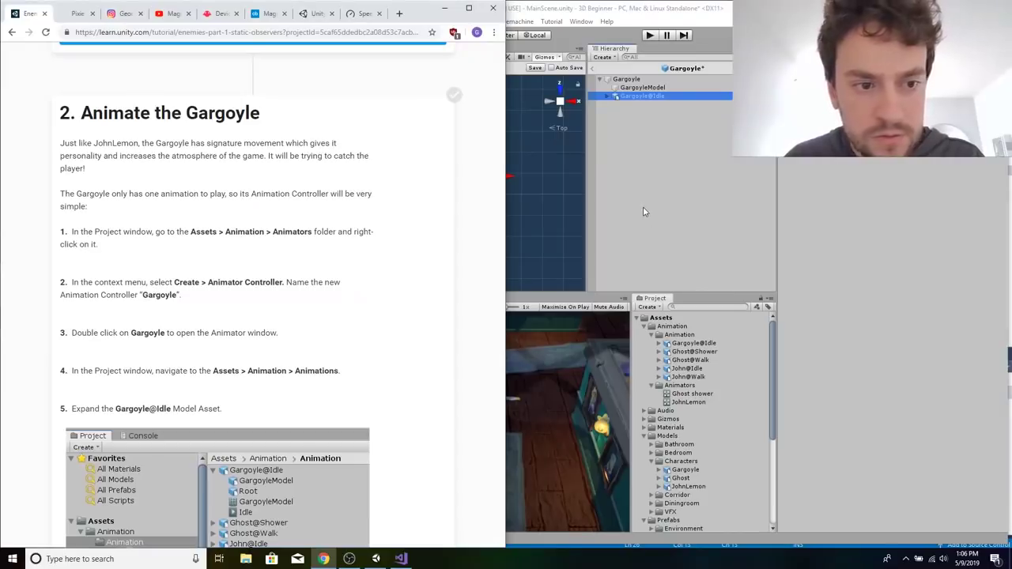
left_click(647, 100)
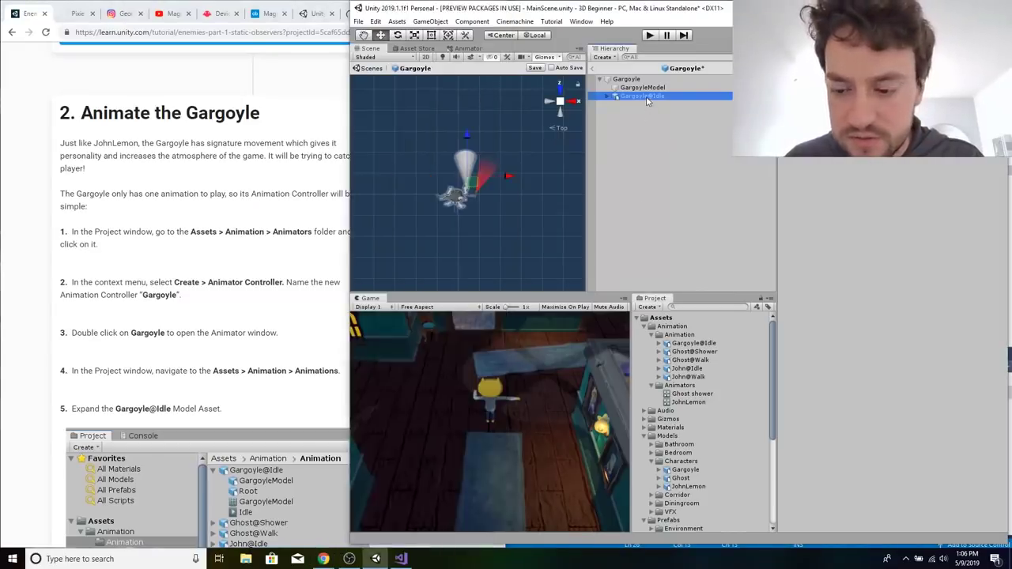
left_click(656, 110)
left_click(642, 95)
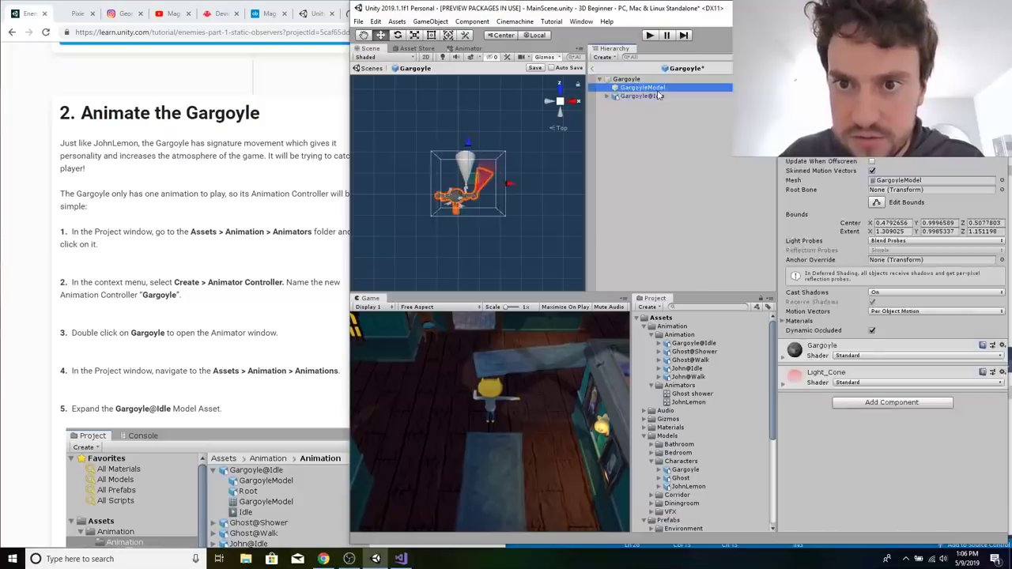
key("Delete")
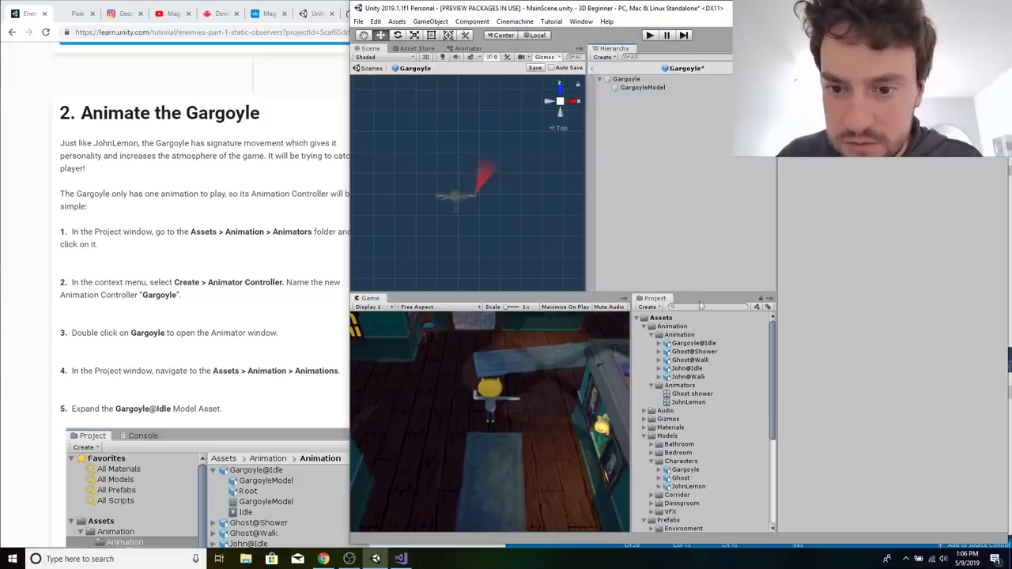
Create an Animator Controller named Gargoyle in the Animators folder and open it in the Animator window.
right_click(678, 388)
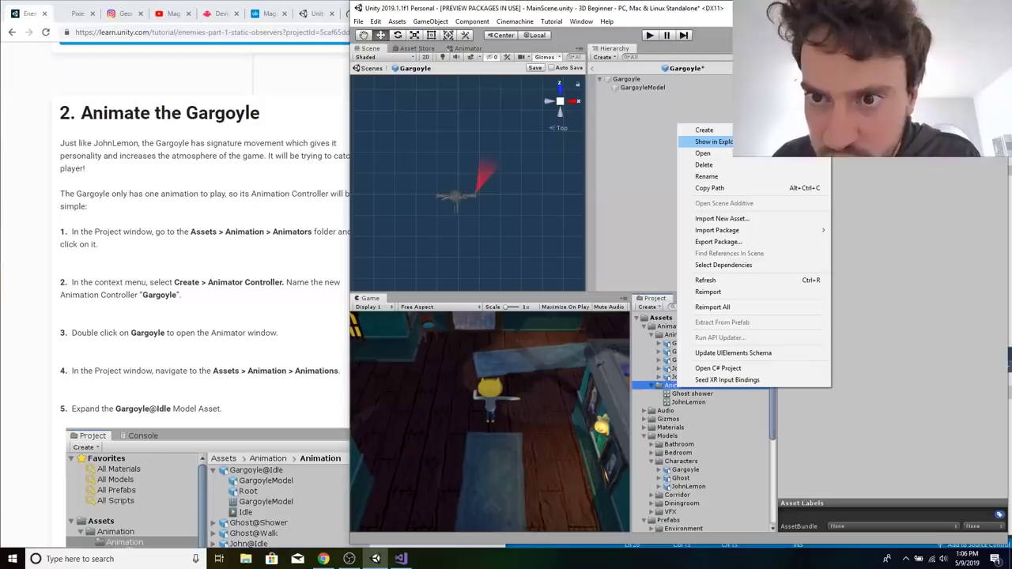
mouse_move(703, 130)
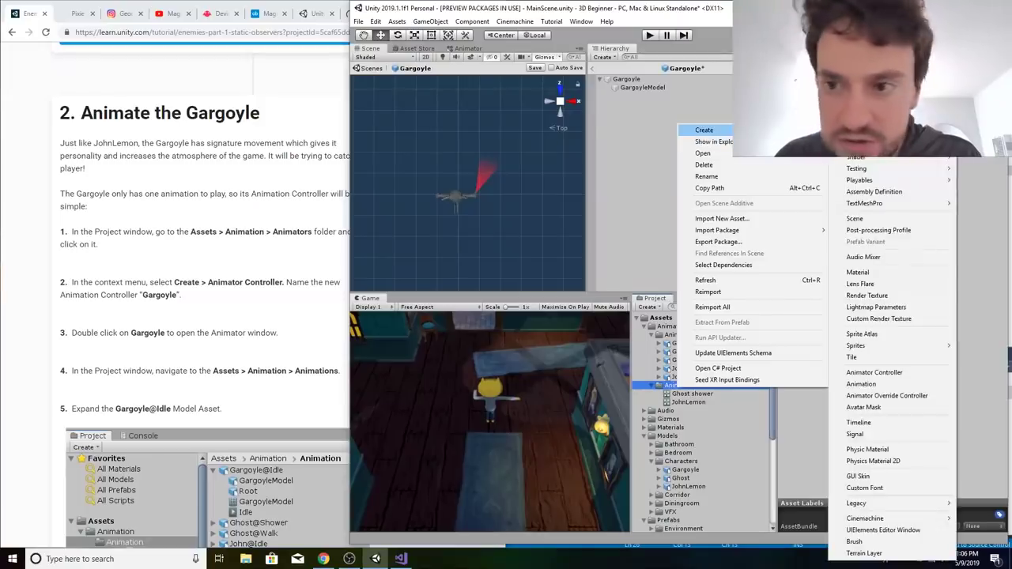
left_click(907, 373)
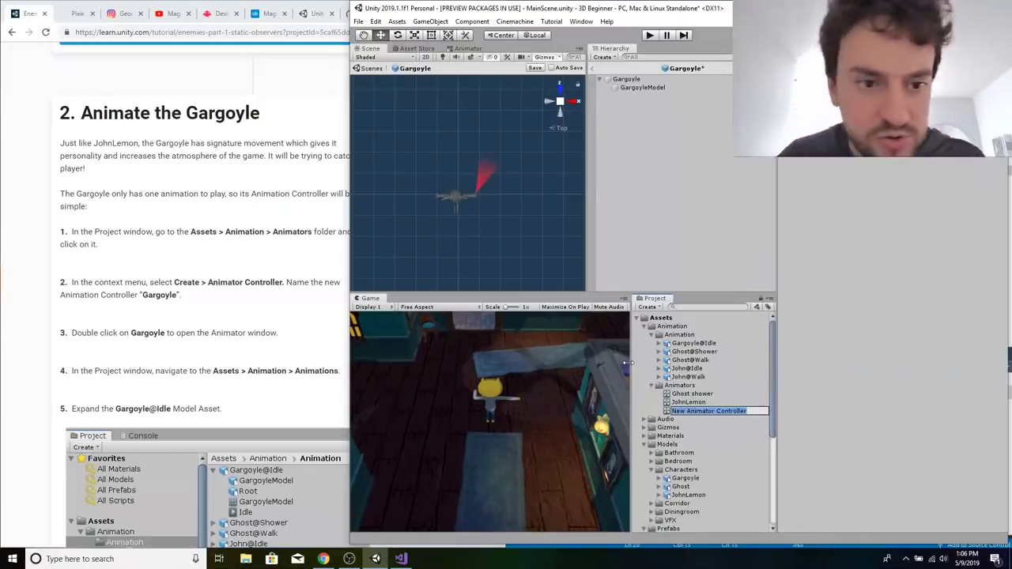
type("Gargo")
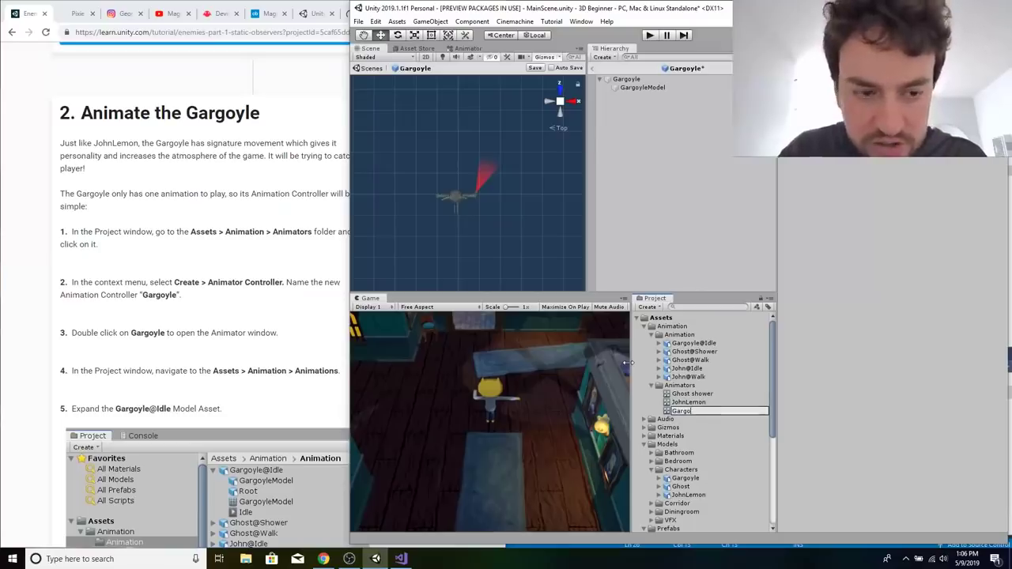
key("Return")
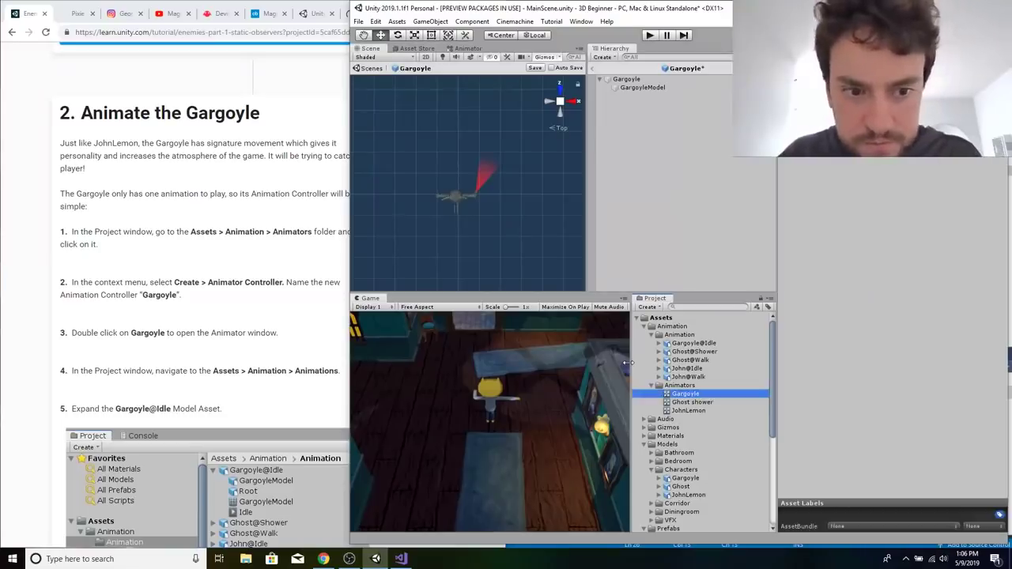
double_click(688, 394)
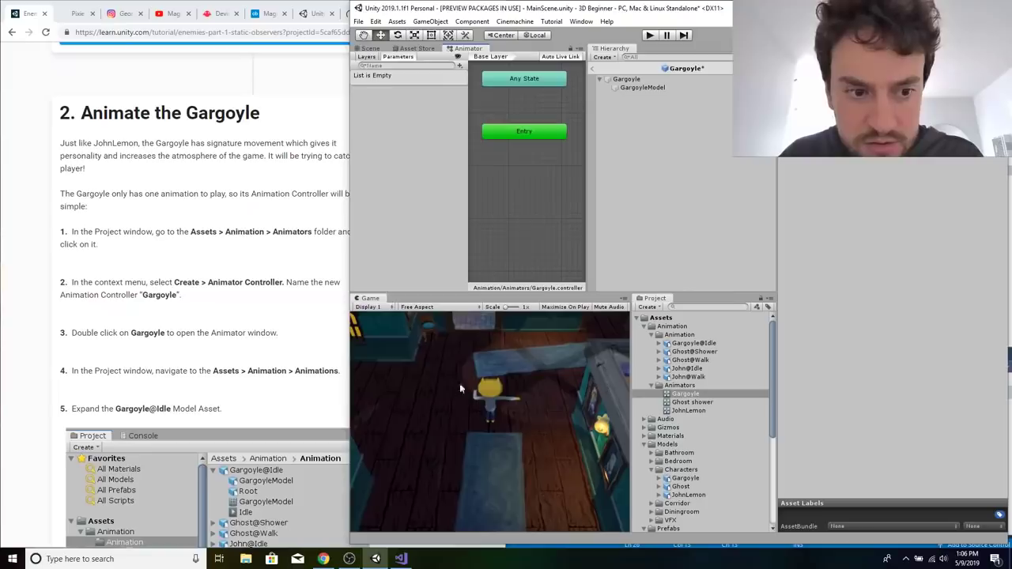
Read the tutorial's Idle animation instructions and add the Gargoyle@Idle animation as a state in the Gargoyle controller.
left_click(253, 366)
scroll(253, 366, "down", 3)
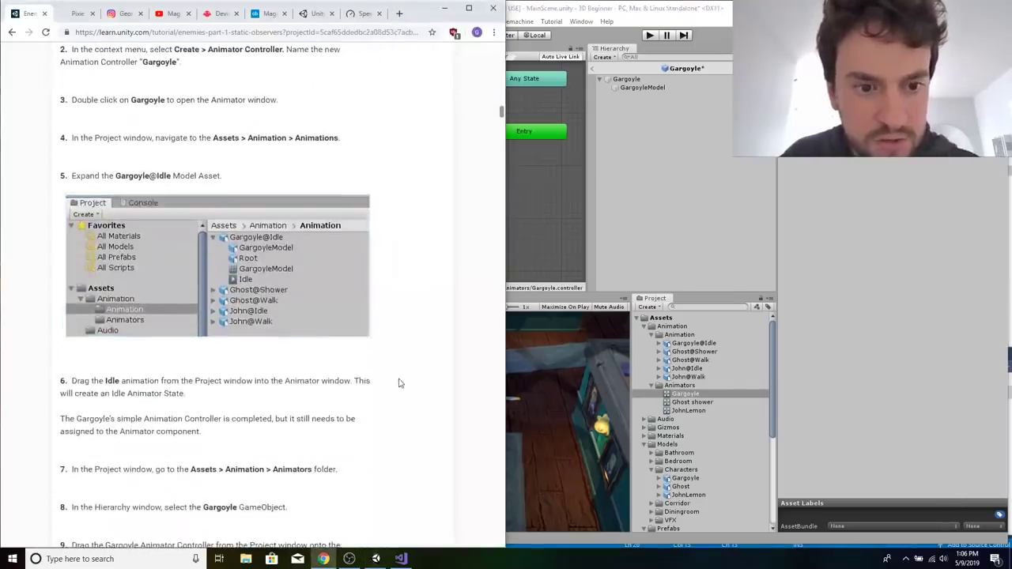
scroll(359, 317, "down", 1)
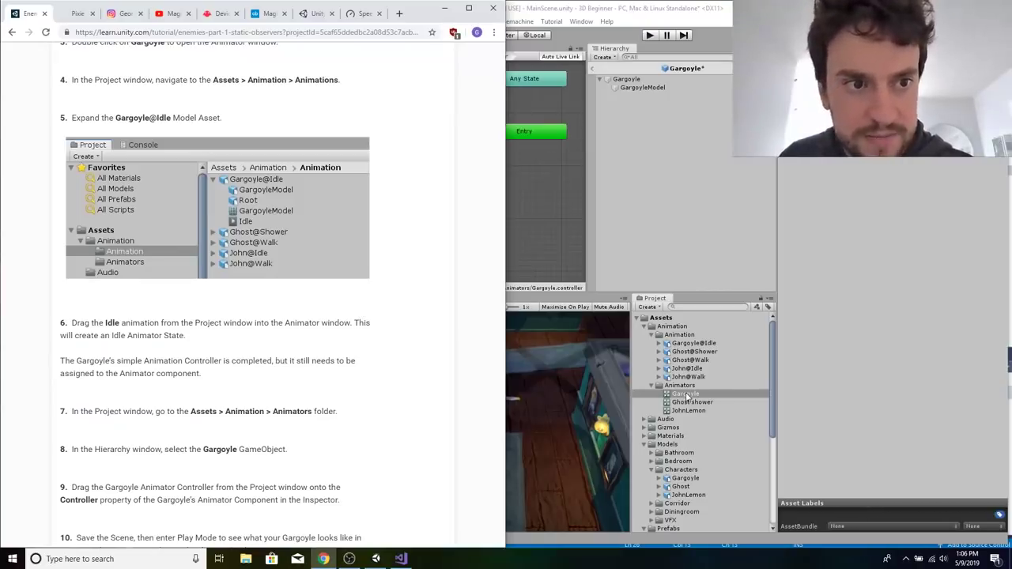
scroll(387, 209, "up", 3)
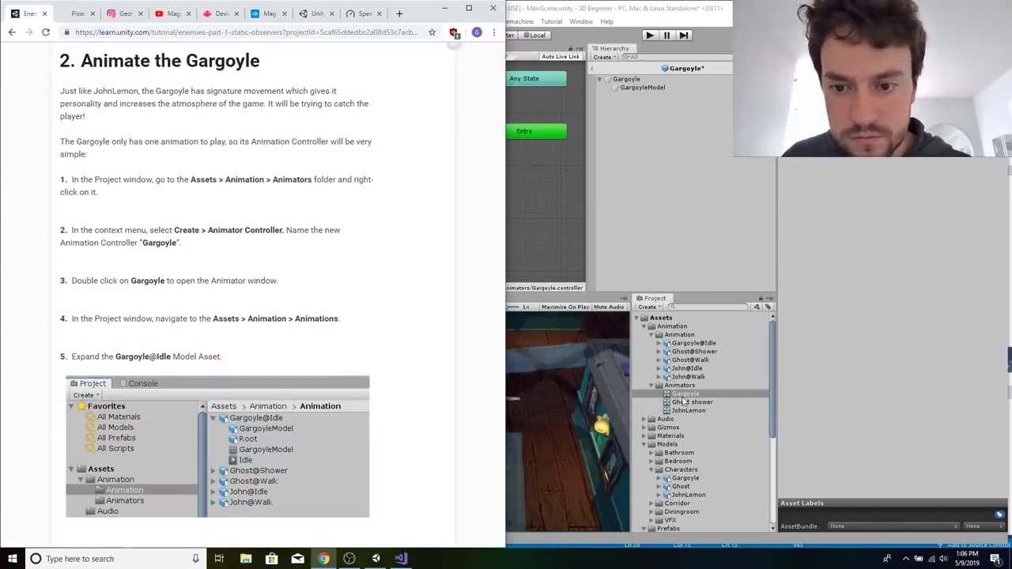
left_click(694, 344)
left_click_drag(696, 344, 503, 184)
Following the tutorial, assign the Gargoyle animator controller to the Controller property of the Gargoyle prefab's Animator, then return to the tutorial.
left_click(290, 274)
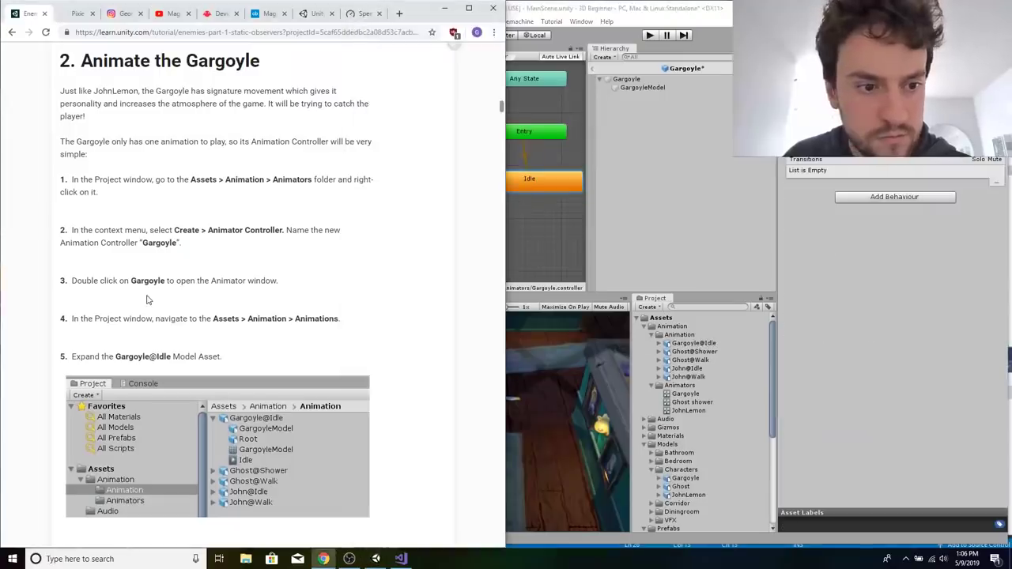
scroll(251, 260, "down", 6)
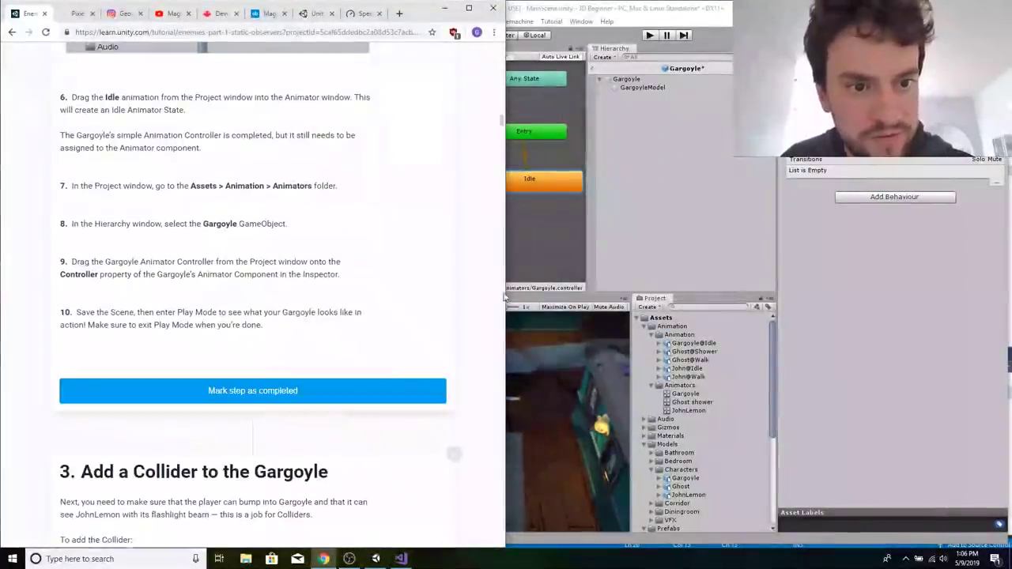
scroll(321, 294, "down", 1)
left_click(627, 80)
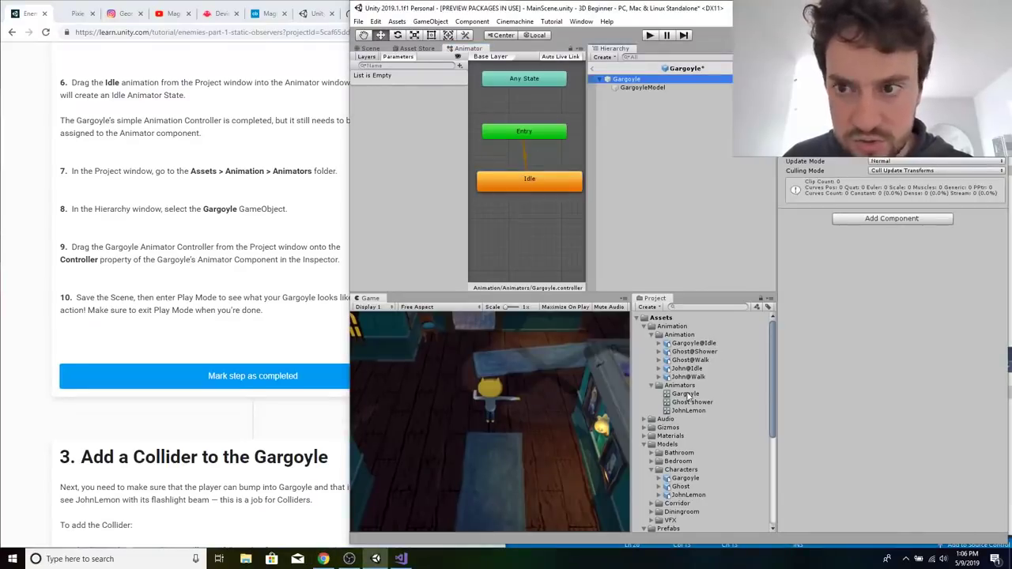
left_click_drag(686, 394, 870, 220)
left_click_drag(901, 139, 910, 132)
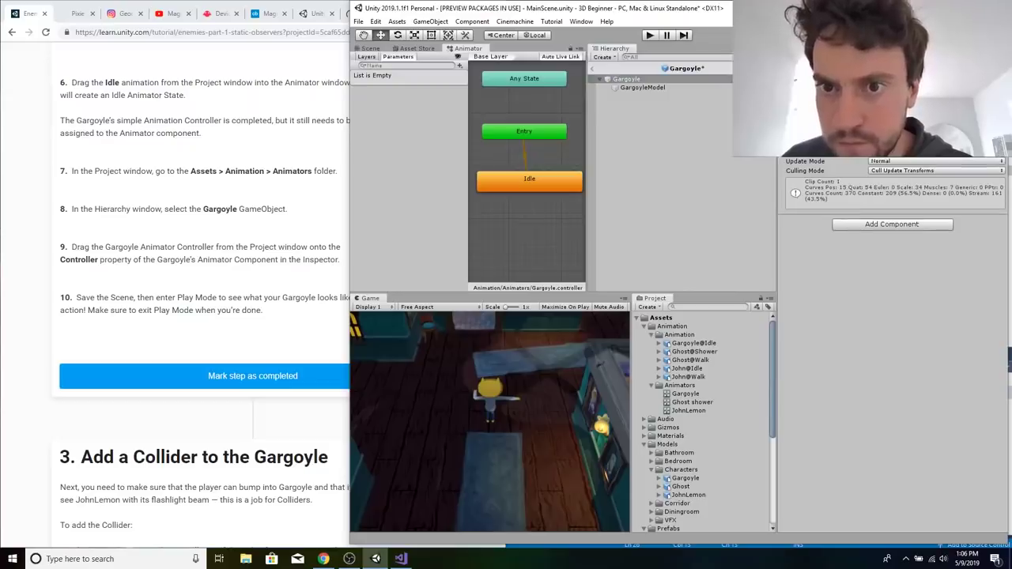
left_click(245, 275)
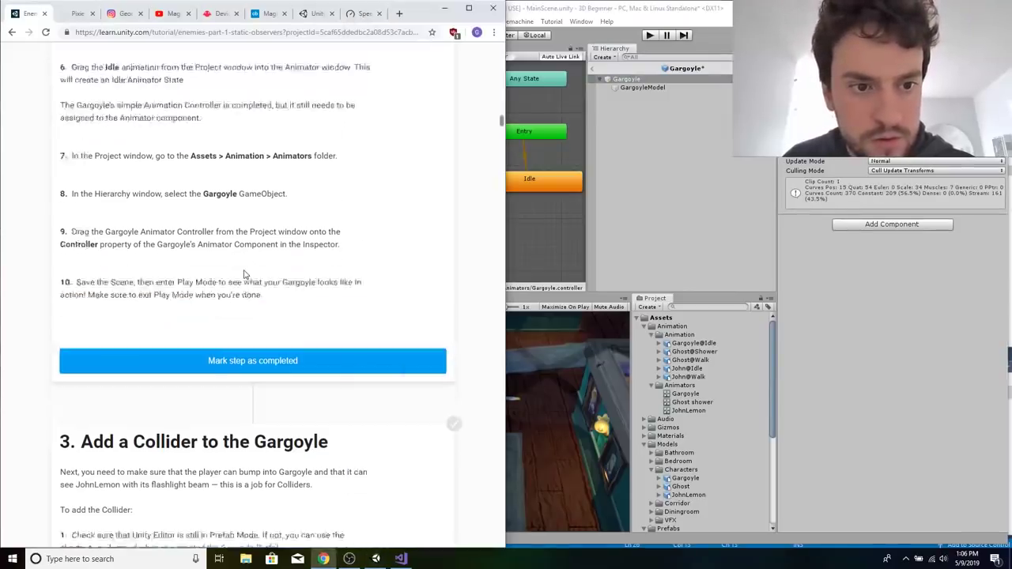
Check the tutorial's play-test instruction, leave Prefab Mode for the main scene, and frame the Gargoyle in the Scene view.
scroll(242, 280, "down", 2)
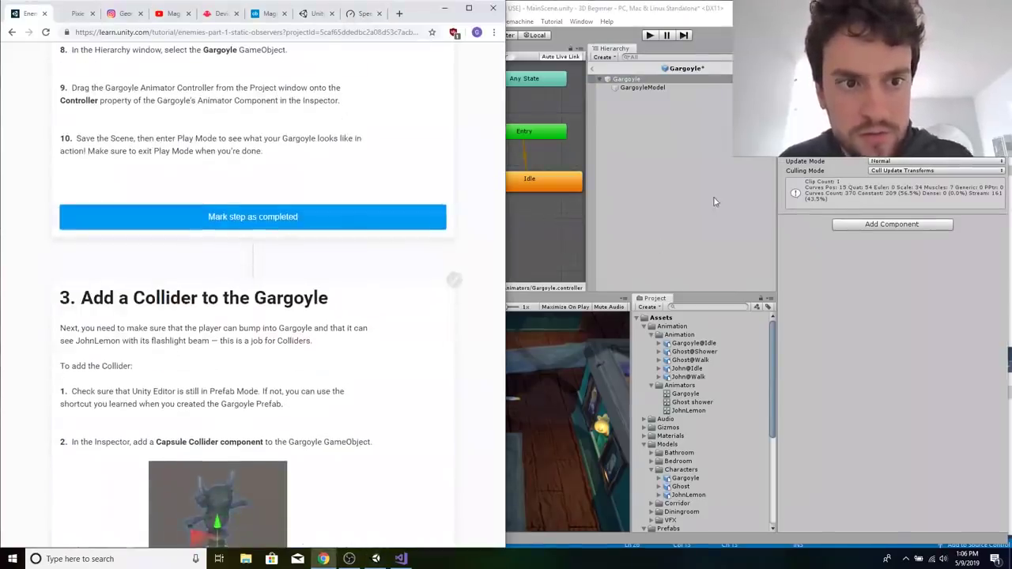
left_click(708, 200)
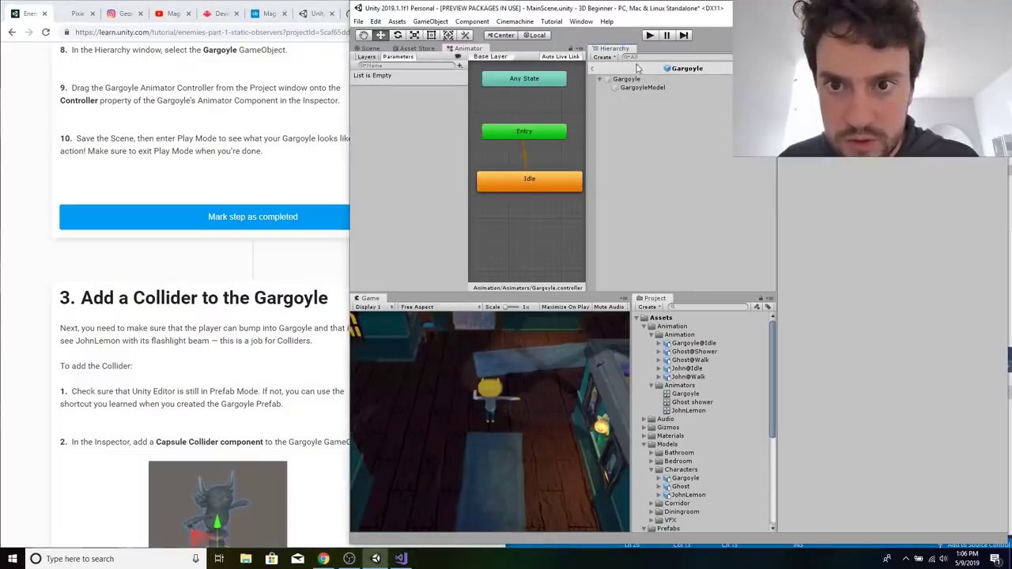
left_click(595, 69)
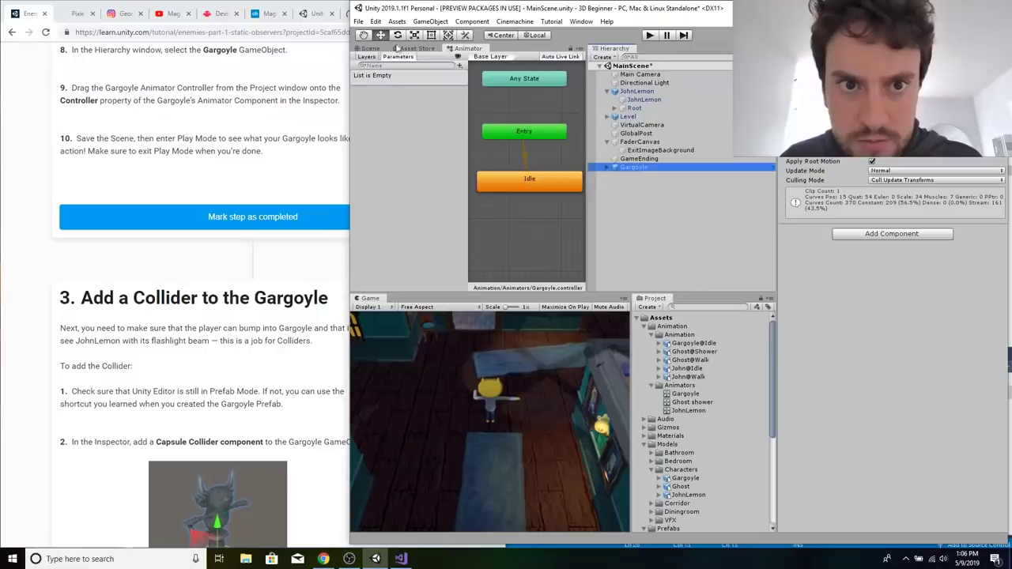
left_click(372, 48)
key("f")
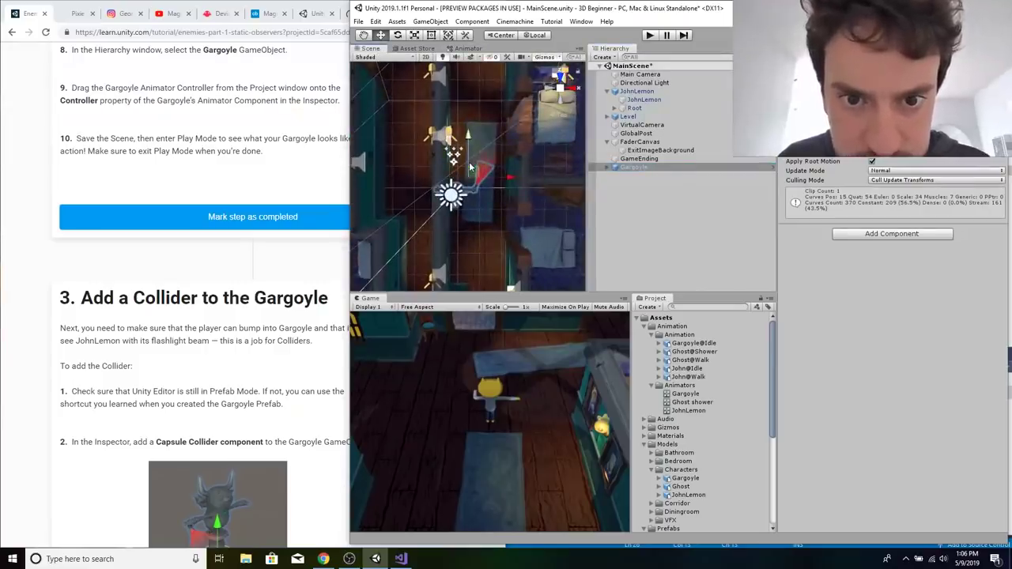
Enter Play Mode and walk JohnLemon out of the starting area through the level.
left_click(649, 35)
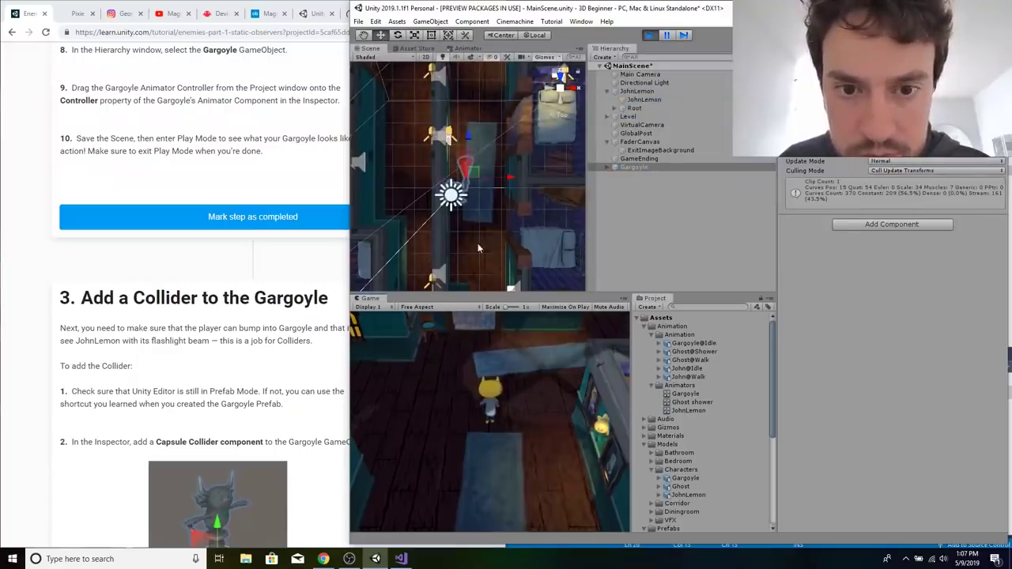
key("d")
key("w")
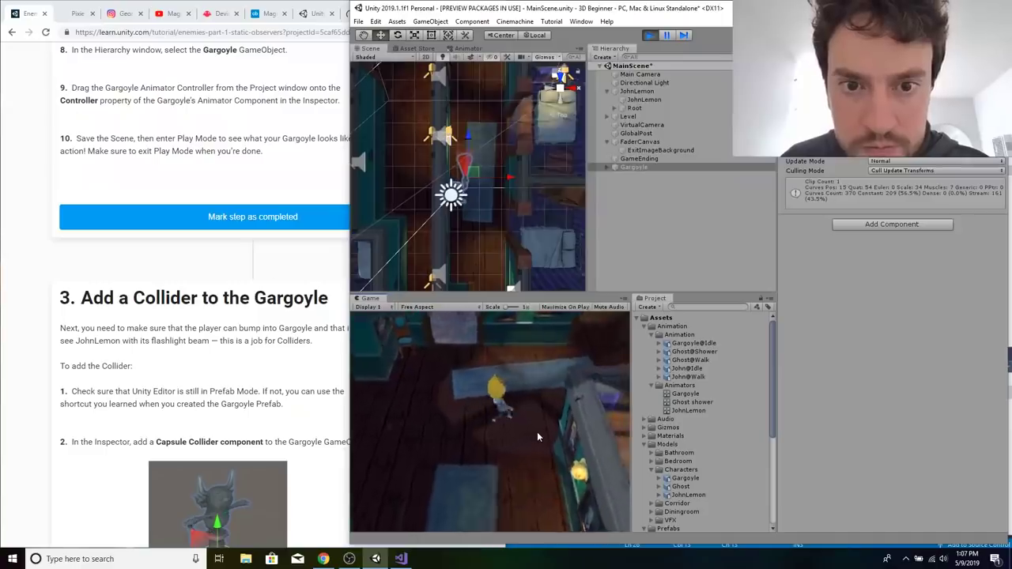
key("d")
key("w")
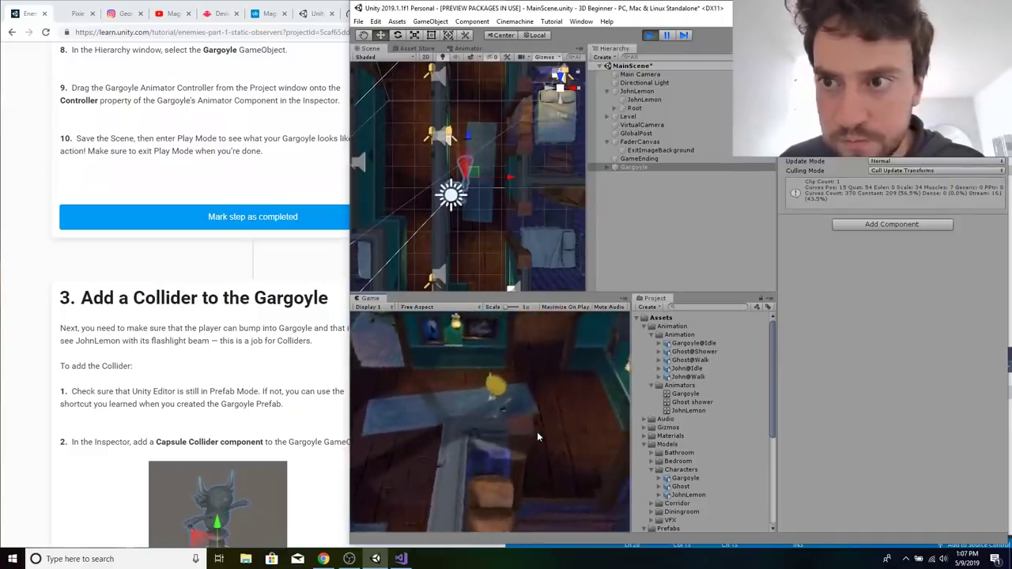
While the game is running, set the Walk Speed of JohnLemon's Player Movement script to 5.
left_click(637, 90)
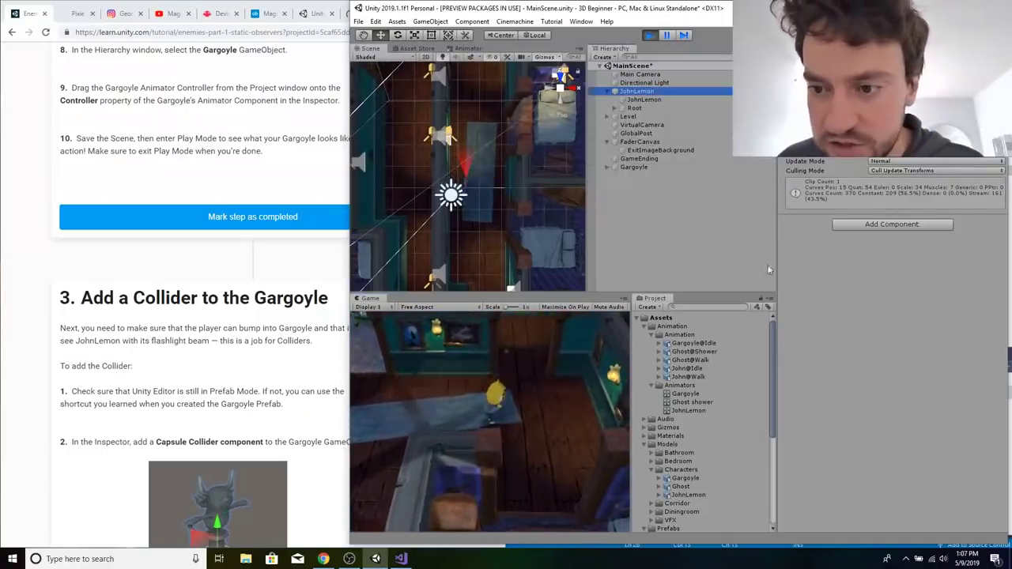
left_click(937, 454)
type("5")
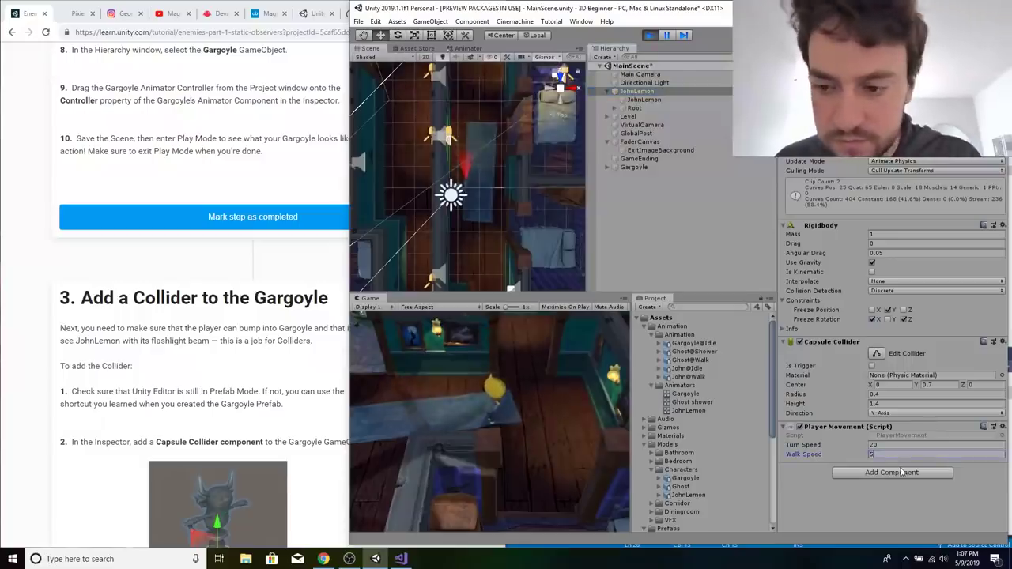
left_click(586, 387)
Walk JohnLemon through the corridor to the Gargoyle to examine its idle animation, and exit Play Mode.
key("w")
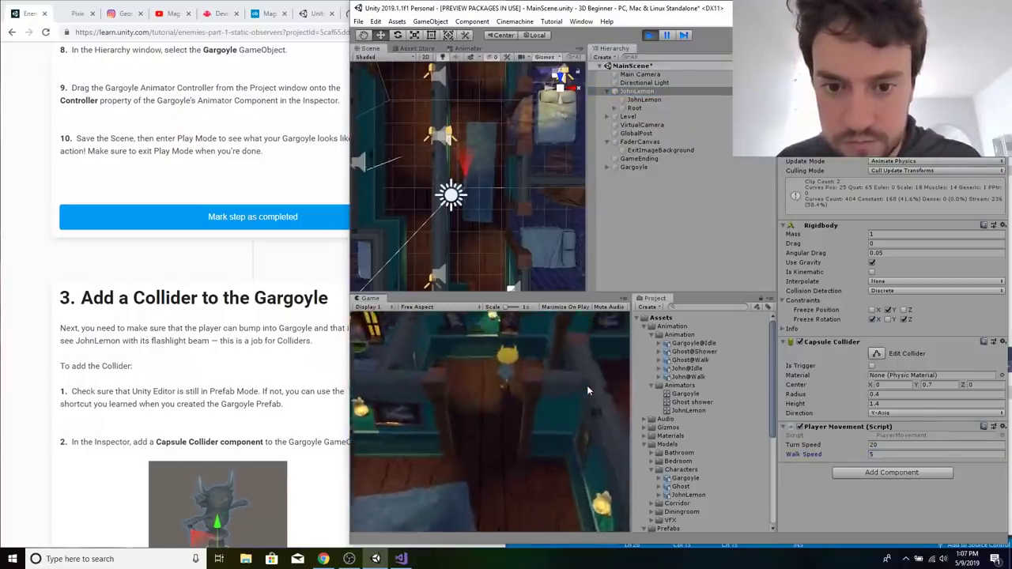
key("d")
key("s")
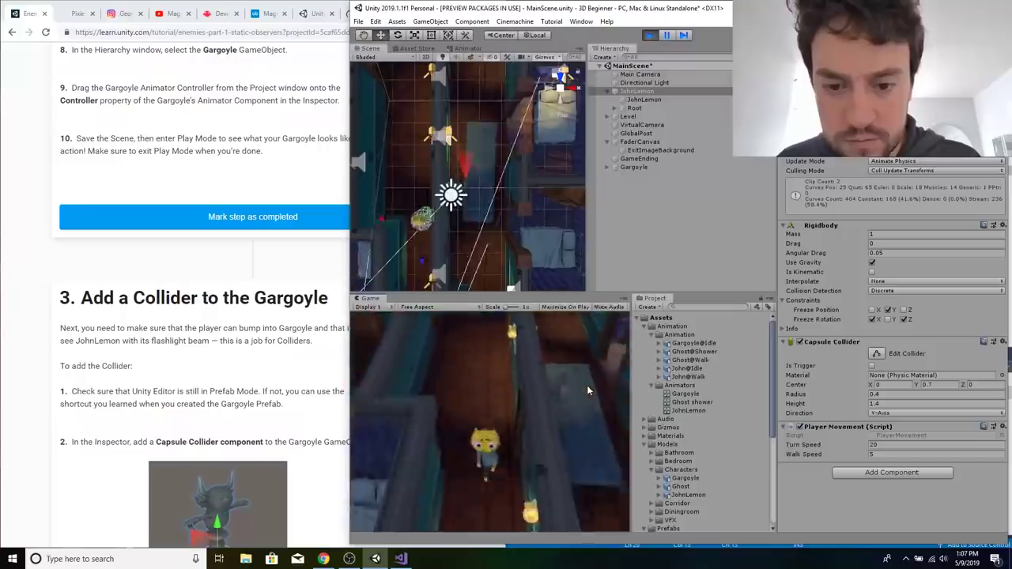
key("d")
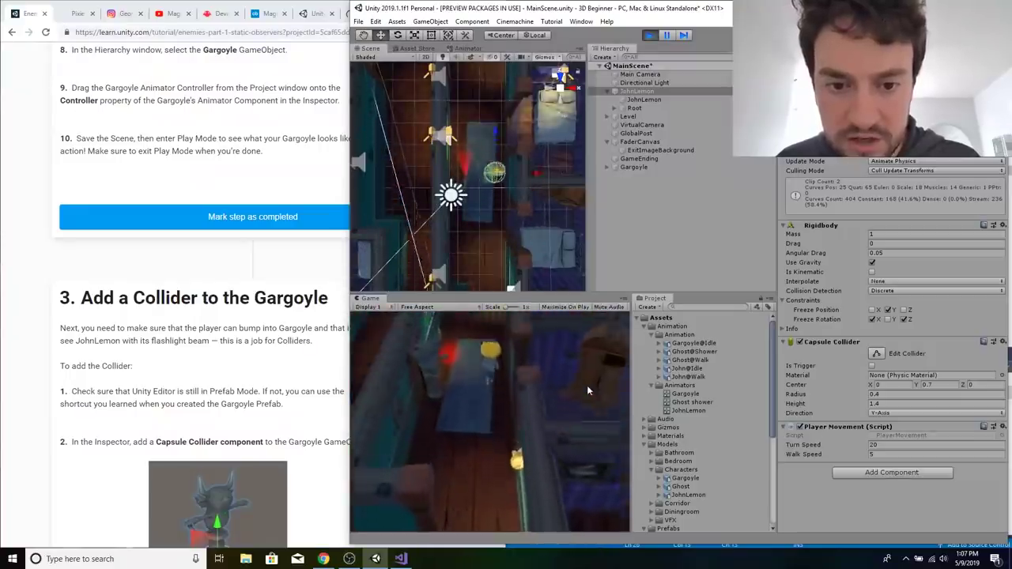
key("a")
key("s")
key("w")
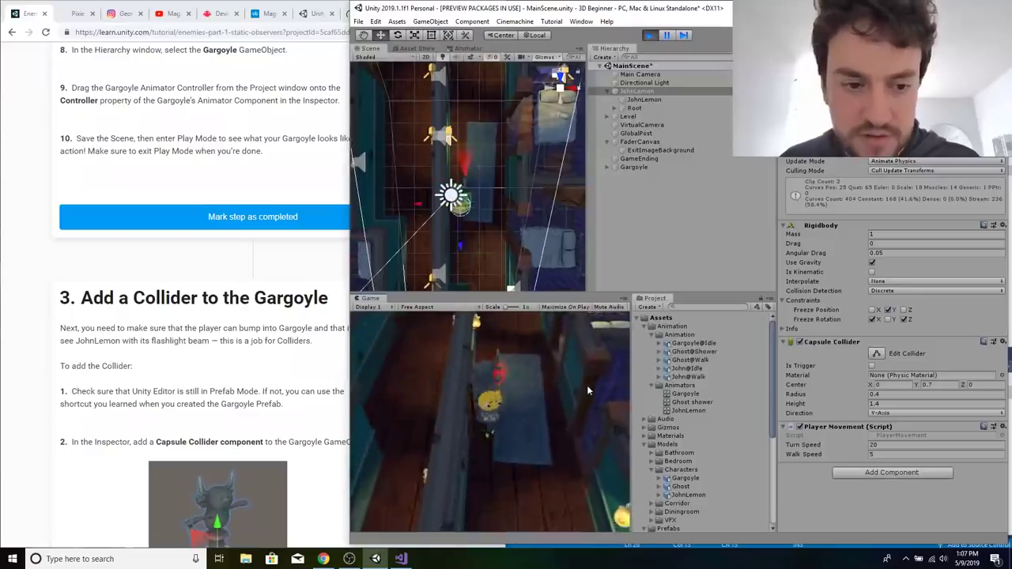
left_click(640, 212)
left_click(649, 35)
Add a Capsule Collider component to the Gargoyle object in the scene.
left_click(639, 168)
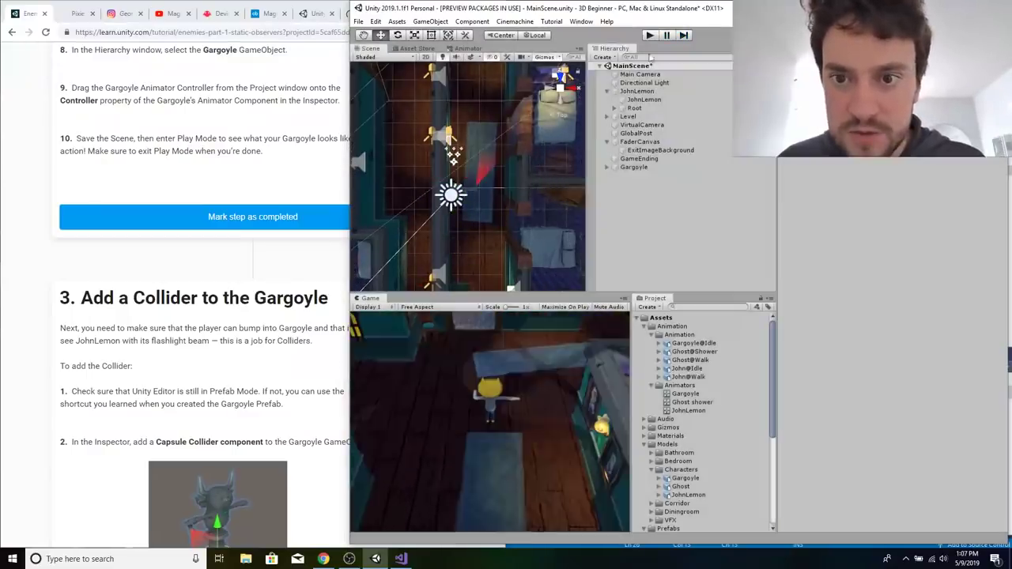
left_click(888, 230)
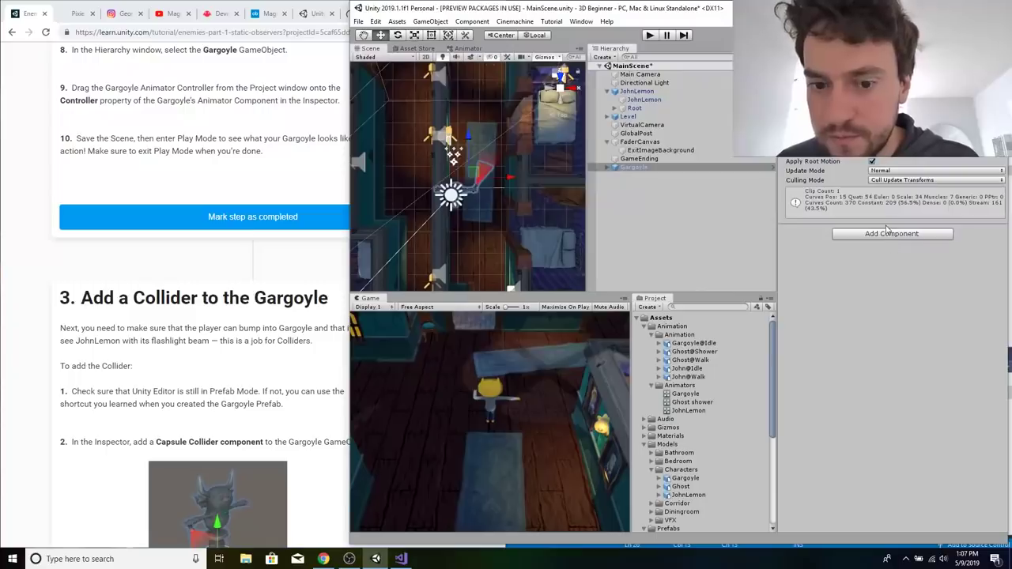
left_click(881, 235)
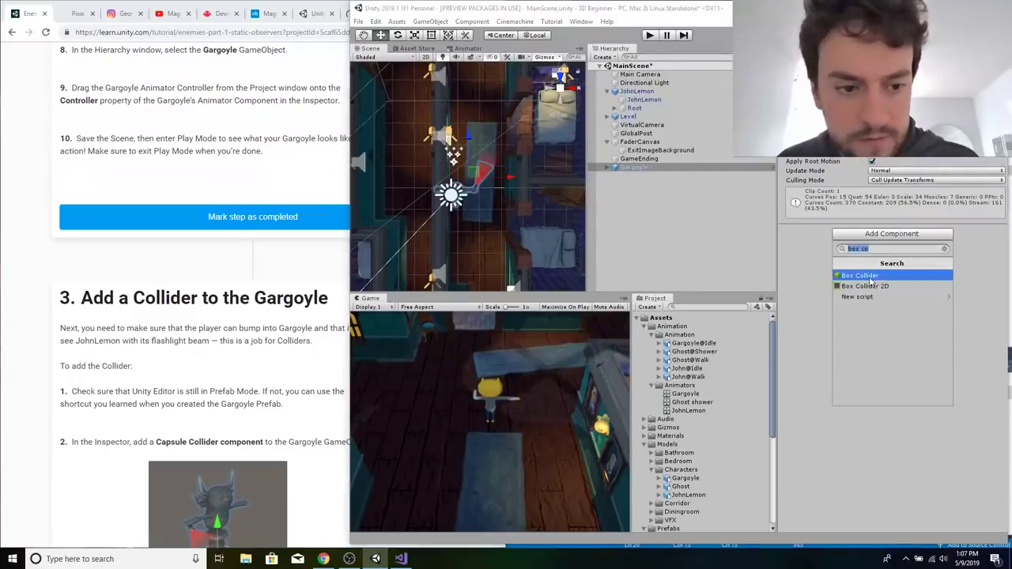
type("capsule")
key("Return")
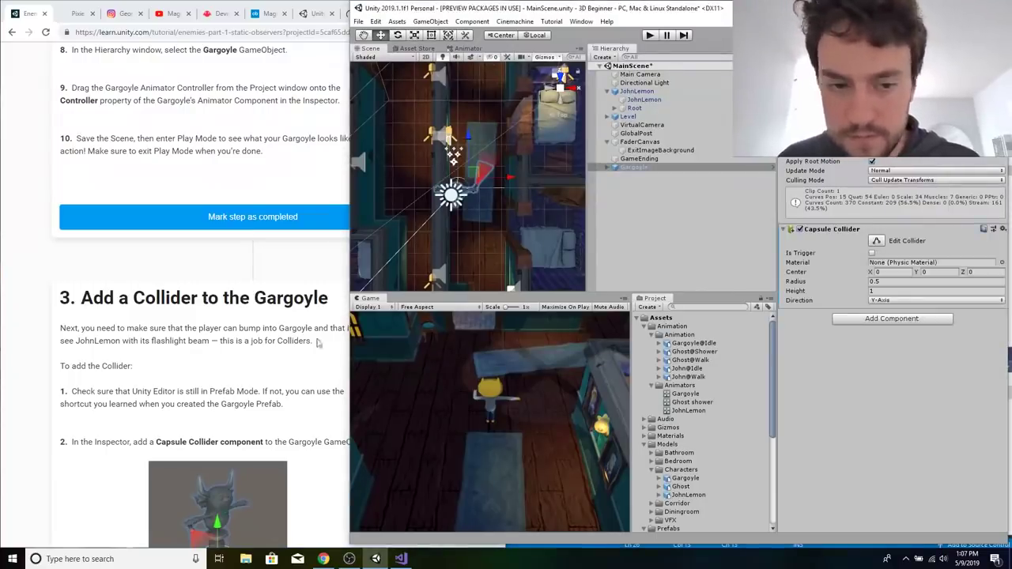
Following the tutorial, set the Gargoyle's Capsule Collider to Center Y 0.9, Radius 0.3 and Height 1.8.
left_click(316, 341)
scroll(246, 329, "down", 8)
scroll(245, 328, "up", 2)
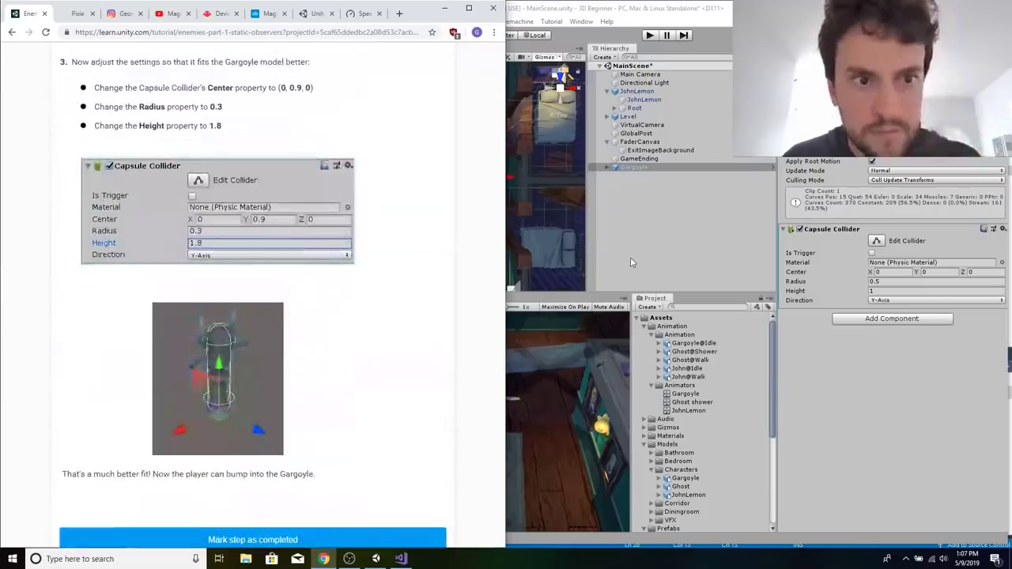
left_click(947, 276)
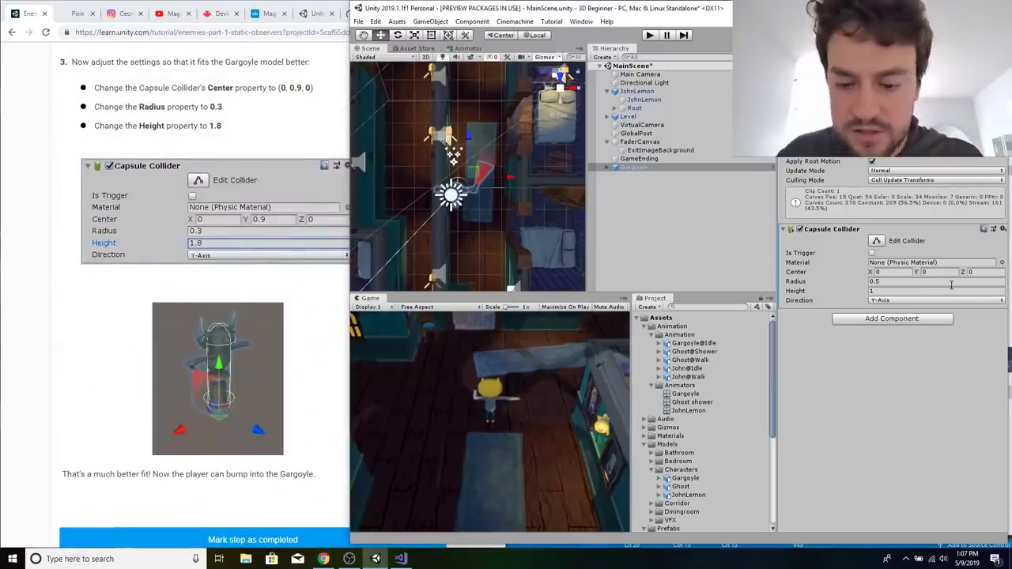
left_click(926, 272)
type("0.9")
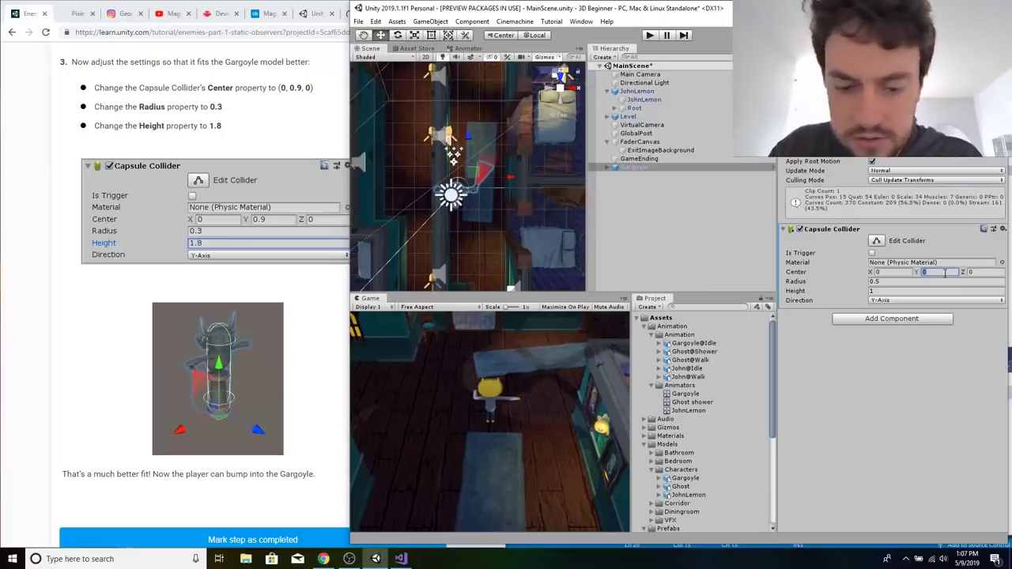
key("Tab")
left_click(929, 283)
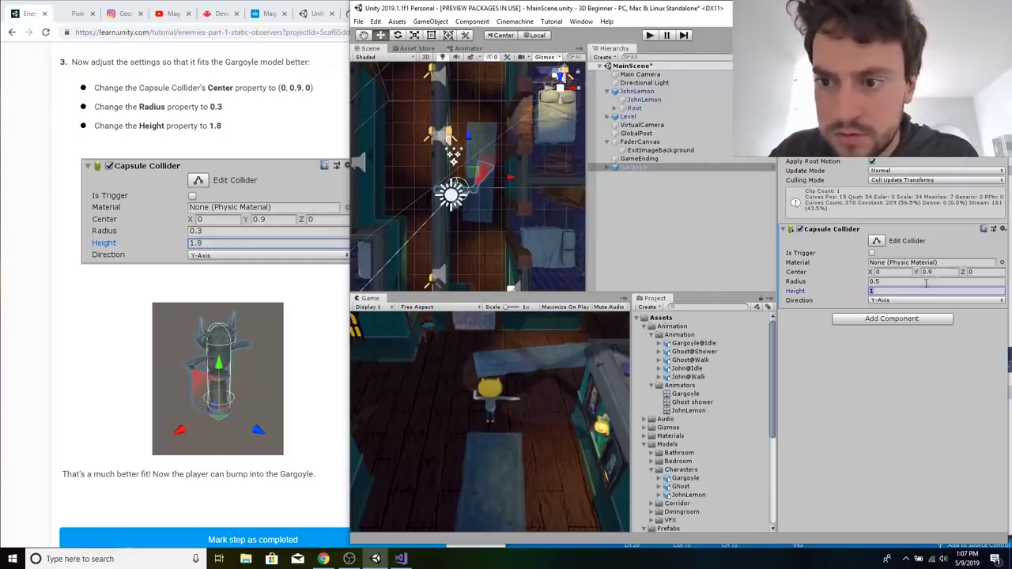
type("0.")
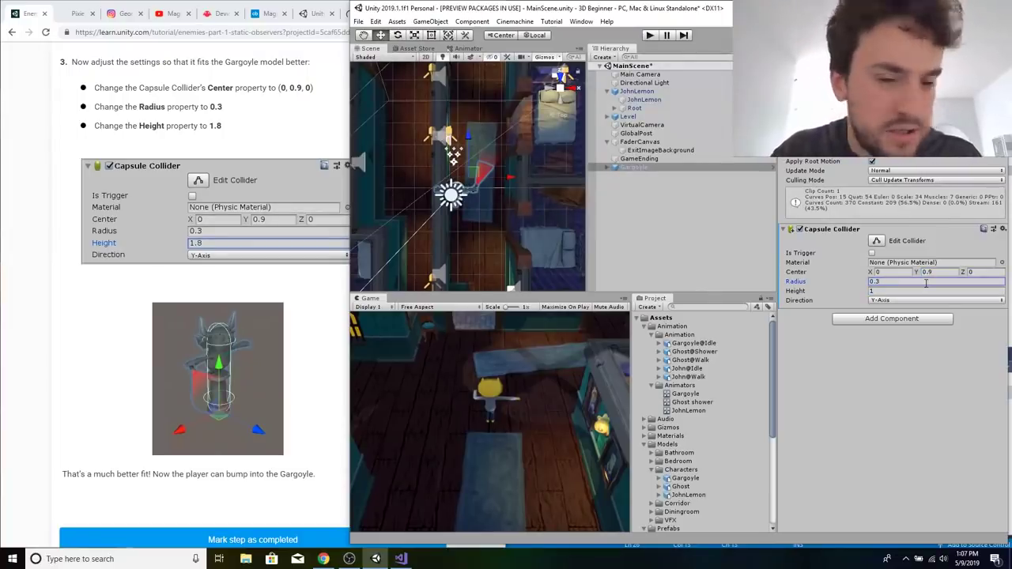
left_click(916, 292)
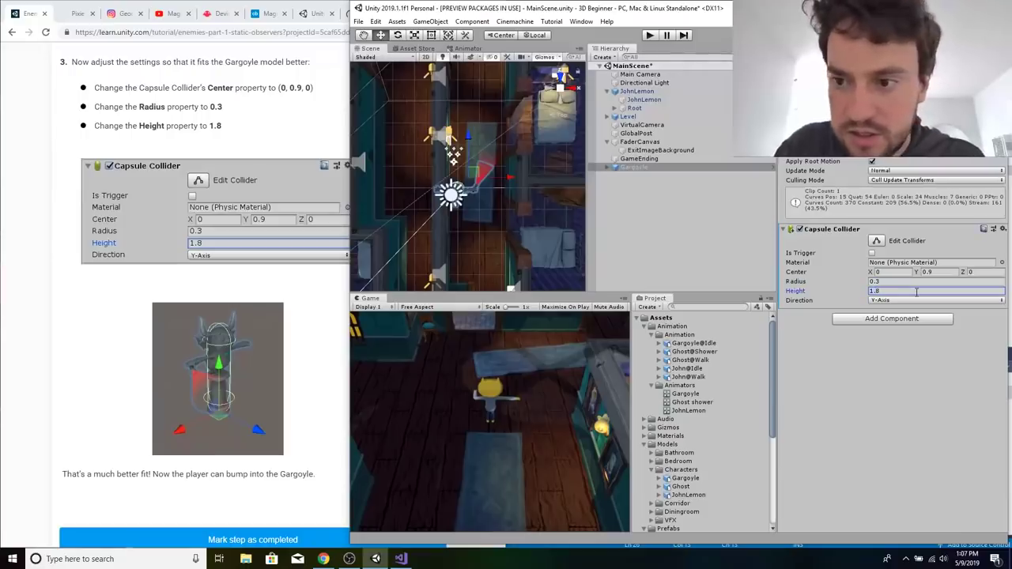
Reselect the Gargoyle in the Scene view and examine its capsule collider from an angled viewpoint.
left_click(474, 222)
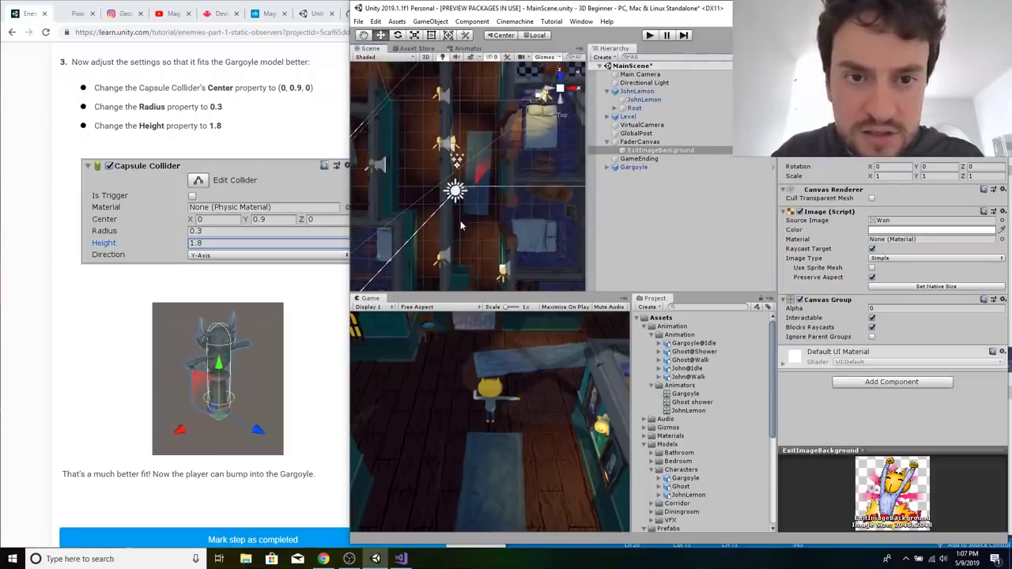
left_click(398, 35)
left_click_drag(476, 232, 457, 273, "alt")
left_click(497, 244)
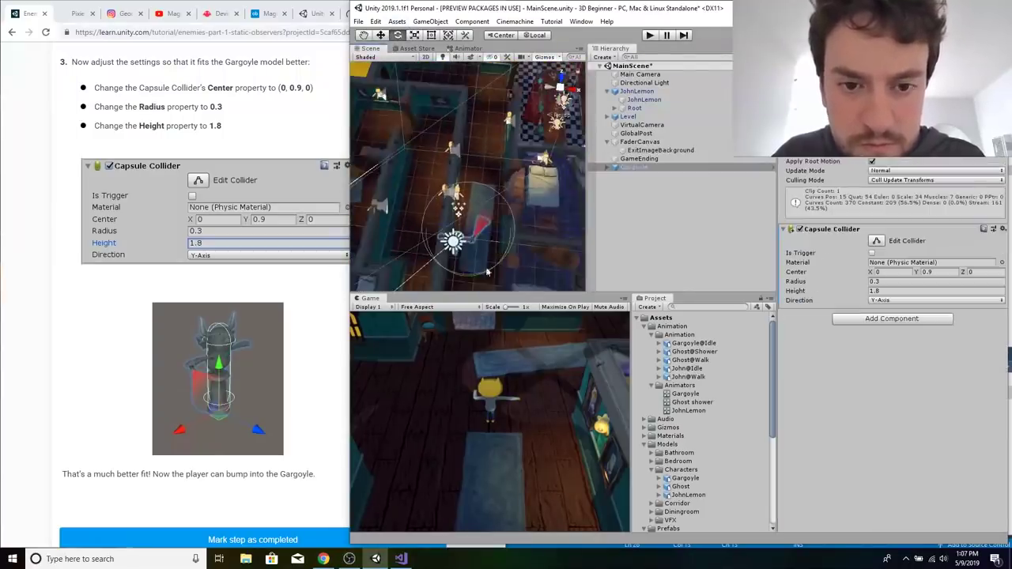
Read the tutorial's section on creating a trigger to simulate the Gargoyle's line of sight.
left_click(342, 340)
scroll(340, 340, "down", 5)
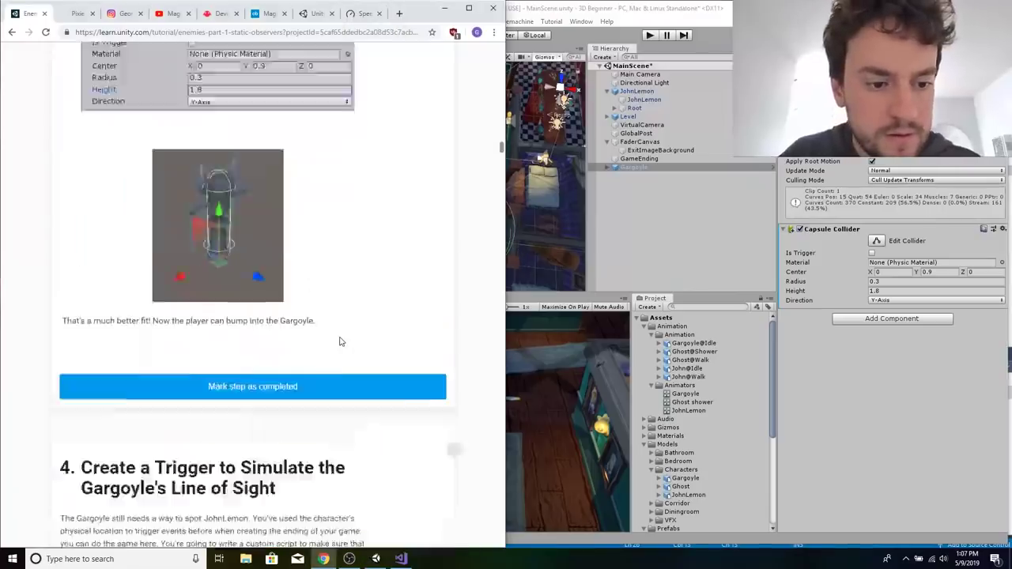
scroll(341, 341, "up", 3)
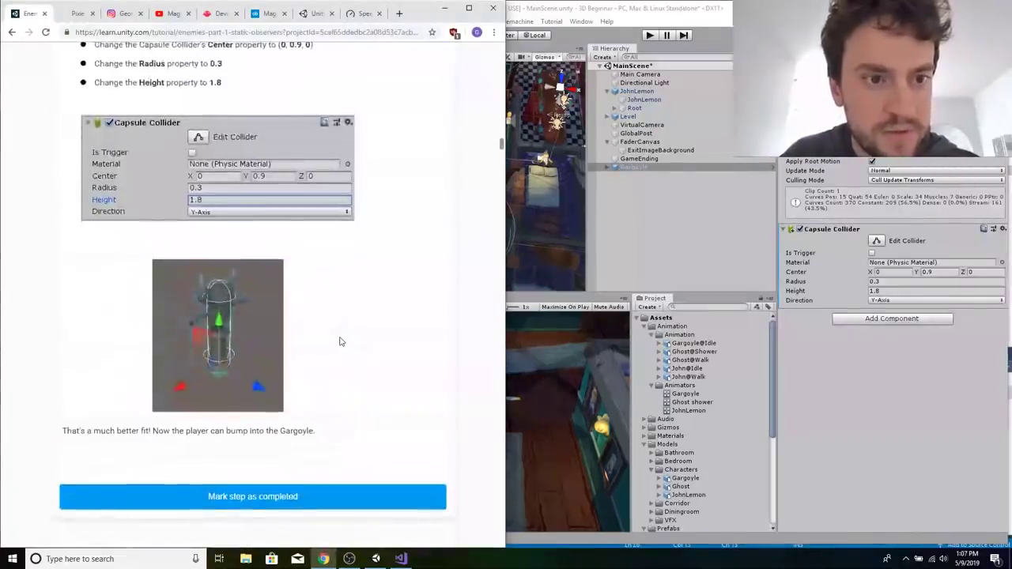
scroll(340, 342, "down", 8)
scroll(341, 341, "down", 6)
scroll(341, 342, "up", 6)
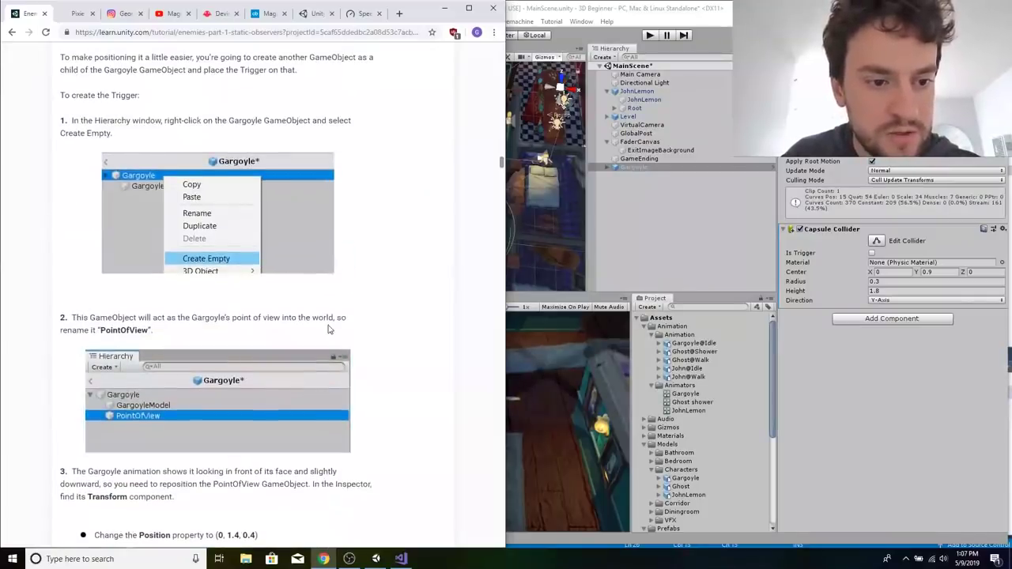
scroll(332, 332, "up", 1)
Select and frame the Gargoyle in the scene and open its prefab in Prefab Mode.
left_click(632, 233)
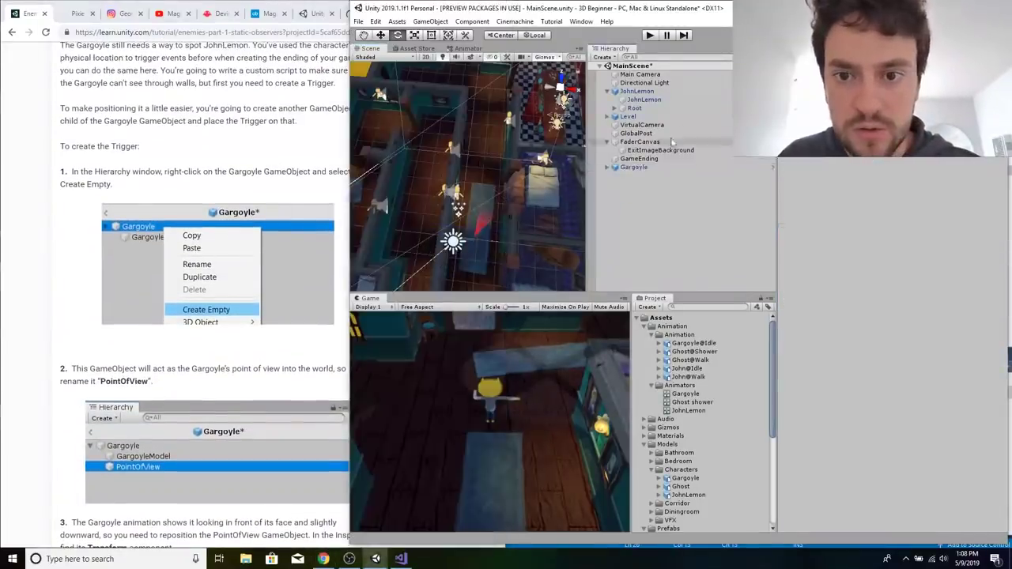
left_click(633, 166)
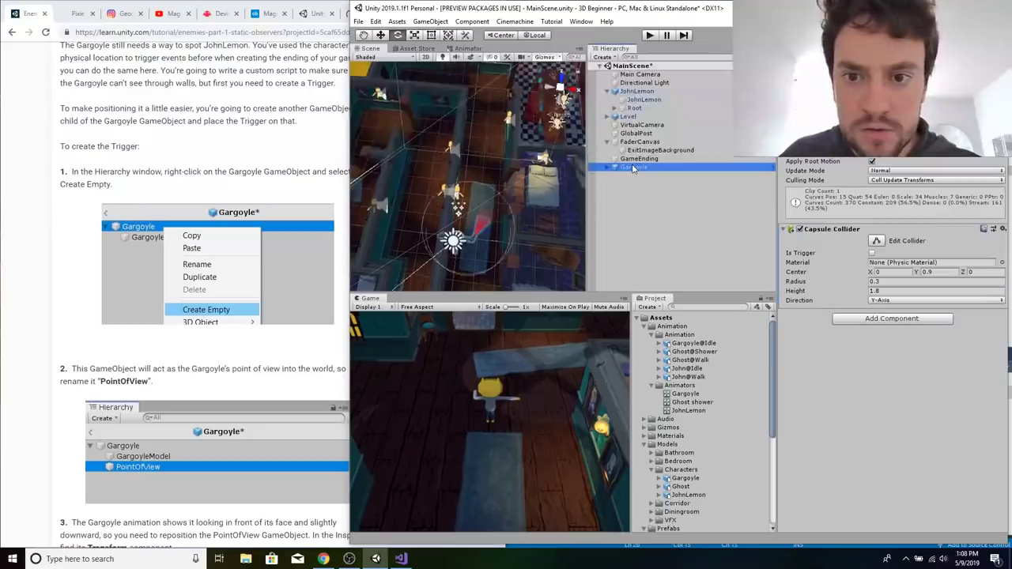
key("f")
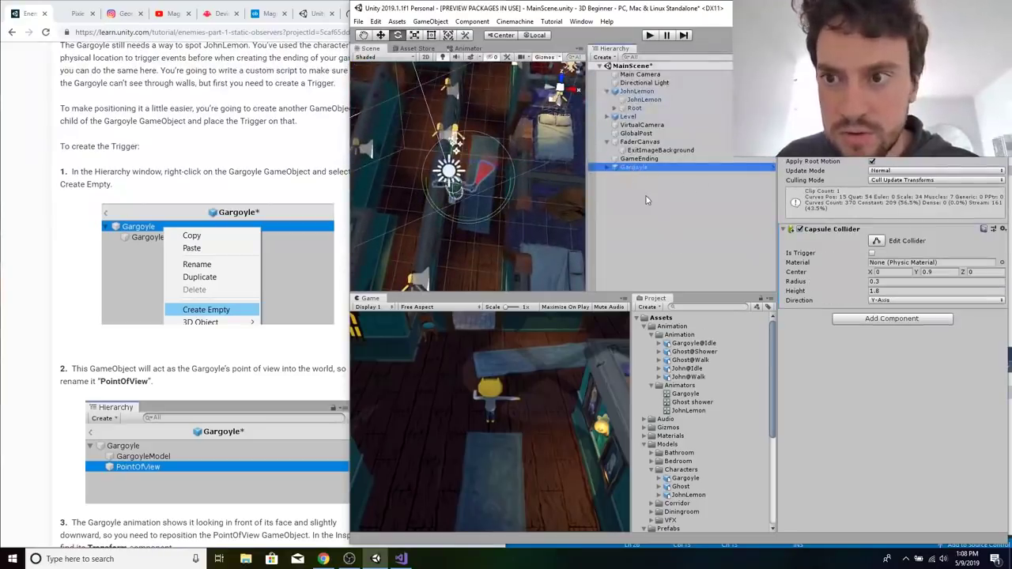
left_click(902, 115)
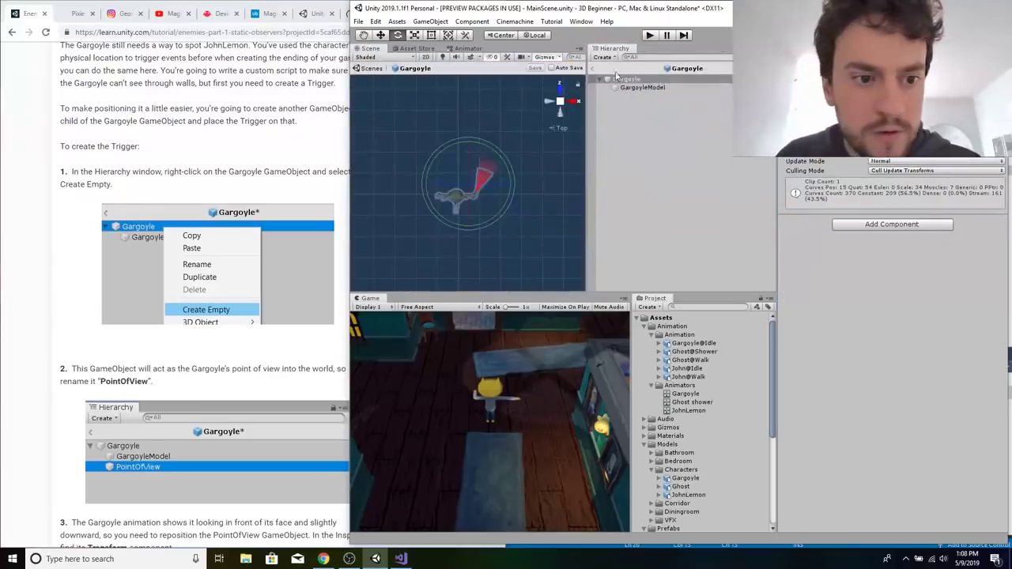
Create an empty child GameObject under Gargoyle in the prefab and name it PointOfView.
right_click(644, 79)
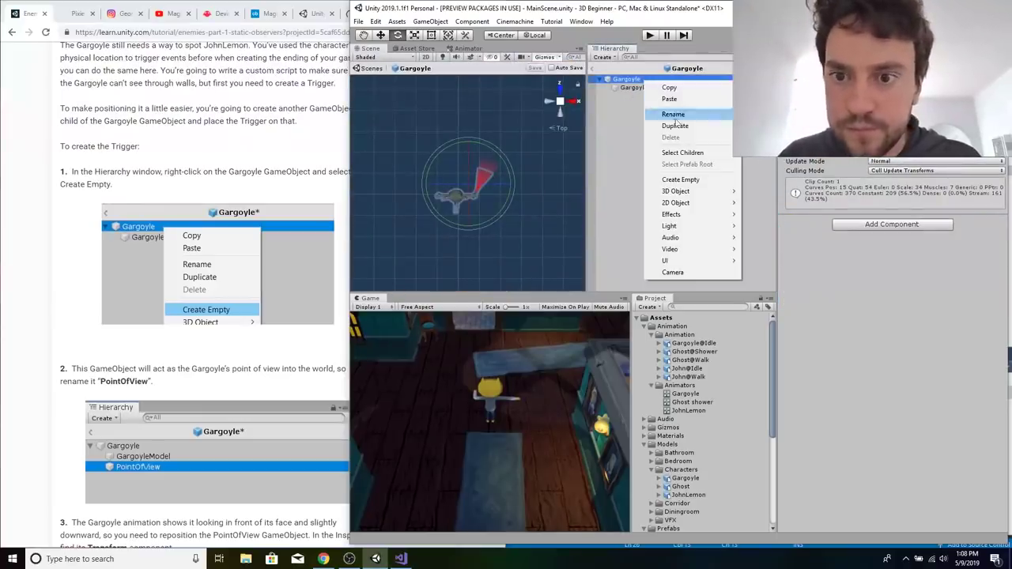
left_click(681, 180)
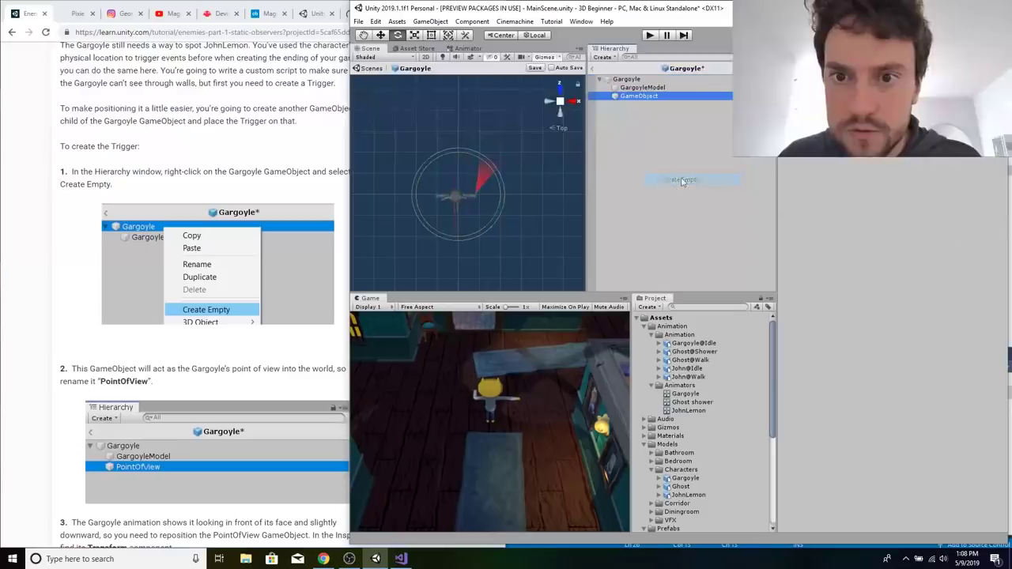
left_click(647, 96)
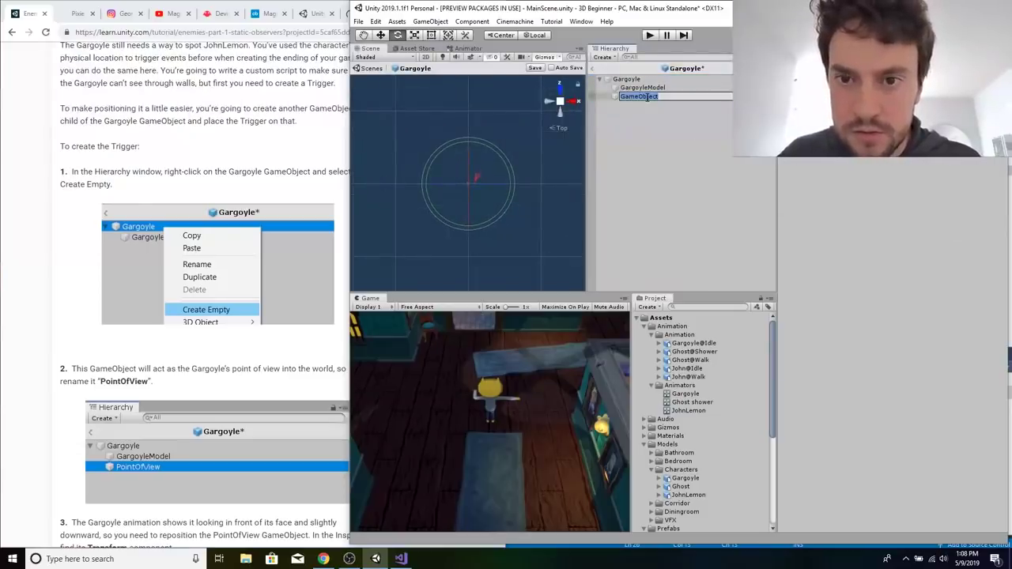
type("PiintOf")
key("BackSpace")
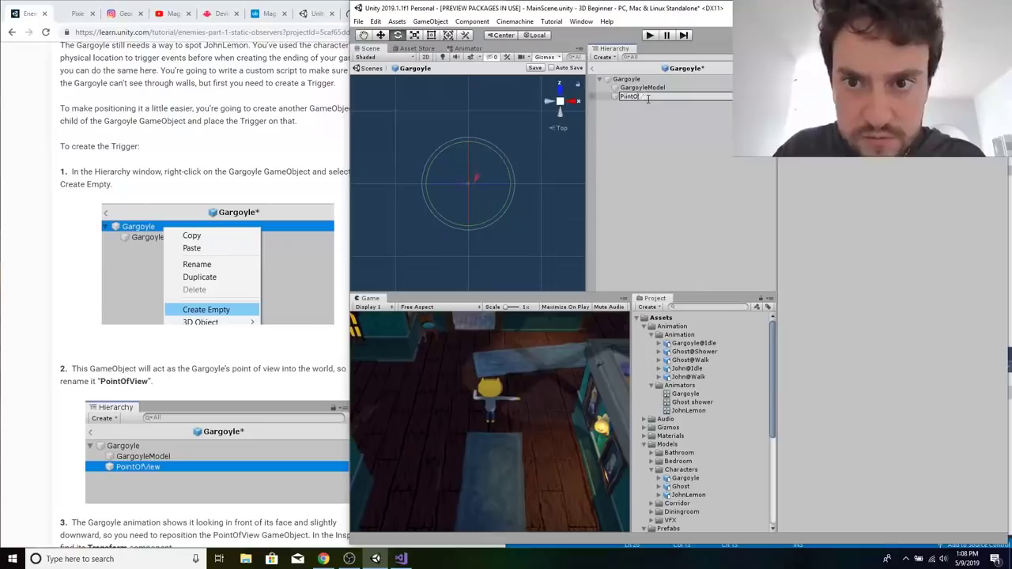
type("View")
key("Return")
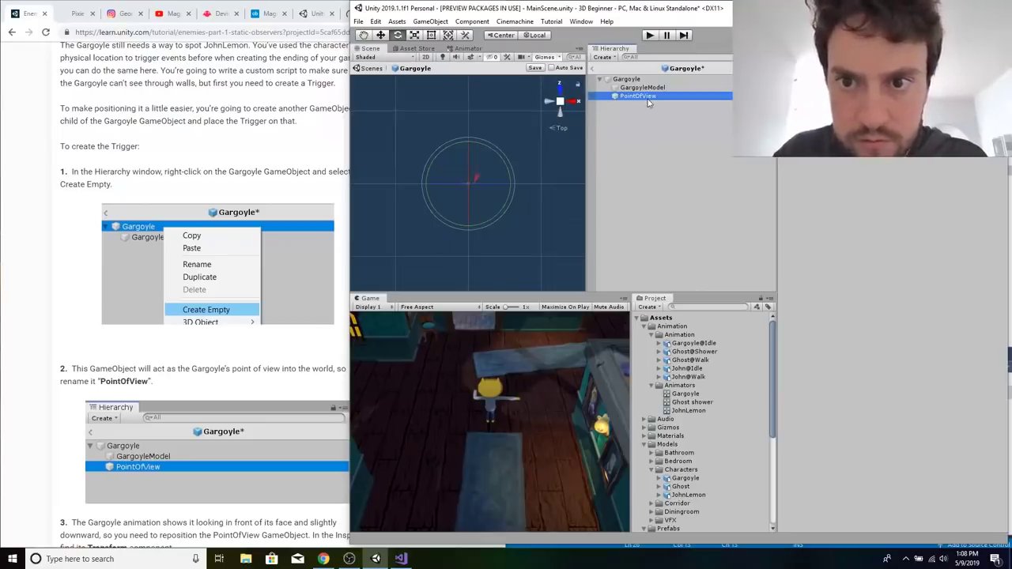
Following the tutorial, set PointOfView's Transform Position to (0, 1.4, 0.4) and Rotation to (20, 0, 0).
left_click(332, 342)
scroll(332, 341, "down", 5)
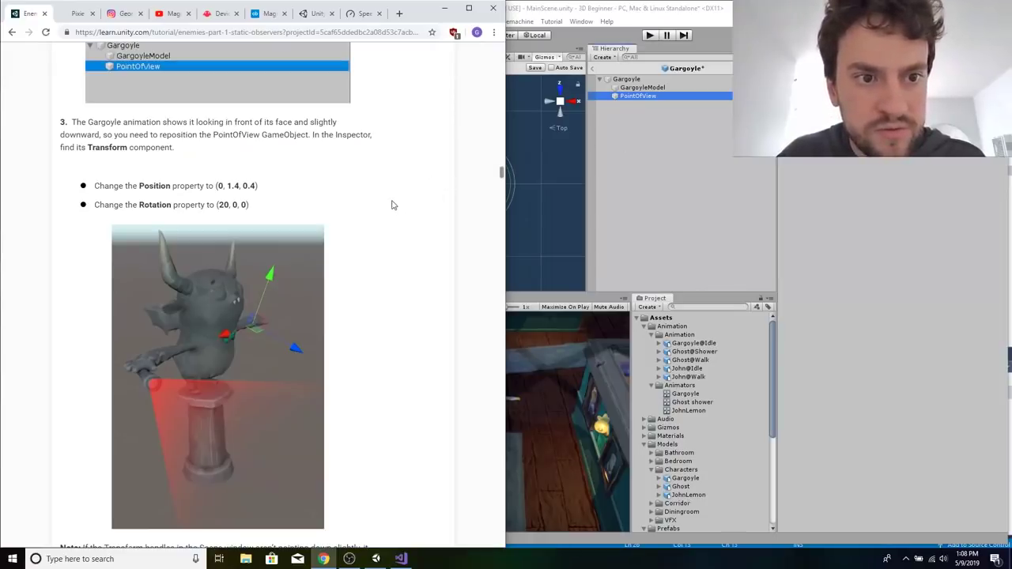
scroll(356, 180, "up", 1)
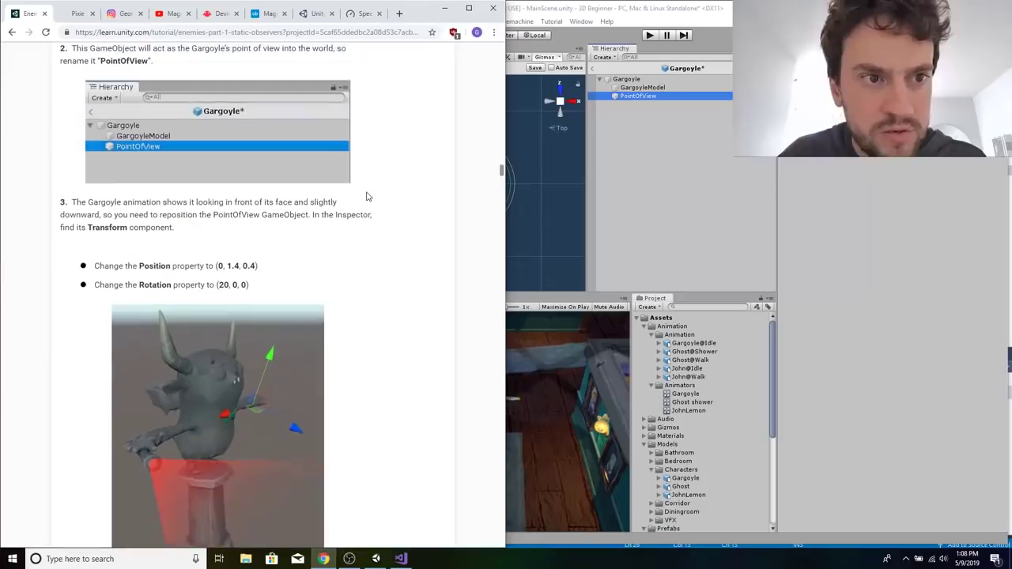
left_click(721, 208)
left_click(639, 96)
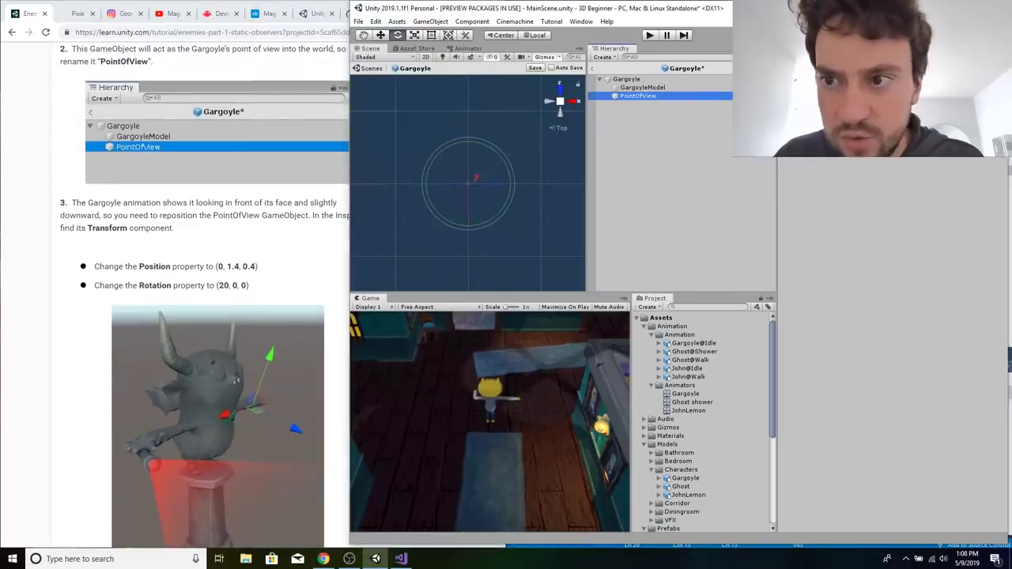
left_click(889, 94)
left_click(716, 97)
left_click(707, 90)
left_click(707, 96)
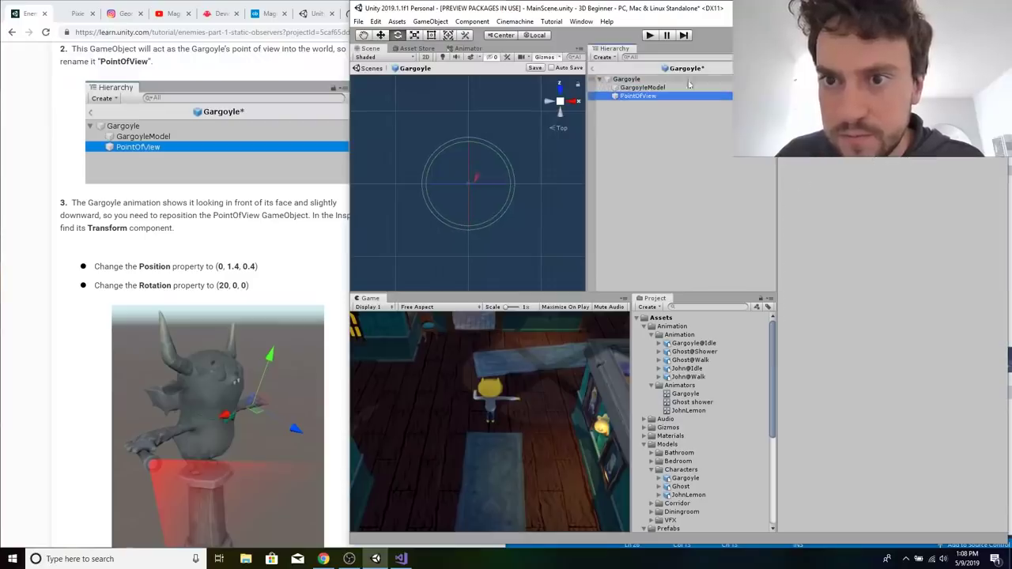
left_click(682, 81)
left_click(662, 97)
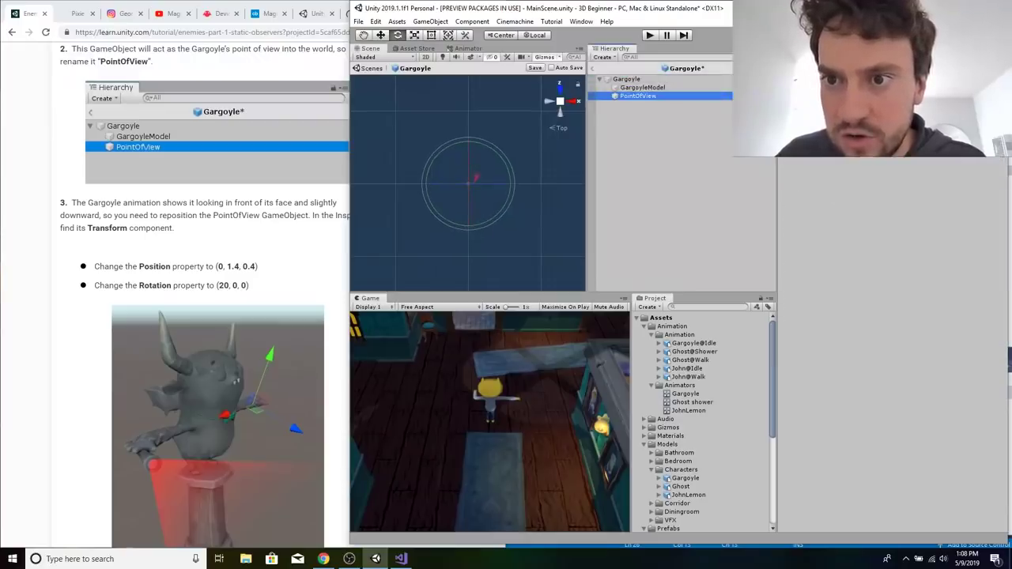
left_click(885, 94)
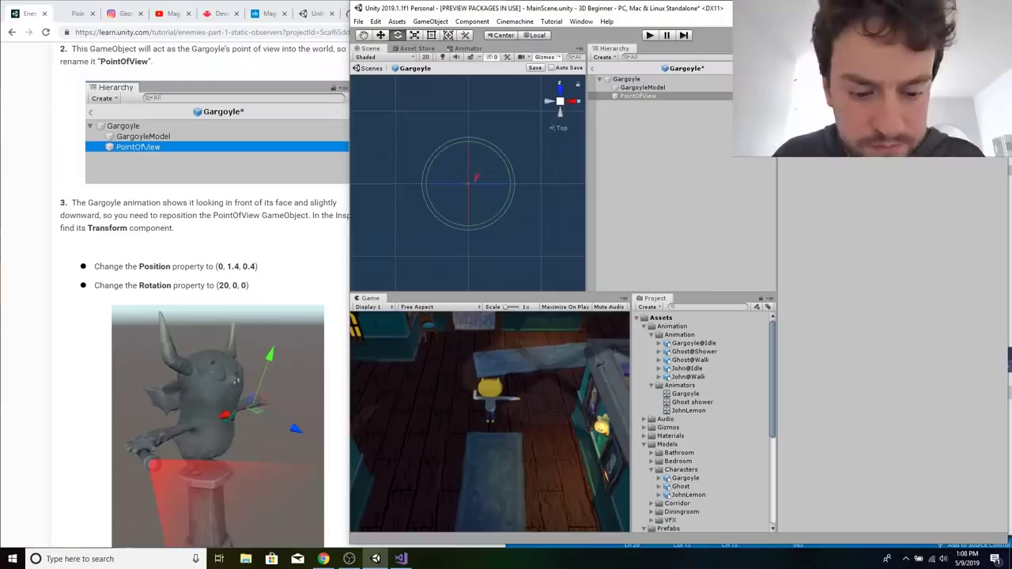
type("4")
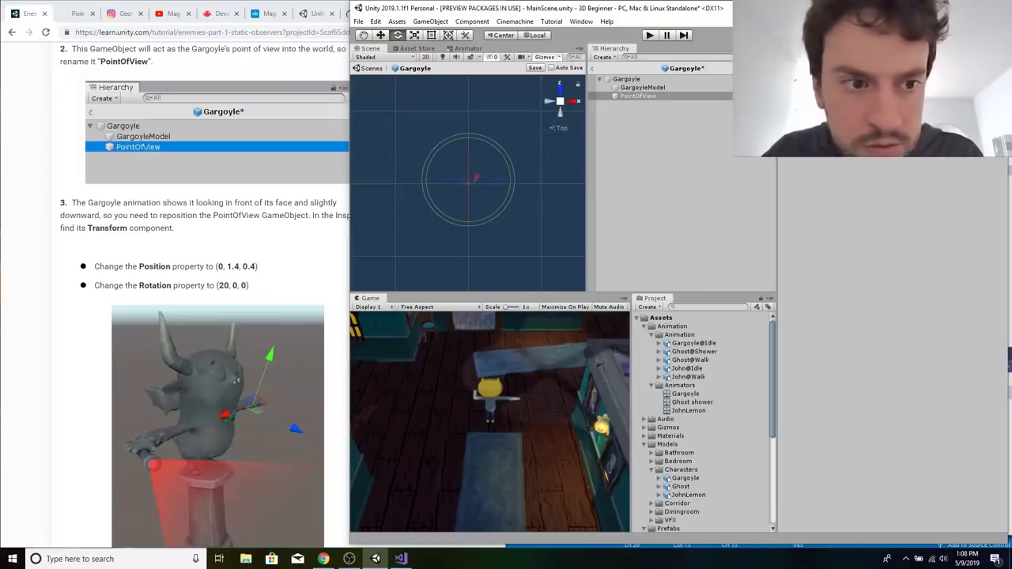
left_click(277, 235)
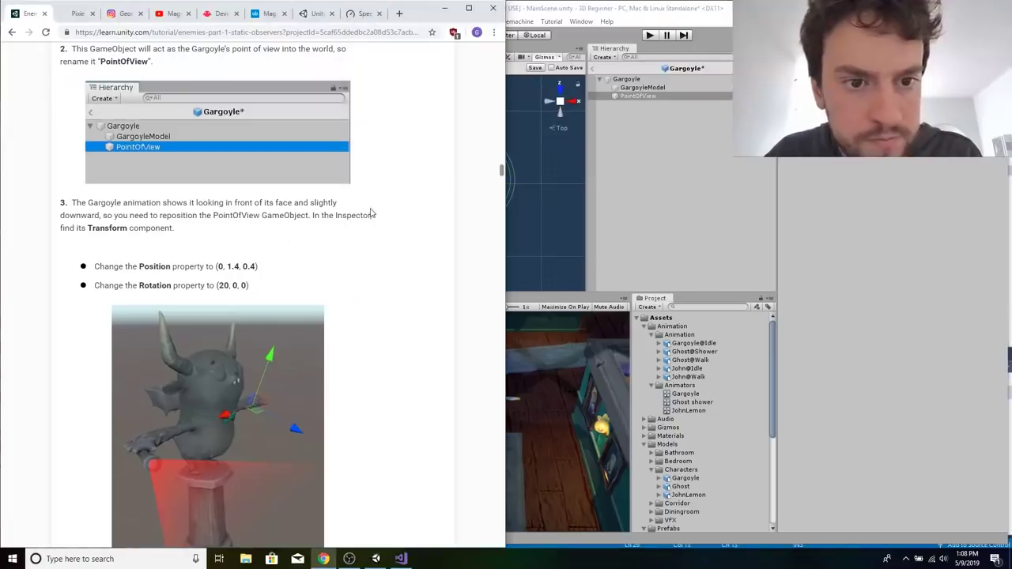
key("alt+Tab")
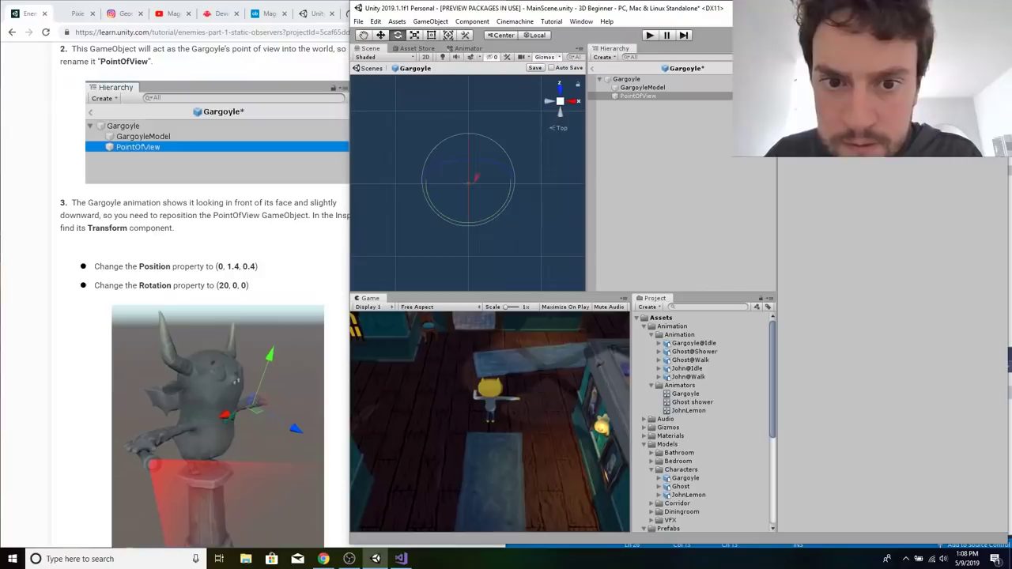
Read the tutorial's handle-rotation note and trigger collider settings, and check PointOfView's placement in the Scene view.
left_click(210, 255)
scroll(211, 255, "down", 4)
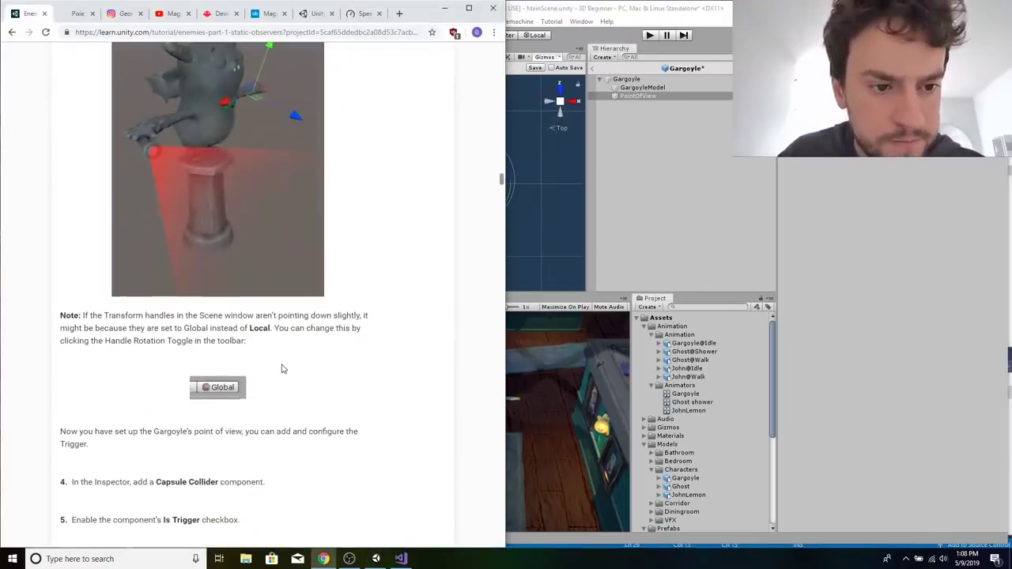
scroll(283, 369, "down", 1)
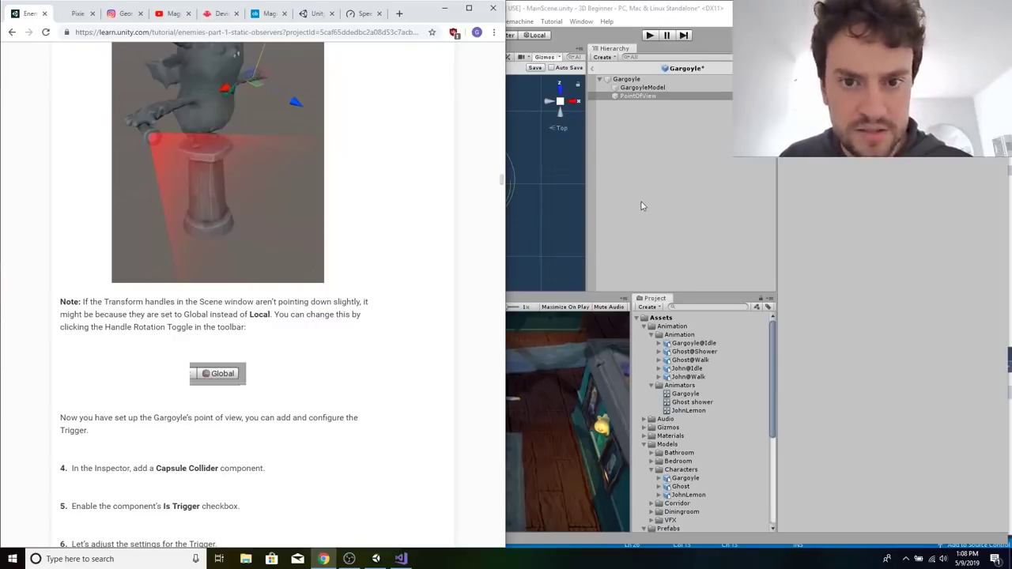
left_click(562, 206)
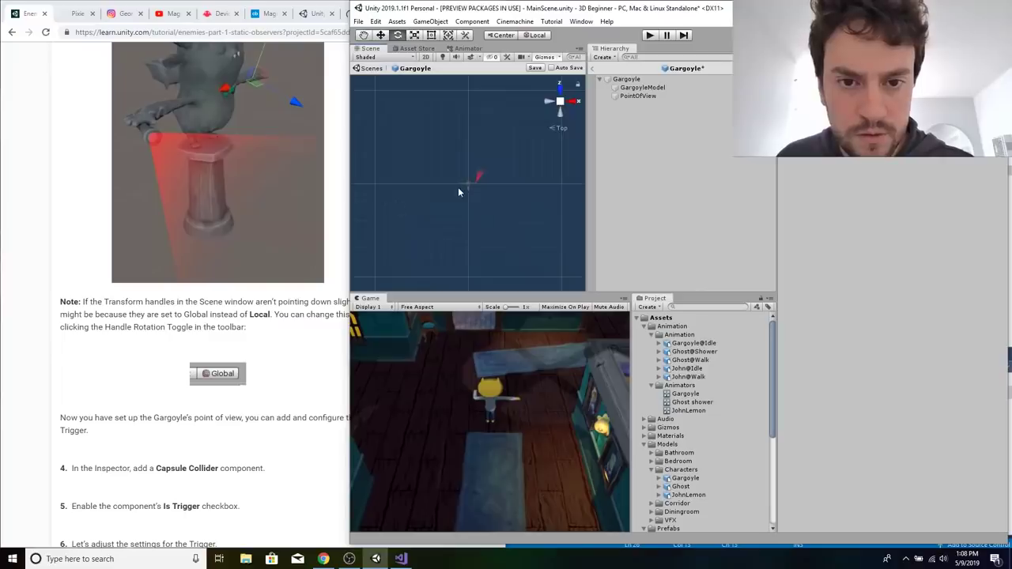
left_click(639, 96)
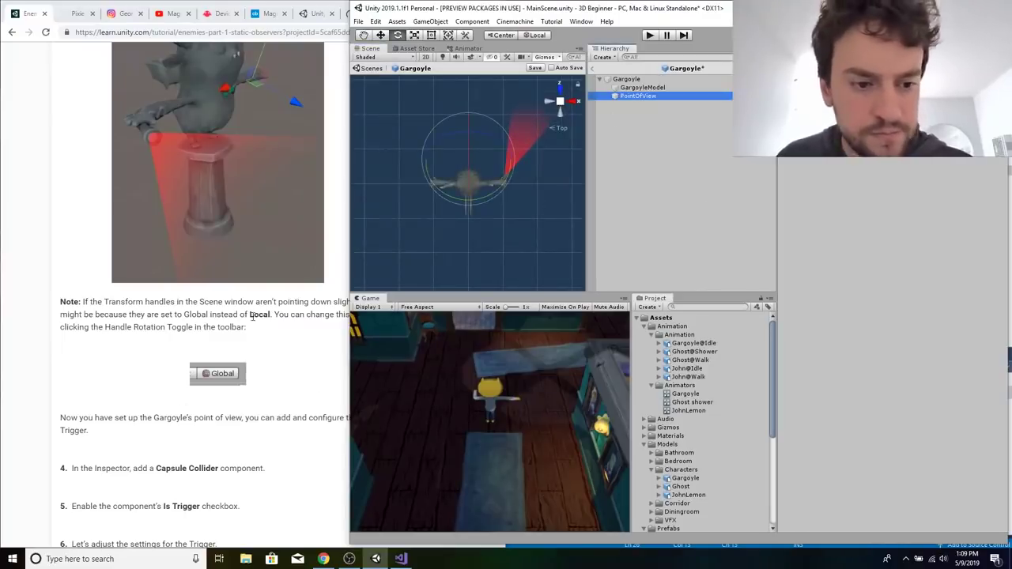
scroll(274, 352, "down", 2)
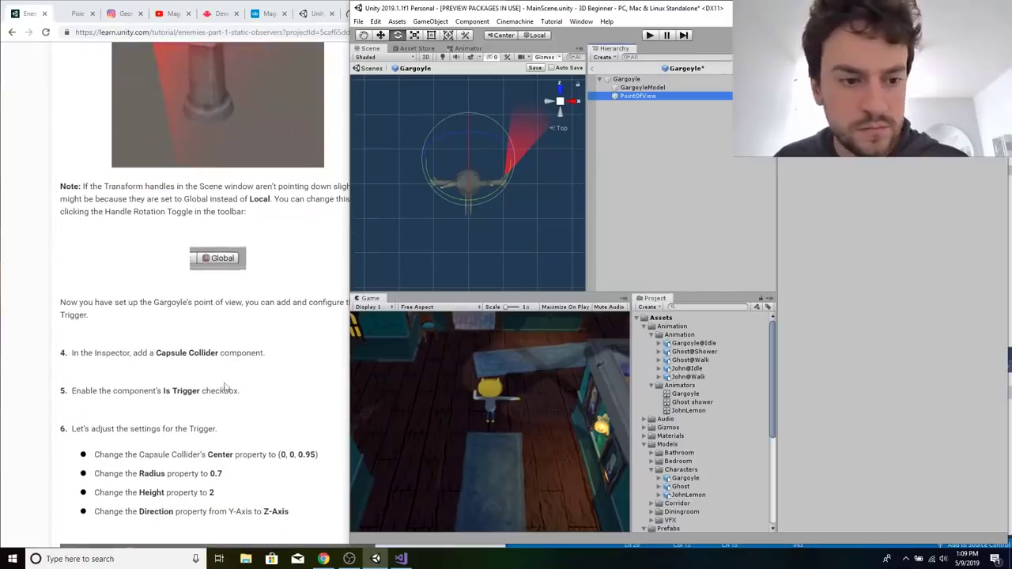
Check the components on Gargoyle, GargoyleModel and PointOfView, and save the Gargoyle prefab.
left_click(616, 150)
left_click(639, 88)
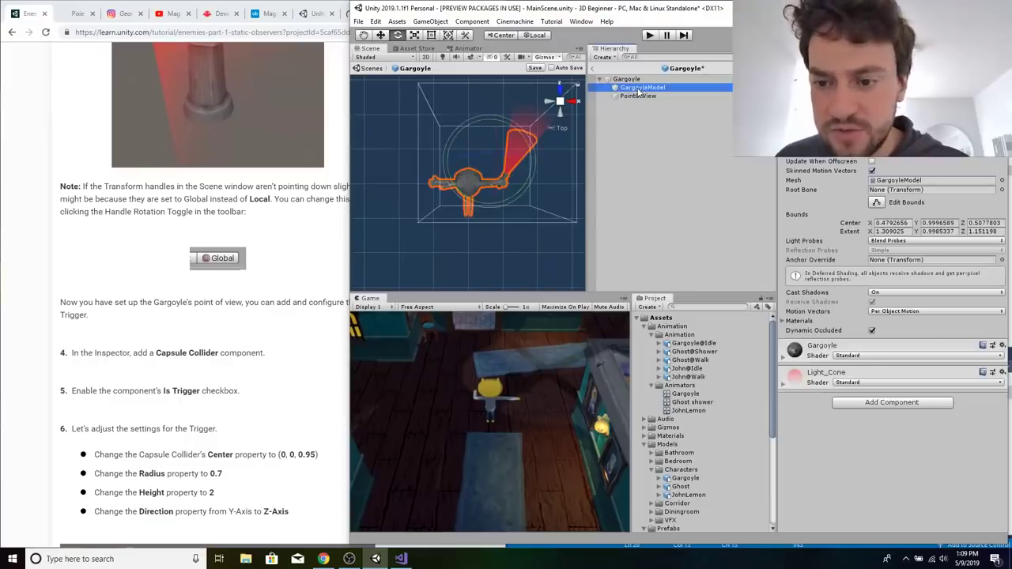
left_click(636, 80)
left_click(639, 89)
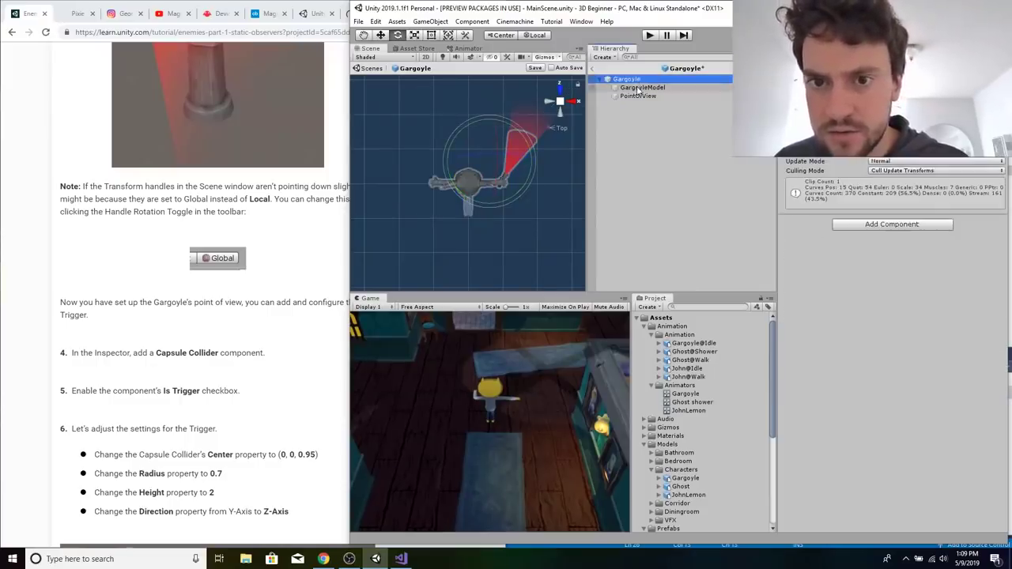
left_click(636, 98)
left_click(638, 90)
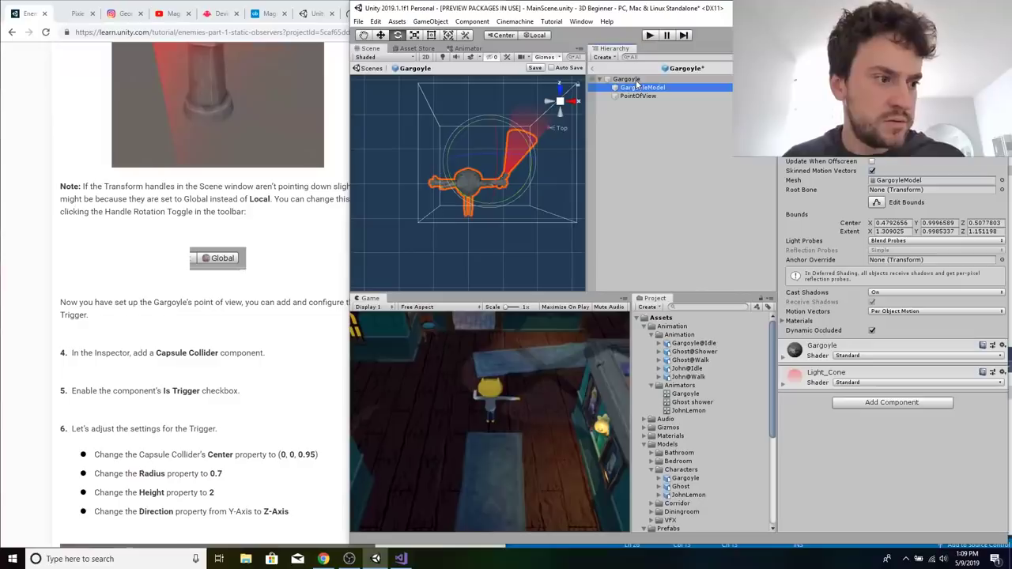
key("ctrl+s")
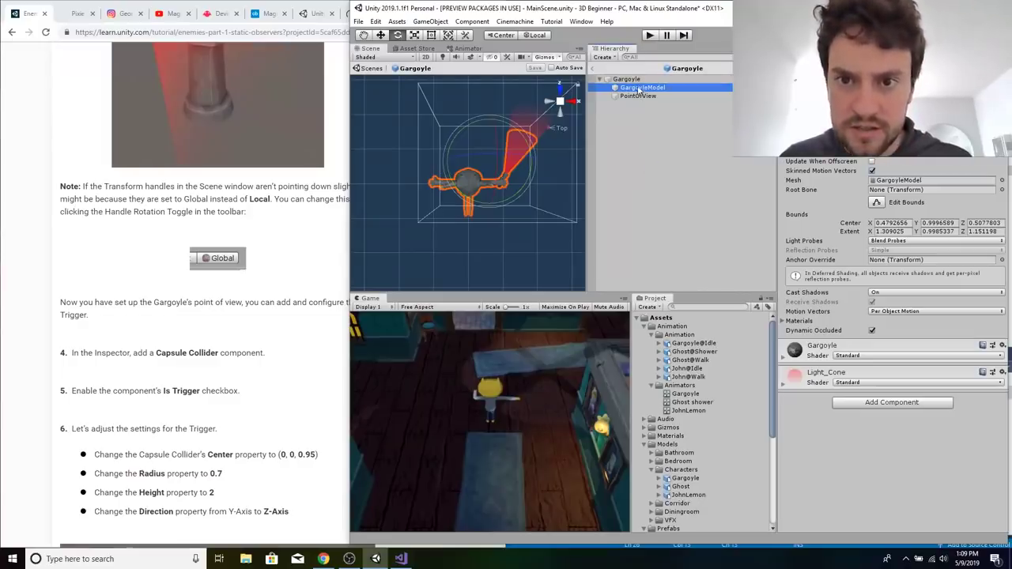
left_click(626, 79)
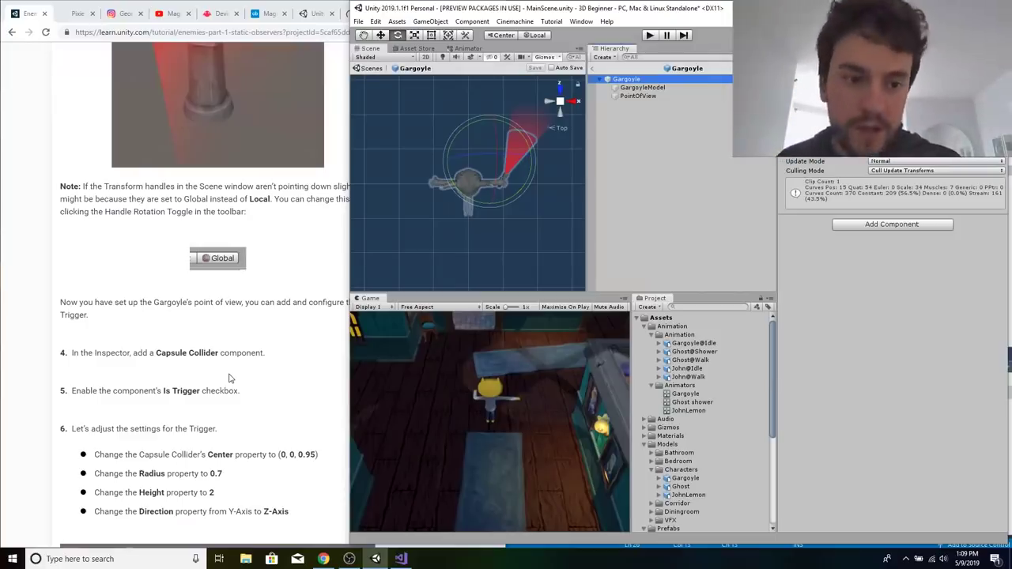
Reread the tutorial's Add a Collider to the Gargoyle section, including the instruction about staying in Prefab Mode.
right_click(245, 208)
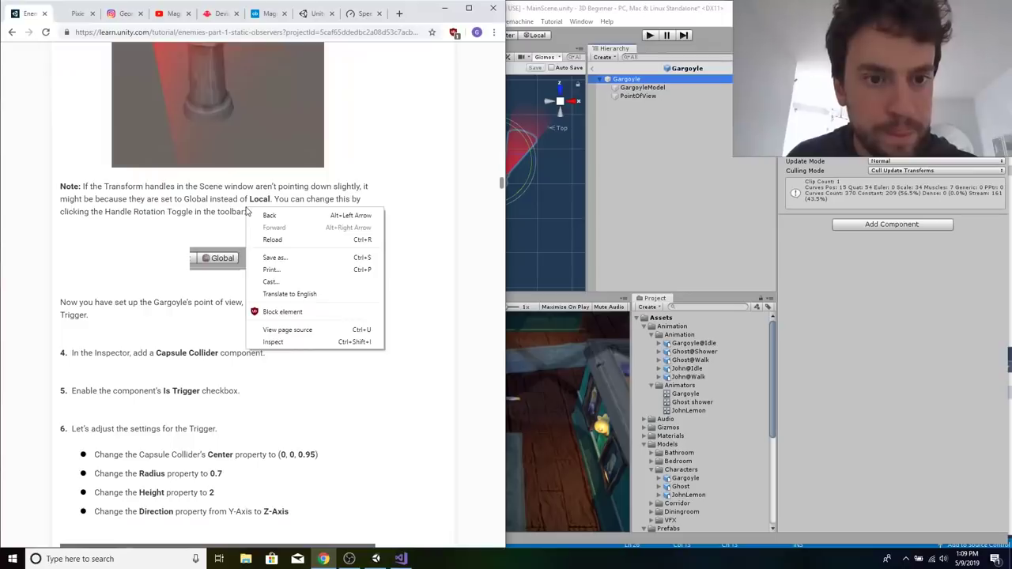
left_click(372, 170)
scroll(373, 172, "up", 2)
scroll(372, 172, "up", 5)
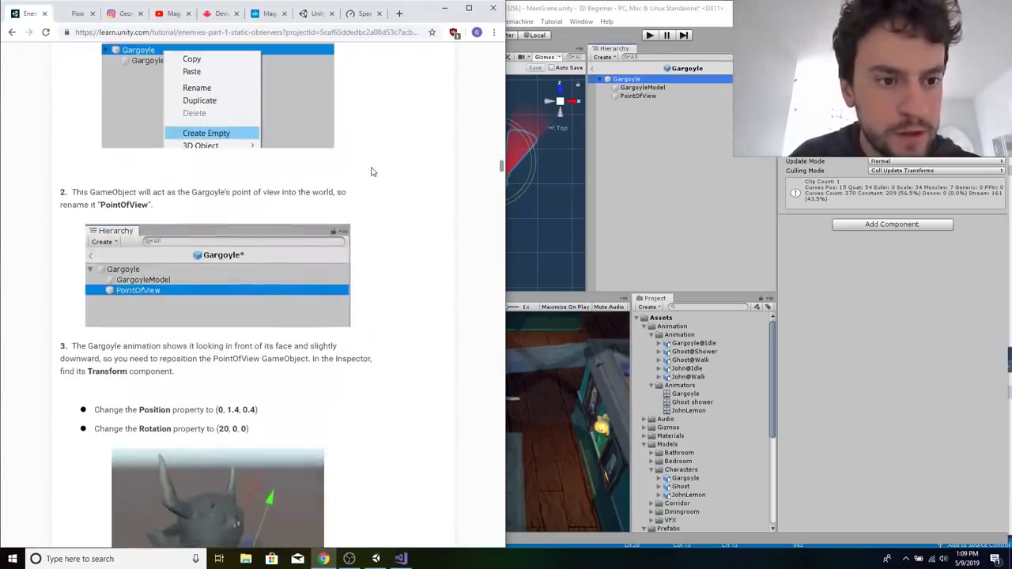
scroll(372, 171, "up", 4)
scroll(373, 172, "down", 15)
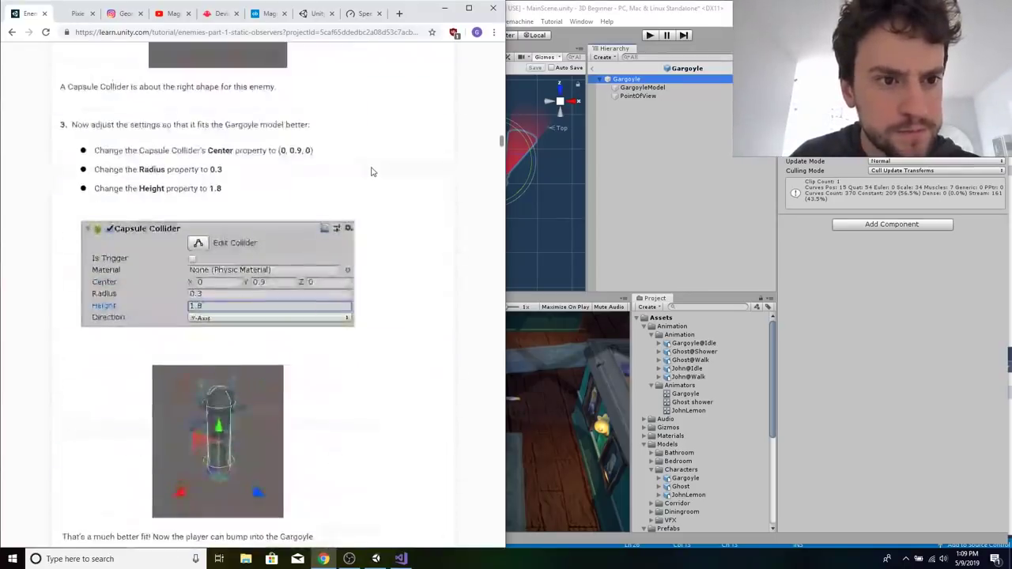
scroll(373, 171, "up", 1)
scroll(372, 171, "up", 4)
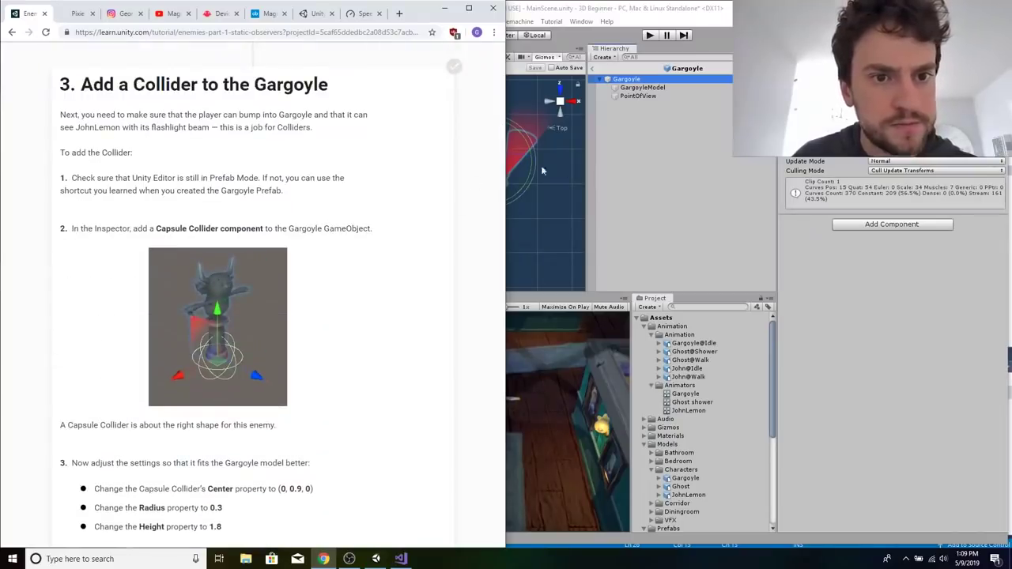
scroll(379, 211, "down", 2)
scroll(378, 210, "up", 1)
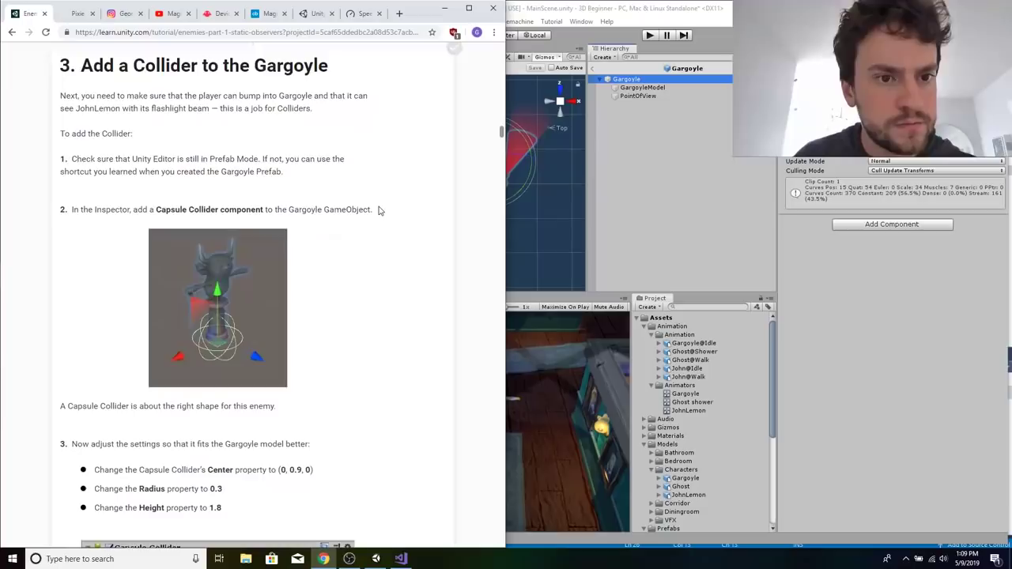
scroll(378, 211, "down", 1)
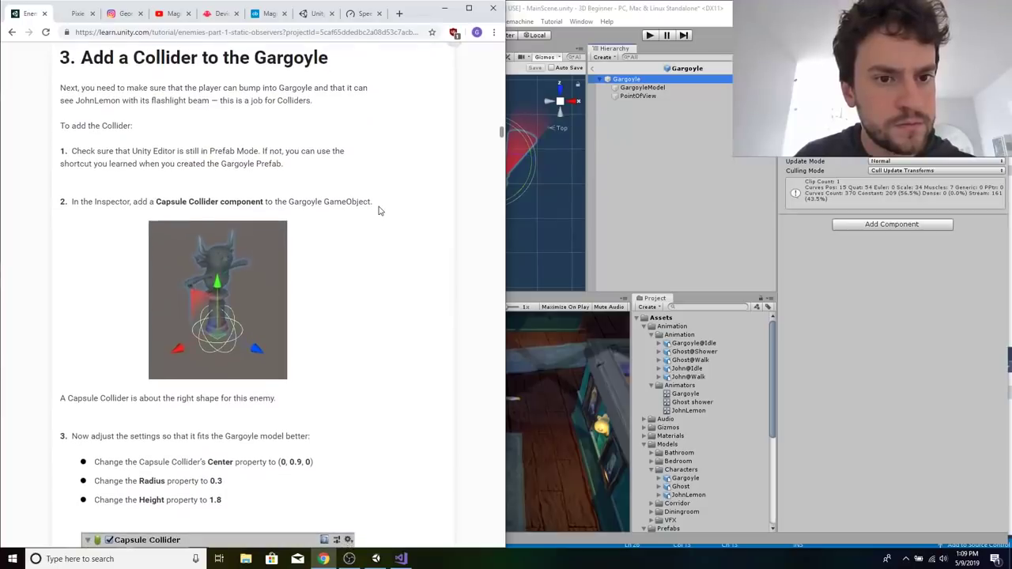
triple_click(288, 163)
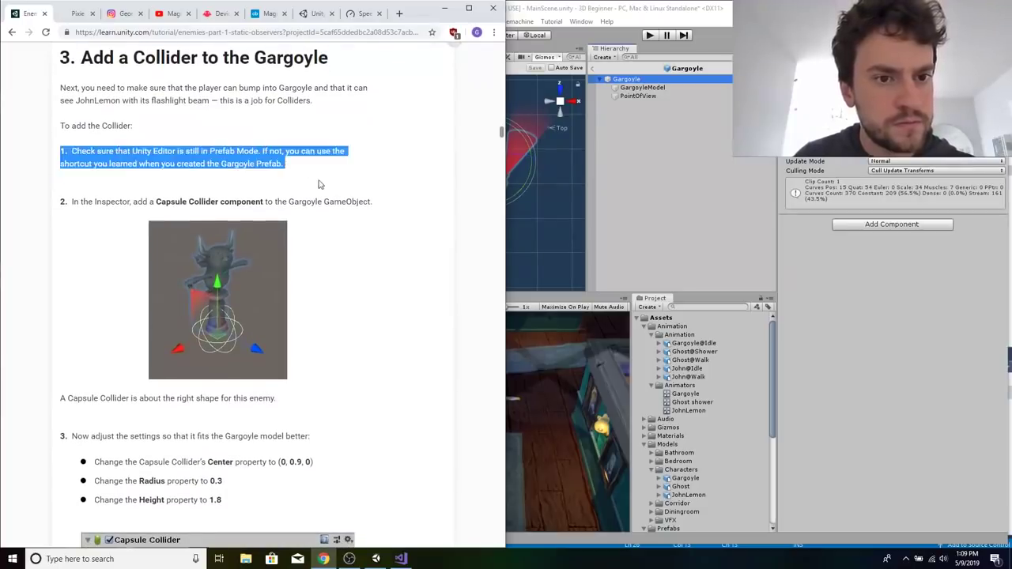
left_click(320, 183)
Exit Prefab Mode to MainScene and remove the Capsule Collider component from the Gargoyle instance.
left_click(636, 157)
left_click(593, 69)
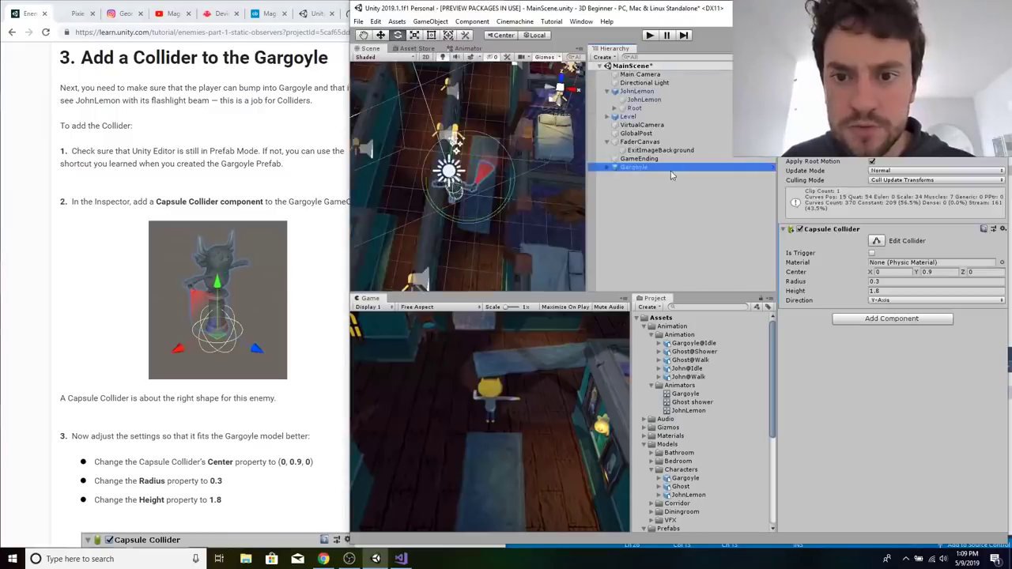
left_click(642, 184)
left_click(644, 168)
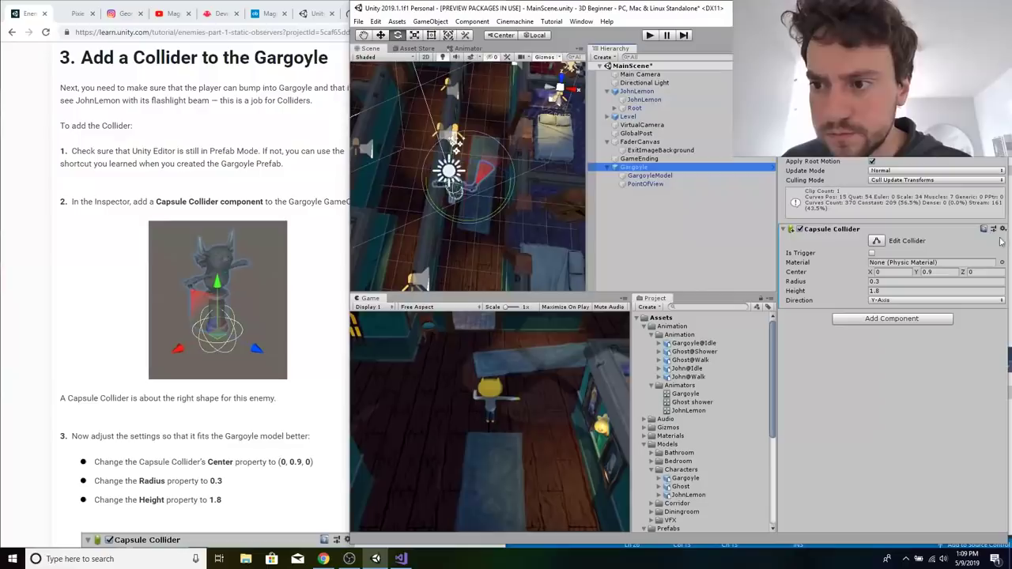
left_click(1002, 230)
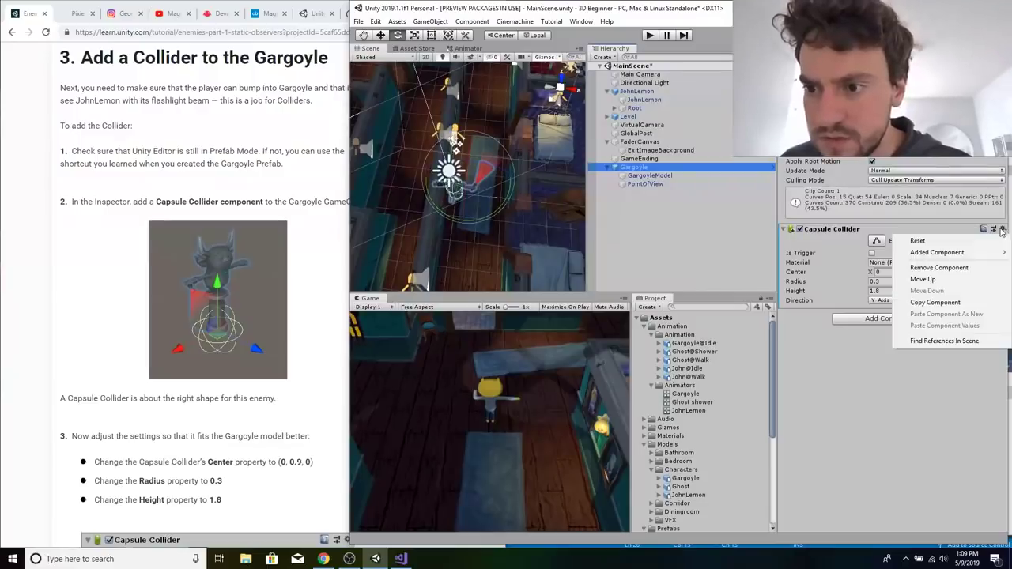
left_click(949, 268)
left_click(720, 224)
left_click(638, 168)
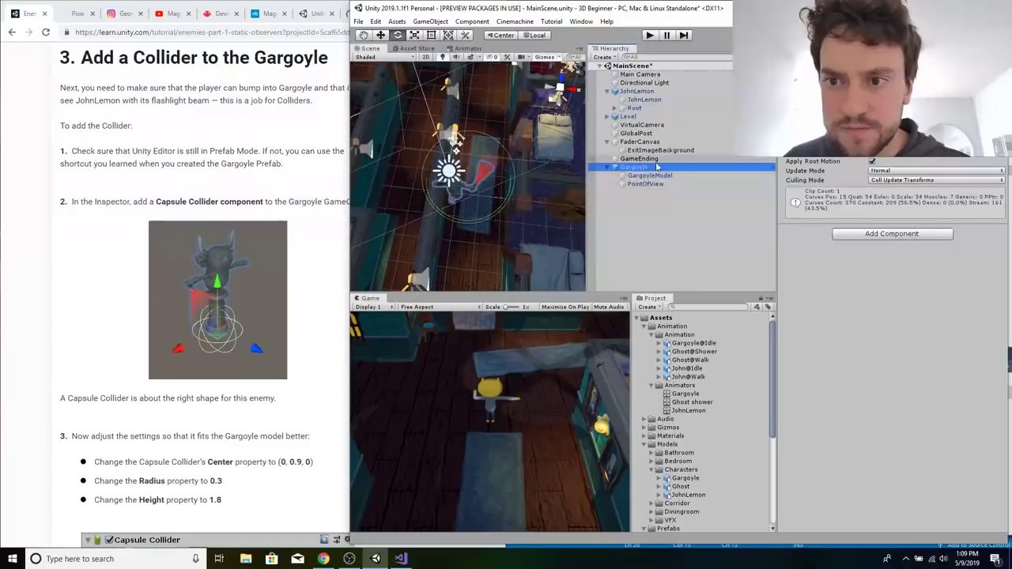
Open the Gargoyle prefab in Prefab Mode and add a Capsule Collider component to its root object.
left_click(773, 167)
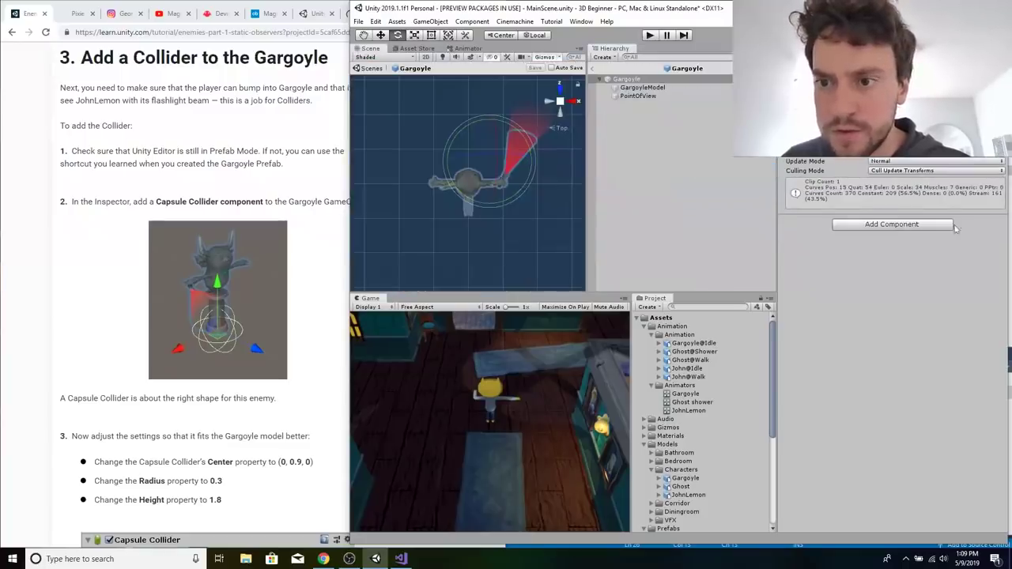
left_click(911, 224)
type("cap")
key("Return")
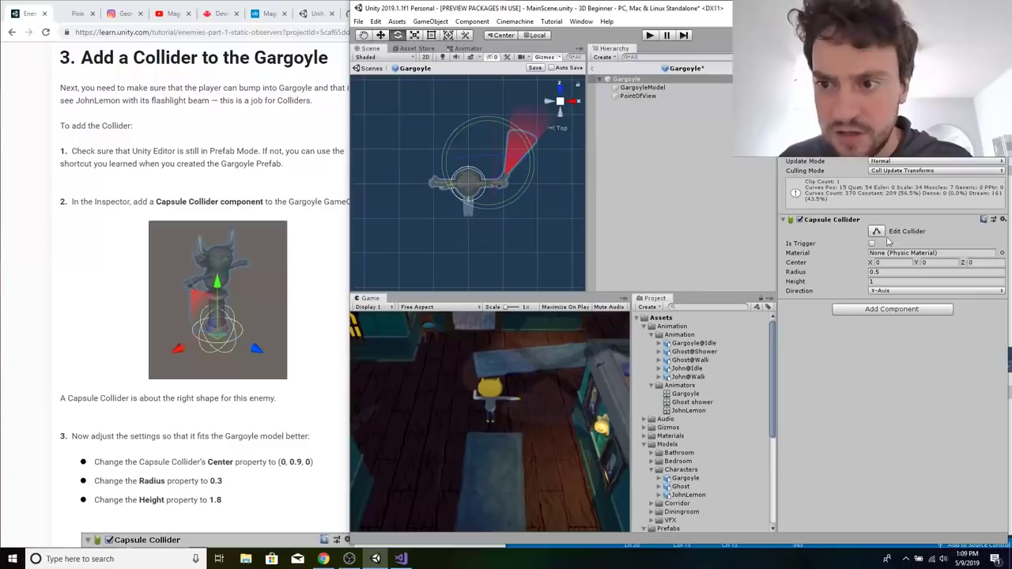
Set the Gargoyle's Capsule Collider to Center Y 0.9, Radius 0.3 and Height 1.8.
left_click(951, 264)
type("0.9")
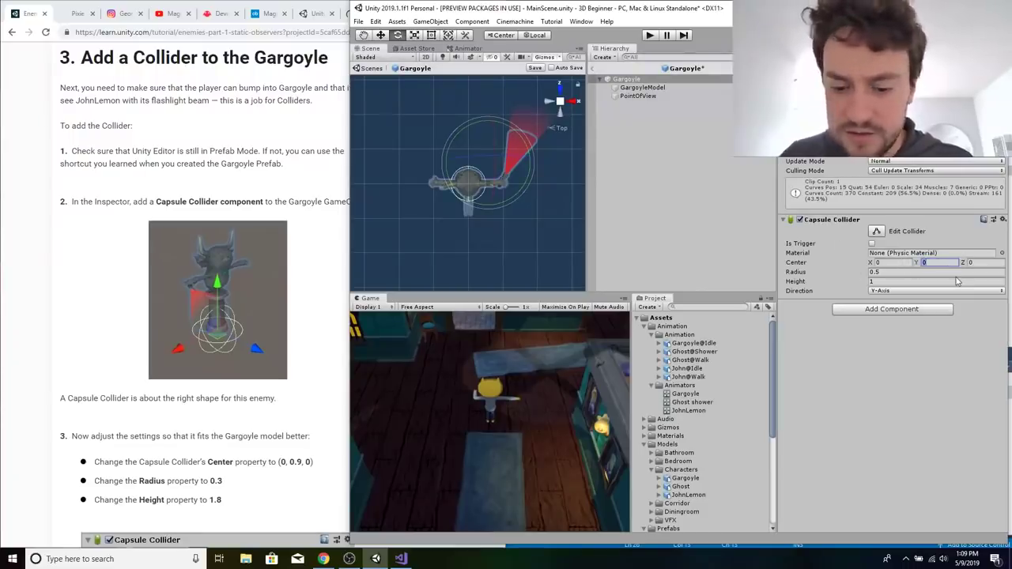
key("Tab")
key("Tab")
type("0.3")
key("Tab")
type("1.8")
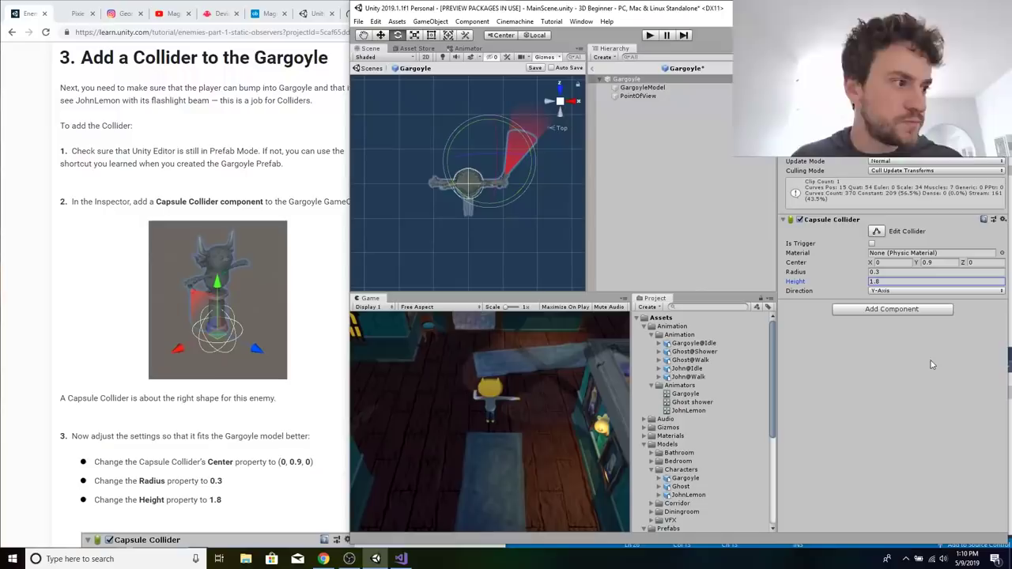
Switch to OBS, move the webcam source to the canvas's lower-left corner, and minimise OBS.
left_click(349, 559)
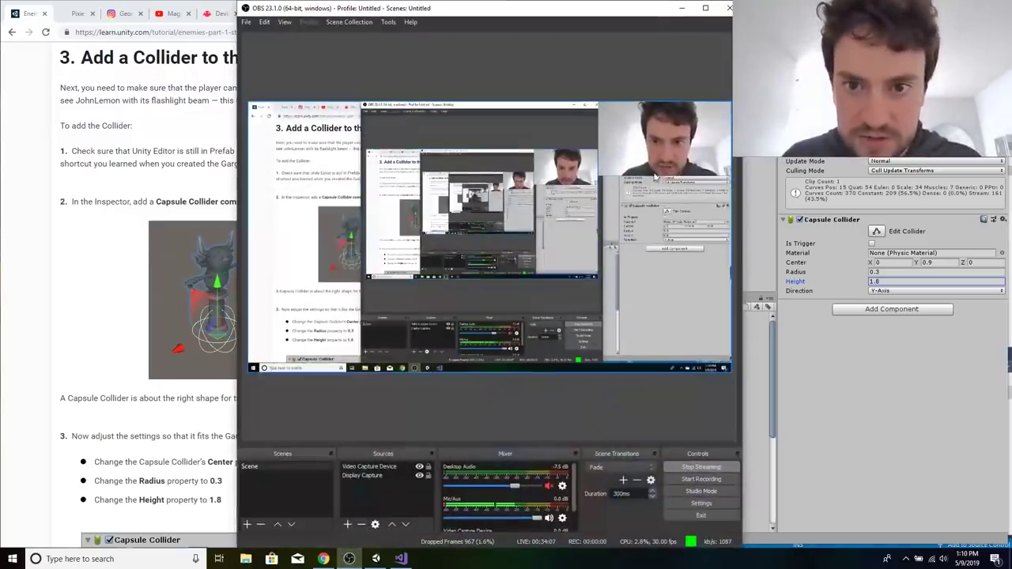
left_click_drag(655, 176, 304, 370)
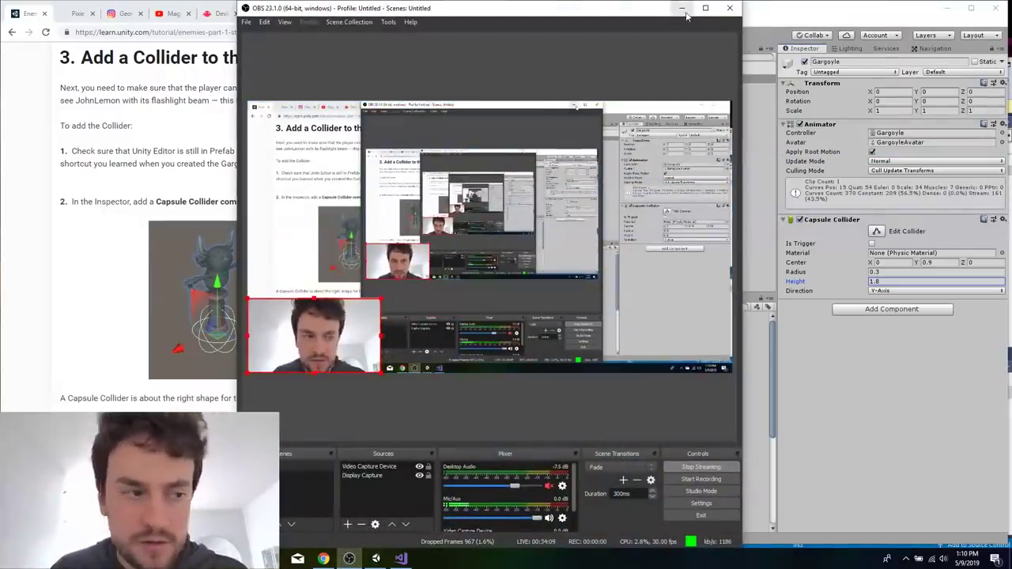
left_click(686, 13)
Read the tutorial from the Capsule Collider settings to the first steps of section 4 on creating the line-of-sight trigger.
left_click(287, 477)
scroll(286, 477, "down", 4)
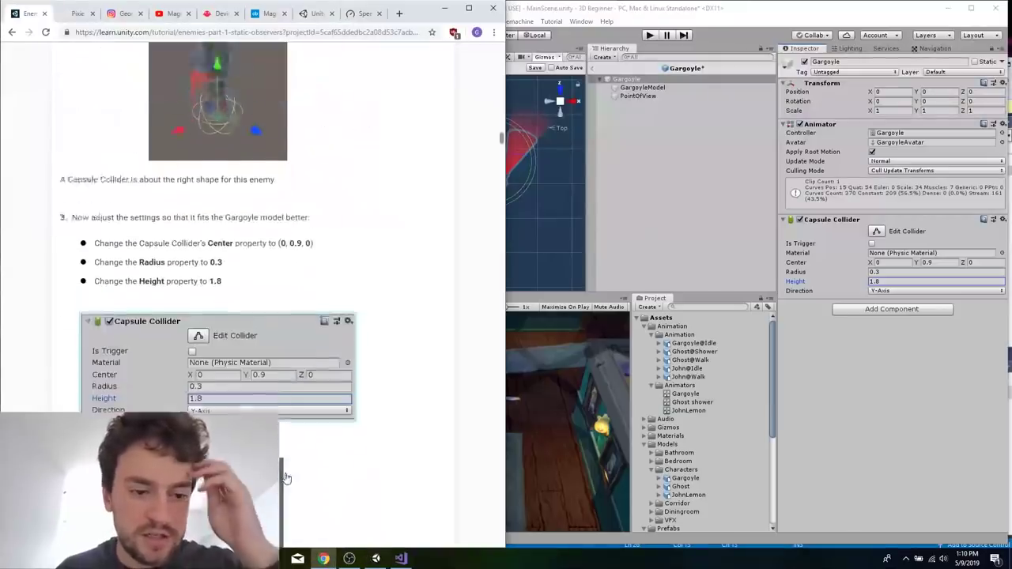
scroll(314, 404, "down", 4)
scroll(314, 404, "down", 1)
scroll(314, 404, "up", 1)
scroll(314, 399, "down", 1)
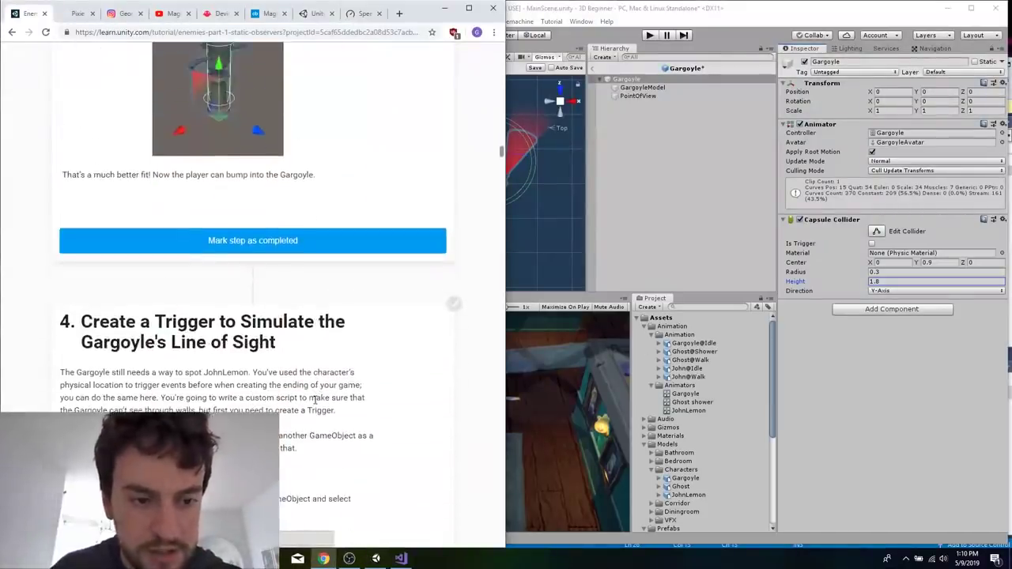
scroll(314, 399, "down", 4)
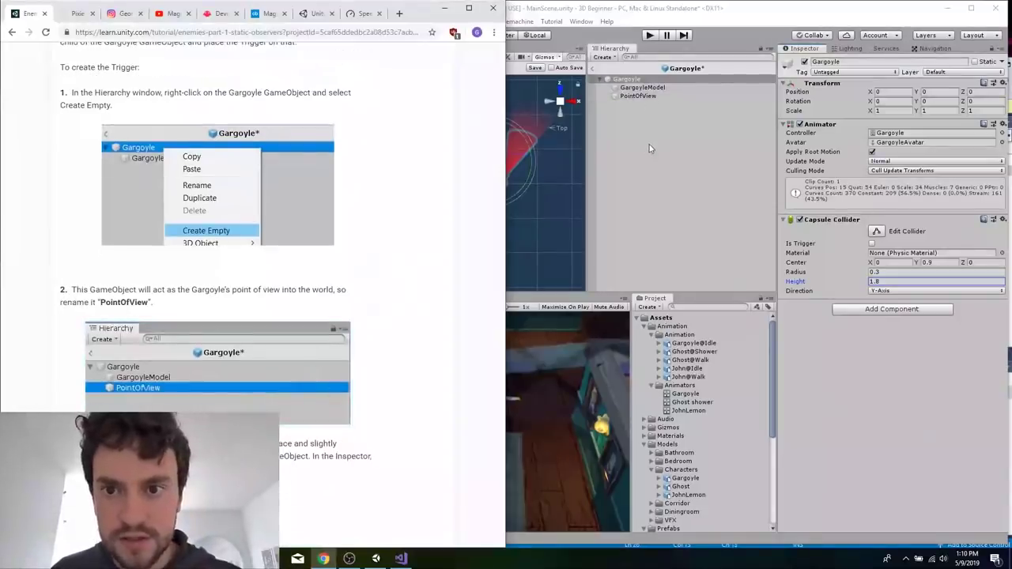
Save the Gargoyle prefab and check PointOfView's Transform against the tutorial's position and rotation.
left_click(649, 149)
key("ctrl+s")
right_click(631, 96)
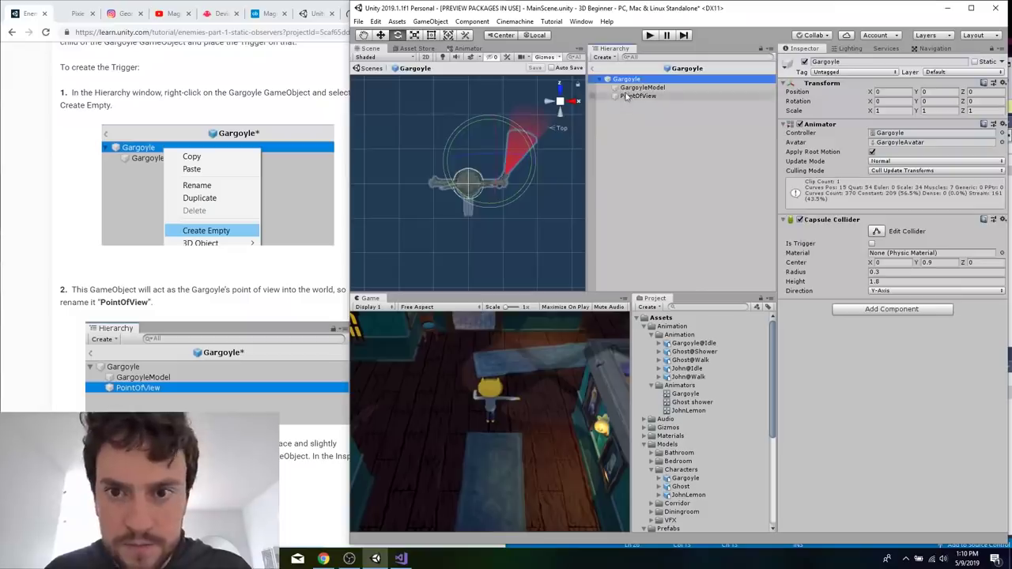
left_click(263, 286)
scroll(263, 286, "down", 15)
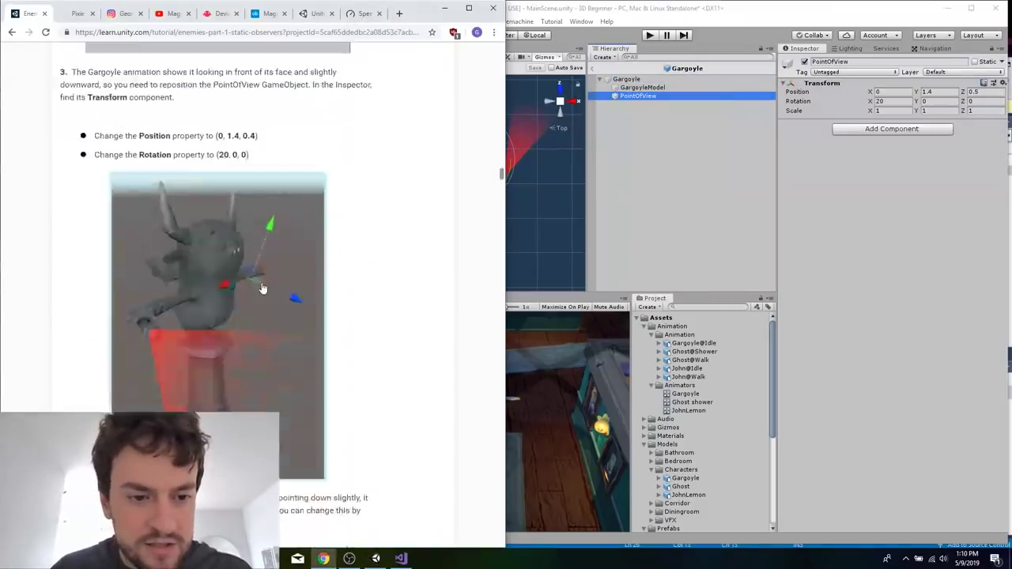
scroll(295, 218, "up", 2)
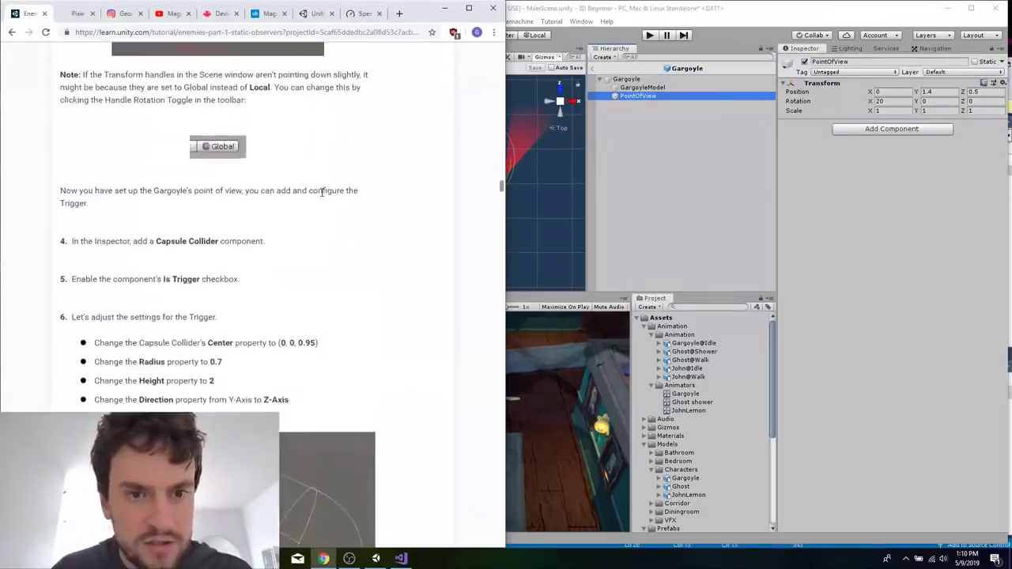
Add a Capsule Collider component to PointOfView.
left_click(881, 138)
left_click(872, 131)
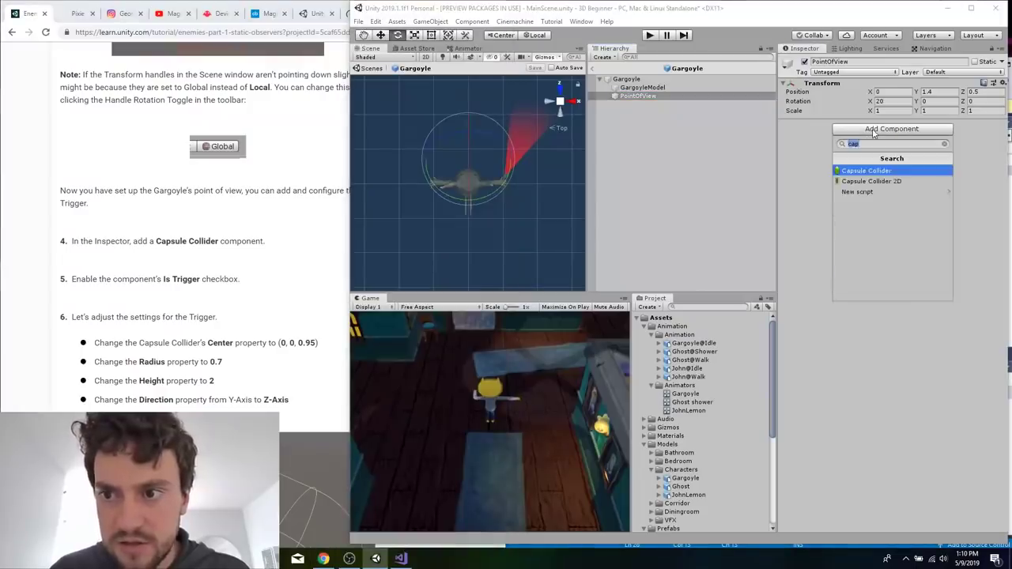
type("c")
key("BackSpace")
type("cap")
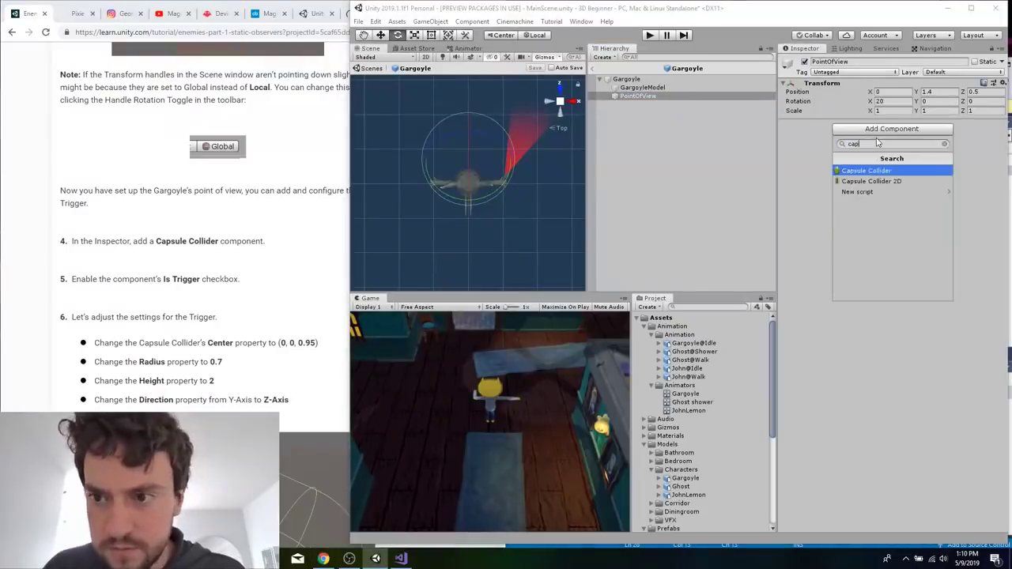
key("Return")
Make PointOfView's Capsule Collider a trigger with Center Z 0.95, Radius 0.7 and Height 2, following the tutorial.
left_click(234, 397)
scroll(235, 400, "down", 1)
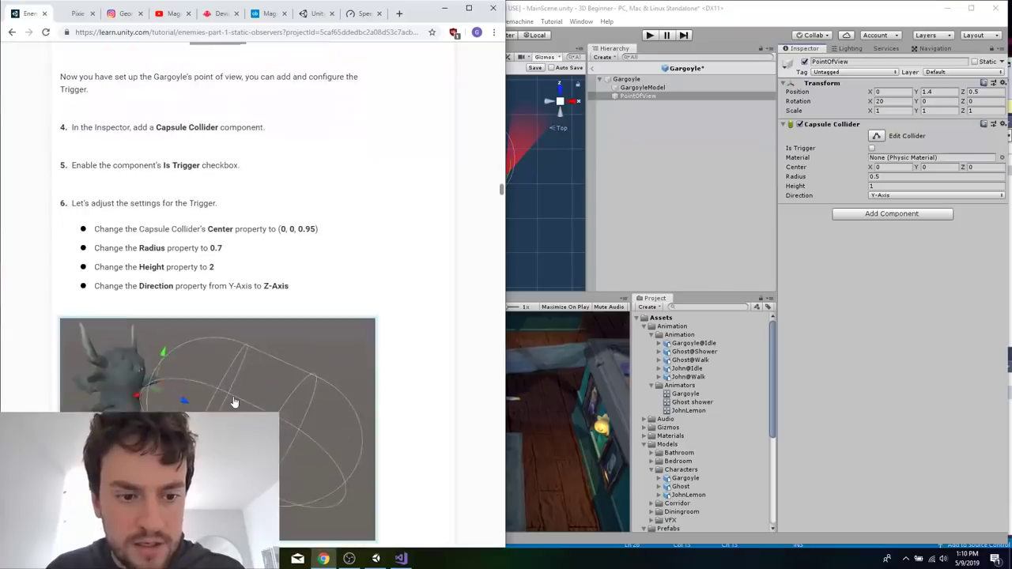
left_click(873, 148)
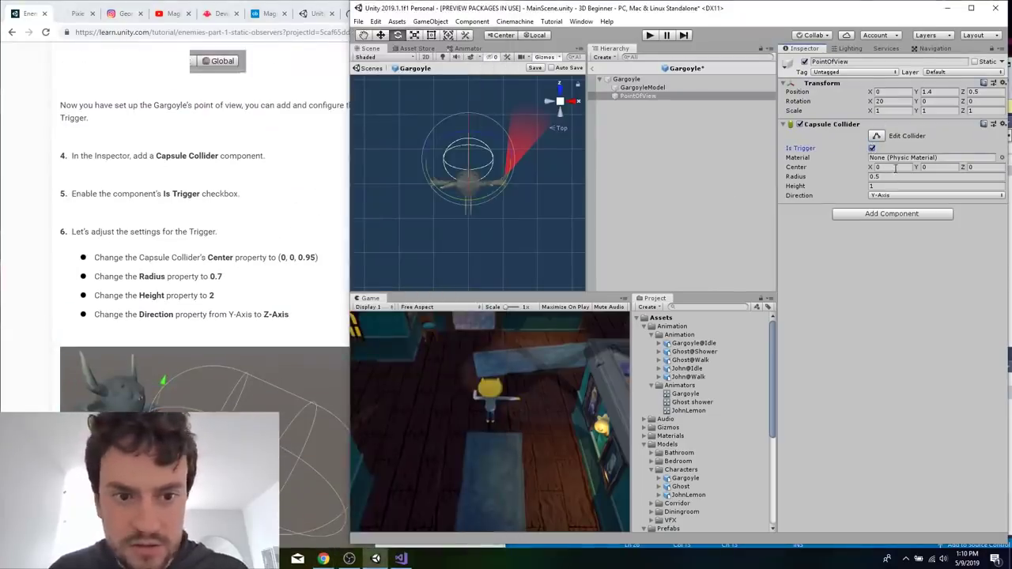
left_click(988, 167)
type("0.9")
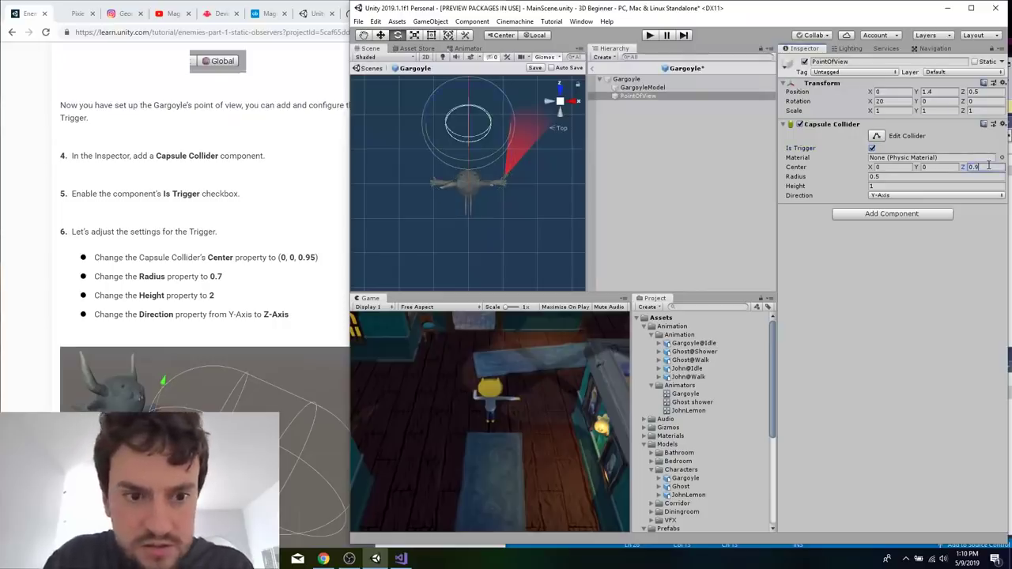
type("5")
key("Tab")
type("0.7")
key("Tab")
type("2")
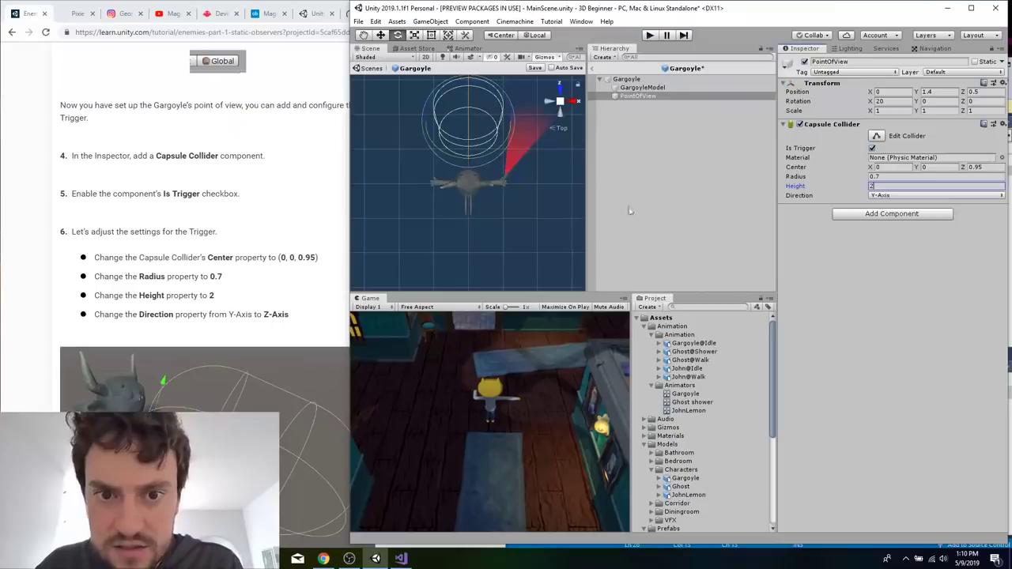
Set the Direction of PointOfView's Capsule Collider to Z-Axis.
left_click(534, 198)
right_click_drag(534, 200, 429, 213)
scroll(429, 213, "down", 6)
scroll(537, 201, "up", 2)
left_click(637, 96)
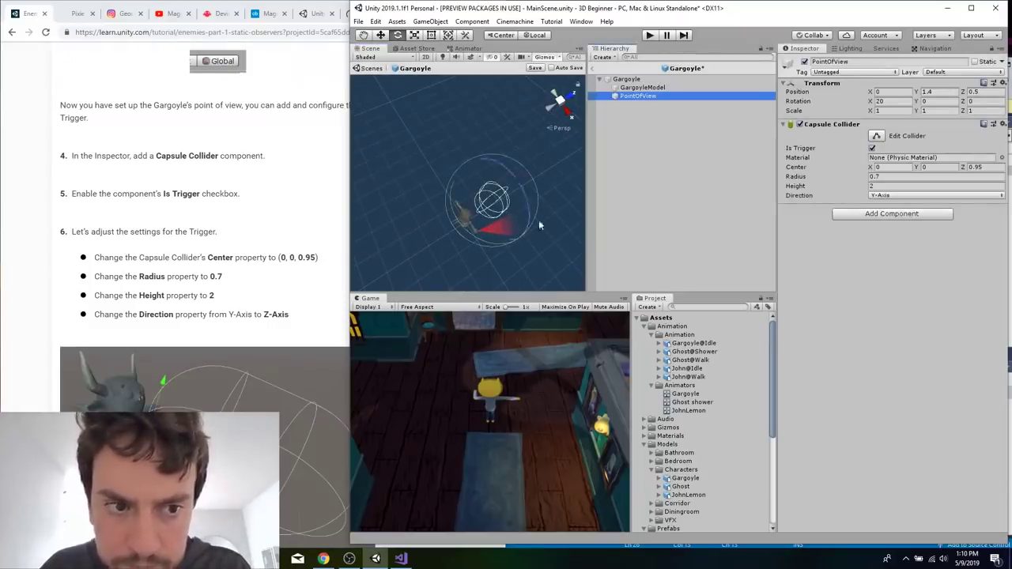
scroll(550, 225, "up", 2)
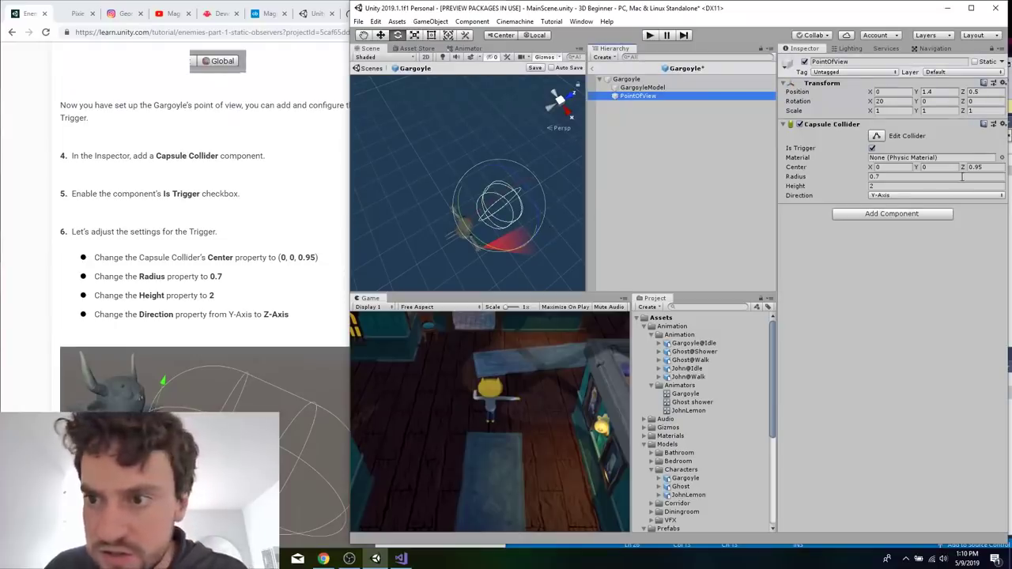
left_click(909, 195)
left_click(896, 230)
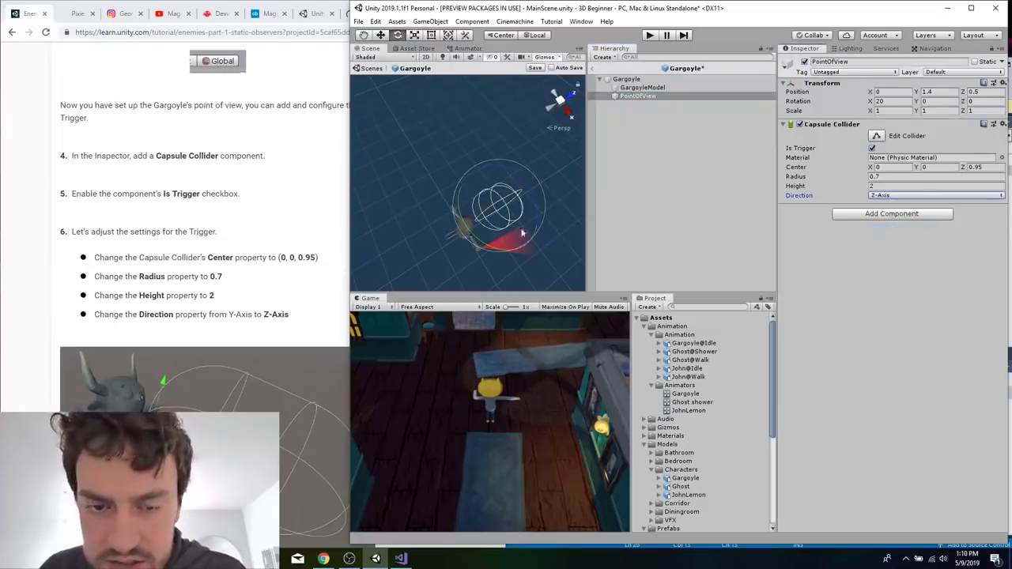
Examine PointOfView's trigger capsule in the Scene view and compare its shape and placement with the tutorial's image.
scroll(498, 223, "down", 3)
scroll(498, 223, "up", 5)
right_click_drag(497, 224, 465, 161)
scroll(466, 161, "down", 5)
middle_click_drag(481, 209, 489, 225)
scroll(489, 226, "up", 5)
key("f")
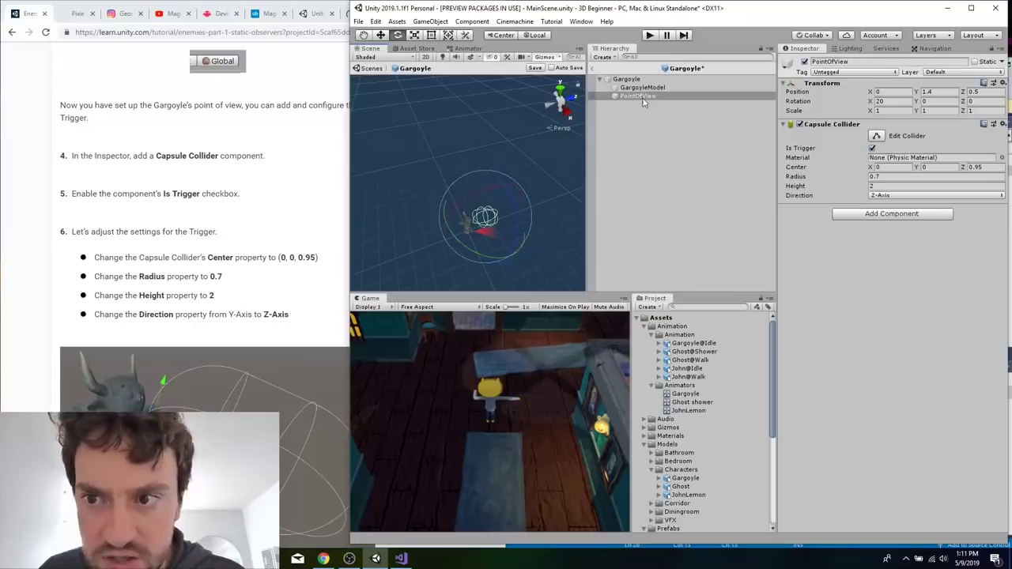
left_click(175, 311)
scroll(181, 316, "down", 3)
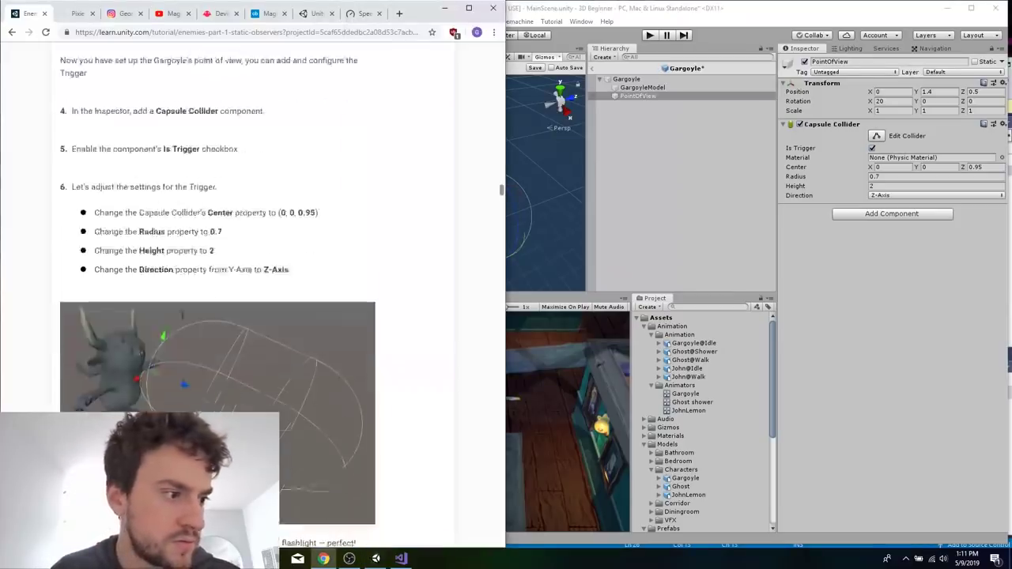
scroll(294, 360, "down", 2)
scroll(294, 360, "up", 1)
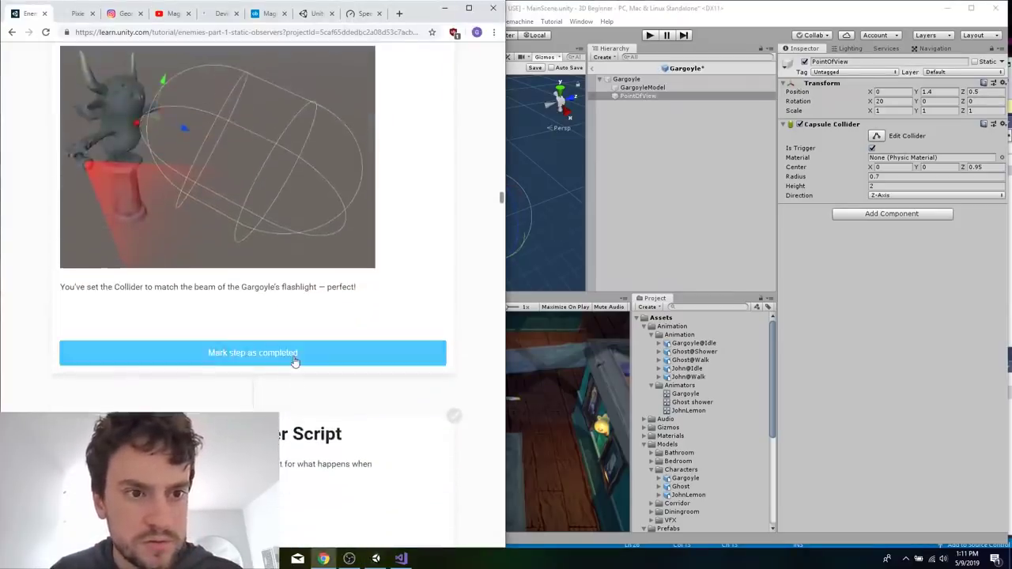
left_click(556, 212)
scroll(485, 235, "down", 5)
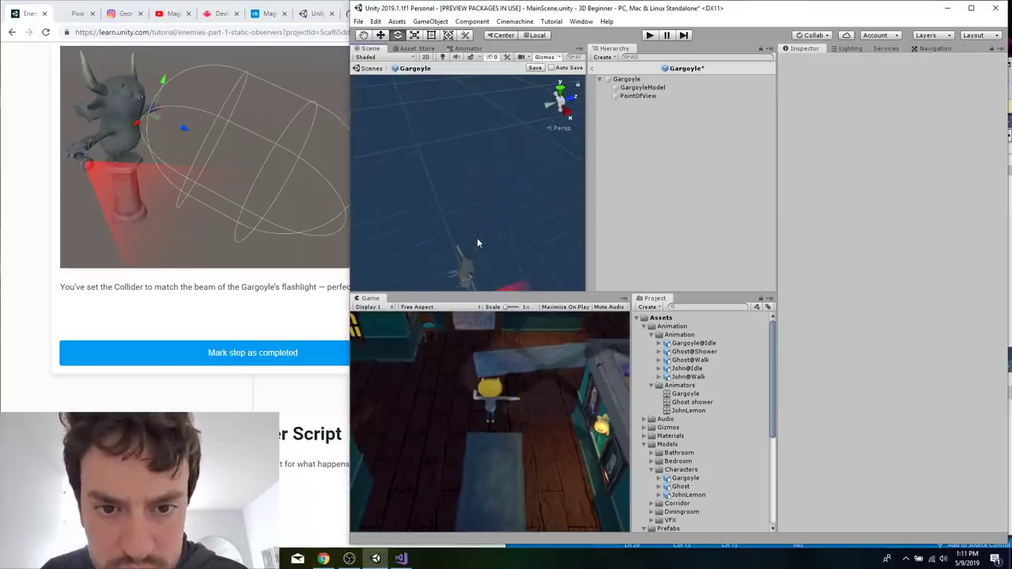
left_click(638, 95)
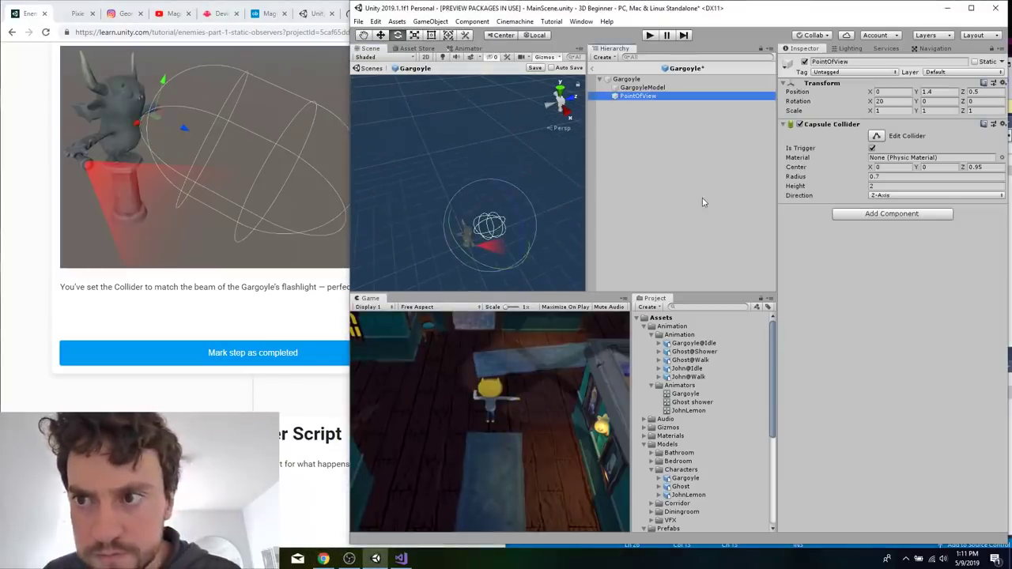
Reread the tutorial's prefab, collider and trigger sections, including the handle-rotation note, and recheck PointOfView against them.
left_click(233, 298)
scroll(233, 298, "down", 2)
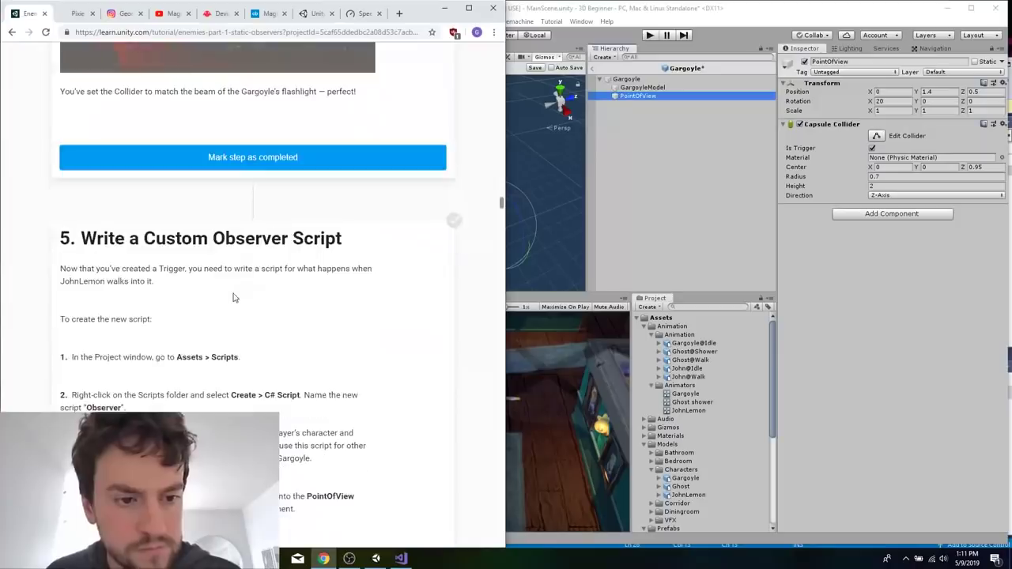
scroll(233, 298, "up", 6)
scroll(234, 298, "up", 2)
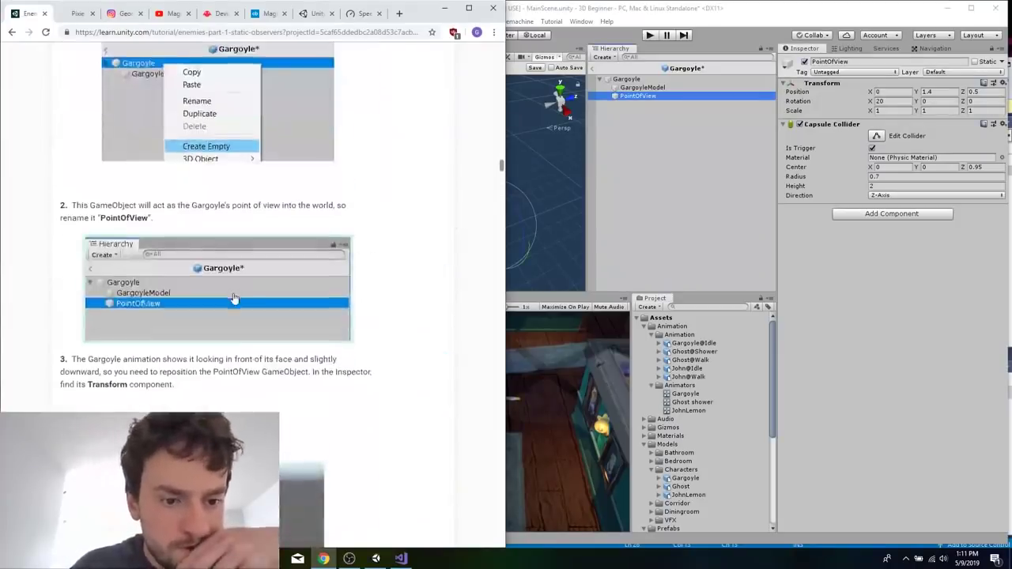
scroll(233, 298, "down", 8)
scroll(234, 298, "up", 1)
scroll(234, 298, "up", 10)
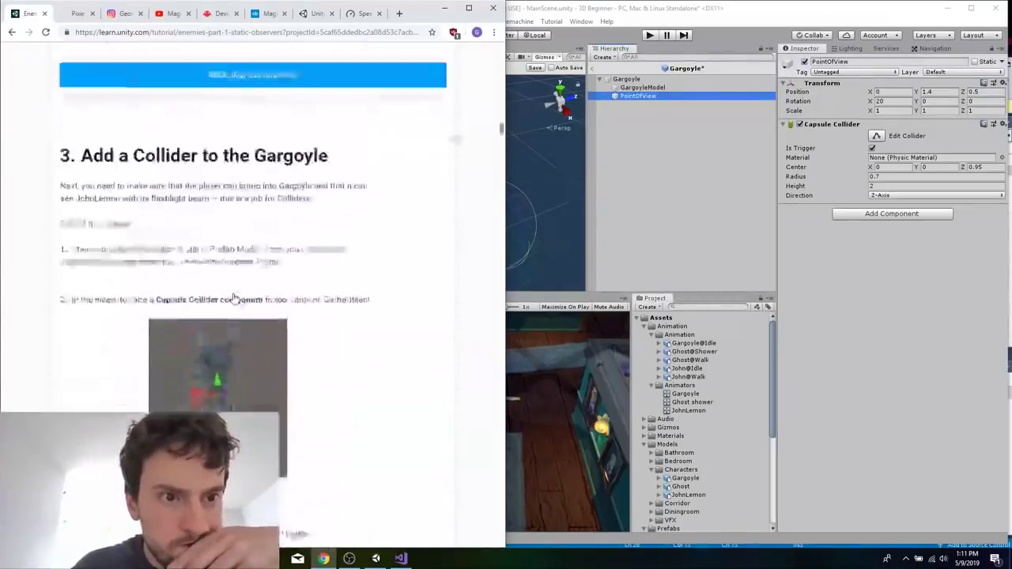
scroll(233, 298, "up", 10)
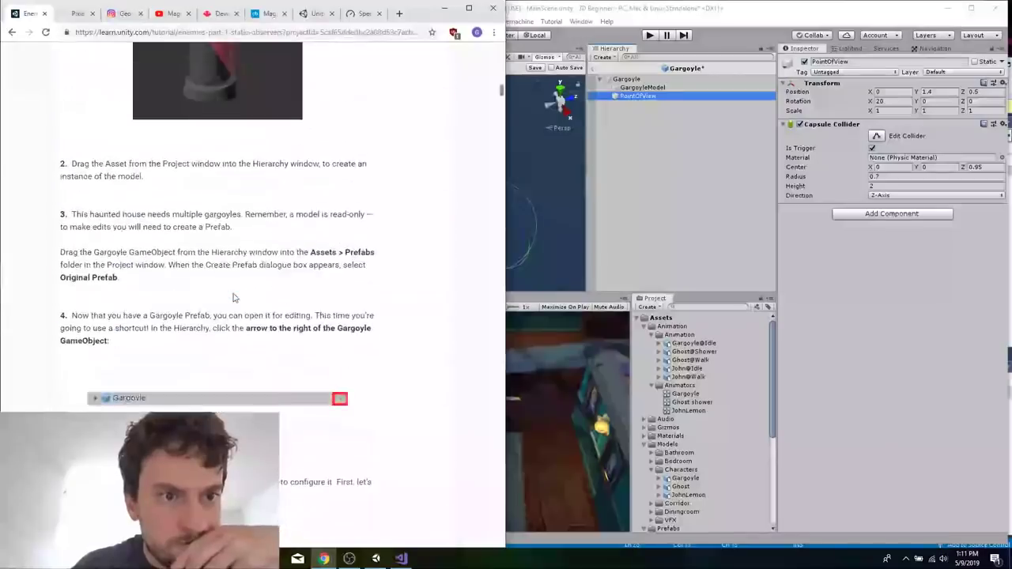
scroll(233, 298, "up", 3)
scroll(233, 298, "down", 15)
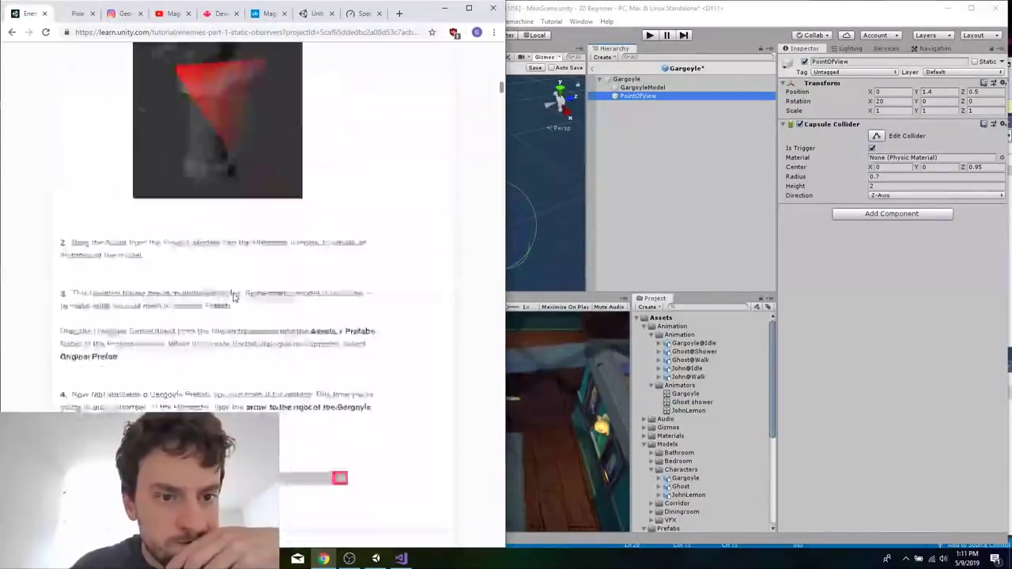
scroll(233, 298, "down", 10)
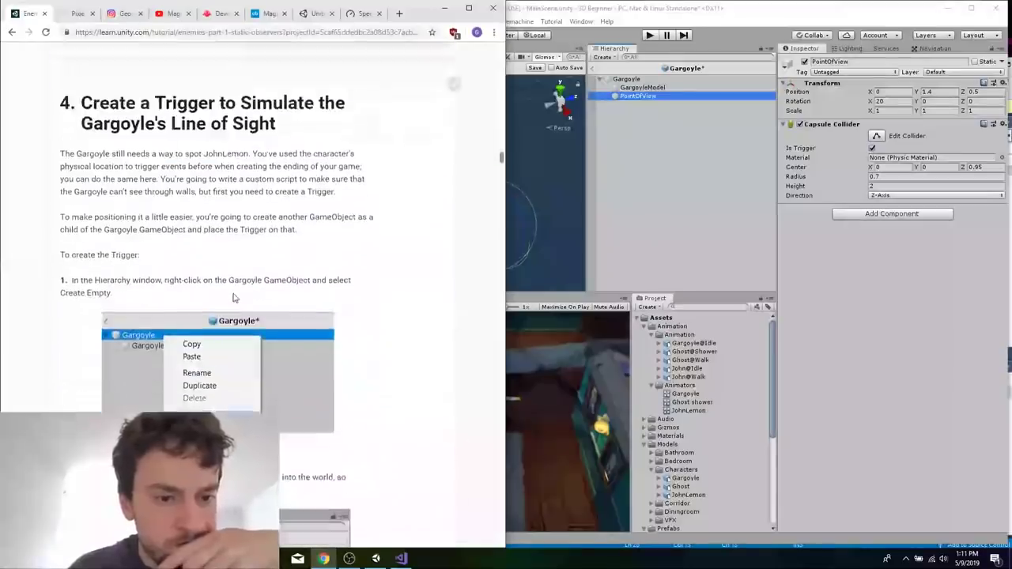
scroll(233, 298, "down", 8)
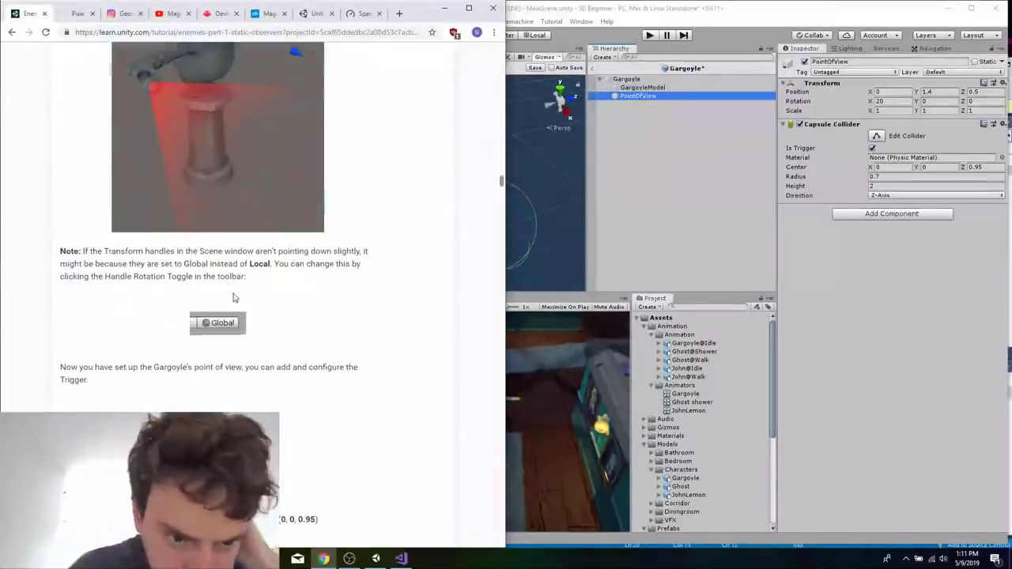
scroll(395, 332, "up", 2)
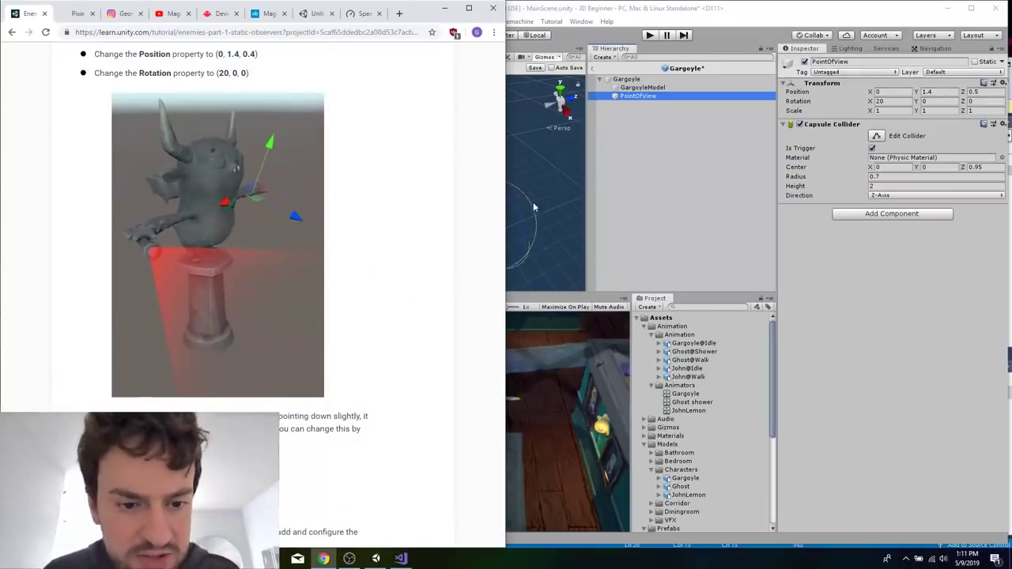
left_click(652, 147)
left_click(649, 97)
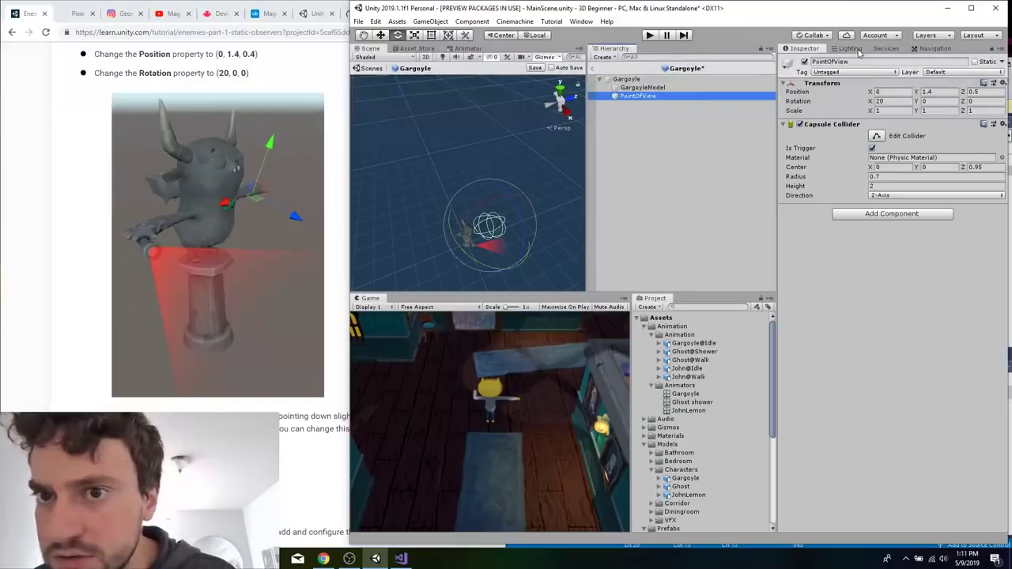
Examine PointOfView's trigger capsule from several angles, using the handle rotation setting and the Scale tool's handles to check its orientation.
left_click(536, 38)
left_click(536, 38)
scroll(475, 250, "up", 5)
scroll(474, 250, "down", 6)
right_click_drag(473, 250, 408, 148)
scroll(408, 148, "down", 8)
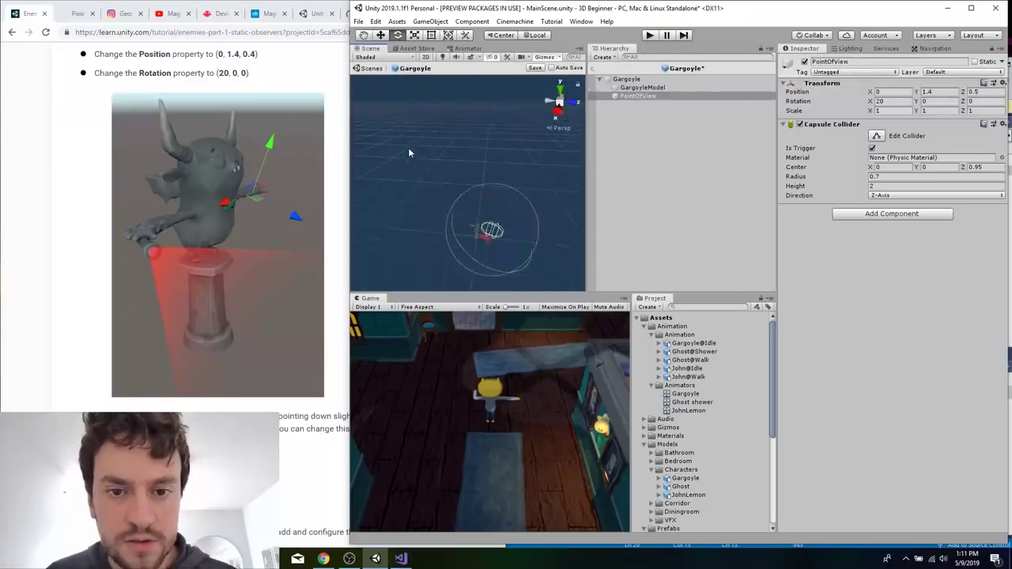
scroll(532, 261, "up", 4)
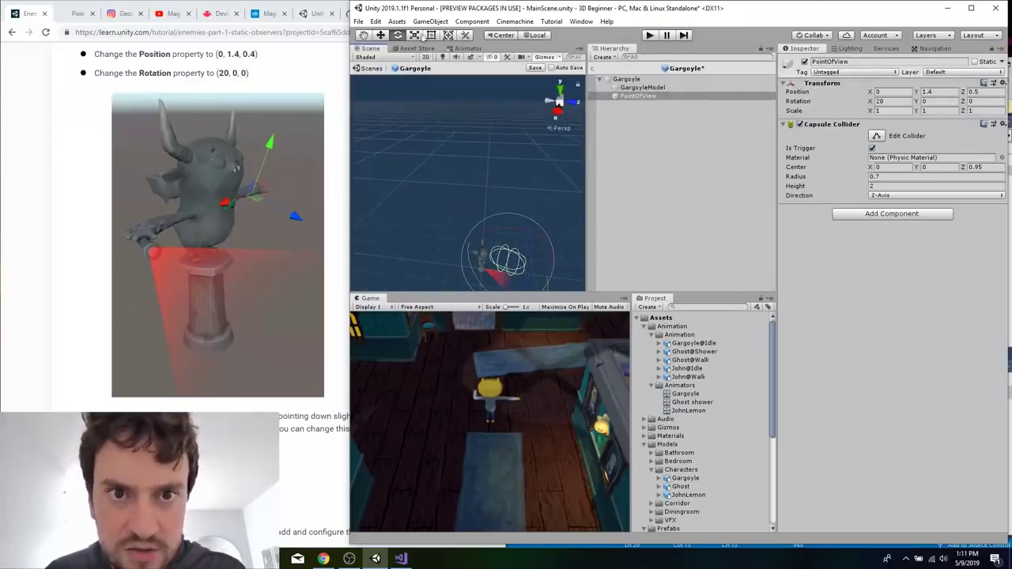
left_click(413, 35)
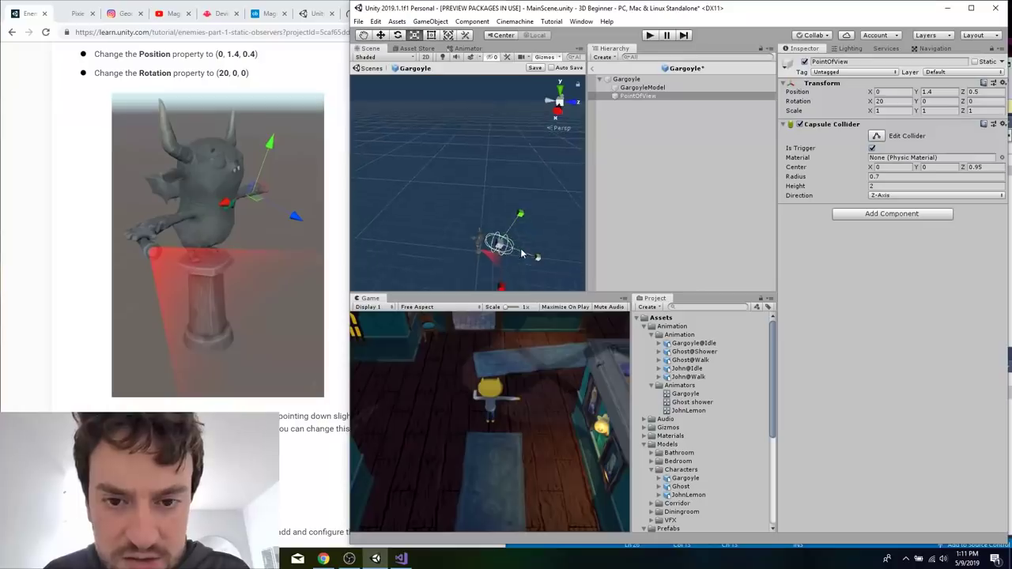
scroll(490, 271, "up", 2)
scroll(490, 271, "down", 4)
scroll(489, 271, "up", 6)
scroll(489, 271, "down", 6)
scroll(490, 271, "up", 3)
left_click_drag(490, 271, 515, 281, "alt")
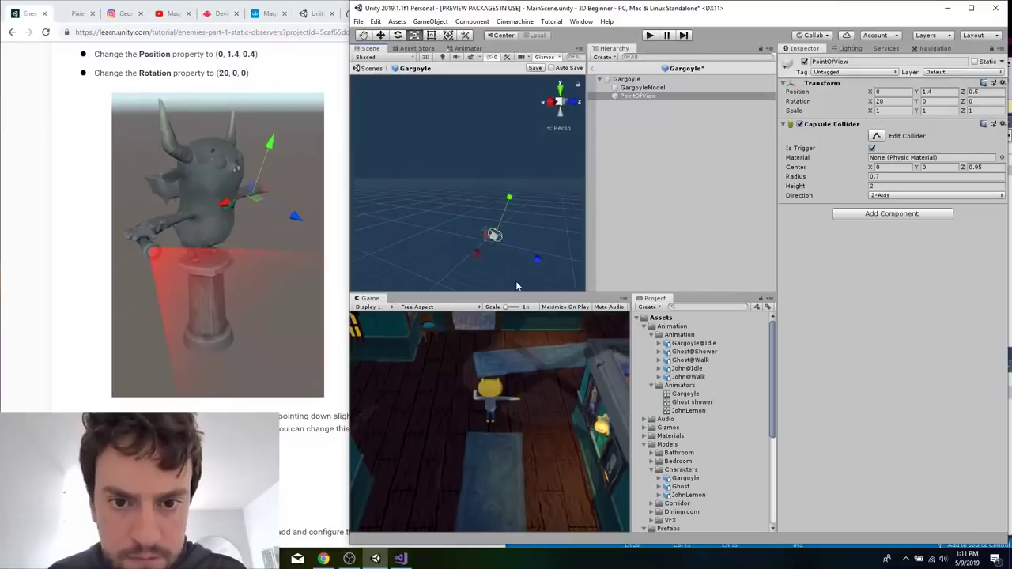
scroll(516, 276, "up", 1)
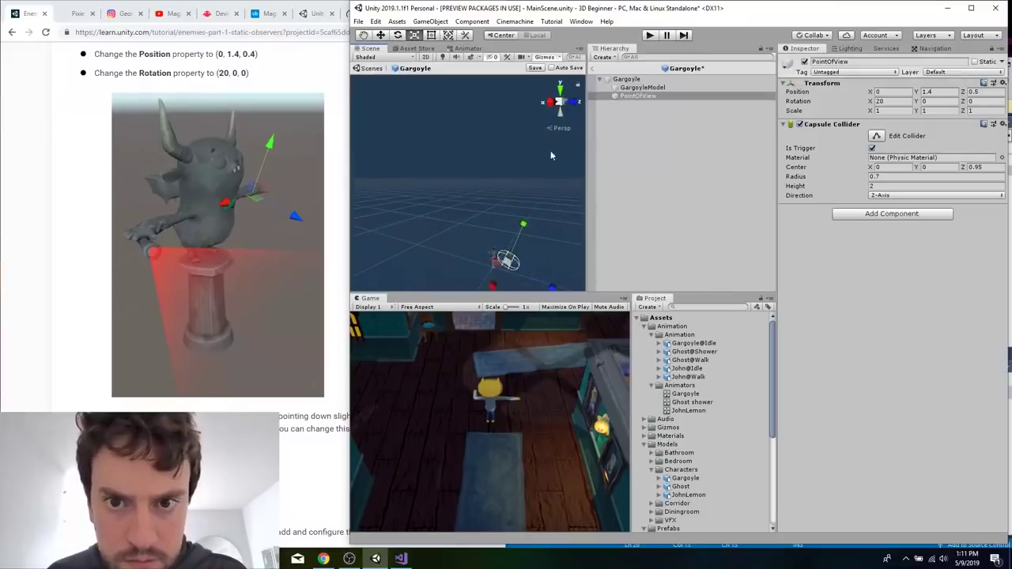
Inspect the placement of PointOfView's trigger capsule relative to the gargoyle along the main axes, ending in the Top view.
left_click(561, 100)
left_click(572, 104)
left_click(560, 92)
left_click(560, 103)
scroll(538, 146, "up", 6)
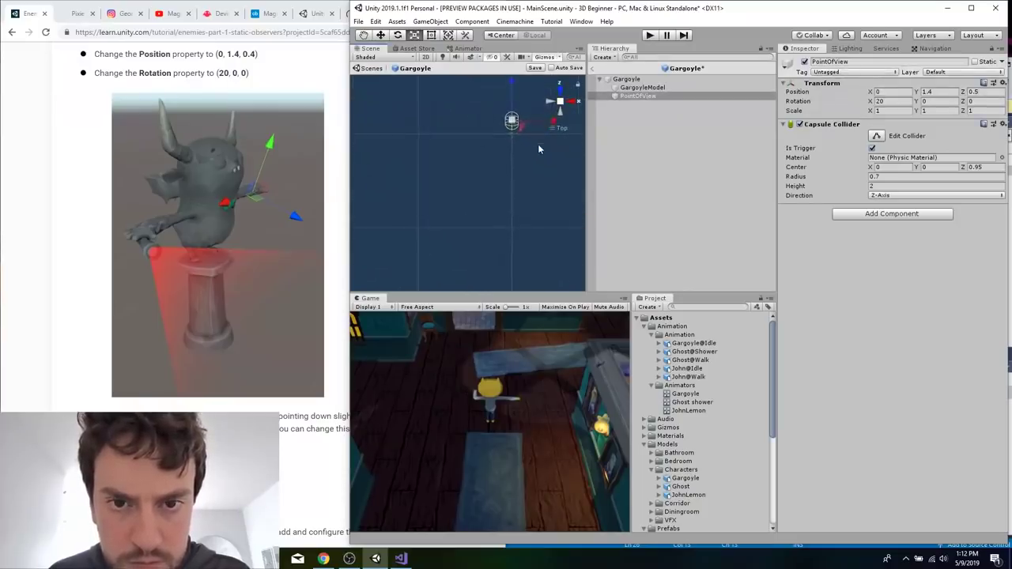
scroll(538, 147, "down", 3)
scroll(539, 149, "up", 2)
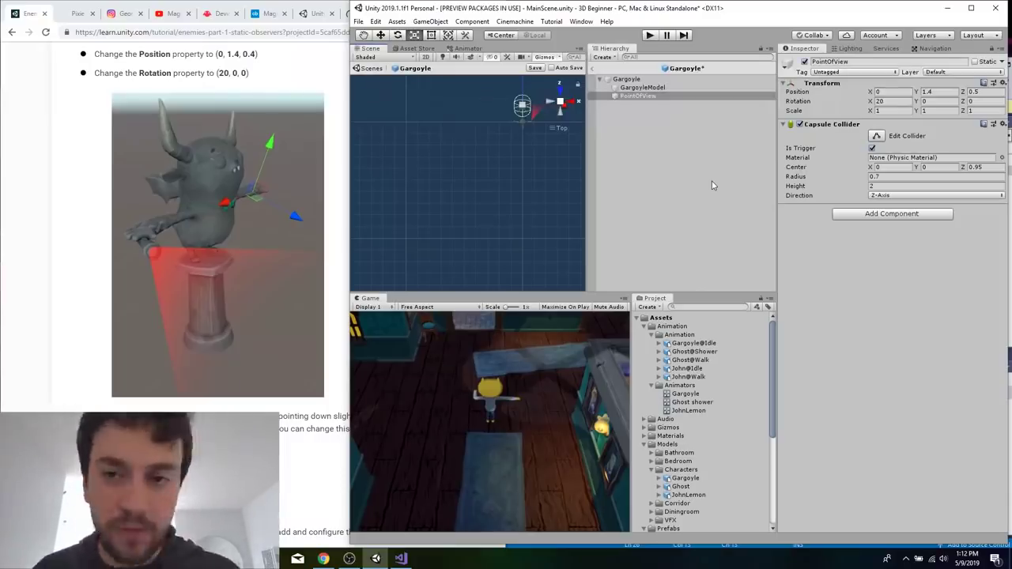
Following the tutorial's custom observer script section, create a C# script named Observer in the Scripts folder.
left_click(325, 406)
scroll(317, 420, "down", 10)
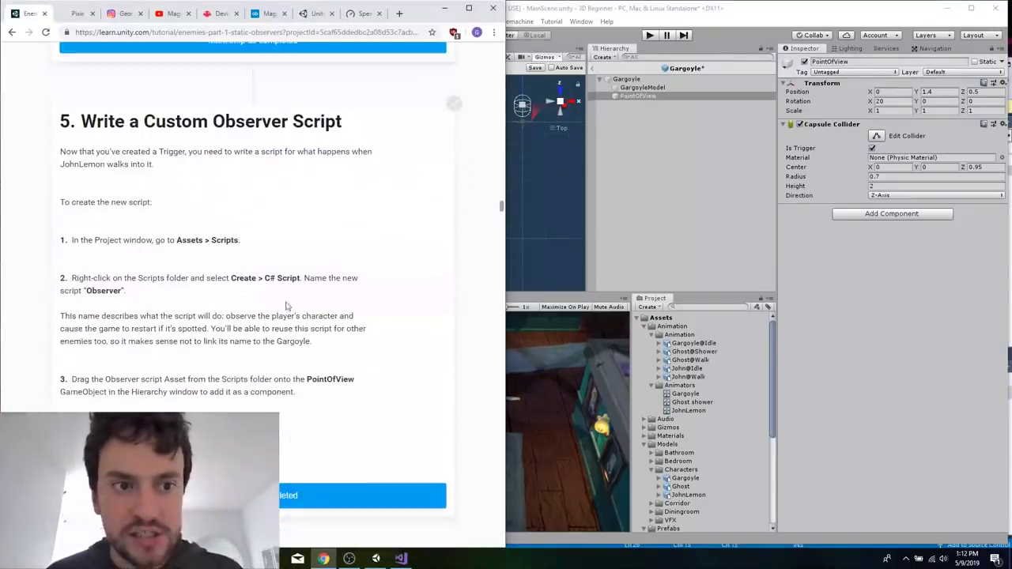
scroll(282, 271, "down", 1)
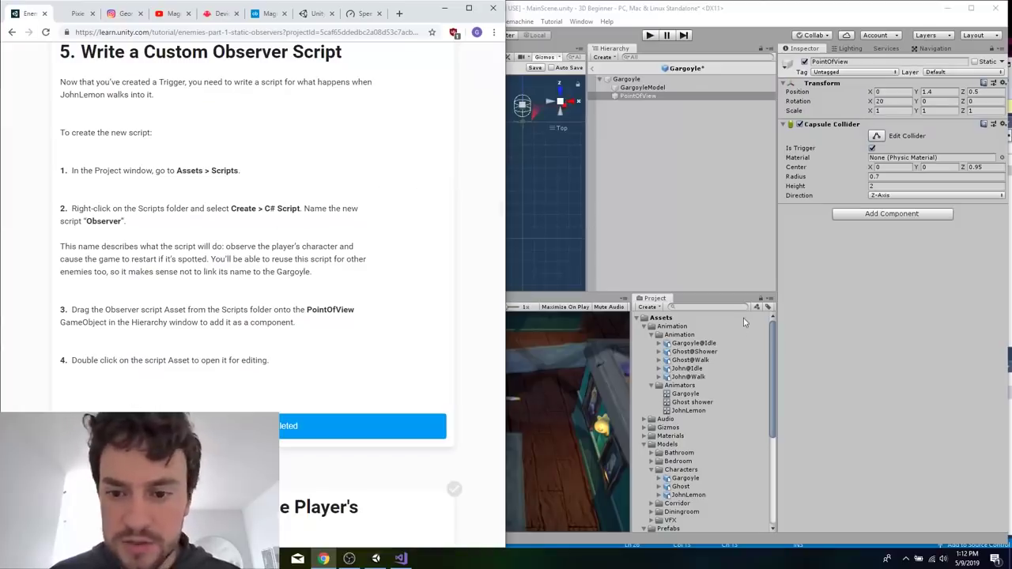
scroll(706, 429, "down", 5)
left_click(667, 453)
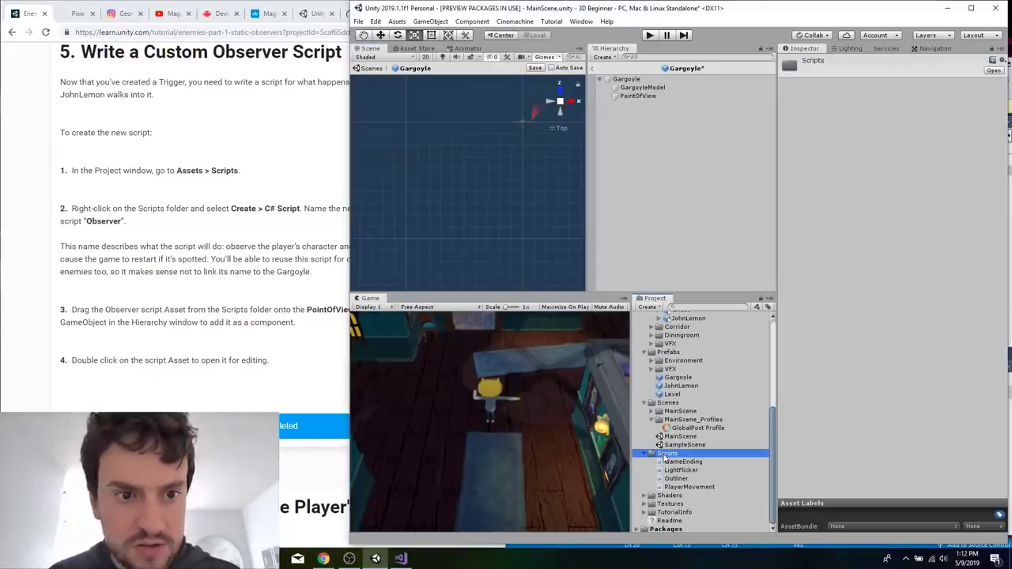
right_click(665, 458)
mouse_move(686, 196)
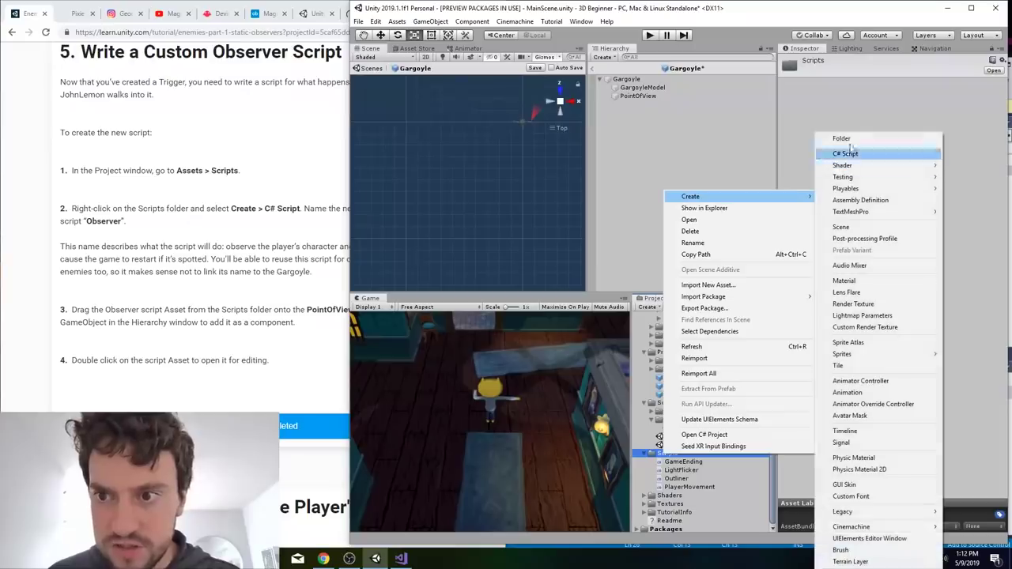
left_click(846, 154)
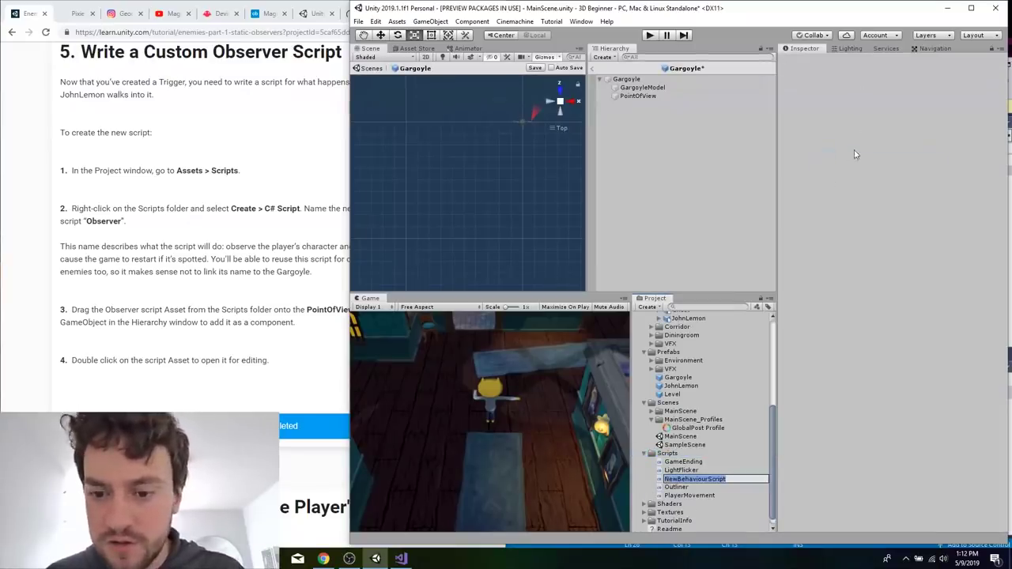
type("Observer")
key("Return")
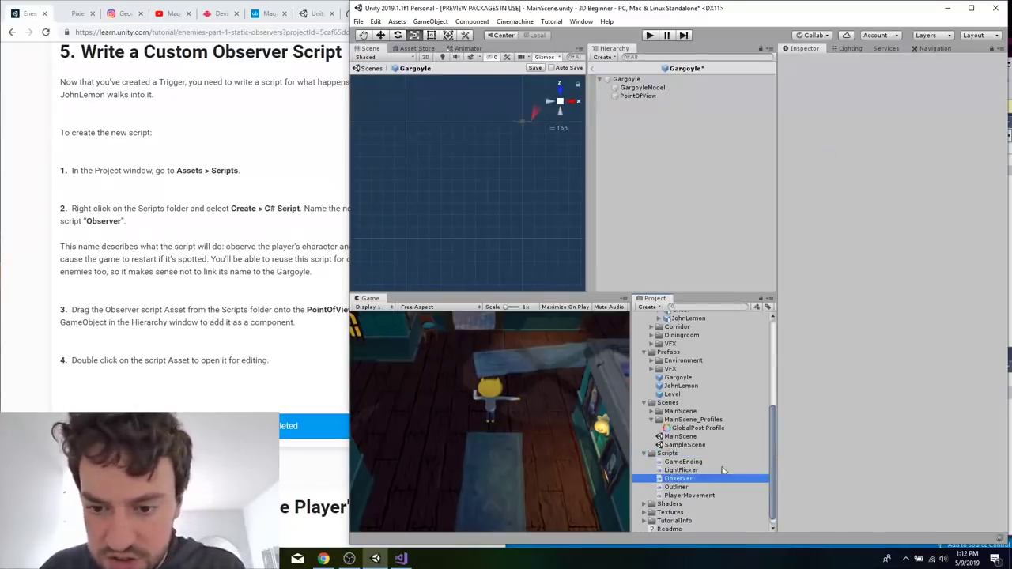
Open the Observer script in Visual Studio, then move its window out of the way and return to Unity.
left_click(273, 298)
scroll(217, 318, "down", 1)
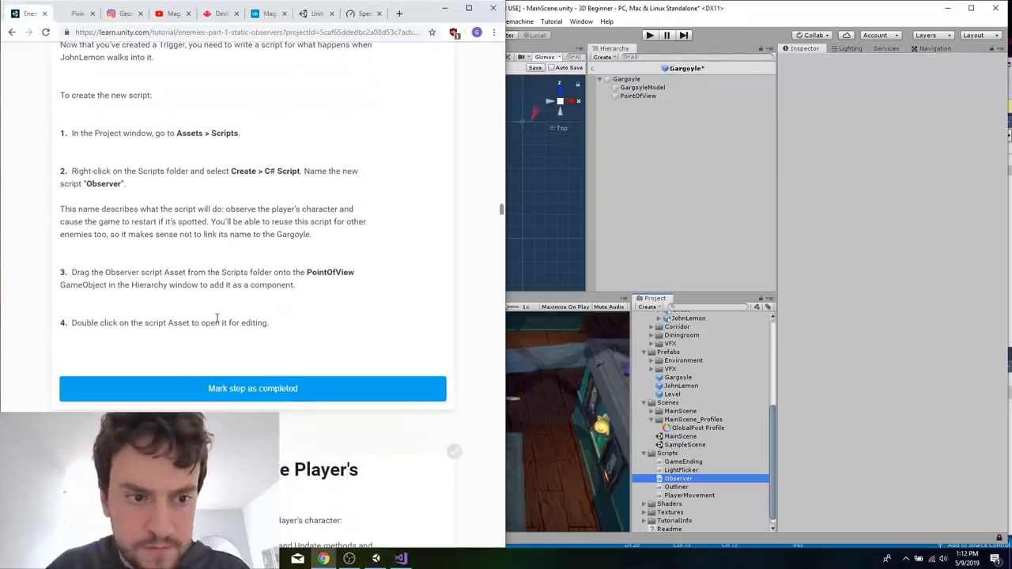
double_click(710, 483)
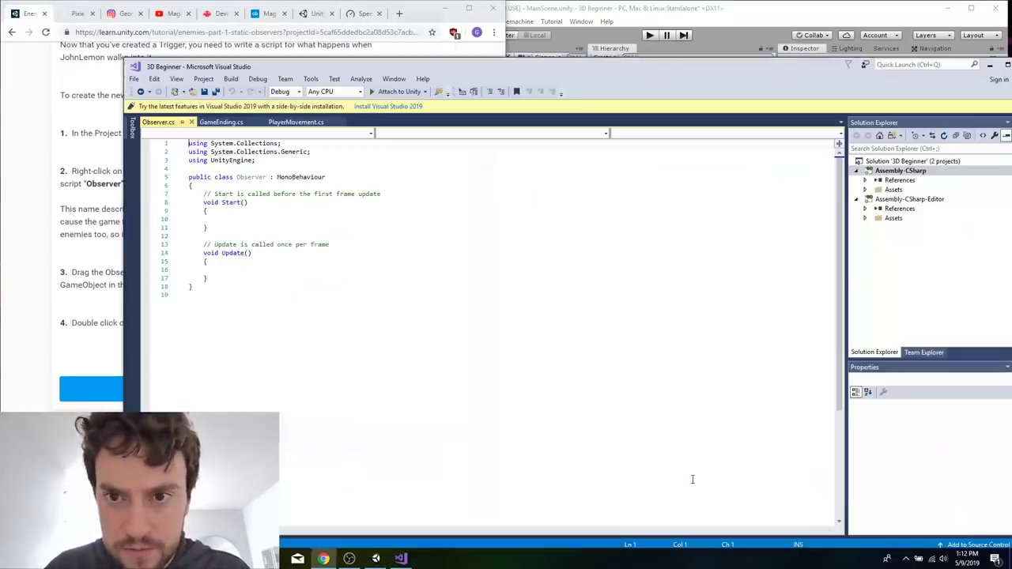
left_click_drag(626, 11, 626, 405)
left_click(674, 238)
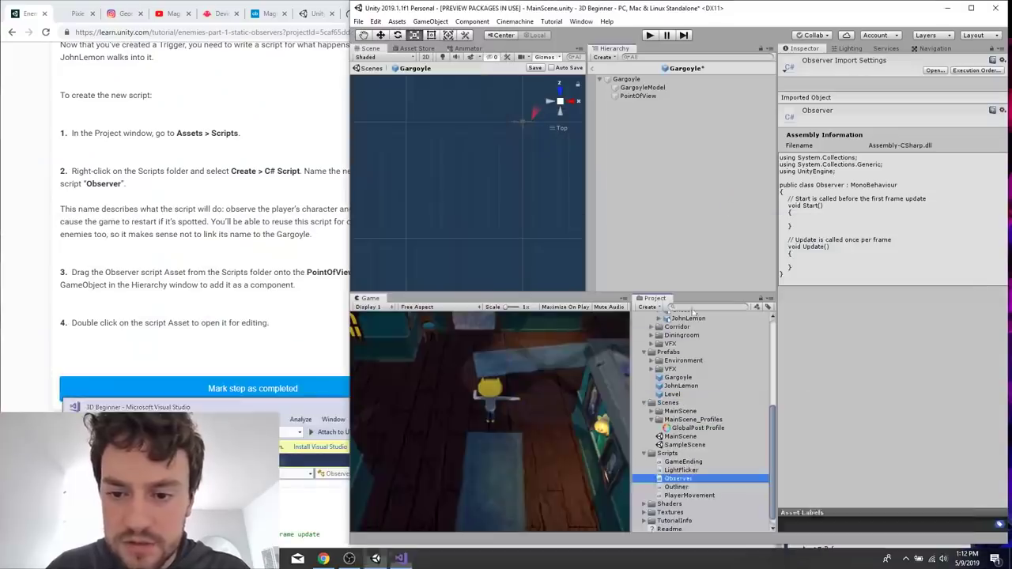
Add the Observer script to the PointOfView object as a component.
left_click(678, 480)
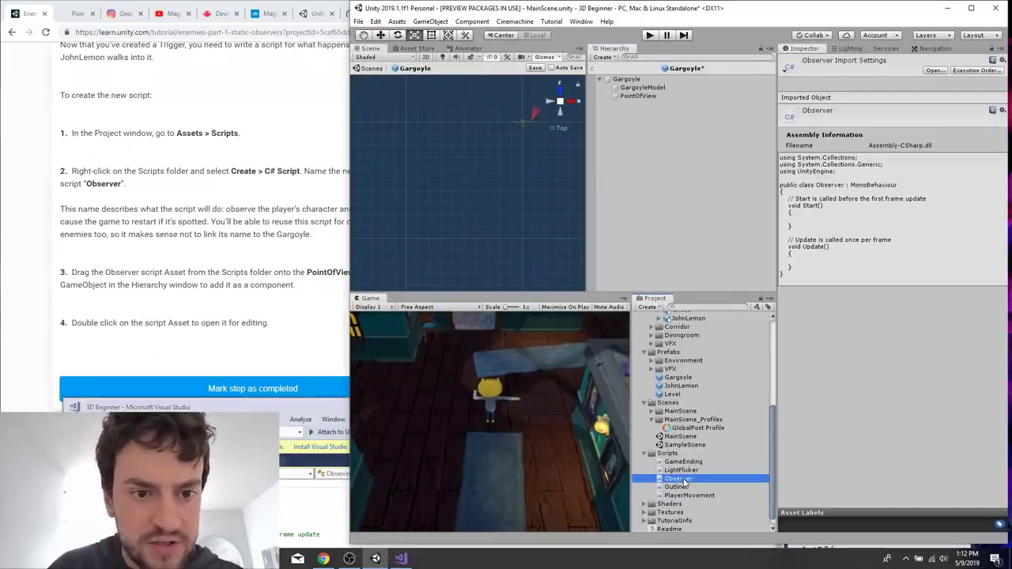
left_click(635, 97)
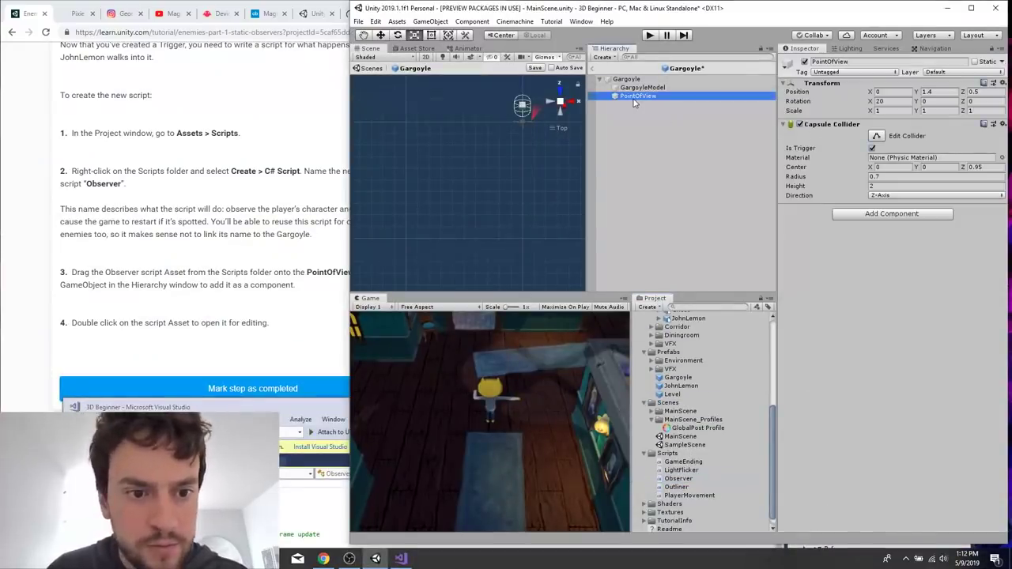
left_click(302, 253)
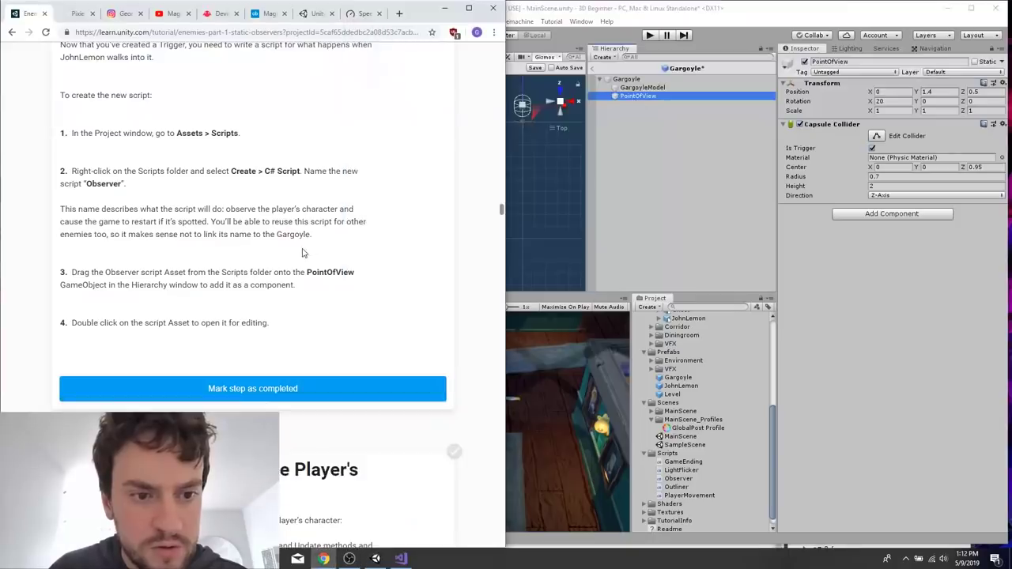
left_click(683, 479)
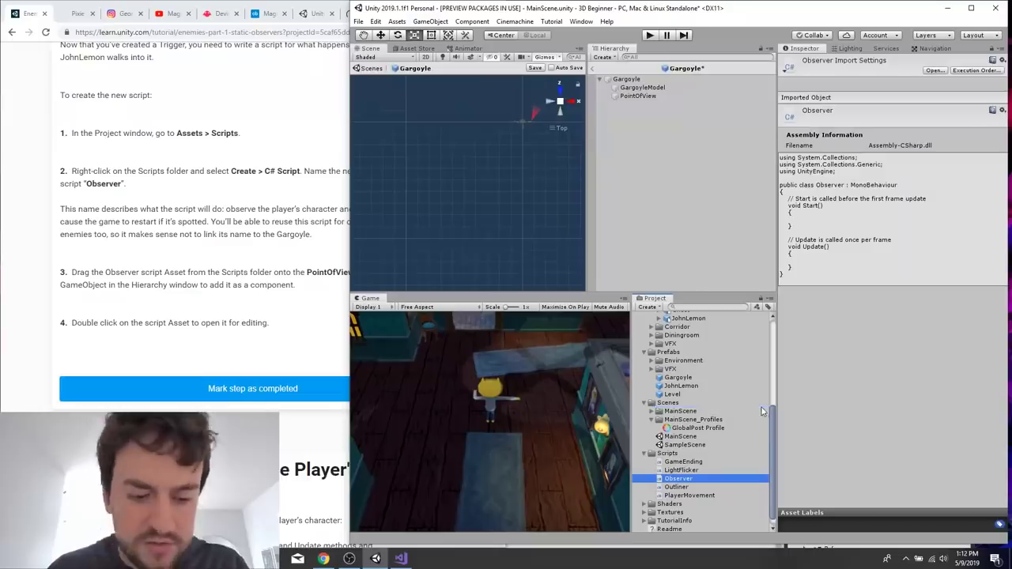
left_click(648, 97)
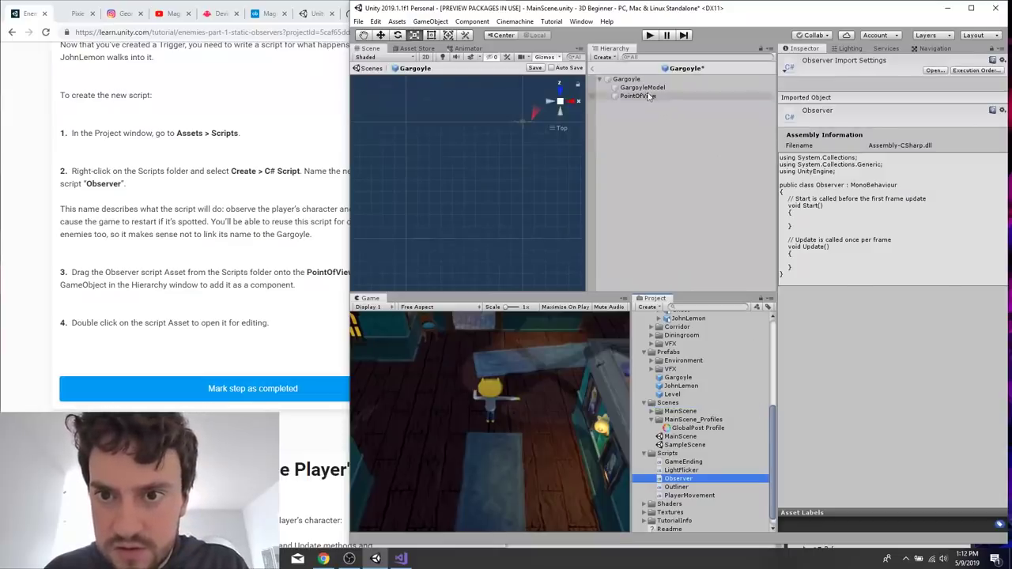
left_click_drag(678, 479, 899, 351)
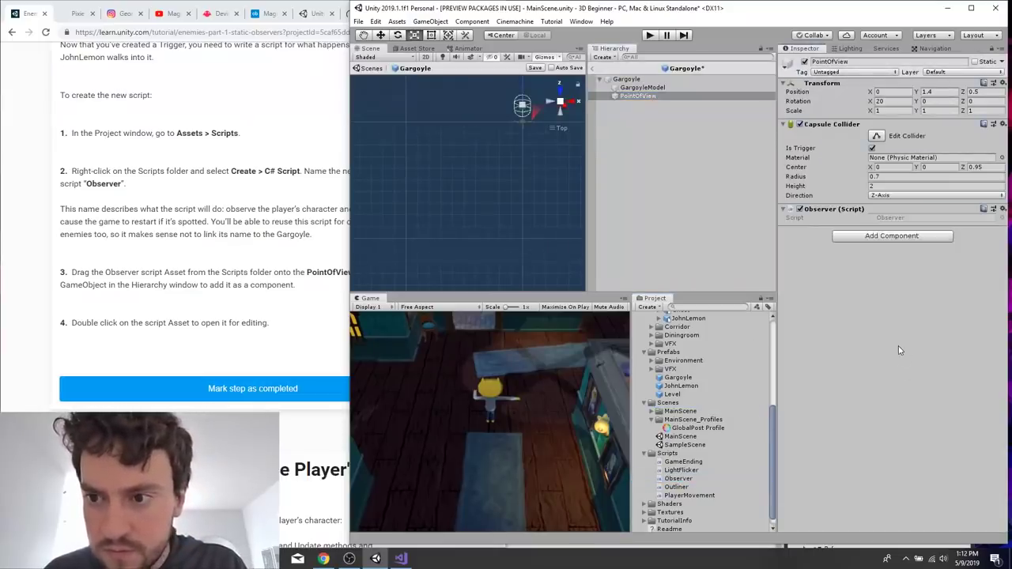
Go to the tutorial's section on detecting the player's character and place Visual Studio with Observer.cs beside it.
left_click(245, 334)
scroll(244, 334, "down", 5)
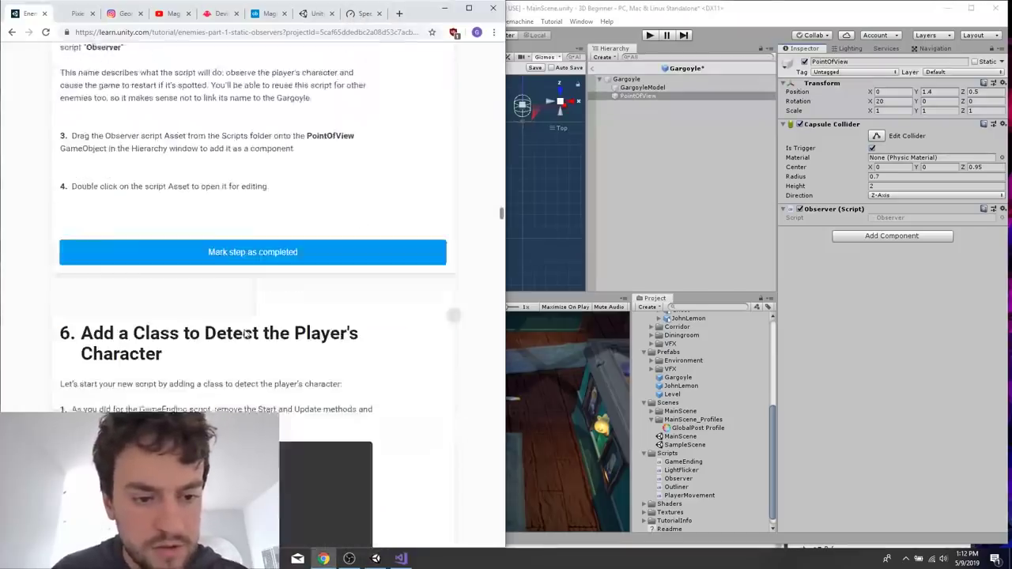
left_click(401, 558)
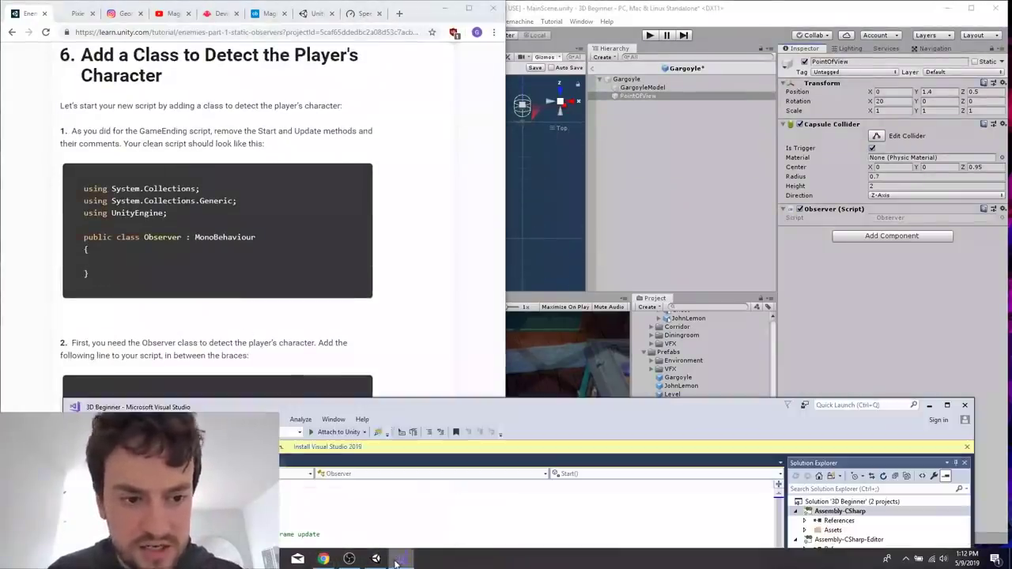
key("super+Right")
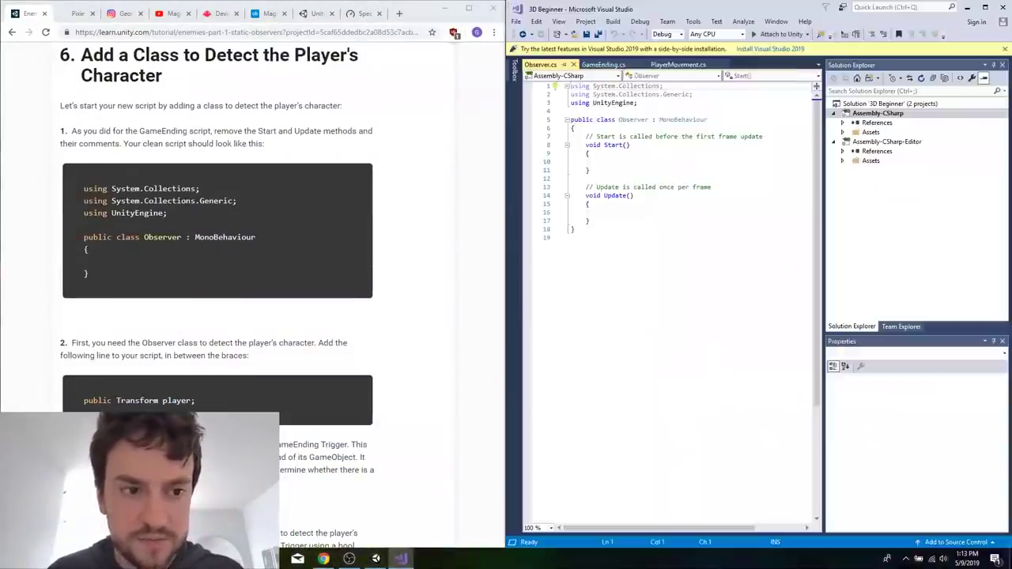
Declare a public Transform variable named player at the start of the Observer class.
left_click(658, 94)
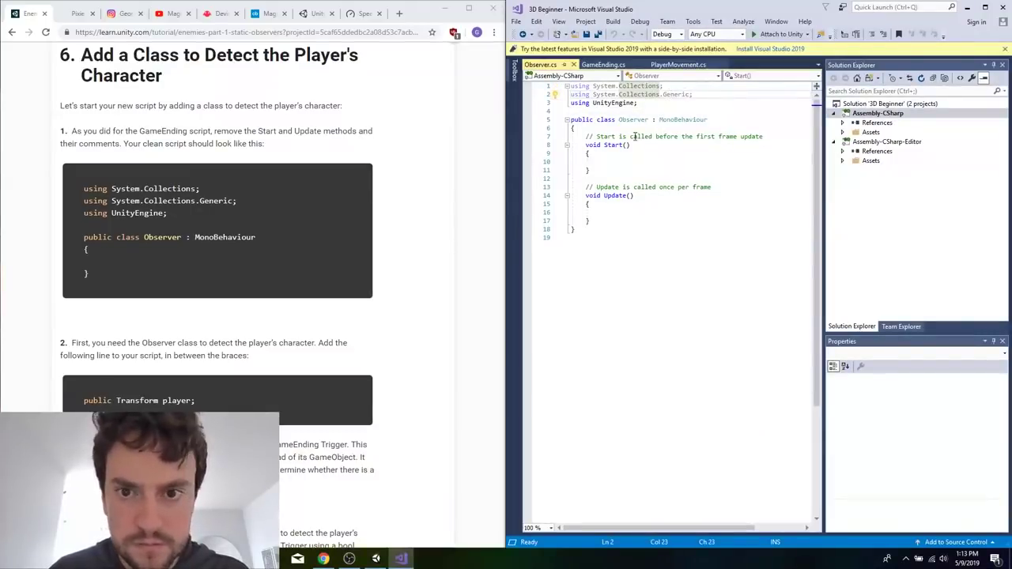
left_click(635, 129)
key("Return")
type("pub")
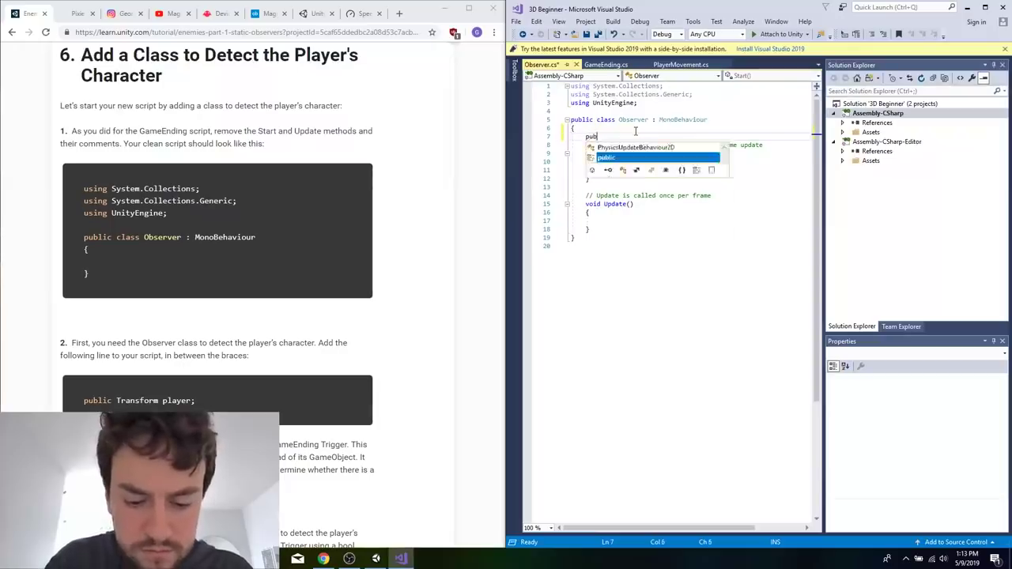
type("lic Transform player;")
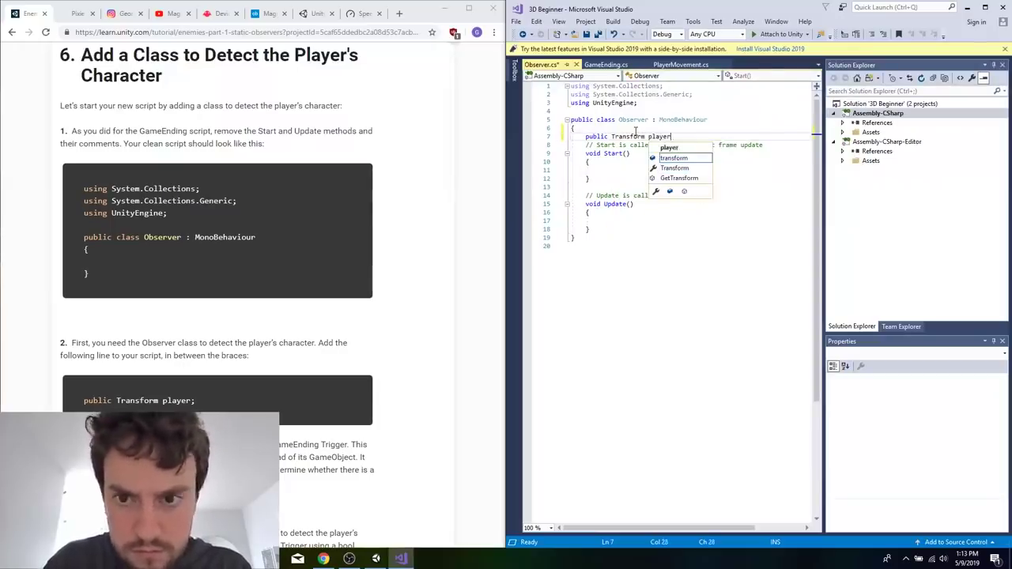
key("Return")
Declare the bool m_IsPlayerInRange directly below the player Transform and save the script.
scroll(357, 321, "down", 3)
scroll(357, 320, "down", 2)
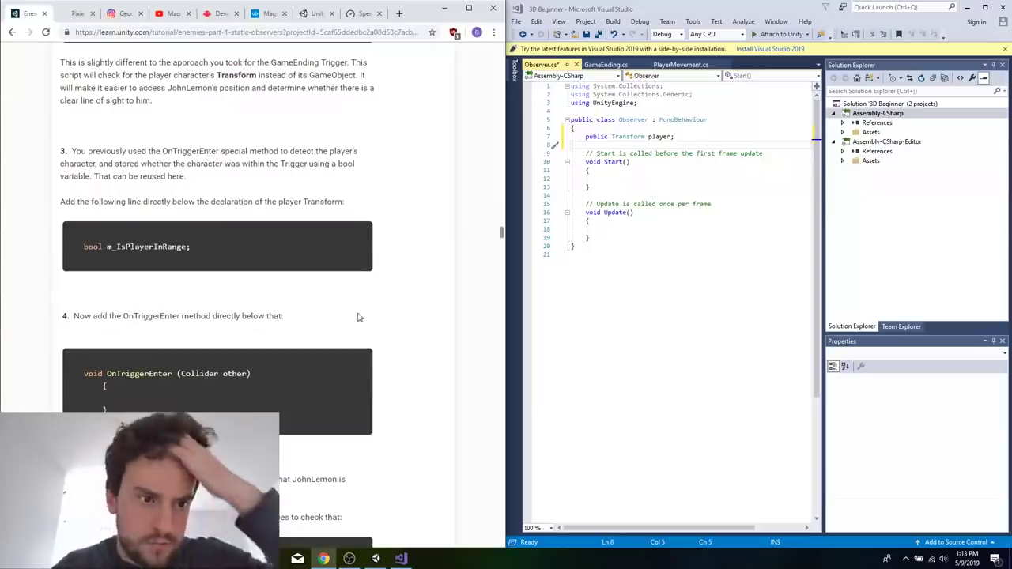
left_click(689, 136)
key("Return")
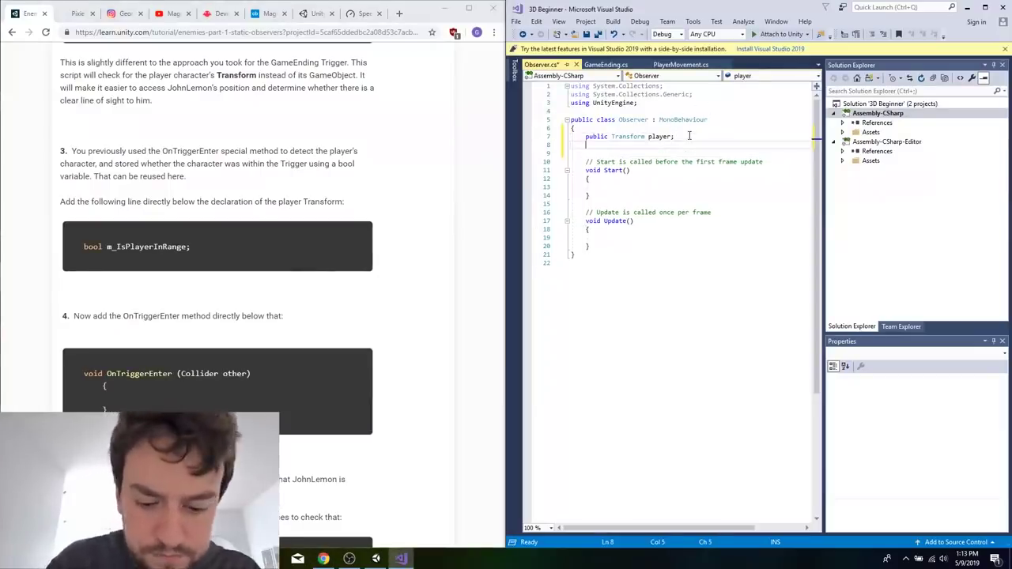
type("bool m_IsPlayerIn")
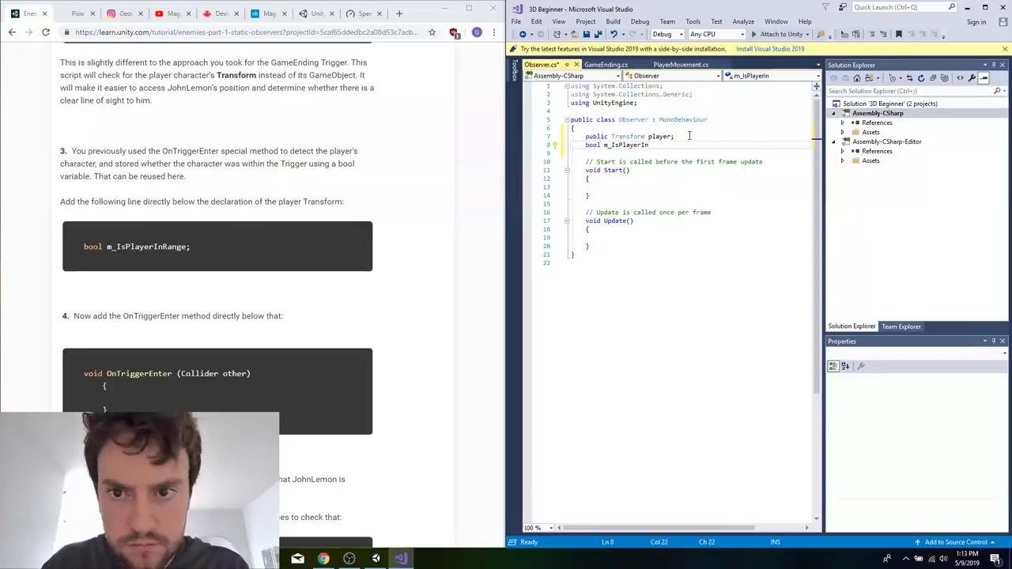
key("ctrl+s")
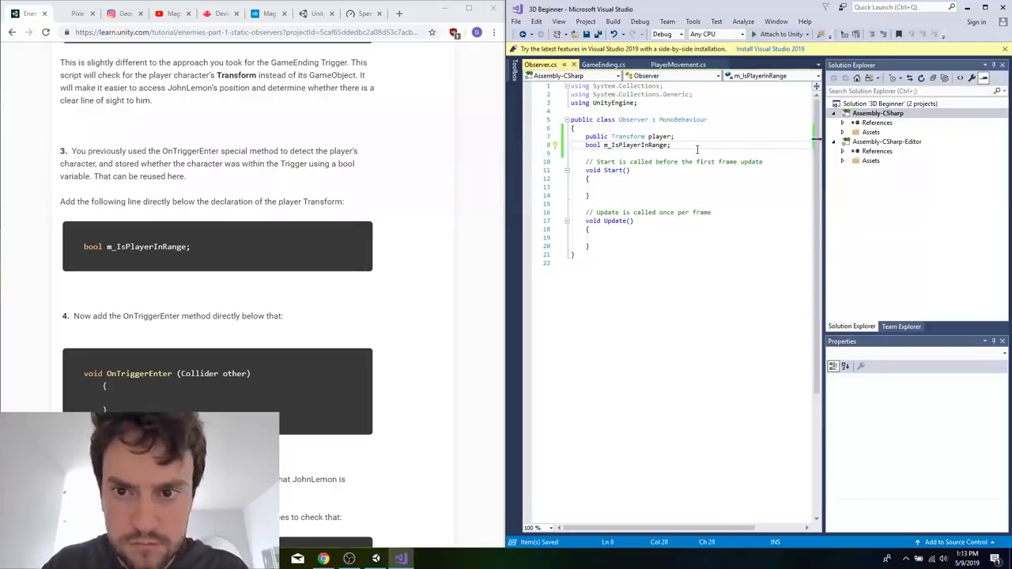
Add an OnTriggerEnter(Collider other) method below the variable declarations in the Observer class.
key("Return")
key("Return")
type("void OnTrig")
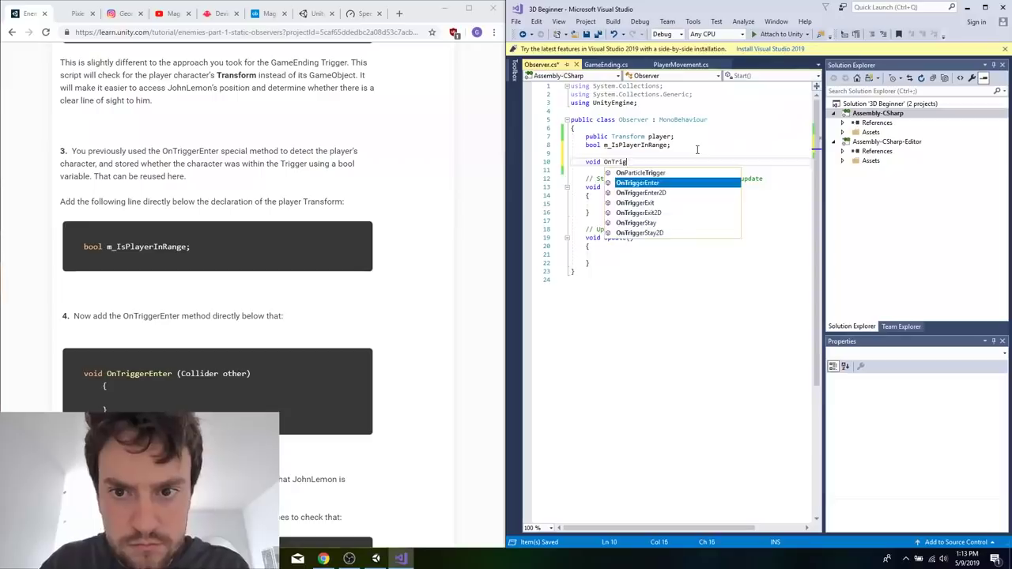
key("Tab")
Assign True to m_IsPlayerInRange inside the OnTriggerEnter method, leaving no blank line after the statement.
scroll(275, 350, "down", 4)
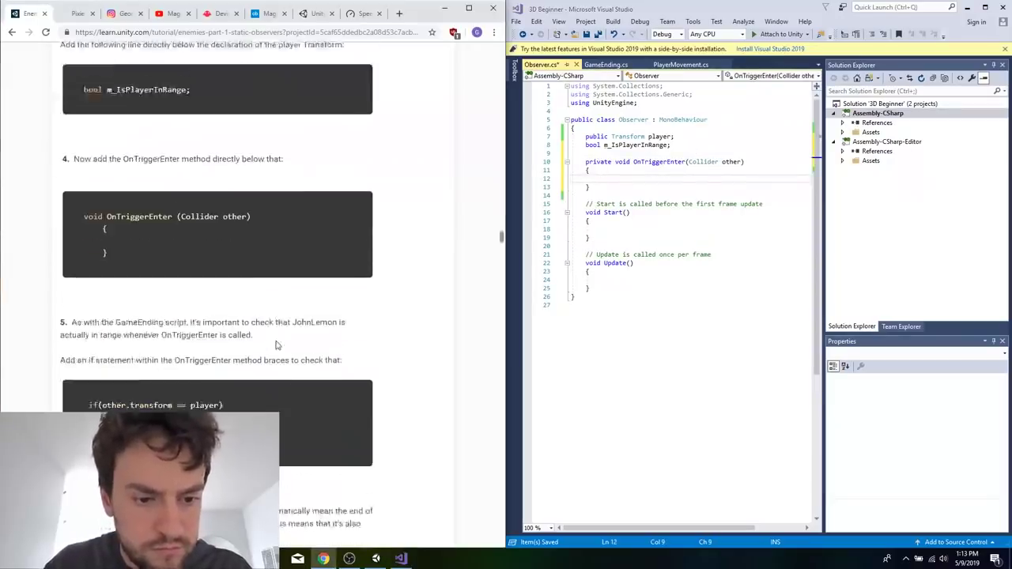
double_click(637, 144)
key("ctrl+c")
left_click(619, 178)
key("ctrl+v")
type("= True")
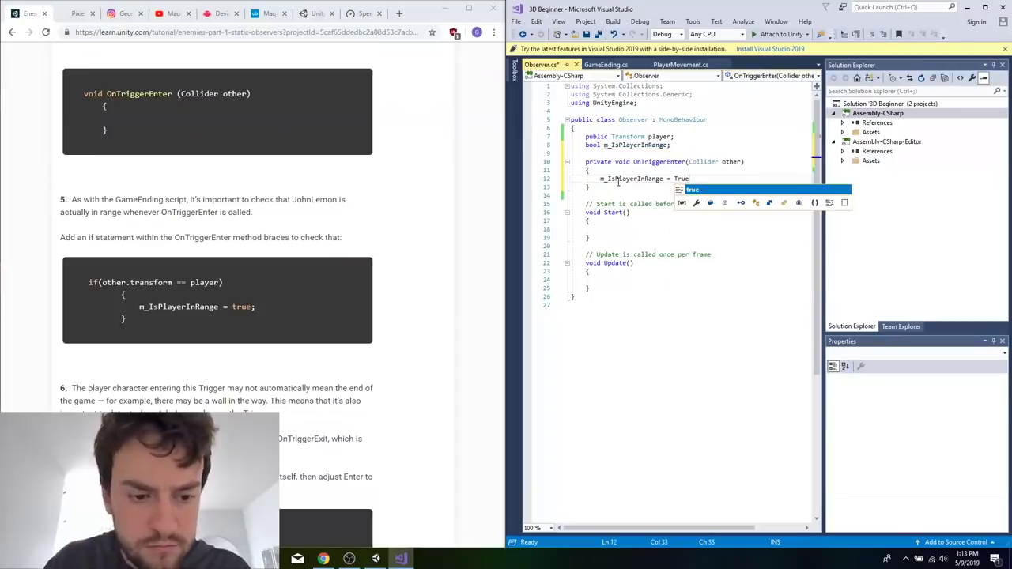
scroll(618, 180, "up", 4, "ctrl")
scroll(752, 283, "down", 4)
scroll(751, 284, "down", 3, "ctrl")
type(";")
key("Return")
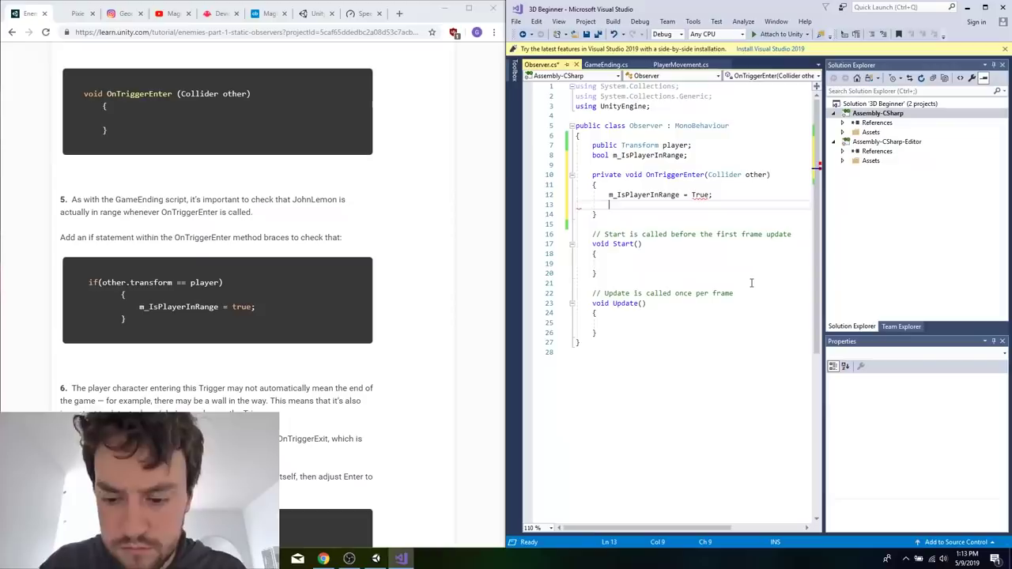
key("BackSpace")
key("ctrl+0")
Add blank lines below the OnTriggerEnter method, remove its private modifier and save the script.
left_click(625, 206)
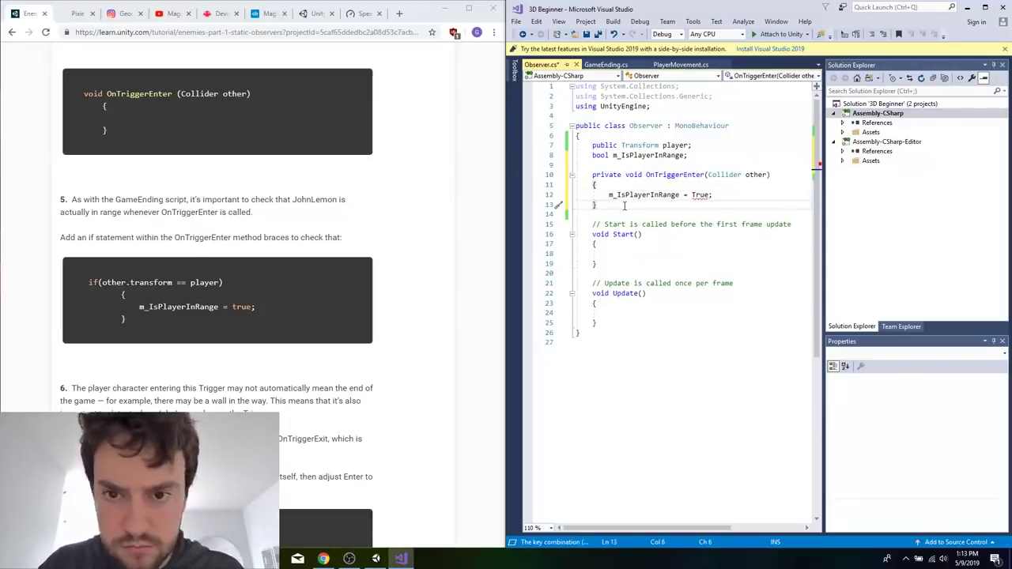
key("Return")
key("Return")
scroll(237, 237, "down", 1)
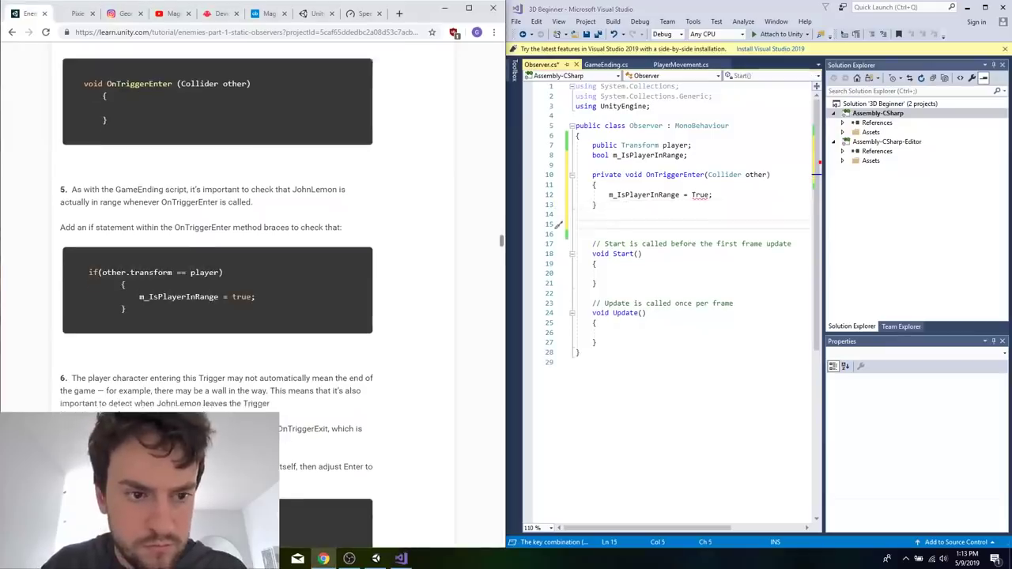
left_click_drag(589, 175, 622, 174)
key("BackSpace")
key("ctrl+s")
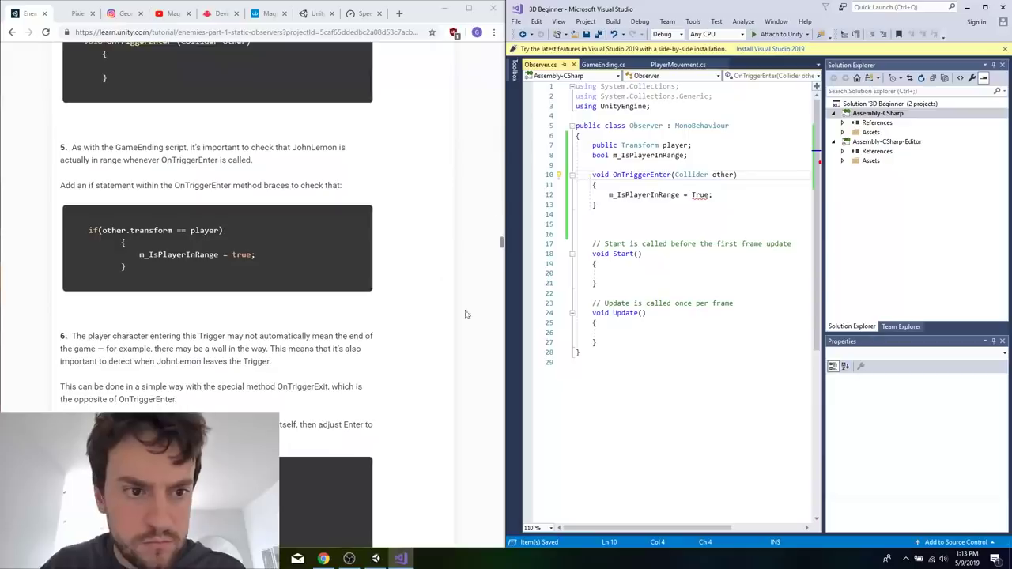
Correct True to lowercase true in the m_IsPlayerInRange assignment in OnTriggerEnter.
scroll(274, 384, "down", 3)
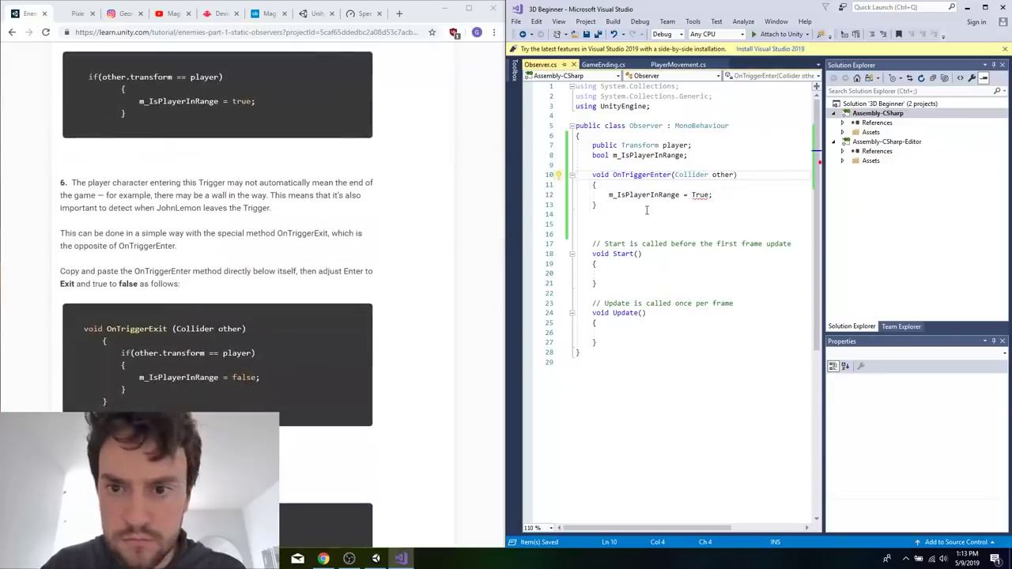
left_click(445, 186)
left_click(703, 200)
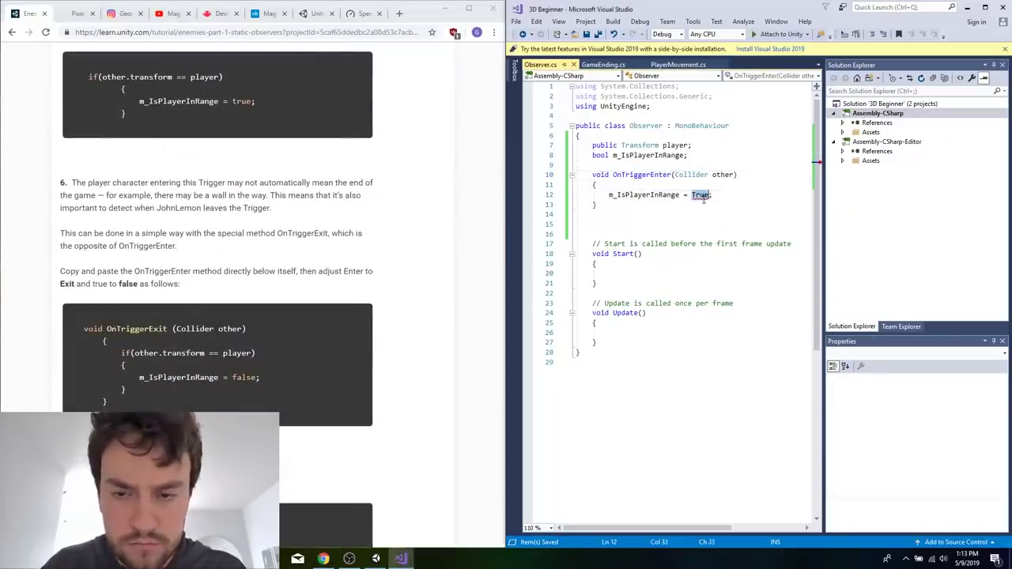
left_click(616, 175)
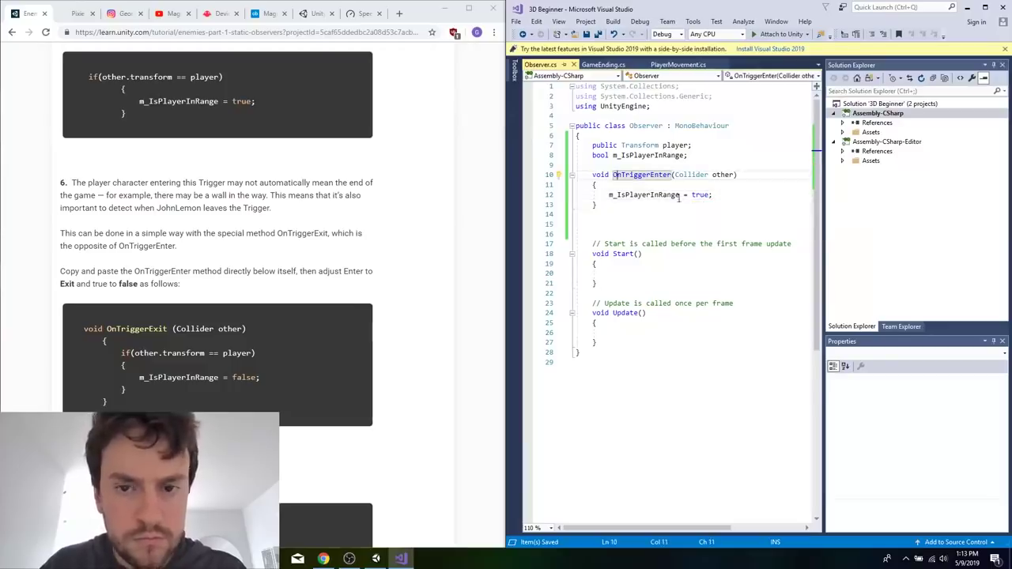
Make the assignment in OnTriggerEnter conditional with if (other.transform == player) and save the script.
left_click(645, 185)
key("Return")
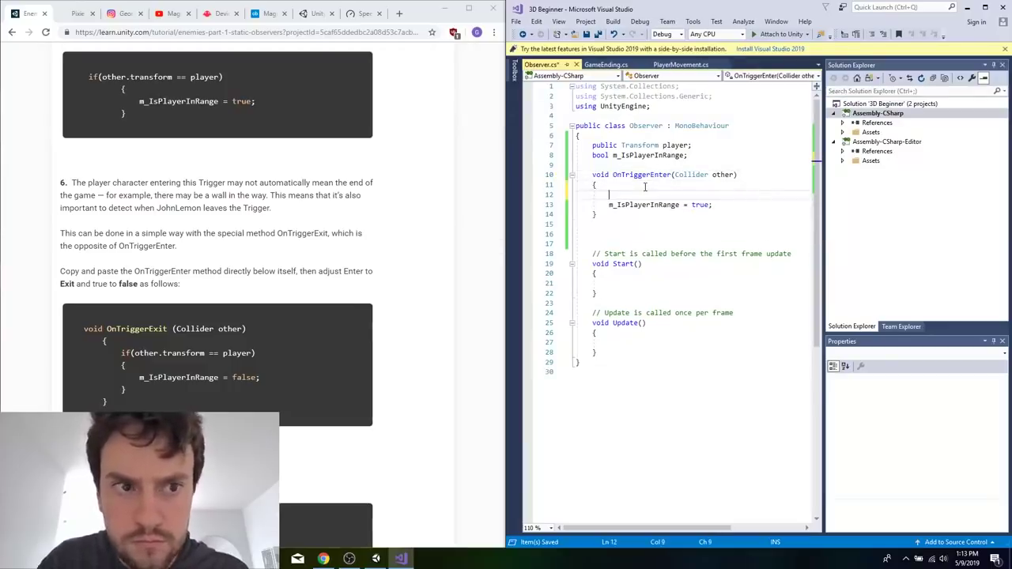
type("if (other.transform == player")
key("ctrl+s")
Duplicate the OnTriggerEnter method below itself as OnTriggerExit, with m_IsPlayerInRange set to false.
left_click_drag(603, 213, 594, 174)
key("ctrl+c")
left_click(601, 234)
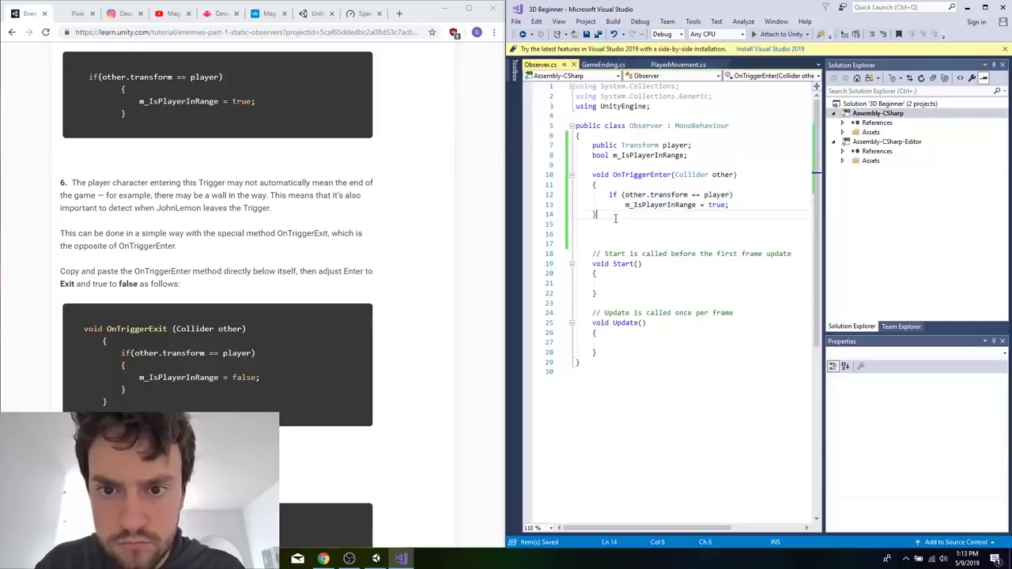
key("ctrl+v")
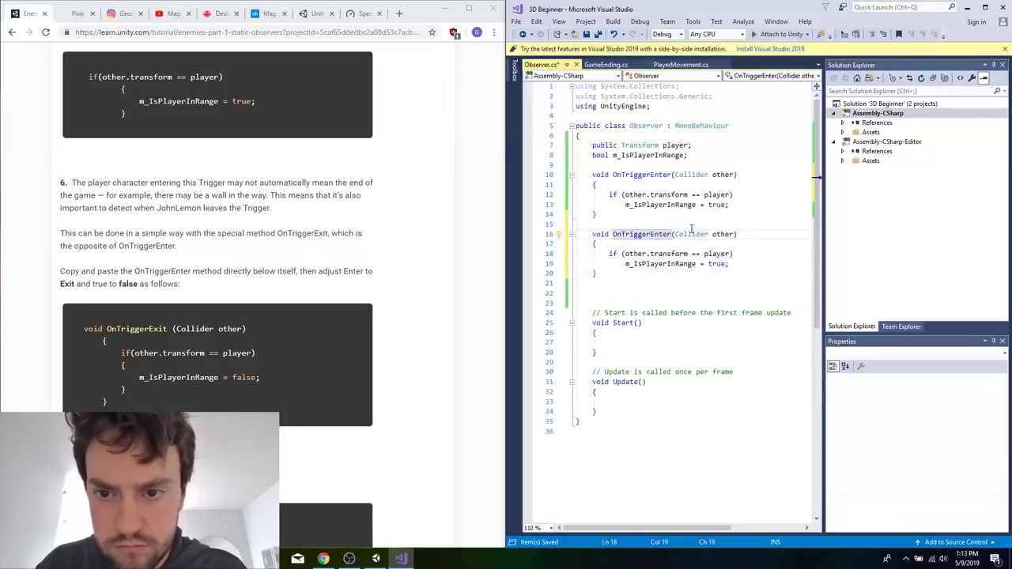
type("Exit")
double_click(716, 264)
type("false")
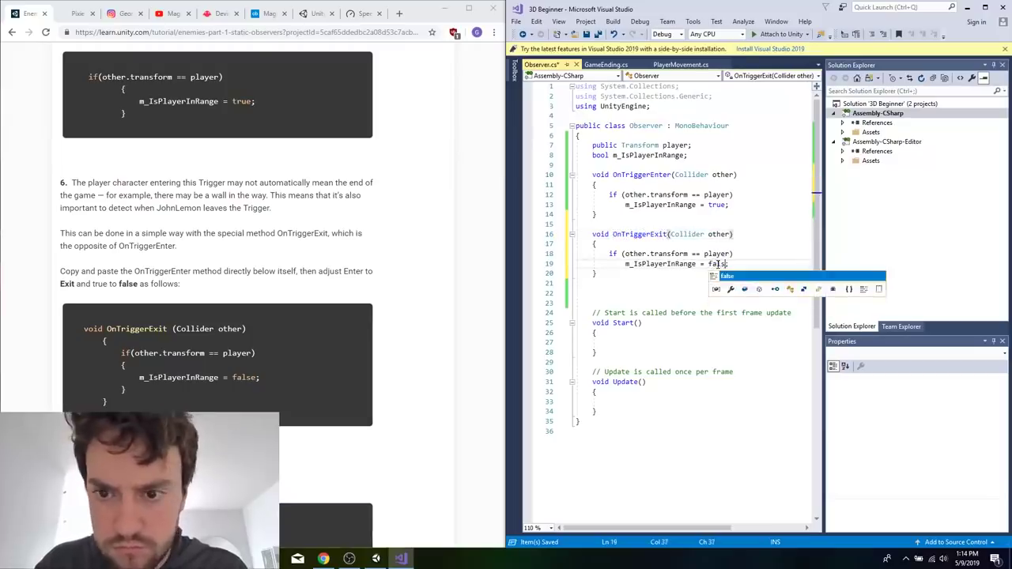
Read the tutorial's line-of-sight steps through step 10 and examine the Update code in its Observer script listing.
scroll(354, 328, "down", 4)
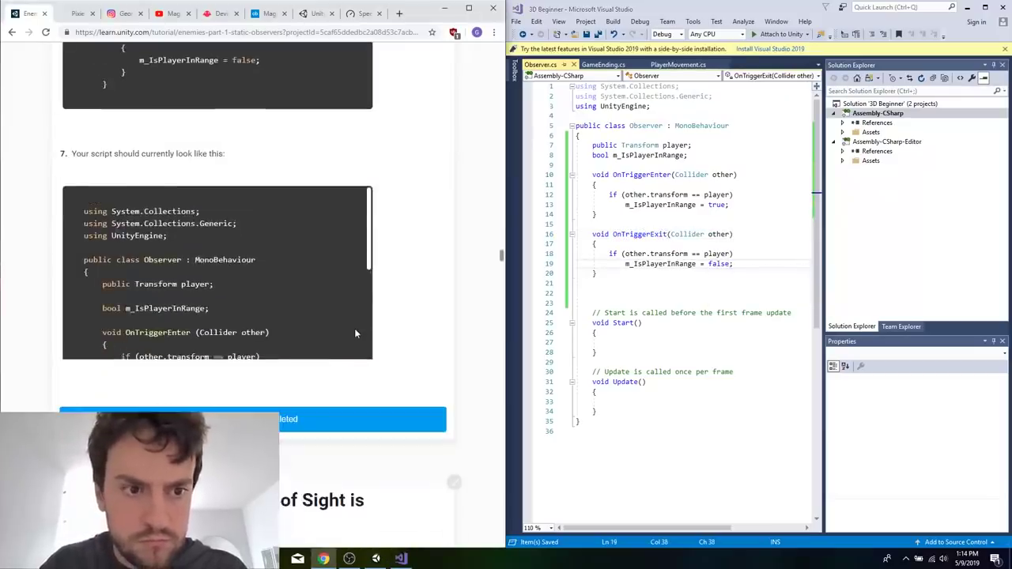
scroll(355, 328, "down", 3)
scroll(418, 324, "down", 10)
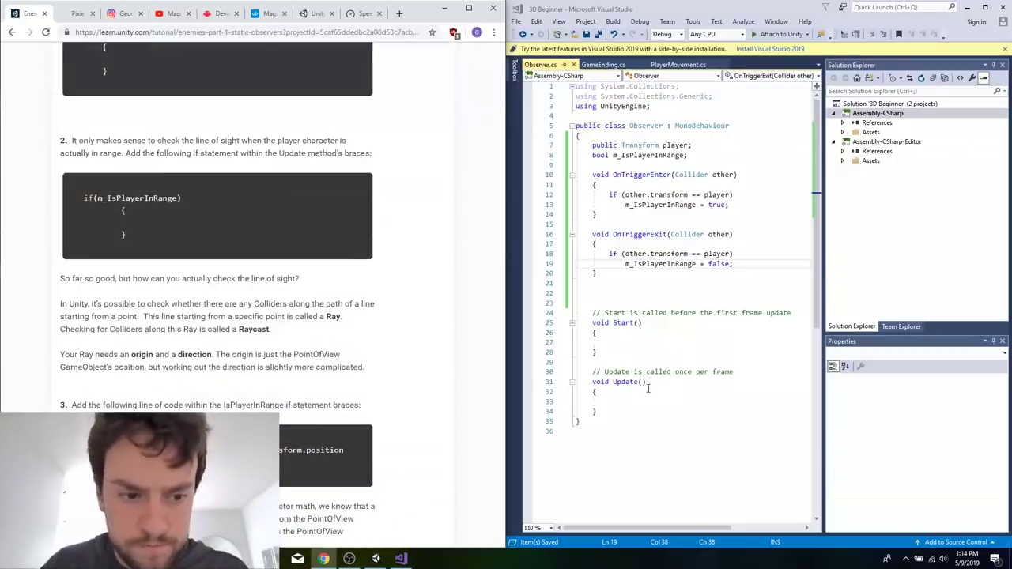
scroll(181, 391, "down", 1)
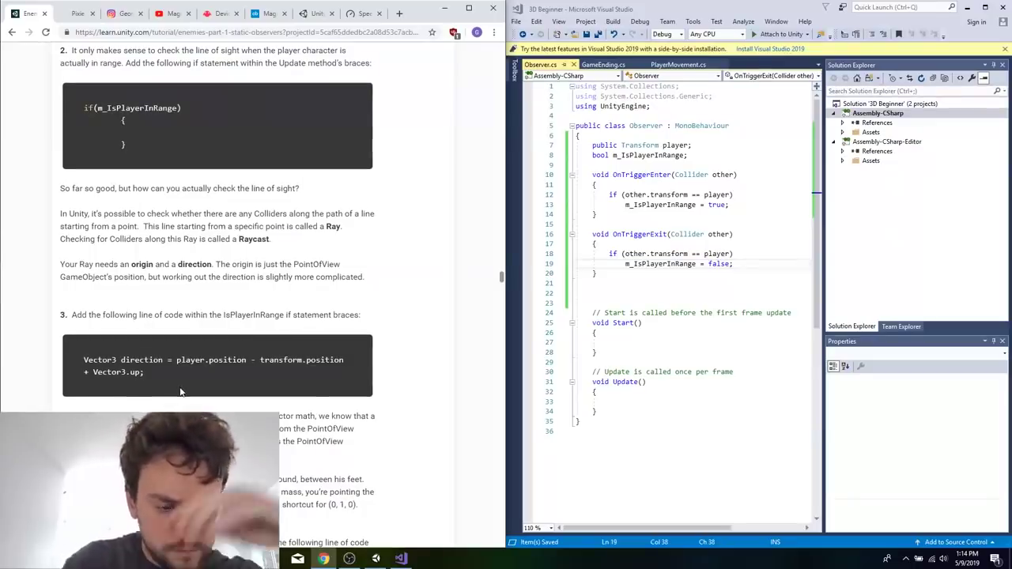
scroll(181, 391, "down", 2)
scroll(252, 293, "down", 8)
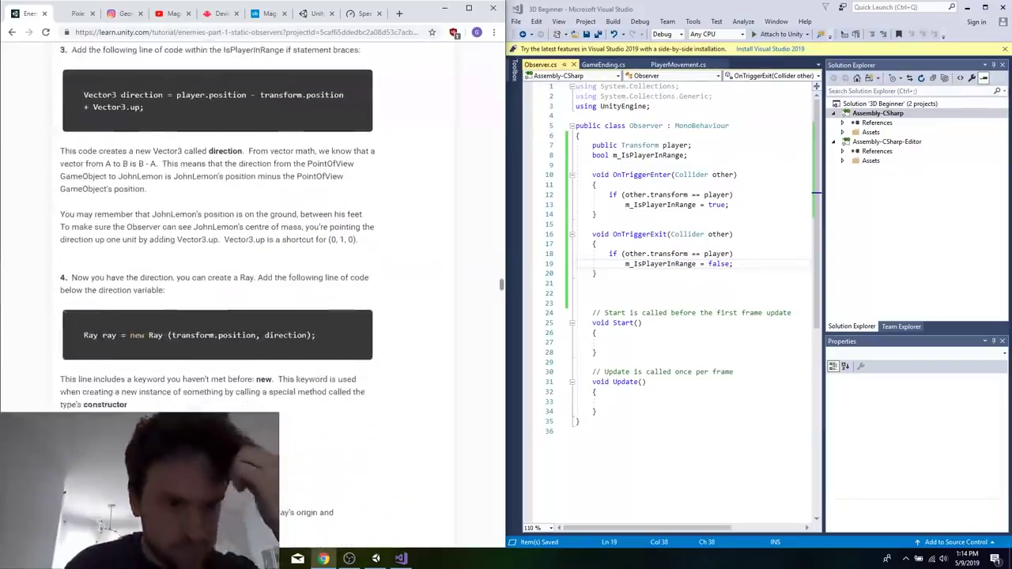
scroll(216, 292, "down", 7)
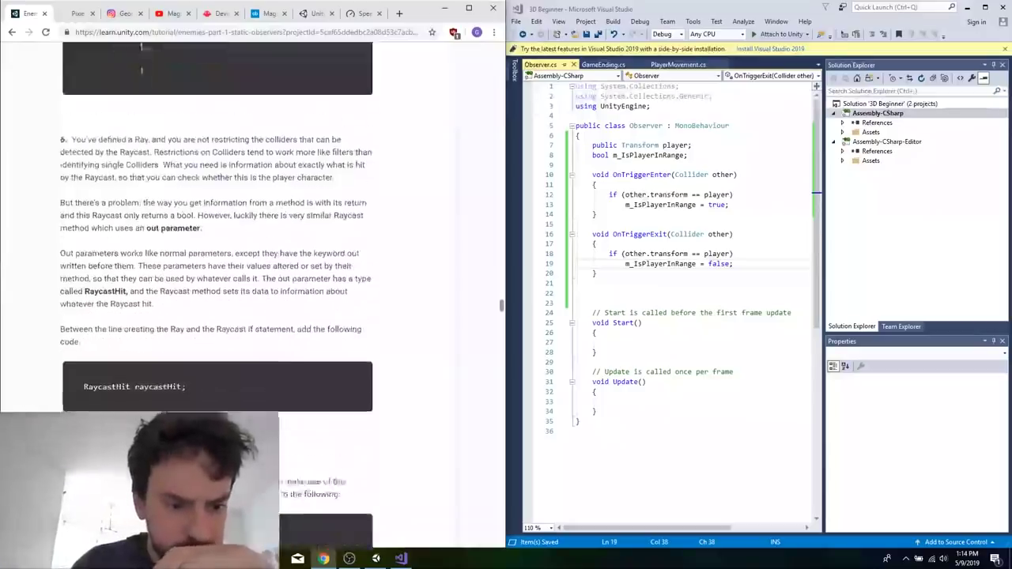
scroll(216, 293, "down", 4)
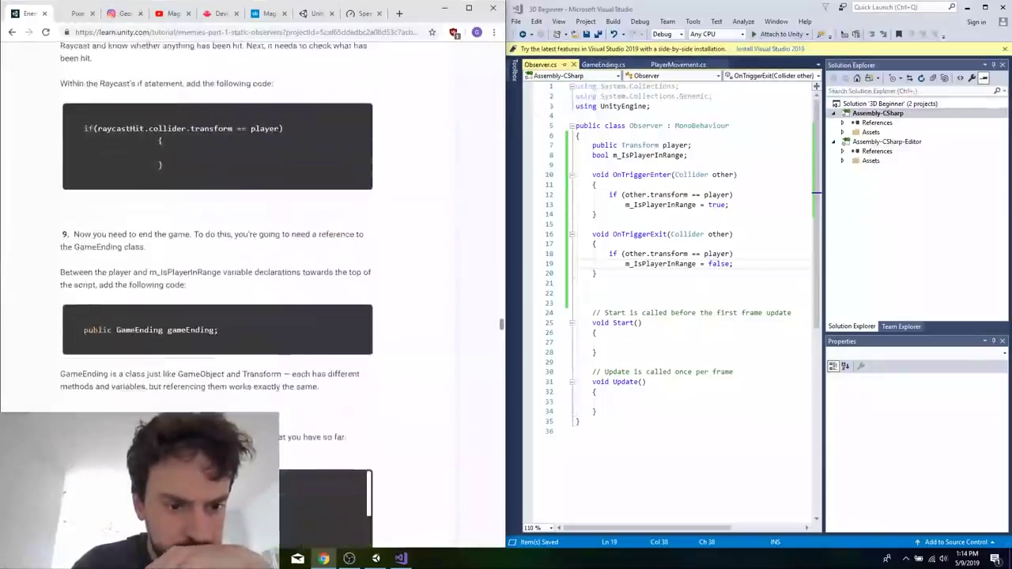
scroll(216, 292, "up", 3)
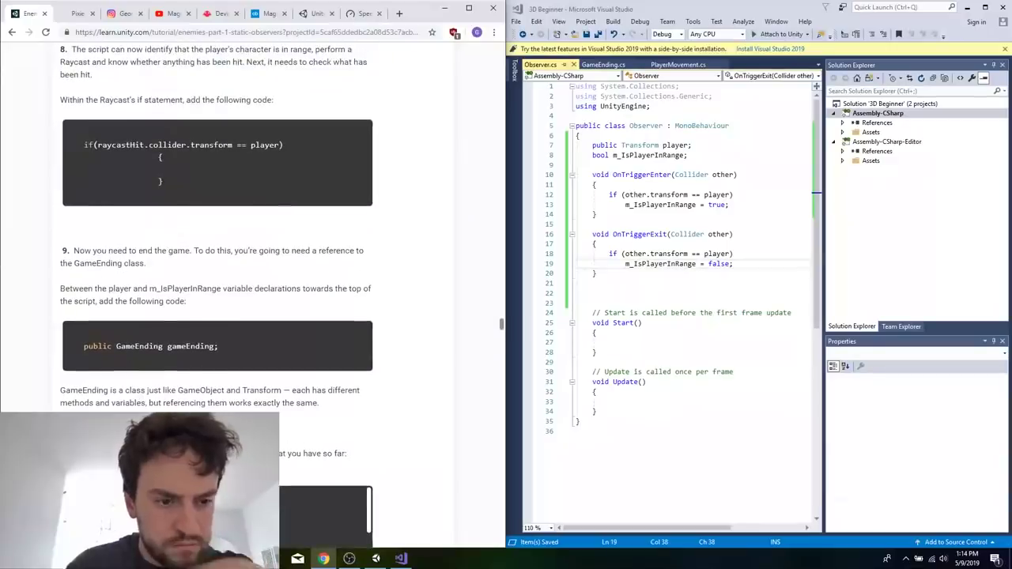
scroll(216, 292, "down", 1)
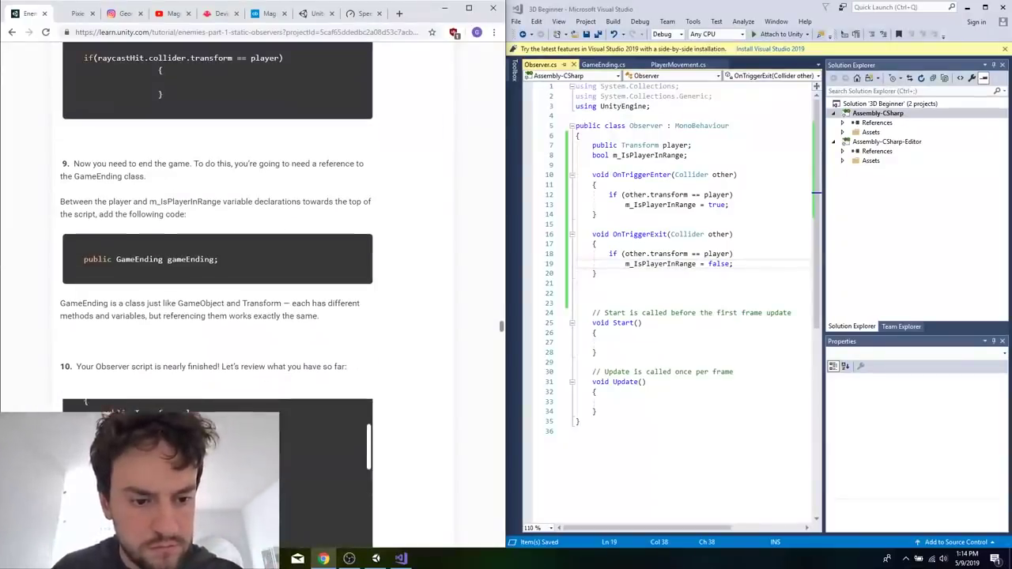
scroll(384, 457, "down", 1)
scroll(357, 314, "down", 5)
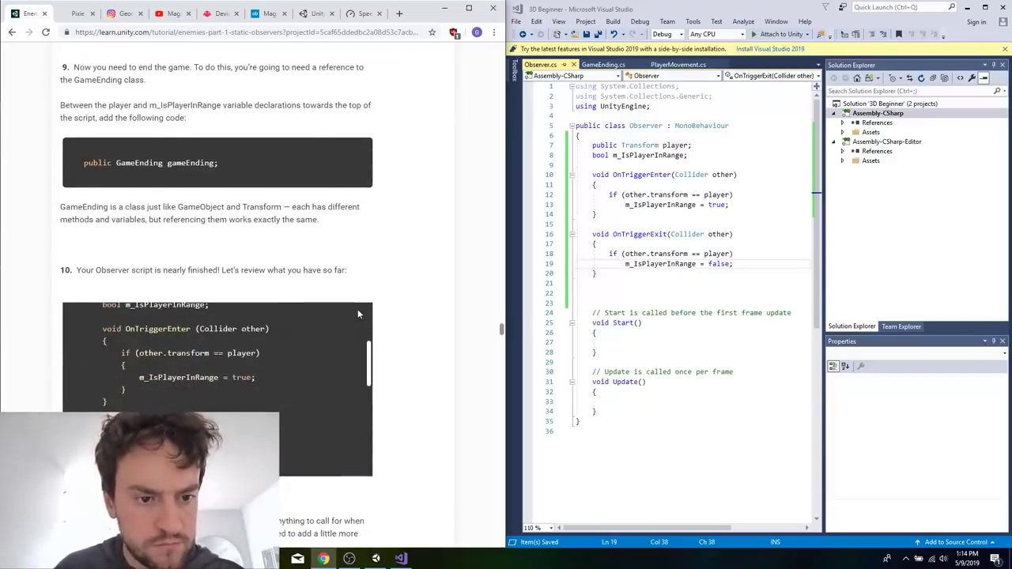
scroll(278, 439, "down", 3)
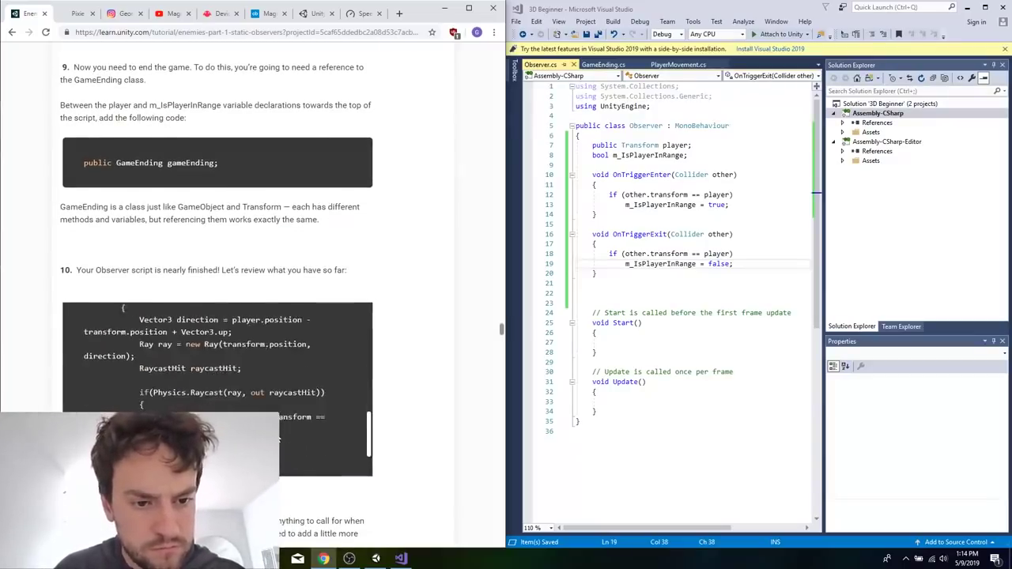
scroll(279, 439, "up", 2)
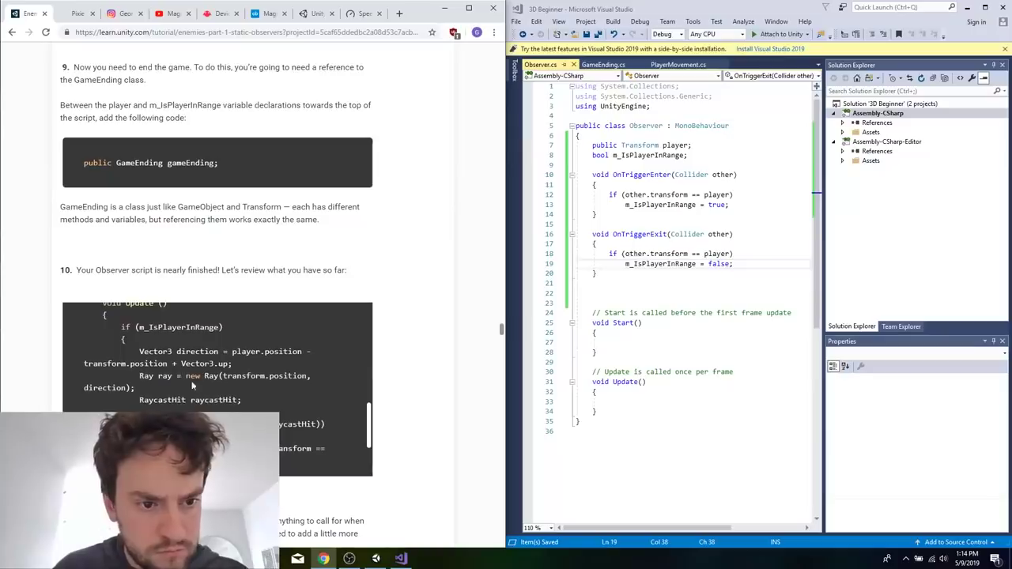
left_click_drag(120, 327, 160, 383)
scroll(215, 348, "down", 1)
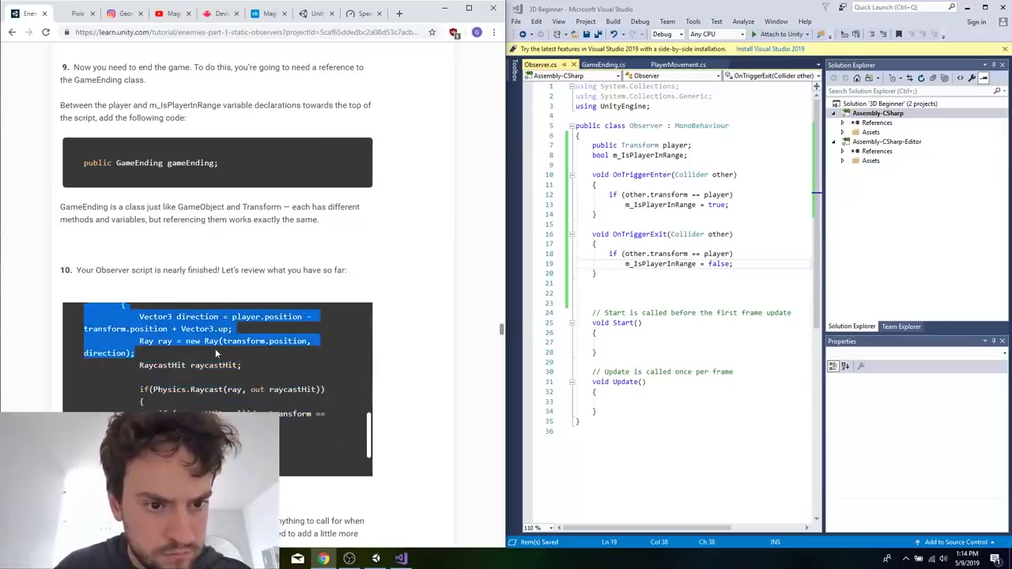
left_click(215, 349)
scroll(215, 348, "up", 1)
Add an if (m_IsPlayerInRange) statement with braces inside the Update method.
left_click(716, 382)
left_click(685, 391)
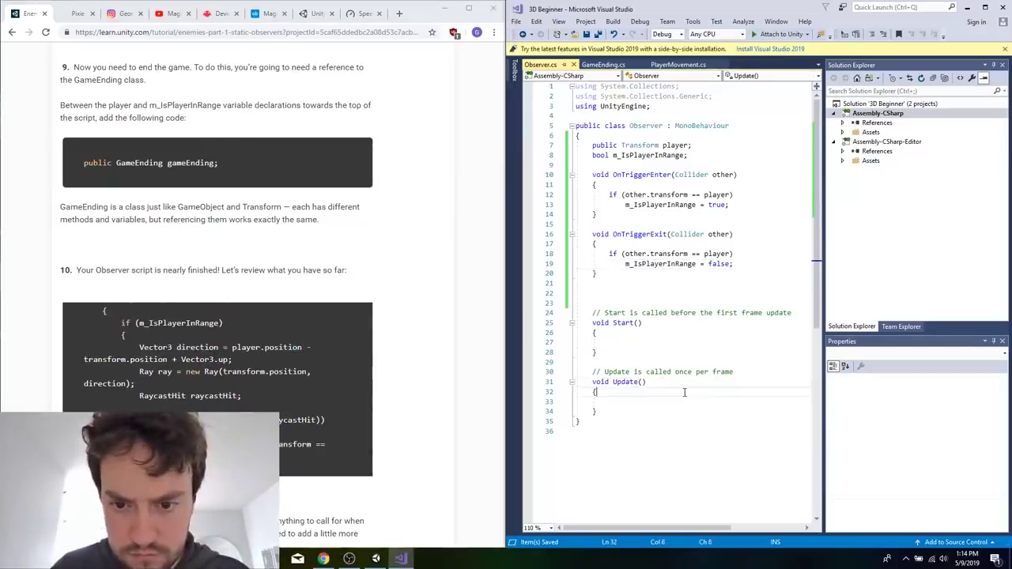
key("Return")
type("if (m_IsPlayerInRange) {")
key("Return")
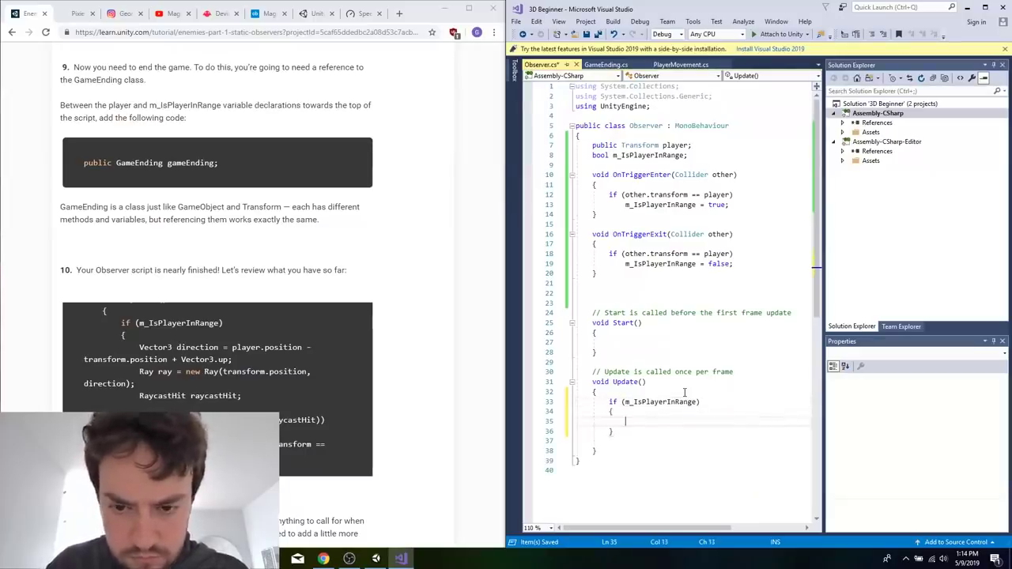
Inside the if (m_IsPlayerInRange) block, add Vector3 direction = player.position - transform.position + Vector3.up;.
type("Vector3 dri")
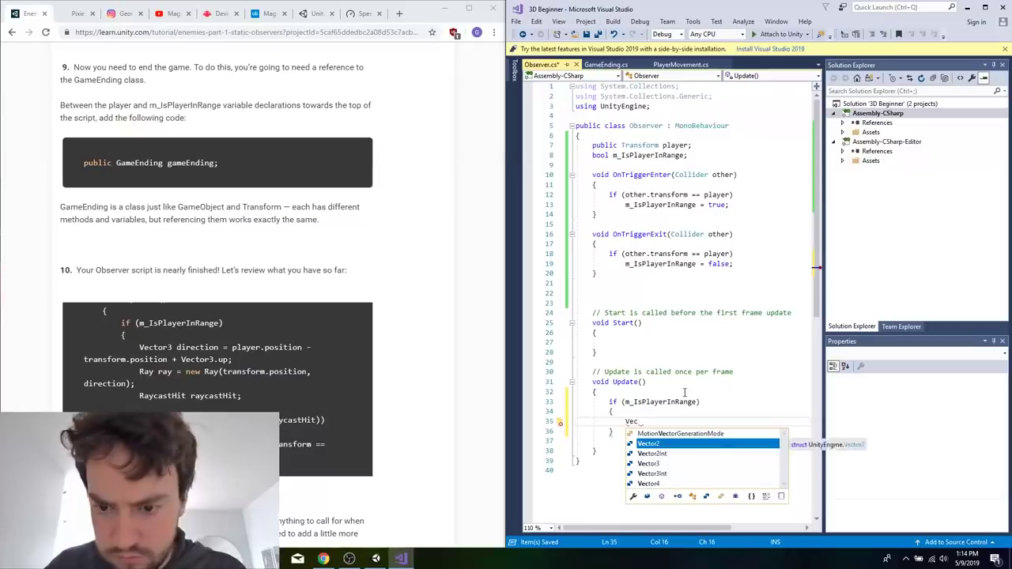
key("BackSpace")
key("BackSpace")
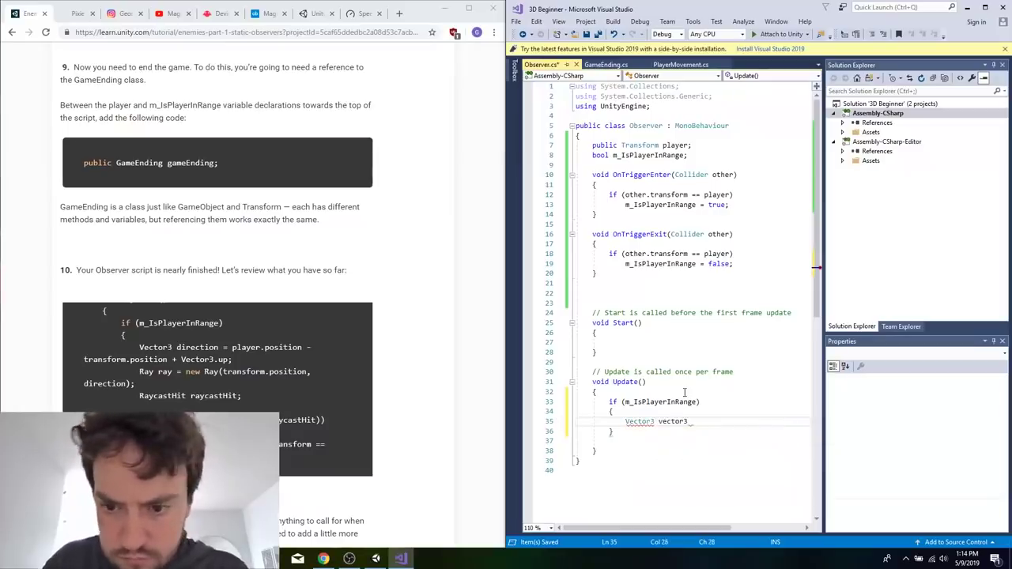
type("i")
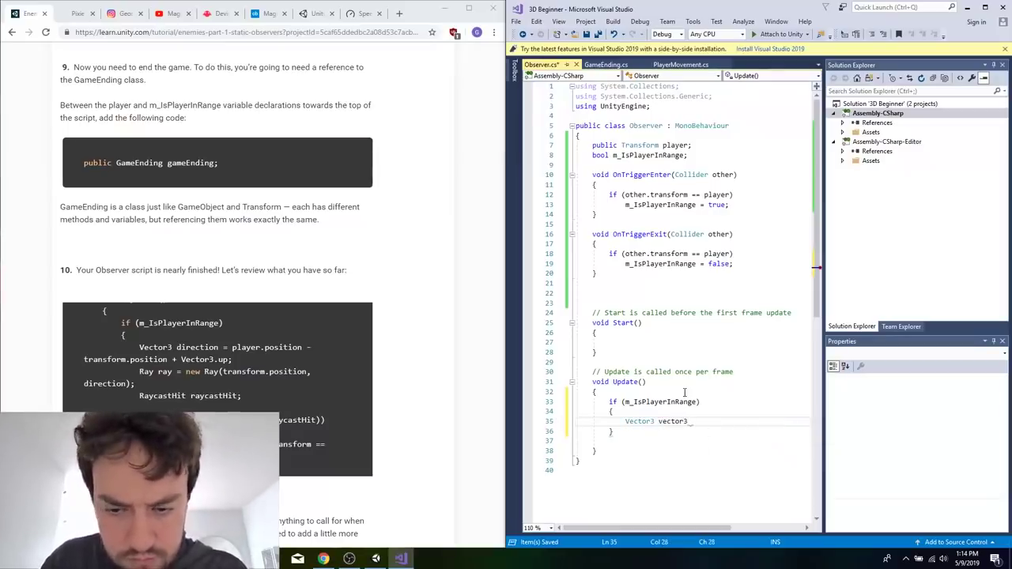
type("rection = ")
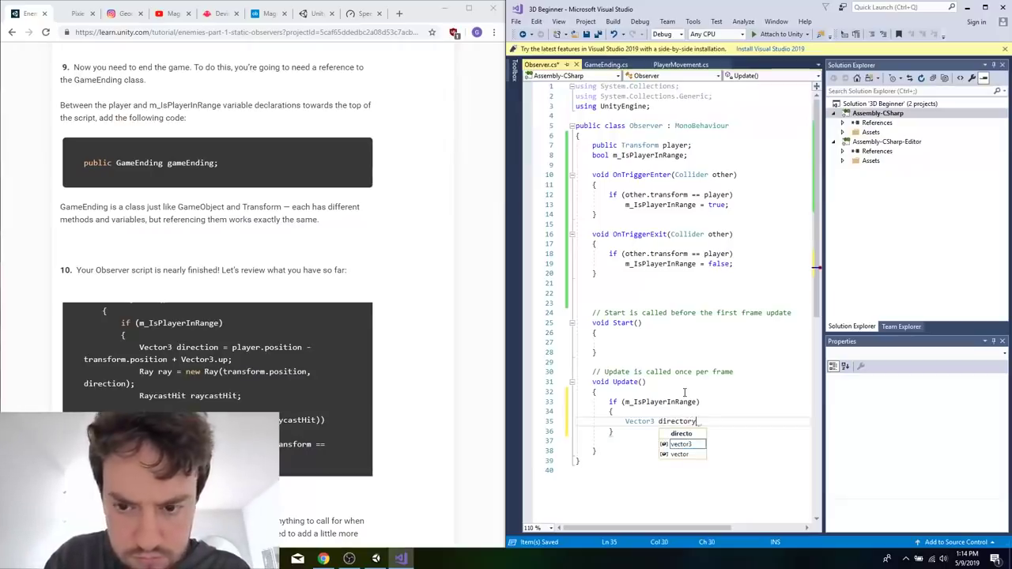
type("player.position - ")
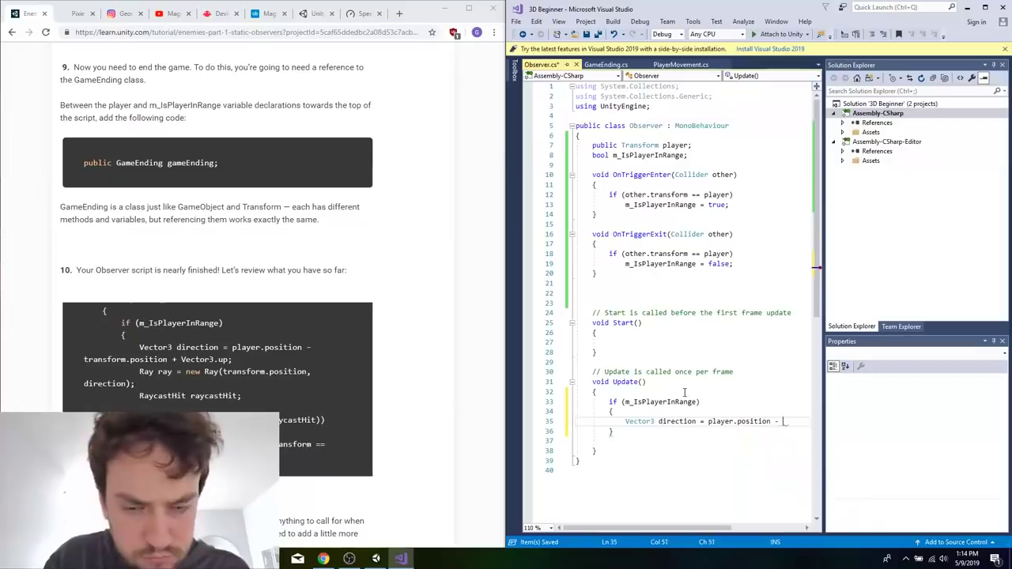
type("transform.p")
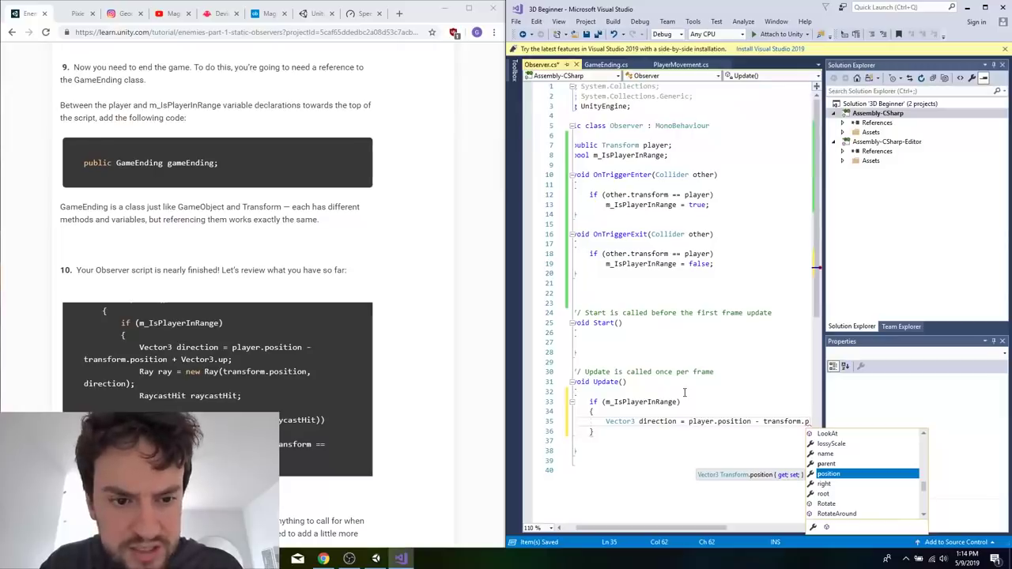
type("osition")
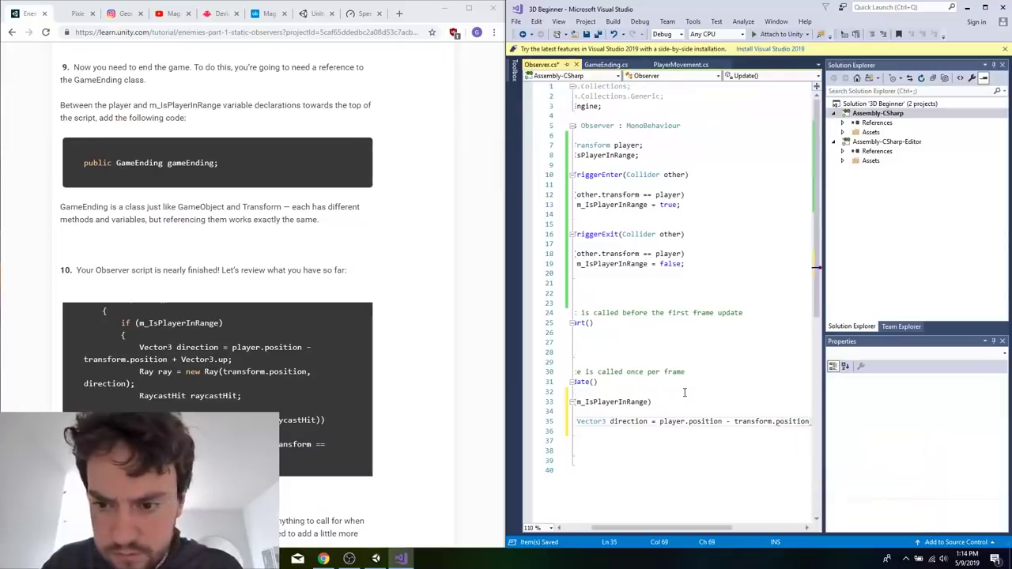
type(" + Vector3")
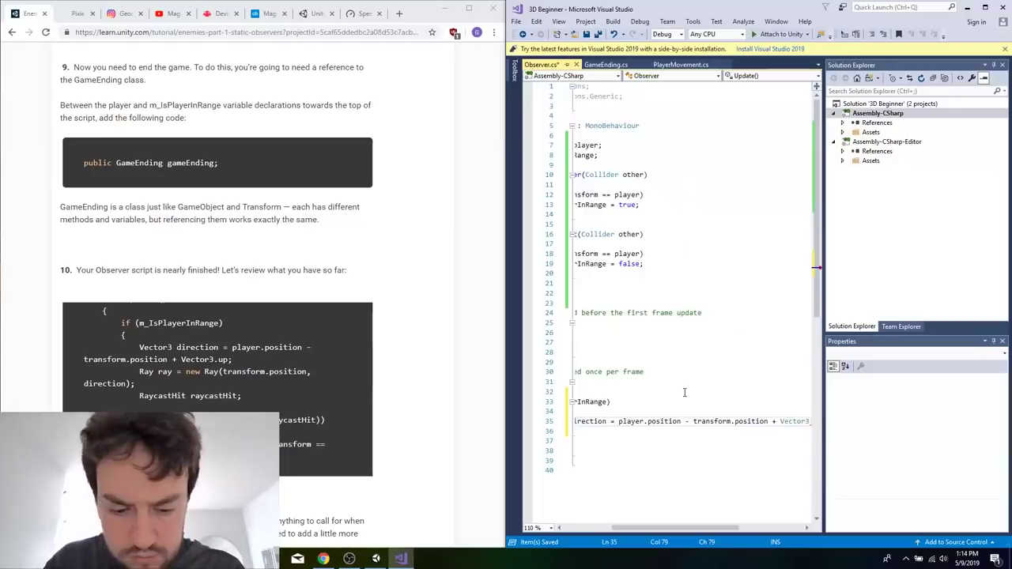
type(".up;")
Below the direction line, add Ray ray = new Ray(transform.position, direction);.
key("Return")
type("Ray ray ")
type("= new Ray(transform.p")
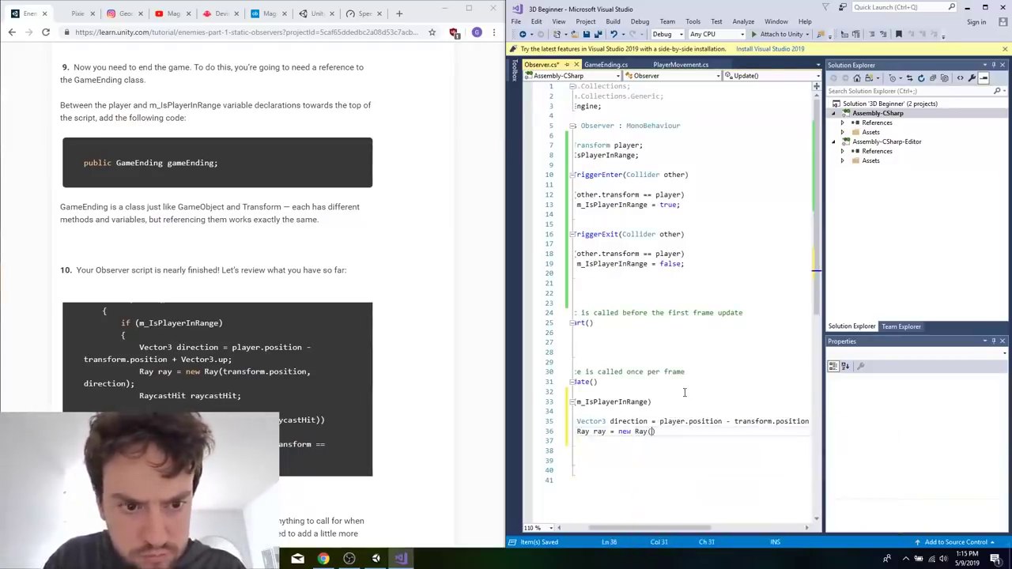
type("osition, di")
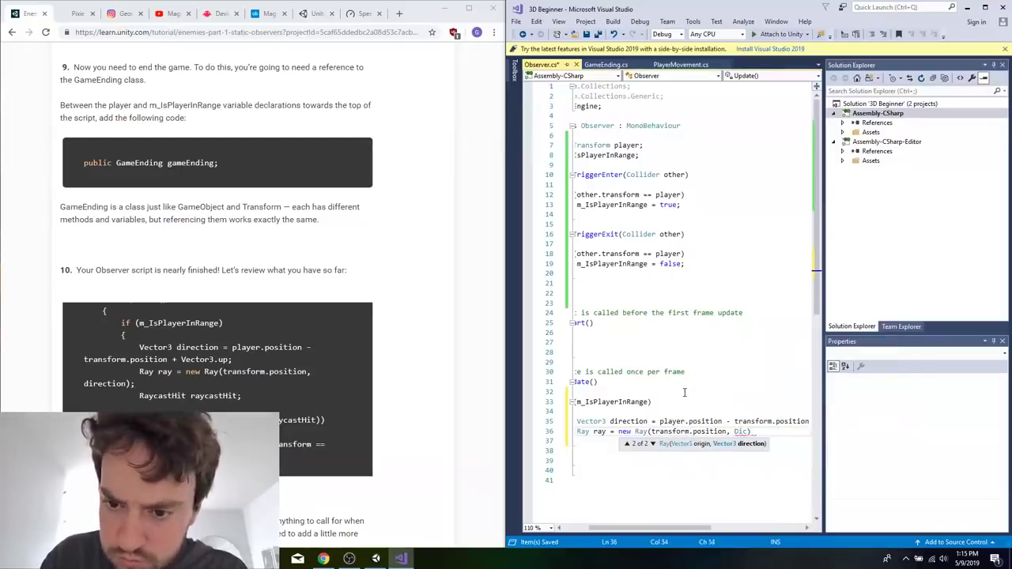
type("rection);")
key("Return")
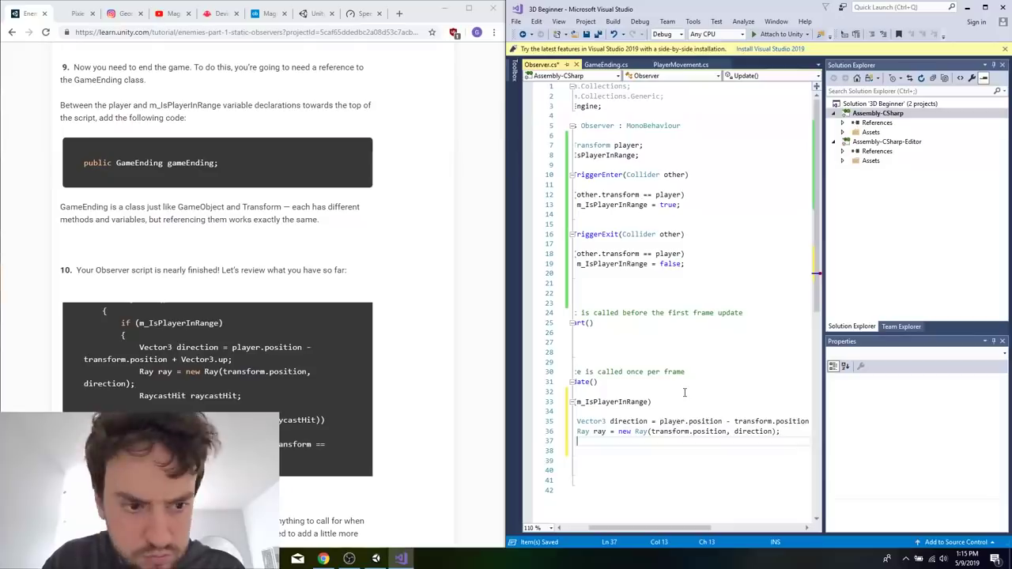
Declare RaycastHit raycastHit; directly below the ray line, without blank lines between them.
type("R")
key("BackSpace")
key("BackSpace")
key("BackSpace")
key("BackSpace")
key("BackSpace")
key("BackSpace")
key("BackSpace")
key("BackSpace")
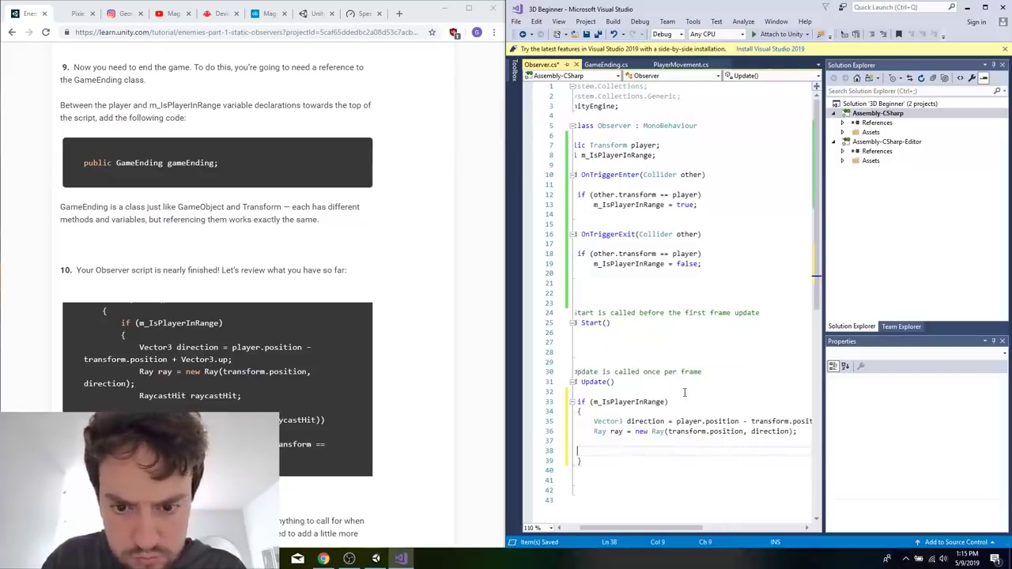
key("BackSpace")
key("BackSpace")
key("BackSpace")
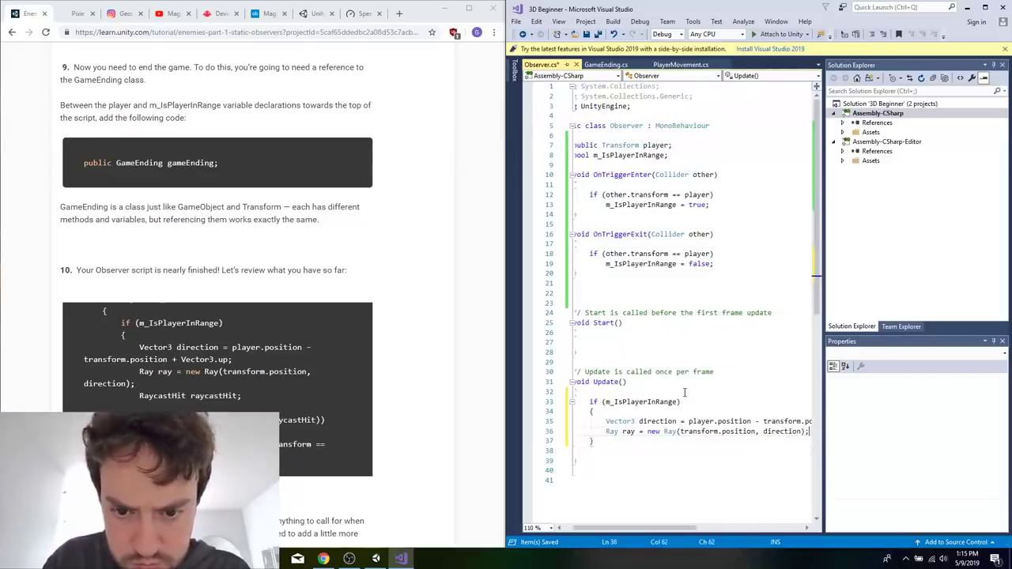
key("Return")
type("Raycs")
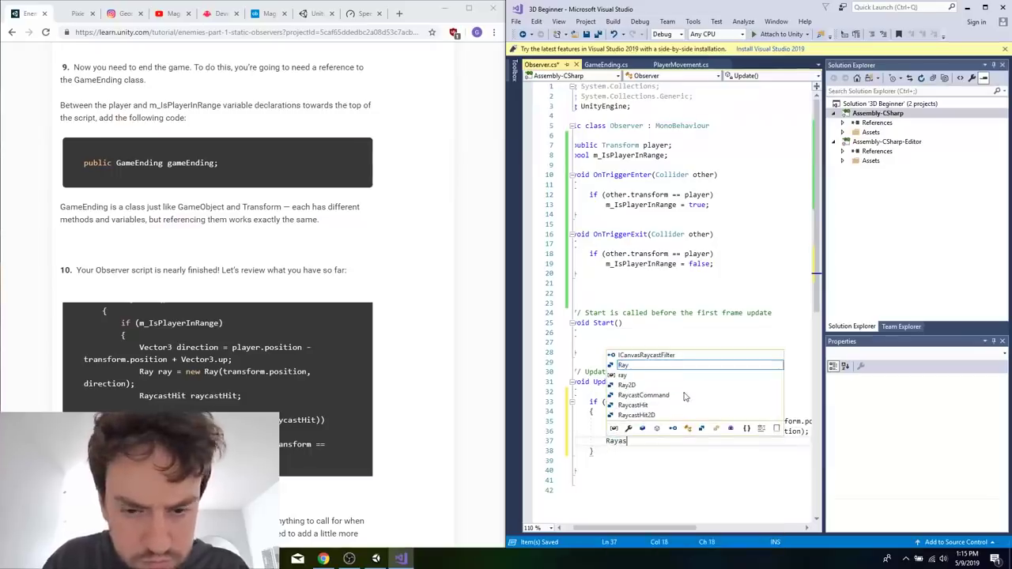
key("BackSpace")
key("BackSpace")
key("BackSpace")
type("cas")
key("BackSpace")
key("BackSpace")
type("ycast")
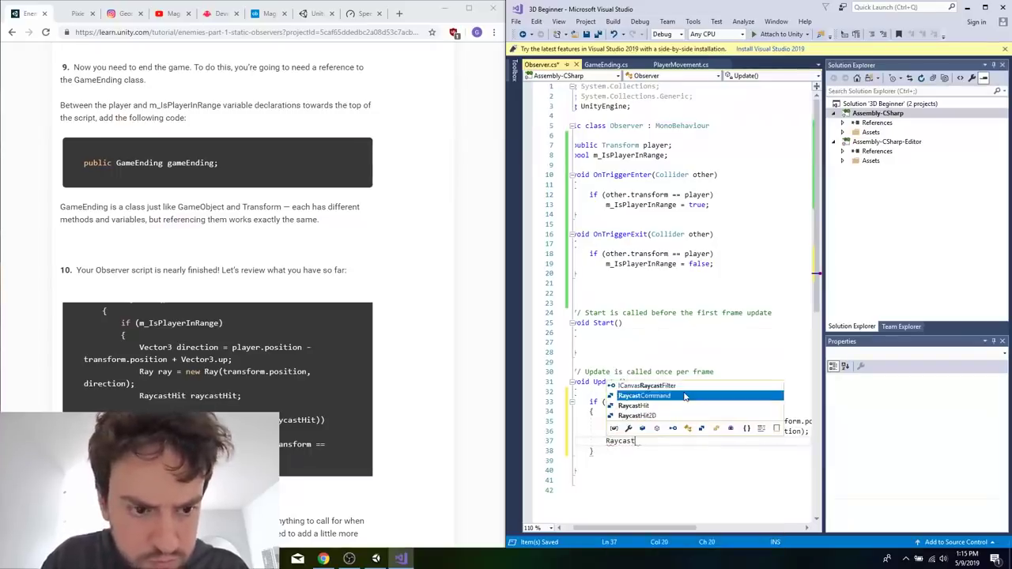
type("Hit raycastHit;")
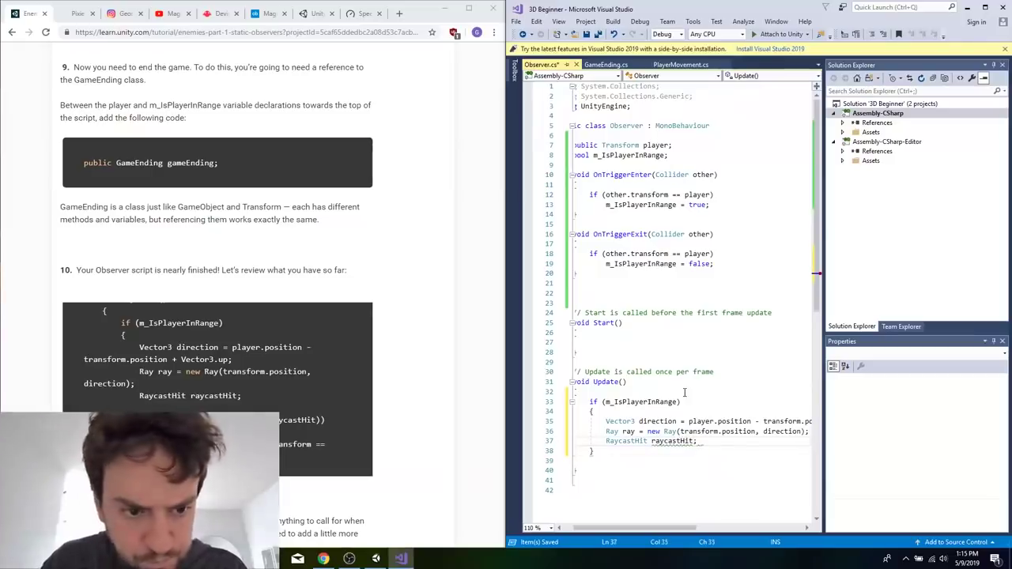
After a blank line, add an if (Physics.Raycast(ray, out raycastHit)) statement with opening and closing braces.
key("Return")
key("Return")
type("if (")
type("Physic")
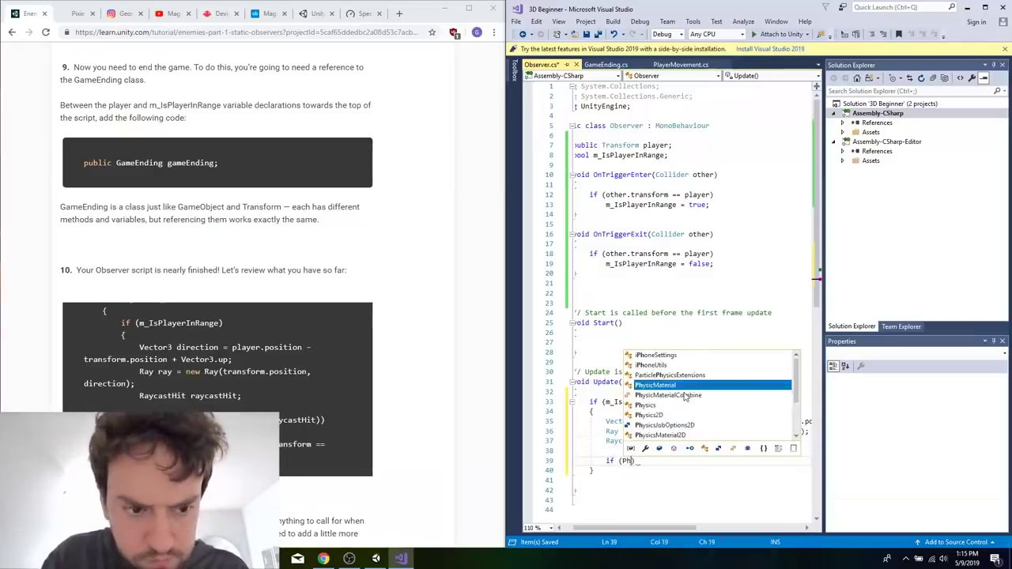
type("s.Ra")
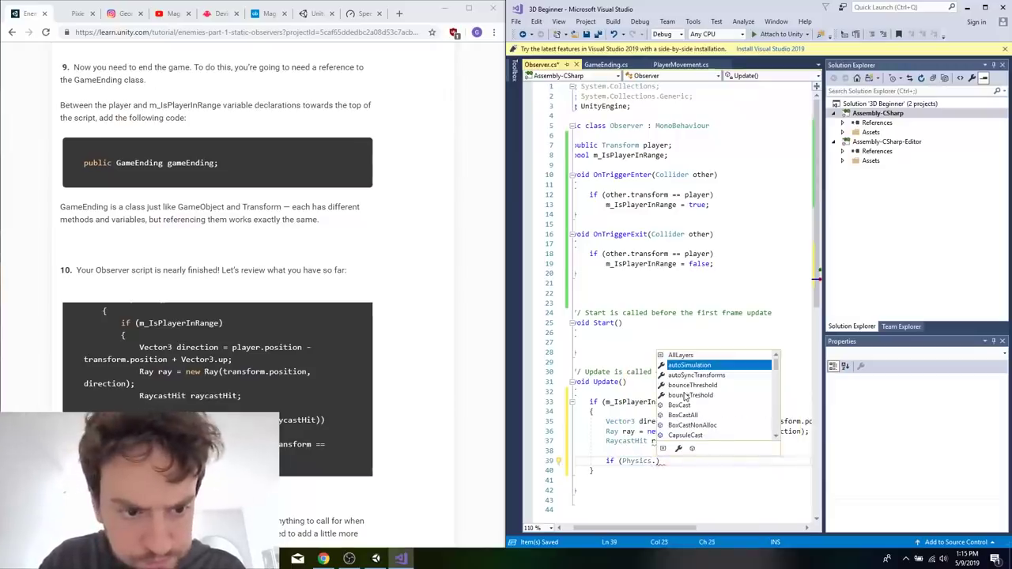
key("Tab")
type("(")
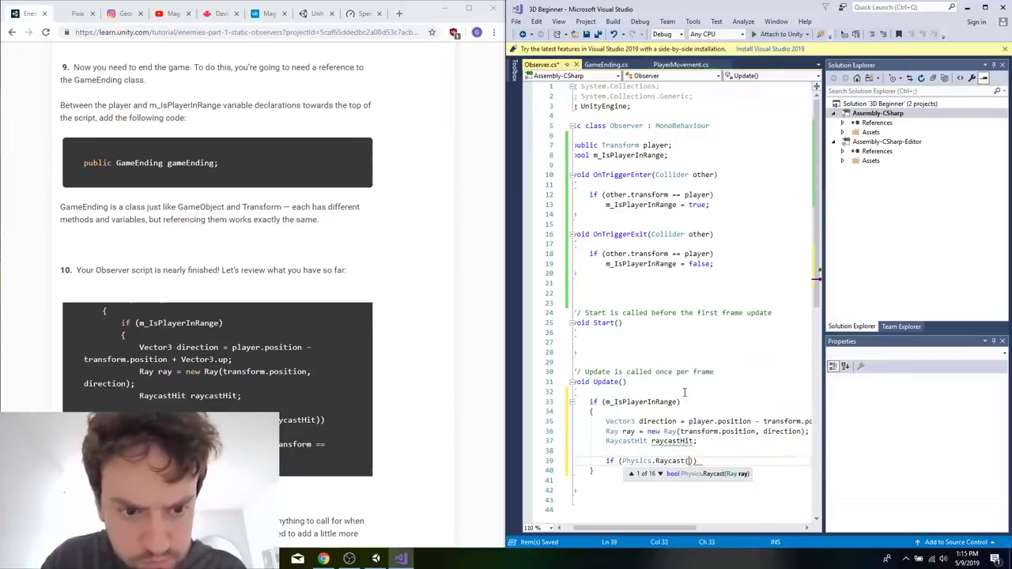
type("ray, out rayy")
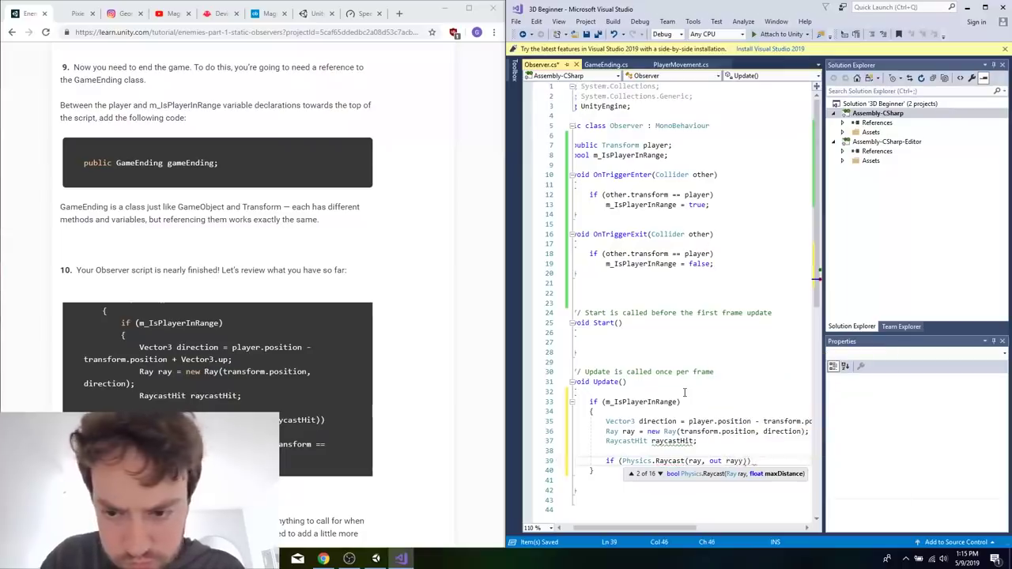
key("BackSpace")
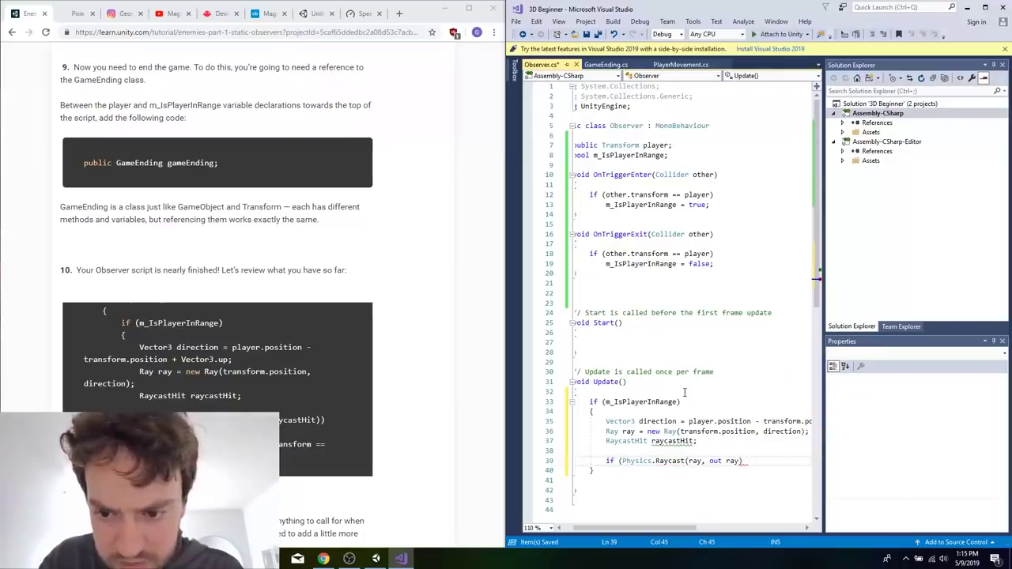
type("astHit")
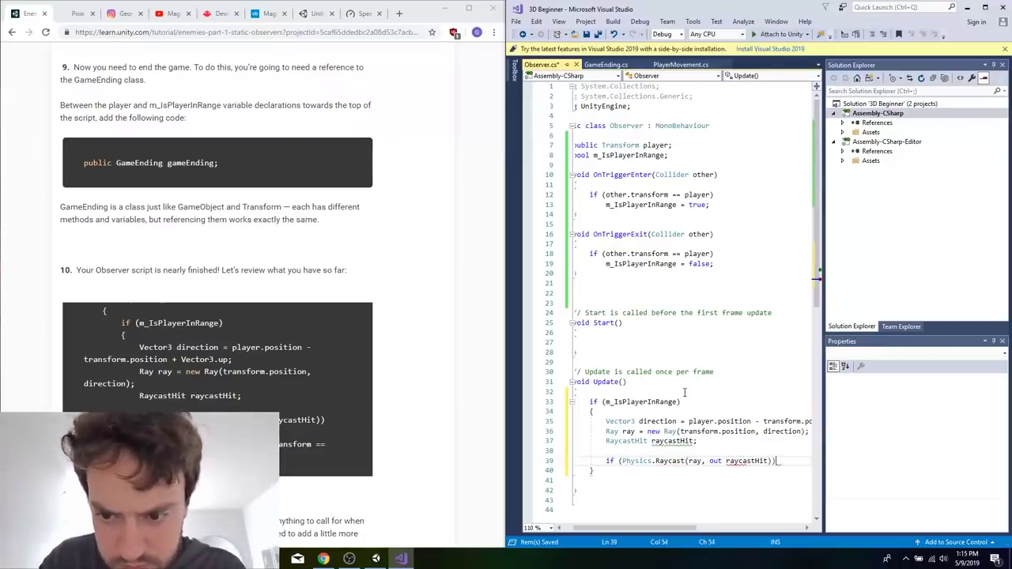
key("Return")
type("{")
Nest an if (raycastHit.collider.transform == player) statement with an opening brace inside the Physics.Raycast block.
key("Return")
type("}")
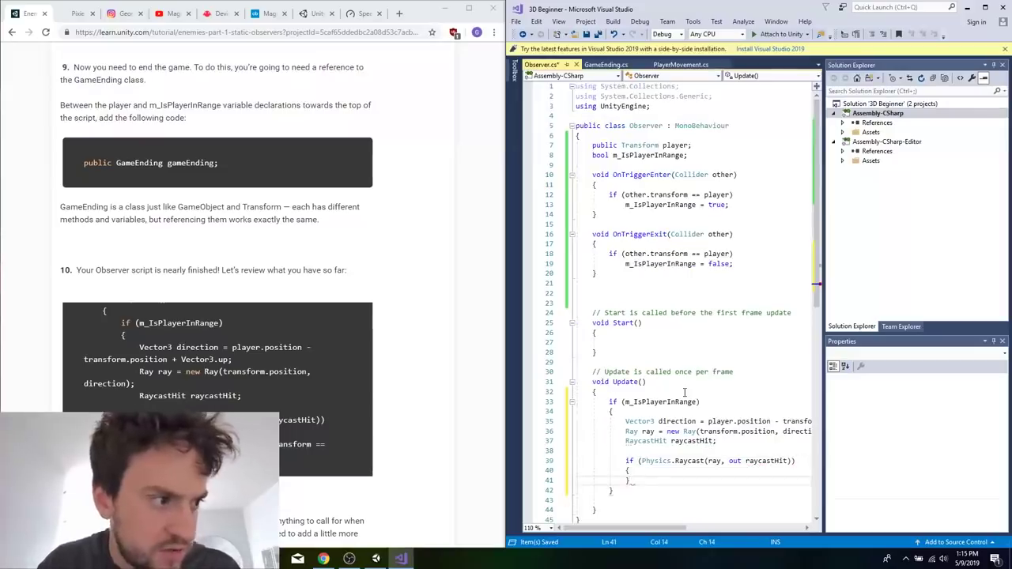
key("Up")
key("Return")
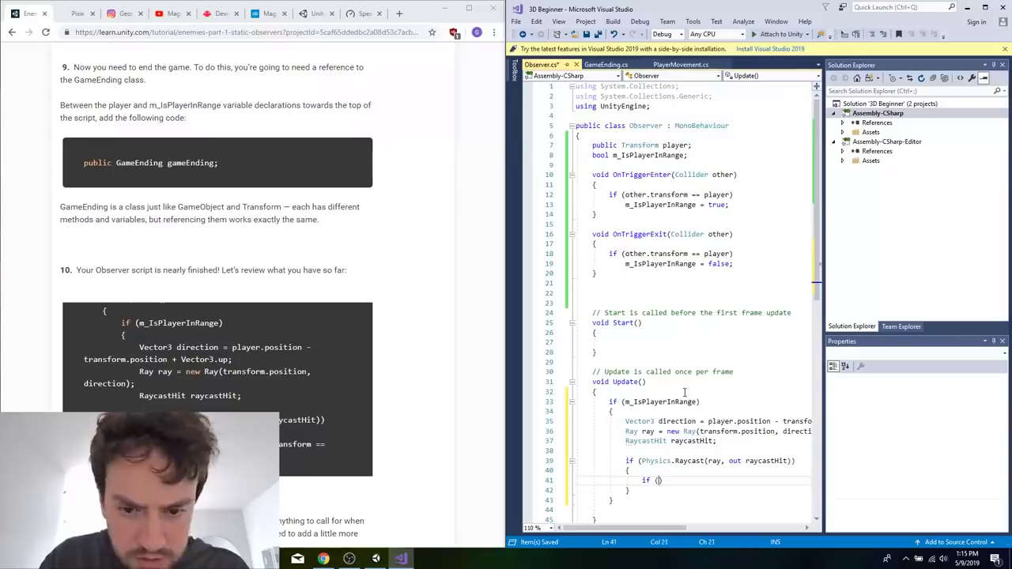
type("if (ray")
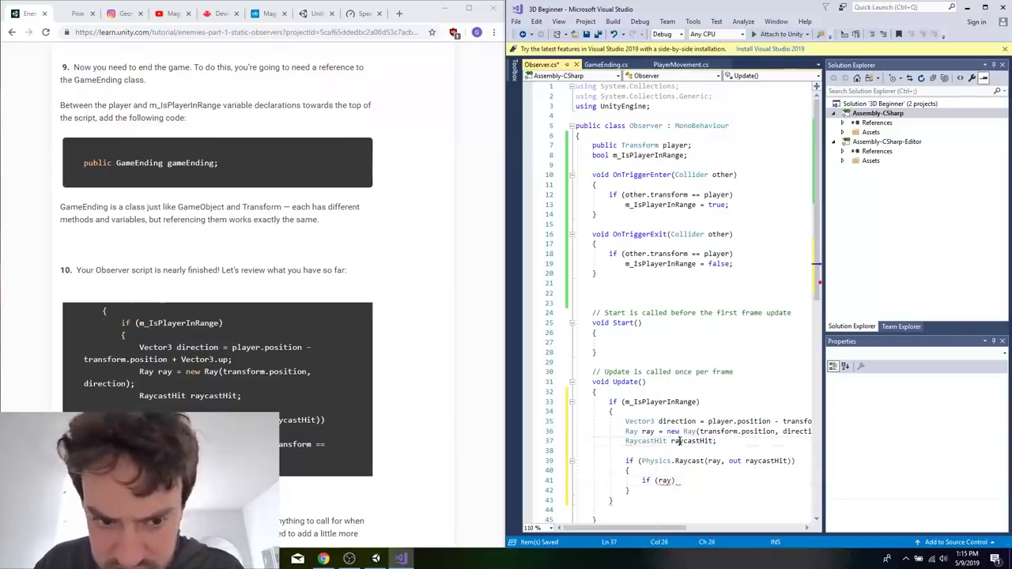
double_click(692, 440)
key("ctrl+c")
double_click(666, 480)
key("ctrl+v")
type(".collider.tra")
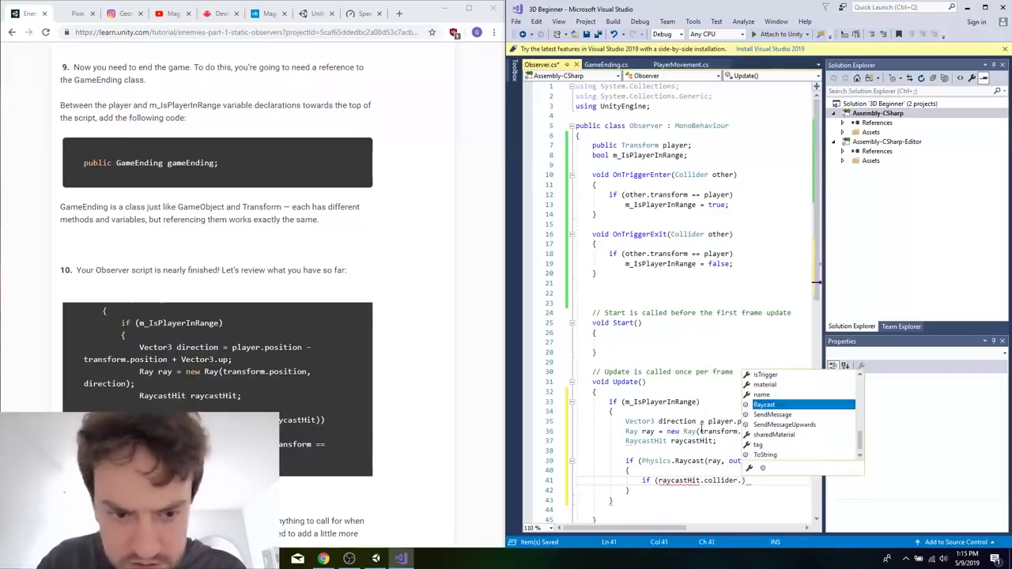
type("nsform =")
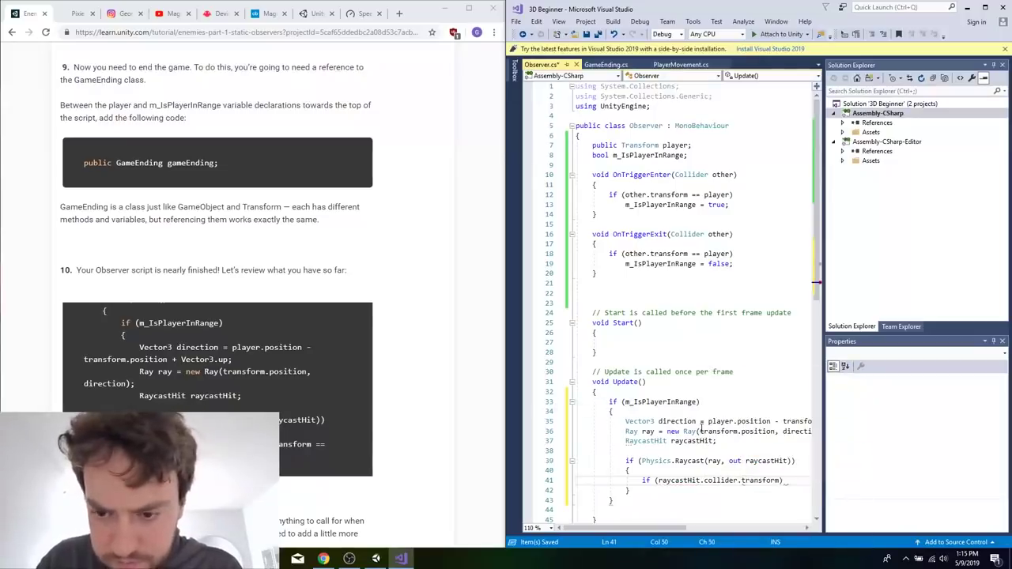
type("= player) {")
Put the nested if's closing brace on its own line aligned with the if, and remove the extra brace.
key("End")
key("Return")
type("}")
key("Down")
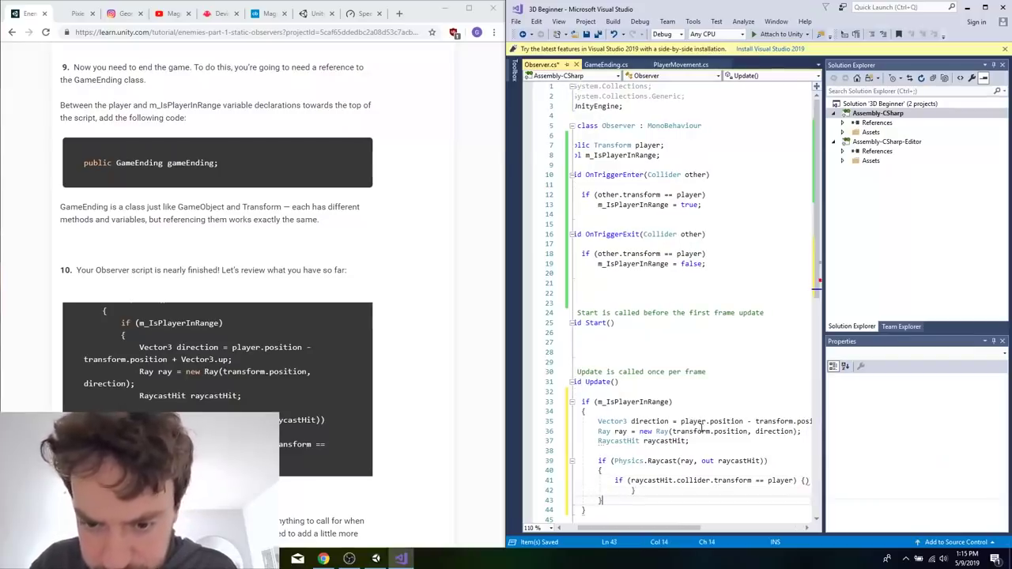
left_click(632, 492)
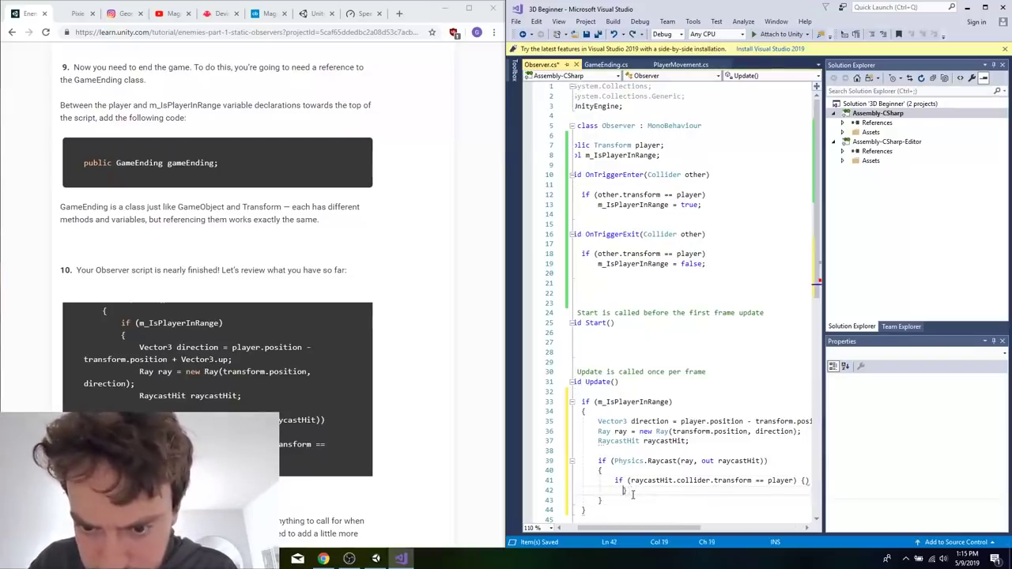
left_click(806, 480)
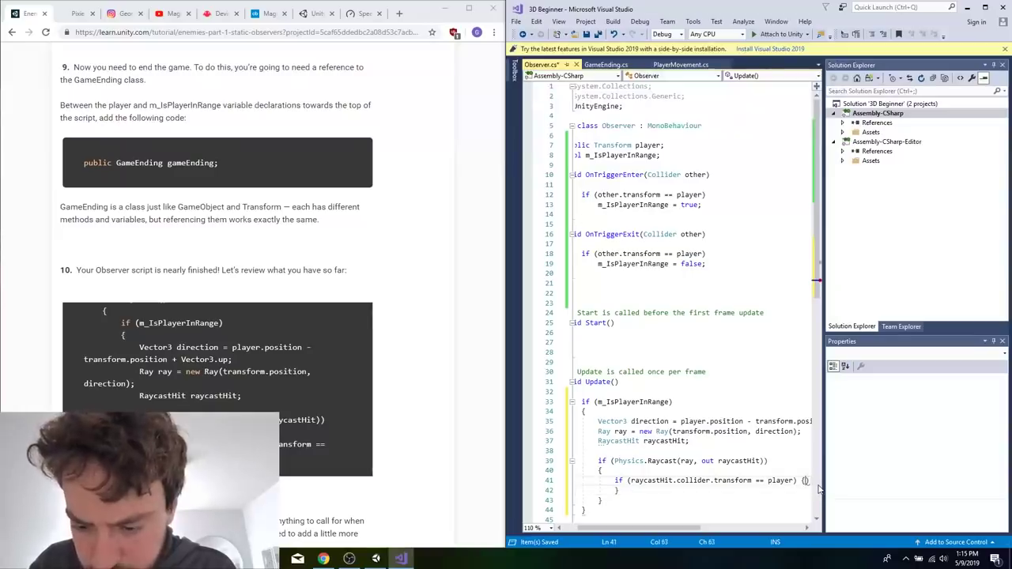
type("\\")
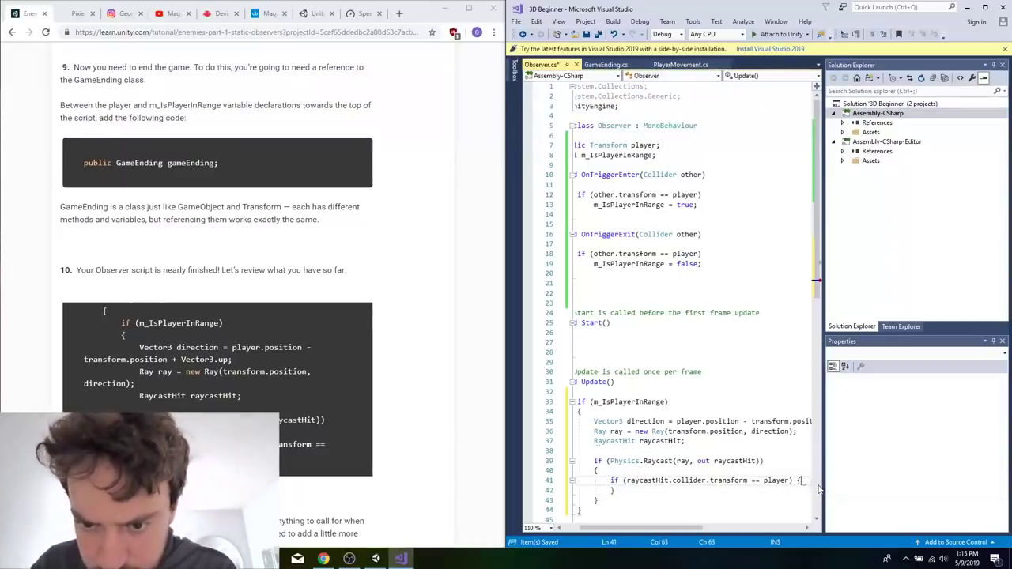
Save the Observer script as tutorial step 11 asks and move on to section 8, Revise your GameEnding Script.
left_click(420, 503)
scroll(419, 504, "down", 3)
scroll(421, 506, "down", 1)
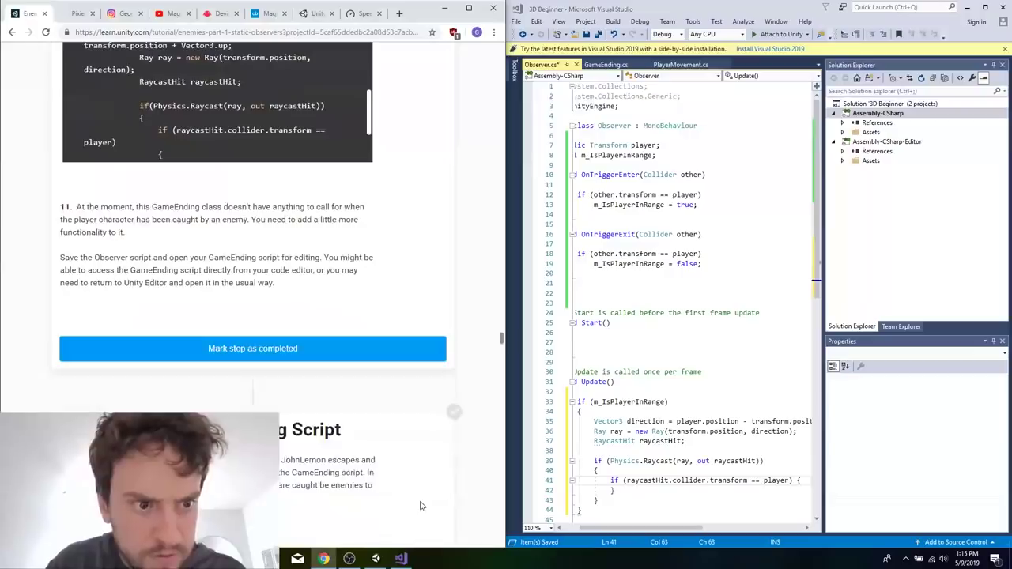
right_click(771, 454)
left_click(738, 282)
key("ctrl+s")
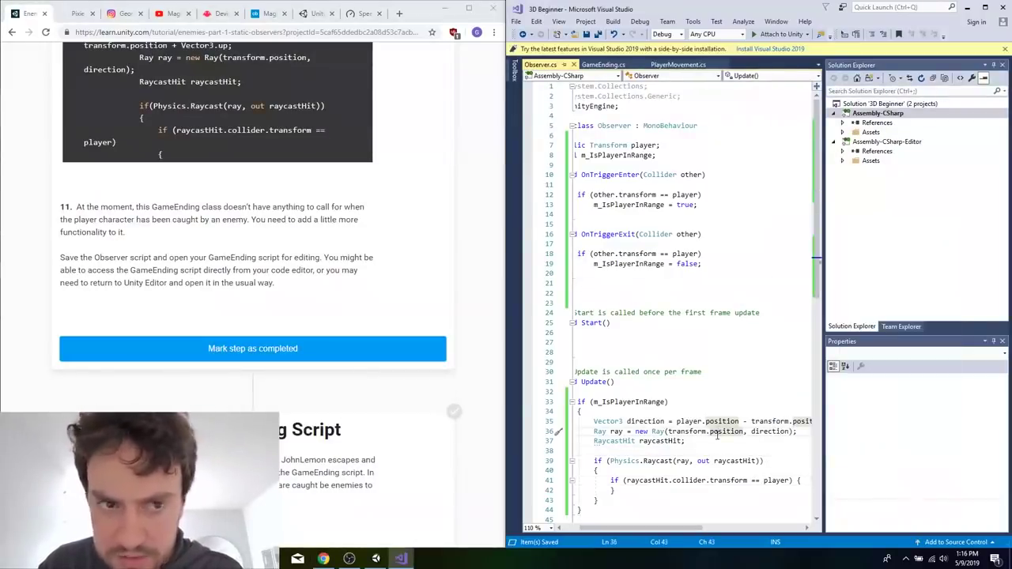
left_click(343, 286)
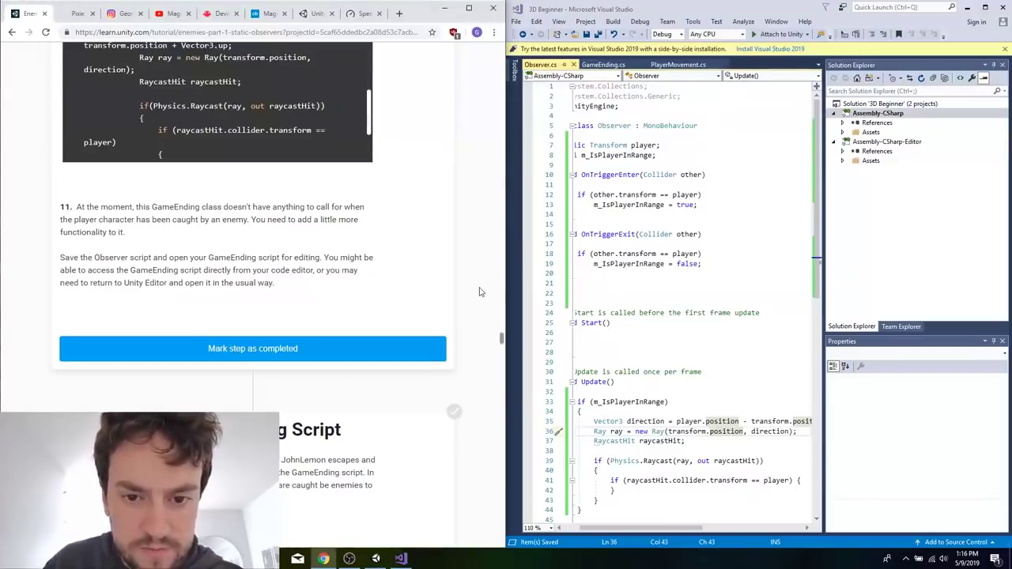
scroll(438, 217, "down", 2)
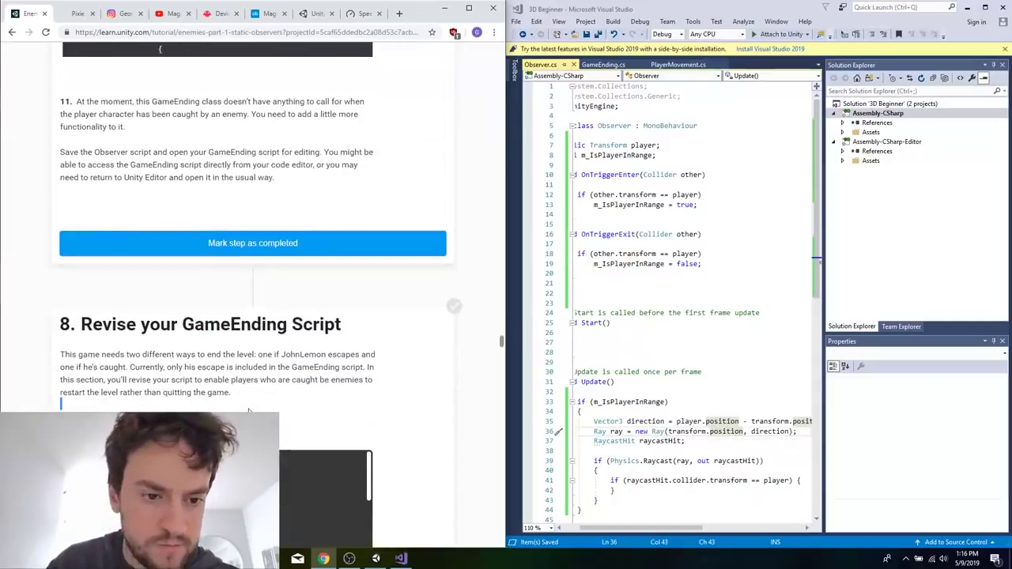
Close the Pixie browser tab and bring up section 9, Create Two Ways To End The Level, of the Unity Learn tutorial.
left_click(79, 16)
key("ctrl+w")
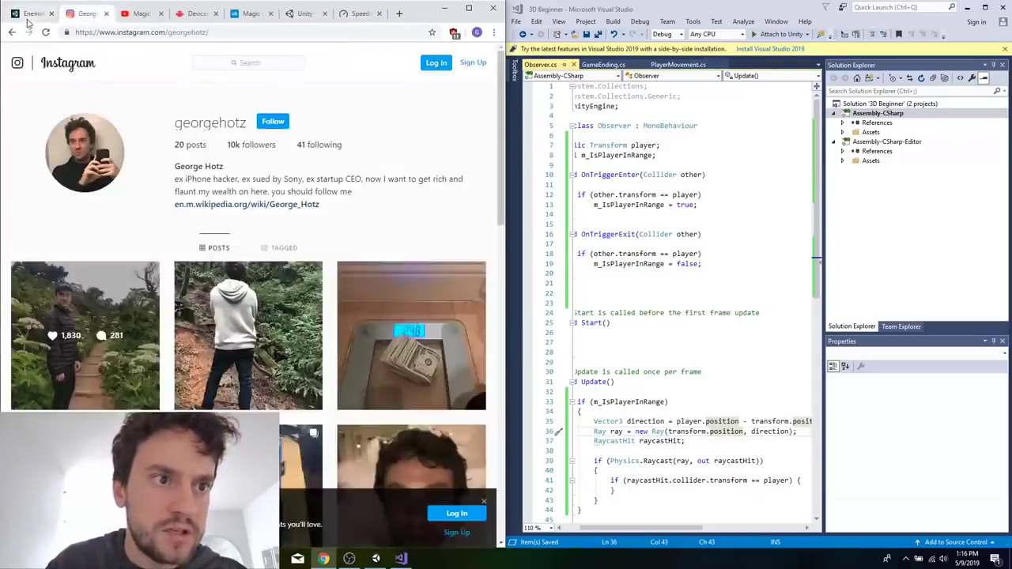
left_click(31, 14)
scroll(287, 339, "down", 8)
scroll(287, 339, "up", 3)
scroll(286, 338, "down", 2)
scroll(286, 342, "down", 8)
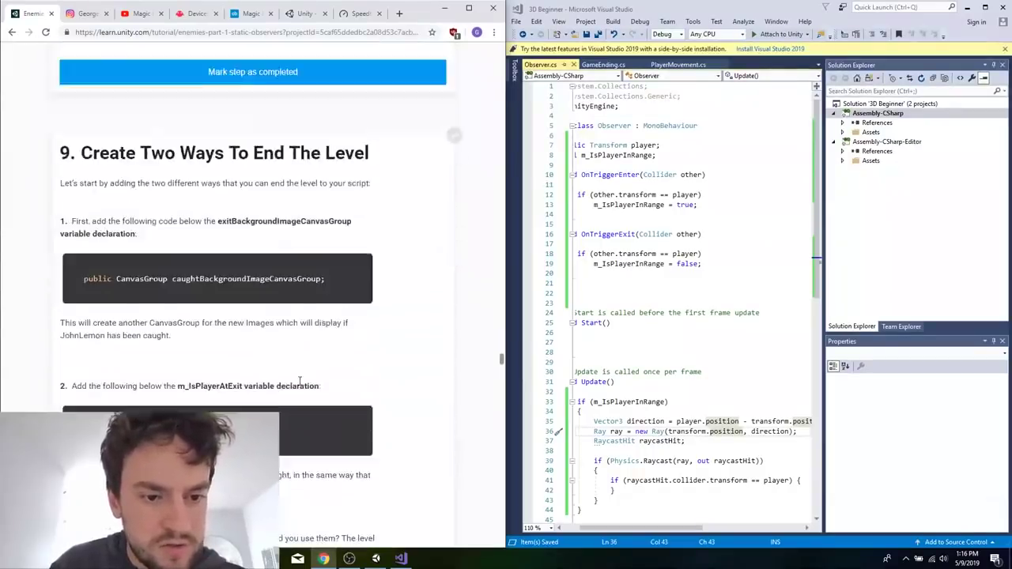
scroll(299, 386, "down", 1)
In Visual Studio, declare bool m_IsPlayerCaught; below m_IsPlayerAtExit in the GameEnding script and save it.
left_click(647, 155)
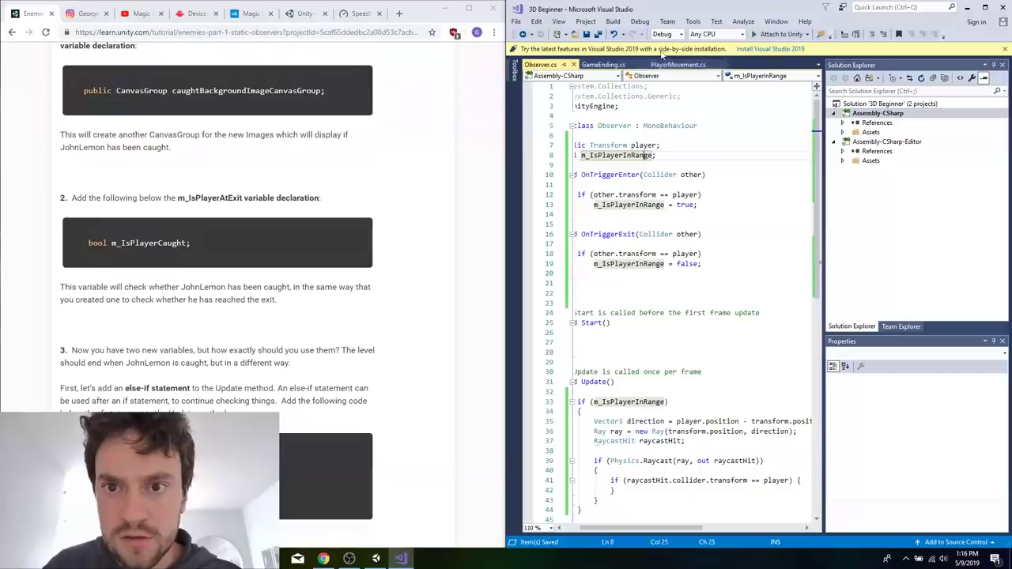
left_click(605, 64)
left_click(716, 232)
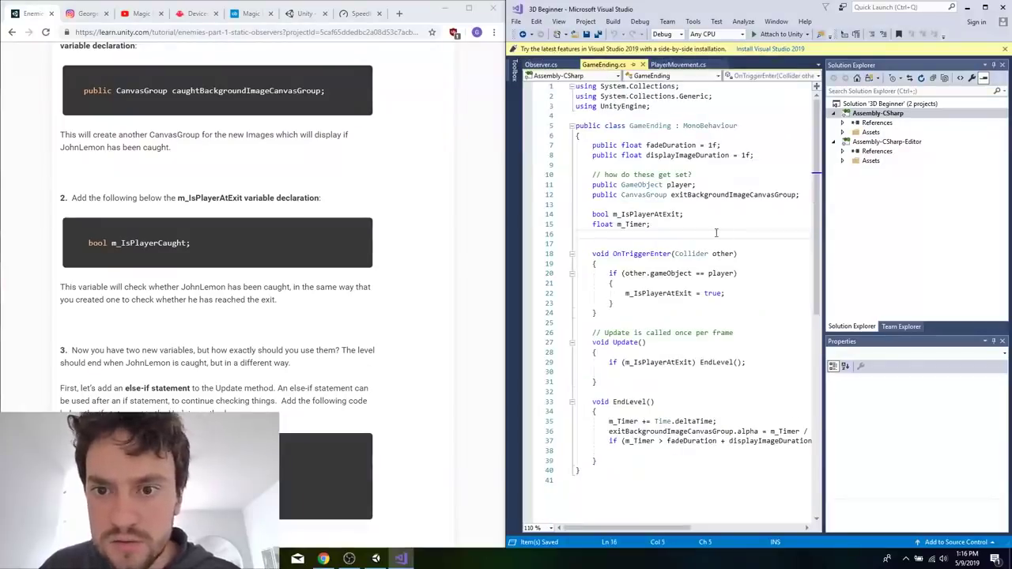
left_click(718, 205)
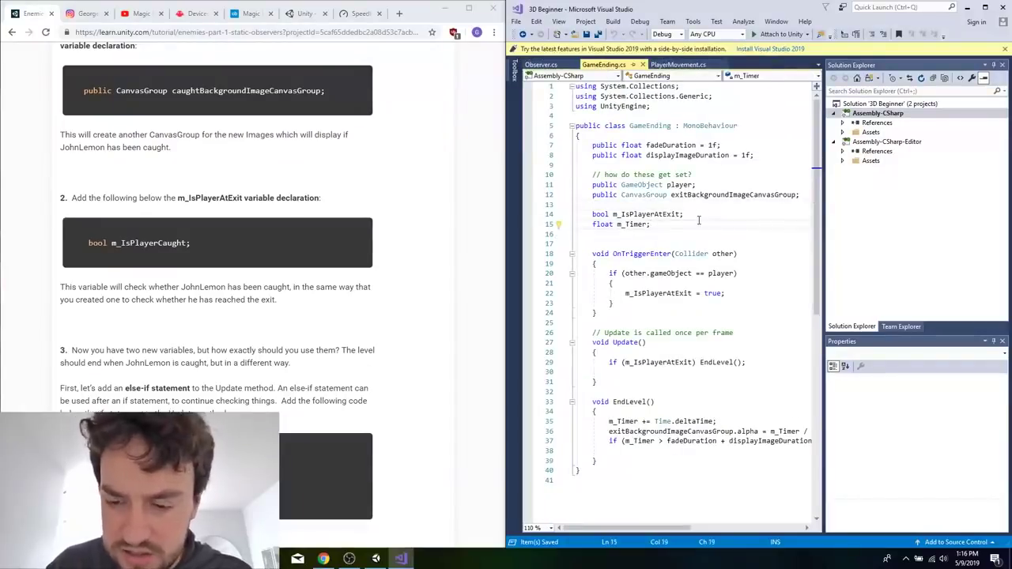
key("Return")
type("bool m_IsPla")
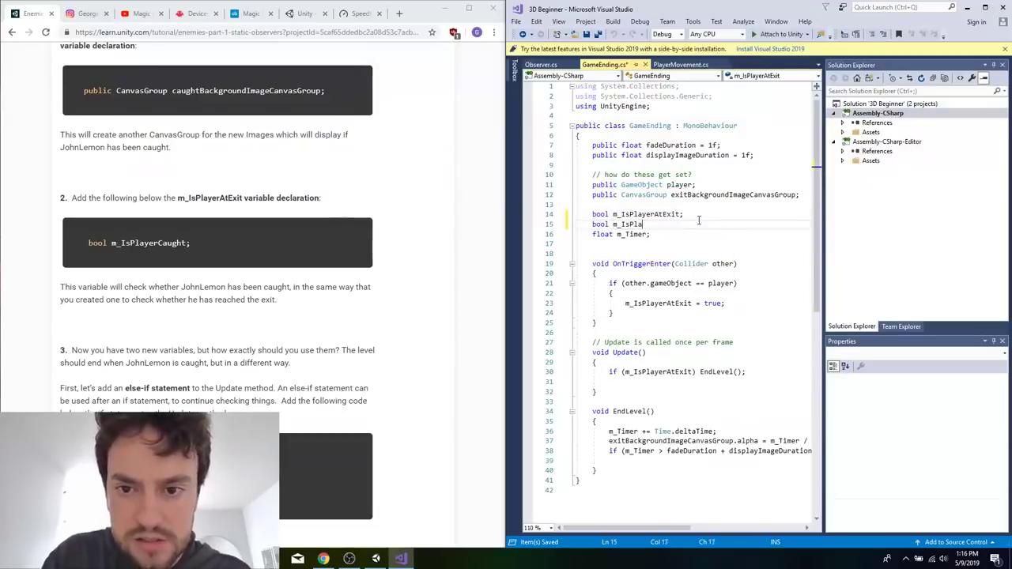
type("yerCaught;")
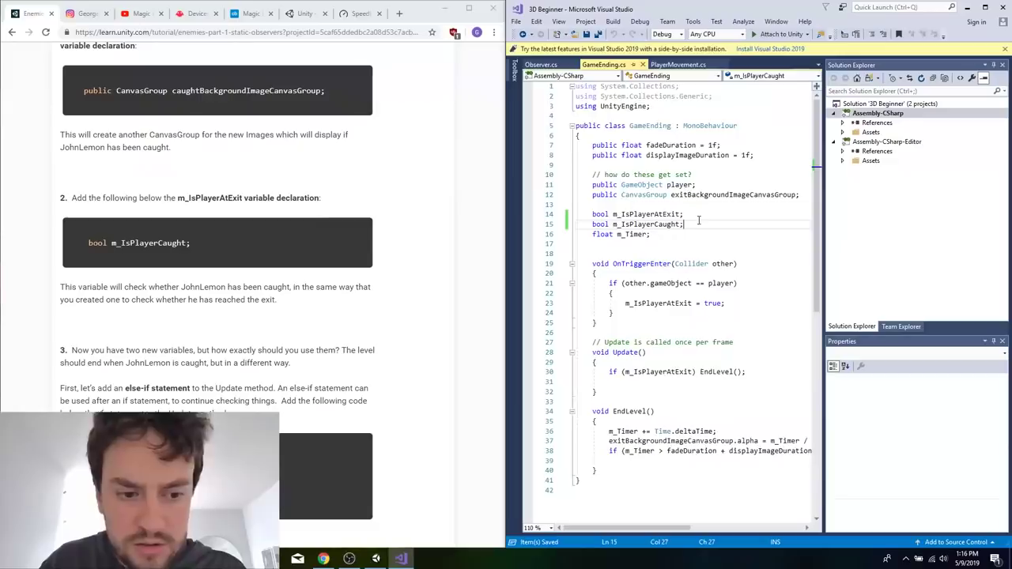
Below the if statement in Update, add else if (m_IsPlayerCaught) EndLevel(); and save the script.
scroll(698, 221, "down", 4)
left_click(753, 254)
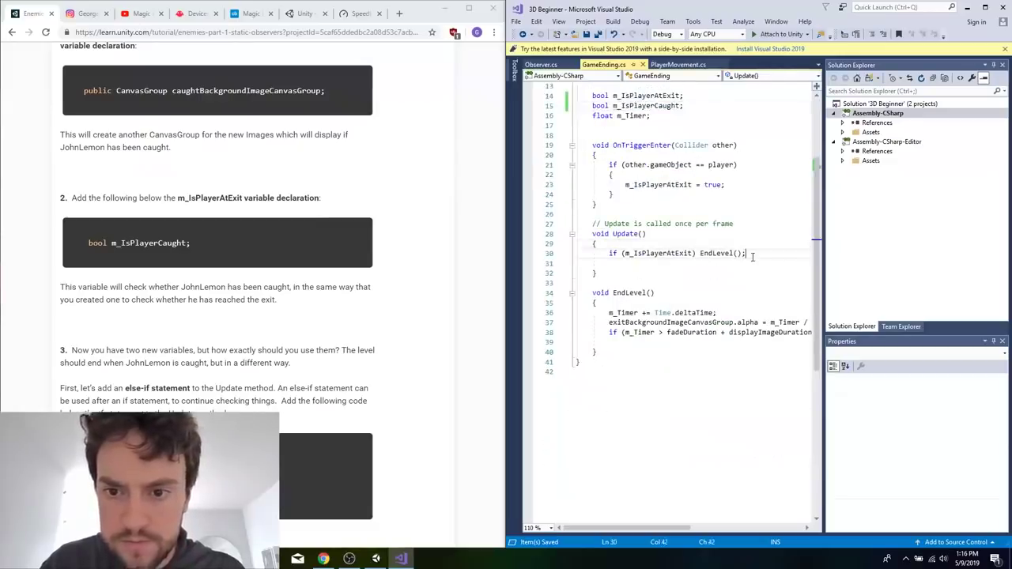
key("Return")
type("else")
left_click(752, 254)
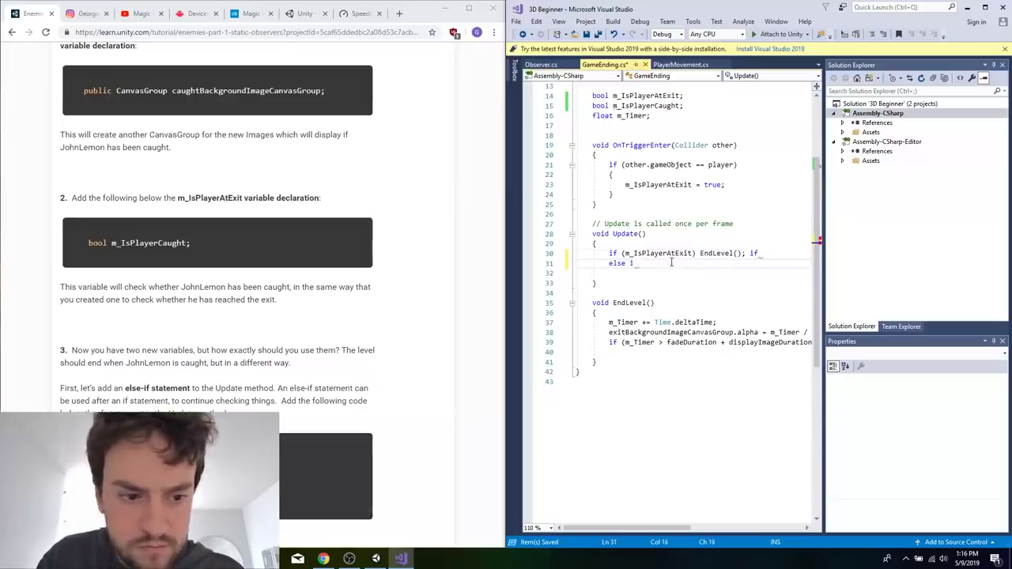
left_click(640, 106)
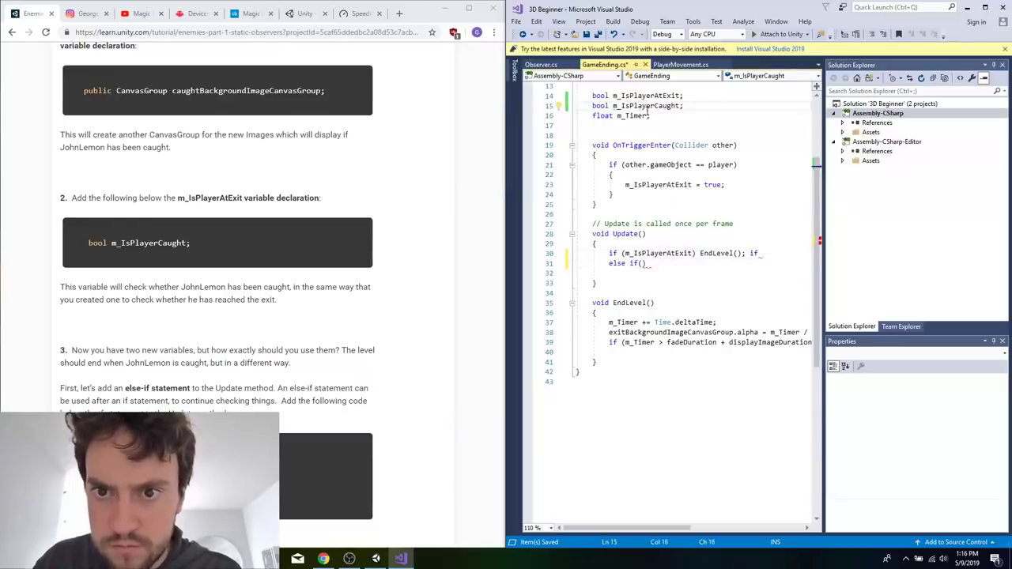
double_click(647, 106)
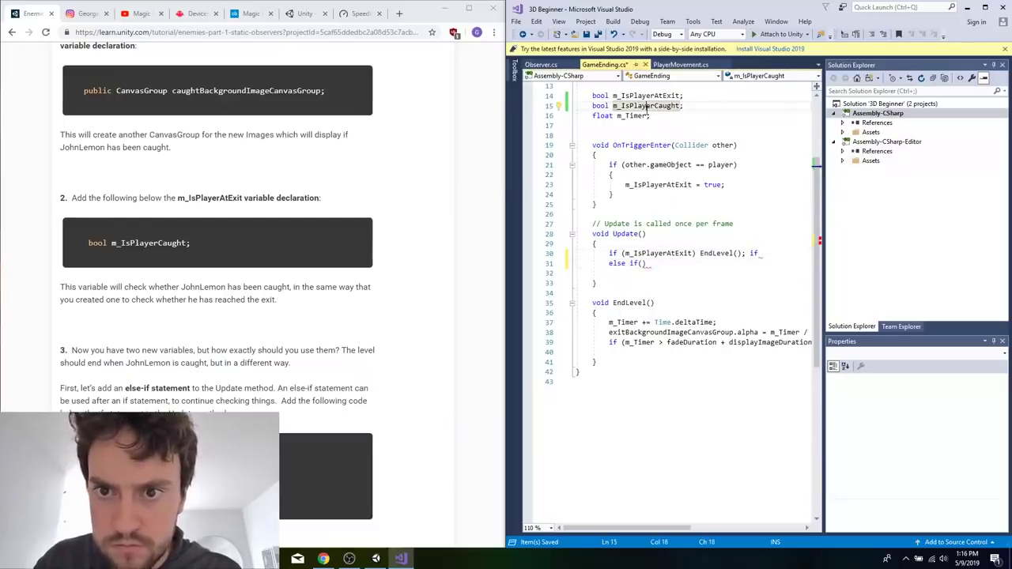
left_click(757, 254)
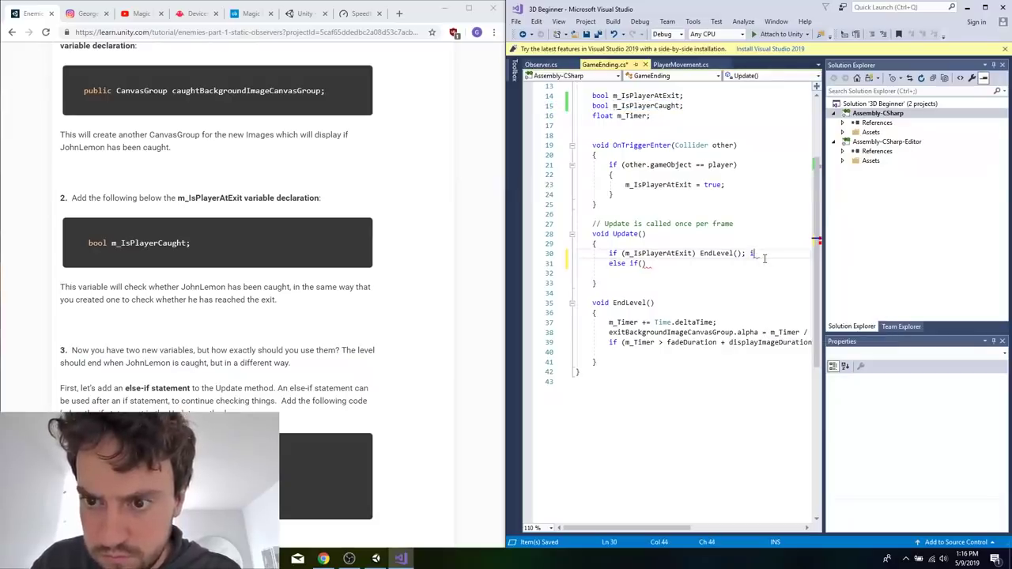
type("m_IsPlayerCaught) E")
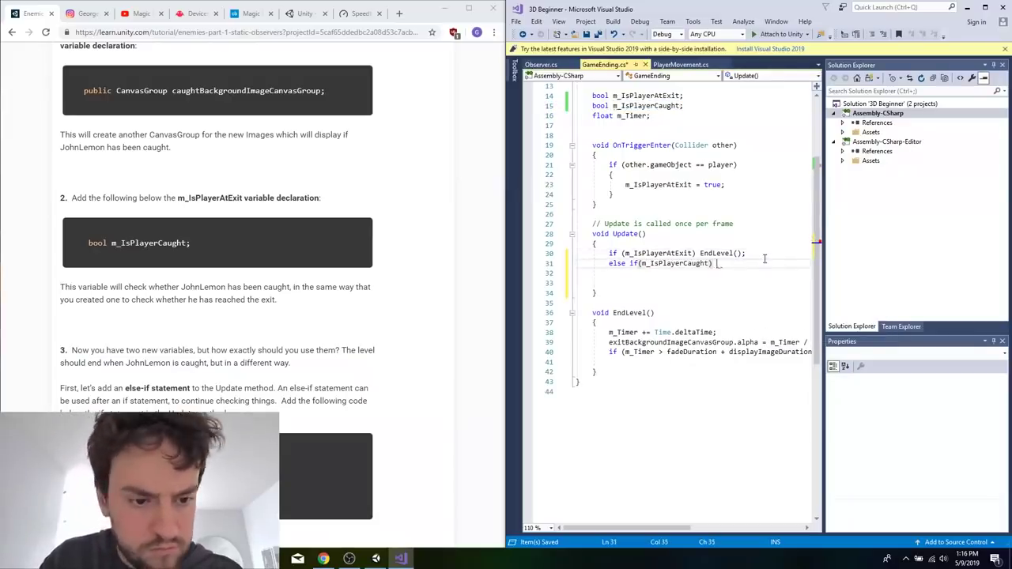
type("n")
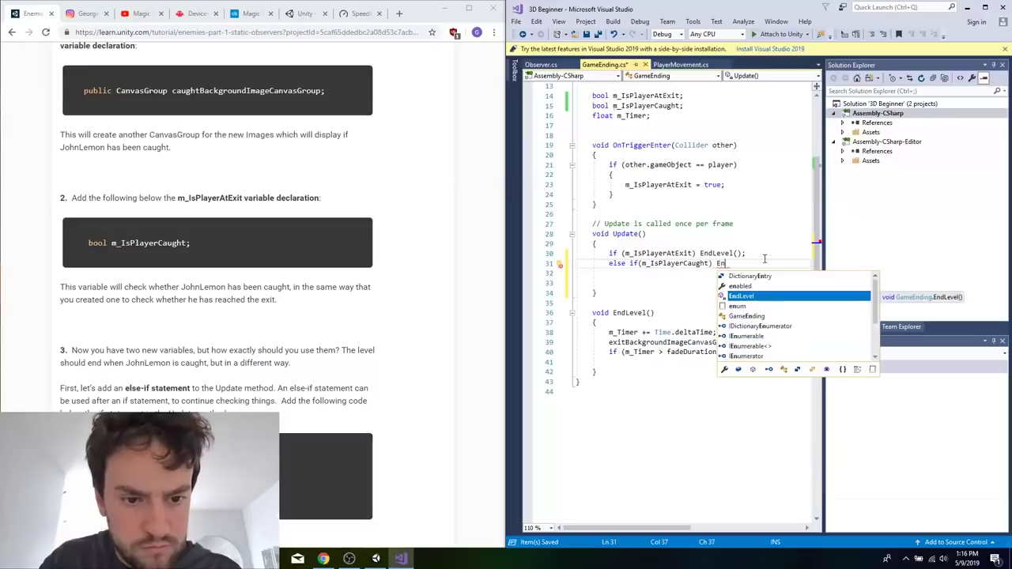
key("Tab")
type("();")
key("ctrl+s")
Remove the blank lines below the else-if statement in Update and save the script.
left_click(651, 277)
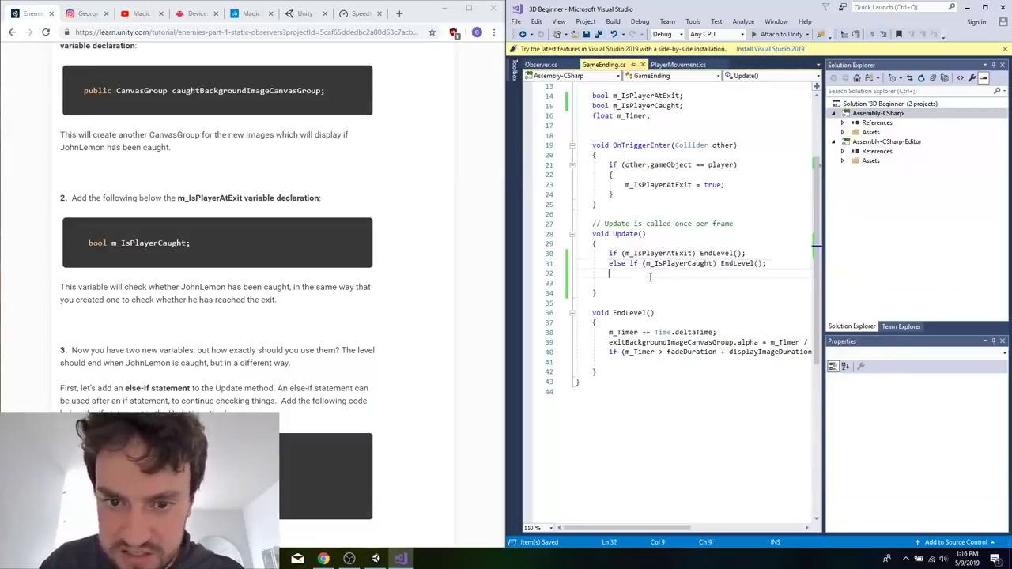
key("Delete")
key("BackSpace")
key("ctrl+s")
Copy the CanvasGroup imageCanvasGroup parameter from tutorial step 4 into the parentheses of the EndLevel method declaration.
left_click(283, 427)
scroll(284, 427, "down", 4)
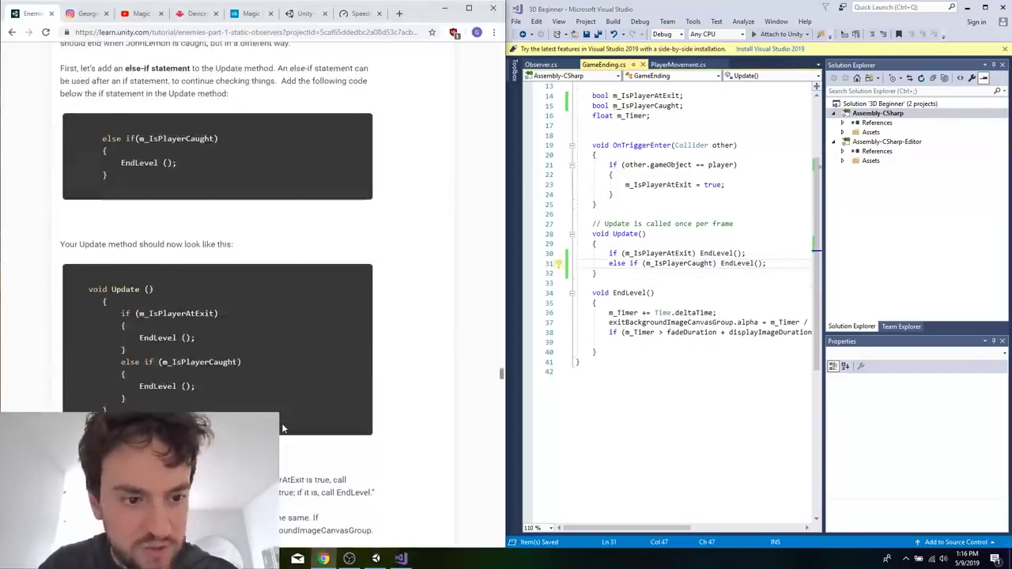
scroll(283, 427, "down", 5)
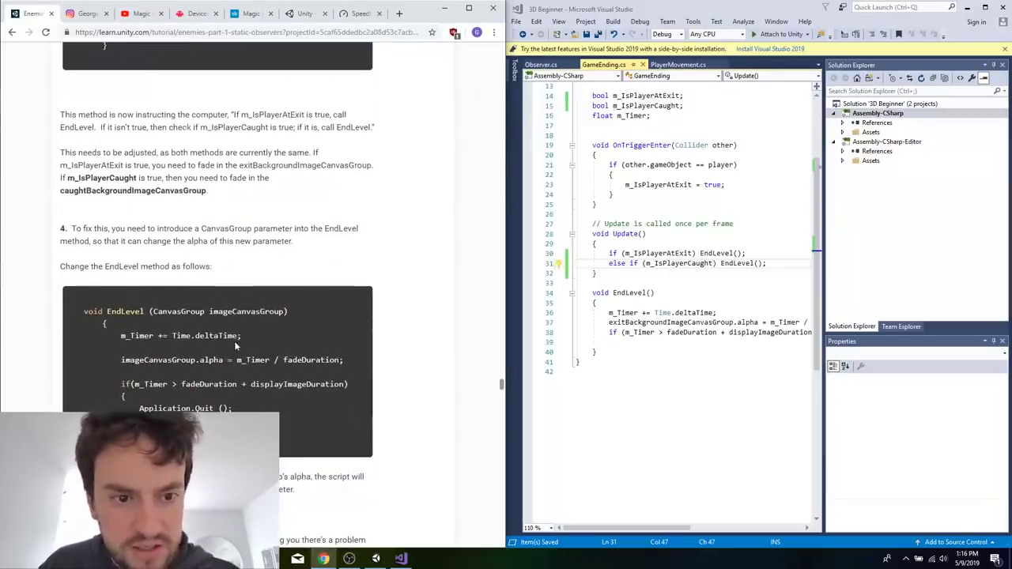
left_click_drag(286, 312, 152, 312)
key("ctrl+c")
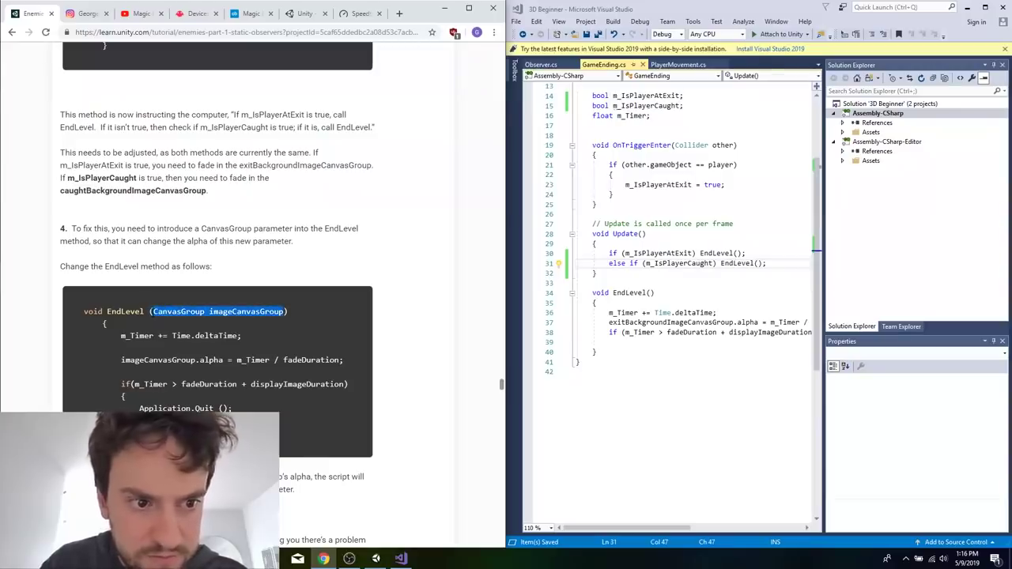
left_click(650, 292)
key("ctrl+v")
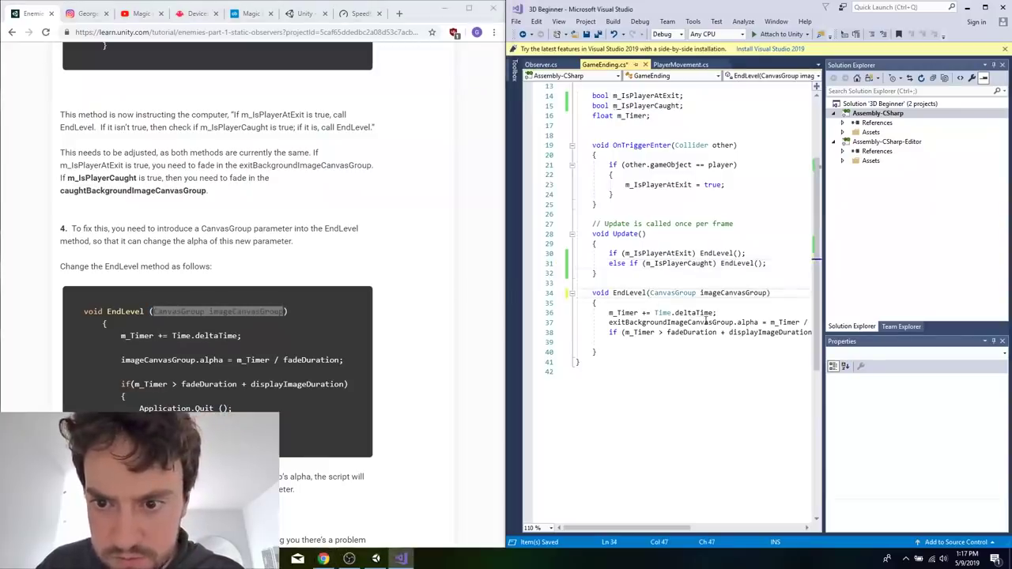
Move exitBackgroundImageCanvasGroup from the alpha line in EndLevel into the first EndLevel call in Update as its argument.
double_click(668, 322)
key("ctrl+c")
key("Delete")
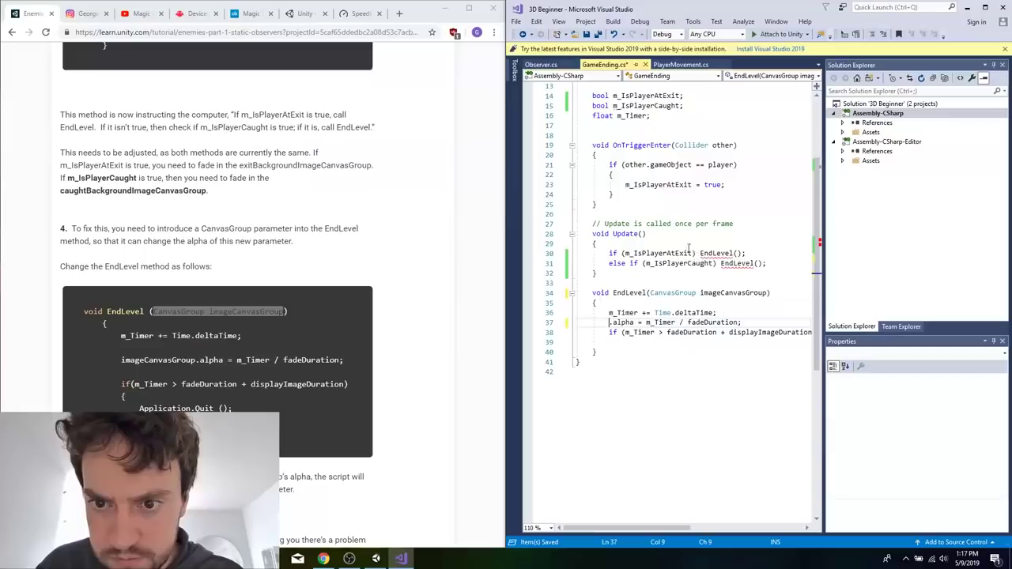
left_click(742, 253)
key("ctrl+v")
Put imageCanvasGroup in front of .alpha in the EndLevel method and save the script.
double_click(680, 292)
left_click(580, 322)
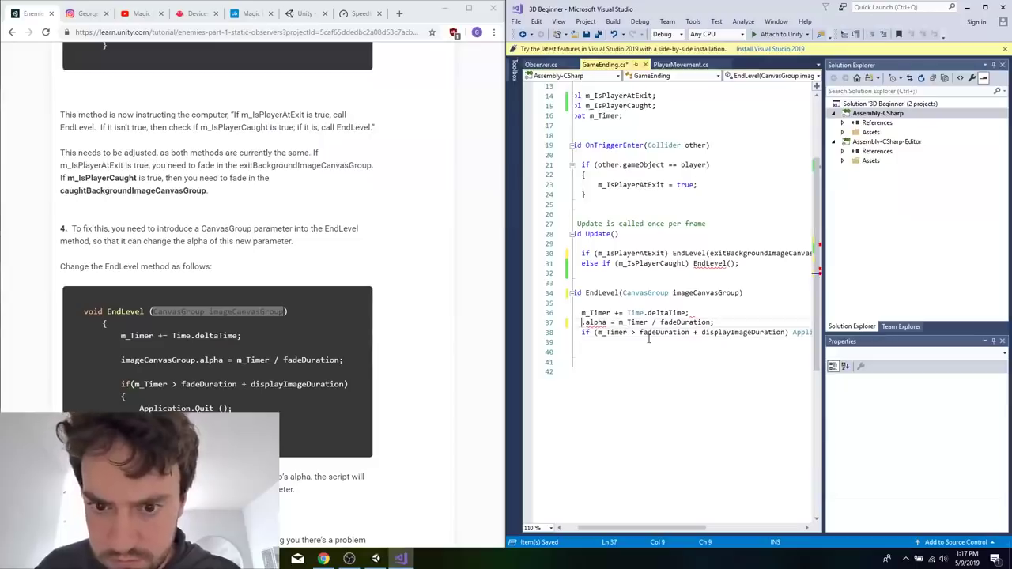
type("imageCanvasGroup")
Copy caughtBackgroundImageCanvasGroup from tutorial step 5 into the second EndLevel call in Update as its argument and save the script.
scroll(398, 425, "down", 3)
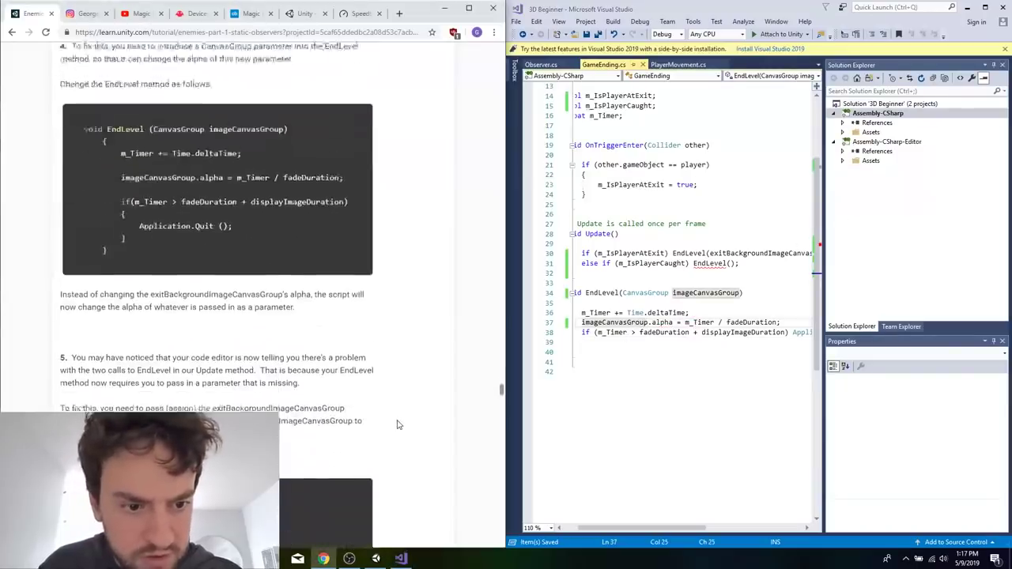
scroll(398, 425, "down", 2)
double_click(308, 462)
key("ctrl+c")
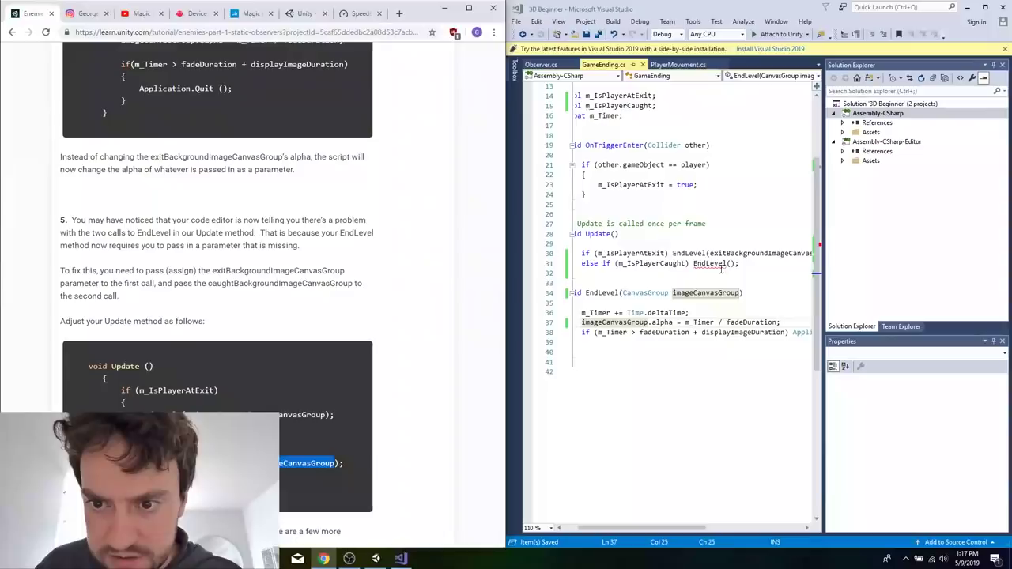
left_click(730, 263)
key("ctrl+v")
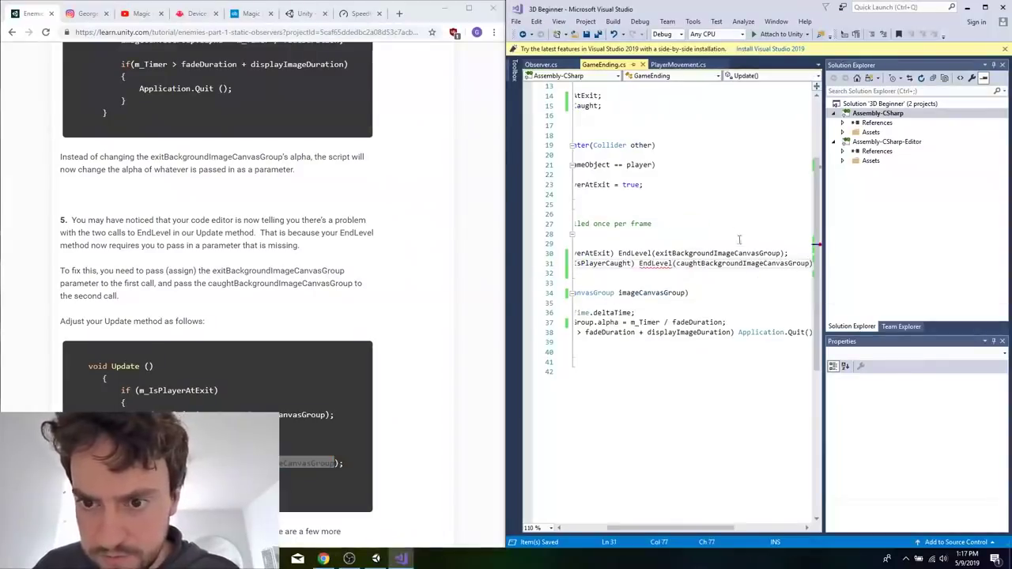
Move the code window aside, switch to the Unity editor and leave the Gargoyle prefab to return to MainScene.
left_click_drag(751, 9, 414, 234)
left_click(659, 4)
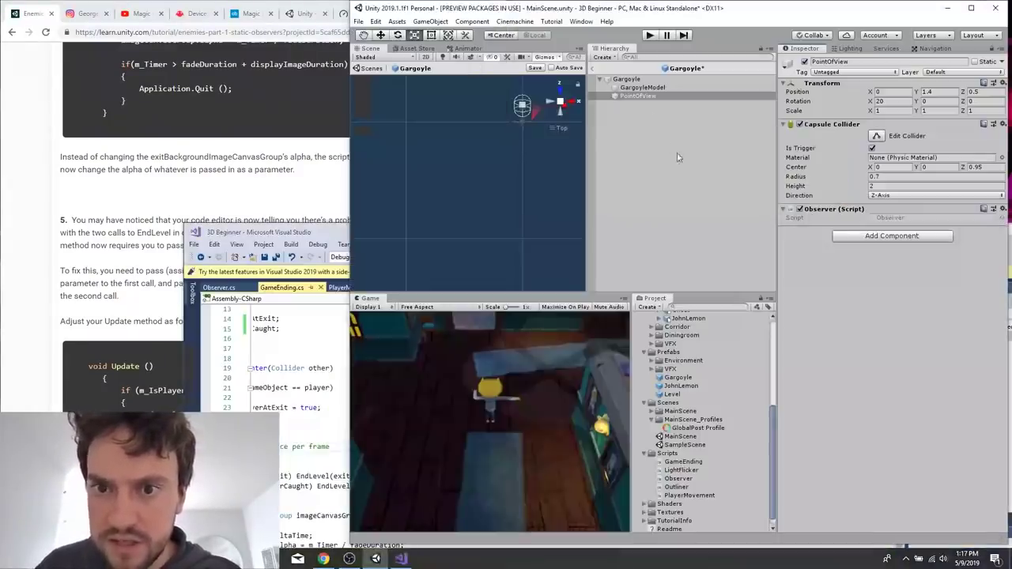
left_click(601, 58)
left_click(609, 5)
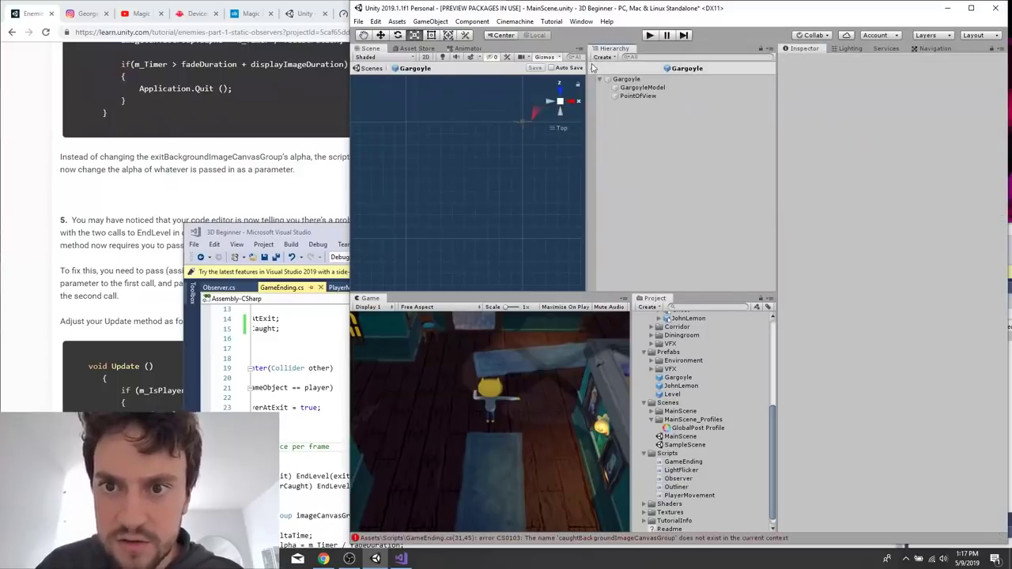
left_click(589, 69)
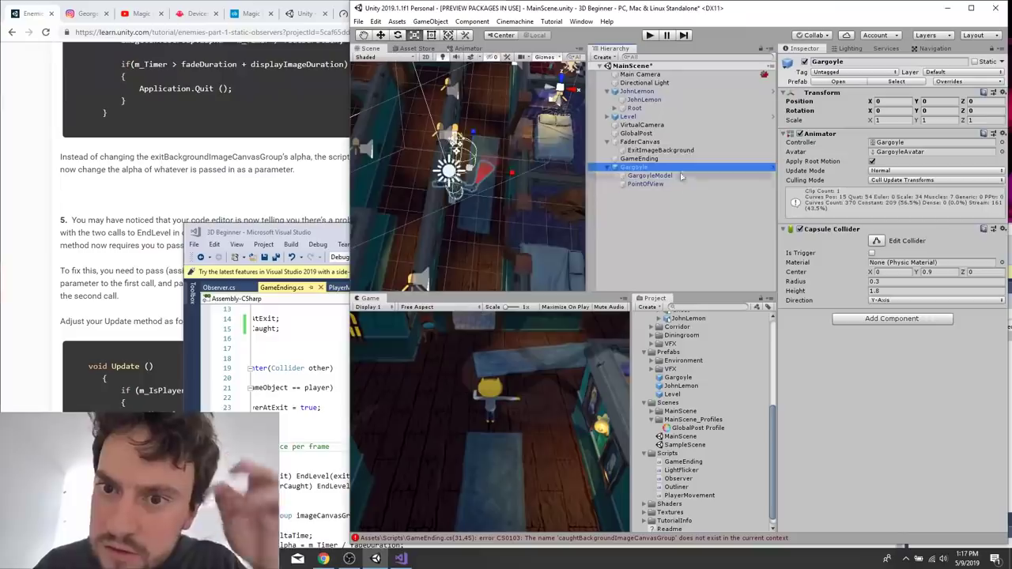
left_click(656, 143)
right_click(657, 144)
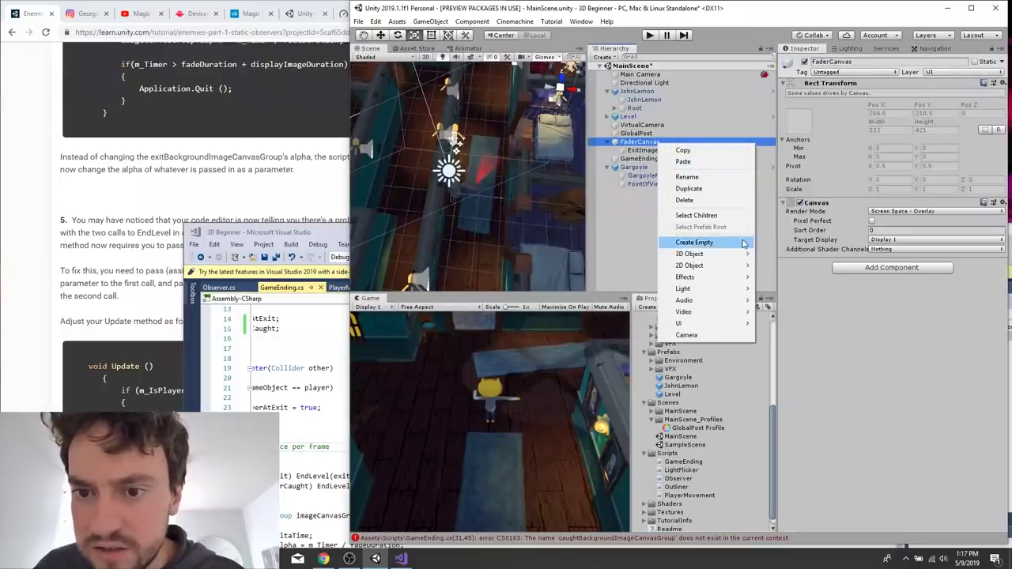
mouse_move(709, 273)
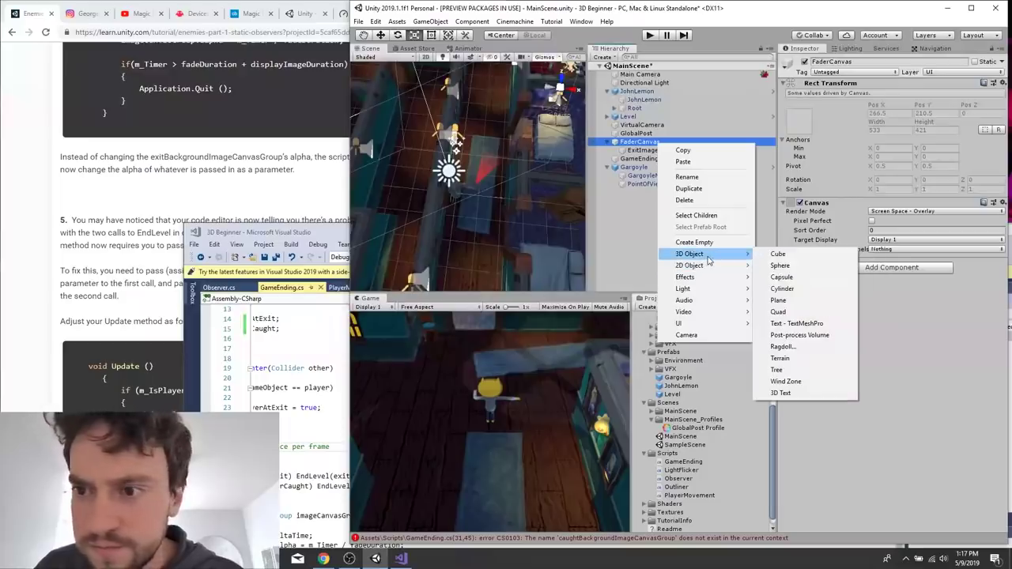
left_click(641, 151)
left_click(650, 151)
left_click(673, 143)
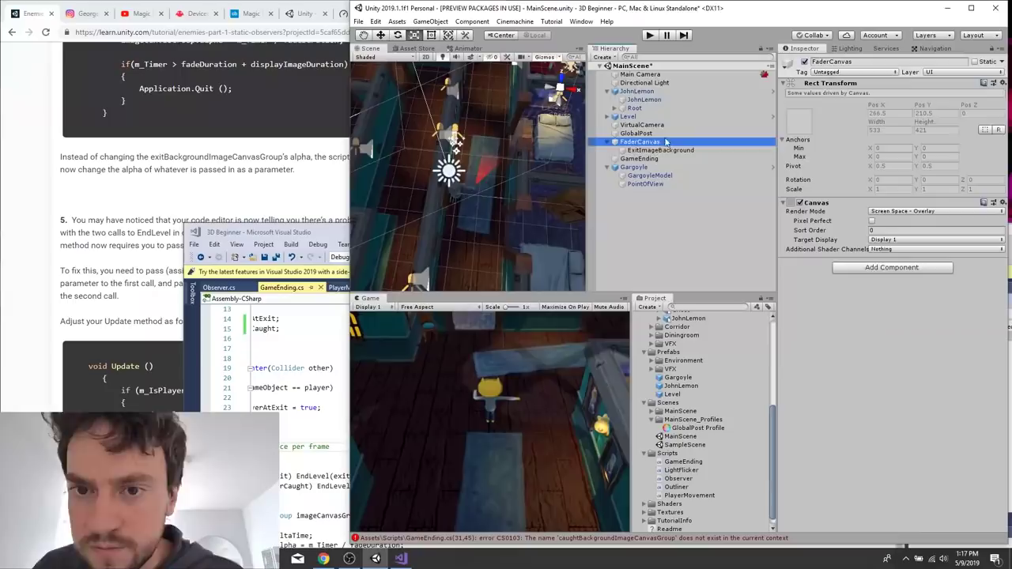
Duplicate the ExitImageBackground object under FaderCanvas.
left_click(639, 150)
key("ctrl+d")
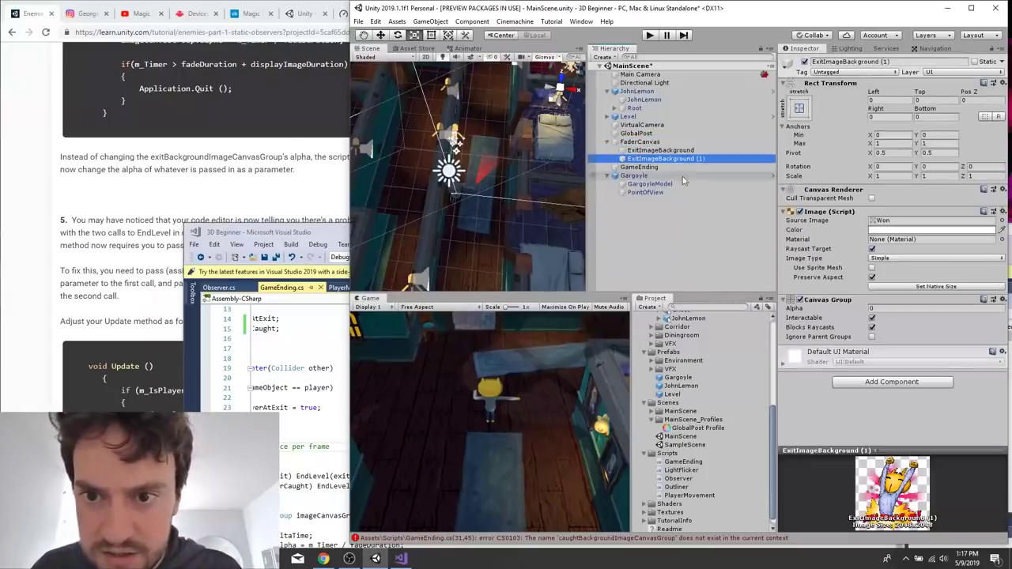
double_click(696, 159)
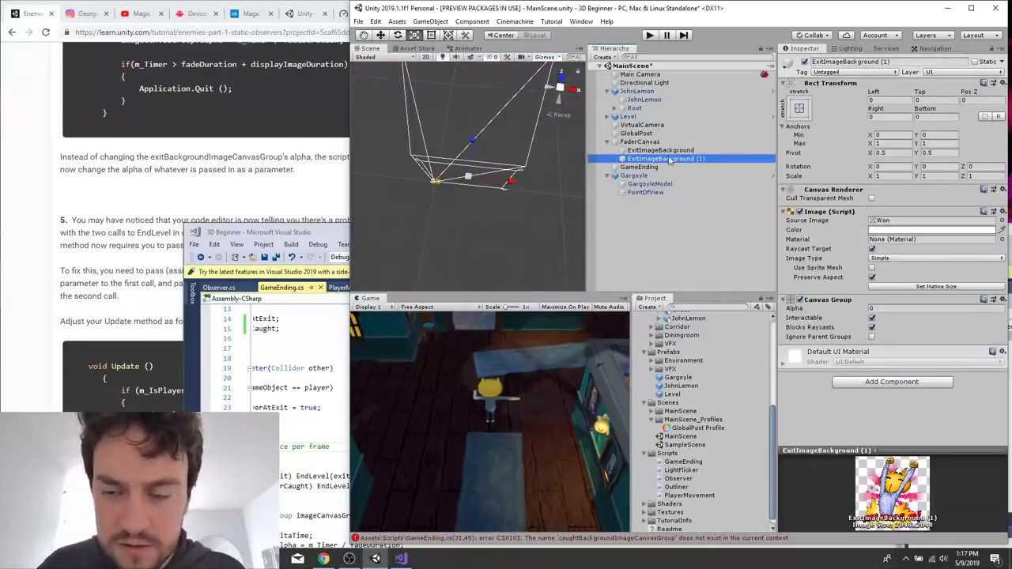
Rename the duplicated exit image object under FaderCanvas as CaughtImageBackground.
right_click(669, 159)
left_click(696, 192)
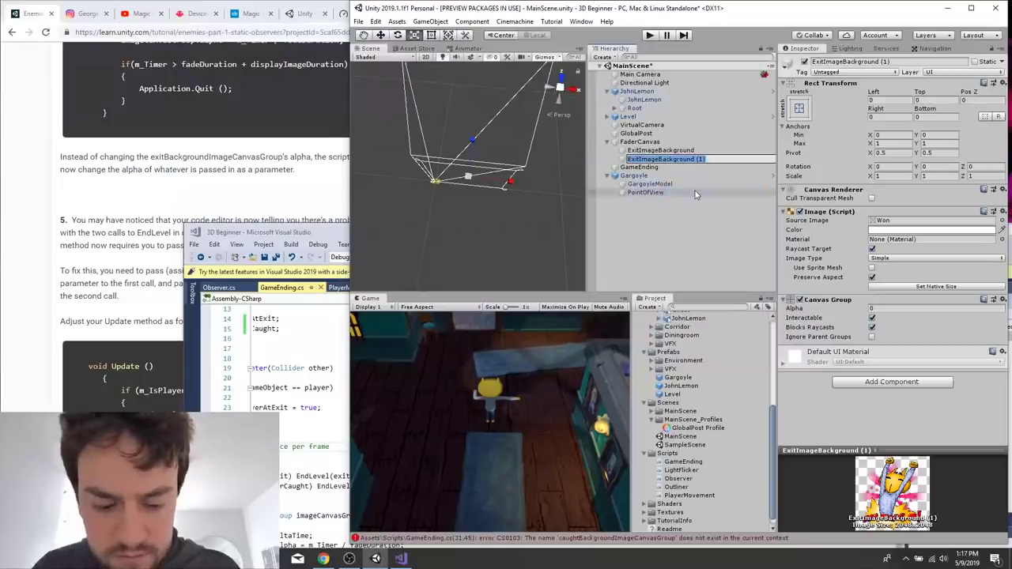
key("ctrl+v")
left_click_drag(704, 160, 812, 152)
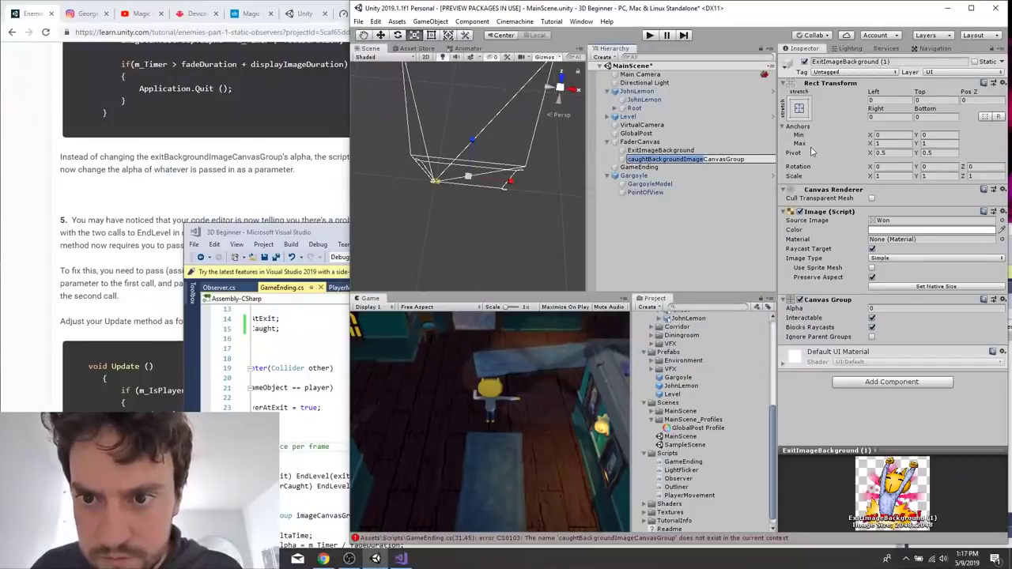
left_click(729, 159)
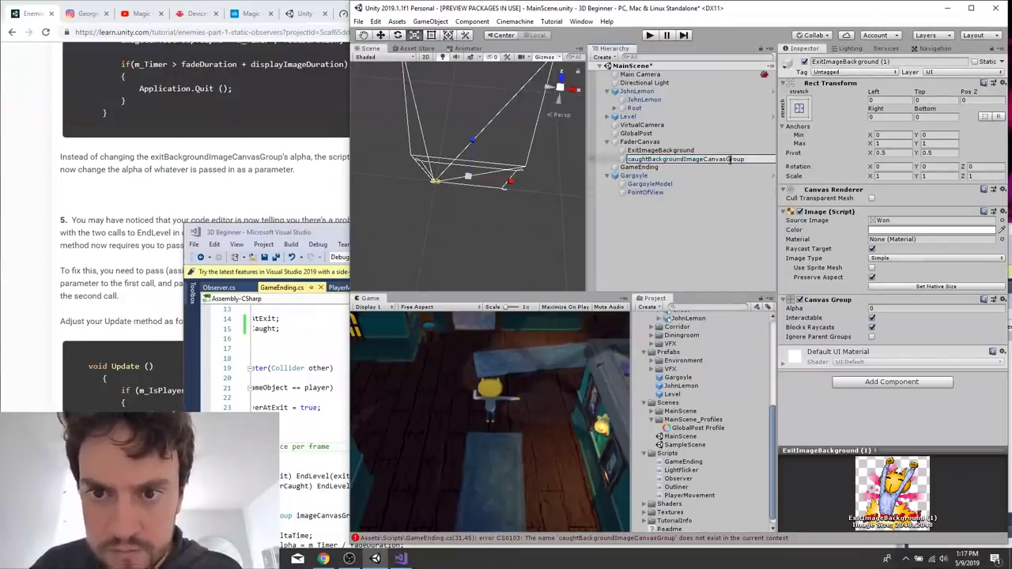
key("ctrl+a")
type("C")
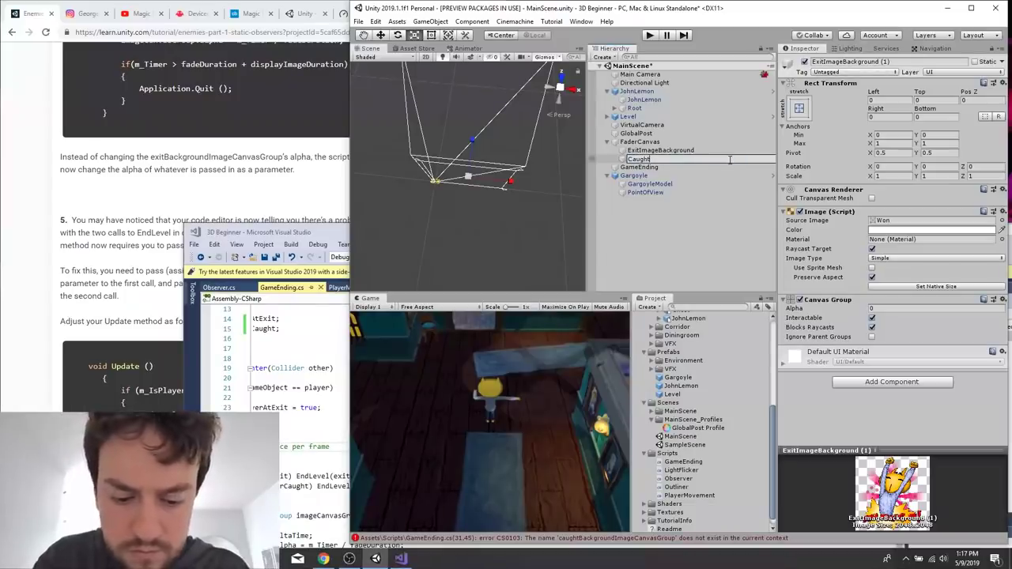
type("aughtImageBackgroun")
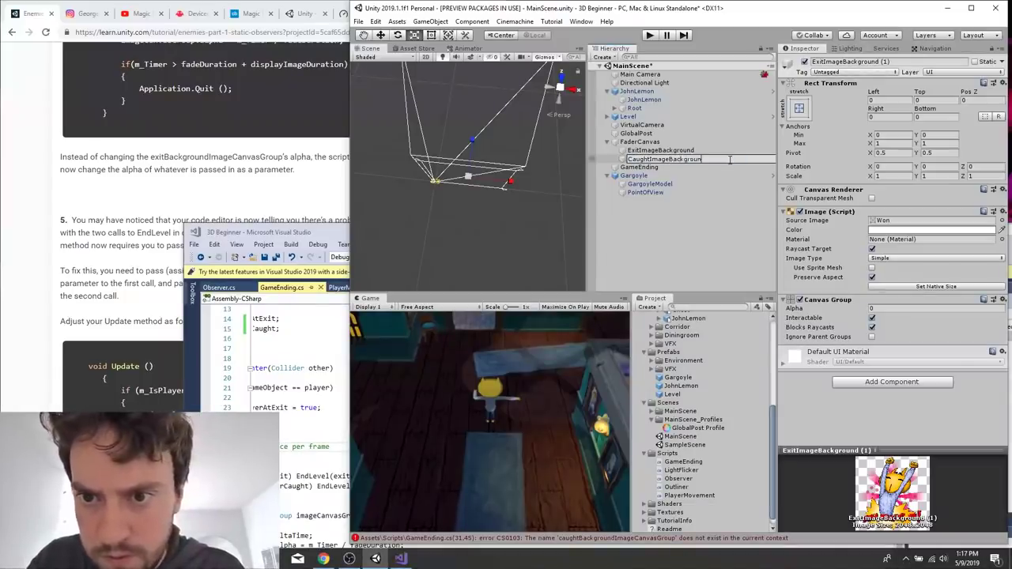
type("d")
key("Return")
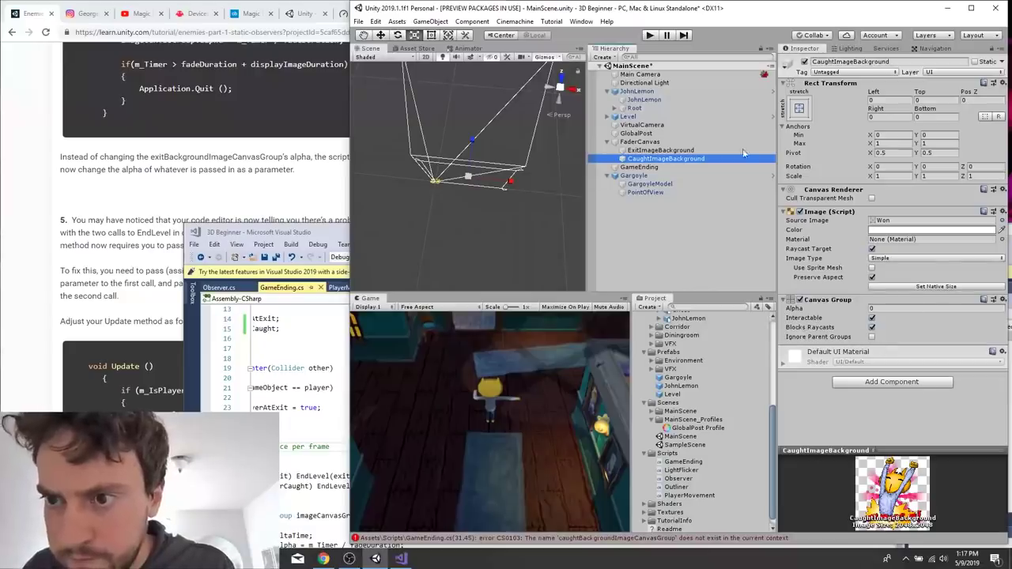
Set the Source Image of CaughtImageBackground to the Caught sprite.
left_click(1001, 220)
scroll(88, 154, "up", 2)
left_click(77, 79)
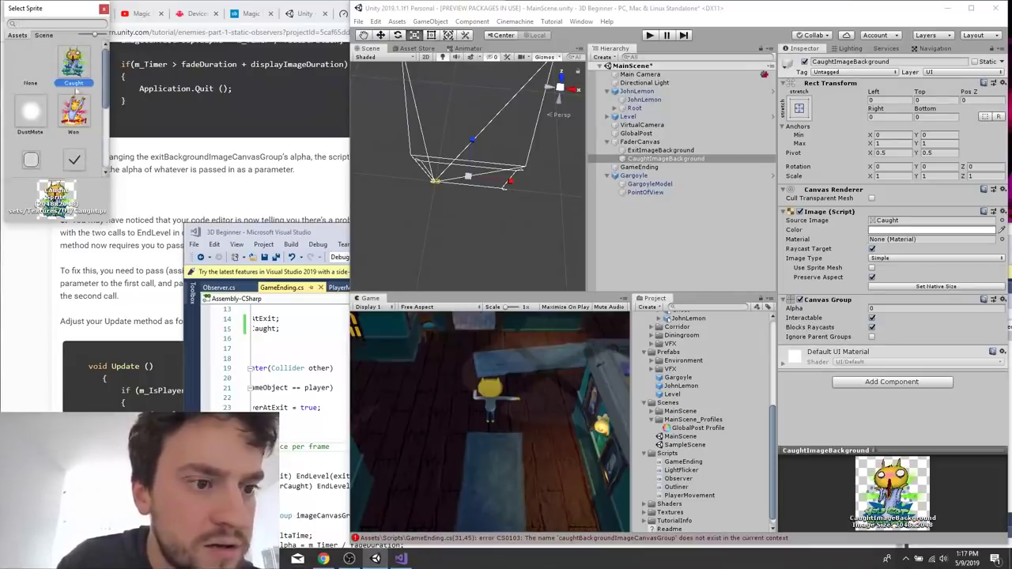
double_click(78, 65)
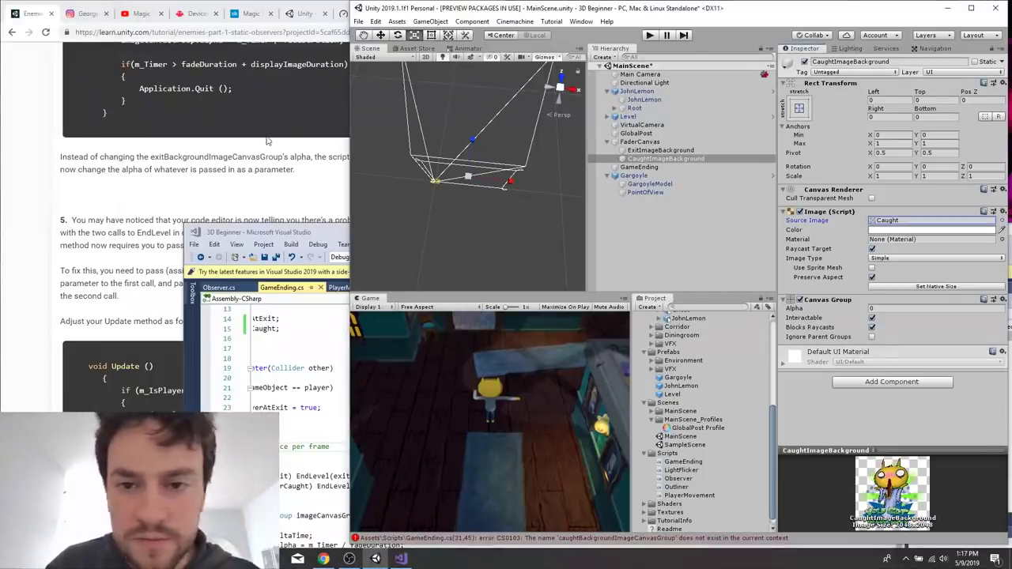
Advance the tutorial page to the section on restarting the level and save MainScene in the Unity editor.
left_click(211, 201)
scroll(211, 201, "down", 9)
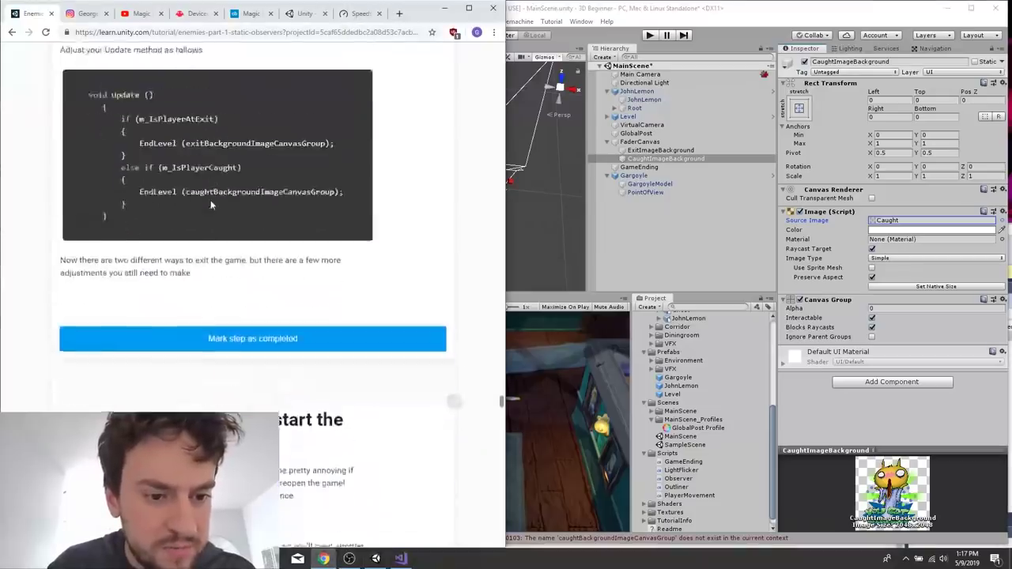
left_click(703, 269)
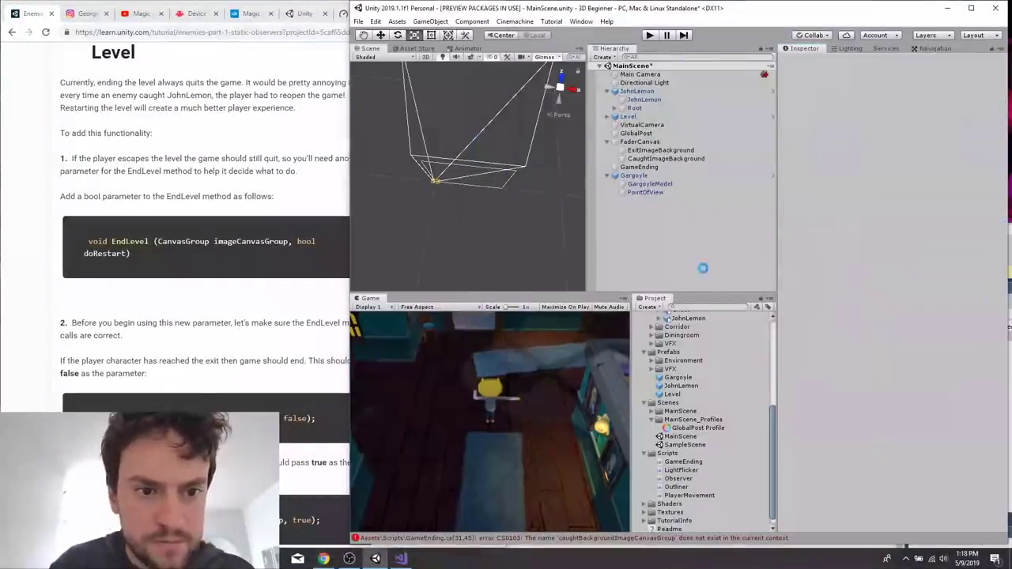
scroll(326, 440, "down", 4)
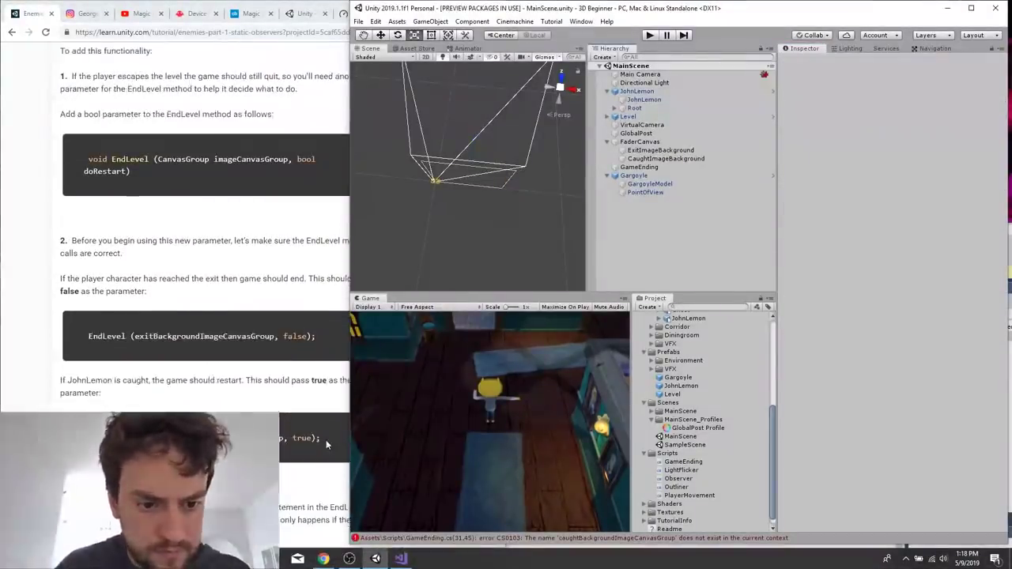
Switch to Visual Studio and duplicate the public CanvasGroup exitBackgroundImageCanvasGroup declaration onto a new line below it in GameEnding.cs.
left_click(401, 559)
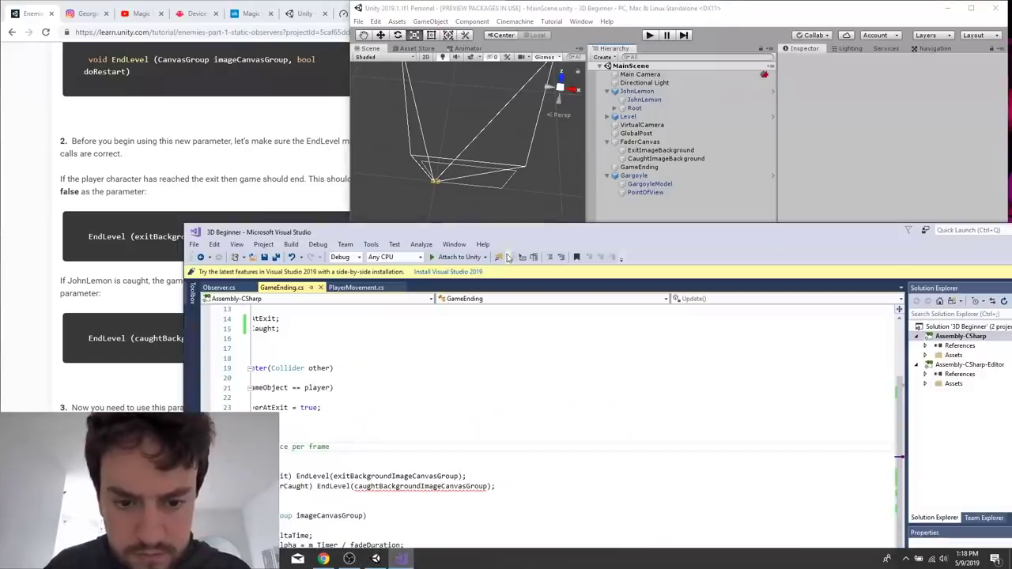
left_click_drag(473, 239, 730, 133)
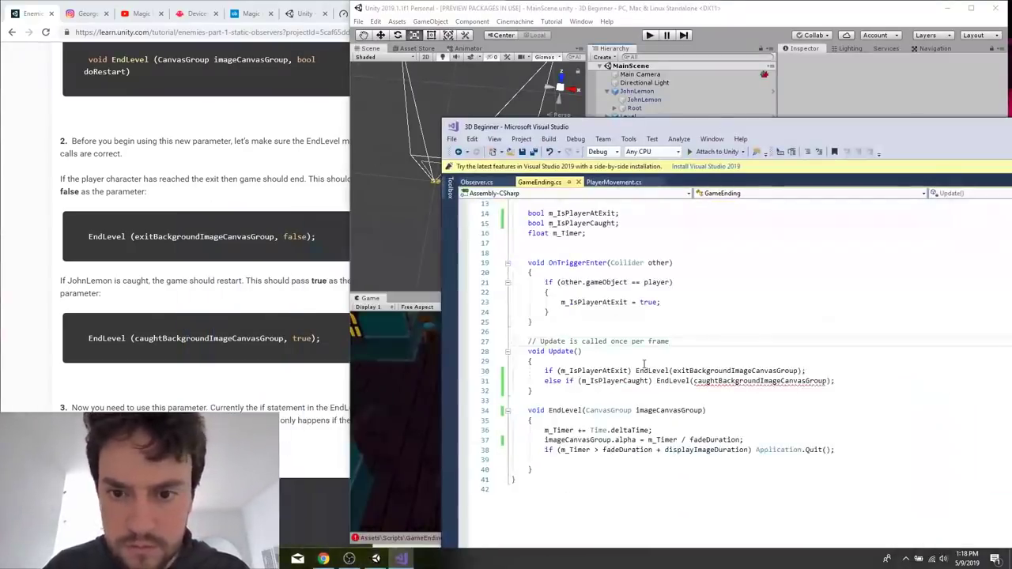
left_click(528, 283)
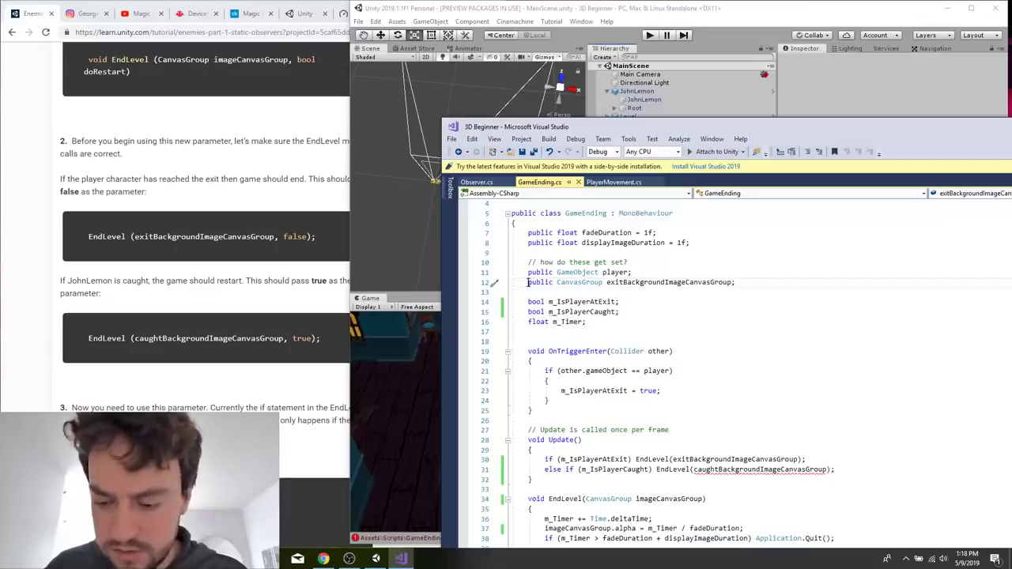
right_click(526, 288)
key("Escape")
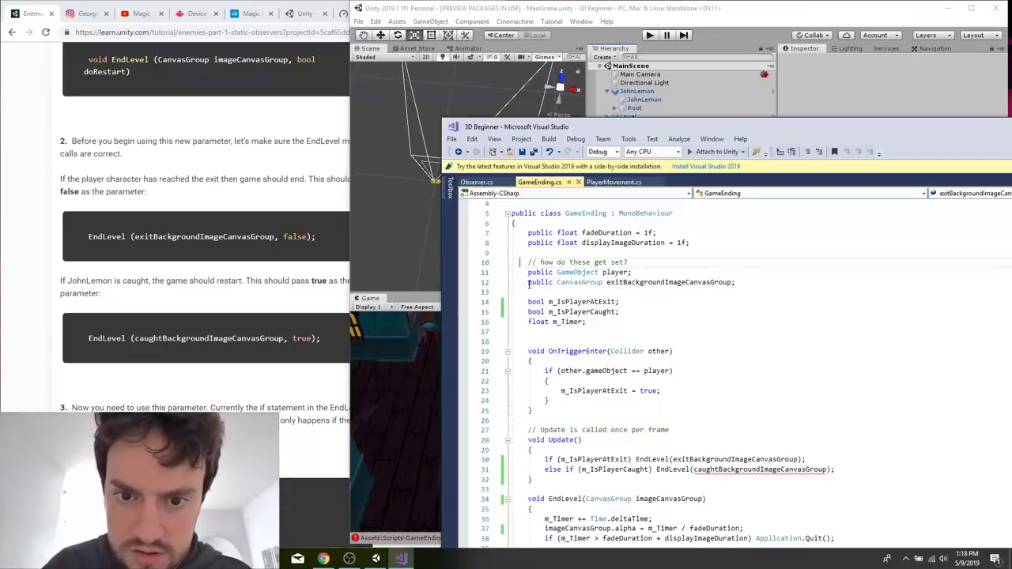
left_click_drag(528, 282, 794, 279)
key("ctrl+c")
right_click(793, 286)
left_click(743, 286)
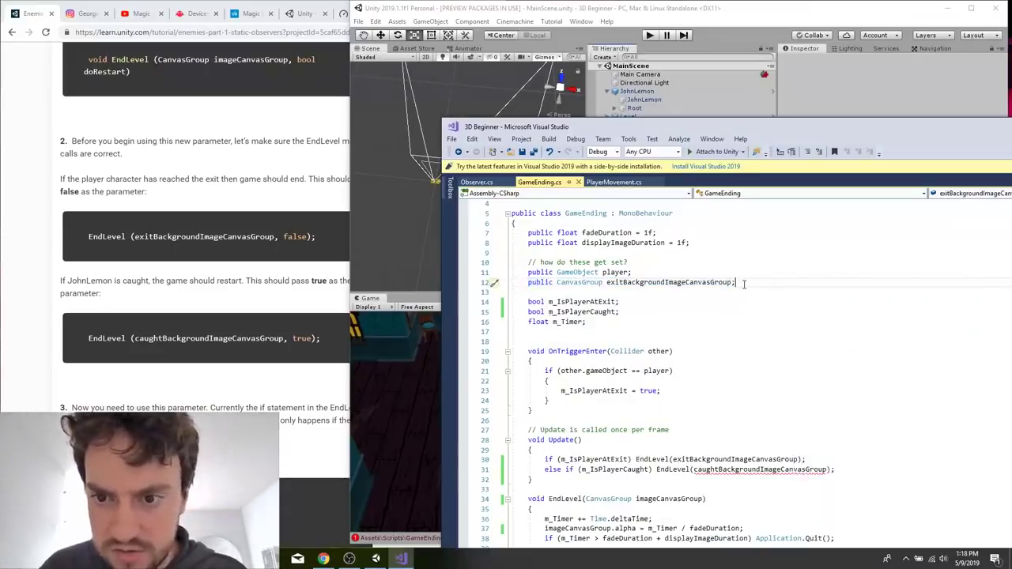
key("Return")
key("ctrl+v")
Rename the variable in the second CanvasGroup declaration to caughtBackgroundImageCanvasGroup, save the script and return to the Unity editor.
double_click(745, 480)
key("ctrl+c")
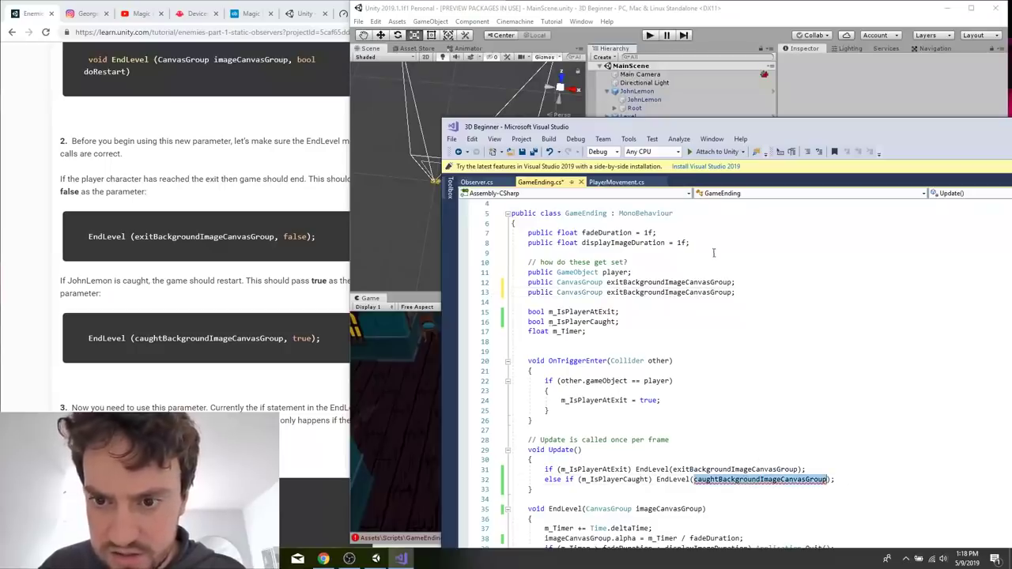
double_click(688, 293)
key("ctrl+v")
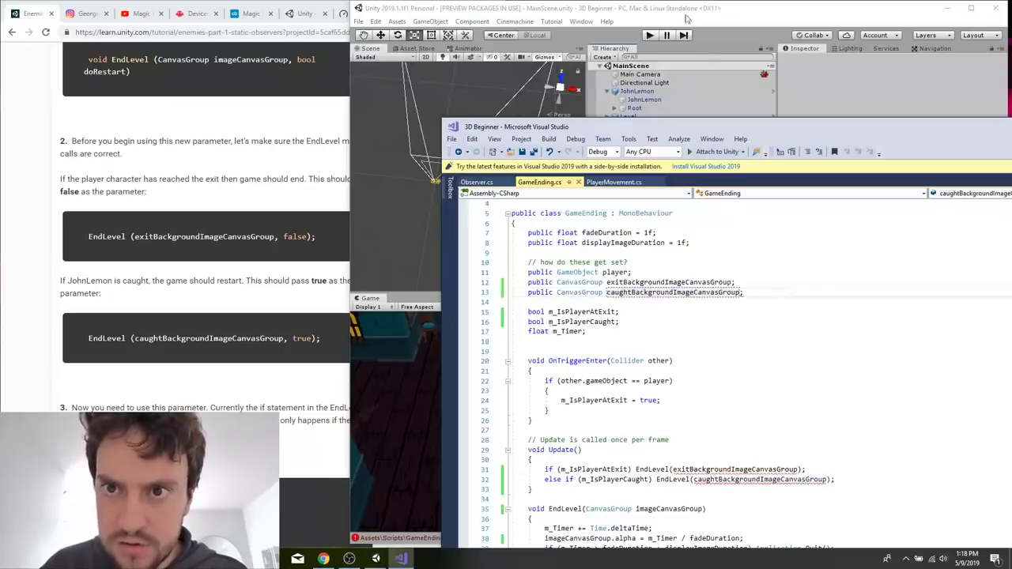
left_click(686, 17)
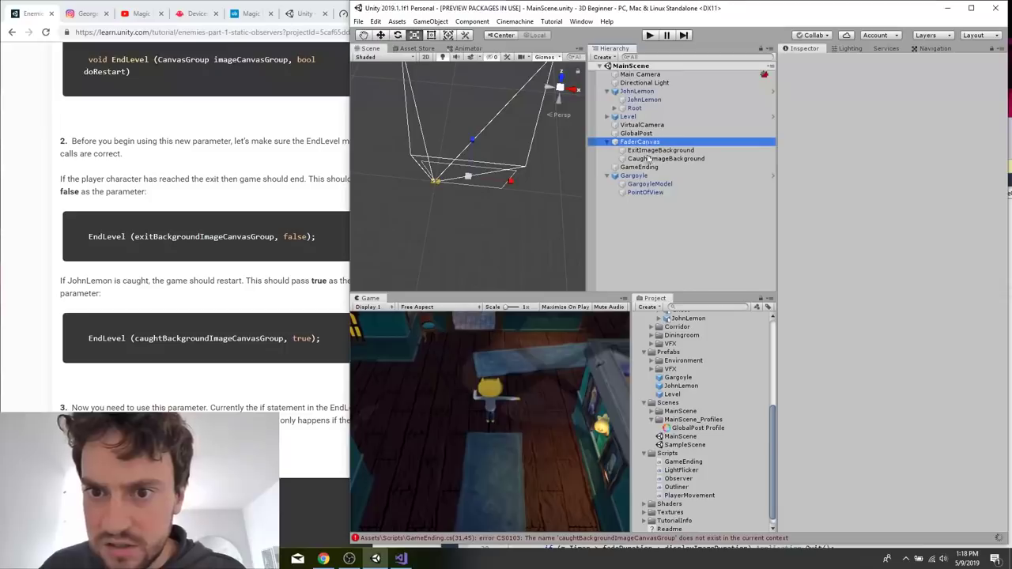
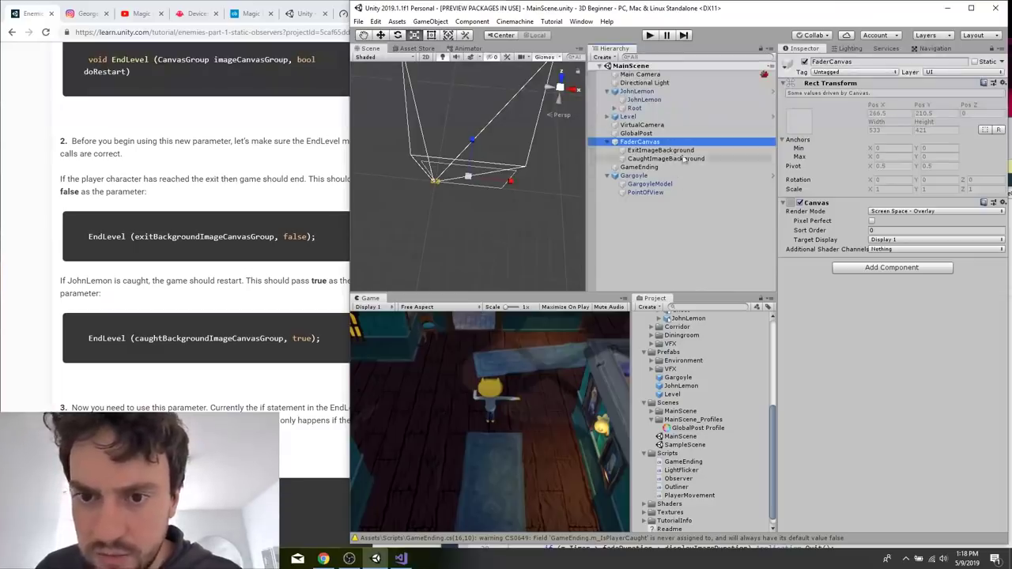
Assign CaughtImageBackground as the caught background image in GameEnding's second Game Ending script component.
left_click(643, 166)
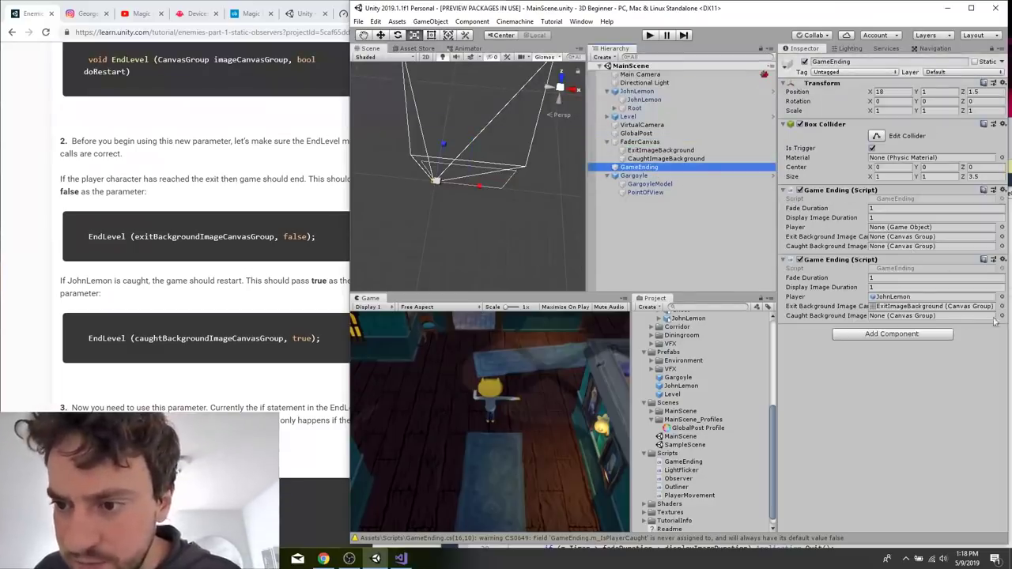
left_click(1001, 315)
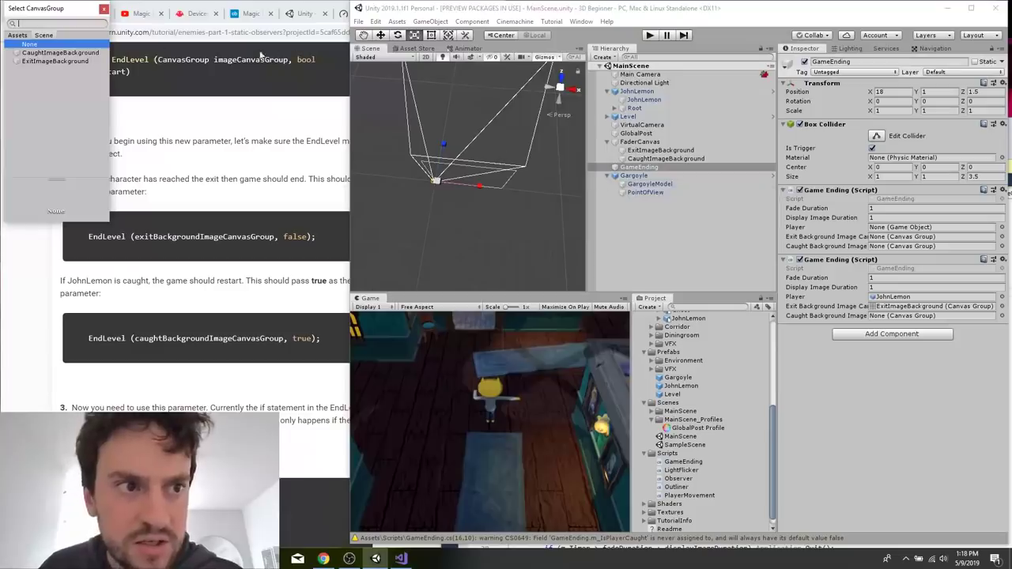
double_click(77, 53)
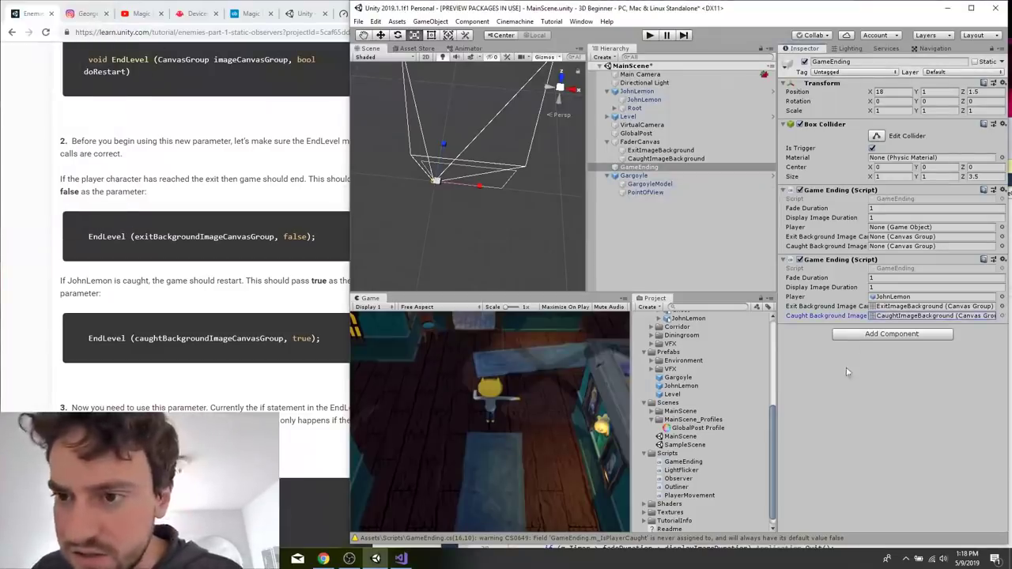
In Visual Studio, pass false to the exit EndLevel call and true to the caught EndLevel call in GameEnding.cs.
left_click(401, 558)
left_click(731, 368)
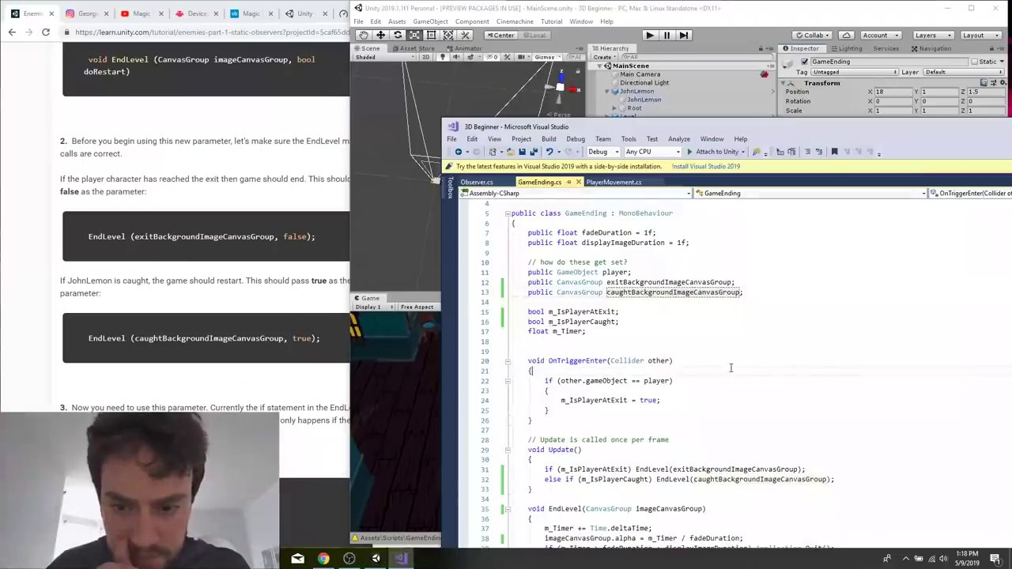
scroll(731, 368, "down", 5)
left_click(803, 321)
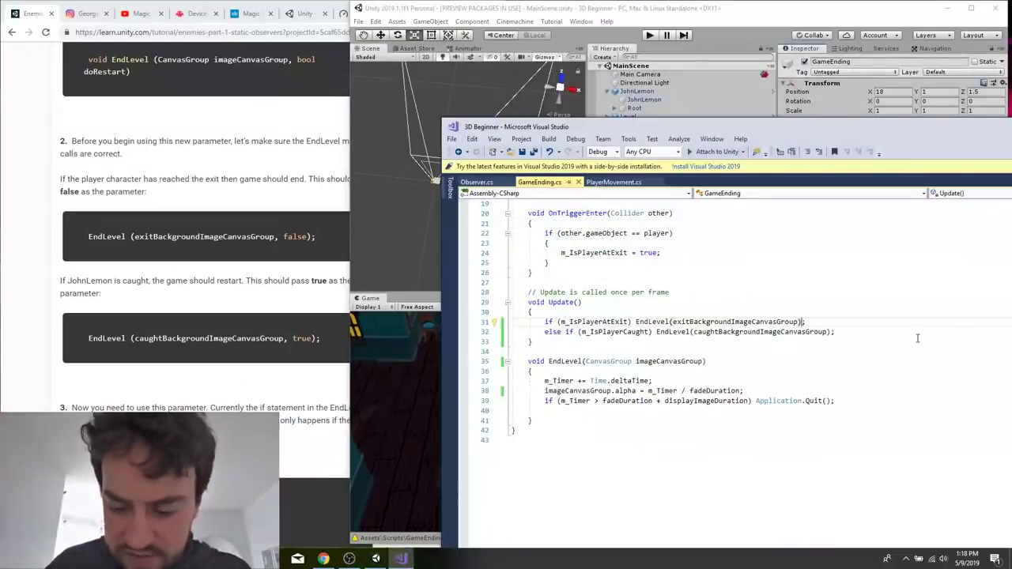
type(", false")
key("End")
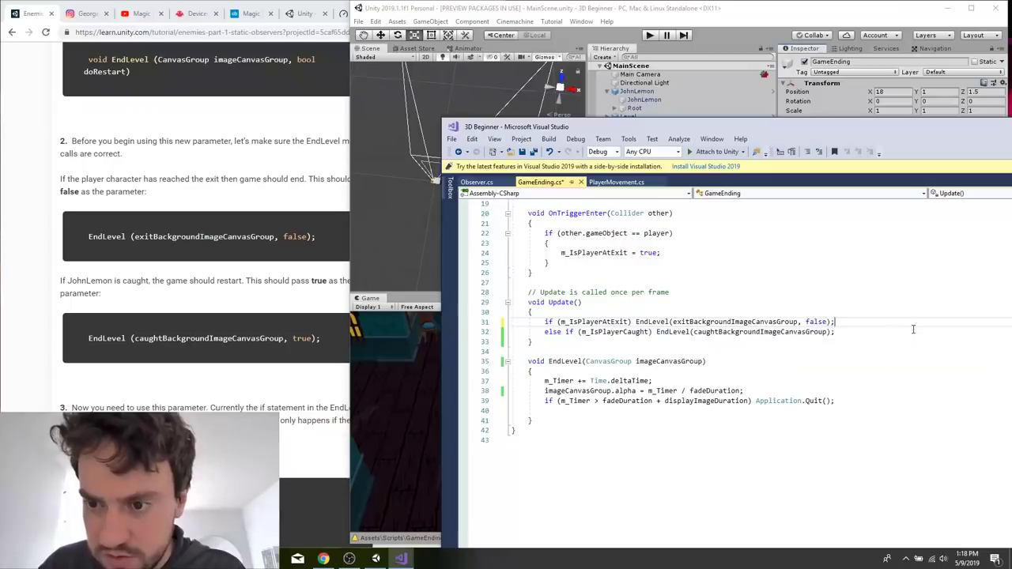
key("Down")
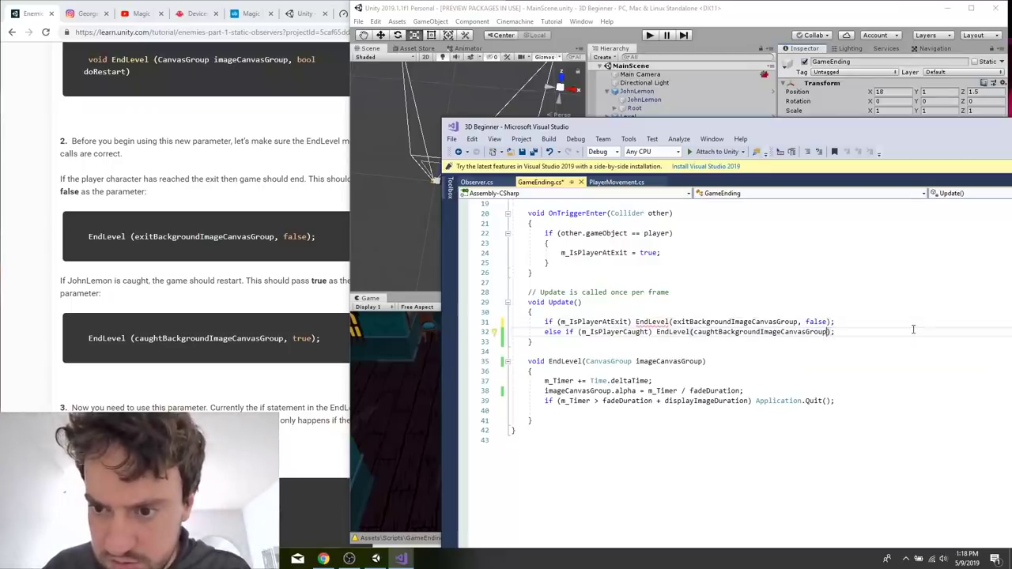
key("Left")
key("Left")
type(", true")
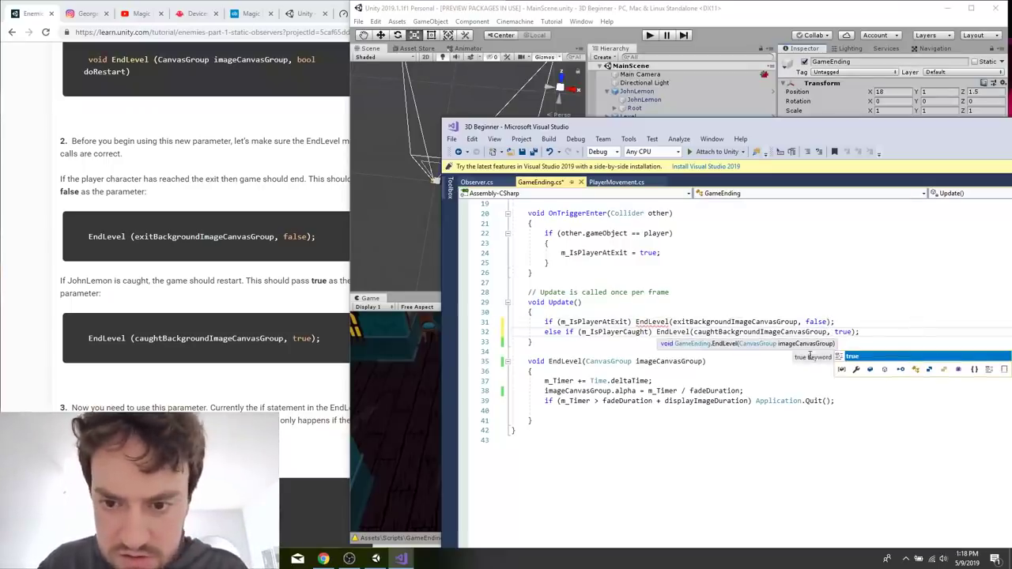
Add a second parameter, bool doRestart, to the EndLevel method's signature.
left_click(731, 352)
left_click(705, 362)
type("bool")
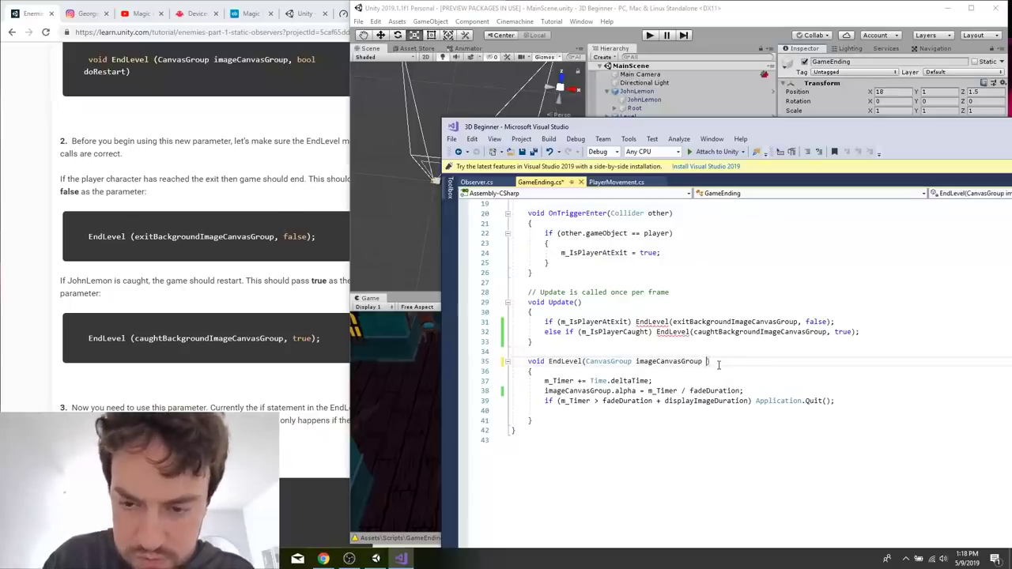
type(" bool d")
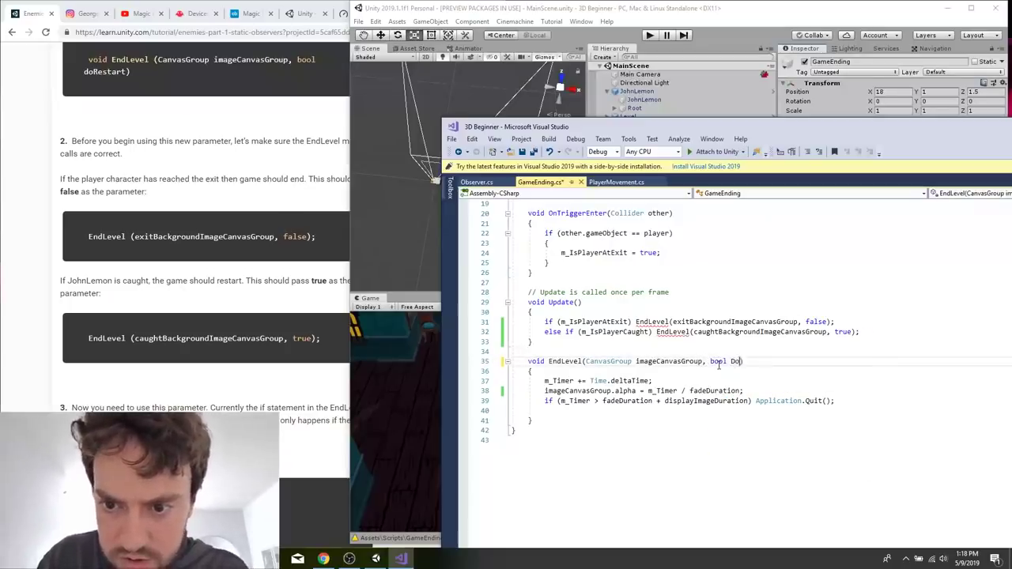
type("oRestart")
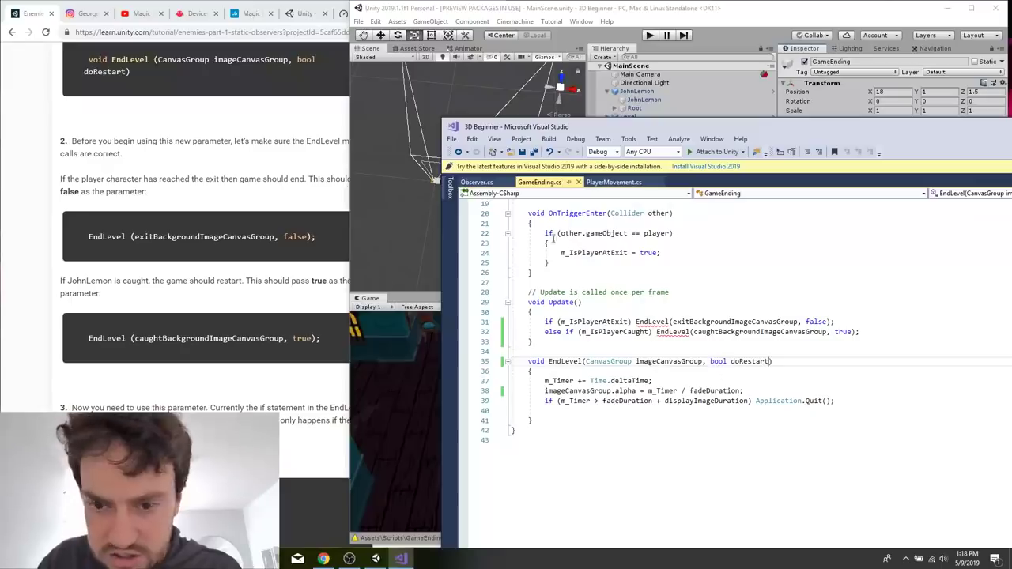
Wrap Application.Quit() in a braced block under the m_Timer if statement, following the tutorial's next instruction.
left_click(183, 360)
scroll(183, 361, "down", 5)
left_click(769, 409)
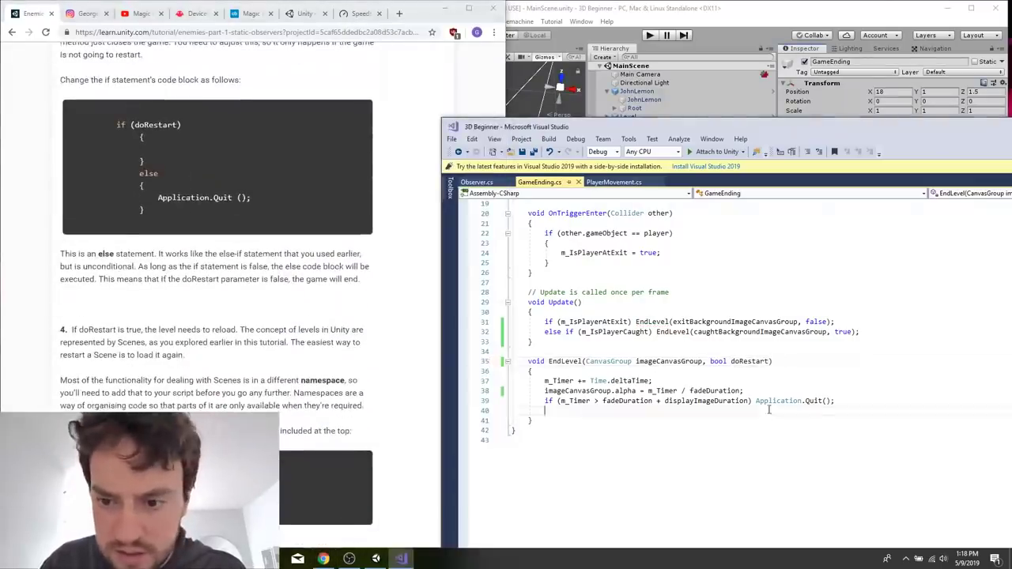
left_click(757, 401)
type("{")
key("Return")
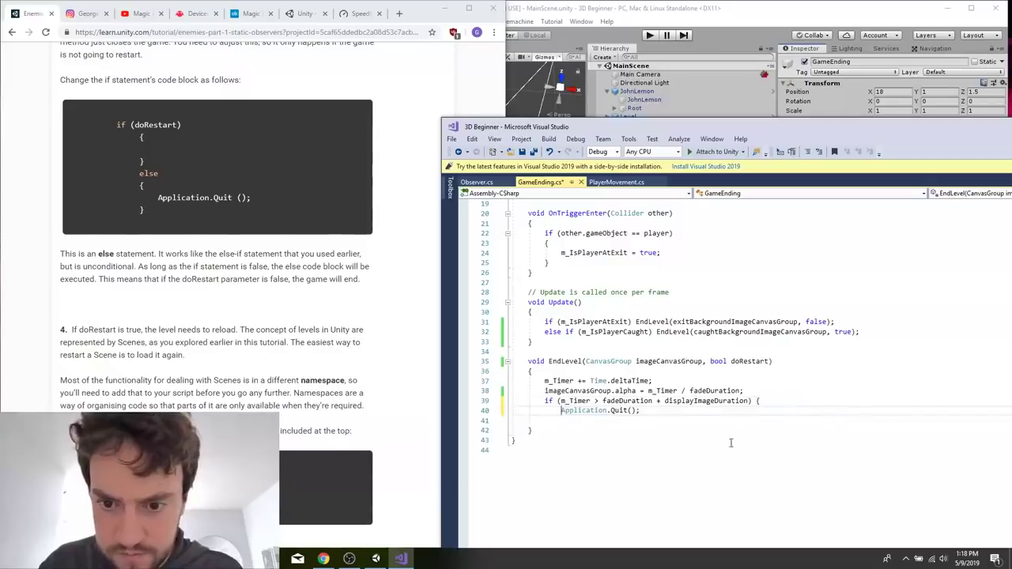
key("Return")
type("}")
left_click(716, 414)
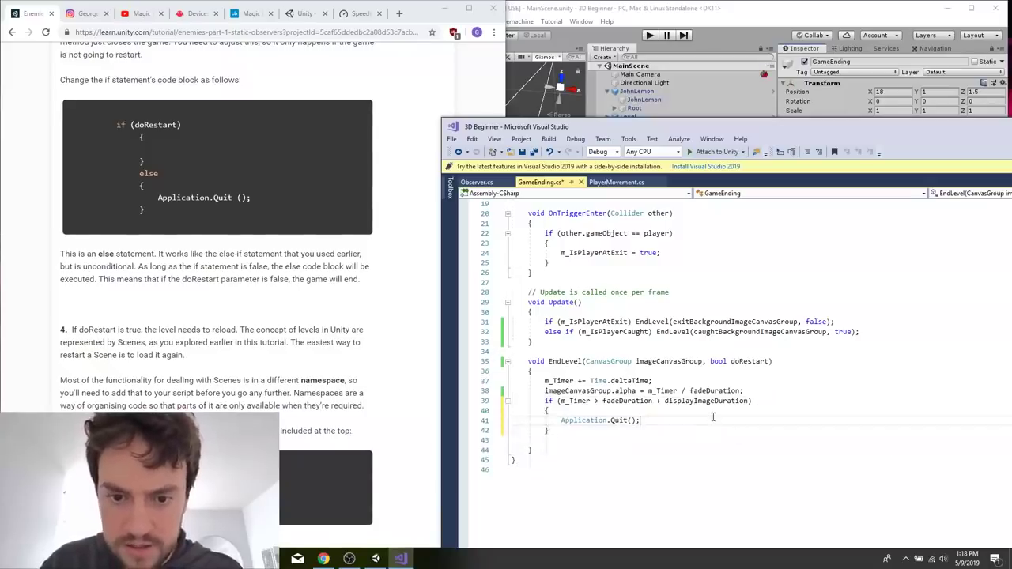
Insert an if (doRestart) condition with an empty block above Application.Quit() inside the timer block.
key("Return")
type("if (do")
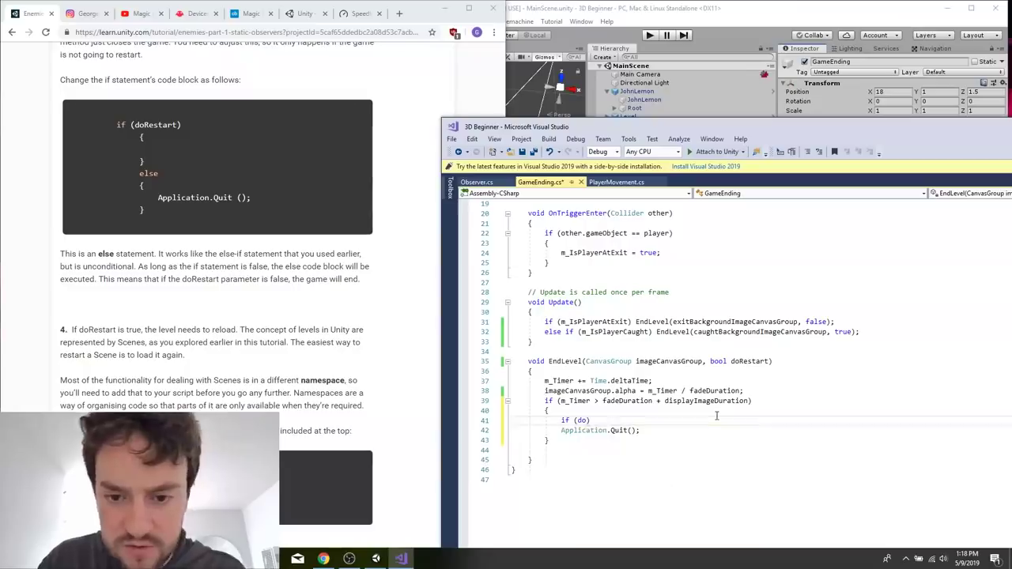
type("Resta")
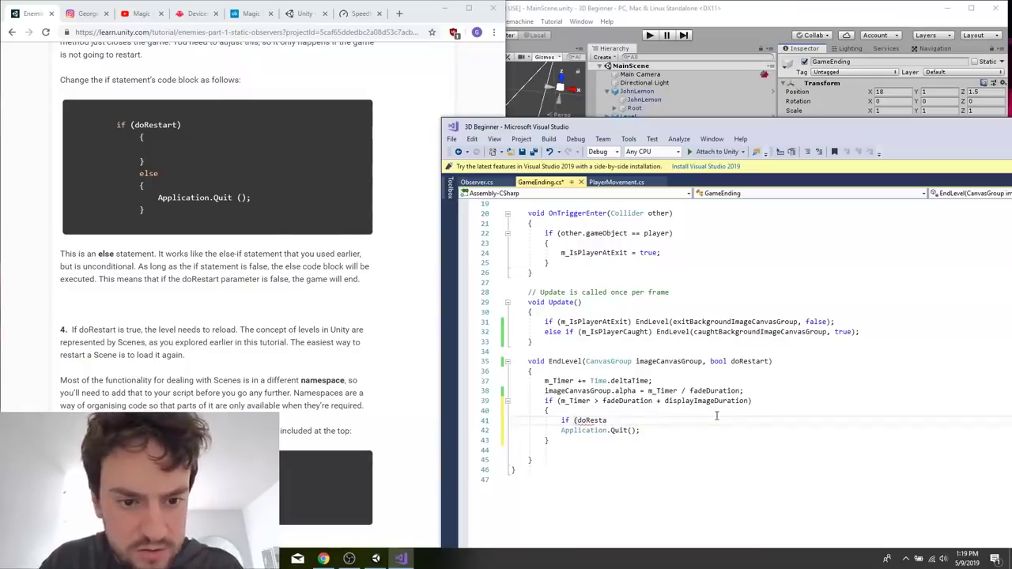
type("rt")
key("Return")
type("{")
key("Return")
type("else")
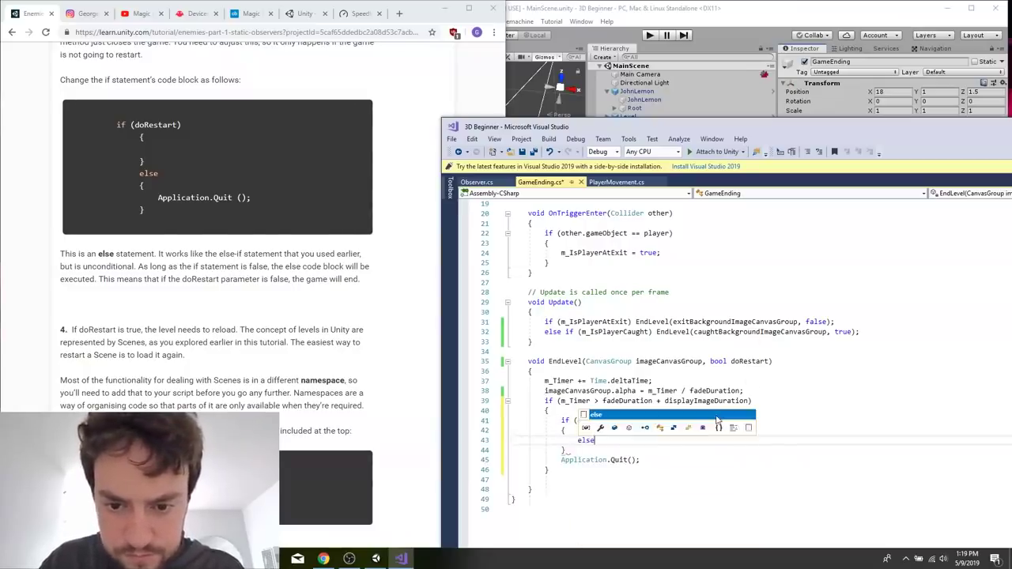
key("BackSpace")
key("BackSpace")
key("BackSpace")
key("BackSpace")
key("Down")
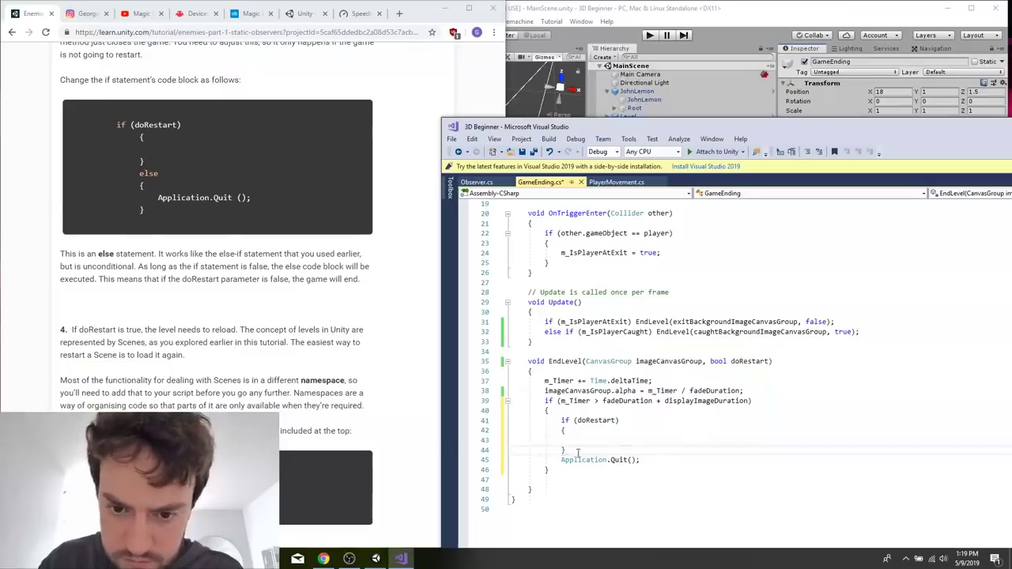
Replace the empty doRestart block with an else placed on the same line as Application.Quit().
left_click_drag(579, 452, 559, 431)
type("else")
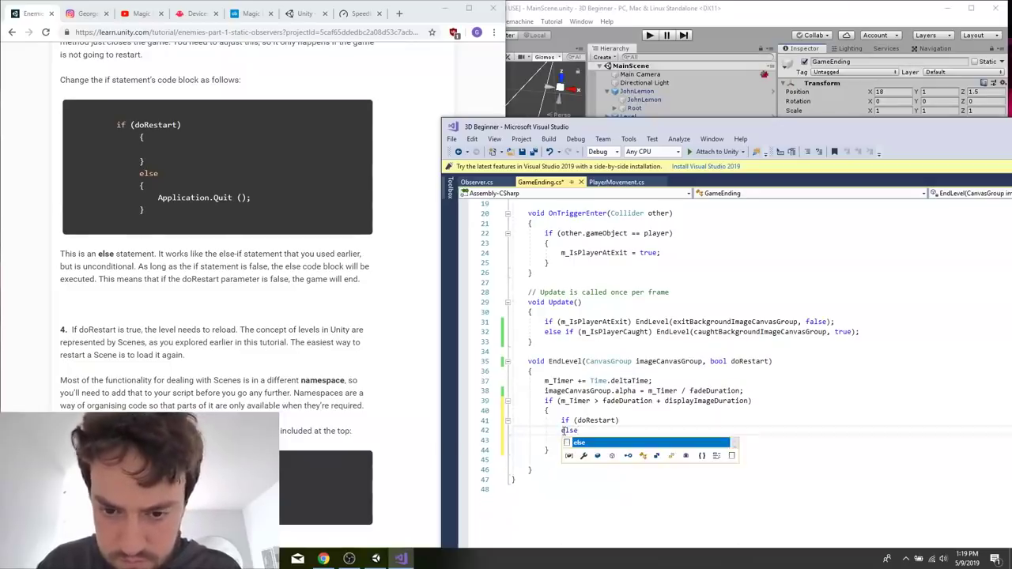
left_click(563, 430)
left_click_drag(562, 440, 506, 445)
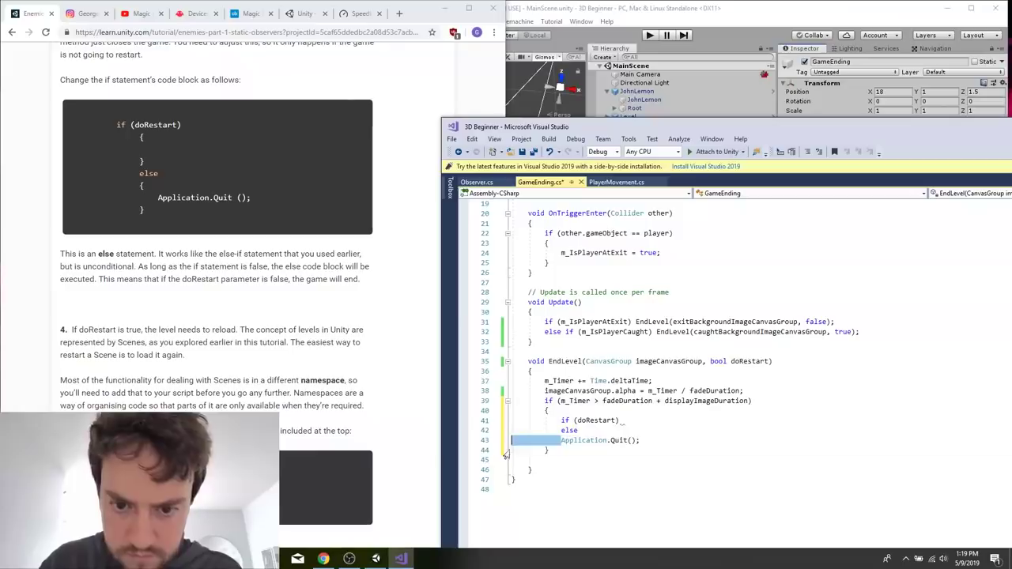
key("BackSpace")
key("BackSpace")
left_click(510, 456)
key("BackSpace")
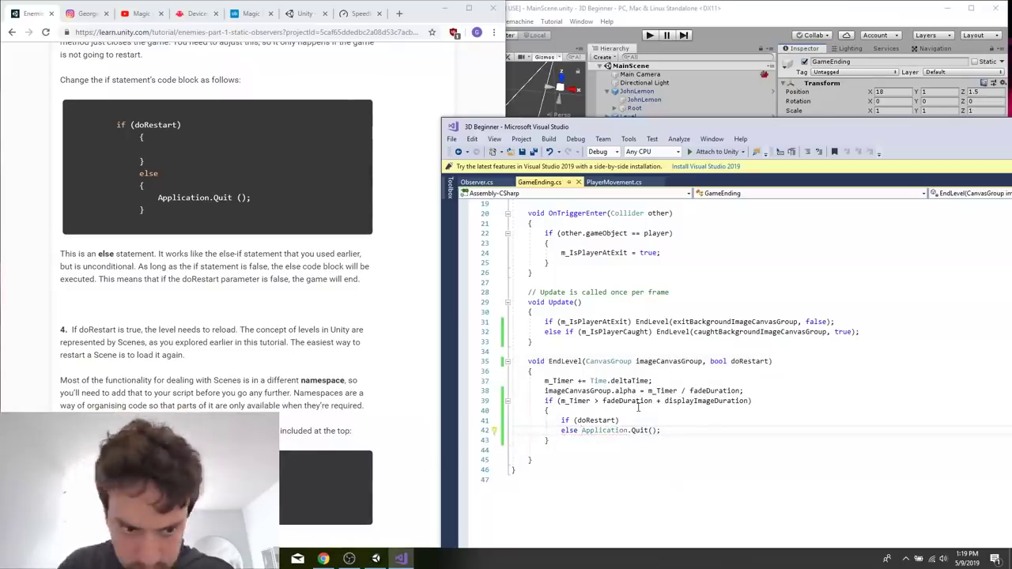
Copy the using UnityEngine.SceneManagement; line from the tutorial and add it below using UnityEngine in GameEnding.cs.
left_click(245, 166)
scroll(245, 164, "down", 5)
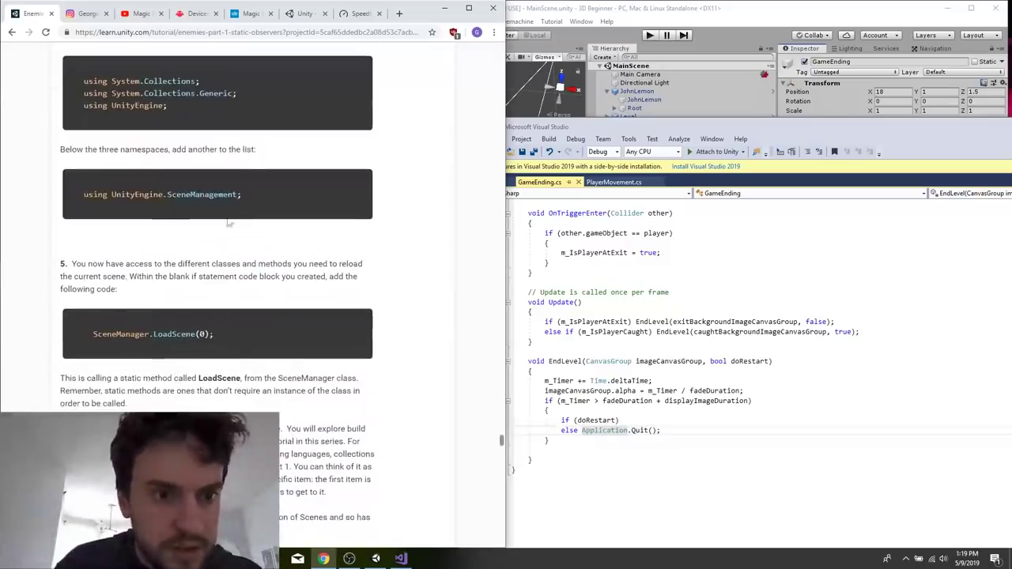
triple_click(197, 199)
key("ctrl+c")
left_click(632, 363)
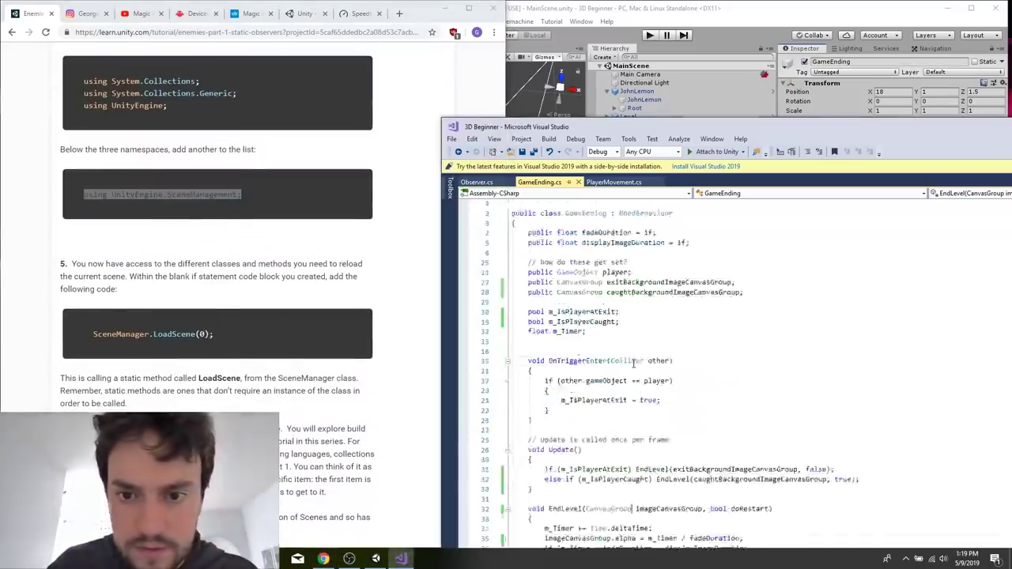
scroll(633, 364, "up", 1)
left_click(607, 226)
key("Return")
key("ctrl+v")
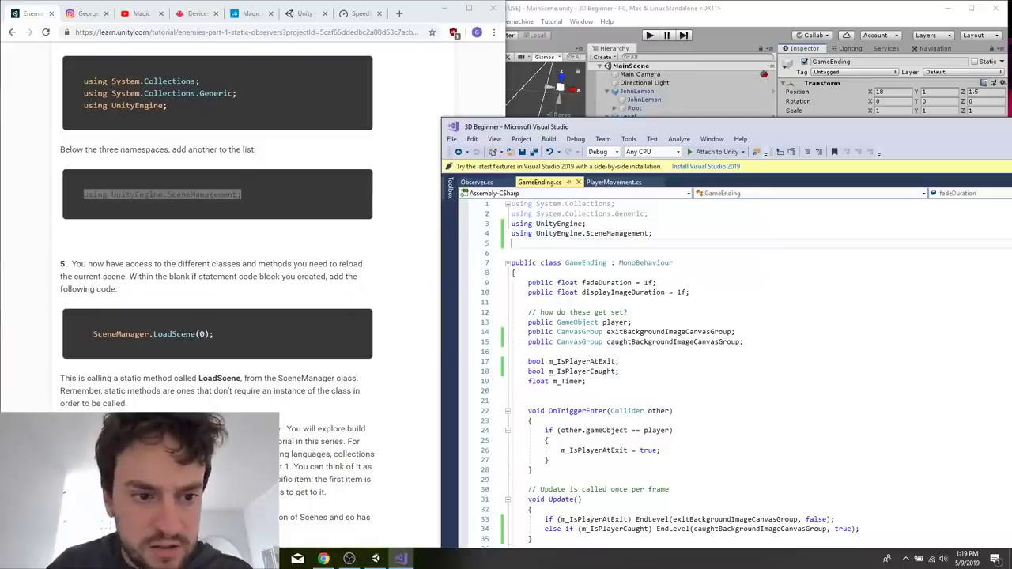
Copy SceneManager.LoadScene(0); from the tutorial and place it after if (doRestart) in EndLevel.
triple_click(150, 334)
key("ctrl+c")
left_click(676, 408)
scroll(676, 408, "down", 8)
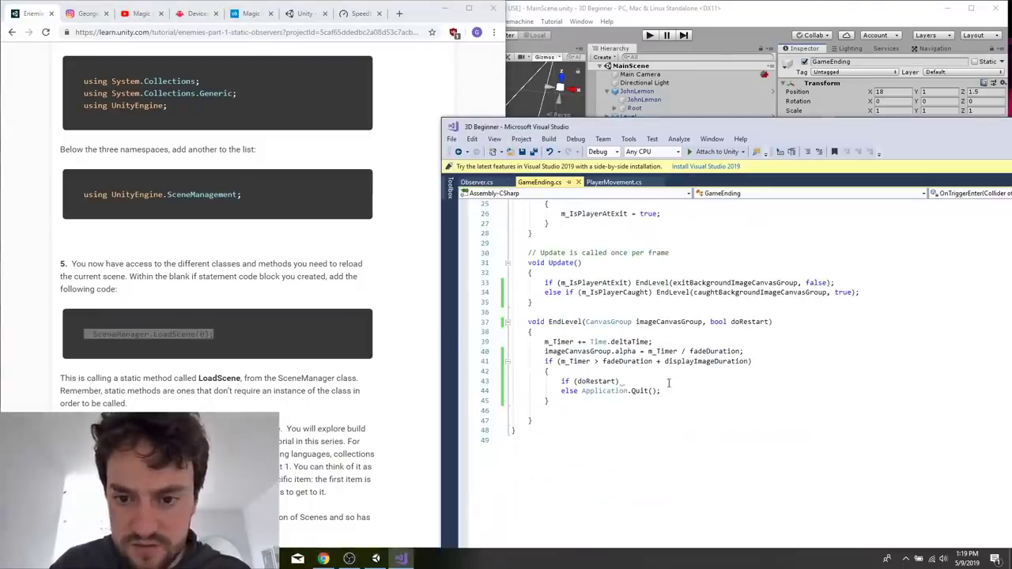
left_click(668, 381)
key("ctrl+v")
key("BackSpace")
Read the tutorial's CaughtPlayer instructions and look through the PlayerMovement and GameEnding scripts.
left_click(299, 411)
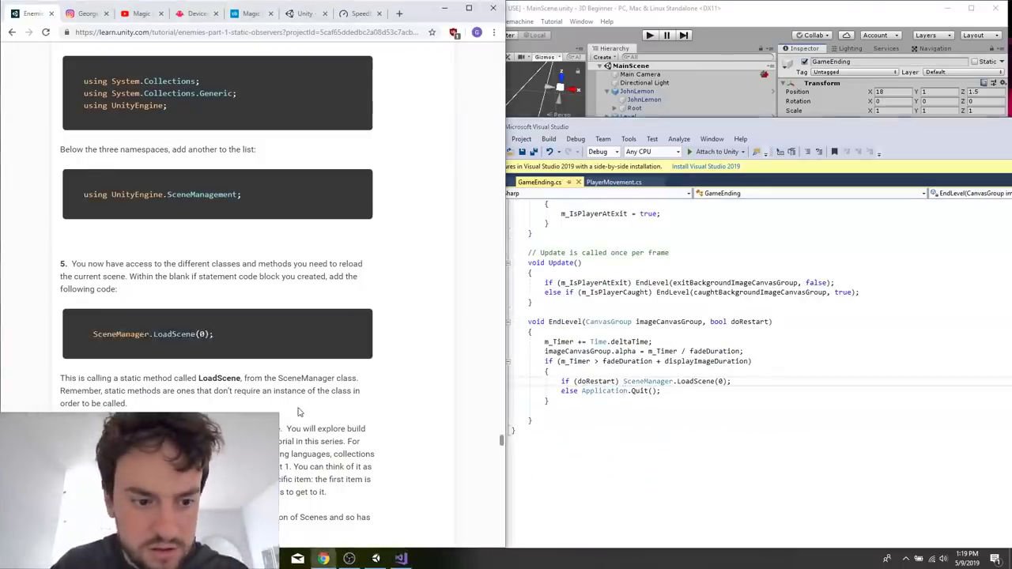
scroll(299, 411, "down", 5)
scroll(299, 411, "down", 3)
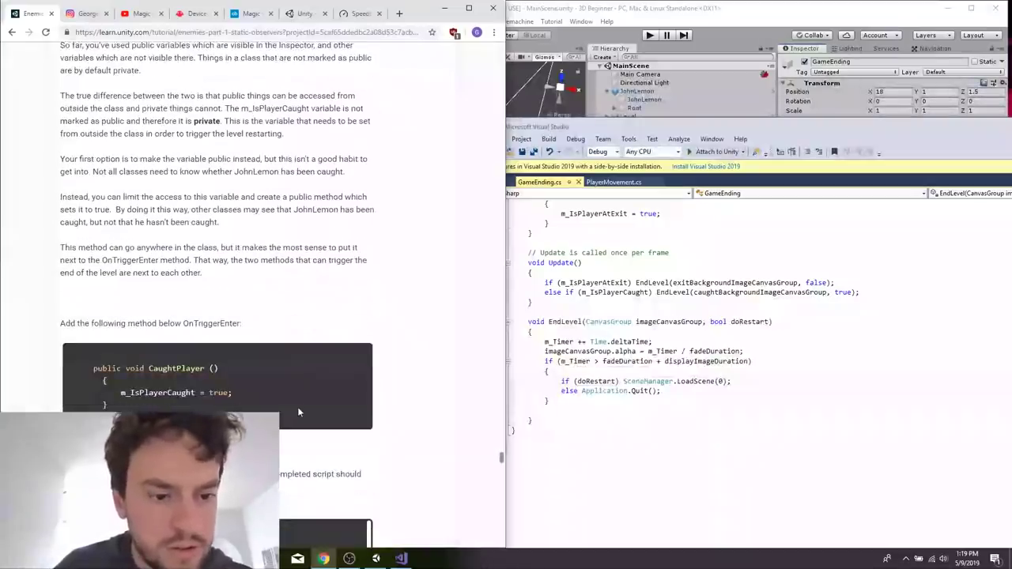
left_click(751, 322)
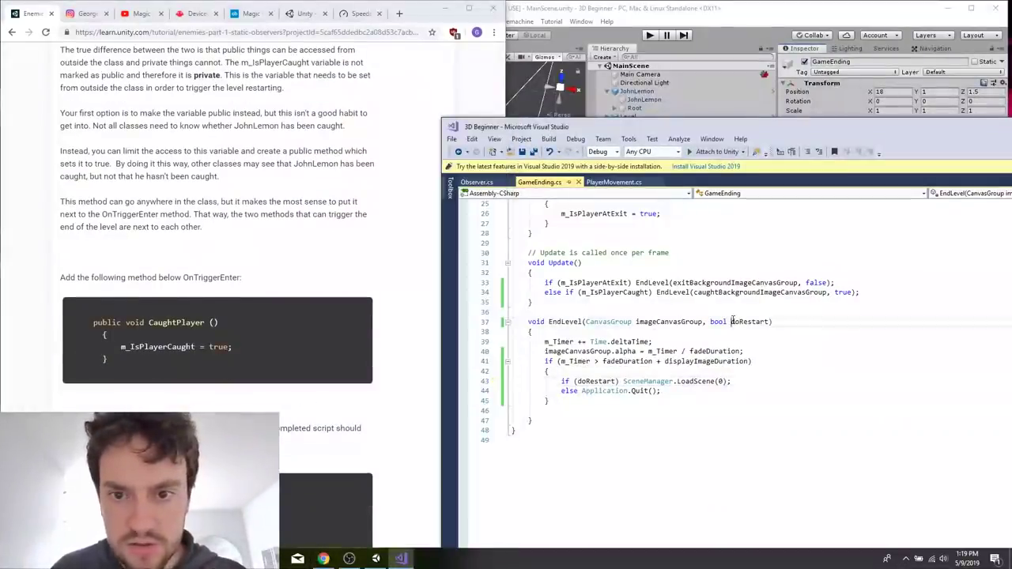
left_click(619, 183)
scroll(684, 346, "down", 2)
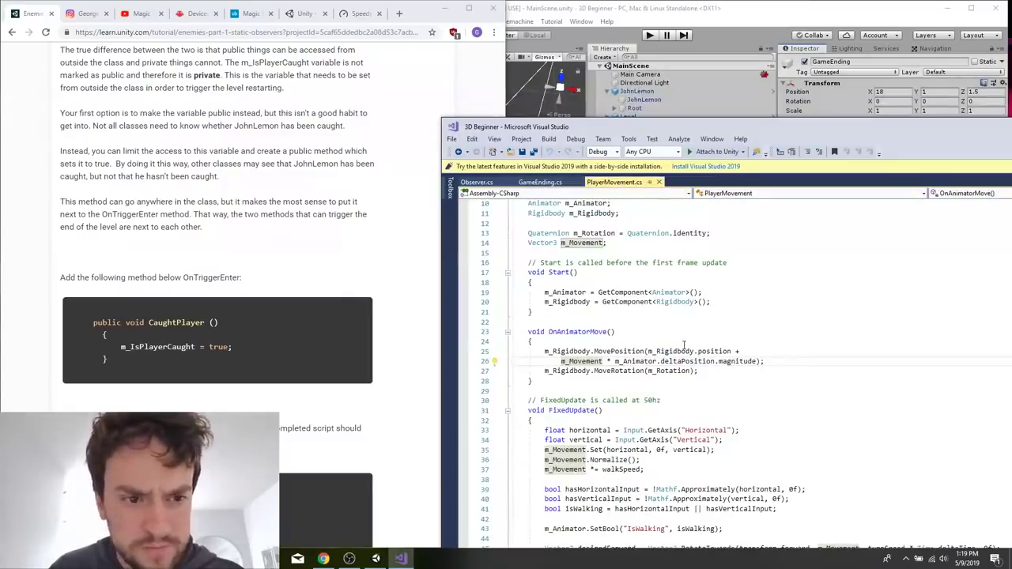
key("ctrl+Tab")
scroll(685, 342, "up", 10)
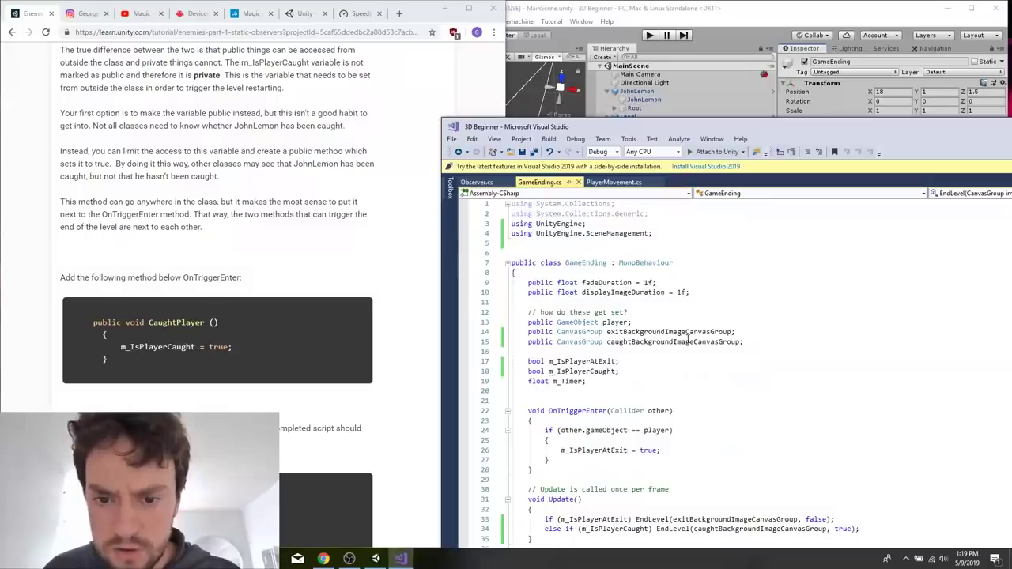
scroll(688, 338, "down", 2)
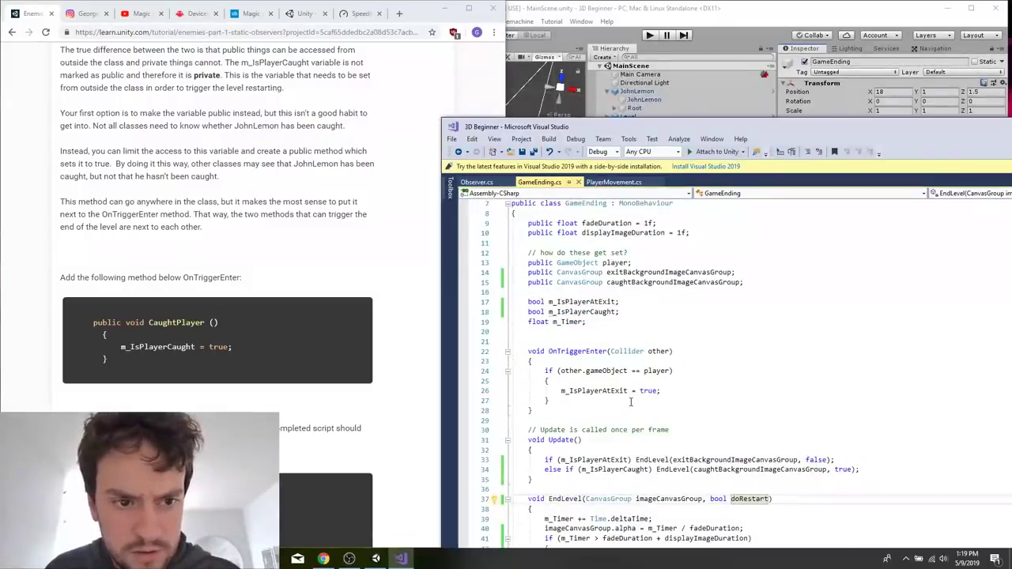
Copy the public CaughtPlayer method from the tutorial and add it below OnTriggerEnter, separated by a blank line.
left_click_drag(112, 370, 90, 321)
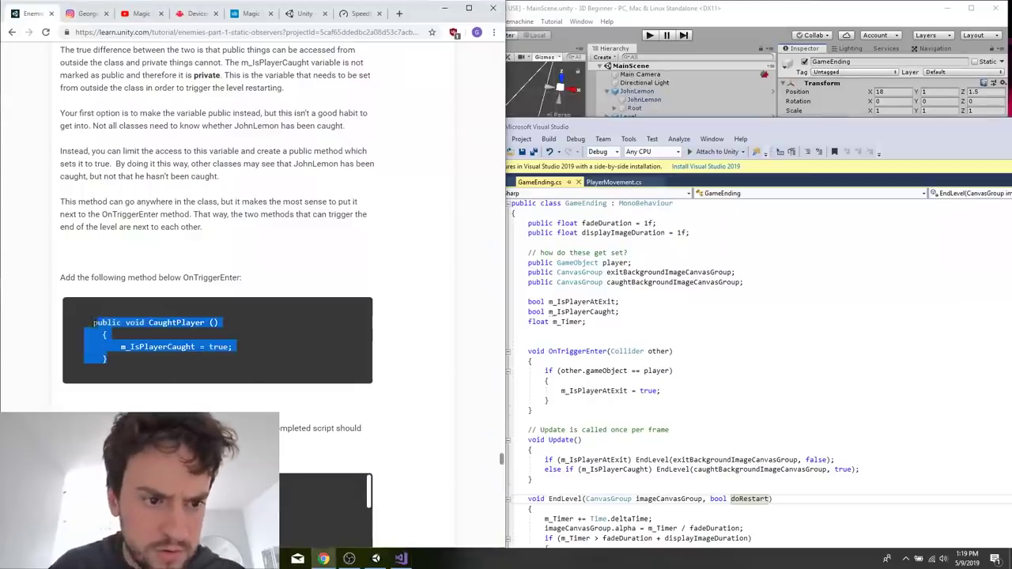
key("ctrl+c")
left_click(556, 420)
key("ctrl+v")
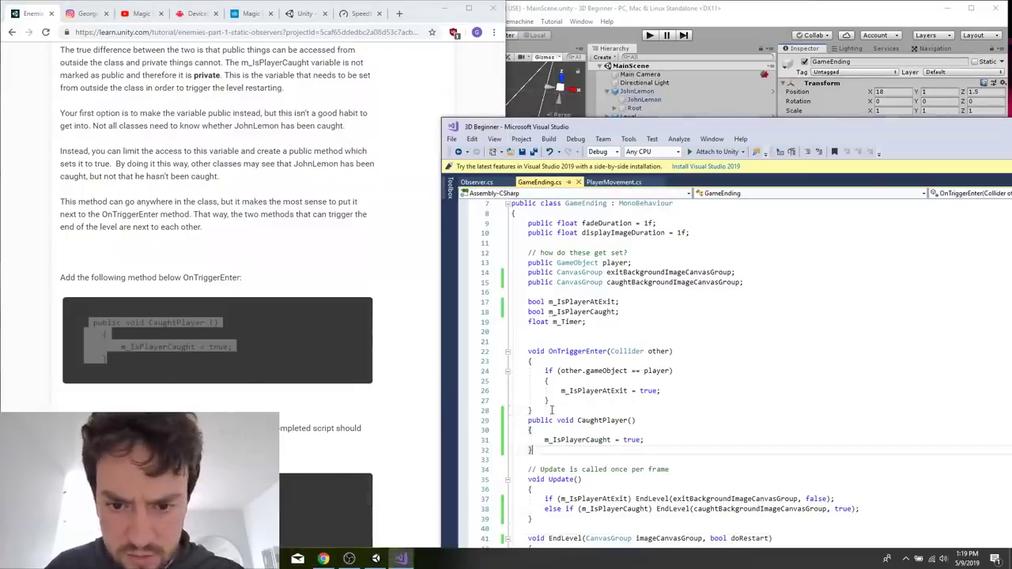
key("Return")
key("ctrl+z")
key("Up")
key("Return")
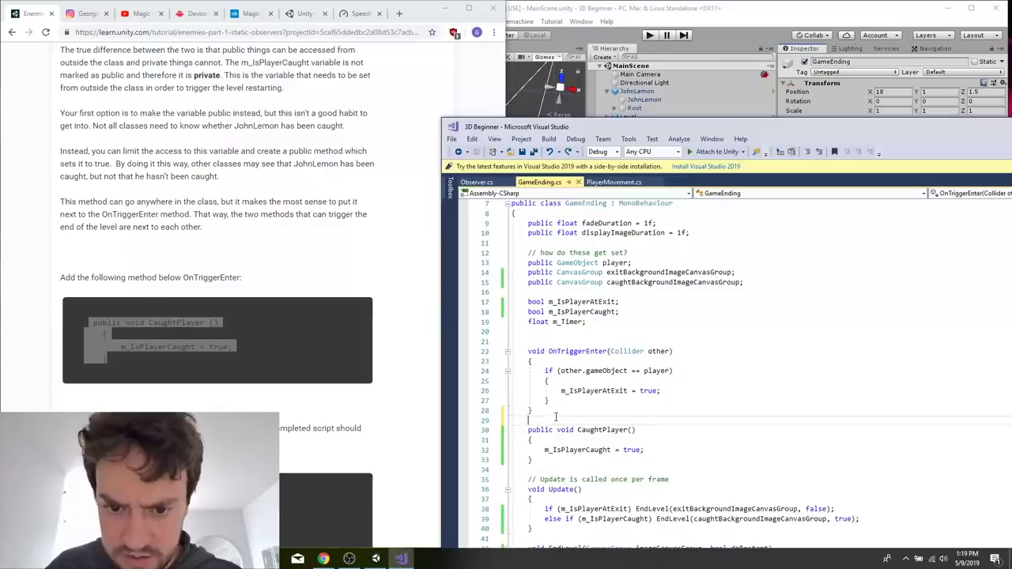
Read on to the tutorial's Complete your Gargoyle Prefab section and copy its gameEnding.CaughtPlayer (); line.
left_click(372, 474)
scroll(372, 482, "down", 15)
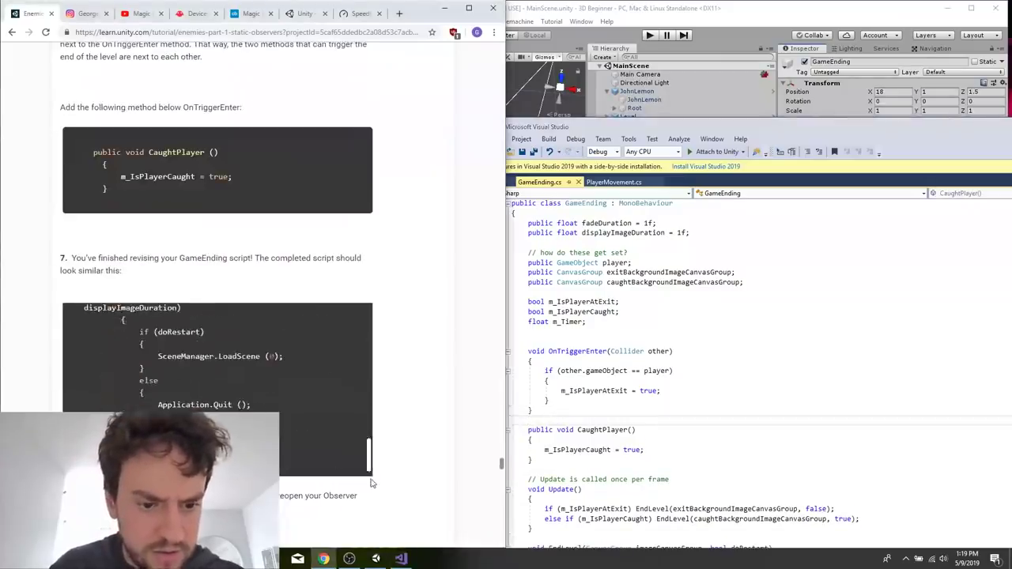
left_click(723, 388)
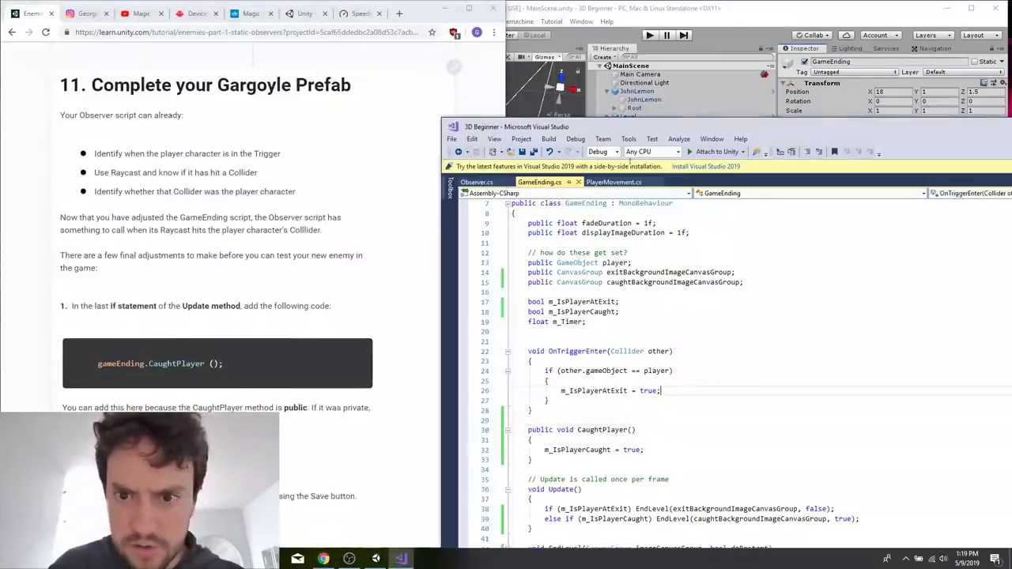
left_click(614, 182)
scroll(575, 383, "down", 5)
scroll(575, 386, "down", 1)
left_click(273, 386)
left_click_drag(238, 366, 81, 364)
Insert gameEnding.CaughtPlayer(); inside the if (raycastHit.collider.transform == player) block of Update in Observer.cs.
left_click(654, 324)
scroll(652, 326, "up", 4)
scroll(647, 369, "up", 6)
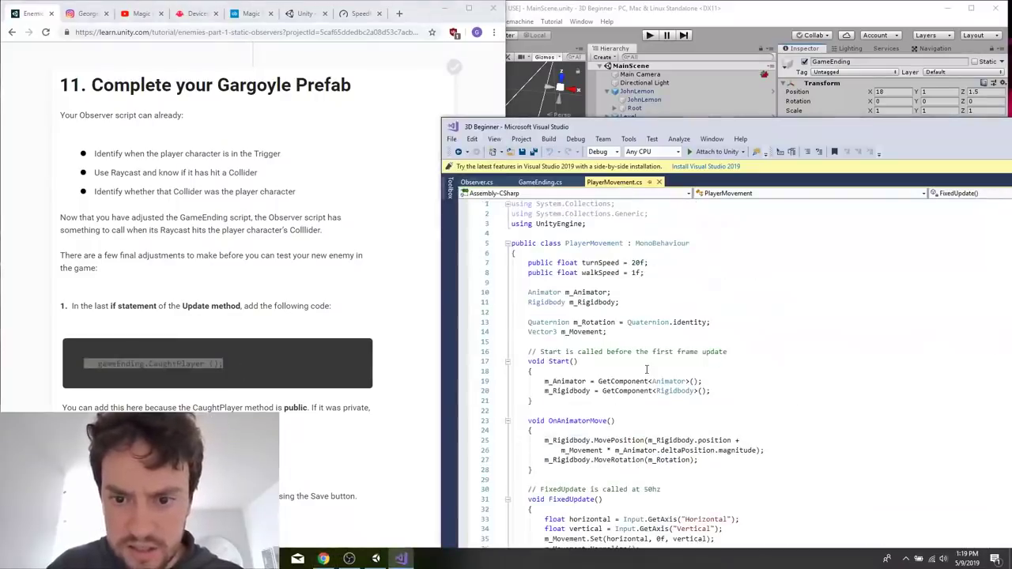
left_click(476, 182)
scroll(634, 282, "down", 10)
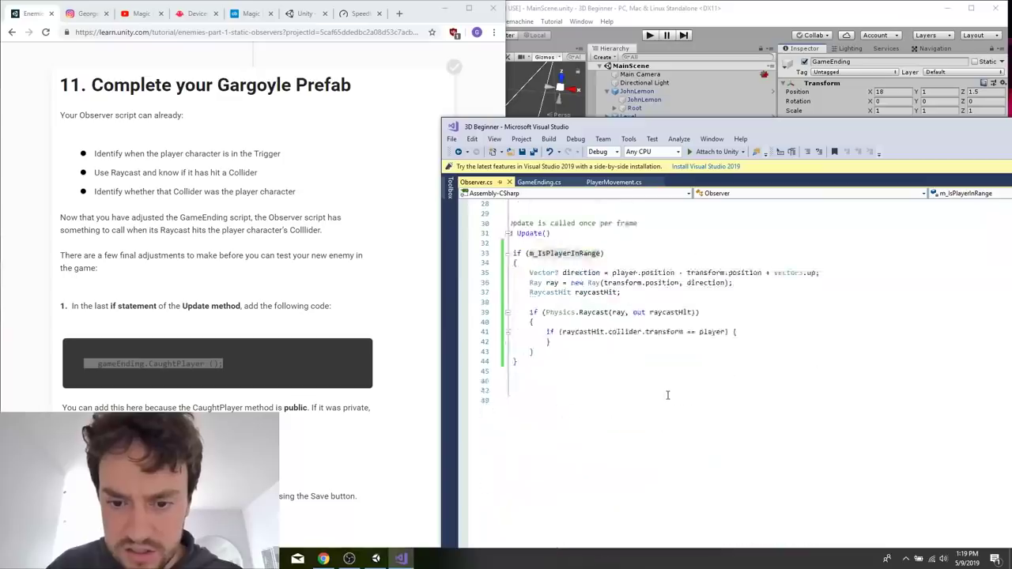
left_click(744, 305)
key("Return")
key("ctrl+v")
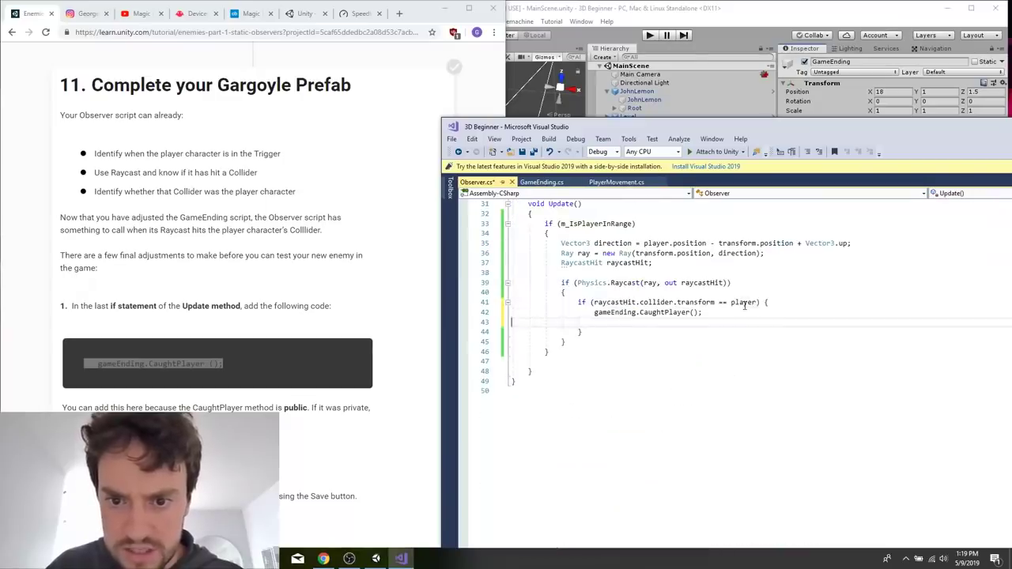
Examine the Observer script's declarations and Update method and the tutorial's following instructions for the gameEnding reference.
left_click(284, 424)
scroll(283, 425, "down", 1)
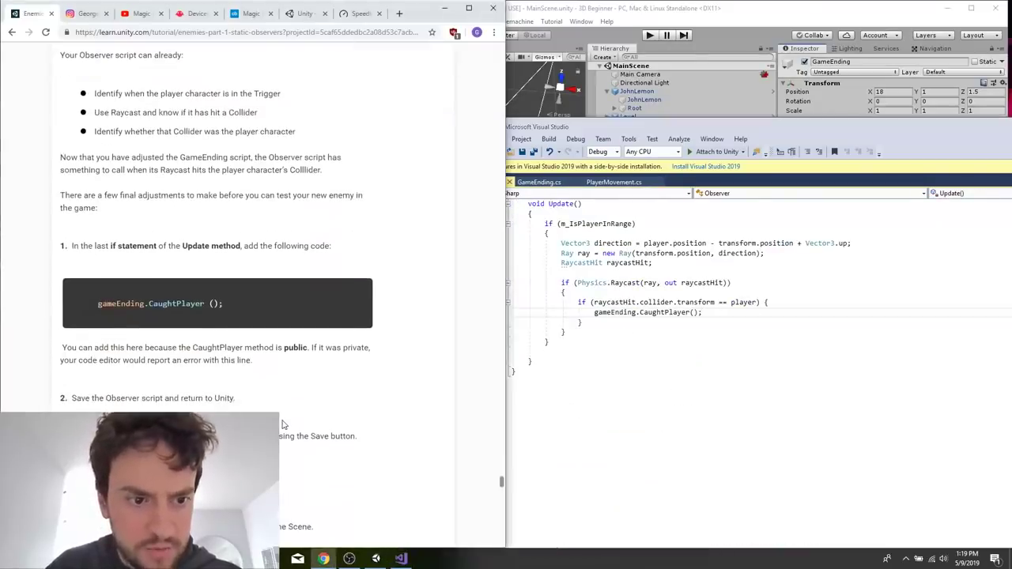
left_click(690, 346)
scroll(690, 345, "up", 10)
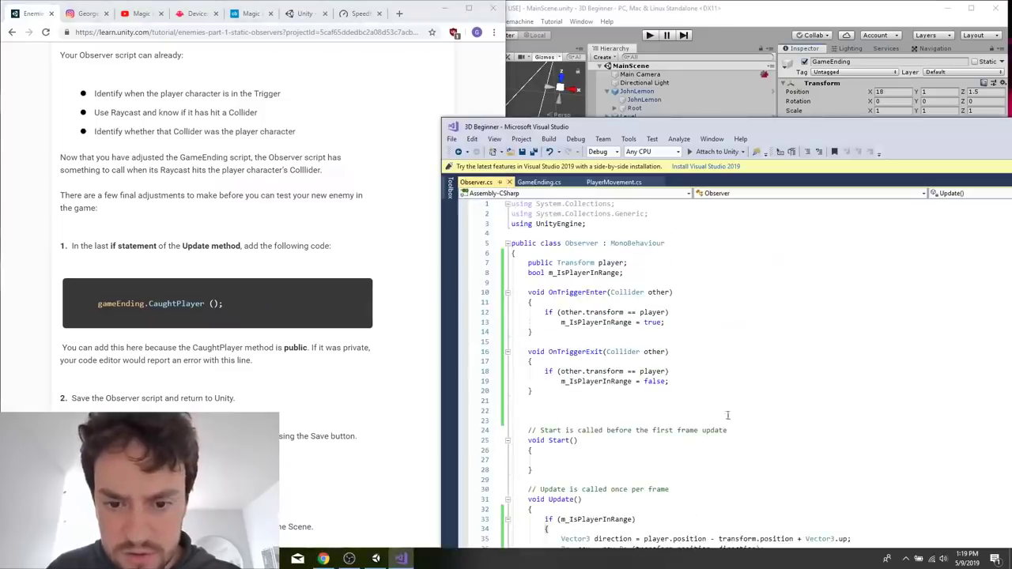
scroll(696, 351, "down", 4)
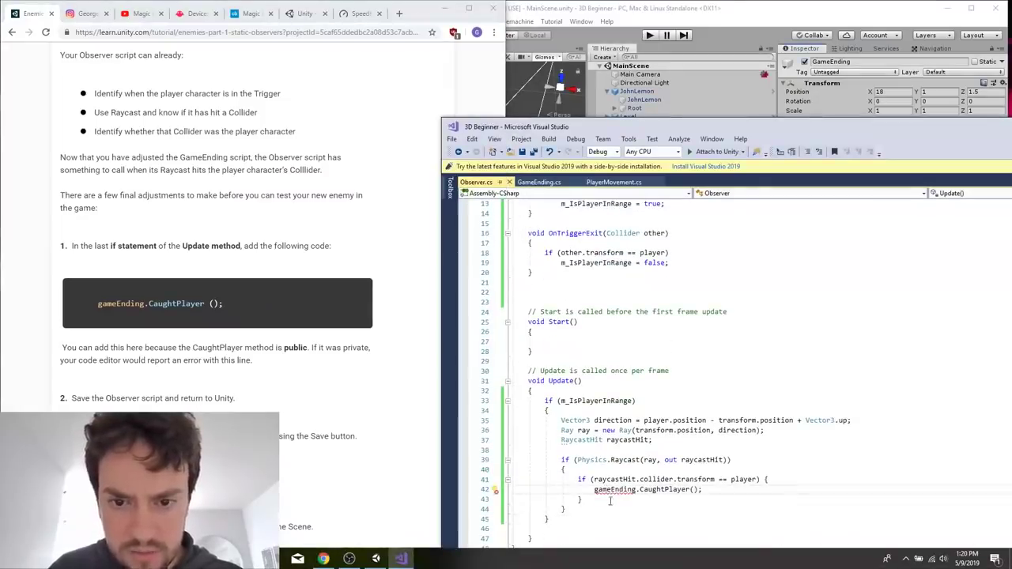
left_click(200, 377)
scroll(200, 377, "down", 5)
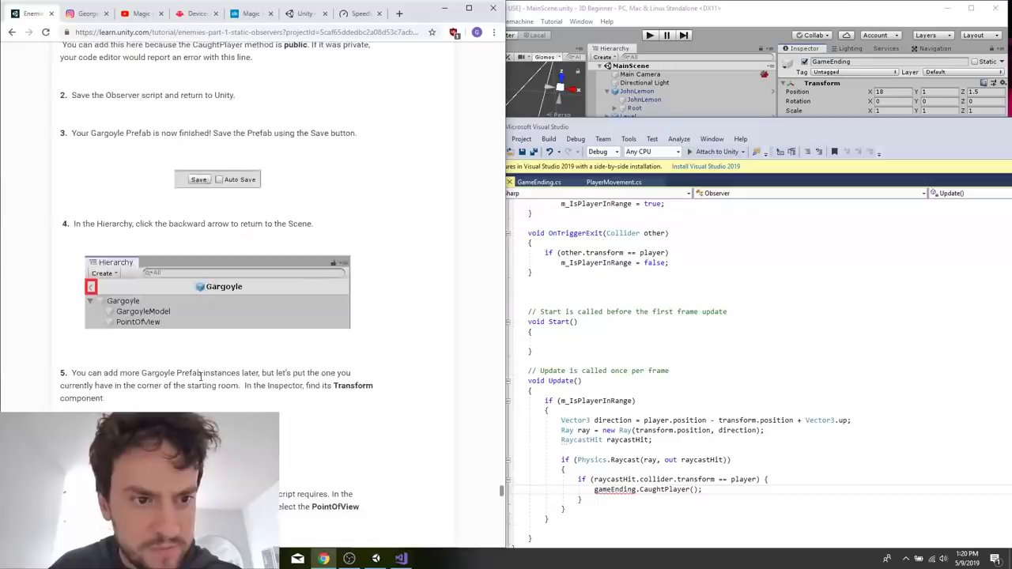
scroll(200, 377, "down", 7)
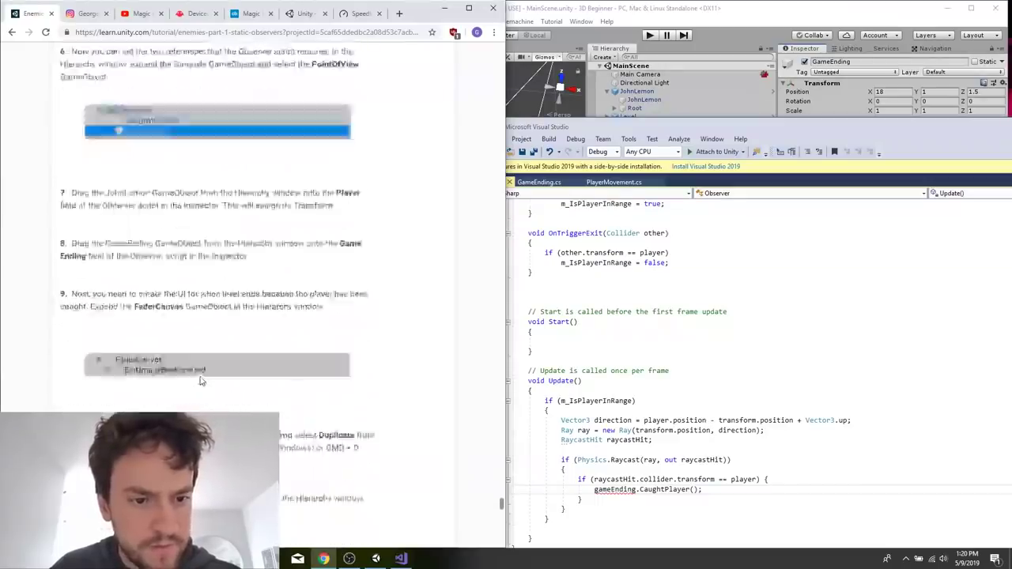
scroll(200, 381, "up", 7)
Search the tutorial page for gameEnd and copy the public GameEnding gameEnding; declaration from the code sample.
key("ctrl+f")
type("game")
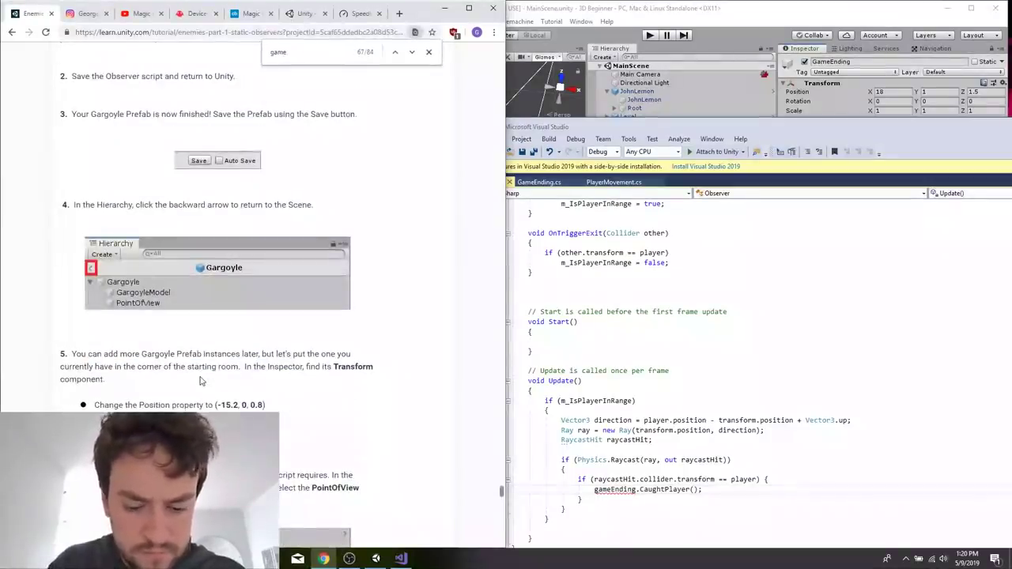
type("End")
key("Return")
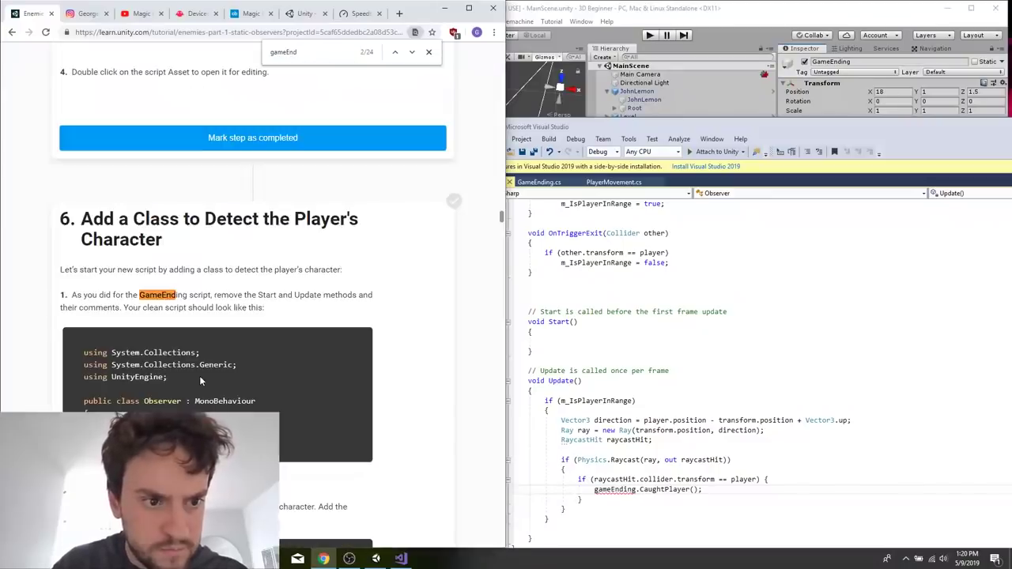
key("Return")
key("Return")
key("Return")
key("Return")
key("Return")
triple_click(201, 378)
key("ctrl+c")
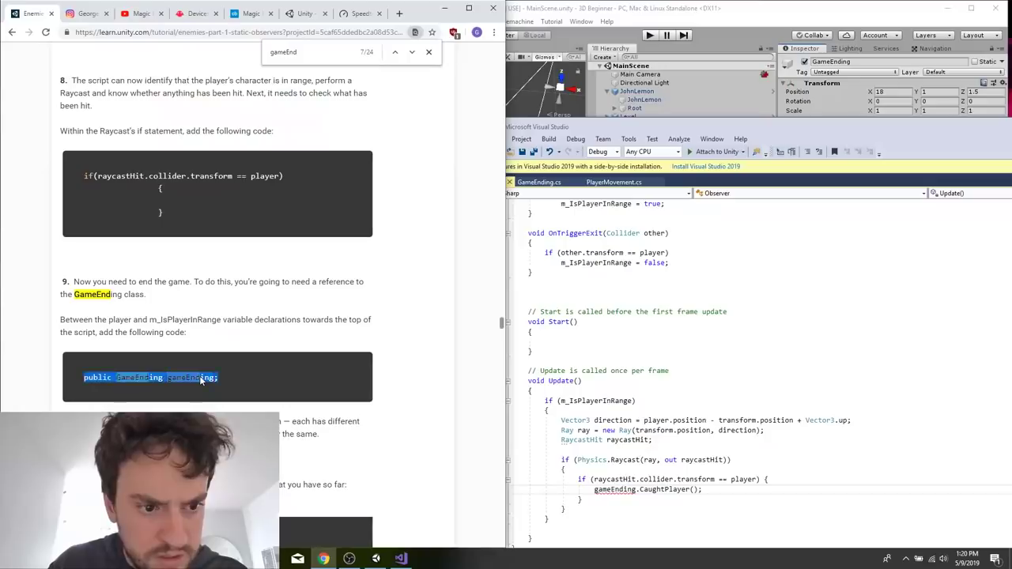
Add the public GameEnding gameEnding; declaration between player and m_IsPlayerInRange in Observer.cs, without an extra blank line.
left_click(717, 385)
scroll(716, 385, "up", 4)
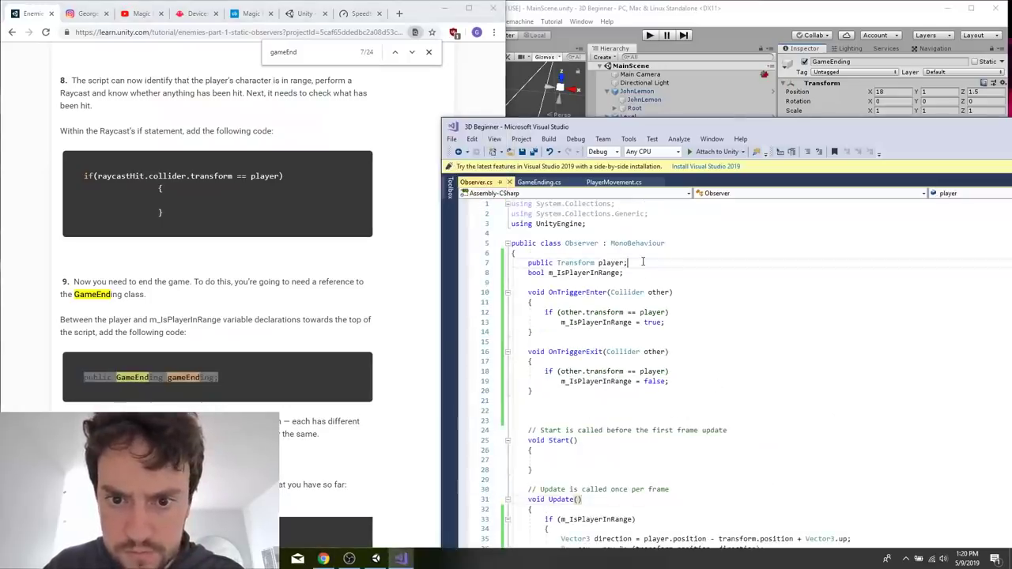
key("Return")
key("ctrl+v")
key("BackSpace")
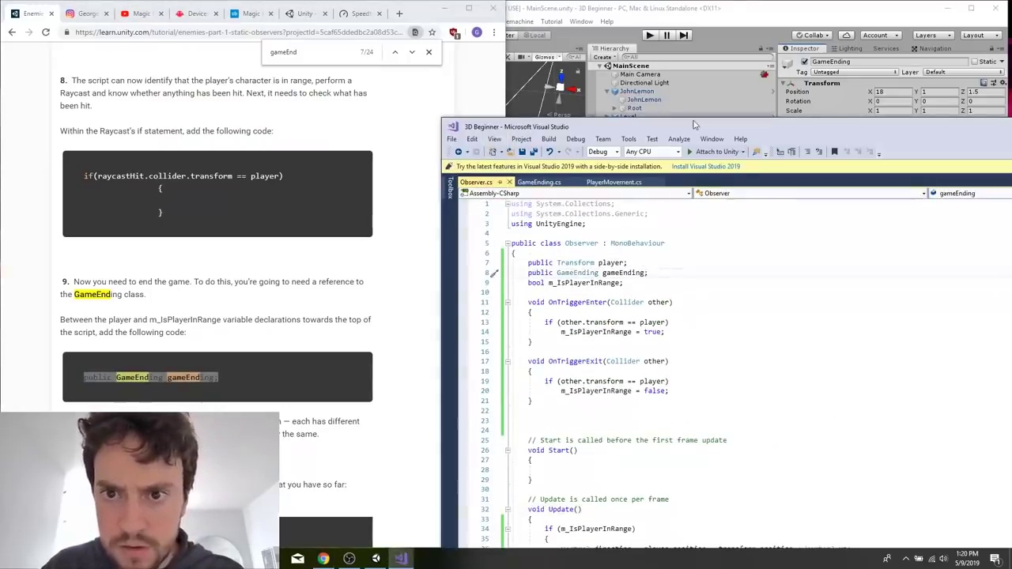
Switch to Unity and assign JohnLemon as the Player reference of the Observer script on the Gargoyle's PointOfView.
left_click_drag(680, 126, 477, 148)
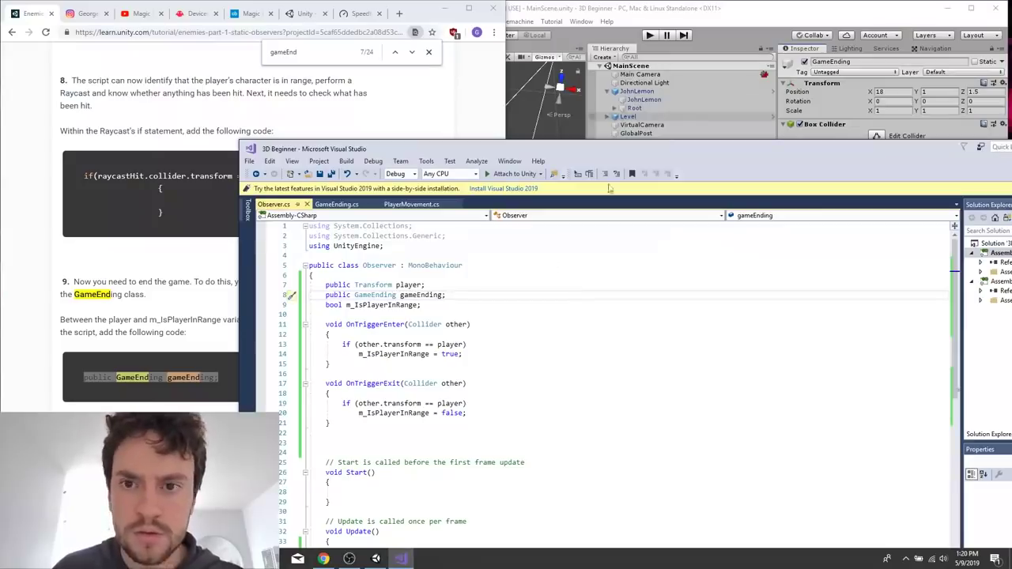
left_click(637, 11)
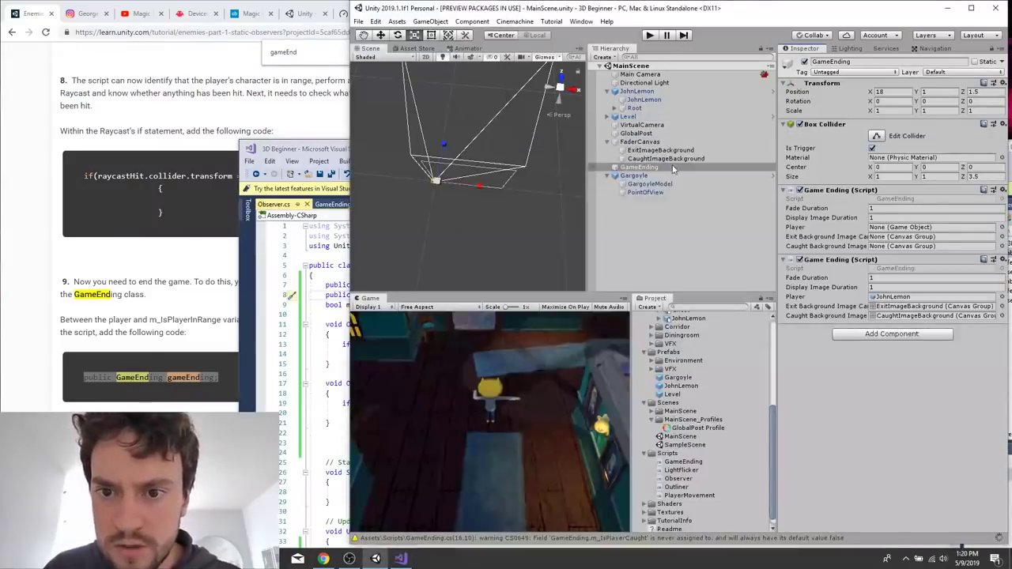
left_click(656, 184)
left_click(646, 193)
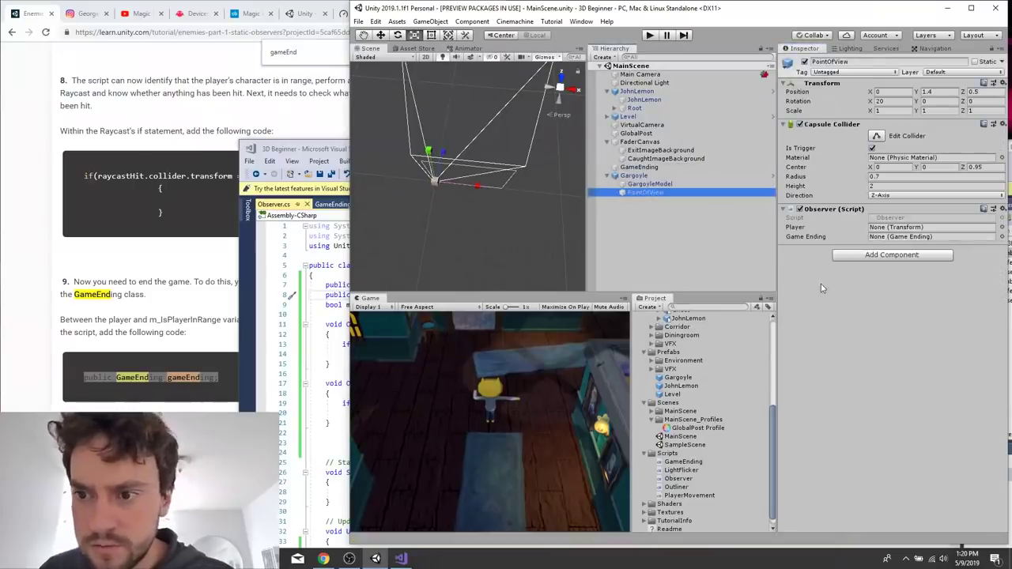
left_click(959, 236)
left_click(1001, 227)
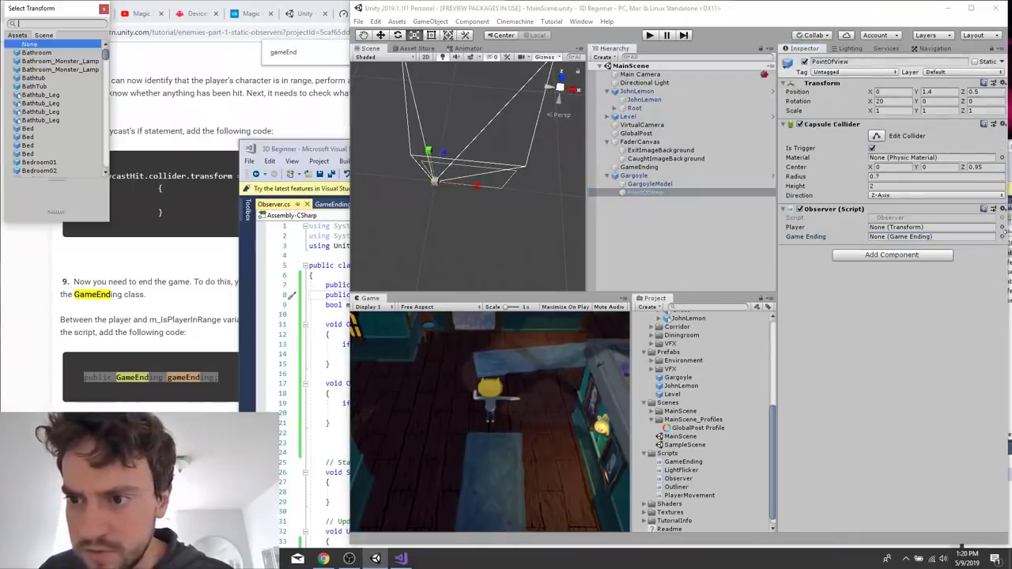
type("jo")
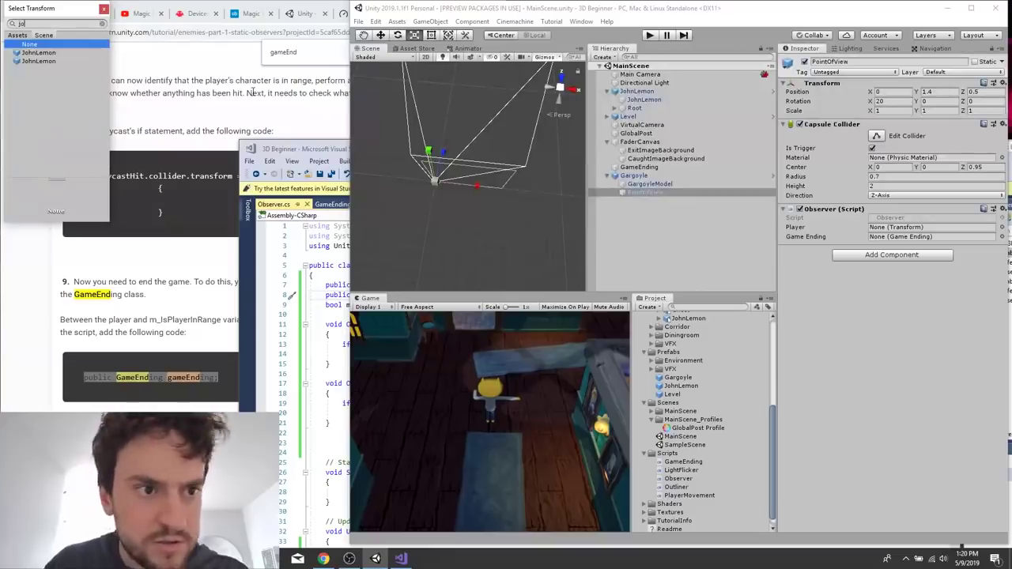
left_click(643, 93)
left_click_drag(664, 193, 645, 92)
left_click_drag(883, 229, 884, 229)
Assign the GameEnding object to the Observer script's Game Ending reference and save the scene.
left_click(1002, 237)
double_click(44, 53)
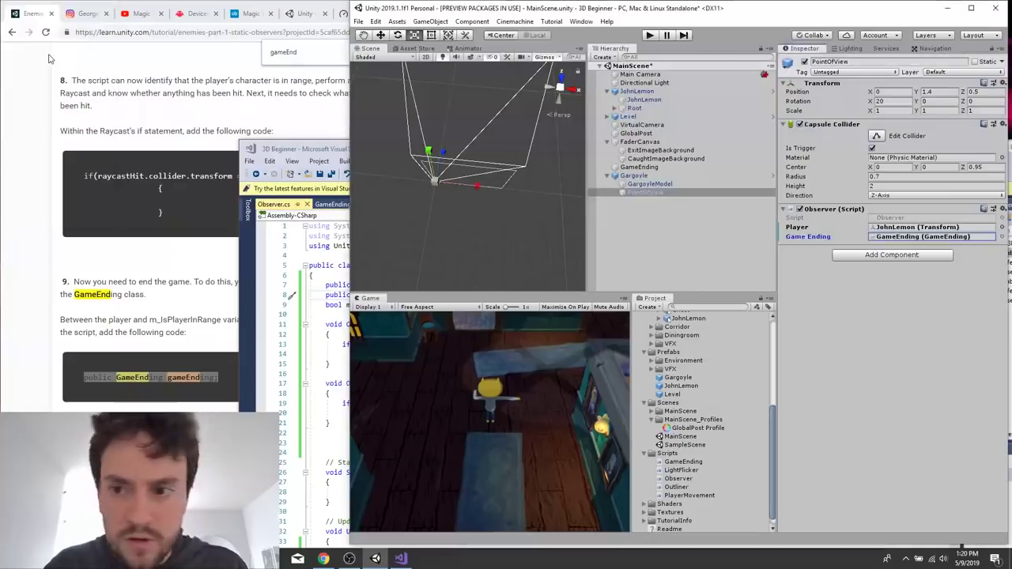
left_click(611, 263)
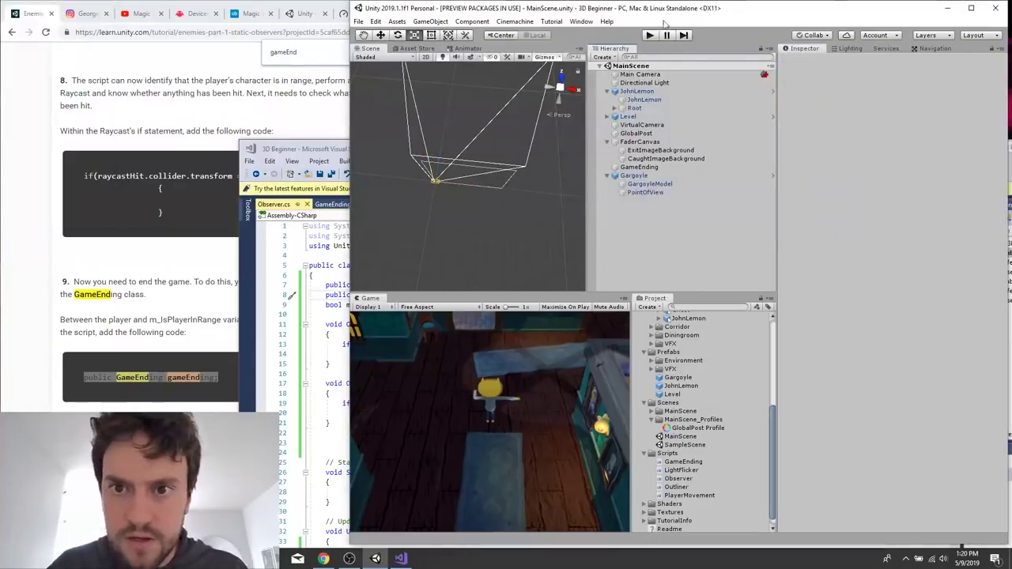
Skim the tutorial's remaining instructions, from ending the level through the Gargoyle setup to the Summary.
left_click(197, 276)
scroll(196, 276, "down", 15)
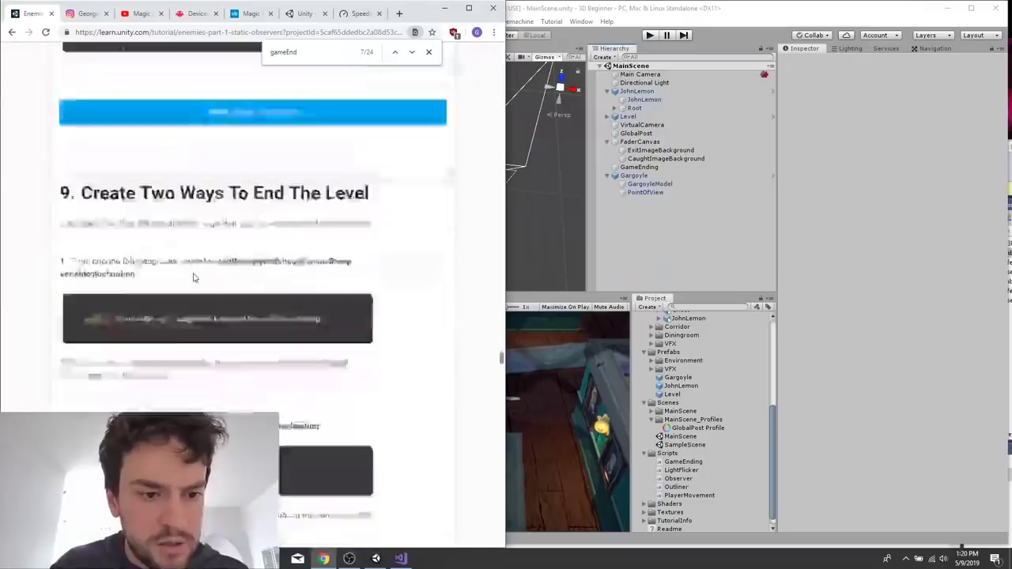
scroll(235, 303, "down", 15)
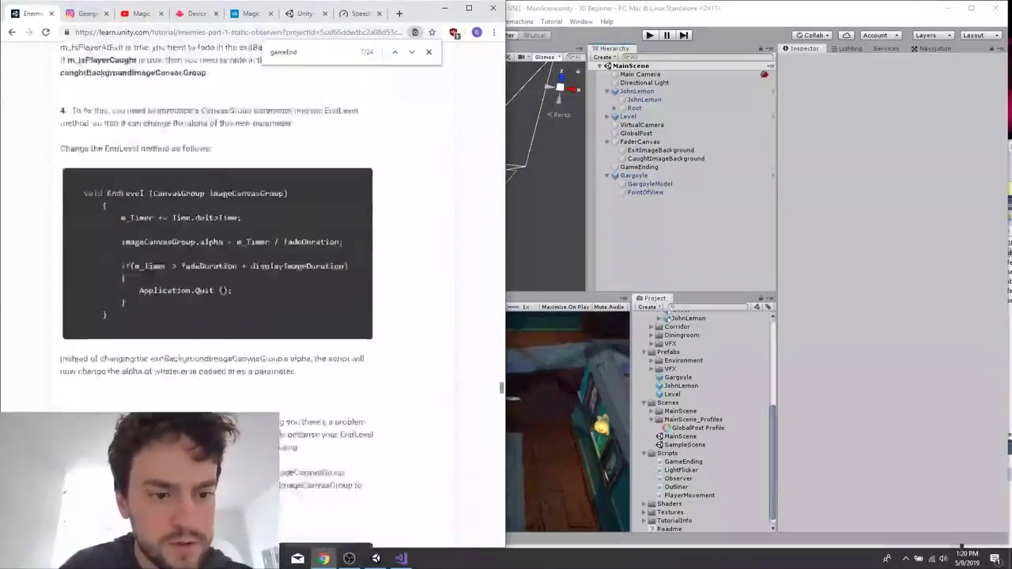
scroll(235, 302, "down", 15)
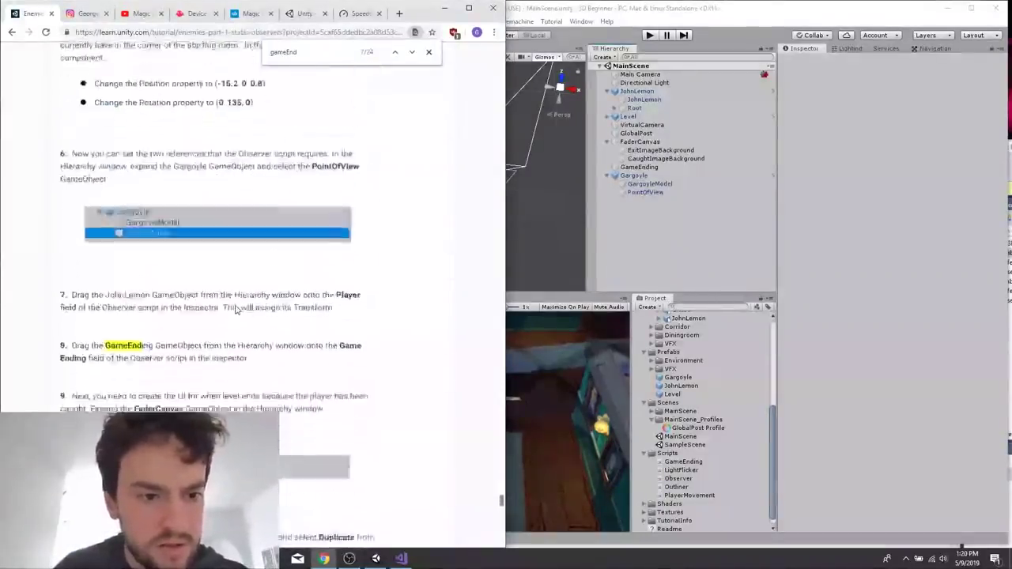
scroll(235, 311, "up", 5)
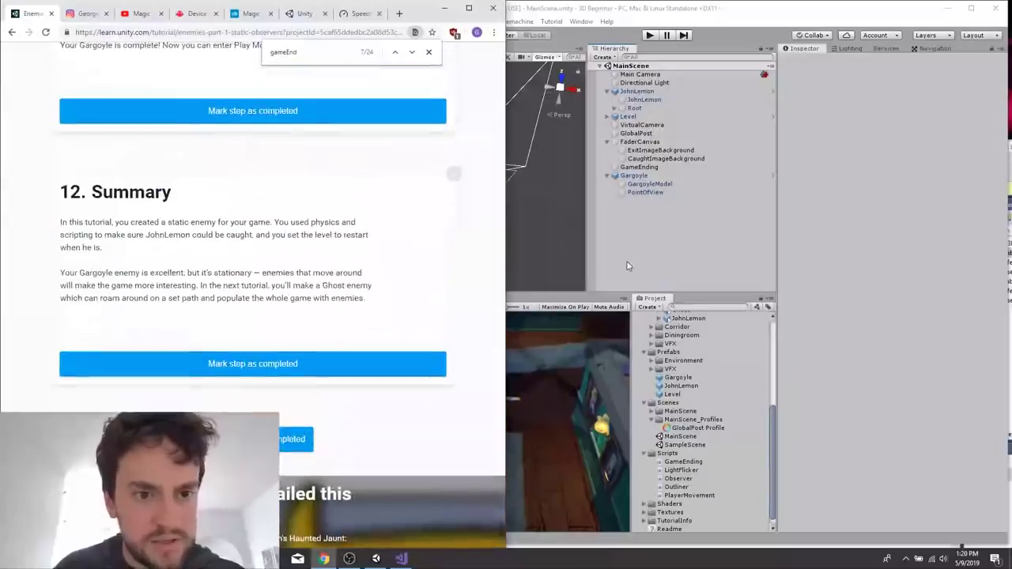
Play MainScene in Unity, walk JohnLemon forward briefly, and stop the game.
left_click(676, 244)
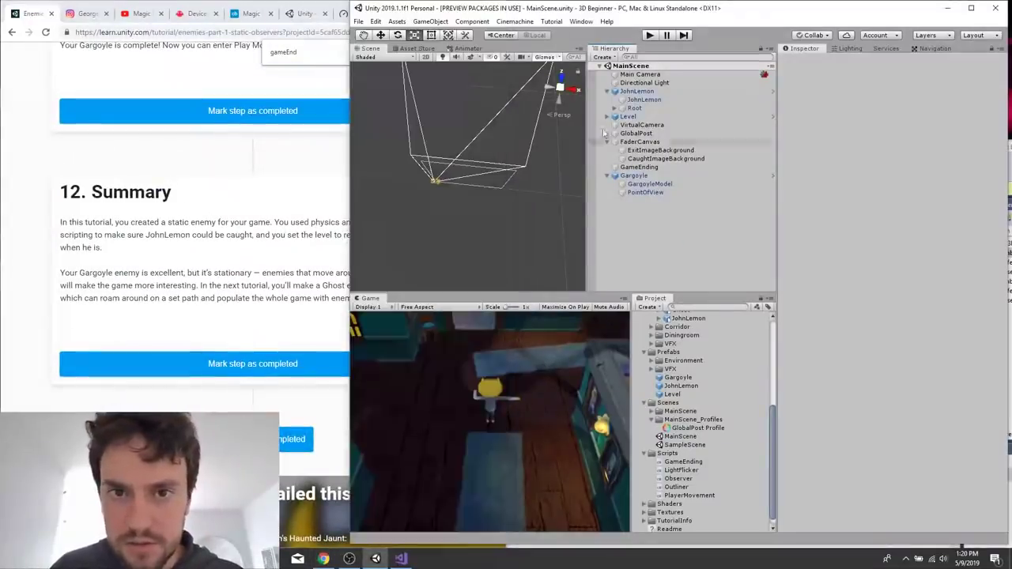
left_click(650, 36)
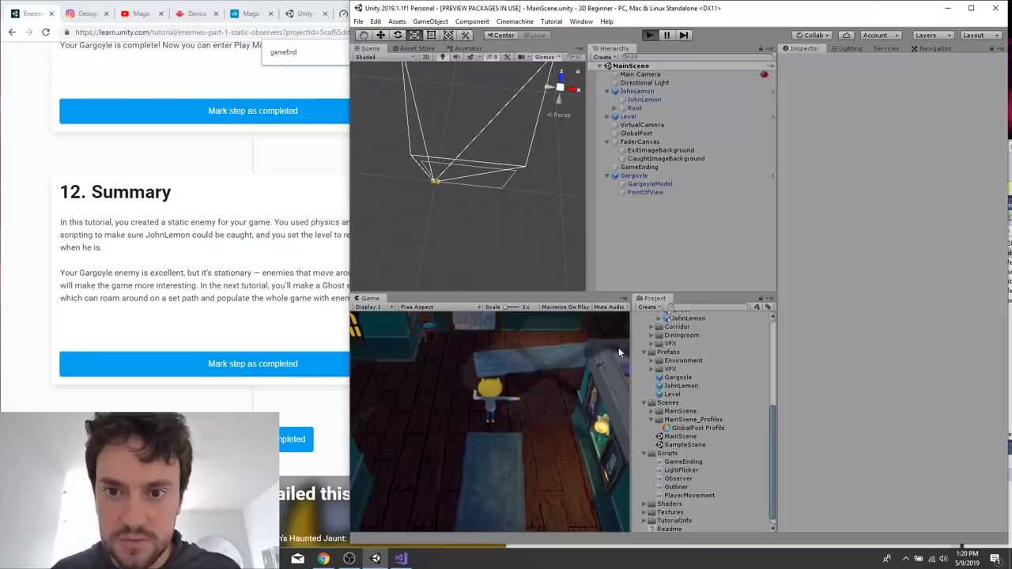
key("w")
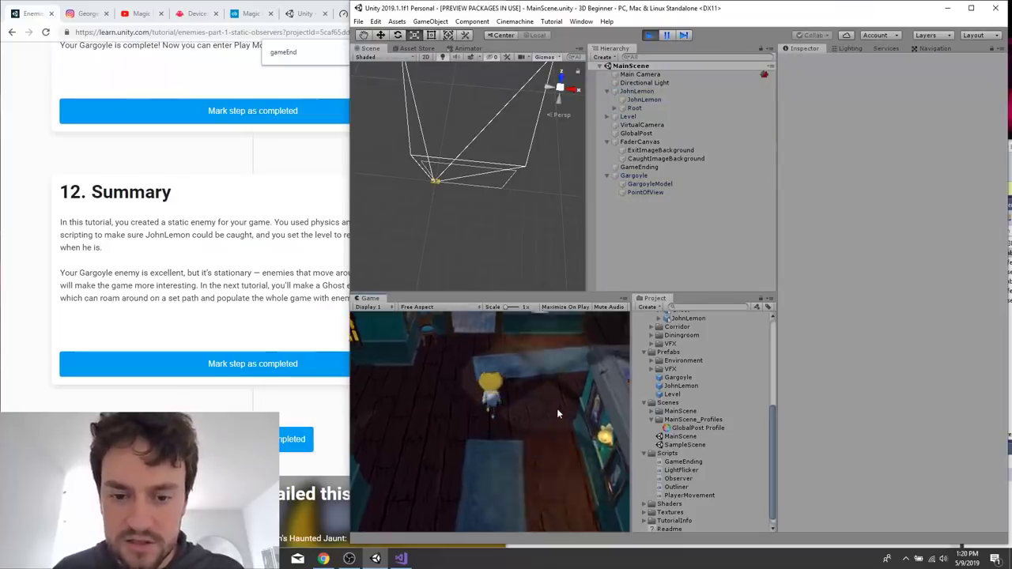
left_click(651, 38)
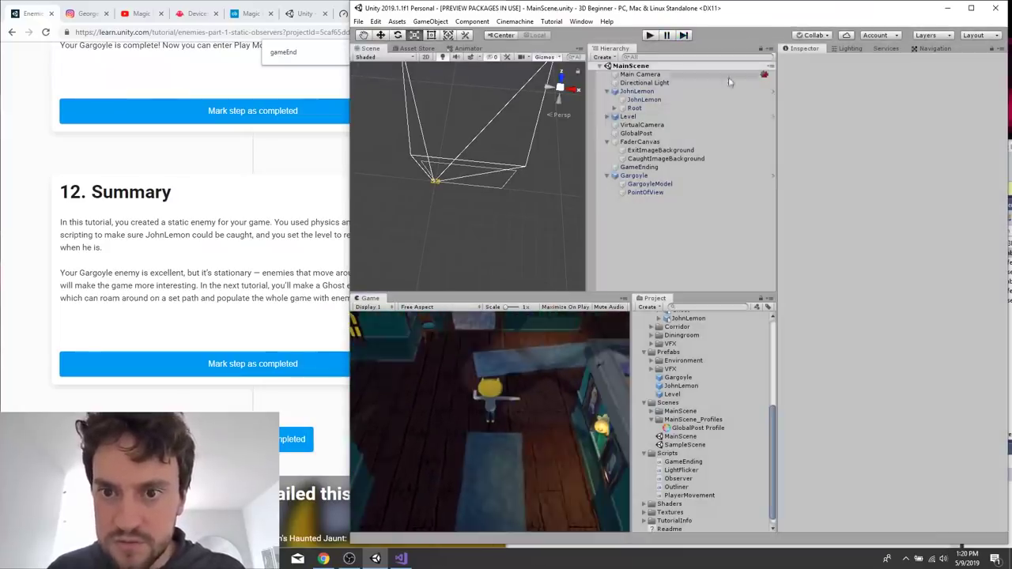
Set the Walk Speed of the parent JohnLemon object's Player Movement script to 5.
left_click(654, 84)
left_click(647, 90)
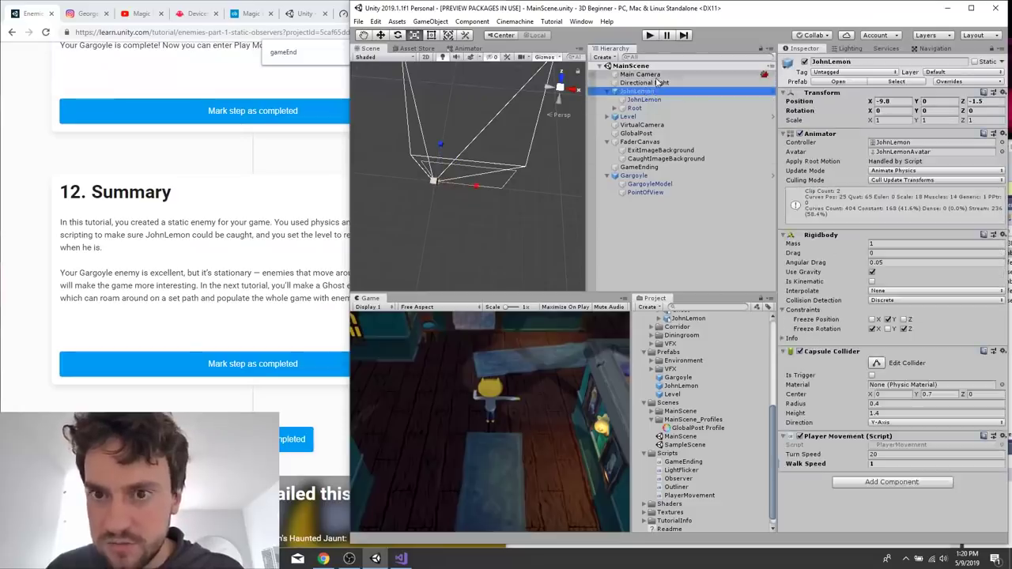
left_click(644, 100)
left_click(676, 91)
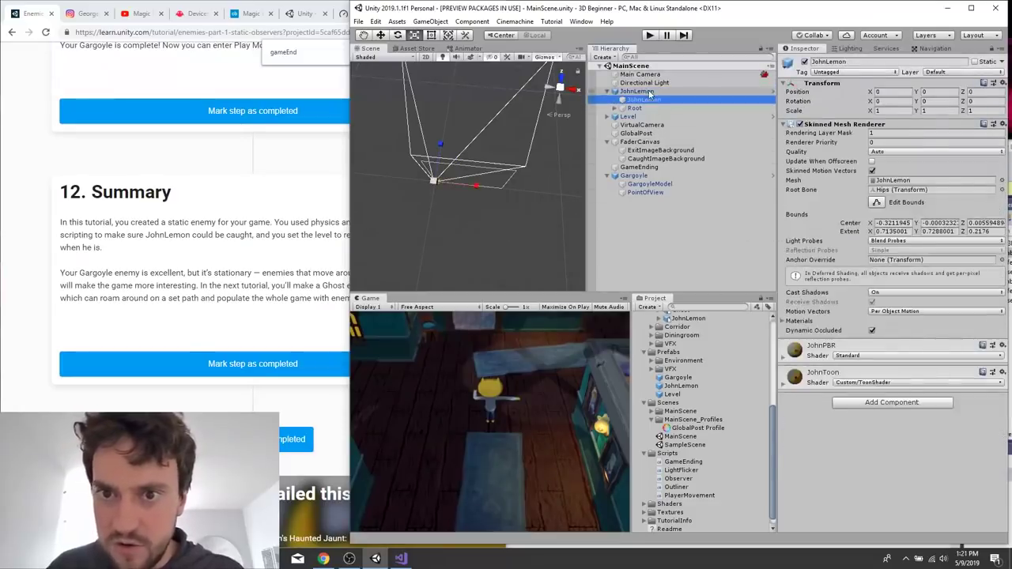
left_click(917, 464)
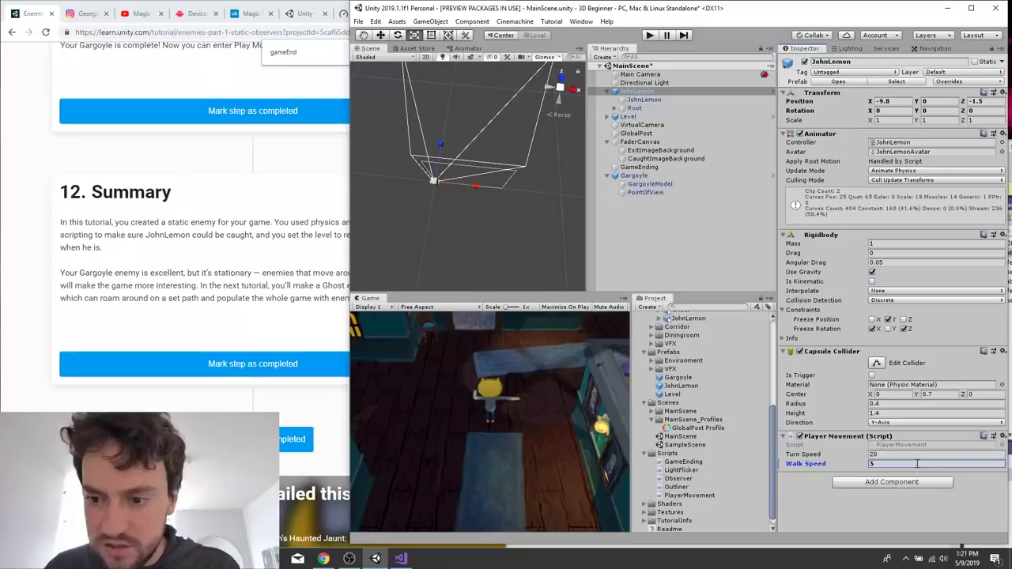
Play MainScene and walk JohnLemon out of his starting room and through the house to the Gargoyle.
left_click(650, 36)
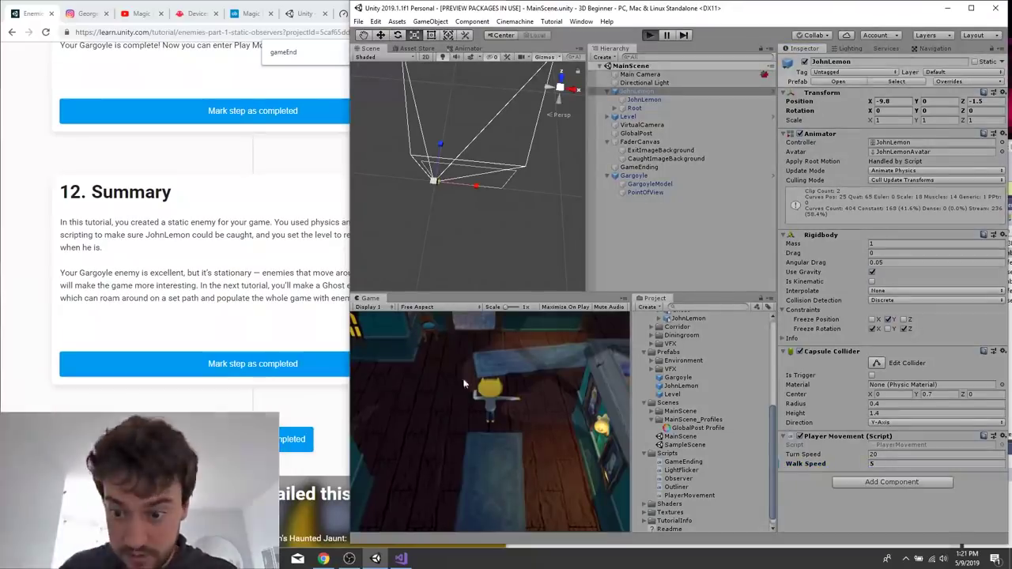
key("w")
key("d")
key("a")
key("s")
key("d")
key("w")
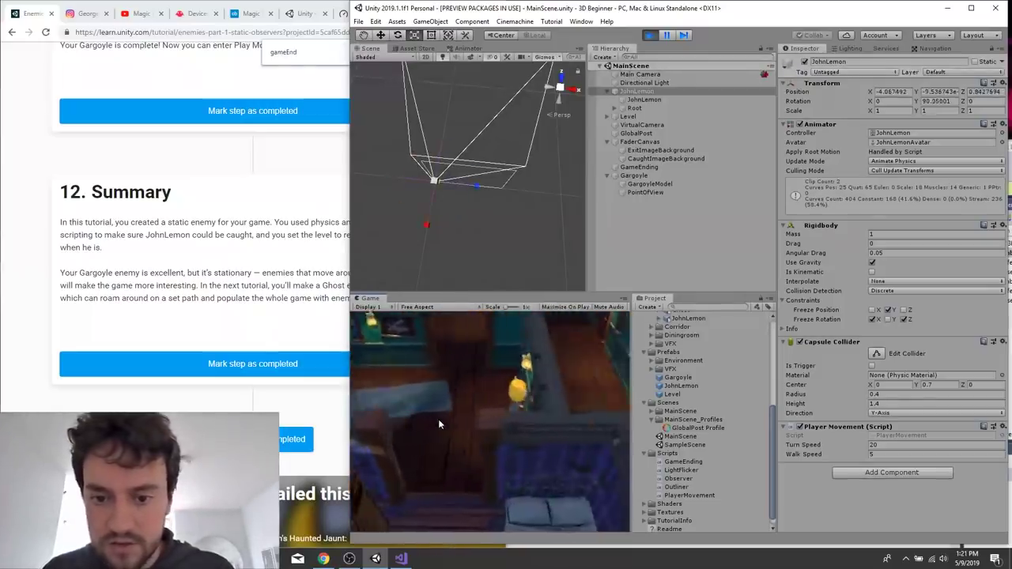
key("s")
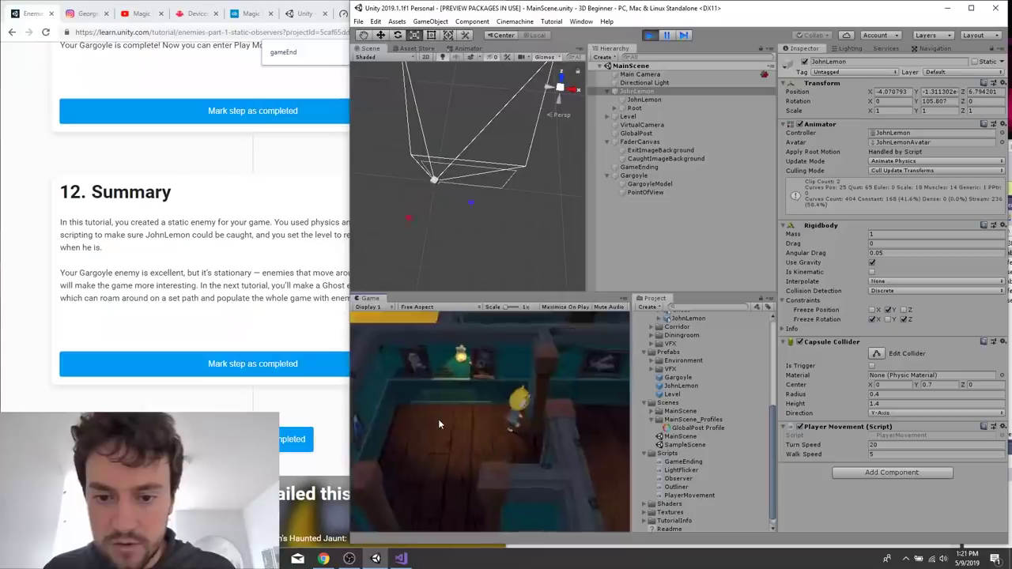
key("a")
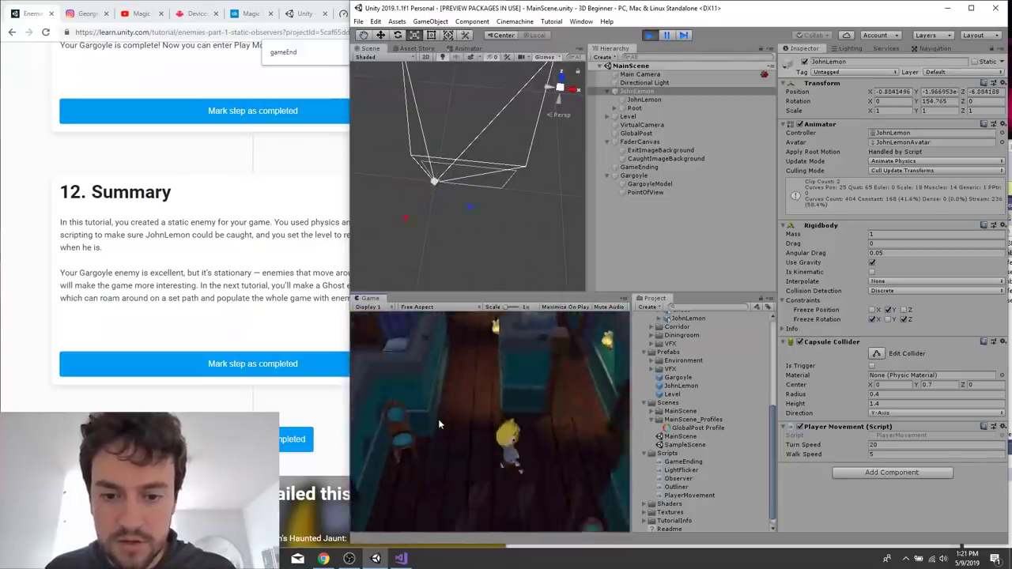
key("w")
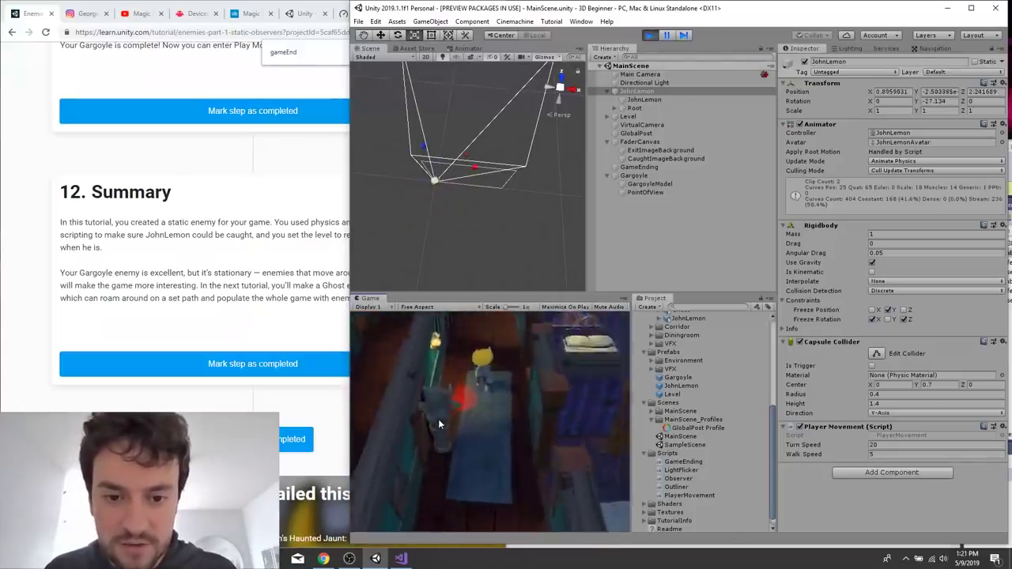
Move JohnLemon back and forth through the Gargoyle's line of sight to test being caught.
key("s")
key("w")
key("s")
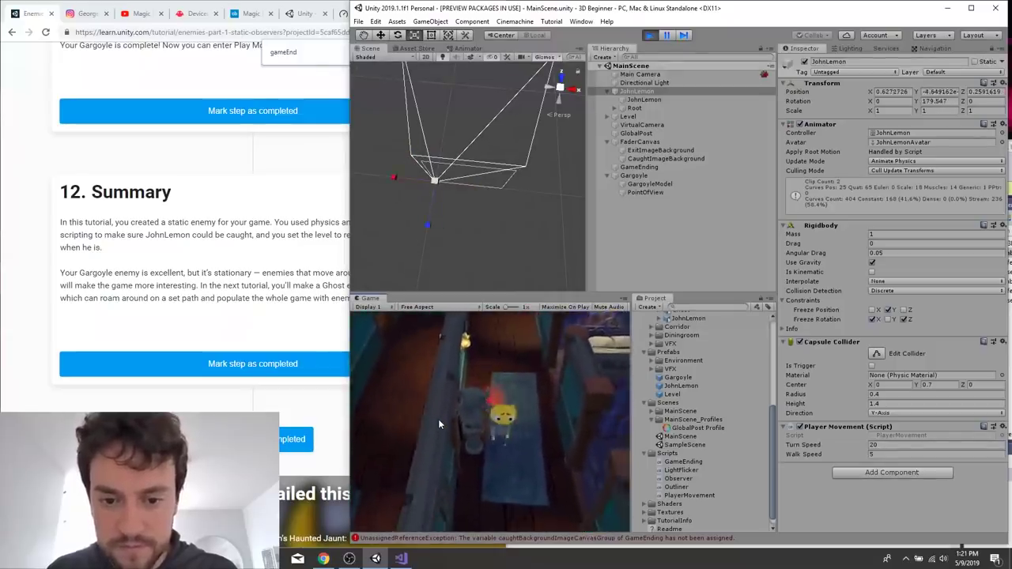
key("w")
key("a")
key("s")
key("w")
key("d")
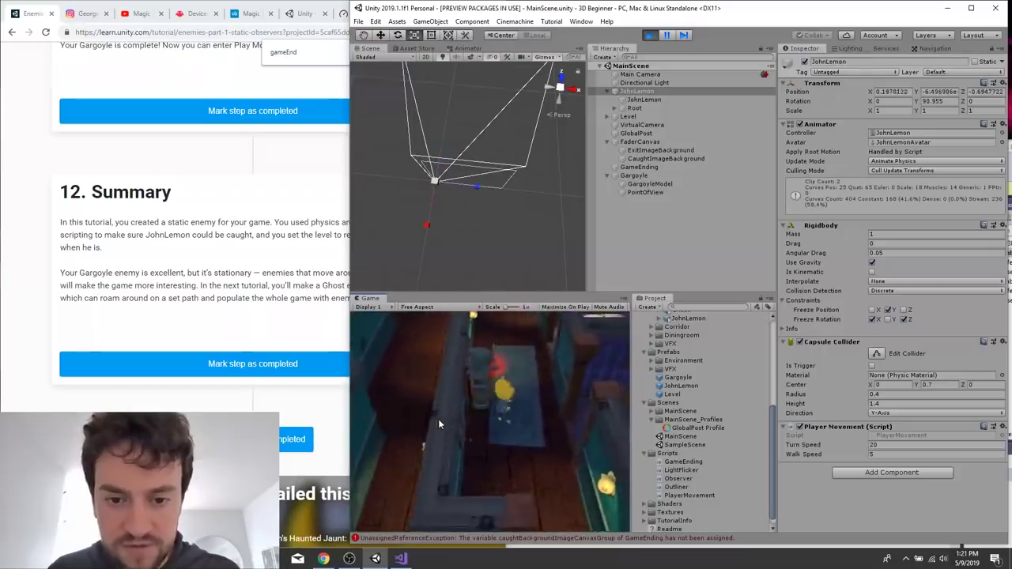
key("s")
key("w")
key("a")
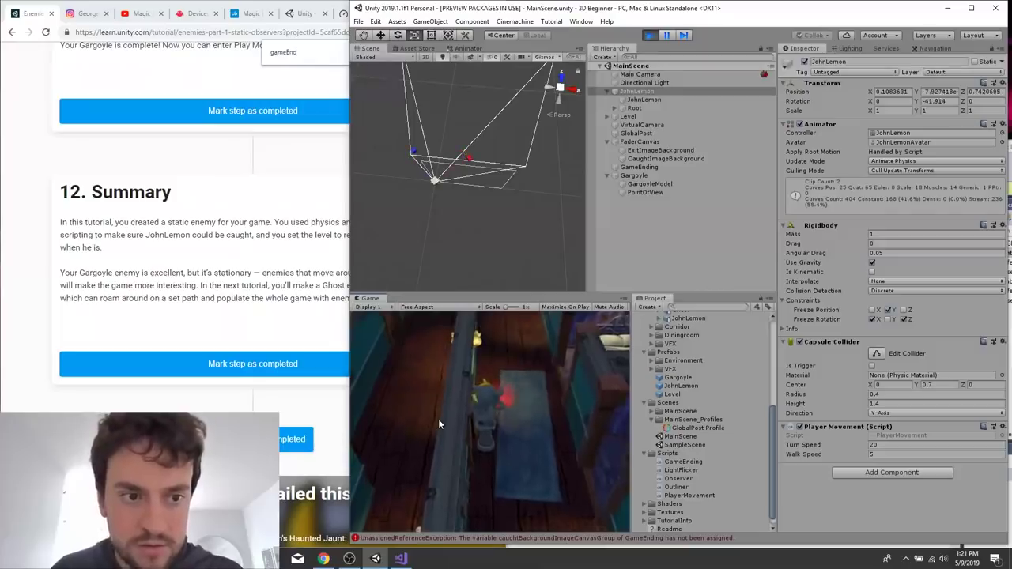
Check the tutorial's GameEnding and CaughtImageBackground instructions, select the Gargoyle in Unity, and stop the game.
left_click(111, 272)
scroll(110, 273, "up", 10)
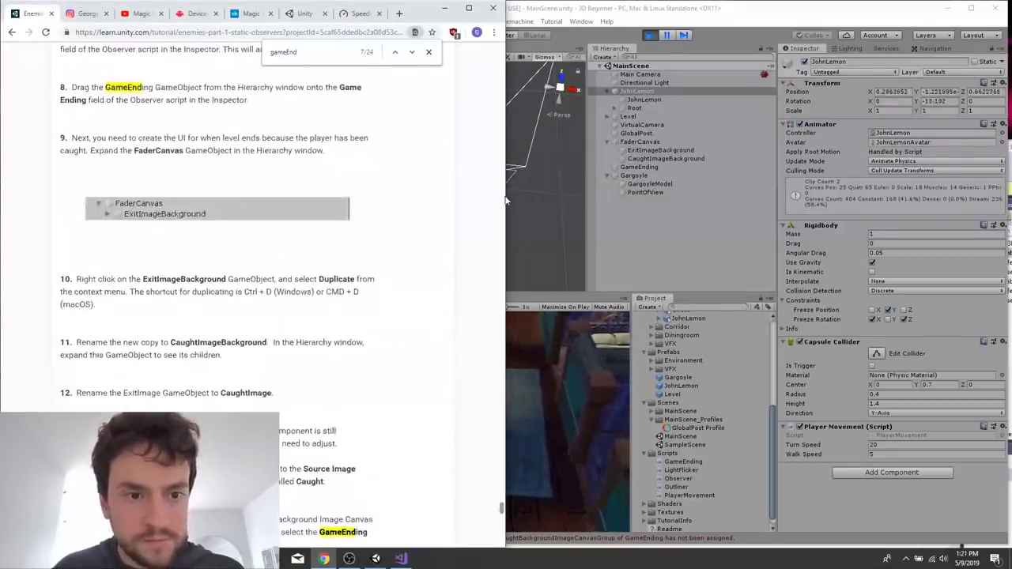
left_click(644, 175)
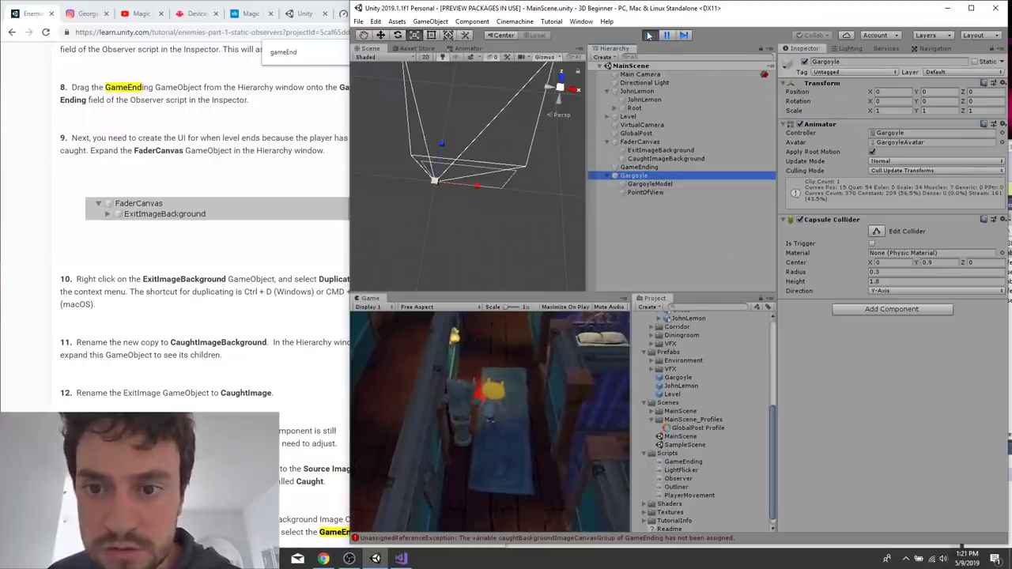
key("ctrl+p")
Inspect the Gargoyle's PointOfView object and its surroundings in the Scene view, including from the front.
left_click(651, 194)
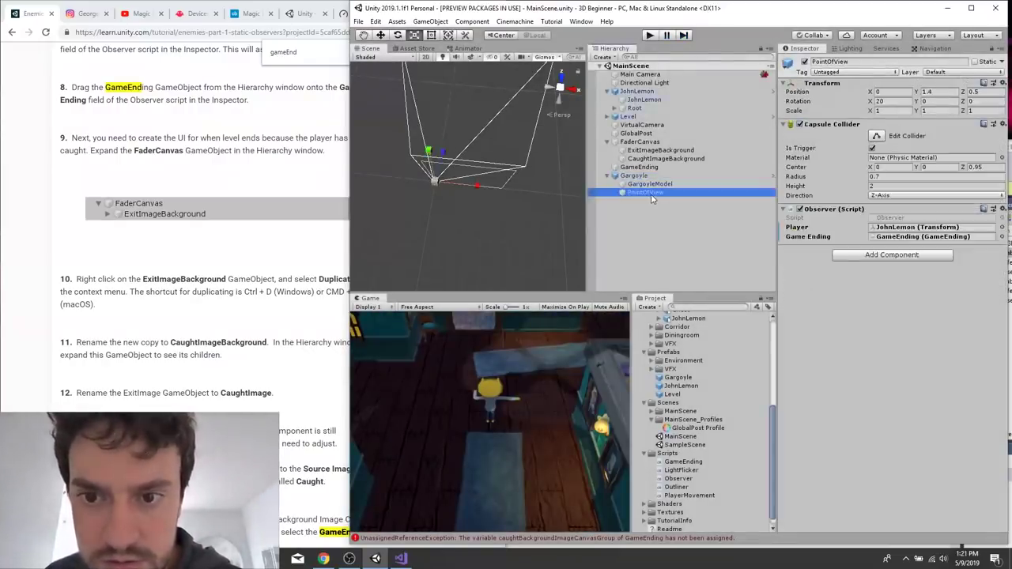
key("f")
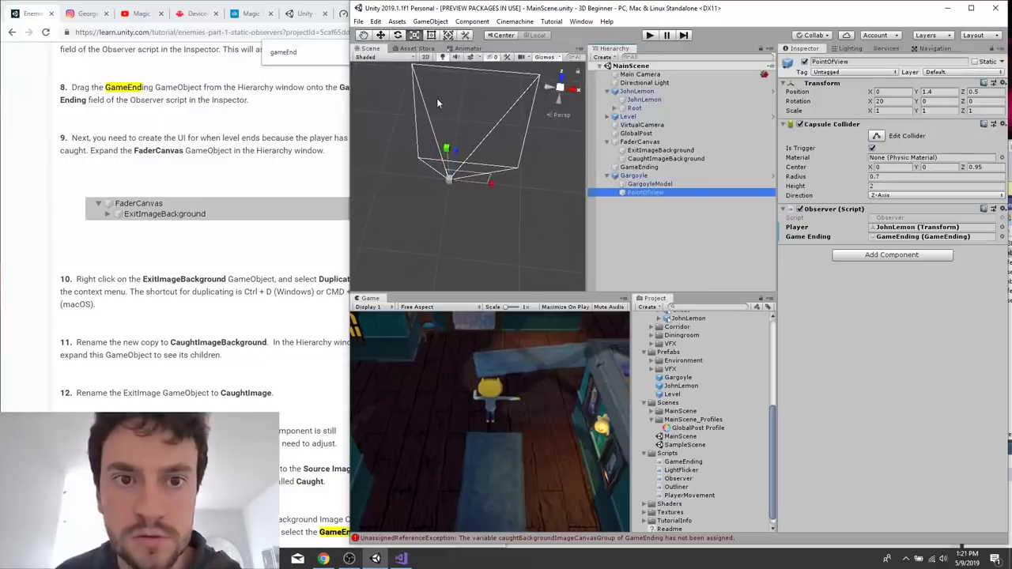
scroll(438, 103, "down", 5)
scroll(439, 102, "up", 7)
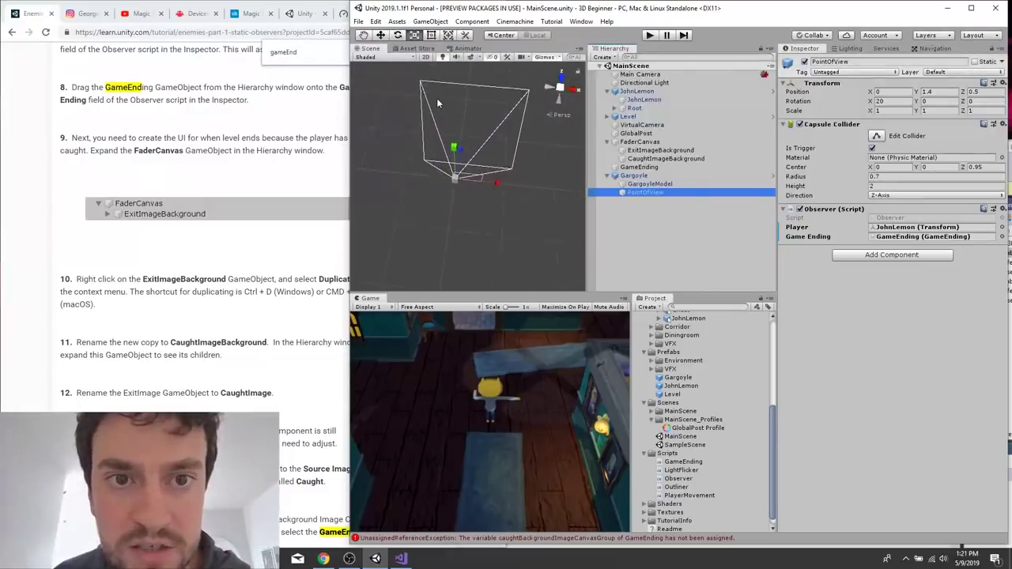
left_click(400, 47)
left_click(370, 50)
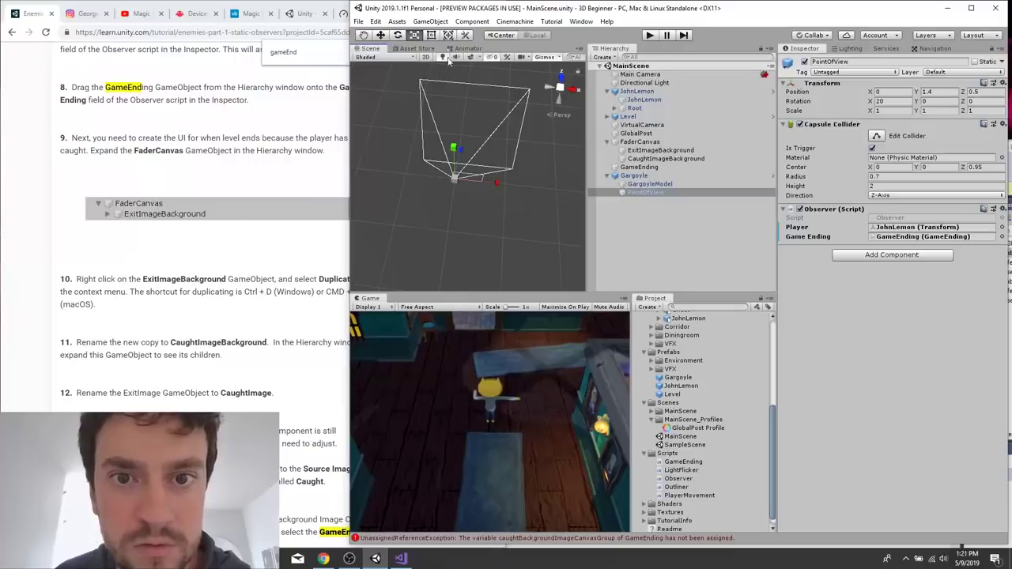
scroll(522, 154, "down", 5)
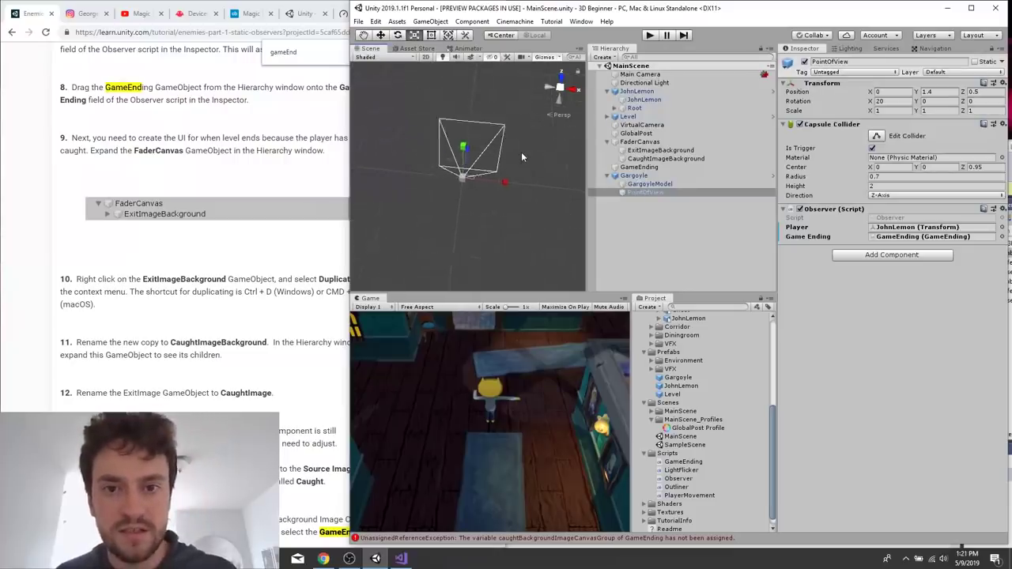
left_click(557, 96)
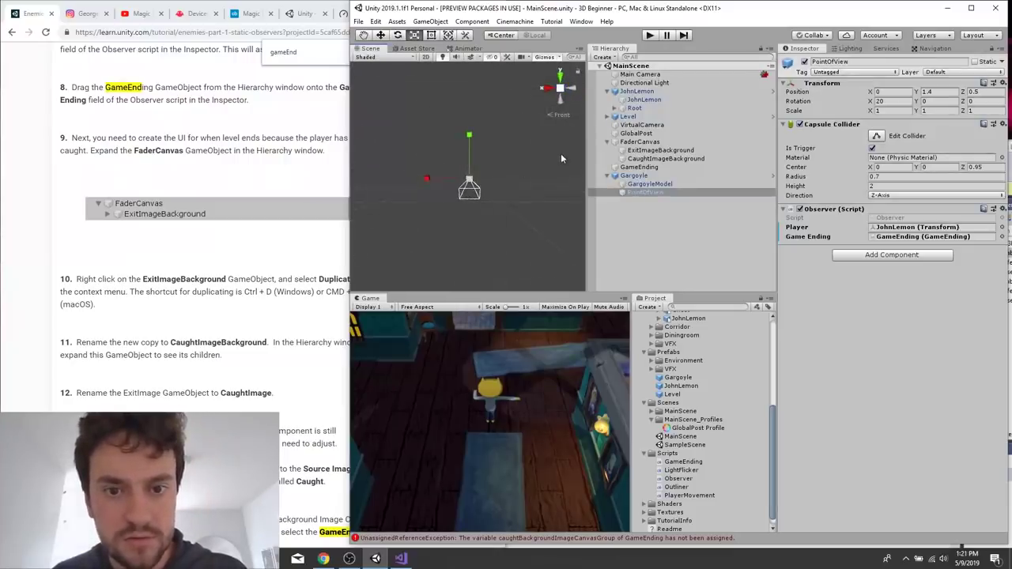
Inspect the Main Camera and the parent Gargoyle object in the Inspector and Scene view.
left_click(640, 75)
left_click(649, 83)
left_click(648, 76)
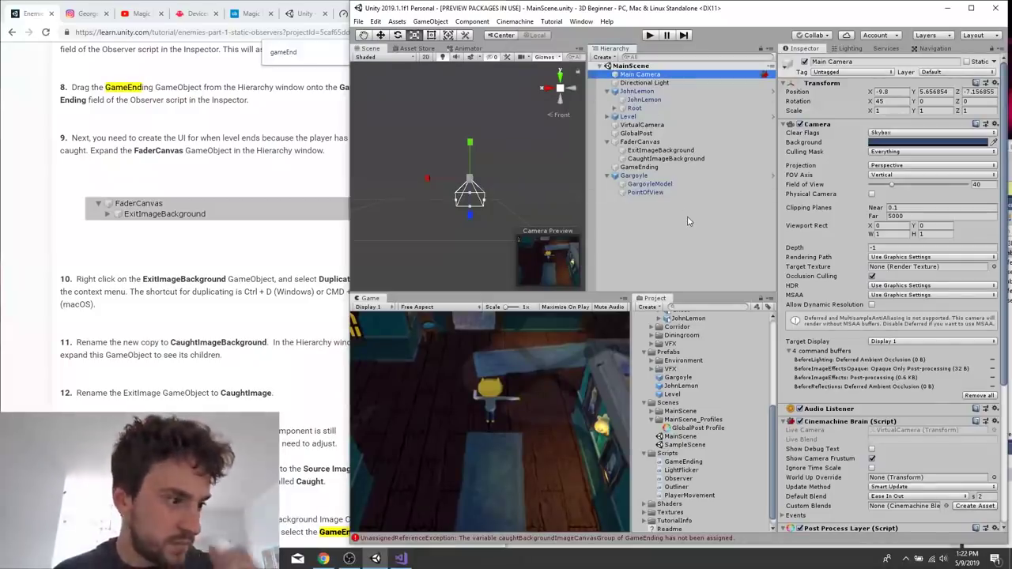
left_click(648, 176)
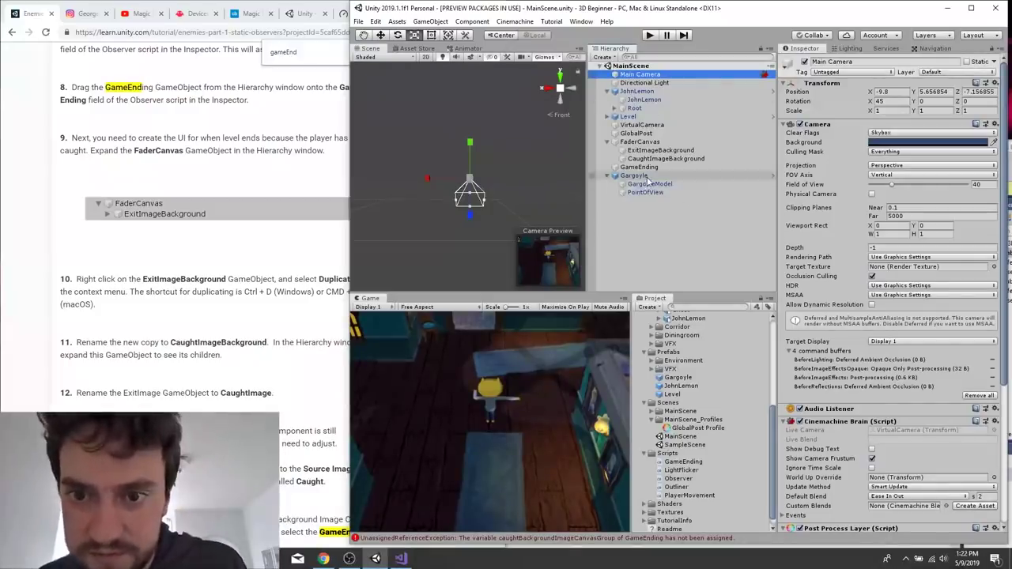
scroll(452, 252, "up", 5)
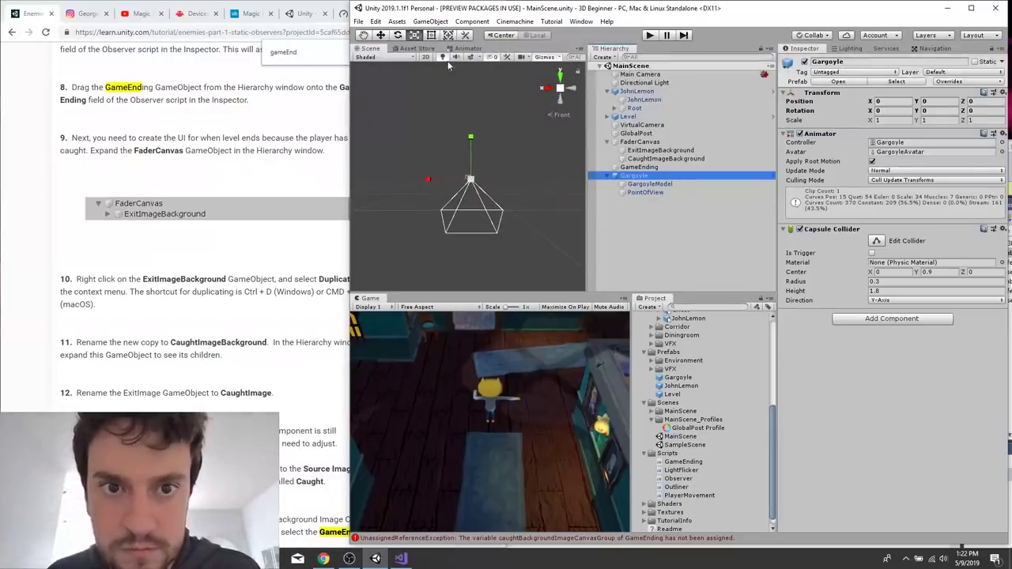
Maximize the Unity editor window, keeping the tool handle position on Center.
double_click(413, 5)
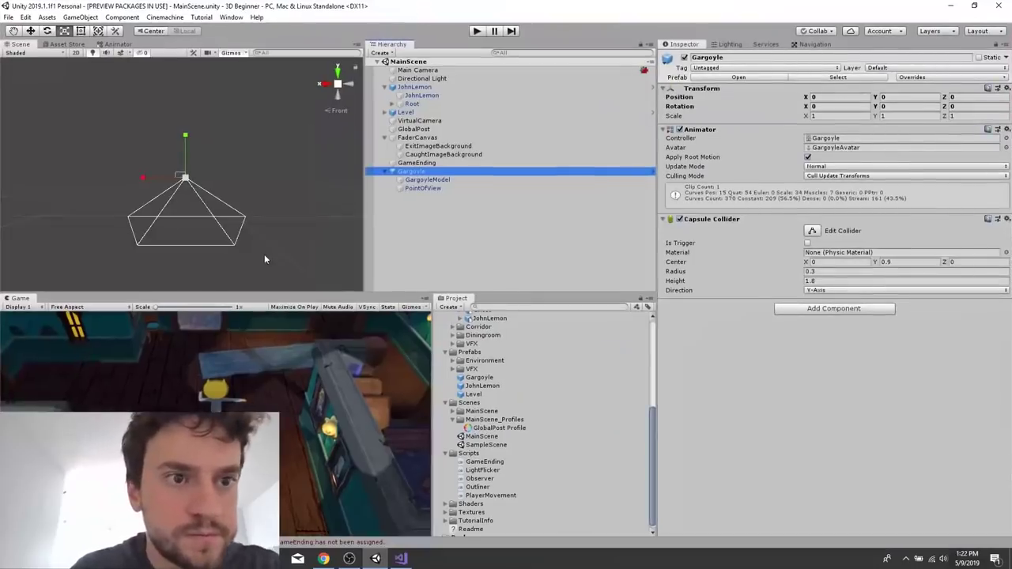
left_click(164, 33)
left_click(159, 33)
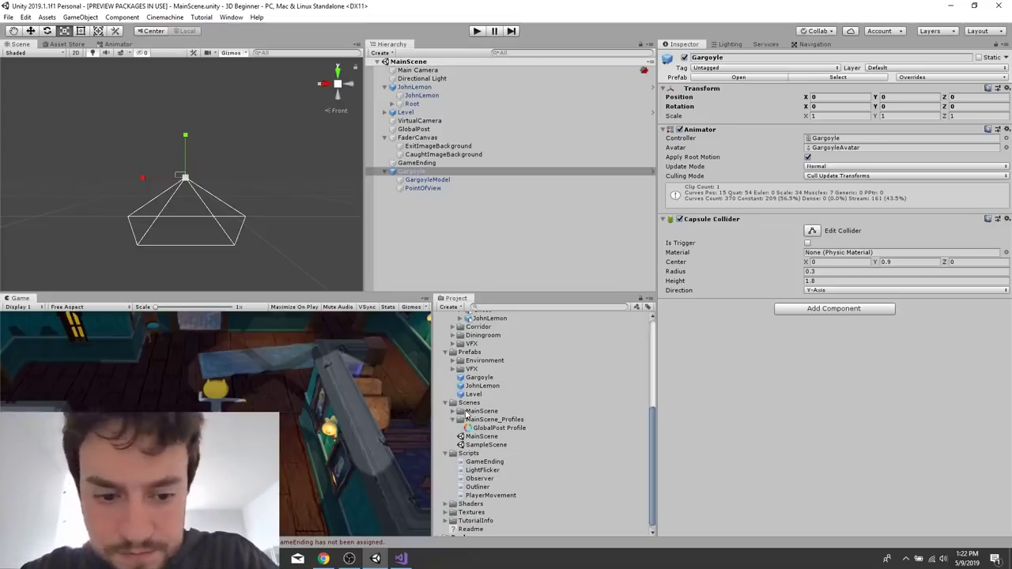
Inspect GargoyleModel, Gargoyle and PointOfView, and locate the object assigned to the Observer script's Game Ending reference.
left_click(456, 179)
right_click(435, 178)
left_click(428, 177)
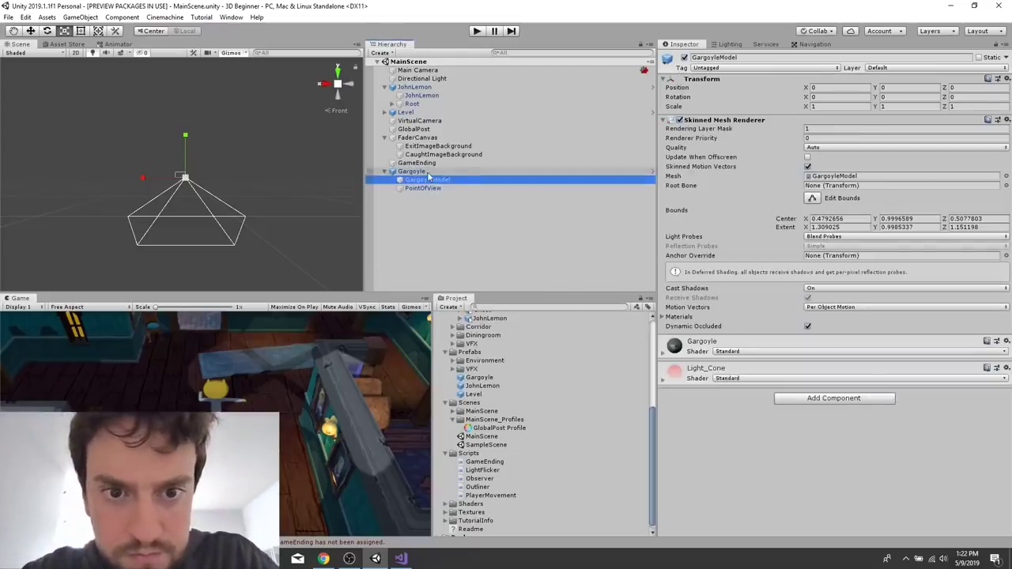
left_click(428, 177)
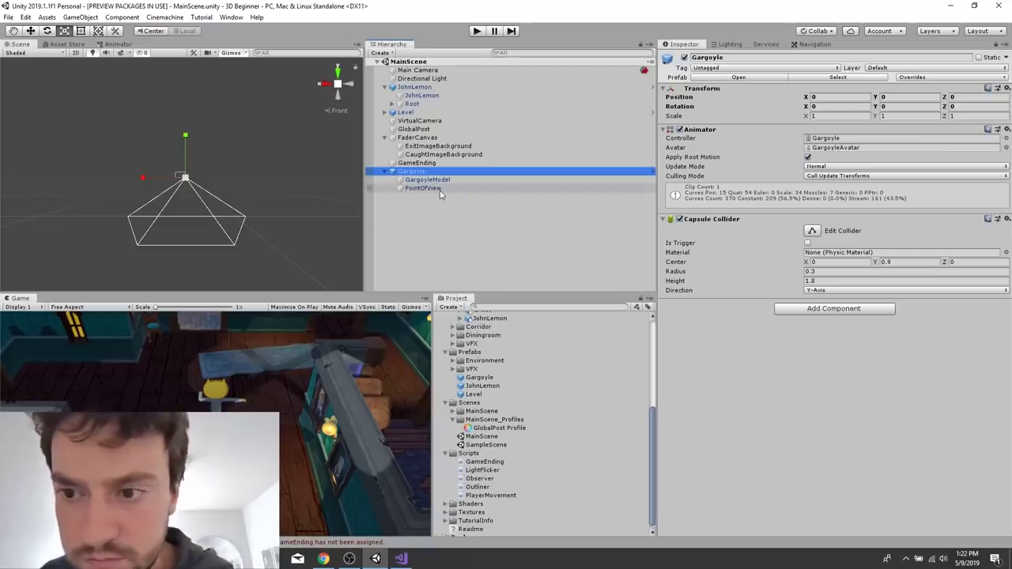
left_click(424, 188)
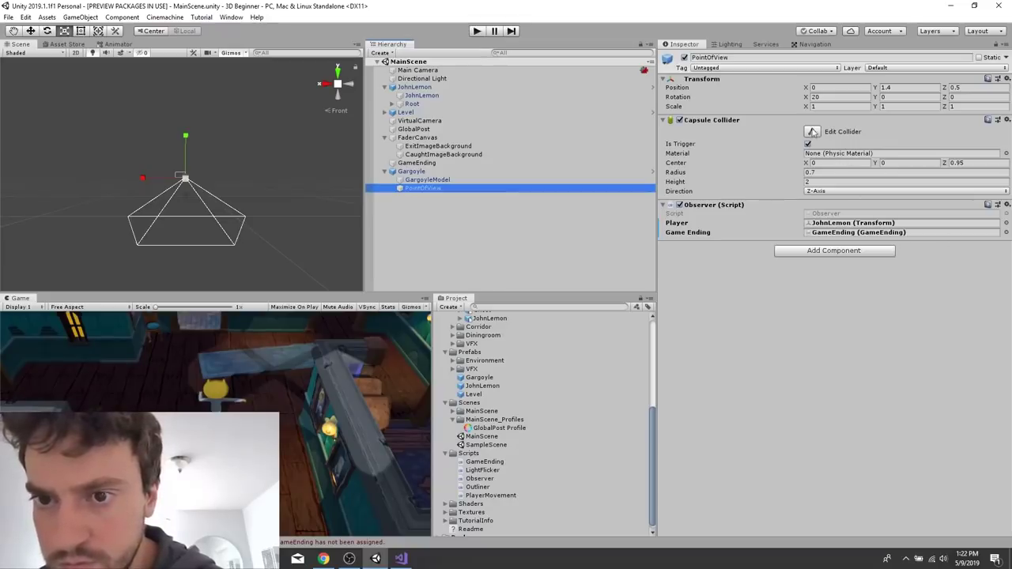
left_click(830, 232)
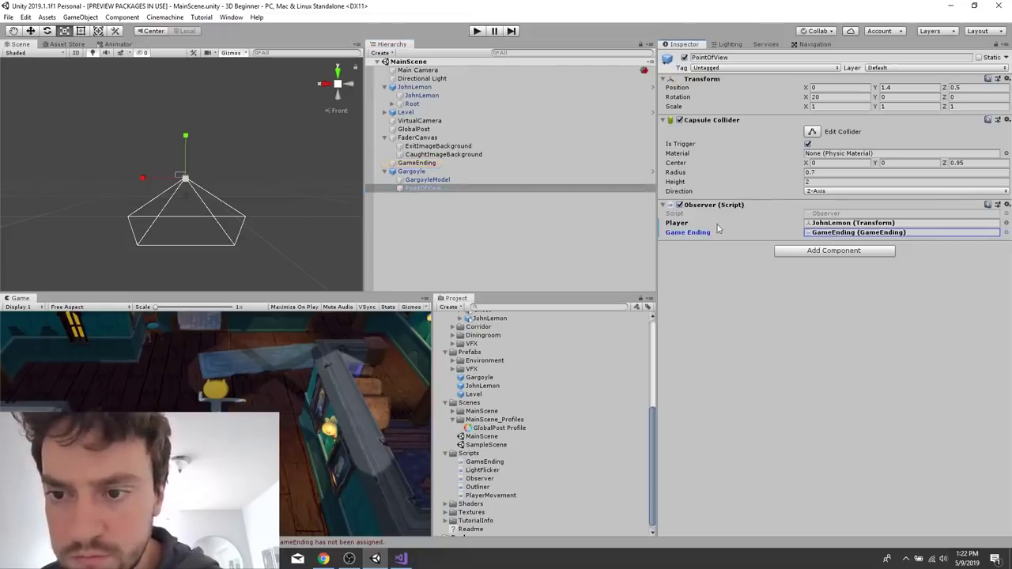
Switch to Visual Studio and review Observer.cs, from its trigger methods to the raycast check in Update.
left_click(401, 559)
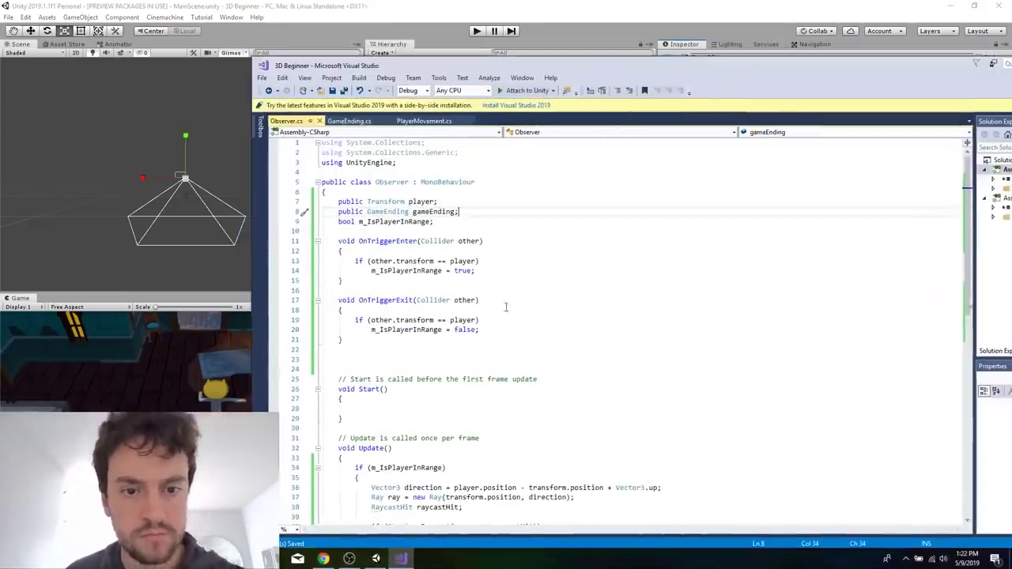
scroll(517, 327, "up", 3)
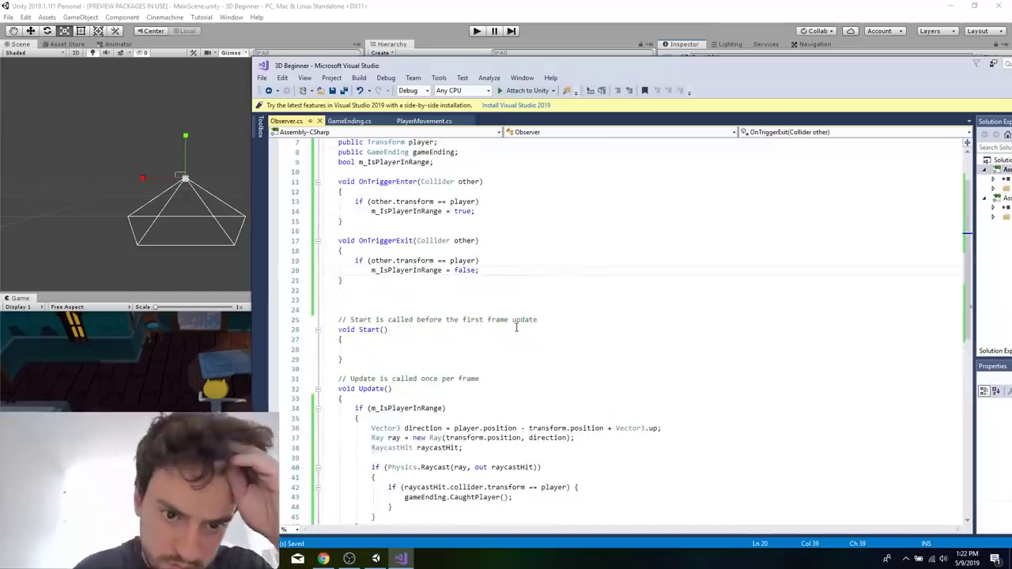
scroll(516, 328, "down", 3)
left_click(541, 390)
left_click(567, 349)
scroll(567, 349, "up", 1)
left_click(539, 301)
scroll(539, 300, "up", 5)
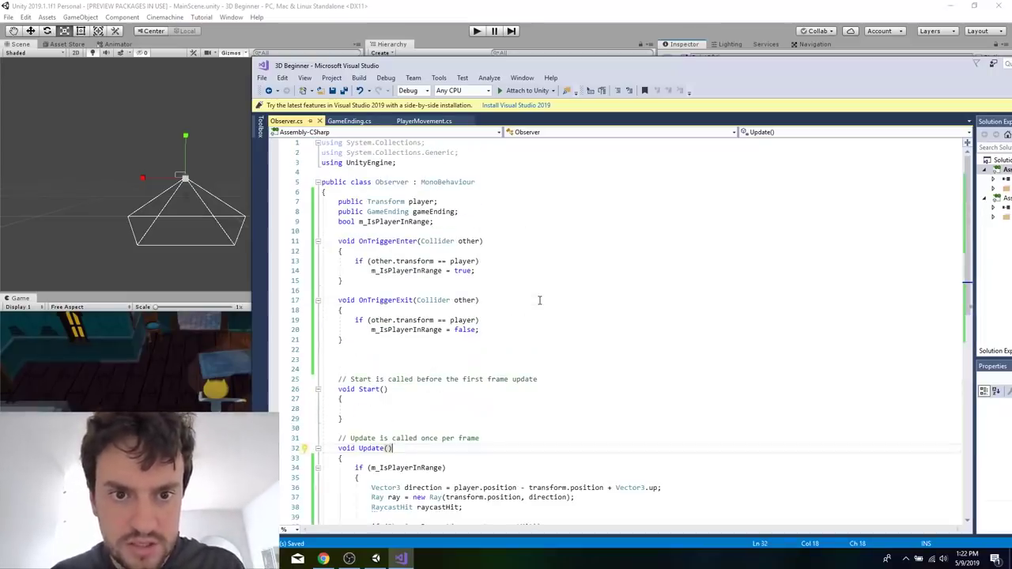
Return to Unity, select the Gargoyle, and look for its model in the Scene view.
left_click(513, 11)
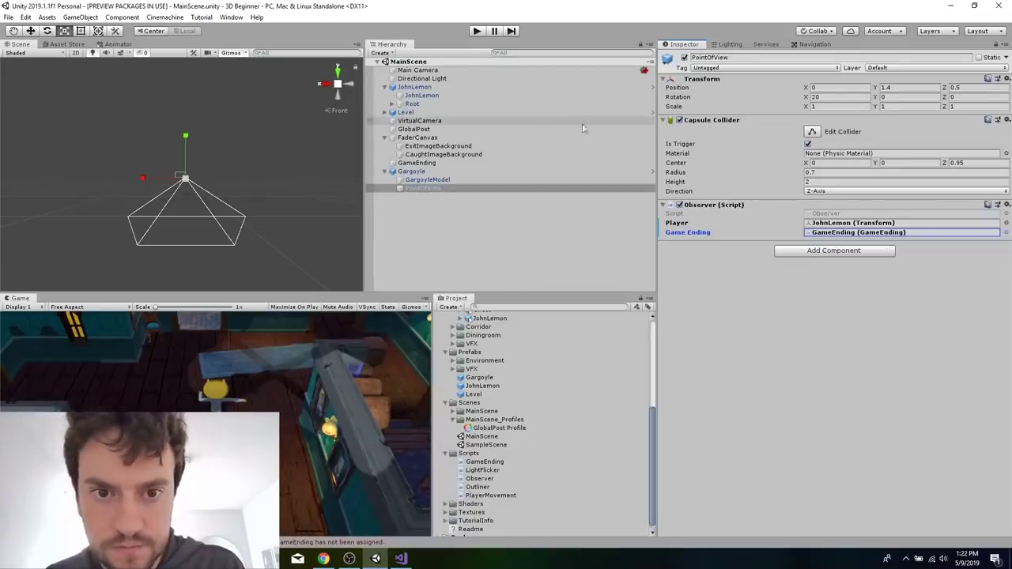
left_click(464, 171)
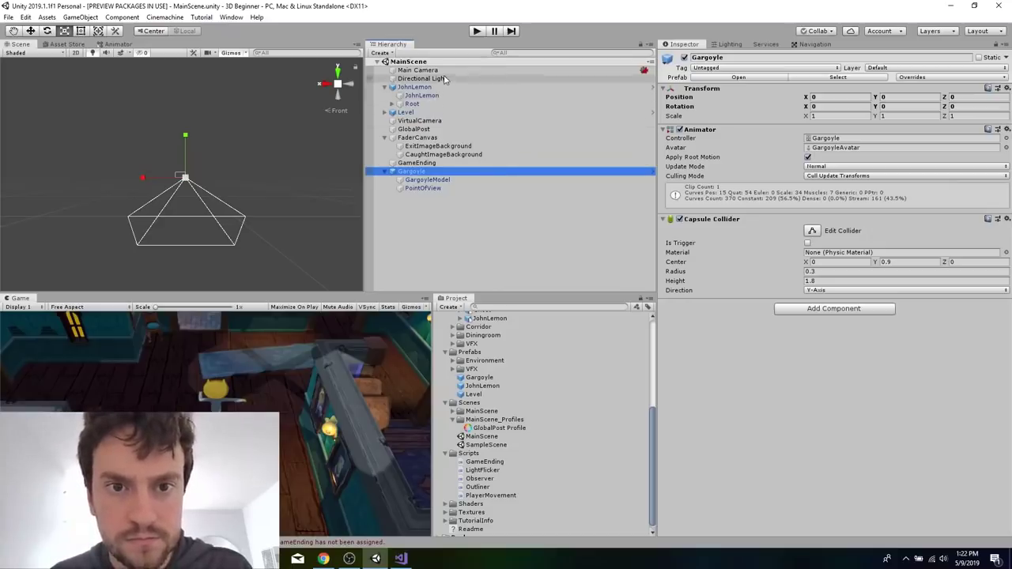
left_click(263, 163)
scroll(146, 187, "up", 3)
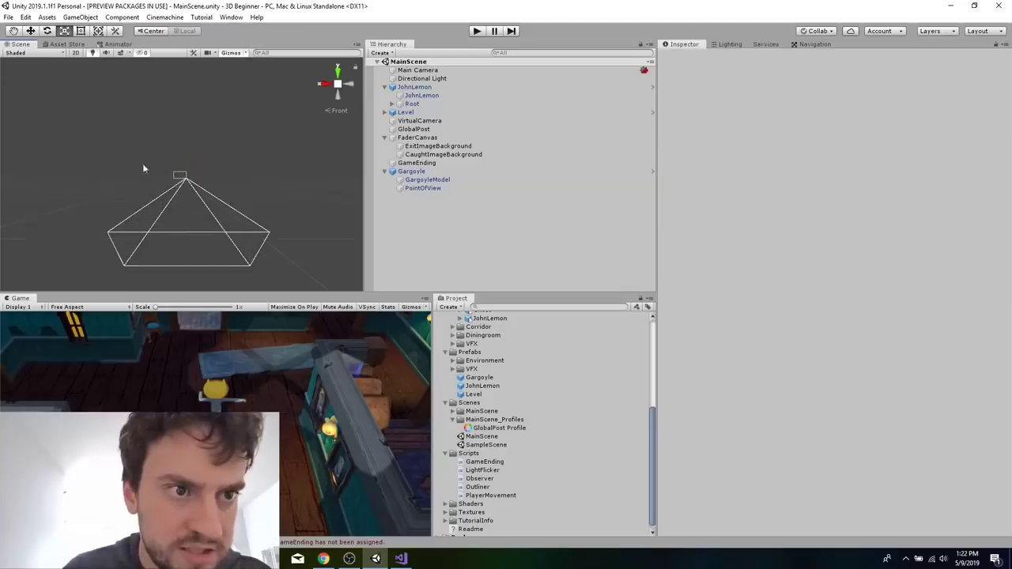
left_click(73, 52)
left_click(74, 52)
scroll(186, 186, "up", 5)
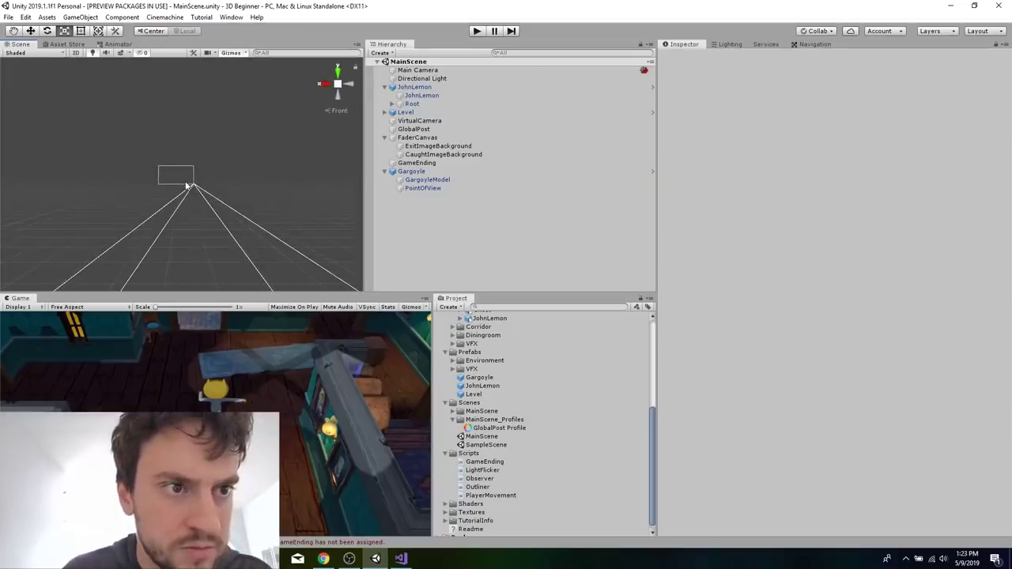
Select Level and the parent JohnLemon object in turn, and examine the Scene view in perspective.
left_click(419, 113)
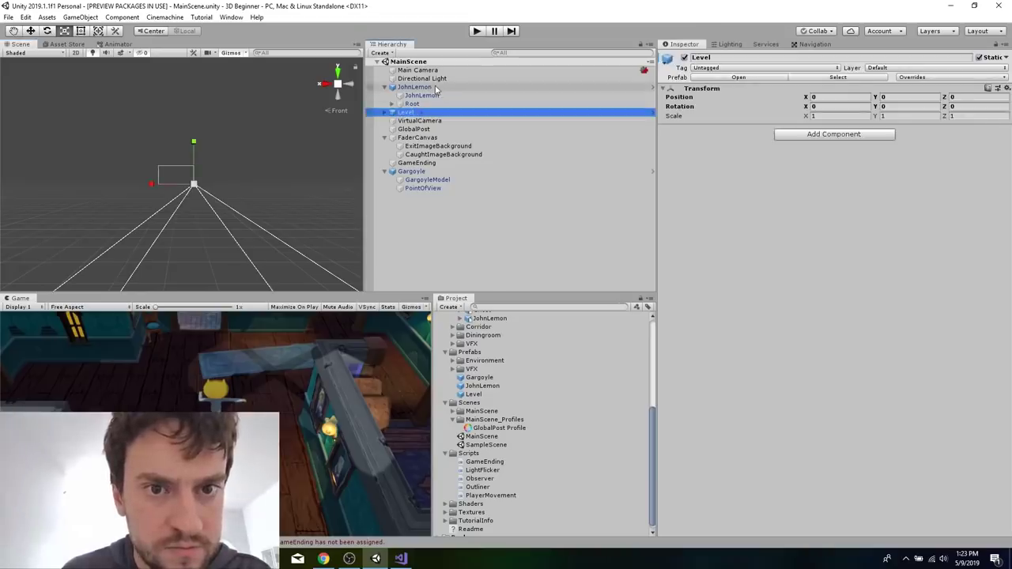
left_click(435, 88)
scroll(185, 187, "up", 6)
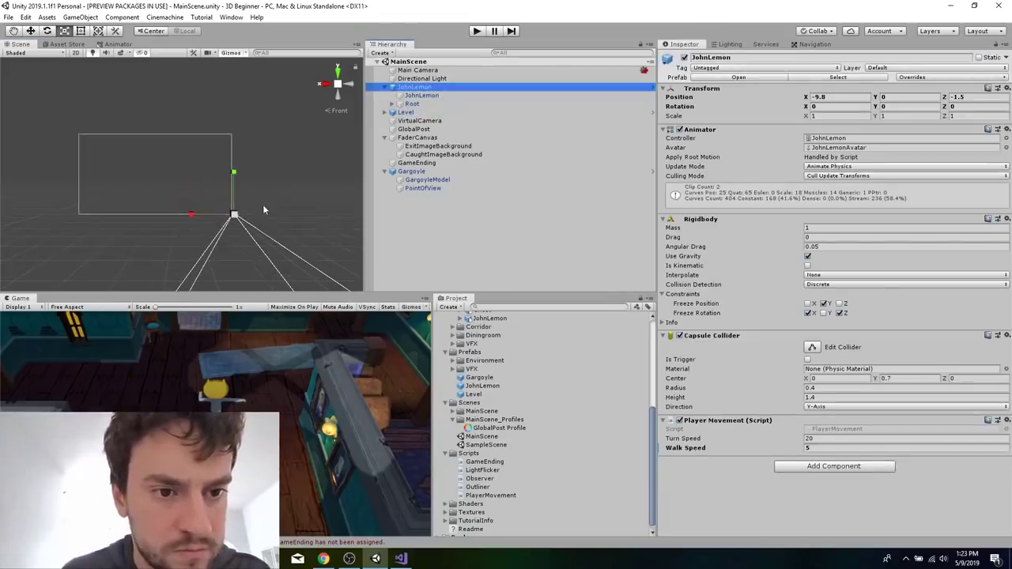
scroll(234, 215, "up", 1)
right_click_drag(234, 215, 177, 291)
scroll(178, 292, "down", 7)
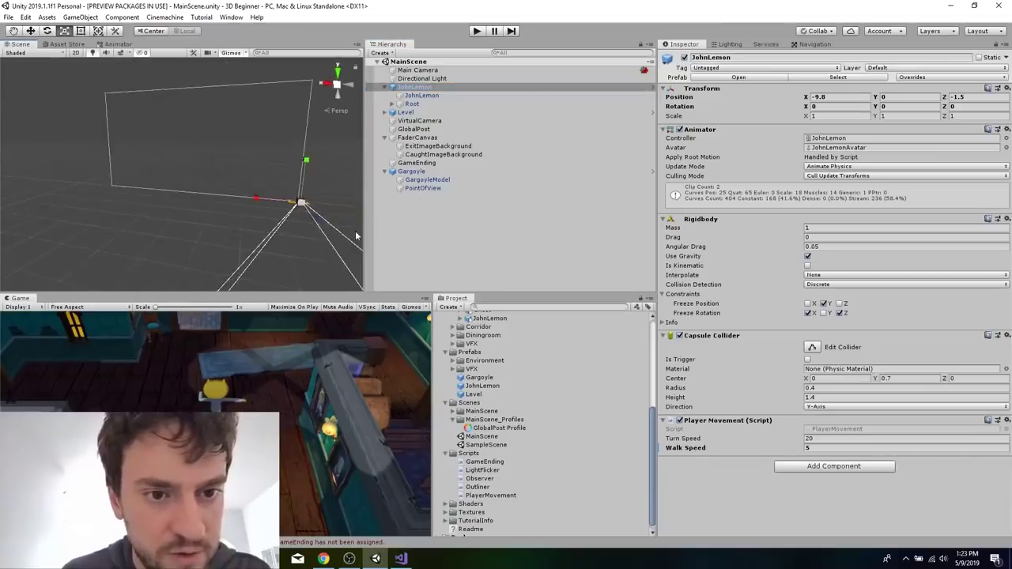
Select the Gargoyle, frame it in the Scene view, and examine its placement in the level from above.
scroll(356, 231, "up", 6)
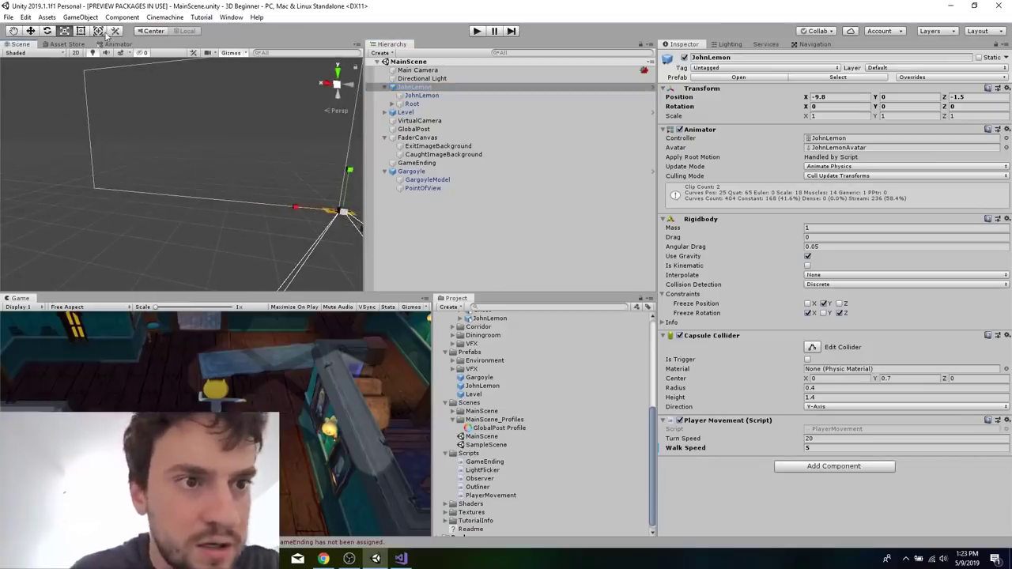
left_click(431, 87)
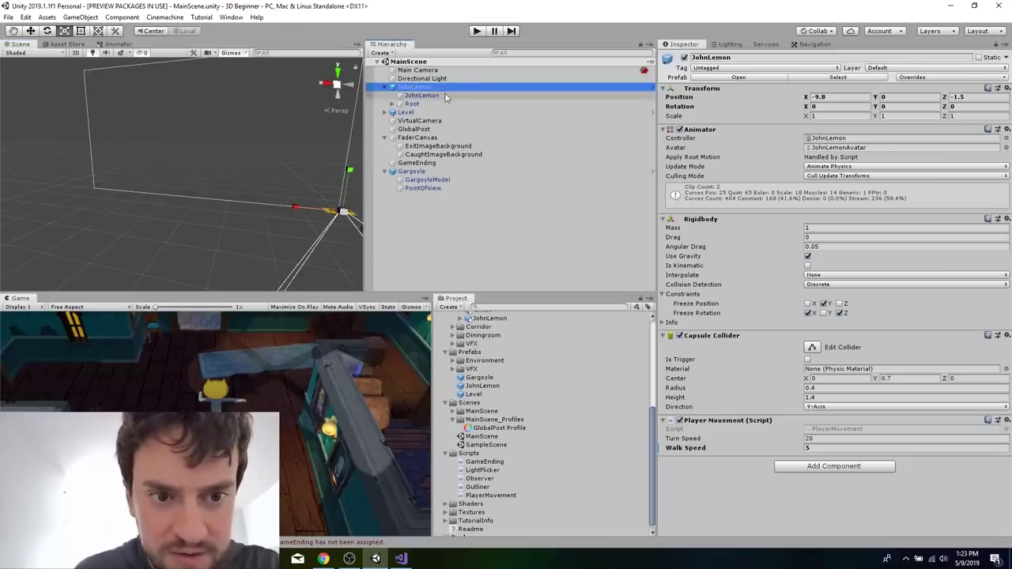
left_click(432, 172)
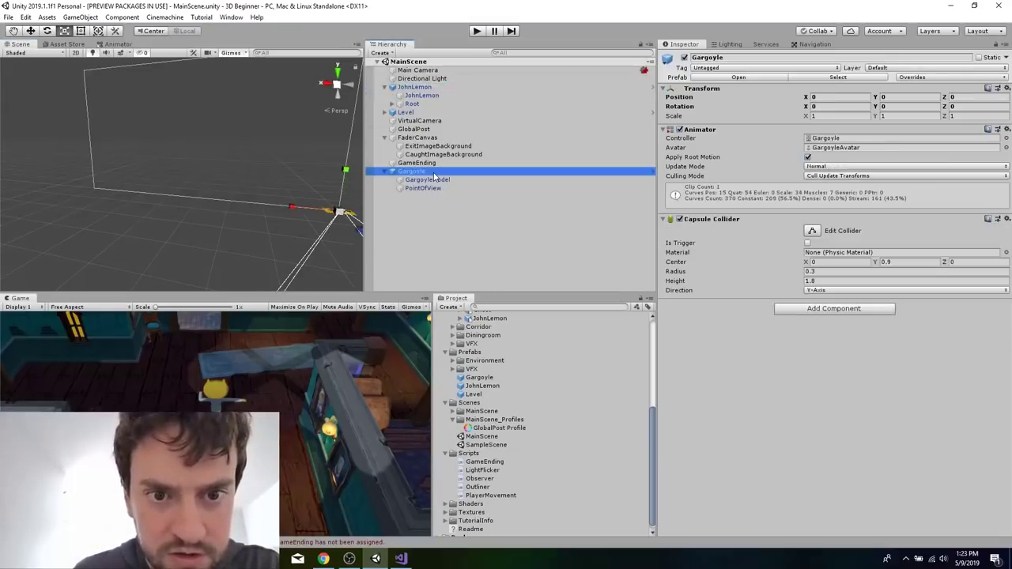
key("f")
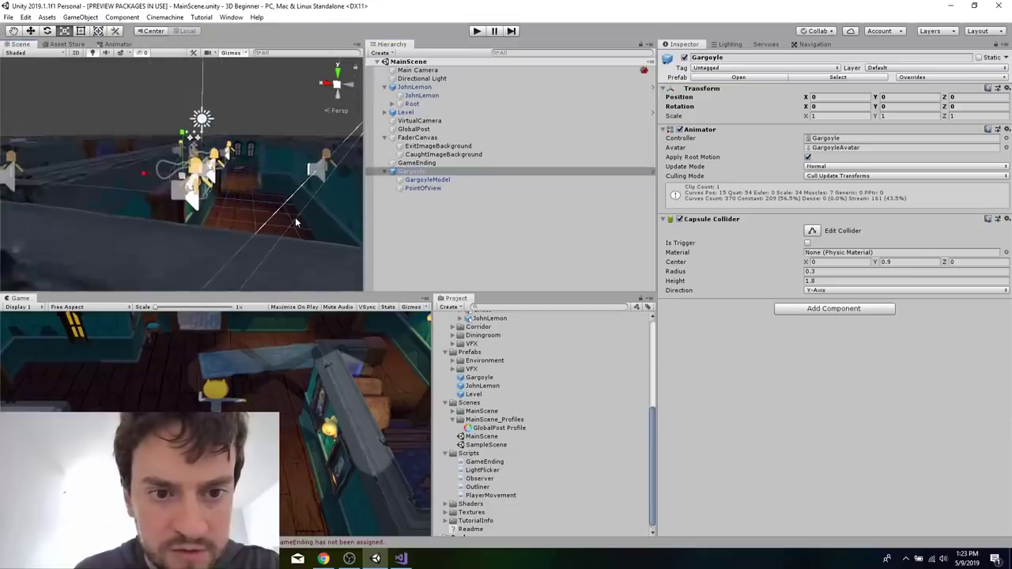
middle_click_drag(245, 175, 253, 135)
left_click_drag(255, 137, 236, 219, "alt")
scroll(219, 195, "down", 5)
scroll(177, 123, "up", 5)
scroll(177, 122, "up", 1)
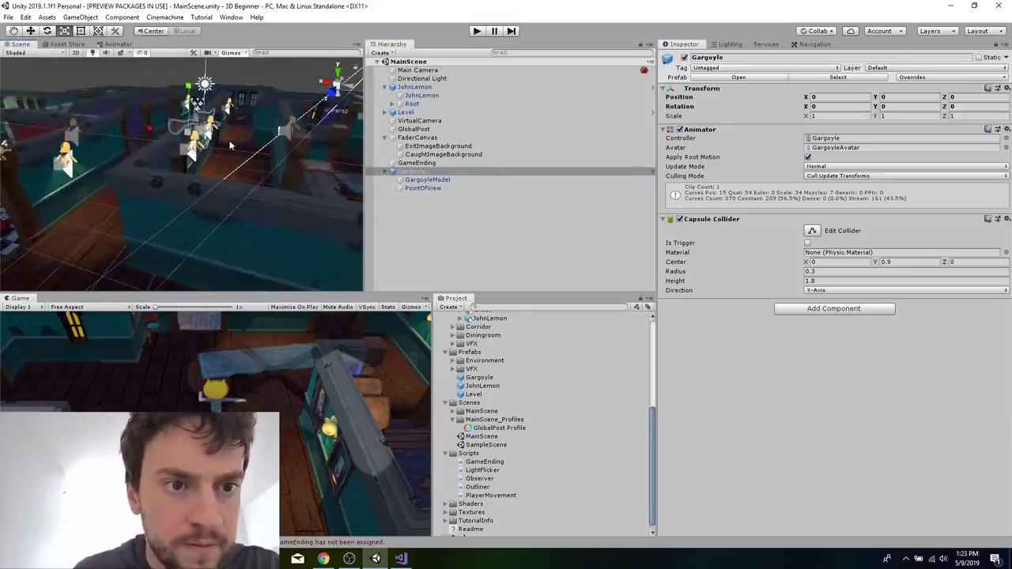
left_click_drag(230, 146, 232, 200, "alt")
scroll(233, 201, "down", 4)
scroll(177, 151, "up", 4)
scroll(176, 151, "up", 3)
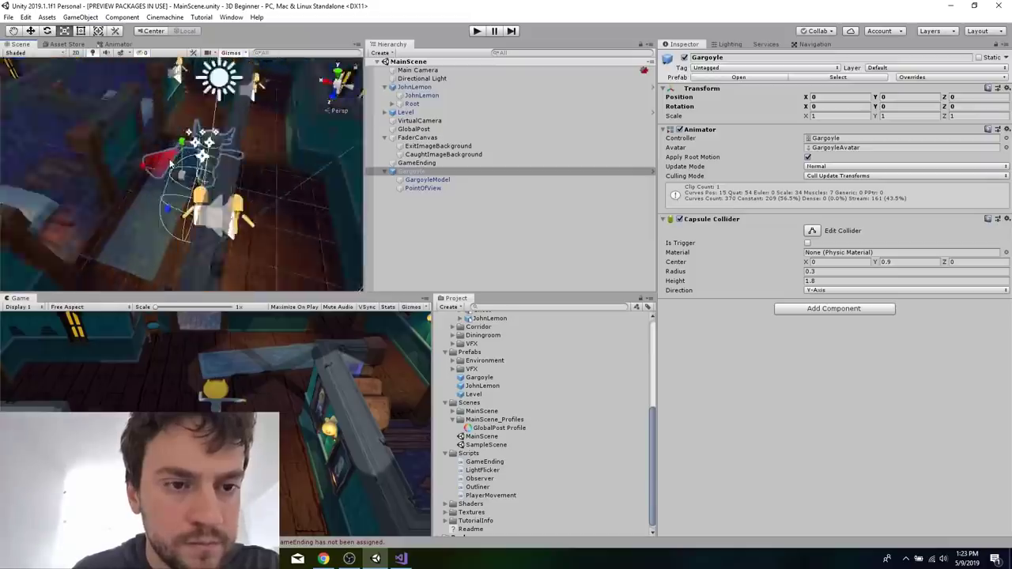
left_click_drag(187, 149, 190, 176, "alt")
scroll(190, 175, "down", 4)
scroll(180, 94, "up", 3)
scroll(182, 144, "down", 4)
left_click_drag(181, 93, 177, 169, "alt")
scroll(181, 145, "up", 5)
scroll(171, 164, "down", 4)
scroll(177, 103, "up", 4)
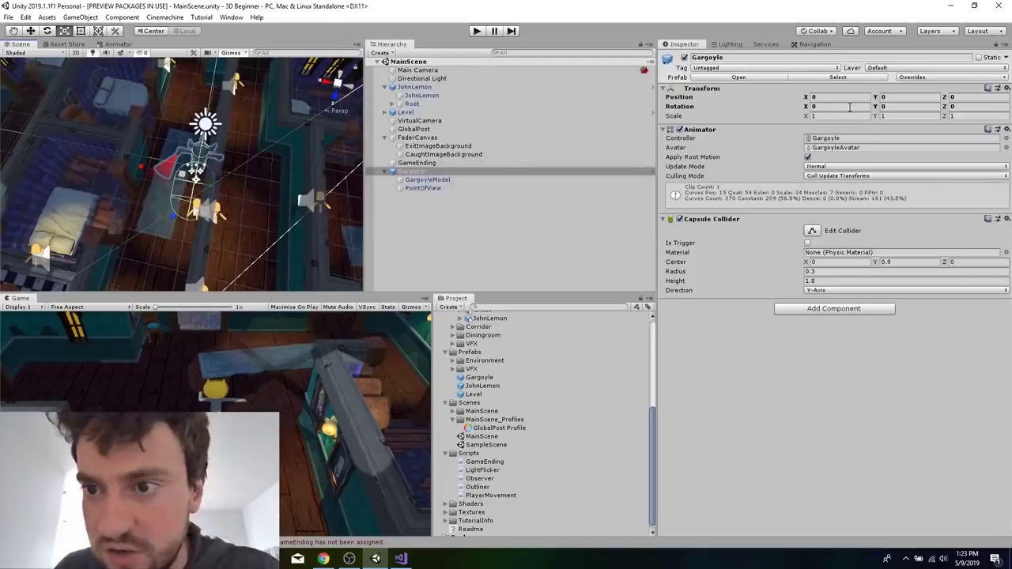
Shrink the Unity window, switch to the tutorial in Chrome, and search for "rotat" to find the Gargoyle's scene placement values.
double_click(398, 4)
left_click(186, 203)
scroll(187, 204, "up", 15)
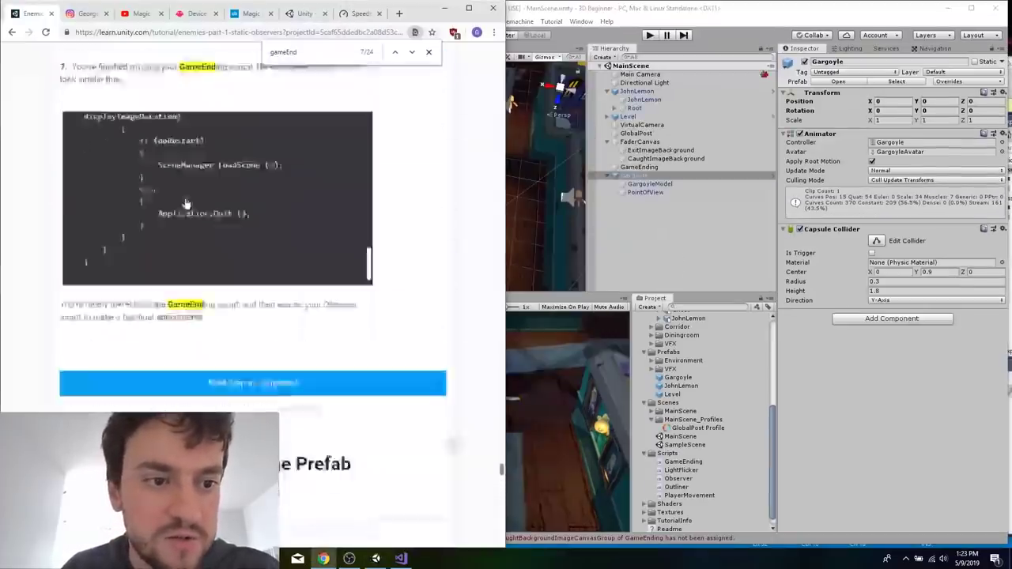
scroll(187, 203, "up", 10)
scroll(375, 411, "up", 8)
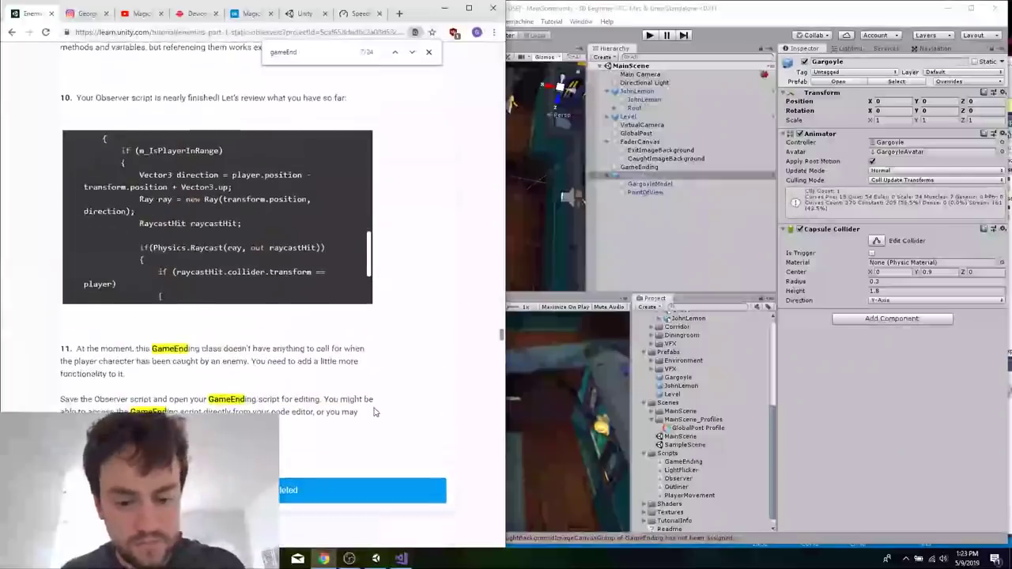
key("ctrl+f")
type("ra")
key("BackSpace")
type("otat")
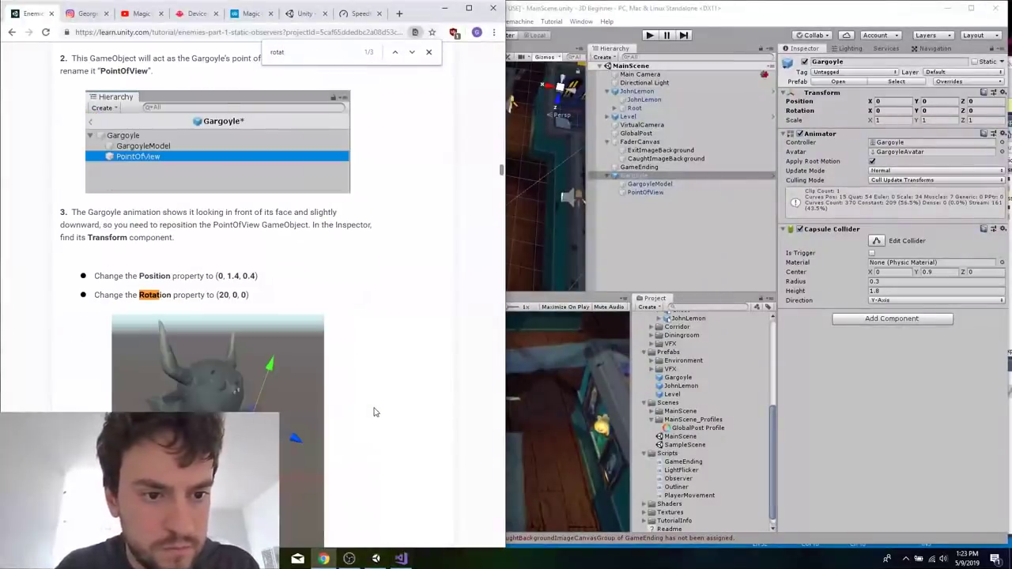
left_click(394, 54)
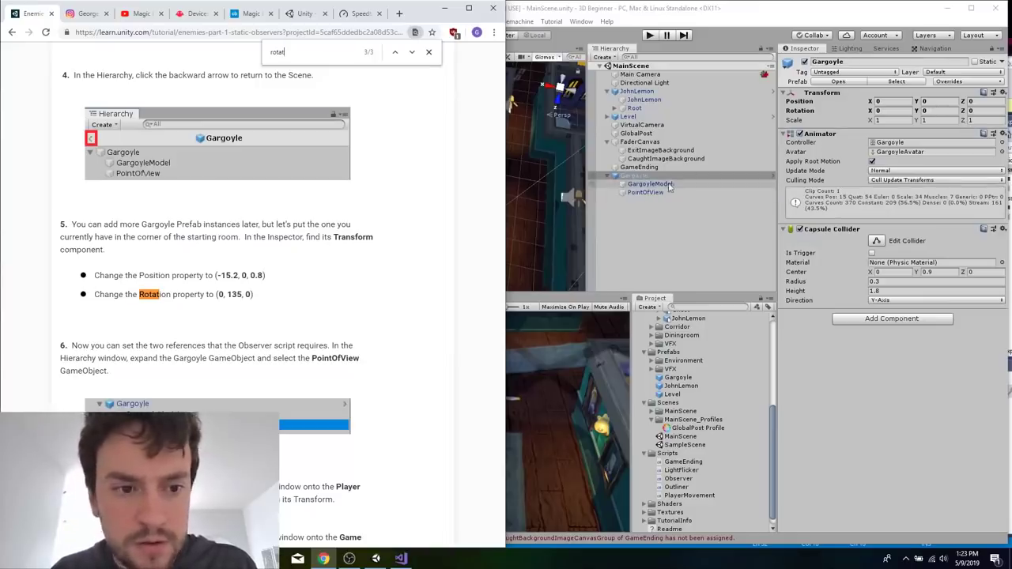
Set the Gargoyle's position to -15.2, 0, 0.8 and its rotation to 0, 135, 0, and frame it in the Scene view.
left_click(887, 102)
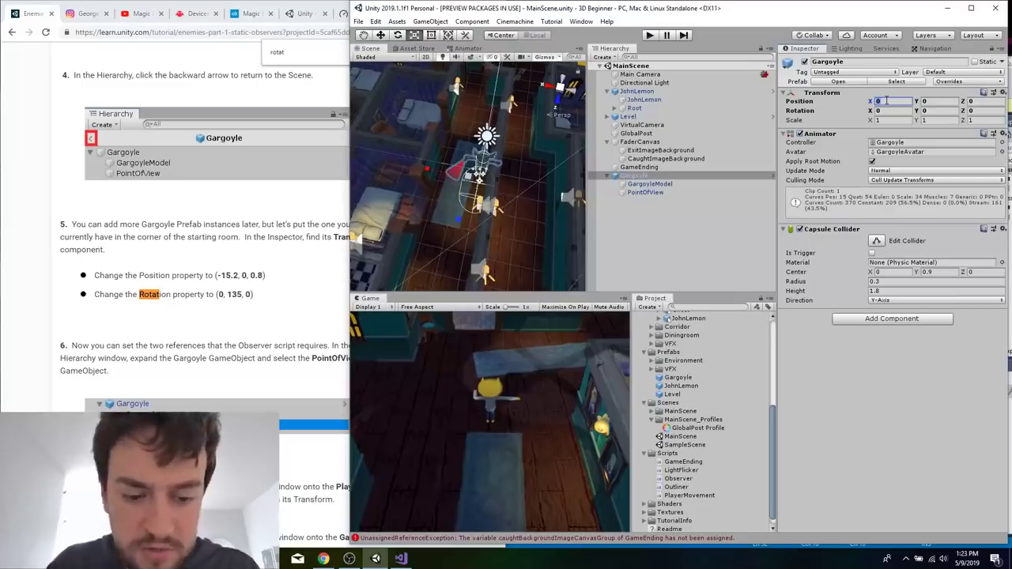
type("-15.2")
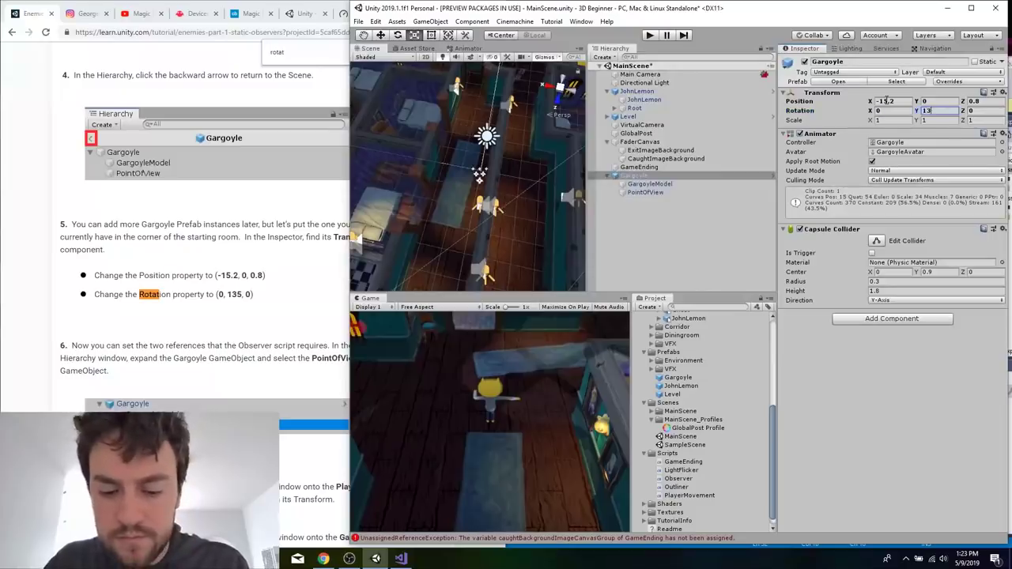
left_click(646, 177)
key("f")
scroll(467, 168, "down", 5)
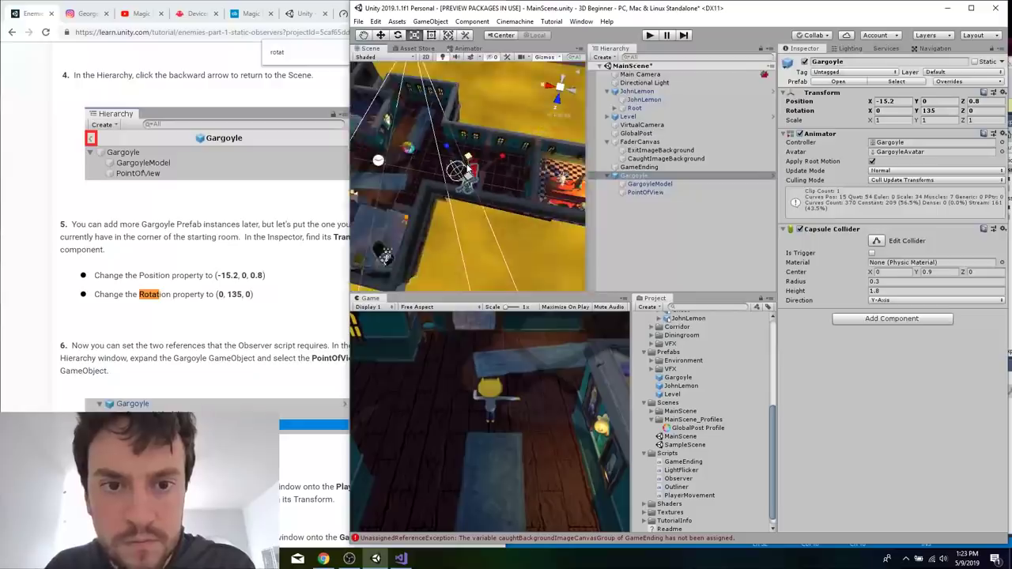
scroll(369, 197, "up", 3)
scroll(378, 136, "up", 3)
scroll(491, 191, "down", 5)
scroll(490, 191, "up", 2)
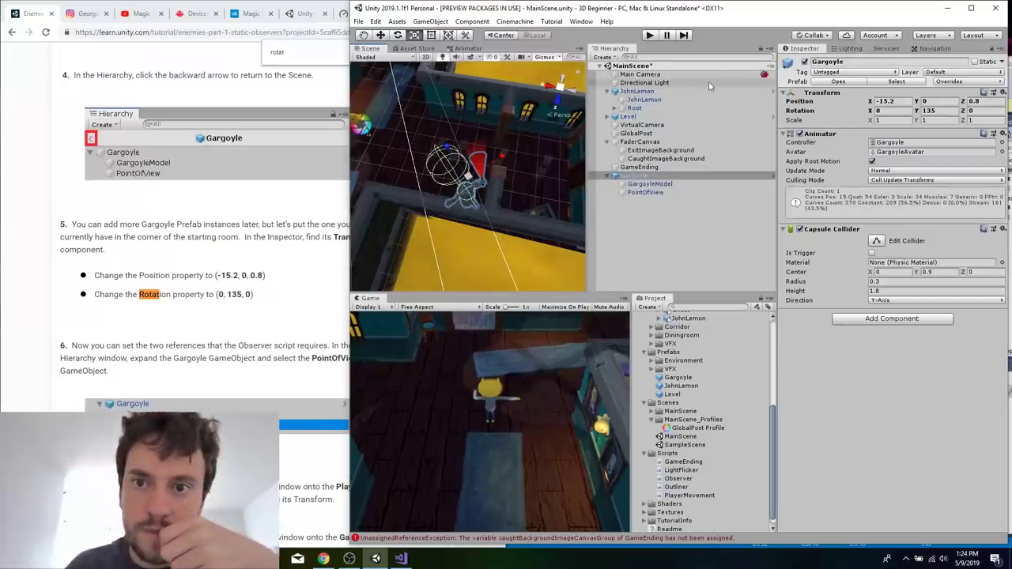
Playtest the scene by walking JohnLemon back and forth through the Gargoyle's line of sight, and exit Play Mode.
left_click(650, 35)
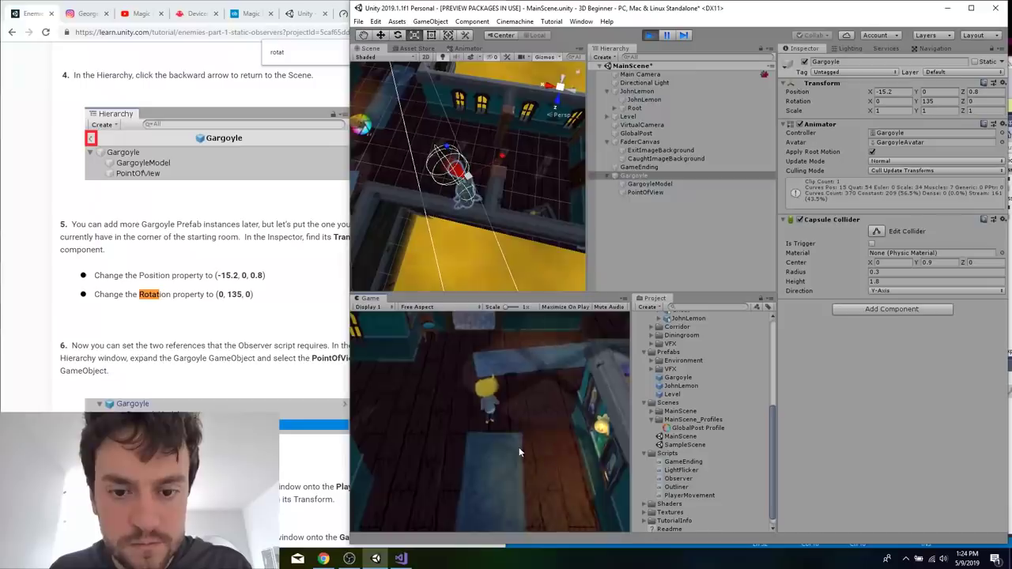
key("s")
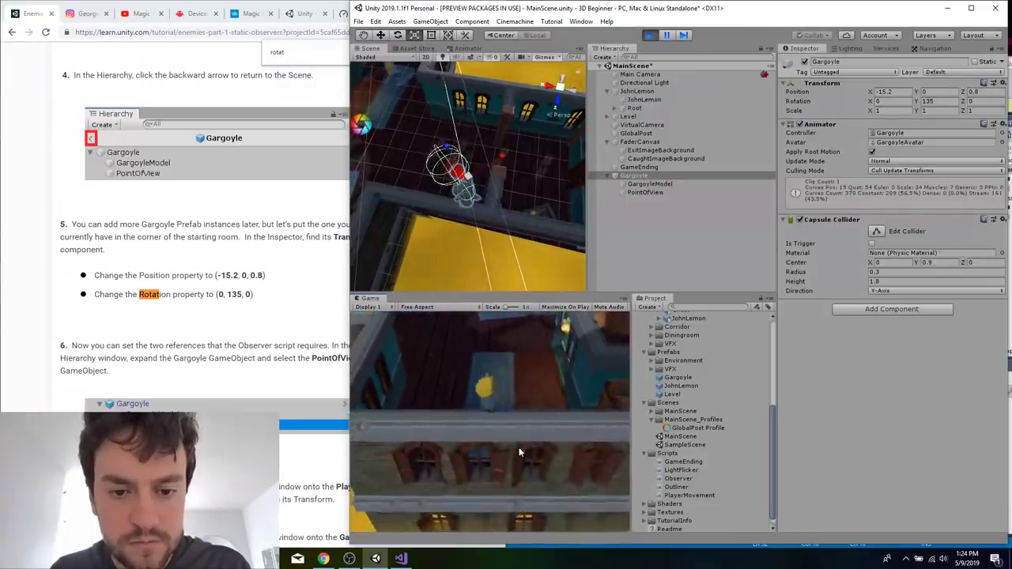
key("w")
key("a")
key("s")
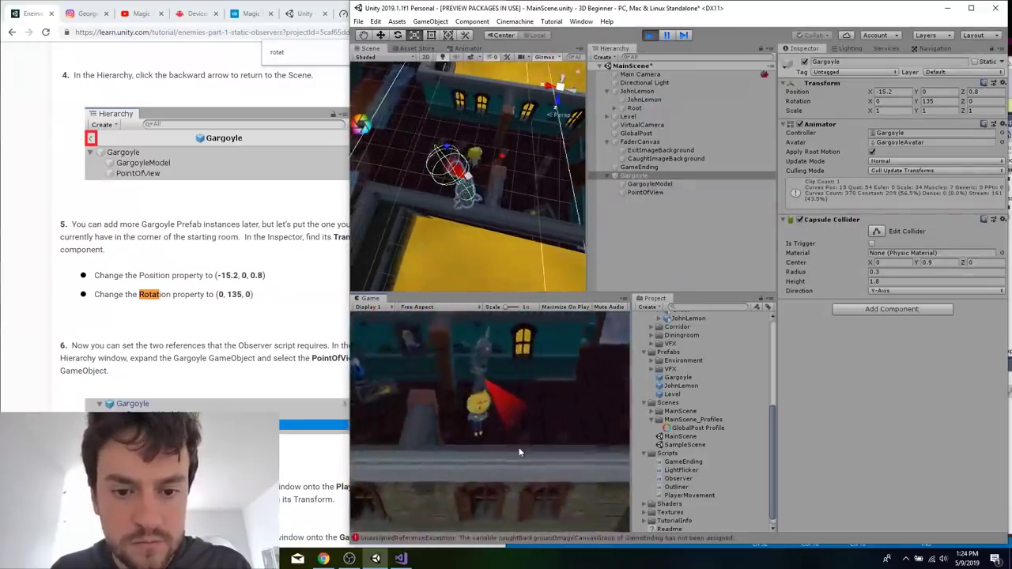
key("d")
key("d")
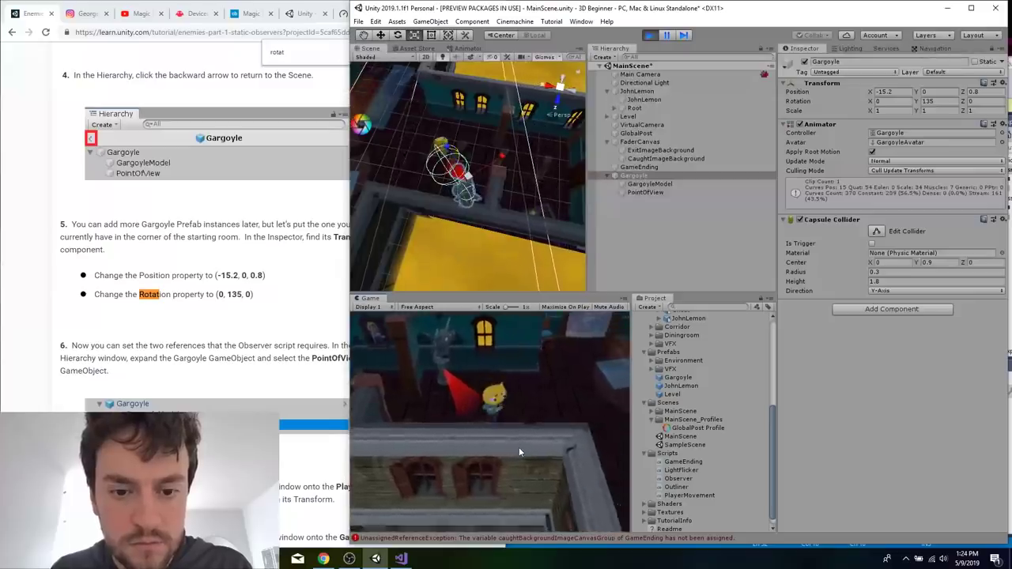
key("a")
key("d")
key("w")
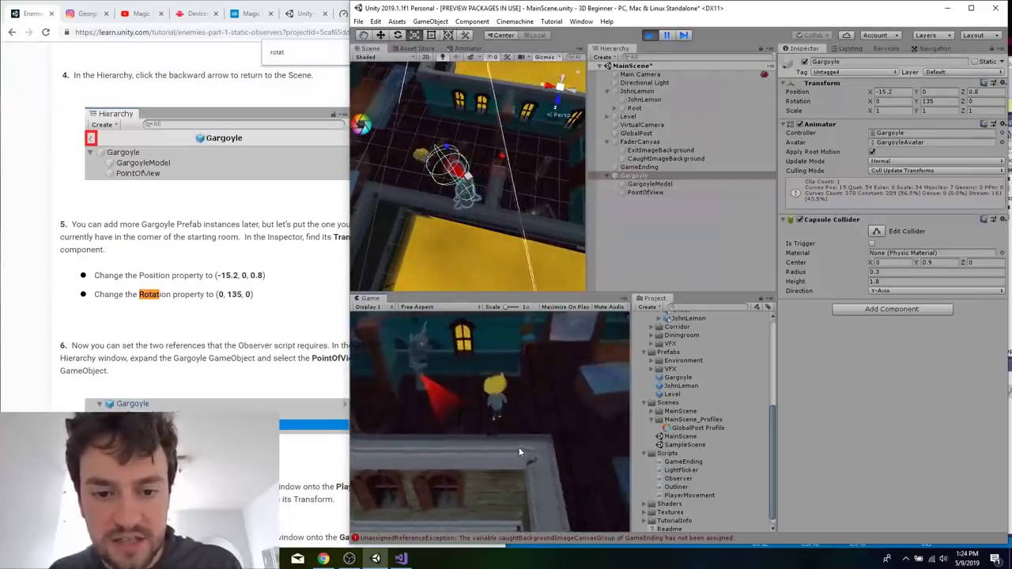
key("a")
key("d")
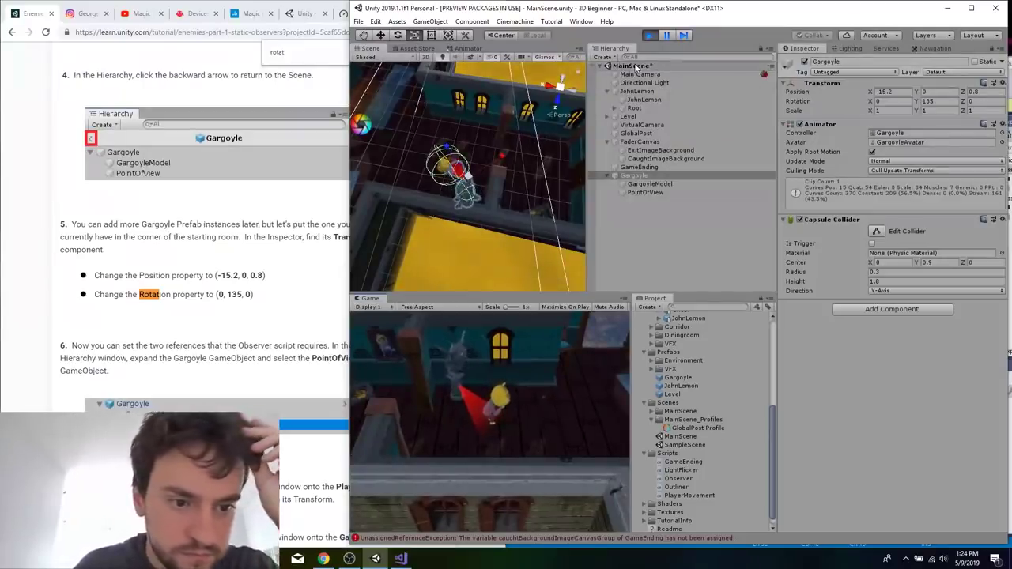
left_click(649, 34)
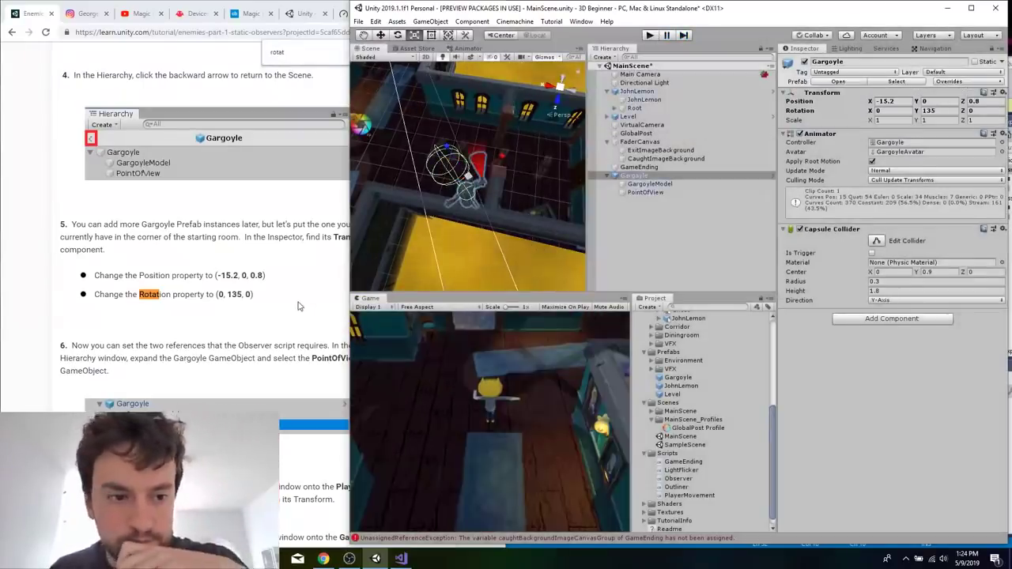
Read tutorial steps 10 to 16 on CaughtImageBackground and the Caught Background Image Canvas Group reference.
left_click(298, 306)
scroll(299, 306, "down", 15)
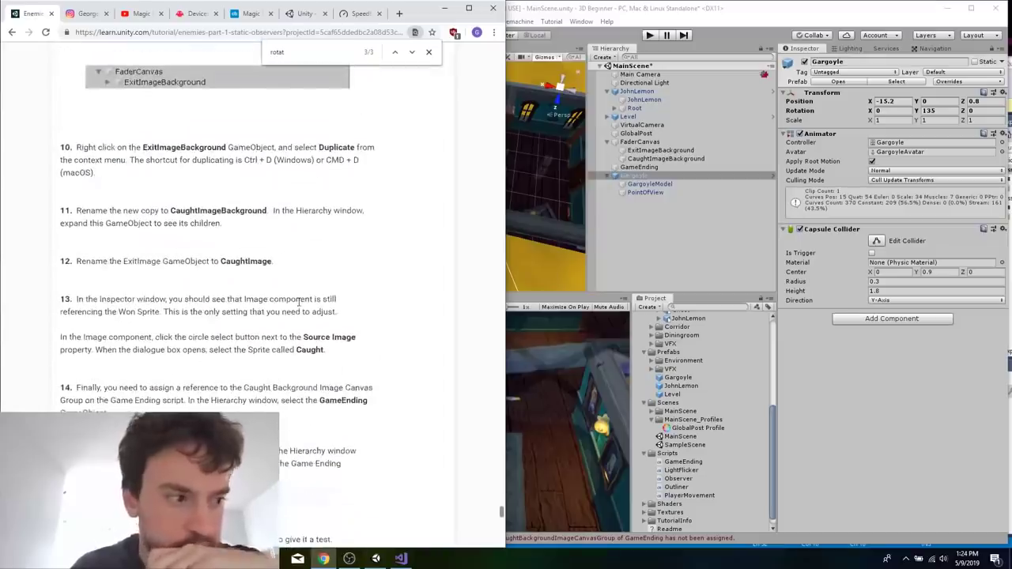
scroll(298, 306, "down", 3)
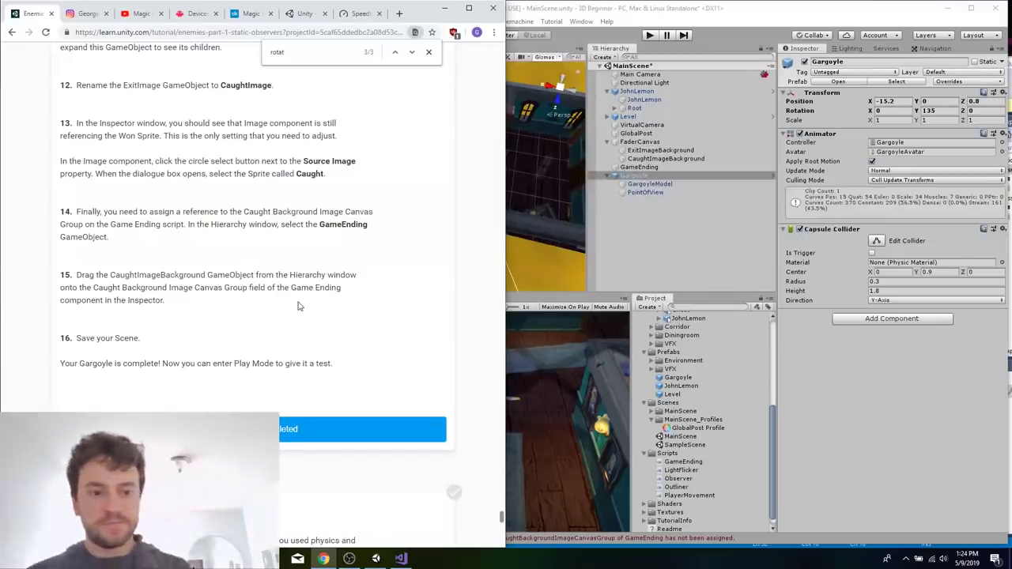
scroll(298, 306, "up", 2)
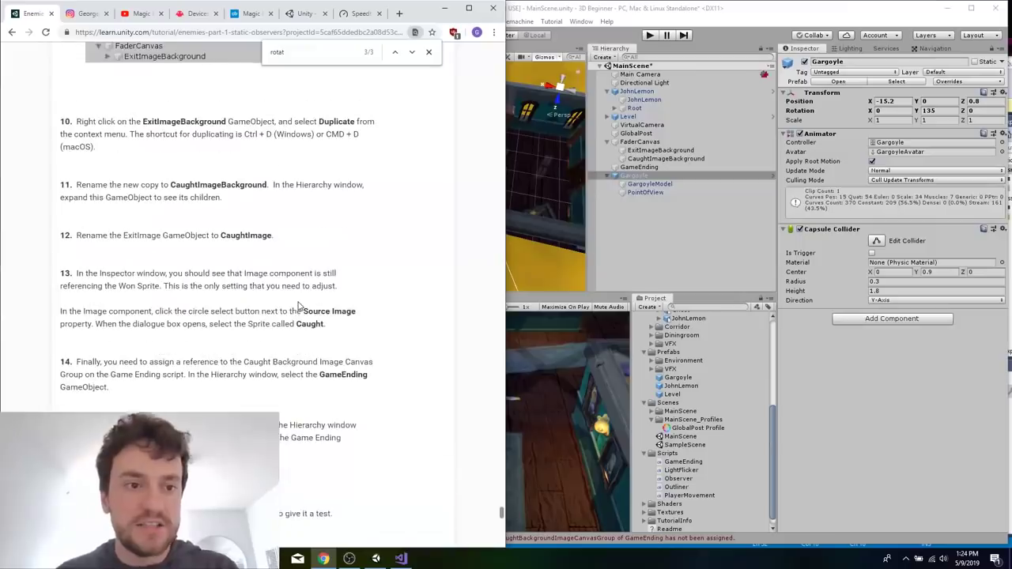
Return to Unity, select PointOfView, and locate the objects assigned to the Observer script's Game Ending and Player references.
left_click(725, 245)
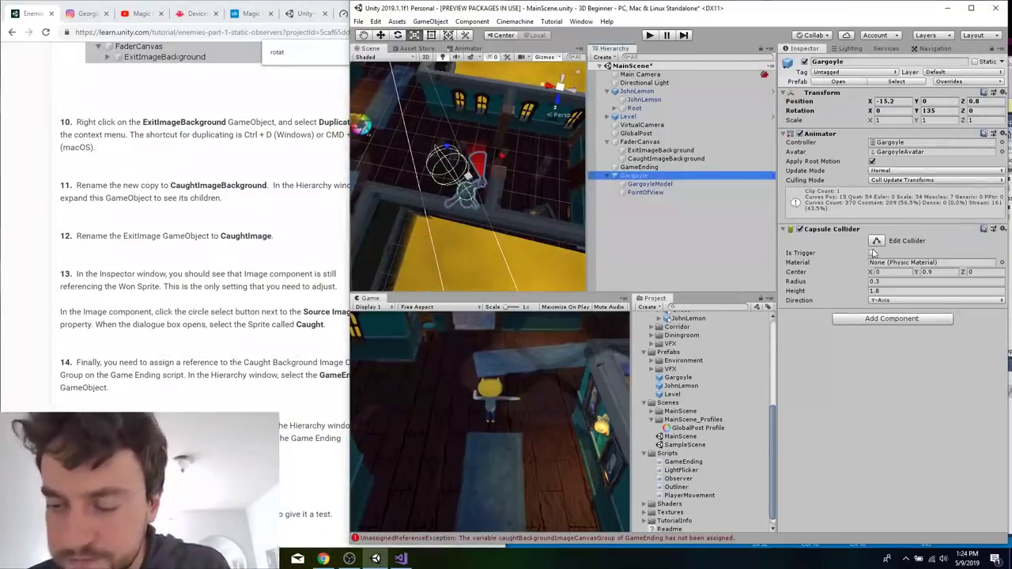
left_click(681, 193)
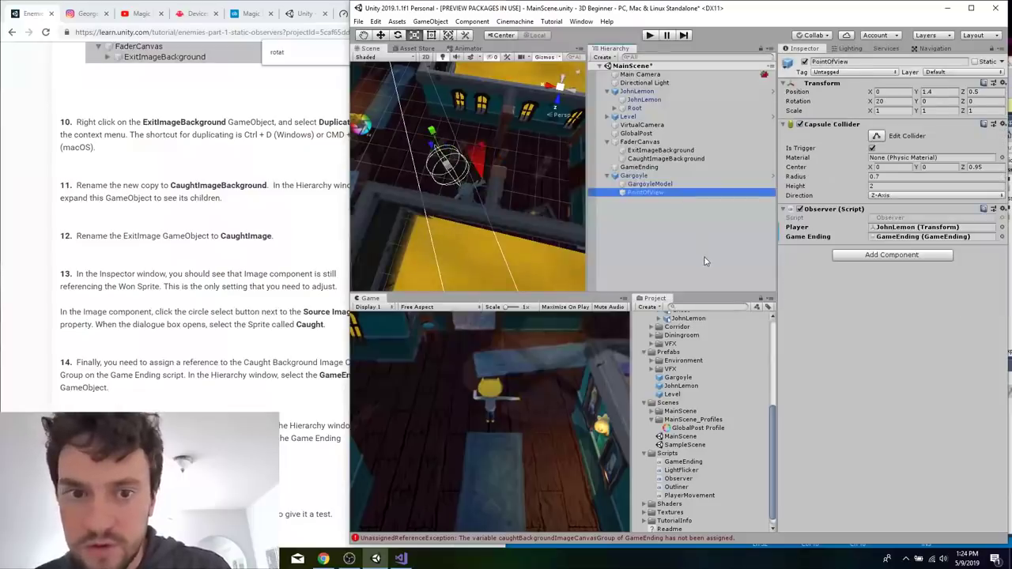
left_click(911, 238)
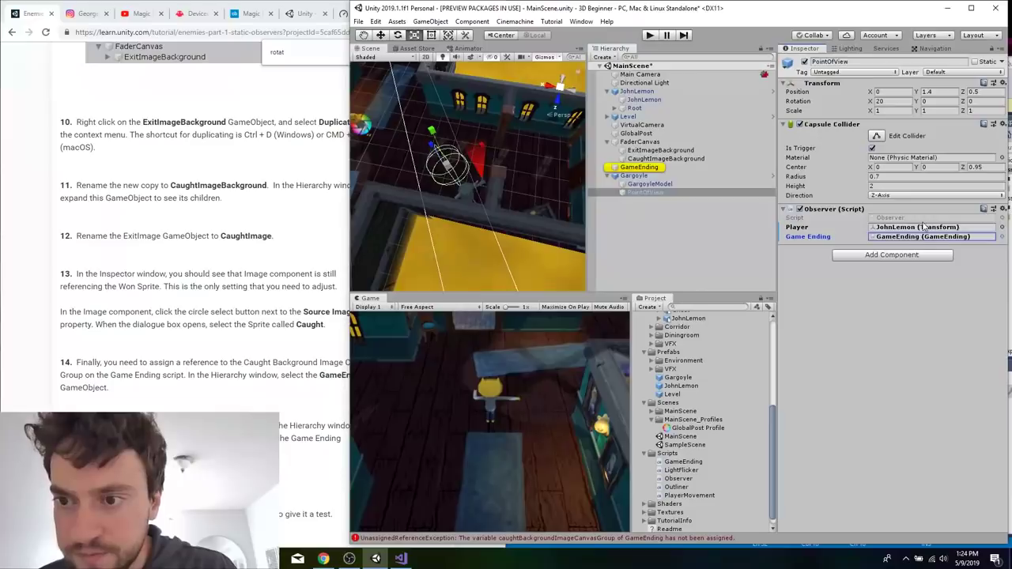
left_click(917, 228)
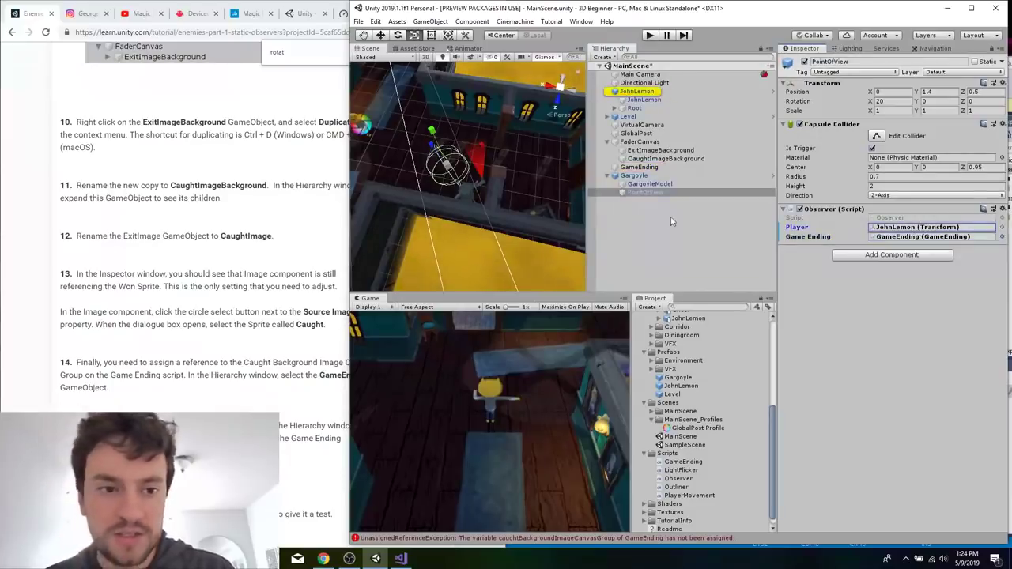
Search the tutorial page for "gameend" and go through the matches to the OnTriggerEnter instructions.
left_click(245, 235)
type("game")
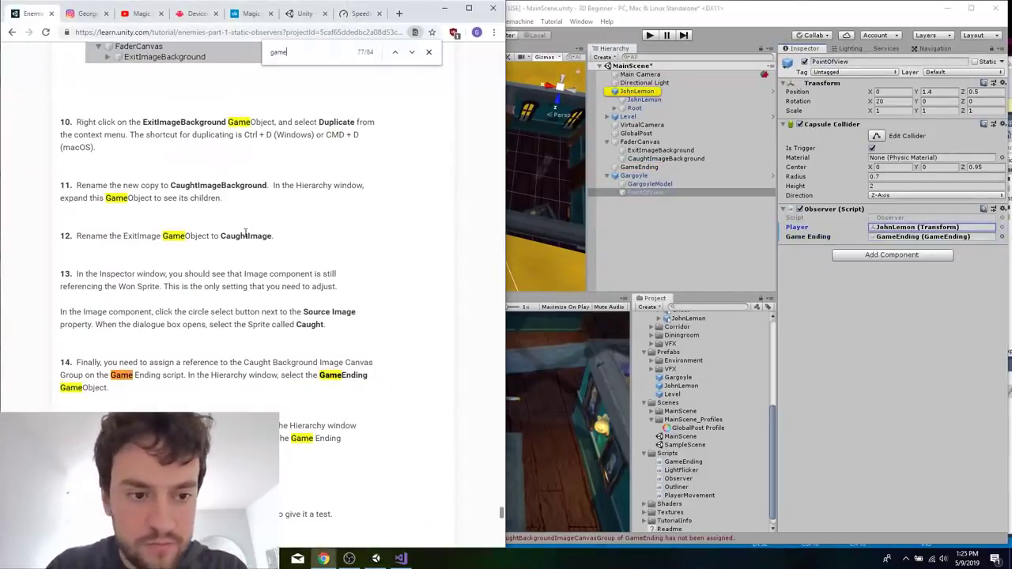
type("end")
key("Return")
key("Return")
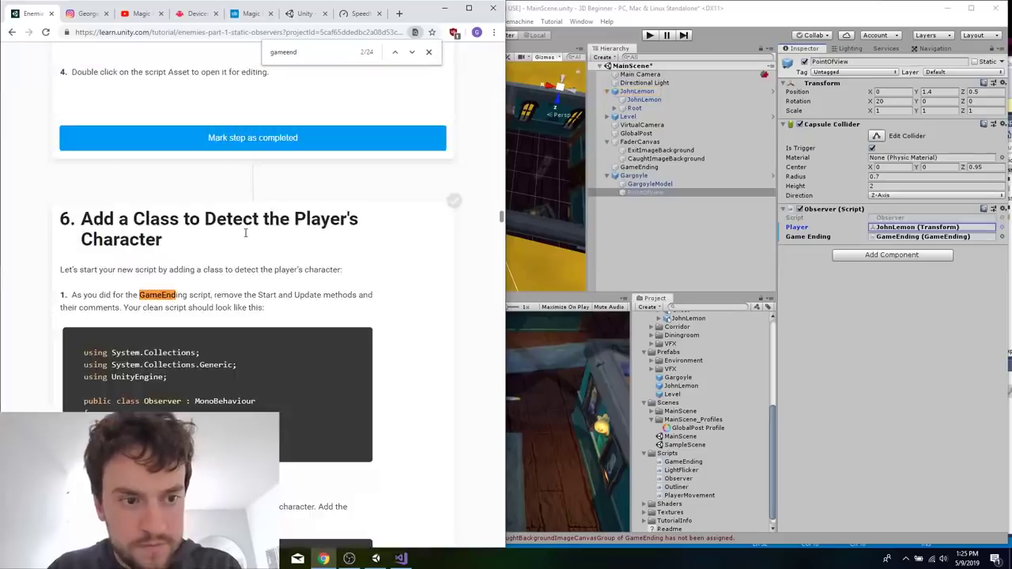
key("Return")
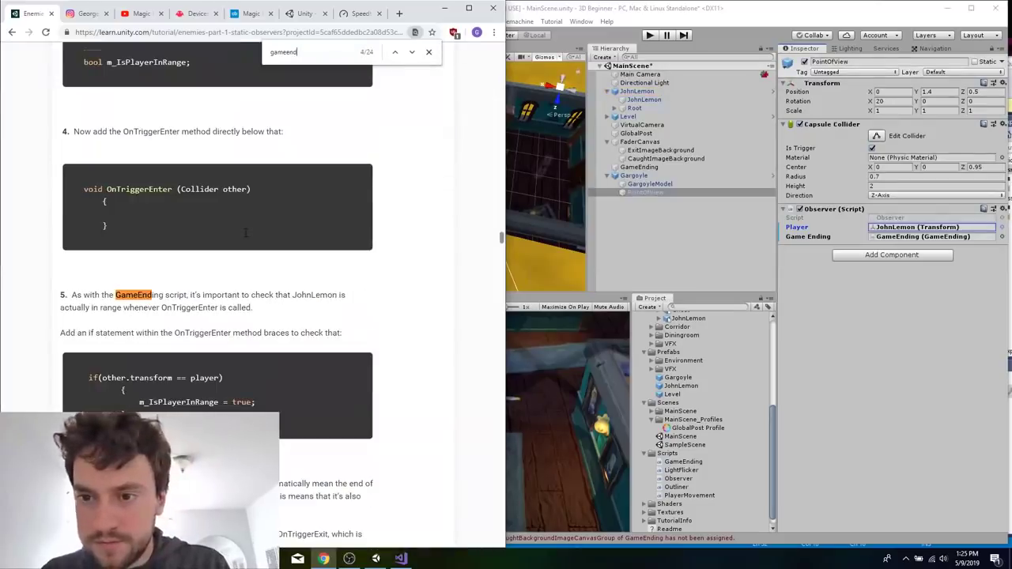
Switch to Visual Studio and enclose the body of the if statement in Observer.cs's OnTriggerEnter method in braces, and save the script.
left_click(401, 559)
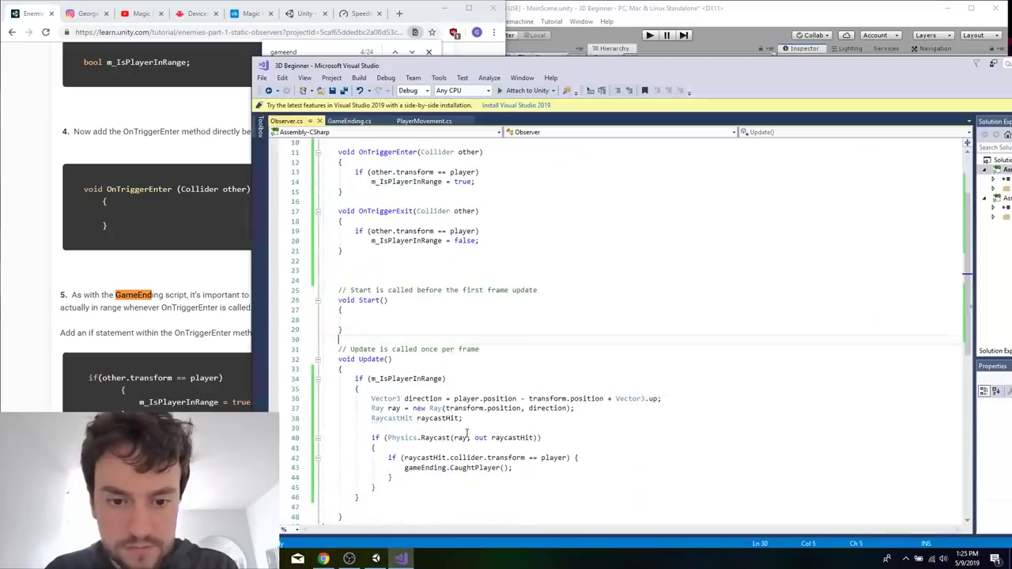
left_click(484, 390)
scroll(531, 382, "up", 1)
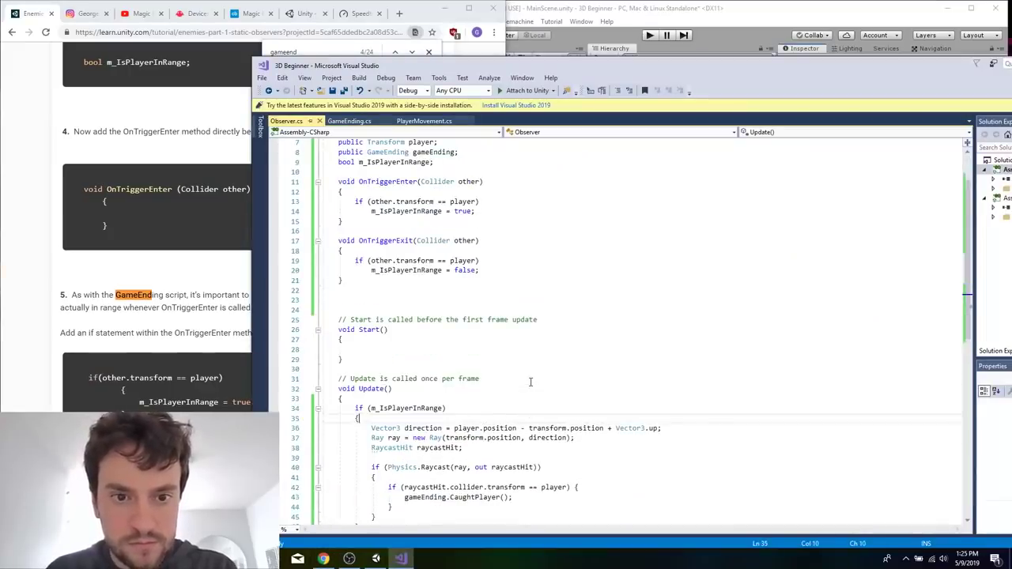
scroll(531, 382, "down", 1)
left_click(484, 171)
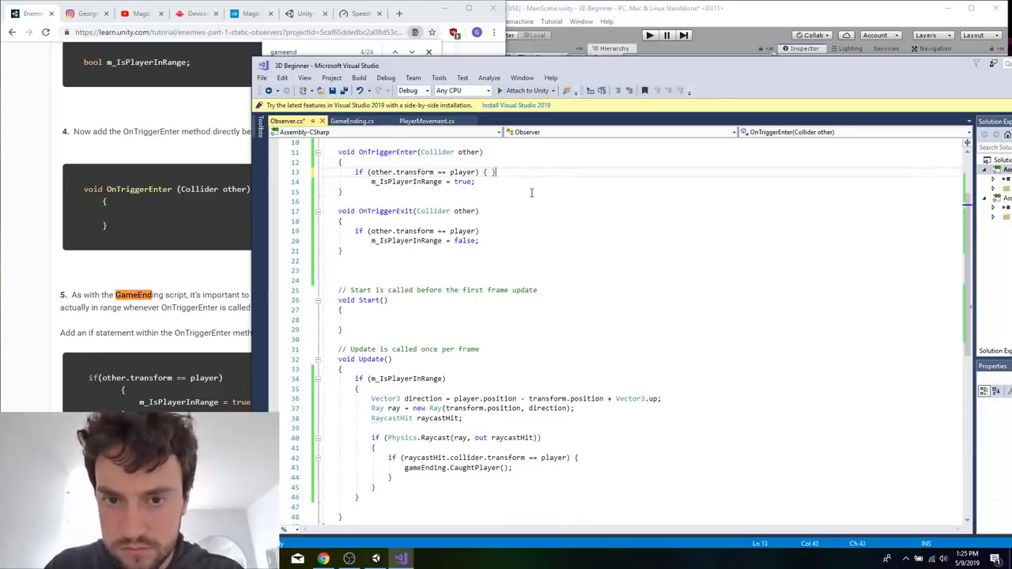
key("BackSpace")
key("BackSpace")
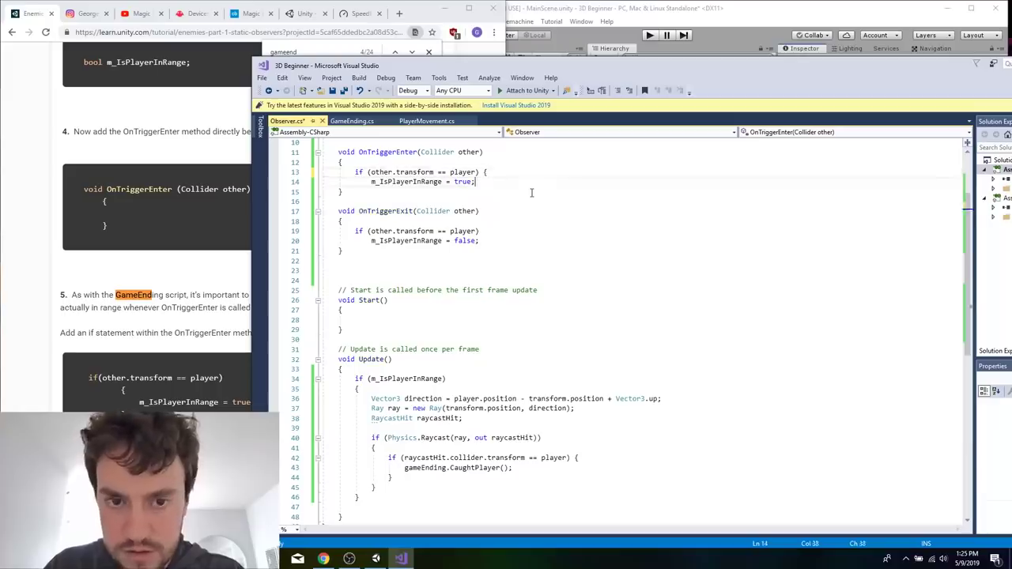
key("Return")
type("}")
key("ctrl+s")
Search the web in Chrome for "unity debug print" and open the Debug.Log page of the Unity scripting documentation.
left_click(163, 226)
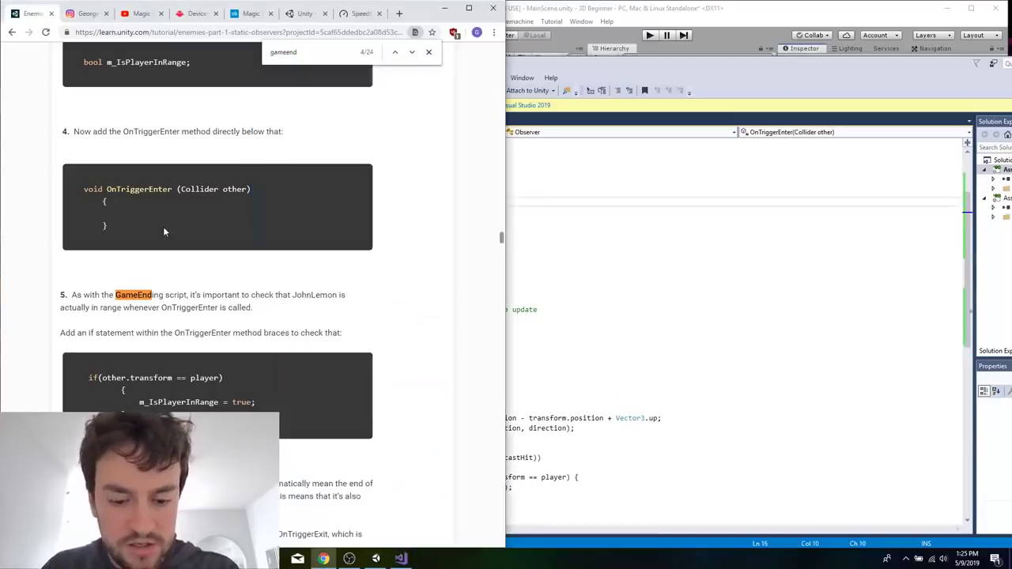
key("ctrl+t")
type("unity debug print")
key("Return")
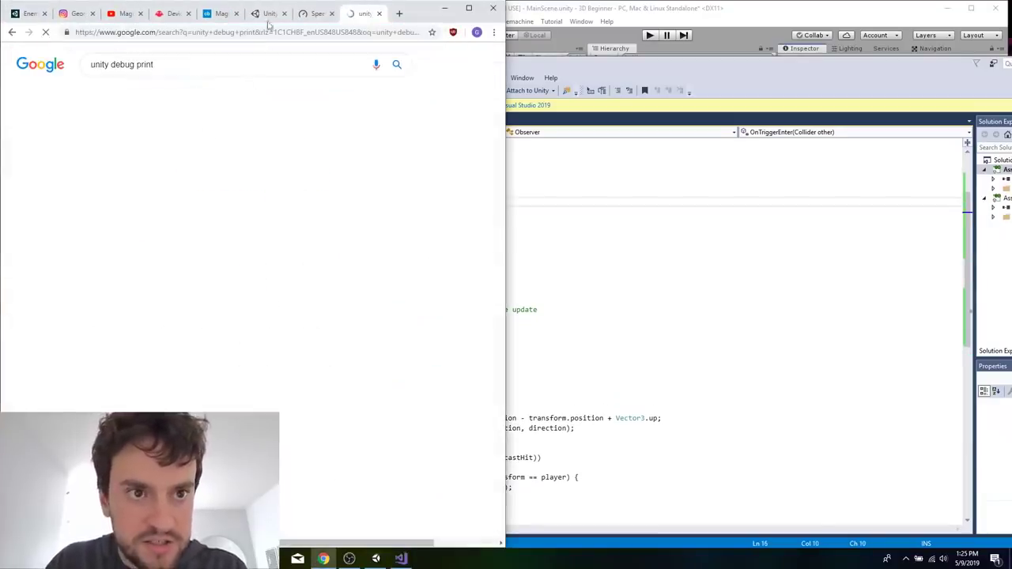
left_click(190, 142)
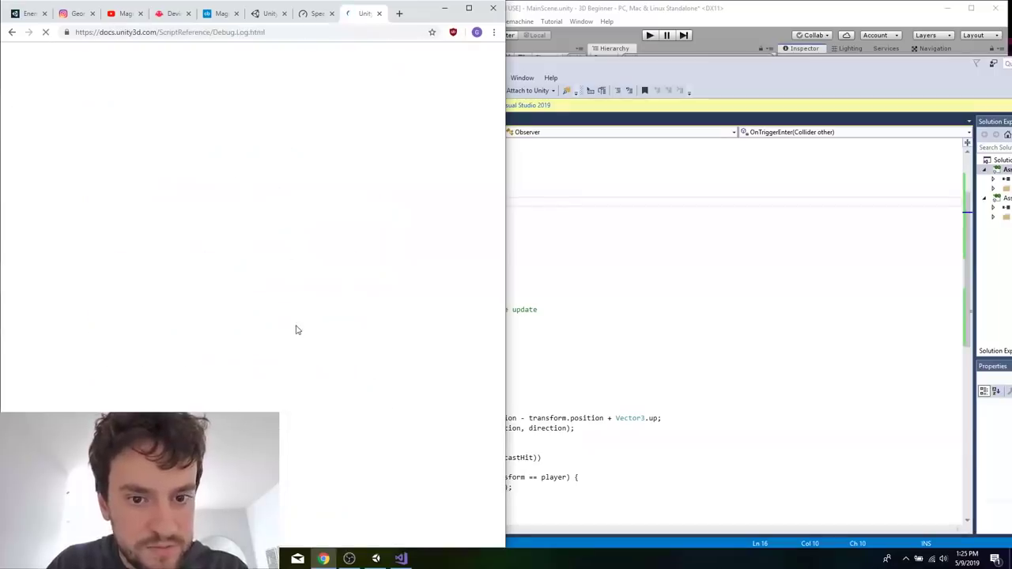
Add Debug.Log("player in range of gargoyle"); below m_IsPlayerInRange = true in Observer.cs's OnTriggerEnter method, and save the script.
key("alt+Tab")
left_click(487, 191)
key("Return")
type("Debug.")
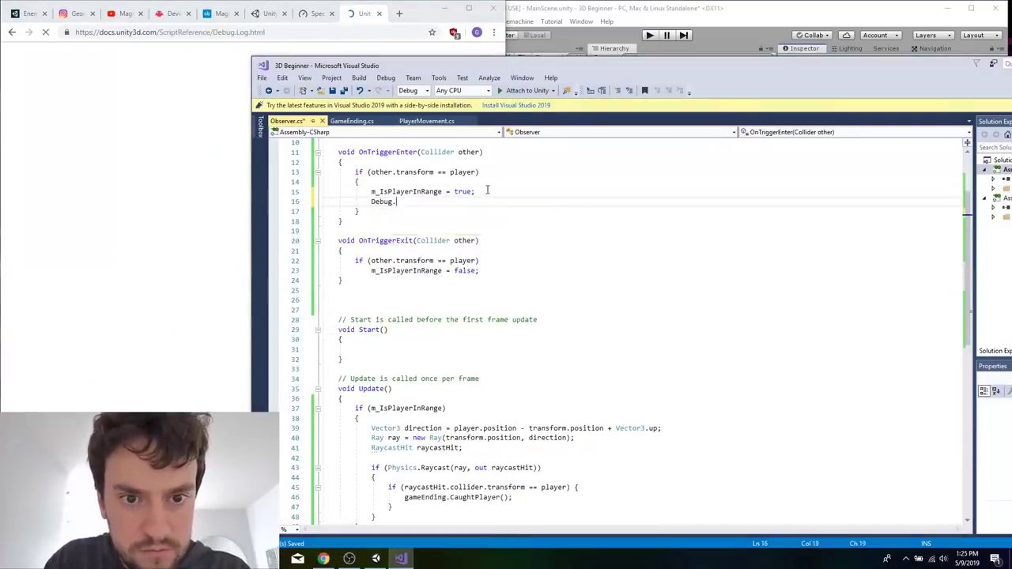
type("Log(\"play")
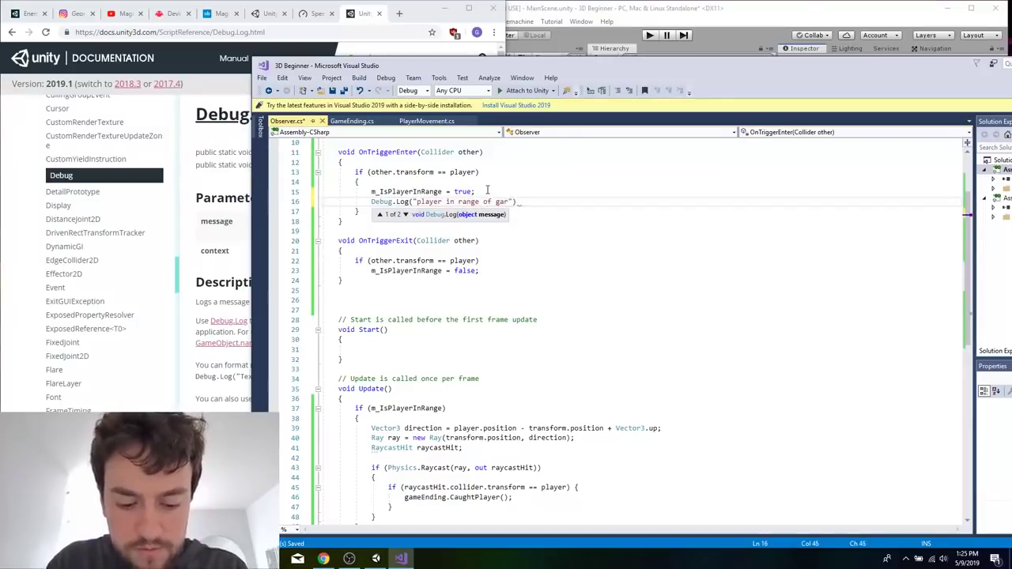
type("er in range of gargoyle\");")
key("Return")
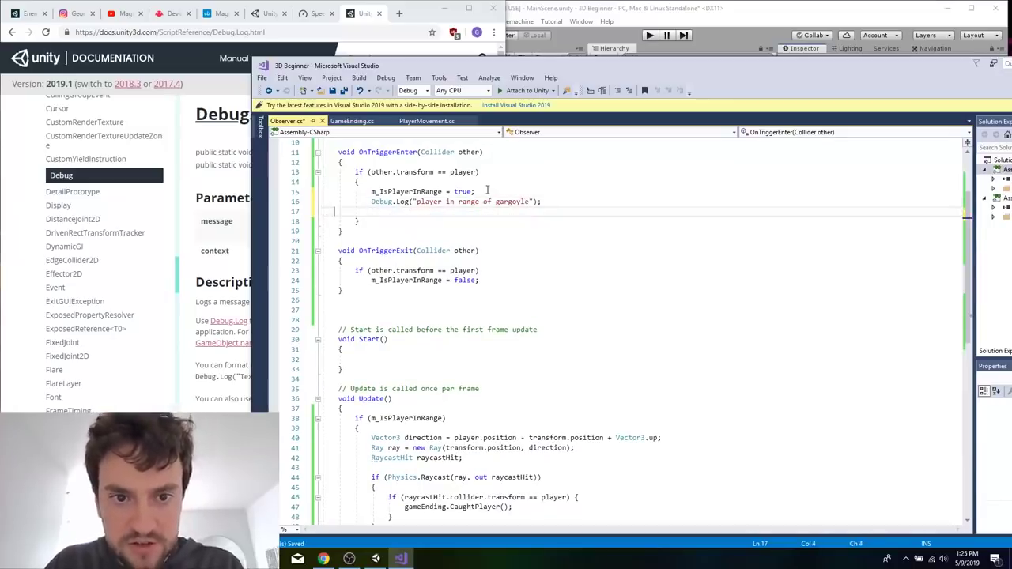
key("BackSpace")
key("BackSpace")
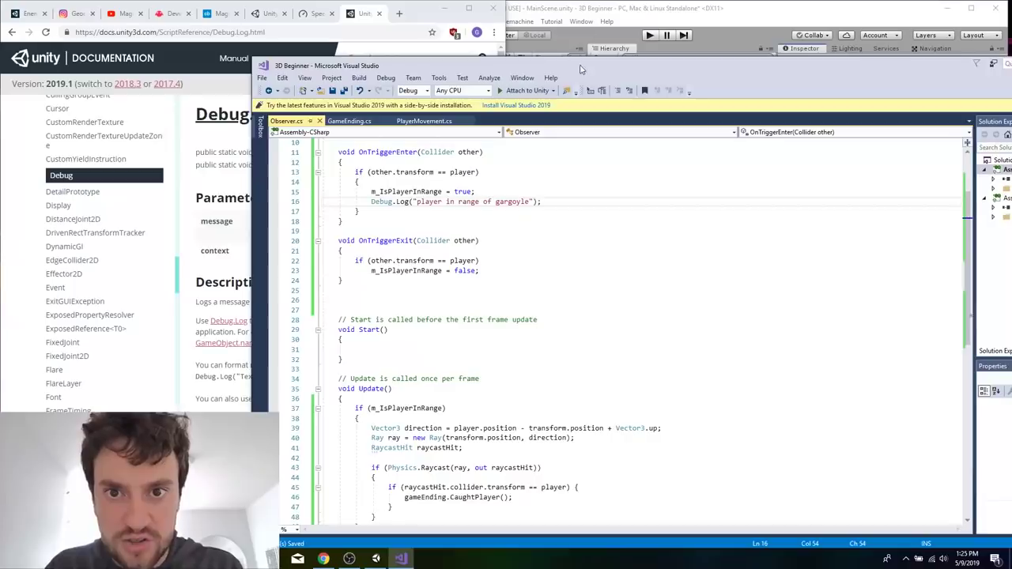
Move the code window aside, return to Unity, playtest walking JohnLemon up to the Gargoyle, and exit Play Mode.
left_click_drag(581, 69, 459, 94)
left_click(666, 6)
left_click(655, 34)
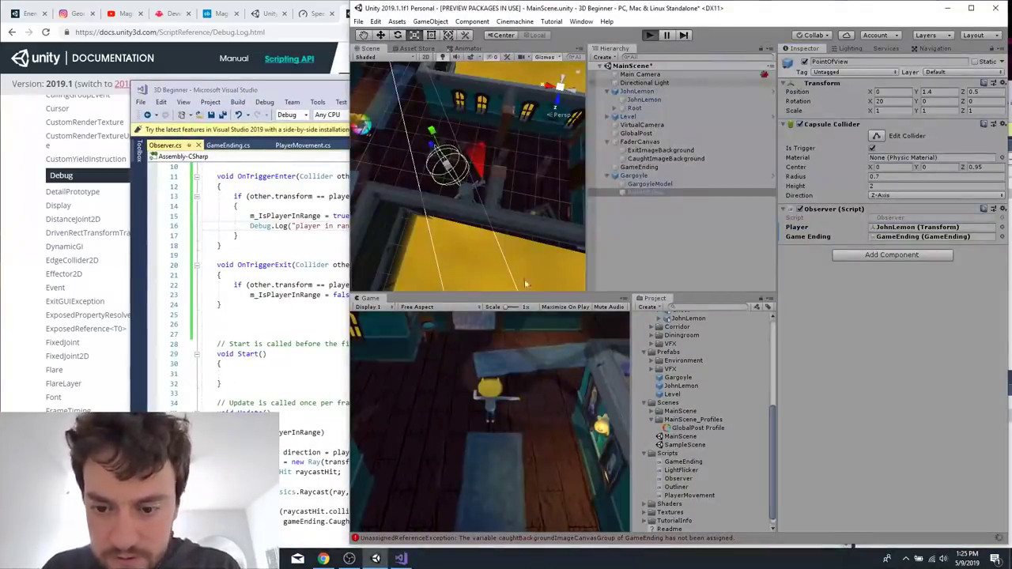
key("d")
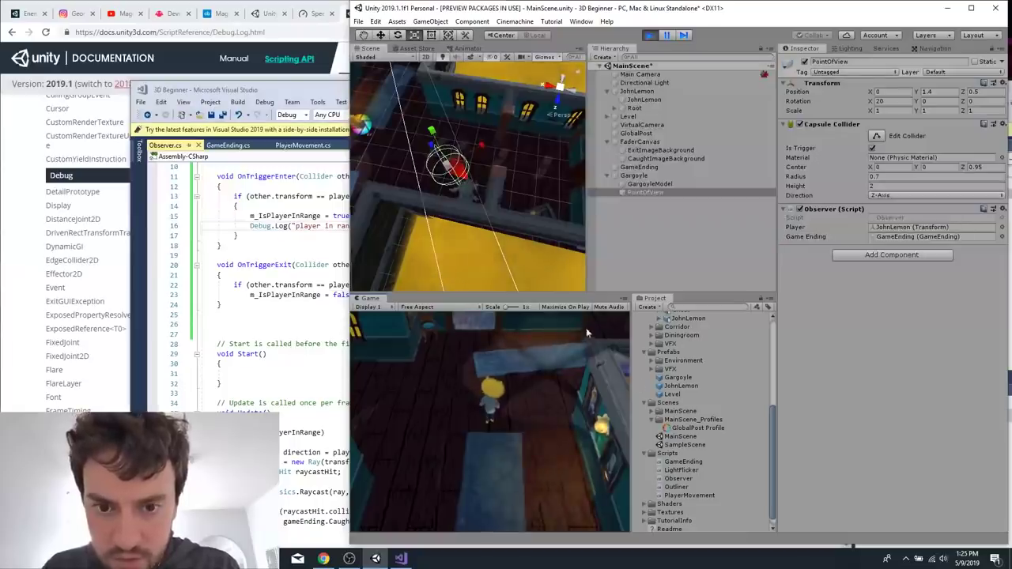
key("s")
key("w")
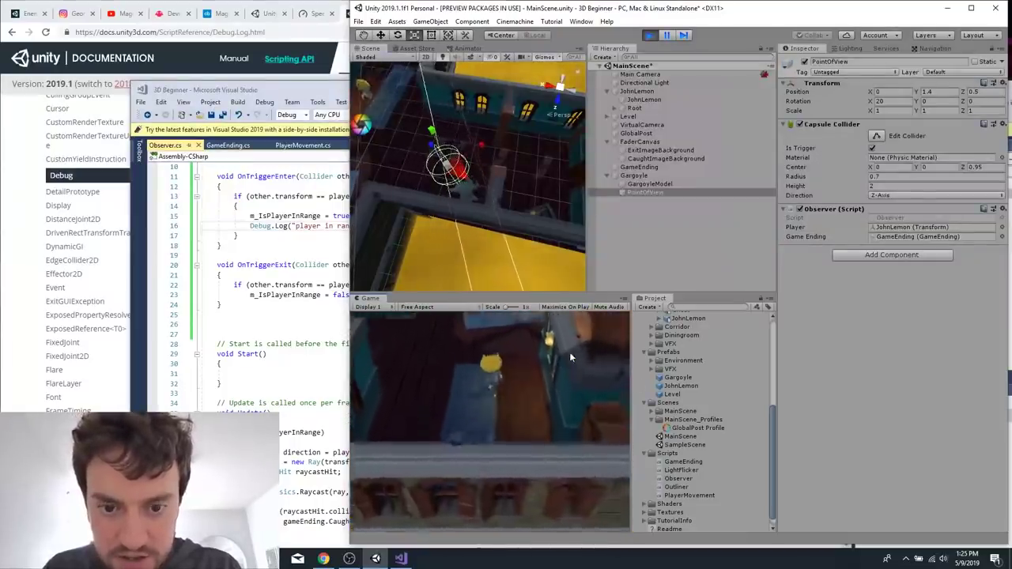
key("a")
key("w")
key("a")
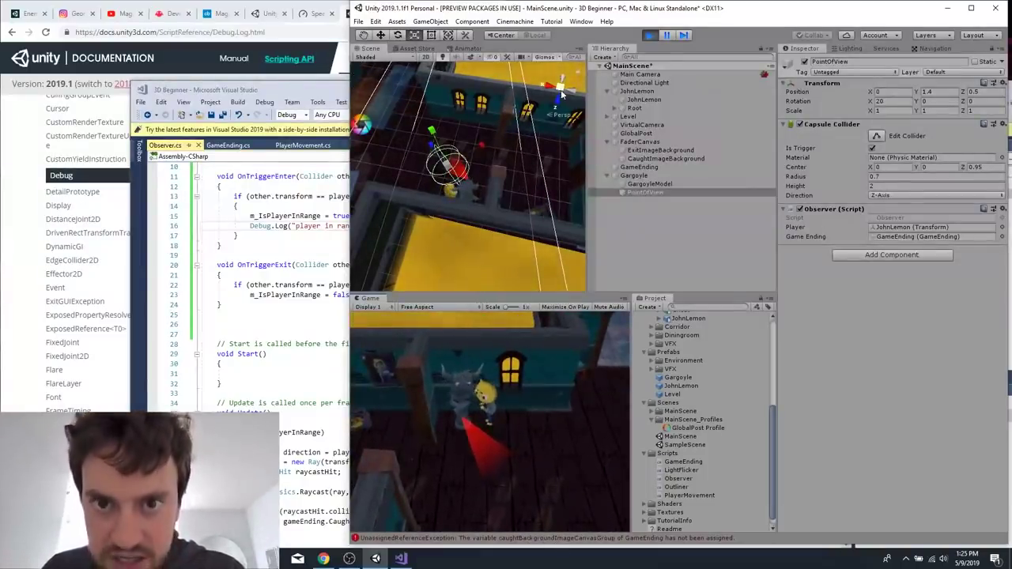
key("ctrl+p")
Comment out the Debug.Log line in Observer.cs's OnTriggerEnter method in Visual Studio, and save the script.
left_click(324, 227)
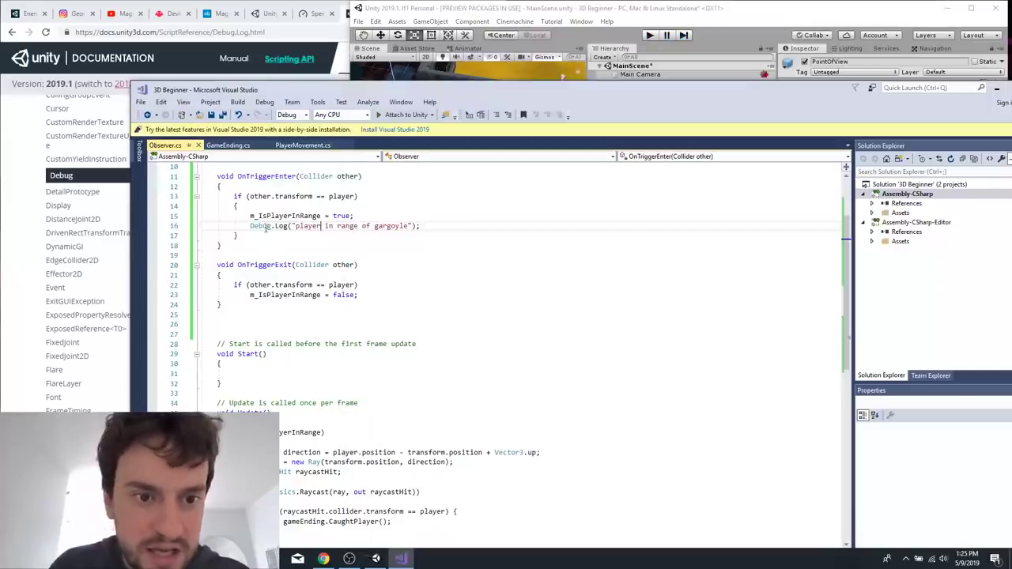
left_click(247, 226)
type("//")
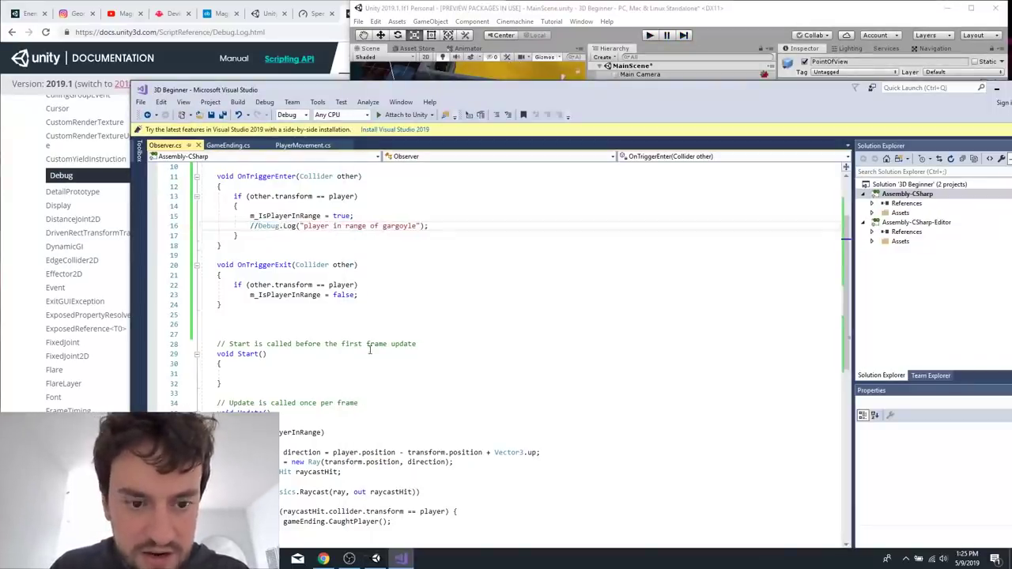
scroll(370, 350, "up", 3)
scroll(369, 267, "down", 3)
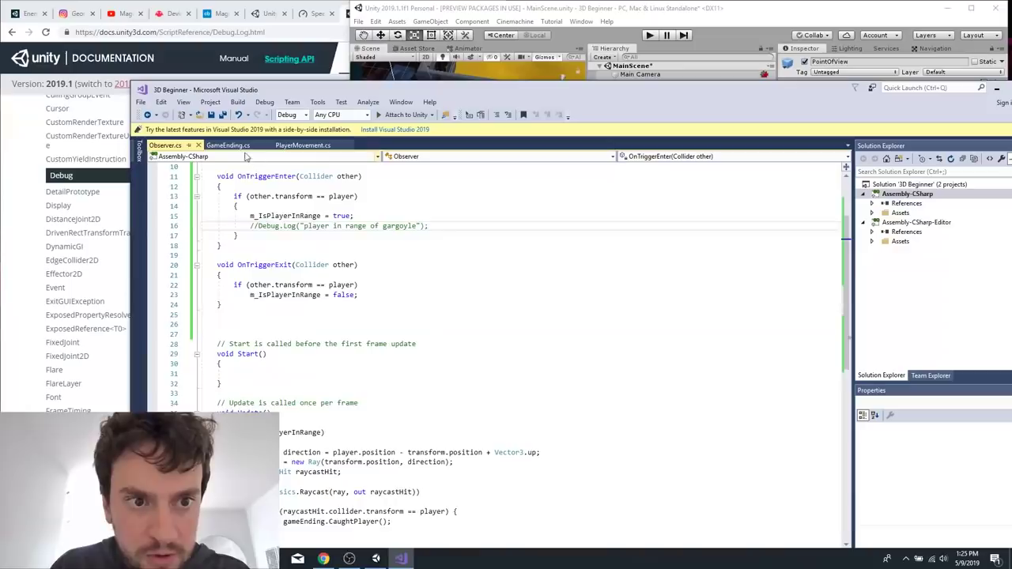
Check the public fields in GameEnding.cs, remove the GameEnding object's duplicate Game Ending script with unassigned references in Unity, and save the scene.
left_click(242, 147)
left_click(372, 259)
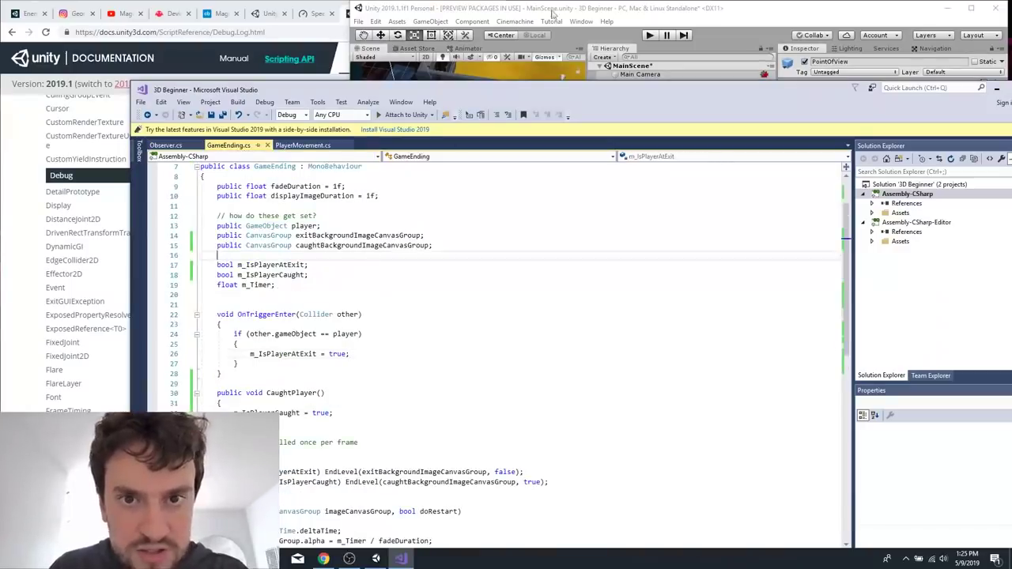
left_click(525, 44)
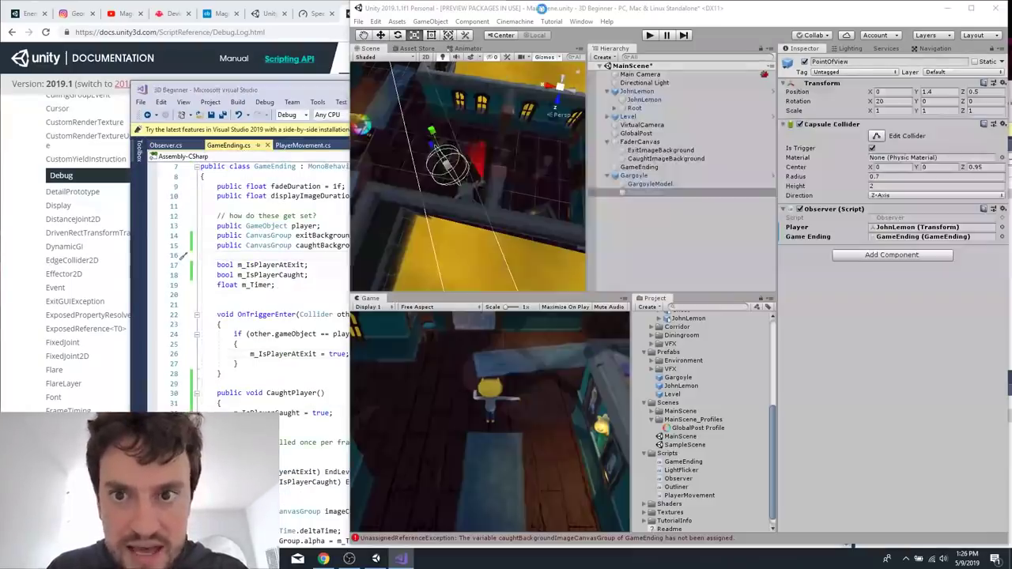
left_click(655, 169)
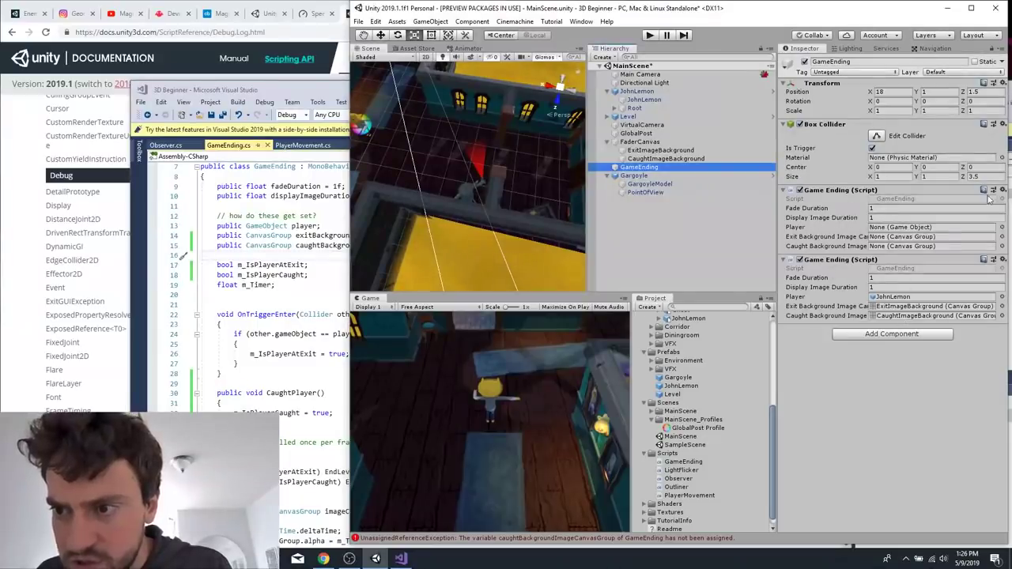
left_click(791, 195)
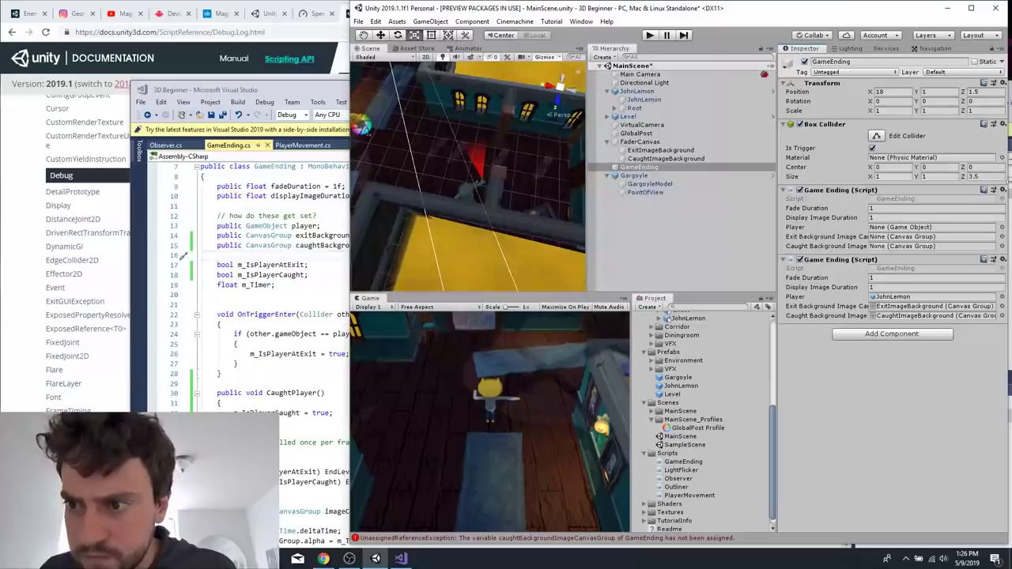
left_click(1002, 191)
left_click(971, 217)
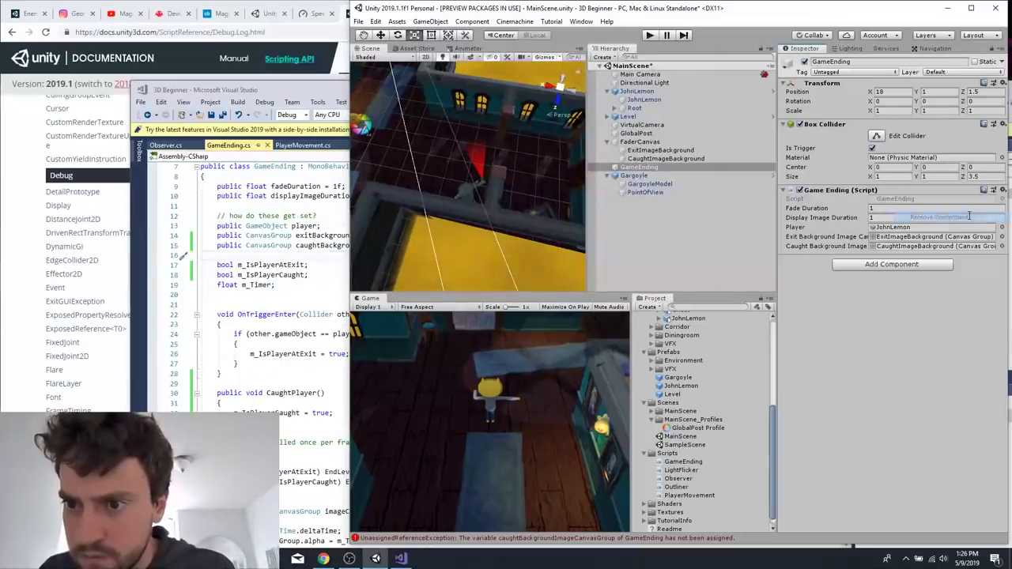
Playtest the scene by walking JohnLemon through the Gargoyle's line of sight, and open the Console to read the errors.
left_click(648, 35)
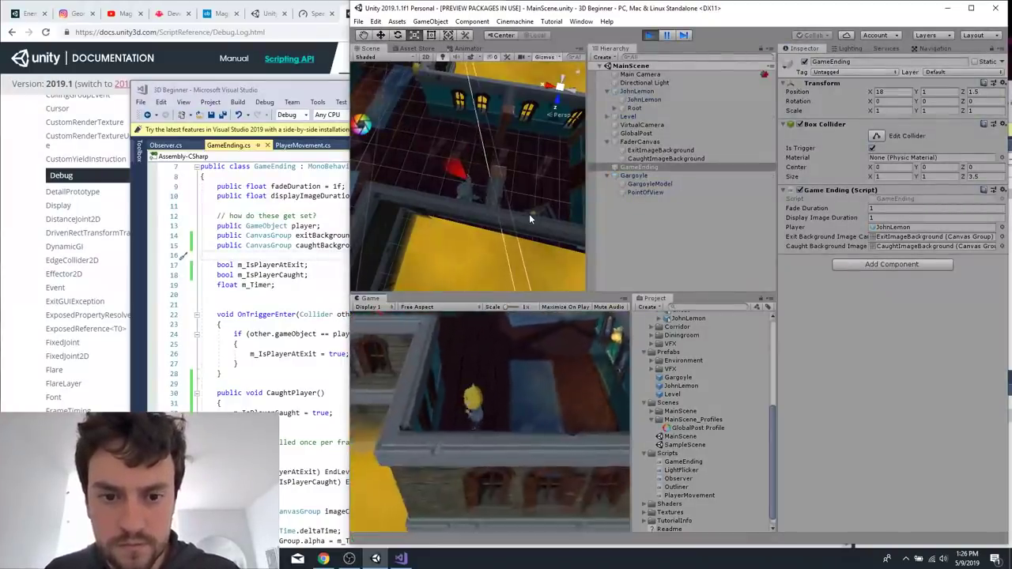
key("w")
key("a")
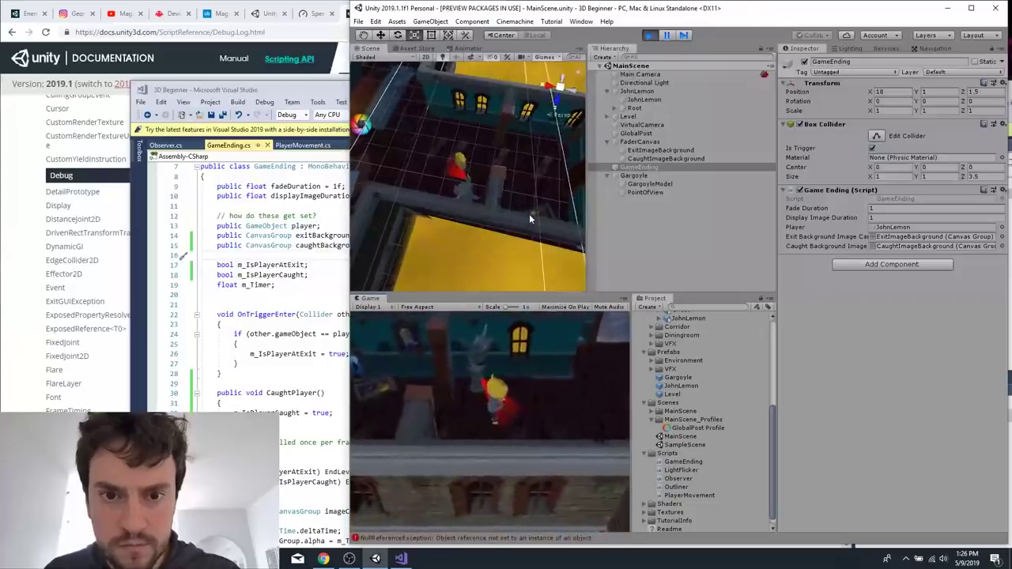
key("d")
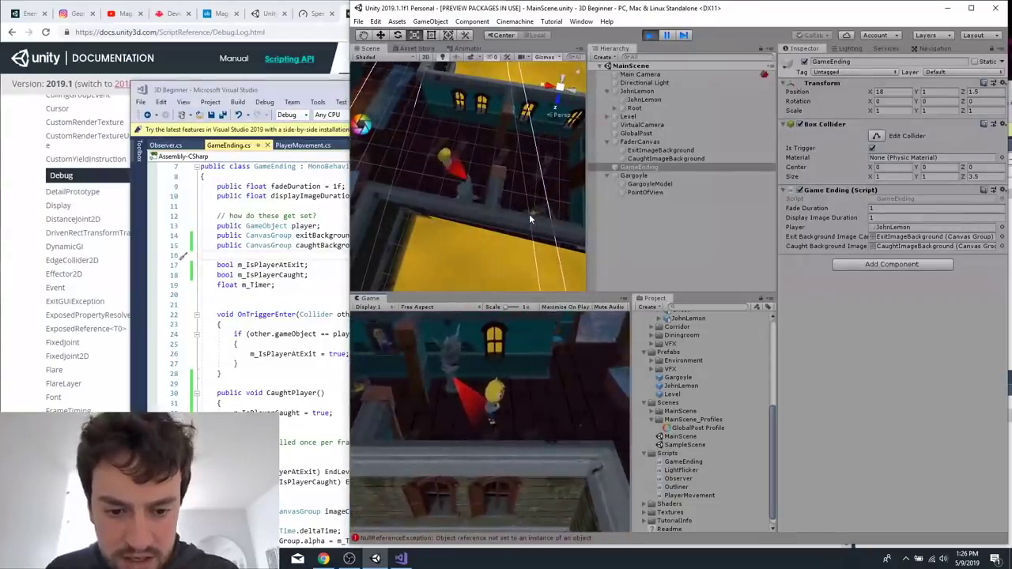
left_click(395, 539)
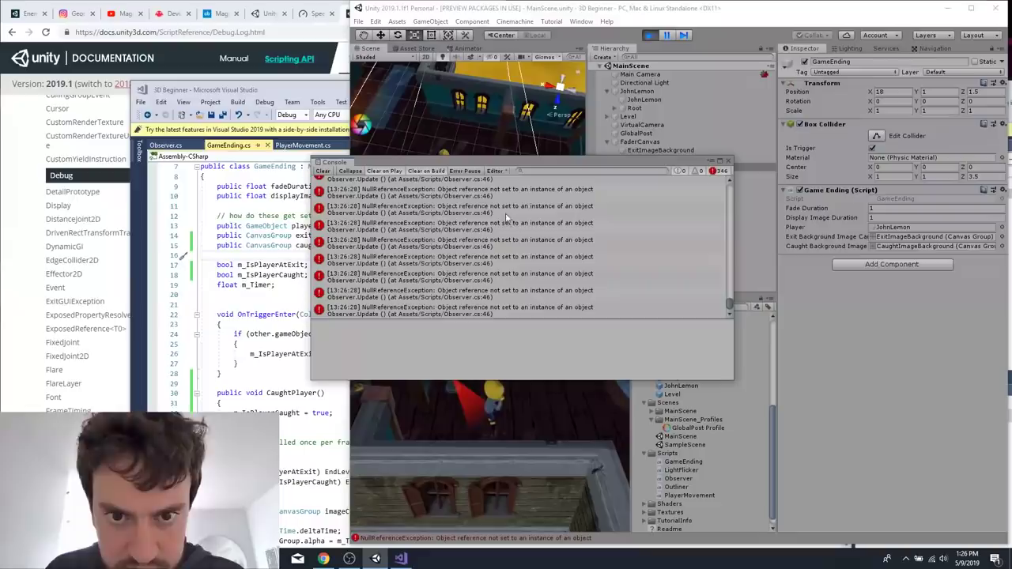
Review CaughtPlayer and EndLevel in GameEnding.cs, and the fields, trigger methods and Update raycast in Observer.cs.
left_click(276, 397)
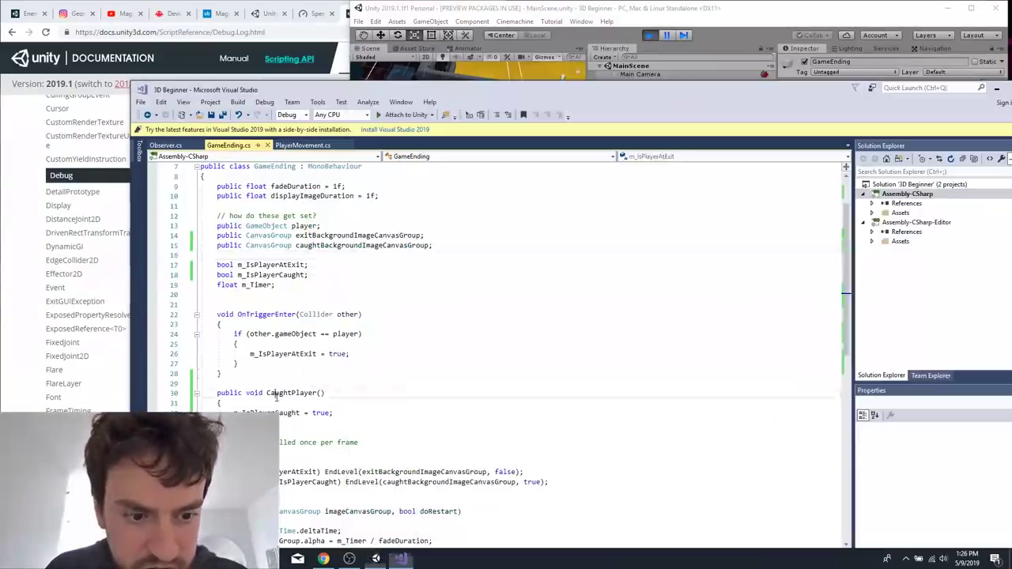
scroll(276, 398, "down", 6)
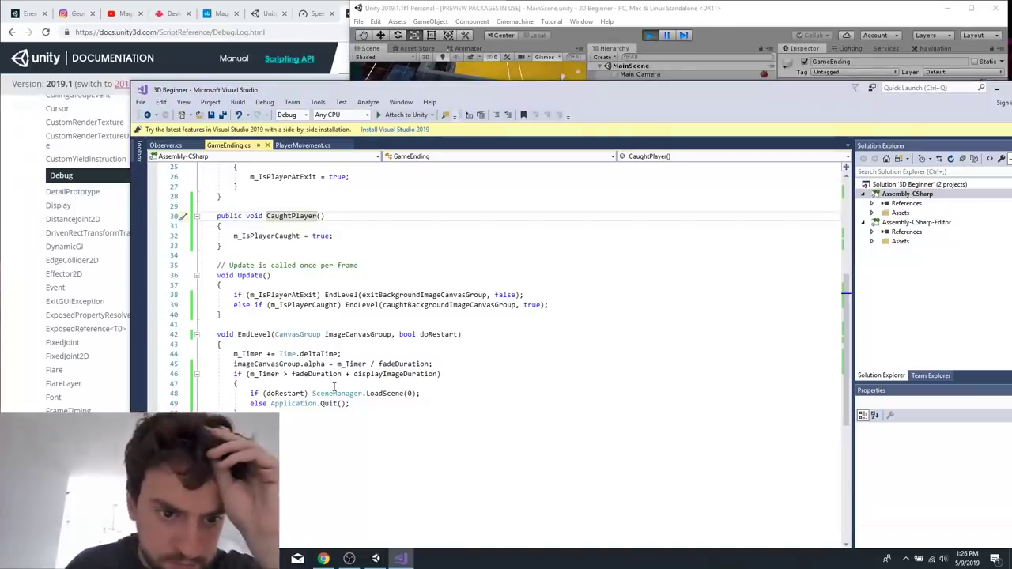
left_click(170, 145)
scroll(344, 441, "down", 2)
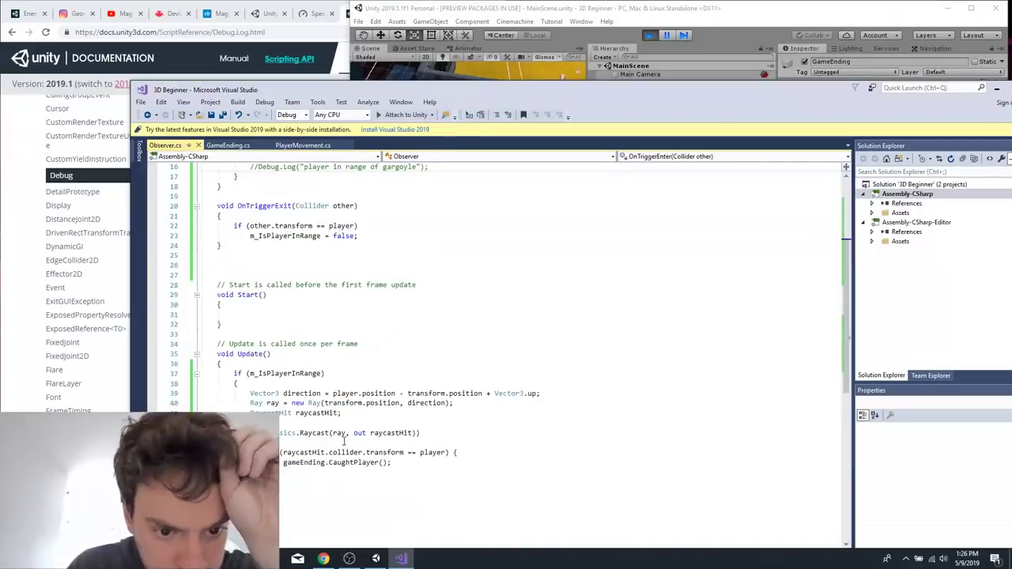
scroll(361, 480, "up", 4)
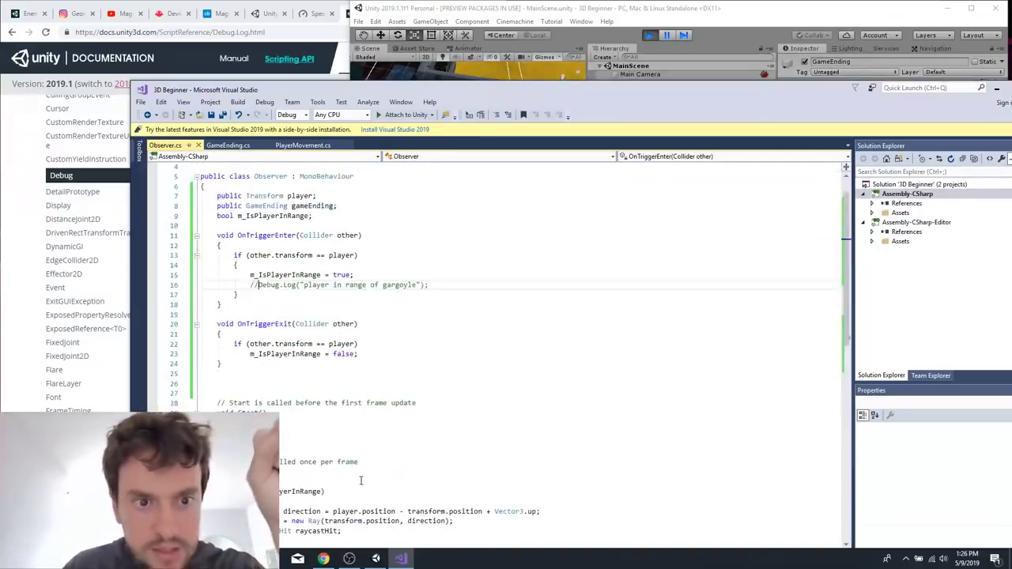
scroll(358, 420, "down", 4)
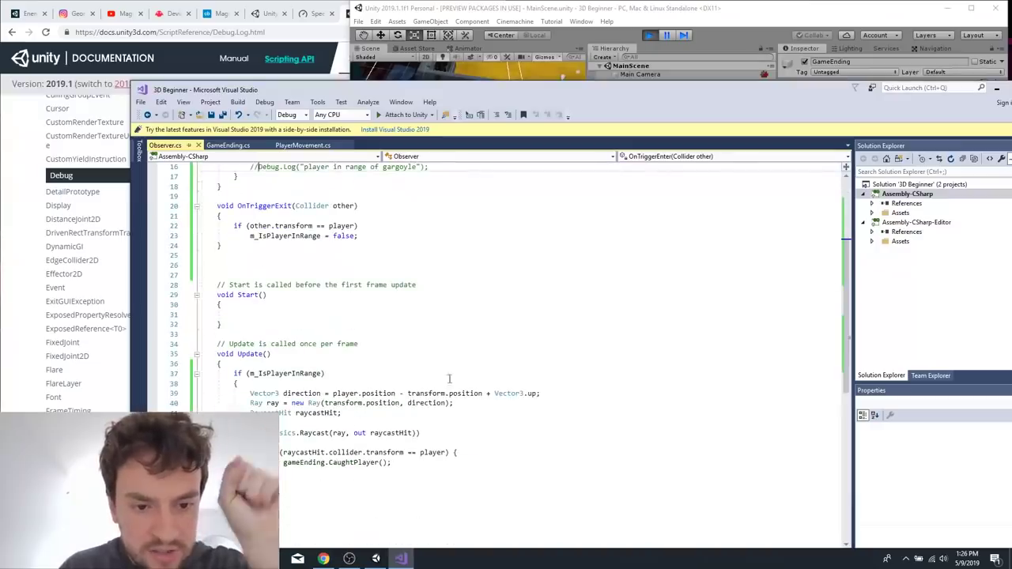
Delete the two extra blank lines above the Start comment in Observer.cs, save the script, and return to Unity's Console.
left_click(463, 295)
scroll(463, 295, "up", 2)
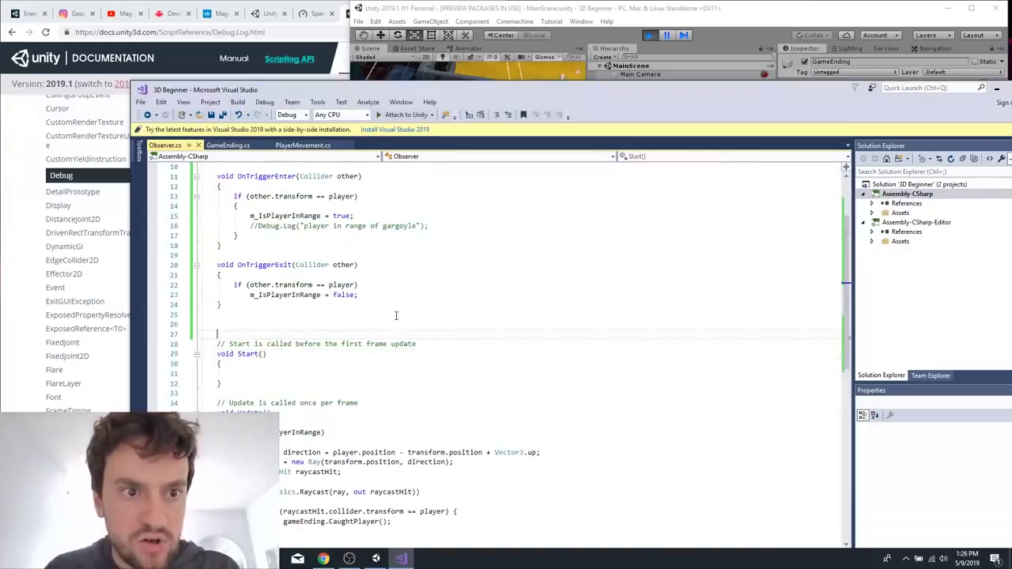
key("BackSpace")
key("BackSpace")
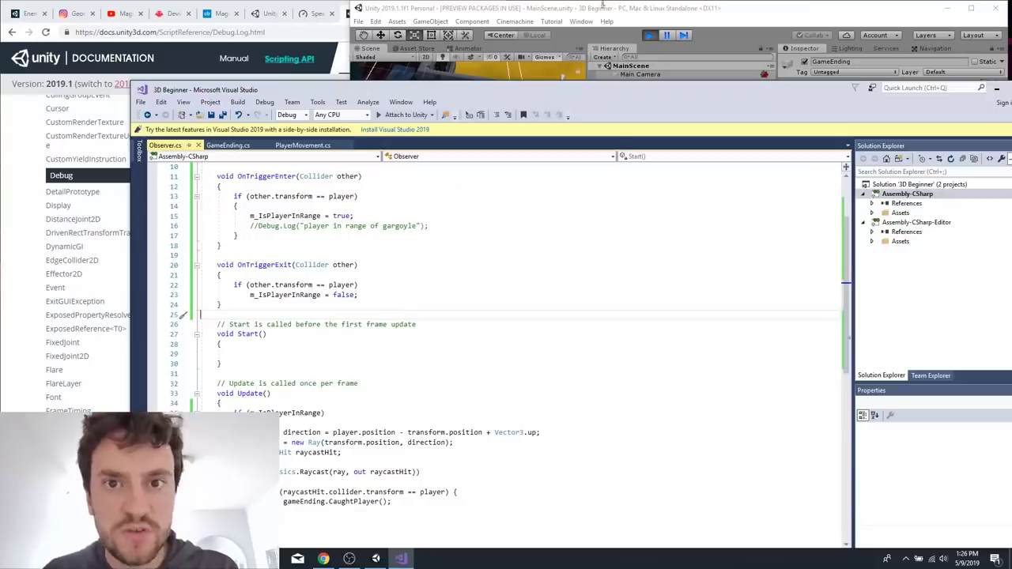
left_click(607, 5)
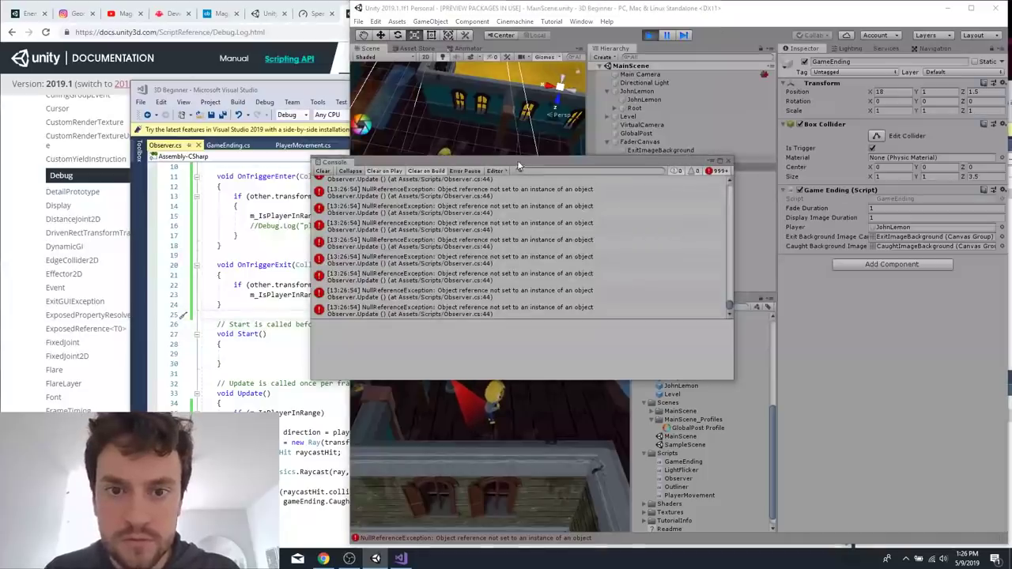
Stop play mode and assign GameEnding to the Game Ending field of the Observer script on the Gargoyle's PointOfView.
left_click_drag(528, 157, 531, 118)
left_click(649, 35)
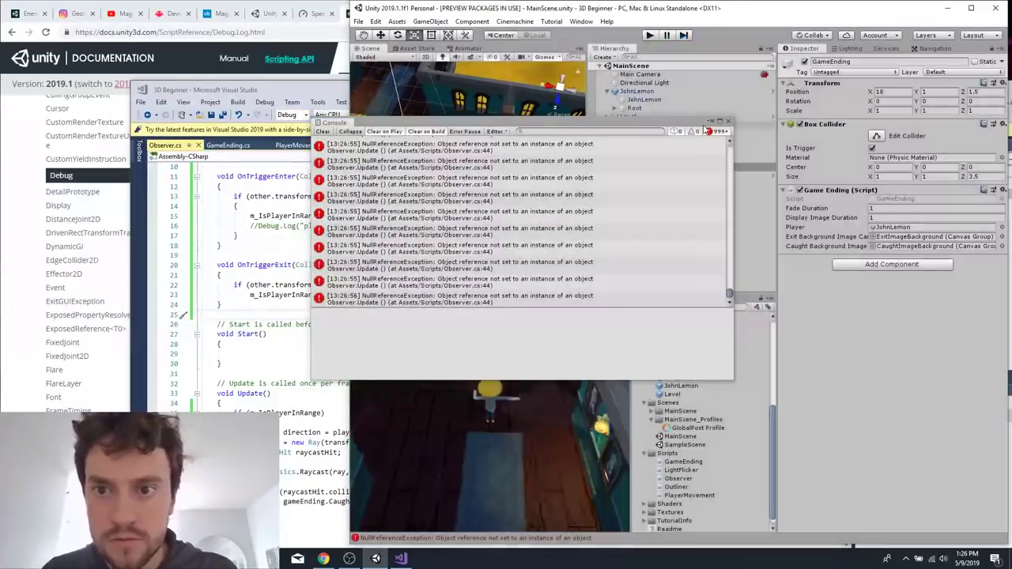
left_click_drag(685, 123, 335, 222)
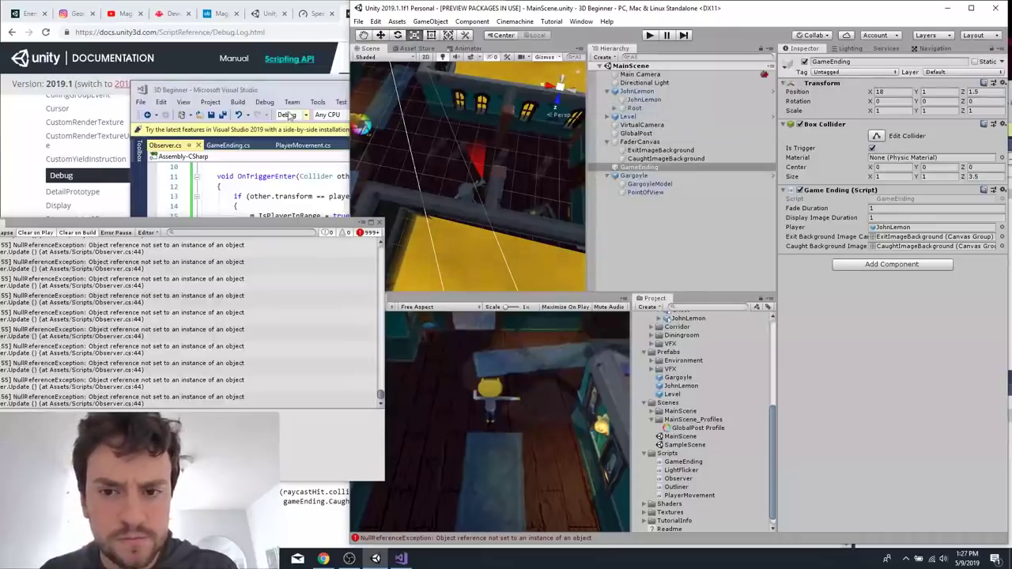
left_click(641, 177)
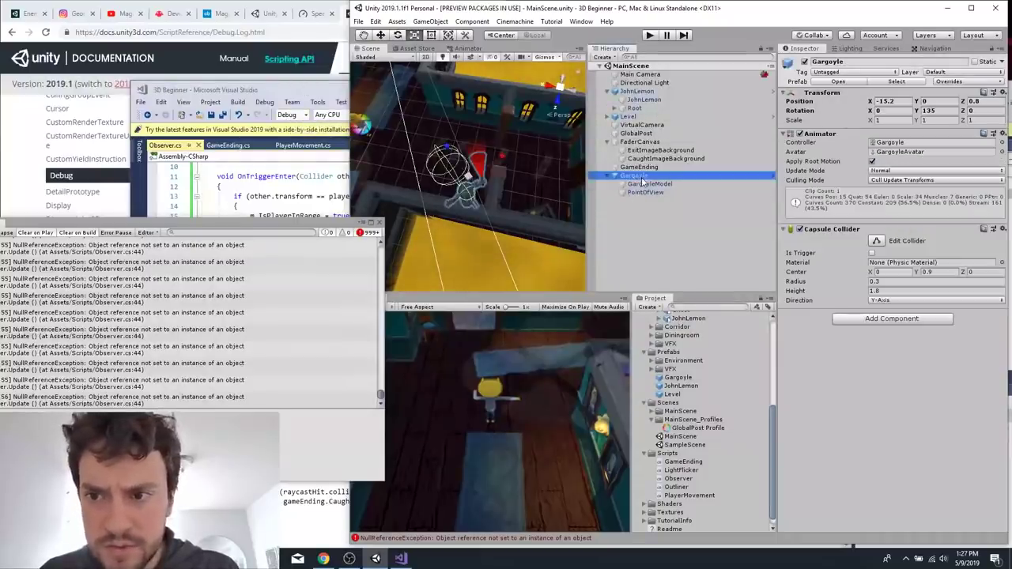
left_click(647, 192)
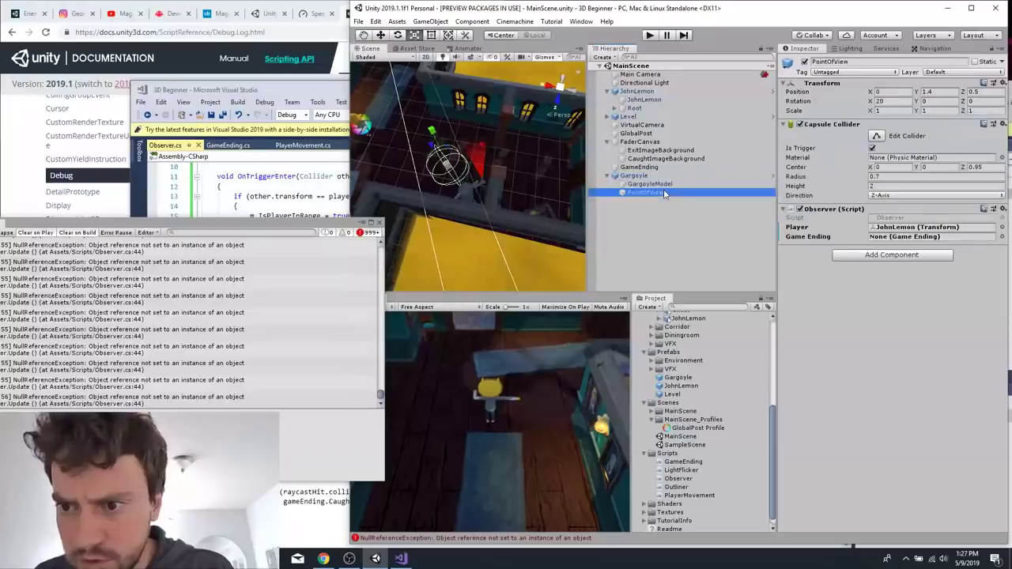
left_click(1002, 237)
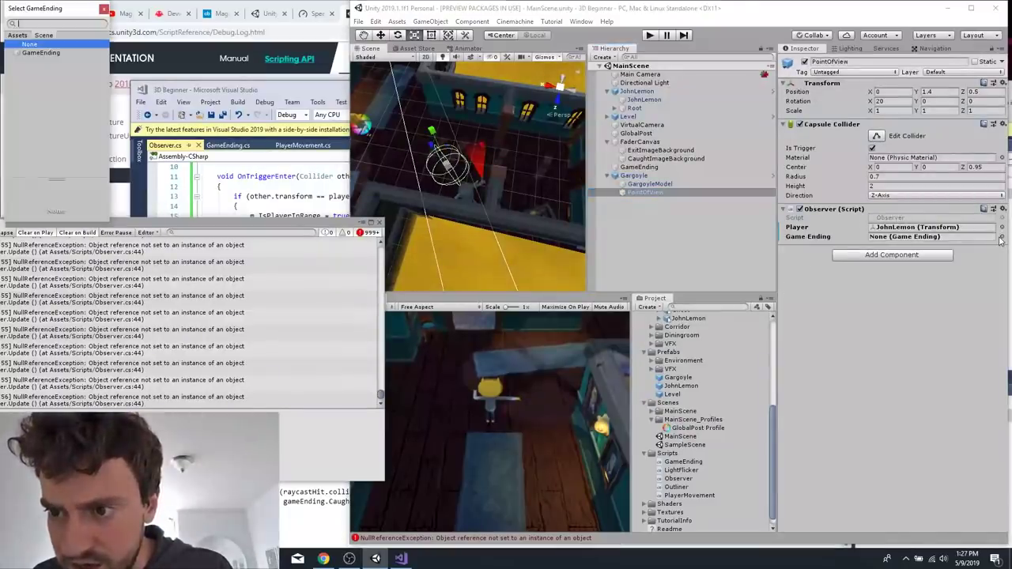
double_click(41, 53)
Playtest the scene by walking JohnLemon into the Gargoyle's line of sight, and stop play mode.
left_click(649, 36)
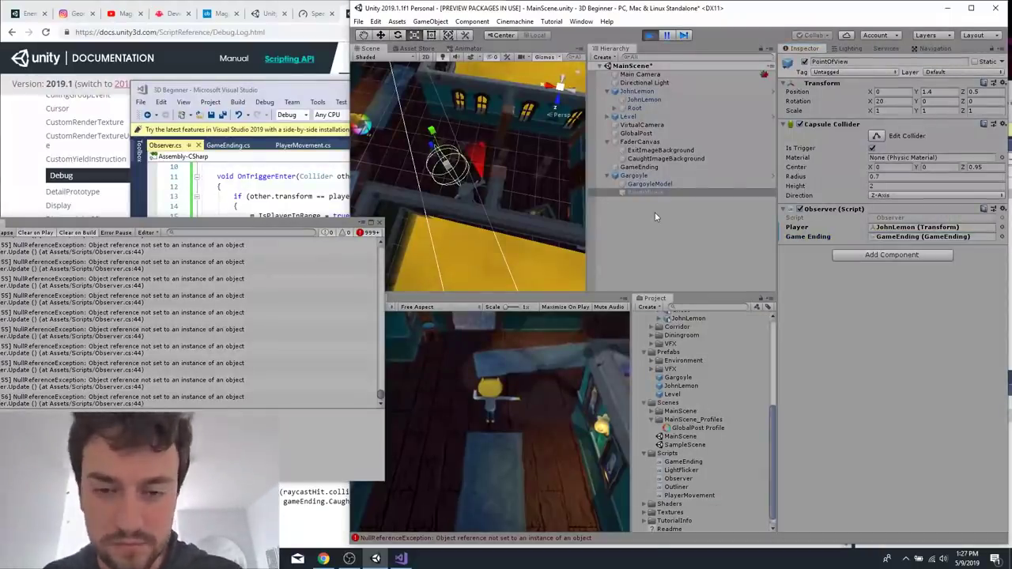
key("s")
key("a")
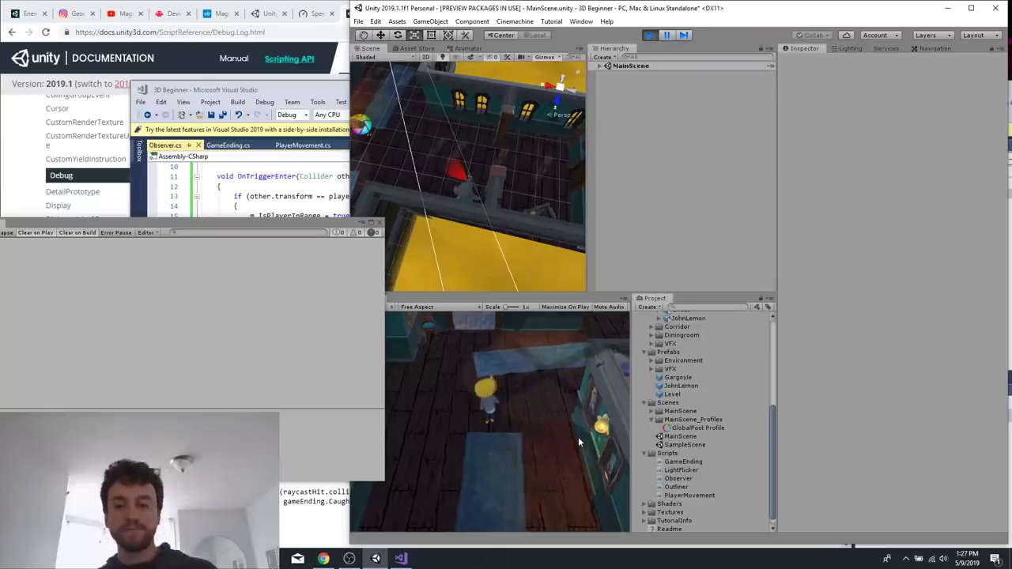
key("a")
key("a")
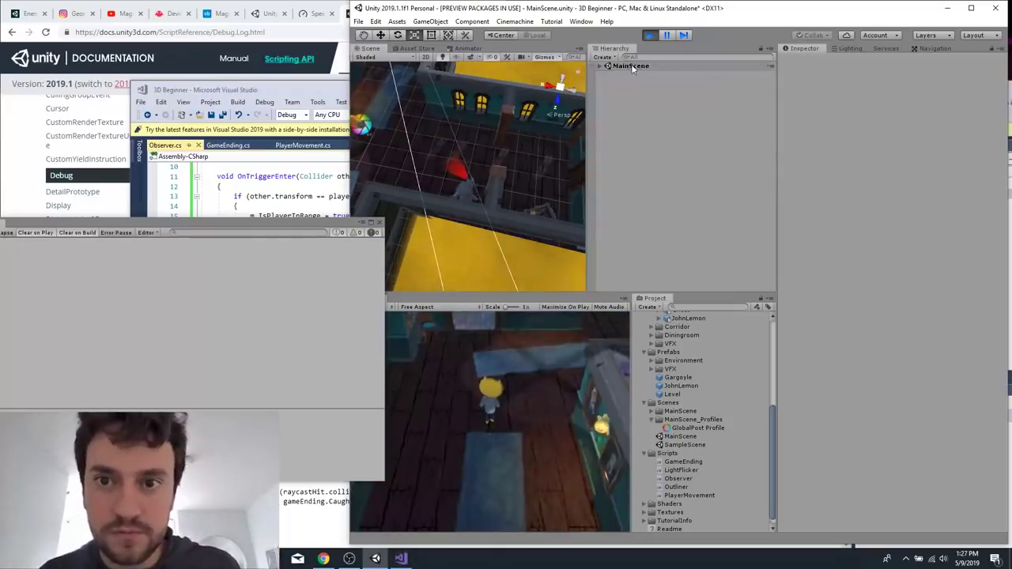
left_click(650, 36)
Return to the Unity Learn enemies tutorial in the browser and continue to Enemies, Part 2: Dynamic Observers.
left_click(57, 149)
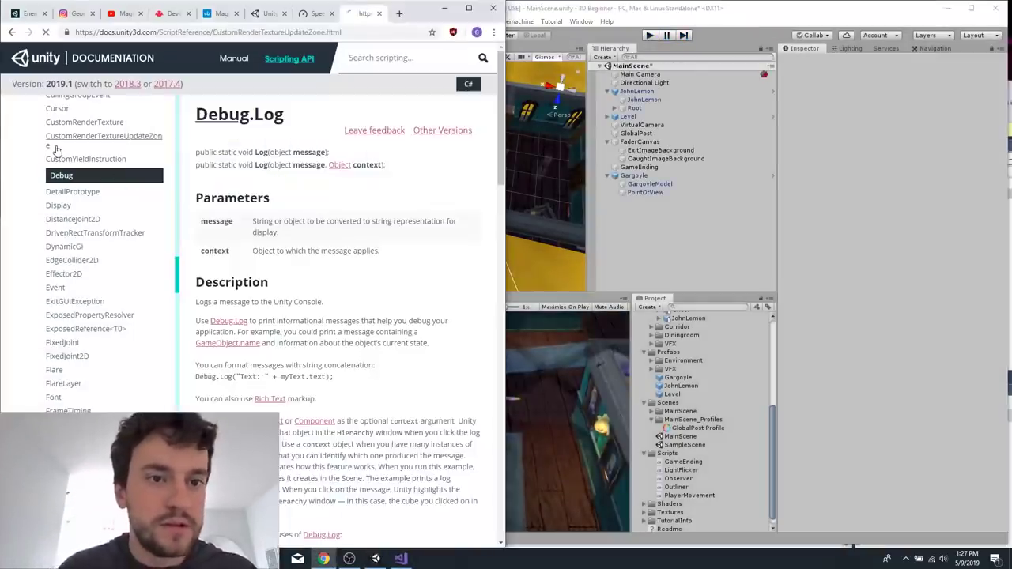
left_click(383, 14)
left_click(304, 16)
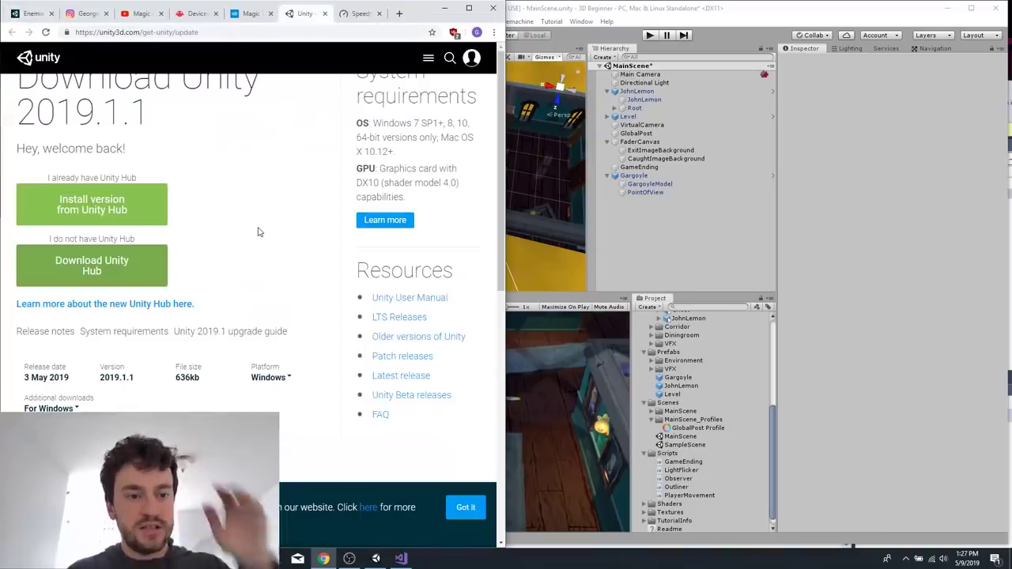
key("ctrl+1")
scroll(222, 271, "down", 11)
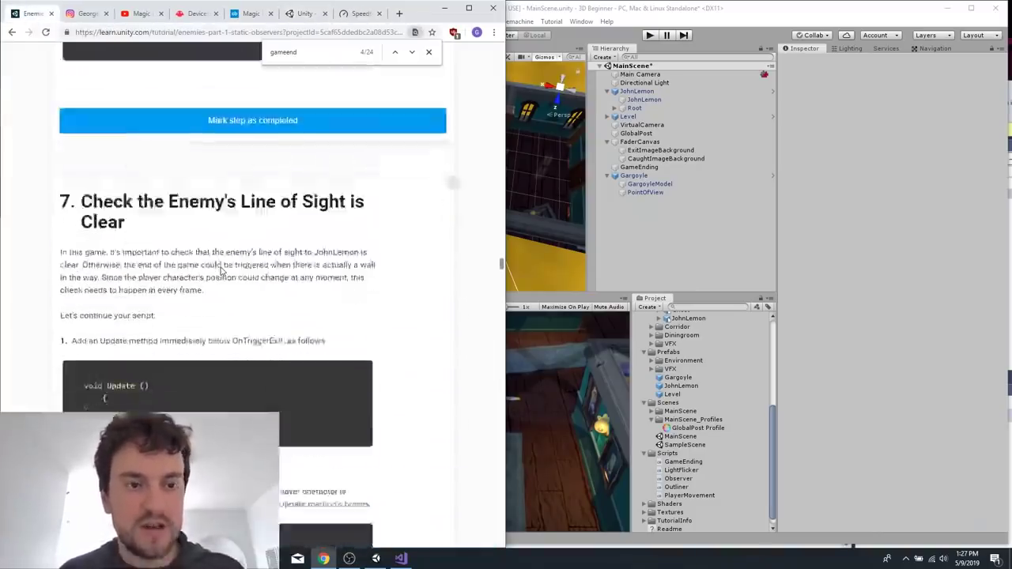
scroll(223, 271, "up", 2)
key("alt+Left")
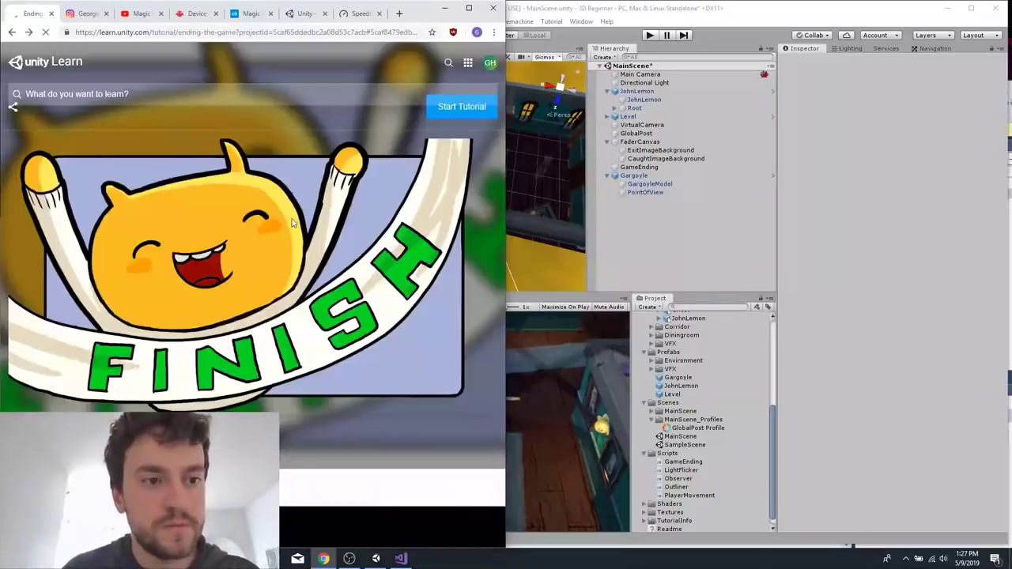
key("alt+Right")
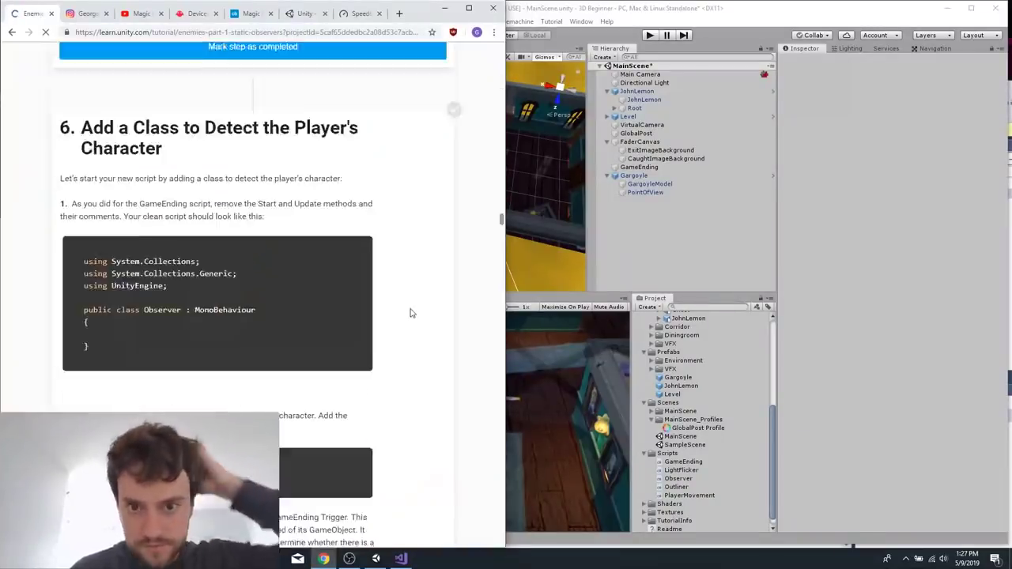
scroll(410, 313, "down", 15)
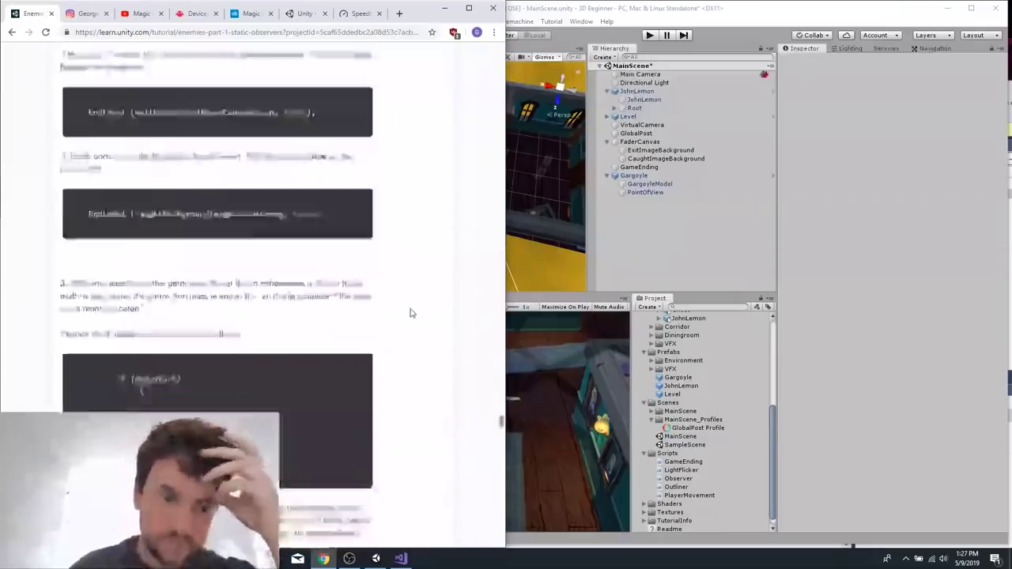
scroll(411, 313, "down", 20)
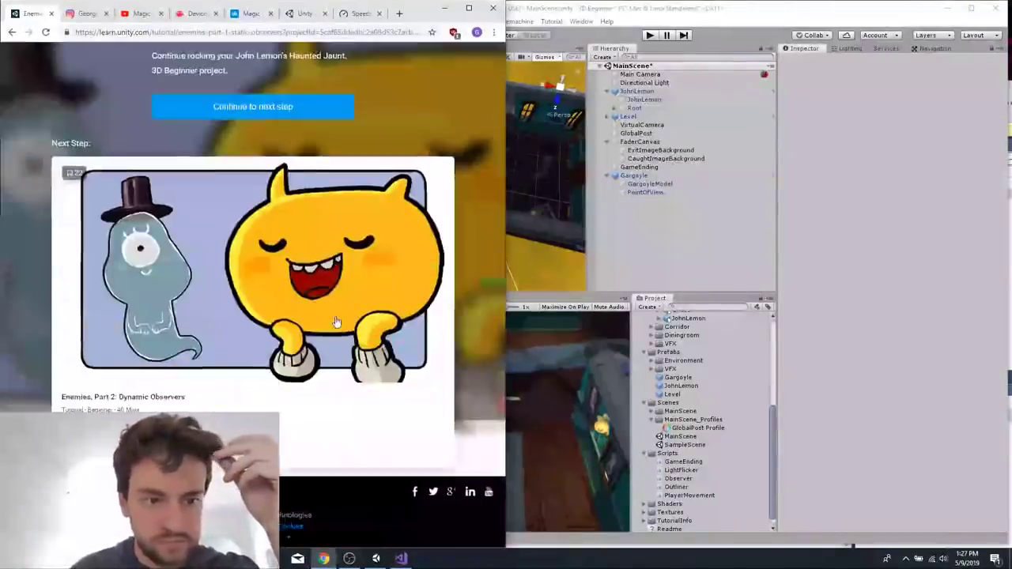
left_click(253, 111)
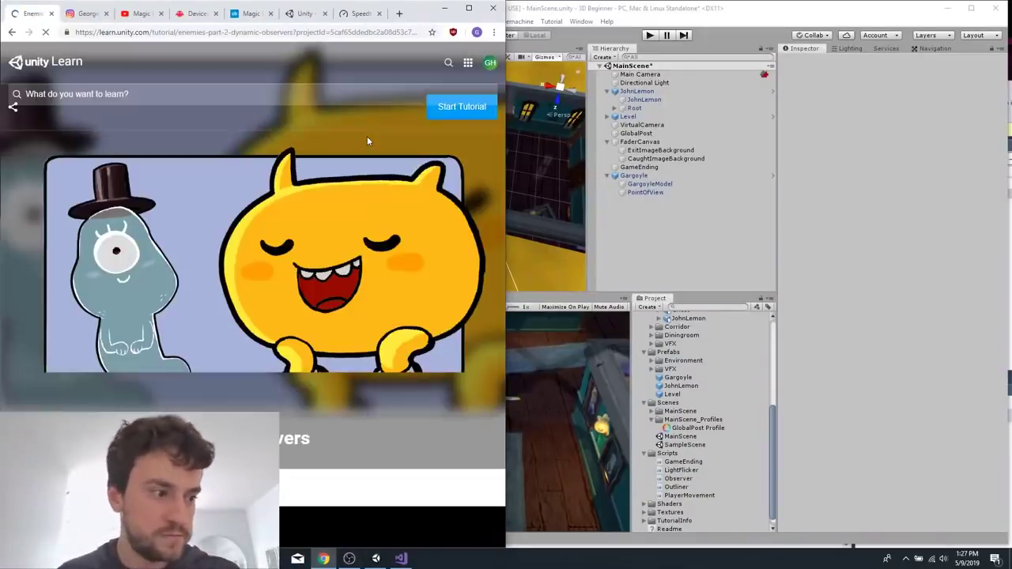
Following the Set Up the Ghost Prefab section, add the Ghost model from Characters to the scene and make it a prefab in the Prefabs folder.
scroll(325, 316, "down", 3)
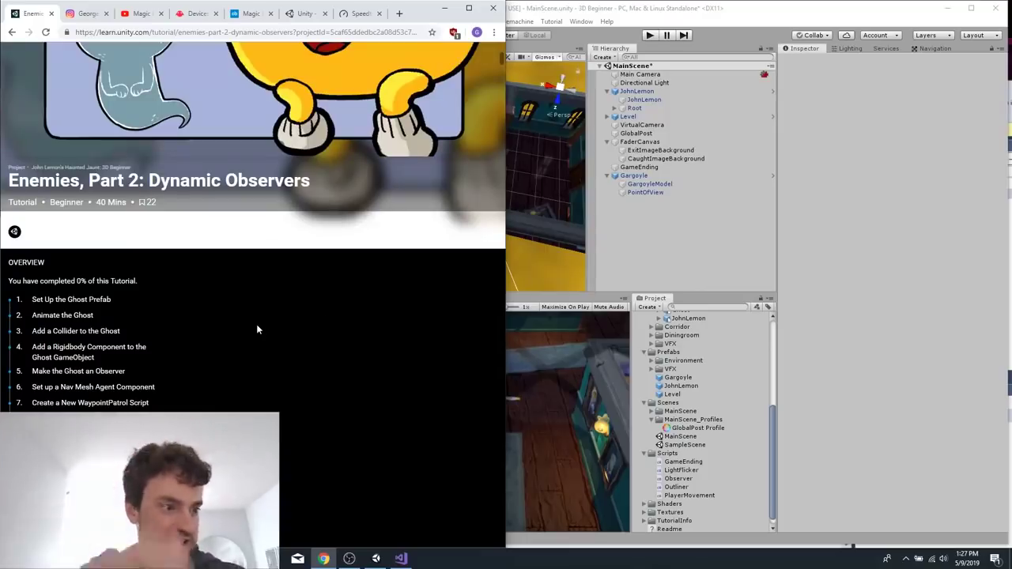
scroll(257, 217, "down", 8)
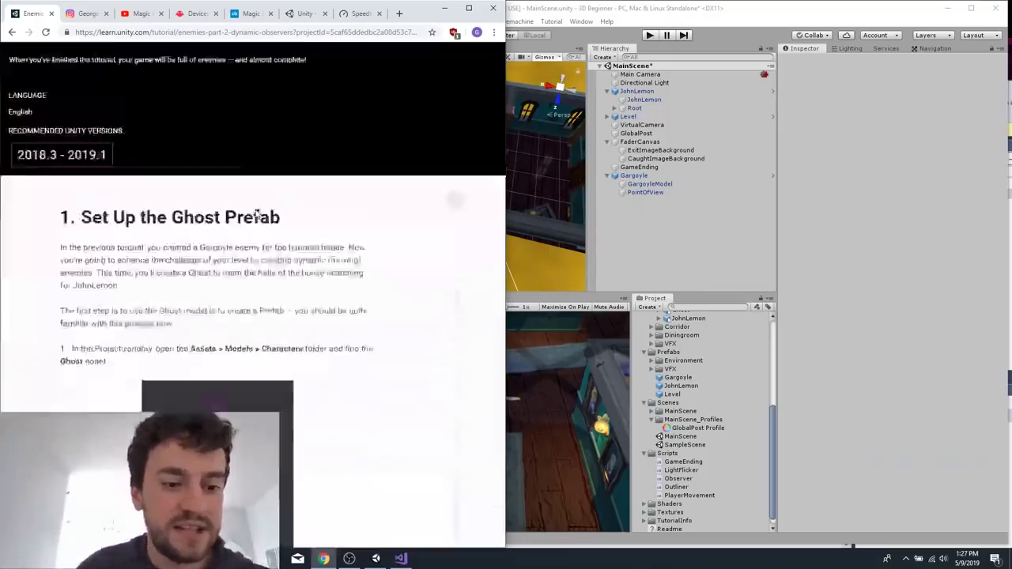
scroll(257, 217, "down", 2)
scroll(410, 320, "down", 1)
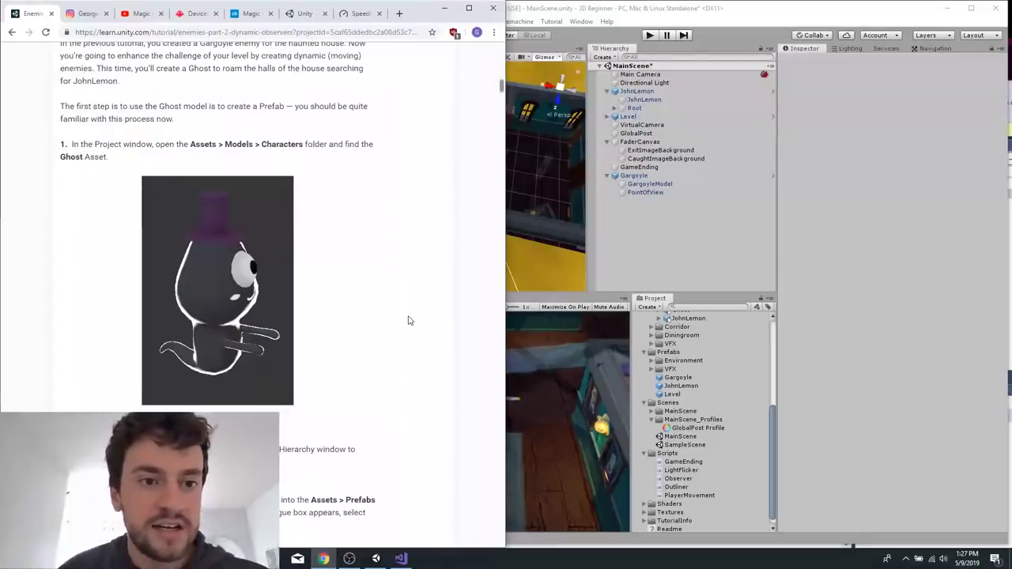
scroll(409, 320, "down", 1)
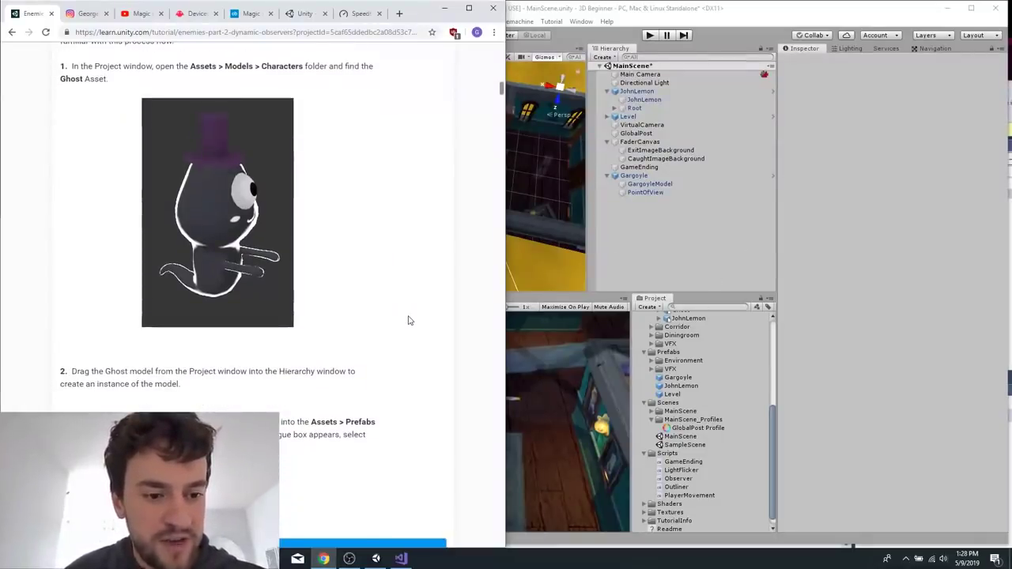
scroll(409, 320, "up", 1)
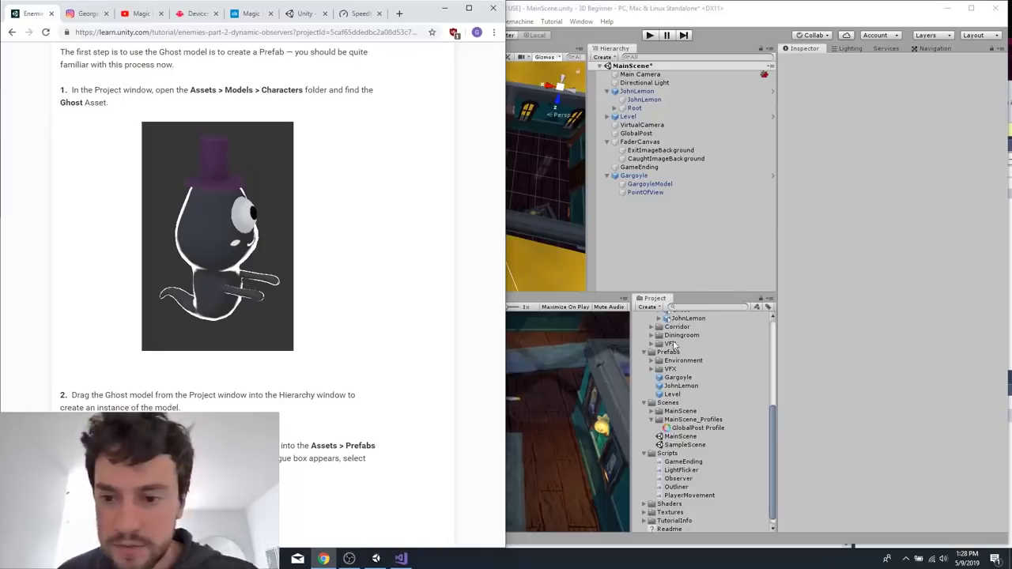
scroll(674, 346, "up", 3)
left_click(680, 409)
left_click_drag(680, 409, 669, 357)
scroll(714, 365, "down", 3)
left_click(670, 301)
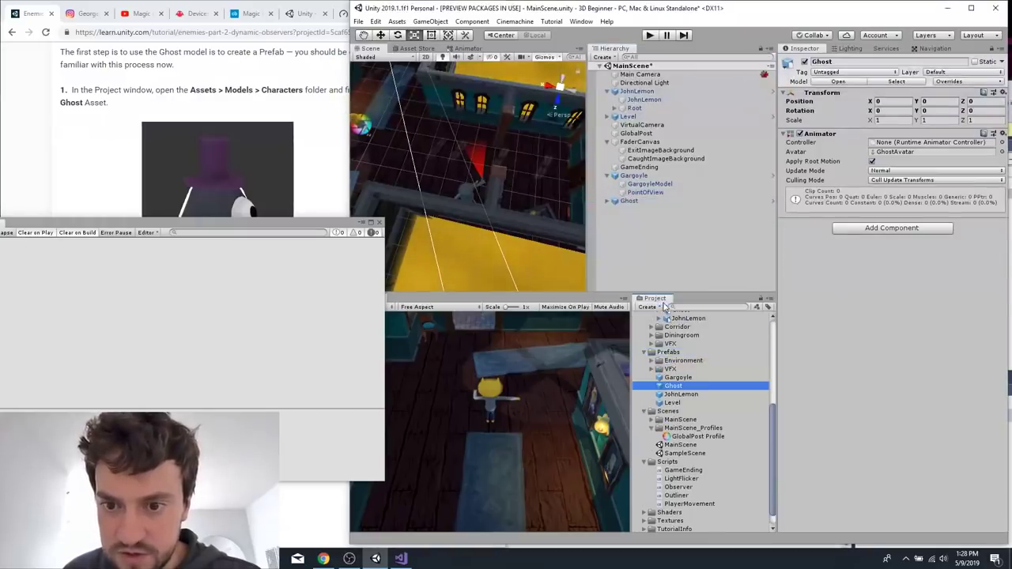
Replace the Ghost model instance in the scene with an instance of the Ghost prefab from the Prefabs folder.
left_click(637, 202)
key("Delete")
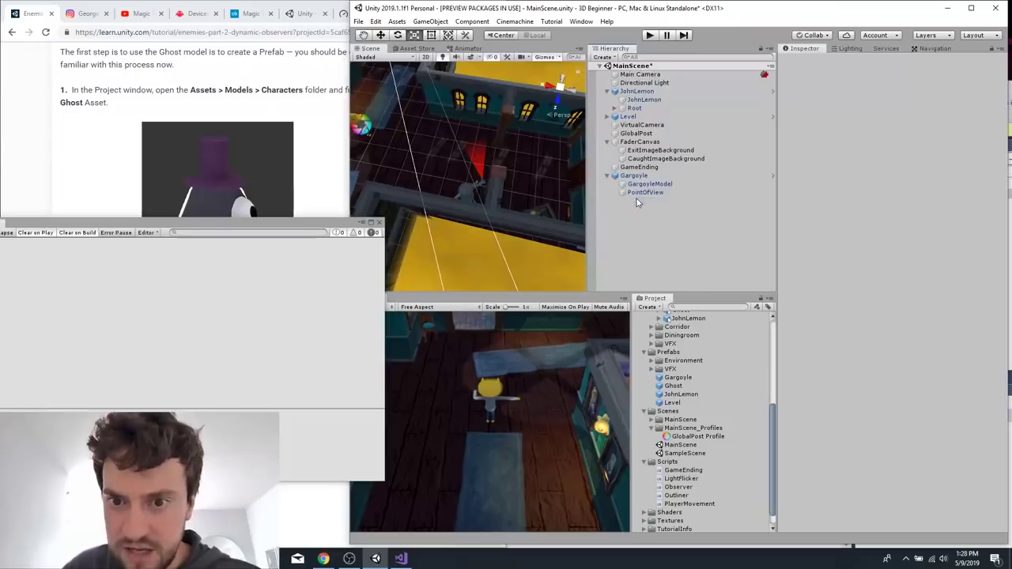
left_click(673, 387)
left_click_drag(685, 389, 643, 230)
left_click(620, 203)
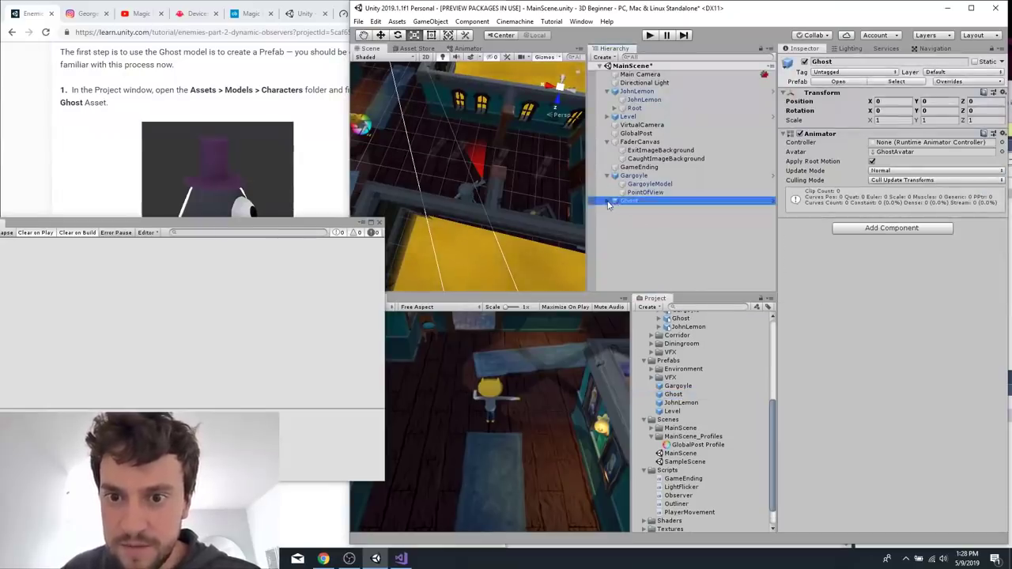
left_click(642, 225)
left_click(619, 203)
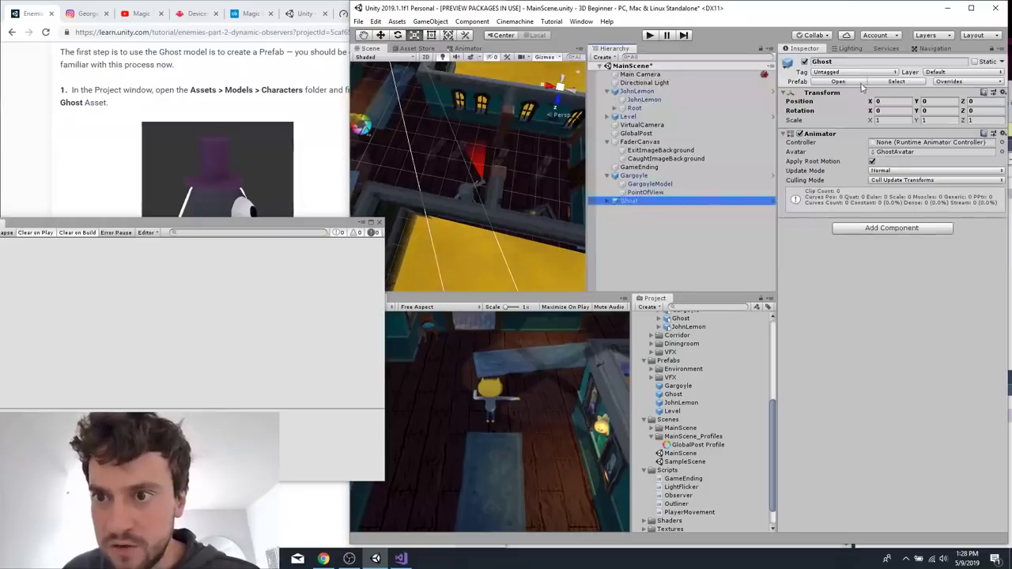
Open the Ghost prefab for editing and close the floating Console window.
left_click(861, 82)
left_click_drag(253, 227, 469, 278)
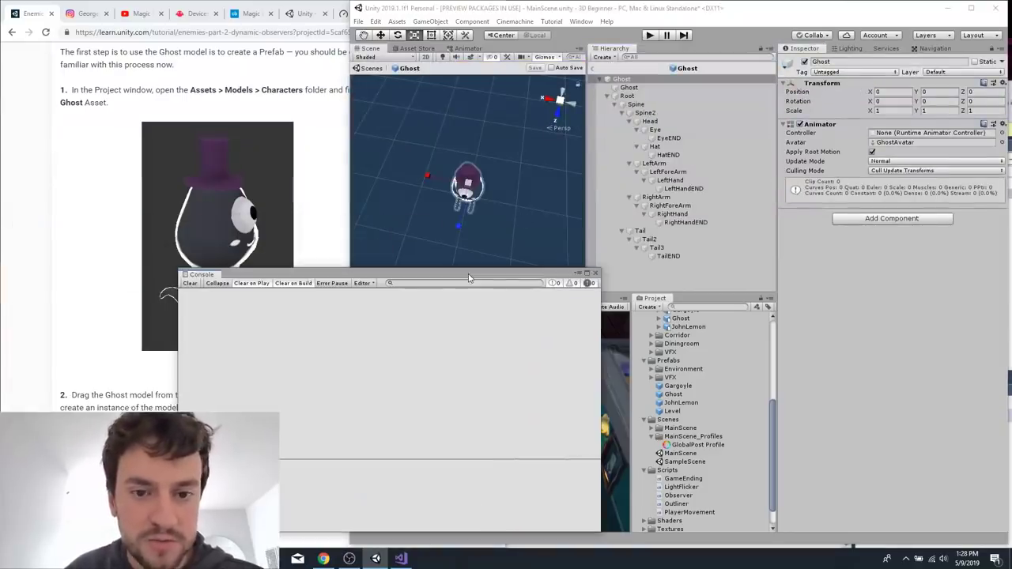
left_click(595, 274)
Following the Animate the Ghost section, create an Animator Controller named Ghost in the Animators folder.
left_click(286, 444)
scroll(287, 445, "down", 6)
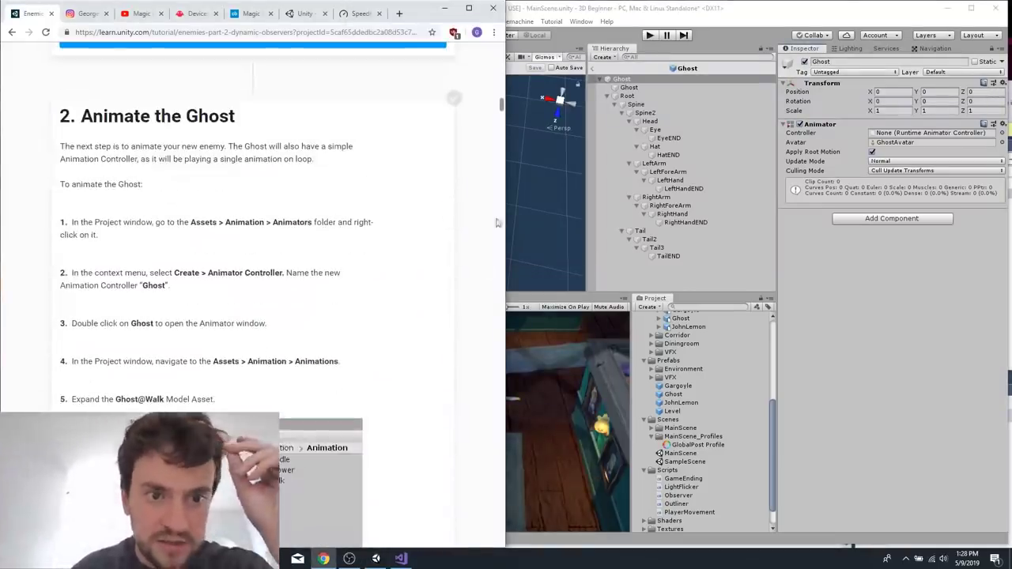
scroll(724, 375, "up", 5)
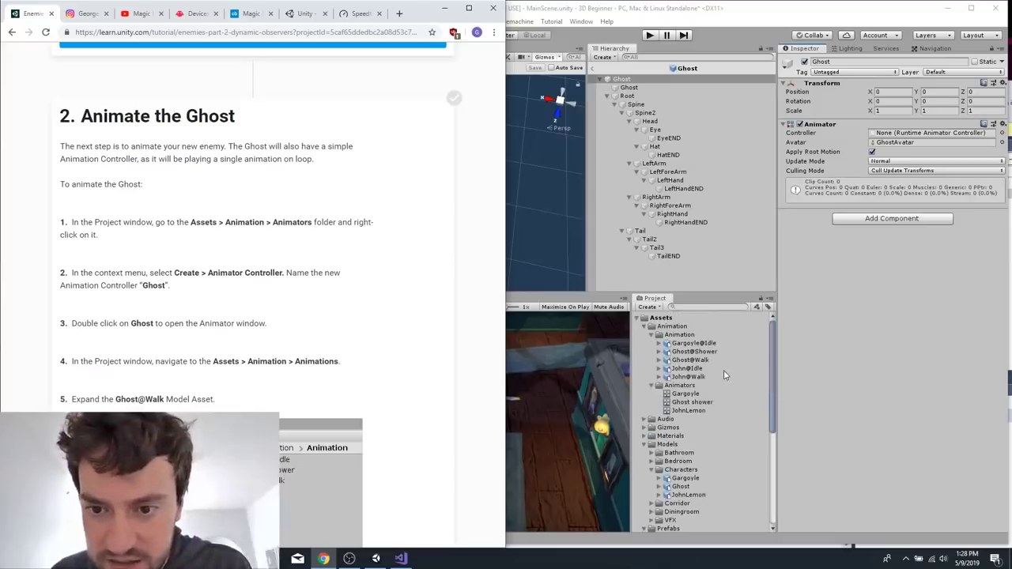
left_click(691, 385)
right_click(690, 385)
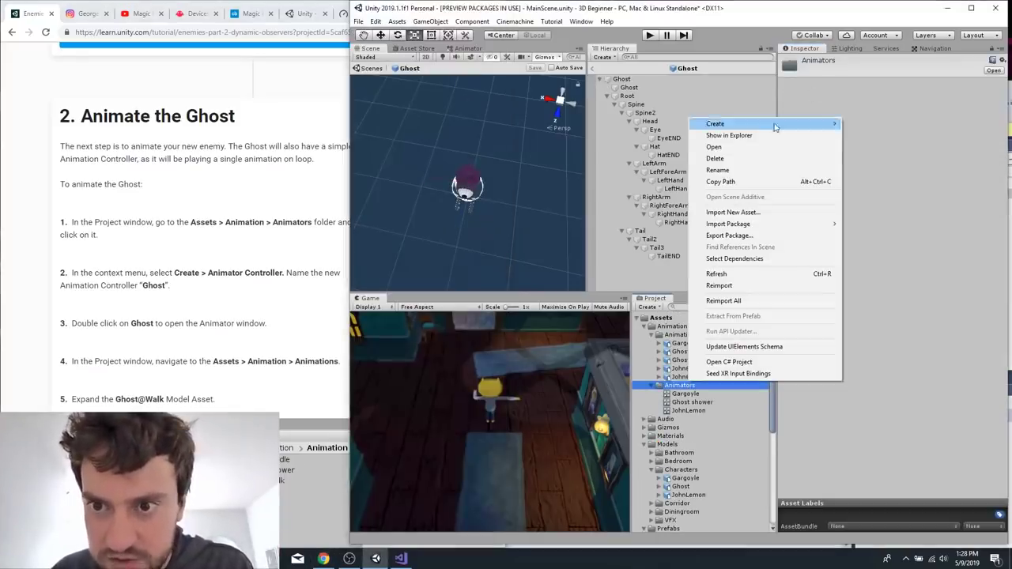
mouse_move(766, 131)
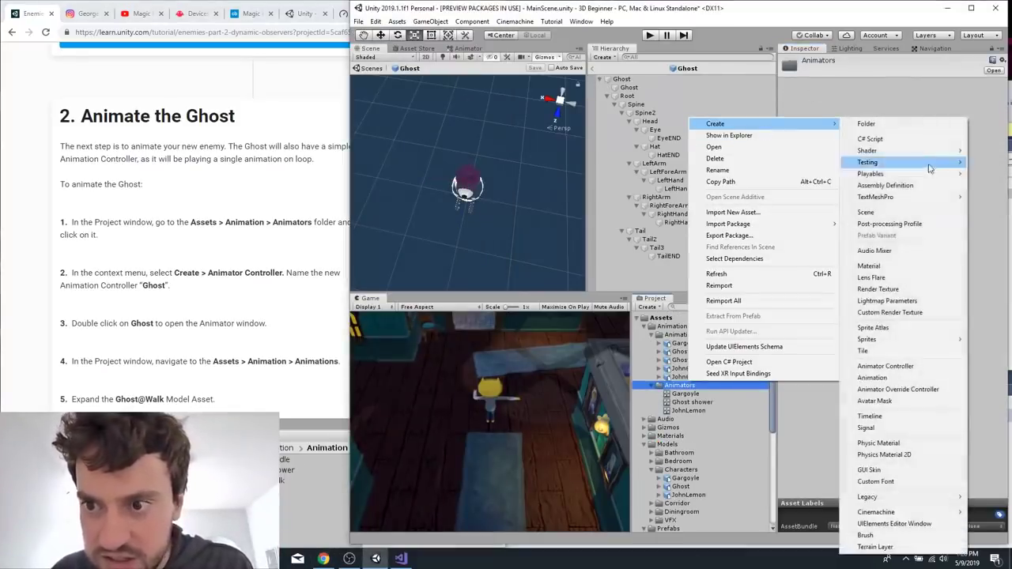
left_click(909, 367)
type("G")
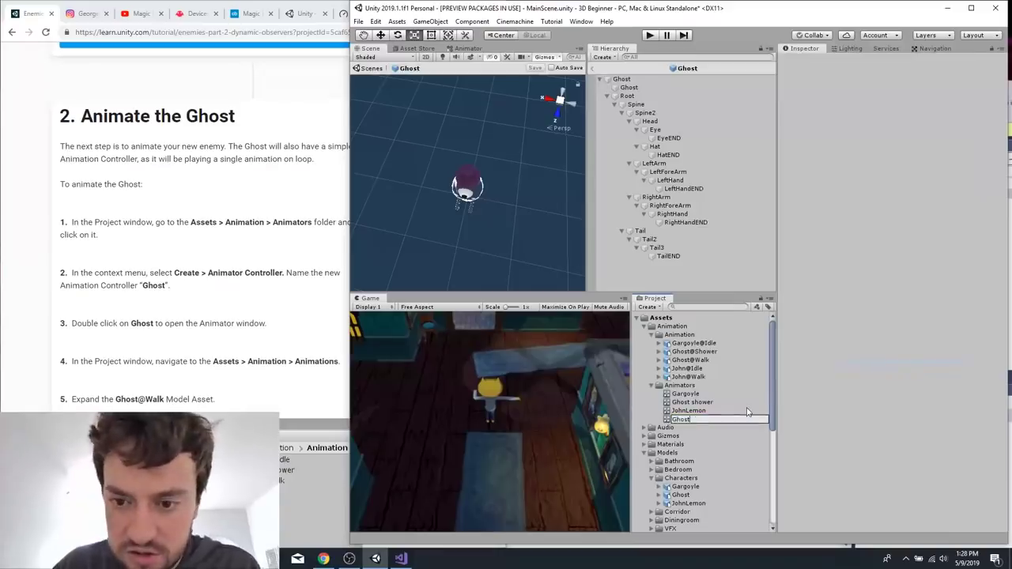
type("host")
key("Return")
Open the Ghost controller in the Animator window and read the tutorial's instructions for adding the Walk animation and assigning the controller.
double_click(685, 403)
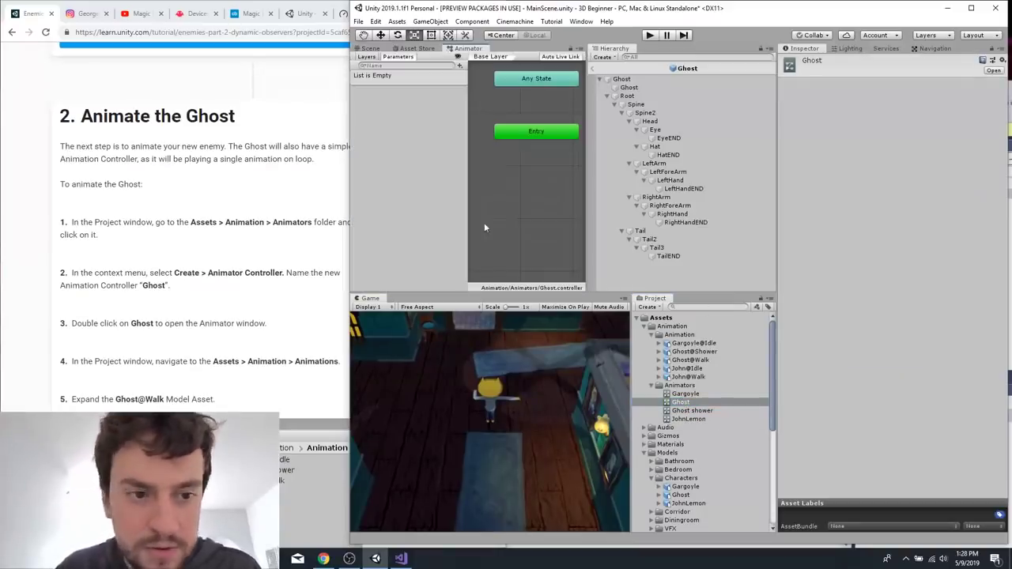
scroll(226, 310, "down", 3)
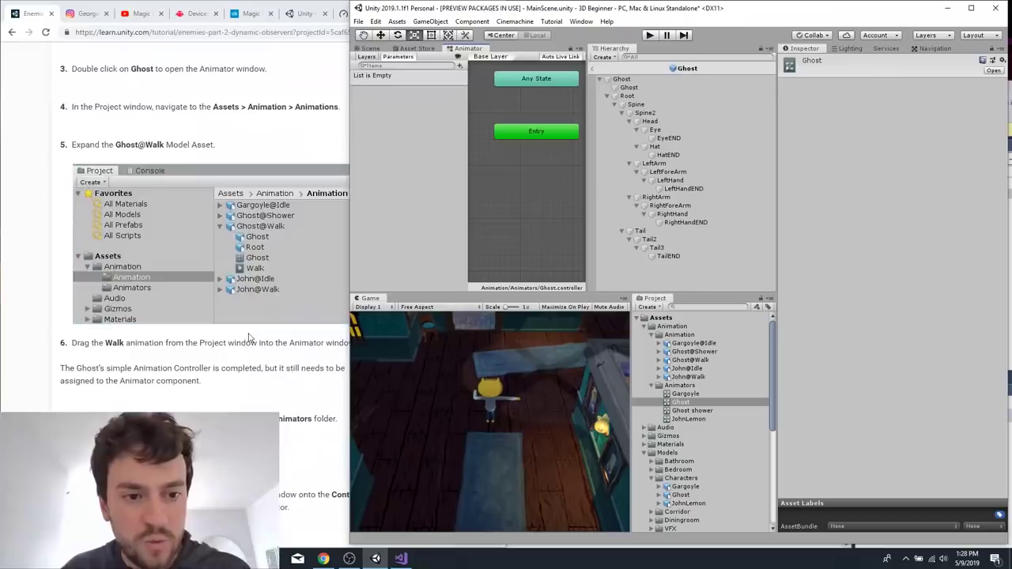
scroll(249, 338, "down", 1)
scroll(270, 349, "down", 2)
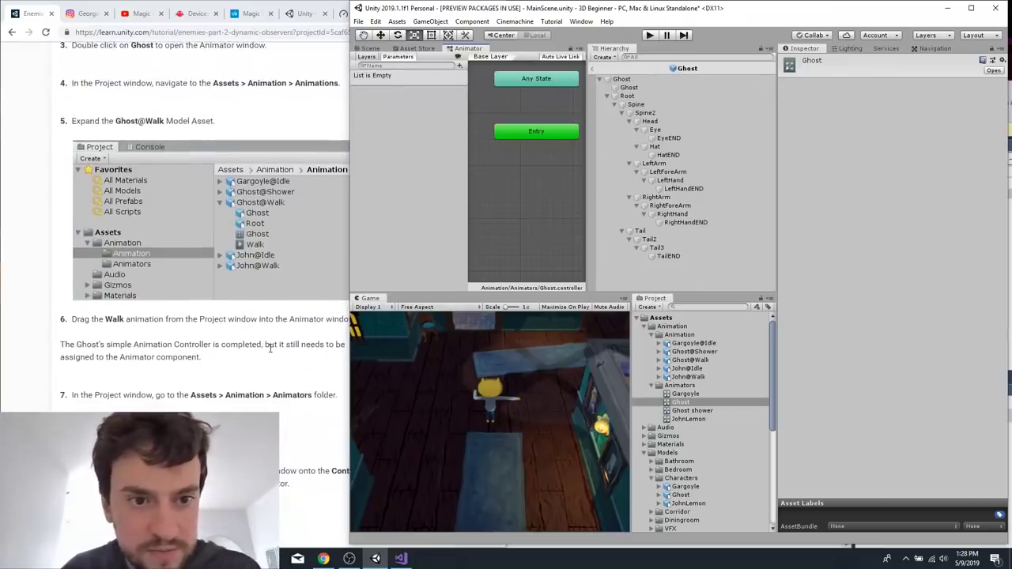
scroll(270, 348, "down", 1)
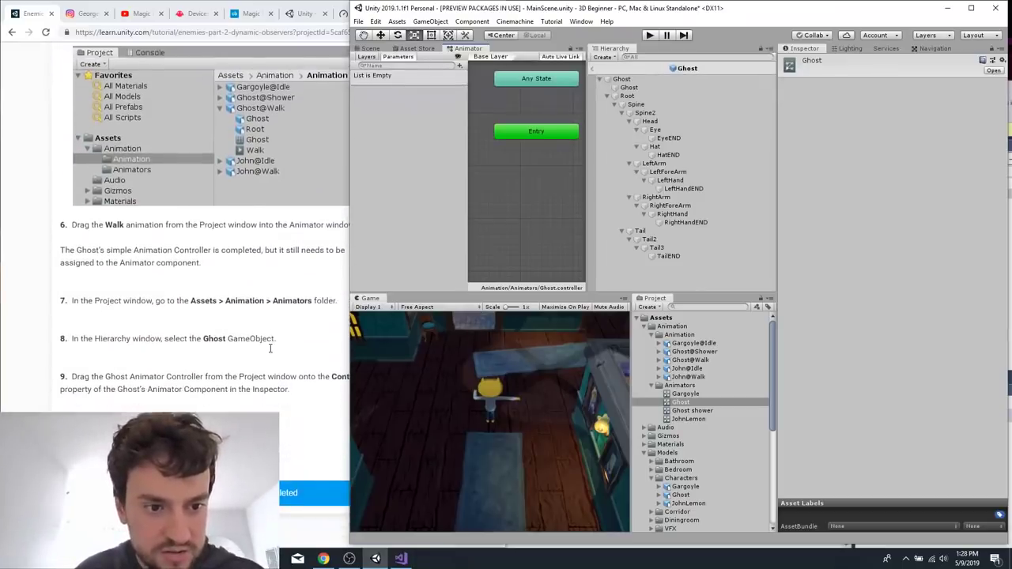
Following the tutorial, expand the Ghost@Walk model asset and add its Walk animation as a state in the Ghost Animator Controller.
scroll(269, 348, "up", 2)
scroll(270, 348, "down", 1)
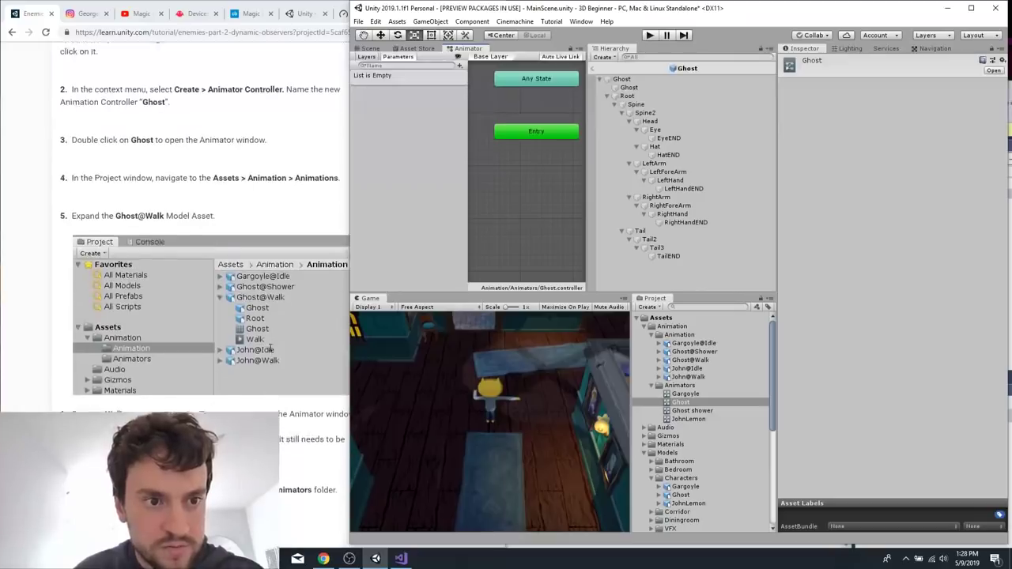
scroll(269, 348, "up", 1)
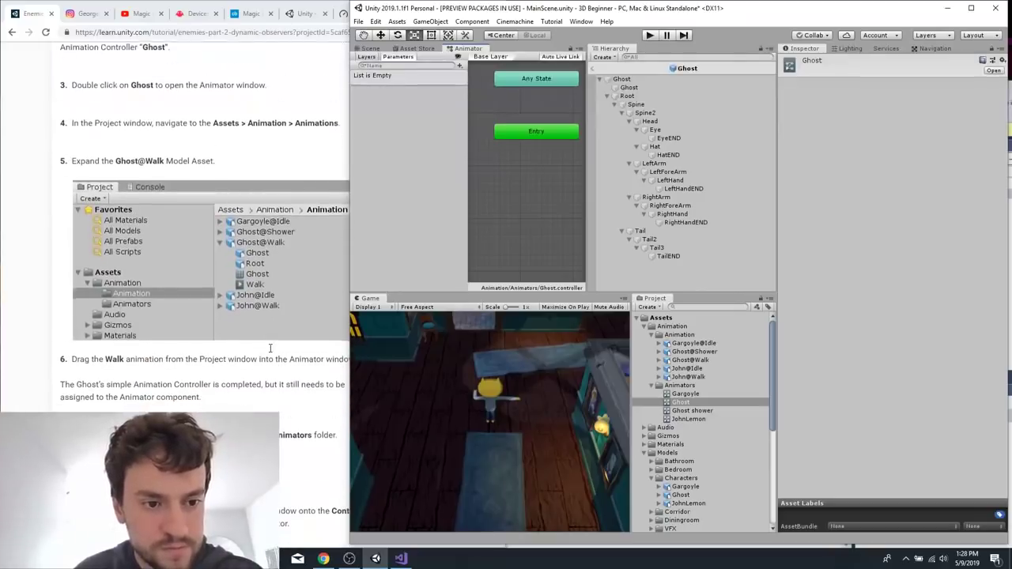
scroll(269, 349, "down", 1)
left_click(659, 360)
left_click_drag(685, 360, 480, 172)
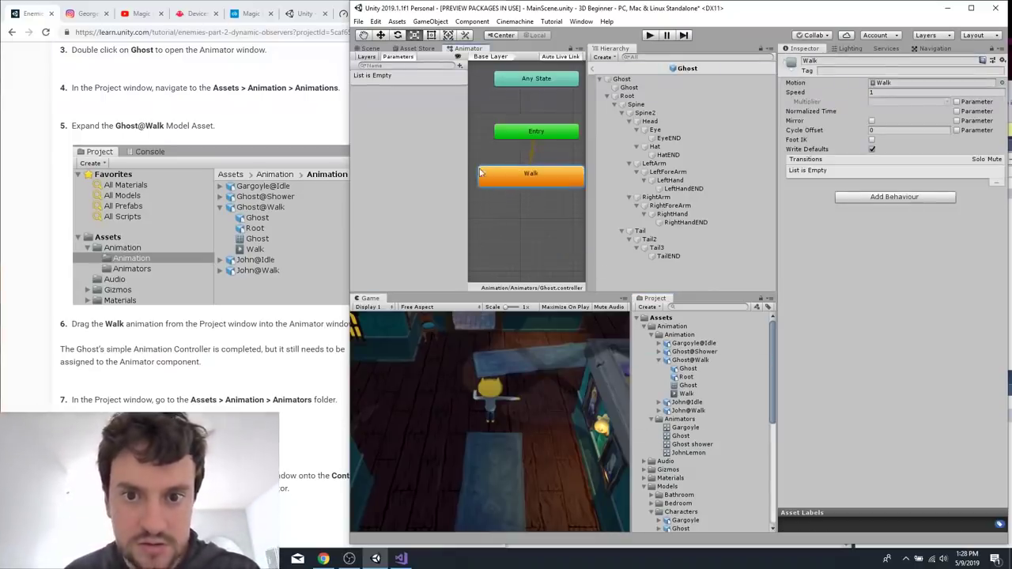
Collapse the Root hierarchy in the Ghost prefab and assign the Ghost Animator Controller to the Animator component of the top-level Ghost.
left_click(235, 392)
scroll(234, 392, "down", 3)
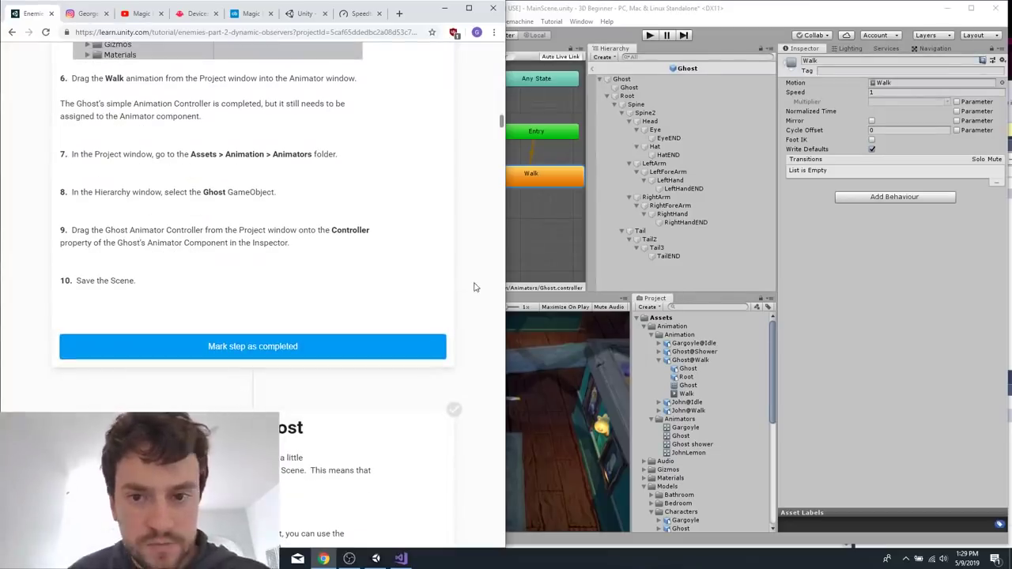
left_click(668, 72)
left_click(519, 211)
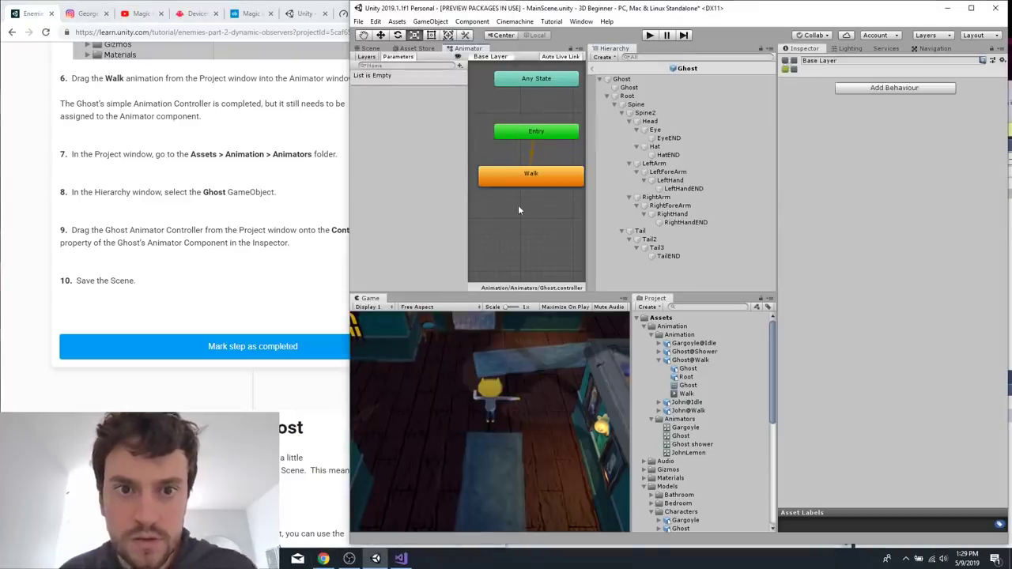
left_click(604, 96)
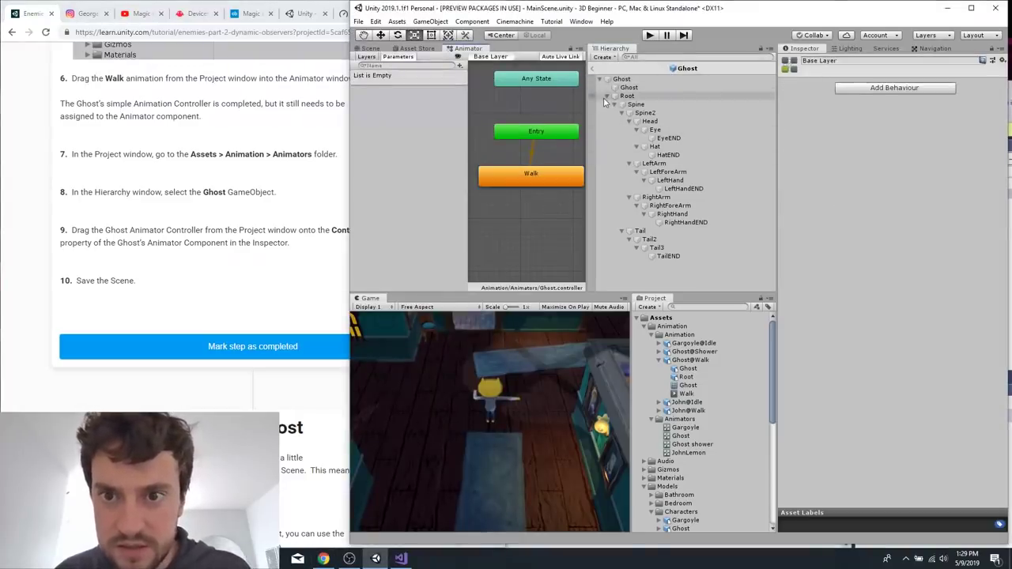
left_click(606, 96)
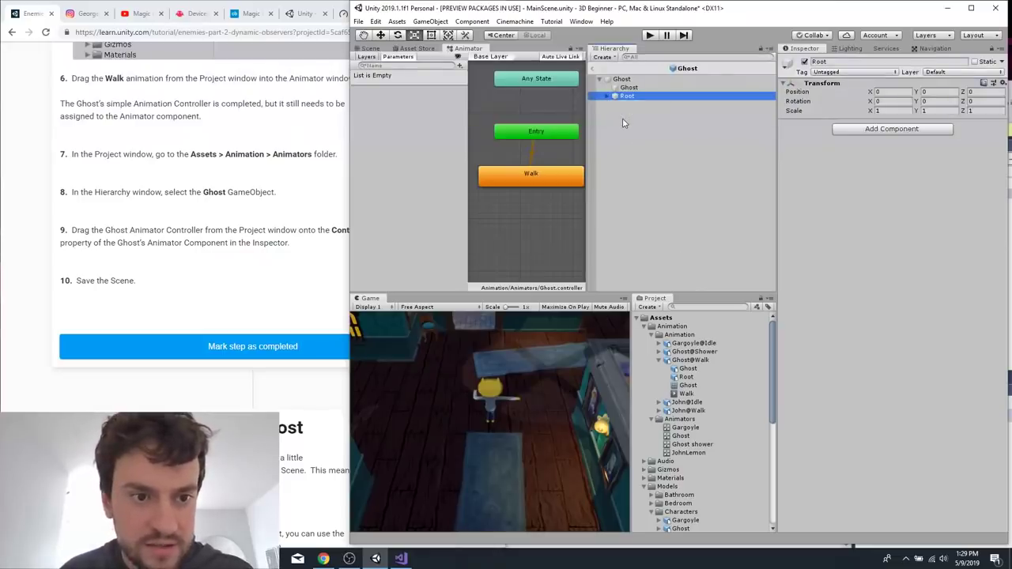
left_click(258, 257)
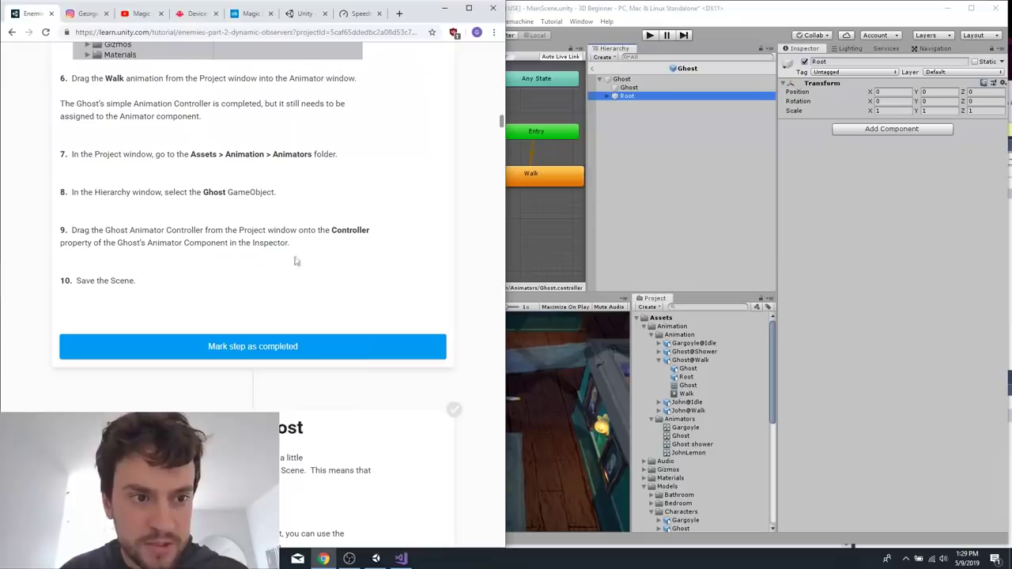
left_click(645, 80)
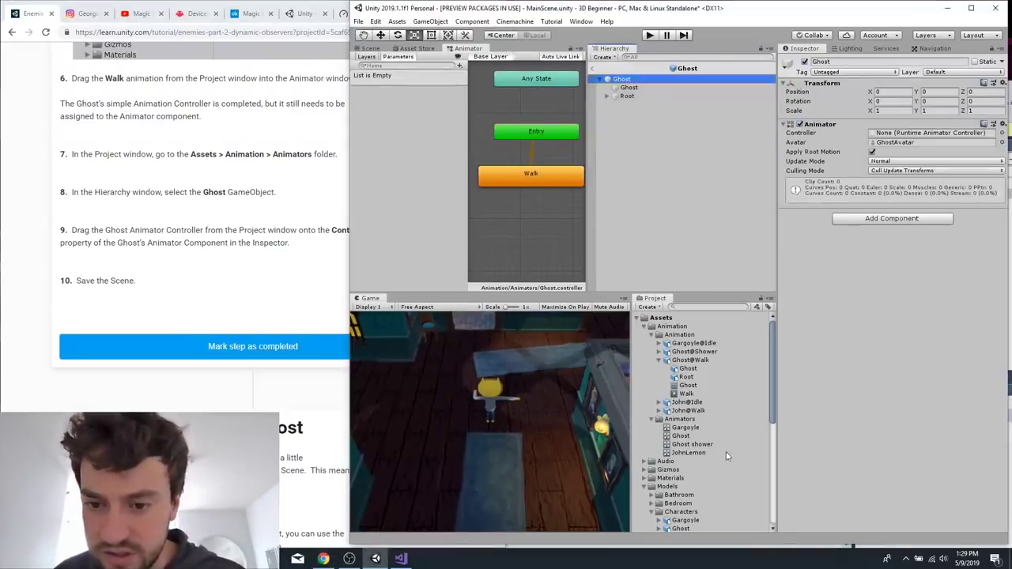
left_click_drag(682, 436, 911, 135)
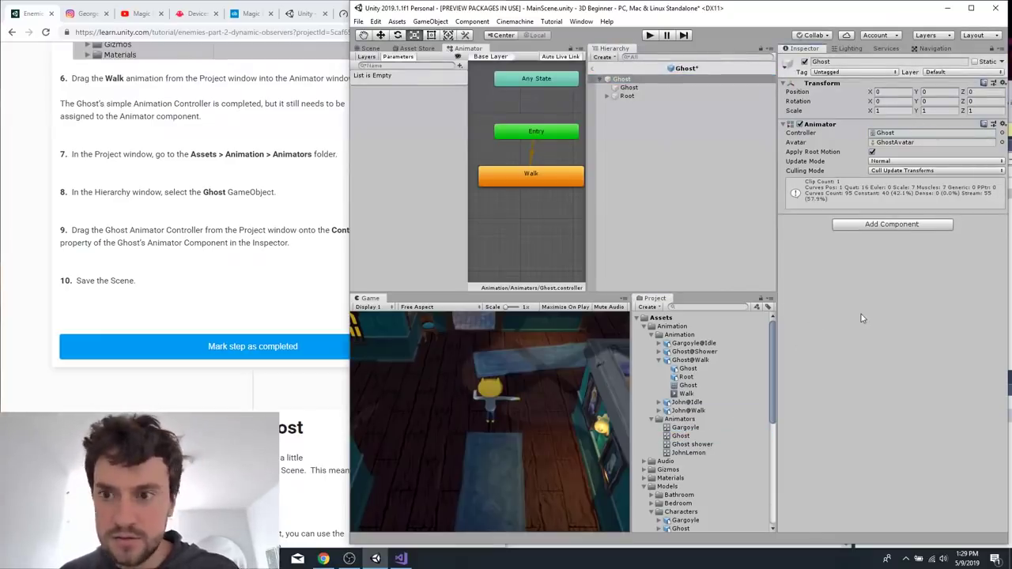
Following the Add a Collider section, add a Capsule Collider to the Ghost and set its Center Y to 0.6.
left_click(279, 293)
scroll(280, 294, "down", 3)
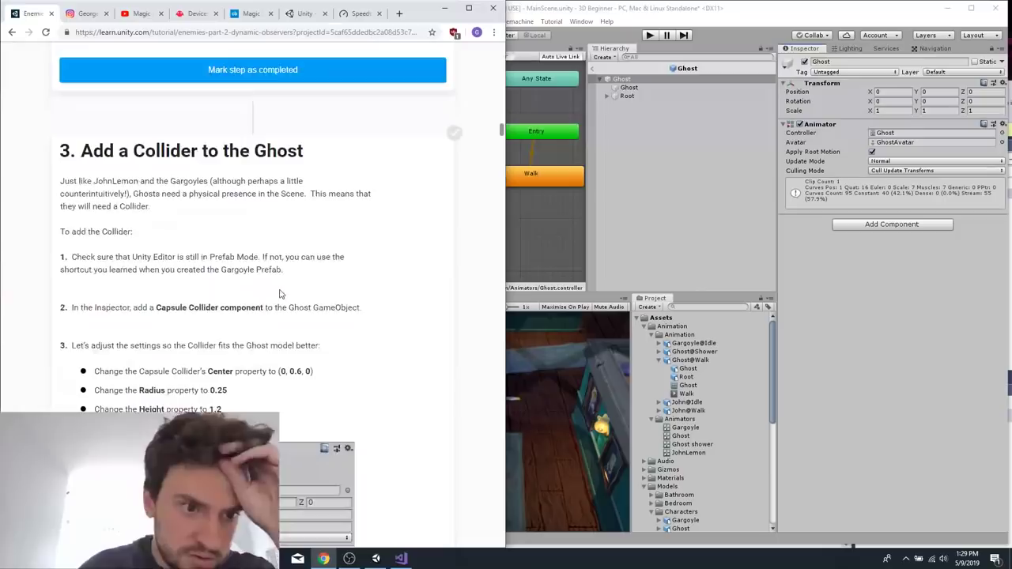
left_click(909, 234)
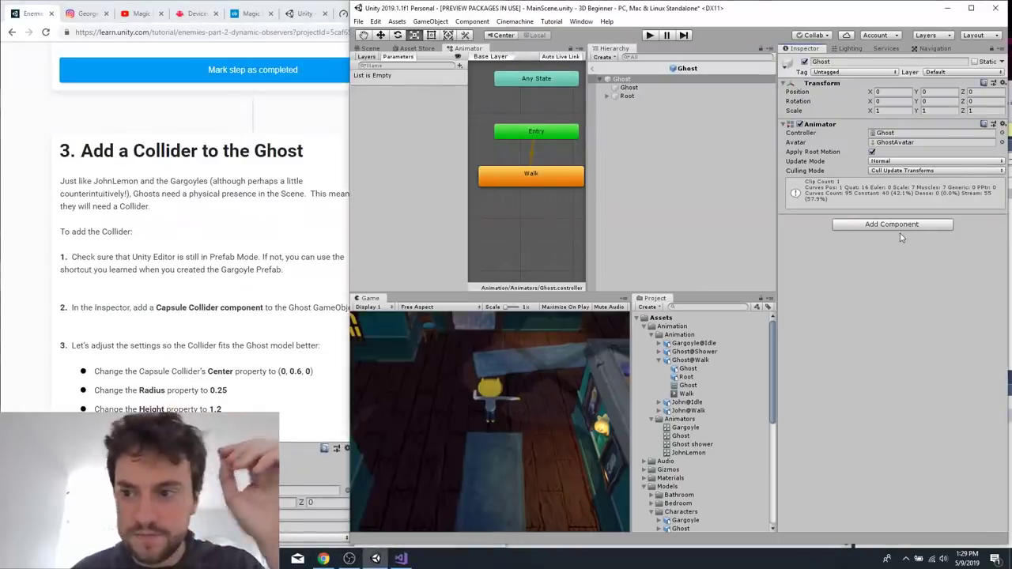
left_click(891, 224)
type("col")
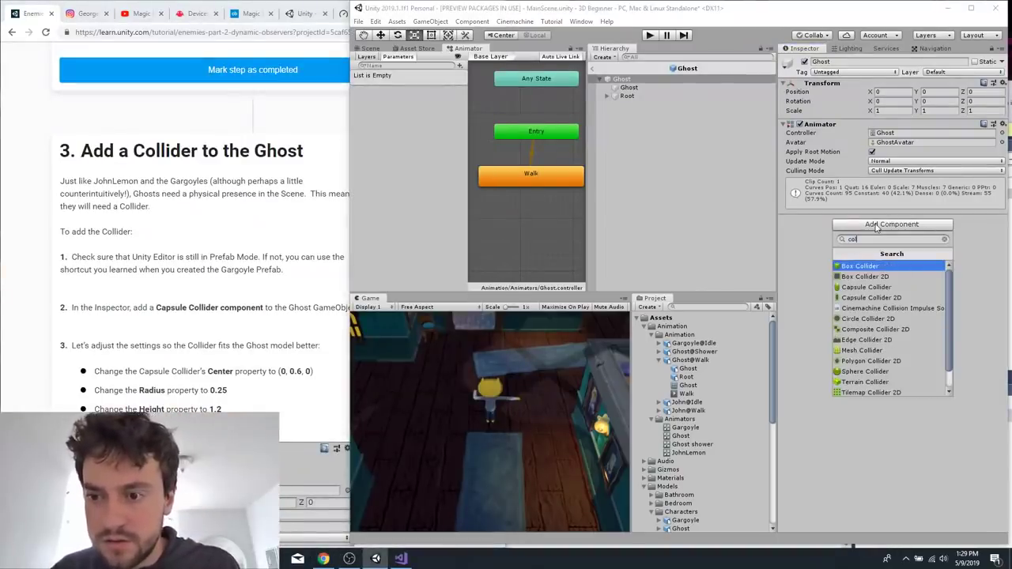
type("caps")
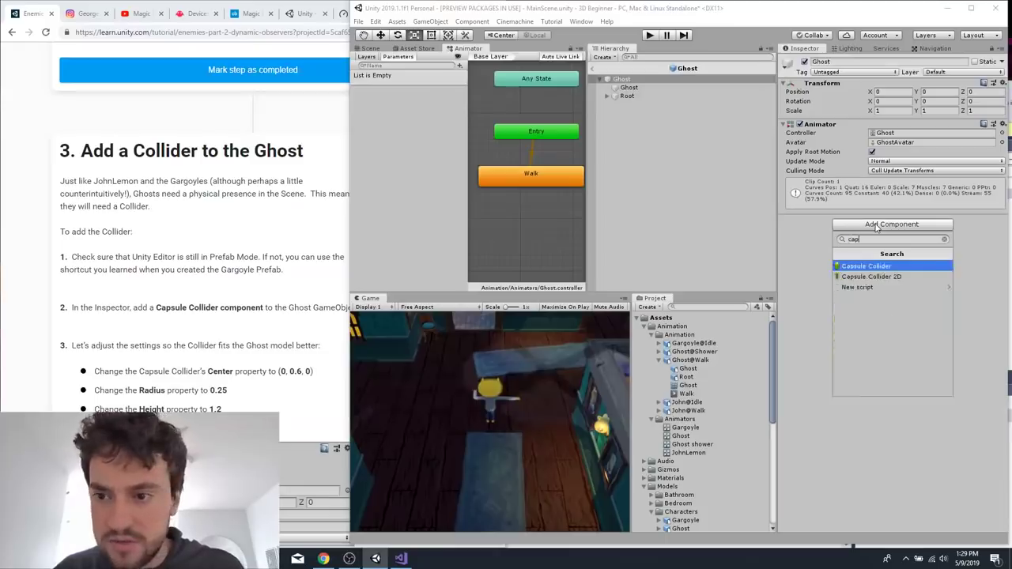
key("Return")
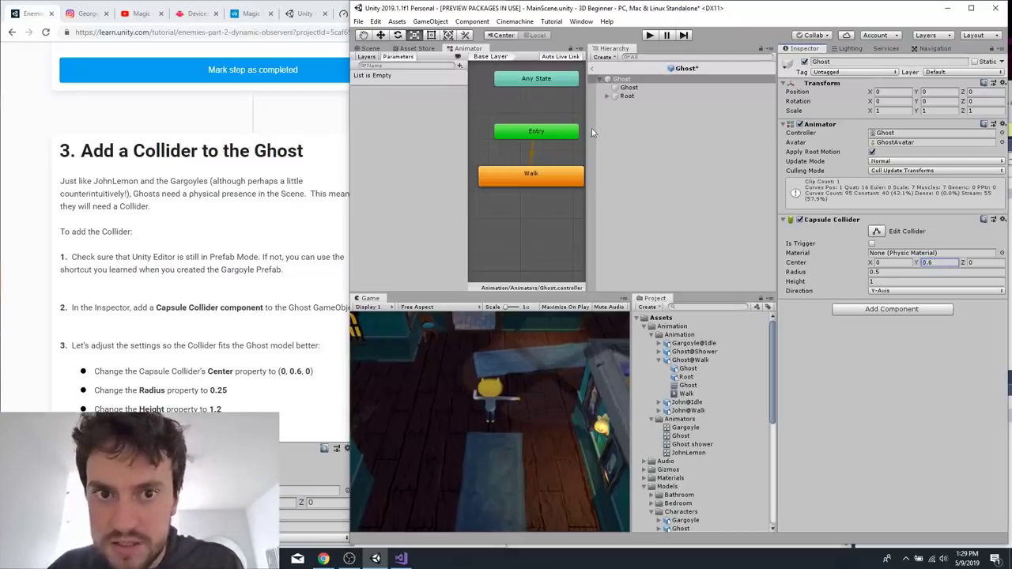
Check the collider in the Scene view, set its Radius to 0.25 and Height to 1.2, and save the prefab.
left_click(369, 49)
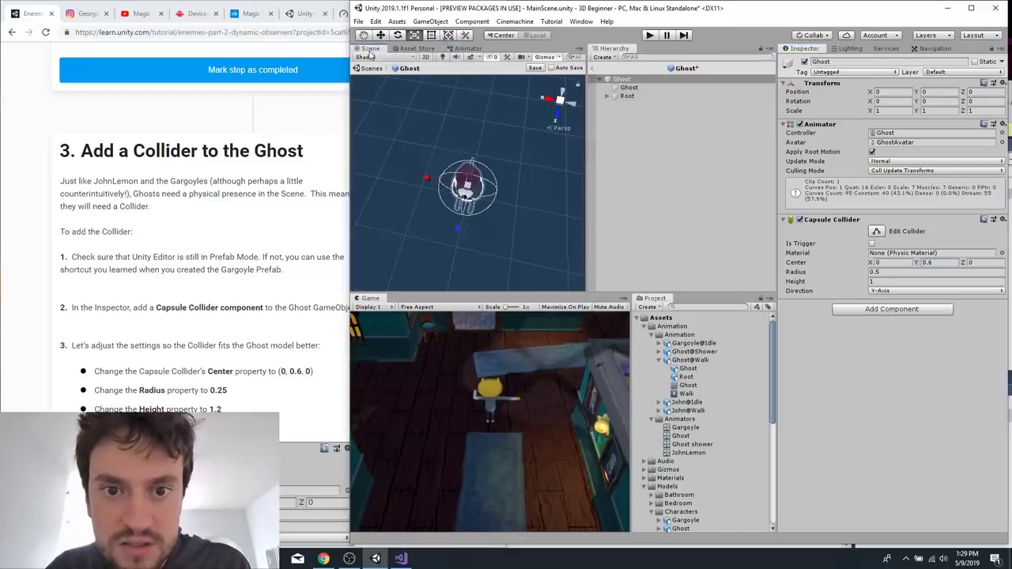
scroll(465, 205, "up", 8)
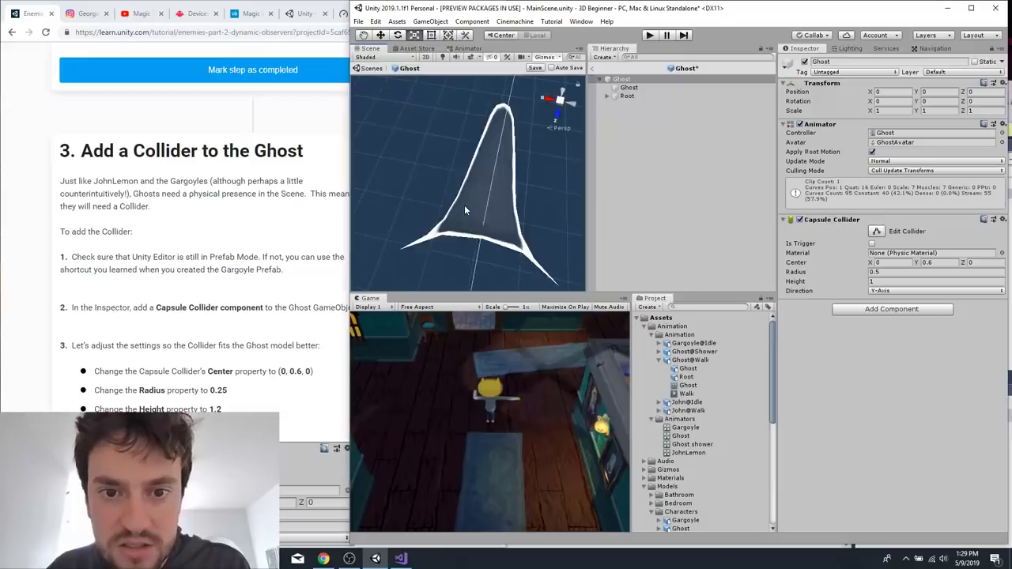
scroll(465, 206, "down", 5)
left_click(939, 269)
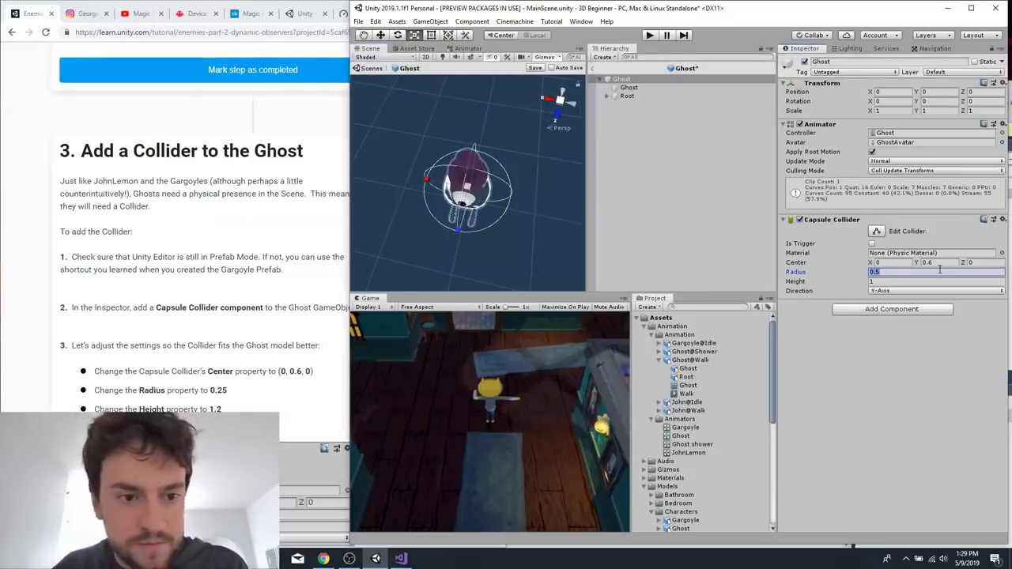
type("0.25")
key("Tab")
type("1.2")
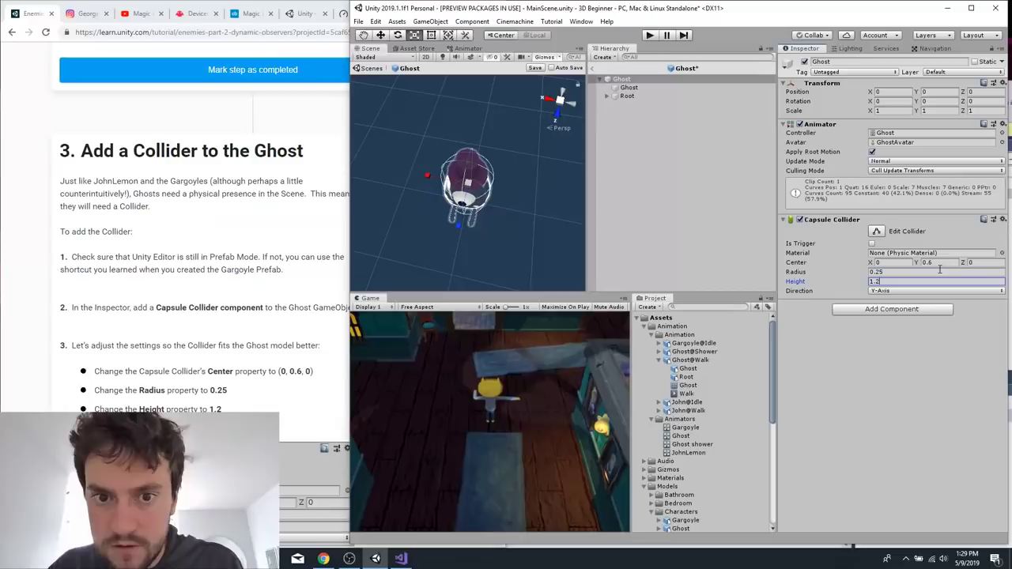
left_click(287, 333)
scroll(287, 333, "down", 10)
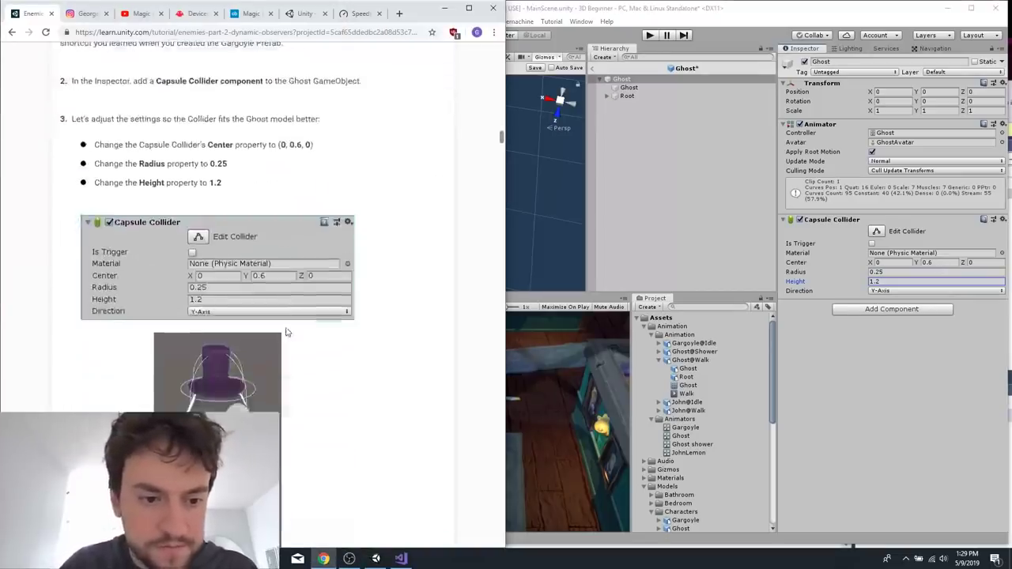
left_click(635, 197)
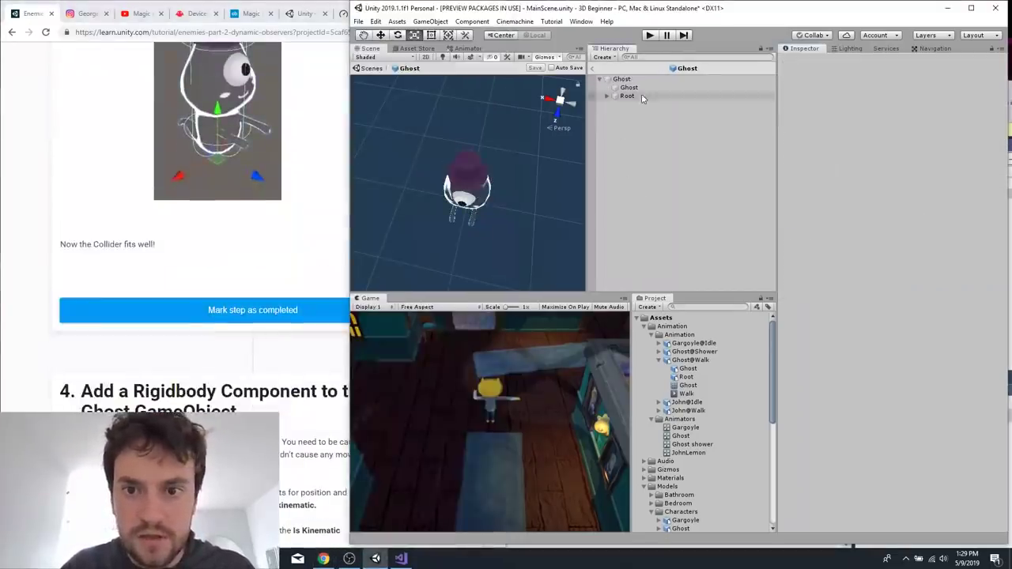
Following the tutorial's Rigidbody section, add a Rigidbody component to the Ghost and enable Is Kinematic.
left_click(224, 320)
scroll(185, 276, "down", 5)
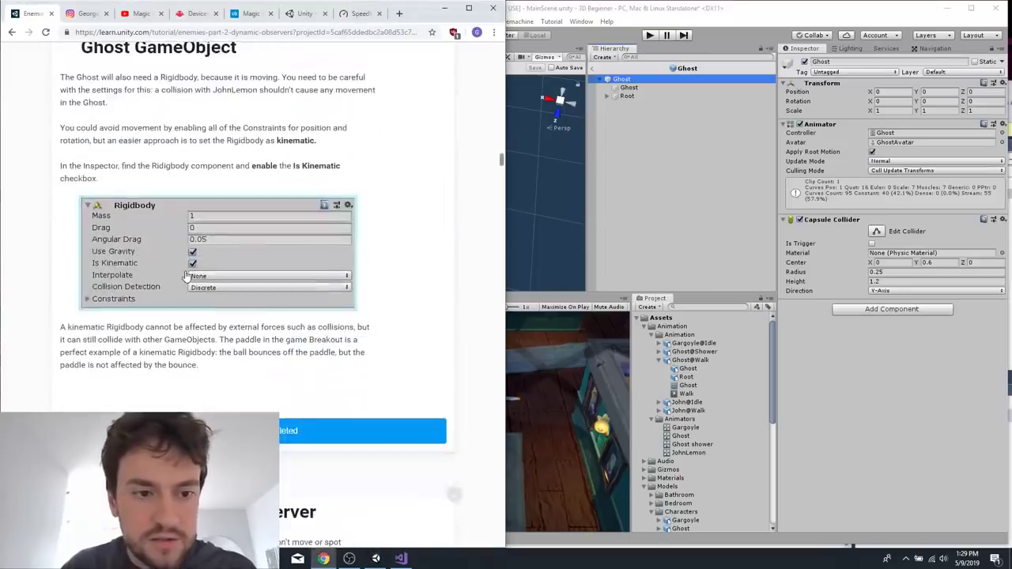
scroll(334, 306, "down", 1)
left_click(879, 309)
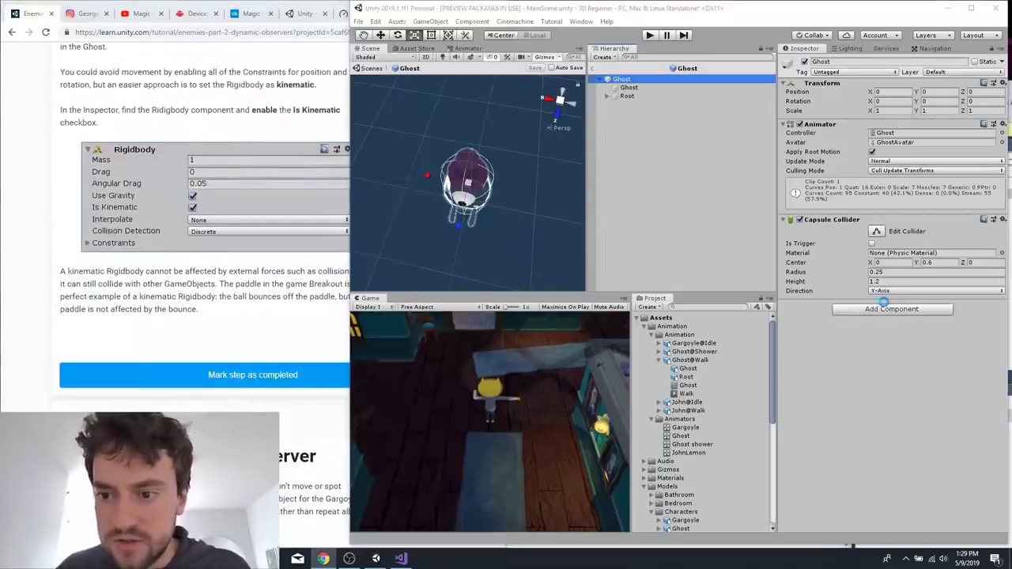
left_click(878, 309)
type("rig")
key("Return")
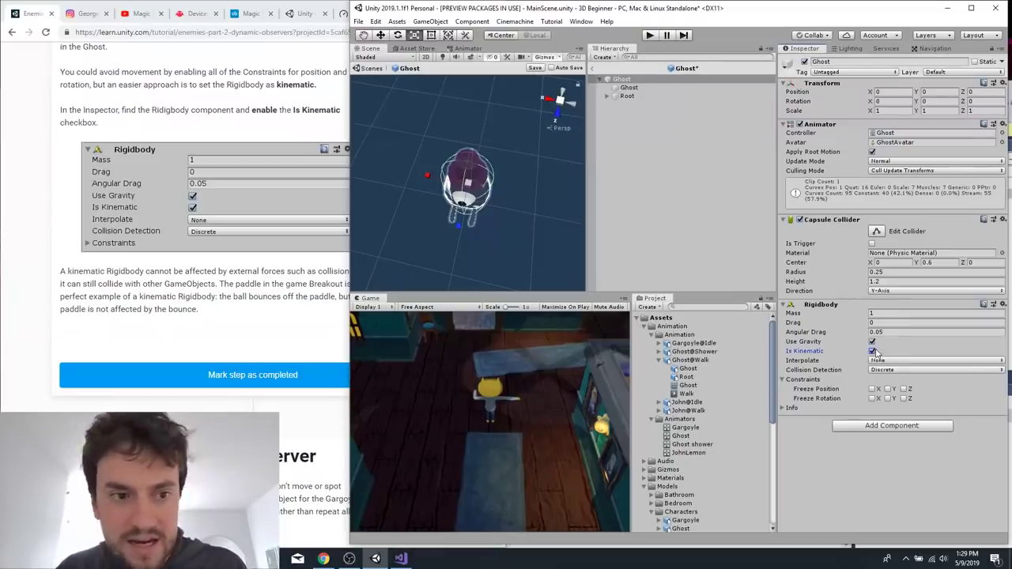
Save the Ghost prefab and read the Make the Ghost an Observer instructions on turning the Gargoyle's PointOfView into a prefab.
left_click(266, 274)
scroll(267, 300, "down", 2)
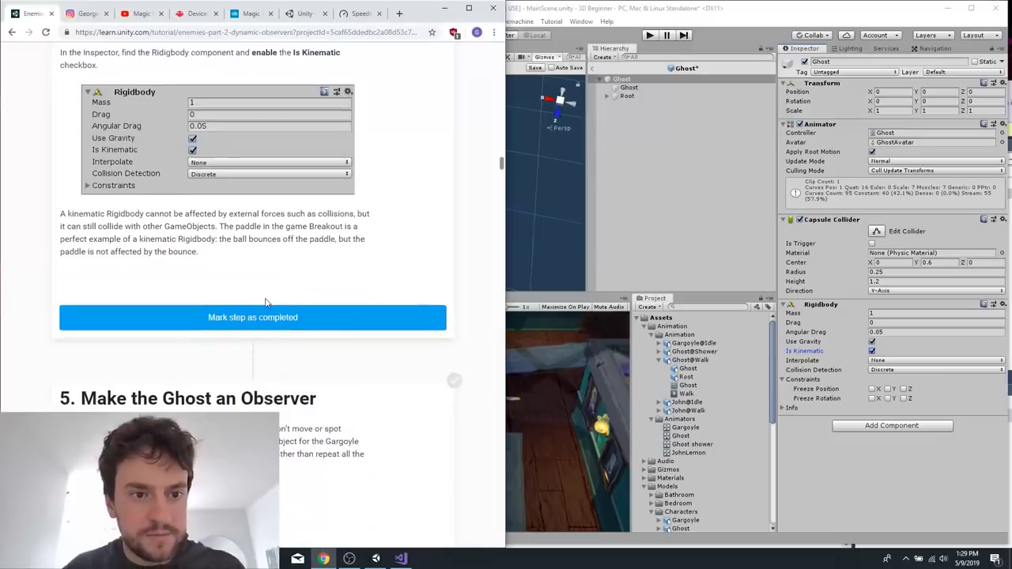
scroll(267, 302, "down", 3)
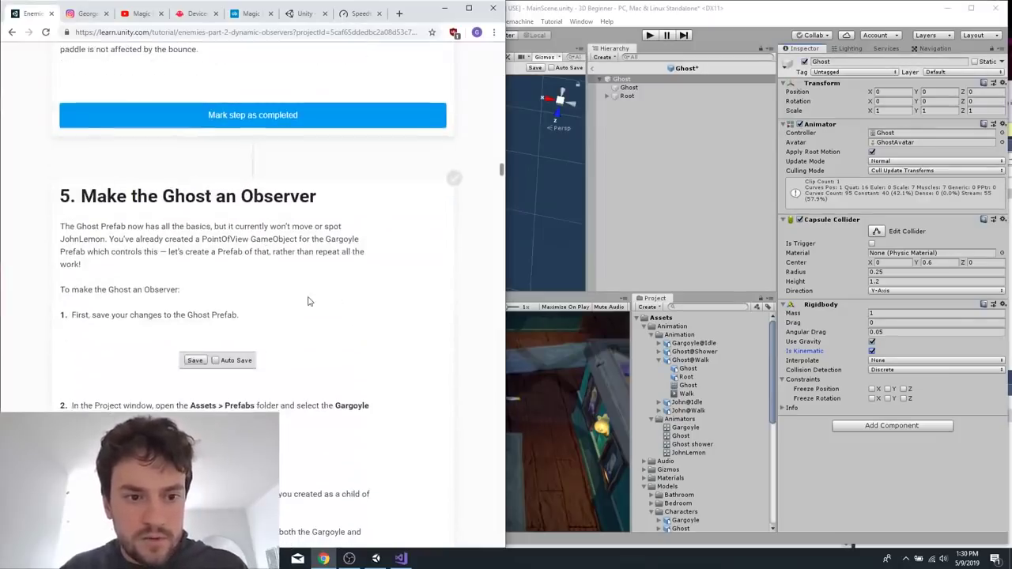
left_click(712, 192)
left_click(622, 79)
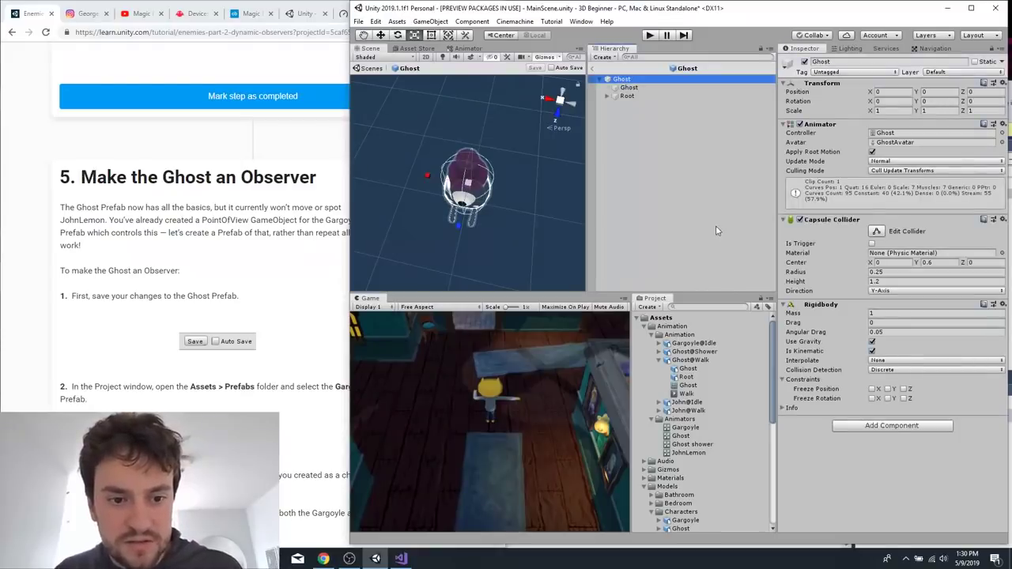
scroll(202, 277, "down", 3)
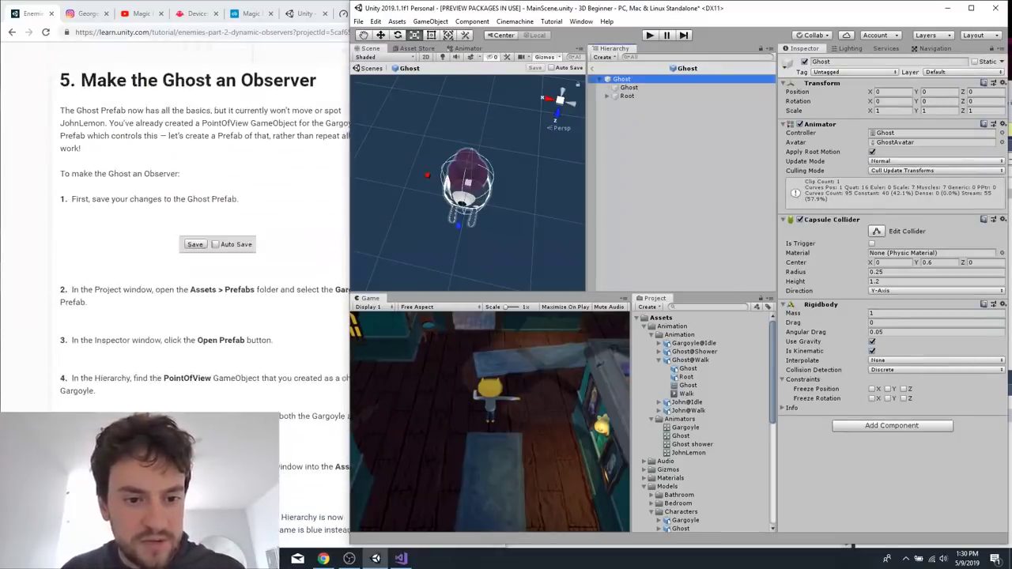
scroll(238, 359, "down", 1)
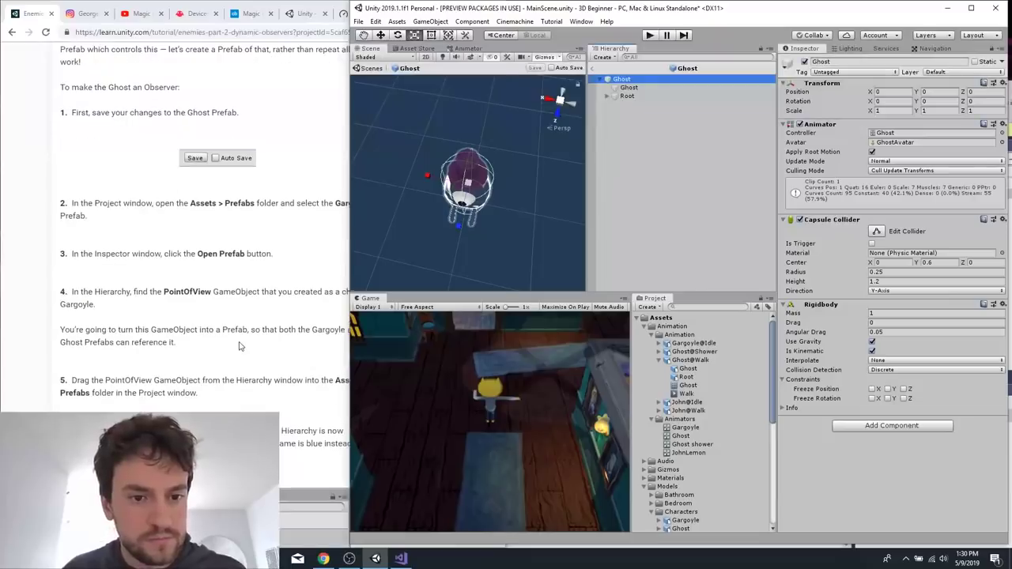
left_click(241, 347)
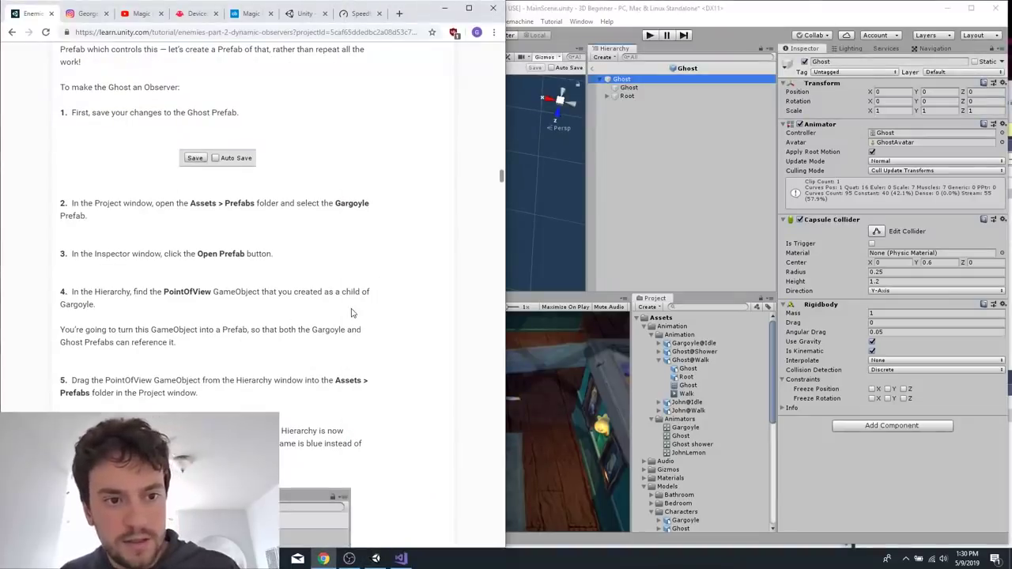
scroll(353, 313, "down", 1)
scroll(710, 447, "down", 3)
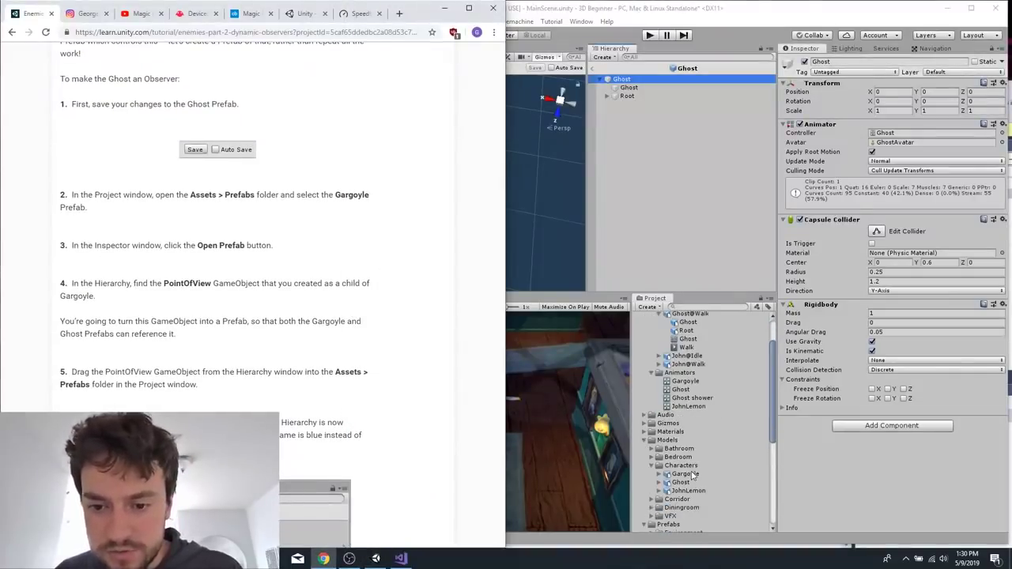
Try to open the Gargoyle model asset from the Characters folder for editing, and close the external viewer.
left_click(684, 474)
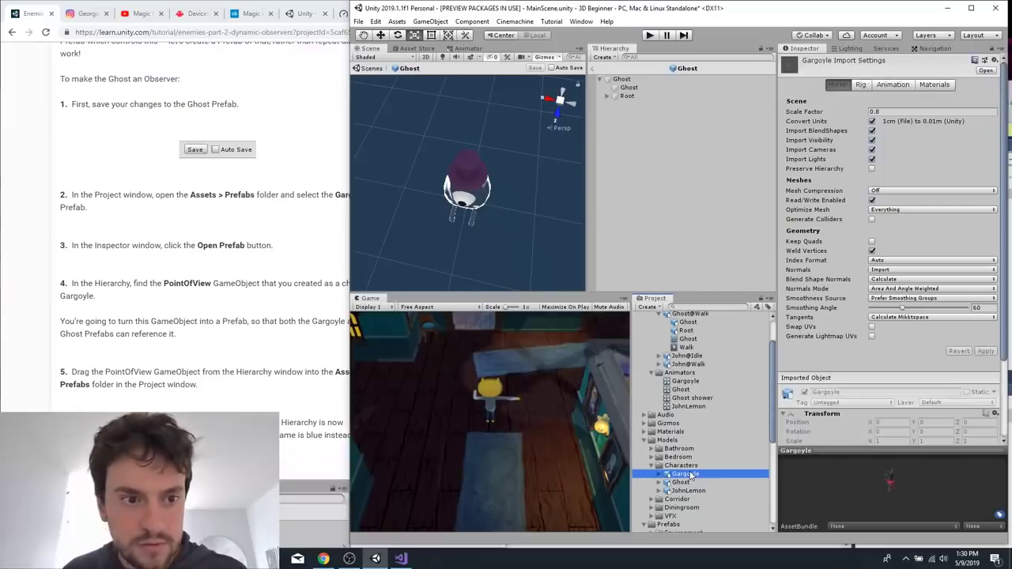
right_click(685, 468)
left_click(678, 473)
left_click(687, 475)
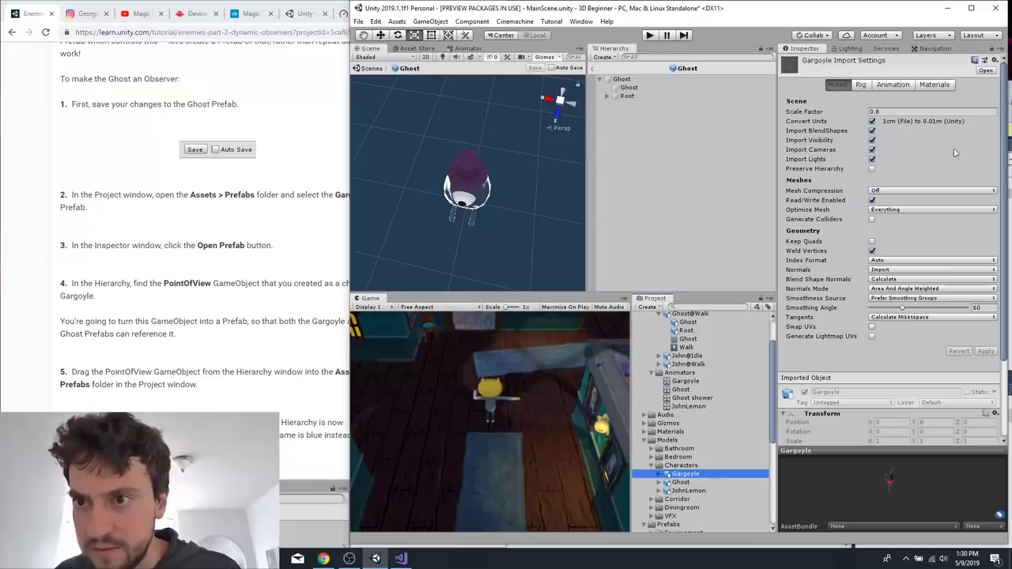
left_click(985, 70)
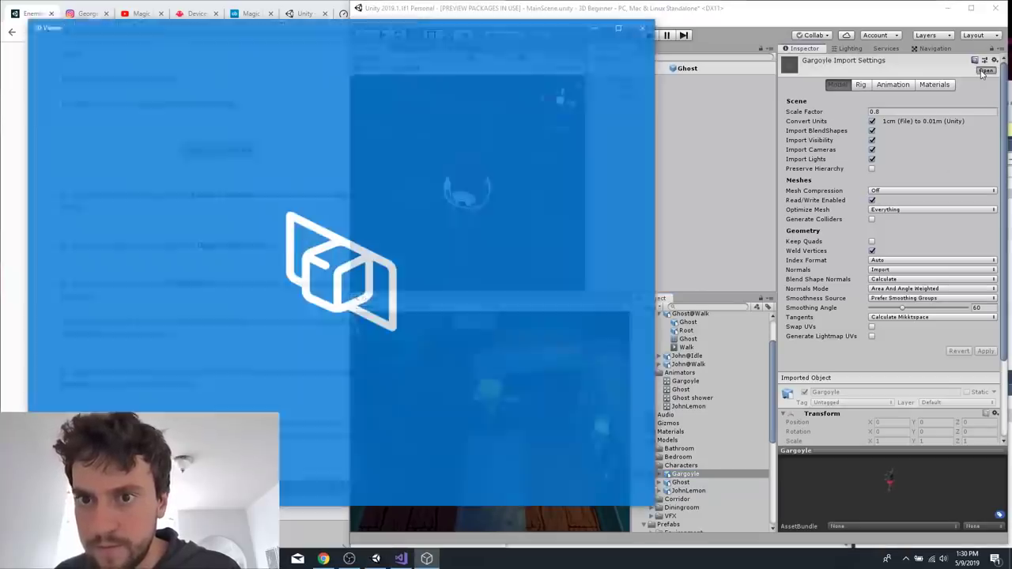
left_click(647, 26)
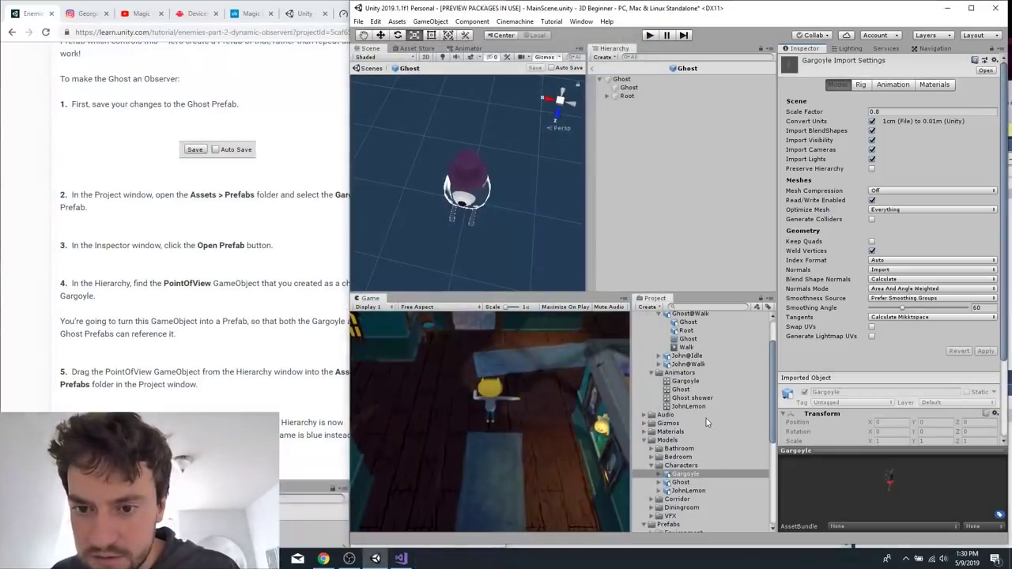
Open the Gargoyle prefab from the Prefabs folder for editing and select its PointOfView child object.
scroll(706, 419, "down", 8)
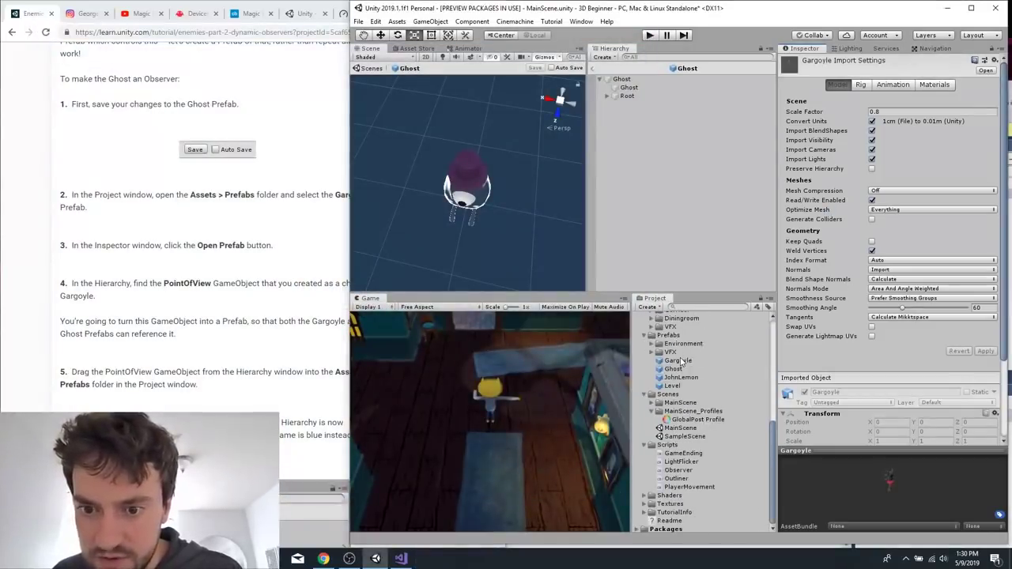
left_click(678, 360)
left_click(892, 88)
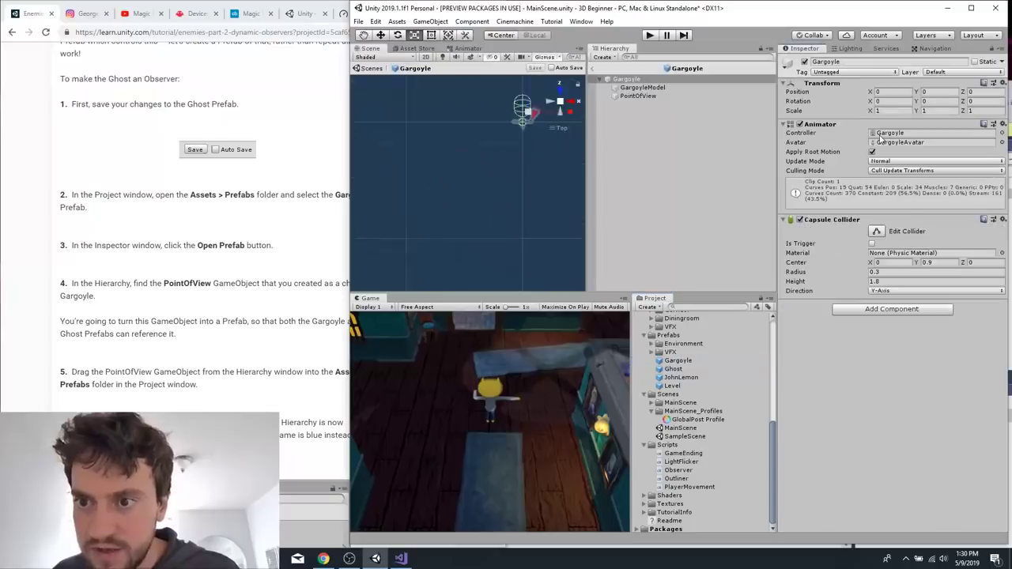
left_click(637, 95)
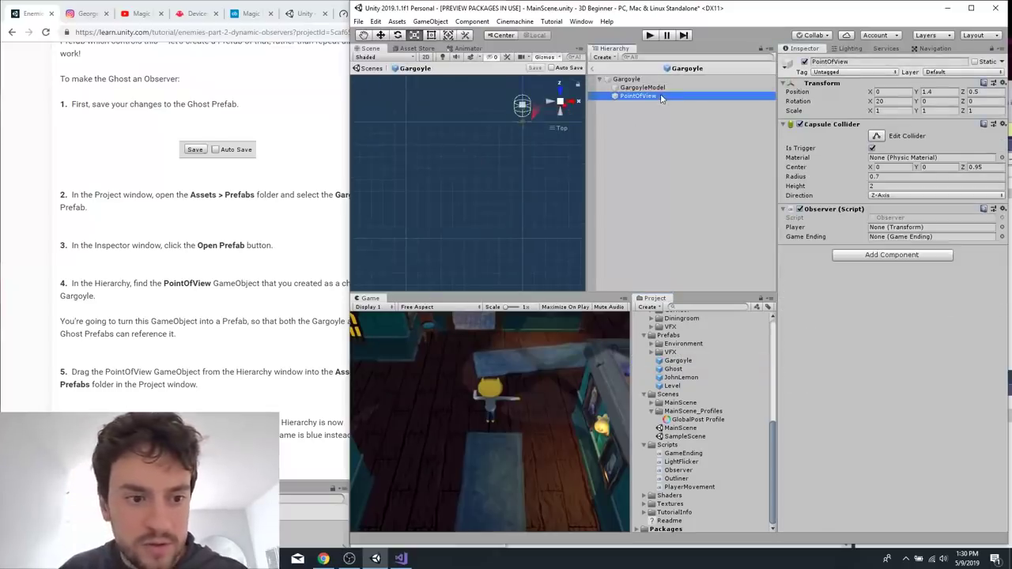
Following the tutorial, turn the Gargoyle's PointOfView object into a prefab in the Assets > Prefabs folder.
left_click(155, 357)
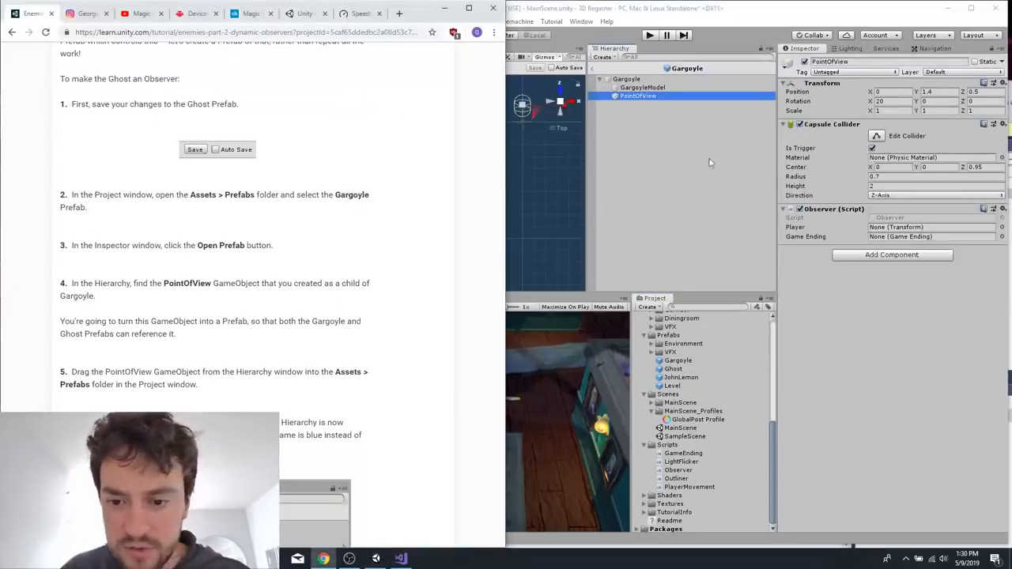
left_click_drag(633, 98, 667, 348)
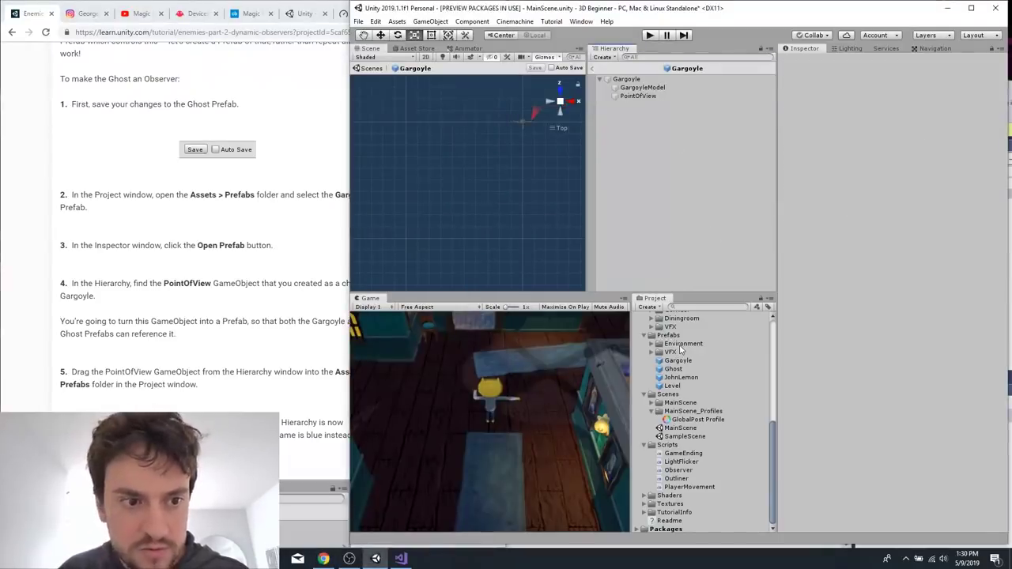
left_click(268, 381)
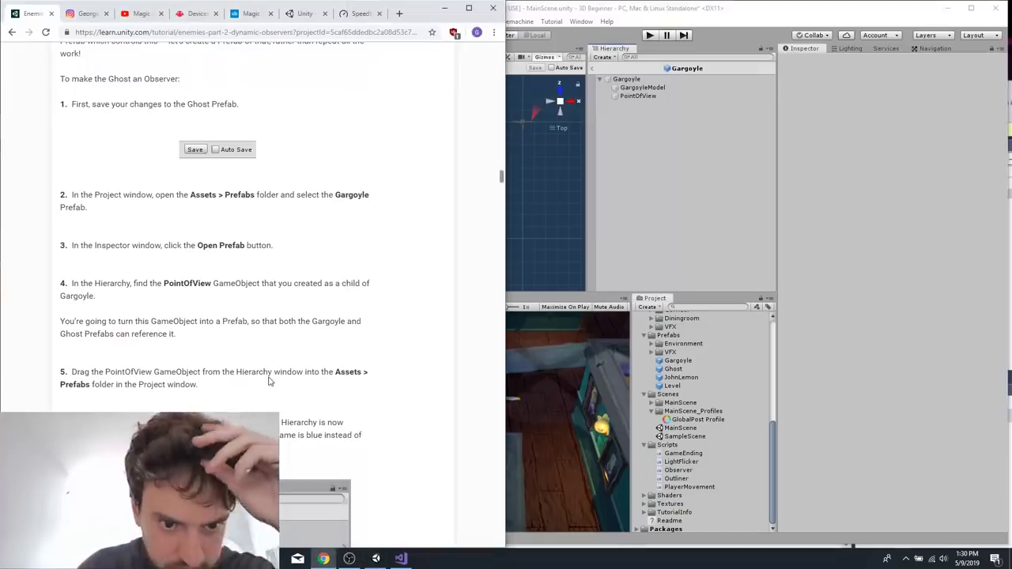
left_click(641, 100)
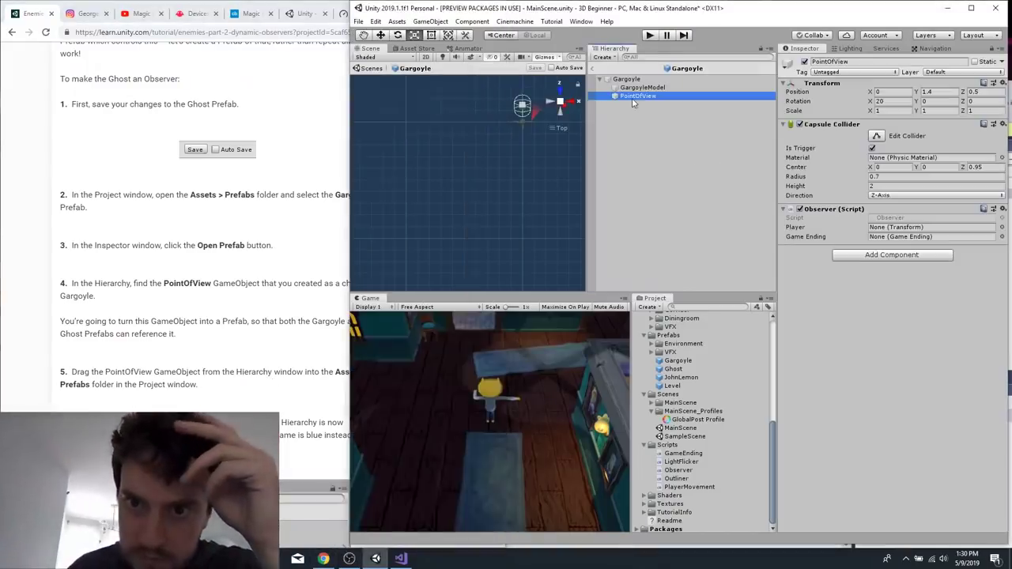
left_click_drag(639, 97, 670, 355)
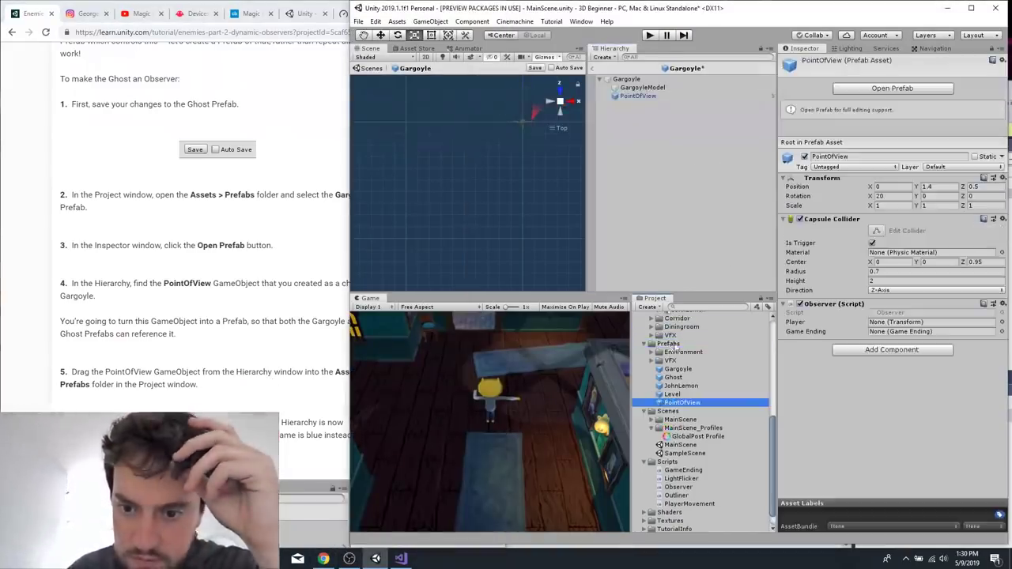
Check the tutorial's next instructions, save the Gargoyle prefab's changes, and open the Ghost prefab for editing.
left_click(321, 405)
scroll(315, 404, "down", 5)
scroll(316, 404, "down", 3)
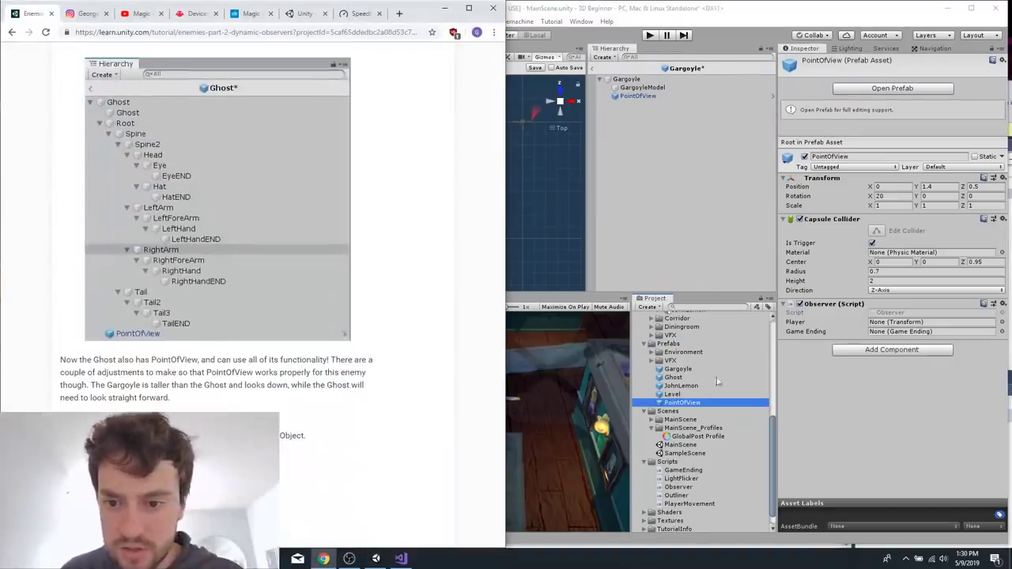
left_click(674, 377)
double_click(674, 377)
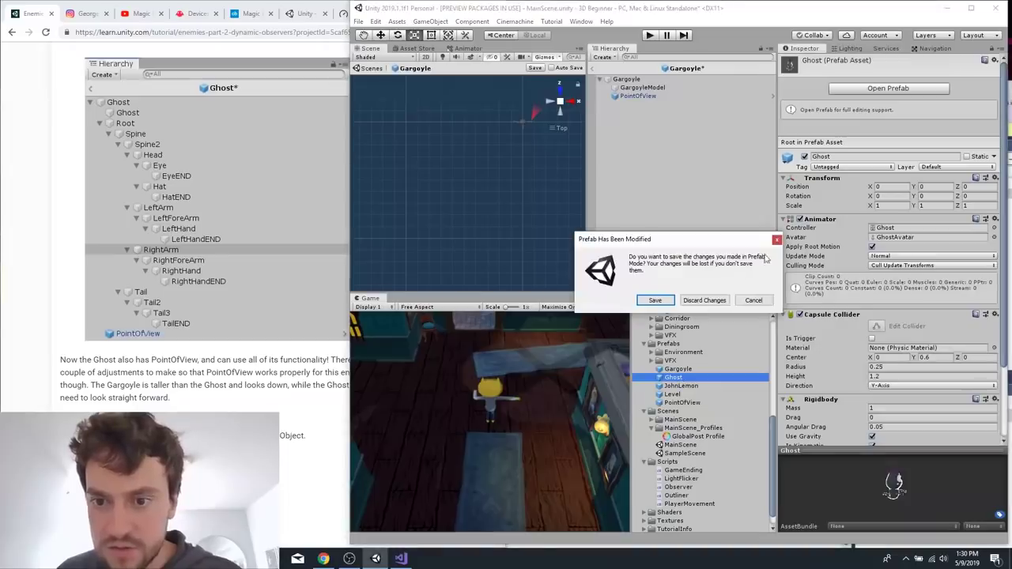
left_click(655, 301)
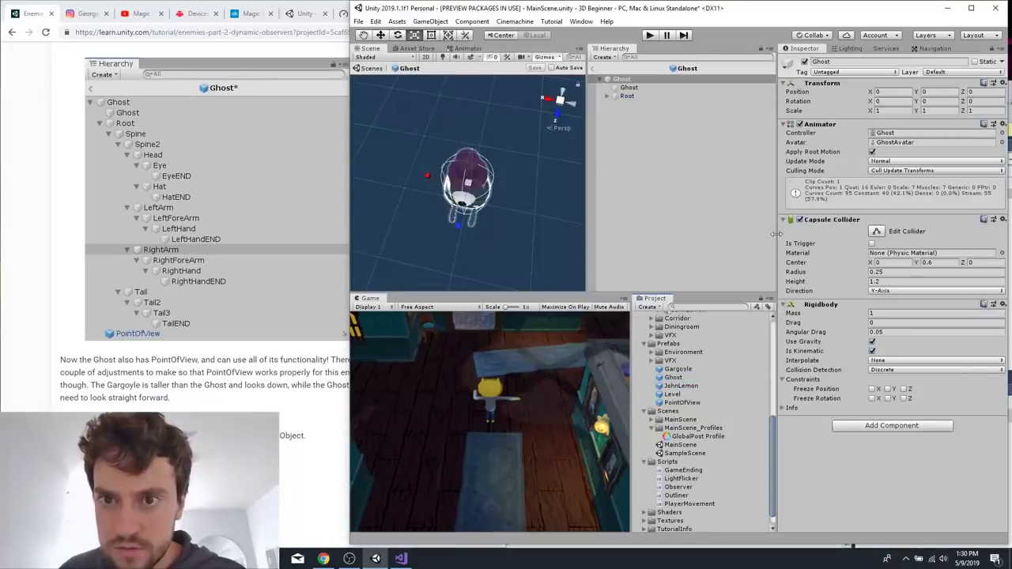
left_click(686, 378)
left_click(853, 89)
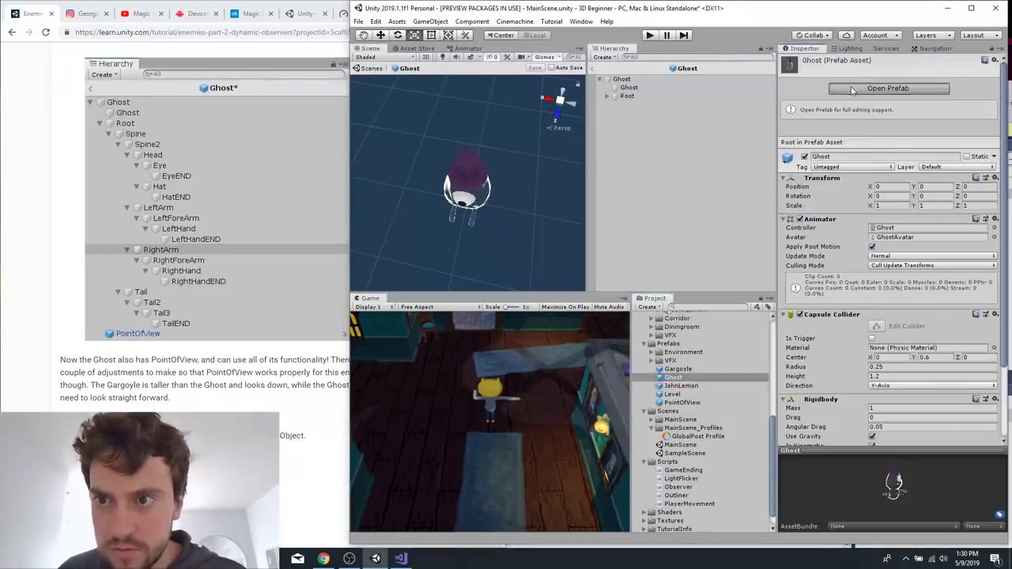
Add the PointOfView prefab to the Ghost and set its Position to (0, 0.75, 0.4) and Rotation to (0, 0, 0).
left_click_drag(677, 405, 642, 181)
left_click(259, 402)
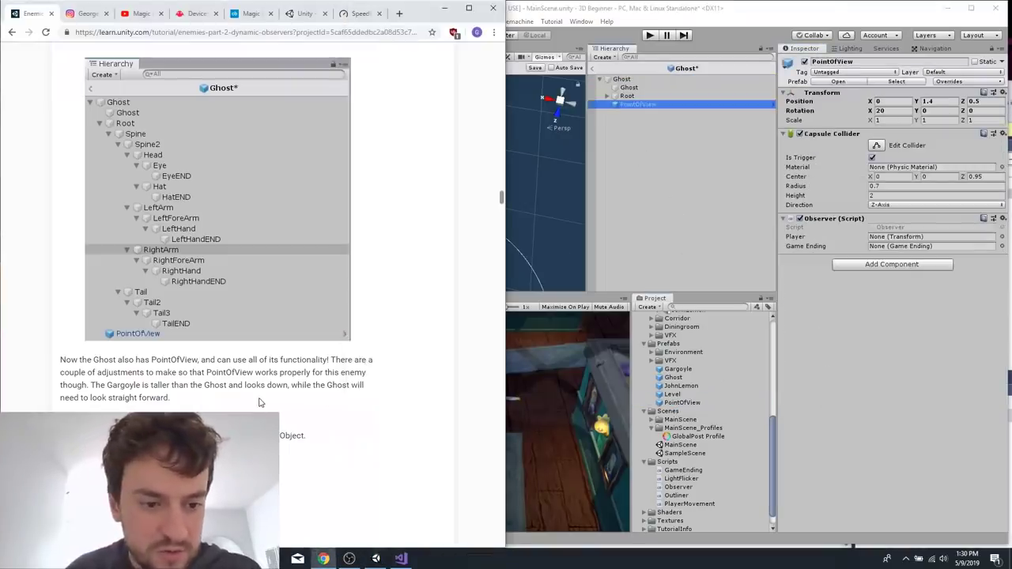
scroll(259, 403, "down", 3)
left_click(632, 106)
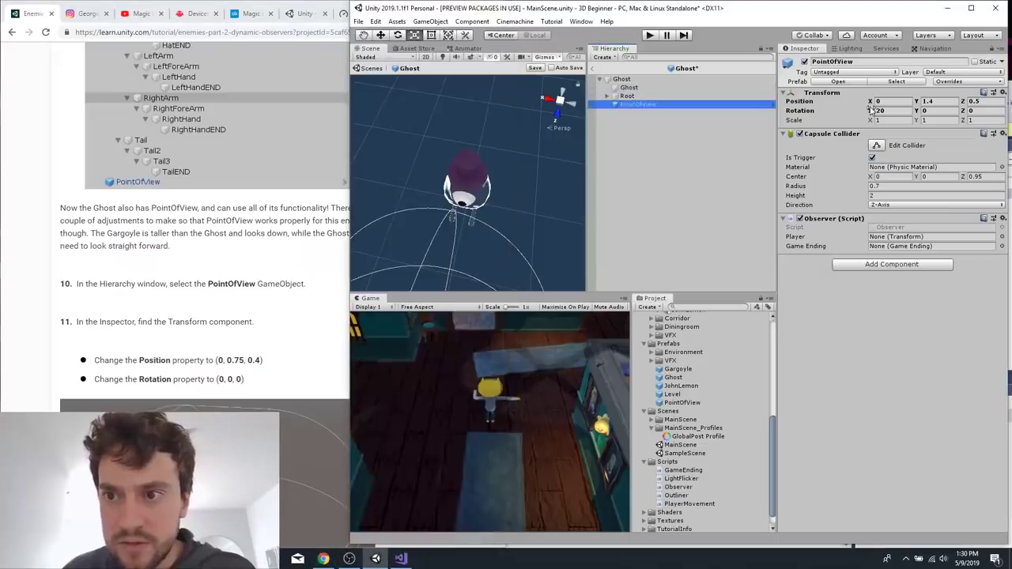
left_click(945, 101)
type("0.75")
type("0.4")
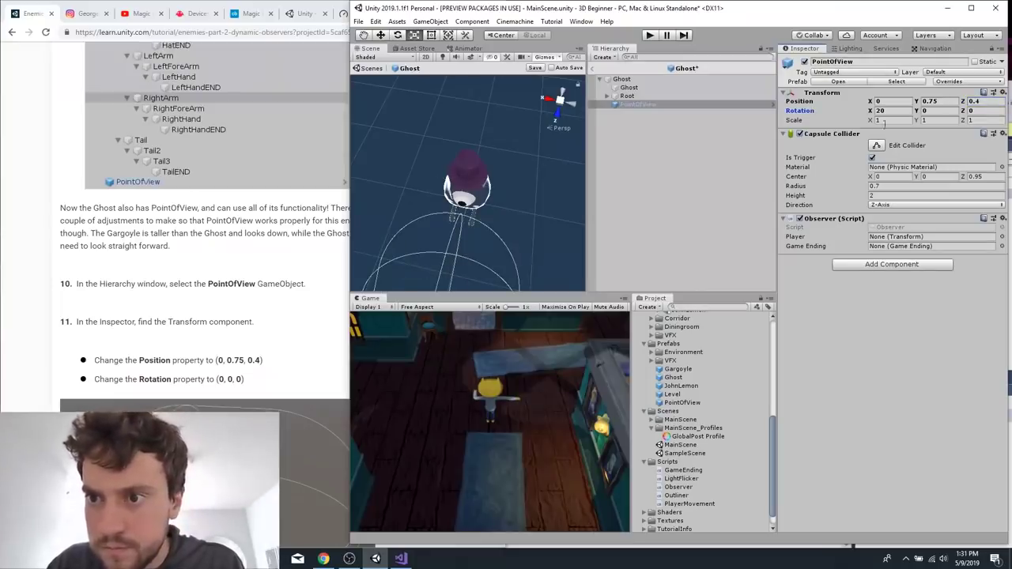
type("0")
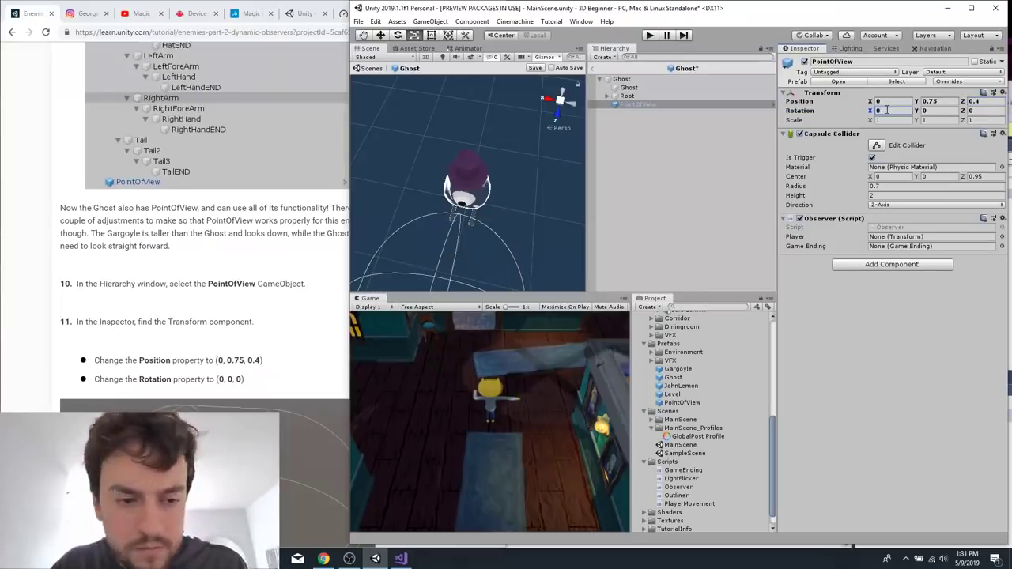
Read the end of the tutorial's Observer section and the start of Set up a Nav Mesh Agent Component.
left_click(200, 320)
scroll(238, 356, "down", 4)
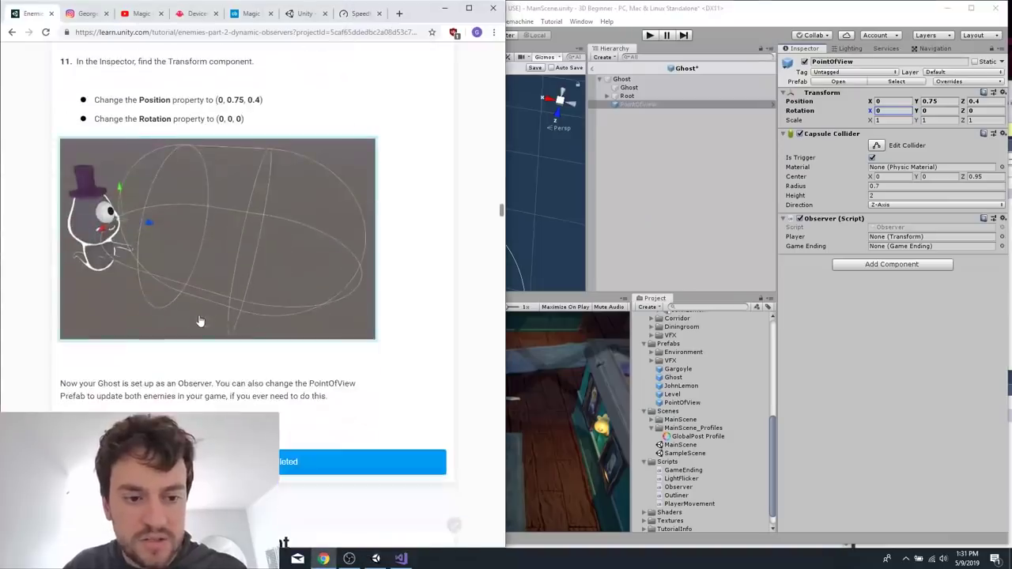
scroll(263, 386, "down", 1)
scroll(368, 306, "down", 3)
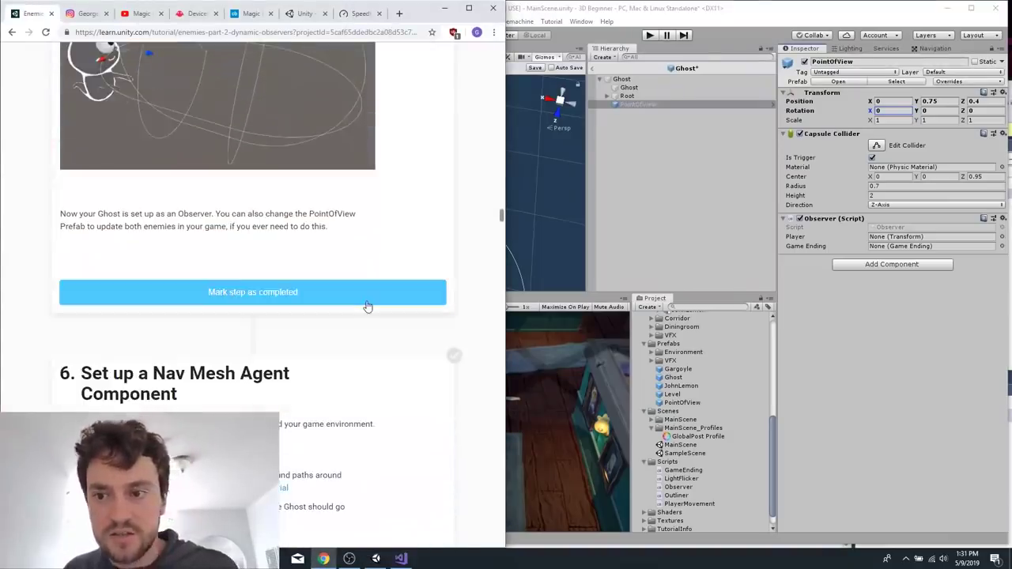
scroll(399, 278, "up", 1)
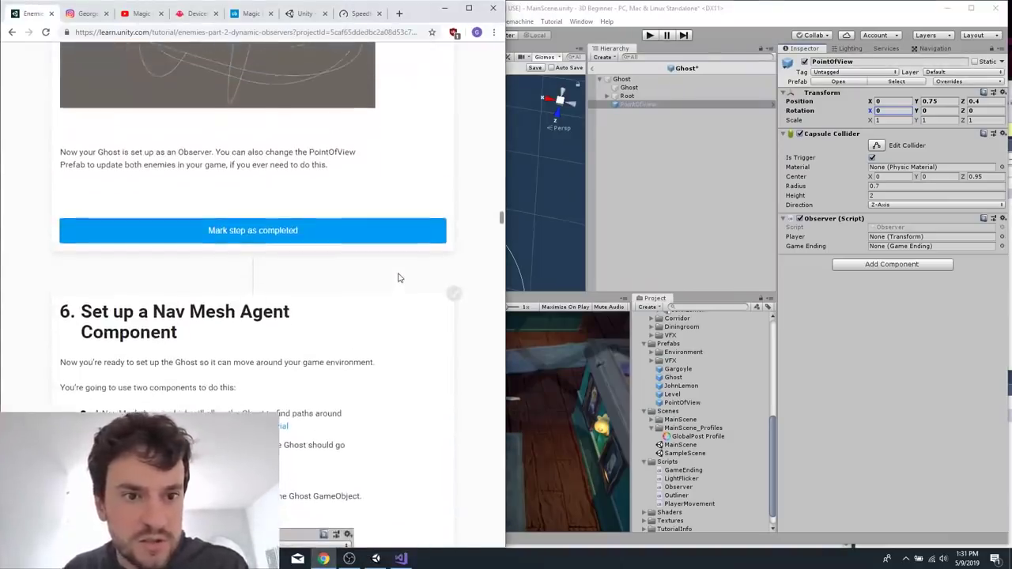
scroll(397, 325, "down", 3)
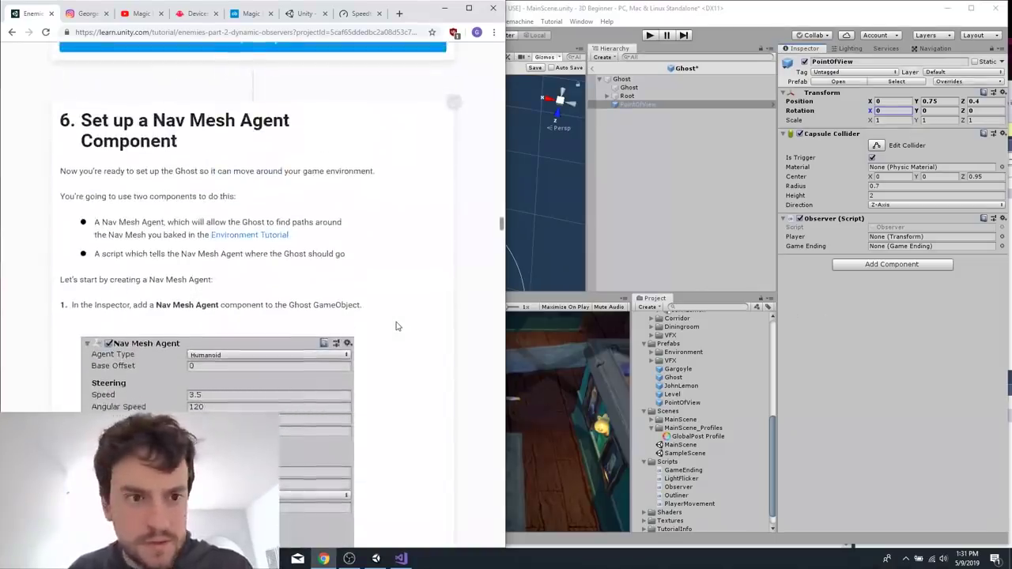
scroll(397, 325, "down", 1)
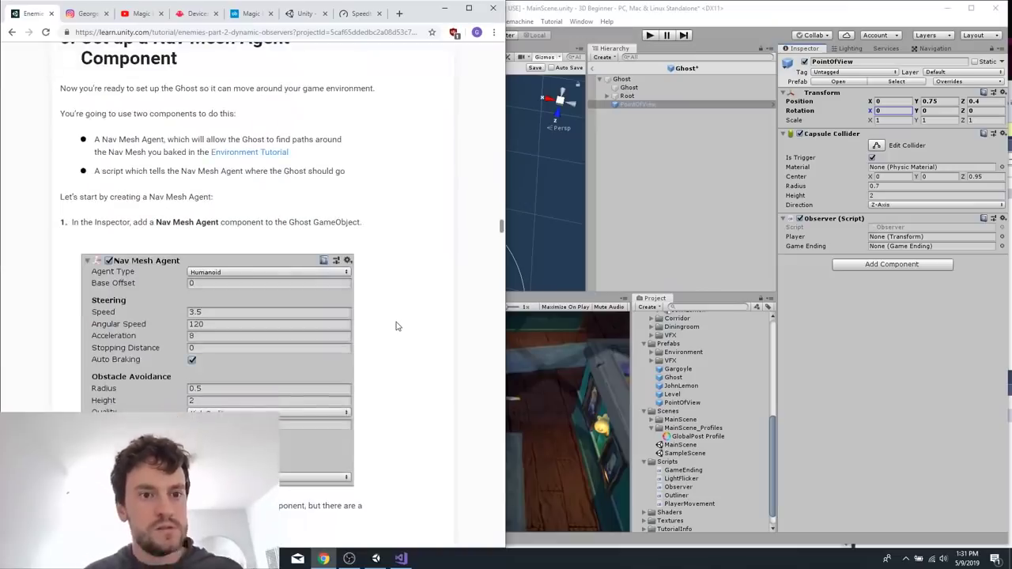
scroll(397, 326, "up", 3)
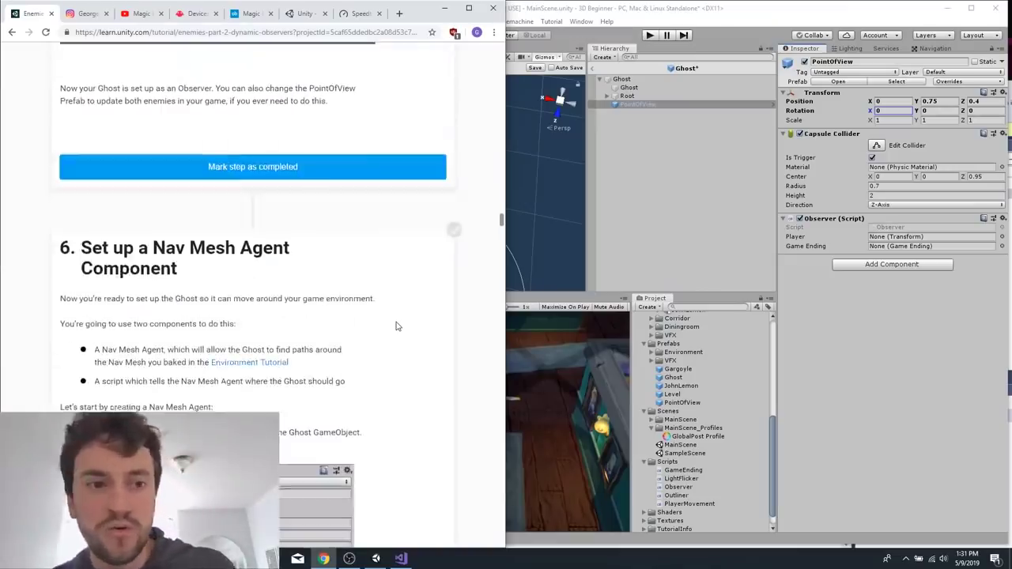
Check the PointOfView's Observer Player reference and save the Ghost prefab.
left_click(908, 236)
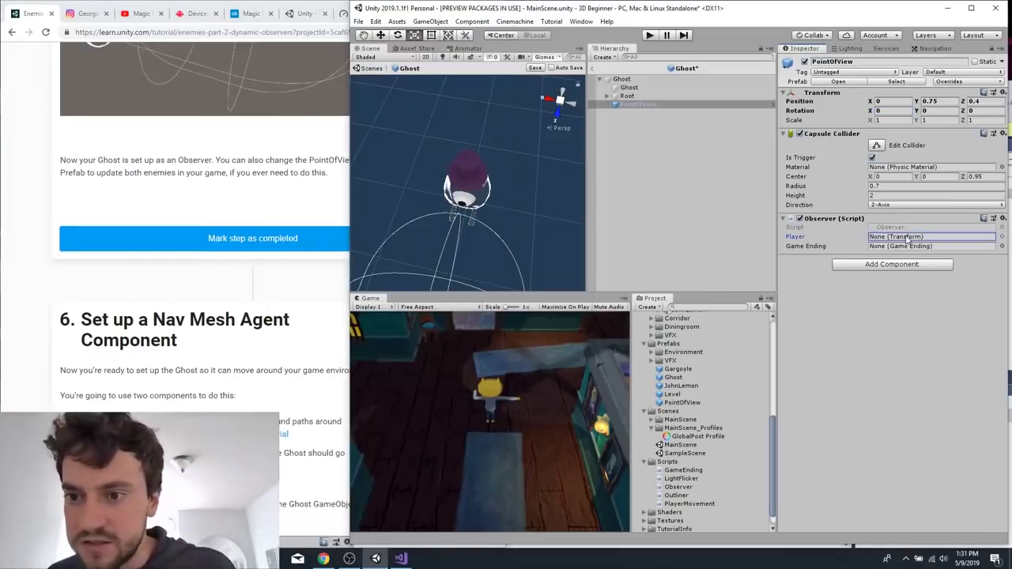
left_click(696, 255)
left_click(693, 104)
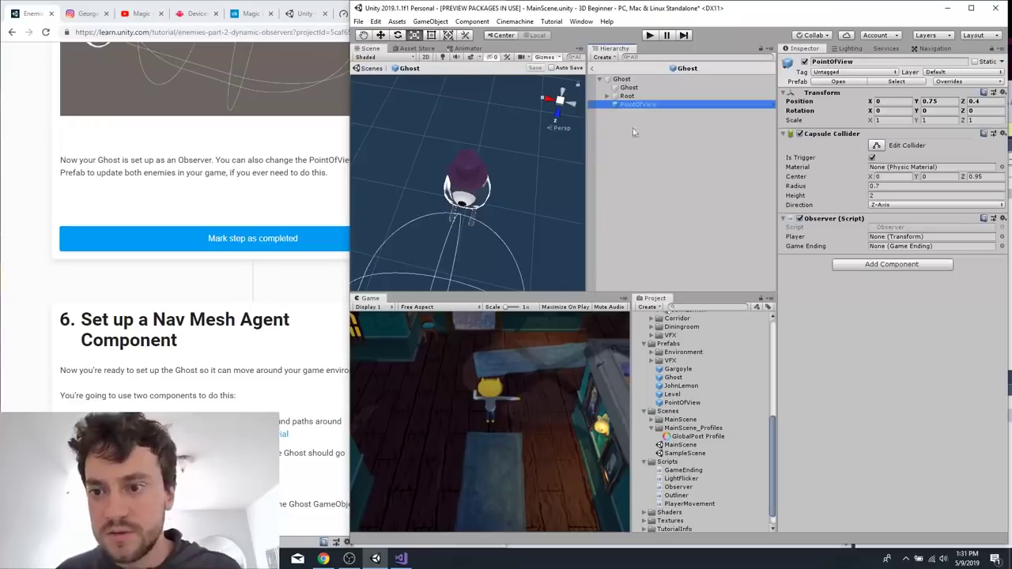
Review the tutorial's Nav Mesh Agent instructions and add a Nav Mesh Agent component to the Ghost's PointOfView object.
left_click(165, 393)
scroll(164, 393, "down", 3)
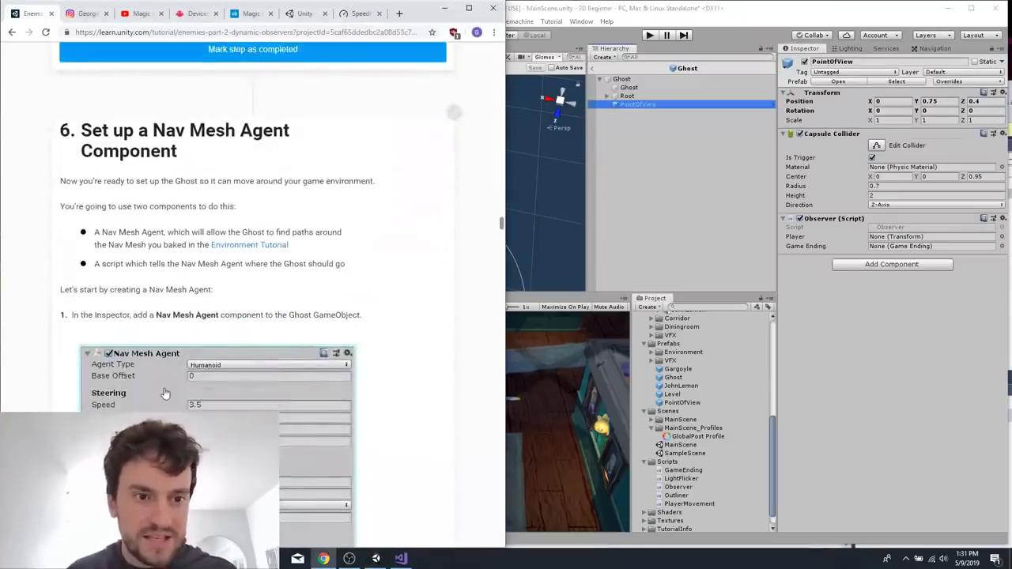
scroll(166, 391, "up", 2)
scroll(165, 393, "up", 10)
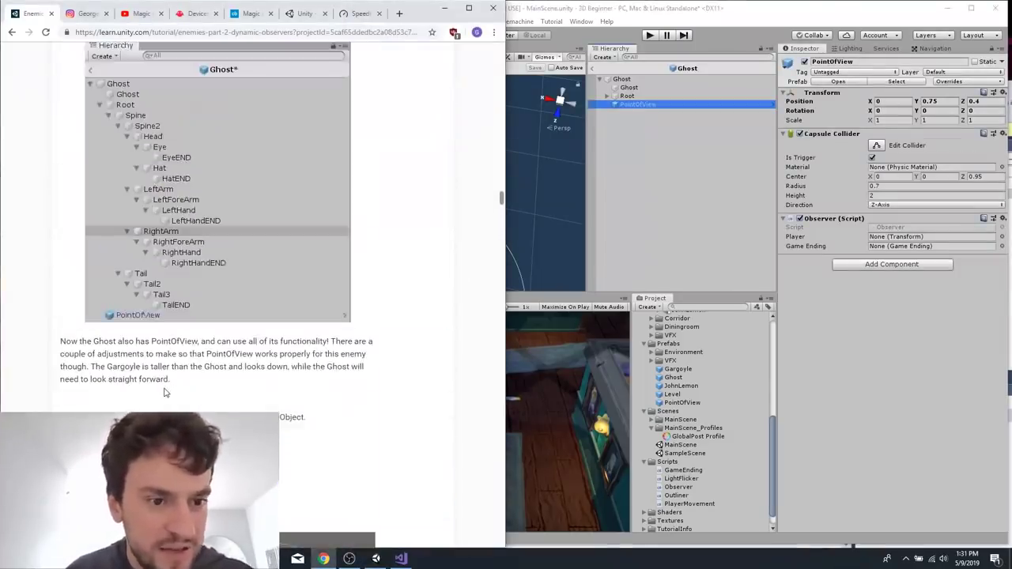
scroll(164, 394, "down", 5)
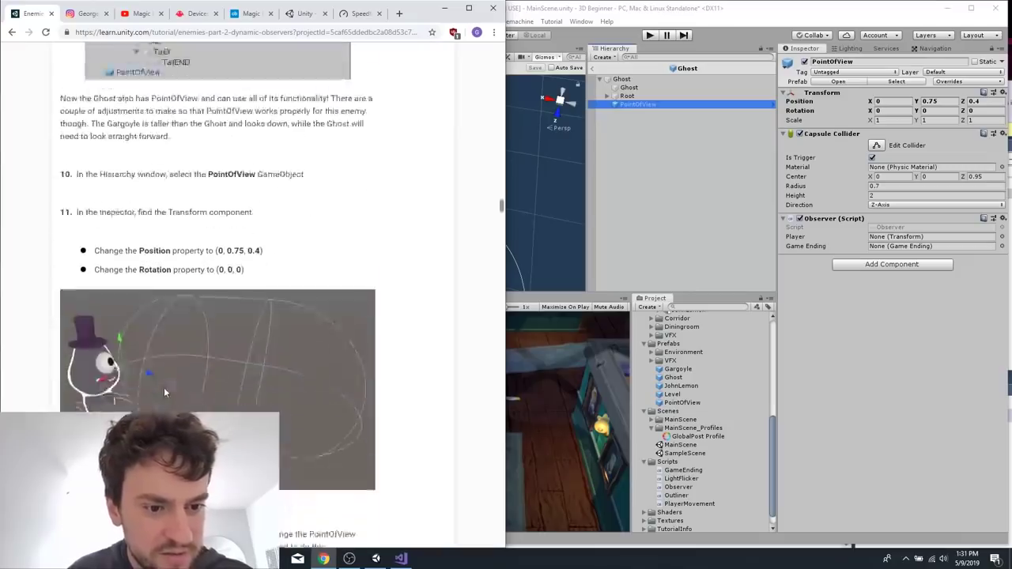
scroll(165, 393, "down", 5)
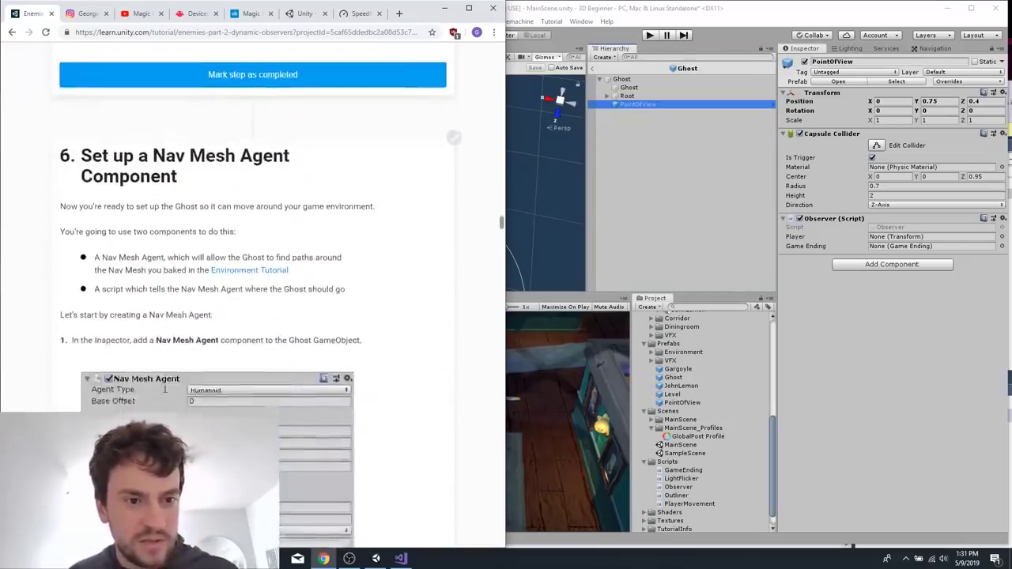
scroll(308, 192, "down", 1)
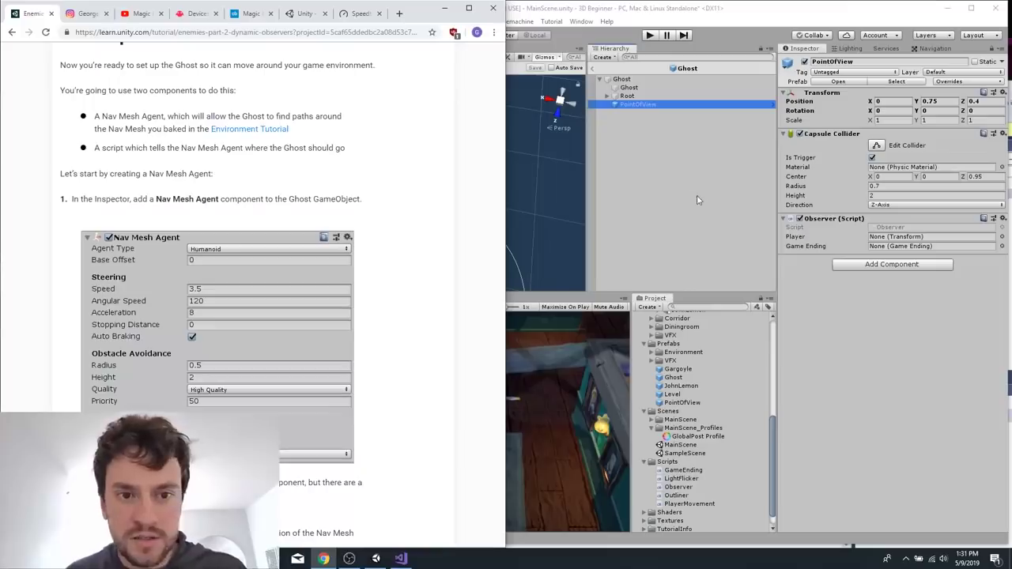
left_click(913, 264)
left_click(913, 264)
type("nav ma")
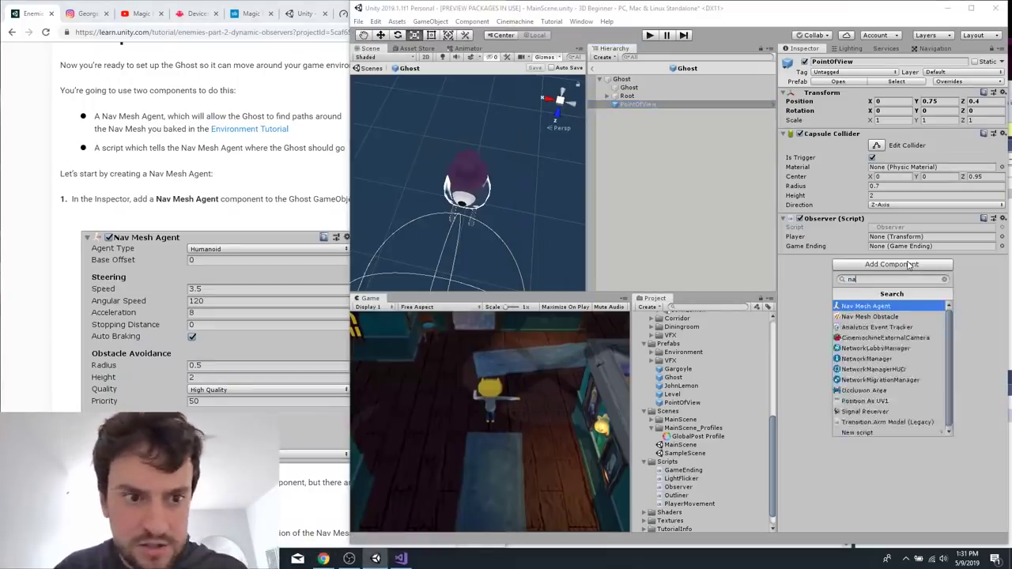
key("Return")
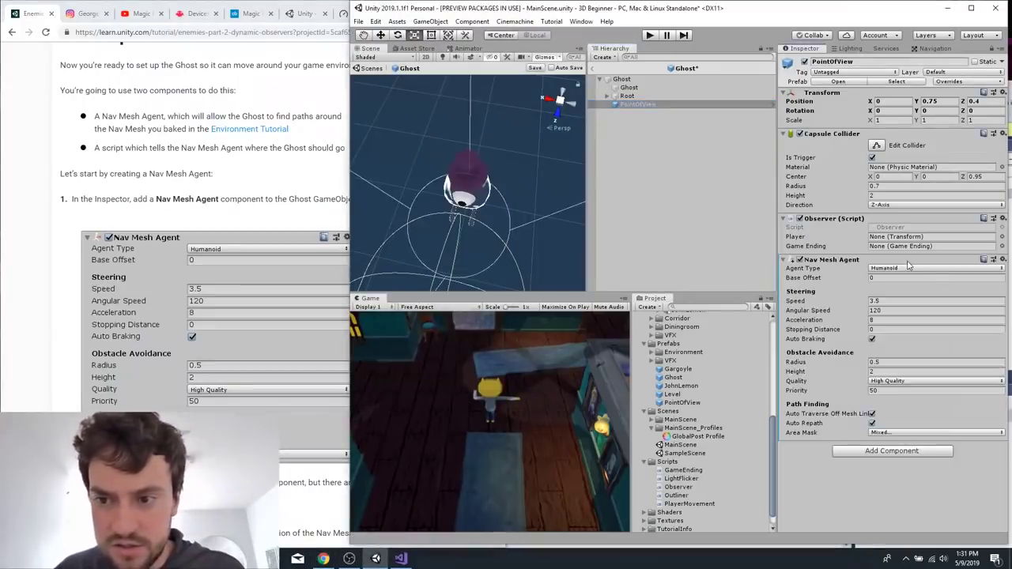
Read the tutorial's note on the agent's cylinder and compare the components on the Ghost root and PointOfView objects.
left_click(229, 228)
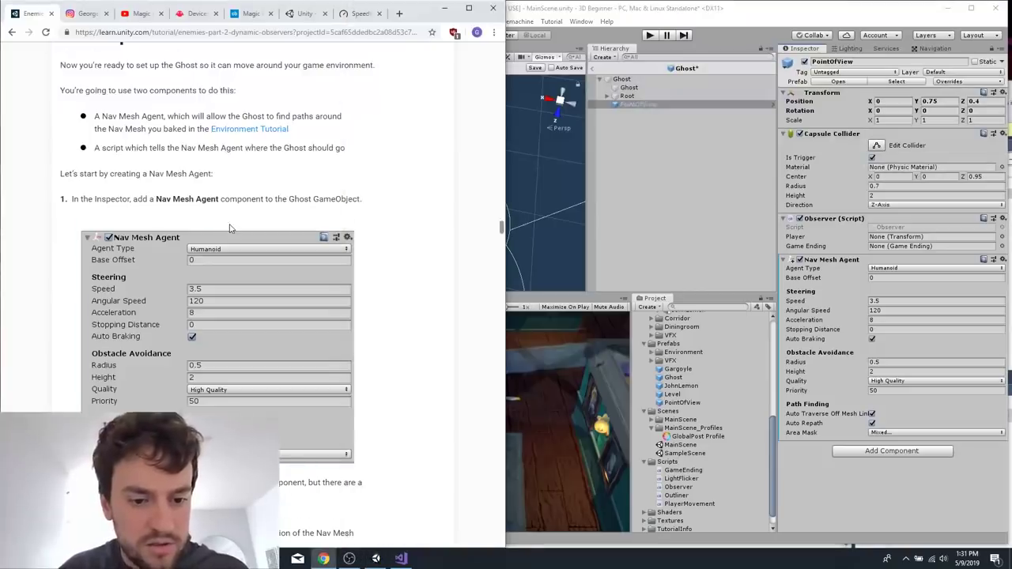
scroll(229, 229, "down", 4)
left_click(605, 206)
scroll(464, 211, "down", 5)
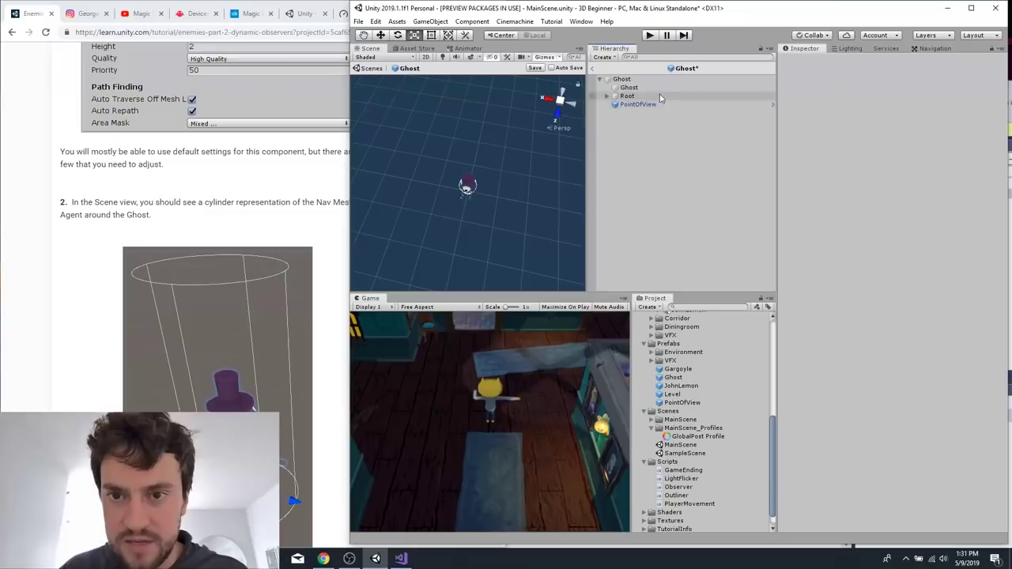
left_click(621, 79)
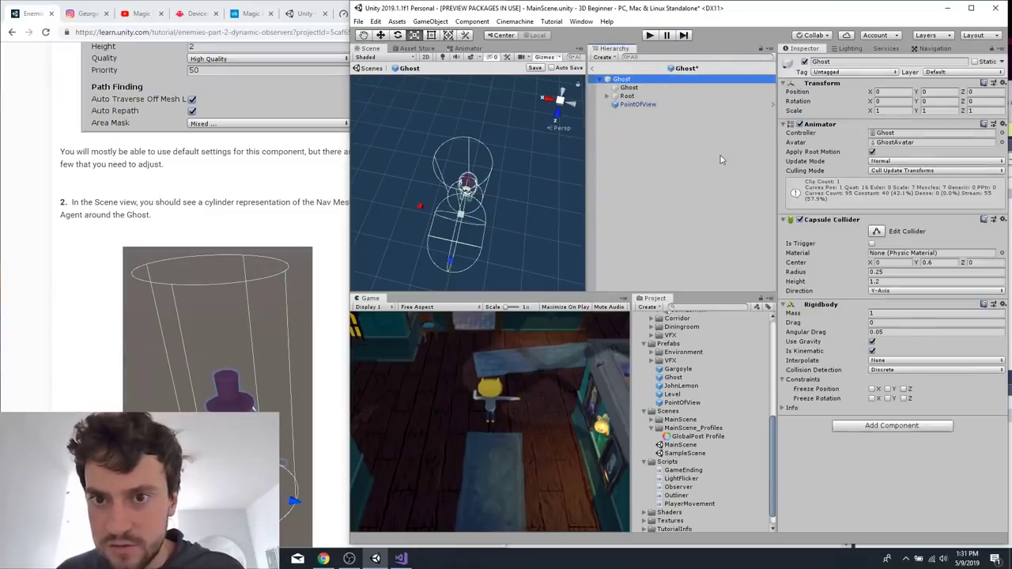
left_click(639, 105)
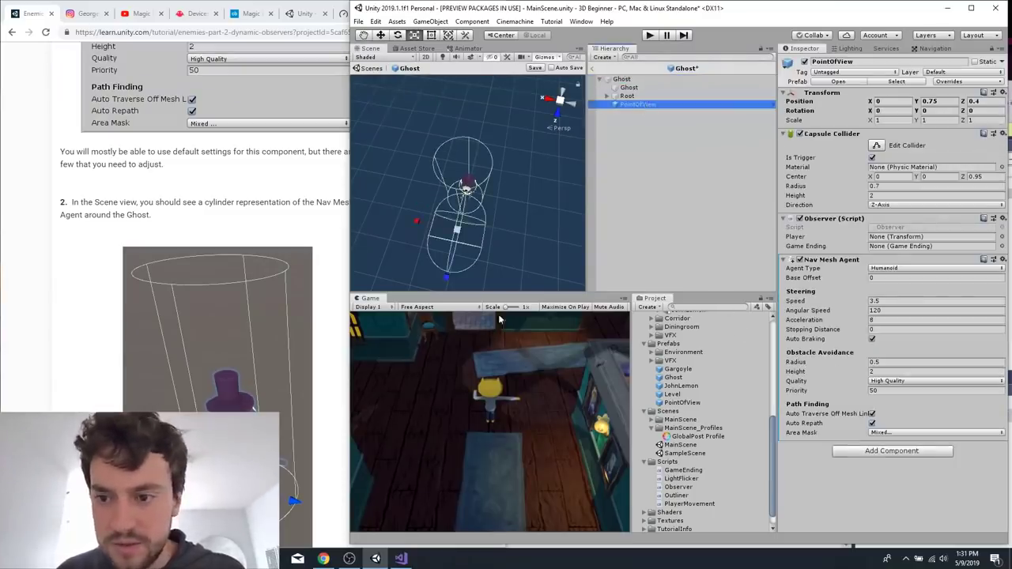
Remove the Nav Mesh Agent component from PointOfView and add one to the root Ghost object instead.
scroll(299, 213, "up", 5)
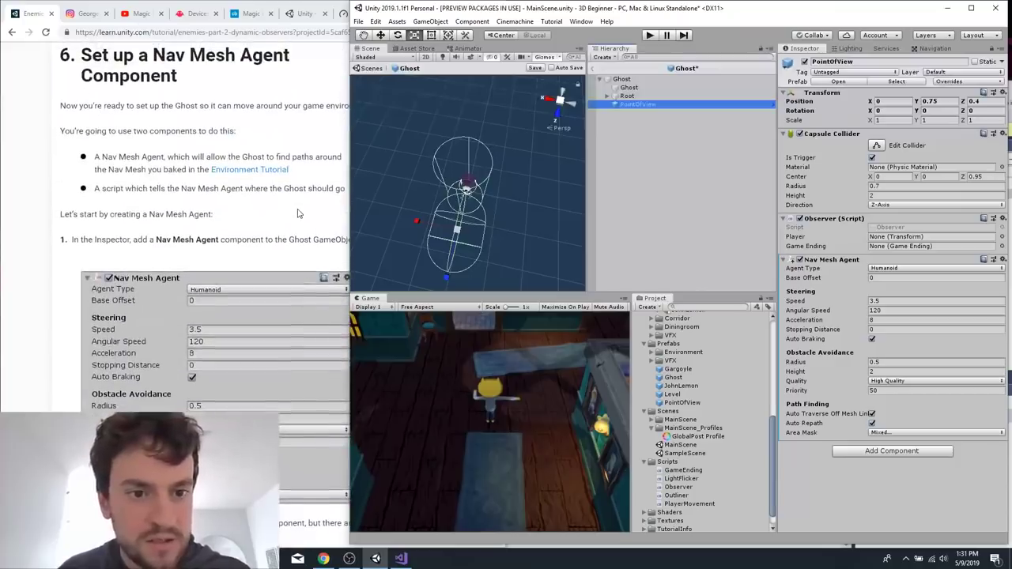
left_click(1002, 264)
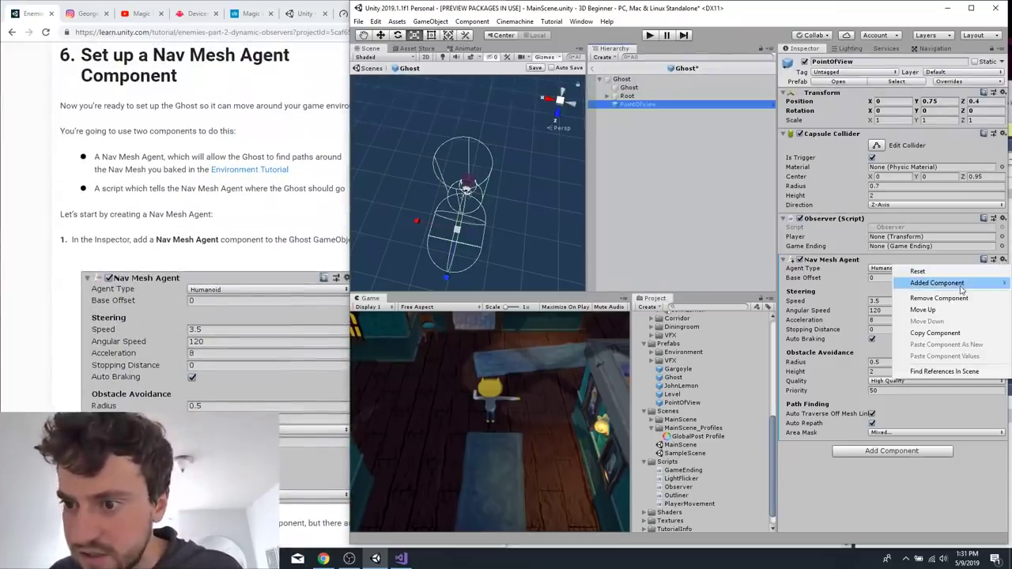
left_click(922, 298)
left_click(736, 79)
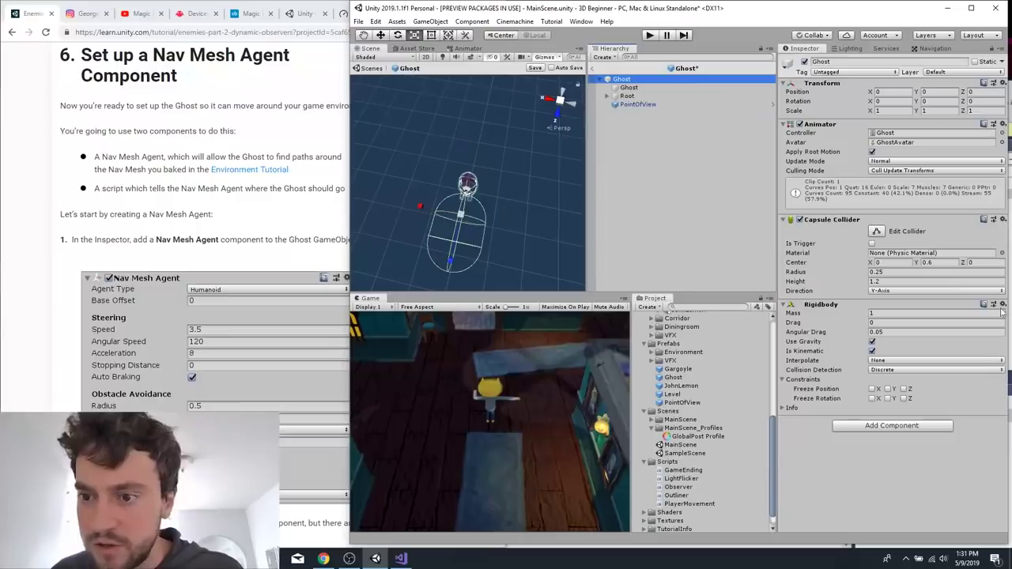
left_click(930, 427)
left_click(890, 418)
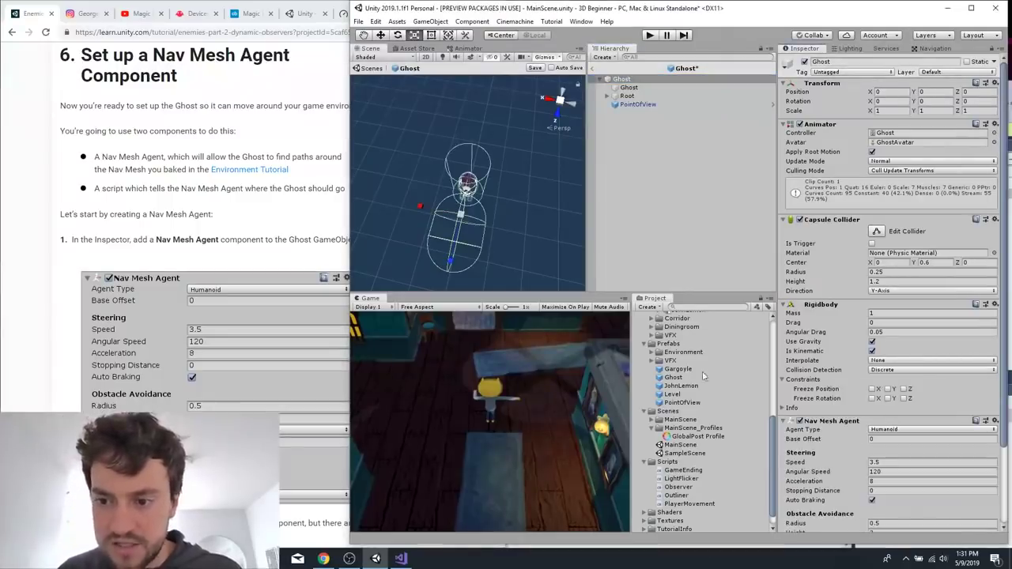
Following the tutorial, set the root Ghost's Nav Mesh Agent Radius to 0.25 and Speed to 1.5.
left_click(312, 231)
scroll(301, 225, "down", 2)
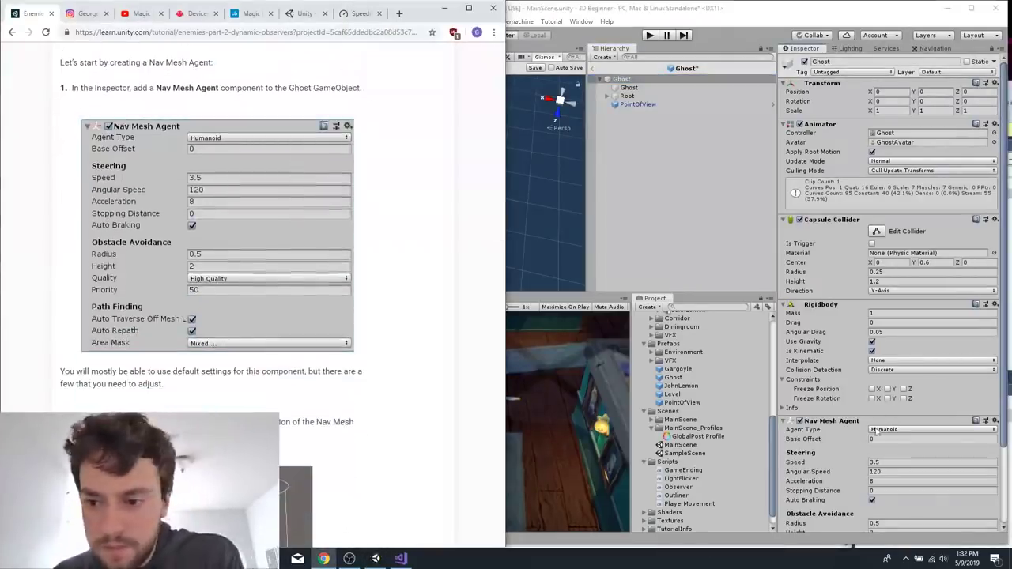
scroll(890, 430, "down", 3)
scroll(425, 448, "down", 3)
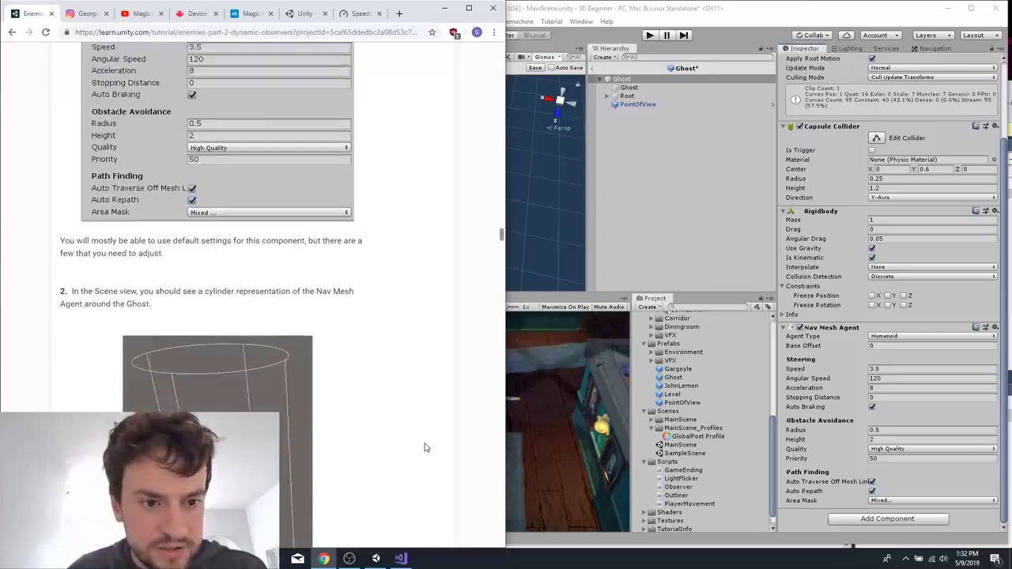
left_click(672, 237)
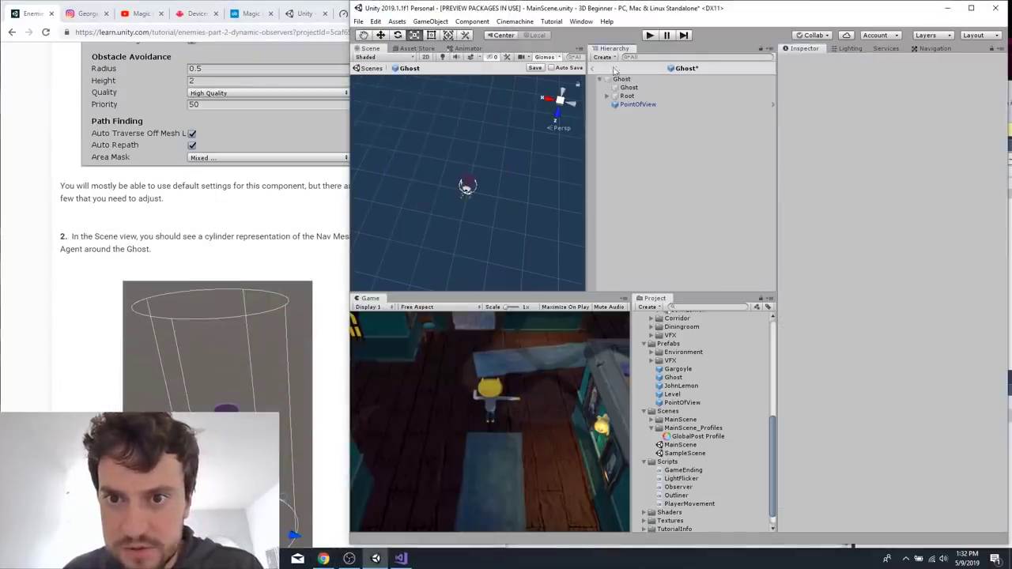
left_click(621, 79)
scroll(222, 293, "down", 5)
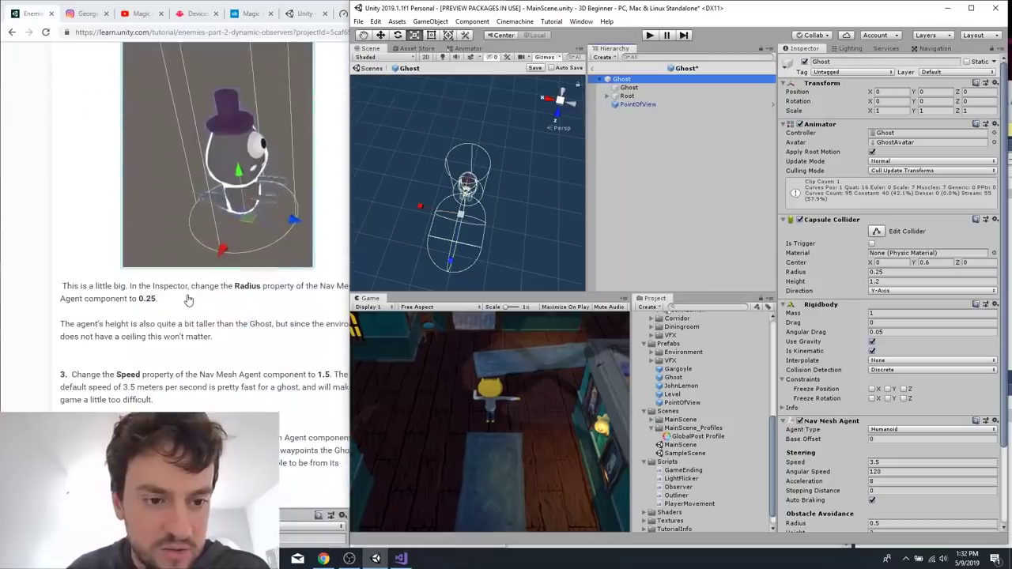
left_click(222, 292)
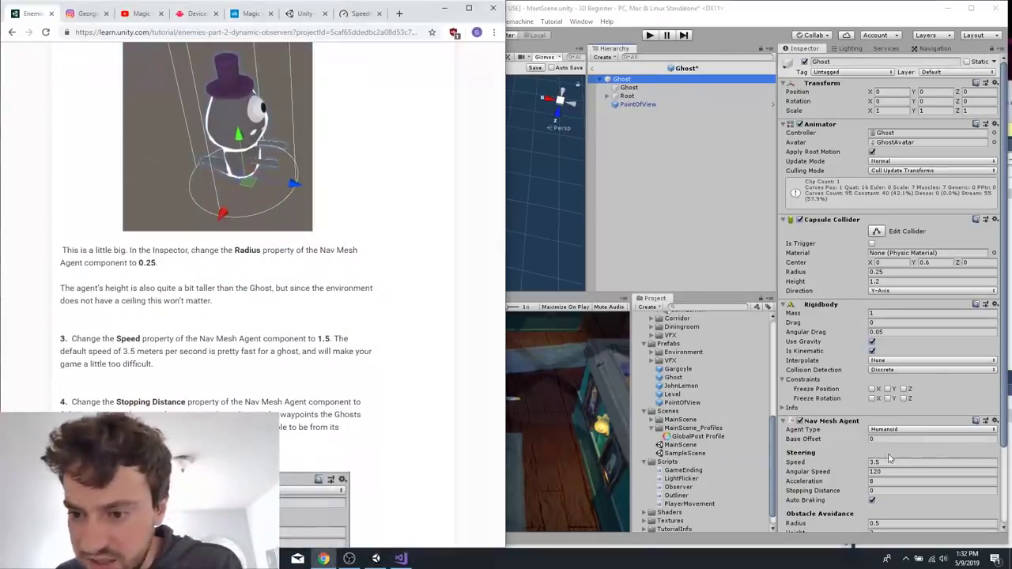
scroll(895, 449, "down", 3)
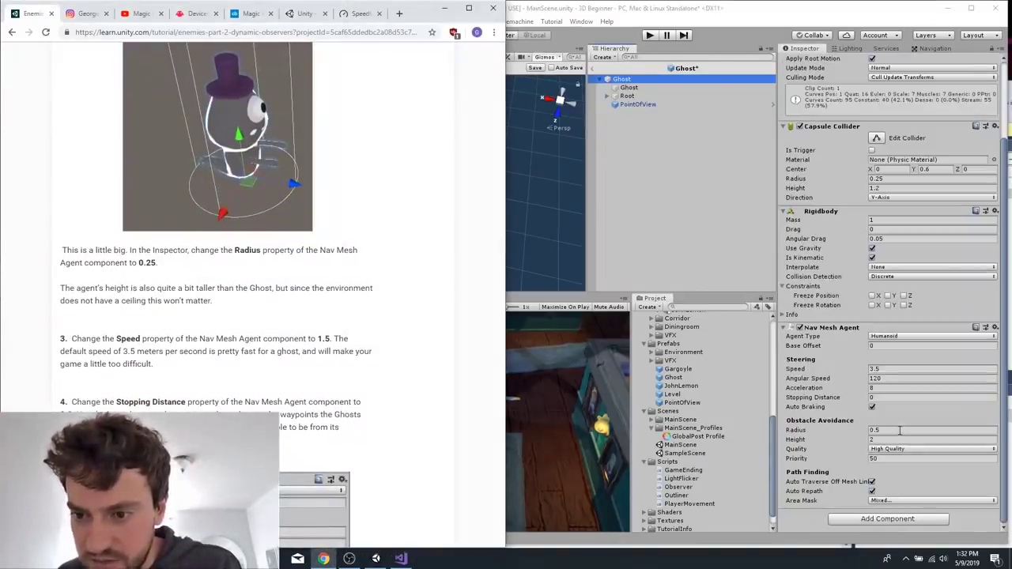
left_click(900, 431)
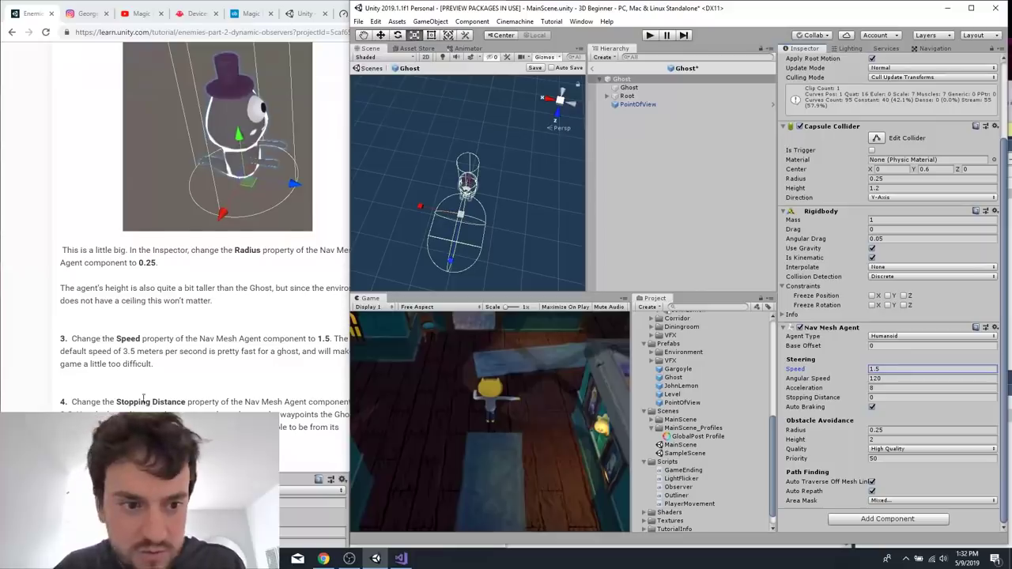
Set the Ghost's Nav Mesh Agent Stopping Distance to 0.2, as the tutorial's fourth instruction says.
scroll(143, 398, "down", 1)
left_click(188, 395)
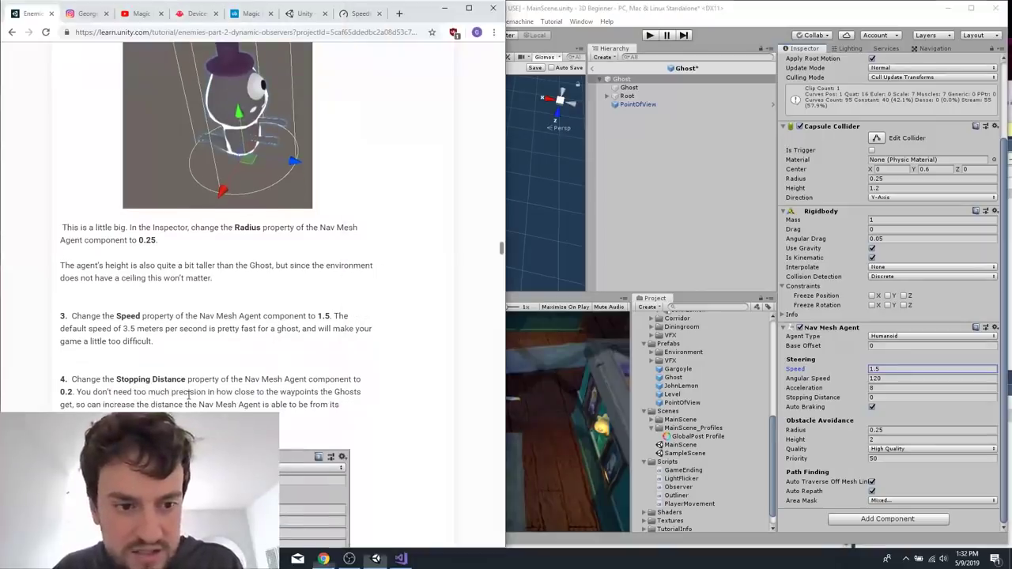
left_click(885, 398)
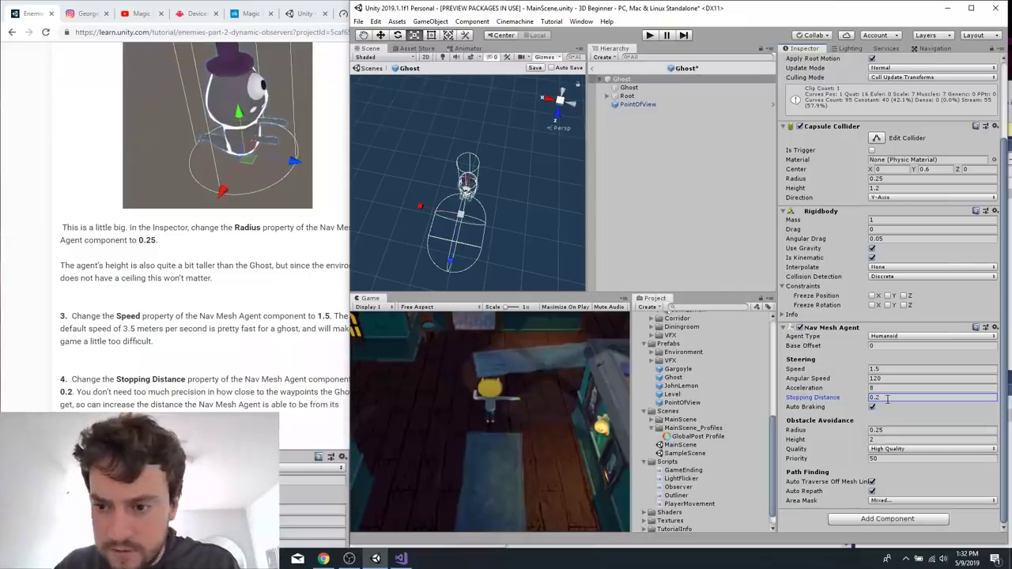
Save the Ghost prefab's changes and read the tutorial's Create a New WaypointPatrol Script section.
left_click(234, 356)
scroll(219, 357, "down", 6)
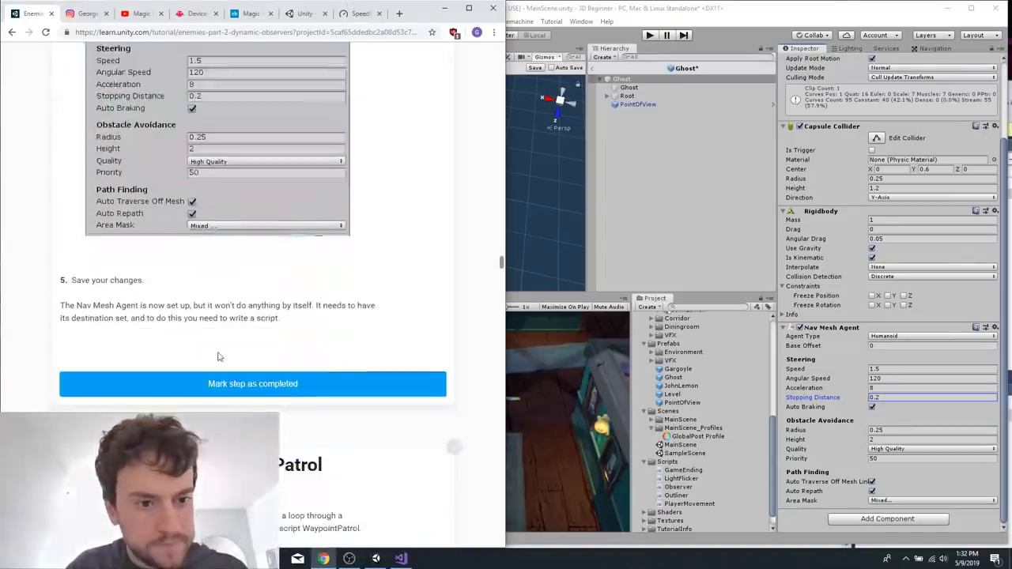
scroll(219, 357, "down", 3)
left_click(638, 203)
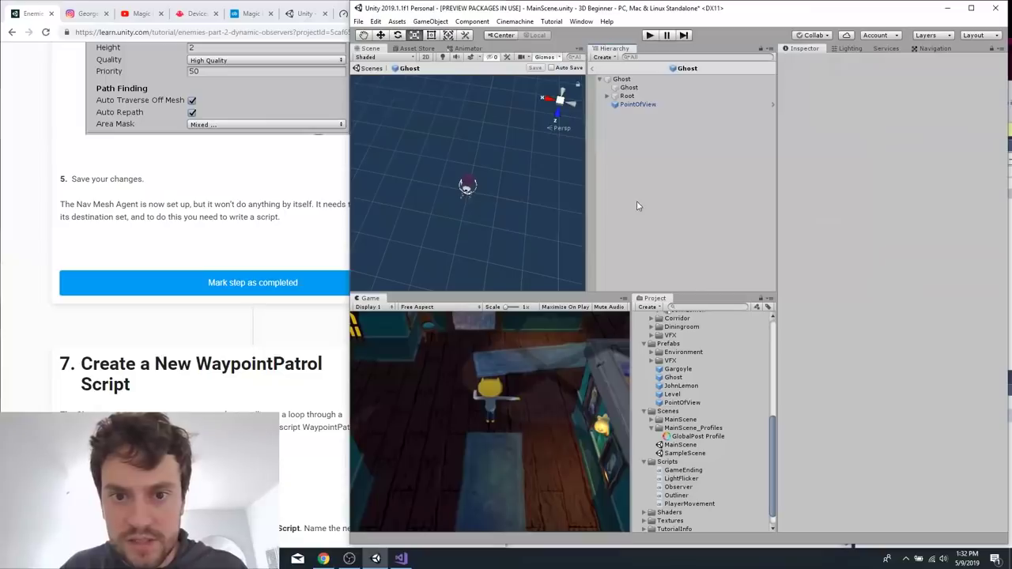
left_click(315, 201)
scroll(250, 204, "down", 7)
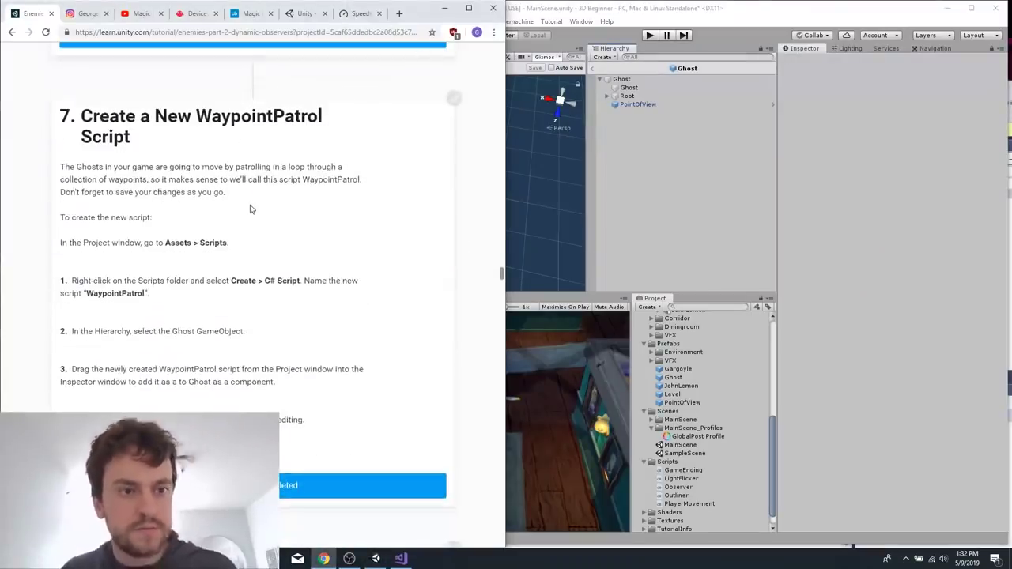
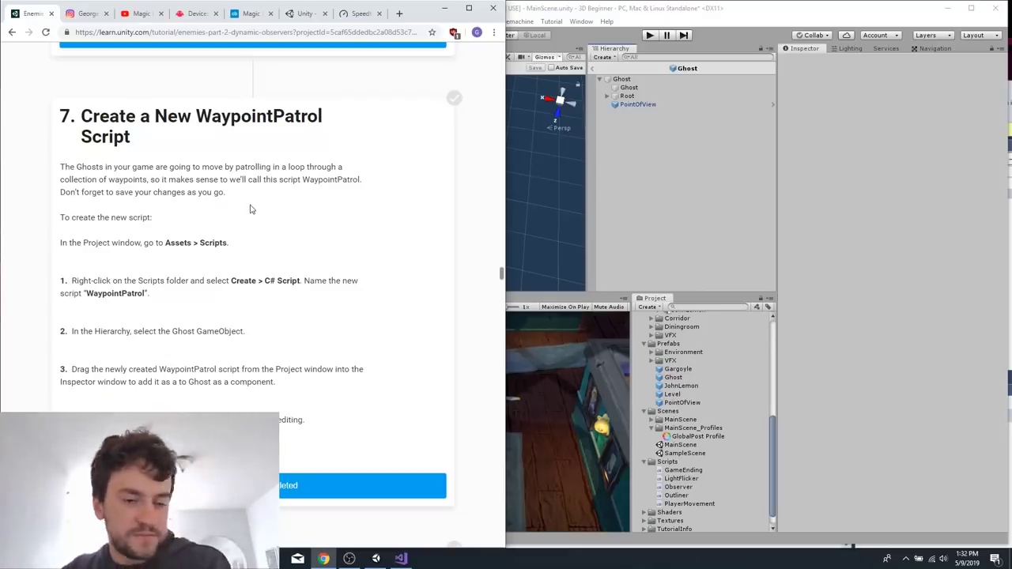
Create a new C# script named WaypointPatrol in the project's Scripts folder, as section 7 of the tutorial instructs.
scroll(253, 208, "down", 2)
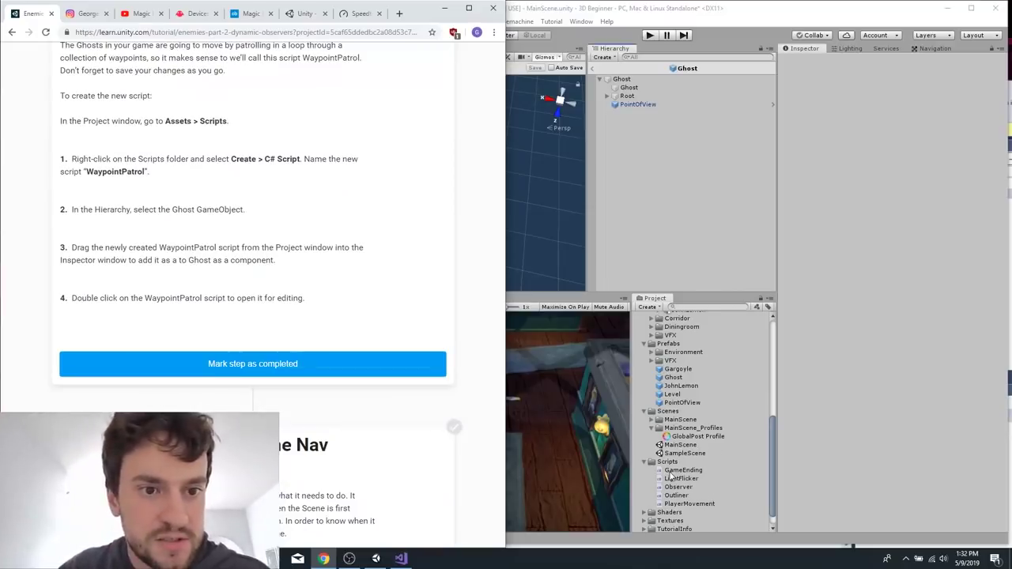
scroll(355, 296, "up", 2)
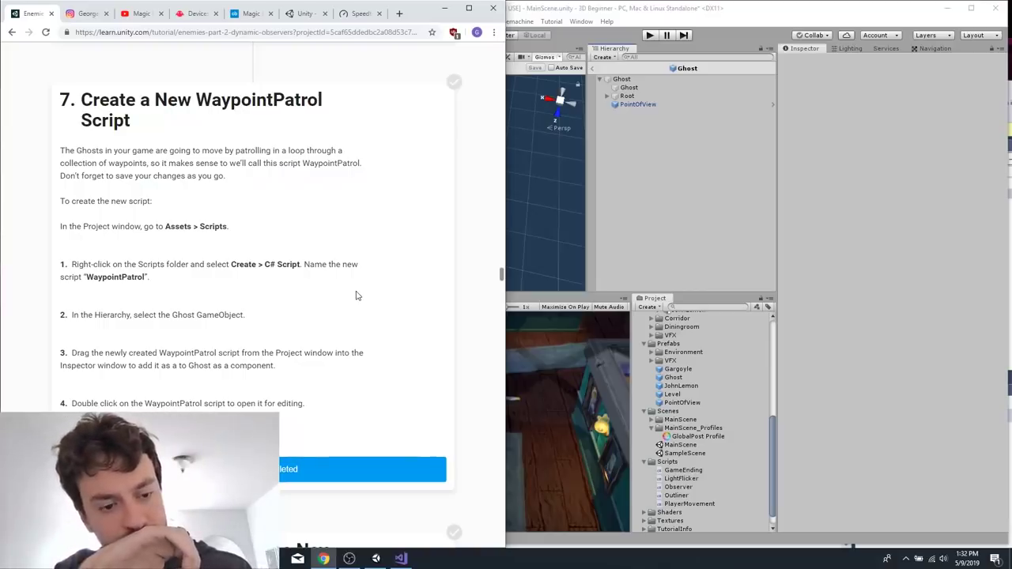
scroll(356, 295, "down", 2)
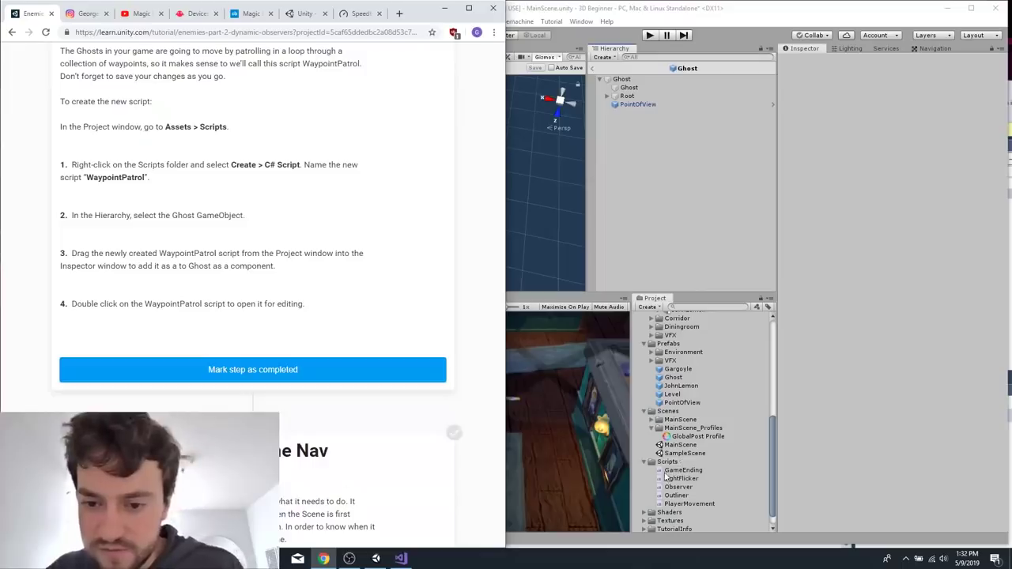
left_click(669, 463)
right_click(669, 463)
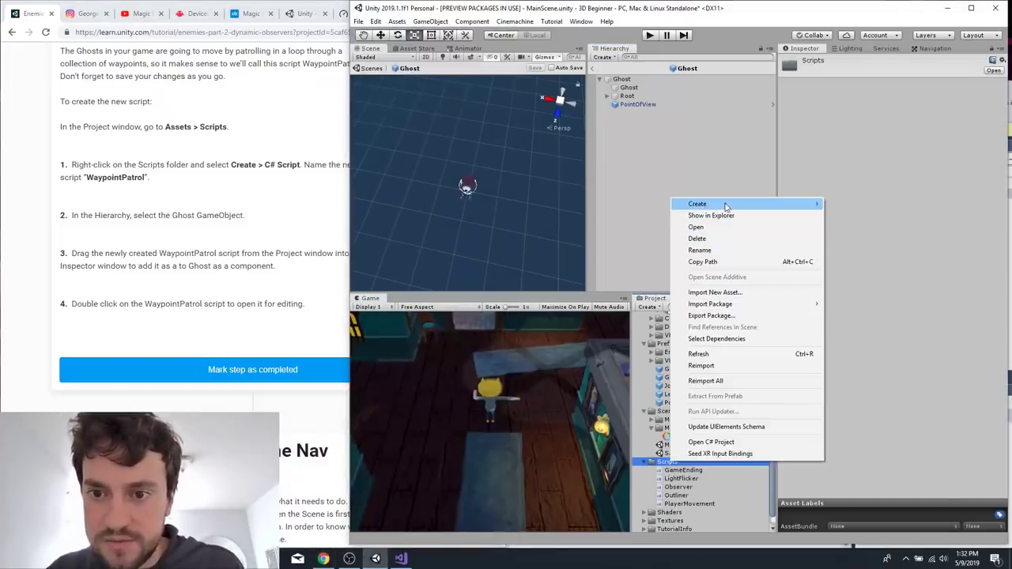
mouse_move(723, 204)
left_click(846, 154)
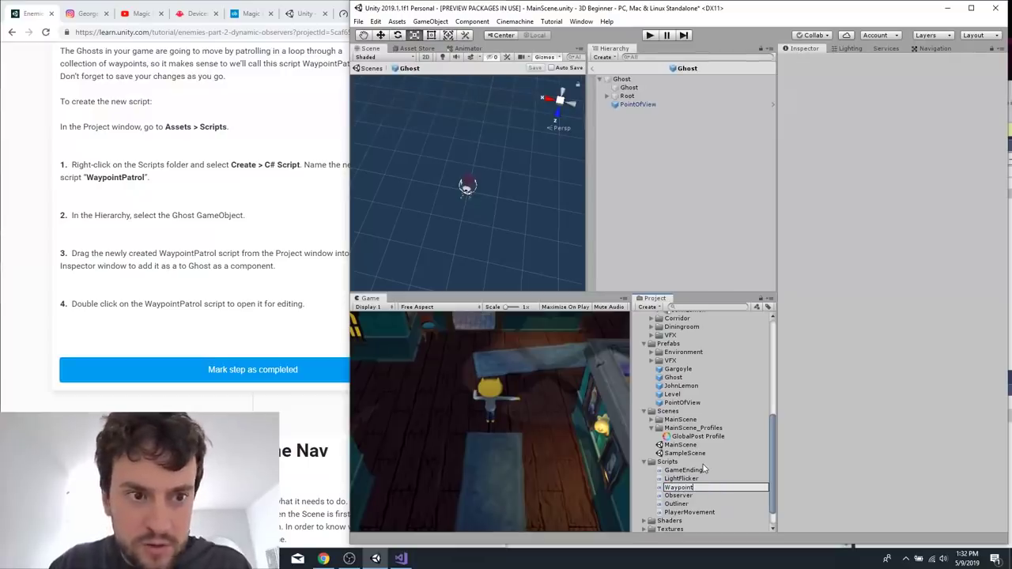
type("WaypointPatrol")
key("Return")
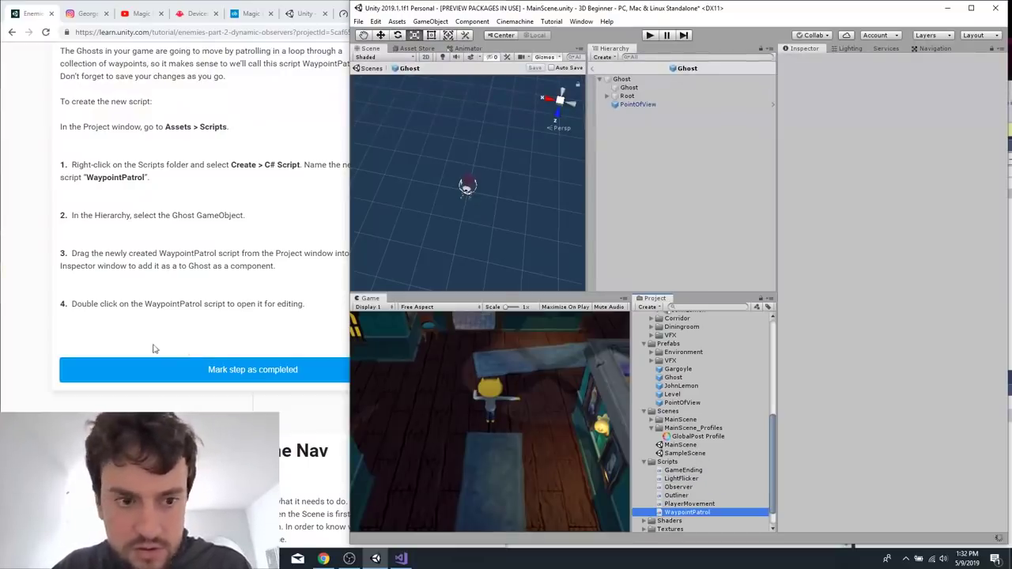
Find the tutorial's first code additions and open the WaypointPatrol script in Visual Studio, placing the editor beside the tutorial.
left_click(242, 290)
scroll(240, 283, "down", 8)
scroll(241, 283, "down", 6)
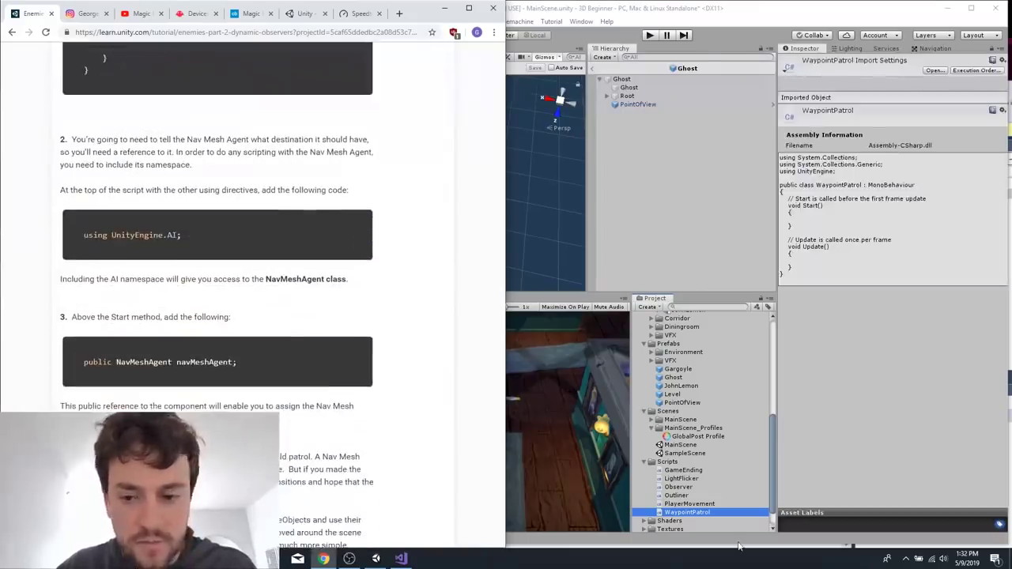
double_click(700, 513)
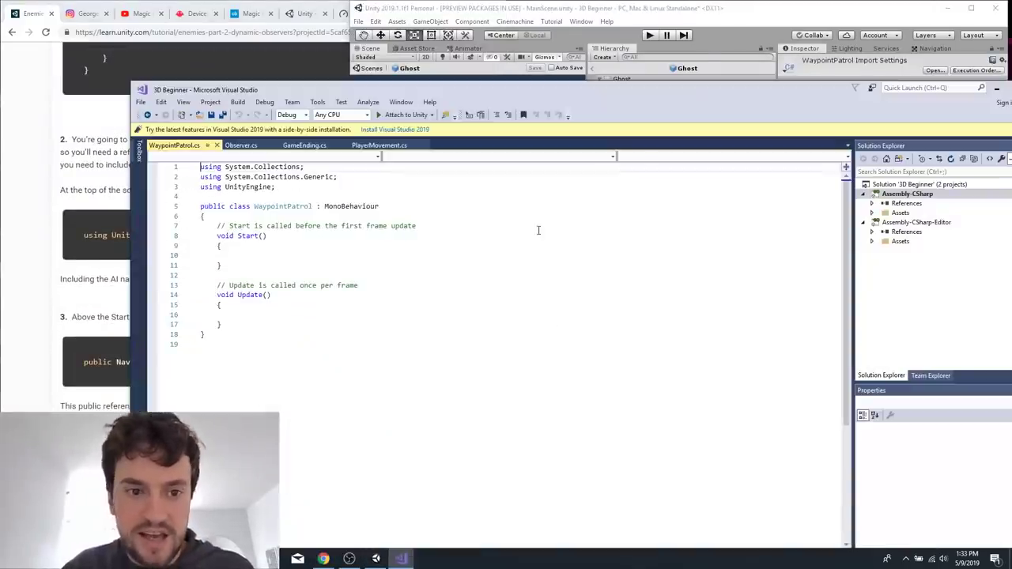
left_click_drag(356, 92, 612, 89)
Copy "using UnityEngine.AI;" from the tutorial to directly below "using UnityEngine;" in WaypointPatrol.cs and save the script.
left_click(157, 220)
triple_click(155, 219)
key("ctrl+c")
left_click(622, 172)
left_click(588, 191)
key("Return")
key("ctrl+v")
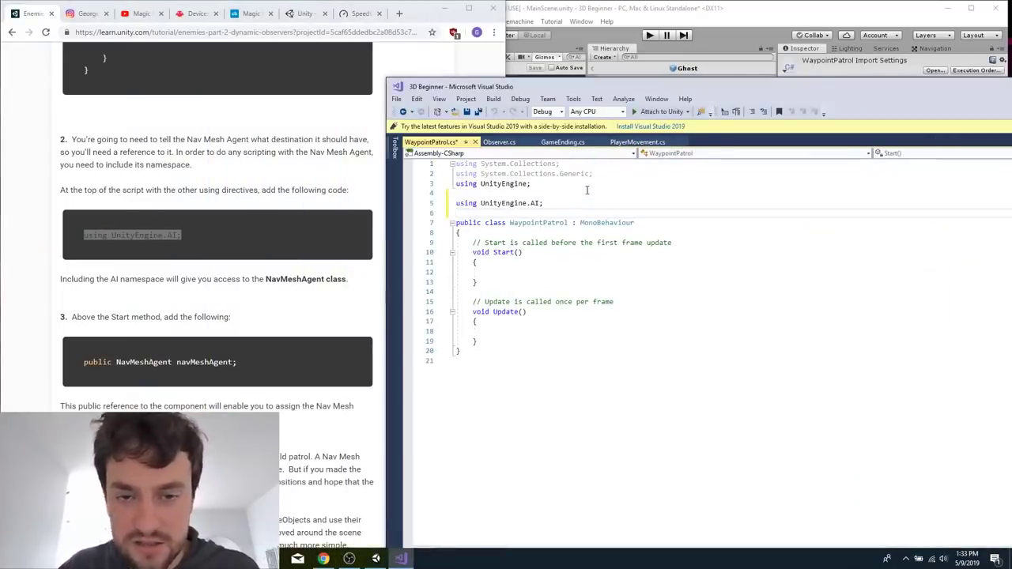
key("Up")
key("Up")
key("BackSpace")
key("ctrl+s")
Copy the tutorial's declaration "public NavMeshAgent navMeshAgent;" into the WaypointPatrol class above the Start method.
triple_click(180, 364)
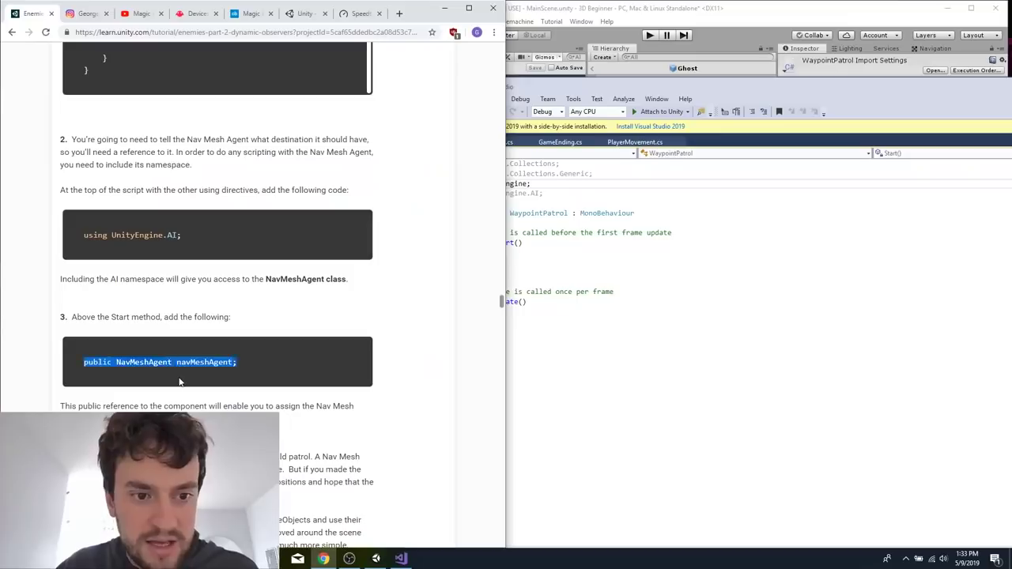
left_click(618, 292)
key("Return")
key("Return")
key("ctrl+v")
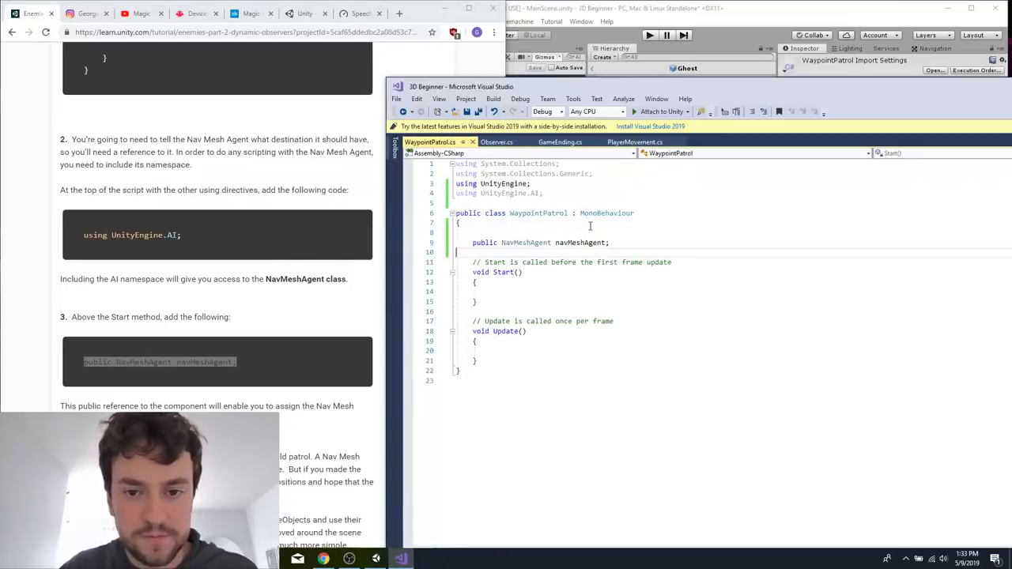
Add the tutorial's "public Transform[] waypoints;" declaration directly below navMeshAgent, with no blank line between them.
left_click(229, 391)
scroll(229, 390, "down", 6)
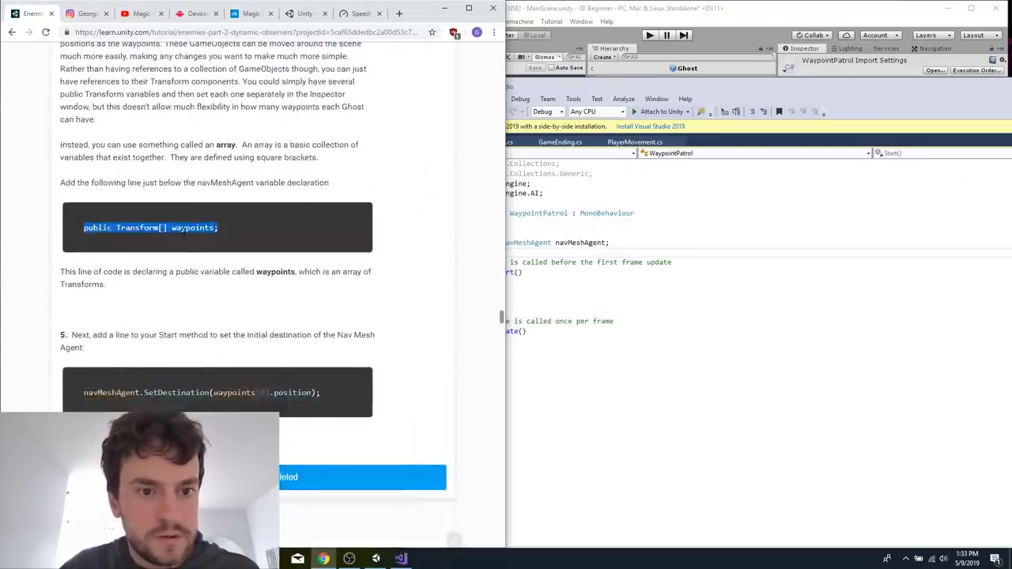
left_click(580, 251)
key("Return")
key("ctrl+v")
left_click(642, 248)
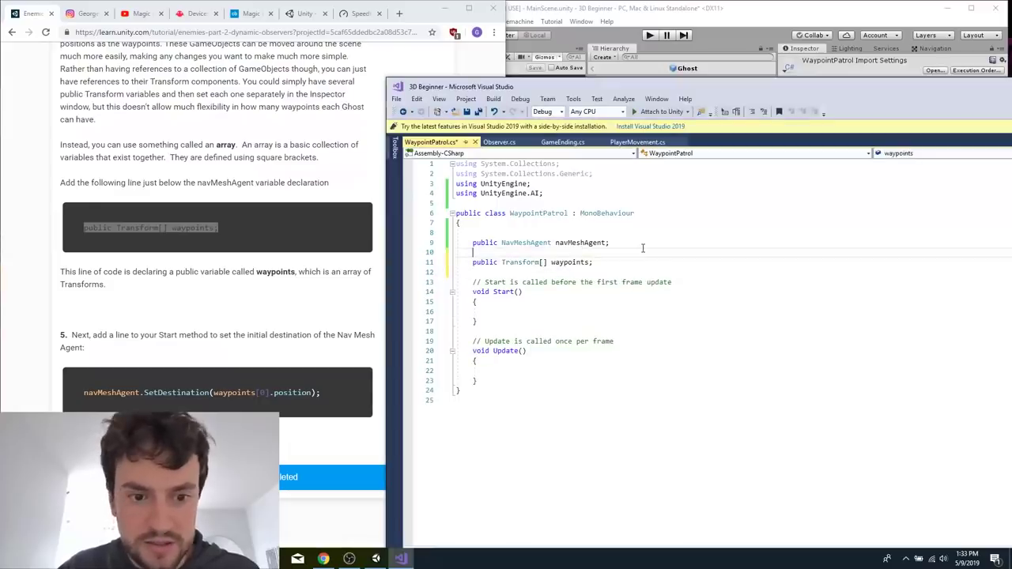
key("Delete")
Copy "navMeshAgent.SetDestination(waypoints[0].position);" from the tutorial into the body of the Start method.
left_click_drag(84, 393, 320, 392)
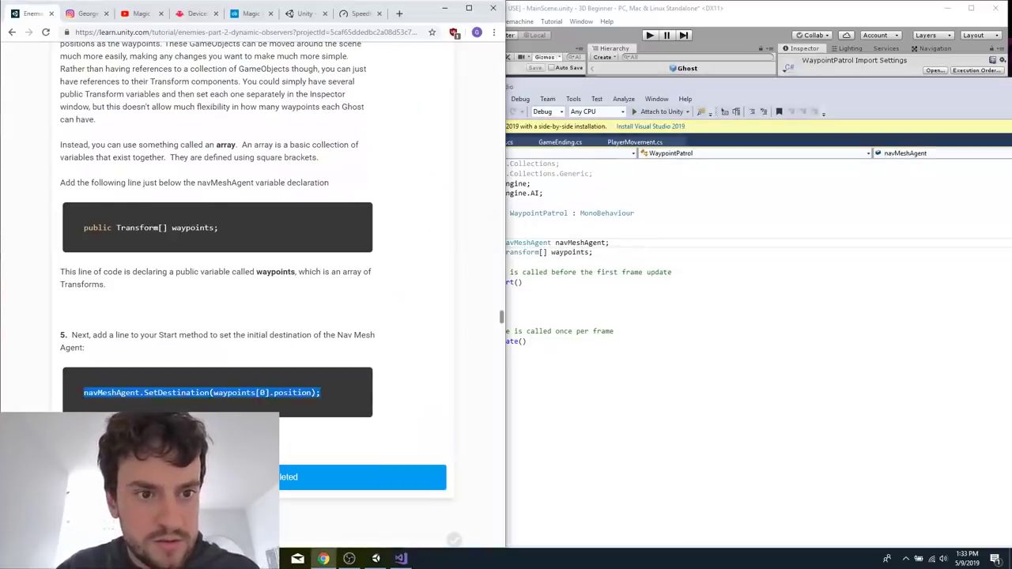
key("ctrl+c")
left_click(594, 369)
left_click(583, 303)
key("ctrl+v")
key("ctrl+z")
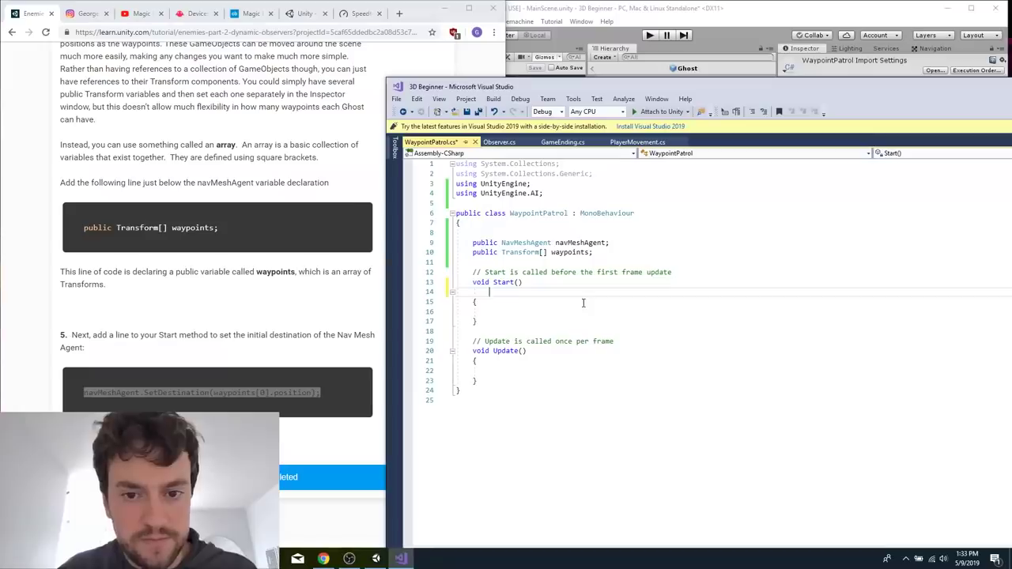
key("Down")
key("Return")
type("v")
key("BackSpace")
key("ctrl+v")
Remove the surplus blank lines before the opening brace and after the SetDestination call in the Start method.
left_click(547, 293)
key("BackSpace")
key("Down")
key("Down")
key("Down")
key("Down")
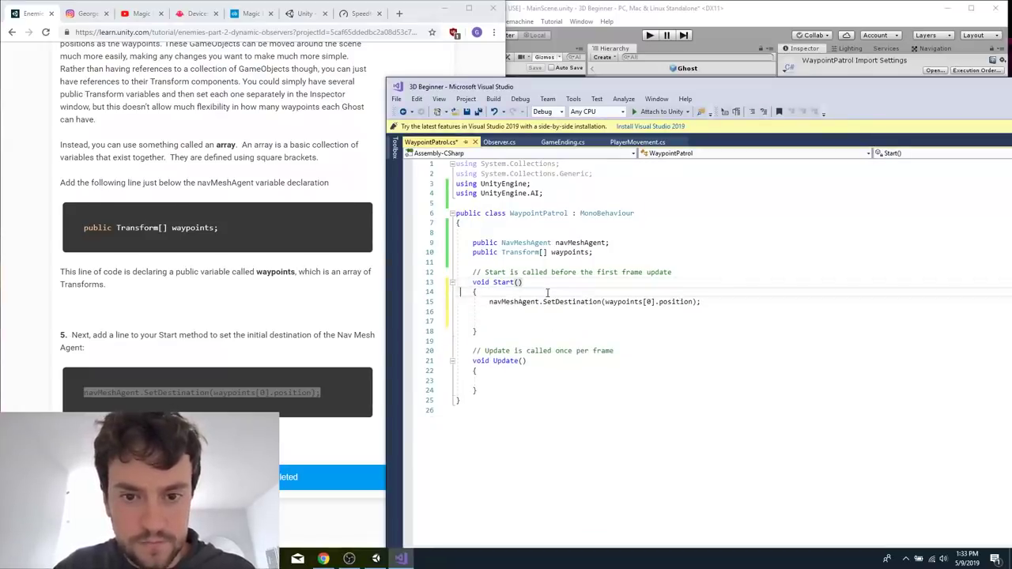
key("BackSpace")
key("BackSpace")
Copy "int m_CurrentWaypointIndex;" from tutorial section 10 into the class, between the navMeshAgent and waypoints declarations.
left_click(321, 282)
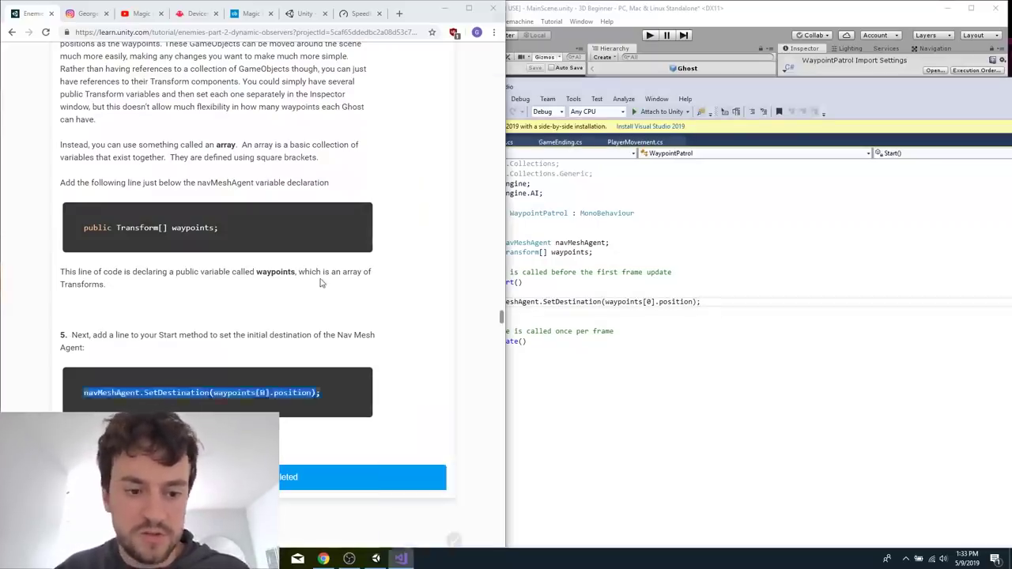
scroll(321, 283, "down", 20)
scroll(321, 282, "down", 1)
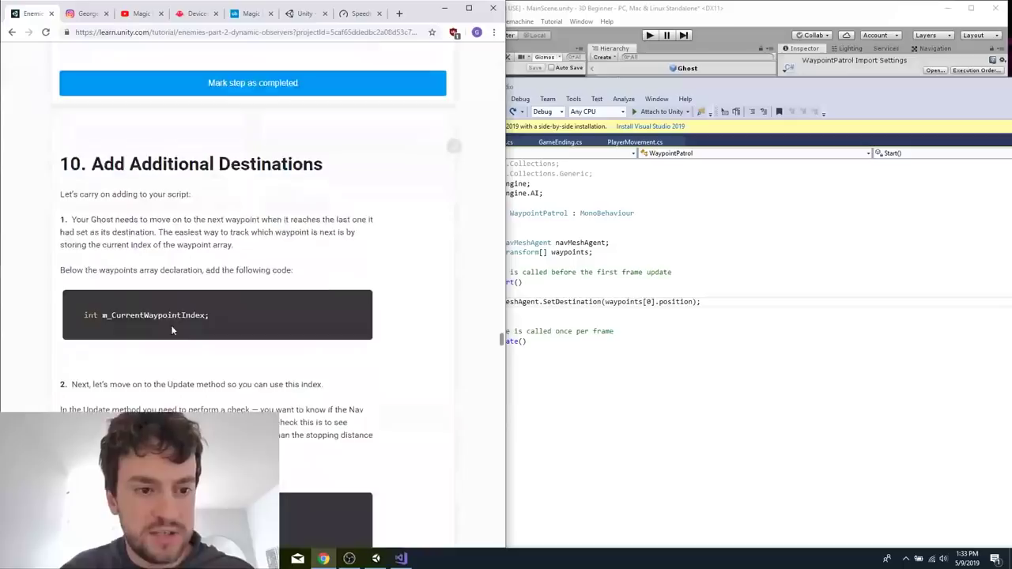
triple_click(172, 311)
left_click(639, 251)
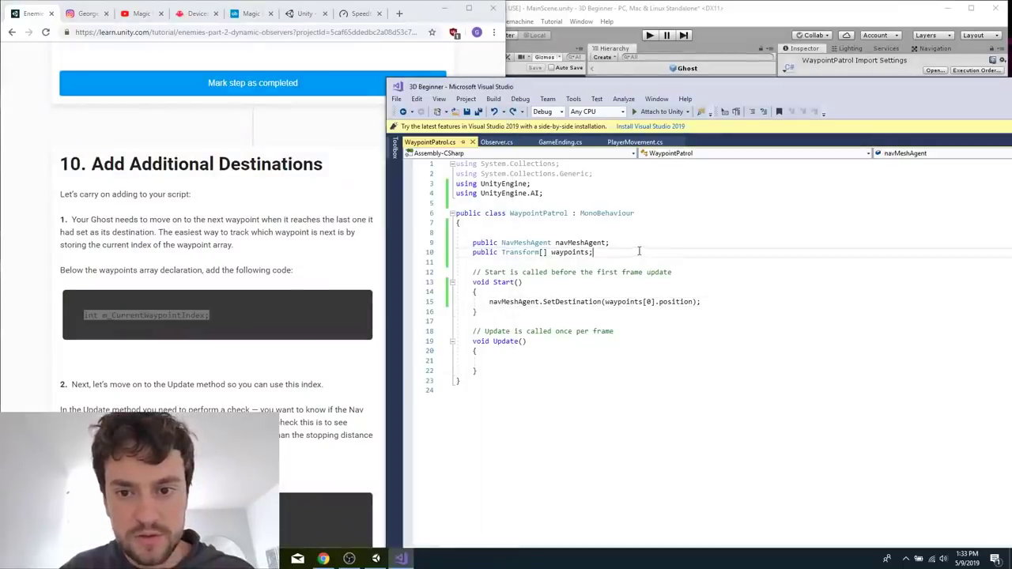
key("Return")
key("ctrl+v")
Add the tutorial's if statement to Update, checking navMeshAgent.remainingDistance < navMeshAgent.stoppingDistance, and remove the extra blank line.
left_click(334, 389)
scroll(249, 367, "down", 2)
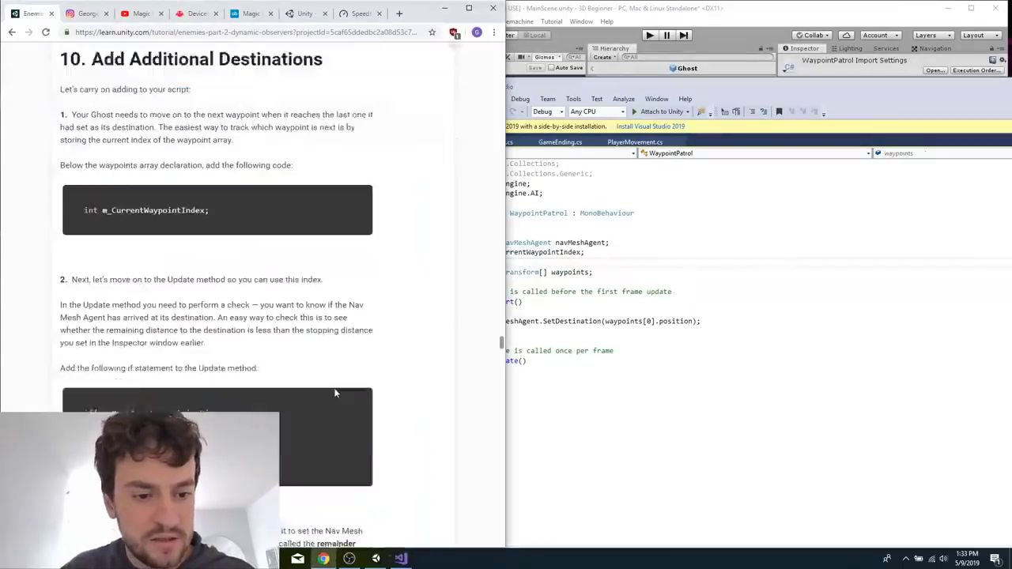
left_click_drag(168, 385, 39, 316)
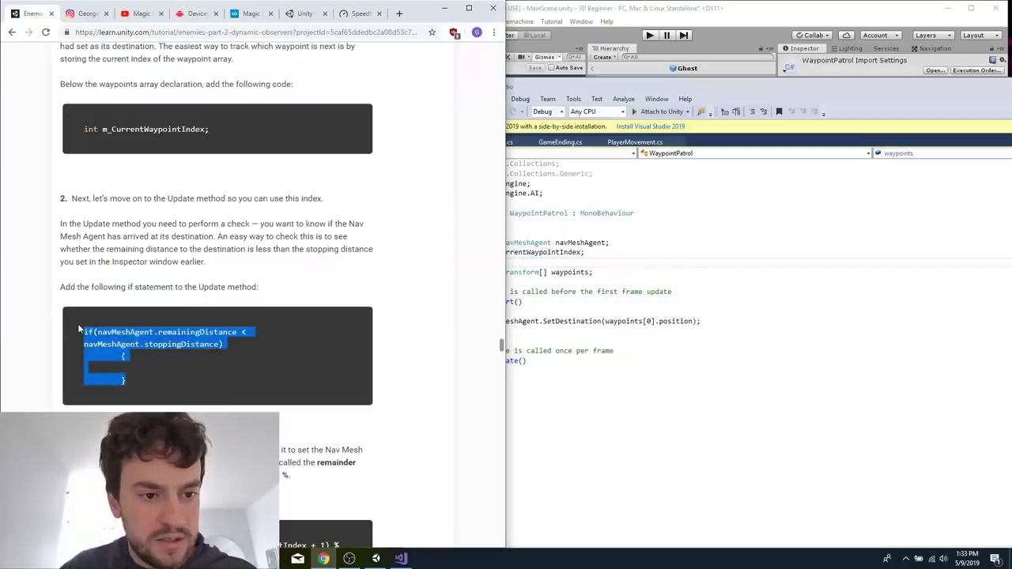
left_click(555, 366)
left_click(544, 378)
key("ctrl+v")
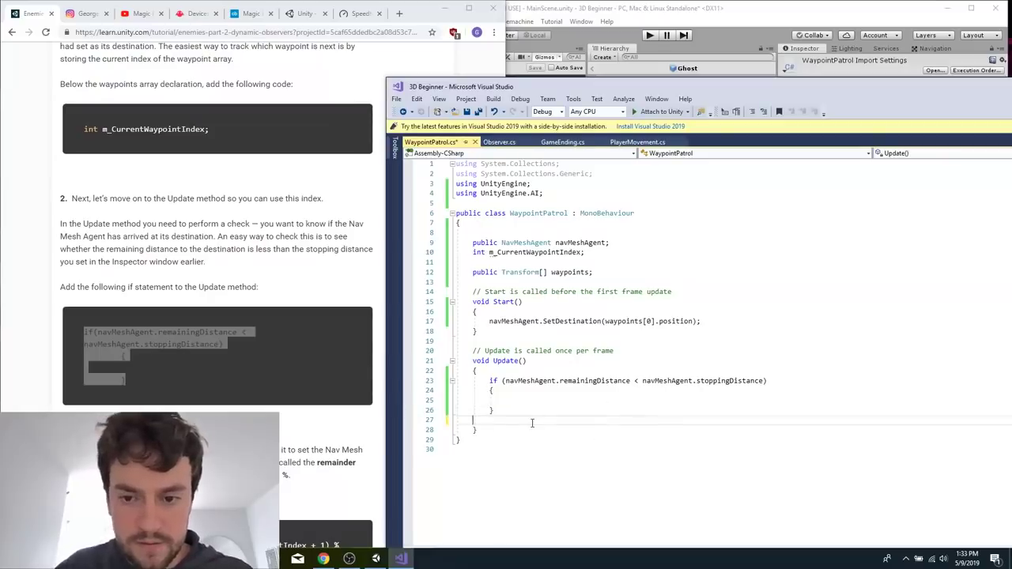
key("BackSpace")
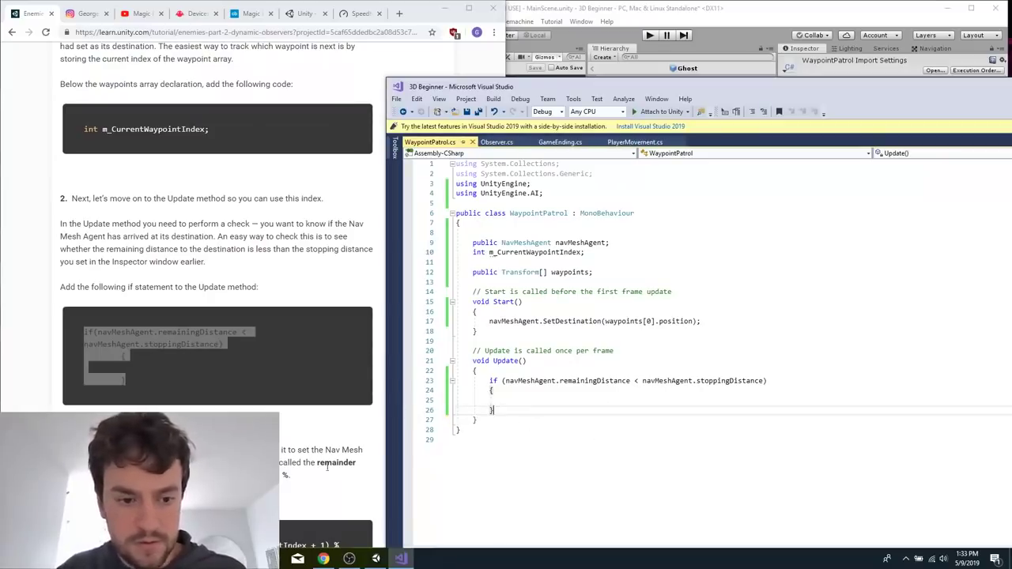
Copy "m_CurrentWaypointIndex = (m_CurrentWaypointIndex + 1) % waypoints.Length;" from the tutorial into Update's if block.
scroll(218, 316, "down", 2)
left_click_drag(164, 390, 67, 385)
key("ctrl+c")
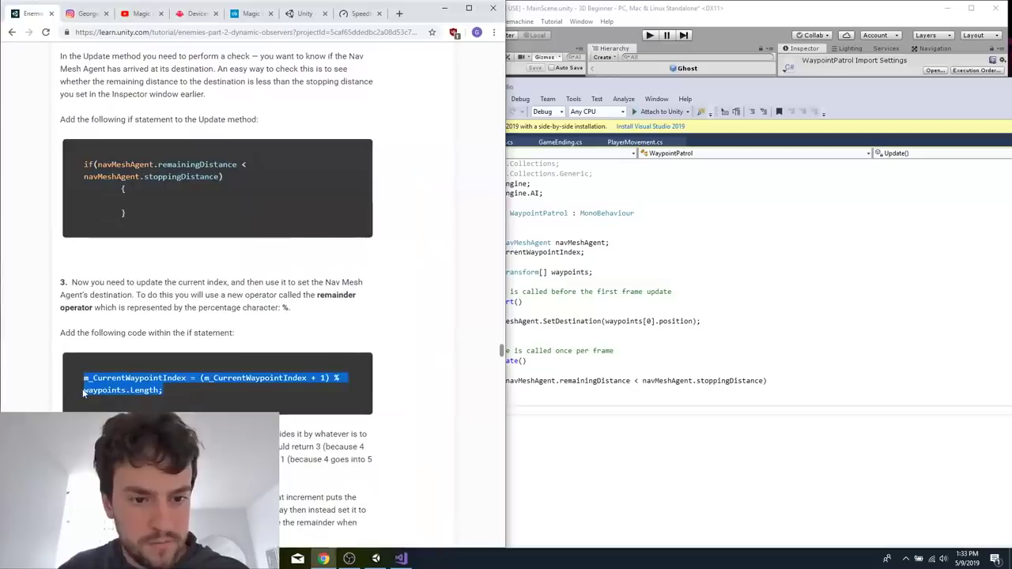
left_click(522, 390)
key("ctrl+v")
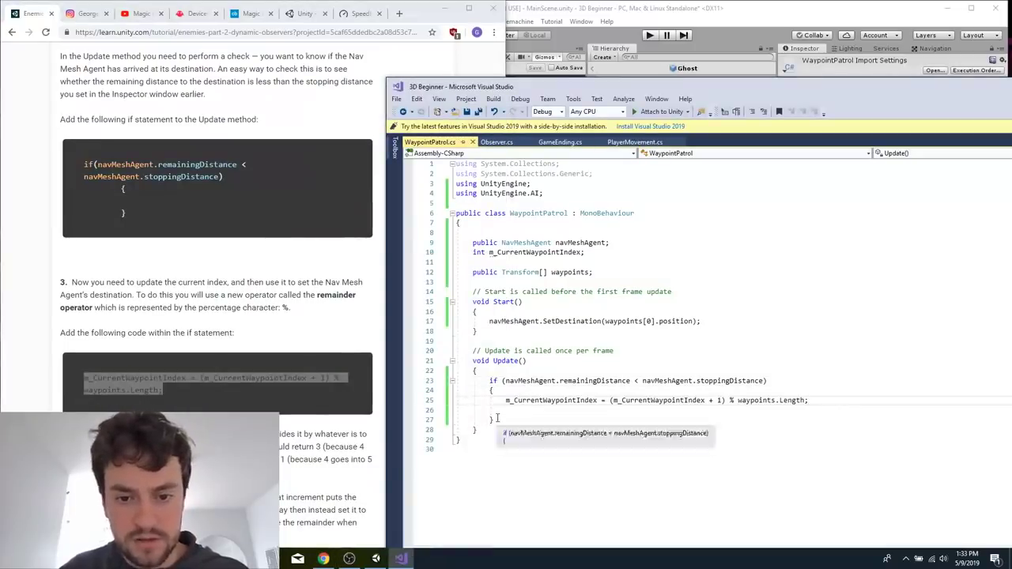
Add "navMeshAgent.SetDestination(waypoints[m_CurrentWaypointIndex].position);" from the tutorial directly below the index increment in Update.
left_click(299, 462)
scroll(299, 463, "down", 2)
scroll(299, 463, "down", 3)
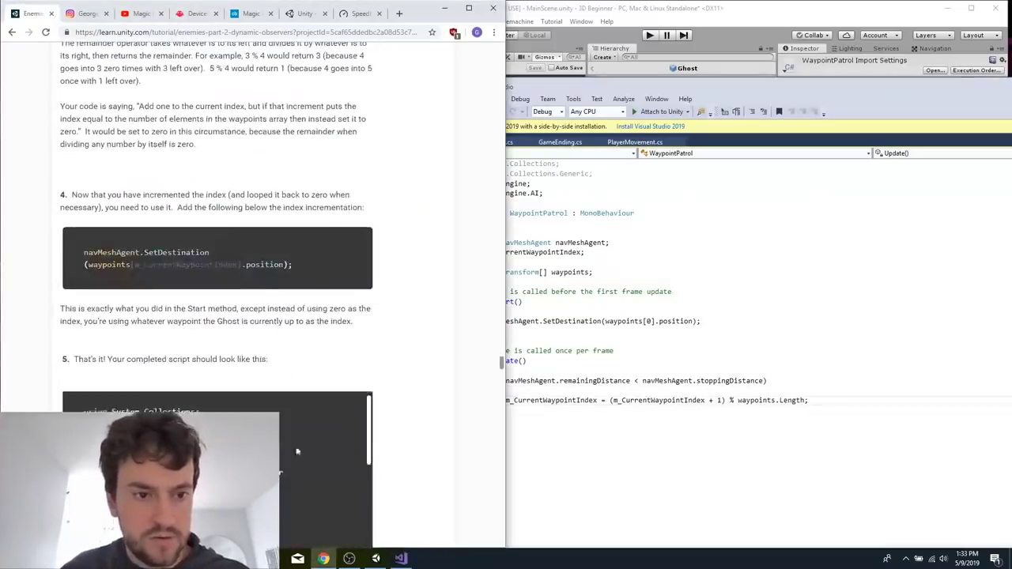
left_click_drag(308, 272, 88, 253)
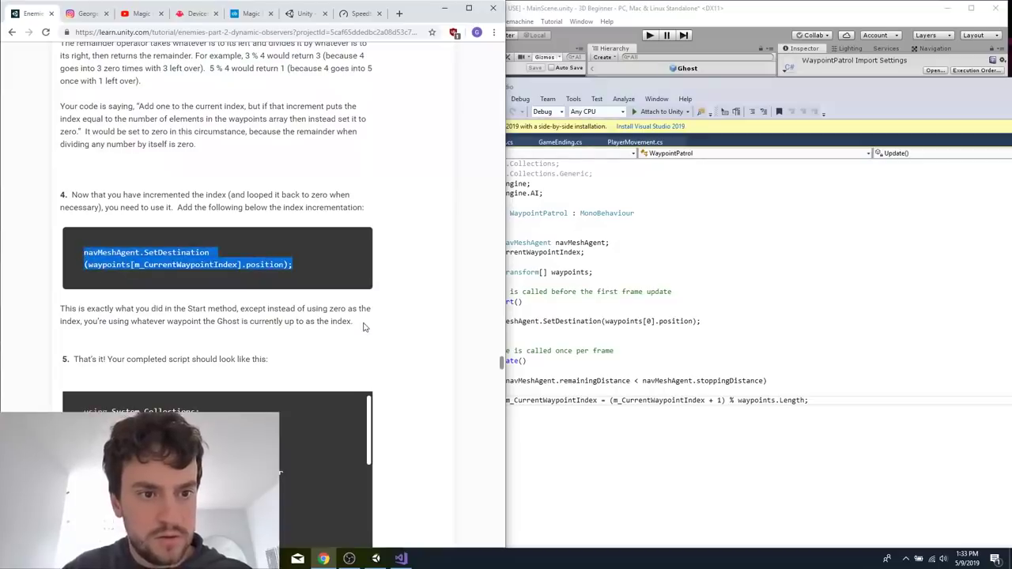
left_click(644, 481)
left_click(808, 400)
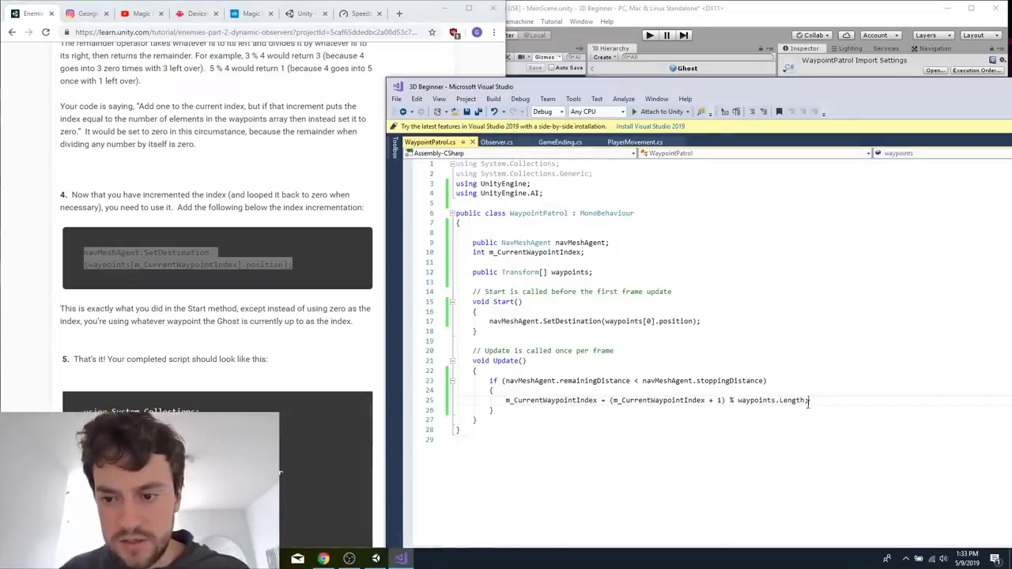
key("Return")
key("ctrl+v")
Check the script against the tutorial's completed version, return to Unity and read section 11 on assigning the Nav Mesh Agent reference.
left_click(306, 343)
scroll(307, 343, "down", 10)
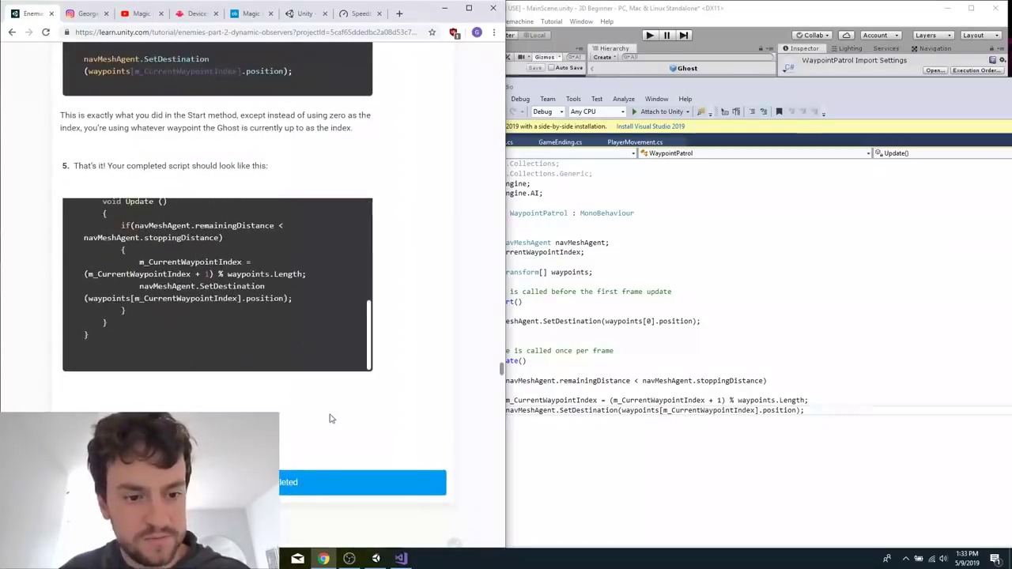
scroll(330, 417, "down", 7)
left_click(658, 351)
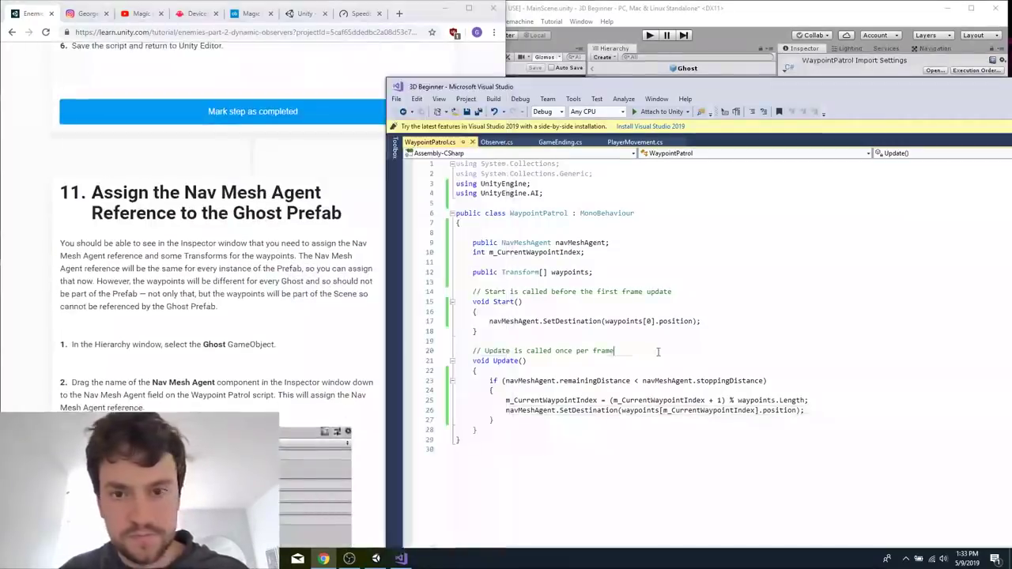
left_click(709, 4)
left_click(267, 310)
scroll(268, 309, "down", 4)
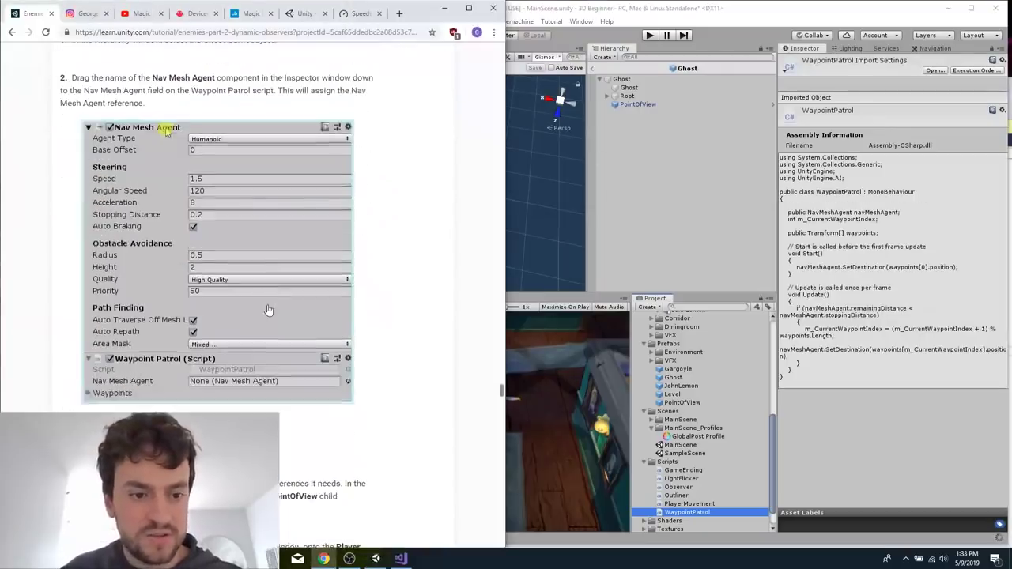
Try to attach the WaypointPatrol script asset to the Ghost prefab's root object, rechecking the tutorial's section 11 instructions.
left_click(646, 105)
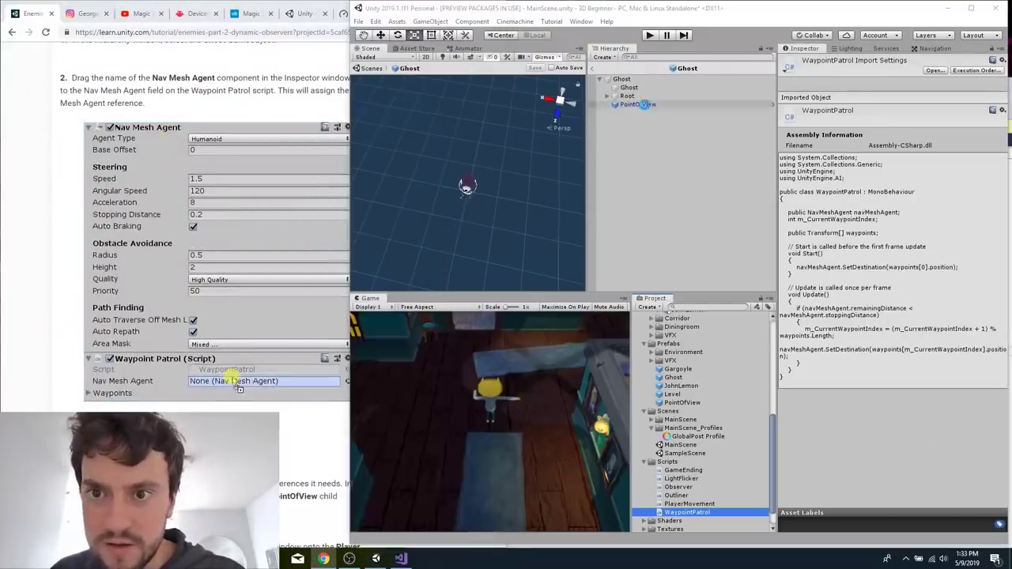
left_click(637, 79)
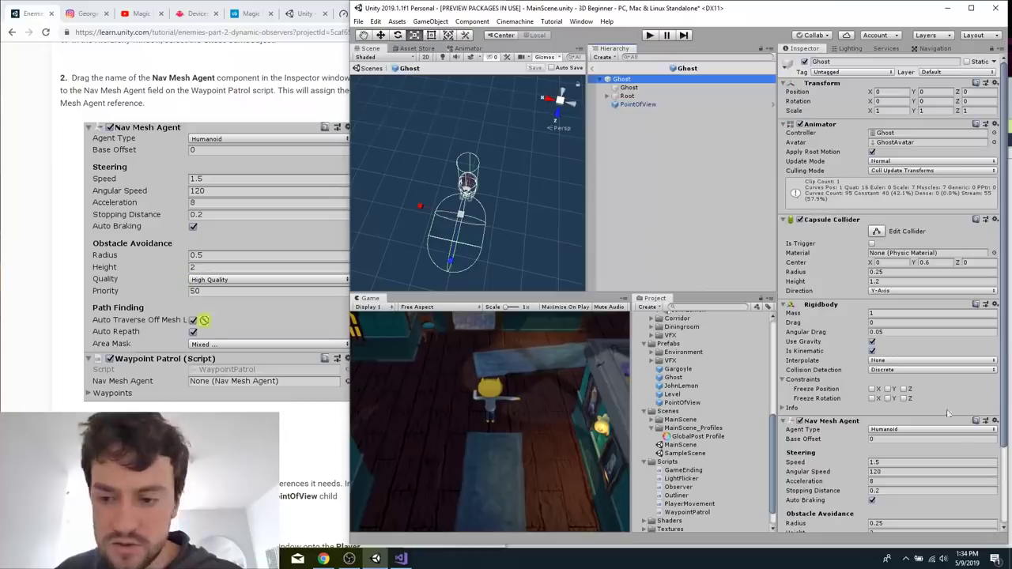
scroll(862, 346, "down", 3)
left_click(865, 522)
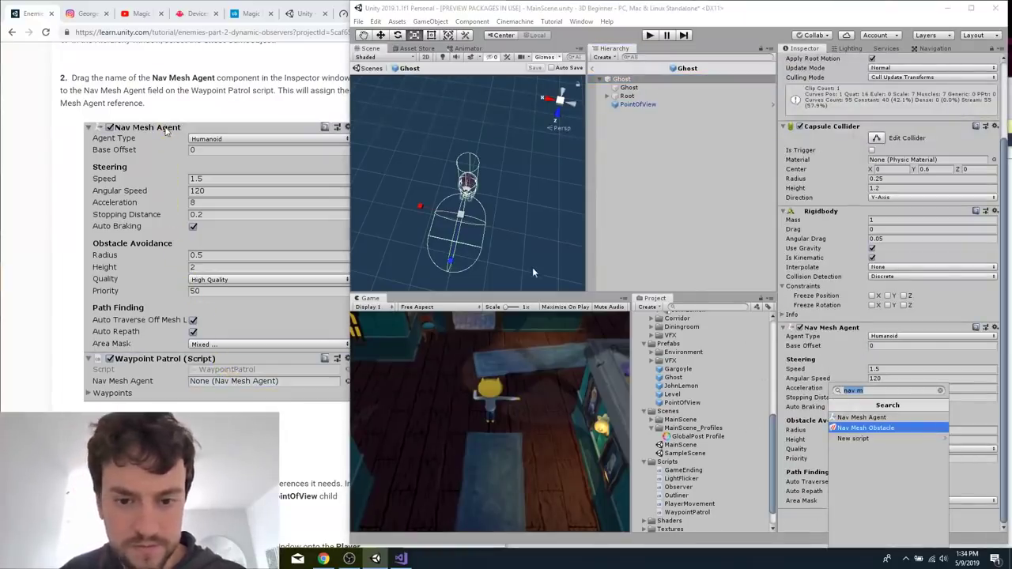
left_click(725, 513)
left_click_drag(725, 513, 801, 528)
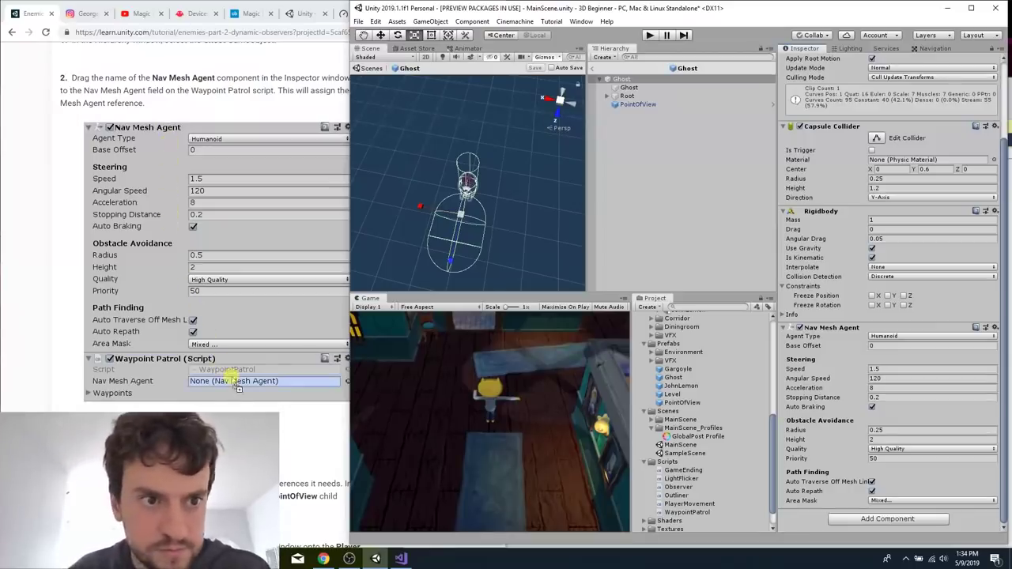
scroll(117, 157, "up", 4)
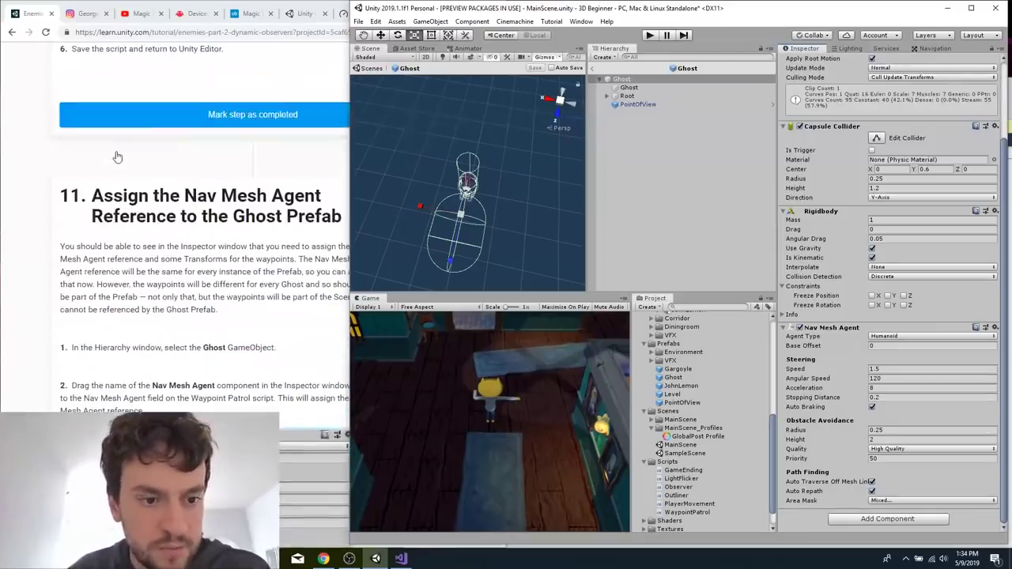
left_click(623, 79)
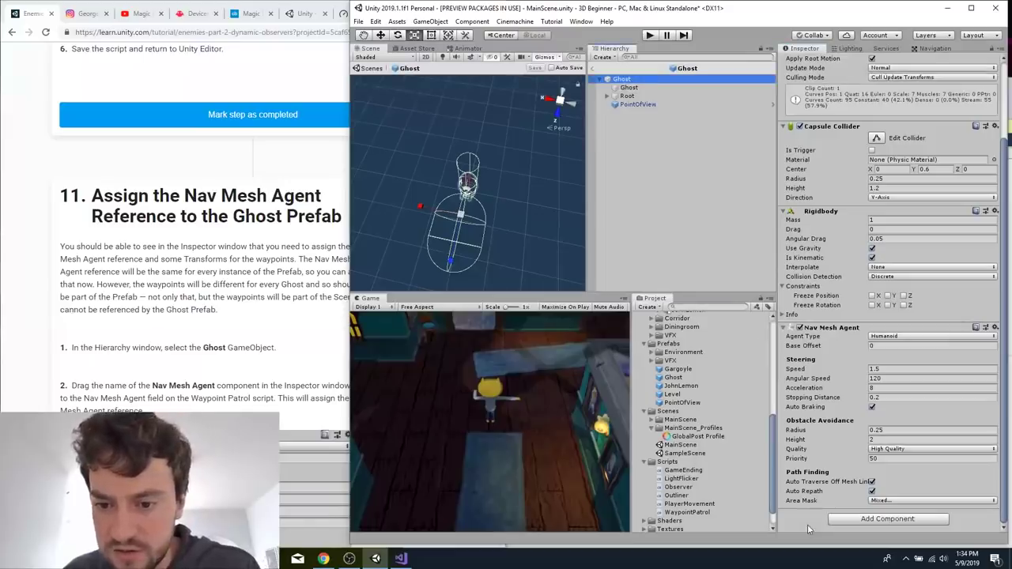
left_click(686, 512)
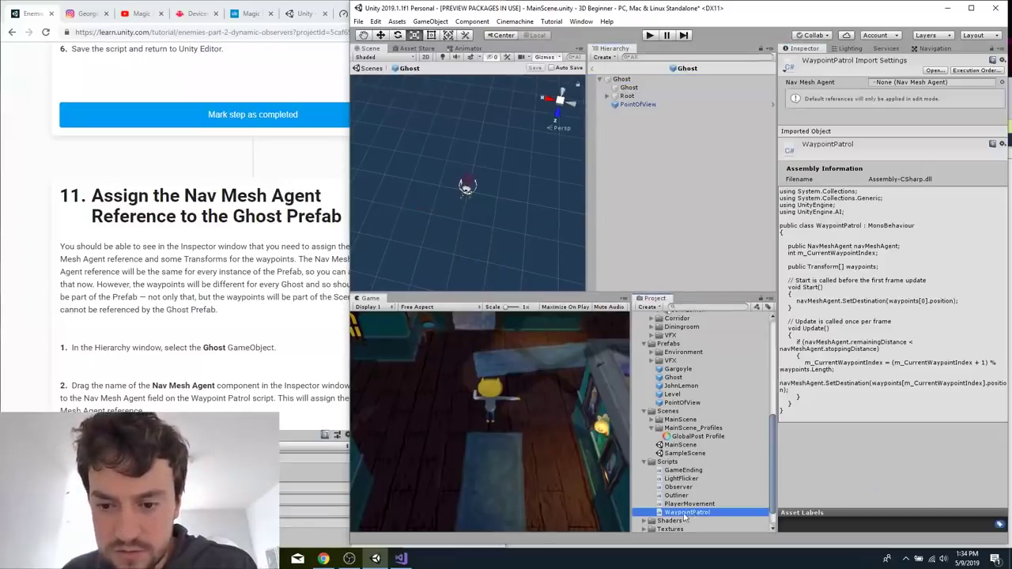
Select the Ghost prefab's root object and add the Waypoint Patrol script to it as a component.
left_click(623, 79)
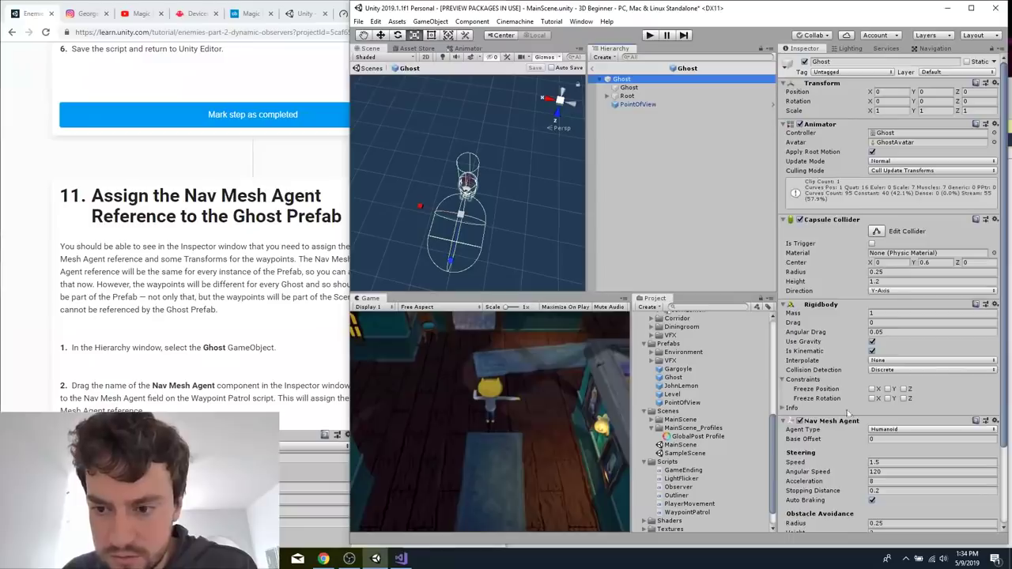
scroll(915, 393, "down", 5)
left_click_drag(686, 512, 790, 520)
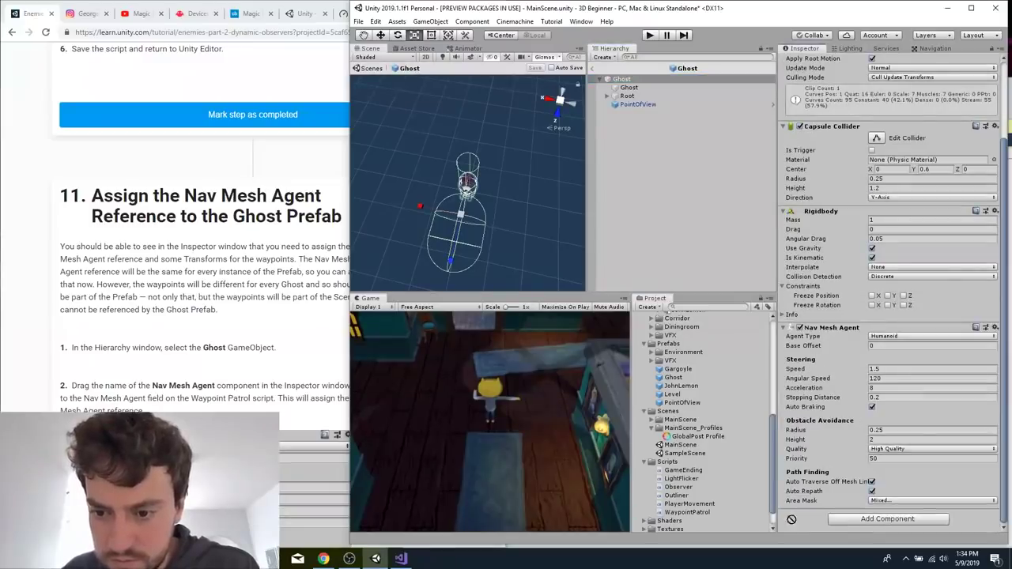
left_click(290, 379)
scroll(309, 385, "down", 4)
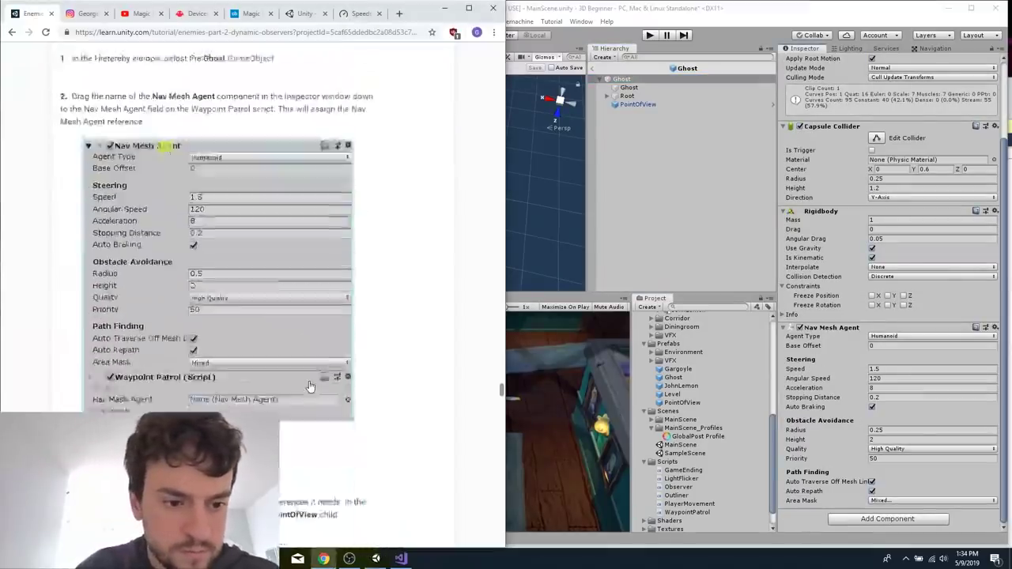
left_click(912, 523)
type("waypo")
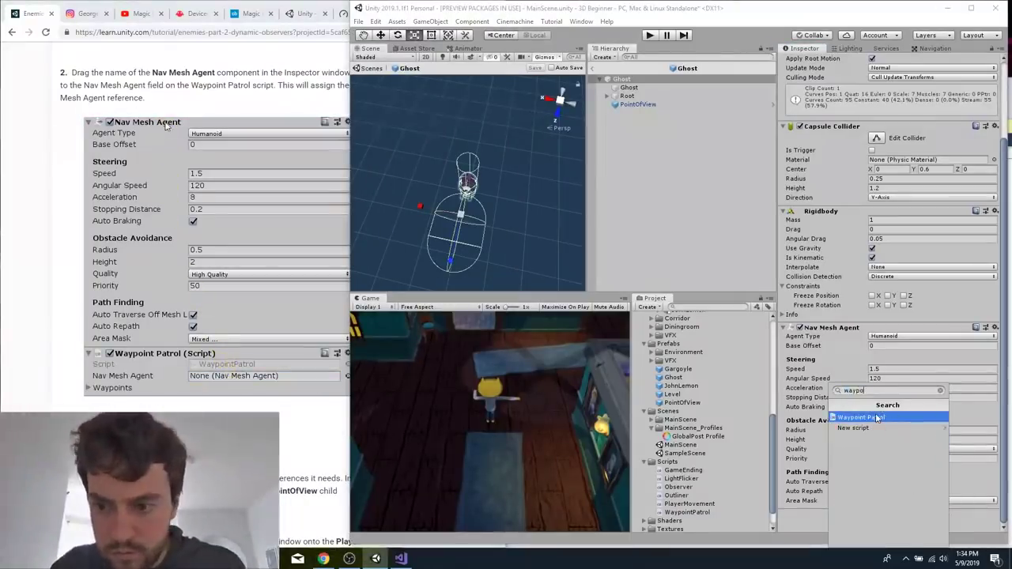
left_click(862, 416)
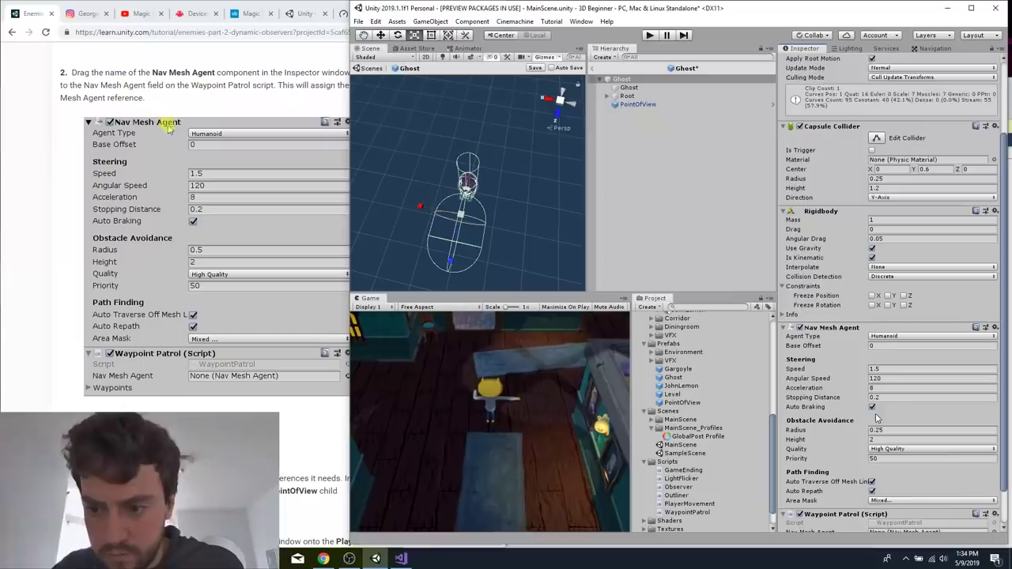
Assign the Ghost's own Nav Mesh Agent component to the Waypoint Patrol script's Nav Mesh Agent reference and save the prefab.
left_click_drag(826, 288, 895, 492)
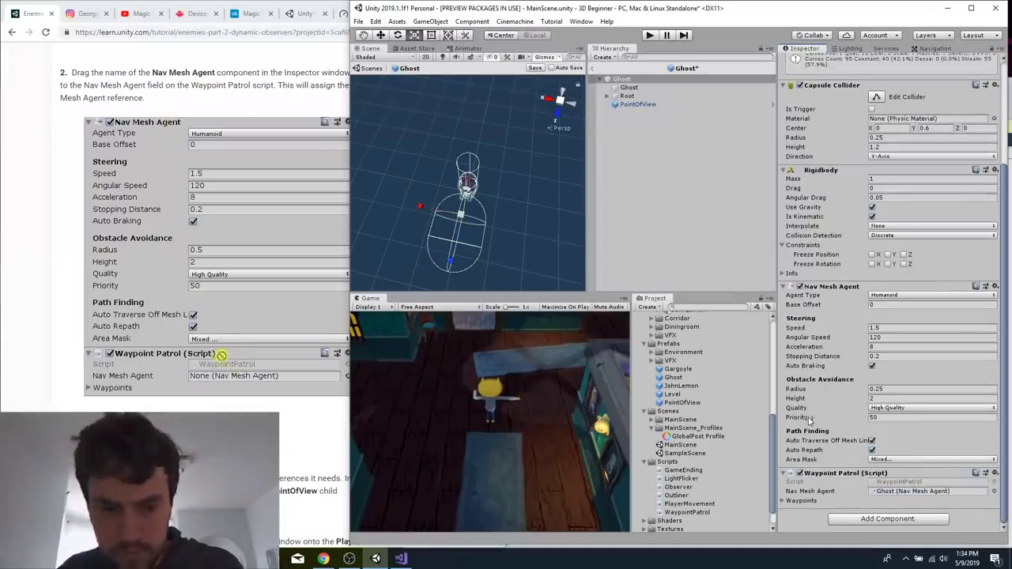
left_click(724, 201)
key("ctrl+s")
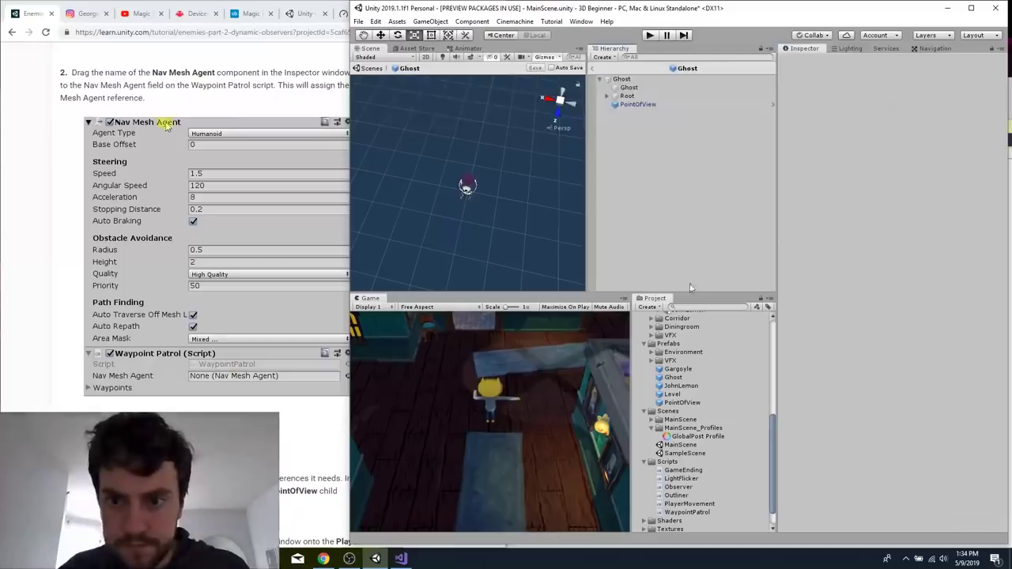
Read the remaining instructions of tutorial section 11, and return from the Ghost prefab to MainScene.
left_click(622, 79)
left_click(226, 361)
scroll(226, 362, "down", 15)
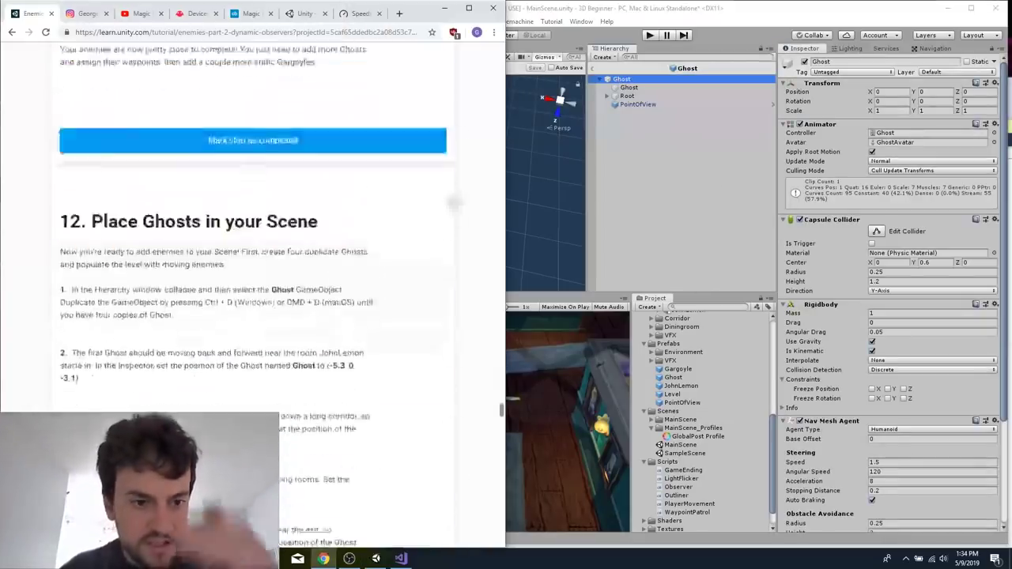
scroll(269, 281, "up", 5)
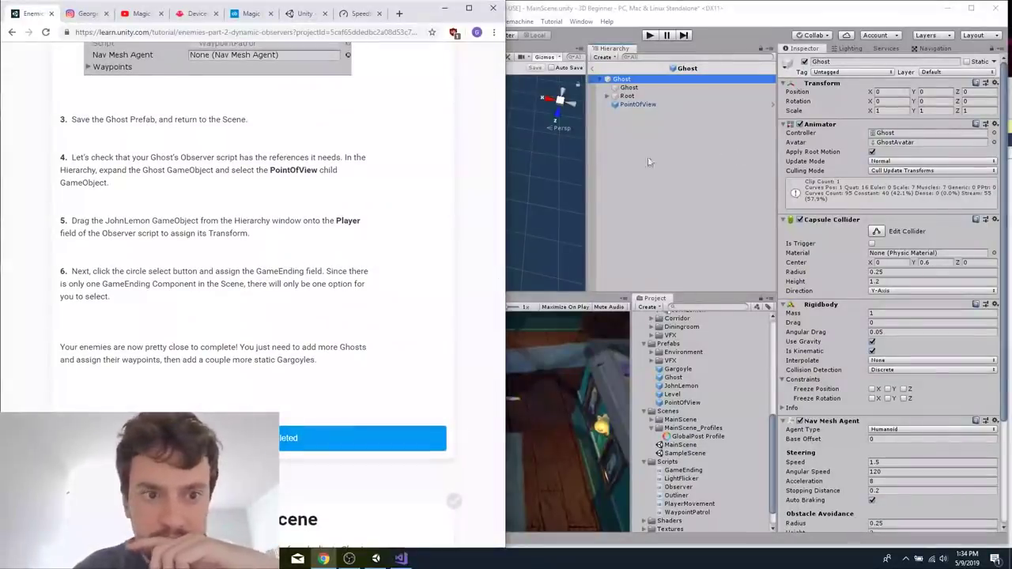
scroll(316, 277, "up", 2)
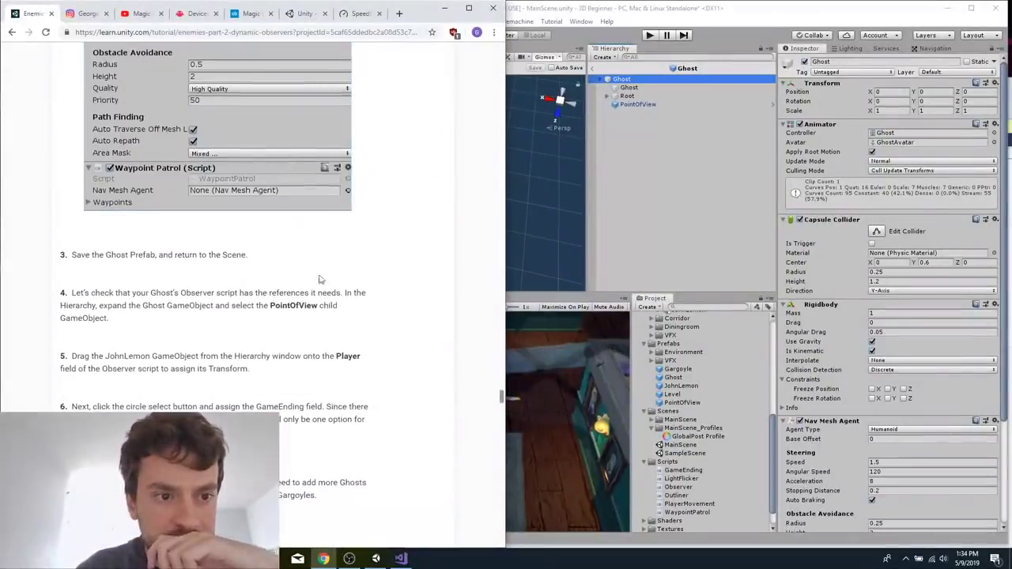
left_click(717, 178)
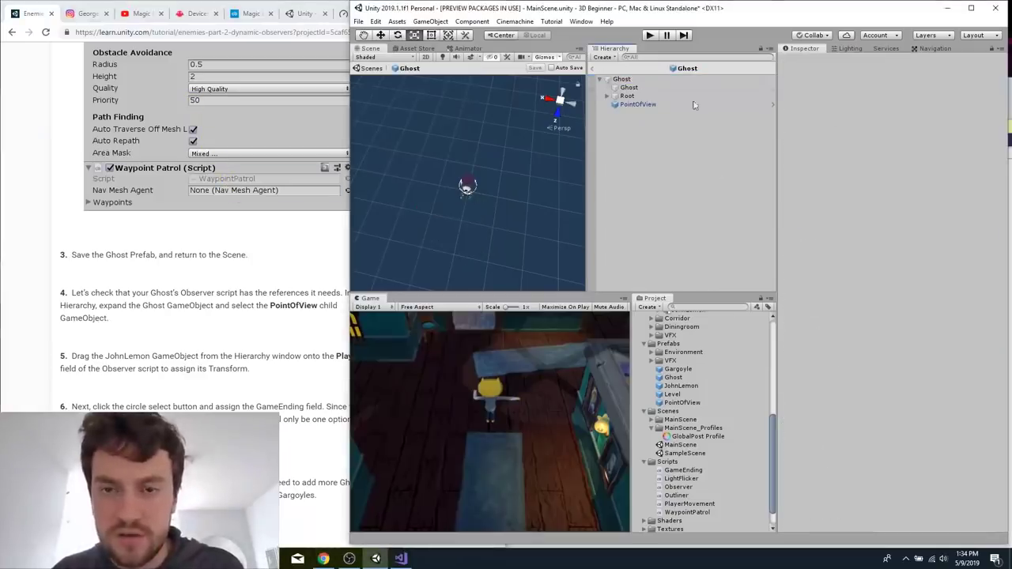
left_click(592, 68)
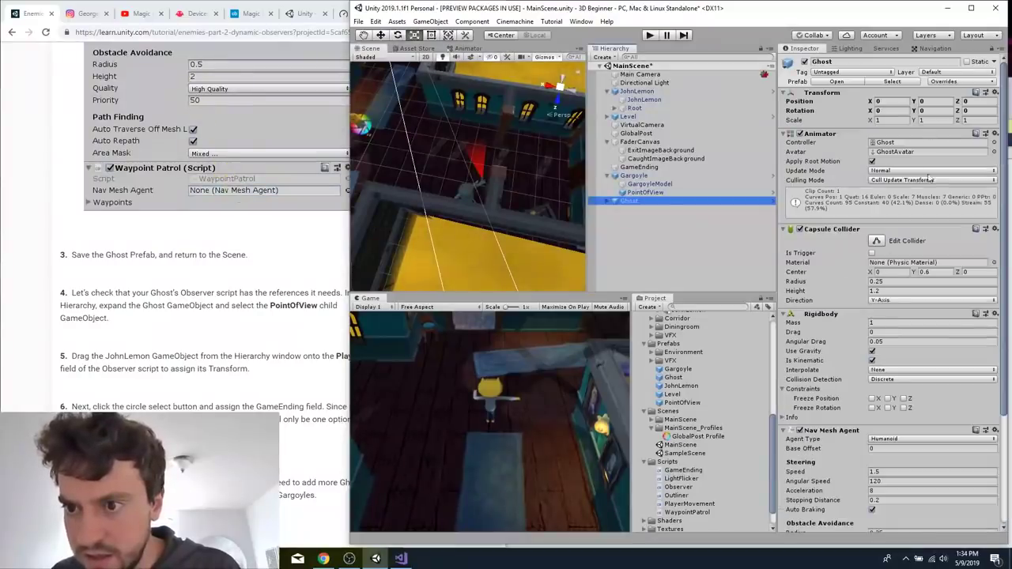
Expand the Ghost object in MainScene and select its PointOfView child to reach the Observer script's references.
scroll(924, 261, "down", 5)
key("Right")
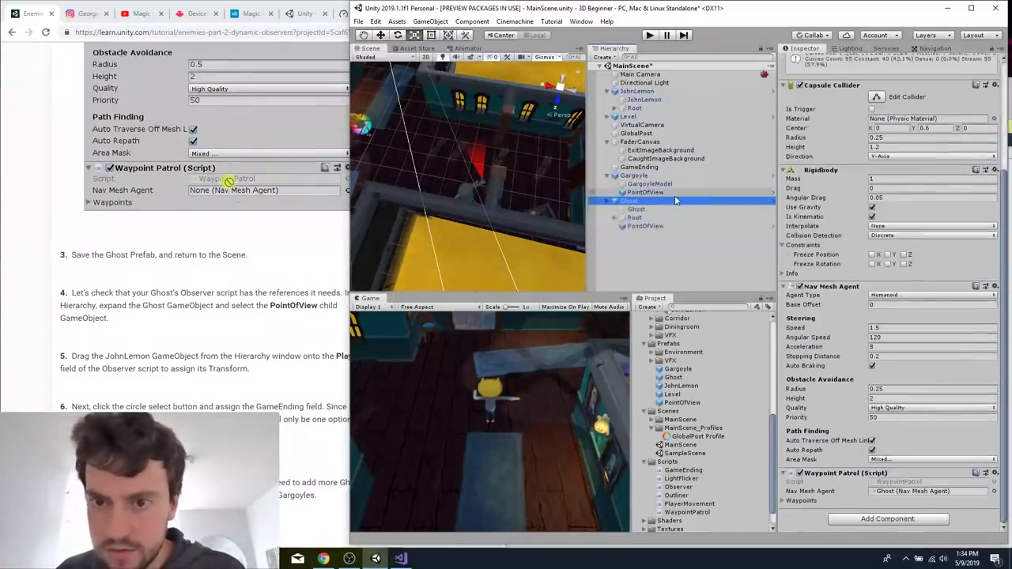
key("Down")
key("Down")
key("Down")
left_click(916, 239)
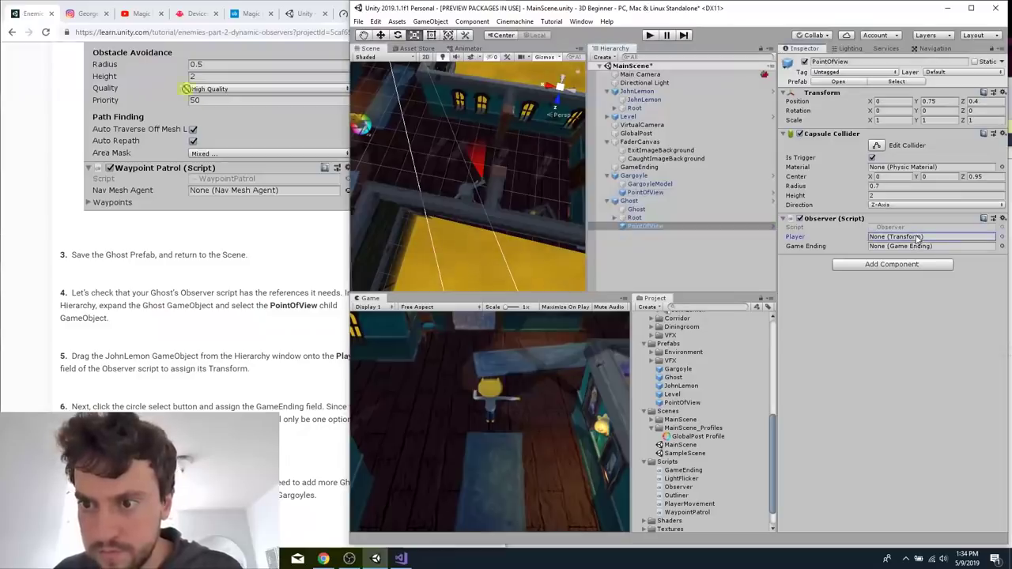
left_click(1002, 236)
type("jo")
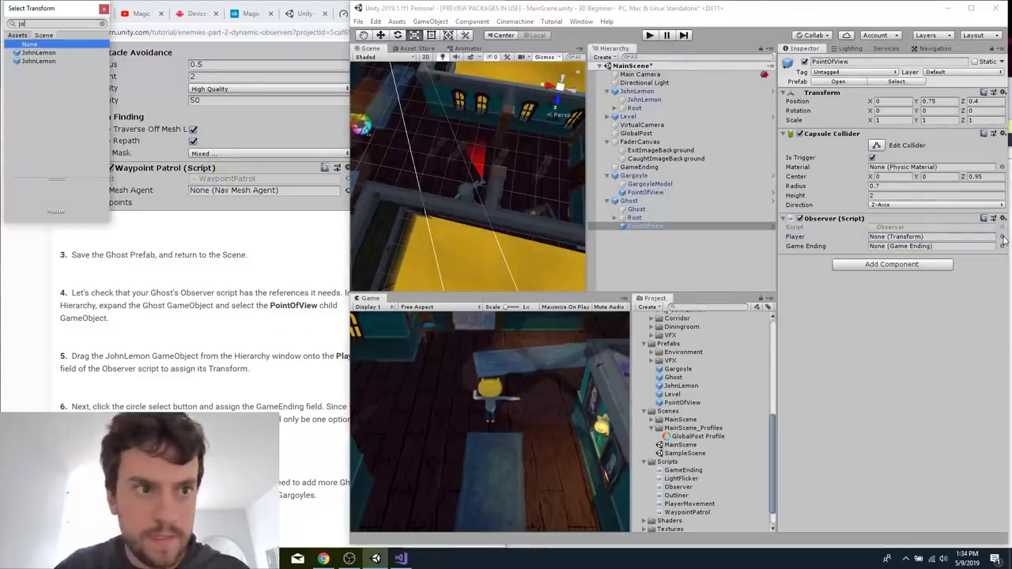
key("Escape")
key("Escape")
Assign JohnLemon as the Observer script's Player and GameEnding as its Game Ending reference, and save the scene.
left_click_drag(640, 92, 790, 132)
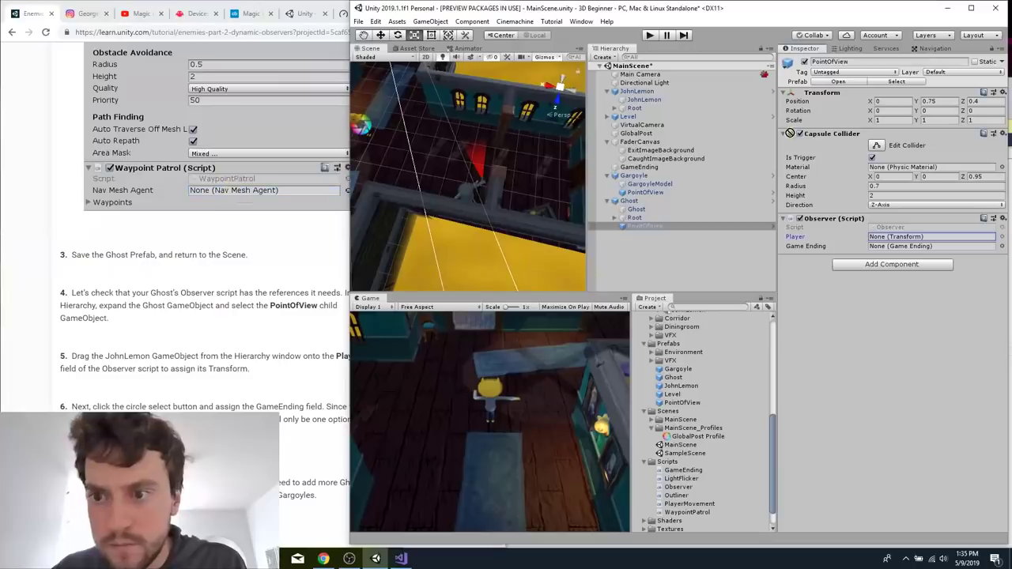
left_click_drag(920, 239, 887, 248)
Following tutorial section 12, collapse the Ghost object in MainScene and duplicate it three times for four Ghosts in total.
left_click(267, 334)
scroll(266, 333, "down", 8)
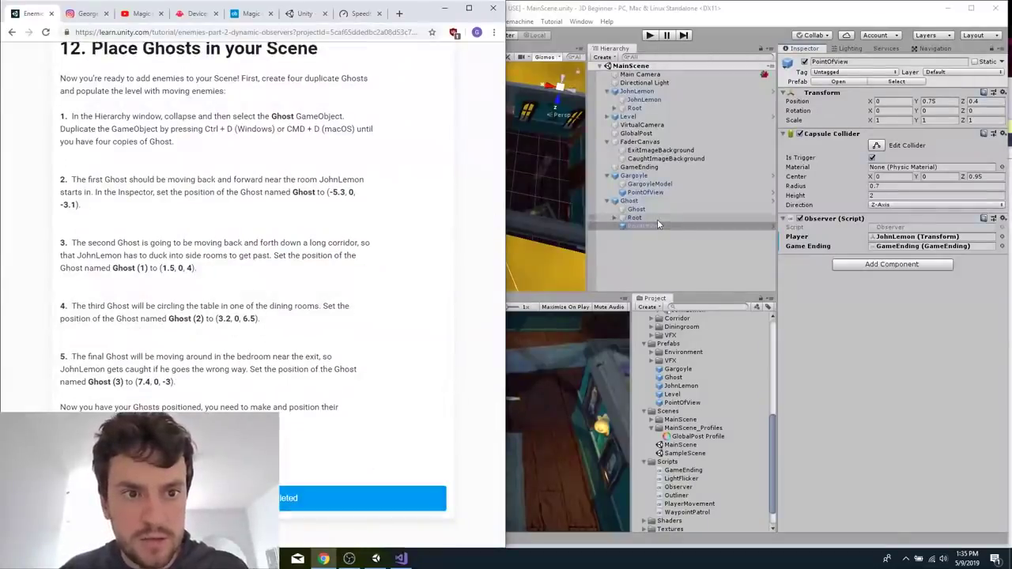
left_click(627, 201)
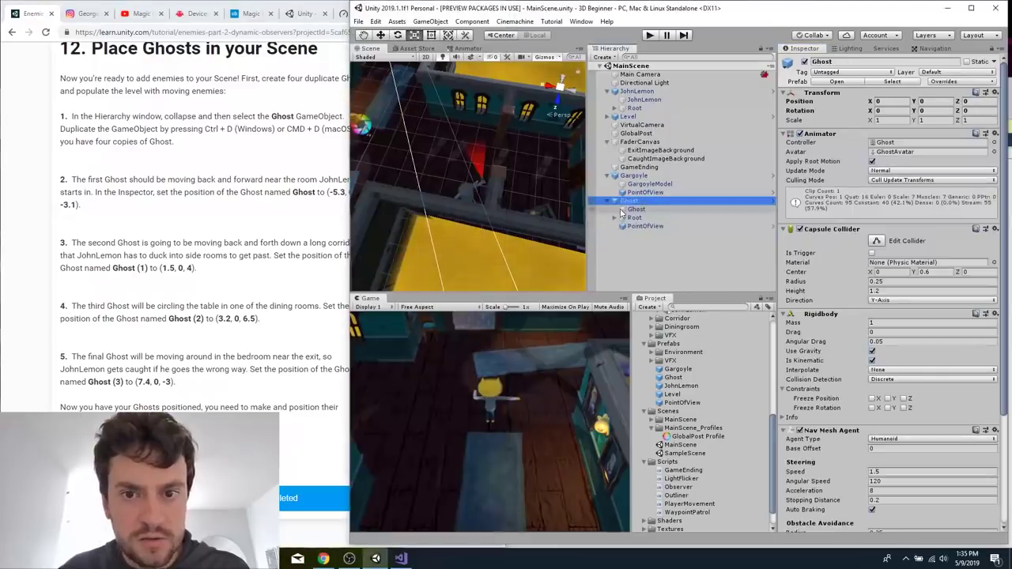
left_click(611, 201)
left_click(235, 241)
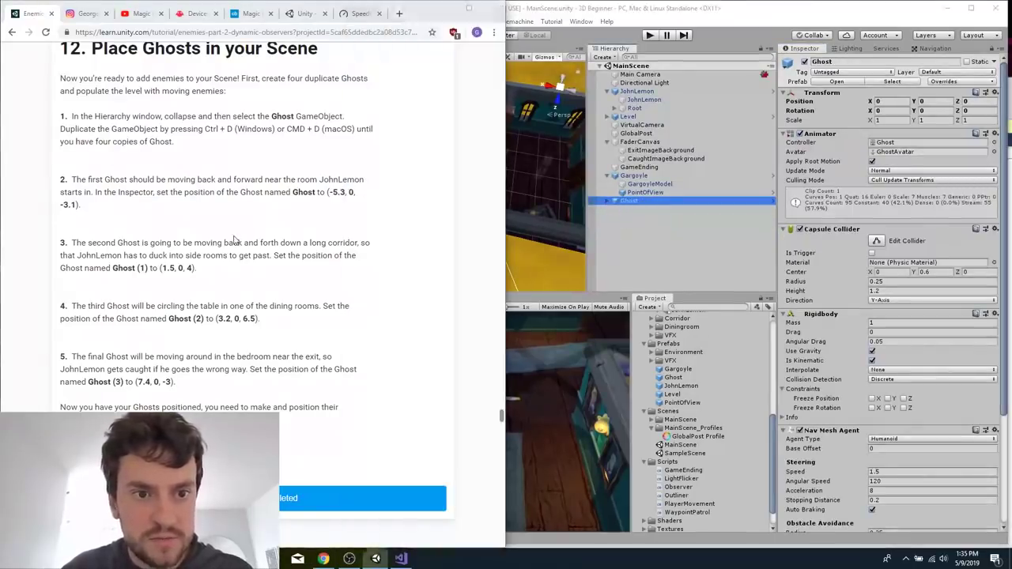
left_click(633, 204)
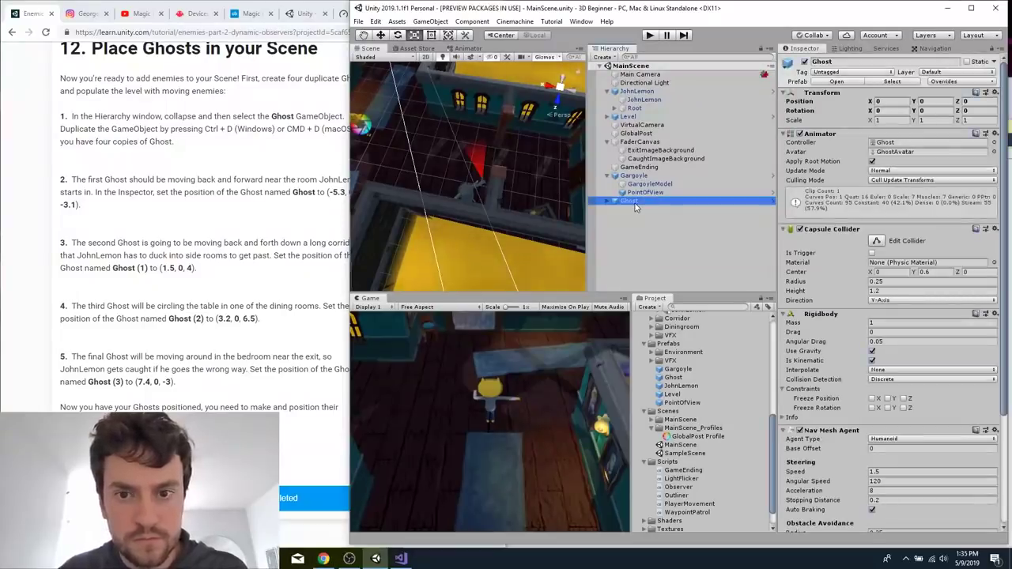
key("ctrl+d")
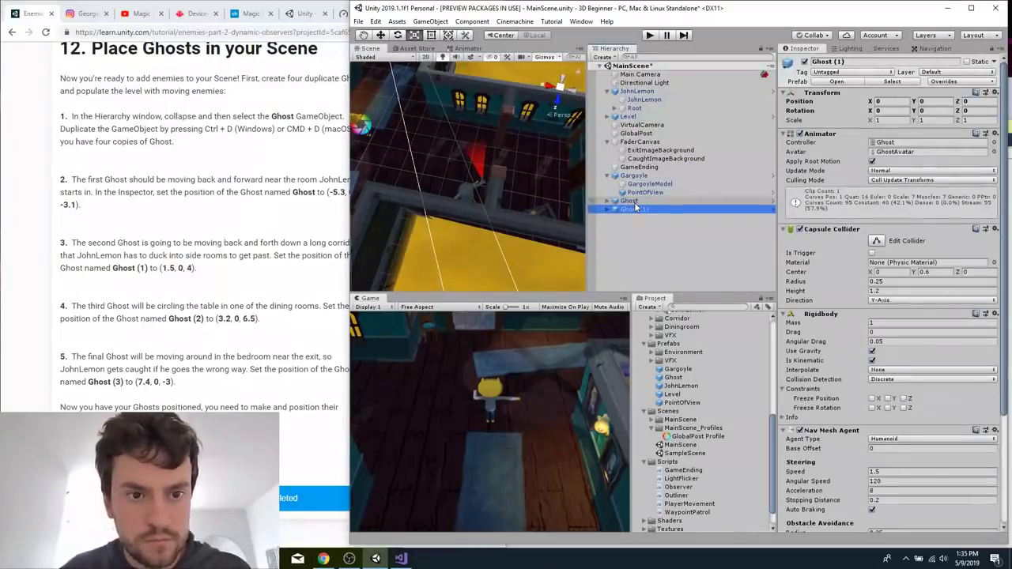
key("ctrl+d")
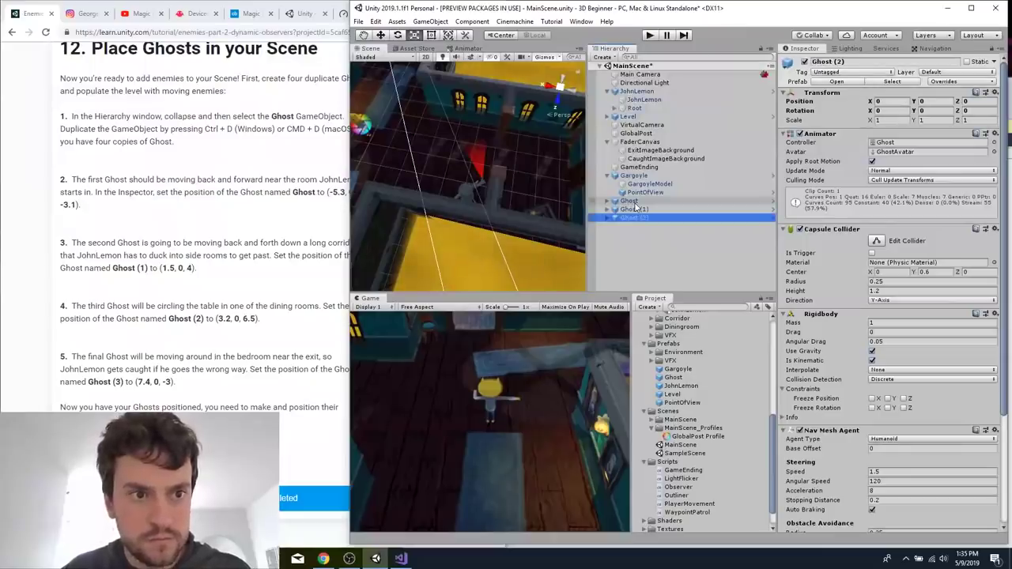
key("ctrl+d")
Select the original Ghost and arrange the tutorial browser and Unity side by side so the position values stay readable.
left_click(634, 203)
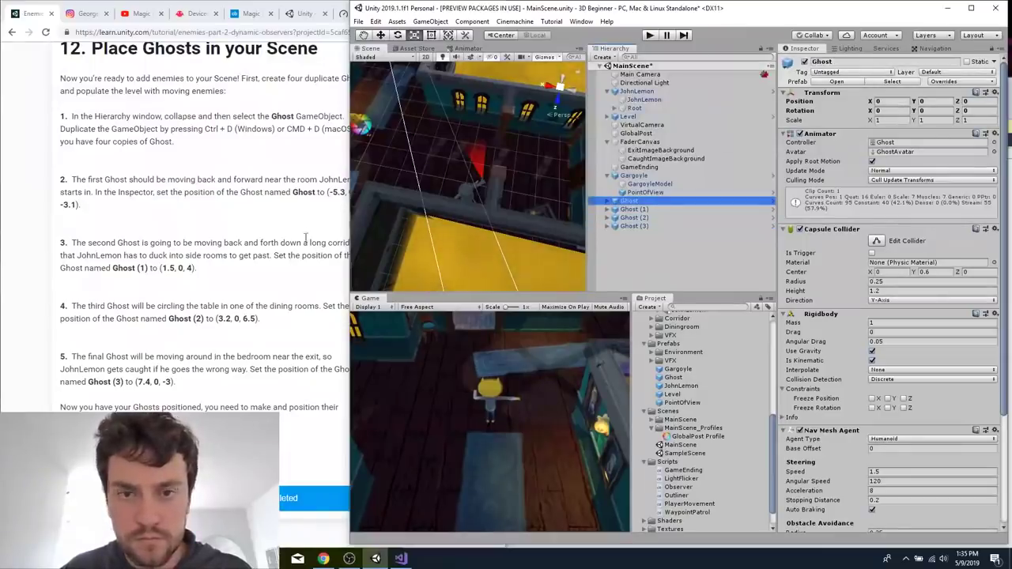
left_click(290, 227)
key("super+Left")
key("super+Left")
key("super+Left")
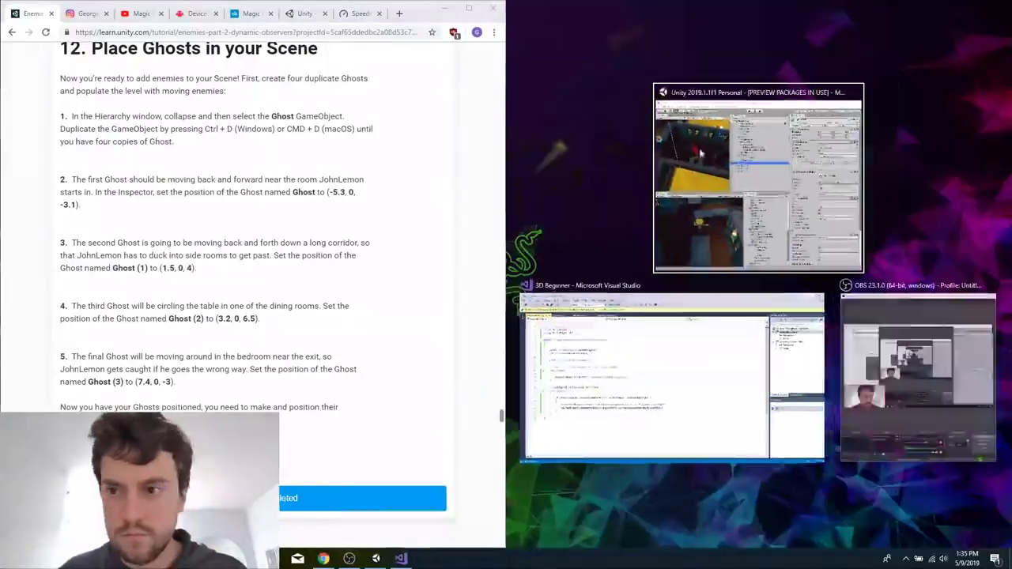
left_click(701, 153)
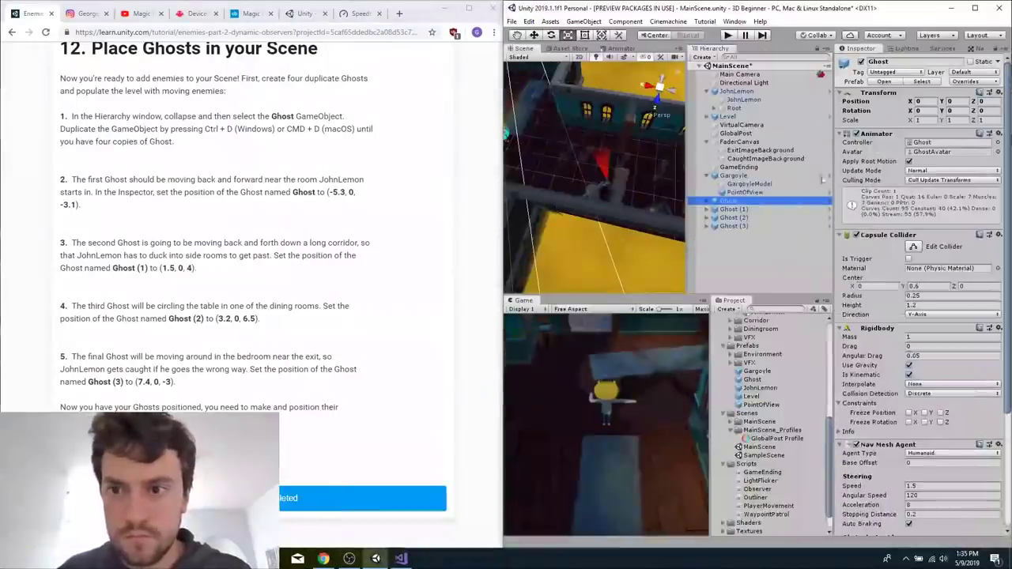
Set the original Ghost's position to X -5.3, Y 0, Z -3.1.
left_click(934, 102)
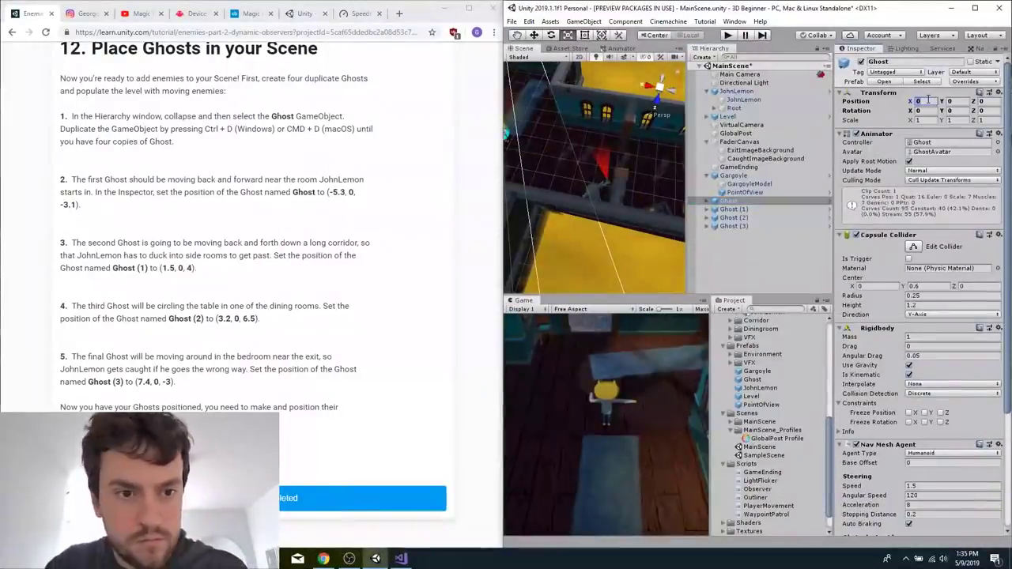
type("-5")
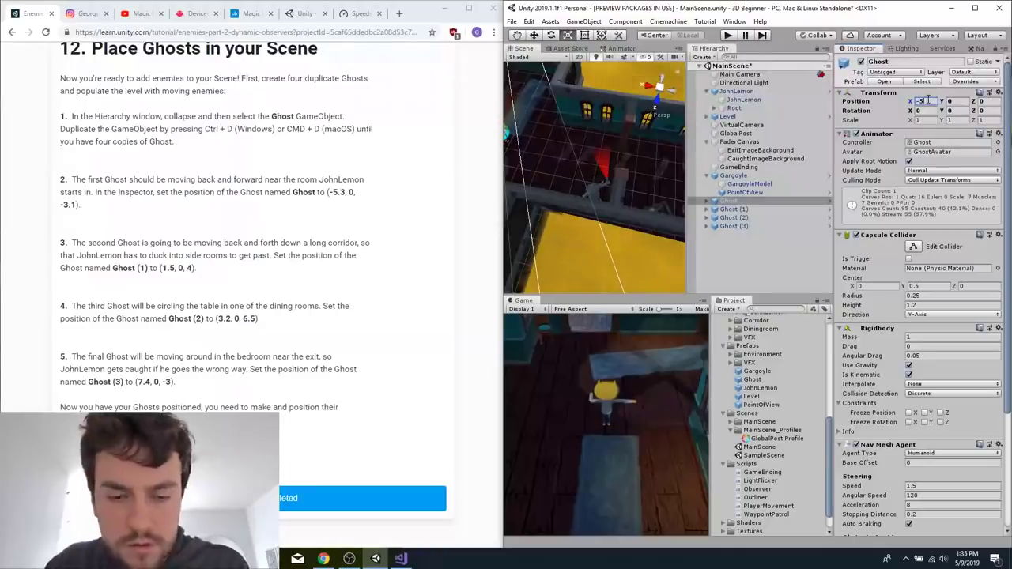
type("-3.1")
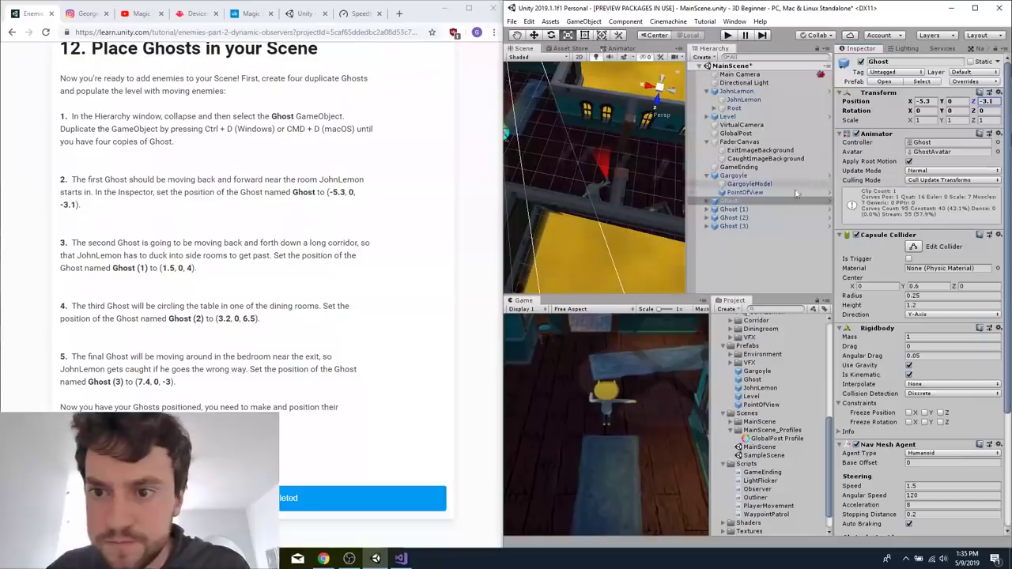
Set the X position of Ghost (1) to 1.5.
left_click(769, 218)
left_click(921, 102)
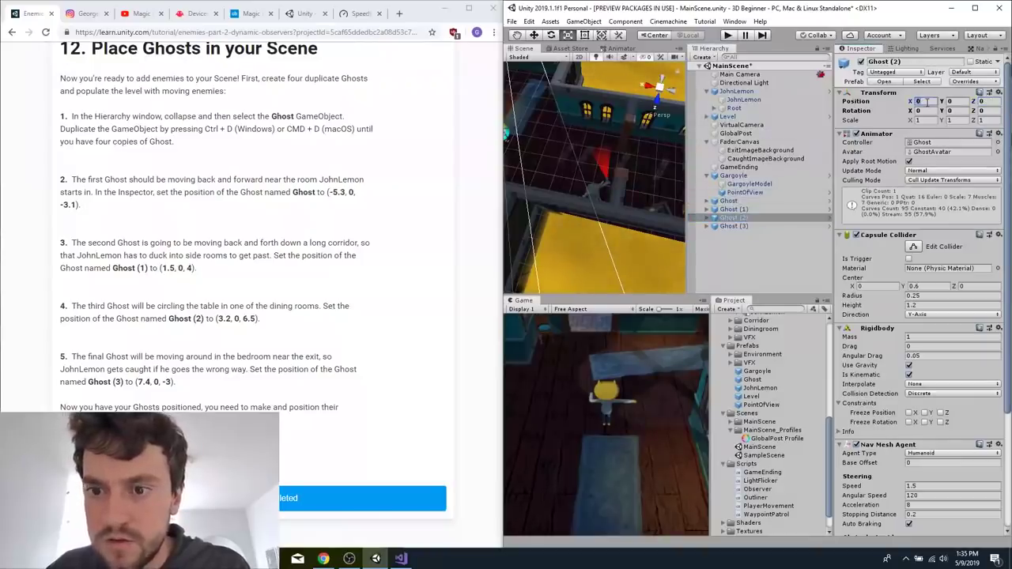
left_click(766, 210)
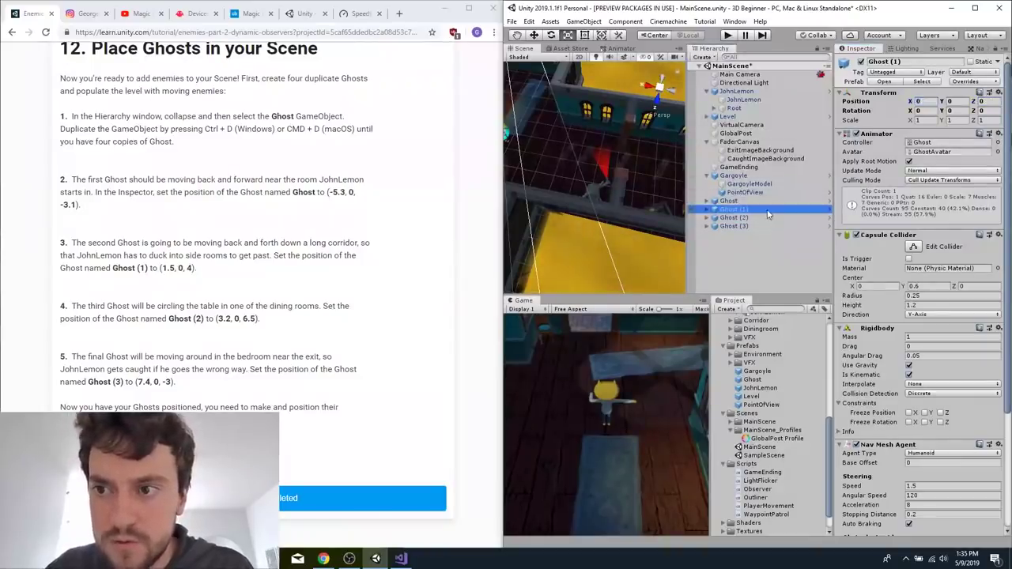
left_click(920, 101)
type("1.5")
key("Tab")
Frame the Level object in the Scene view and switch to isometric projection to look over the whole level.
left_click(586, 237)
key("f")
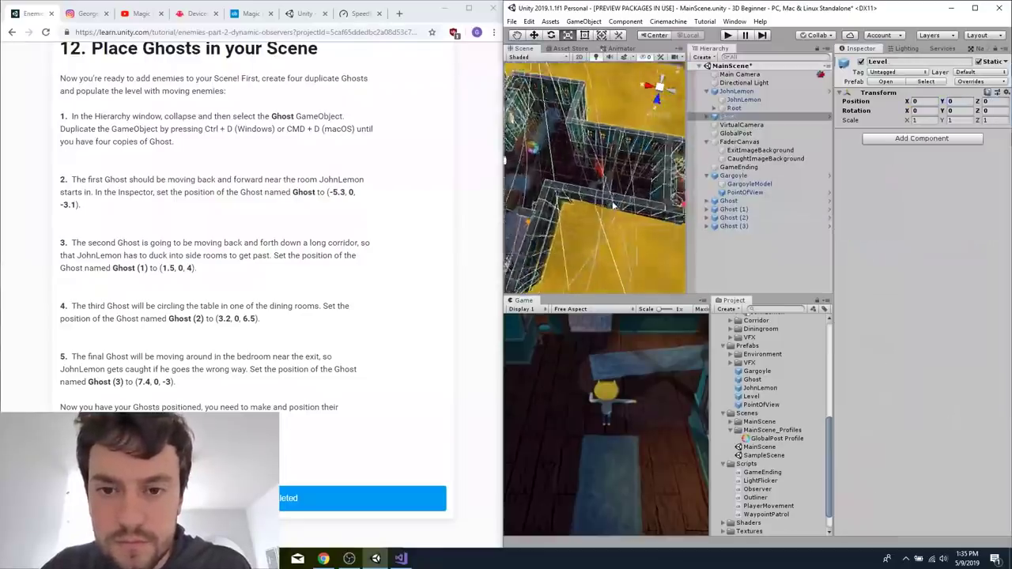
left_click(661, 88)
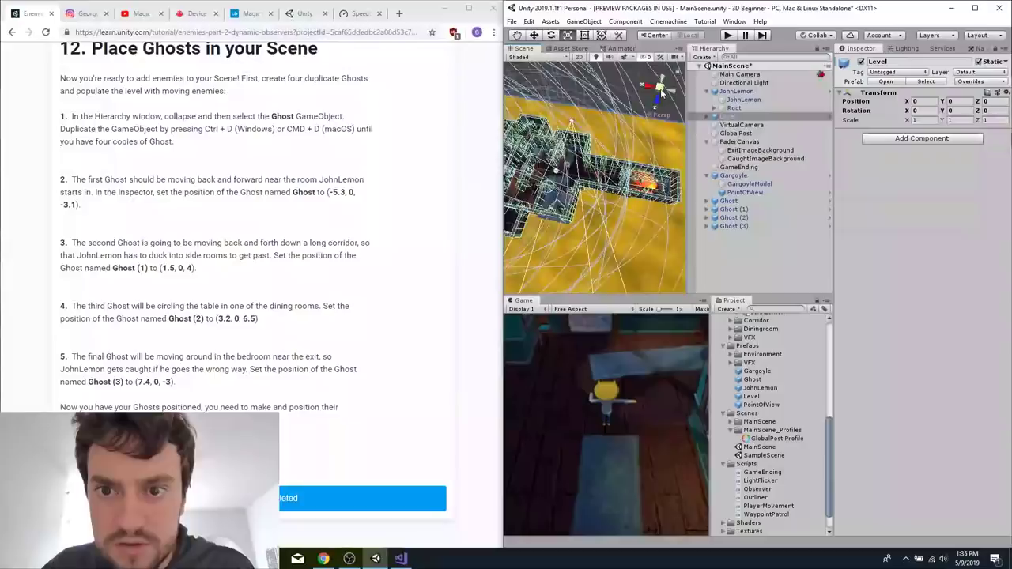
left_click(628, 86)
scroll(617, 94, "down", 10)
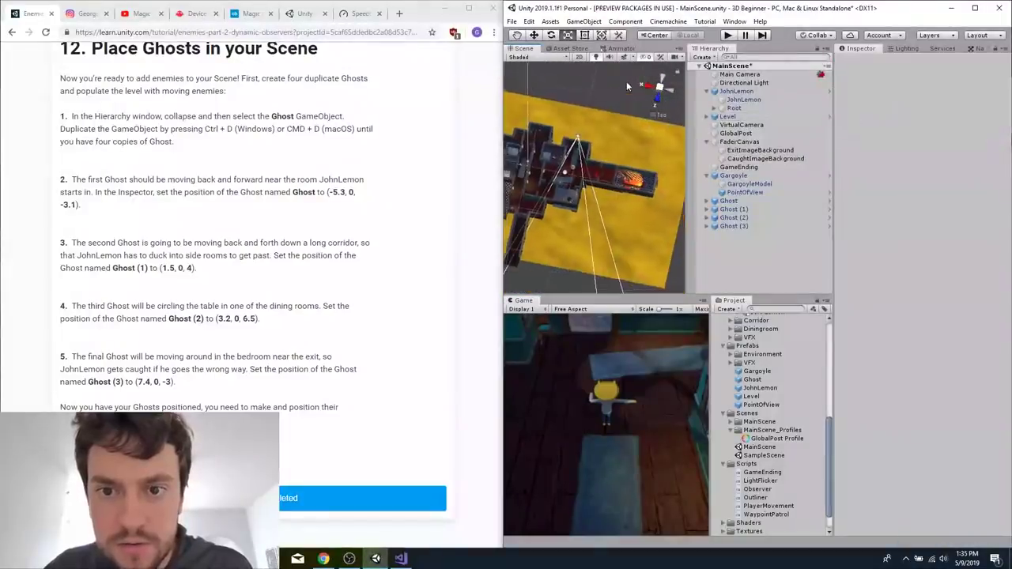
scroll(519, 192, "up", 3)
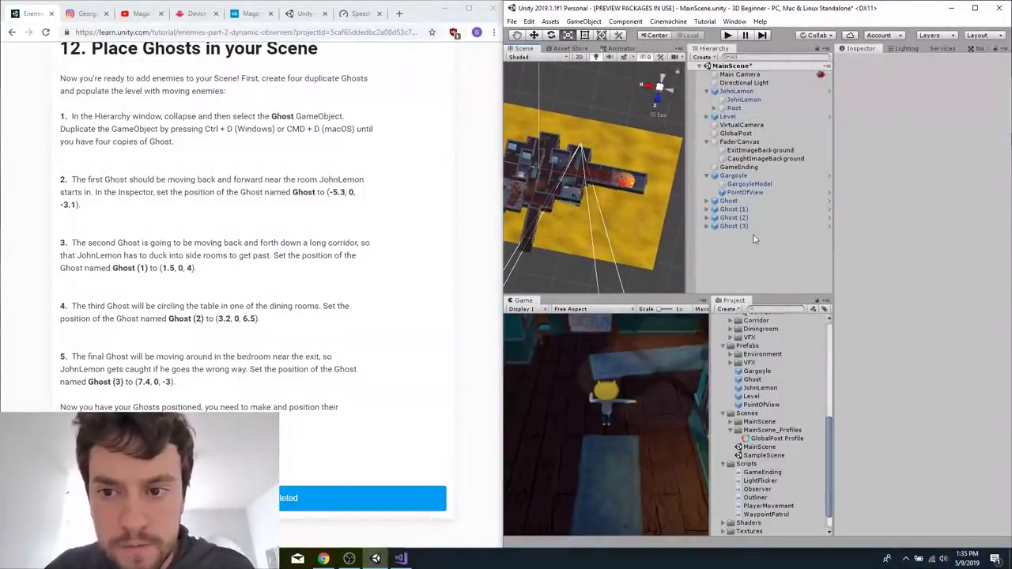
Frame Ghost (1) in the Scene view and set its Z position to 4.
left_click(736, 210)
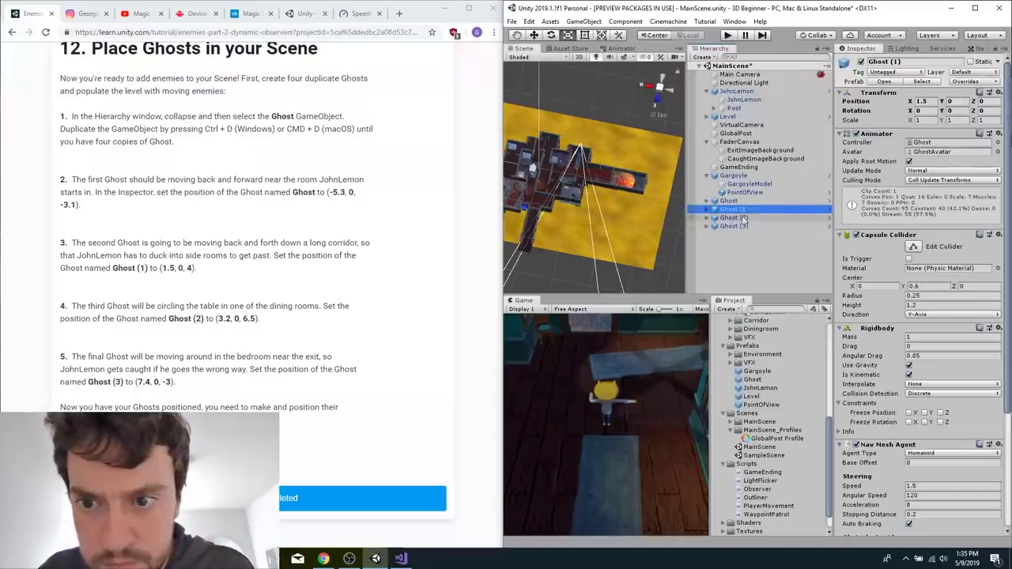
key("f")
scroll(601, 196, "down", 2)
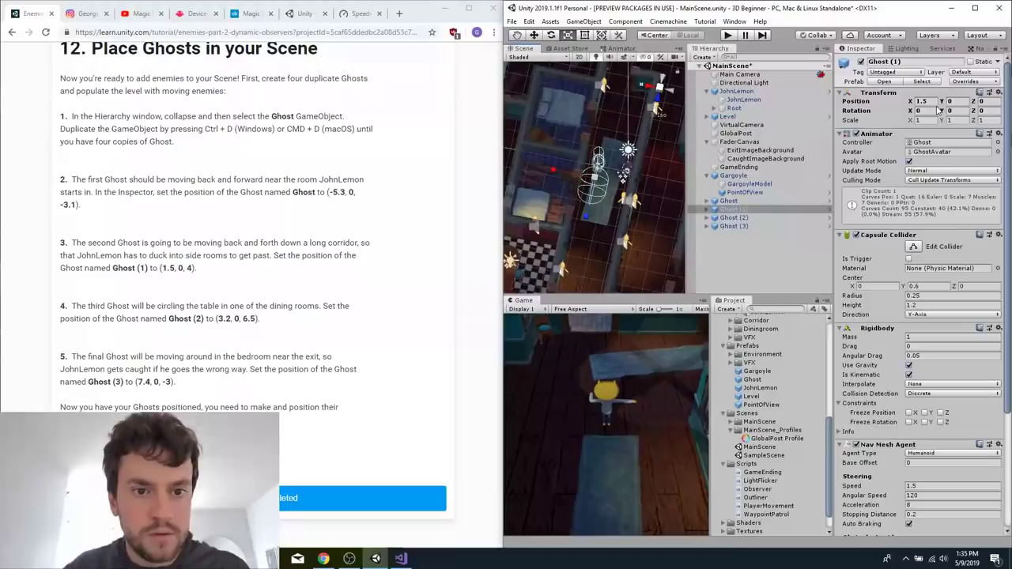
left_click(987, 103)
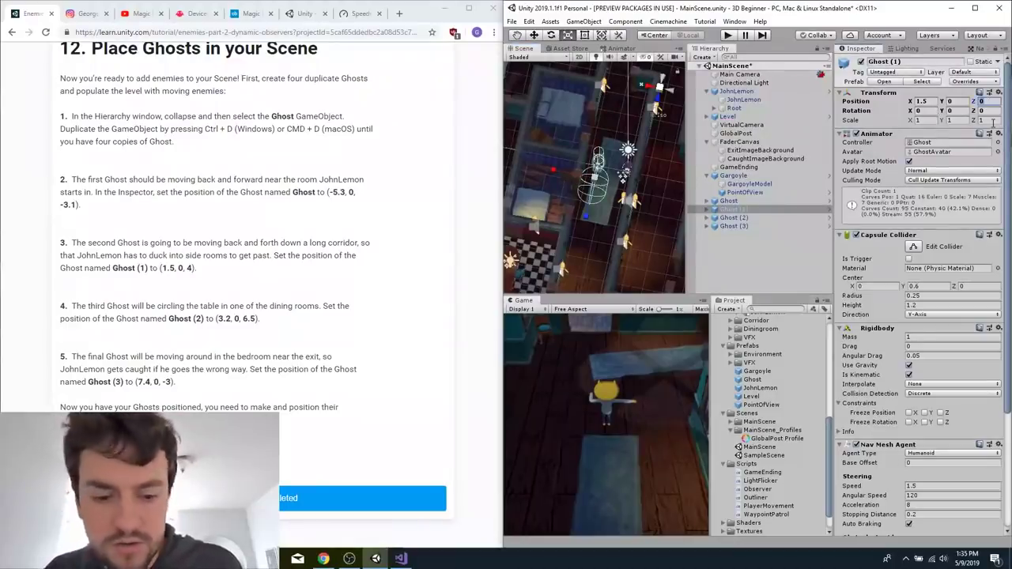
type("4")
Set the position of Ghost (2) to X 3.2, Y 0, Z 6.5.
left_click(771, 219)
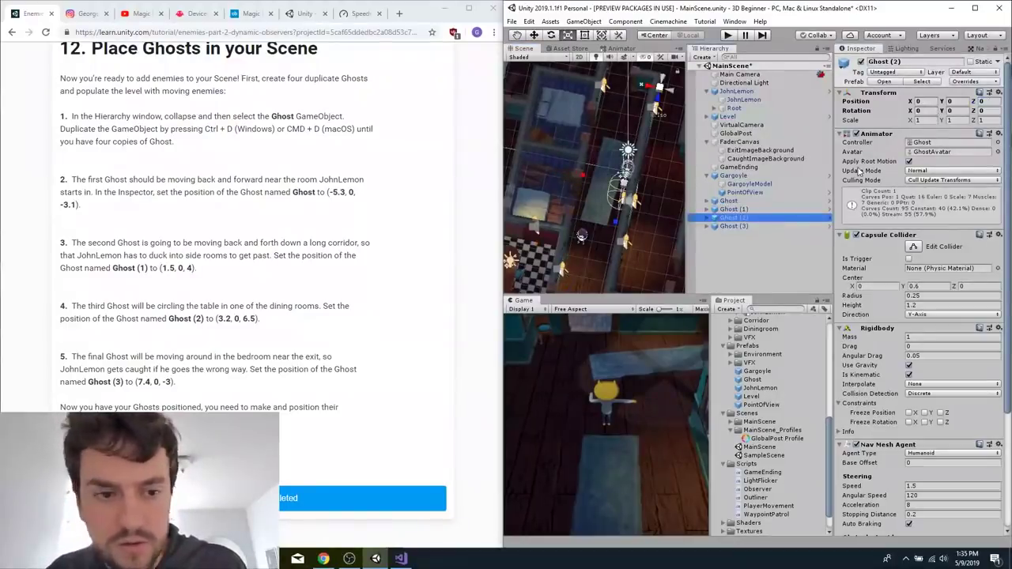
left_click(918, 101)
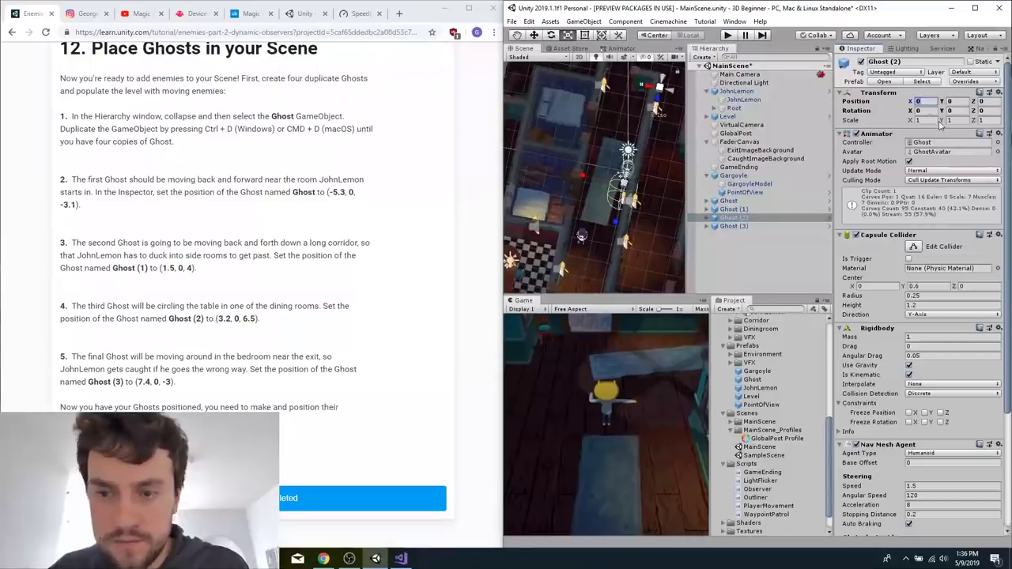
type("3.2")
key("Tab")
key("Tab")
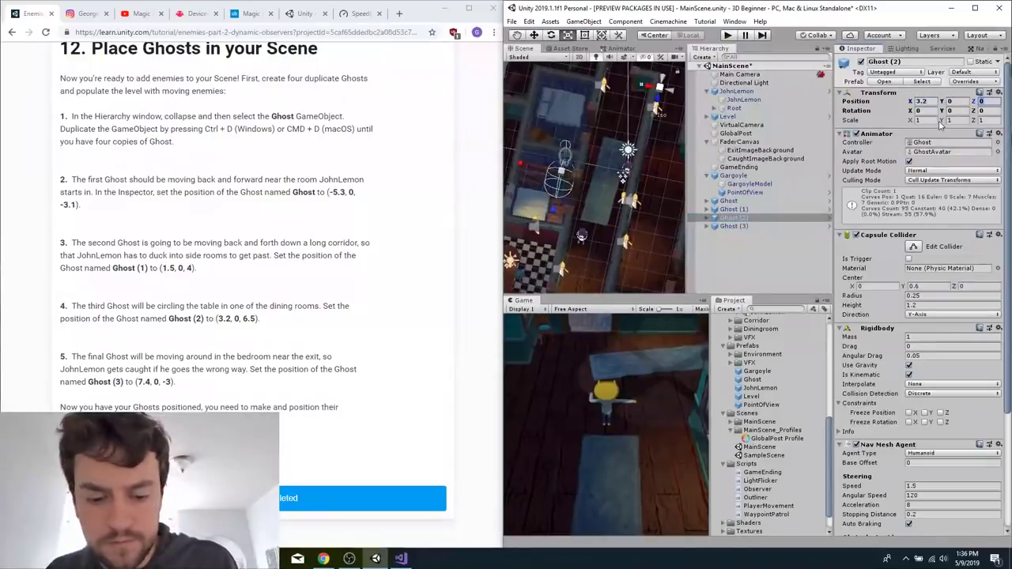
type("6.5")
Set the position of Ghost (3) to X 7.4, Y 0, Z -3 and save the scene.
left_click(740, 227)
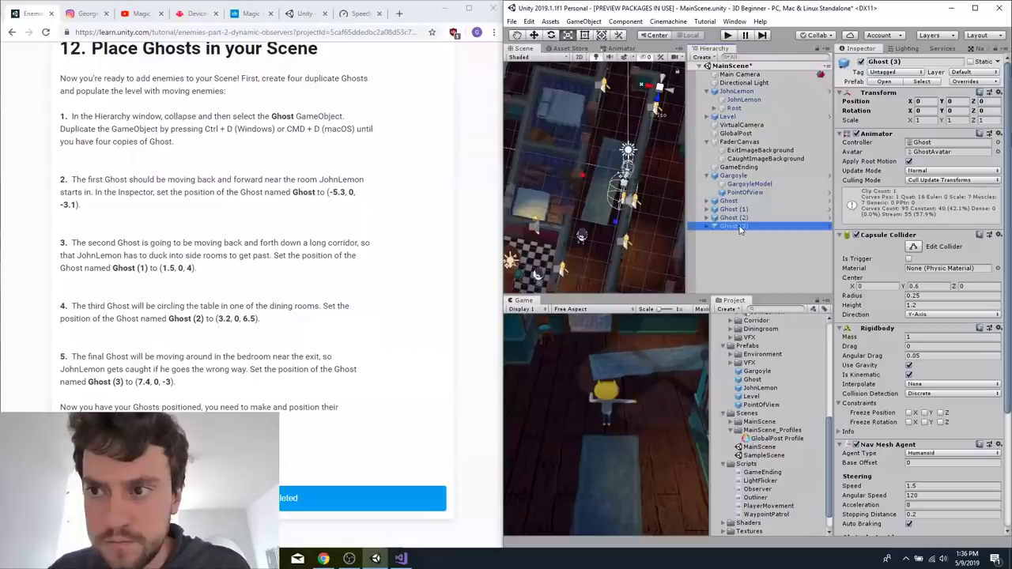
left_click(921, 101)
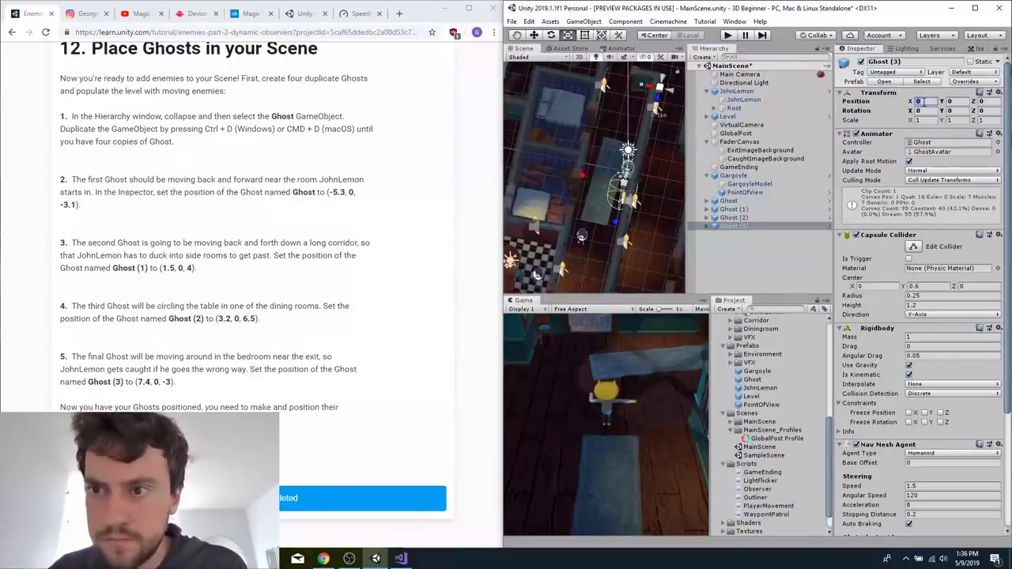
type("7.")
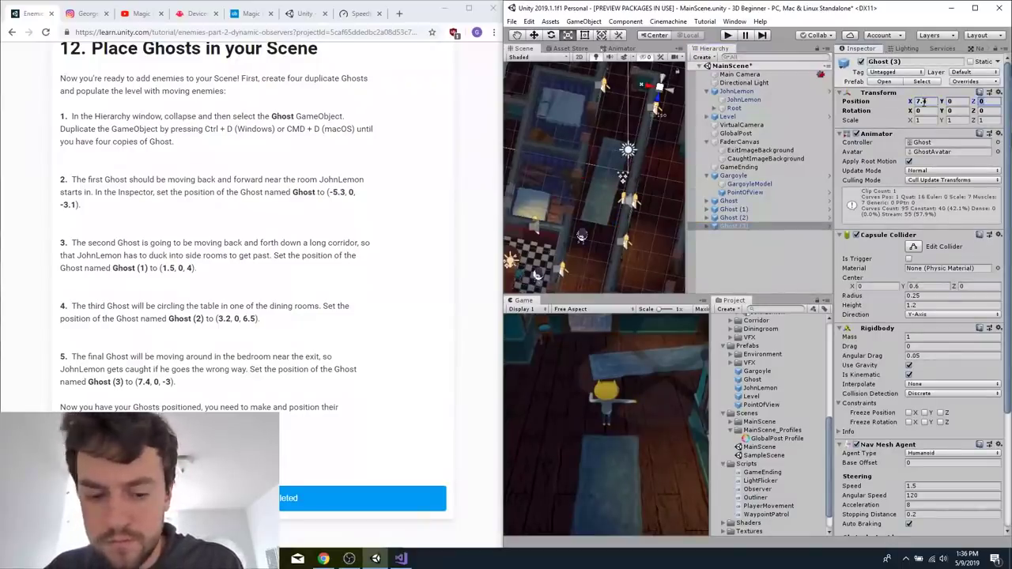
type("4")
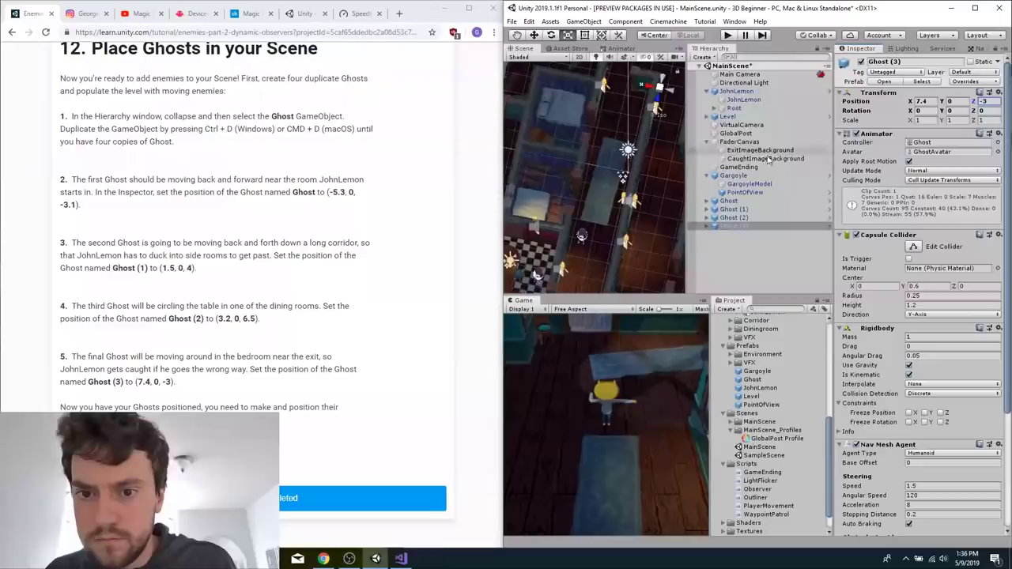
left_click(751, 228)
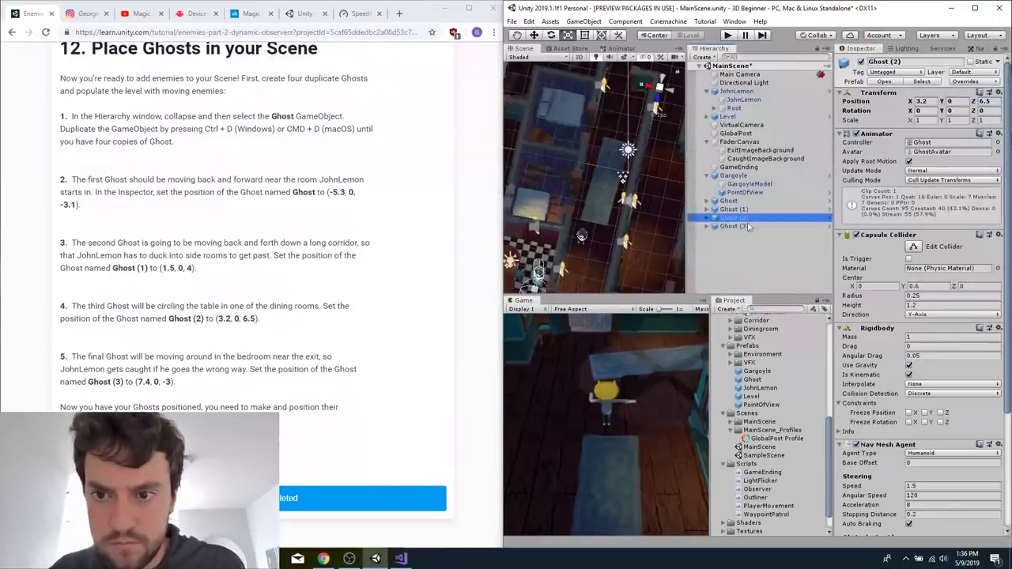
scroll(599, 140, "down", 10)
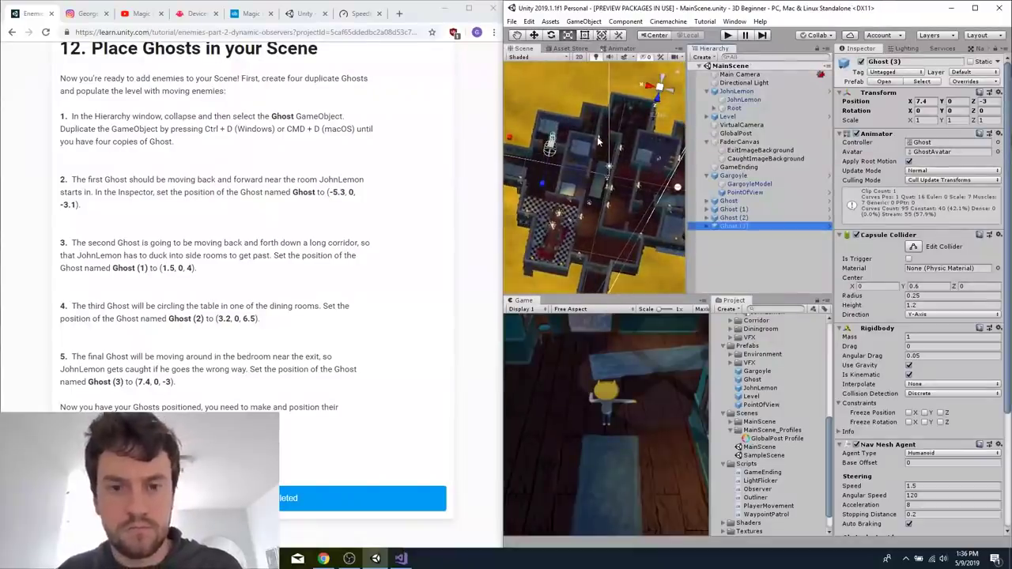
Read tutorial section 13 in the browser for how to create, assign and position the Ghost waypoints.
right_click(286, 272)
scroll(214, 372, "down", 3)
scroll(214, 372, "down", 7)
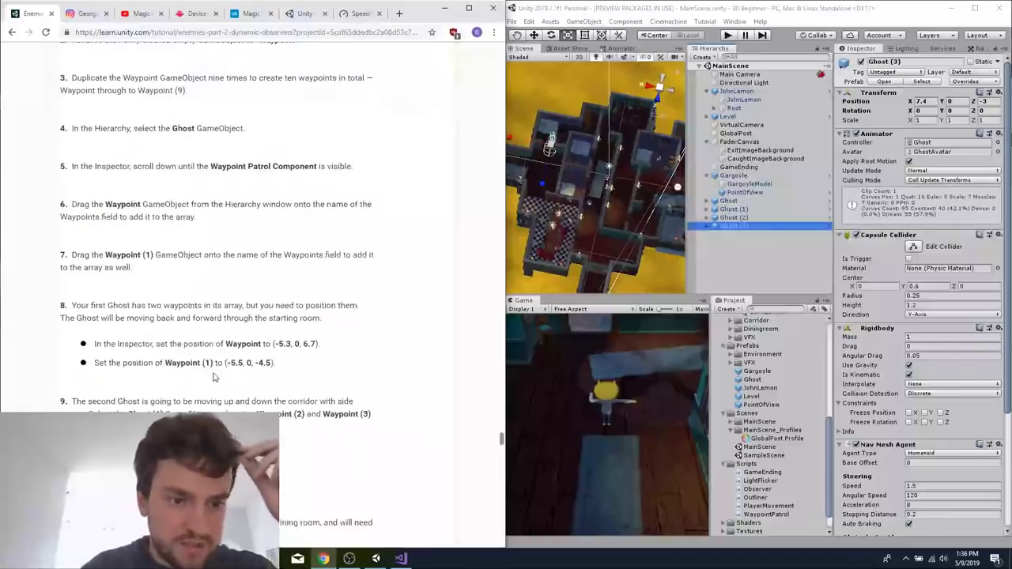
scroll(213, 377, "up", 4)
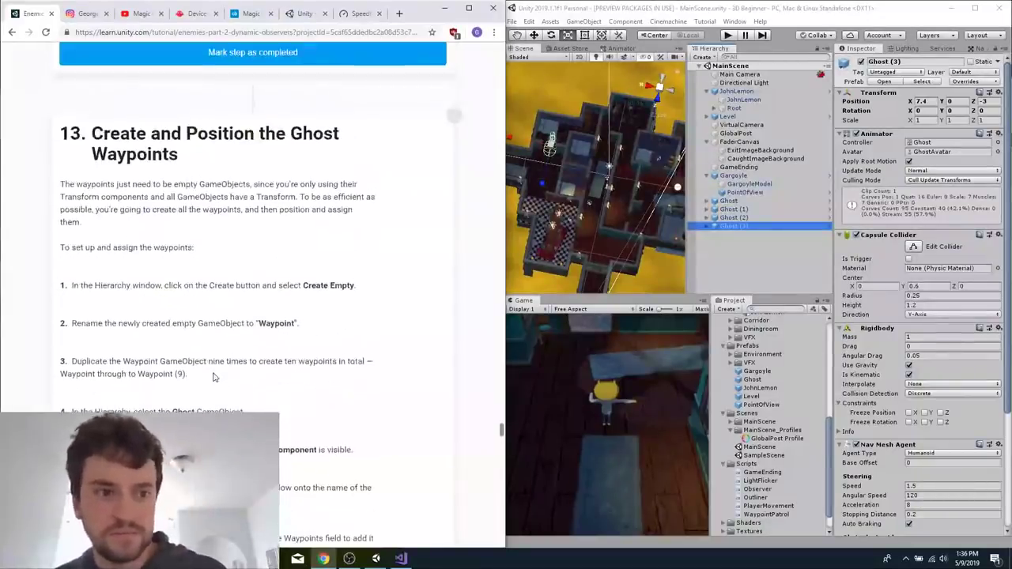
scroll(213, 377, "down", 1)
scroll(316, 231, "down", 1)
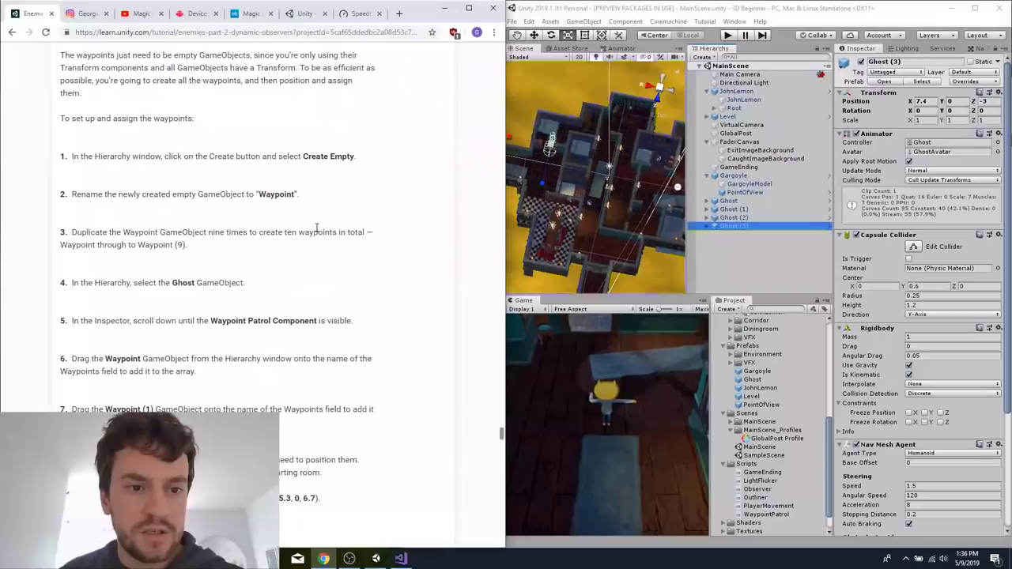
scroll(360, 182, "up", 1)
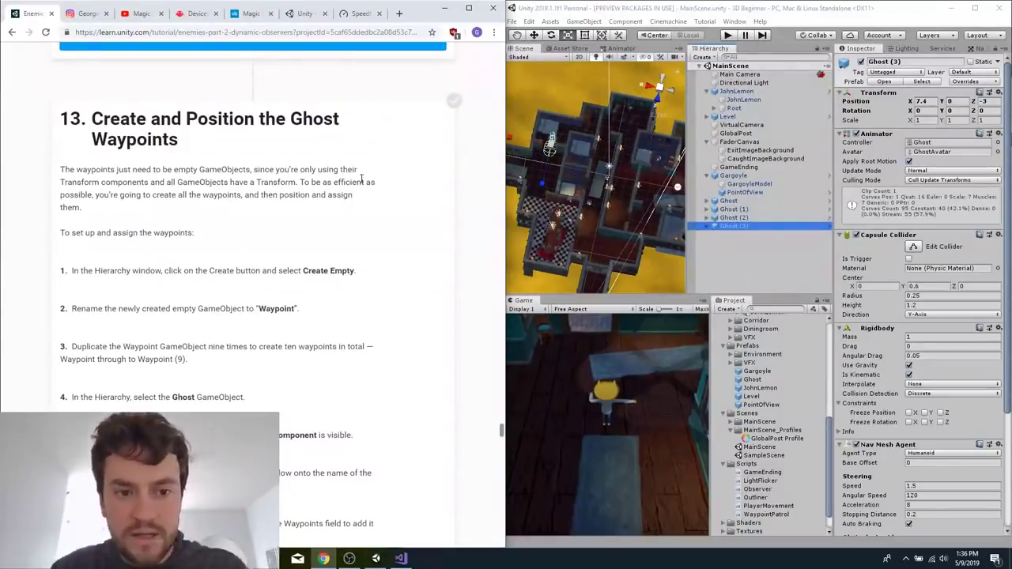
scroll(261, 300, "down", 1)
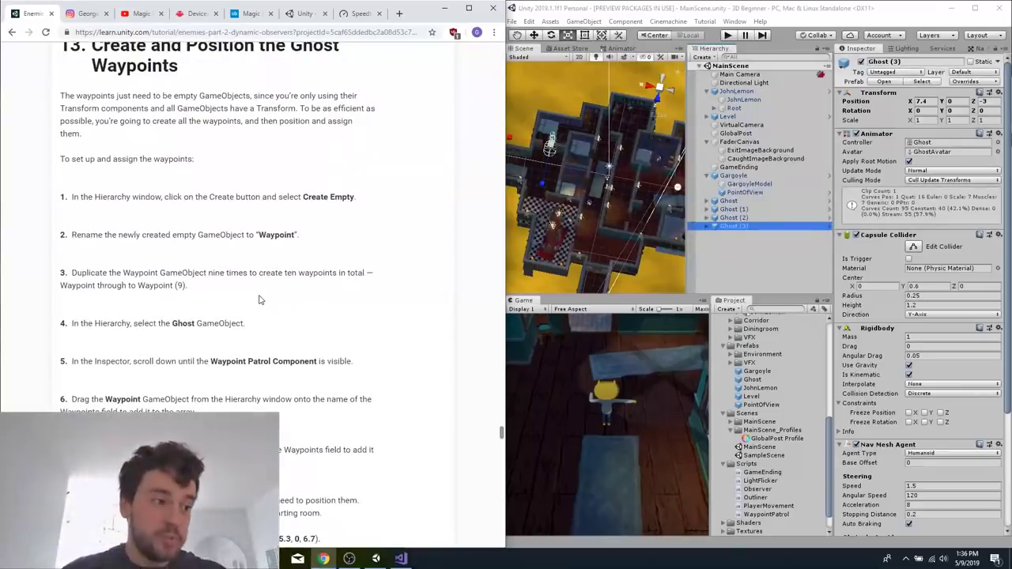
scroll(259, 300, "down", 1)
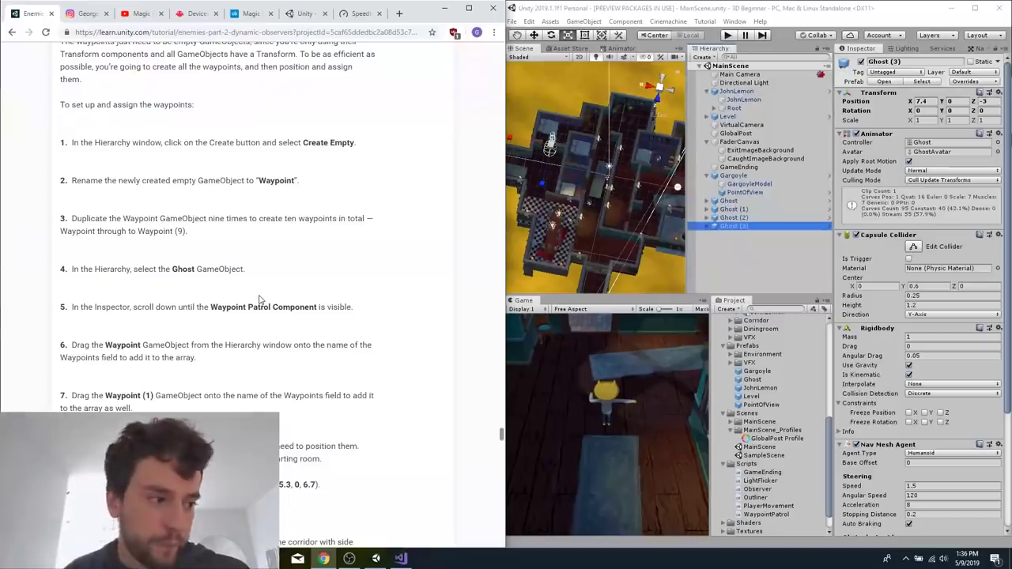
left_click(795, 271)
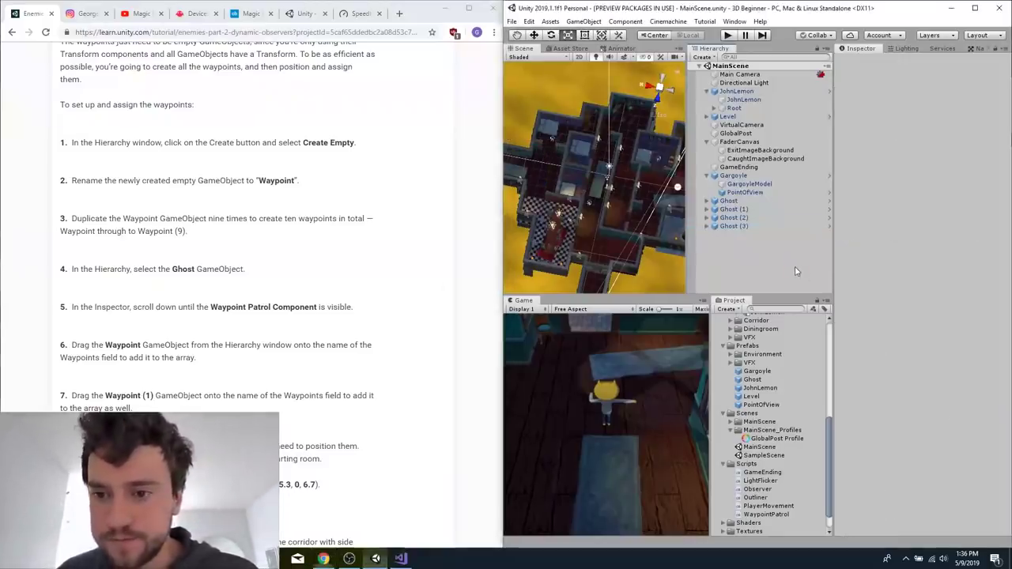
right_click(334, 399)
left_click(274, 335)
scroll(275, 335, "down", 5)
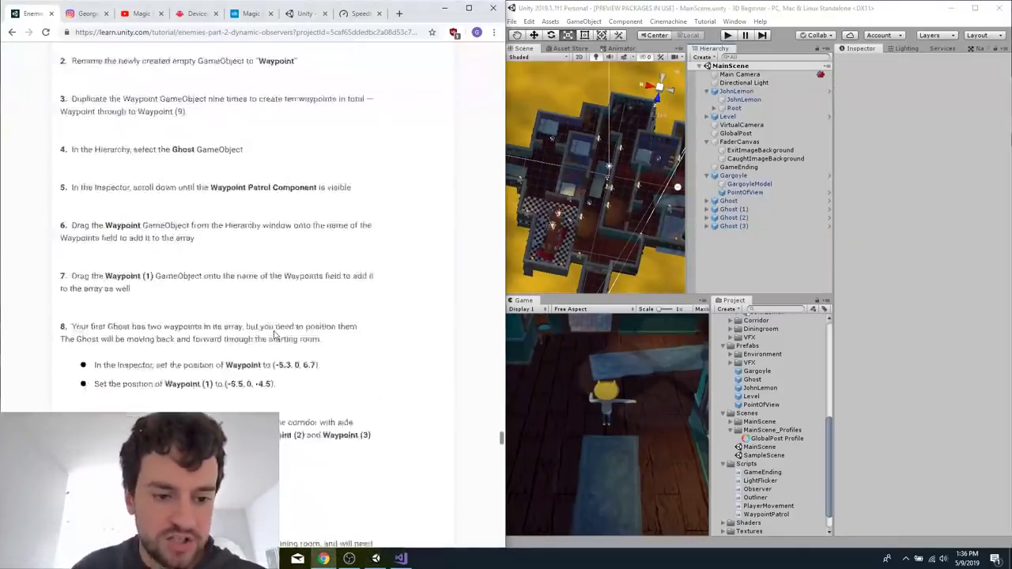
scroll(274, 328, "up", 2)
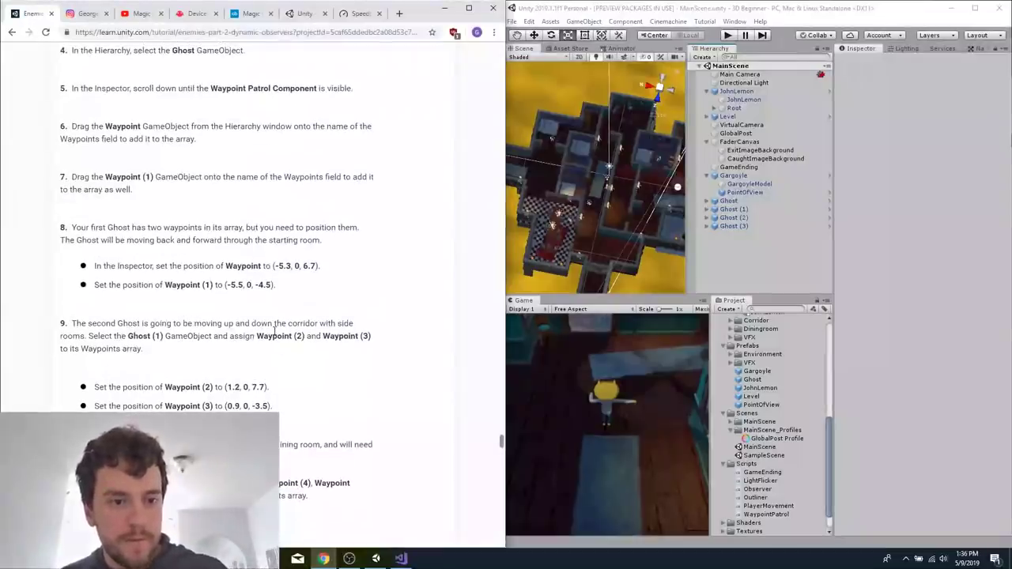
scroll(272, 261, "up", 1)
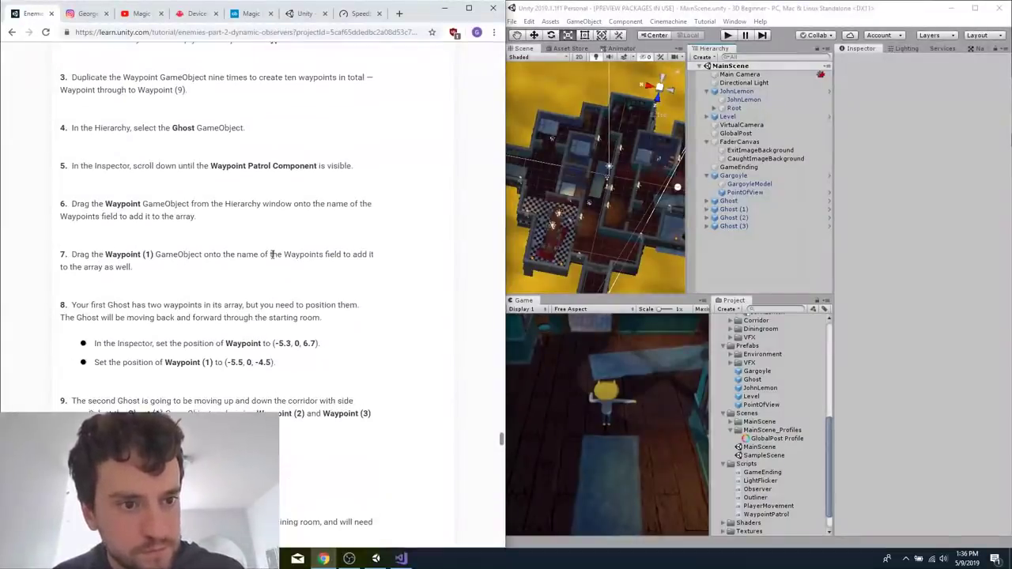
scroll(272, 255, "up", 1)
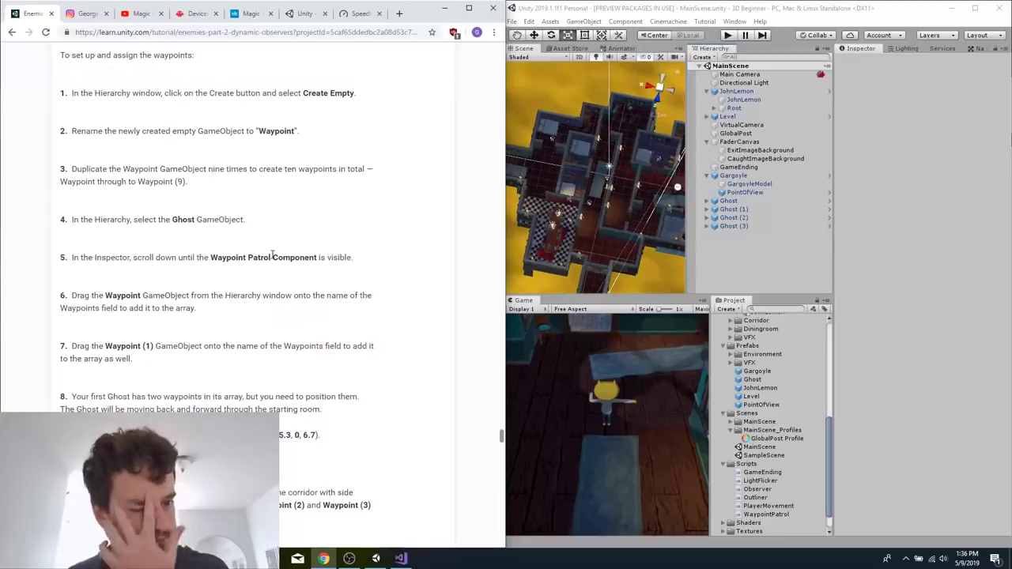
scroll(266, 197, "up", 1)
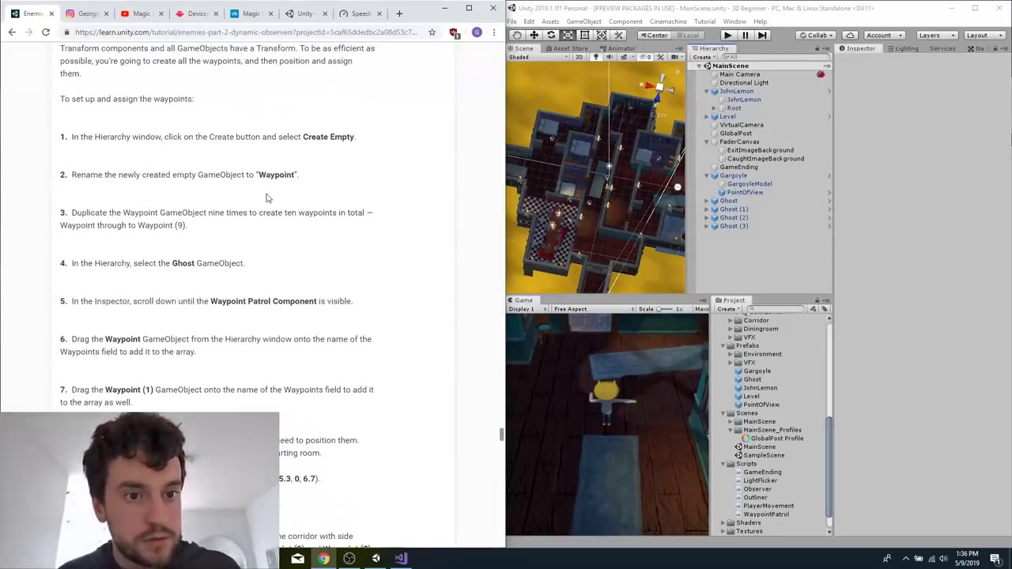
Create an empty GameObject at the root of MainScene and name it Waypoint.
left_click(733, 254)
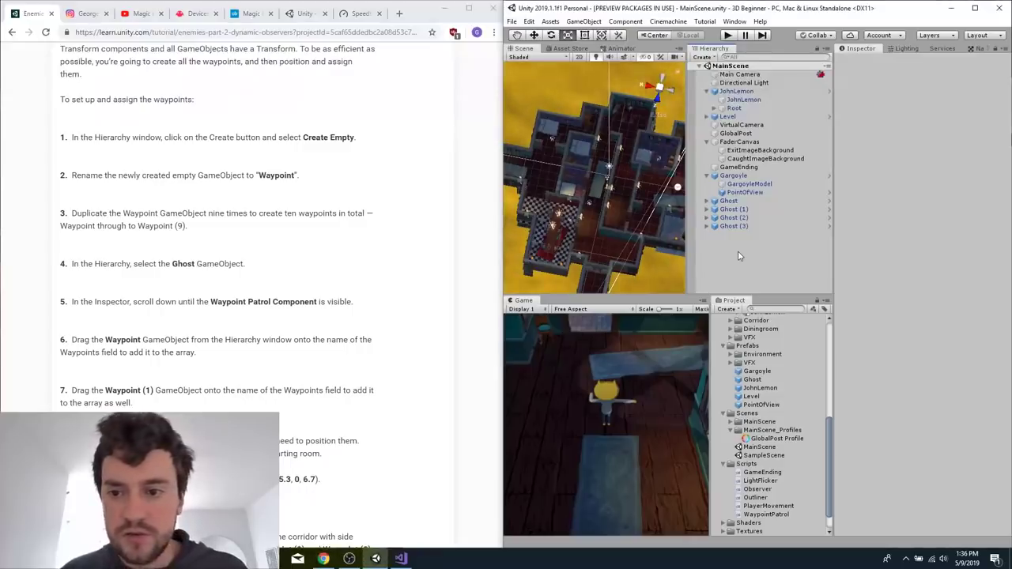
right_click(738, 250)
left_click(775, 352)
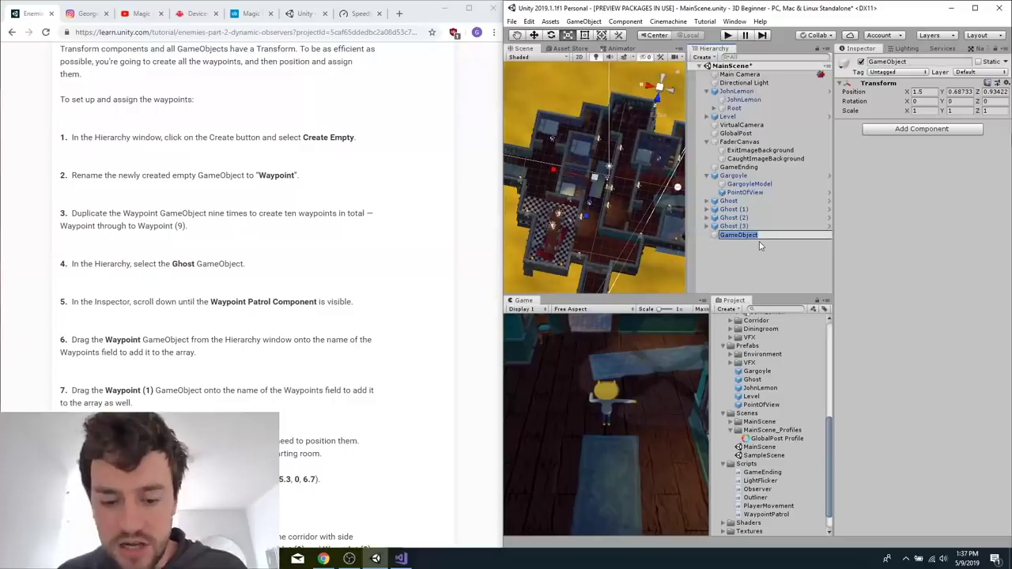
type("Waypoint")
key("Return")
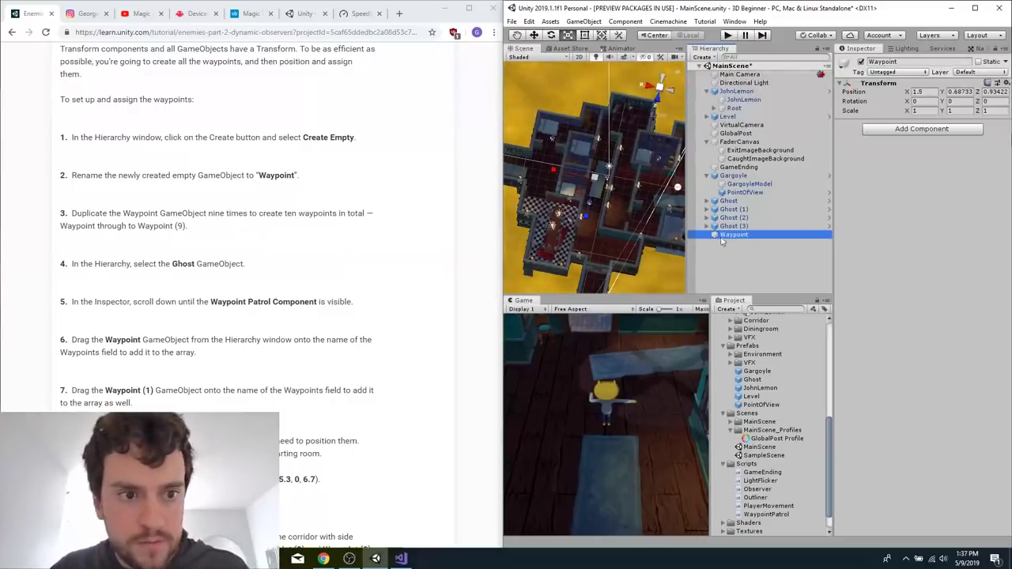
Duplicate the Waypoint GameObject nine times to get Waypoint through Waypoint (9) in MainScene.
key("ctrl+d")
key("ctrl+d")
key("ctrl+d")
key("ctrl+d")
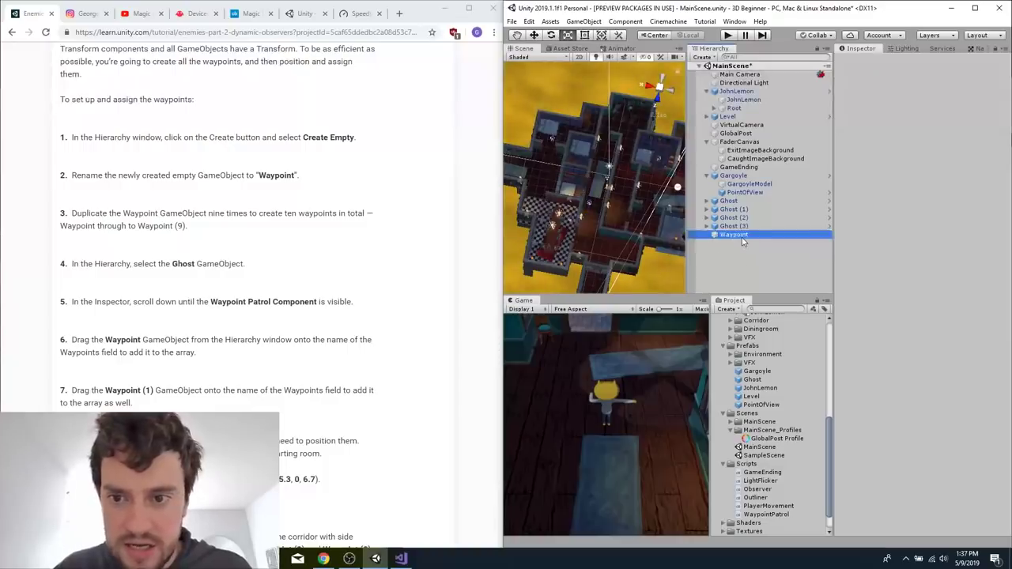
key("ctrl+d")
key("ctrl+d")
key("ctrl+d")
key("ctrl+d")
key("ctrl+d")
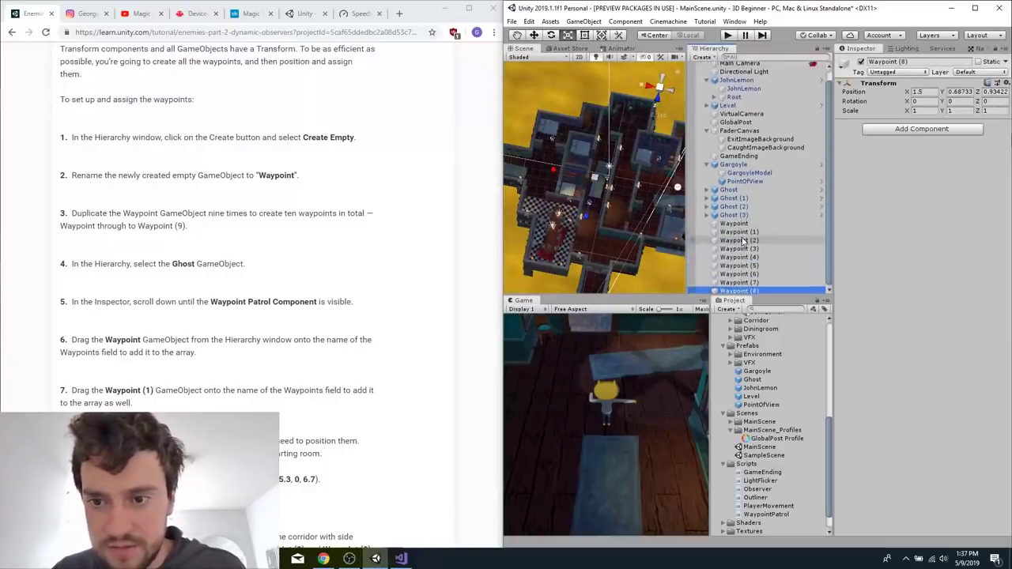
Assign Waypoint and Waypoint (1) as the two elements of the Waypoints array in the first Ghost's Waypoint Patrol script.
left_click(277, 294)
scroll(277, 294, "down", 1)
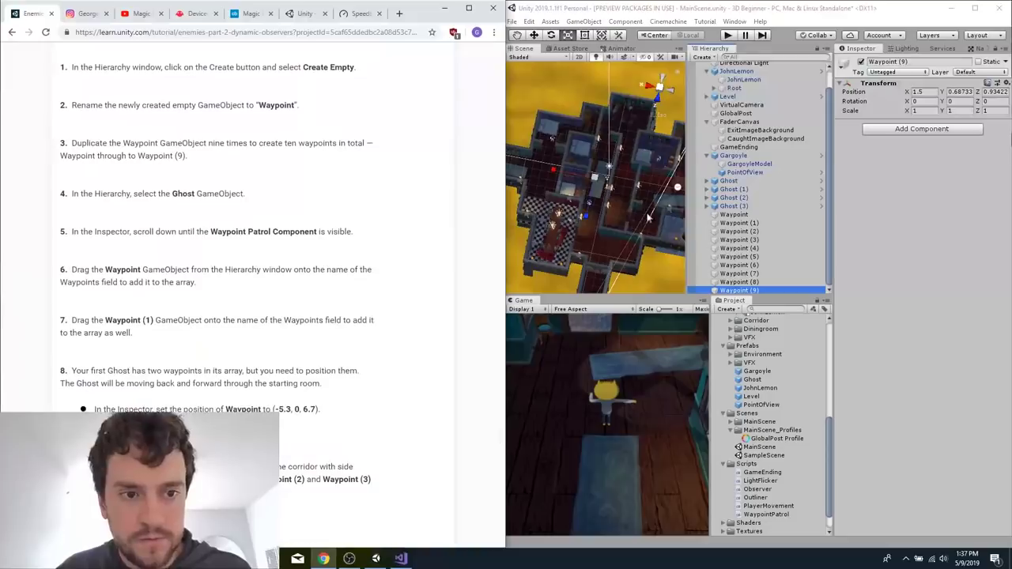
left_click(731, 181)
scroll(917, 237, "down", 5)
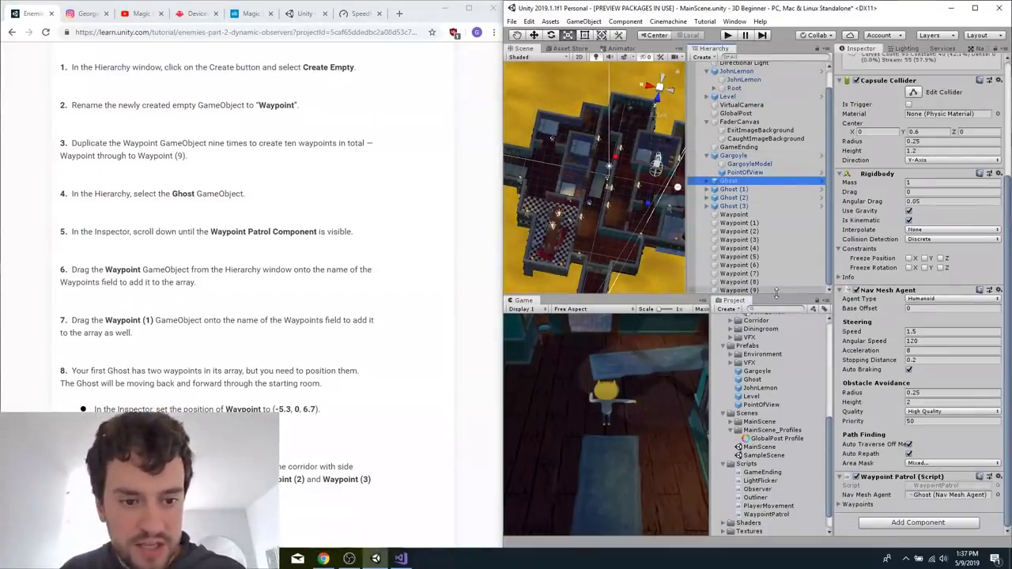
left_click(841, 504)
left_click_drag(736, 215, 868, 498)
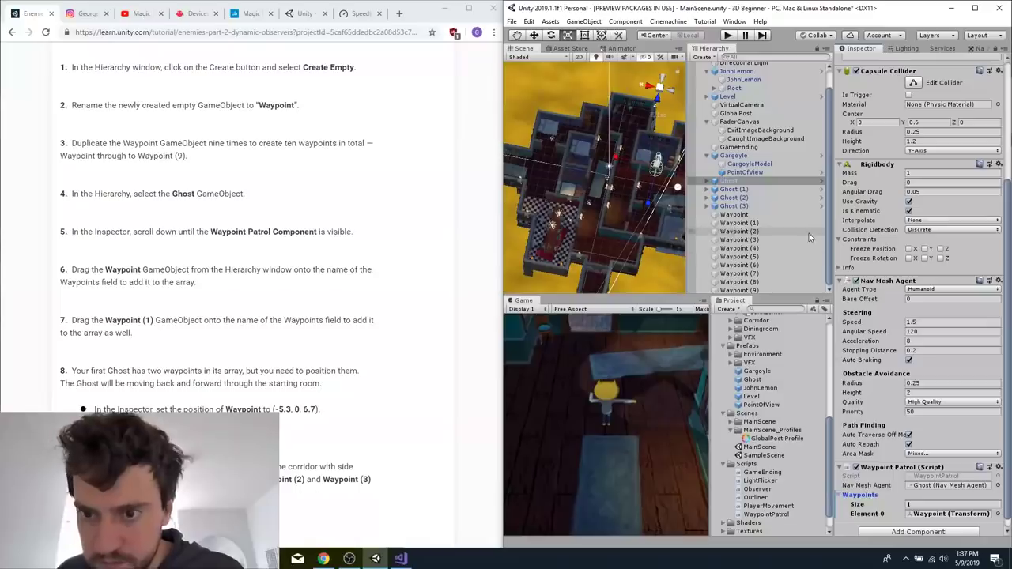
left_click_drag(755, 224, 873, 503)
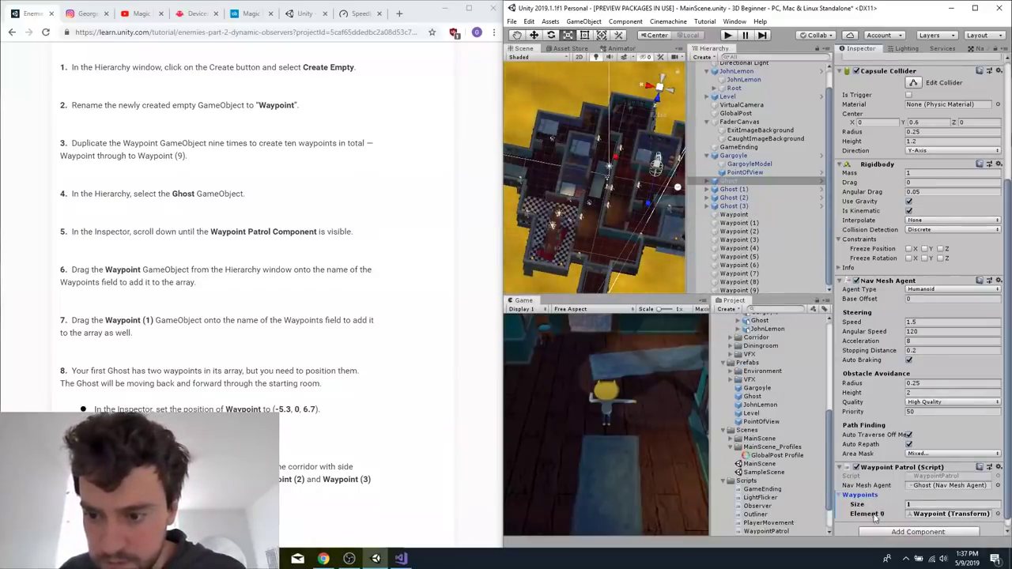
scroll(875, 518, "down", 1)
left_click_drag(755, 223, 866, 490)
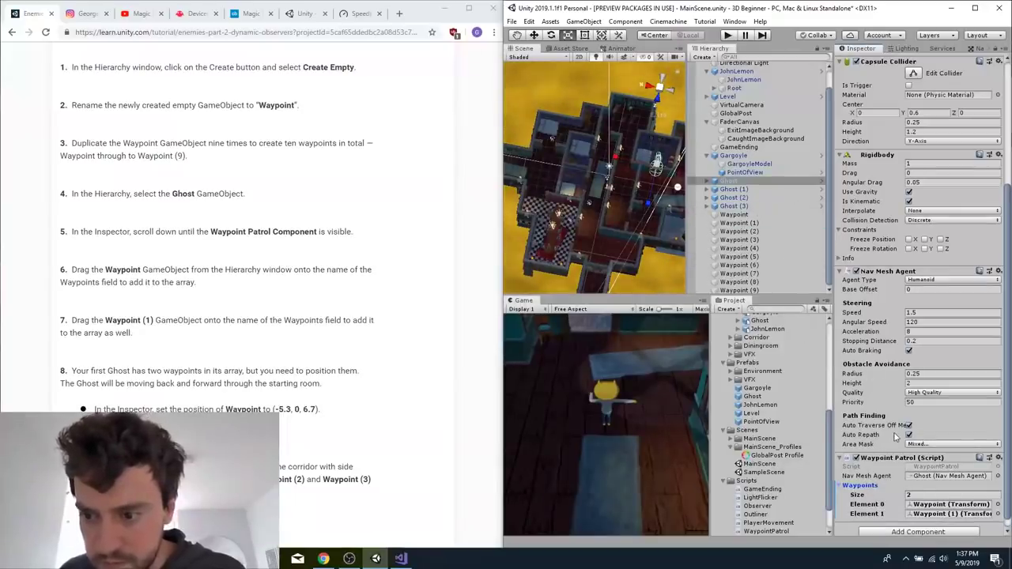
Set the position of Waypoint to X -5.3, Y 0, Z 6.7.
left_click(761, 216)
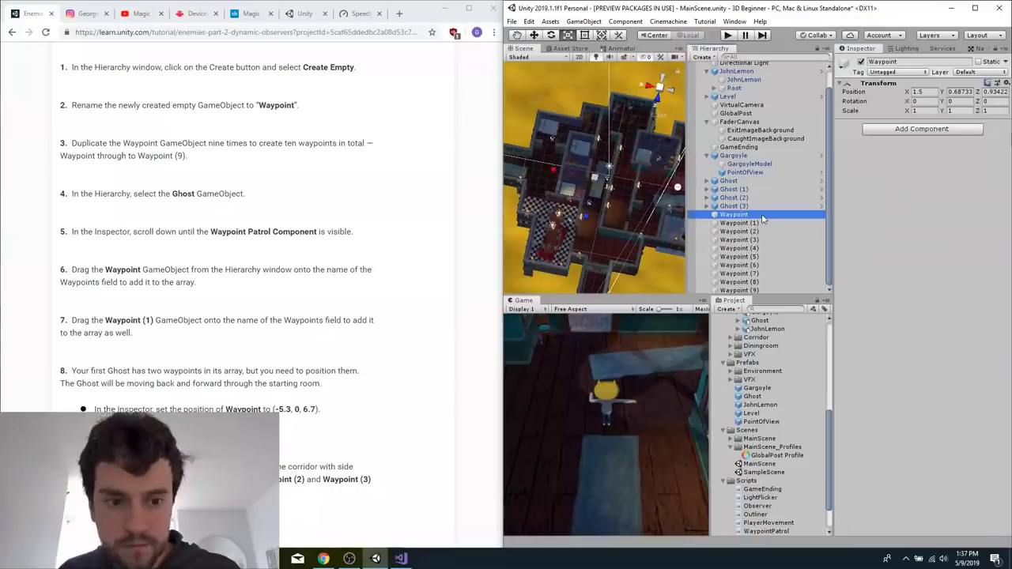
left_click(922, 89)
type("-5")
key("Tab")
key("Tab")
type("6.7")
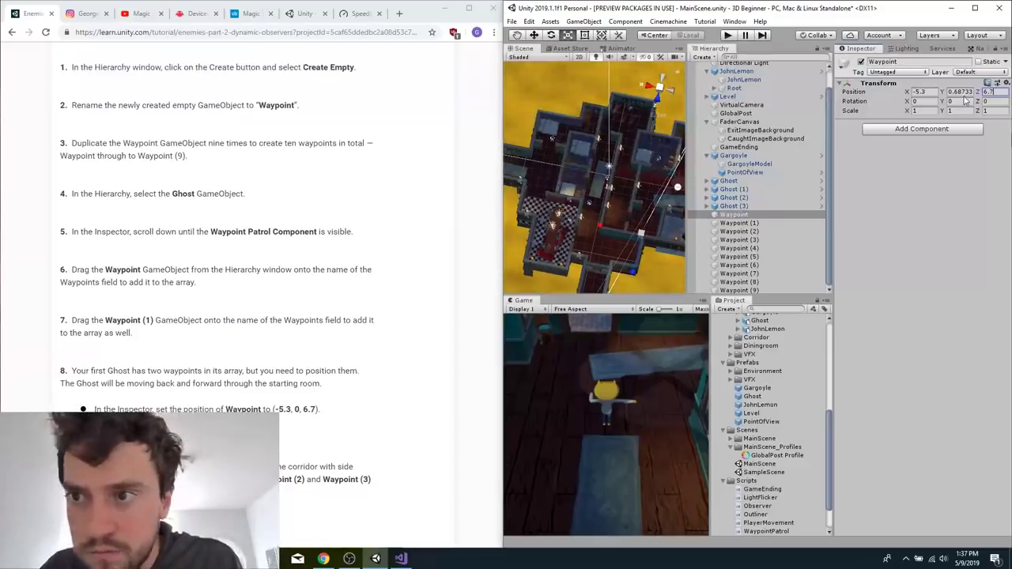
left_click(965, 91)
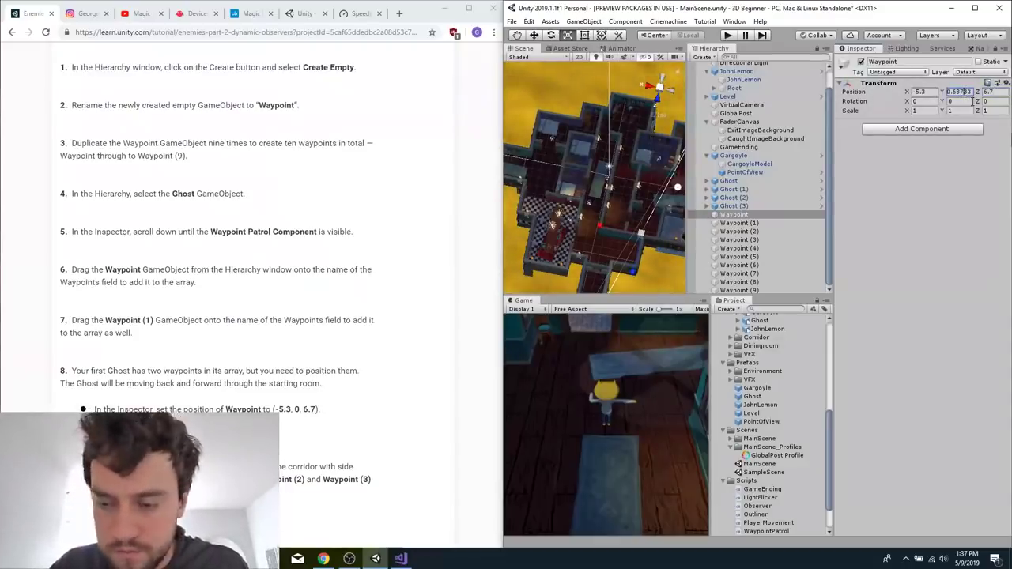
Set the position of Waypoint (1) to X -5.5, Y 0, Z -4.5.
left_click(740, 223)
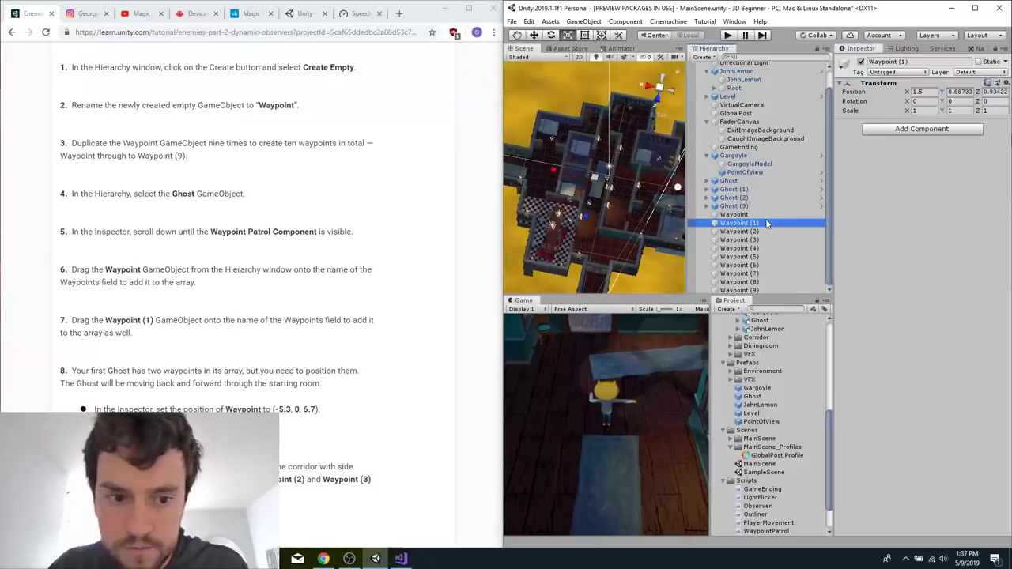
left_click(920, 92)
type("-5.")
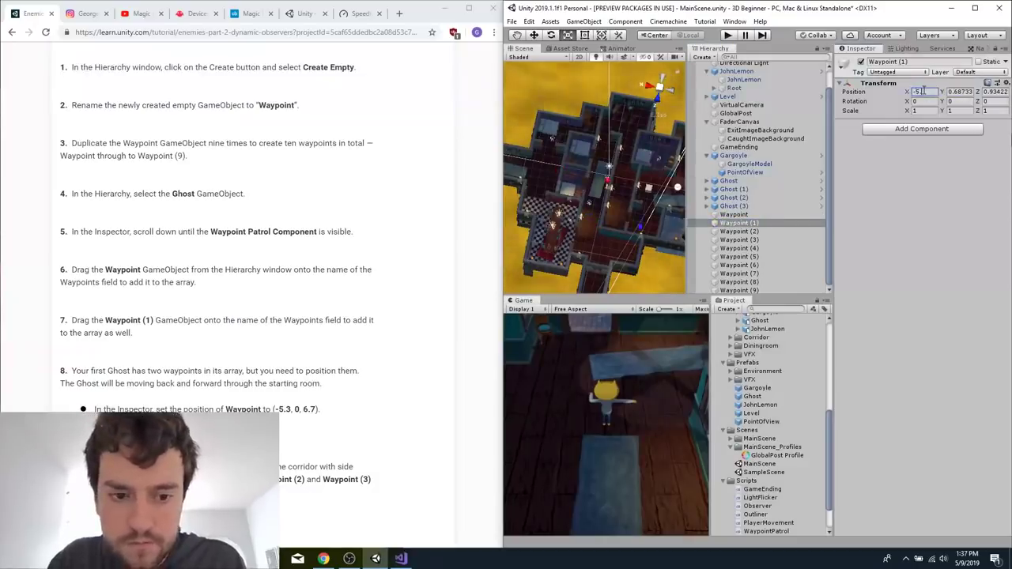
type("5")
key("Tab")
type("0")
key("Tab")
type("-4.5")
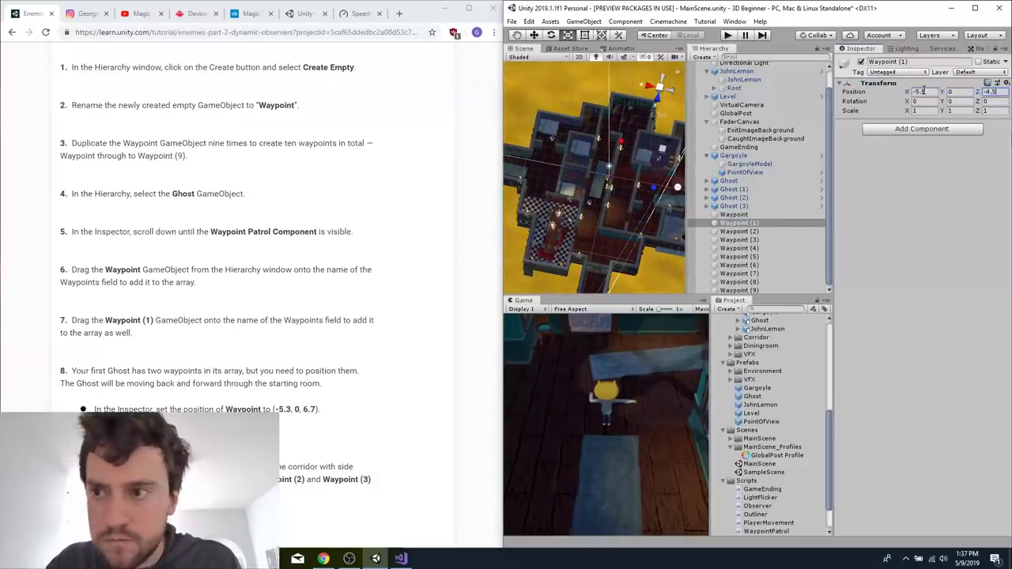
right_click(775, 216)
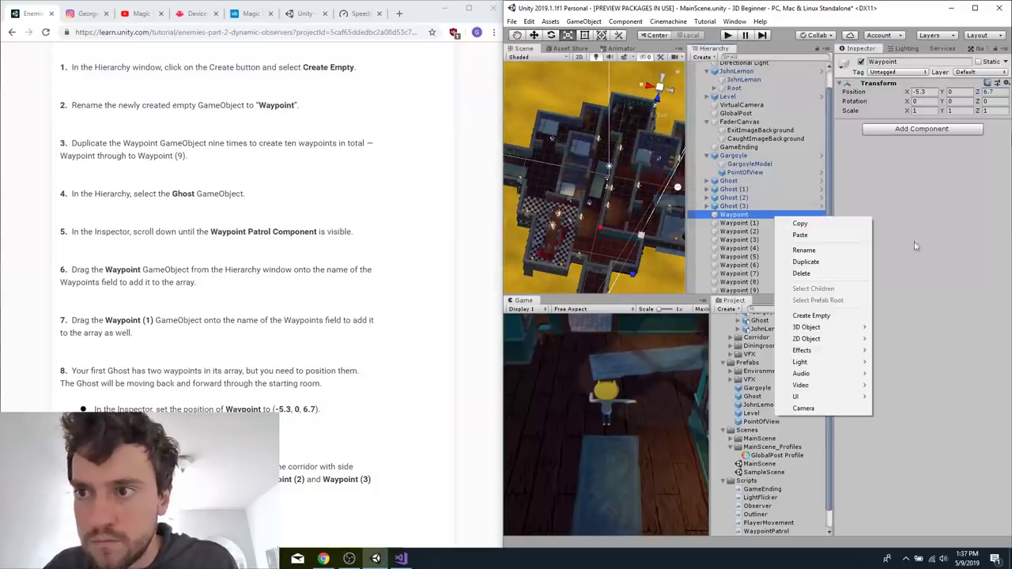
left_click(941, 204)
Look up the next waypoint coordinates in the tutorial and set the position of Waypoint (2) to X 1.2, Y 0, Z 7.7.
left_click(402, 379)
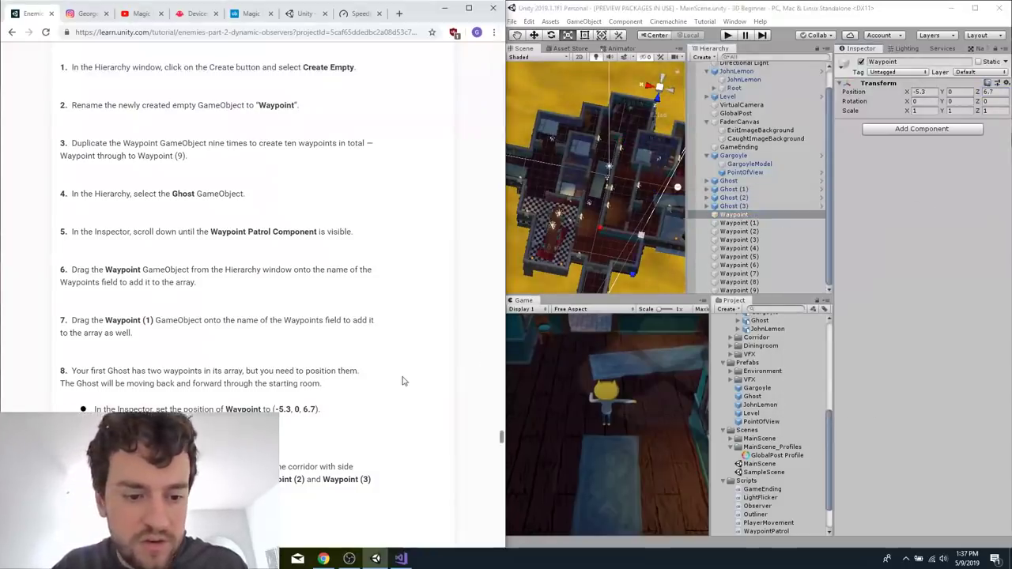
scroll(403, 380, "down", 5)
left_click(750, 231)
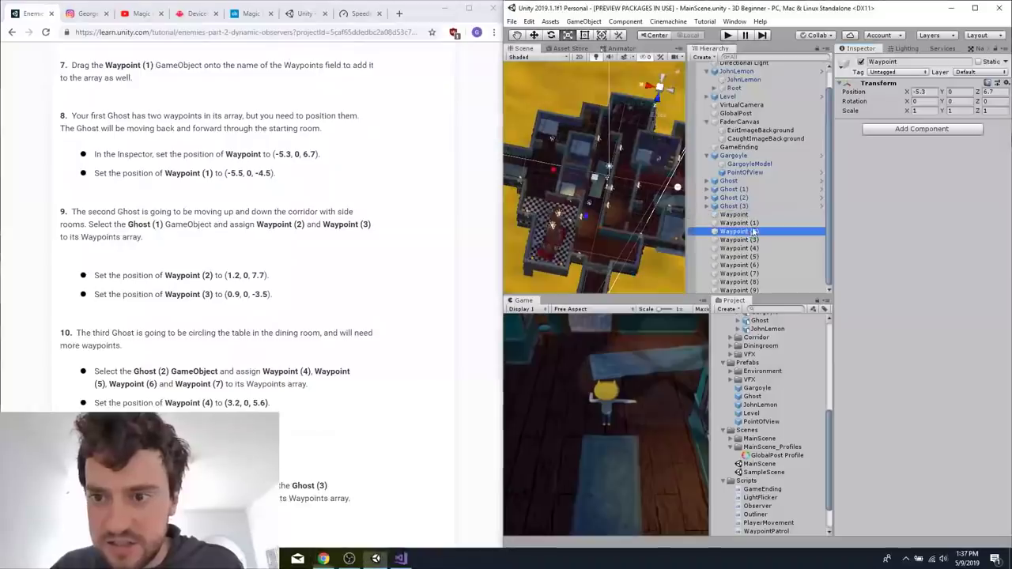
left_click(933, 93)
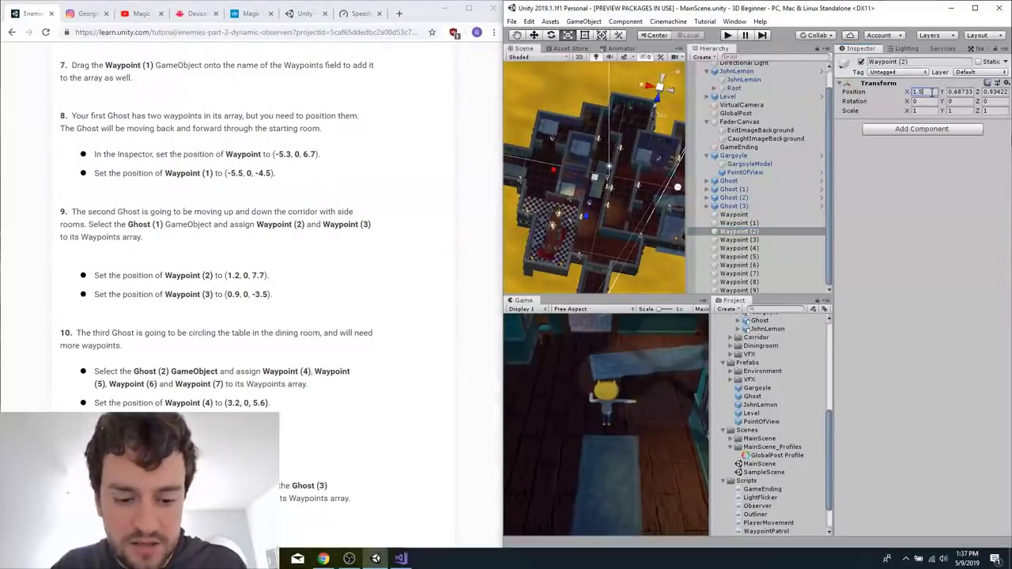
type("0")
key("Tab")
left_click(933, 93)
type("1.2")
key("Tab")
type("0")
key("Tab")
type("7.7")
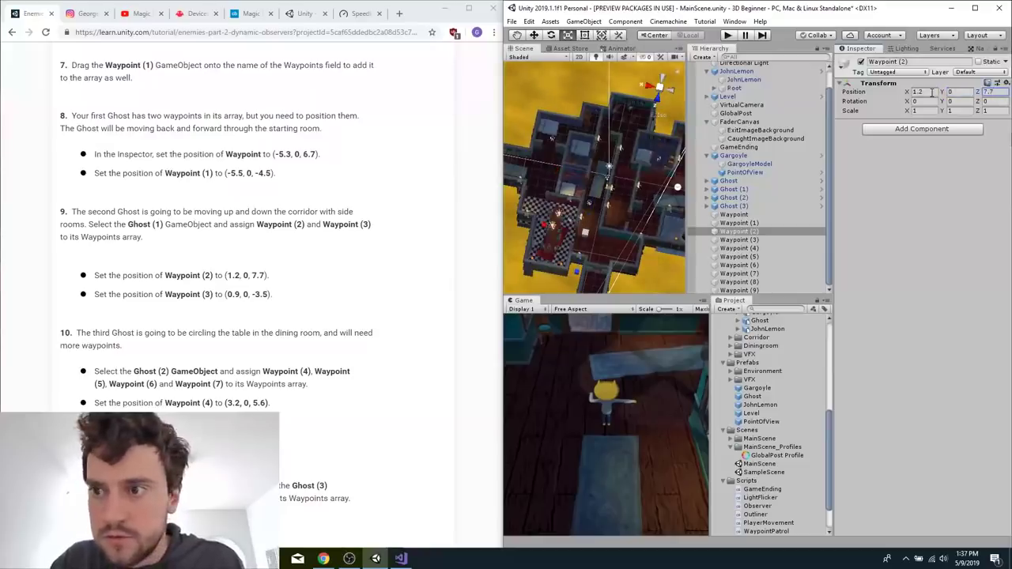
Set the position of Waypoint (3) to X 0.9, Y 0, Z -3.5.
left_click(739, 240)
left_click(930, 91)
type("0.9")
key("Tab")
type("0")
key("Tab")
type("-3.5")
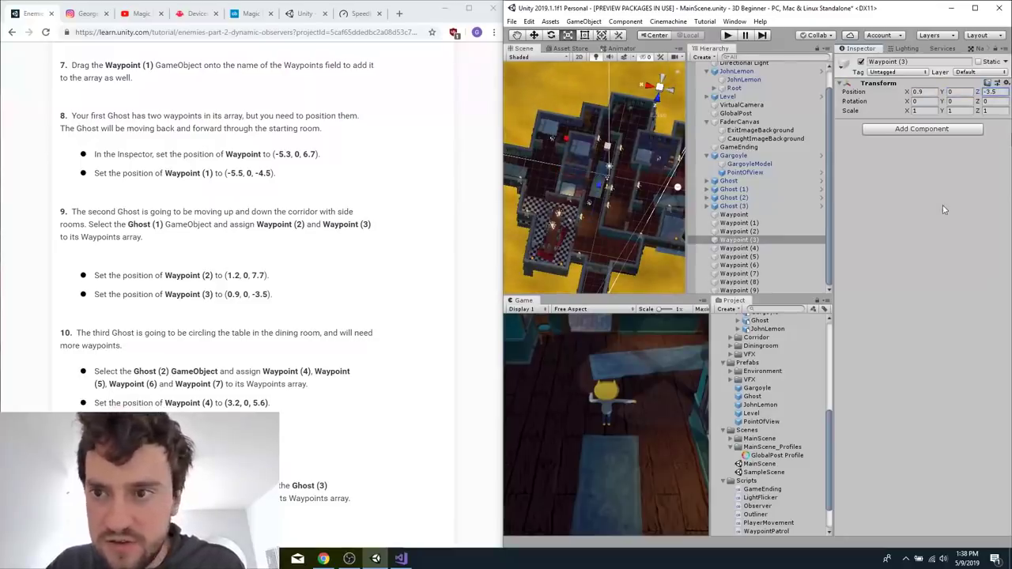
Set the position of Waypoint (4) to X 3.2, Y 0, Z 5.6.
right_click(744, 249)
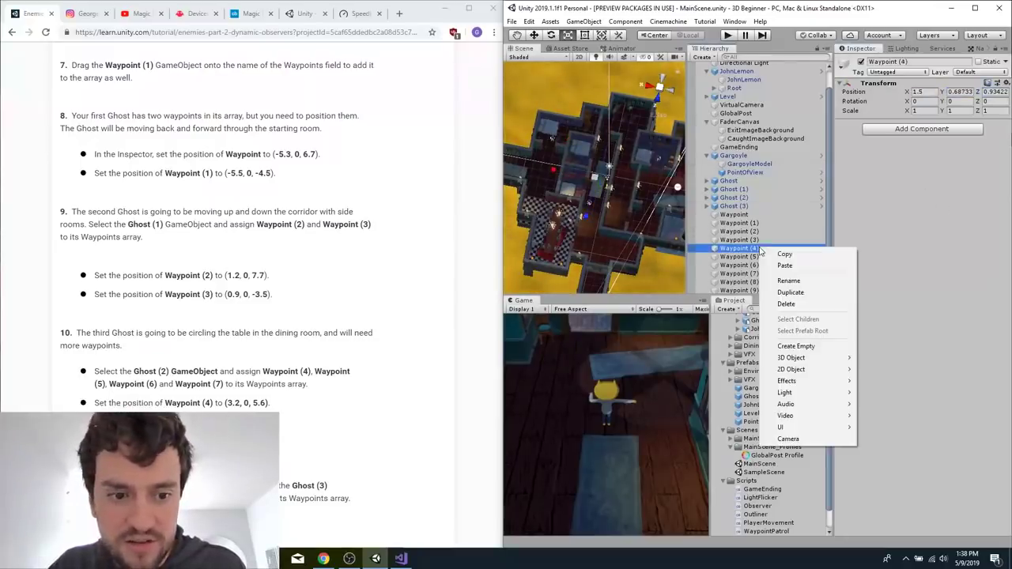
left_click(752, 237)
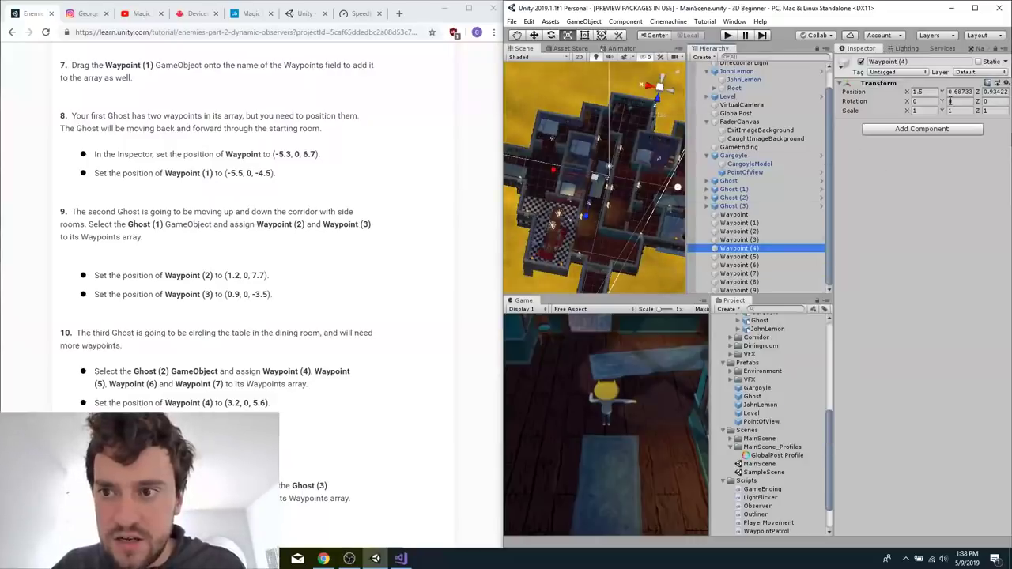
left_click(928, 94)
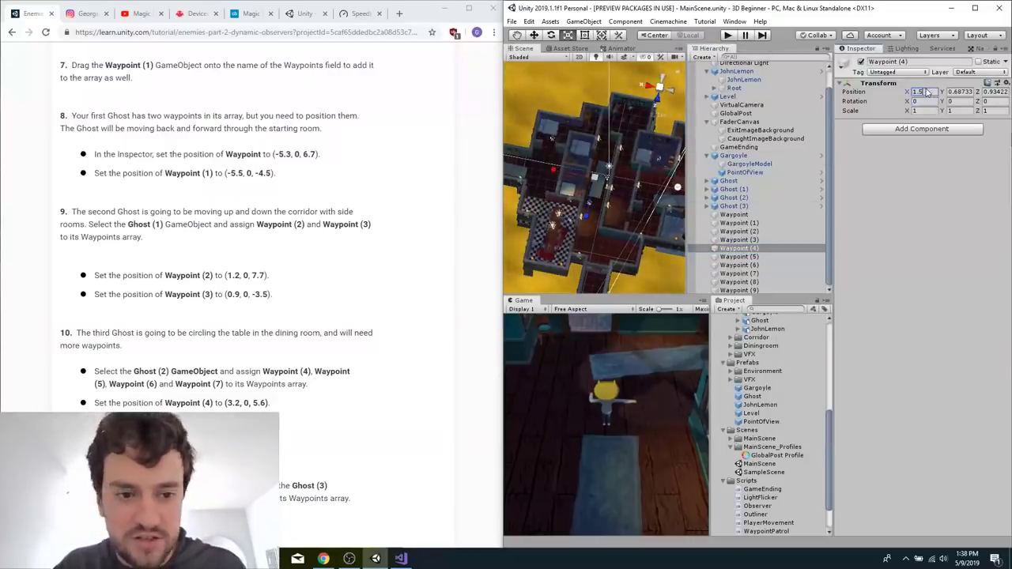
key("BackSpace")
type("3.2")
key("Tab")
type("0")
key("Tab")
type("5.6")
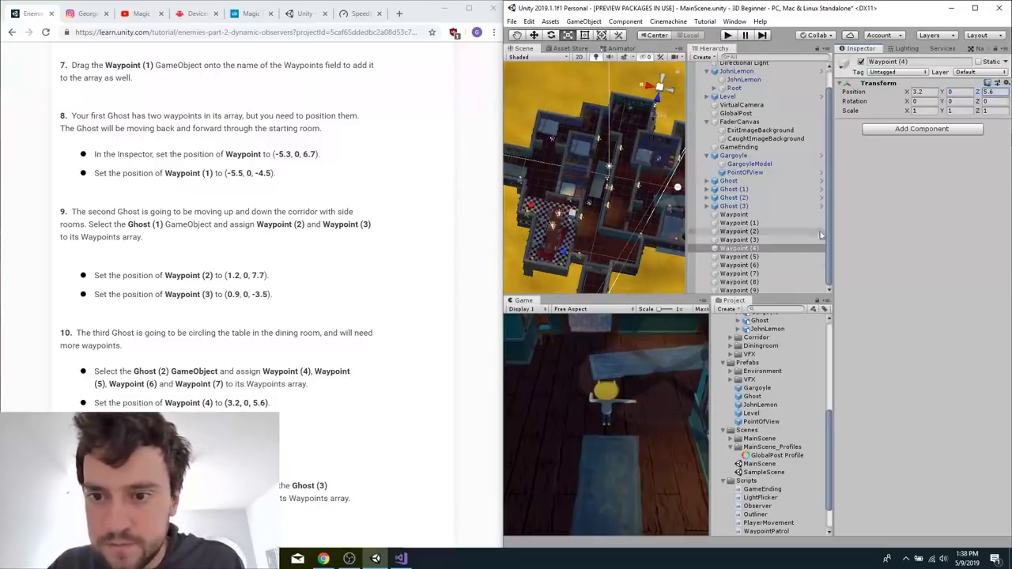
Set the position of Waypoint (5) to X 3.2, Y 0, Z 12.3.
left_click(767, 257)
left_click(933, 83)
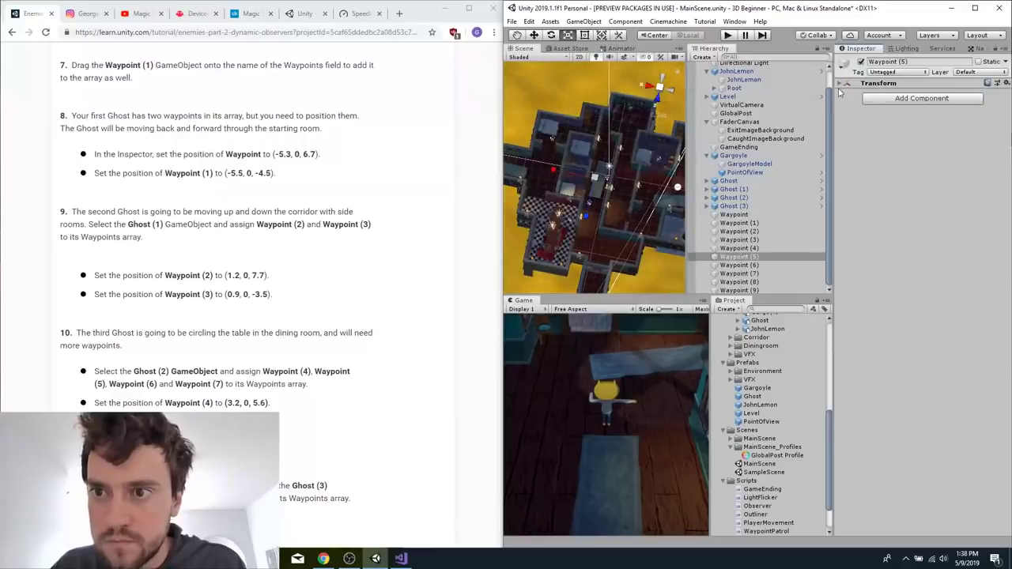
left_click(841, 83)
left_click(917, 92)
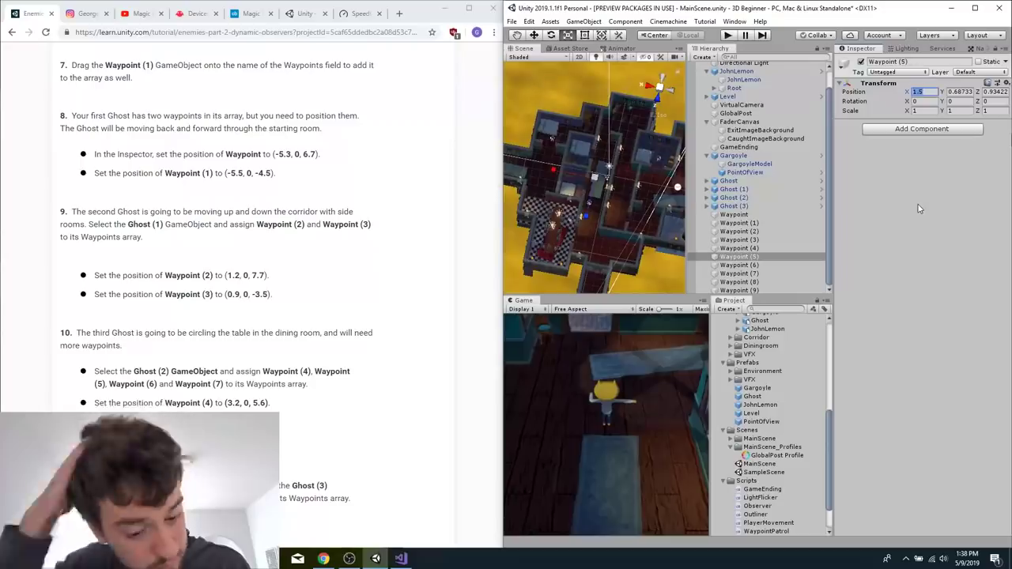
type("3.2")
key("Tab")
key("Tab")
type("12.3")
left_click(962, 90)
type("0")
Set the position of Waypoint (6) to X 6.5, Y 0, Z 12.3.
left_click(784, 265)
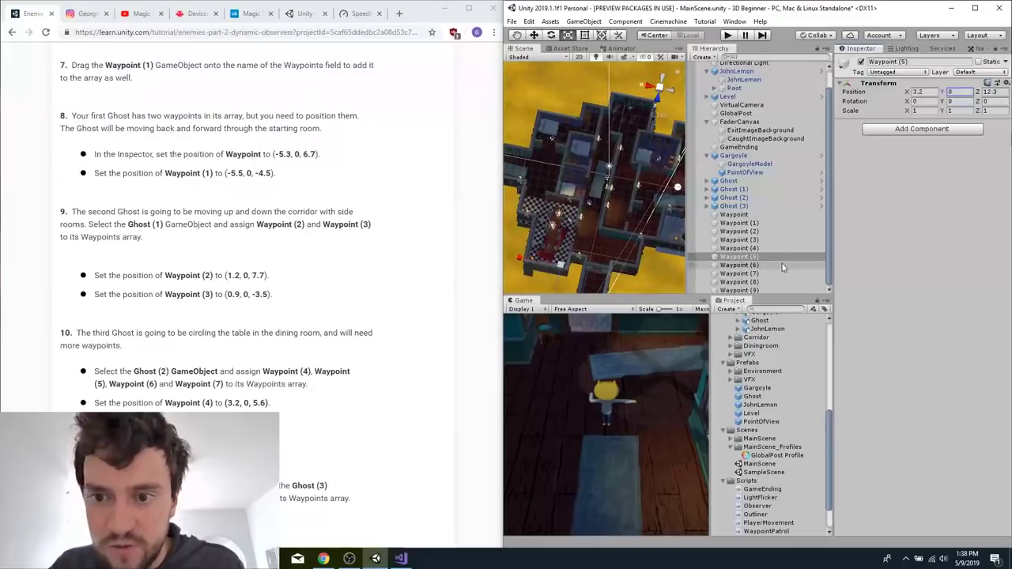
left_click(917, 92)
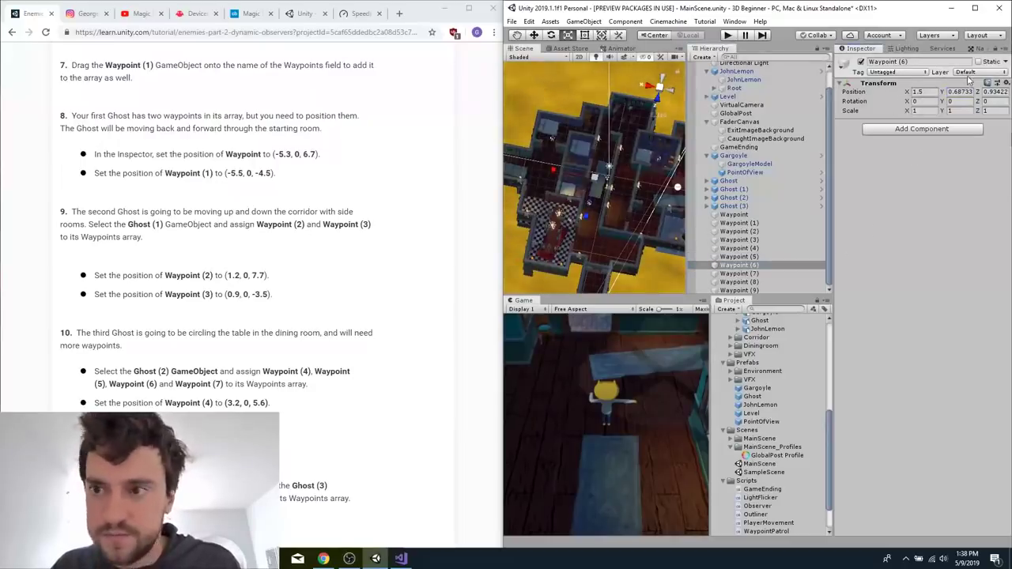
right_click(925, 90)
left_click(911, 96)
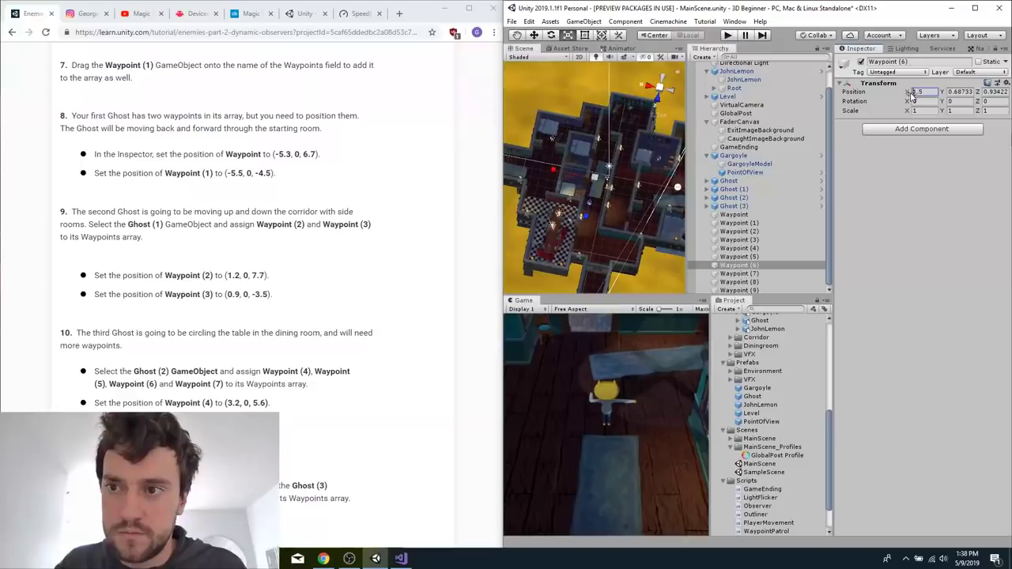
type("6.5")
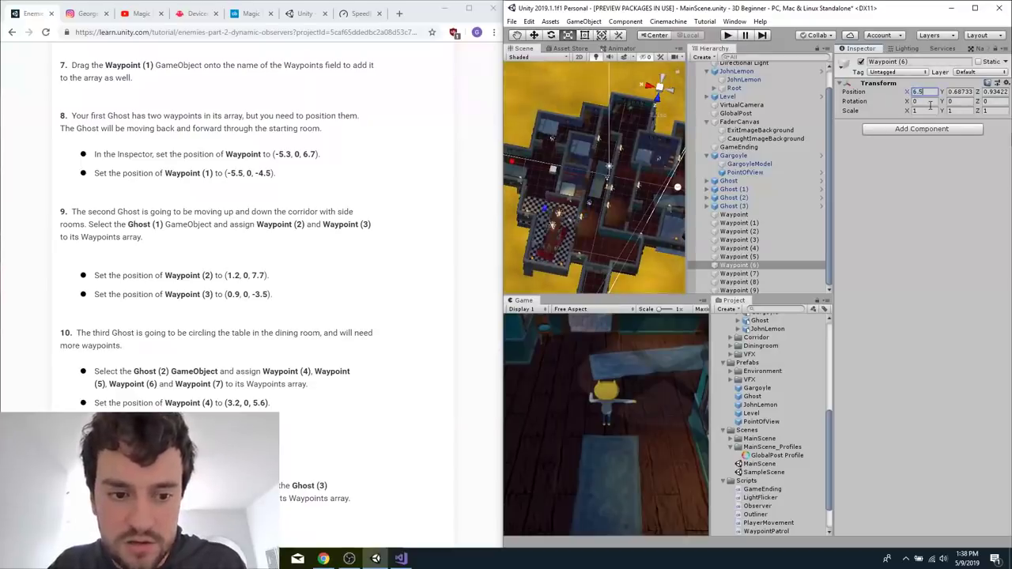
key("Tab")
key("Tab")
left_click(959, 91)
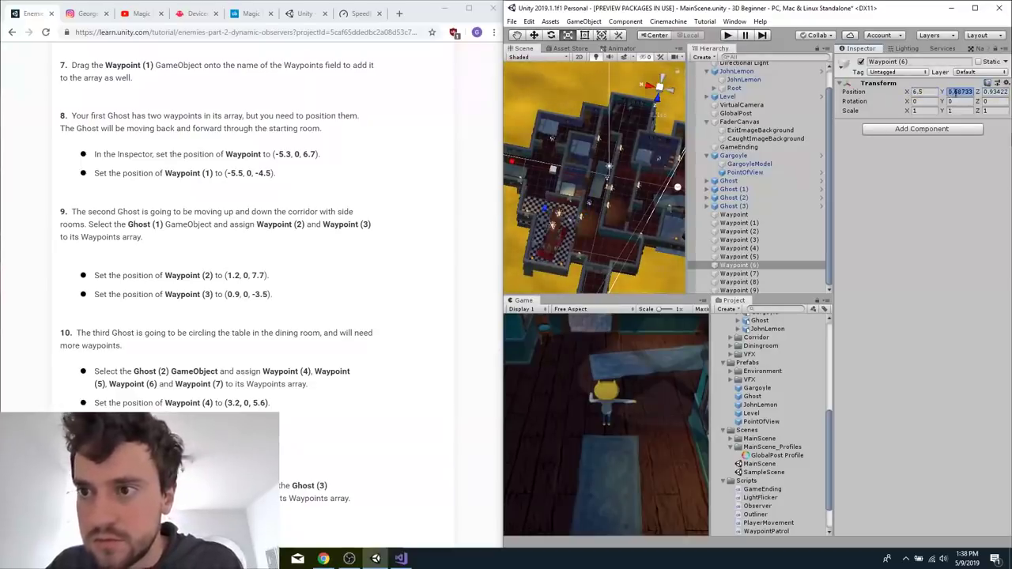
type("0")
key("Tab")
type("1")
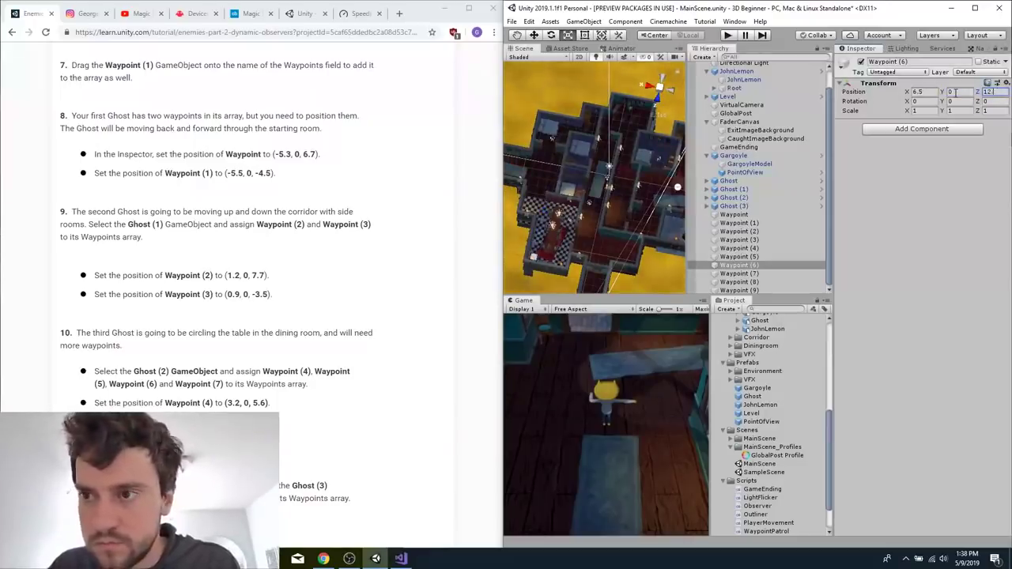
Set the position of Waypoint (7) to X 6.5, Y 0, Z 12.3.
left_click(764, 274)
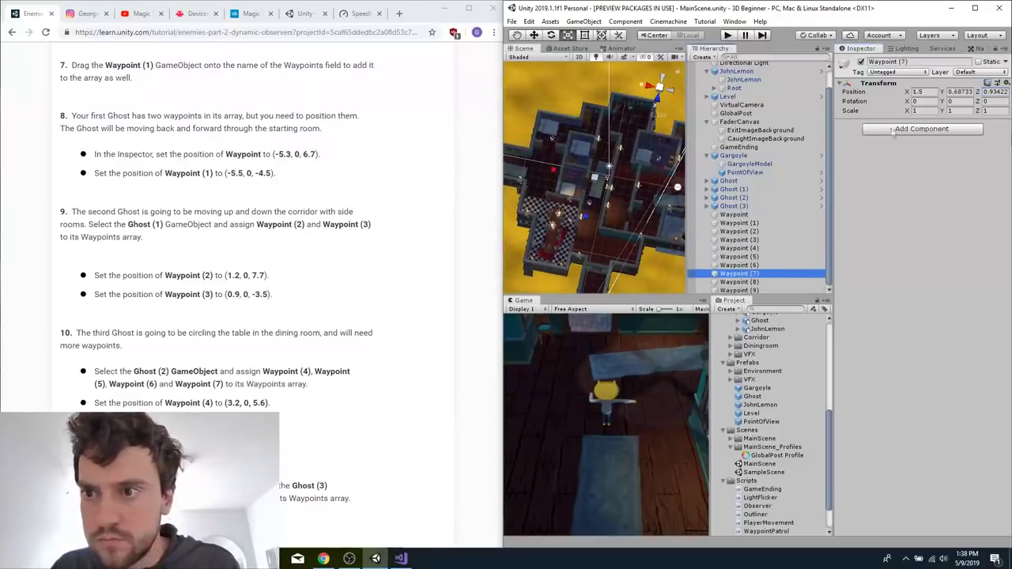
left_click(933, 92)
type("6.5")
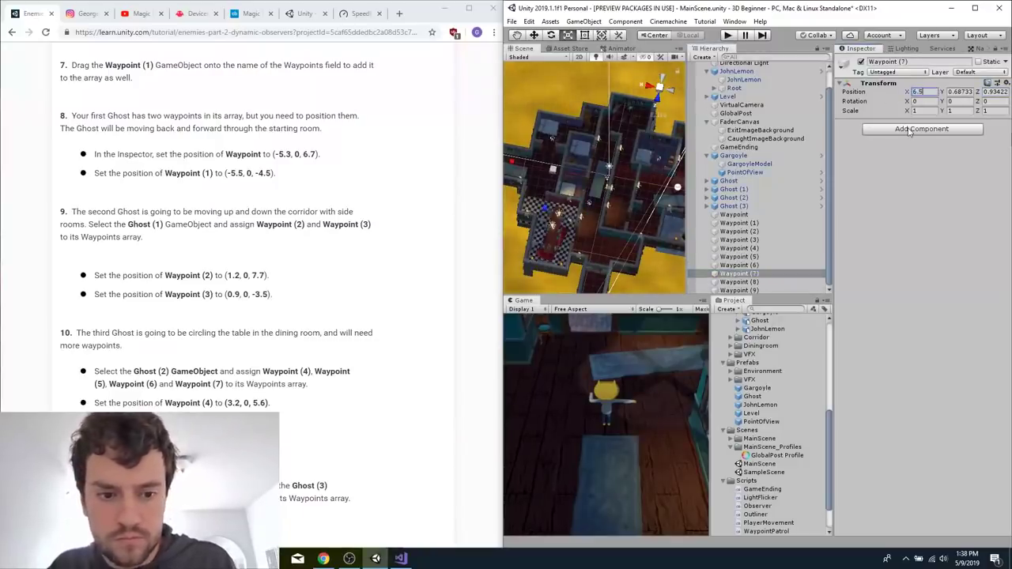
key("Tab")
type("0")
key("Tab")
type("12.3")
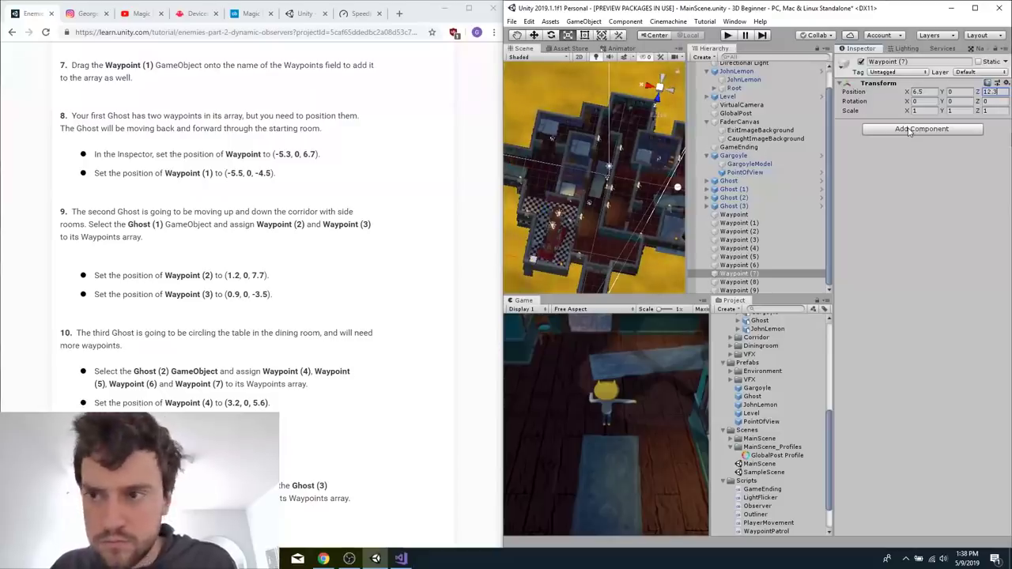
Set the position of Waypoint (8) to X 3.2, Y 0, Z -5.
left_click(735, 282)
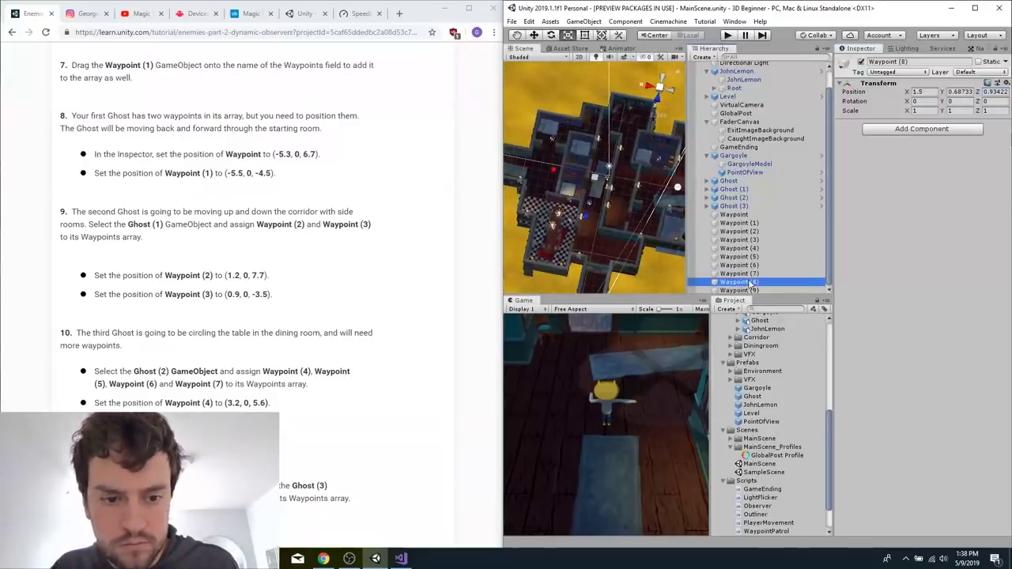
left_click(919, 92)
type("3.2")
key("Tab")
type("0")
key("Tab")
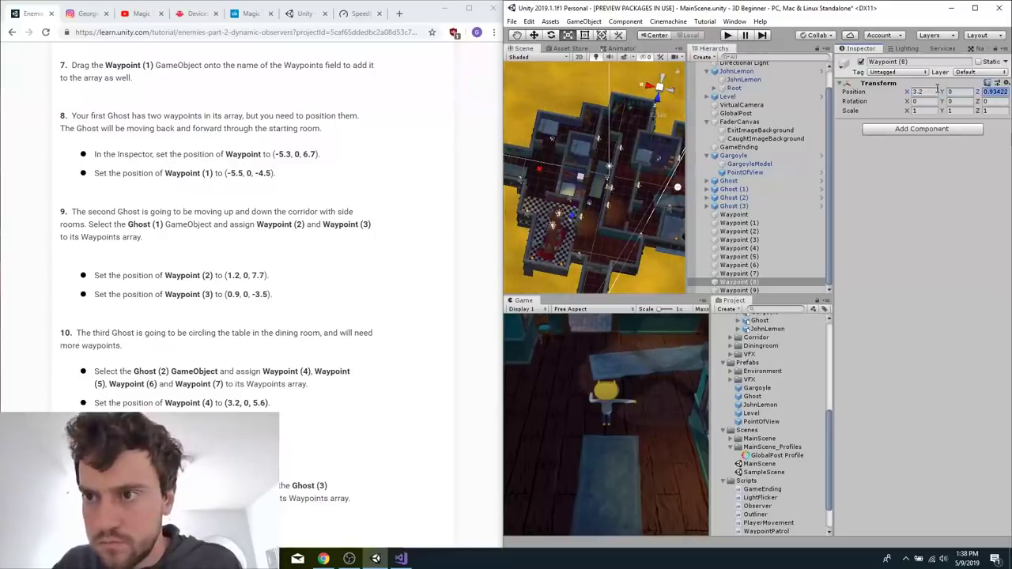
type("-5")
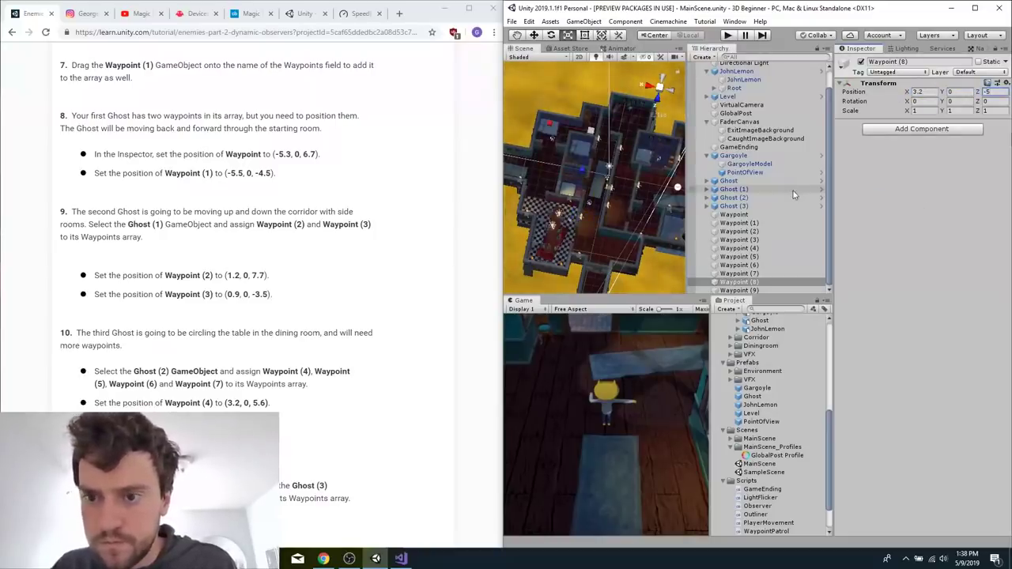
Set the position of Waypoint (9) to X 7.4, Y 0, Z -2.
left_click(755, 290)
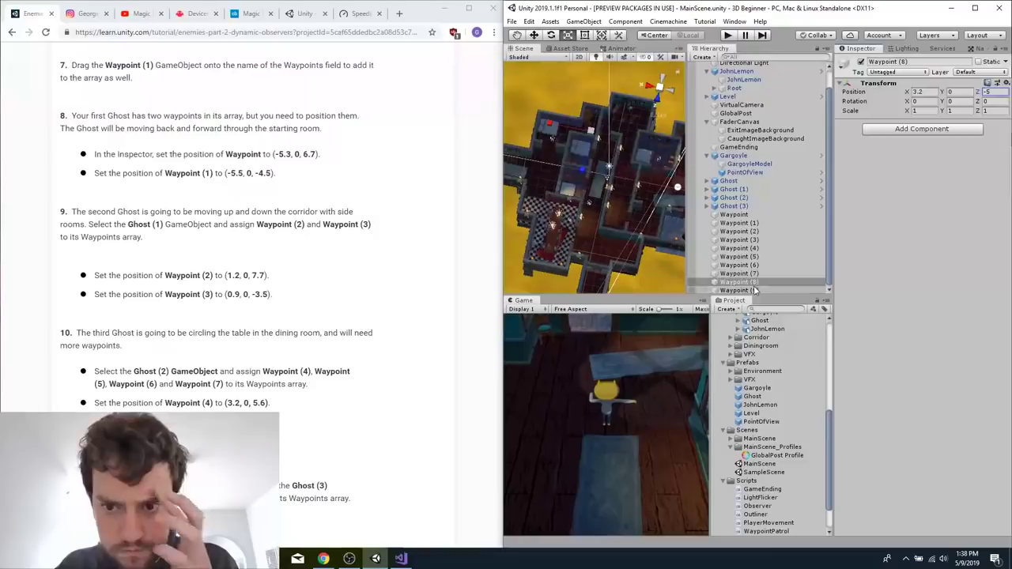
left_click(928, 92)
type("7.4")
key("Tab")
type("0")
key("Tab")
type("-2")
key("Return")
Assign Waypoint (2) and Waypoint (3) to the Waypoints array of Ghost (1)'s Waypoint Patrol script.
scroll(479, 364, "down", 2)
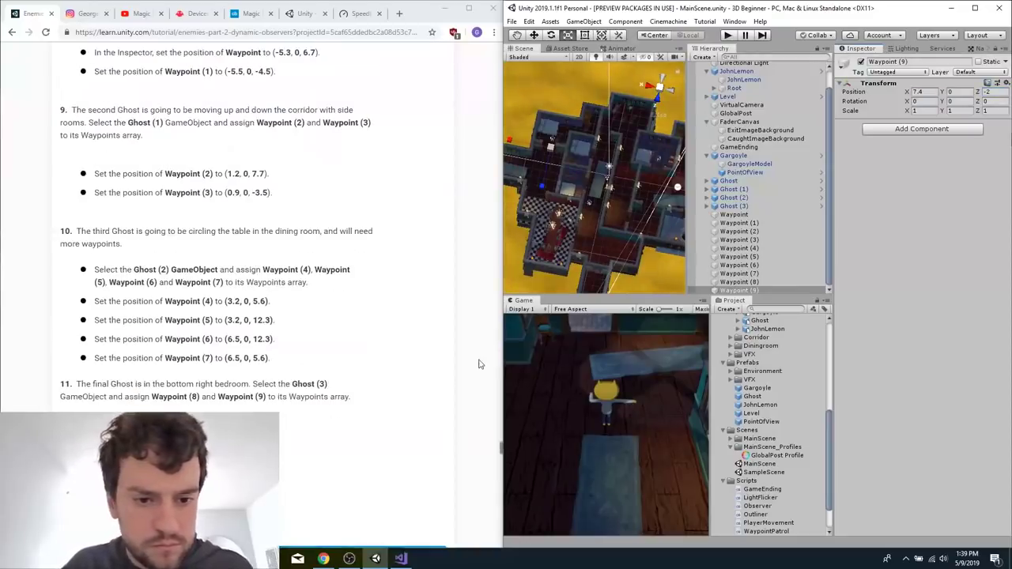
left_click(744, 190)
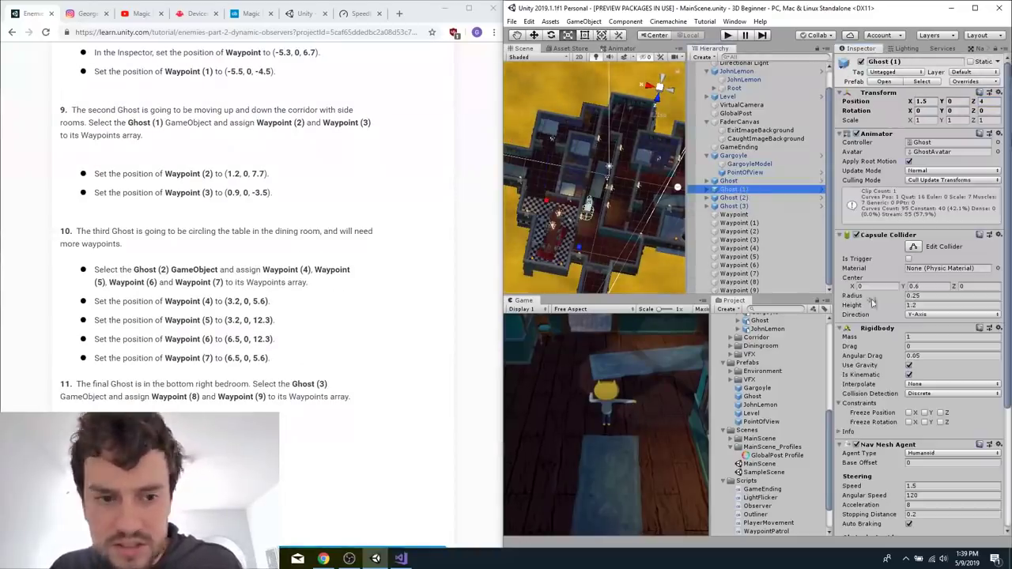
scroll(922, 400, "down", 3)
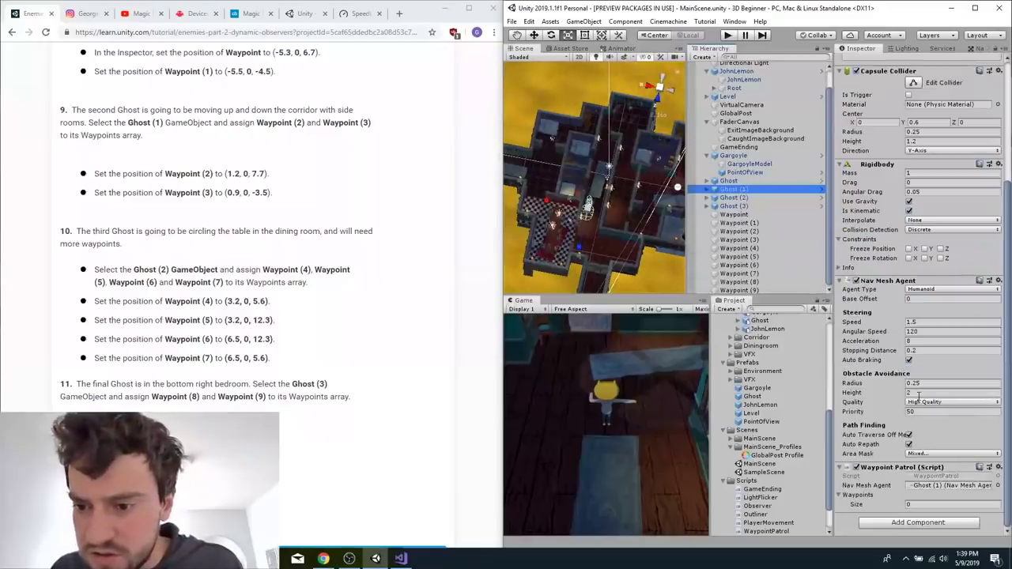
left_click_drag(875, 443, 873, 499)
left_click_drag(752, 240, 869, 503)
left_click(758, 199)
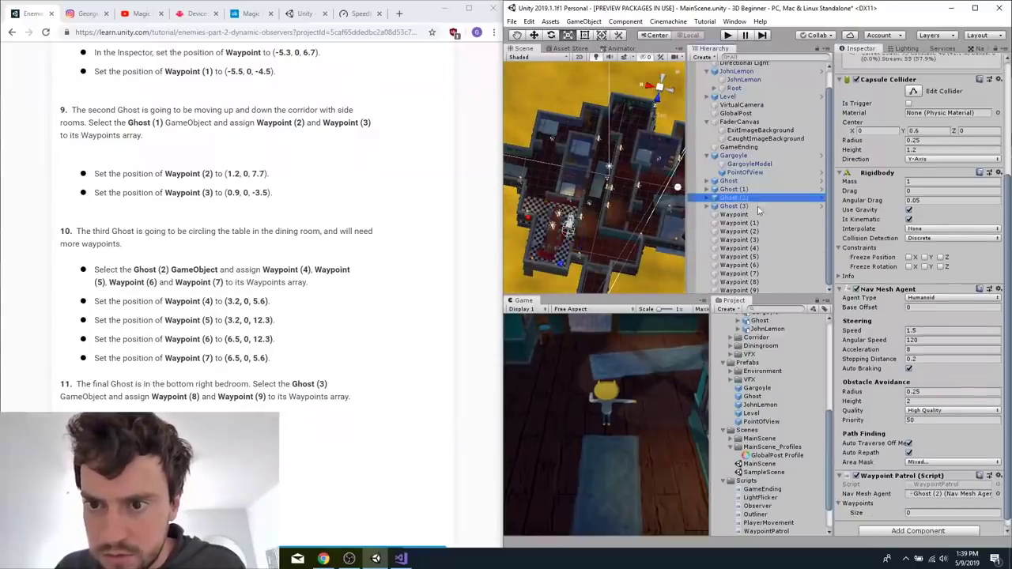
left_click(739, 248)
left_click(739, 273, "shift")
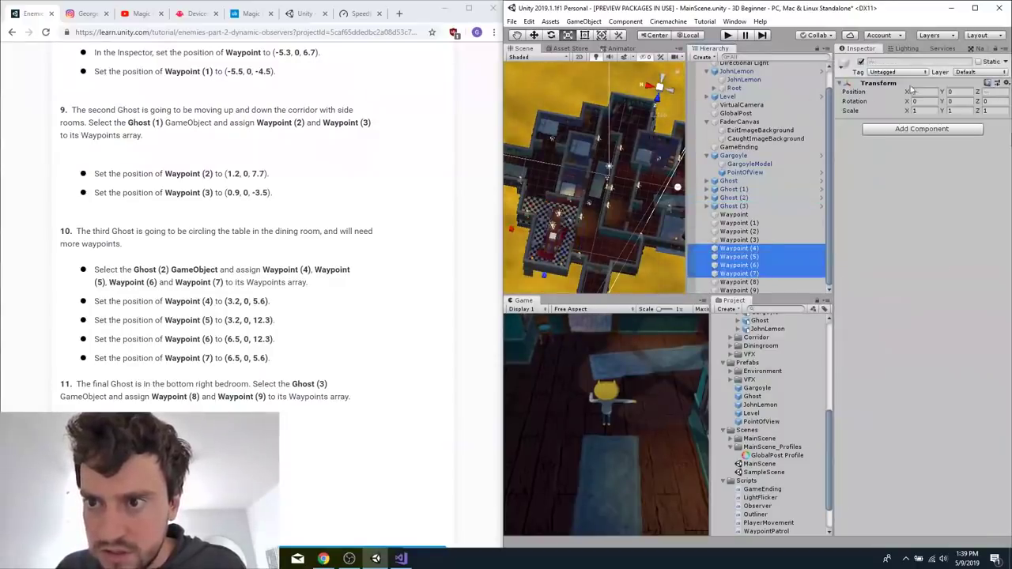
left_click(734, 198)
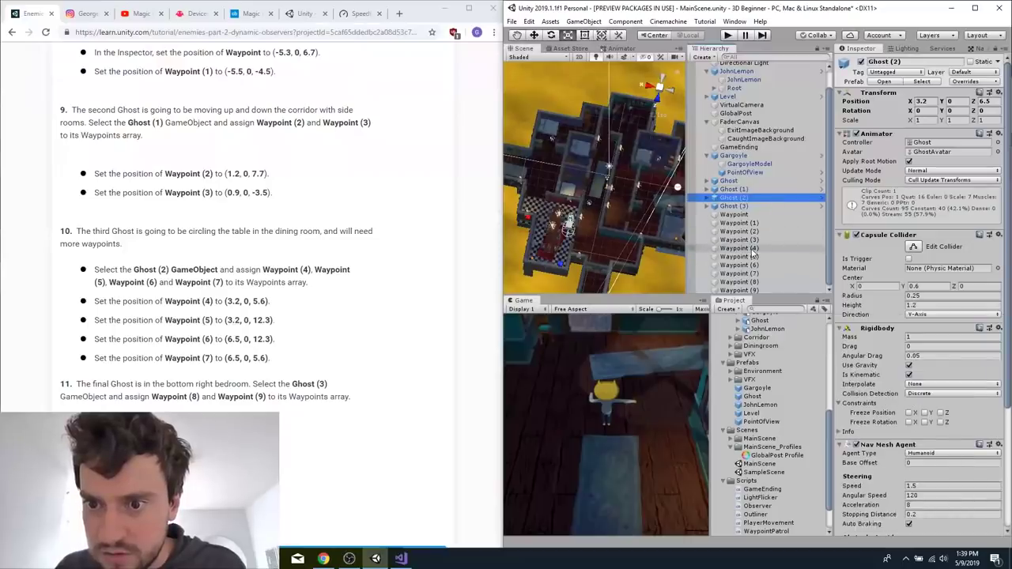
left_click(753, 252)
Assign Waypoint (4) and Waypoint (5) to the Waypoints array of Ghost (2)'s Waypoint Patrol script.
left_click(760, 199)
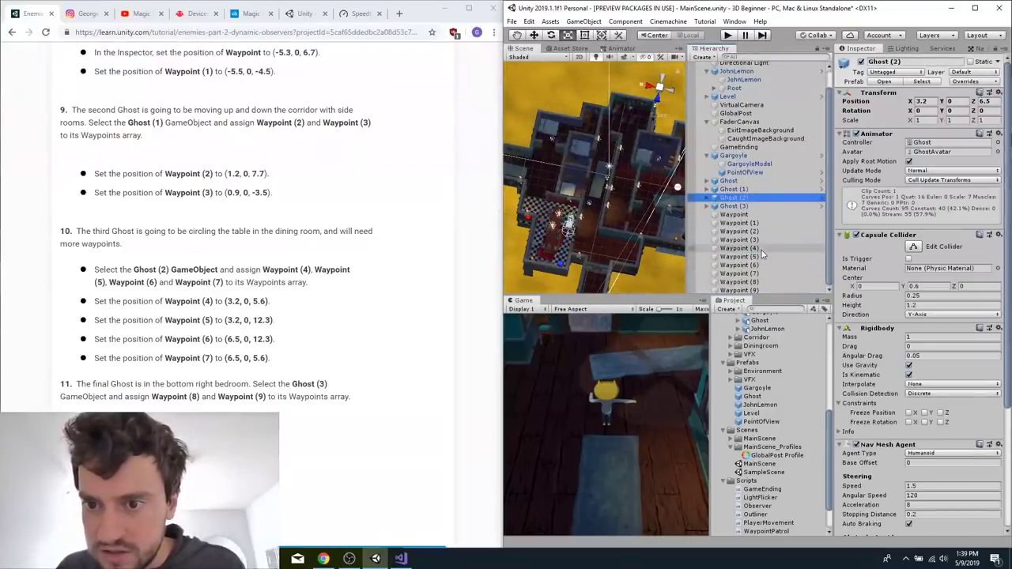
left_click_drag(757, 250, 844, 332)
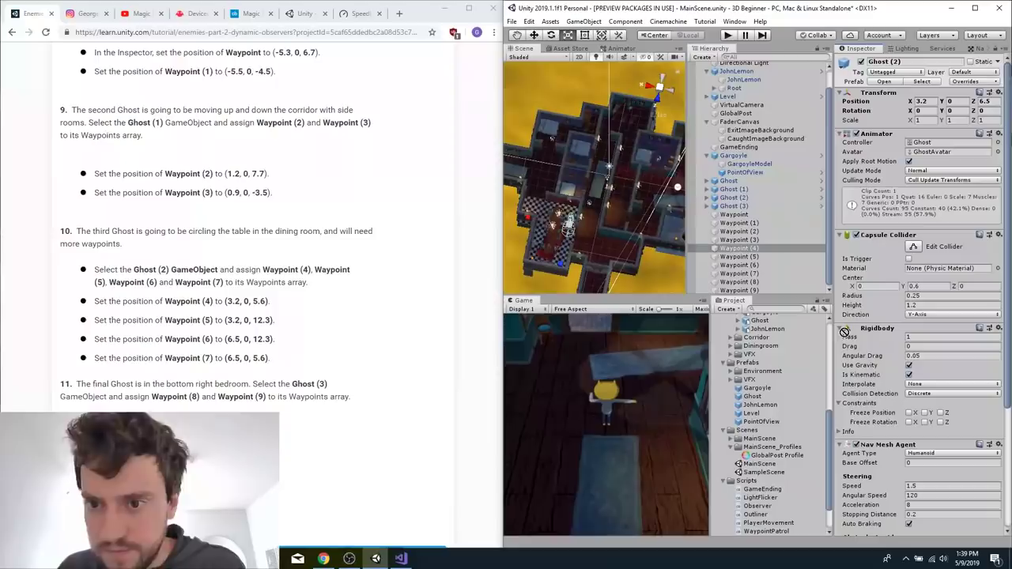
scroll(864, 365, "down", 4)
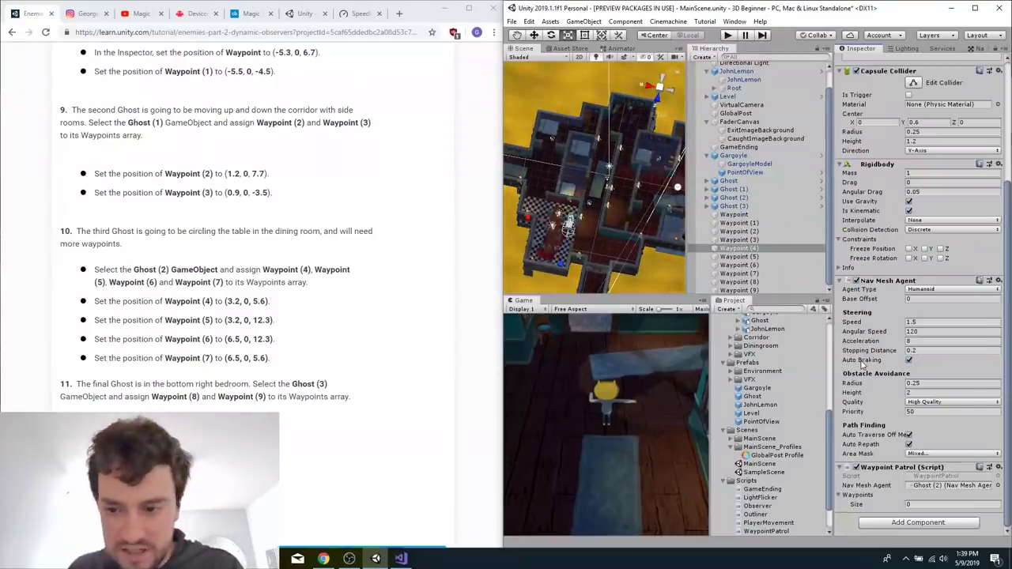
left_click_drag(744, 251, 862, 495)
left_click_drag(752, 256, 866, 502)
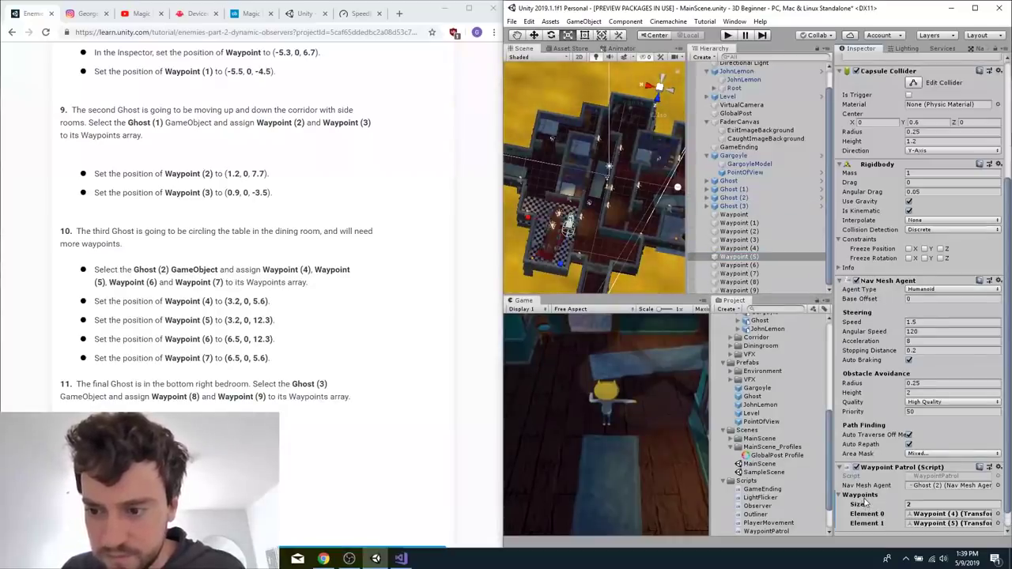
Add Waypoint (6) to the Waypoints array of Ghost (2)'s Waypoint Patrol script.
left_click(751, 266)
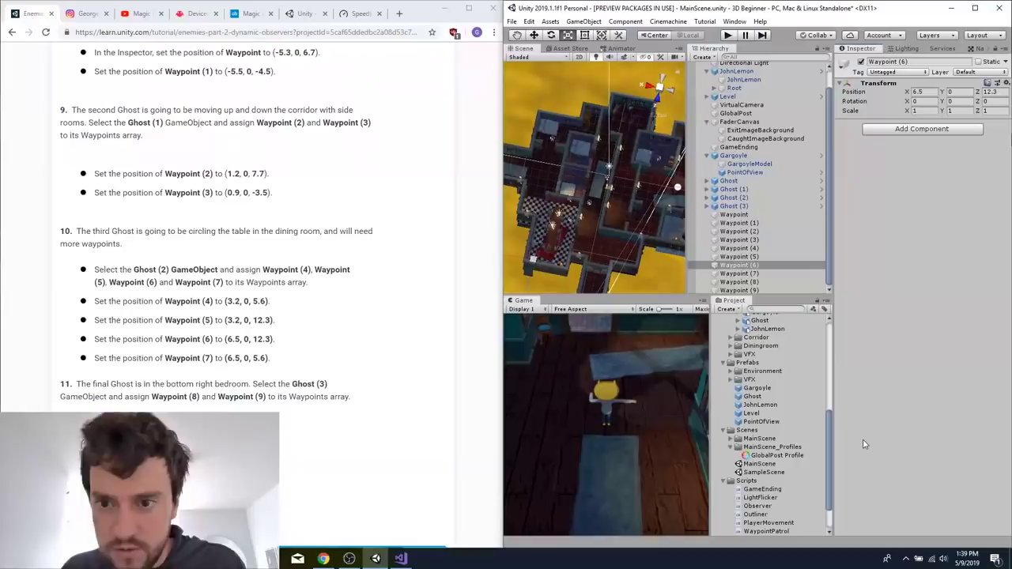
left_click(735, 197)
scroll(920, 387, "down", 5)
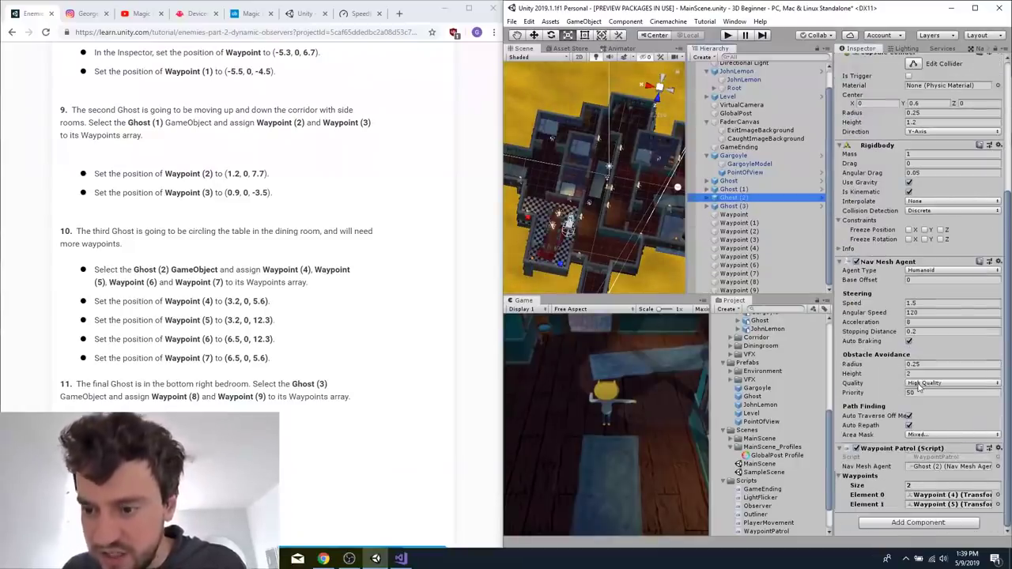
left_click_drag(740, 265, 866, 484)
Assign Waypoint (8) and Waypoint (9) to the Waypoints array of Ghost (3)'s Waypoint Patrol script.
left_click(732, 206)
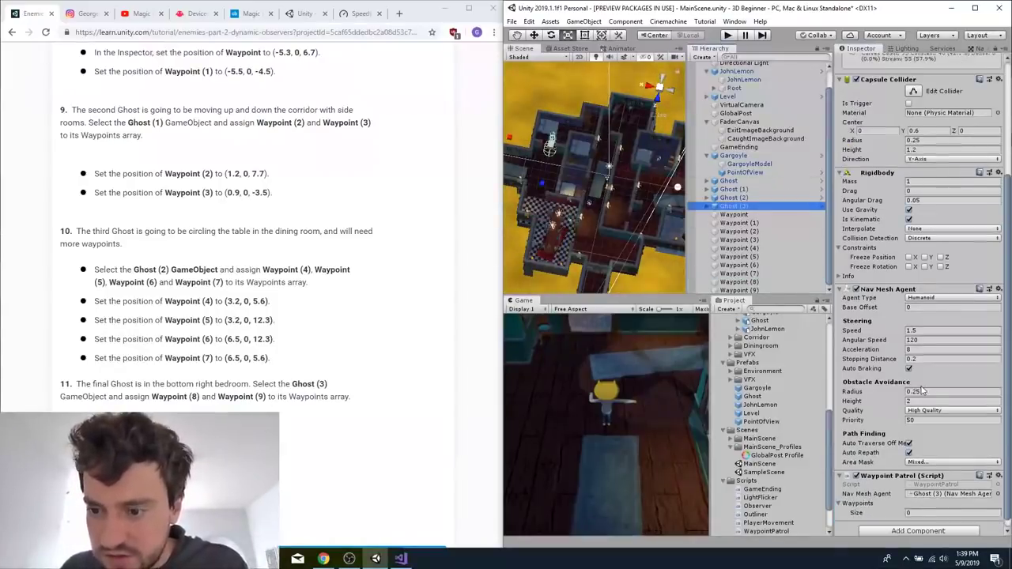
left_click_drag(751, 282, 867, 495)
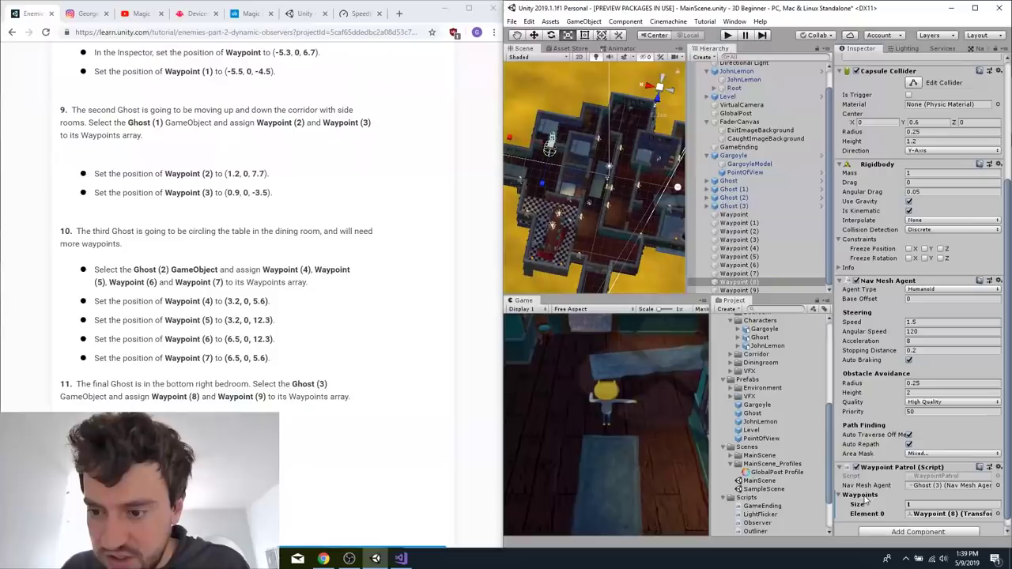
left_click(754, 291)
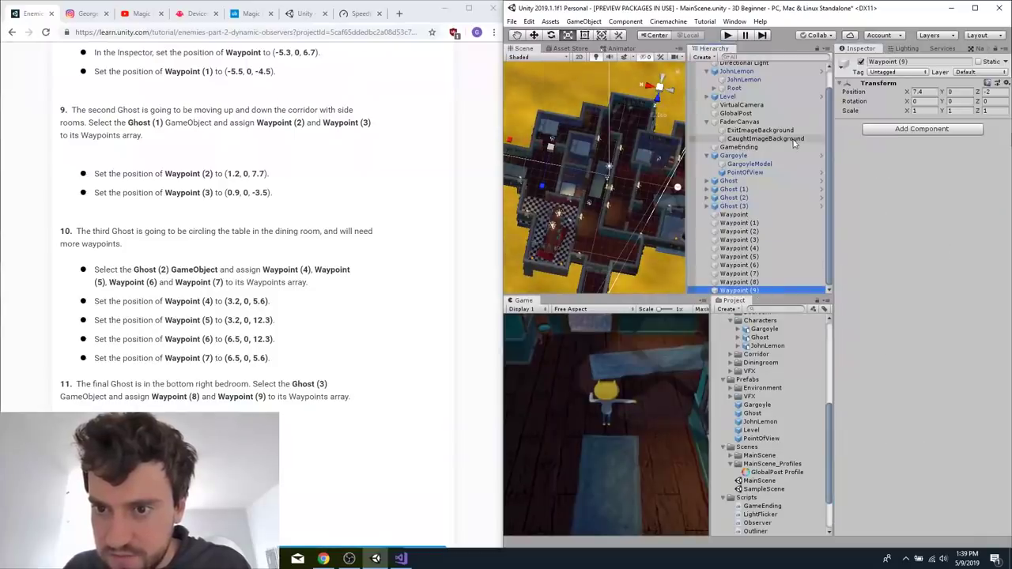
left_click(733, 206)
left_click_drag(754, 291, 854, 398)
scroll(905, 477, "down", 5)
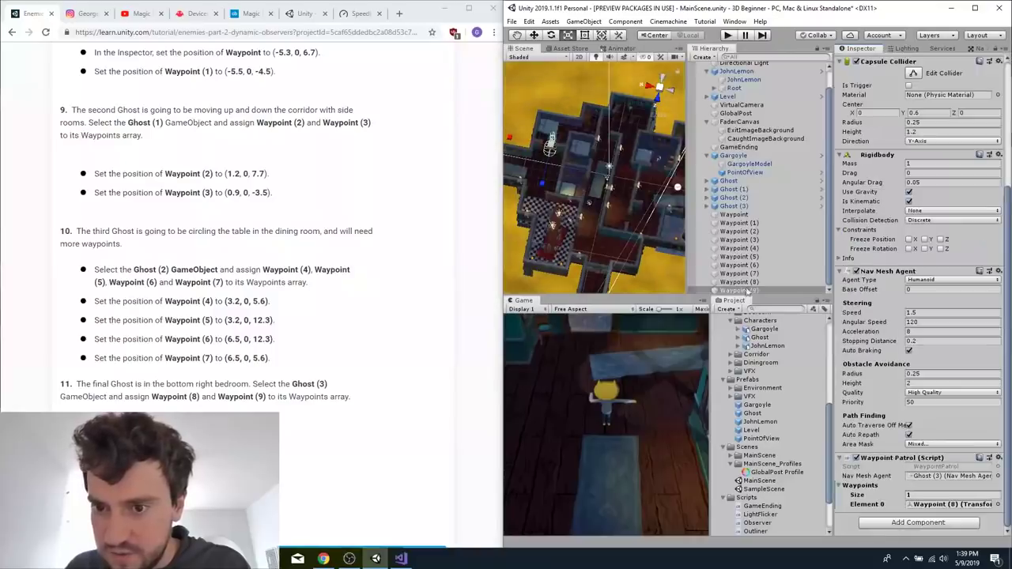
left_click_drag(747, 292, 865, 488)
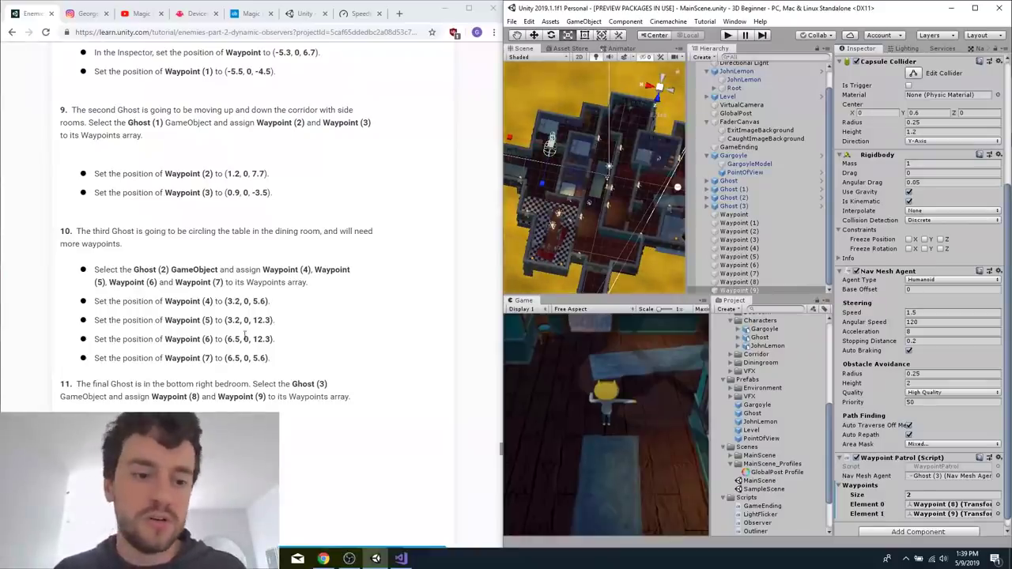
Duplicate the Gargoyle GameObject twice to make three Gargoyles in total.
scroll(296, 263, "down", 10)
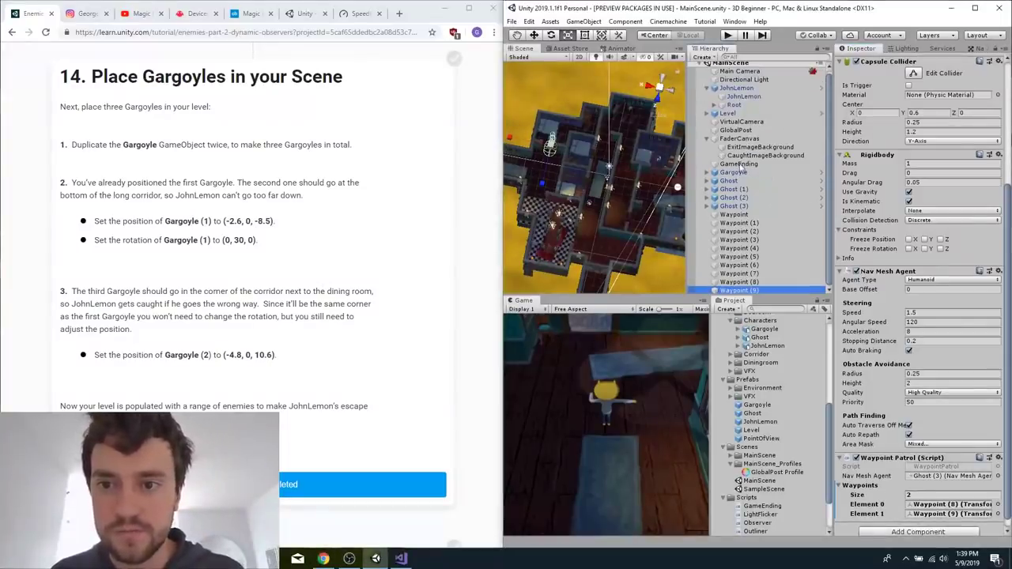
right_click(732, 173)
left_click(731, 176)
left_click(731, 175)
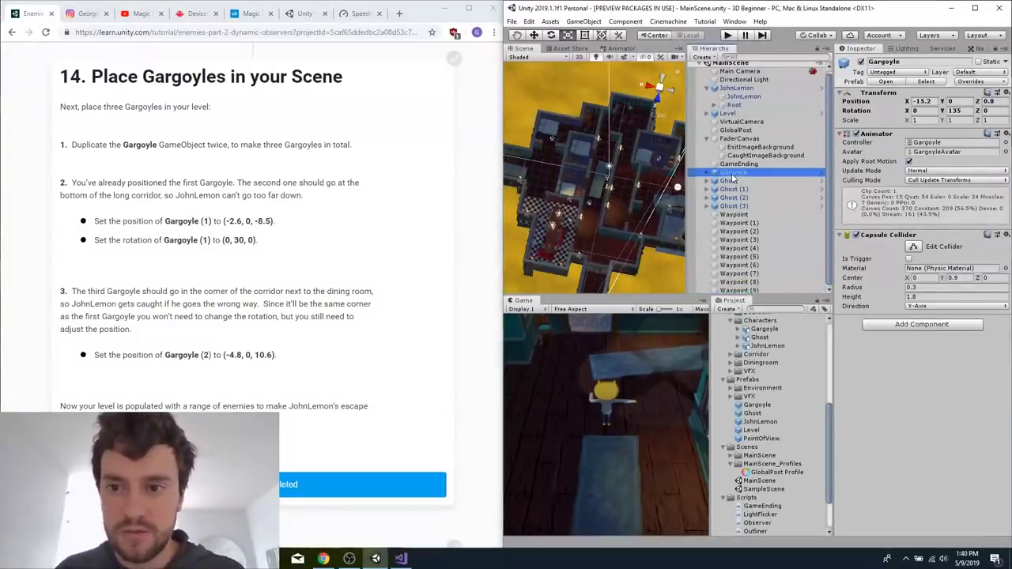
key("ctrl+d")
key("ctrl+d")
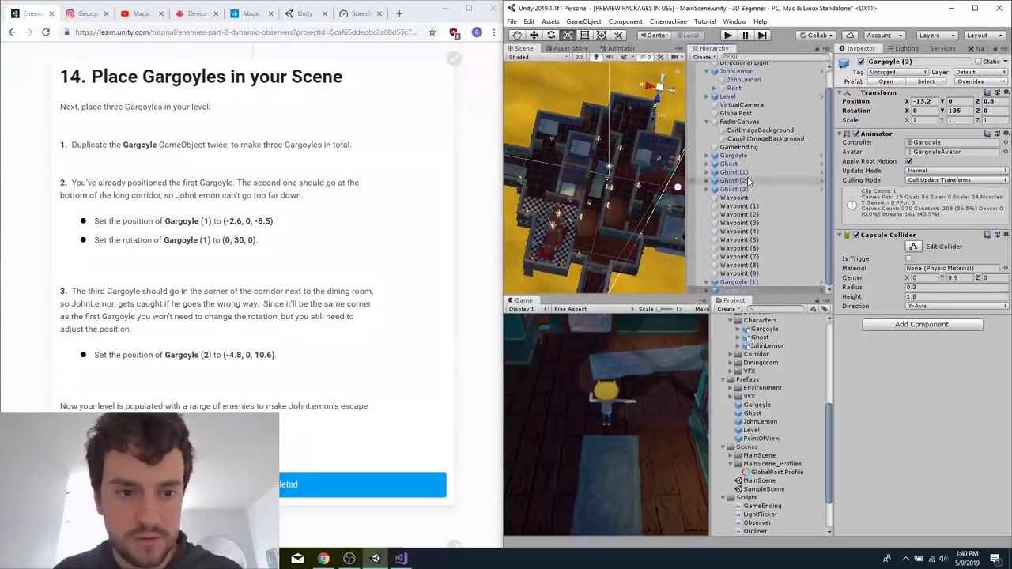
Set the position of Gargoyle (1) to X -2.6, Y 0, Z -8.5.
left_click(740, 282)
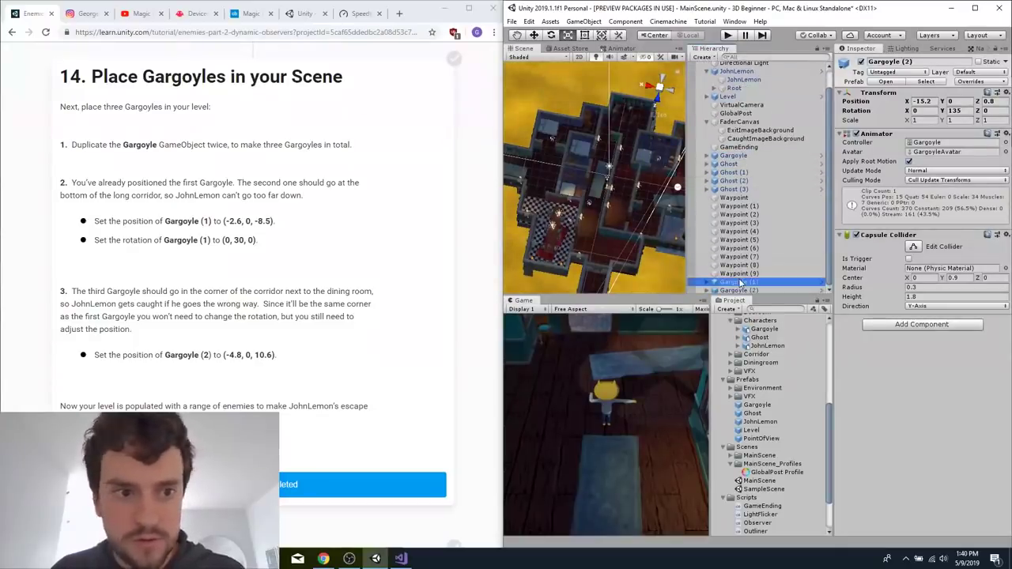
left_click(929, 109)
left_click(930, 102)
left_click(930, 102)
key("BackSpace")
key("BackSpace")
key("BackSpace")
type("2")
key("BackSpace")
type(".6")
key("Tab")
key("Tab")
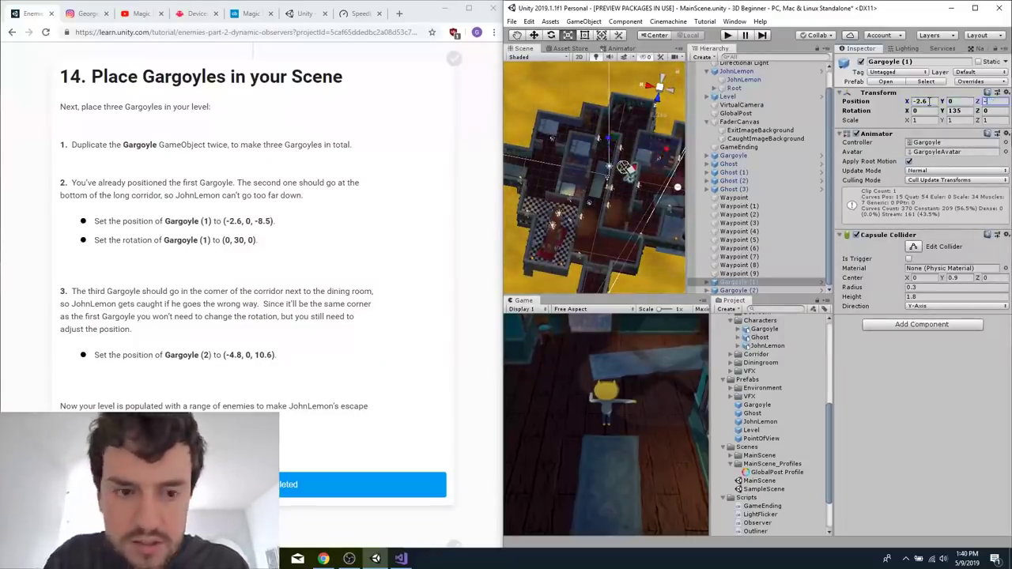
type("-8.5")
Set the Y rotation of Gargoyle (1) to 30.
key("Tab")
key("Tab")
type("30")
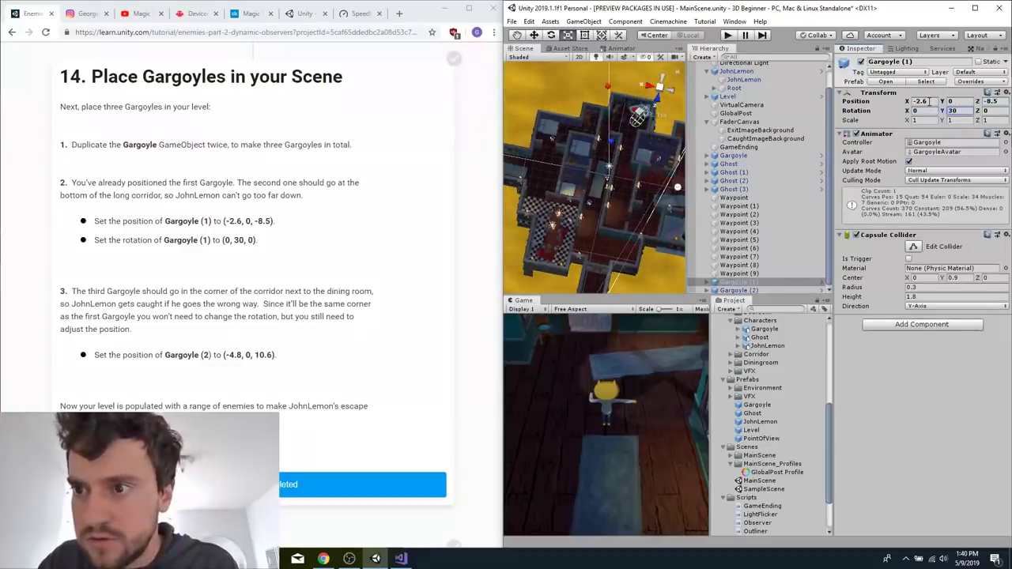
Set the position of Gargoyle (2) to X -4.8, Y 0, Z 10.6.
left_click(774, 291)
left_click(933, 102)
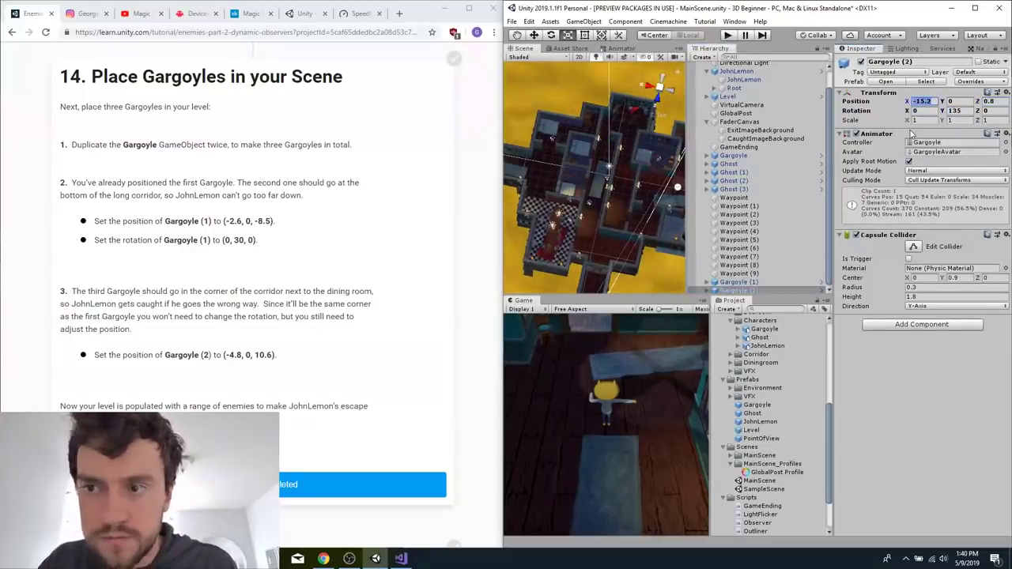
left_click(761, 281)
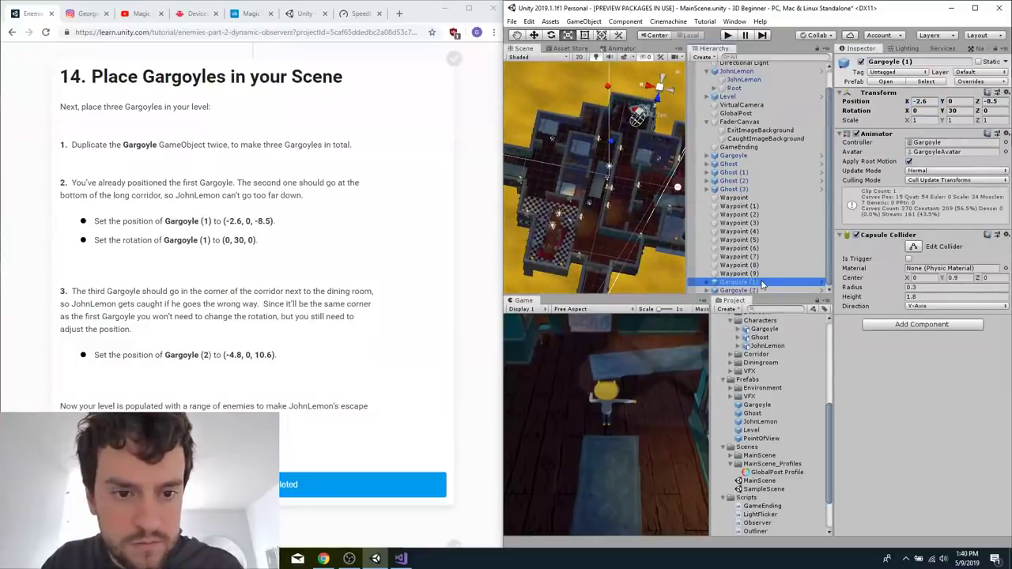
left_click(763, 290)
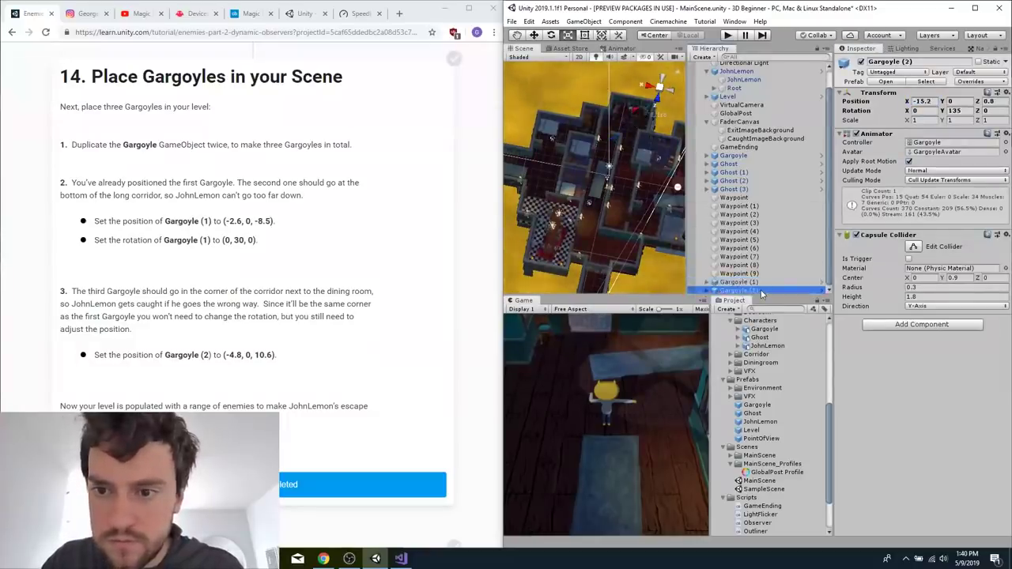
left_click(926, 101)
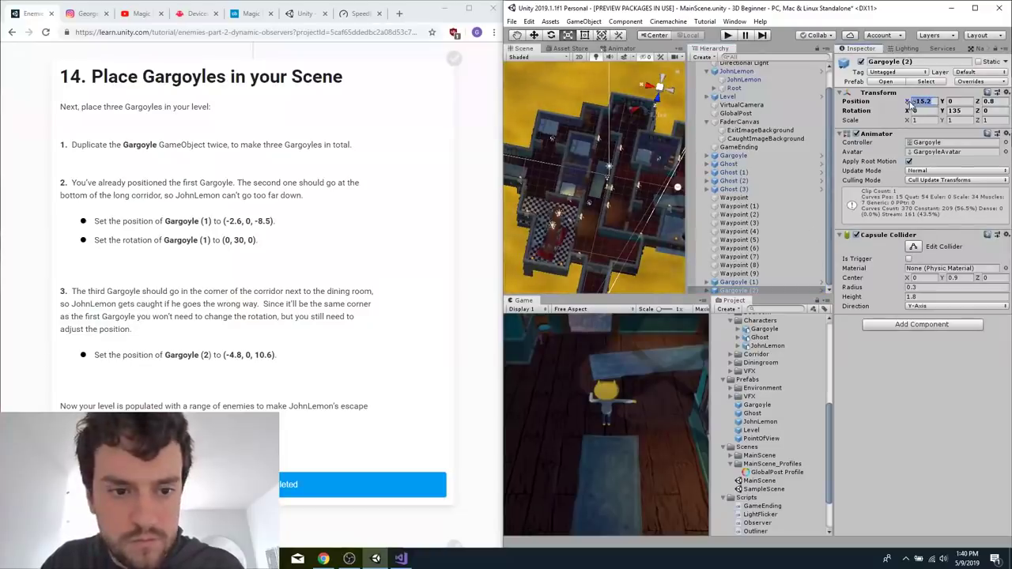
type("-4.8")
key("Tab")
key("Tab")
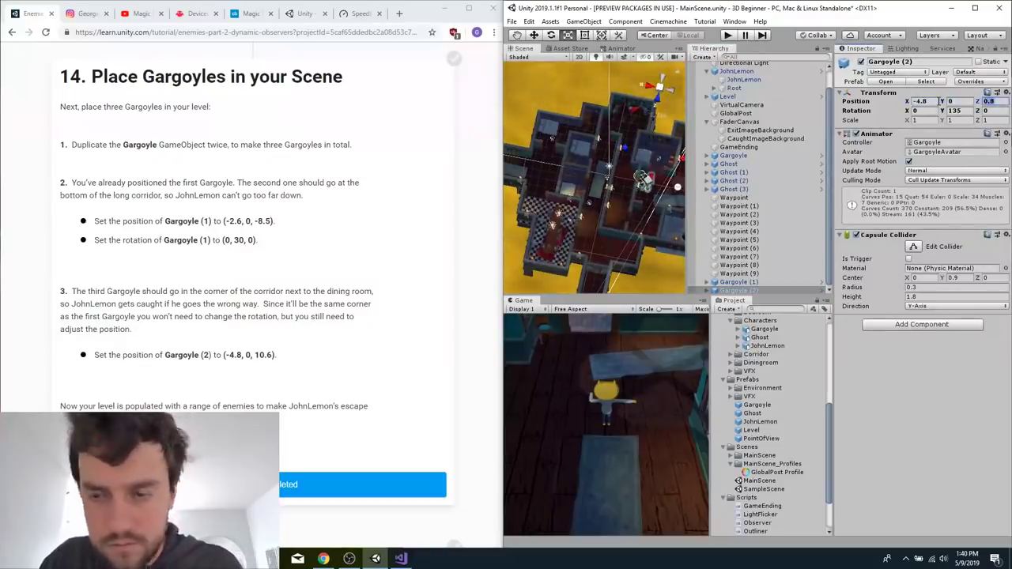
type("10.6")
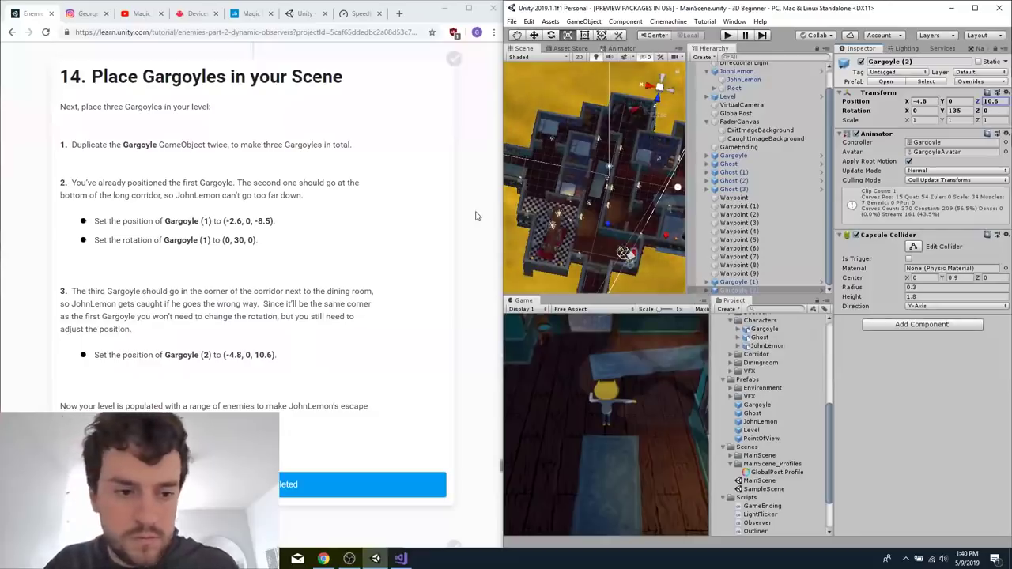
Read the tutorial instructions on grouping the enemies and waypoints under empty parent GameObjects.
left_click(476, 216)
scroll(476, 216, "down", 3)
scroll(271, 290, "down", 10)
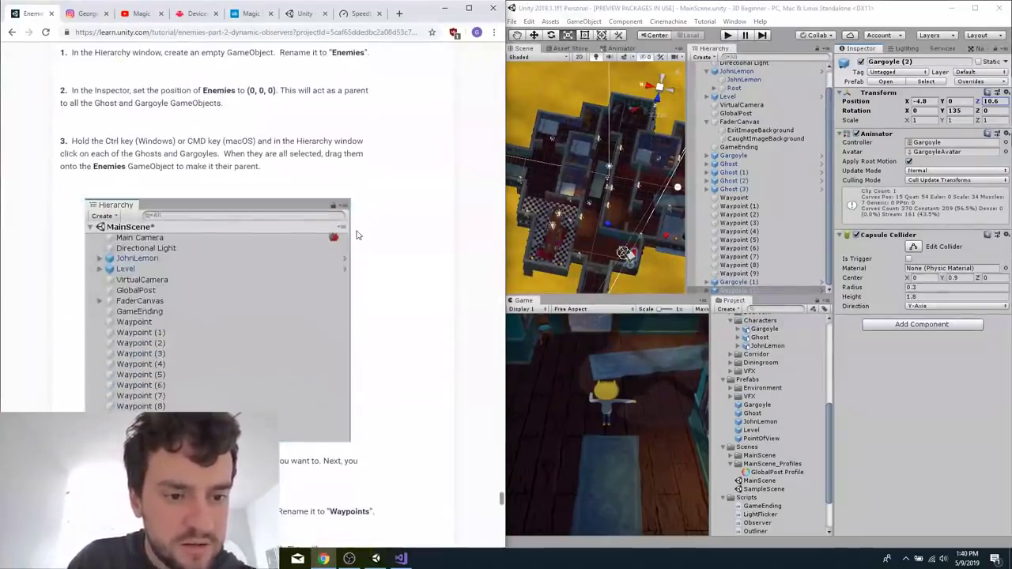
scroll(356, 235, "down", 4)
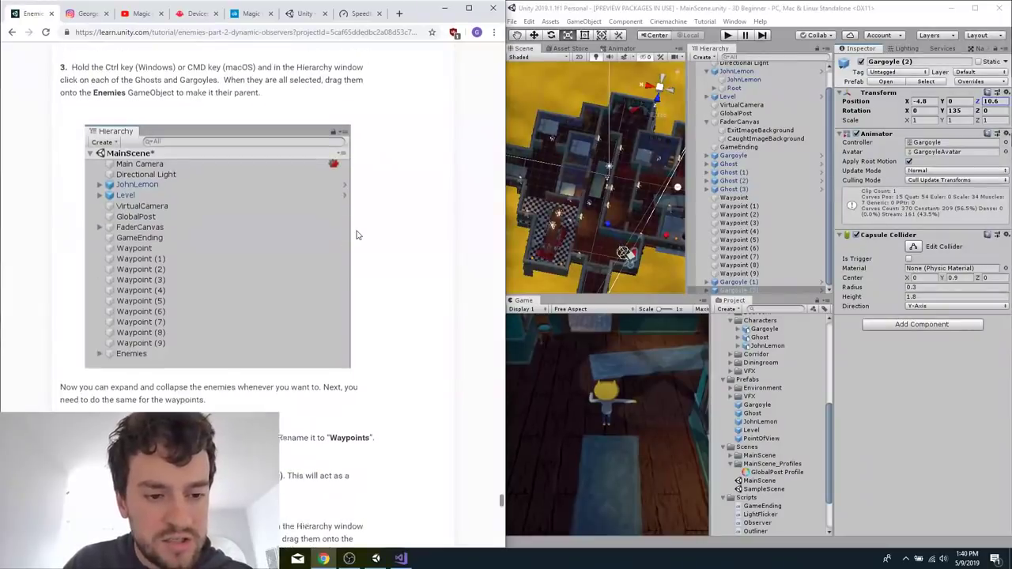
scroll(356, 235, "down", 2)
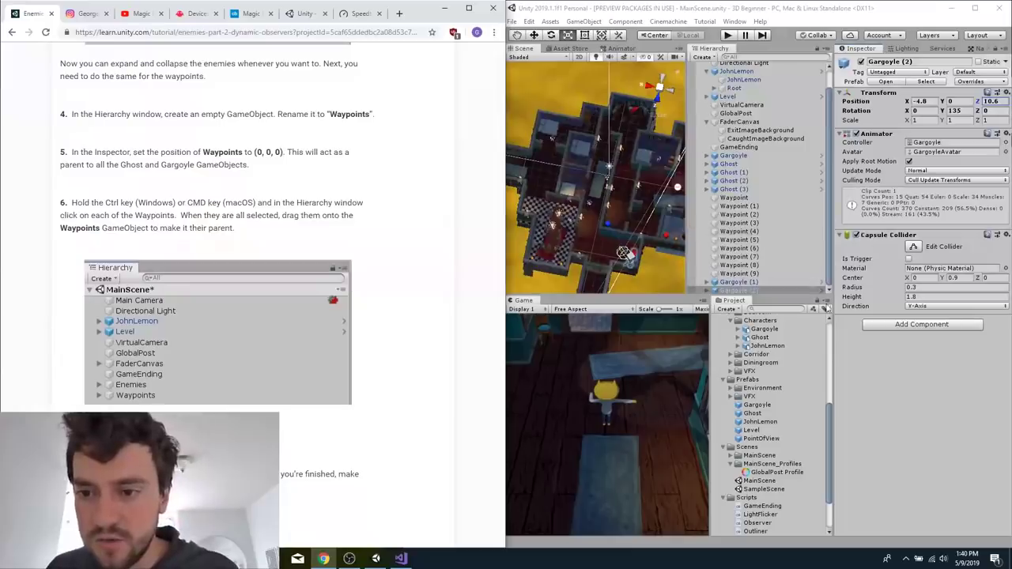
scroll(376, 330, "up", 1)
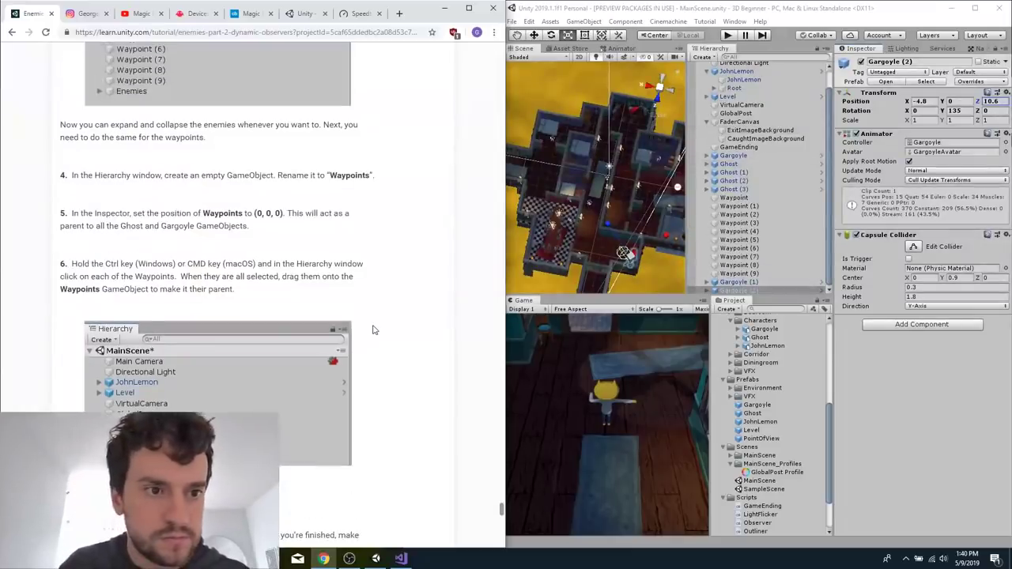
scroll(375, 330, "down", 1)
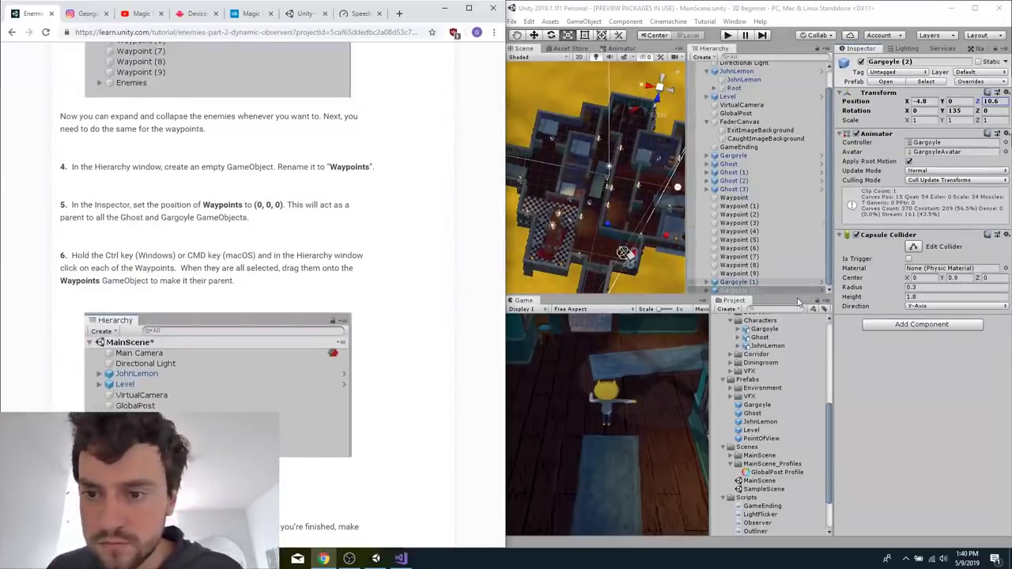
scroll(788, 218, "up", 1)
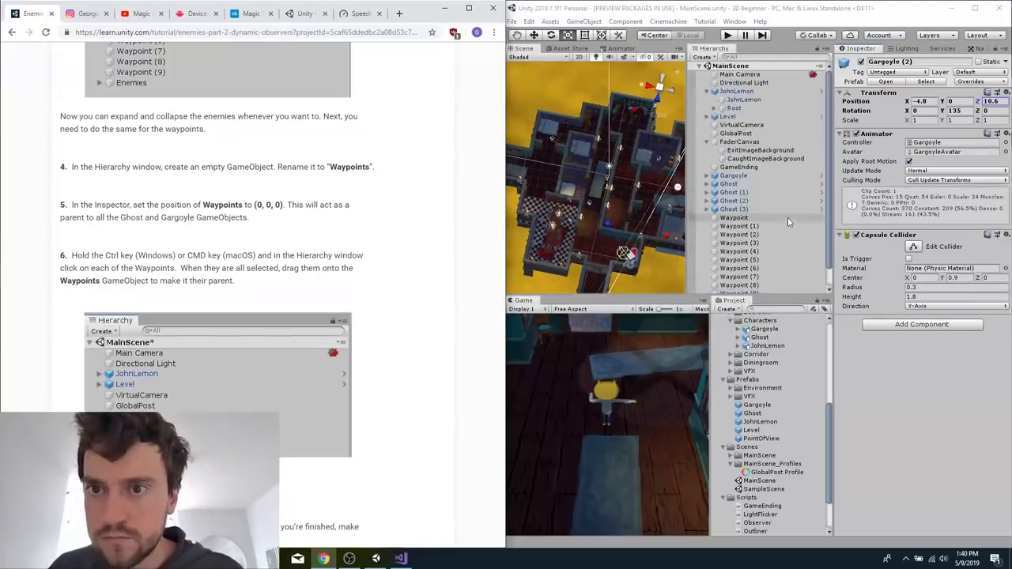
scroll(759, 229, "down", 1)
right_click(808, 250)
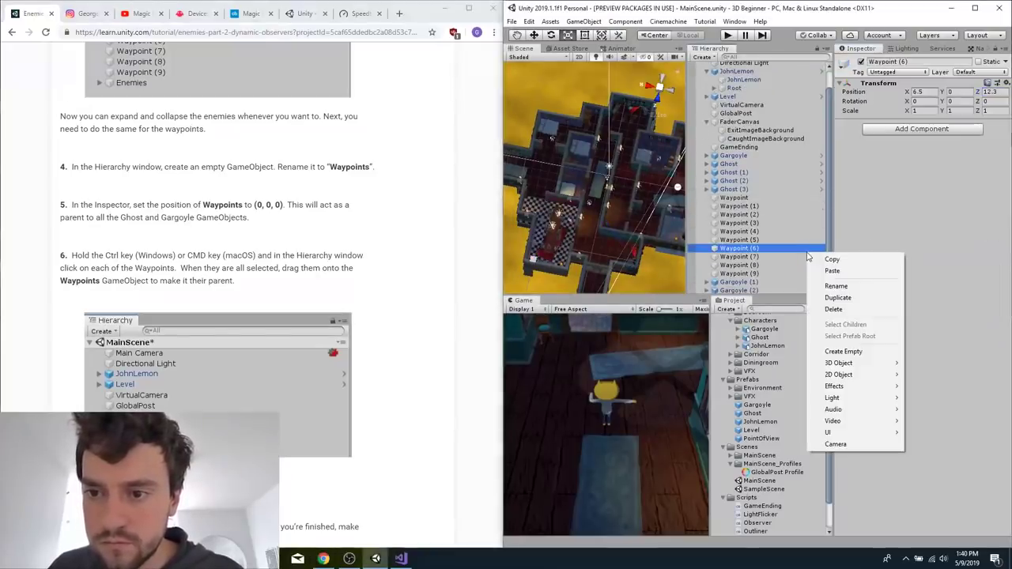
left_click(838, 351)
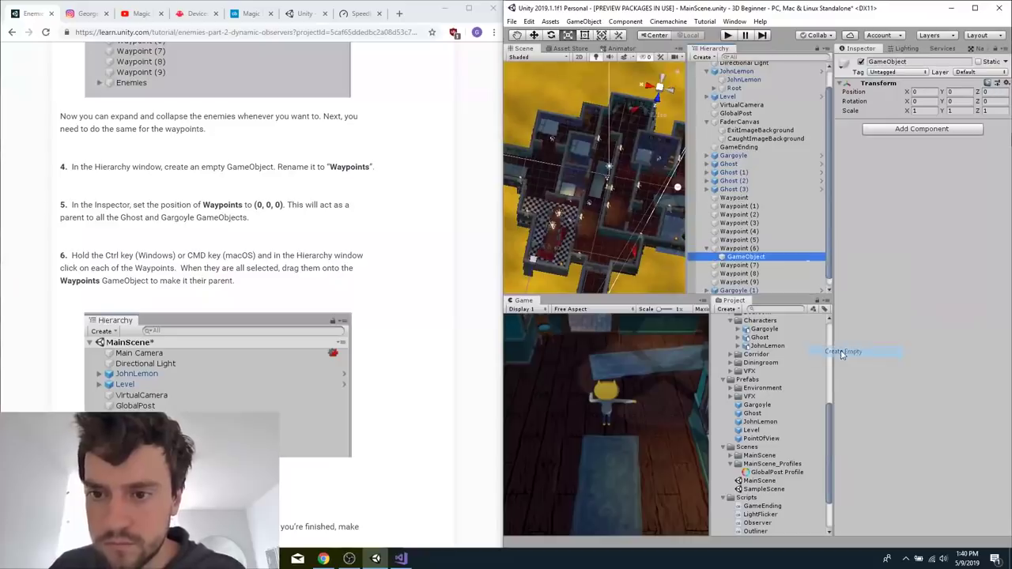
key("ctrl+z")
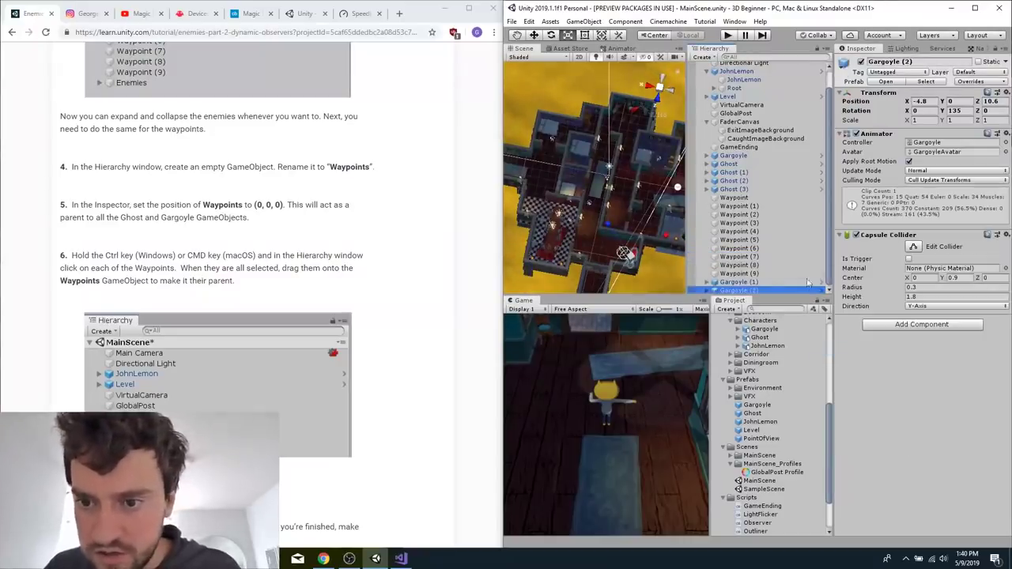
Create an empty GameObject at the root of MainScene and name it Waypoints.
left_click_drag(755, 297, 754, 372)
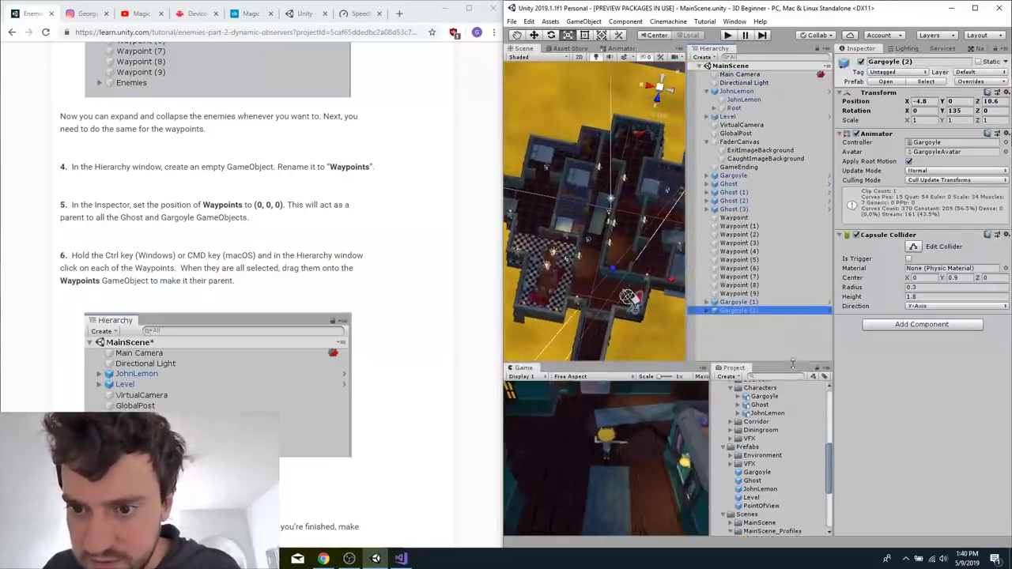
right_click(755, 345)
left_click(794, 445)
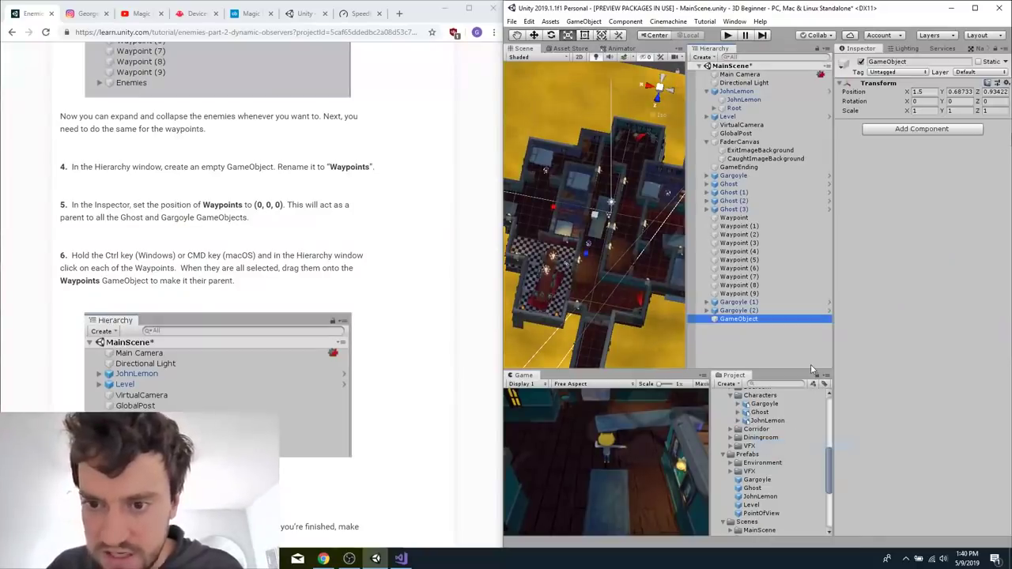
left_click(733, 320)
type("Waypoin")
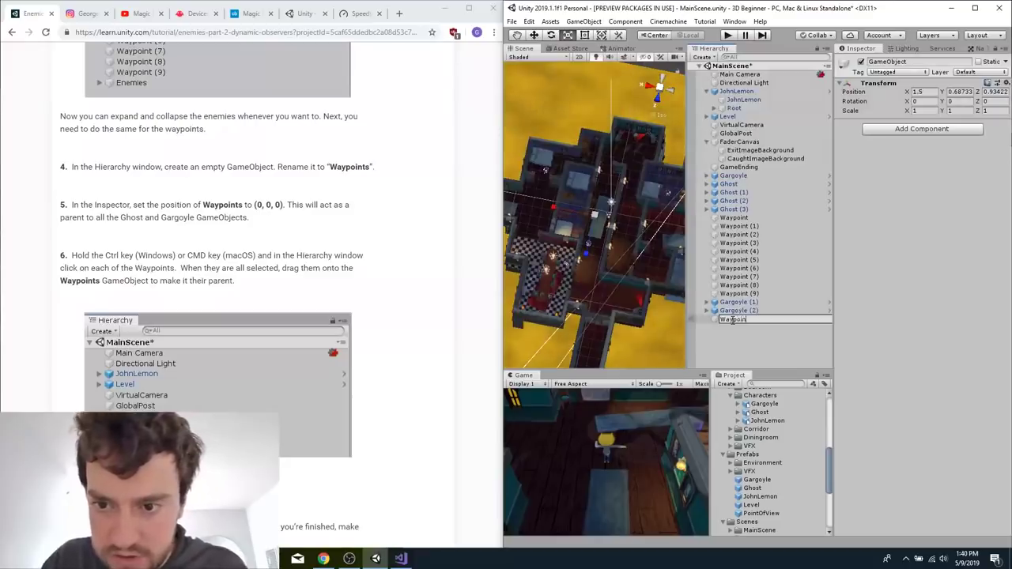
type("ts")
key("Return")
Make Waypoint through Waypoint (9) children of the Waypoints GameObject.
left_click(739, 294)
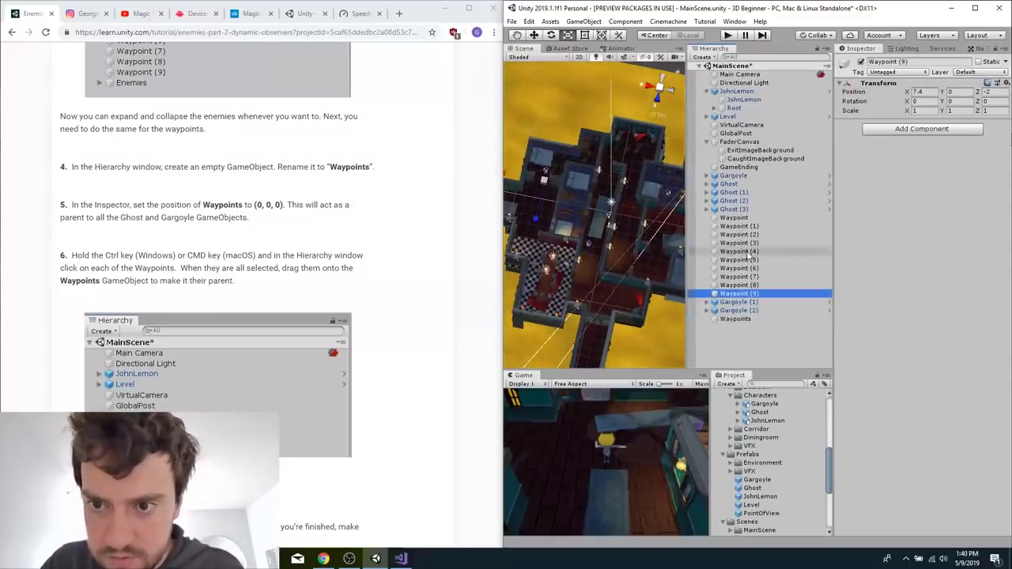
left_click(736, 219, "shift")
left_click_drag(755, 363, 733, 321)
right_click(749, 341)
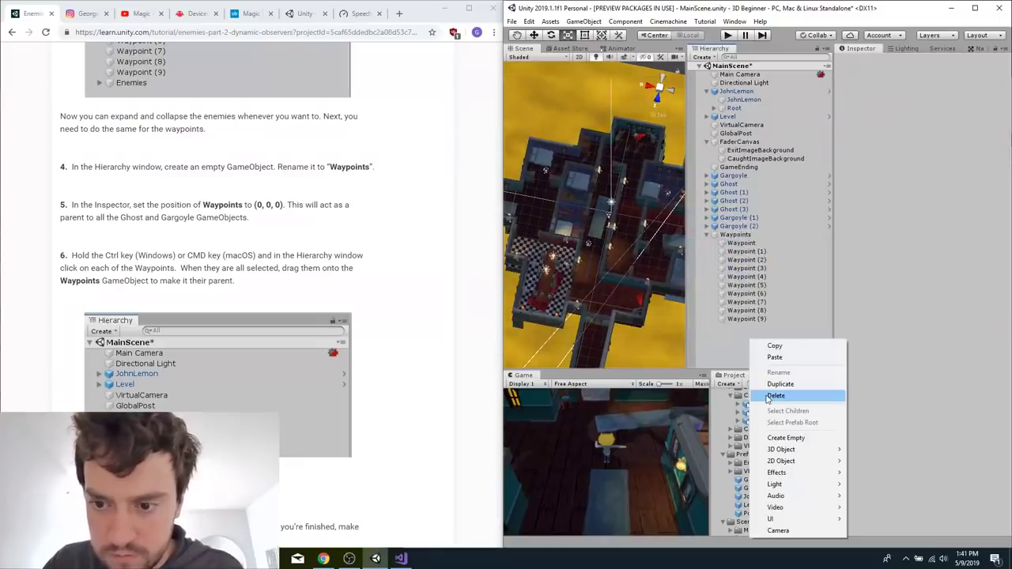
left_click(746, 235)
Set the position of the Waypoints parent to X 0, Y 0, Z 0 and collapse its children.
left_click(744, 236)
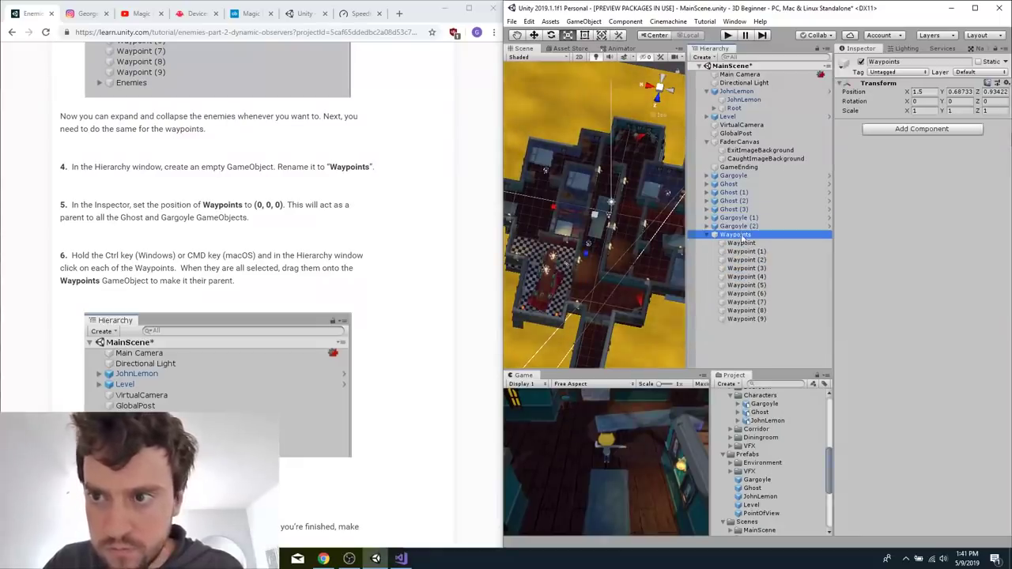
left_click(921, 91)
type("0")
key("Tab")
type("0")
key("Tab")
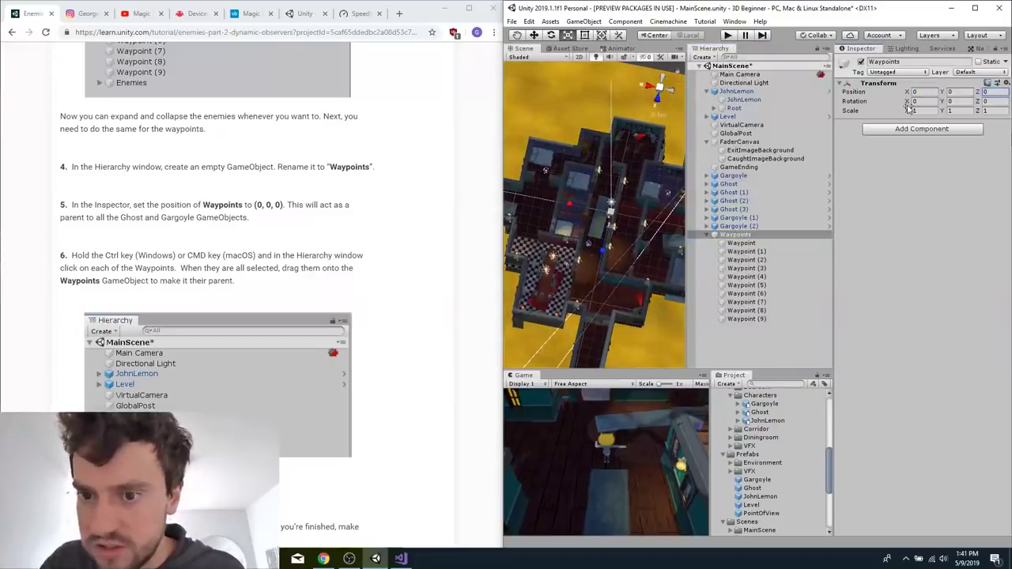
left_click(706, 236)
Create an empty GameObject at the root of MainScene and name it Enemies.
left_click(766, 353)
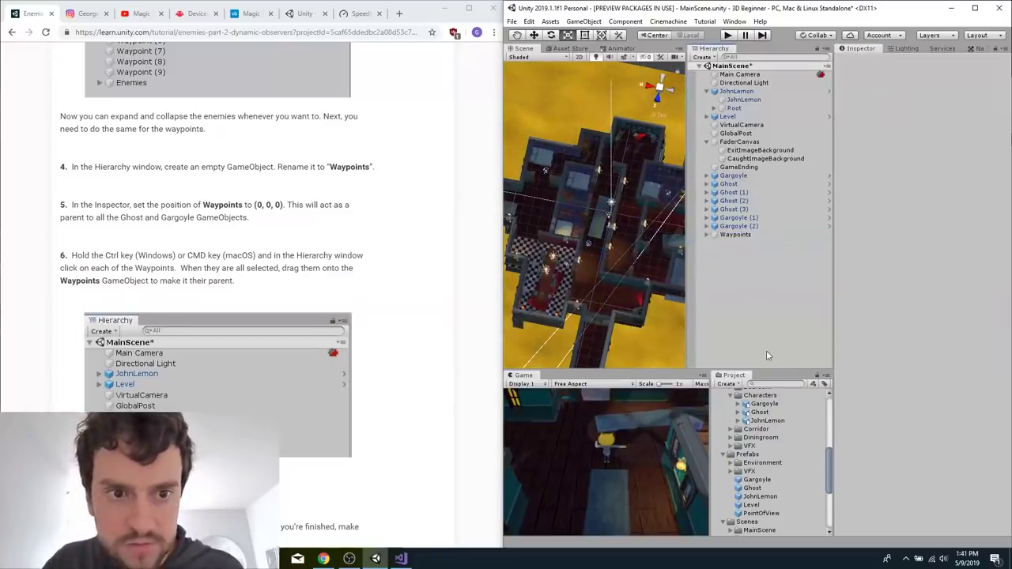
right_click(757, 307)
left_click(823, 404)
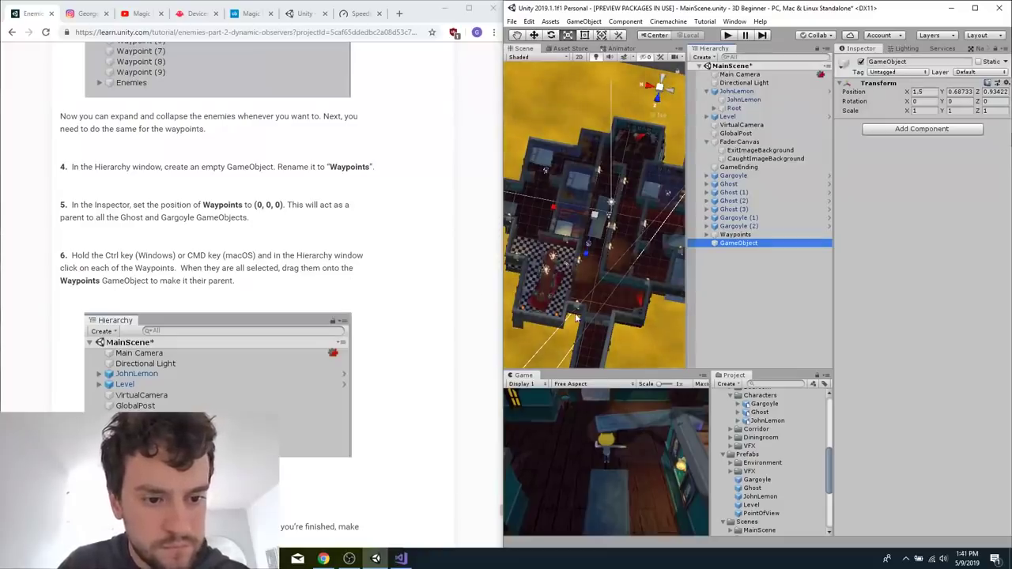
double_click(732, 244)
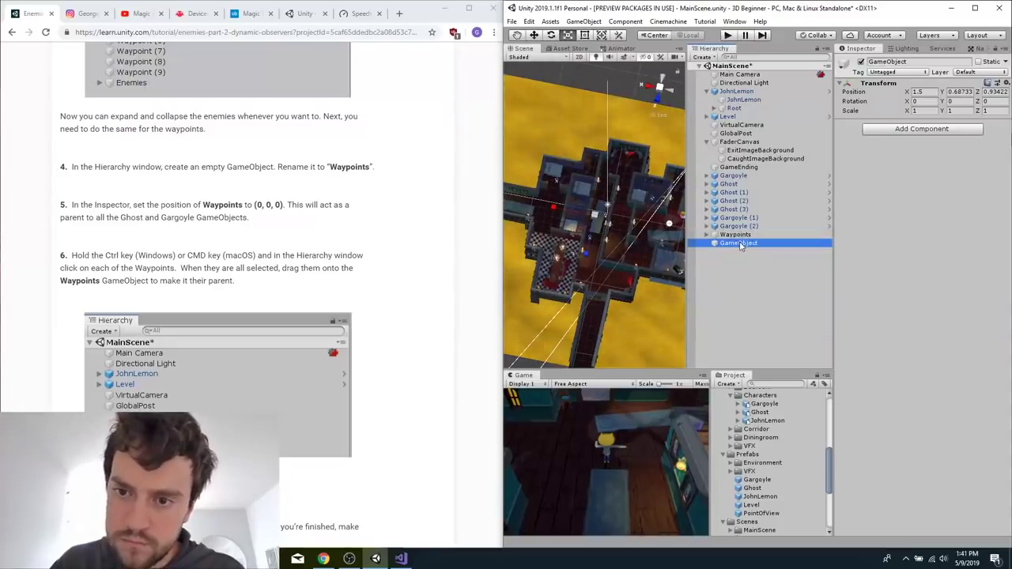
left_click(738, 244)
type("Enemi")
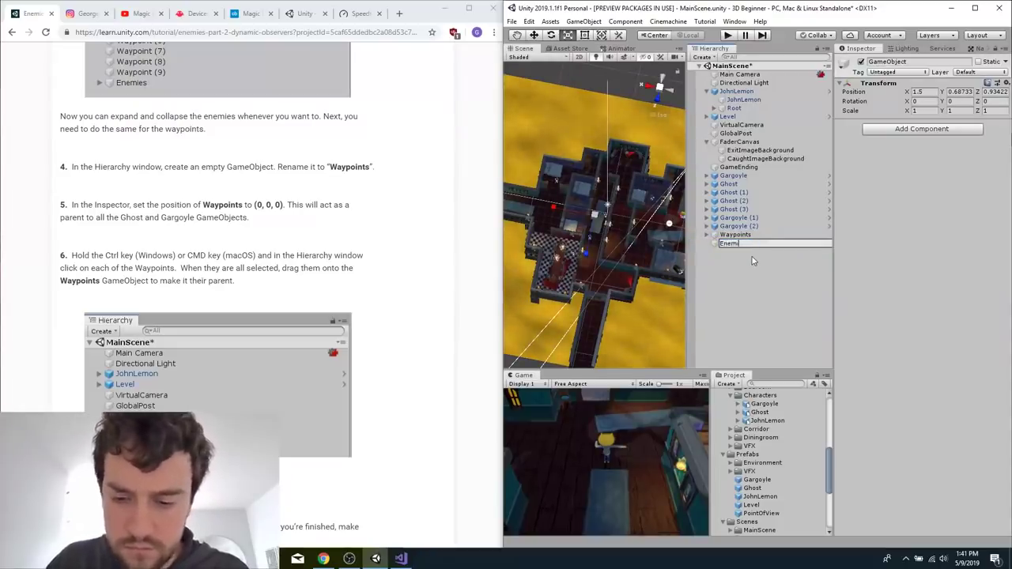
type("es")
key("Return")
Make all the Ghosts and Gargoyles children of the Enemies GameObject.
left_click(735, 226)
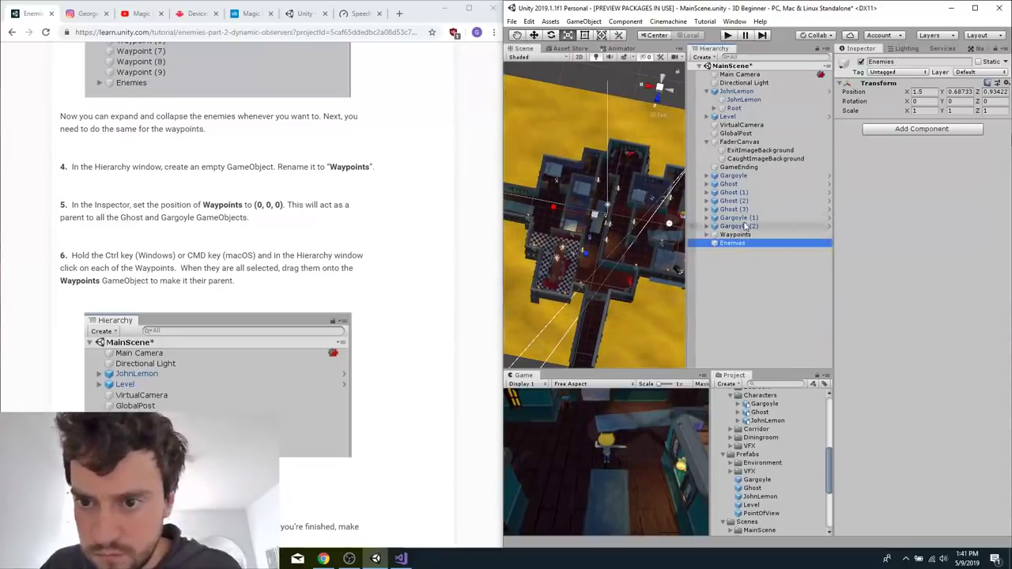
left_click(732, 176, "shift")
left_click_drag(732, 178, 729, 242)
Set the position of the Enemies parent to X 0, Y 0, Z 0.
left_click(739, 184)
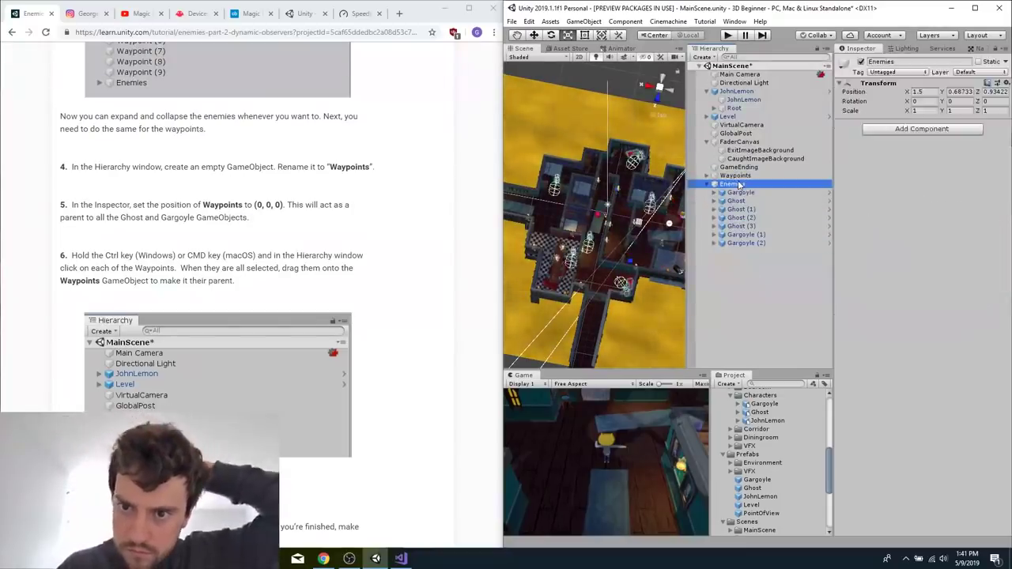
left_click(916, 93)
type("0")
key("Tab")
type("0")
key("Tab")
type("0")
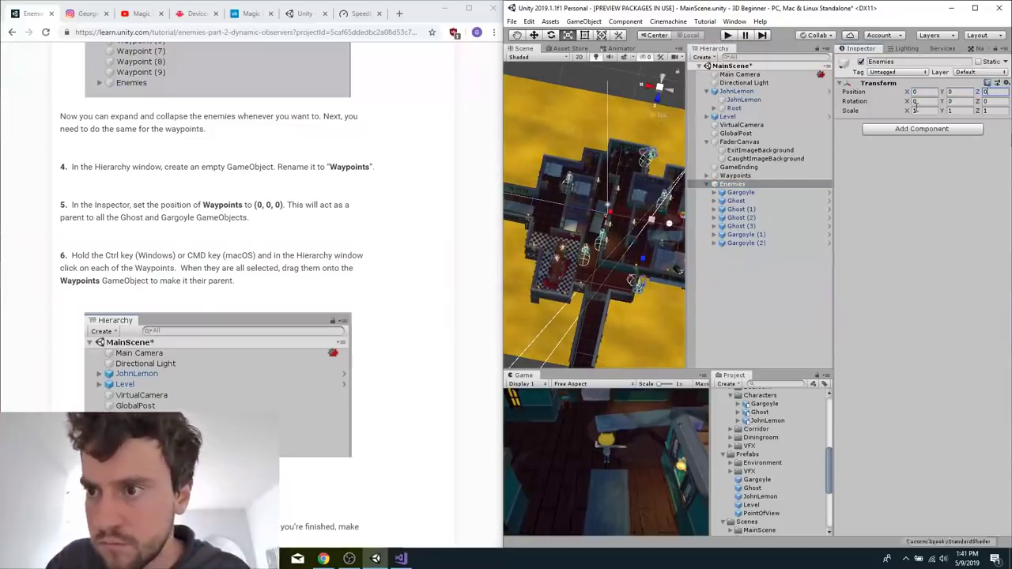
Collapse the Enemies group in the hierarchy and save MainScene.
left_click(734, 185)
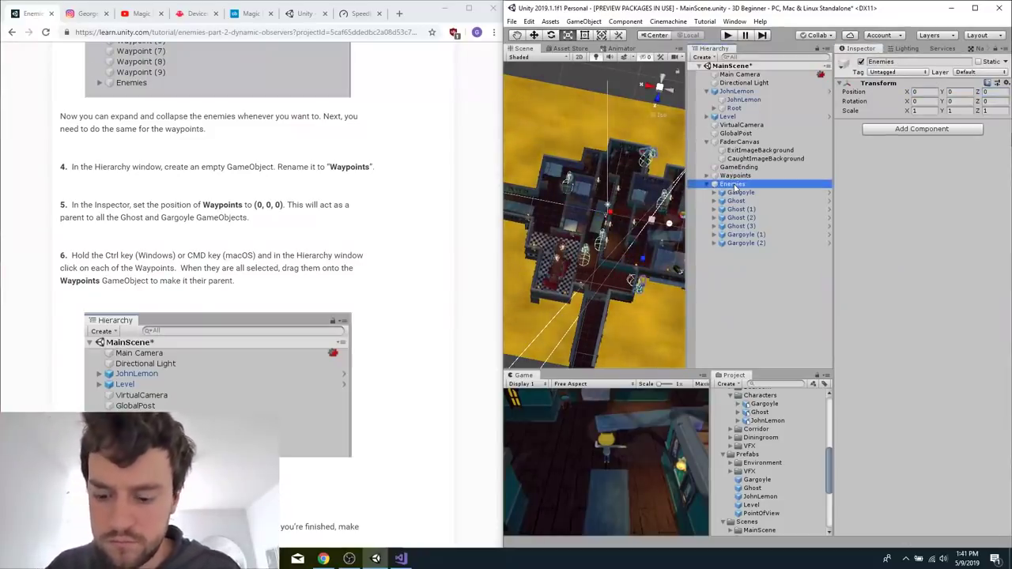
key("Left")
key("ctrl+s")
Return to the Unity Learn page and mark all steps of the Enemies Part 2 tutorial as completed.
left_click(251, 246)
scroll(251, 247, "down", 2)
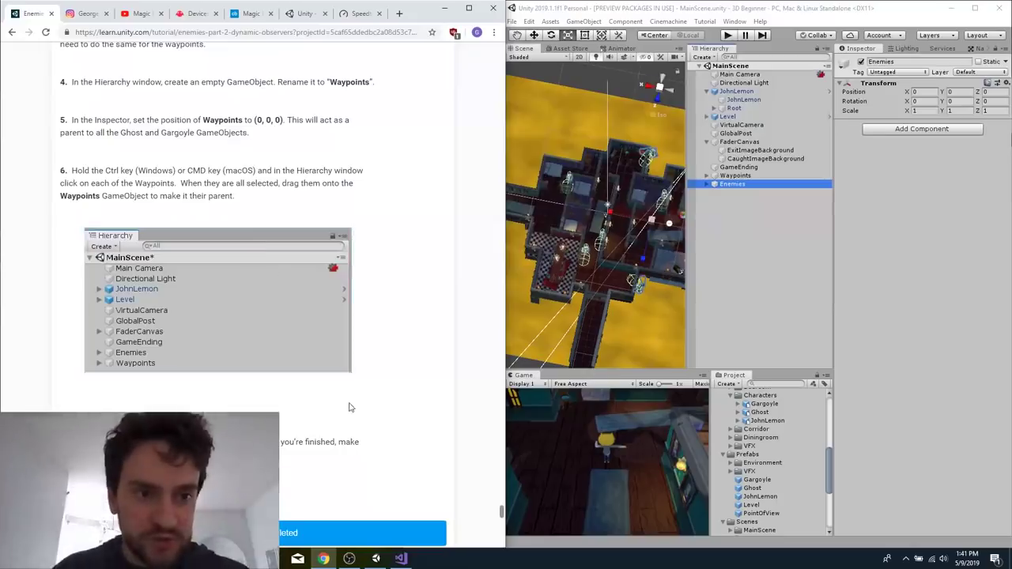
scroll(350, 405, "down", 6)
scroll(407, 324, "up", 2)
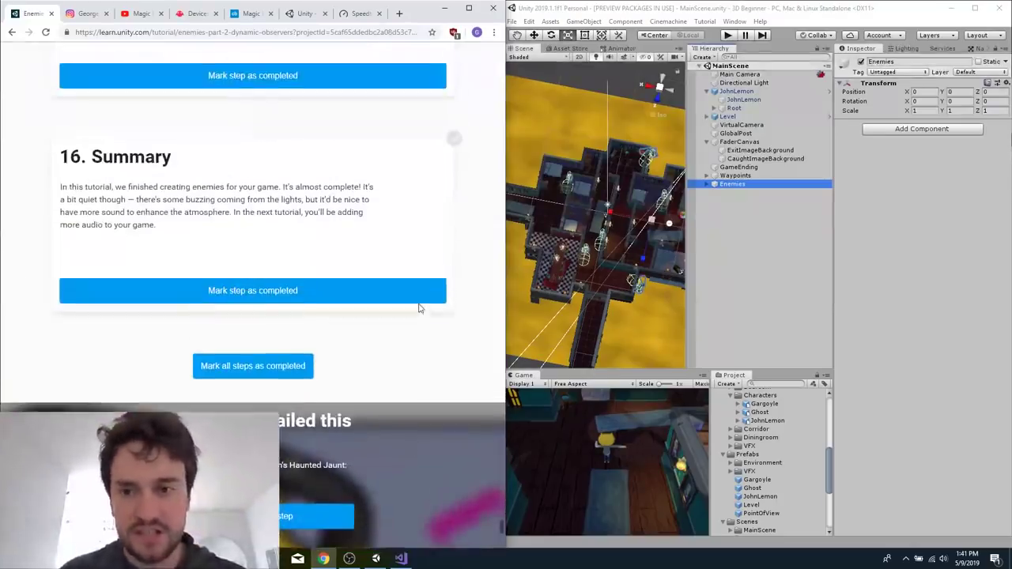
left_click(600, 8)
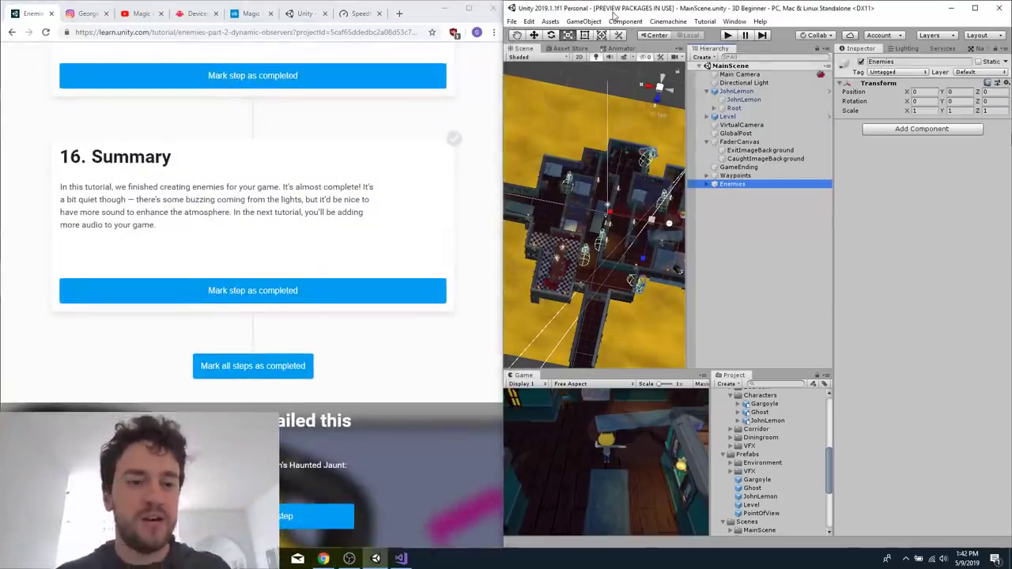
left_click(263, 371)
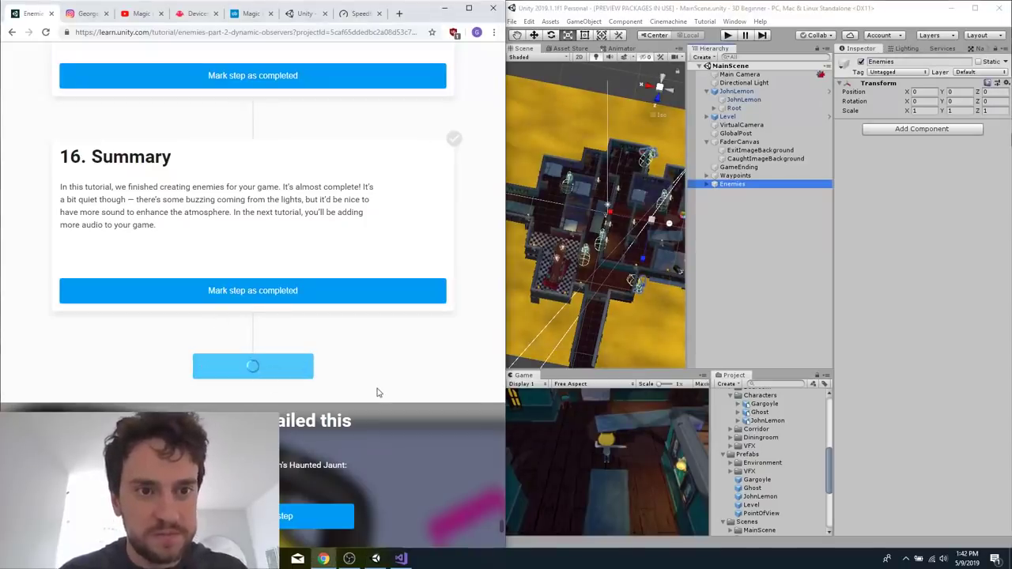
Continue to the Audio tutorial and skim through its instructions to the end of the page.
scroll(378, 393, "down", 4)
left_click(256, 214)
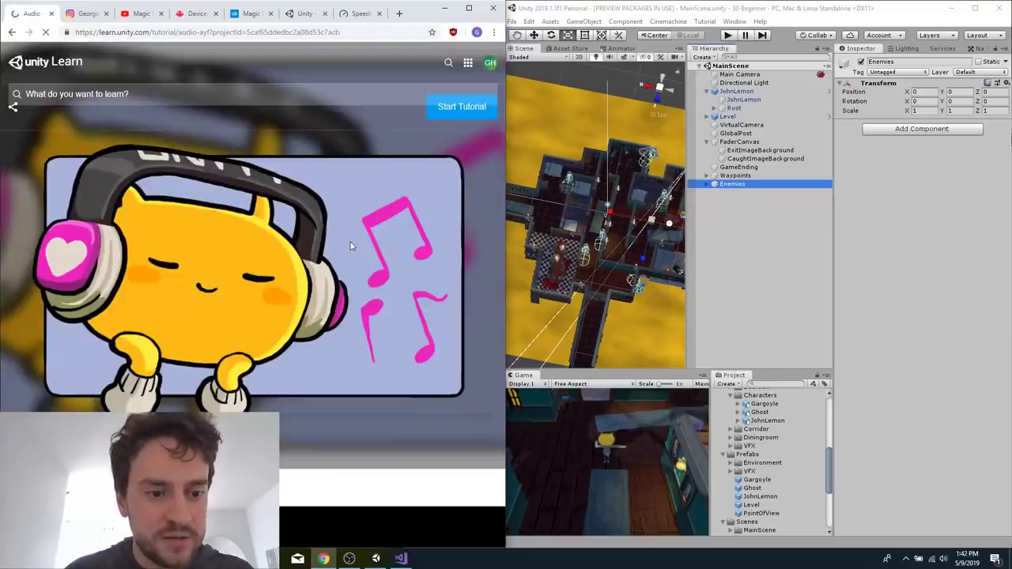
scroll(317, 384, "down", 6)
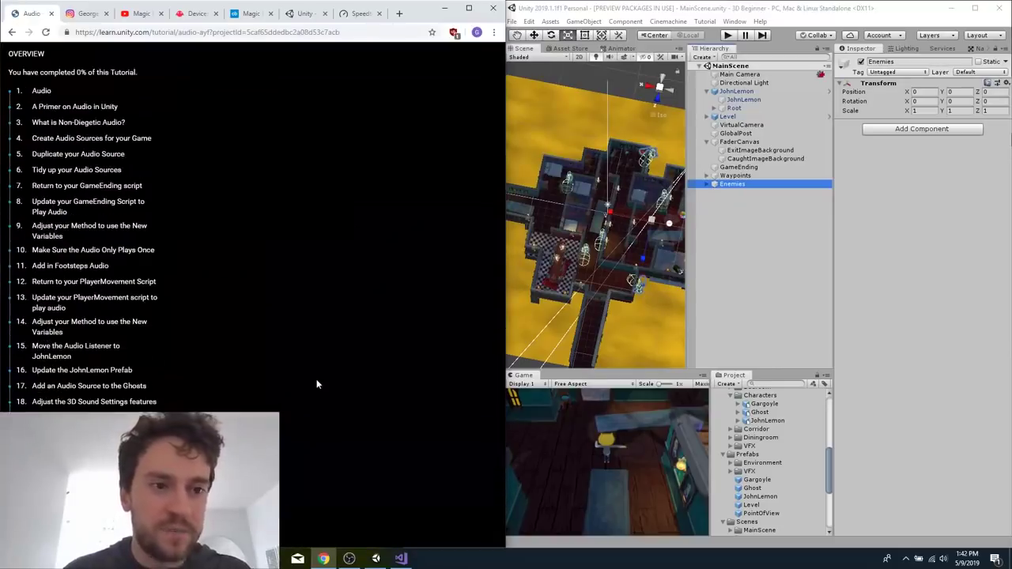
scroll(317, 384, "down", 20)
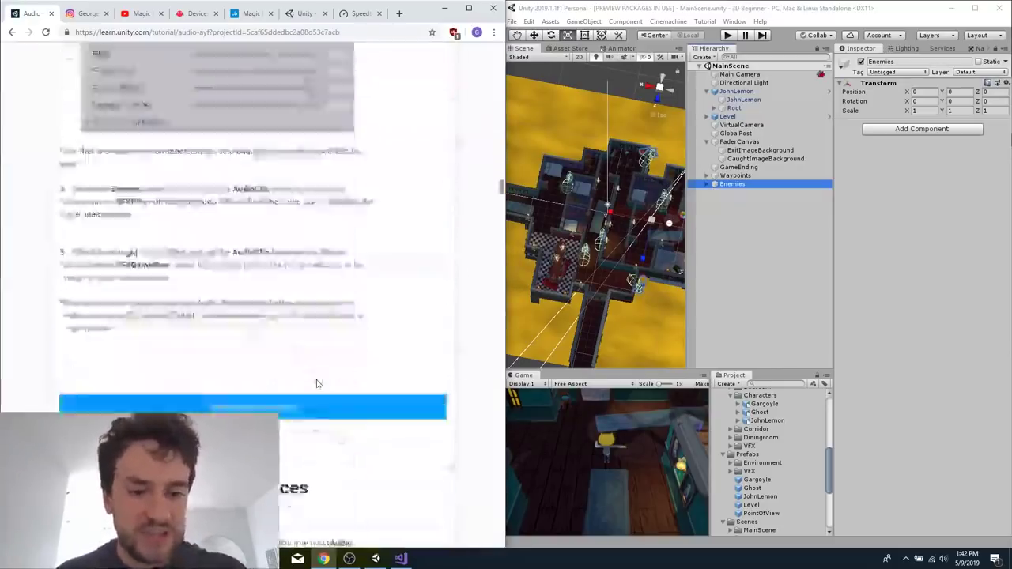
scroll(316, 385, "down", 20)
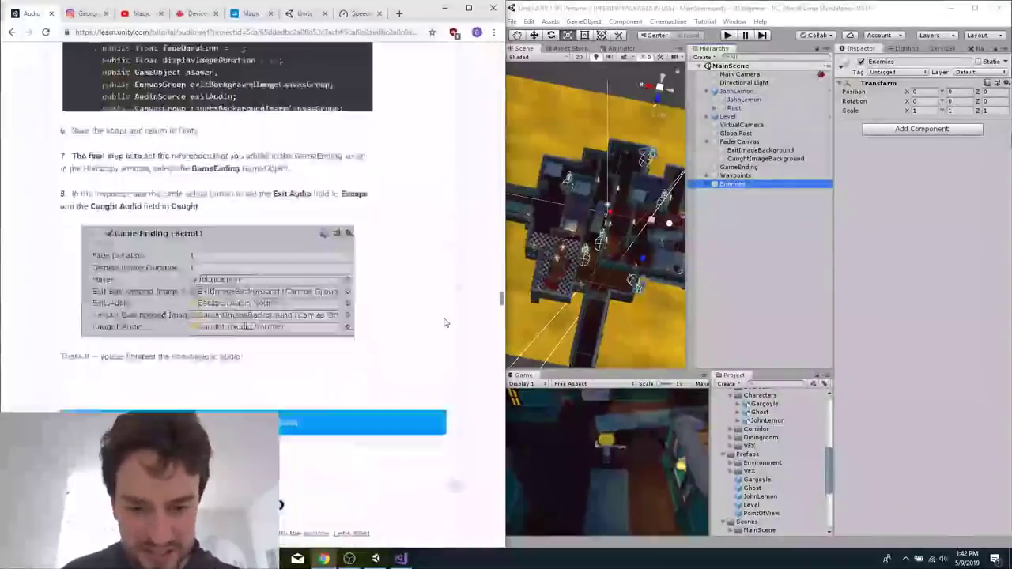
scroll(445, 323, "down", 20)
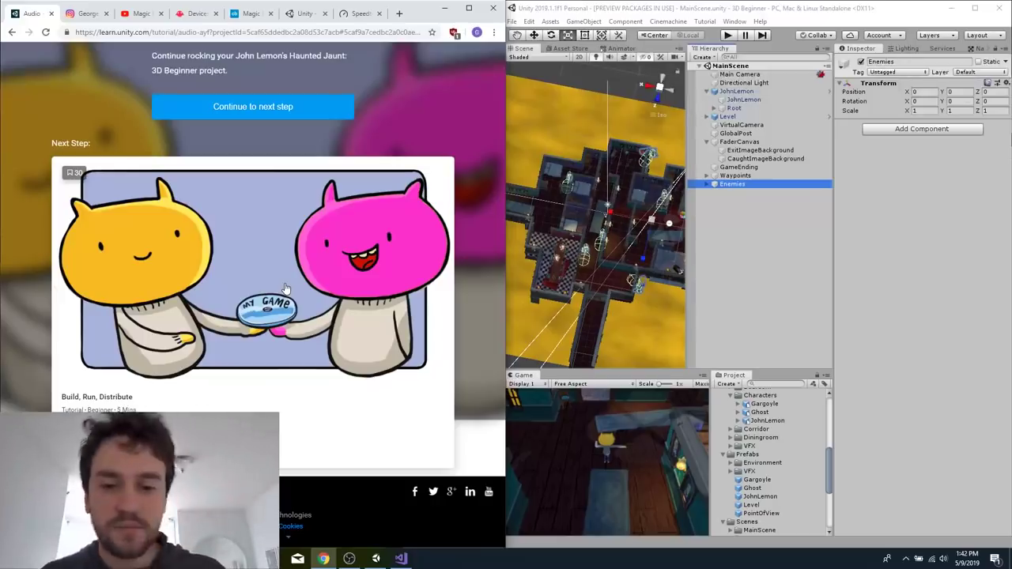
Go on to the Build, Run, Distribute tutorial and skim its instructions on player settings and building the game.
scroll(287, 289, "up", 3)
scroll(283, 286, "down", 1)
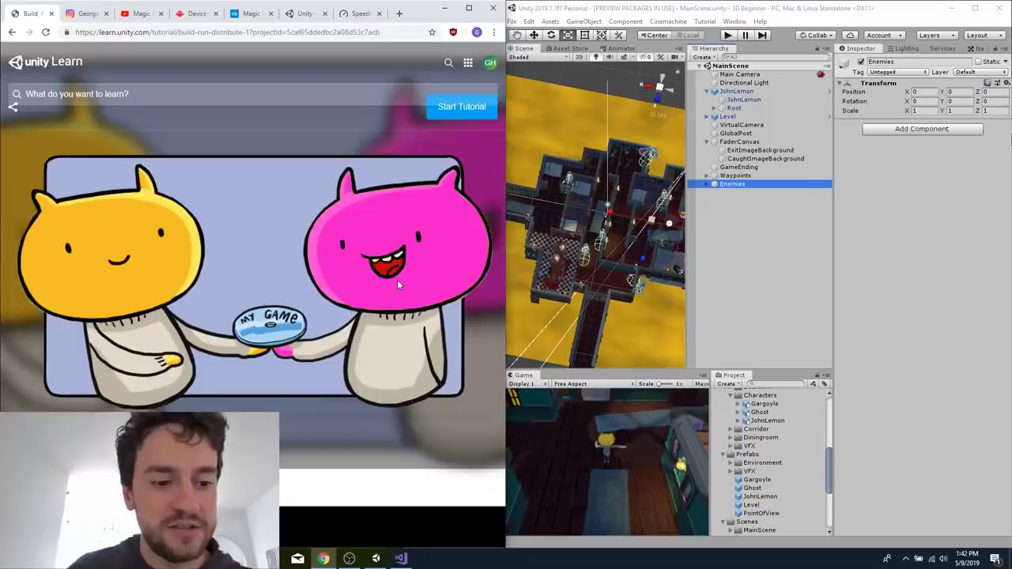
scroll(398, 285, "down", 4)
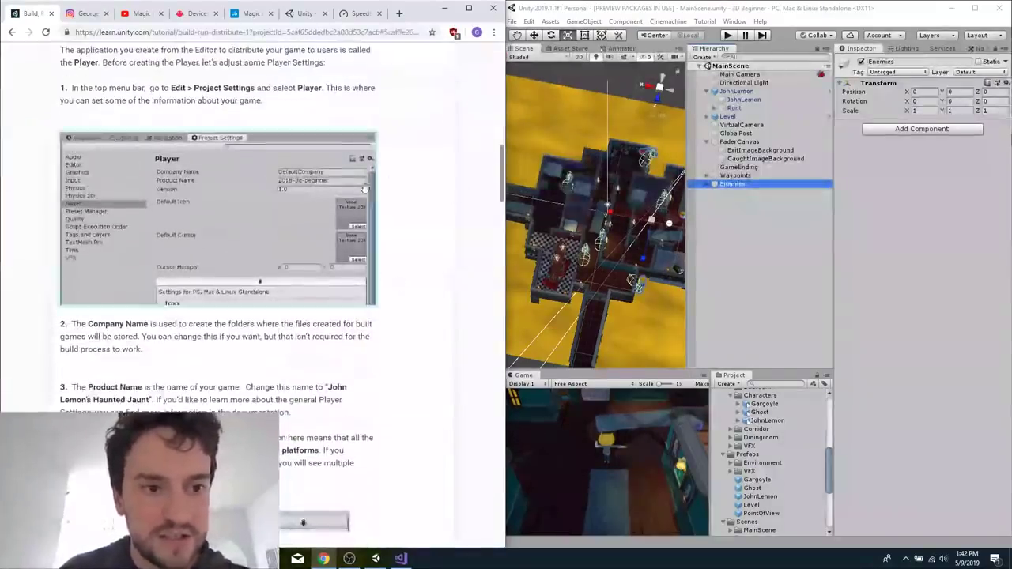
scroll(230, 265, "down", 2)
scroll(230, 264, "up", 1)
scroll(230, 264, "down", 12)
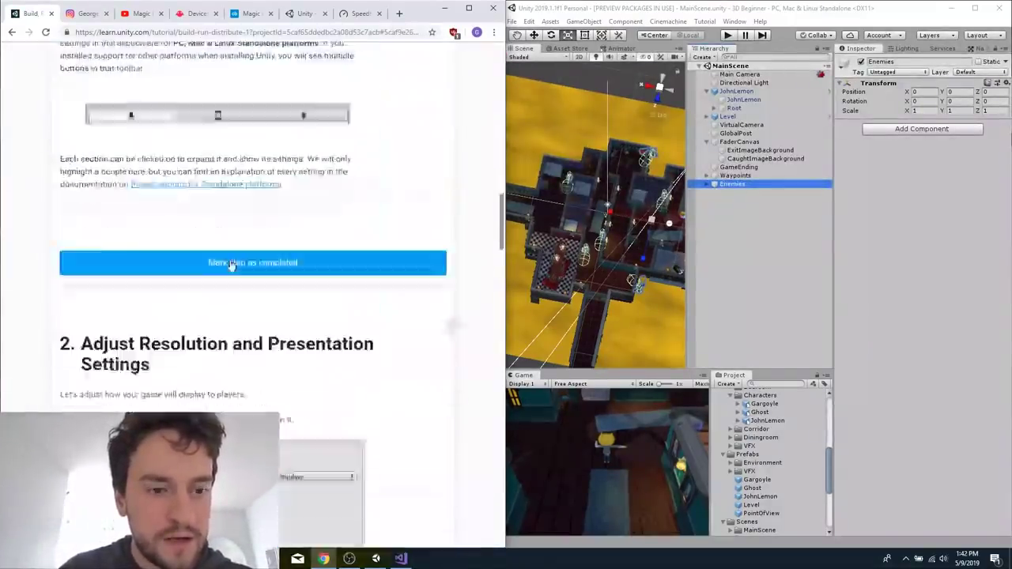
scroll(230, 264, "down", 15)
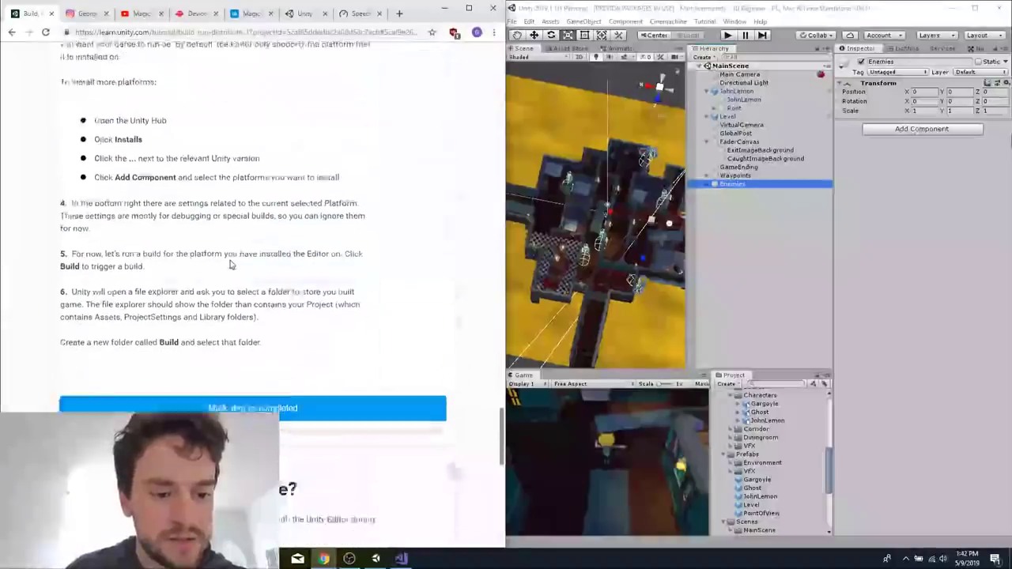
Play-test MainScene in Unity by walking John Lemon out of the starting area, and stop play mode.
left_click(631, 10)
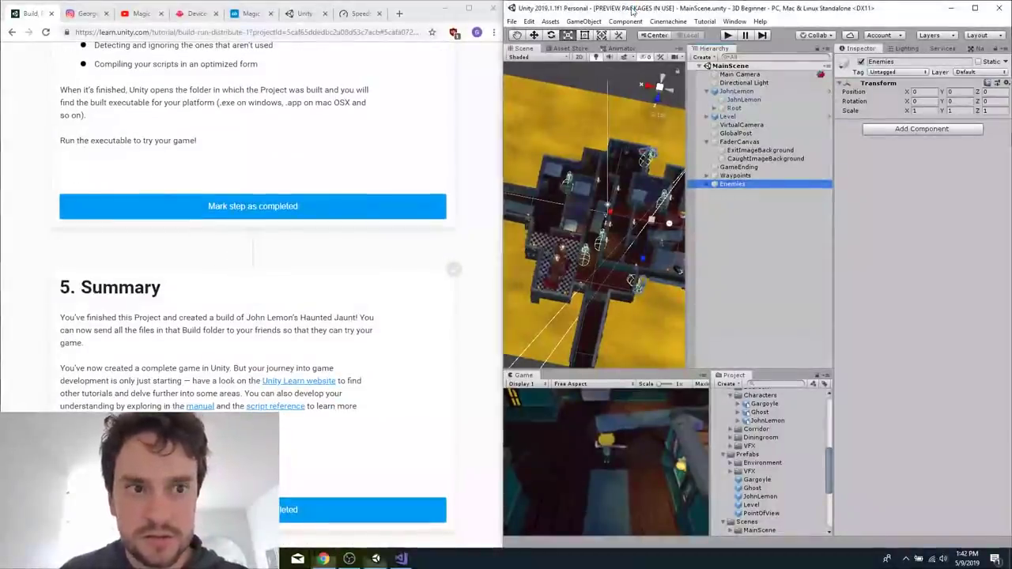
left_click(728, 34)
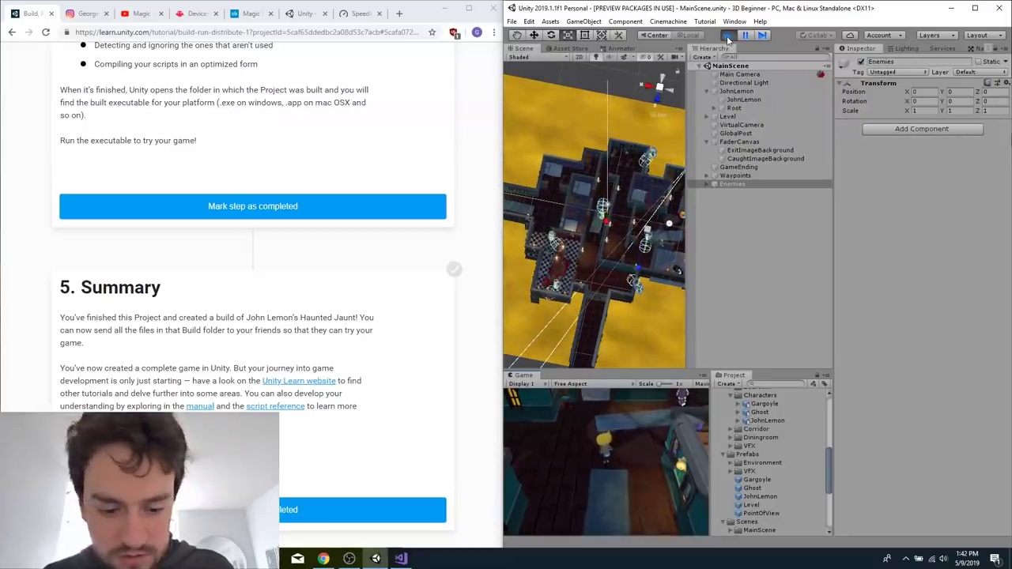
left_click(661, 509)
key("d")
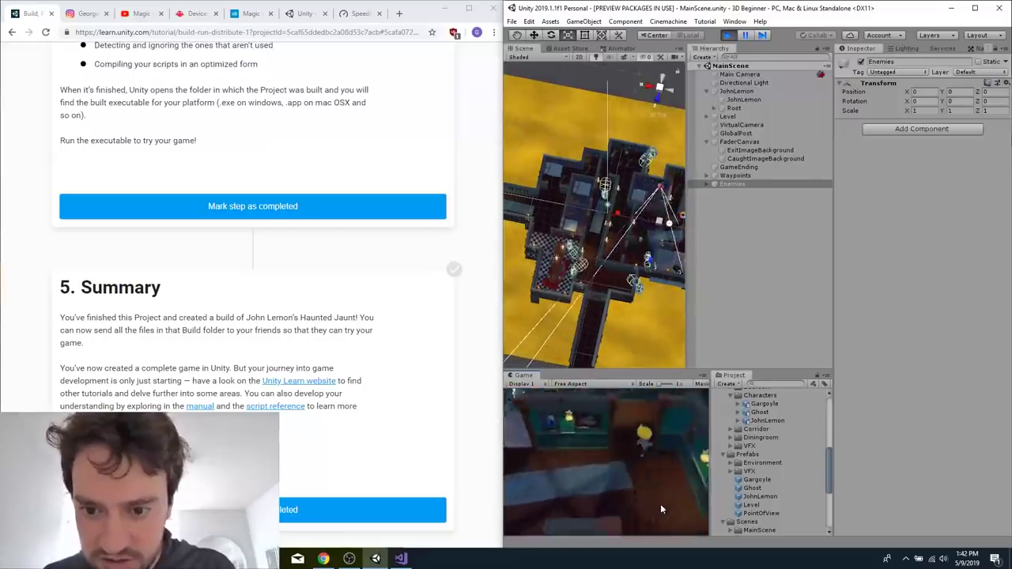
key("w")
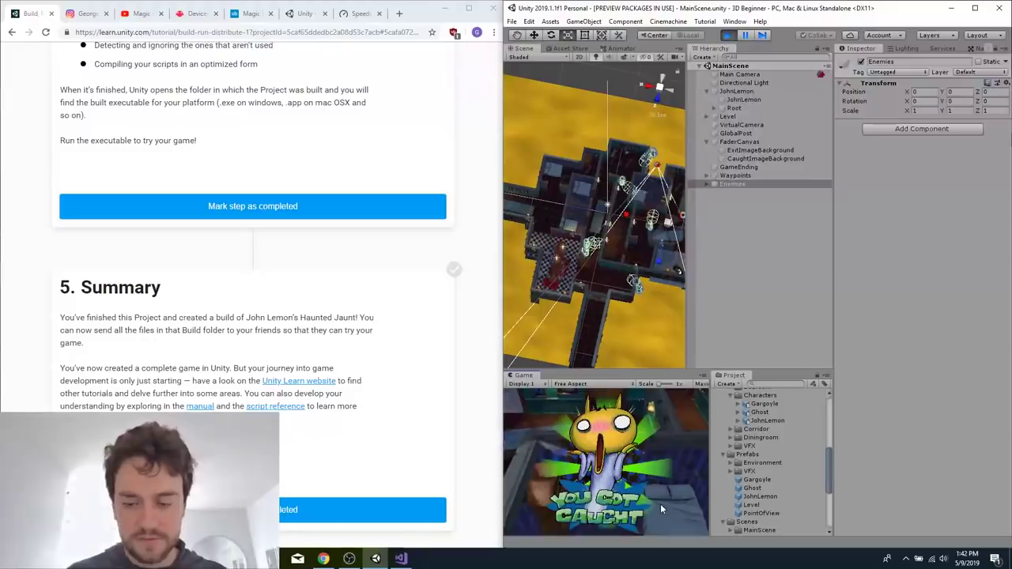
left_click(726, 34)
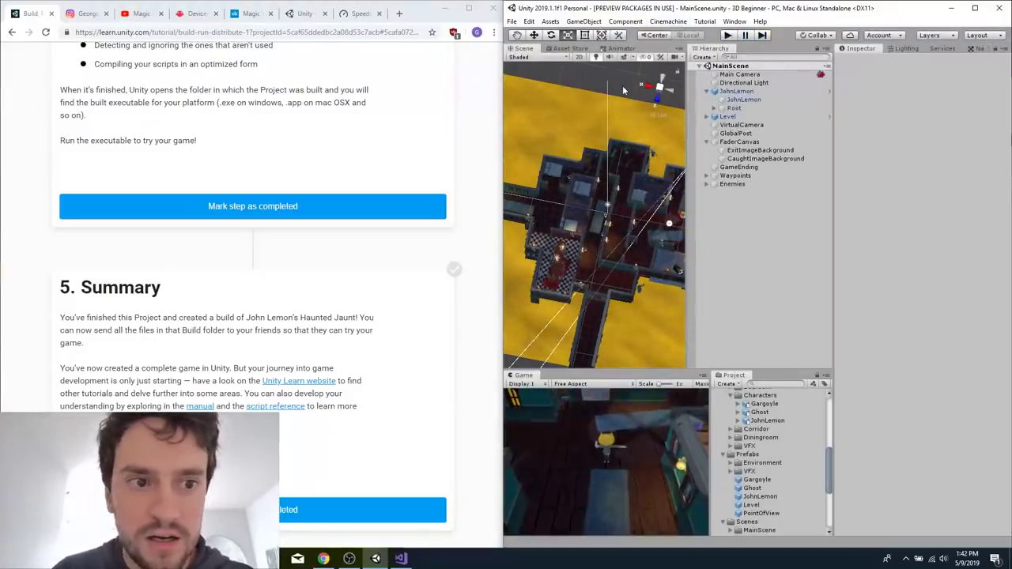
Review the tutorial's build instructions and start a Windows build of the game in Unity.
left_click(348, 106)
scroll(348, 106, "up", 10)
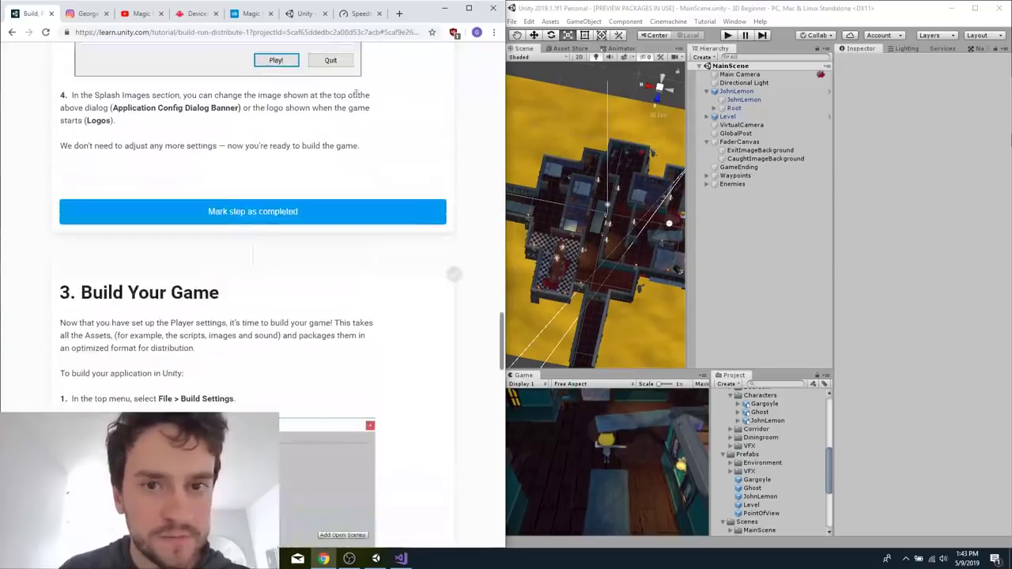
left_click(527, 8)
left_click(511, 21)
left_click(556, 126)
left_click(877, 57)
key("ctrl+b")
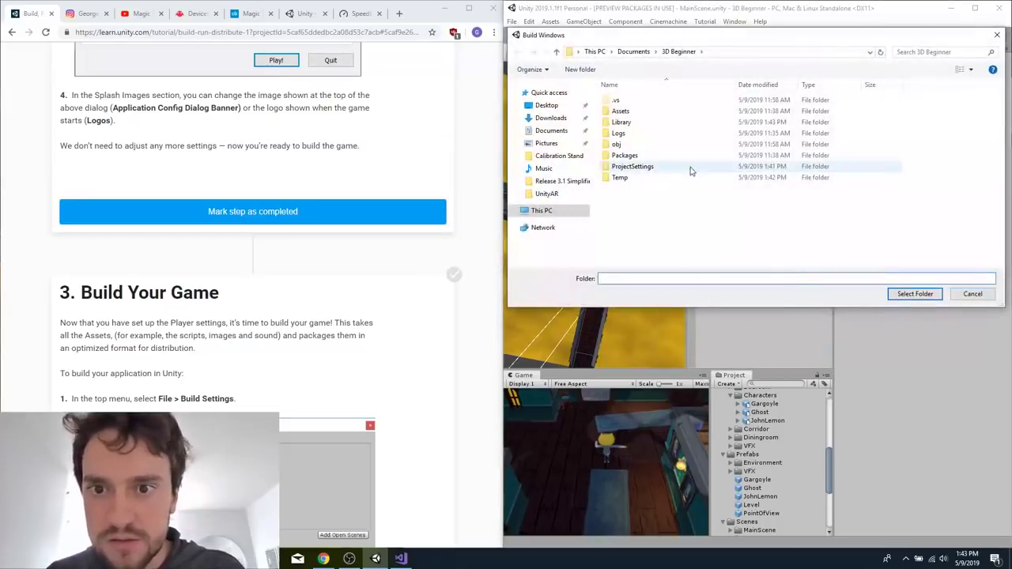
Create a folder named Build inside the 3D Beginner project folder and select it as the build destination.
right_click(668, 246)
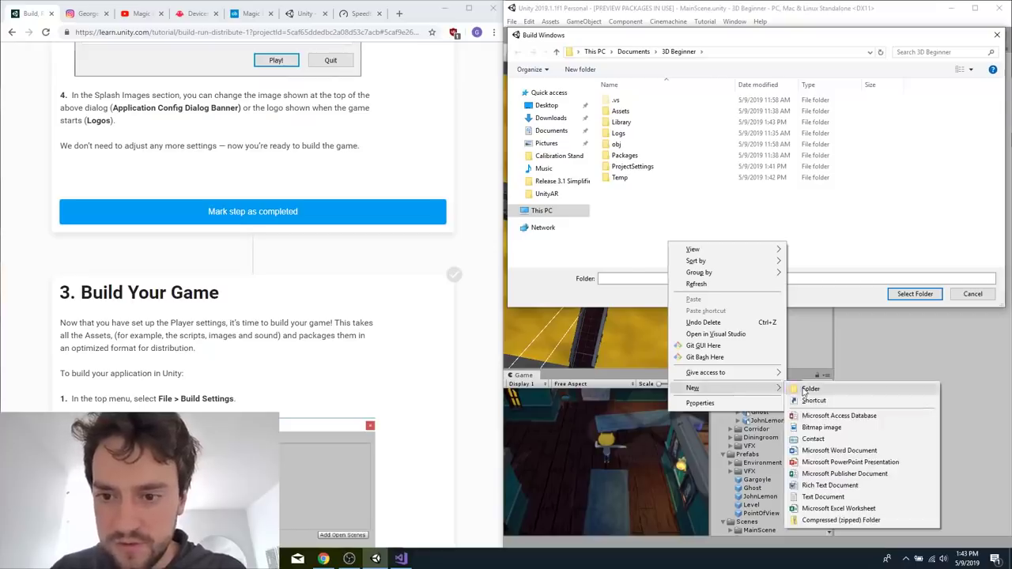
left_click(805, 389)
key("Return")
key("Return")
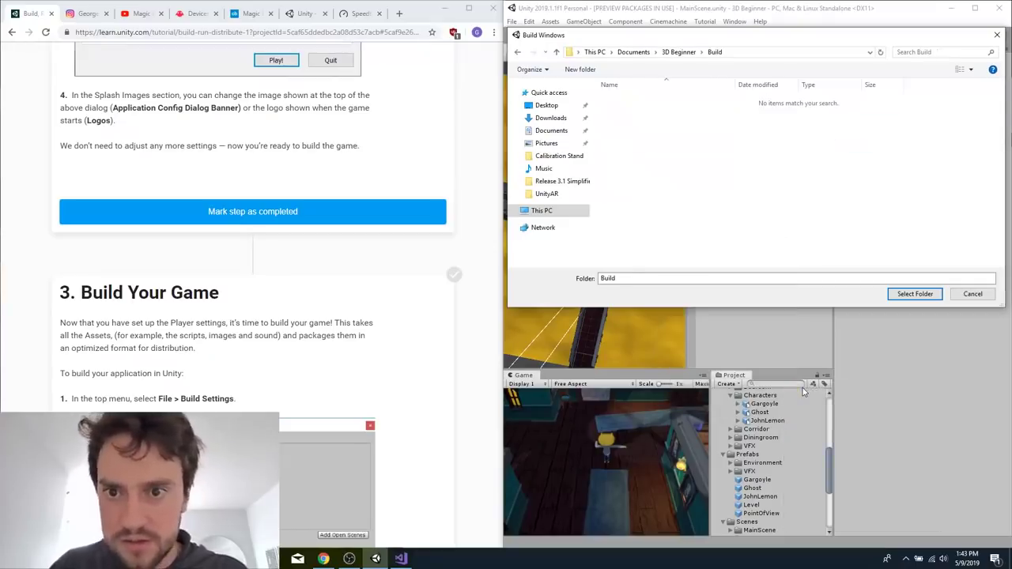
left_click(901, 295)
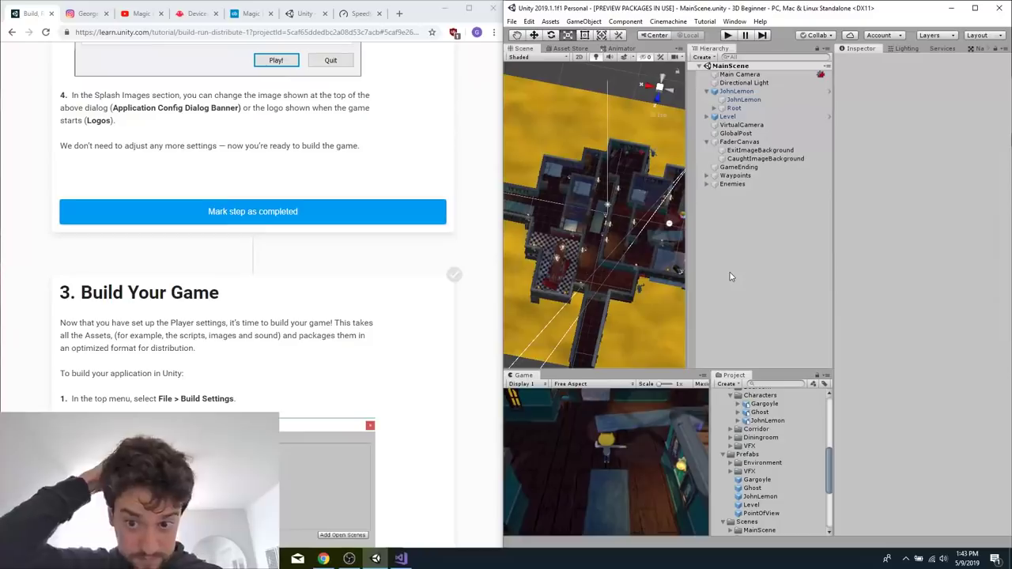
Read the tutorial's remaining sections on building the game, what Unity produces and the summary.
left_click(244, 321)
scroll(222, 331, "down", 5)
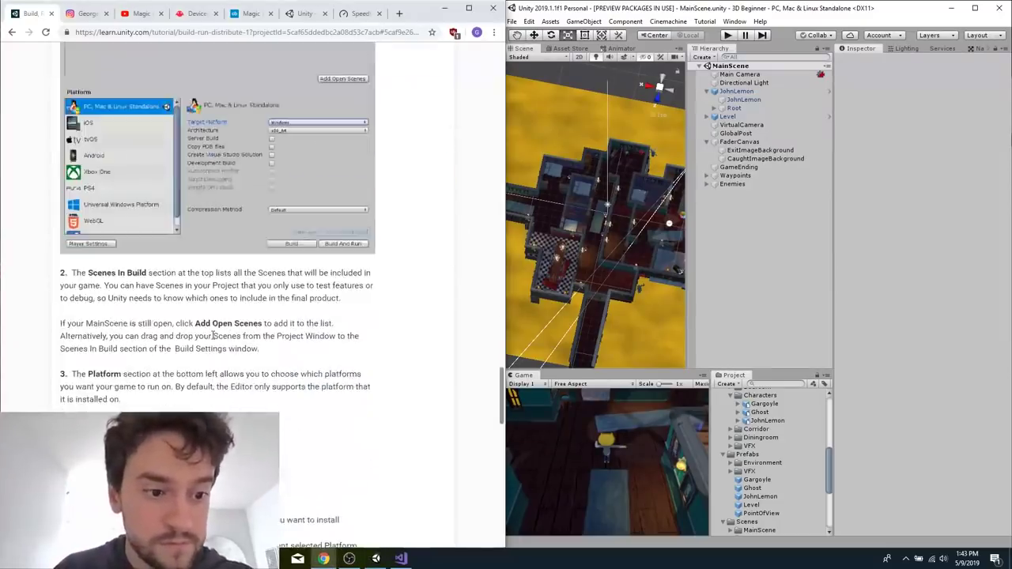
scroll(261, 360, "up", 1)
scroll(261, 358, "down", 4)
scroll(261, 357, "down", 2)
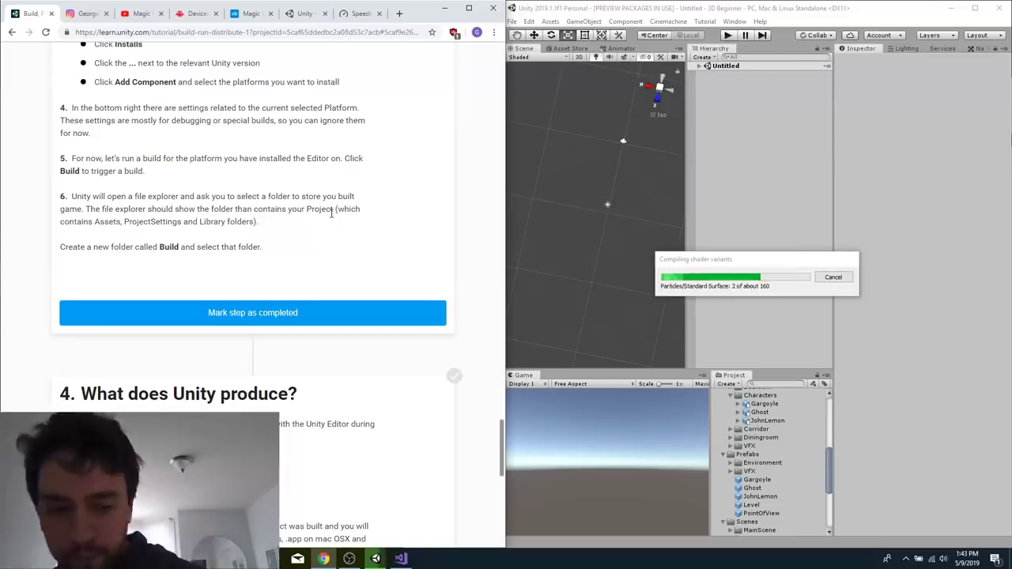
scroll(332, 213, "down", 6)
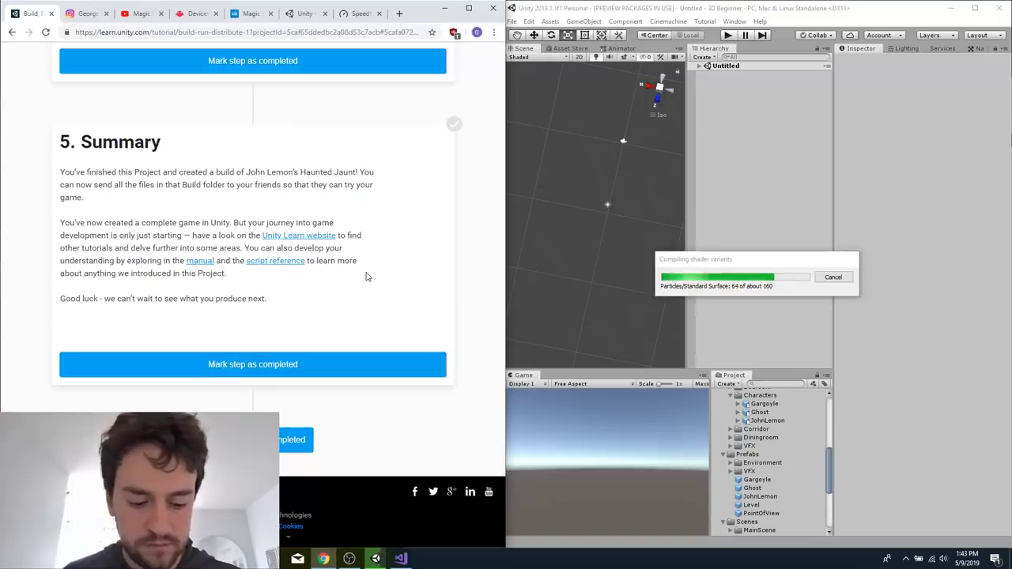
key("super")
type("3d b")
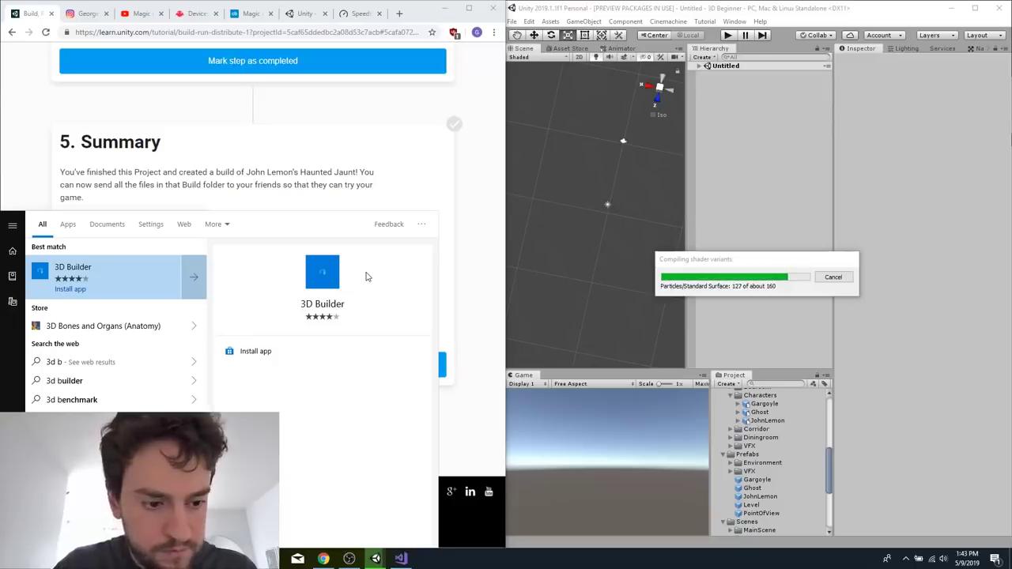
type("eginner")
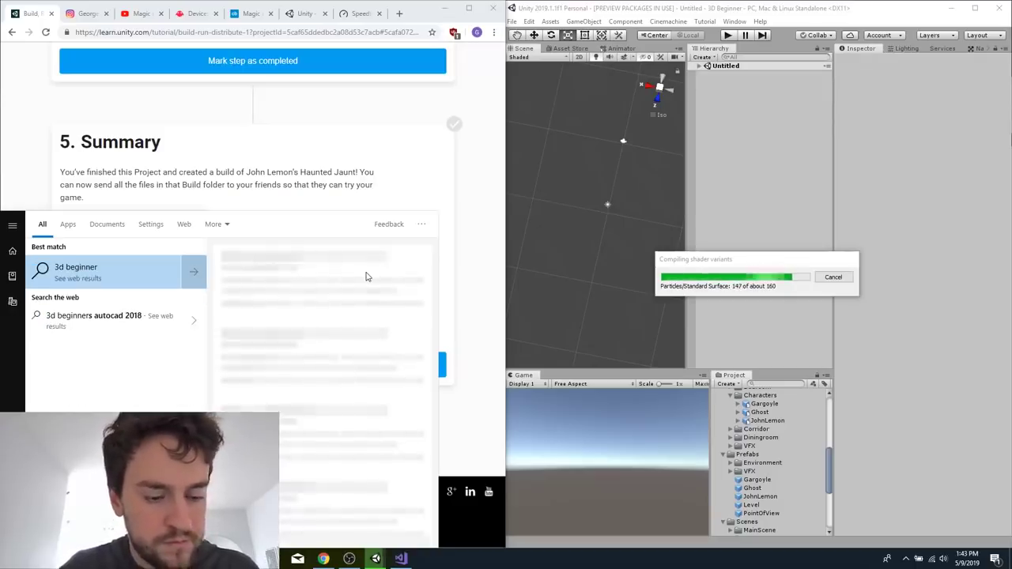
key("Escape")
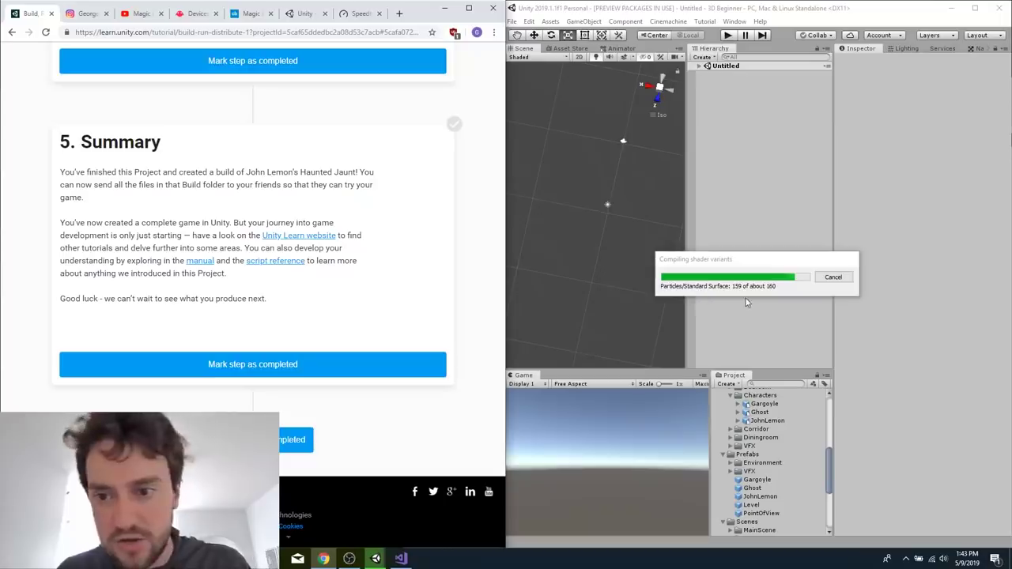
left_click(770, 265)
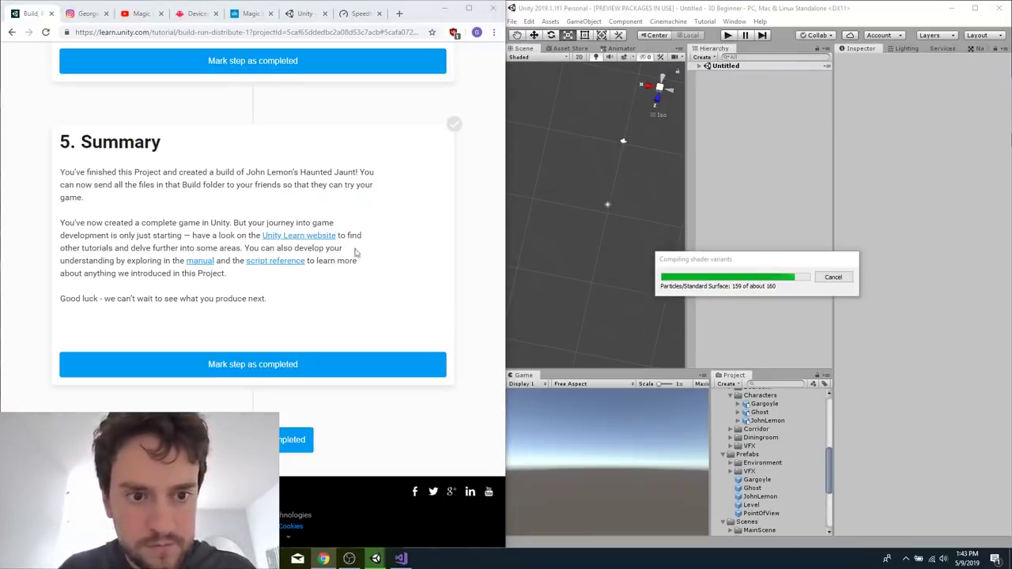
Open the Build folder of the 3D Beginner project under Documents in File Explorer and move its window aside.
key("super+e")
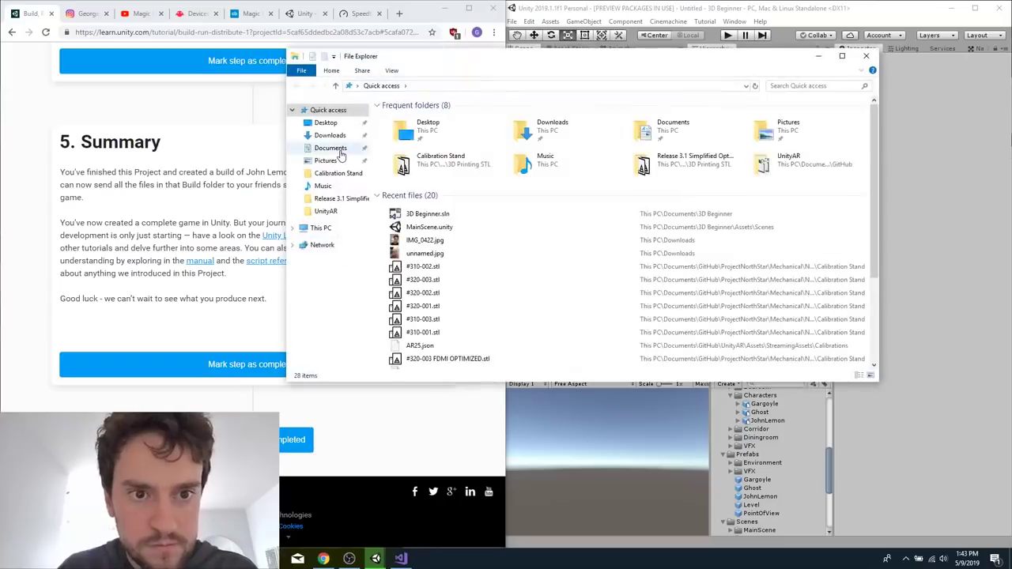
left_click(331, 148)
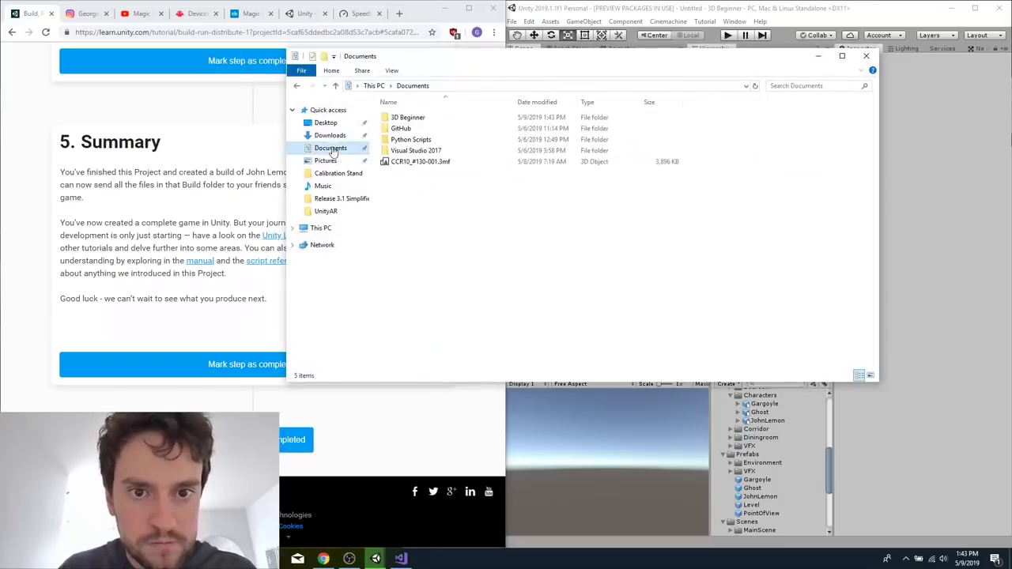
left_click(418, 118)
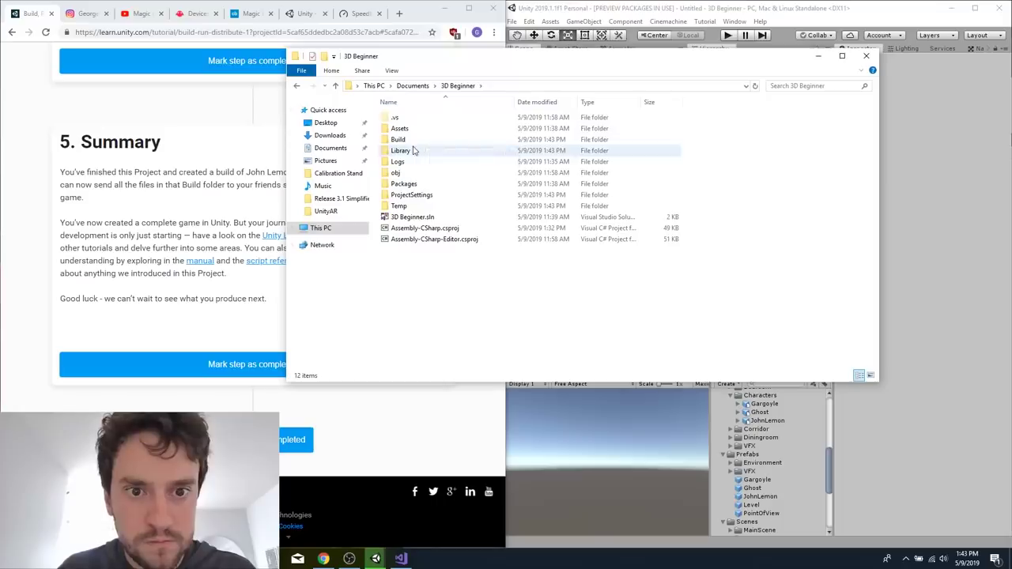
double_click(400, 139)
left_click_drag(545, 60, 404, 56)
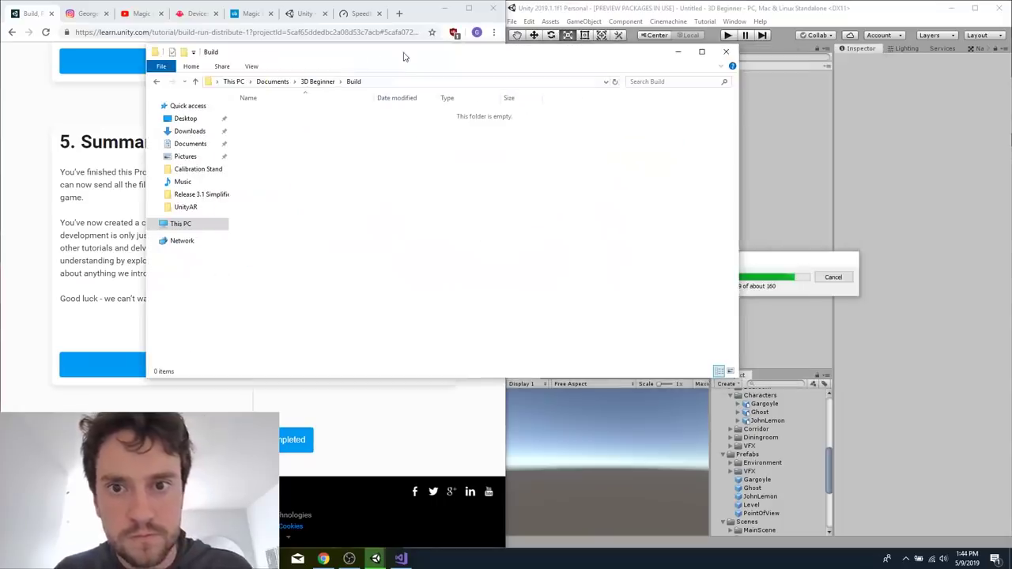
Check the build progress in Unity and the contents of the Build folder.
left_click(676, 21)
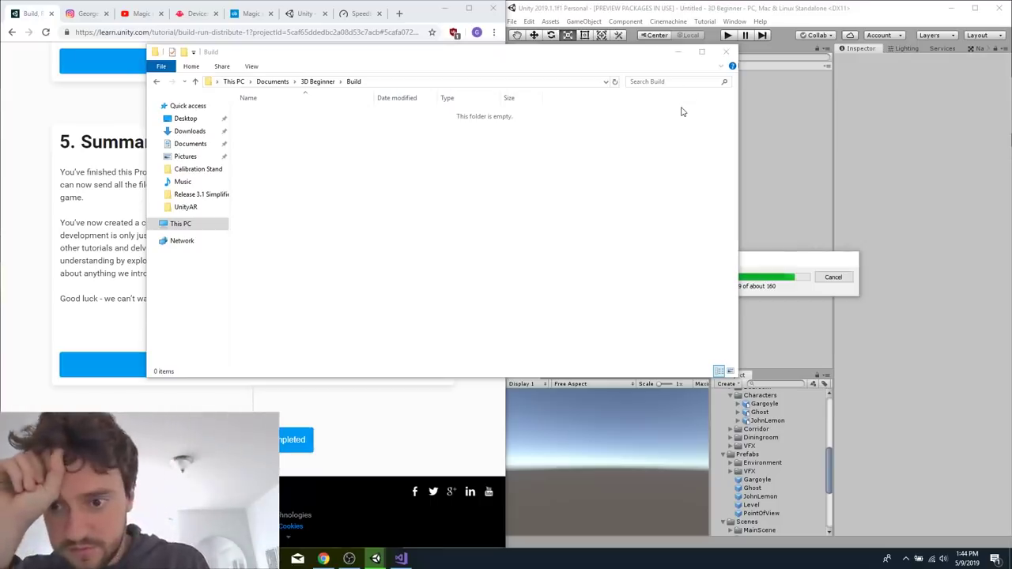
left_click(376, 558)
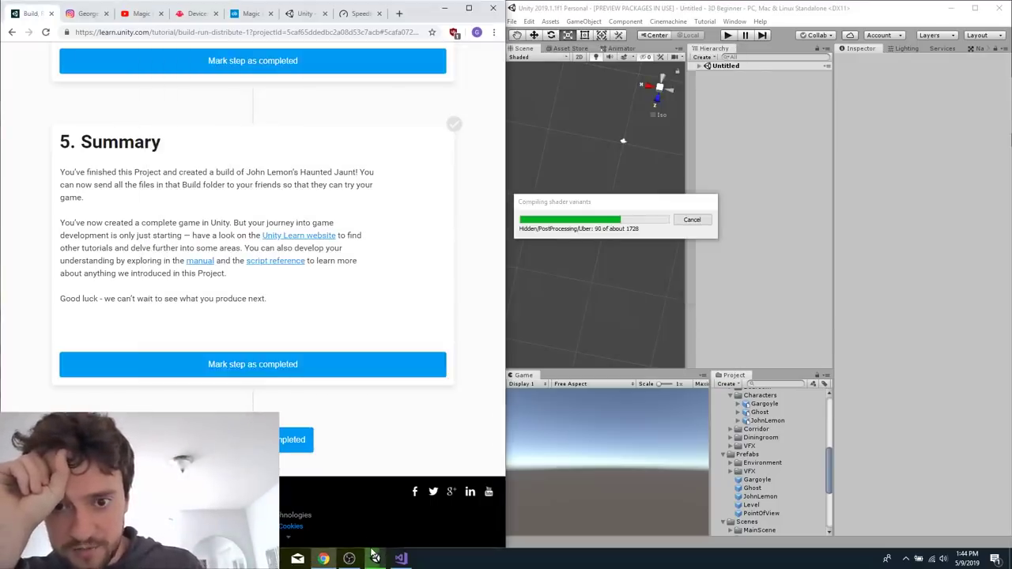
left_click(297, 559)
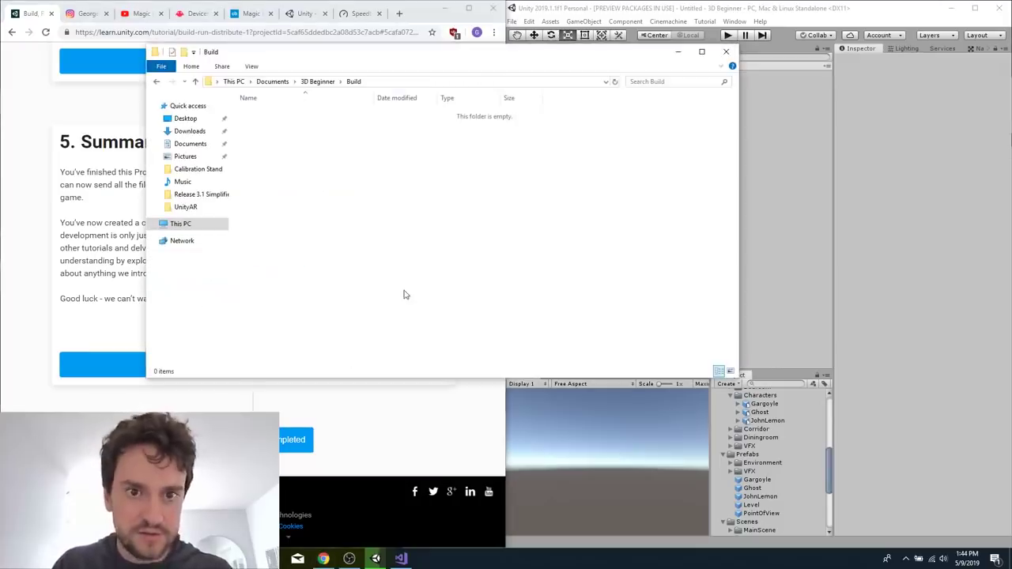
left_click(756, 195)
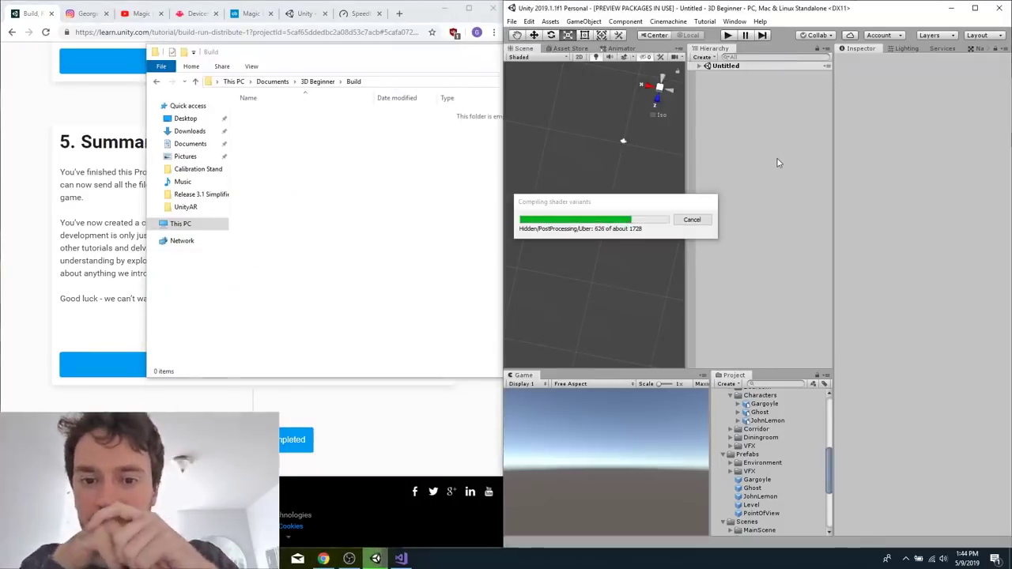
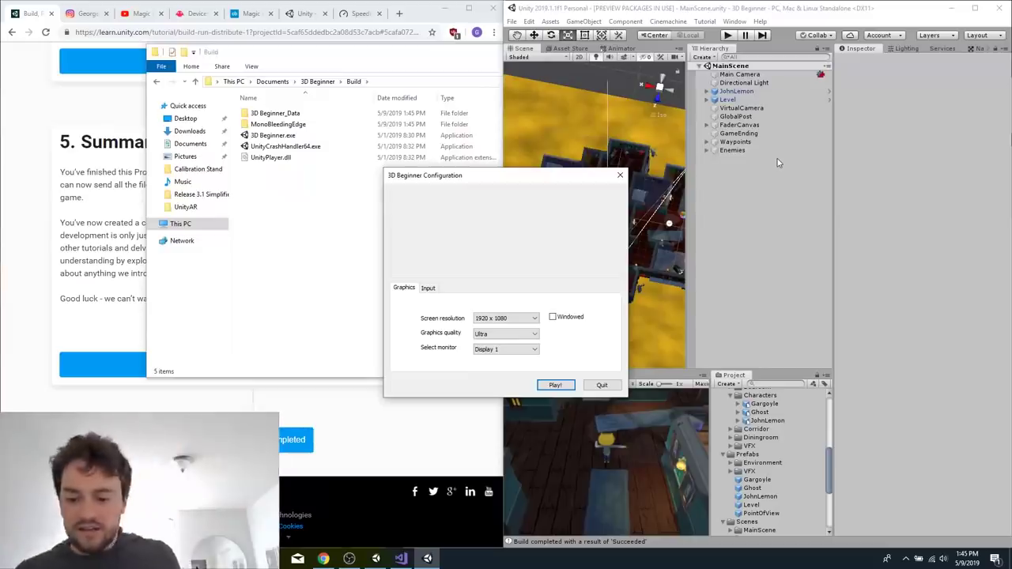
Launch the built game with the default graphics settings, test John Lemon's movement around the starting room and quit the game.
key("Return")
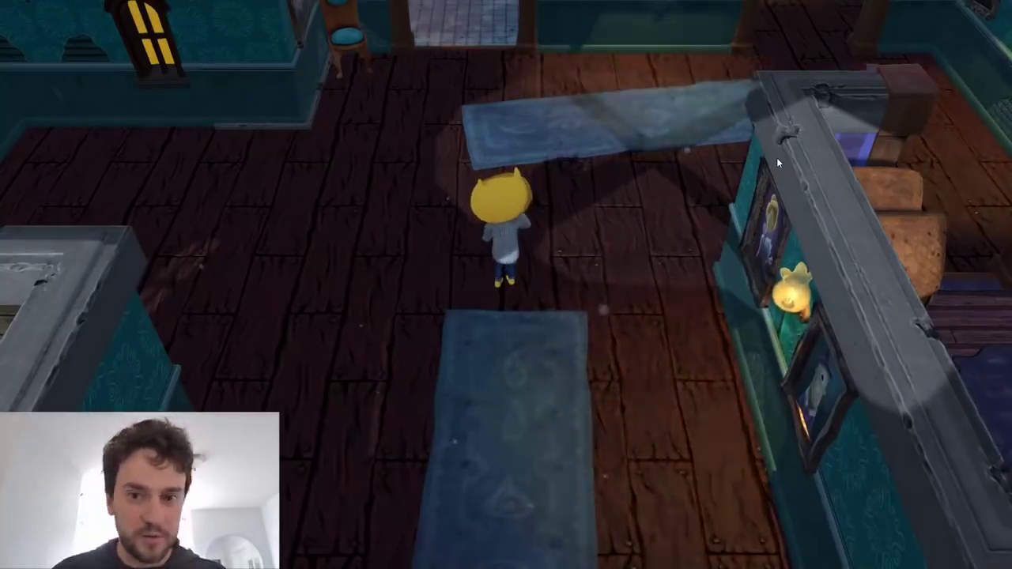
key("d")
key("s")
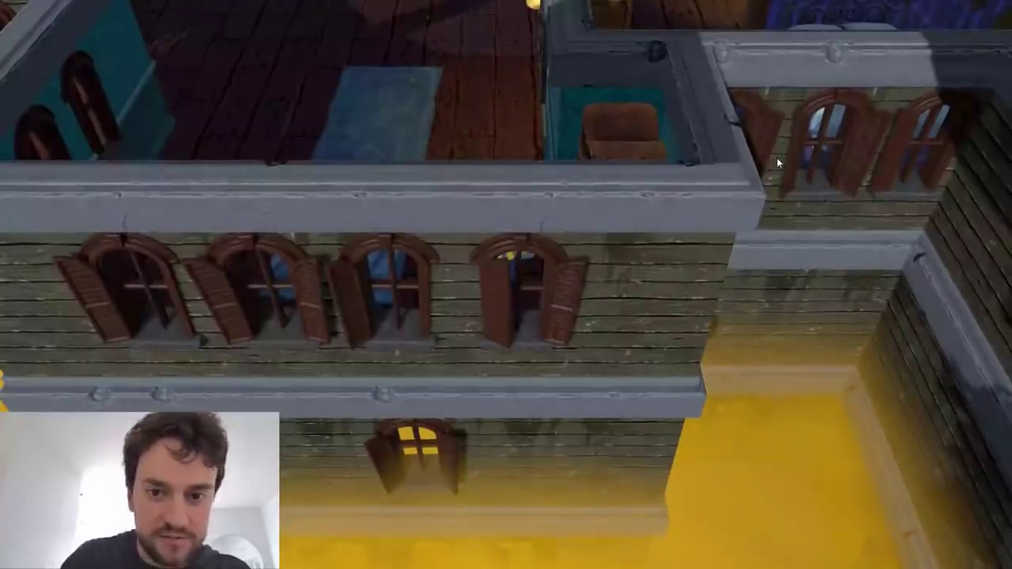
key("alt+F4")
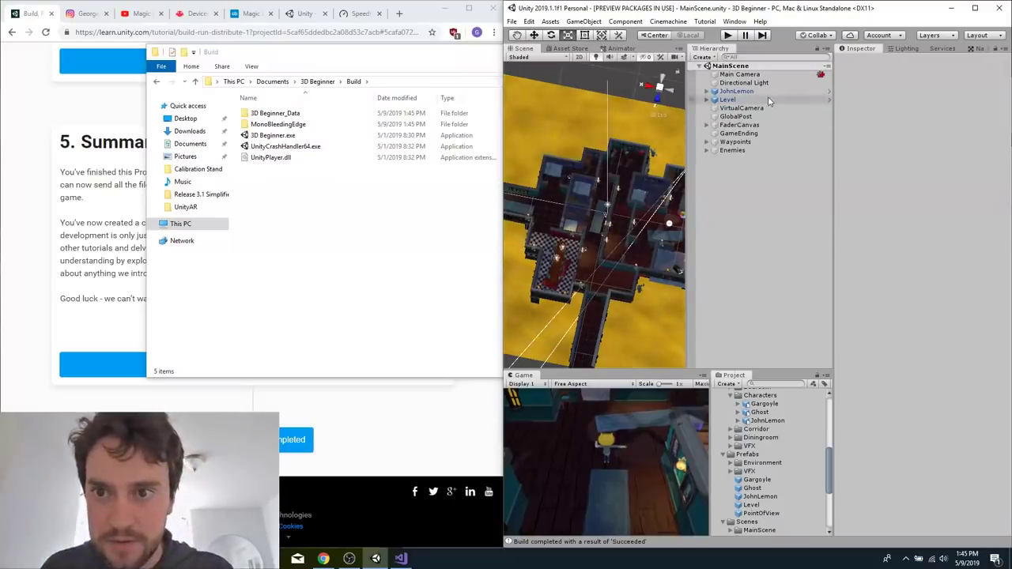
Set JohnLemon's Walk Speed to 1, rebuild the game and launch it with the default graphics settings.
left_click(741, 92)
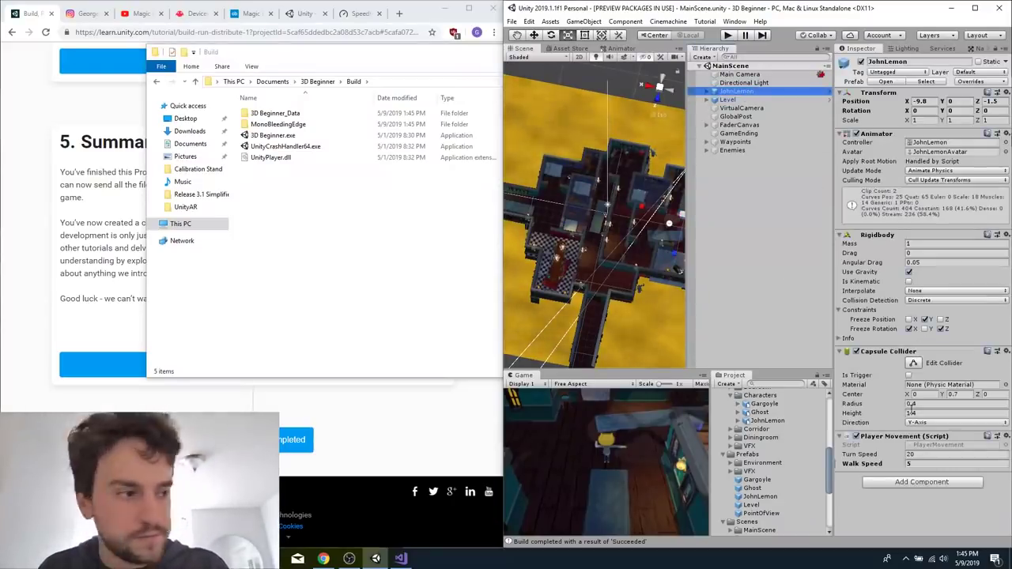
left_click(928, 465)
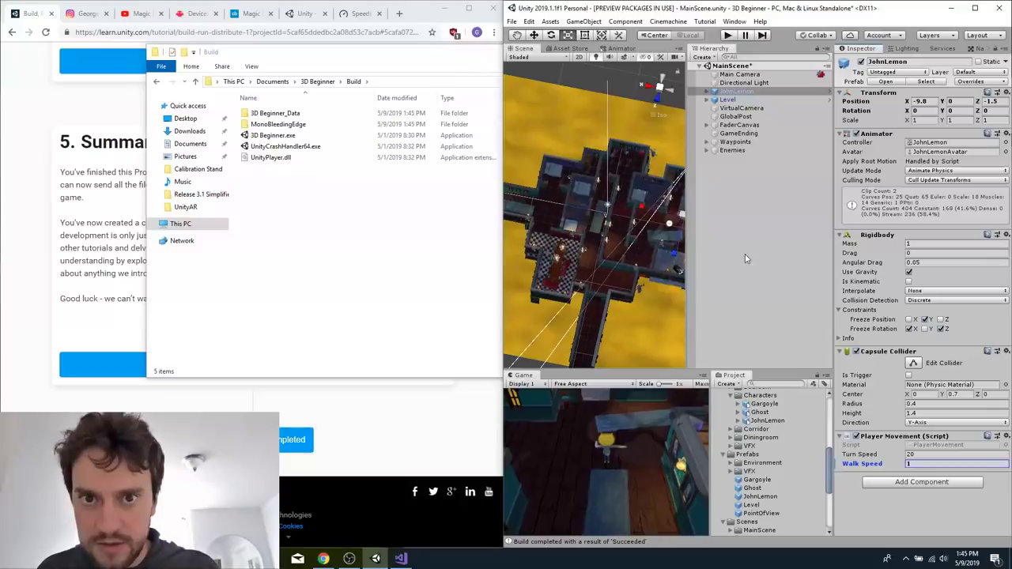
key("ctrl+b")
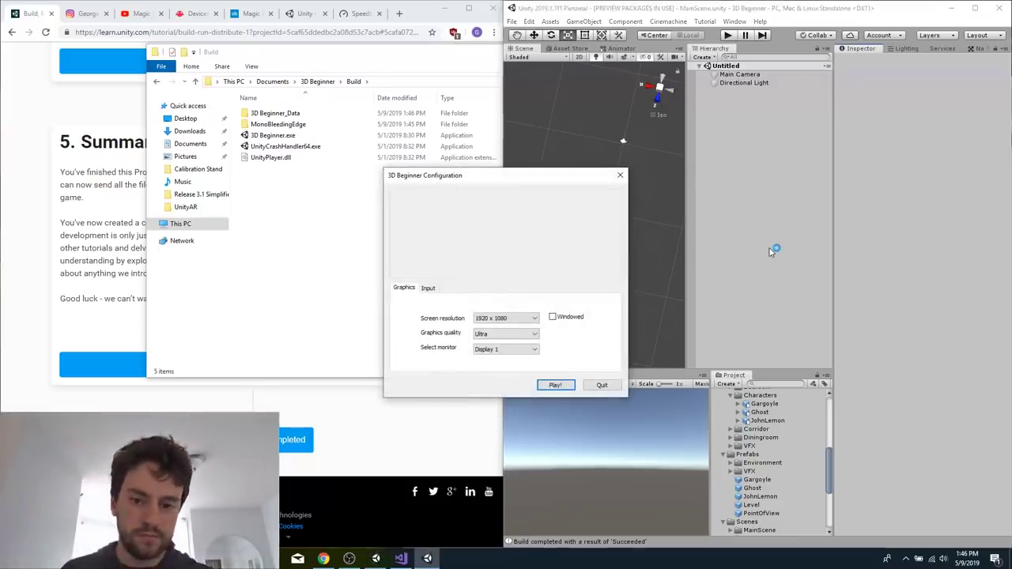
key("Return")
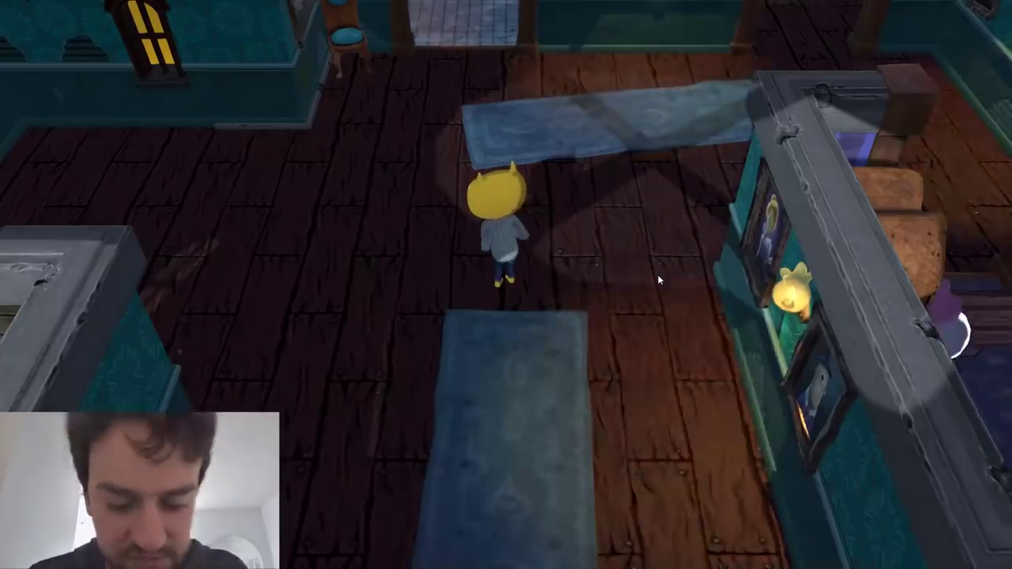
Test the slower walking speed by moving John Lemon around the starting room and towards the gargoyle.
key("s")
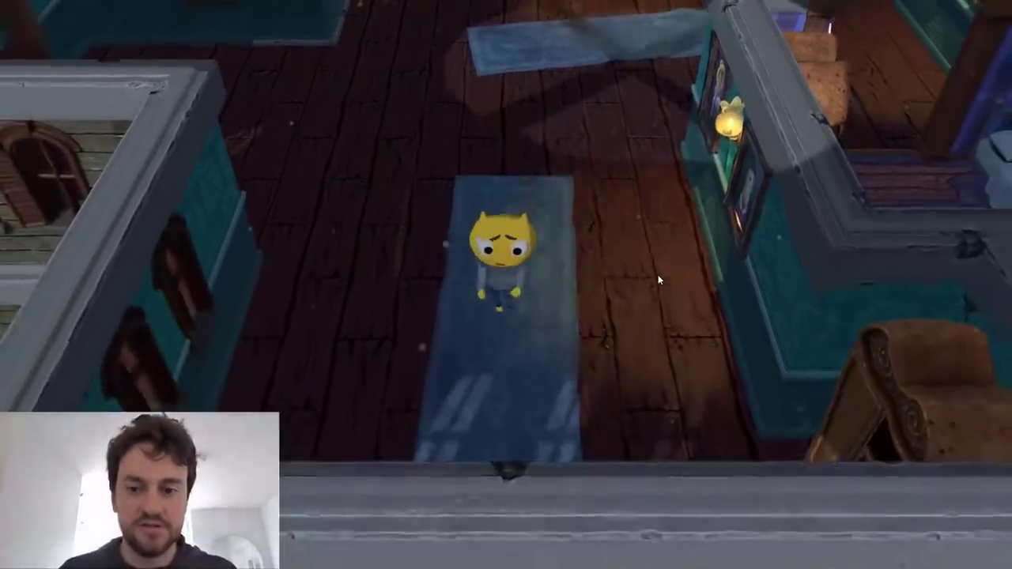
key("d")
key("w")
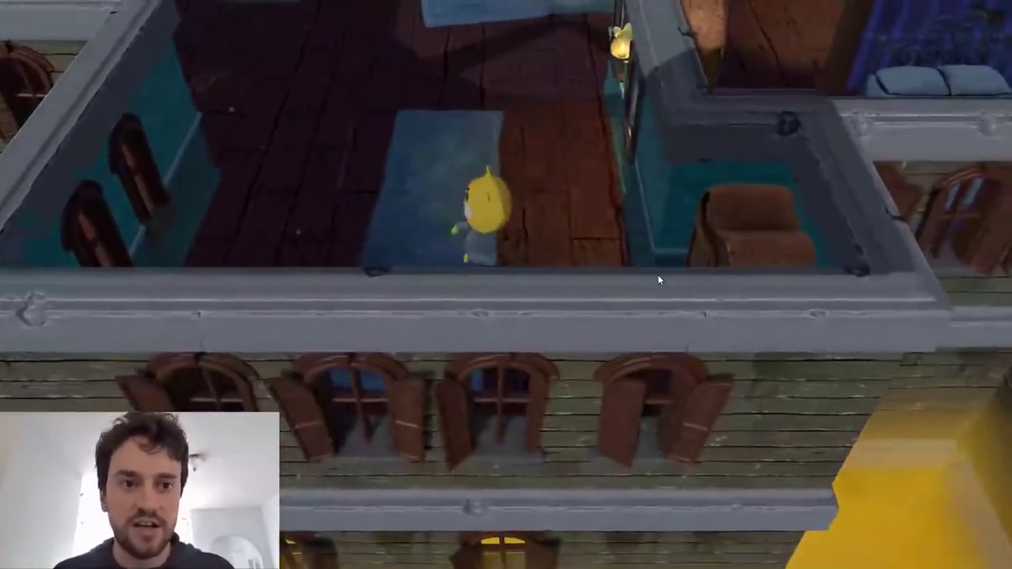
key("w")
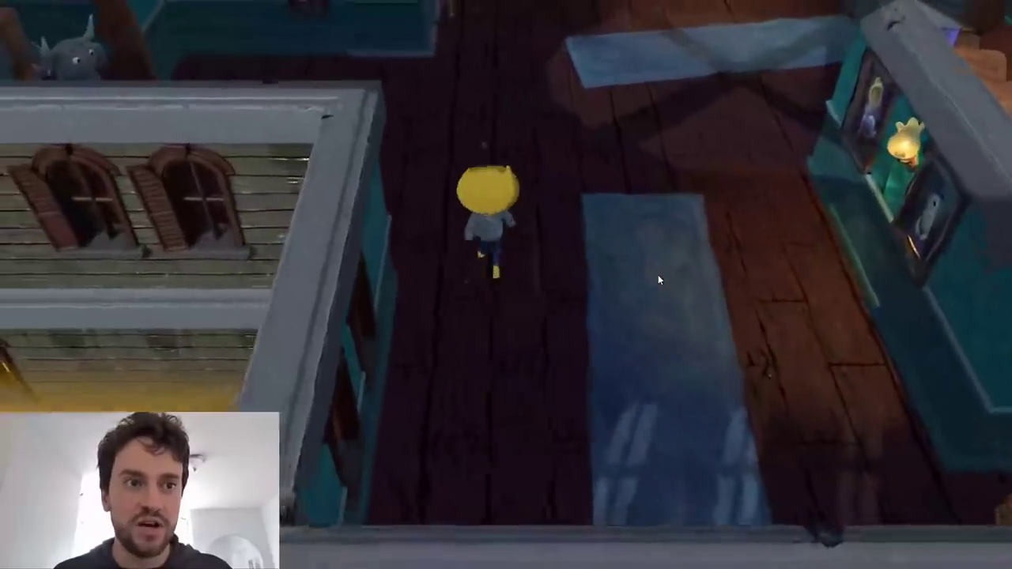
key("w")
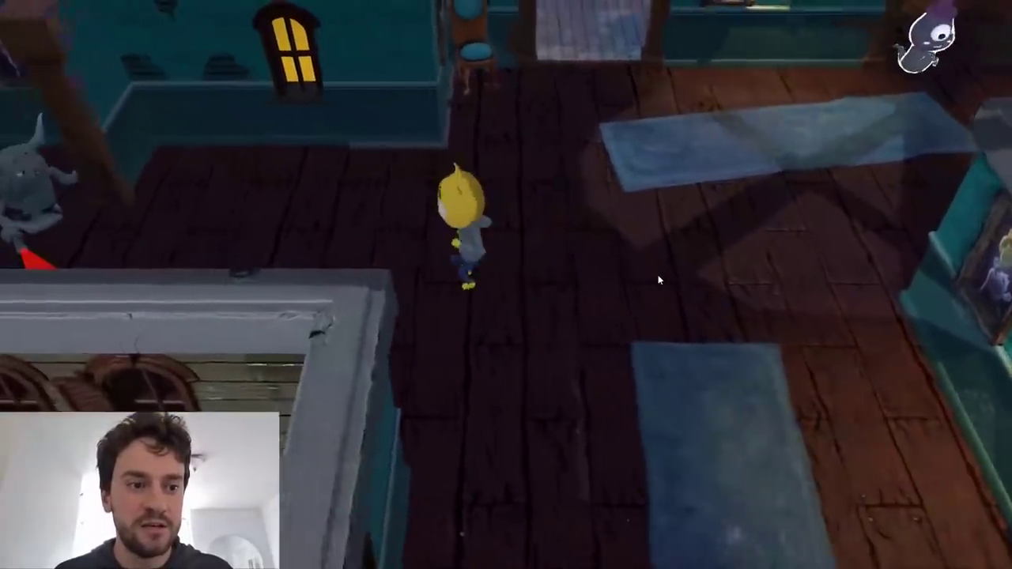
key("a")
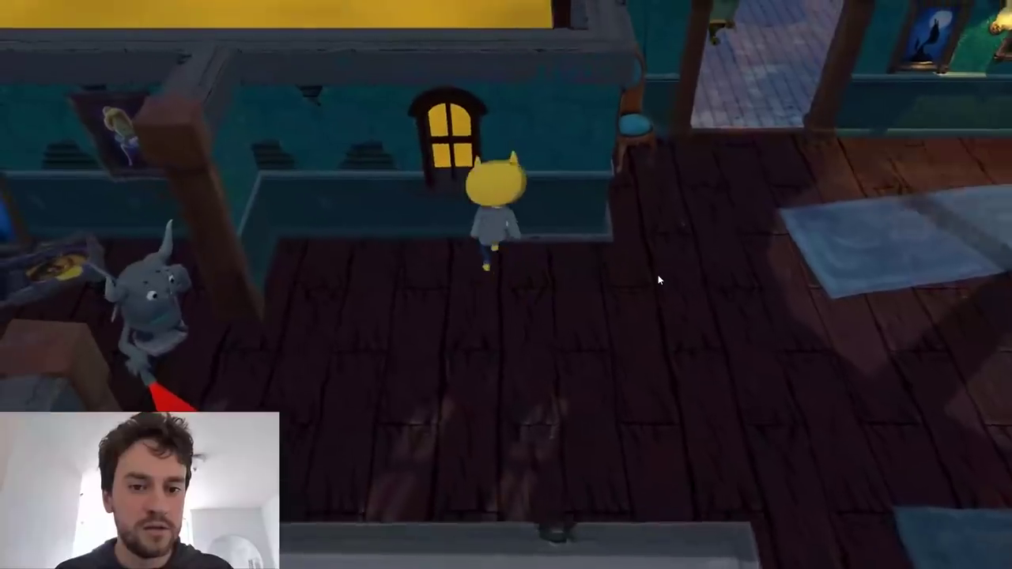
key("a")
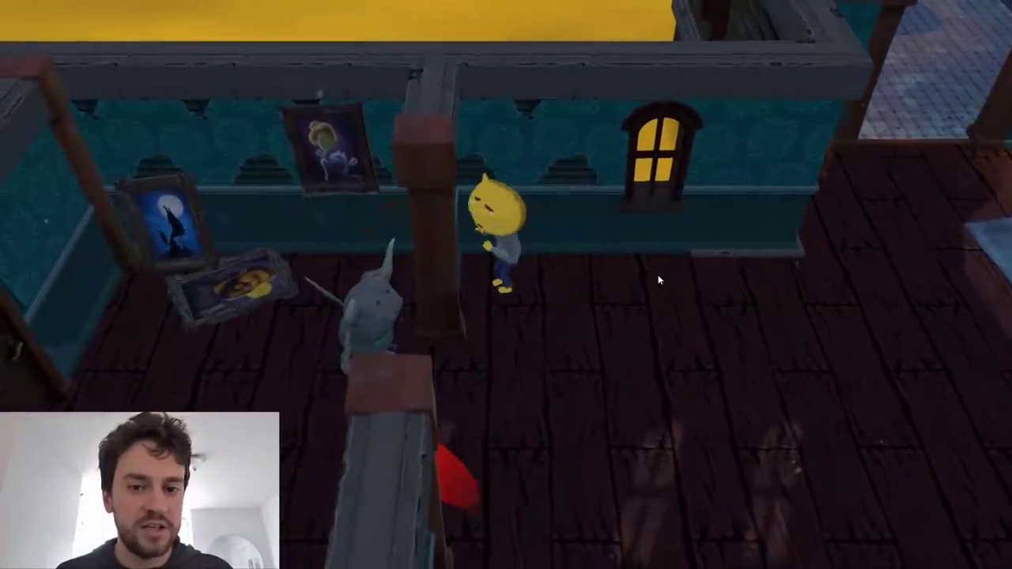
key("d")
key("a")
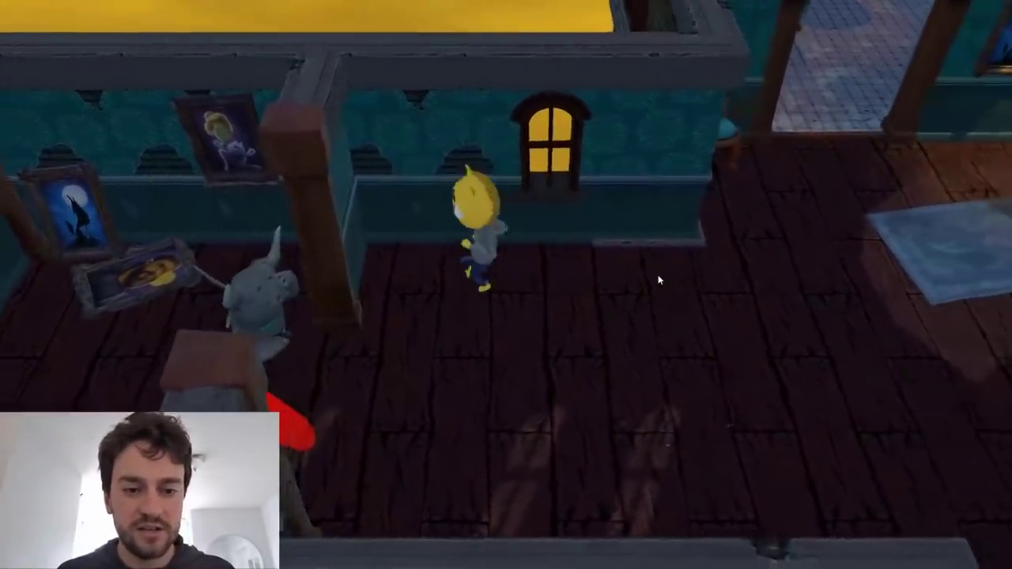
key("s")
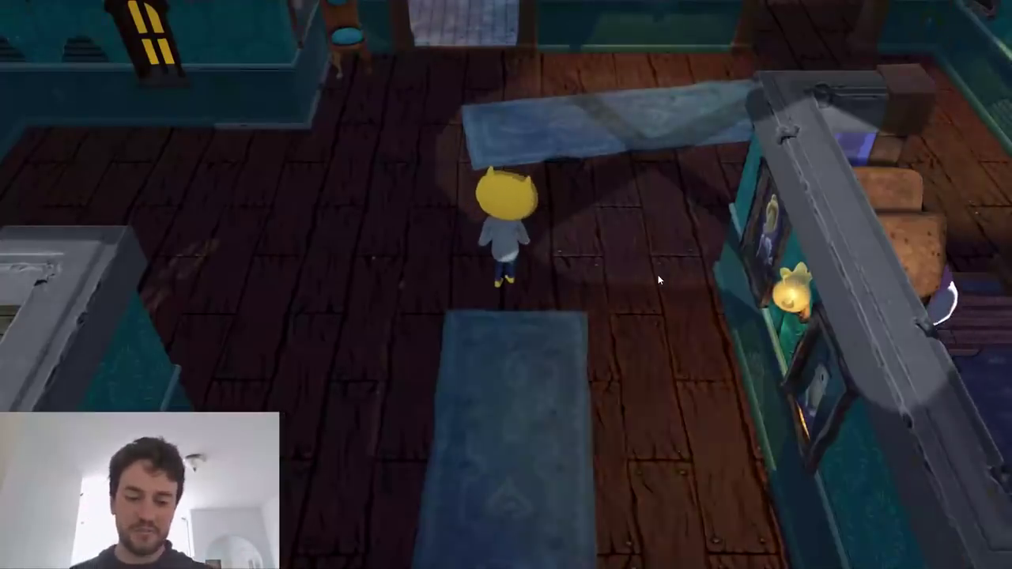
Walk John Lemon from the start point into the bathroom doorway and back out to the hallway rug.
key("w")
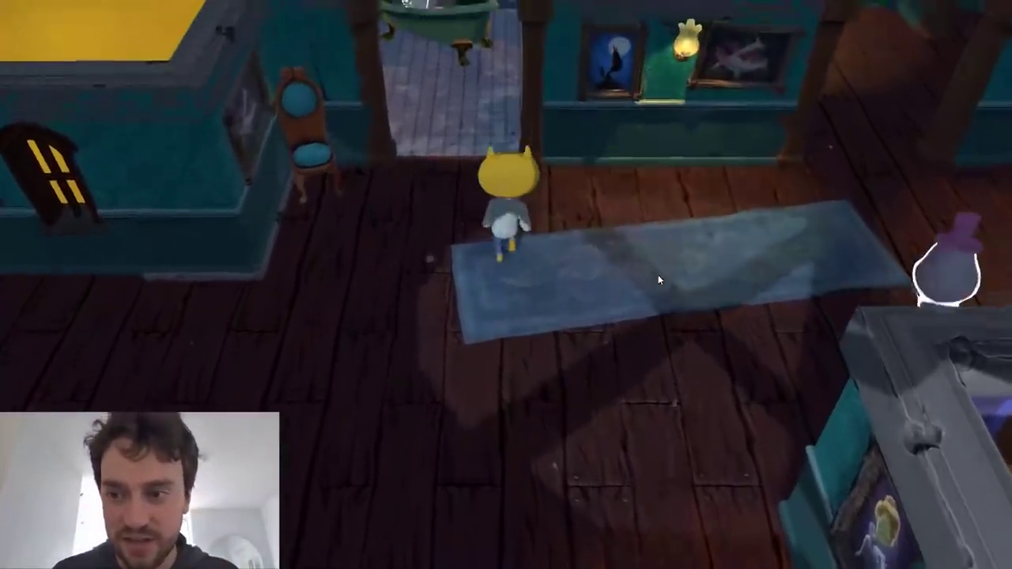
key("s")
key("d")
key("a")
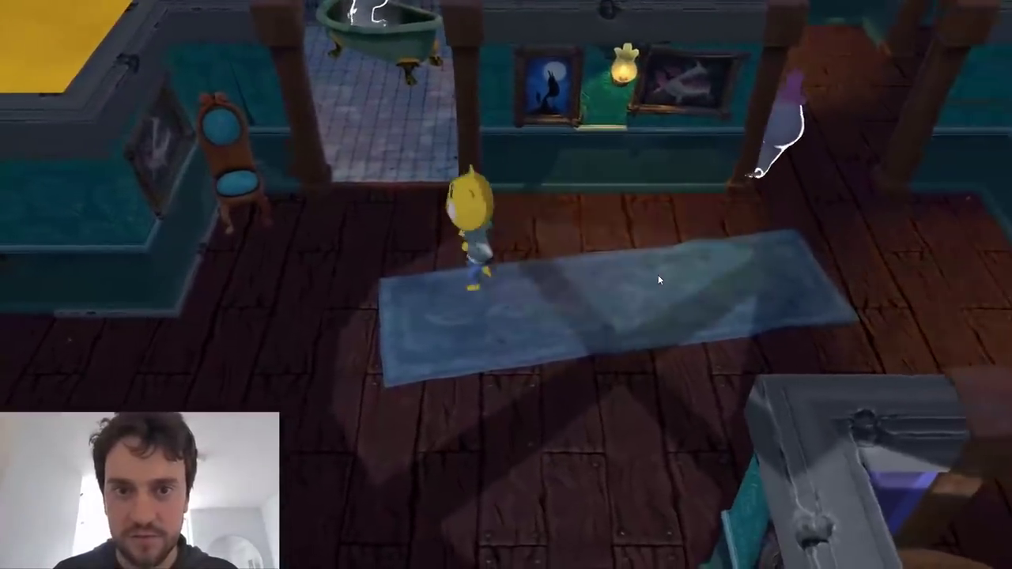
key("w")
key("w")
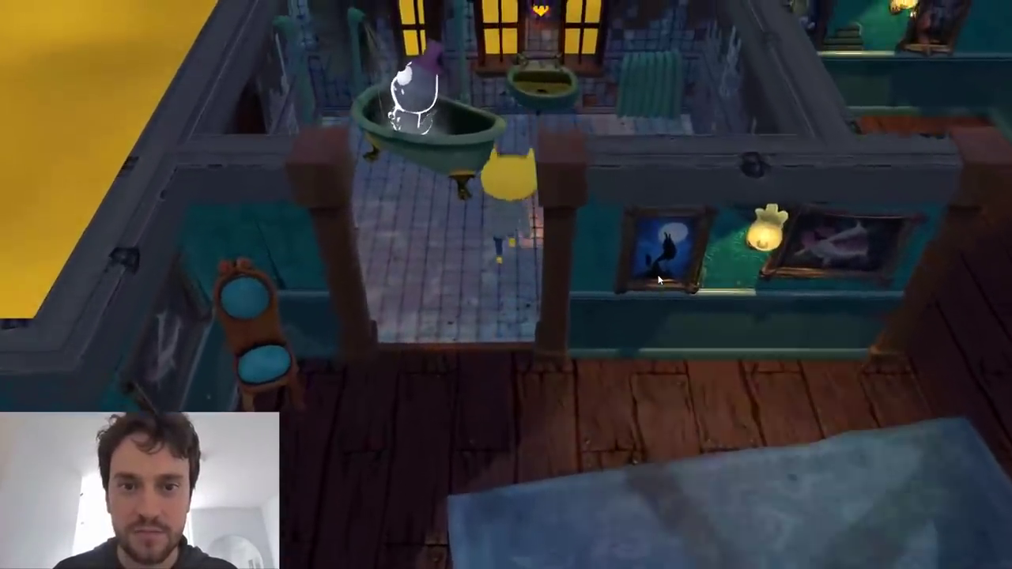
key("s")
key("d")
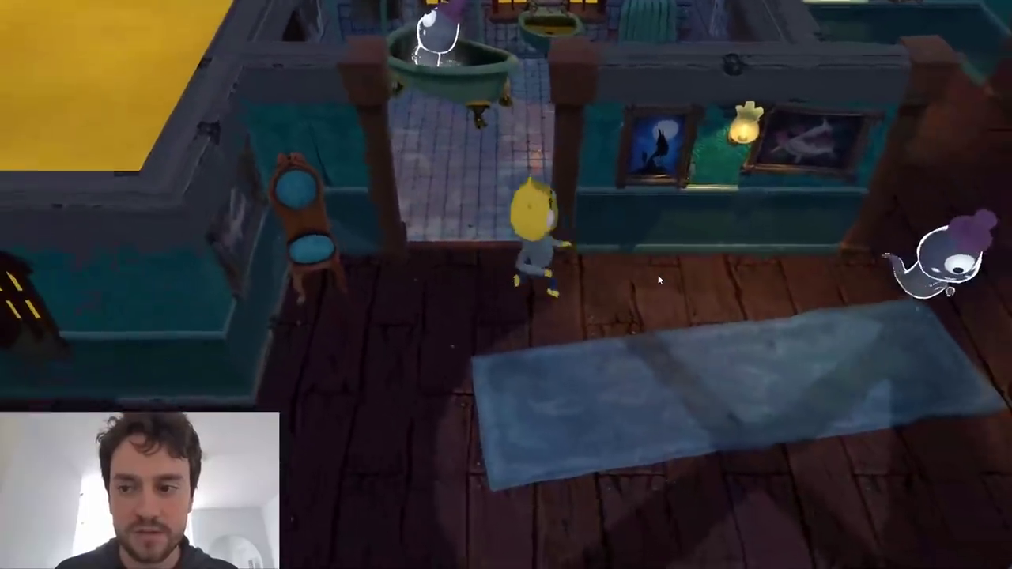
Guide John Lemon past the wall paintings, through the passage beside the bathroom and down the long corridor towards the patrolling ghost.
key("d")
key("w")
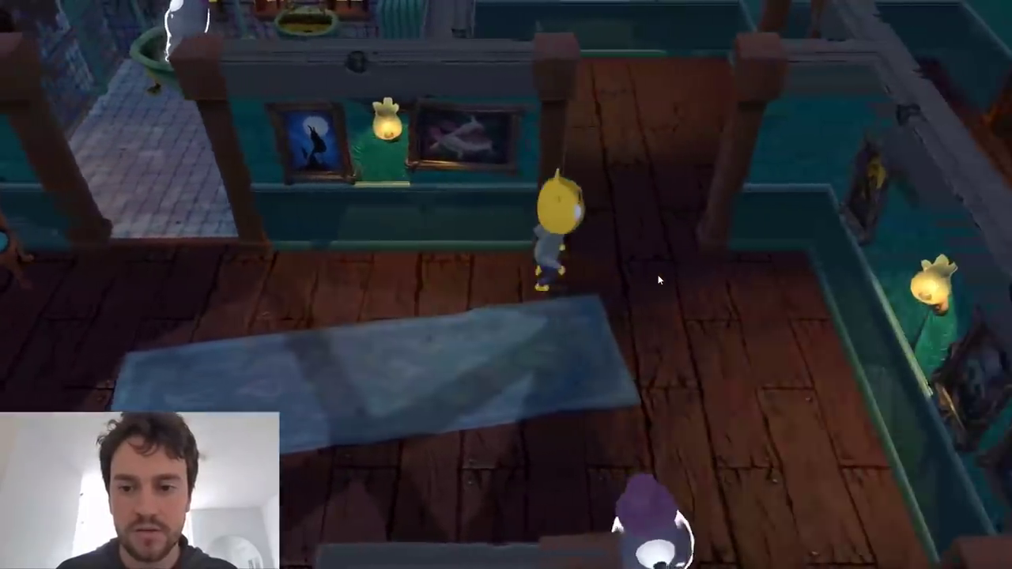
key("w")
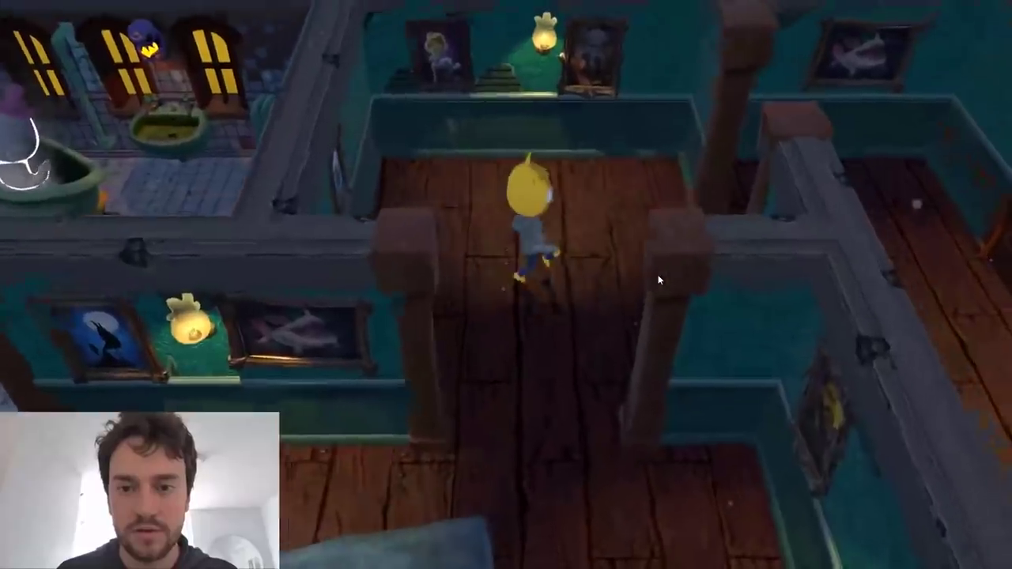
key("d")
key("s")
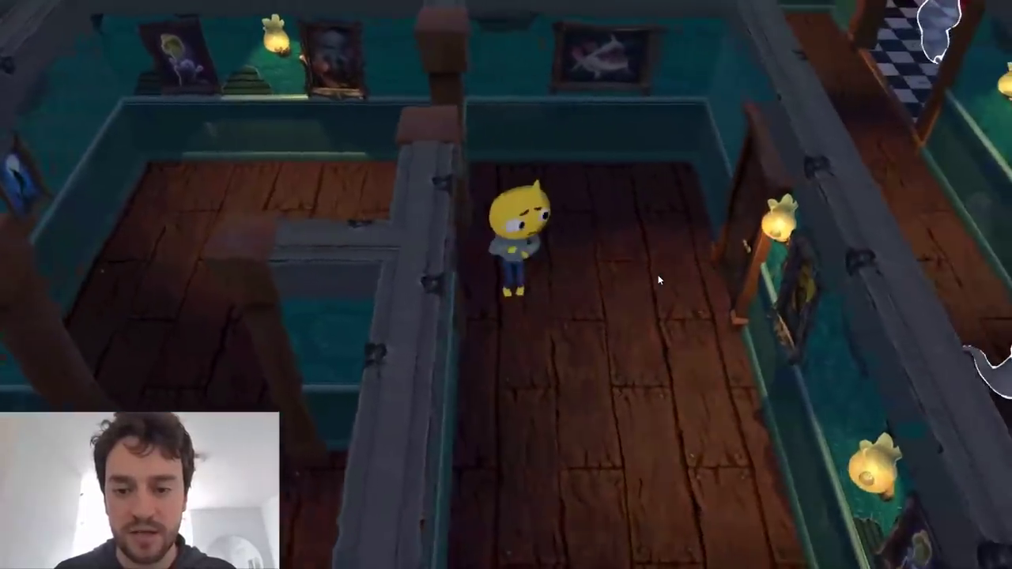
key("d")
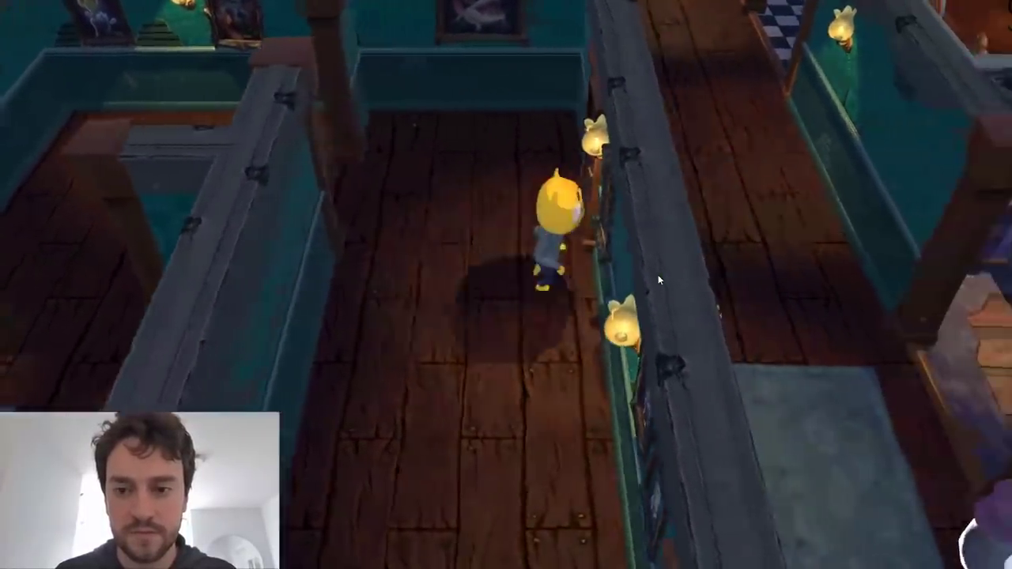
key("s")
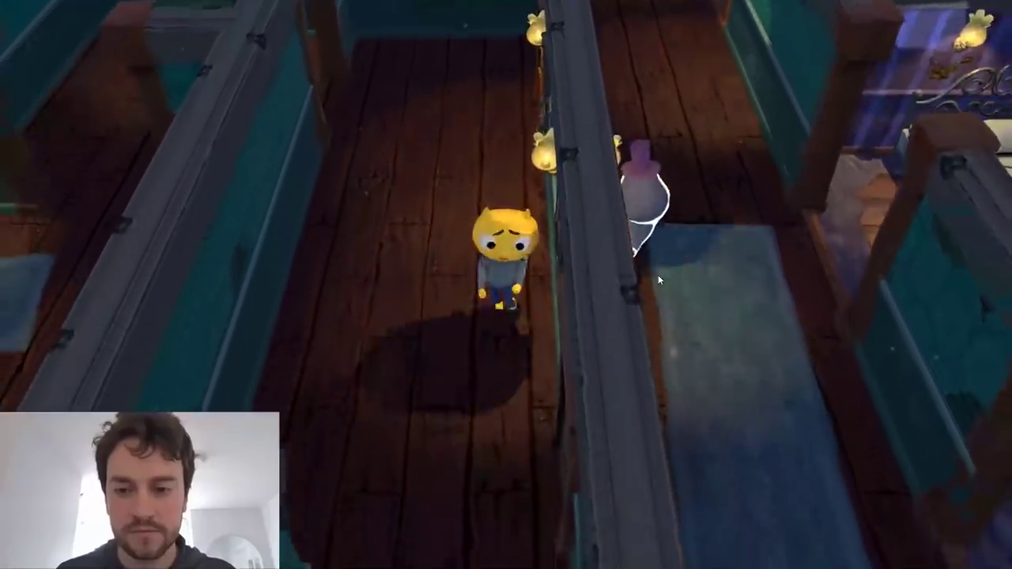
key("s")
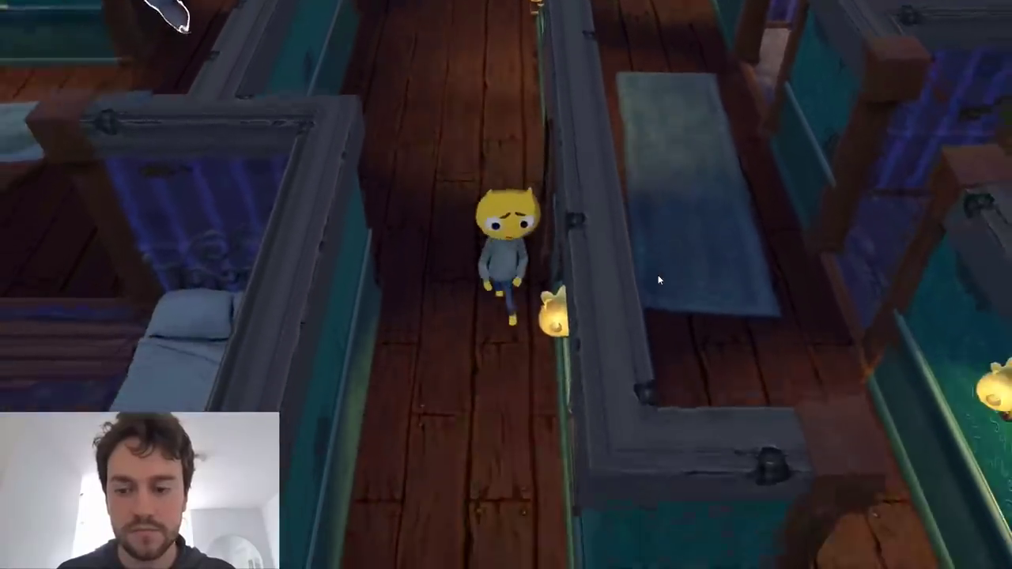
key("s")
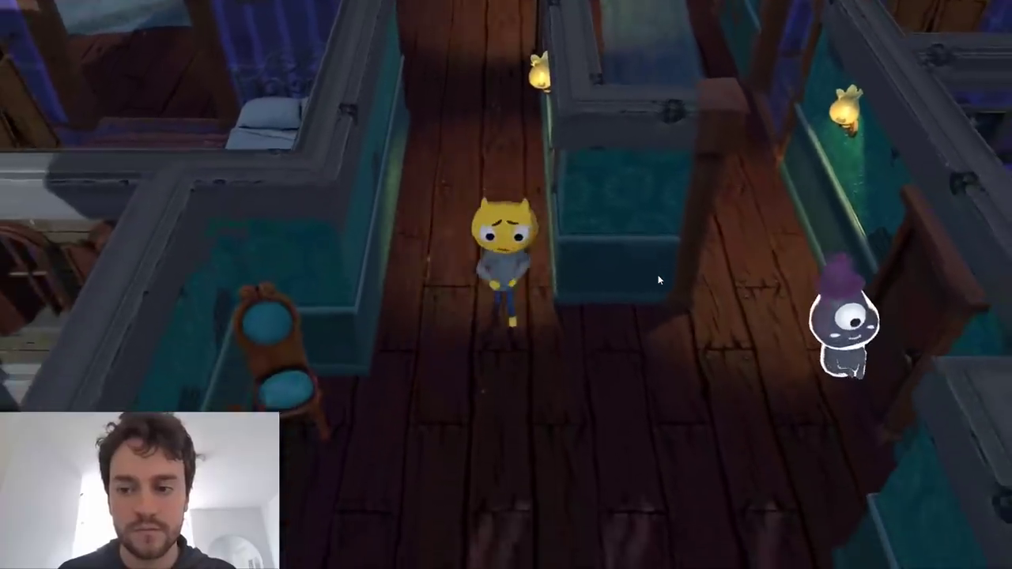
key("w")
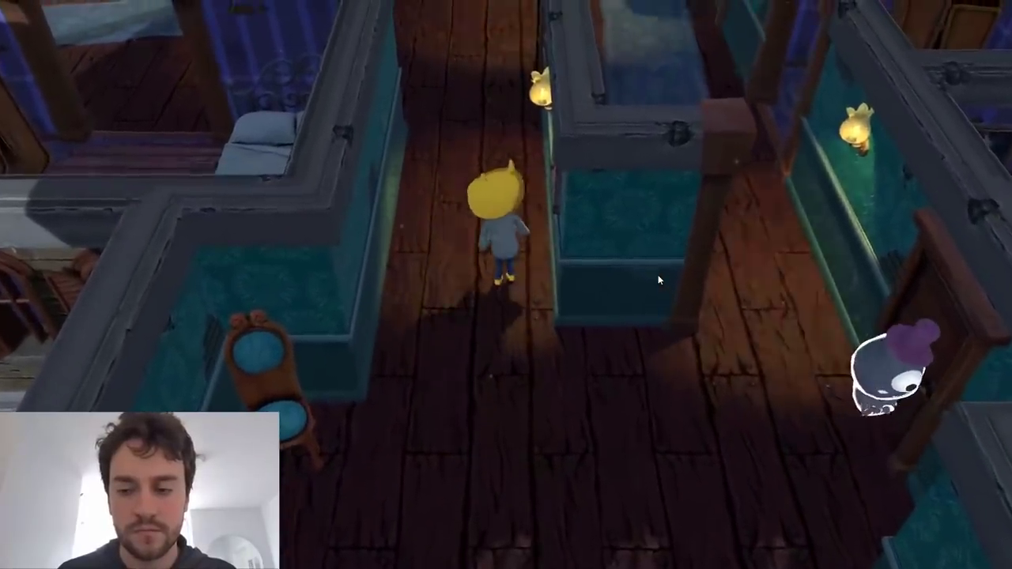
key("s")
key("d")
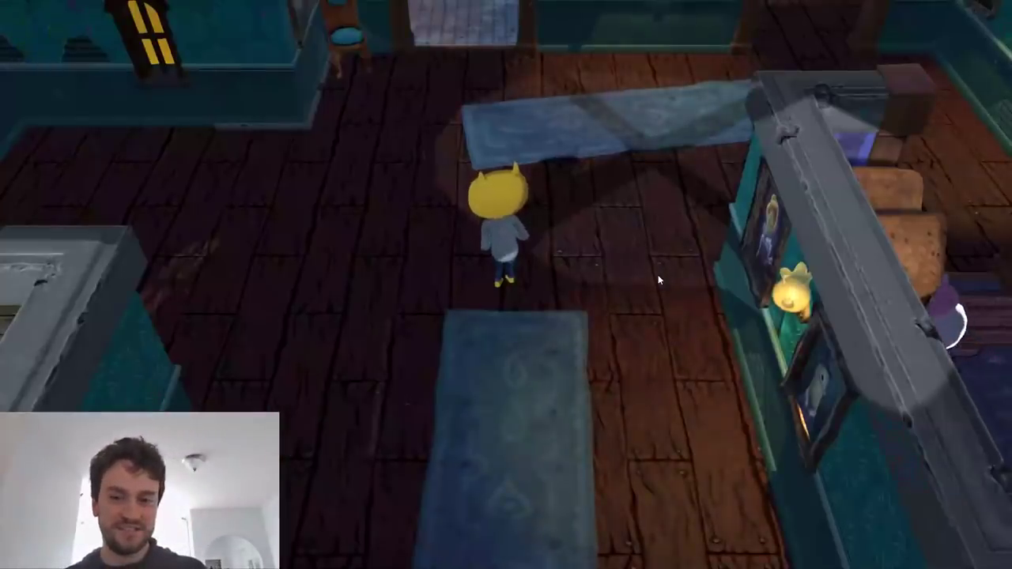
key("w")
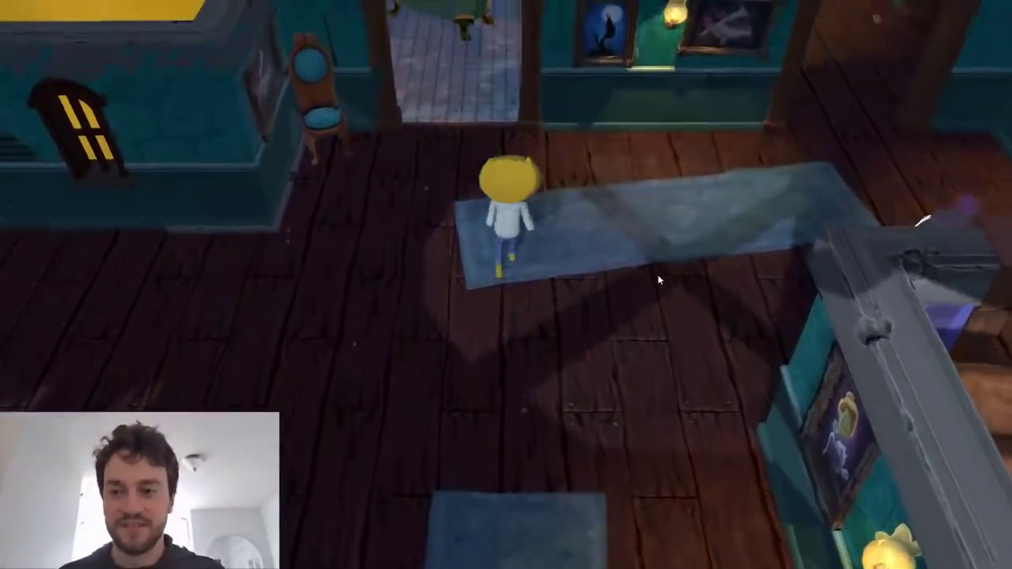
key("a")
key("d")
key("w")
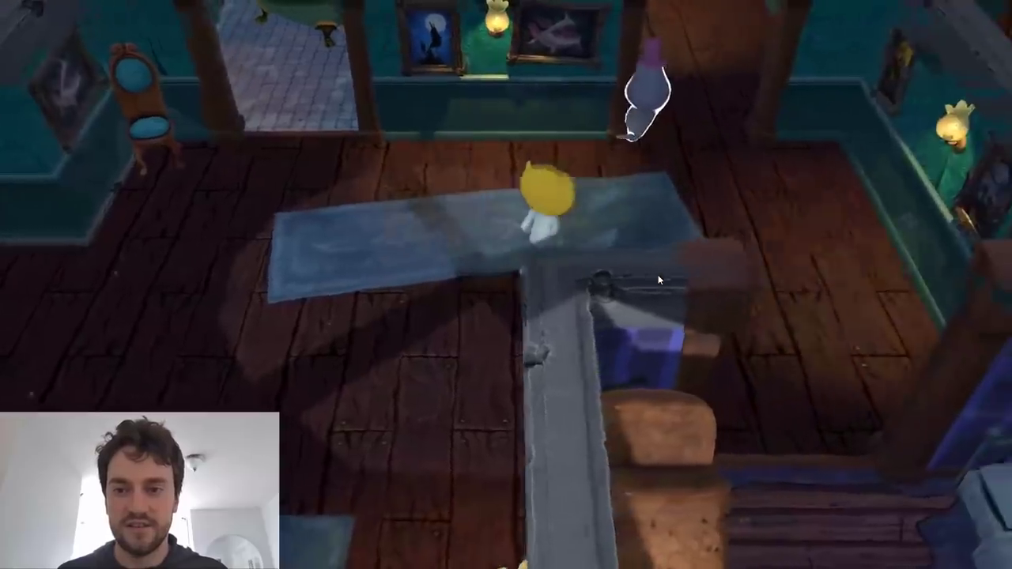
key("w")
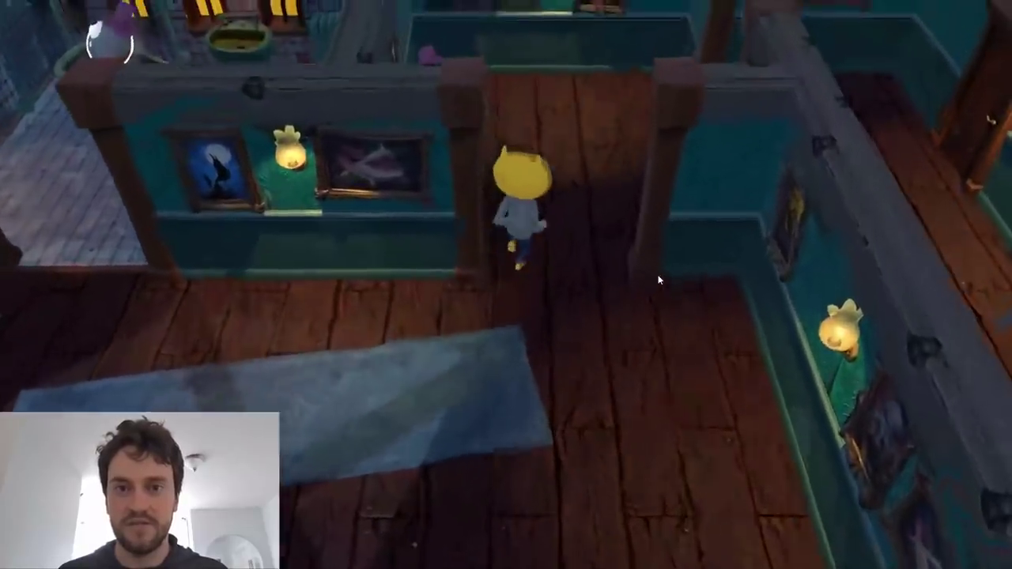
key("d")
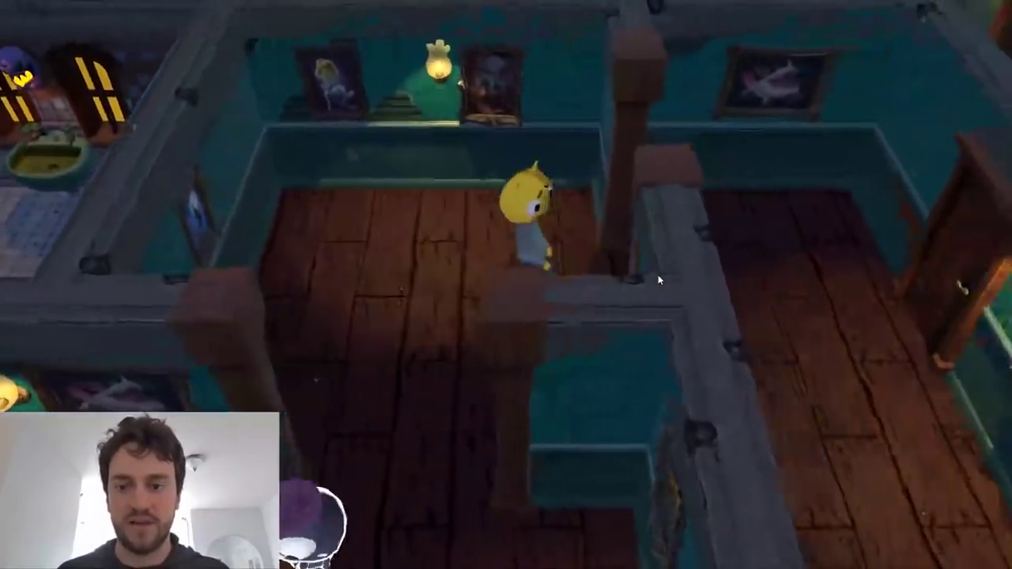
key("s")
key("d")
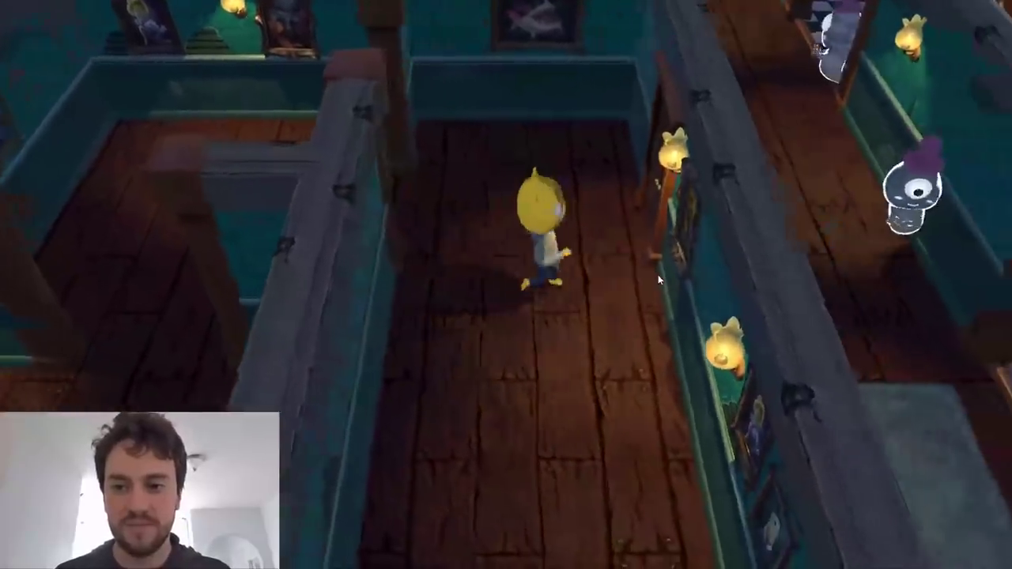
key("s")
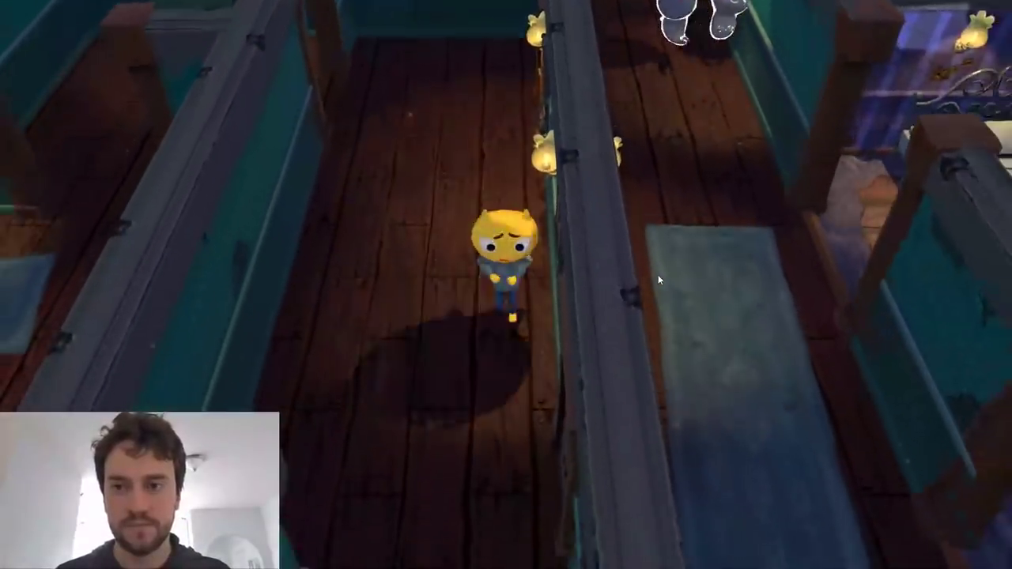
key("s")
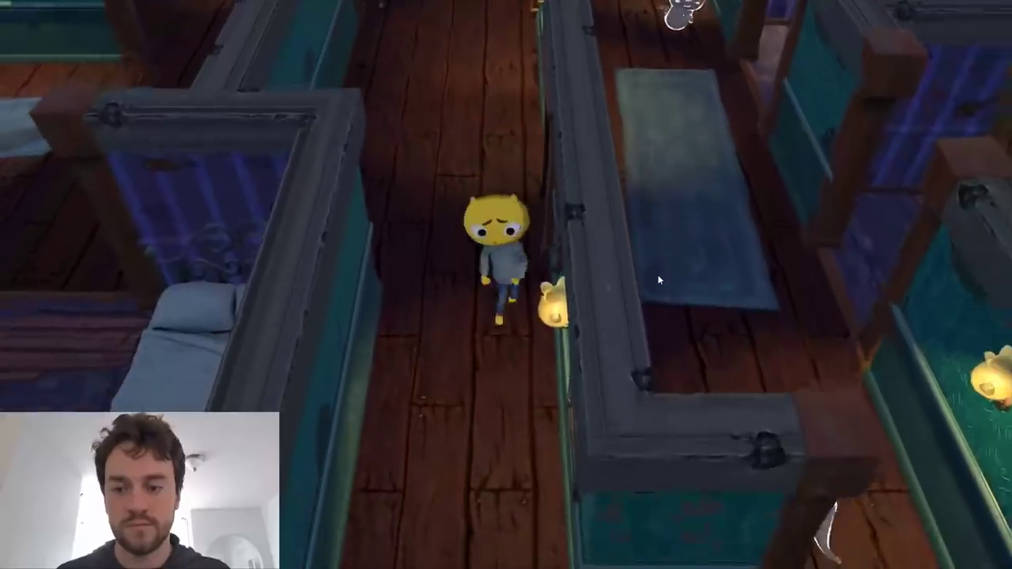
key("s")
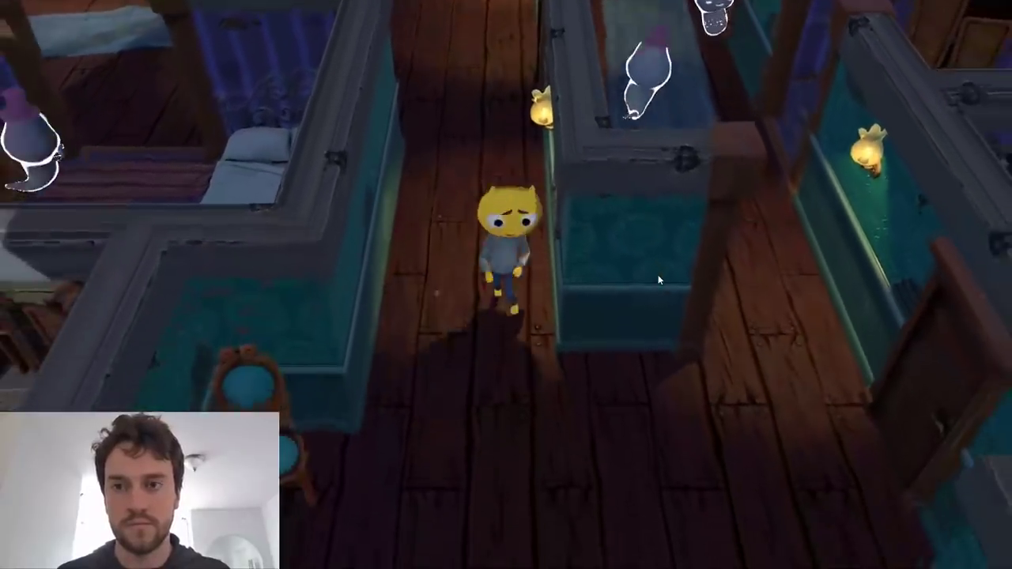
key("w")
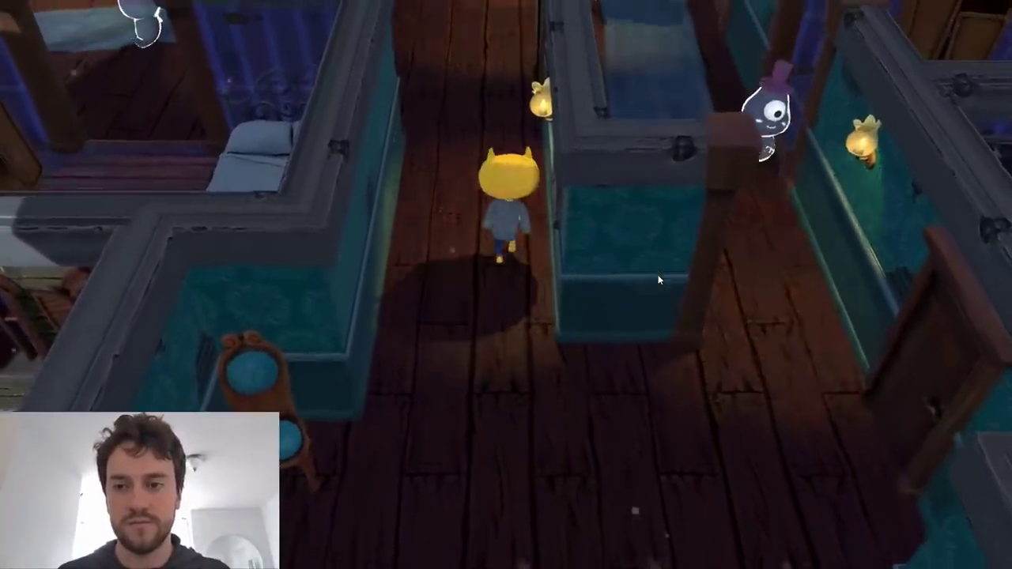
key("w")
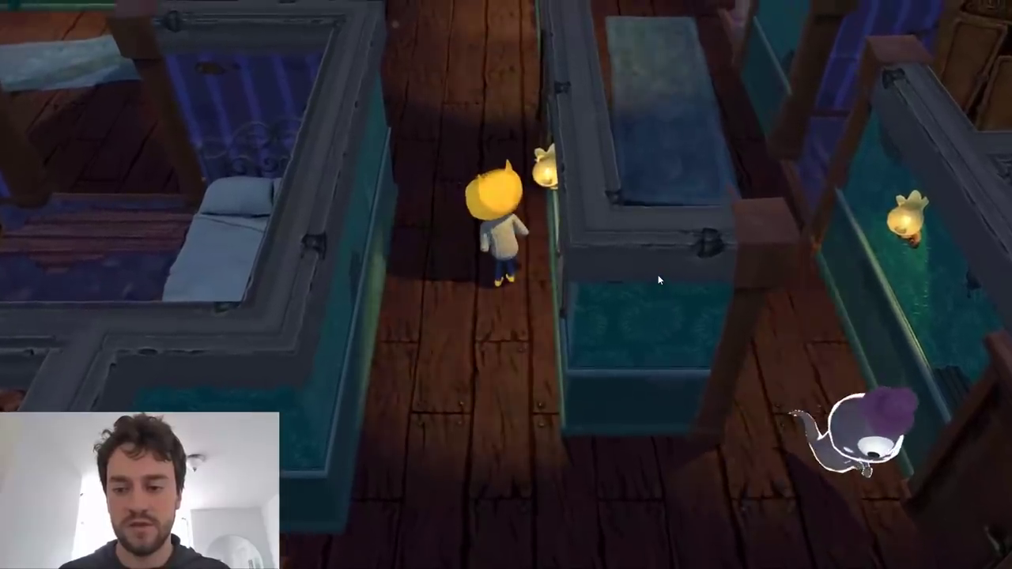
key("s")
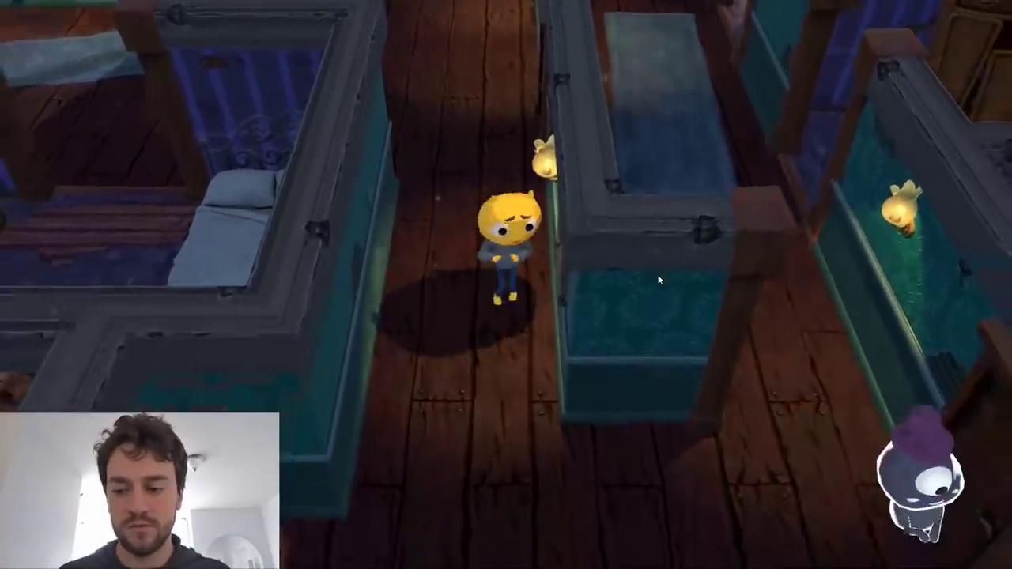
key("w")
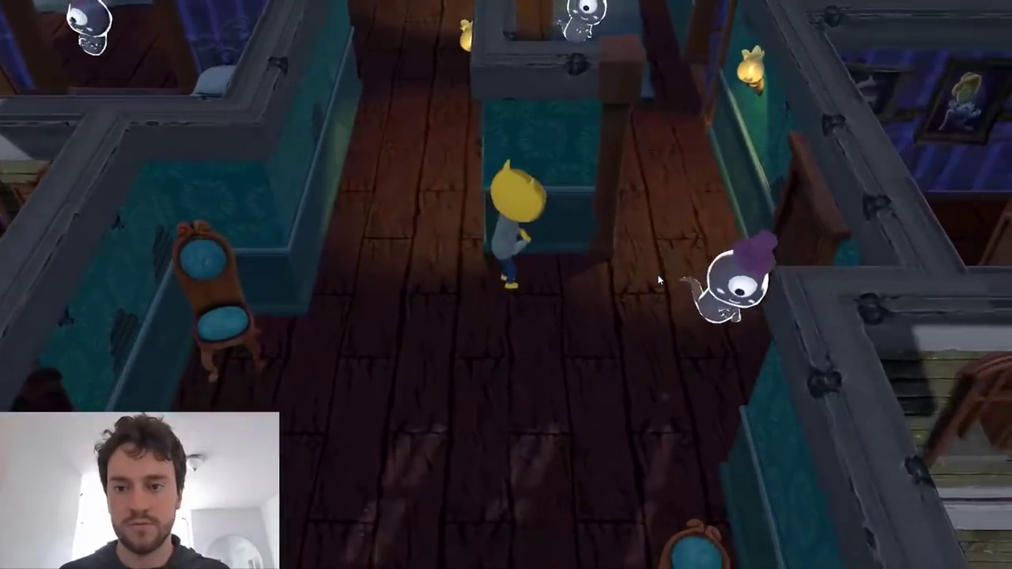
key("a")
key("w")
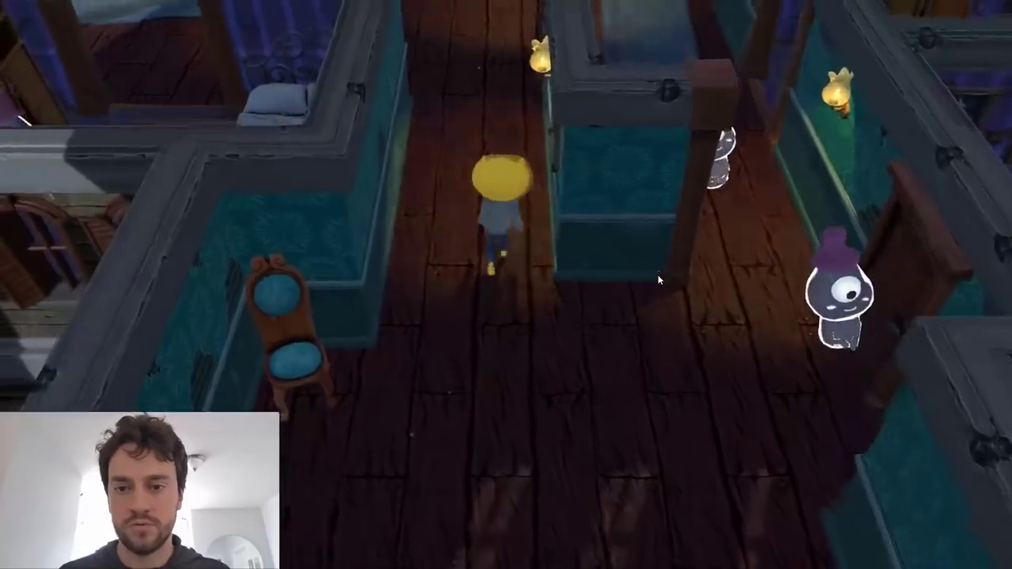
key("w")
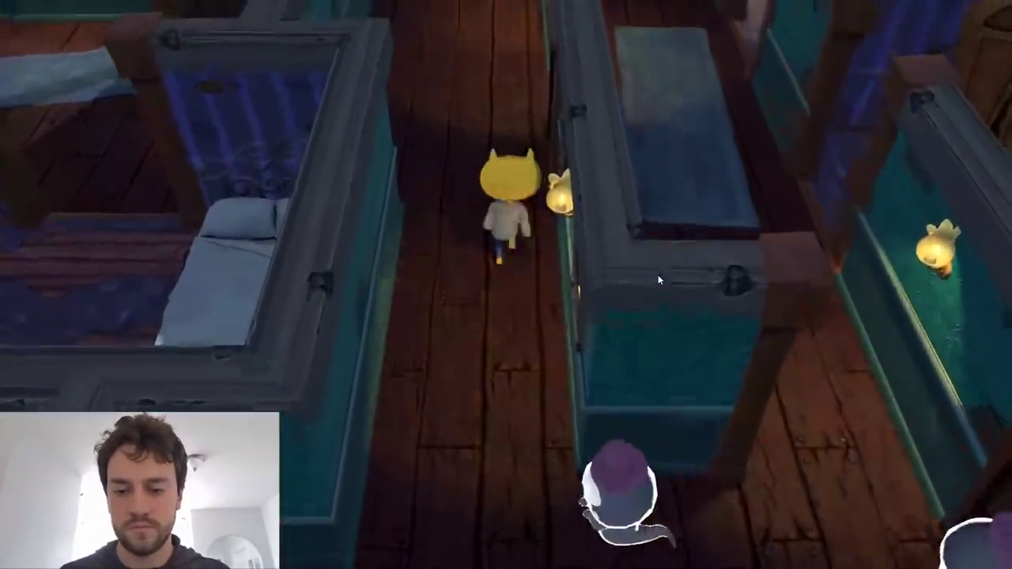
key("w")
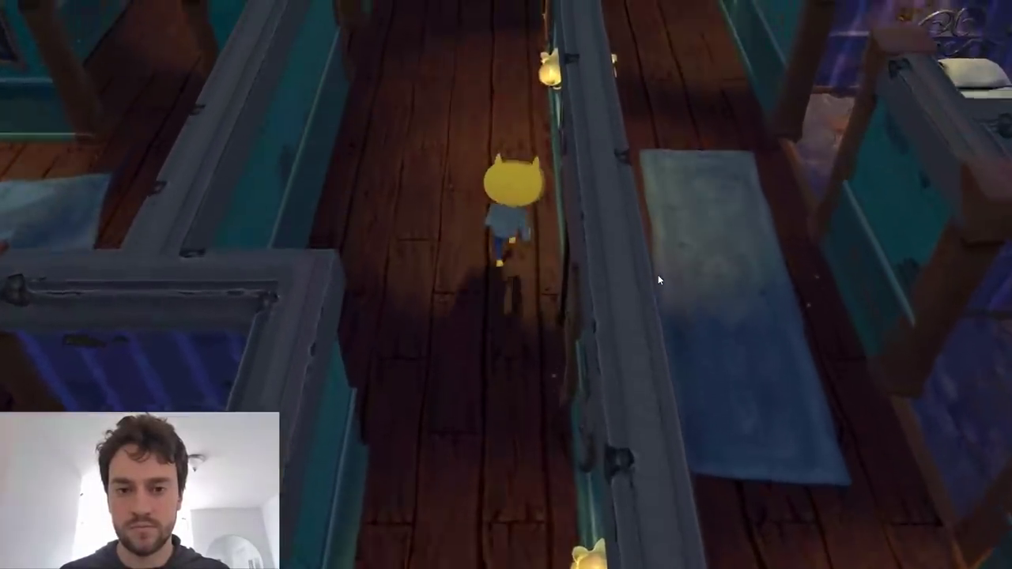
key("a")
key("s")
key("s")
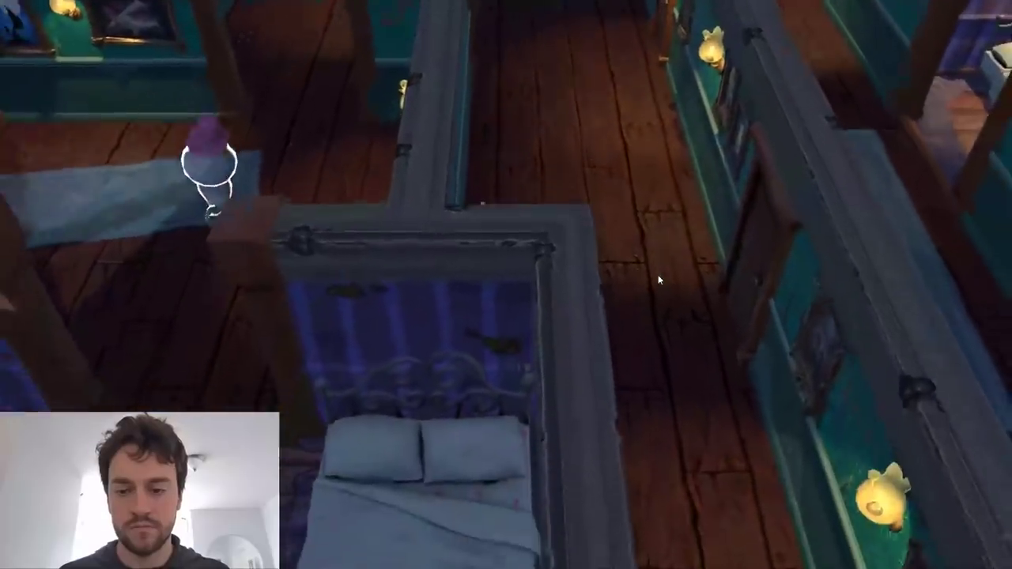
key("d")
key("s")
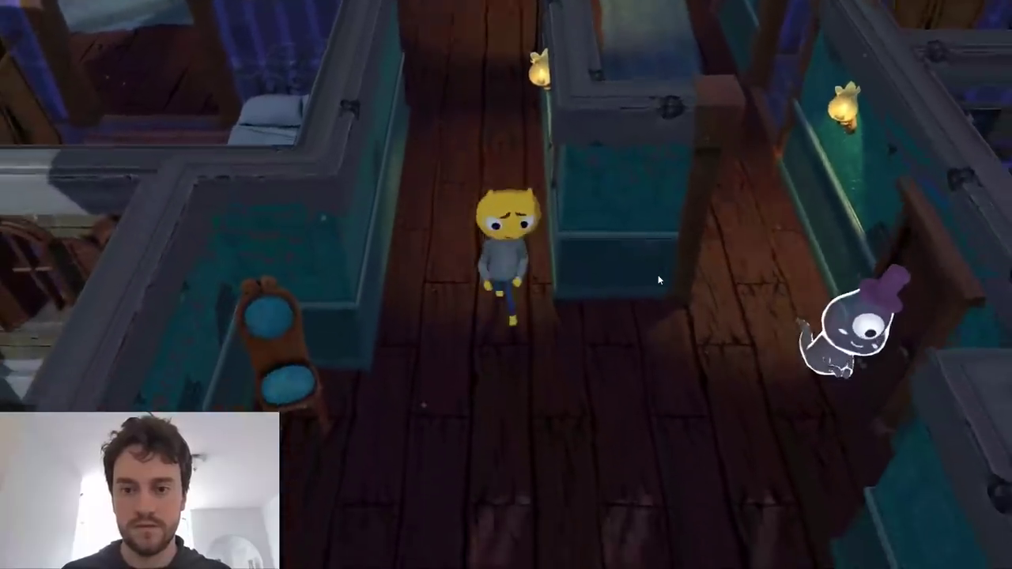
key("w")
key("w")
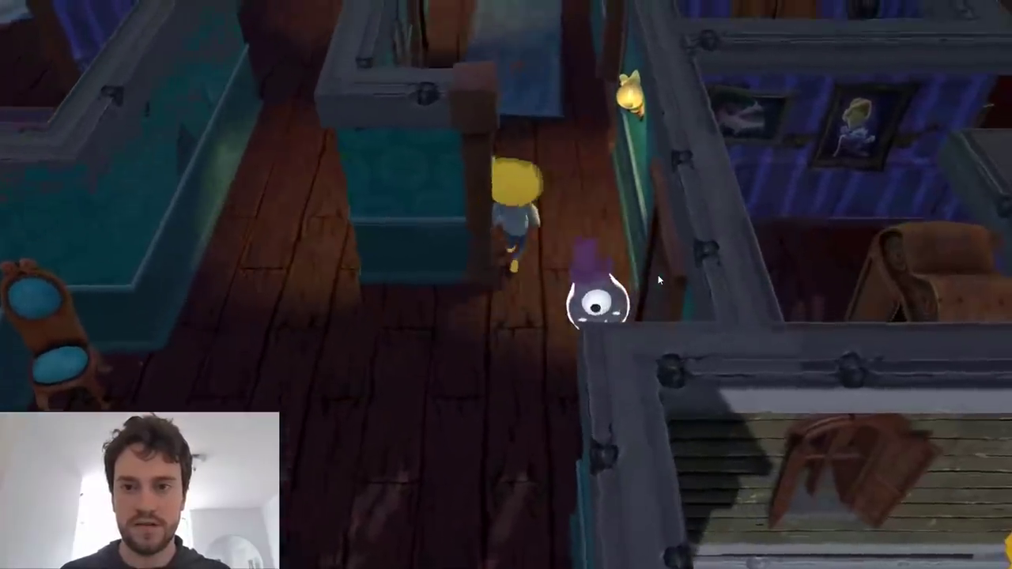
key("d")
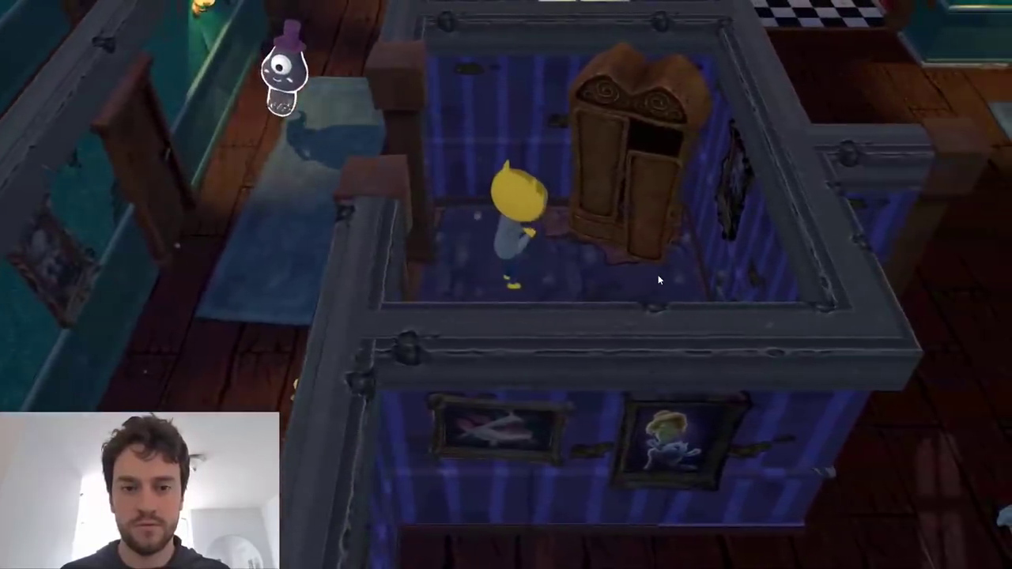
key("a")
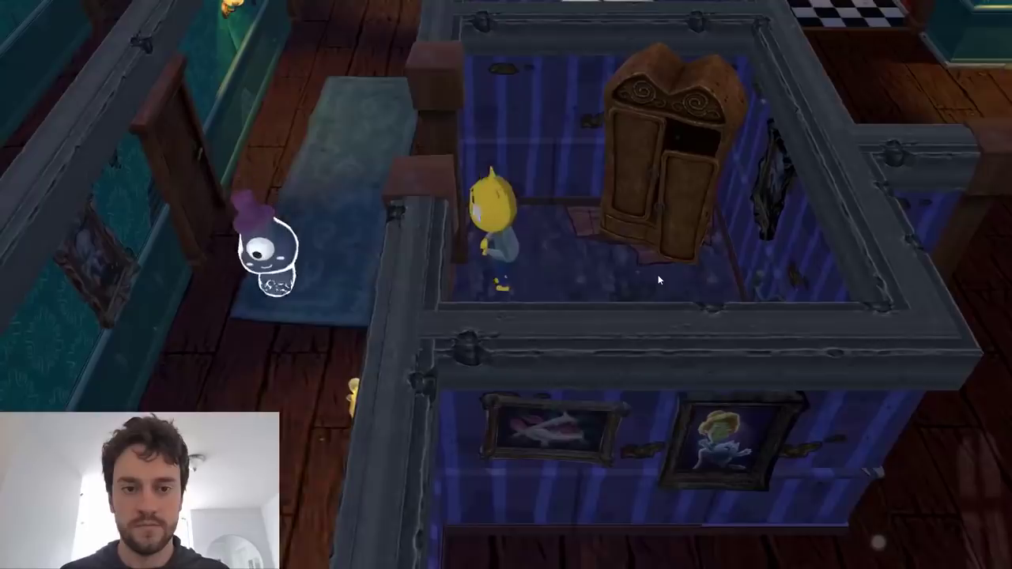
key("w")
key("w")
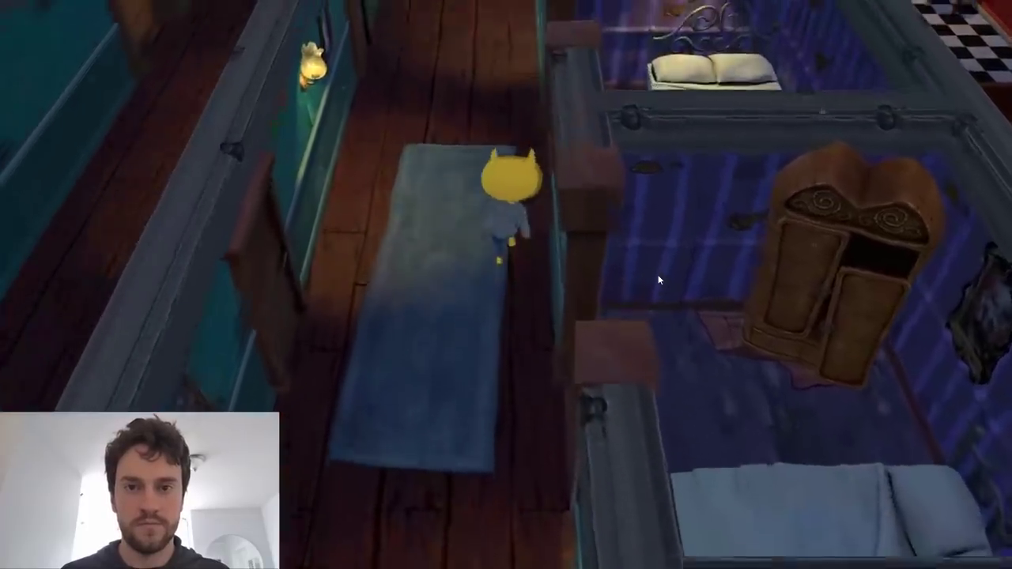
key("w")
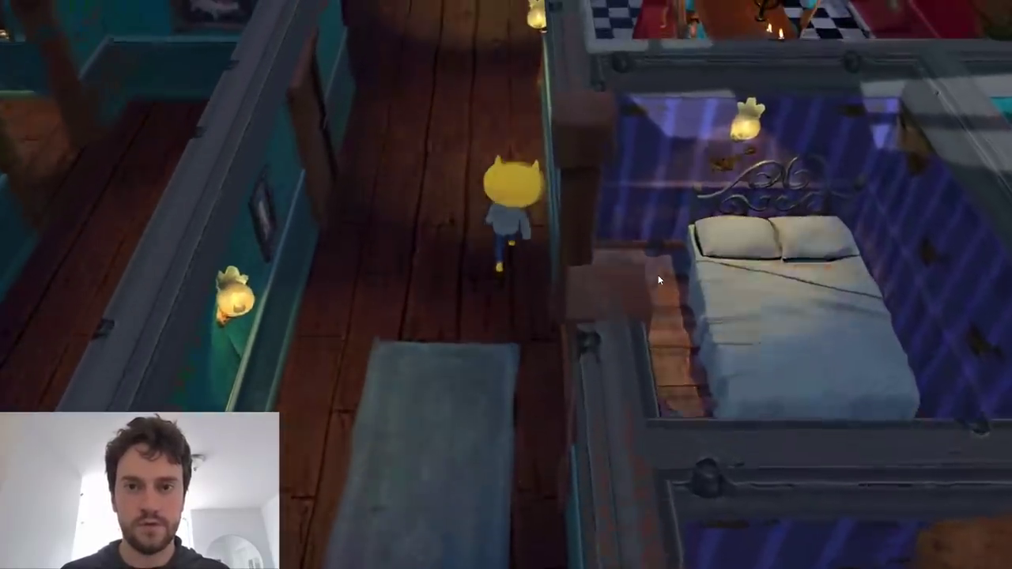
key("w")
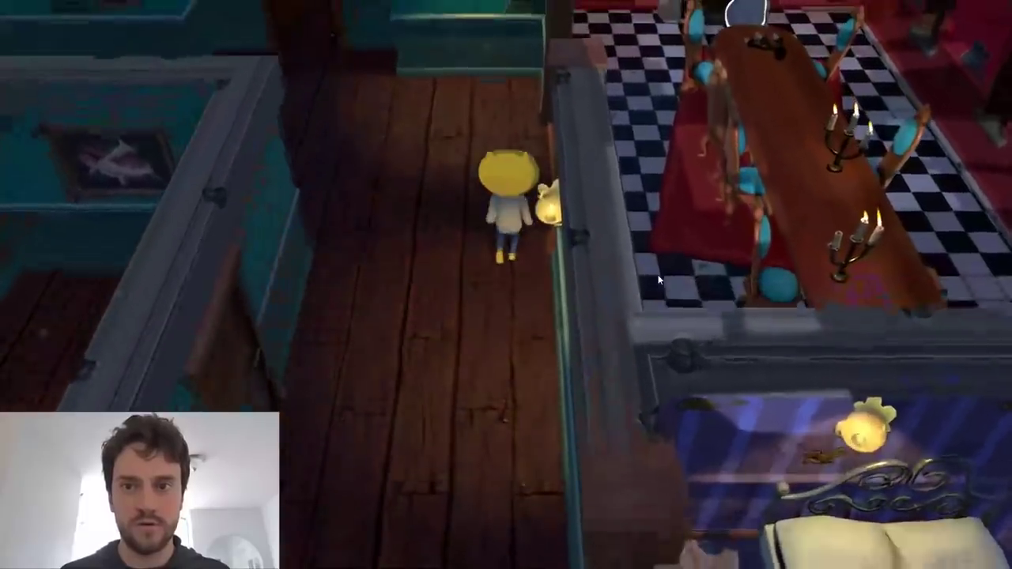
key("d")
key("s")
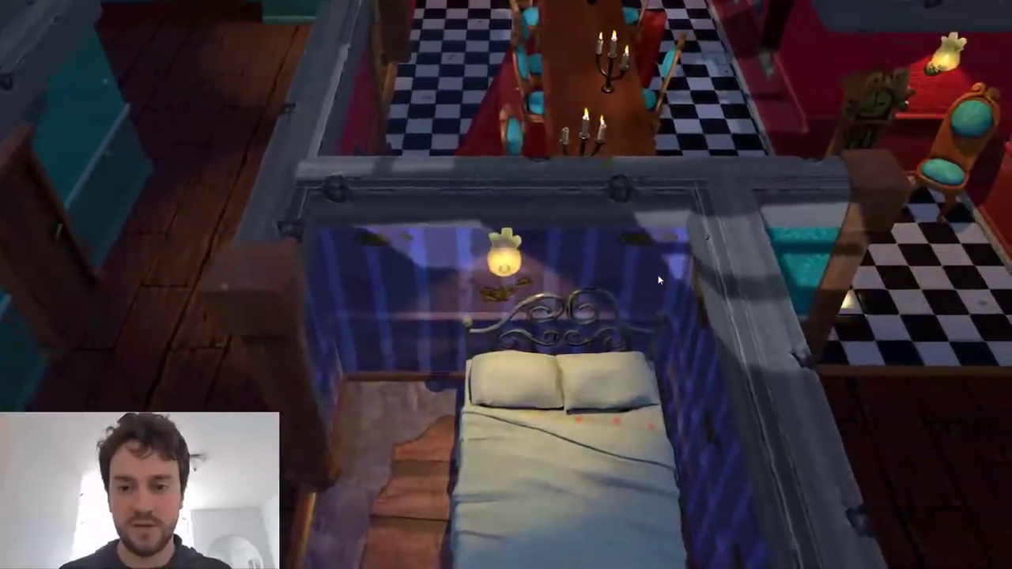
key("w")
key("w")
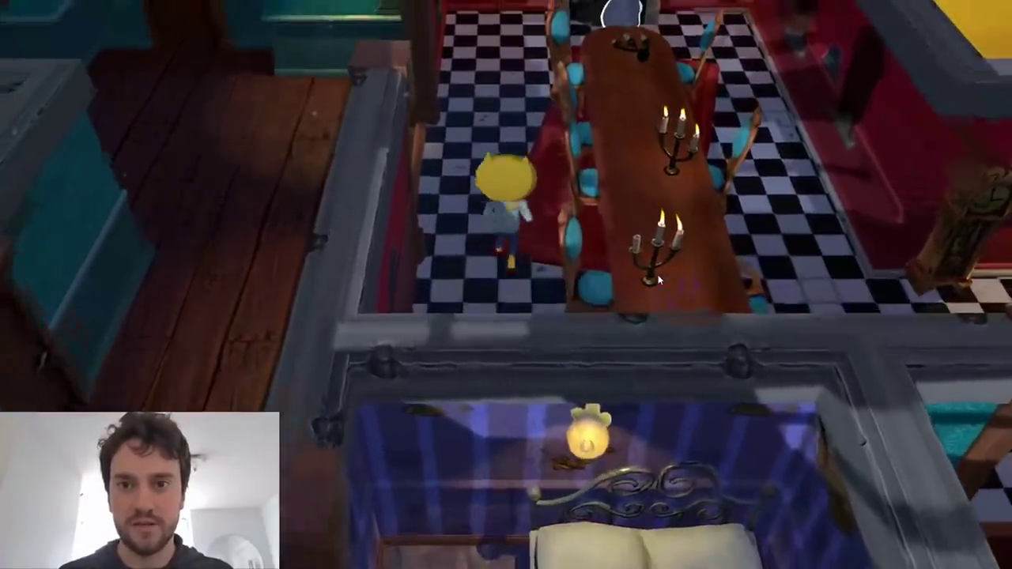
key("s")
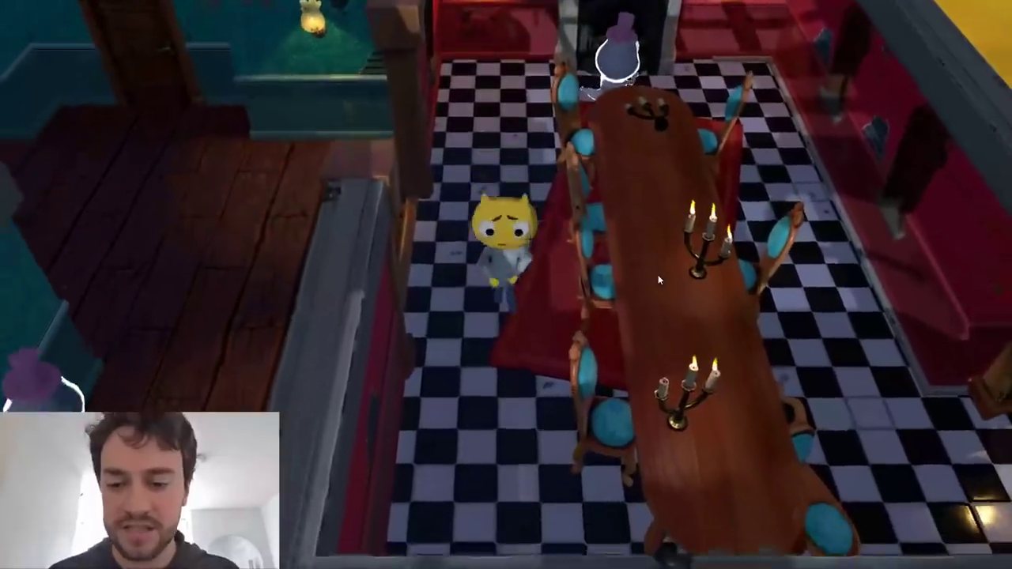
key("s")
key("d")
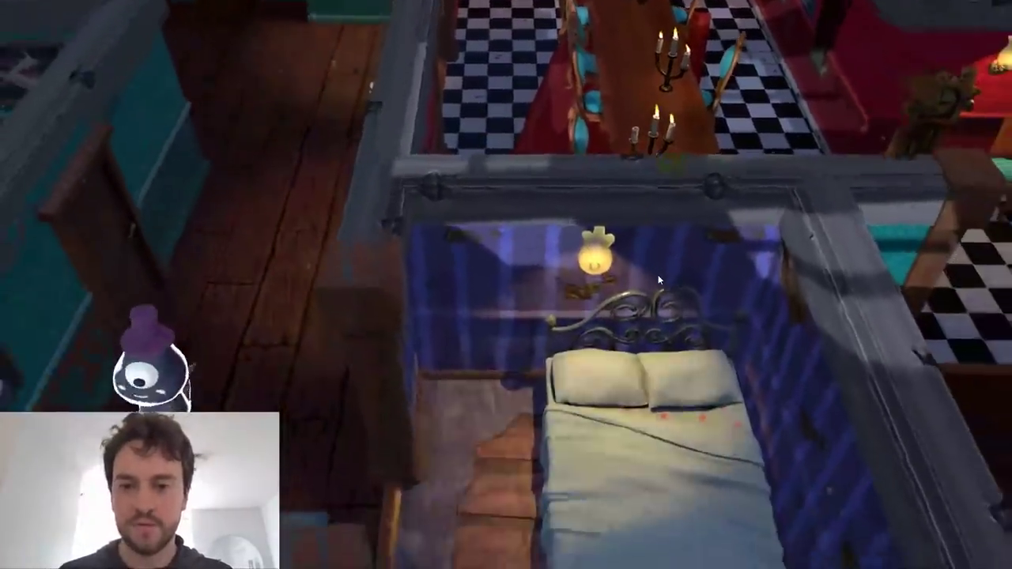
key("a")
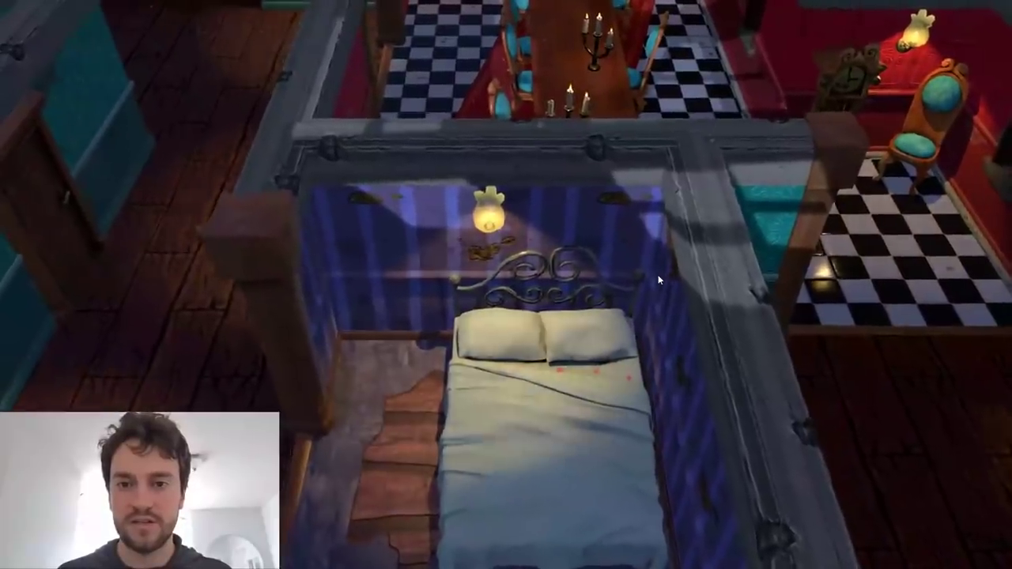
key("w")
key("w")
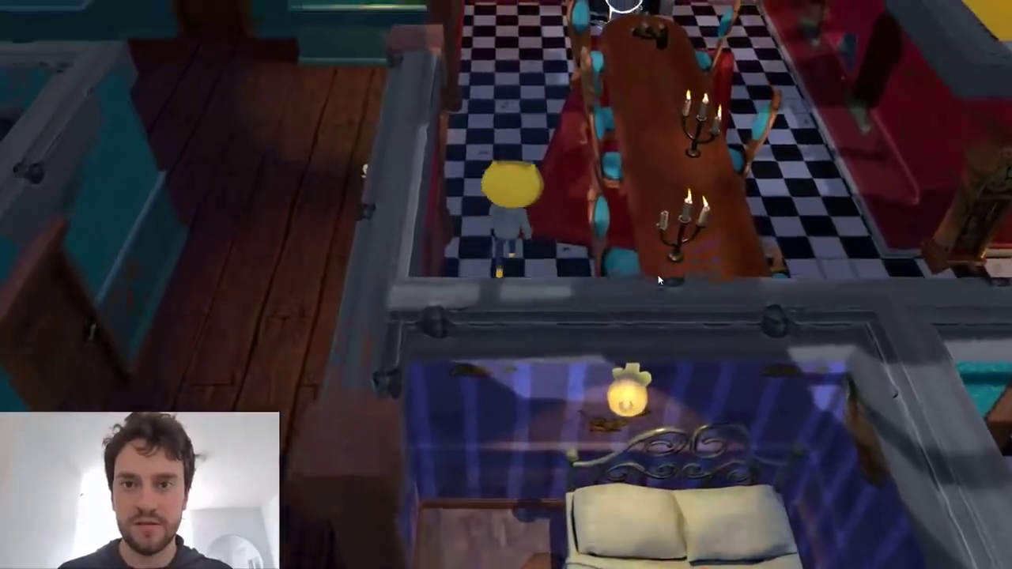
key("w")
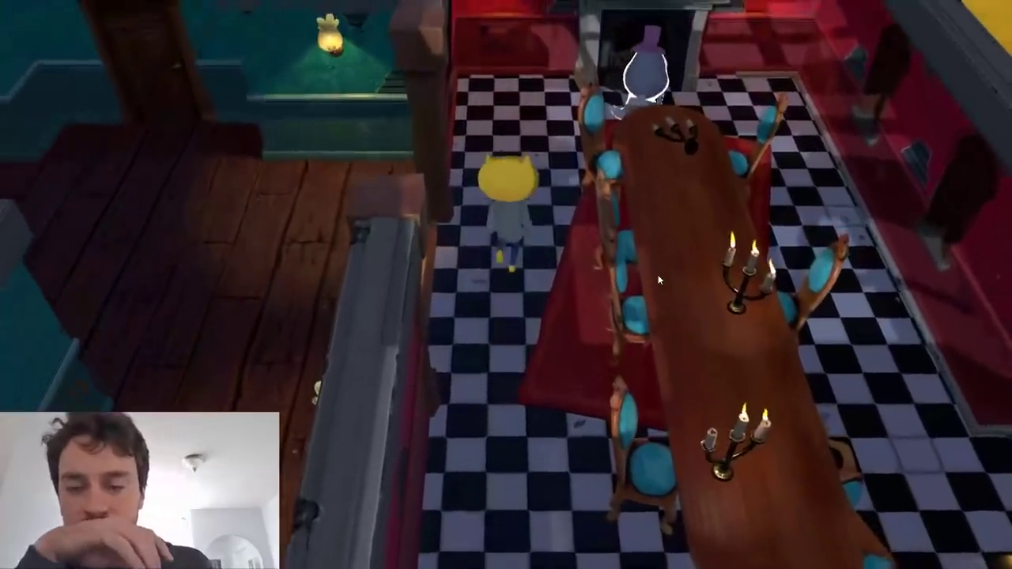
key("w")
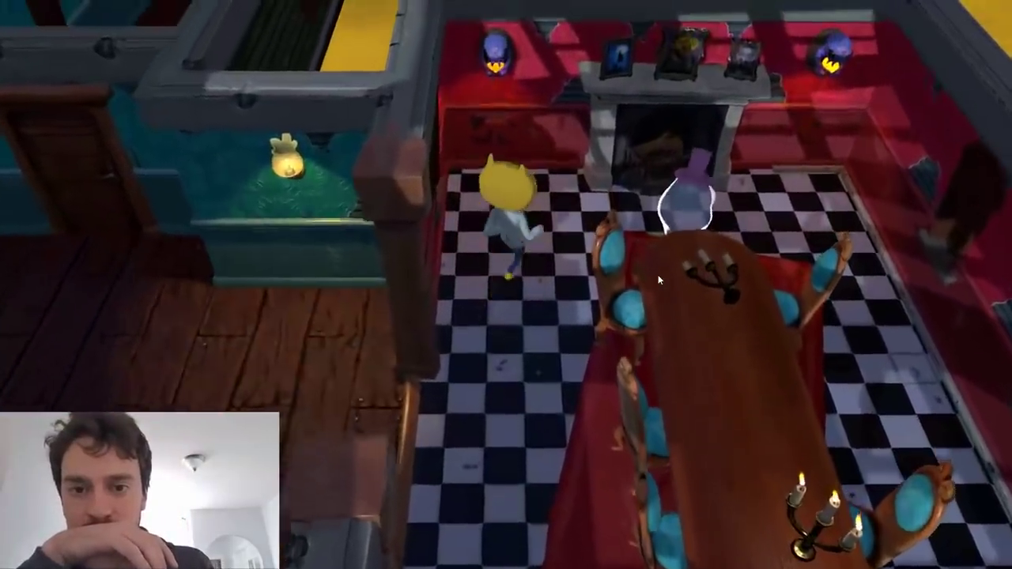
key("d")
key("s")
key("w")
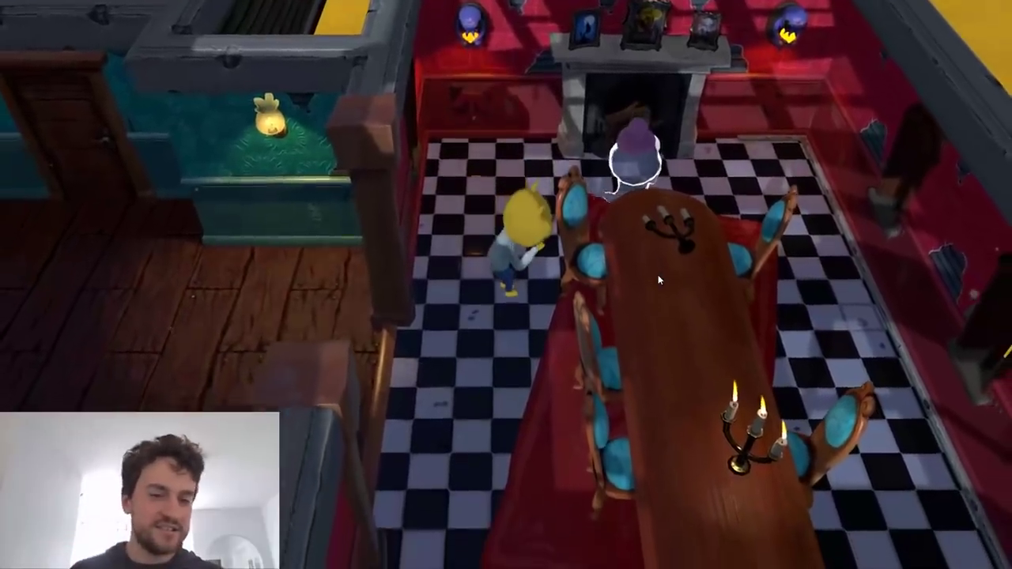
key("w")
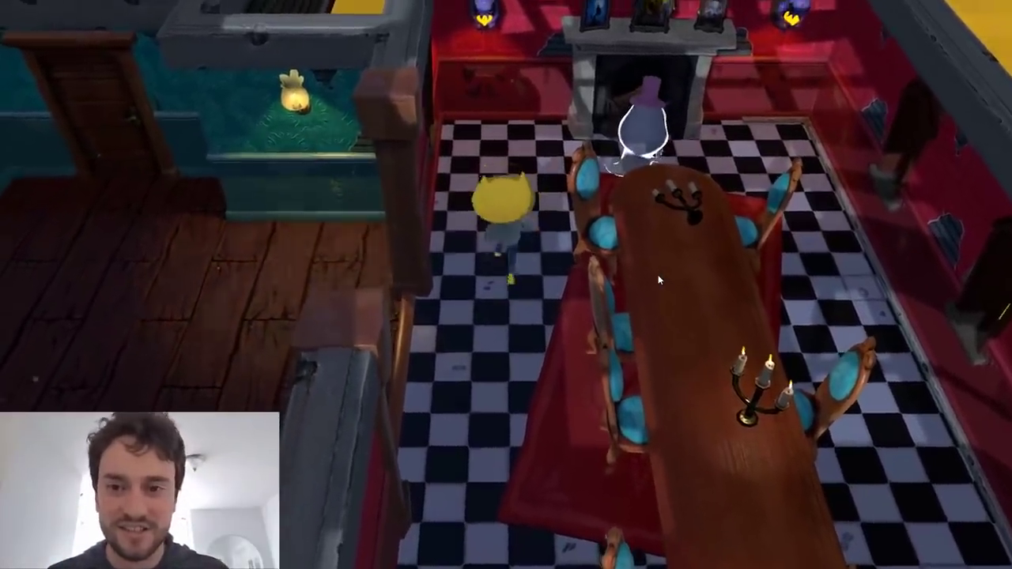
key("d")
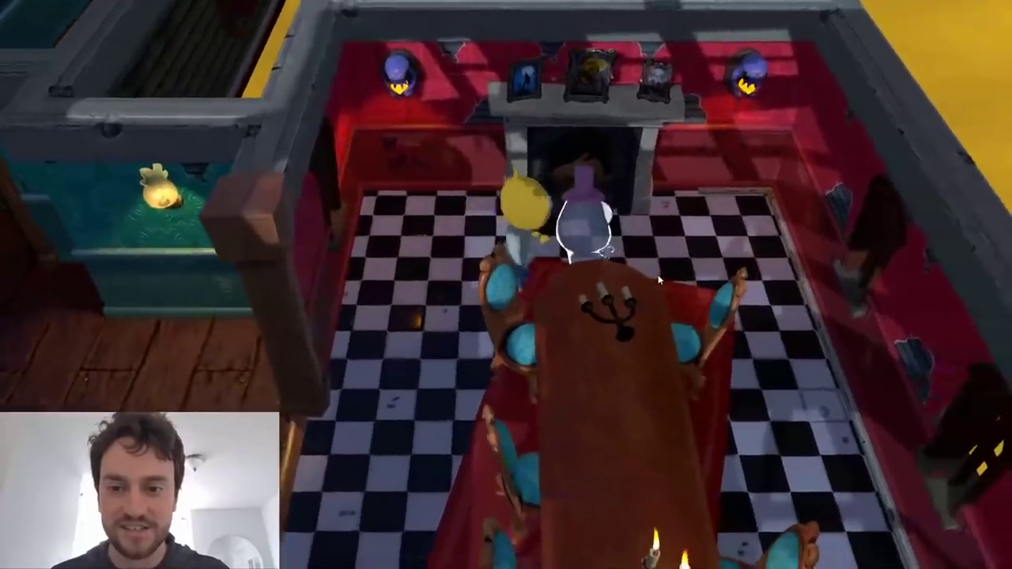
key("a")
key("s")
key("d")
key("w")
key("w")
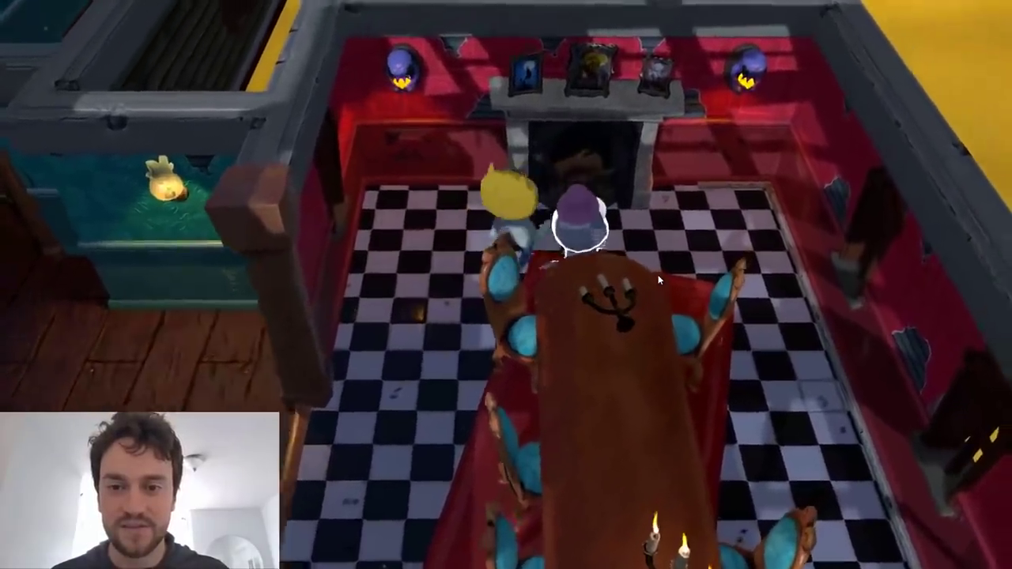
Test the dining room ghost's behaviour by moving John Lemon beside it near the fireplace and table, and quit the game.
key("d")
key("a")
key("s")
key("s")
key("d")
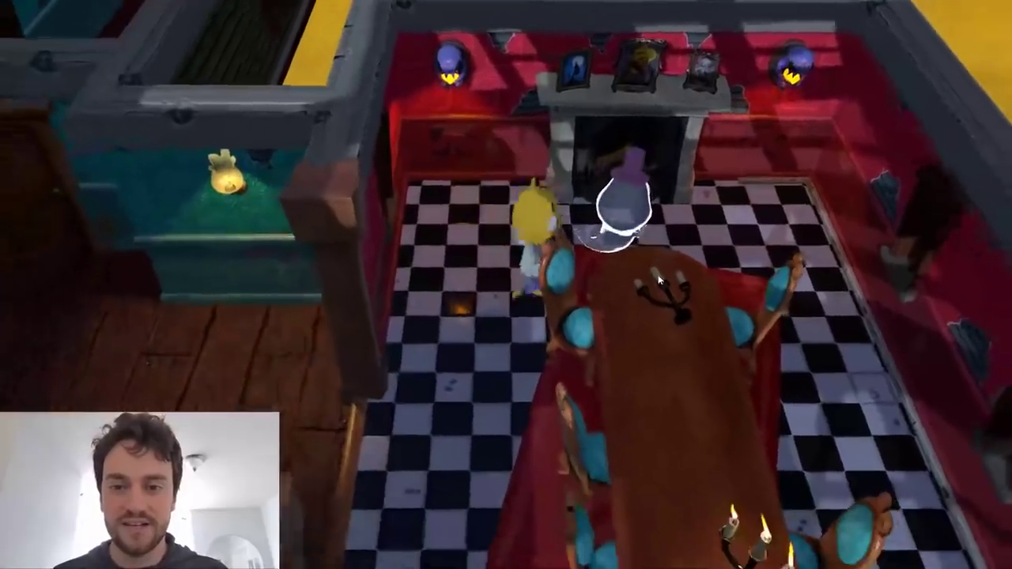
key("a")
key("d")
key("a")
key("s")
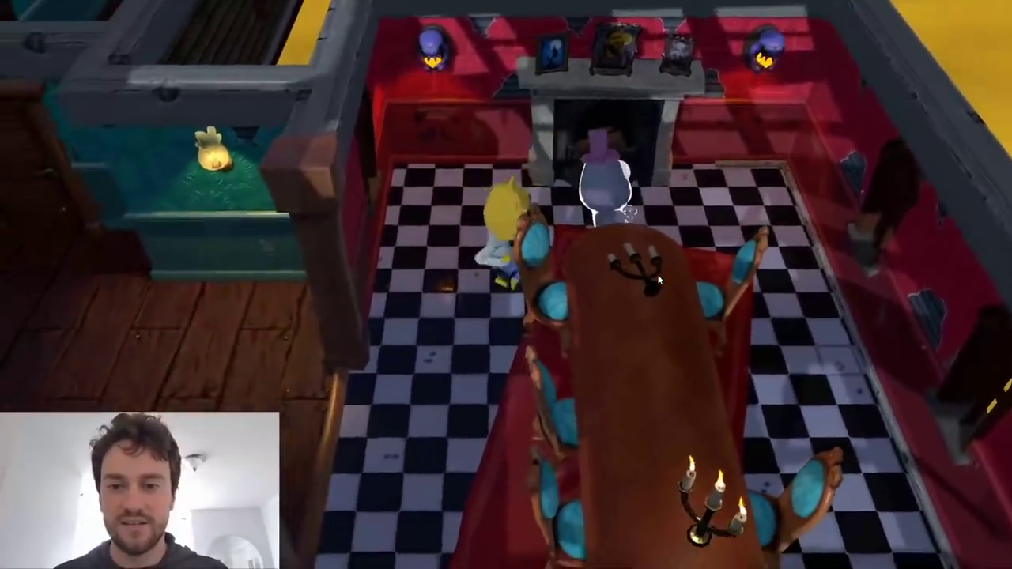
key("w")
key("d")
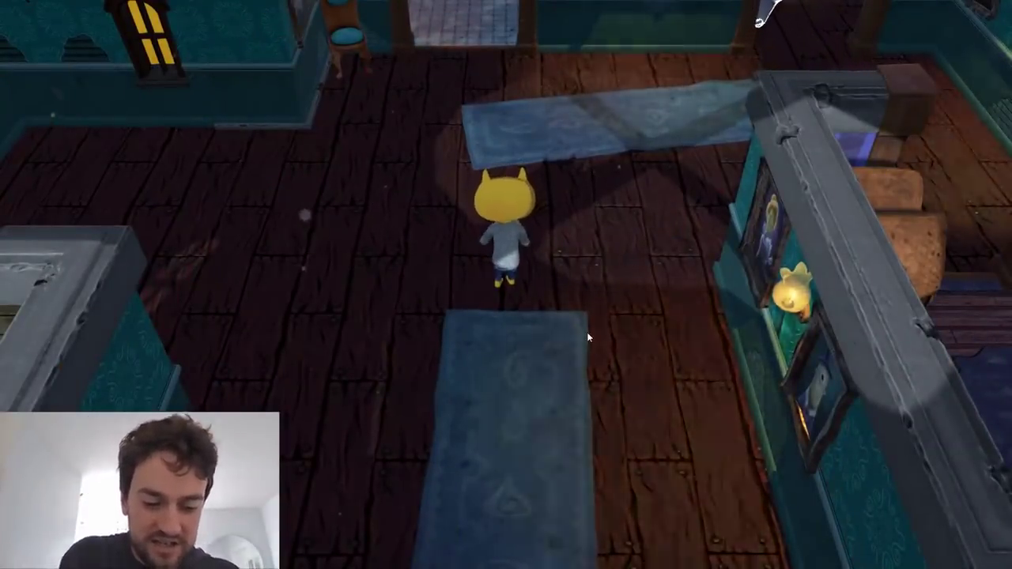
key("alt+F4")
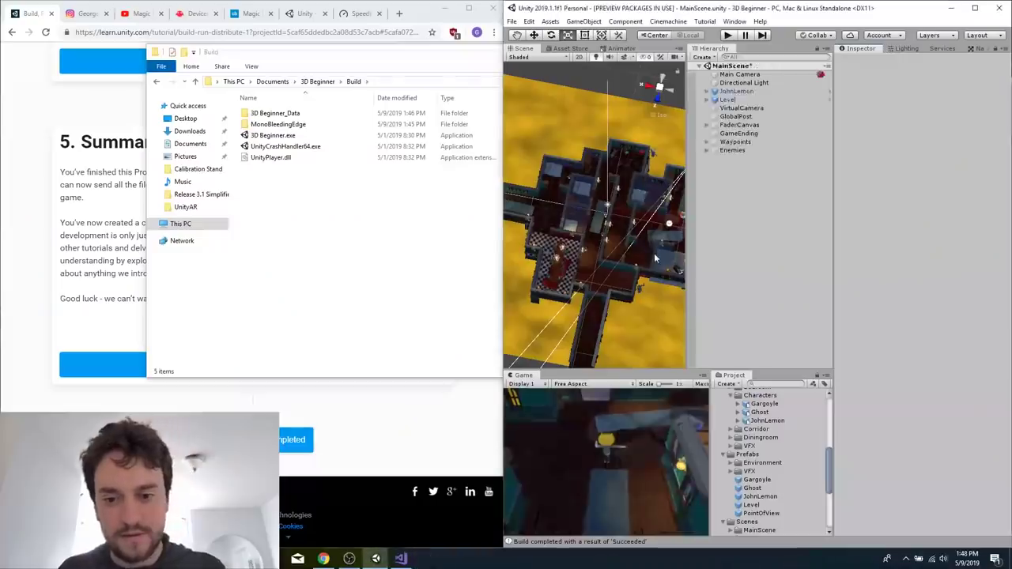
In the Unity editor, expand the Enemies group and examine Ghost (3)'s Nav Mesh Agent and Waypoint Patrol settings.
double_click(696, 9)
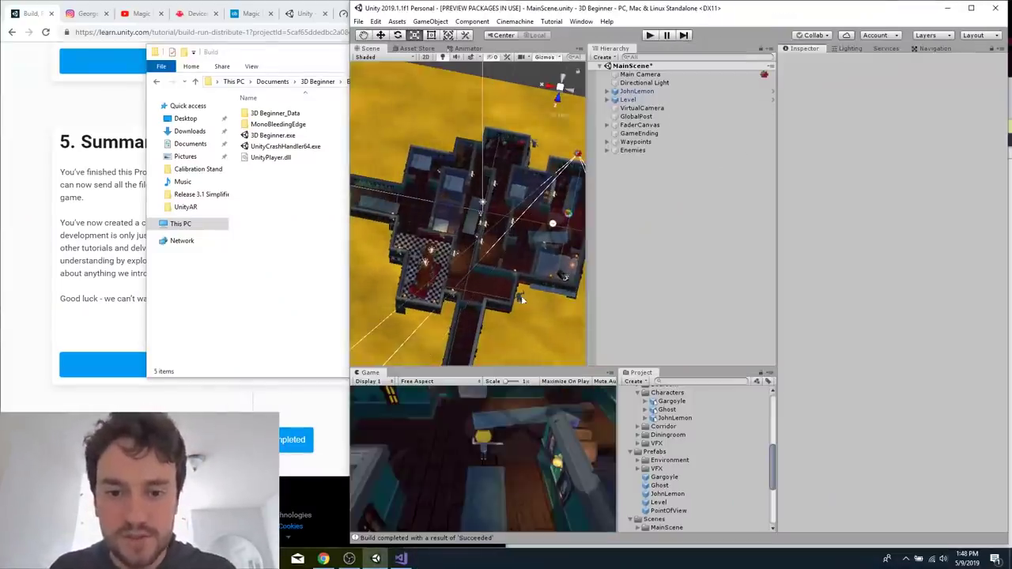
scroll(519, 295, "down", 6)
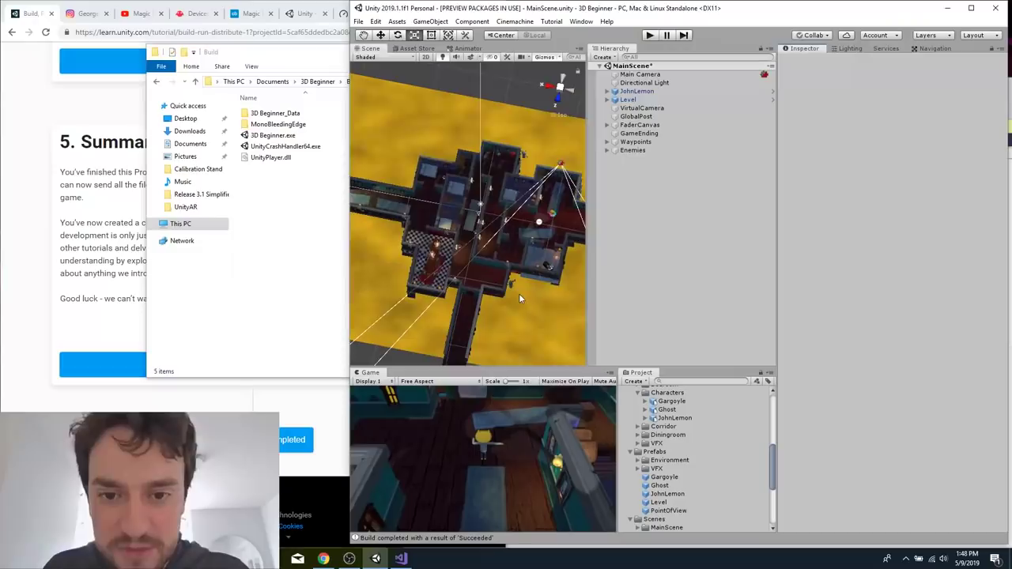
left_click(633, 150)
key("Right")
key("Down")
key("Down")
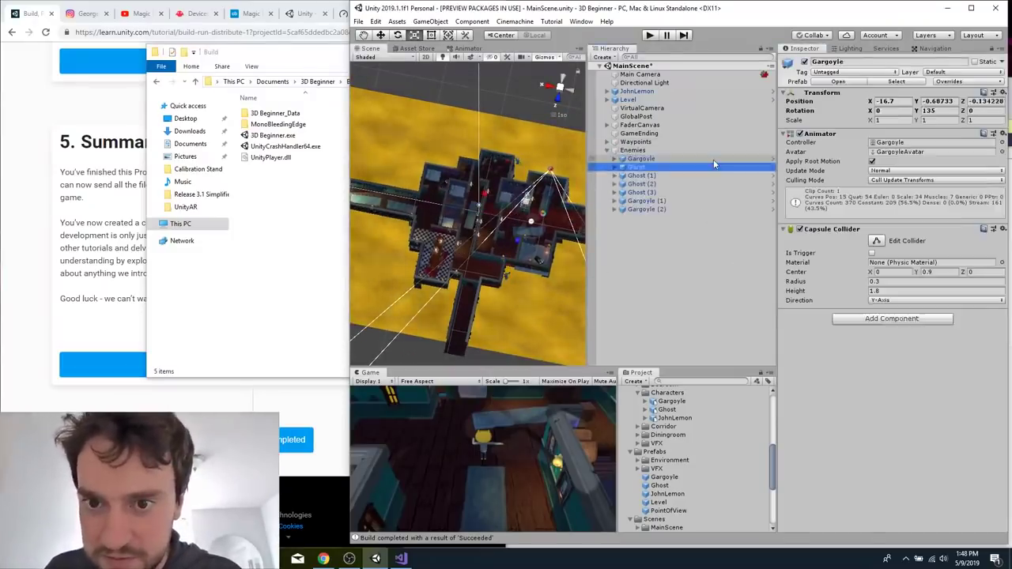
key("Down")
key("Down")
key("Down")
scroll(992, 364, "down", 5)
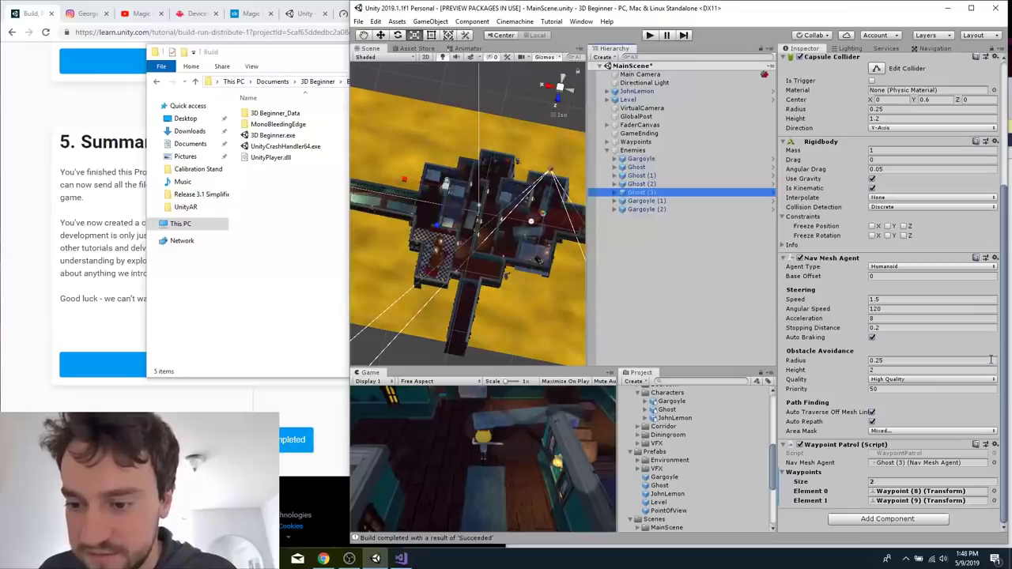
Compare the Nav Mesh Agent settings and waypoint lists of Ghost (2), Ghost (1) and Ghost.
key("Up")
scroll(917, 369, "down", 2)
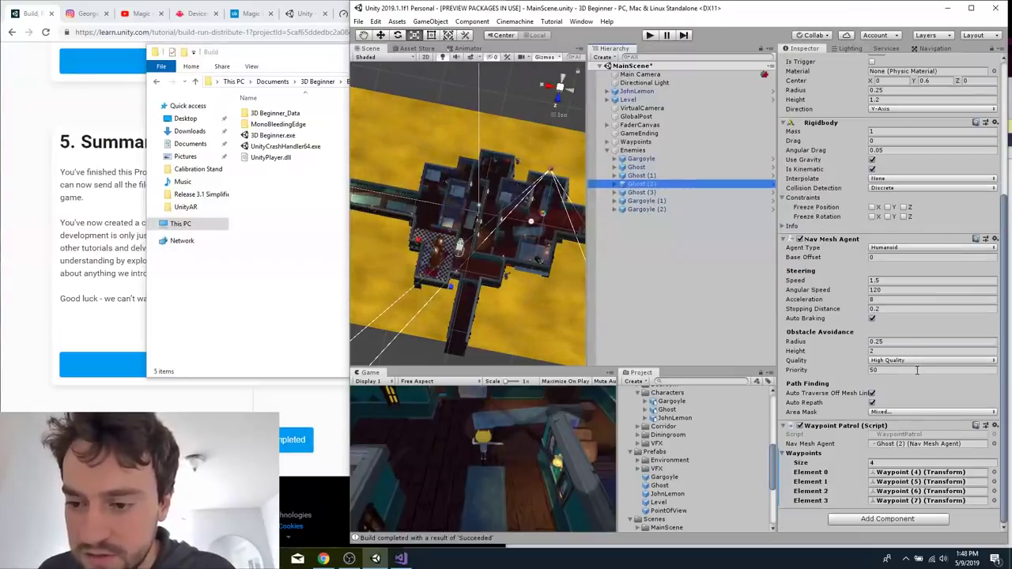
left_click(711, 175)
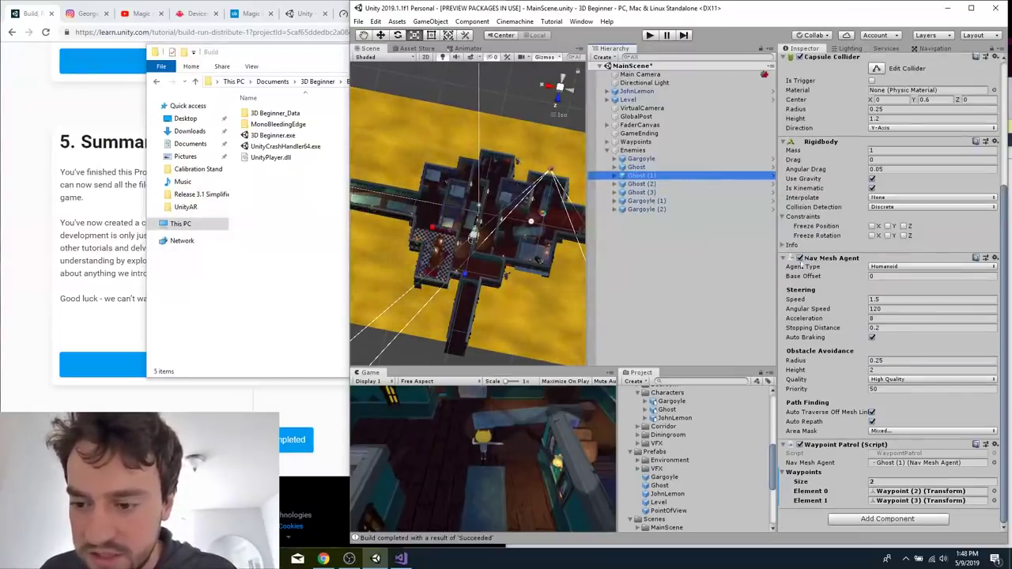
left_click(625, 168)
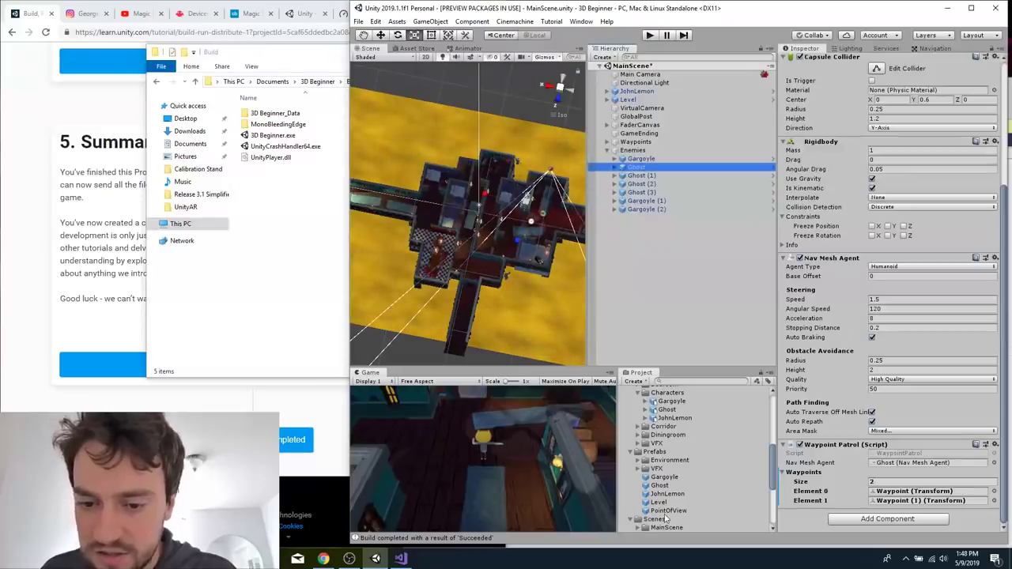
Open the WaypointPatrol script in Visual Studio and review its Start and Update code for setting the agent's destination.
scroll(667, 518, "down", 3)
scroll(700, 452, "down", 2)
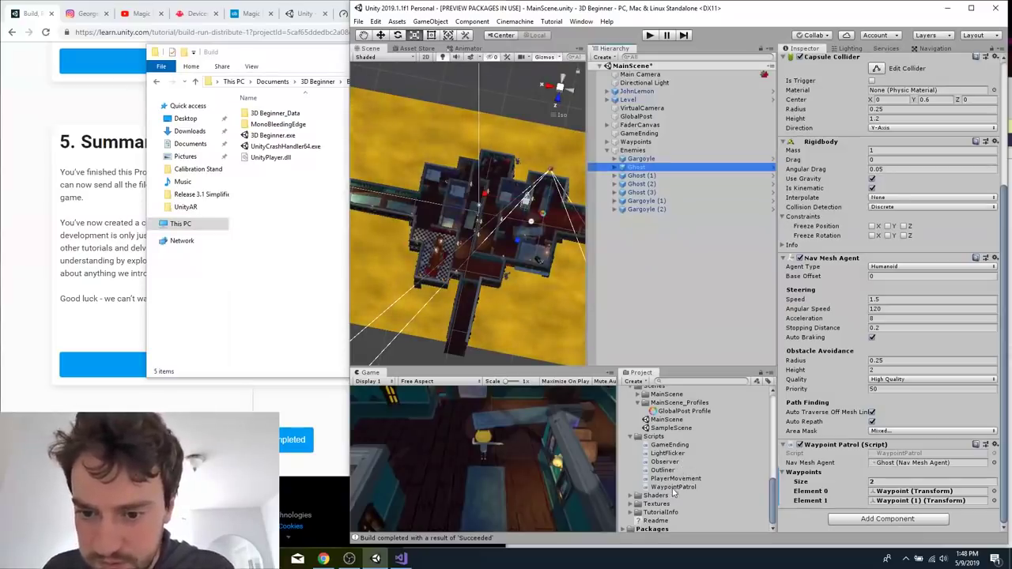
double_click(673, 488)
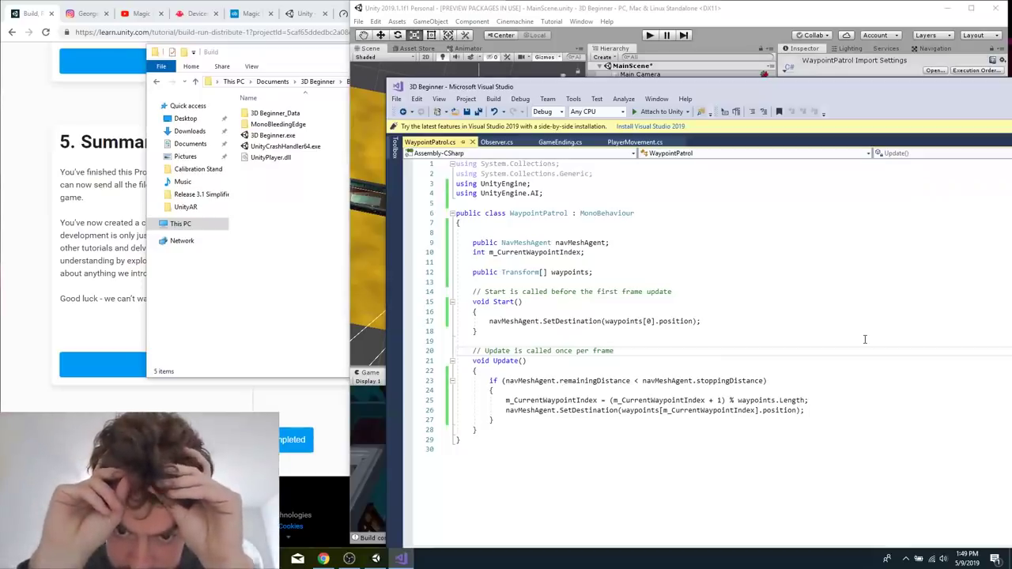
left_click(704, 321)
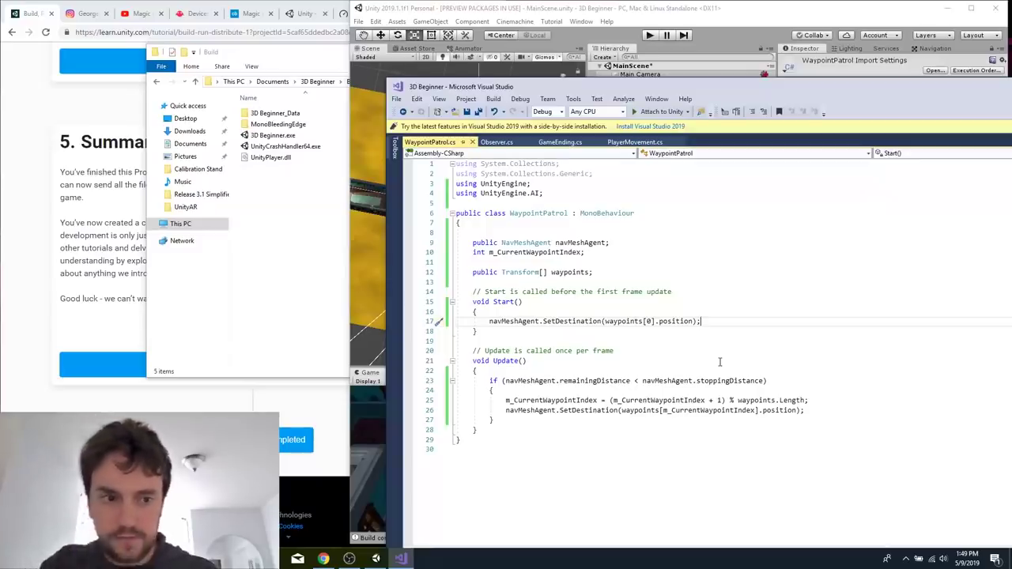
Switch to the Unity Learn page in the browser and go back to the preceding Audio tutorial.
left_click(56, 204)
scroll(56, 204, "up", 20)
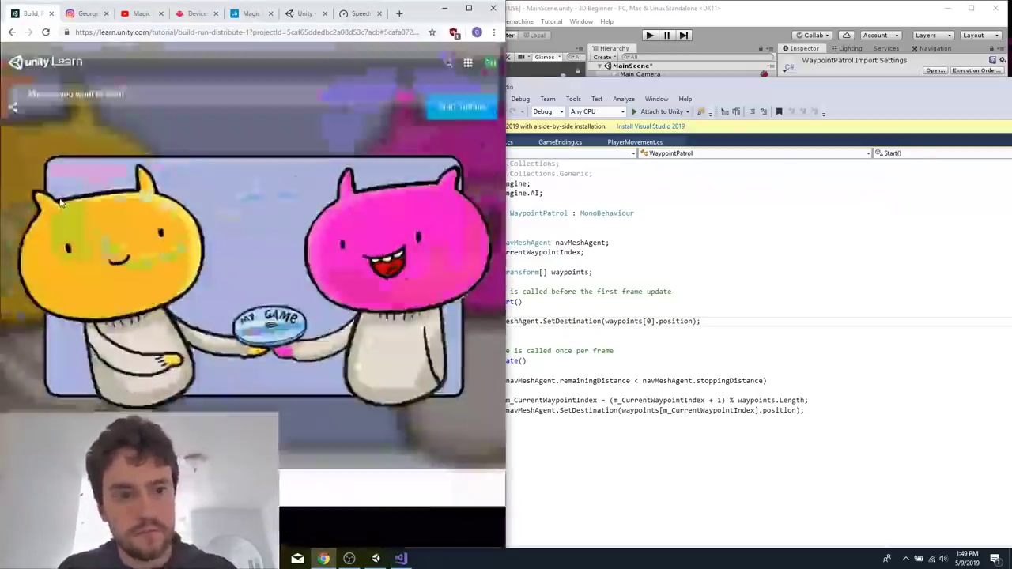
scroll(321, 398, "left", 5)
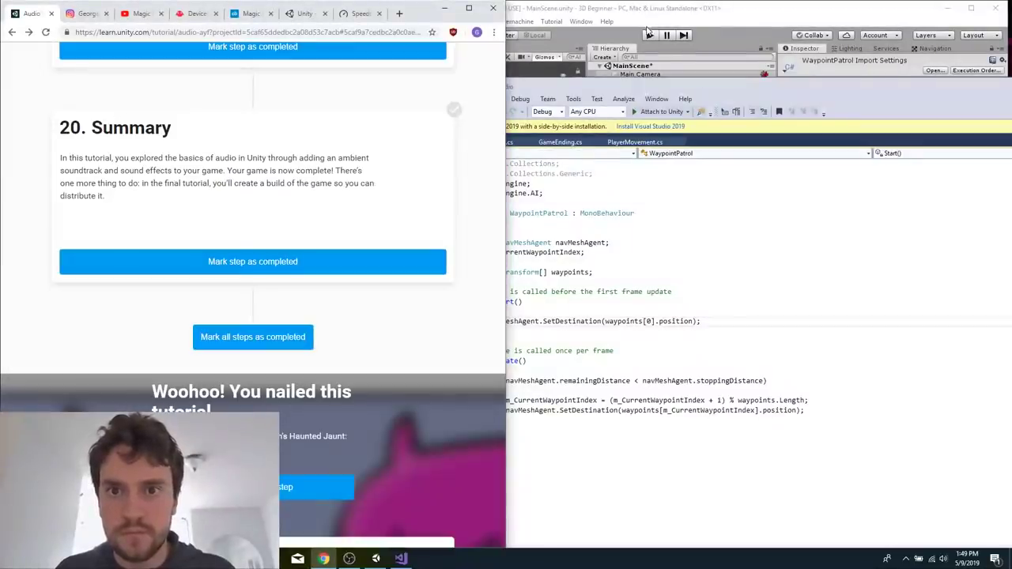
Return to the Unity editor, start Play mode, maximize the window and widen the Scene view to show the whole level.
left_click(680, 46)
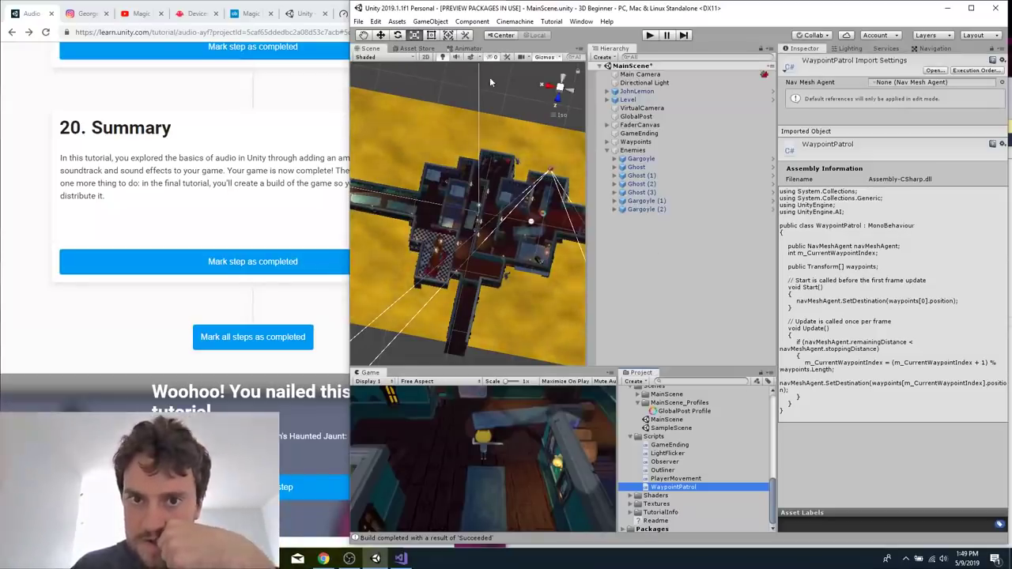
left_click(650, 34)
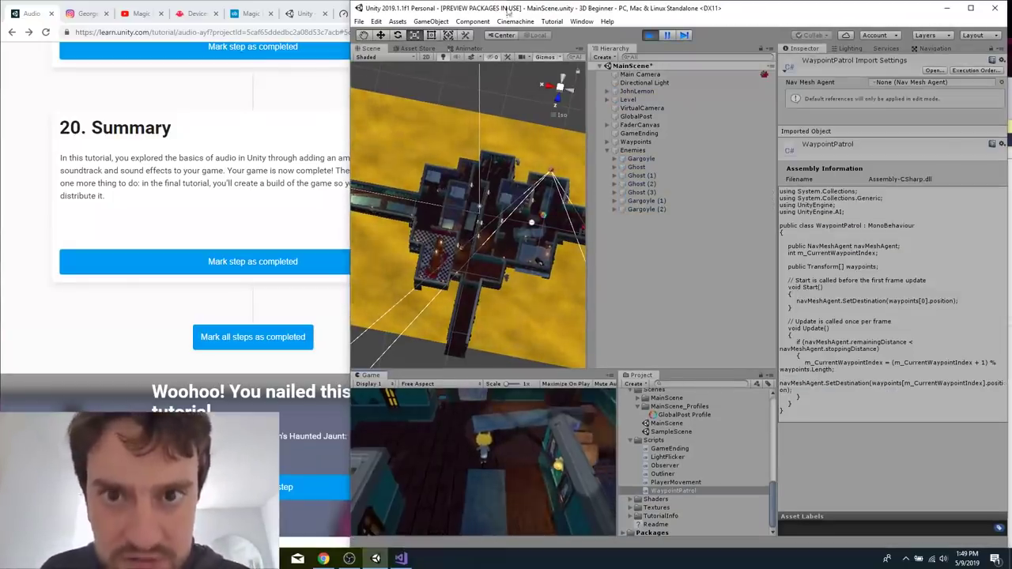
left_click(968, 10)
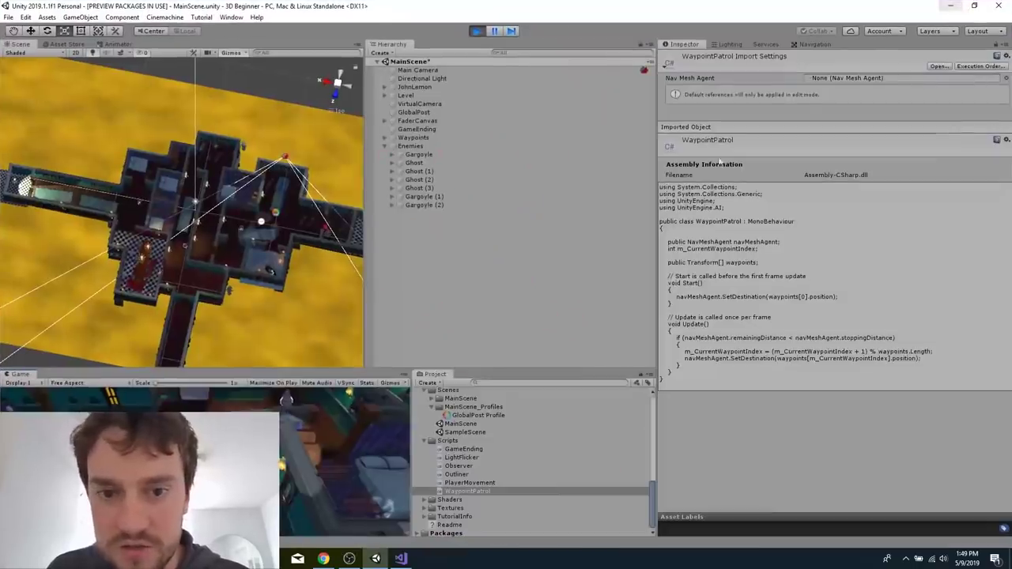
left_click_drag(366, 319, 584, 292)
scroll(245, 289, "up", 3)
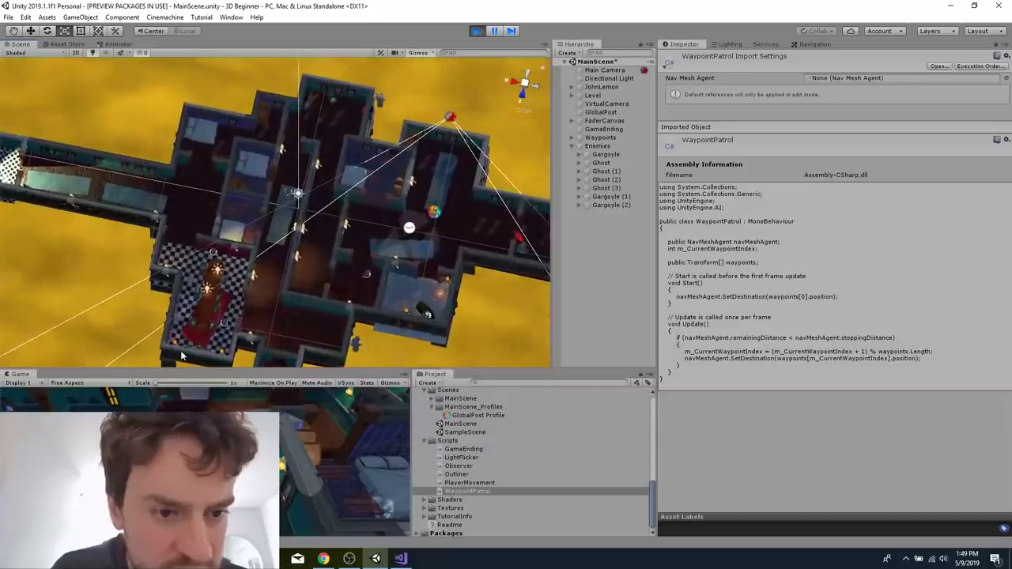
Watch the ghosts patrol around the dining room and corridors from above in the Scene view.
left_click_drag(204, 259, 139, 341, "alt")
left_click(140, 342)
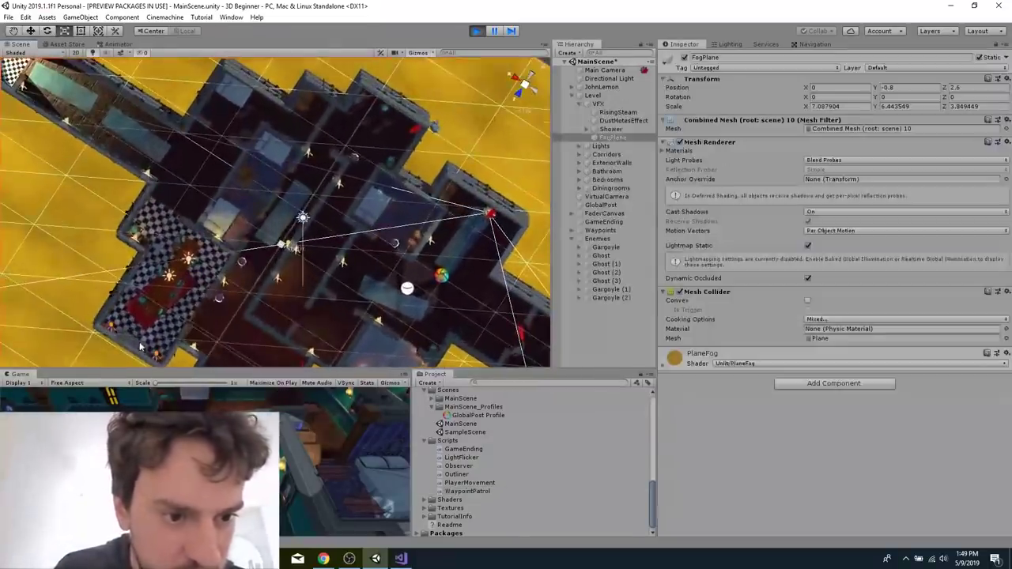
scroll(167, 293, "down", 3)
scroll(106, 307, "up", 2)
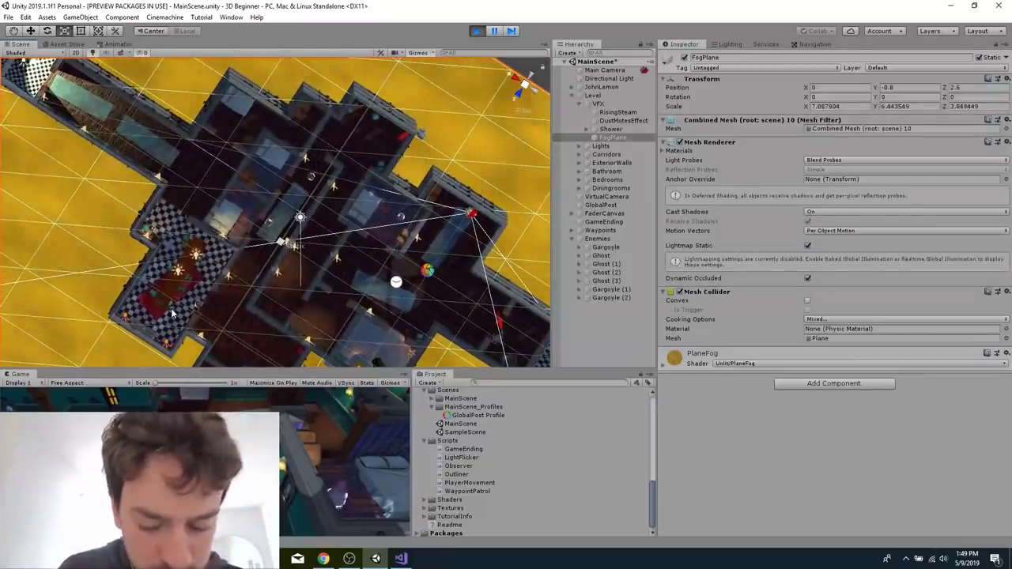
left_click_drag(177, 303, 245, 234)
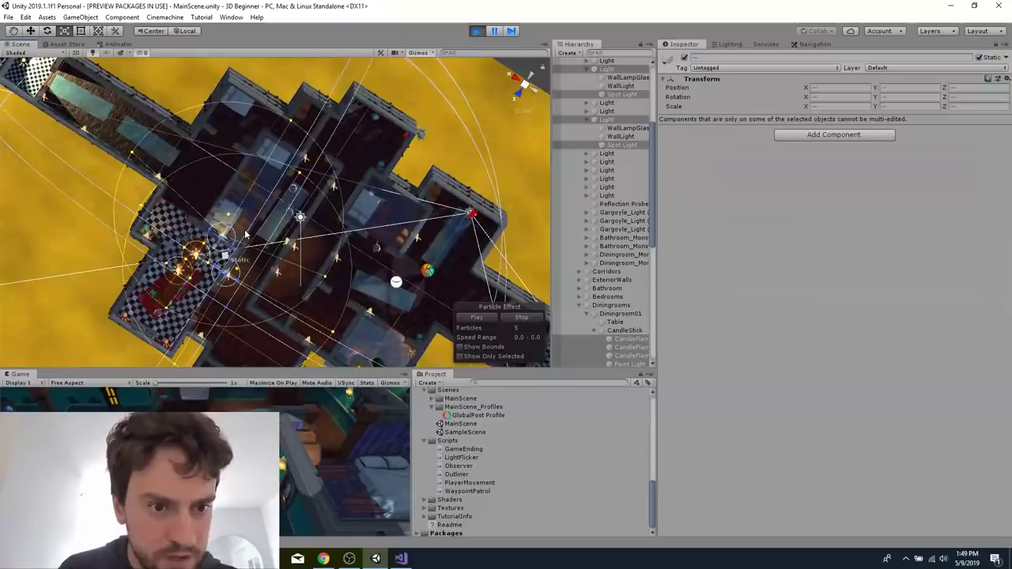
left_click(257, 325)
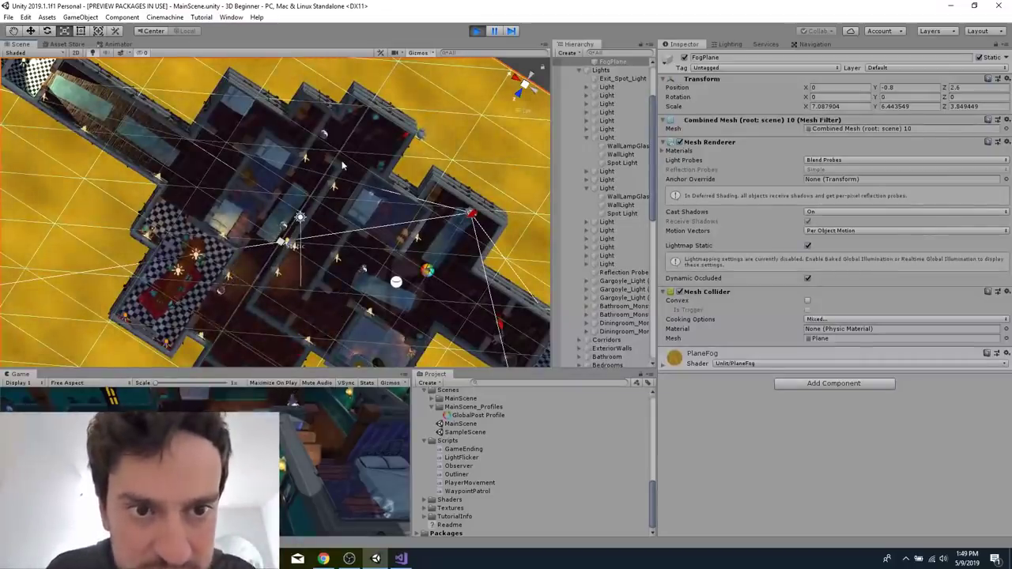
Identify the ghost standing in the hallway near the gargoyle by selecting ghosts directly in the Scene view.
left_click(326, 136)
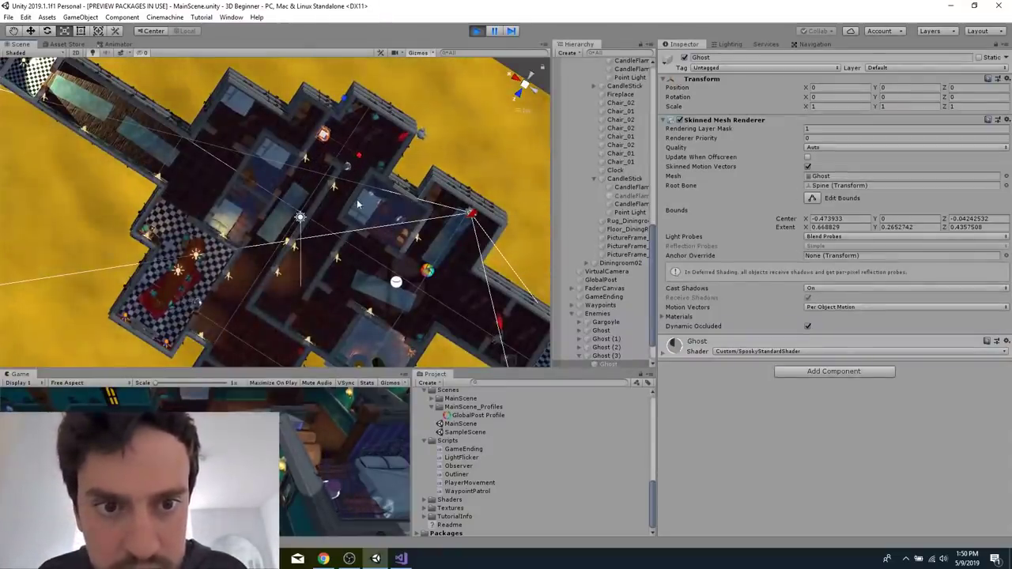
left_click(321, 166)
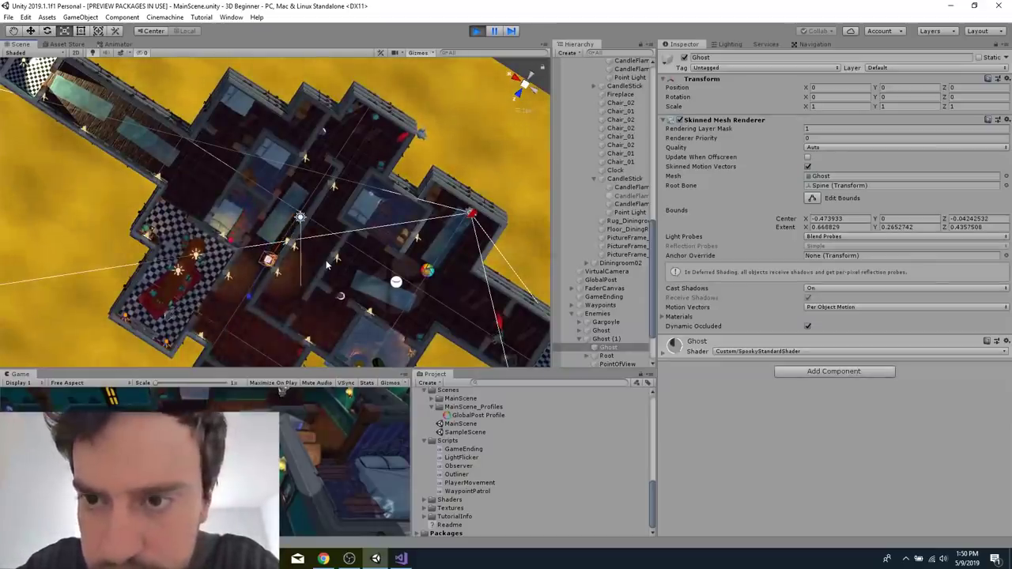
left_click(326, 135)
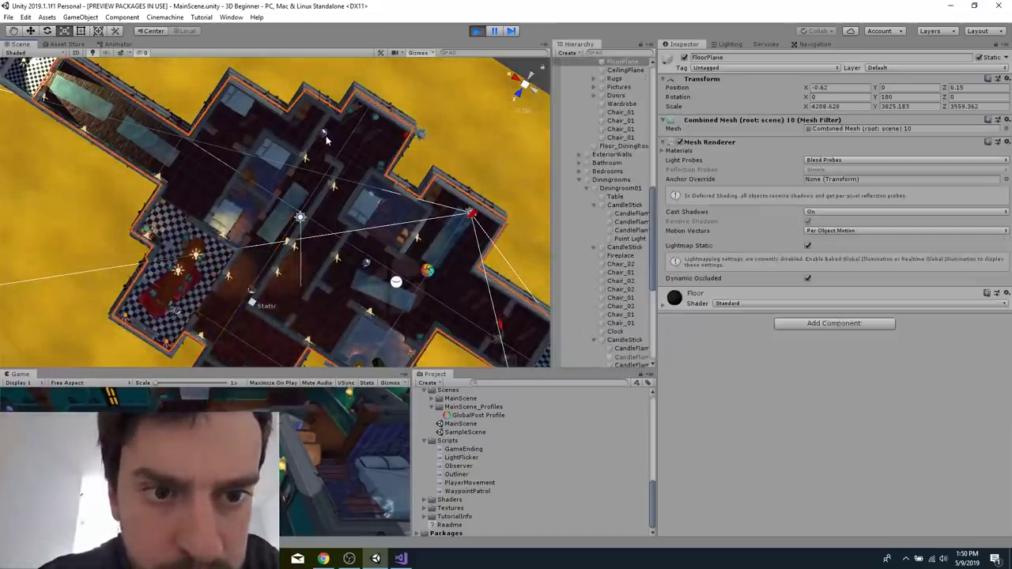
left_click(323, 133)
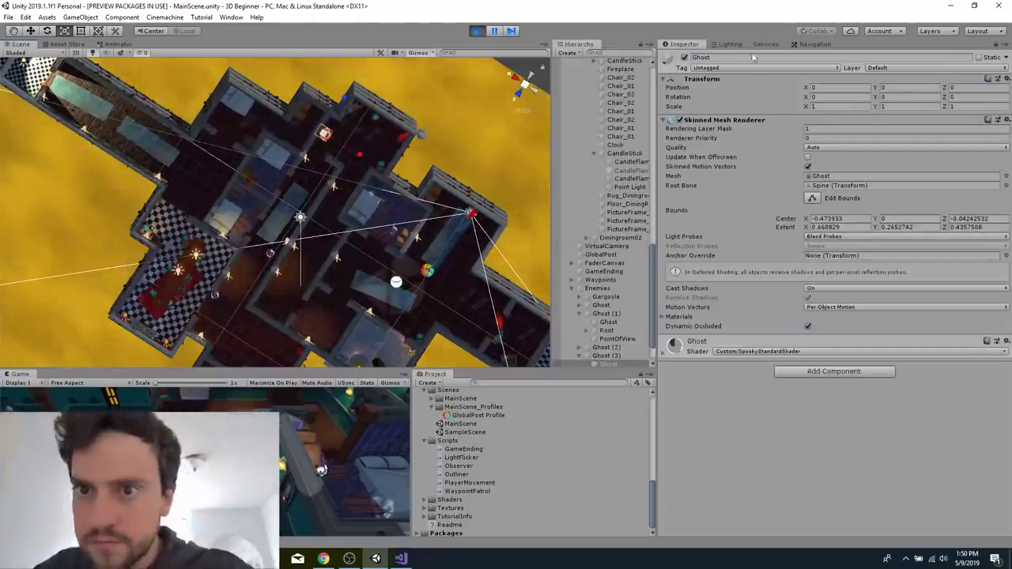
Collapse the Level object in the hierarchy, select Ghost (3) and examine the waypoints assigned in its Waypoint Patrol script.
scroll(621, 248, "up", 10)
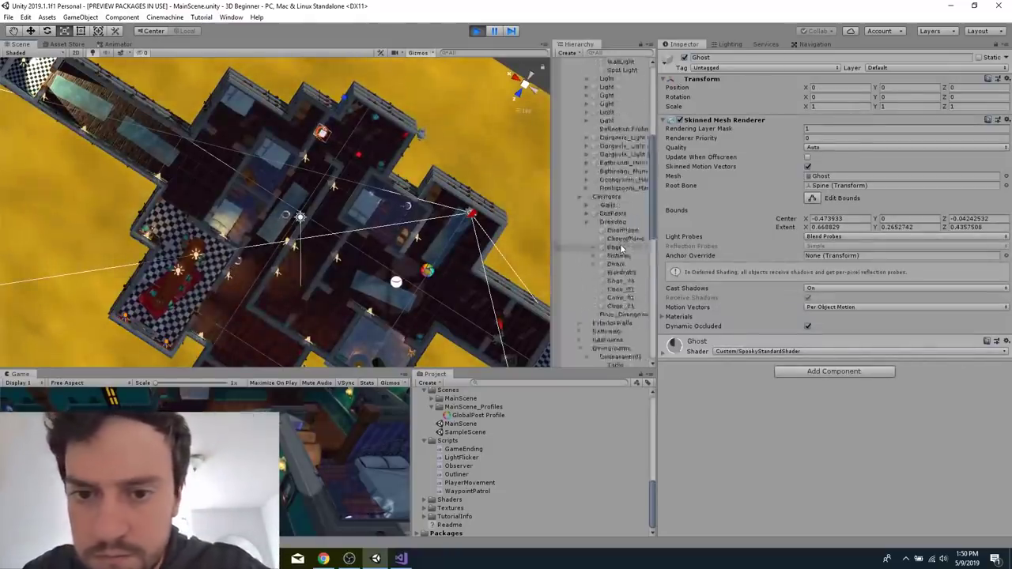
left_click(572, 96)
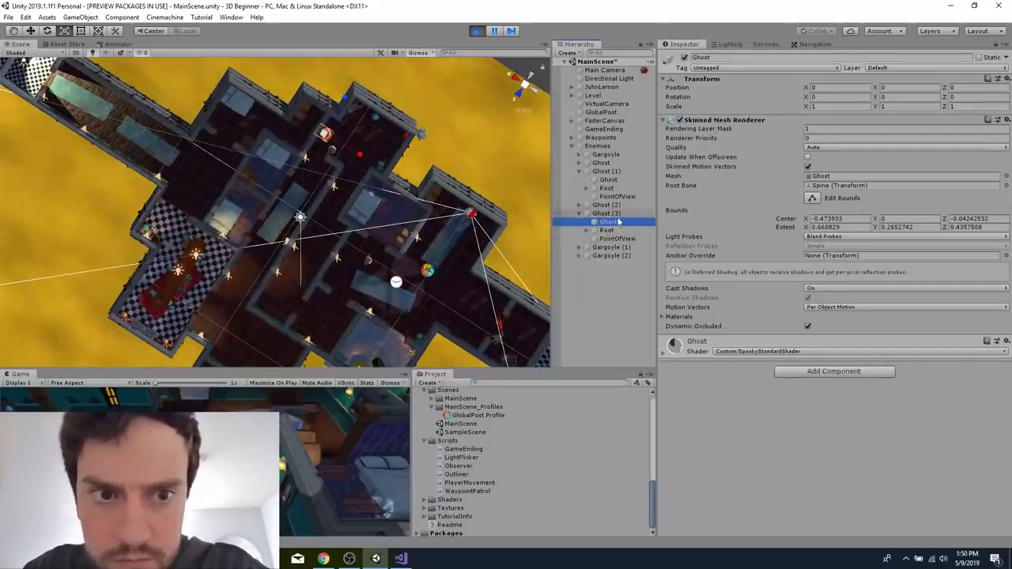
left_click(607, 213)
scroll(684, 338, "down", 3)
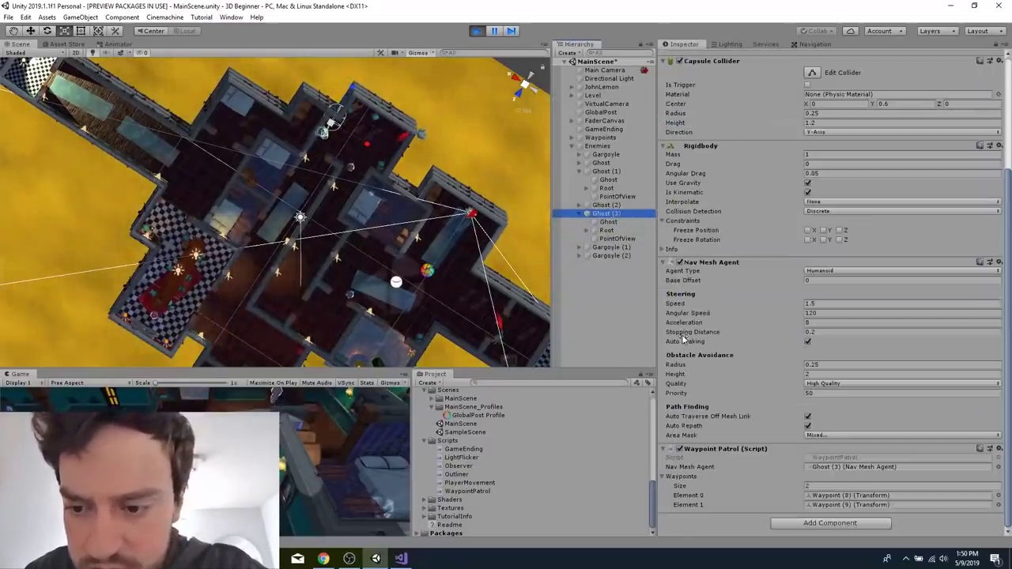
right_click(874, 505)
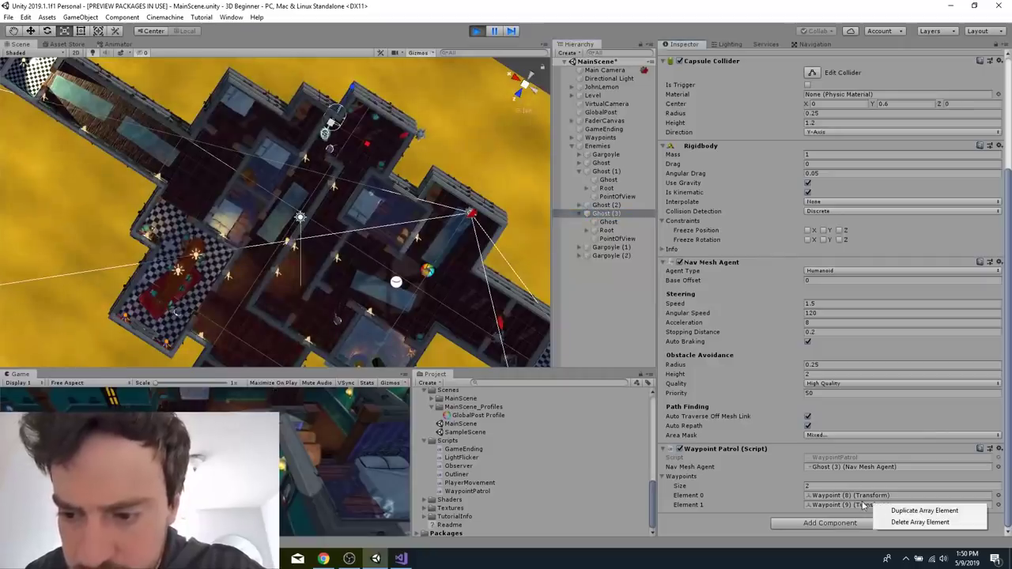
left_click(796, 452)
Expand the Waypoints group and check where Waypoint (8) sits in the level.
left_click(572, 137)
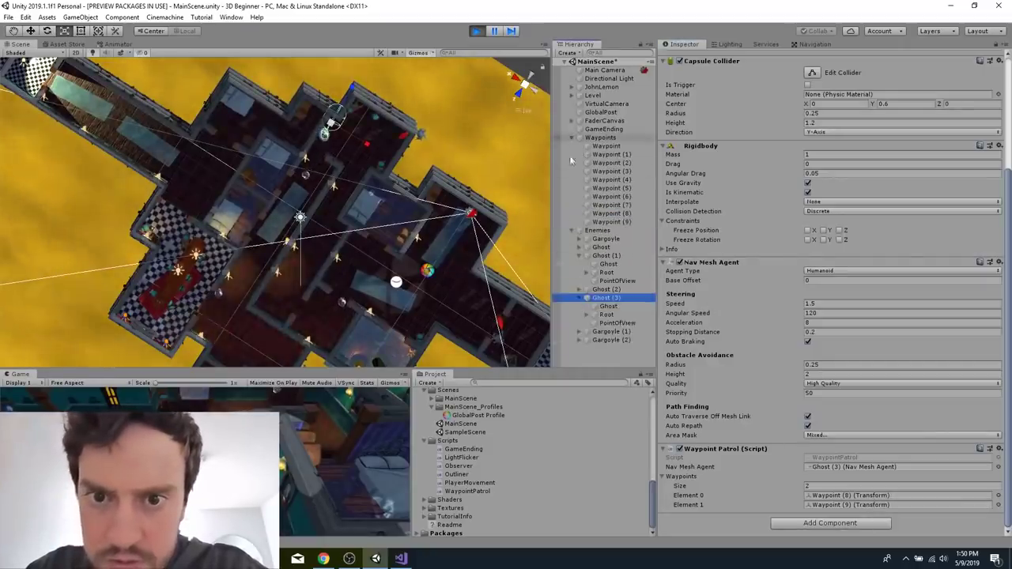
left_click(624, 216)
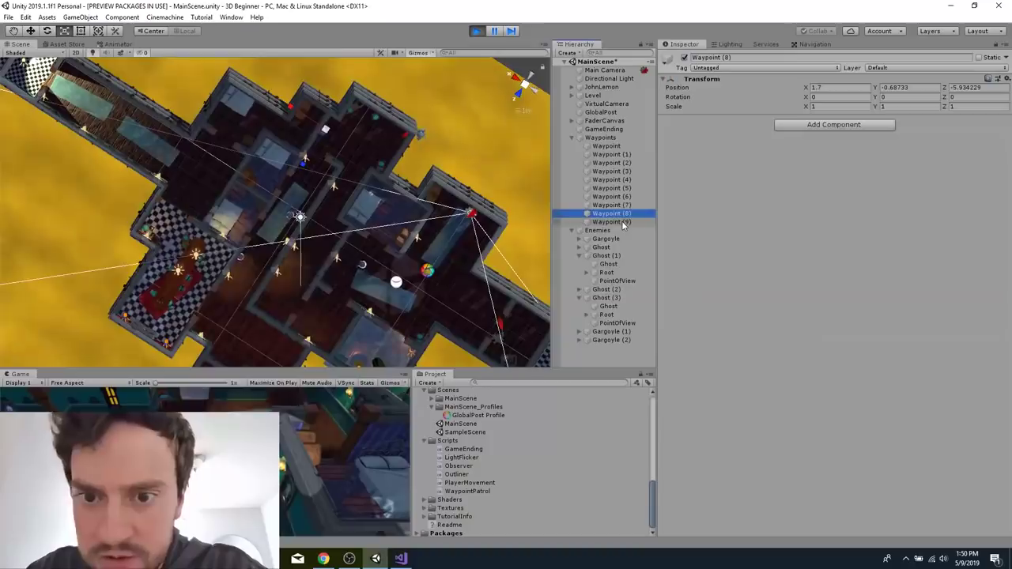
left_click(624, 215)
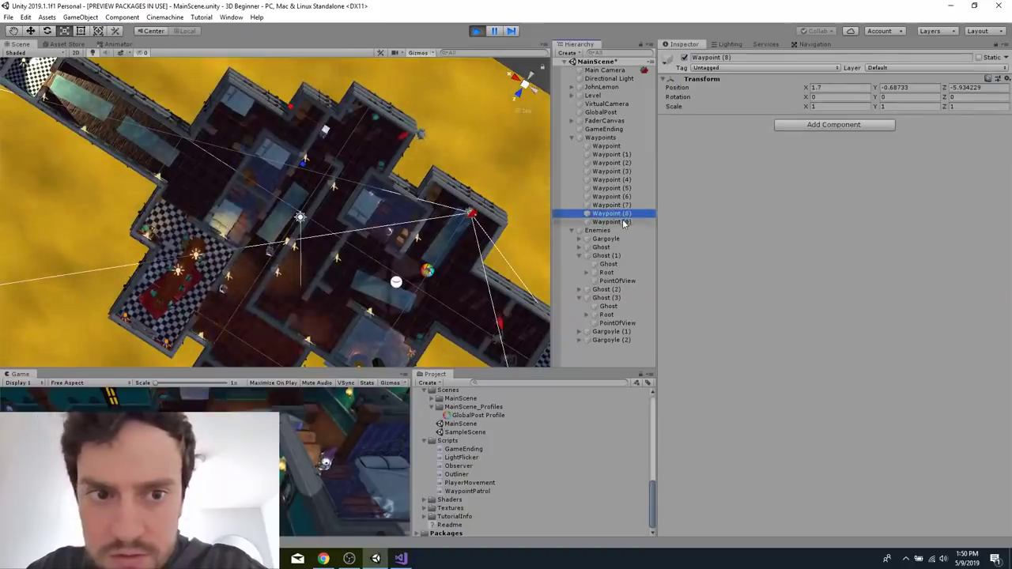
Check where Waypoint (9) sits in the level, and examine Ghost (1) and its components.
left_click(623, 222)
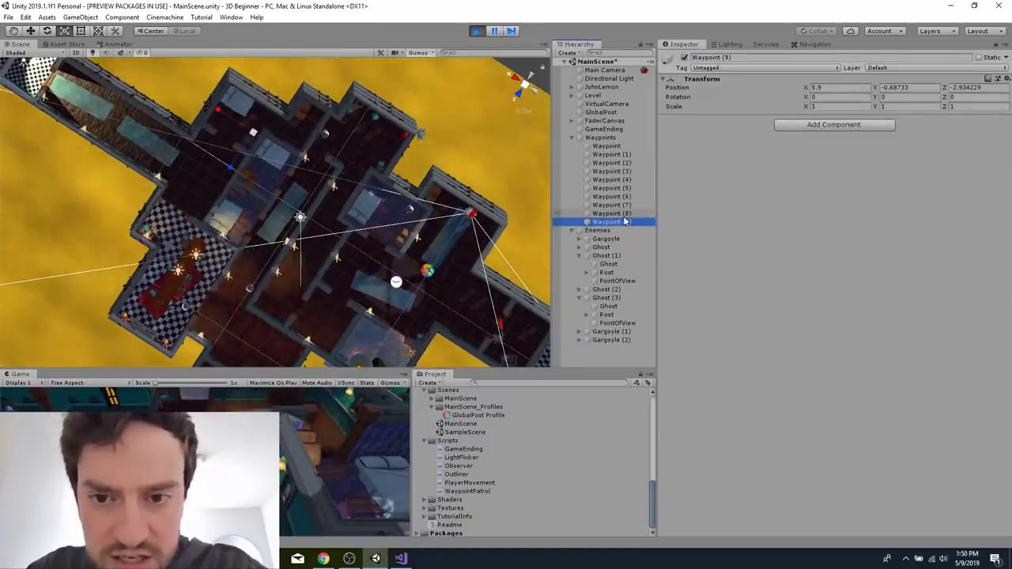
left_click(623, 223)
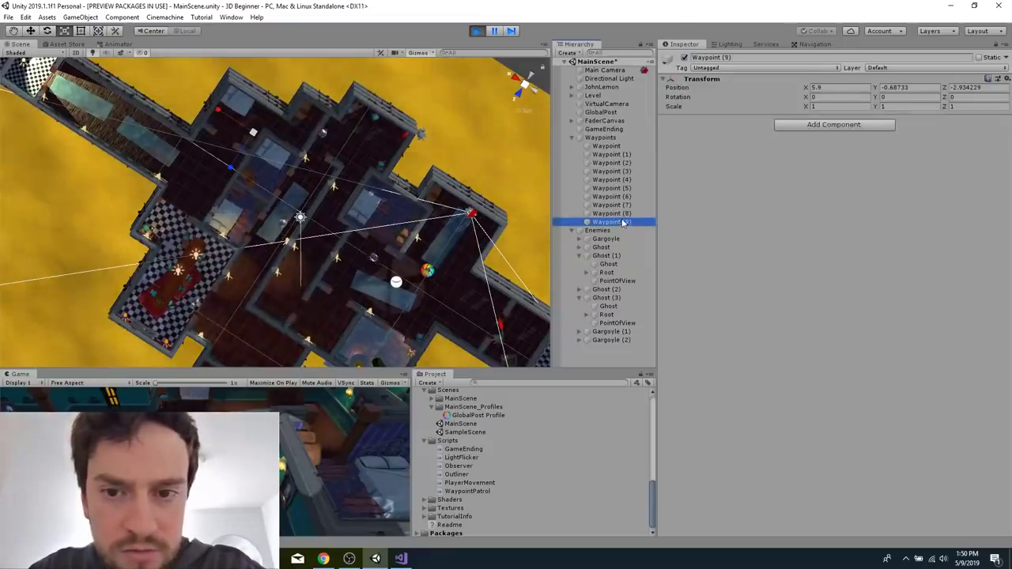
right_click(622, 222)
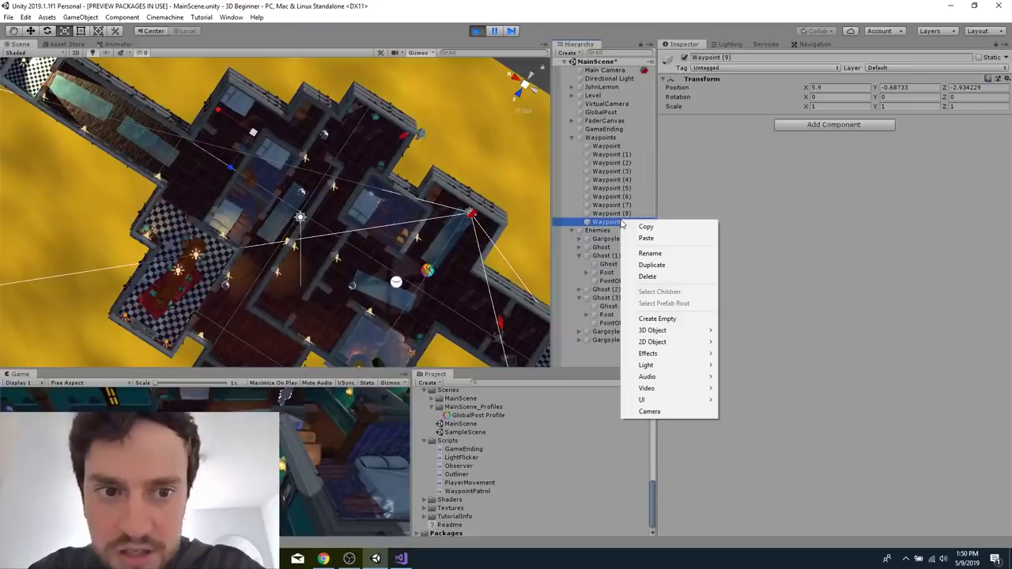
left_click(621, 220)
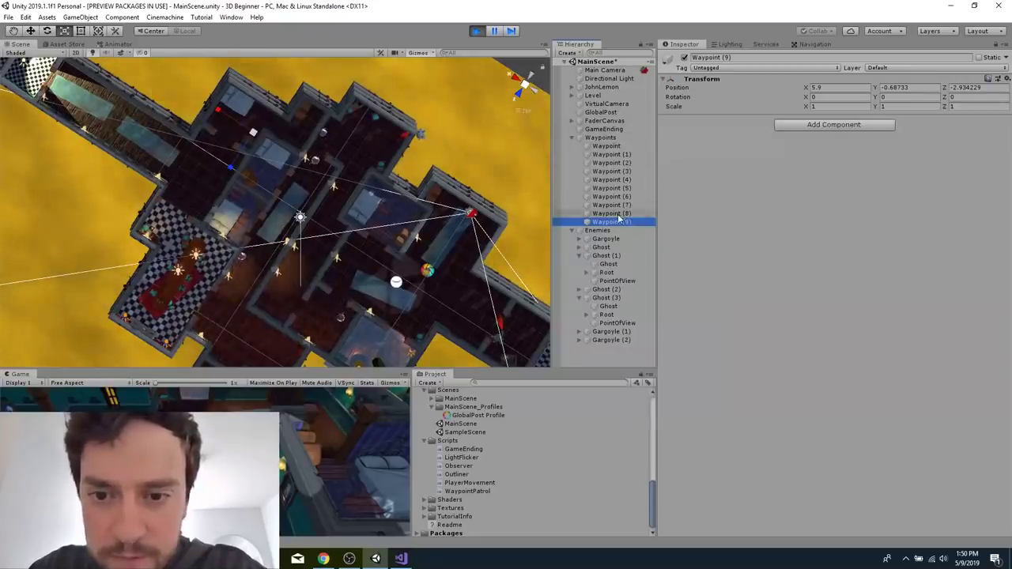
left_click(611, 249)
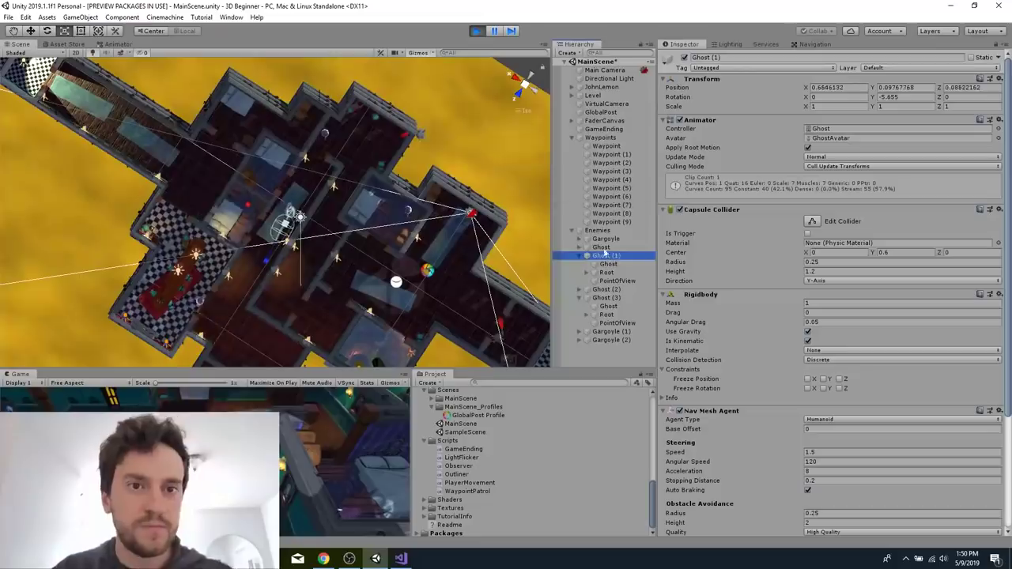
Exit play mode, build and run the game, and launch it at 1920 x 1080 with Ultra graphics quality.
left_click(477, 31)
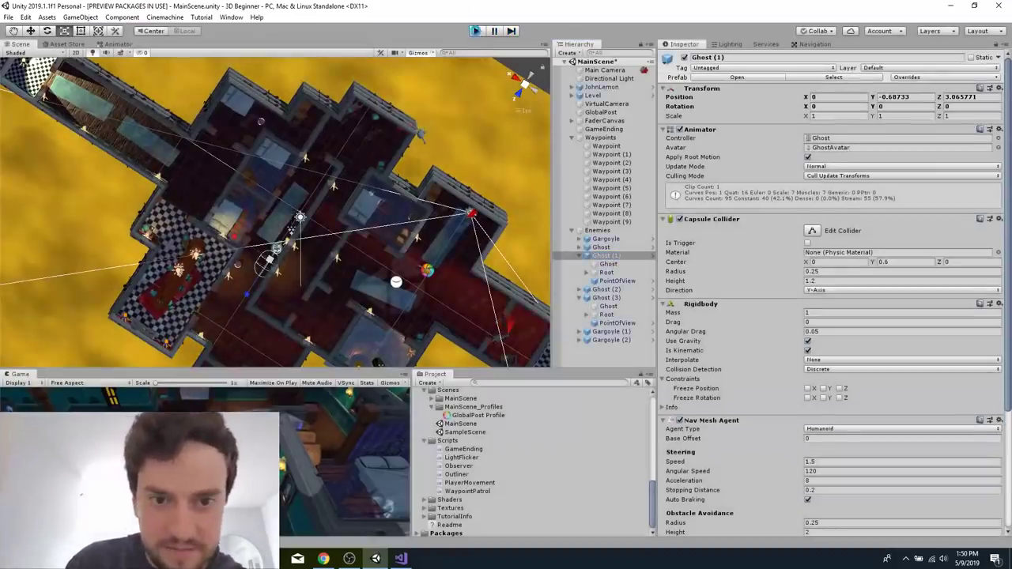
left_click(477, 34)
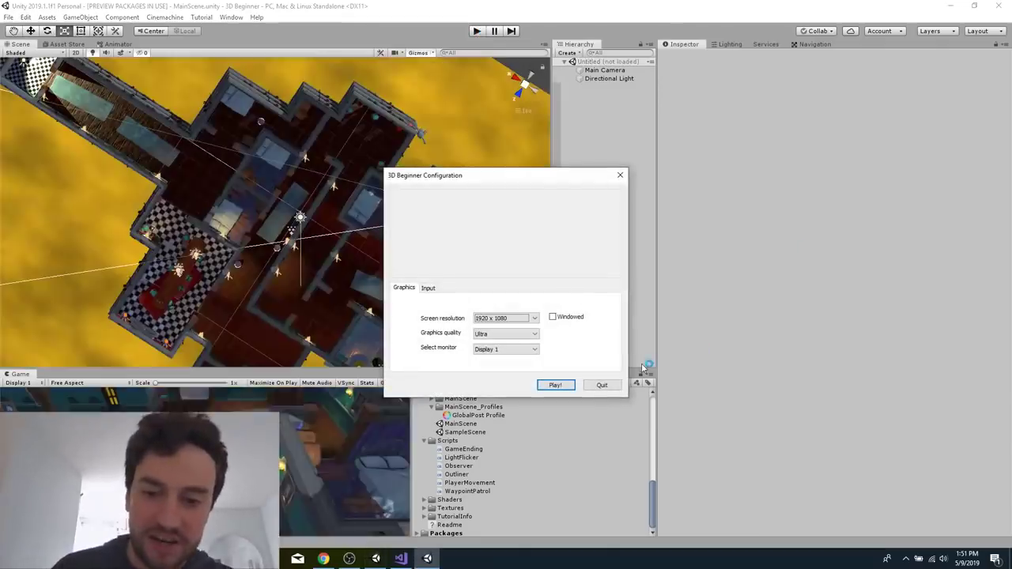
left_click(556, 388)
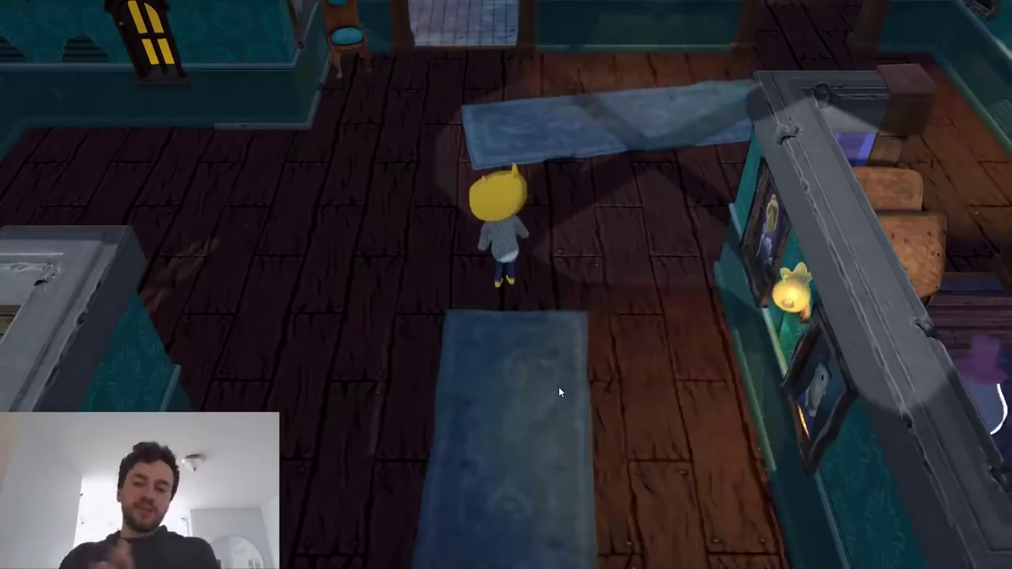
Walk John Lemon from the start room across the blue rug, through the doorway near the ghost and around into the adjoining corridor.
key("w")
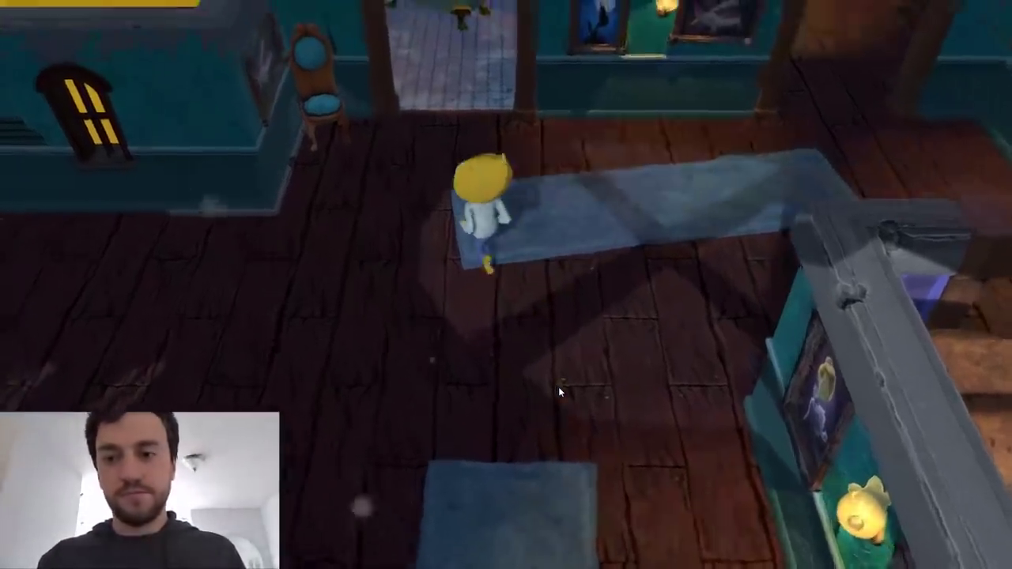
key("d")
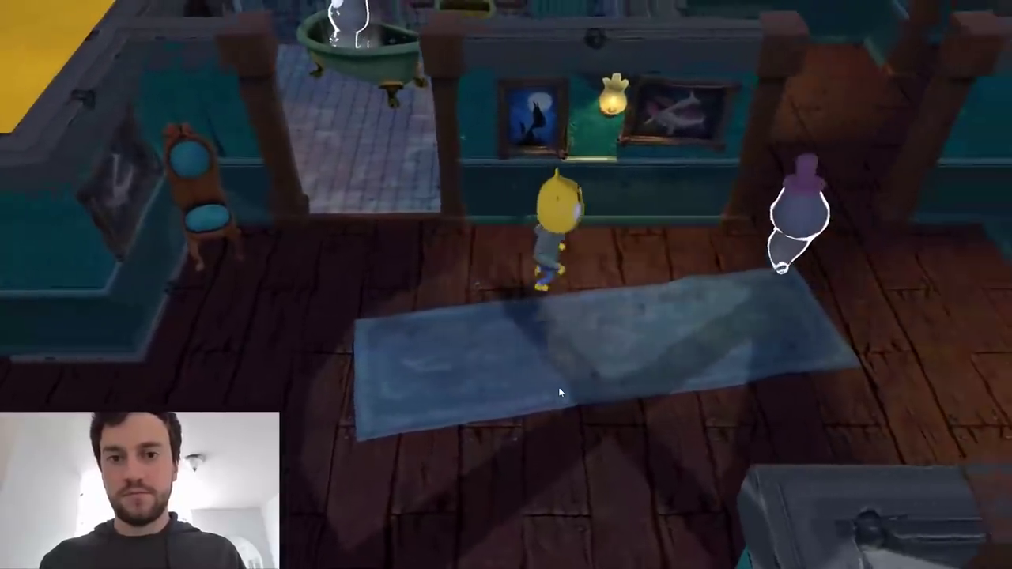
key("w")
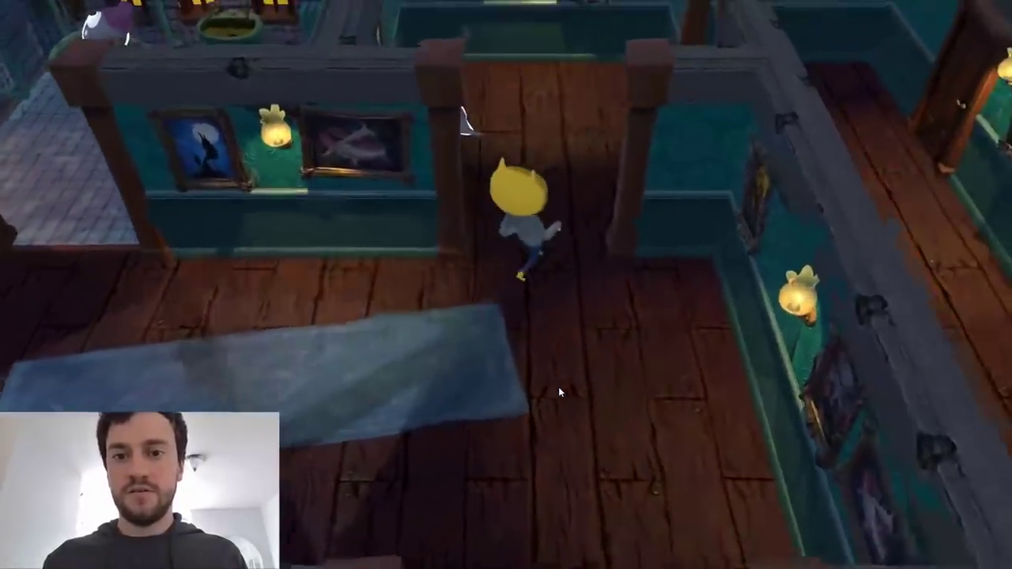
key("d")
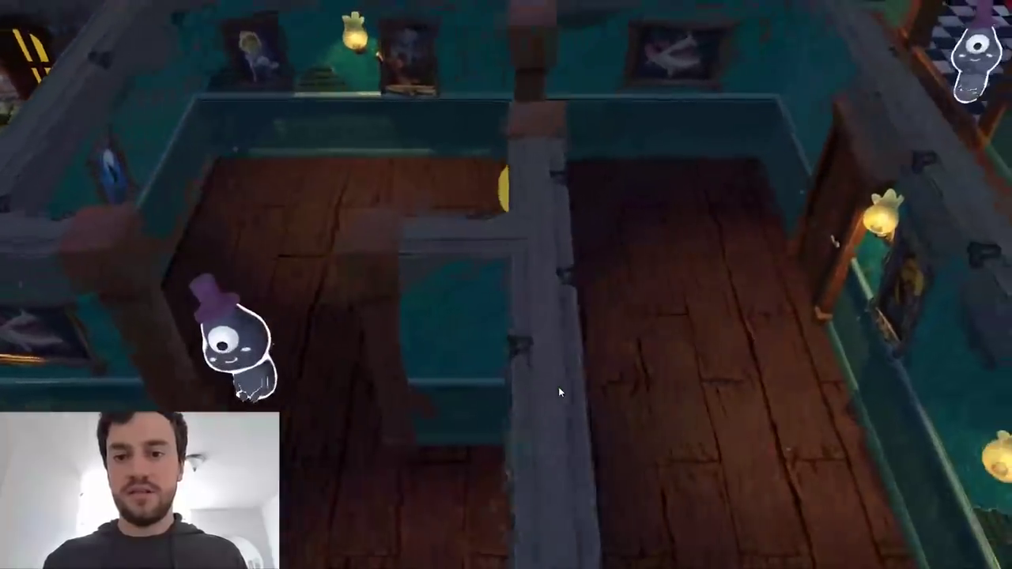
key("s")
key("w")
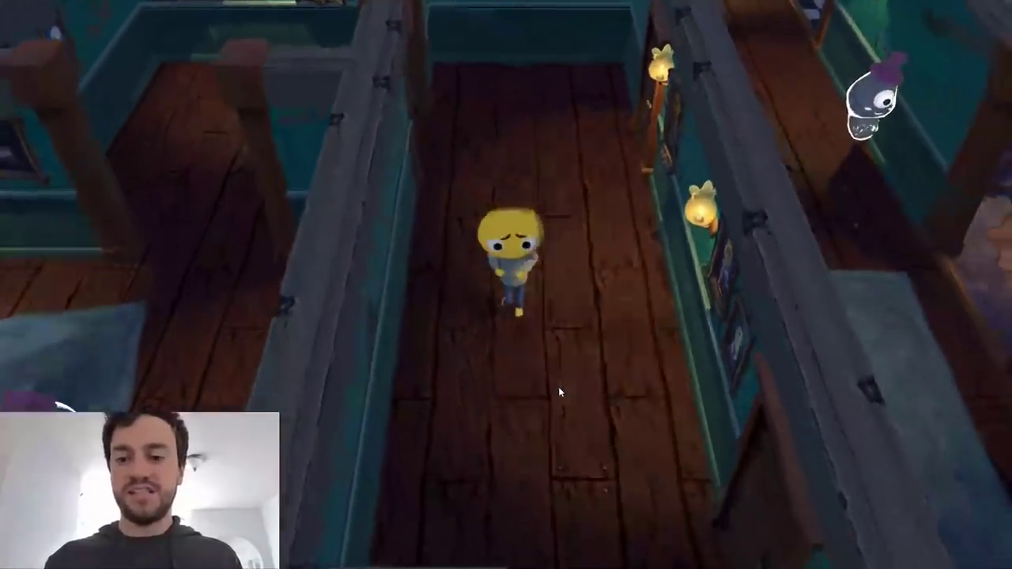
Walk John Lemon down the long corridor to the chair hall and try to enter the parallel corridor behind the ghost.
key("w")
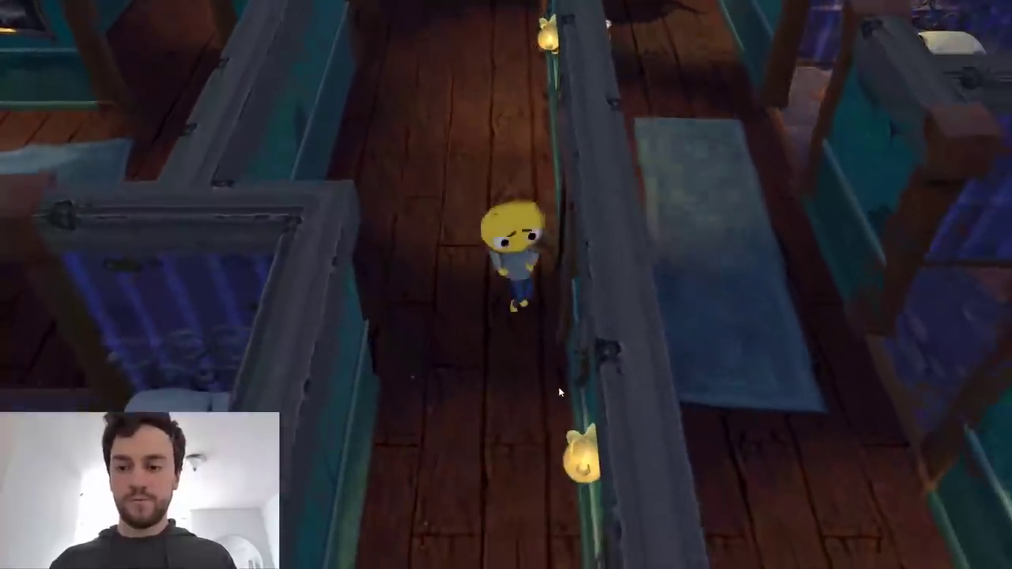
key("w")
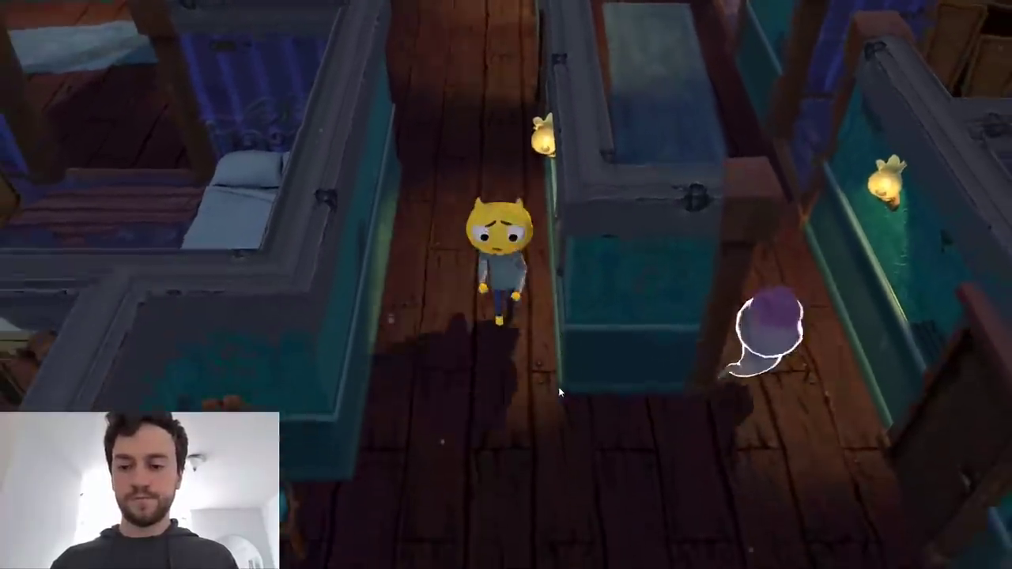
key("w")
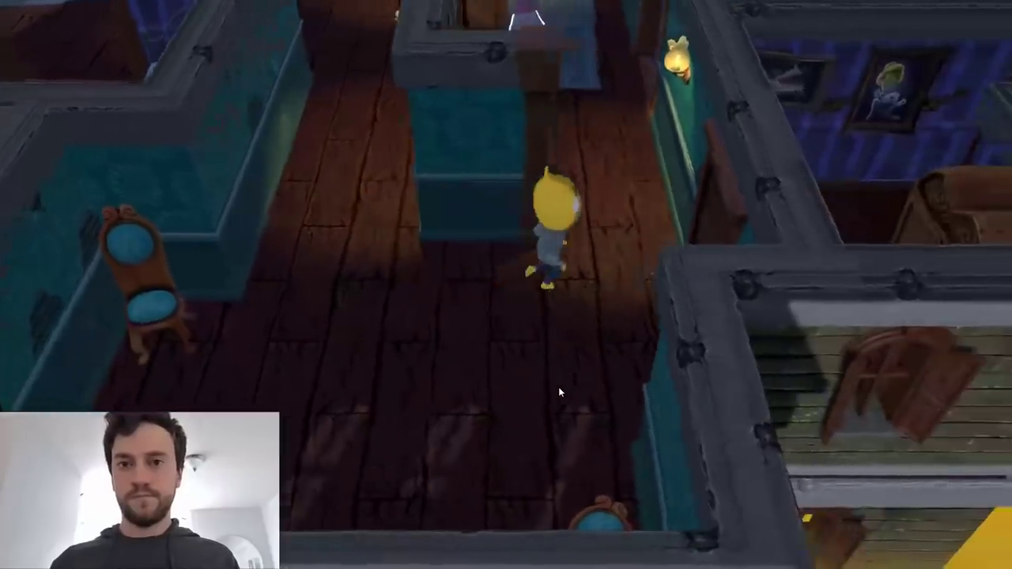
key("w")
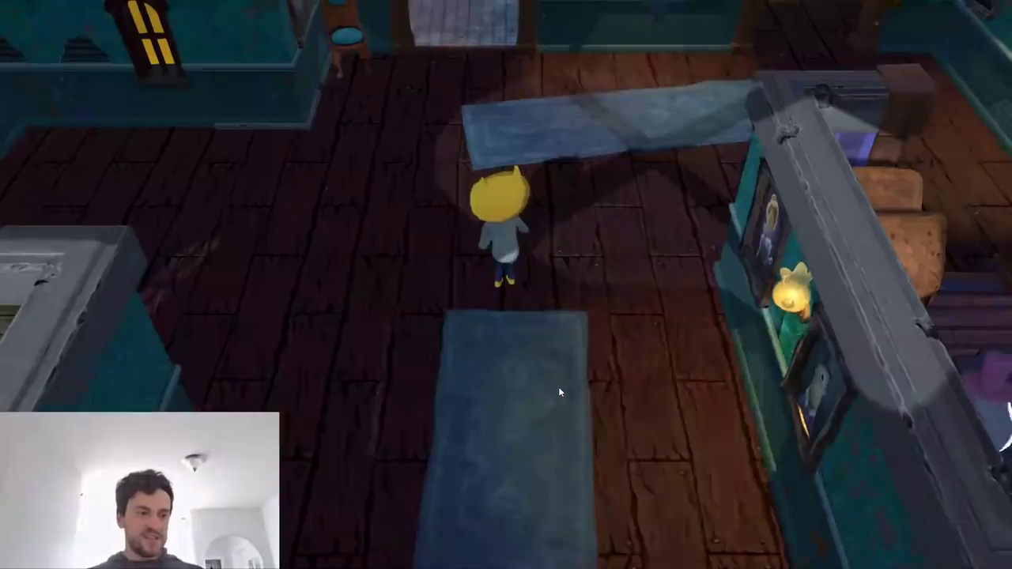
Retry the level from the start, guiding John Lemon past the patrolling ghost and around the wall into the long corridor.
key("w")
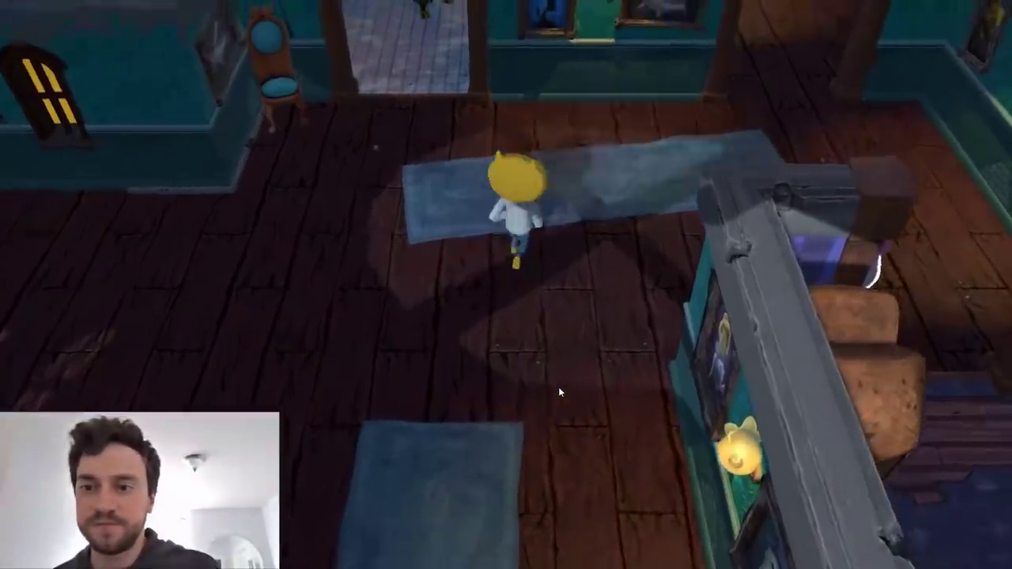
key("w")
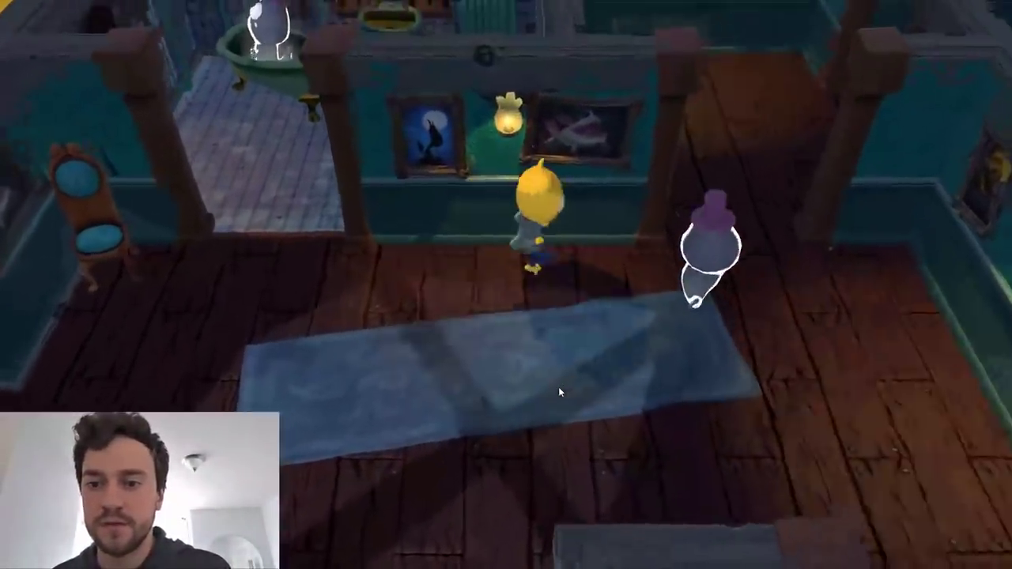
key("w")
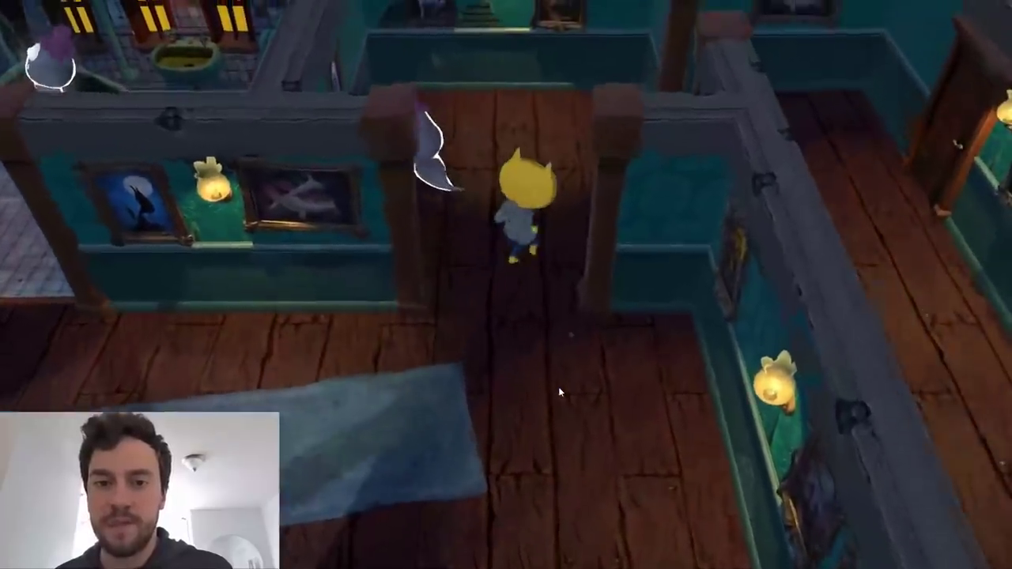
key("w")
key("d")
key("s")
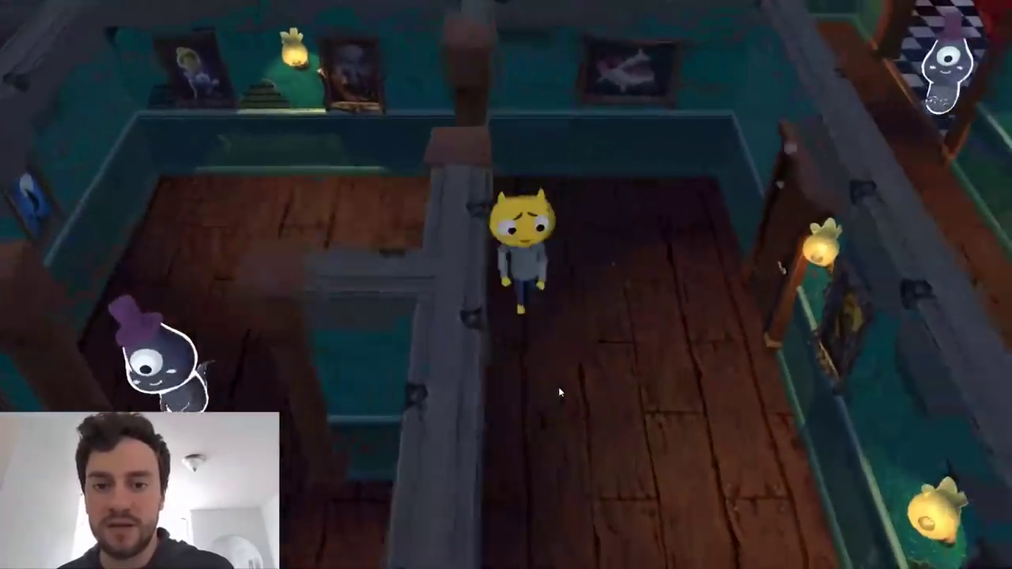
Move John Lemon down the long corridor to its junction with the hall containing the blue chairs.
key("s")
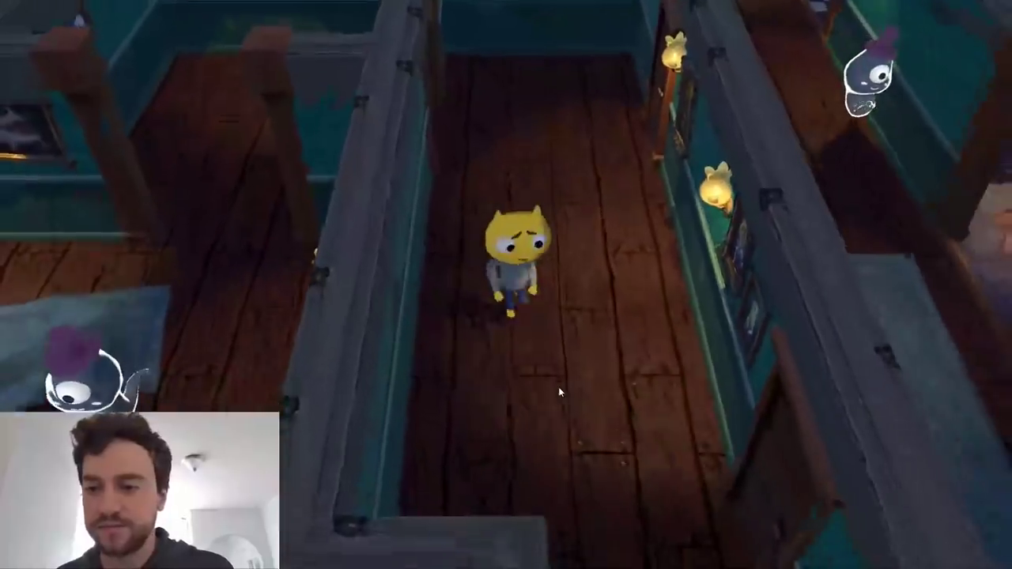
key("s")
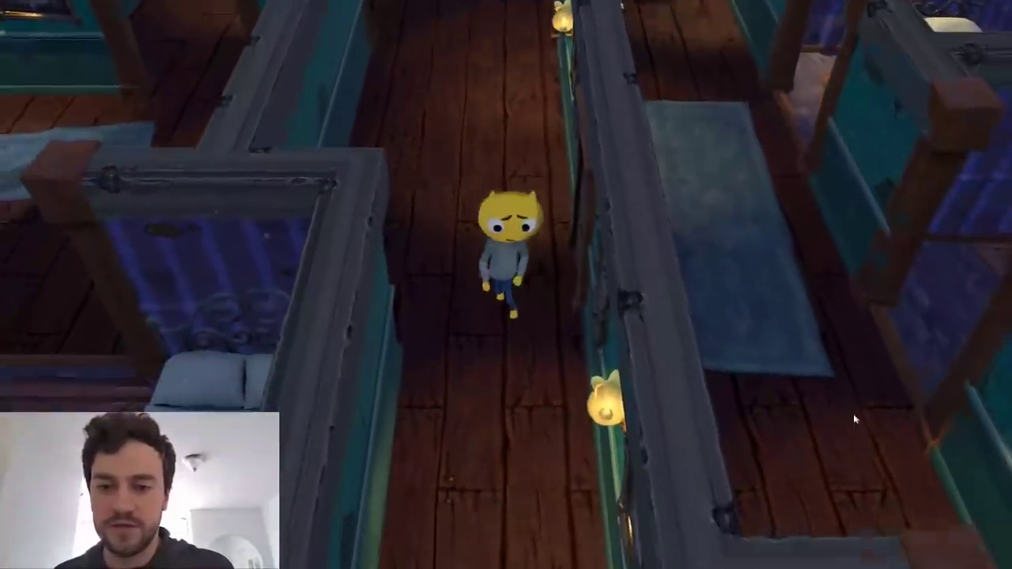
key("s")
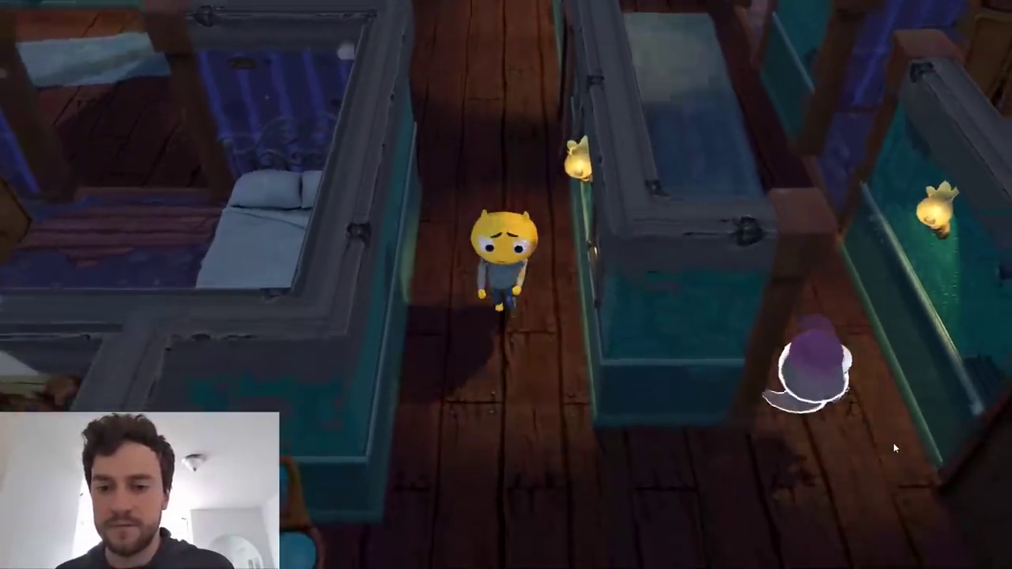
key("s")
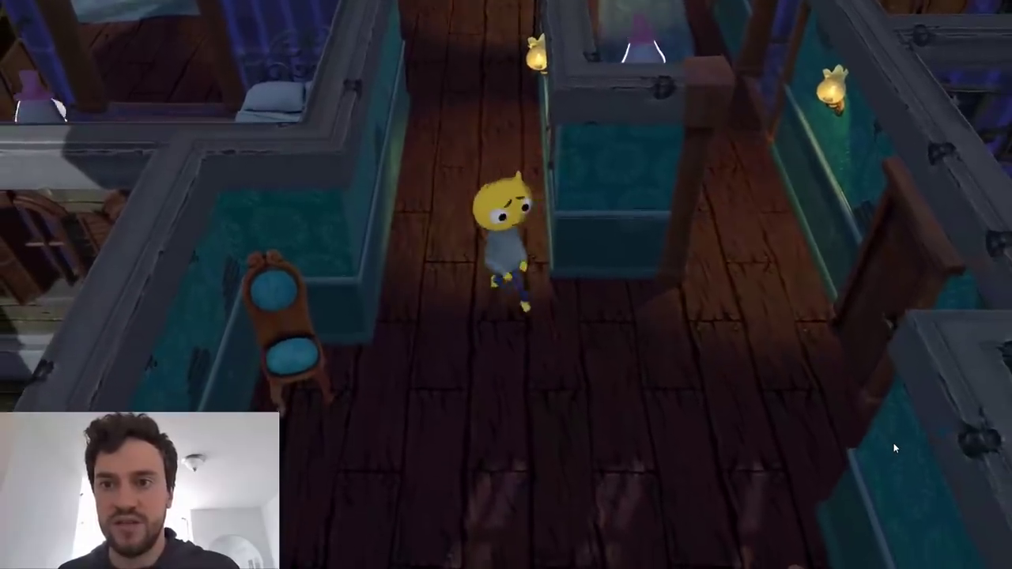
Approach the parallel corridor to check the oncoming ghost, and retreat to the mouth of the first corridor.
key("d")
key("d")
key("w")
key("s")
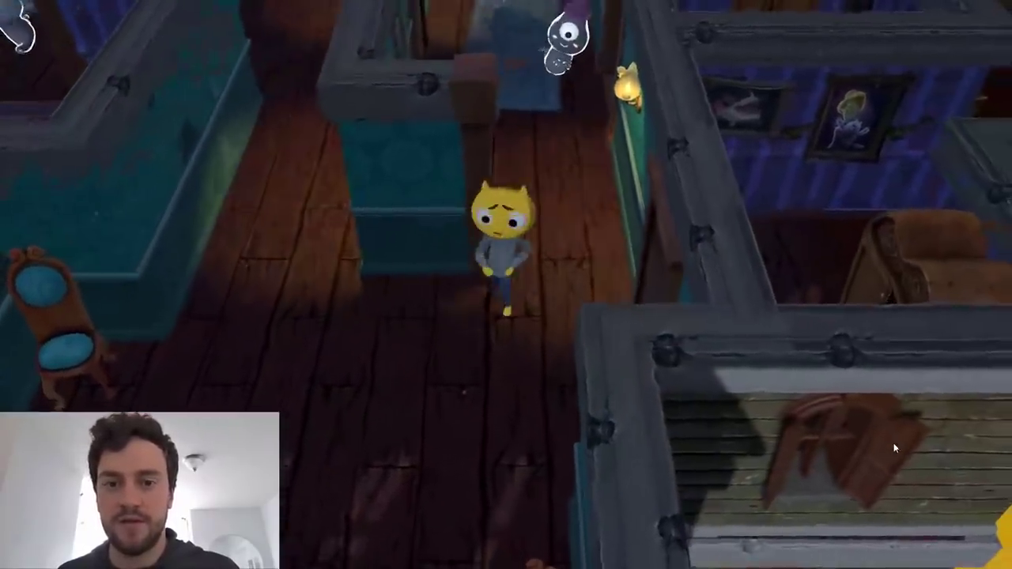
key("a")
key("a")
key("w")
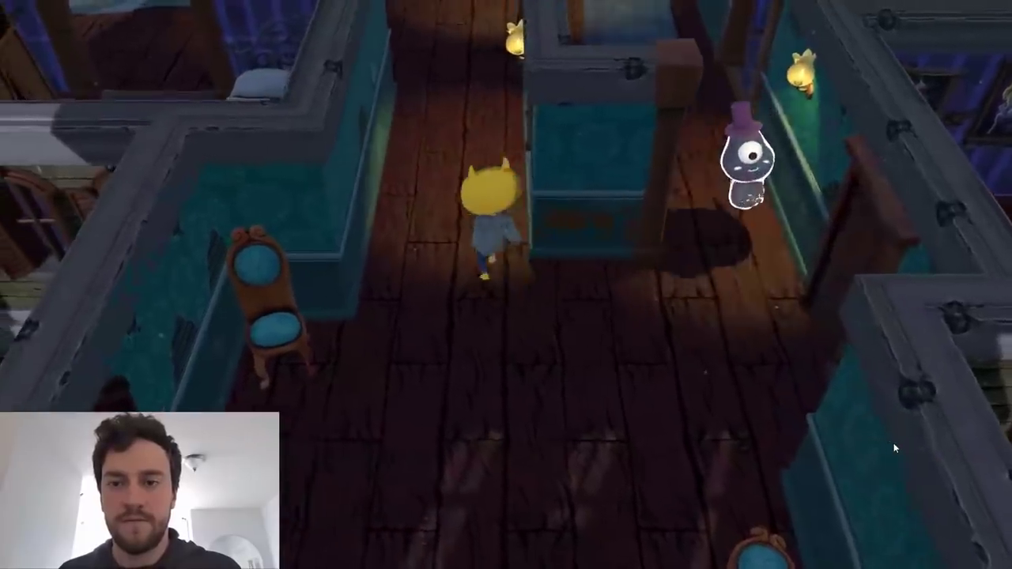
Slip John Lemon past the ghost into the parallel corridor and try to follow the blue rug past the bedrooms.
key("w")
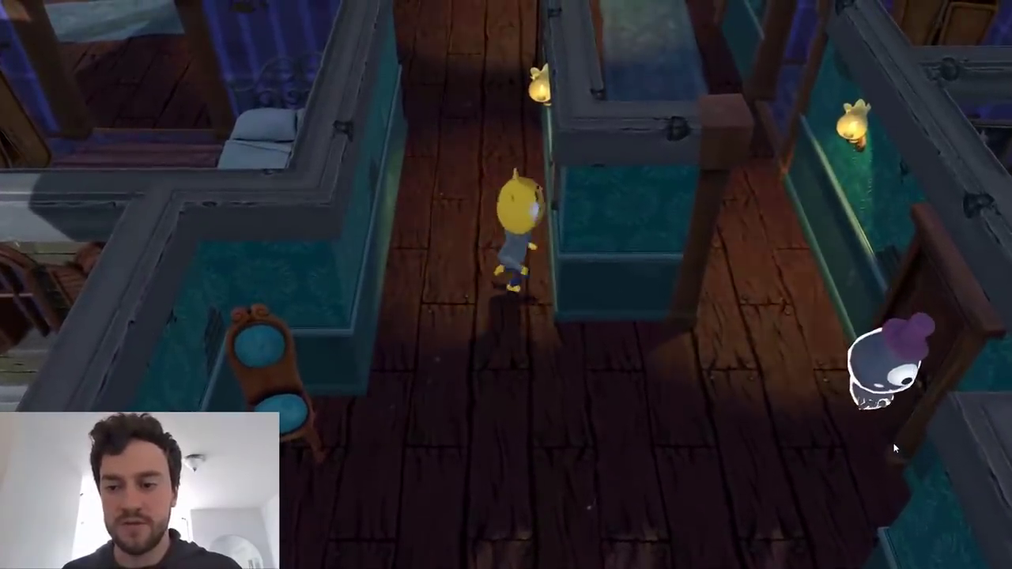
key("w")
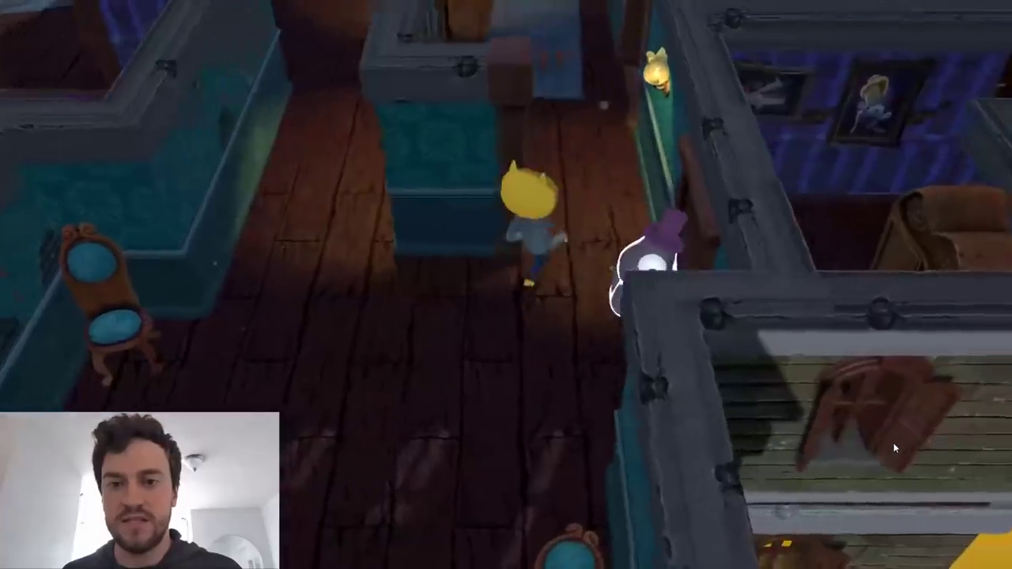
key("w")
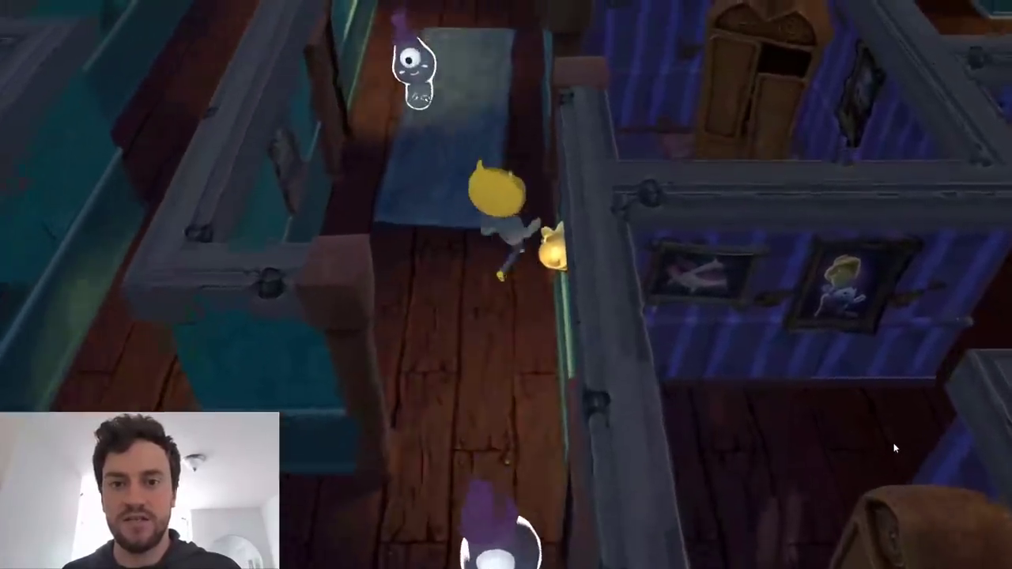
key("w")
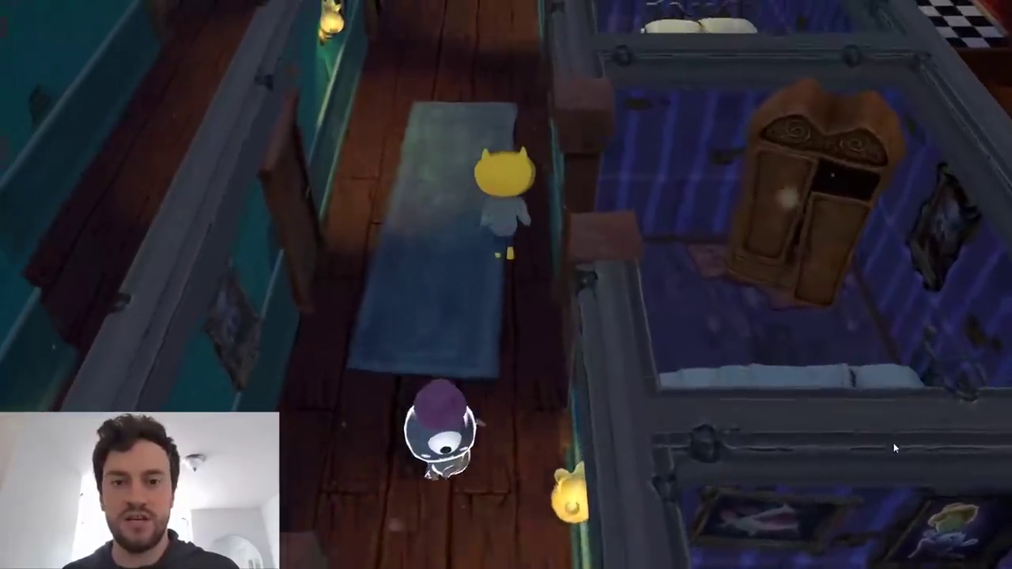
key("w")
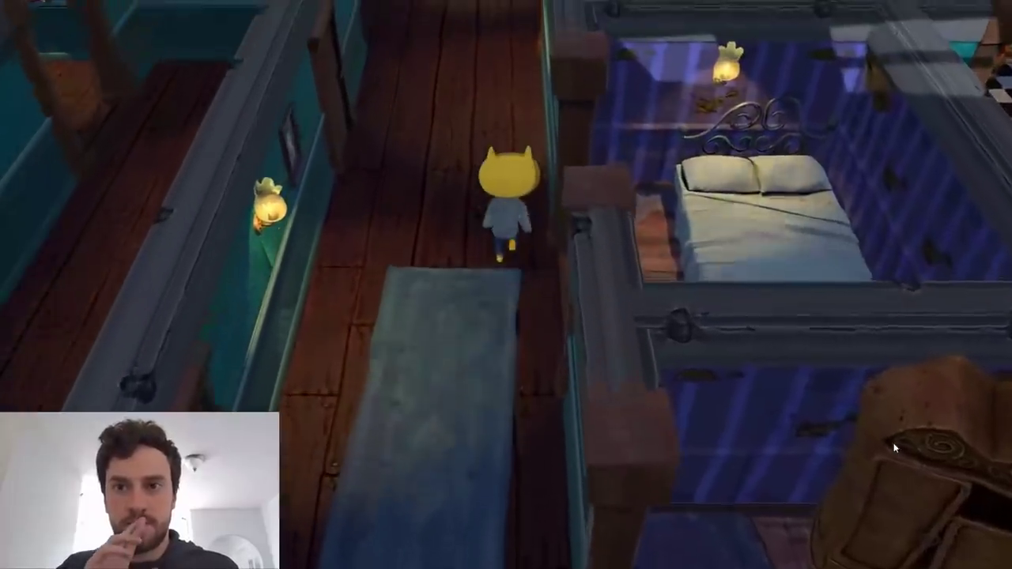
key("w")
key("s")
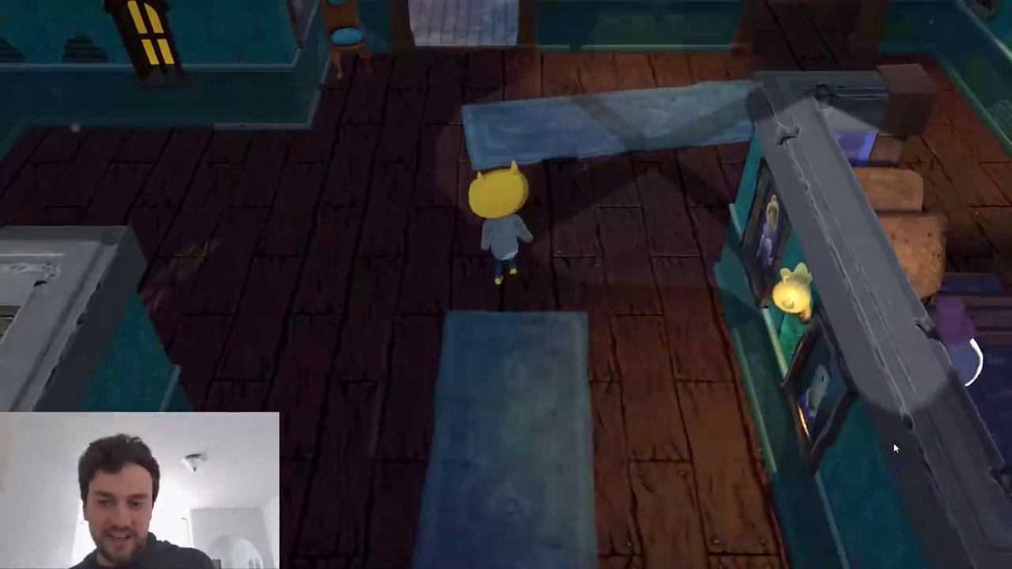
Start another run, steering John Lemon across the blue rugs, behind the patrolling ghost and around the wall into the long corridor.
key("w")
key("d")
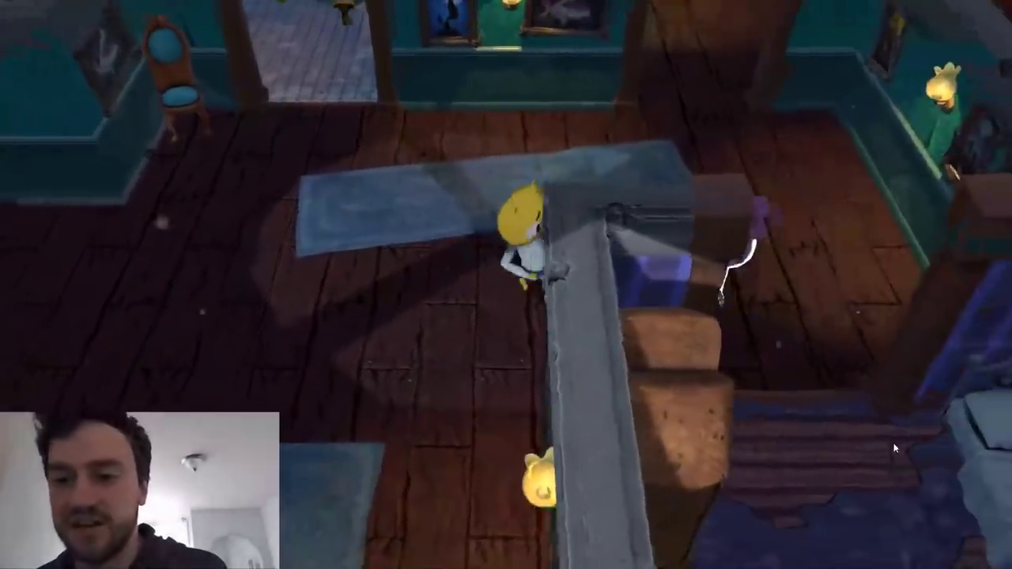
key("w")
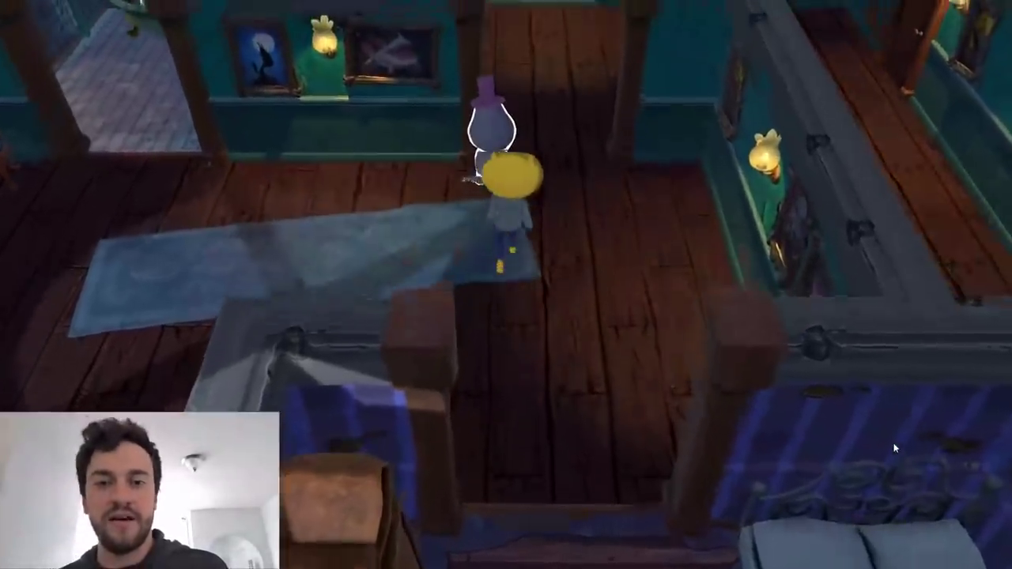
key("w")
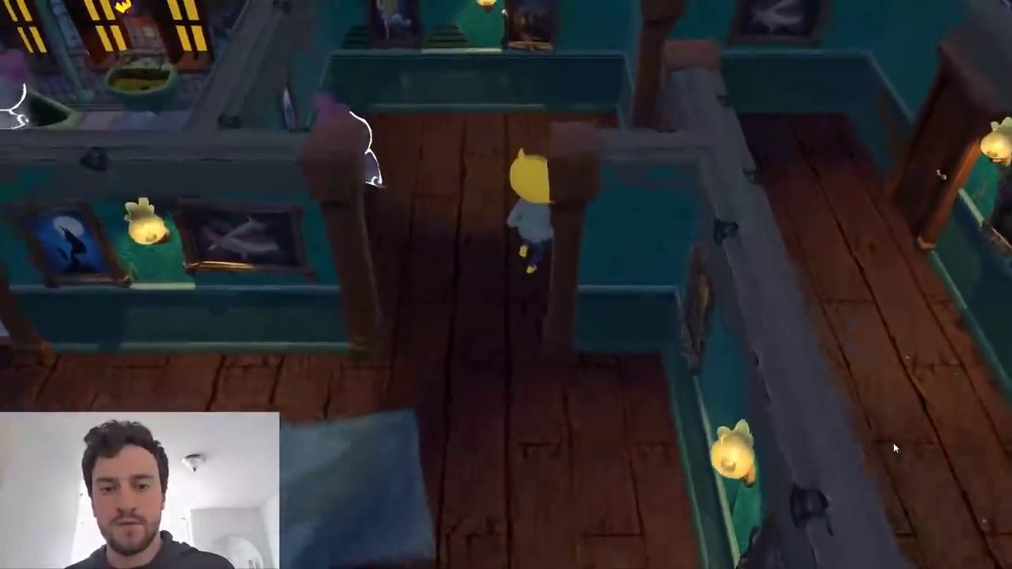
key("d")
key("s")
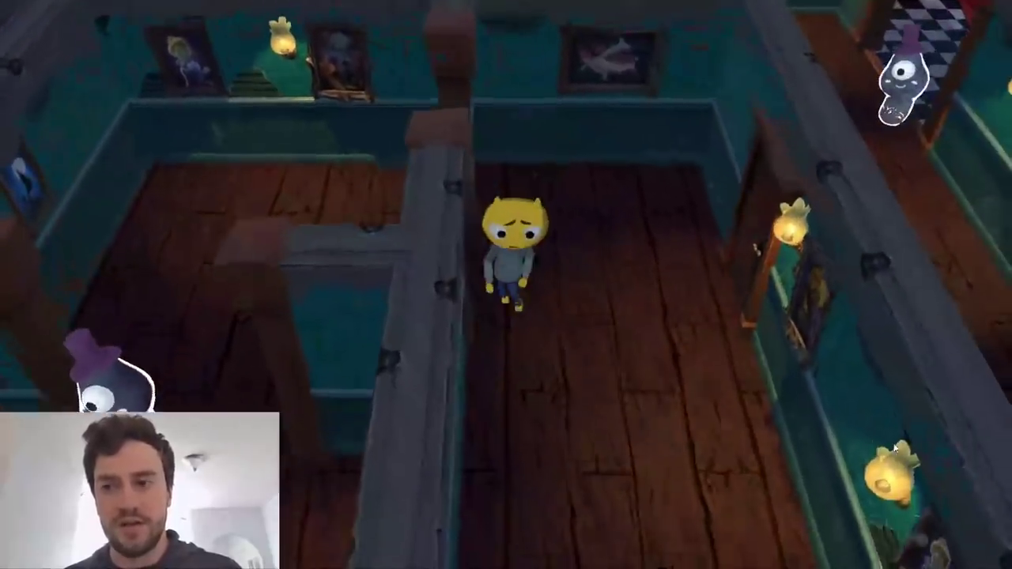
Walk John Lemon down the long corridor to the opening beside the blue chair.
key("s")
key("d")
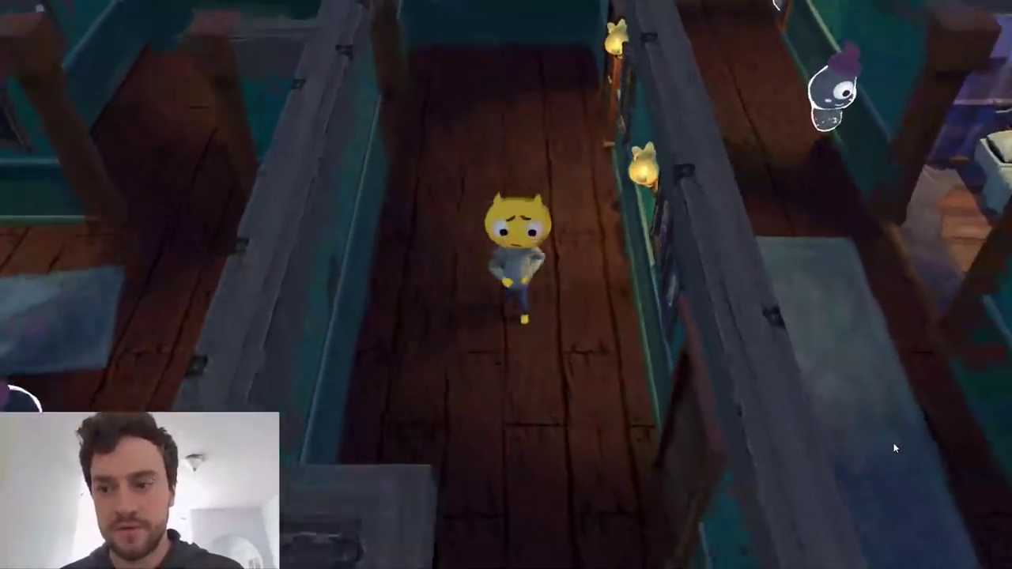
key("s")
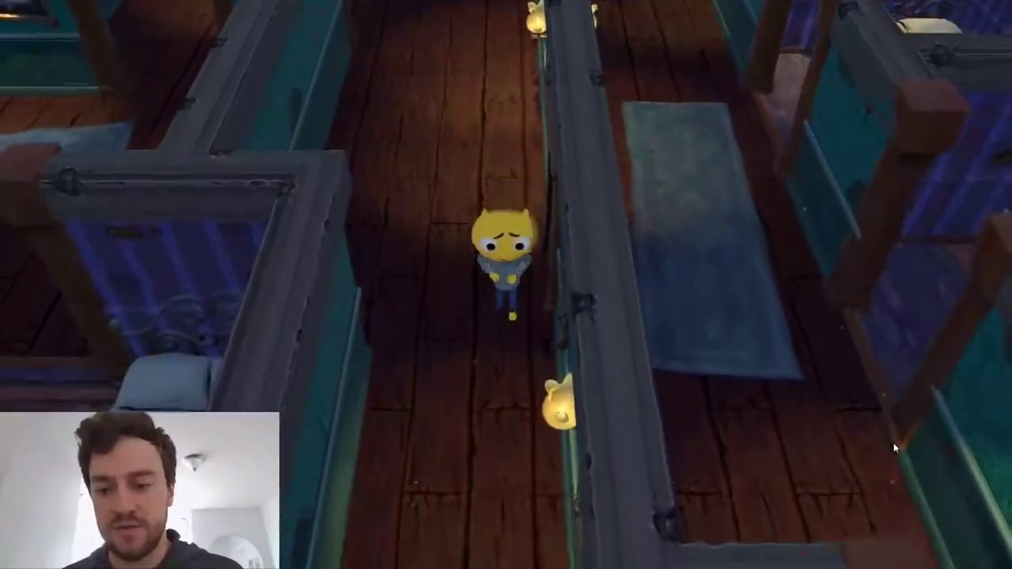
key("s")
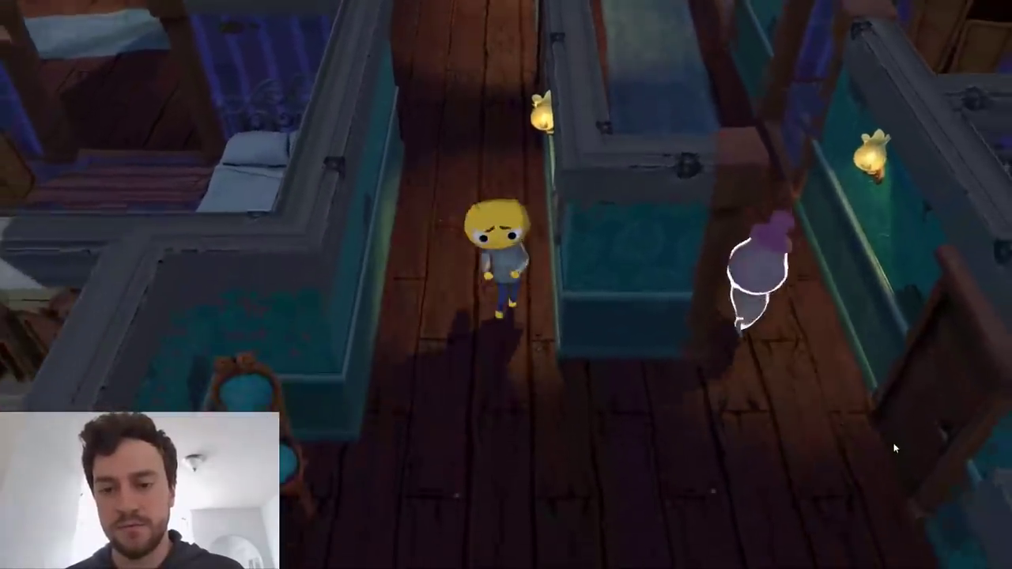
Peek into the parallel corridor, retreat to the first corridor's mouth as the ghost approaches, and wait for it to pass.
key("w")
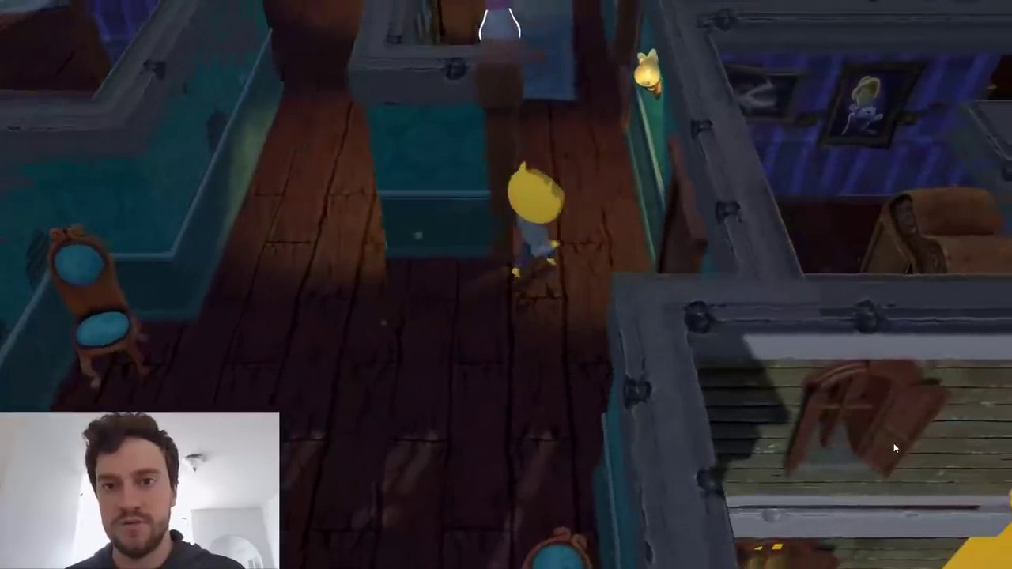
key("w")
key("s")
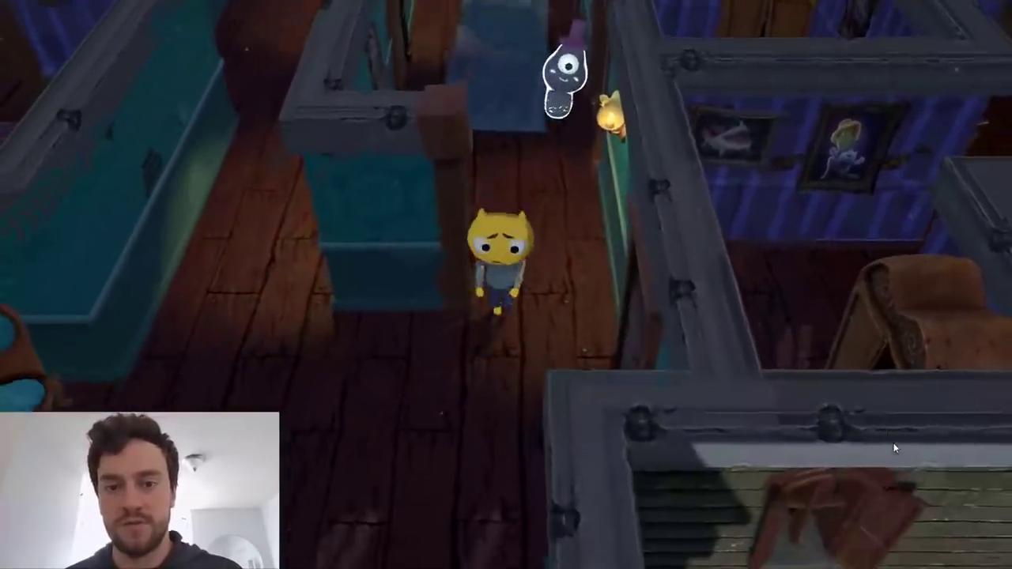
key("w")
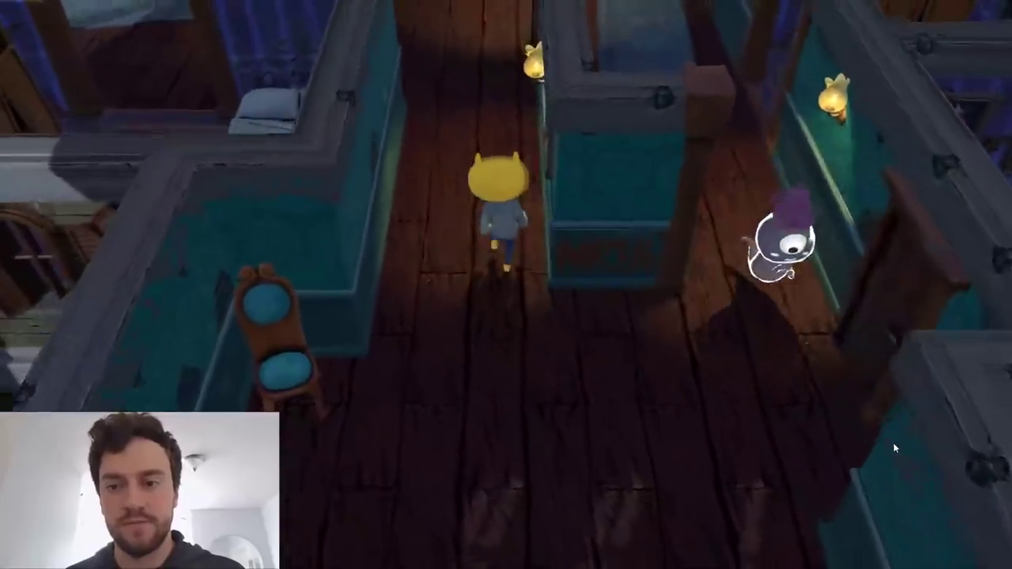
key("s")
key("d")
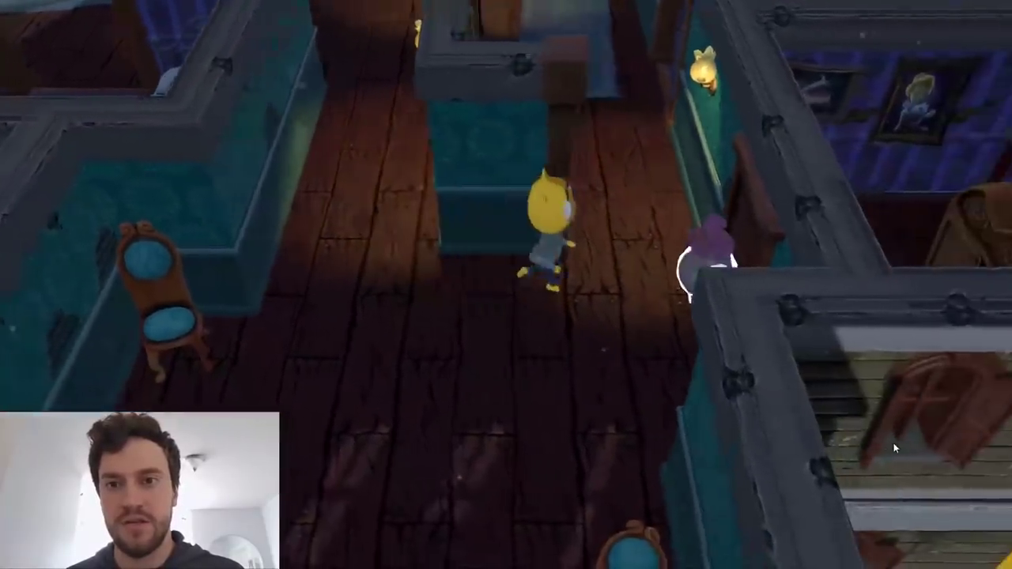
Slip past the ghost into the parallel corridor, shelter in the wardrobe bedroom, and return to the blue rug.
key("w")
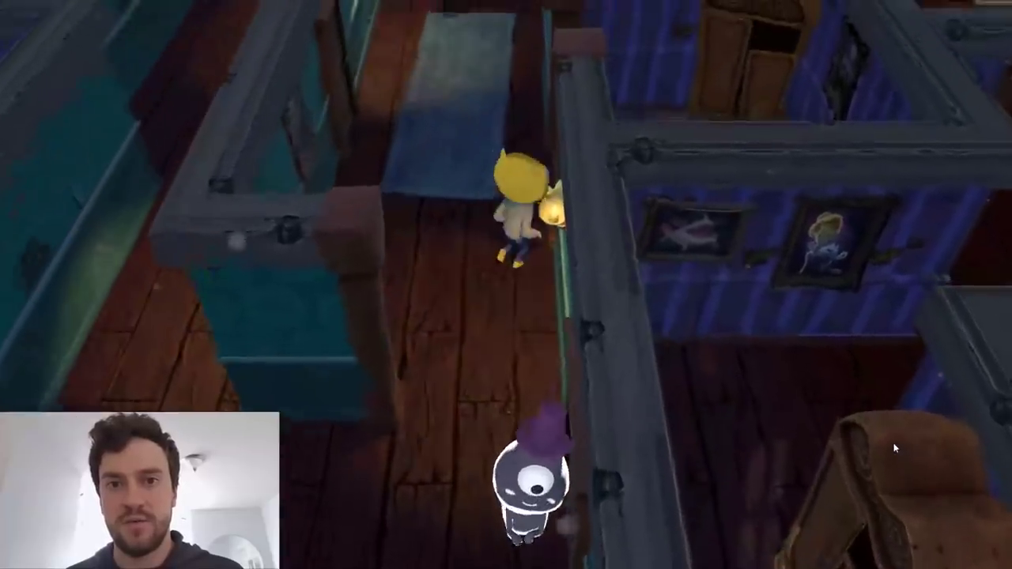
key("w")
key("d")
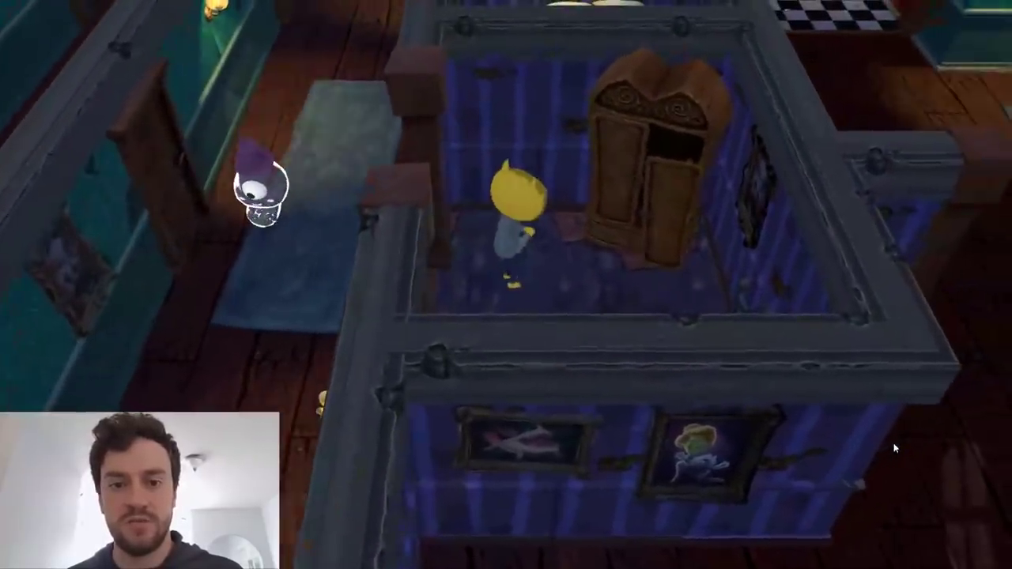
key("a")
key("w")
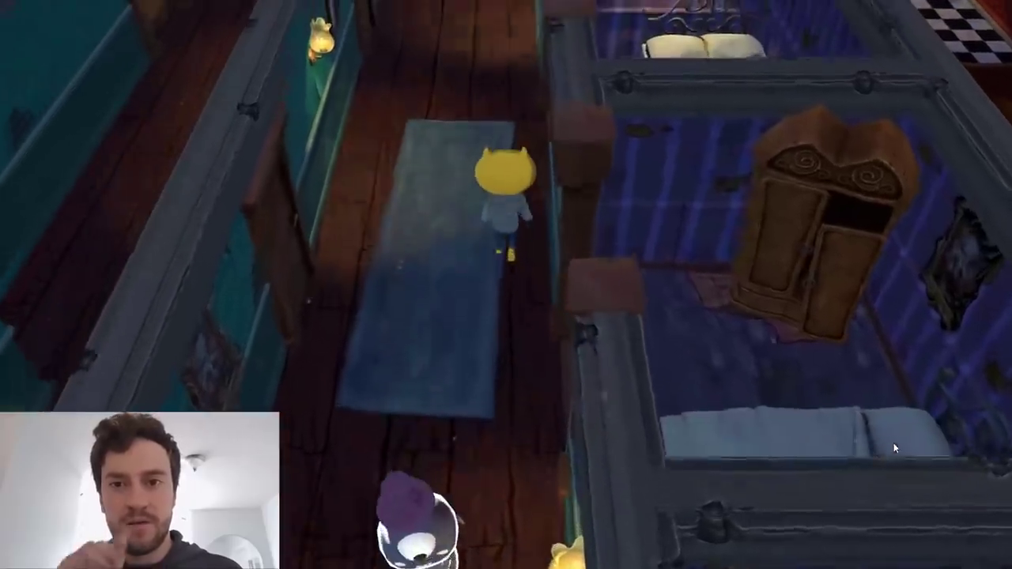
Follow the corridor past the double-bed bedroom and around the far corner to the closed wooden door.
key("w")
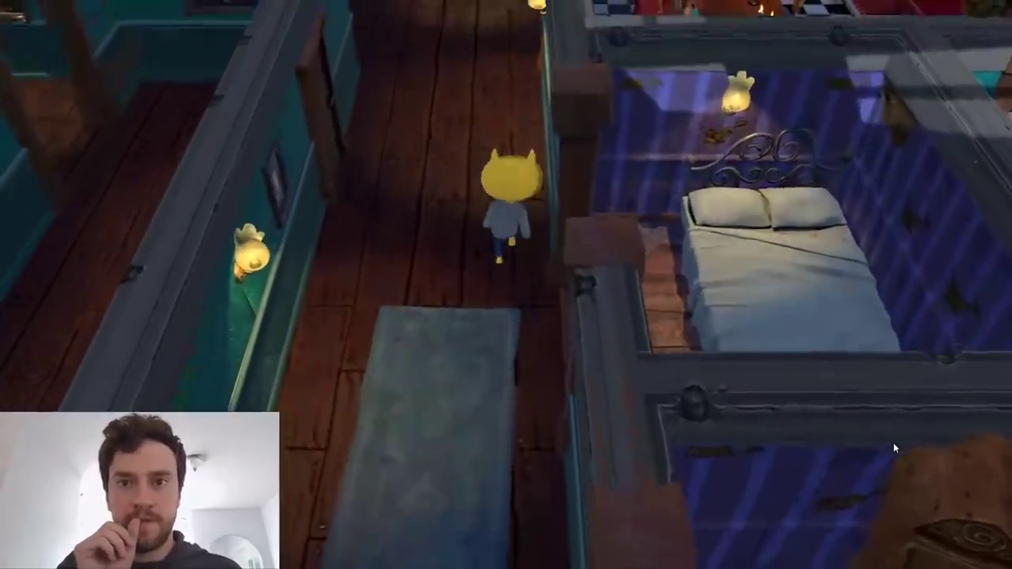
key("w")
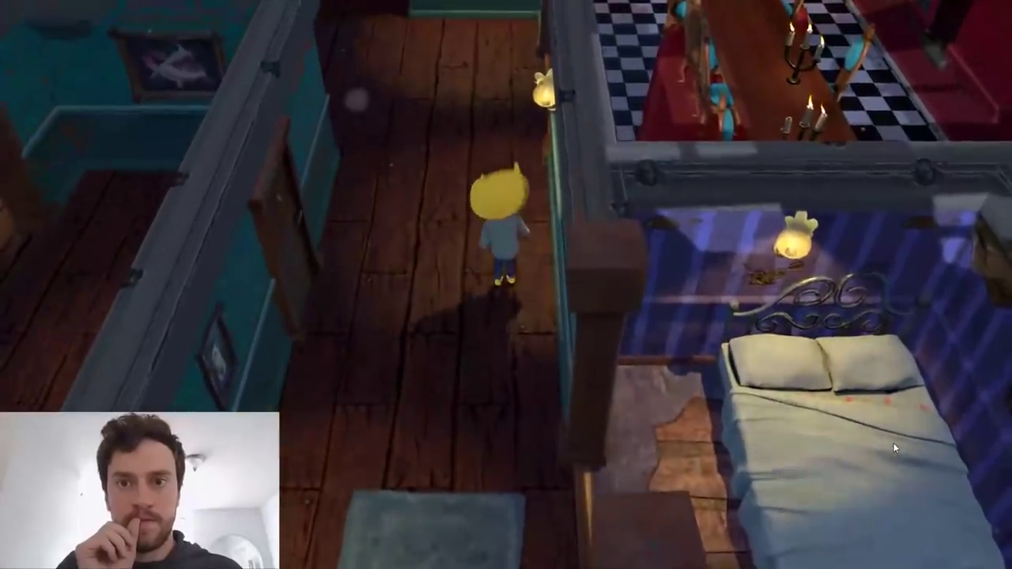
key("w")
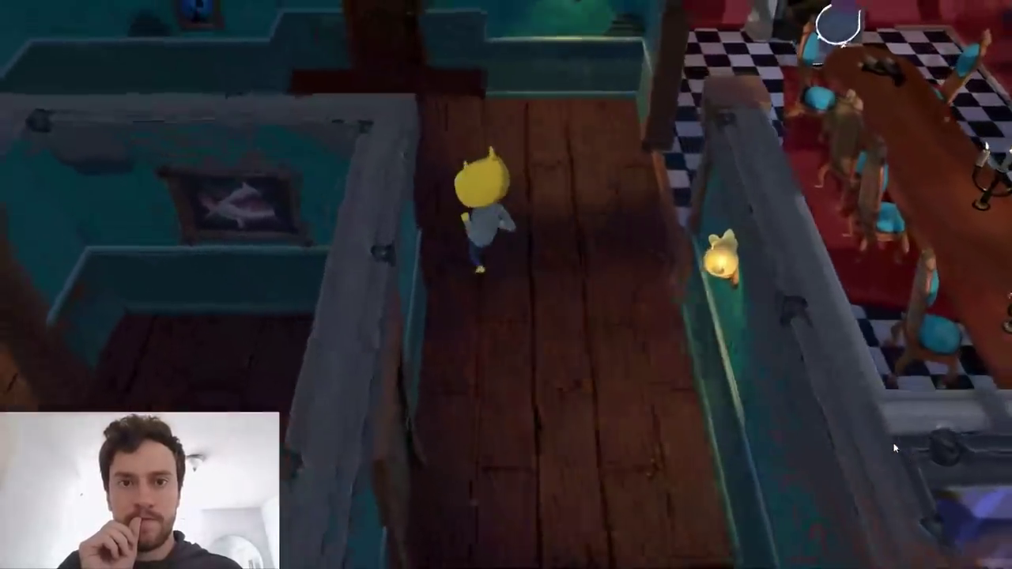
key("w")
key("a")
key("d")
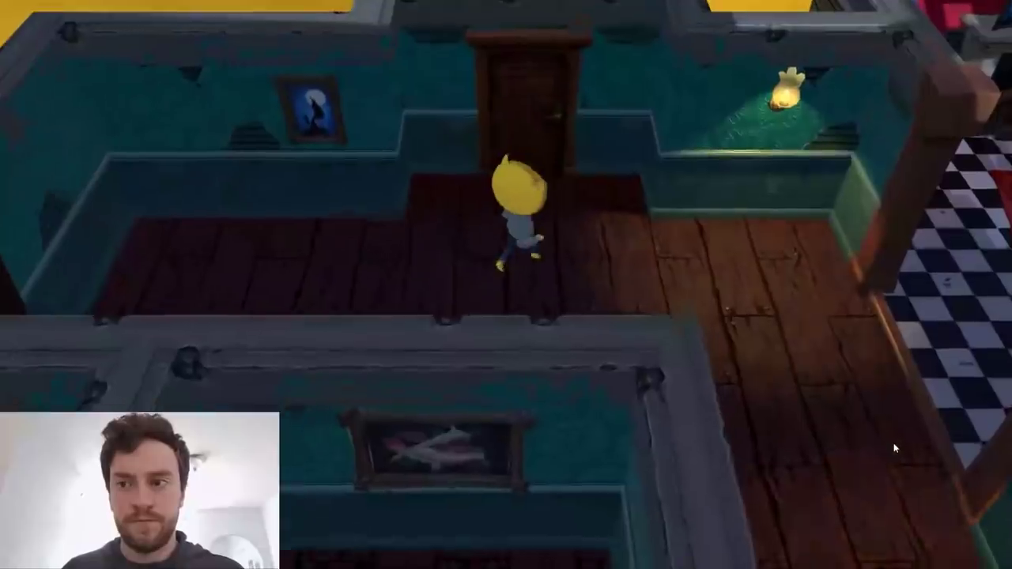
Lead John Lemon into the checkered dining room, shelter at its near end, and try to get past the ghost by the fireplace.
key("d")
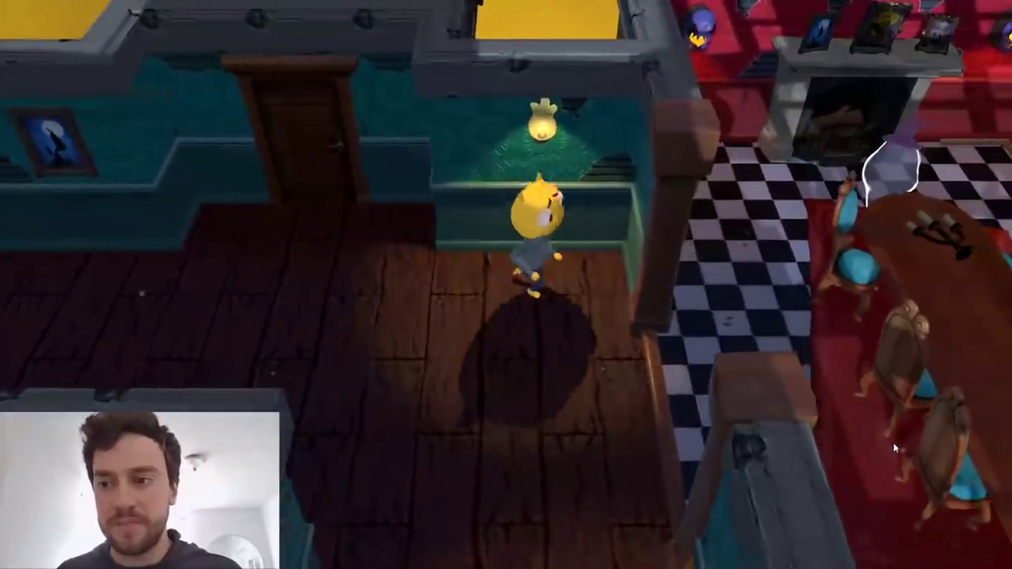
key("d")
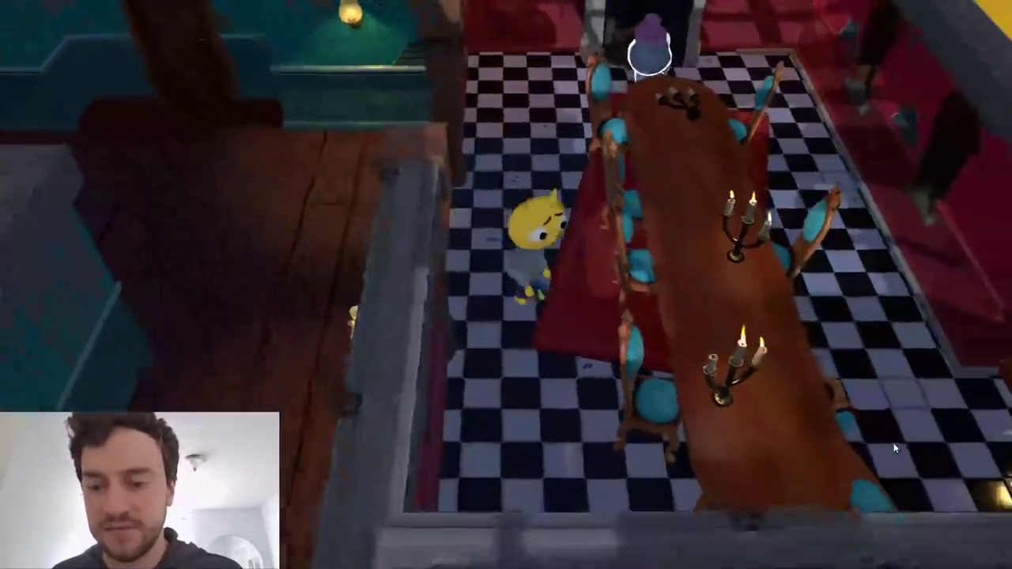
key("s")
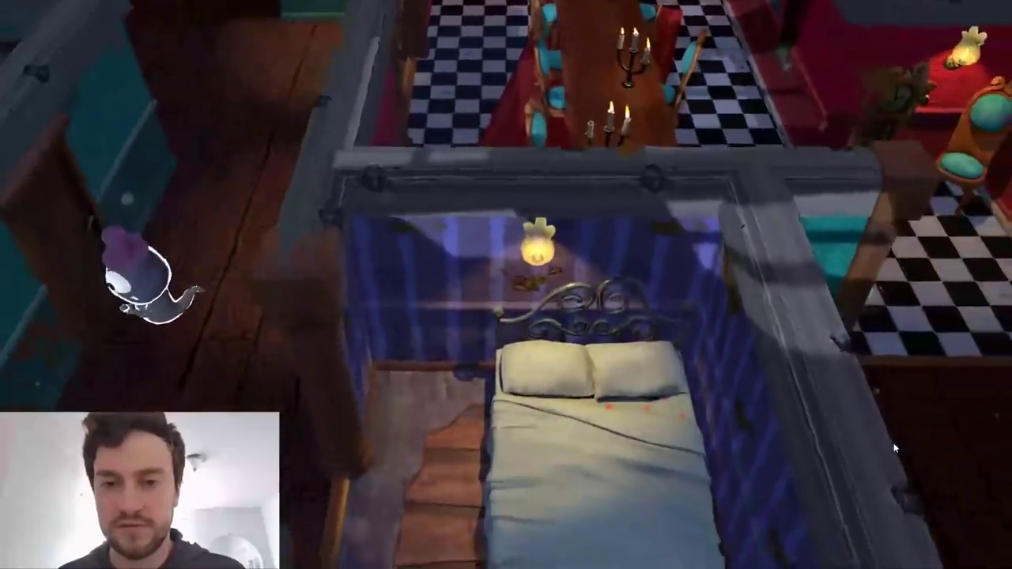
key("a")
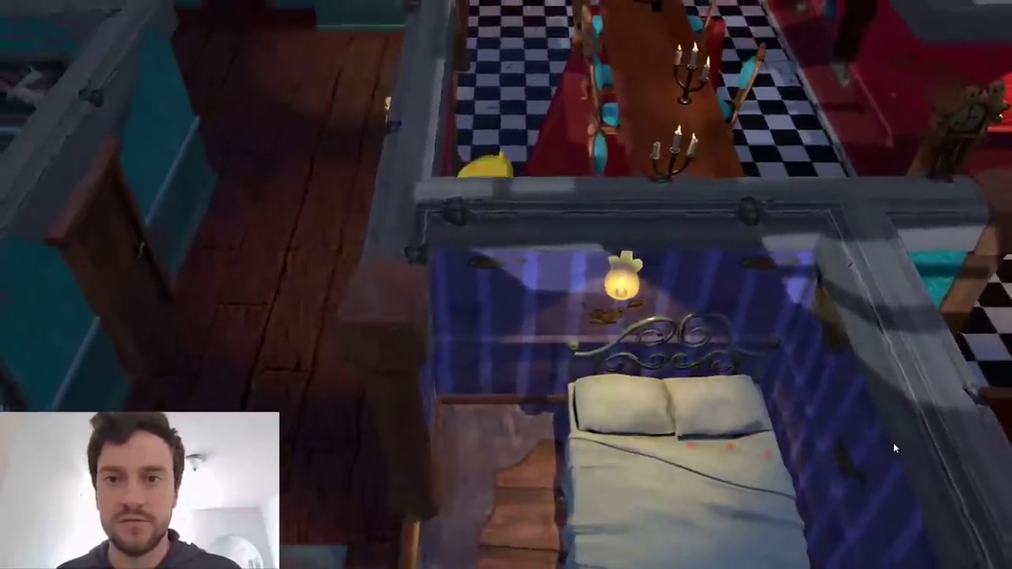
key("w")
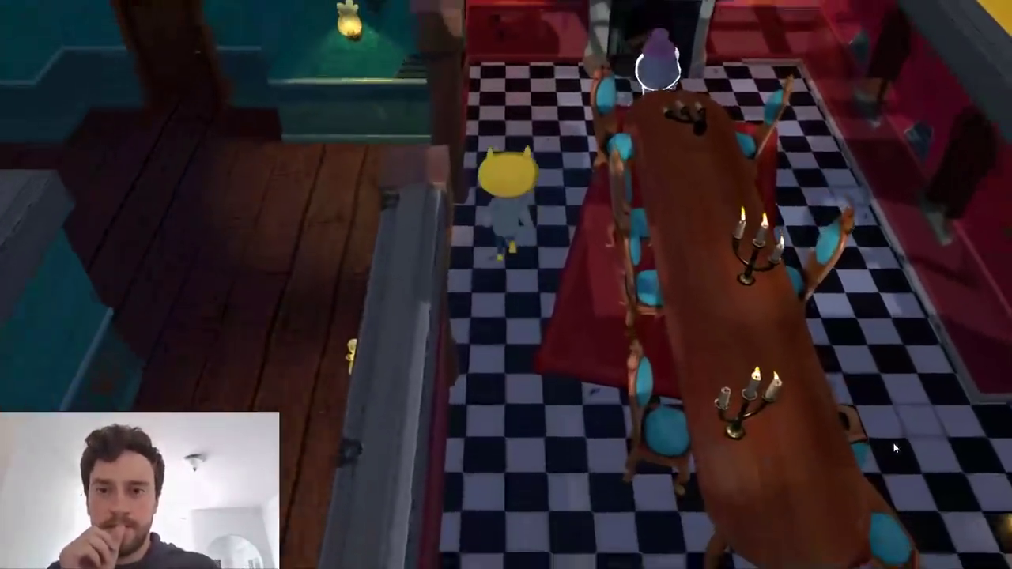
key("w")
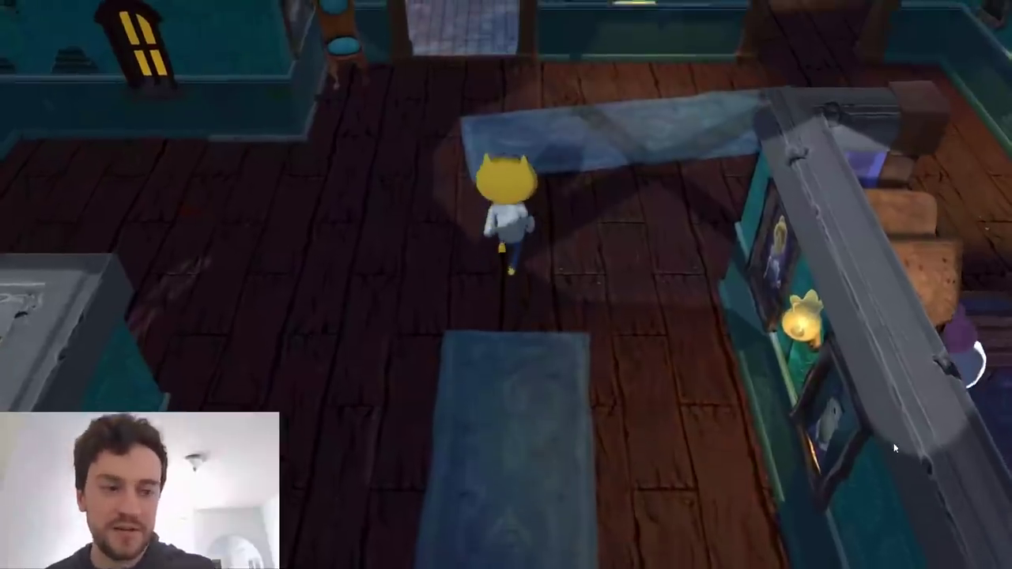
Replay the opening section, trailing the first ghost through the doorway and turning John Lemon into the long corridor.
key("w")
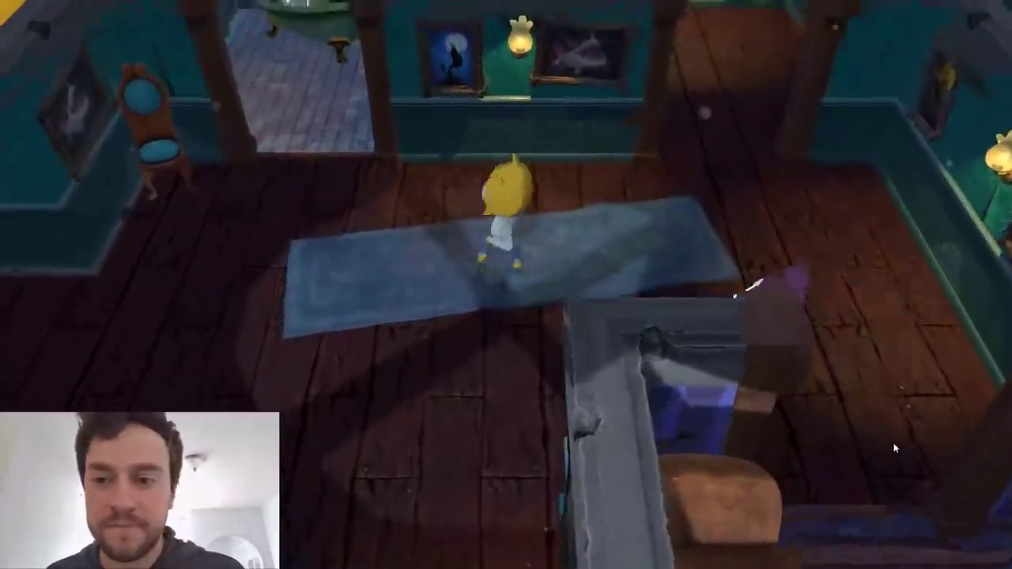
key("w")
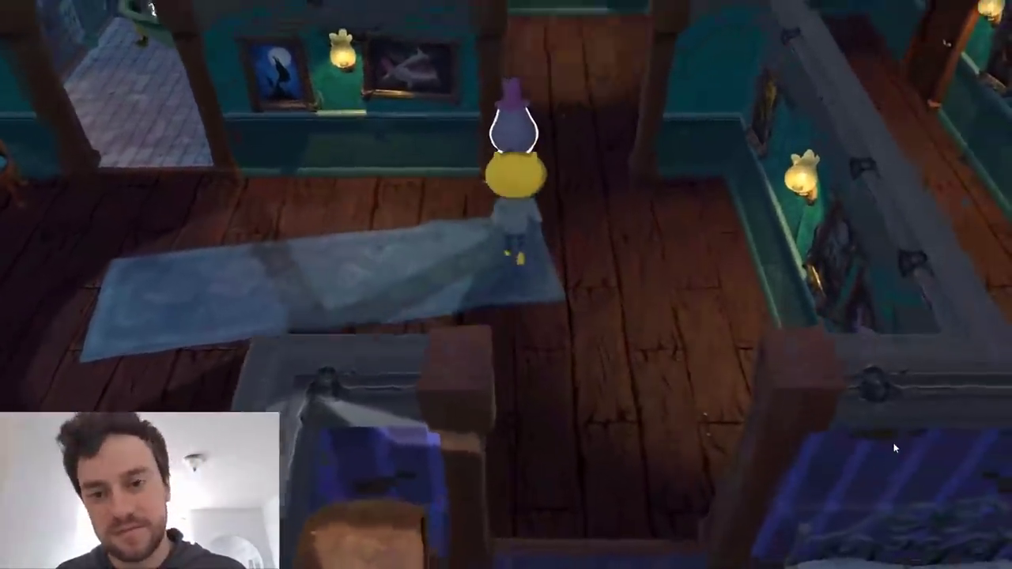
key("w")
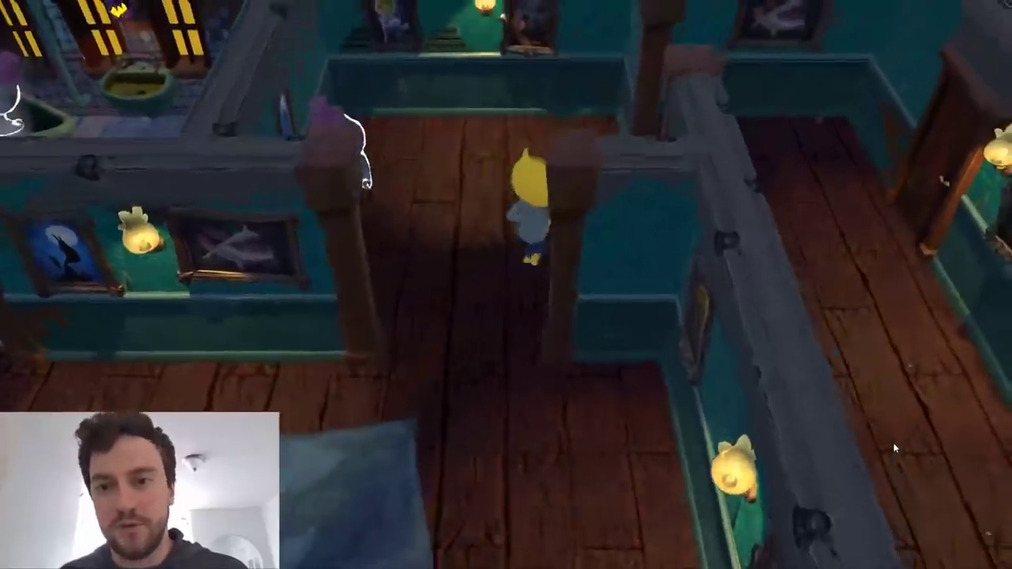
key("d")
key("s")
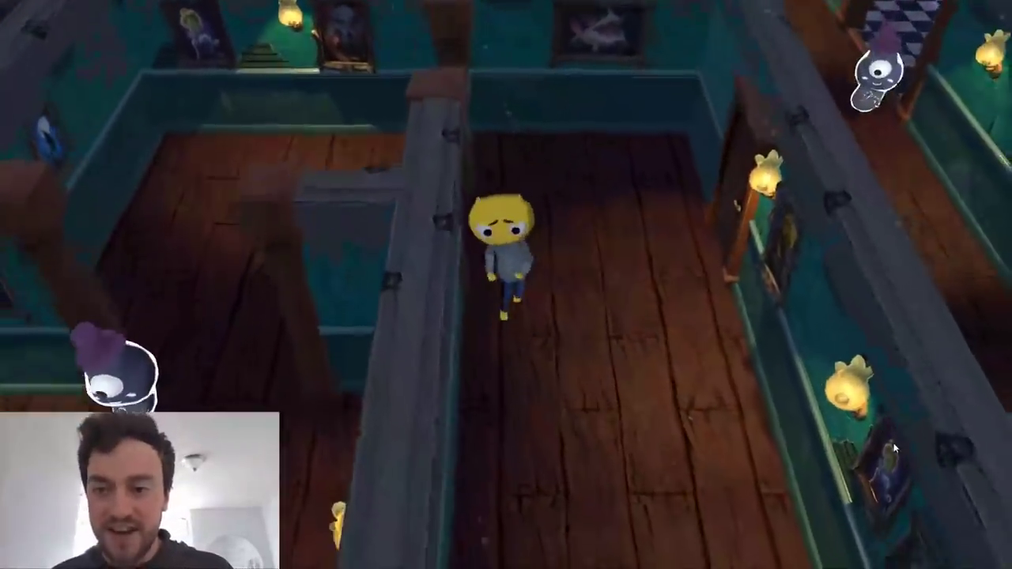
Take John Lemon back down the long corridor to its mouth near the blue chairs.
key("s")
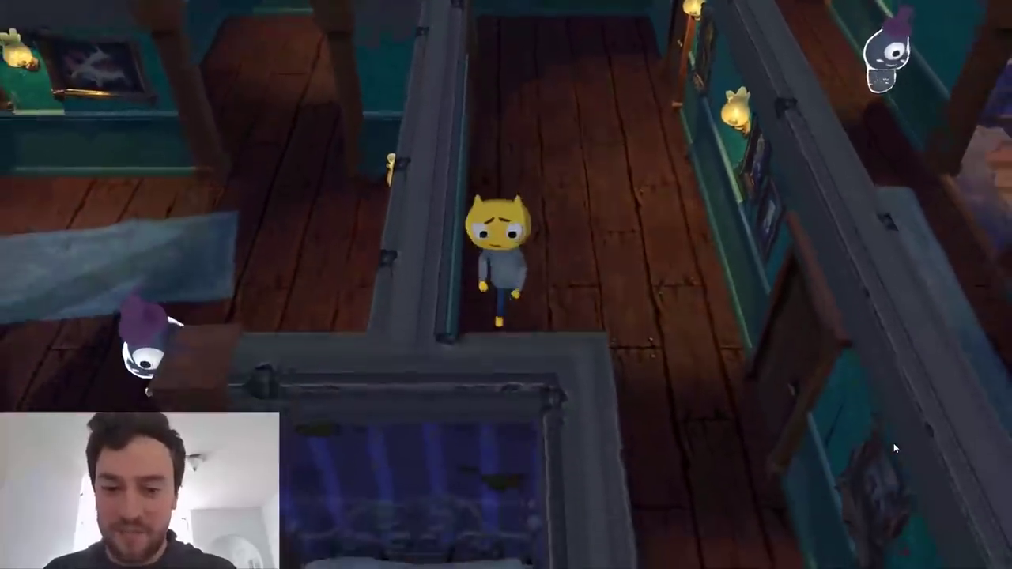
key("s")
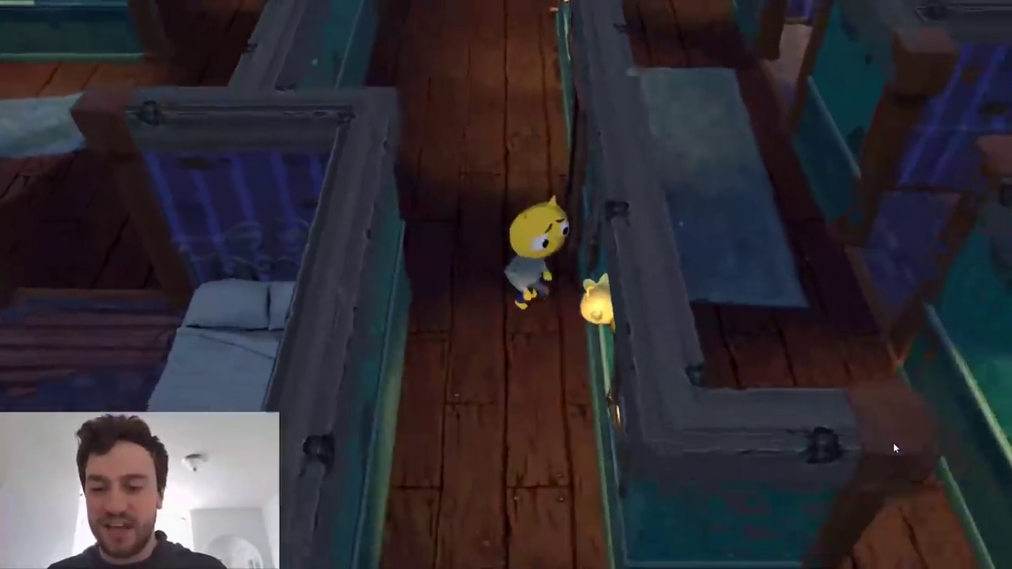
key("s")
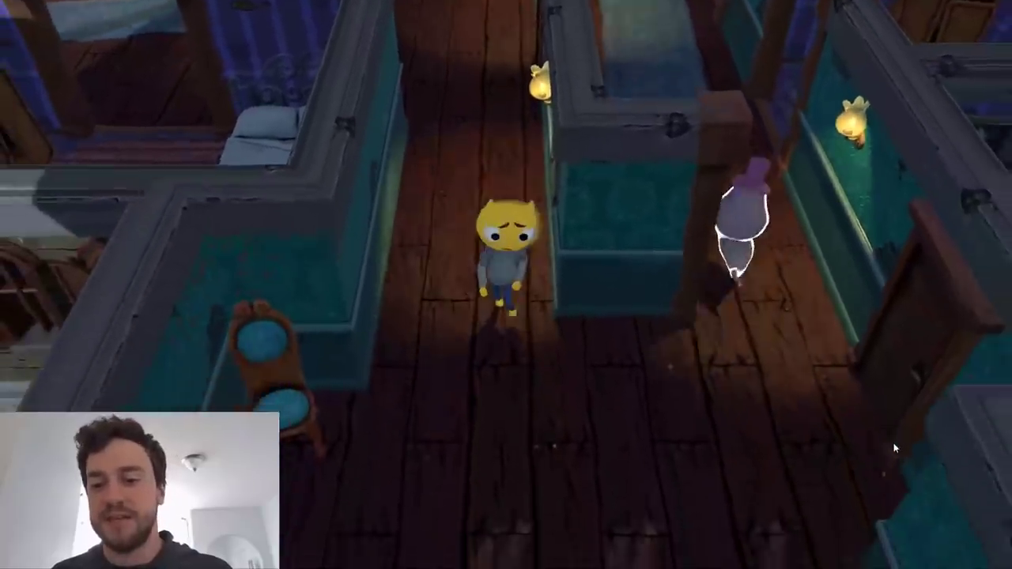
Cross into the parallel corridor behind the departing ghost, keeping to the wall opposite the second ghost.
key("s")
key("d")
key("w")
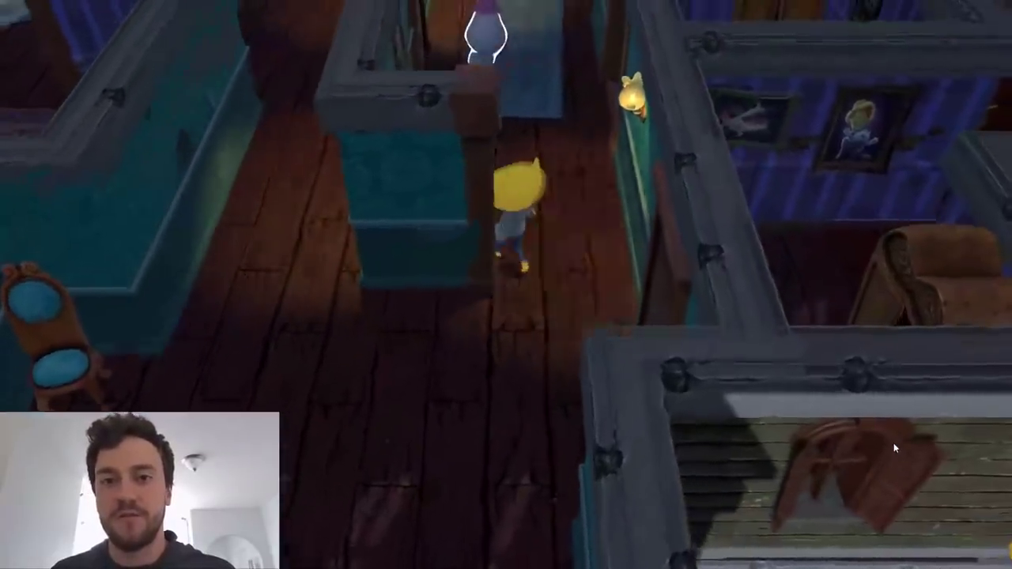
key("w")
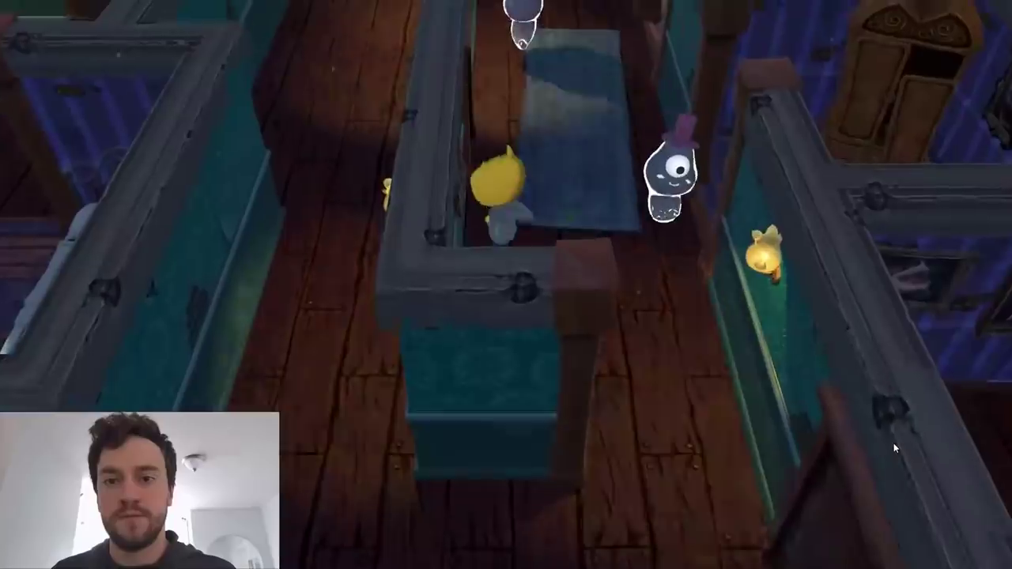
Follow the blue rugs past the wardrobe bedroom and duck into the double-bed bedroom, away from the two ghosts.
key("w")
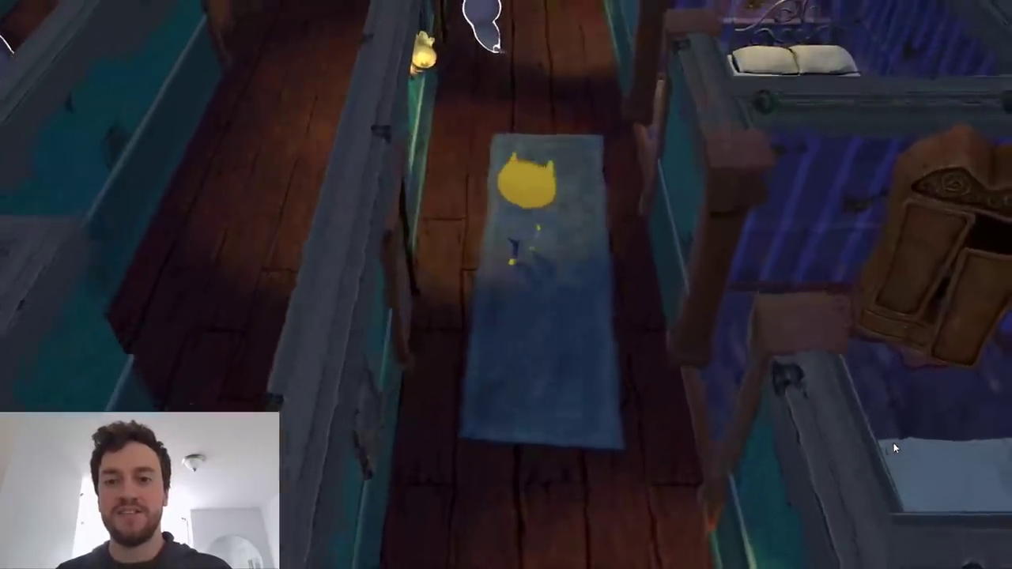
key("w")
key("d")
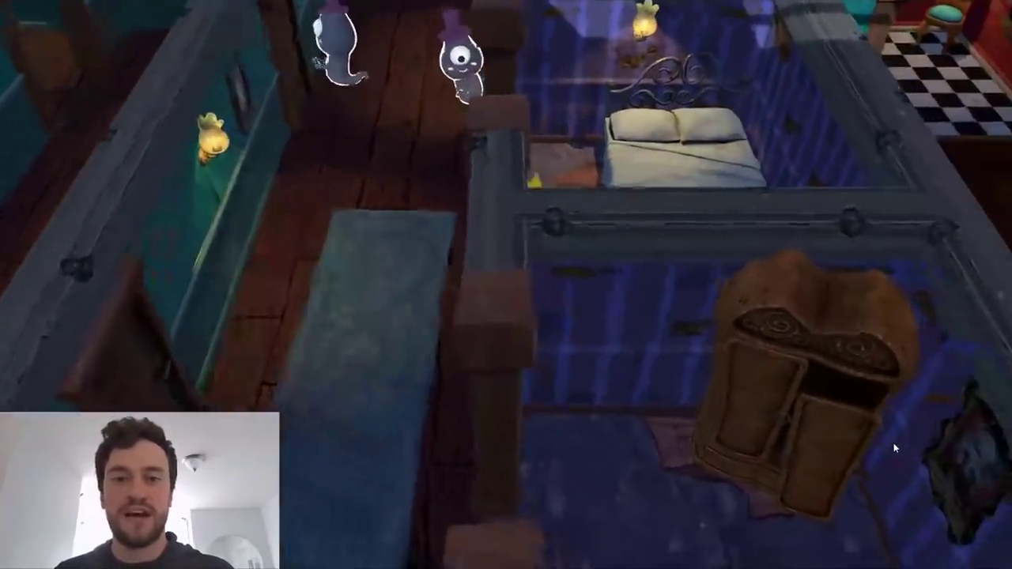
Leave the double-bed bedroom, slip up the corridor past the ghosts, and take John Lemon into the checkered dining room along its wall.
key("w")
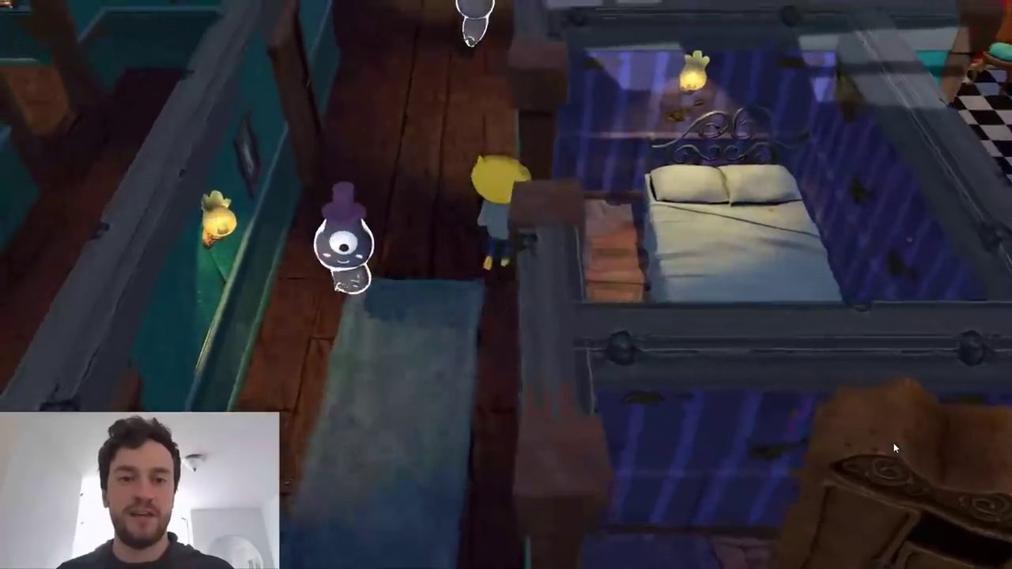
key("w")
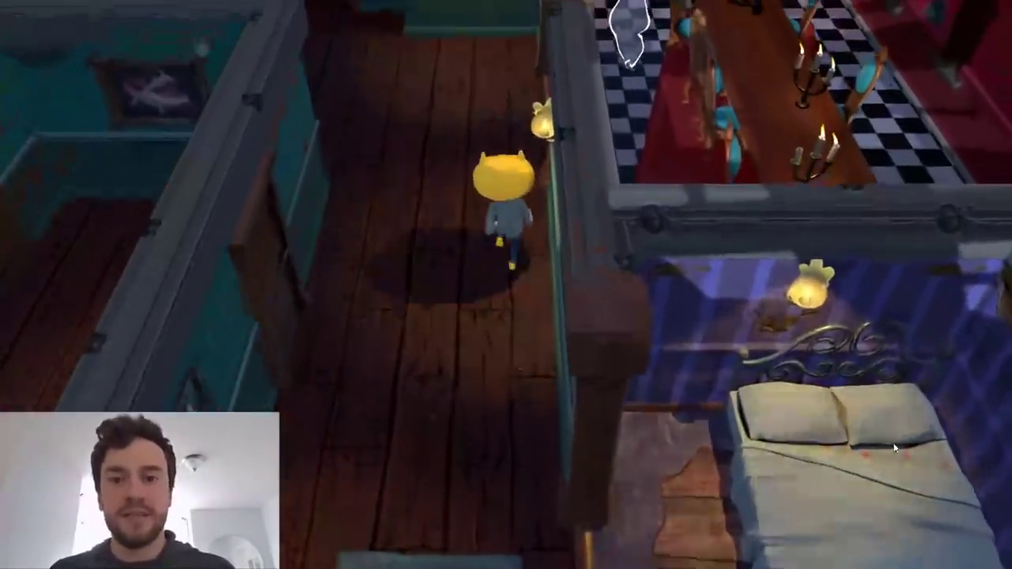
key("w")
key("d")
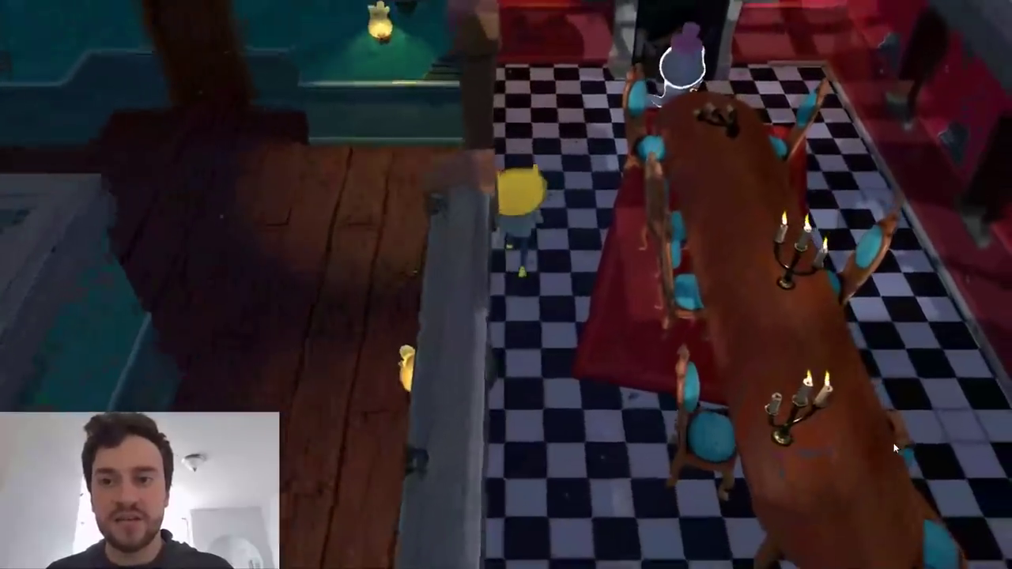
key("w")
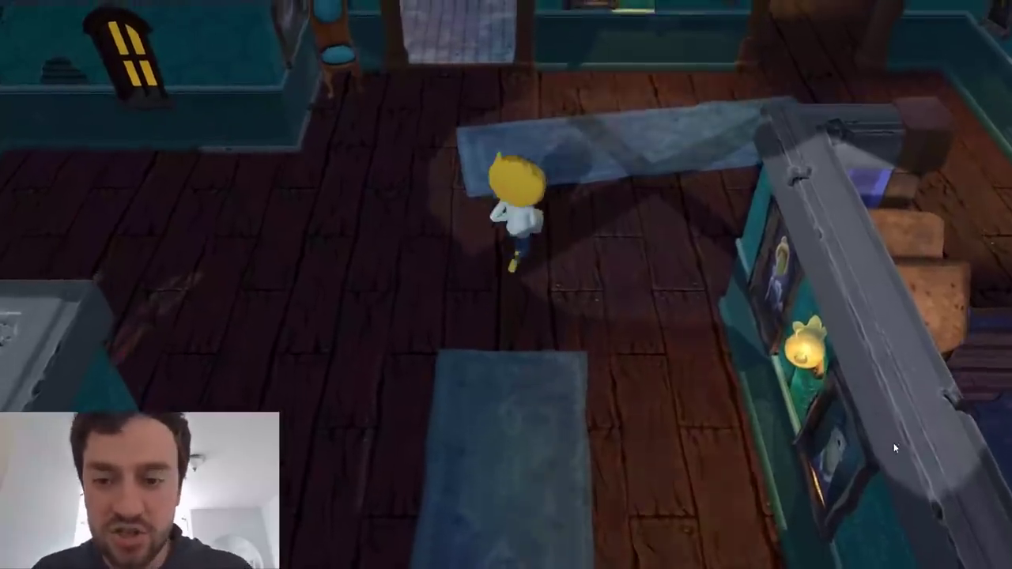
Play the level again from the start room, following the first ghost through the doorway and heading John Lemon into the long corridor.
key("w")
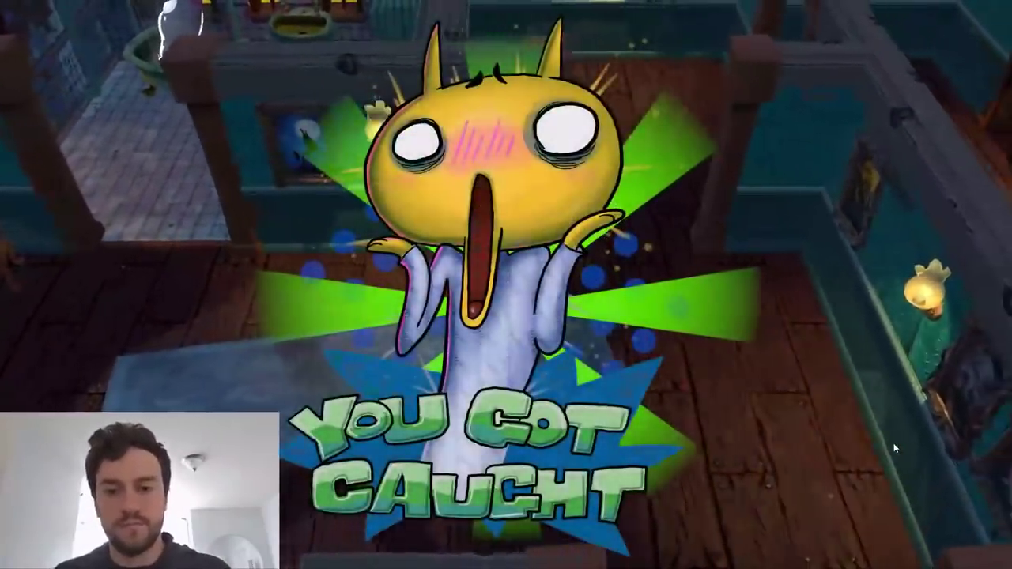
key("d")
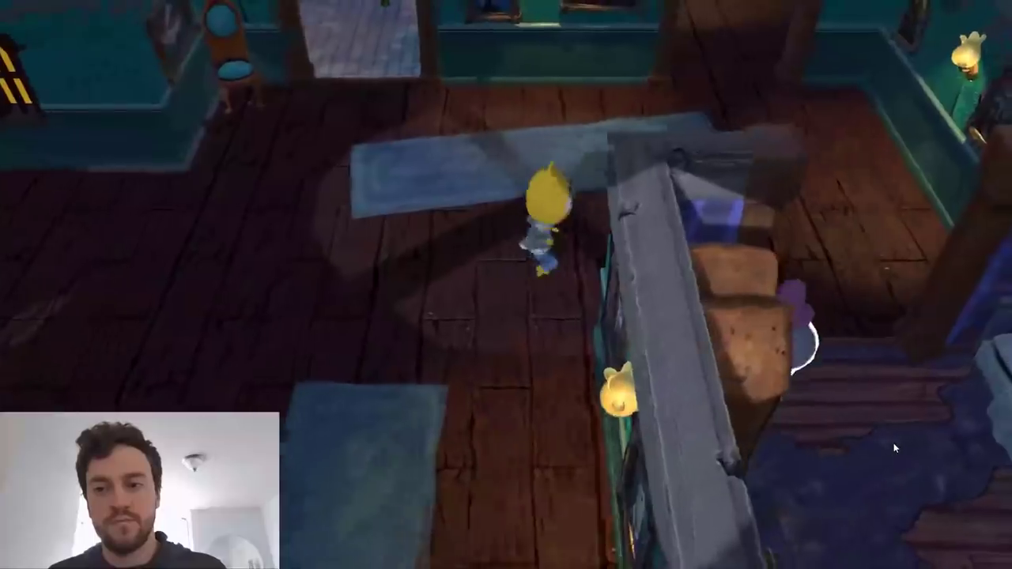
key("w")
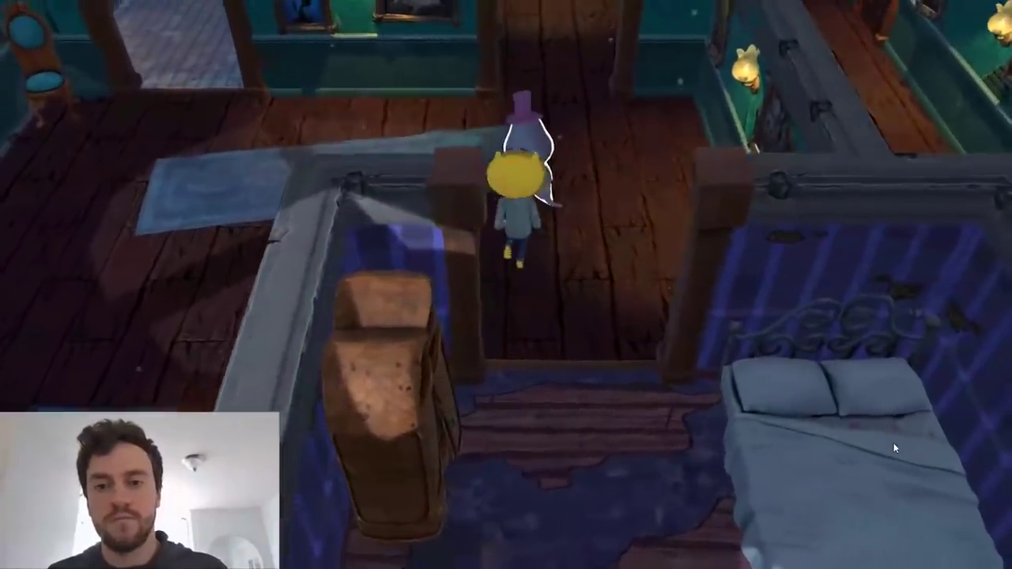
key("w")
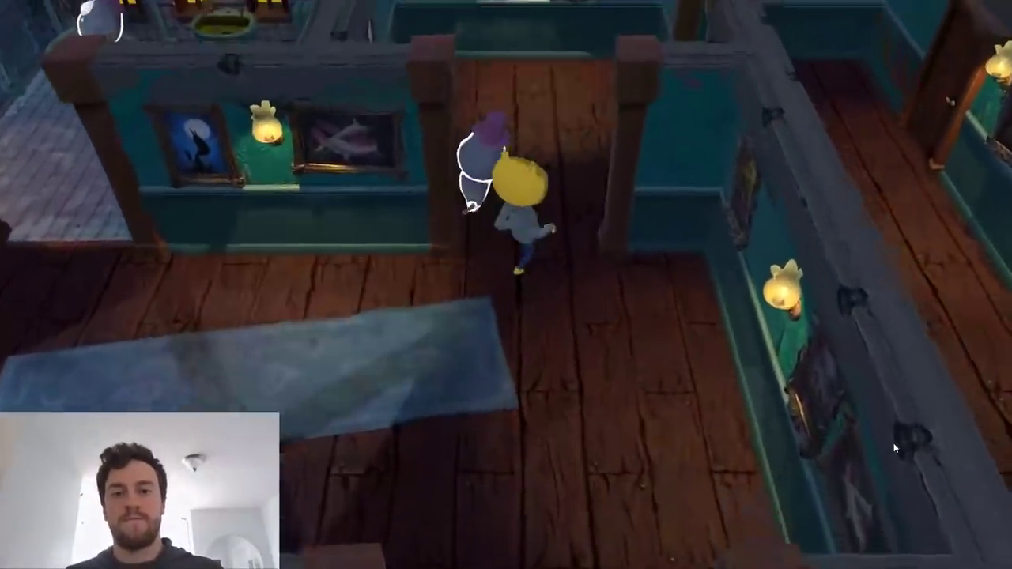
key("d")
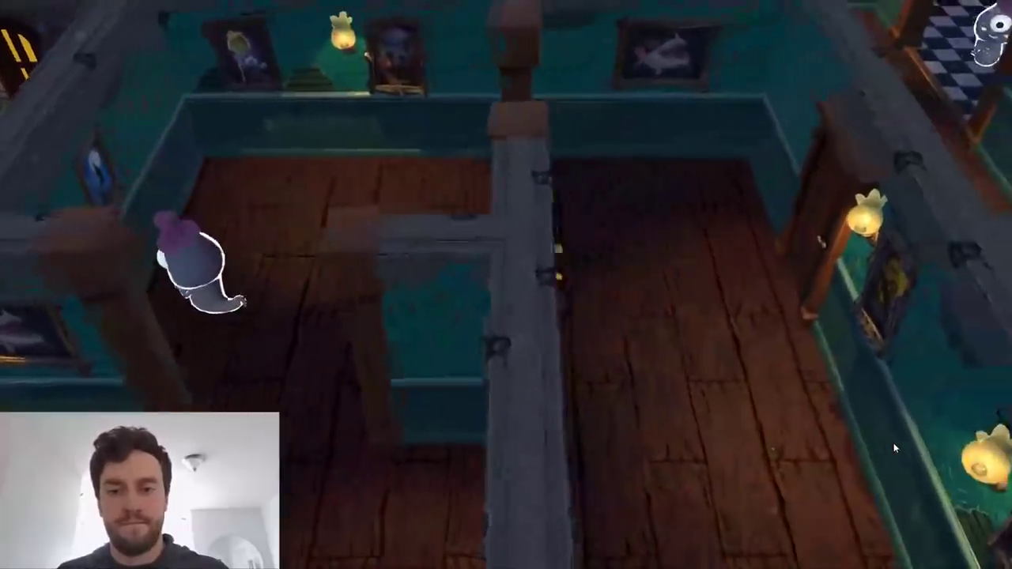
Walk John Lemon down the length of the long corridor to the open area by the blue chair.
key("s")
key("s")
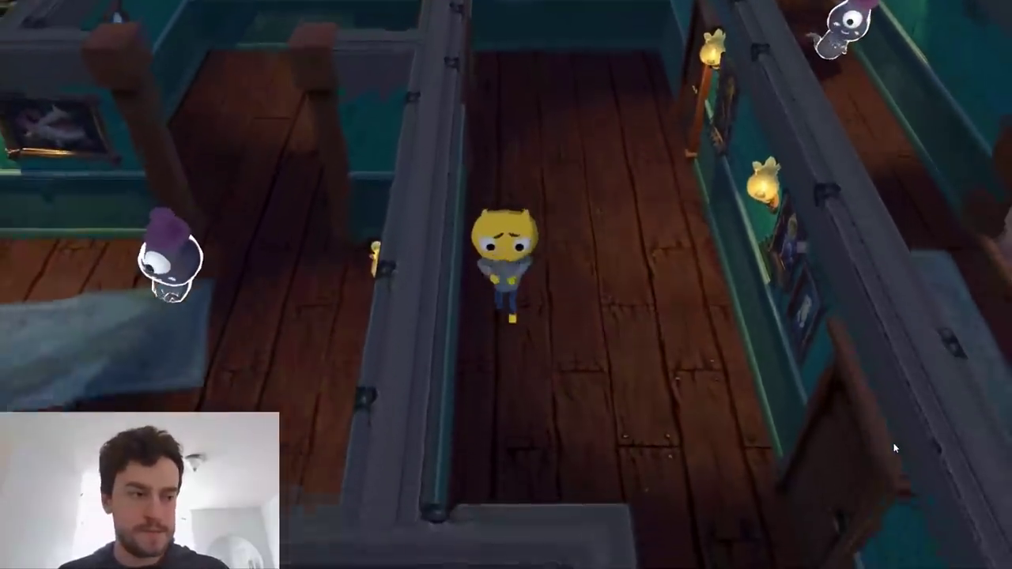
key("s")
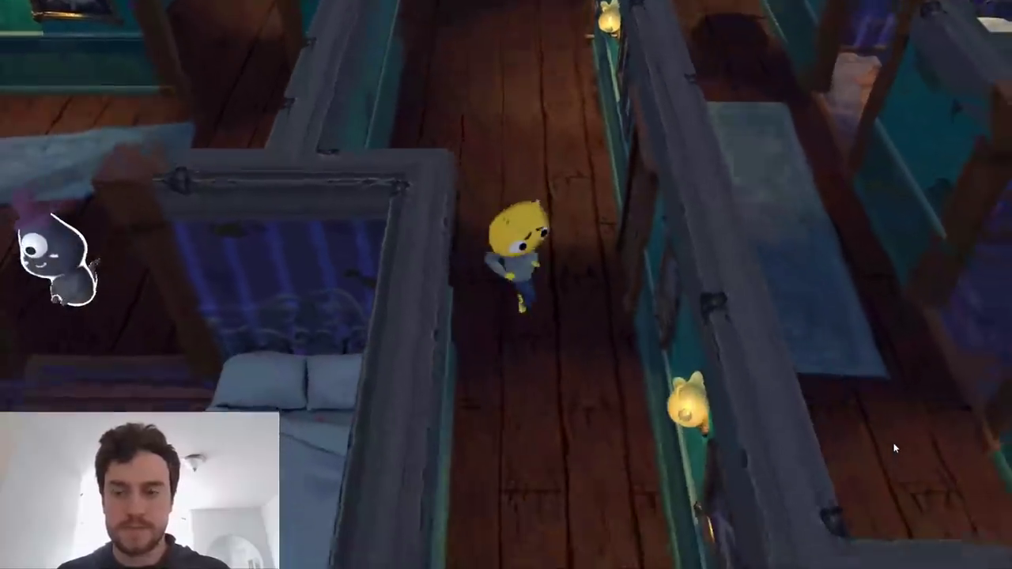
key("s")
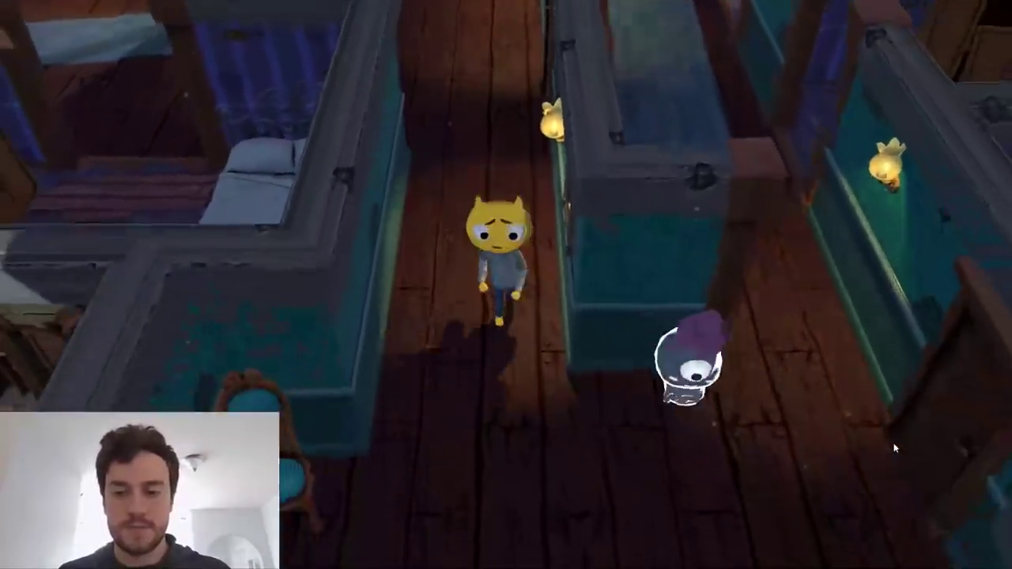
Round the wall end into the parallel corridor and follow the departing ghost past the blue rug, avoiding the oncoming ghost.
key("d")
key("w")
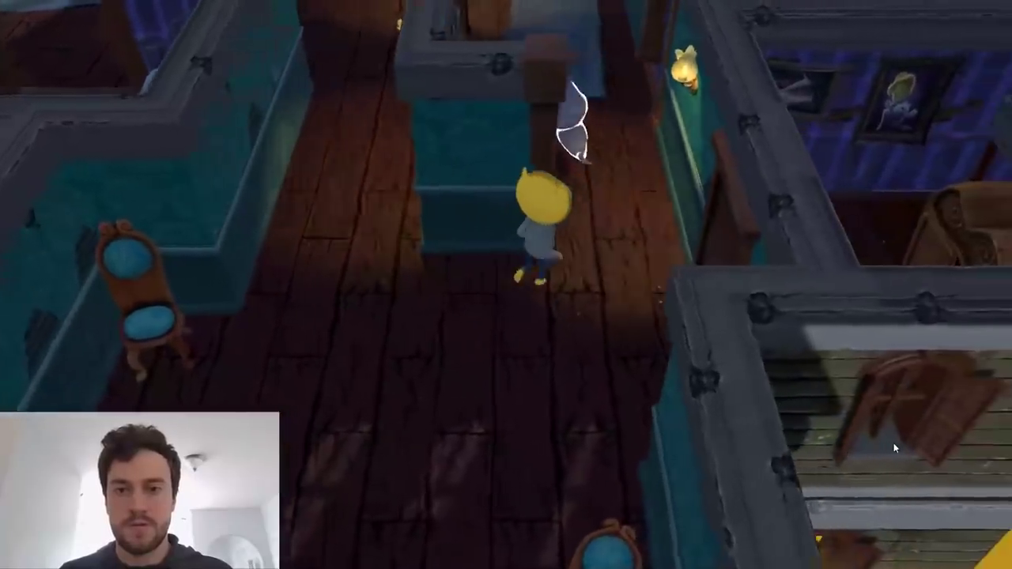
key("w")
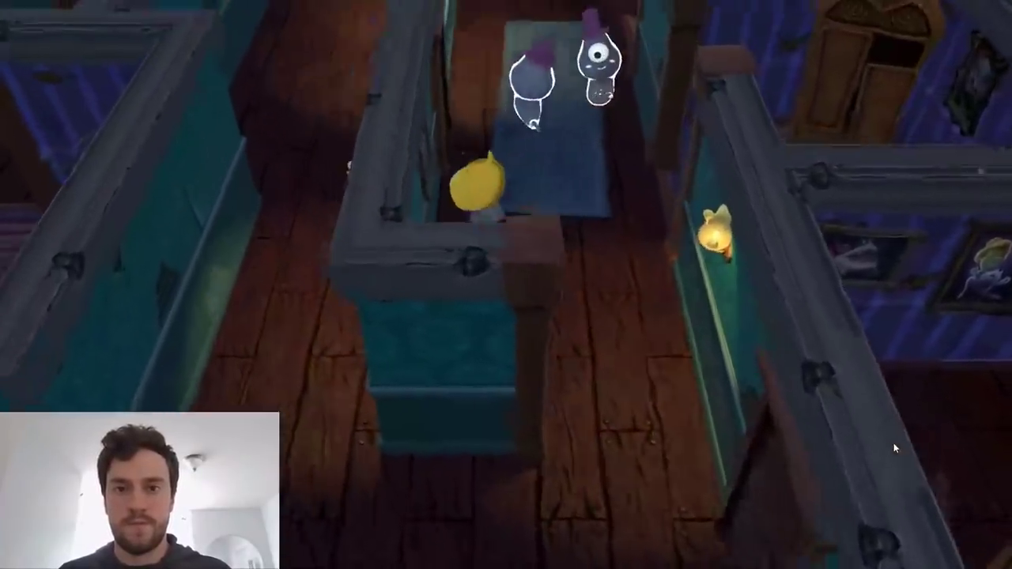
key("w")
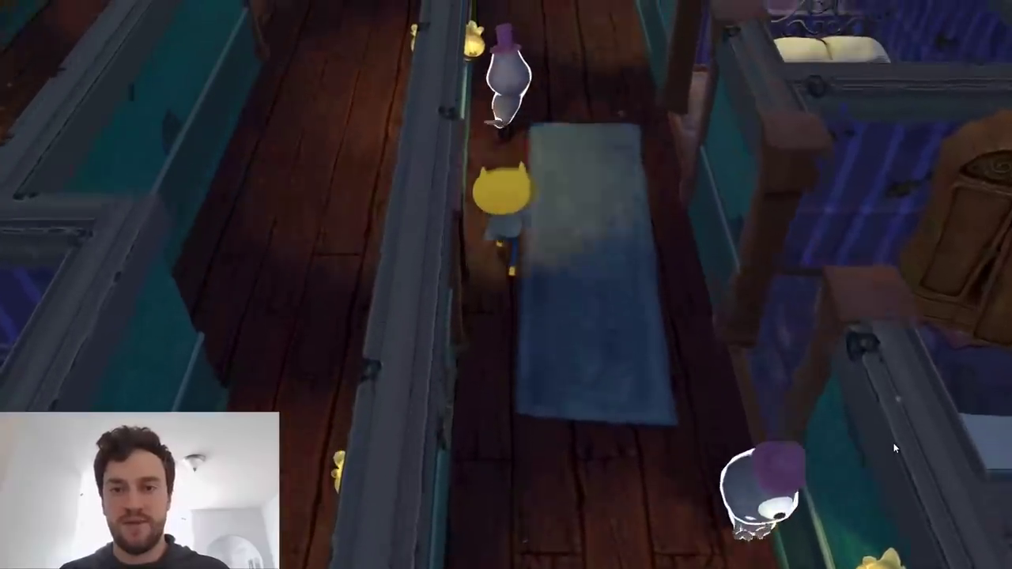
key("w")
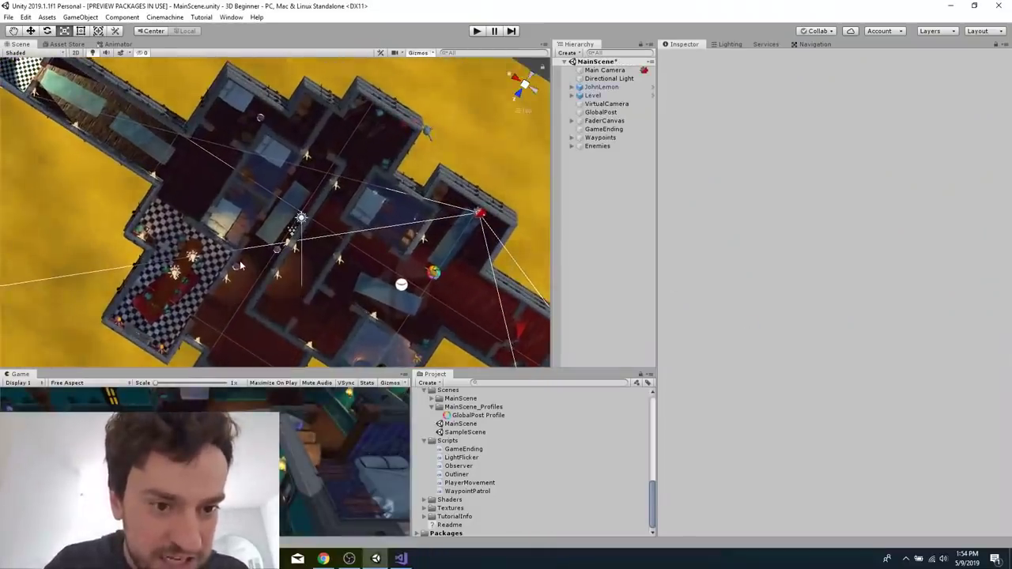
In the Unity editor, inspect Ghost (2)'s Waypoint Patrol list and locate its Element 2 waypoint in the scene hierarchy.
left_click(237, 266)
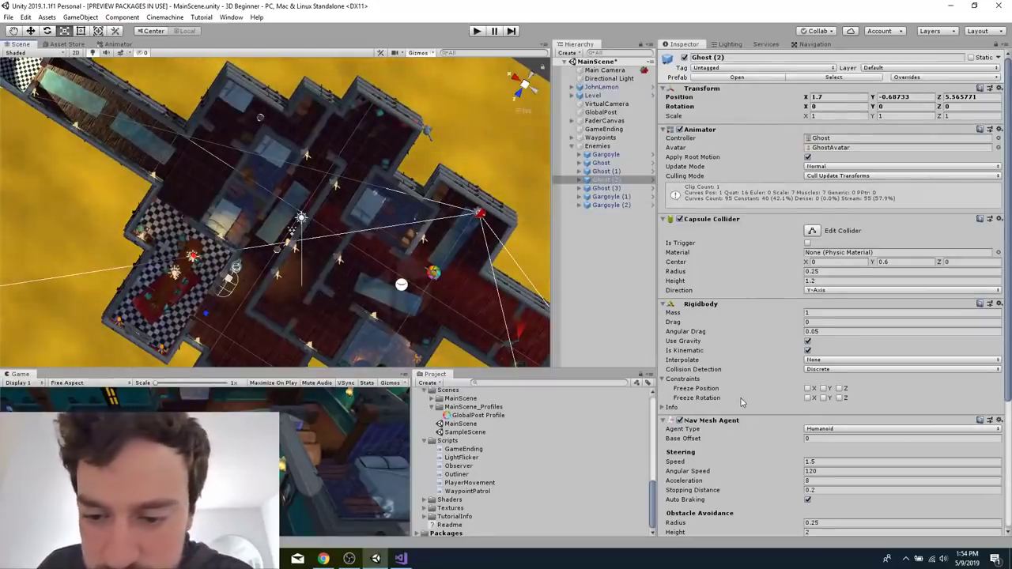
scroll(742, 402, "down", 5)
left_click(856, 495)
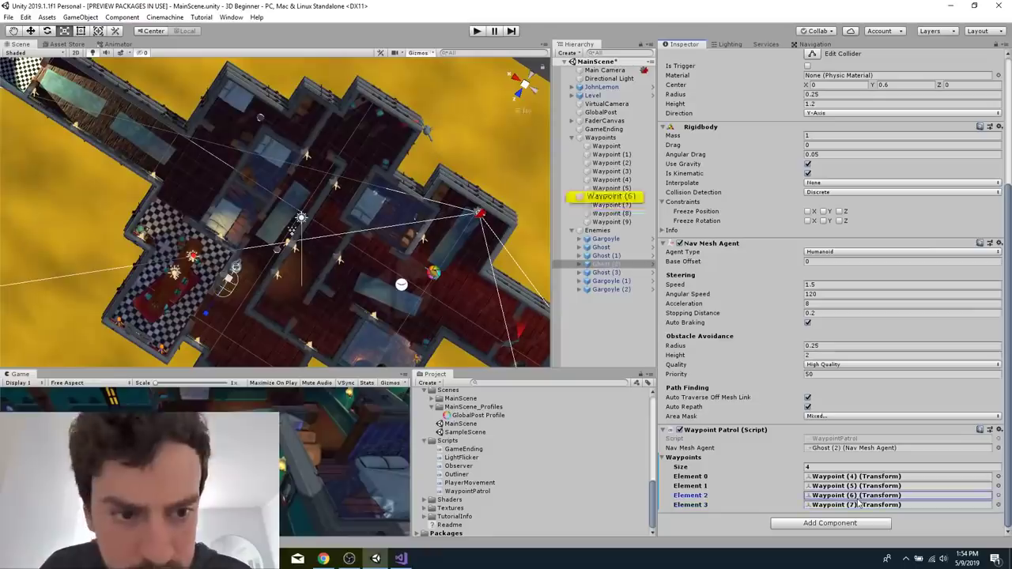
Compare the positions of Waypoint (6) and Waypoint (7).
left_click(624, 197)
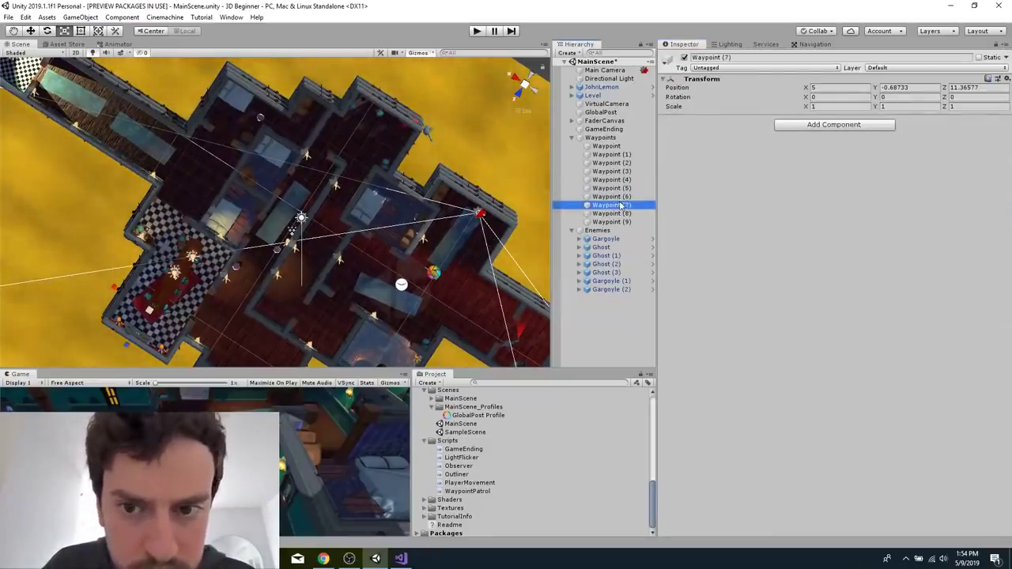
left_click(619, 206)
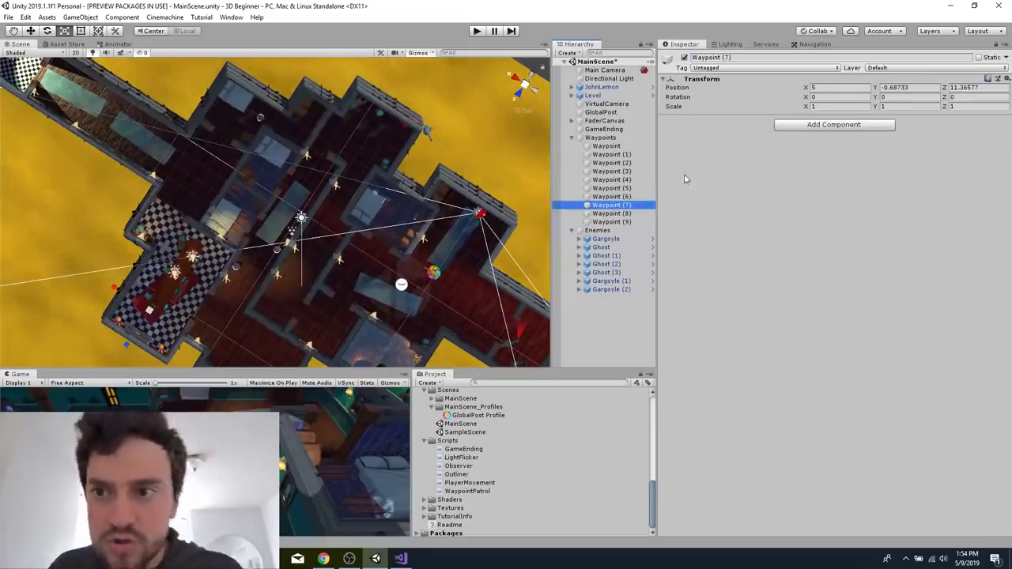
left_click(611, 196)
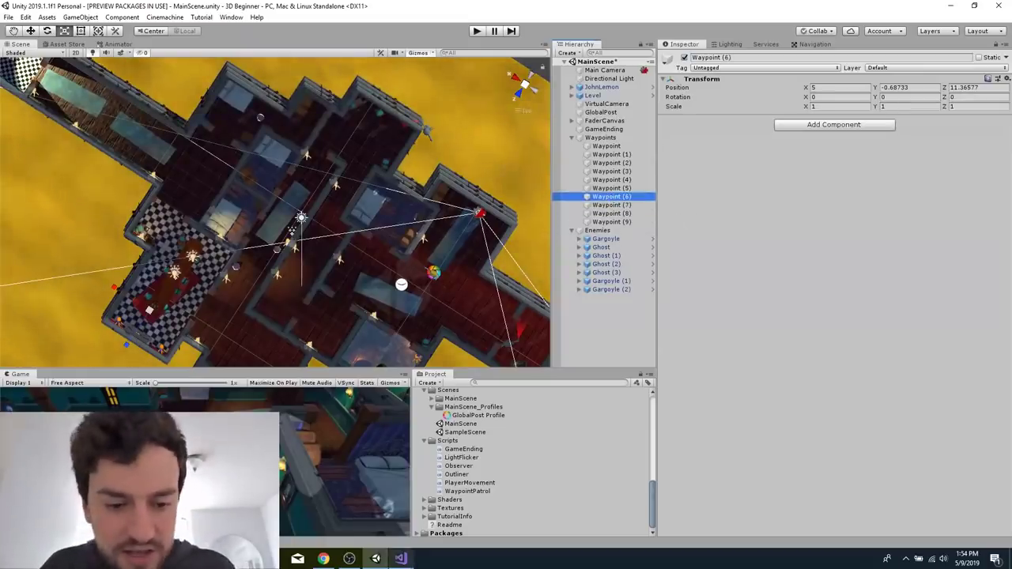
Switch to Chrome and return from the Audio tutorial to the Enemies, Part 2: Dynamic Observers tutorial.
left_click(332, 561)
scroll(242, 107, "up", 10)
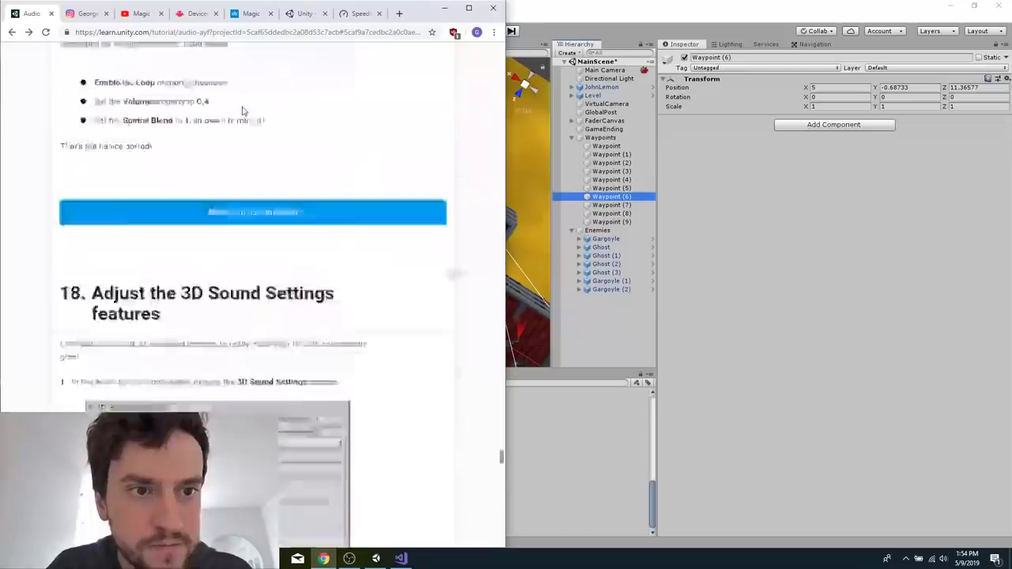
scroll(242, 111, "up", 4)
key("alt+Left")
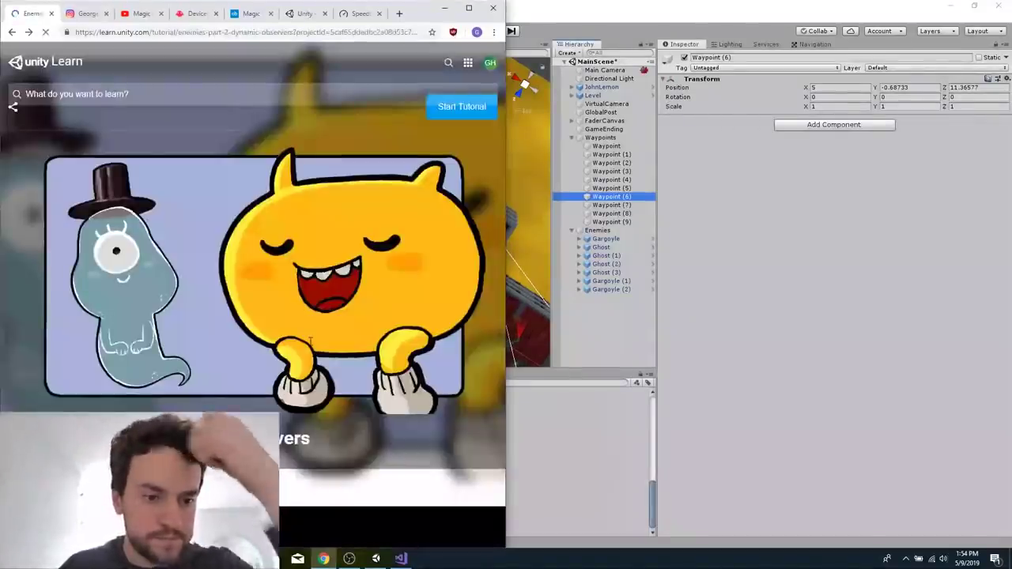
Search the tutorial for "waypoint" and find the prescribed positions for each ghost's waypoints.
scroll(310, 356, "down", 8)
scroll(309, 357, "up", 20)
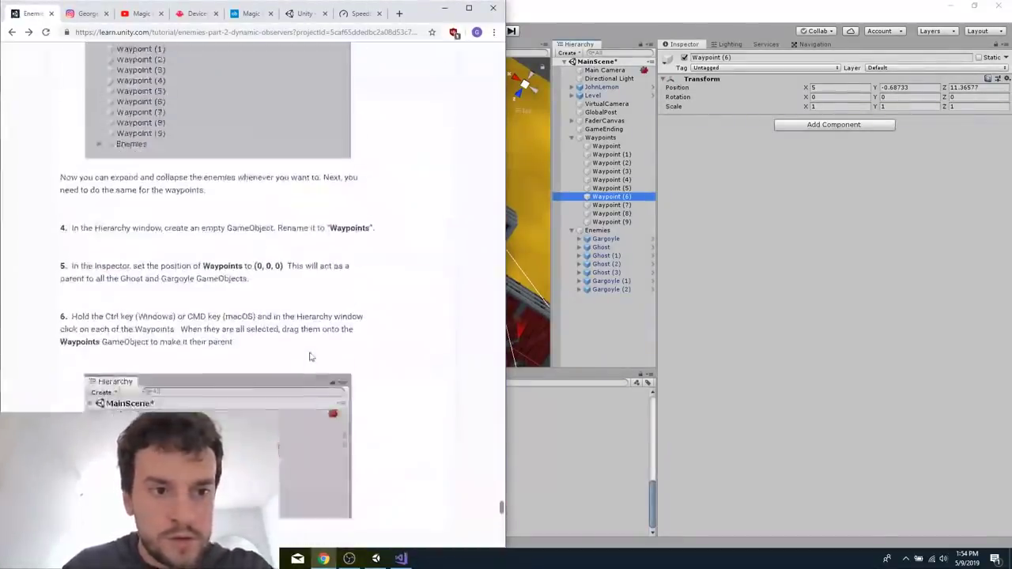
scroll(310, 356, "down", 15)
scroll(310, 356, "up", 12)
scroll(310, 357, "down", 5)
scroll(310, 357, "up", 10)
scroll(310, 357, "down", 5)
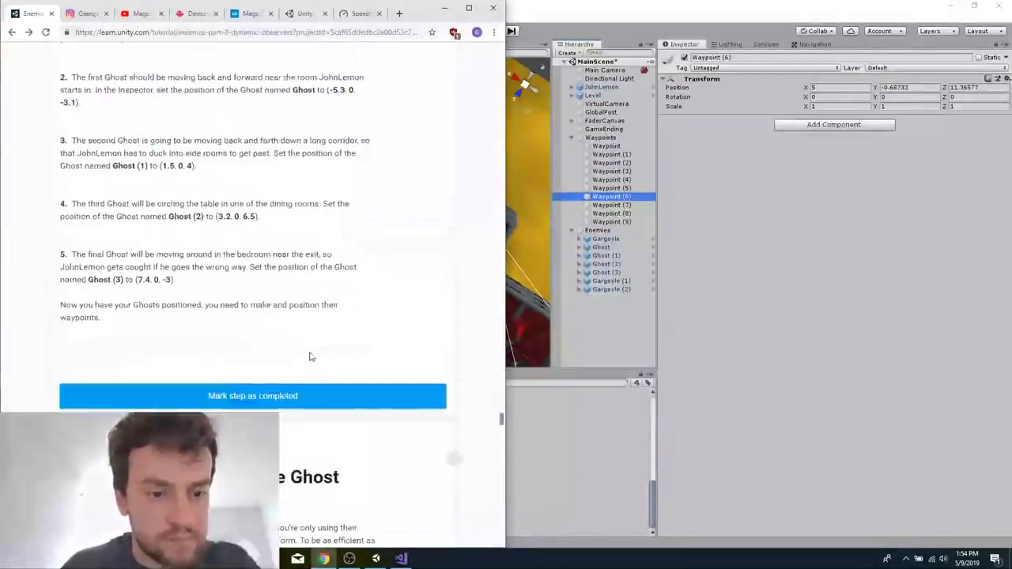
key("ctrl+f")
type("waypoint")
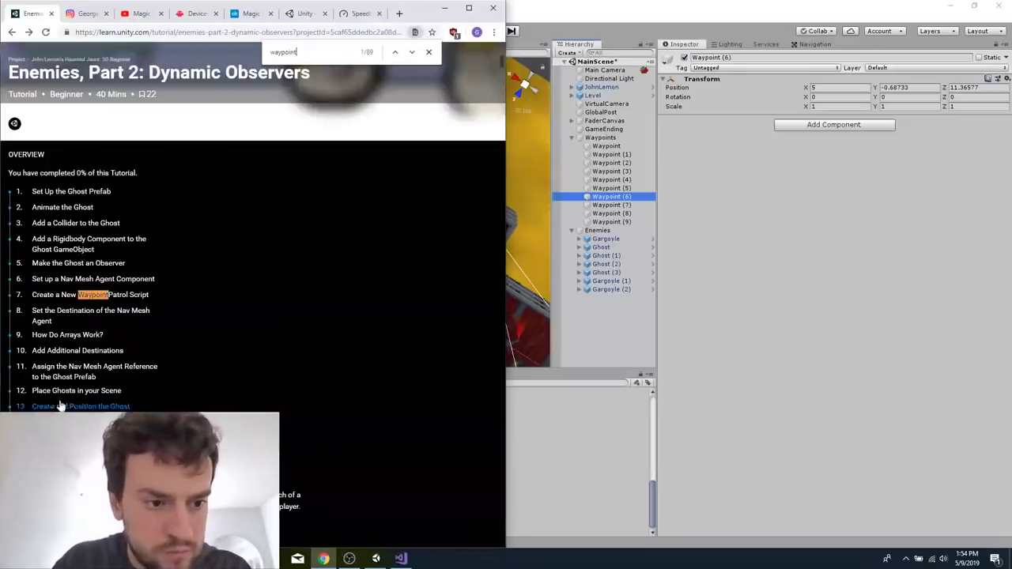
scroll(132, 378, "down", 10)
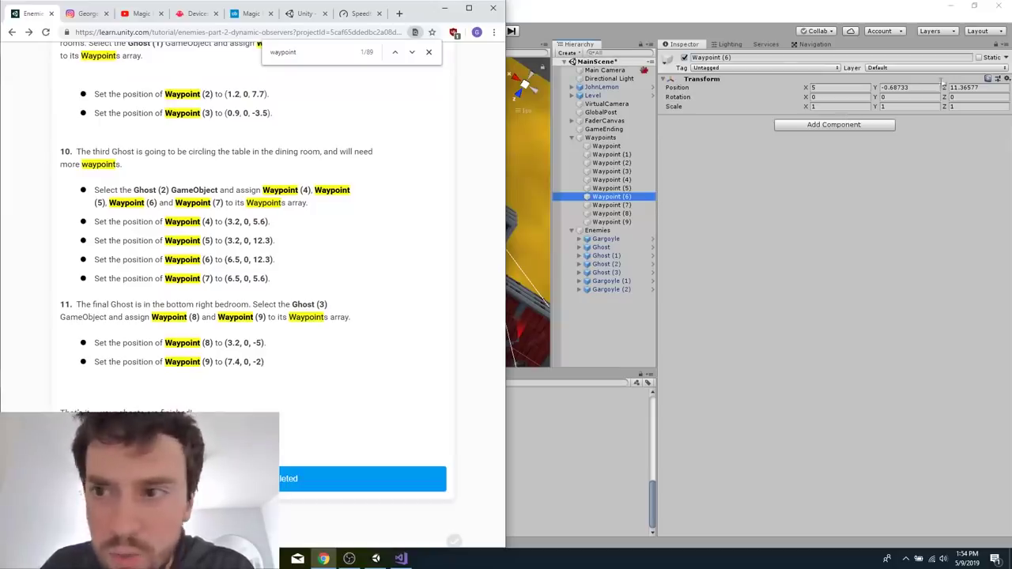
Back in Unity, check the positions of Waypoint (5), Waypoint (1) and the unnumbered Waypoint.
left_click(641, 190)
left_click(634, 188)
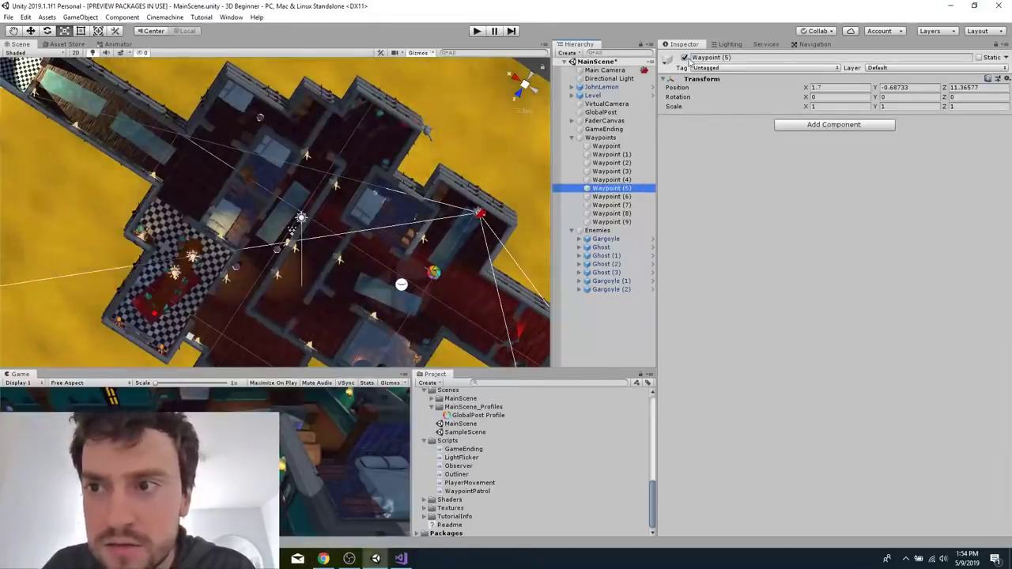
left_click(626, 154)
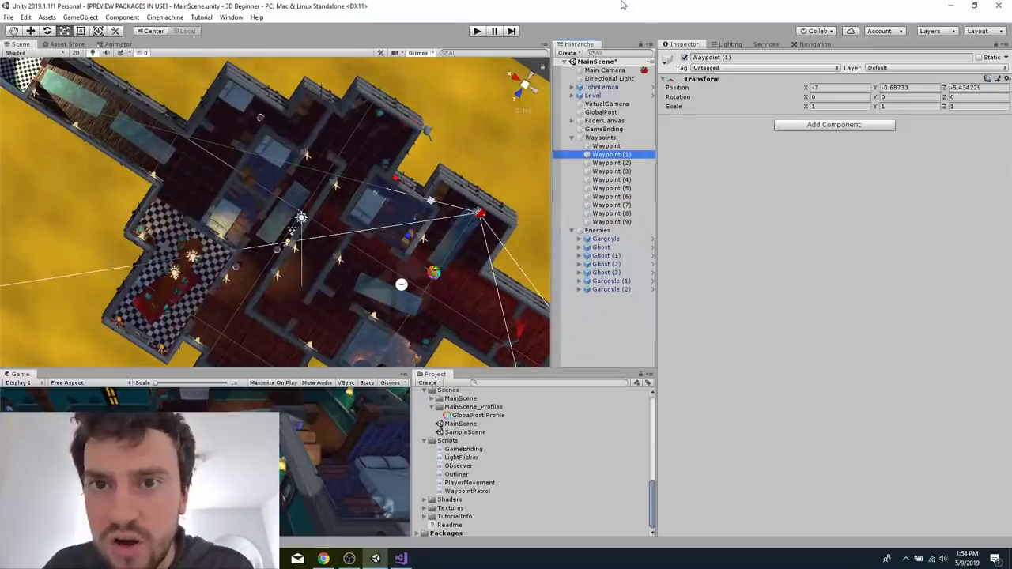
left_click(621, 146)
Shrink the Unity window so the tutorial shows beside it, and open the unnumbered Waypoint's X position for editing.
double_click(518, 5)
left_click(743, 142)
left_click(735, 151)
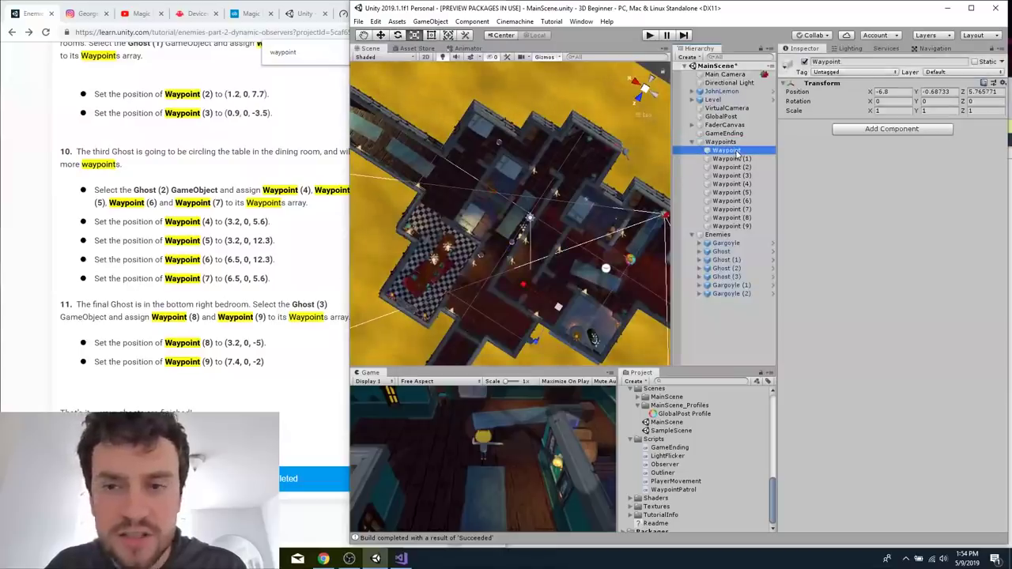
left_click(901, 94)
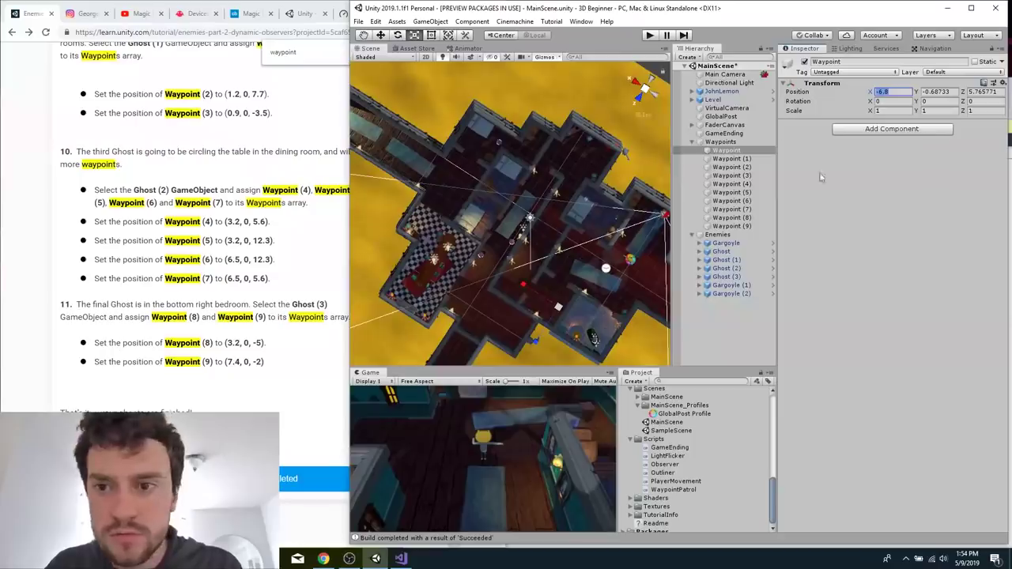
Set the position of Waypoint (2) to X 1.2, Y 0, Z 7.7.
left_click(748, 167)
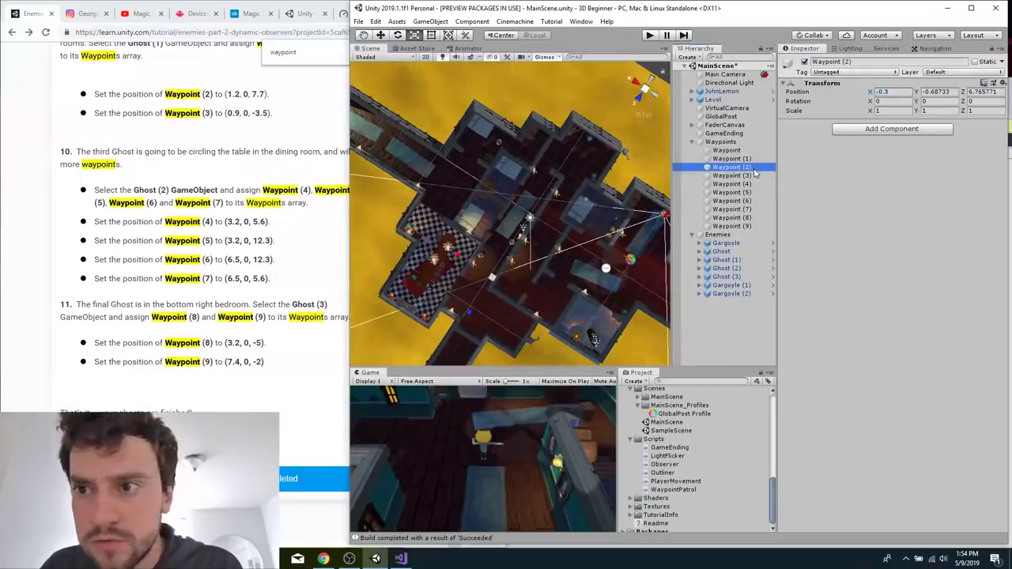
left_click(894, 92)
type("1.2")
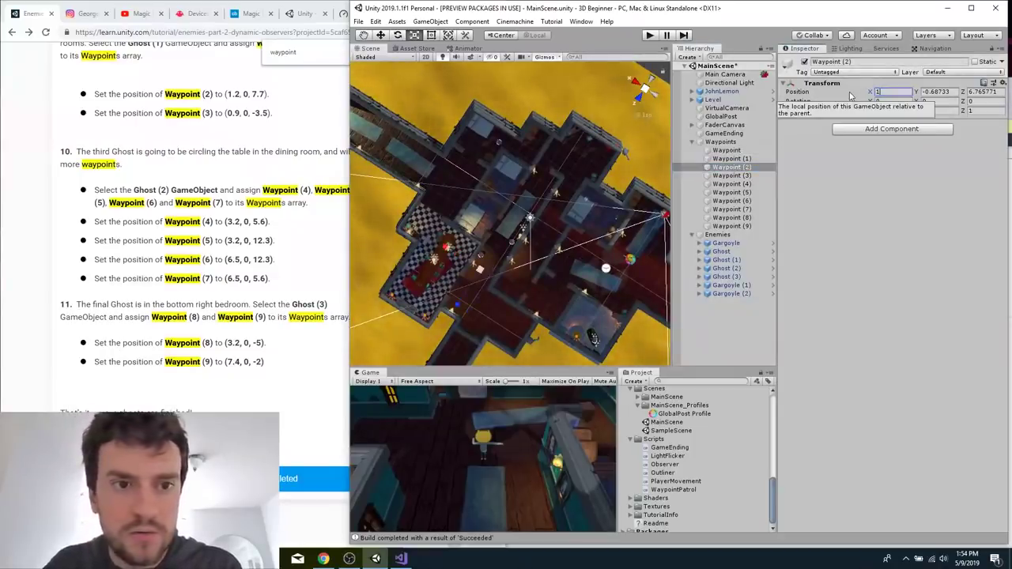
key("Tab")
type("0")
key("Tab")
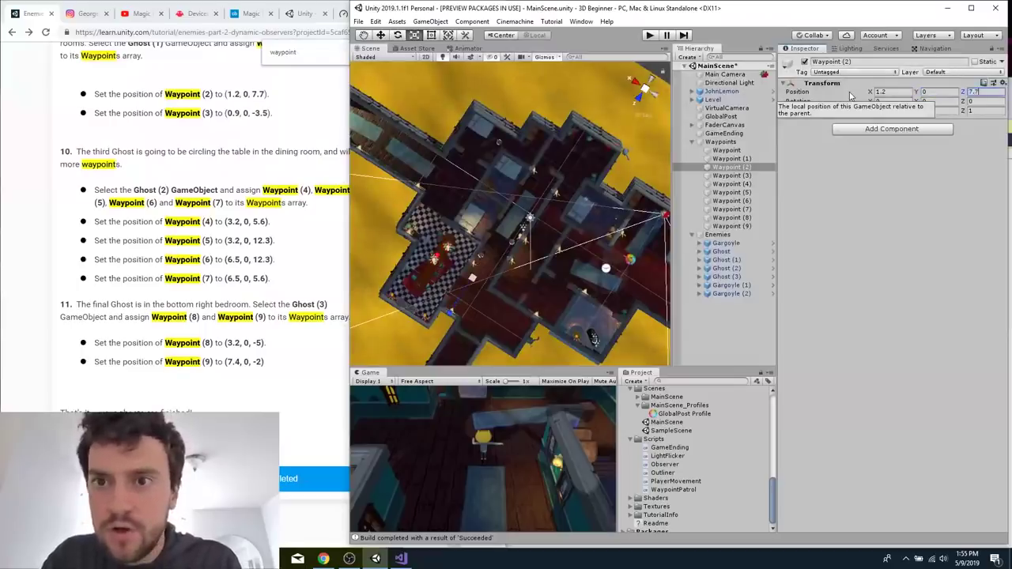
type("7.7")
Look up the first ghost's waypoint values in the tutorial and set the position of Waypoint (1) to X -5.5, Y 0, Z -4.5.
left_click(726, 159)
right_click(731, 159)
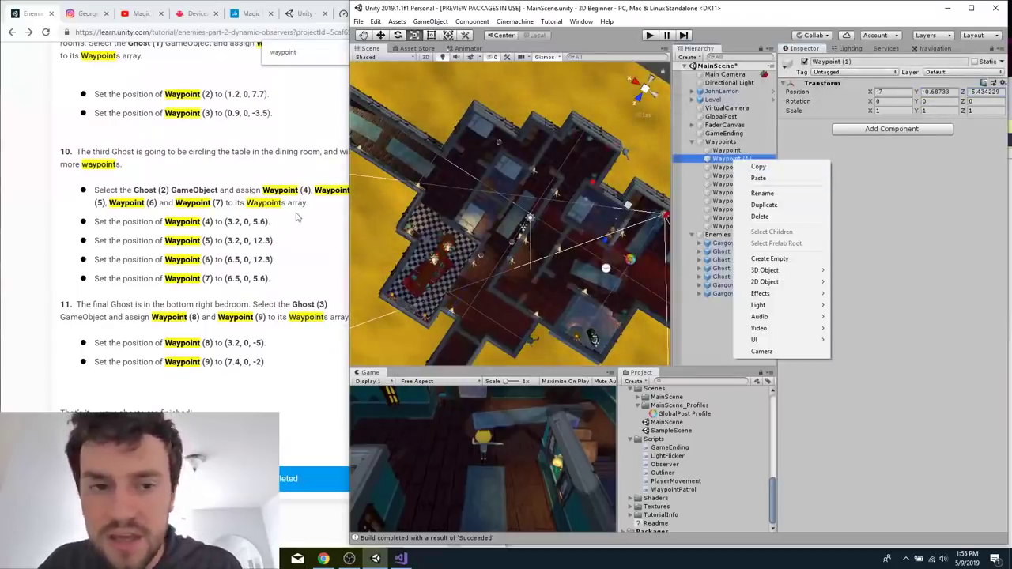
left_click(336, 168)
scroll(335, 168, "up", 3)
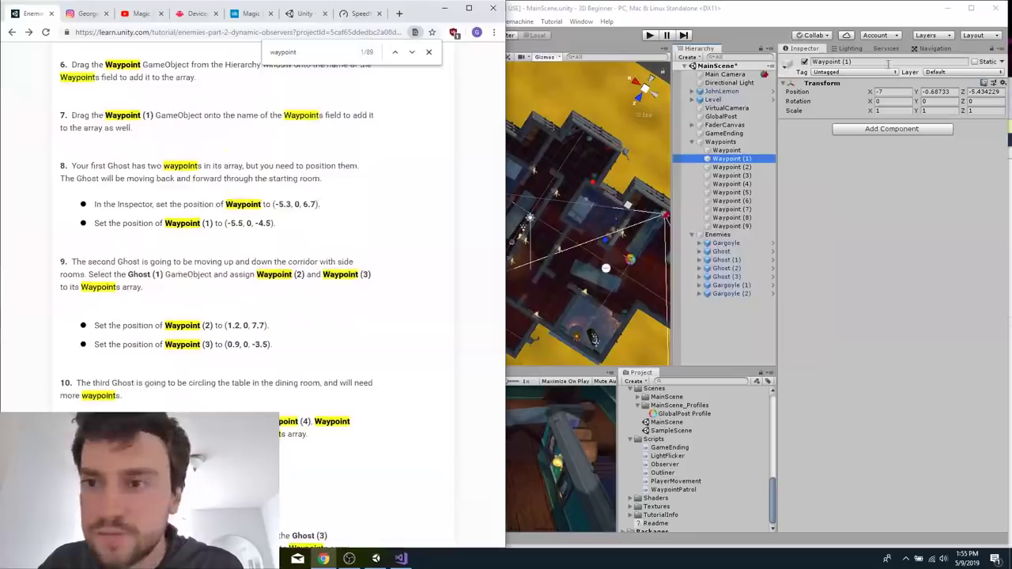
left_click(879, 91)
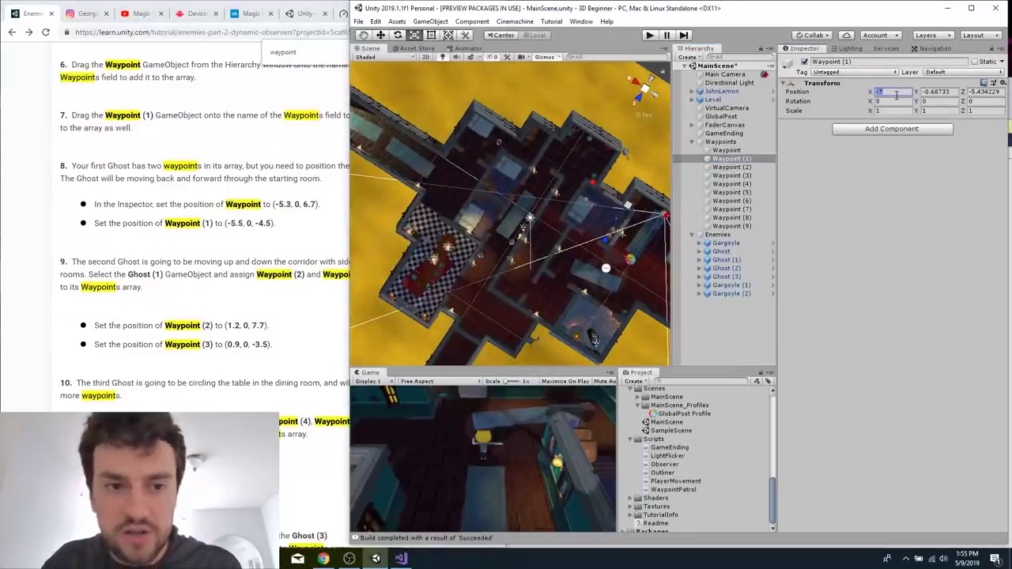
type("-5.5")
key("Tab")
type("0")
key("Tab")
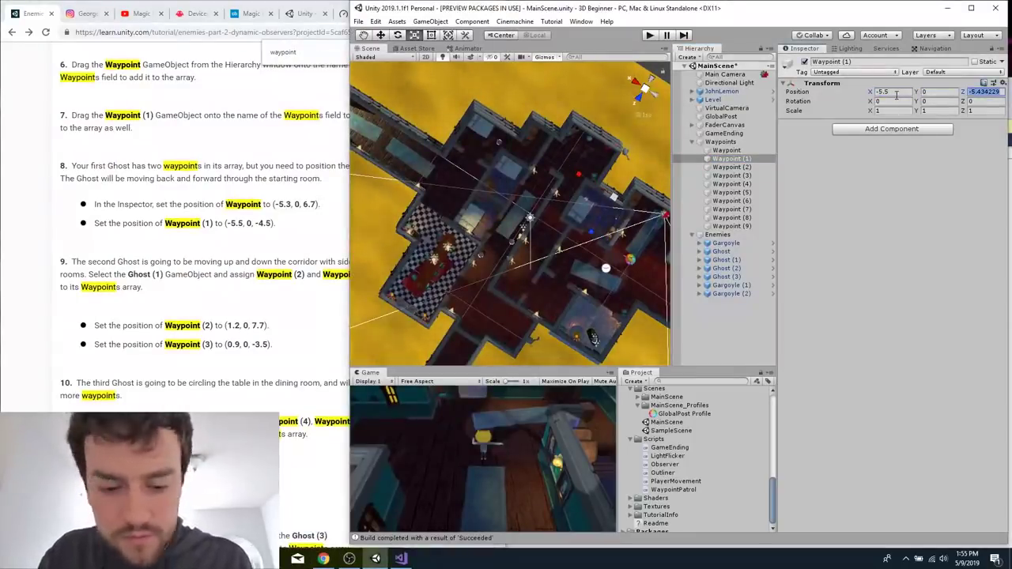
Set the position of the unnumbered Waypoint to X -5.3, Y 0, Z 6.7.
left_click(726, 150)
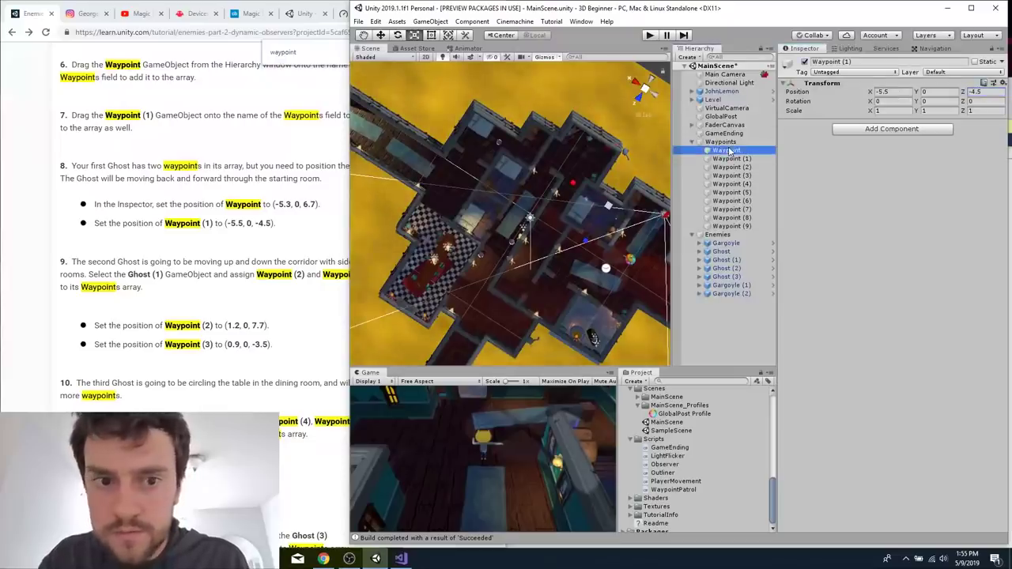
left_click(896, 92)
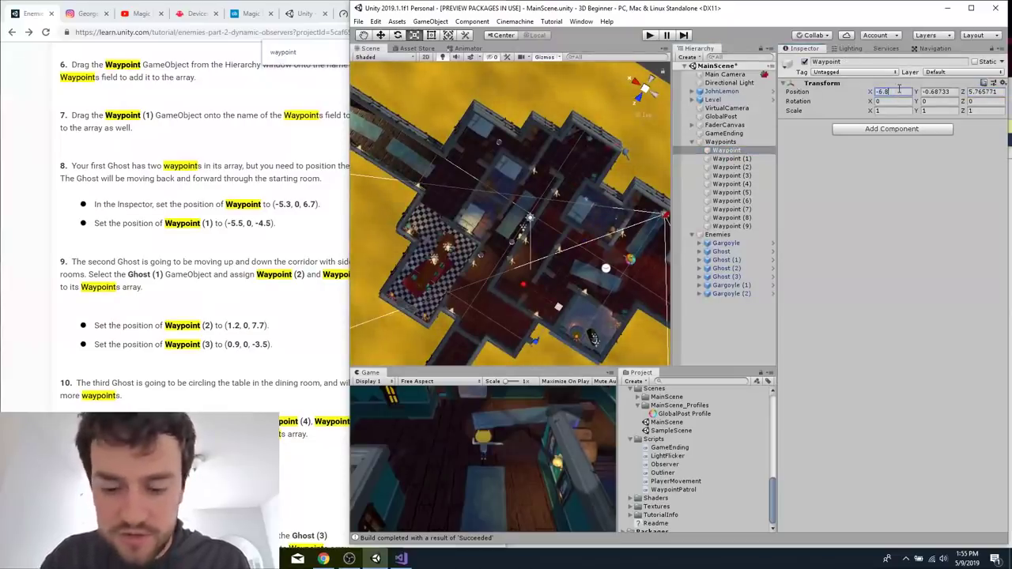
type("-5.3")
key("Tab")
type("0")
key("Tab")
type("6.7")
Recheck Waypoint (1) and Waypoint (2), and set the position of Waypoint (3) to X 0.9, Y 0, Z -3.5.
left_click(732, 158)
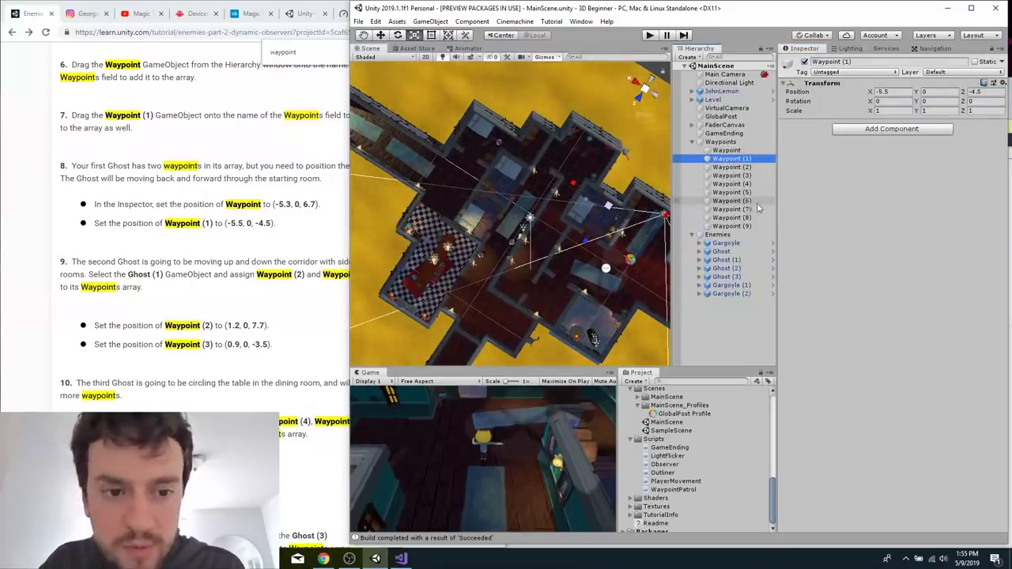
left_click(739, 166)
left_click(731, 176)
left_click(899, 94)
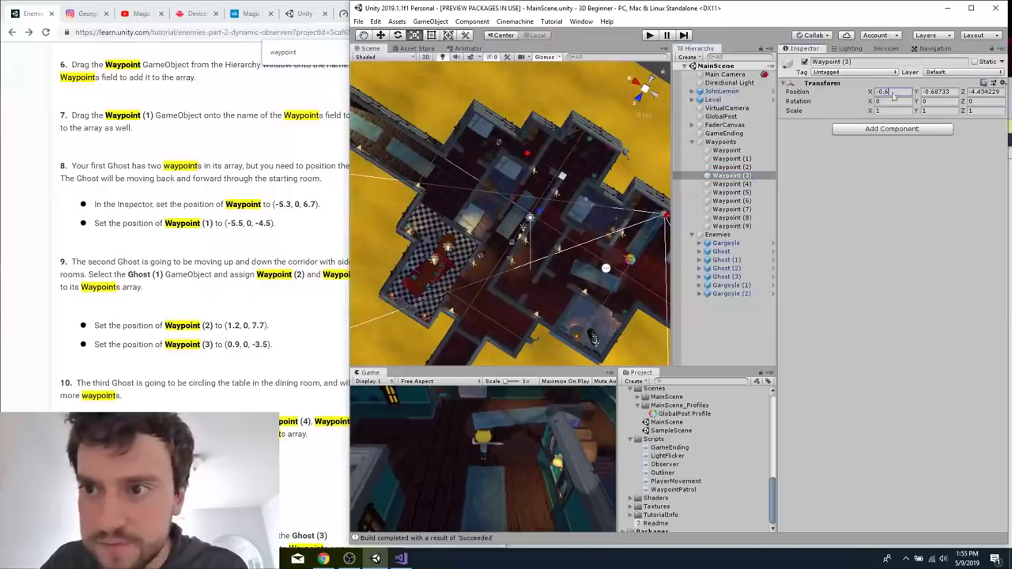
type("0.9")
key("Tab")
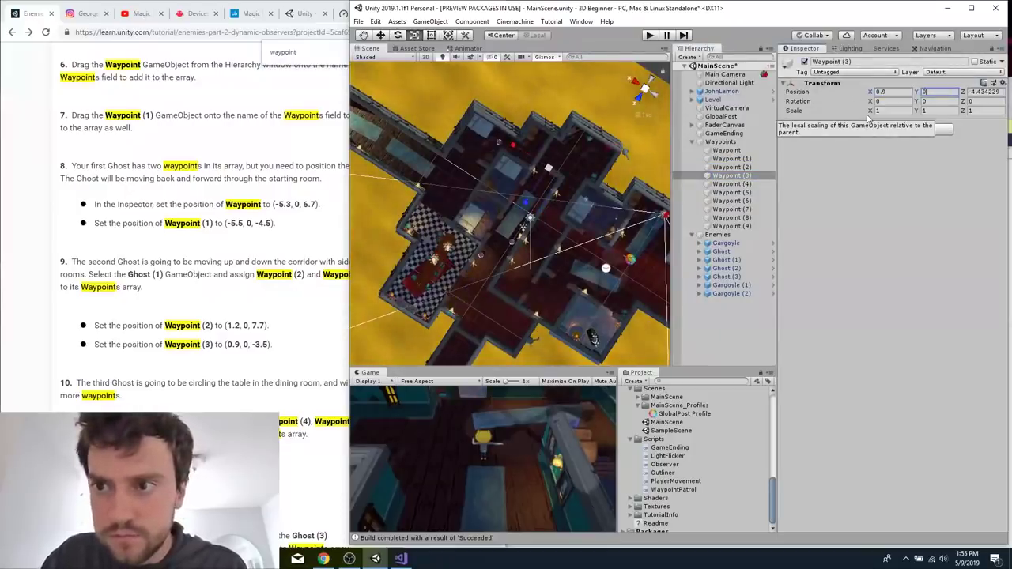
key("Tab")
type("-3.5")
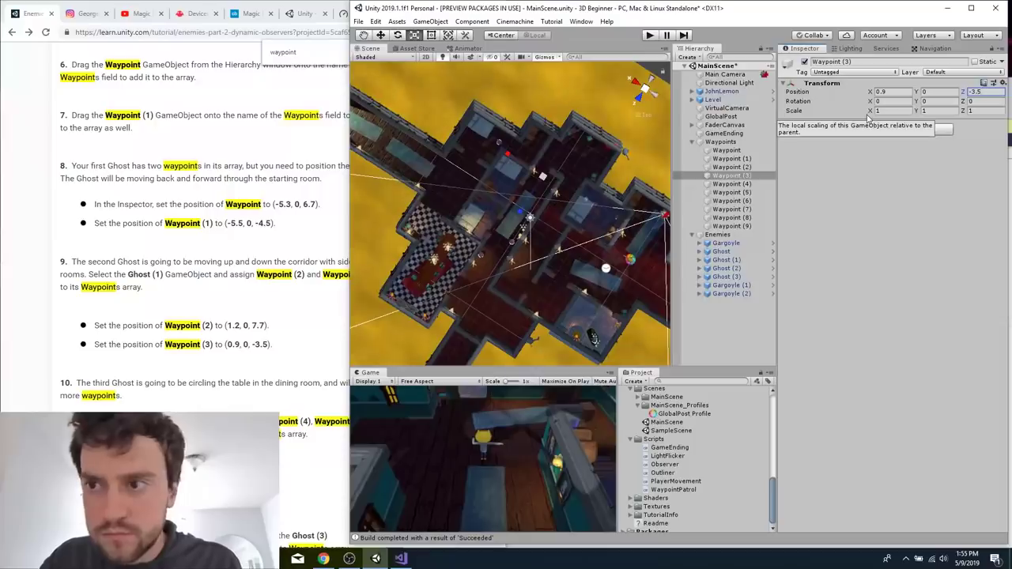
Set the position of Waypoint (4) to X 3.2, Y 0, Z 5.6.
left_click(732, 183)
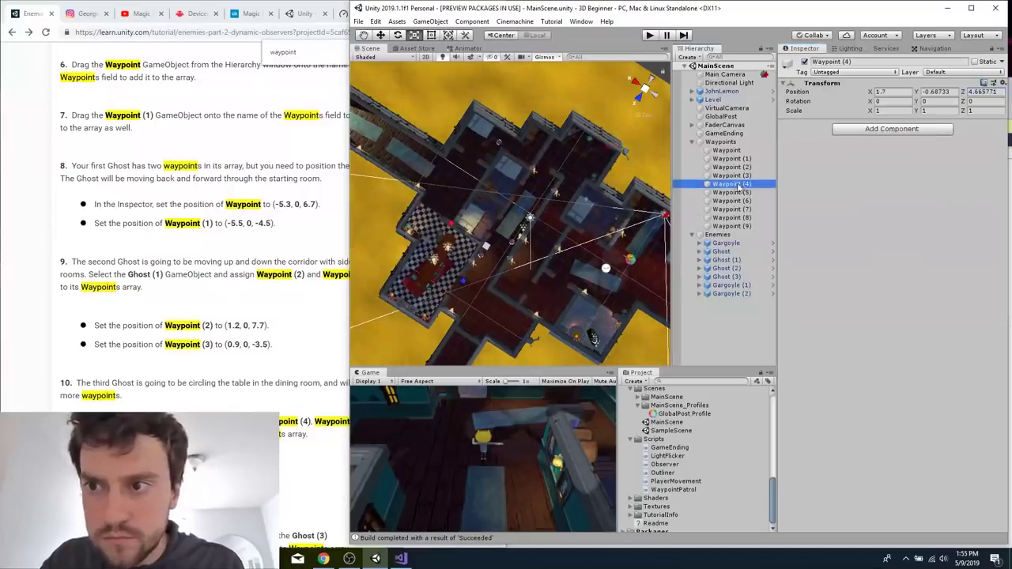
left_click(899, 92)
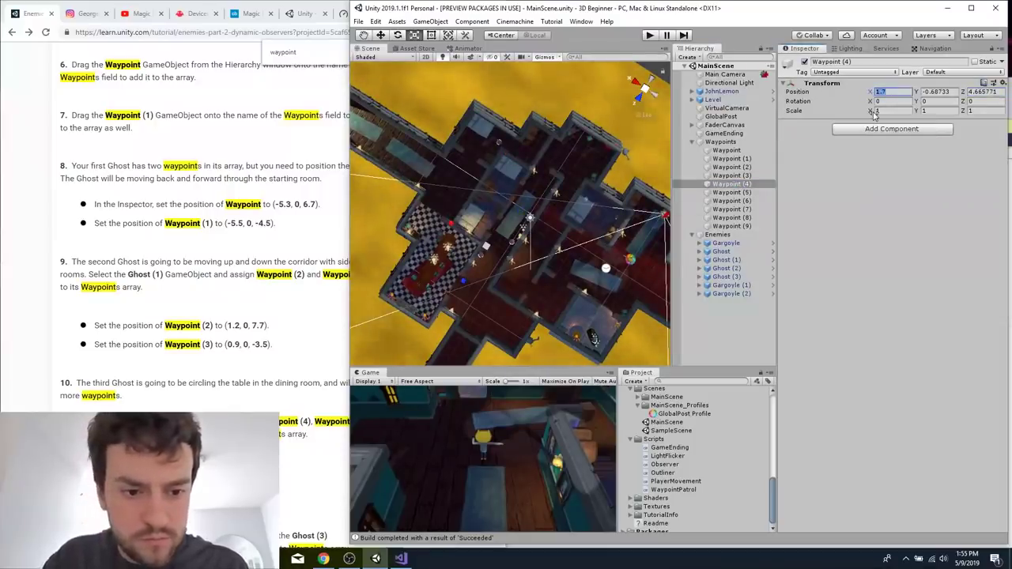
type("3.2")
key("Tab")
type("0")
key("Tab")
type("5.6")
Set the position of Waypoint (5) to X 3.2, Y 0, Z 12.3.
left_click(747, 194)
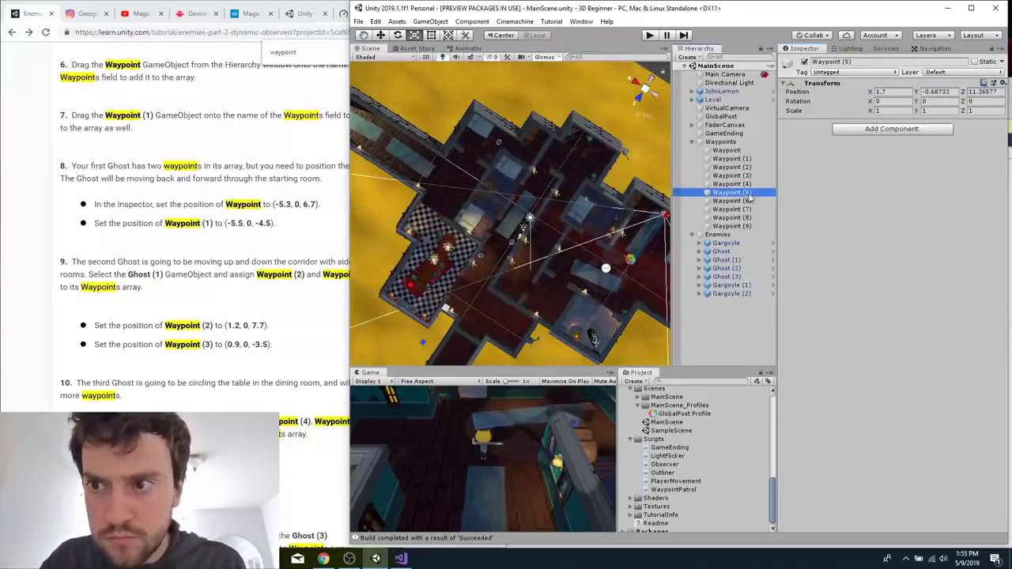
left_click(879, 91)
type("3.2")
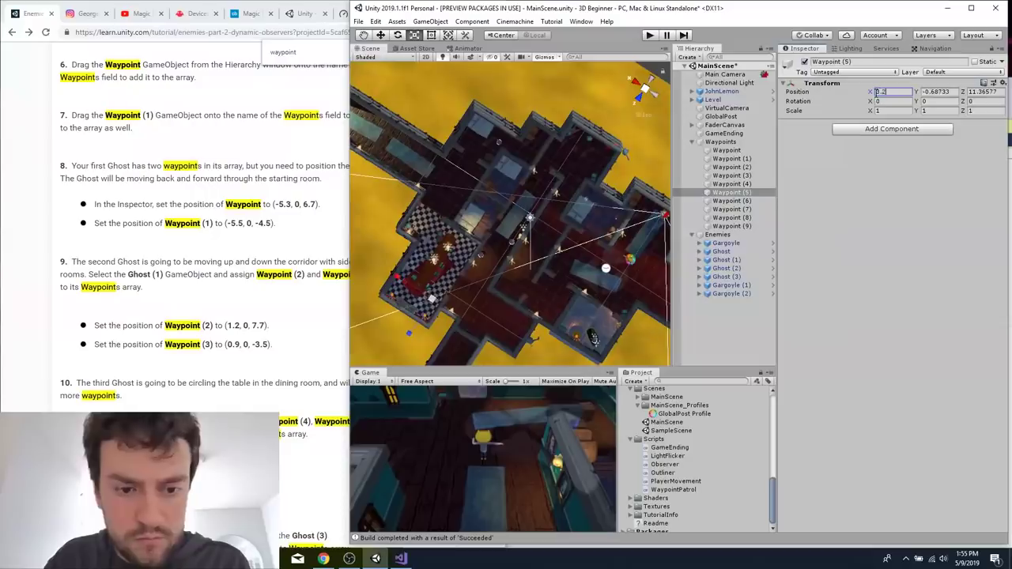
key("Tab")
key("Tab")
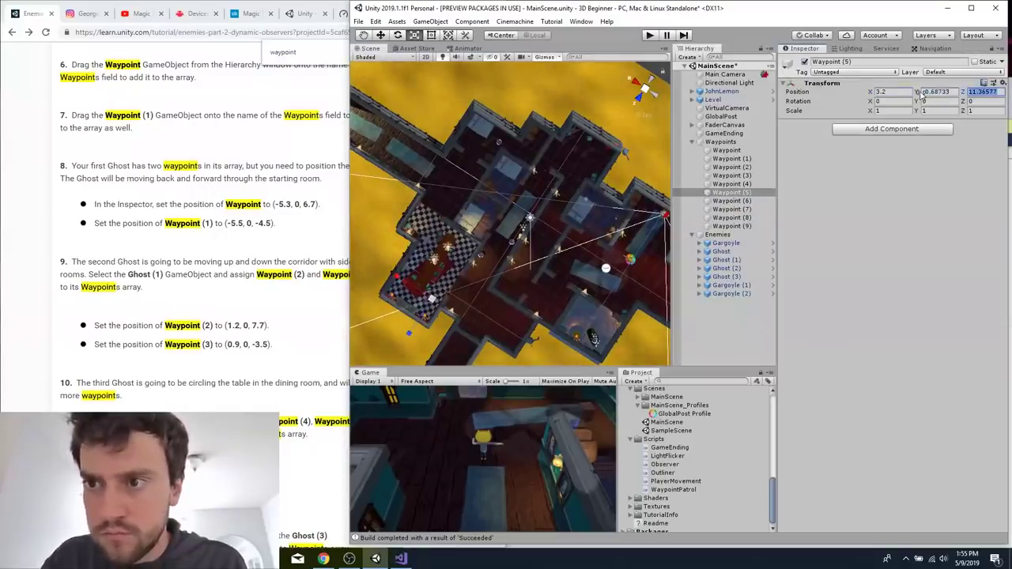
left_click(929, 92)
type("0")
key("Tab")
type("12.3")
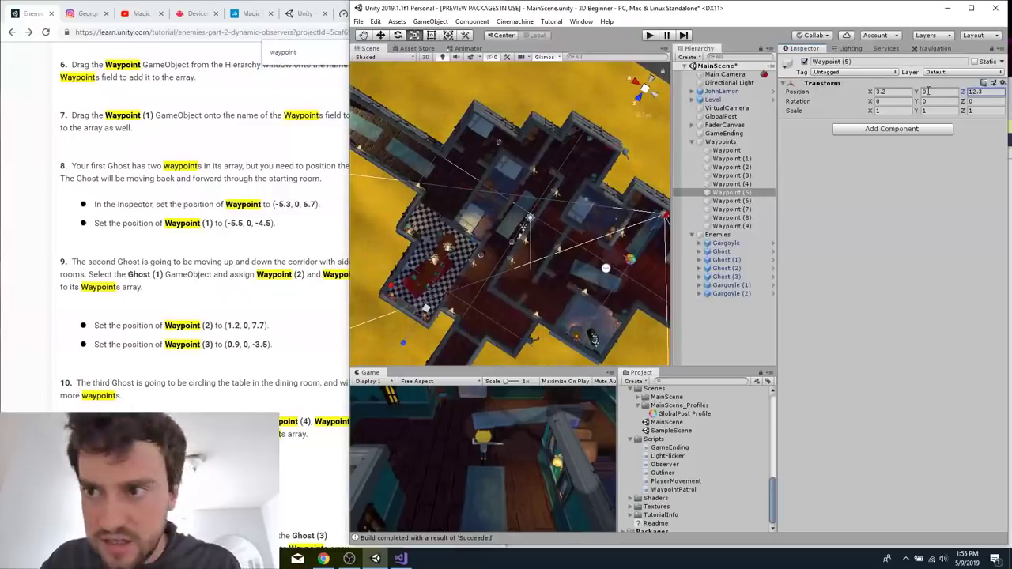
Set the position of Waypoint (6) to X 6.5, Y 0, Z 12.3.
left_click(732, 201)
left_click(893, 91)
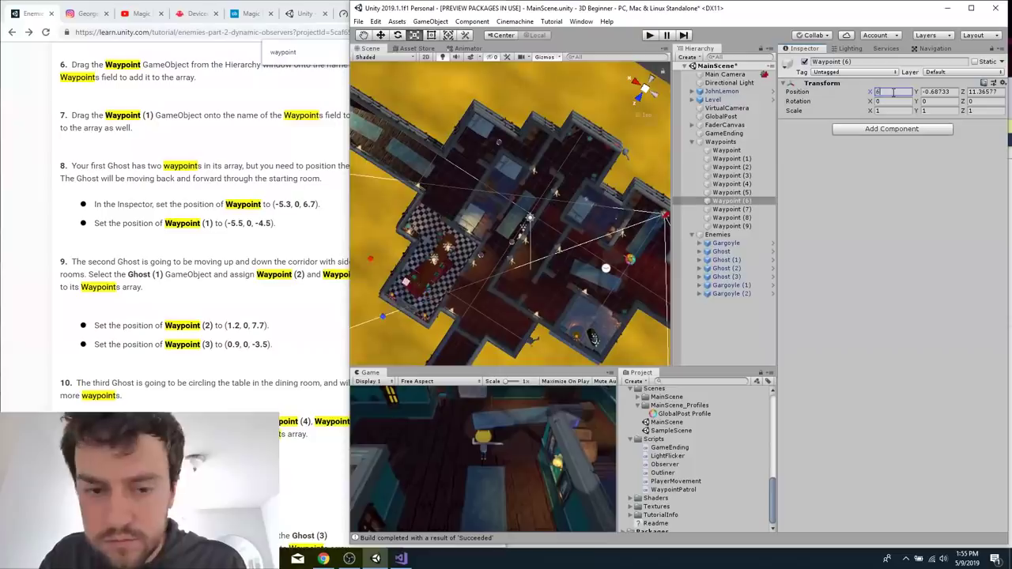
type("6.5")
key("Tab")
type("0")
key("Tab")
type("12.3")
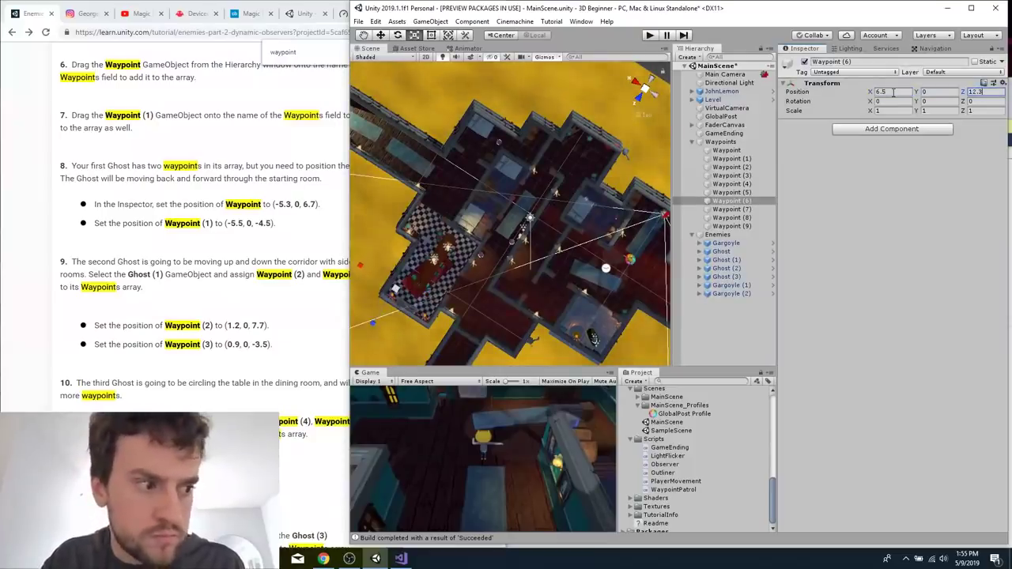
Set the position of Waypoint (7) to X 6.5, Y 0, Z 5.6.
left_click(732, 209)
left_click(879, 91)
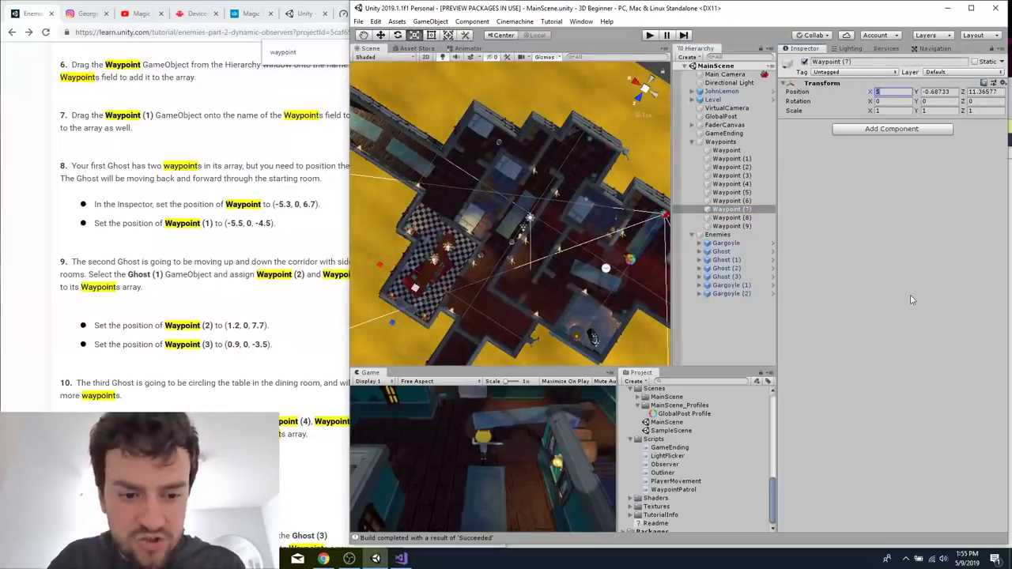
type("6.5")
key("Tab")
type("0")
key("Tab")
type("5")
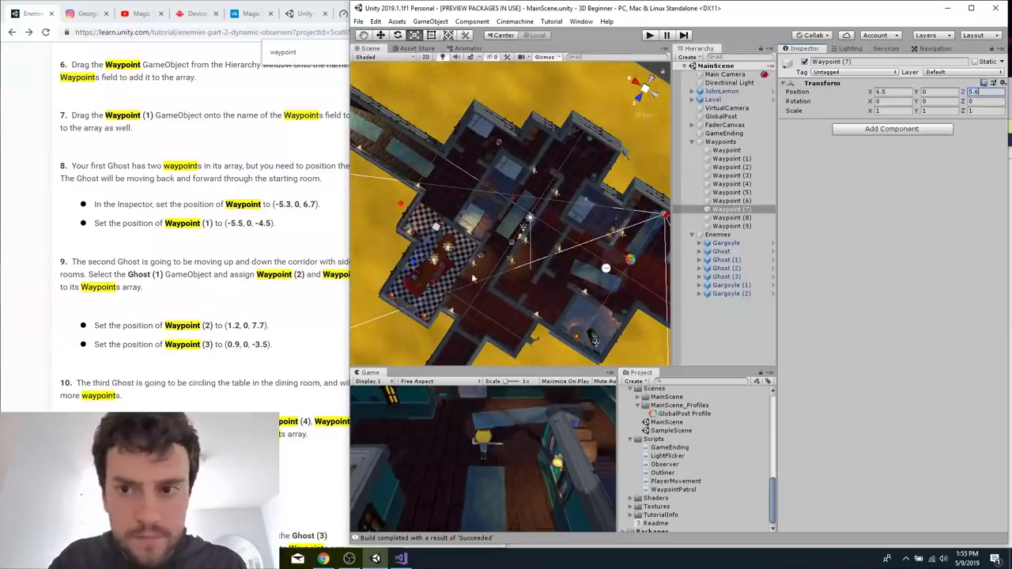
Consult the tutorial's waypoint values and set the position of Waypoint (8) to X 3.2, Y 0, Z -5.
left_click(722, 251)
left_click(736, 217)
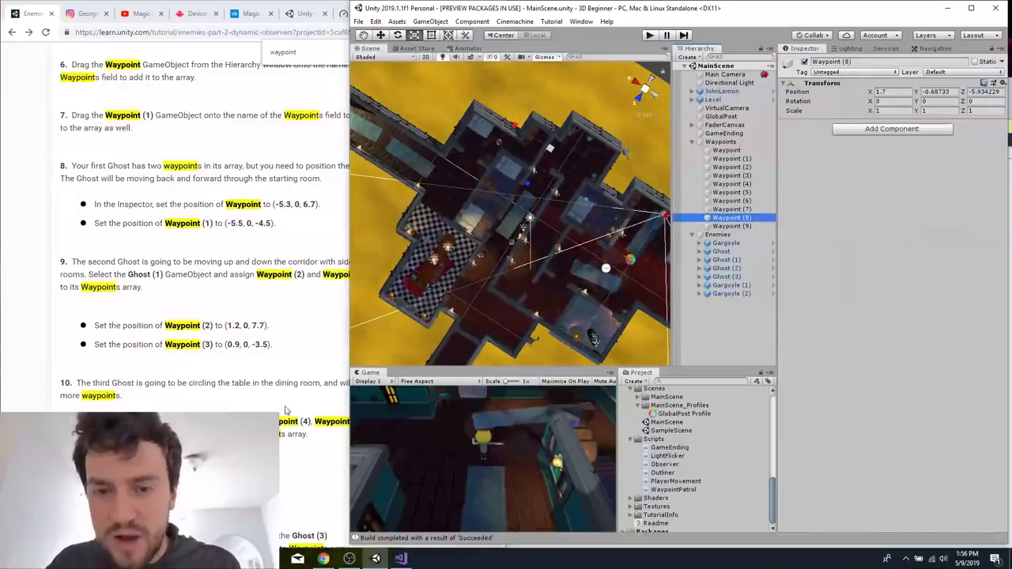
left_click(241, 401)
scroll(240, 399, "down", 2)
scroll(240, 400, "down", 1)
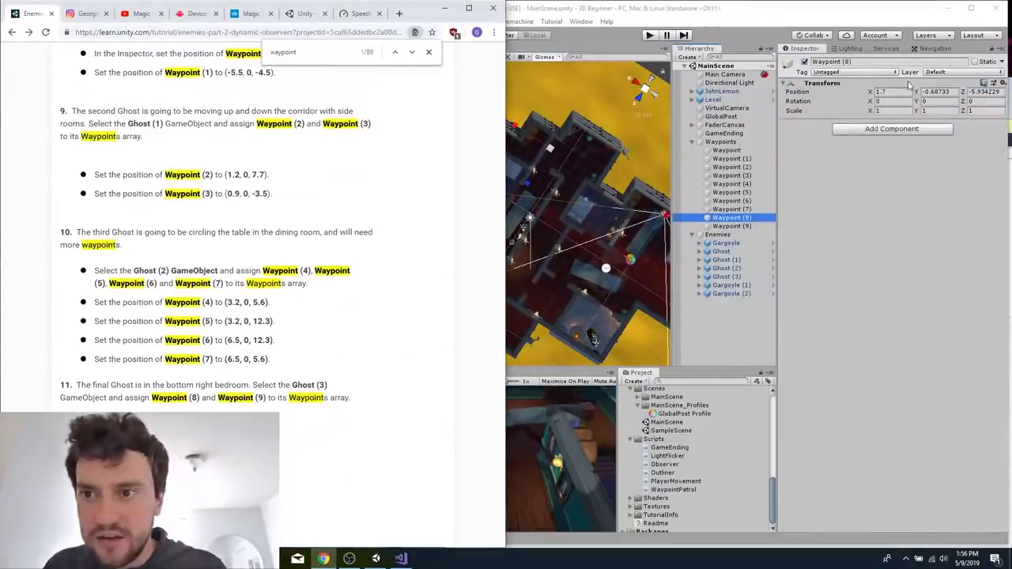
left_click(876, 91)
type("3.2")
key("Tab")
type("0")
key("Tab")
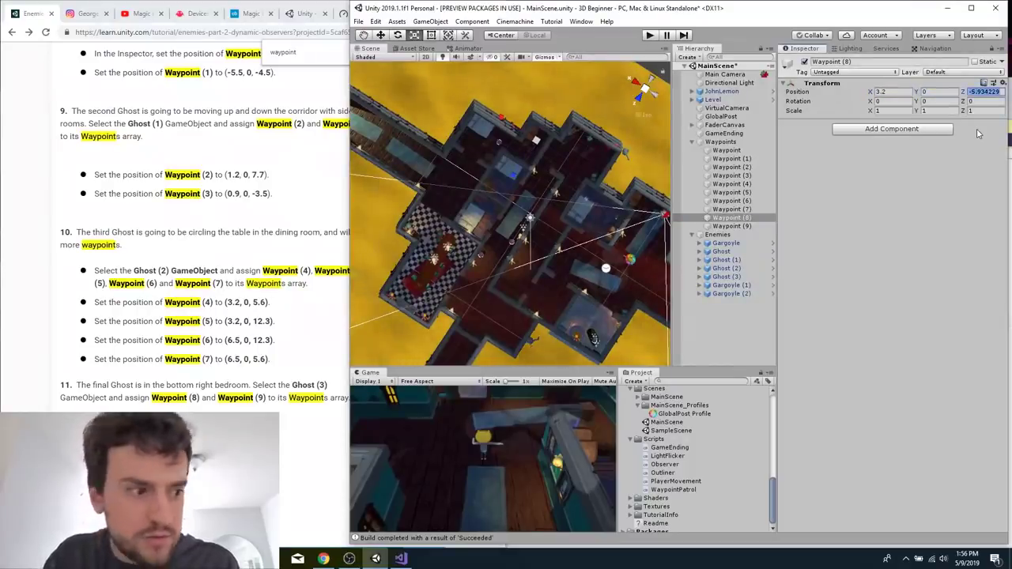
type("-5")
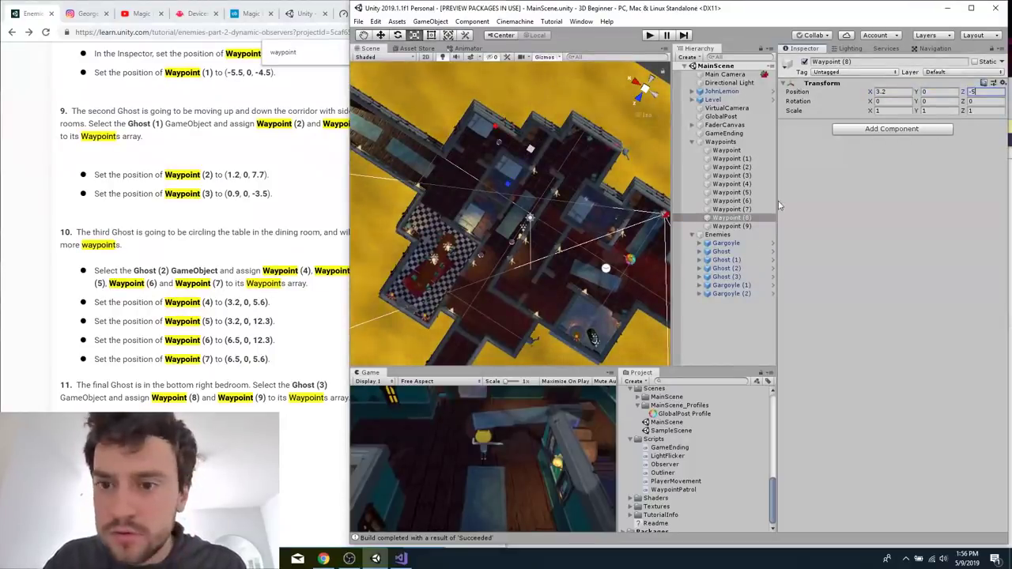
left_click(732, 217)
Set the position of Waypoint (9) to X 7.4, Y 0, Z -2.
left_click(731, 226)
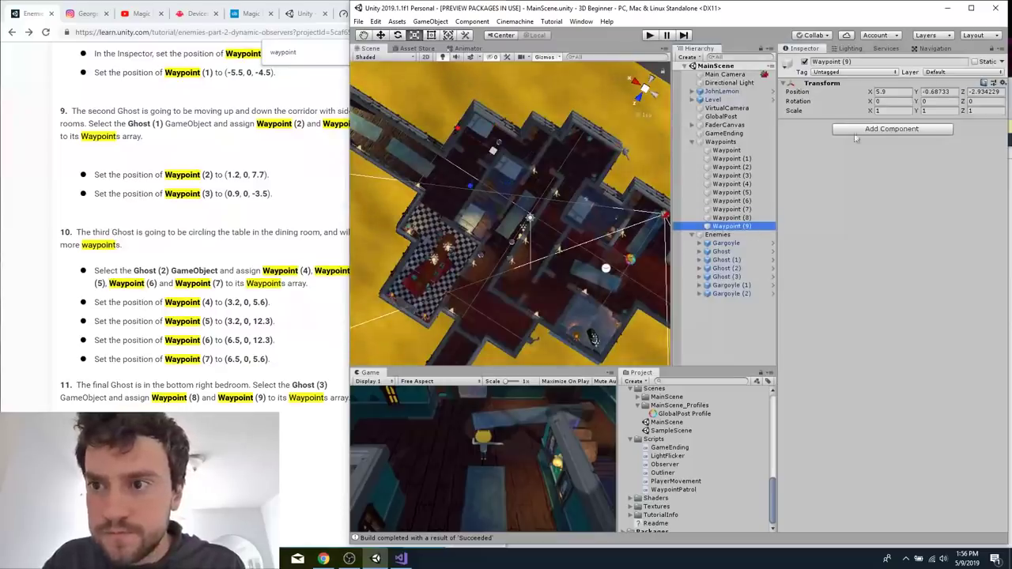
left_click(898, 93)
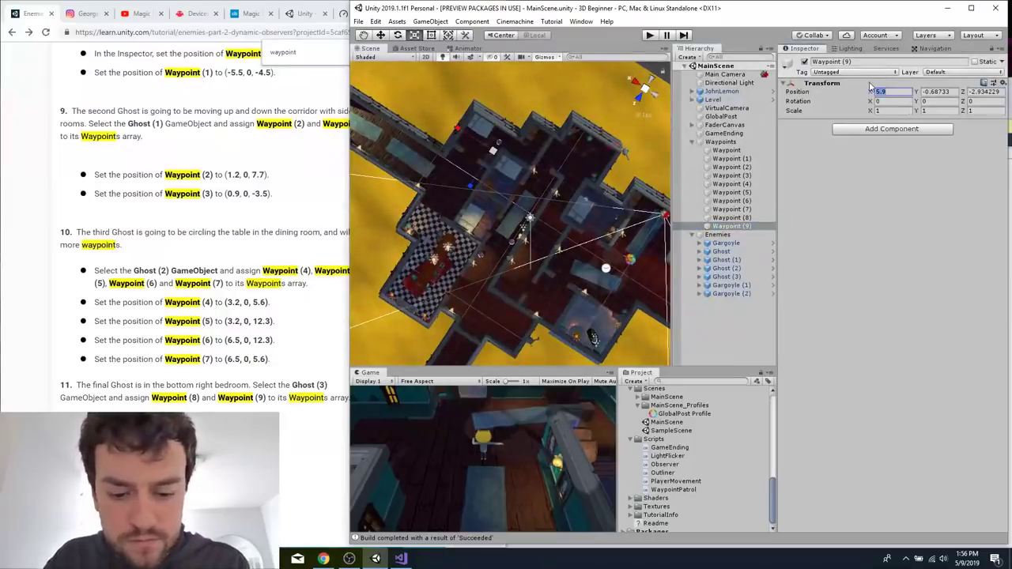
type("7.4")
key("Tab")
type("0")
key("Tab")
type("-2")
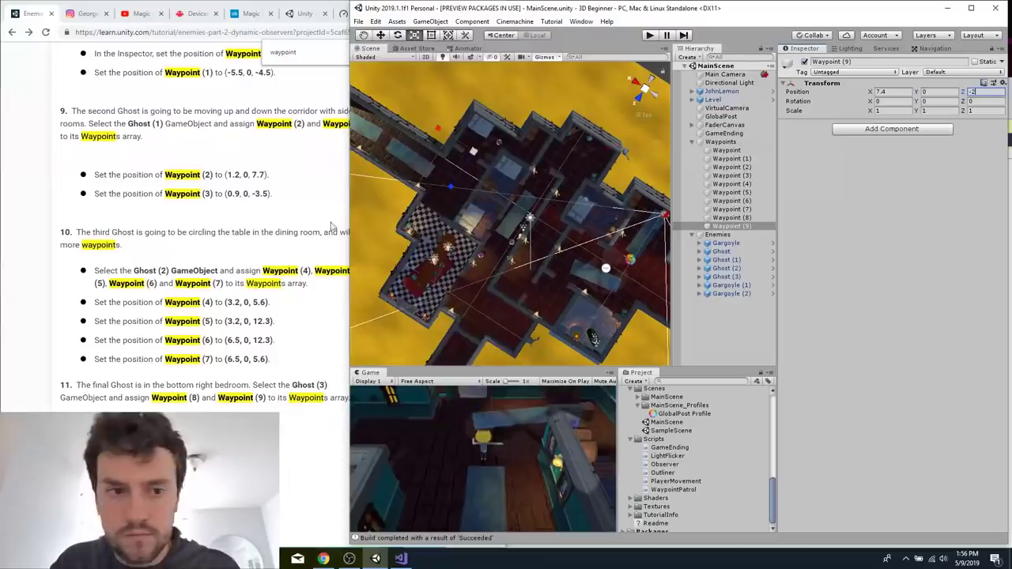
Find the gargoyle placement values in the tutorial and set the position of Gargoyle (1) to X -2.6, Y 0, Z -8.5.
left_click(332, 227)
scroll(189, 269, "down", 15)
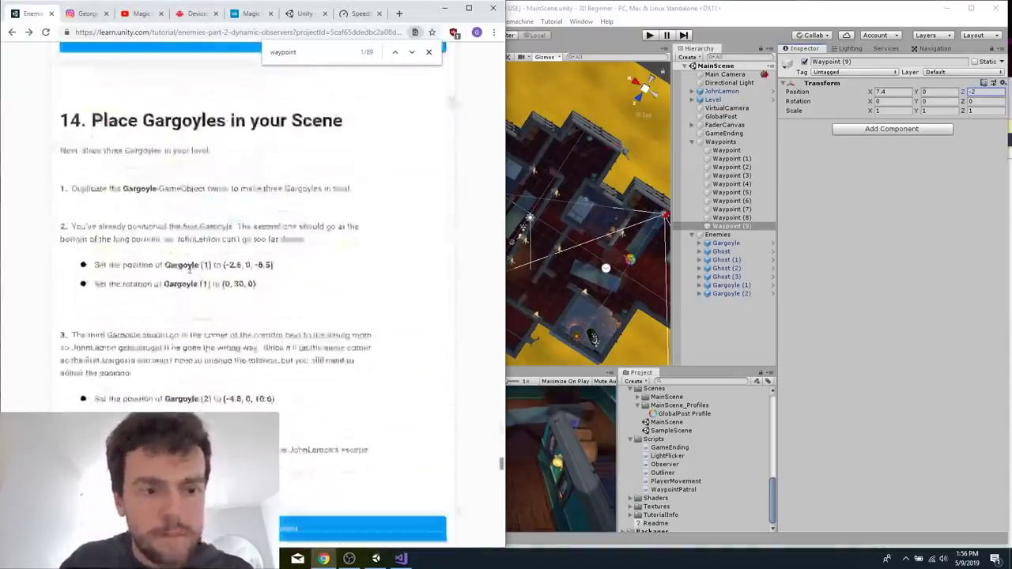
left_click(722, 285)
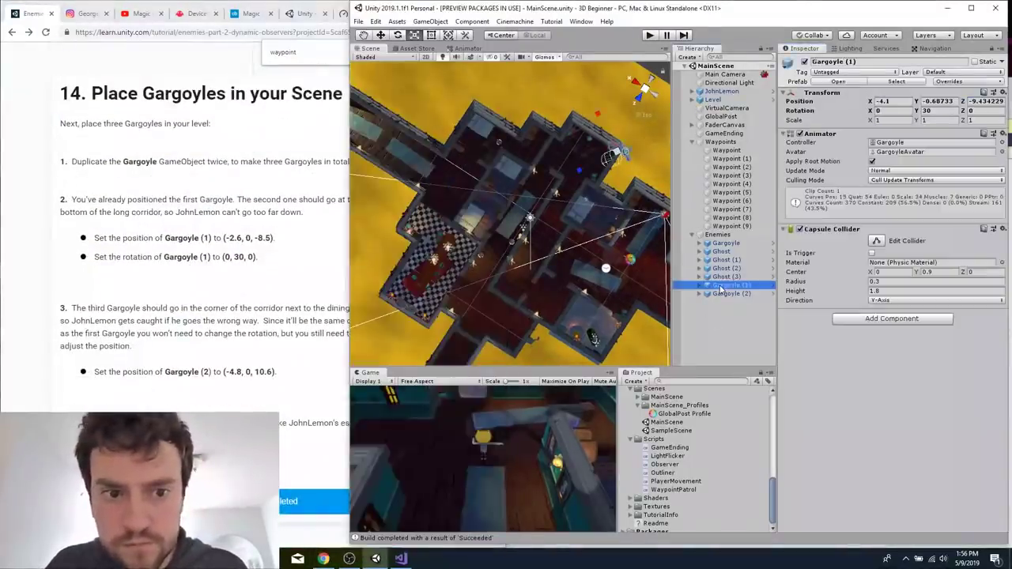
left_click(902, 101)
type("-2.6")
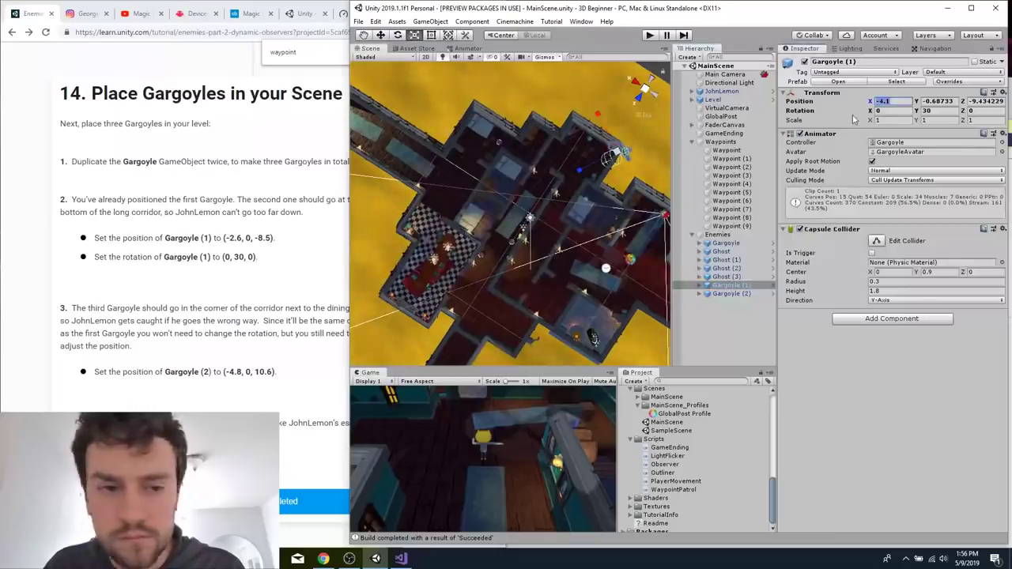
key("Tab")
type("0")
key("Tab")
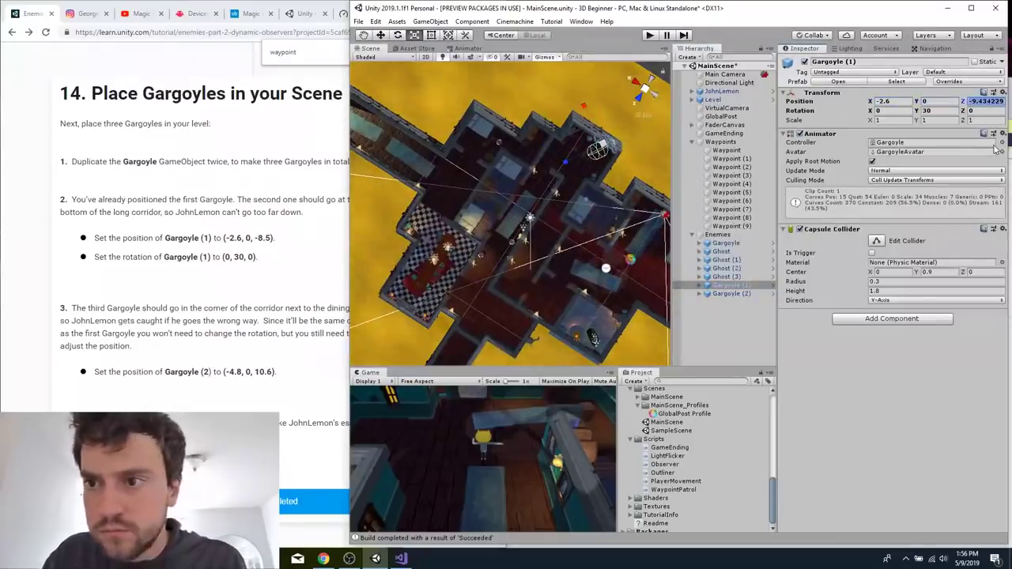
type("-8.5")
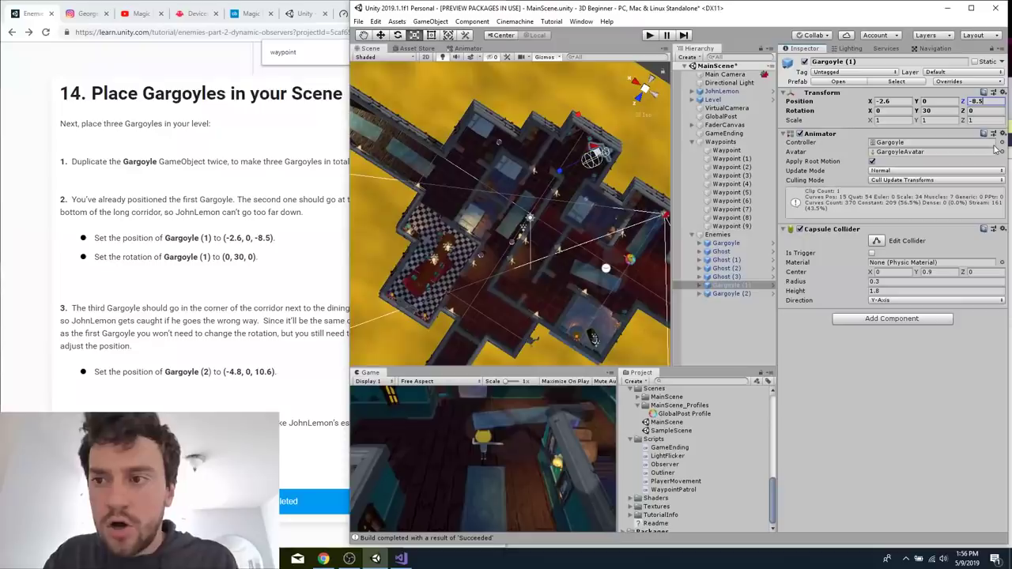
Set the position of Gargoyle (2) to X -4.8, Y 0, Z 10.6, and return to the tutorial page.
left_click(729, 293)
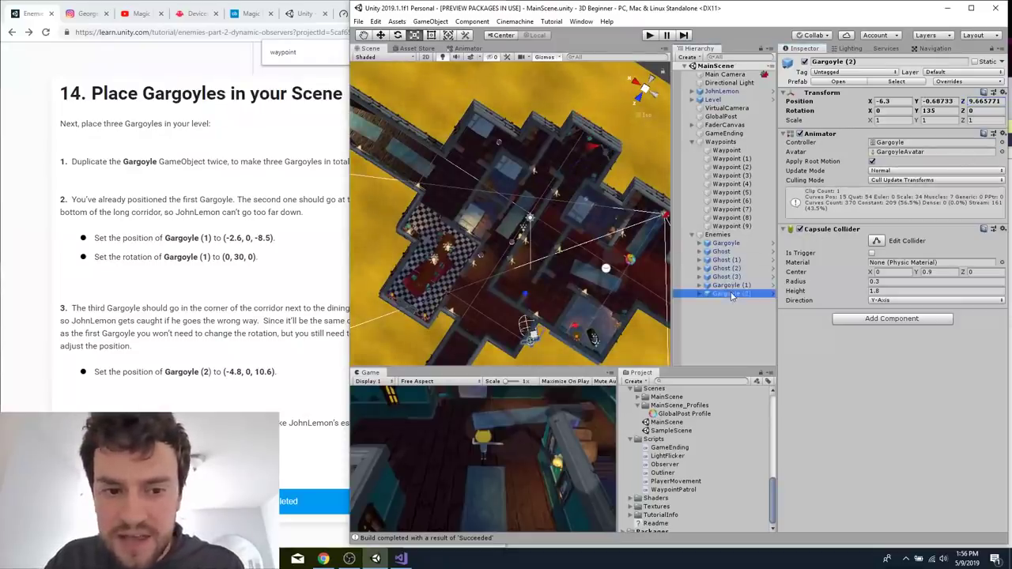
left_click(890, 102)
type("-4.8")
key("Tab")
type("0")
key("Tab")
type("10.6")
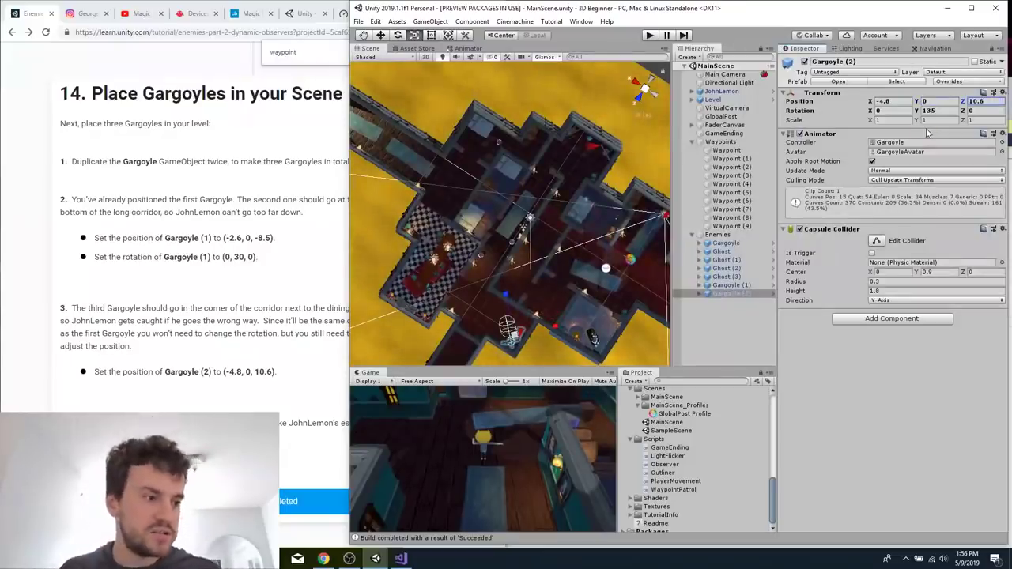
left_click(223, 319)
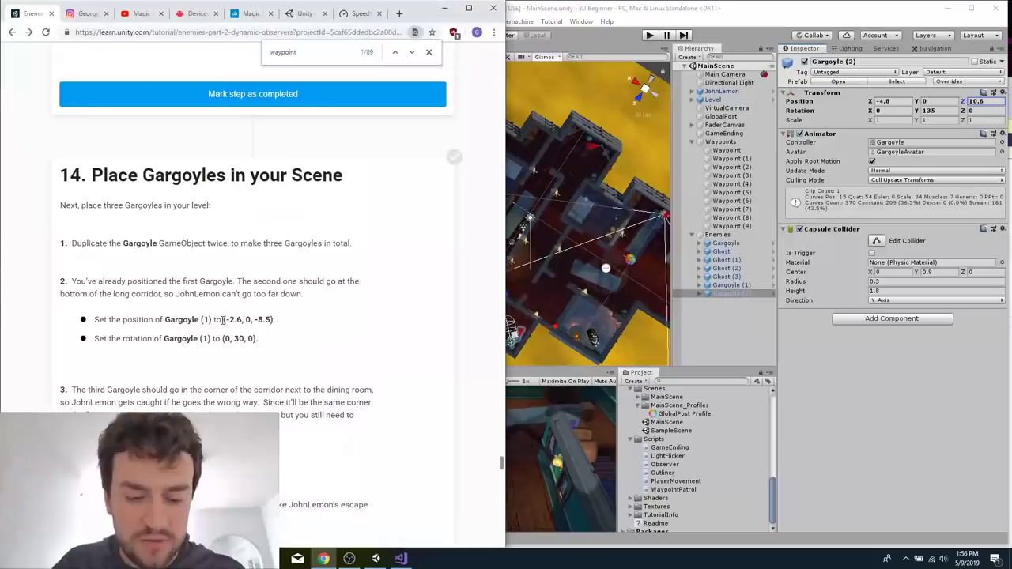
Search the tutorial page for ghost and go to the section on placing Ghosts in the Scene.
type("ghost")
key("Return")
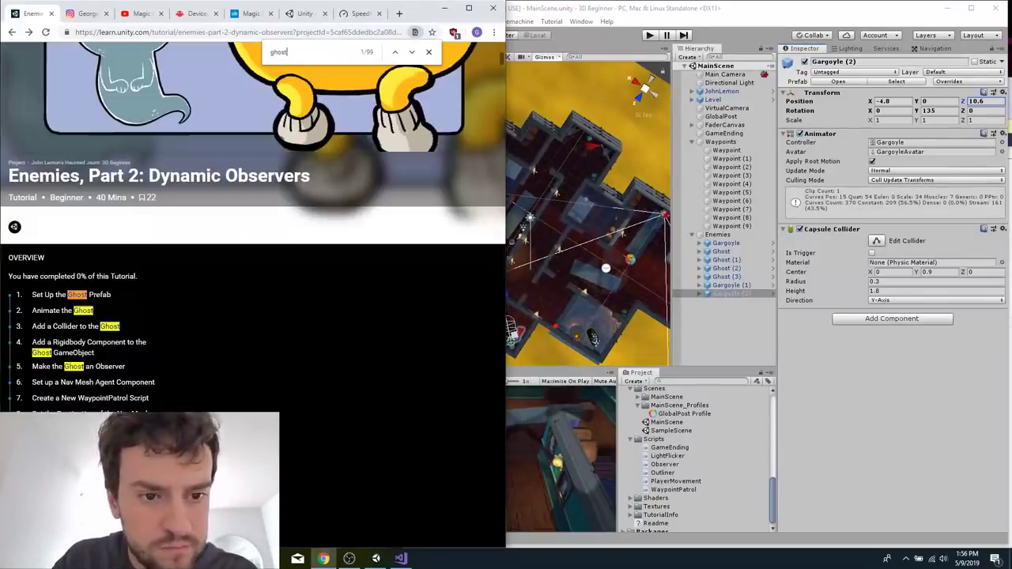
key("Return")
scroll(119, 300, "down", 2)
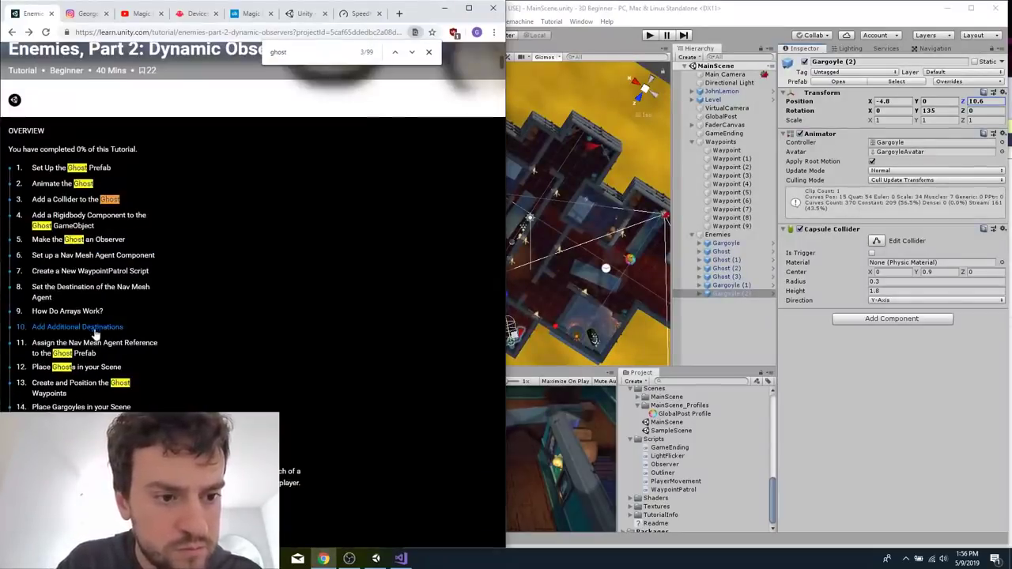
left_click(89, 368)
Set the position of the first Ghost to X -5.3, Y 0, Z -3.1.
left_click(724, 252)
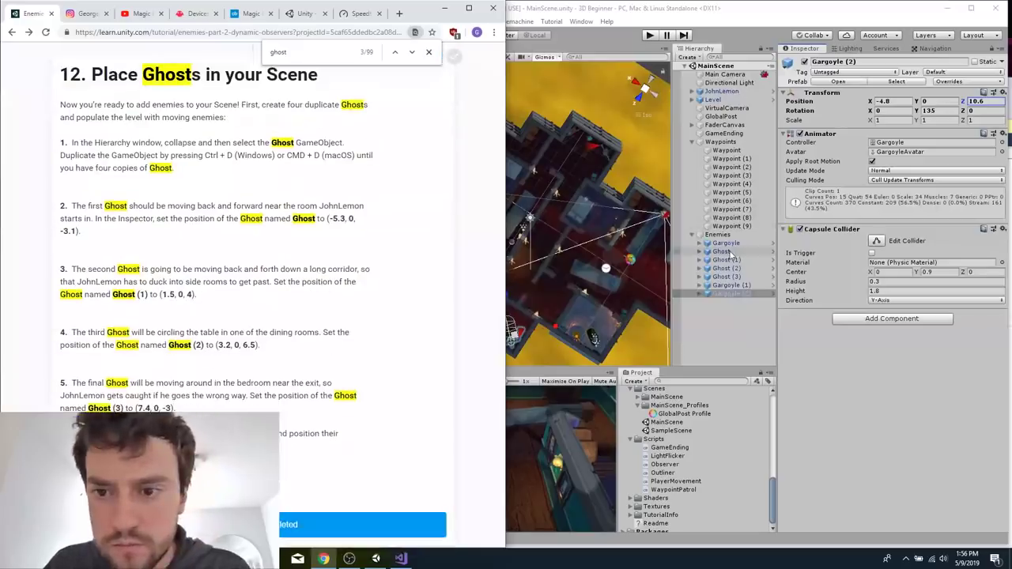
left_click(903, 101)
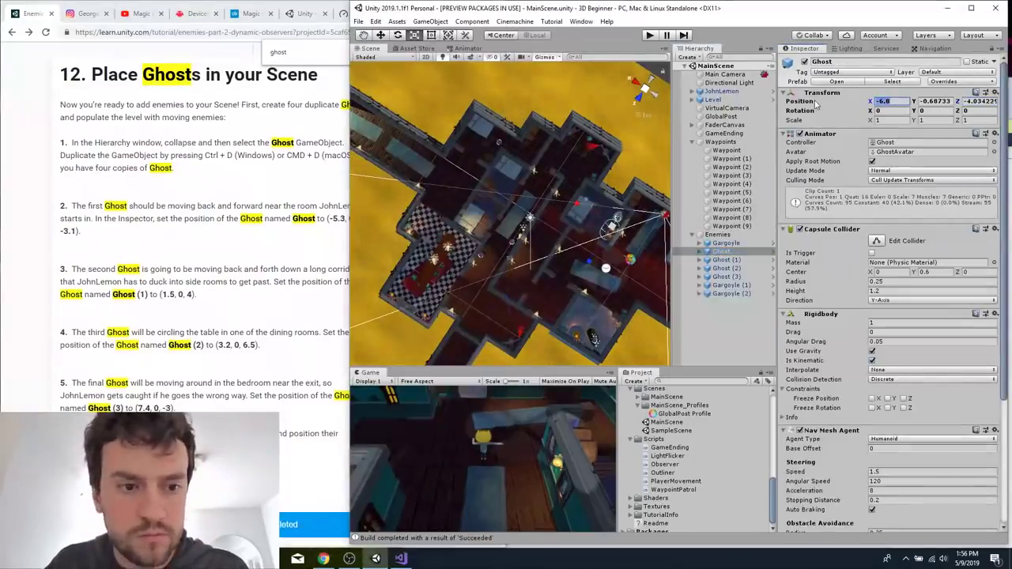
type("-5.3")
key("Tab")
type("0")
key("Tab")
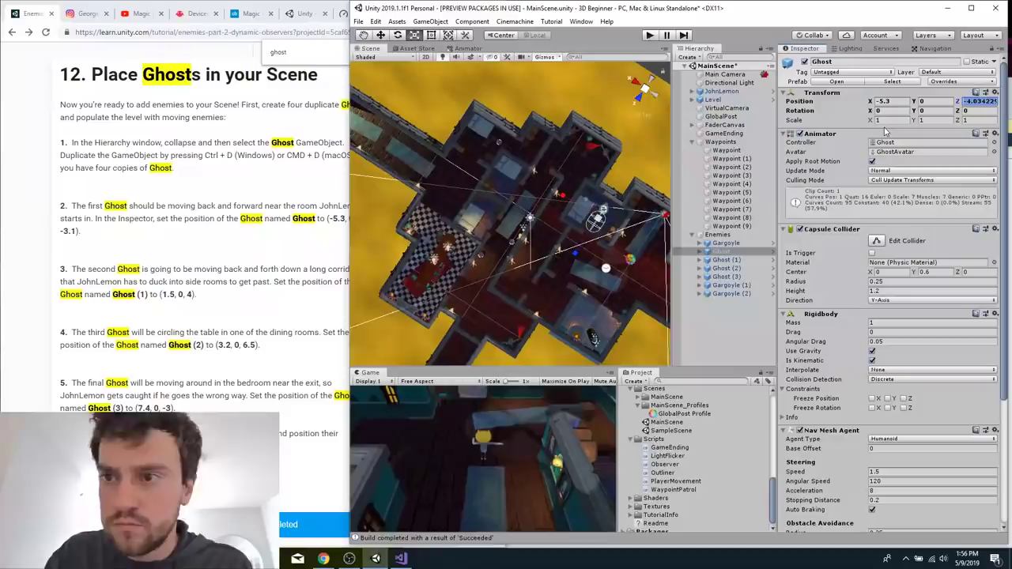
type("-3.1")
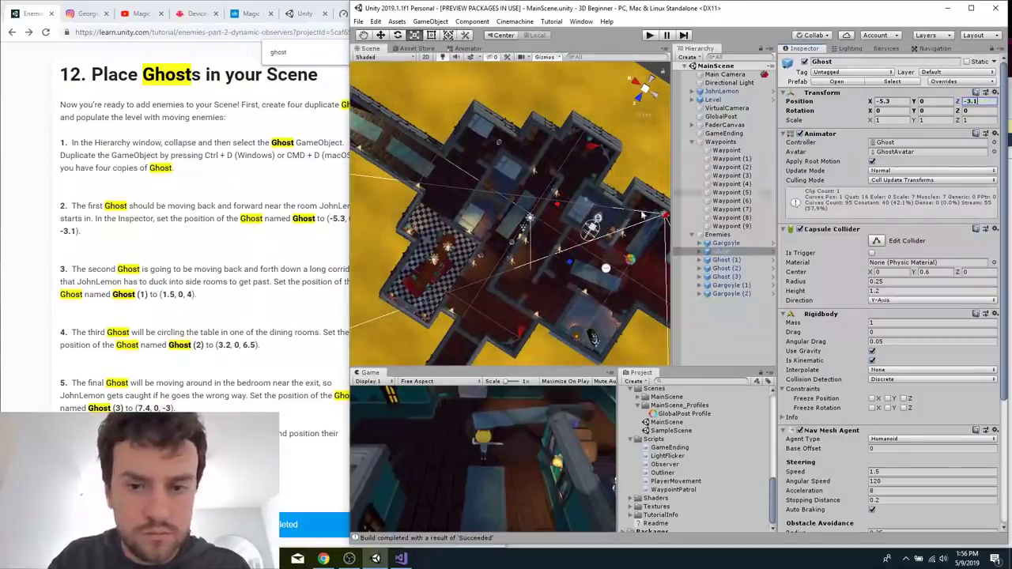
Set the position of Ghost (1) to X 1.5, Y 0, Z 4.
left_click(729, 260)
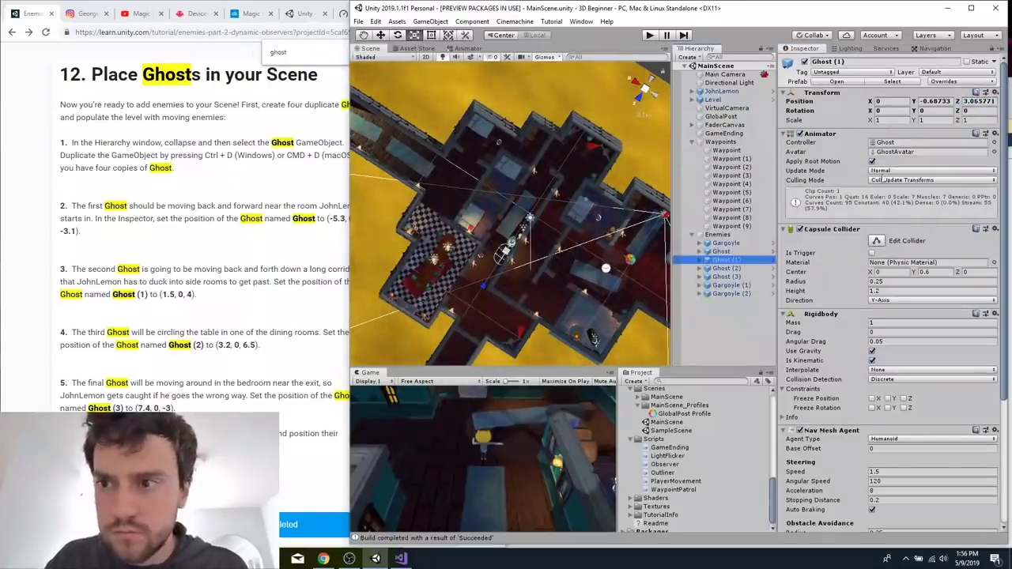
left_click(882, 101)
type("1.5")
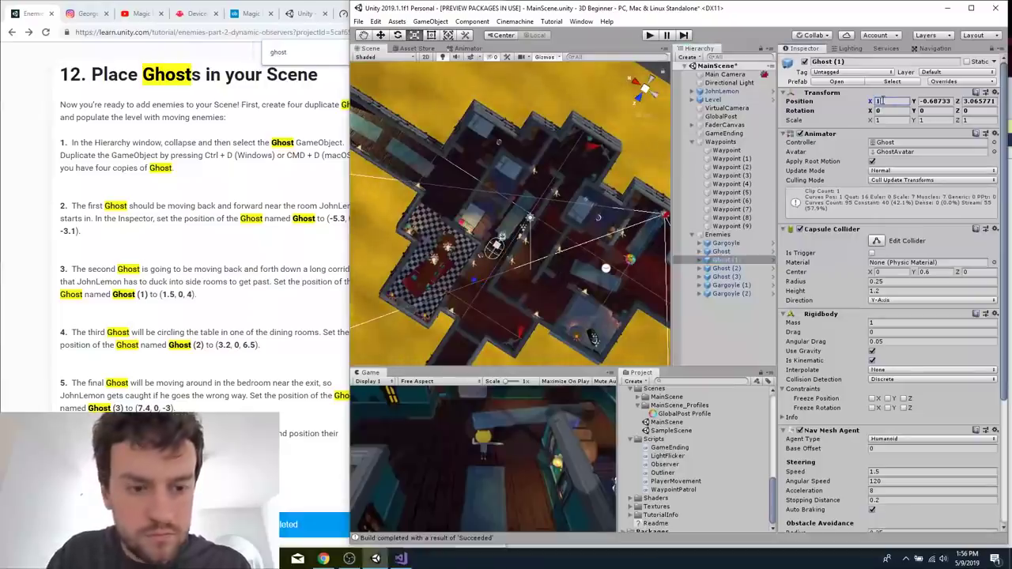
key("Tab")
type("0")
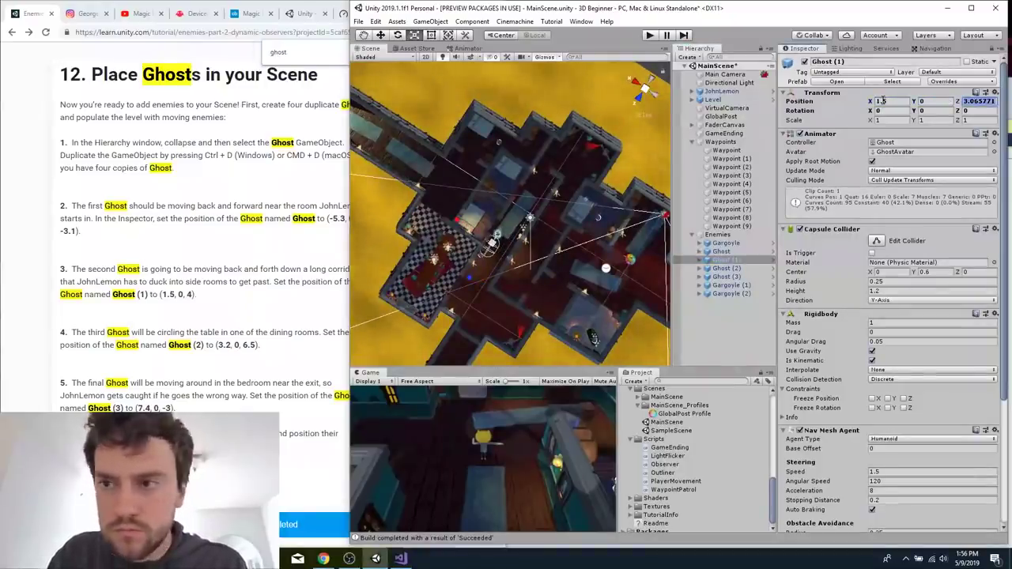
key("Tab")
type("4")
Set the position of Ghost (2) to X 3.2, Y 0, Z 6.5.
left_click(734, 269)
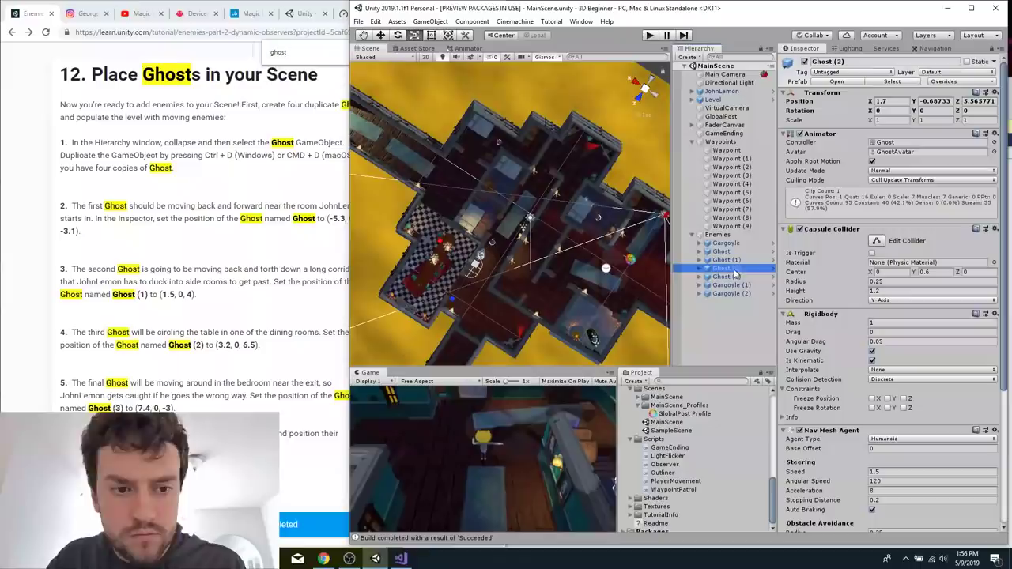
left_click(884, 101)
type("3.2")
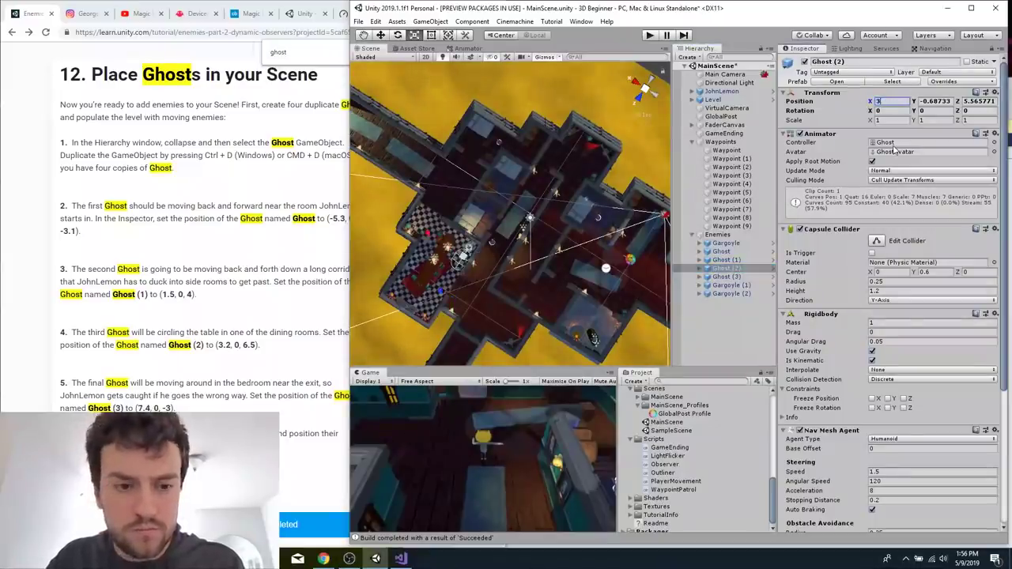
key("Tab")
type("0")
key("Tab")
type("6.5")
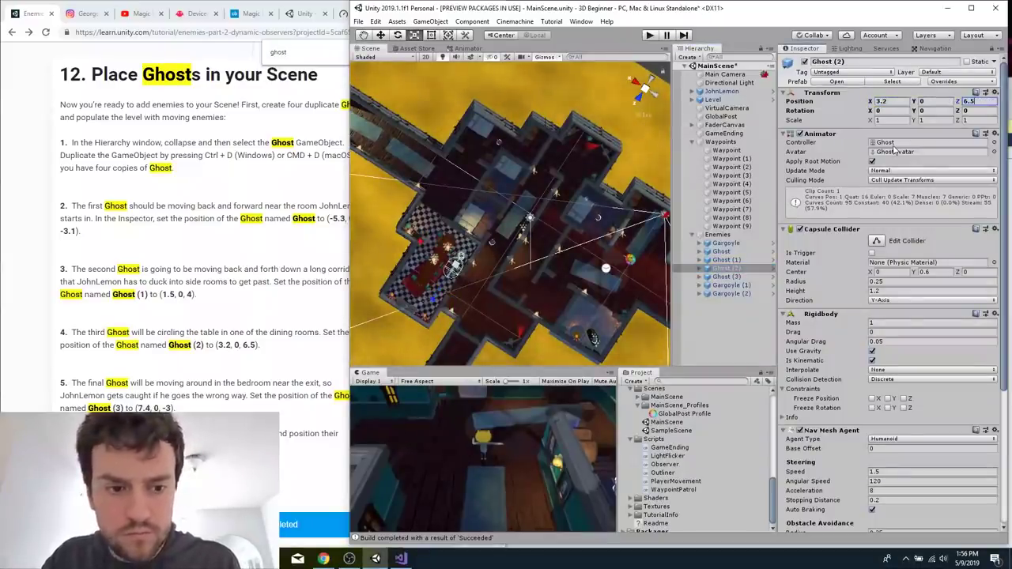
Set the position of Ghost (3) to X 7.4, Y 0, Z -3.
left_click(732, 277)
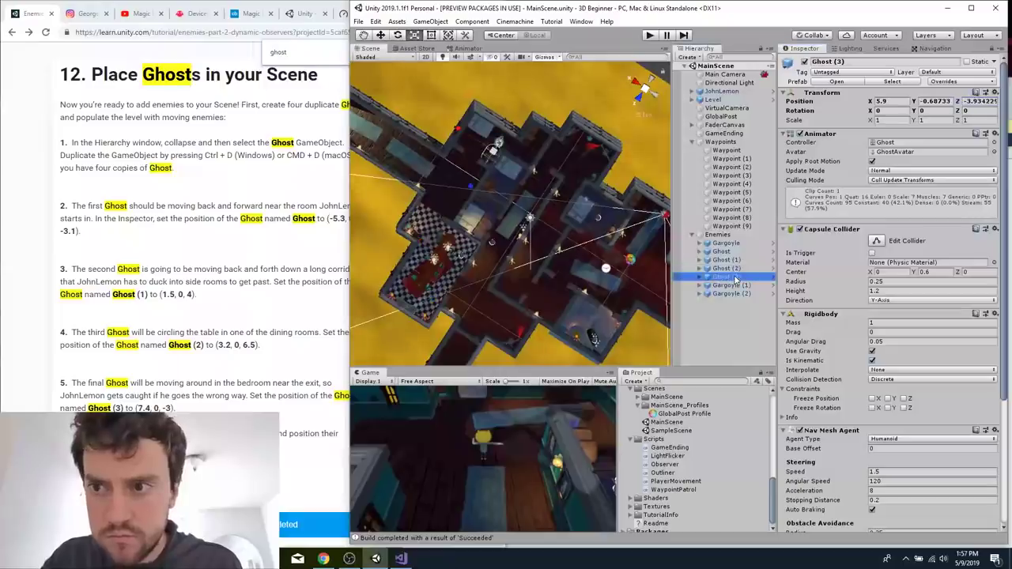
left_click(884, 102)
type("7.4")
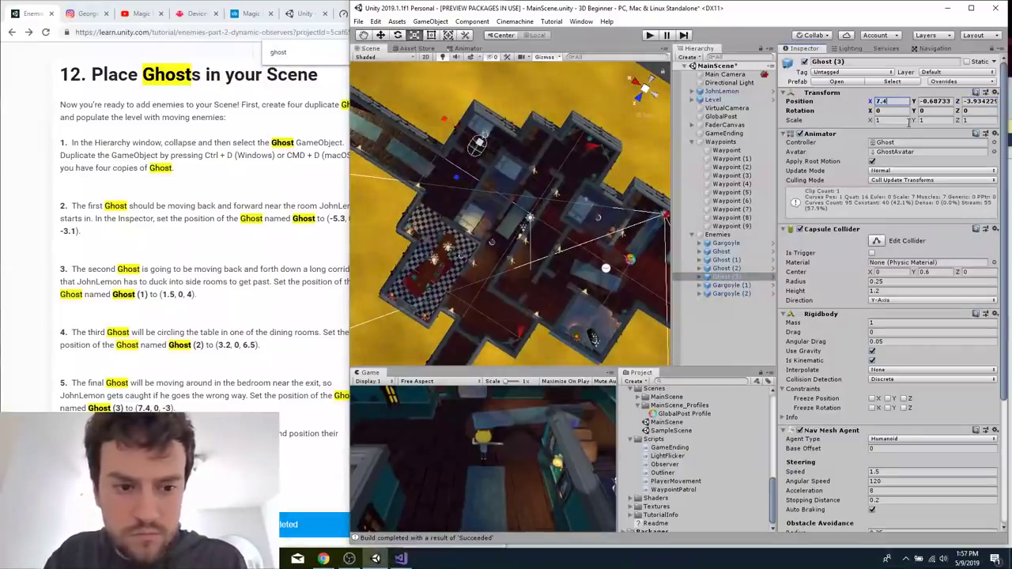
key("Tab")
type("0")
key("Tab")
type("-3")
Select the original Gargoyle, open the Enemies Part 1: Static Observers tutorial, and search it for position values.
left_click(726, 243)
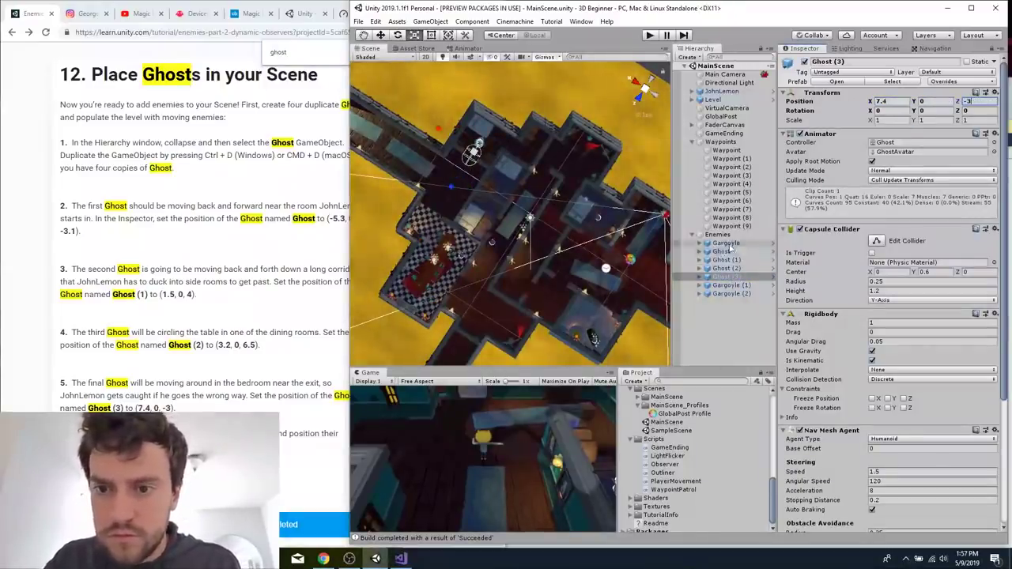
left_click(183, 292)
scroll(184, 292, "down", 20)
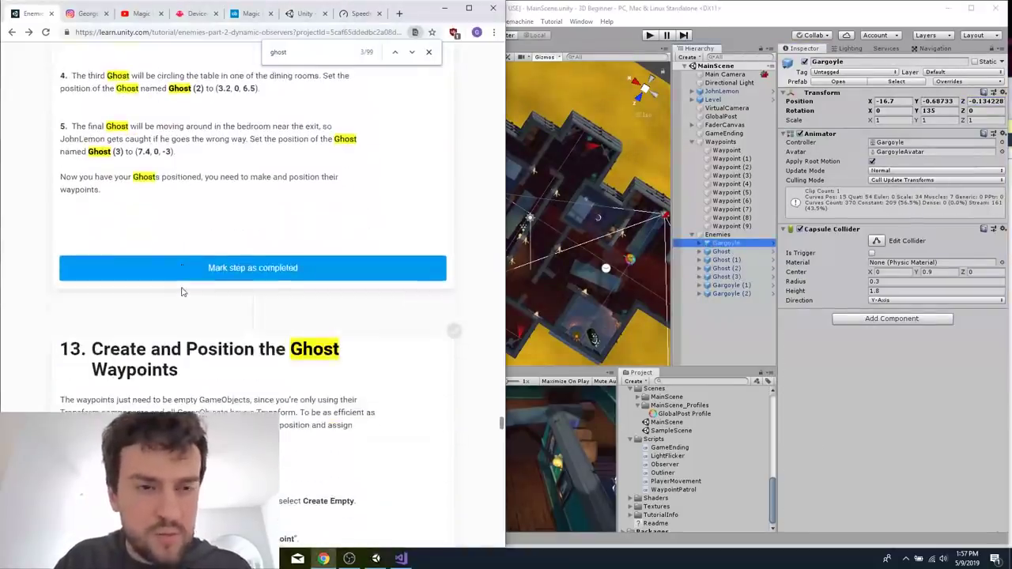
scroll(187, 113, "left", 5)
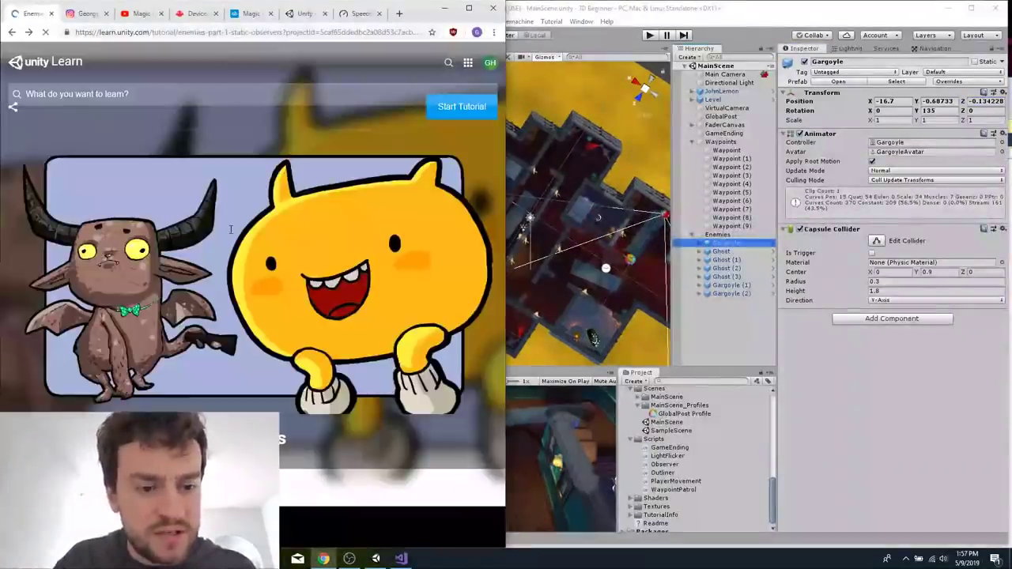
key("ctrl+f")
type("posit")
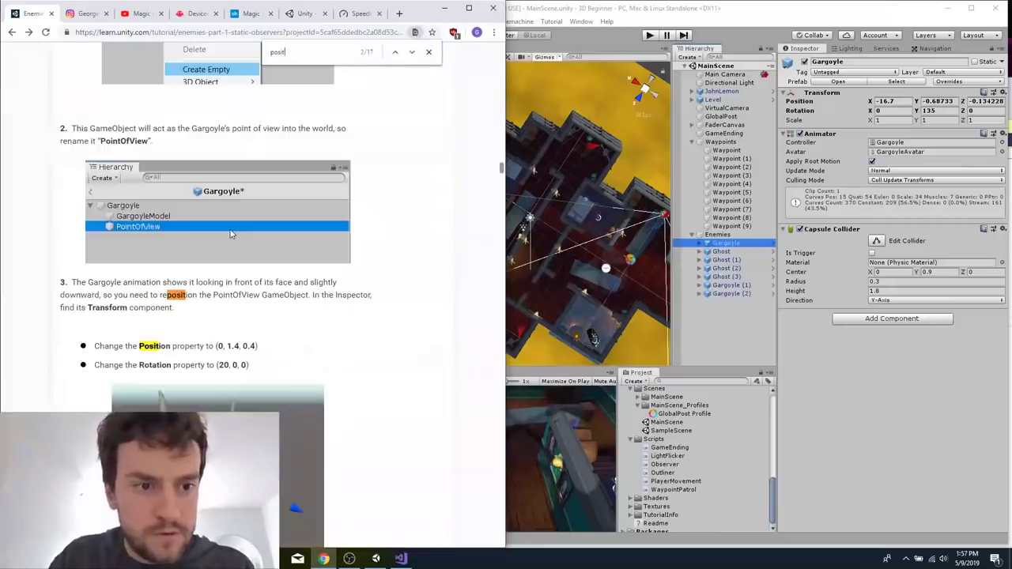
left_click(840, 103)
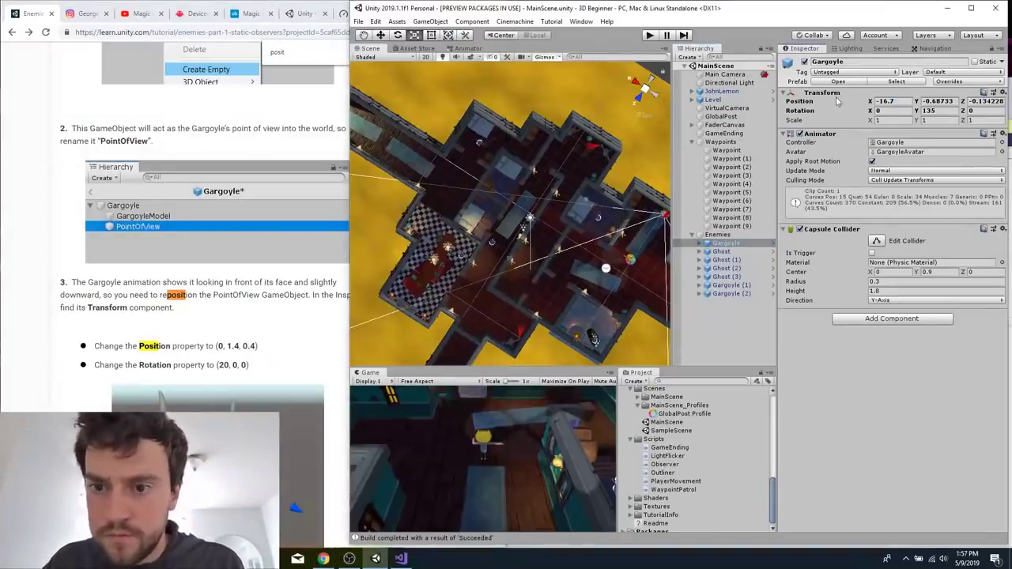
left_click(904, 94)
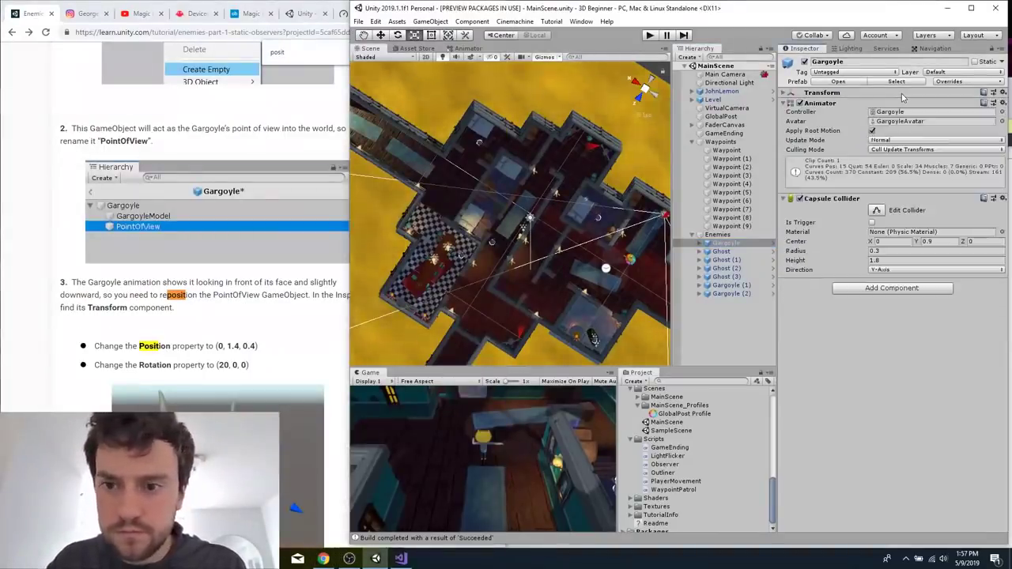
Find the starting-room Gargoyle's placement values in the tutorial and set the Gargoyle's position to X -15.2, Y 0, Z 0.8.
left_click(263, 325)
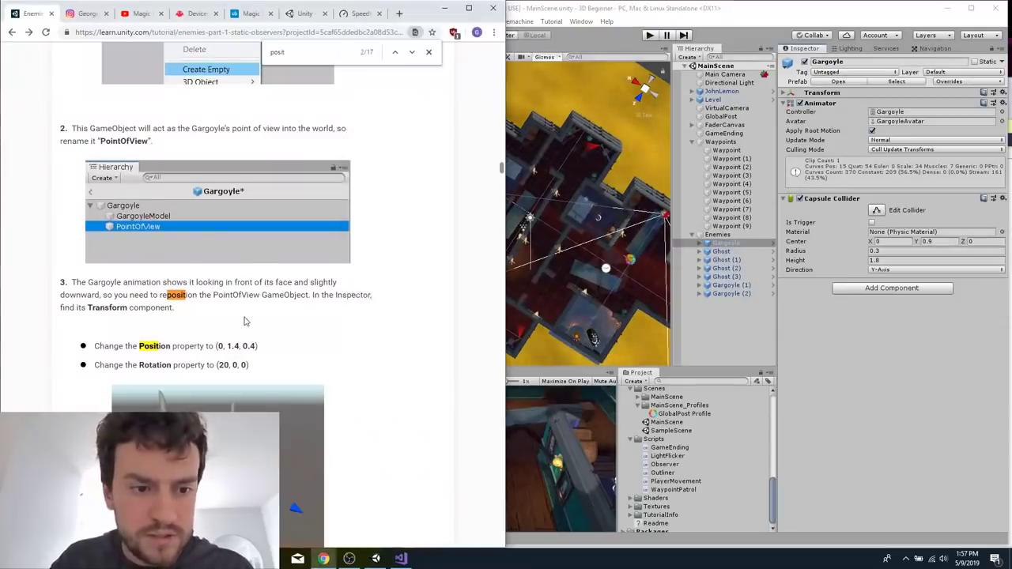
scroll(246, 323, "down", 2)
key("Return")
key("Return")
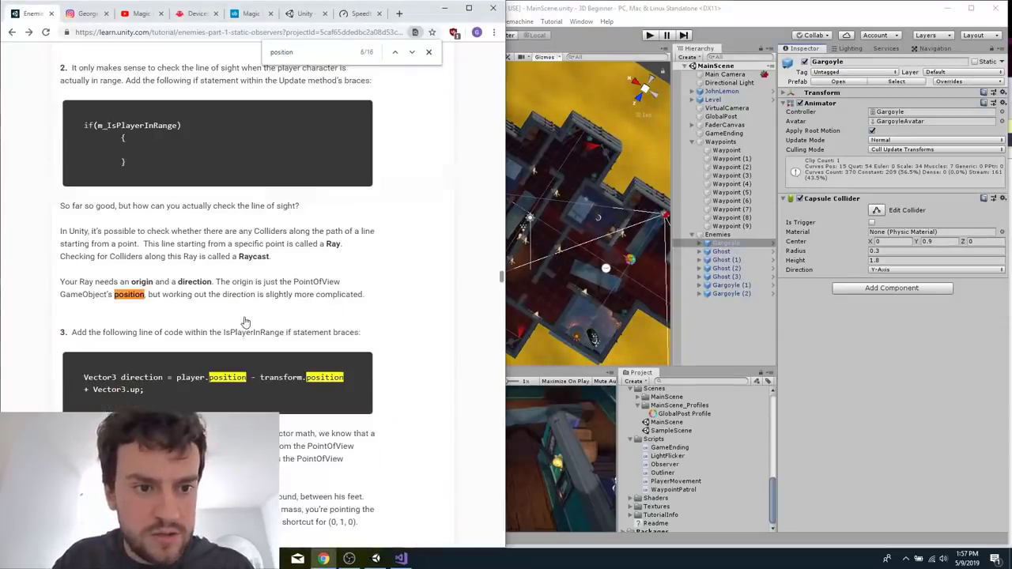
key("Return")
key("Return")
key("Return")
key("Return")
key("Return")
key("Return")
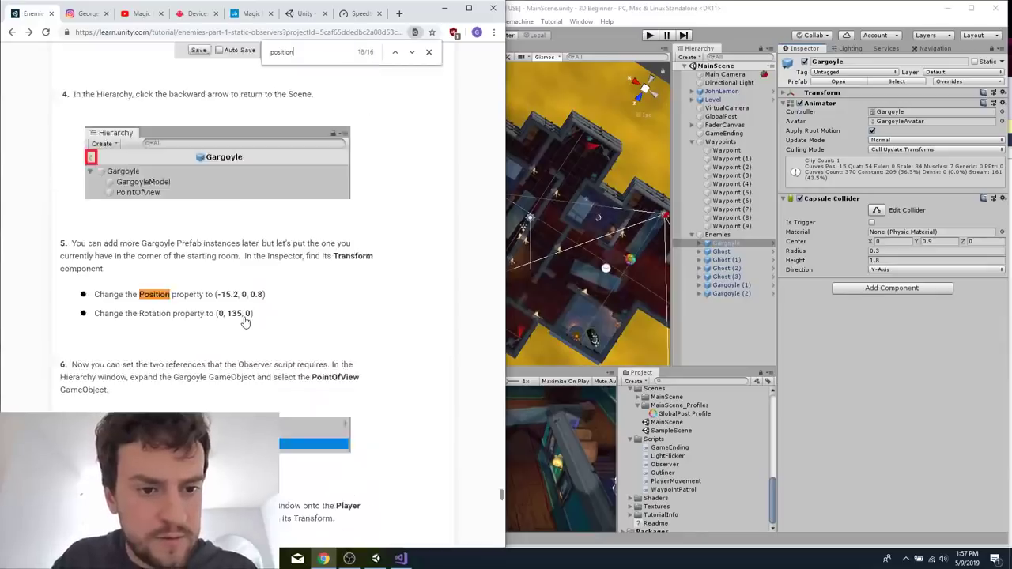
left_click(394, 53)
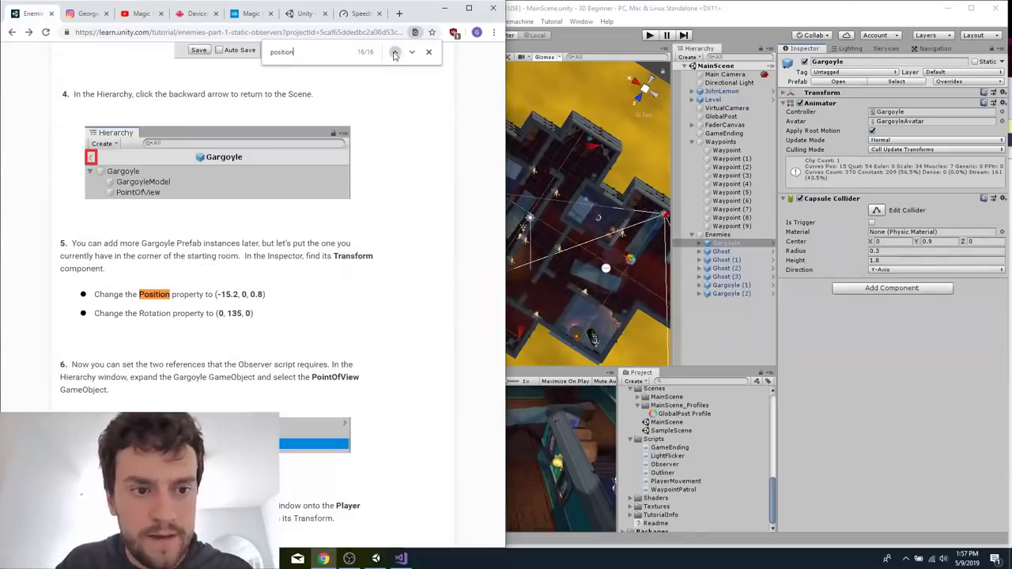
left_click(720, 246)
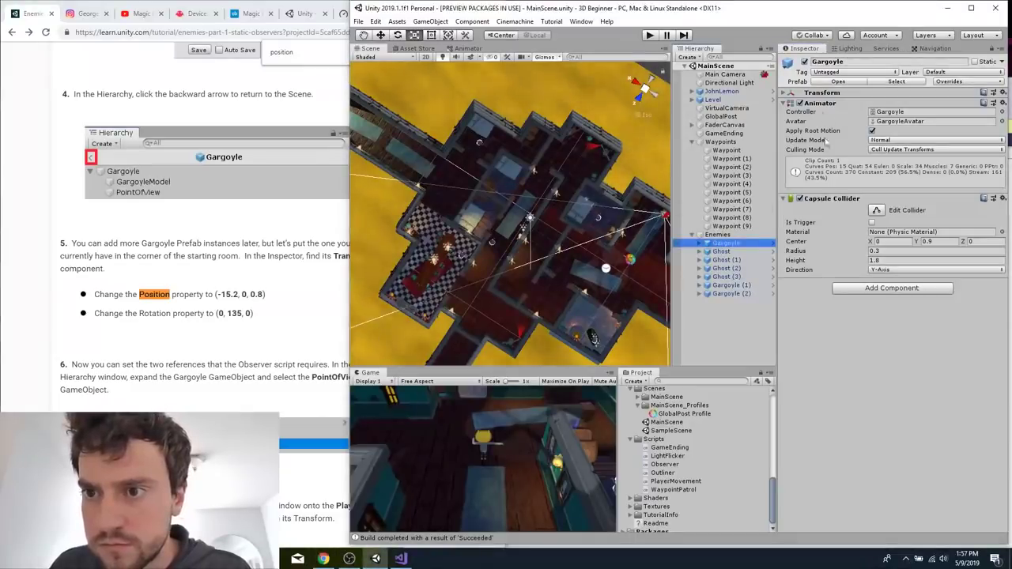
left_click(787, 94)
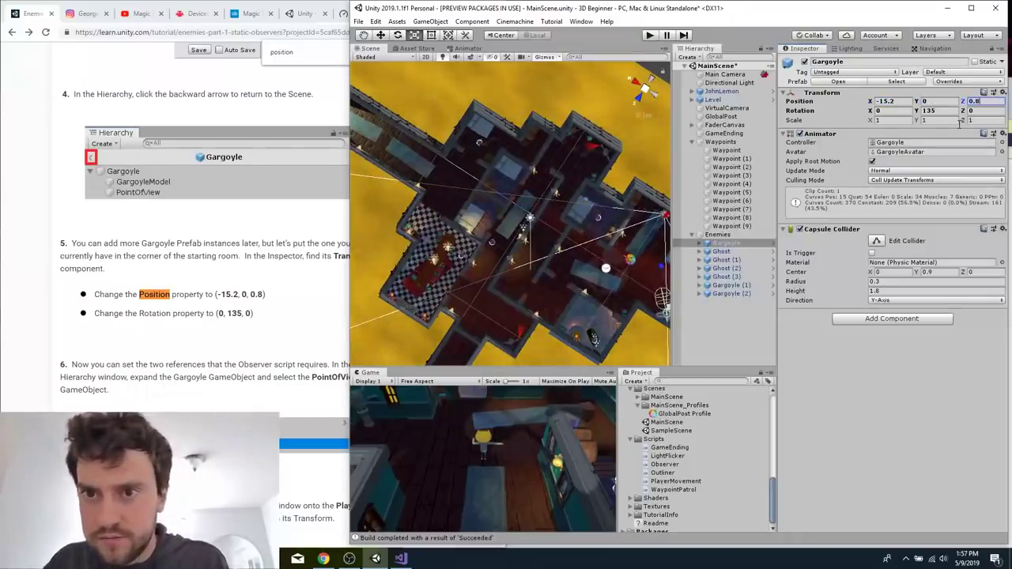
Start and stop a test play of MainScene, and build and run the game.
left_click(648, 36)
left_click(649, 36)
left_click(648, 36)
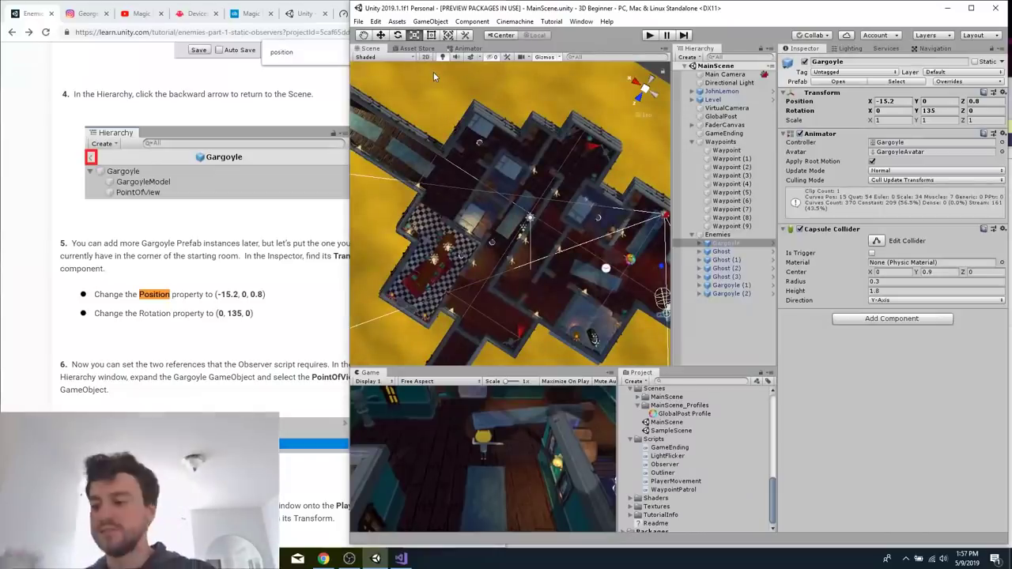
key("ctrl+b")
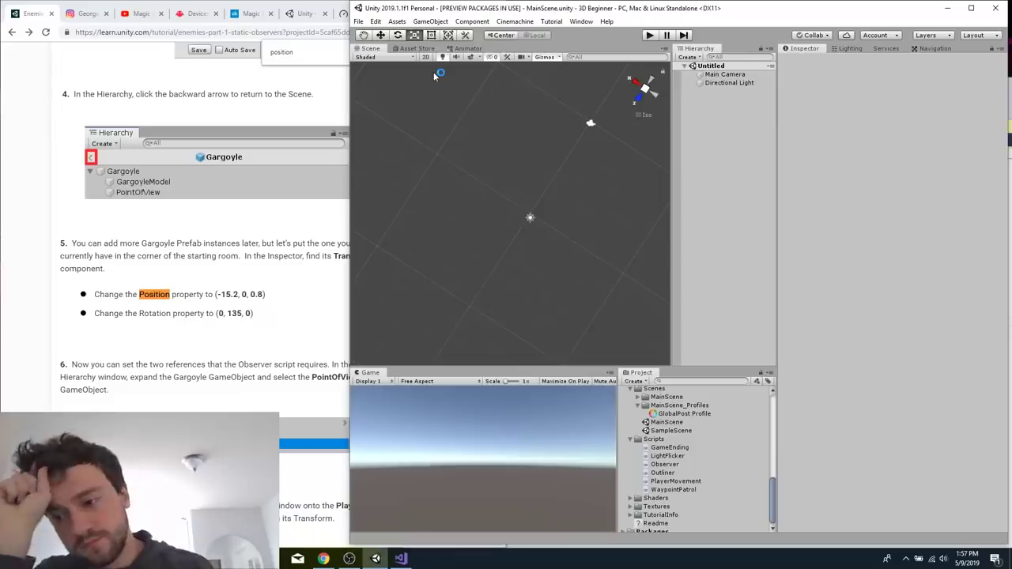
key("Return")
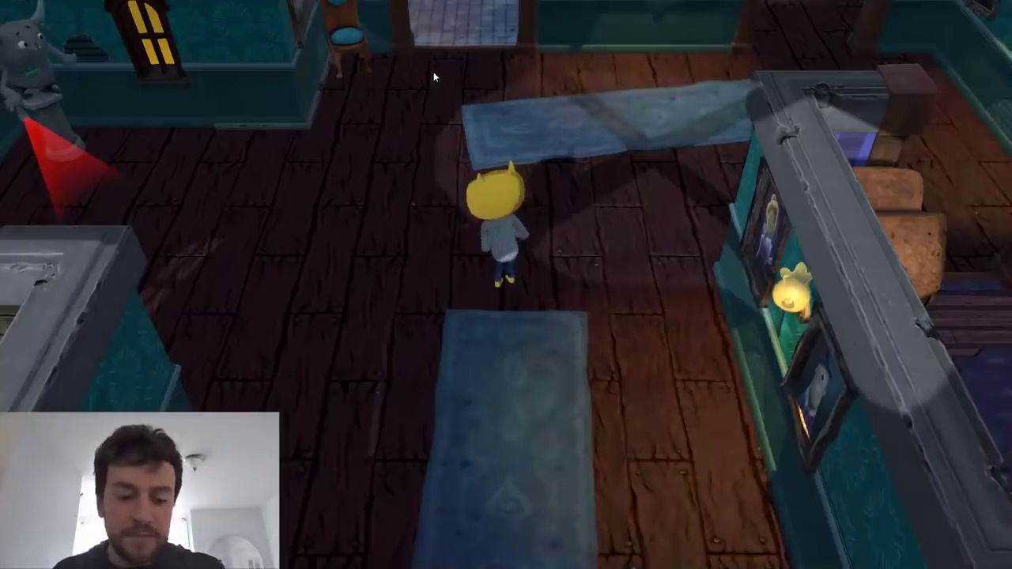
Playtest the built game by walking JohnLemon out of the starting room and down the long side corridor.
key("w")
key("w")
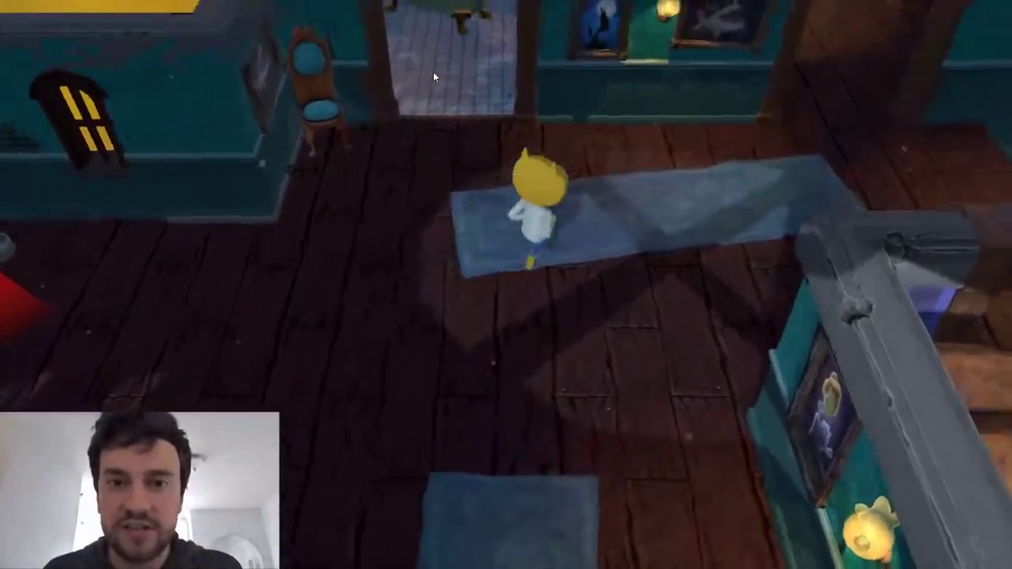
key("w")
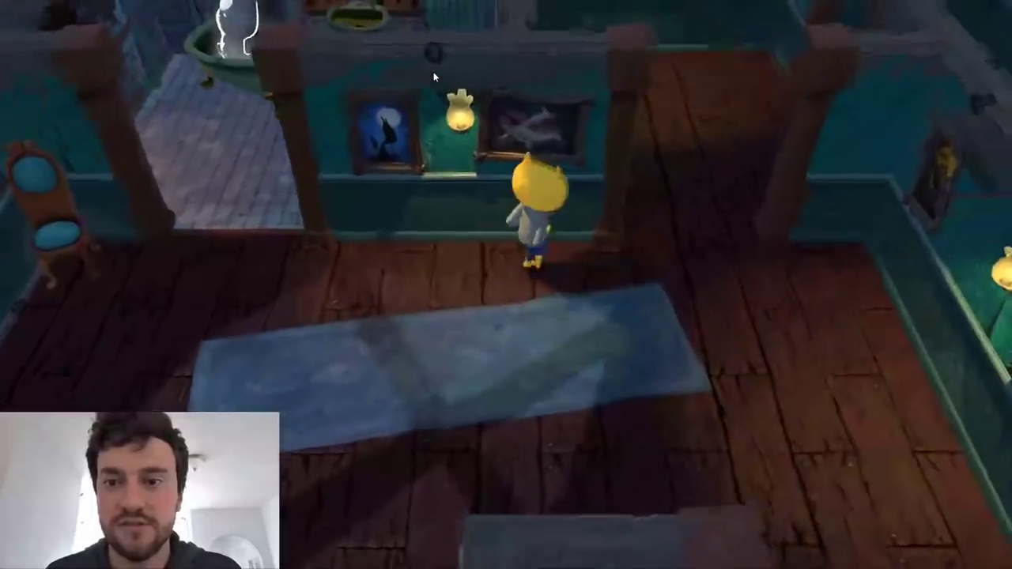
key("w")
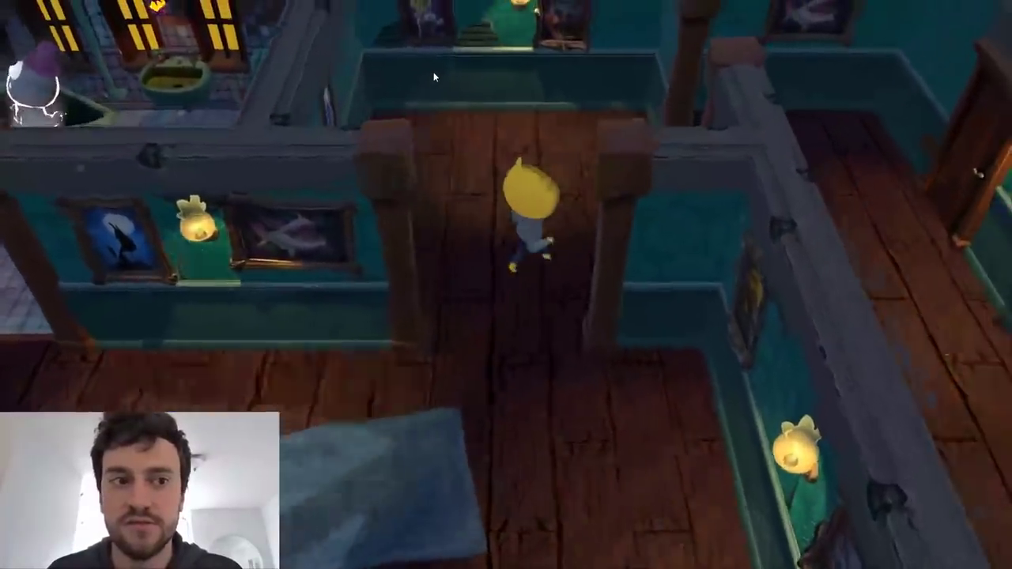
key("d")
key("s")
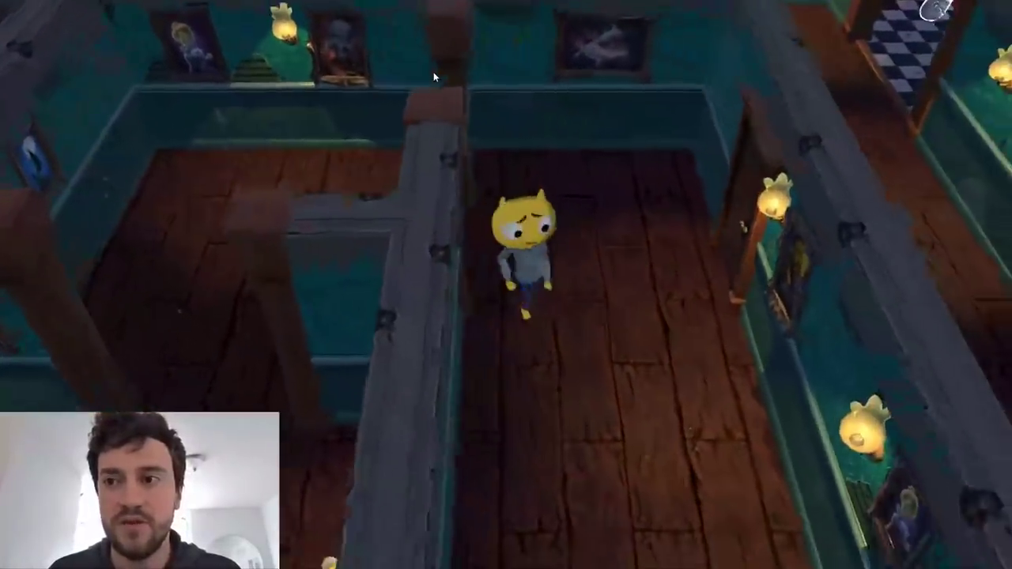
key("s")
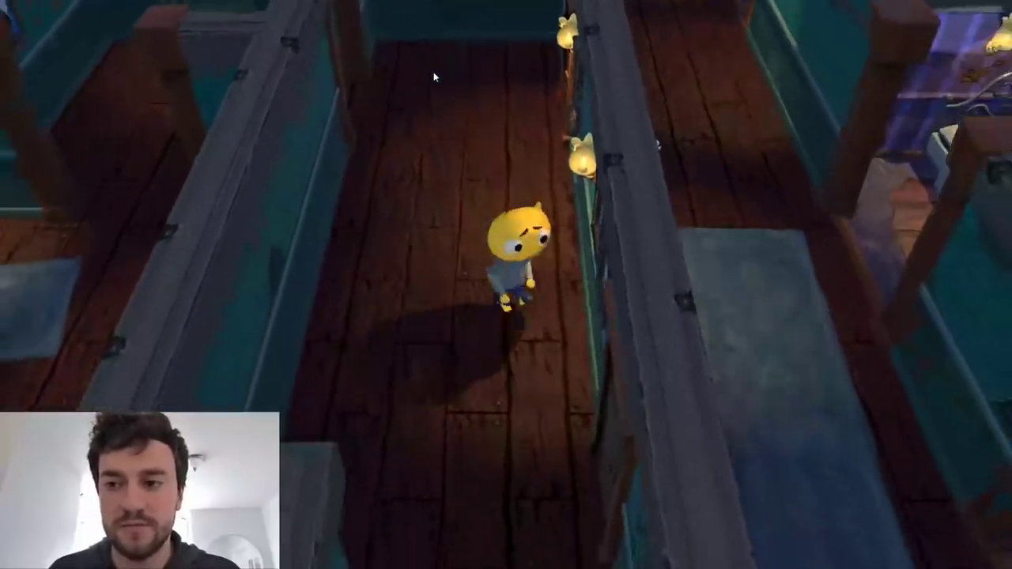
key("s")
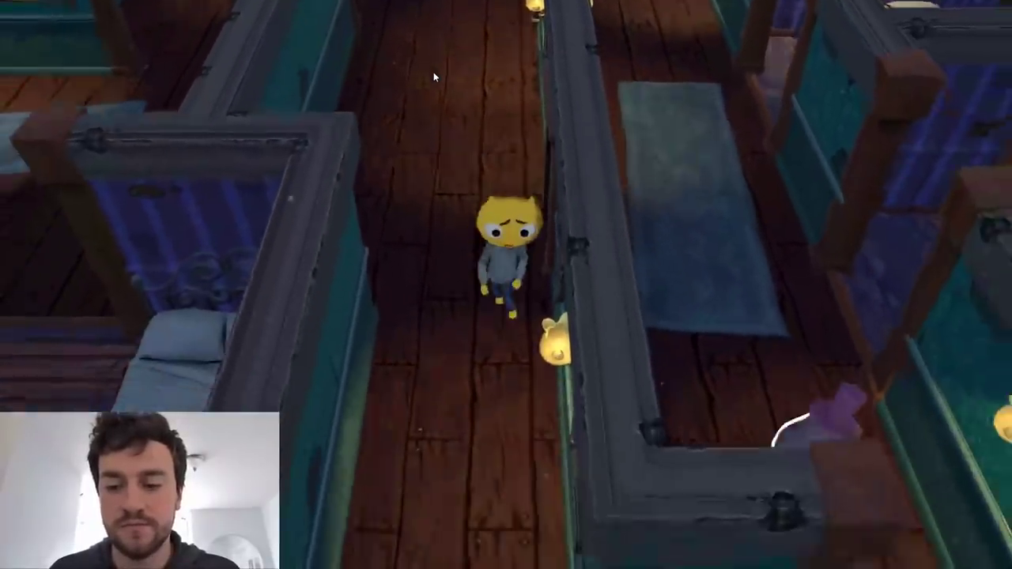
key("s")
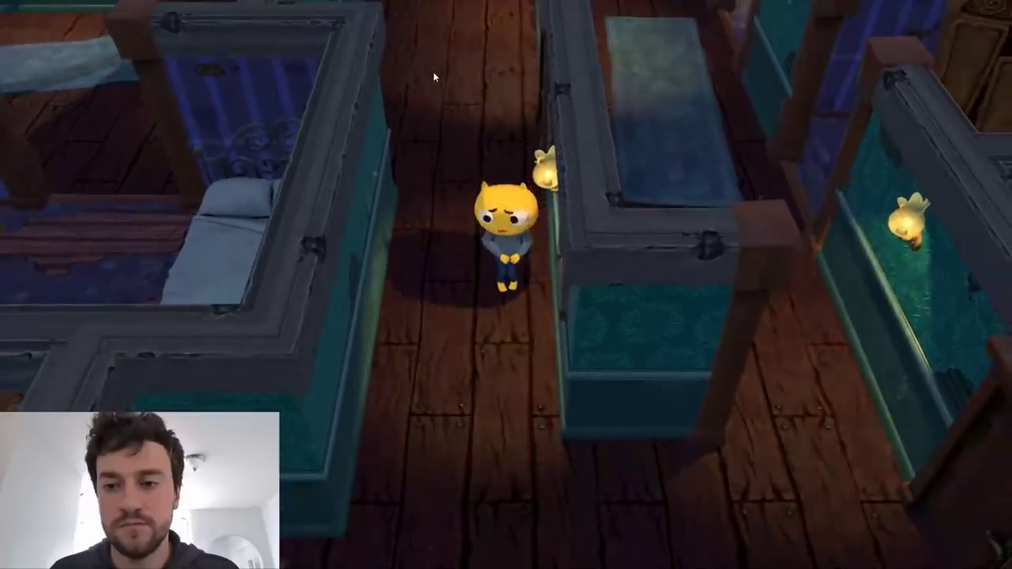
Walk JohnLemon back up the corridor while checking for enemies, and quit the built game to return to the Unity editor.
key("w")
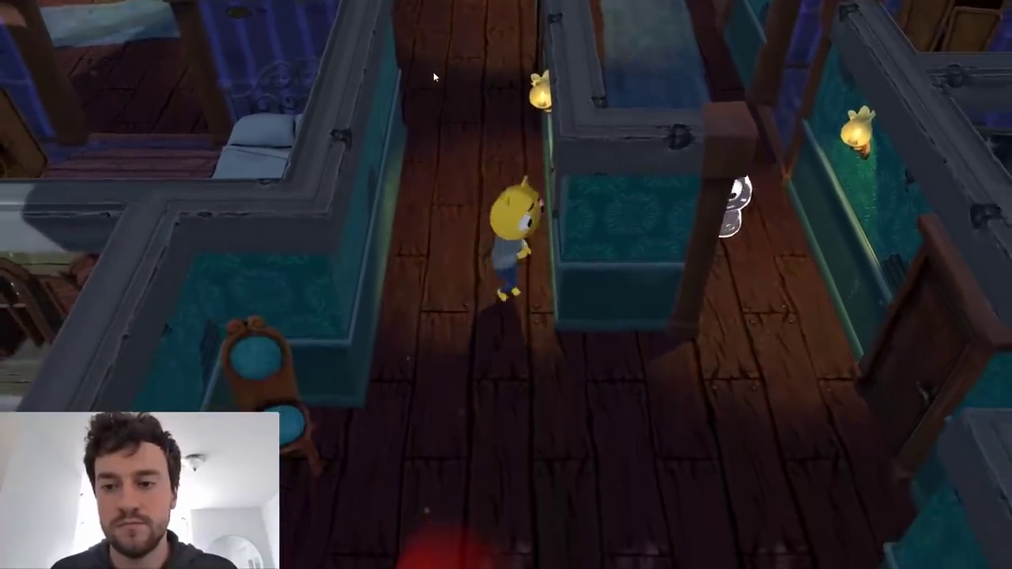
key("w")
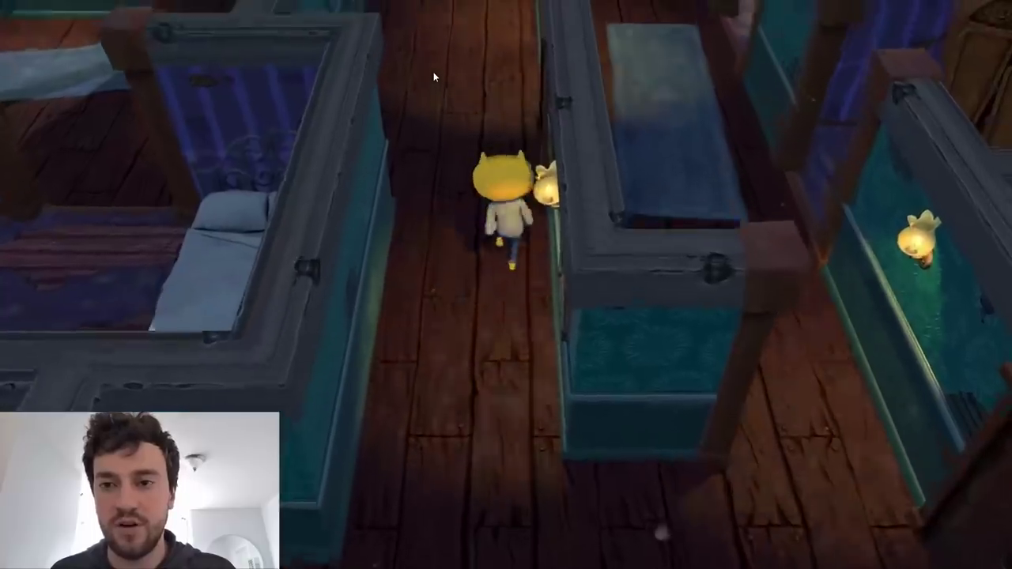
key("w")
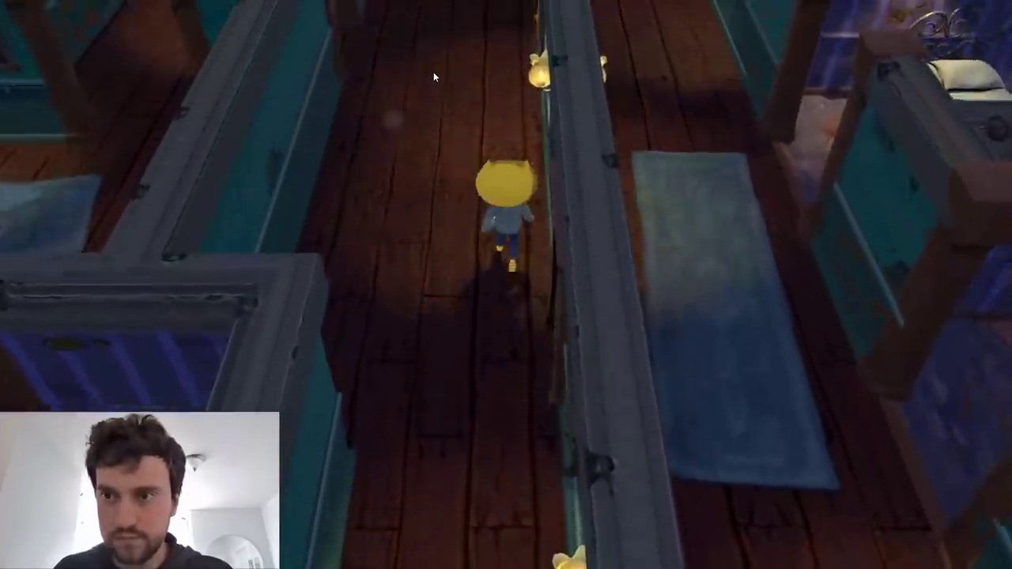
key("w")
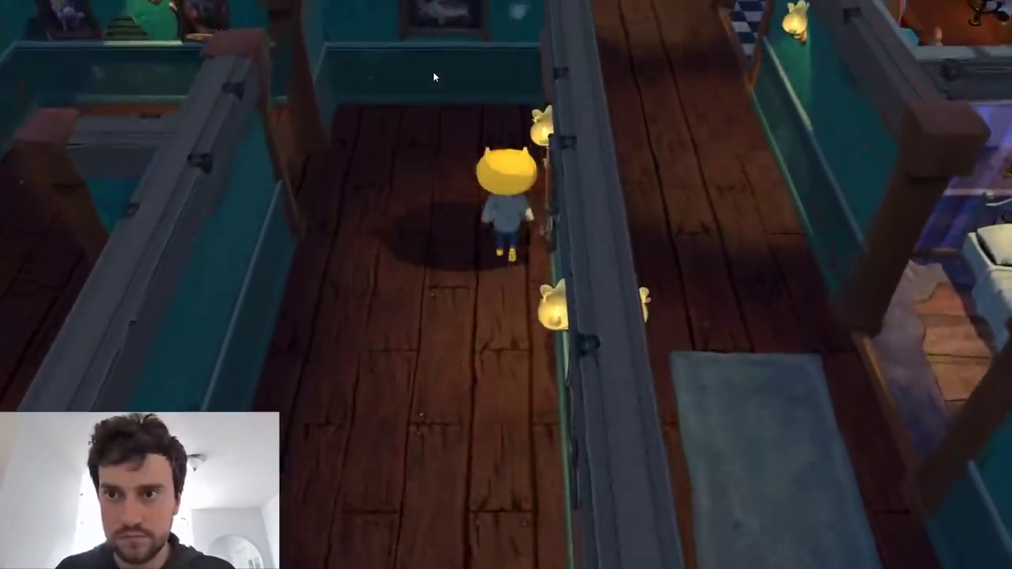
key("w")
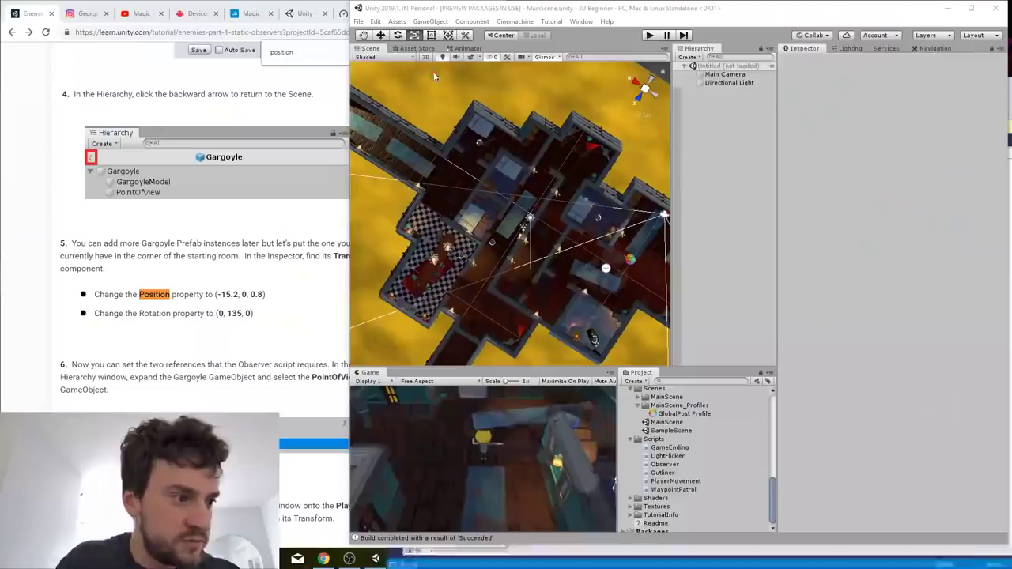
Maximize the Unity editor, run MainScene in play mode, and watch the ghosts' patrols in the Scene view.
double_click(511, 10)
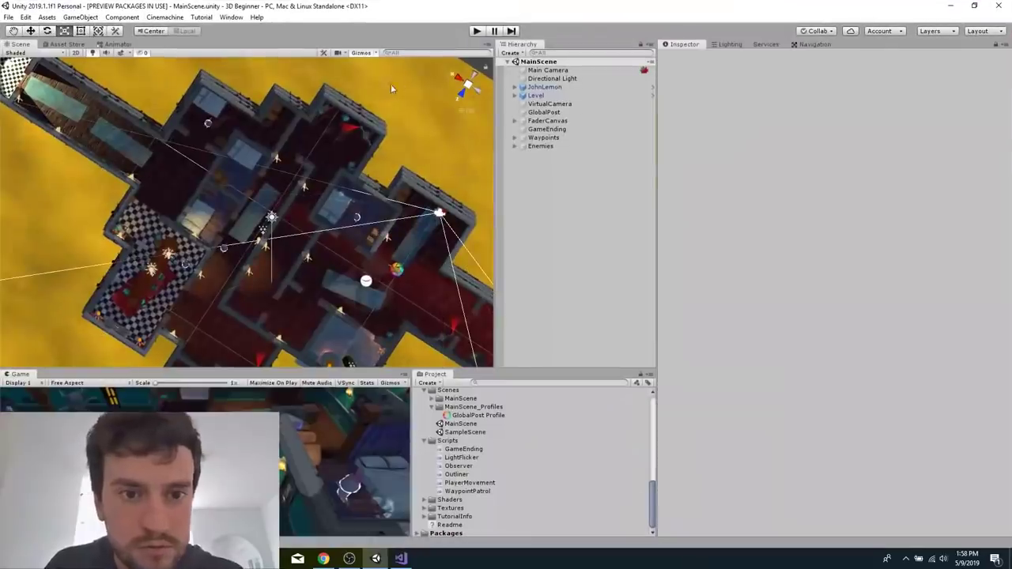
left_click(477, 31)
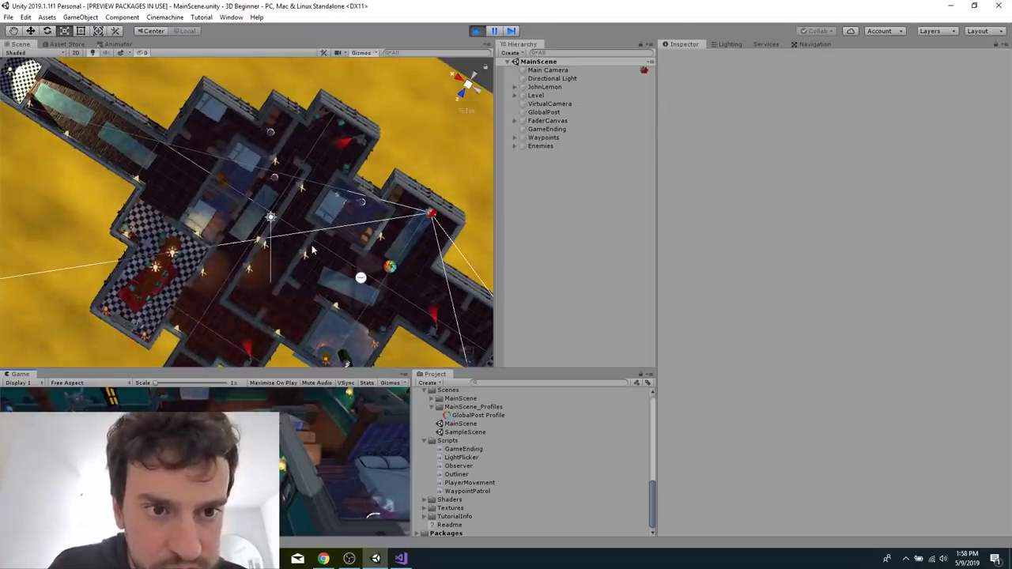
scroll(312, 250, "down", 2)
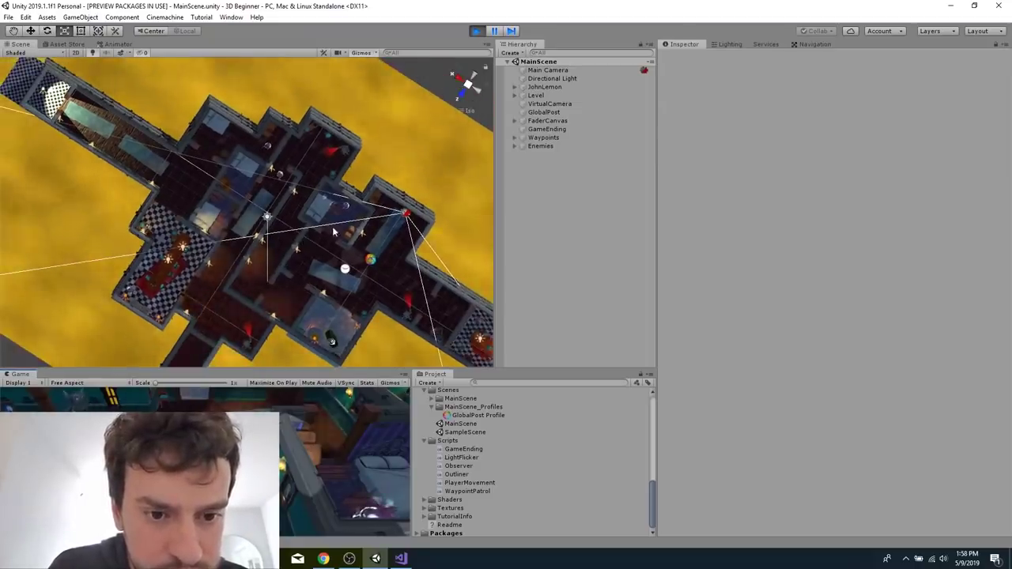
scroll(355, 232, "up", 2)
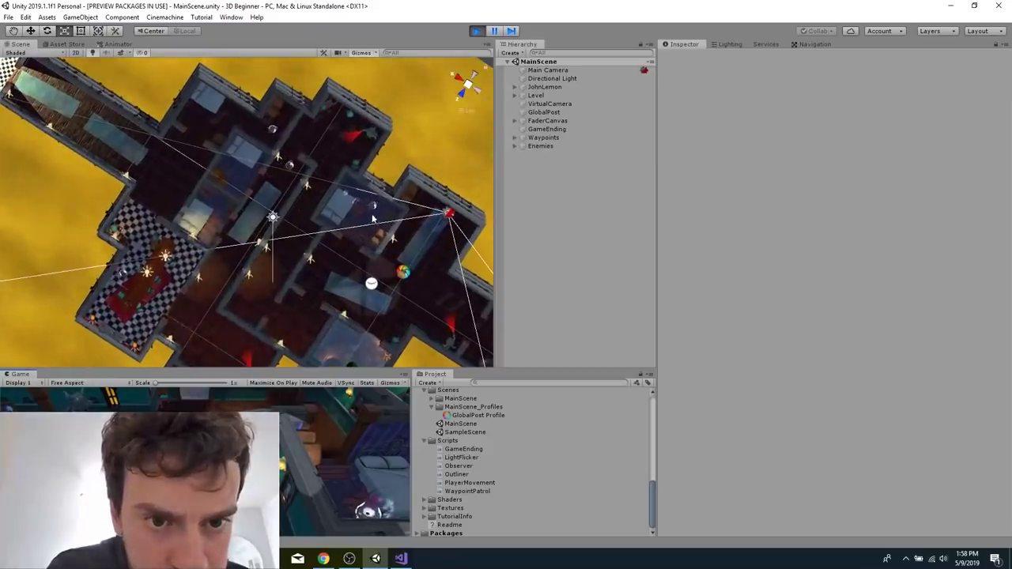
Select the original Ghost in the bedroom and examine which waypoints its Waypoint Patrol script uses.
left_click(372, 207)
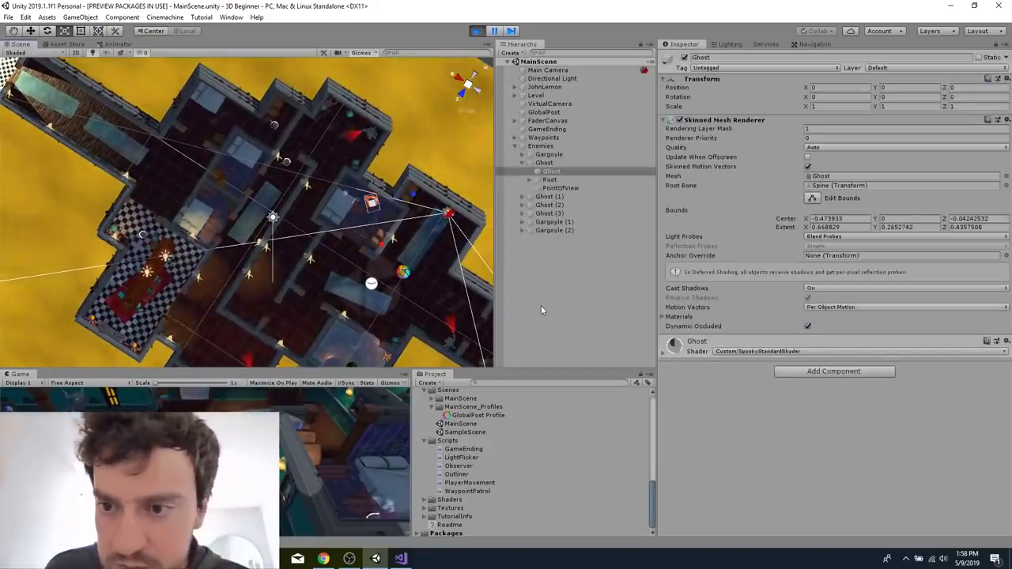
left_click(573, 188)
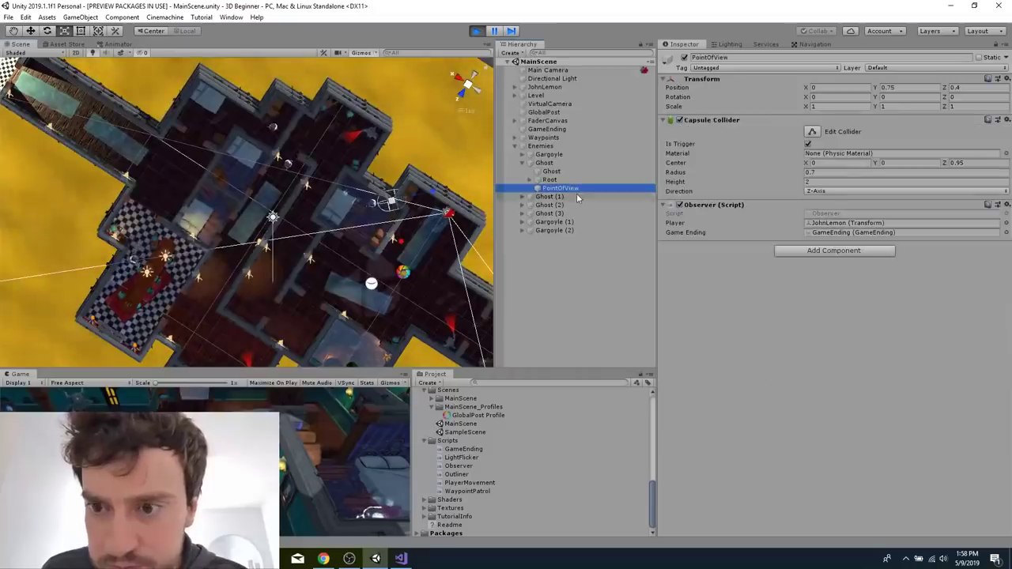
left_click(543, 163)
scroll(771, 420, "down", 4)
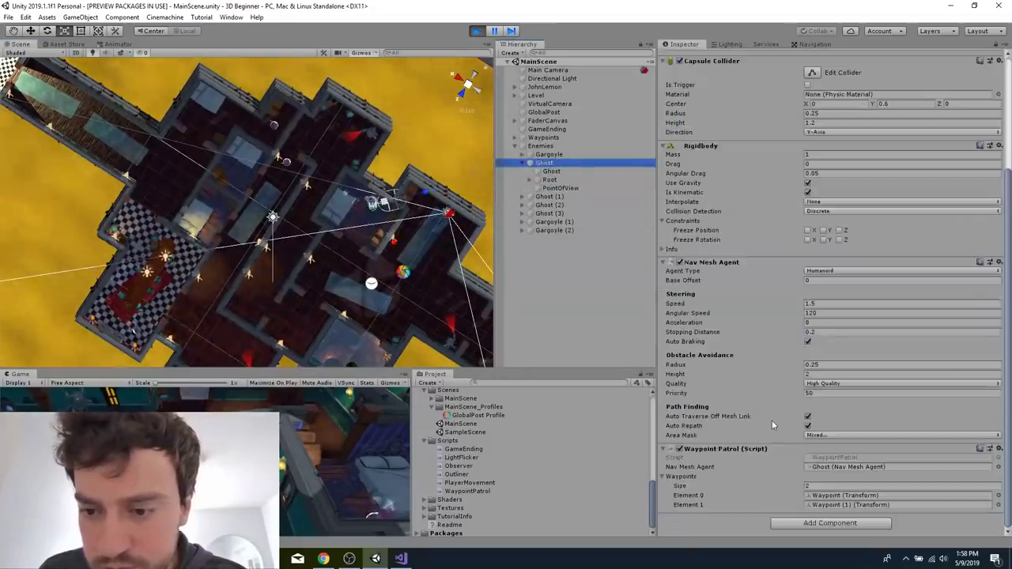
Expand the Waypoints group and inspect the position of the first Waypoint.
left_click(521, 139)
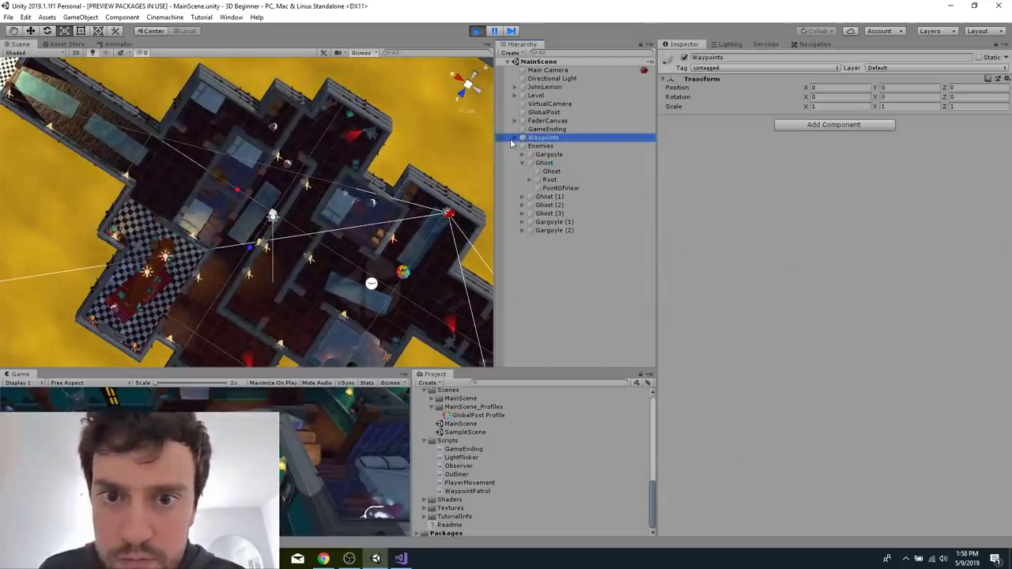
left_click(515, 138)
left_click(555, 148)
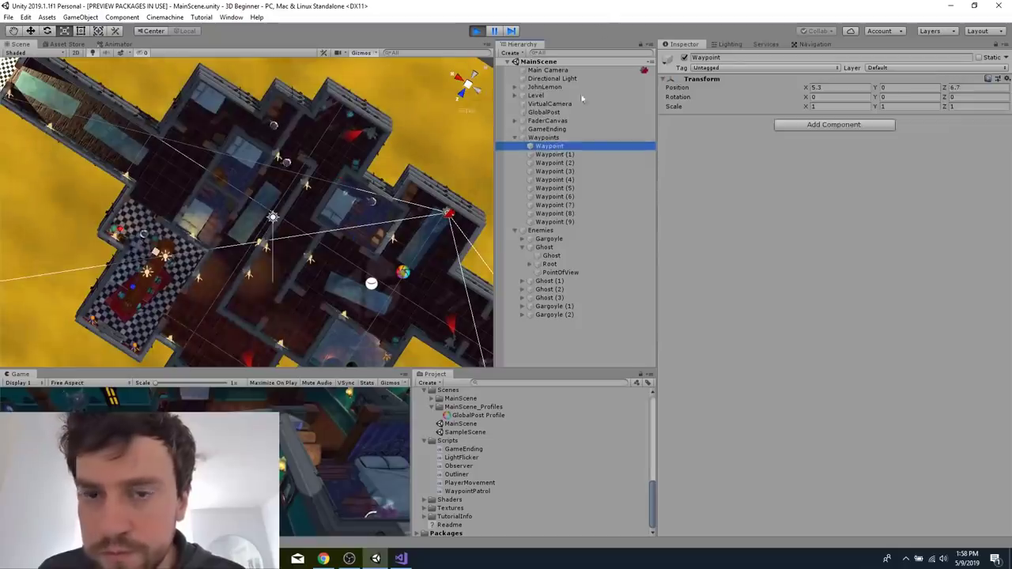
Restore the editor to a smaller window, switch to the browser, and open the Enemies, Part 2: Dynamic Observers tutorial.
double_click(556, 5)
left_click(278, 277)
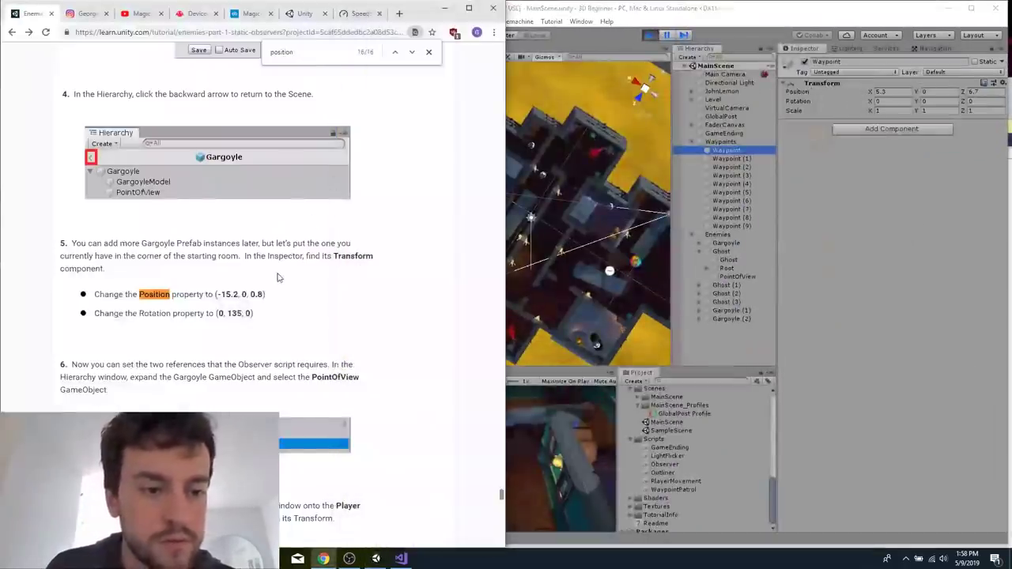
scroll(277, 278, "down", 10)
scroll(277, 277, "down", 5)
scroll(277, 274, "up", 2)
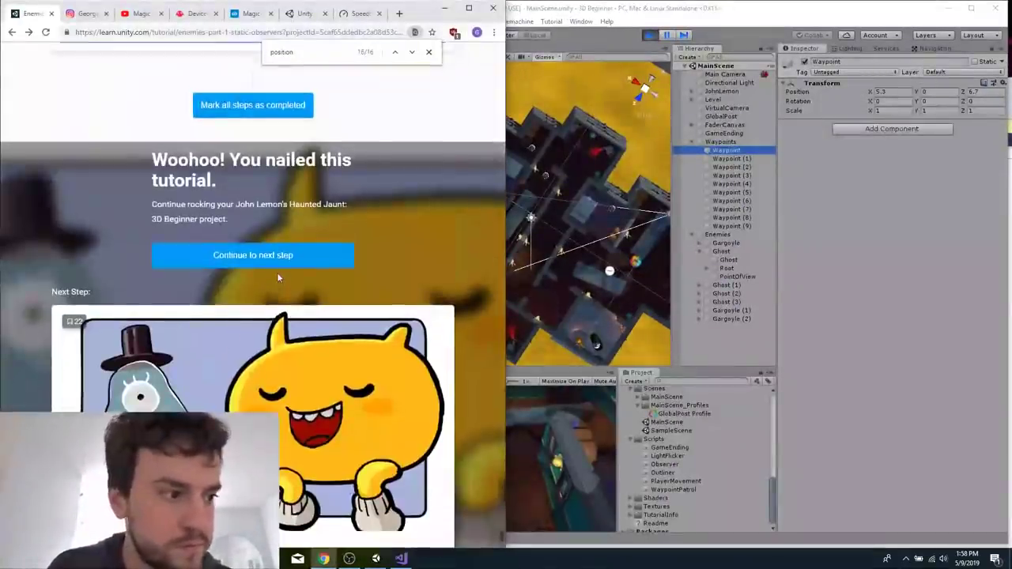
left_click(309, 270)
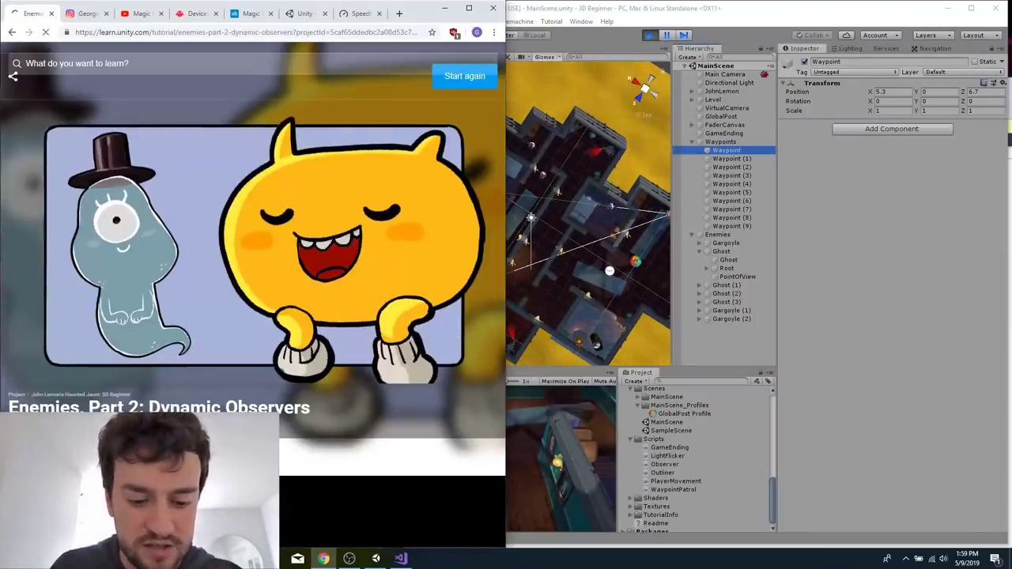
Search the tutorial for "waypoint" and find the position values in the Create and Position the Ghost Waypoints section.
key("ctrl+f")
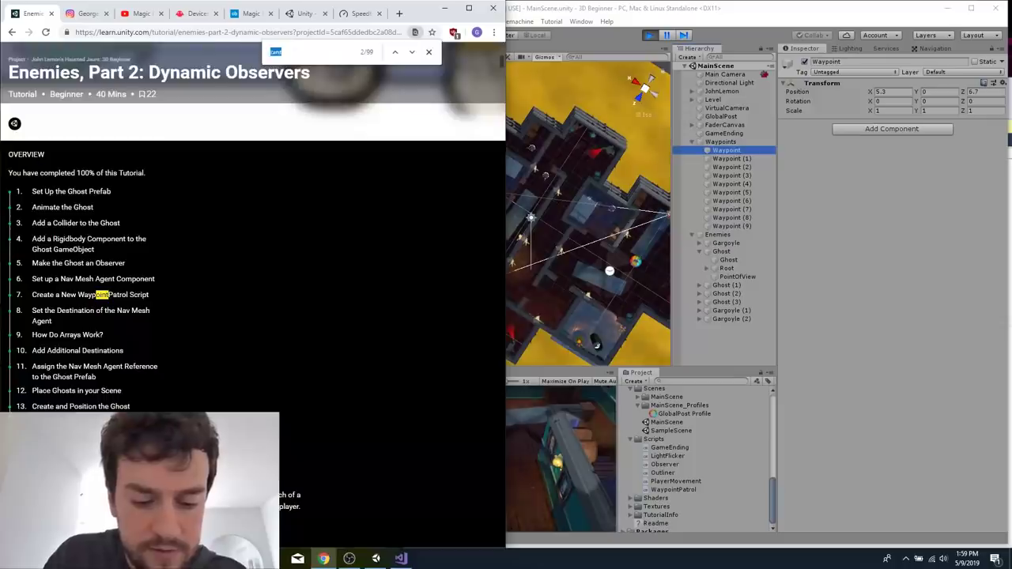
type("waypoint")
key("Return")
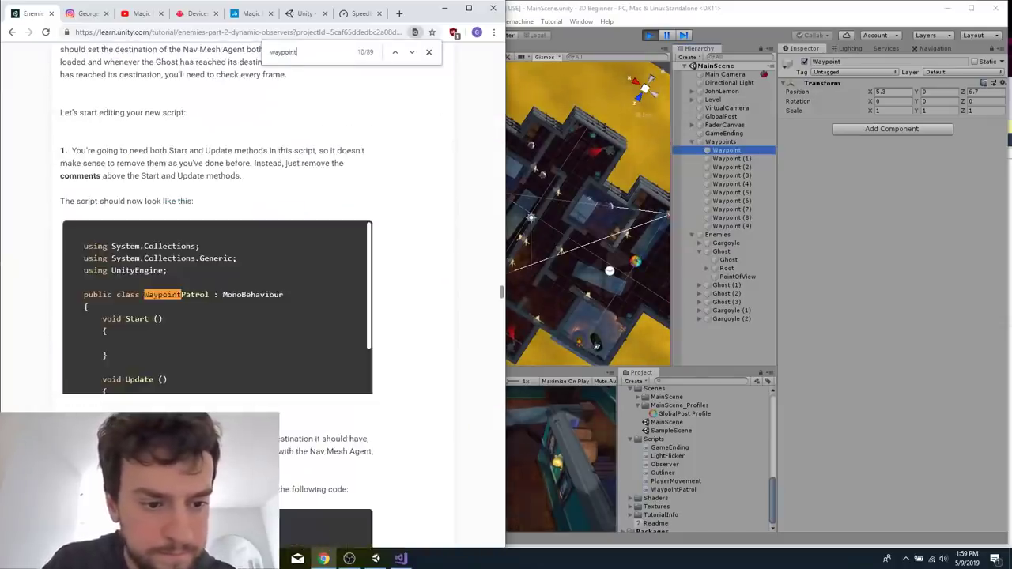
scroll(253, 316, "down", 20)
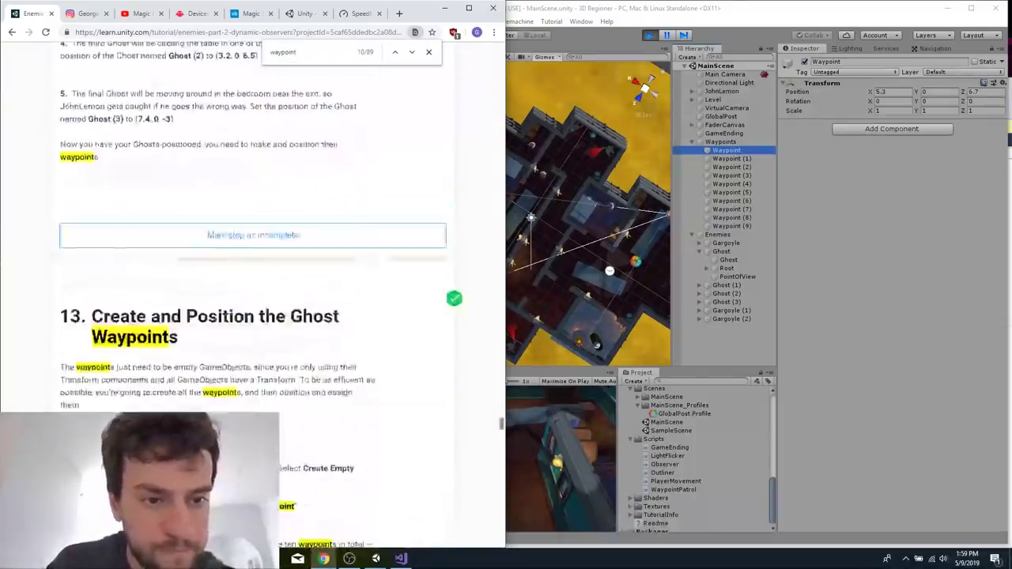
scroll(253, 316, "down", 5)
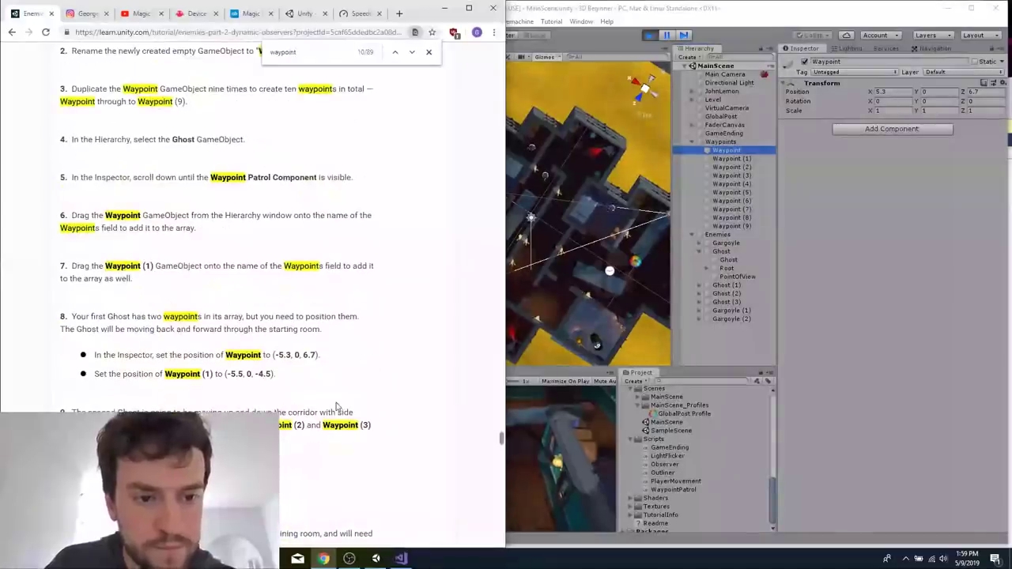
Switch back to Unity, stop play mode, and set the first Waypoint's X position to -5.3.
left_click(674, 24)
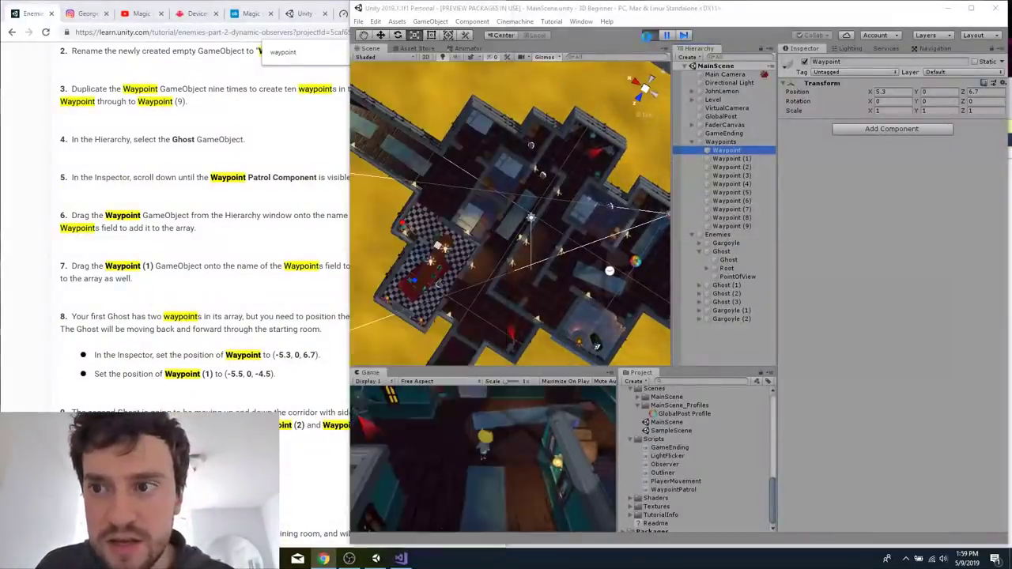
left_click(649, 36)
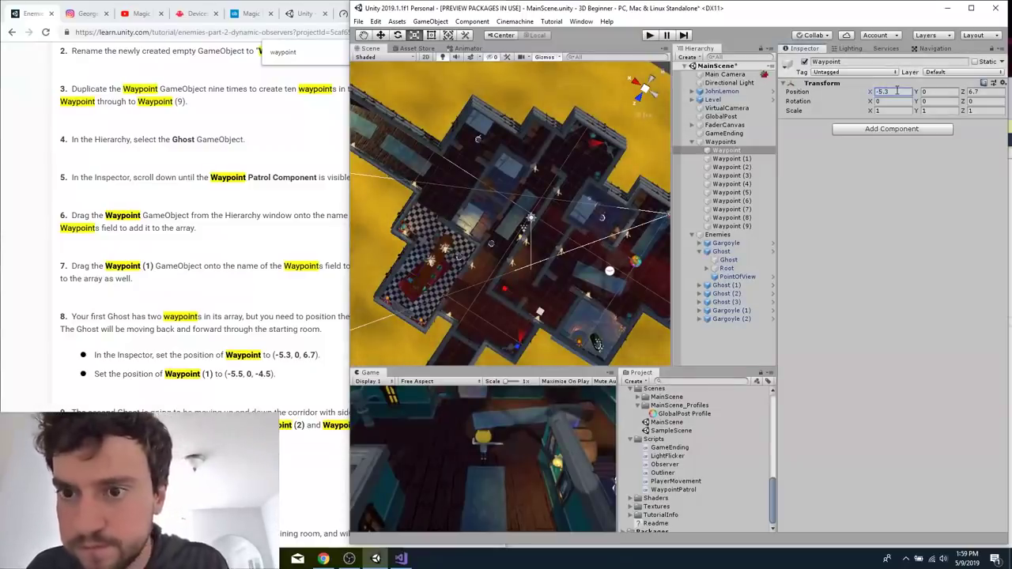
Check the positions of Waypoint (1) through Waypoint (4) and start another test play of MainScene.
left_click(732, 159)
left_click(732, 167)
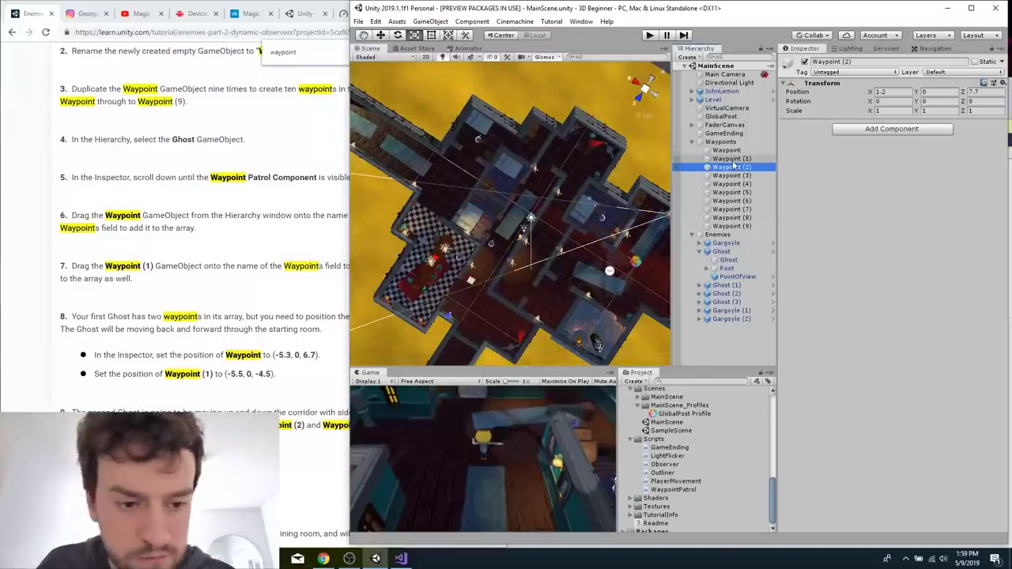
key("Down")
key("Down")
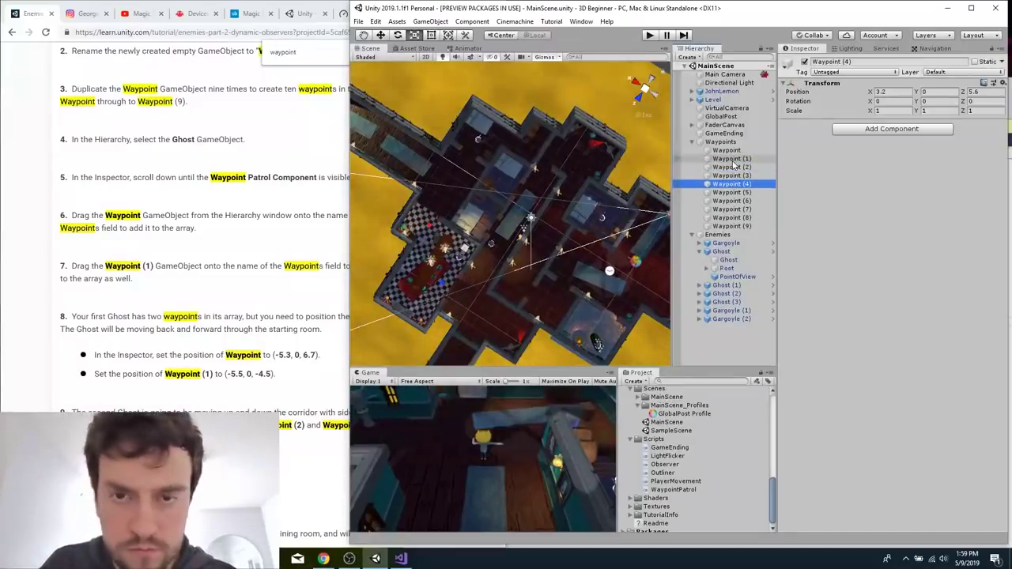
left_click(650, 36)
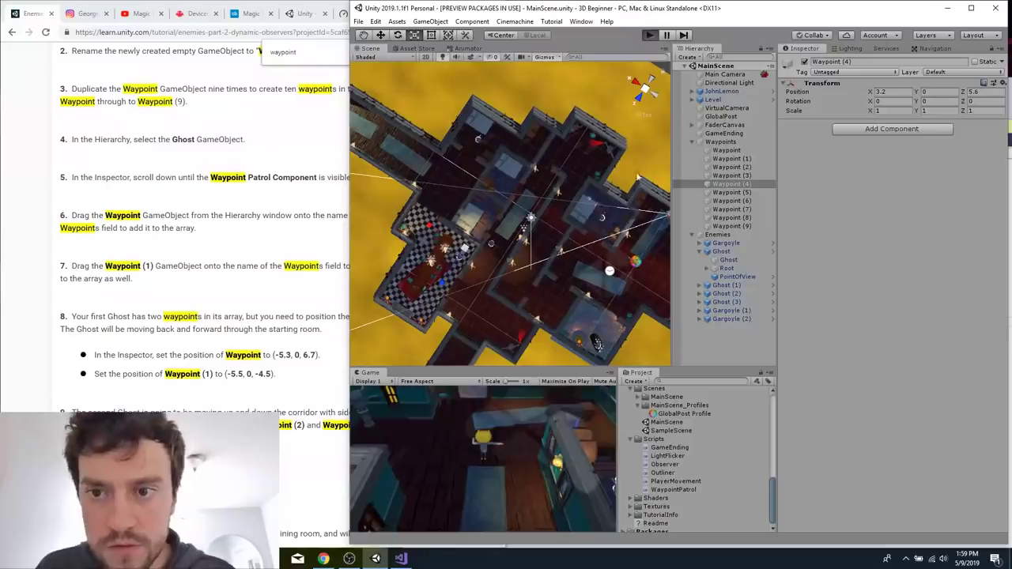
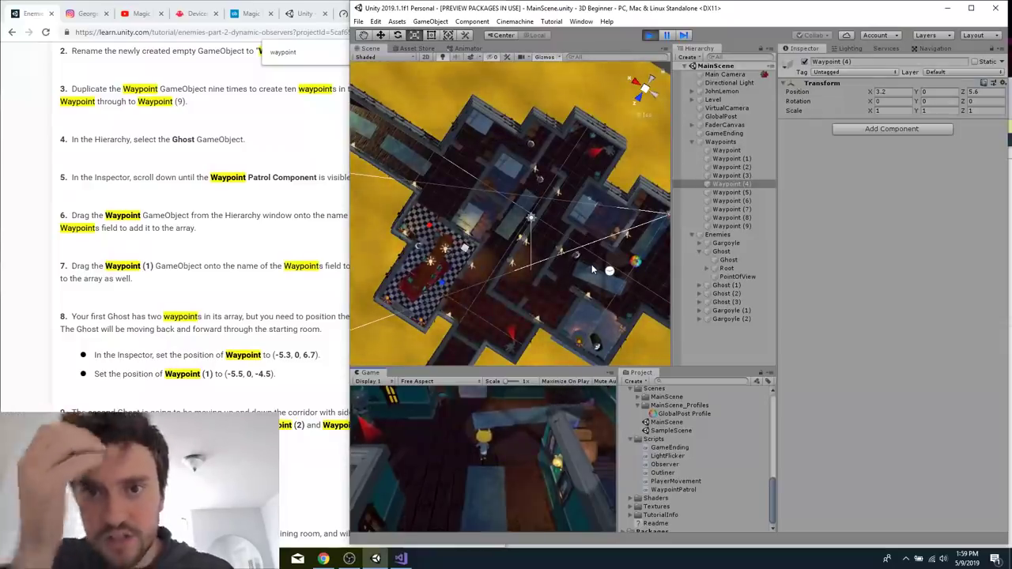
Stop the in-editor play session, then build MainScene and launch the standalone game.
left_click(649, 36)
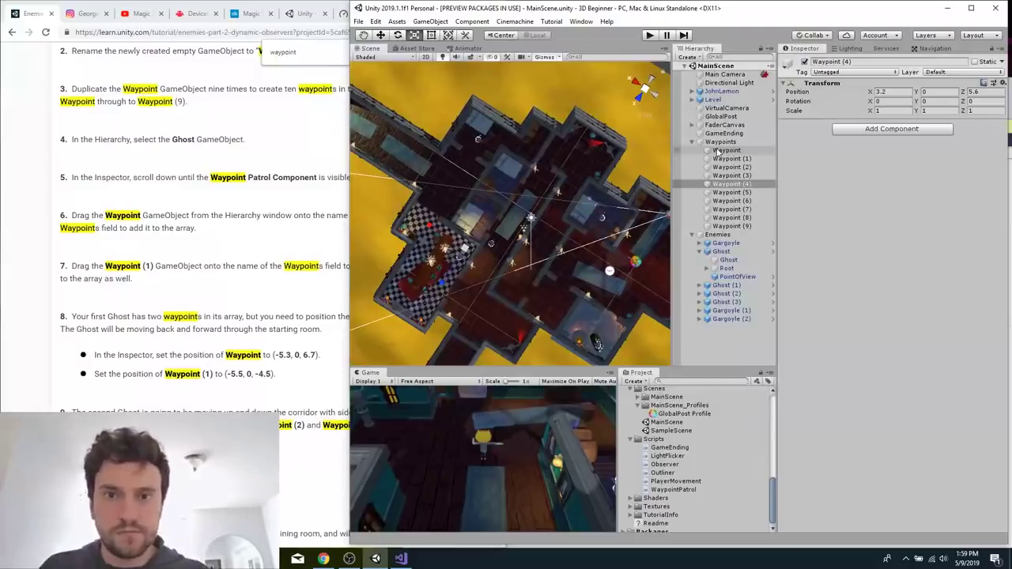
key("ctrl+b")
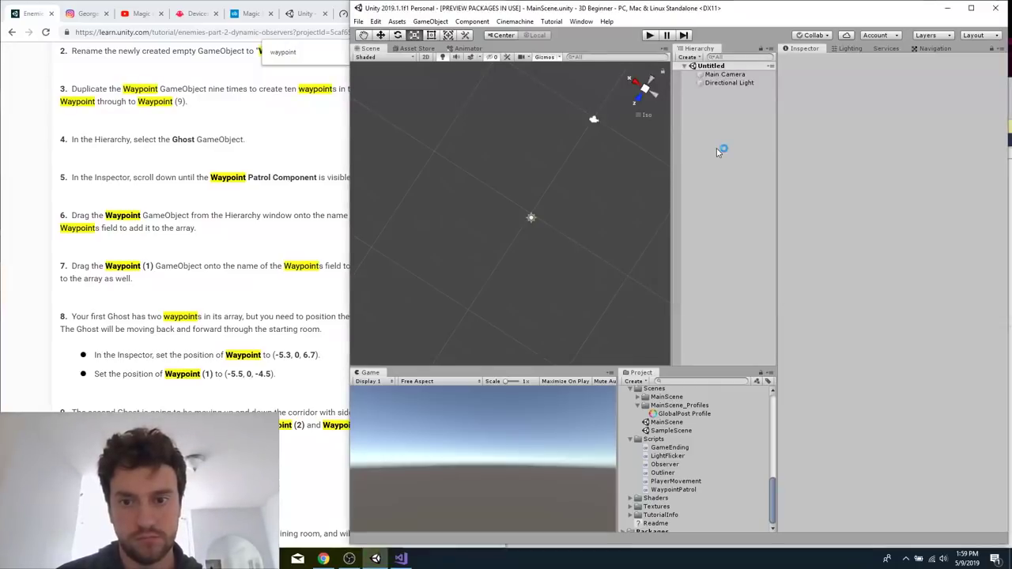
key("Return")
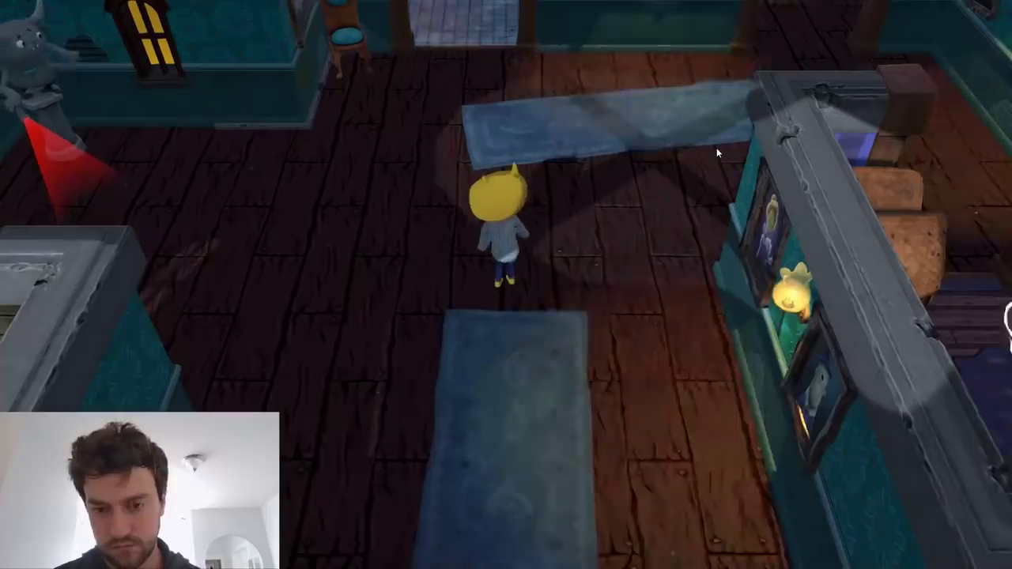
Playtest the built game by walking the character from the starting room through the wooden corridors, avoiding the patrolling ghosts and gargoyle.
key("d")
key("s")
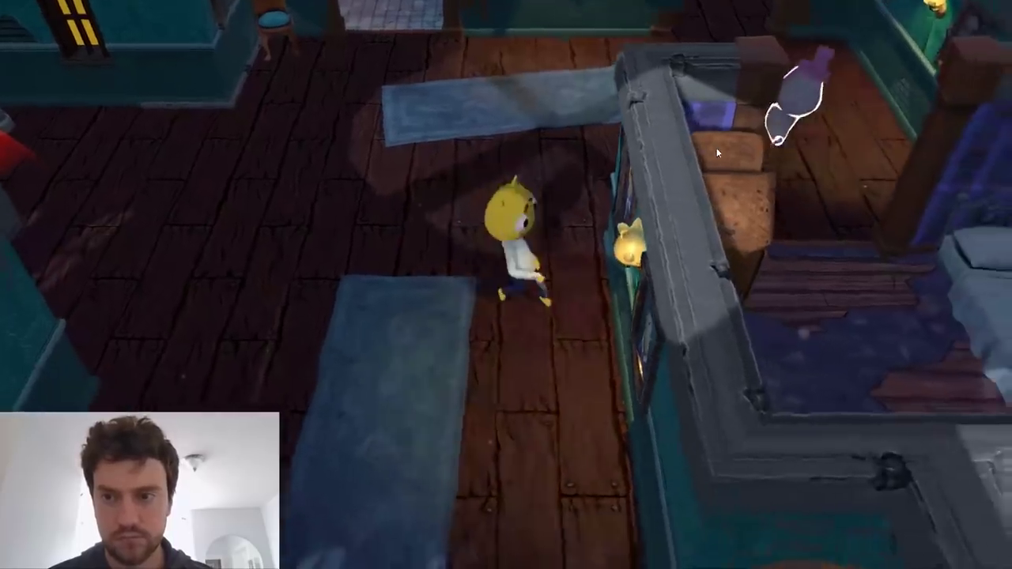
key("w")
key("w")
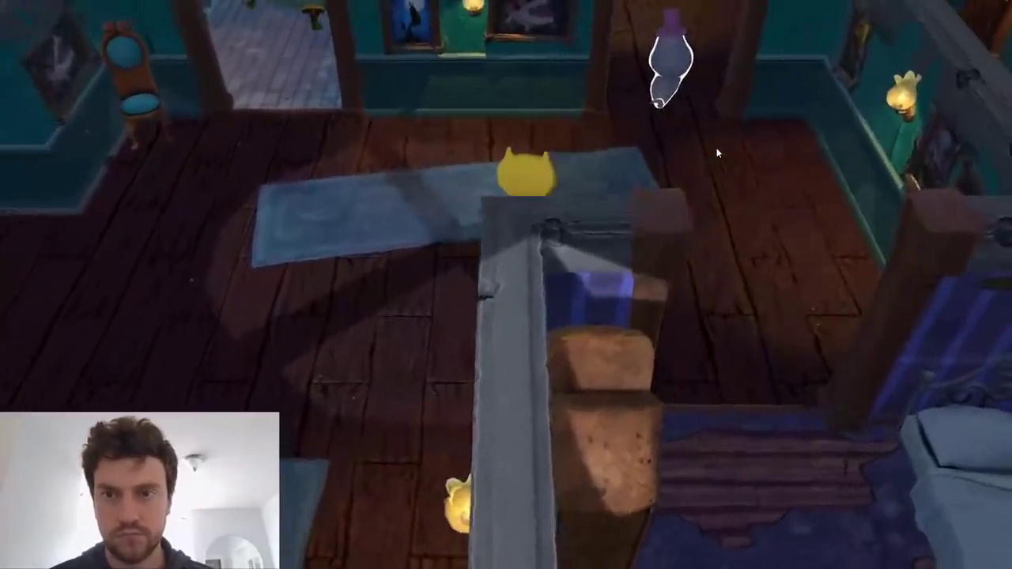
key("w")
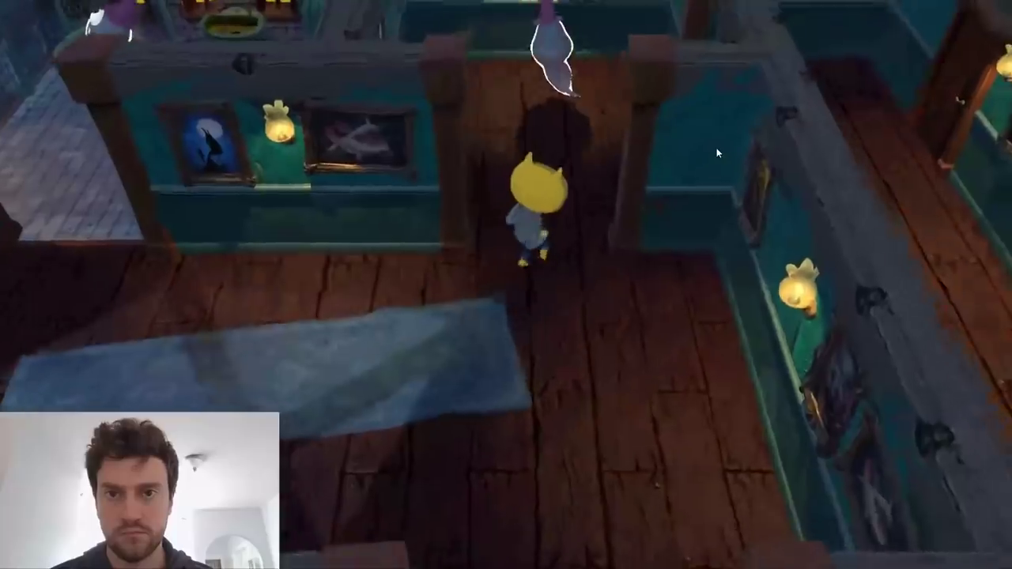
key("d")
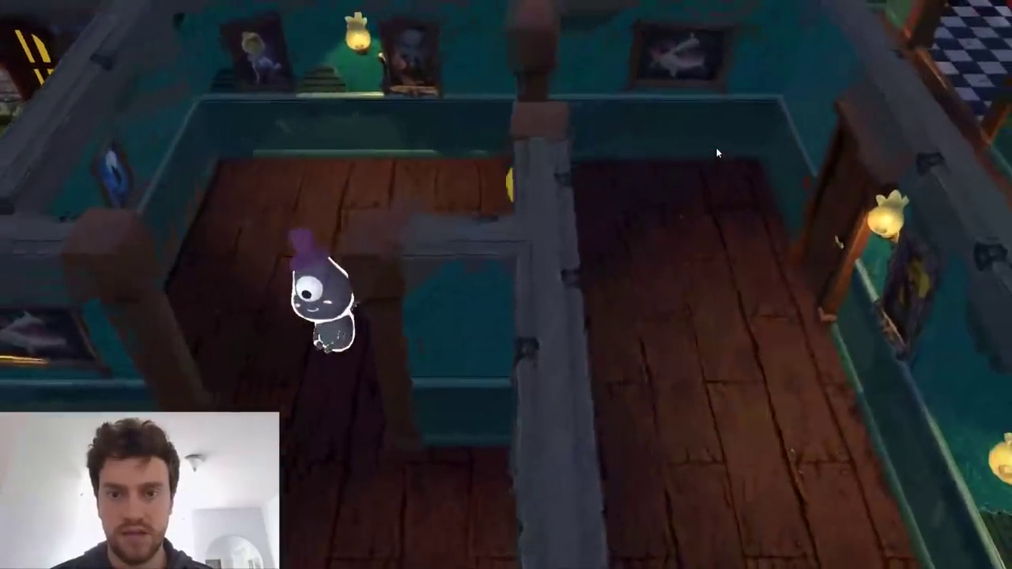
key("s")
key("w")
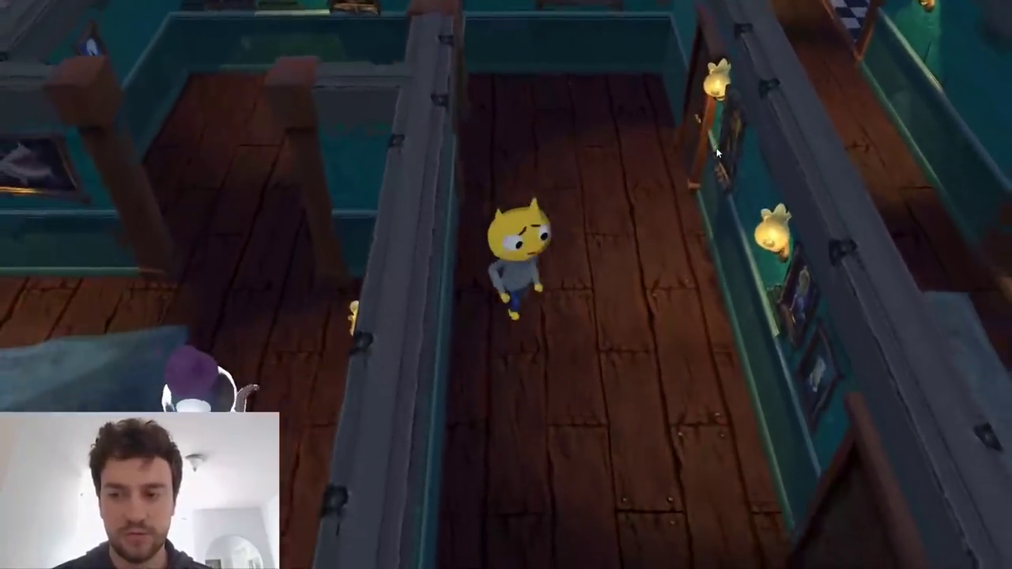
key("s")
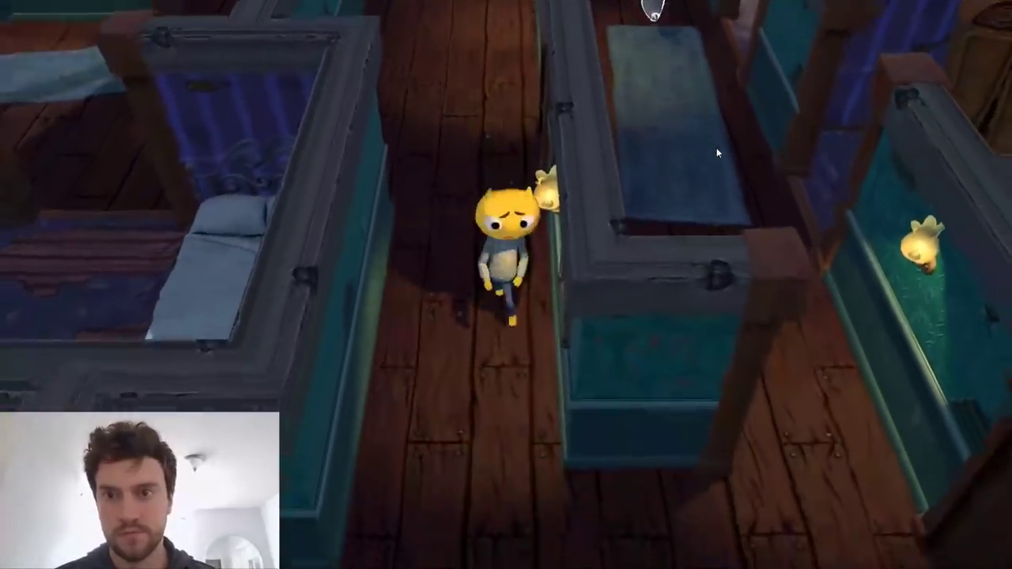
key("w")
key("w")
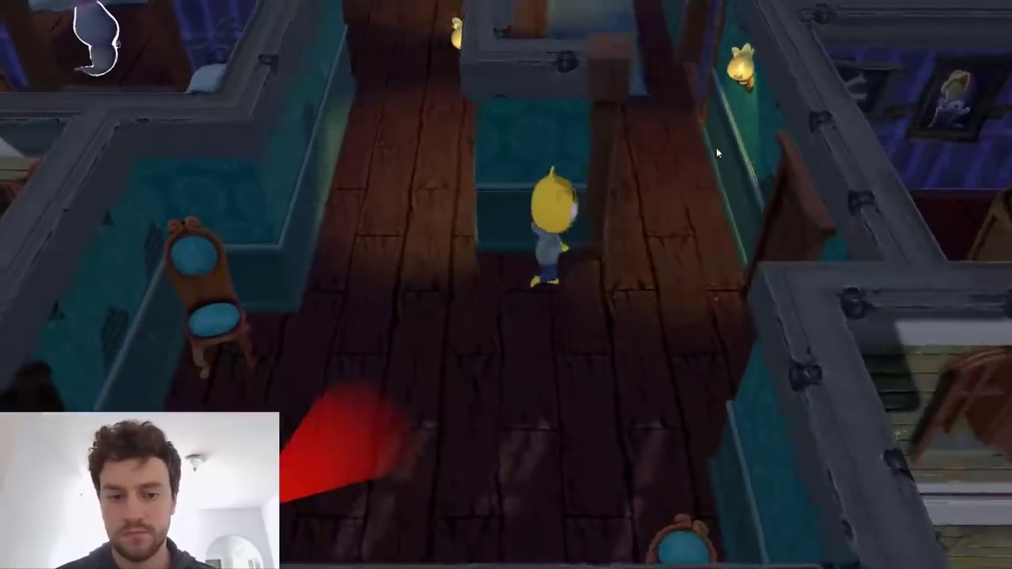
key("w")
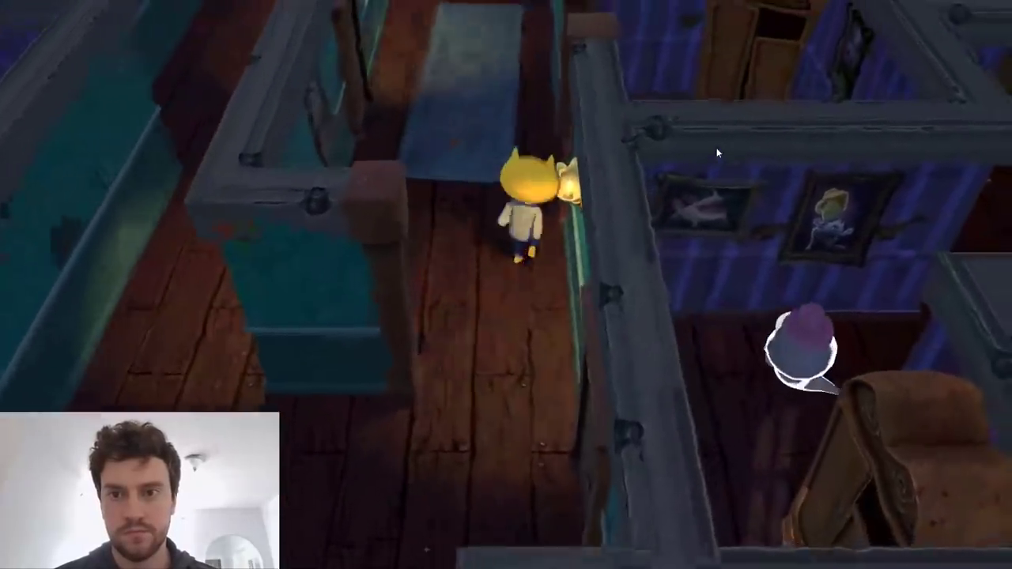
Playtest the wardrobe room and bedroom, hiding the character there and returning to the corridor around the patrolling ghost.
key("d")
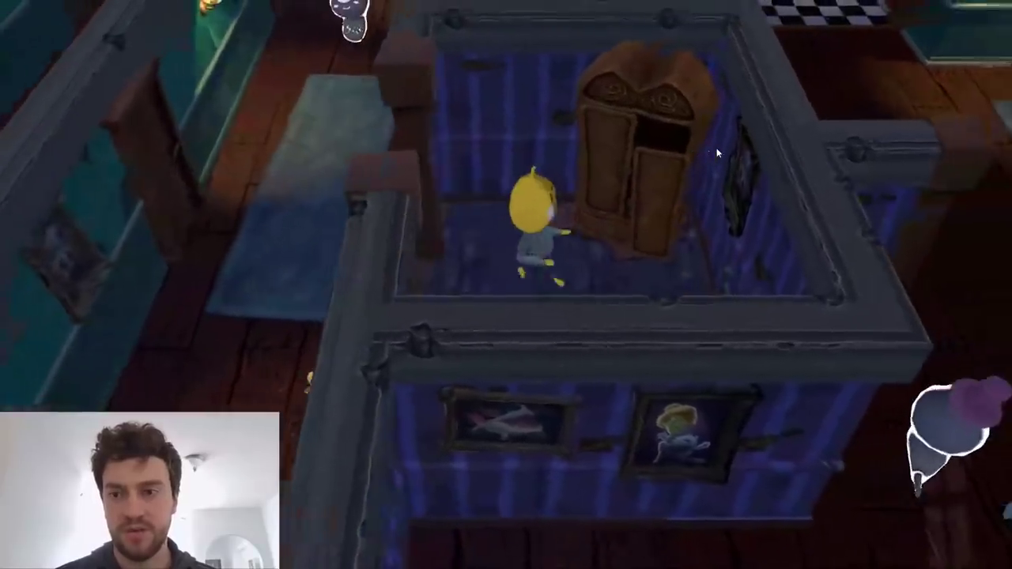
key("a")
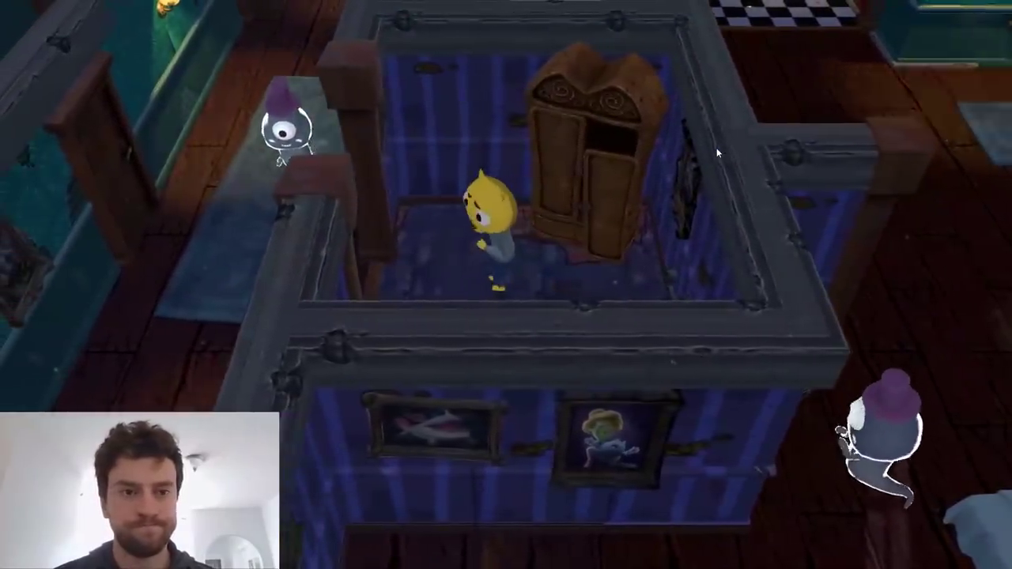
key("a")
key("a")
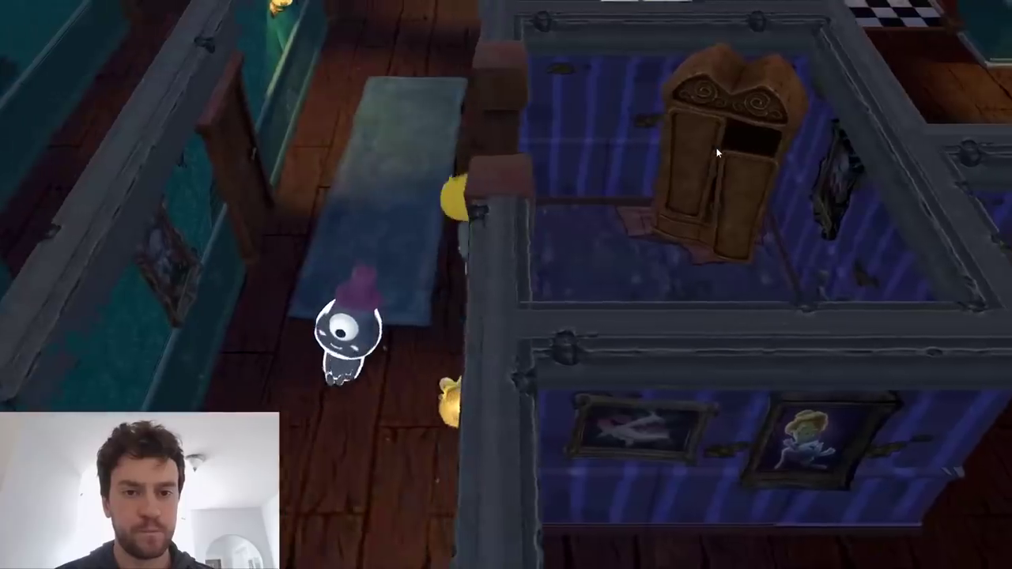
key("w")
key("w")
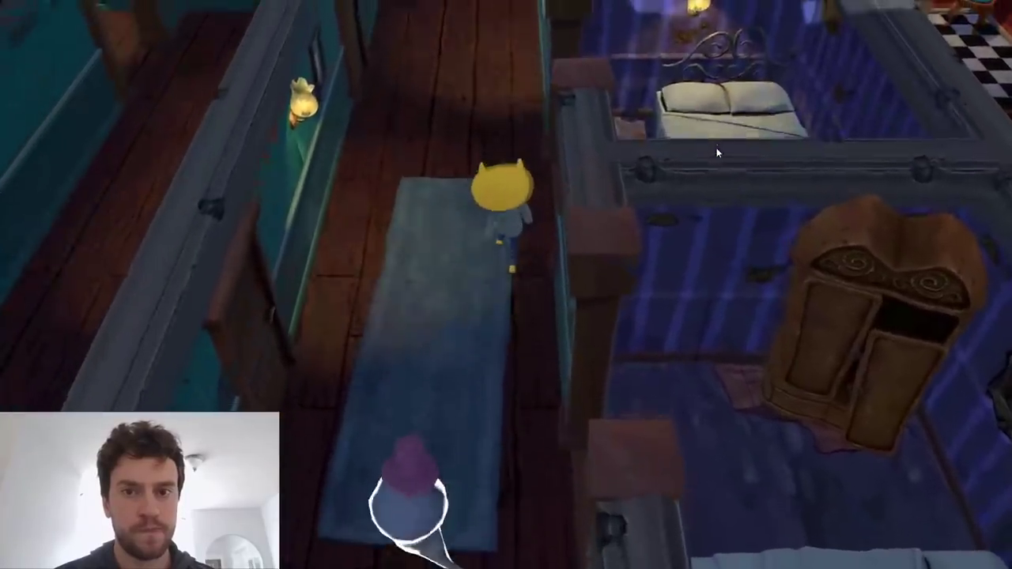
key("w")
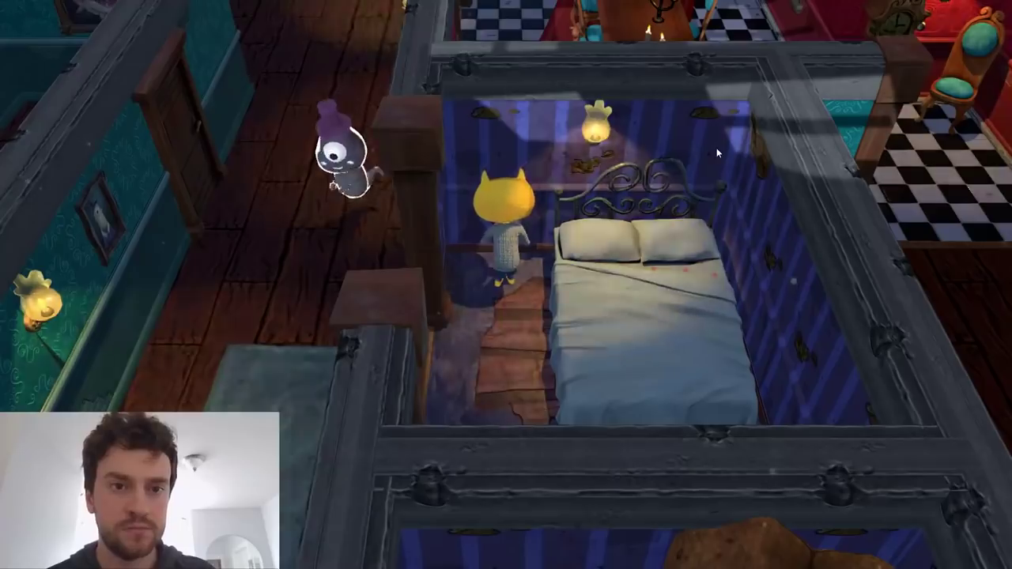
key("s")
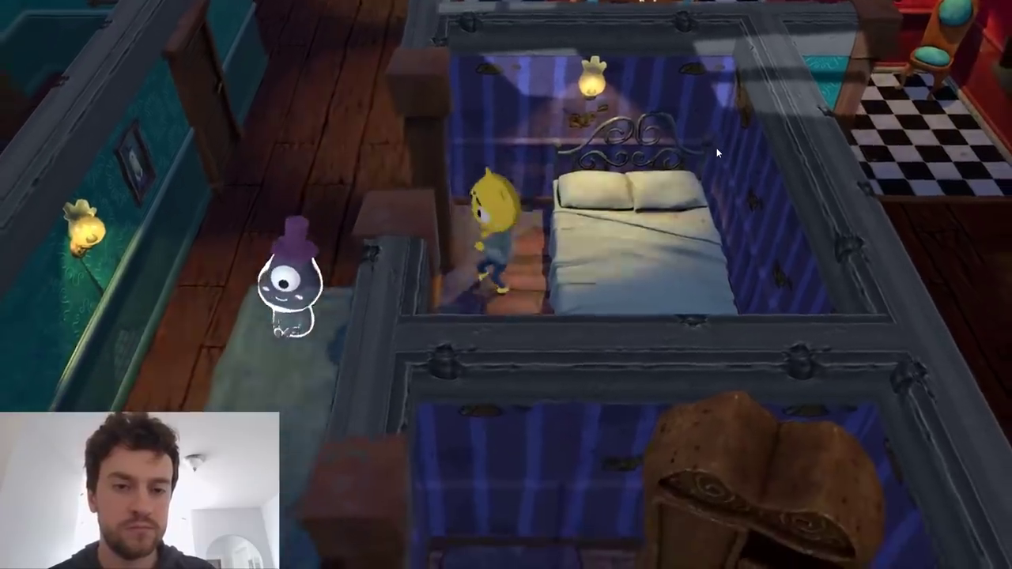
key("a")
key("w")
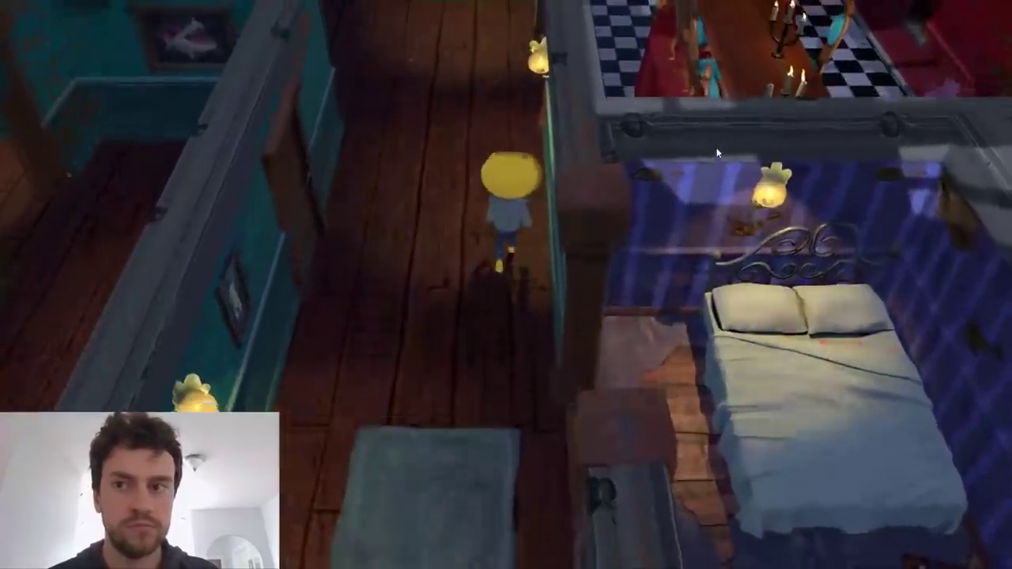
Playtest the last stretch by walking the character around the checkered dining room's table and along the windowed corridor toward the exit.
key("w")
key("d")
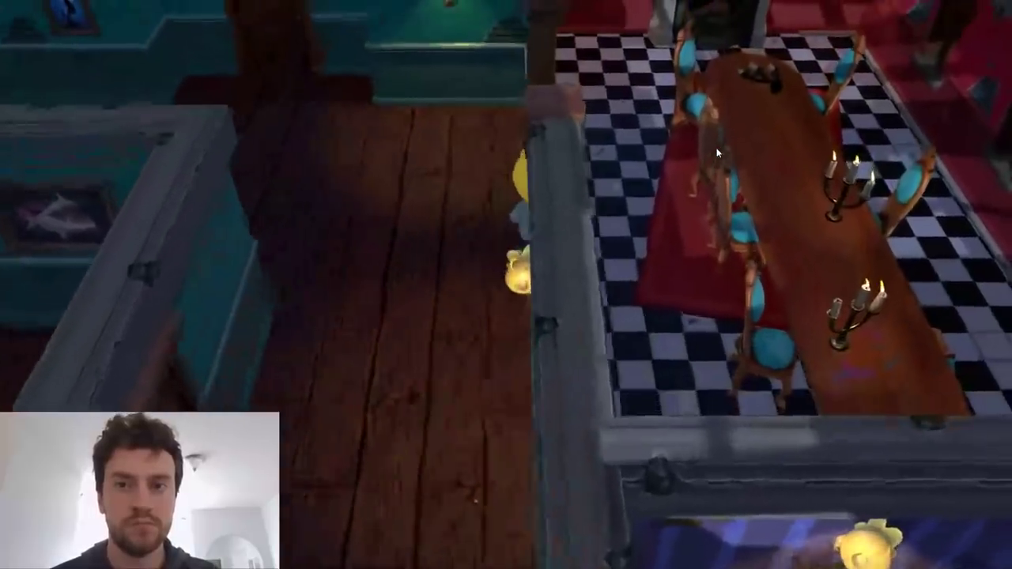
key("w")
key("w")
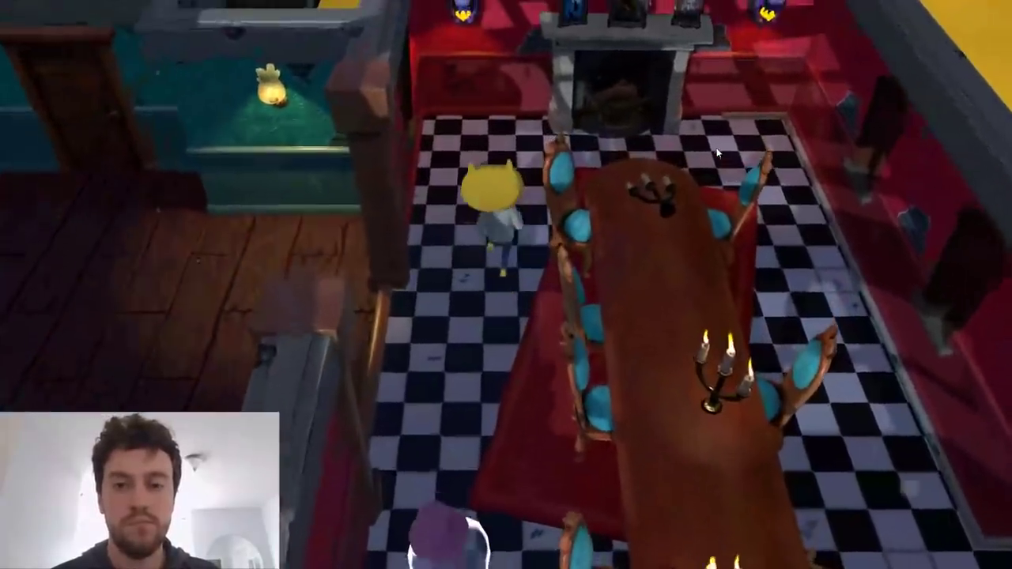
key("d")
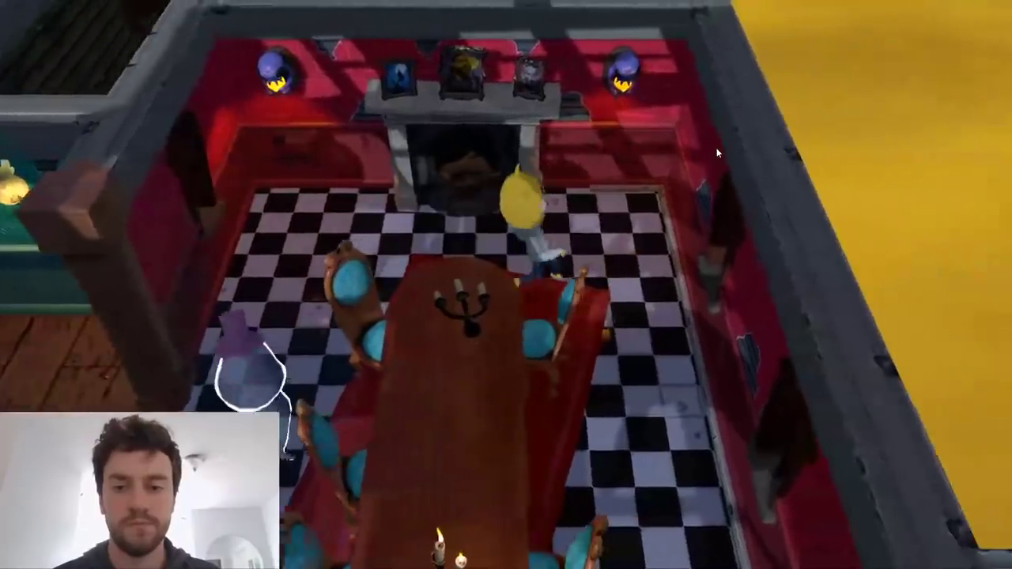
key("s")
key("s")
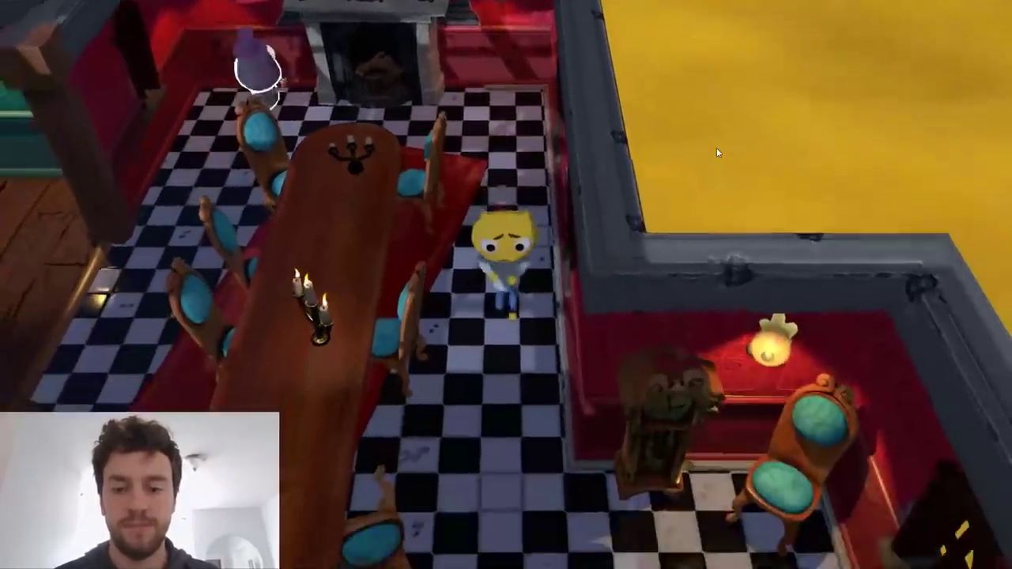
key("d")
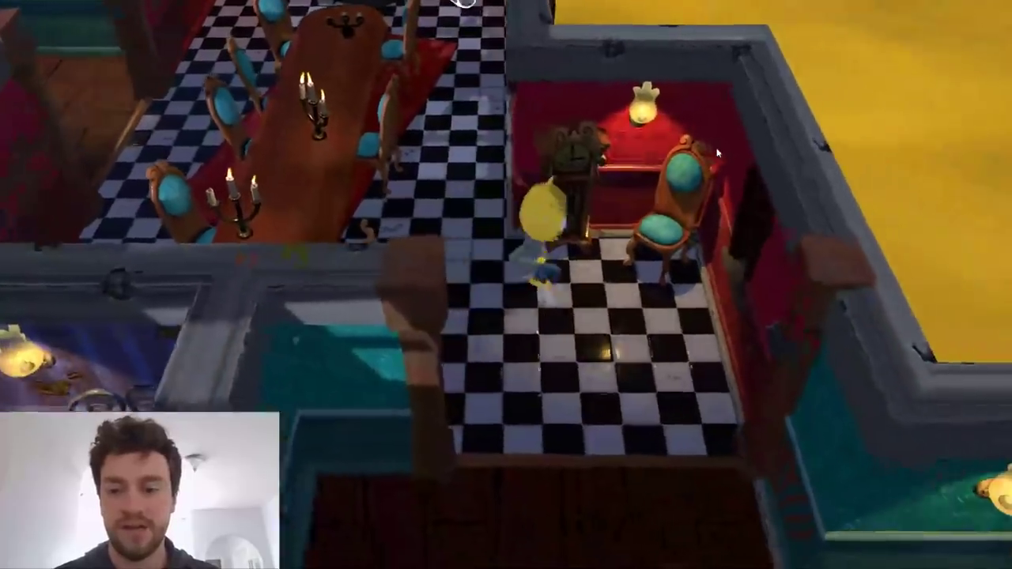
key("s")
key("d")
key("s")
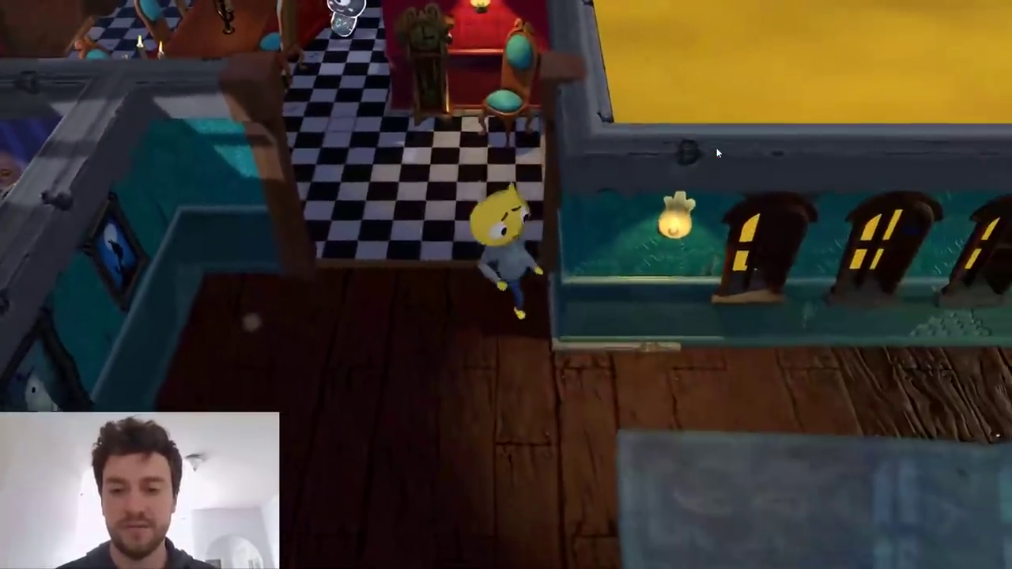
key("d")
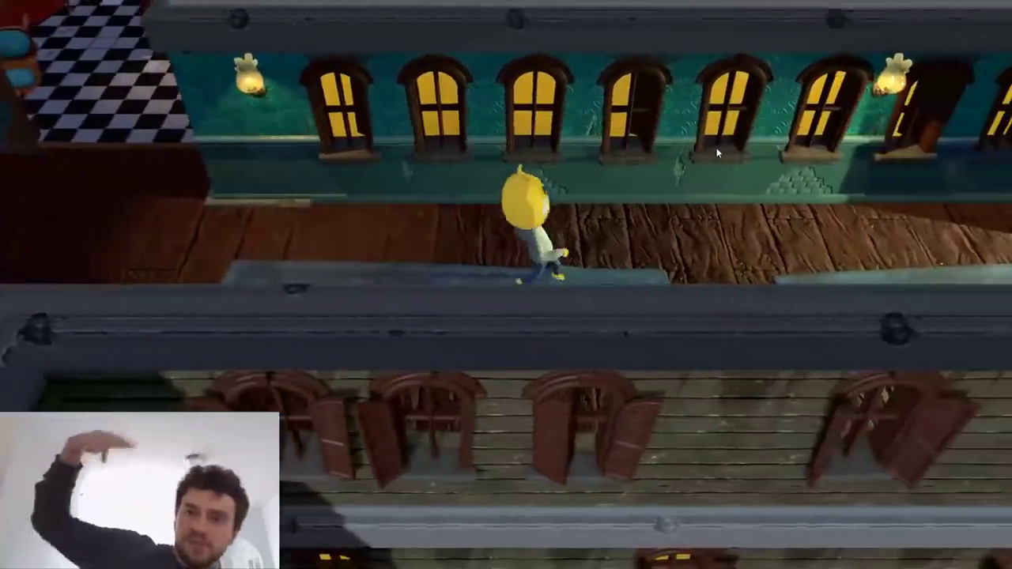
key("d")
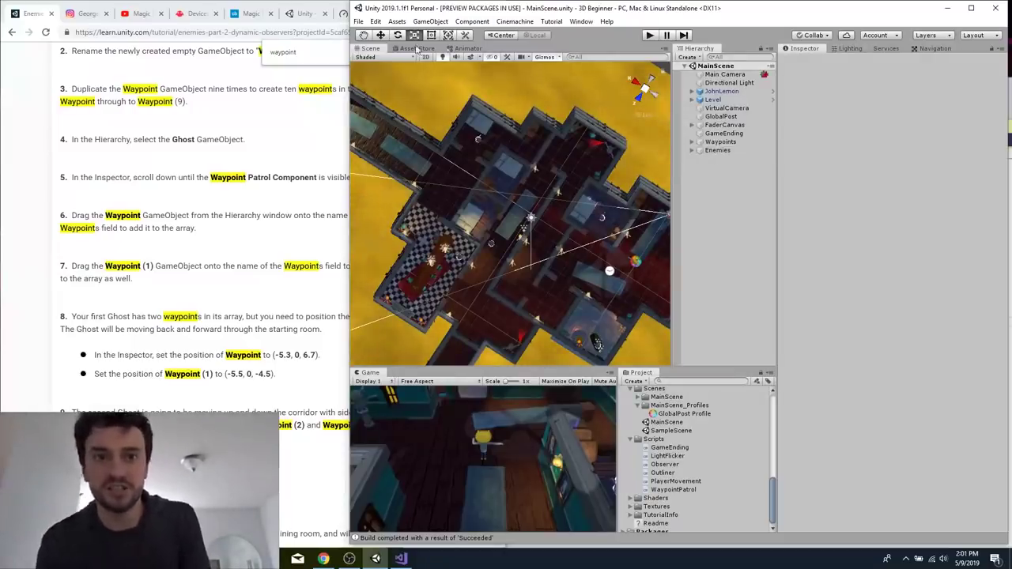
left_click(358, 21)
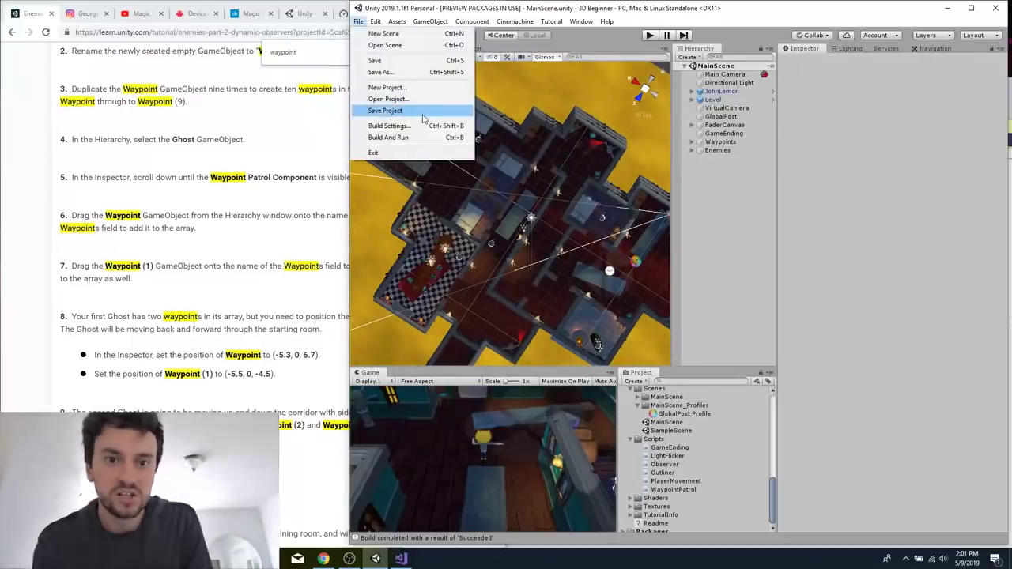
left_click(465, 9)
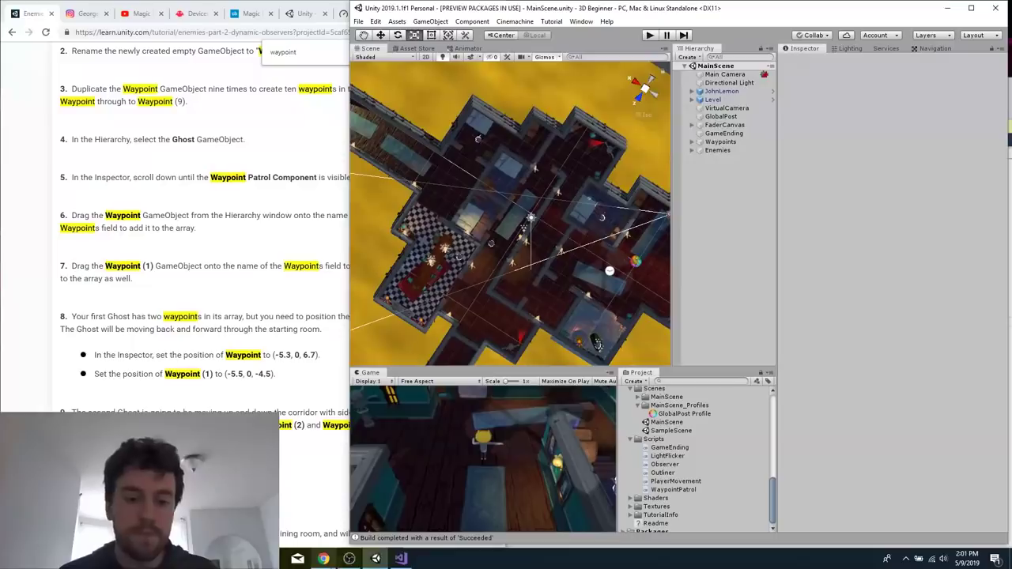
Switch to the OBS window.
left_click(349, 559)
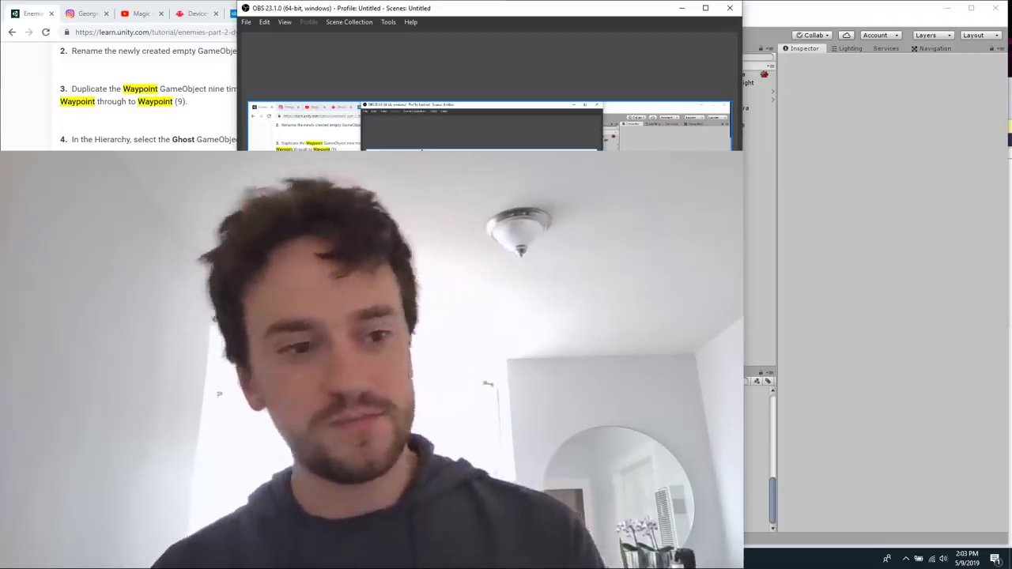
Switch to the browser and open the pixie.tech site in a new tab.
key("alt+Tab")
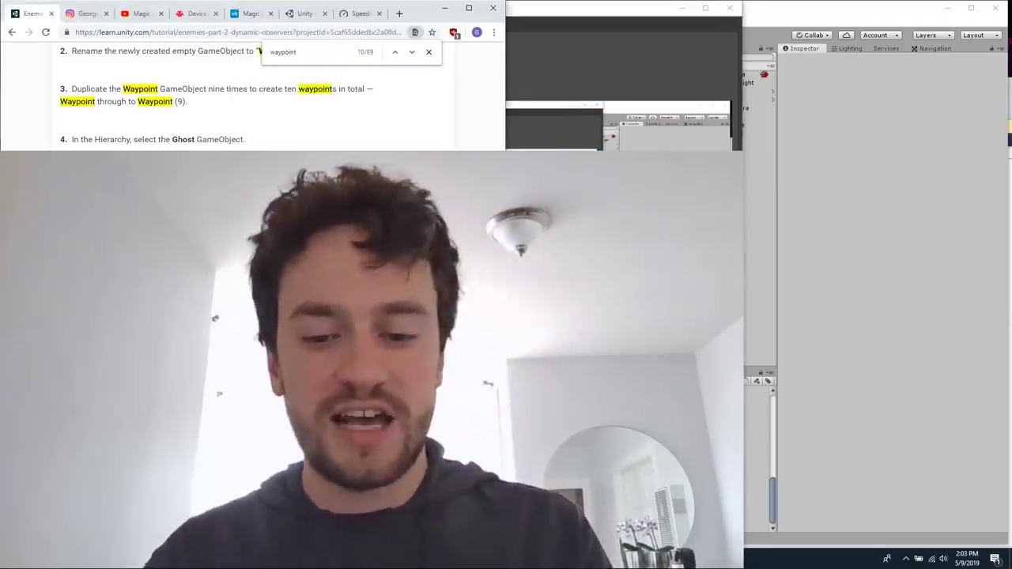
key("ctrl+t")
type("pixie")
key("Return")
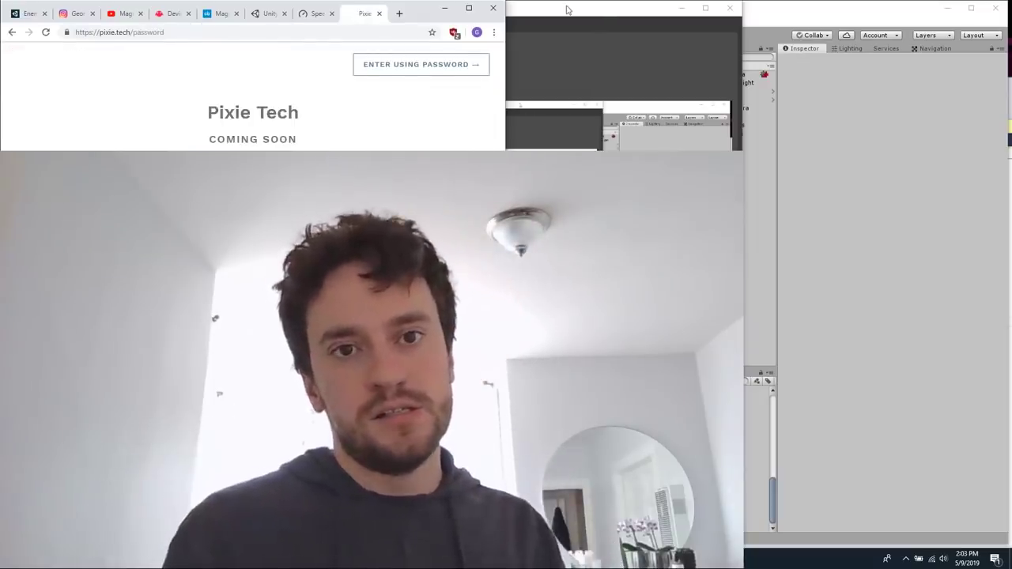
Tile the windows side by side, with the browser filling the right half of the screen and OBS the left half.
left_click_drag(559, 10, 693, 4)
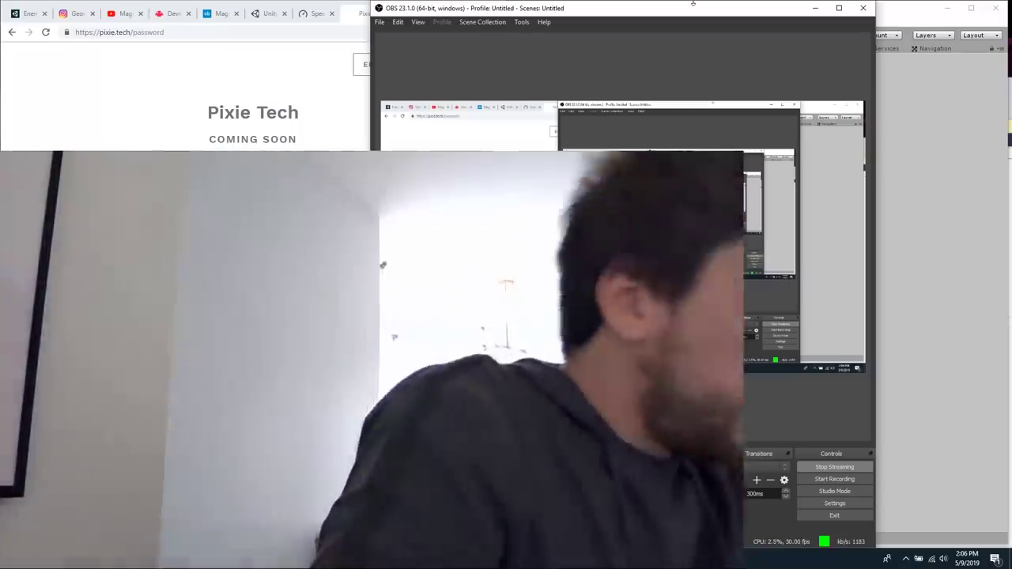
left_click(261, 253)
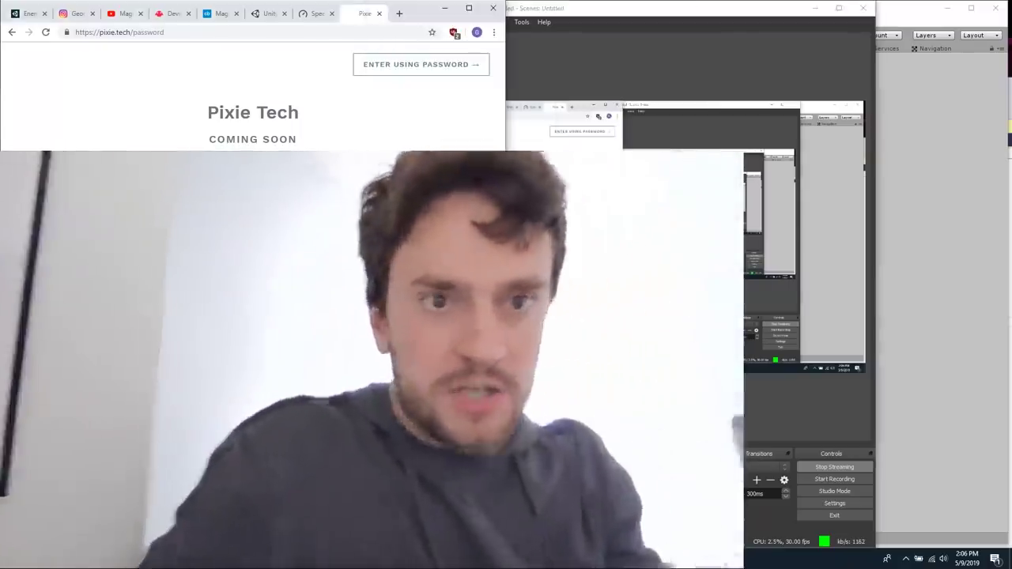
key("super+Right")
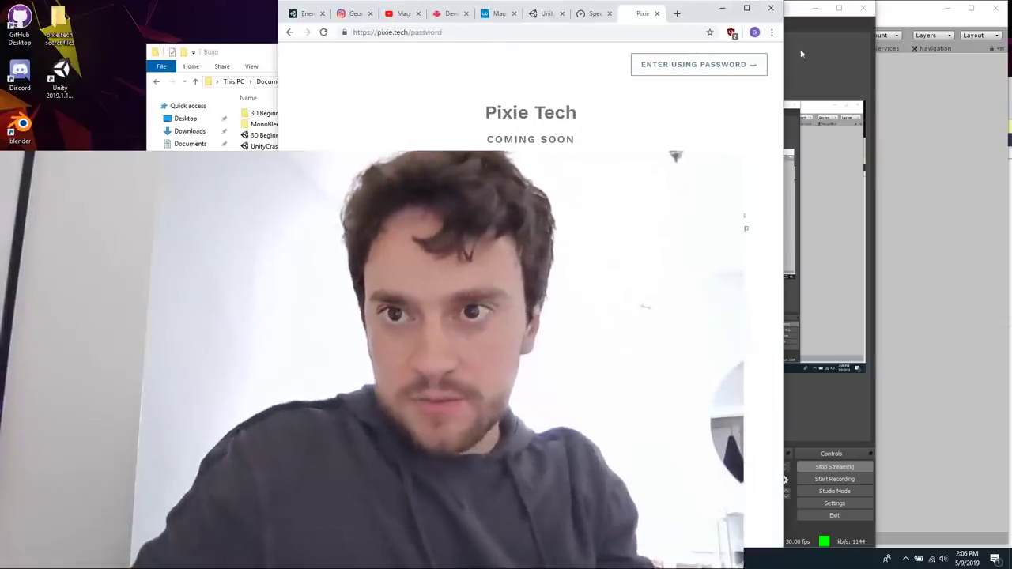
key("super+Right")
left_click(204, 129)
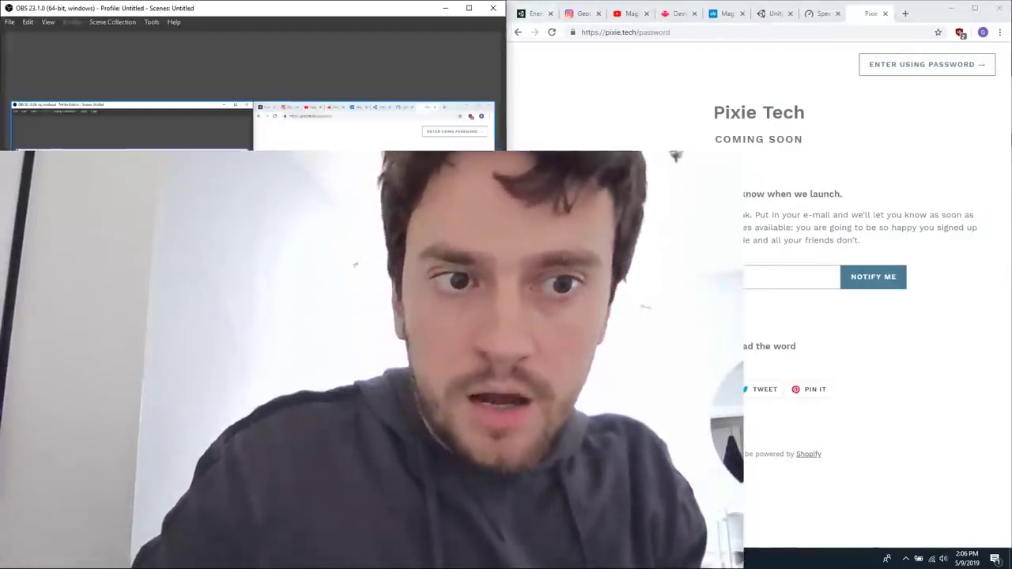
Search Google for "magic leap" in a new browser tab and open the Magic Leap home page.
key("ctrl+t")
type("magic ")
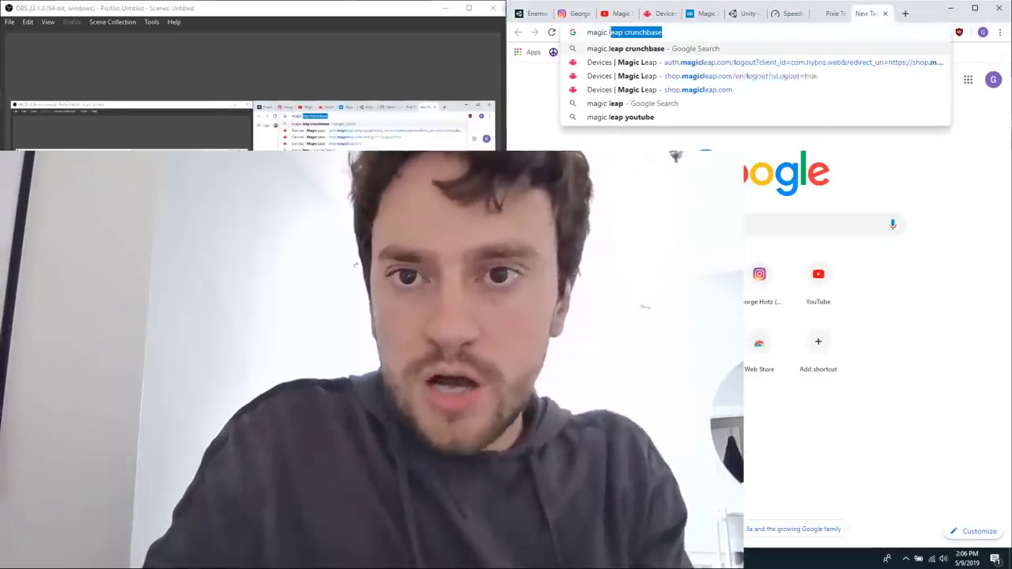
type("leap")
key("Return")
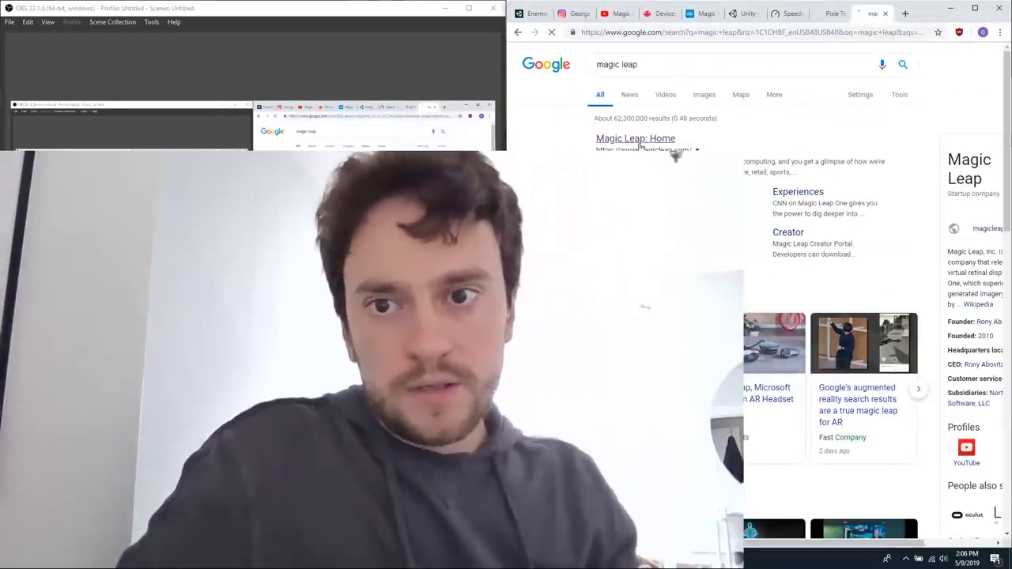
left_click(640, 147)
Examine the Funding Rounds section on Magic Leap's Crunchbase page in the tab that is already open.
left_click(699, 13)
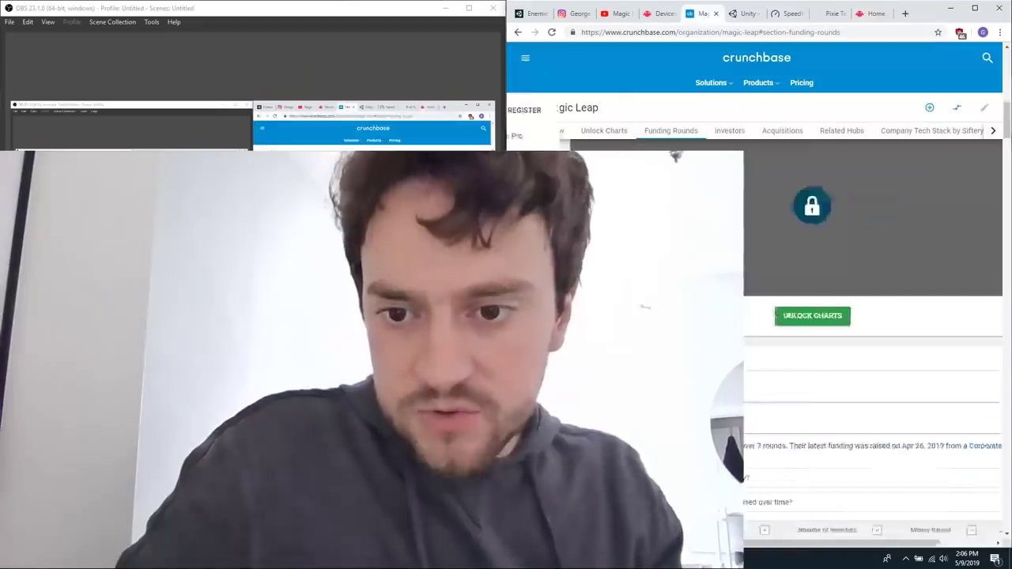
scroll(873, 340, "down", 11)
scroll(873, 340, "up", 1)
scroll(873, 340, "up", 1)
scroll(873, 340, "up", 2)
scroll(952, 334, "down", 1)
scroll(953, 335, "up", 4)
scroll(953, 334, "down", 1)
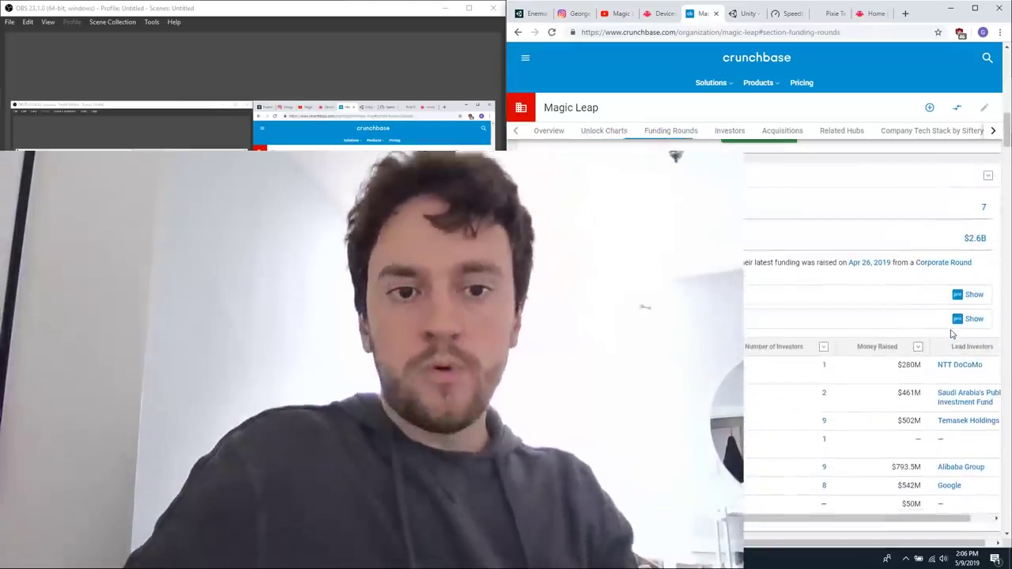
Return to the Magic Leap site and open the Magic Leap One purchase page.
left_click(875, 14)
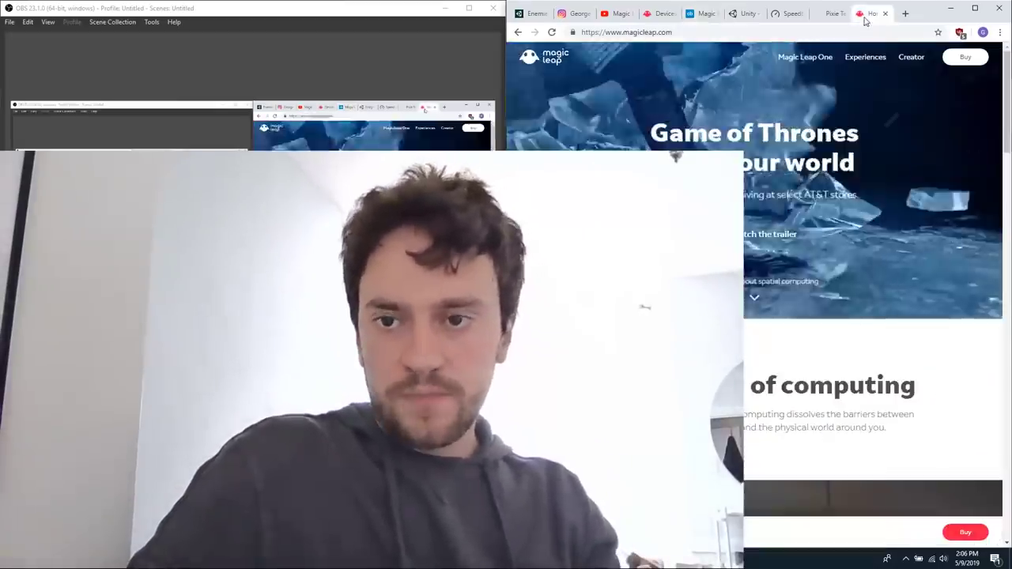
left_click(966, 58)
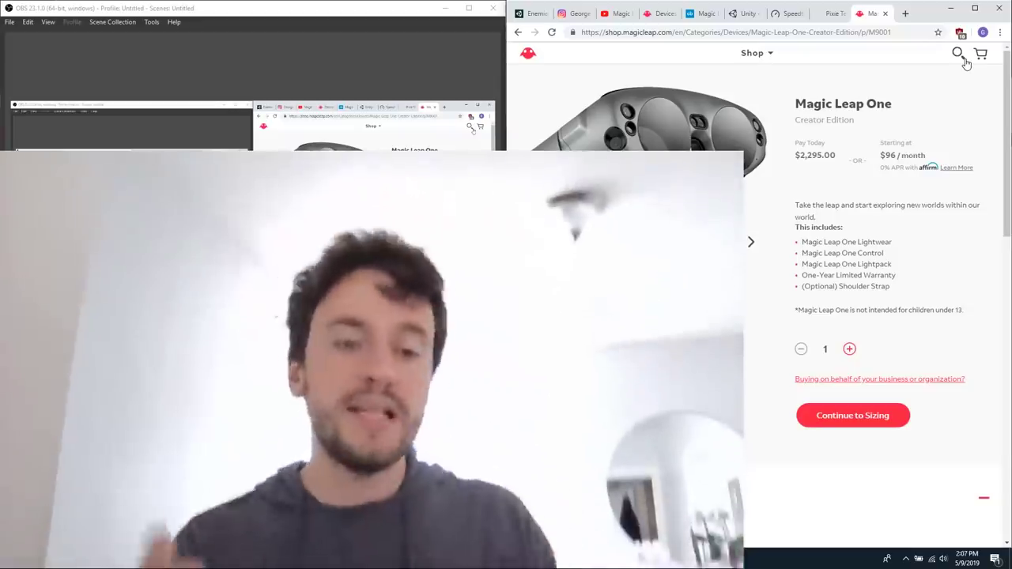
Search Google for "zoox crunchbase" in a new tab.
key("ctrl+t")
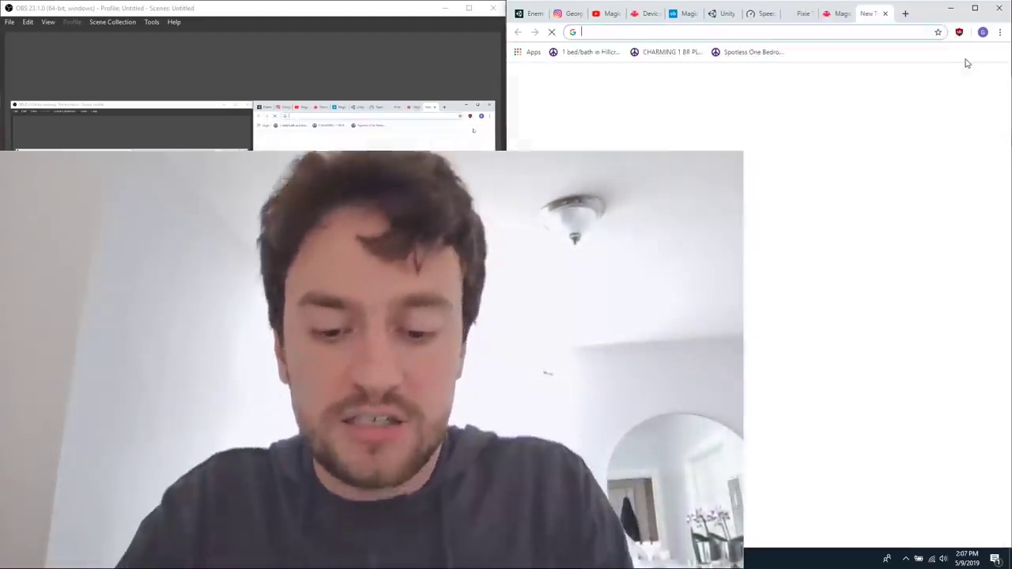
type("zoox crunchbase")
key("Return")
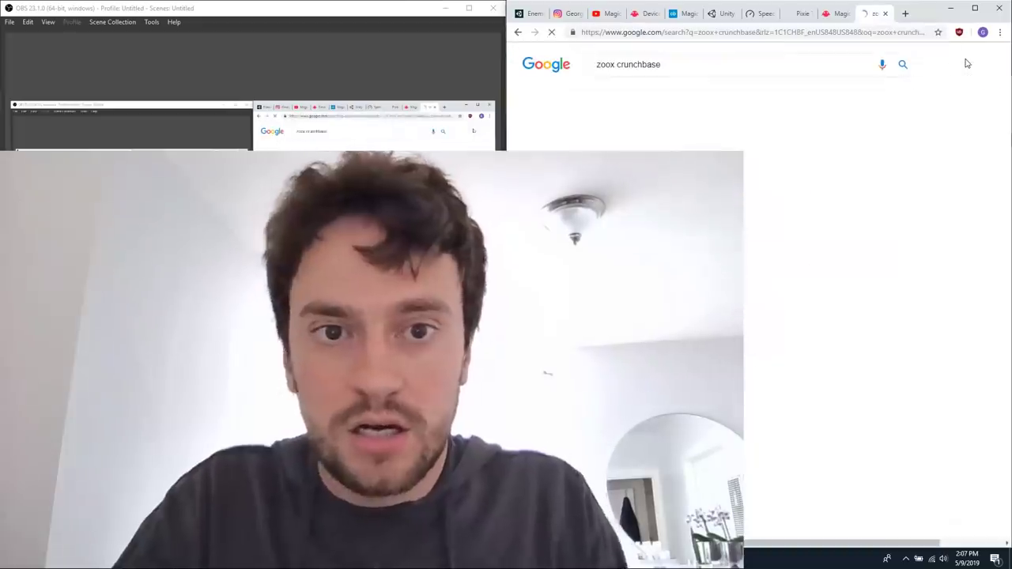
Shrink the webcam overlay in the OBS preview and open the Zoox Crunchbase page from the search results.
left_click_drag(366, 174, 265, 215)
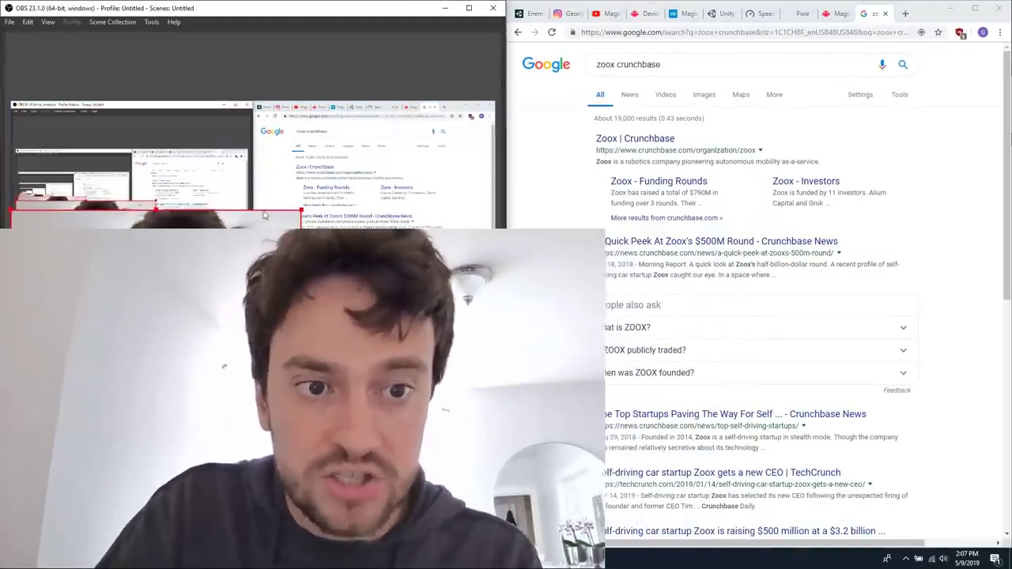
left_click(635, 139)
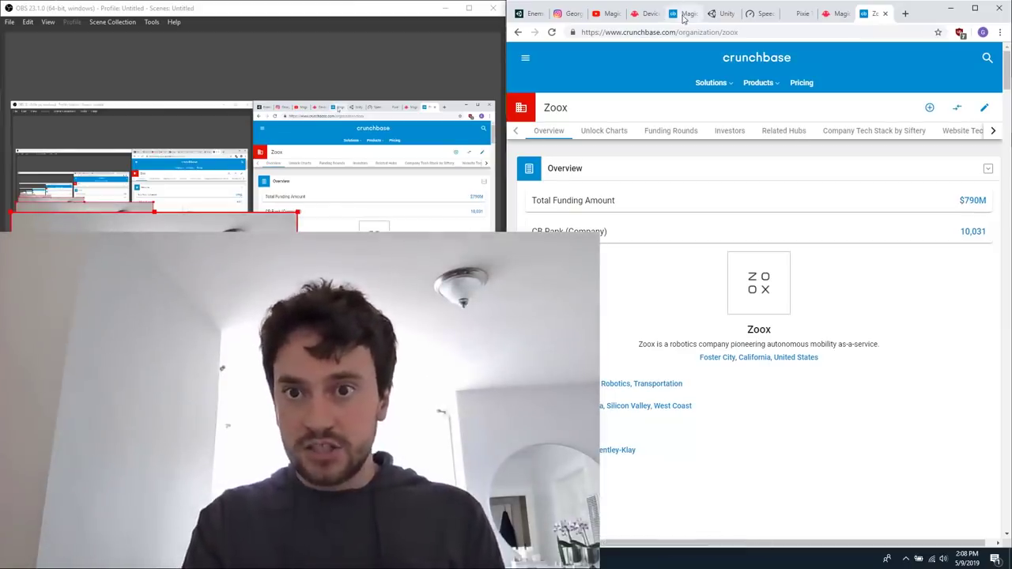
Revisit Magic Leap's Crunchbase page, and search for "theranos crunch base" in a new tab to open the Theranos profile.
left_click(679, 4)
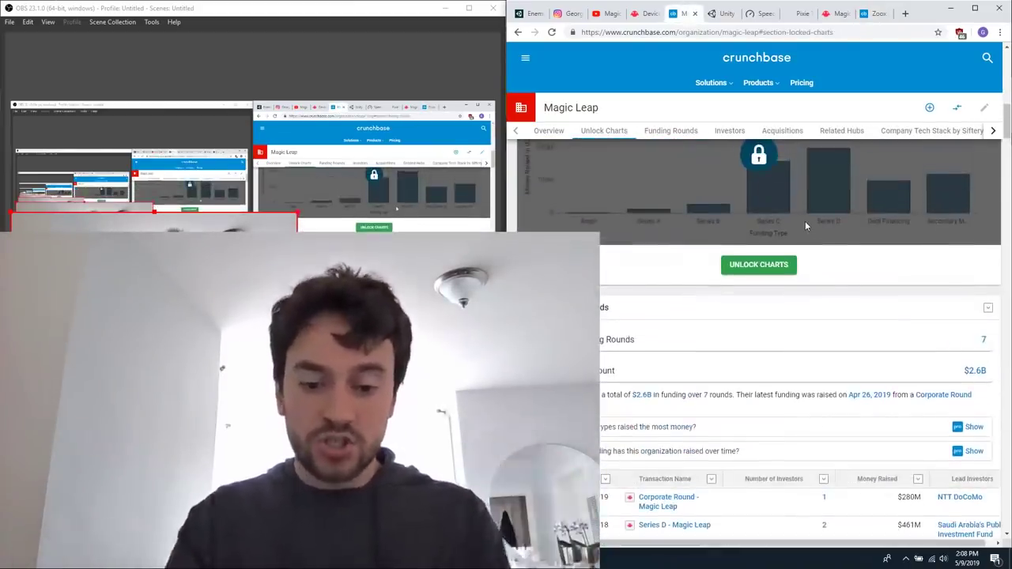
key("ctrl+t")
type("ther")
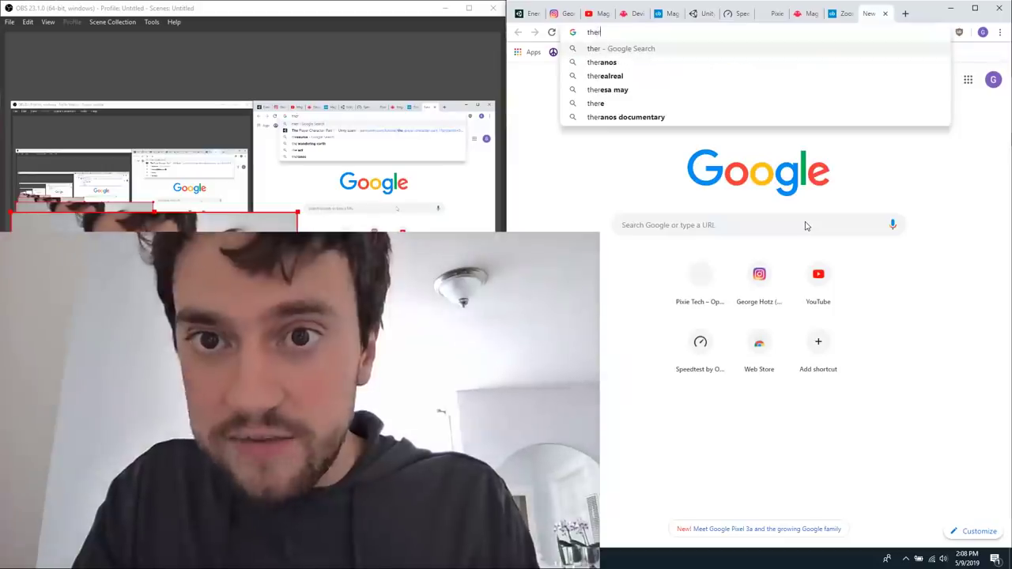
type("anos")
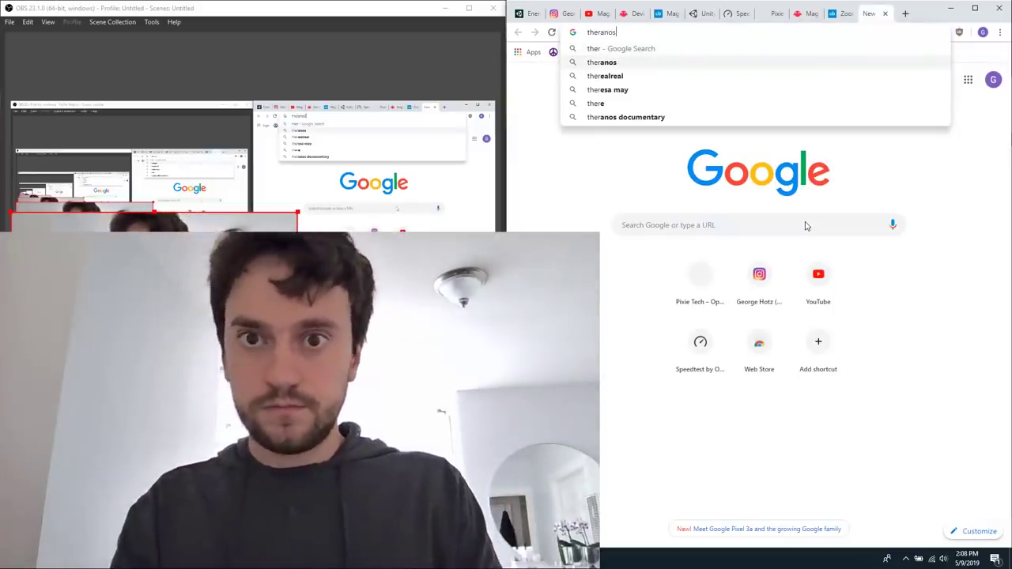
type(" crunch base")
key("Return")
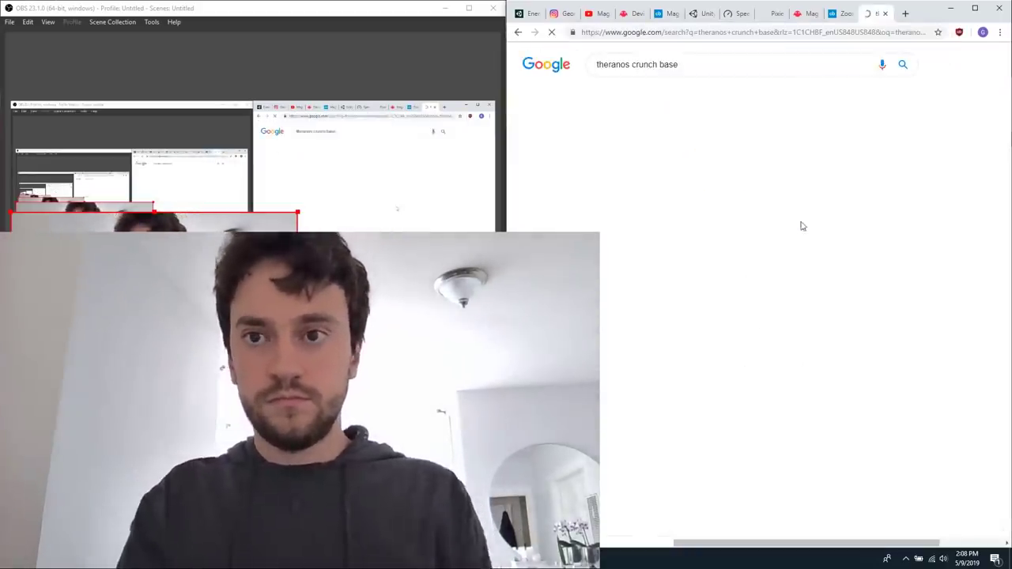
left_click(673, 180)
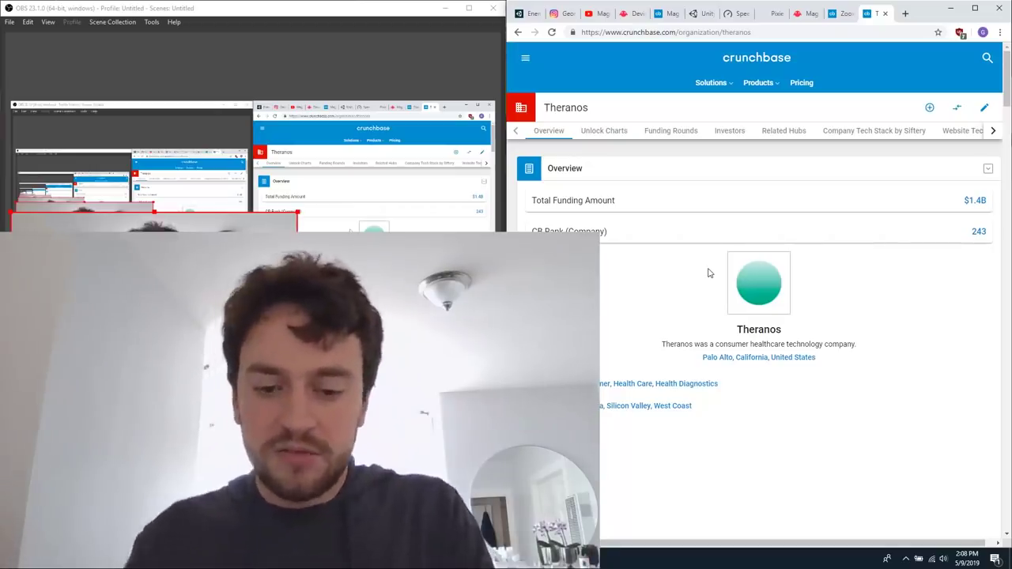
Find comma.ai's Crunchbase profile in a new tab and view its funding rounds.
key("ctrl+t")
type("crunch base ocmma.ai")
key("Return")
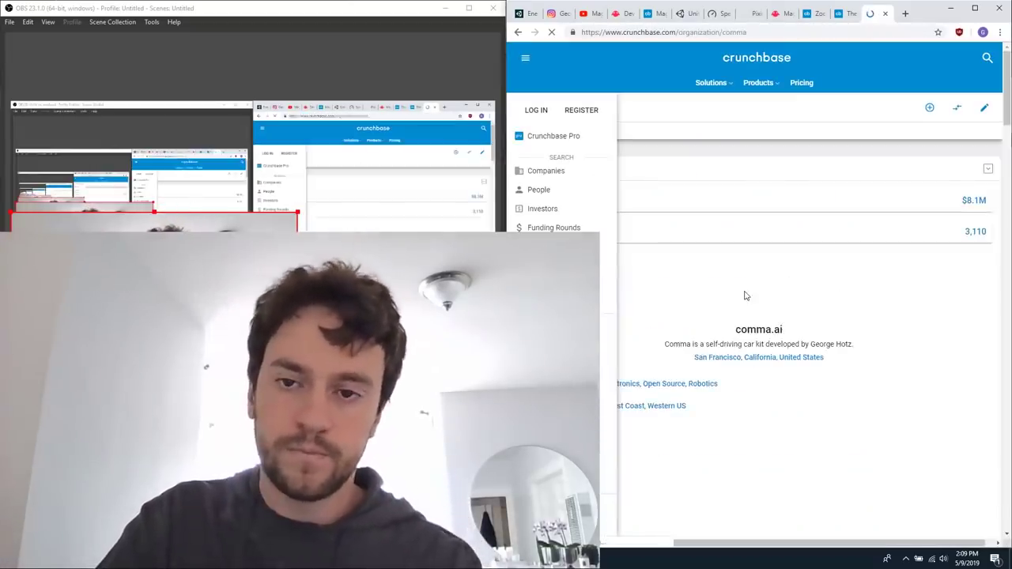
scroll(747, 296, "down", 4)
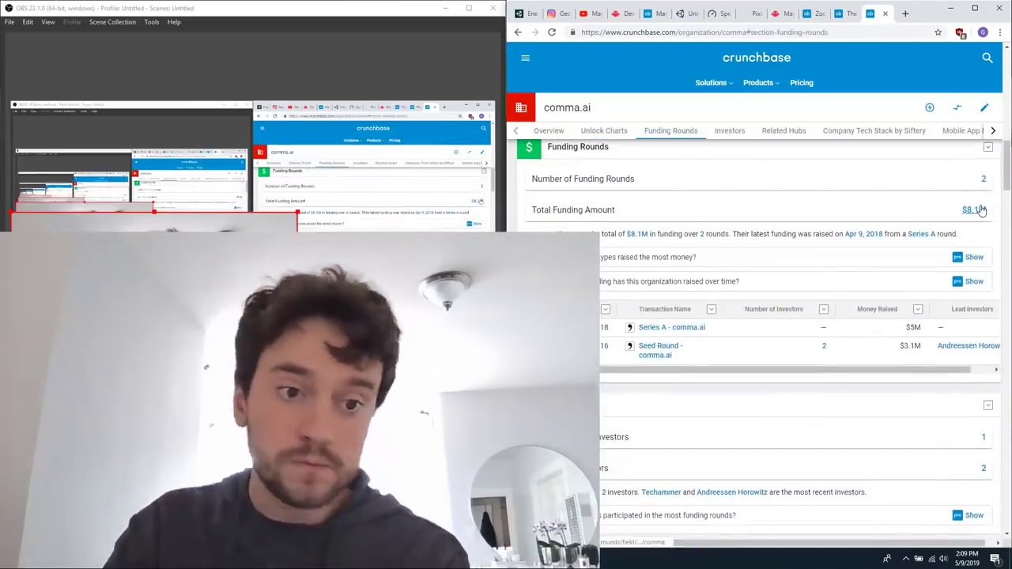
Go back to the Theranos and Magic Leap Crunchbase pages to compare their funding.
left_click(841, 24)
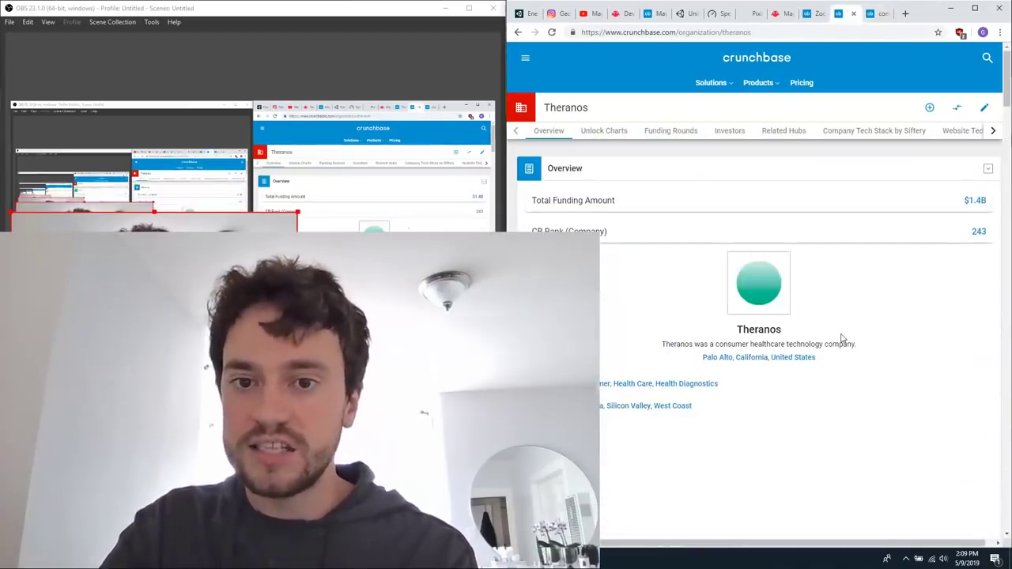
left_click(653, 24)
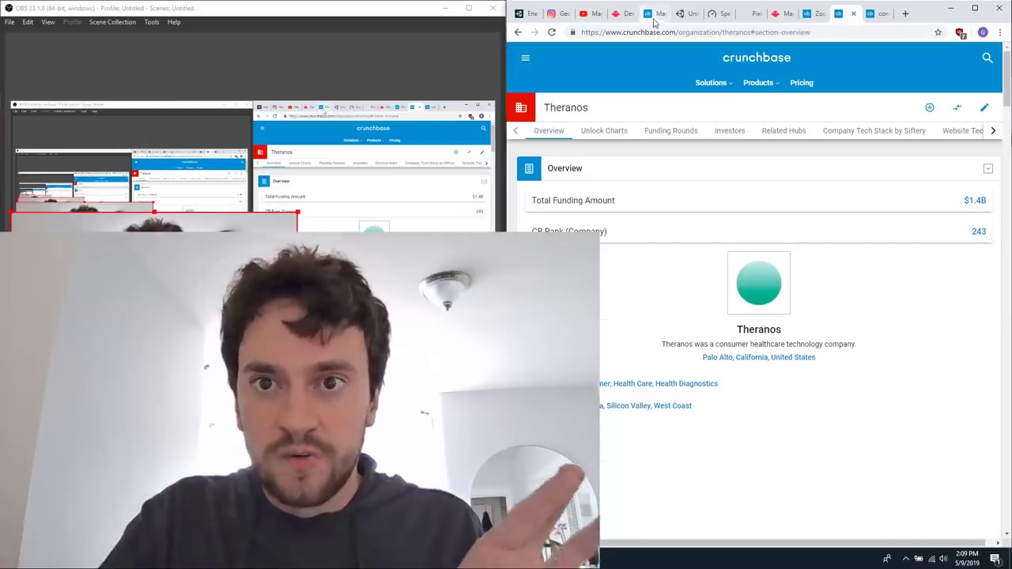
Calculate 2600/8.1 with Google in a new browser window and close that window.
key("ctrl+n")
type("2600")
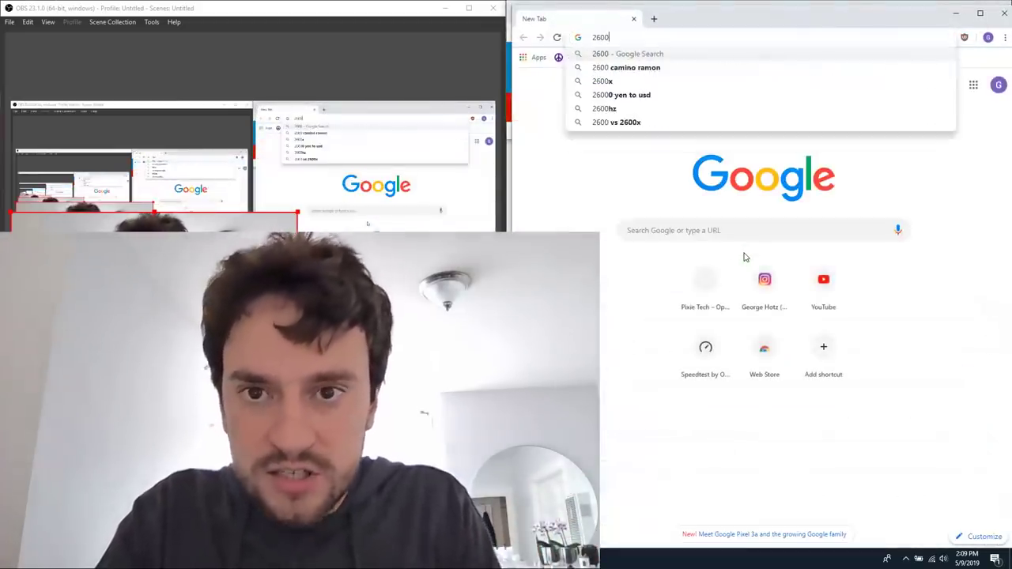
type("/8.1")
key("Return")
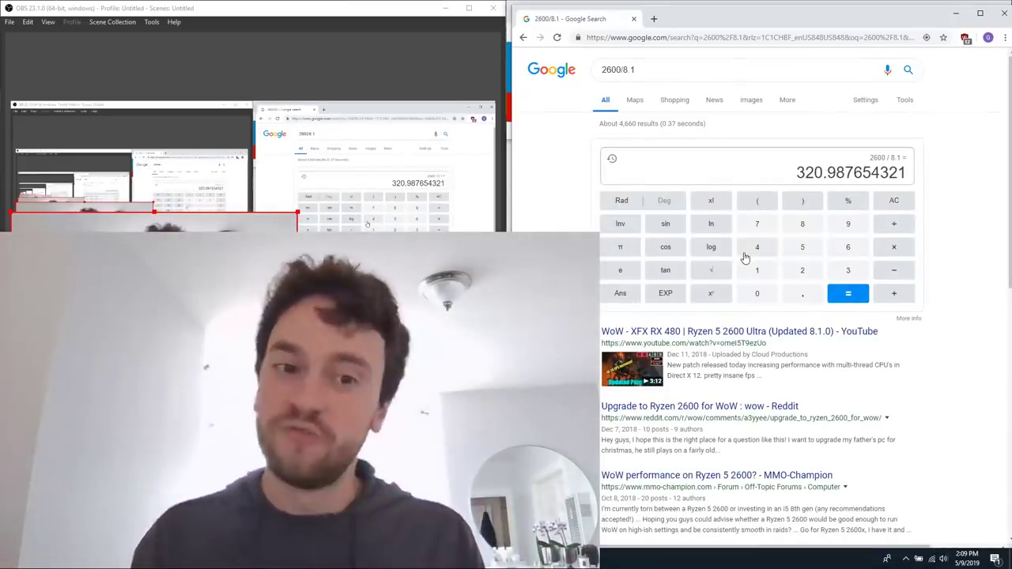
key("ctrl+w")
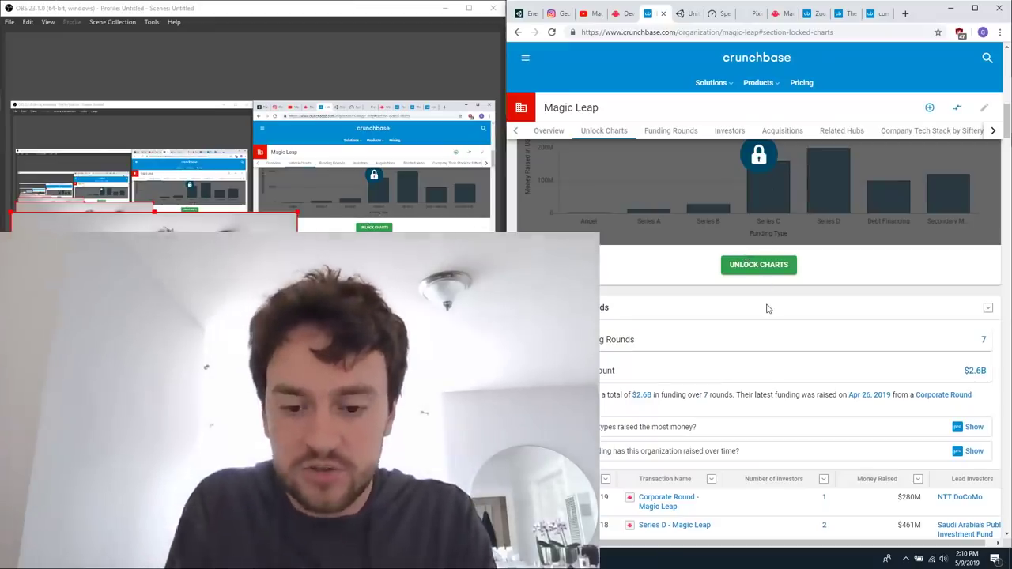
Search Google Images for "if i did it" in a new tab and preview the Wikipedia book cover image.
key("ctrl+t")
type("if i did it")
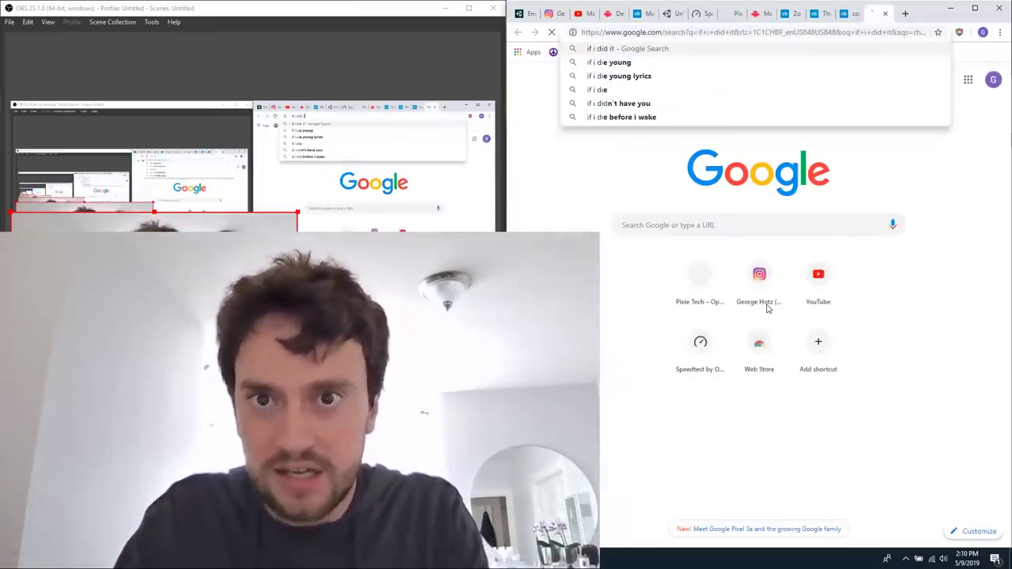
key("Return")
left_click(639, 95)
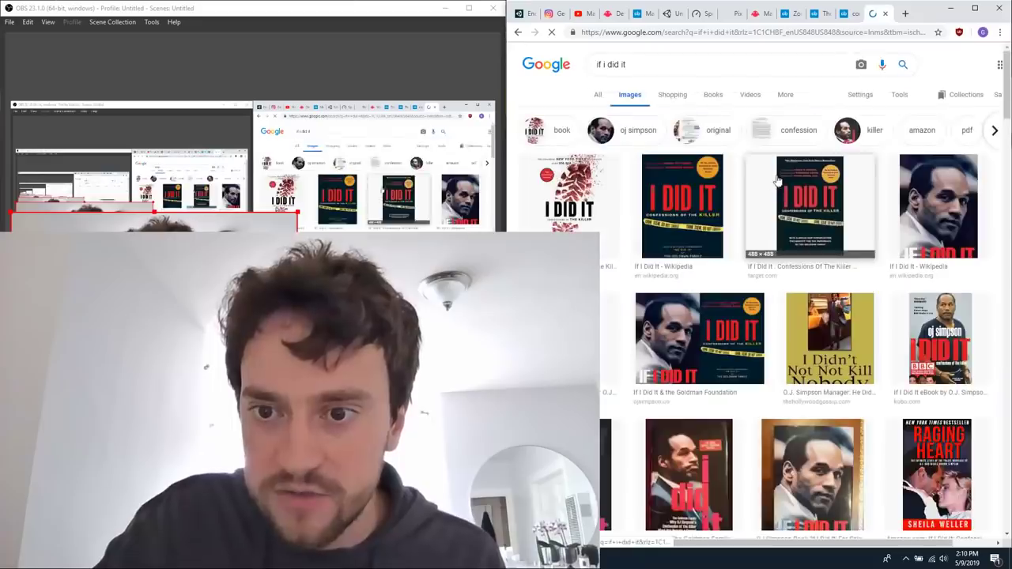
left_click(682, 202)
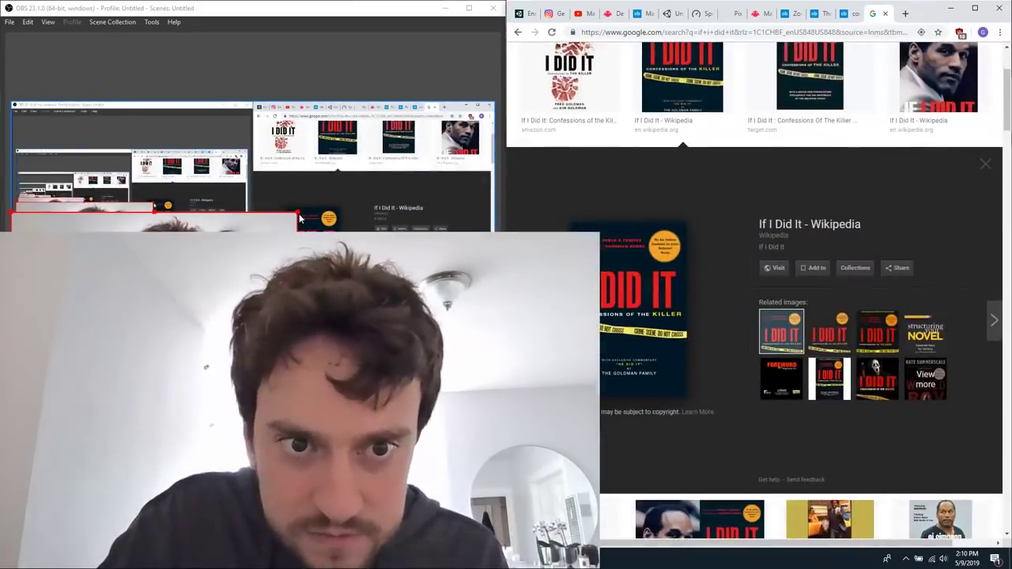
Shrink the webcam overlay further in OBS and revisit the Theranos and Zoox Crunchbase pages.
left_click_drag(299, 218, 275, 228)
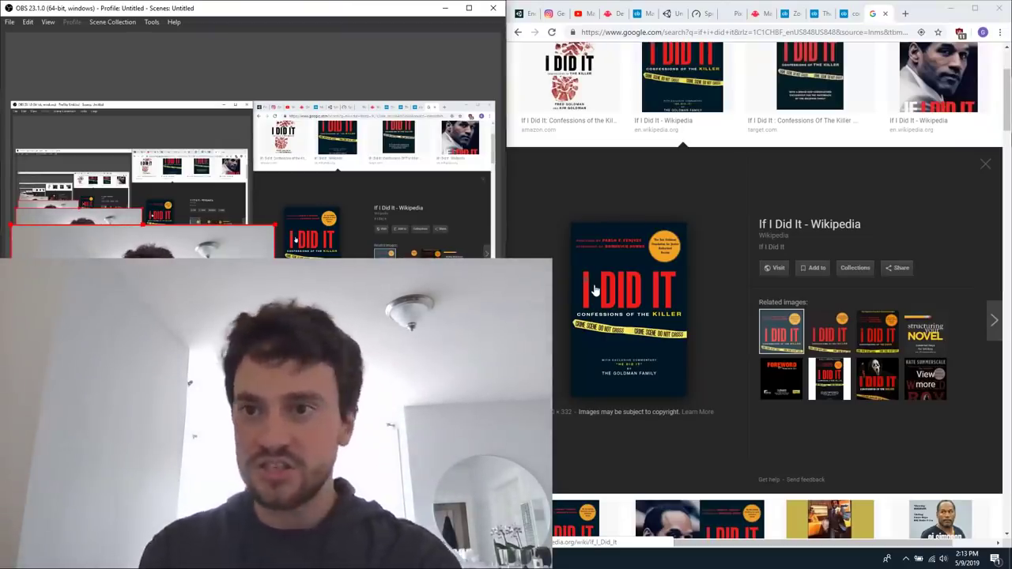
left_click(822, 13)
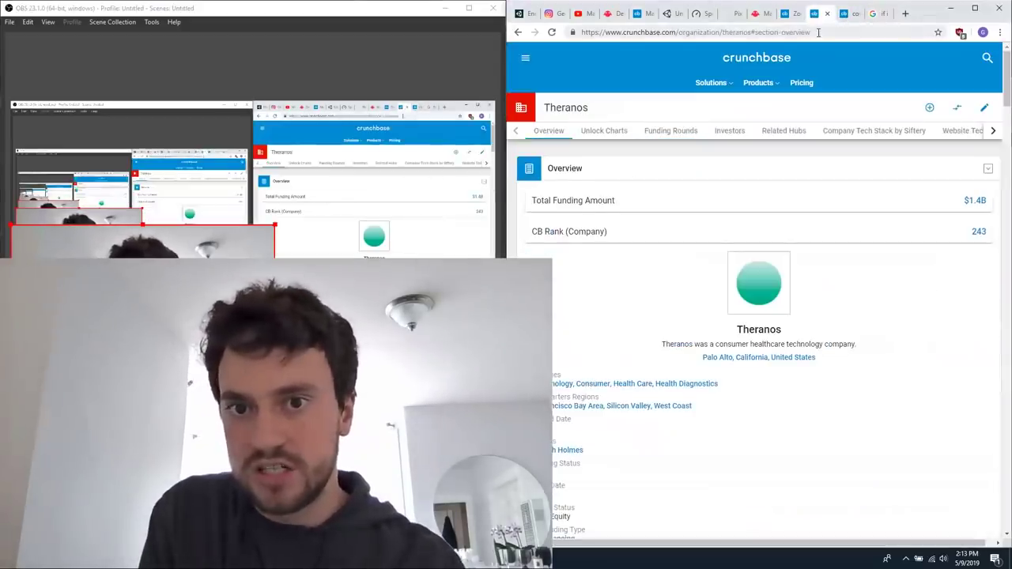
left_click(787, 13)
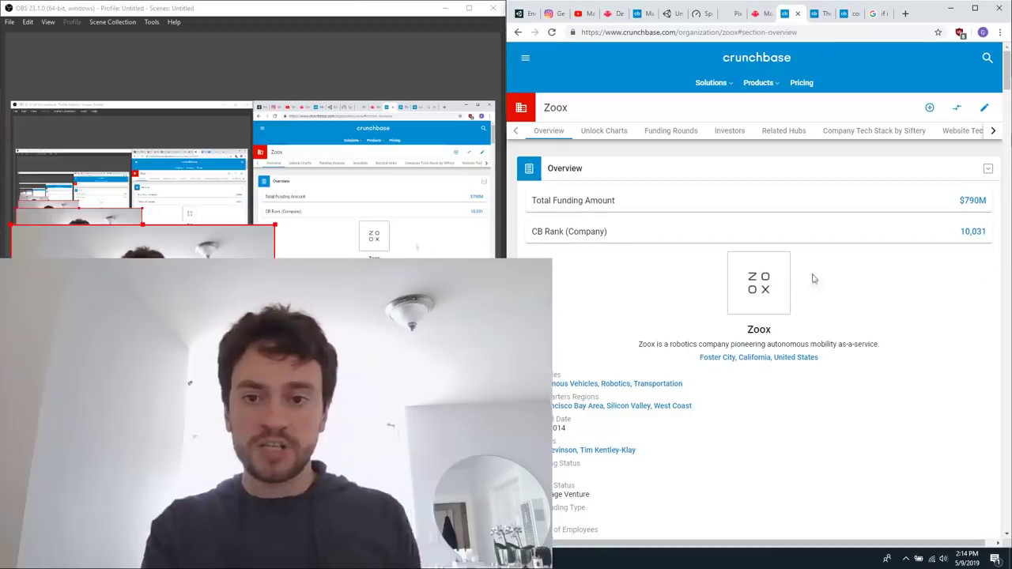
Open coinmarketcap.com in a new tab and examine the list of the top 100 cryptocurrencies by market capitalization.
key("ctrl+t")
type("coin")
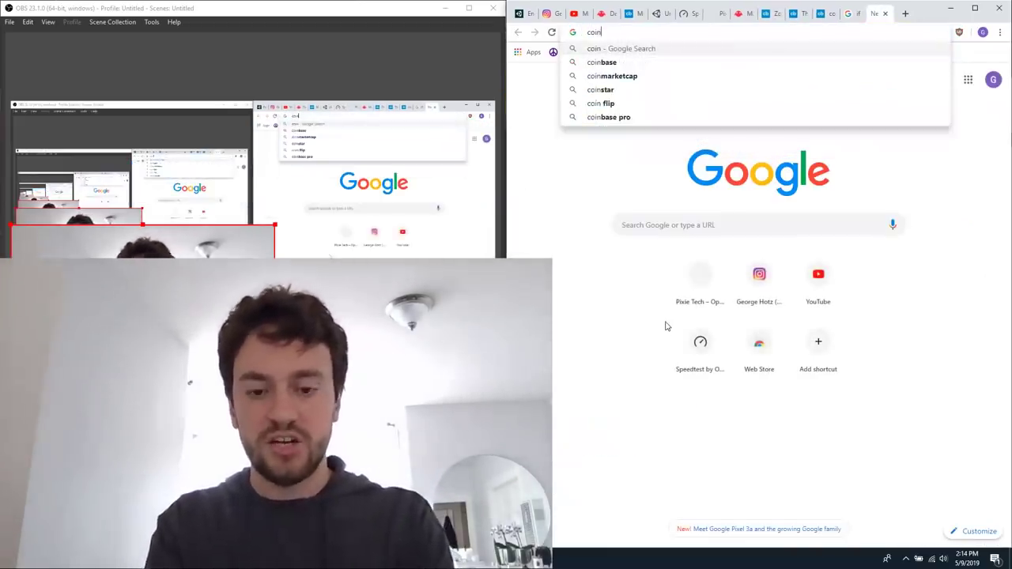
type("marketcap.com")
key("Return")
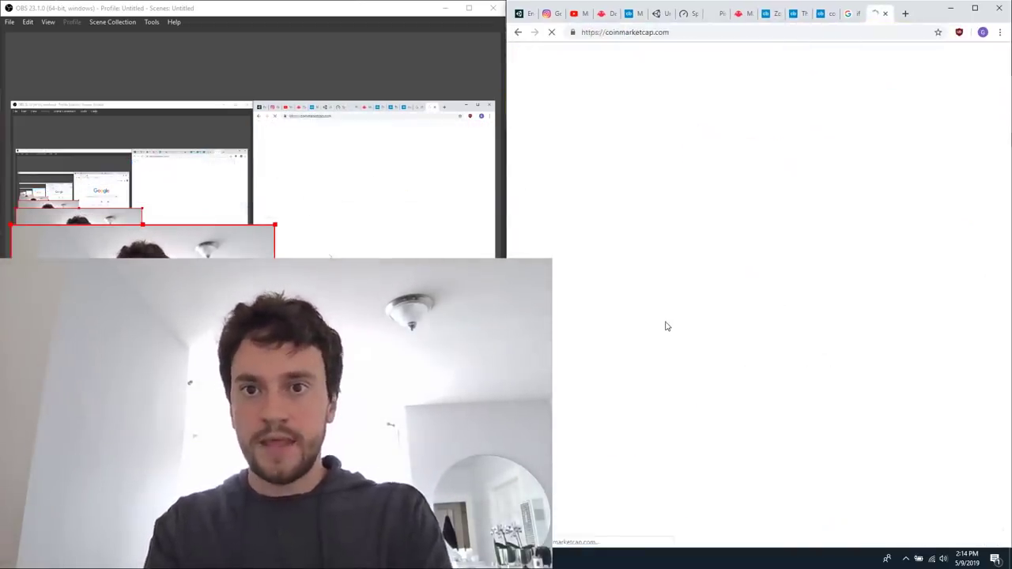
scroll(727, 312, "down", 5)
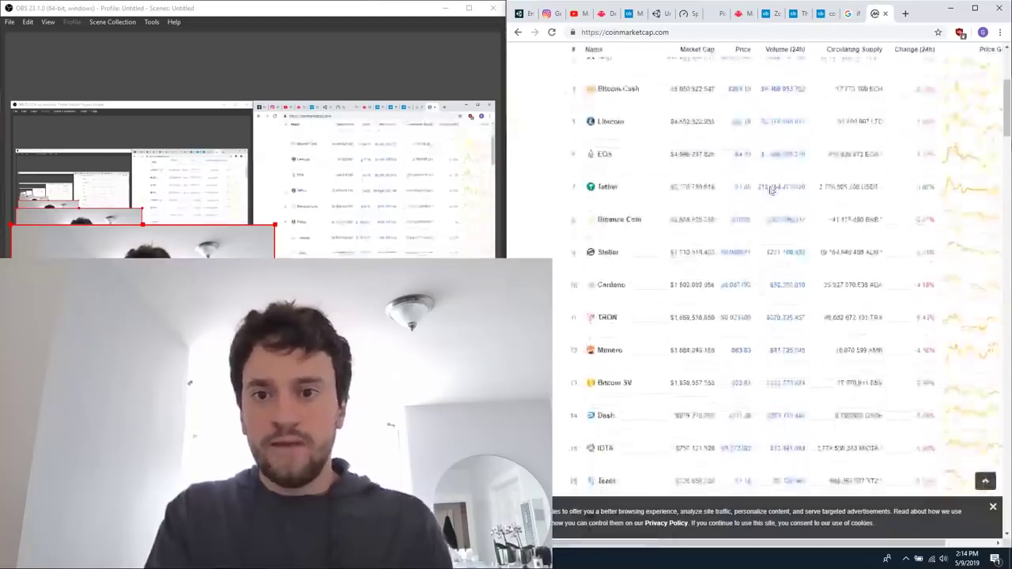
scroll(768, 191, "up", 5)
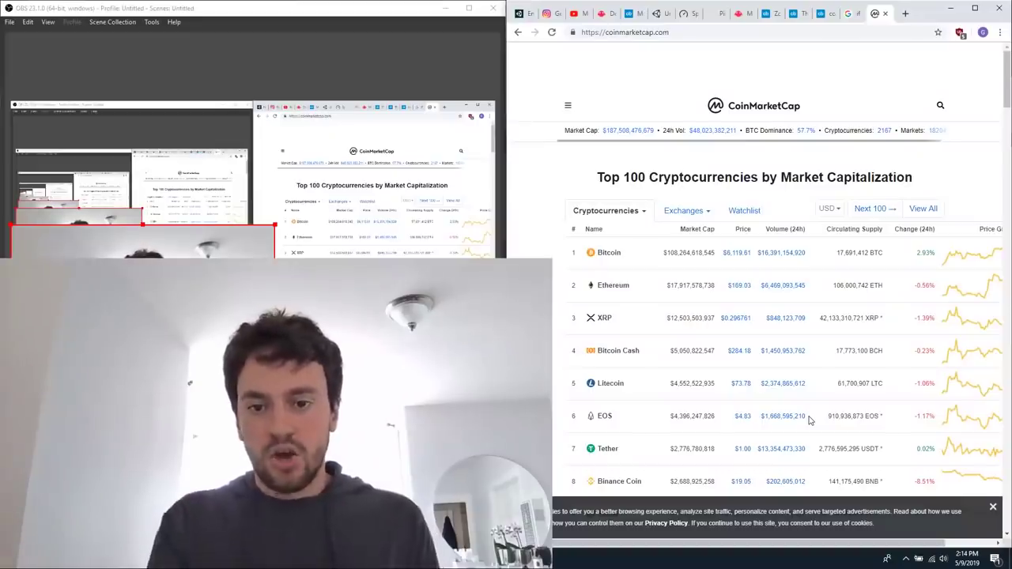
scroll(809, 420, "down", 20)
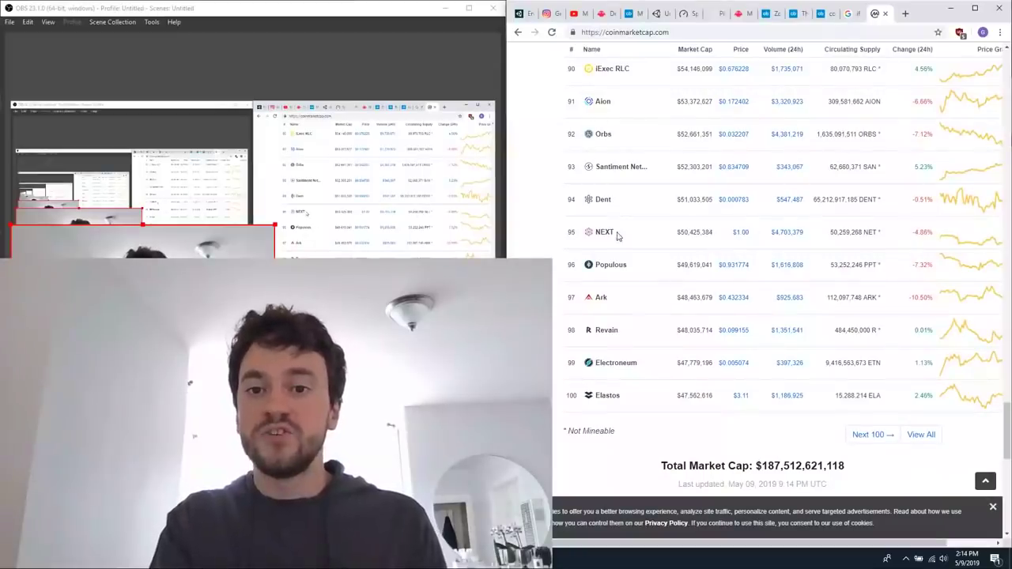
scroll(822, 424, "down", 3)
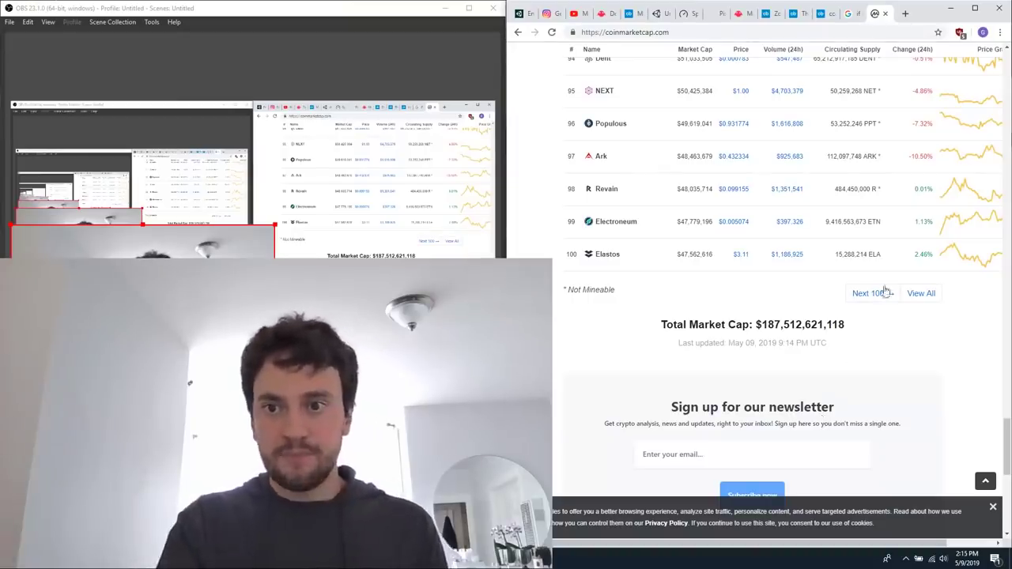
scroll(814, 194, "up", 2)
scroll(815, 195, "up", 4)
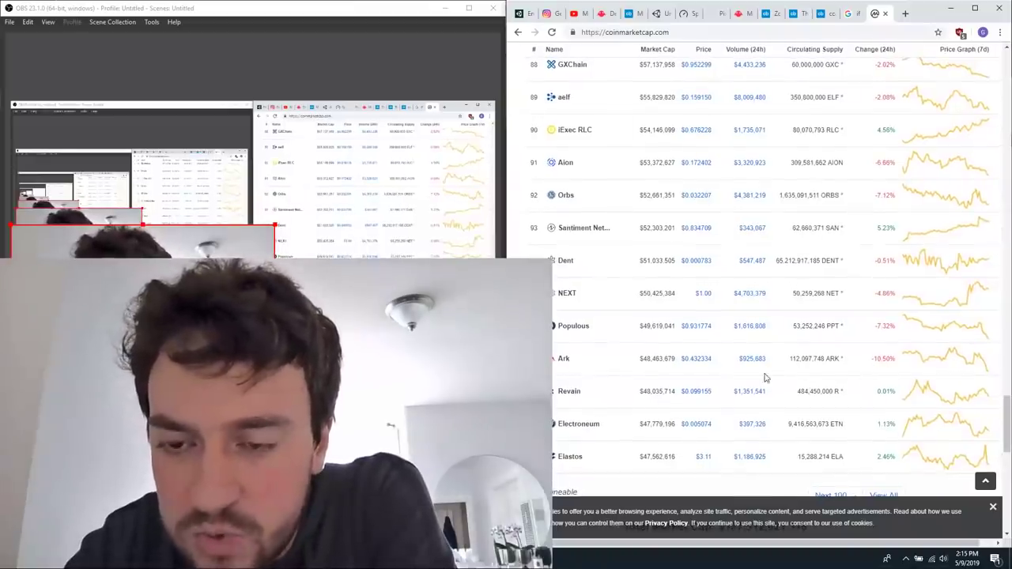
Review the cryptocurrency rankings from the leading coins down to rank 100 and the total market cap.
scroll(791, 387, "down", 2)
scroll(758, 408, "up", 4)
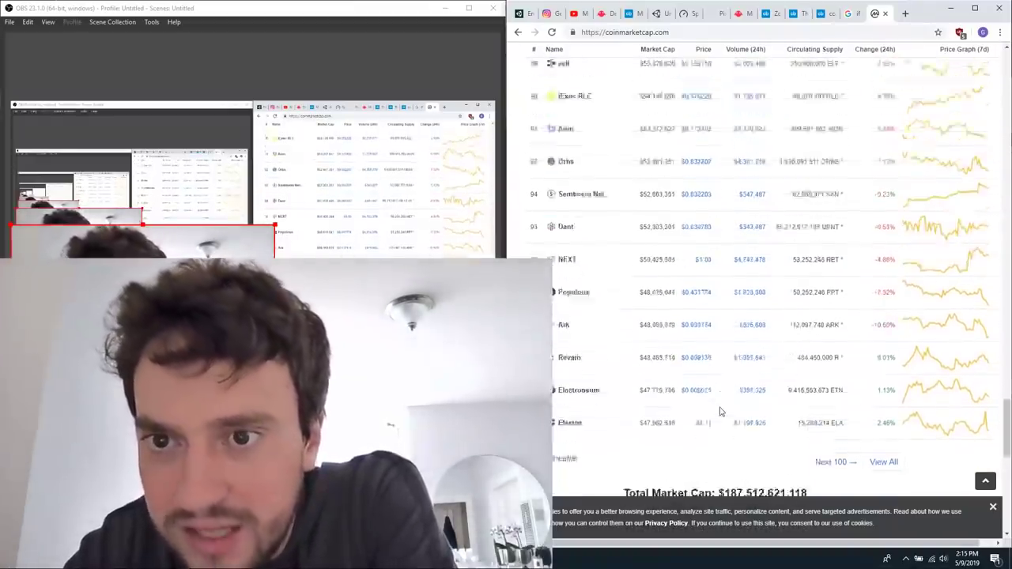
scroll(767, 208, "up", 20)
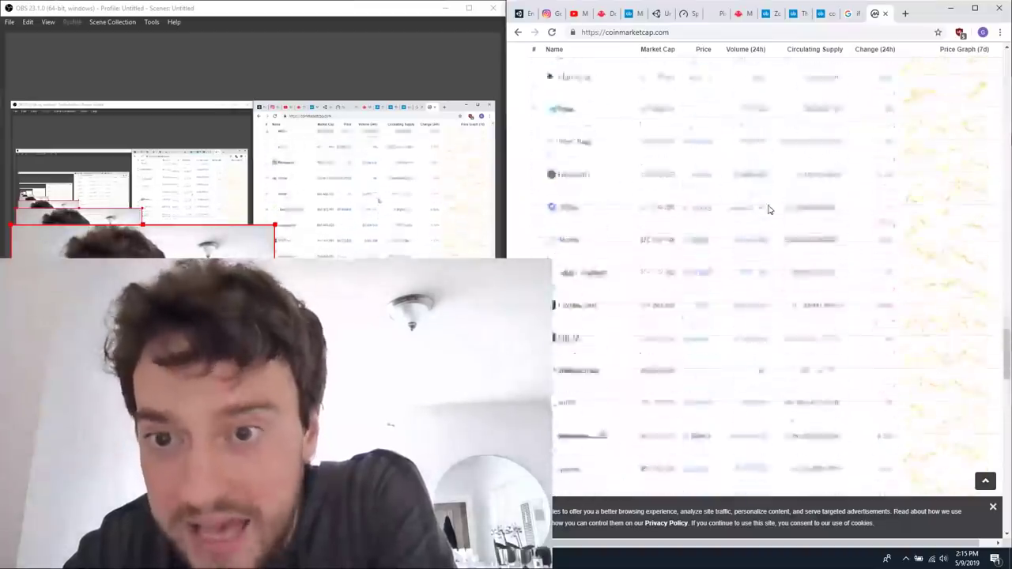
scroll(759, 225, "down", 20)
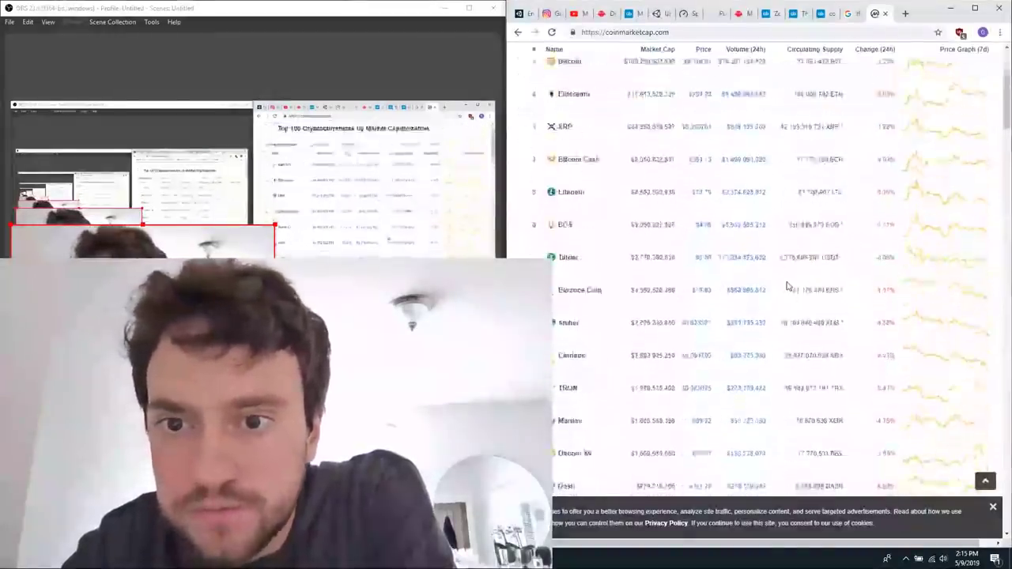
scroll(743, 241, "up", 10)
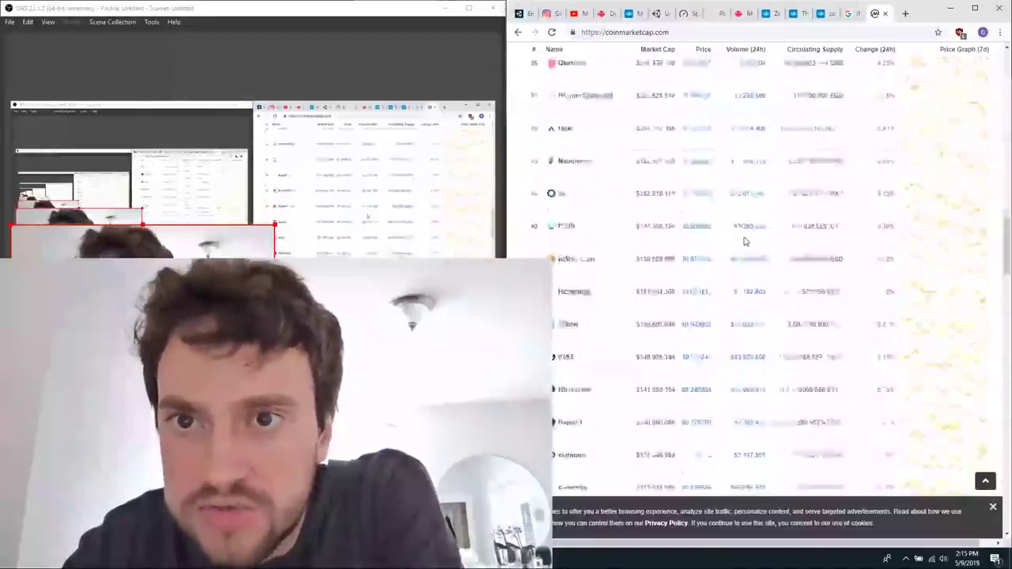
scroll(627, 202, "down", 15)
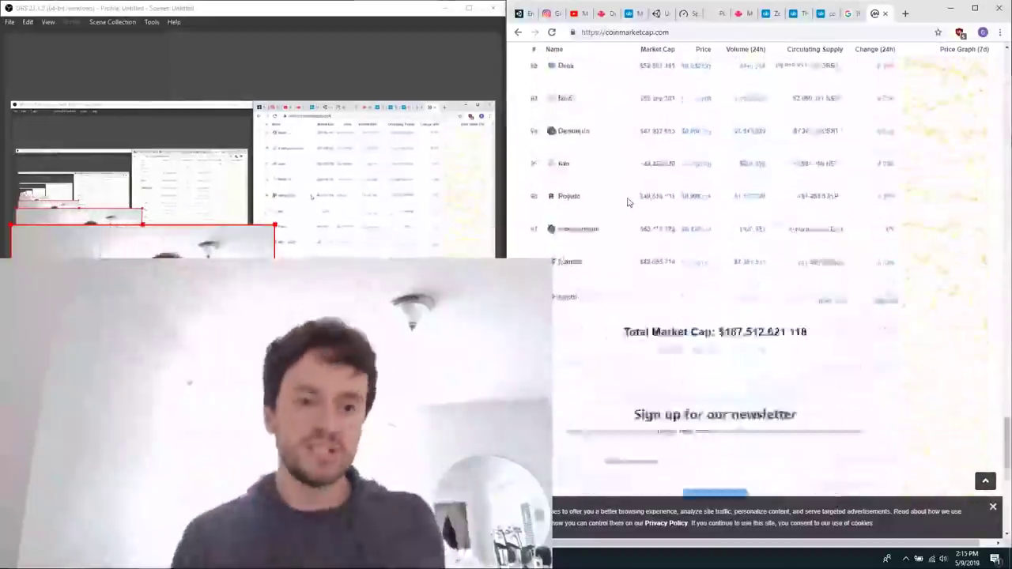
scroll(627, 203, "up", 4)
scroll(627, 203, "up", 3)
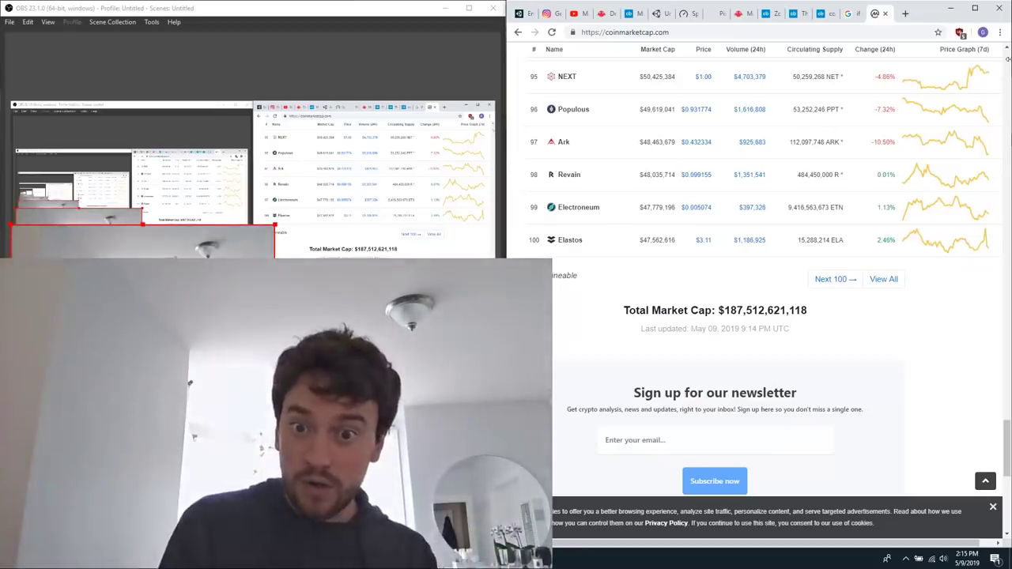
Search Google for "lyft stock" in a new tab and show the 6-month price chart.
key("ctrl+t")
type("lyf")
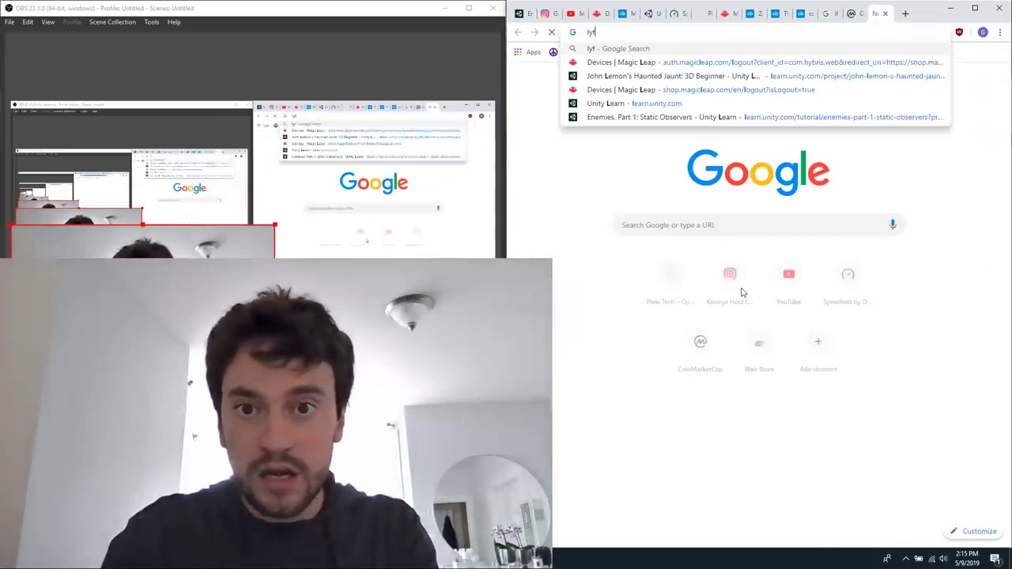
type("t stock")
key("Return")
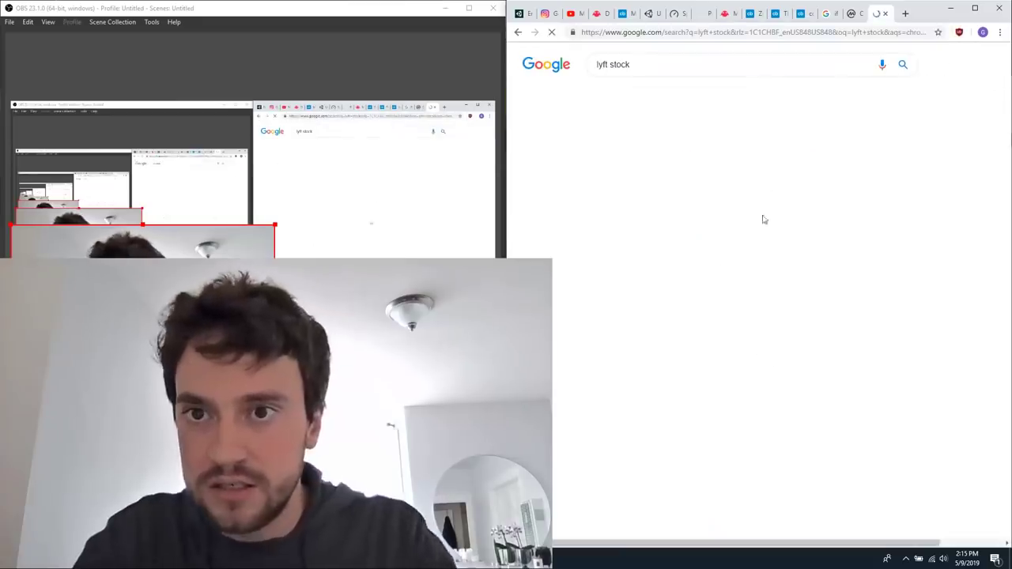
left_click(742, 217)
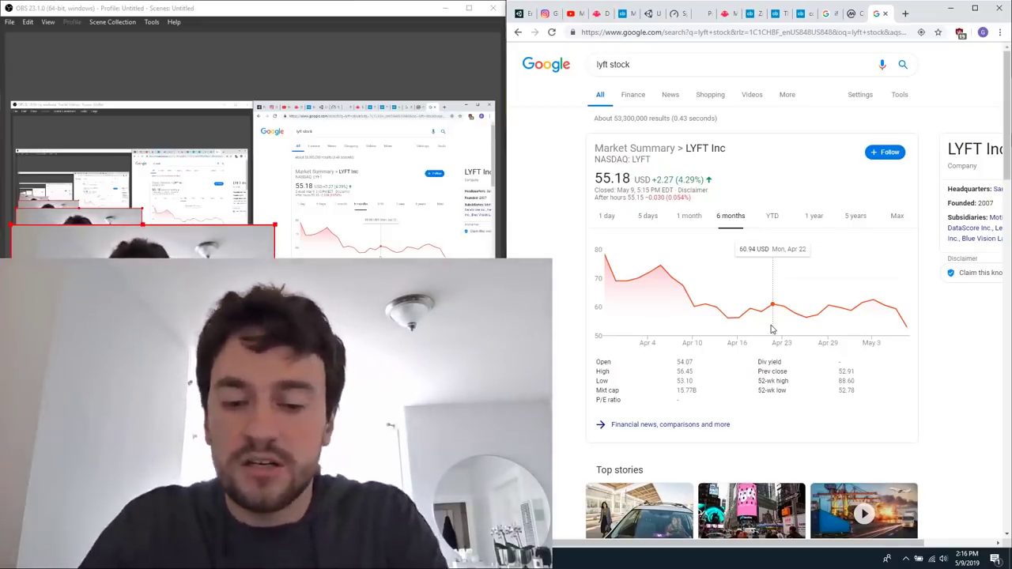
Search Google for "intl" in a new tab and look through the results.
key("ctrl+t")
type("intl")
key("Return")
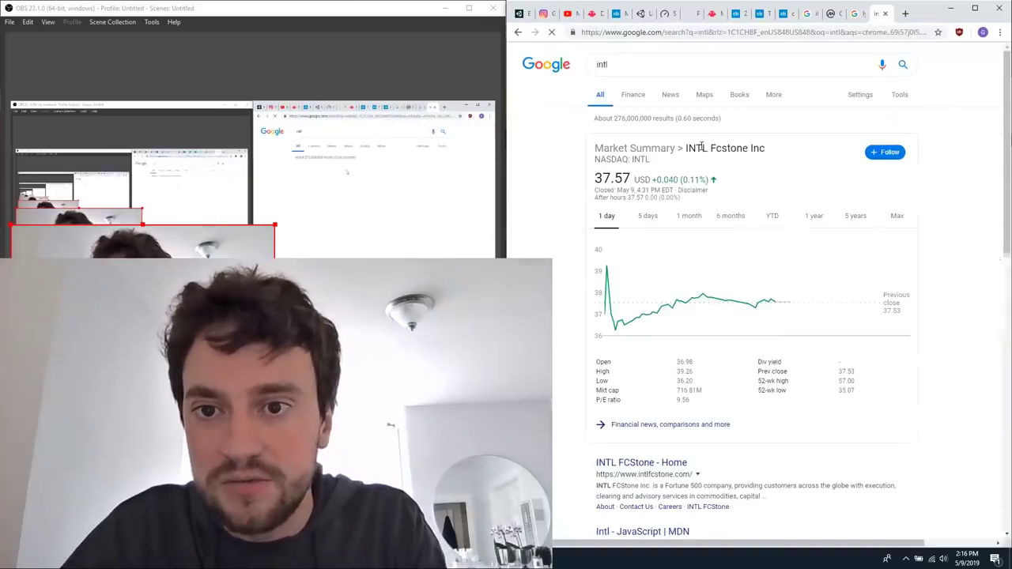
scroll(680, 79, "down", 2)
scroll(680, 79, "down", 5)
Change the Google search to "intel stock", compare the YTD range, and show the 6-month price chart.
left_click(681, 57)
key("BackSpace")
type("el stock")
key("Return")
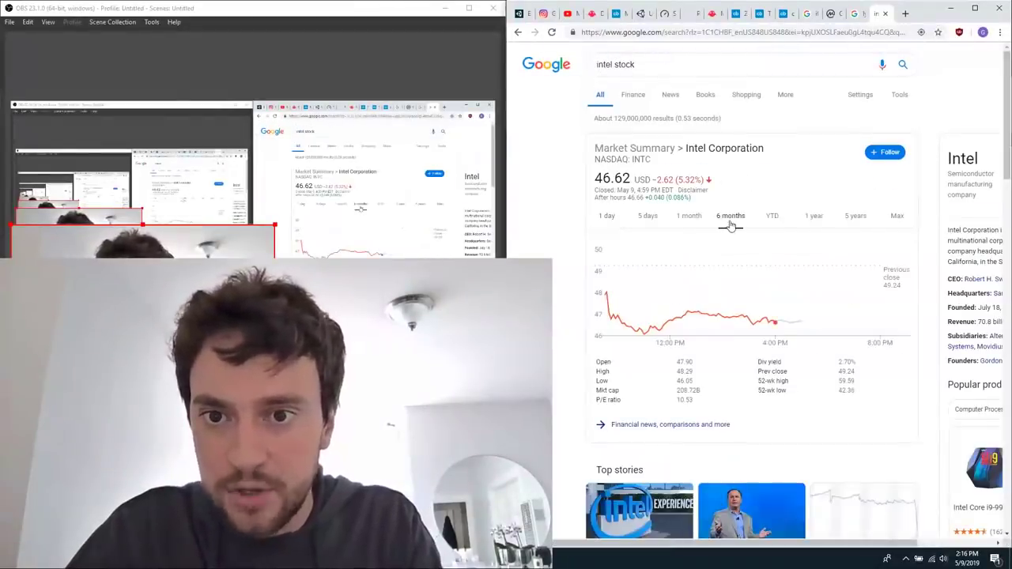
left_click(731, 221)
left_click(773, 219)
left_click(733, 220)
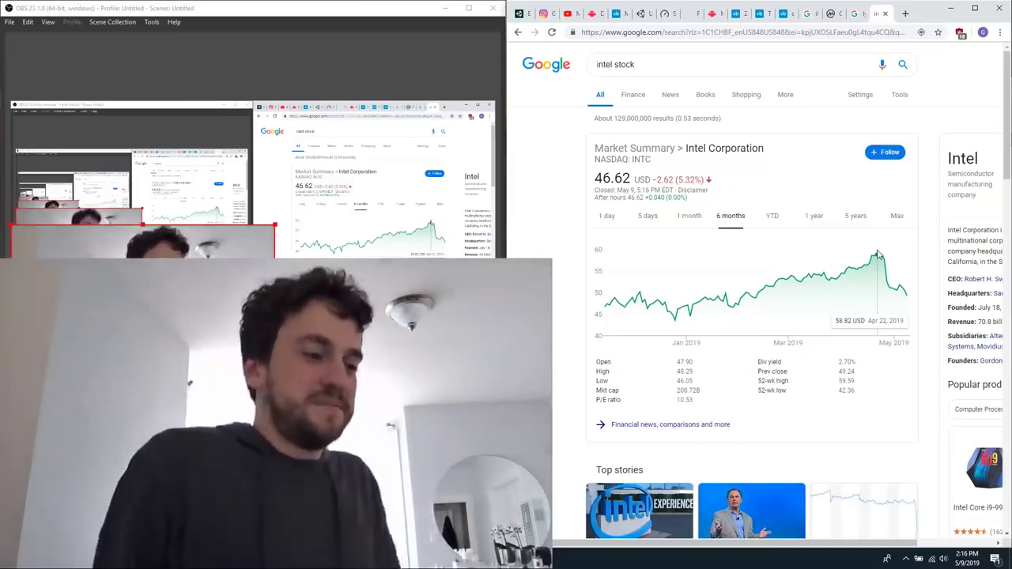
Return to the open Lyft stock results.
right_click(833, 19)
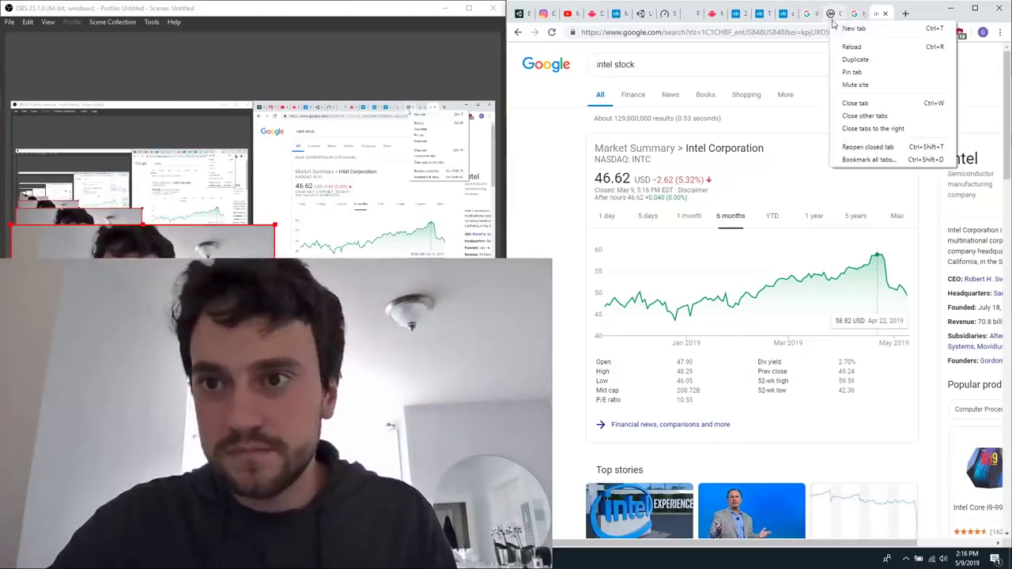
right_click(859, 15)
left_click(856, 16)
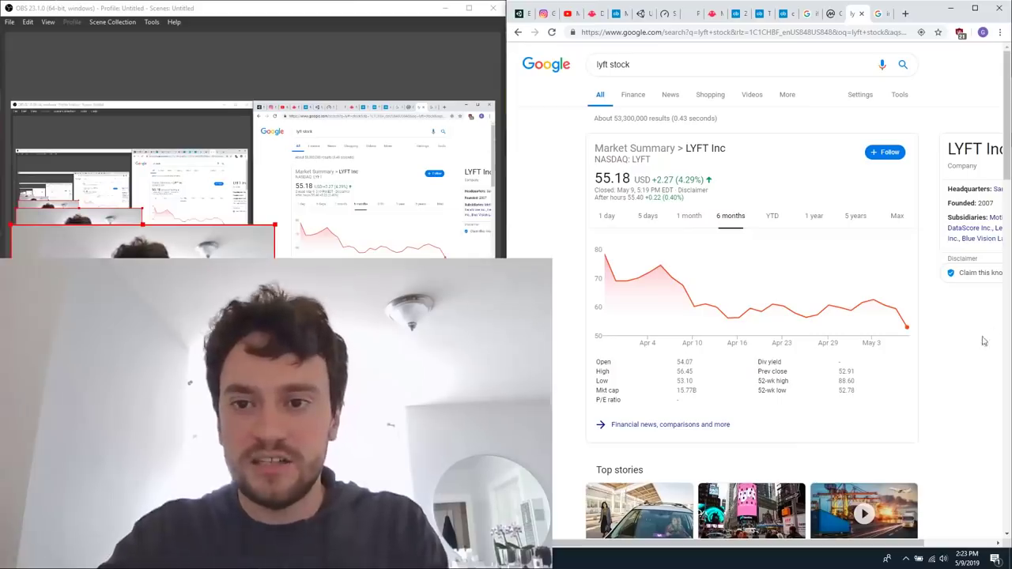
Search Google for "pimax 8k" in a new tab and open the Pimax 8K VR Headset product page.
key("ctrl+t")
type("pixmax")
key("Return")
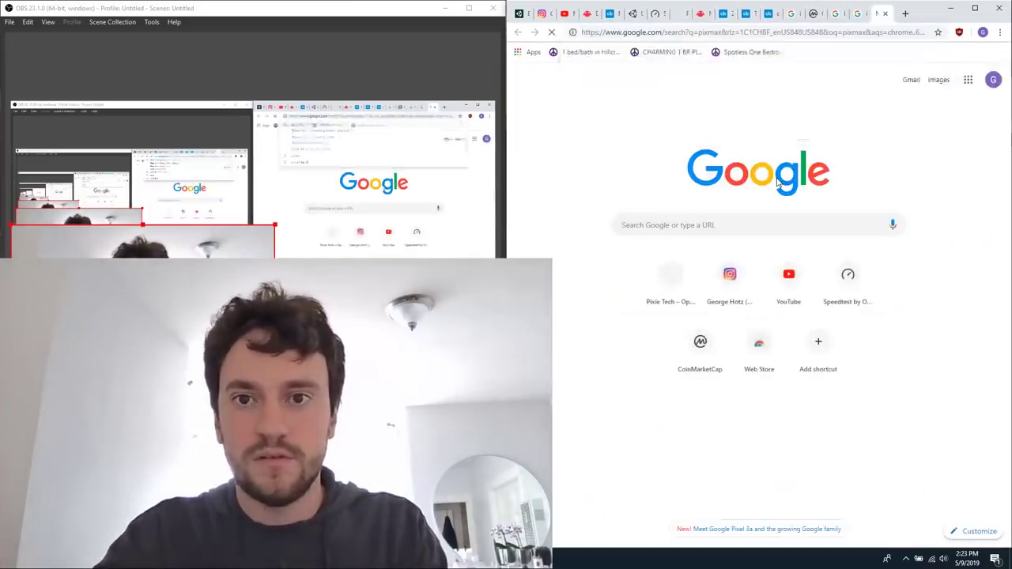
double_click(616, 66)
type("pimax 8k")
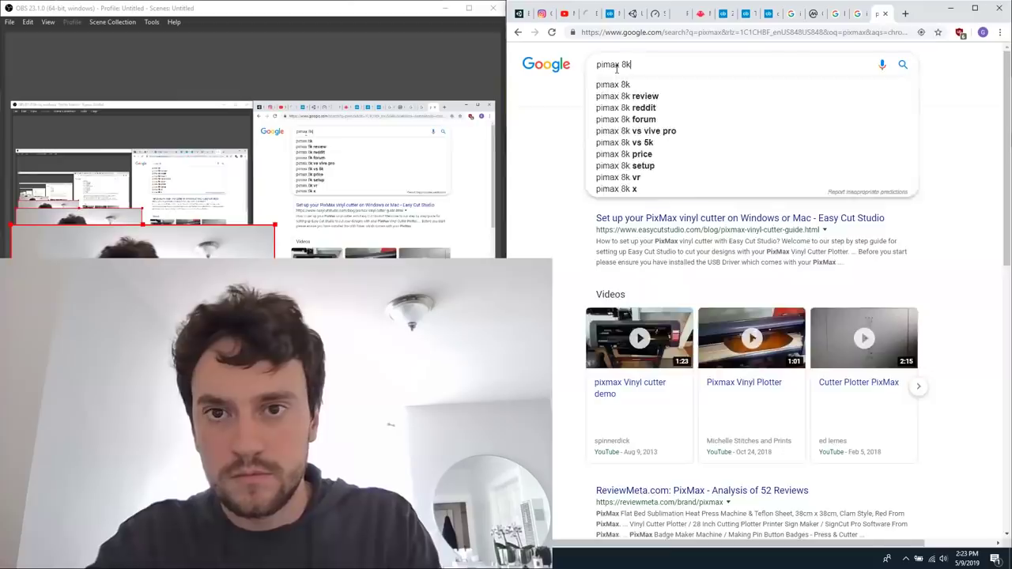
key("Return")
left_click(695, 143)
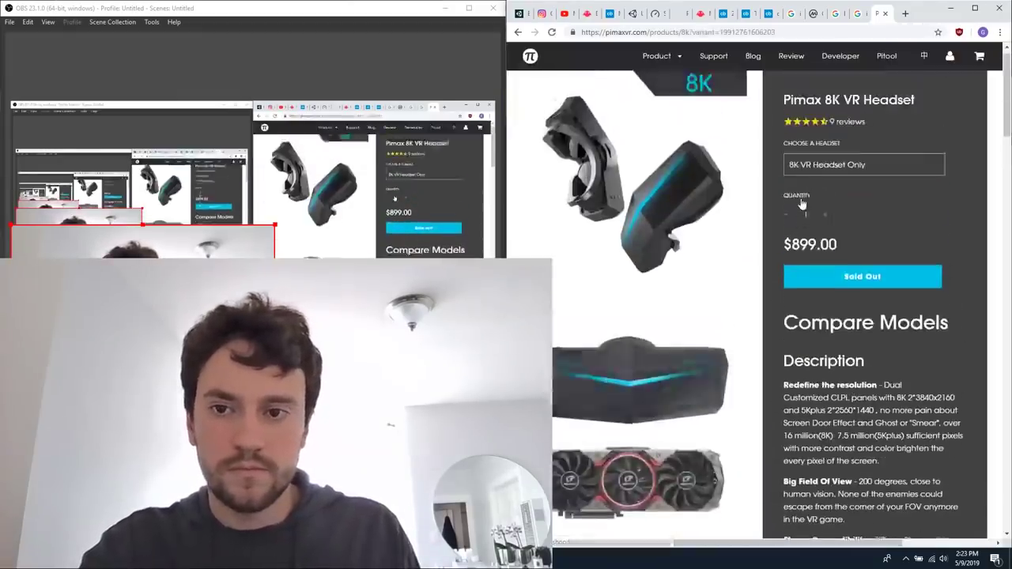
Examine the Pimax headset's price, description and specification table on the product page.
scroll(811, 436, "down", 5)
scroll(812, 436, "up", 1)
scroll(811, 436, "down", 4)
scroll(812, 440, "down", 15)
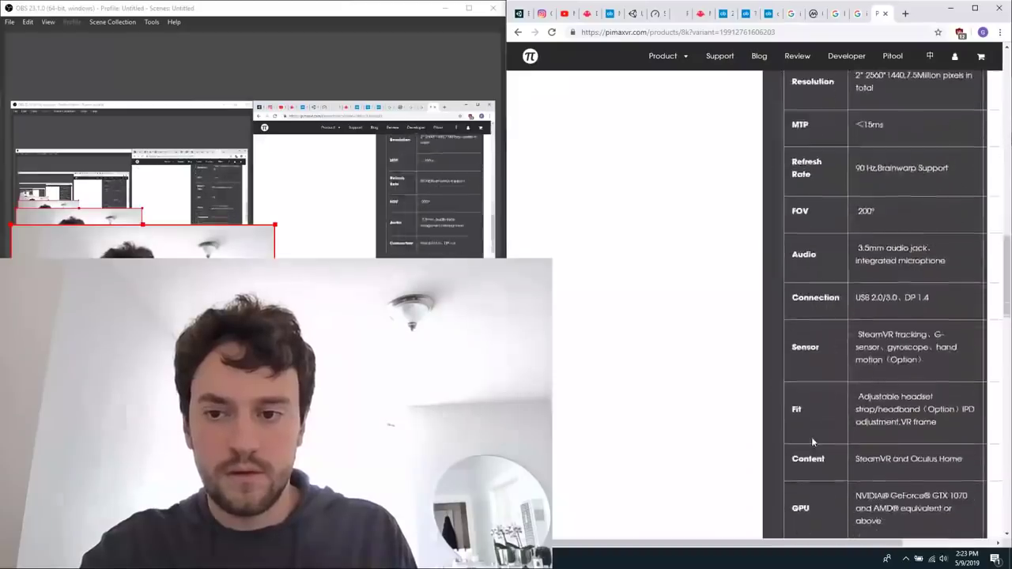
scroll(791, 322, "up", 20)
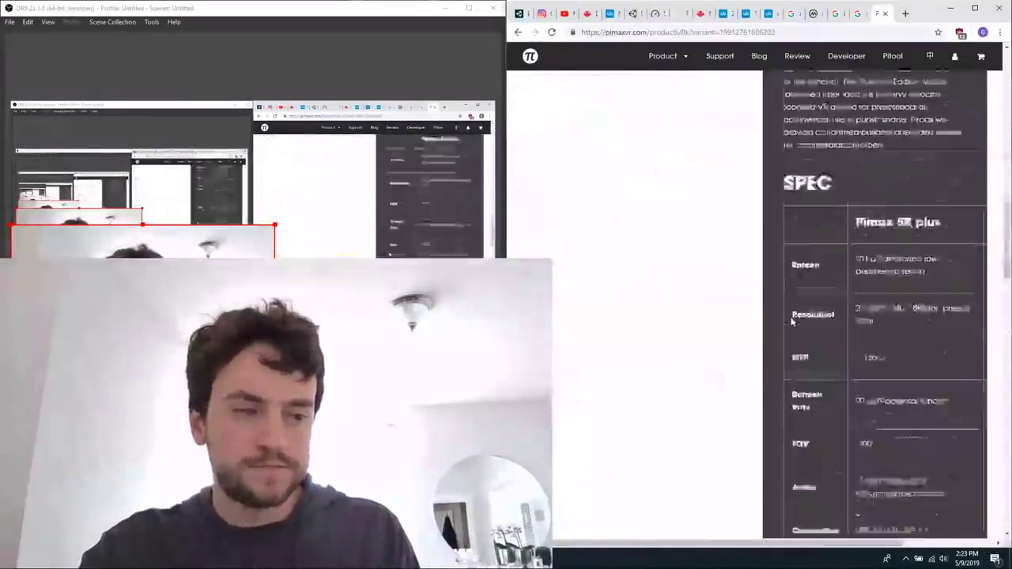